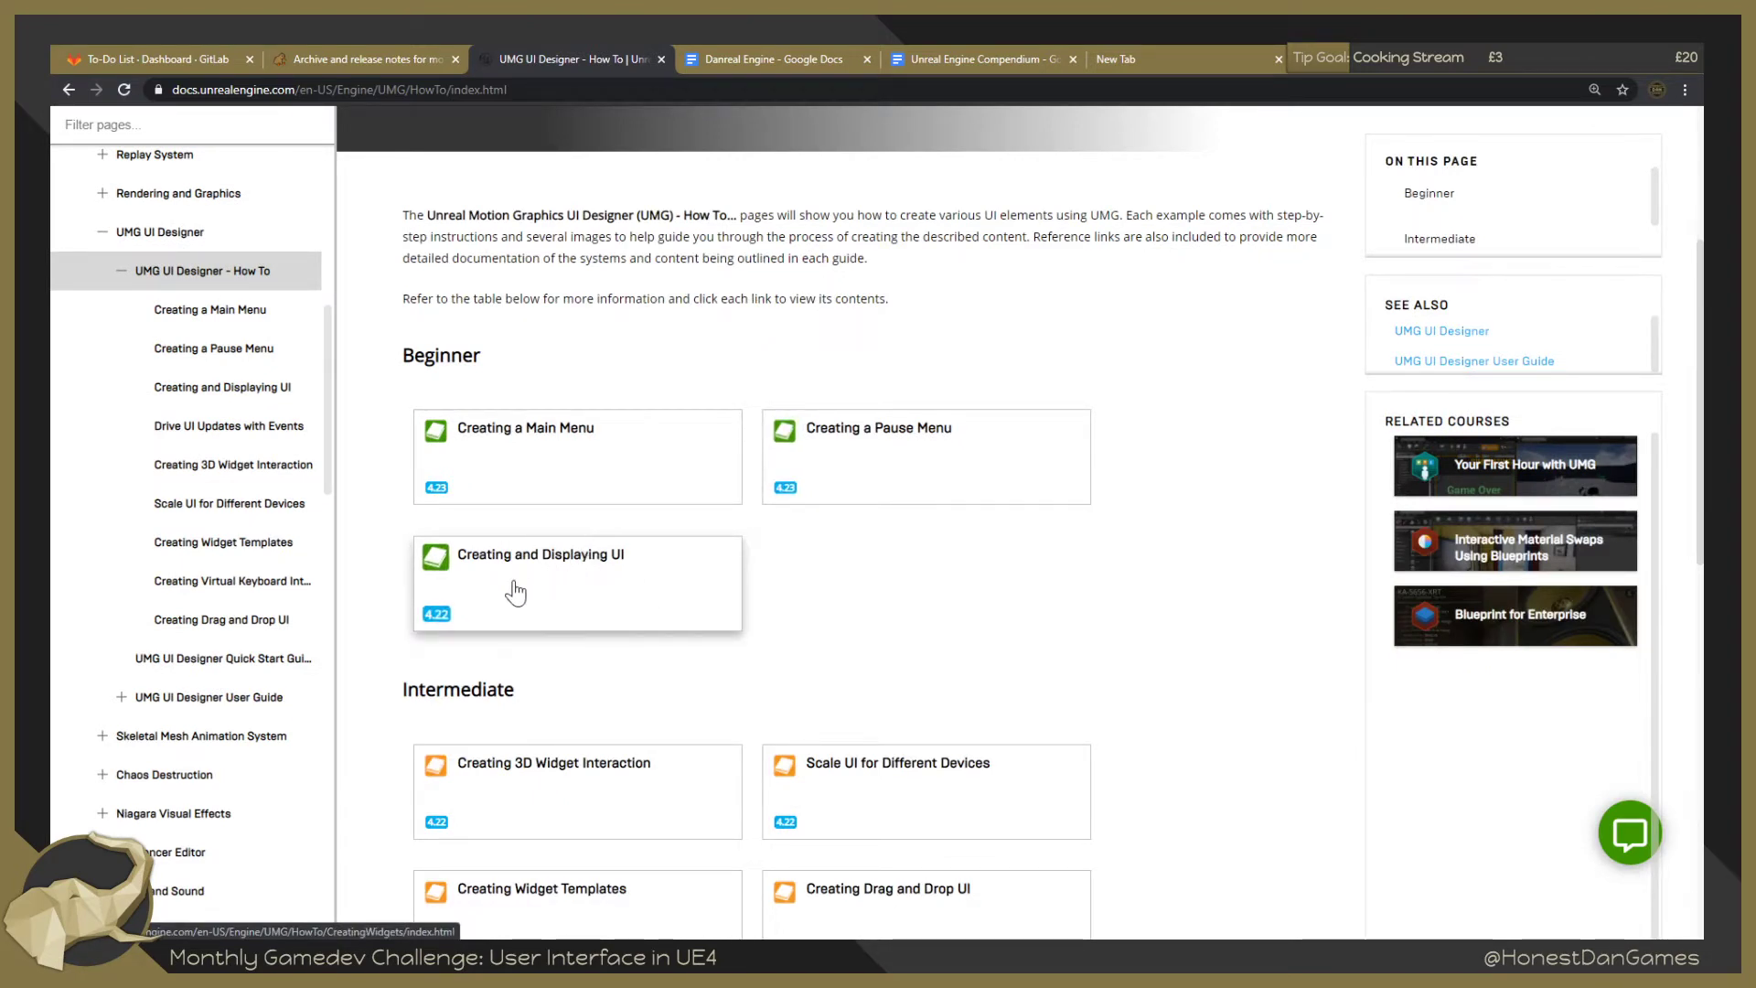
Look over the Beginner and Intermediate topics on the UMG UI Designer how-to page.
scroll(515, 590, down, 1)
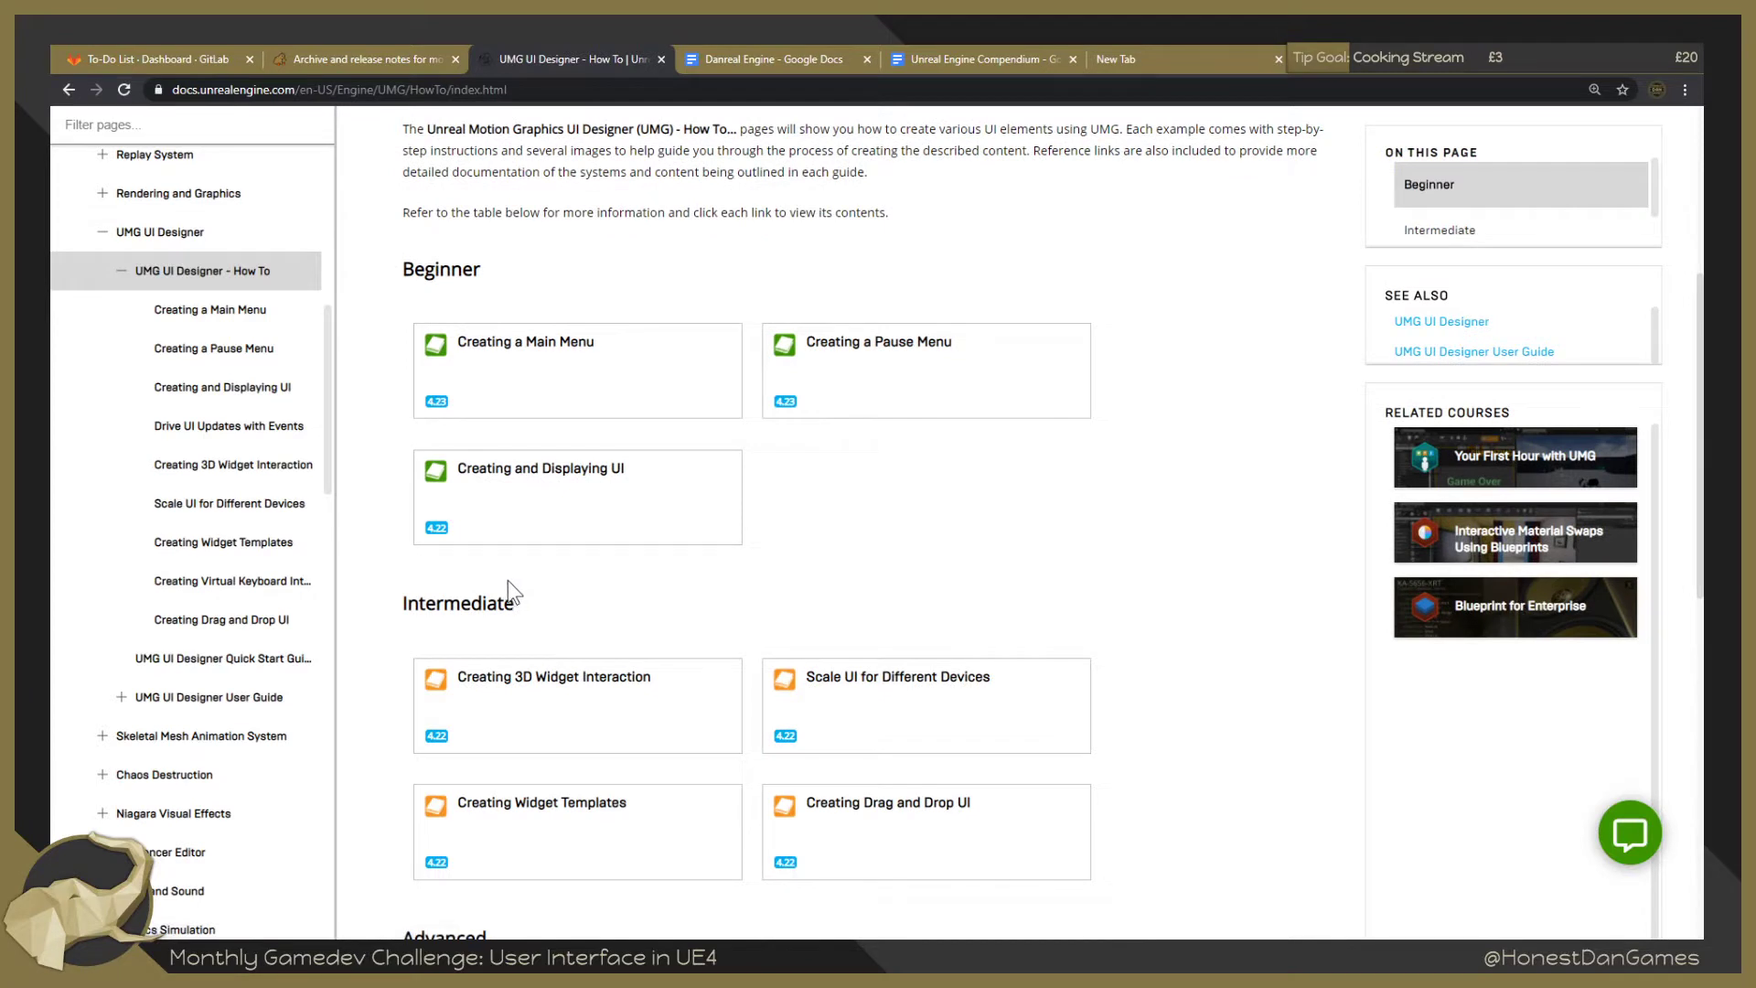
scroll(505, 585, down, 1)
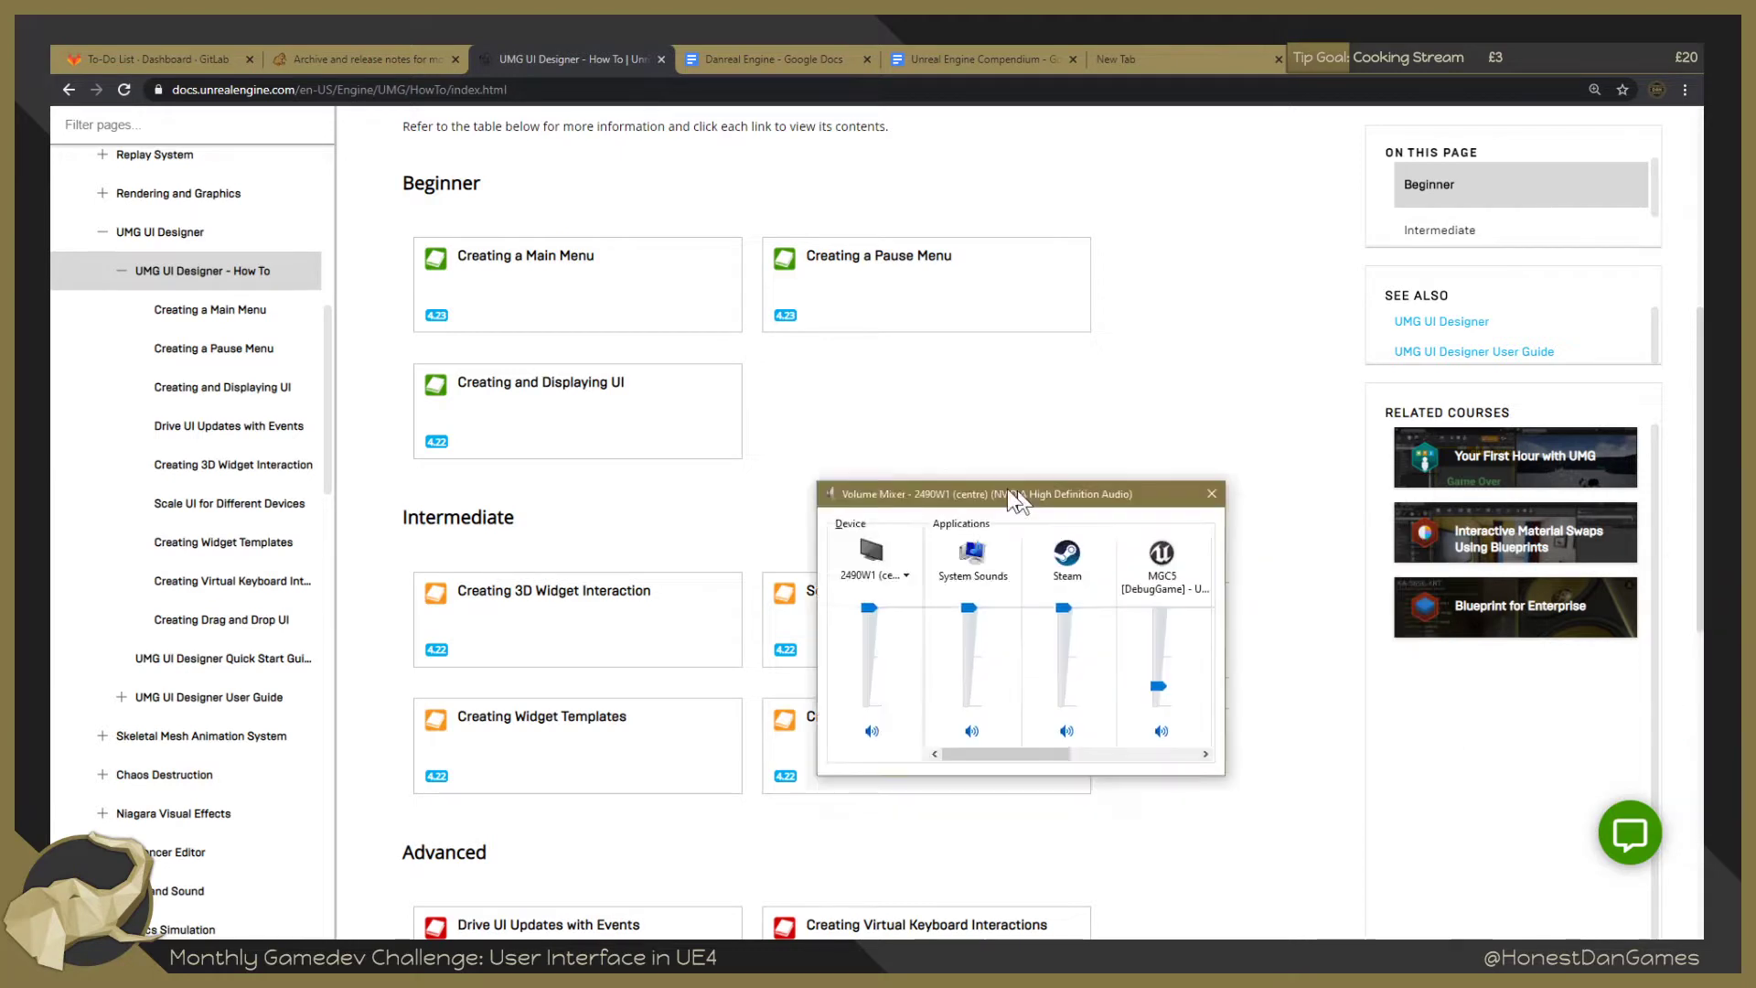
Keep the MGC5 game's volume at a low level in the Volume Mixer, and close the mixer.
drag(1007, 489, 809, 489)
drag(951, 598, 951, 675)
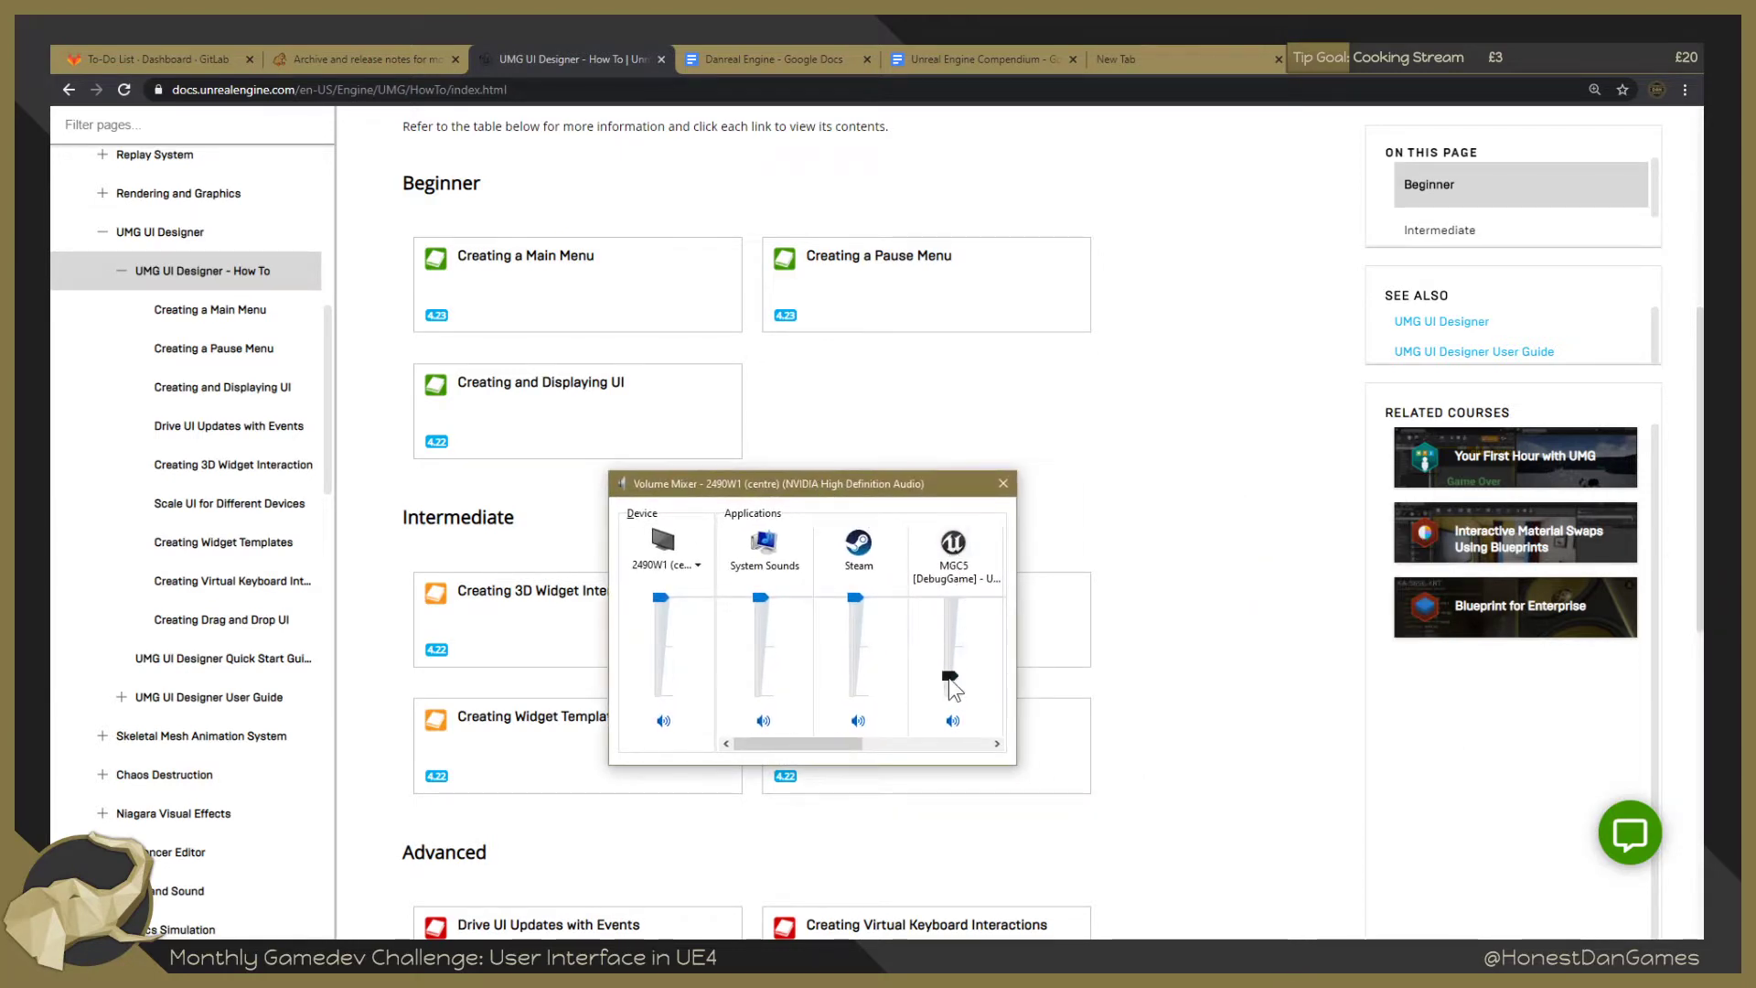
click(1003, 488)
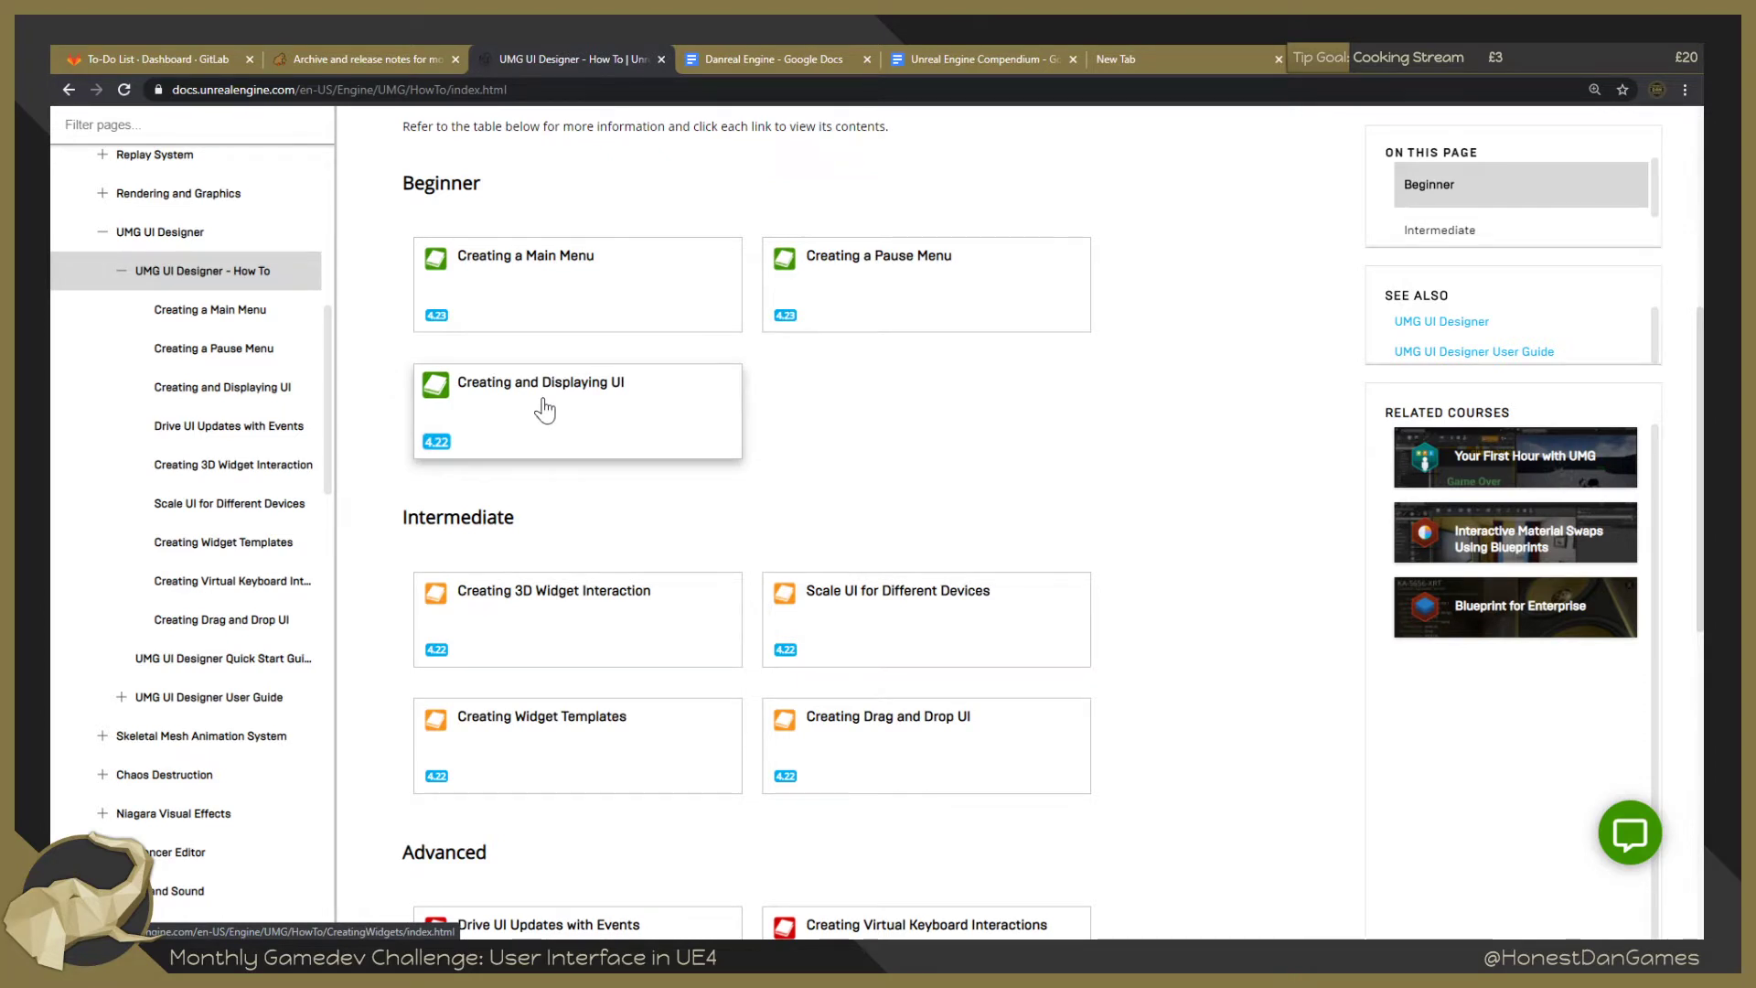
Look through the Intermediate and Advanced how-to topics, and open the Beginner guide Creating and Displaying UI.
scroll(548, 530, down, 4)
scroll(796, 377, up, 1)
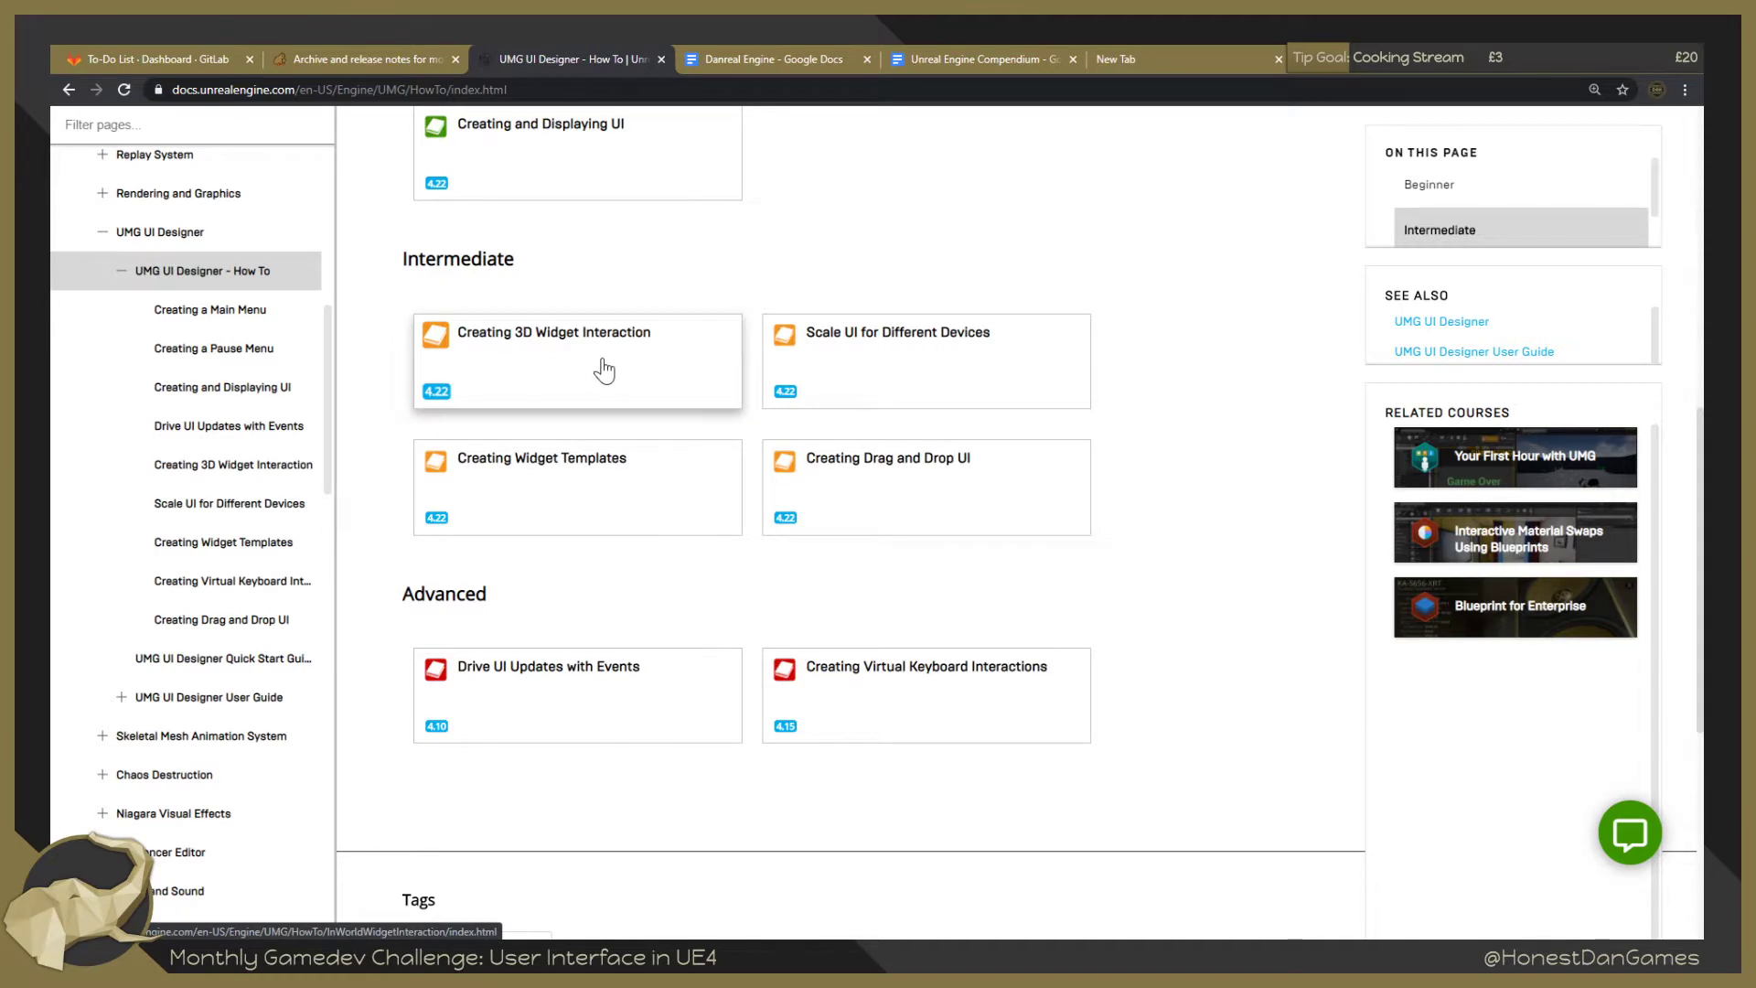
scroll(600, 377, up, 3)
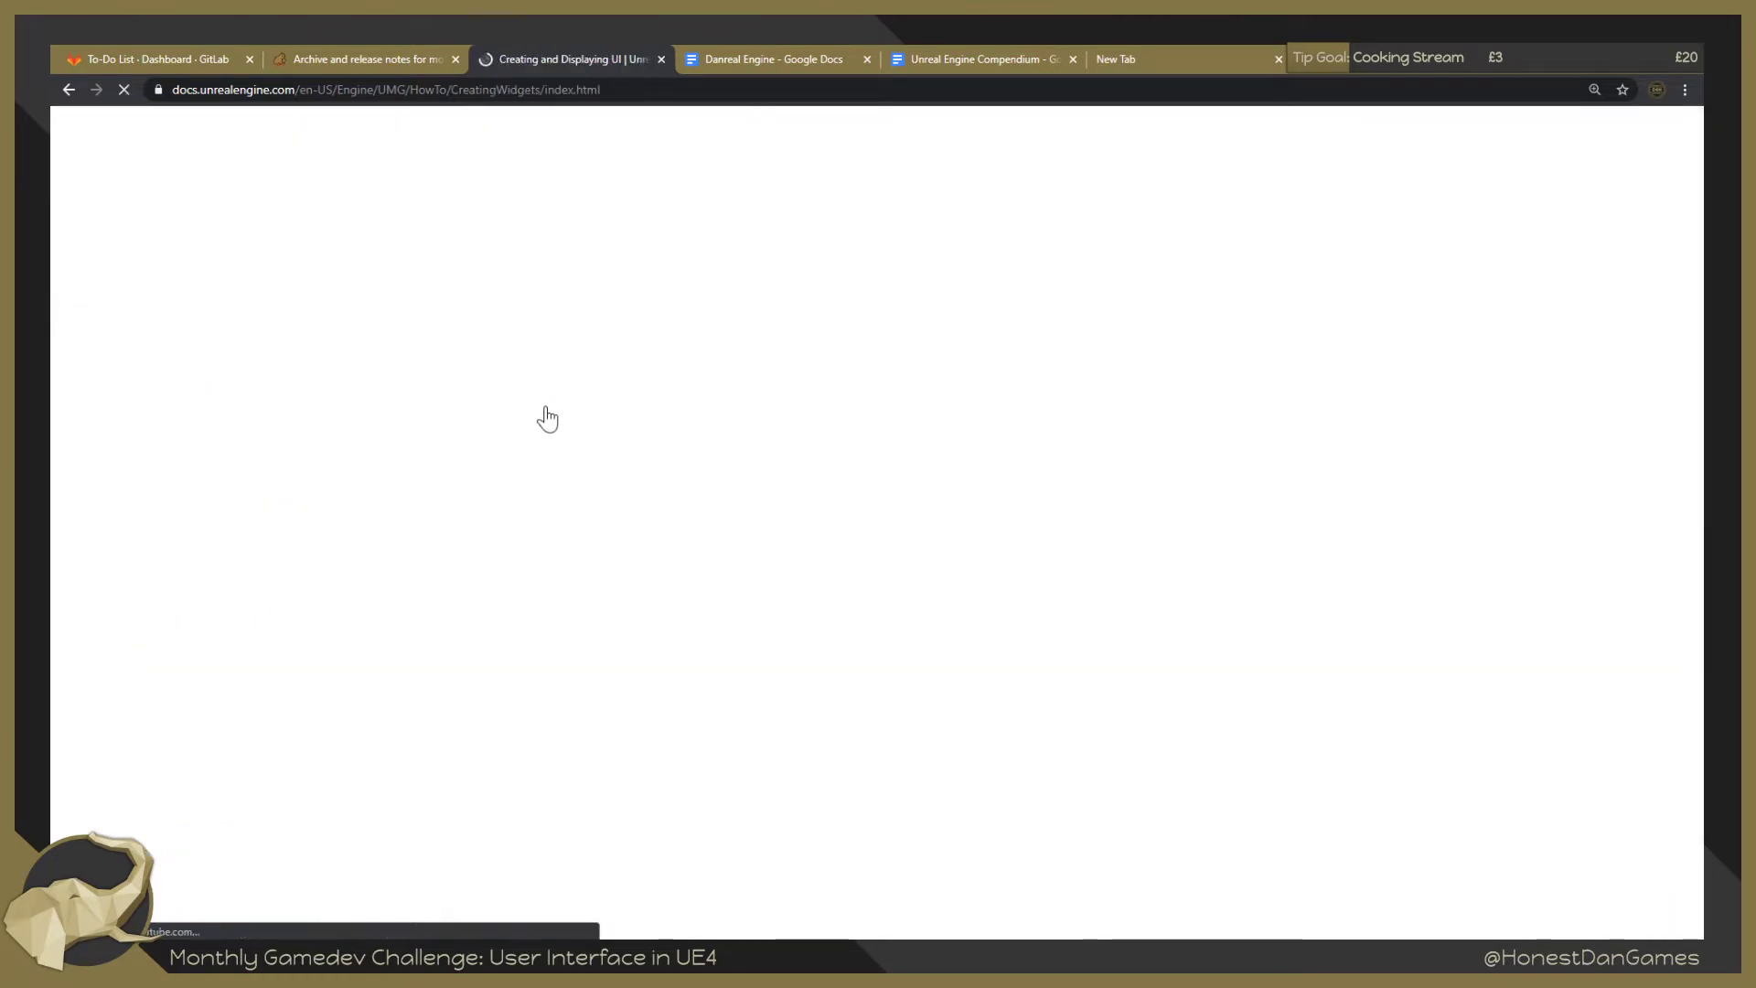
Skim the whole Creating and Displaying UI guide down to its End Result section and return to the start of the page.
scroll(709, 509, down, 1)
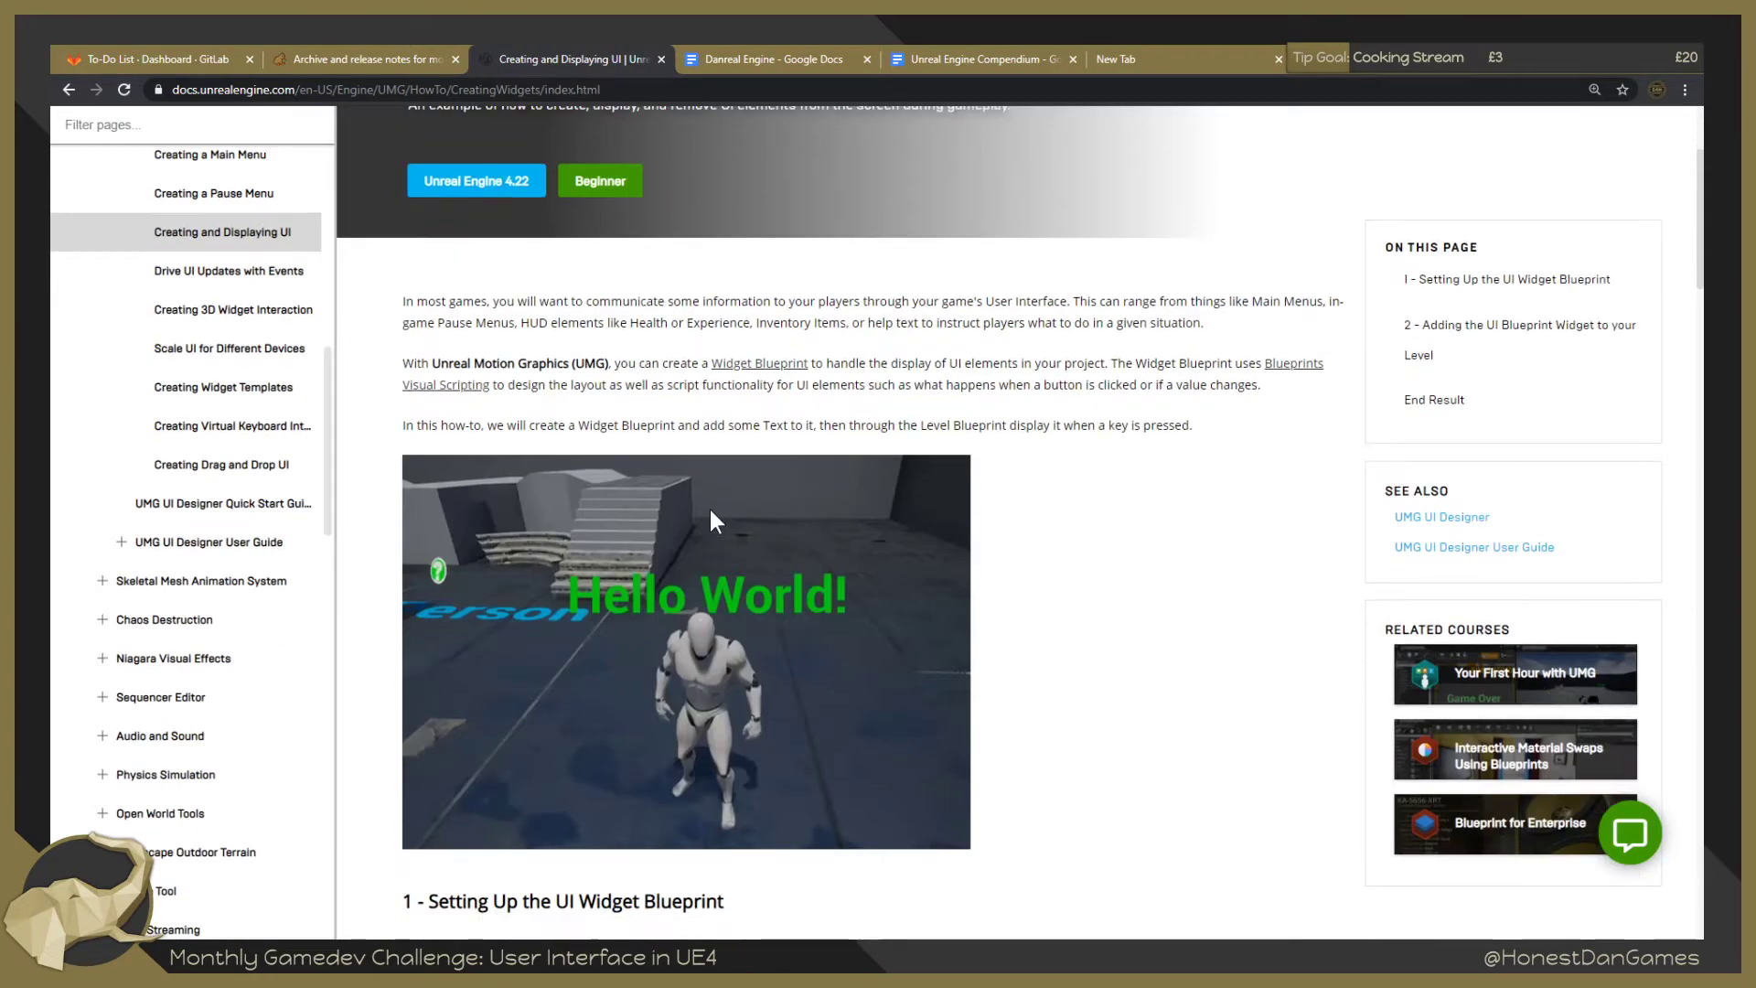
scroll(699, 513, down, 4)
scroll(684, 569, down, 7)
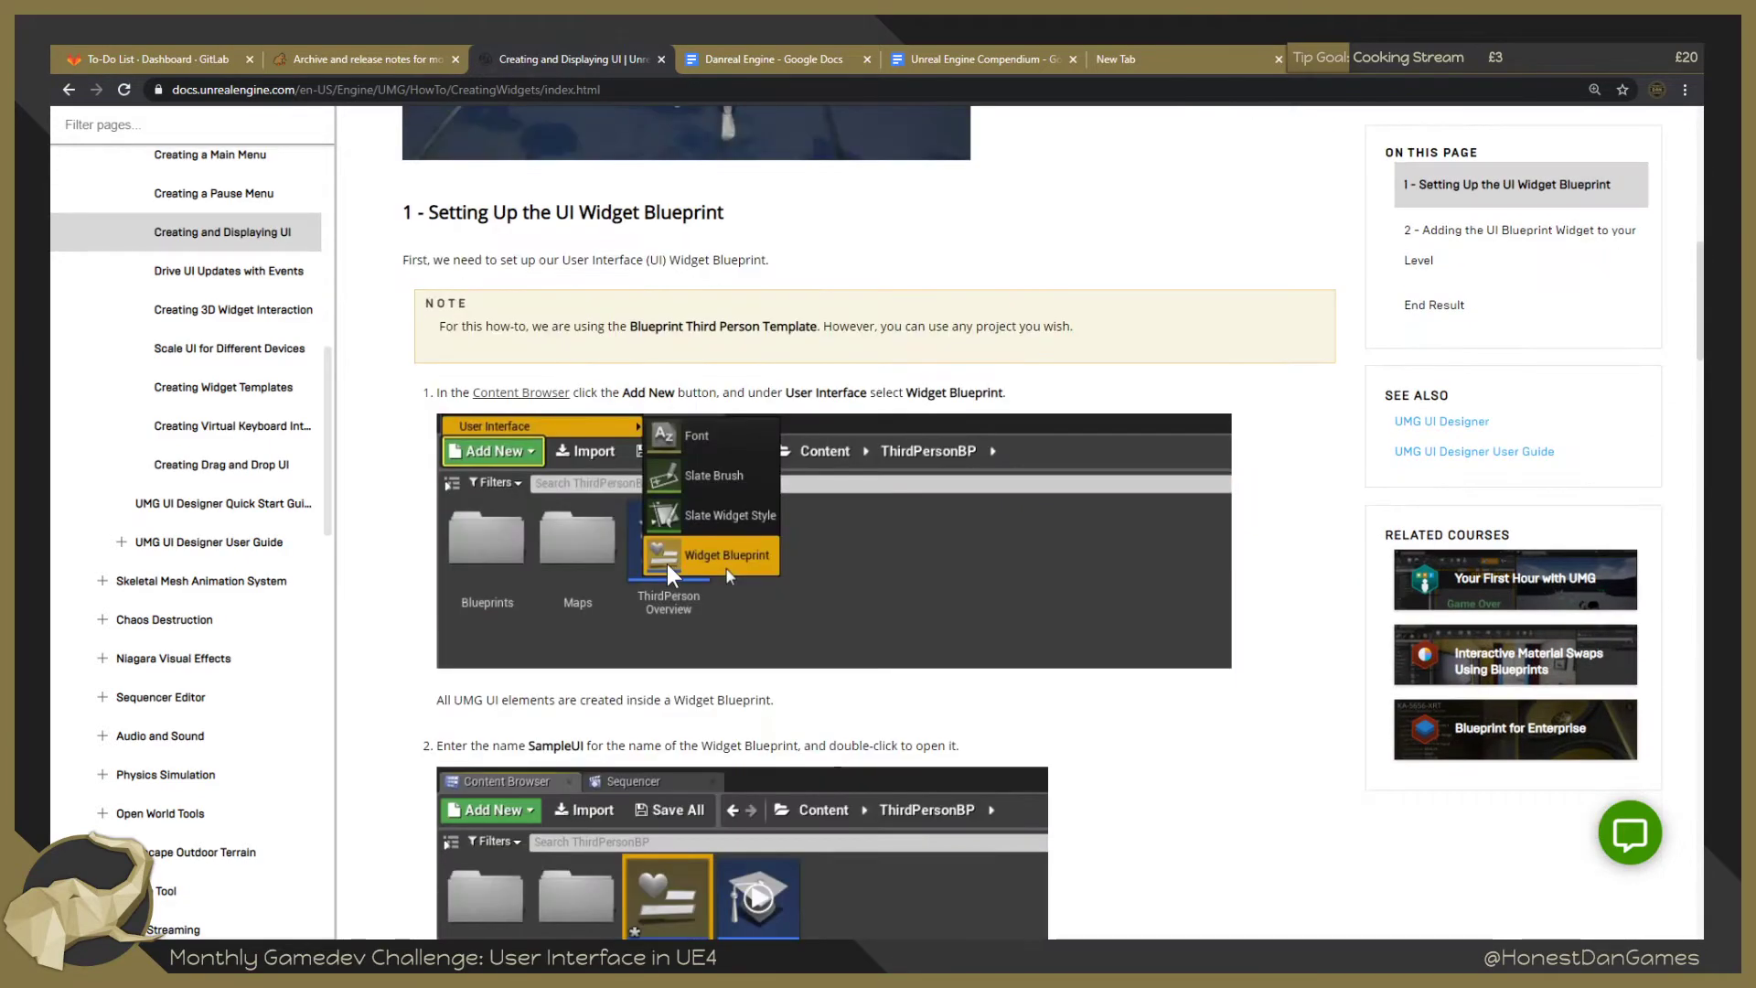
scroll(668, 569, down, 5)
scroll(667, 567, down, 10)
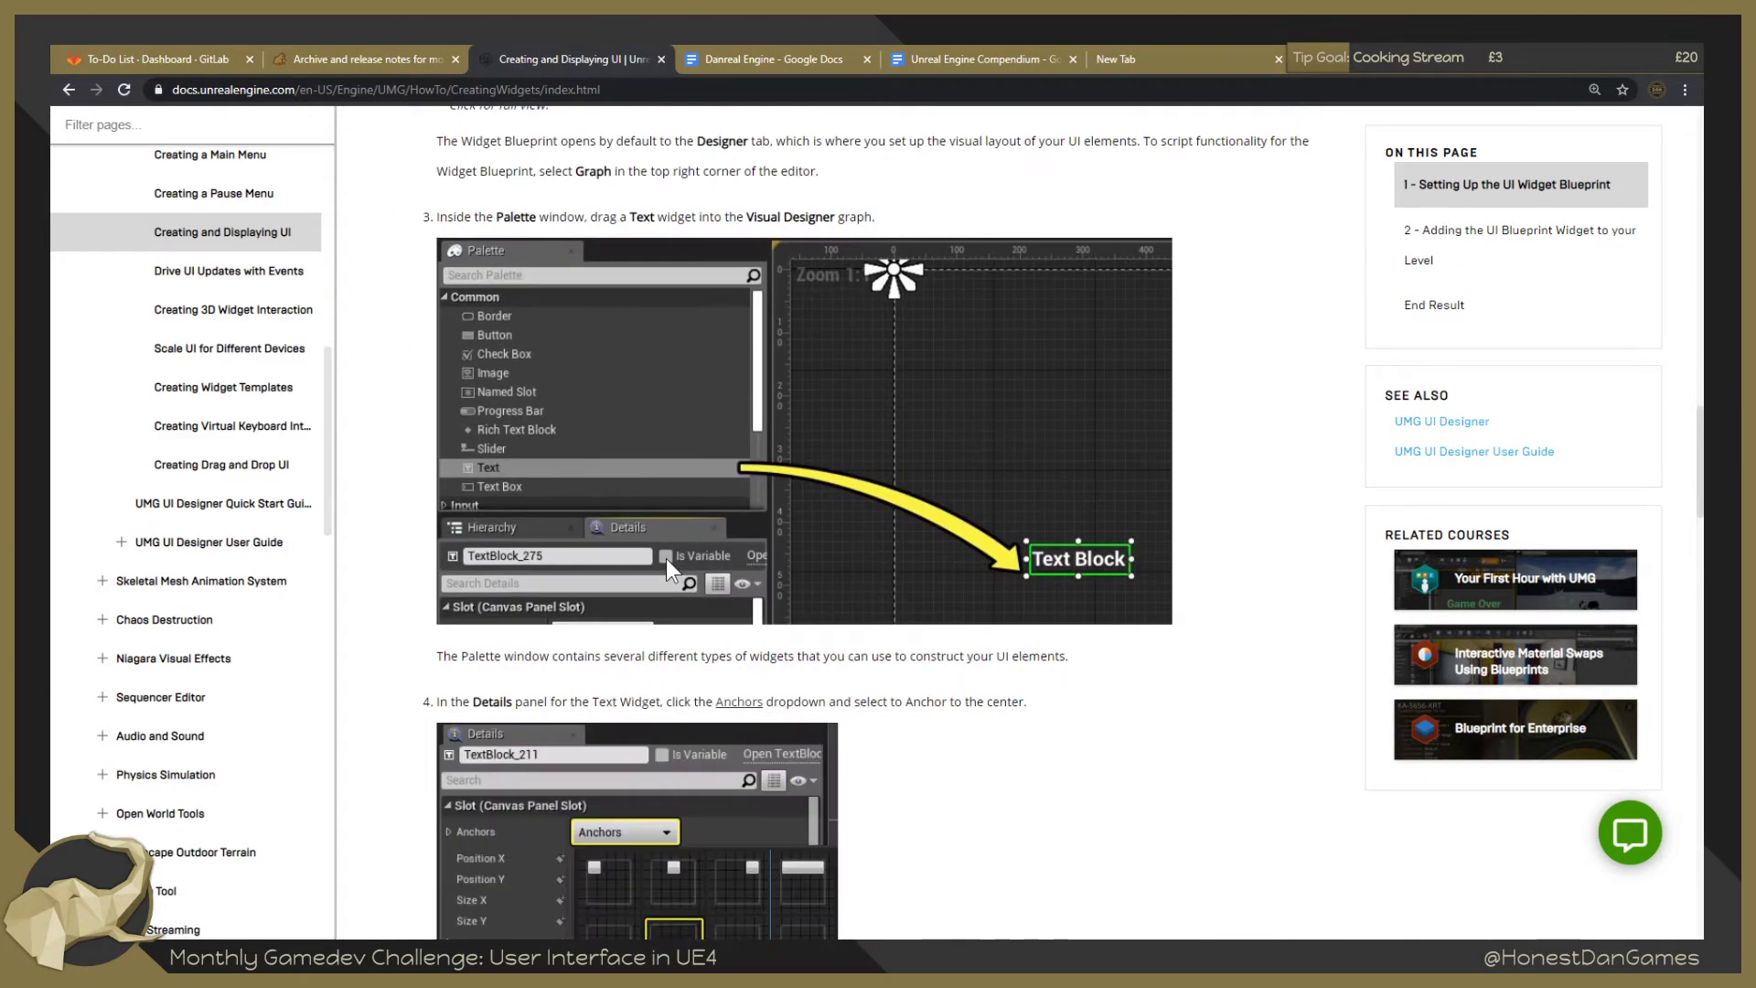
scroll(662, 559, down, 4)
scroll(665, 567, down, 4)
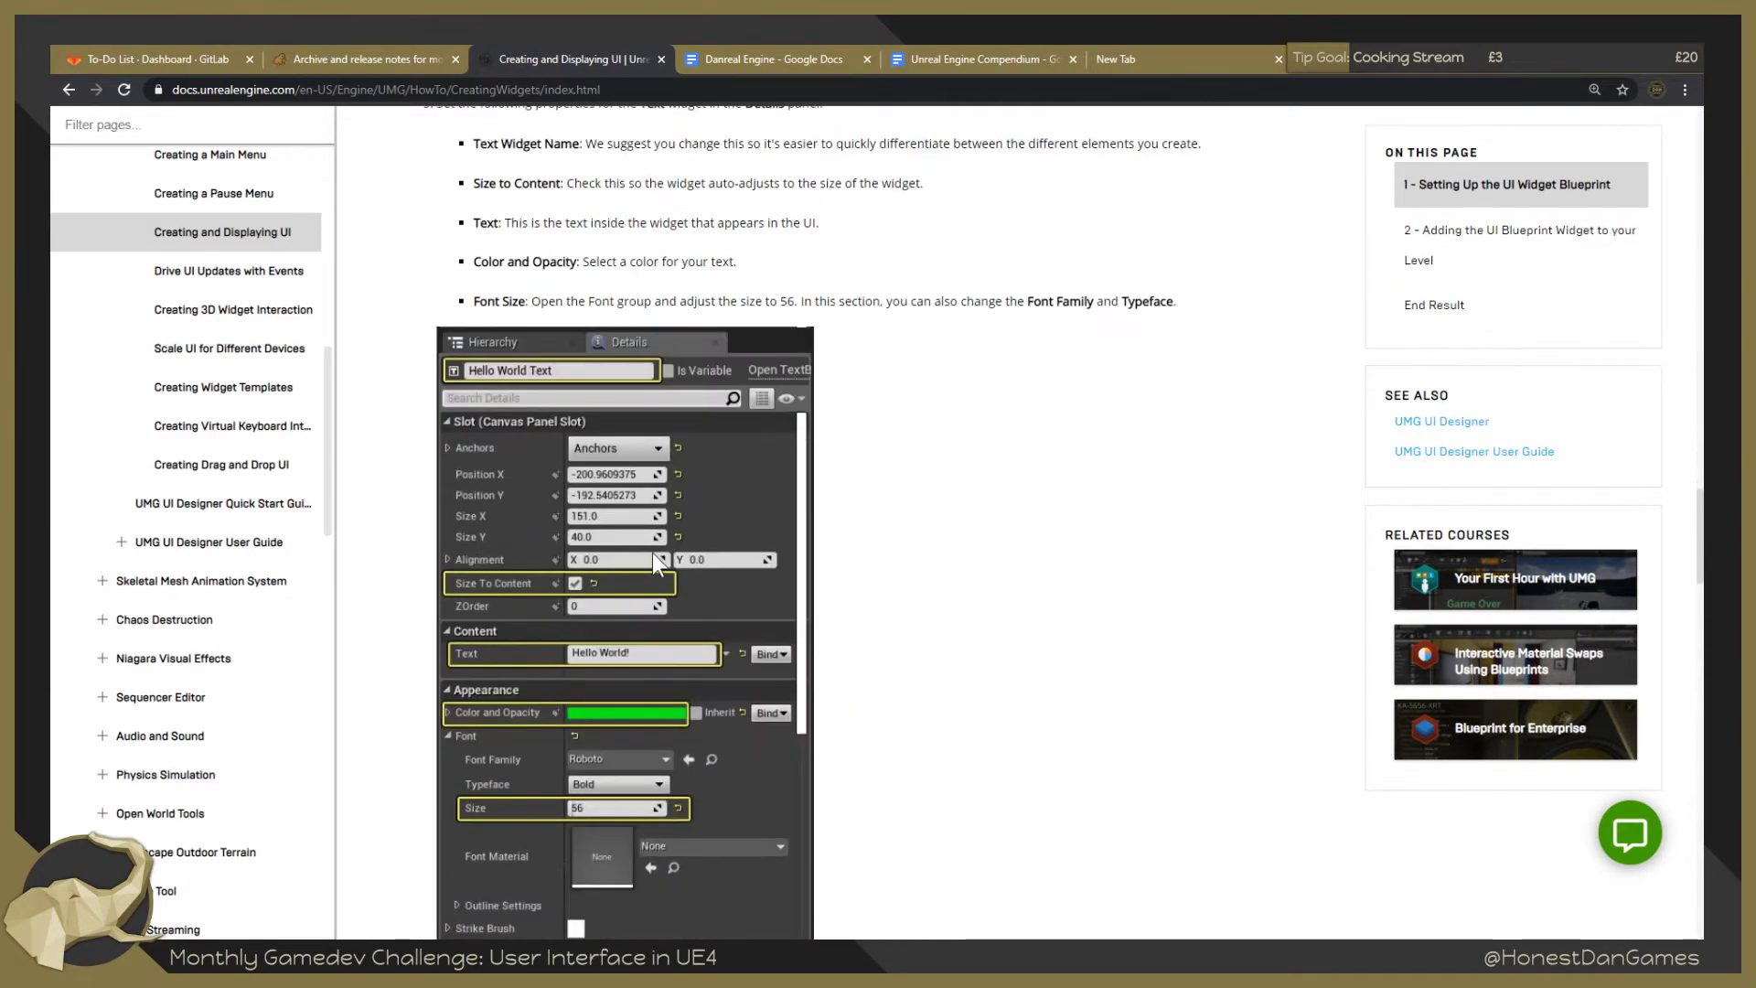
scroll(651, 558, down, 12)
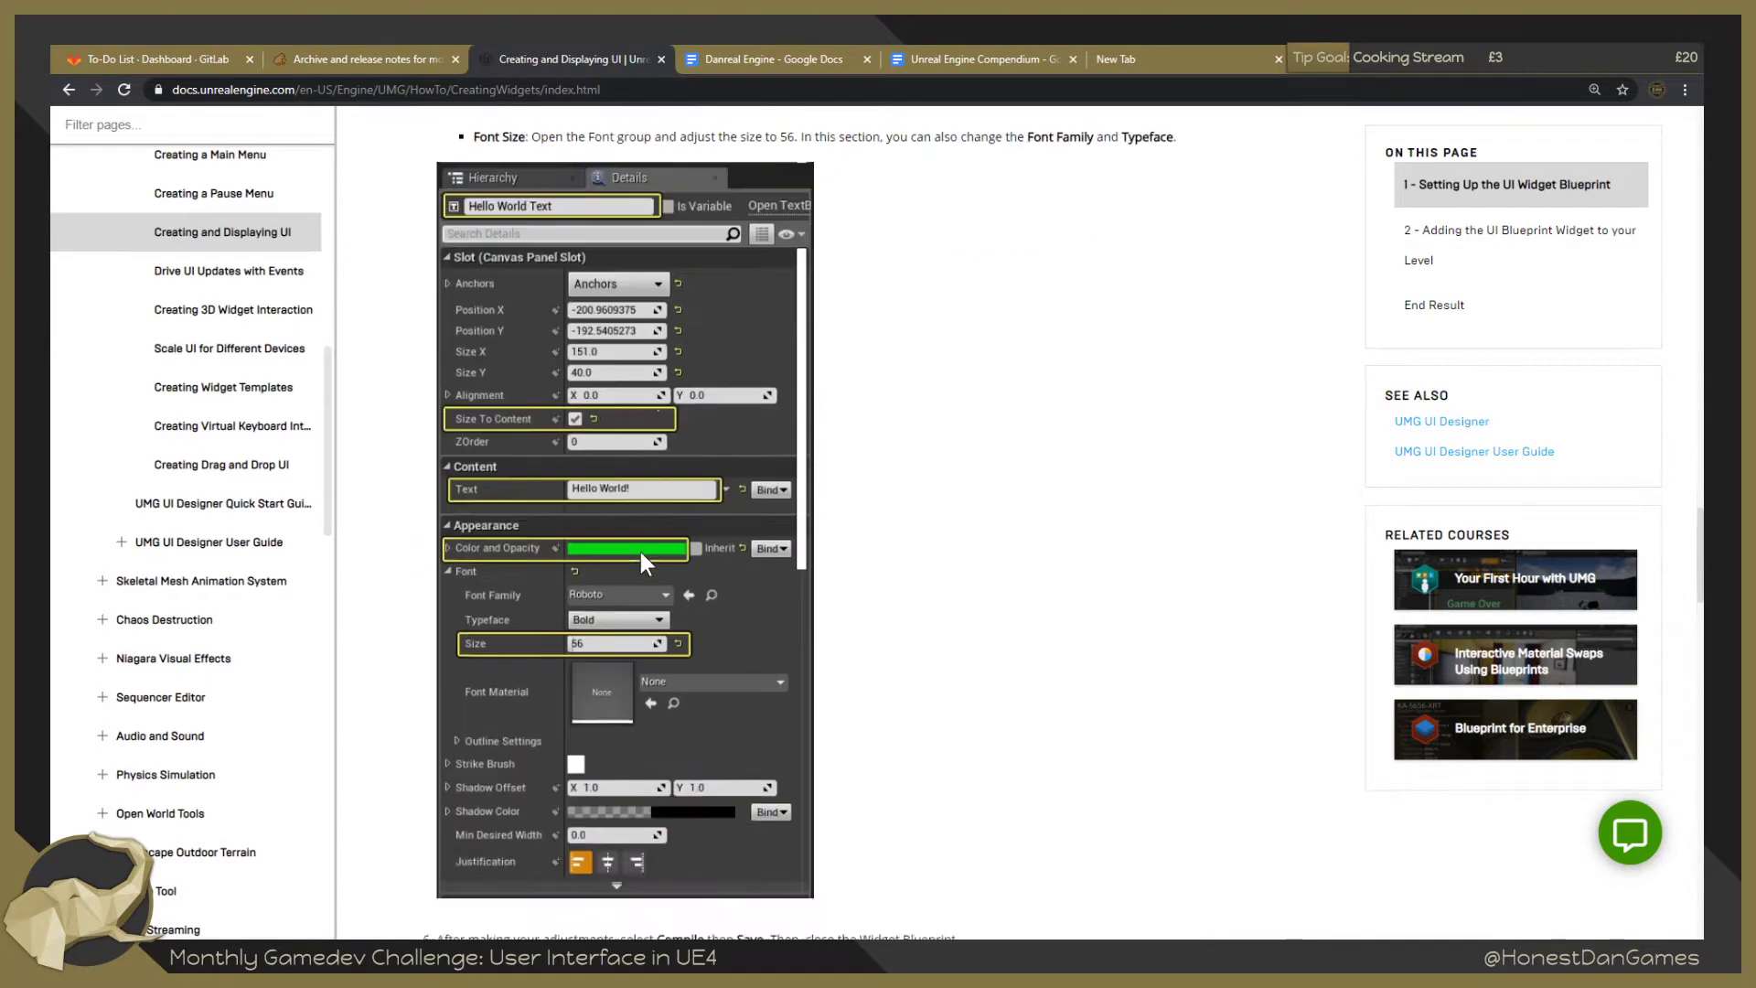
scroll(627, 556, down, 15)
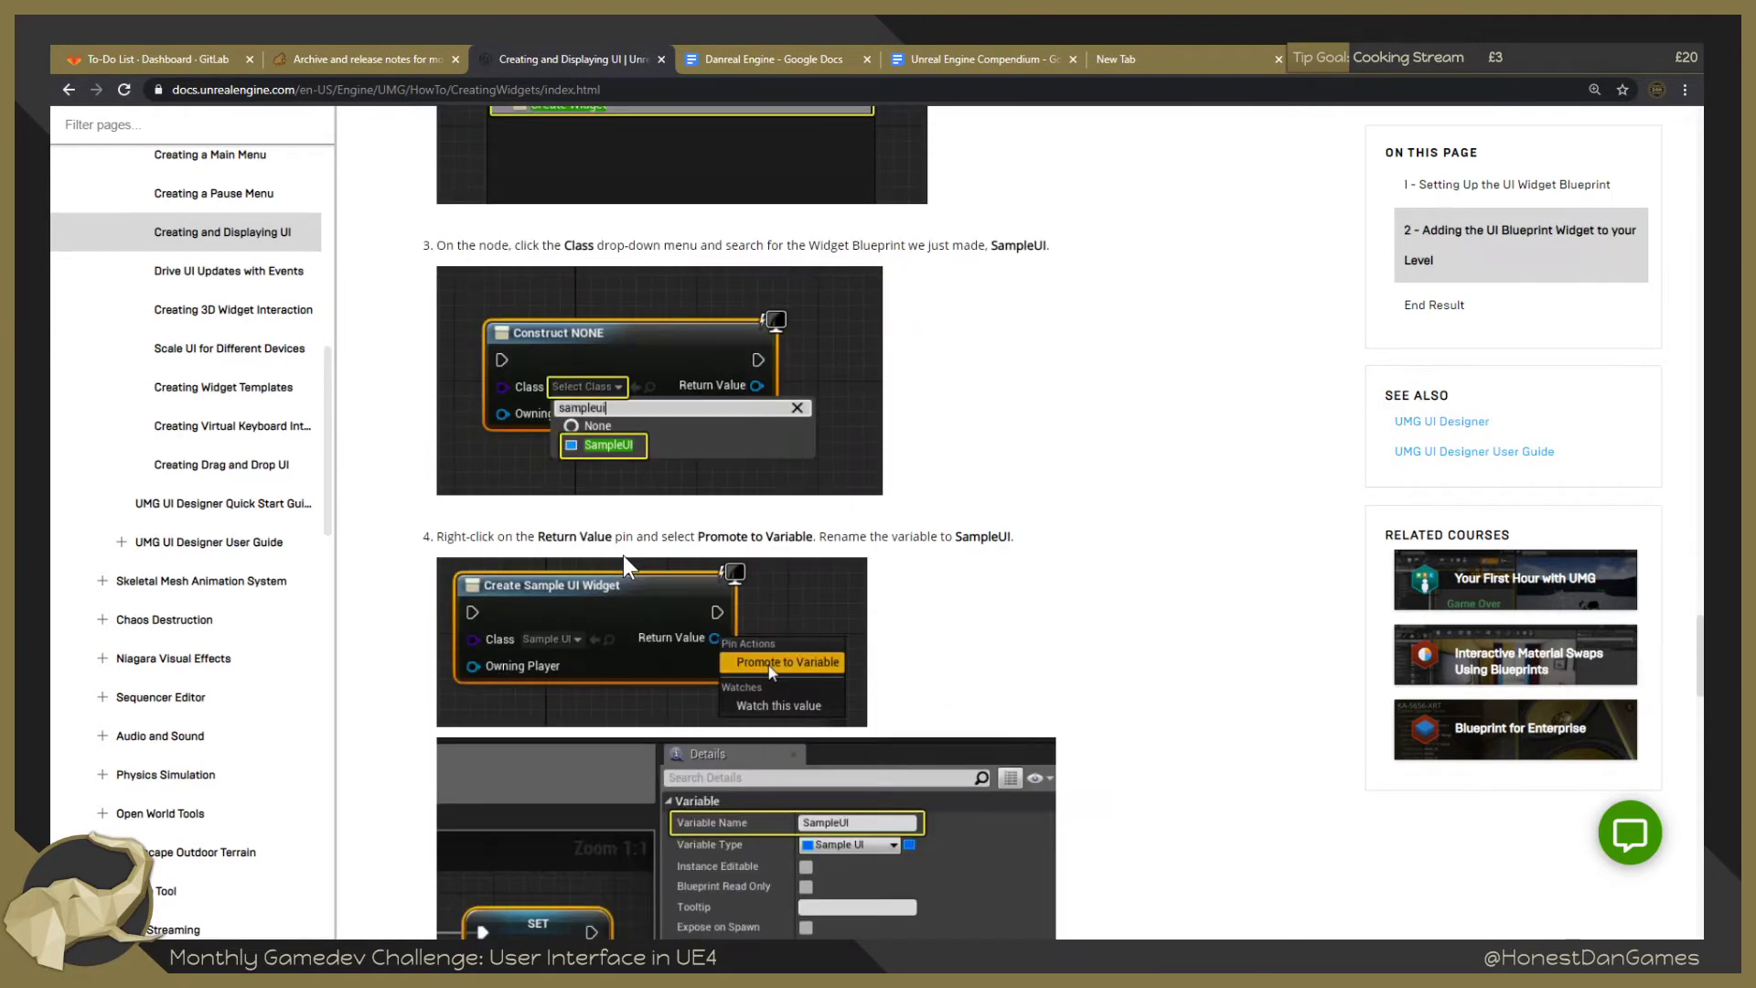
scroll(617, 548, down, 15)
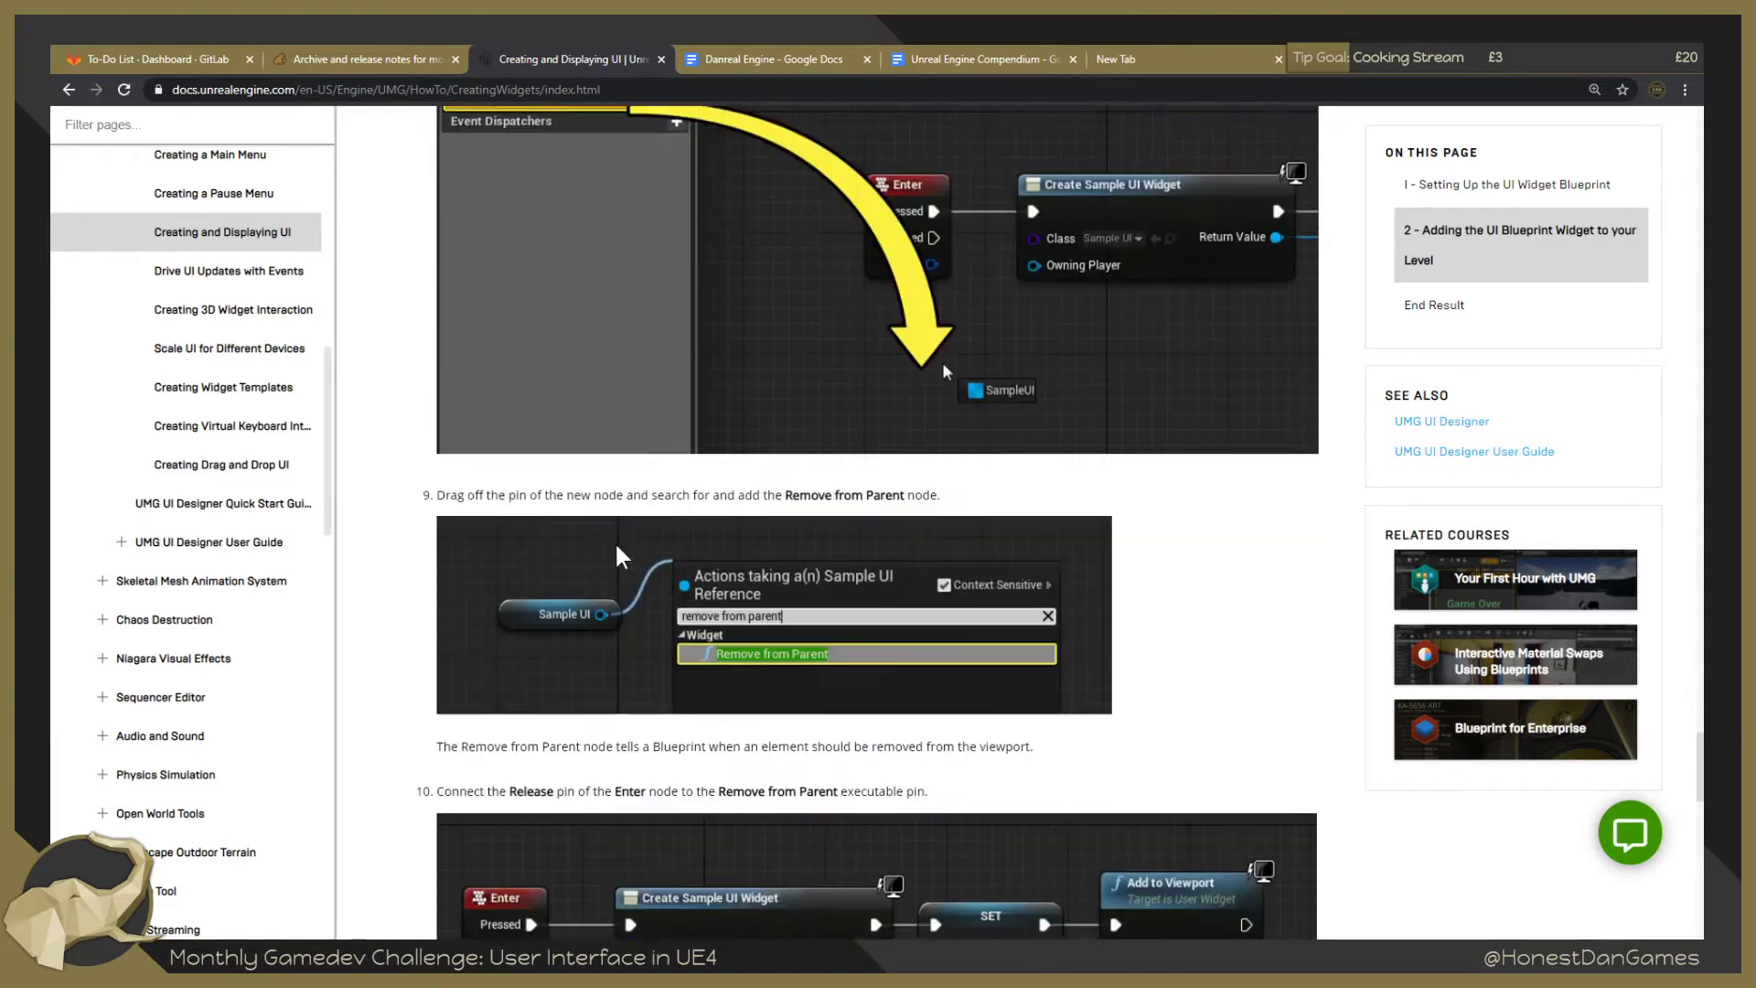
scroll(615, 546, down, 8)
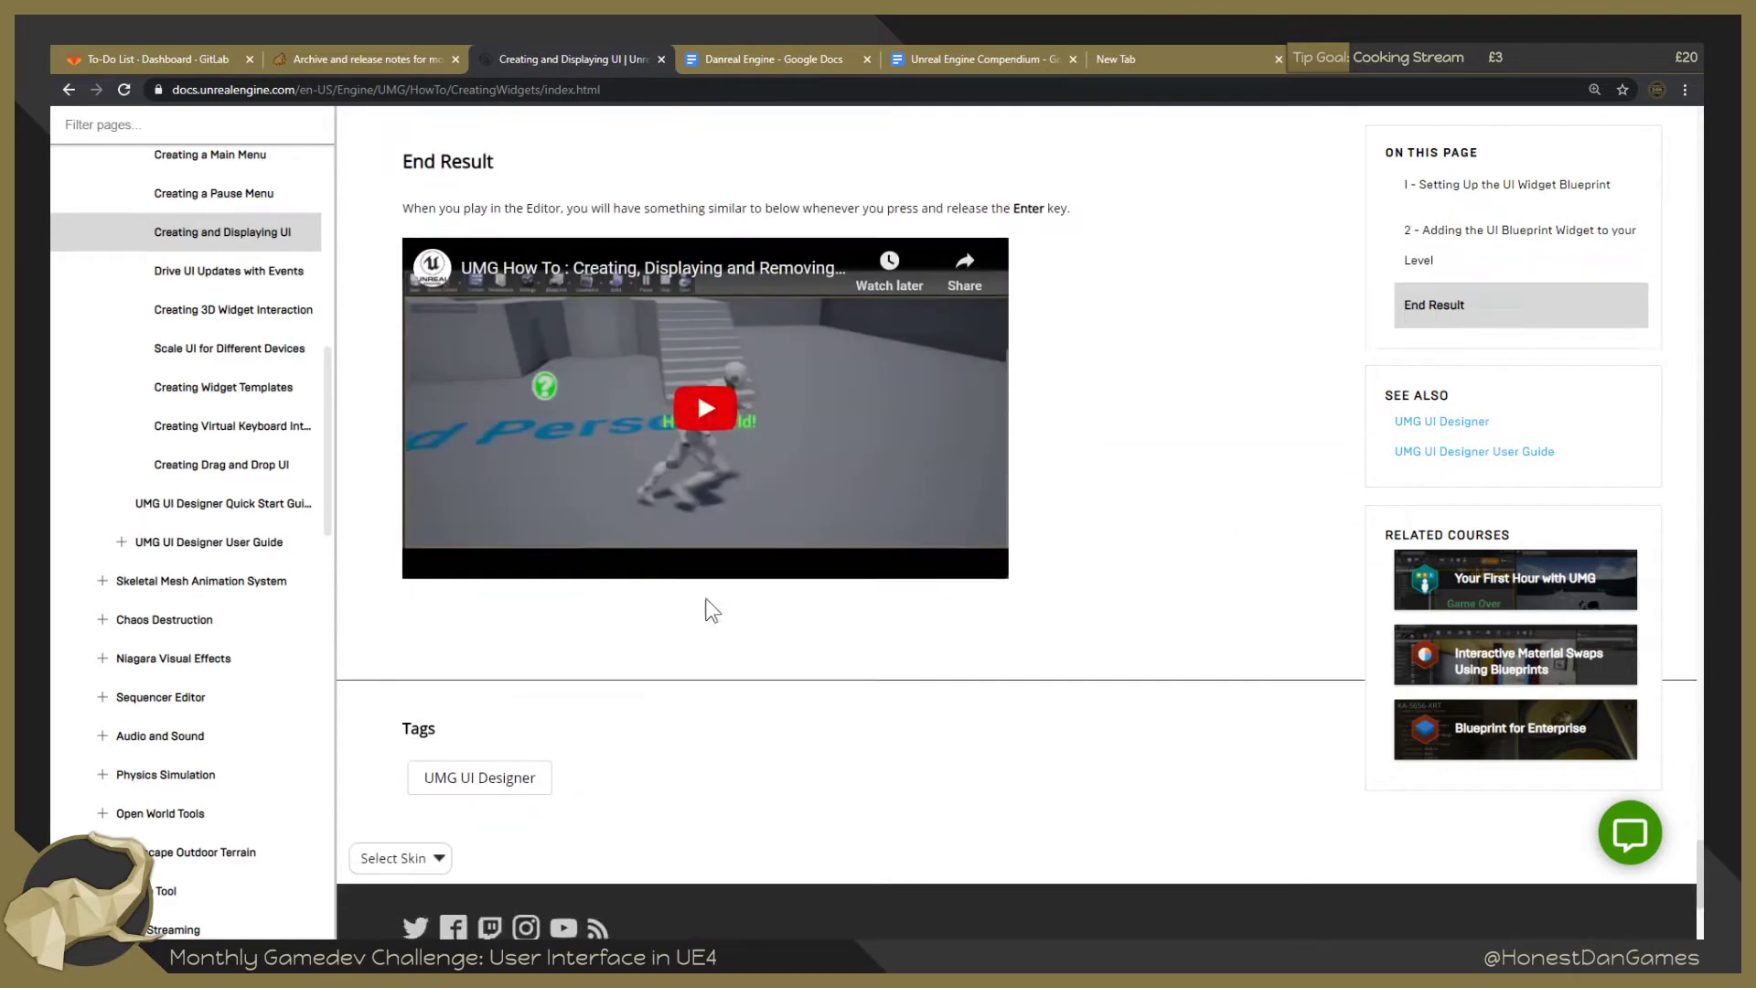
scroll(694, 452, up, 5)
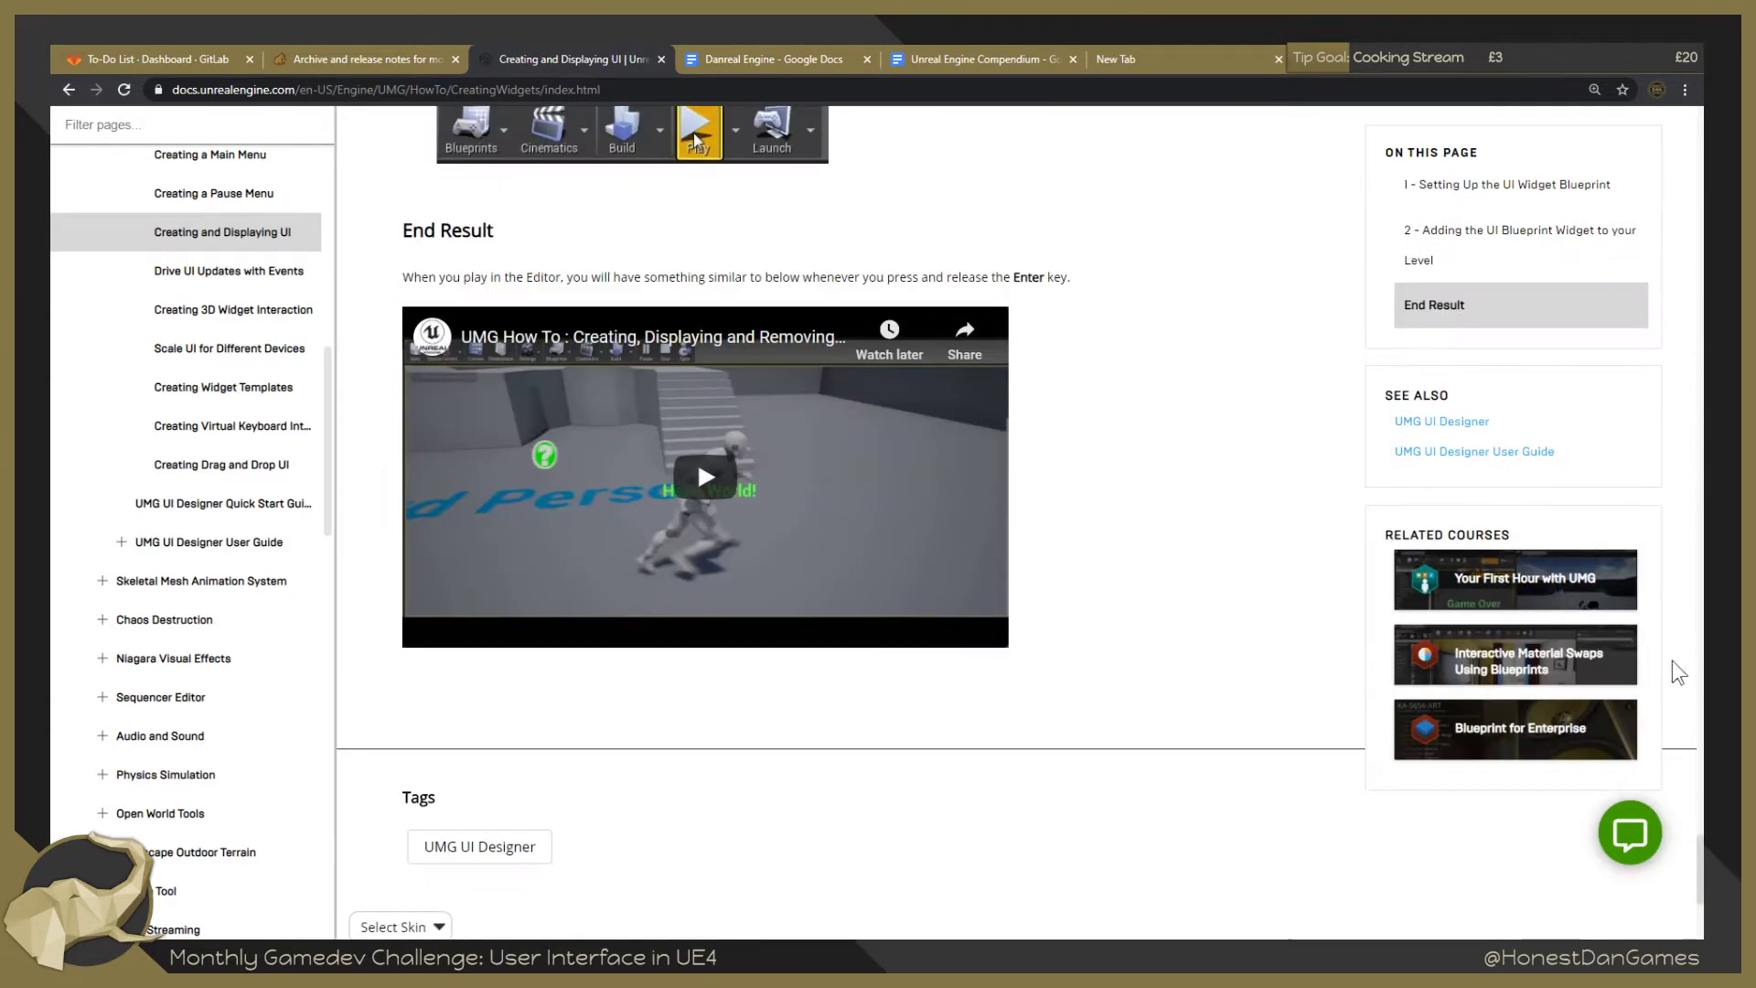
scroll(697, 459, up, 20)
scroll(1638, 347, up, 10)
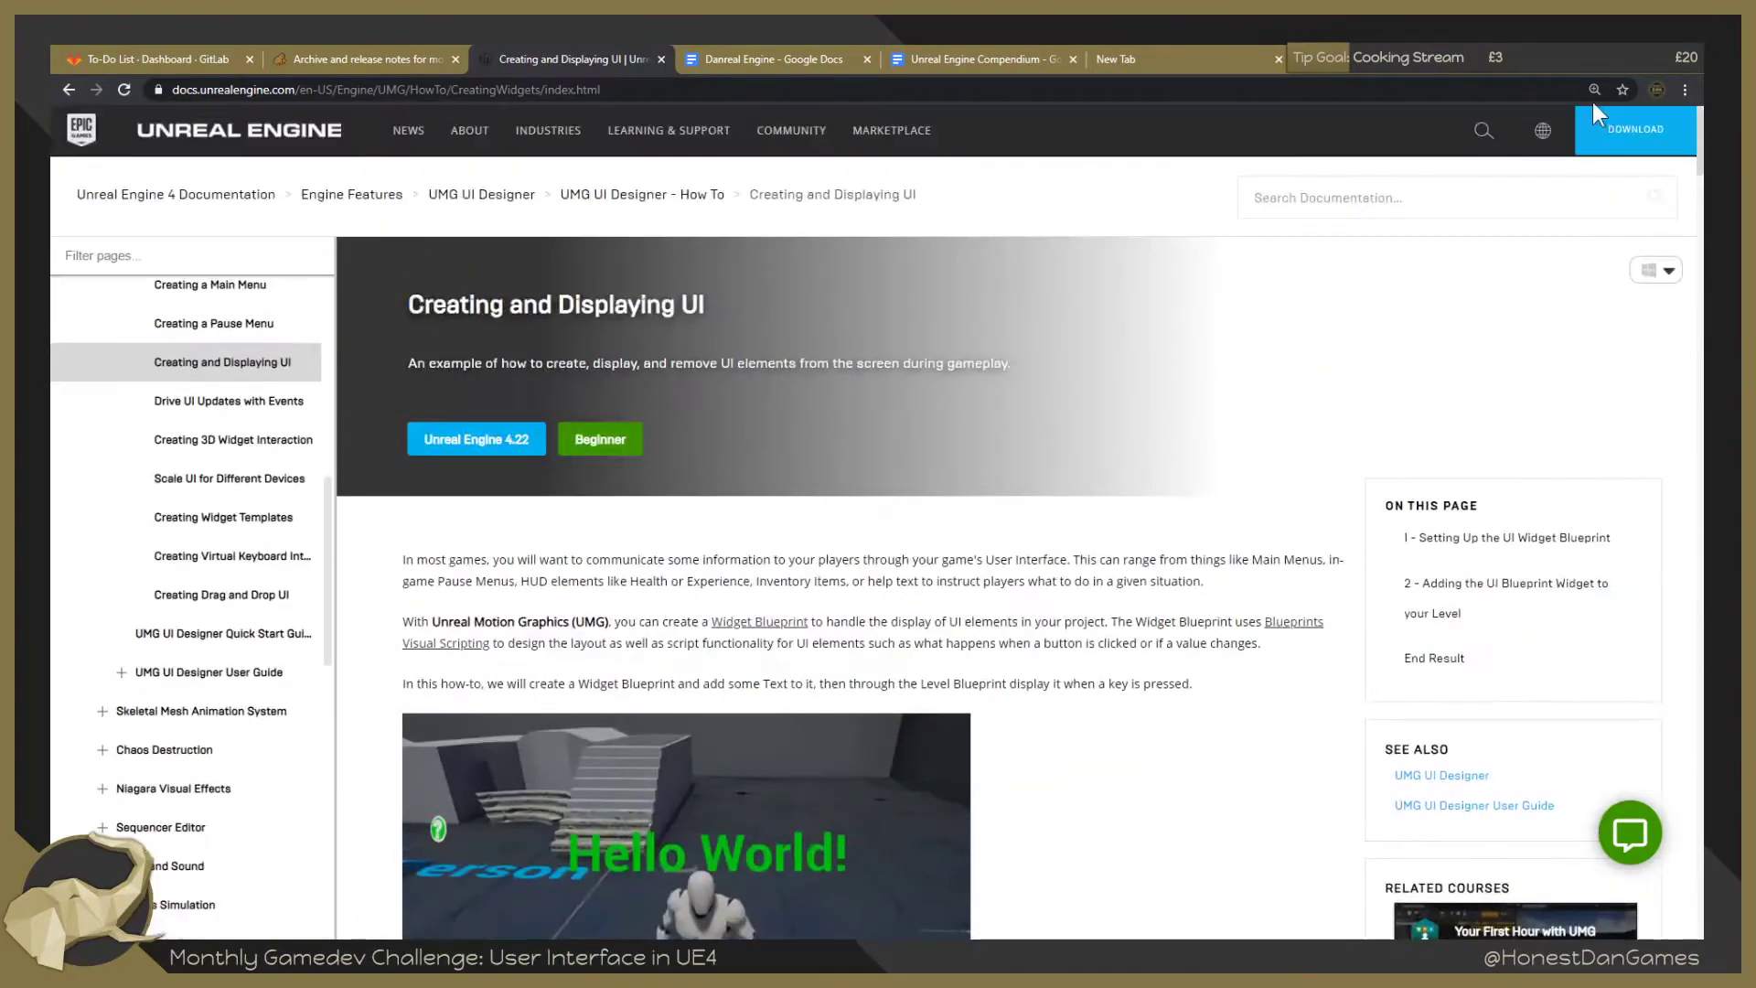
Read the guide's introduction and section 1 on setting up the UI Widget Blueprint, including the Text widget's anchors and properties.
mouse_move(1544, 142)
scroll(658, 518, down, 1)
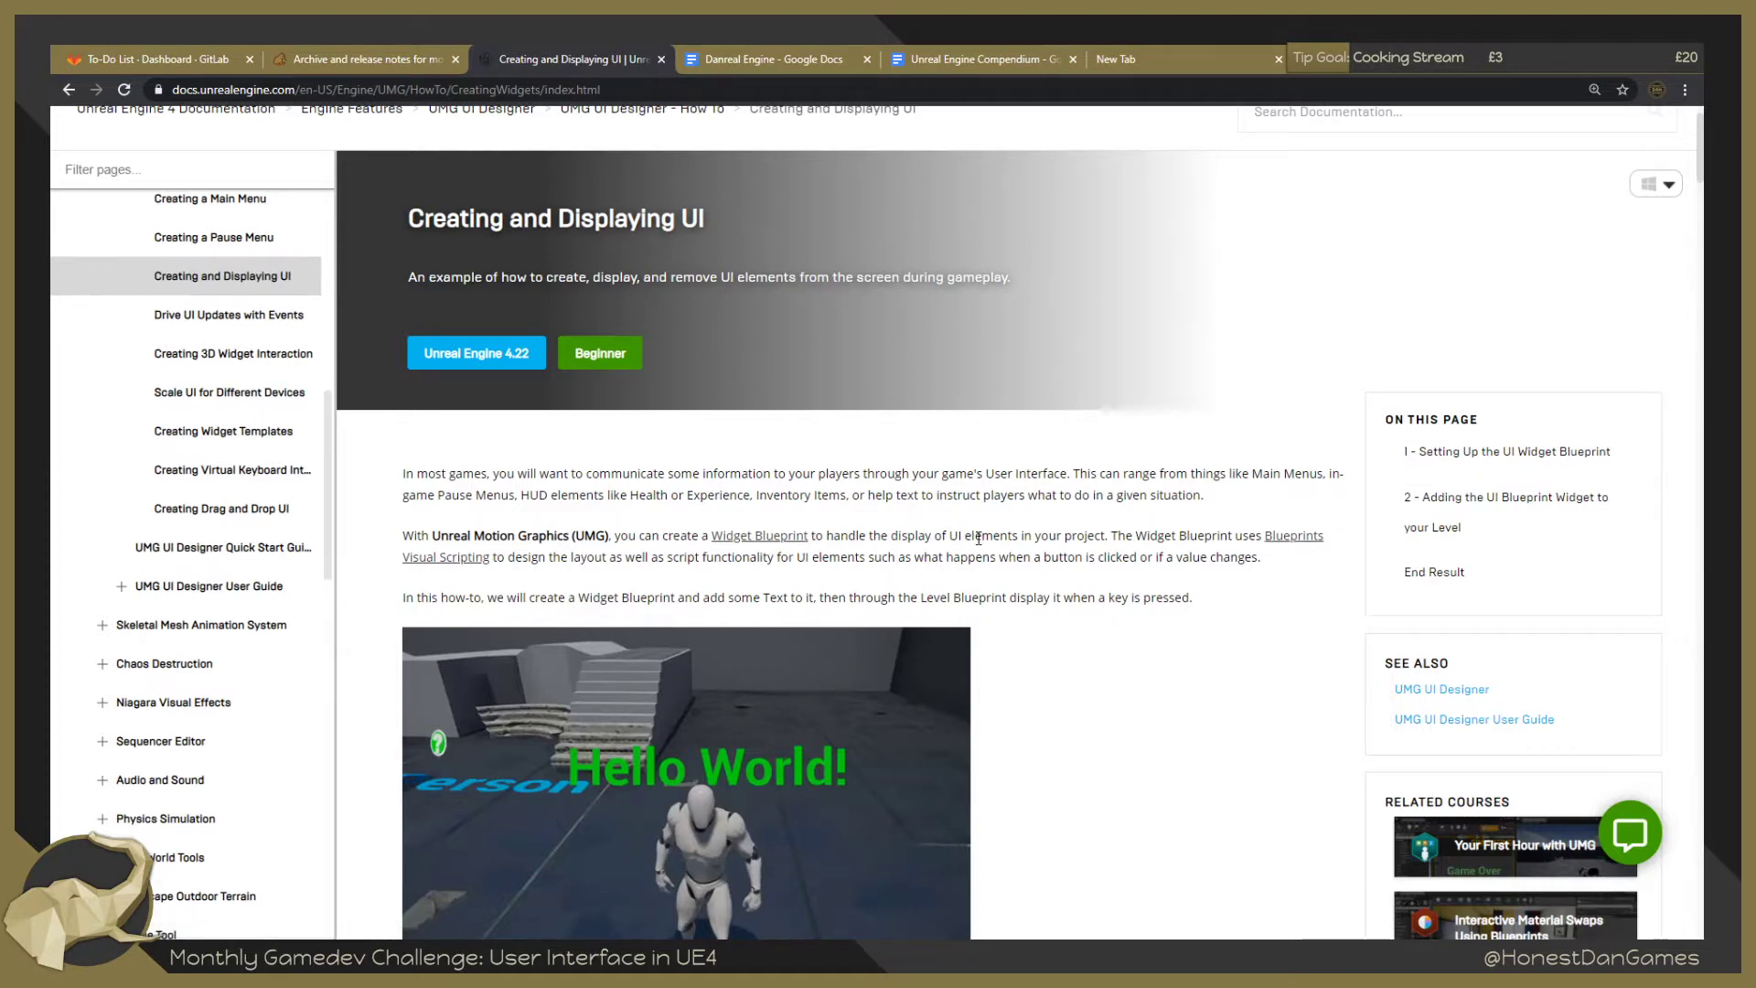
scroll(596, 590, down, 1)
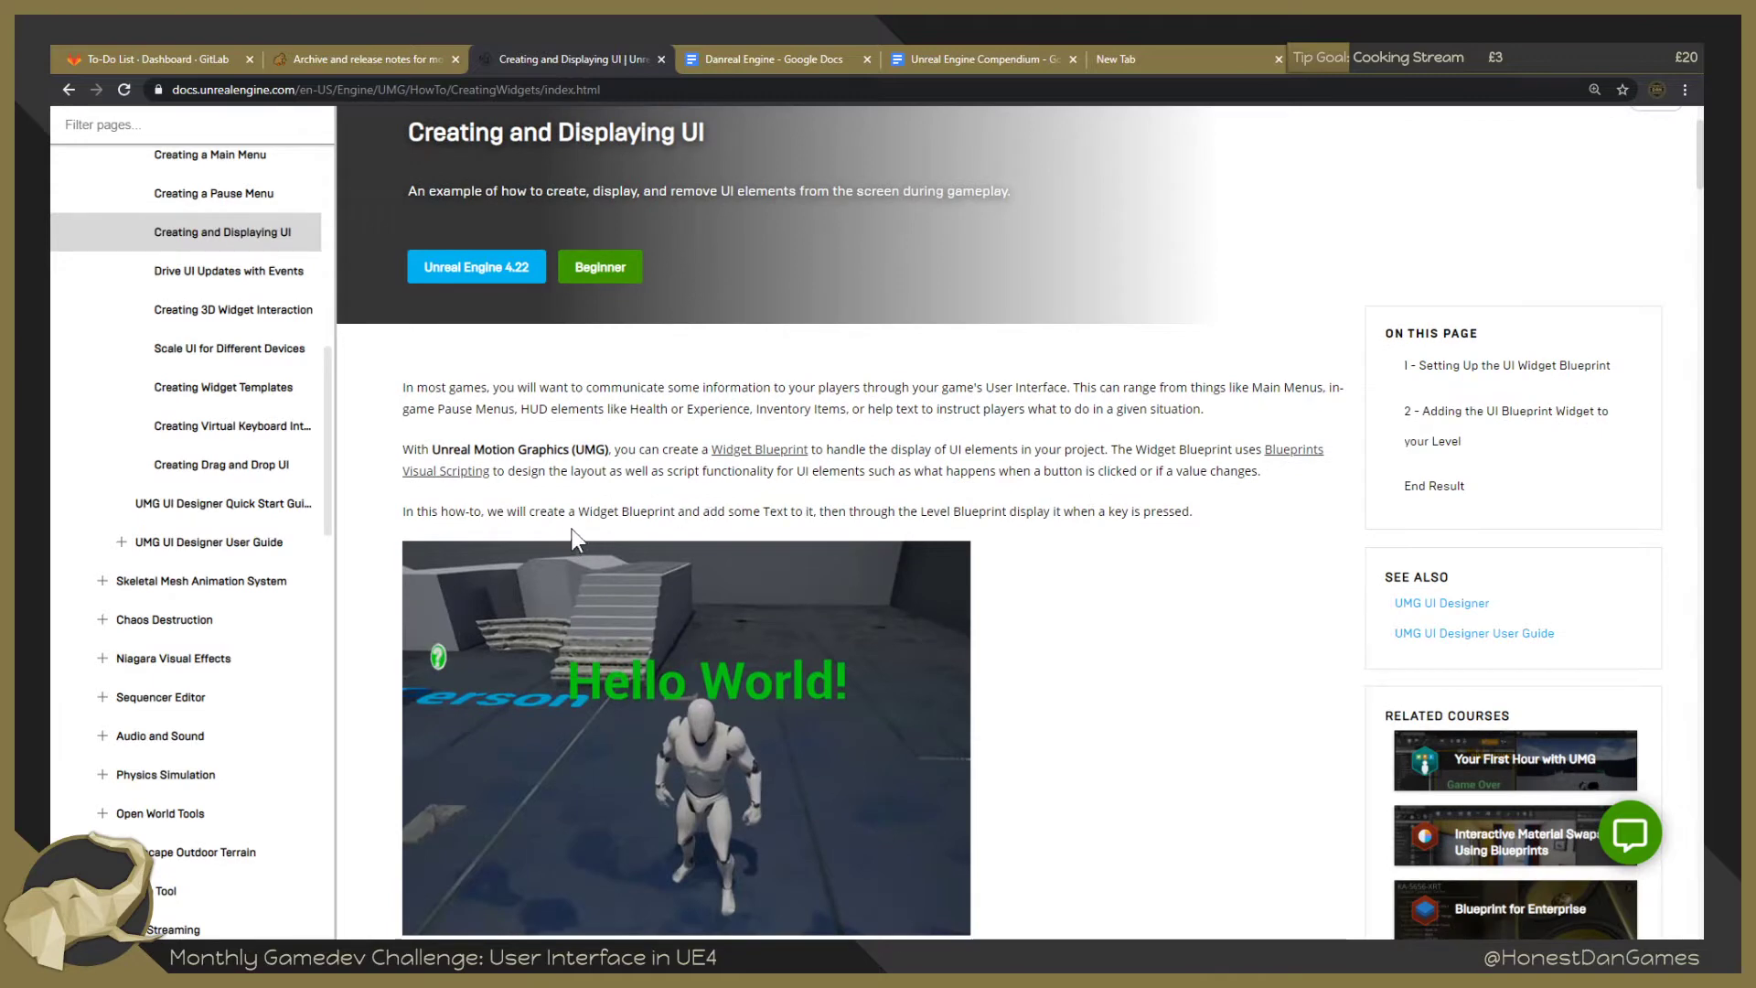
scroll(875, 572, down, 1)
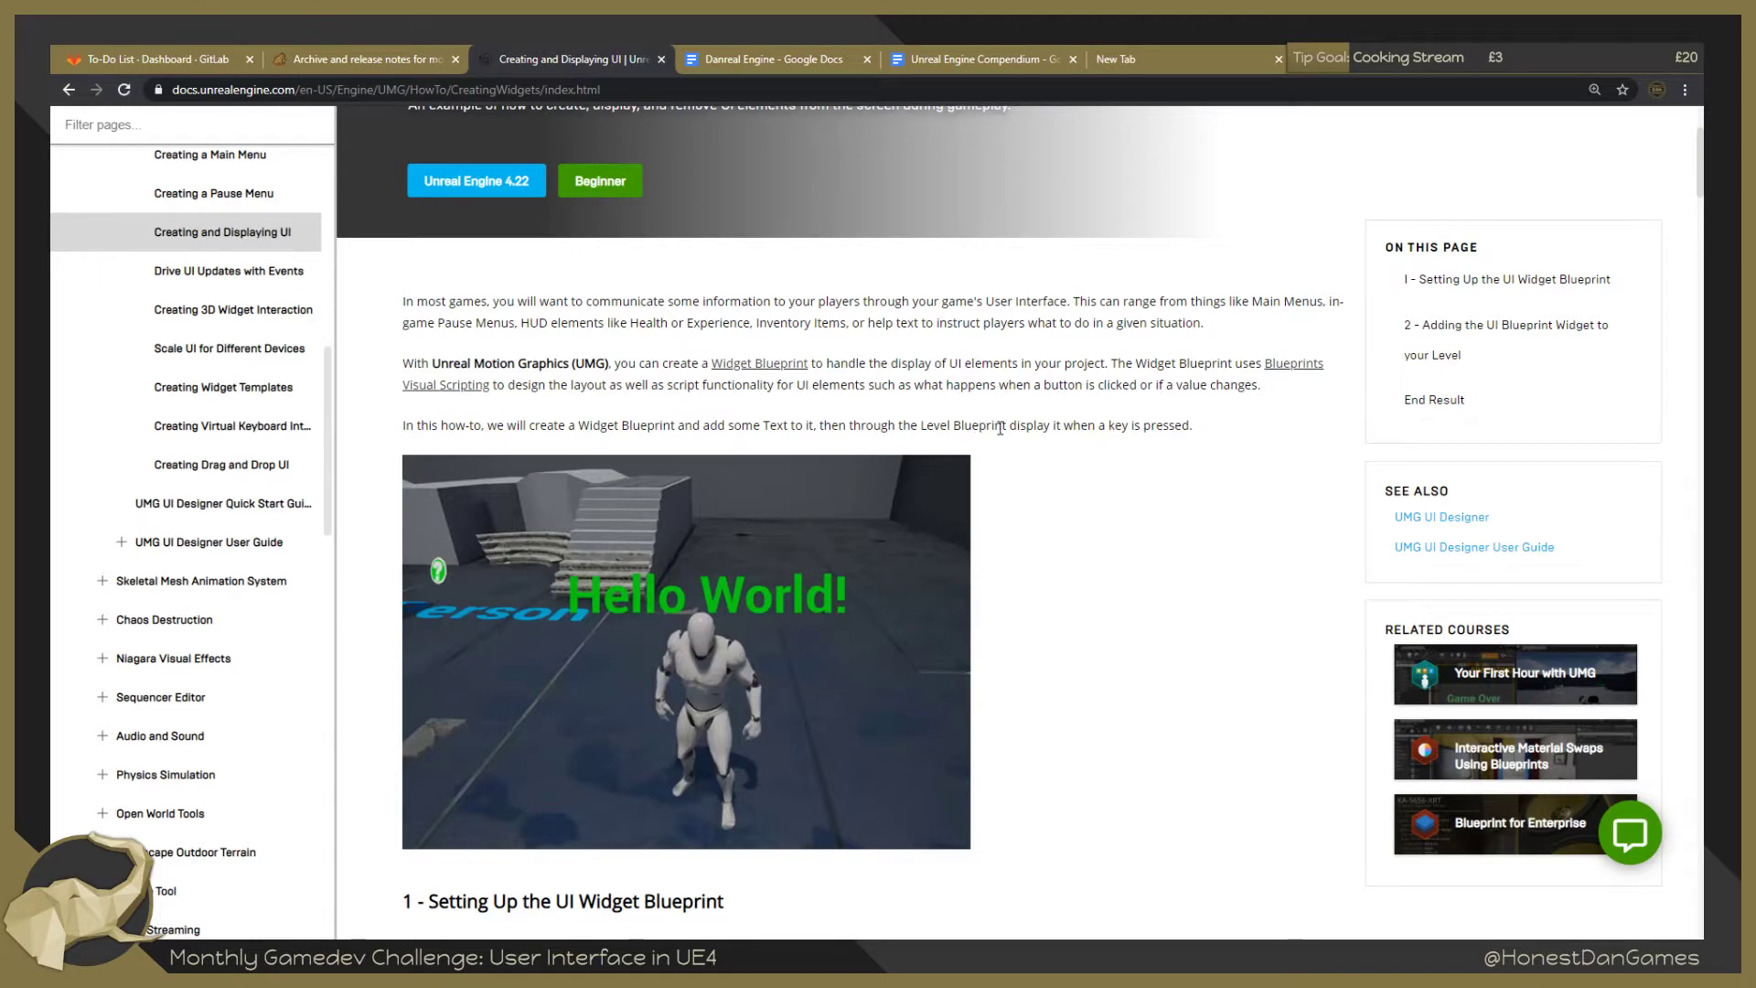
scroll(741, 553, down, 4)
scroll(741, 552, down, 3)
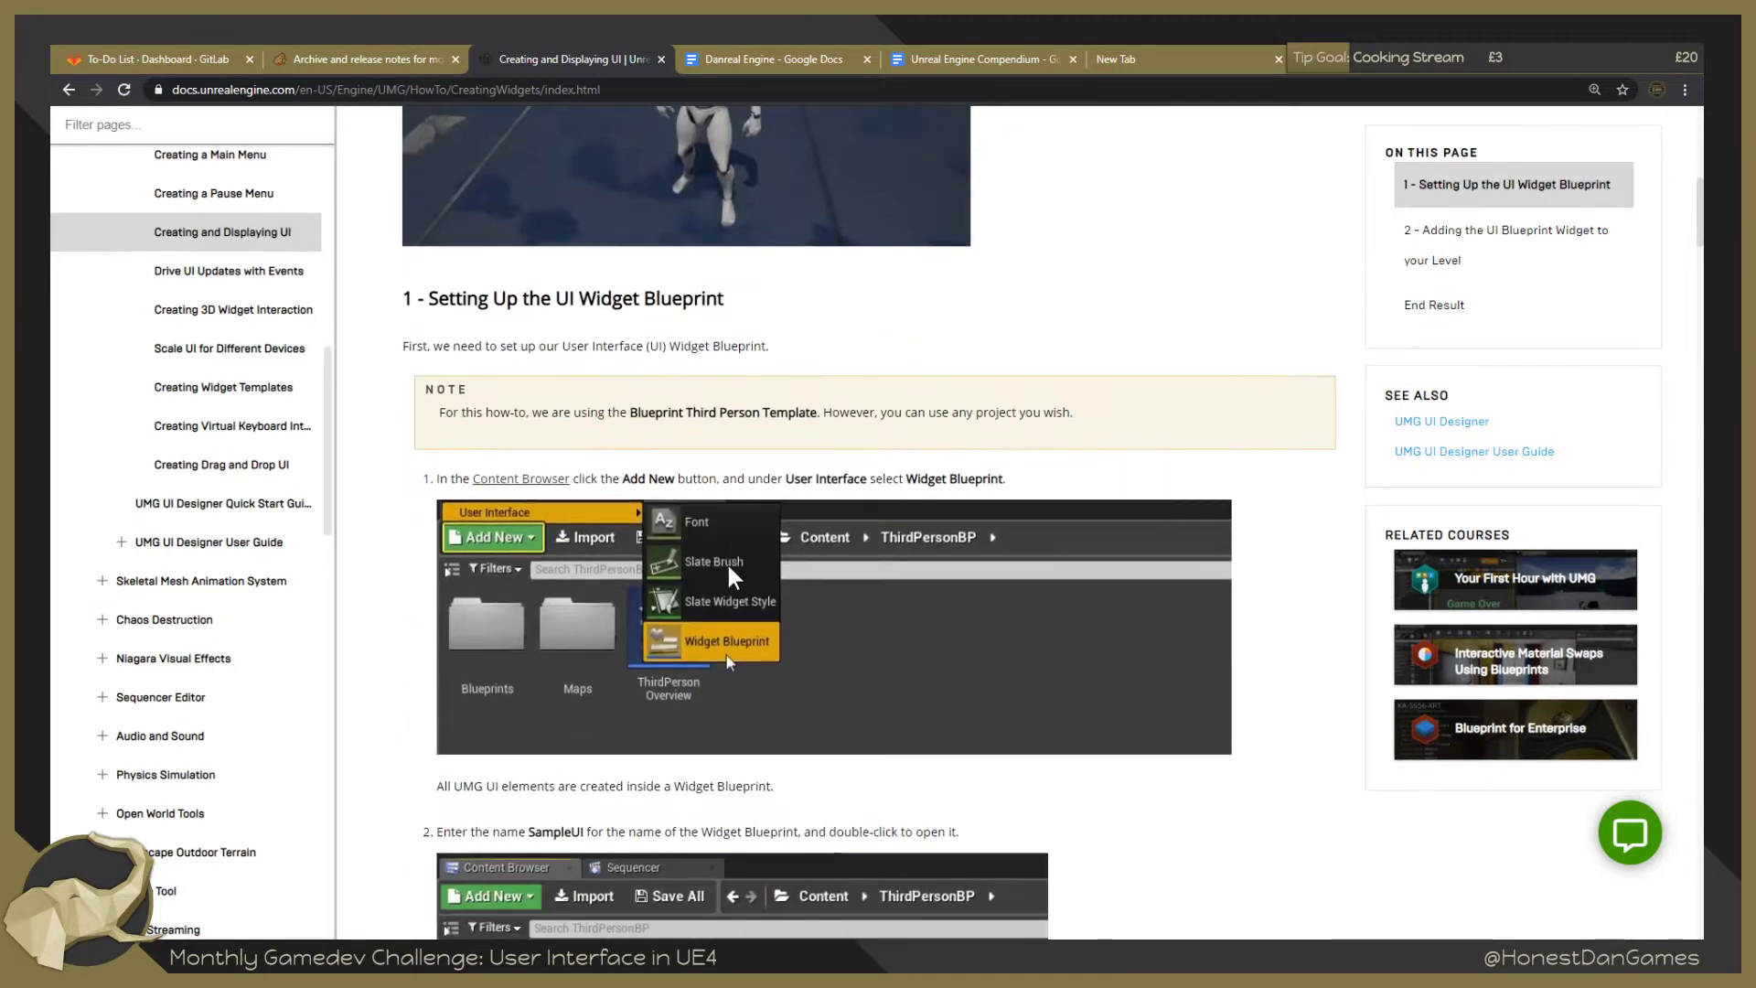
scroll(726, 561, down, 4)
scroll(700, 566, down, 4)
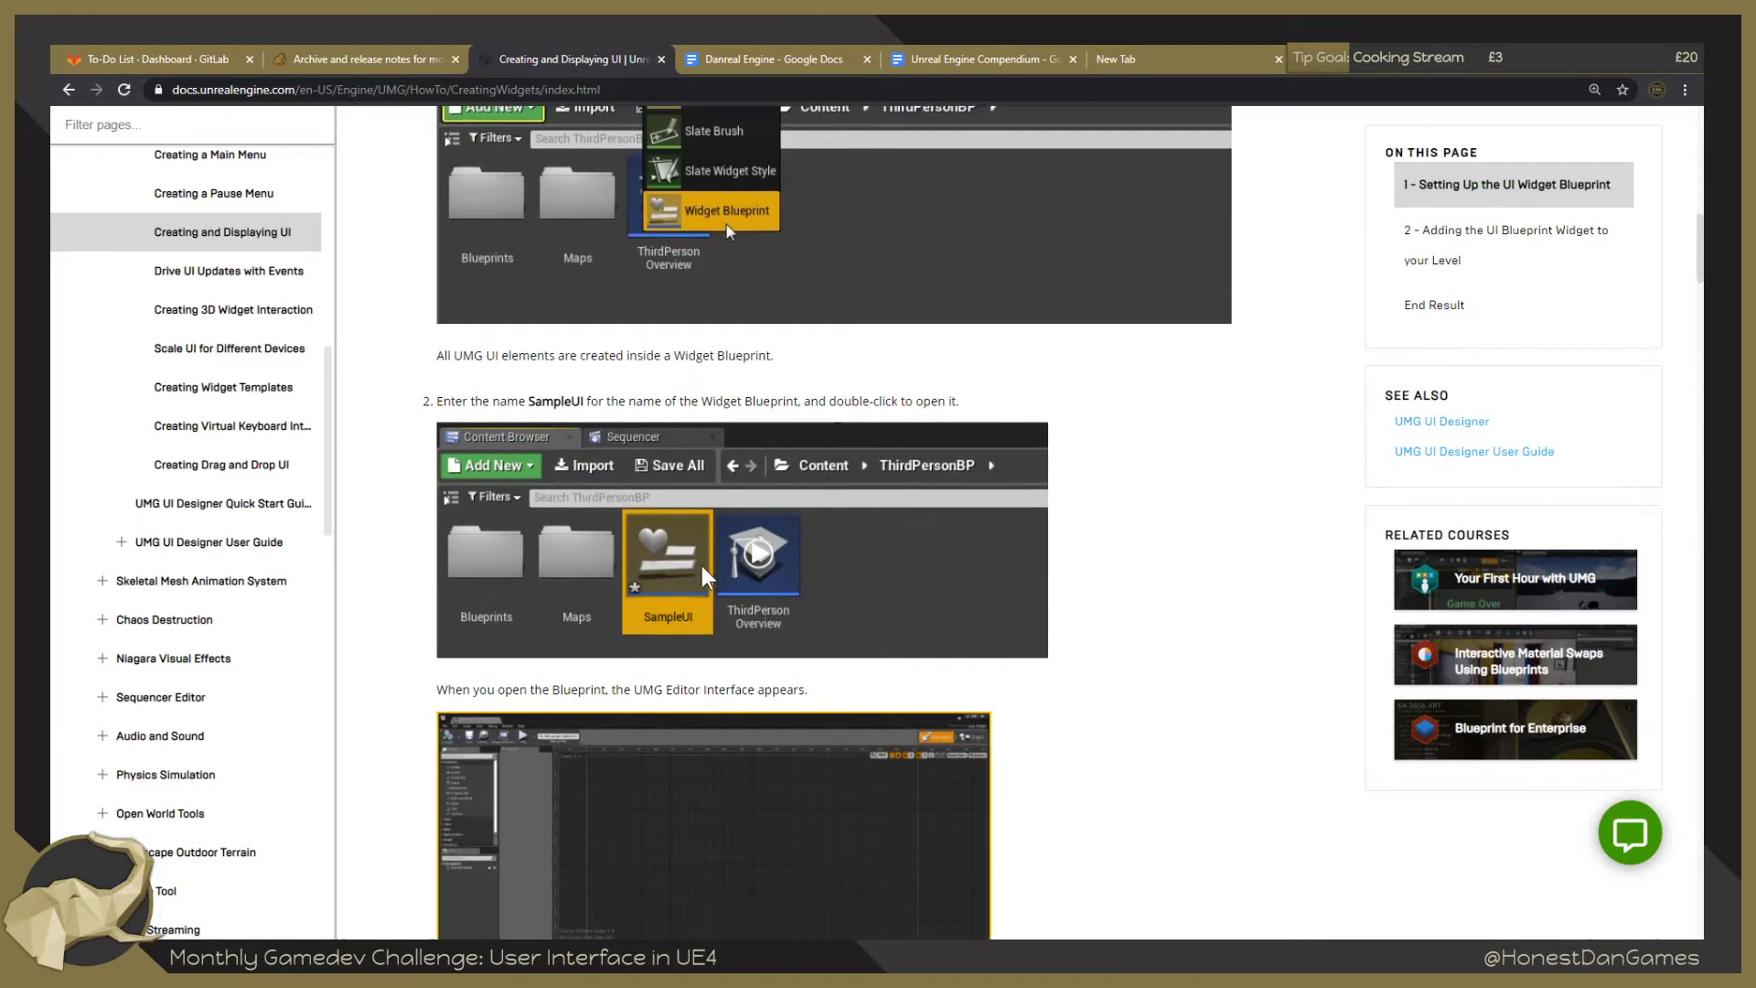
scroll(702, 576, down, 5)
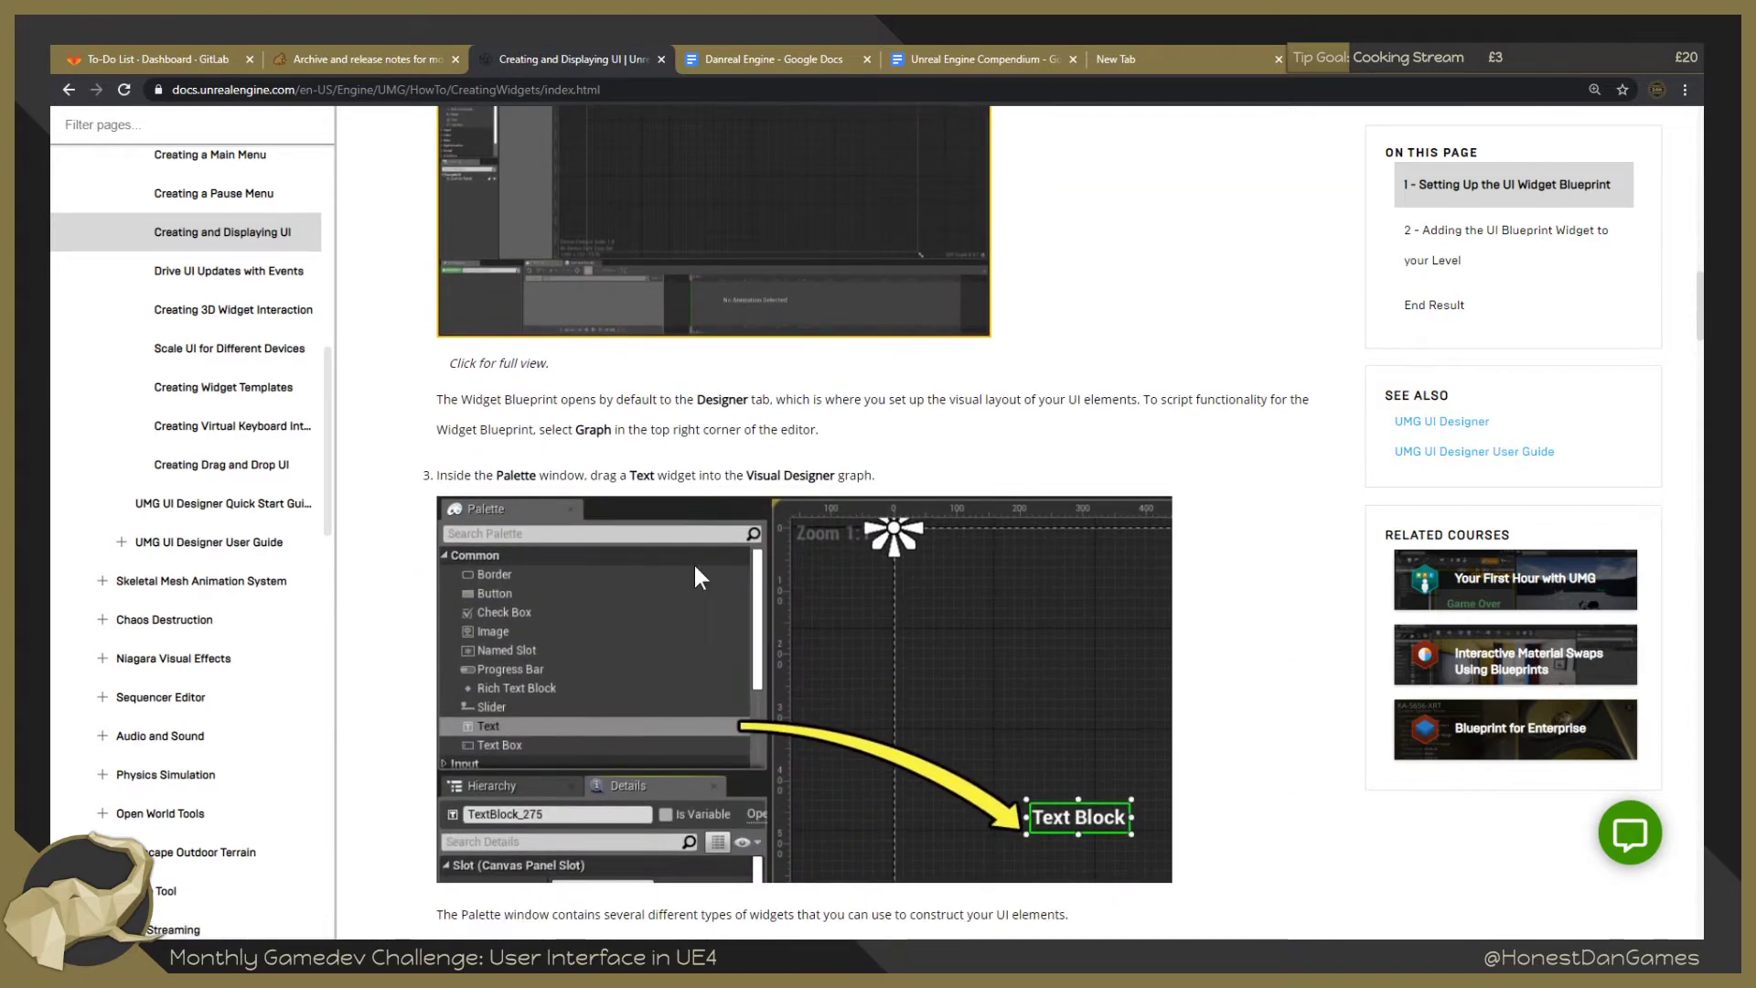
scroll(585, 716, down, 7)
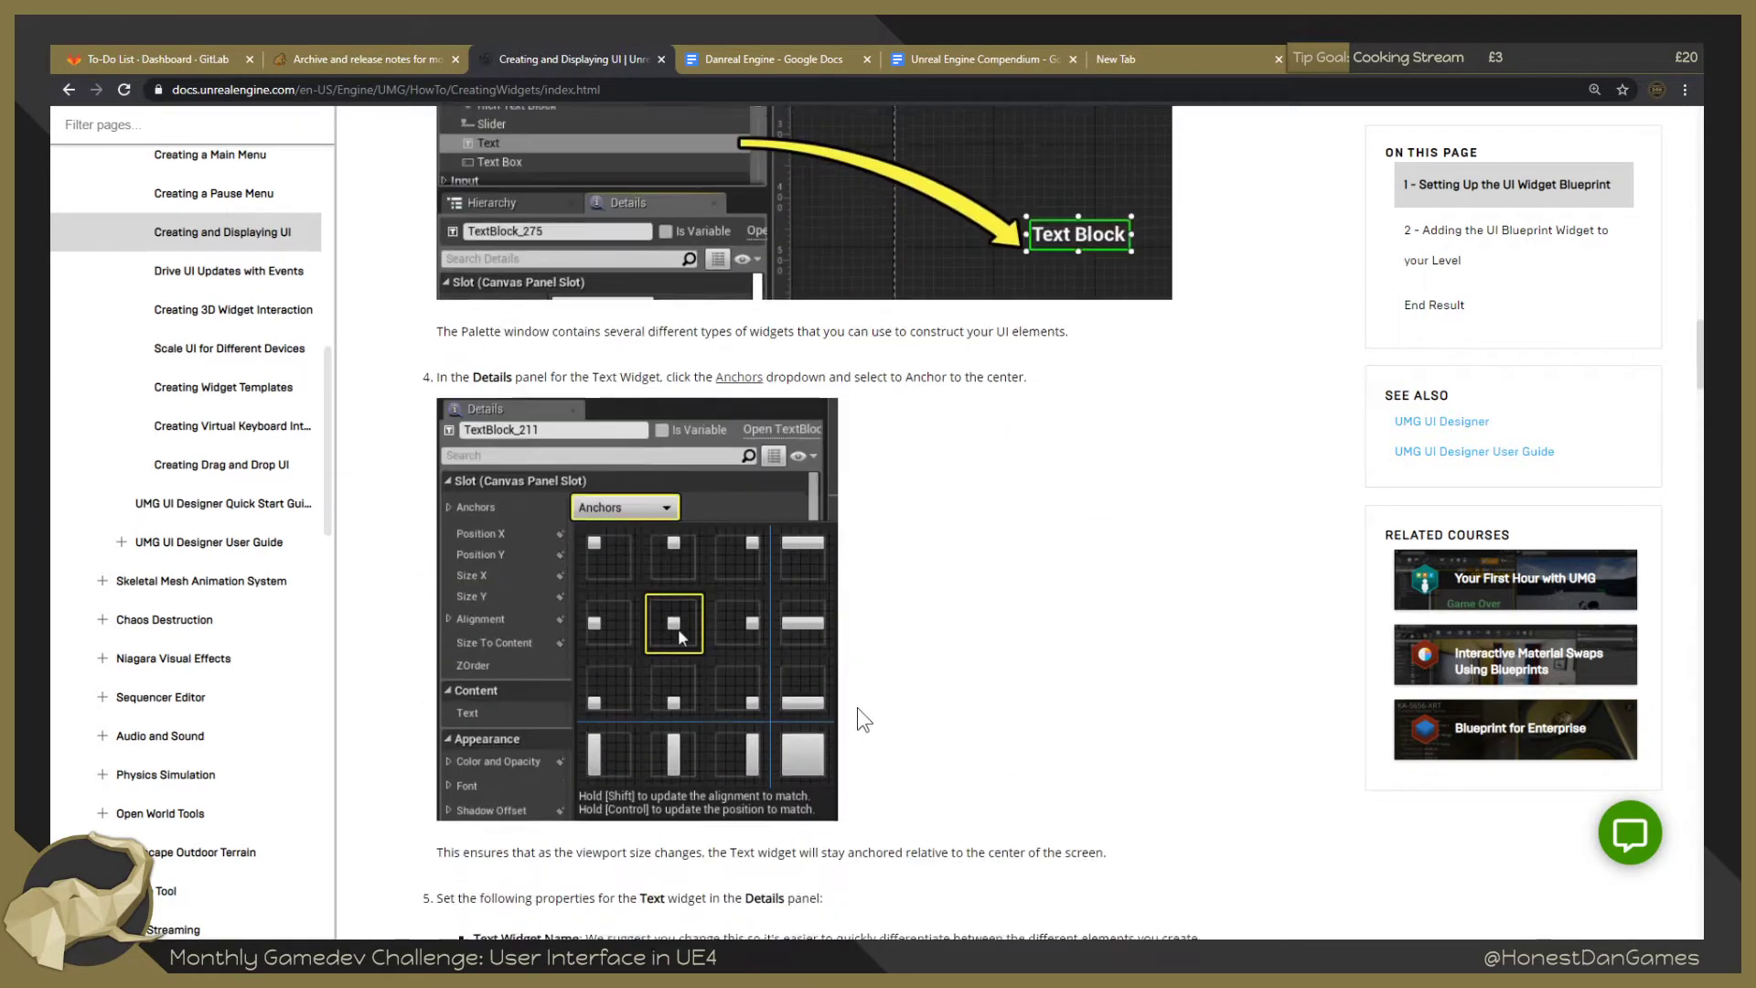
scroll(792, 664, down, 9)
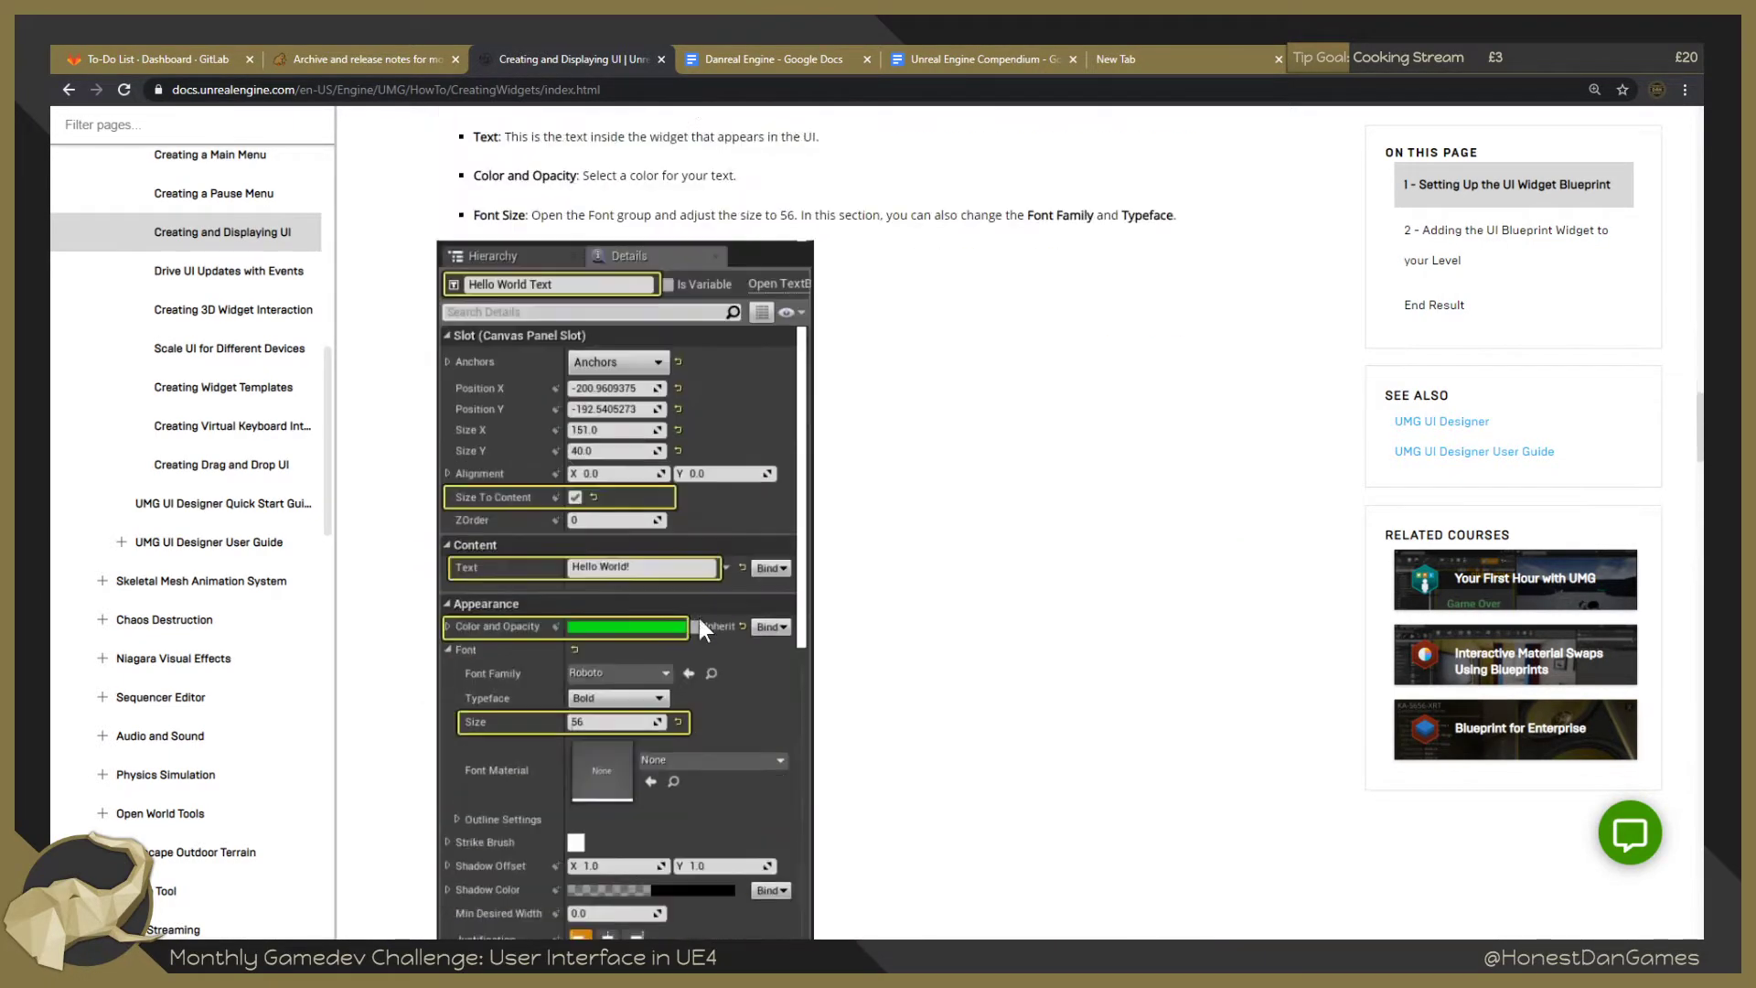
scroll(640, 454, down, 2)
scroll(603, 526, down, 6)
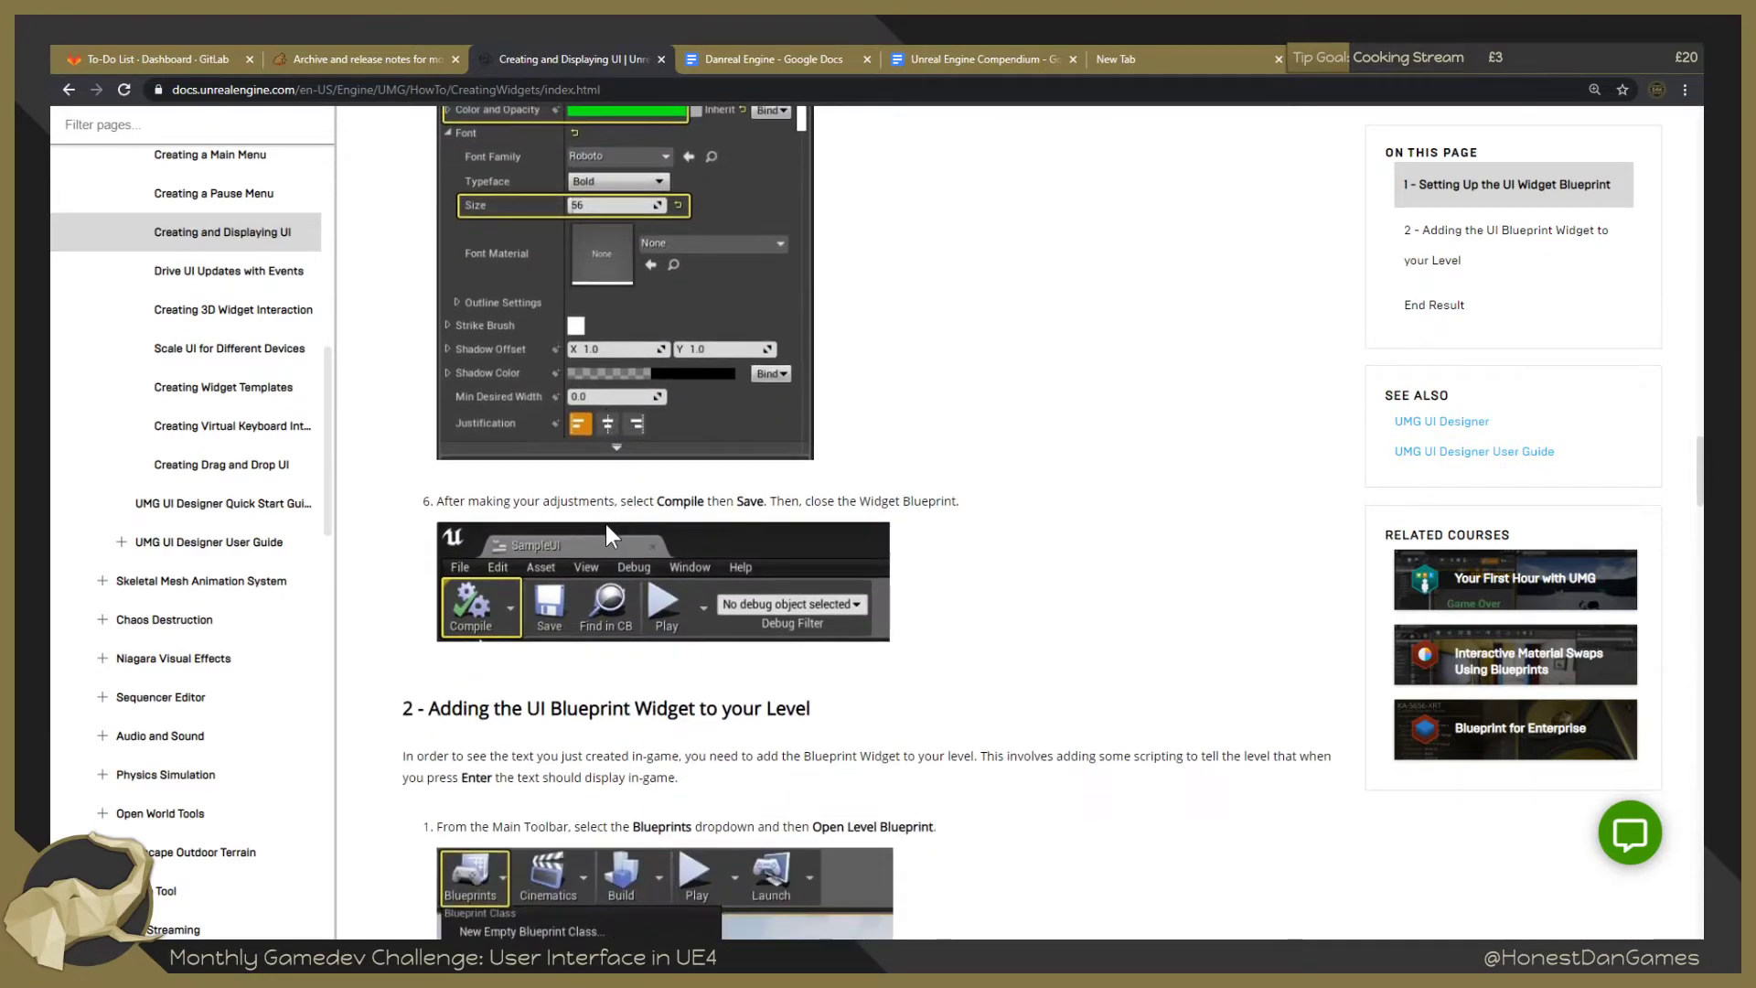
Read section 2 on adding the UI Blueprint Widget to the level, from opening the Level Blueprint to connecting the Remove from Parent node.
scroll(595, 525, down, 6)
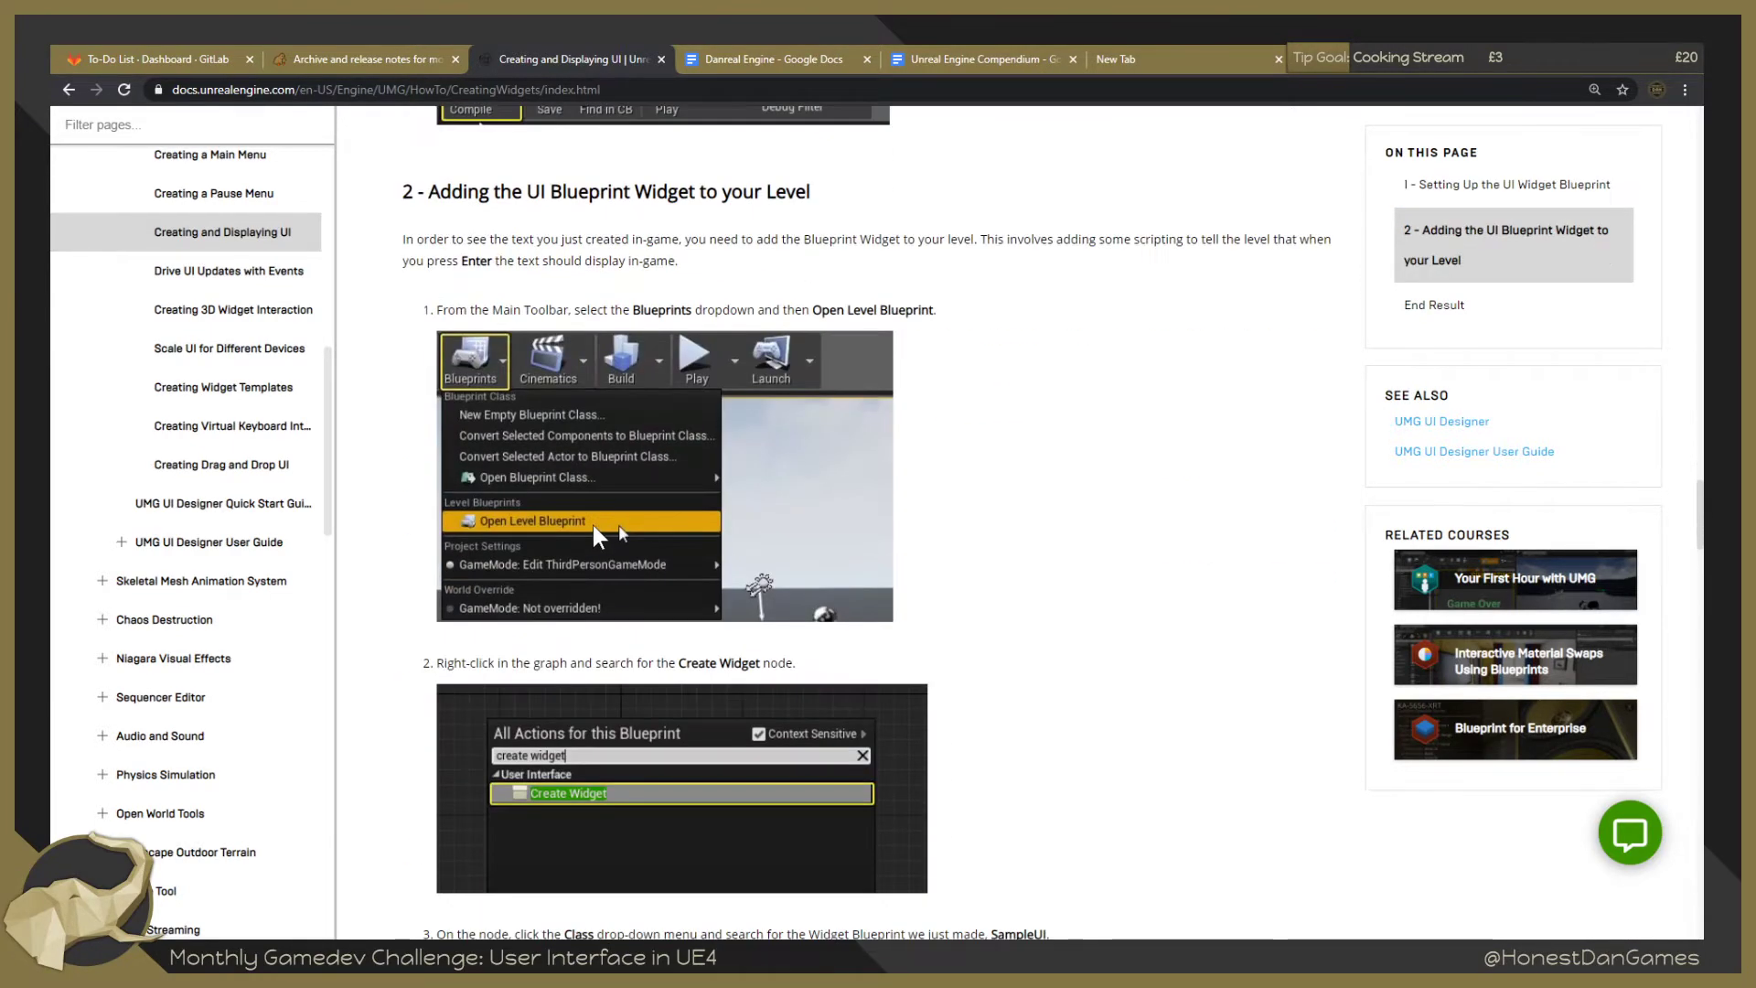
scroll(661, 573, down, 4)
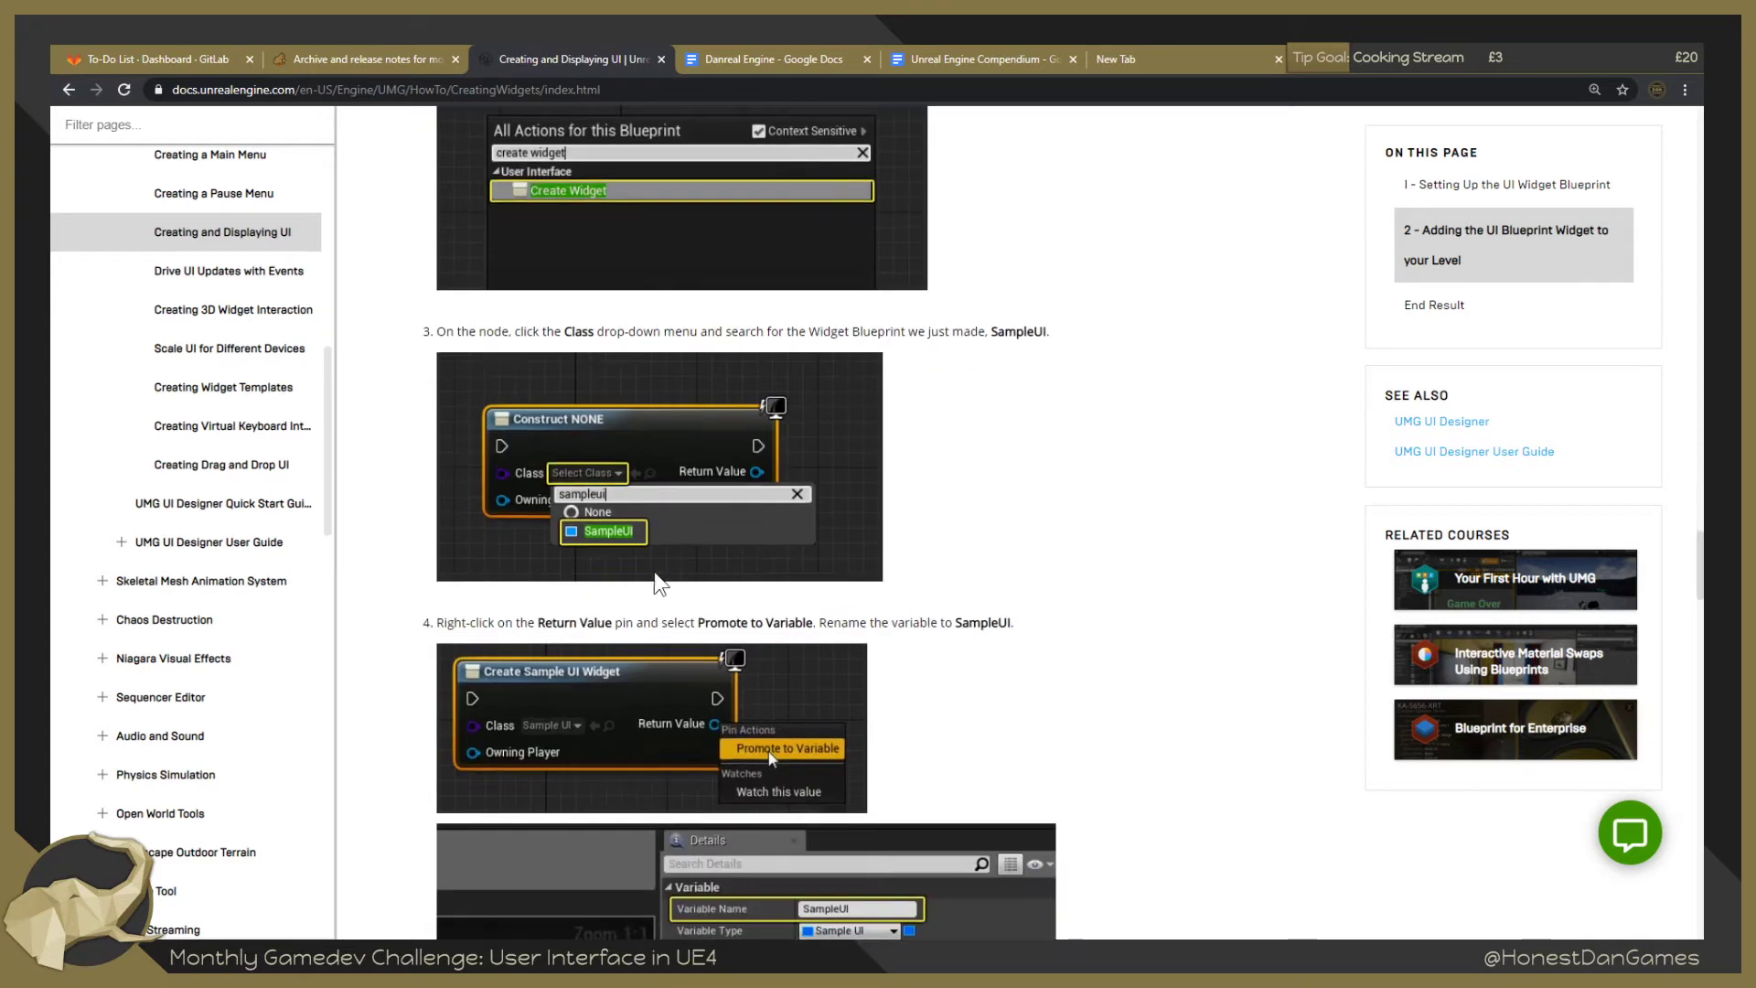
scroll(630, 586, down, 4)
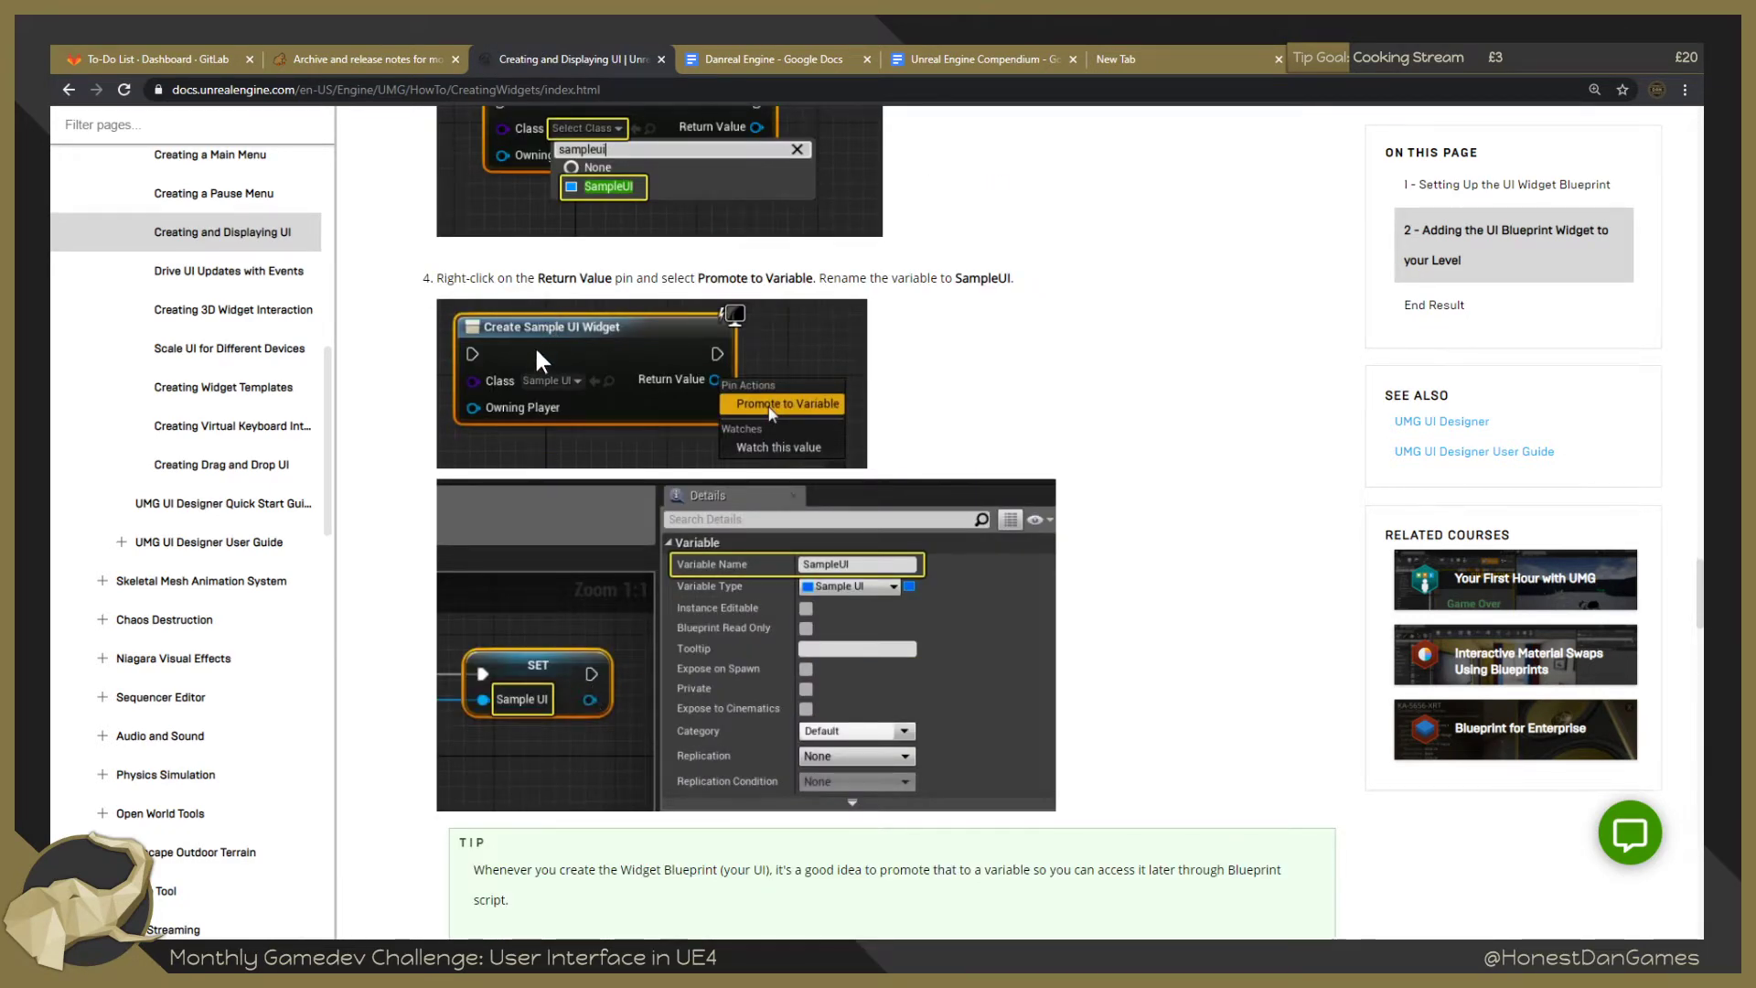
scroll(531, 421, down, 4)
scroll(520, 419, down, 3)
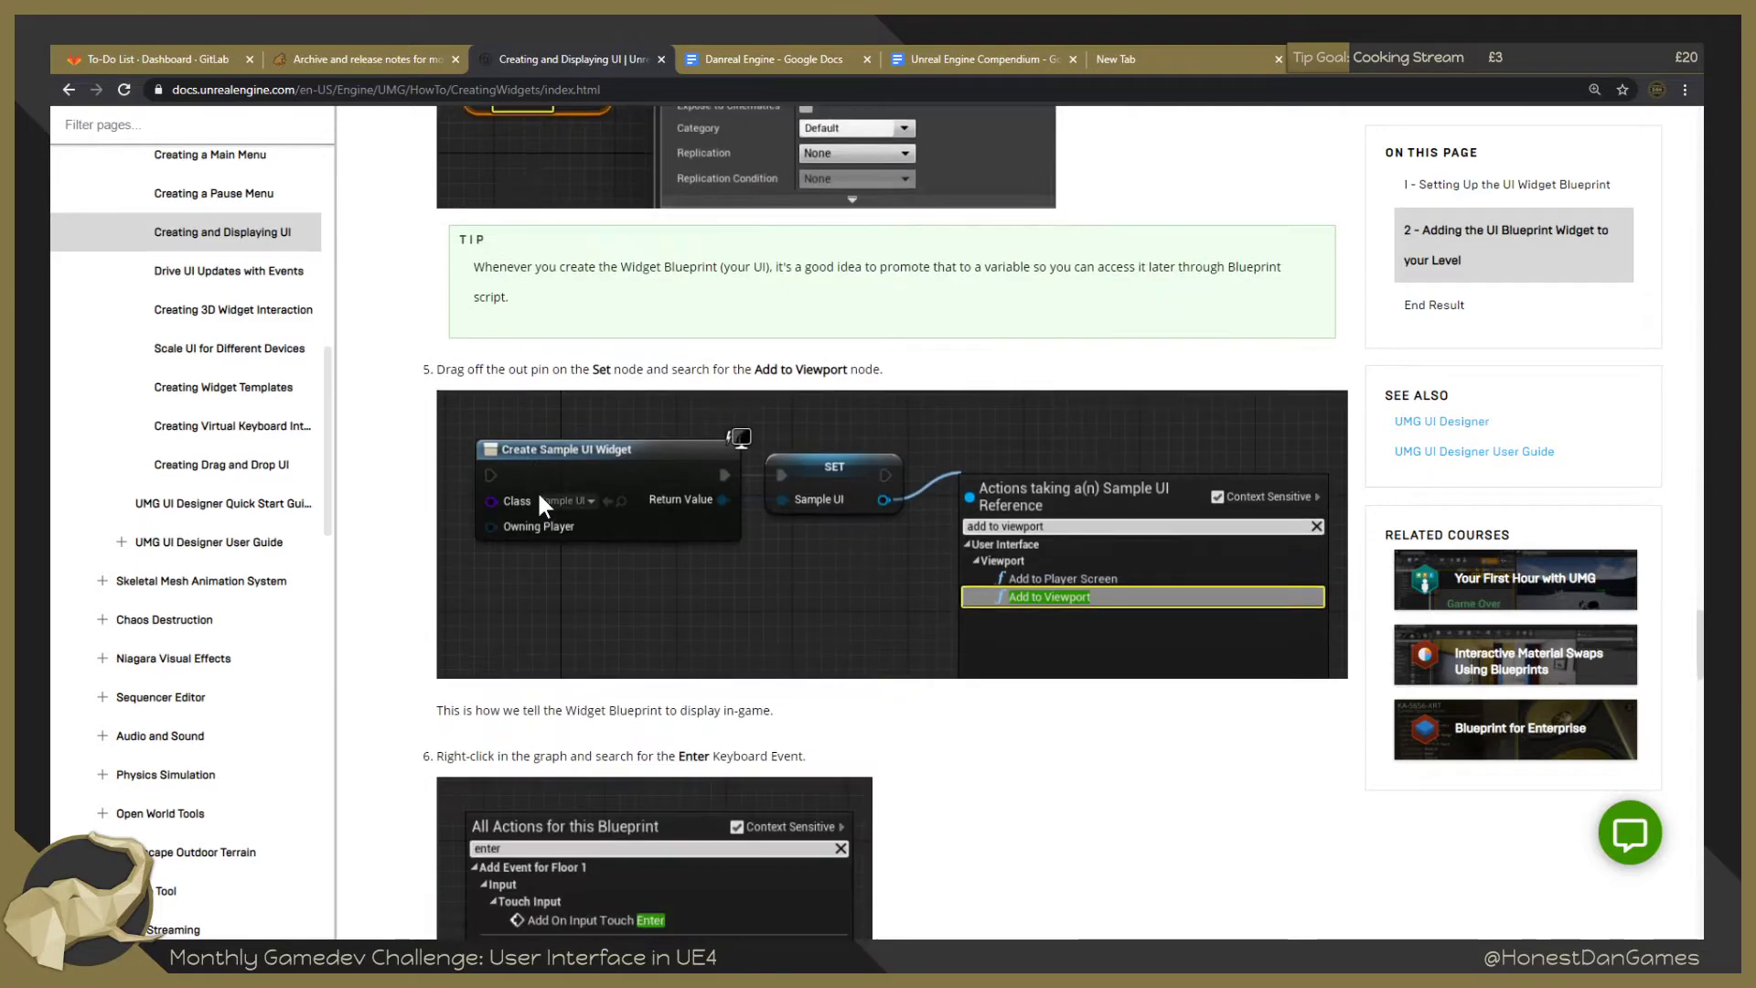
scroll(975, 598, down, 6)
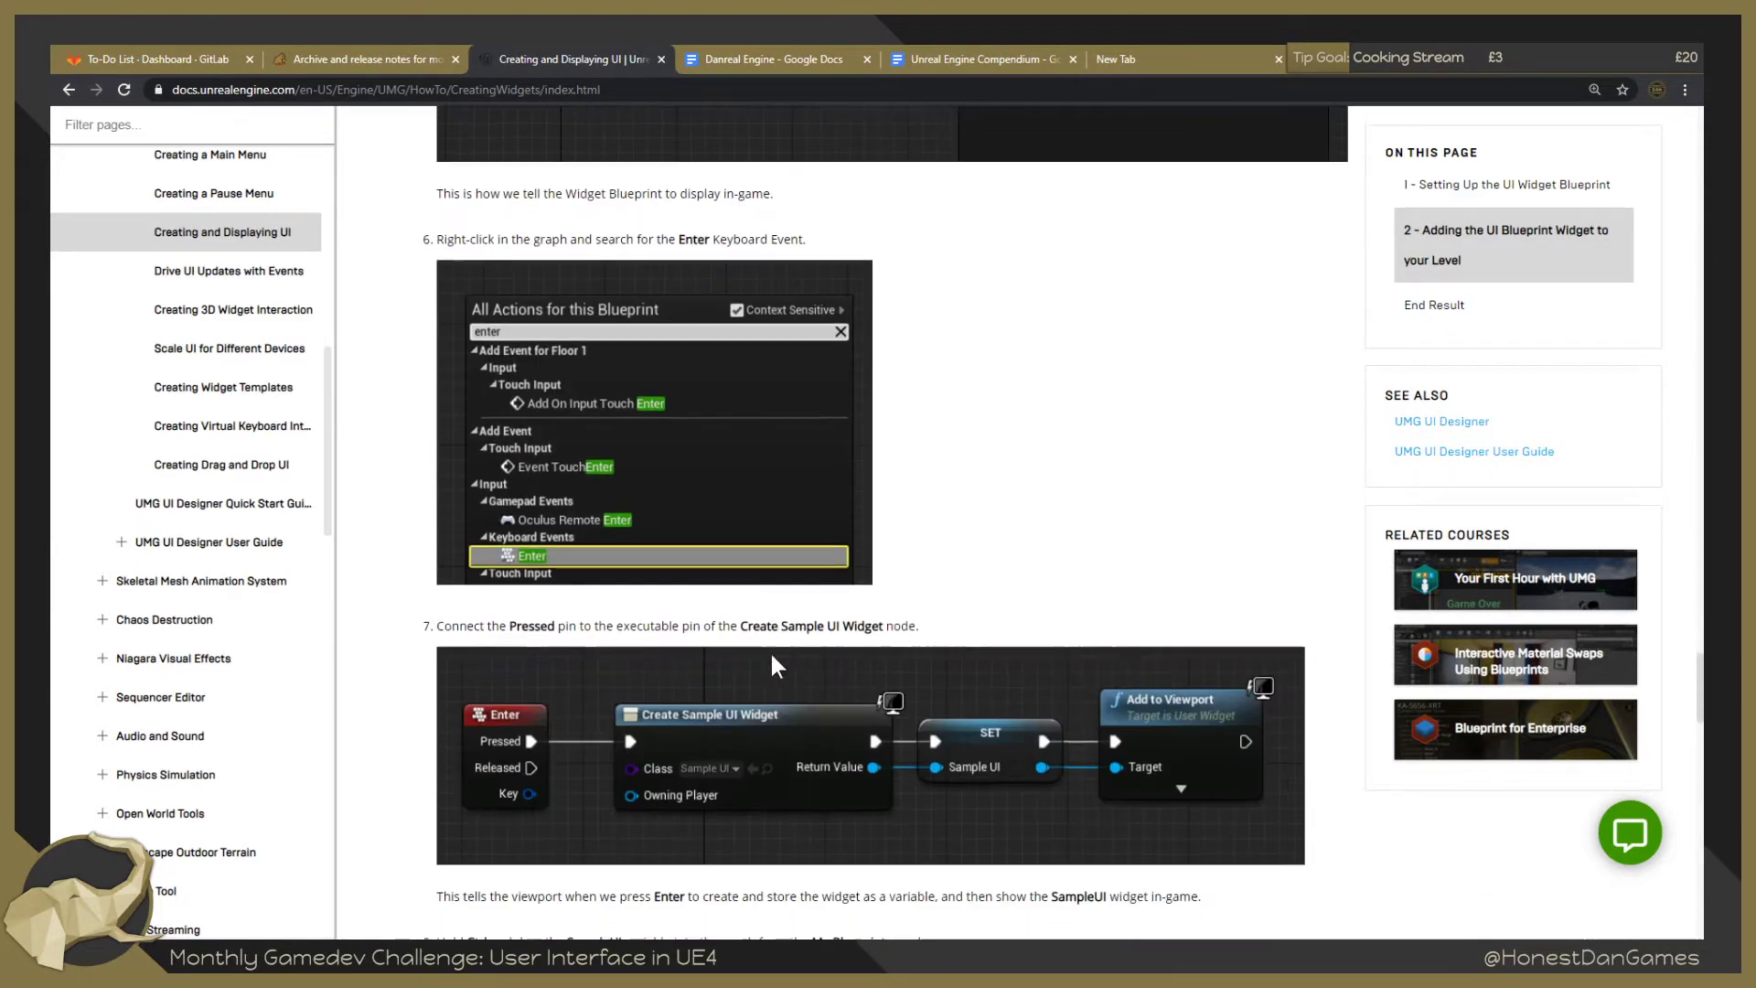
scroll(644, 615, down, 4)
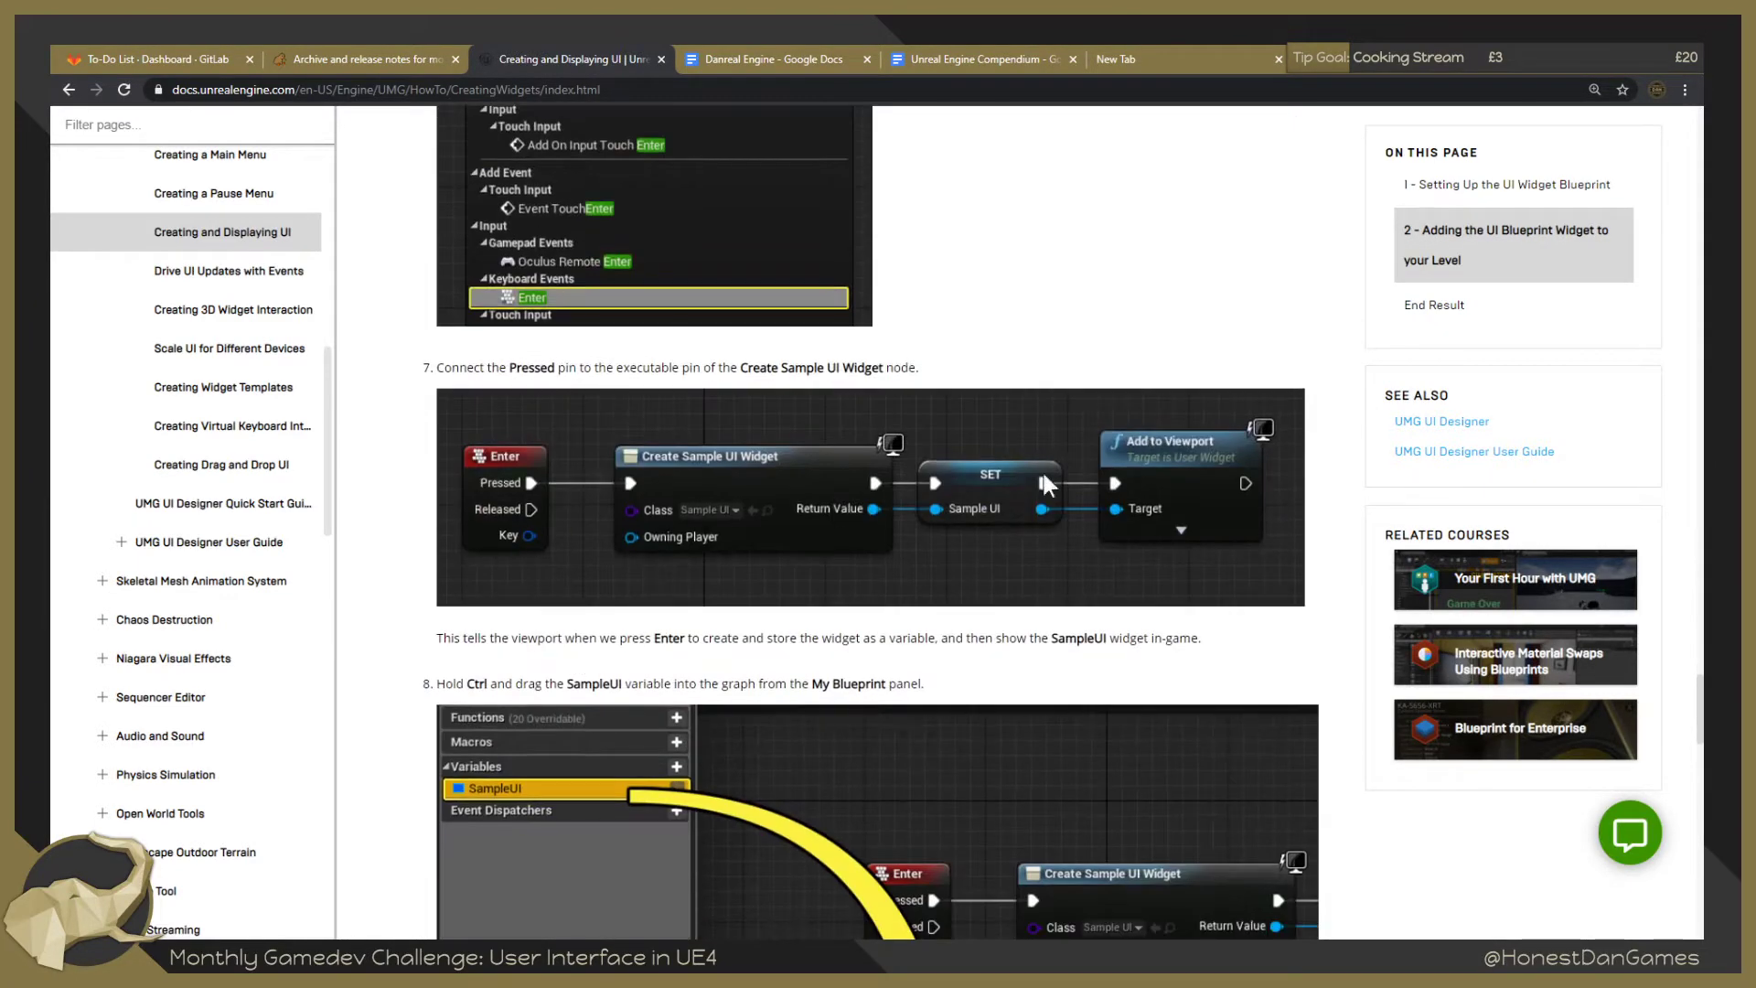
scroll(1045, 482, down, 3)
scroll(947, 544, down, 3)
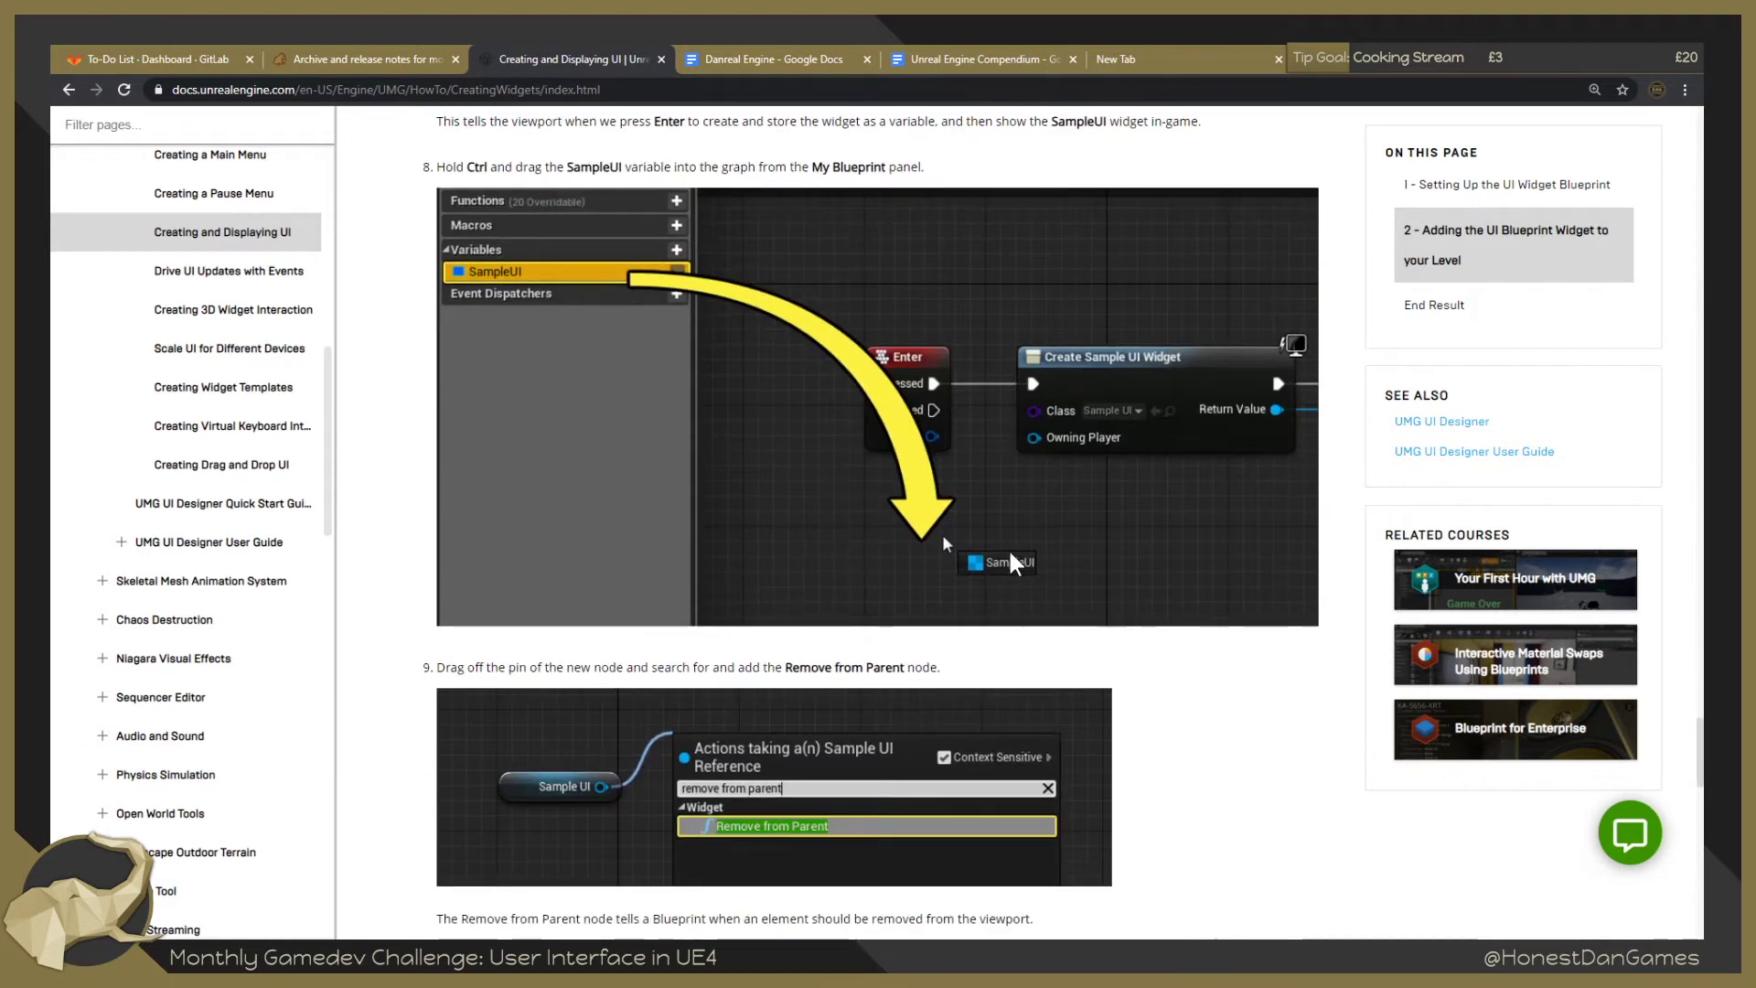
scroll(947, 543, down, 3)
scroll(792, 540, down, 4)
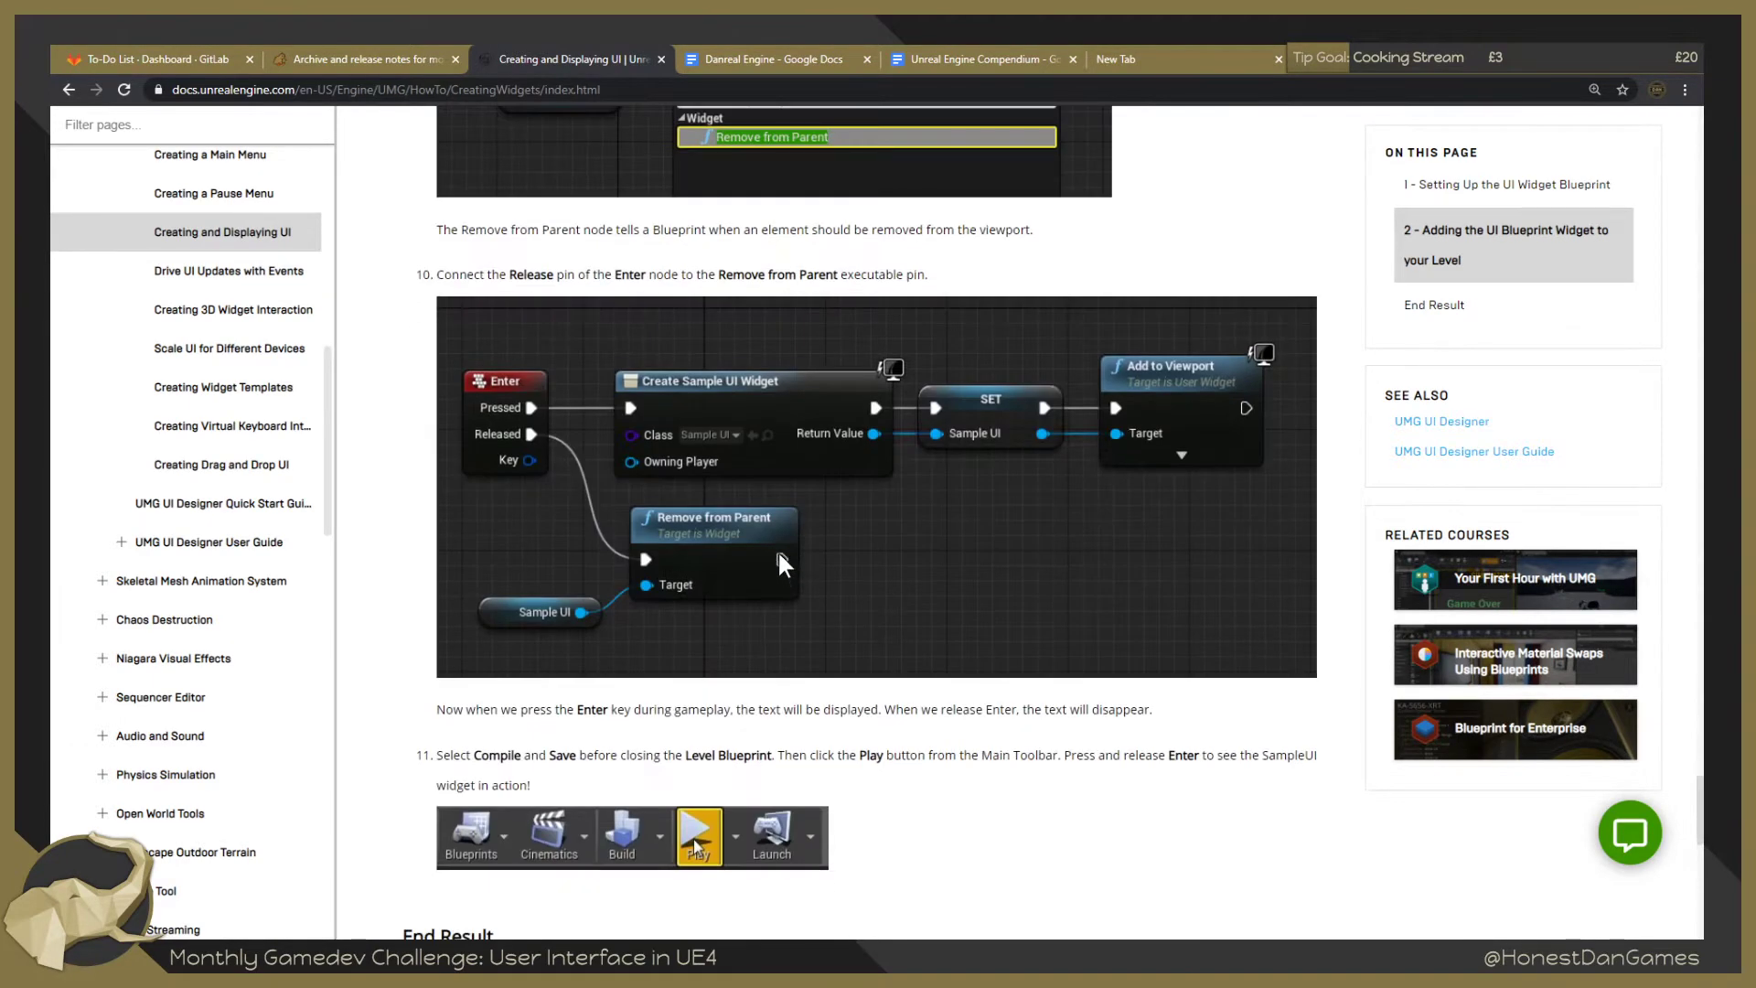
Reread steps 8 to 11 on removing the SampleUI widget from its parent, and read on through the End Result section.
scroll(780, 560, up, 8)
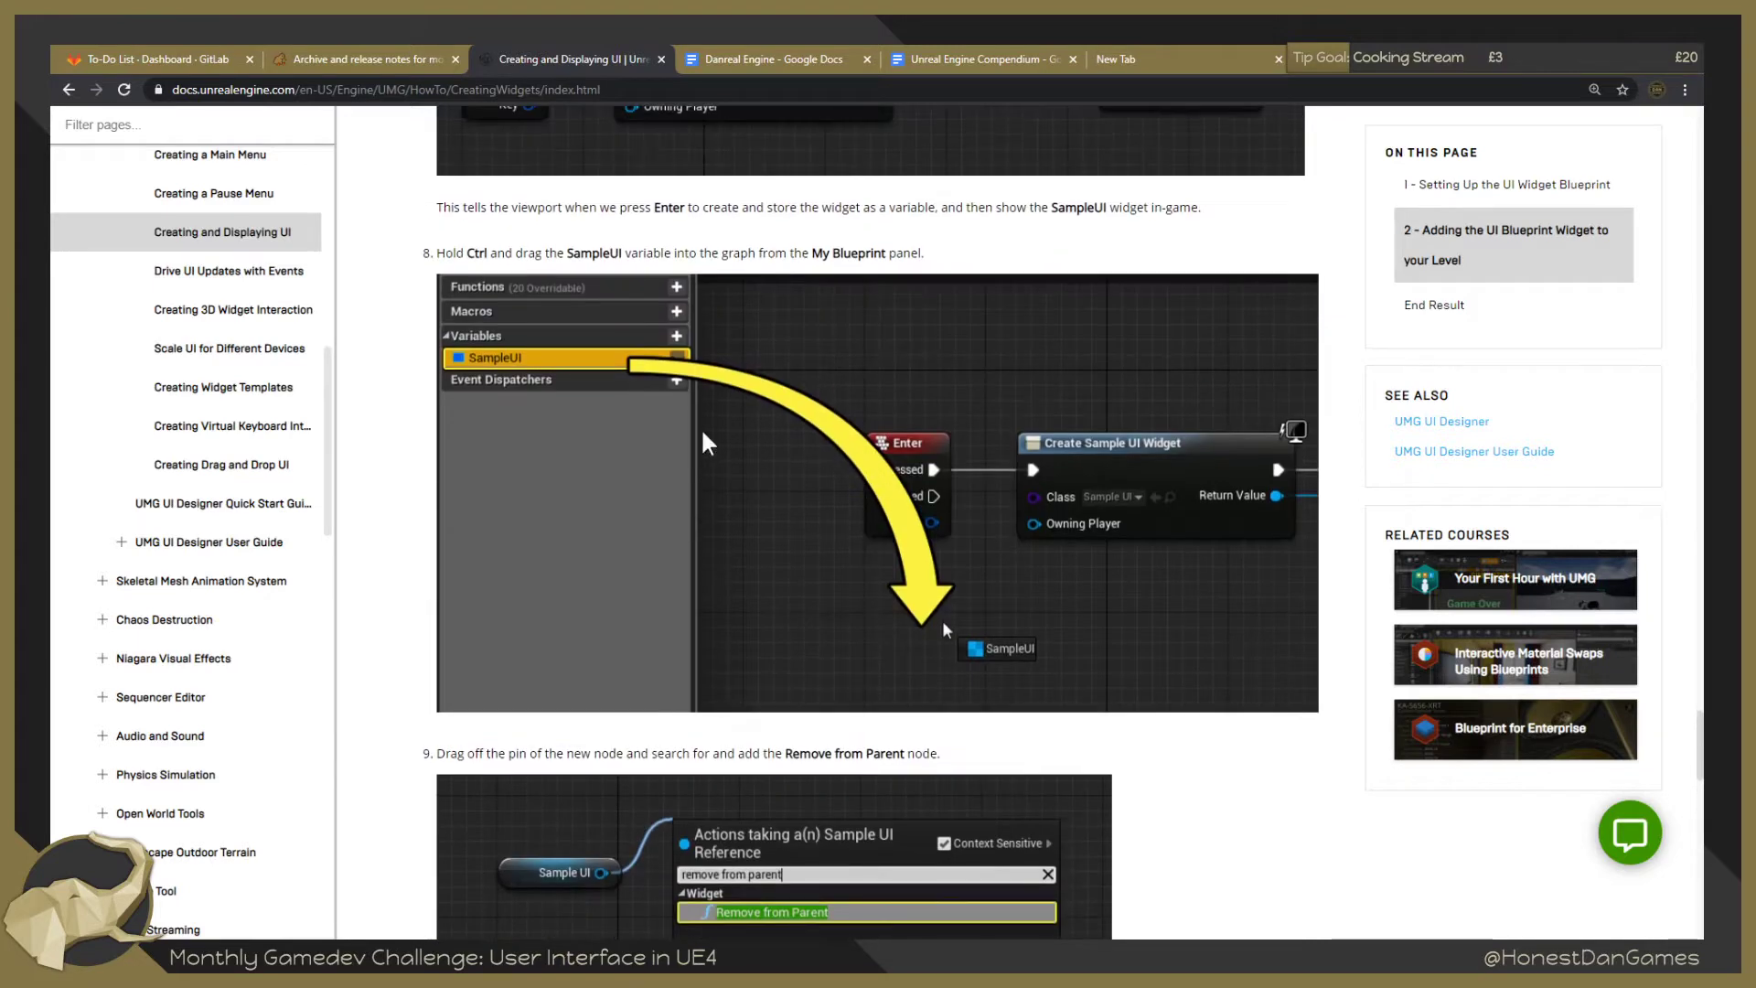
right_click(842, 454)
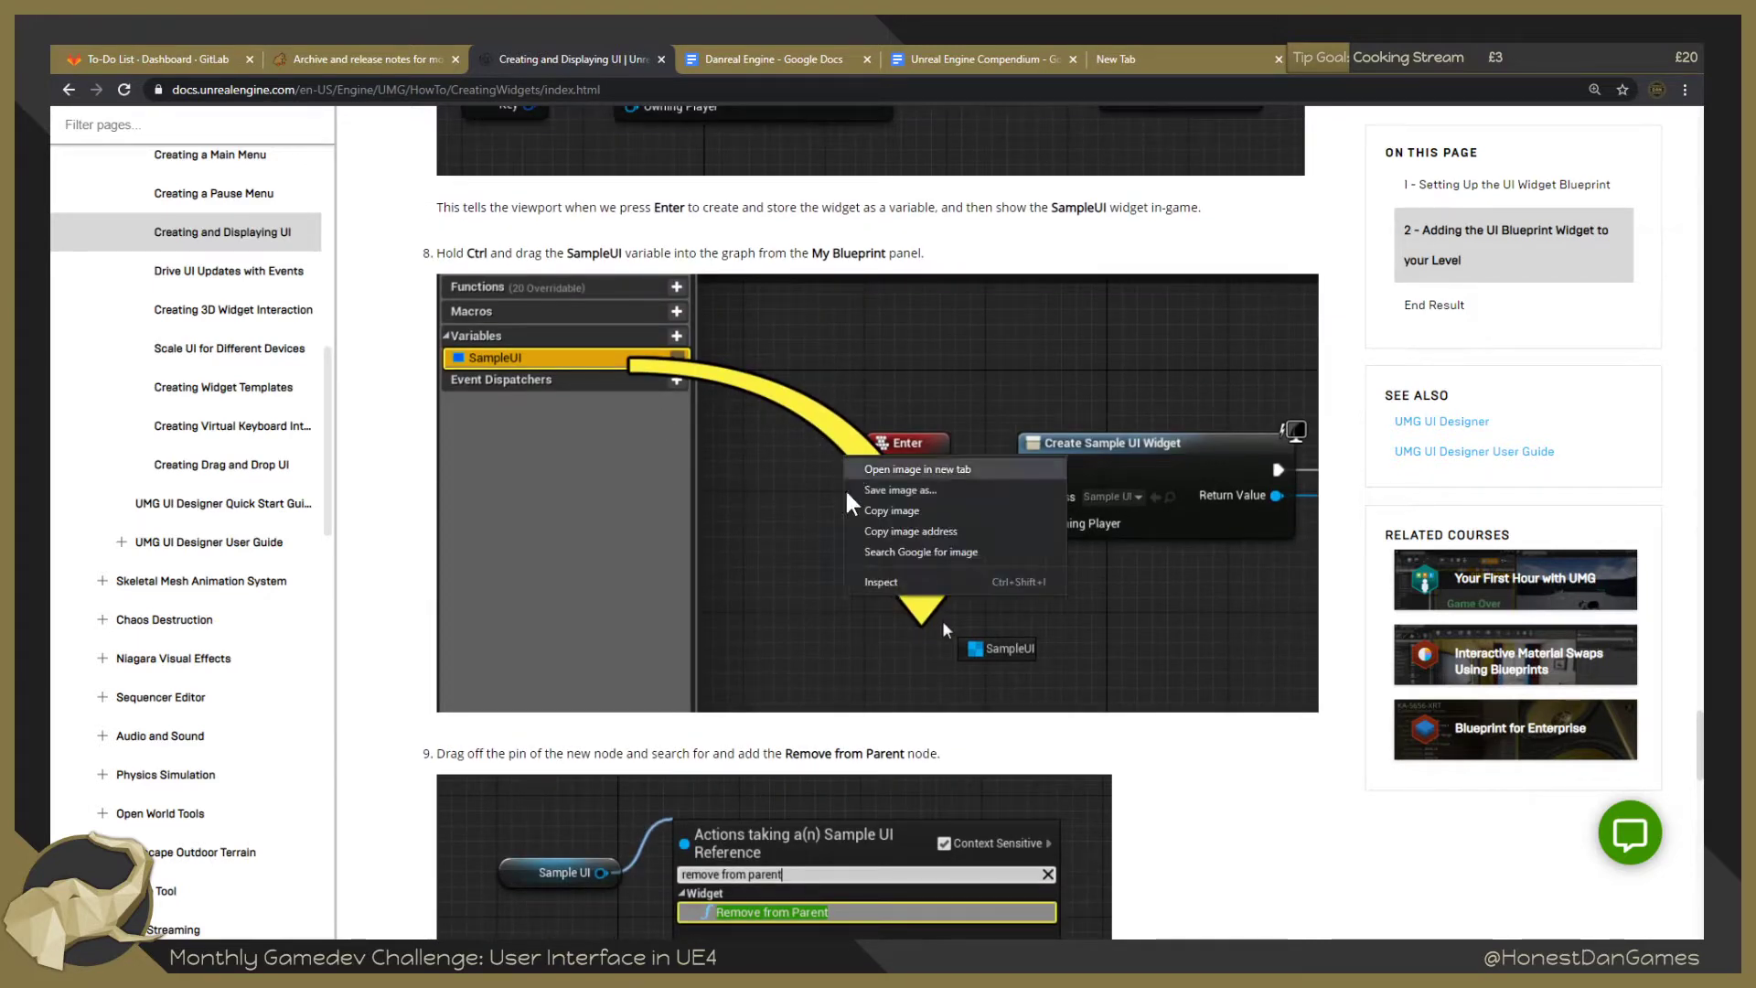
scroll(752, 608, down, 1)
scroll(752, 608, down, 1)
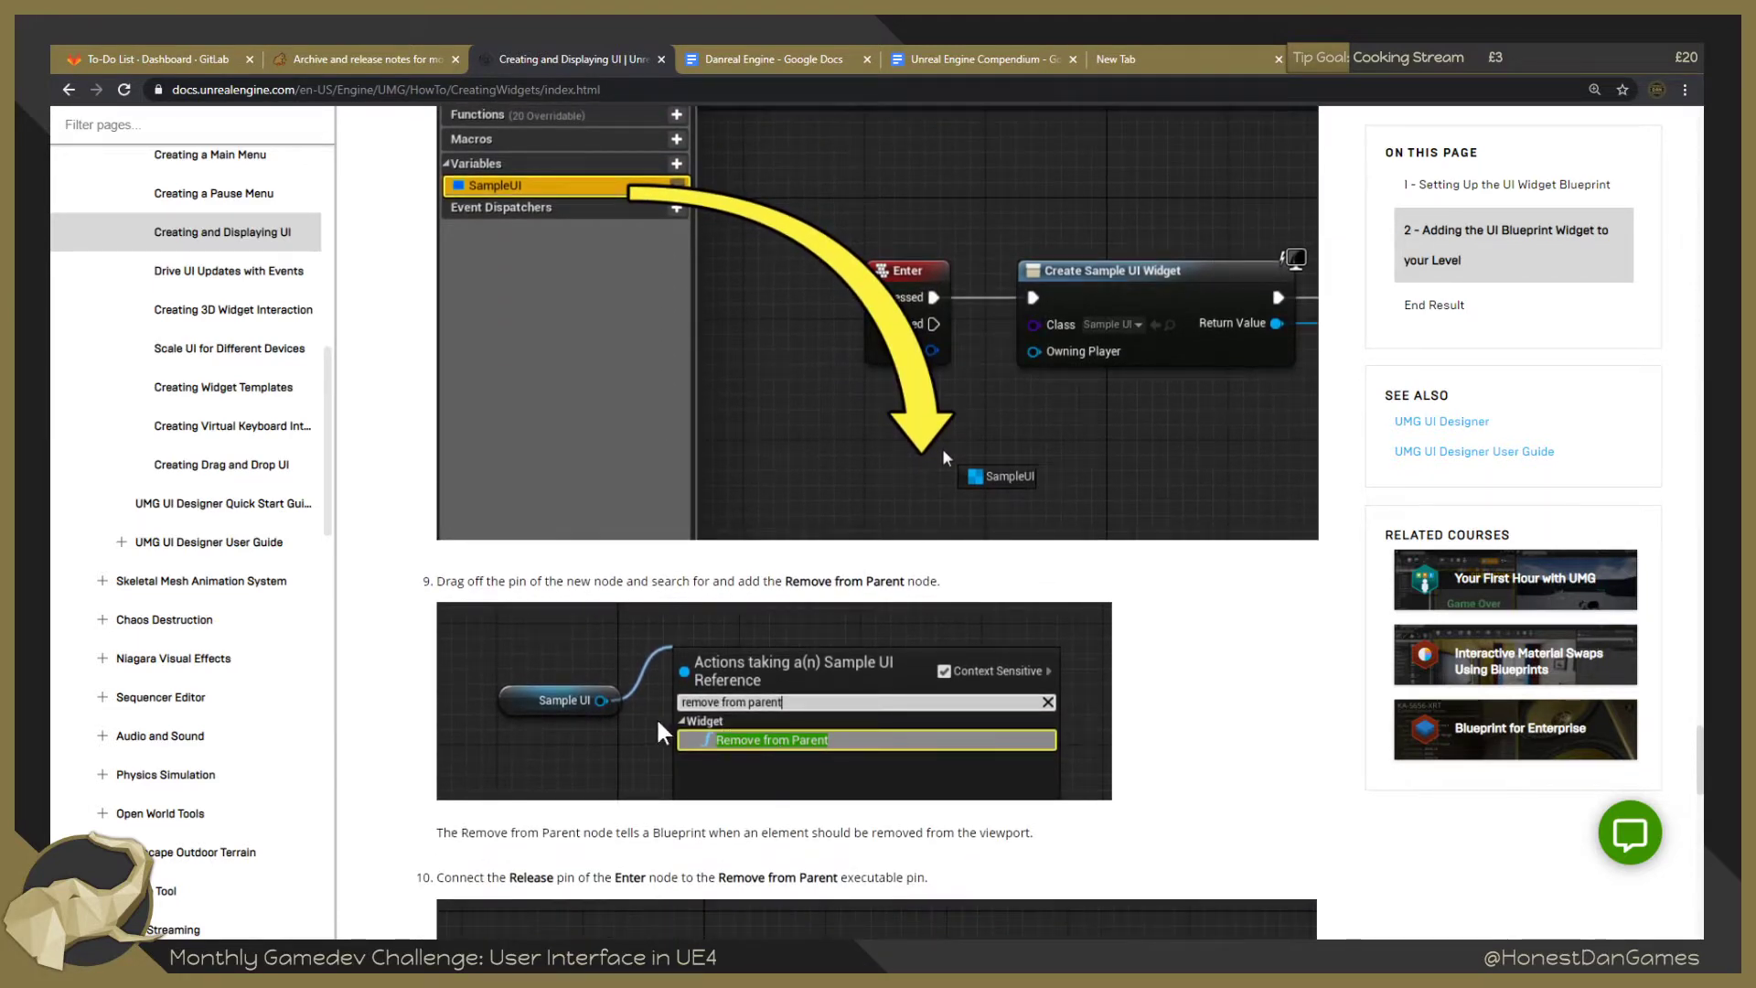
scroll(622, 608, down, 4)
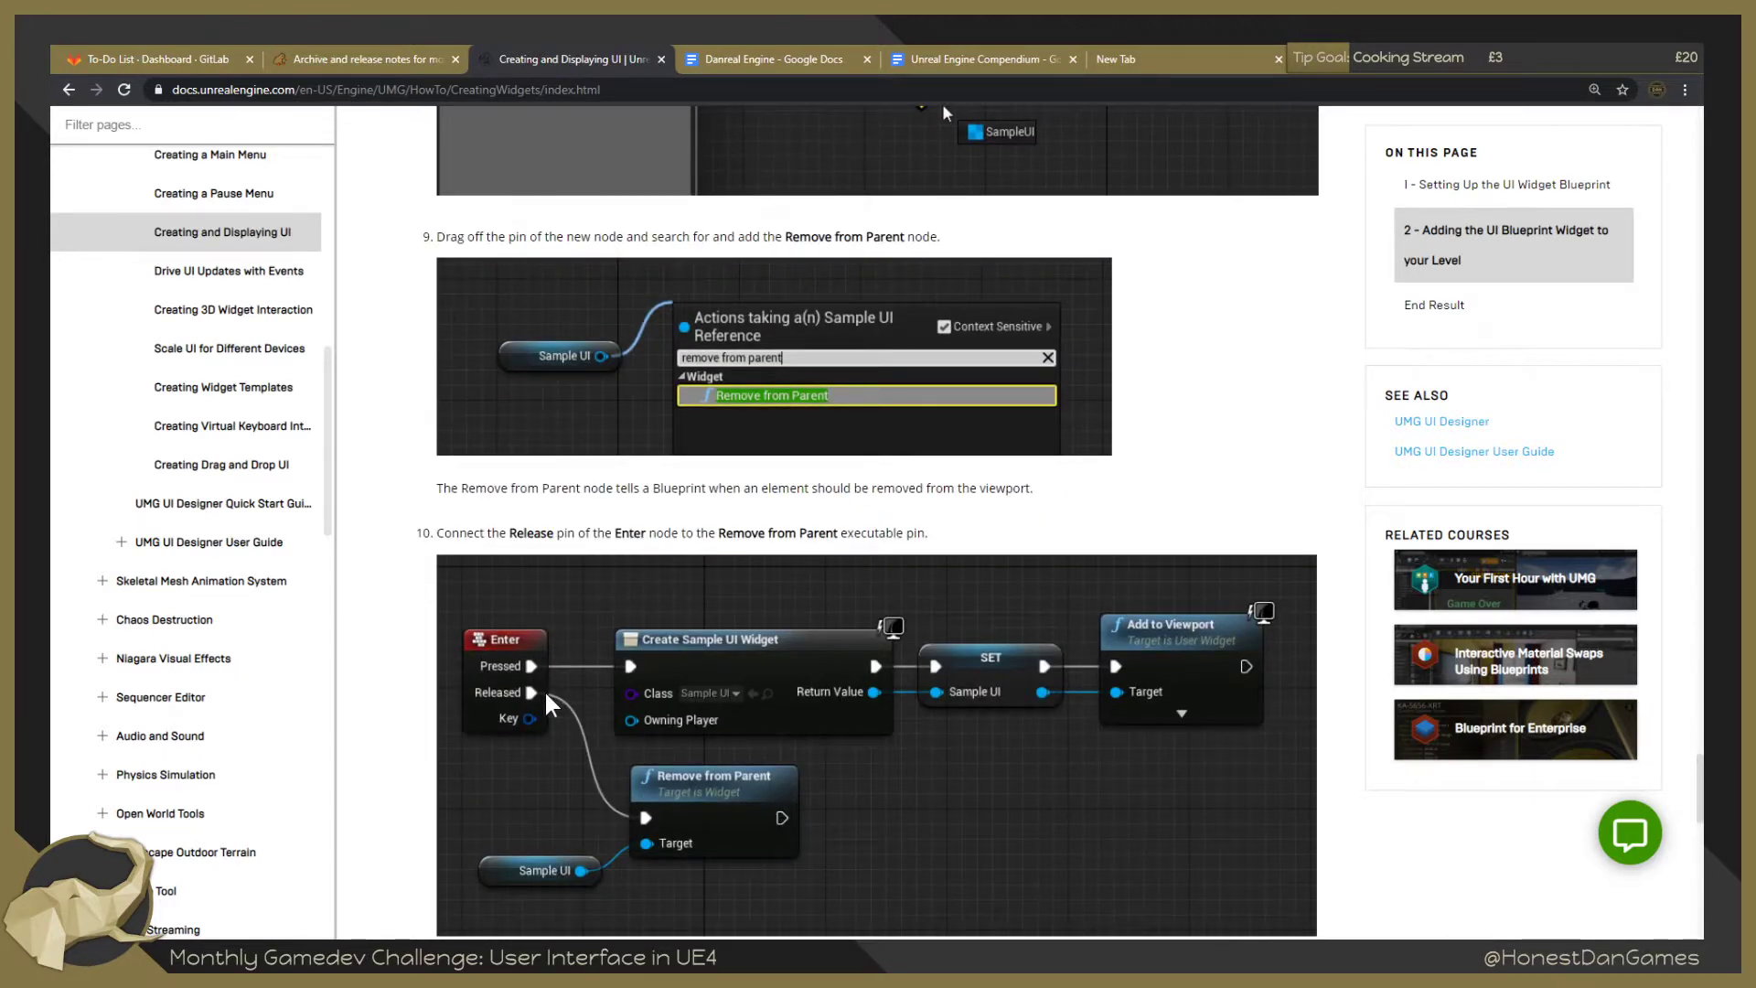
scroll(585, 704, down, 2)
scroll(645, 711, down, 7)
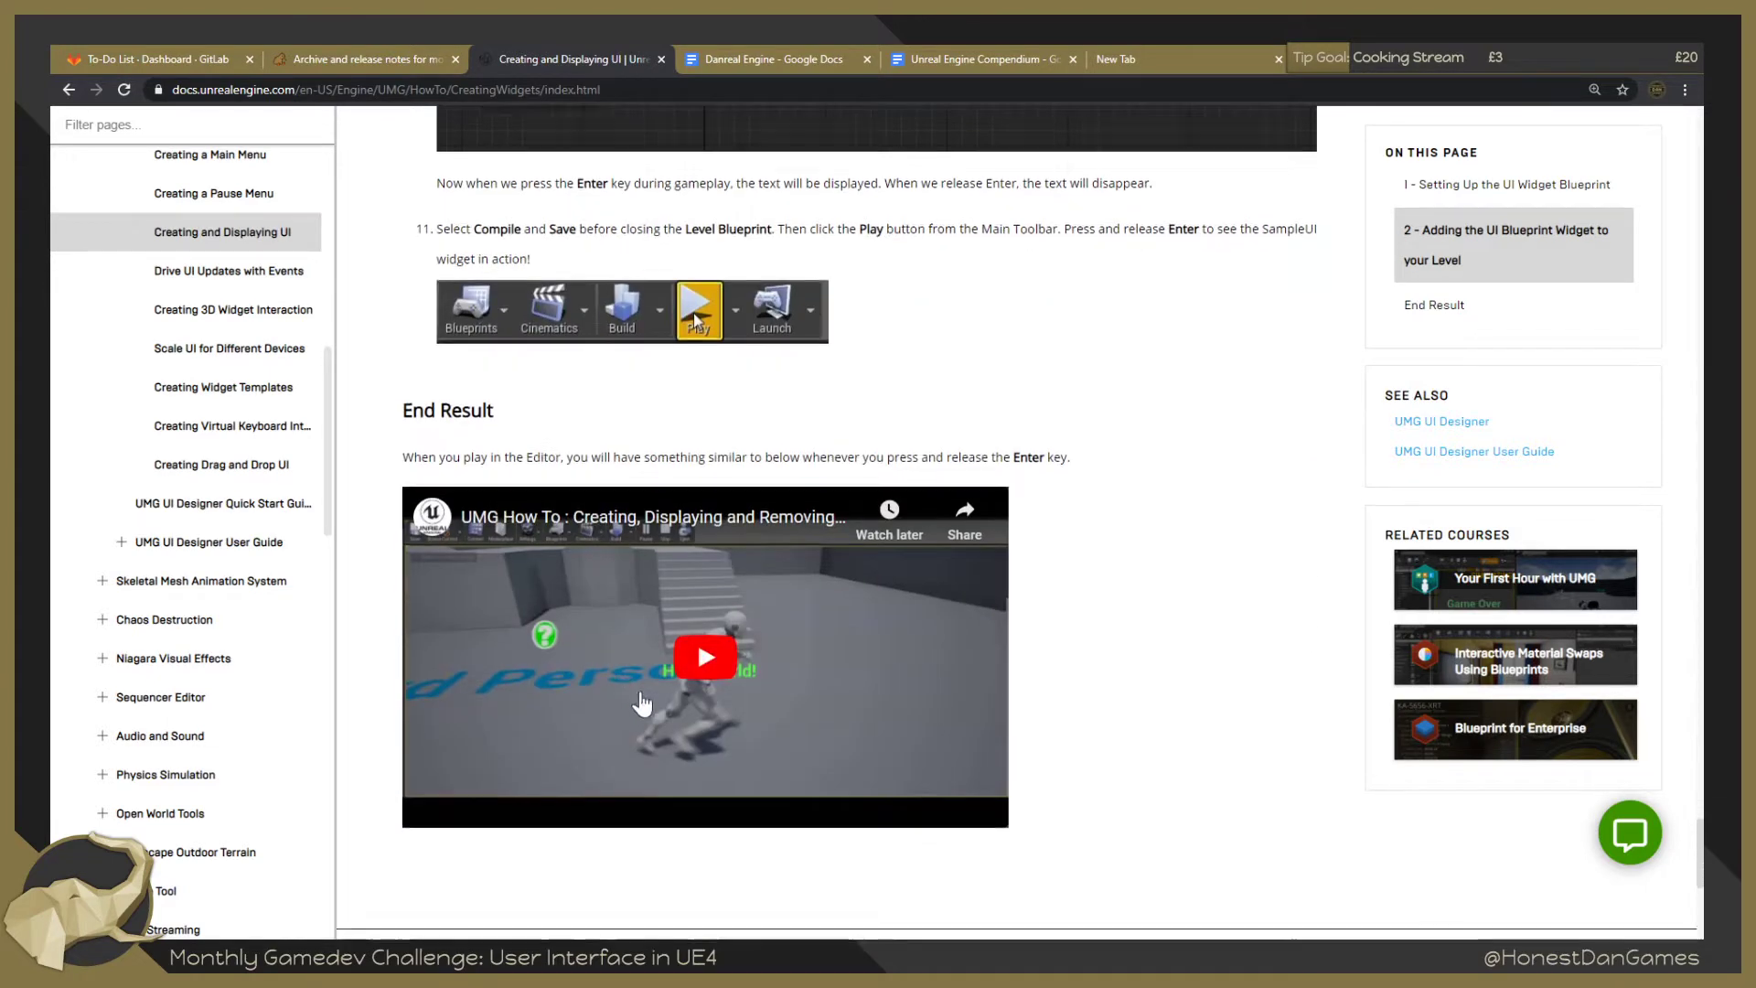
scroll(618, 652, down, 4)
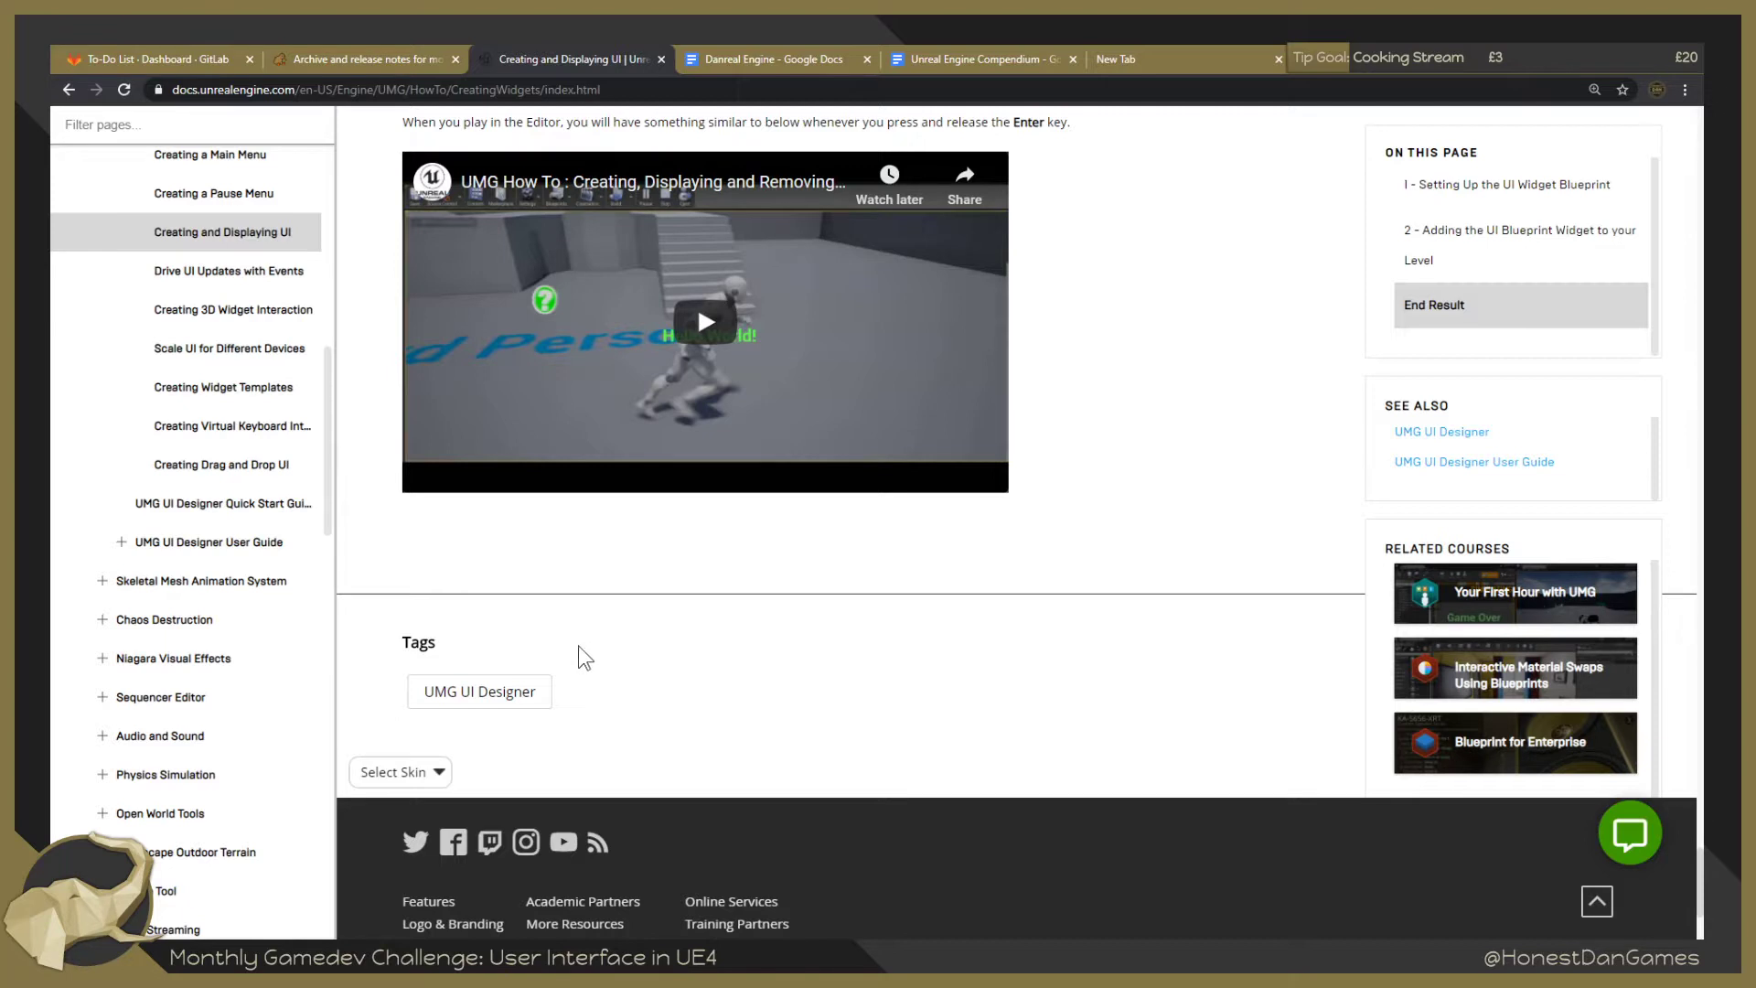
scroll(721, 657, up, 1)
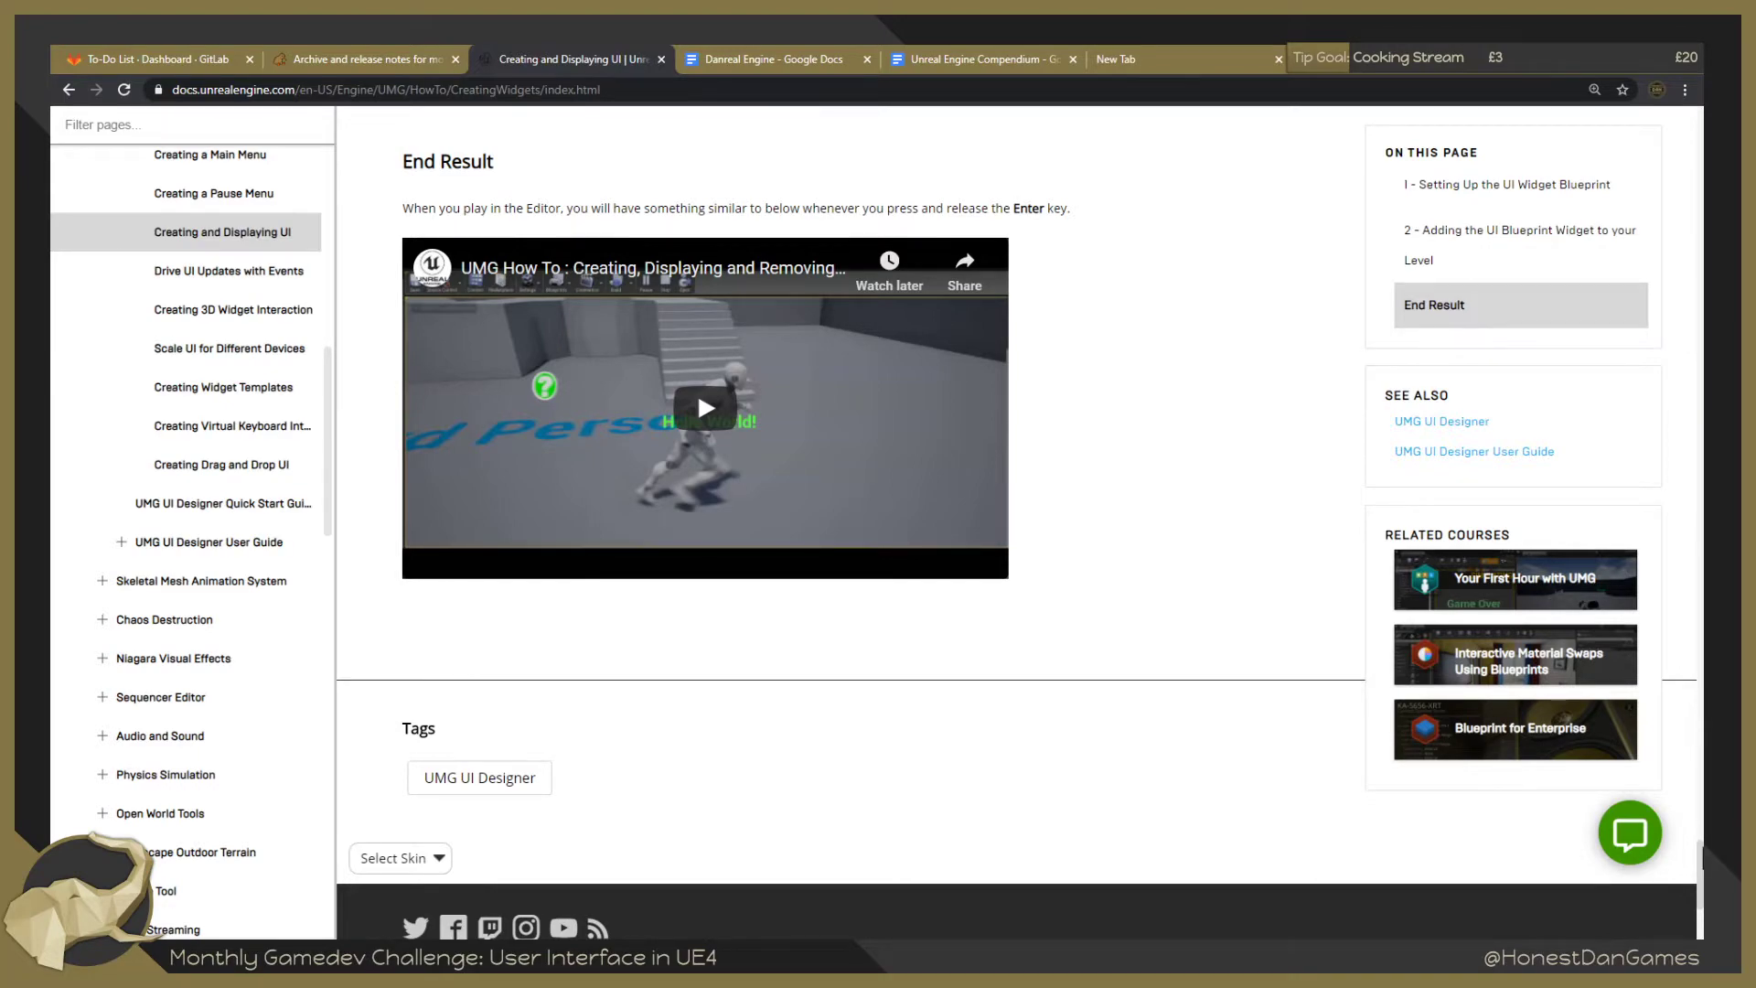
Return to the UMG UI Designer - How To overview and open the Intermediate guide Creating 3D Widget Interaction.
drag(1700, 856, 1659, 100)
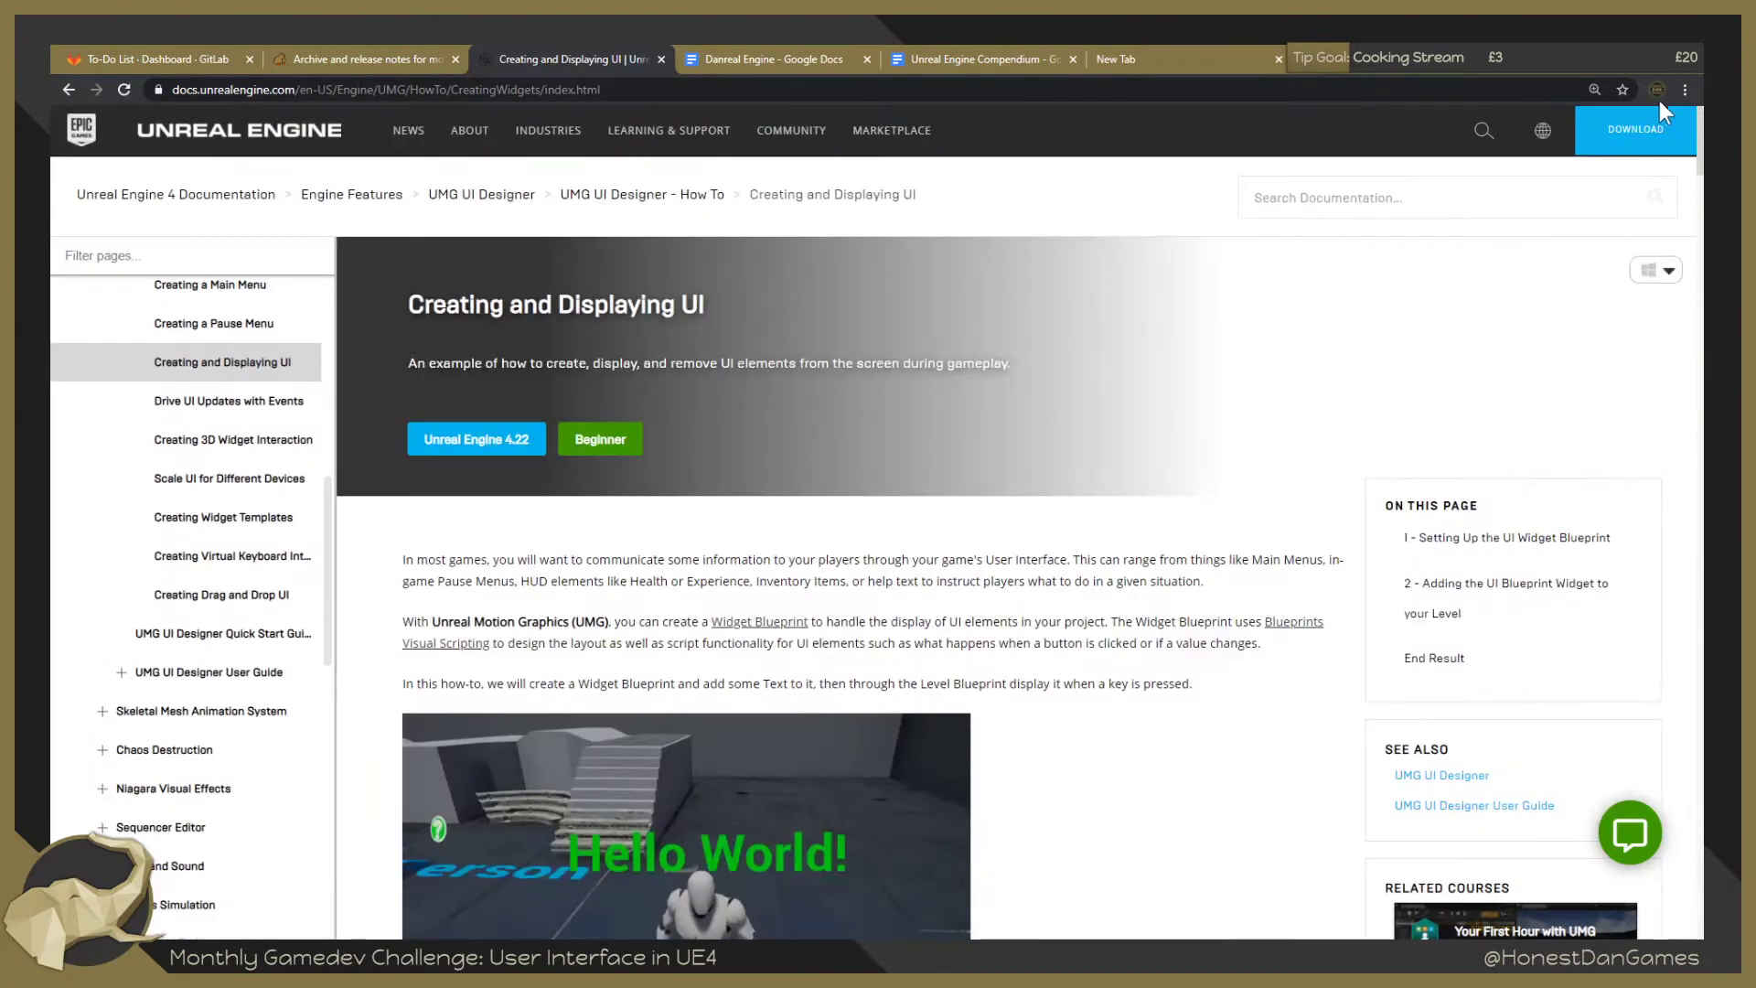
scroll(219, 421, up, 3)
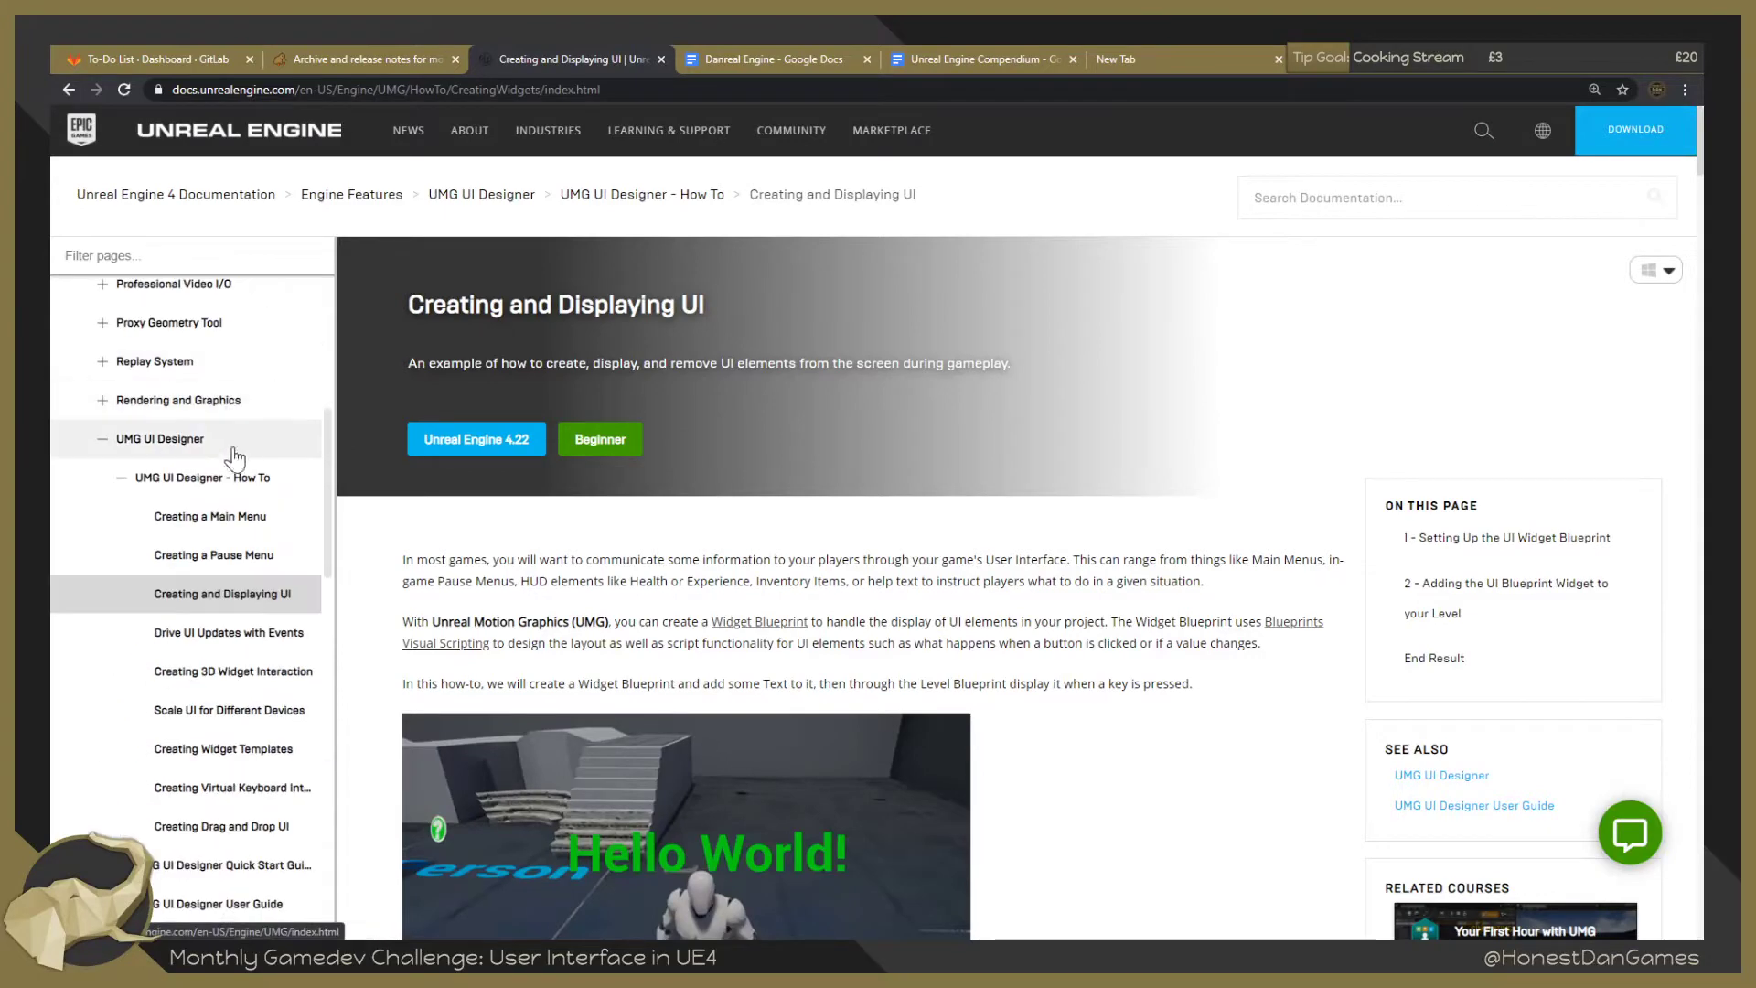
click(202, 480)
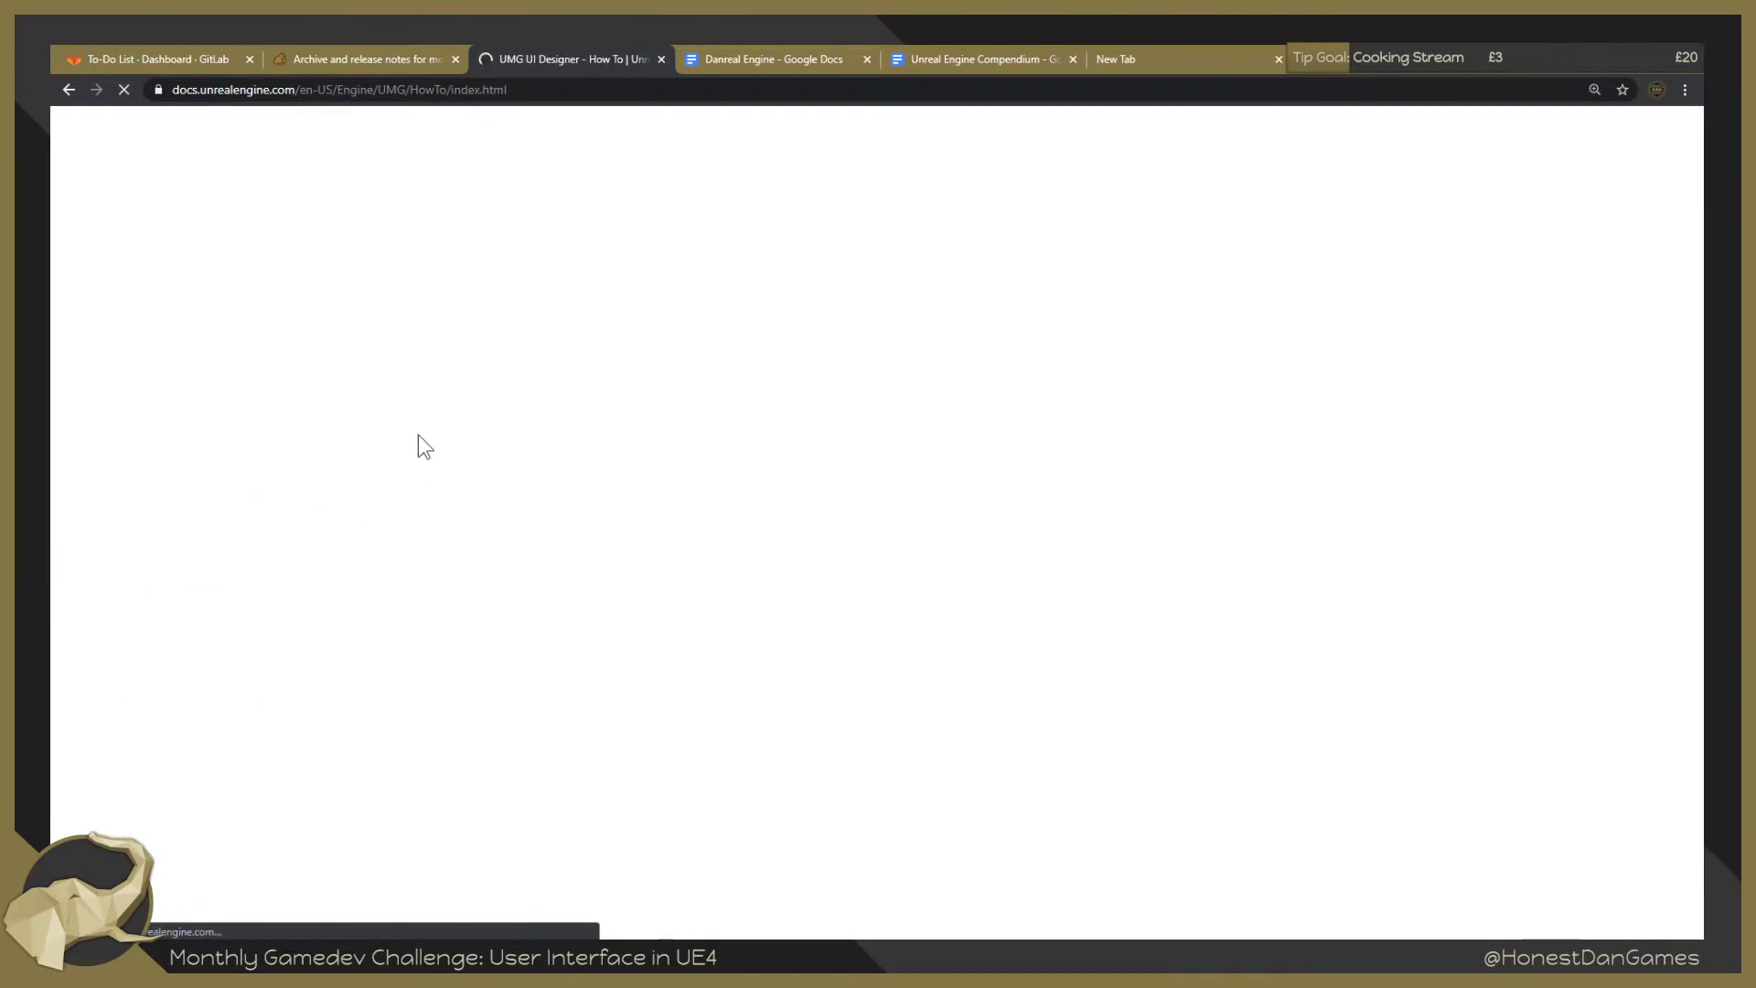
scroll(430, 178, down, 3)
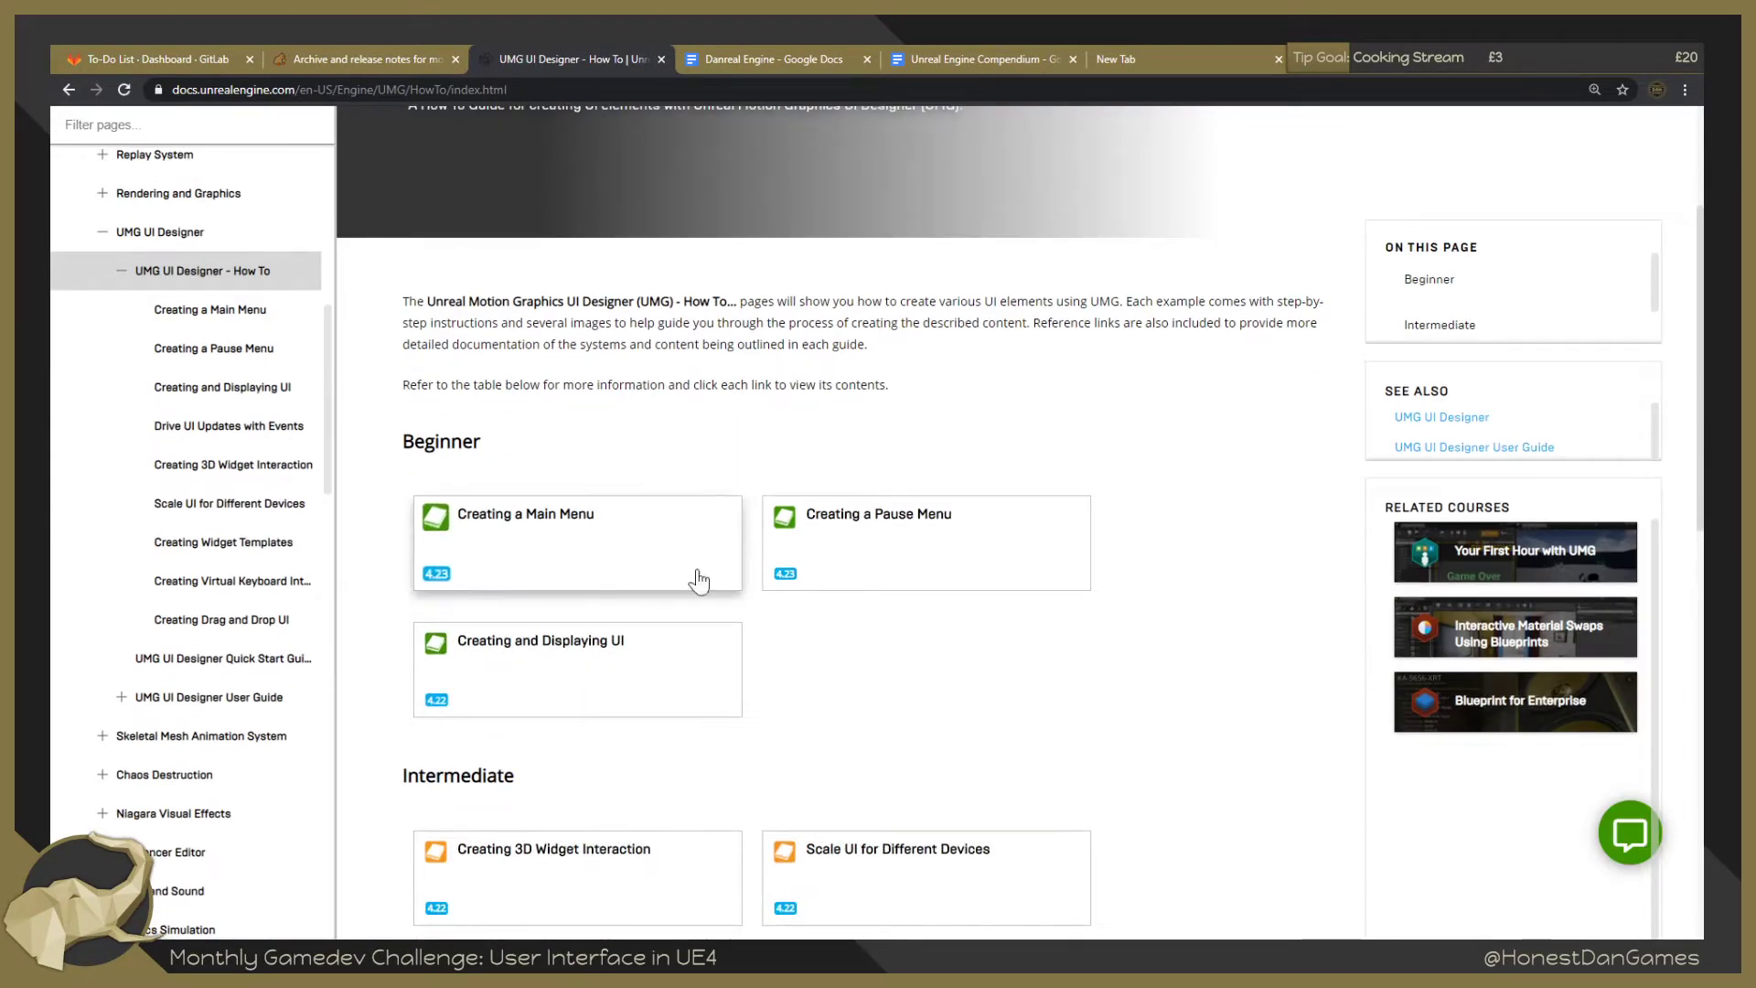
scroll(718, 622, down, 5)
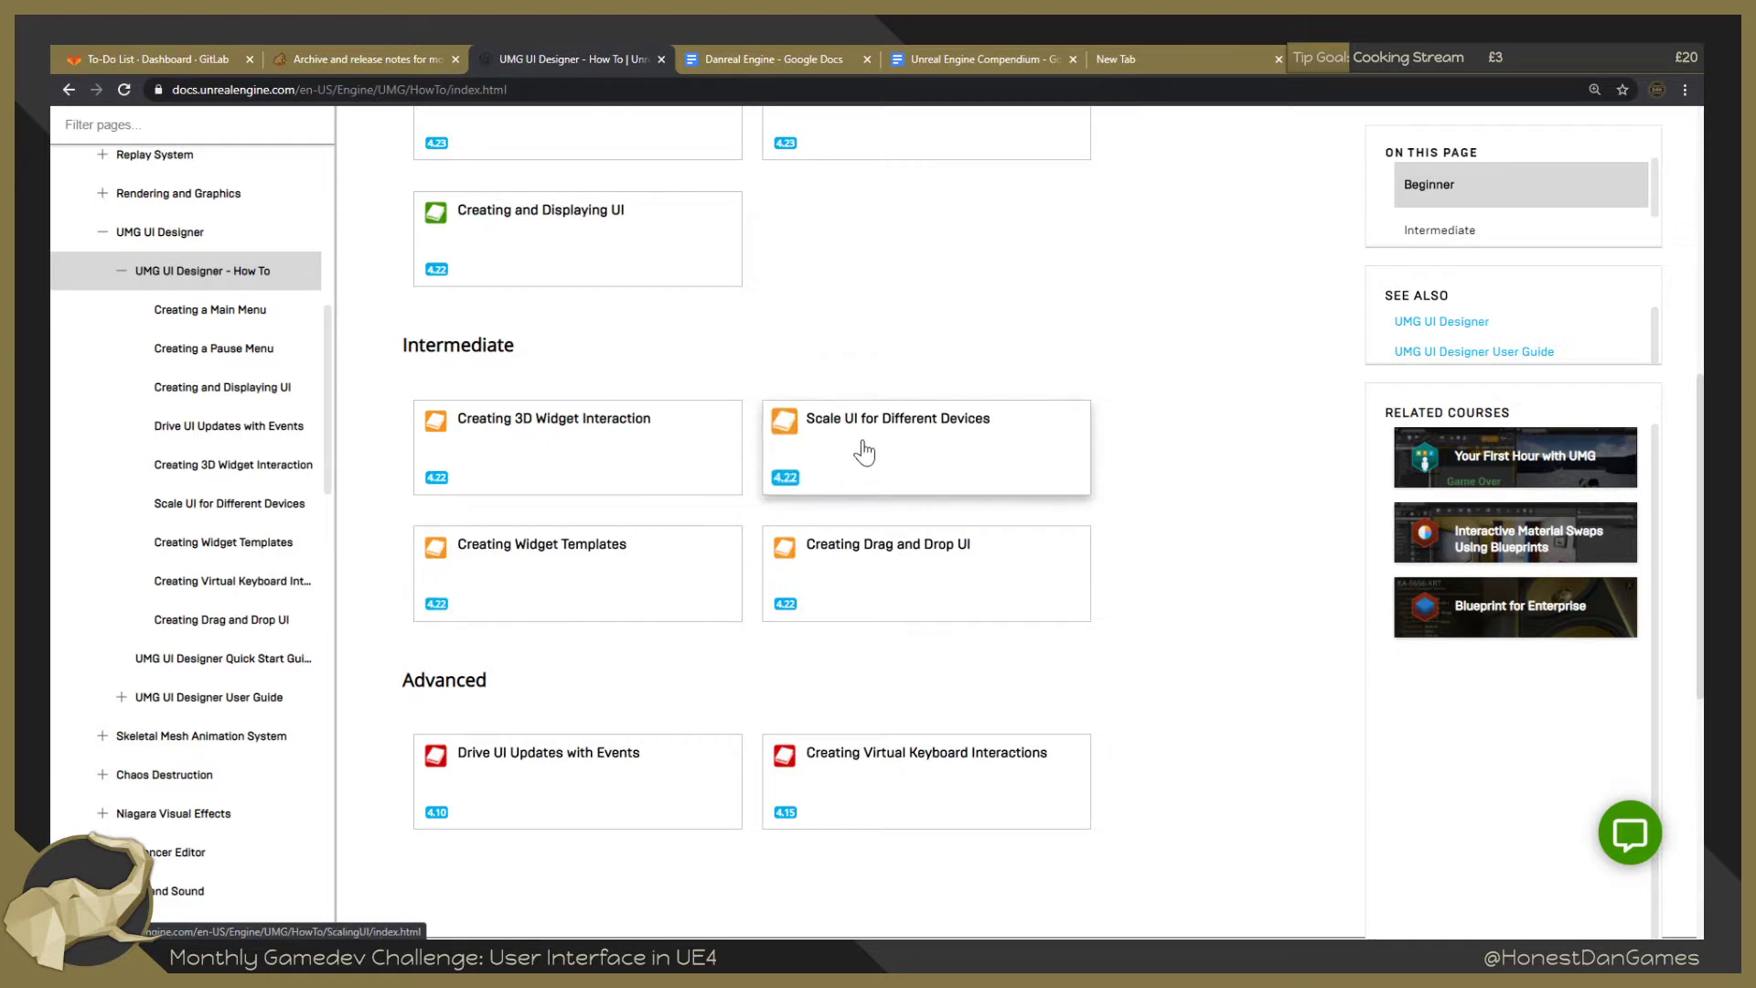
click(549, 443)
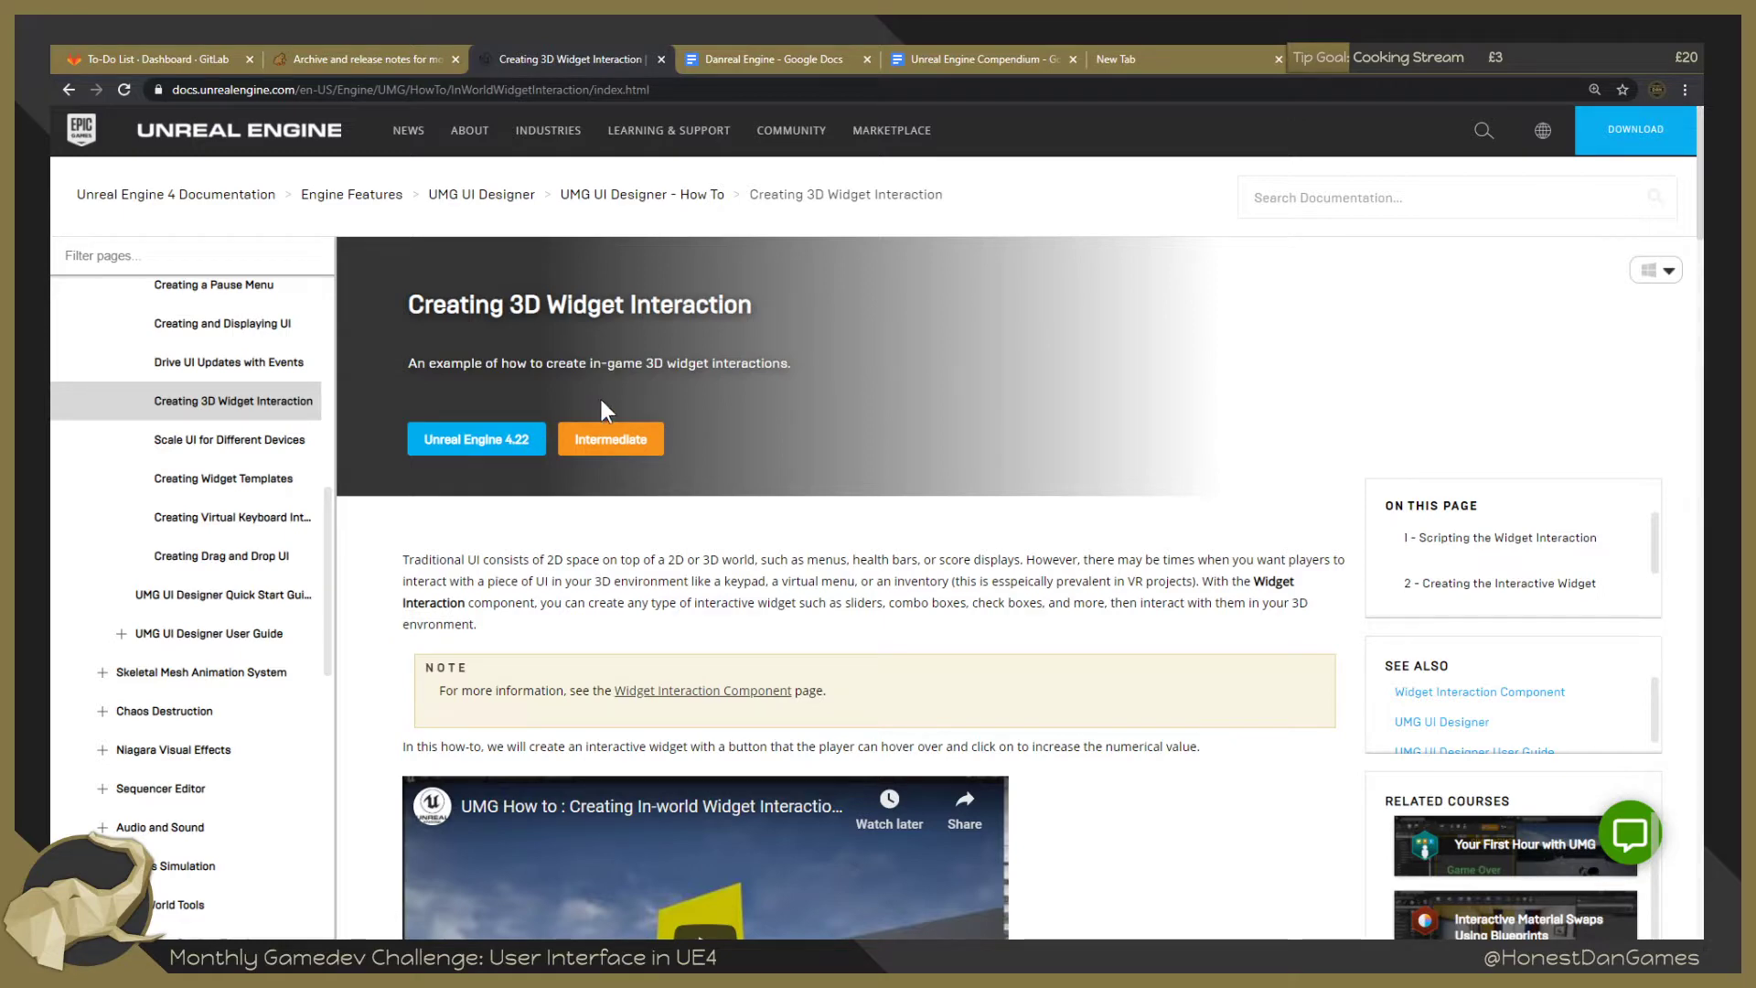
Read the introduction to Creating 3D Widget Interaction and play its embedded in-world widget interaction video.
scroll(613, 467, down, 2)
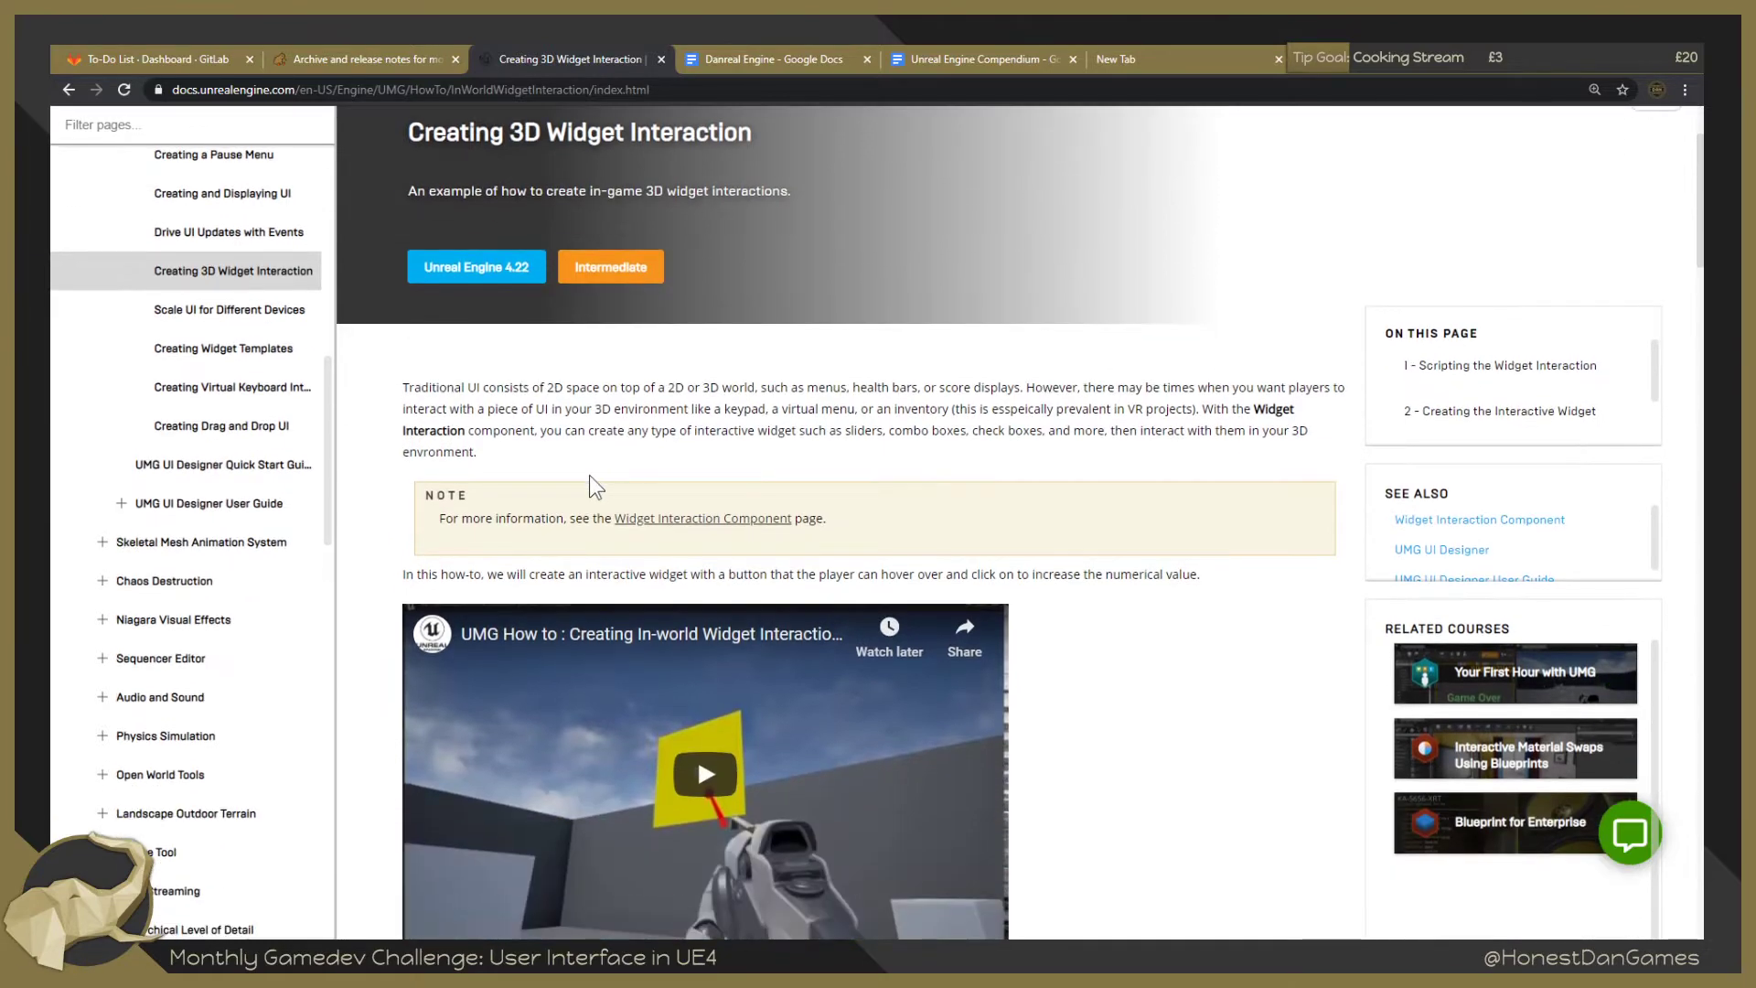
scroll(576, 494, down, 1)
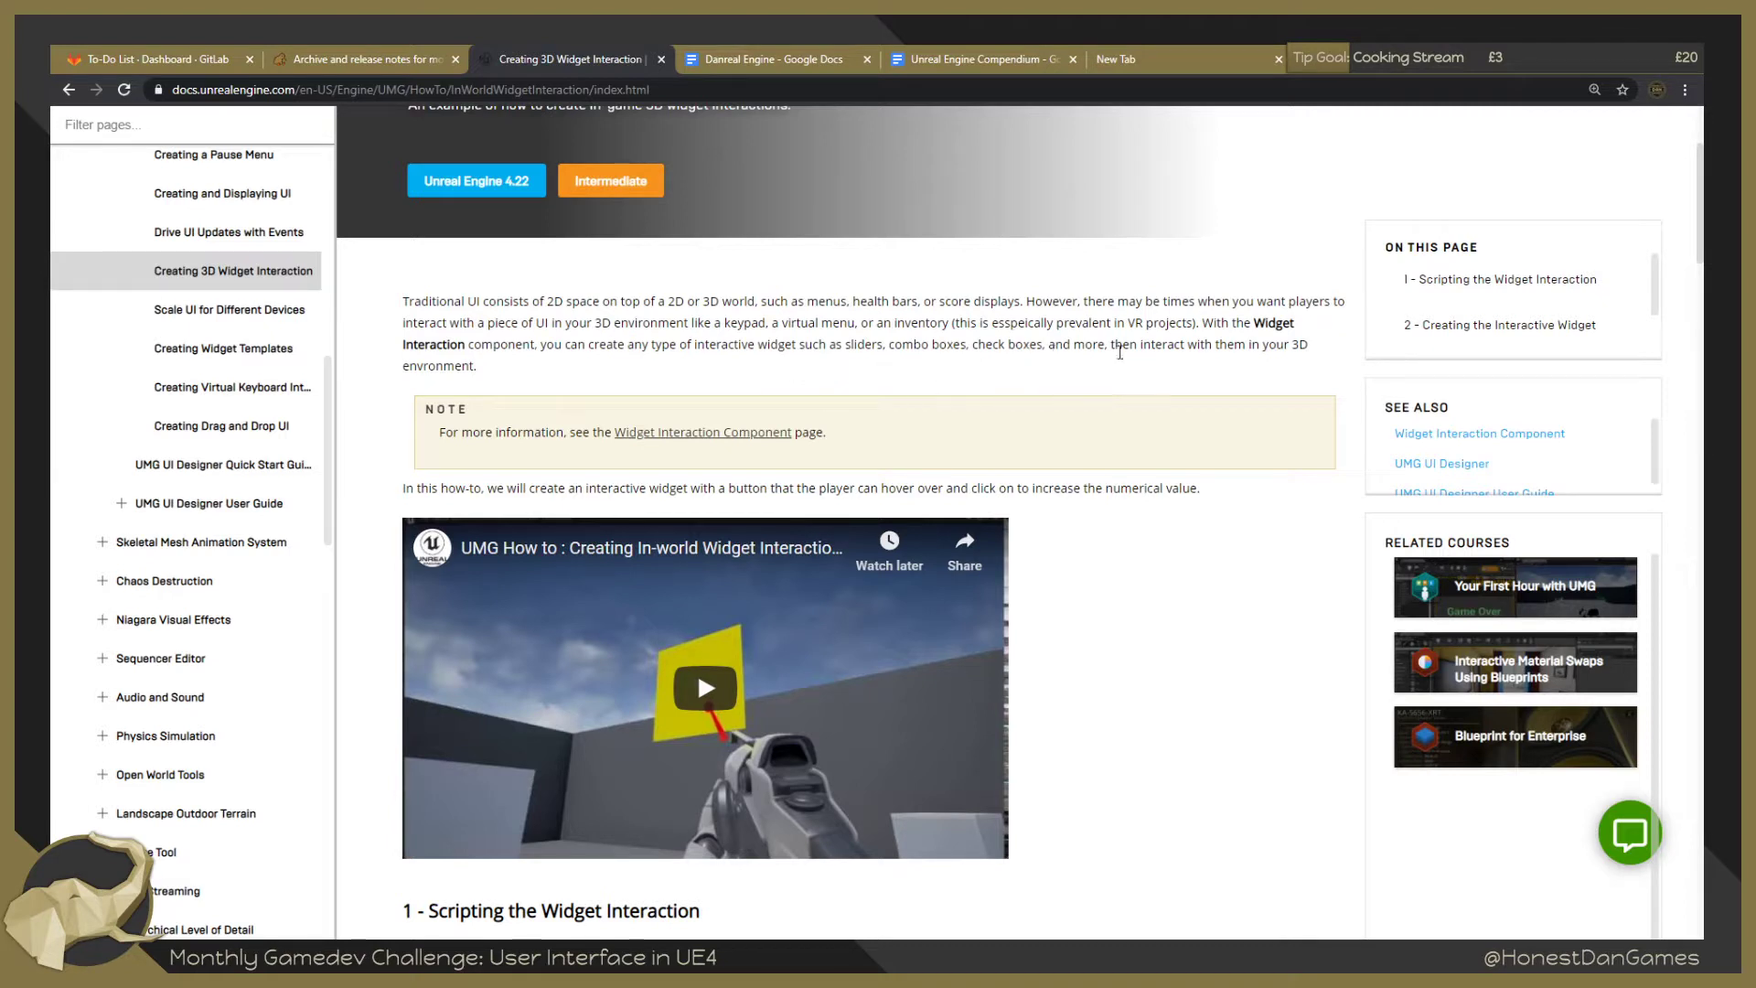
scroll(508, 380, down, 1)
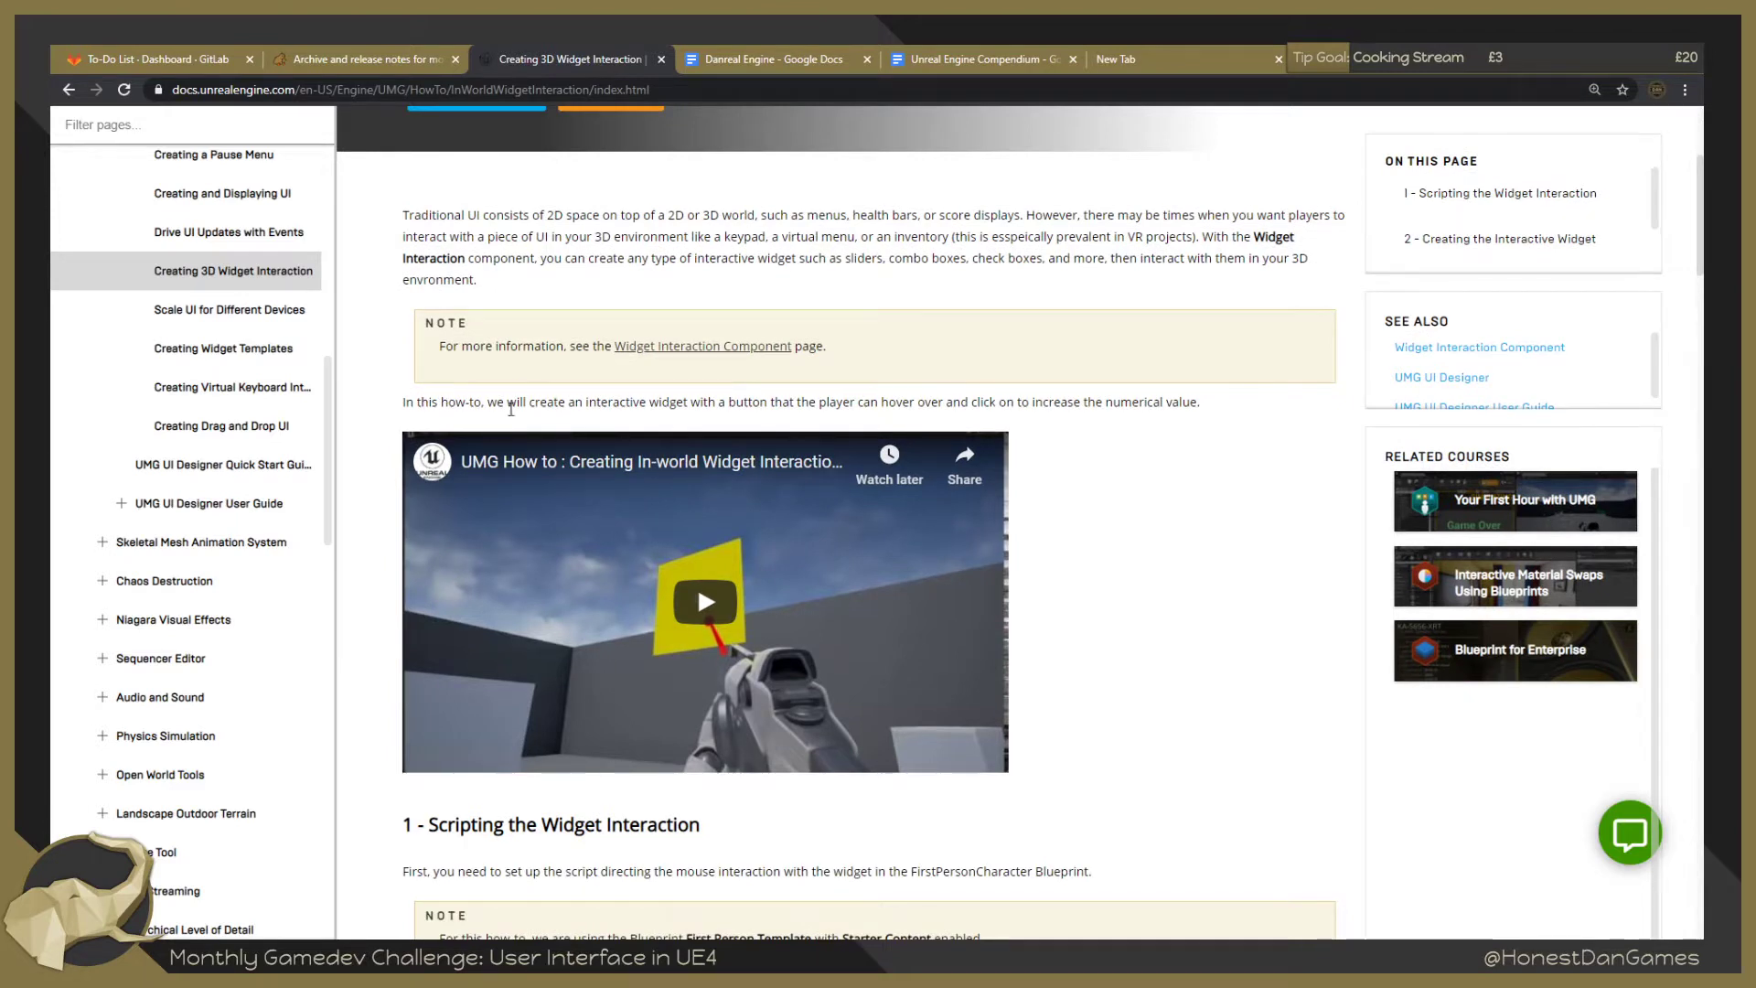
click(704, 601)
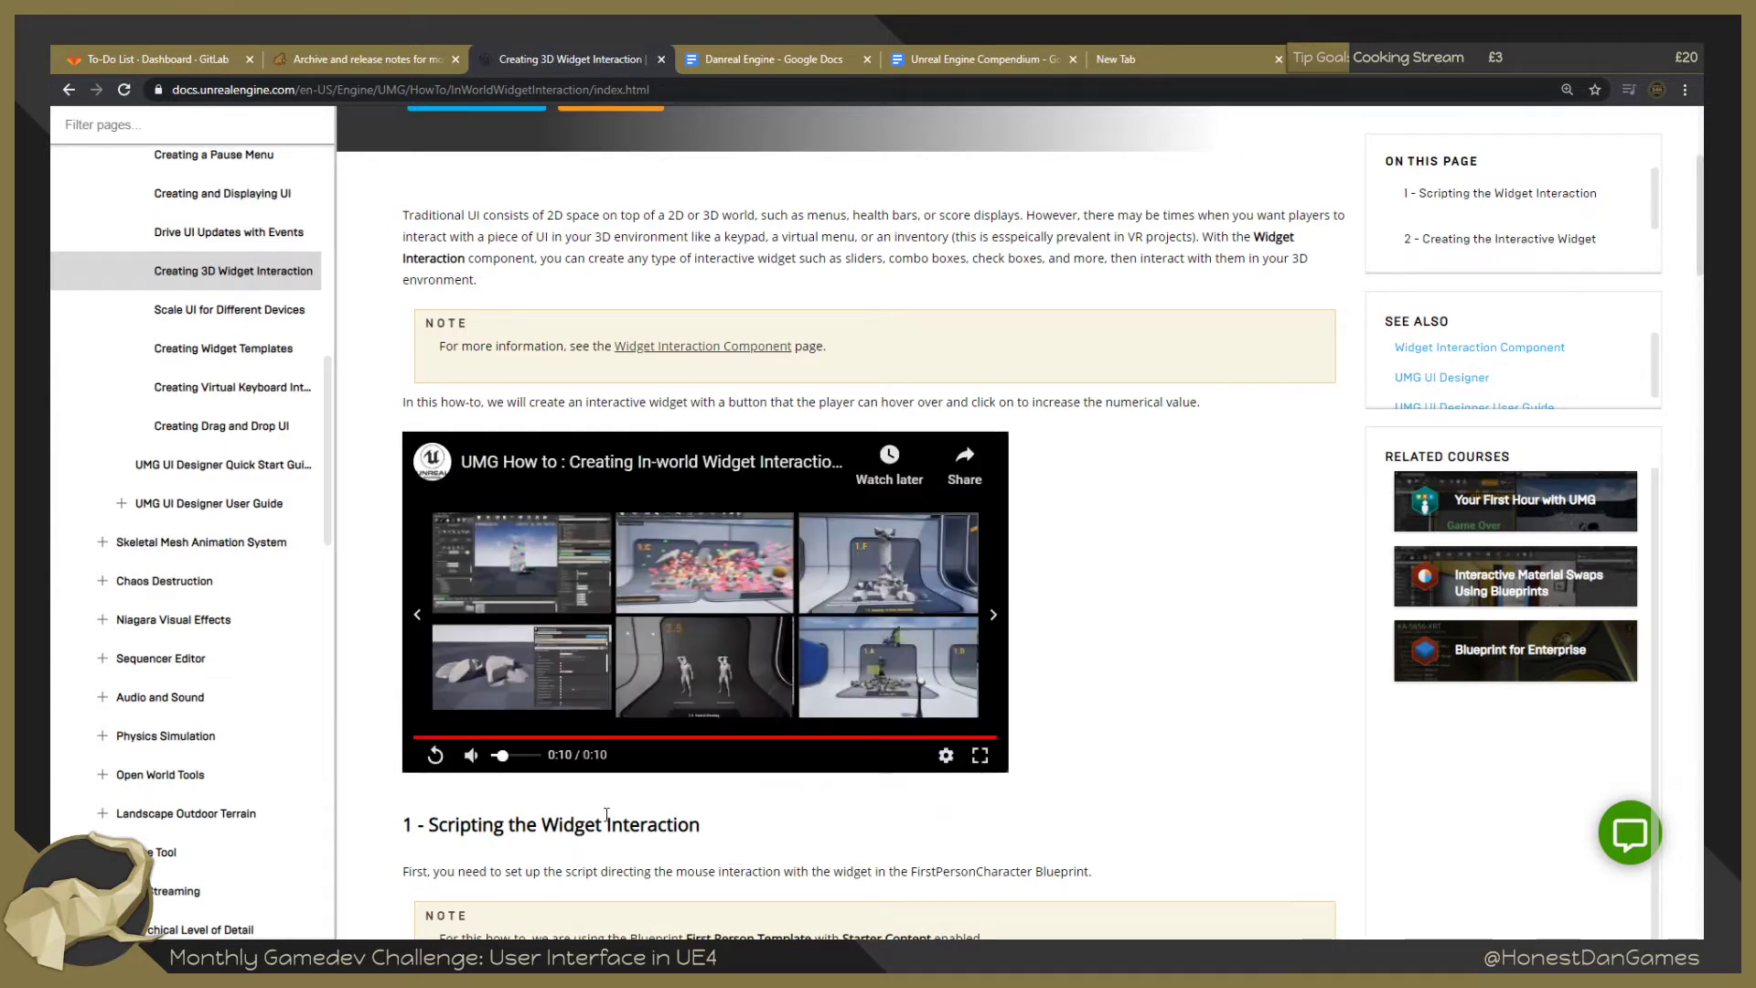
Read section 1, Scripting the Widget Interaction, through adding the Widget Interaction component under the gun's Sphere and its Details settings.
scroll(973, 777, down, 3)
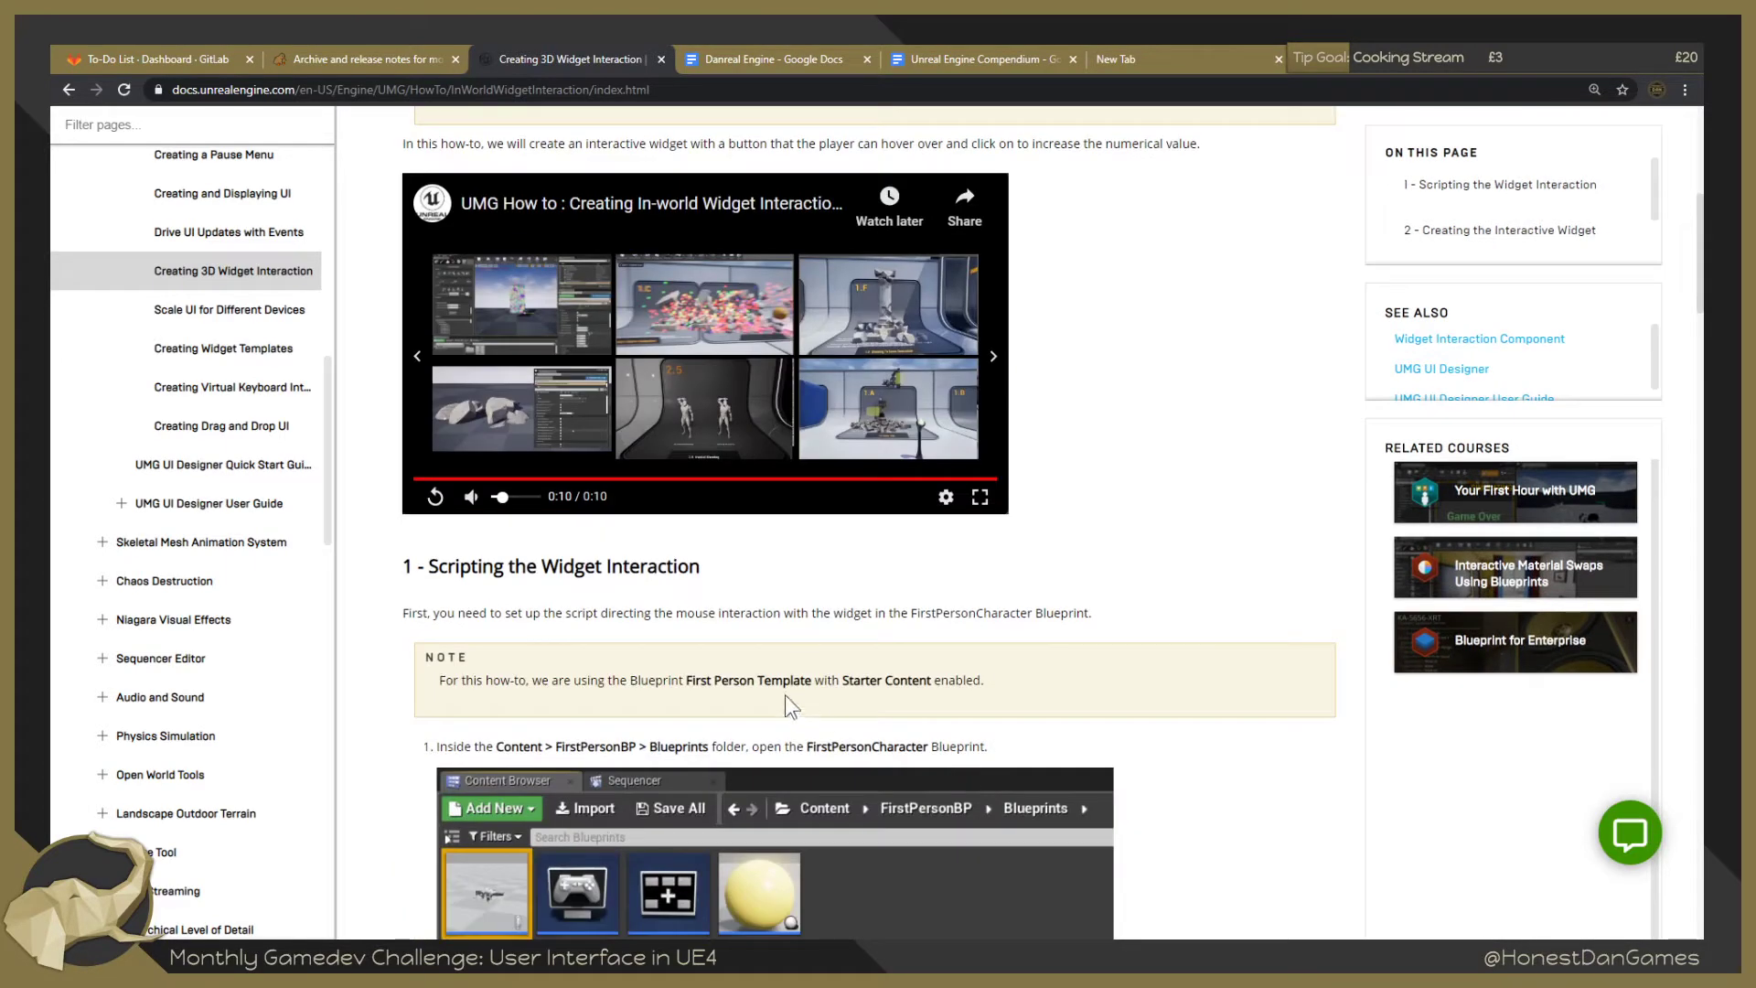
scroll(631, 679, down, 2)
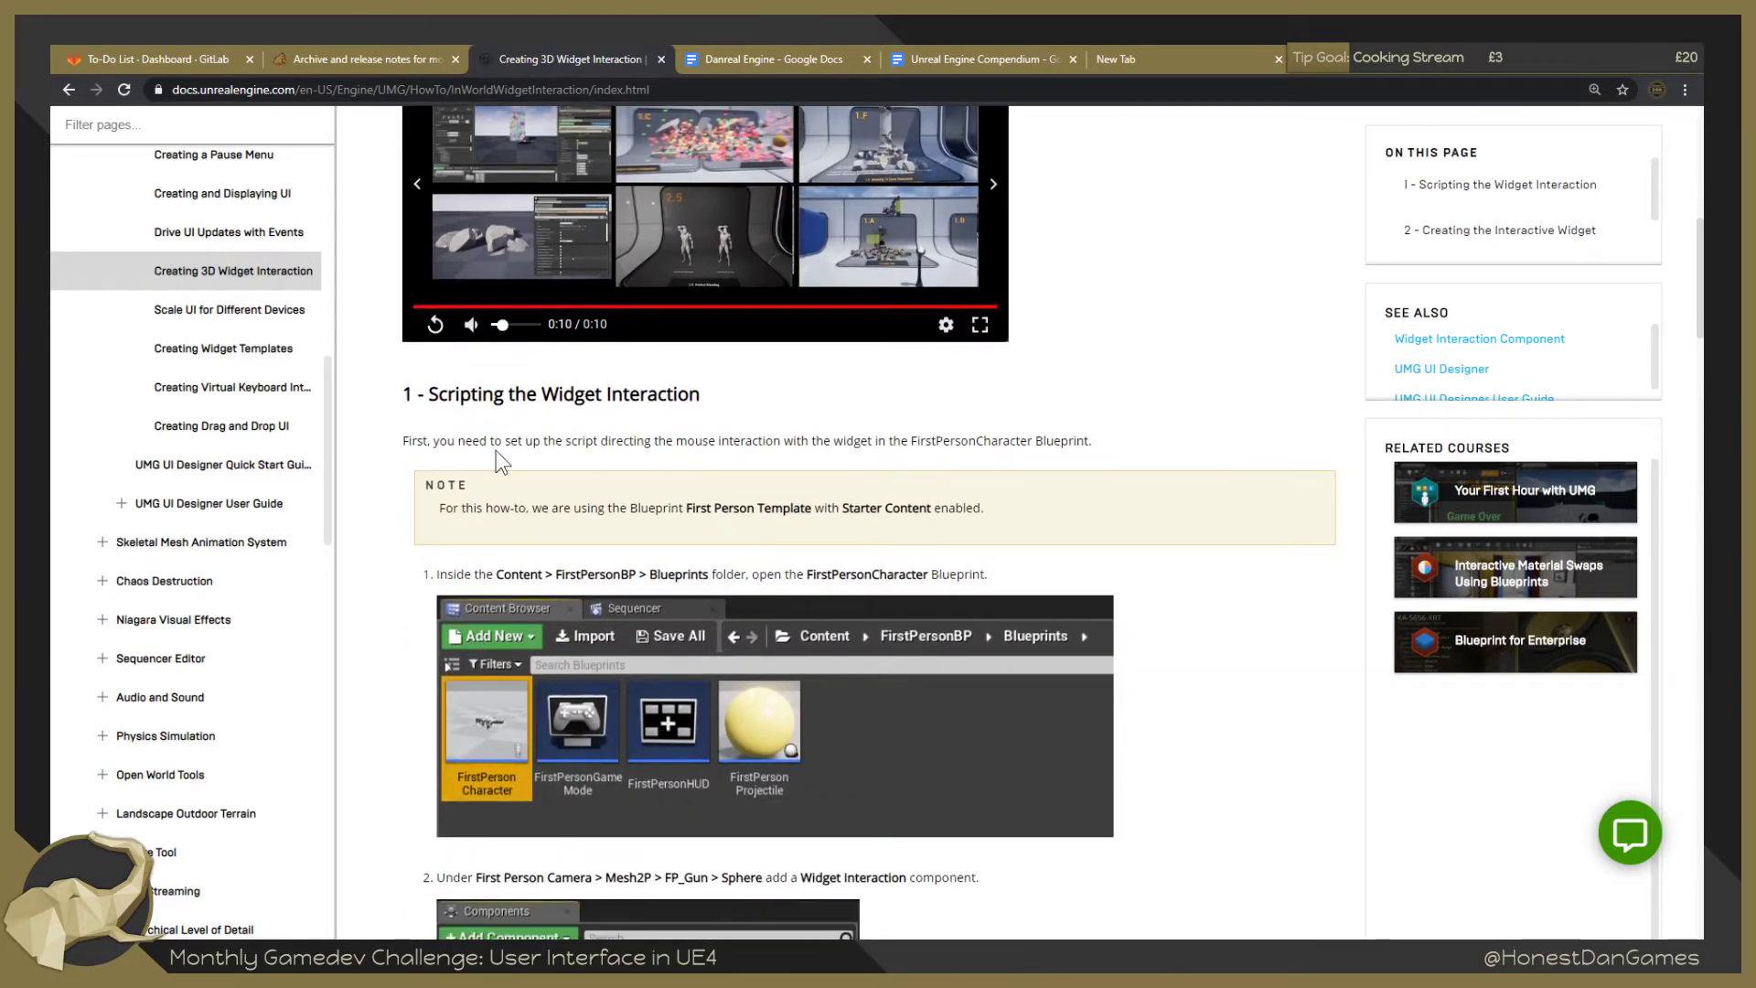
scroll(490, 457, down, 1)
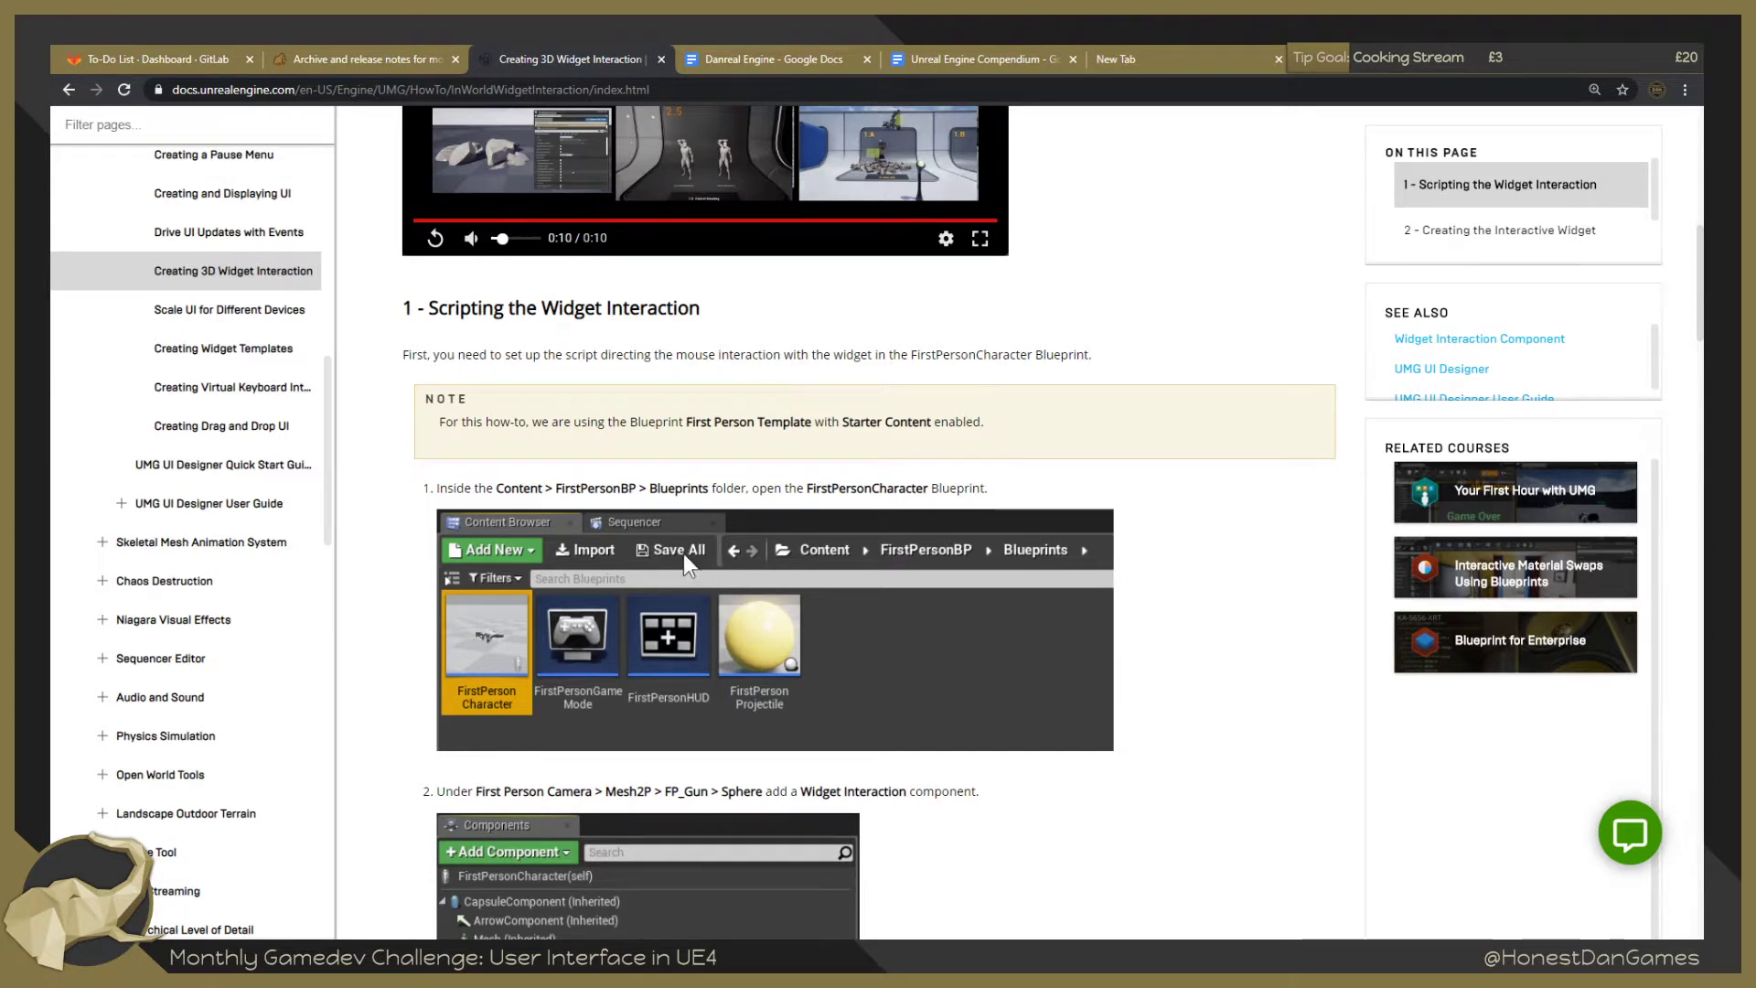
scroll(655, 509, down, 1)
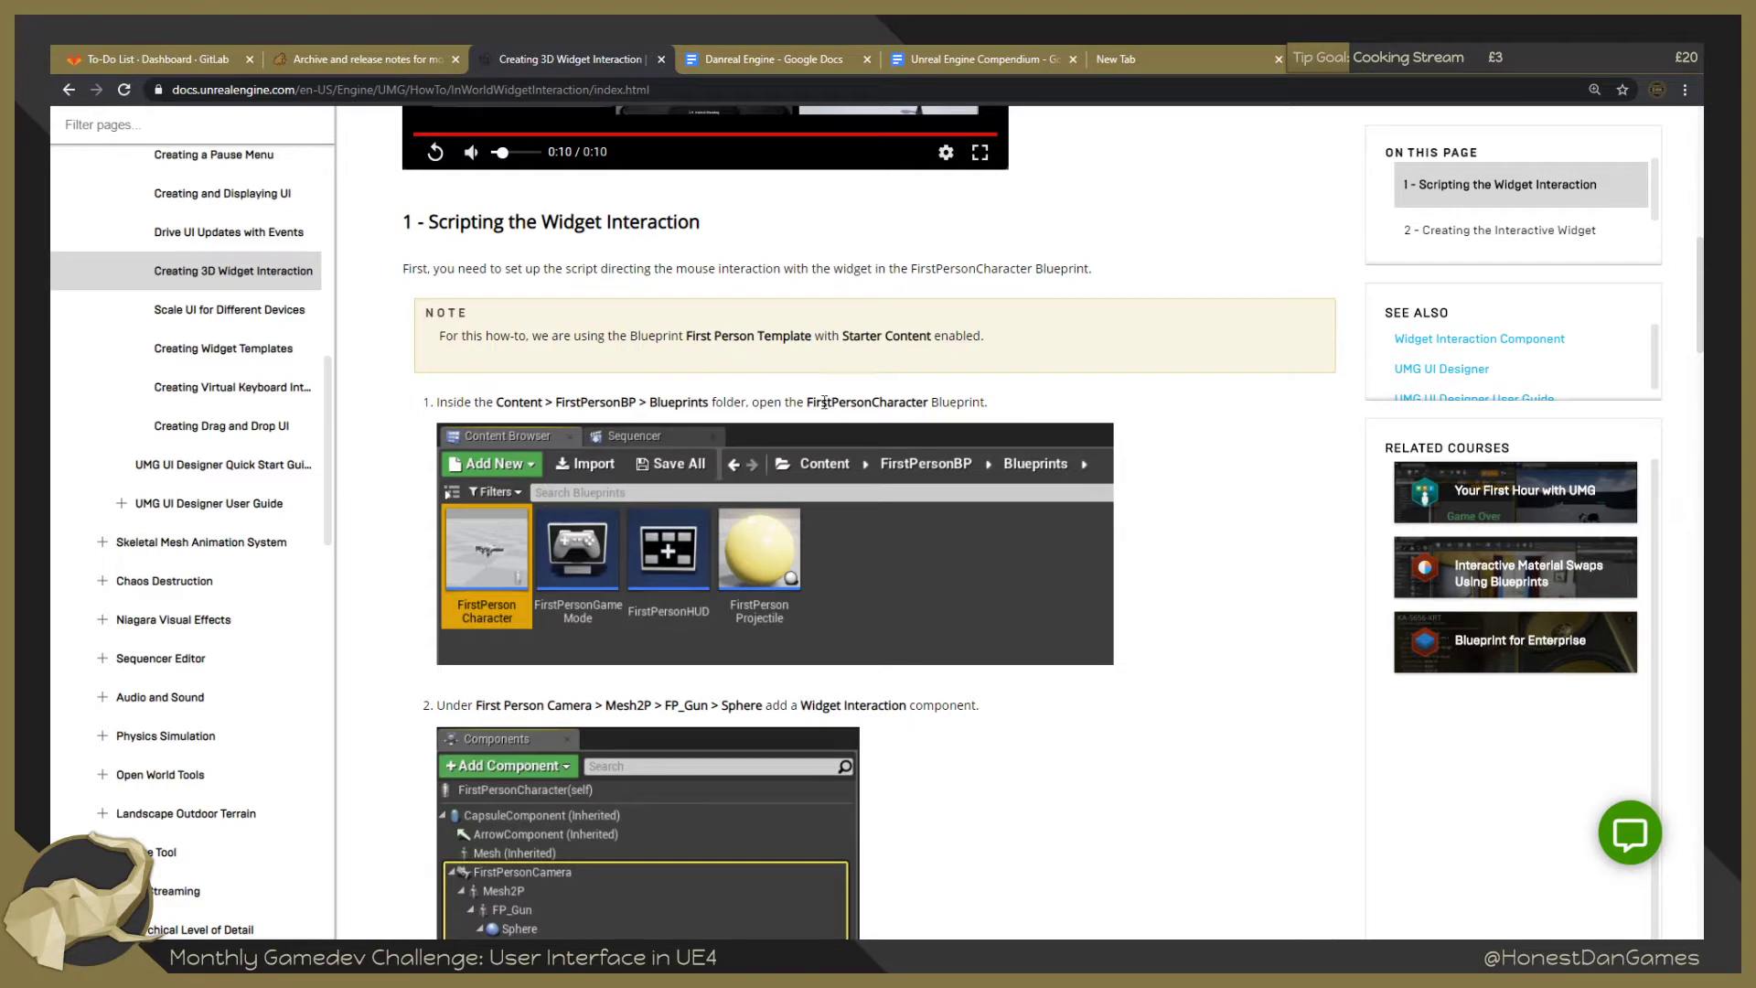
scroll(629, 516, down, 2)
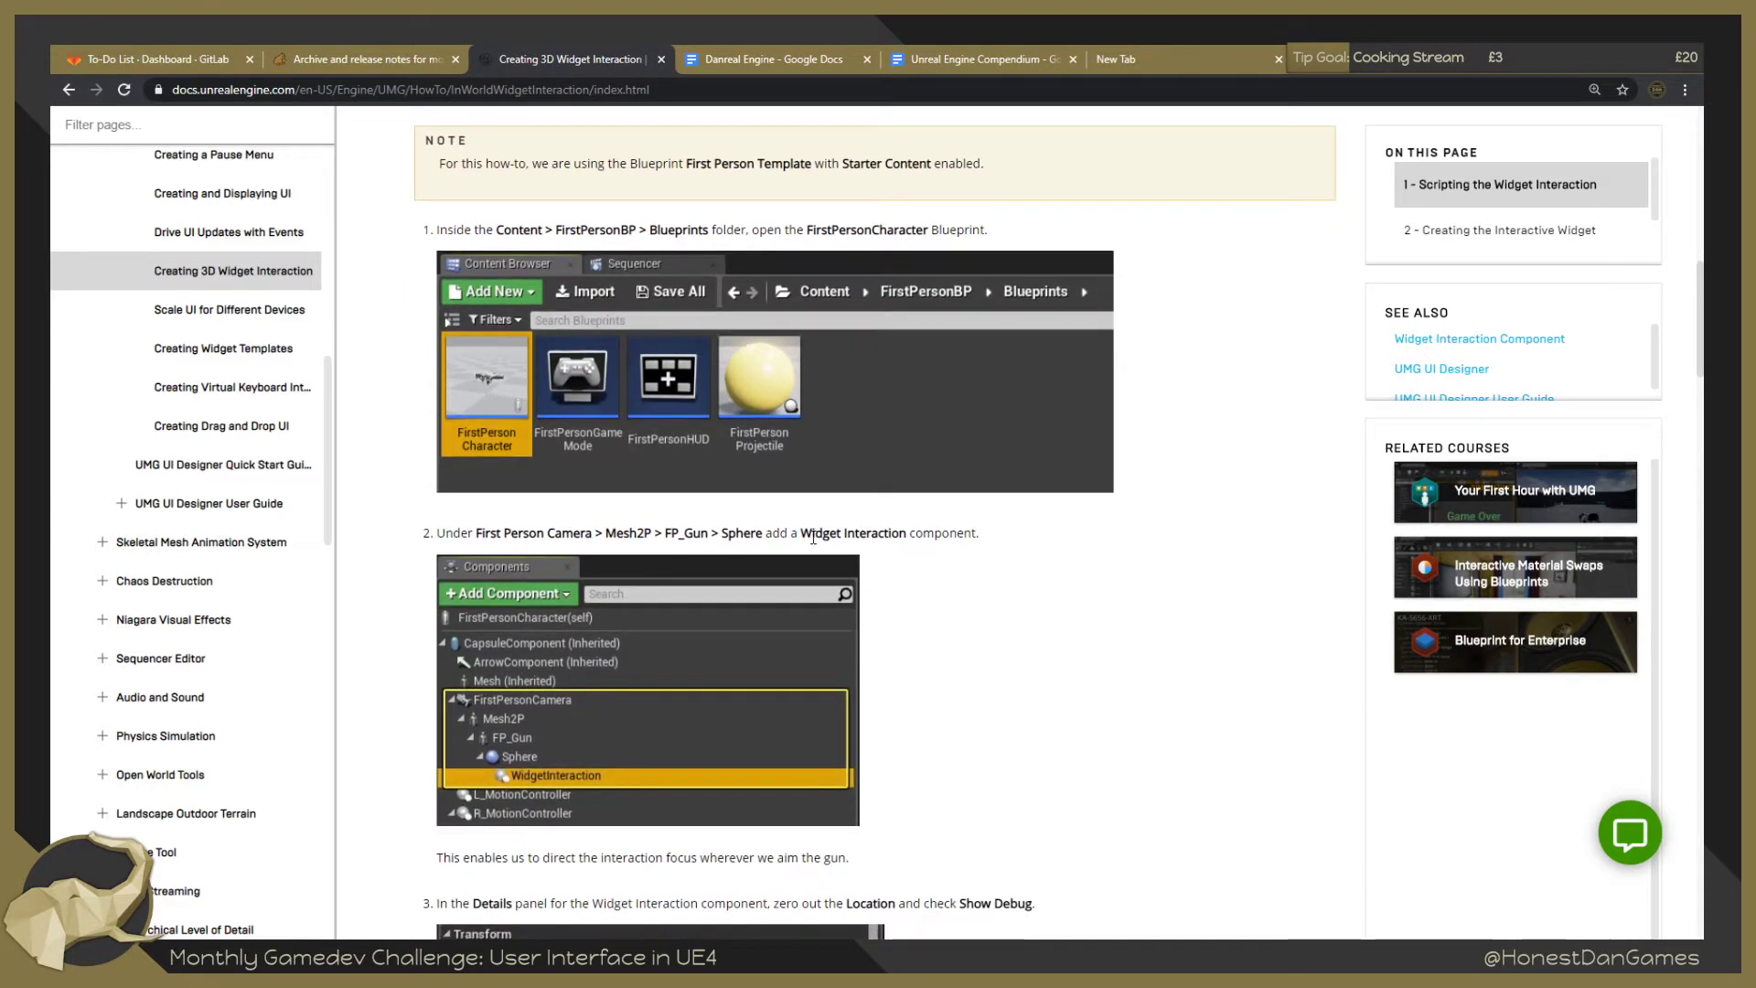
scroll(640, 590, down, 1)
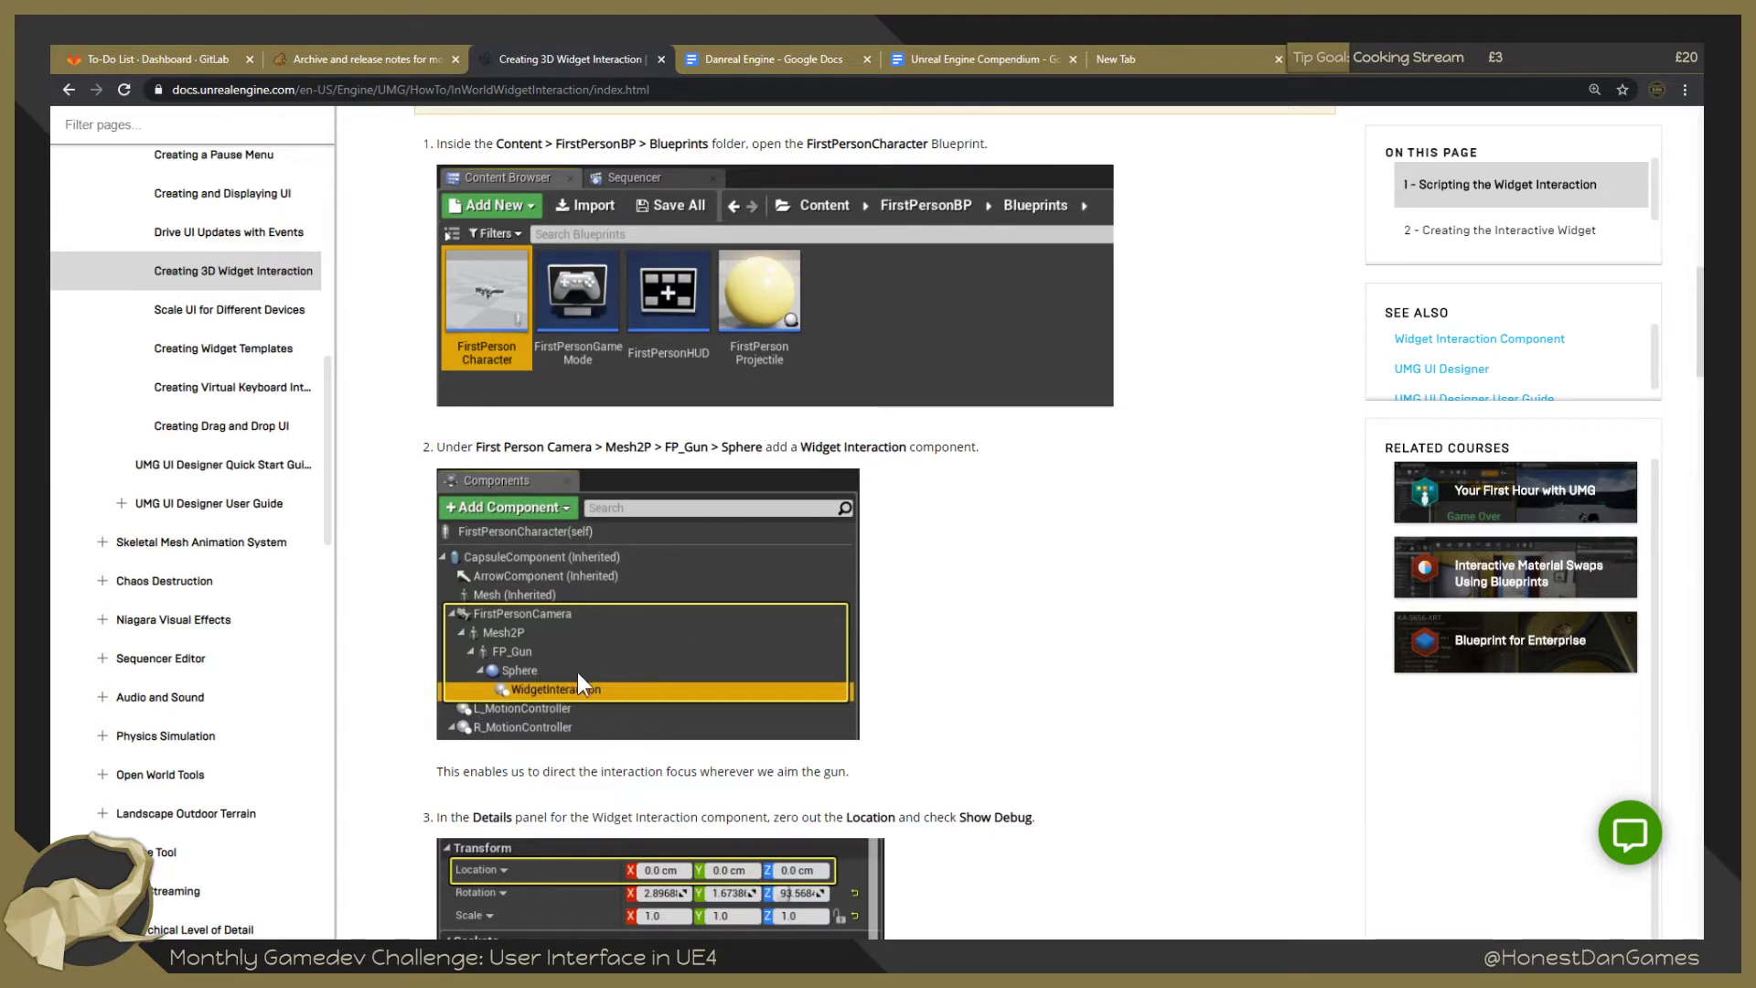
scroll(528, 688, down, 2)
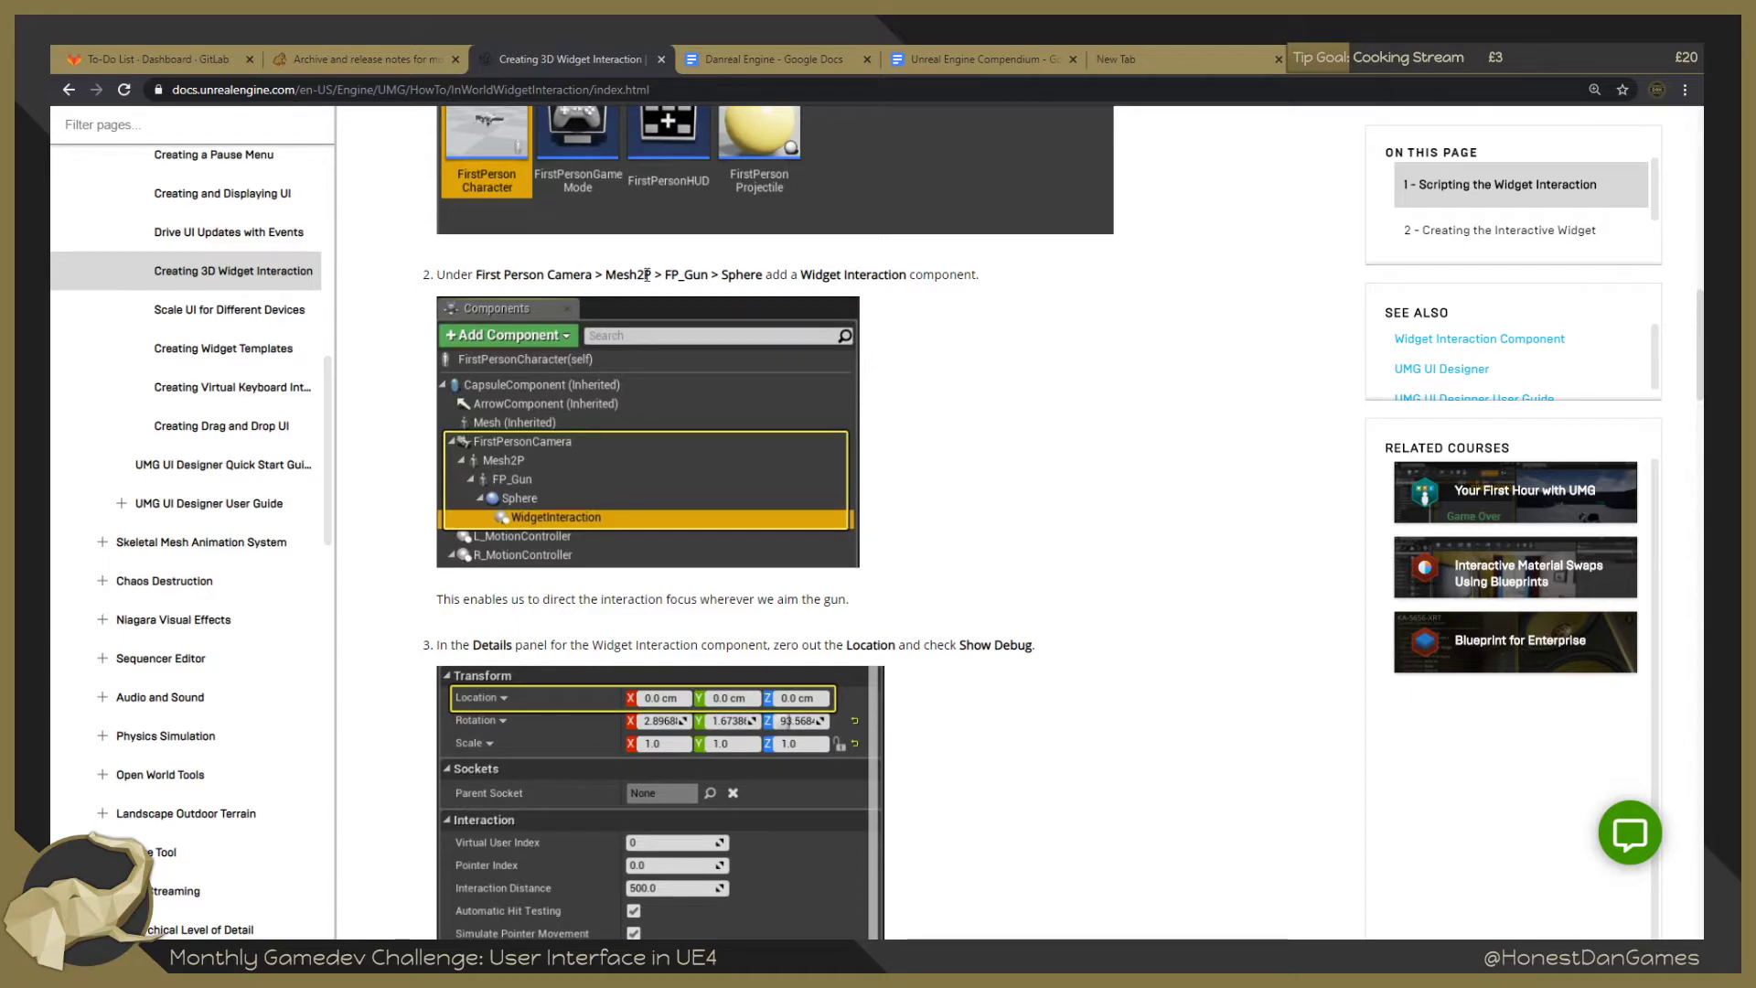
Switch to the Unreal Editor and examine the FirstPersonCharacter Blueprint's Event Graph around the CalculateAdjustedDirection and Set Game Paused nodes.
key(alt+Tab)
key(alt+Tab)
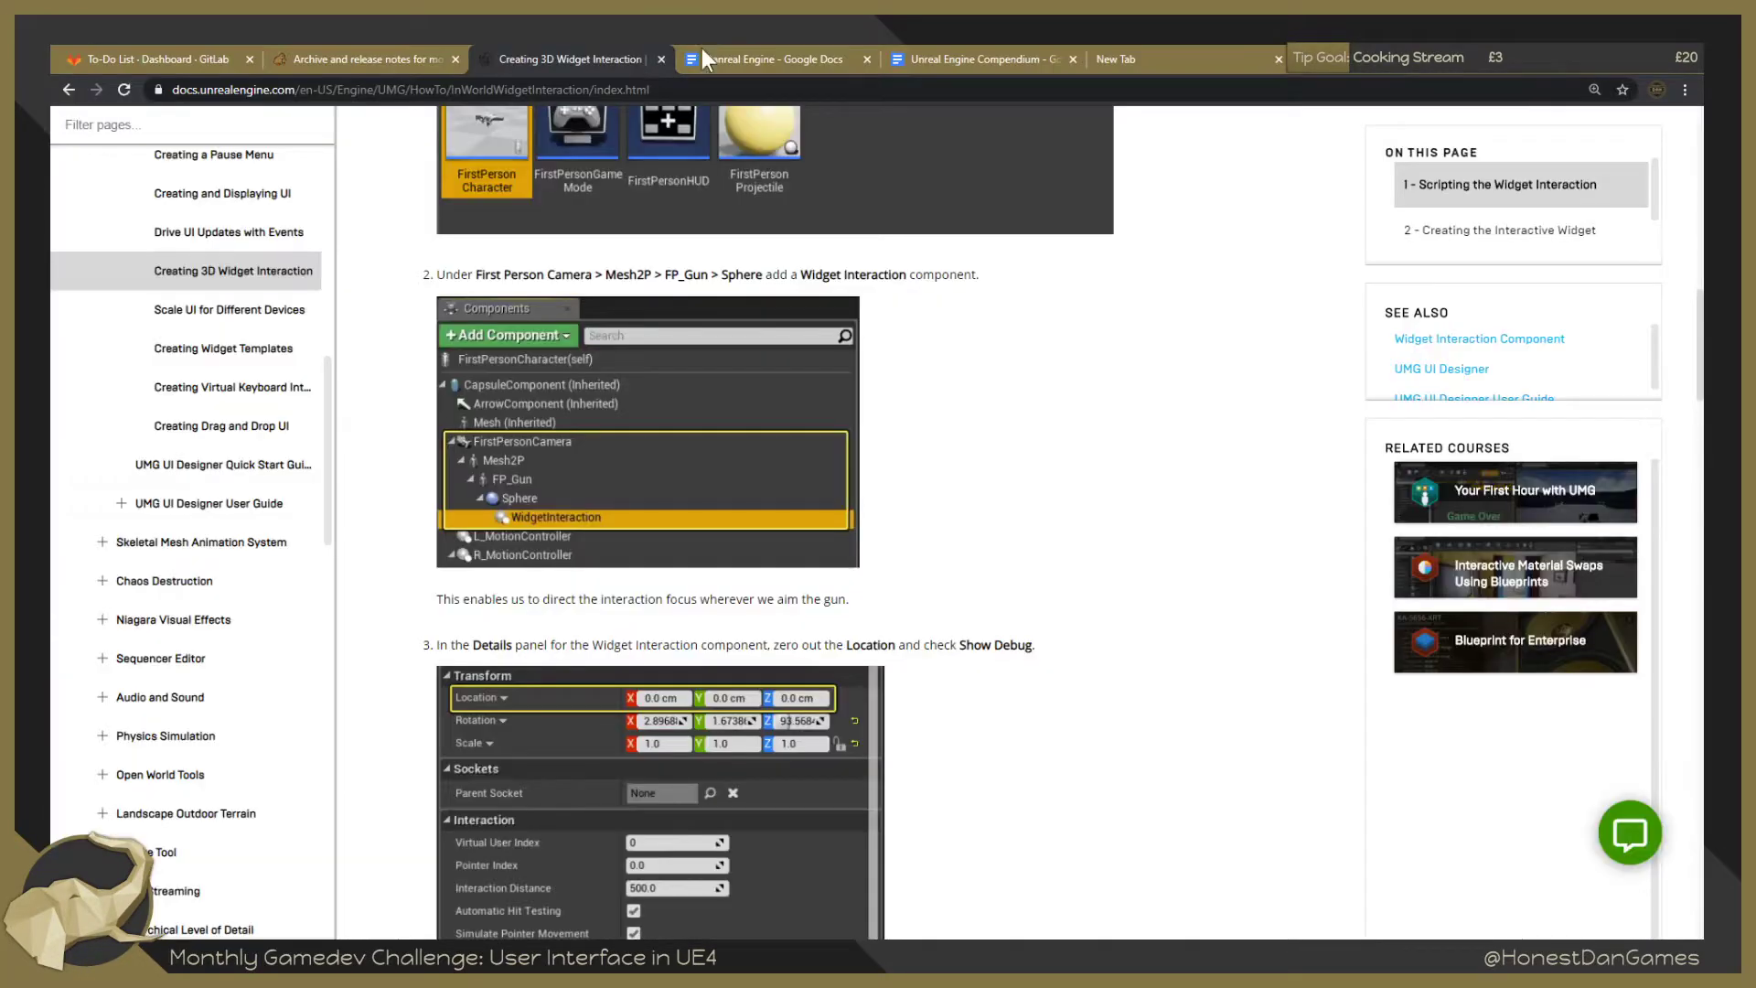
key(alt+Tab)
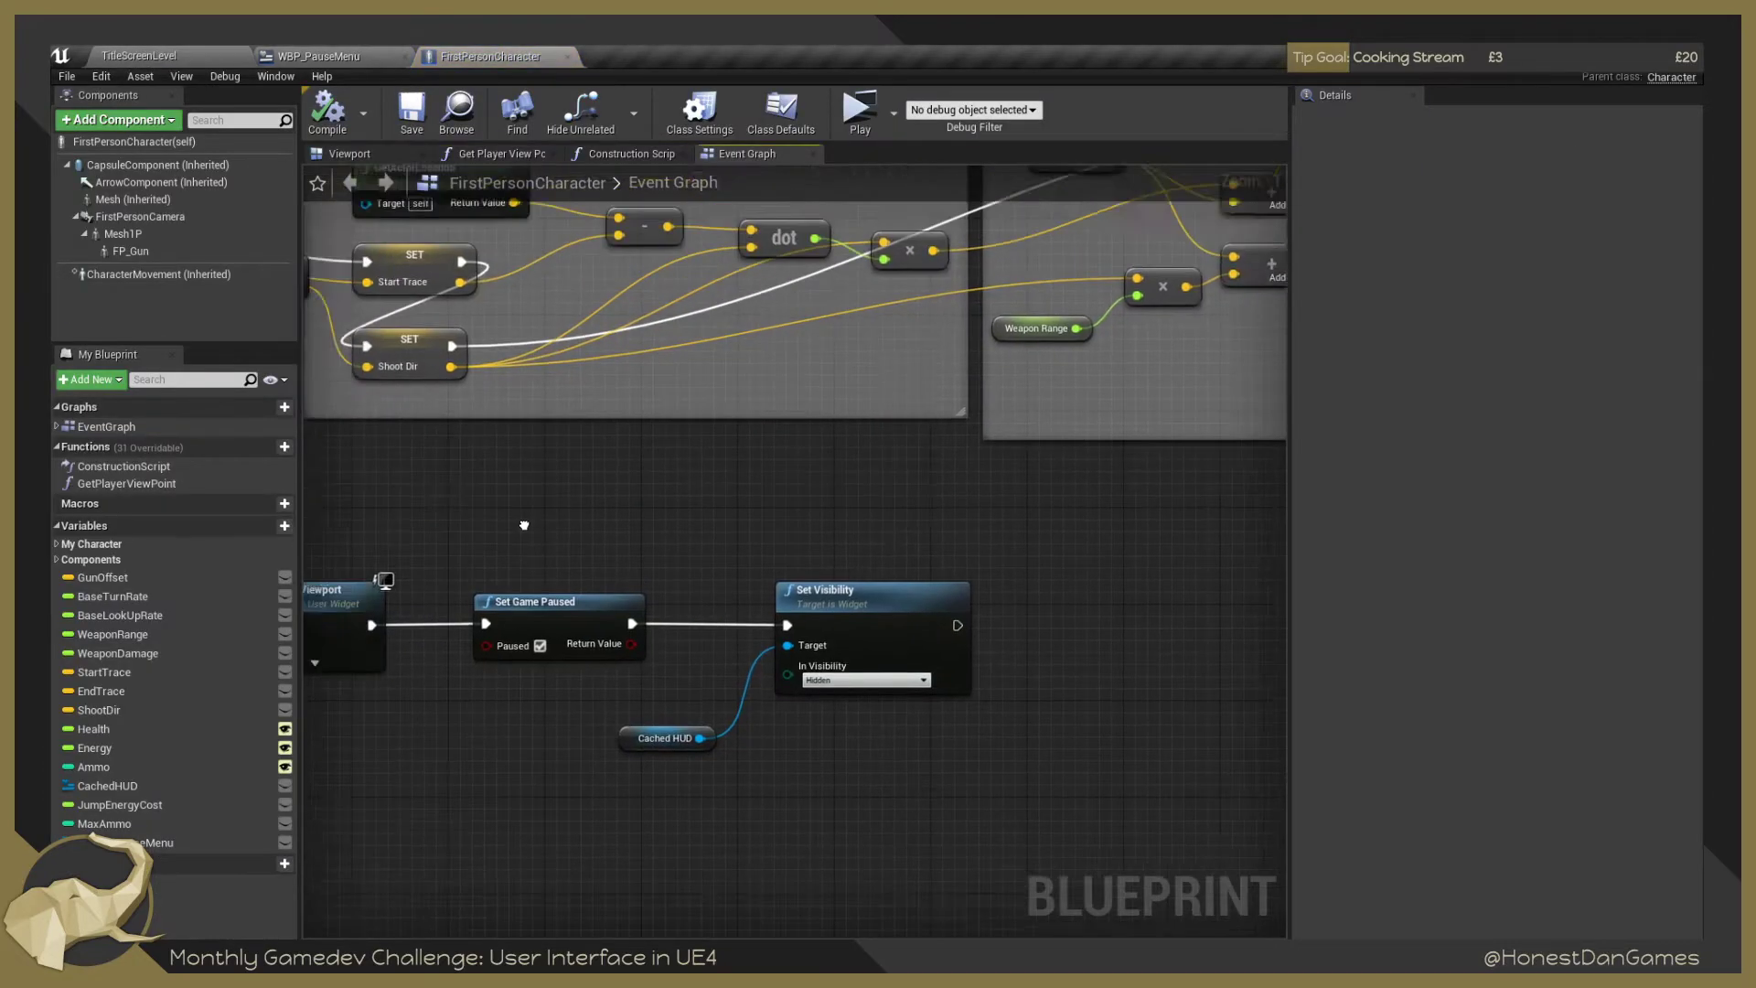
drag(524, 525, 693, 635)
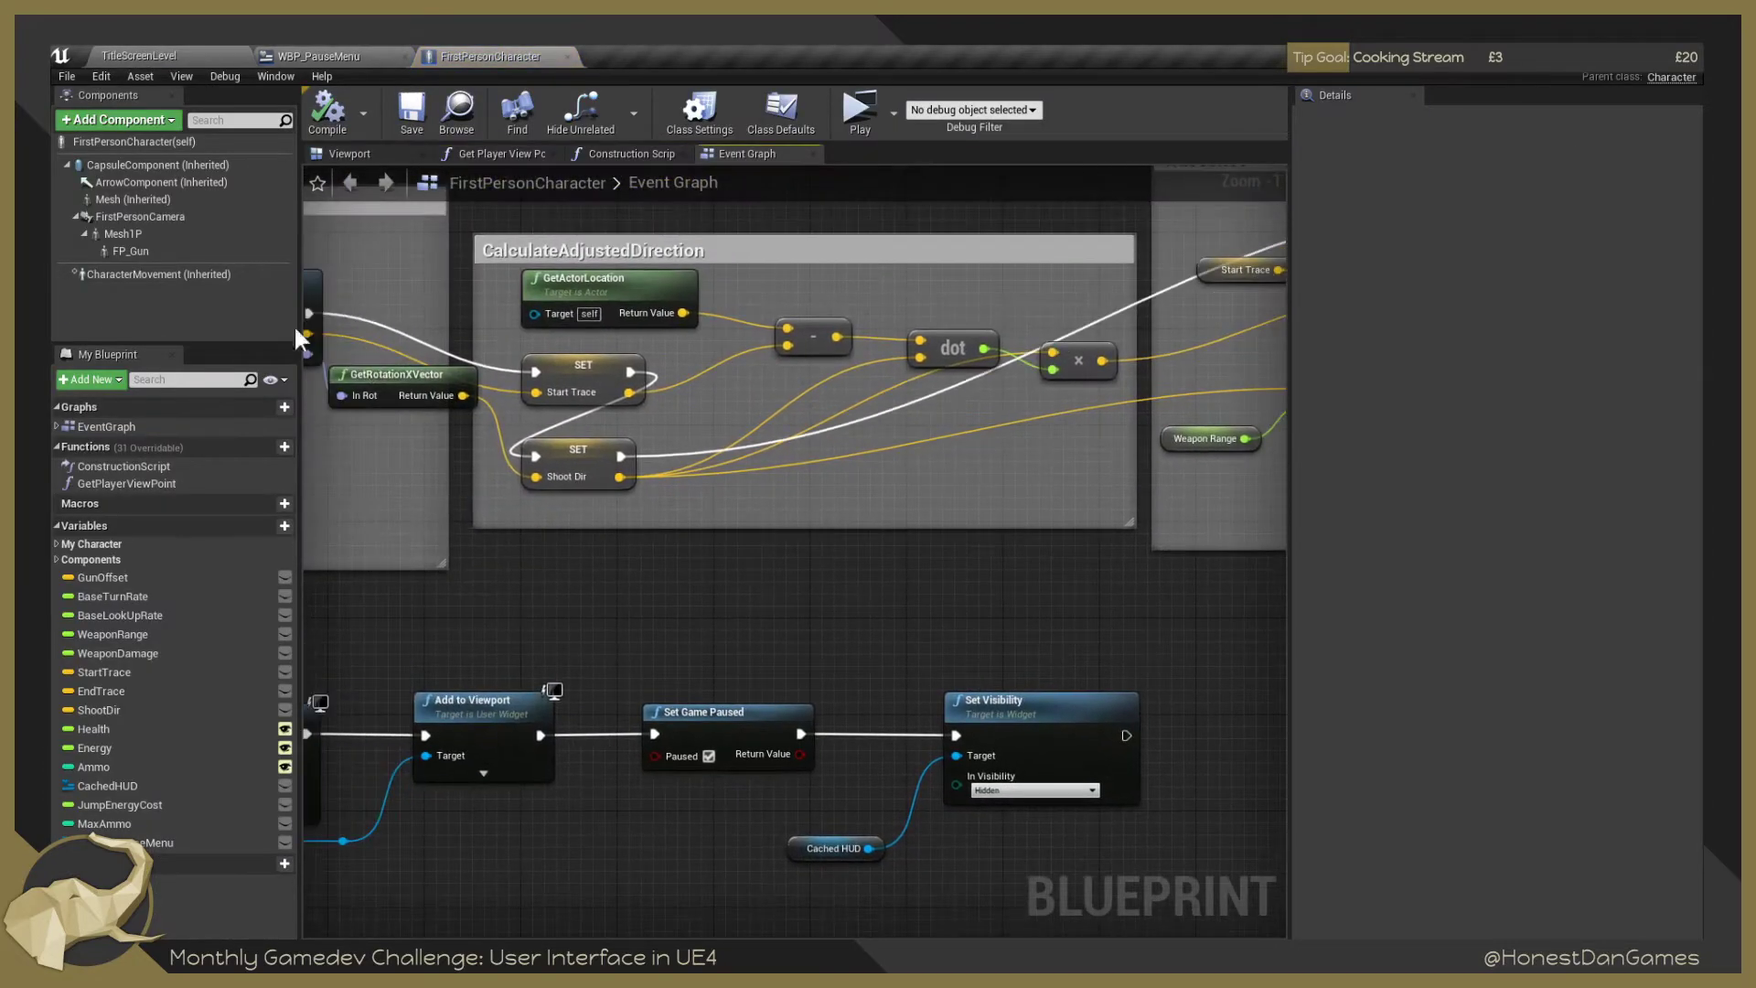
Select the FP_Gun component in FirstPersonCharacter and view it on the character model in the Viewport.
click(168, 251)
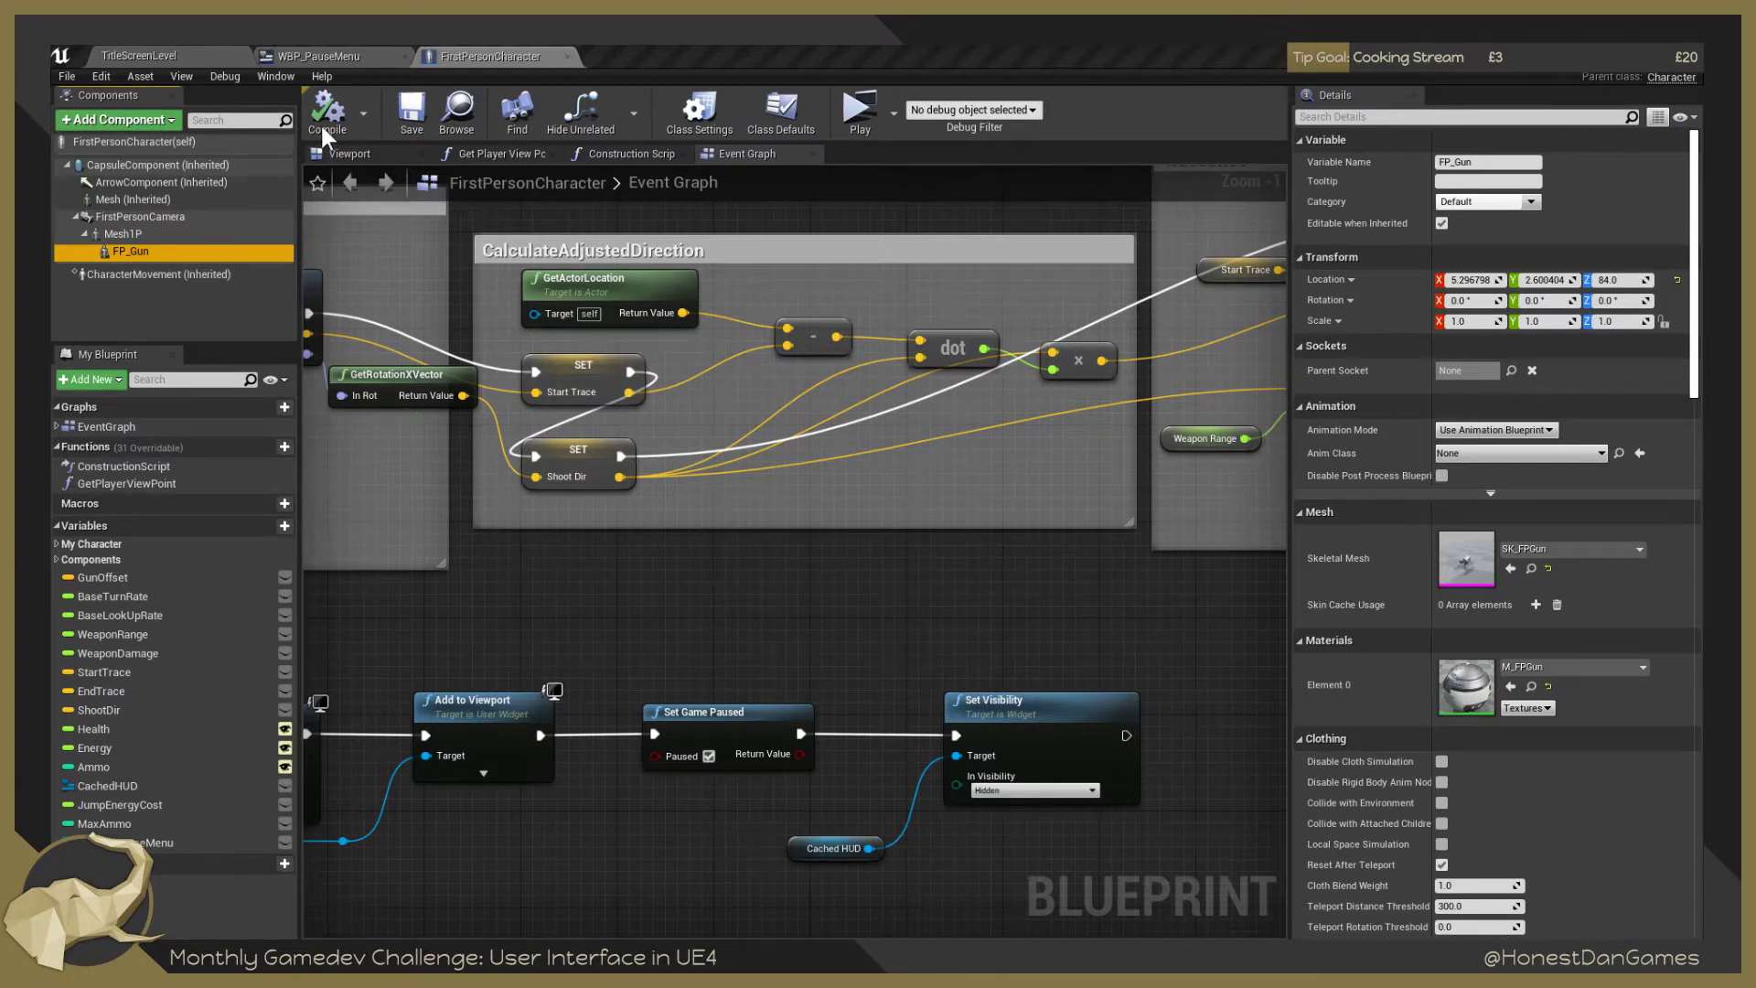
click(353, 155)
drag(616, 480, 747, 492)
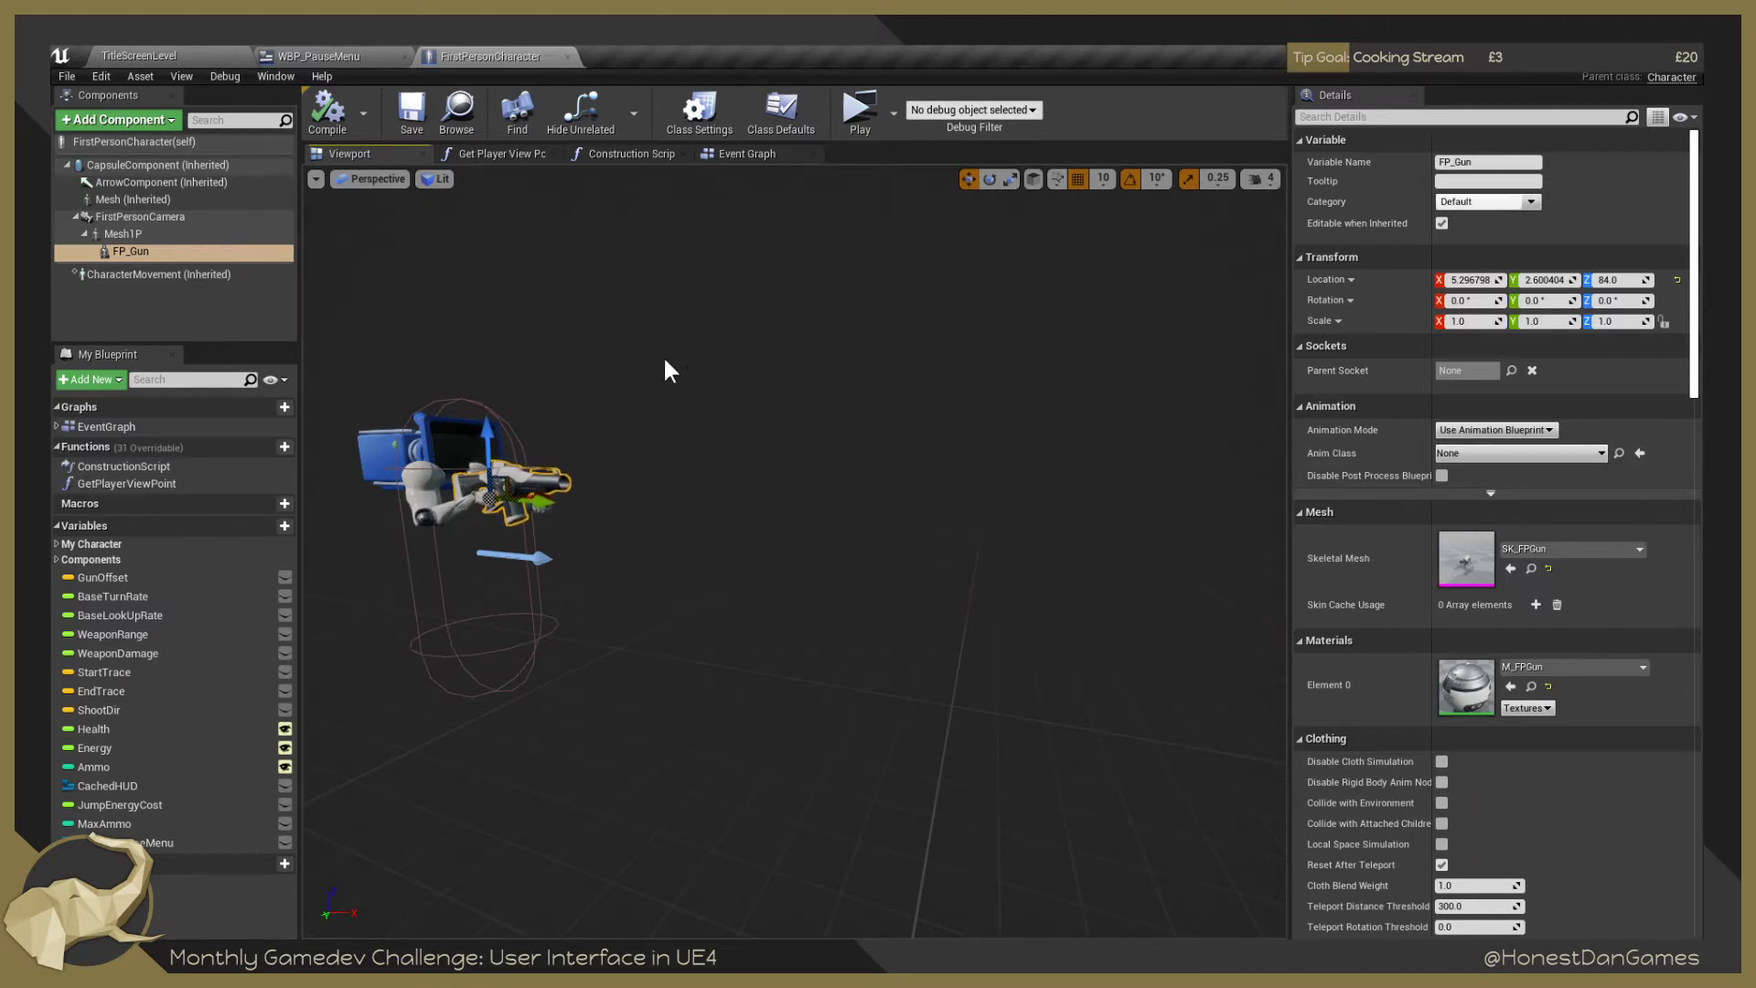
right_click(139, 254)
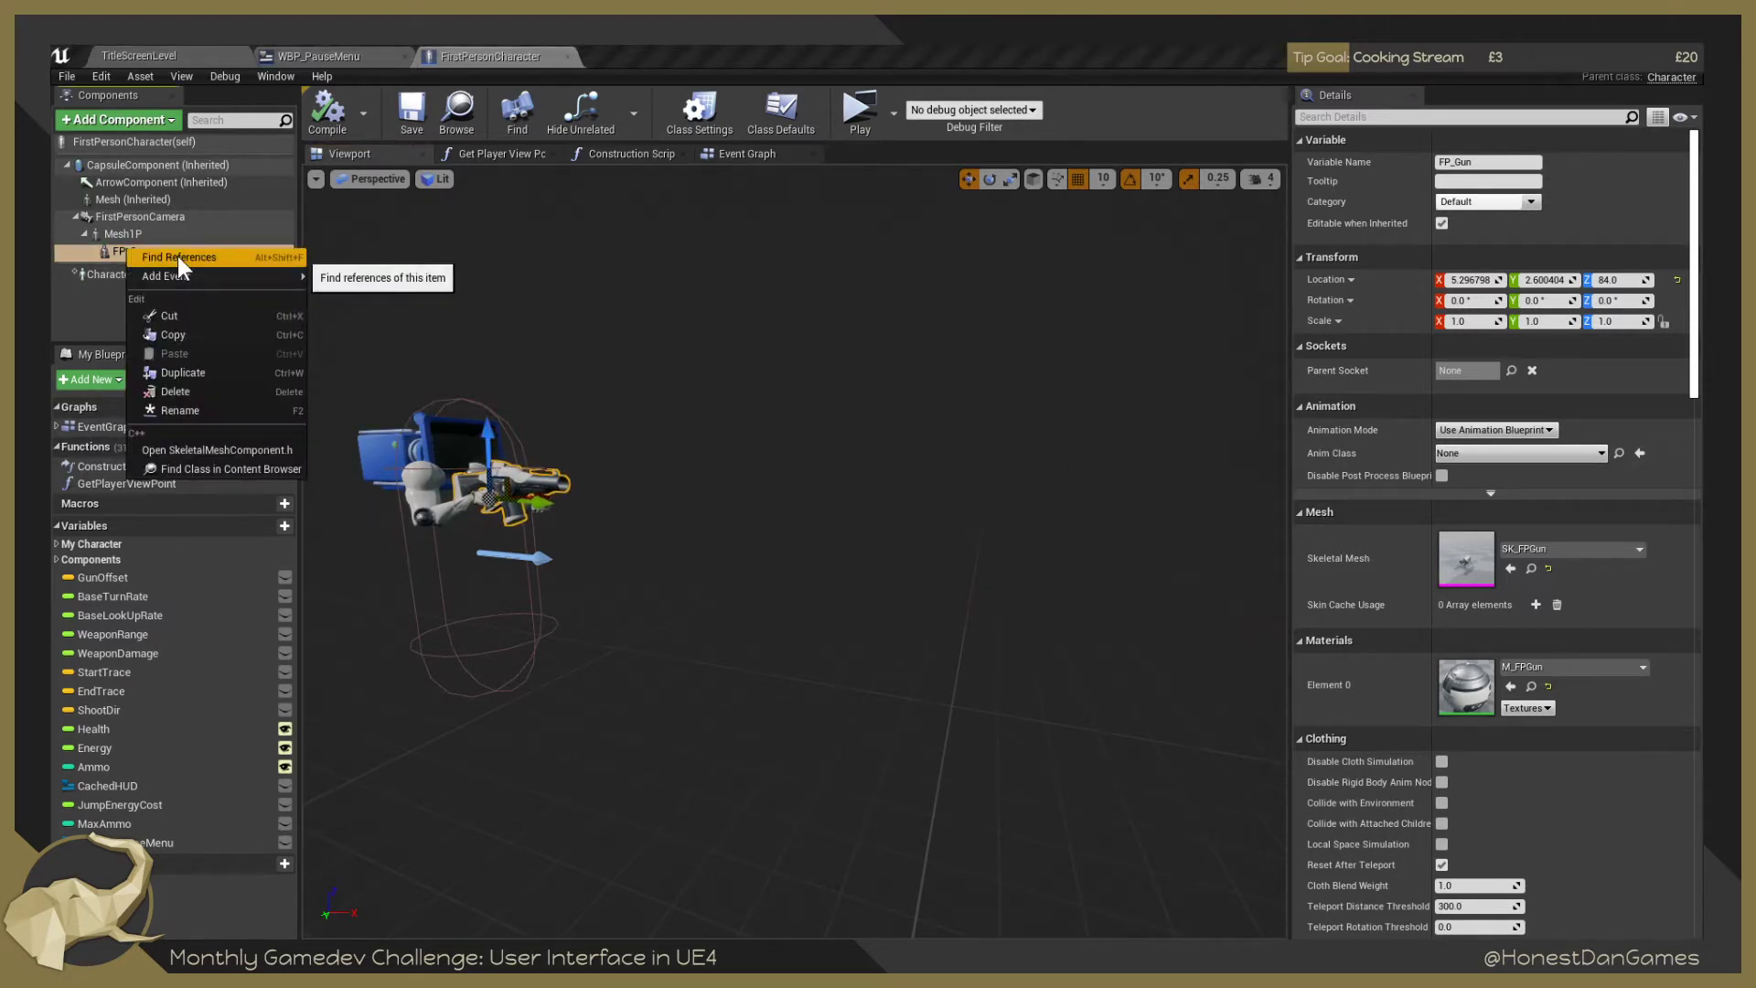
mouse_move(159, 278)
click(83, 309)
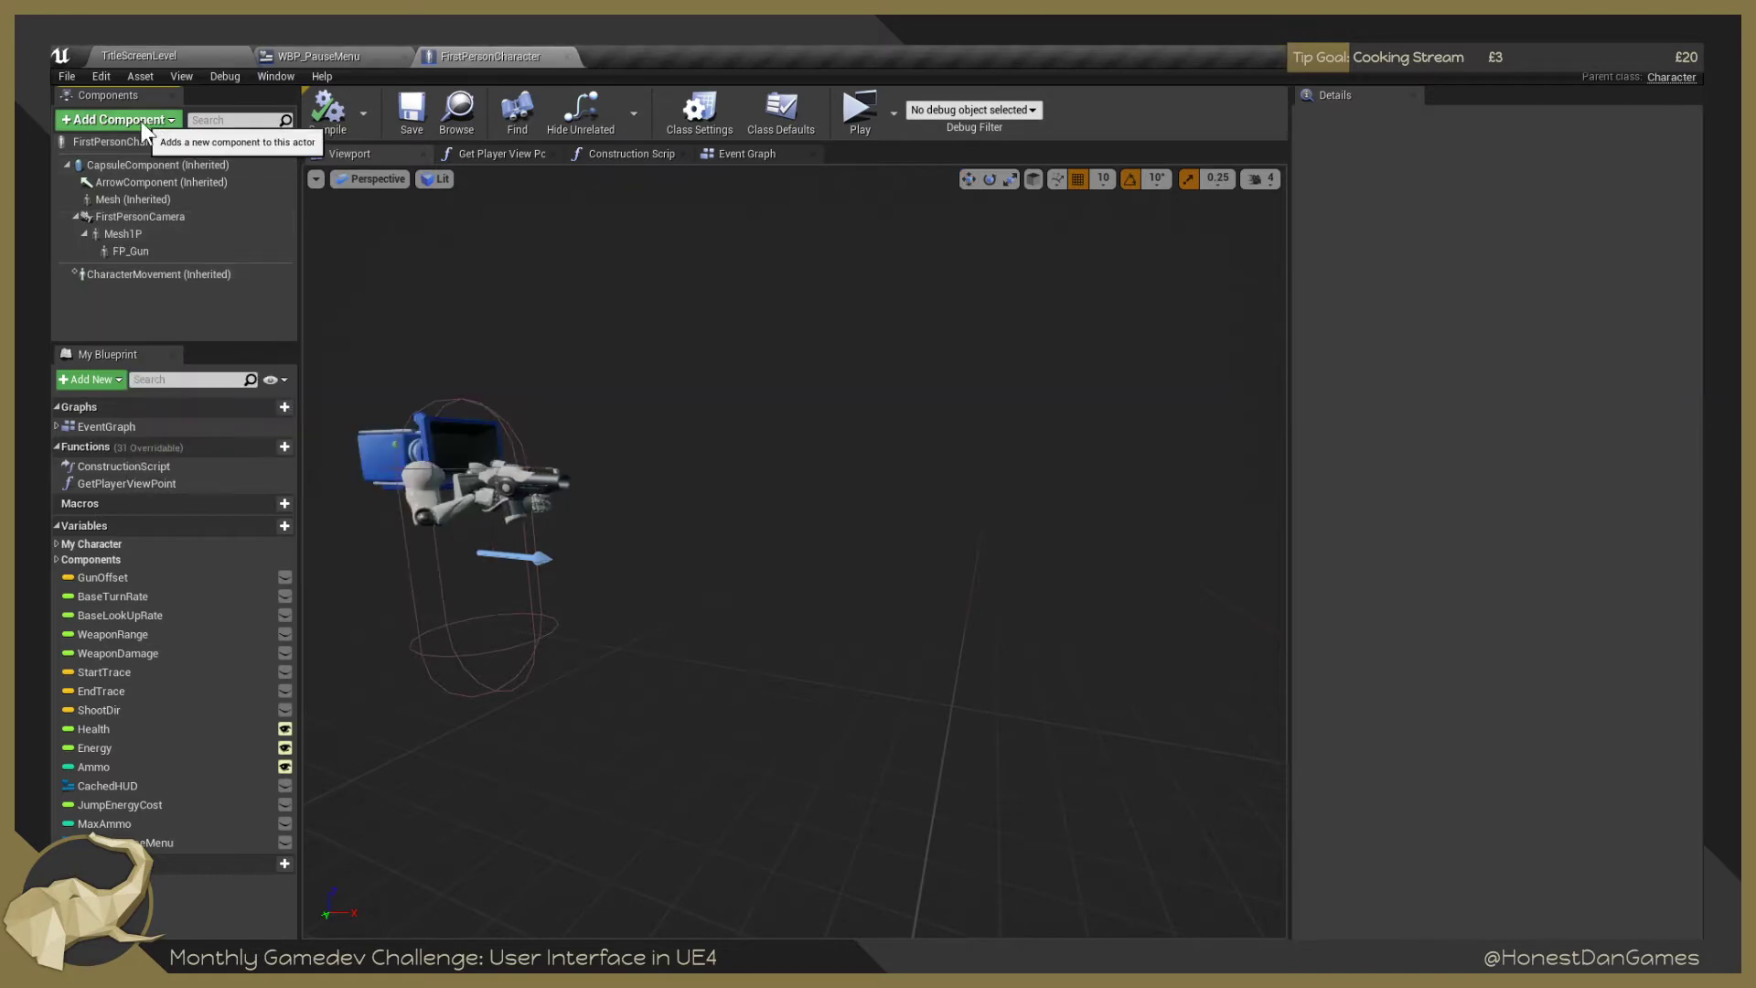
click(119, 241)
click(130, 253)
click(130, 121)
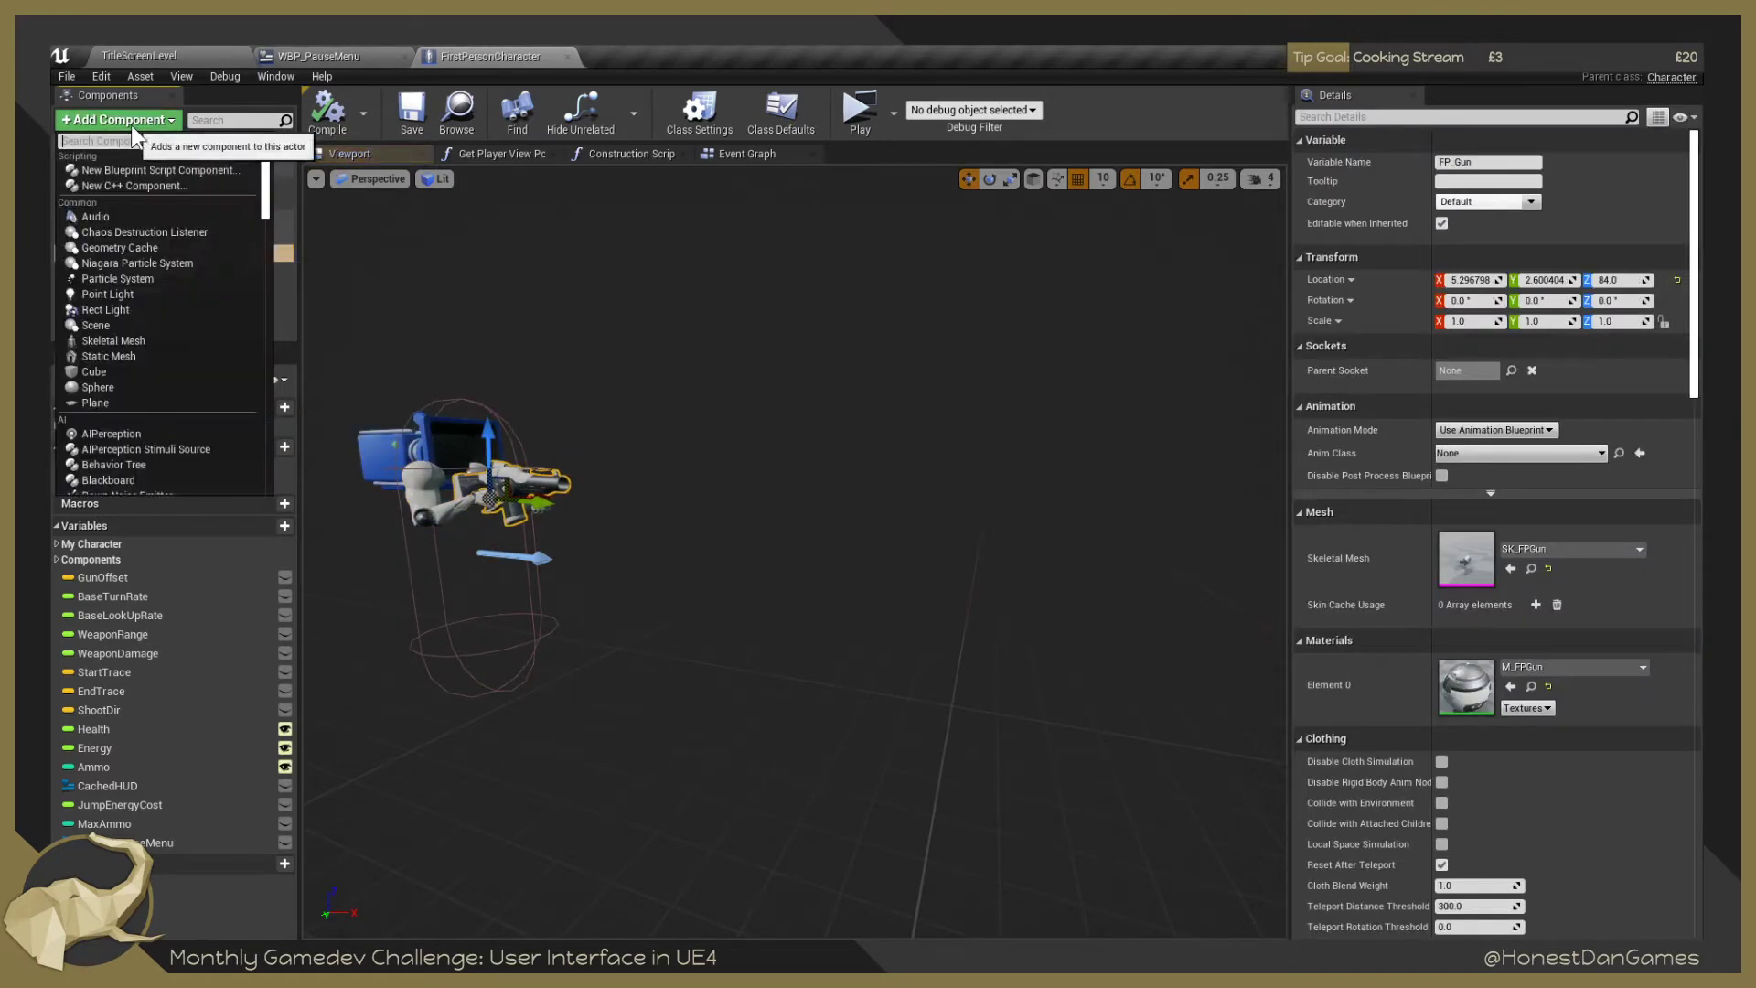
text(widget)
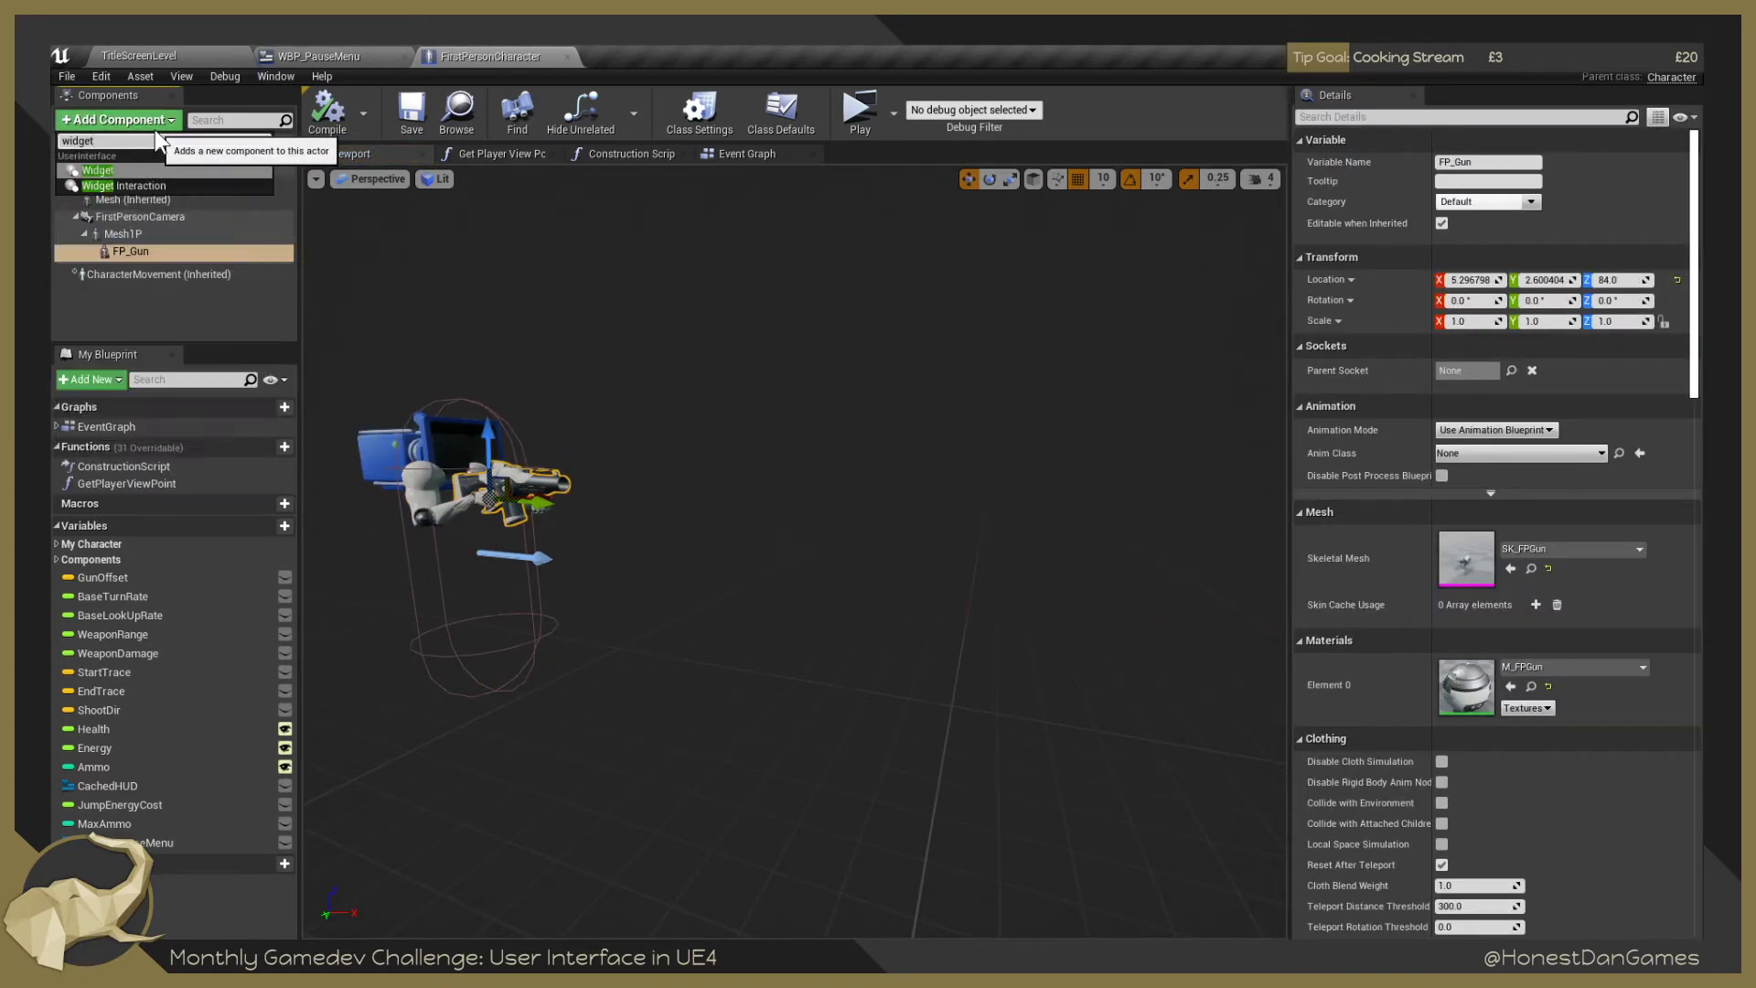
key(Return)
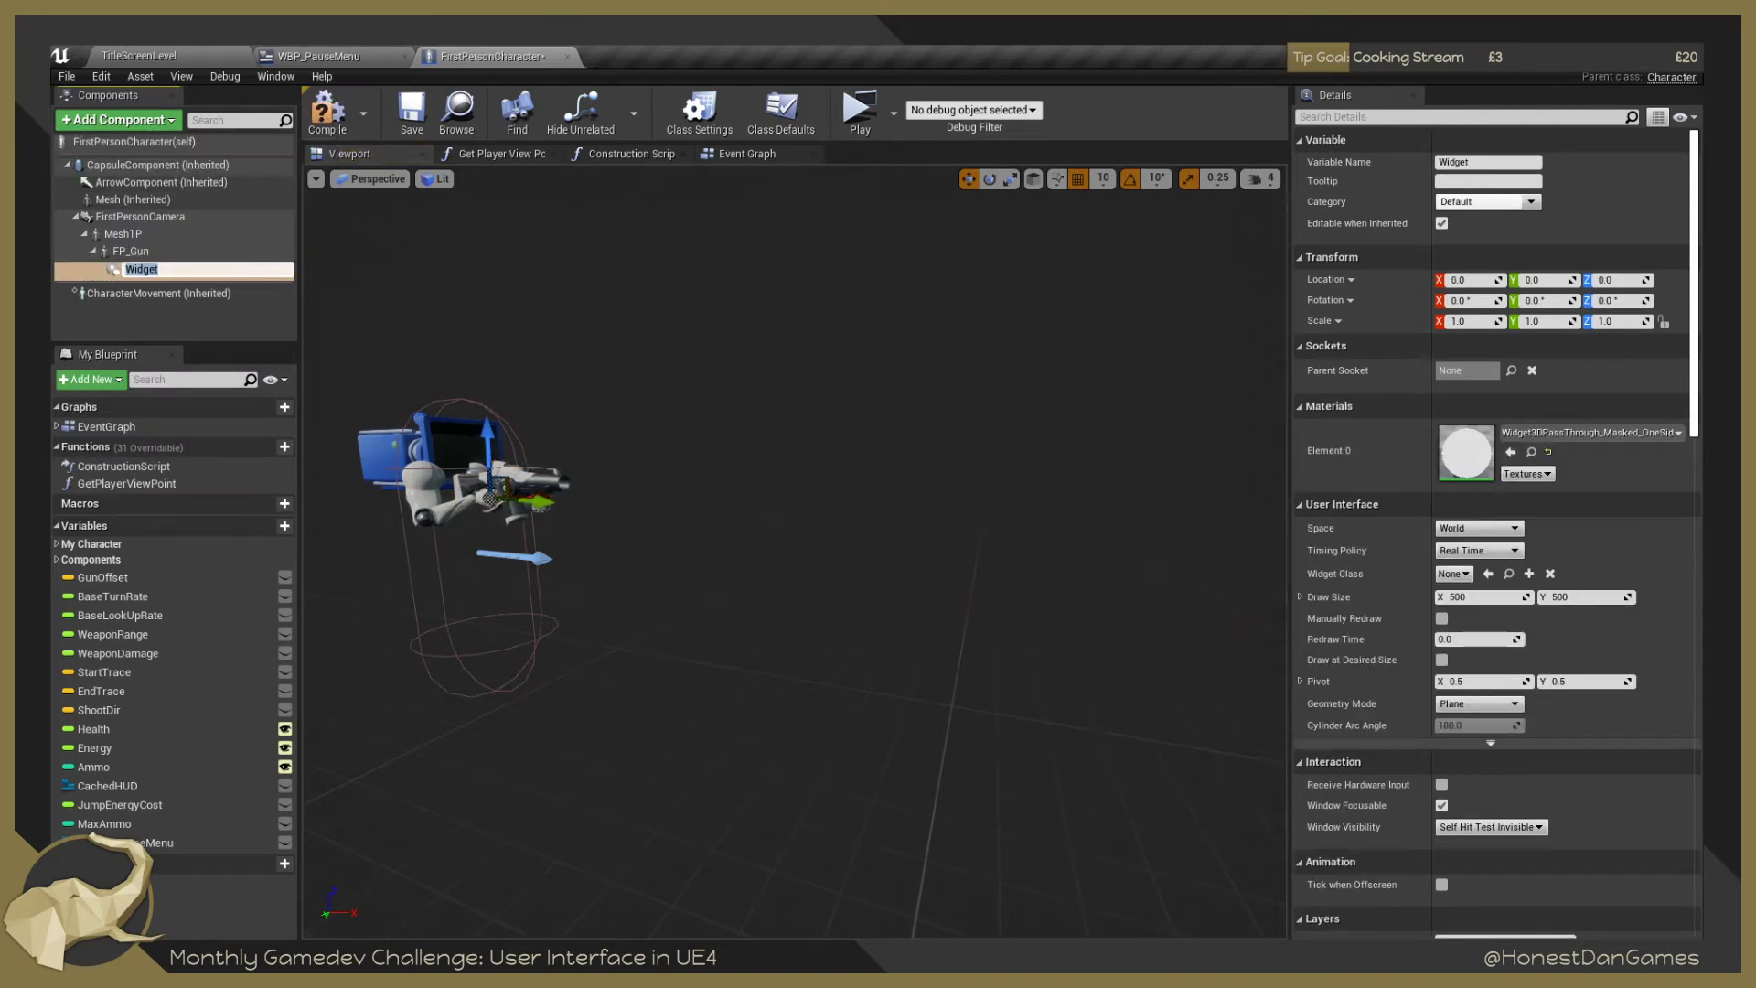
key(Delete)
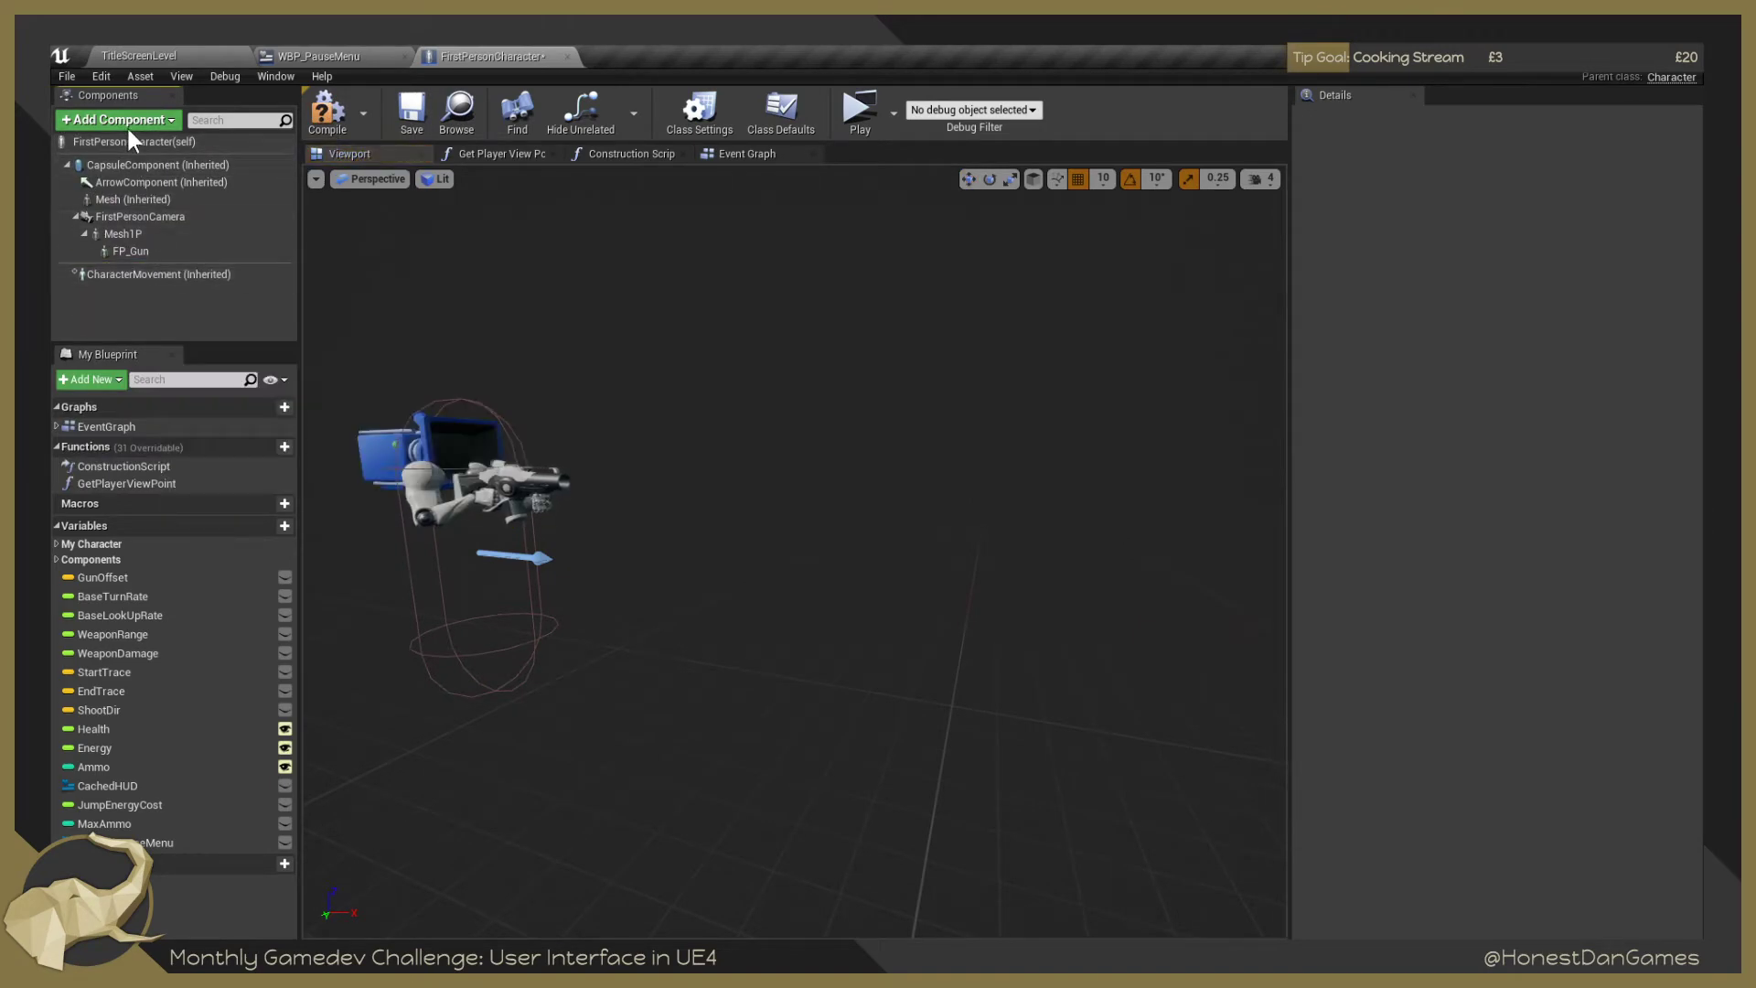
Add a Widget Interaction component as a child of FP_Gun, keeping the name WidgetInteraction.
click(141, 251)
click(137, 124)
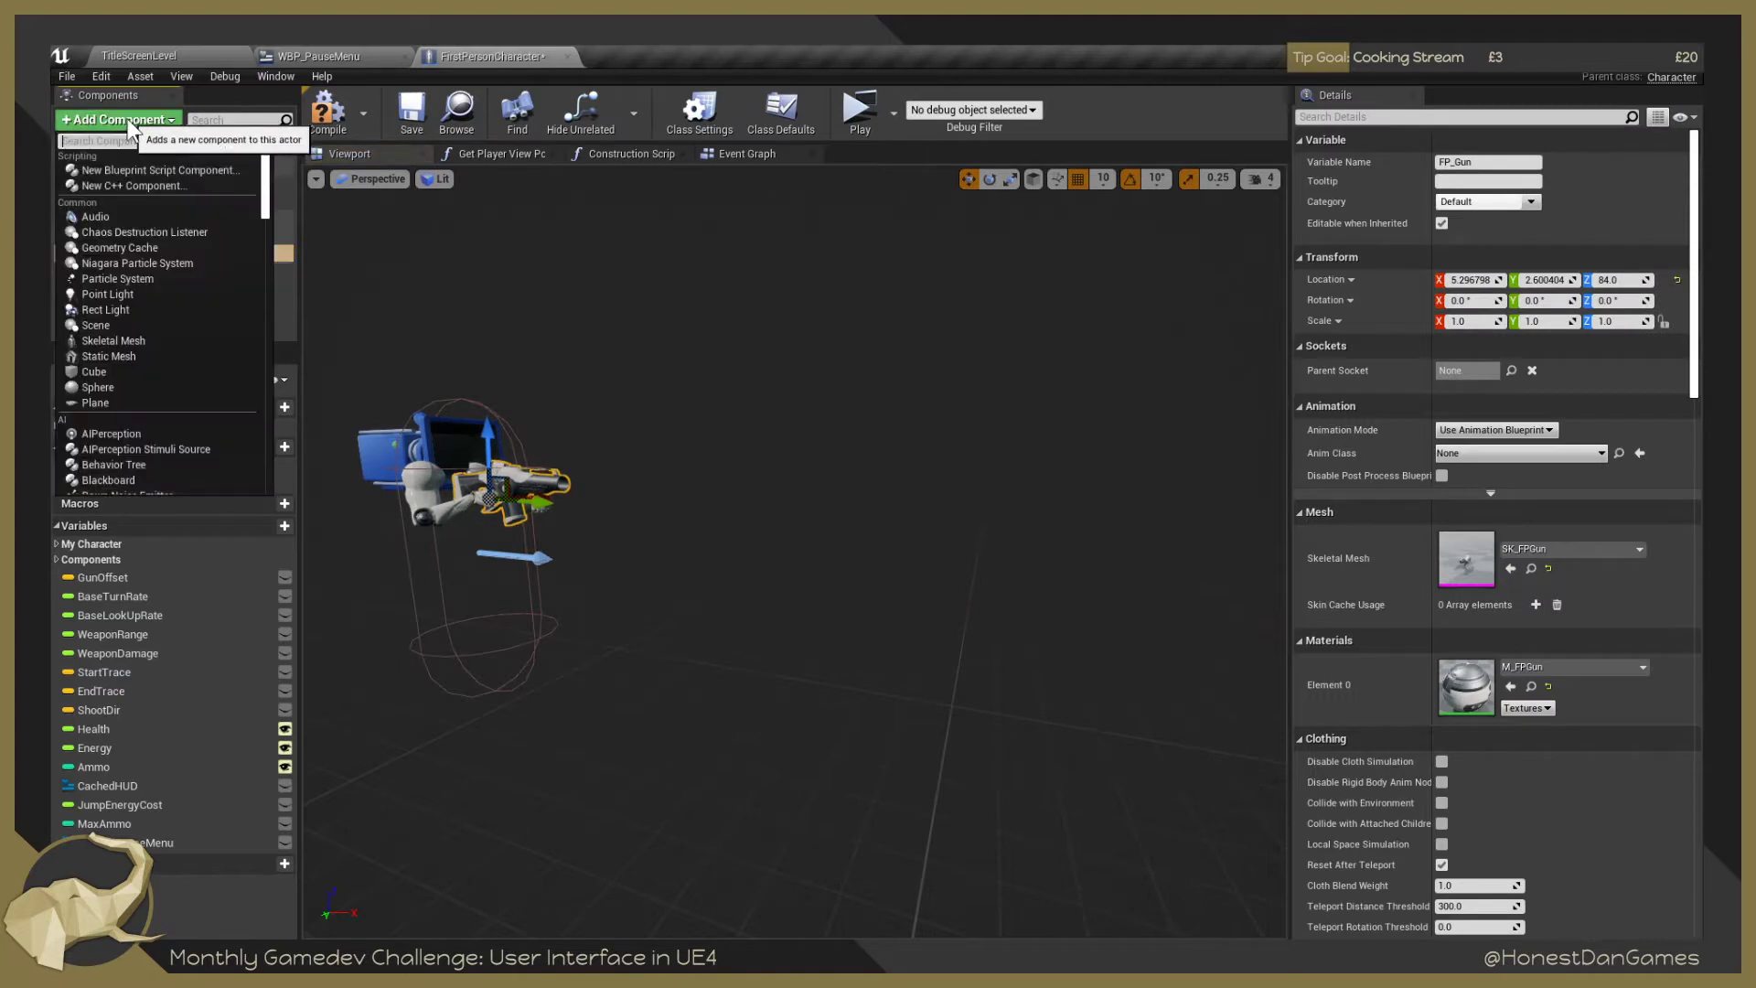
text(widget)
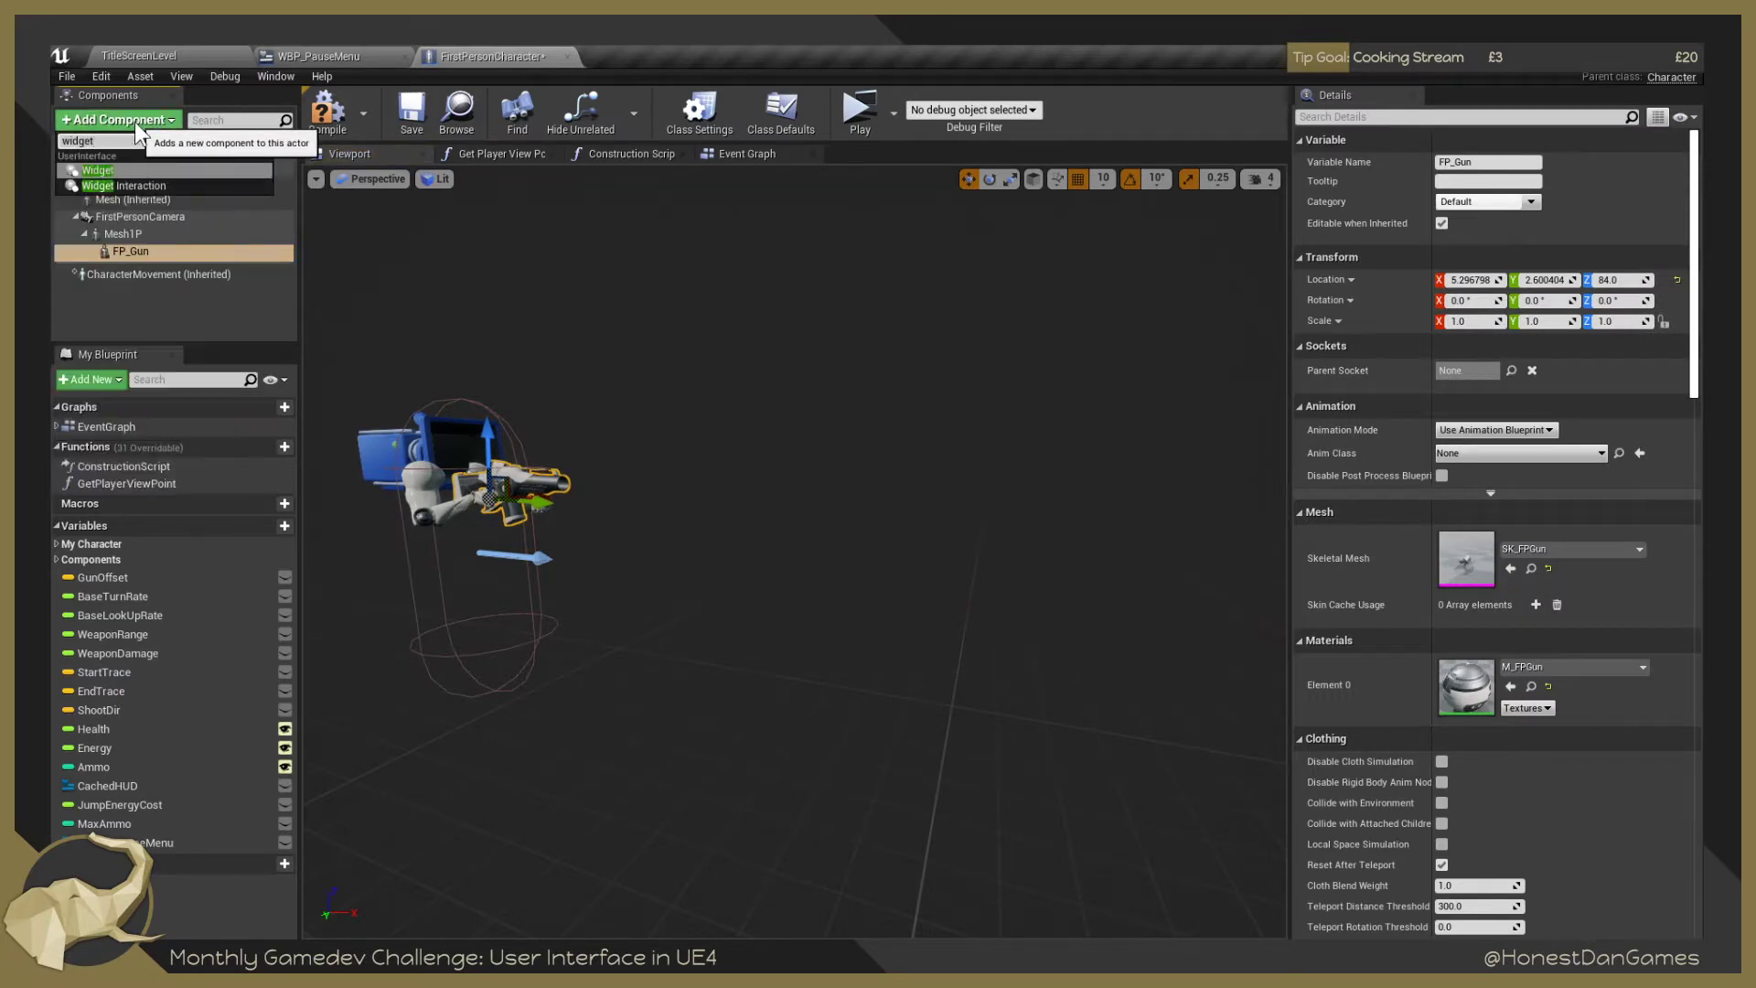
key(Down)
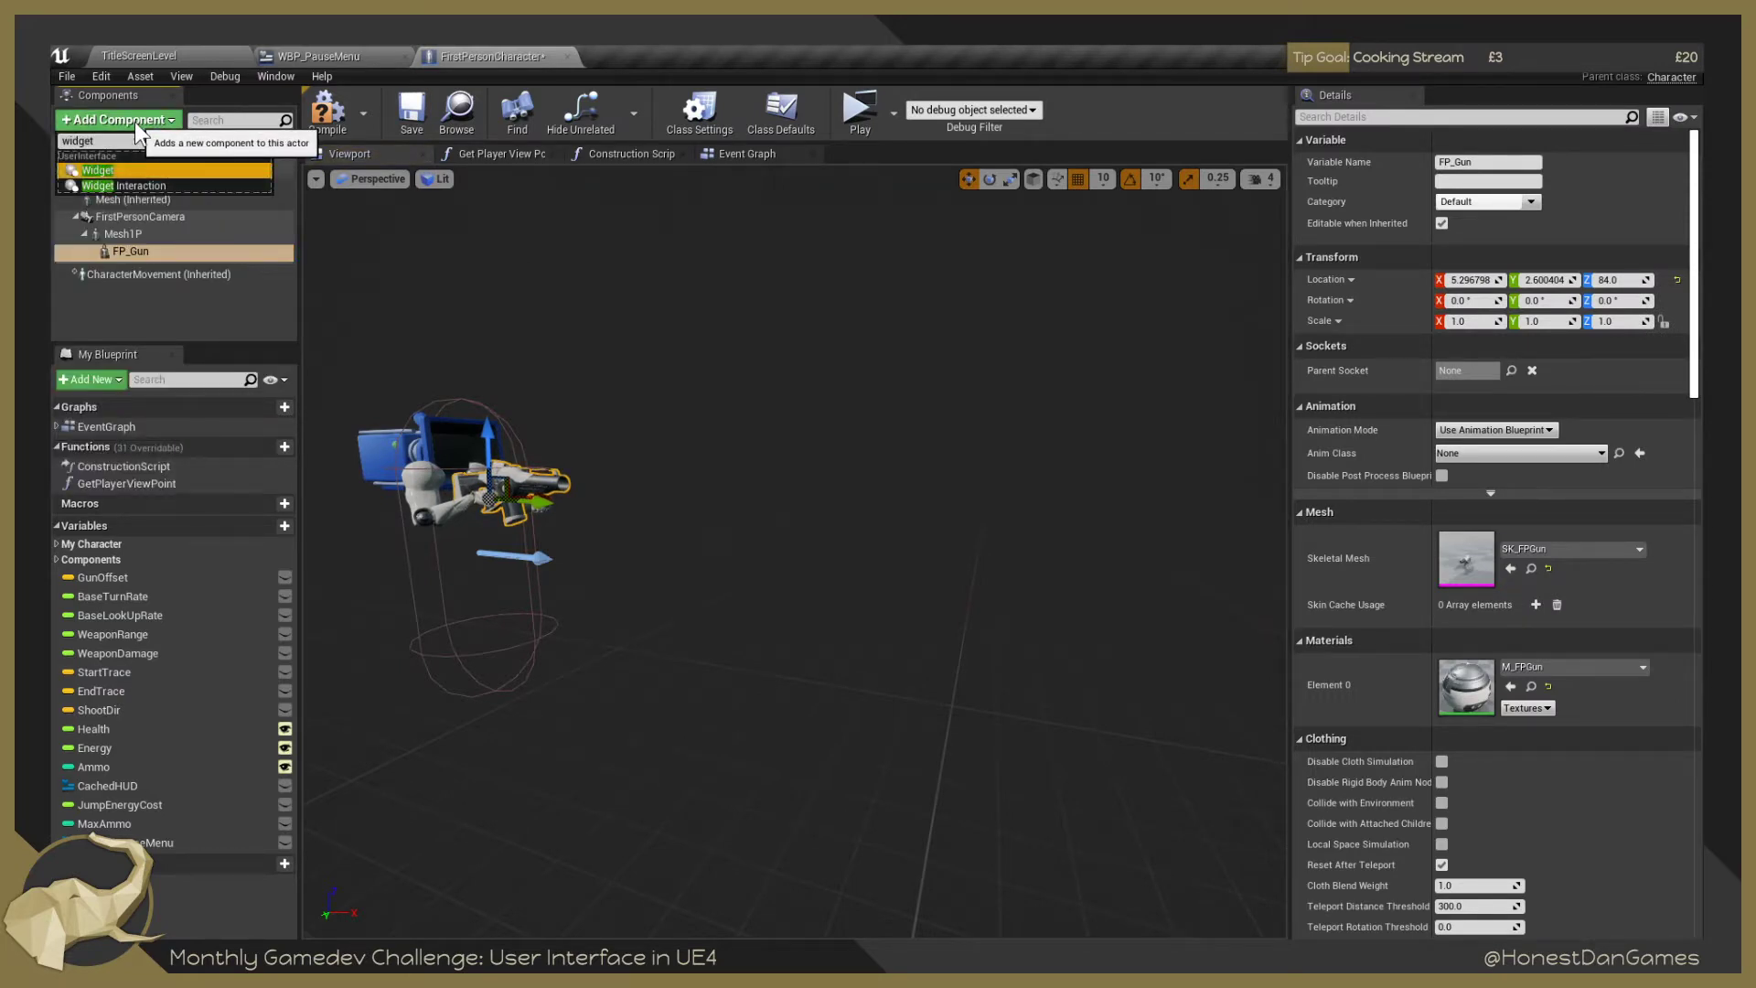
key(Down)
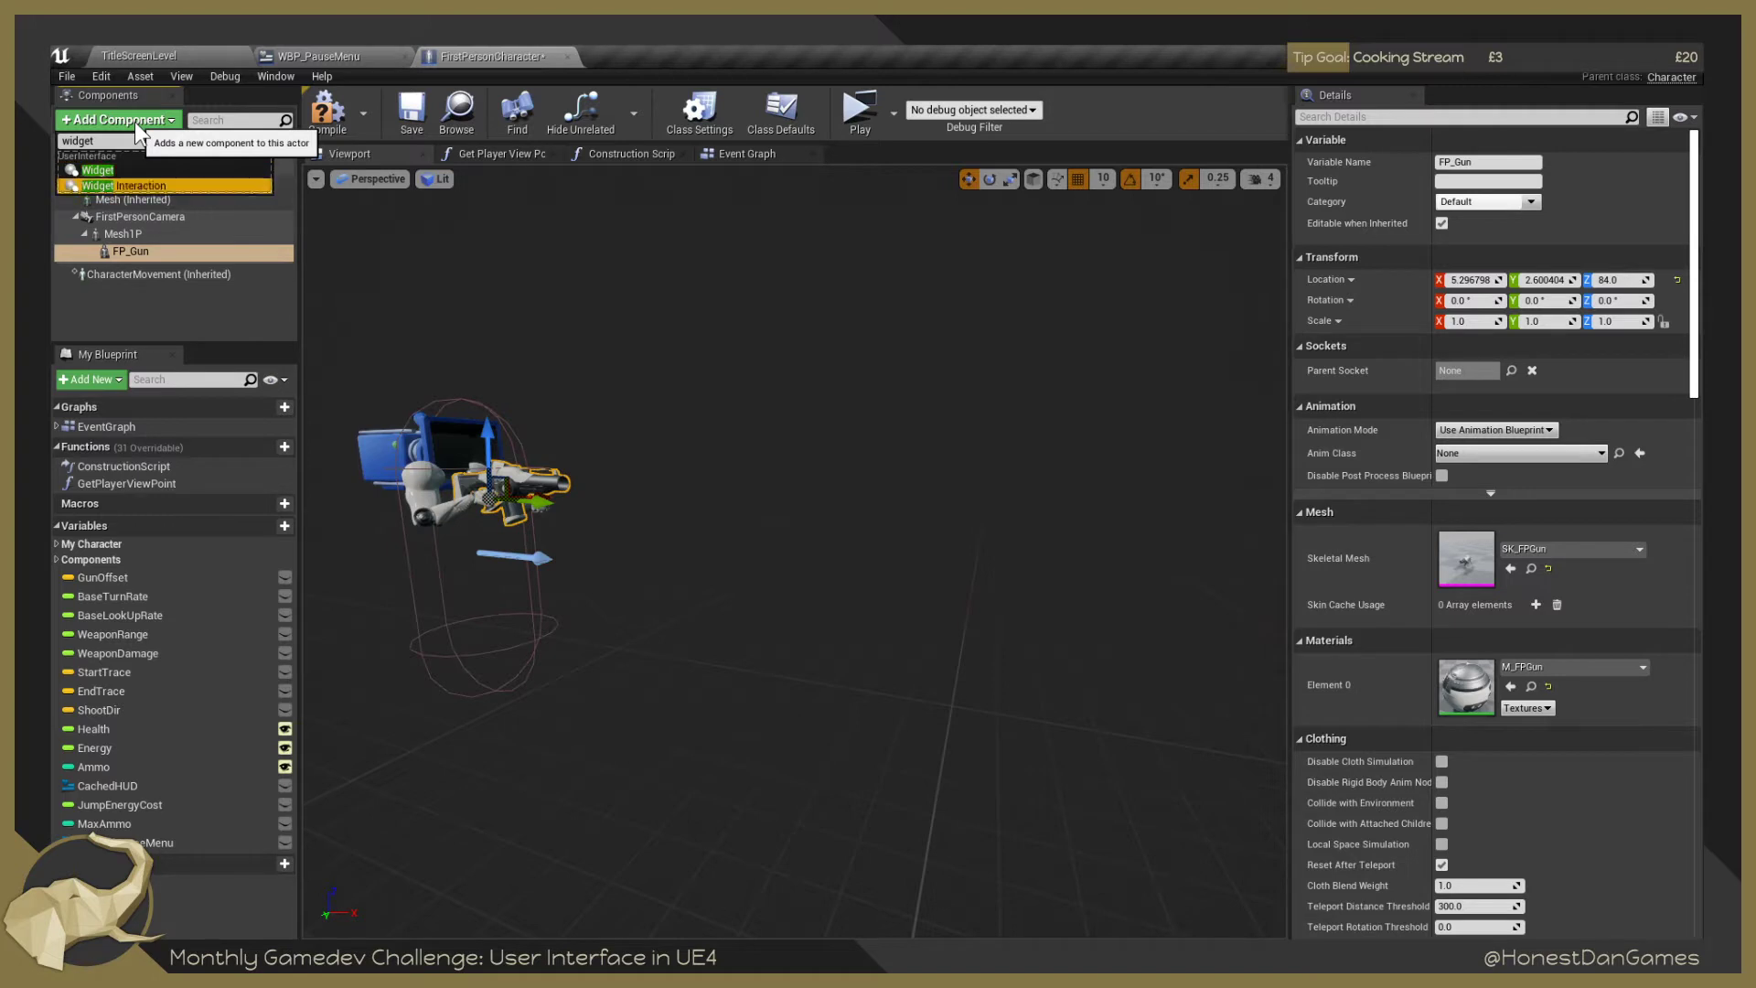
key(Up)
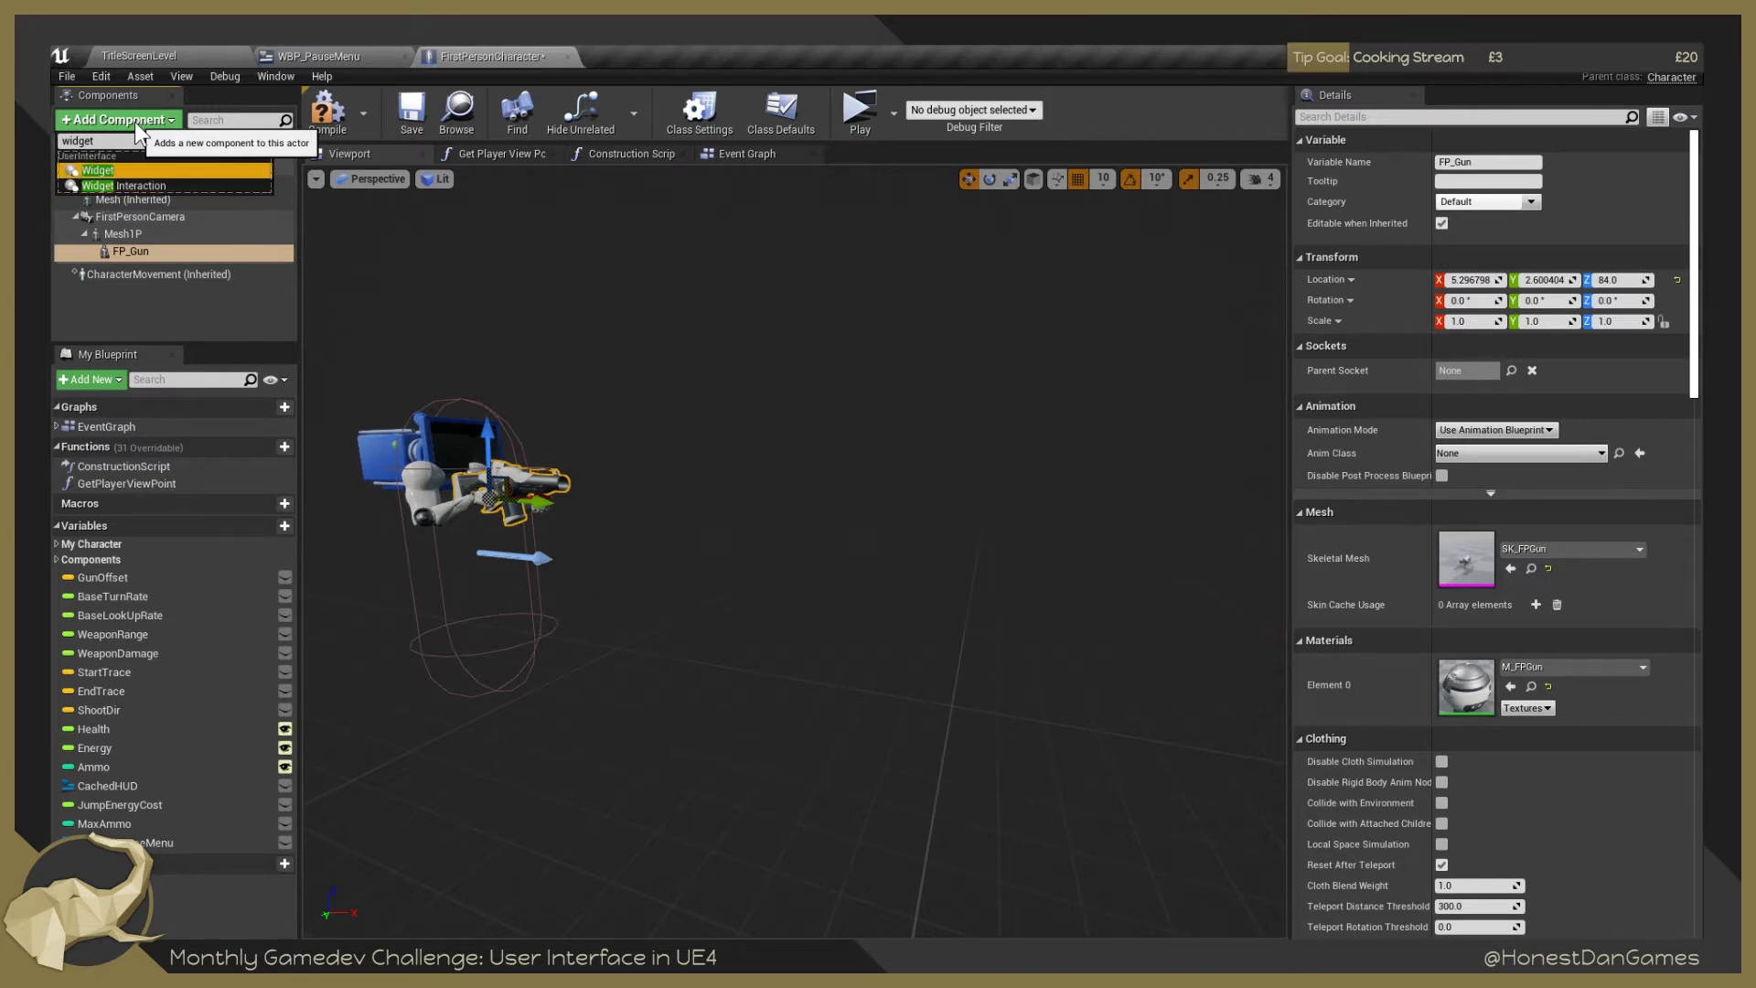
key(Down)
key(Return)
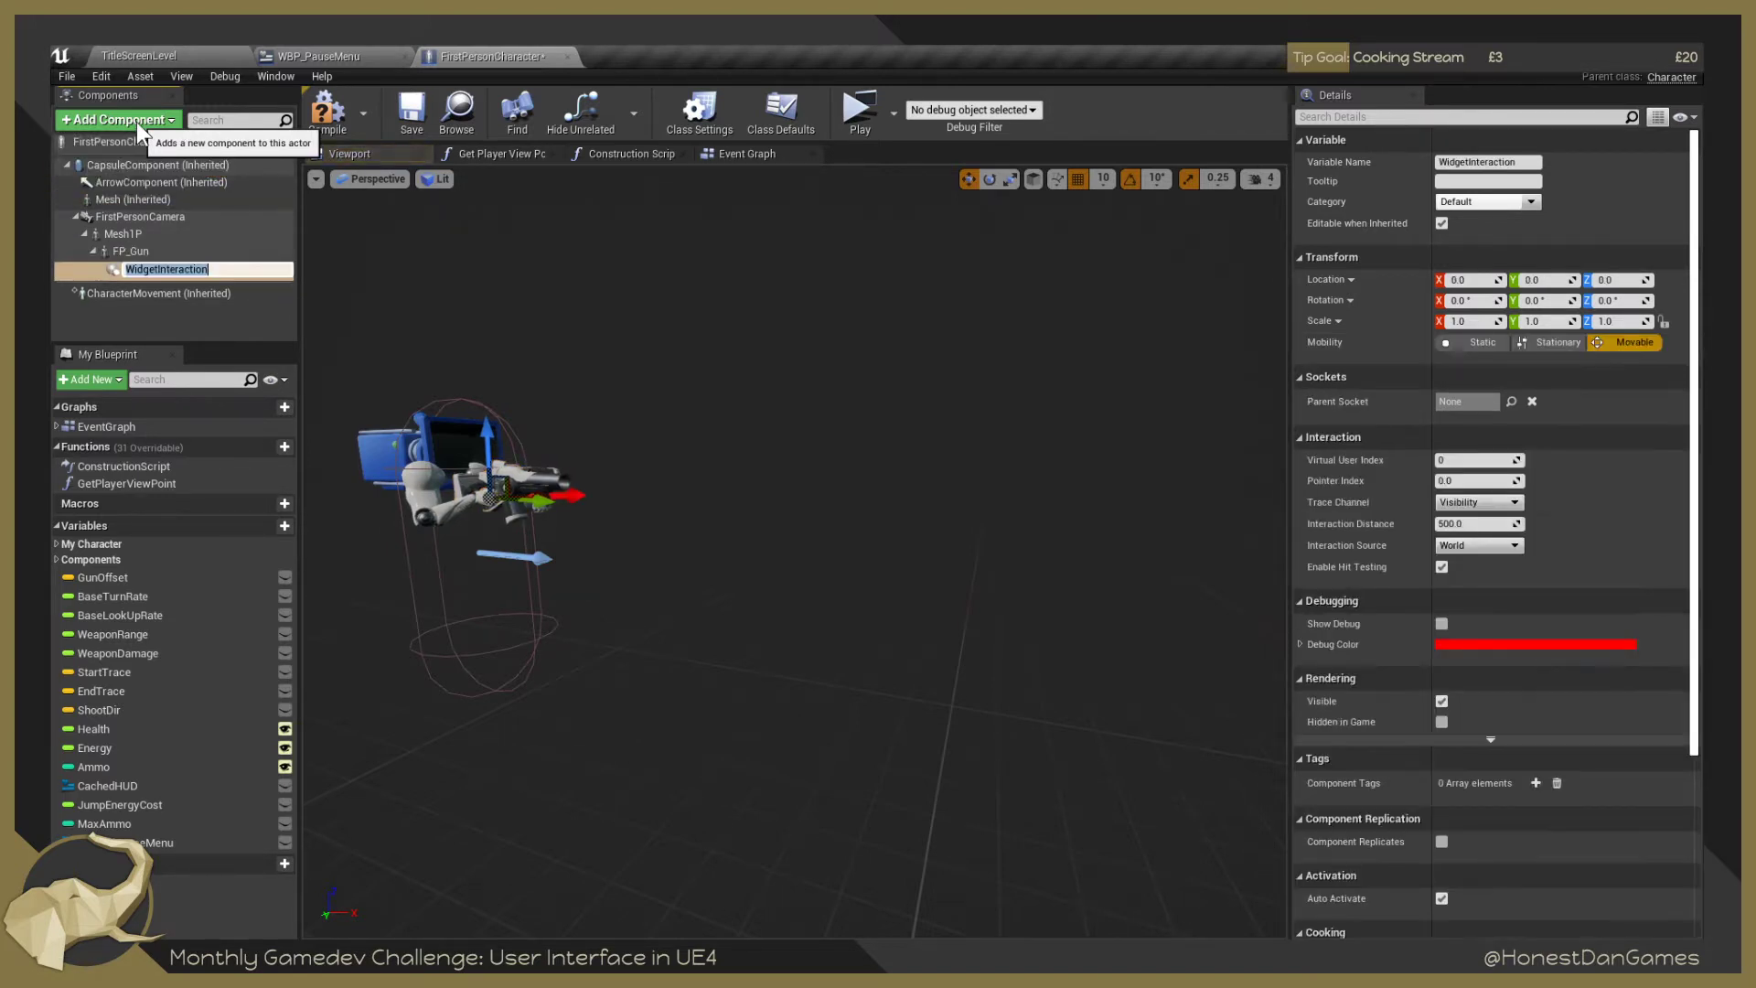
key(Return)
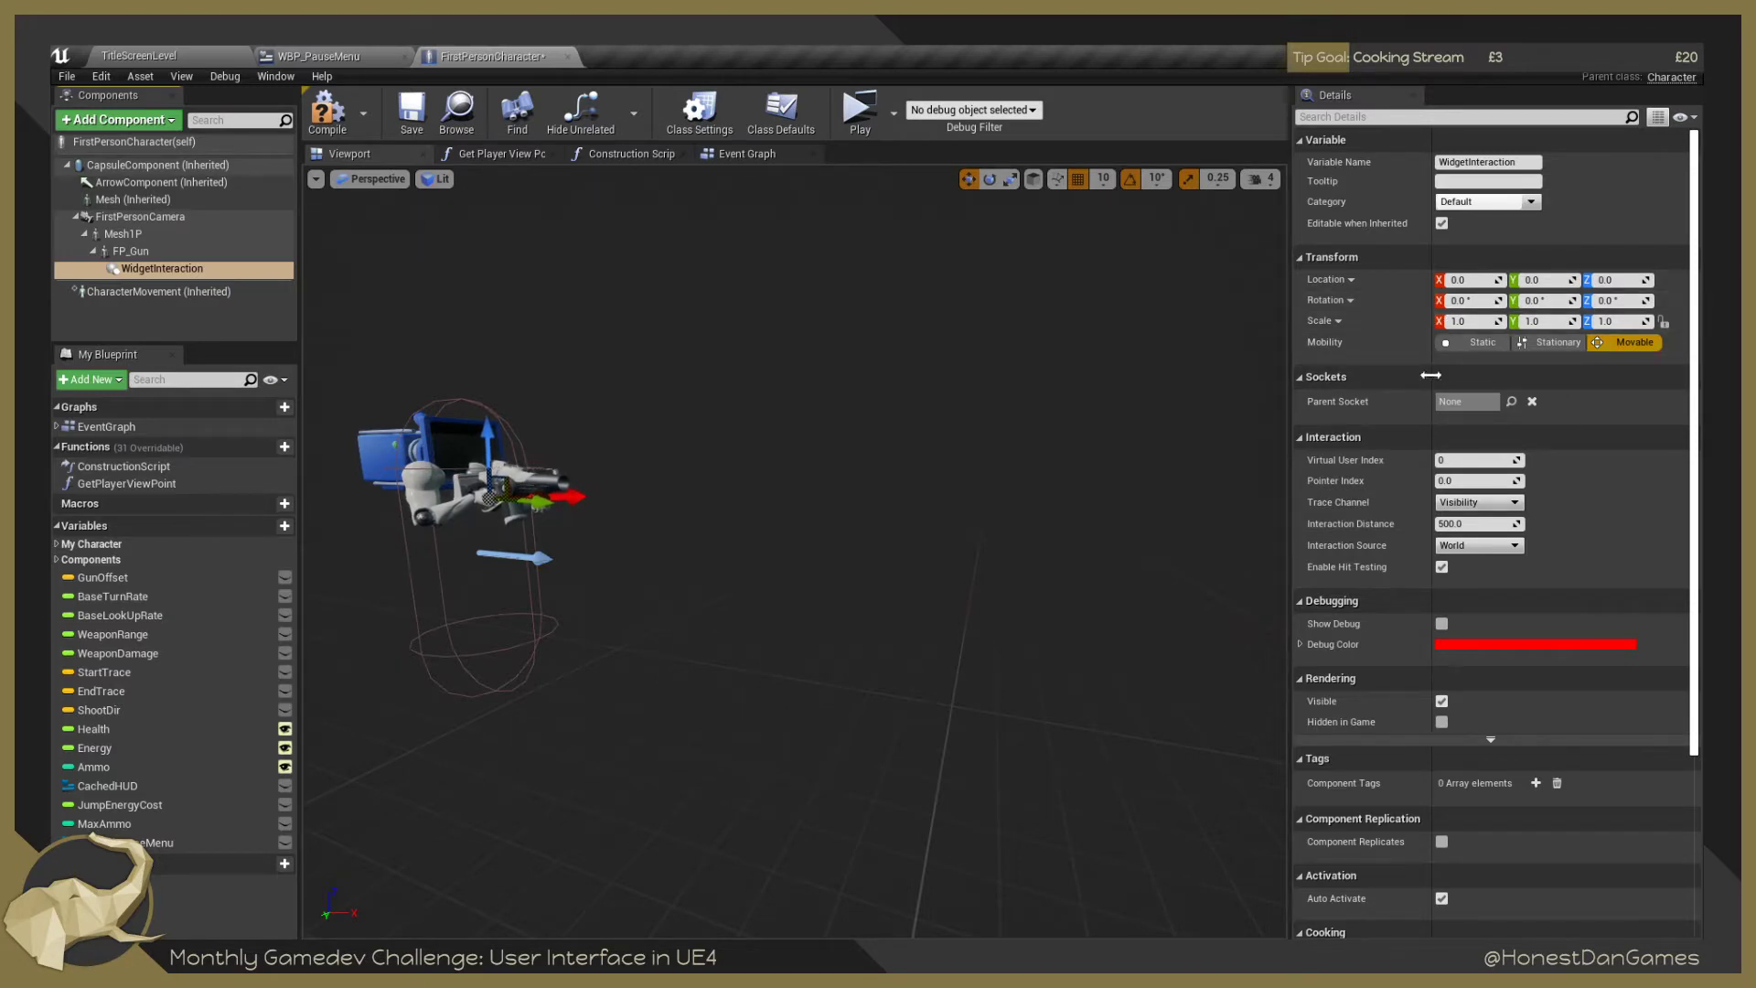
Enable Show Debug on the WidgetInteraction component and compile the Blueprint.
click(1441, 623)
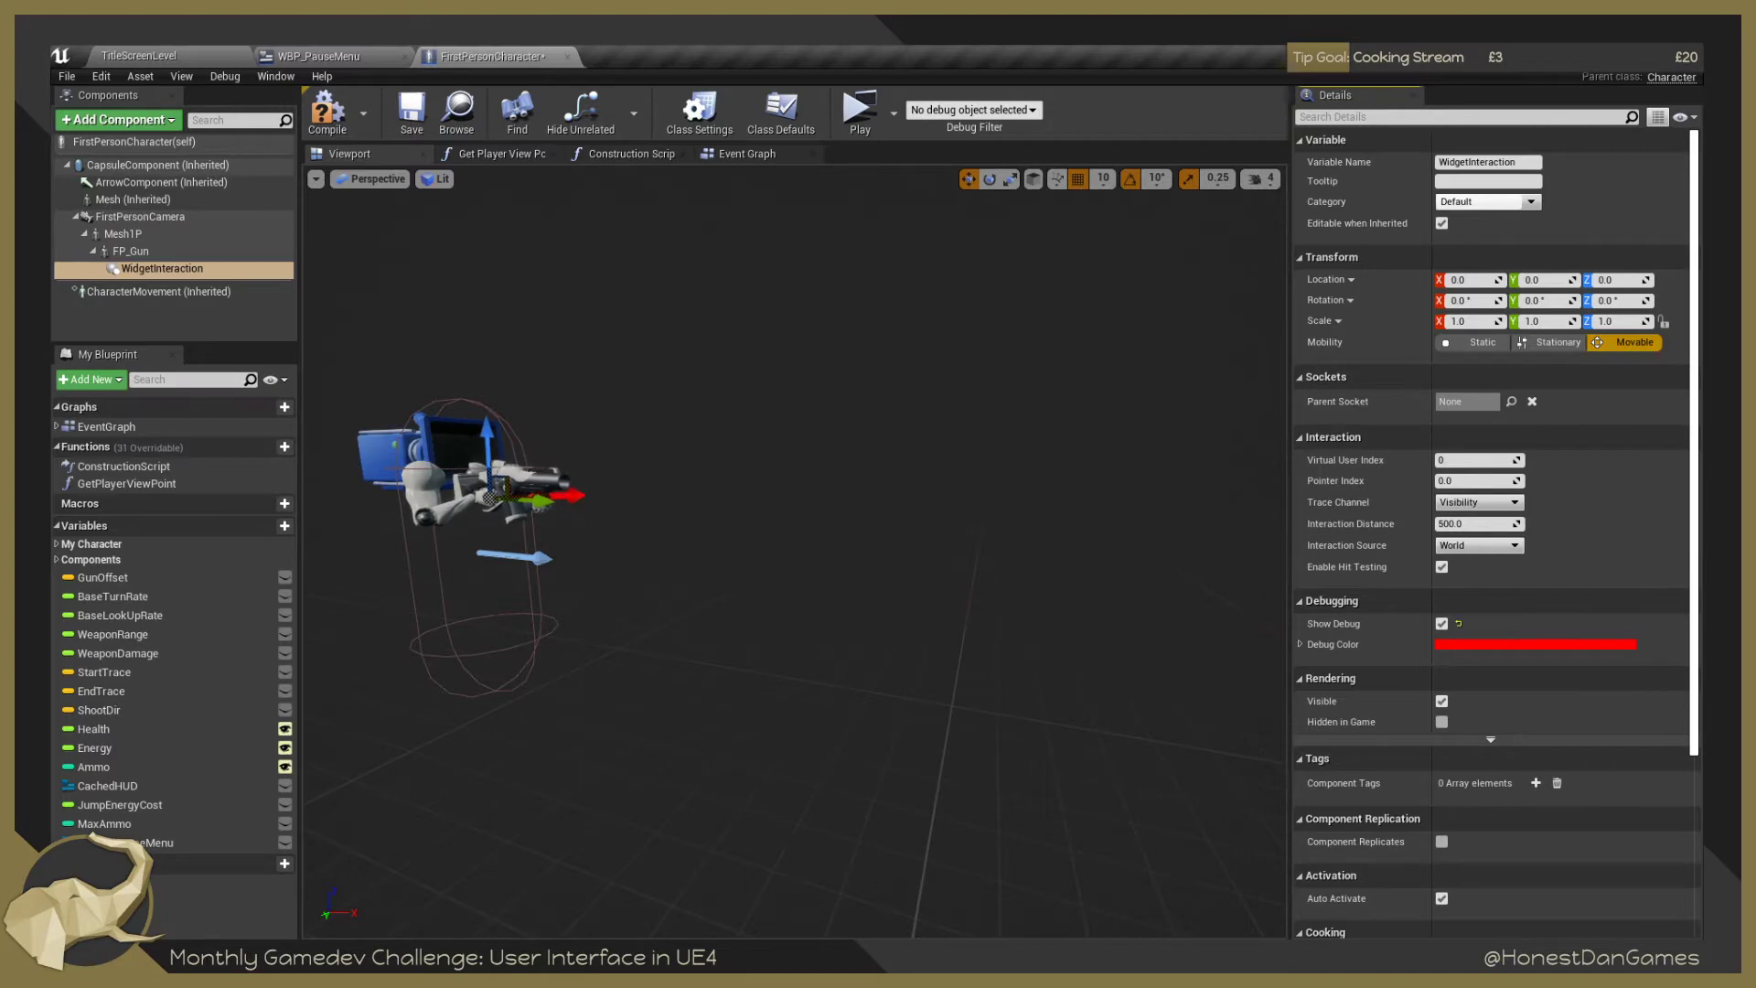
click(331, 112)
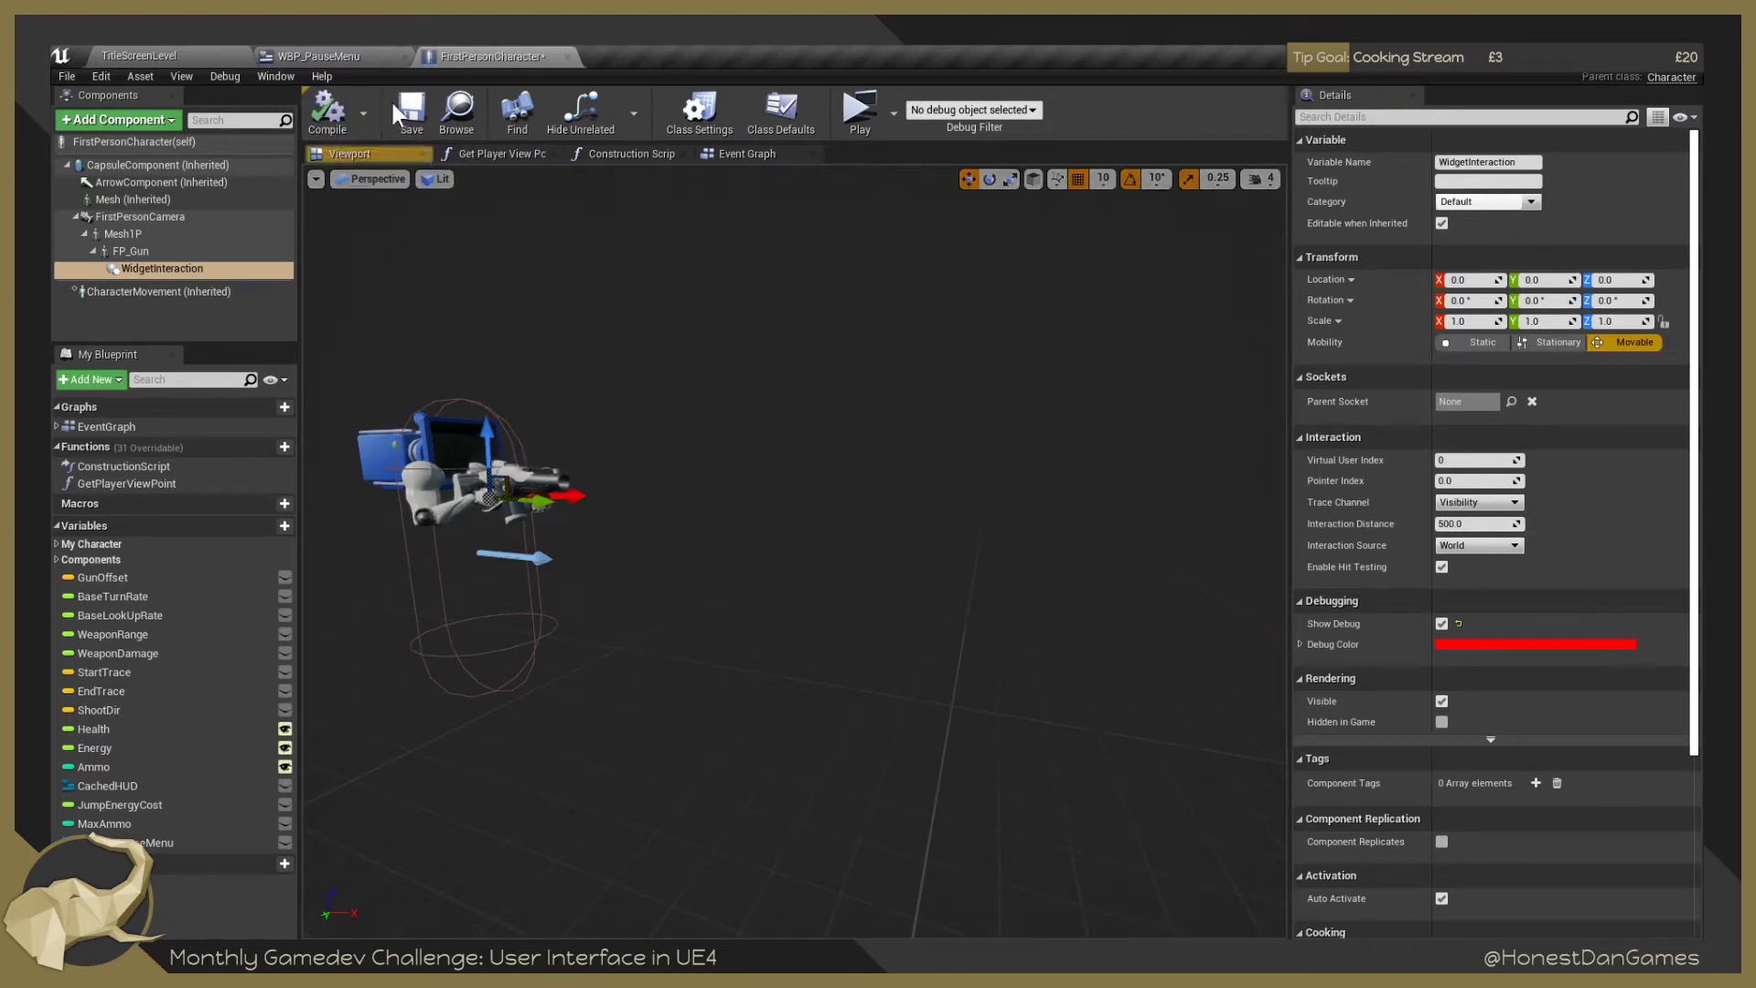
Add a Right Mouse Button input event to the Event Graph, below the R key event and its Max Ammo node.
click(747, 154)
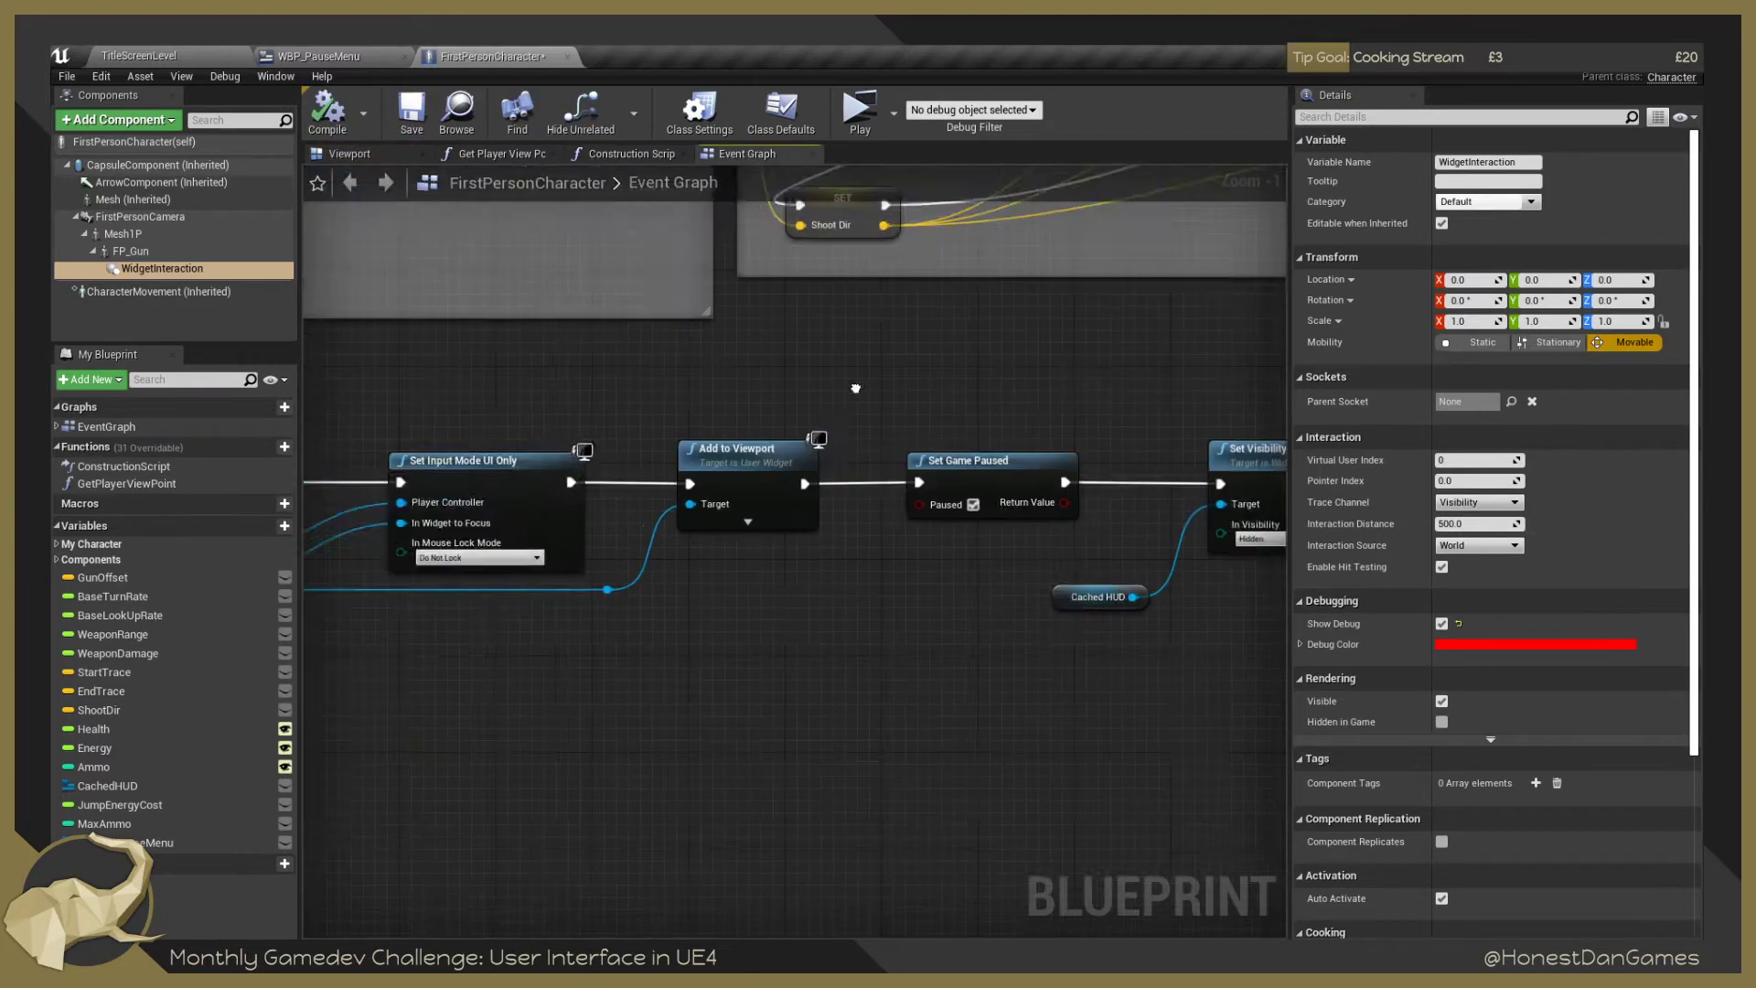
scroll(894, 509, down, 4)
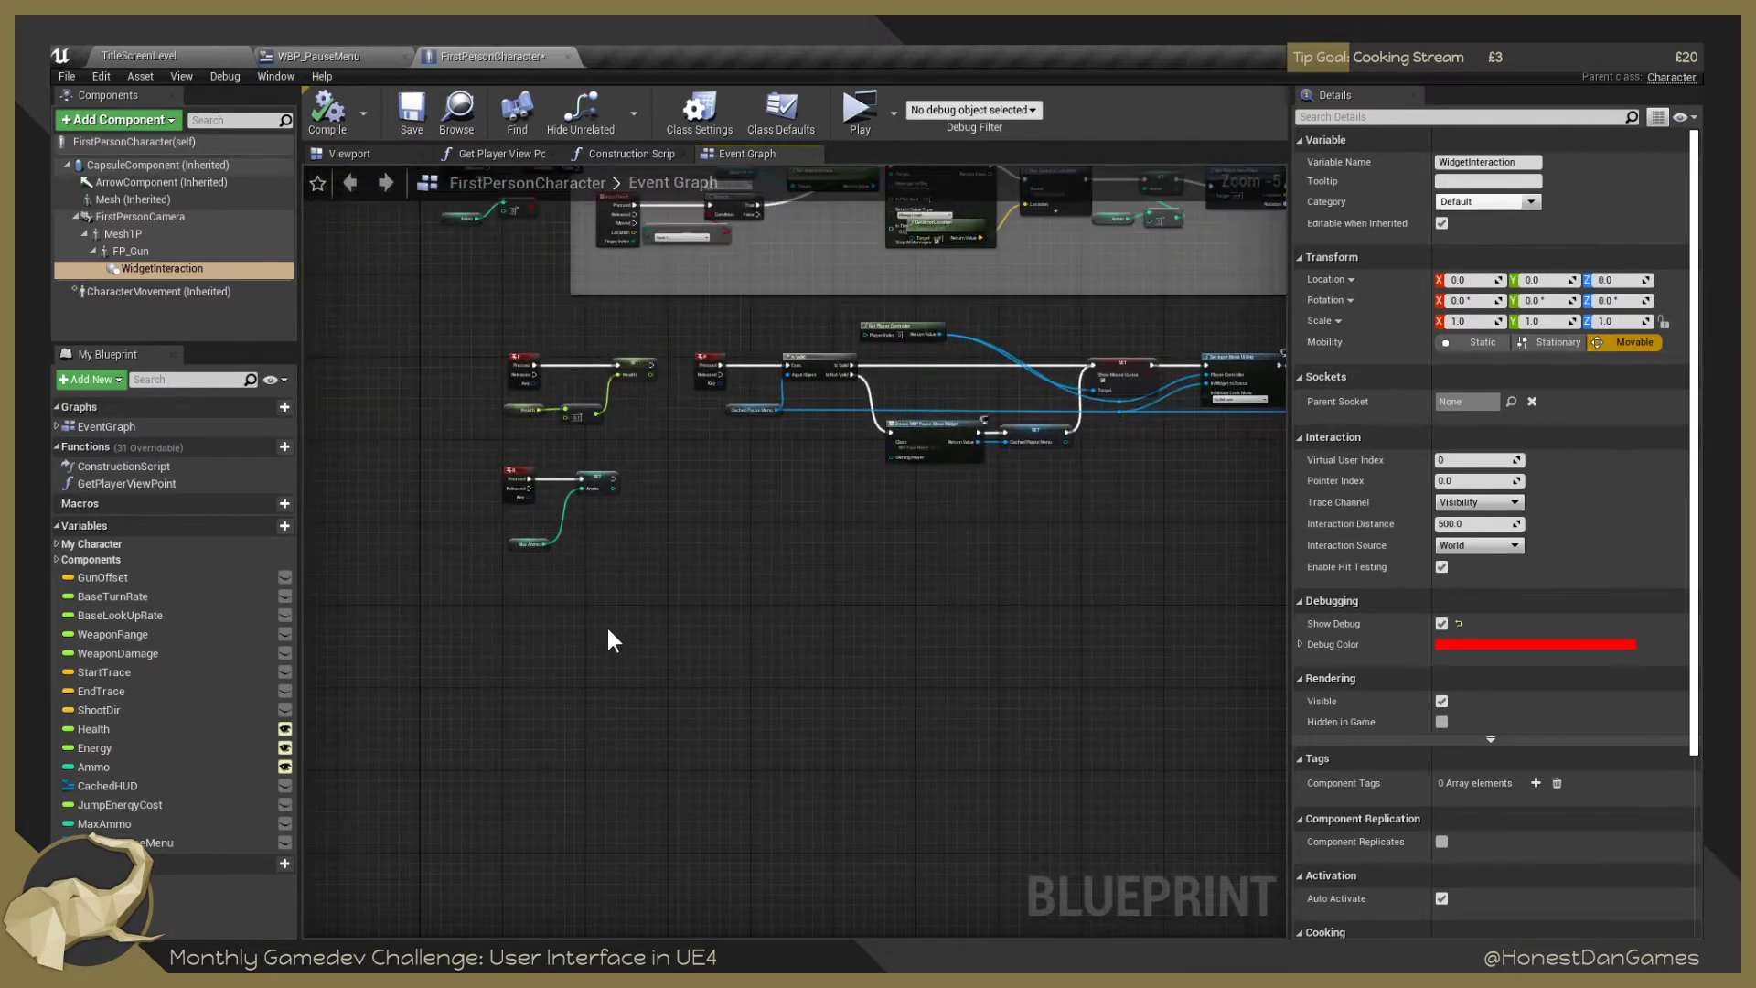
drag(609, 630, 633, 621)
right_click(522, 629)
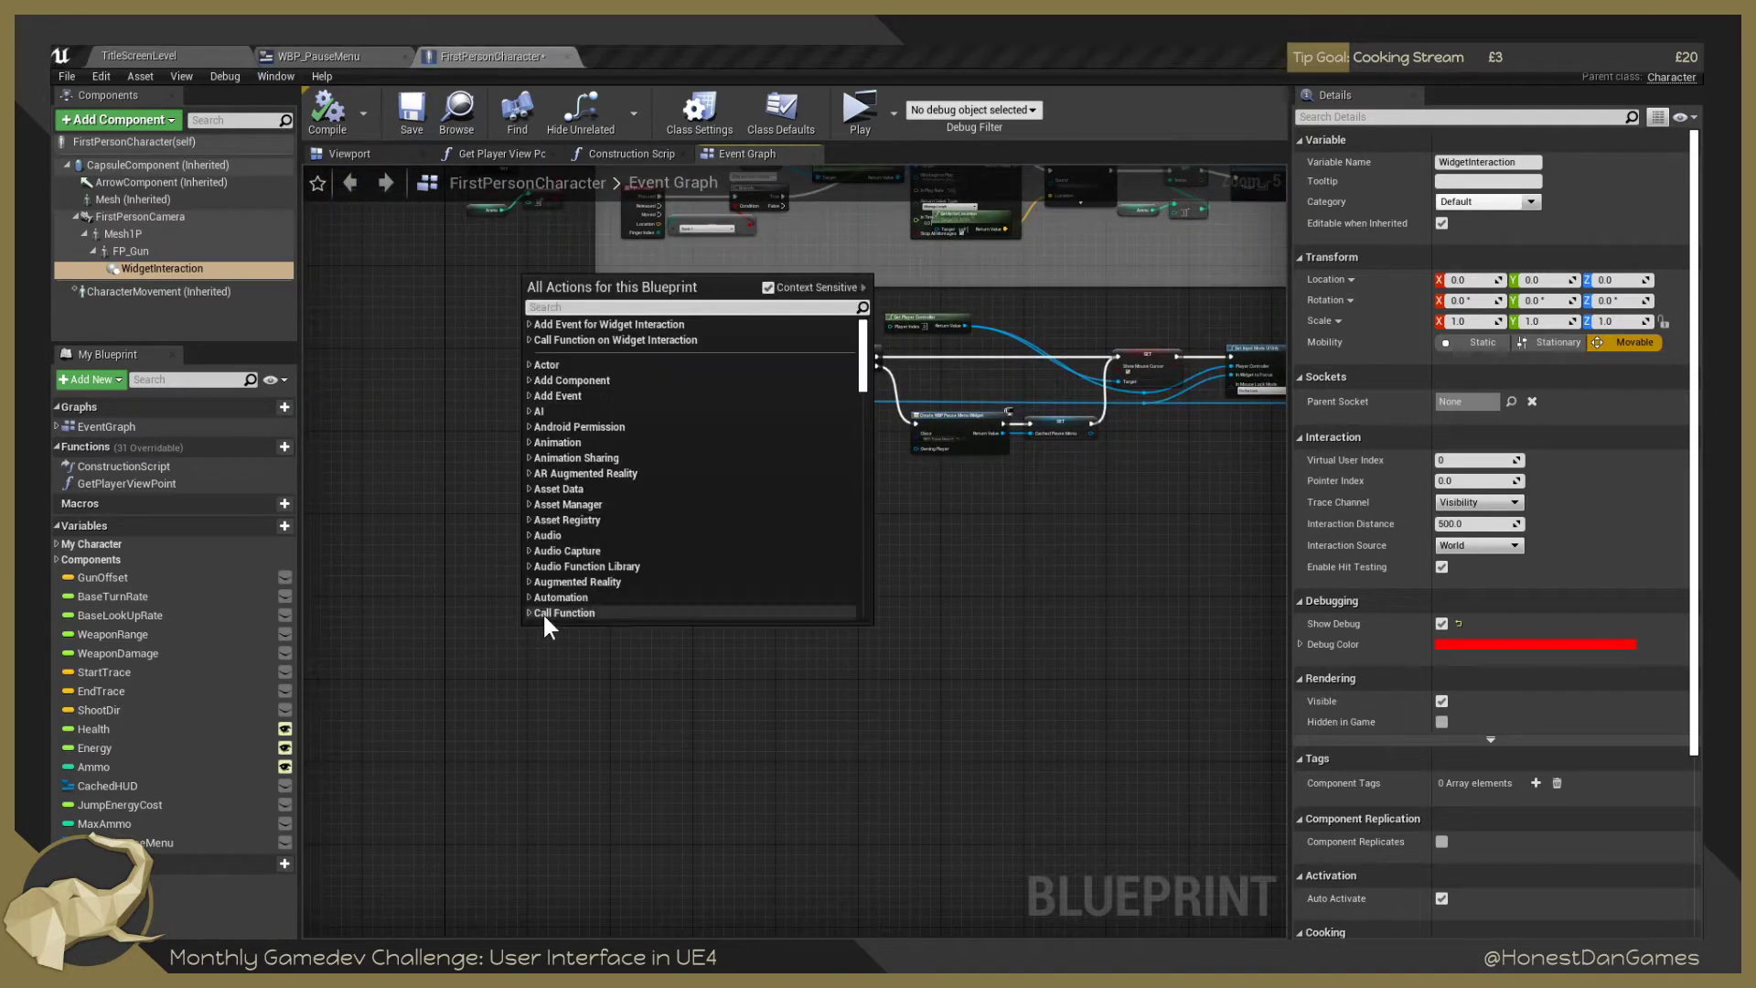
text(Right Mouse)
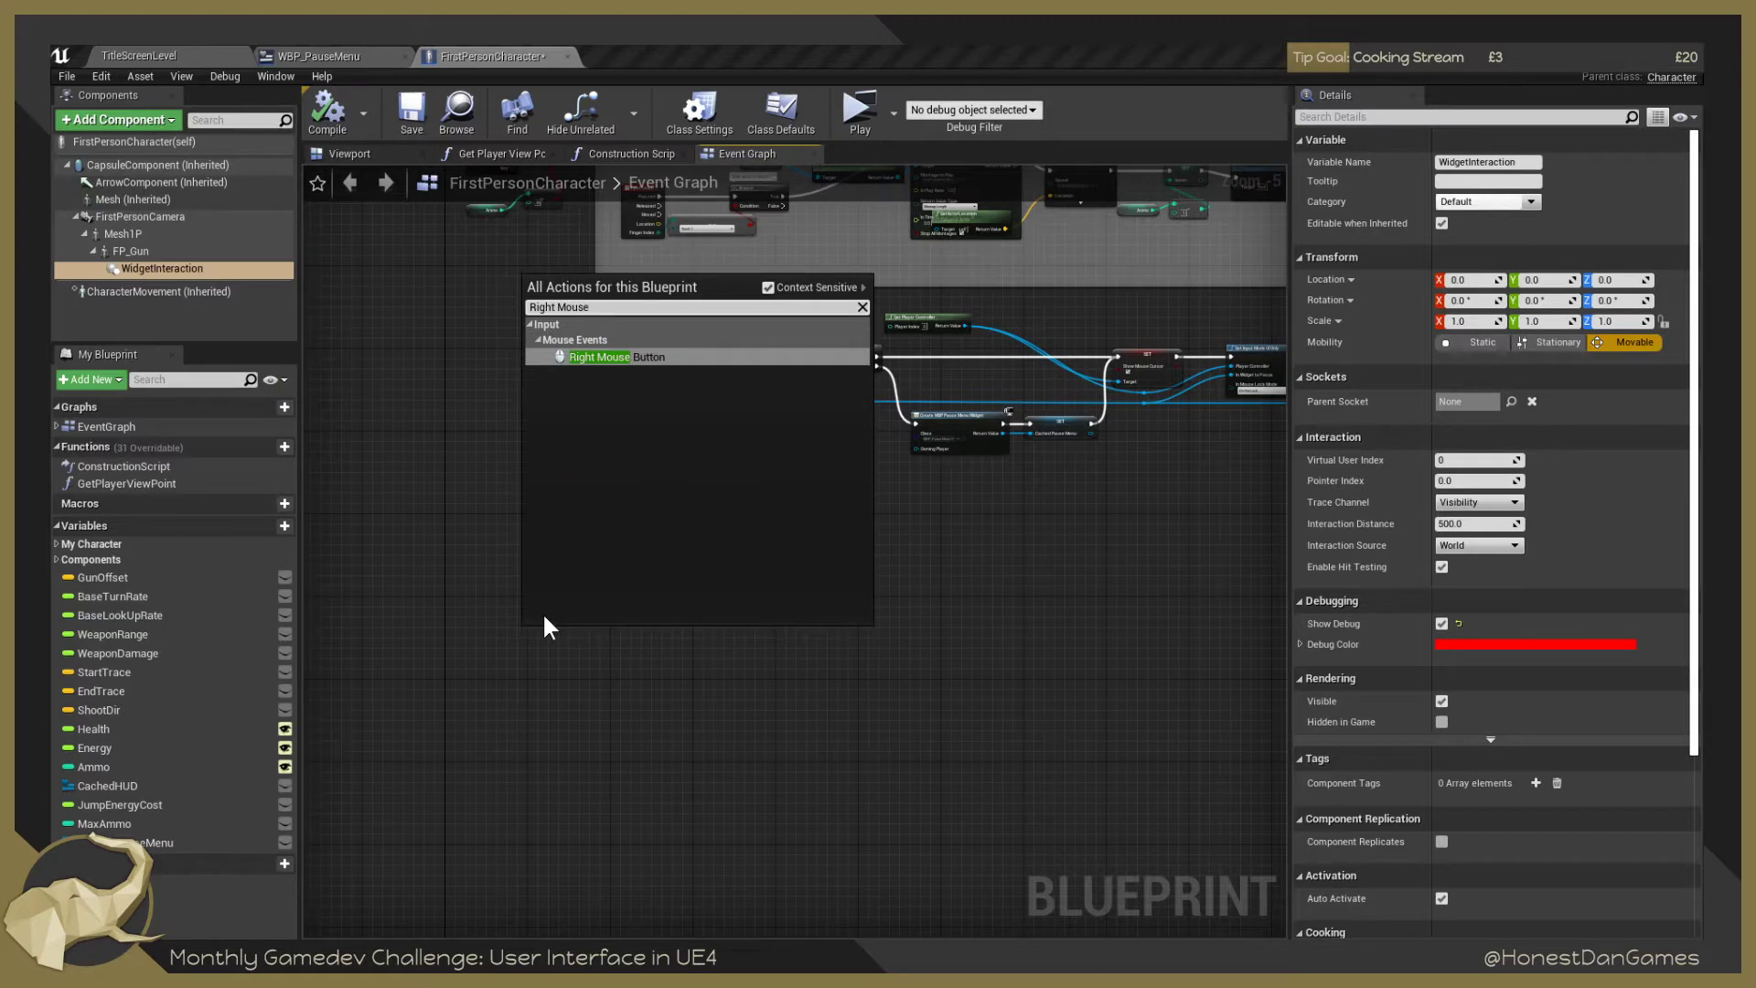
key(Return)
scroll(544, 618, up, 5)
drag(494, 656, 496, 487)
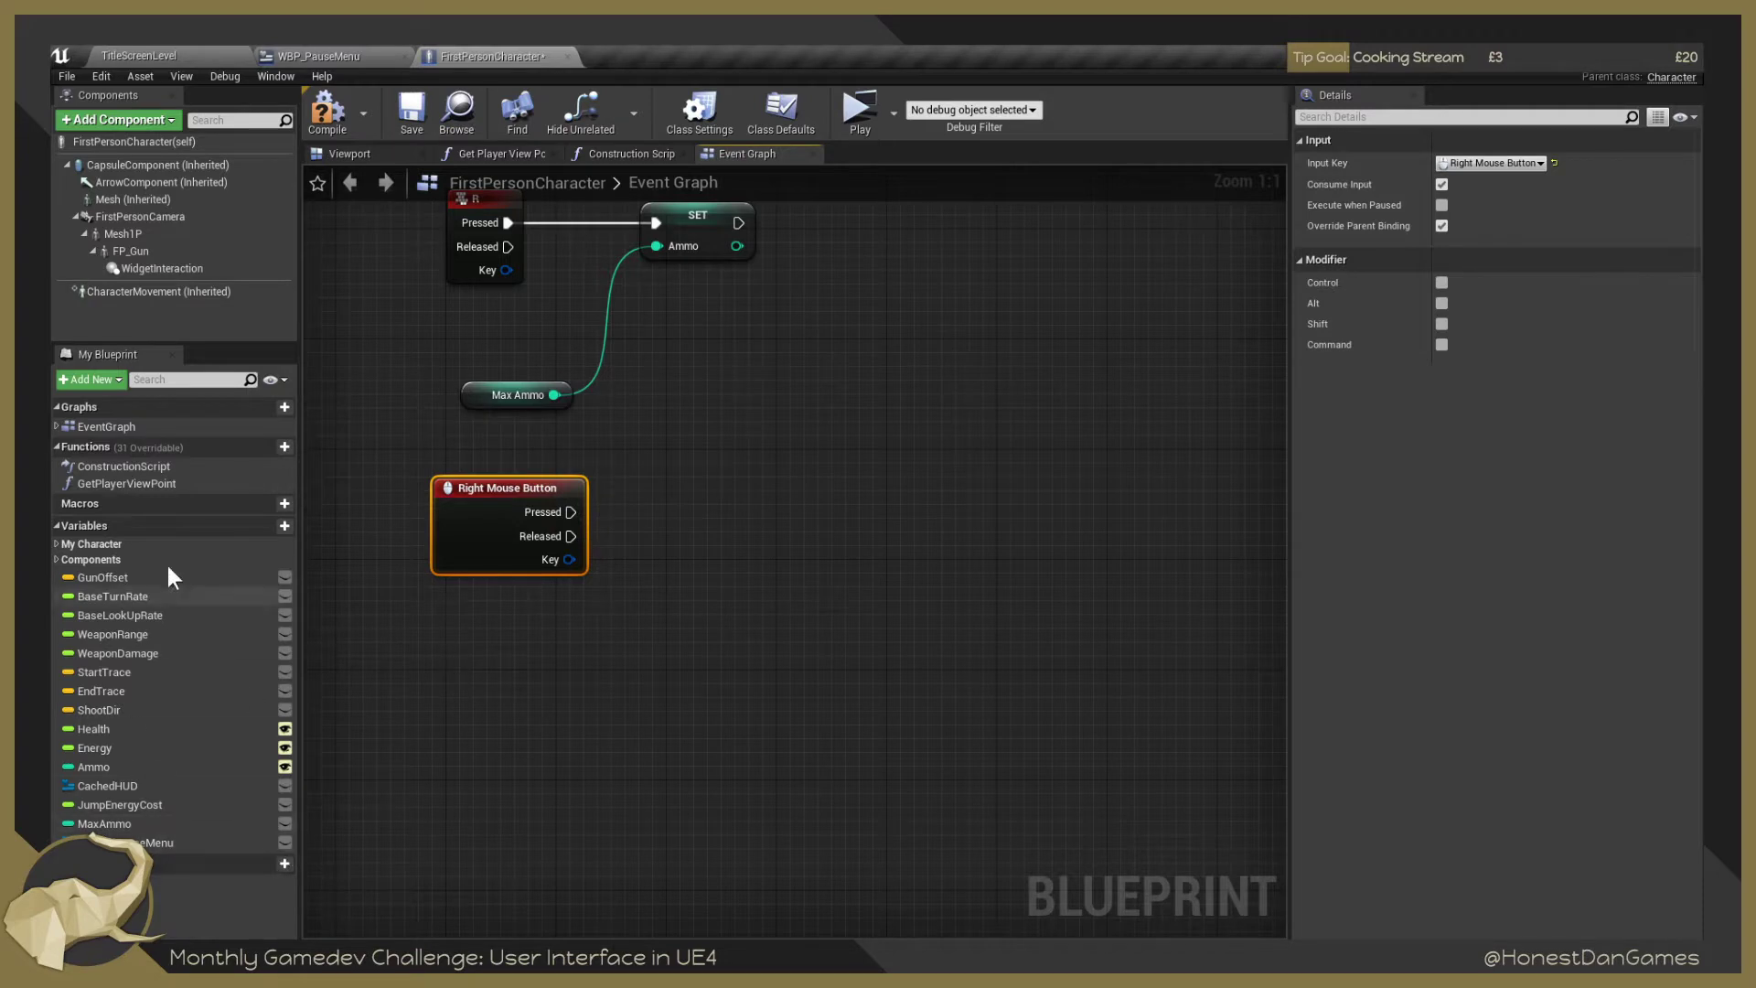
Place a WidgetInteraction reference below the Right Mouse Button event and add a Press Pointer Key node that targets it.
drag(174, 270, 471, 640)
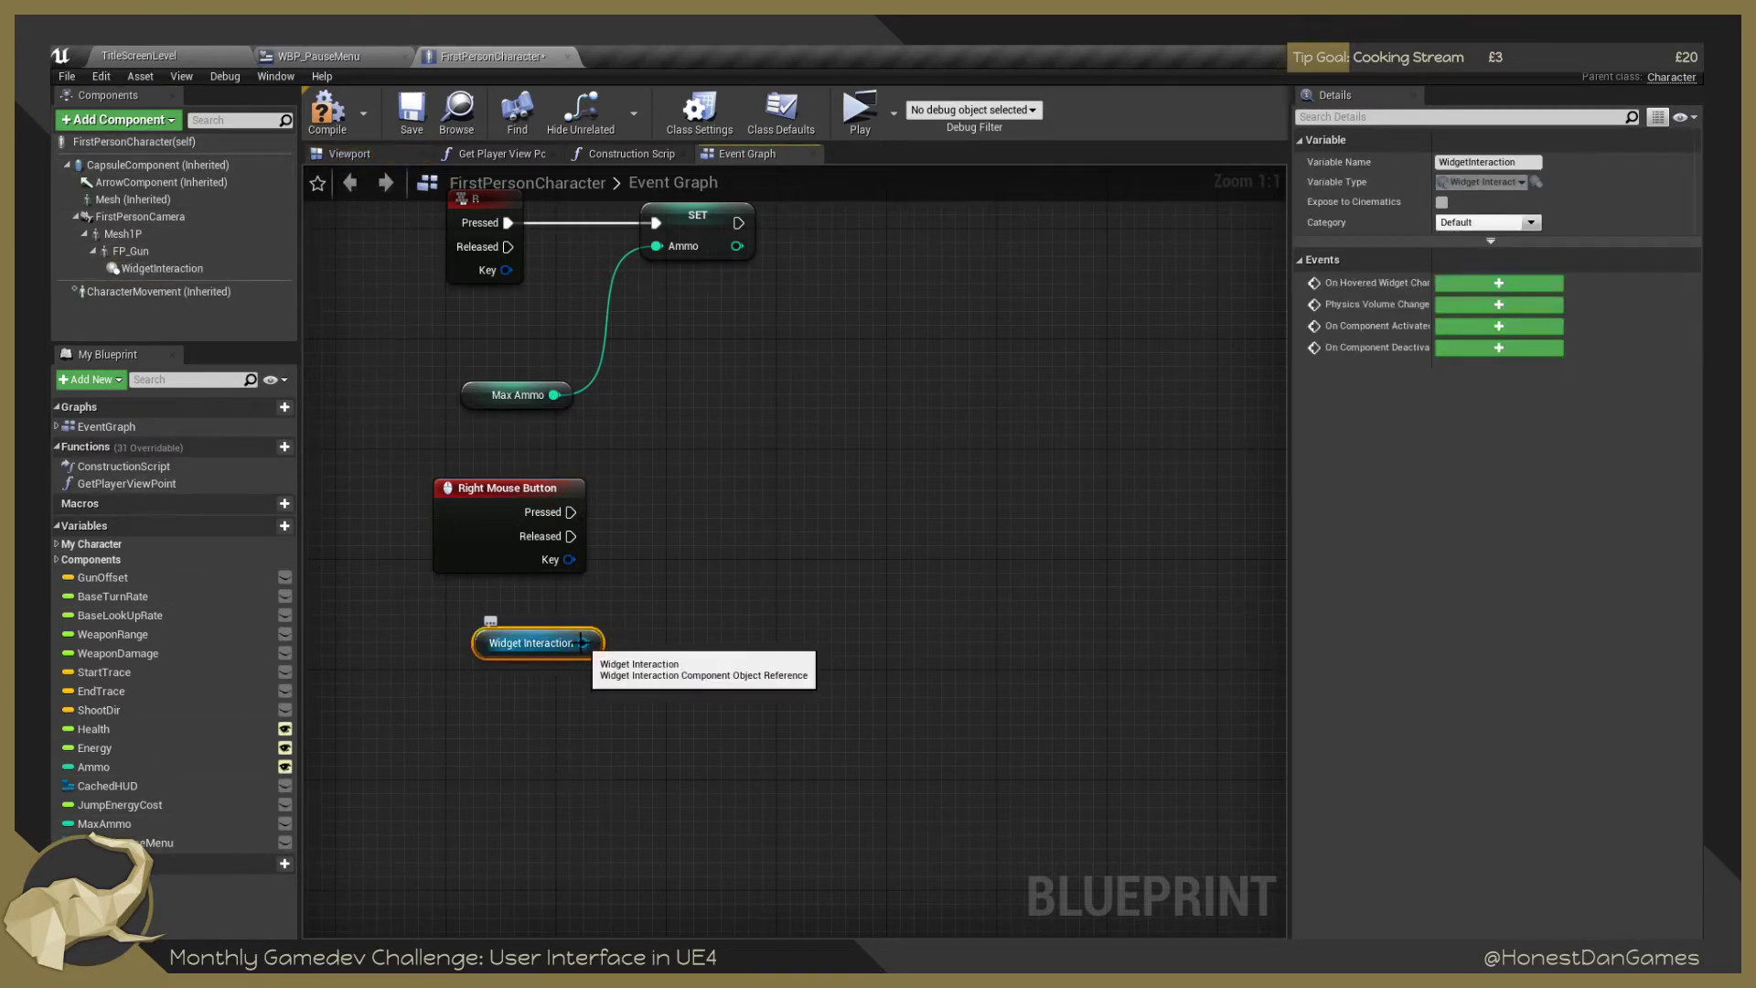
drag(582, 642, 709, 501)
text(Press)
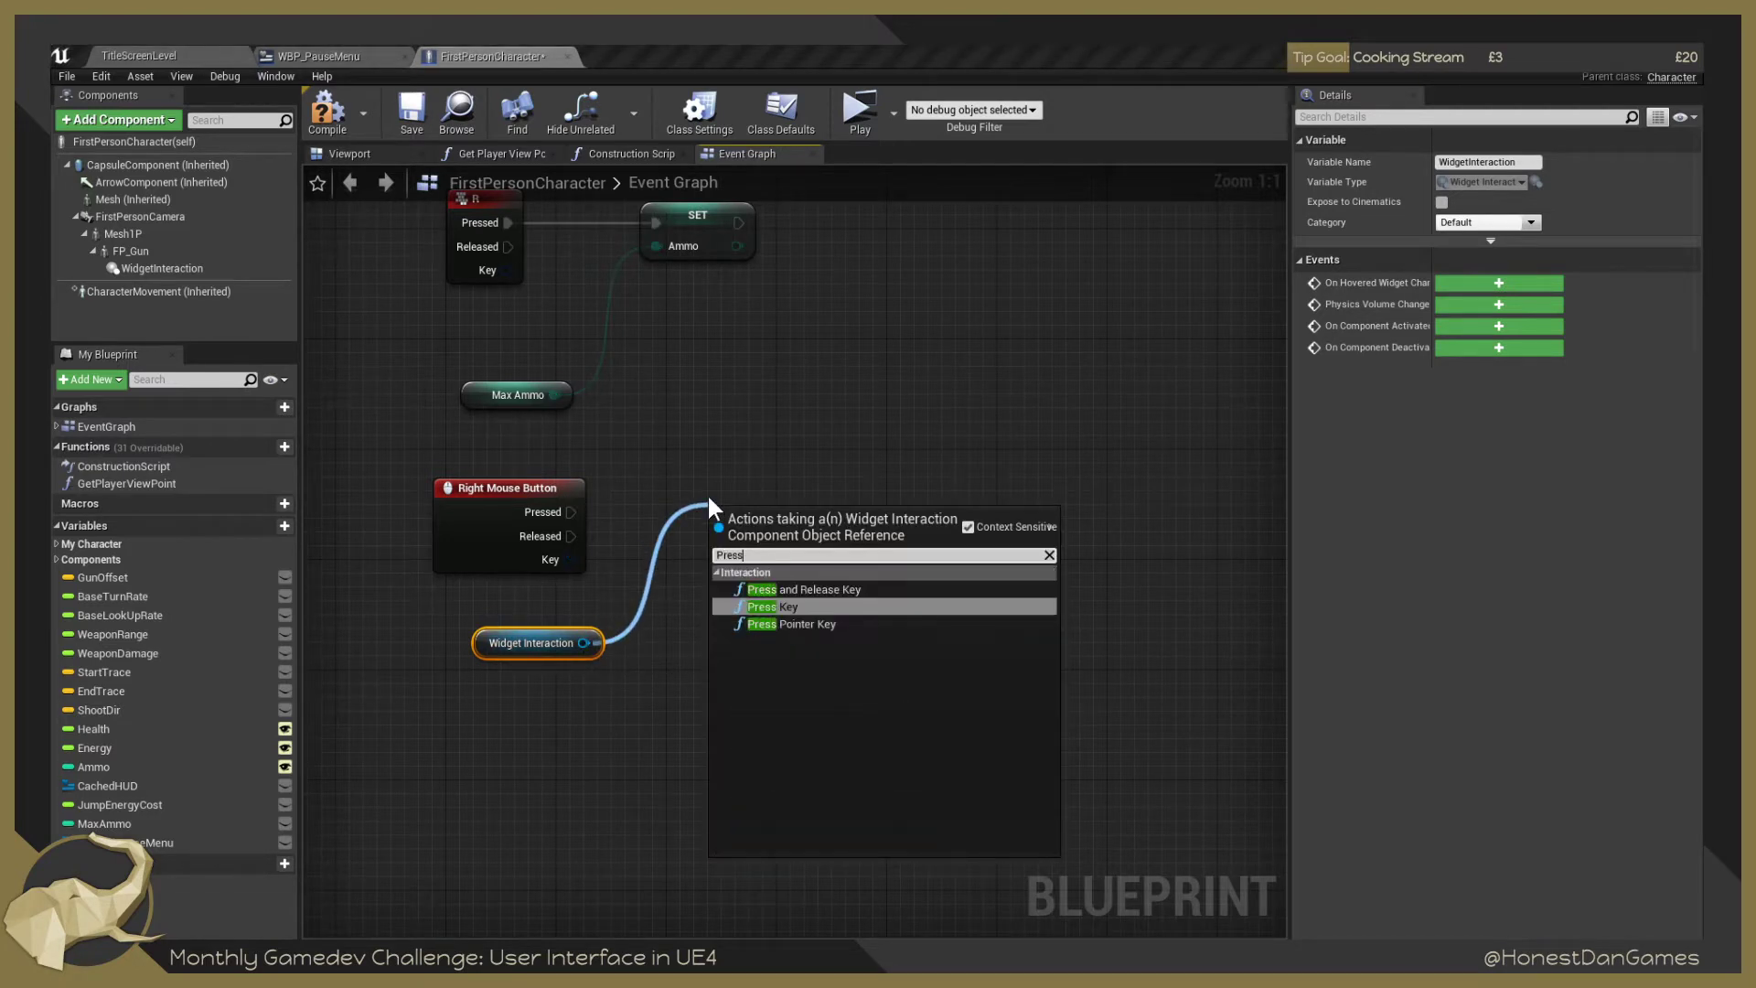
key(Down)
key(Return)
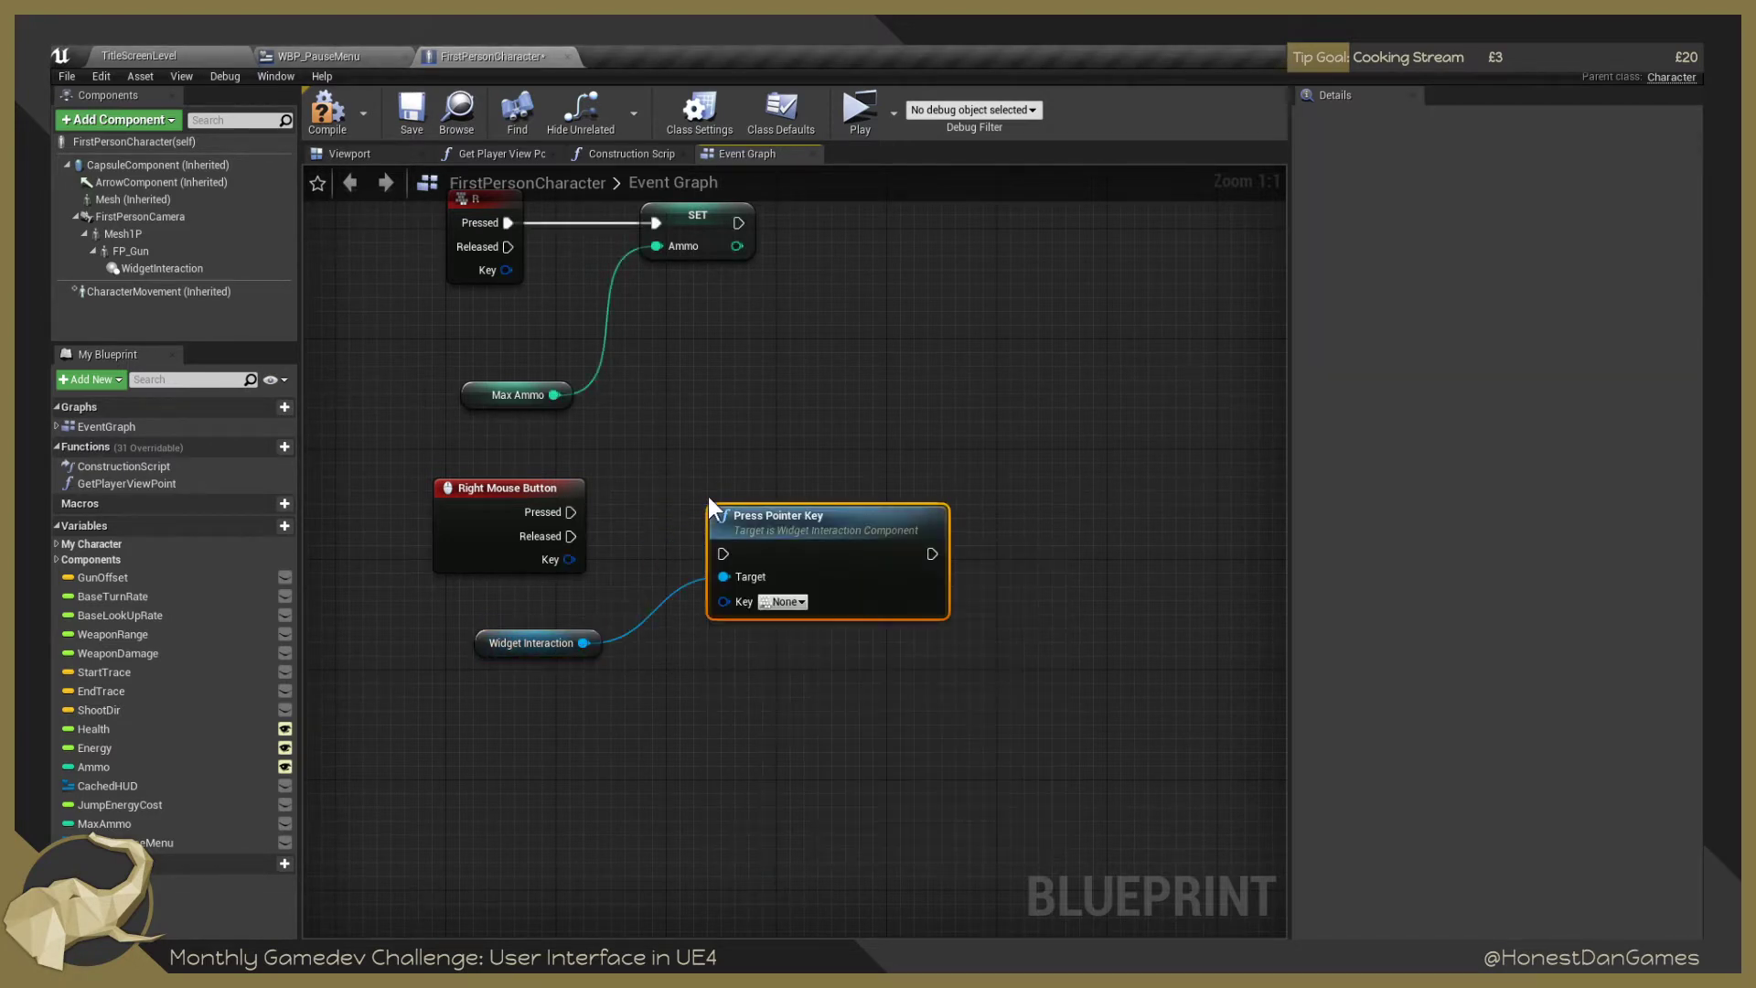
drag(758, 507, 744, 479)
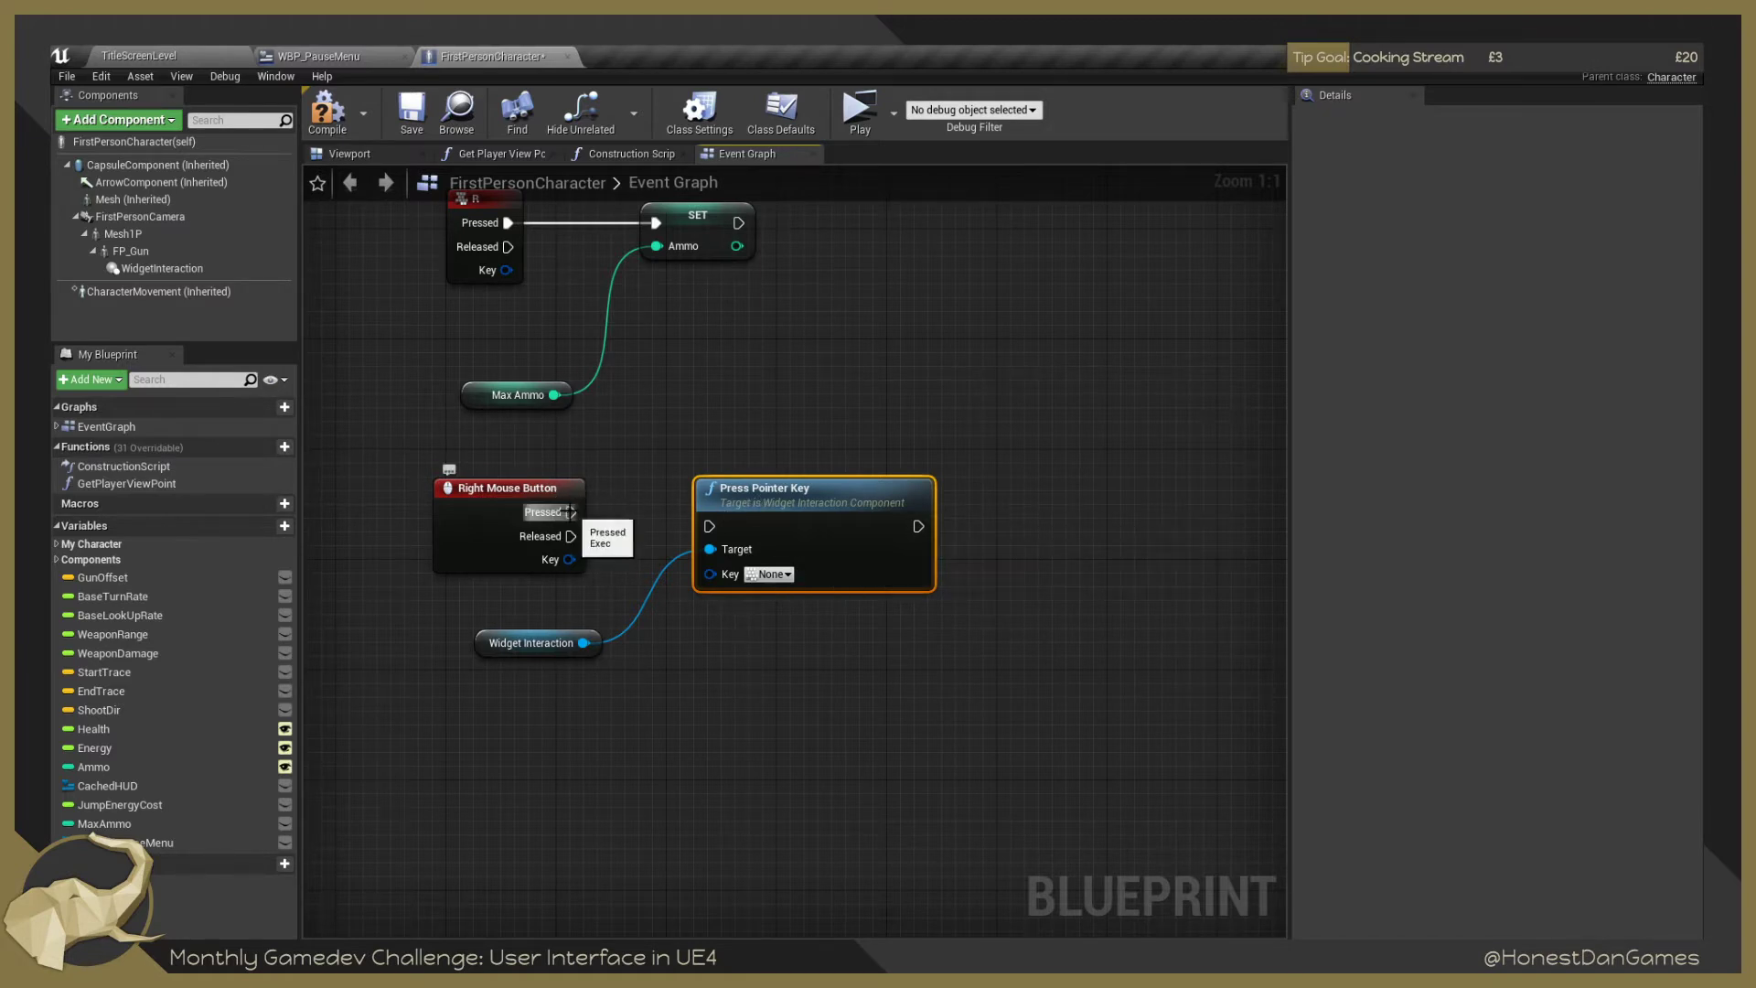
Connect the Right Mouse Button event's Pressed output to Press Pointer Key and set the node's Key to Left Mouse Button.
drag(567, 511, 709, 526)
drag(892, 558, 892, 544)
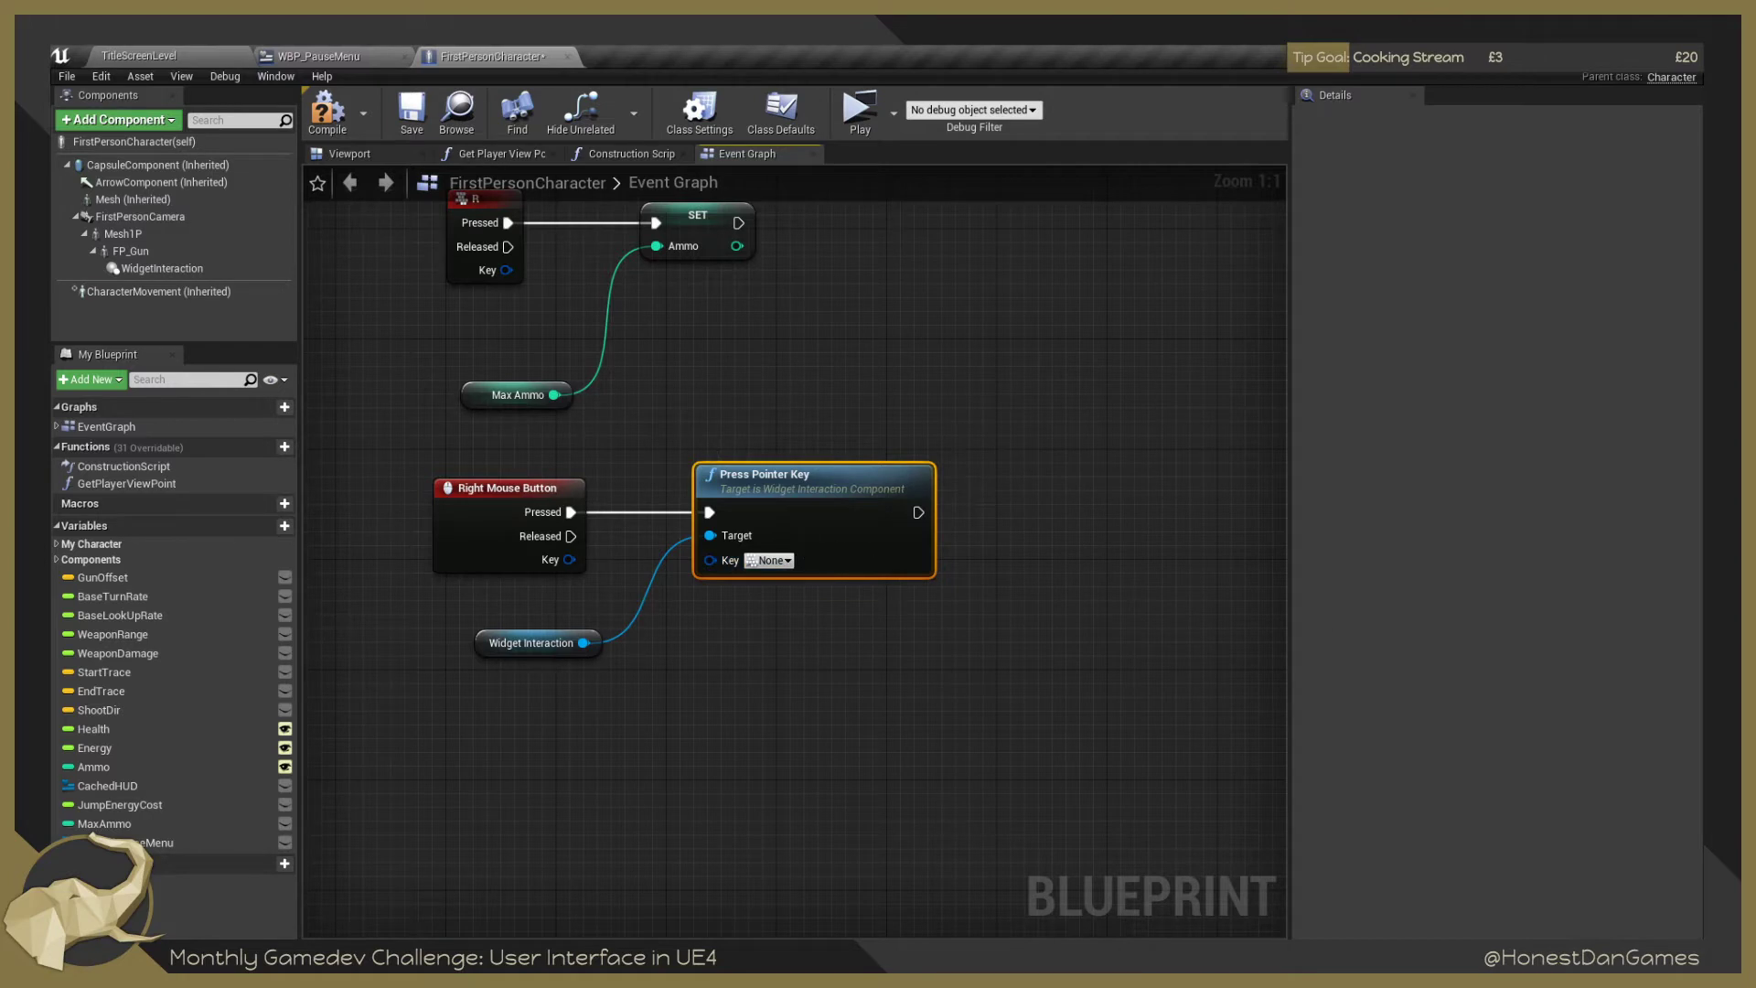
click(779, 561)
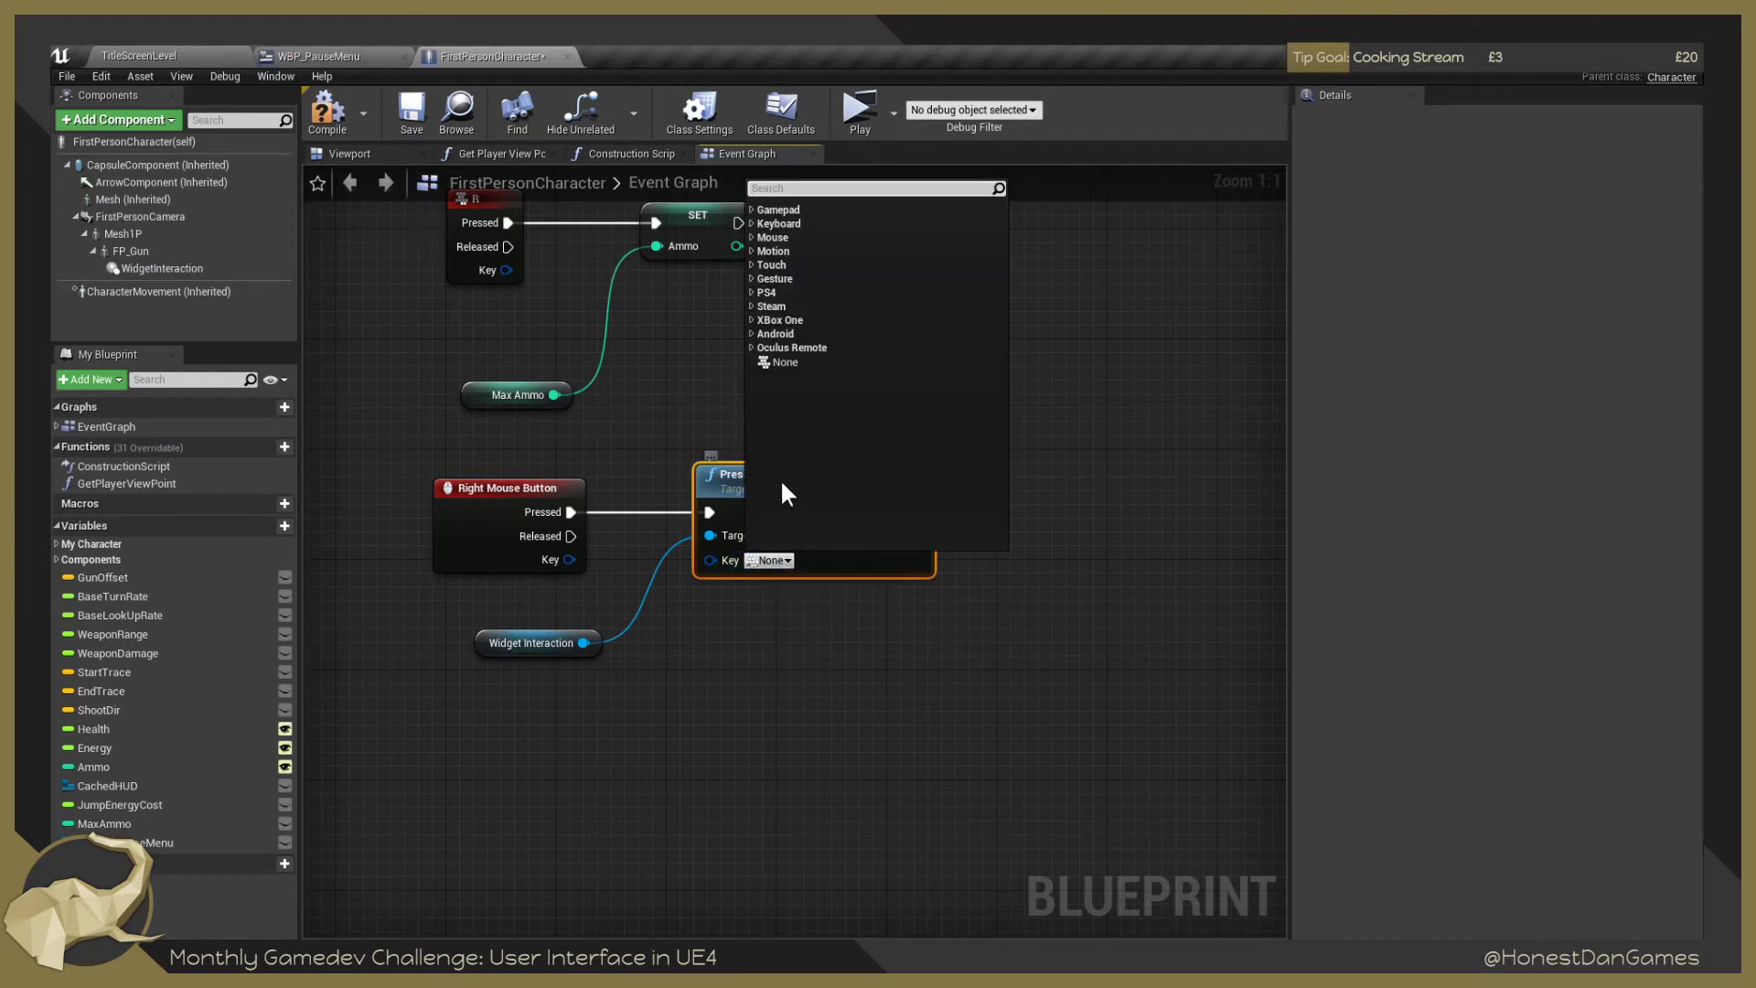
text(left)
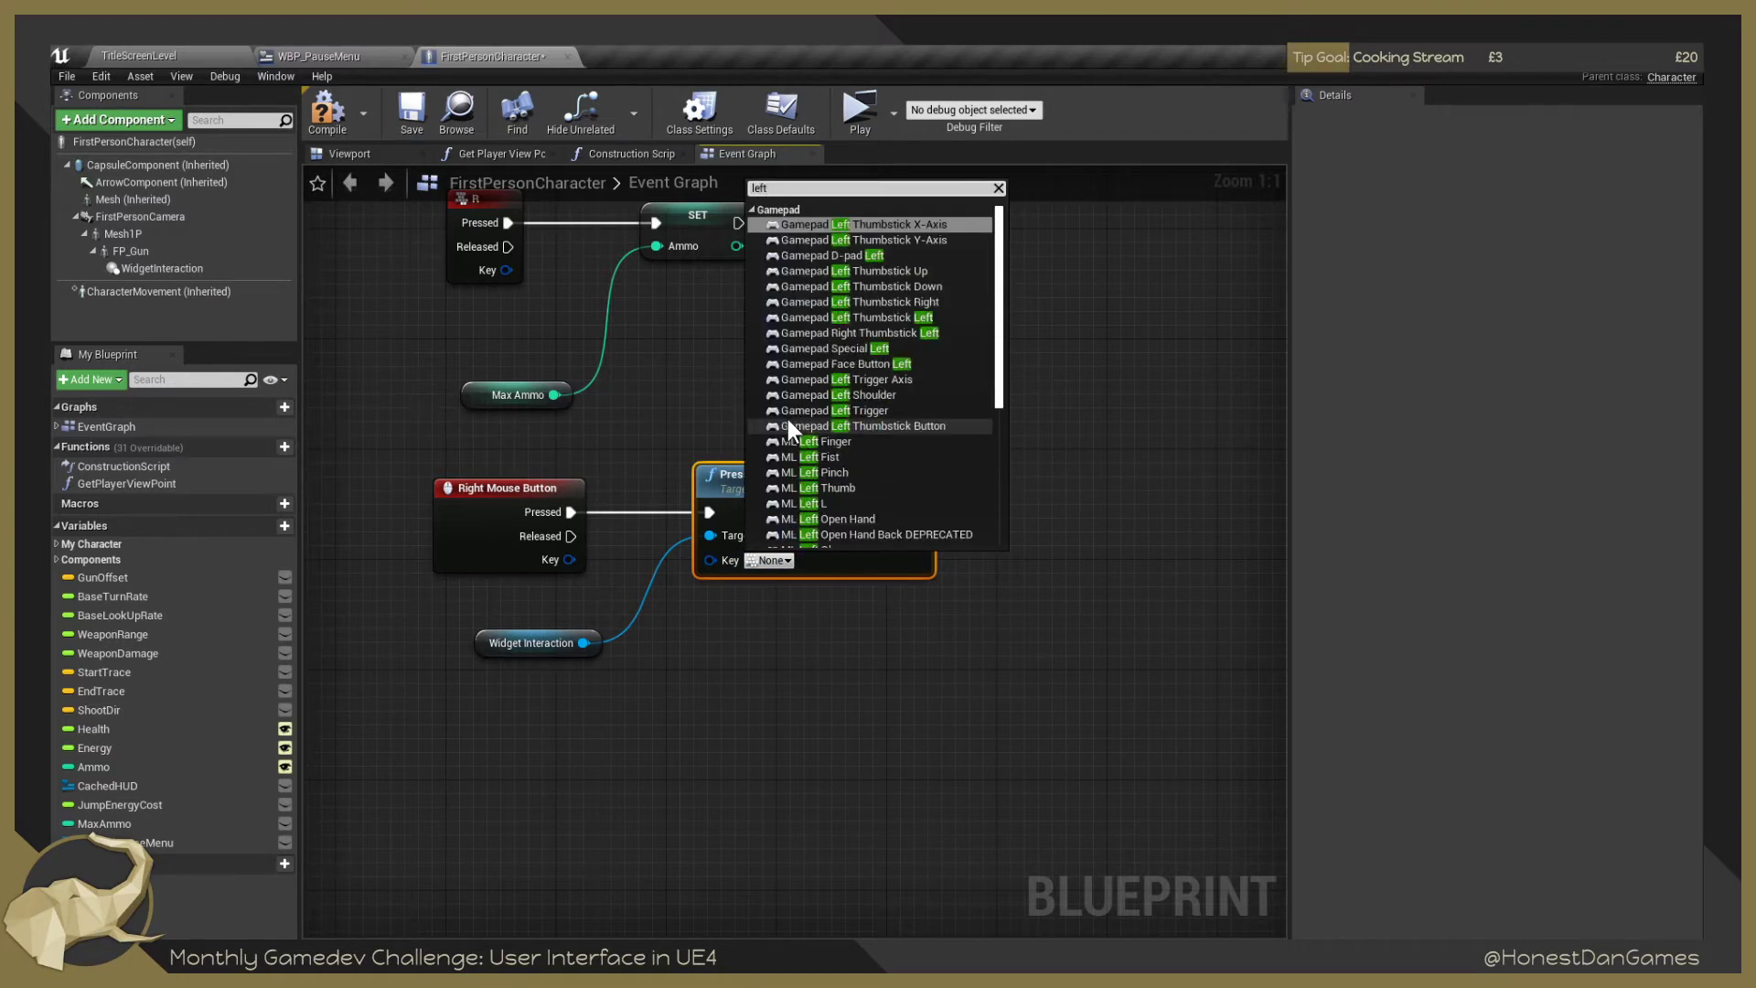
text( mouse)
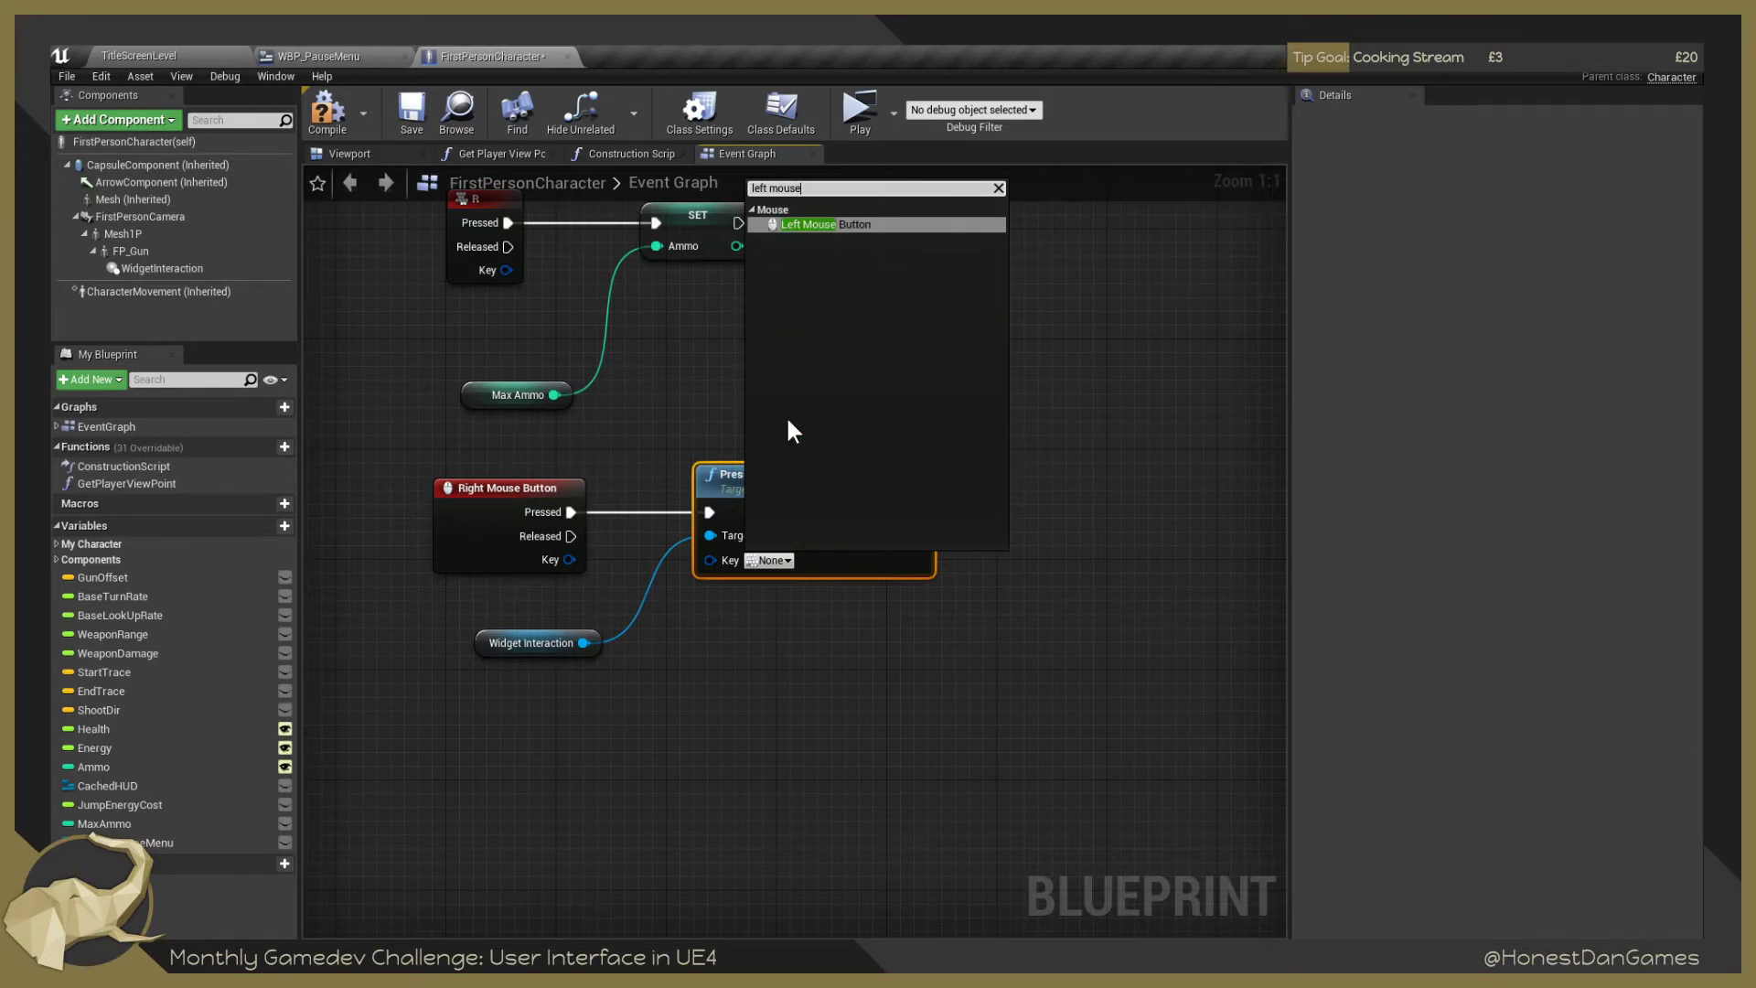
key(Return)
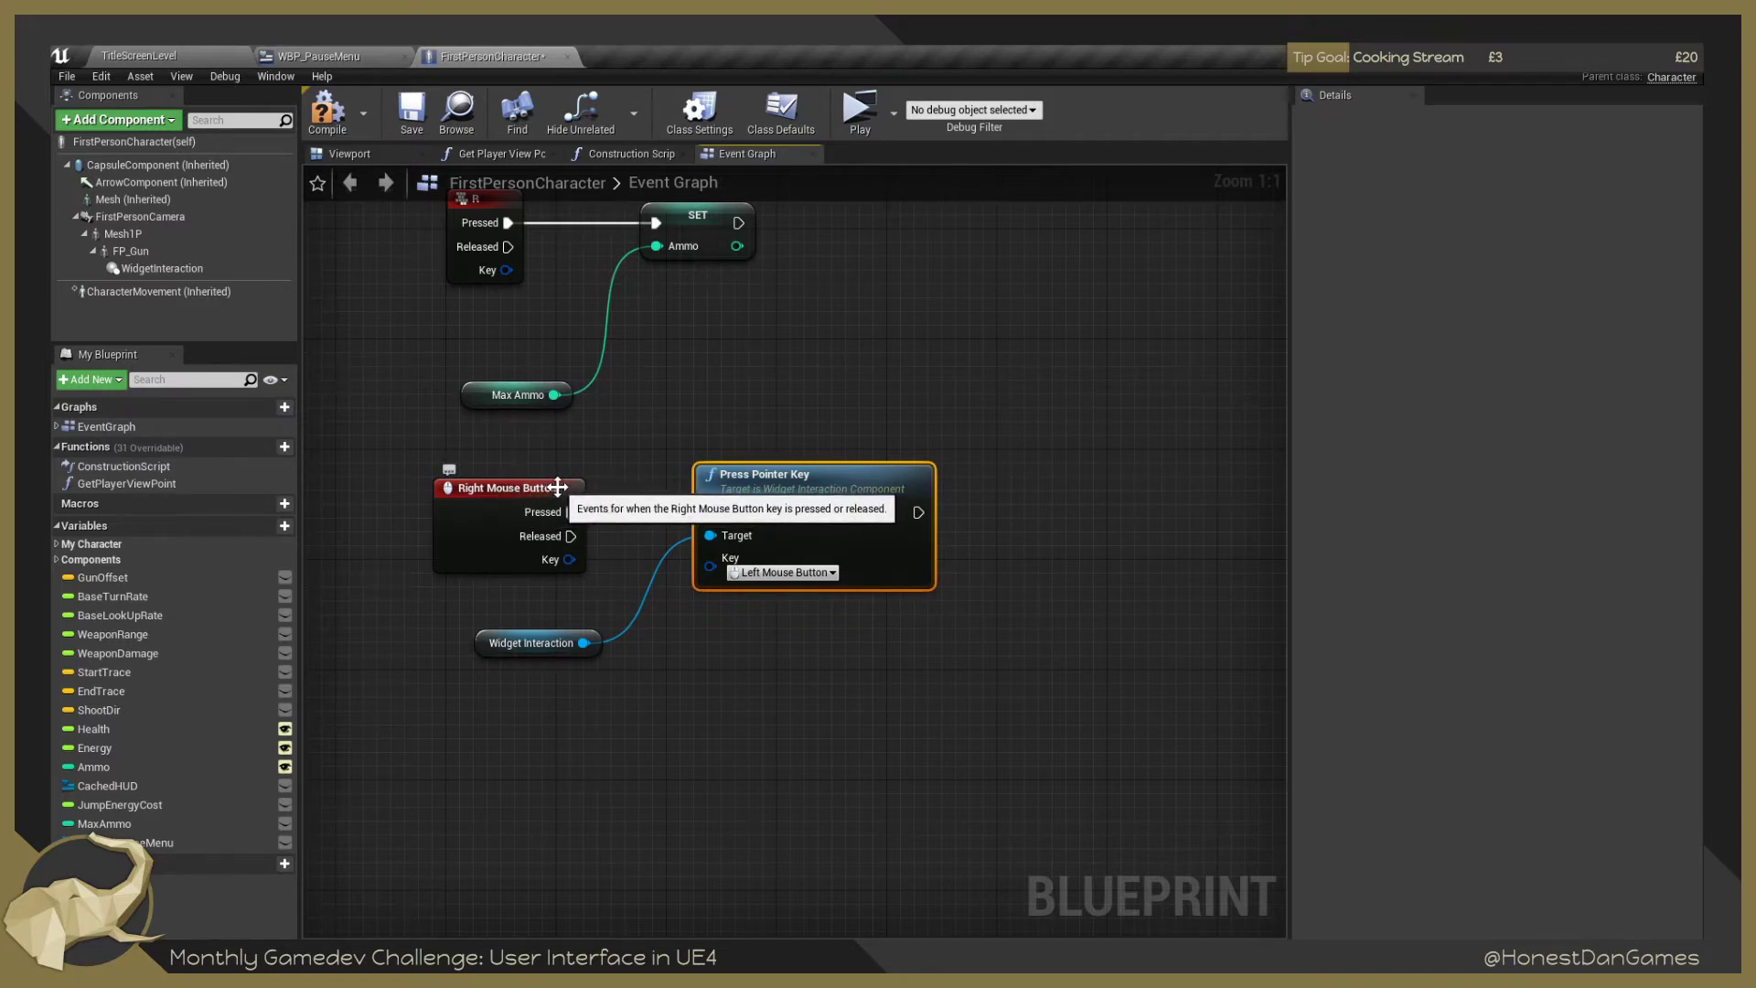
drag(571, 512, 709, 513)
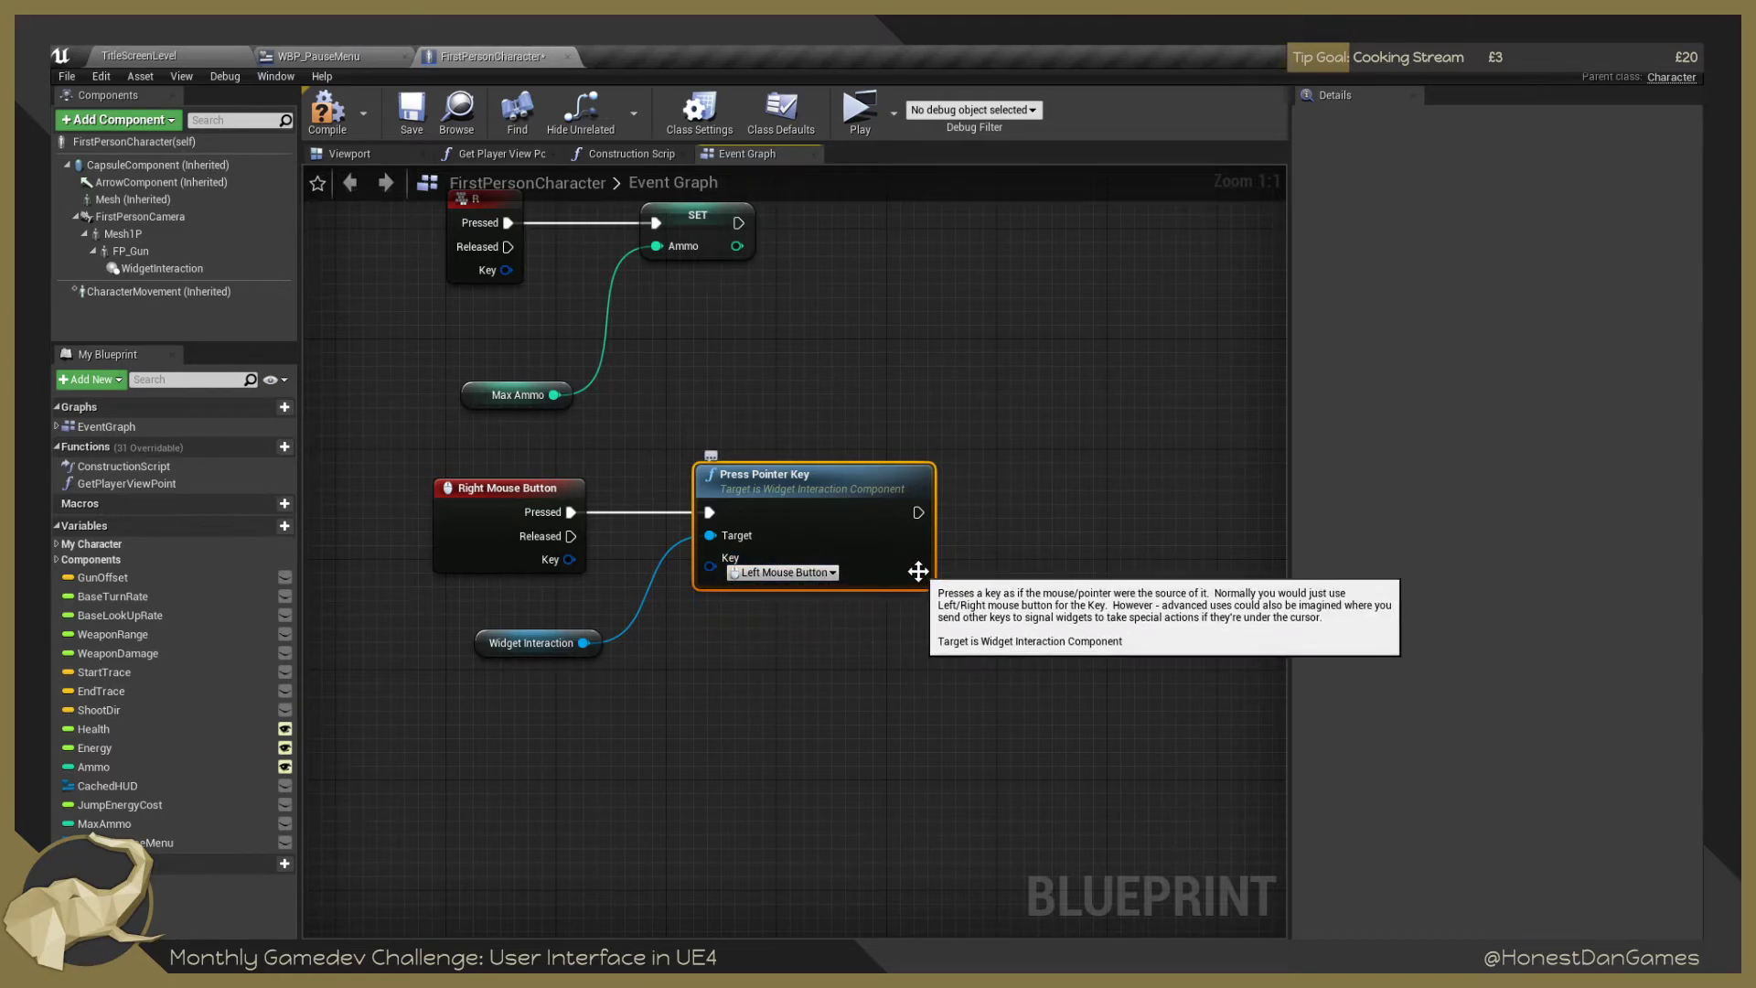
right_click(942, 644)
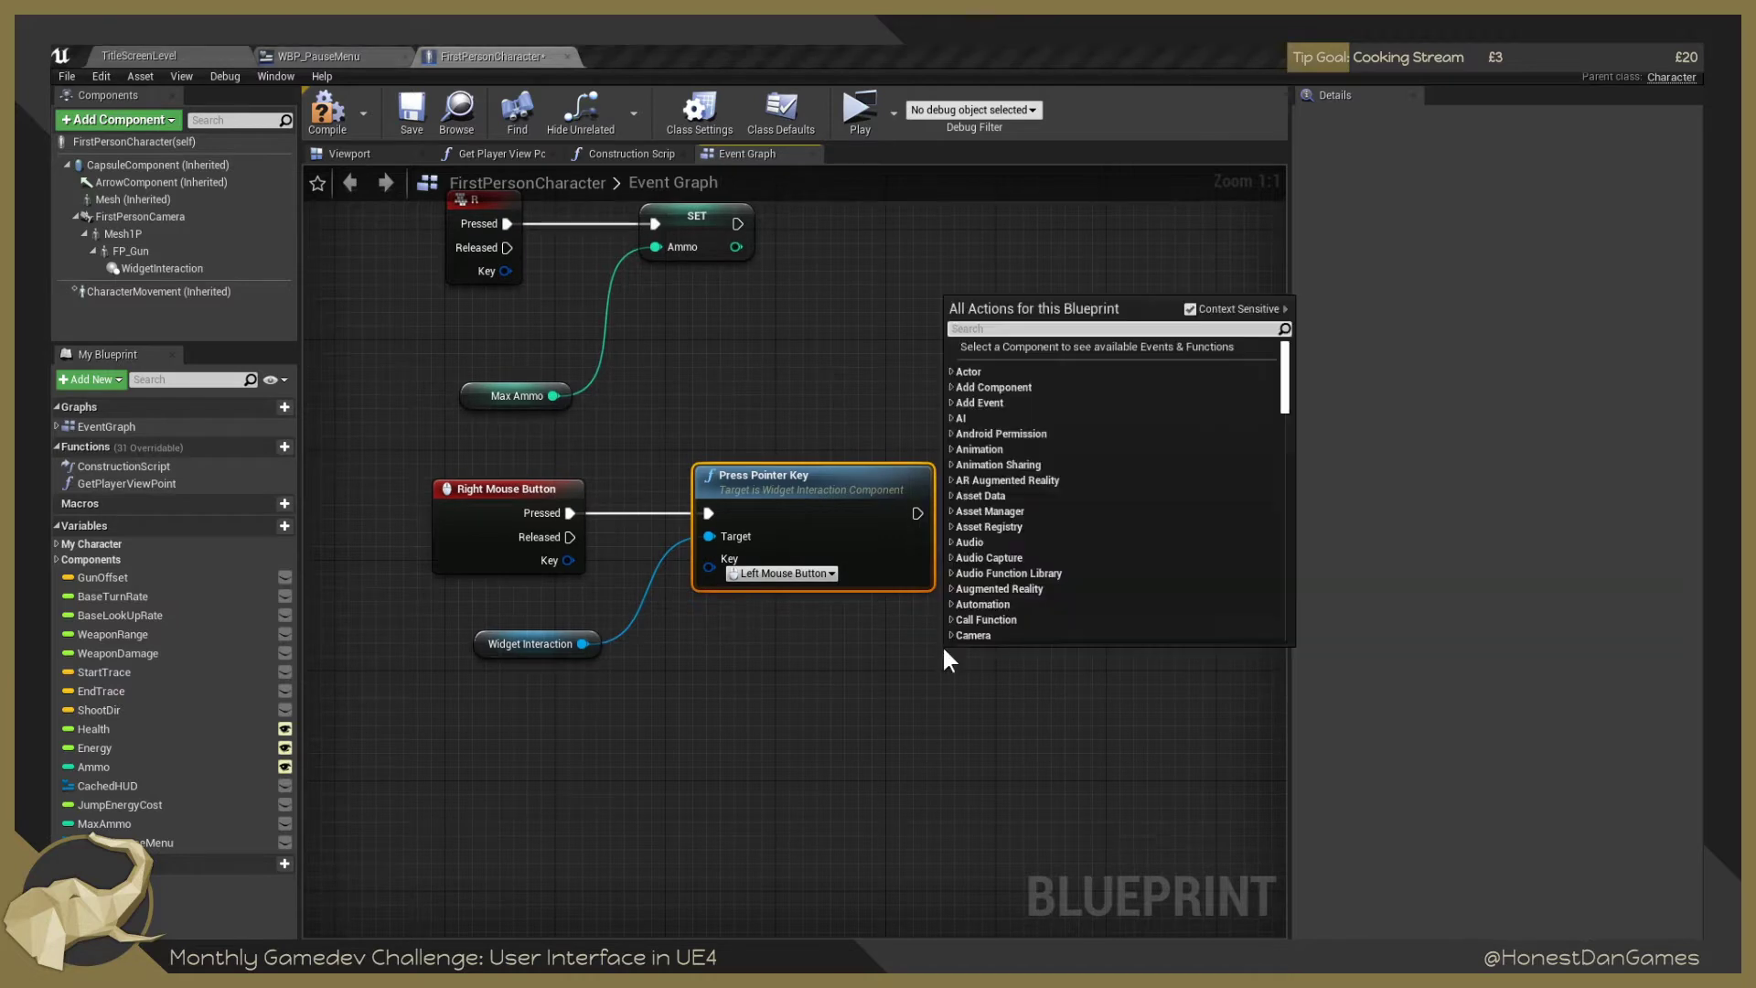
click(875, 670)
click(872, 664)
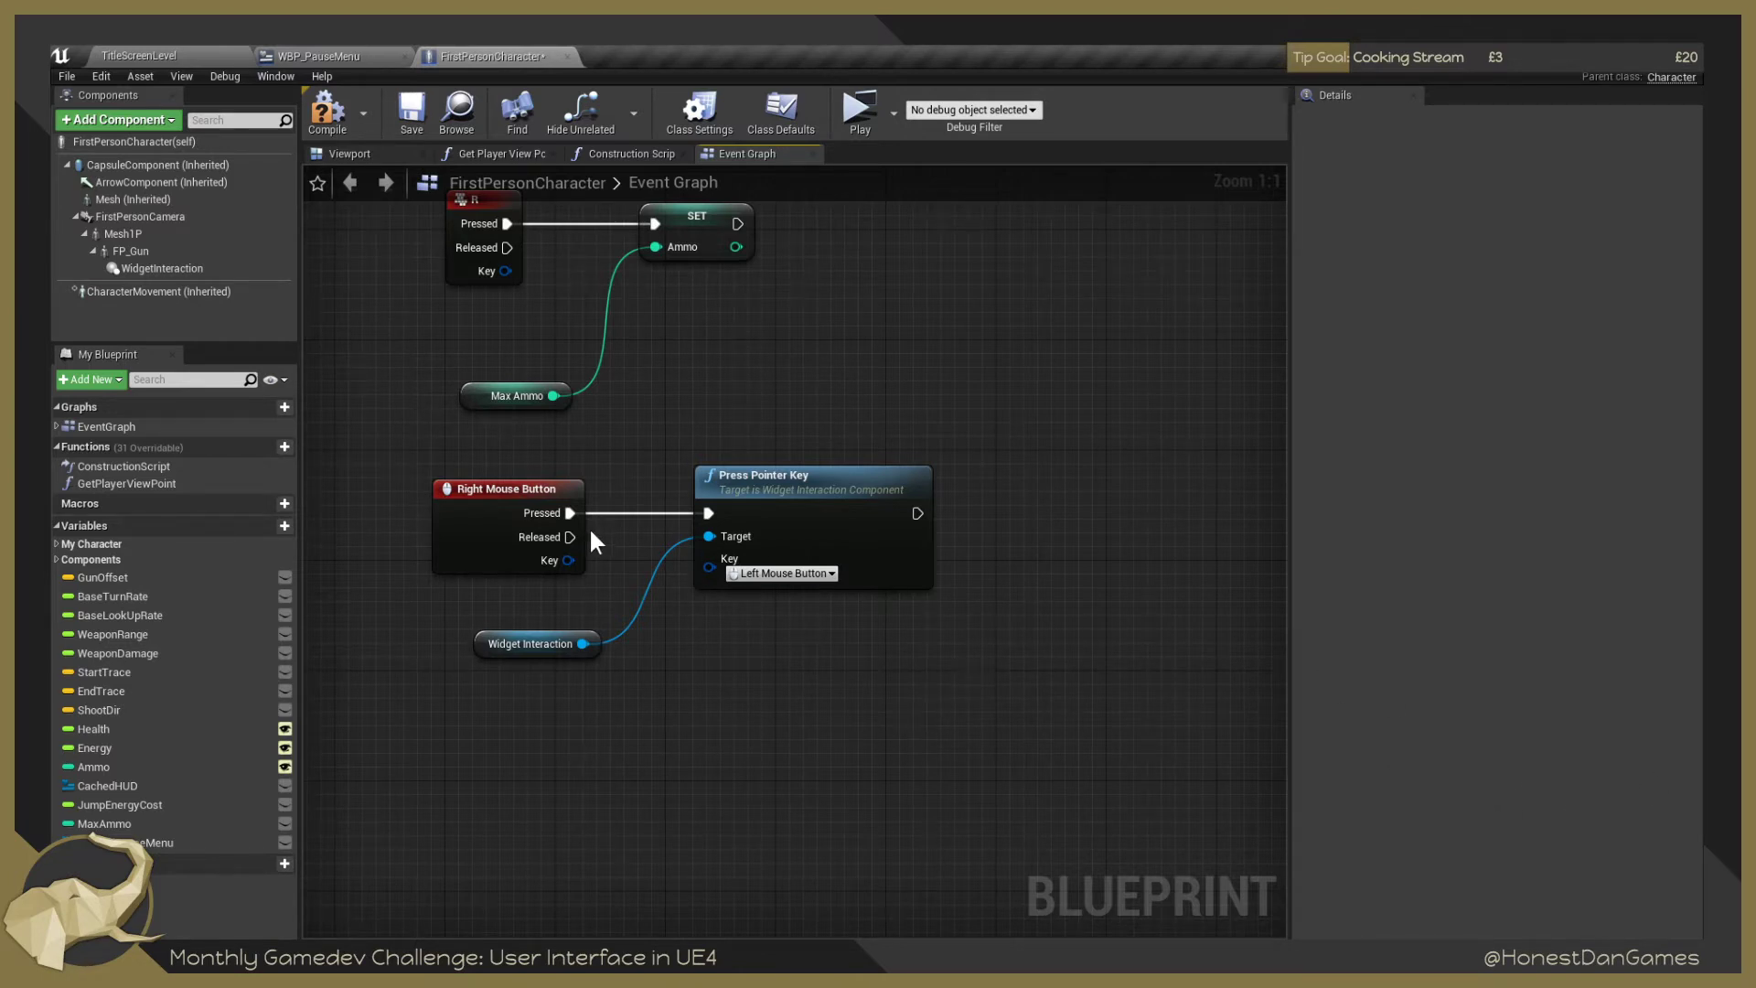
Add a Release Pointer Key node targeting Widget Interaction below Press Pointer Key, and connect the Right Mouse Button event's Released output to it.
drag(570, 537, 727, 675)
text(Rel)
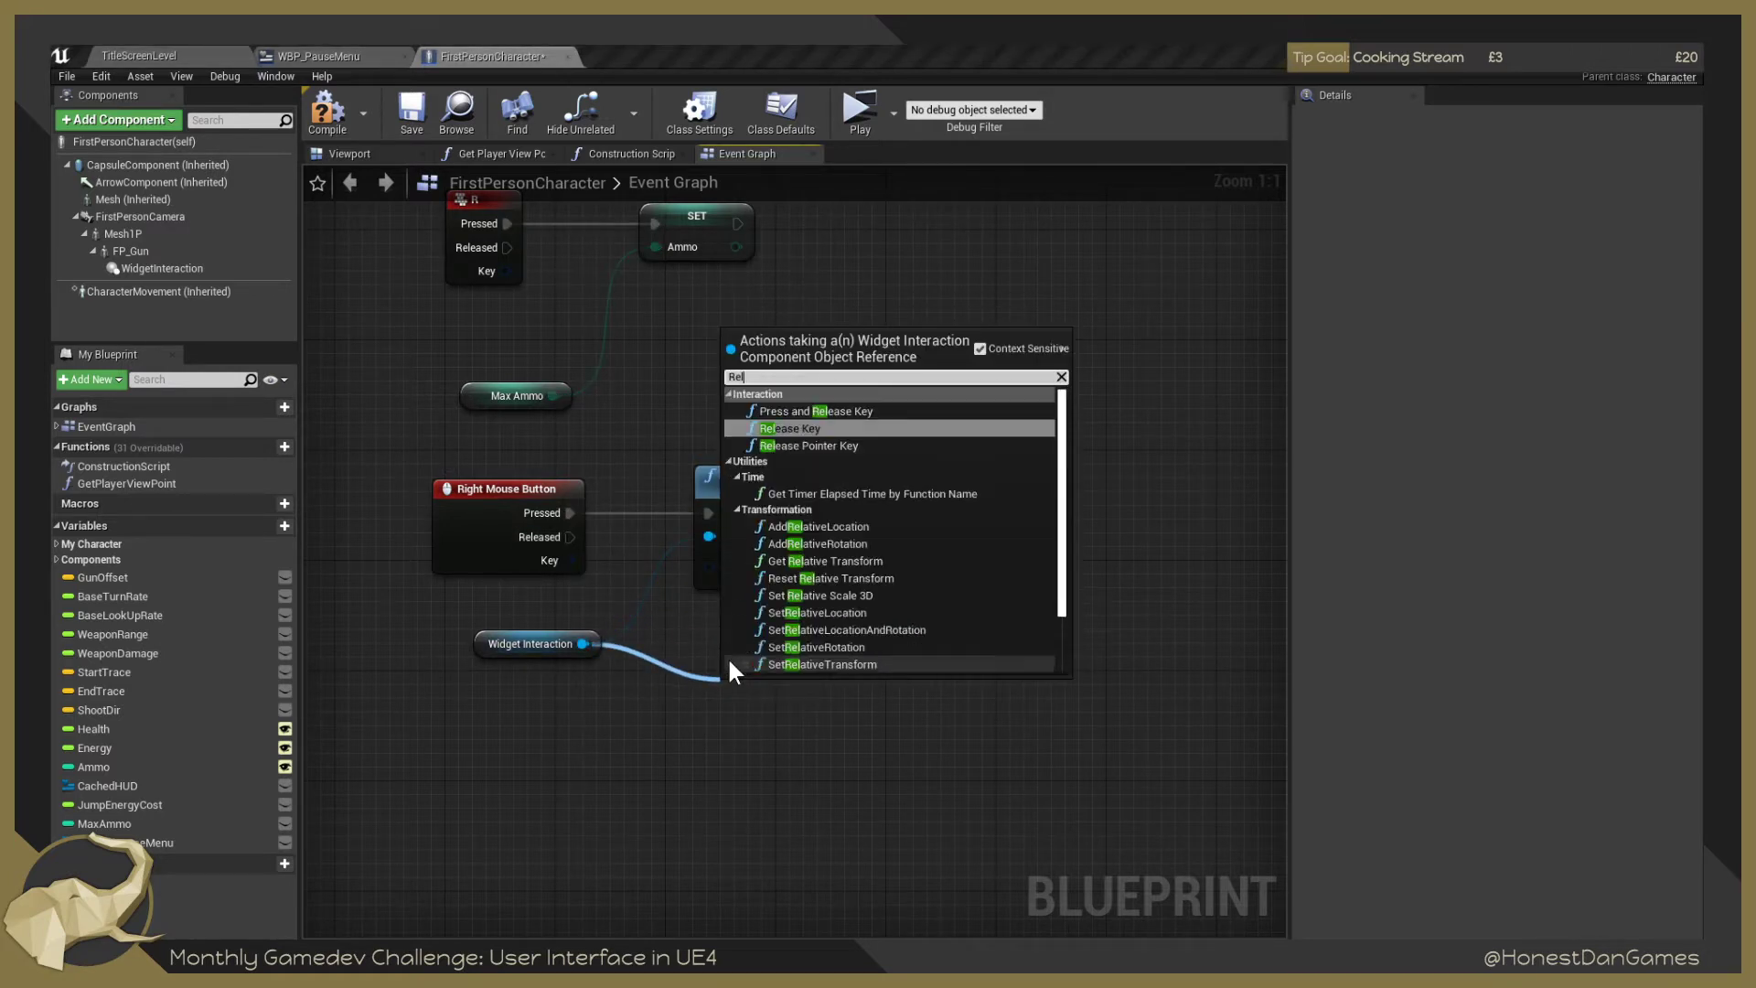
text(ease)
key(Down)
key(Return)
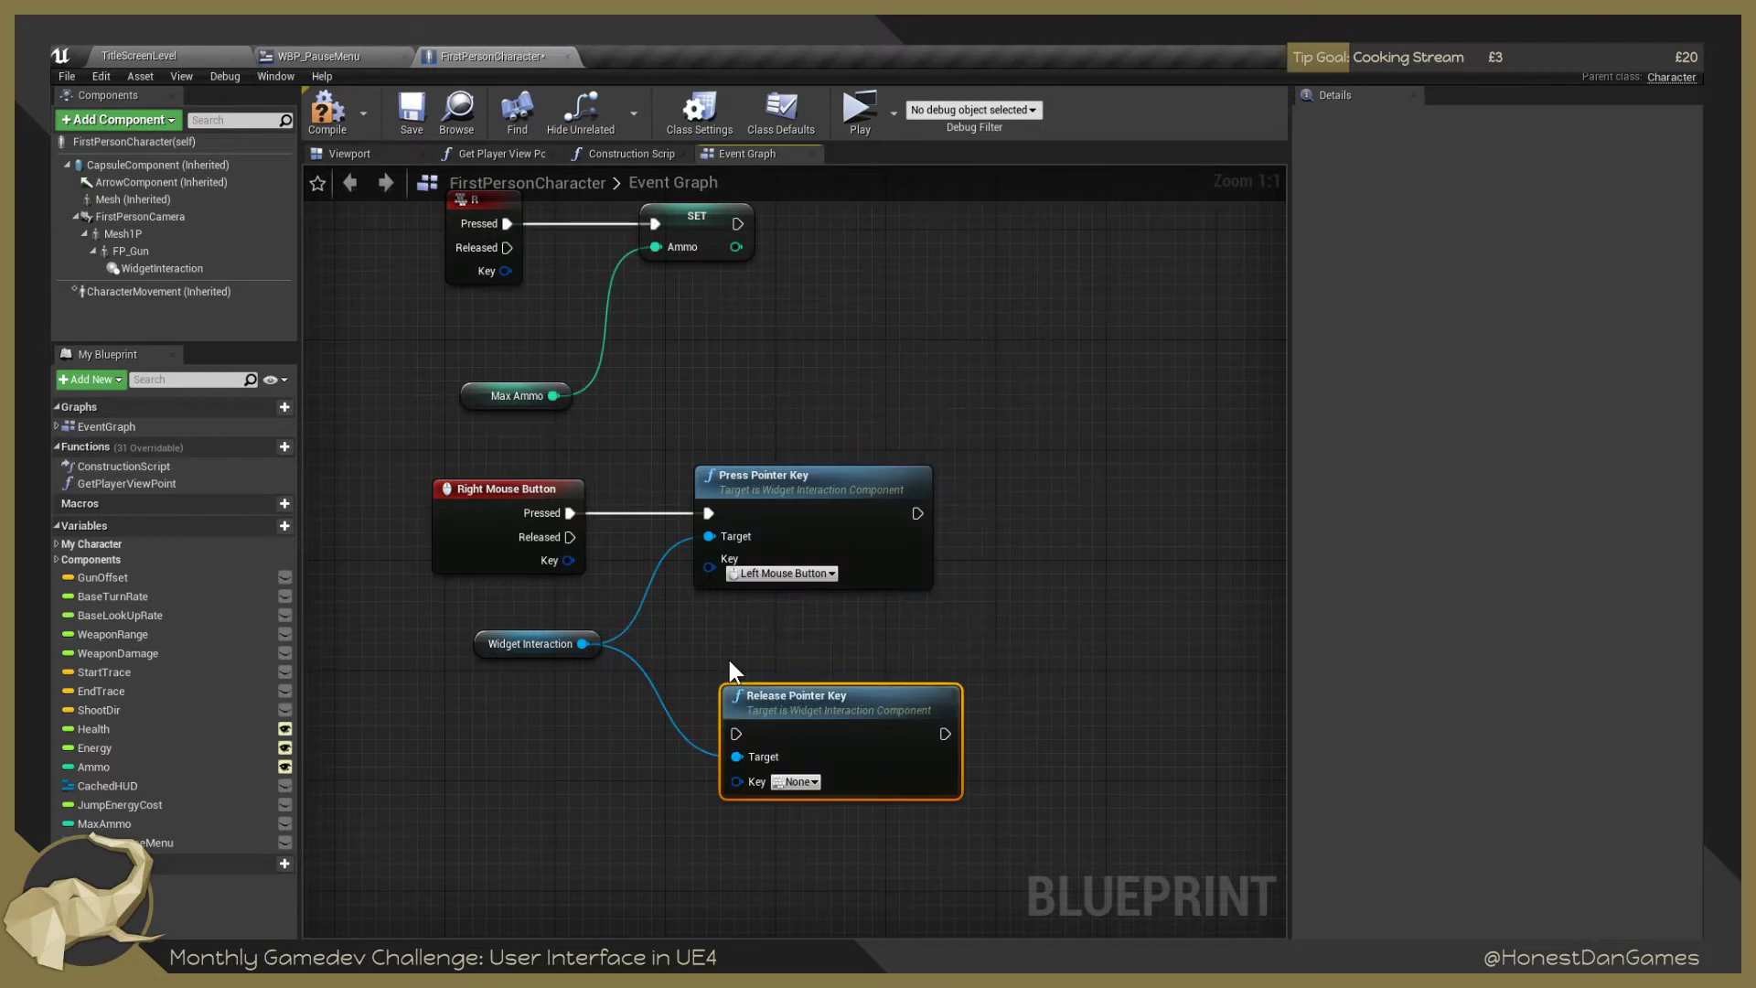
drag(815, 729, 787, 688)
drag(570, 537, 700, 685)
Set the Release Pointer Key node's Key to Left Mouse Button, and compile and save the Blueprint.
click(785, 741)
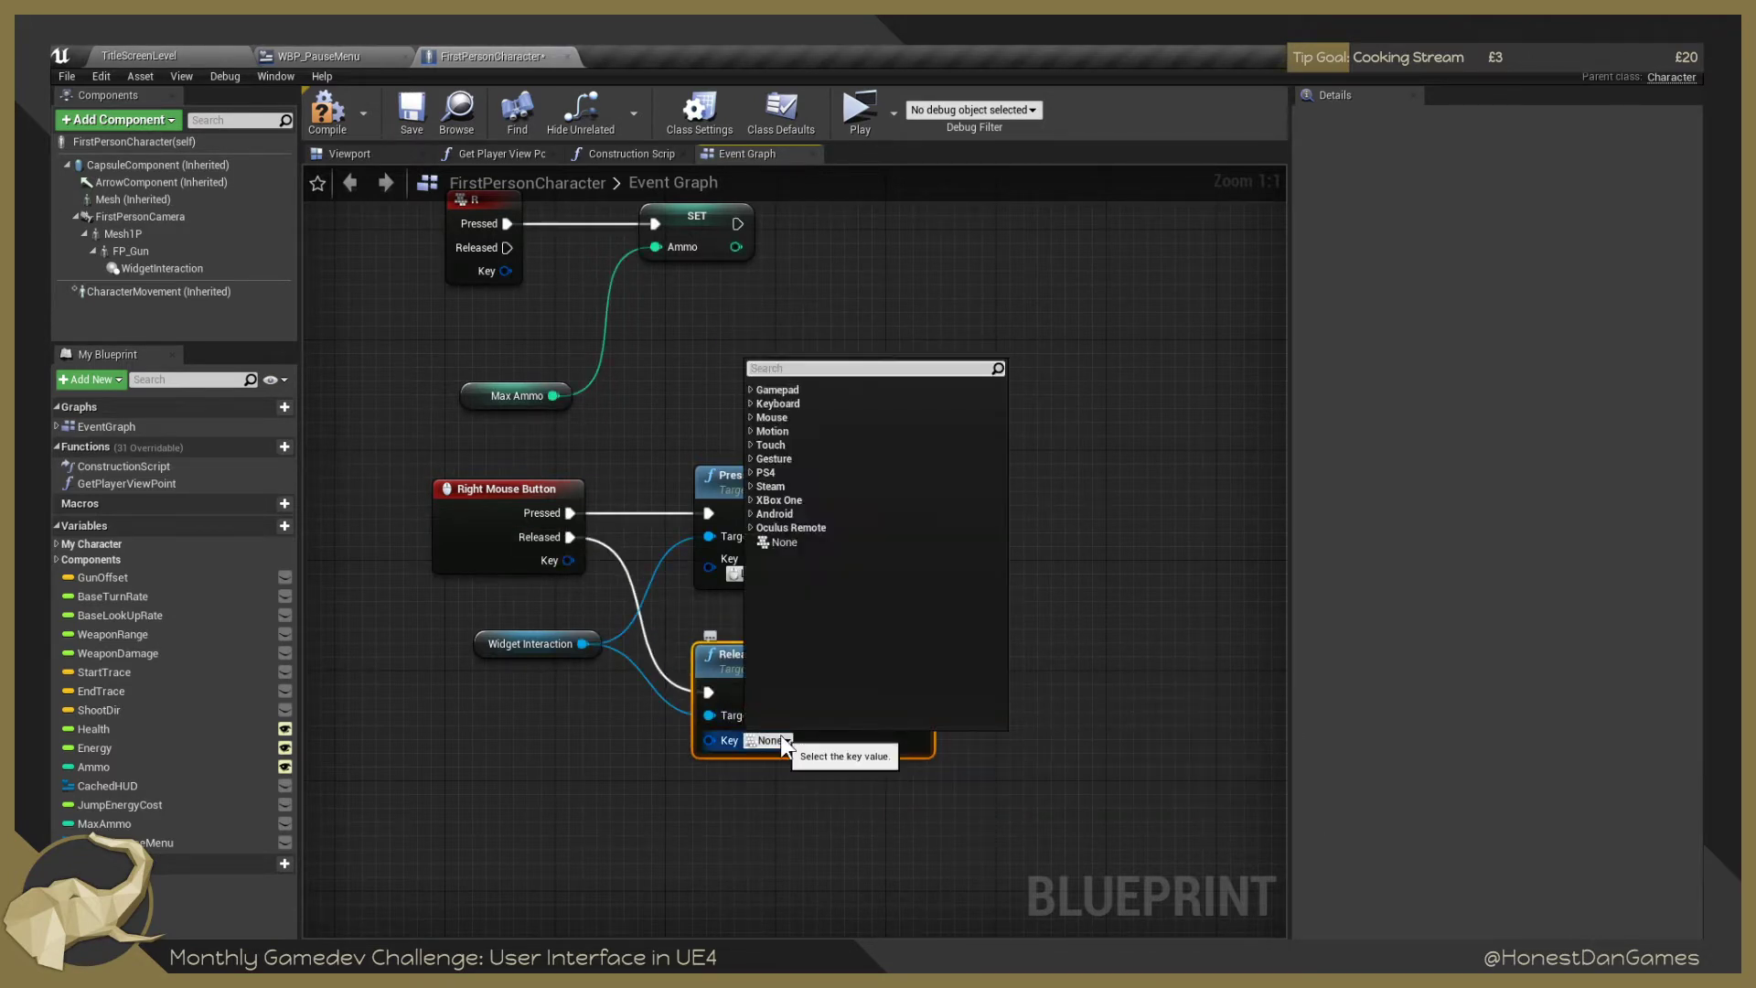
text(left mou)
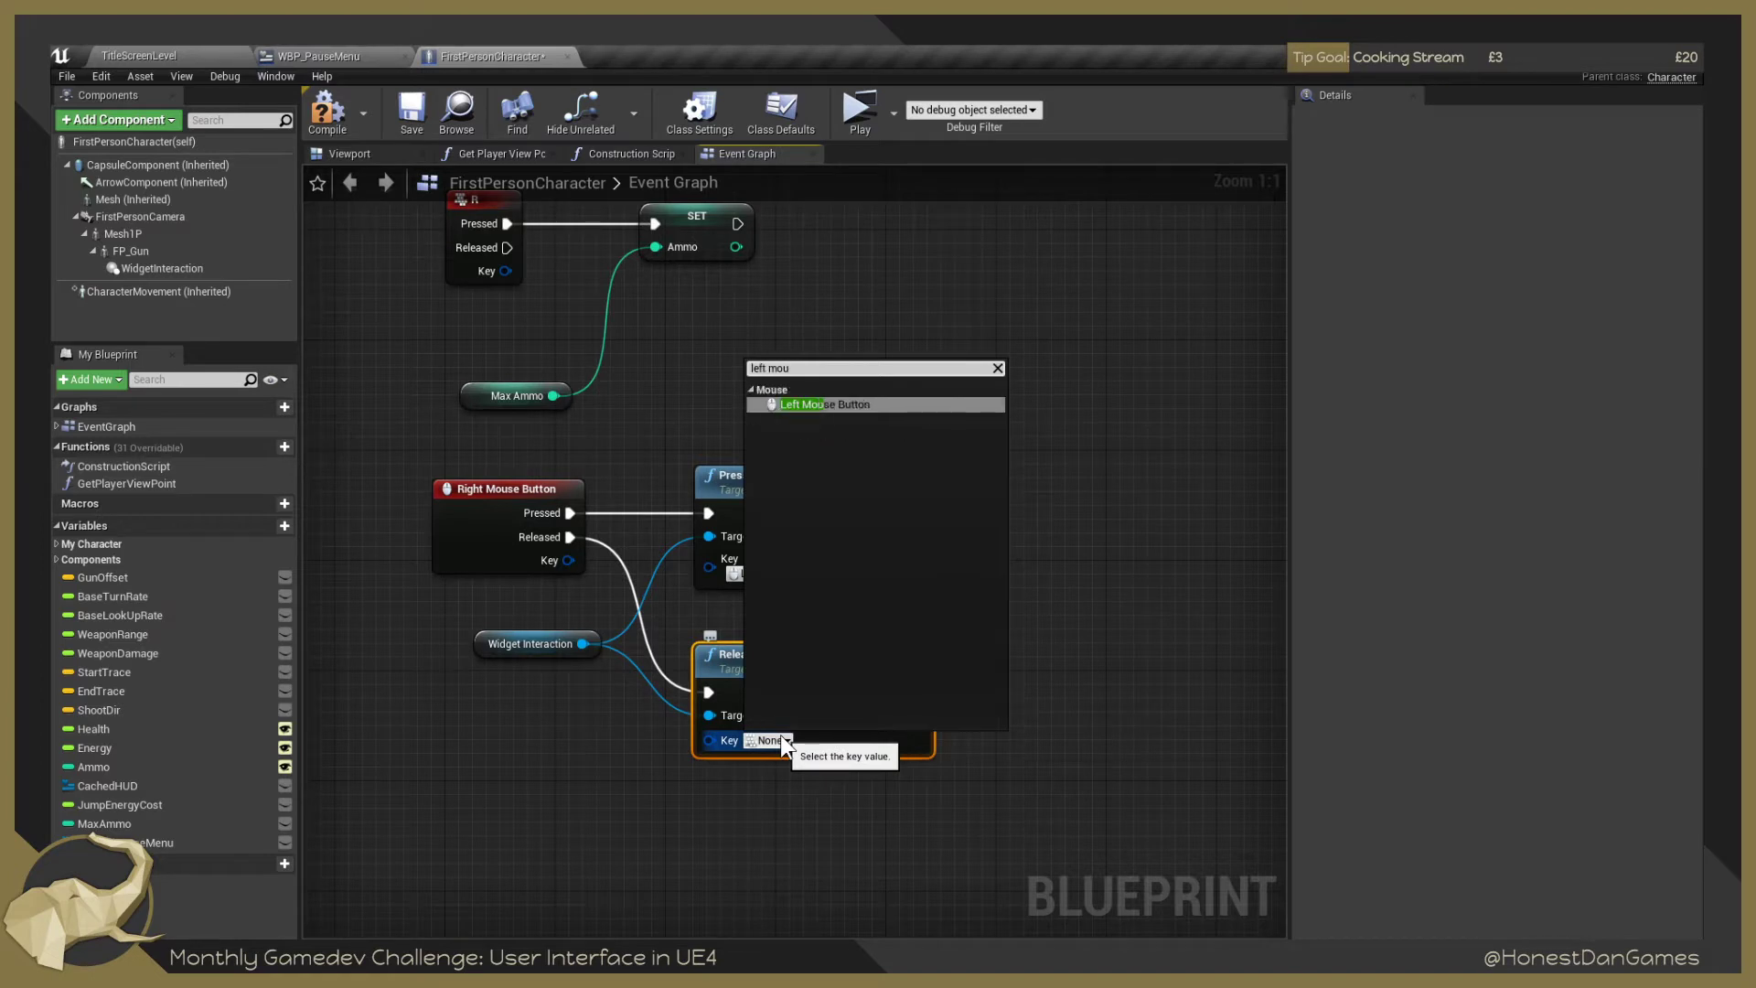
key(Return)
click(1160, 647)
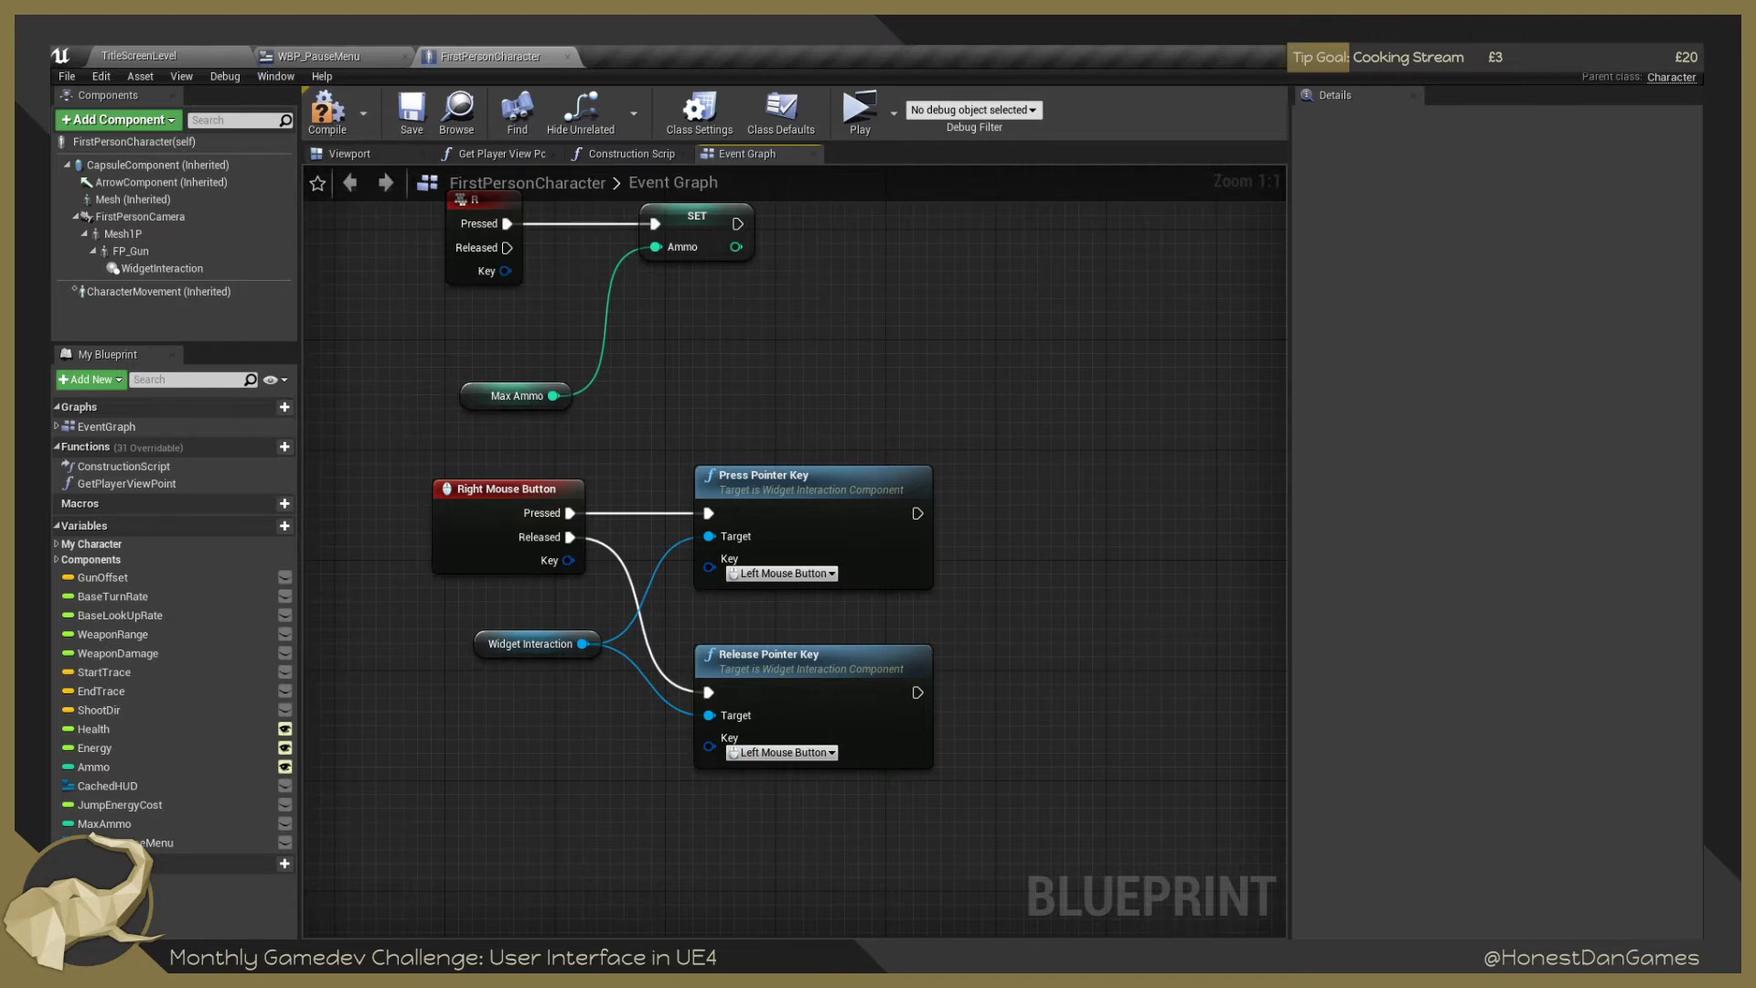
click(321, 115)
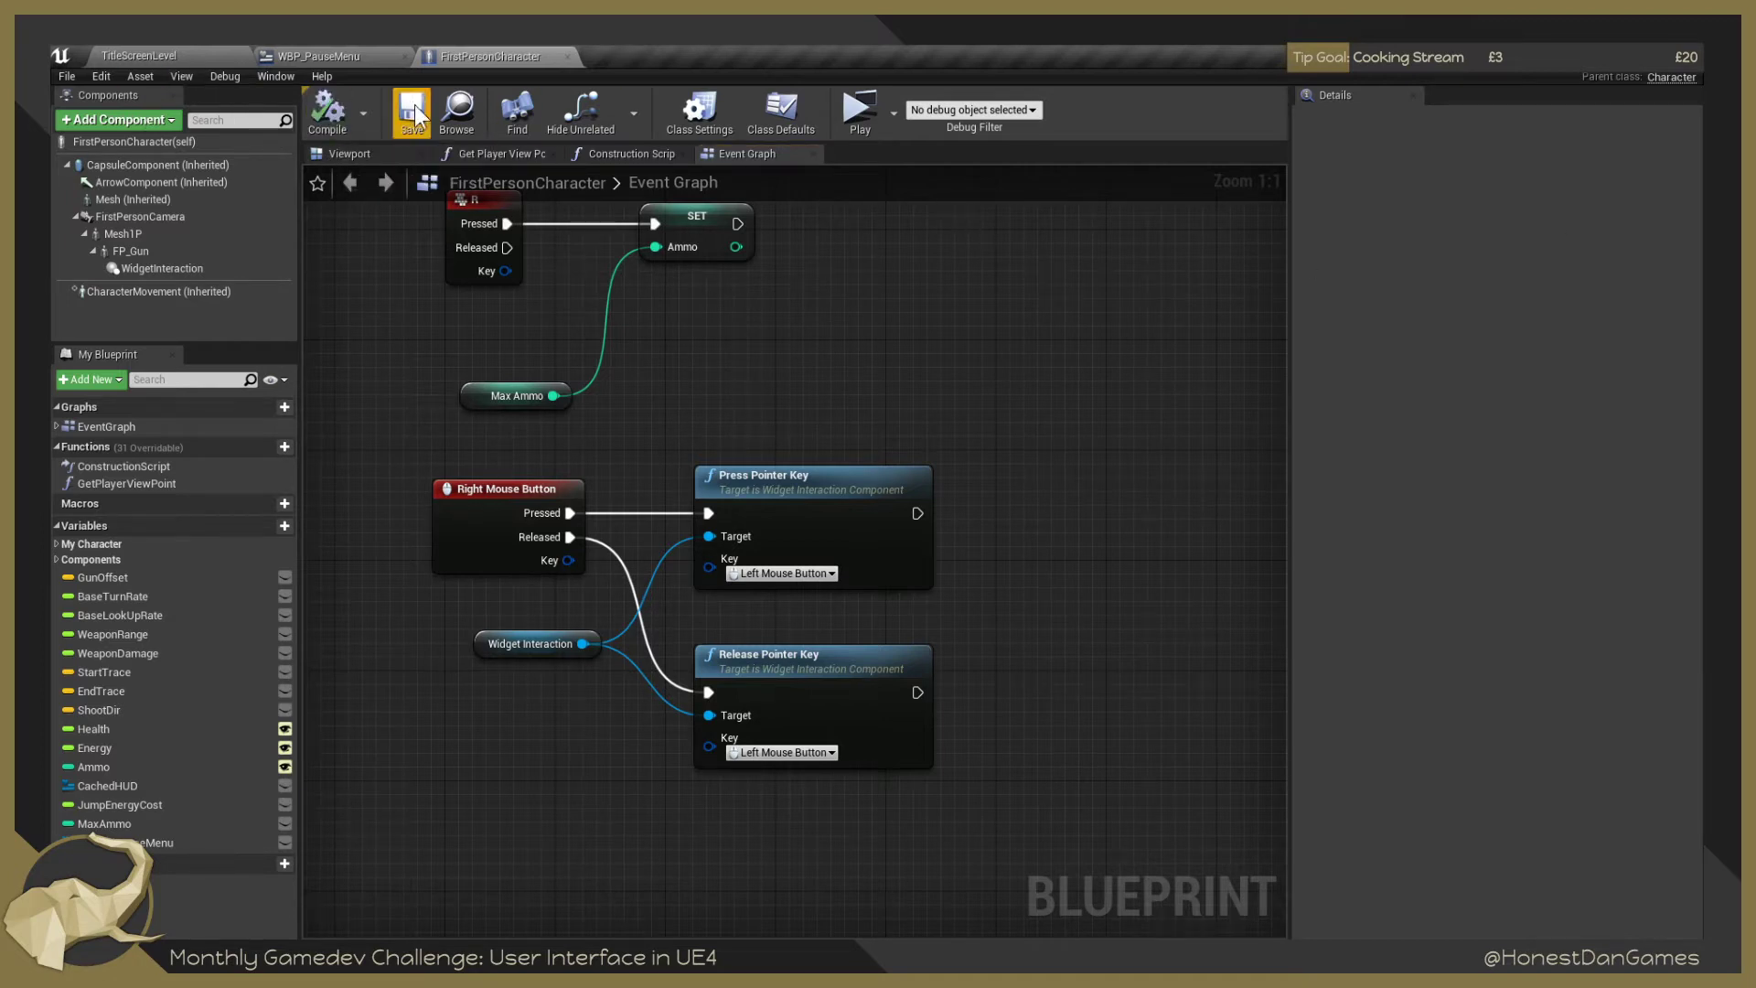
click(414, 115)
Return to the TitleScreenLevel editor and open the Widgets folder under Content.
click(146, 56)
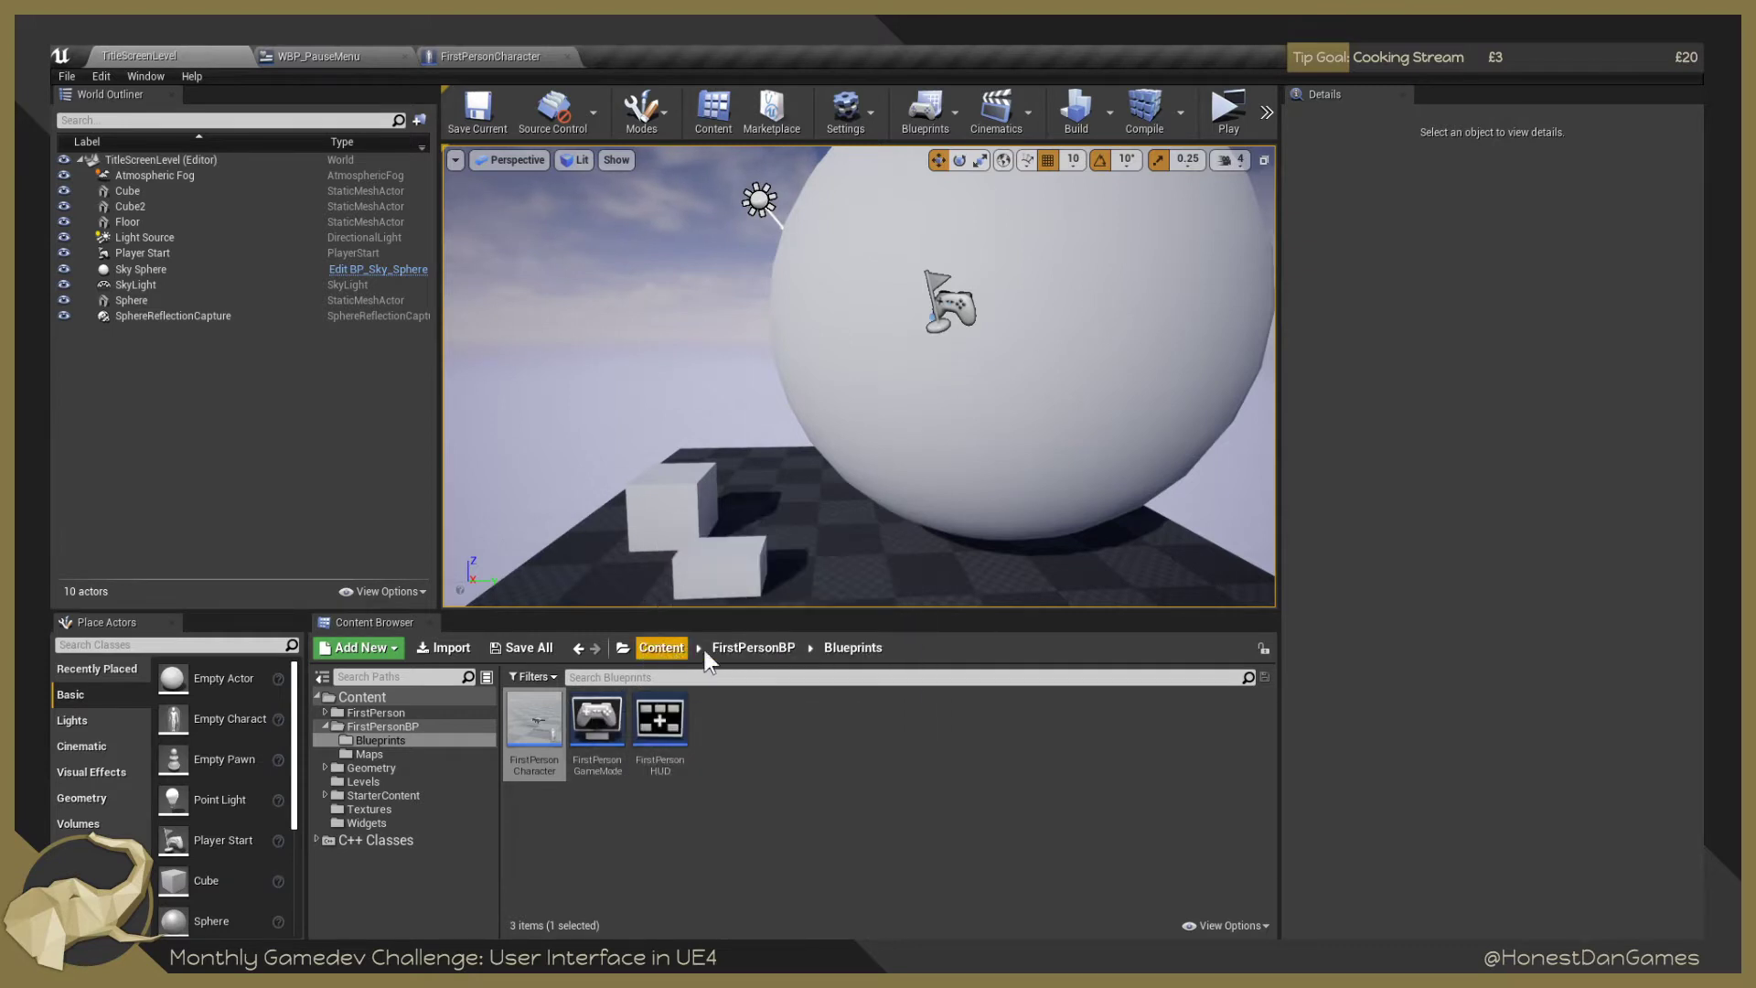
click(668, 648)
double_click(911, 718)
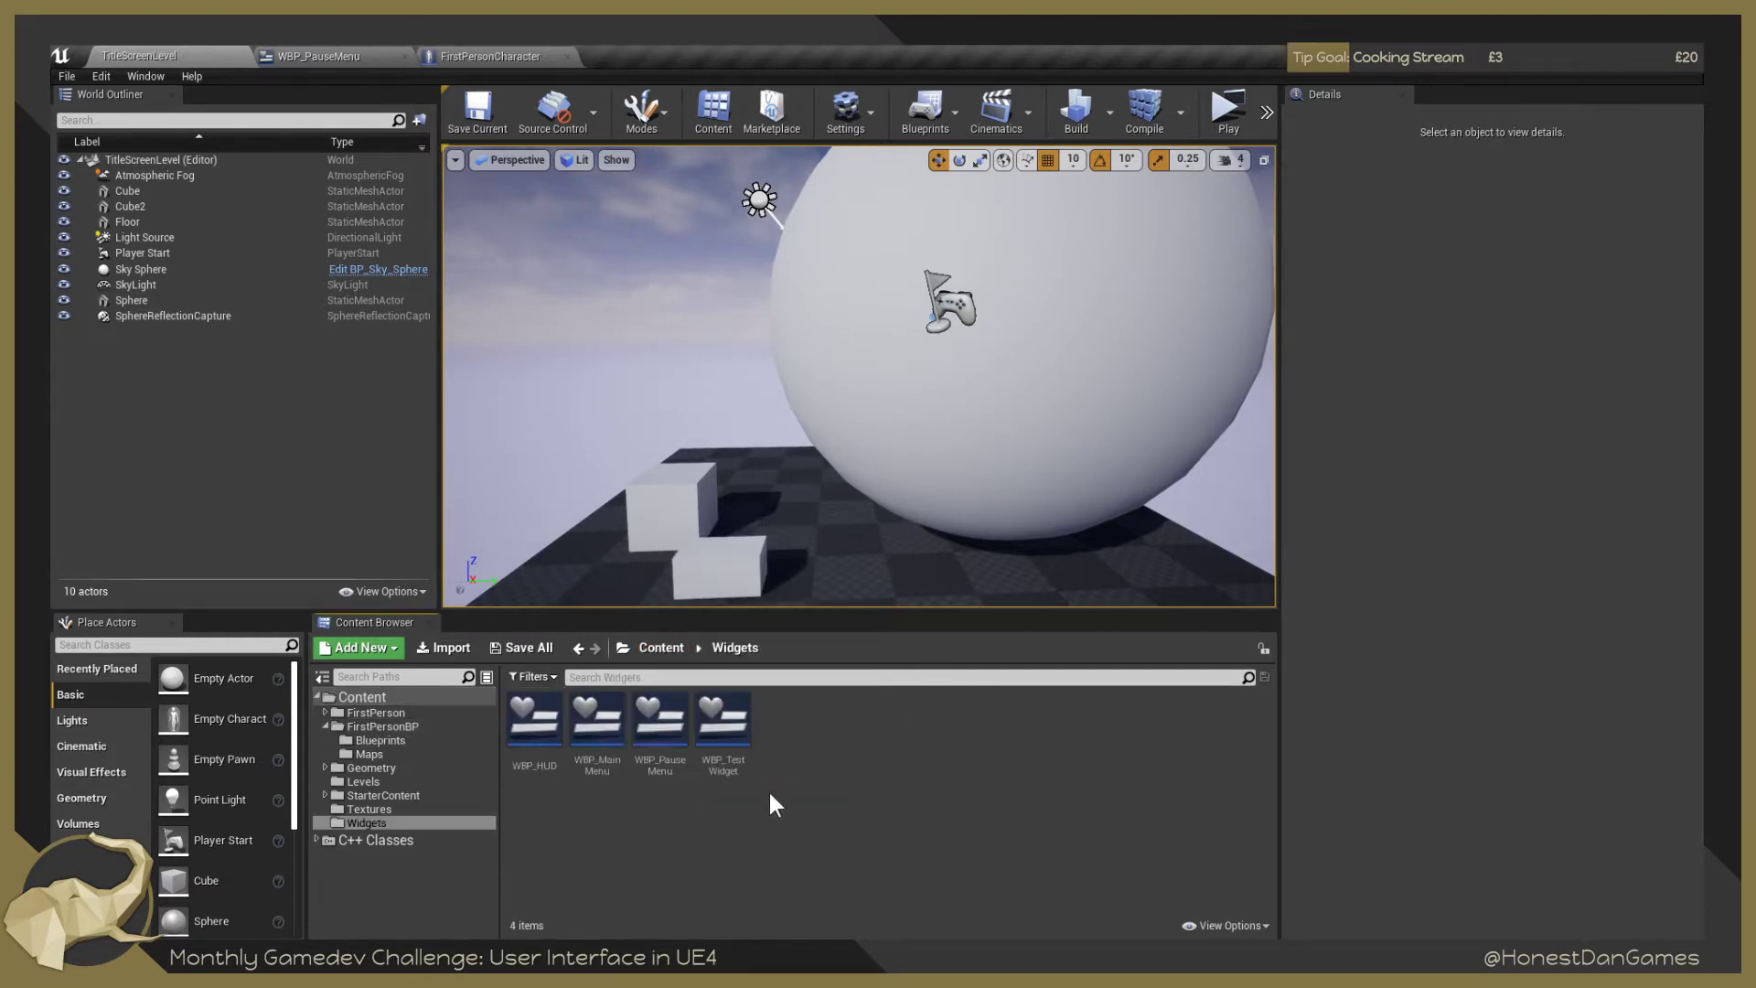
right_click(686, 796)
click(787, 348)
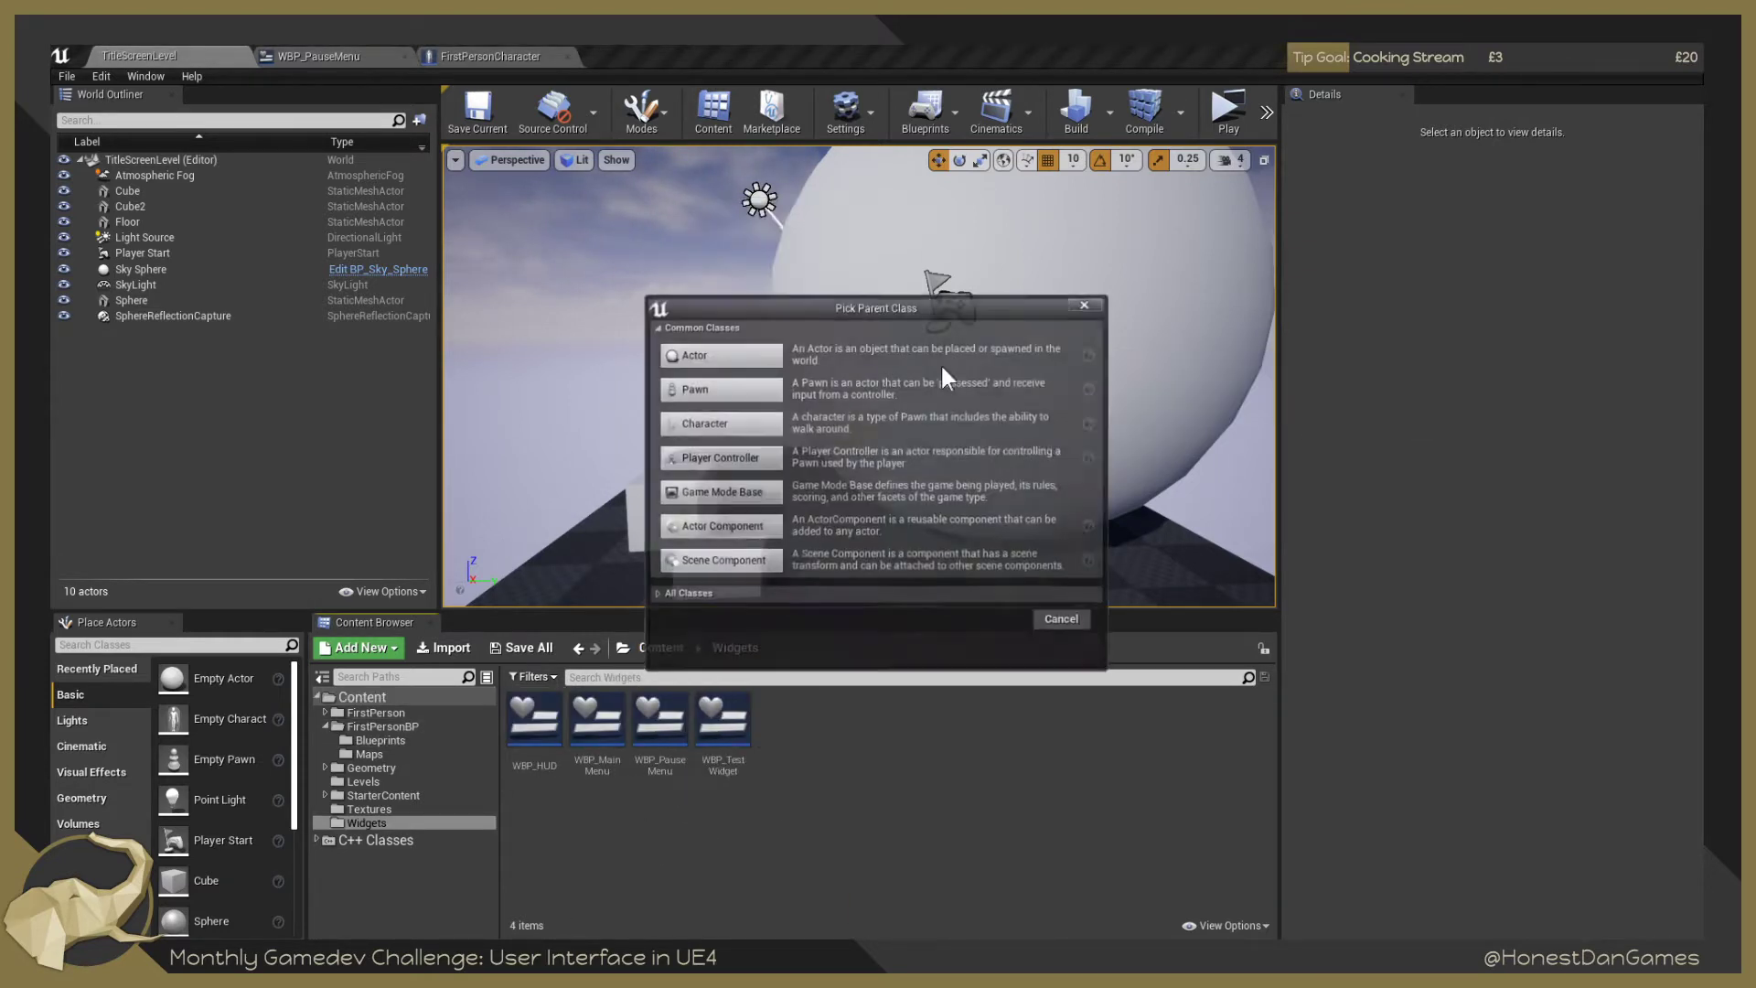
click(1086, 305)
Create a Widget Blueprint named WBP_InteractiveWidget in the Widgets folder.
right_click(865, 723)
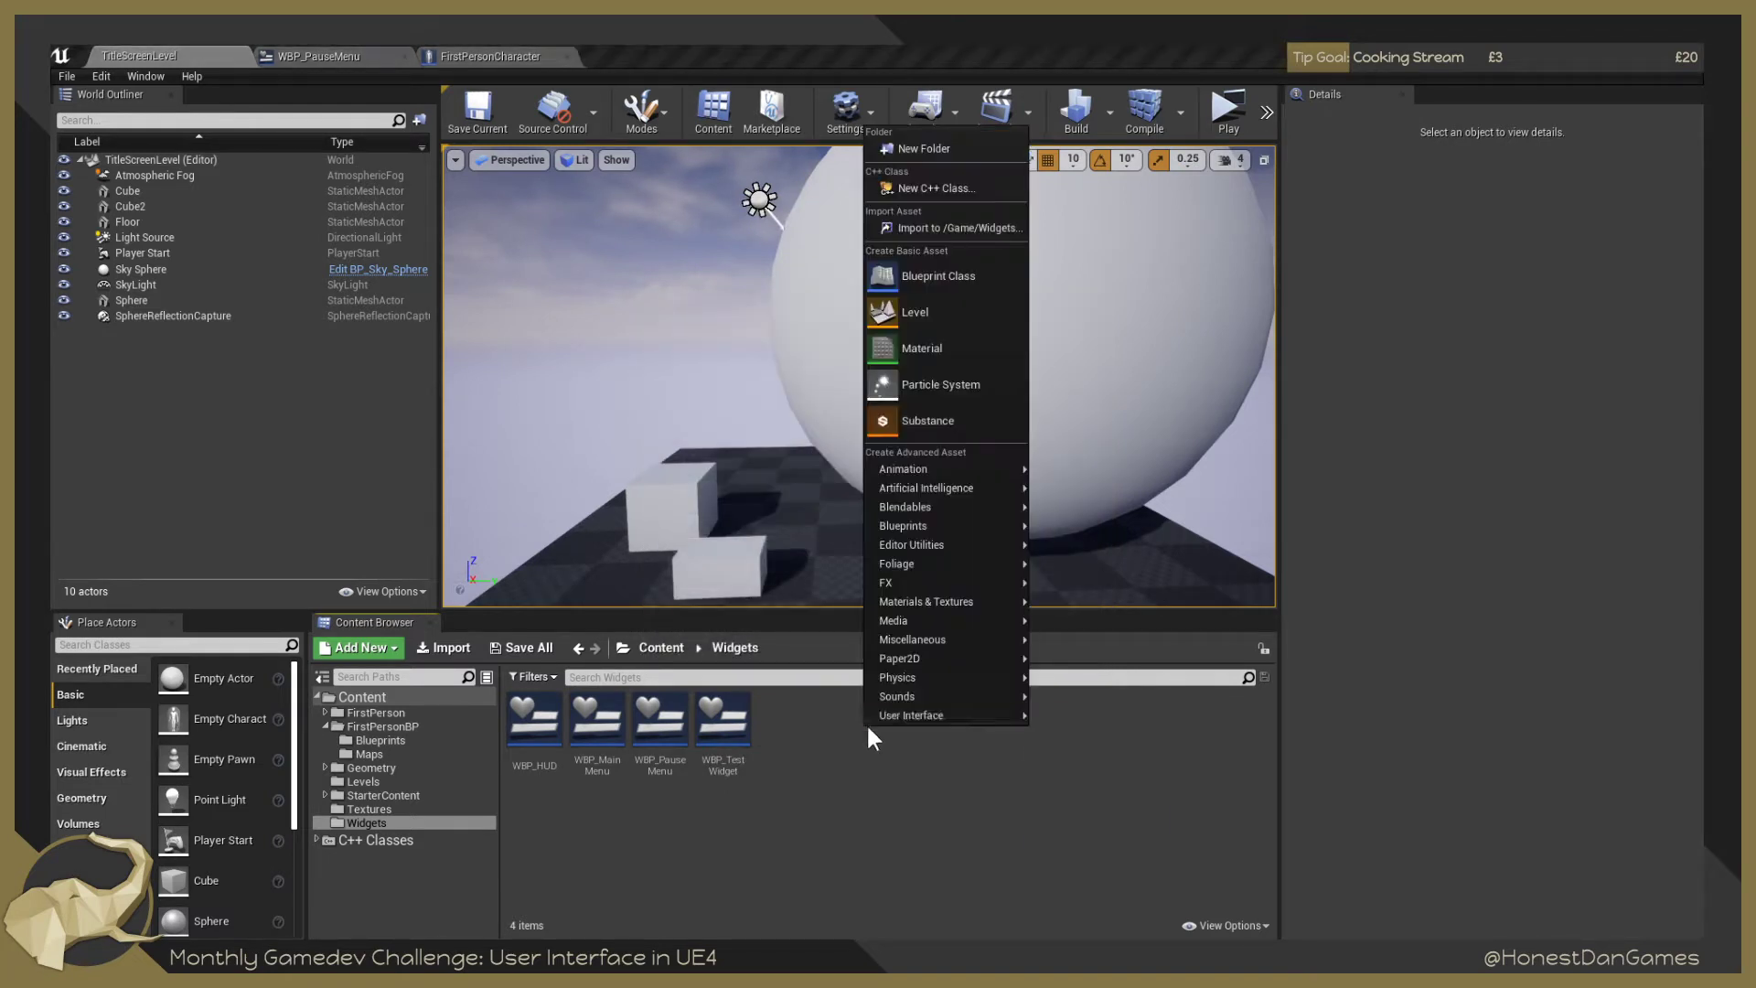
mouse_move(917, 715)
click(1098, 830)
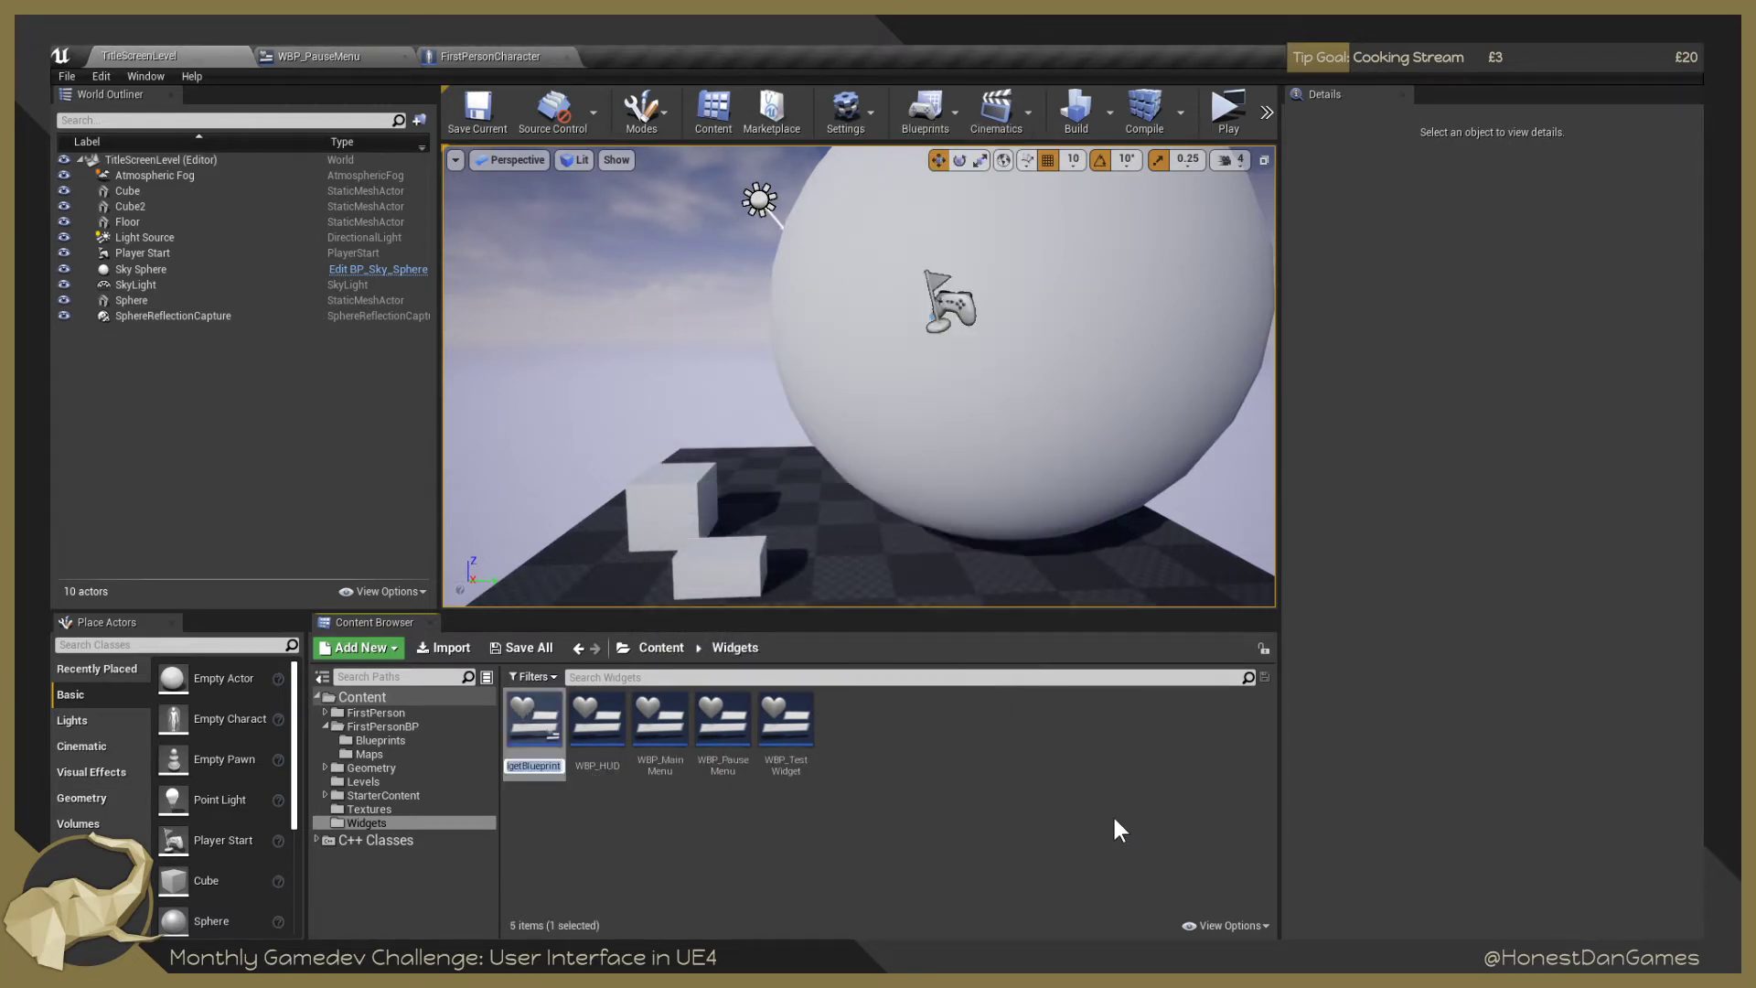
text(WBP_Inter)
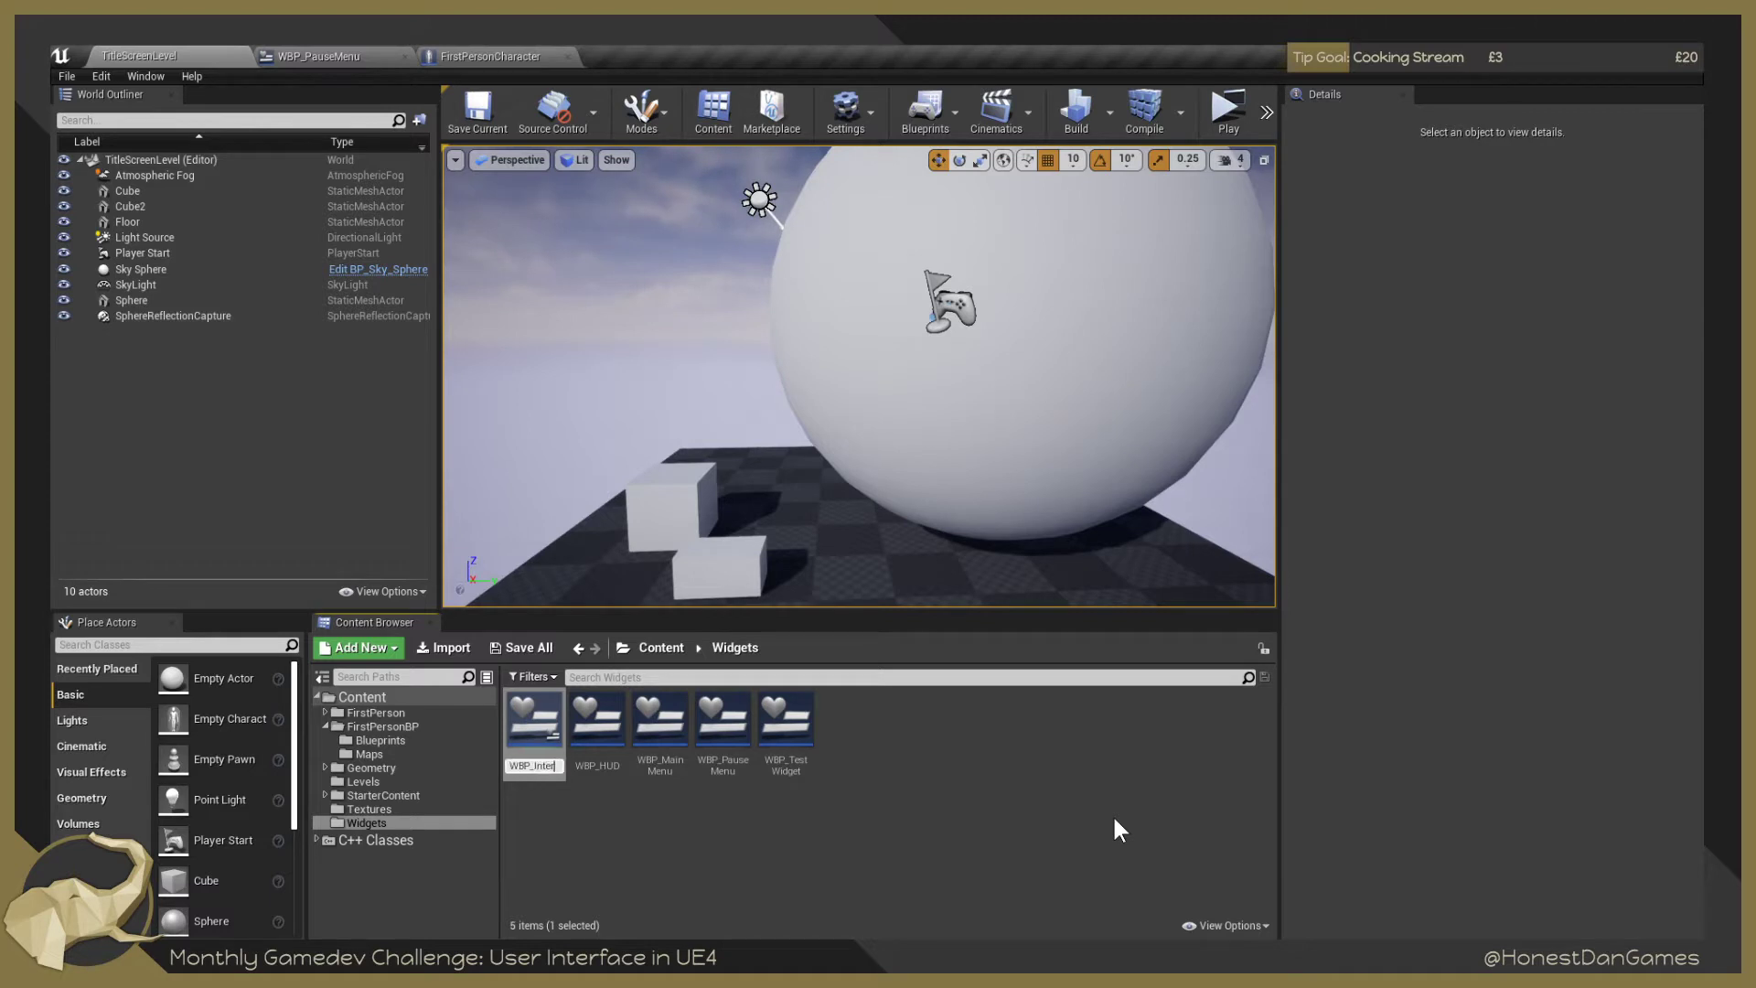
text(activeWidget)
key(Return)
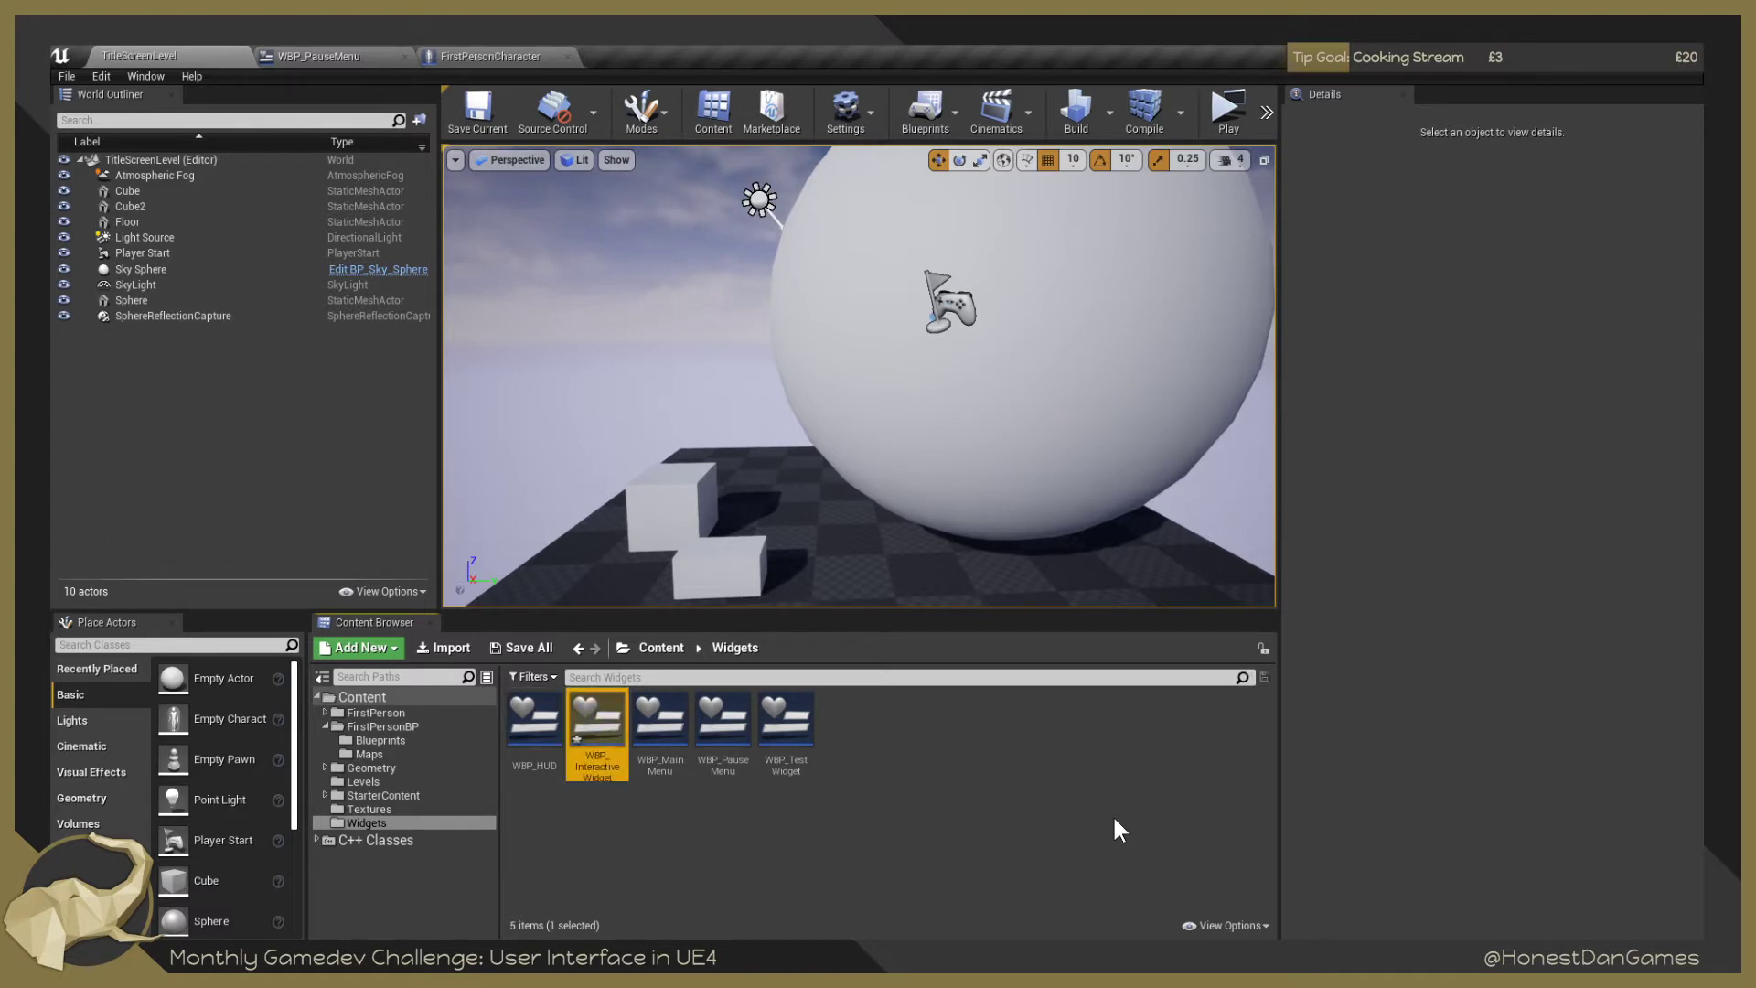
click(689, 832)
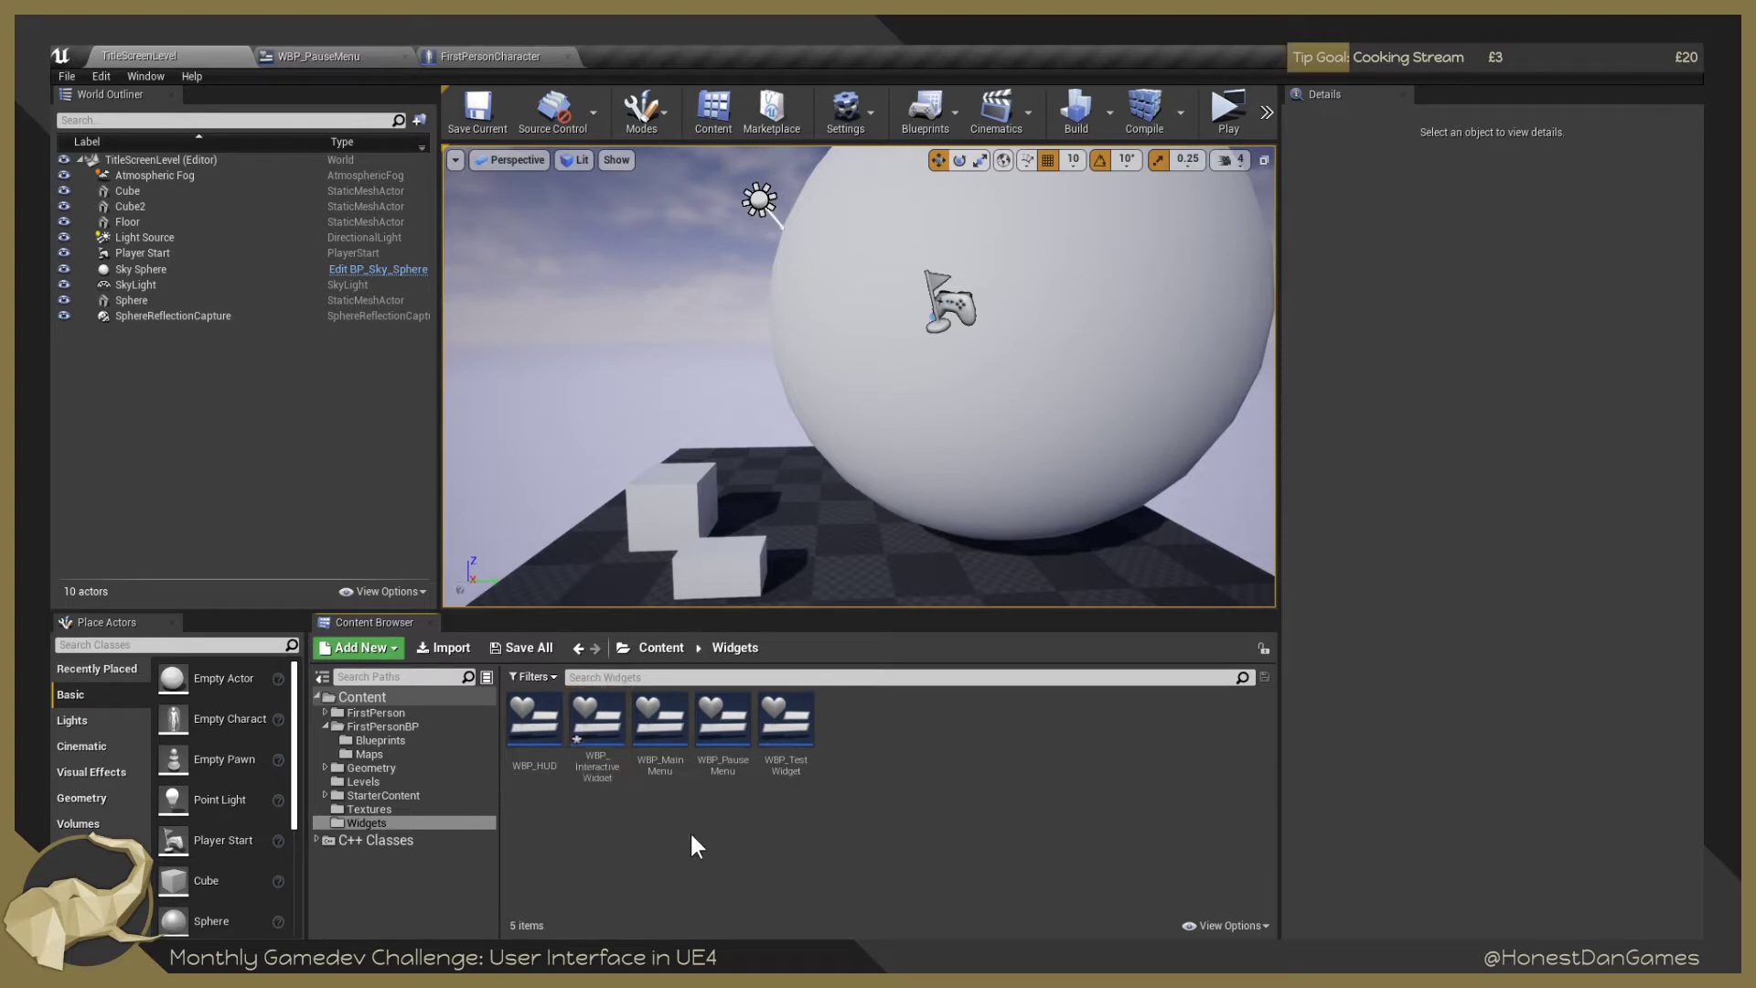
Open WBP_InteractiveWidget for editing and delete its root Canvas Panel.
double_click(599, 723)
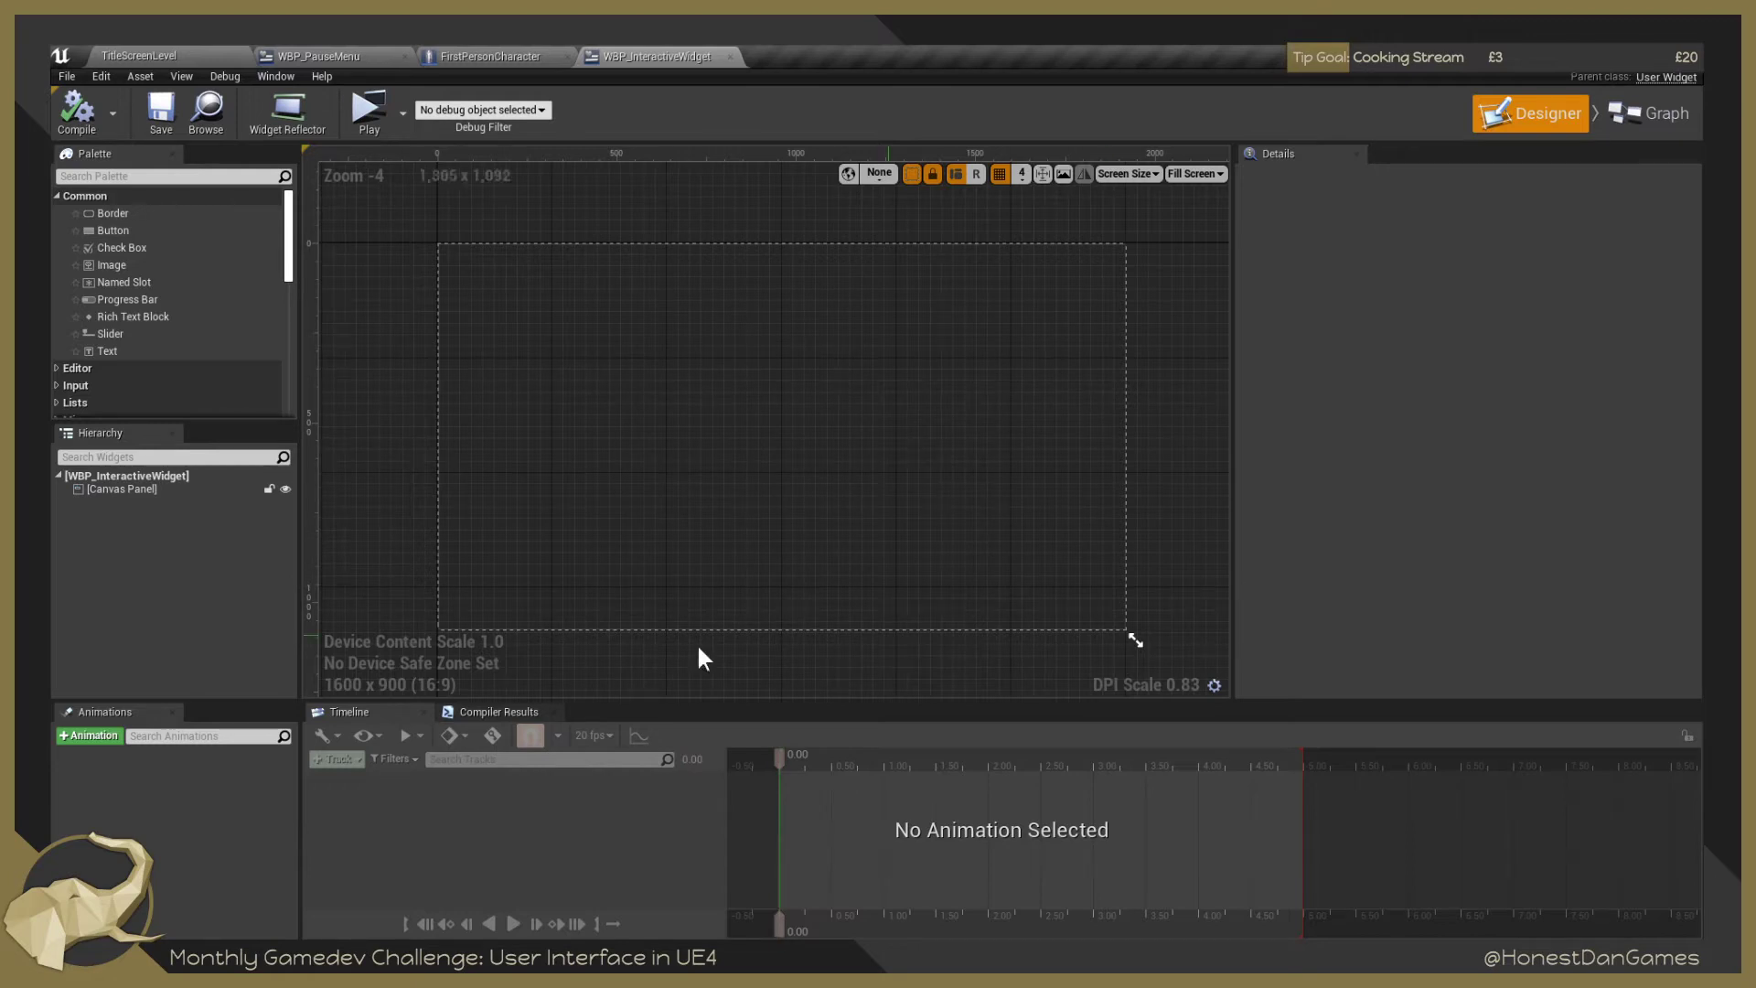
click(106, 492)
key(Delete)
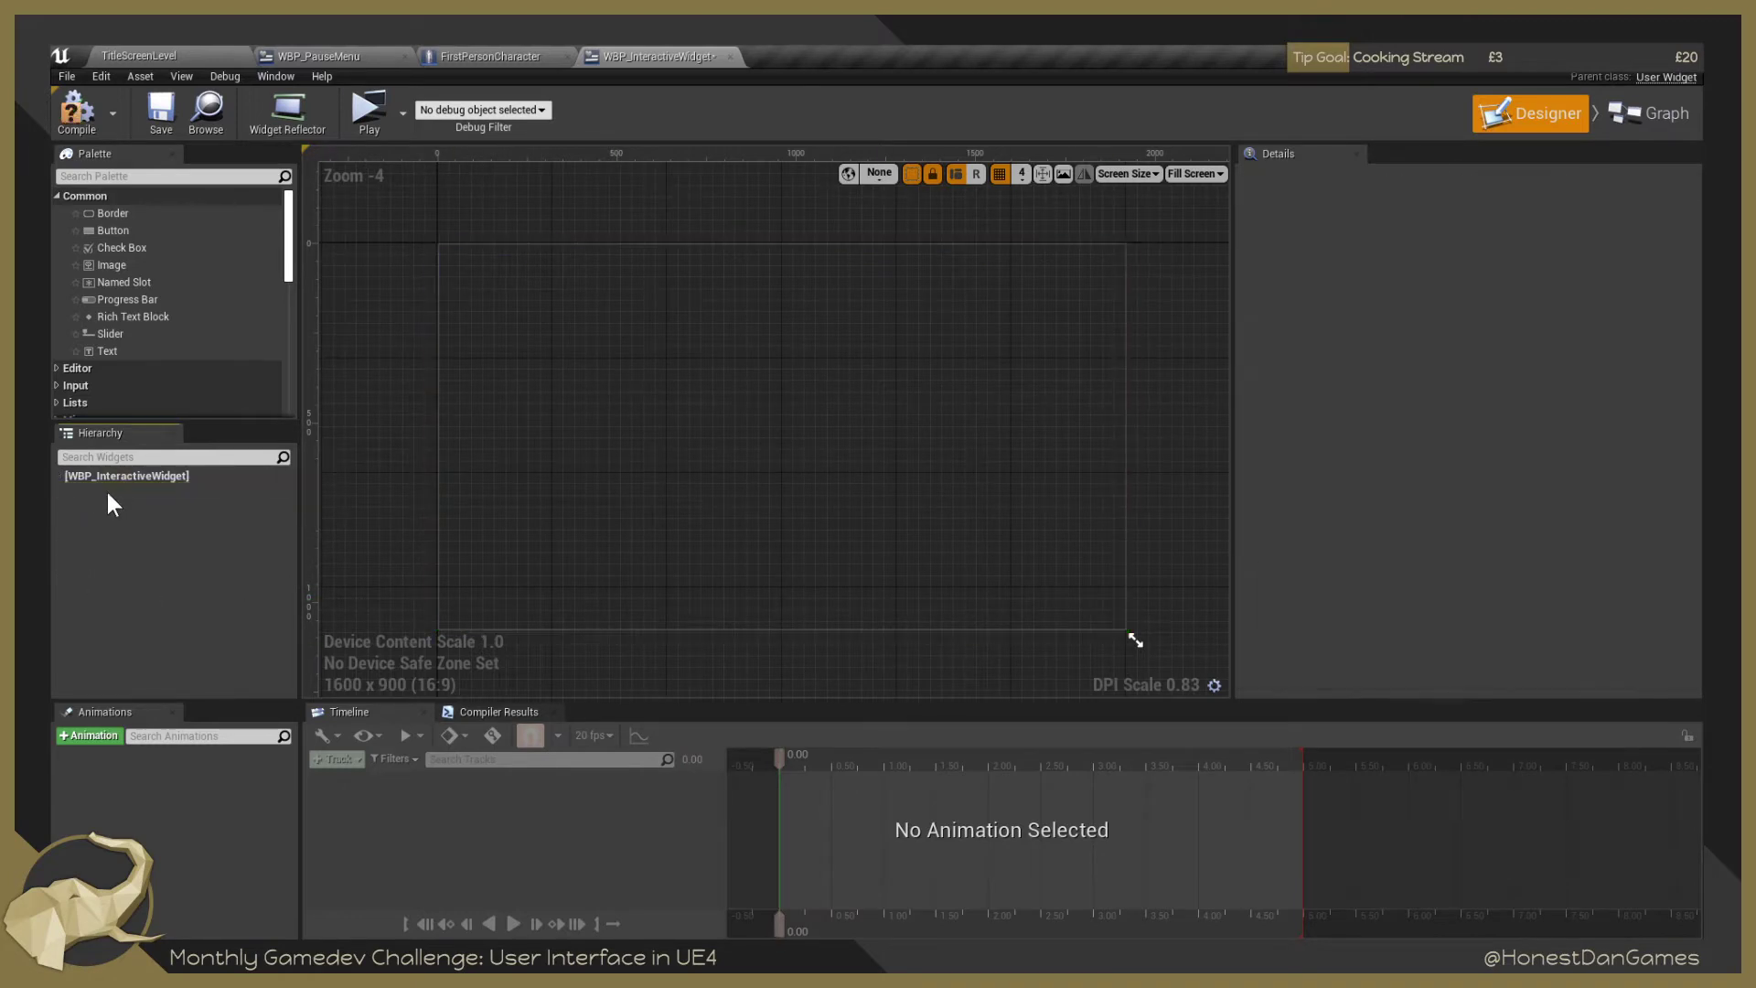
Add a Button as the root of WBP_InteractiveWidget and place a Text widget inside it.
click(144, 476)
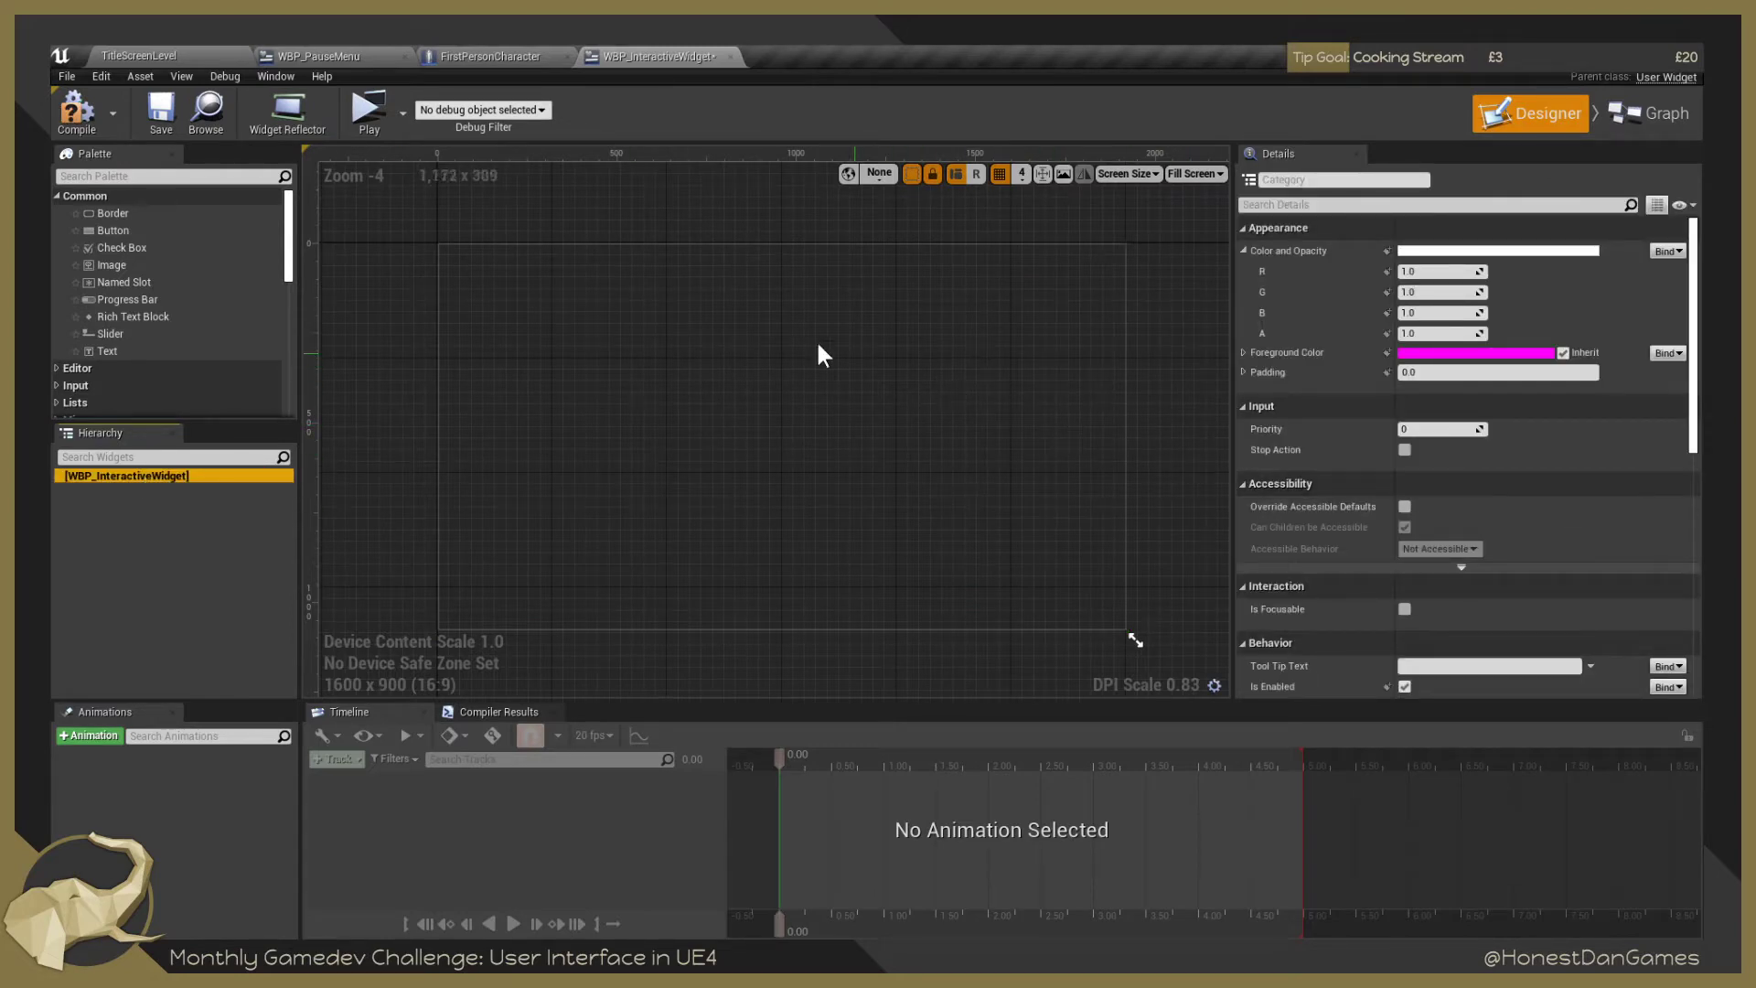
click(103, 230)
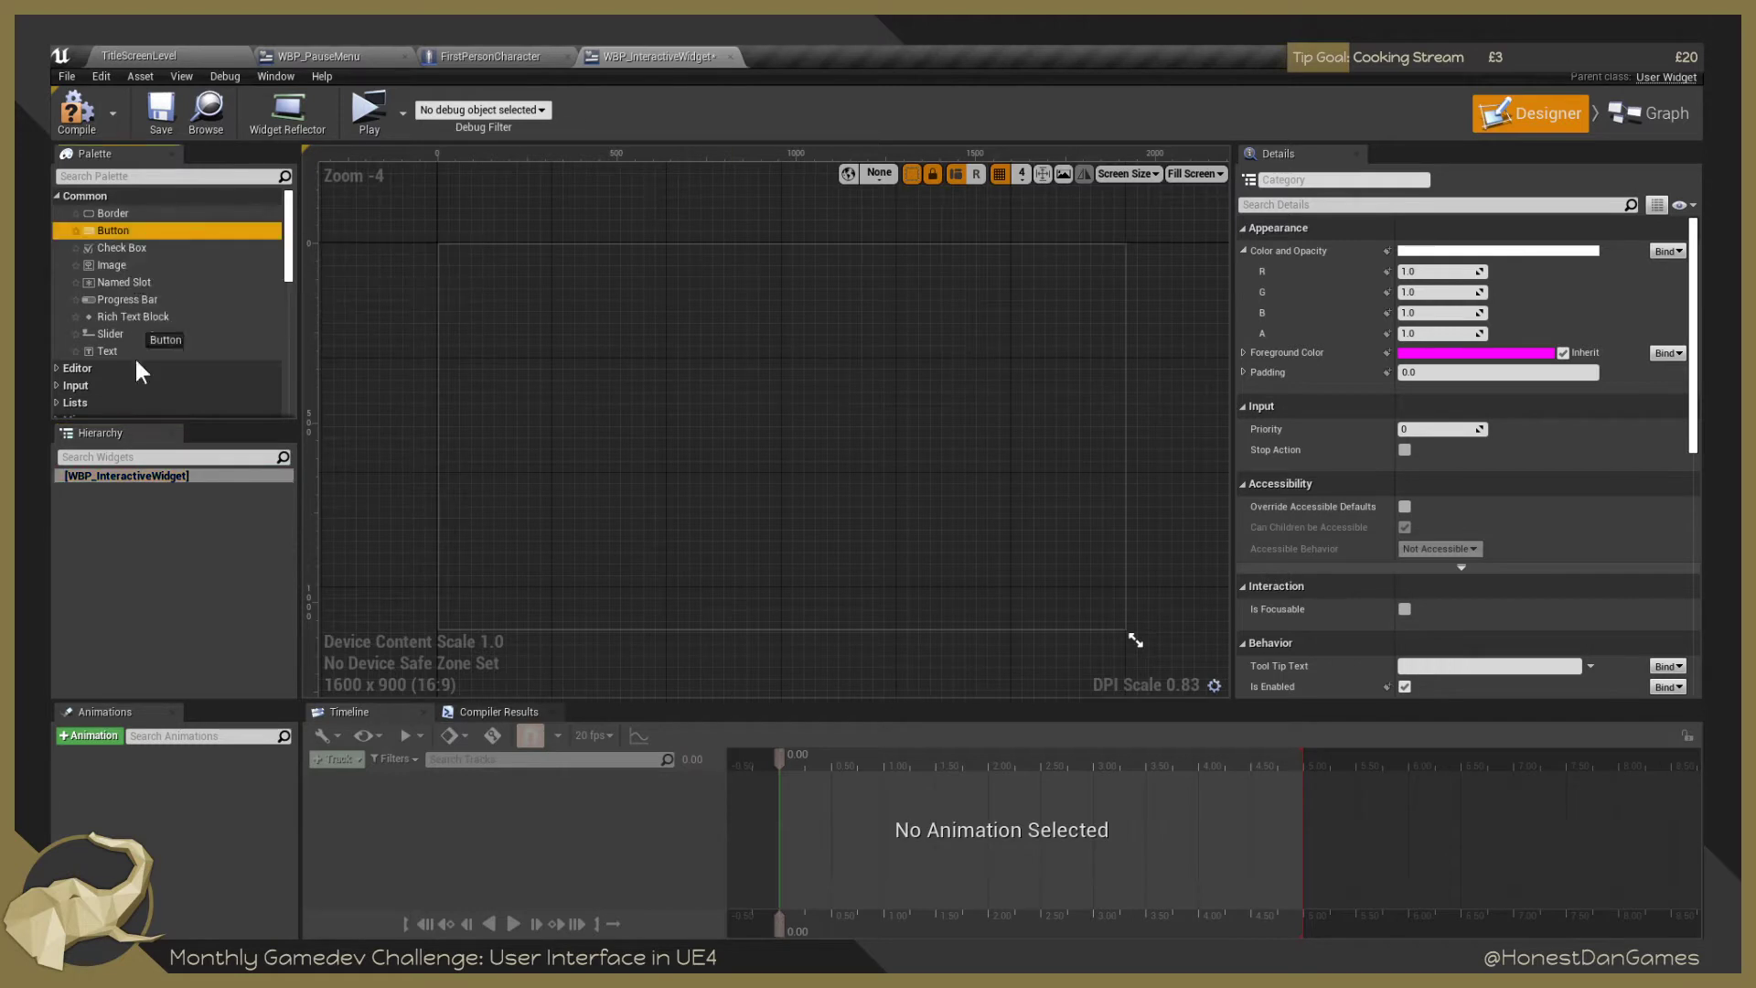
drag(94, 474, 94, 476)
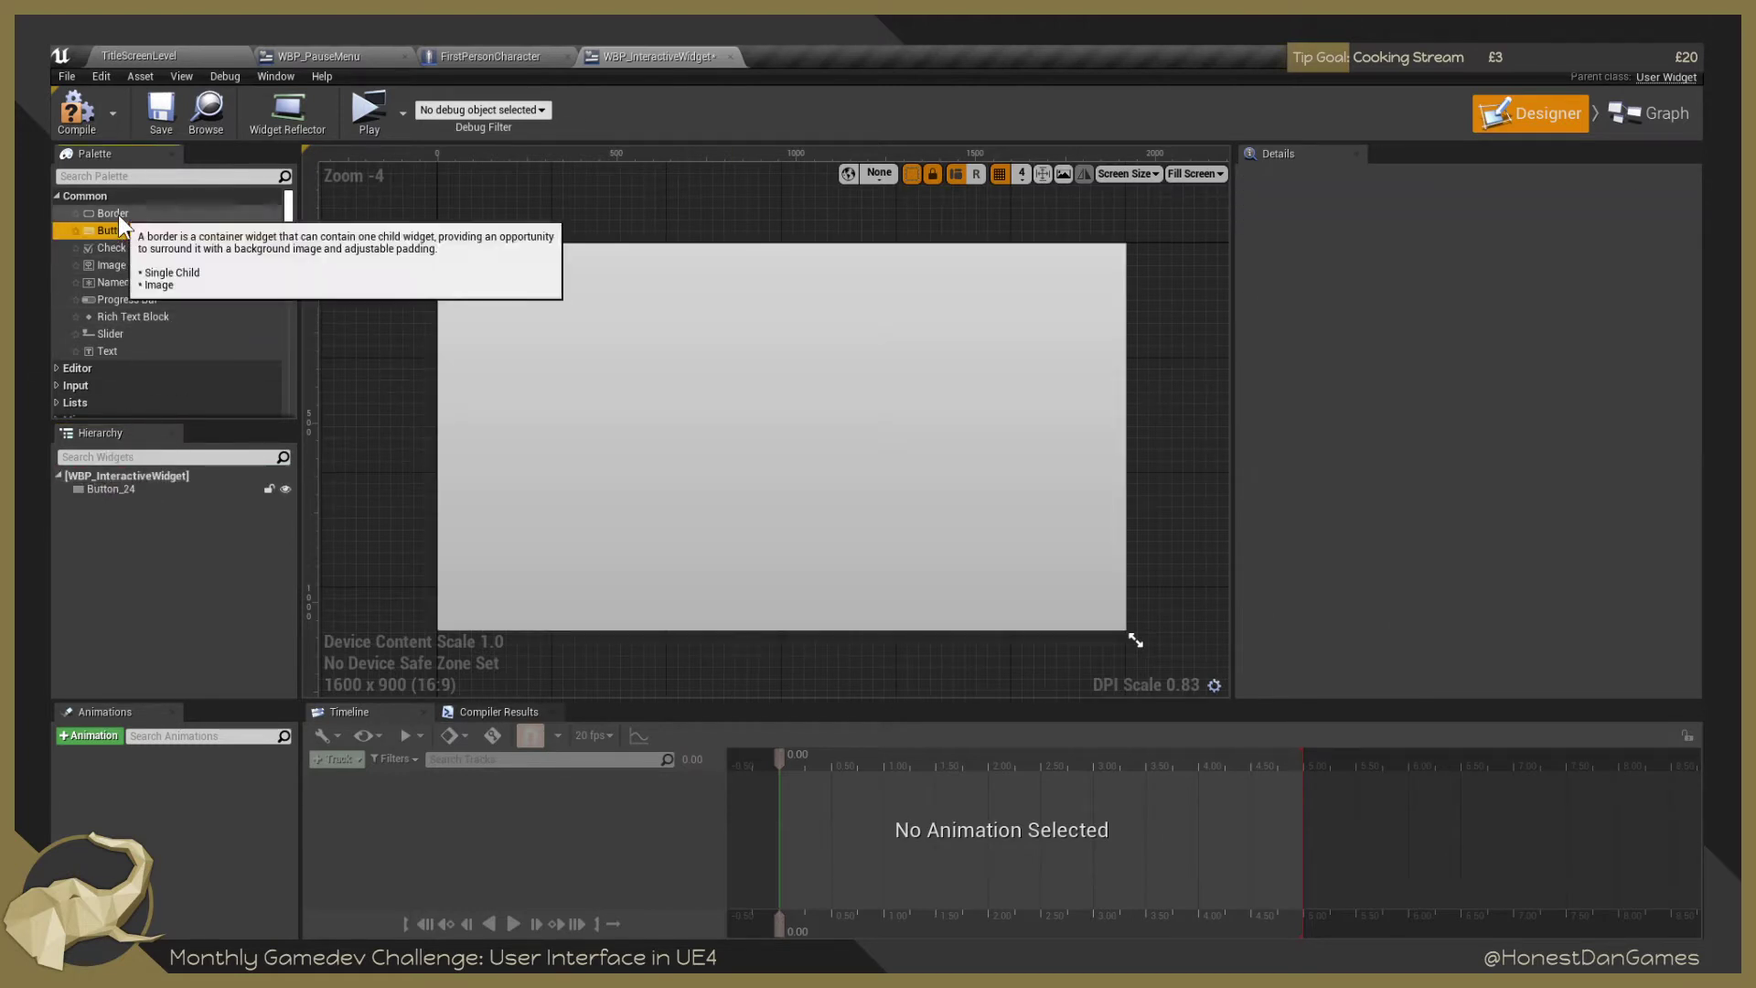
drag(110, 350, 111, 488)
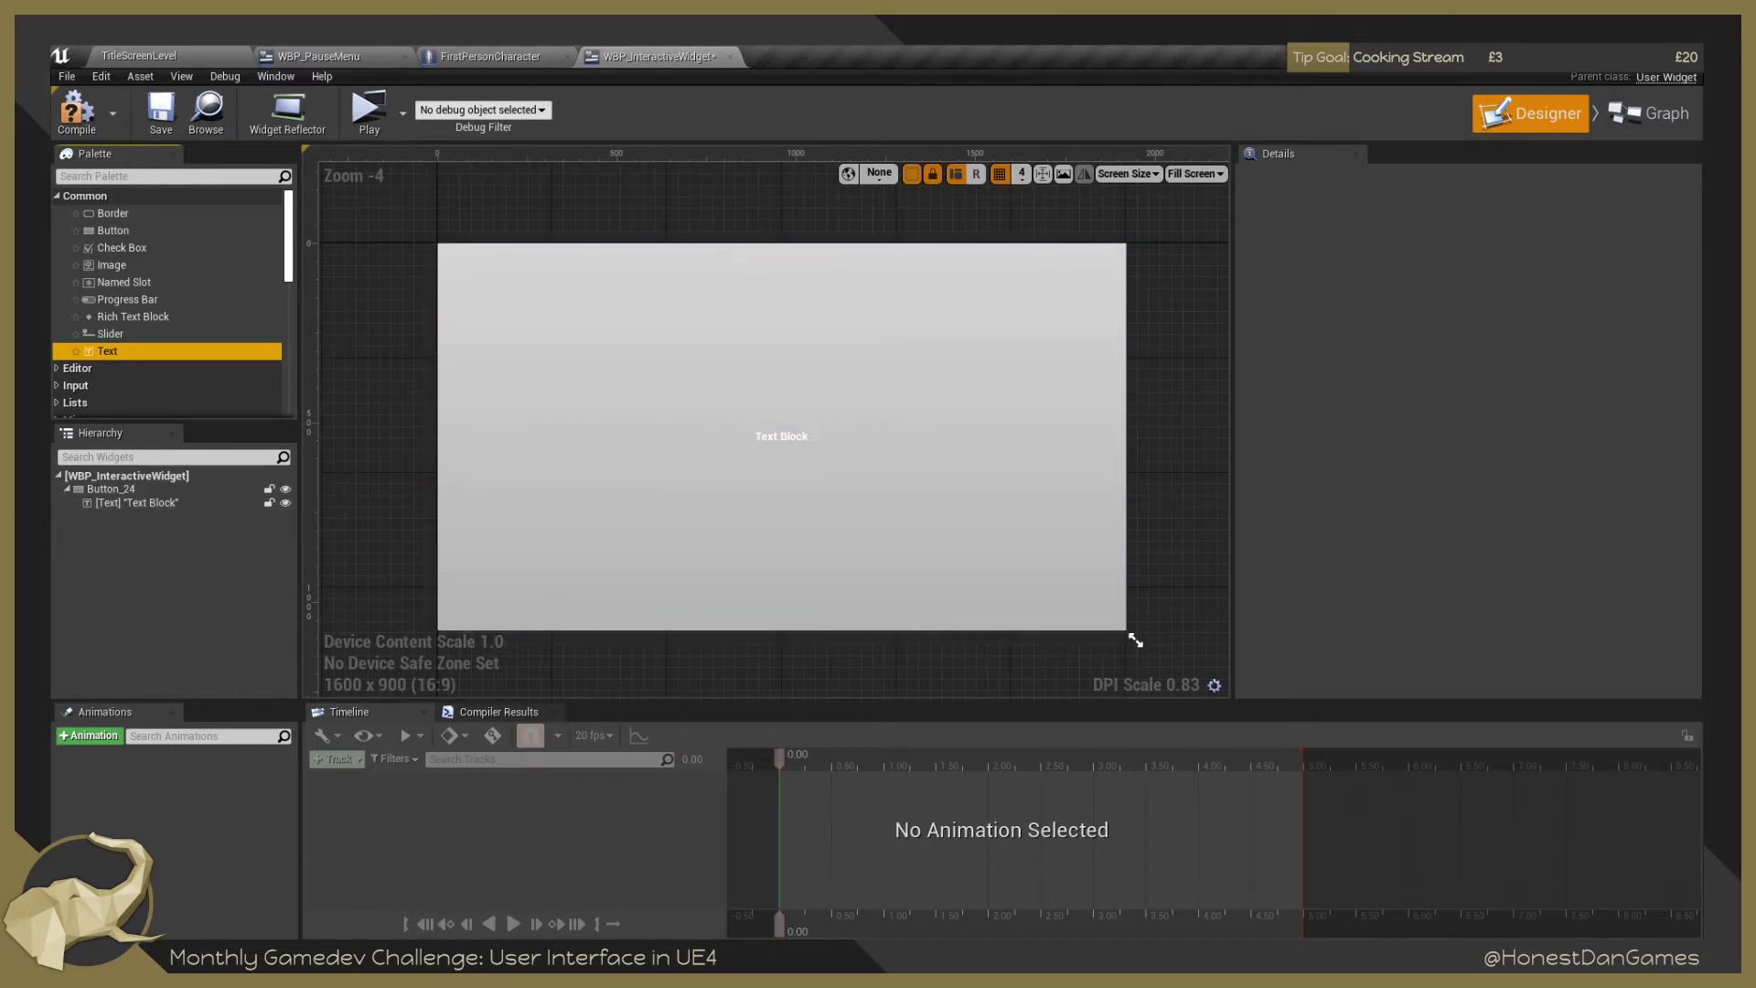
Set the button's Hovered style tint to yellow, with red 1.0, green about 0.90 and blue 0.0.
click(915, 316)
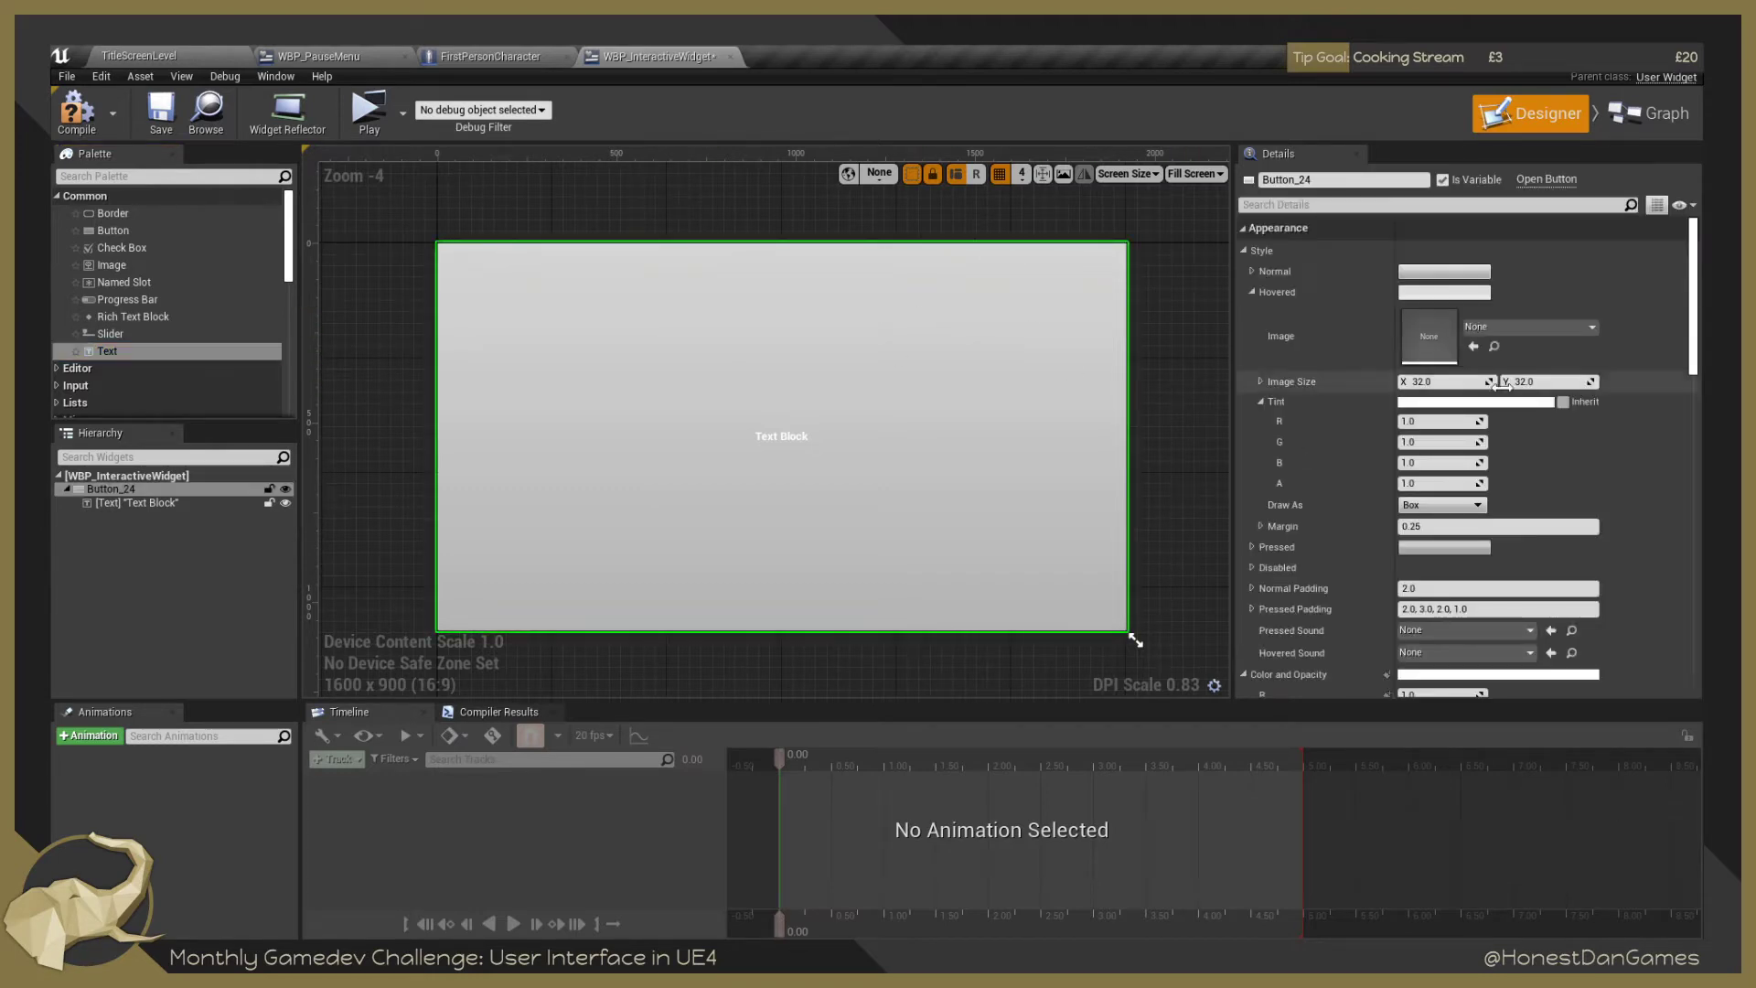
click(1443, 402)
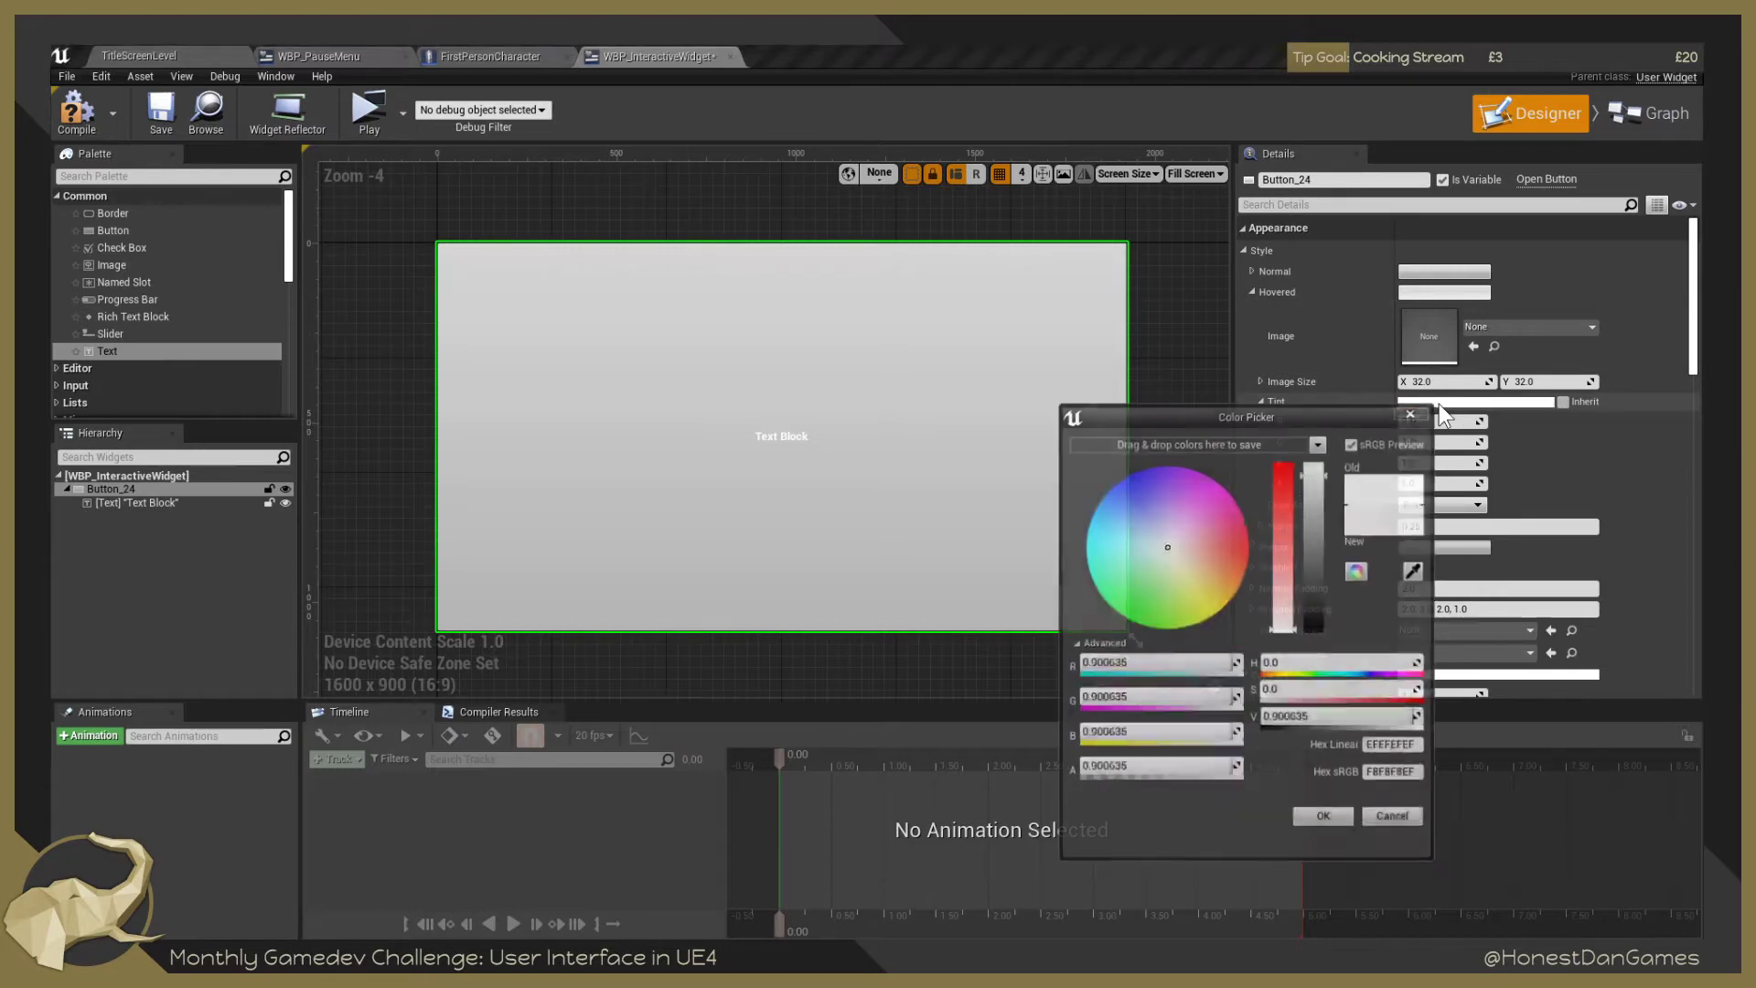
drag(1193, 549, 1217, 616)
click(1317, 816)
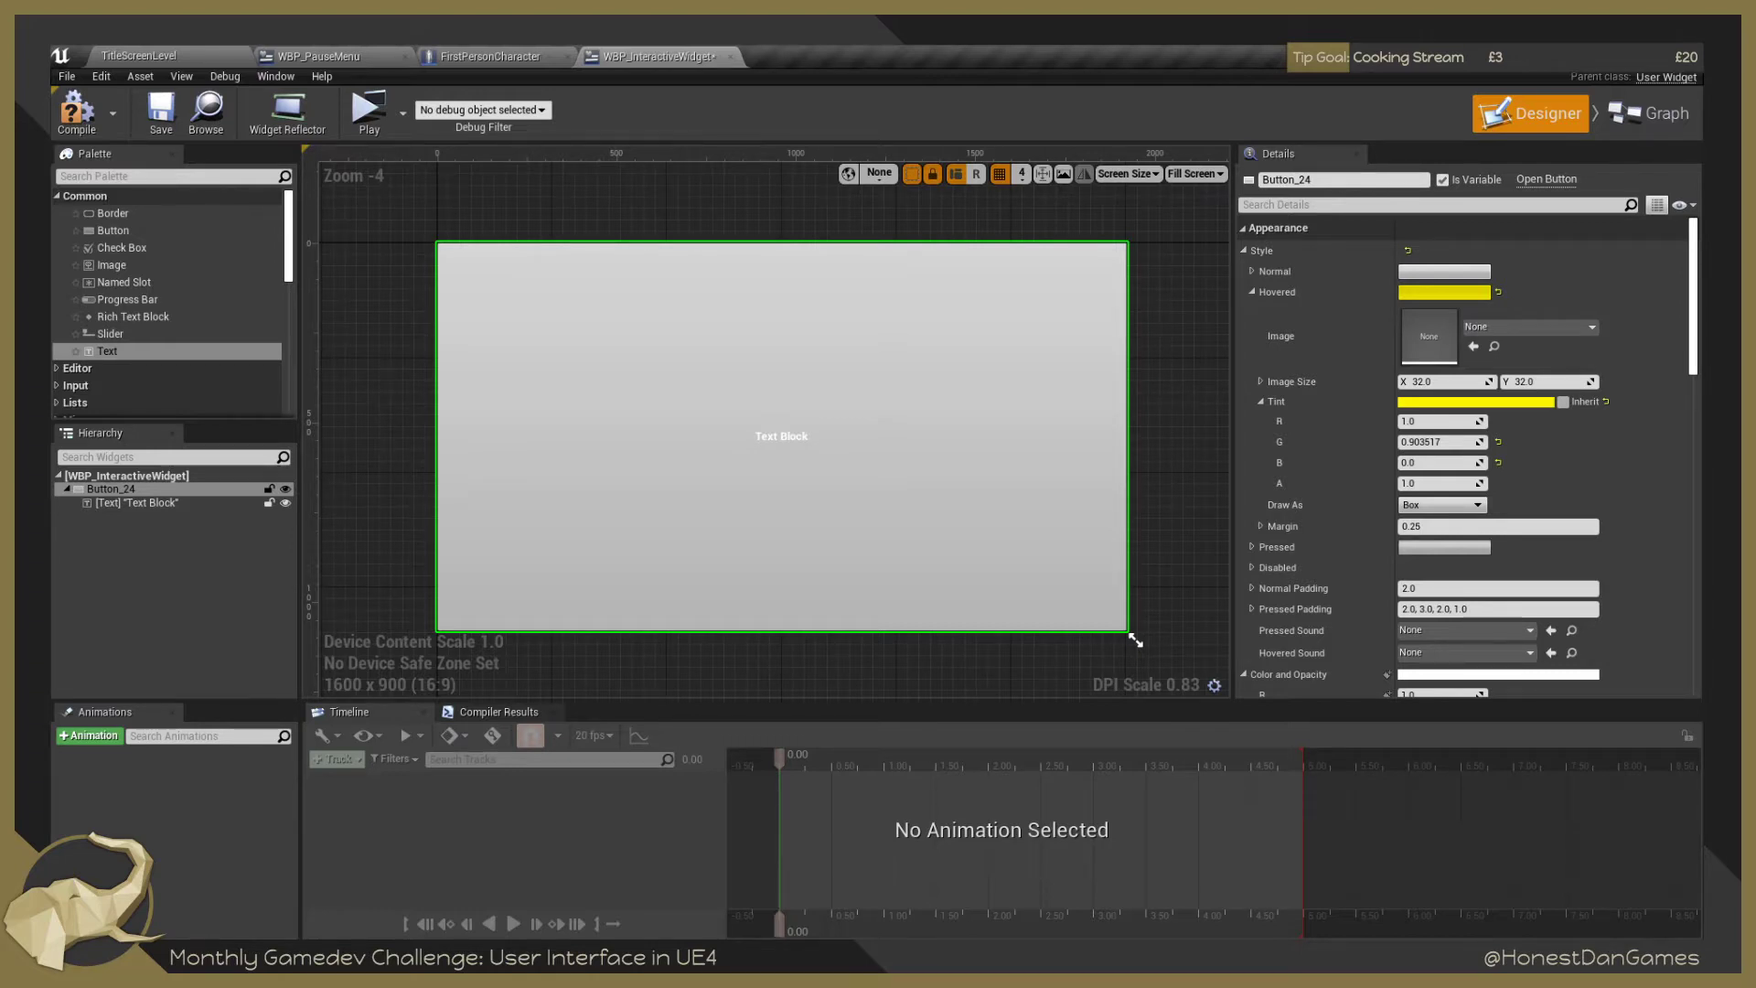
Set the font size of the button's text block to 64.
click(772, 433)
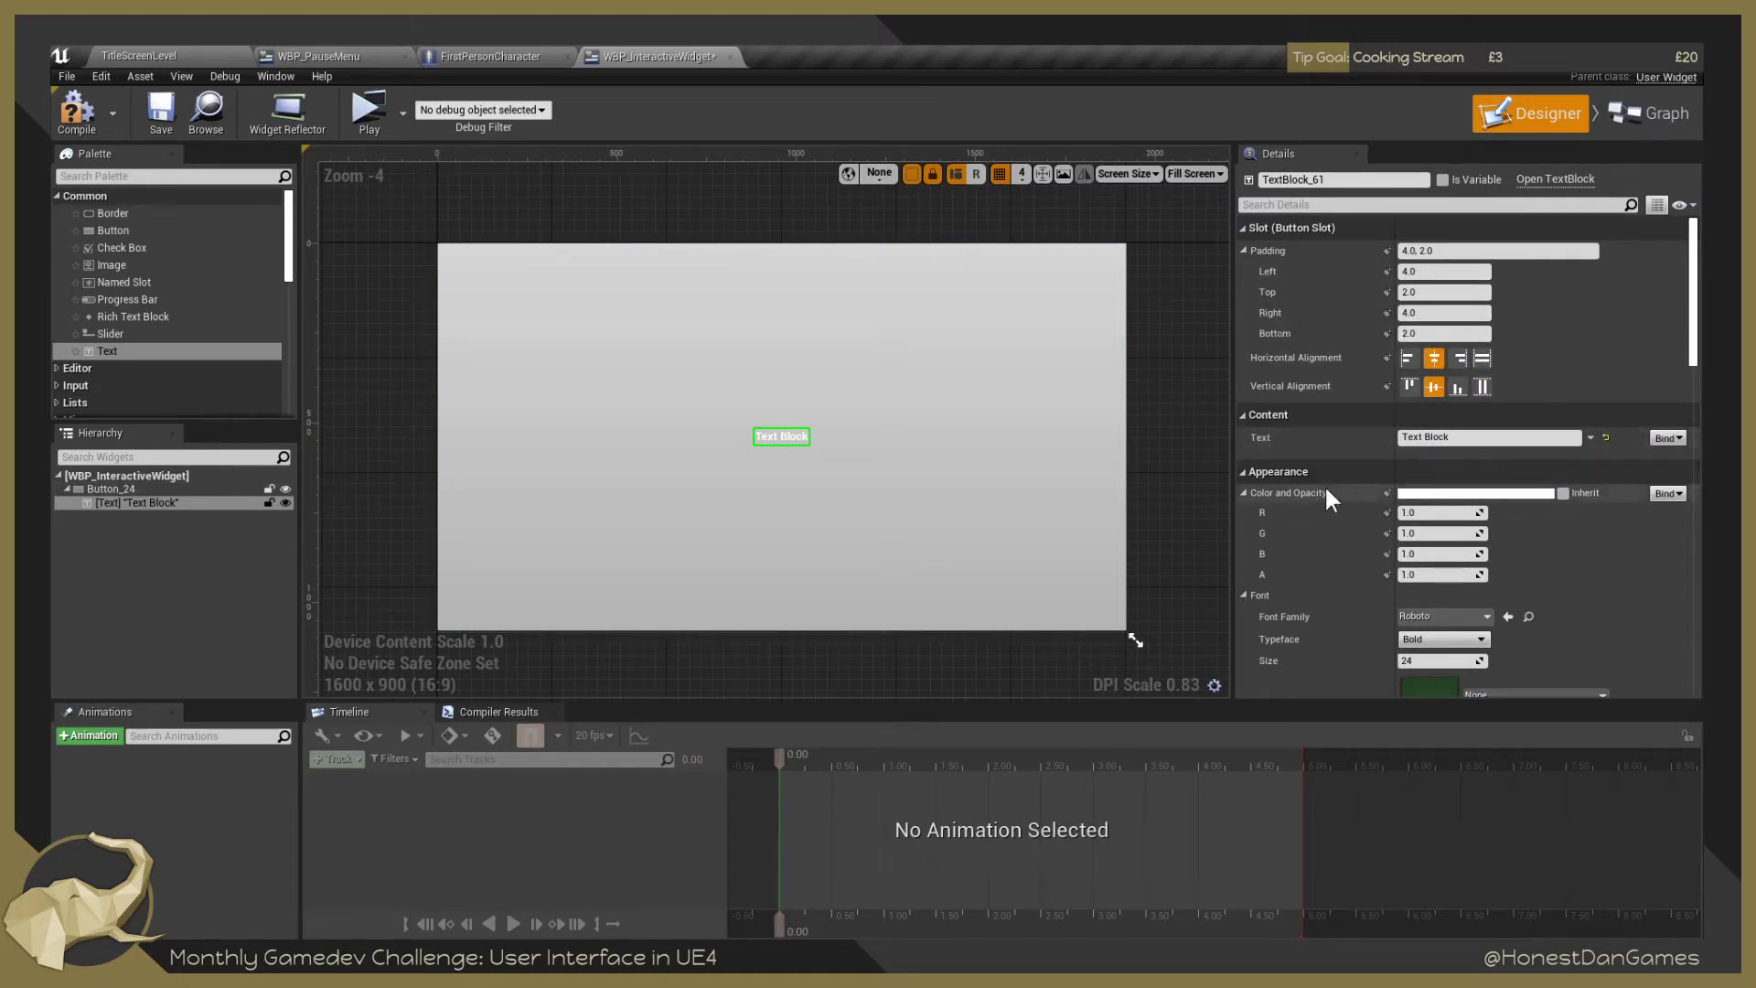
scroll(1326, 498, down, 3)
click(1431, 579)
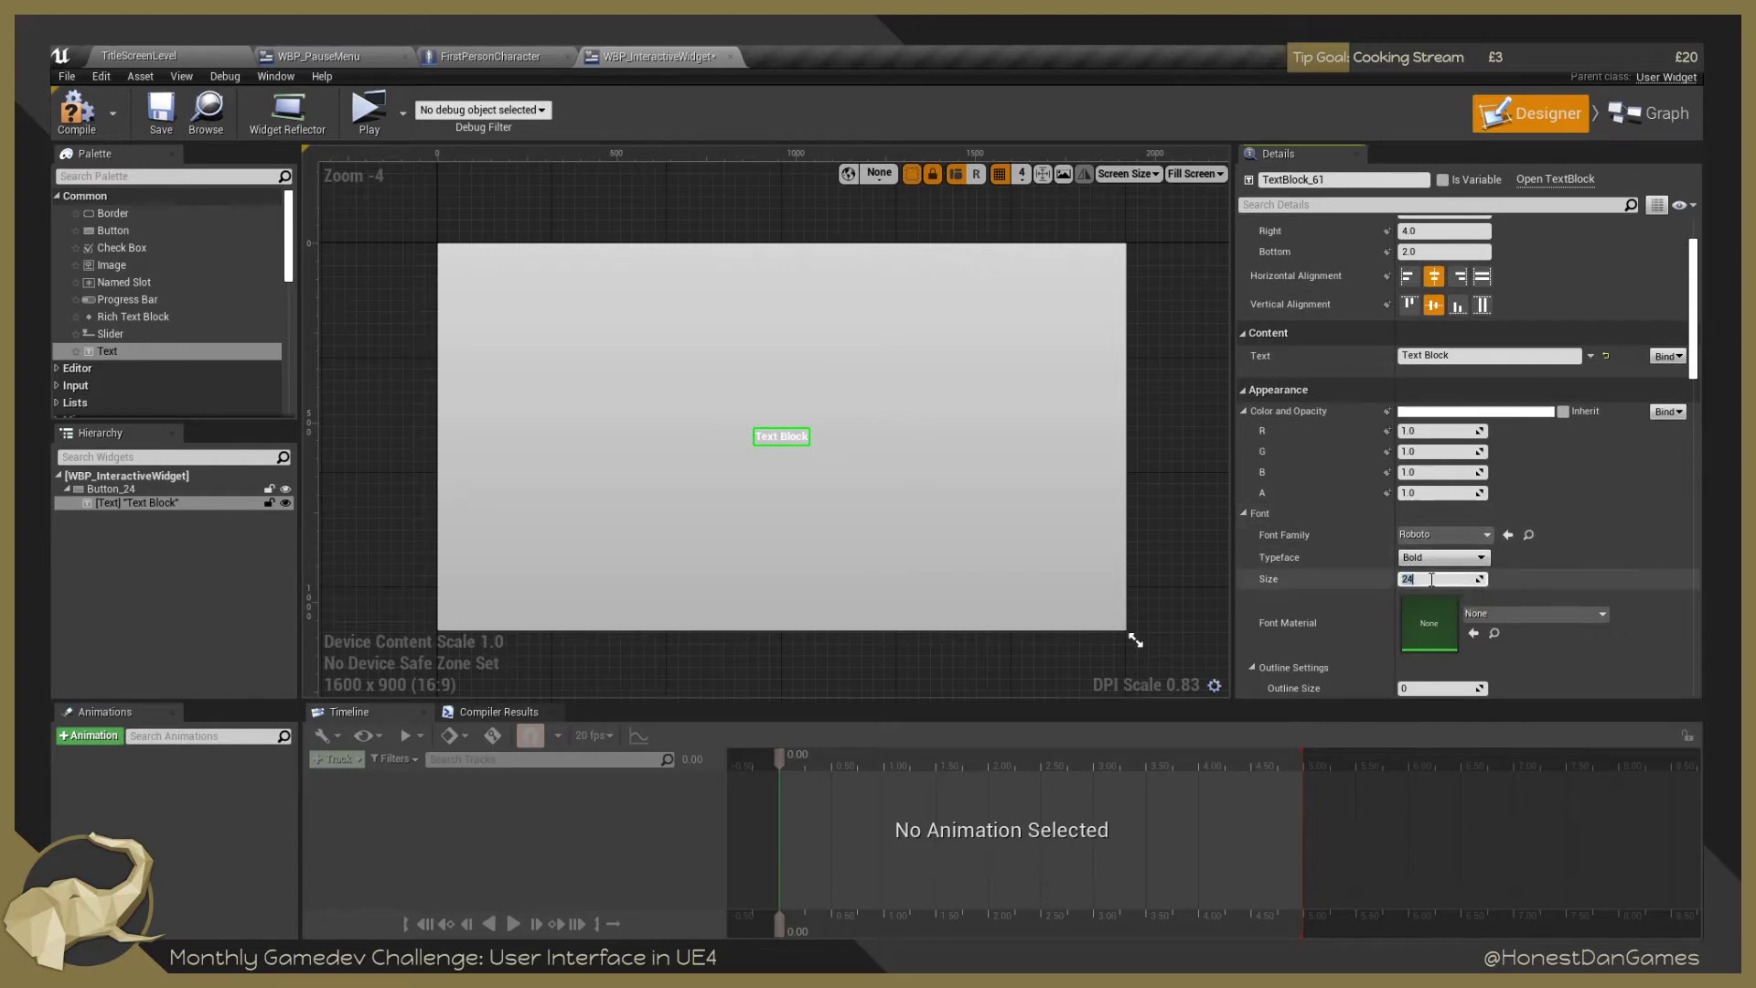
text(64)
key(Return)
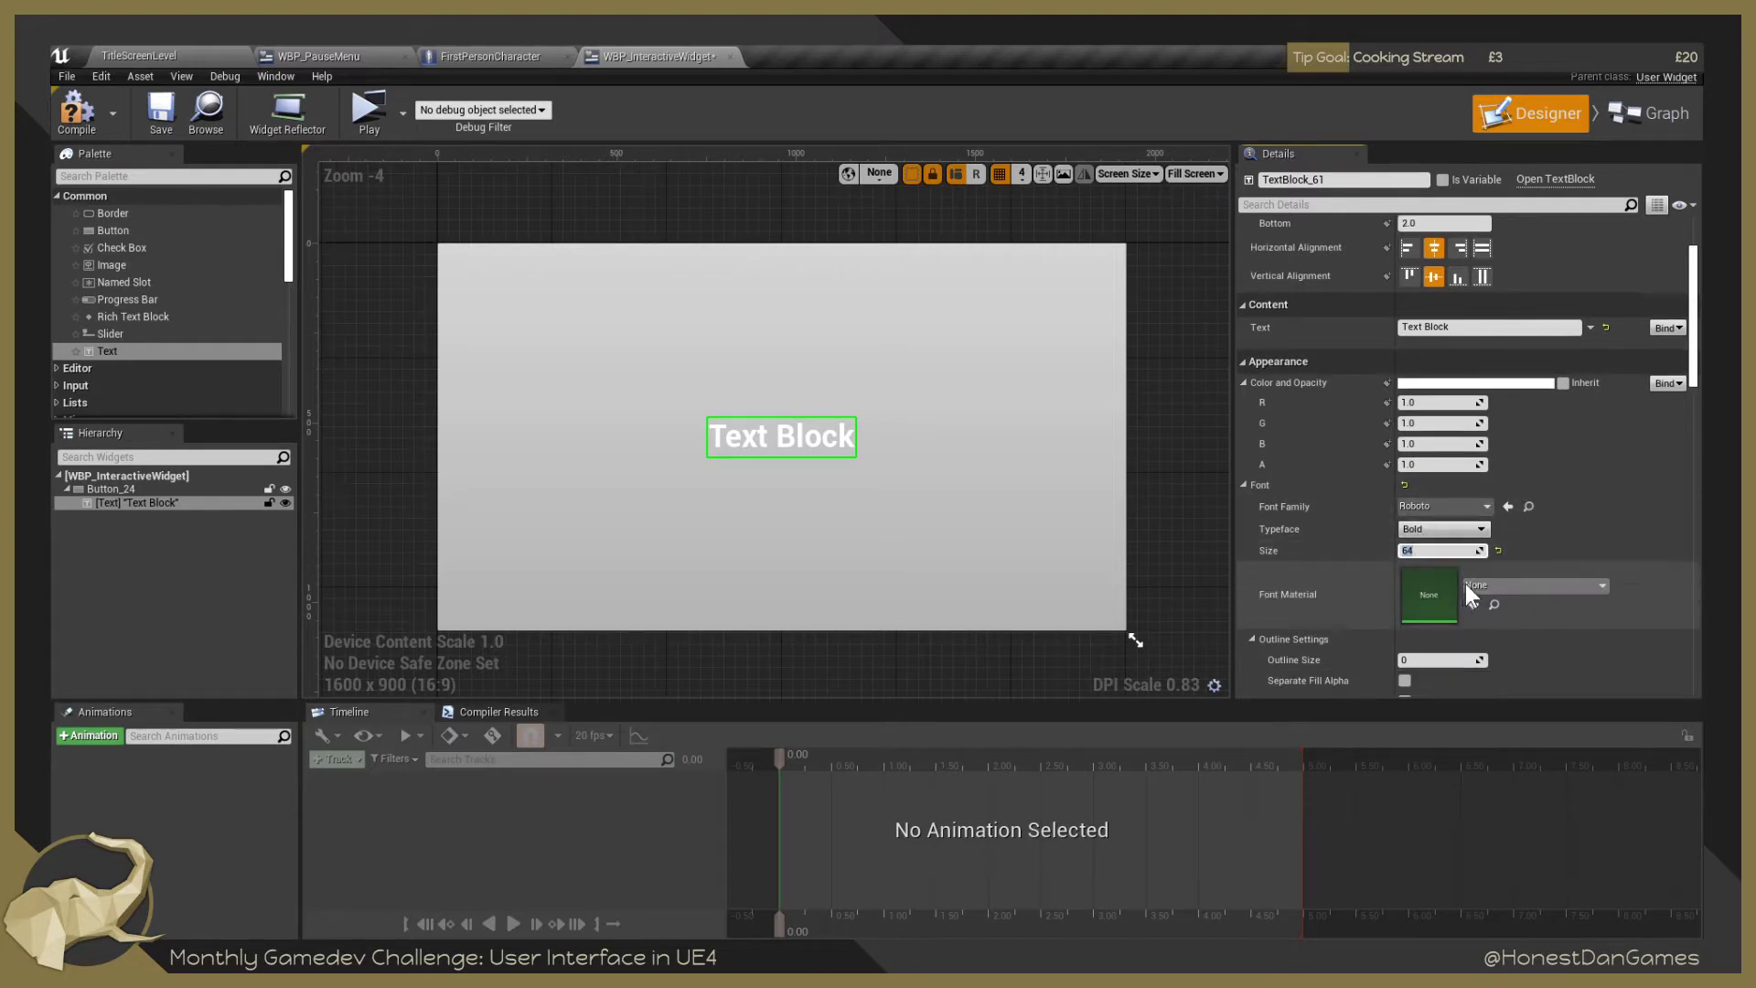
Set the text block's color to orange, with red 1.0, green about 0.12 and blue 0.0.
scroll(1418, 418, up, 3)
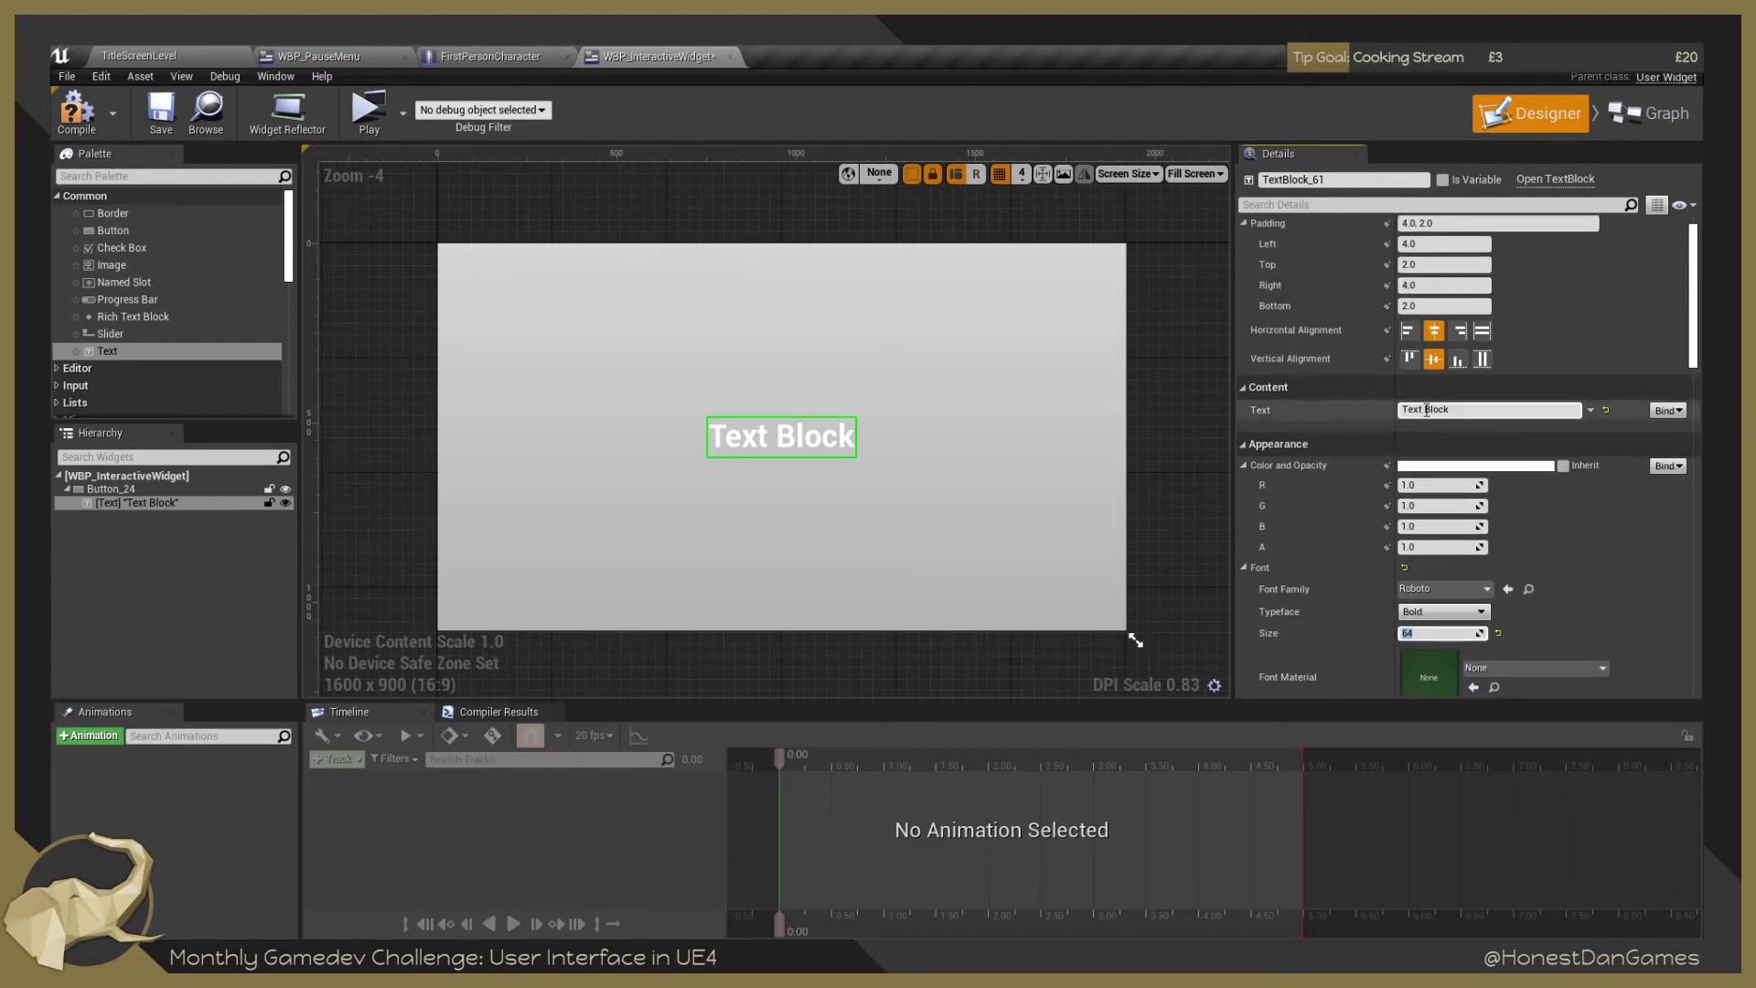
scroll(1425, 412, down, 4)
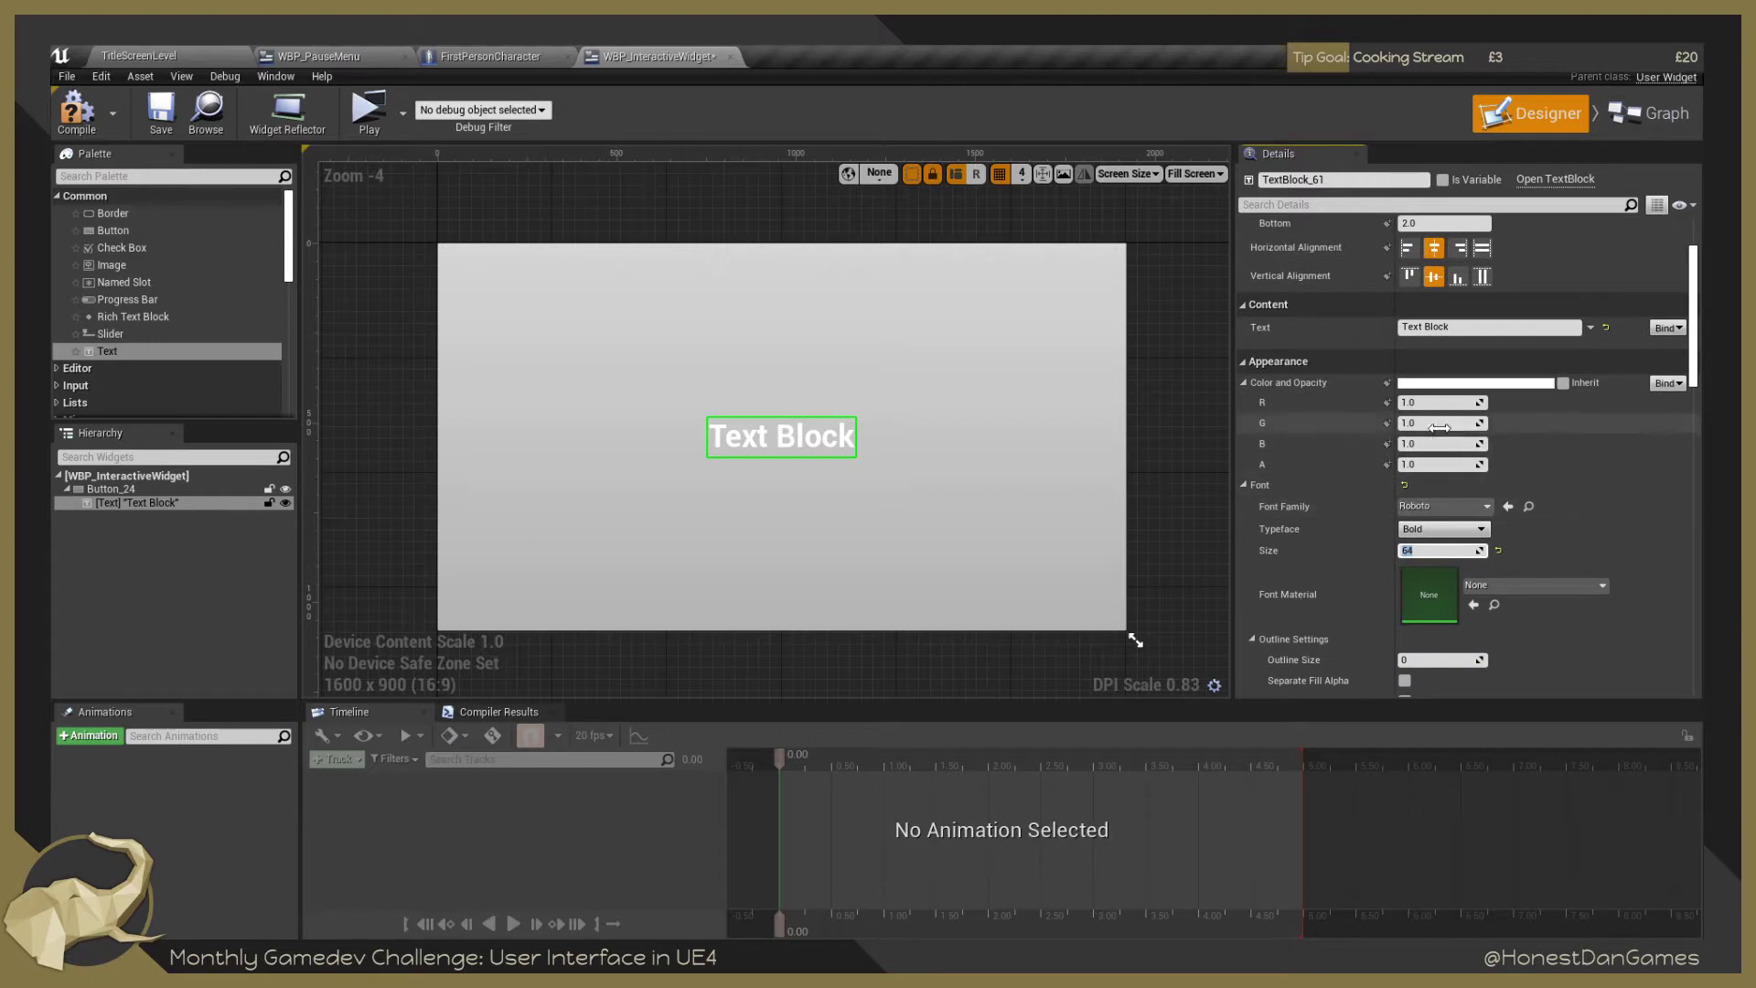
scroll(1424, 388, up, 3)
click(1435, 465)
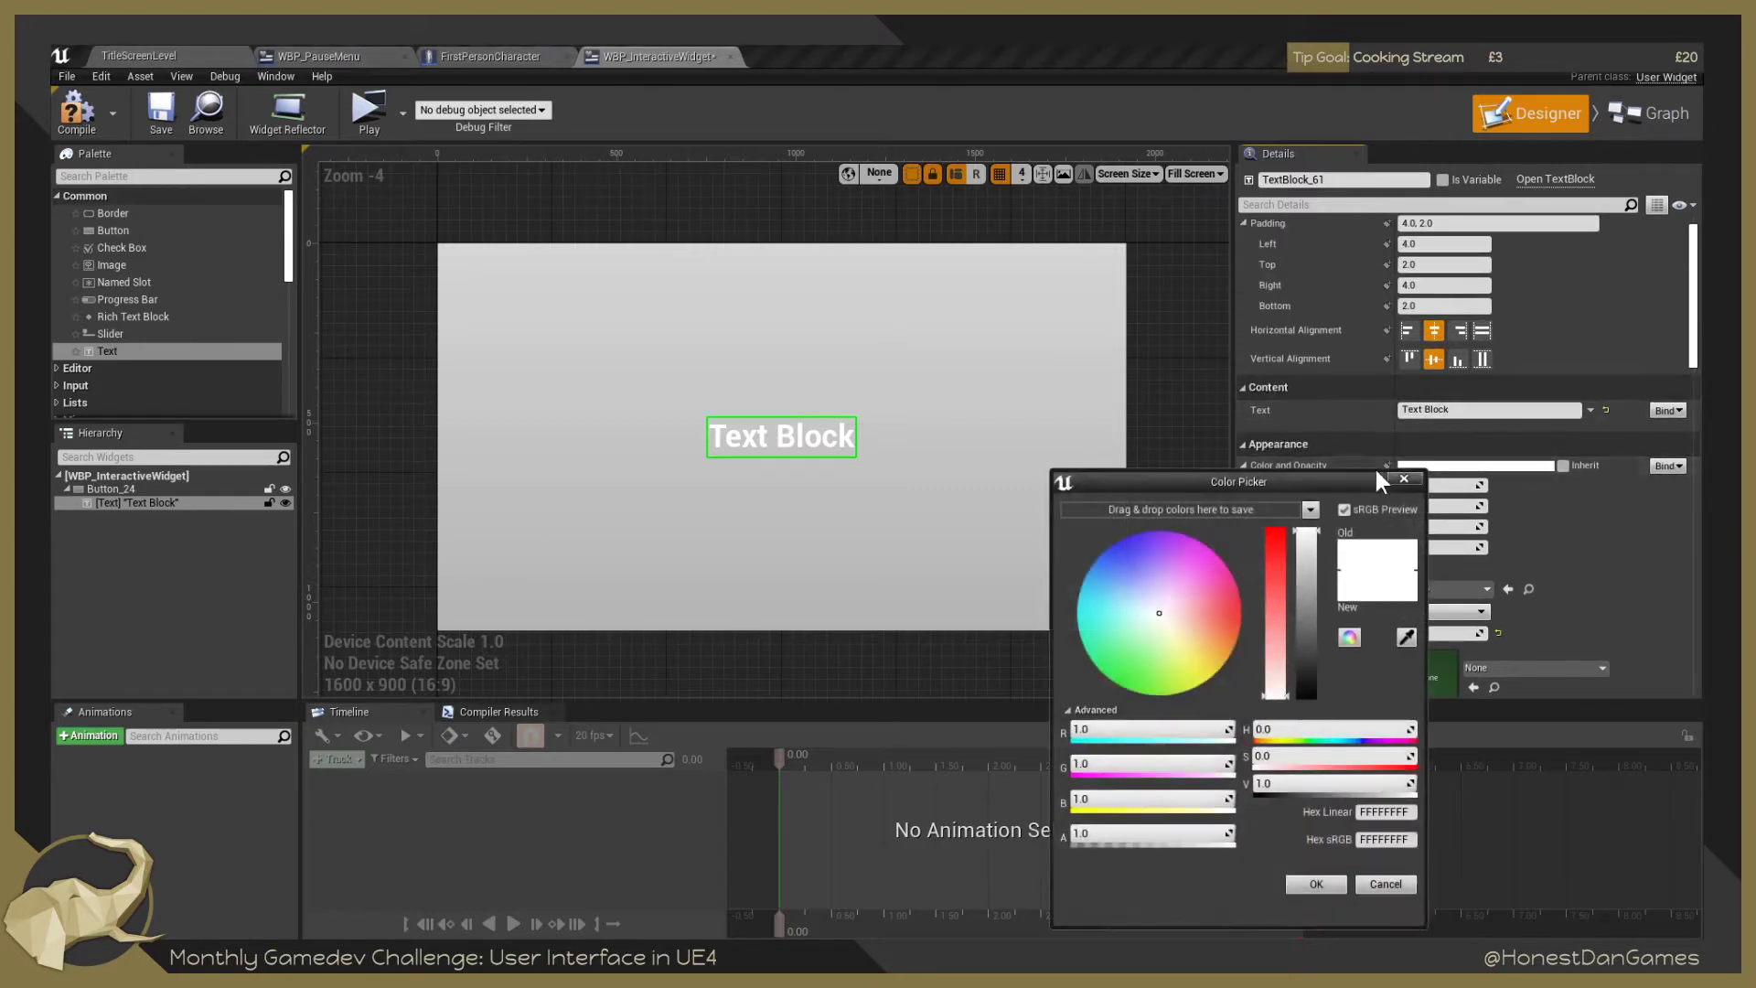
drag(1106, 572, 1345, 638)
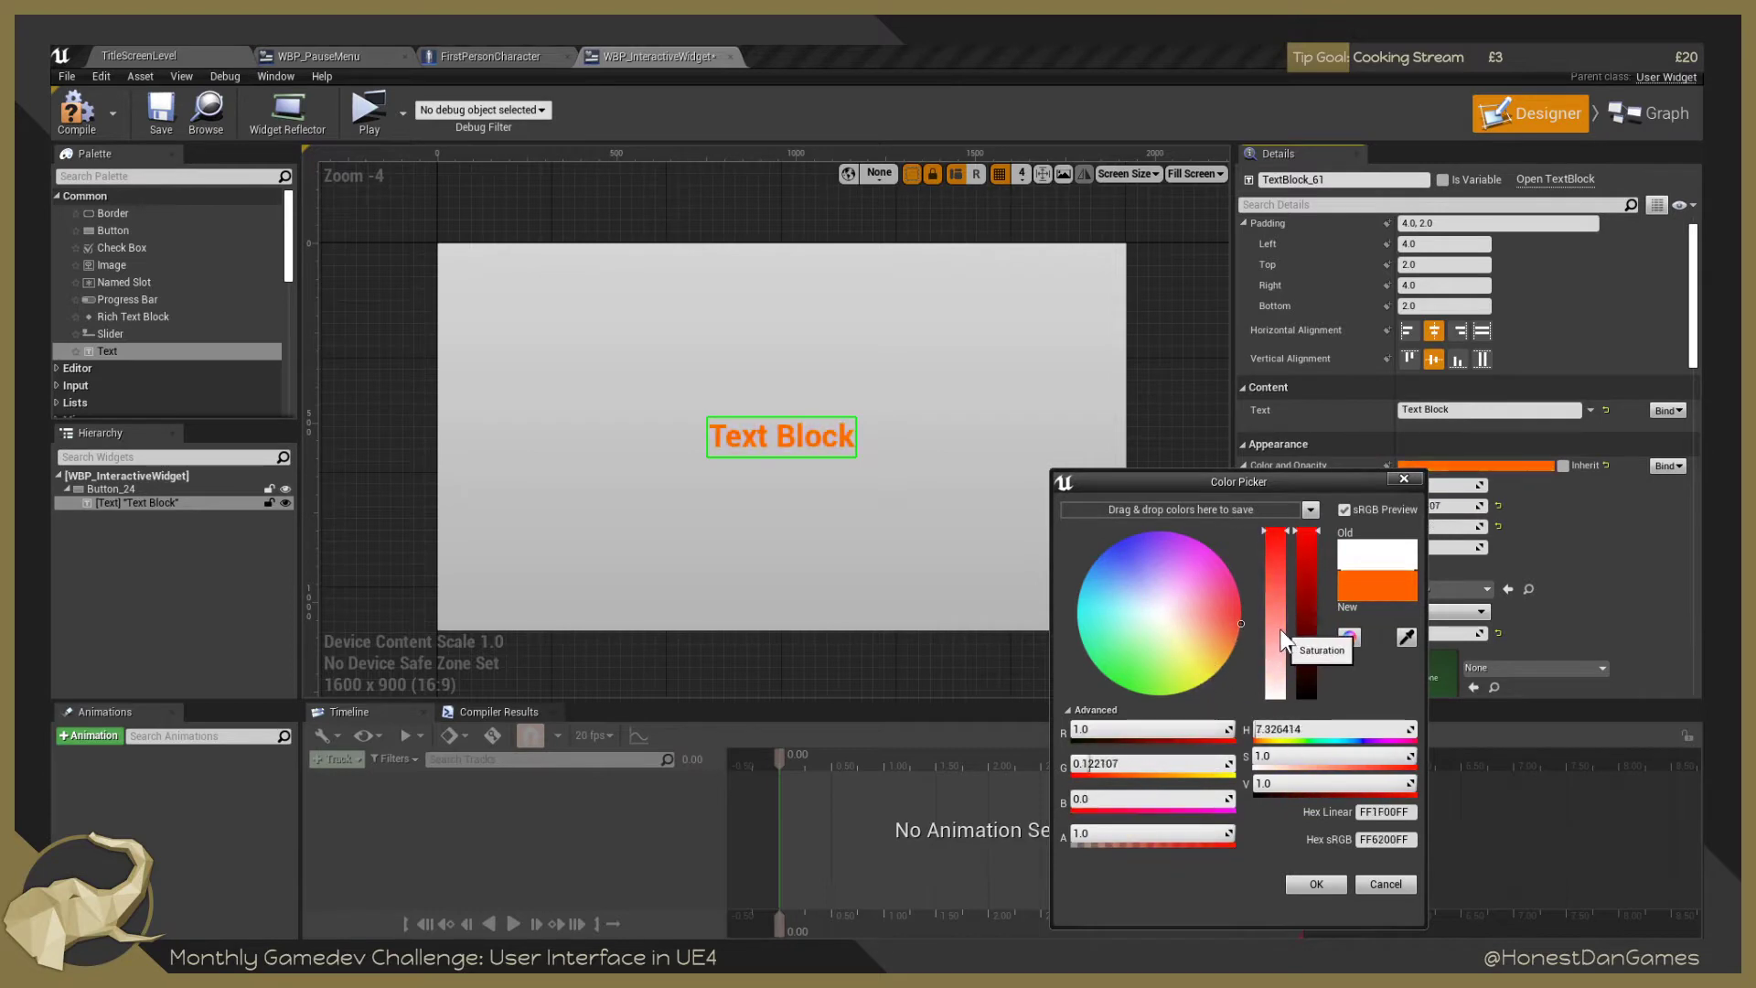
click(1300, 880)
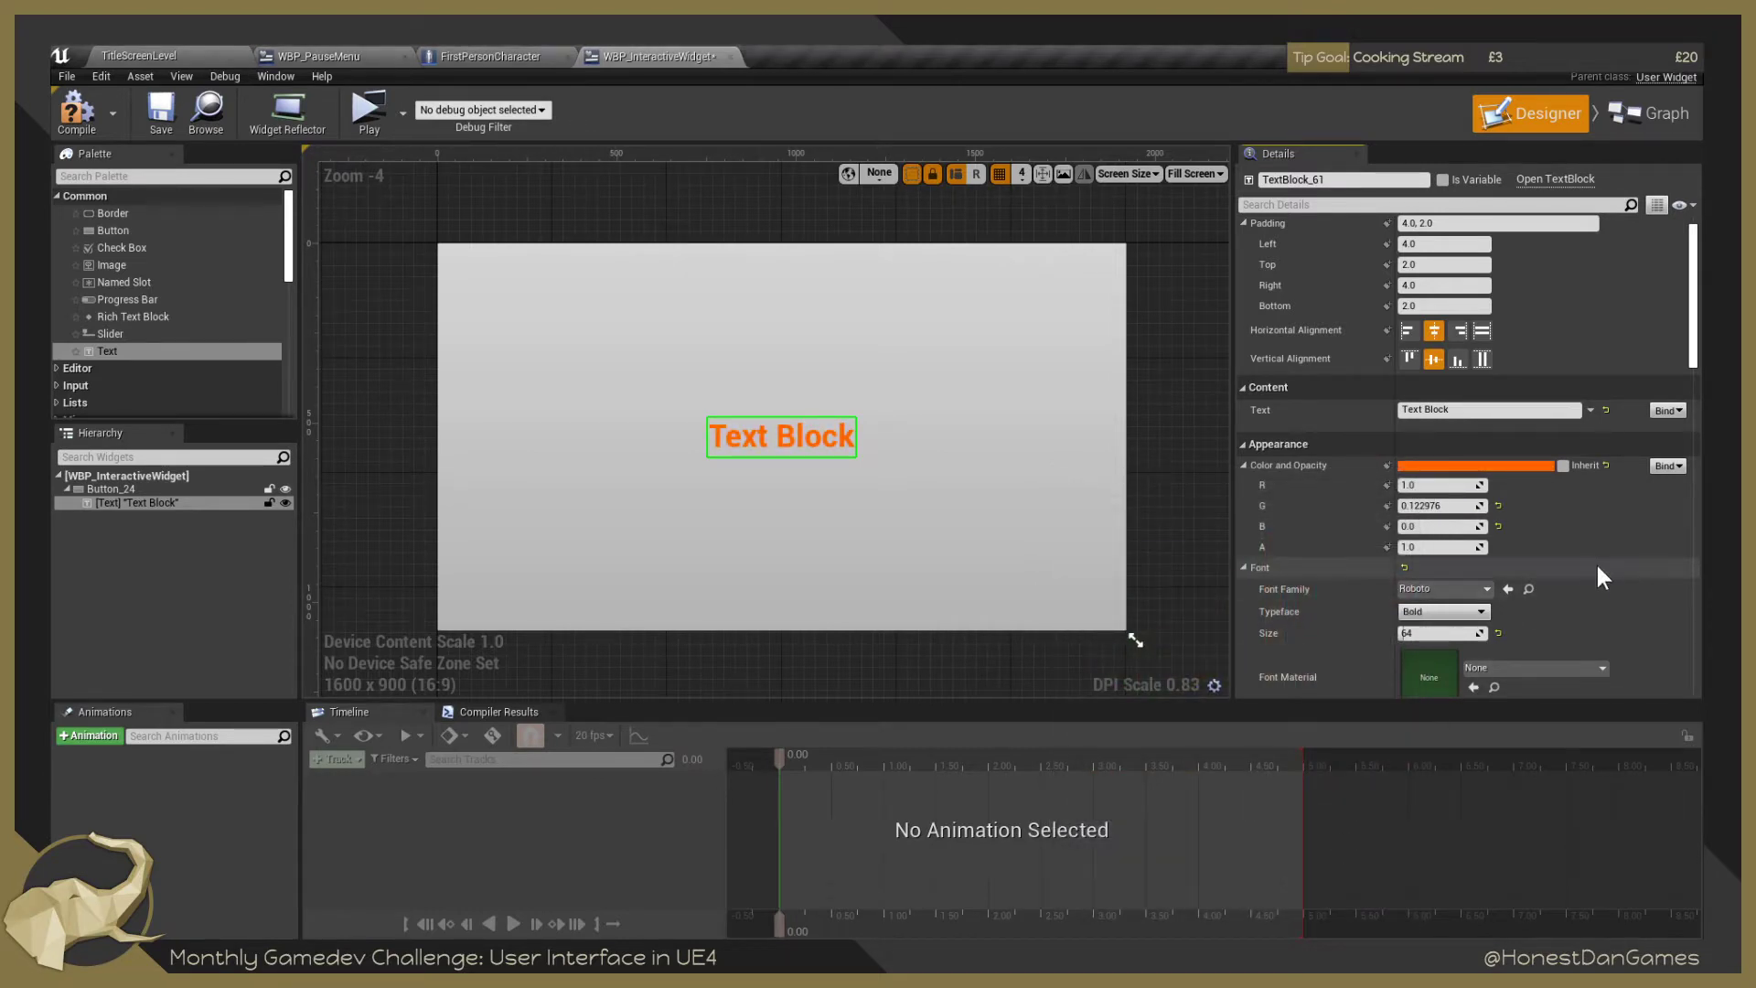
Switch WBP_InteractiveWidget from the Designer to its Event Graph.
scroll(1597, 565, down, 4)
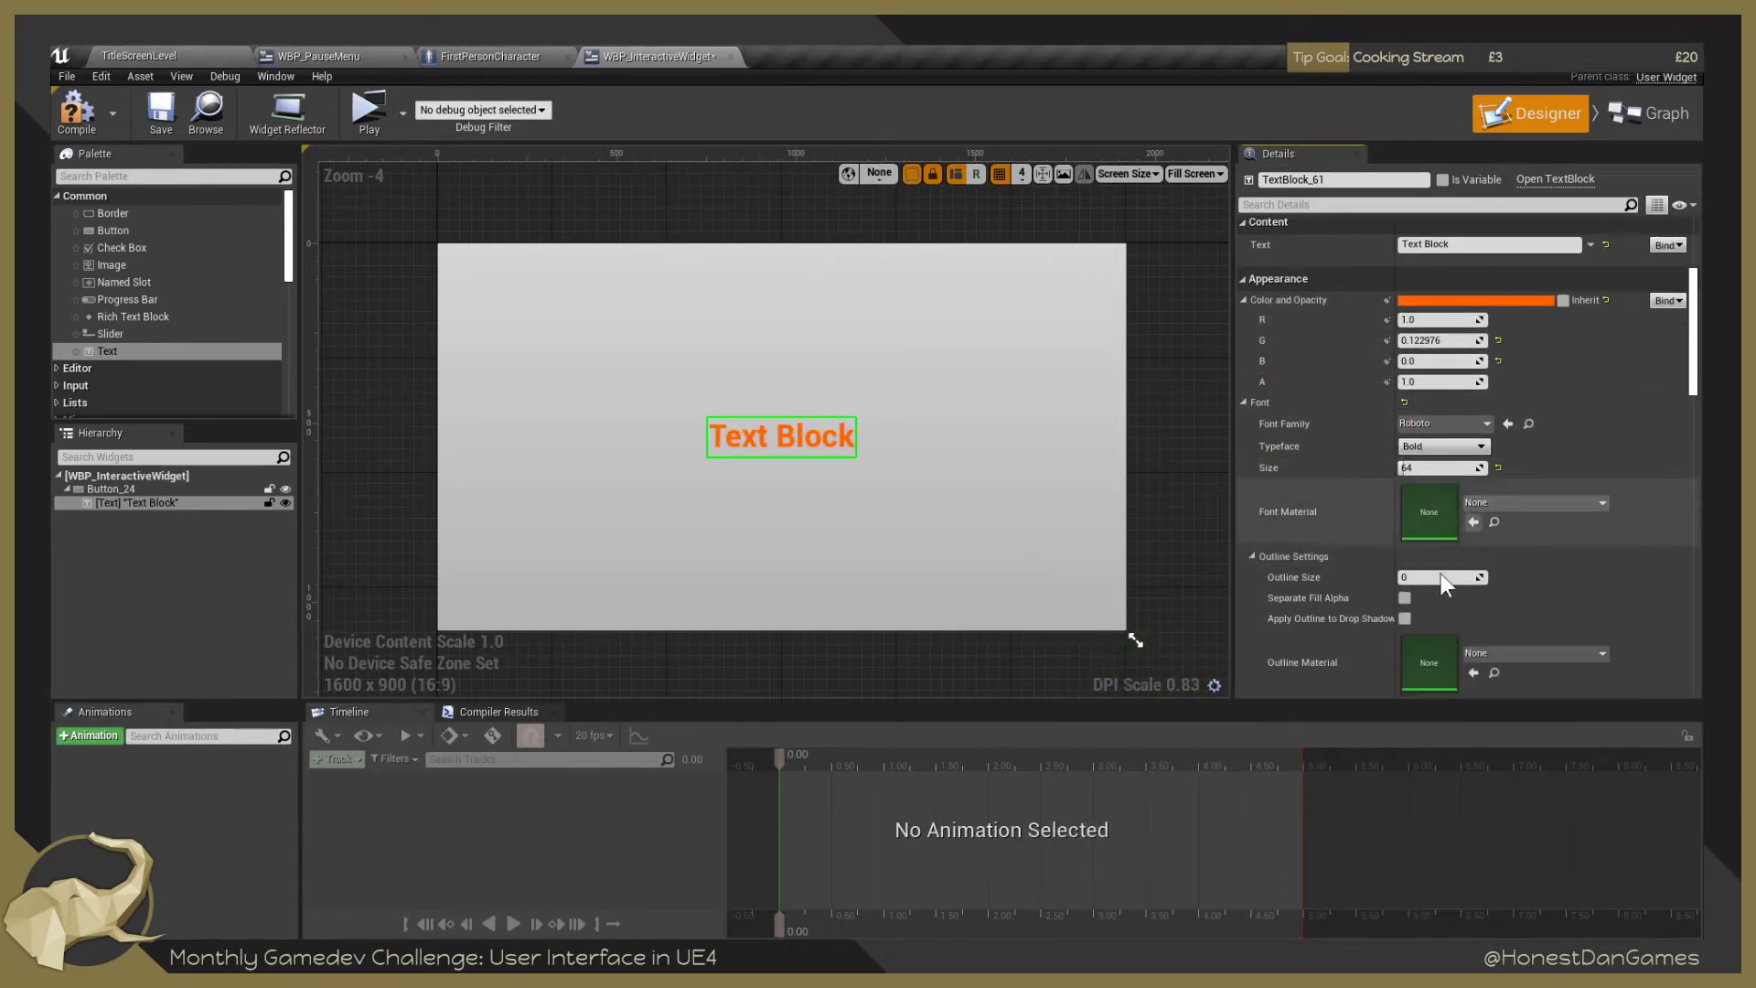
scroll(1432, 348, up, 2)
scroll(1431, 341, up, 3)
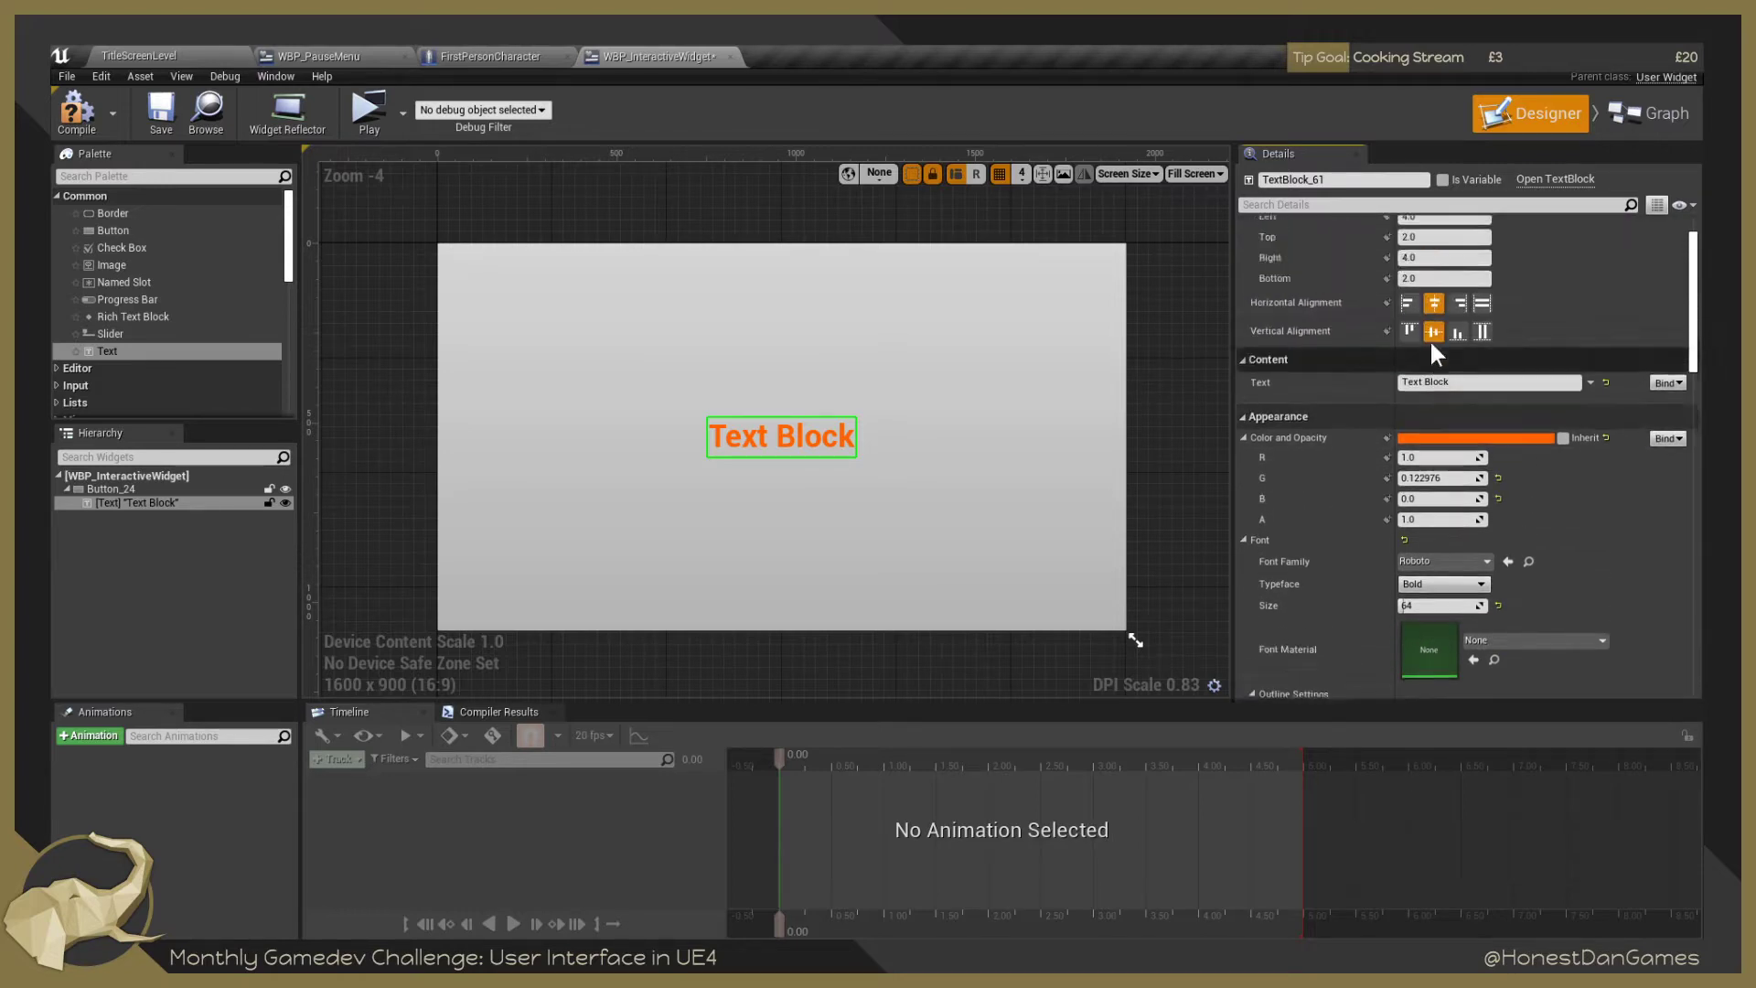
scroll(1425, 344, down, 3)
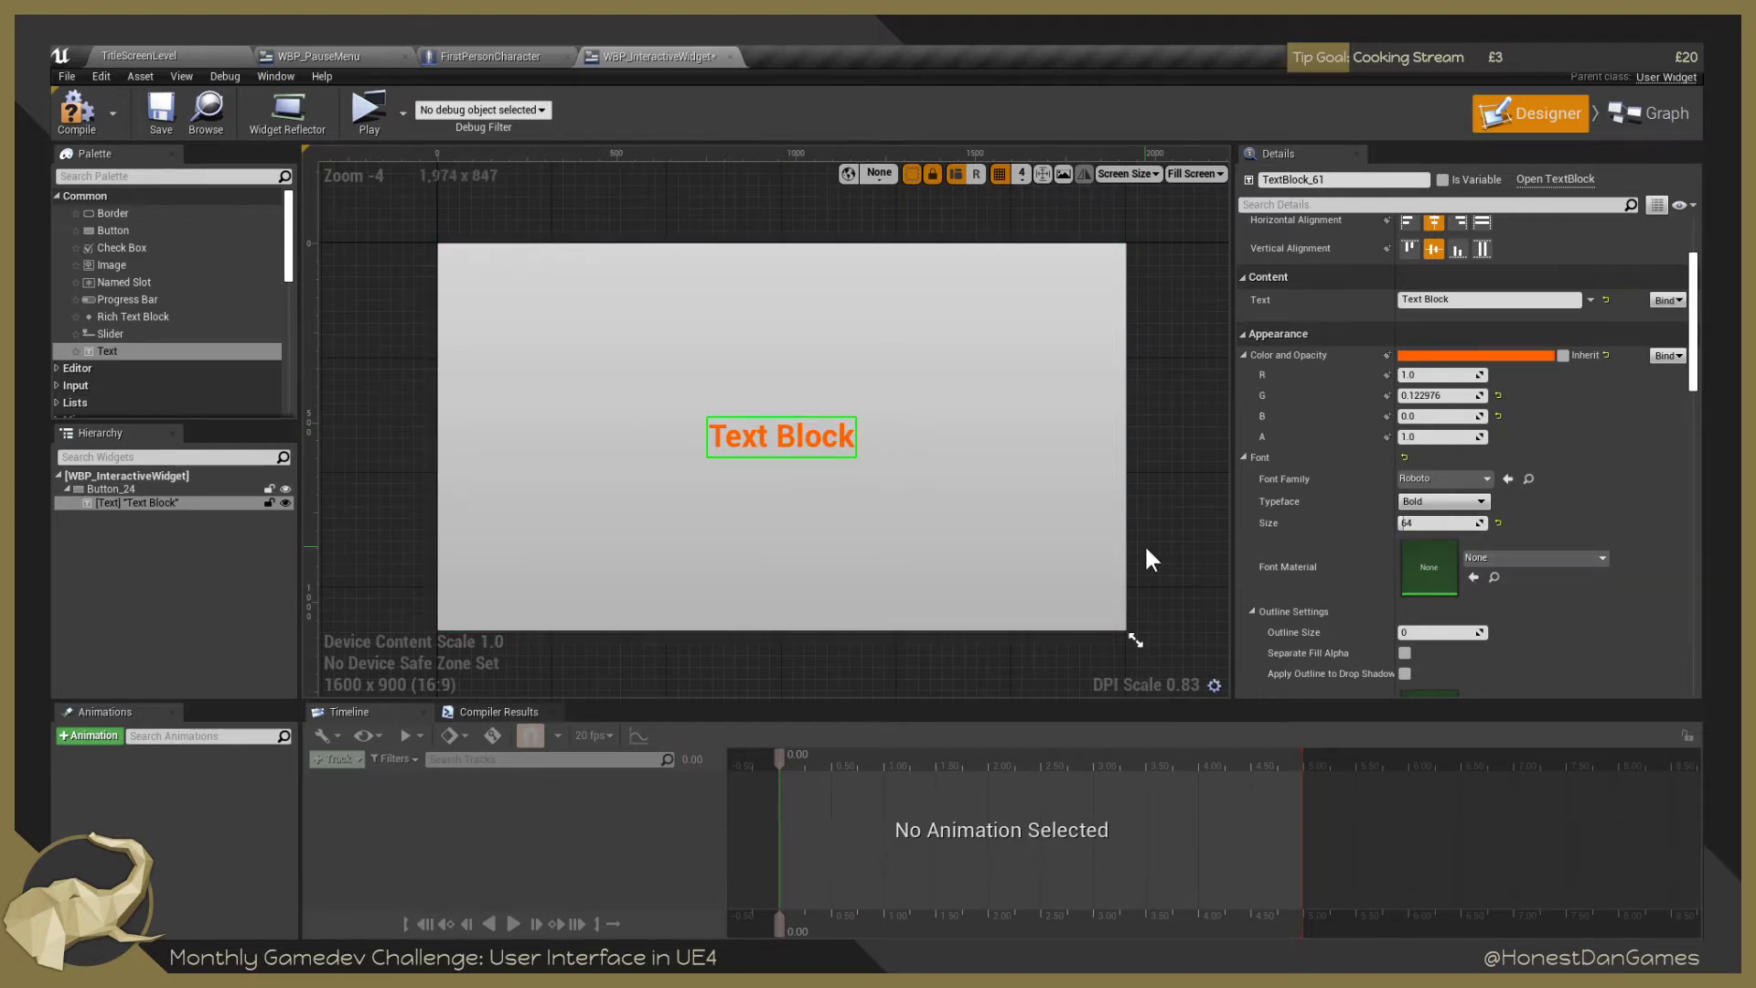
click(1651, 115)
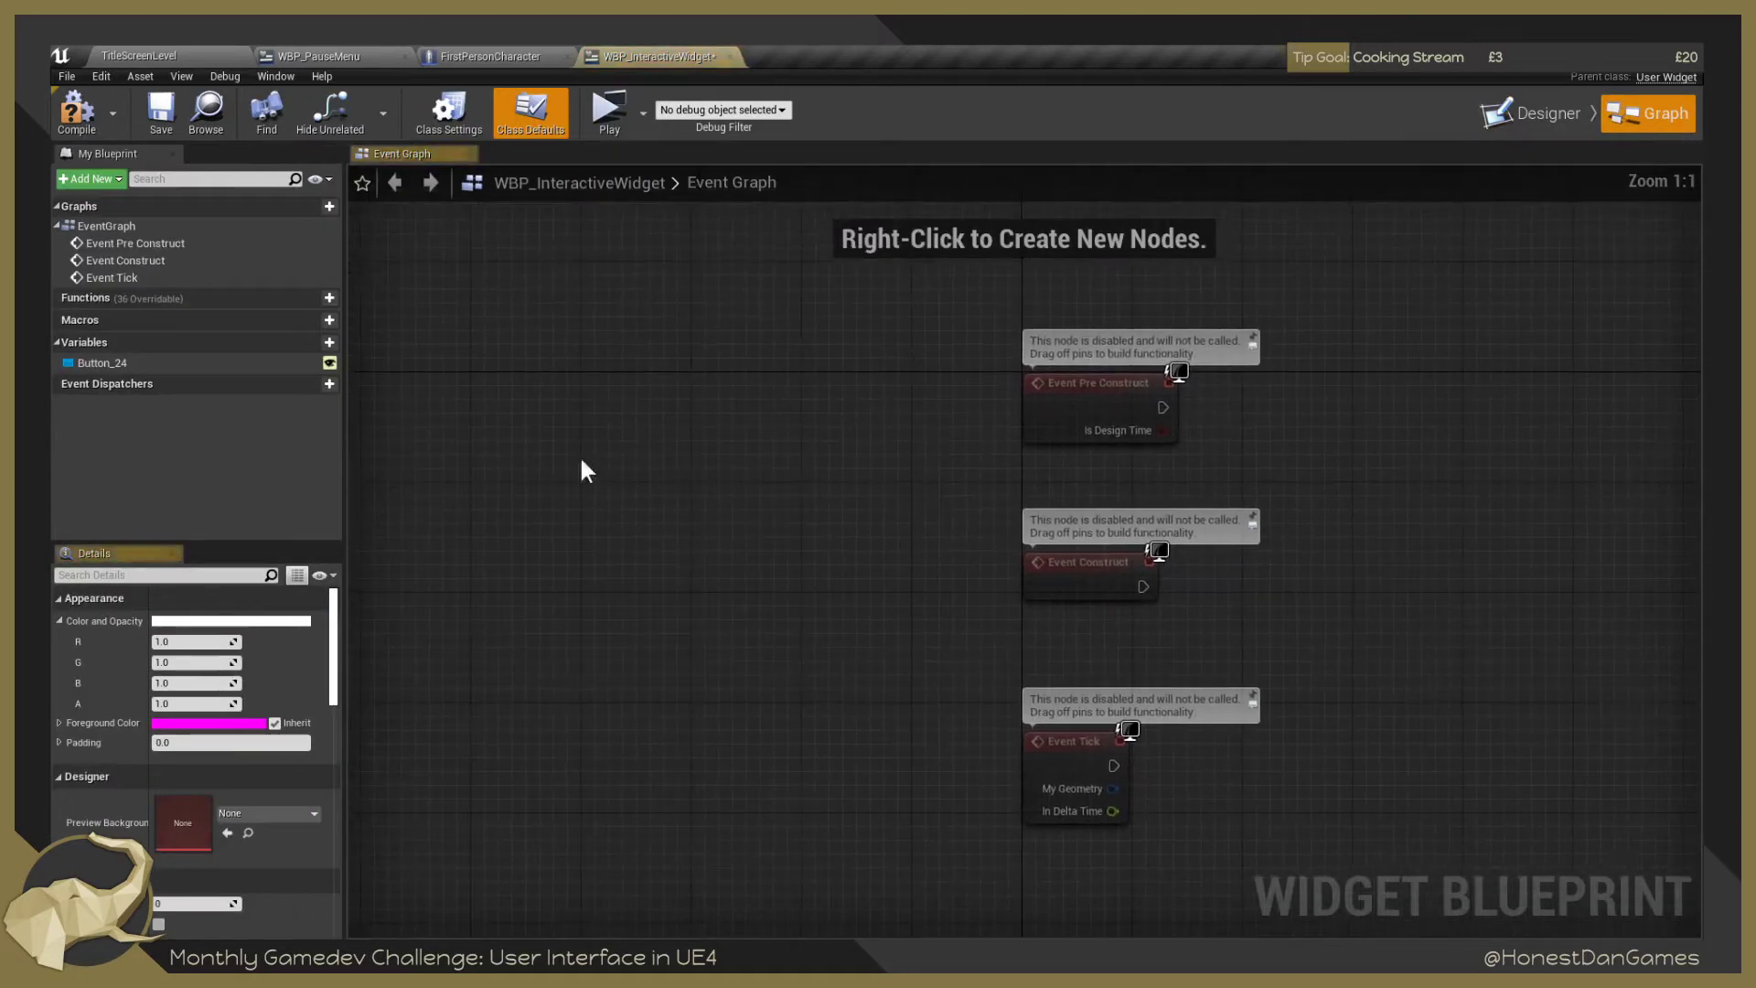
Add a new variable to WBP_InteractiveWidget and set its variable type to Text.
click(309, 343)
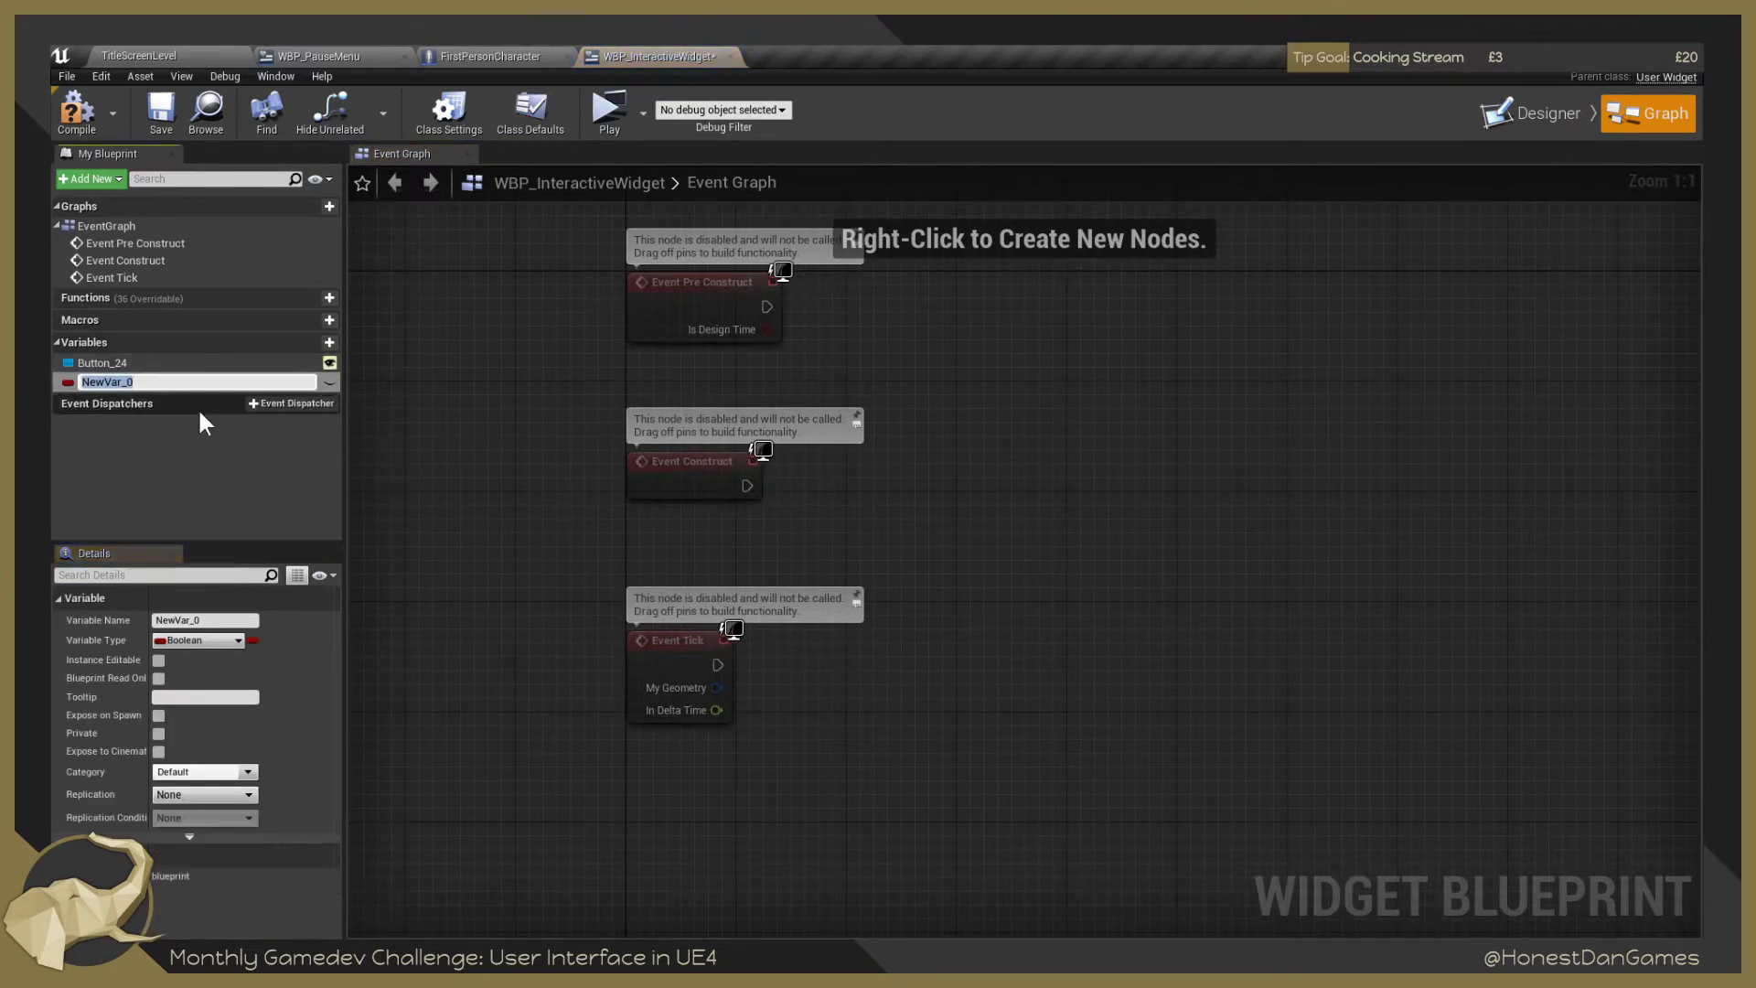
click(205, 642)
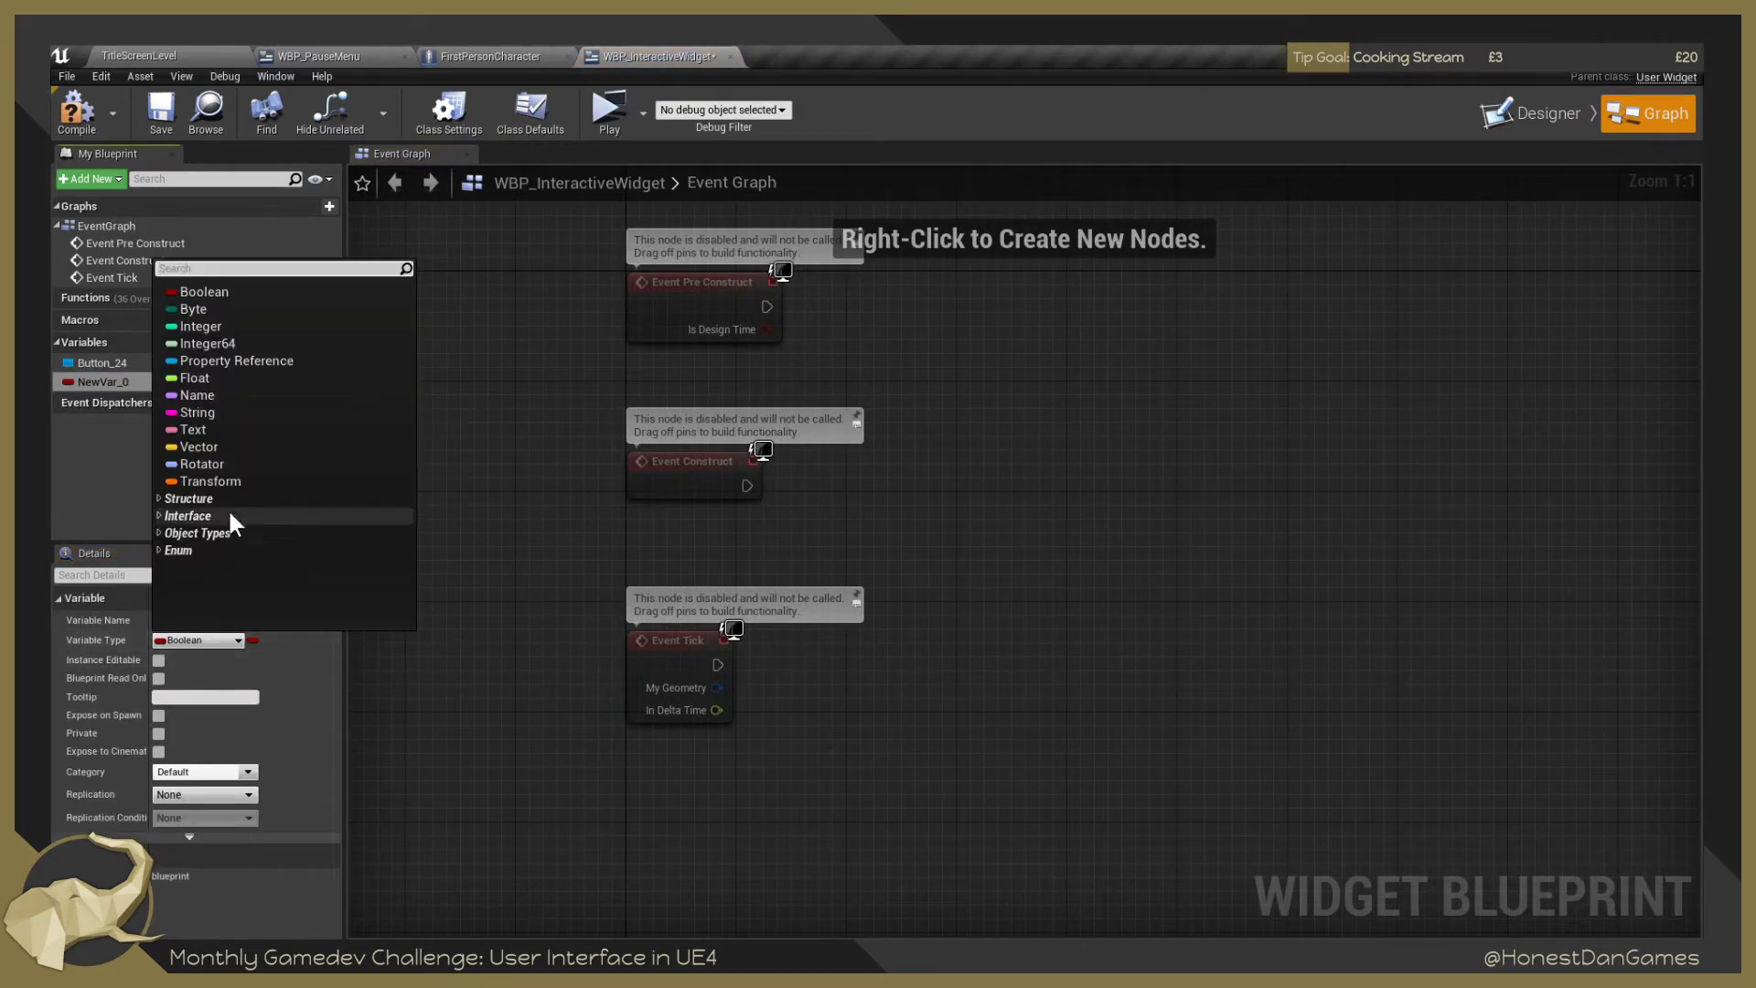
click(195, 429)
click(234, 640)
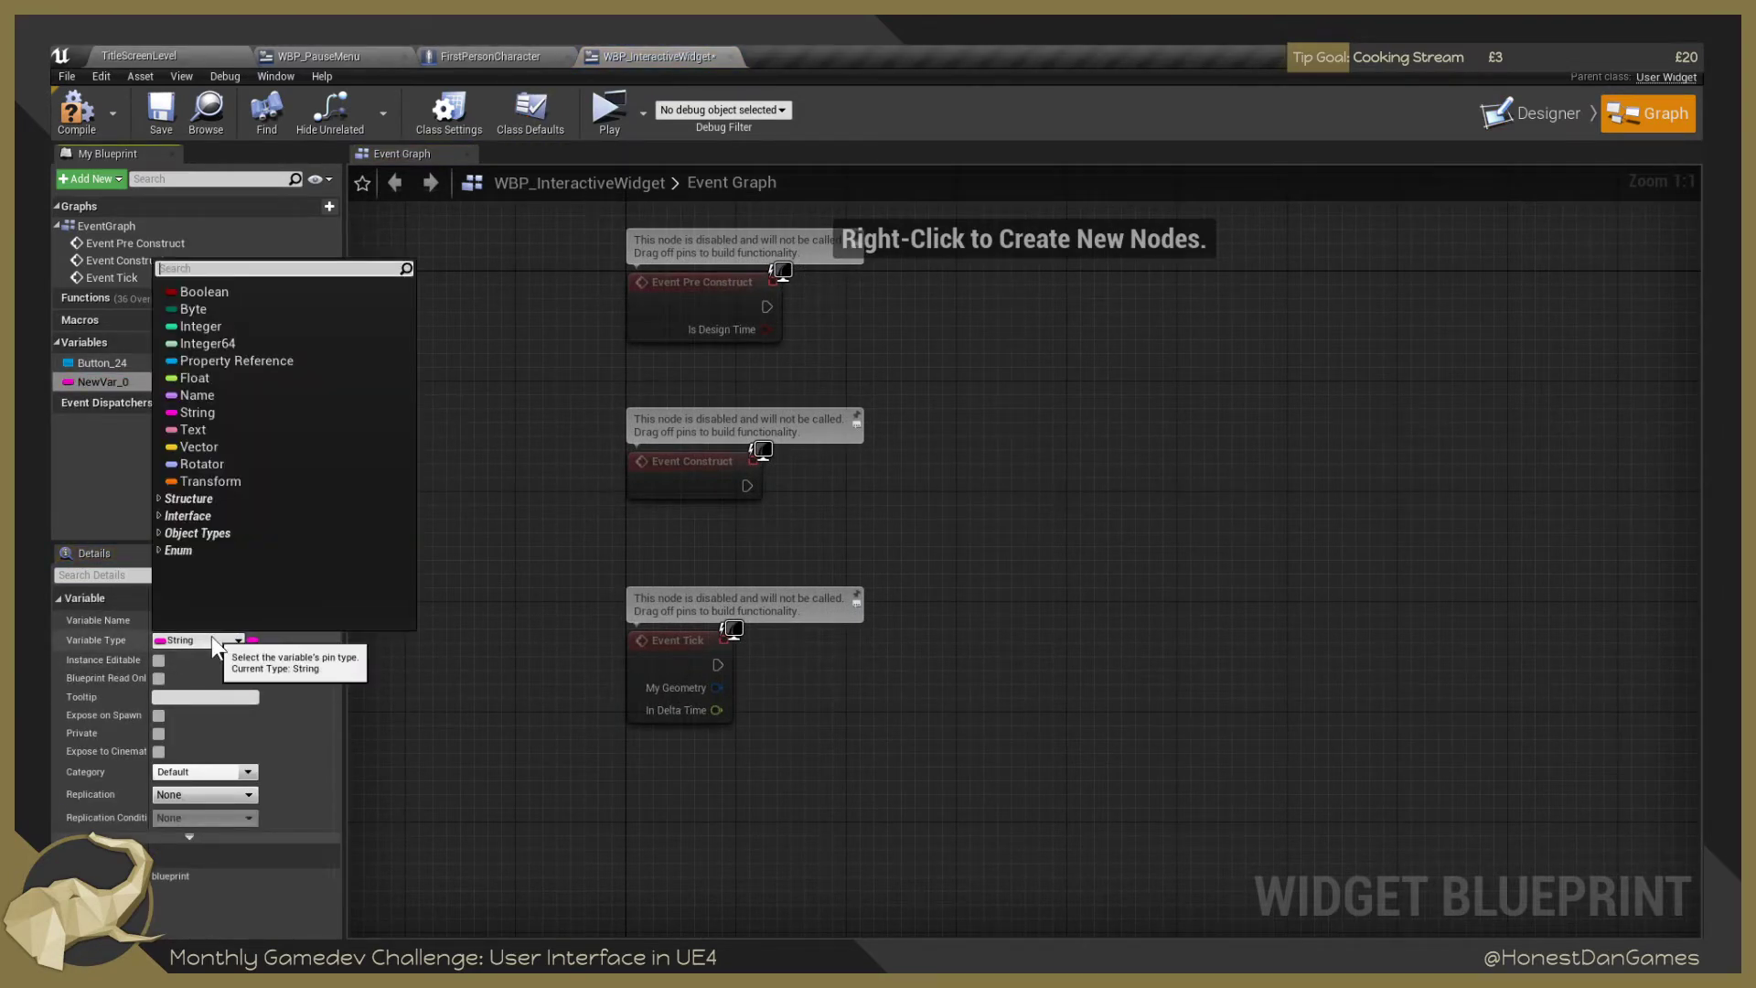
click(193, 435)
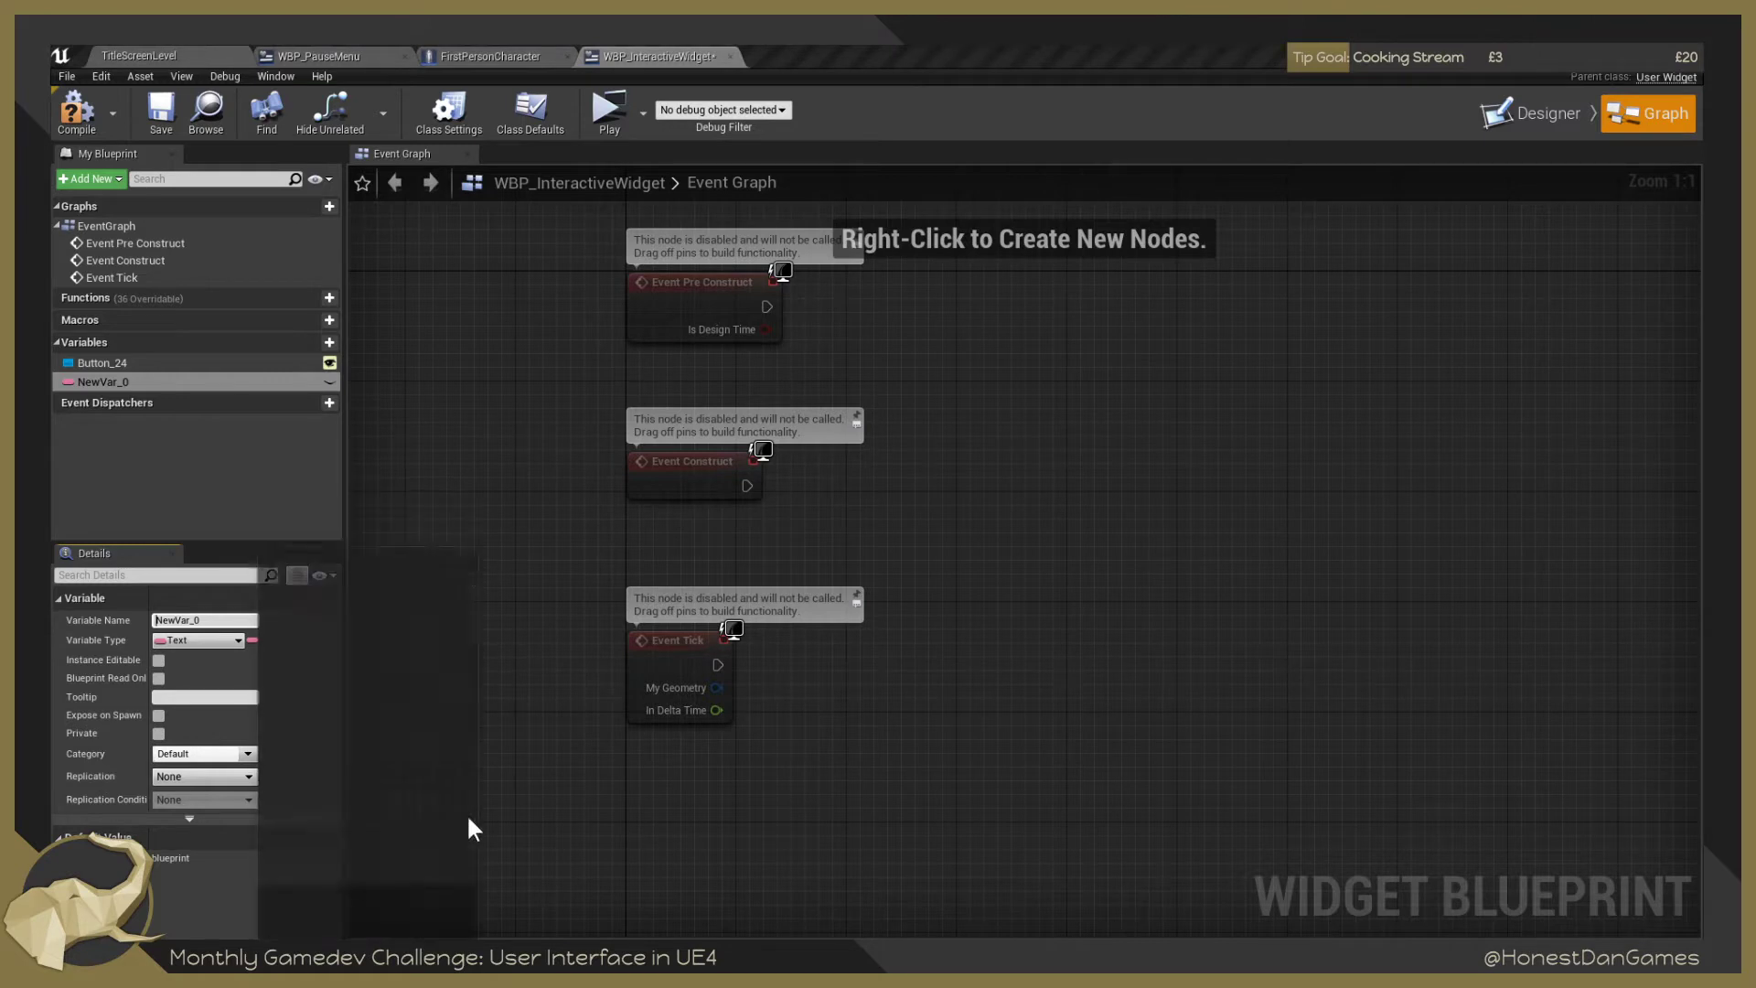
Switch to the Unreal Engine Compendium document in the browser, search it for "Fname" and jump to the Strings section.
key(alt+Tab)
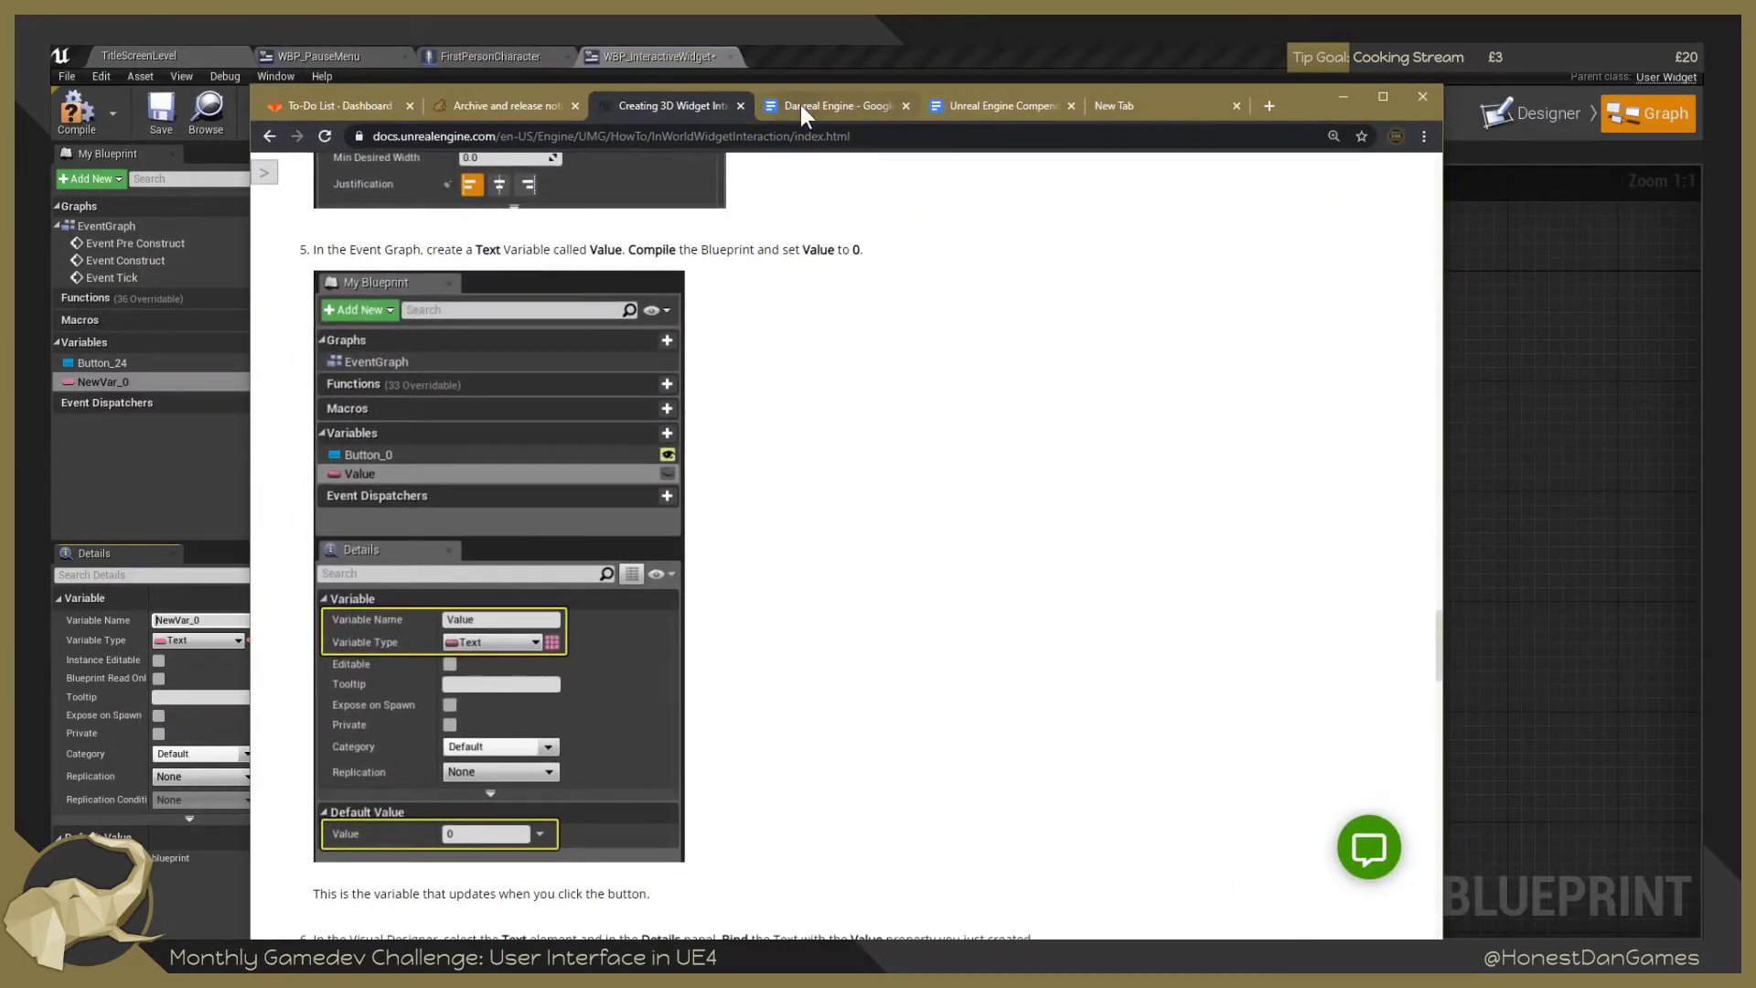
click(990, 108)
click(776, 497)
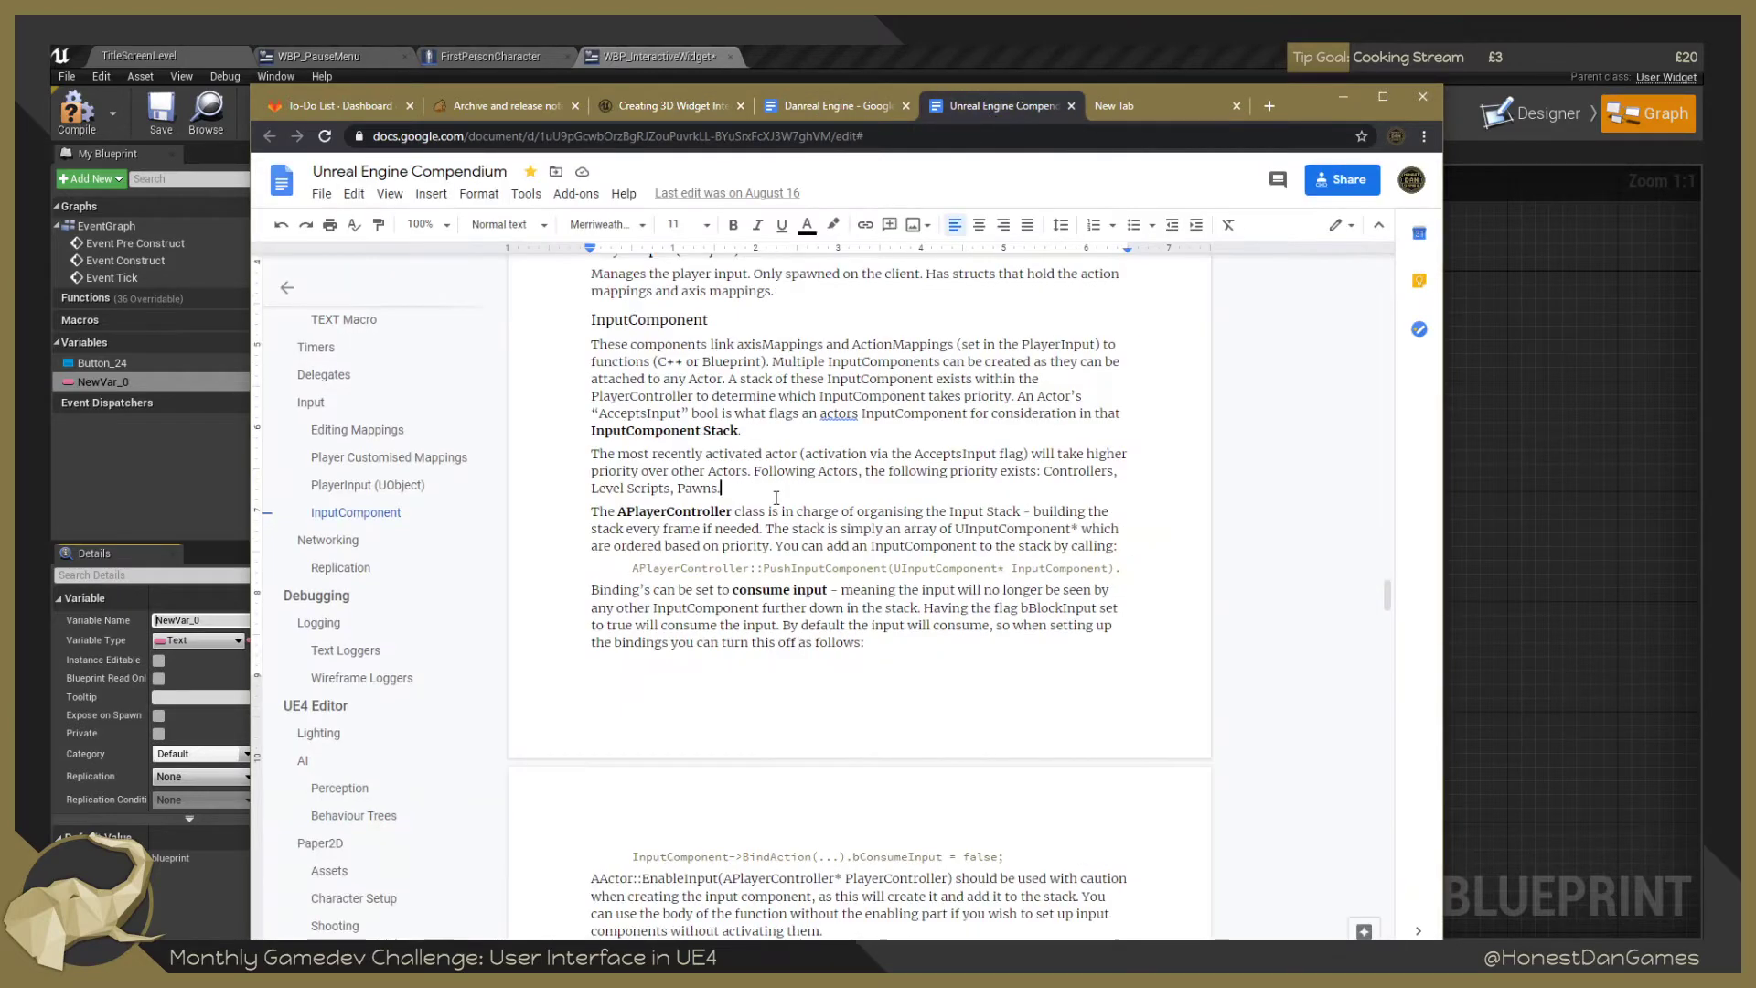
key(ctrl+f)
text(Fname)
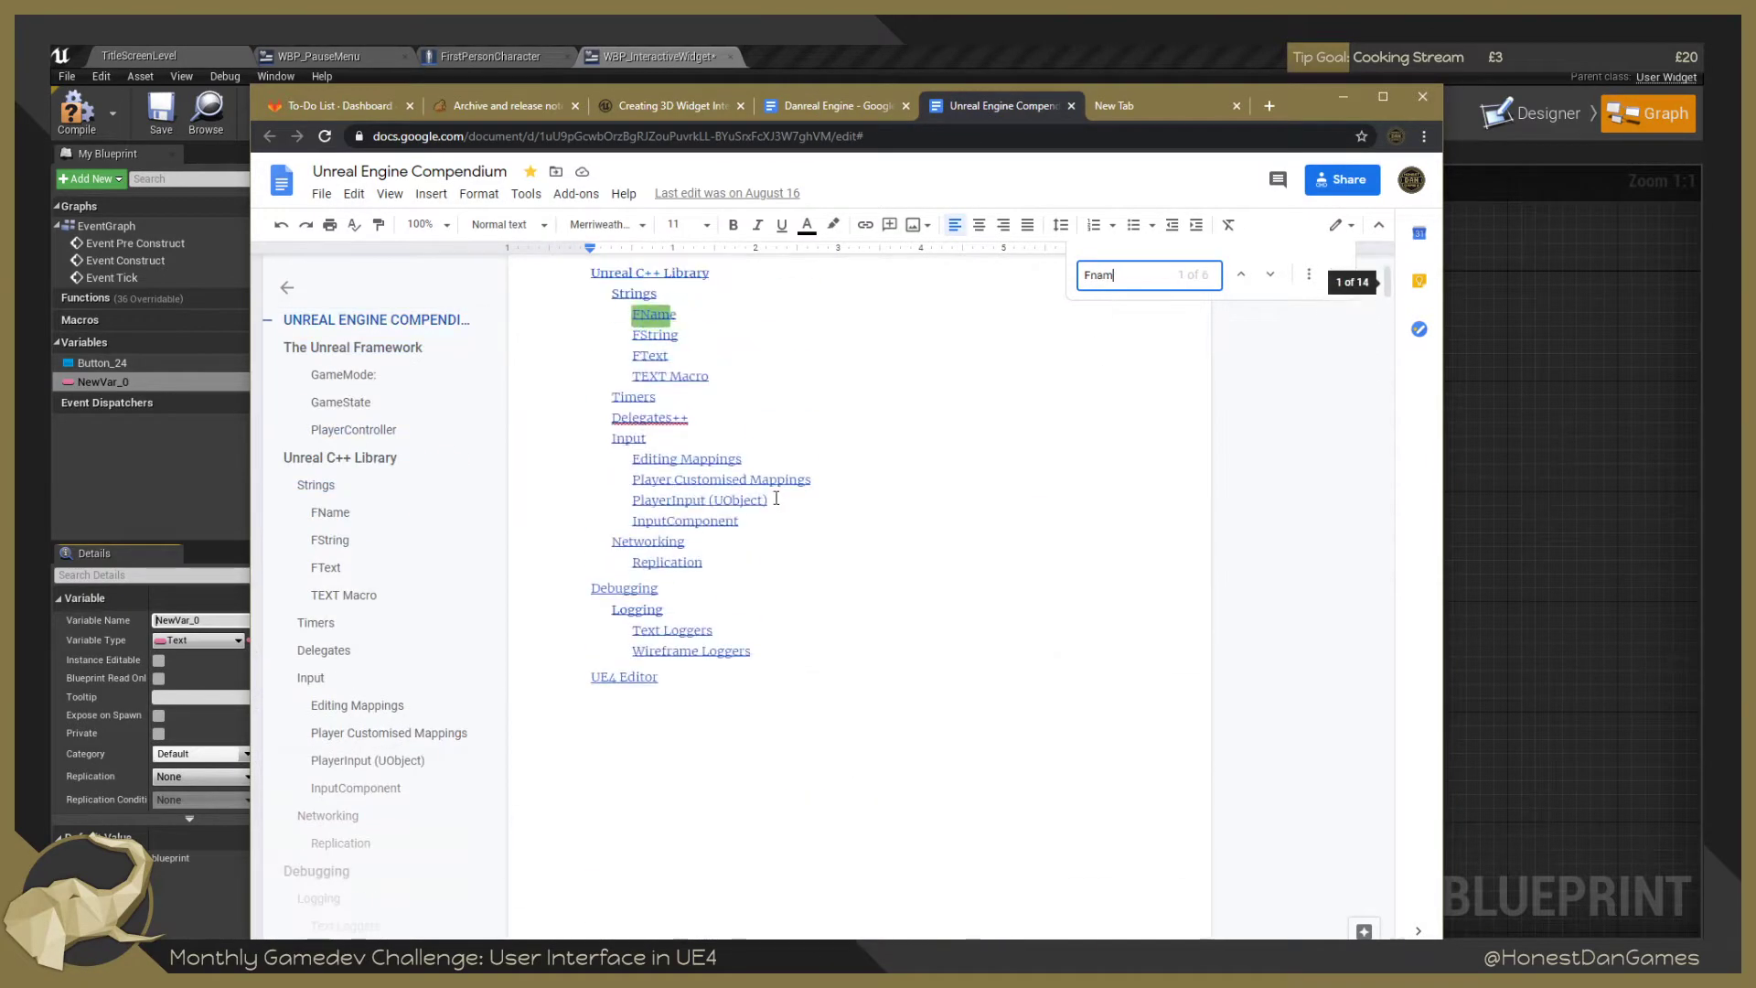
click(635, 289)
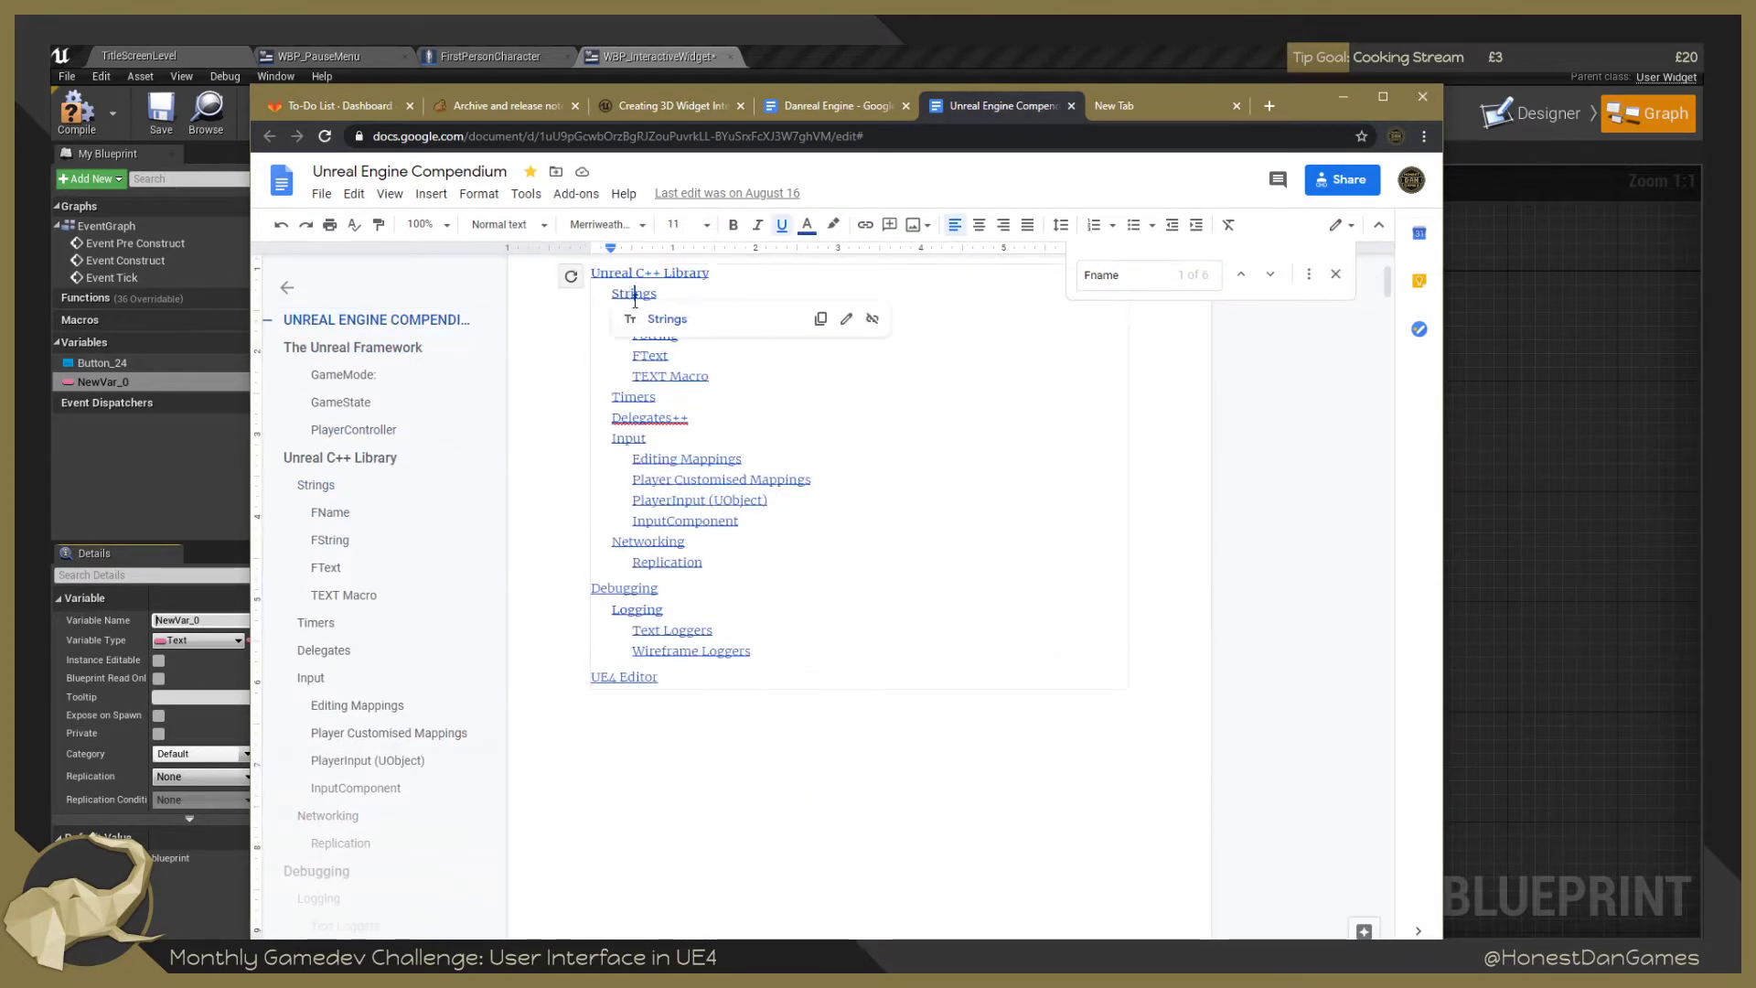
click(668, 319)
Read through the FName, FString, FText and TEXT Macro explanations in the Strings section.
click(670, 441)
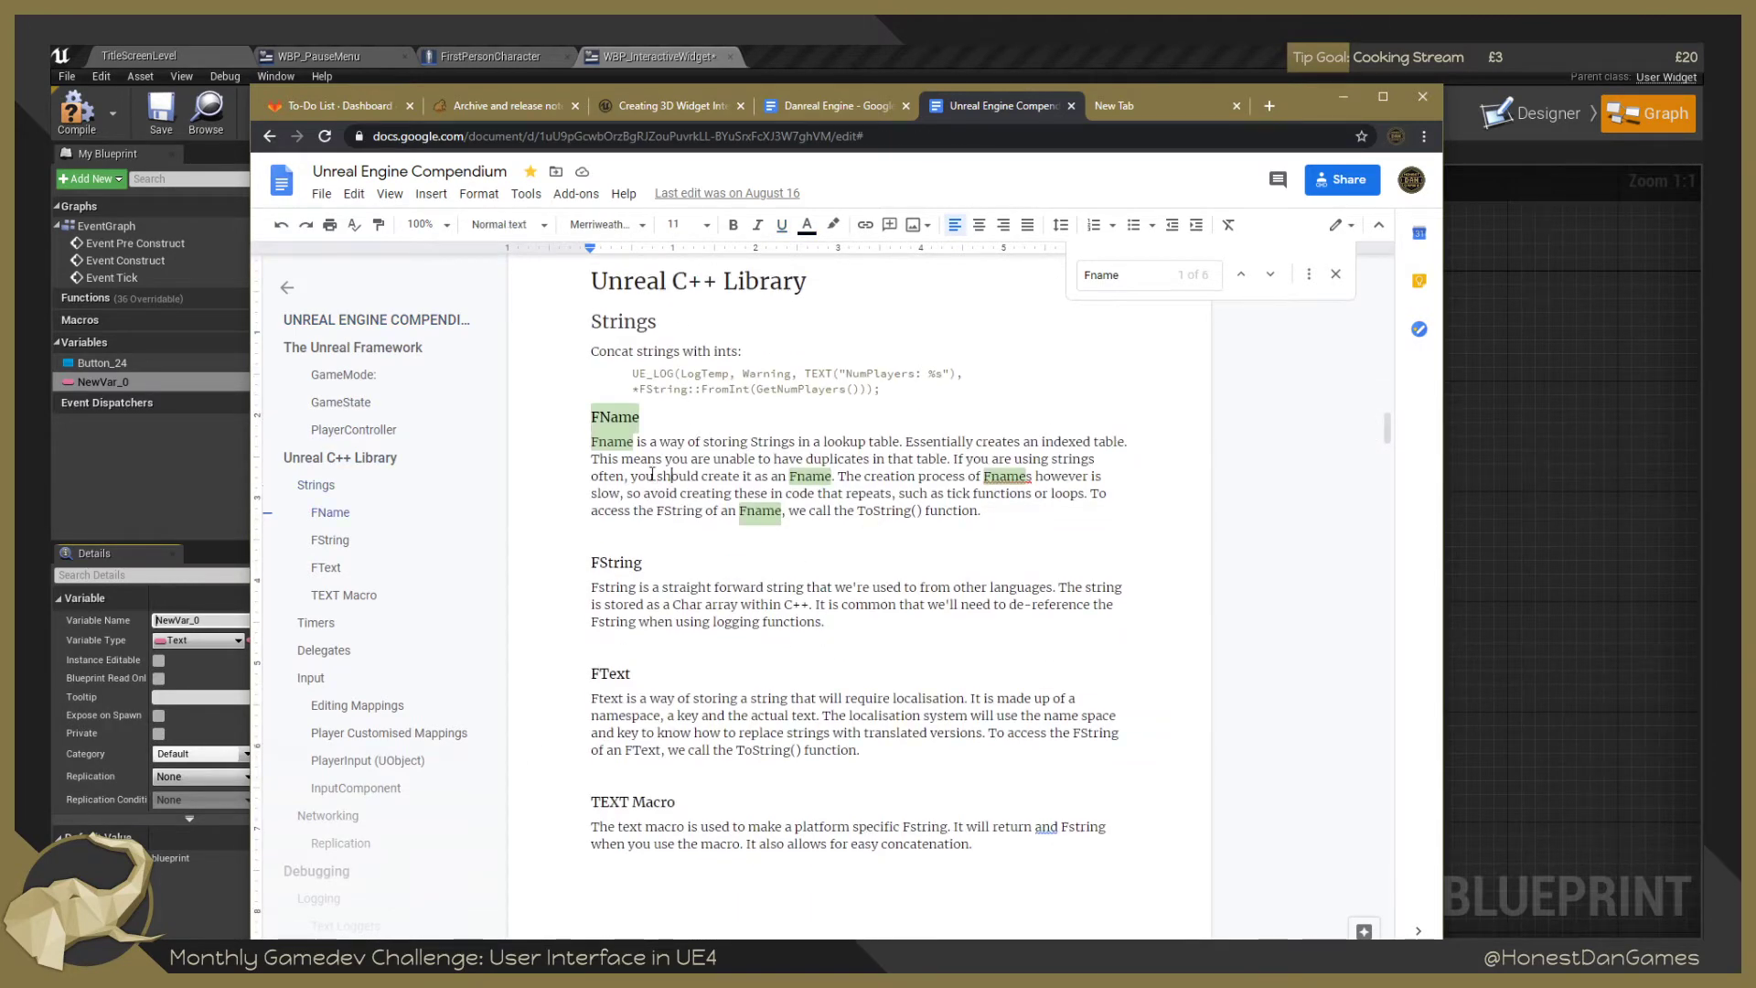
click(873, 493)
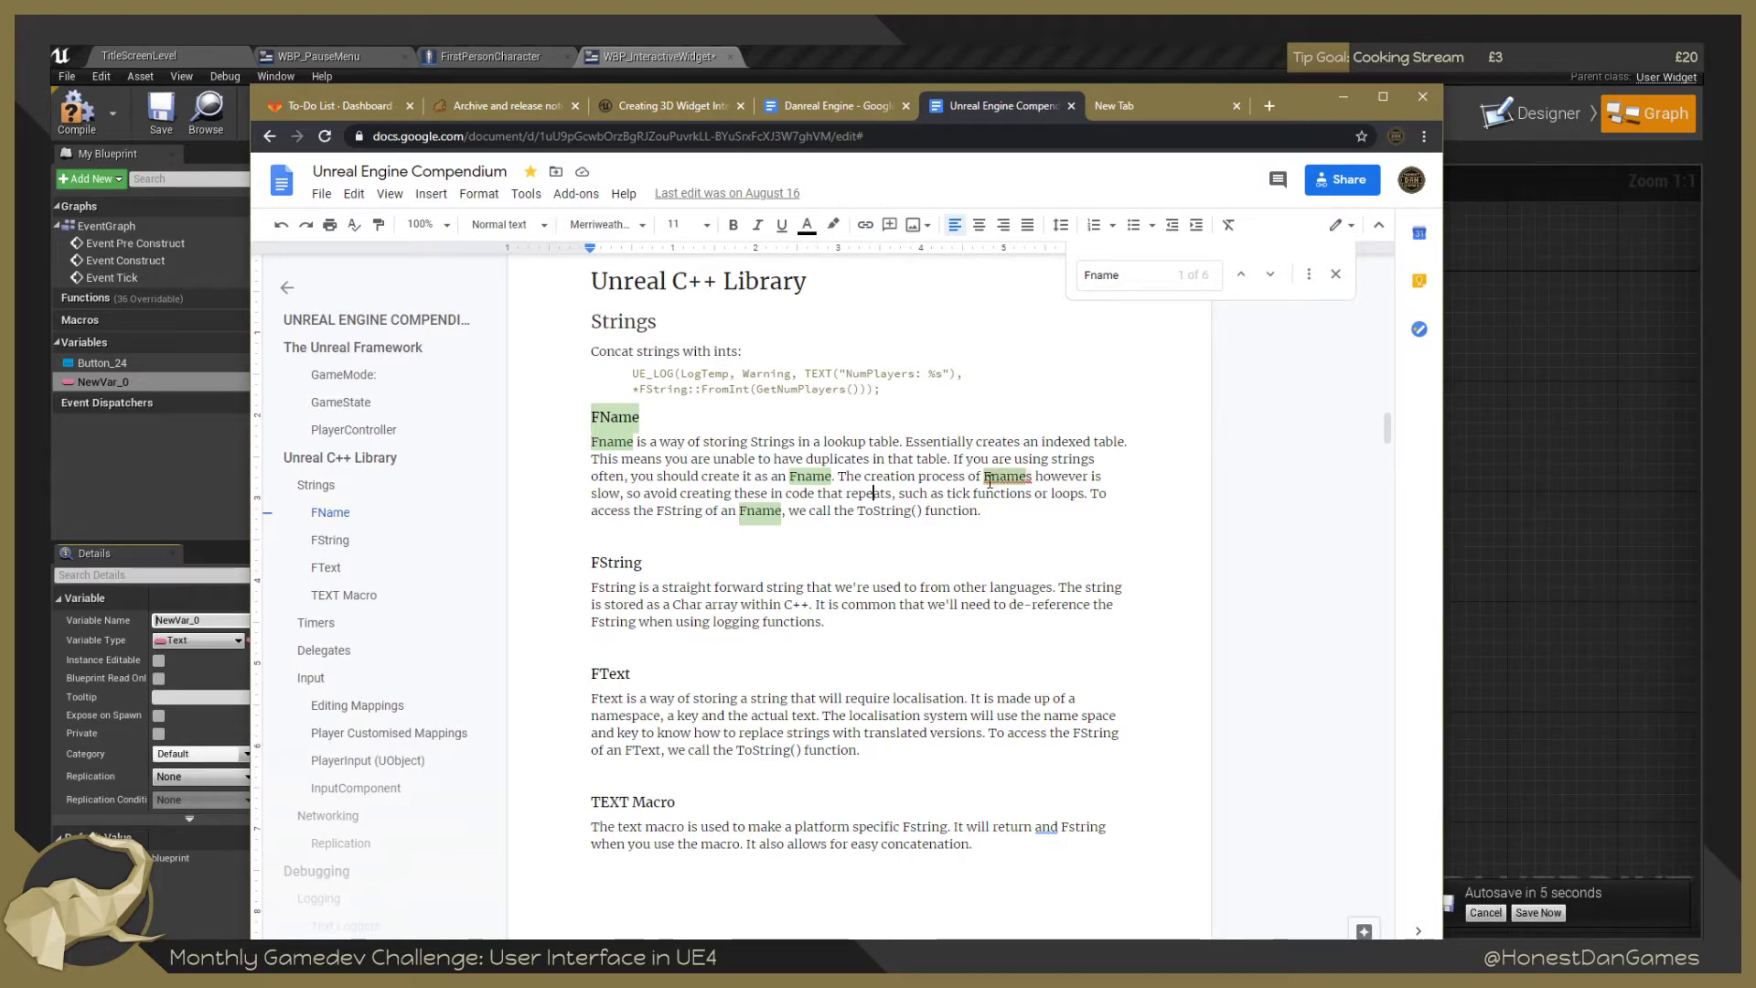
click(680, 477)
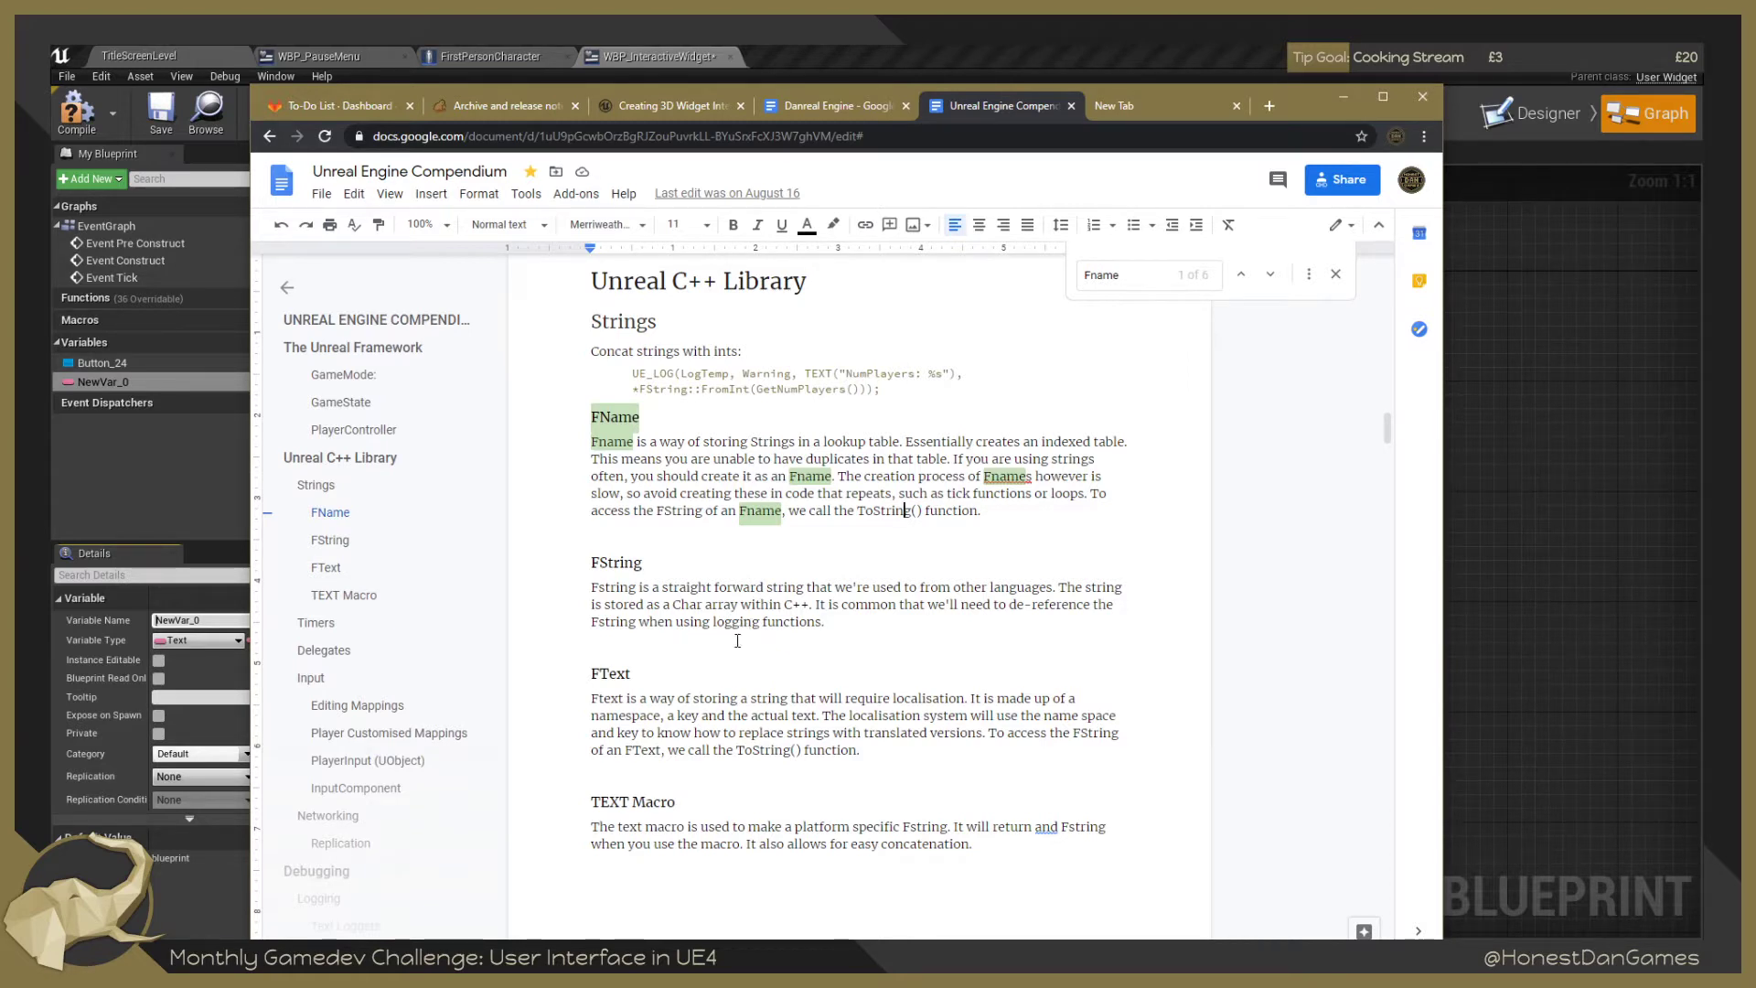
scroll(732, 640, down, 1)
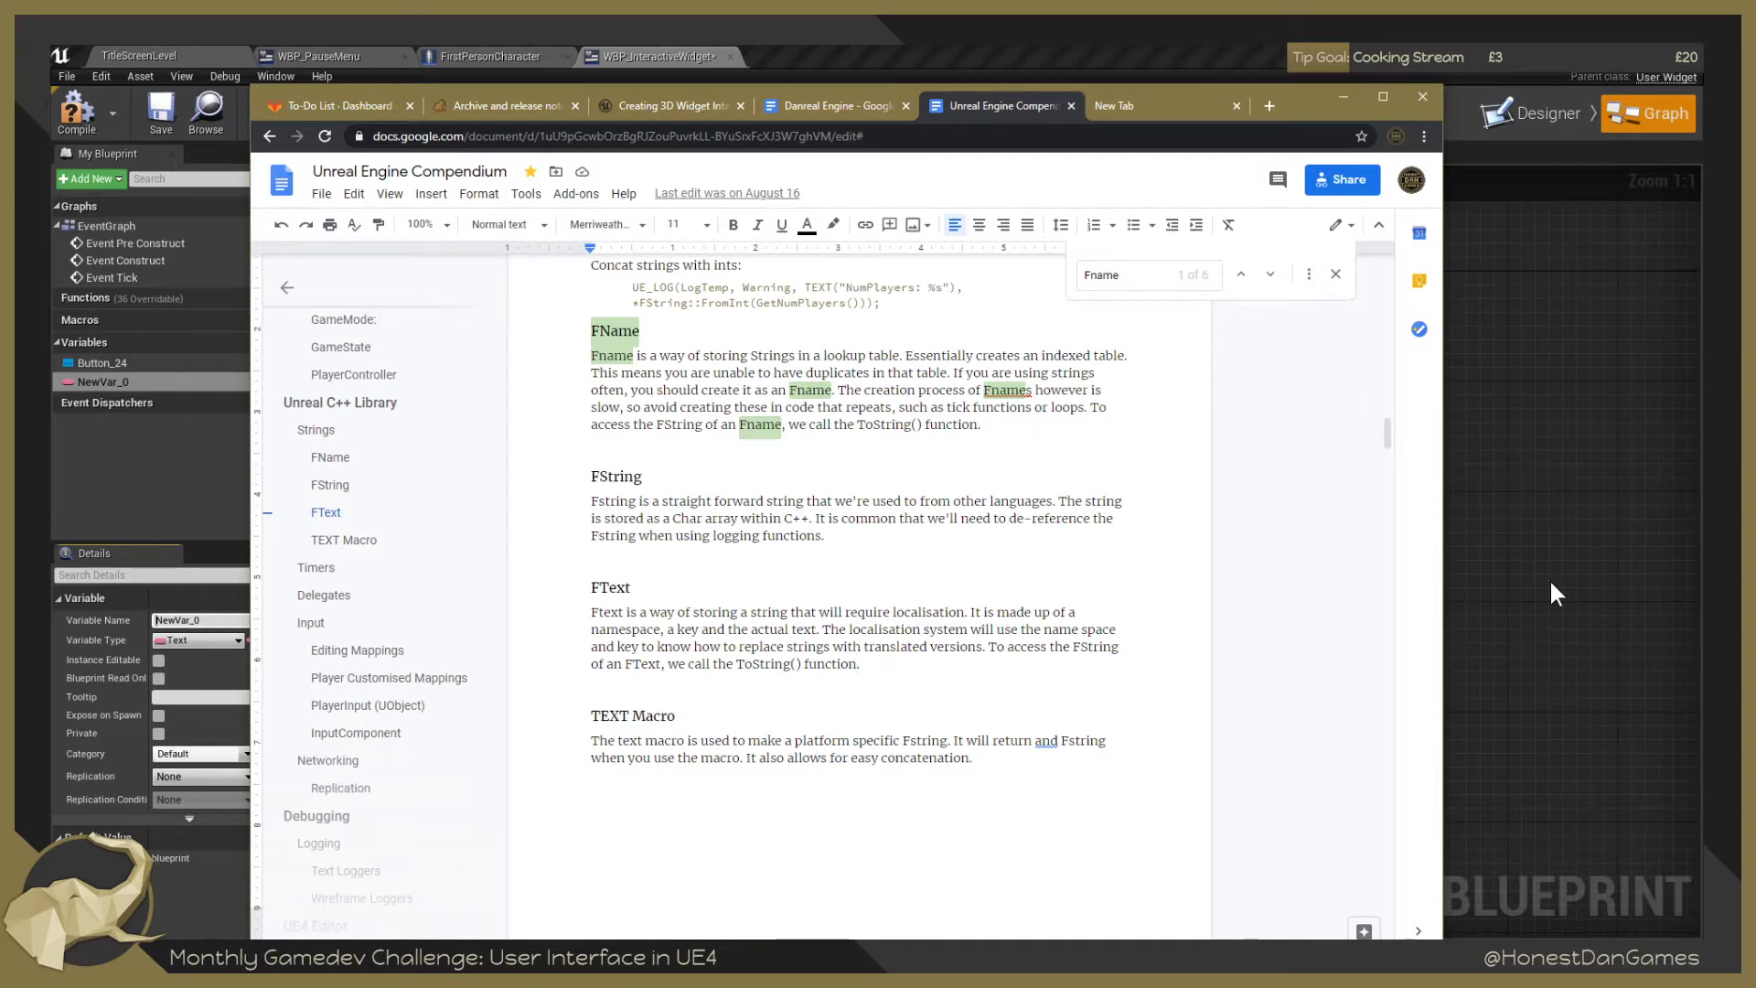
click(911, 545)
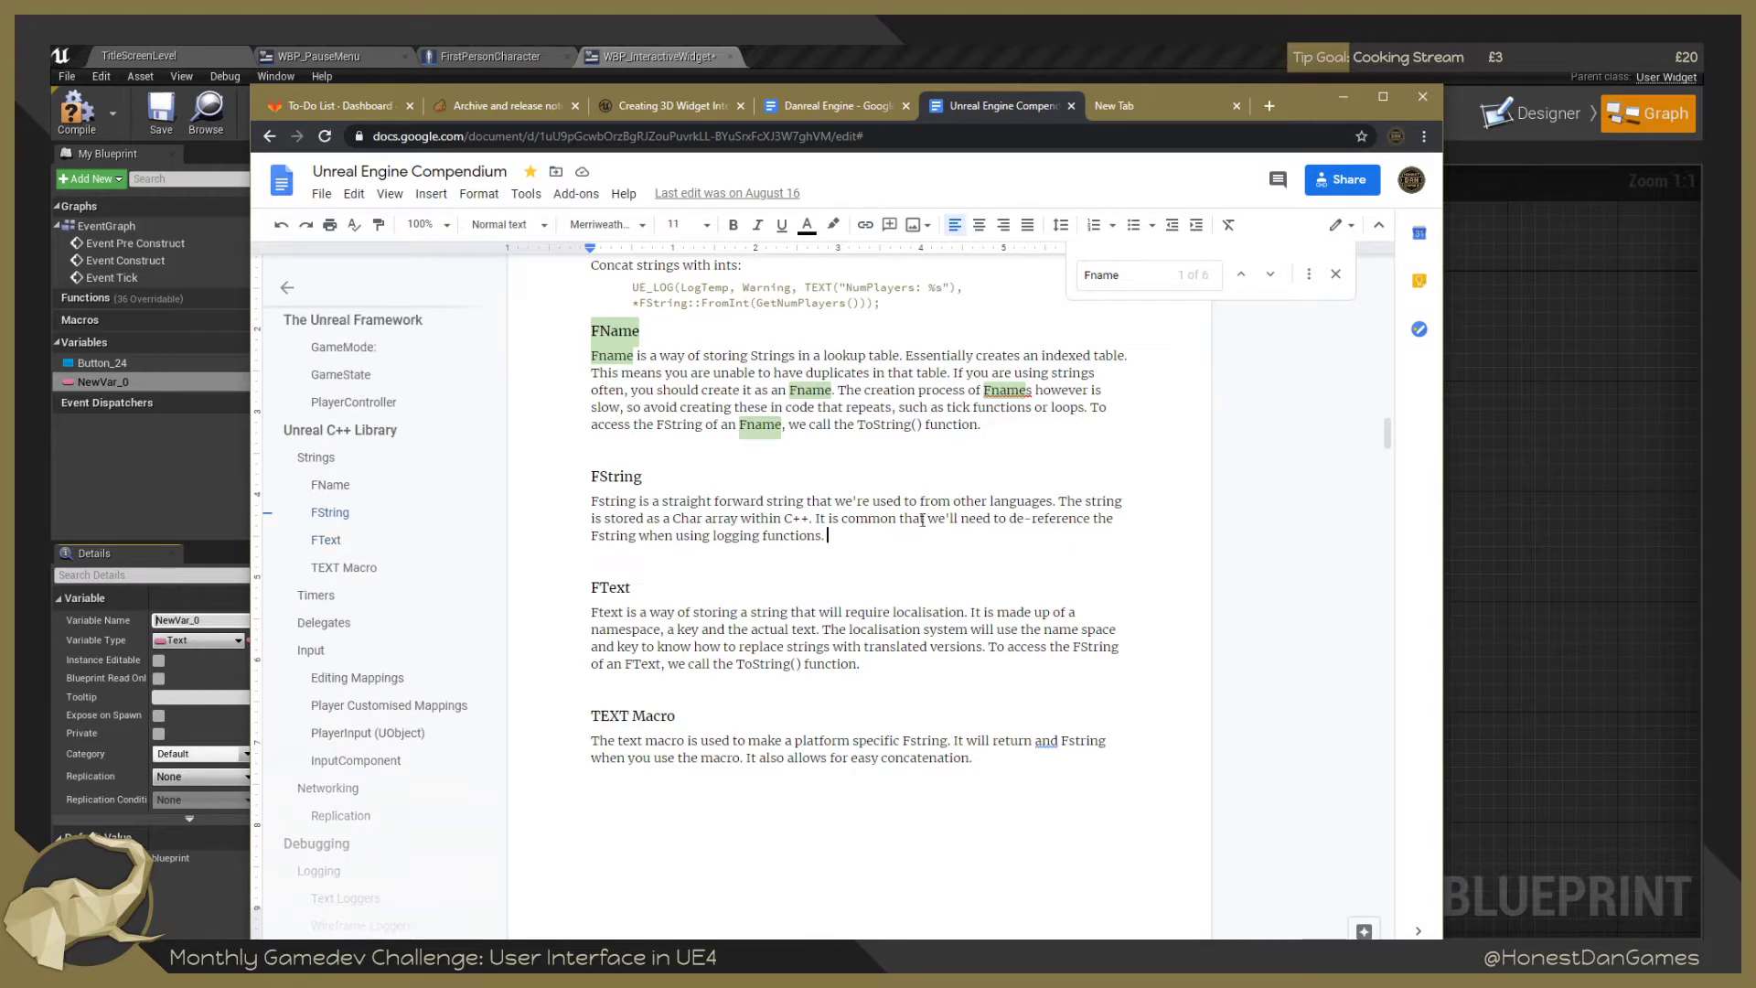
scroll(929, 477, up, 2)
scroll(913, 535, down, 2)
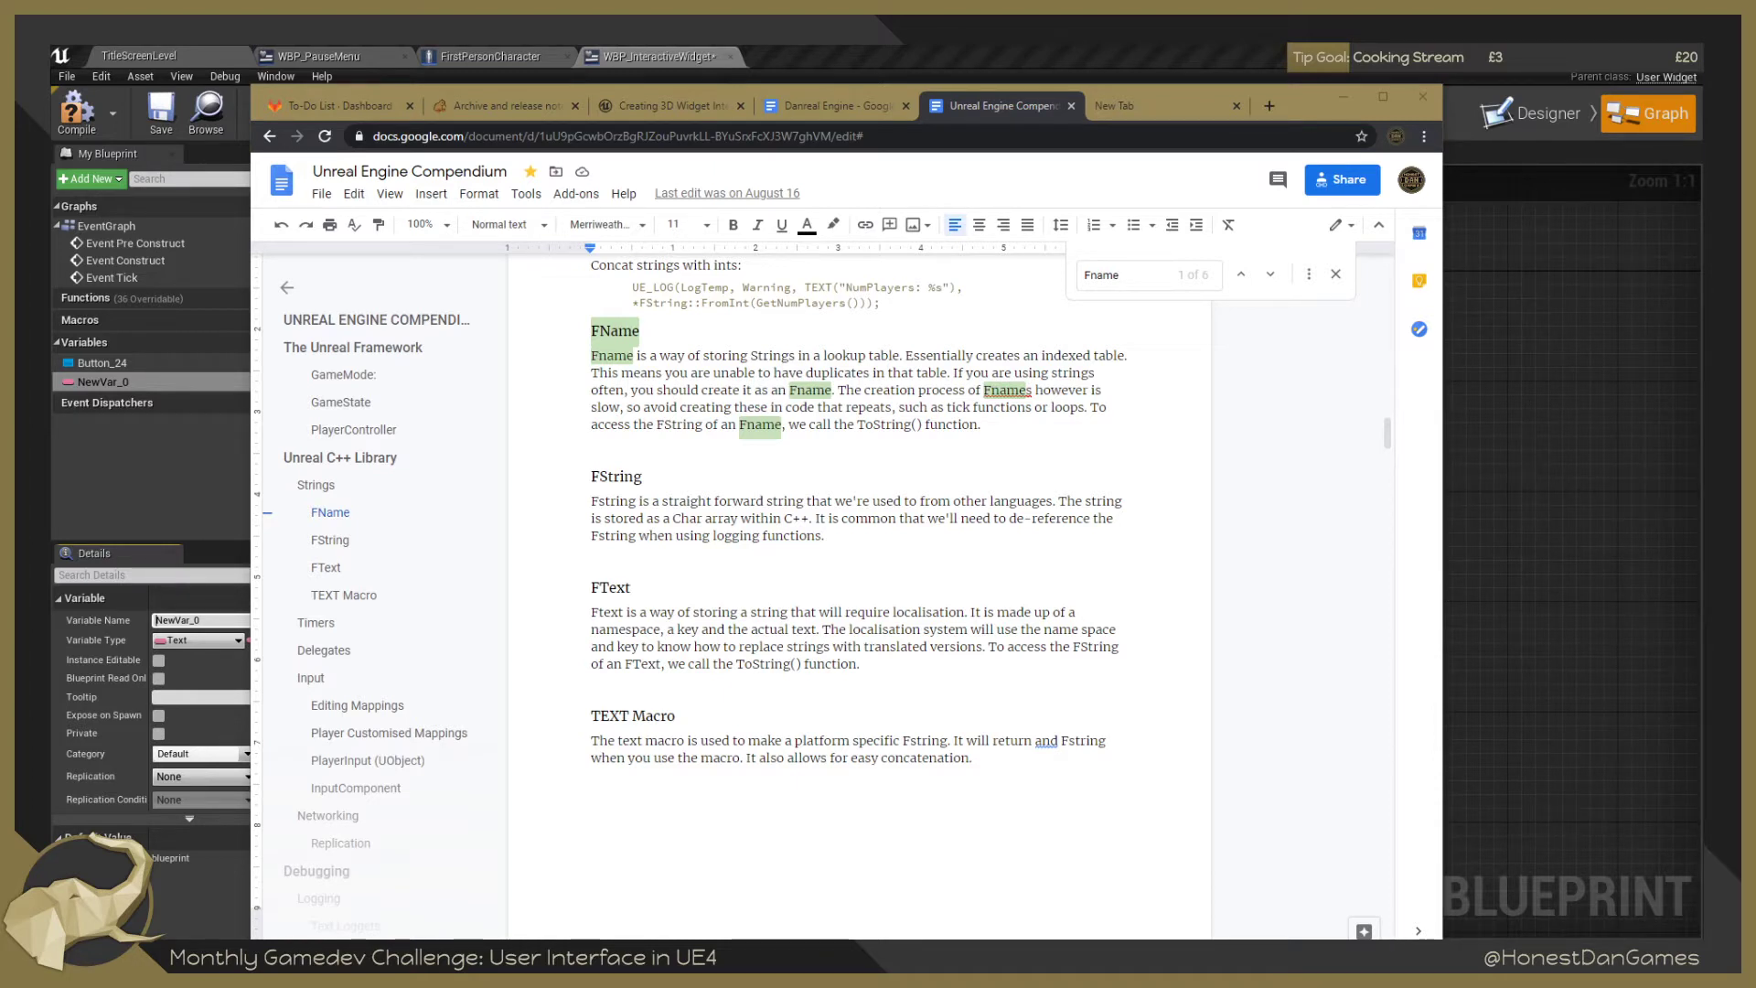
Below the TEXT Macro paragraph, add "When serialized you cannot Multiline edit FString but you can with FText using attribute meta = (MultiLine = true)".
click(766, 798)
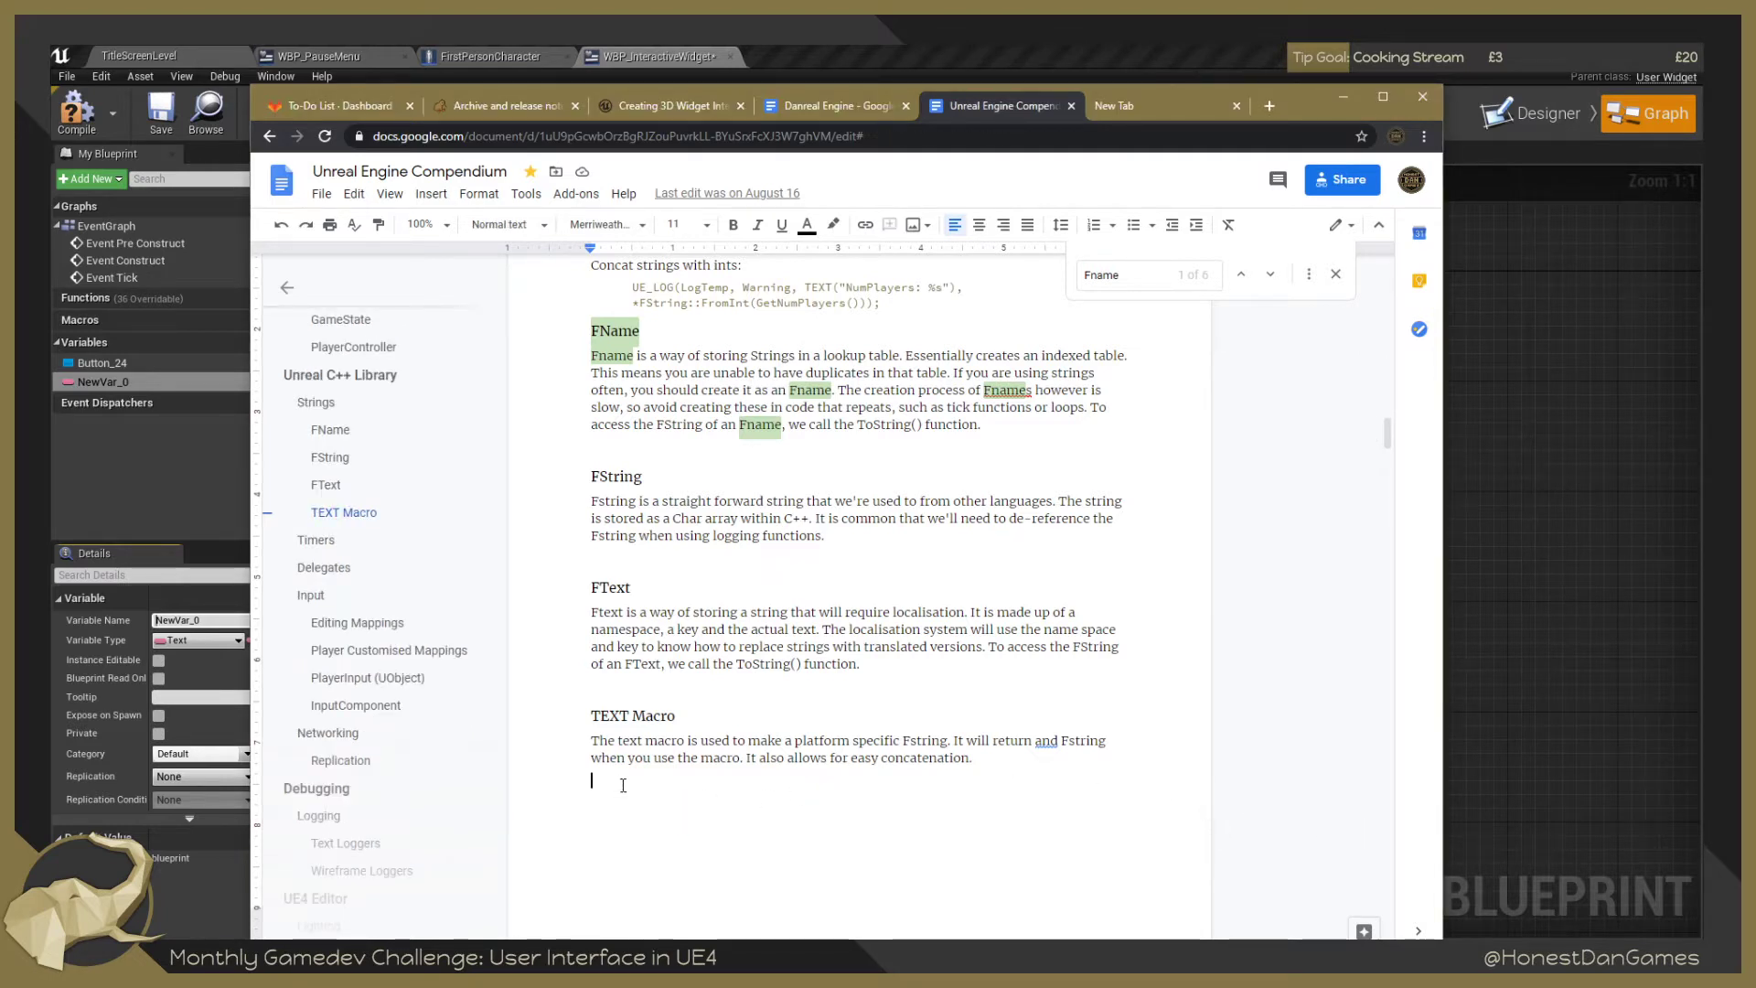
key(Return)
text(When serialized you cannot Multiline edit FString but you can with FText using attribute meta = (MultiLine = true))
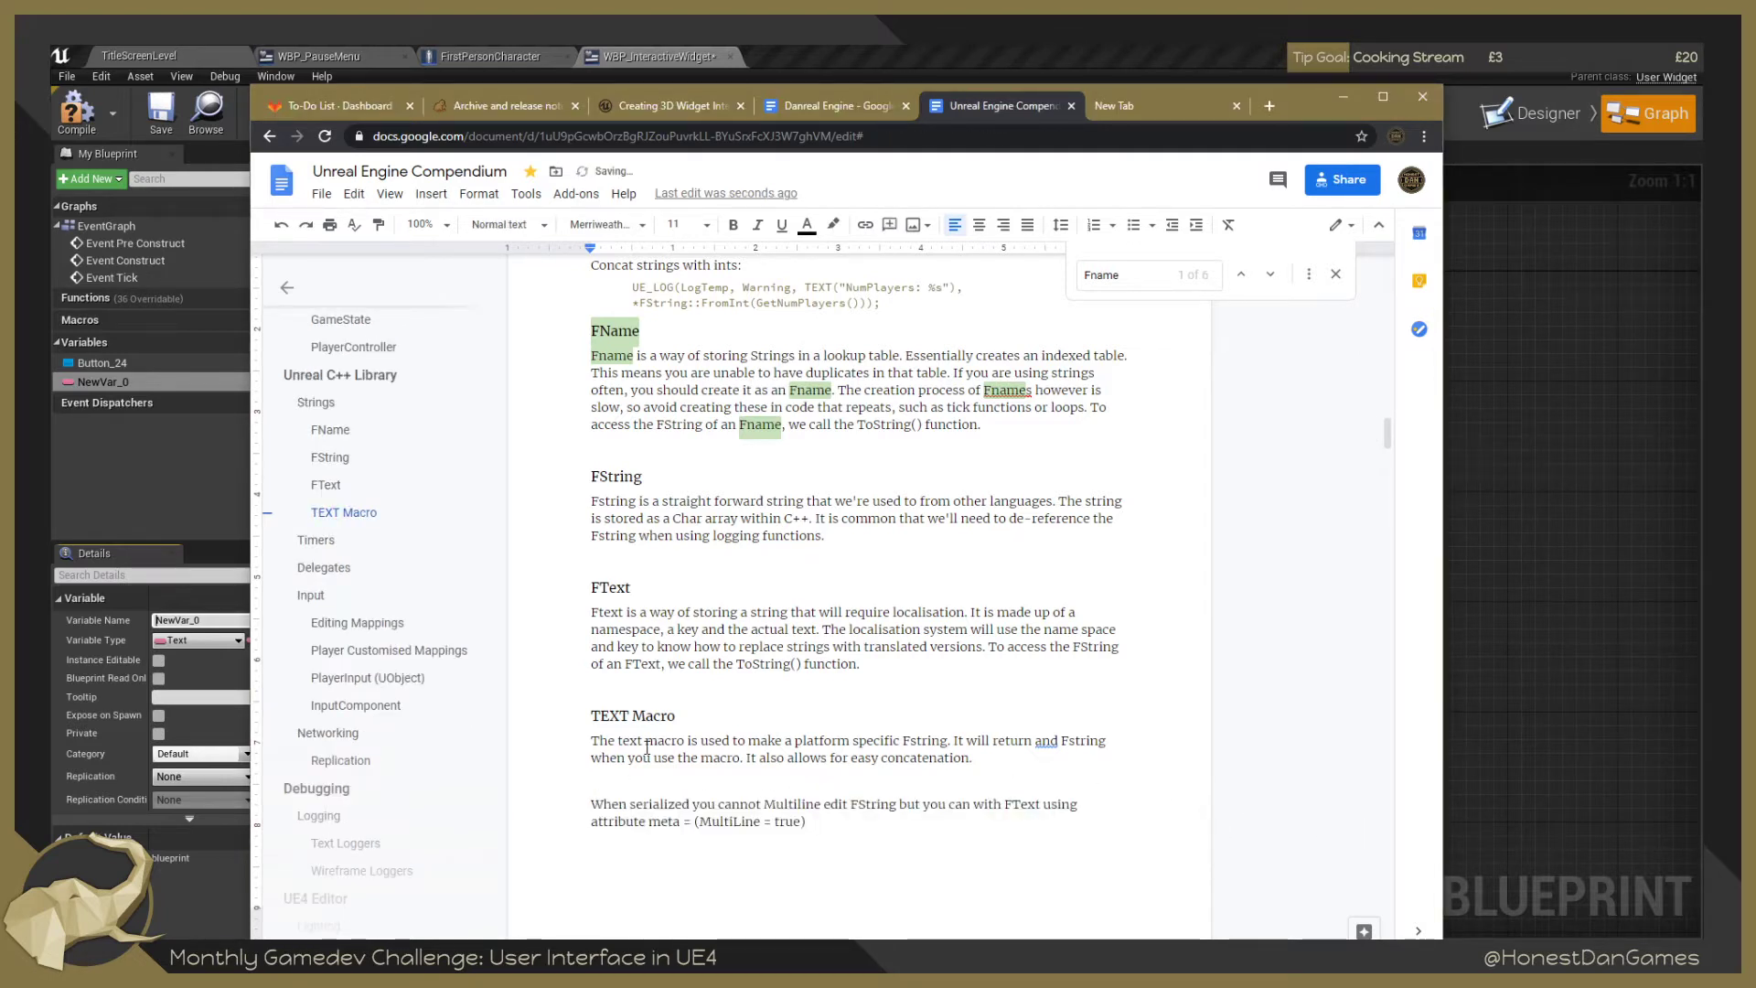
Insert the line "Extra Nuggets of Knowledge" above the multiline note.
key(ctrl+Up)
key(Return)
key(Up)
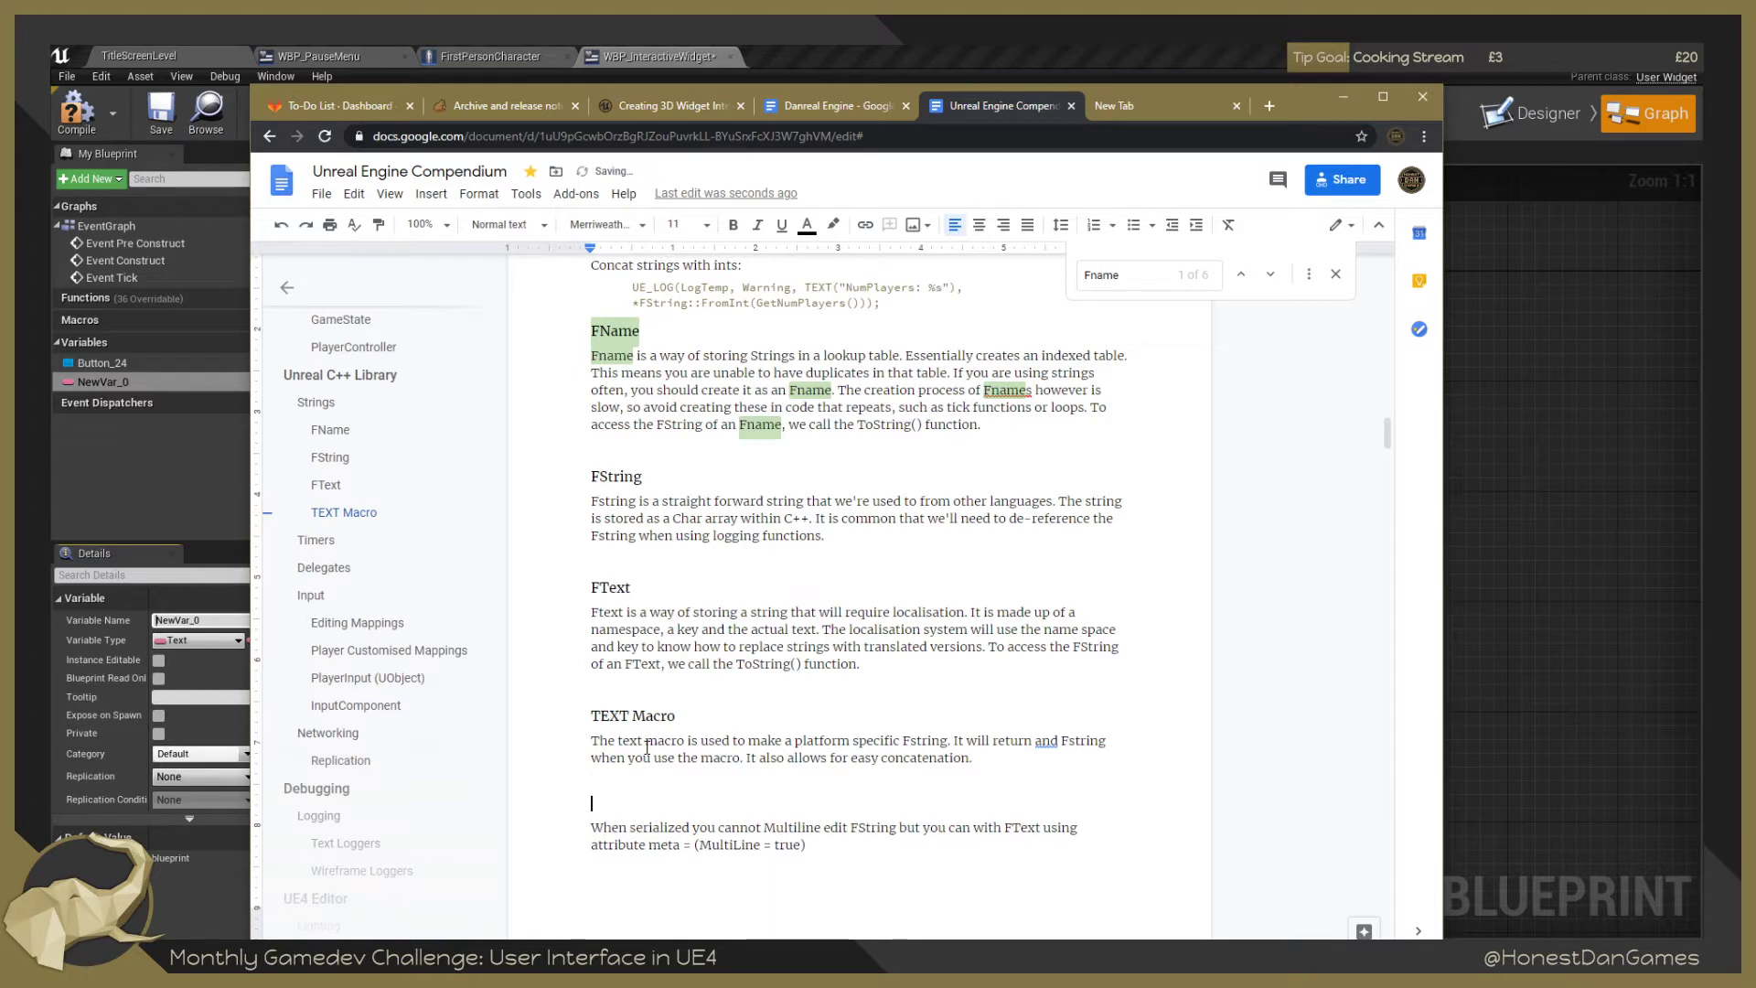
text(Extra Nuggets of Kn)
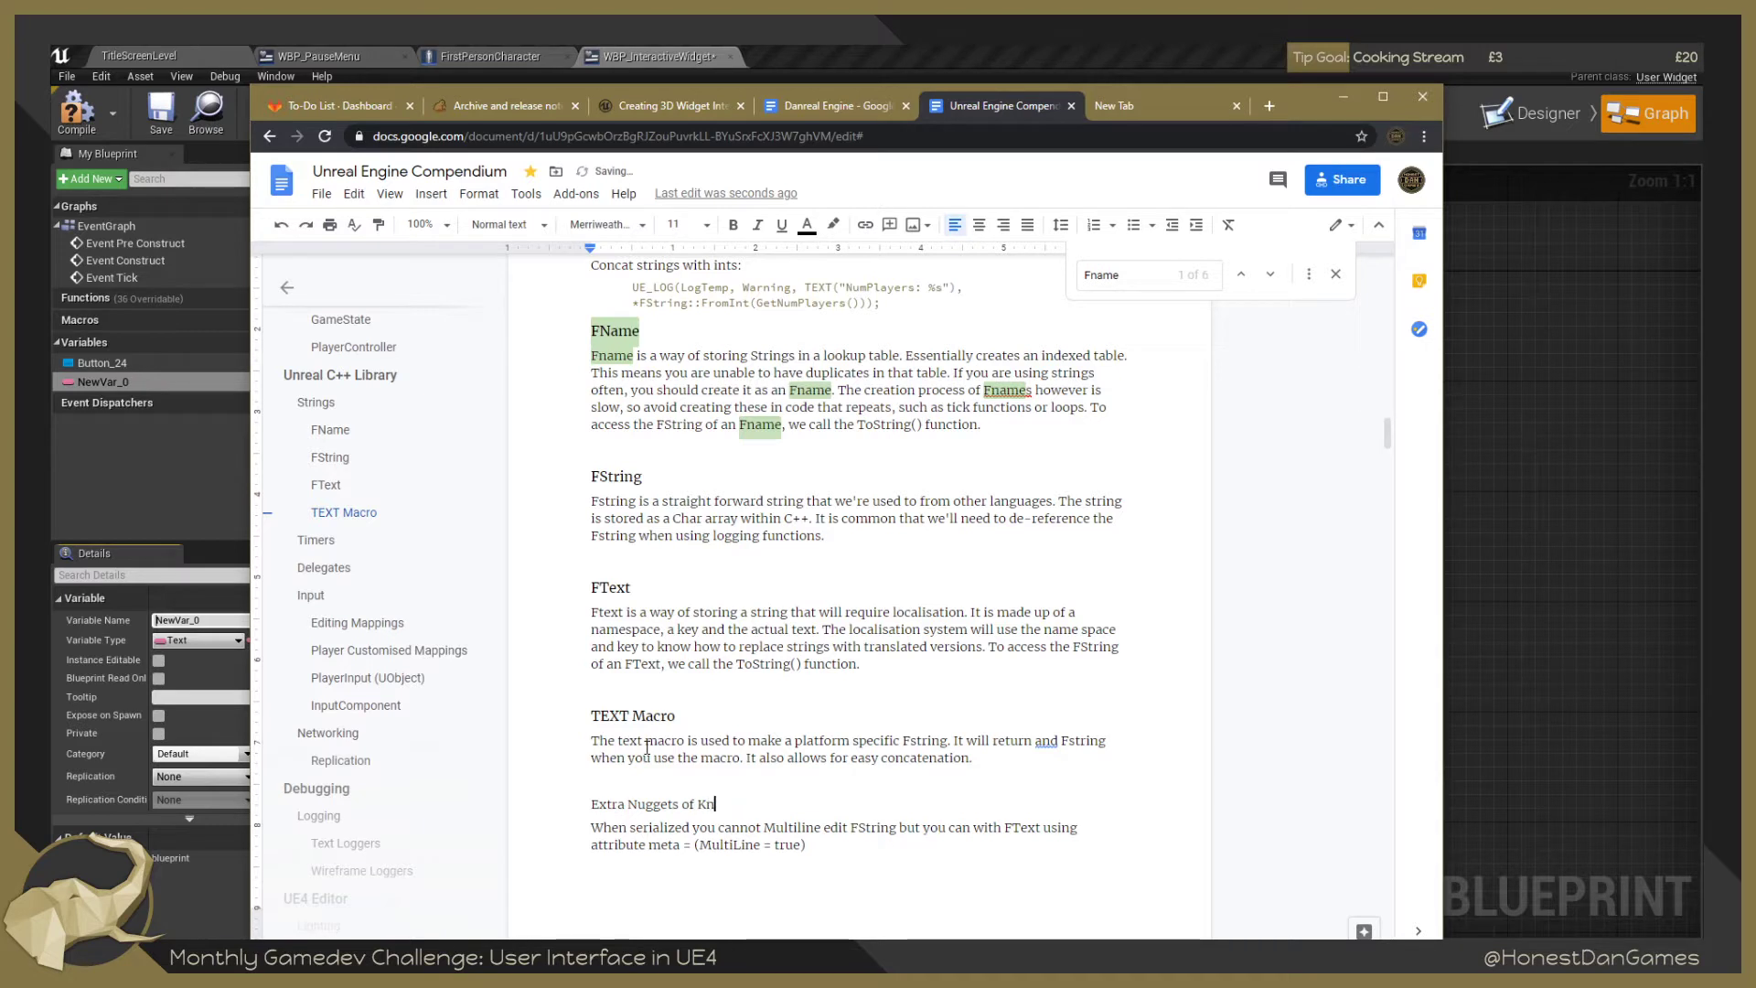
text(owledge)
key(ctrl+shift+Left)
key(ctrl+shift+Left)
key(ctrl+shift+Left)
key(ctrl+shift+Left)
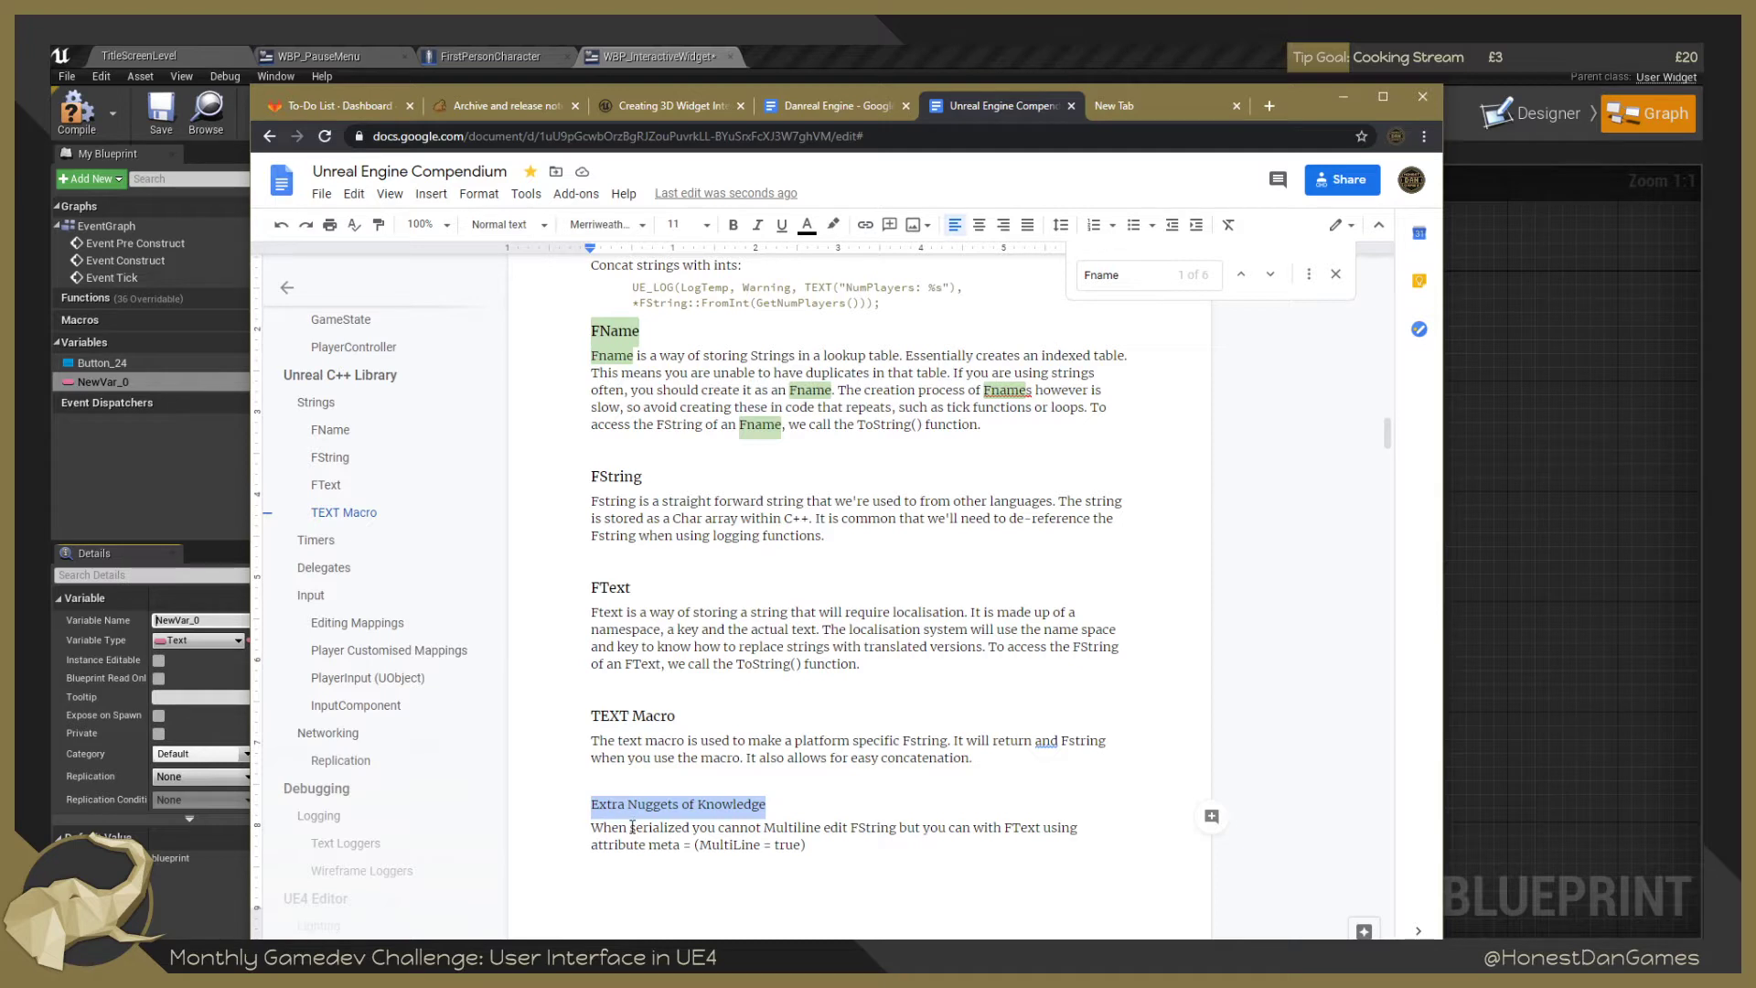
Reword the start of the multiline note to "When exposing text members," in place of "When serialized".
drag(631, 826, 698, 830)
text(ex)
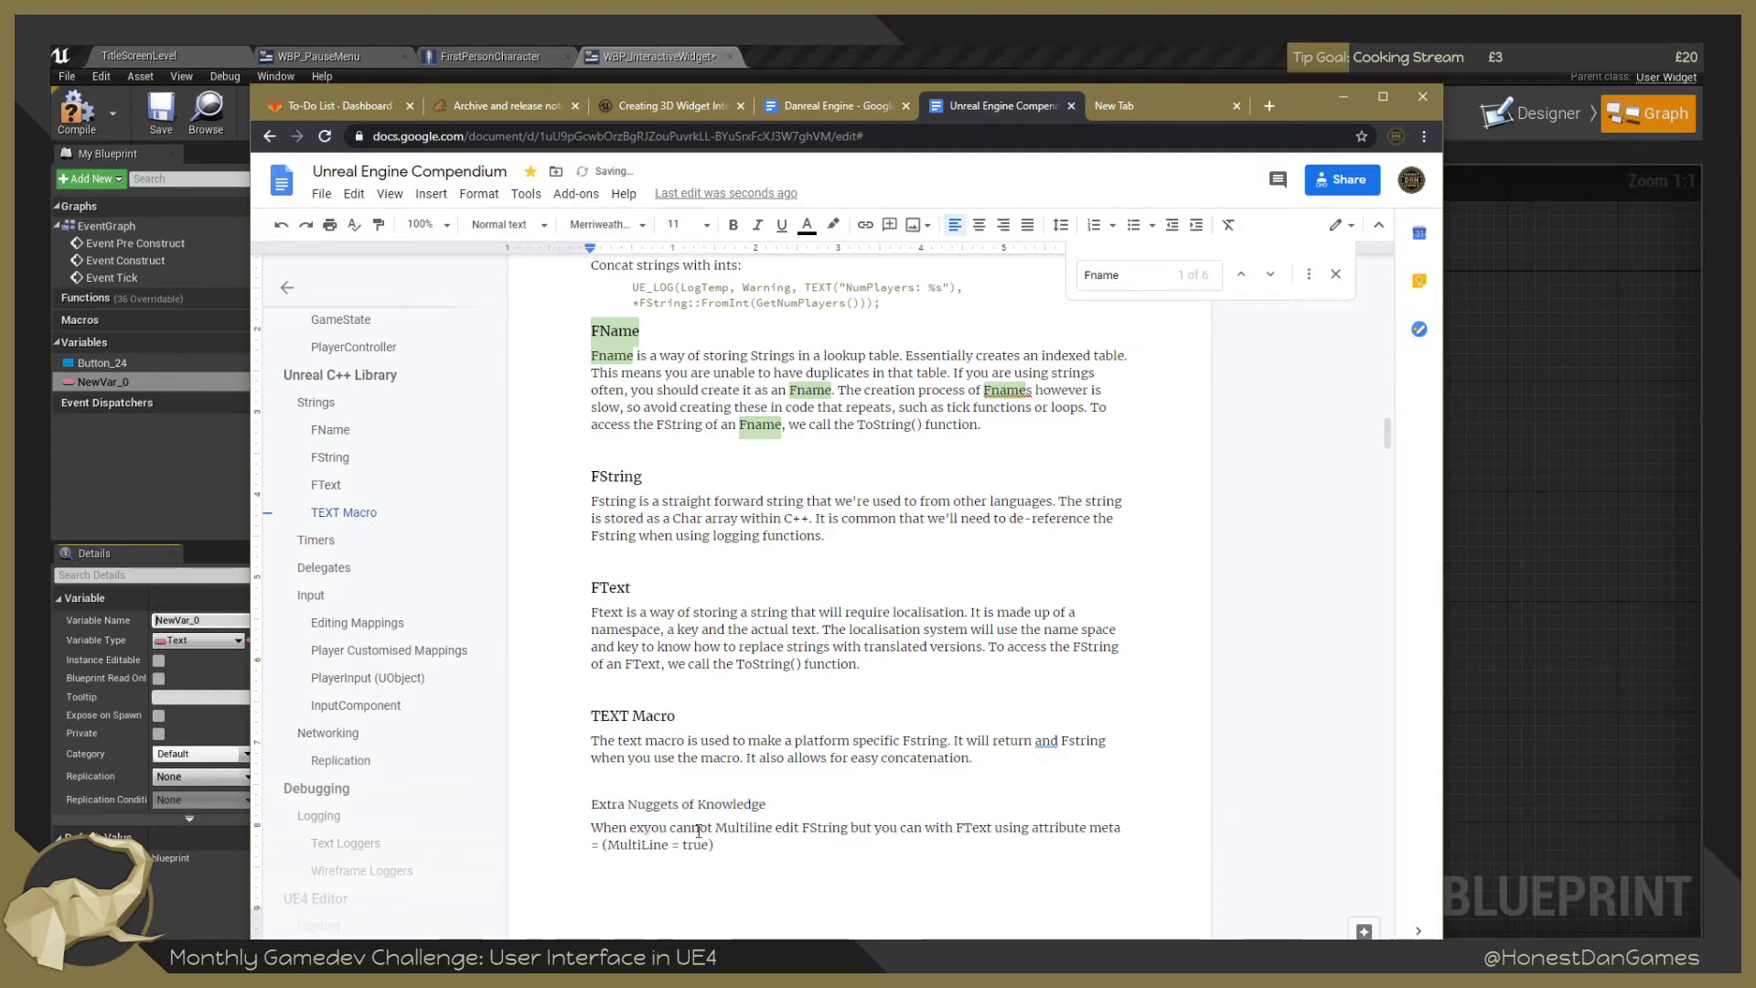
text(posing )
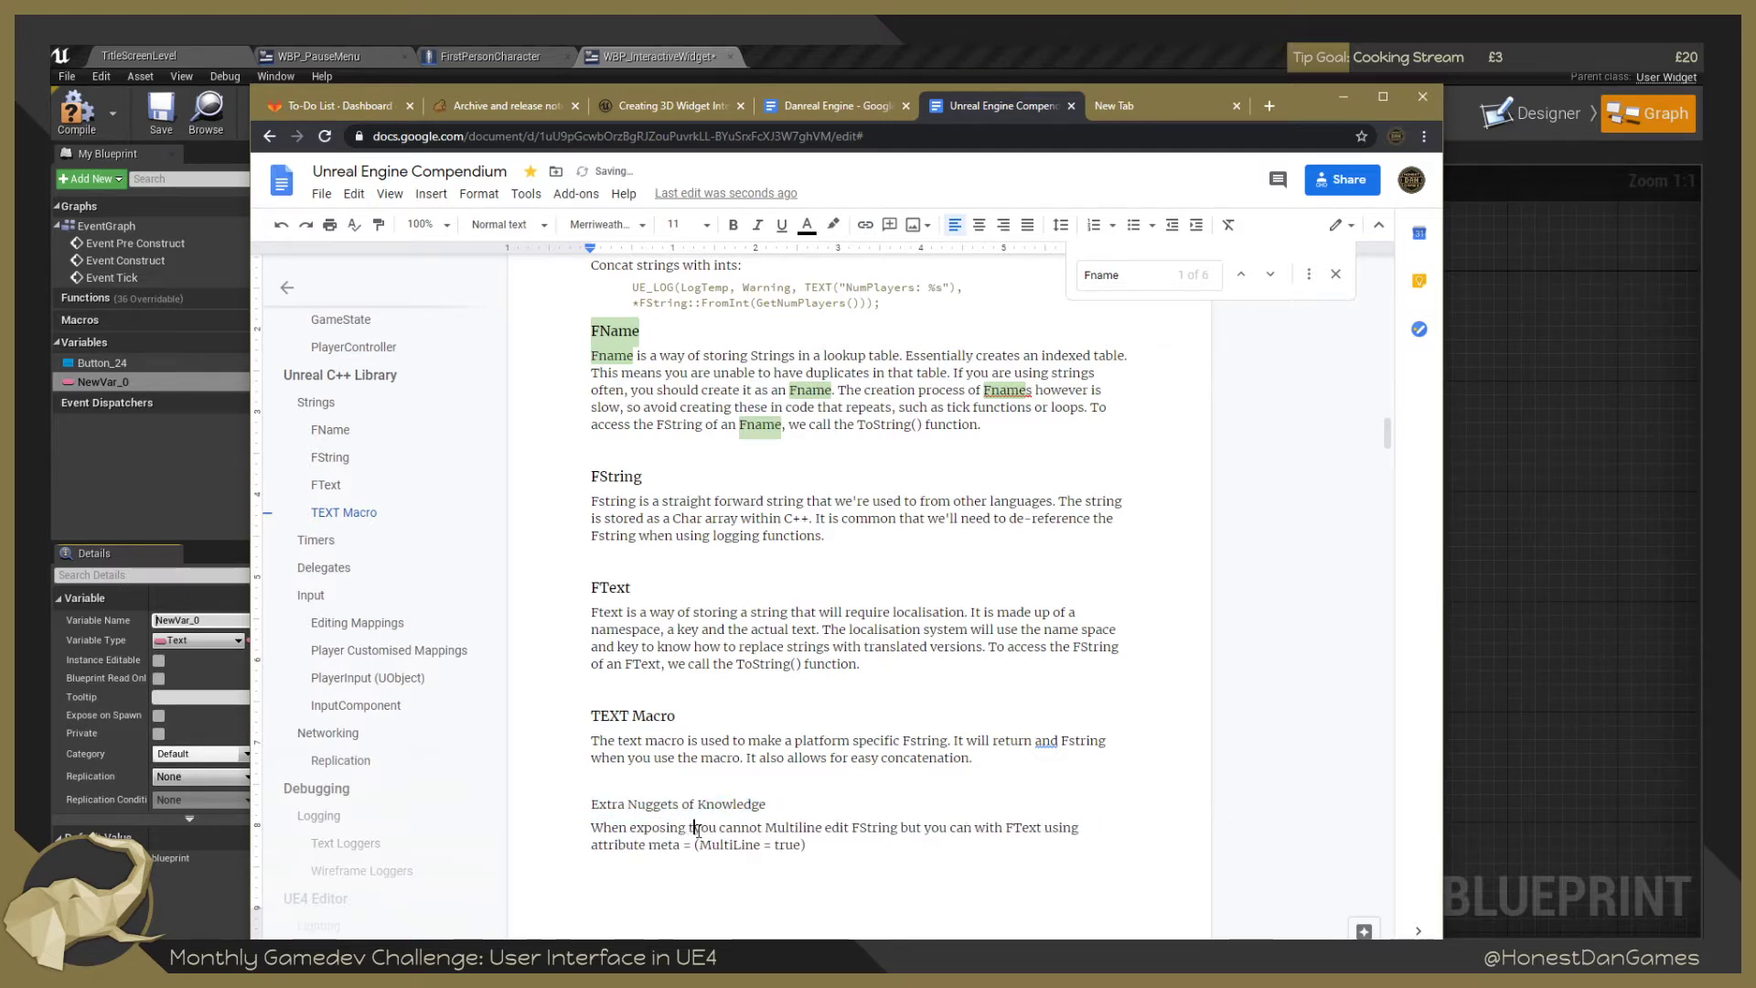
text(text members,)
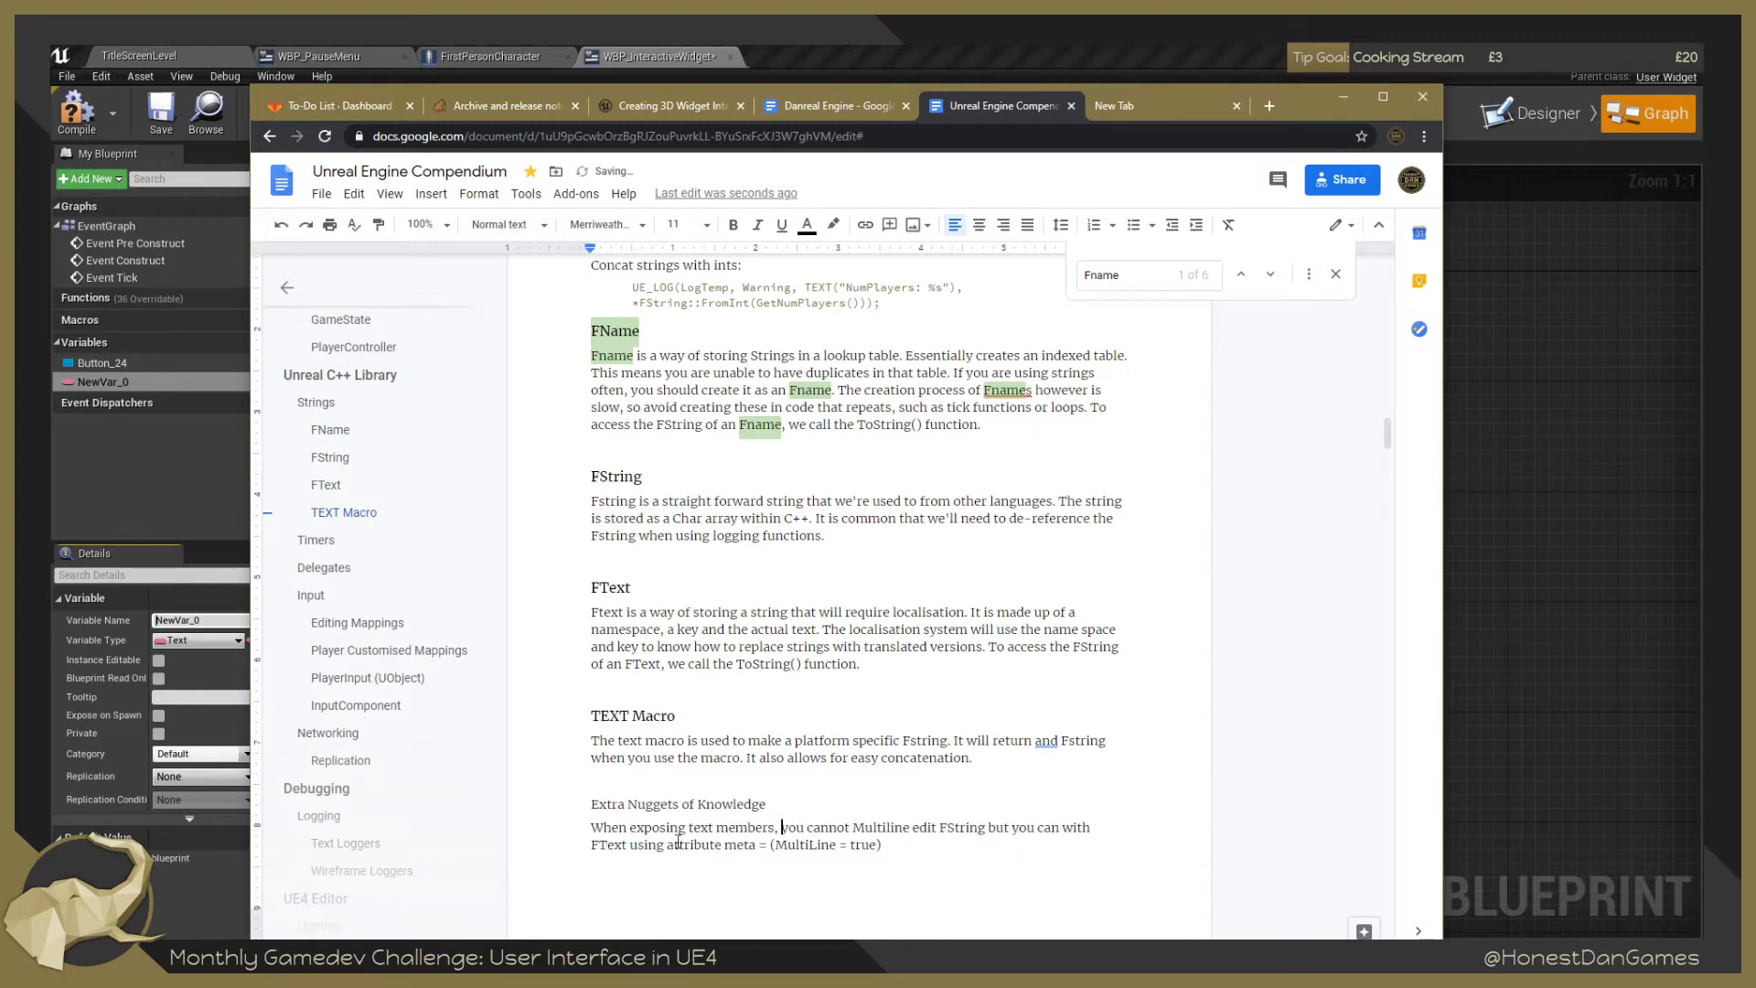
Format the "Extra Nuggets of Knowledge" line as a heading at the same level as TEXT Macro.
mouse_move(600, 804)
mouse_down()
mouse_move(775, 805)
mouse_move(591, 804)
mouse_up()
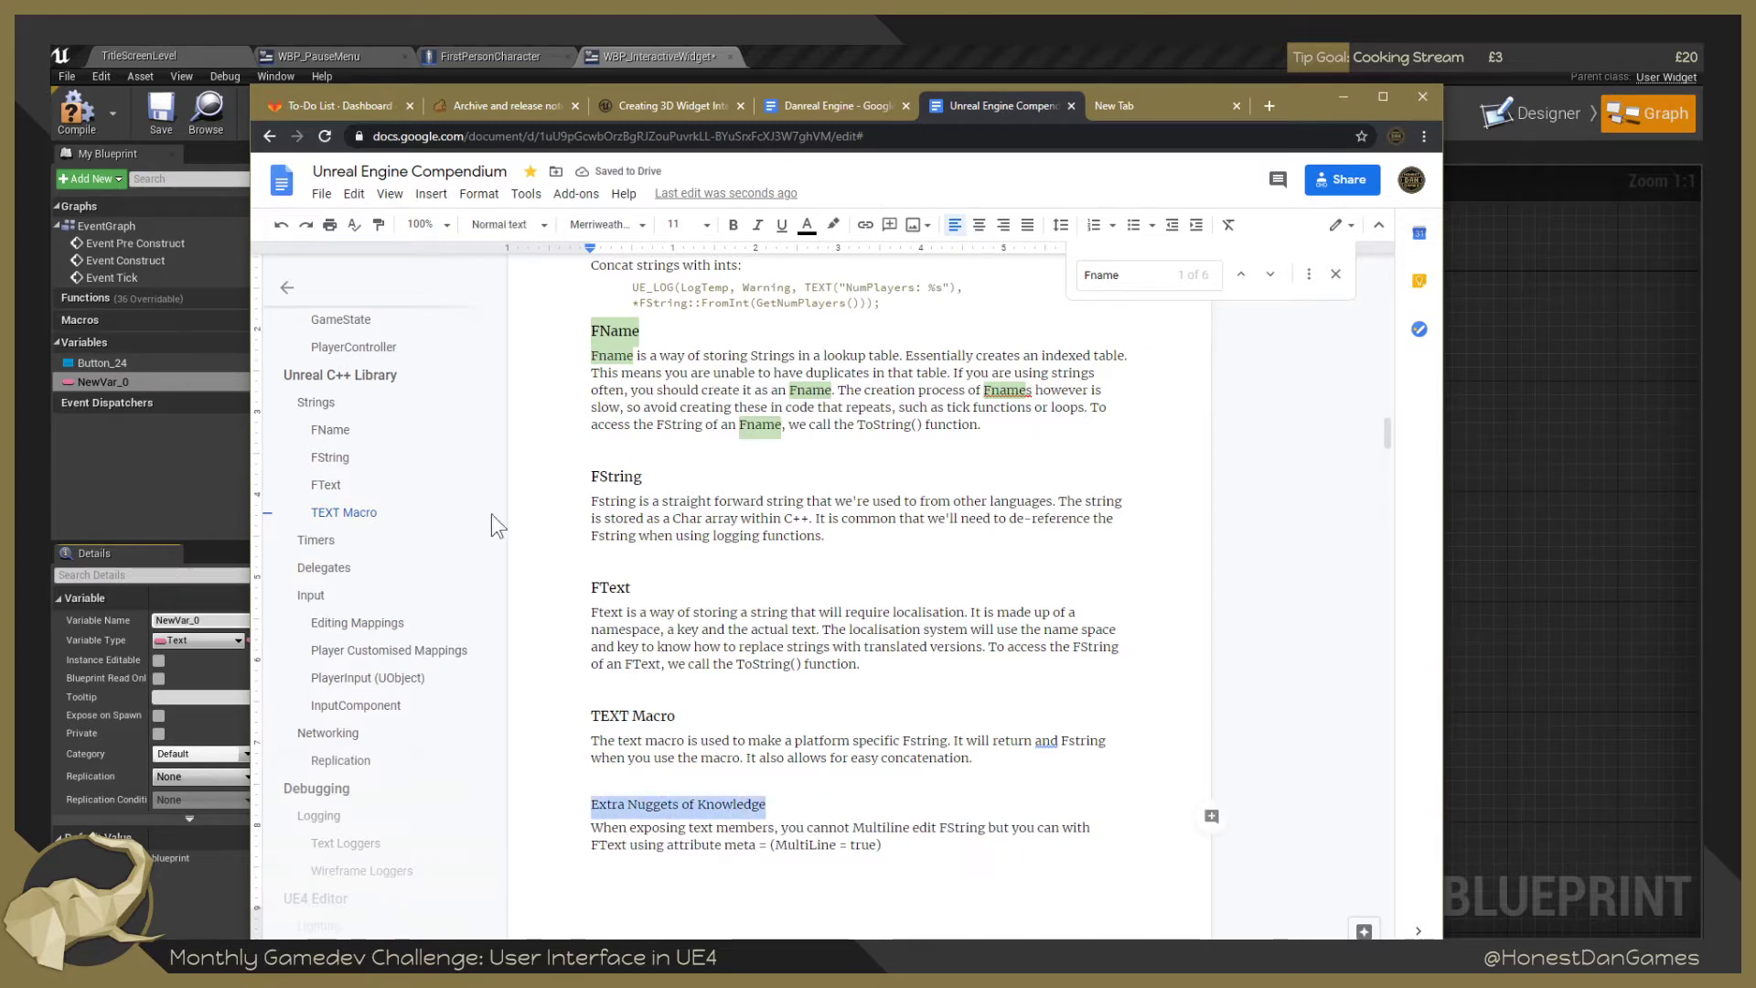
click(535, 236)
click(549, 461)
click(833, 835)
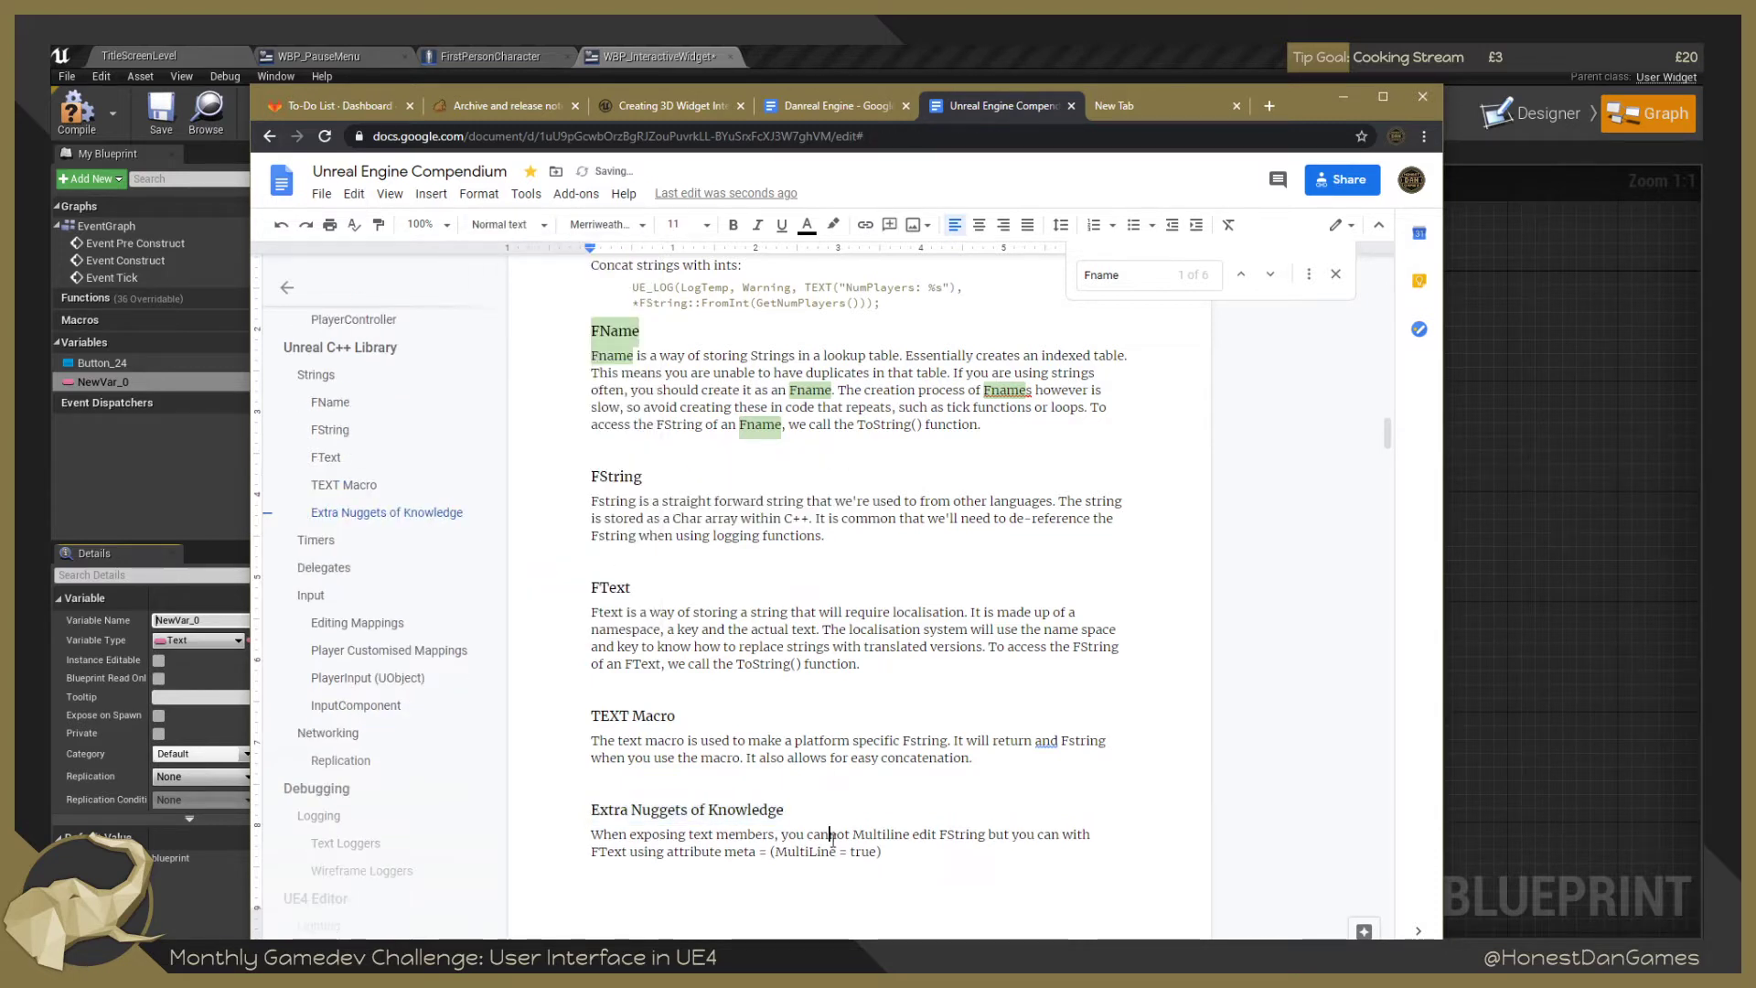
click(869, 851)
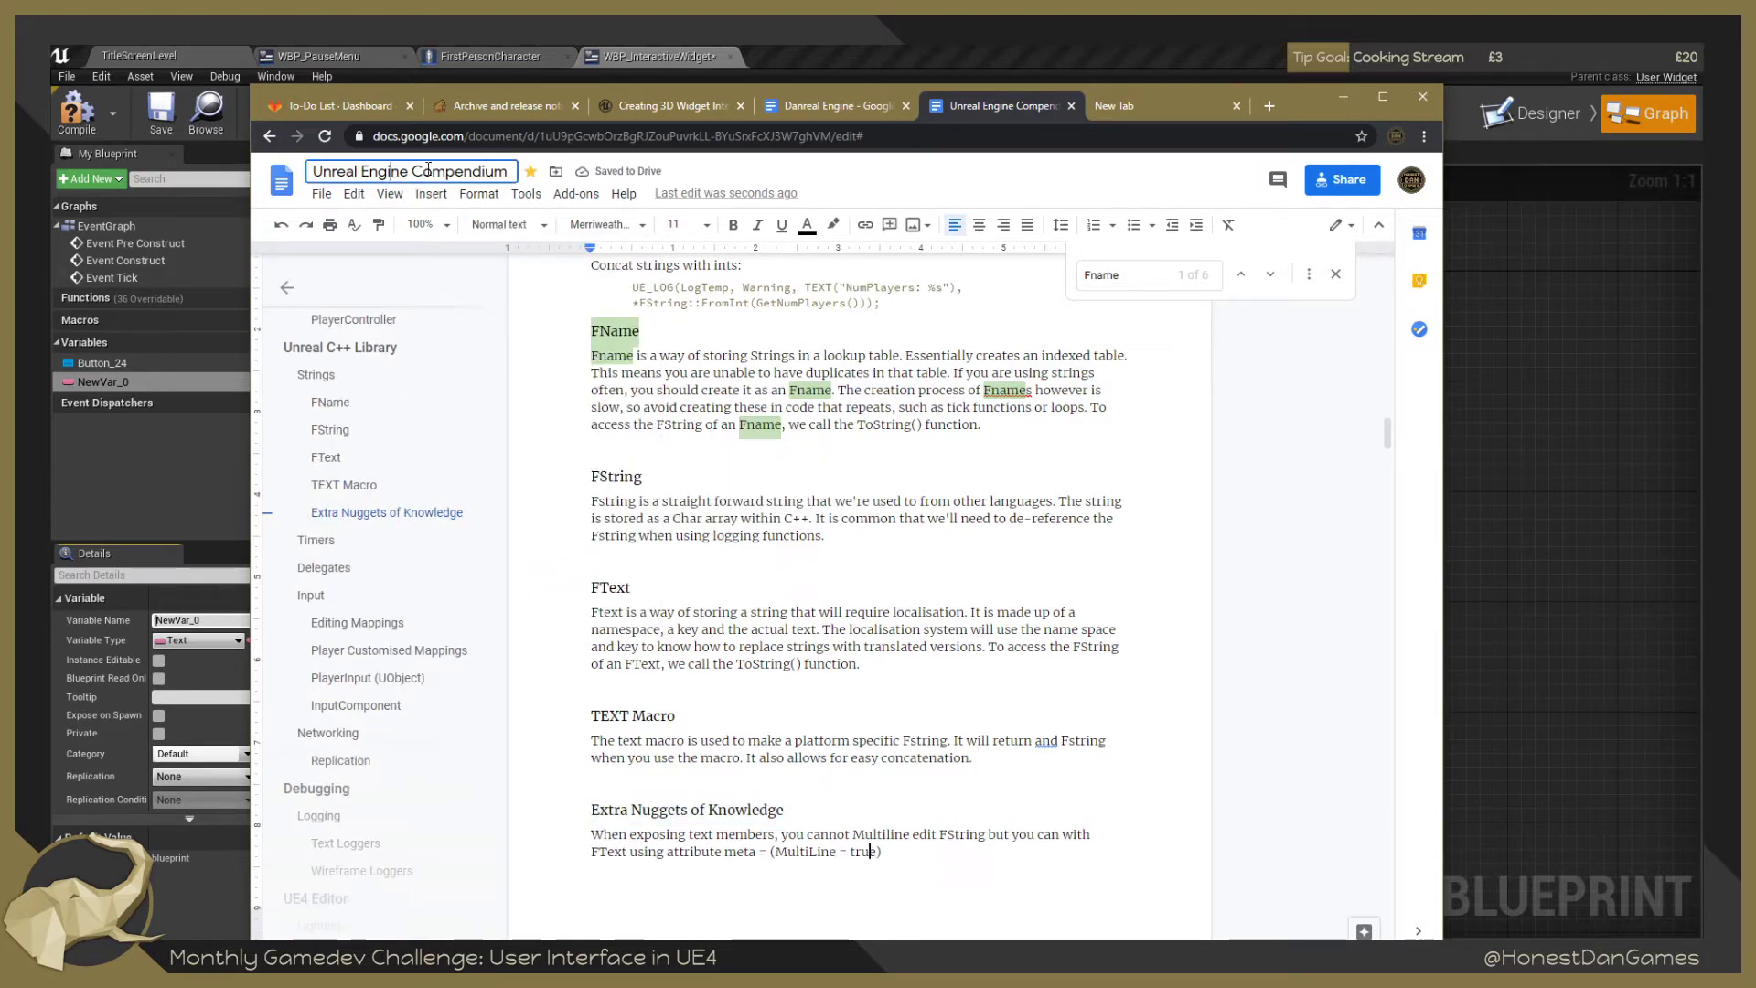
Copy the sharing link of the Unreal Engine Compendium document and close the sharing dialog.
click(1341, 179)
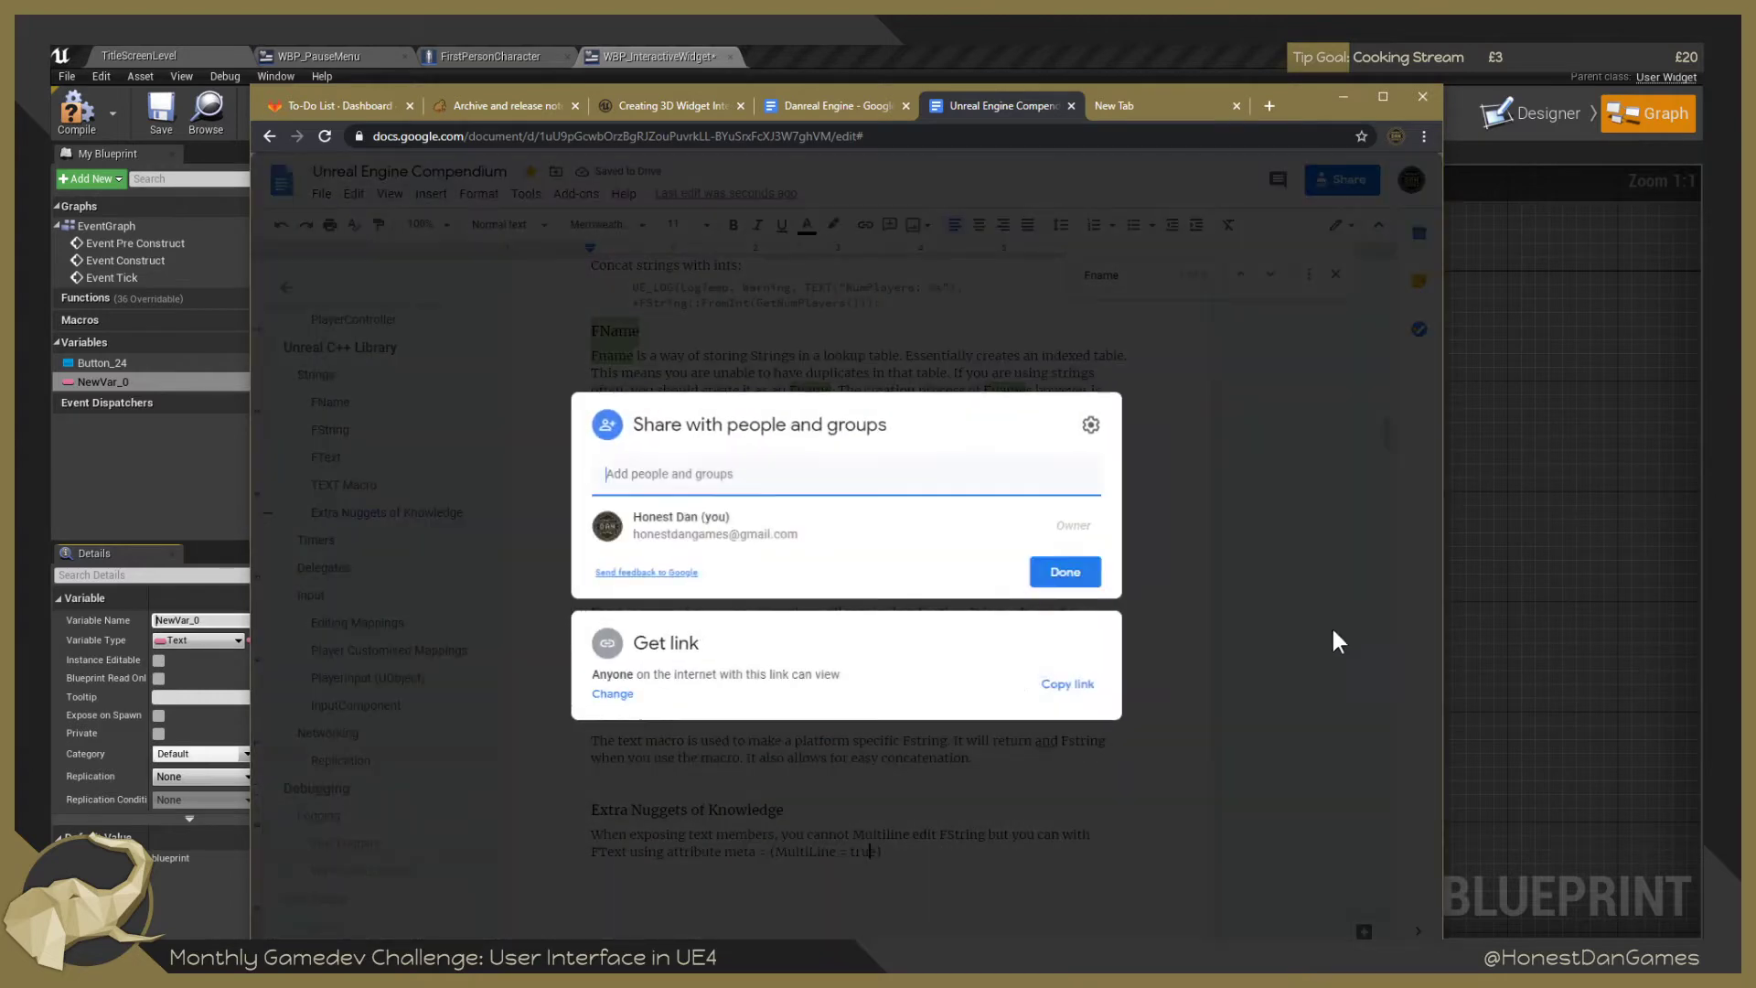
click(1068, 684)
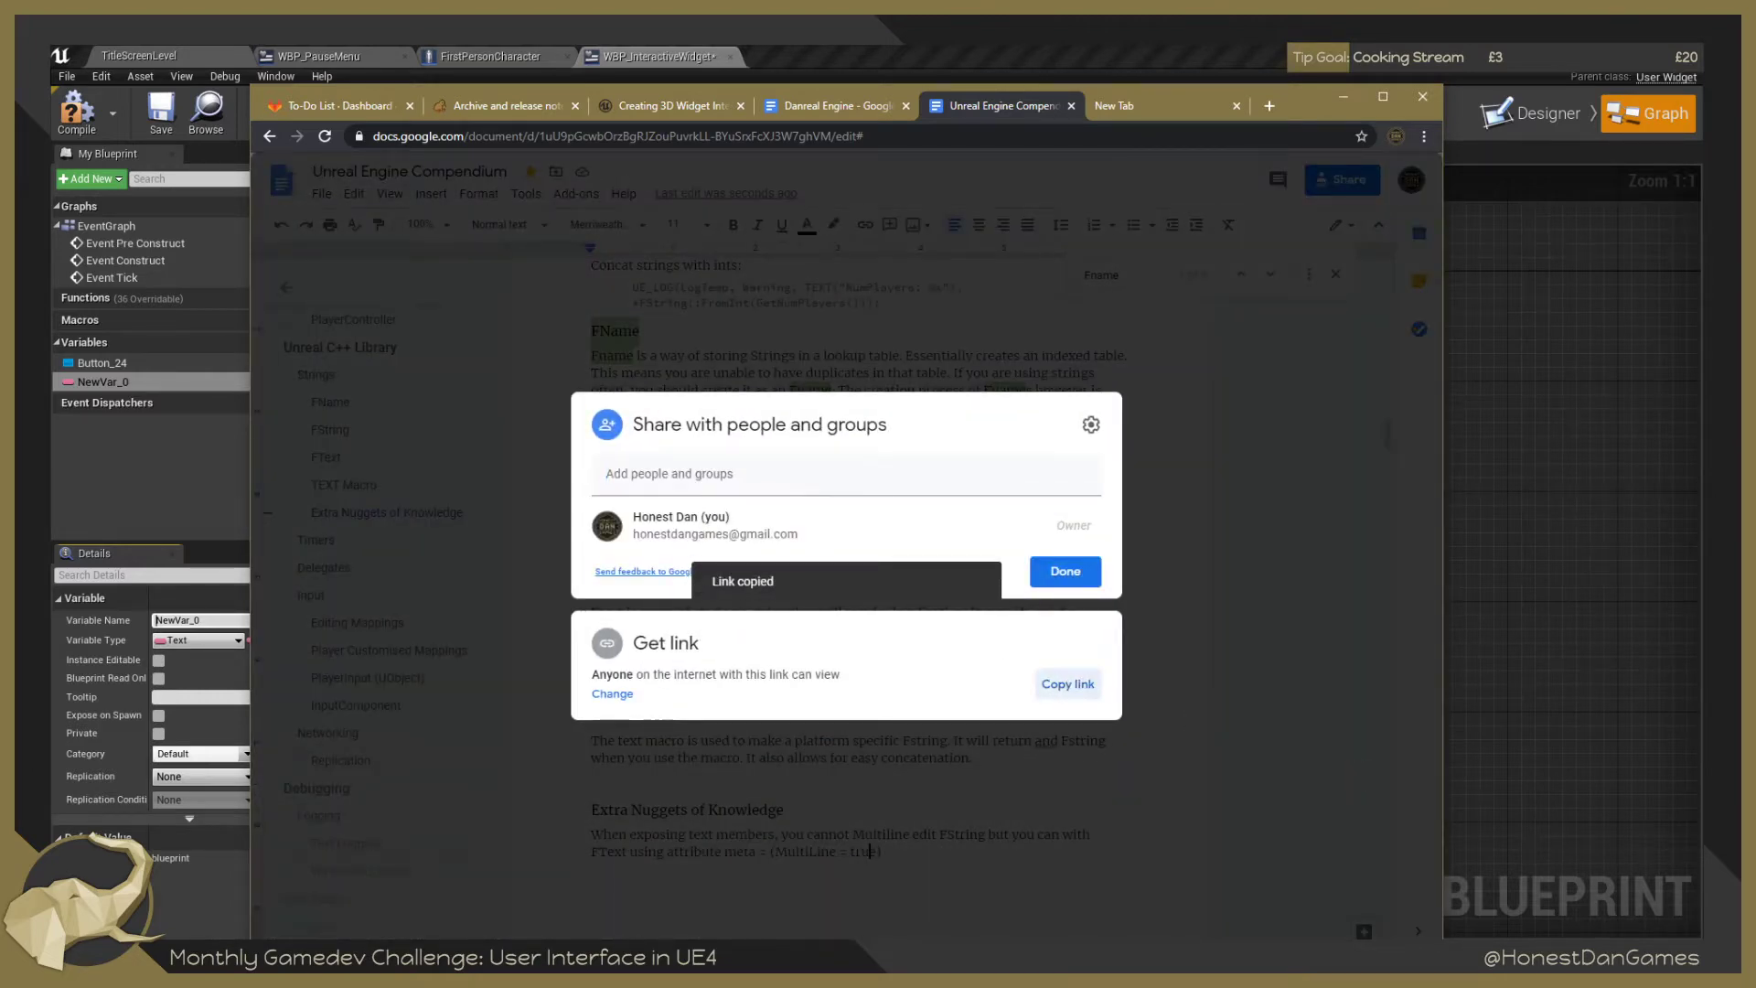
click(1160, 464)
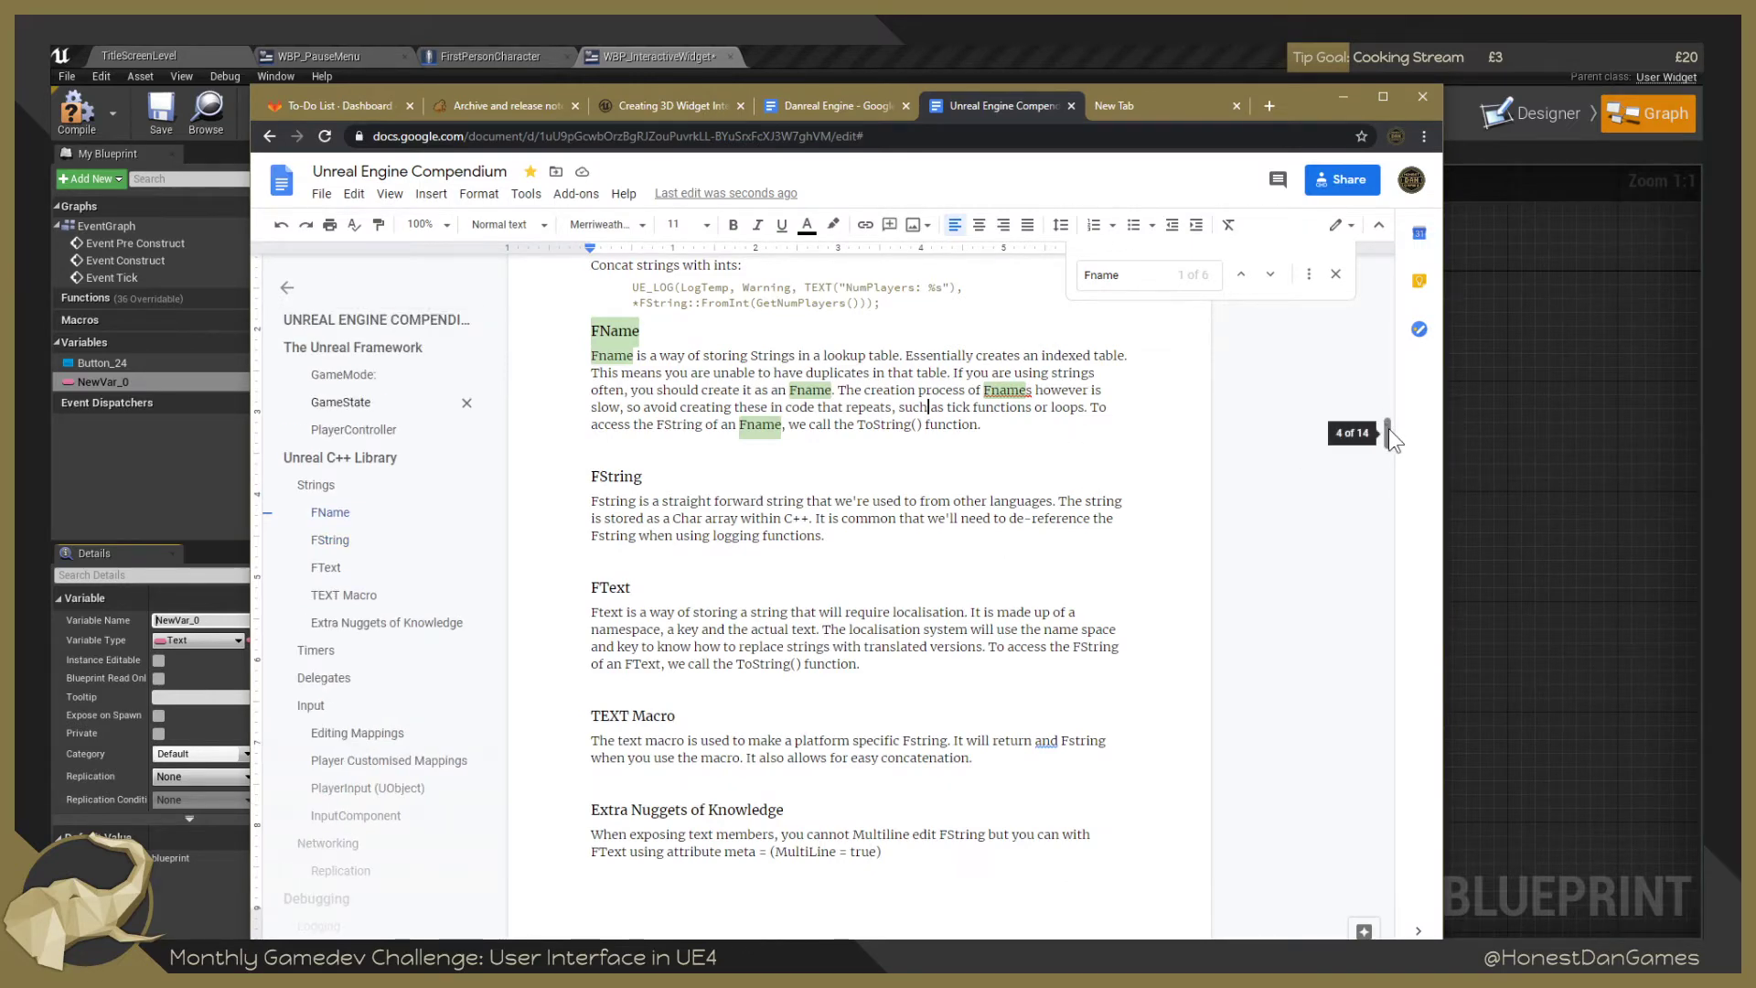
Close the document search and update the table of contents on the first page.
drag(1388, 430, 1363, 273)
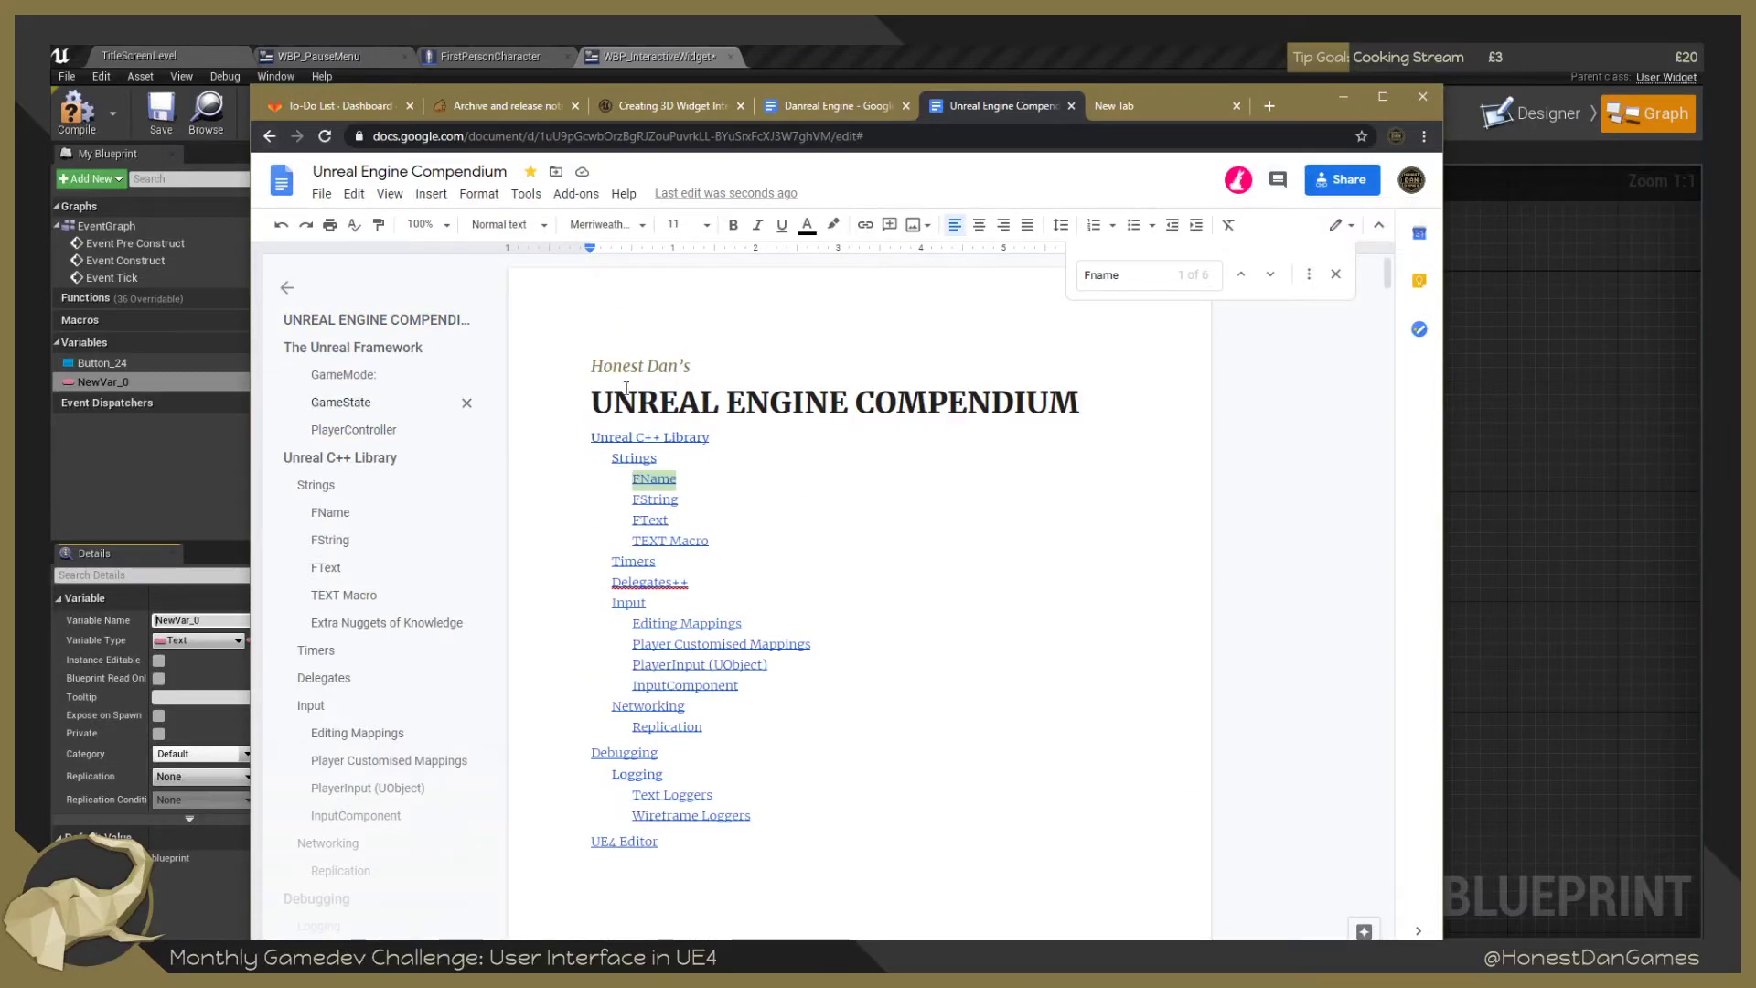
scroll(725, 458, down, 4)
scroll(683, 518, up, 4)
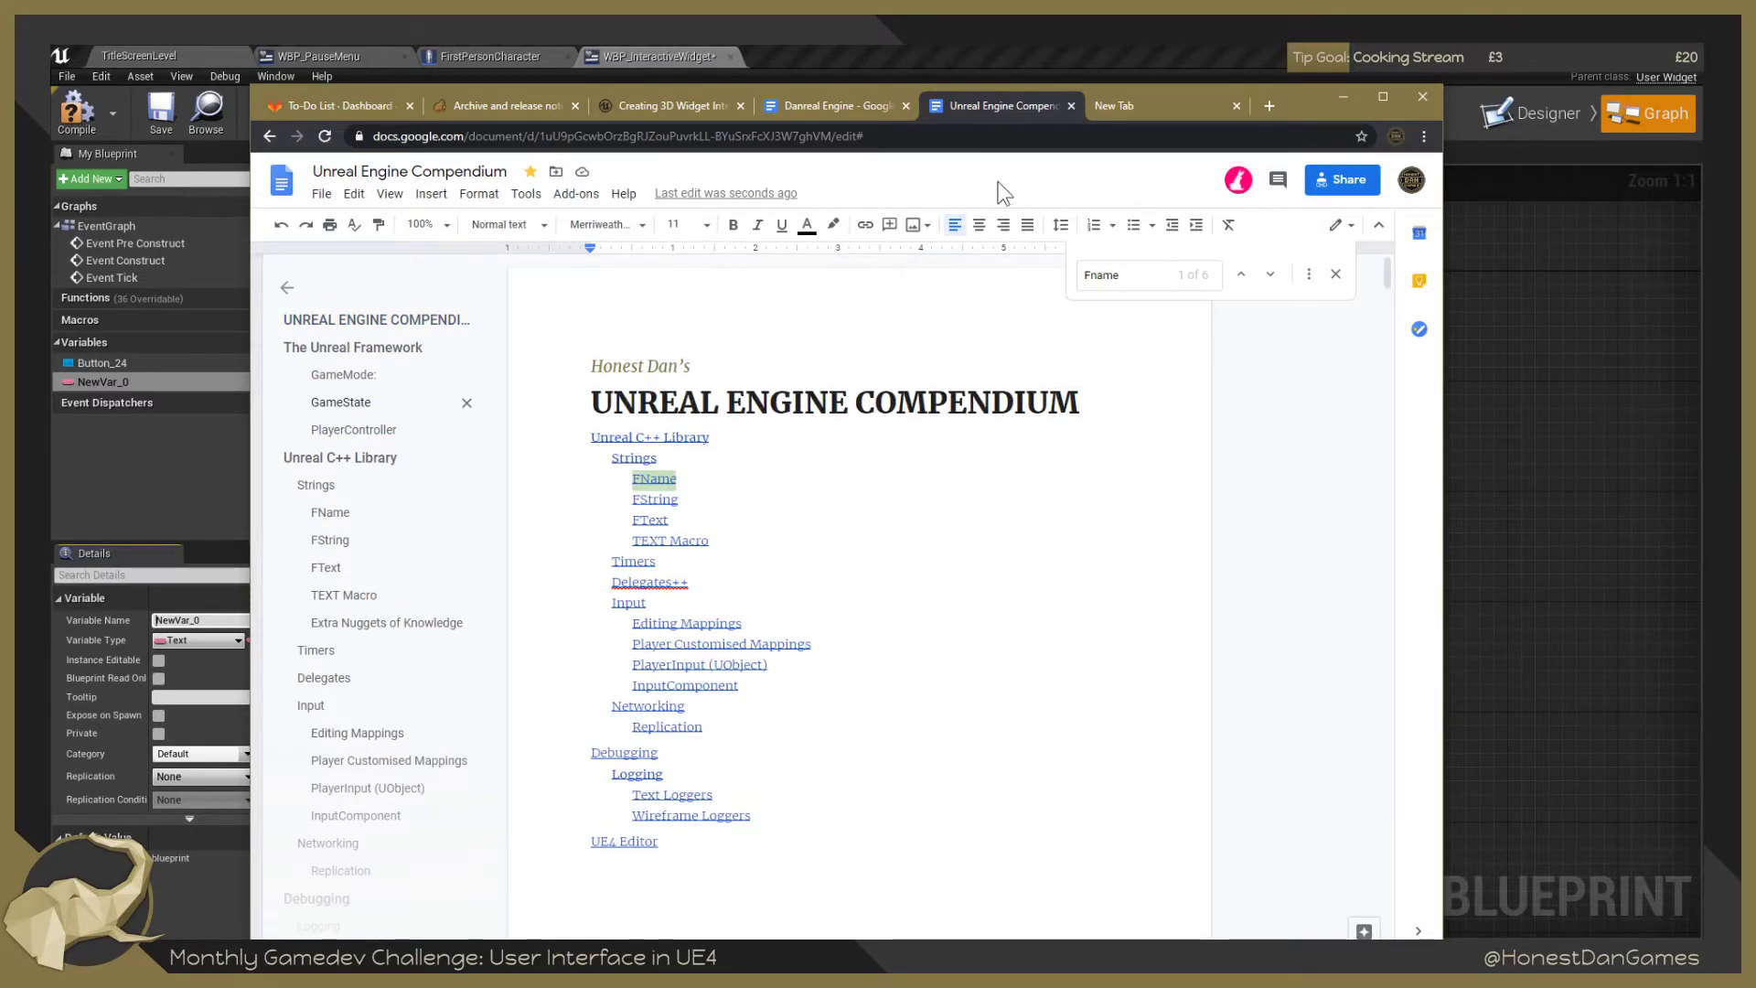
click(1336, 274)
right_click(663, 447)
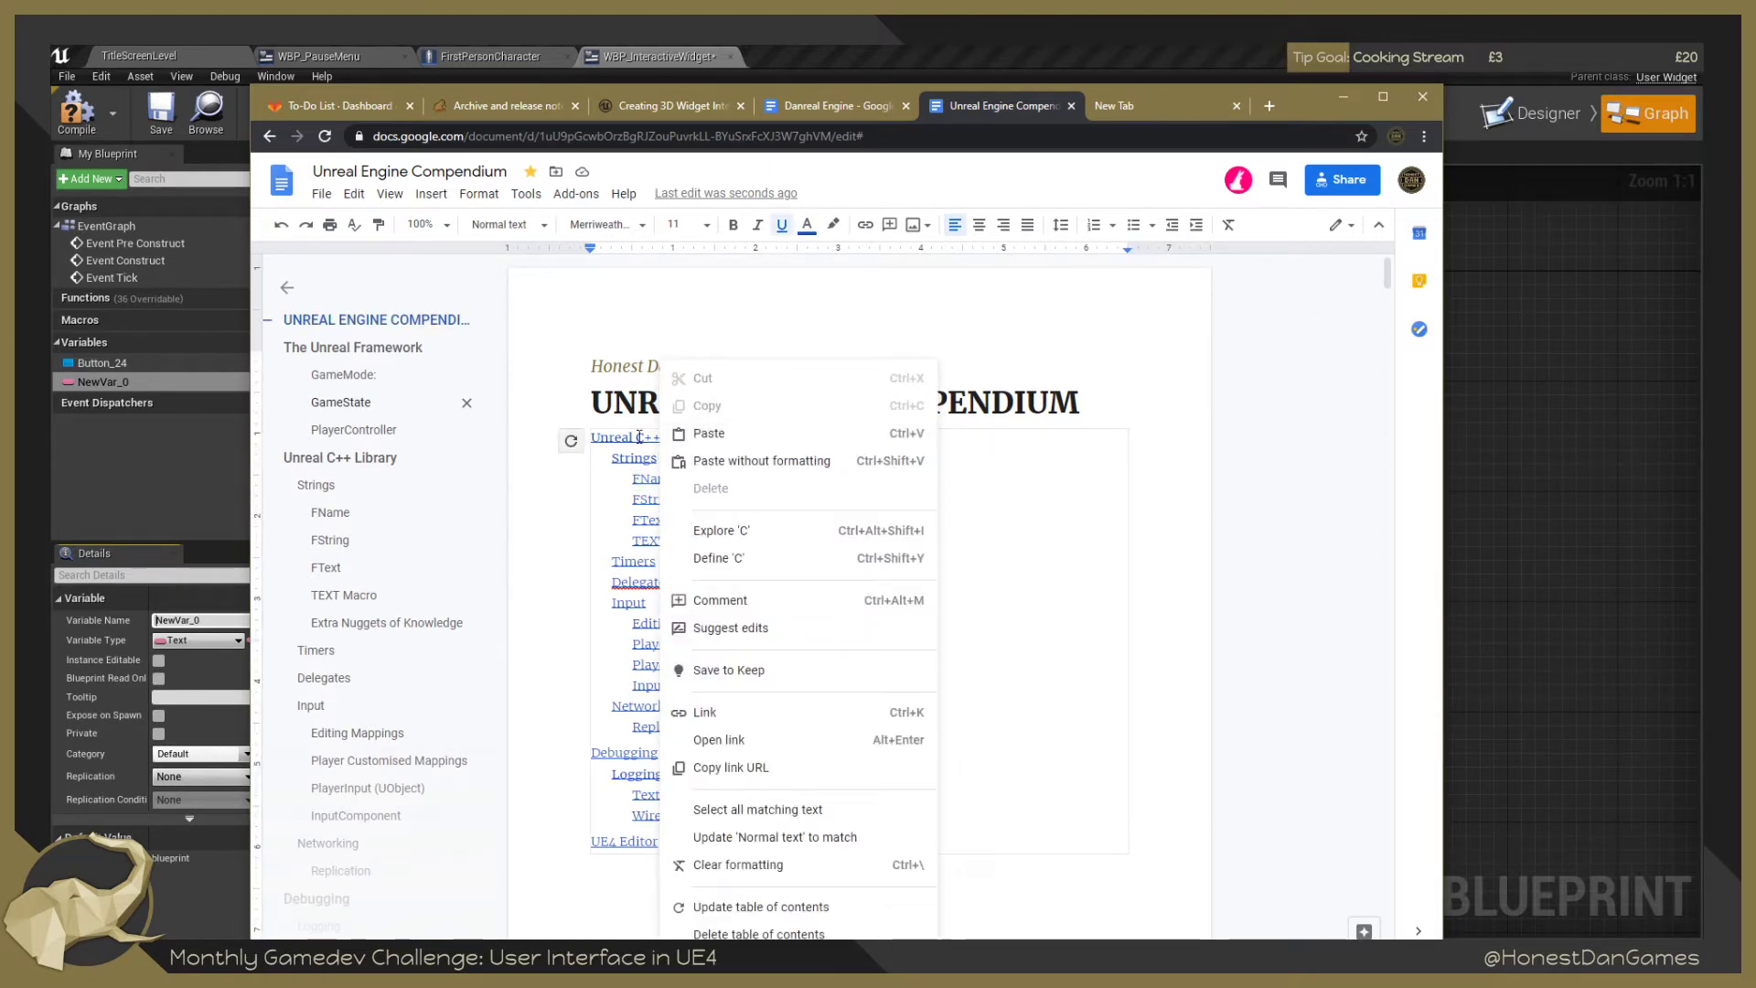
click(570, 442)
Look over the document's refreshed table of contents and go to the empty browser tab.
scroll(730, 565, up, 10)
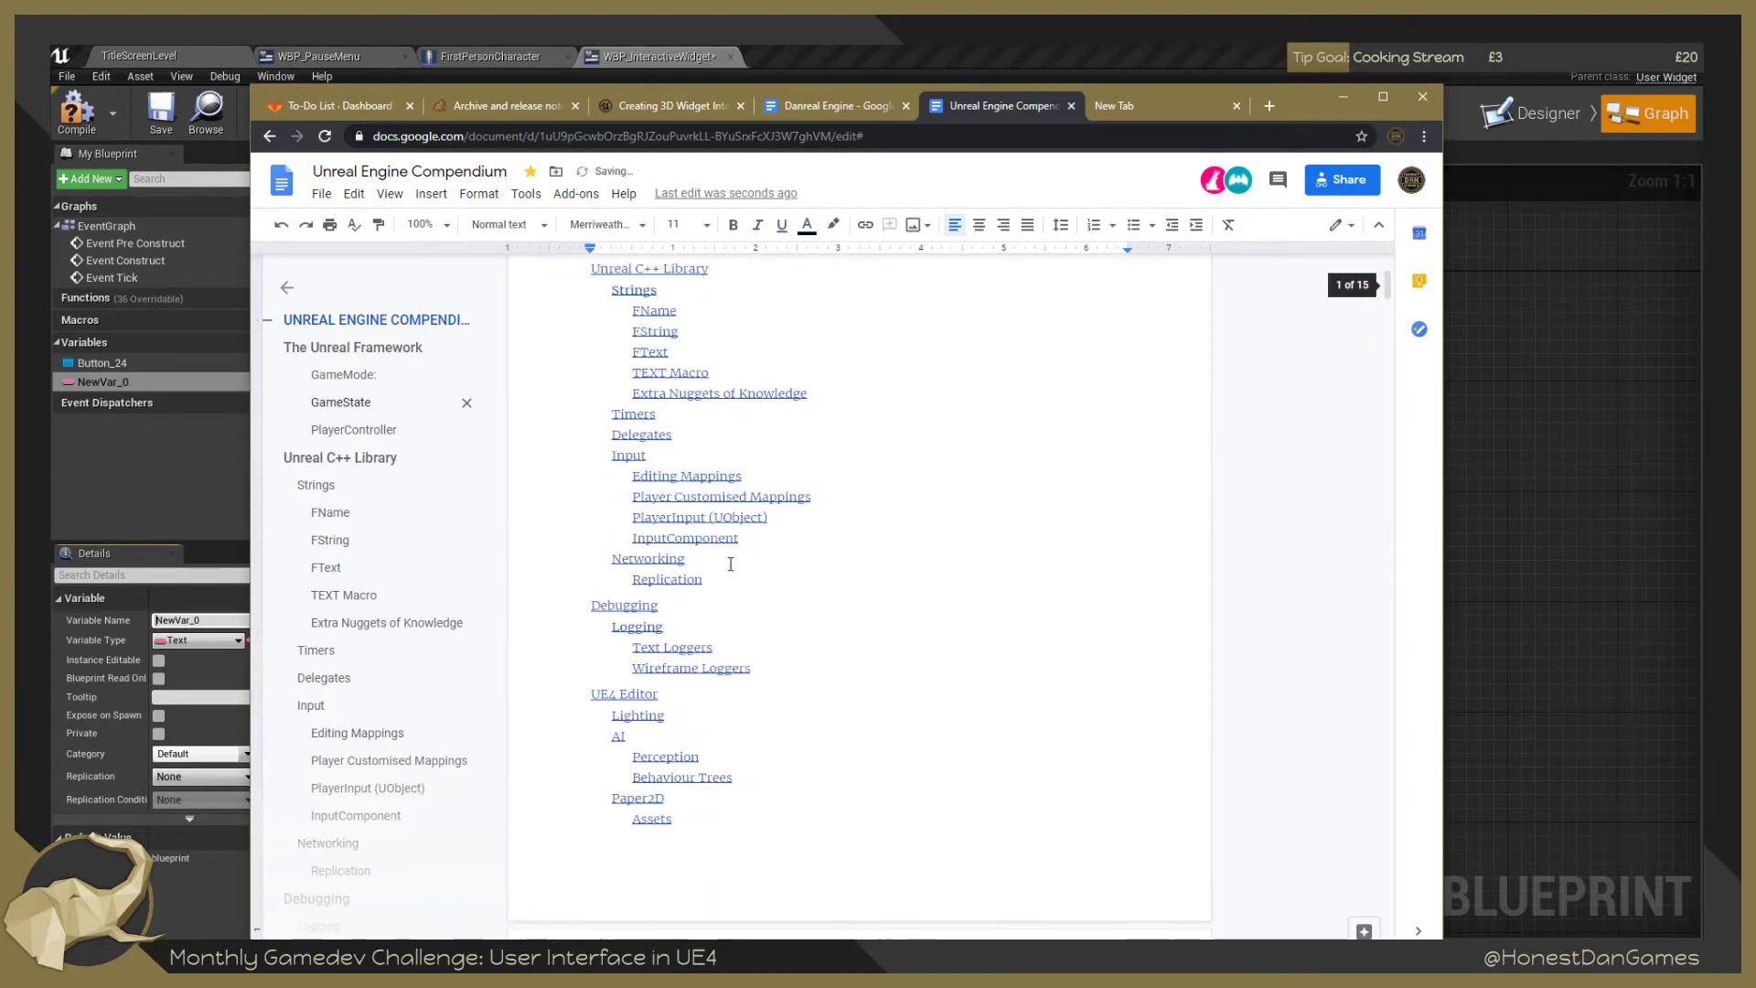
scroll(723, 553, down, 10)
scroll(723, 554, up, 3)
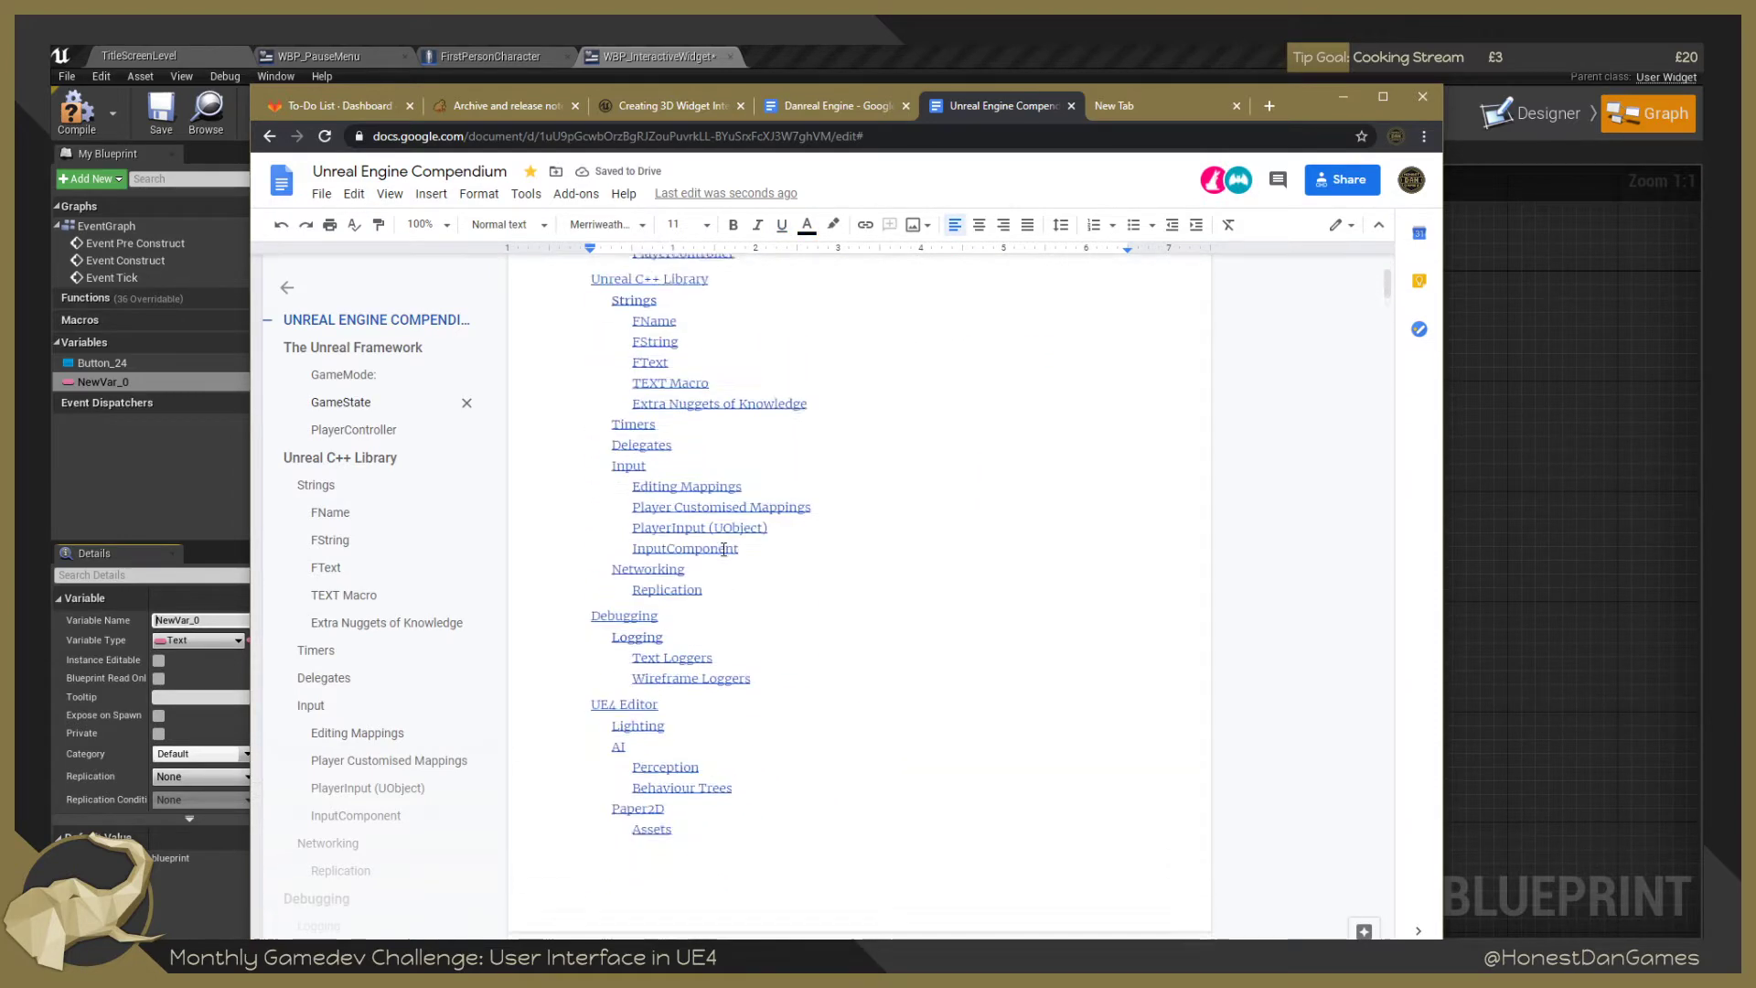
scroll(721, 547, down, 15)
scroll(758, 559, up, 7)
scroll(759, 556, up, 10)
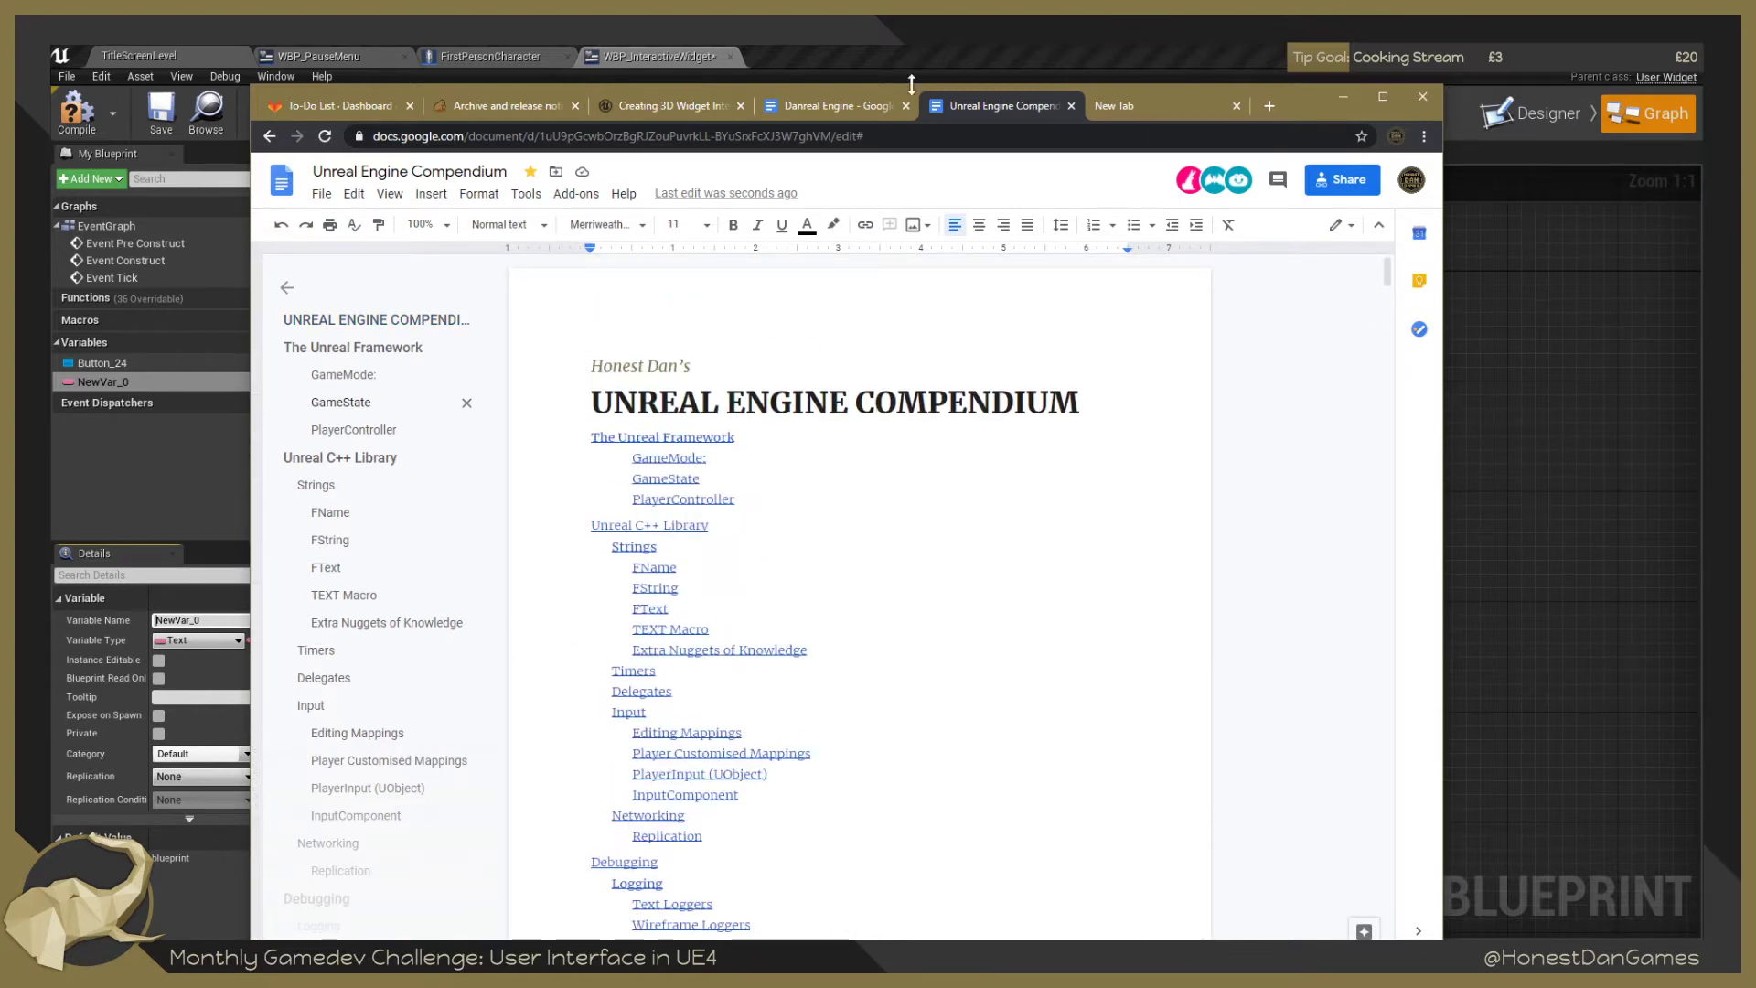
click(1134, 102)
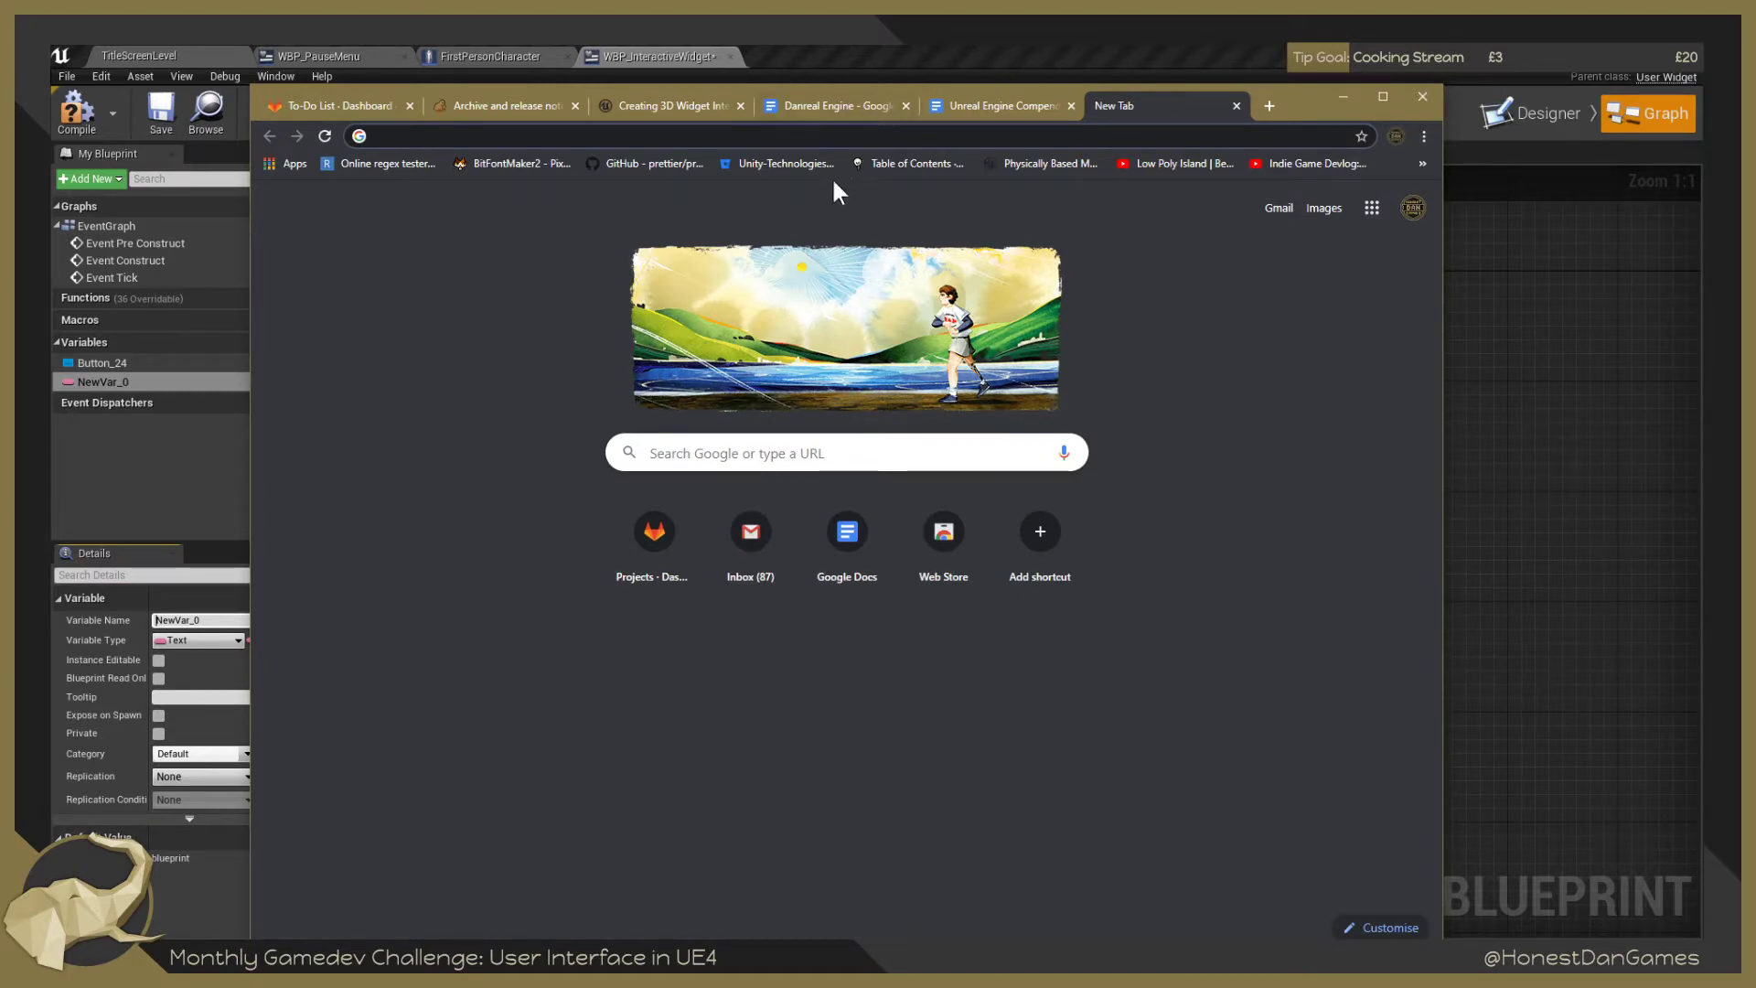
Move the browser off WBP_InteractiveWidget and rename its NewVar_0 text variable to Value.
drag(1297, 101, 1703, 211)
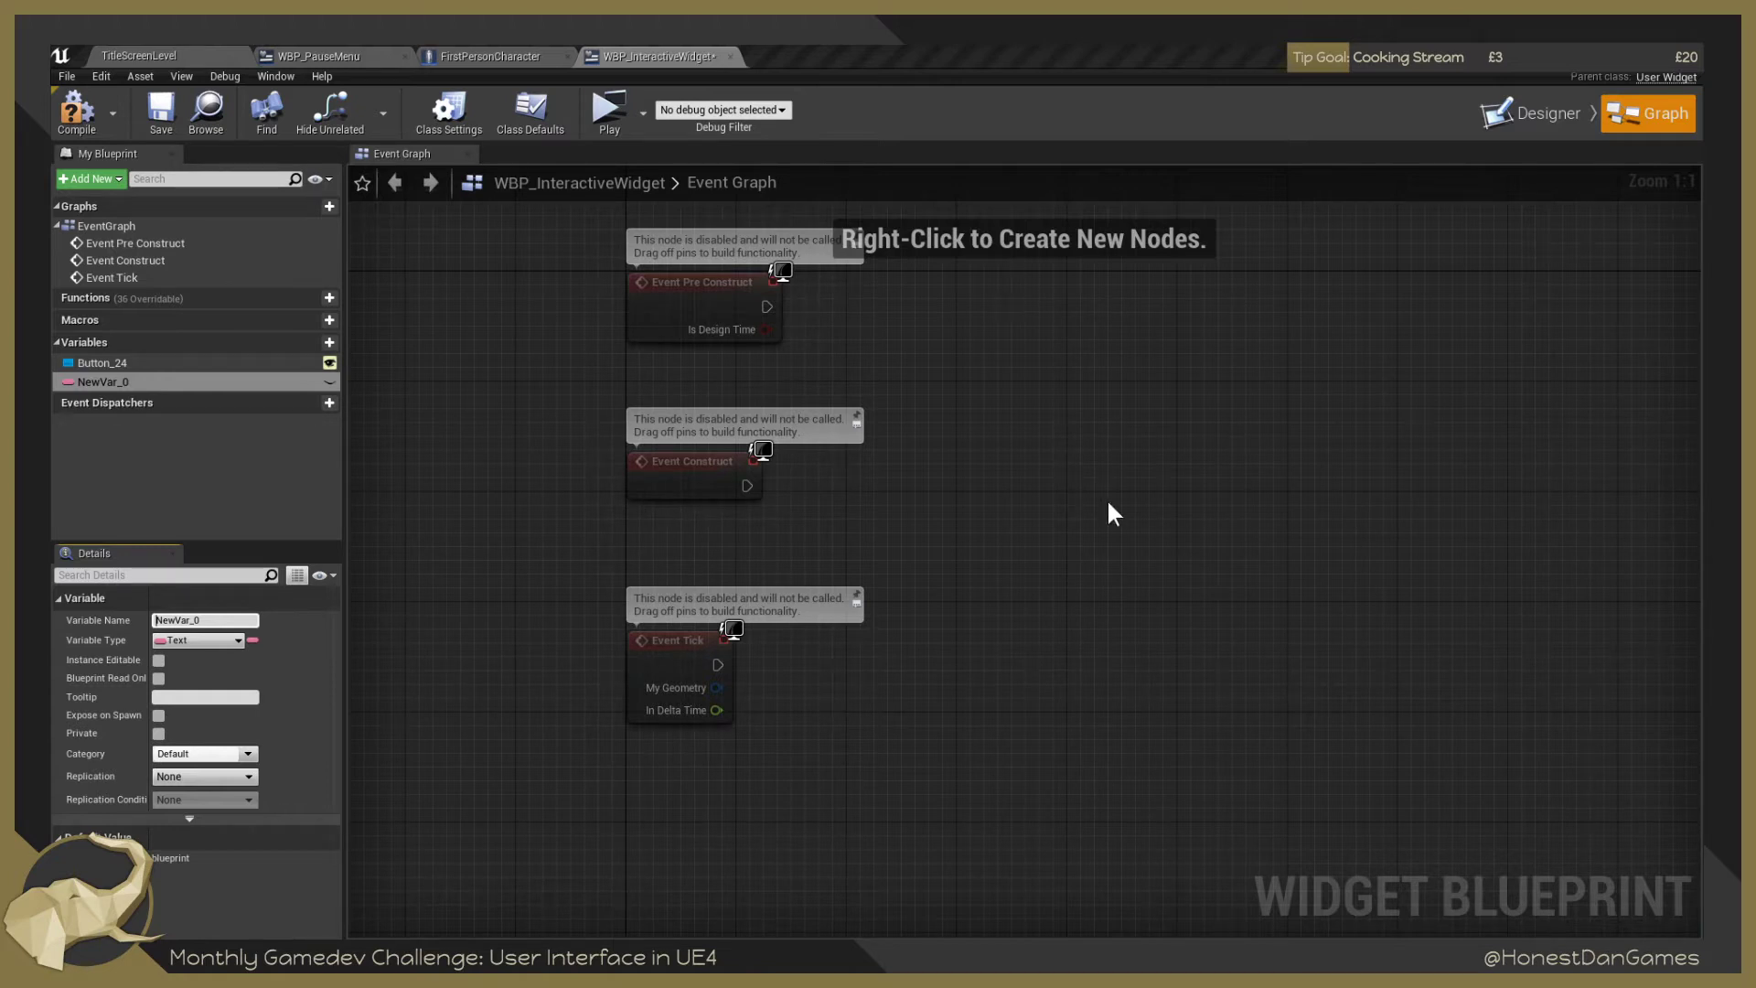
click(108, 380)
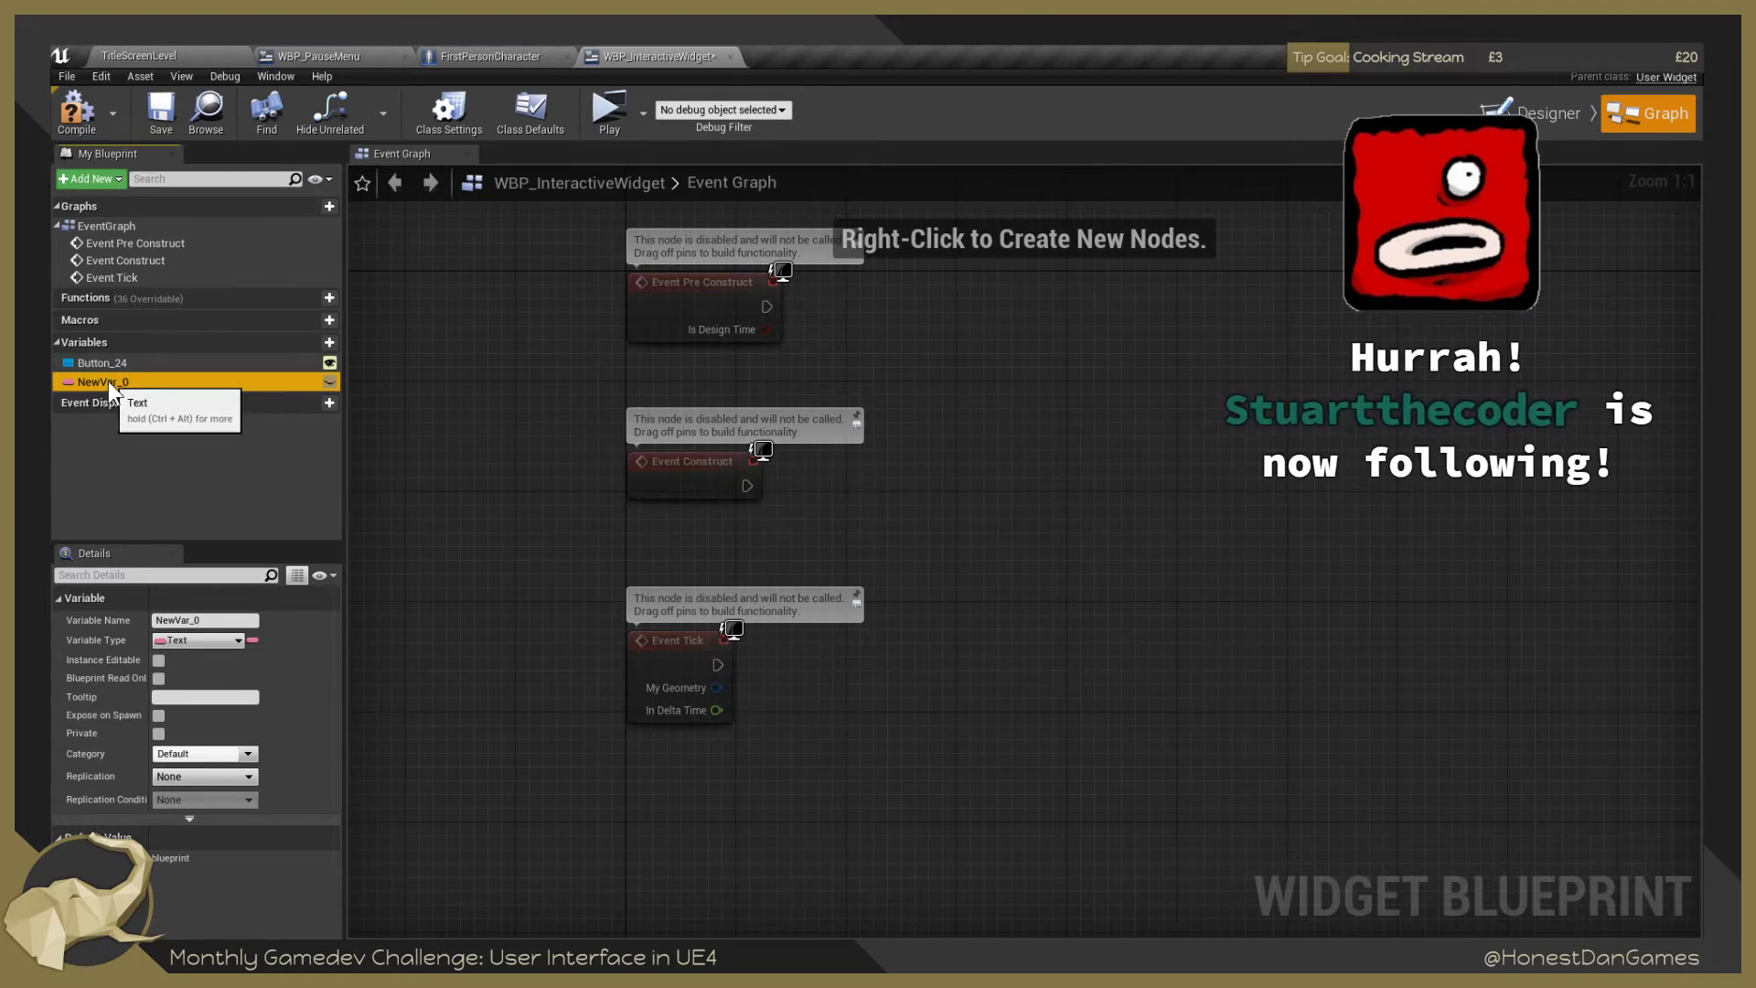
right_click(102, 380)
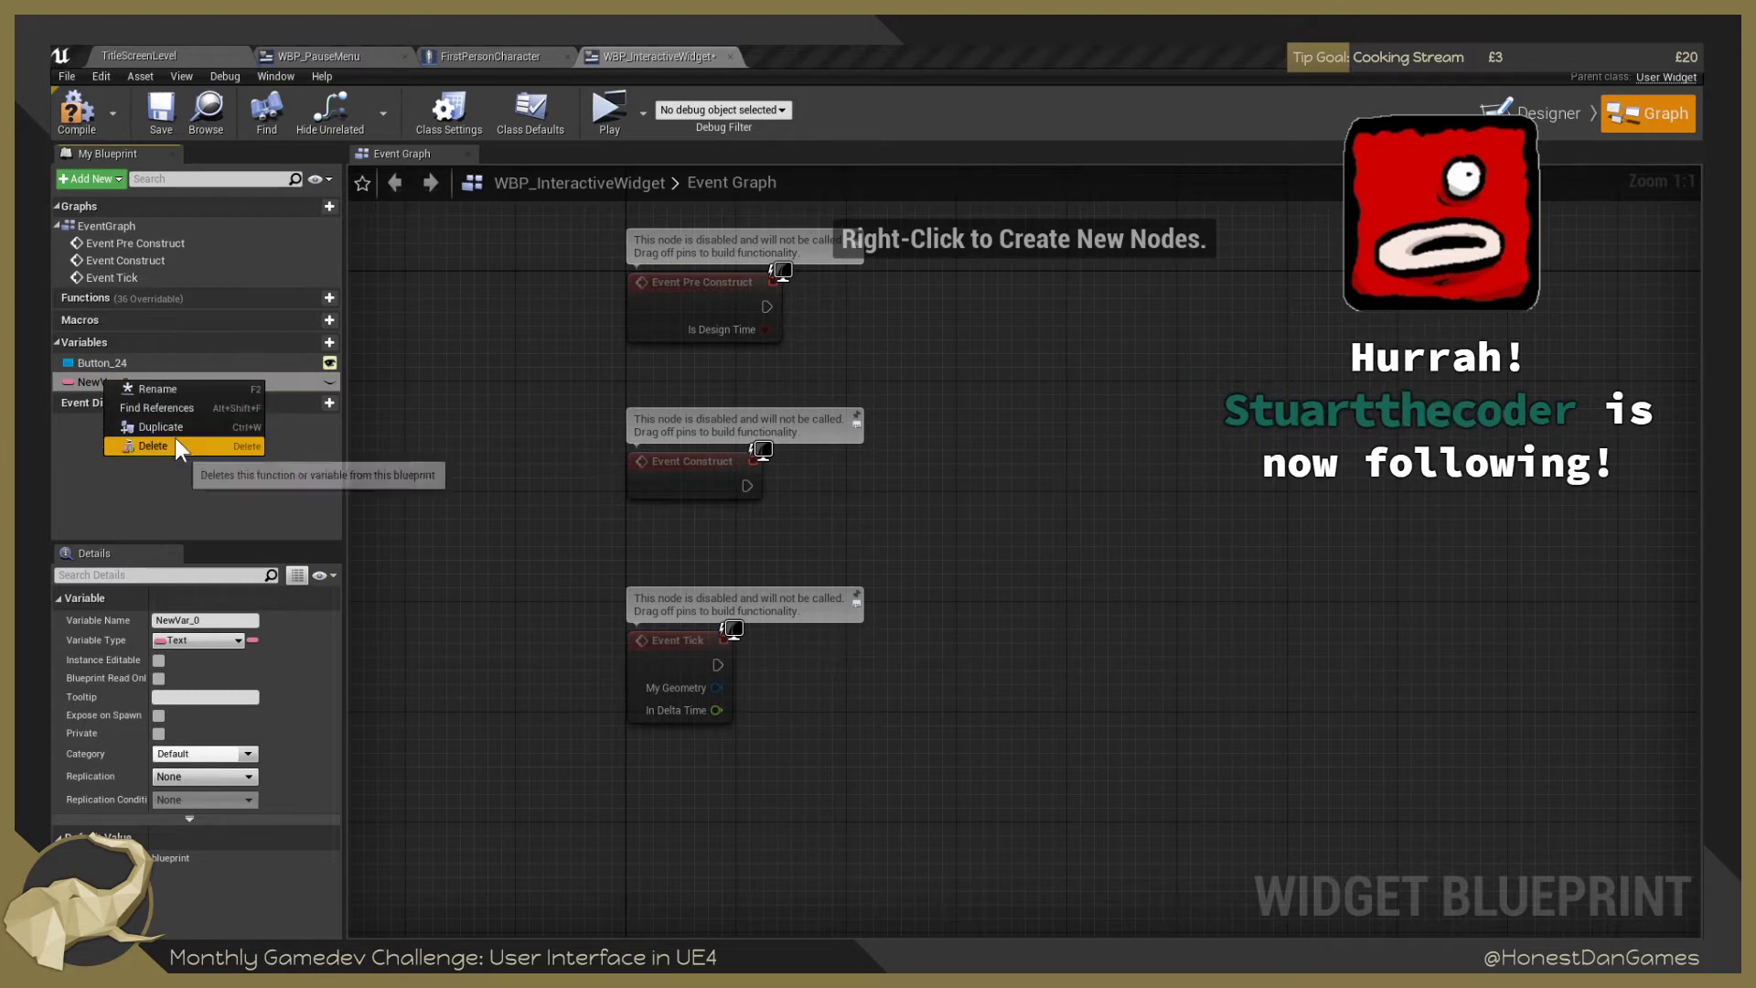
click(159, 390)
text(Valu)
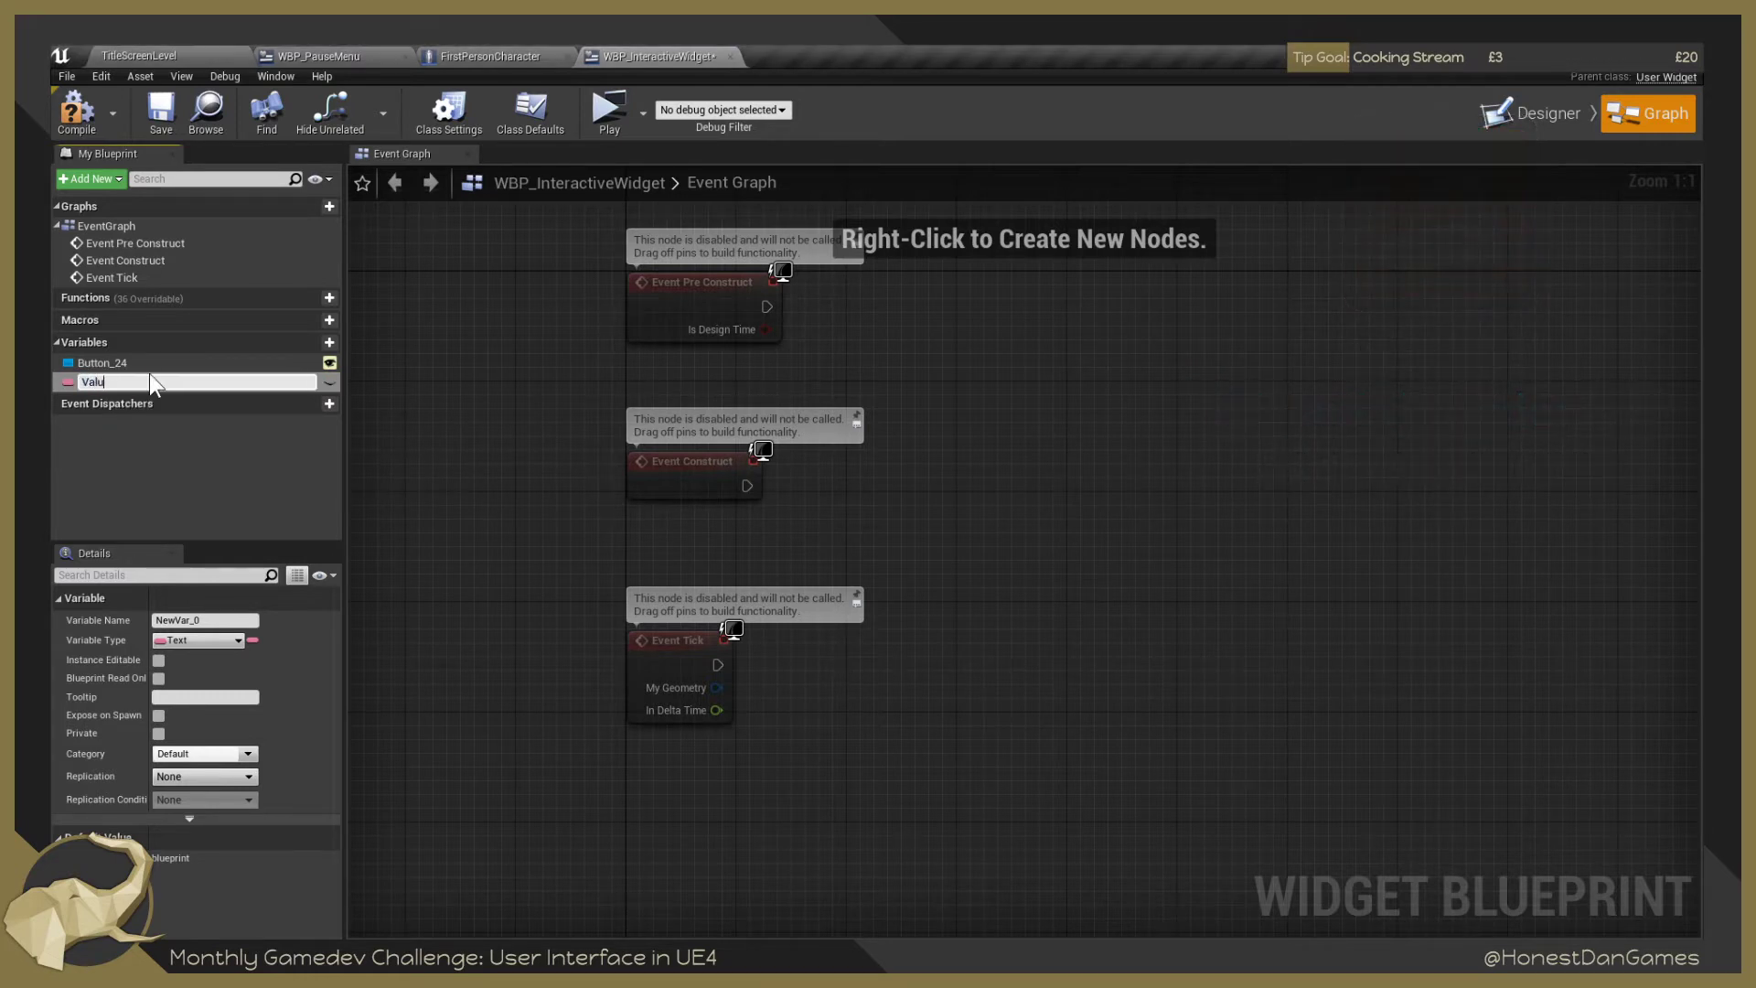
text(e)
key(Return)
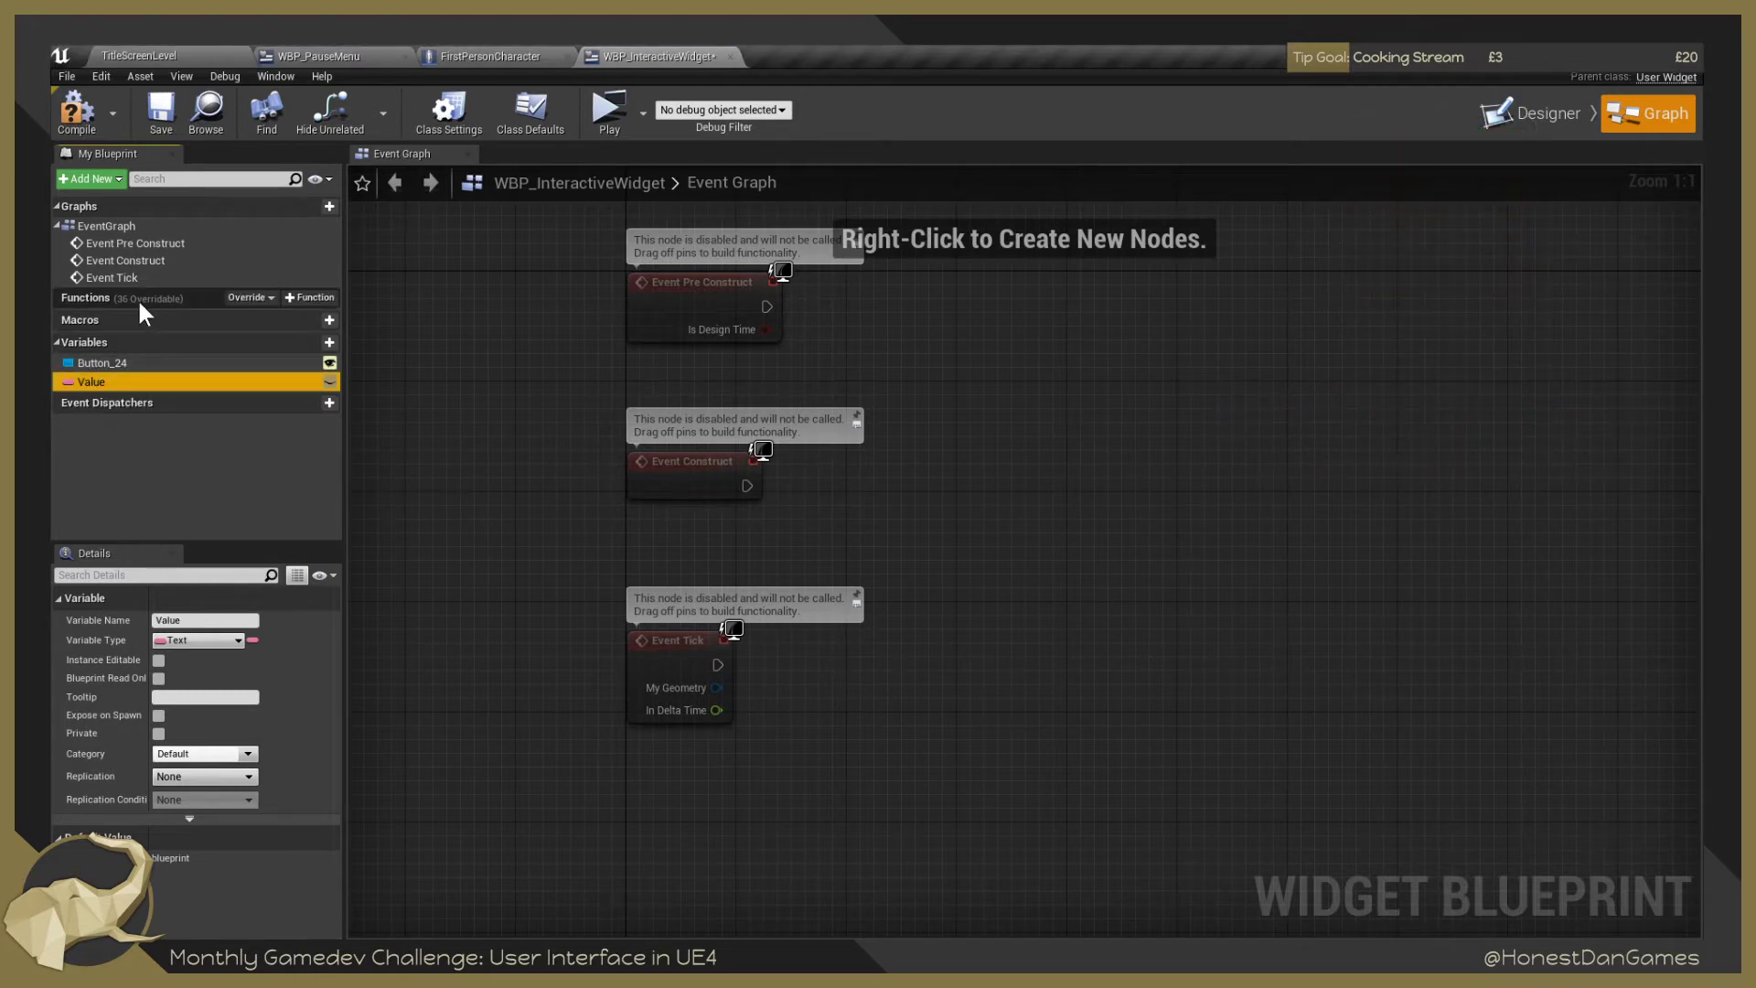
Compile the widget blueprint, then set the Value variable's default value to 0 and recompile.
click(85, 124)
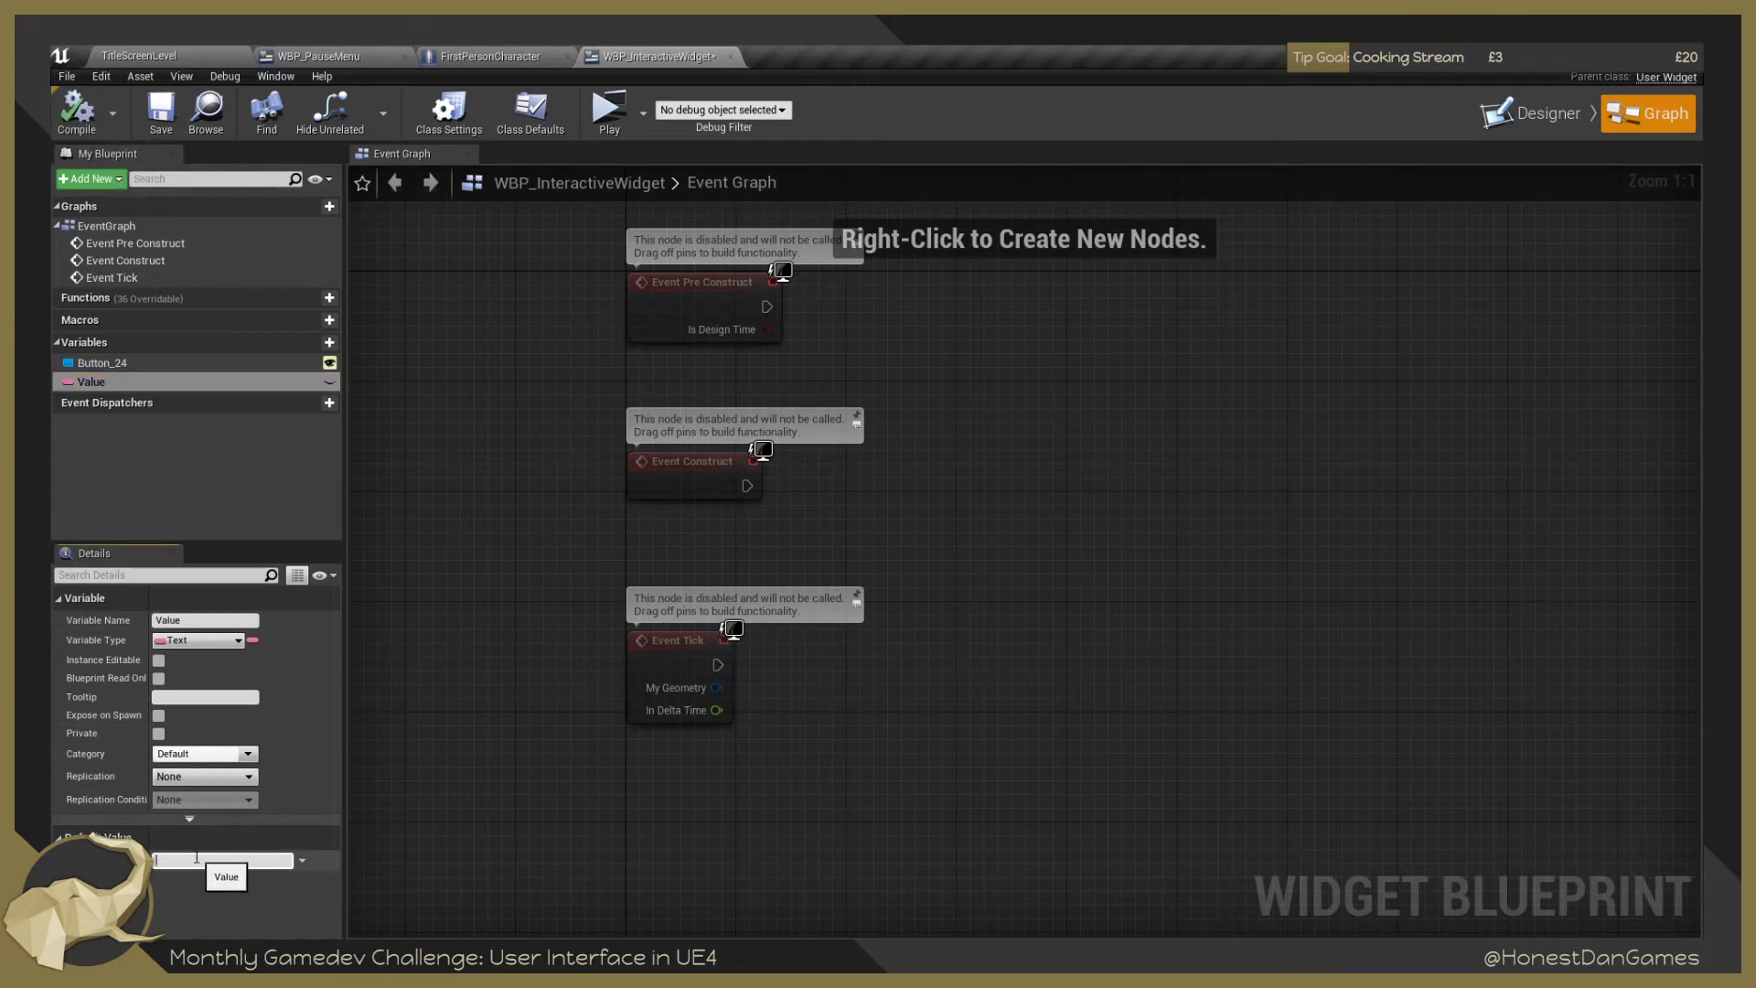
text(0)
key(Return)
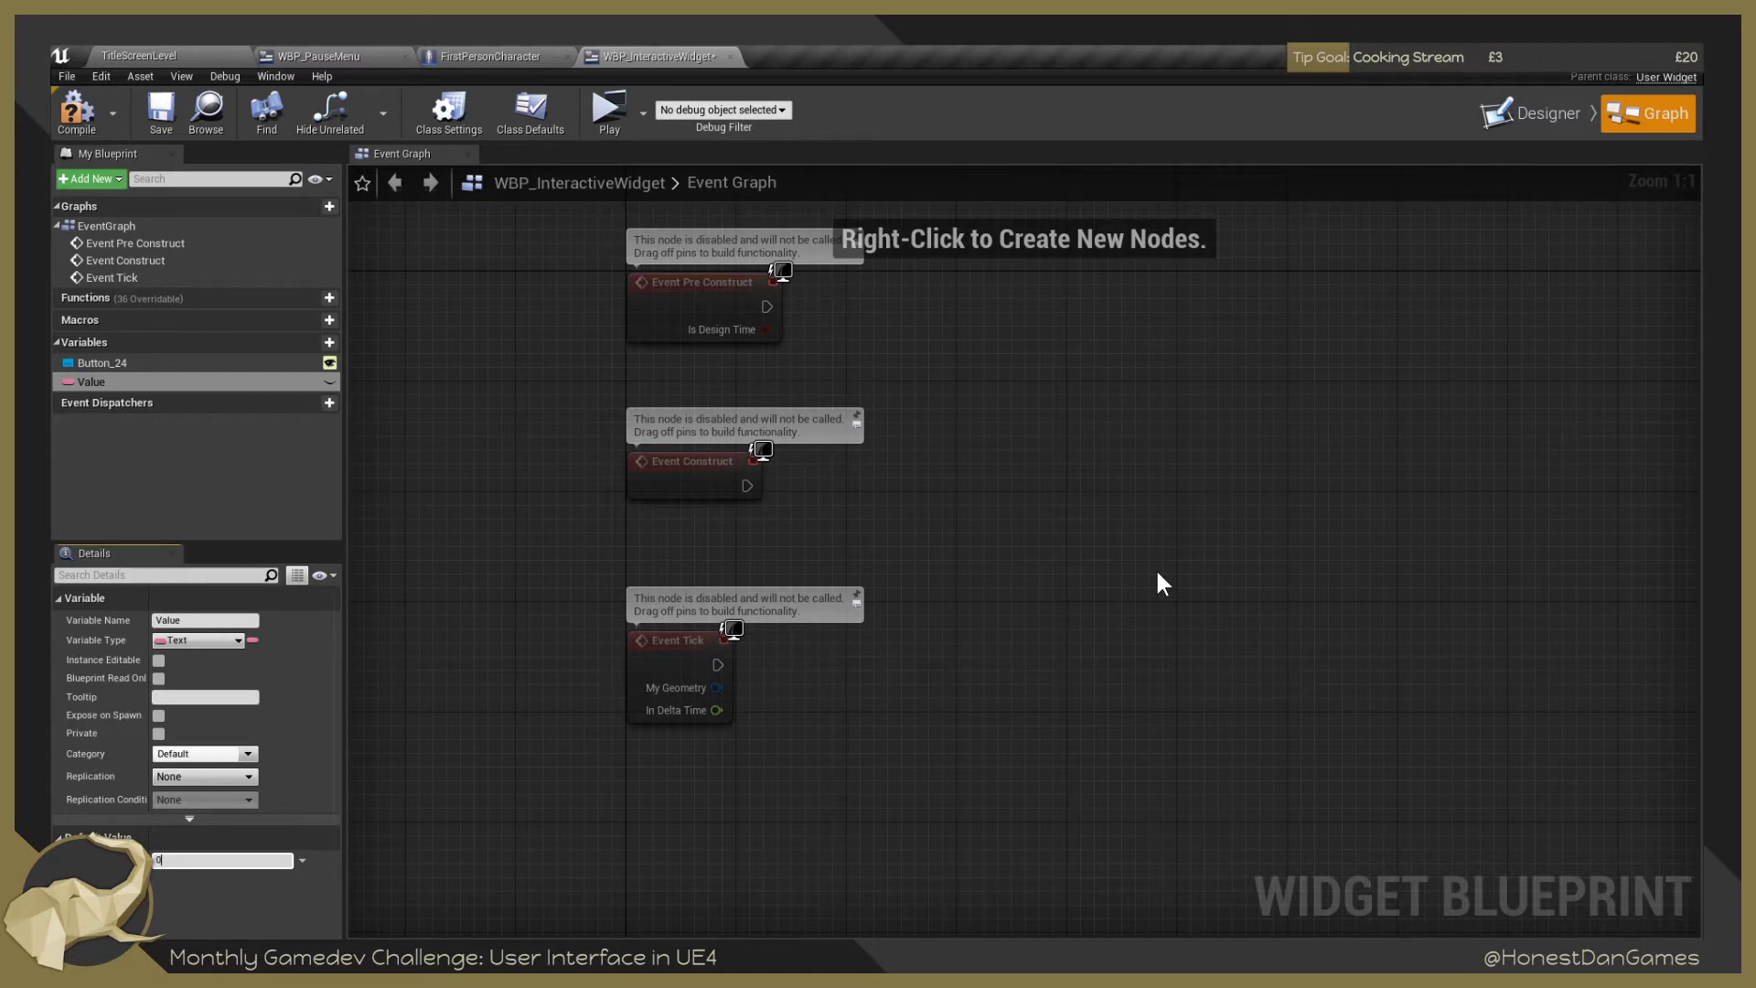
click(380, 823)
click(83, 114)
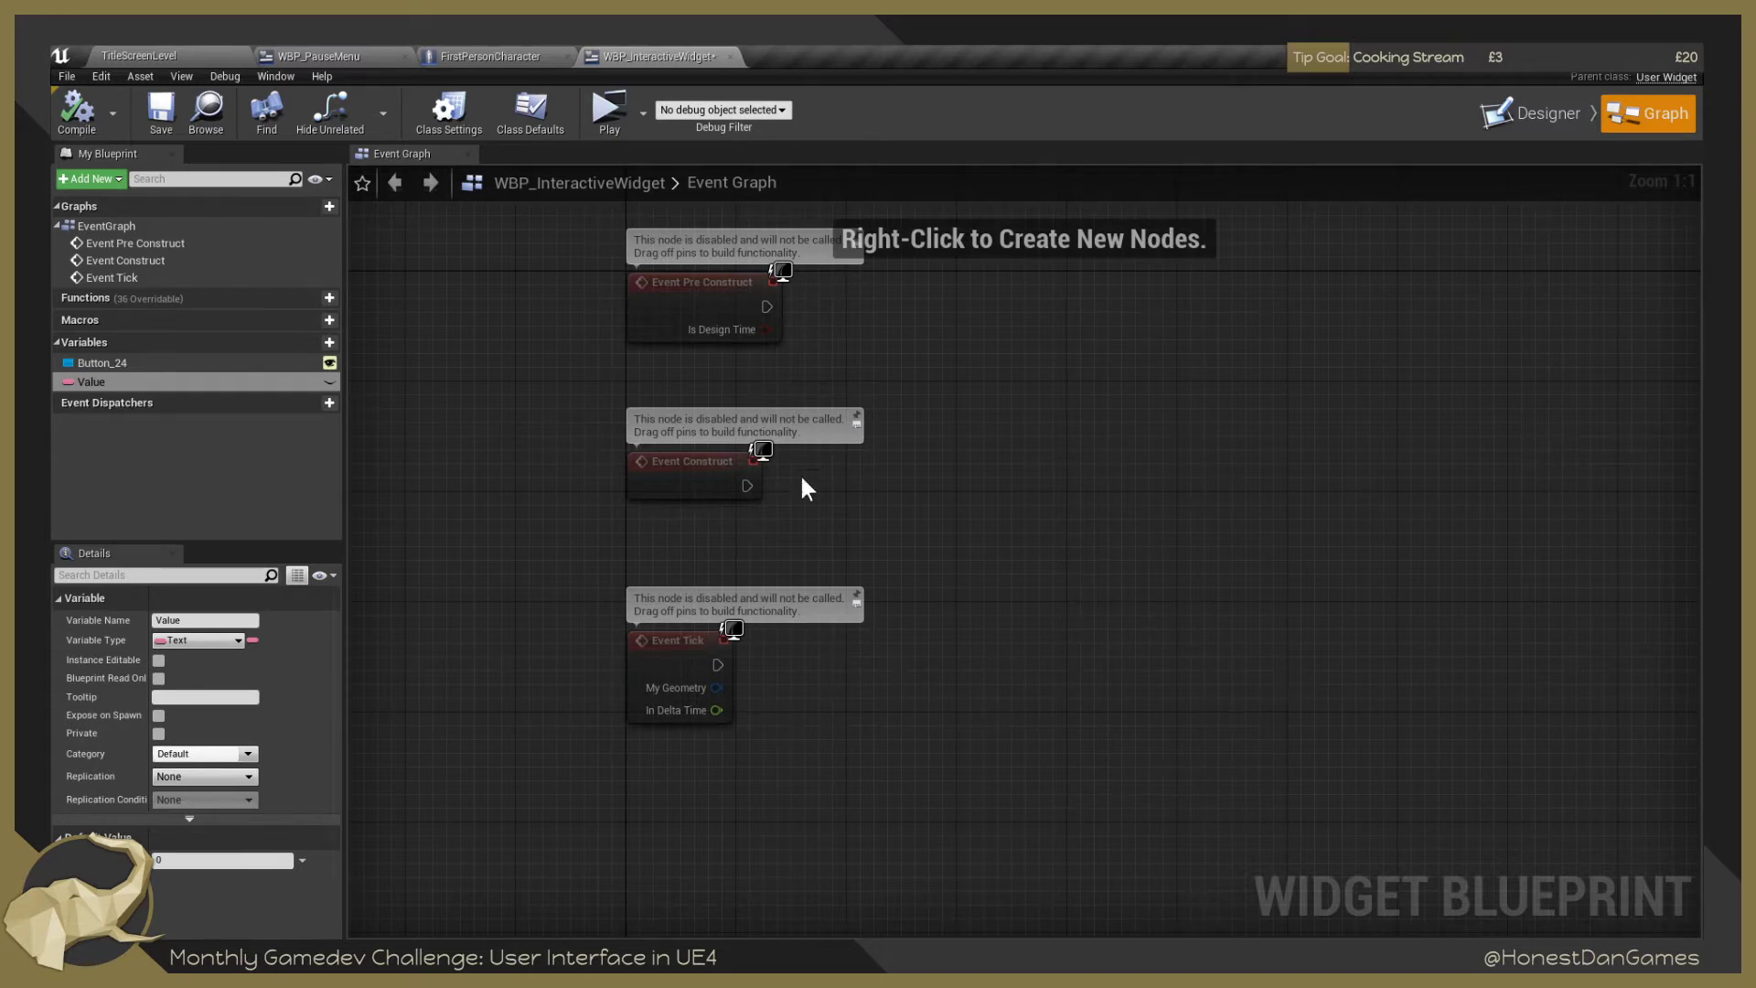
Bind the text block's Text content to the Value property in the widget design and compile the blueprint.
click(1511, 119)
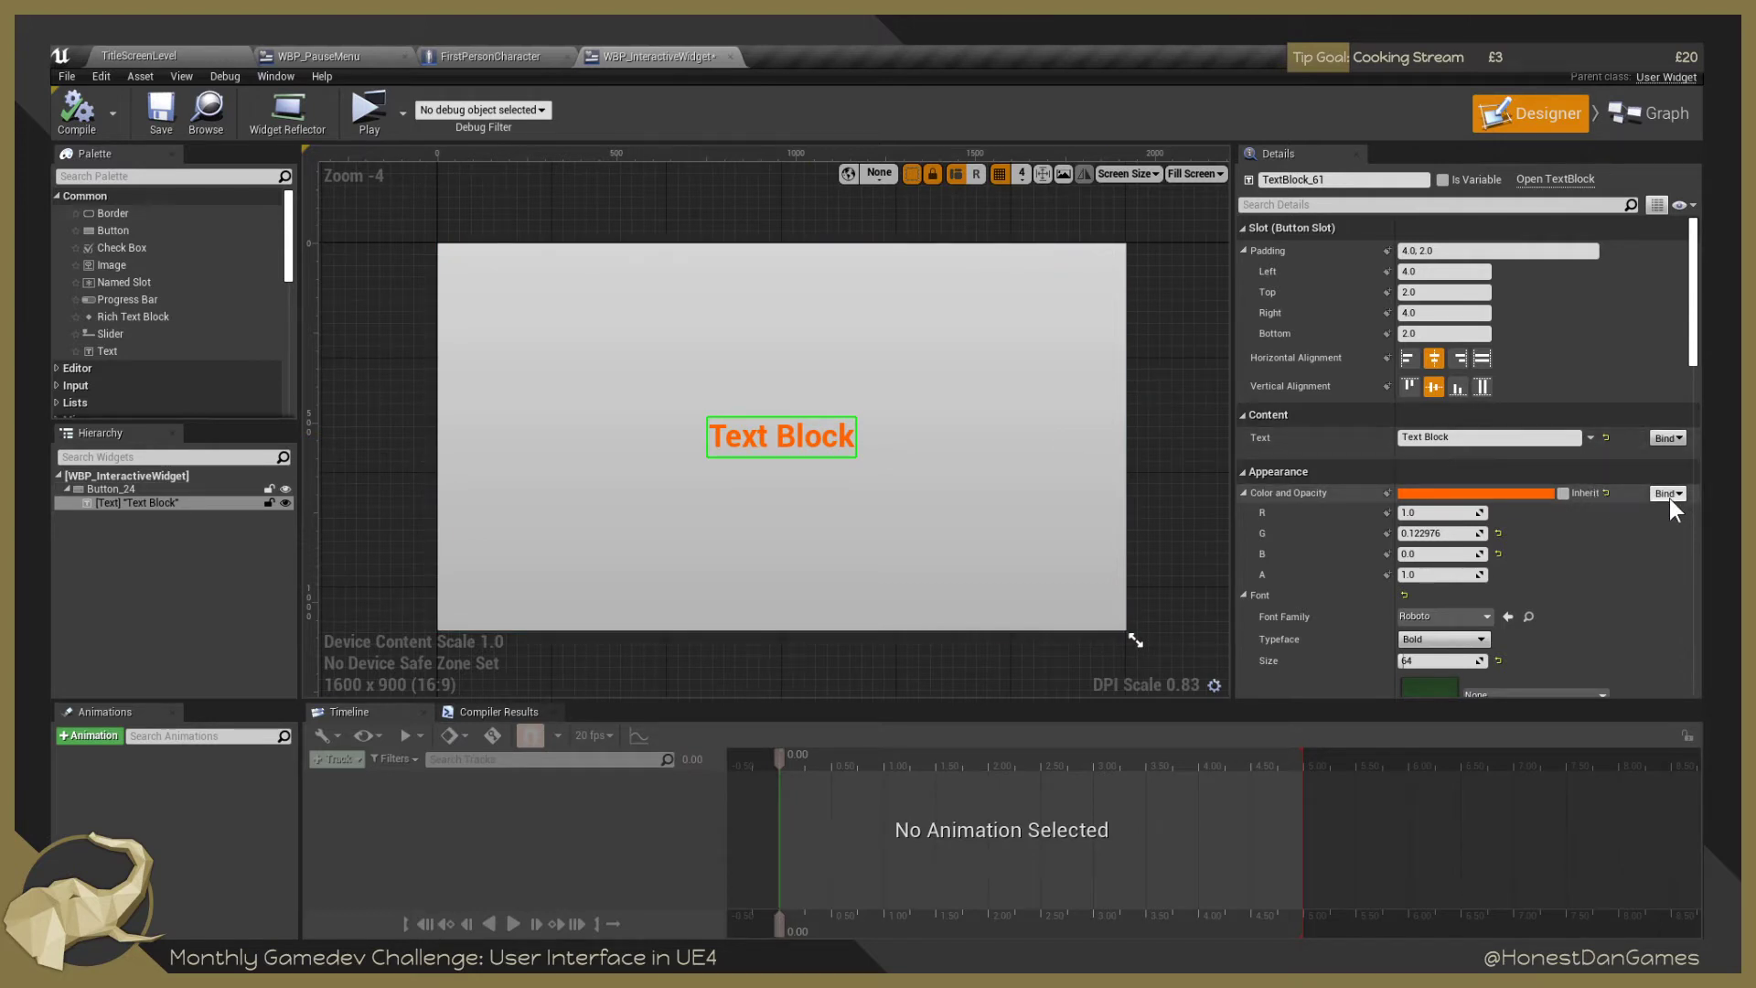
click(1663, 439)
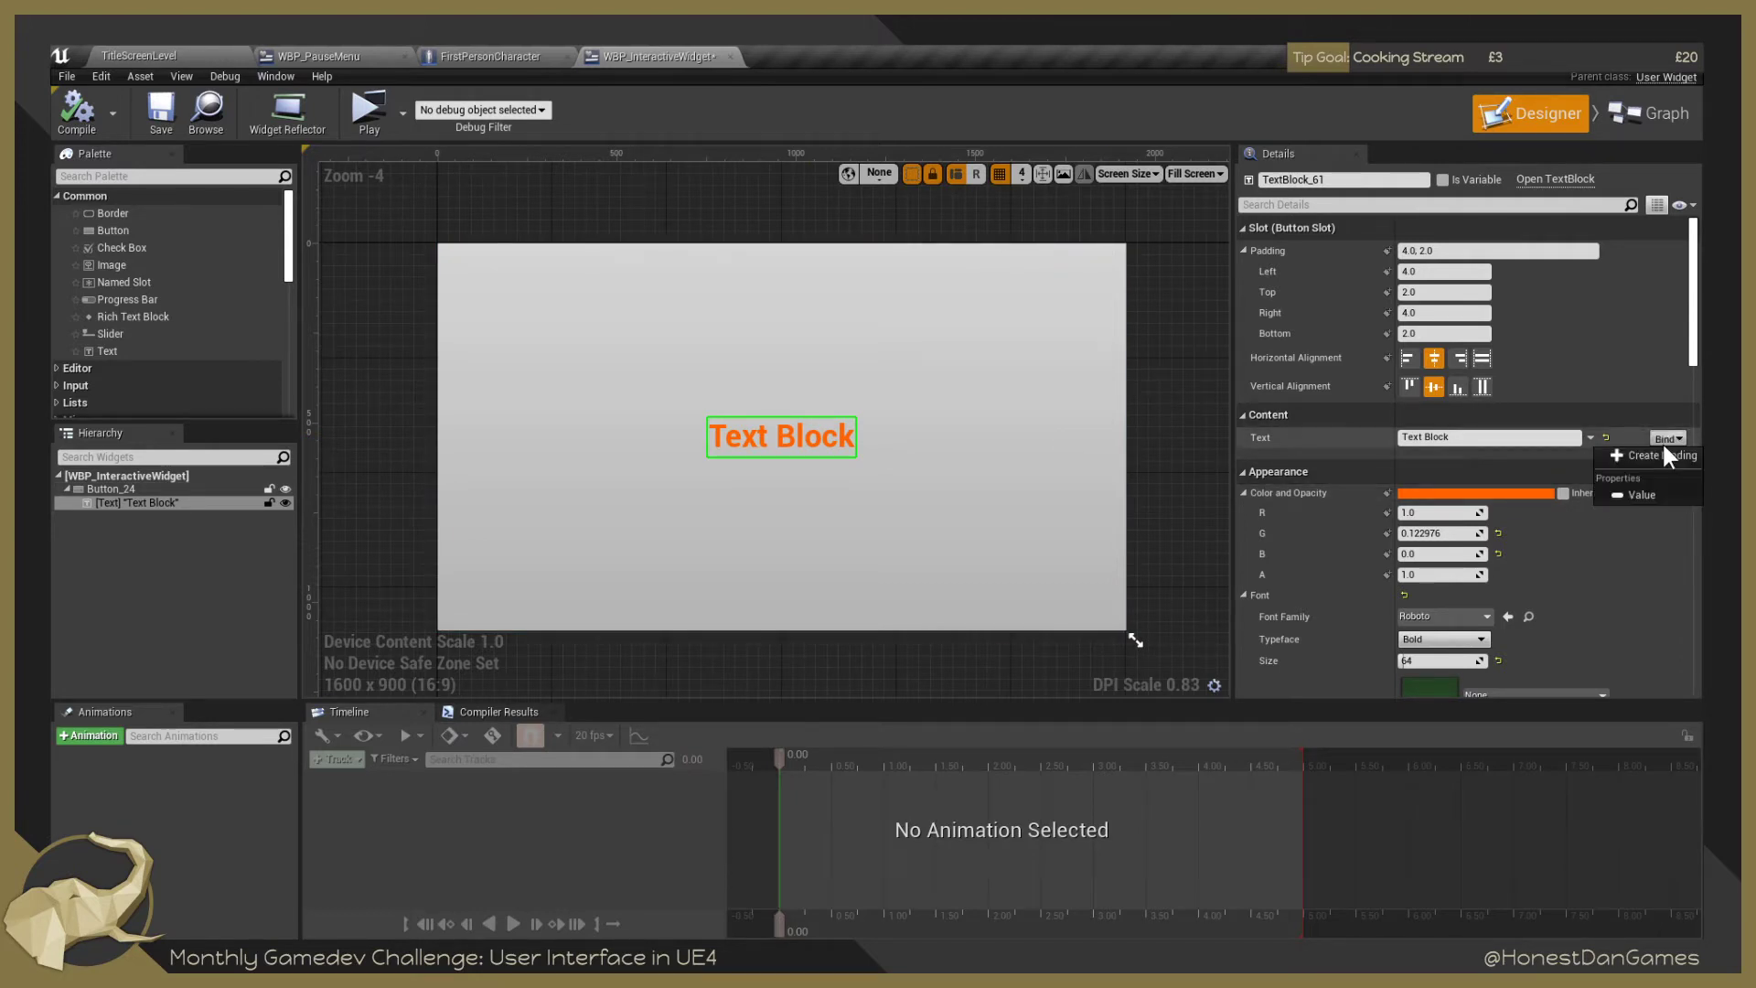
click(1637, 494)
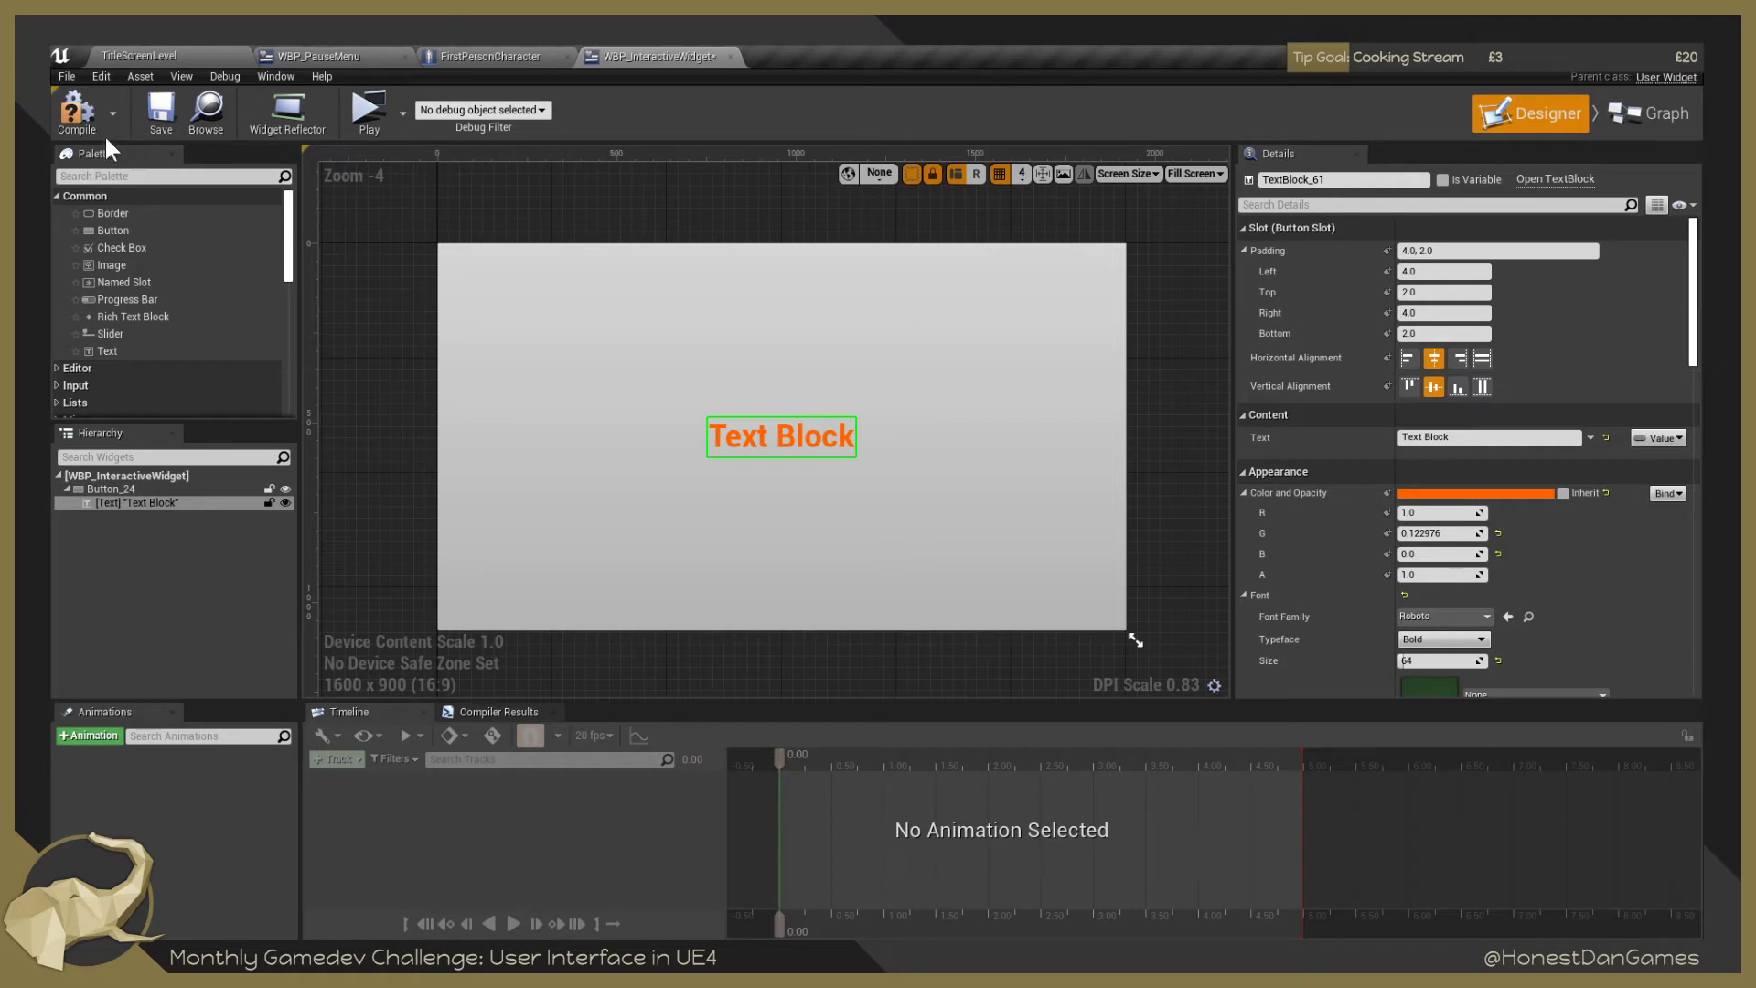
click(76, 109)
Select Button_24 around the text block and examine its properties and available events in both the design and the graph.
click(705, 396)
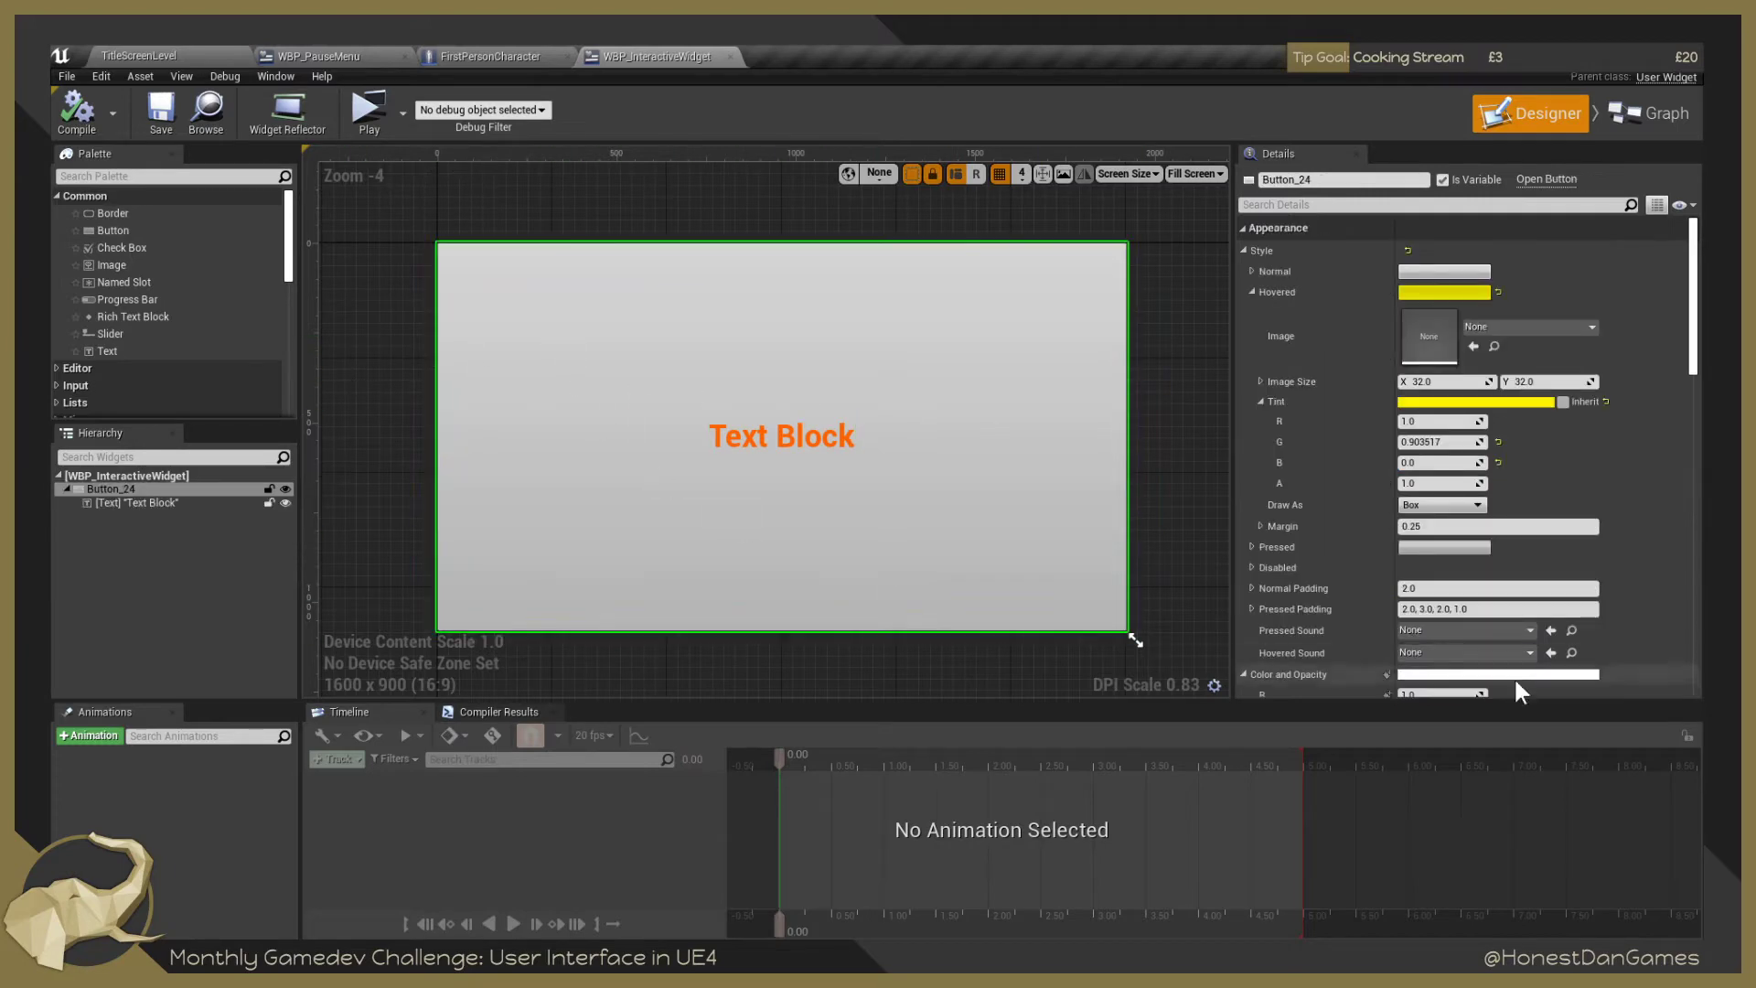
scroll(1341, 574, down, 10)
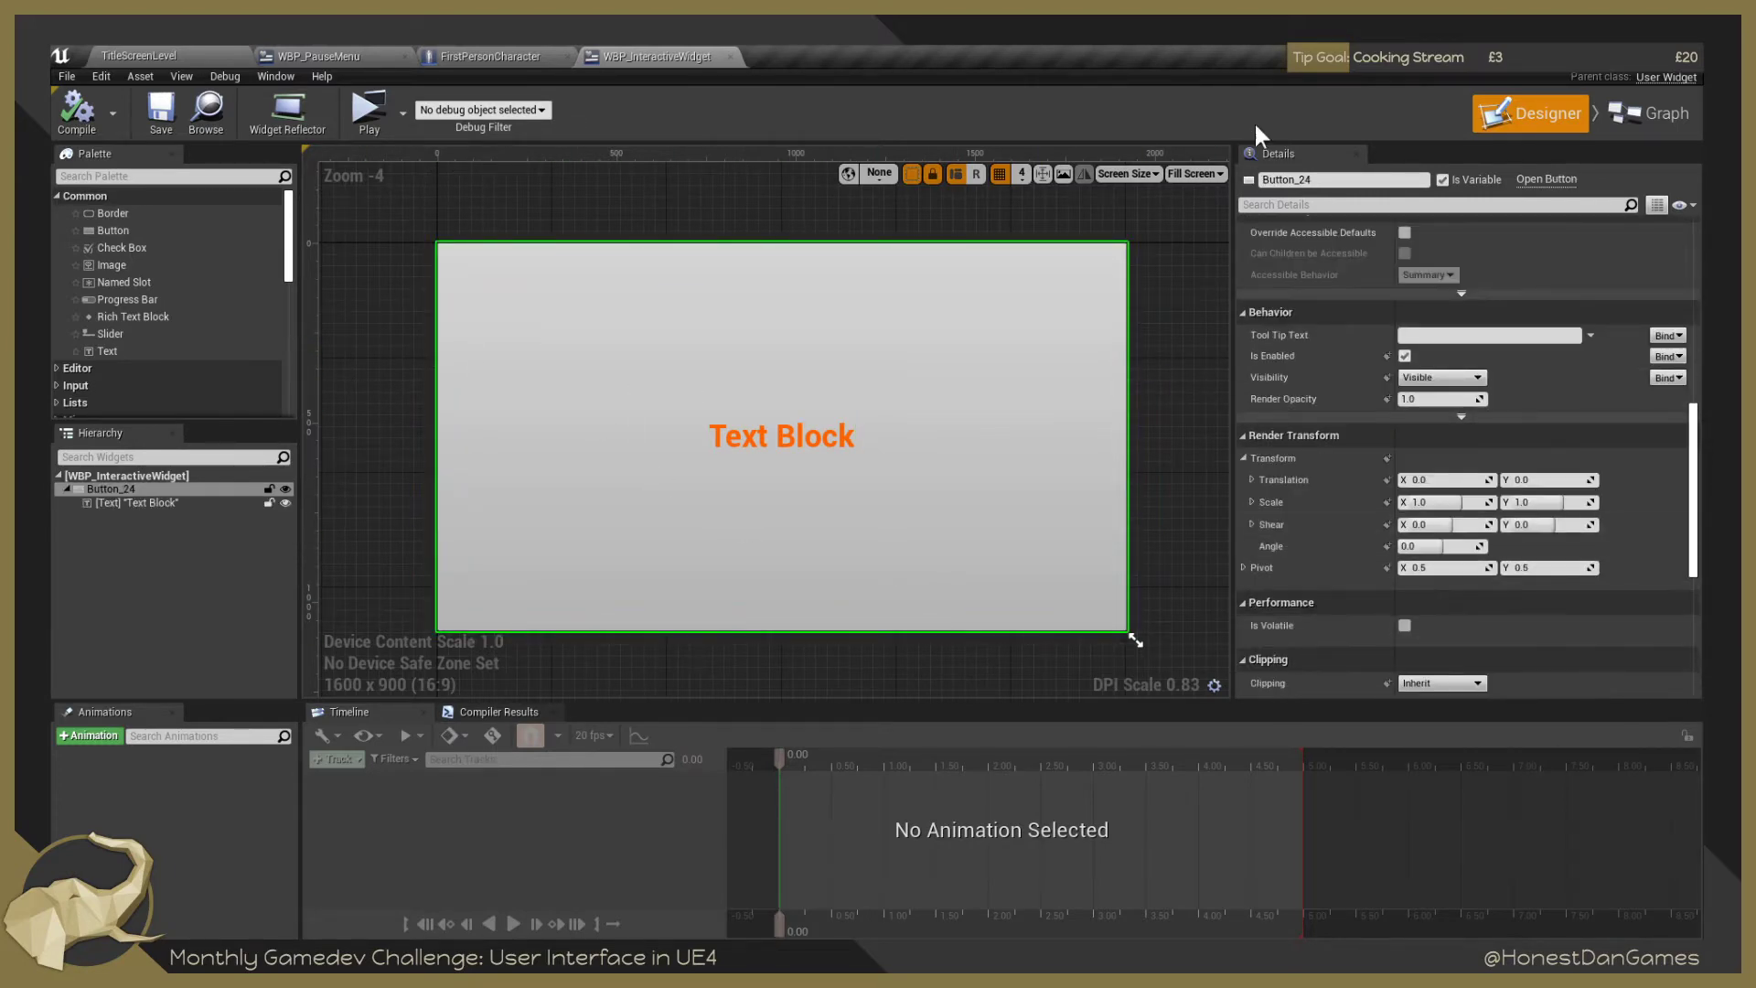
click(1652, 108)
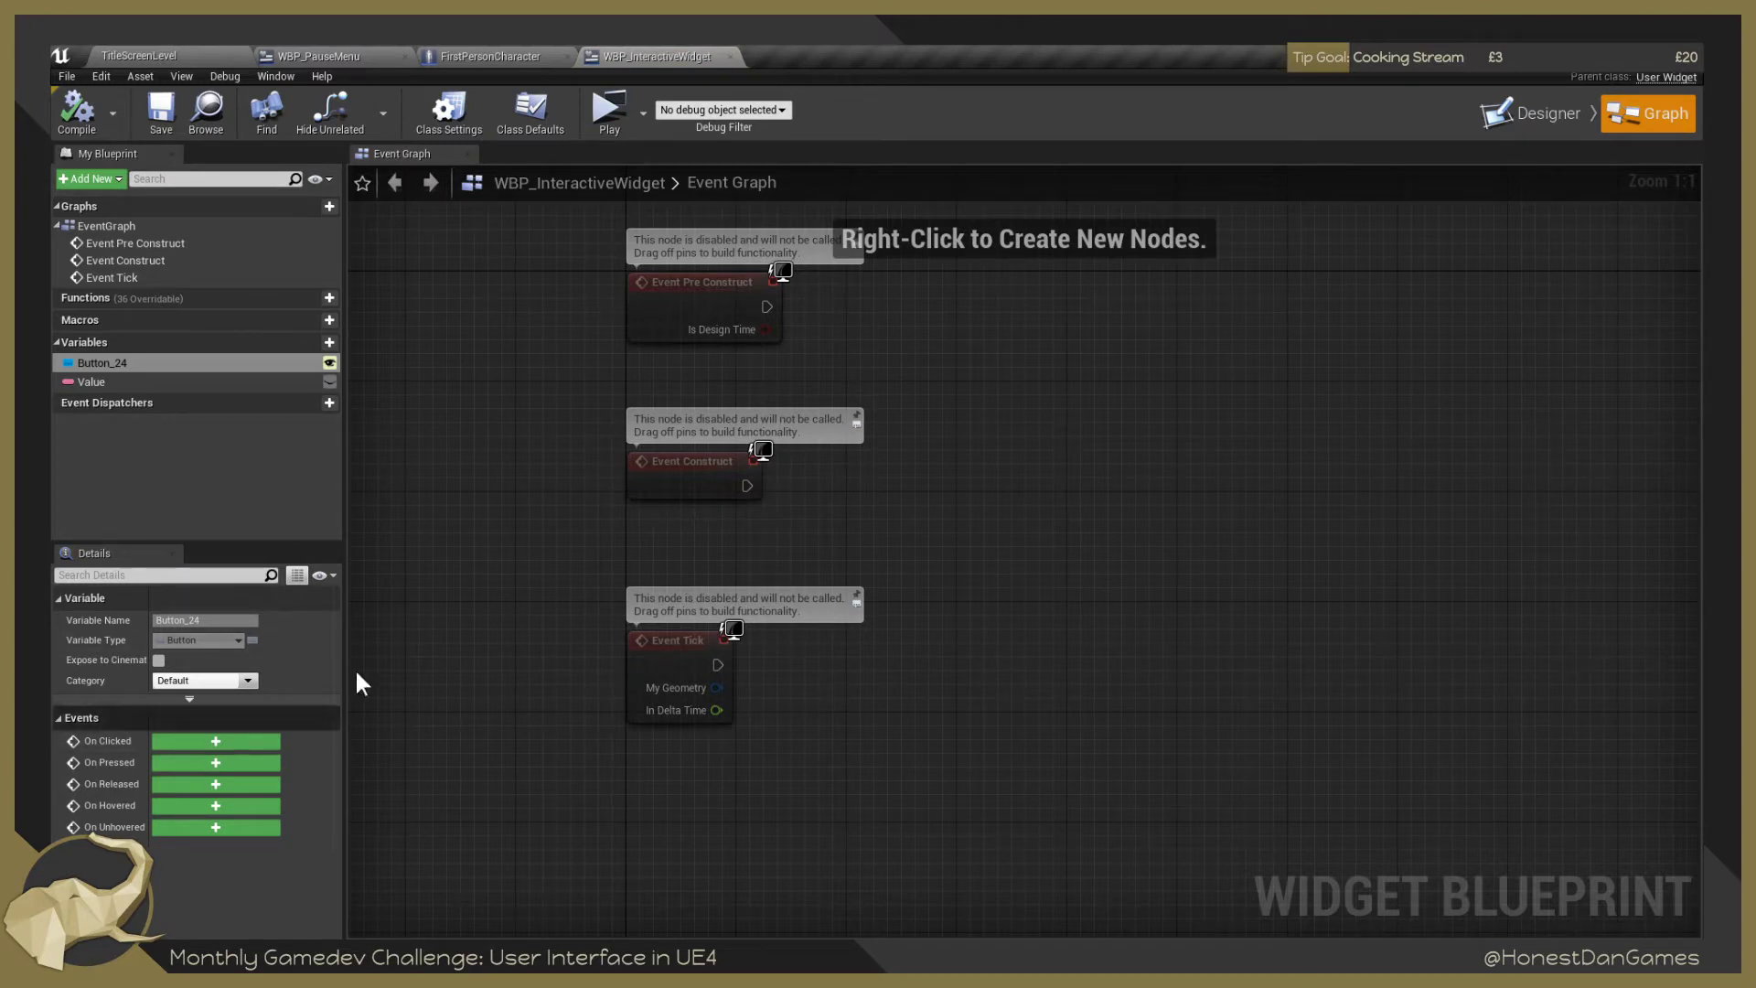
click(1548, 113)
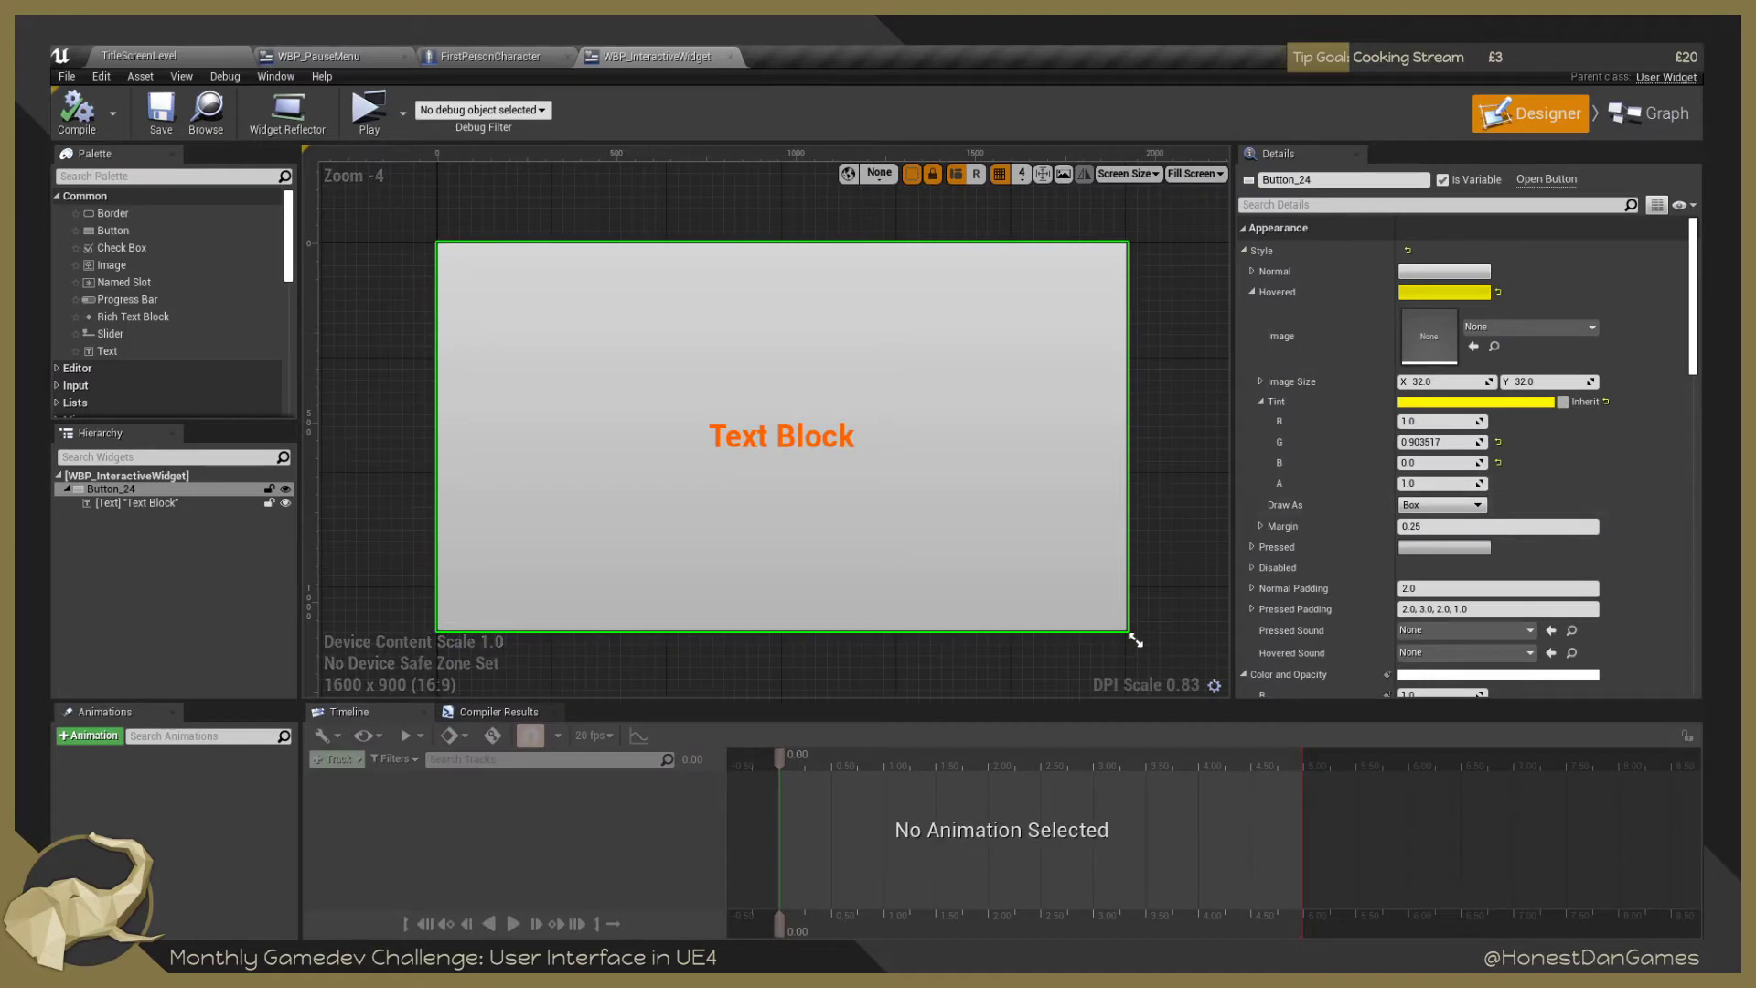
drag(1286, 152, 1582, 462)
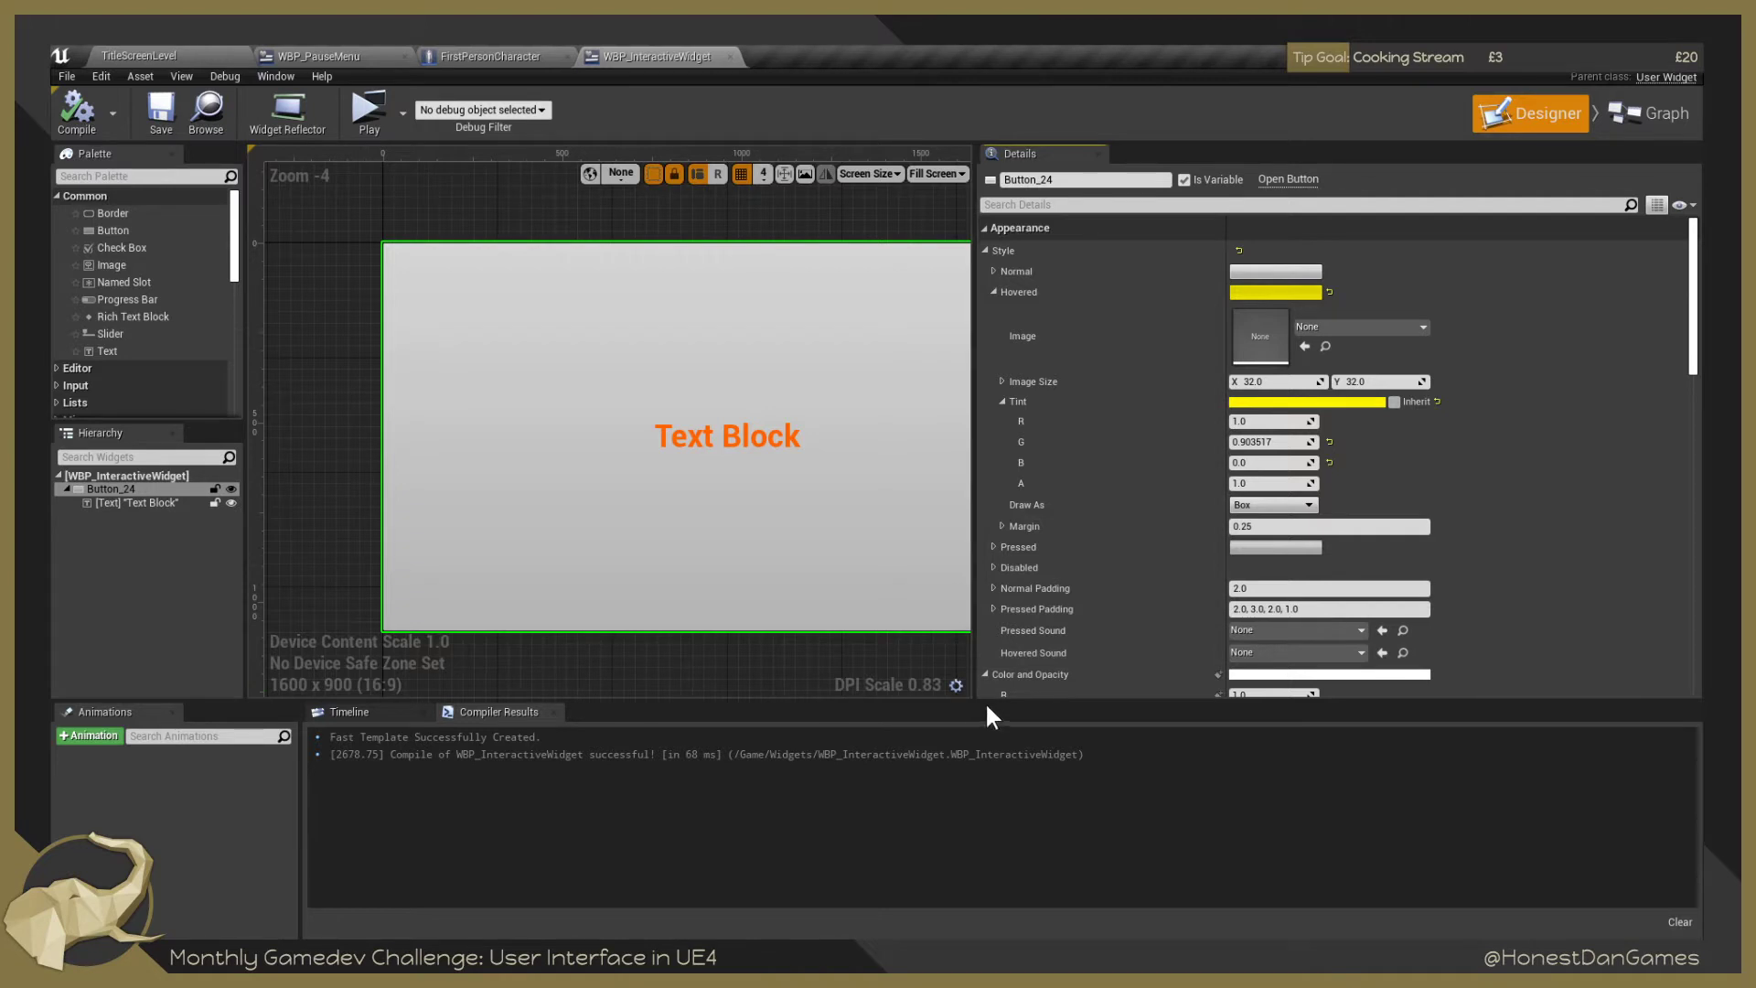
click(347, 712)
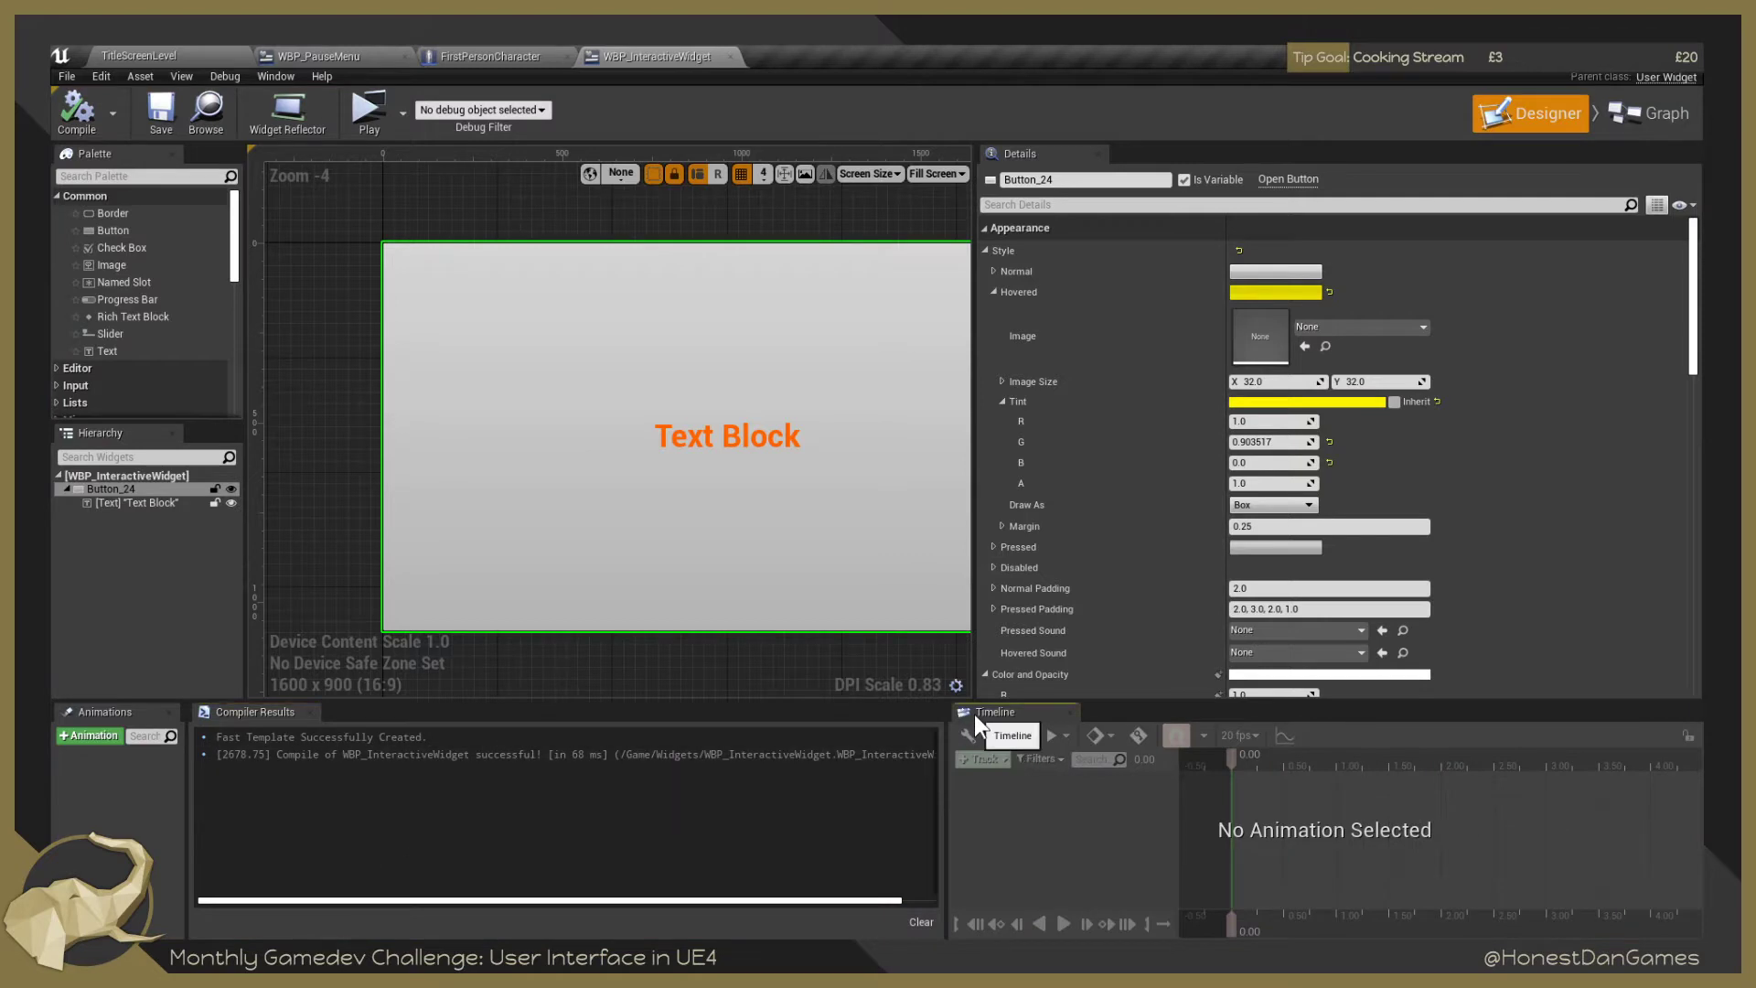
drag(974, 715, 404, 787)
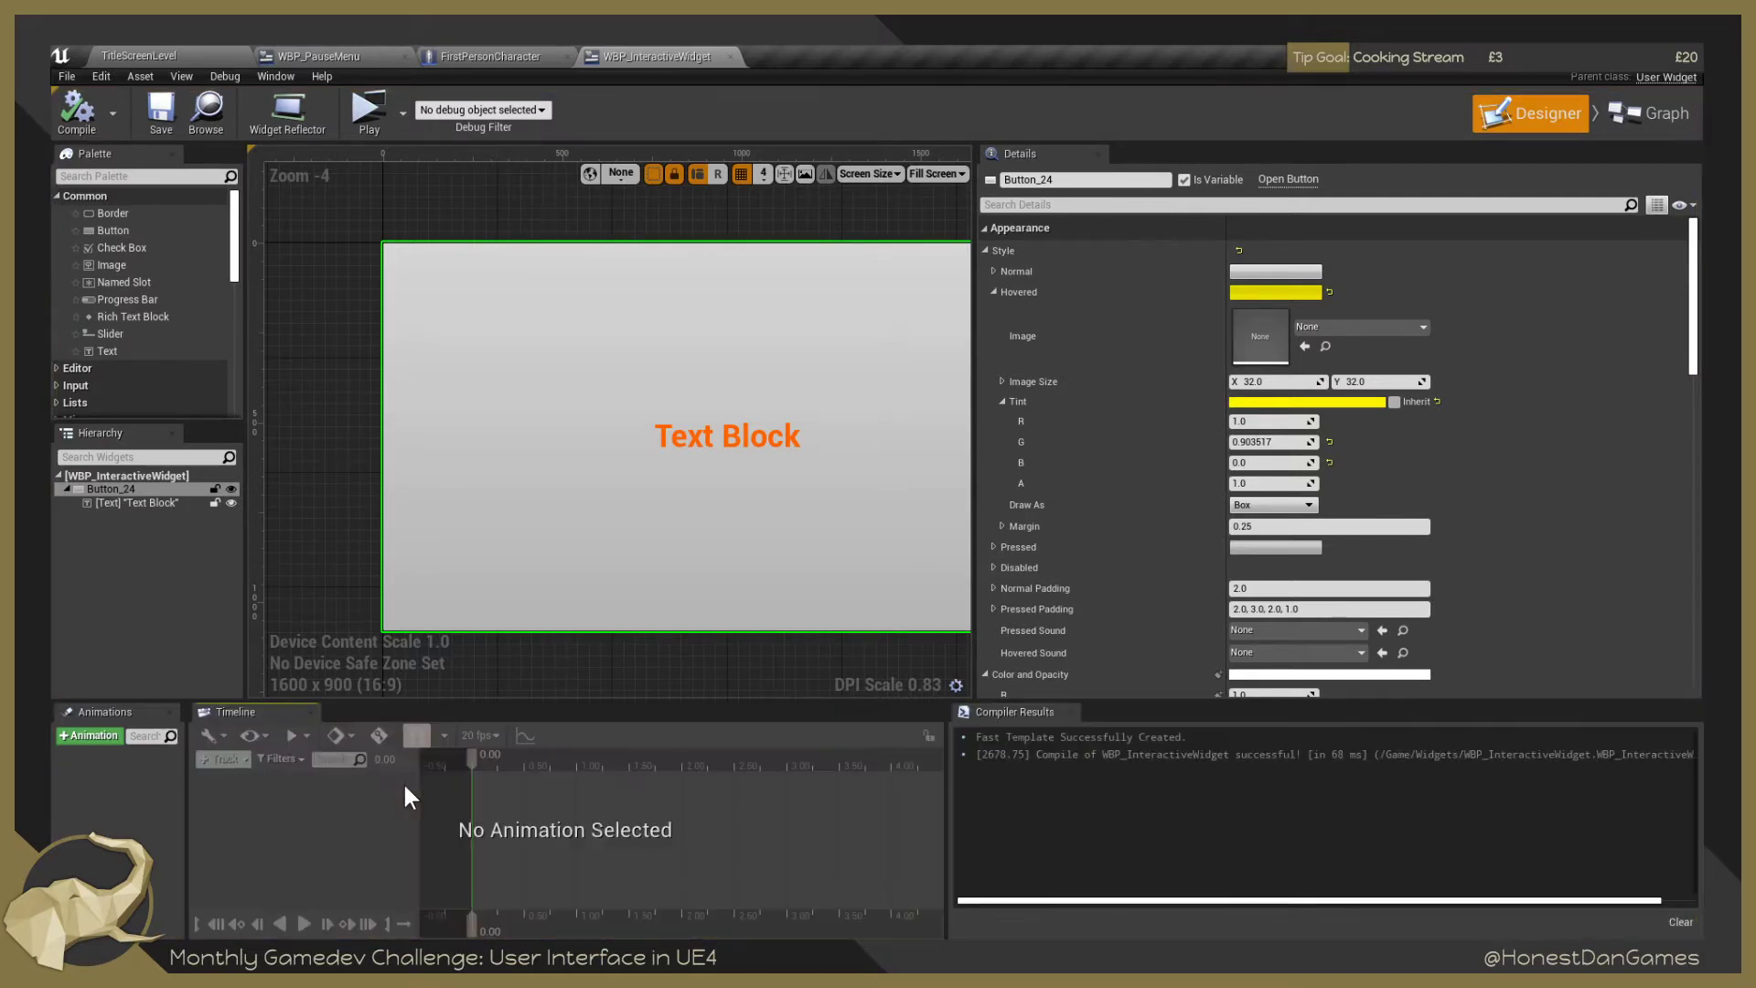
drag(1035, 711, 448, 712)
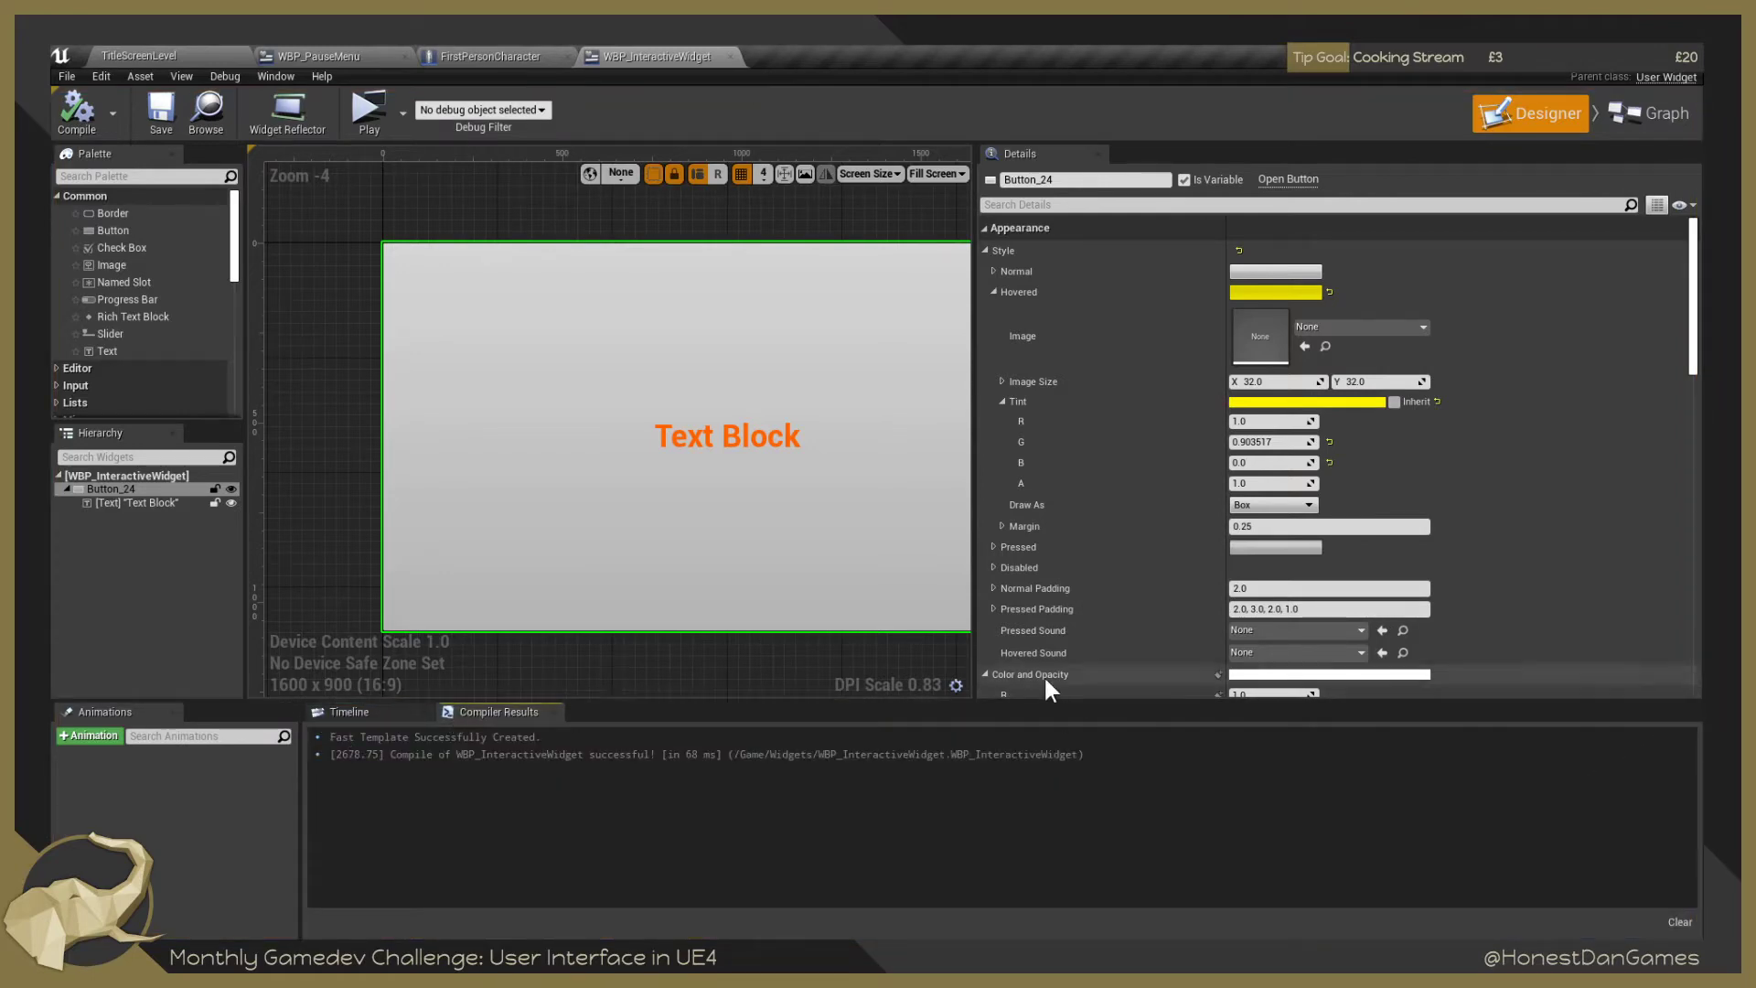
drag(1049, 152, 1686, 545)
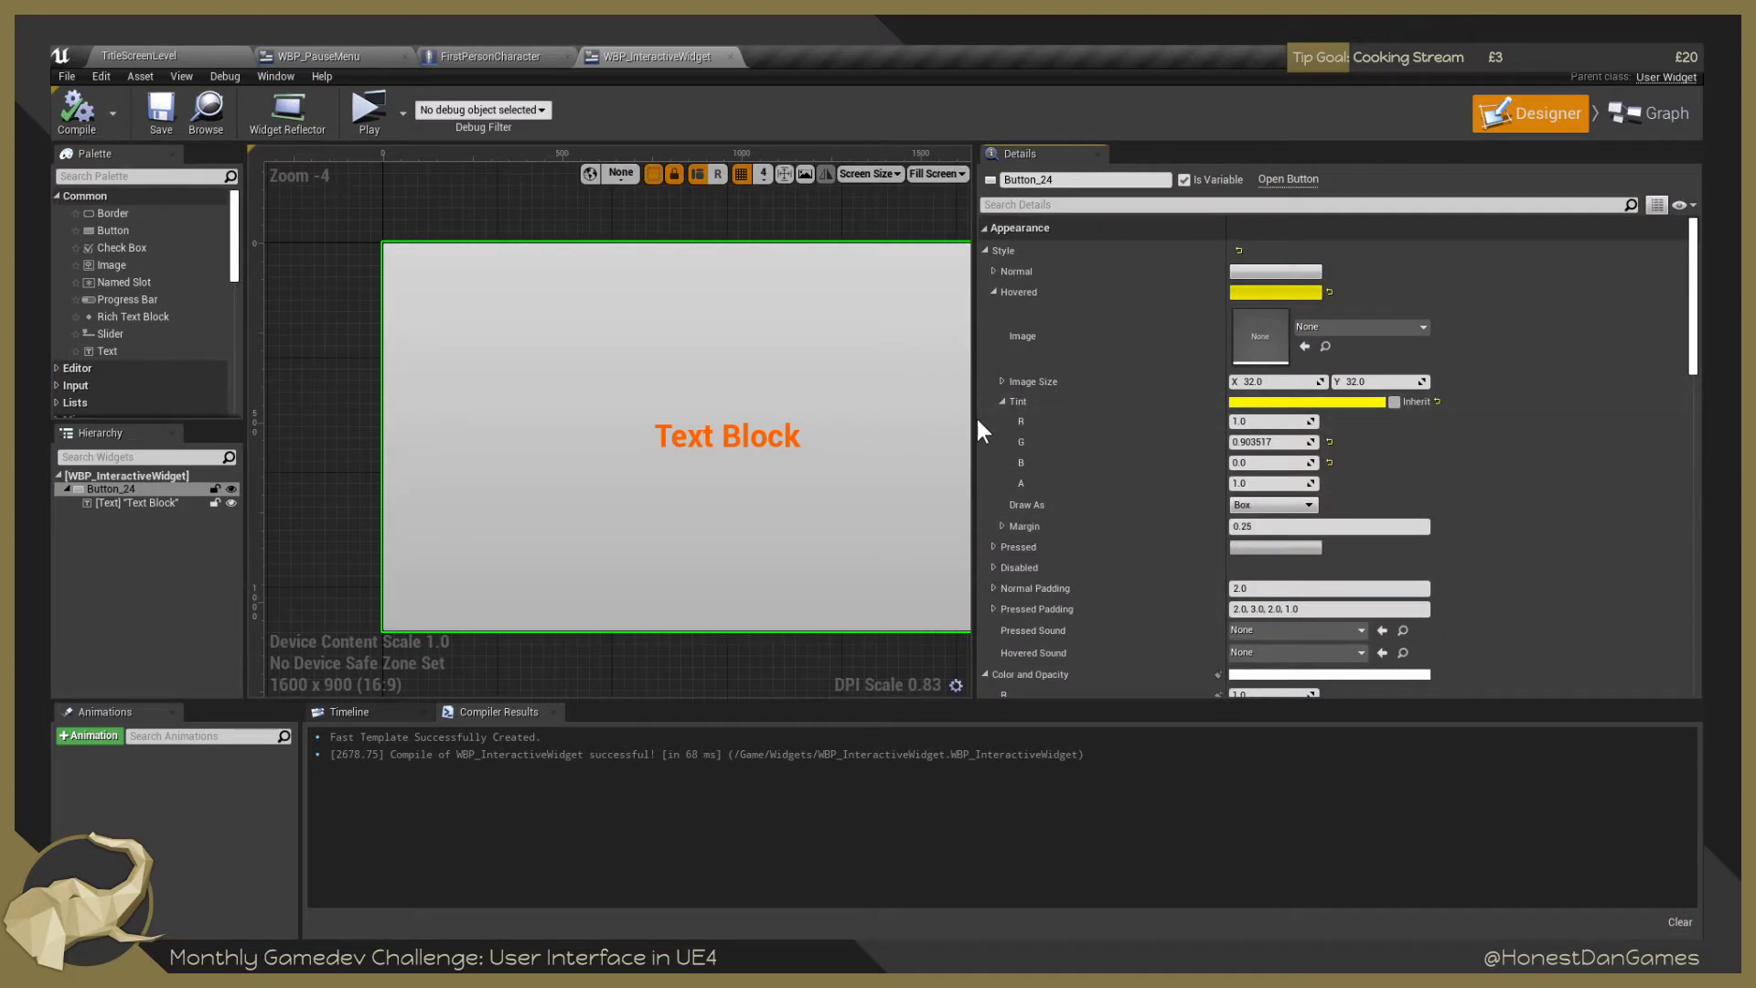
drag(976, 415, 1164, 417)
Add an On Clicked event for Button_24 to the widget's event graph.
drag(1694, 313, 1674, 778)
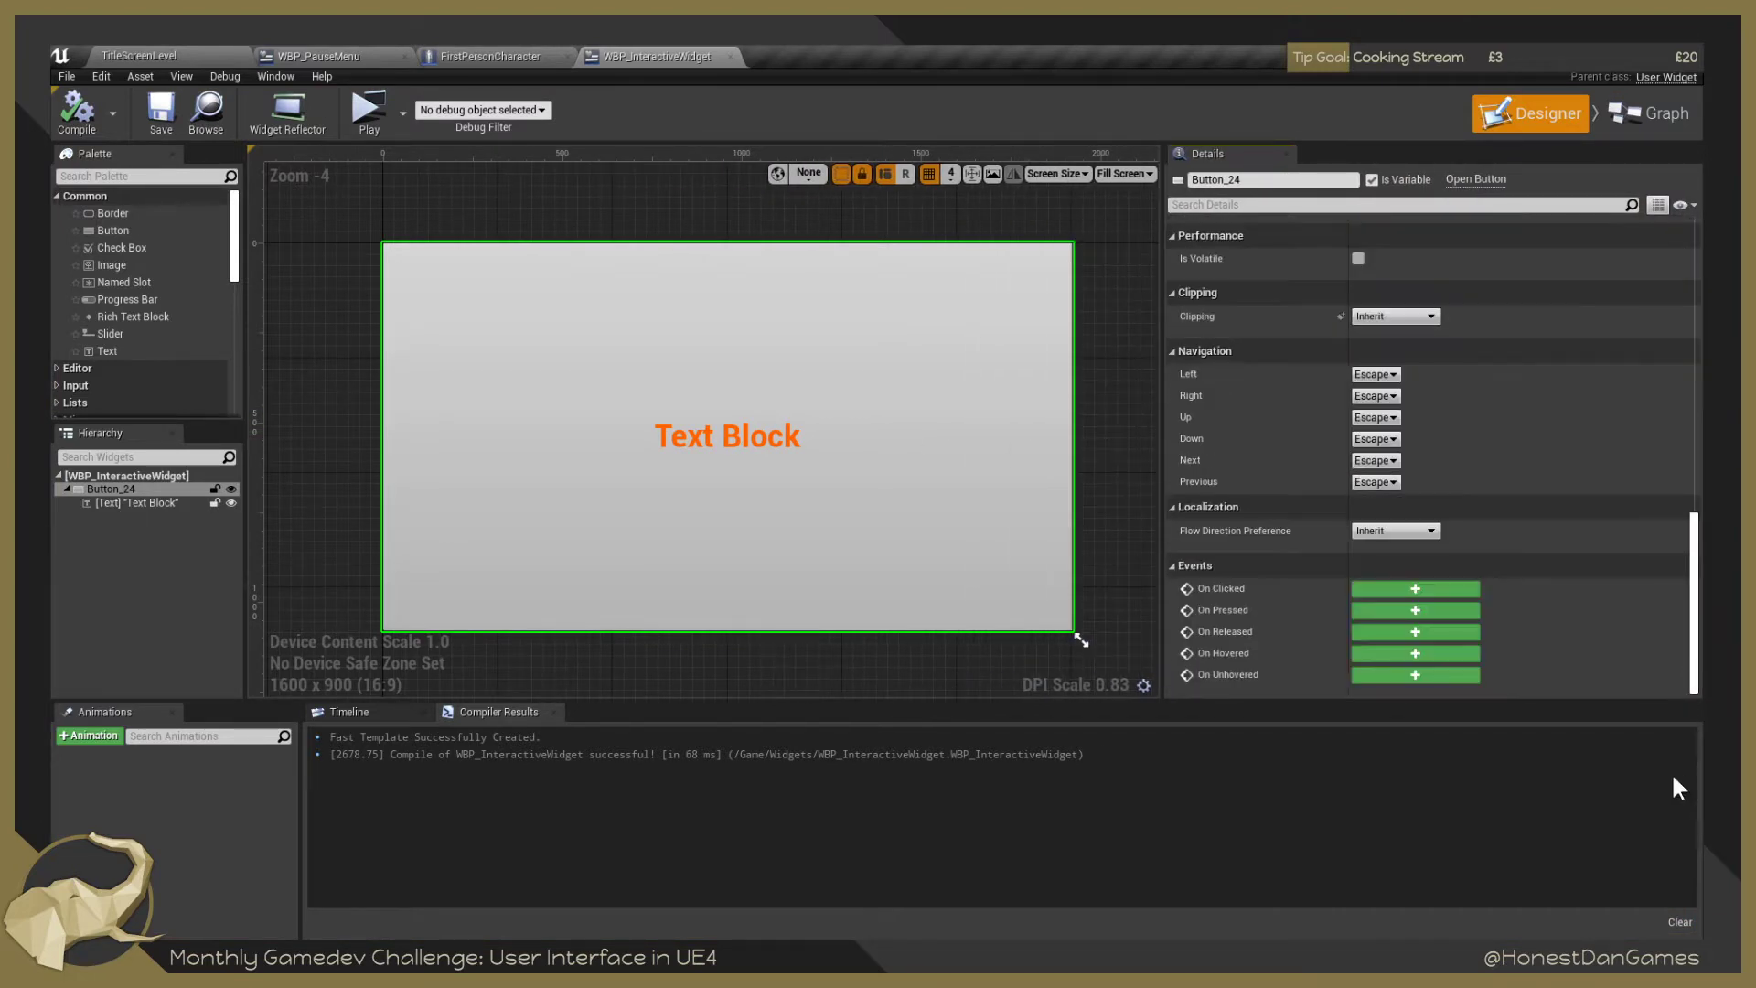
click(1374, 591)
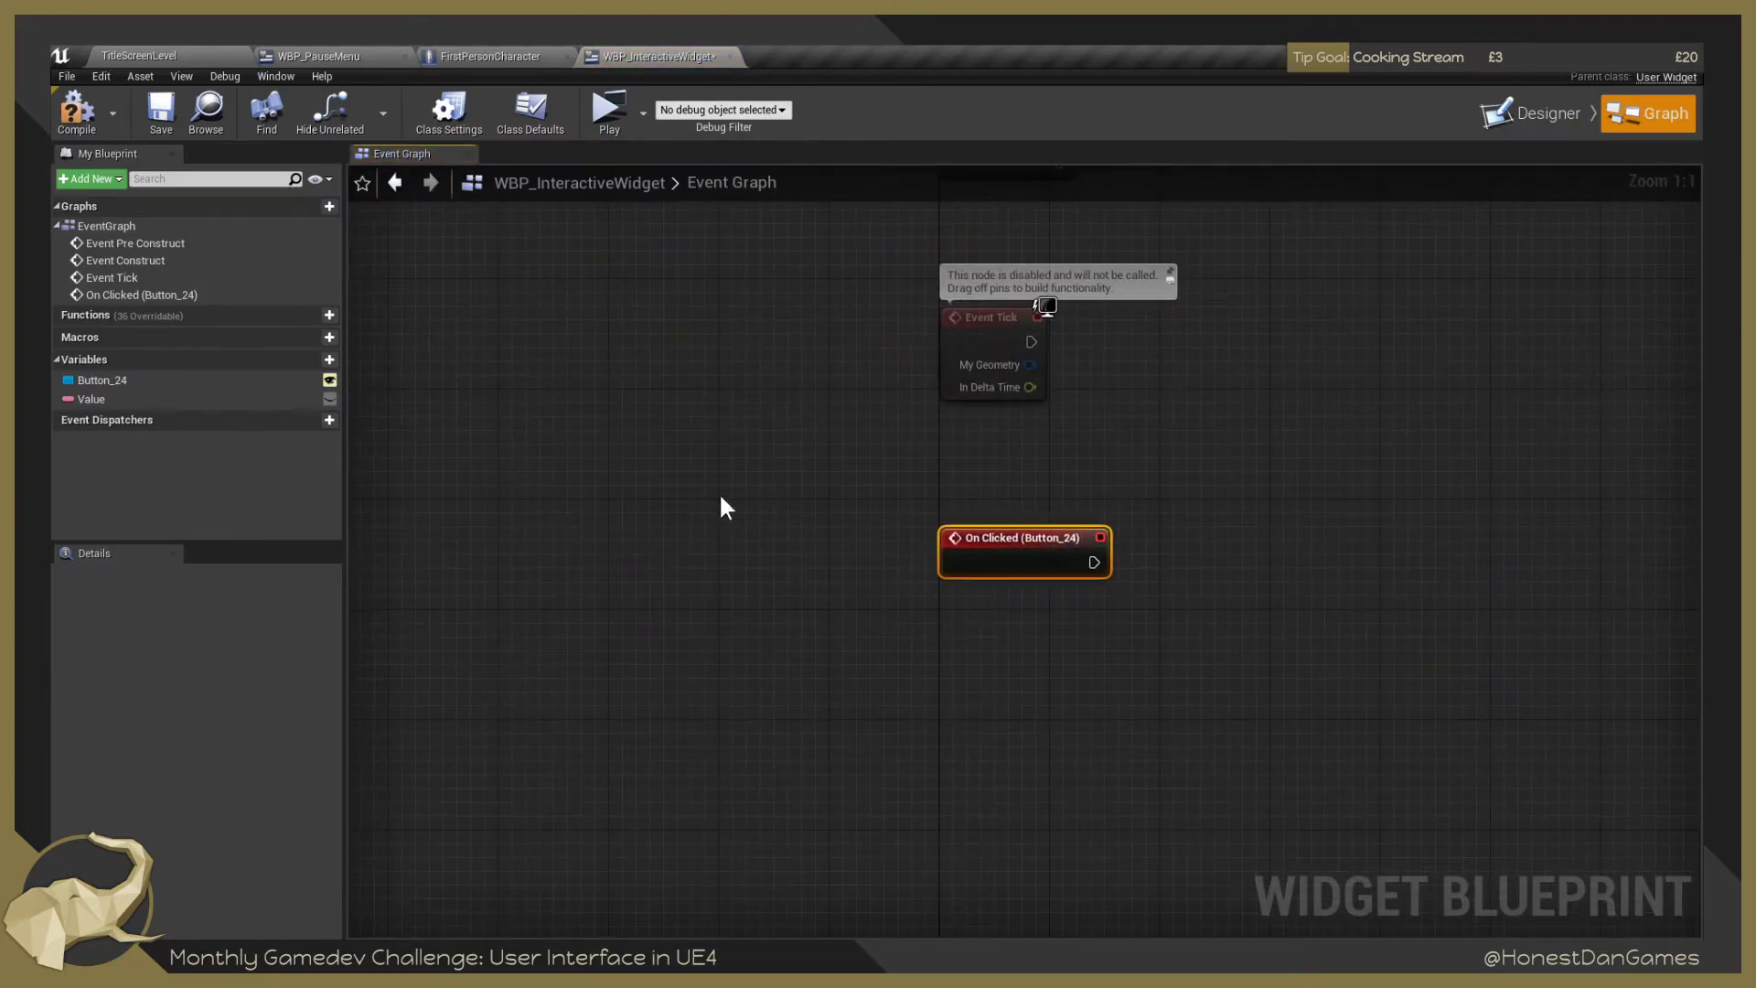
drag(806, 488, 504, 504)
click(485, 462)
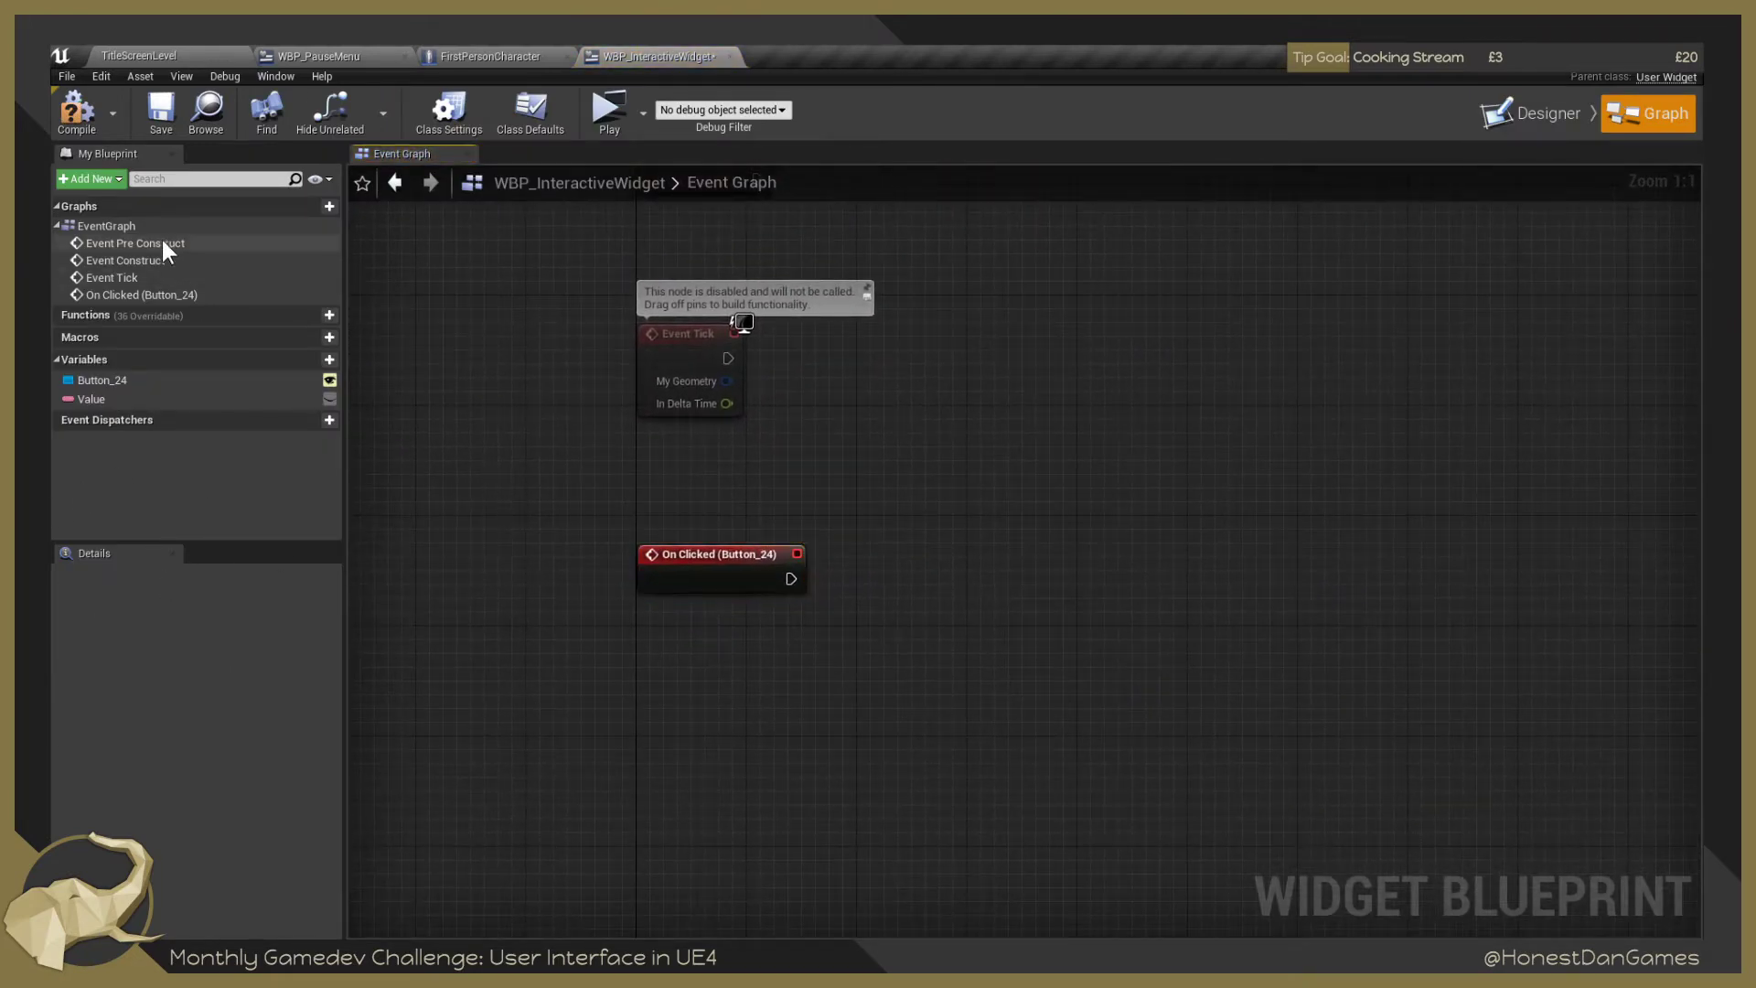
Check Button_24's events and FirstPersonCharacter's widget interaction nodes, and return to the WBP_InteractiveWidget graph.
click(135, 381)
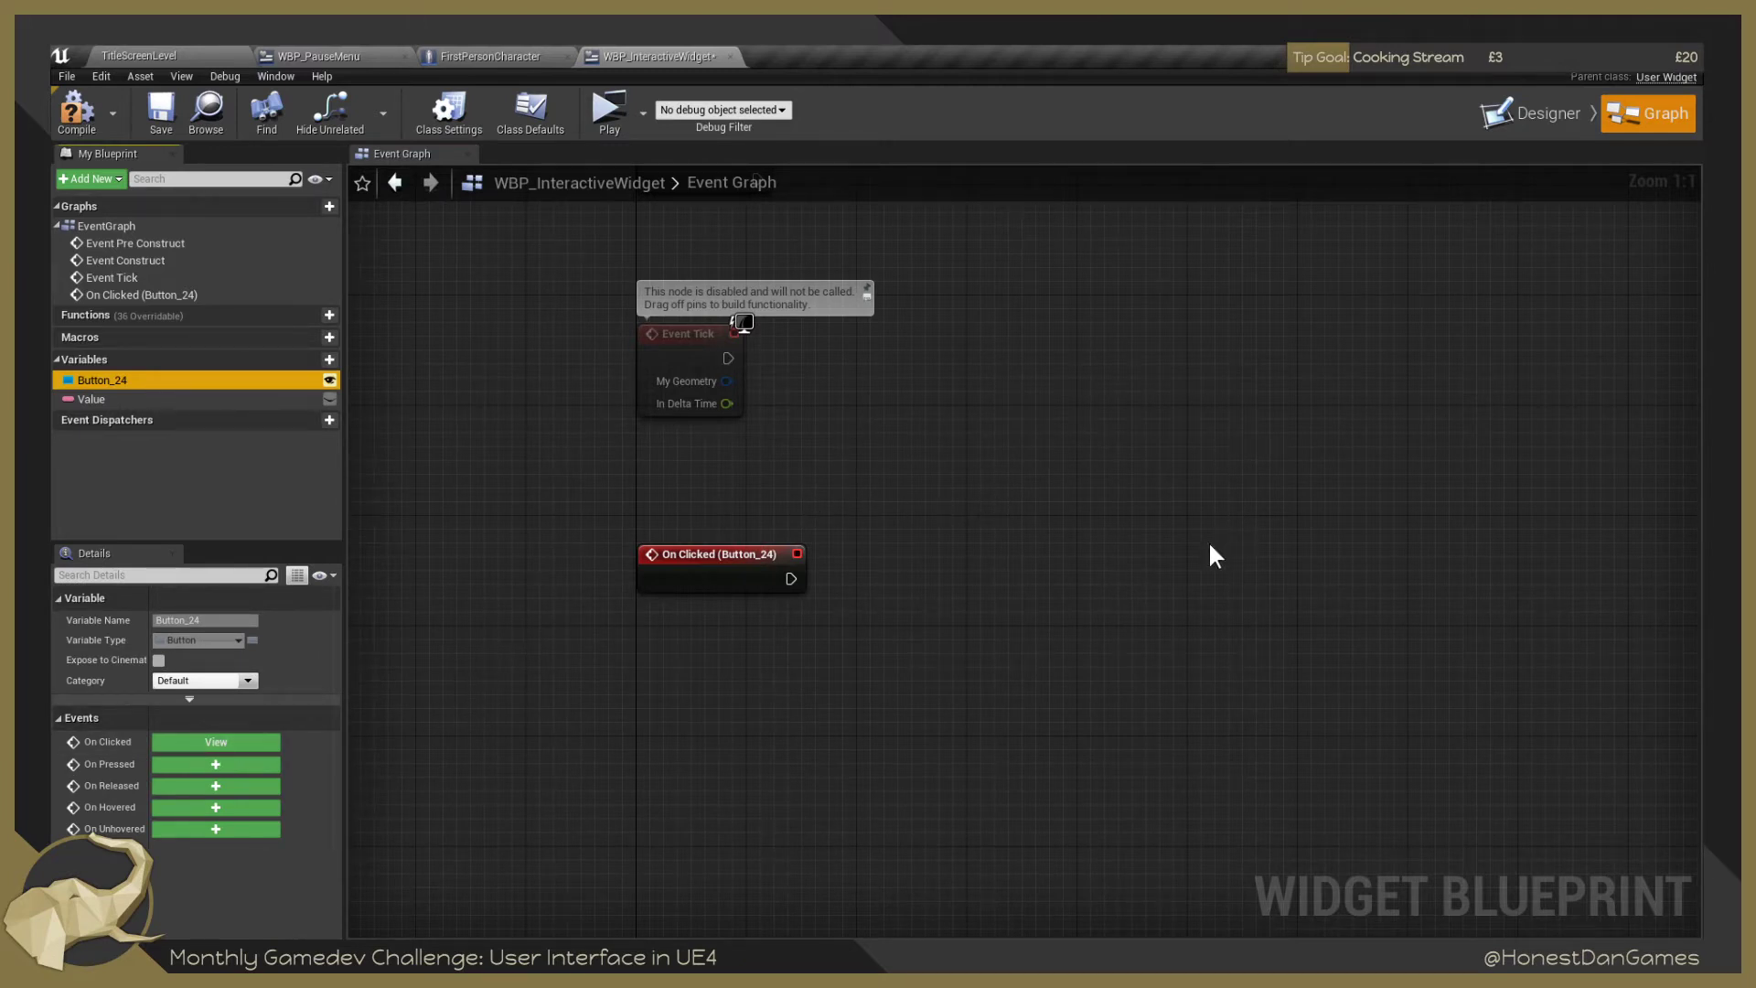
drag(1209, 546, 1056, 688)
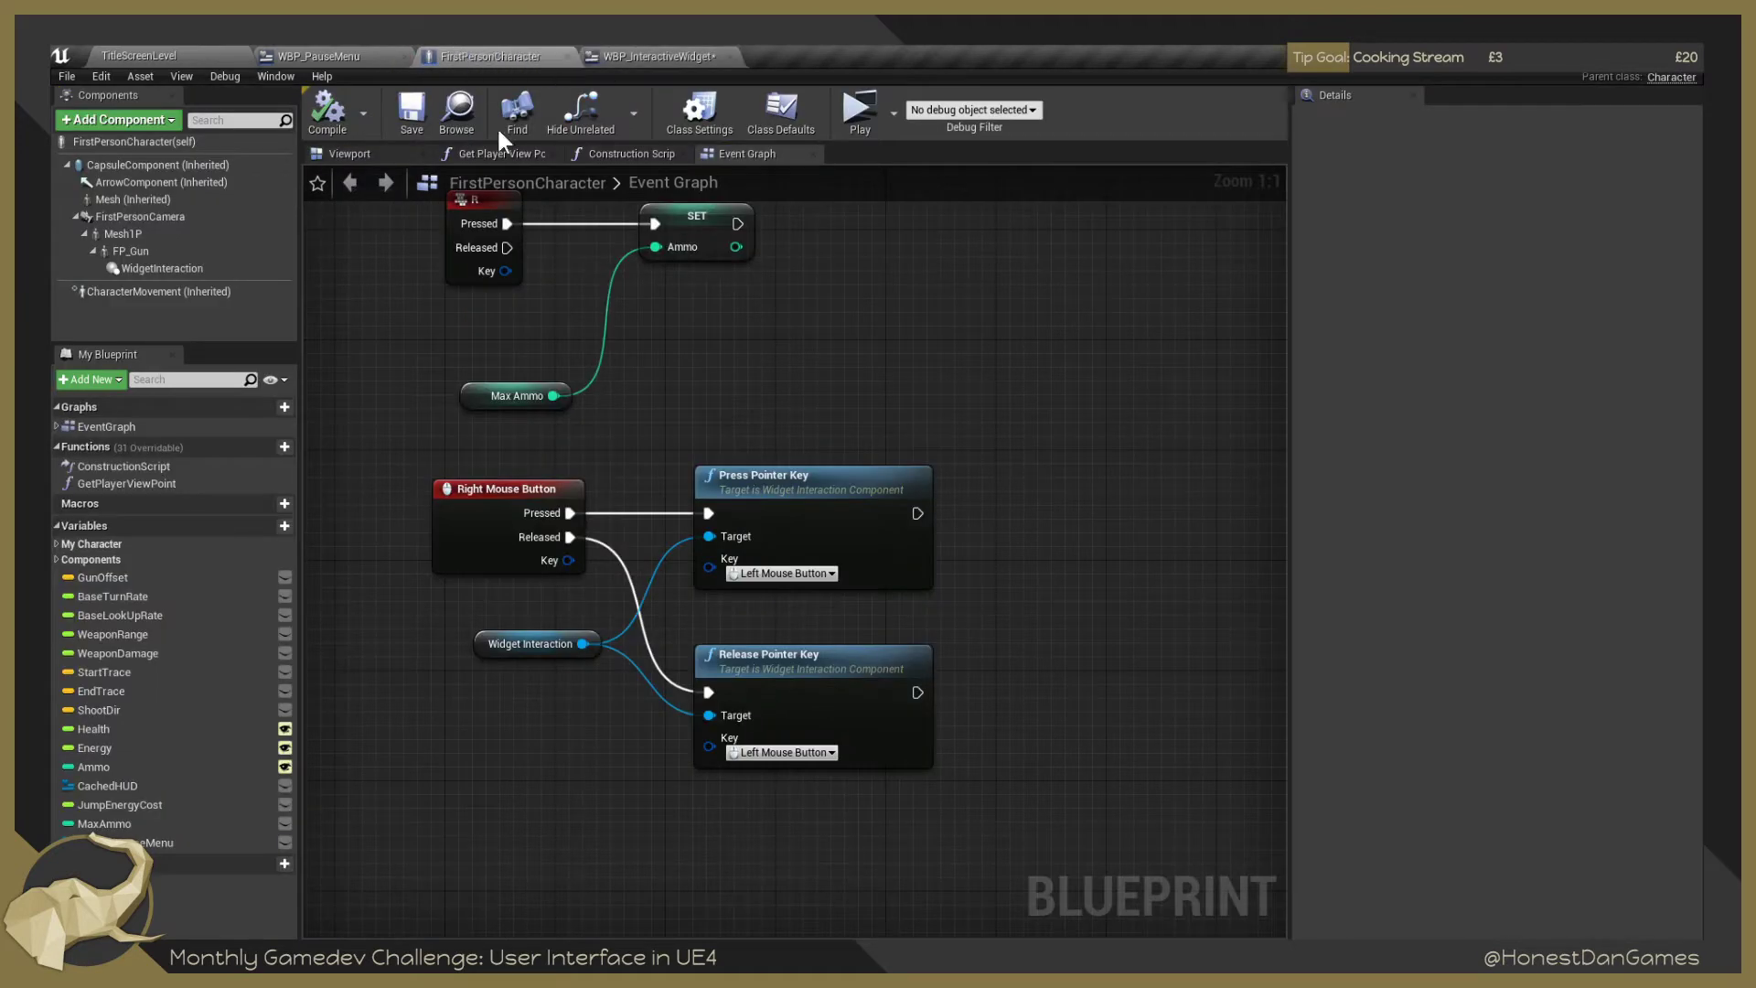
click(467, 57)
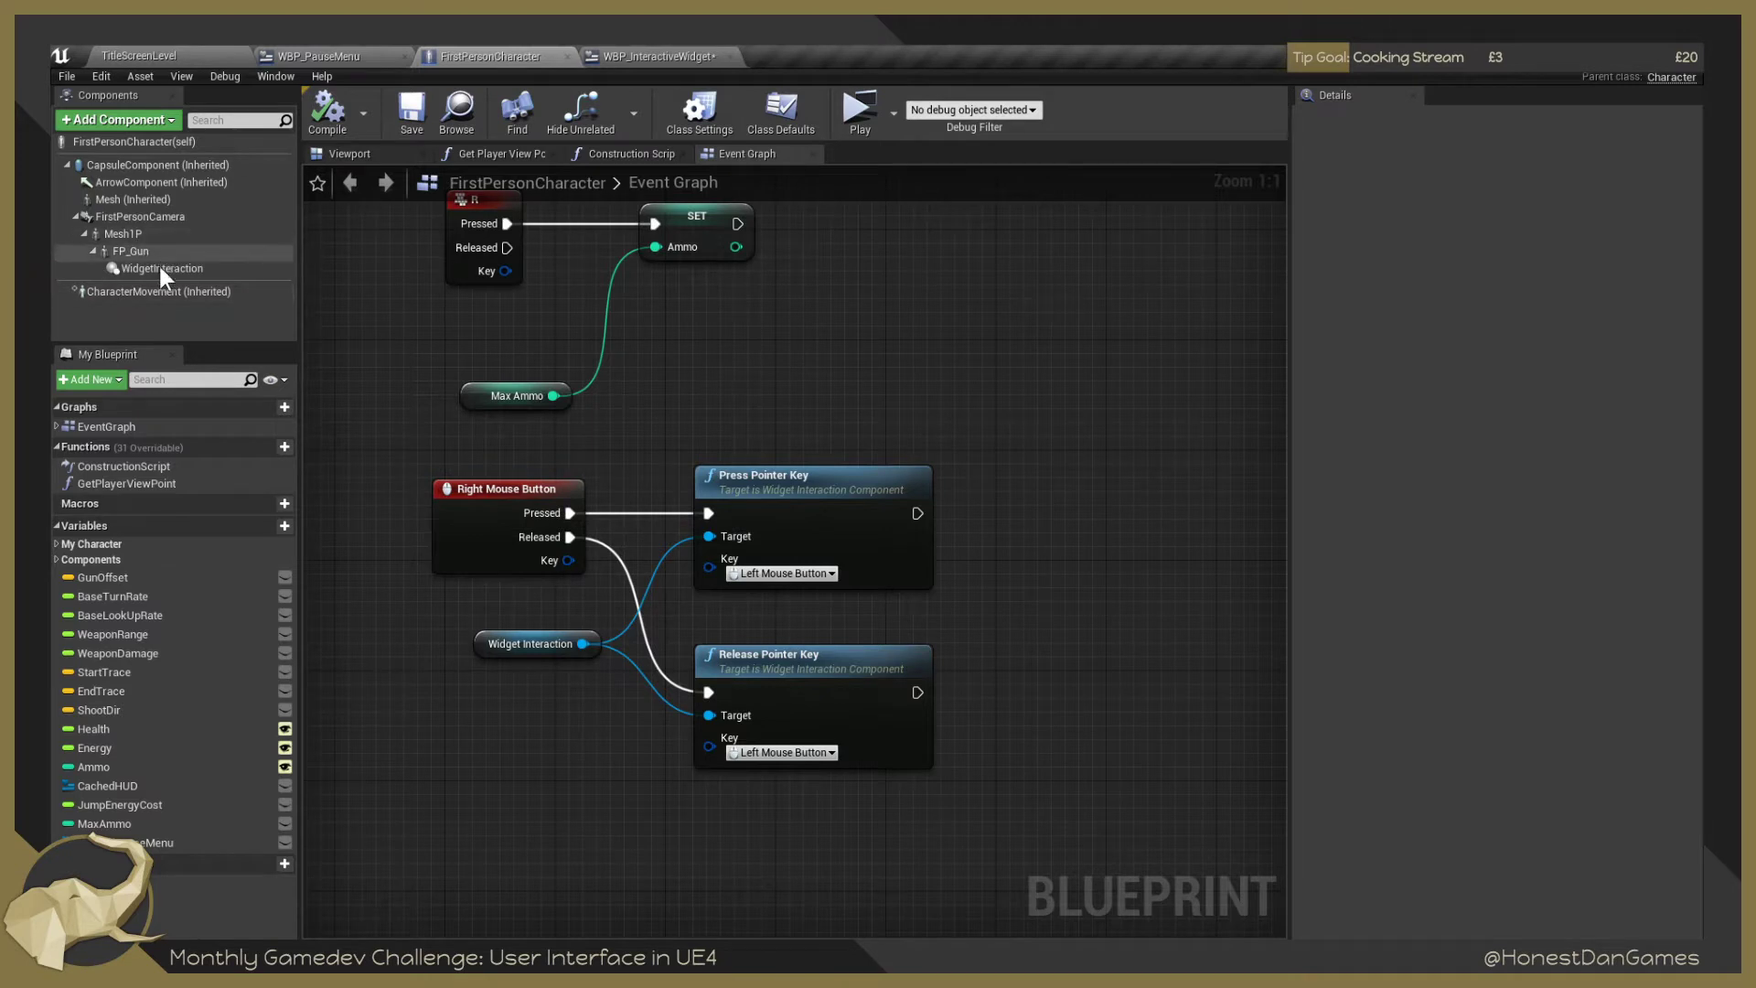
click(651, 57)
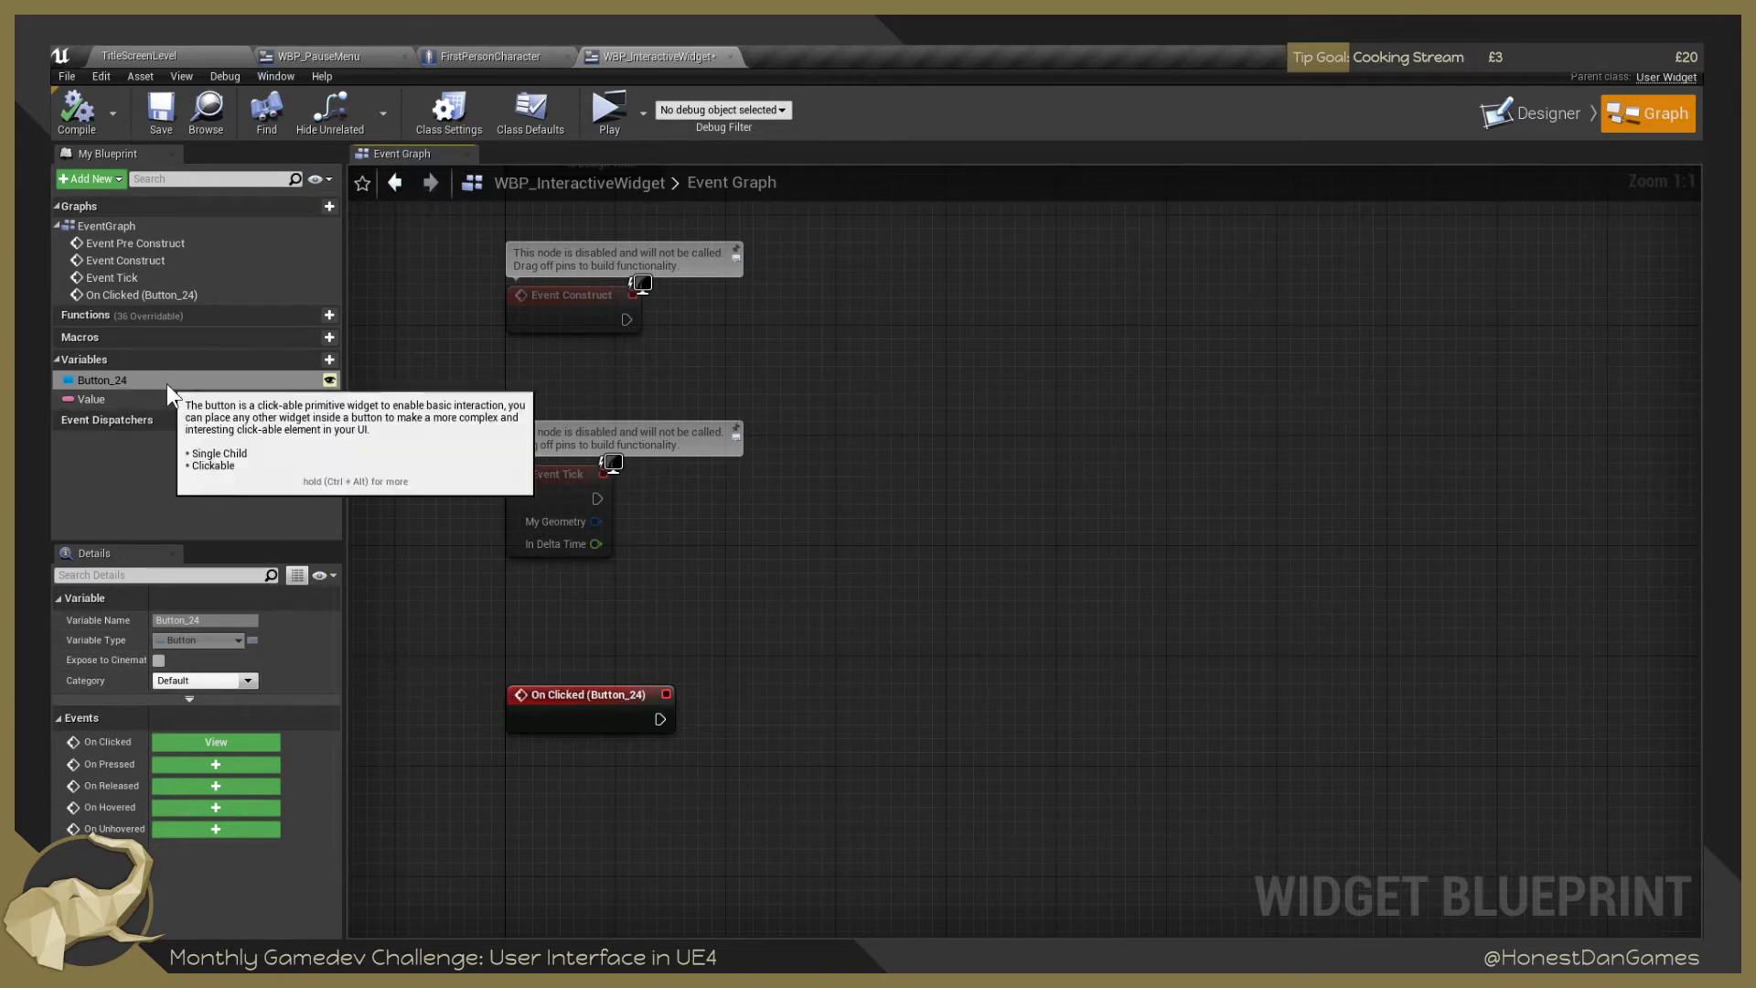
Place a getter node for Value below the On Clicked event and search the actions for its output for "to int".
drag(815, 766, 758, 751)
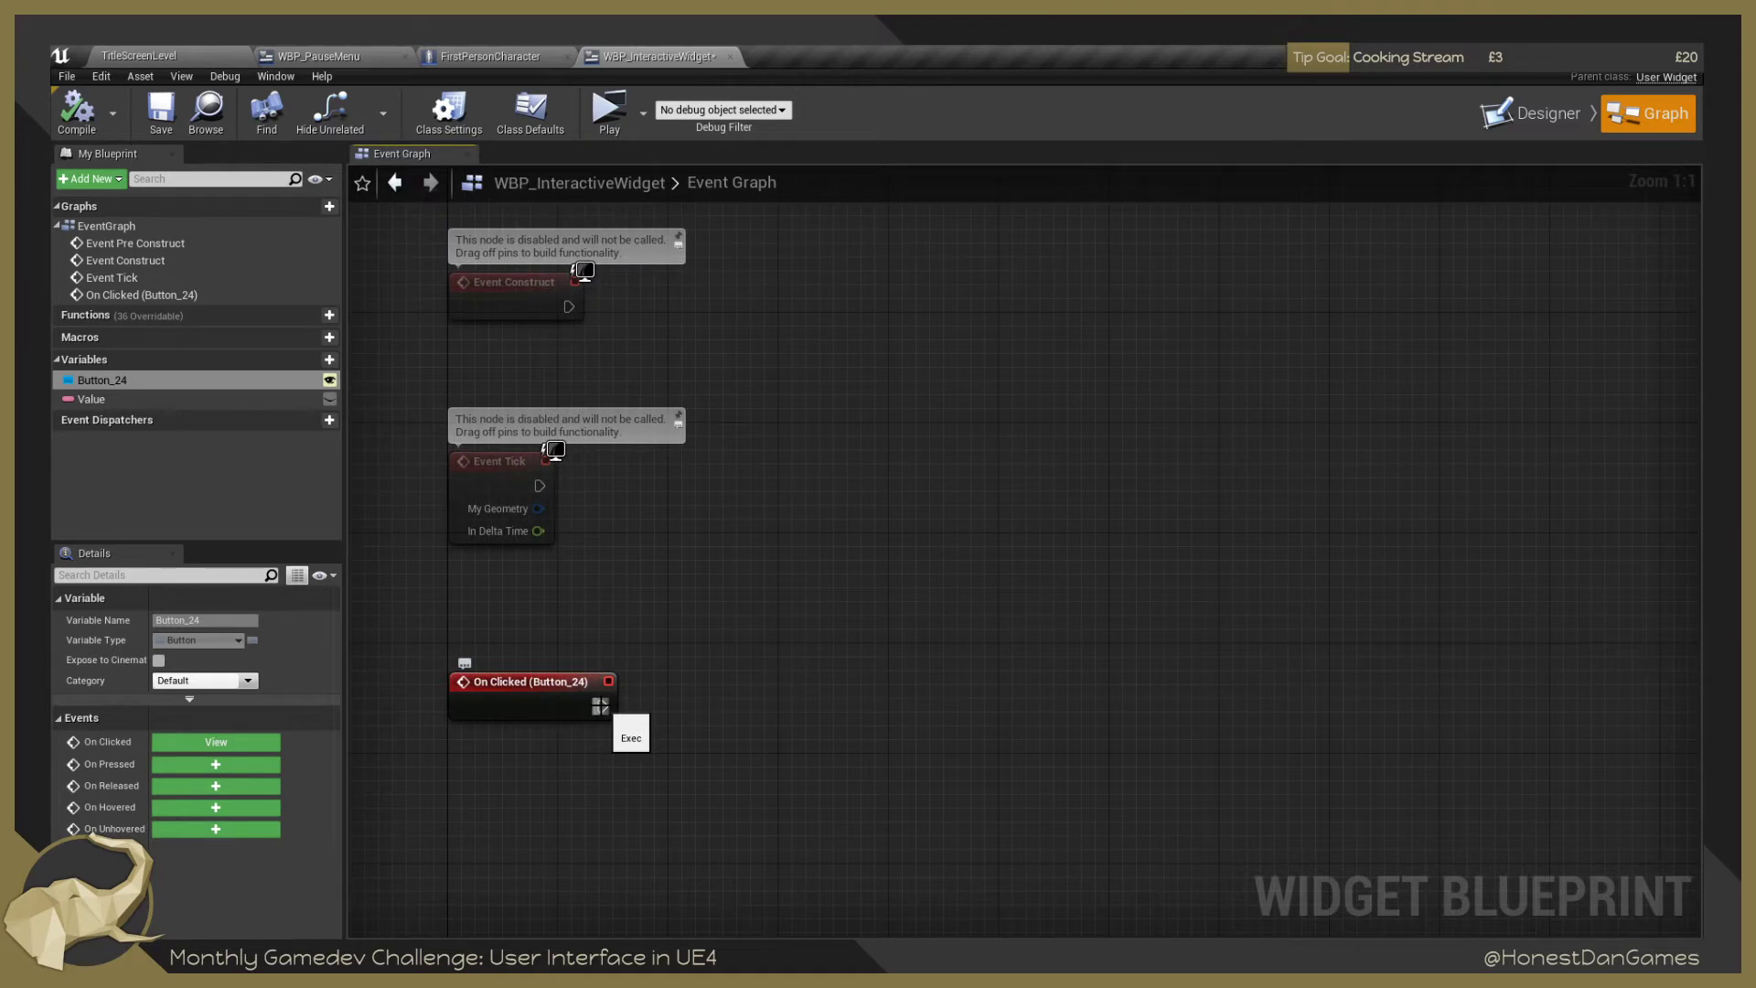
drag(119, 399, 758, 729)
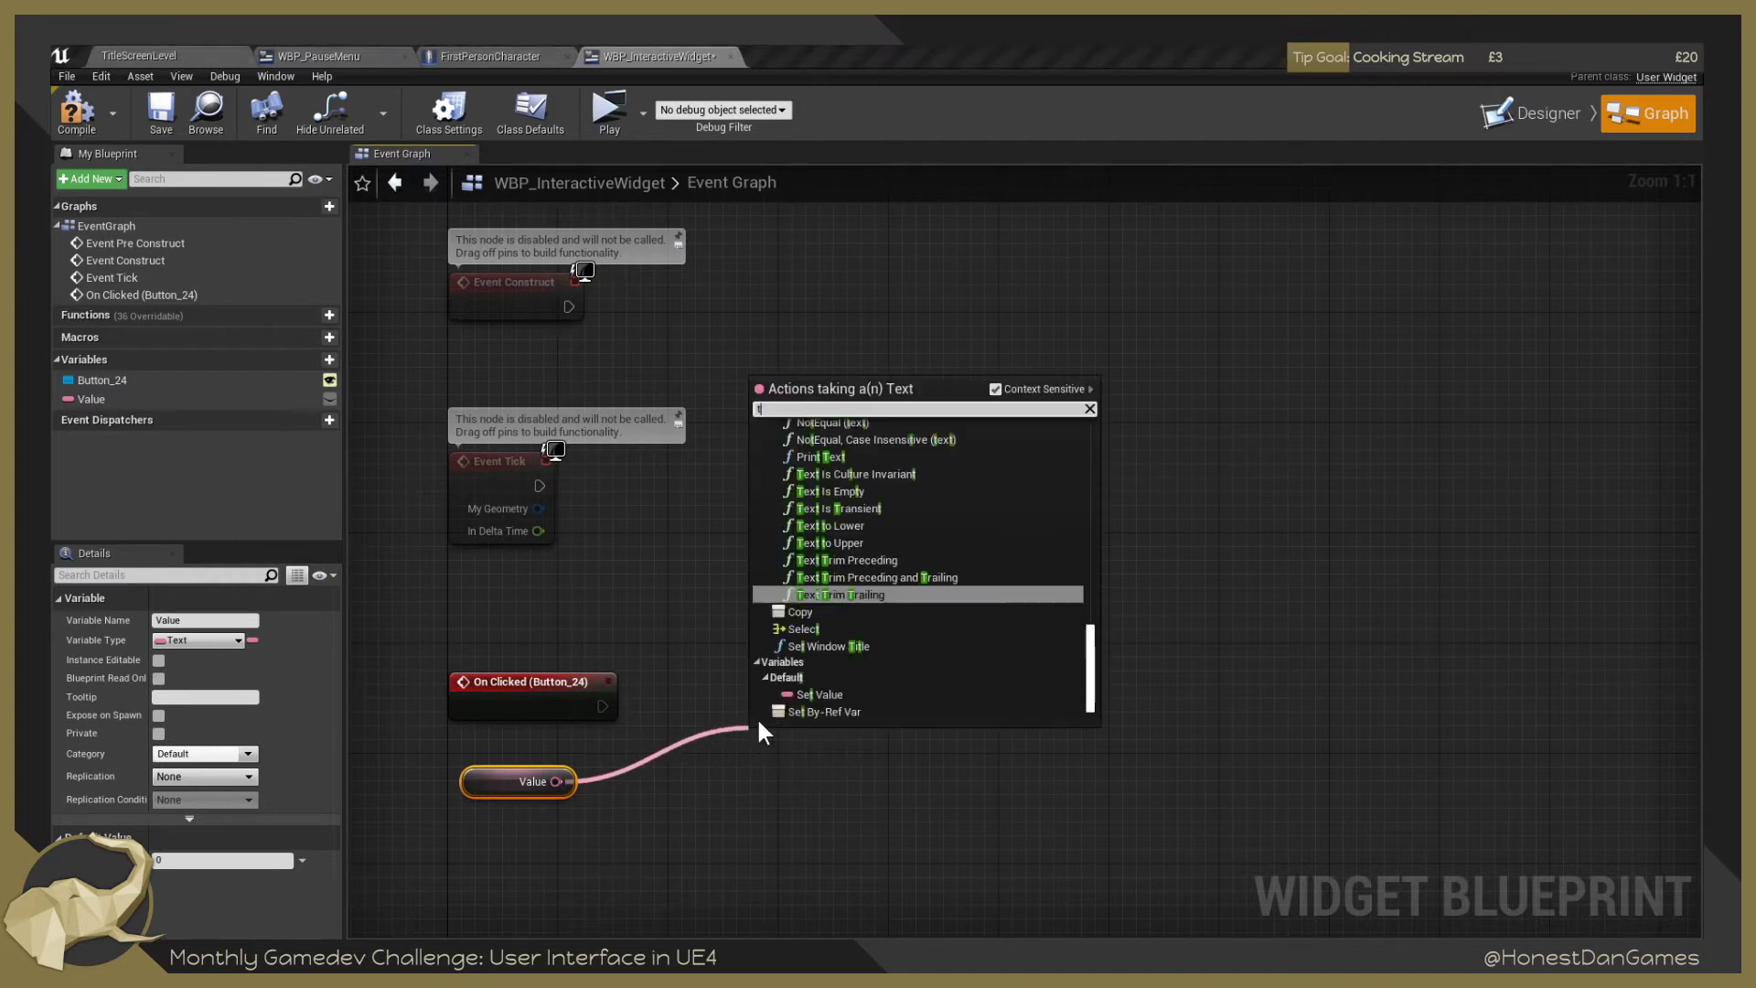
text(to int)
key(BackSpace)
key(BackSpace)
key(BackSpace)
key(BackSpace)
key(BackSpace)
key(BackSpace)
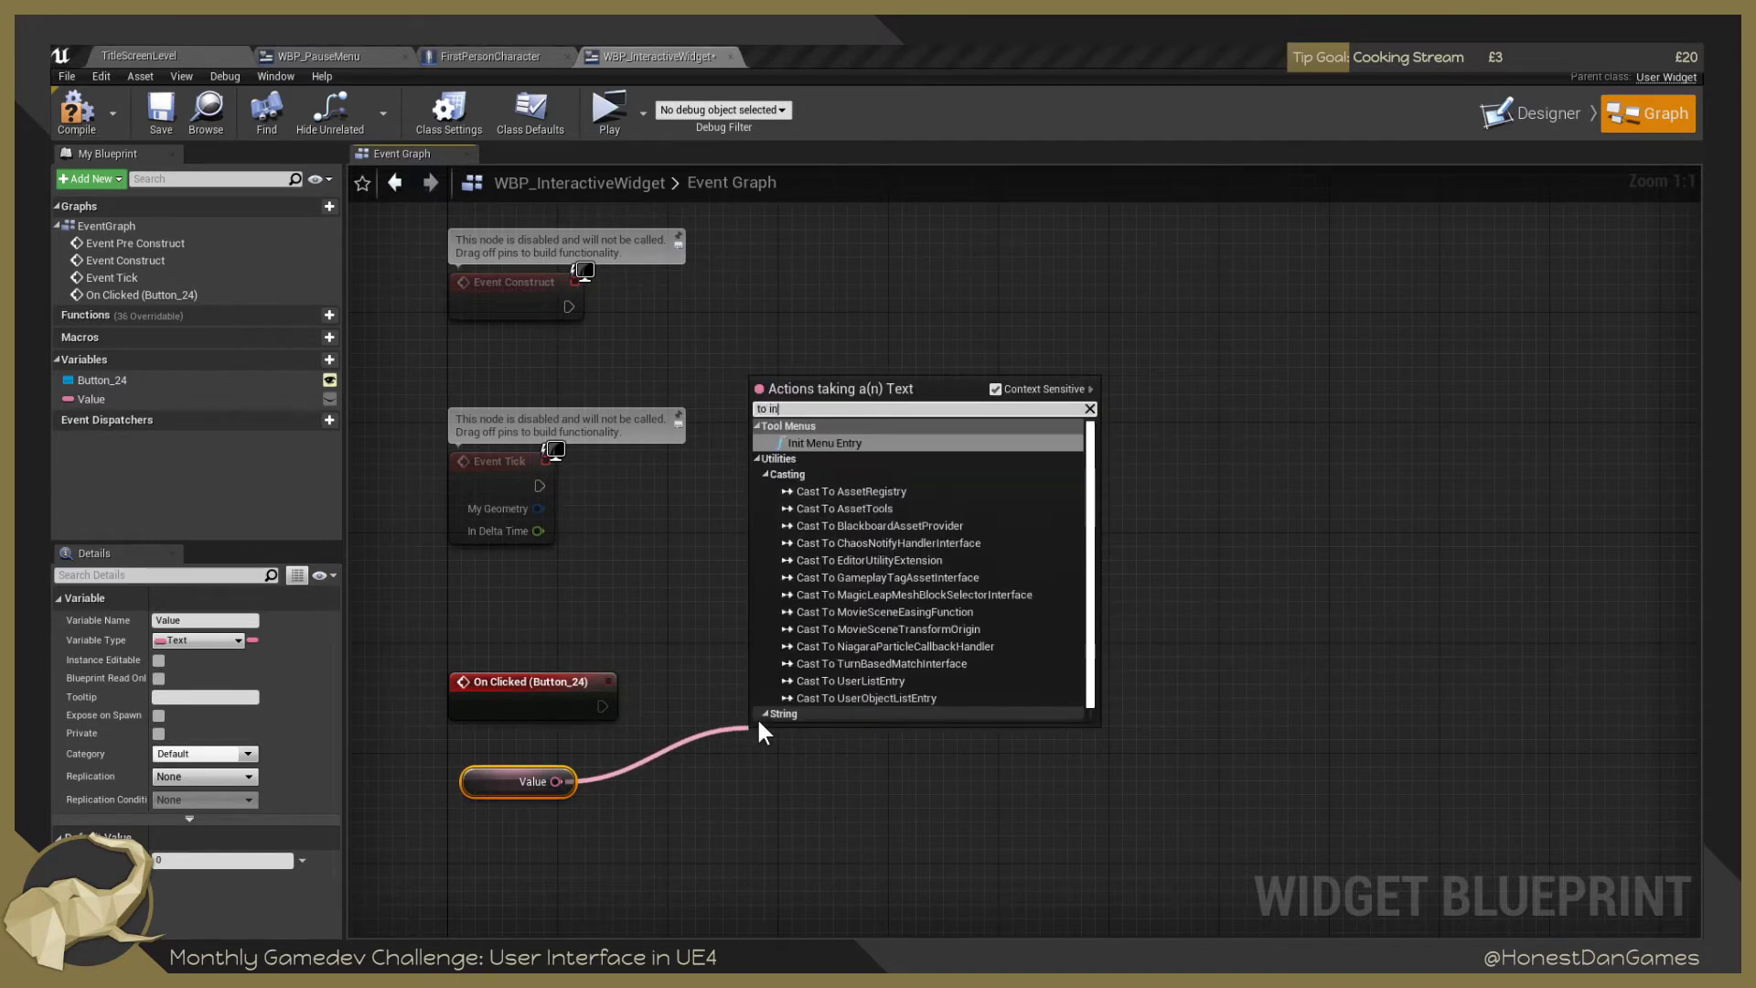
Search the actions available for the Value output for "string to", clear the search and close the action list.
text(string to in)
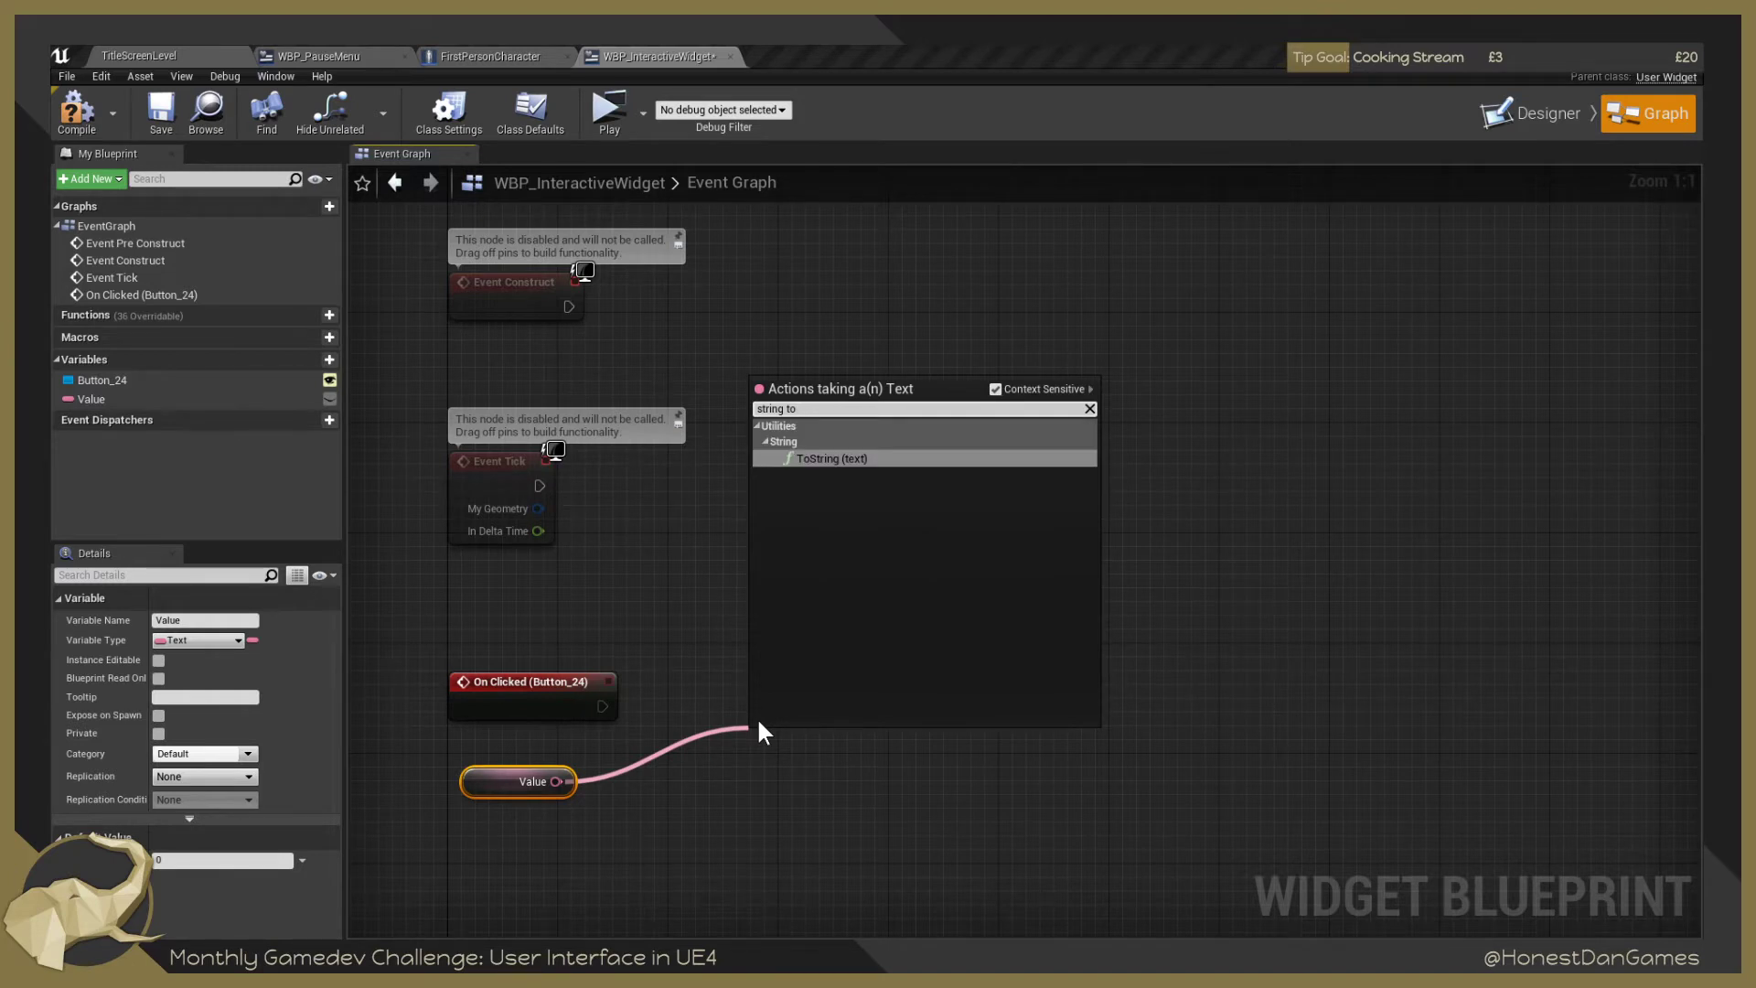
key(BackSpace)
key(BackSpace)
key(BackSpace)
key(BackSpace)
key(BackSpace)
key(BackSpace)
key(BackSpace)
key(BackSpace)
key(BackSpace)
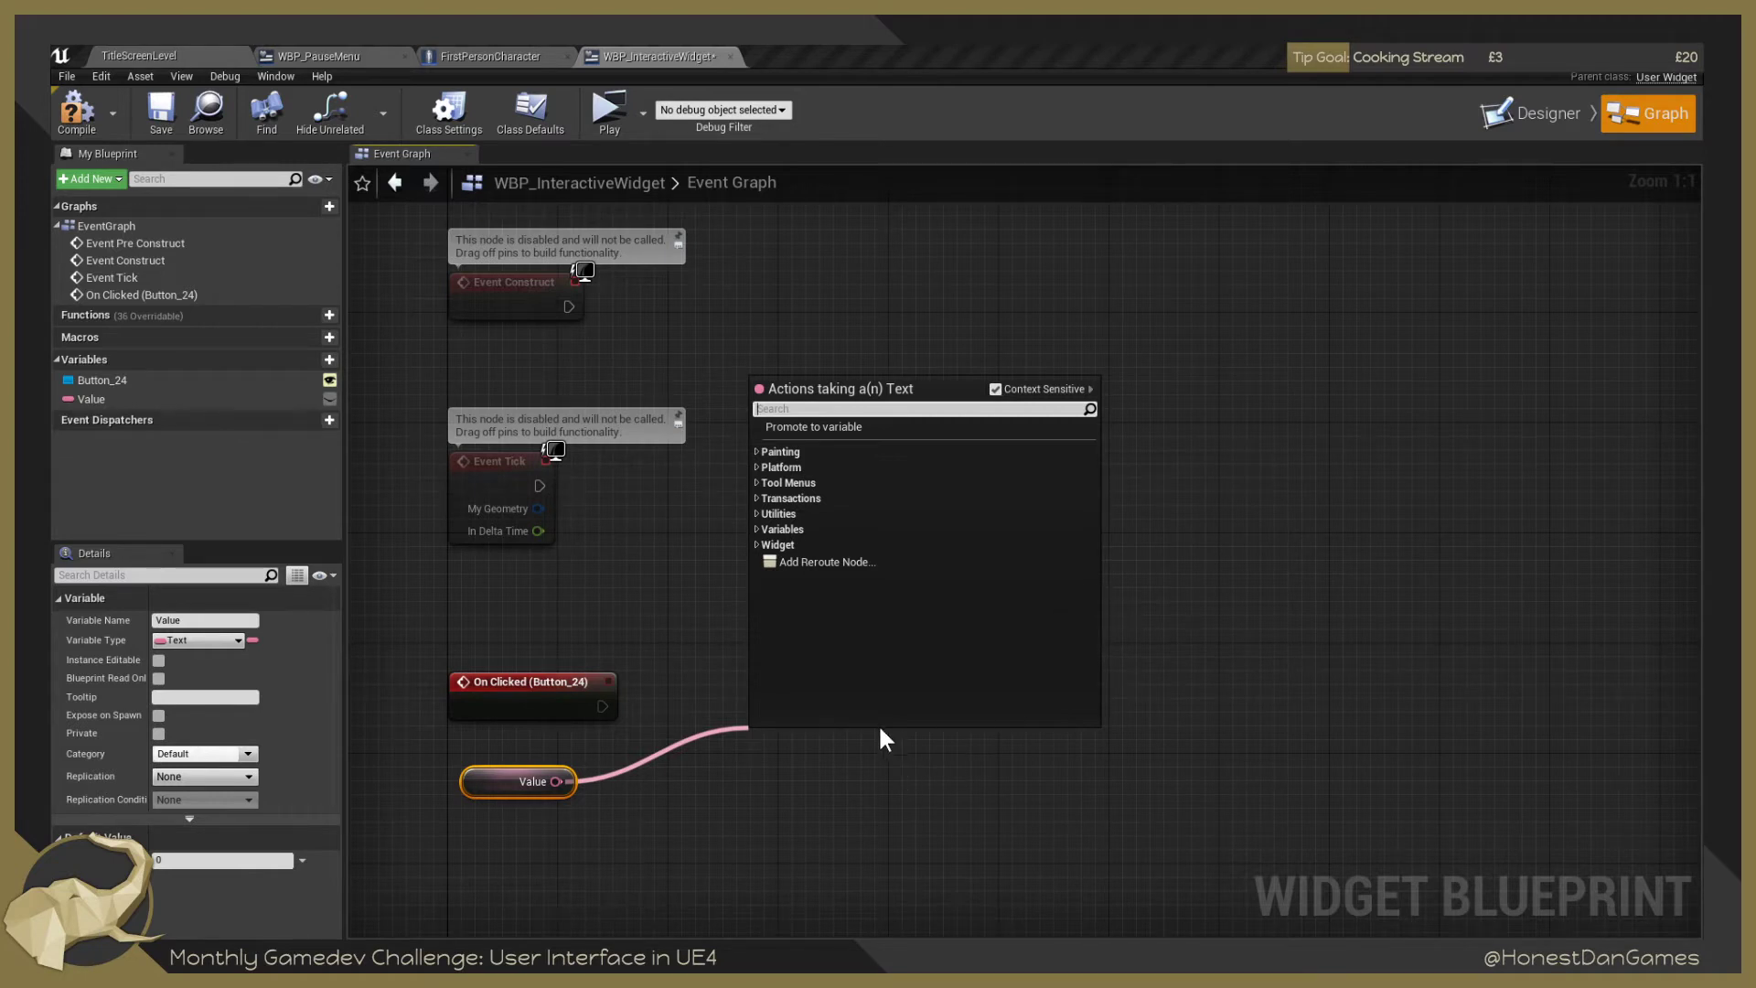
click(654, 543)
Convert the Value getter's output to an integer with a String To Int node, disabling context-sensitive filtering to find it.
drag(498, 782, 684, 714)
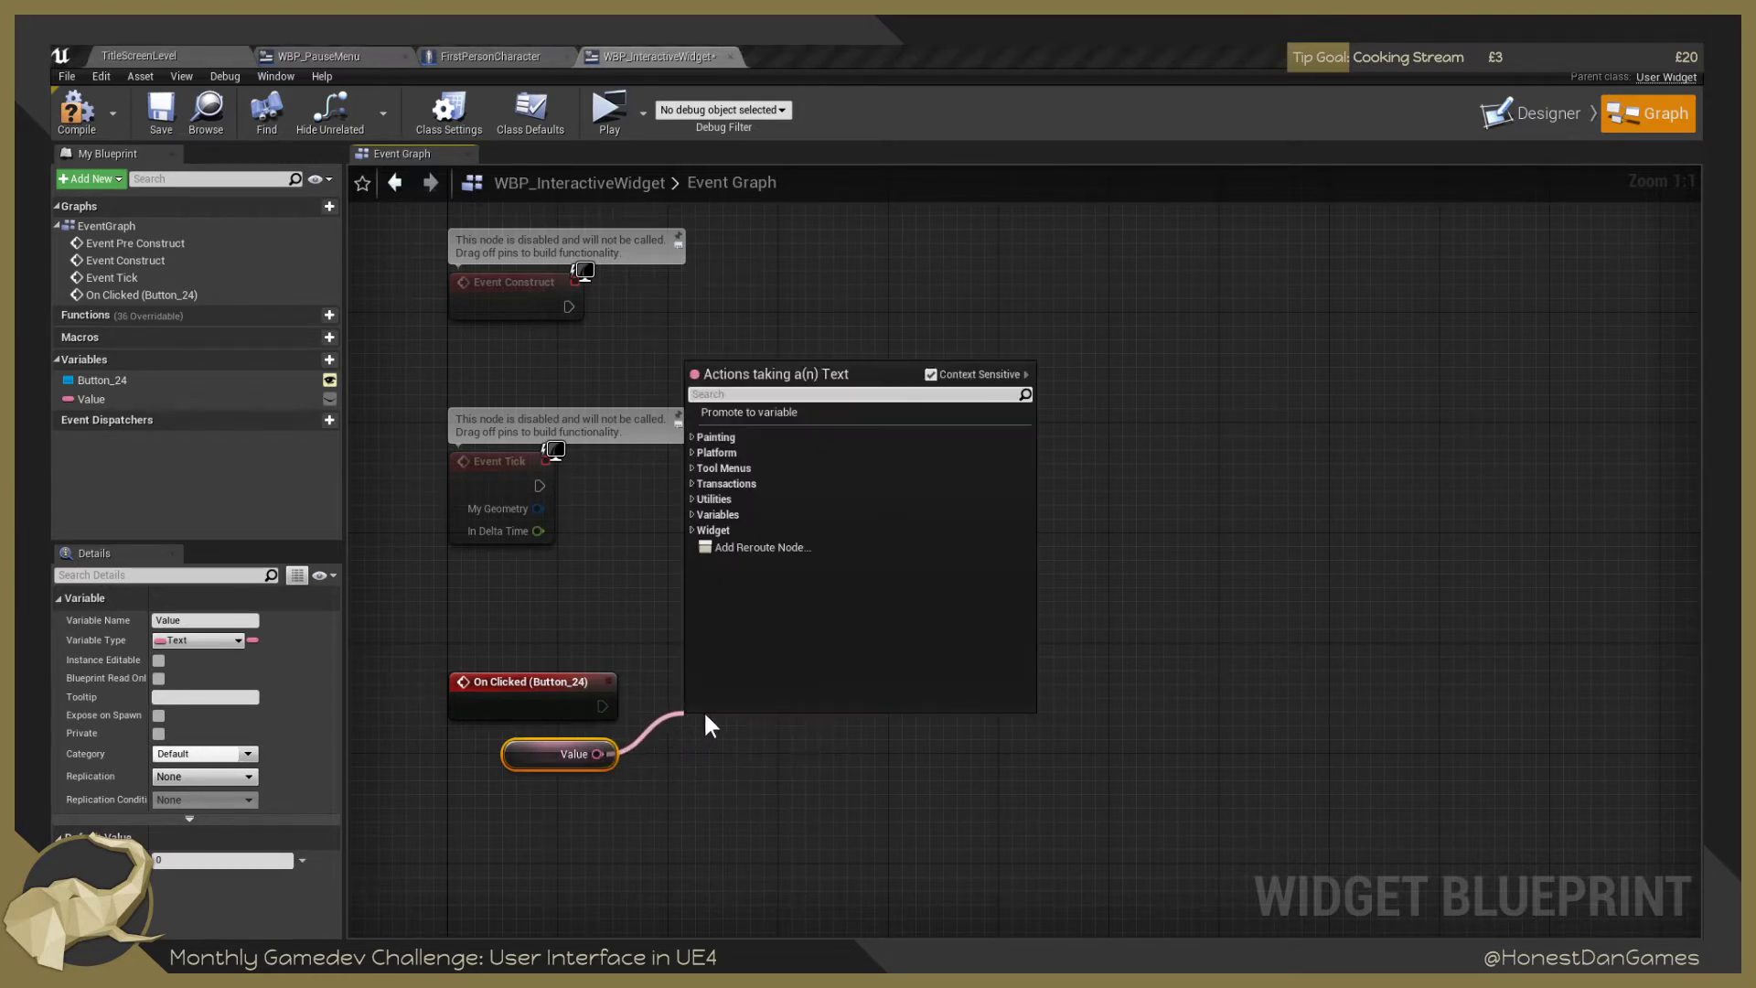
text(string)
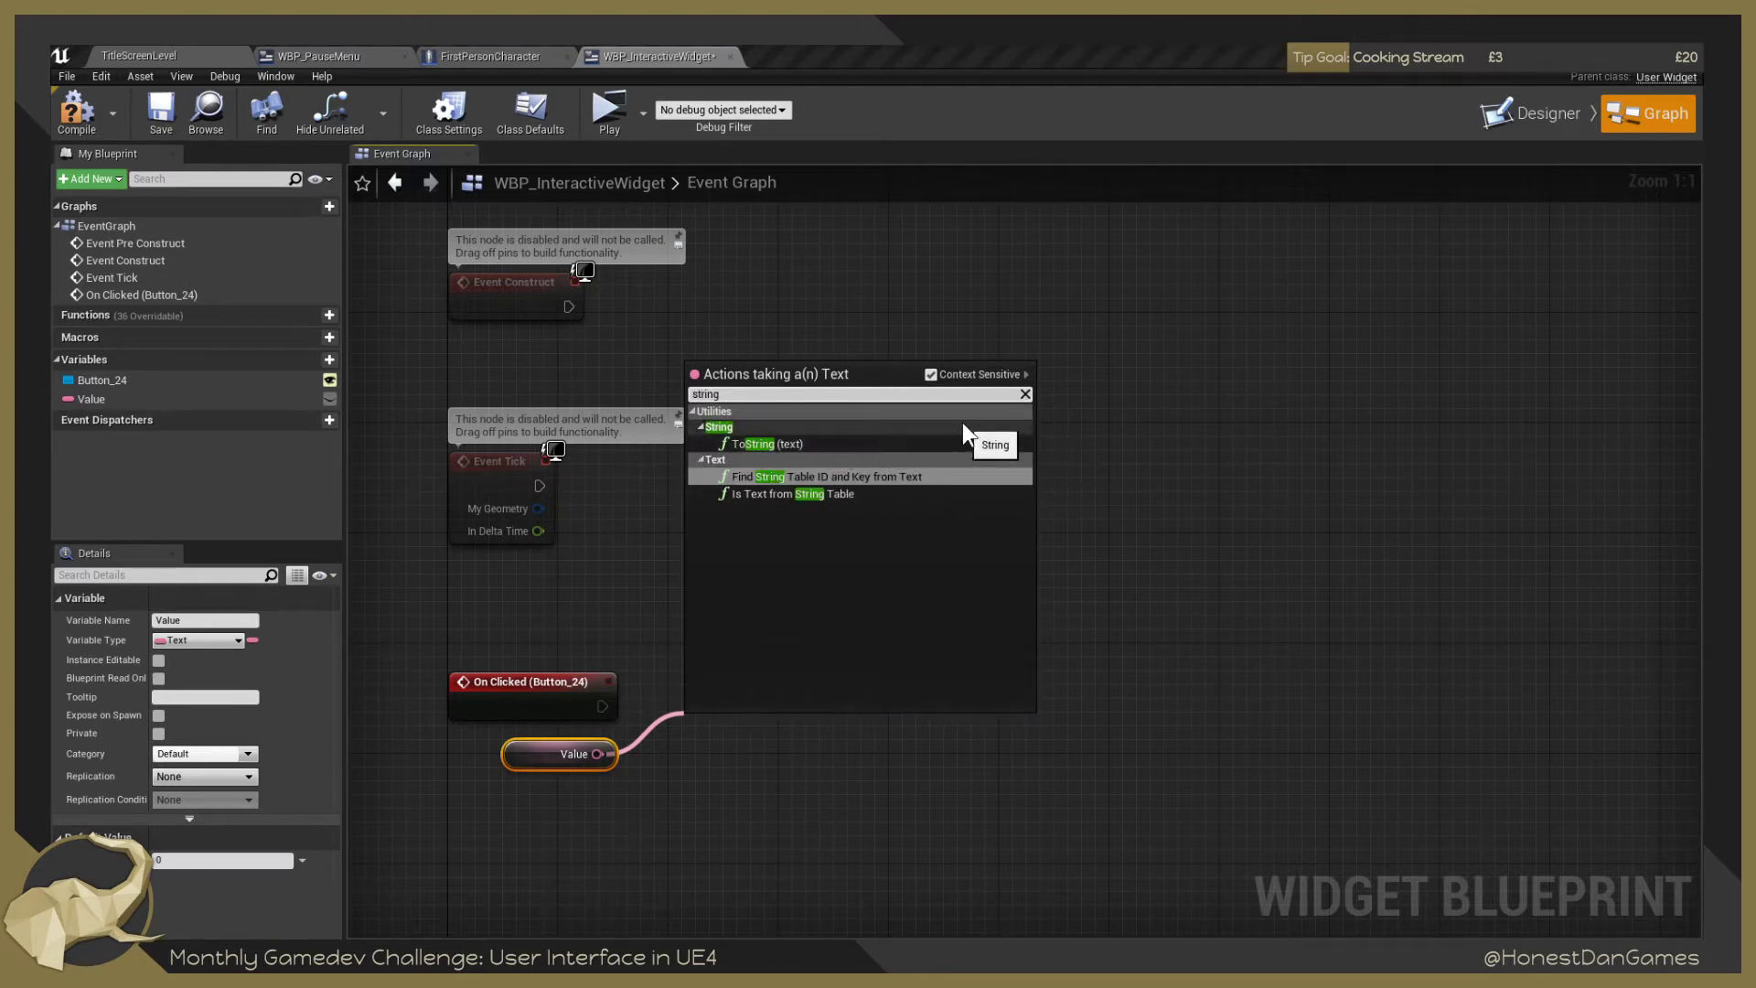
click(931, 374)
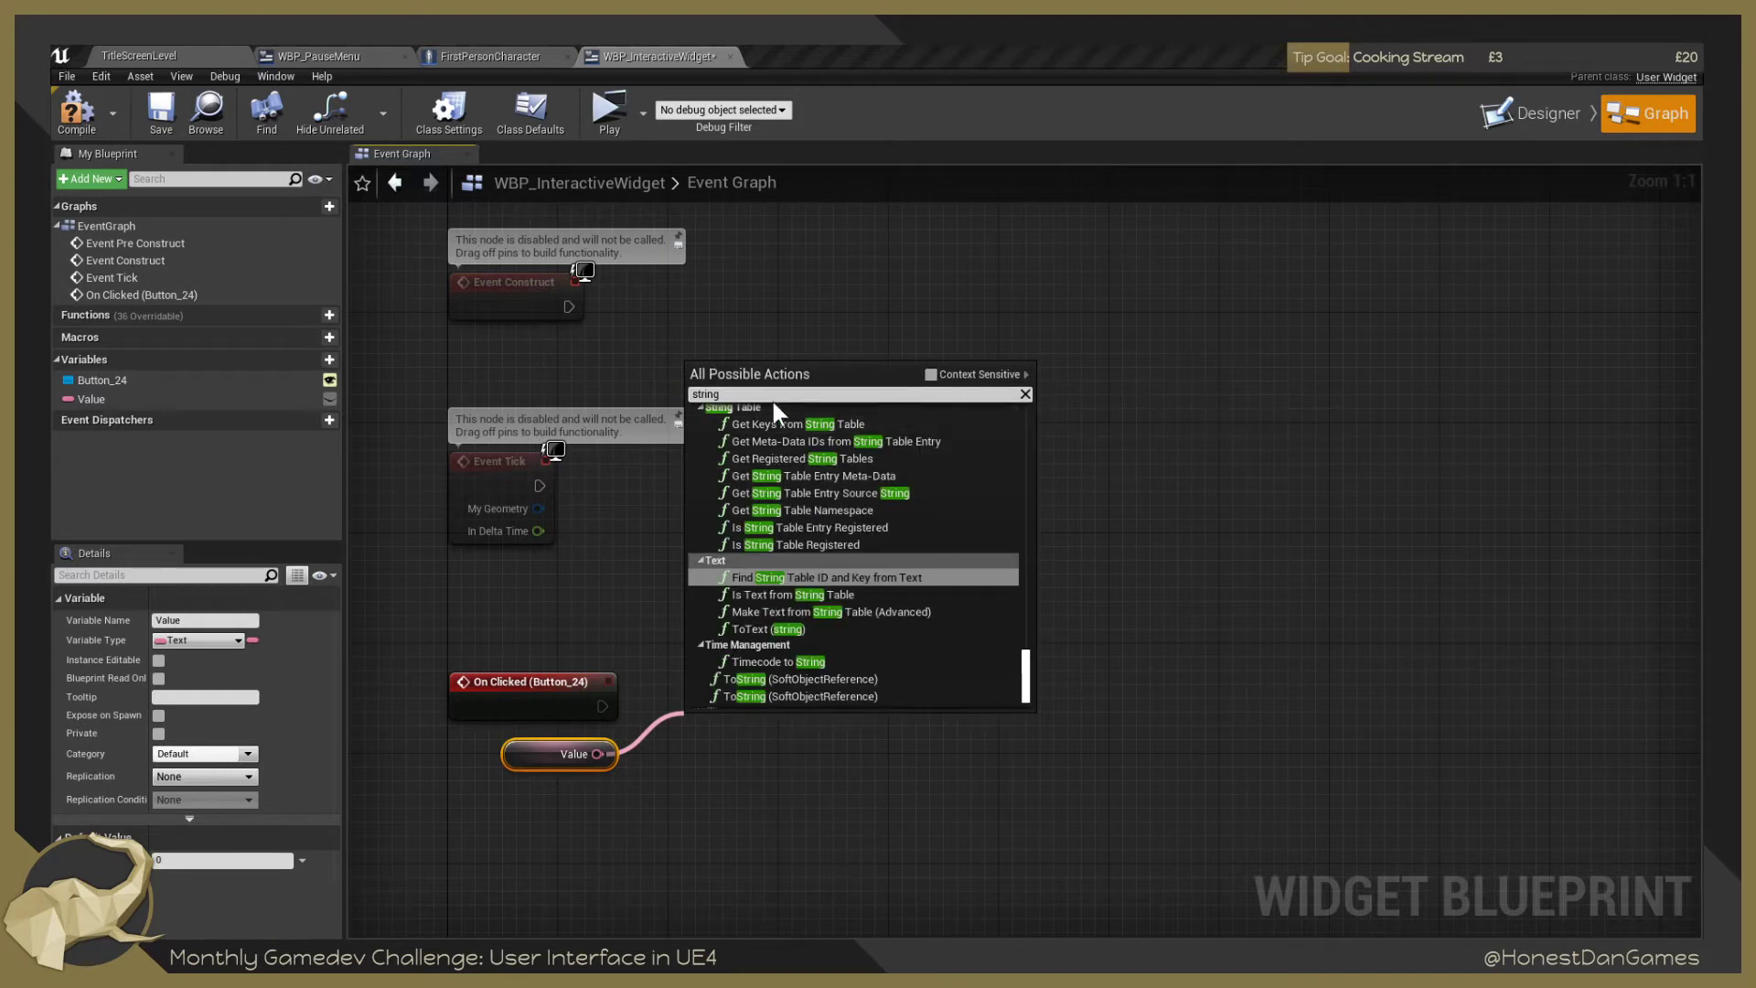
key(BackSpace)
key(BackSpace)
key(BackSpace)
key(BackSpace)
key(BackSpace)
key(BackSpace)
text(string to int)
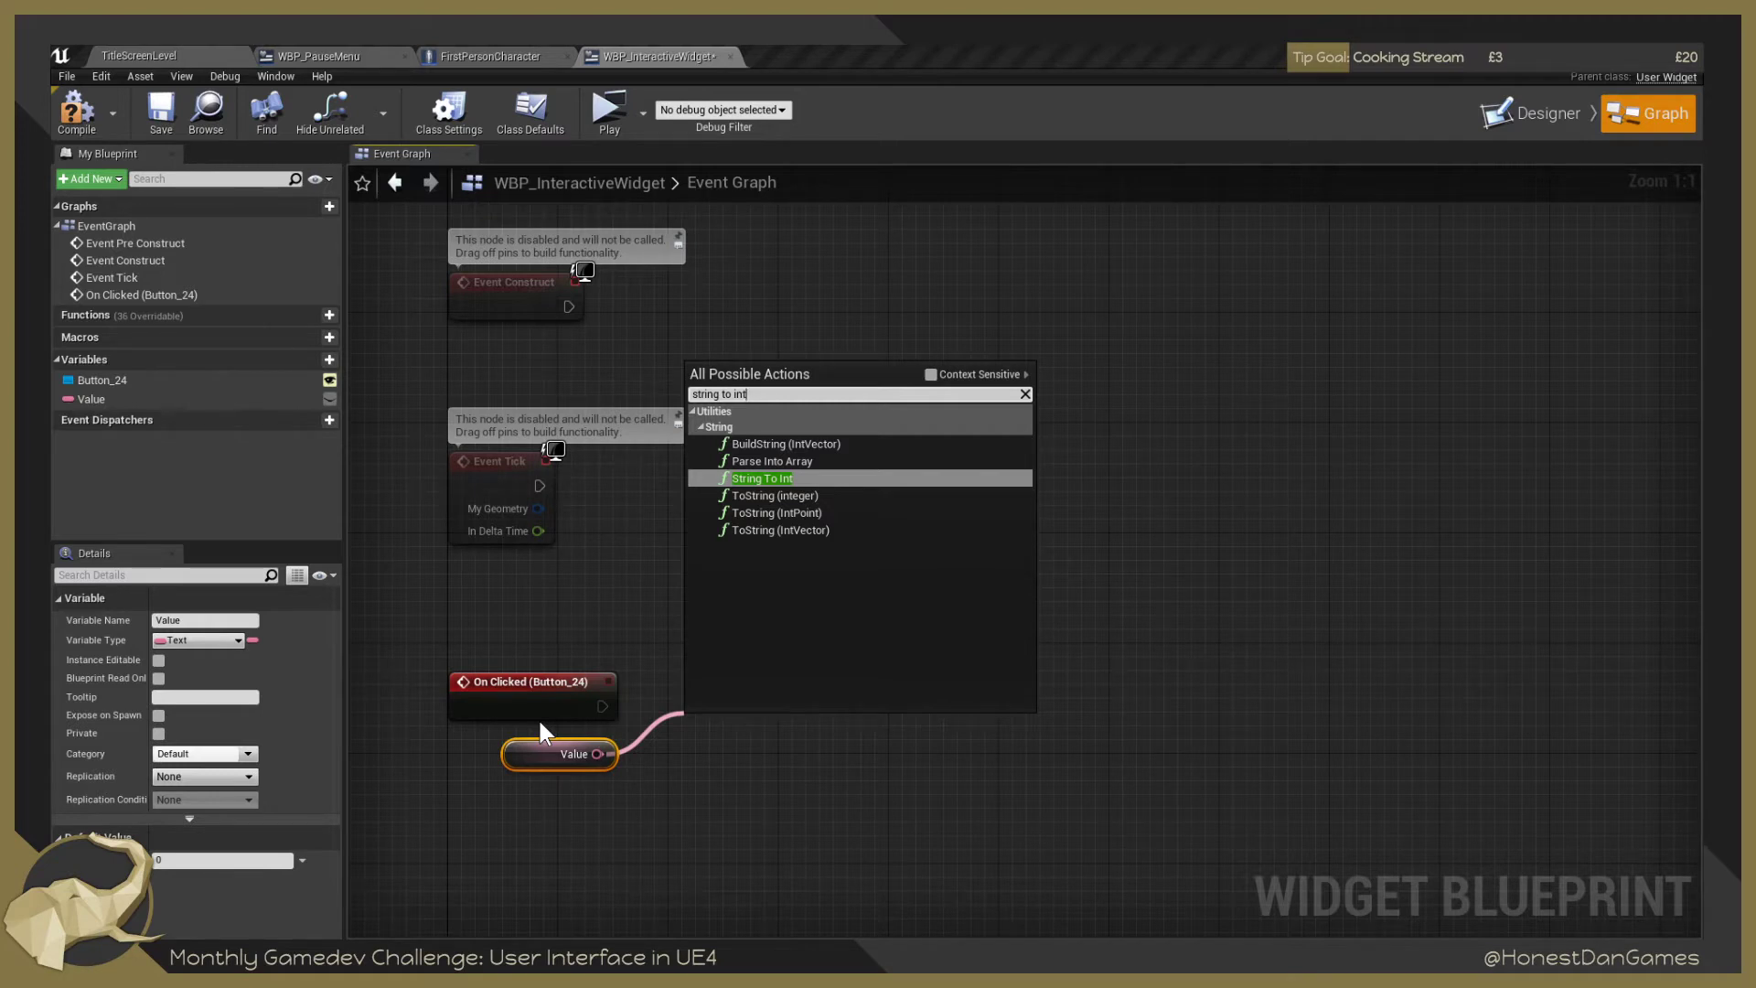
click(776, 479)
Line up the text-to-string conversion and String To Int nodes in one row with the Value getter.
drag(708, 712, 704, 767)
click(758, 714)
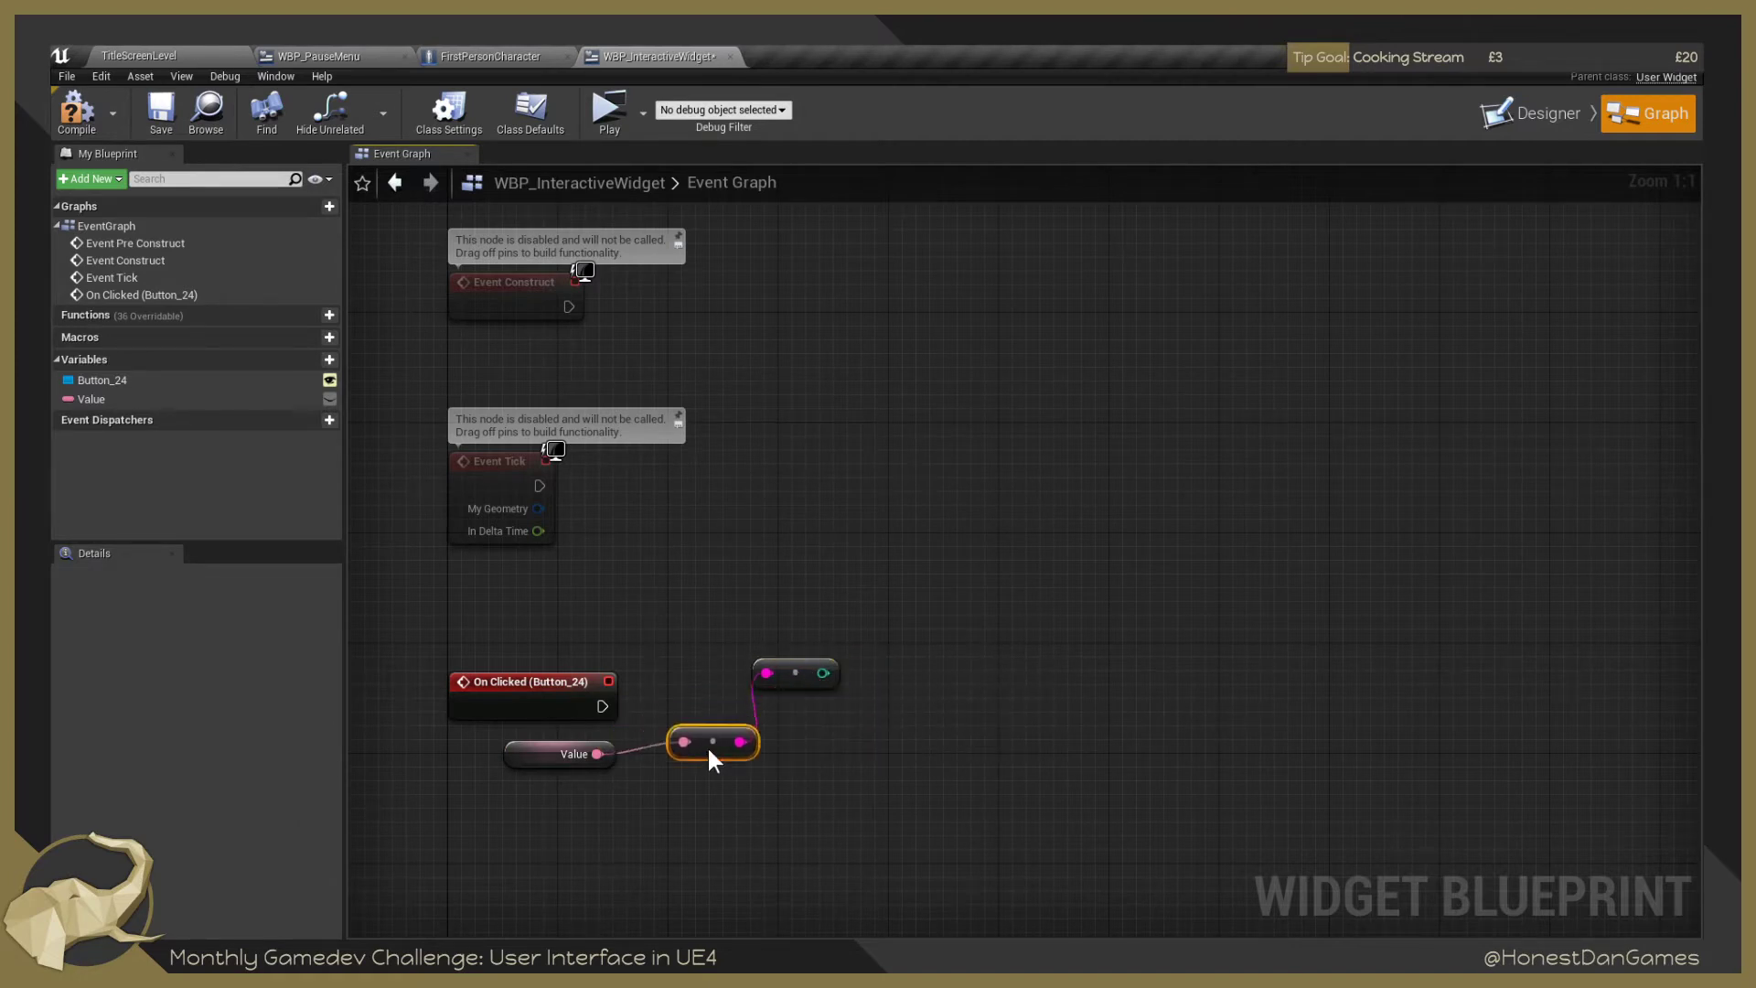
drag(812, 685, 816, 766)
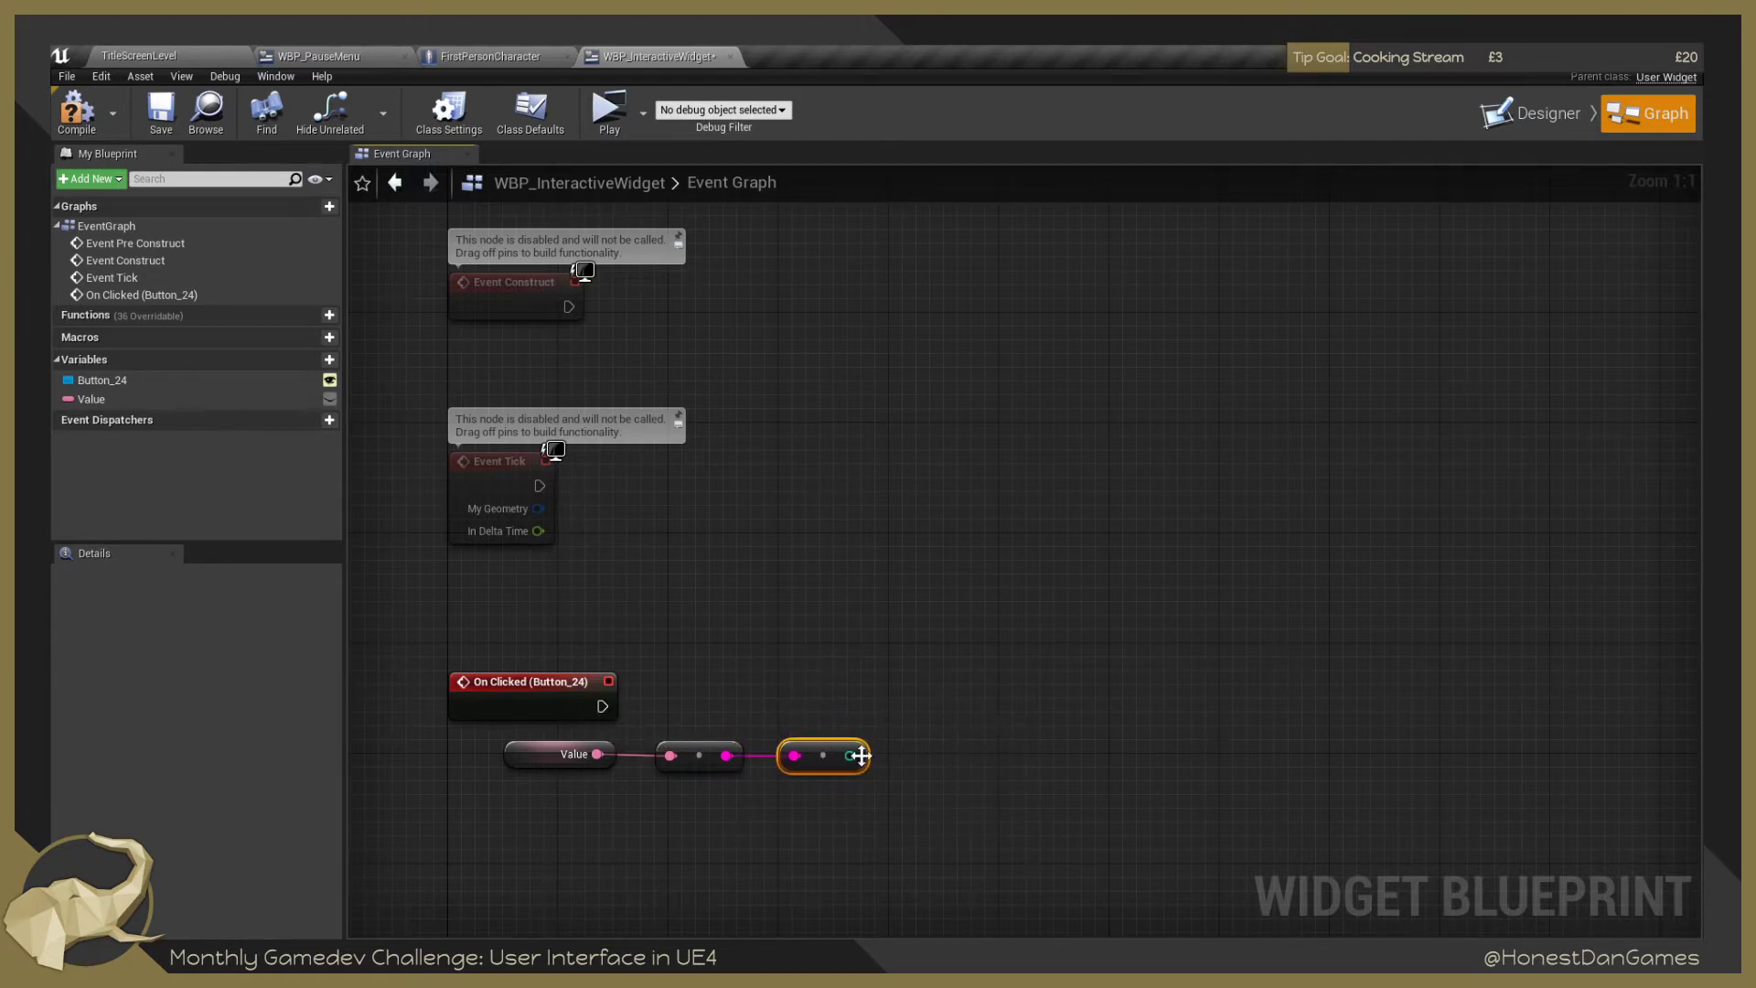
Inspect the button's text block in the designer, and return to the graph to check the Value variable's details.
click(525, 754)
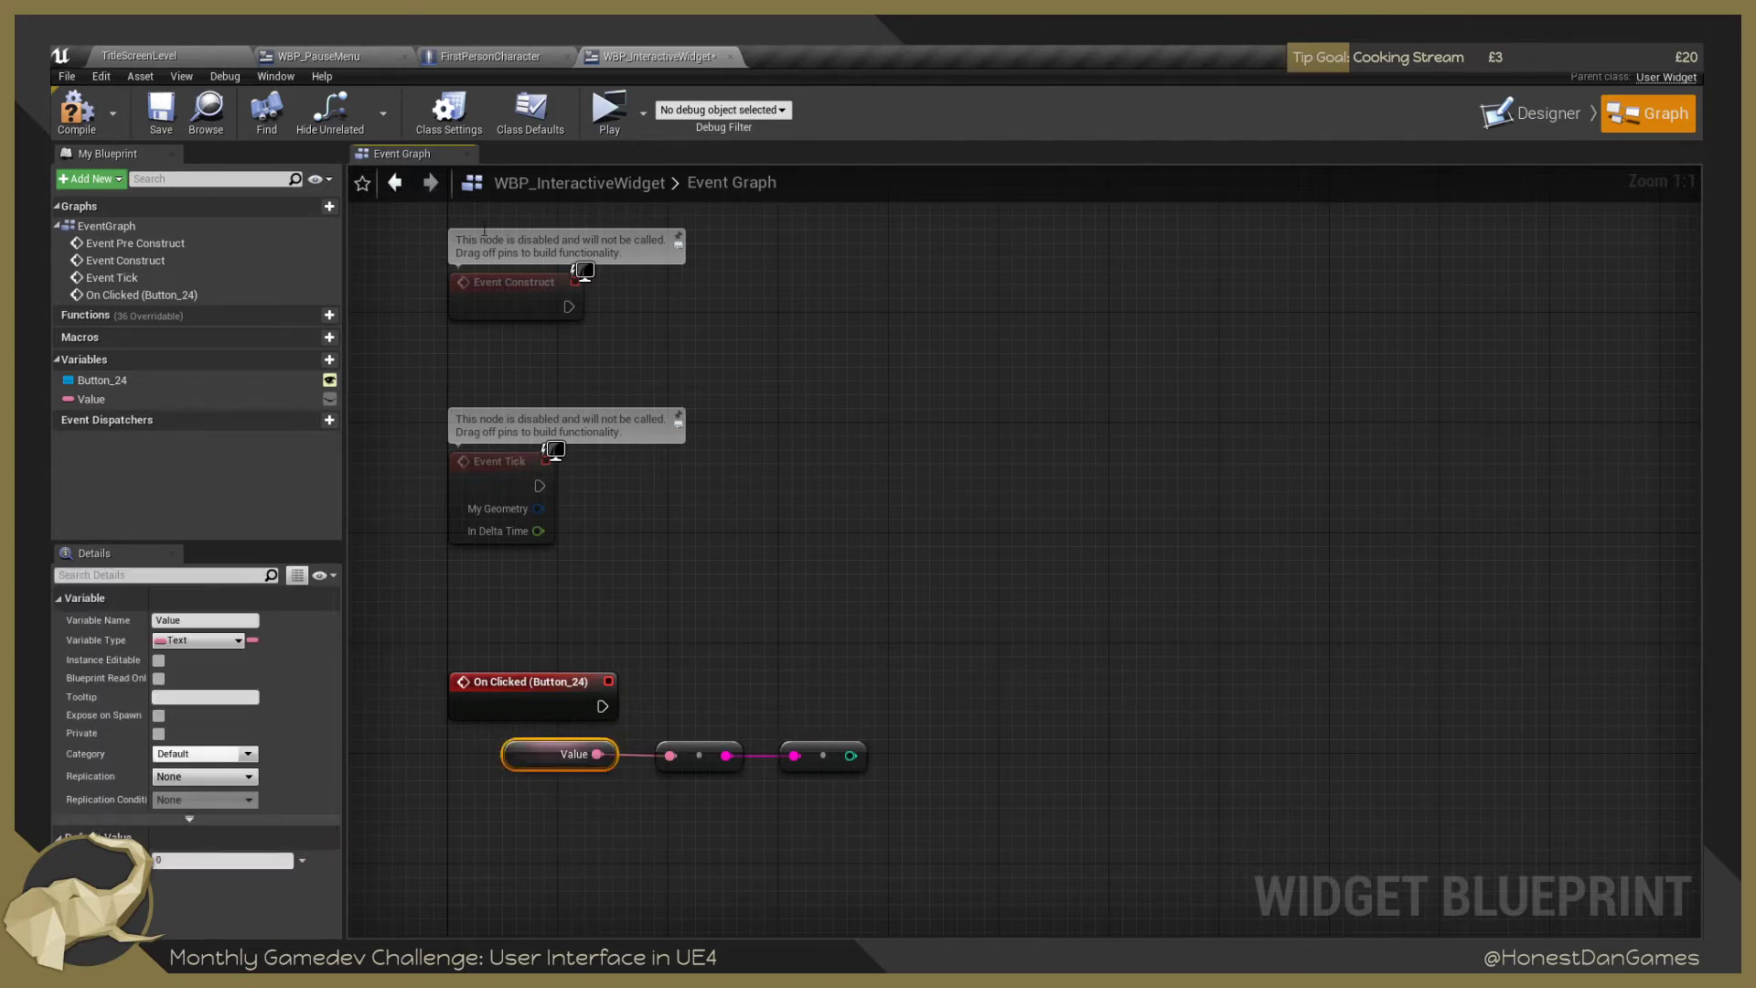
click(1537, 113)
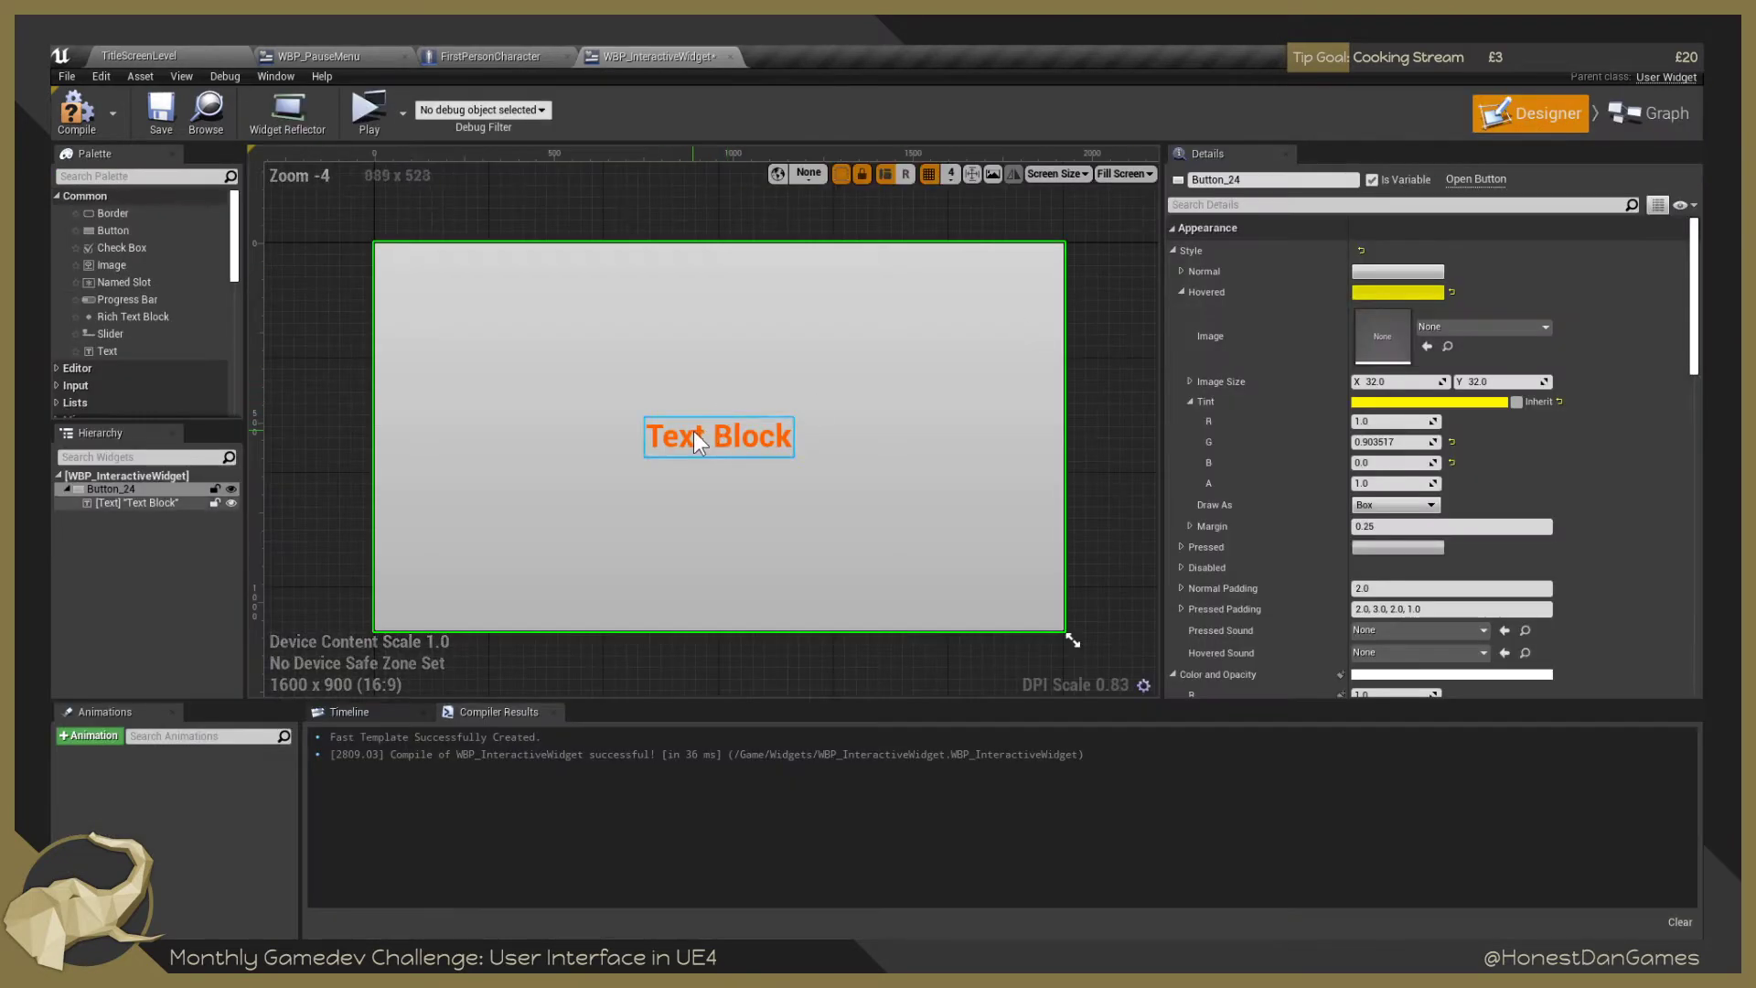
click(693, 437)
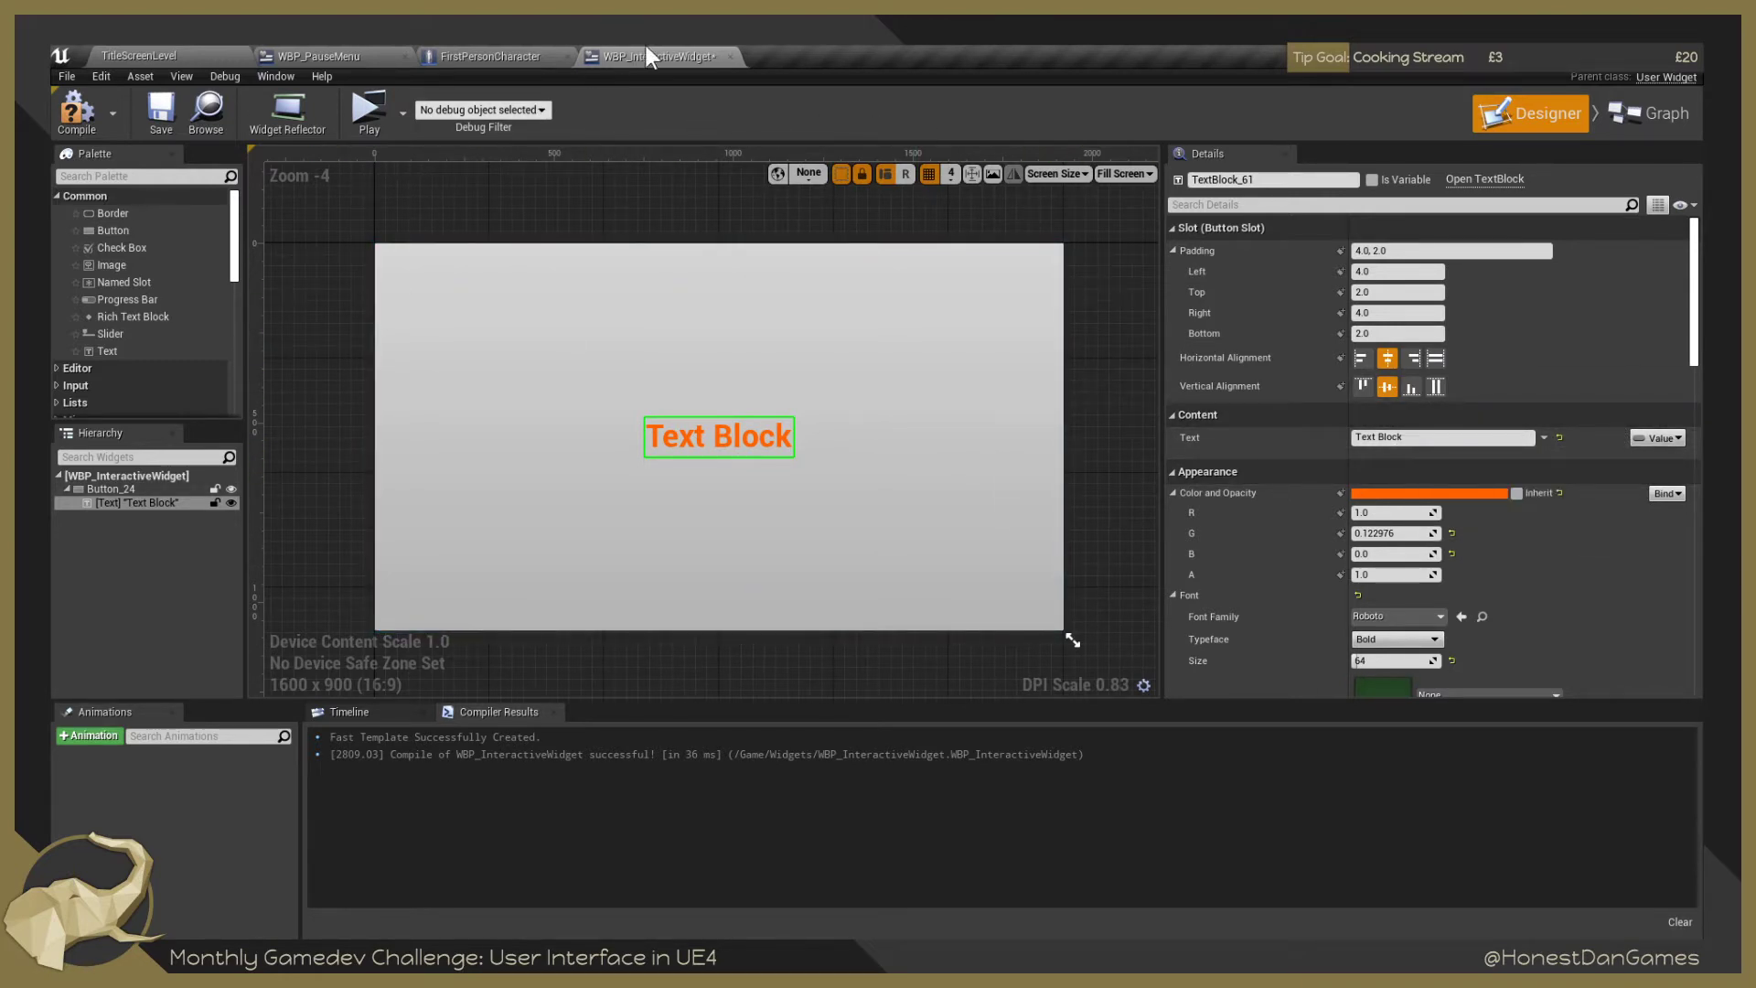
click(1647, 114)
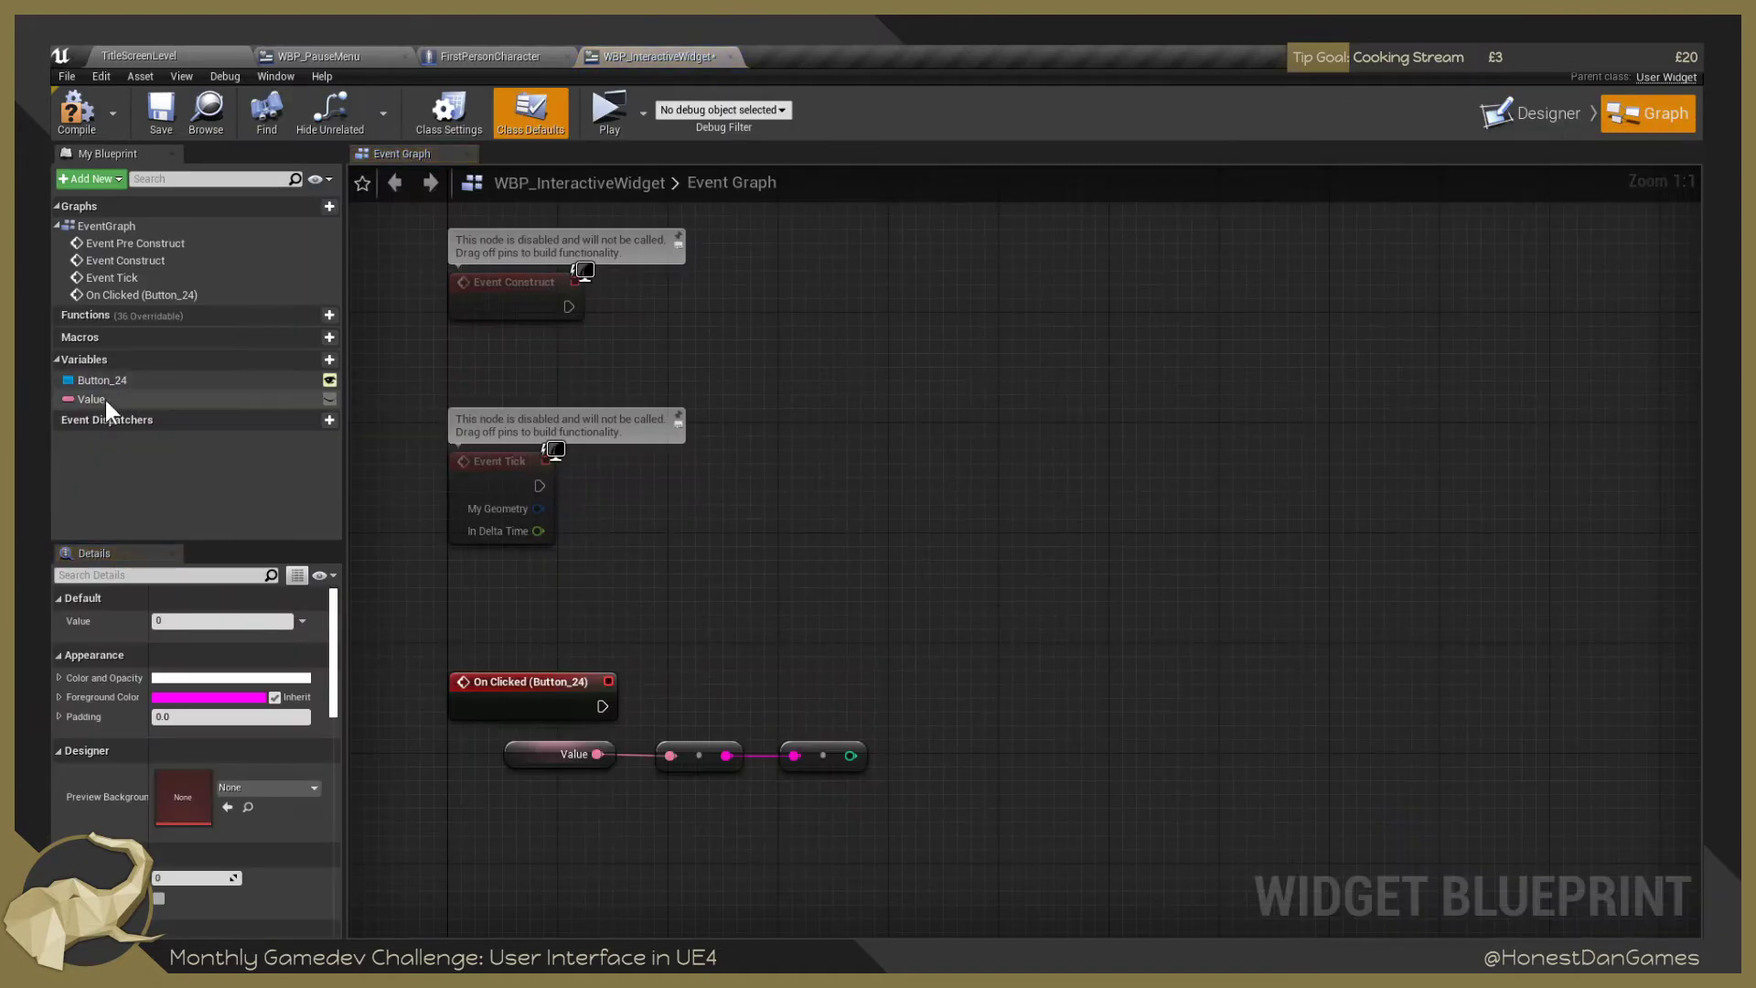
click(106, 399)
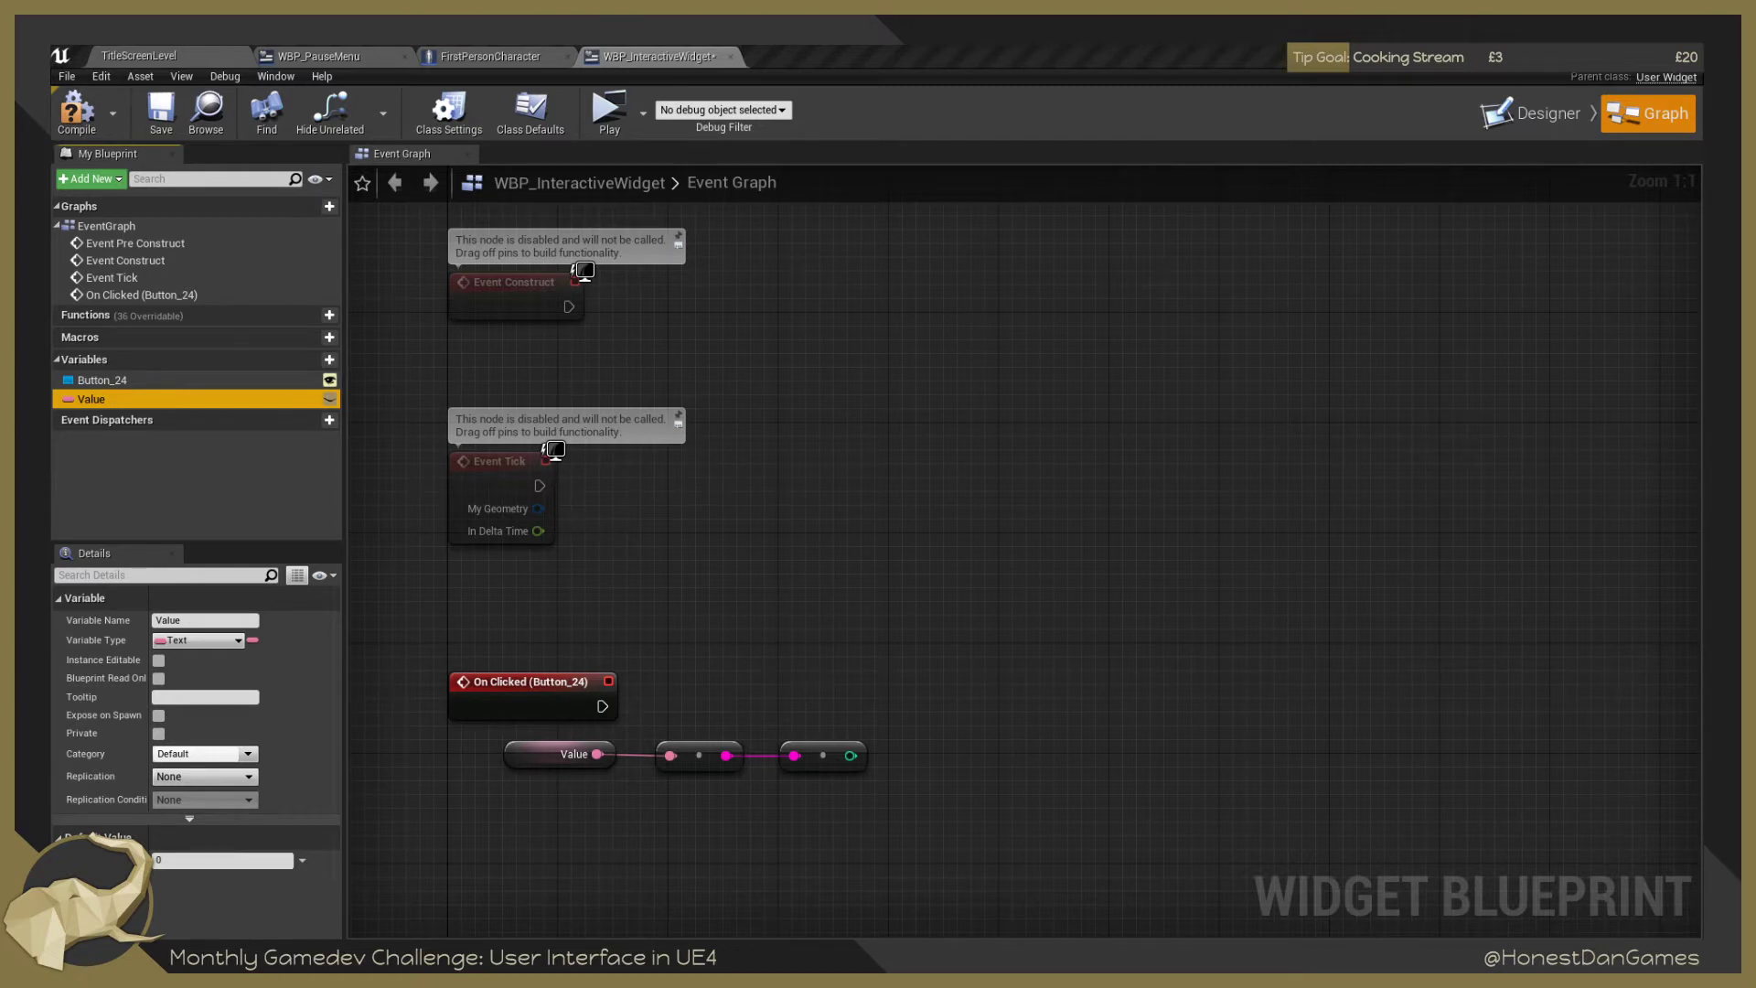
Switch to the Unreal Engine Compendium in Google Docs, review its FText and FString sections, and return to the widget graph.
drag(1755, 128, 1325, 90)
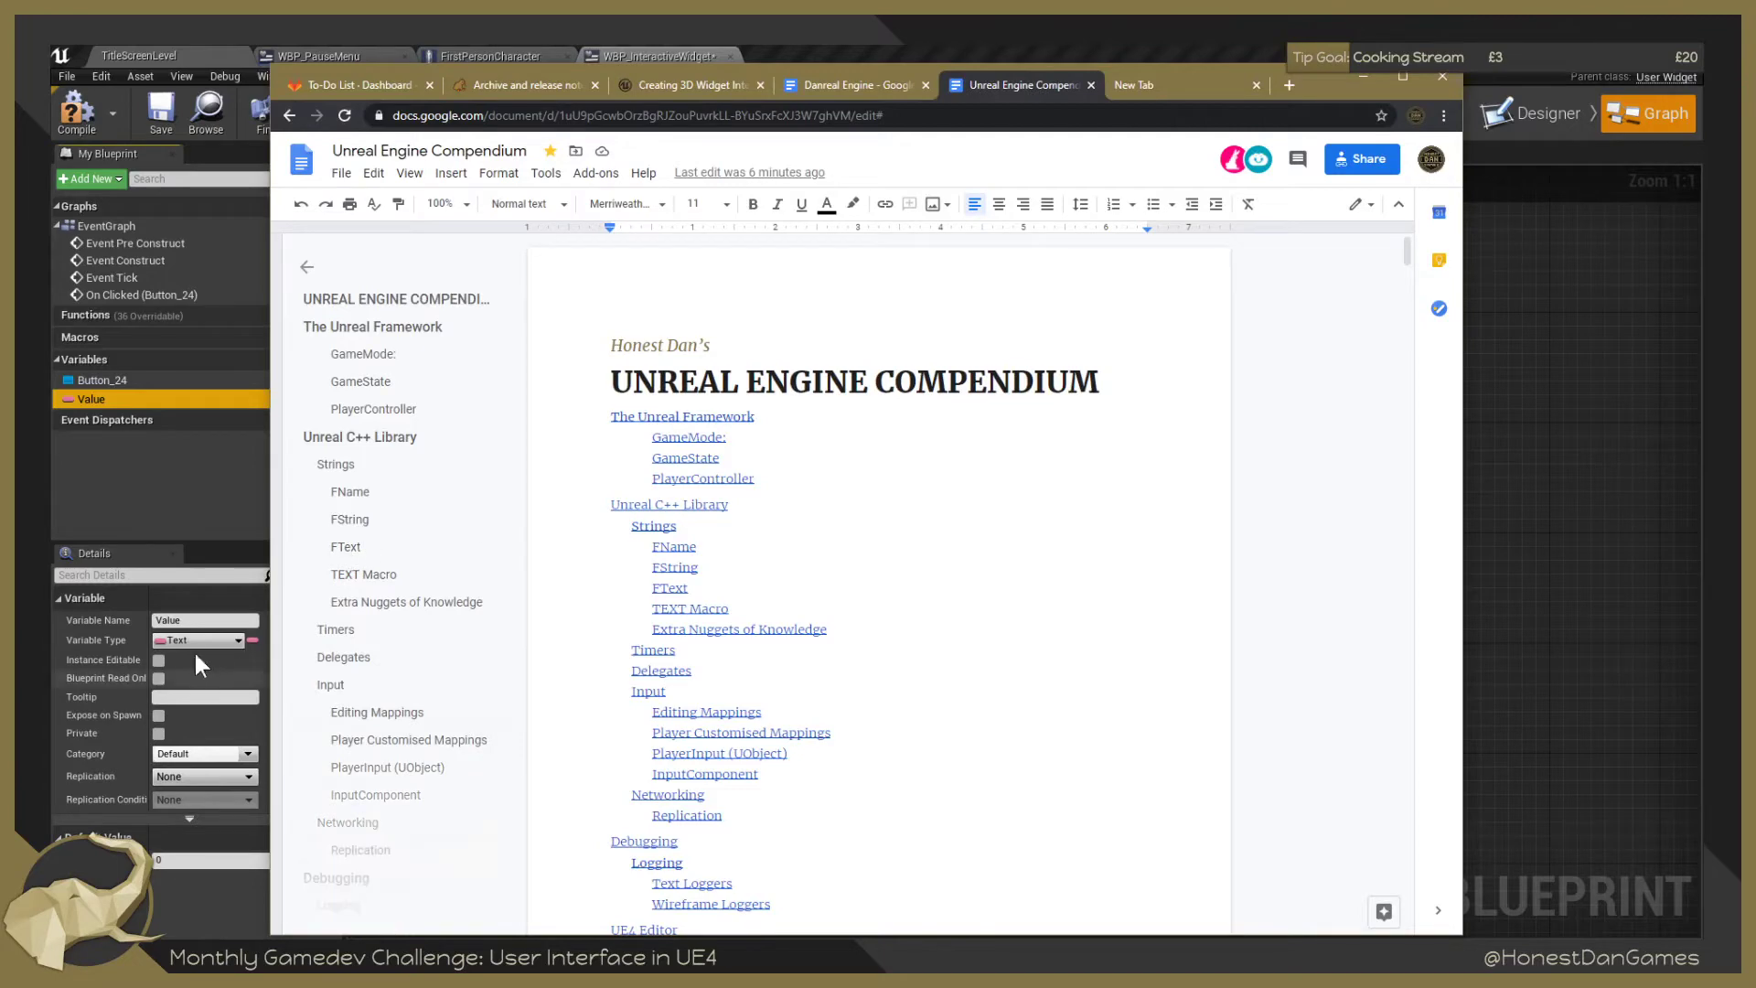
click(353, 553)
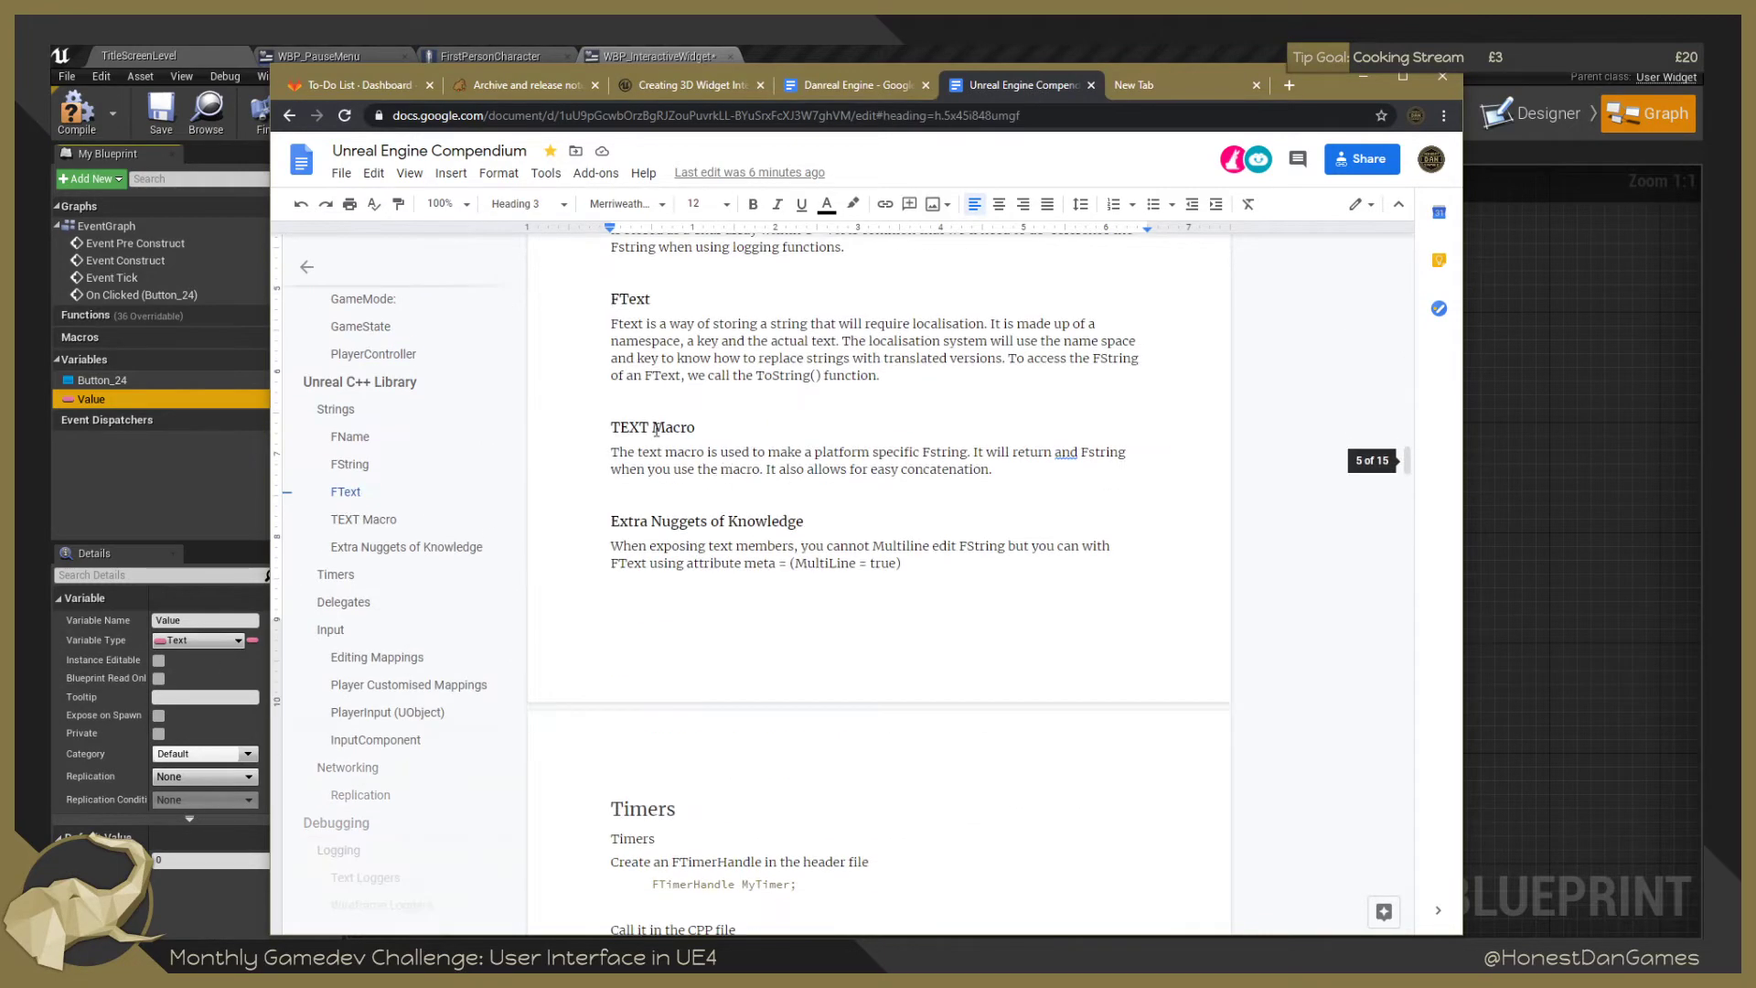
scroll(683, 486, up, 3)
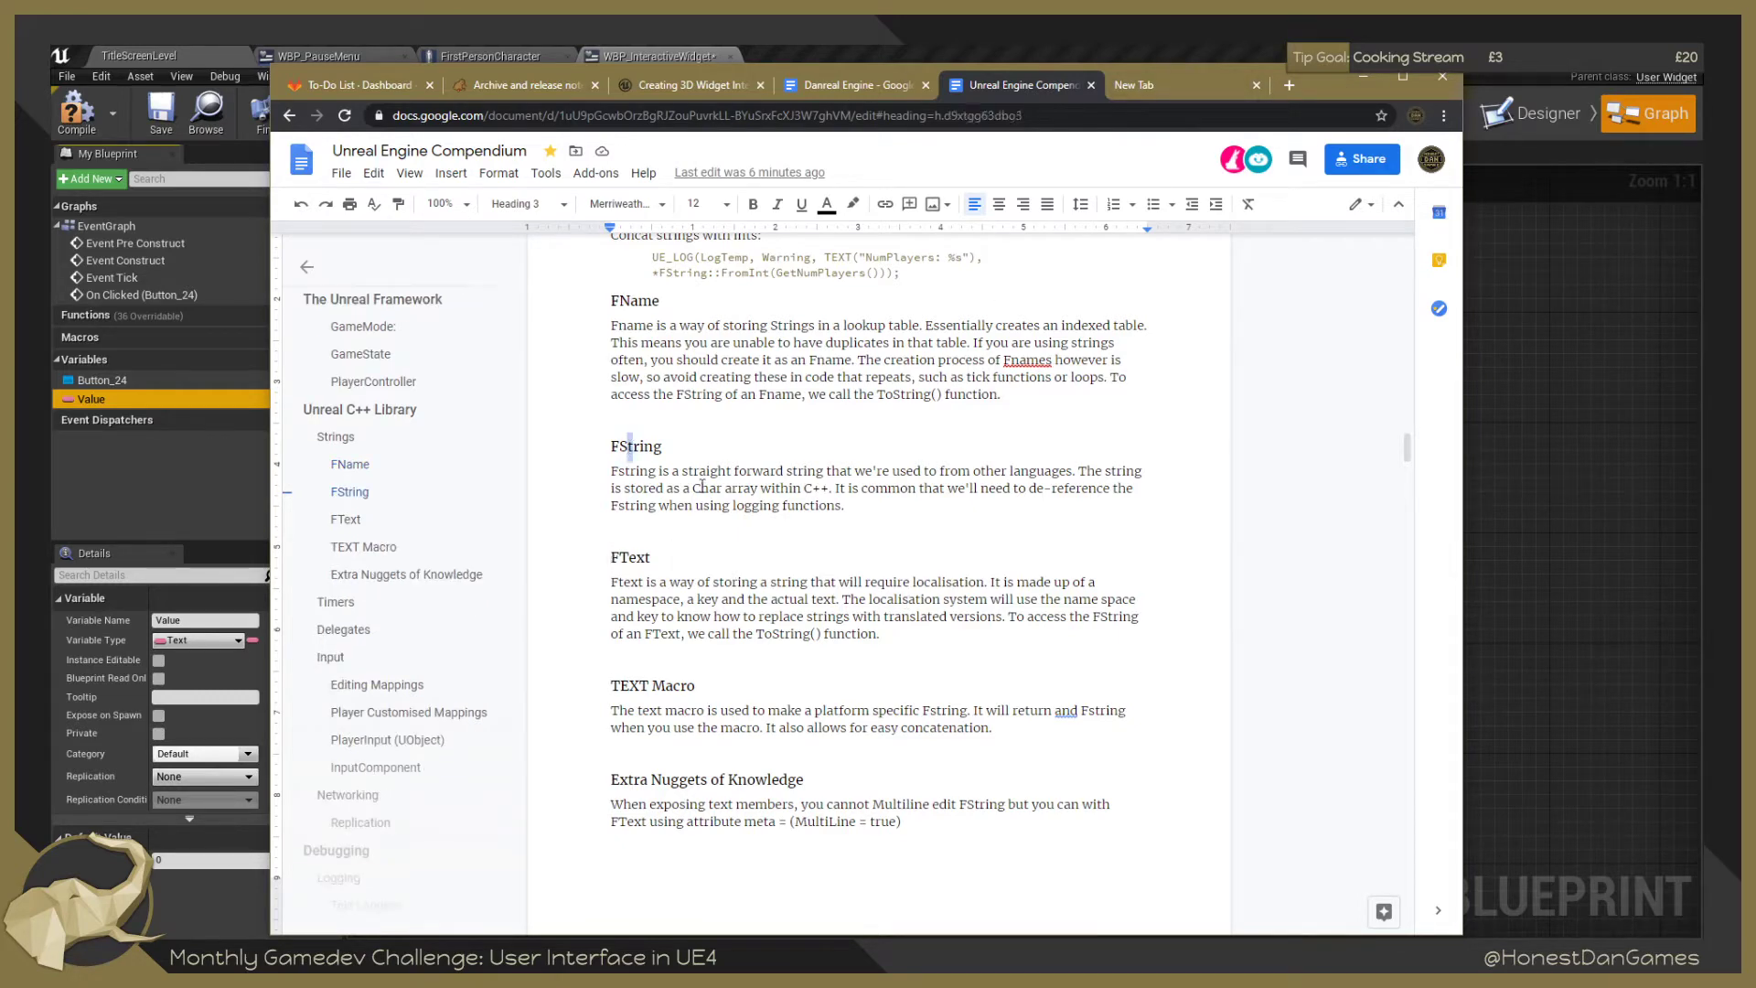
drag(611, 445, 611, 541)
drag(1322, 83, 1755, 187)
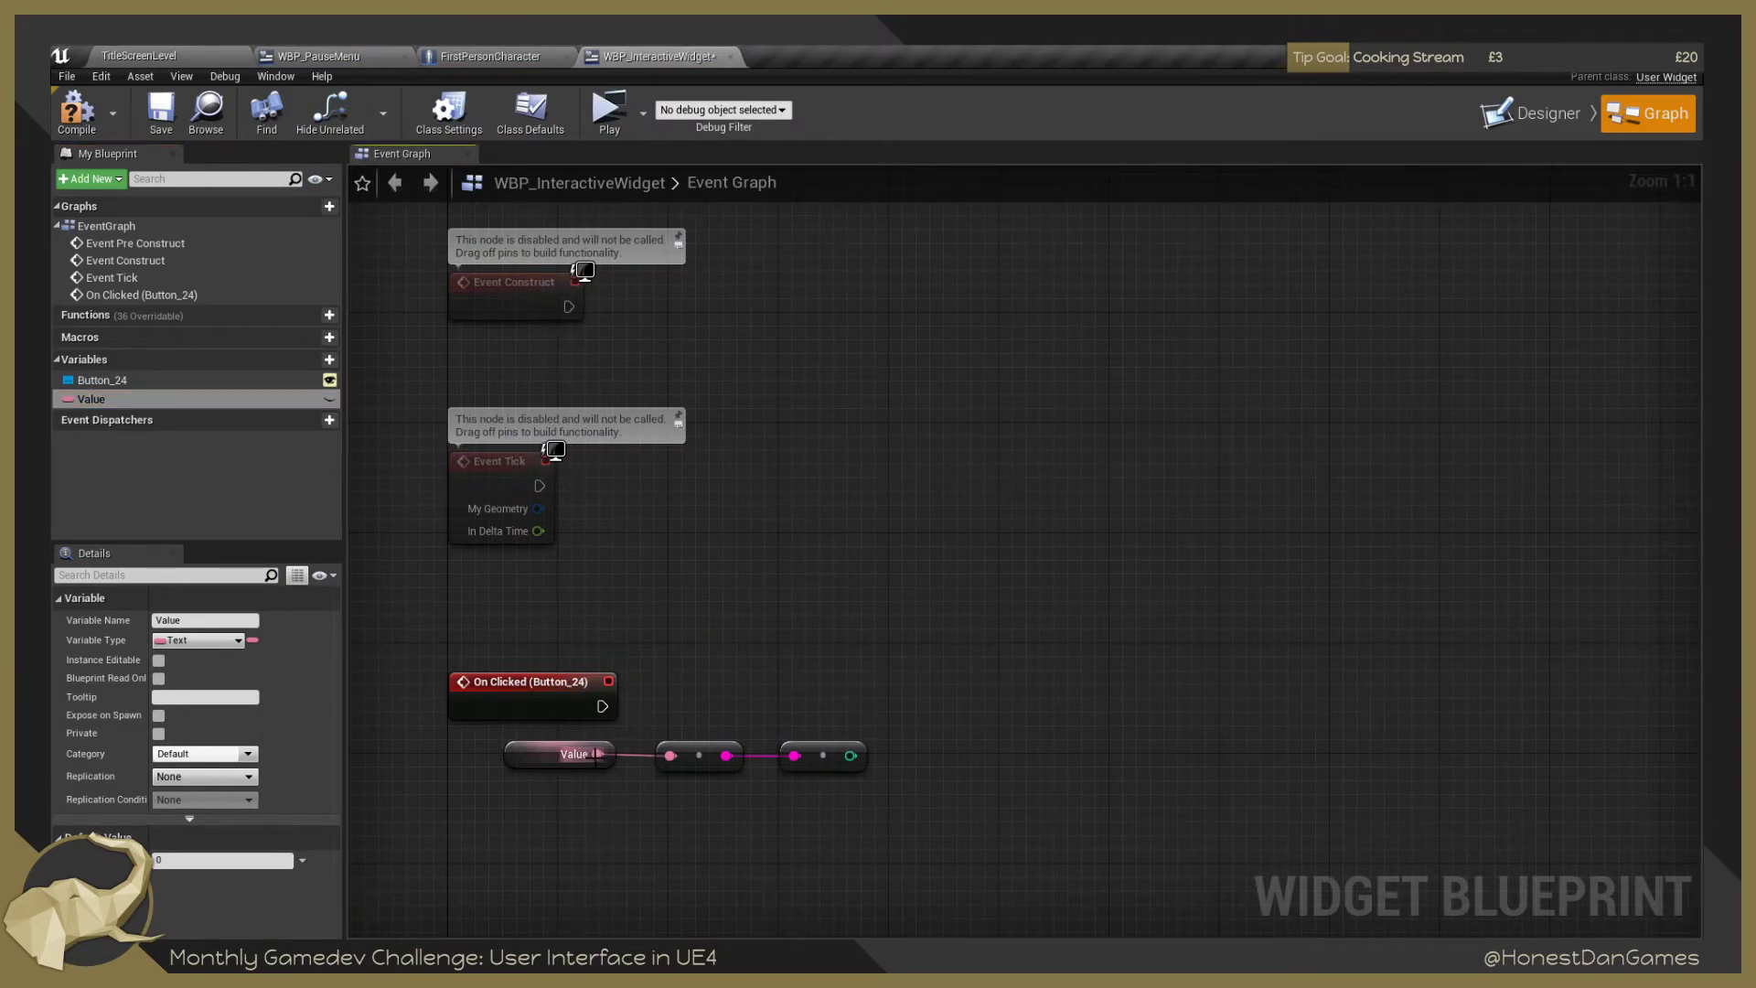
drag(596, 754, 738, 689)
text(GetText)
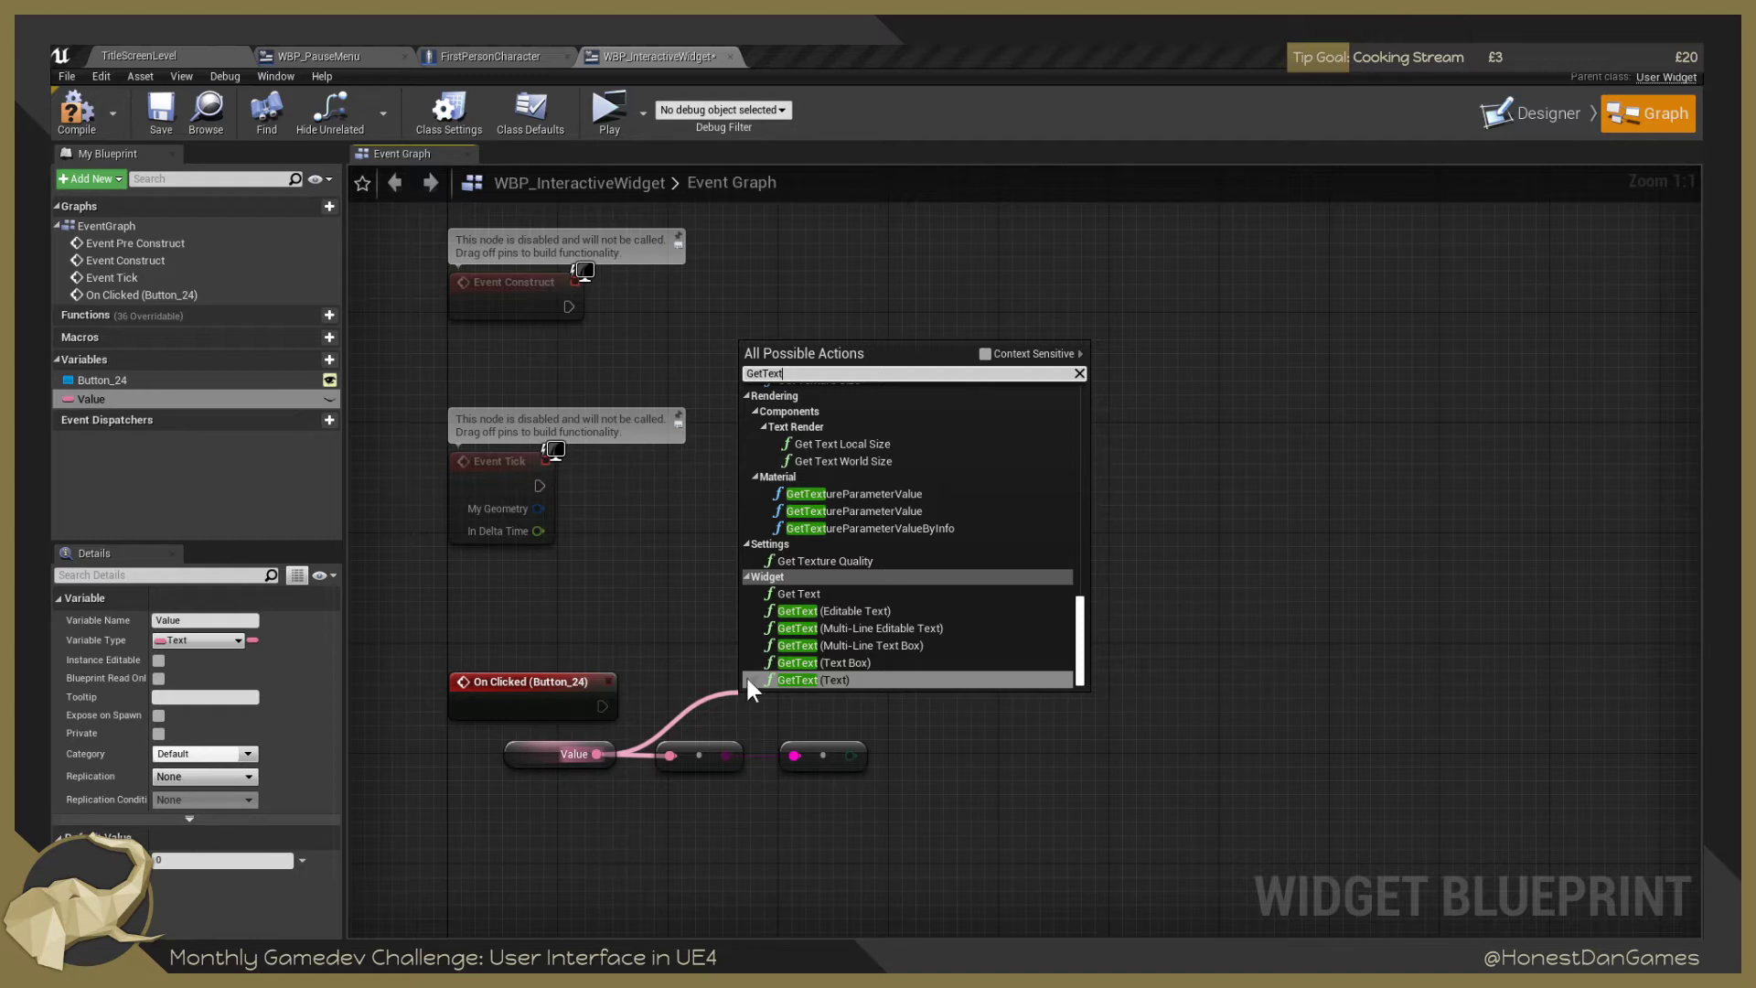
click(721, 699)
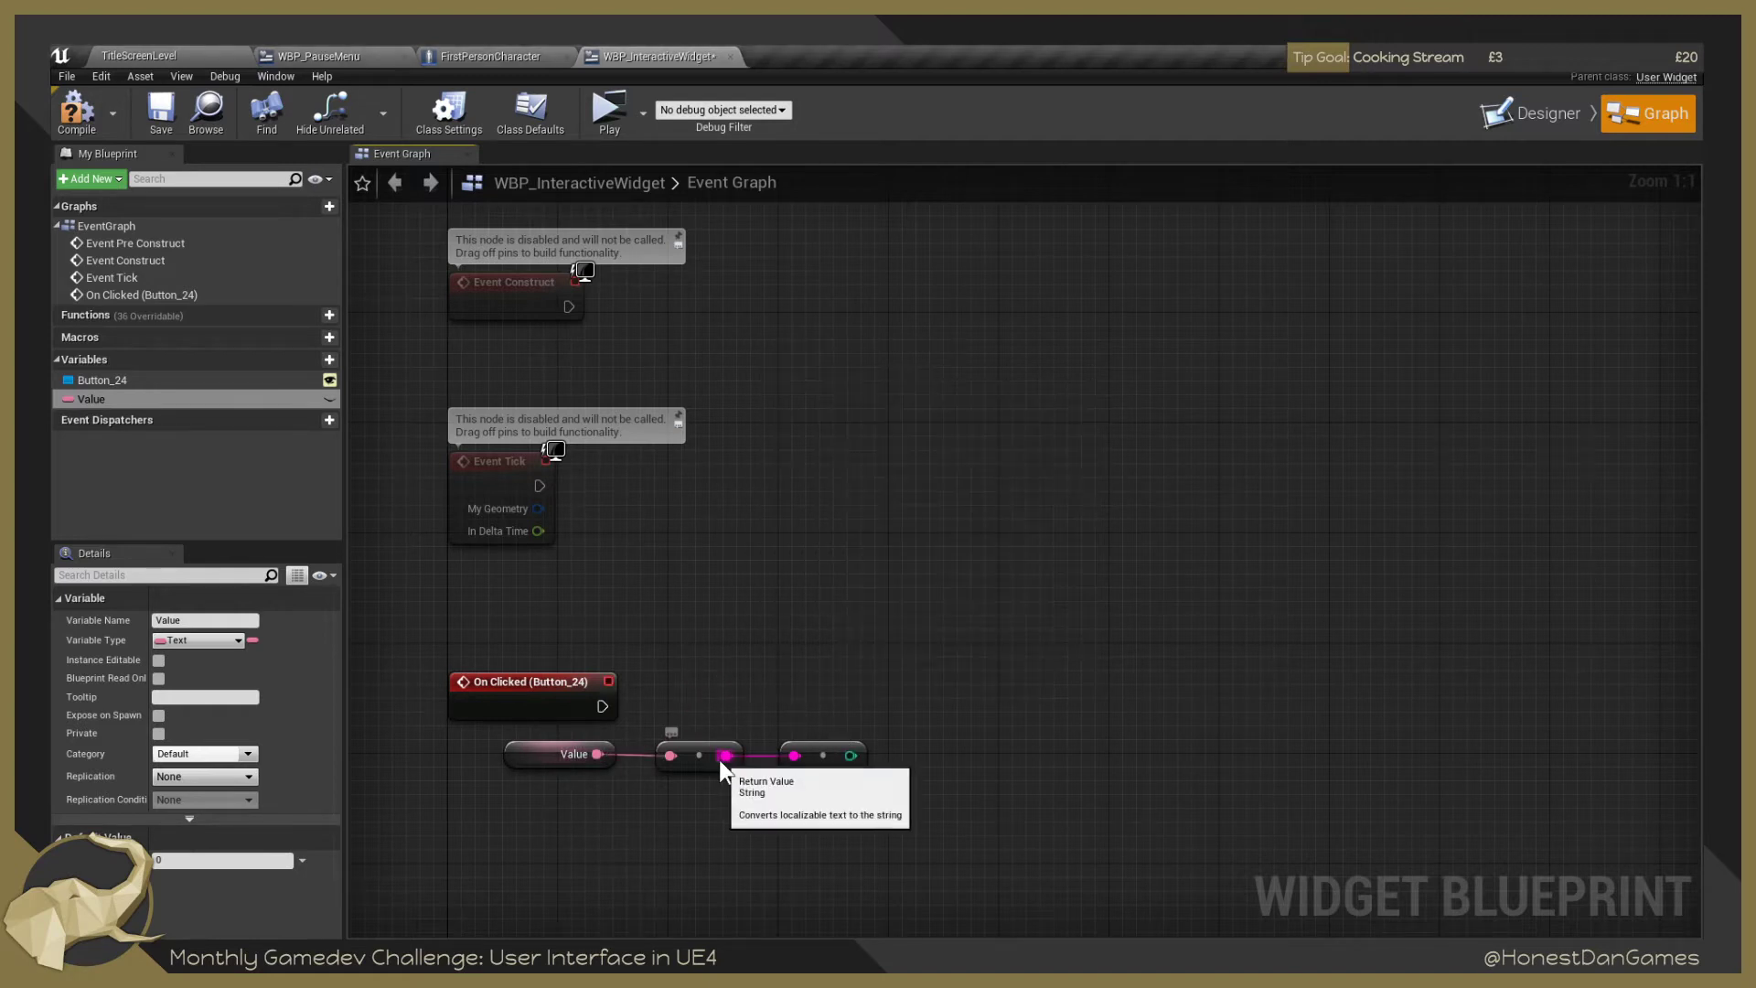
Create an Integer variable named CurrentClickCount in the widget blueprint.
drag(950, 676, 1033, 605)
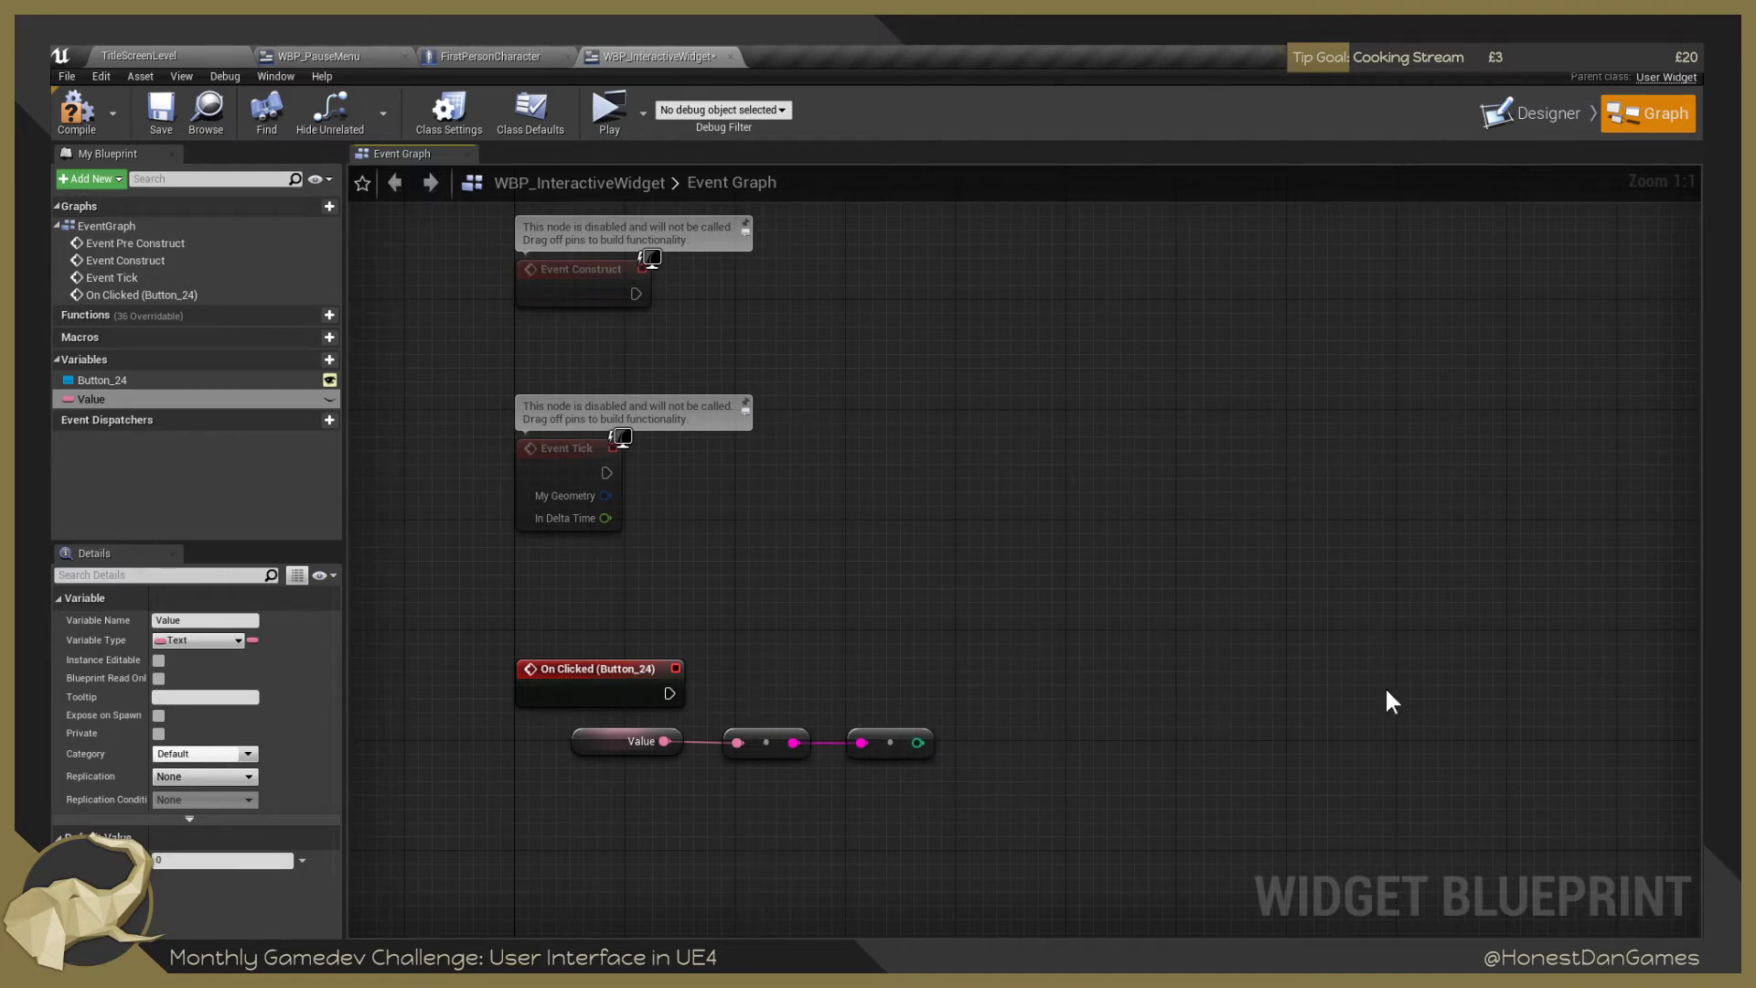
drag(1354, 750, 1351, 626)
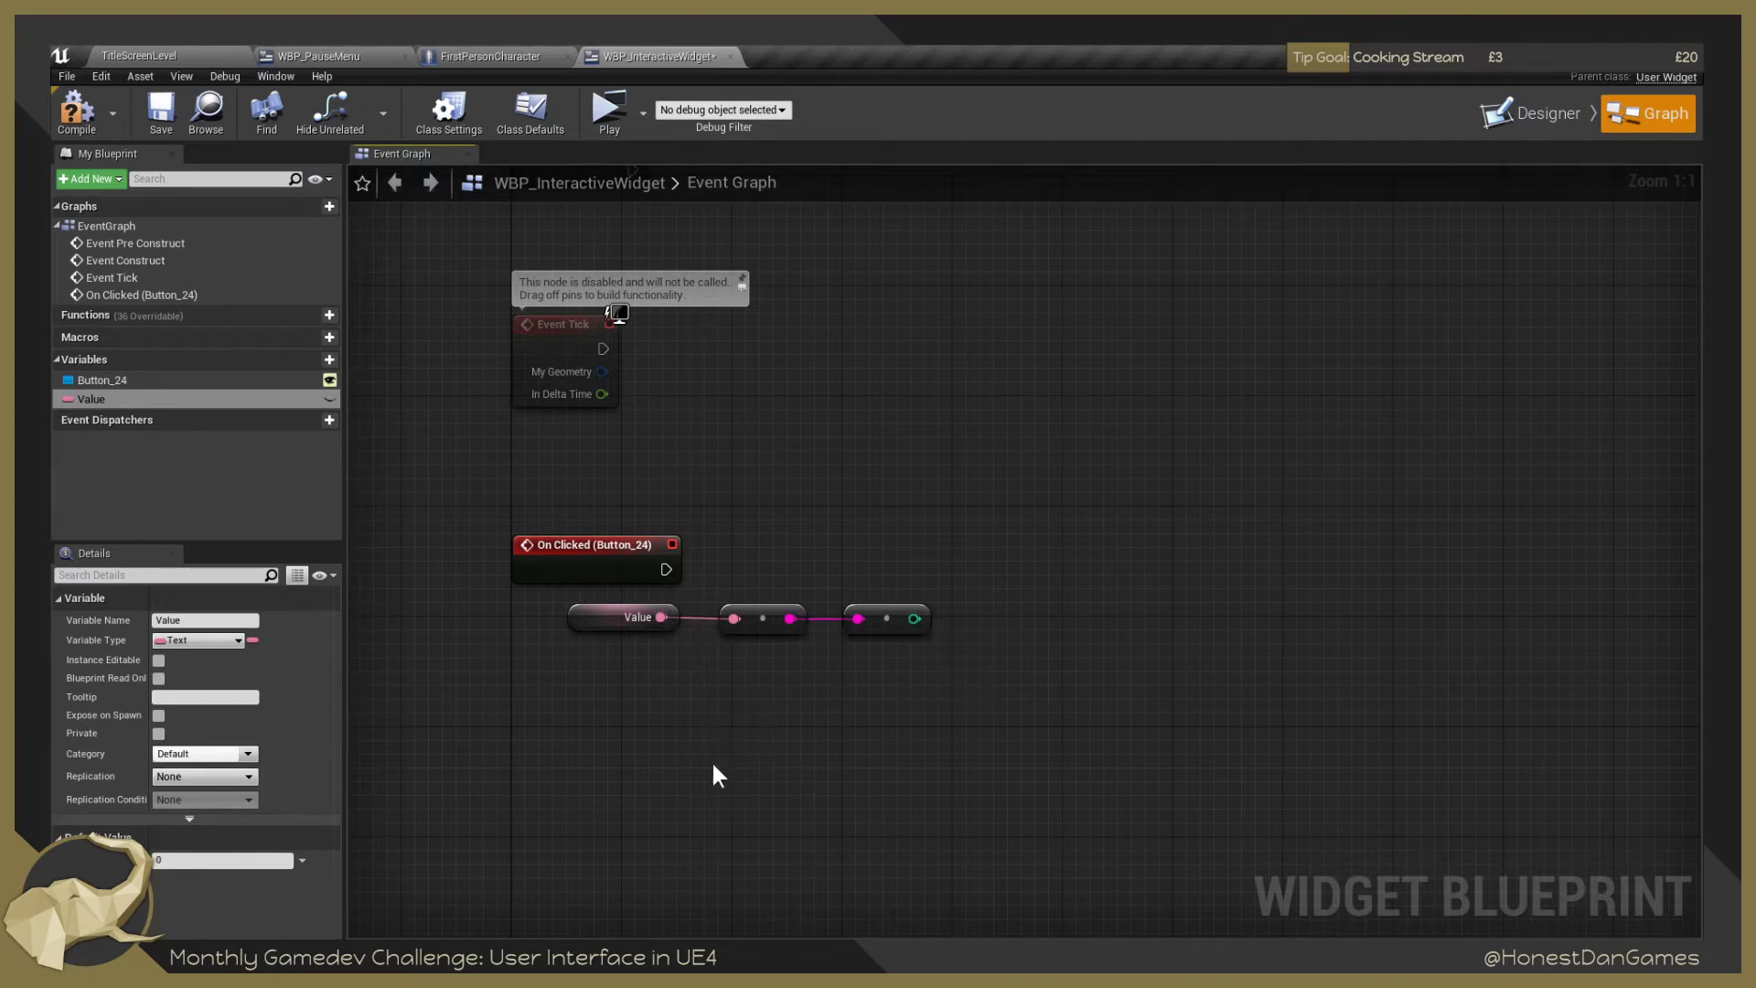
click(329, 359)
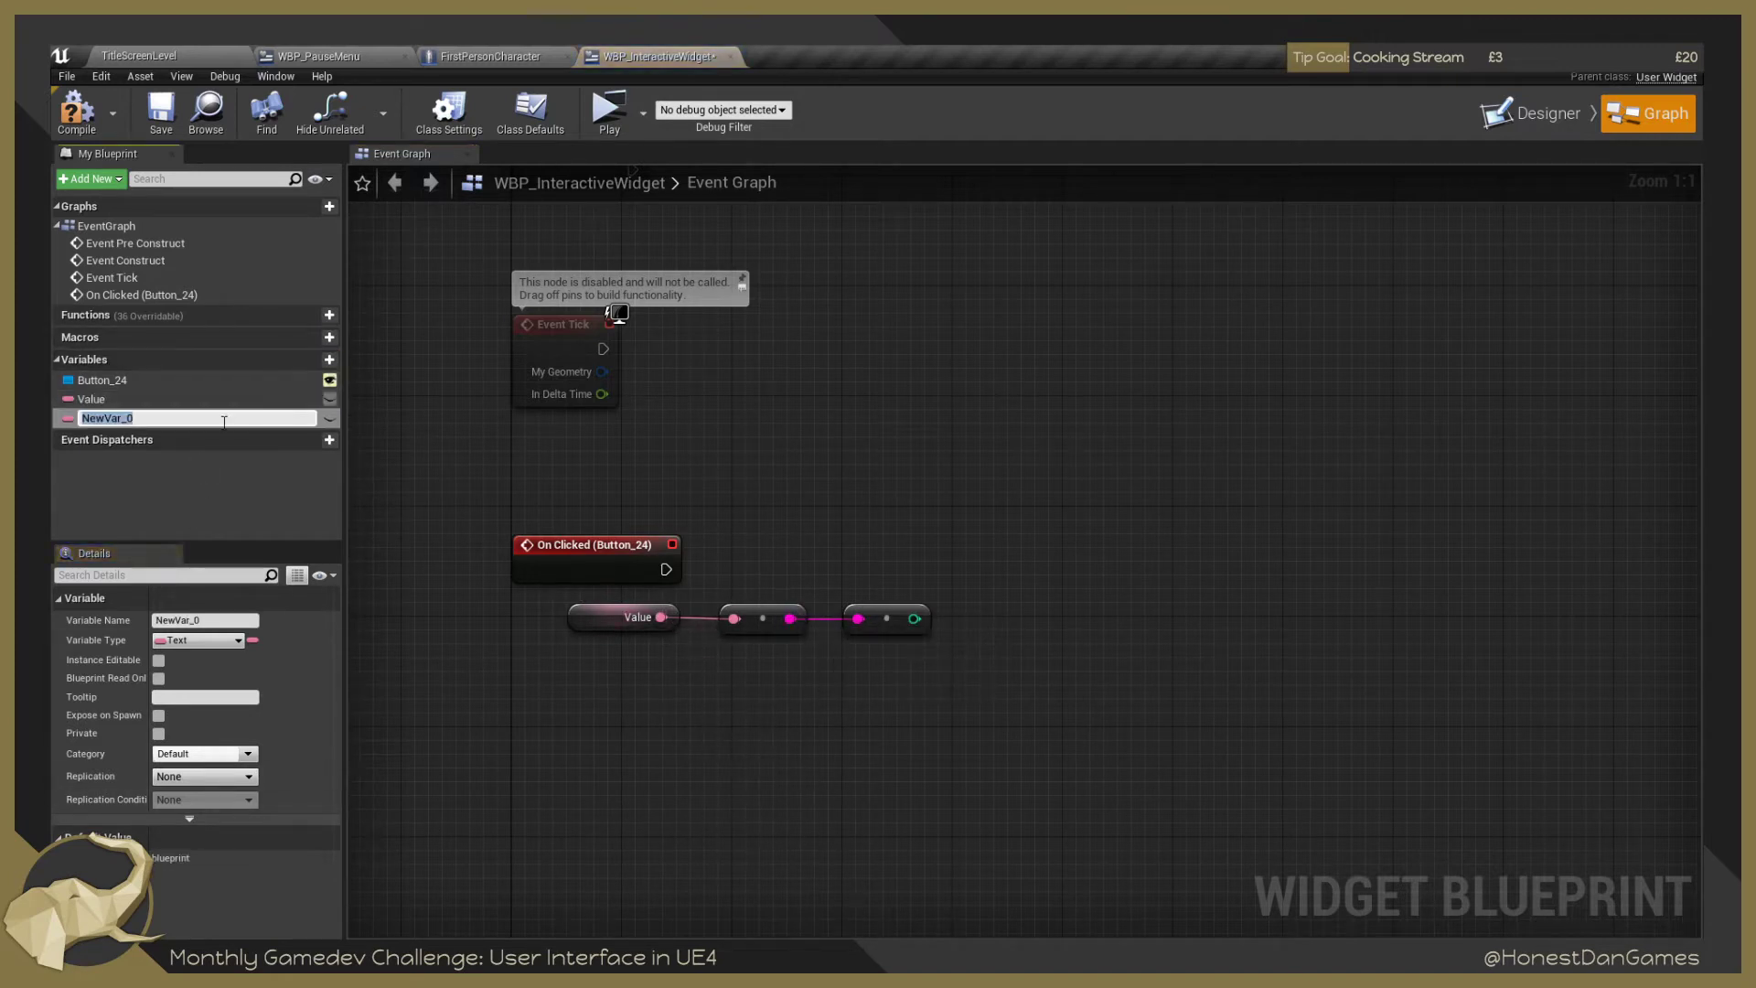
click(194, 639)
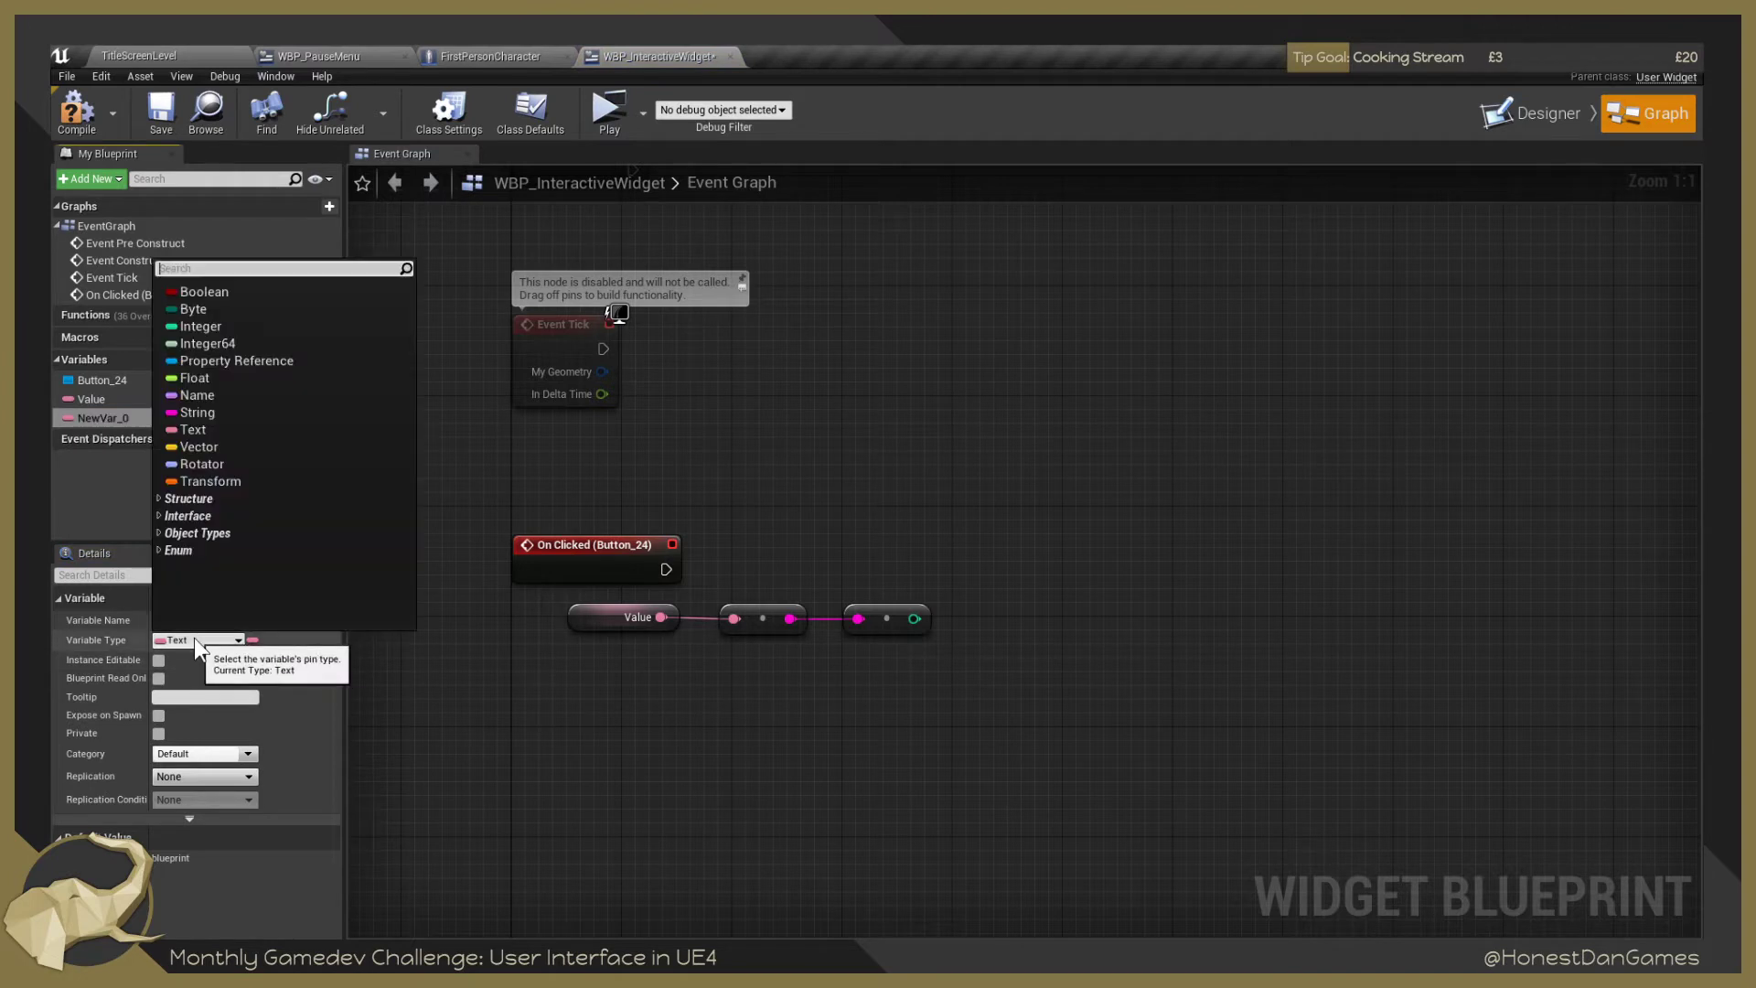
click(194, 329)
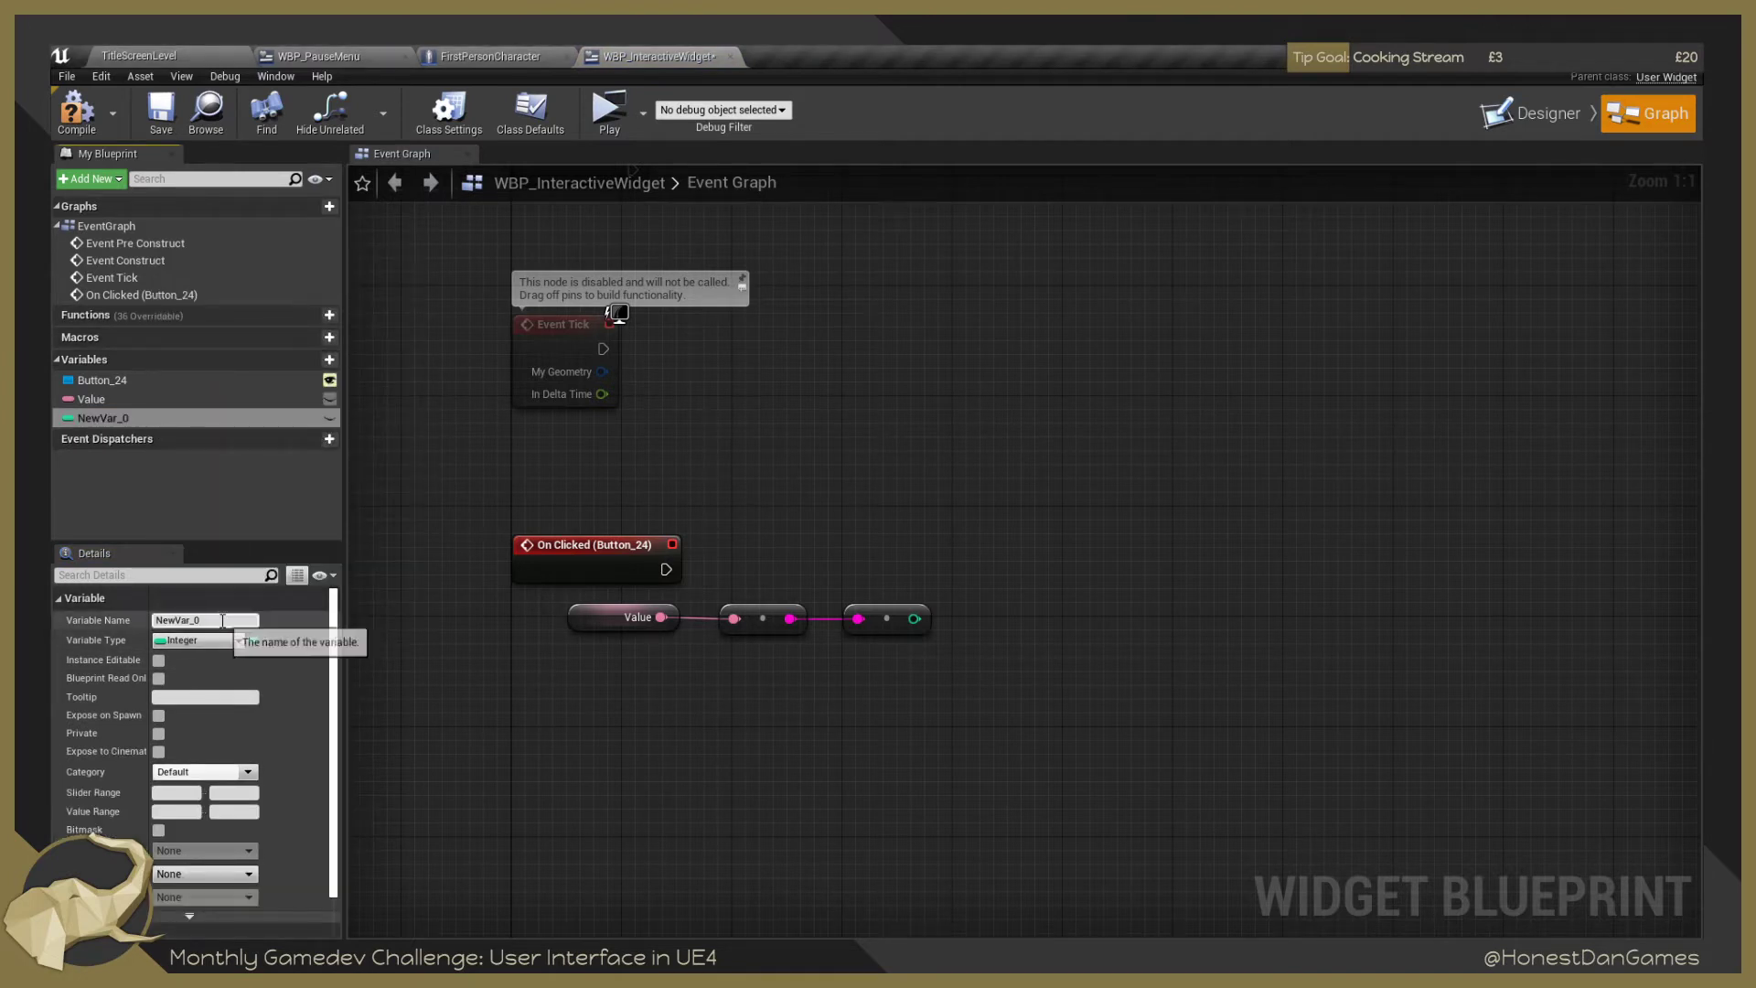
click(222, 621)
text(CurrentC)
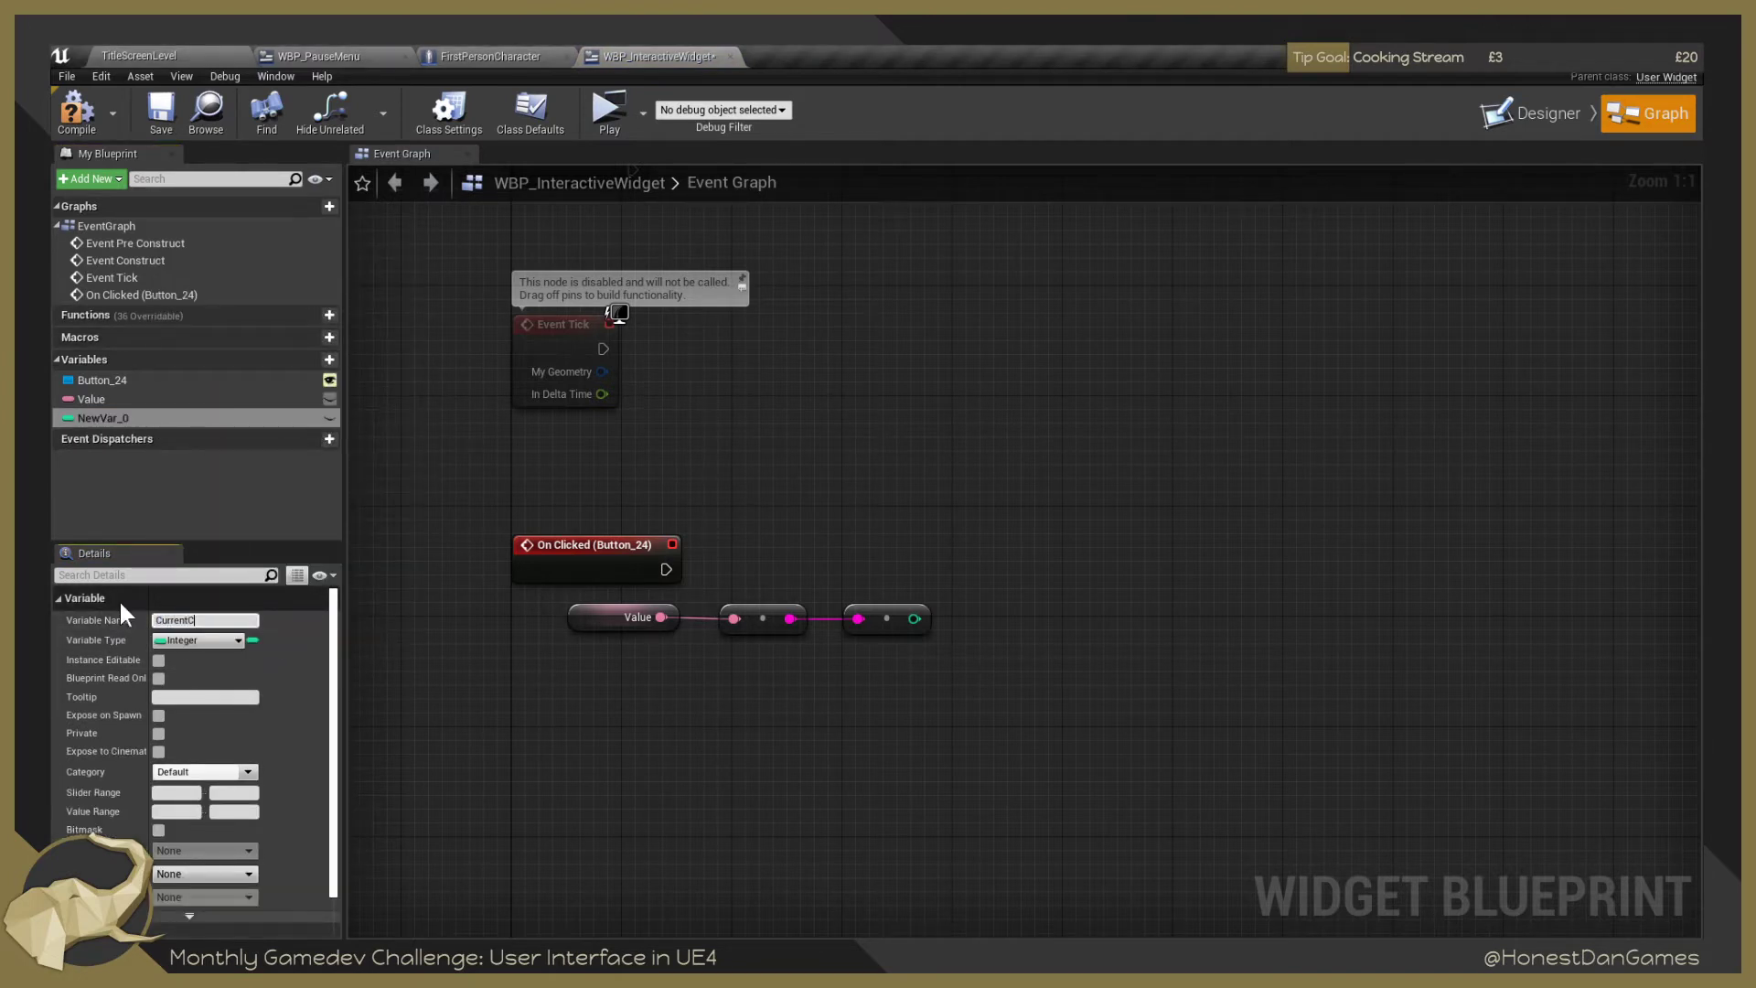
text(lickCount)
key(Return)
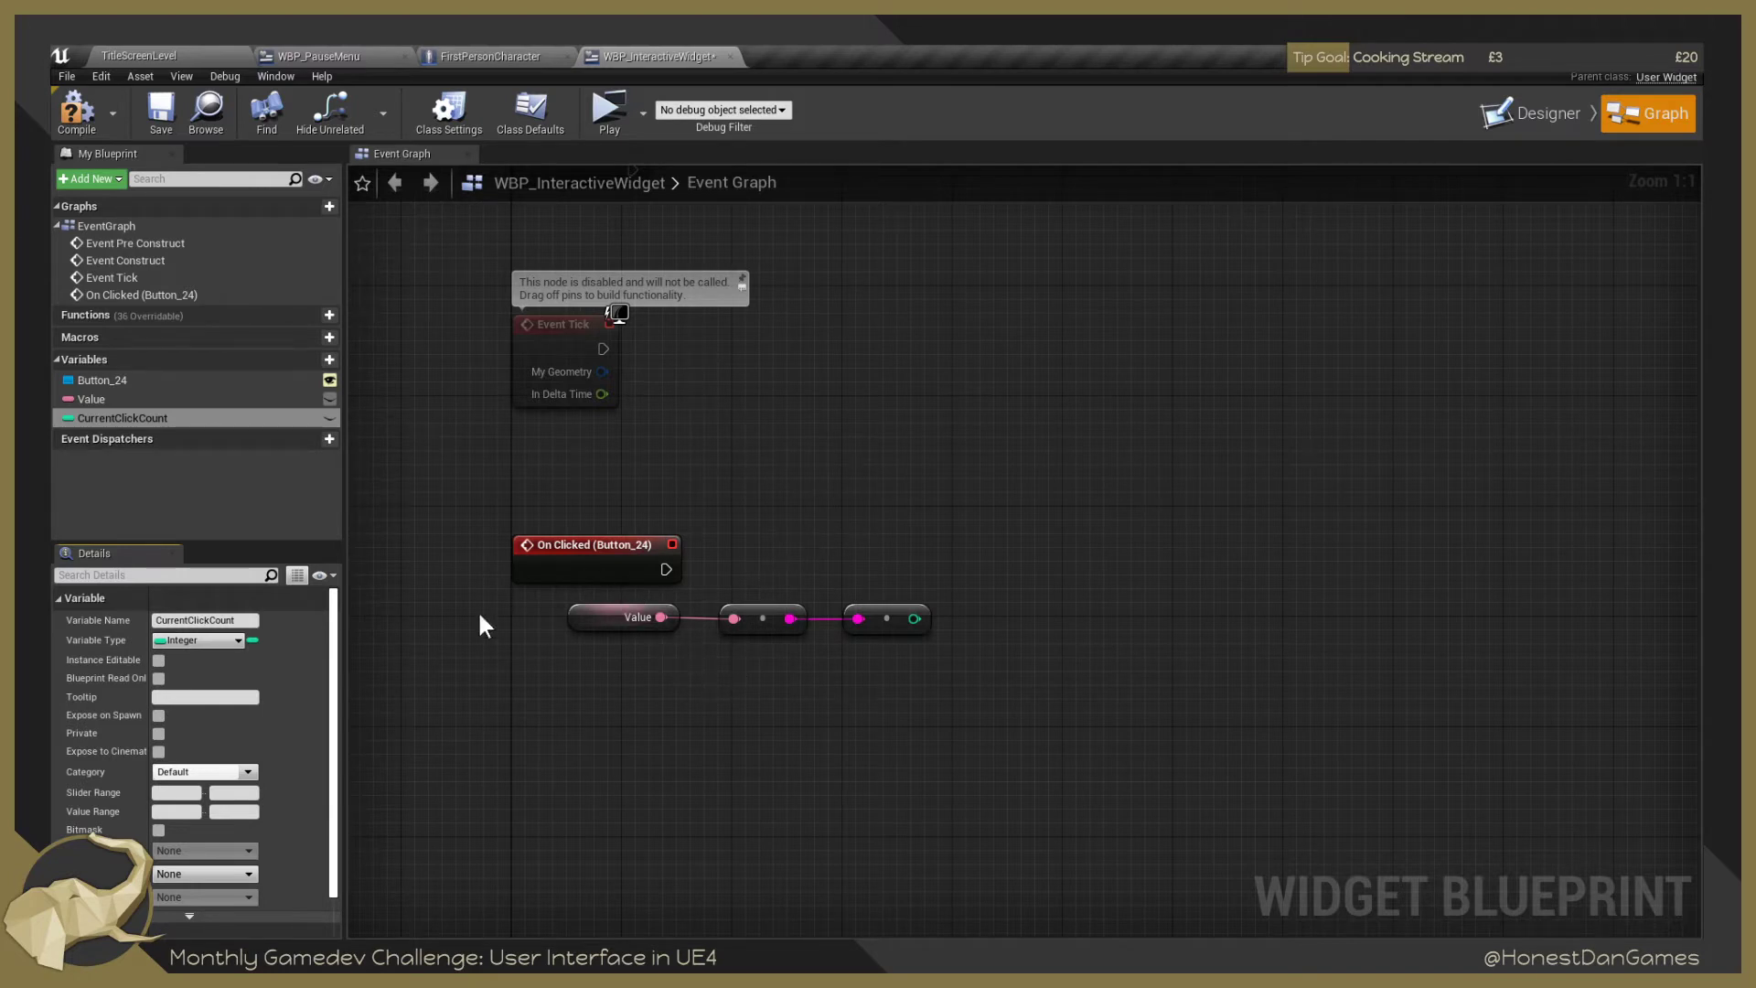
click(470, 647)
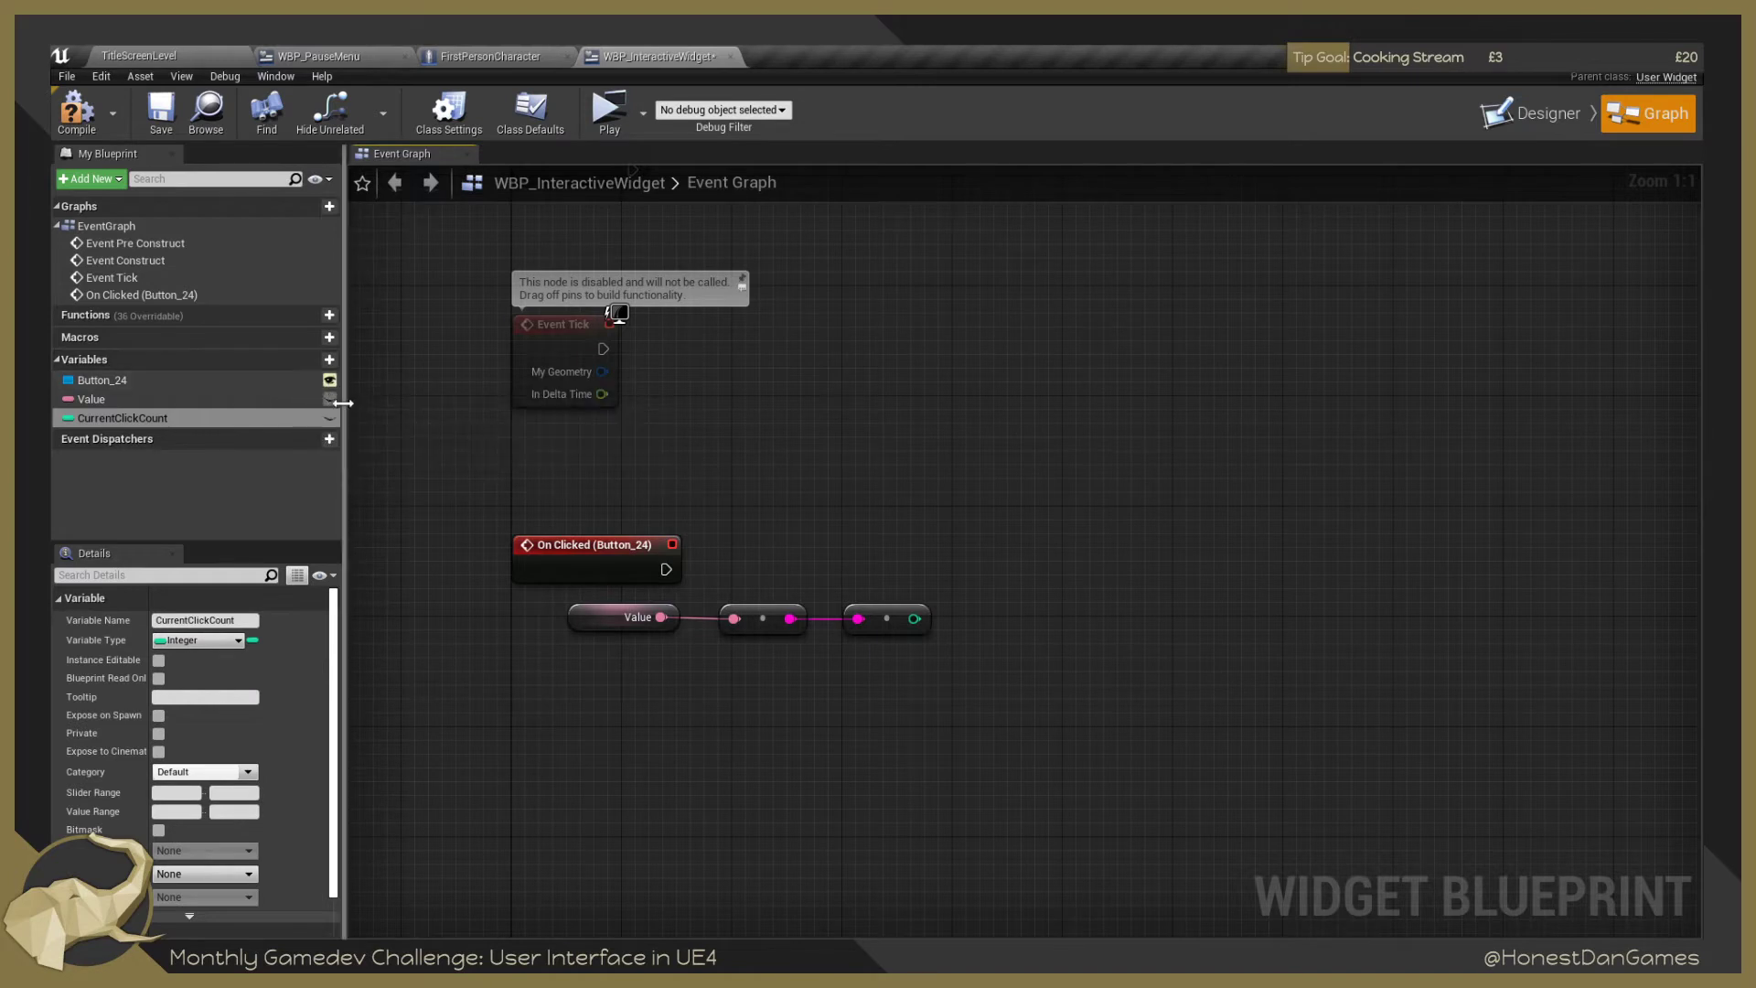
Add an integer + integer node to the String To Int output, with context-sensitive filtering enabled.
click(282, 399)
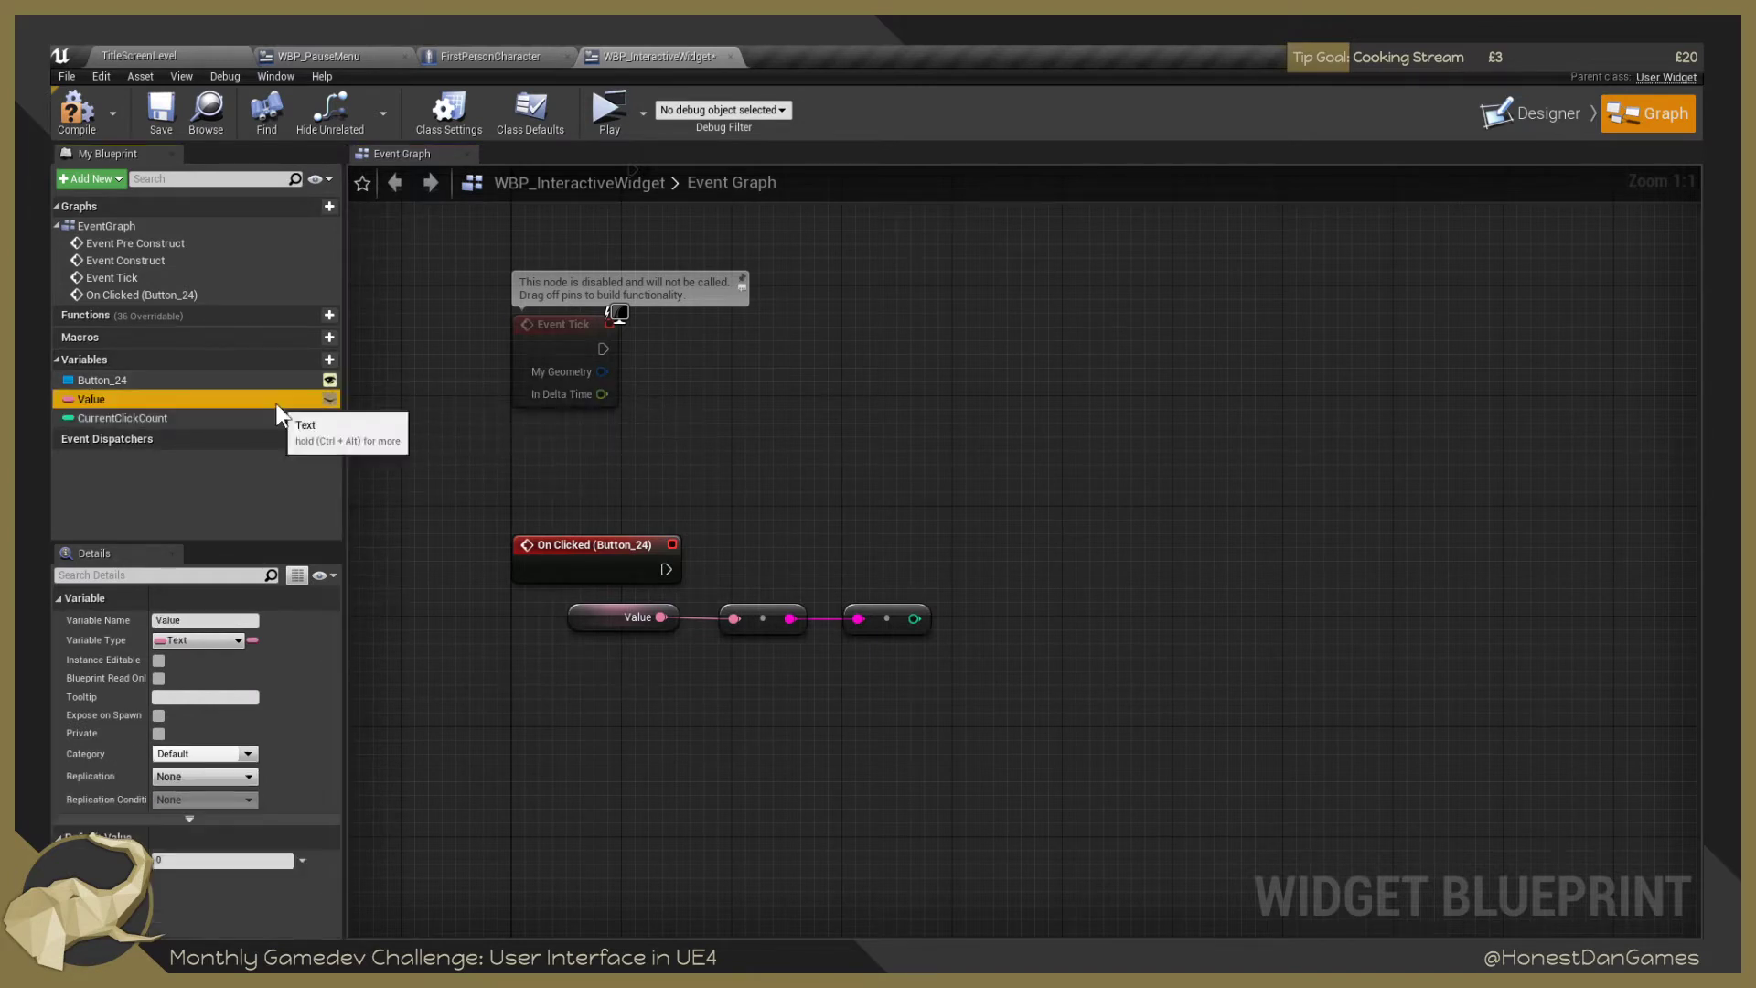
drag(976, 431, 896, 416)
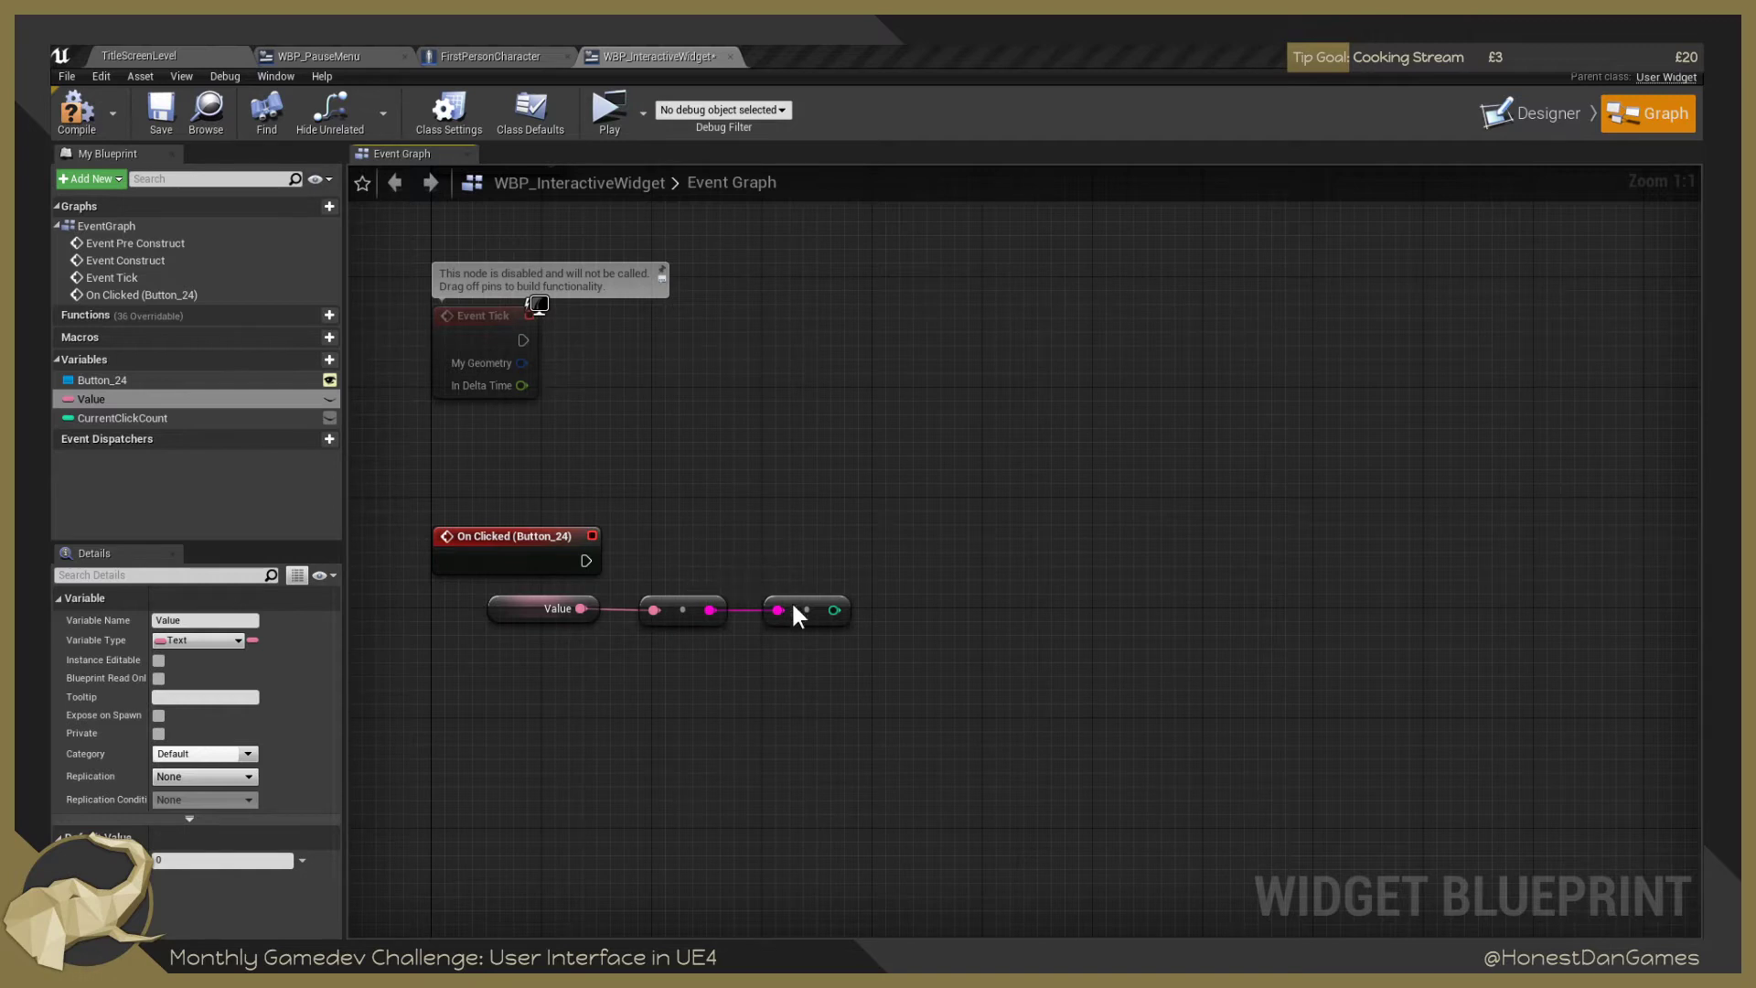
drag(834, 610, 958, 607)
text(Add)
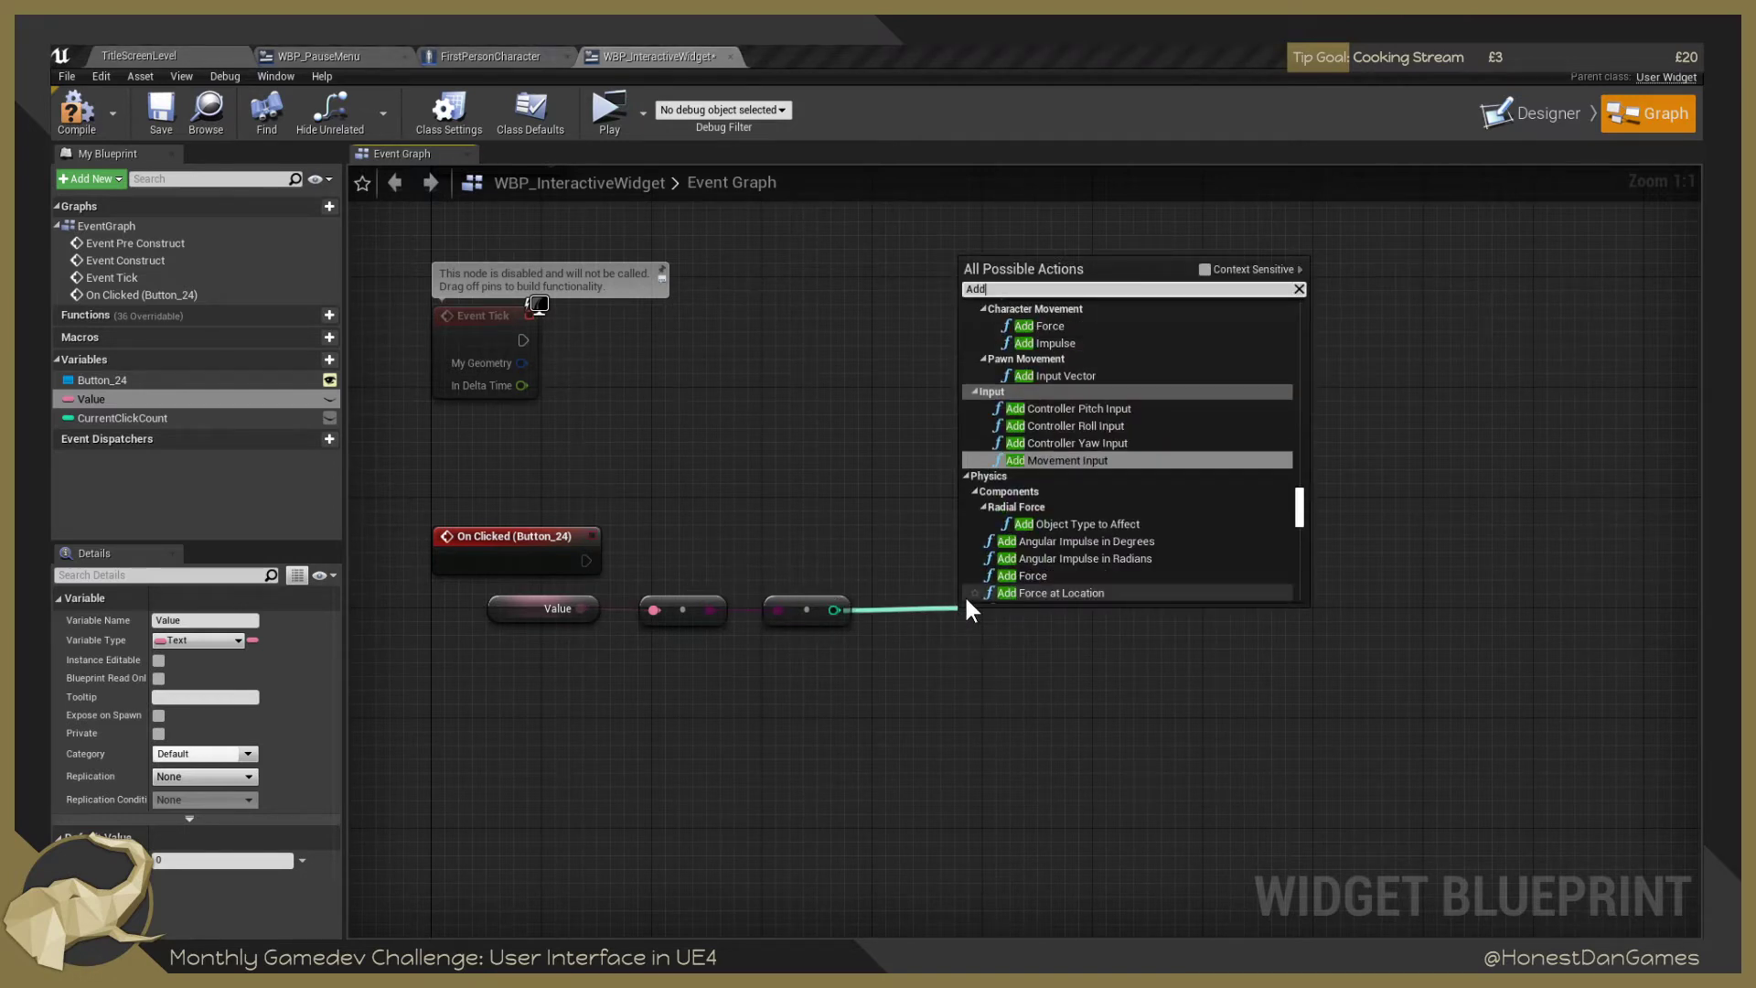
click(1205, 269)
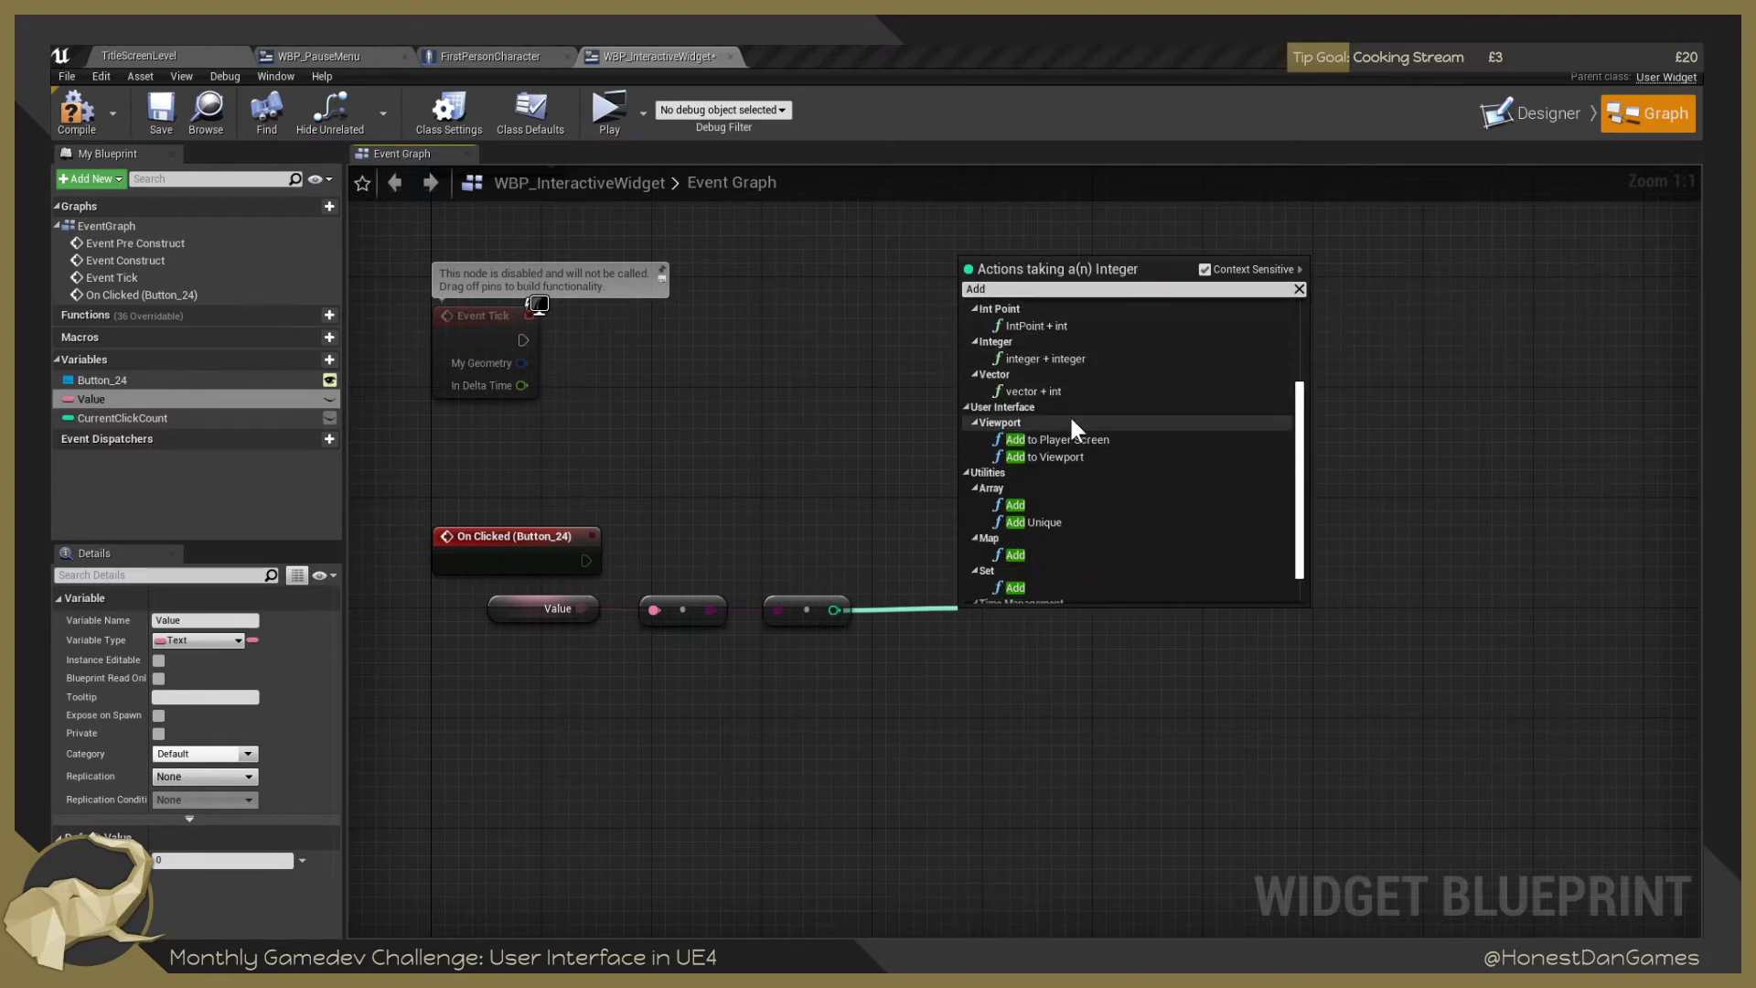
click(1090, 360)
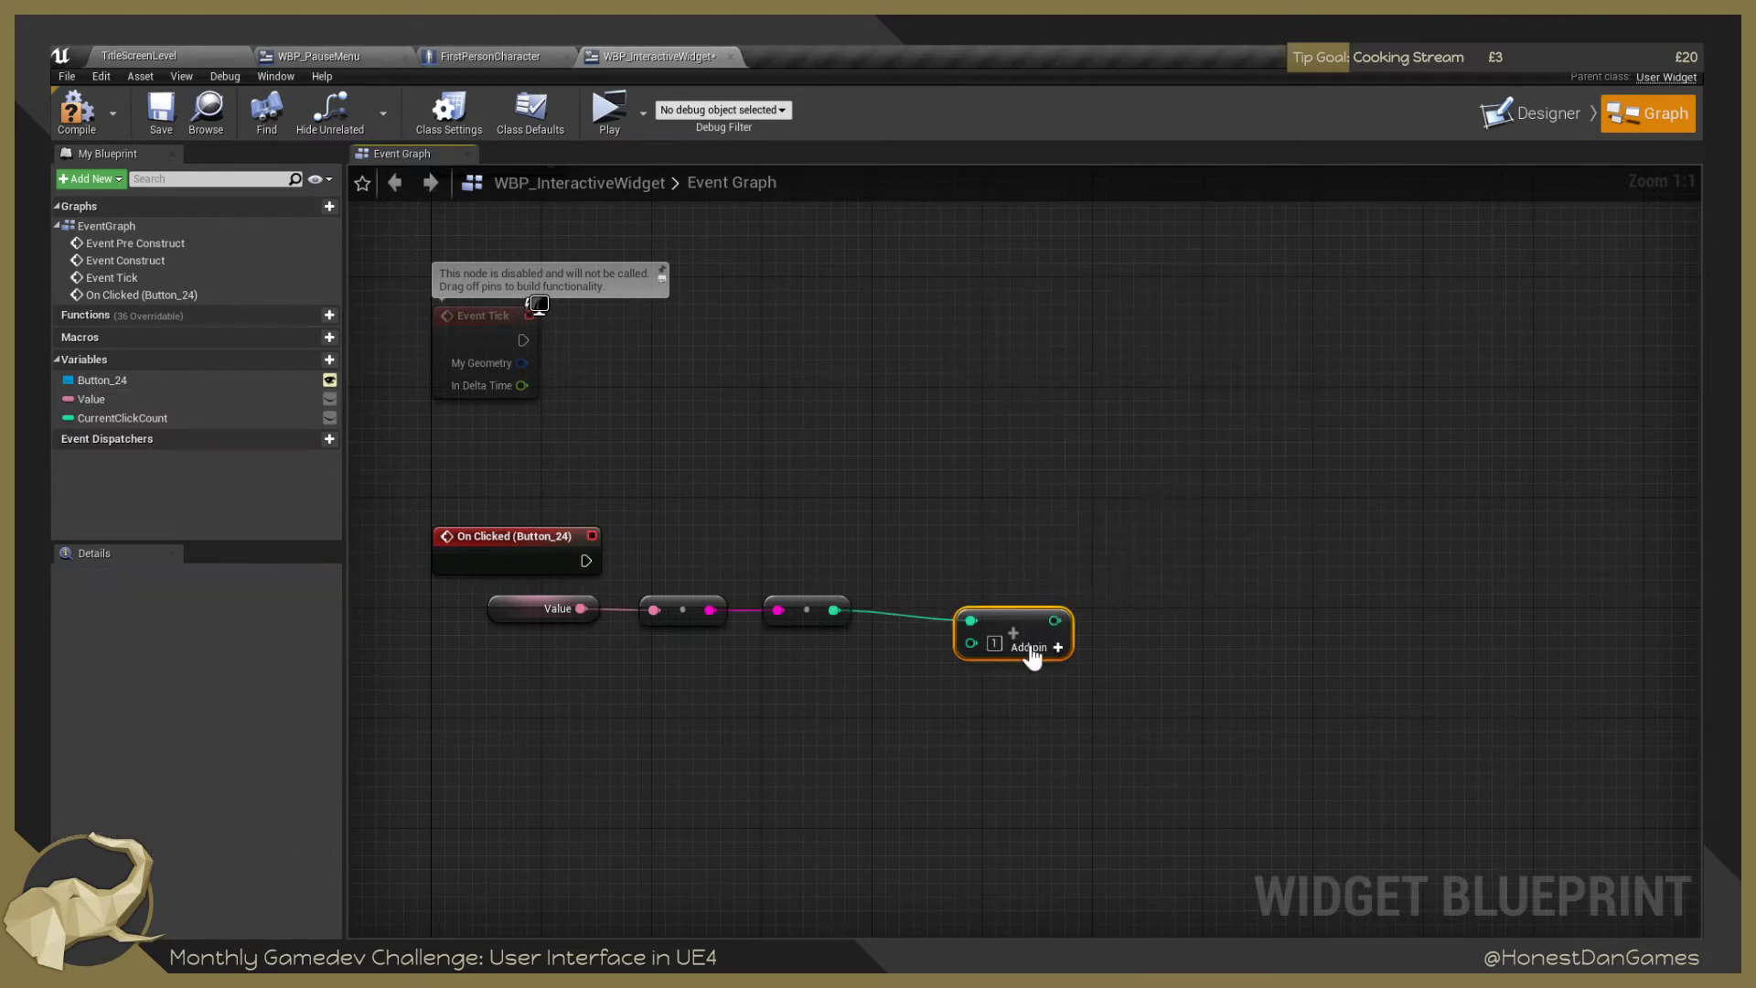
Try an increment (++) node on the String To Int output and delete it.
drag(1031, 654, 976, 737)
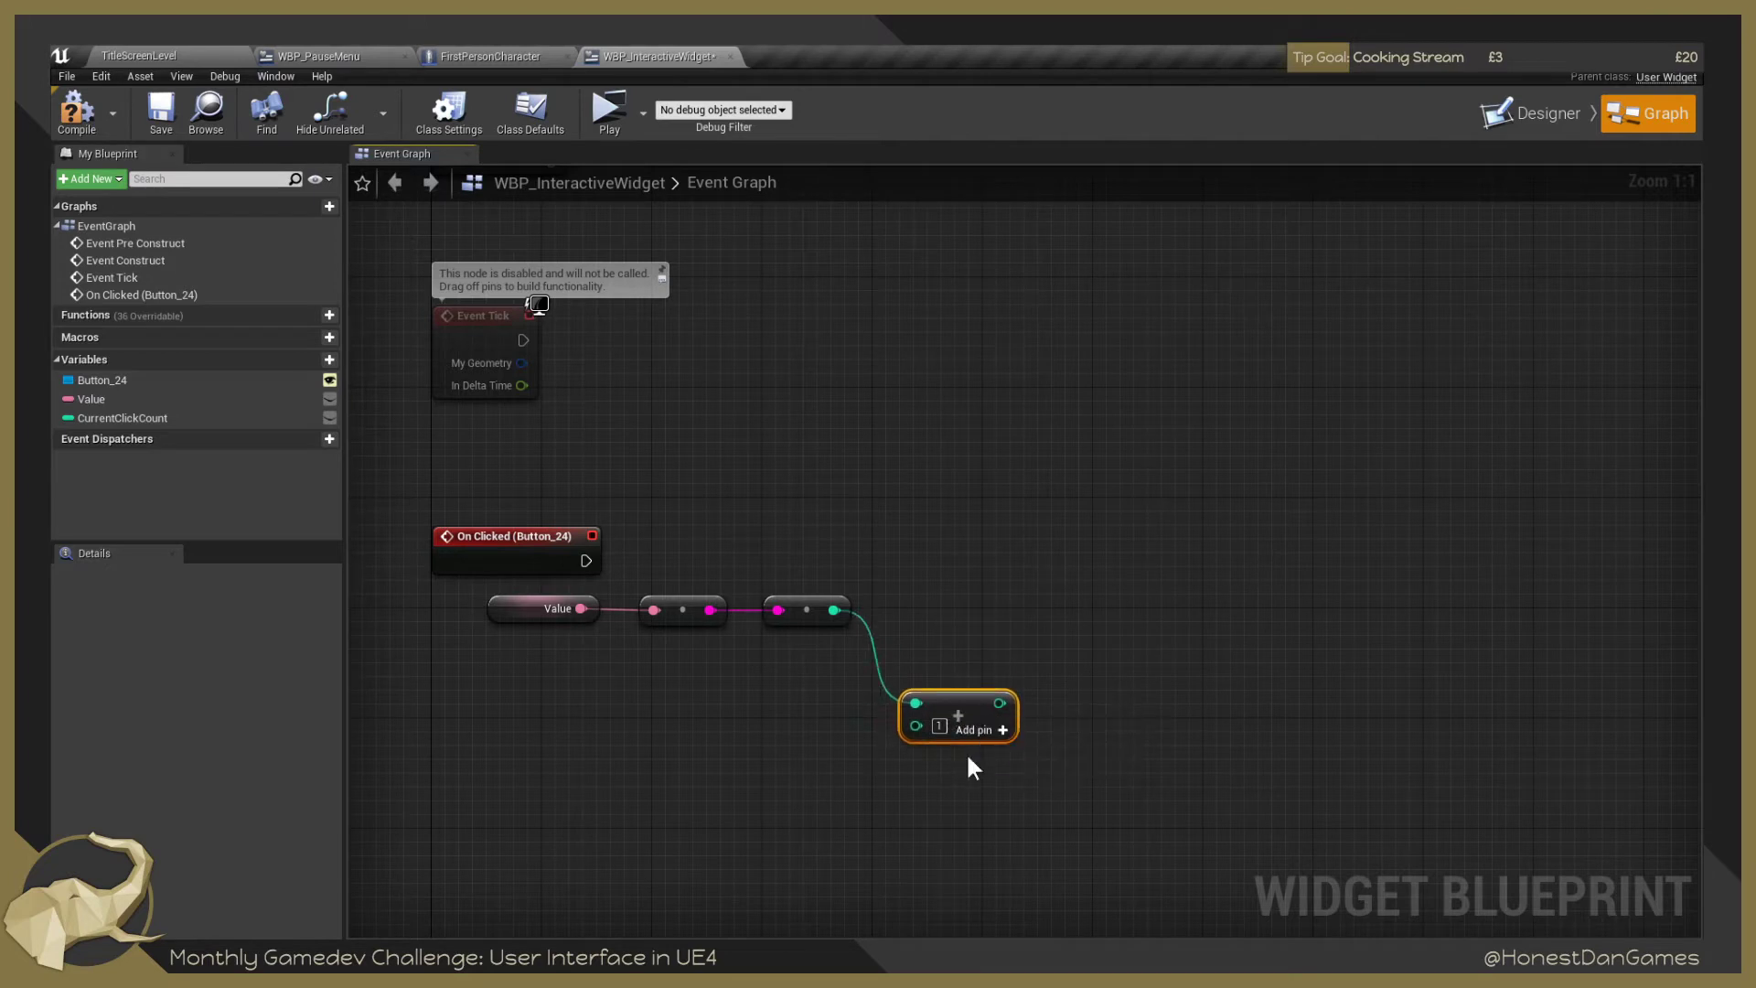
drag(834, 610, 918, 603)
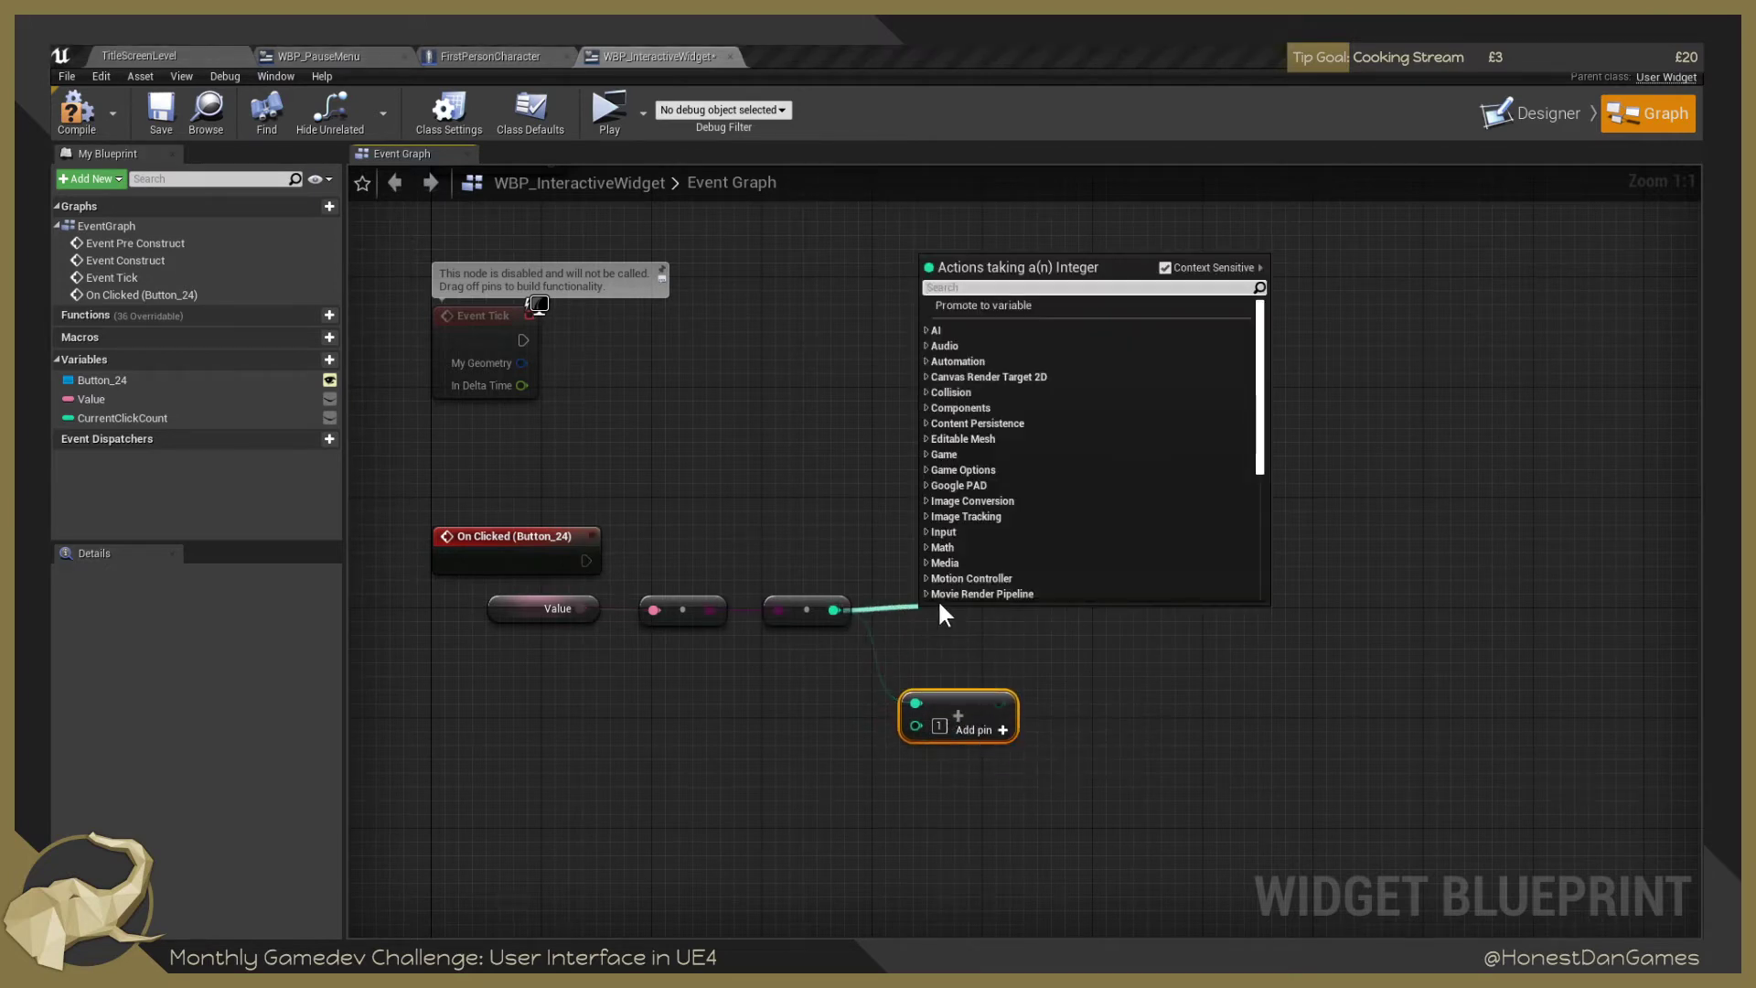
text(++)
key(Return)
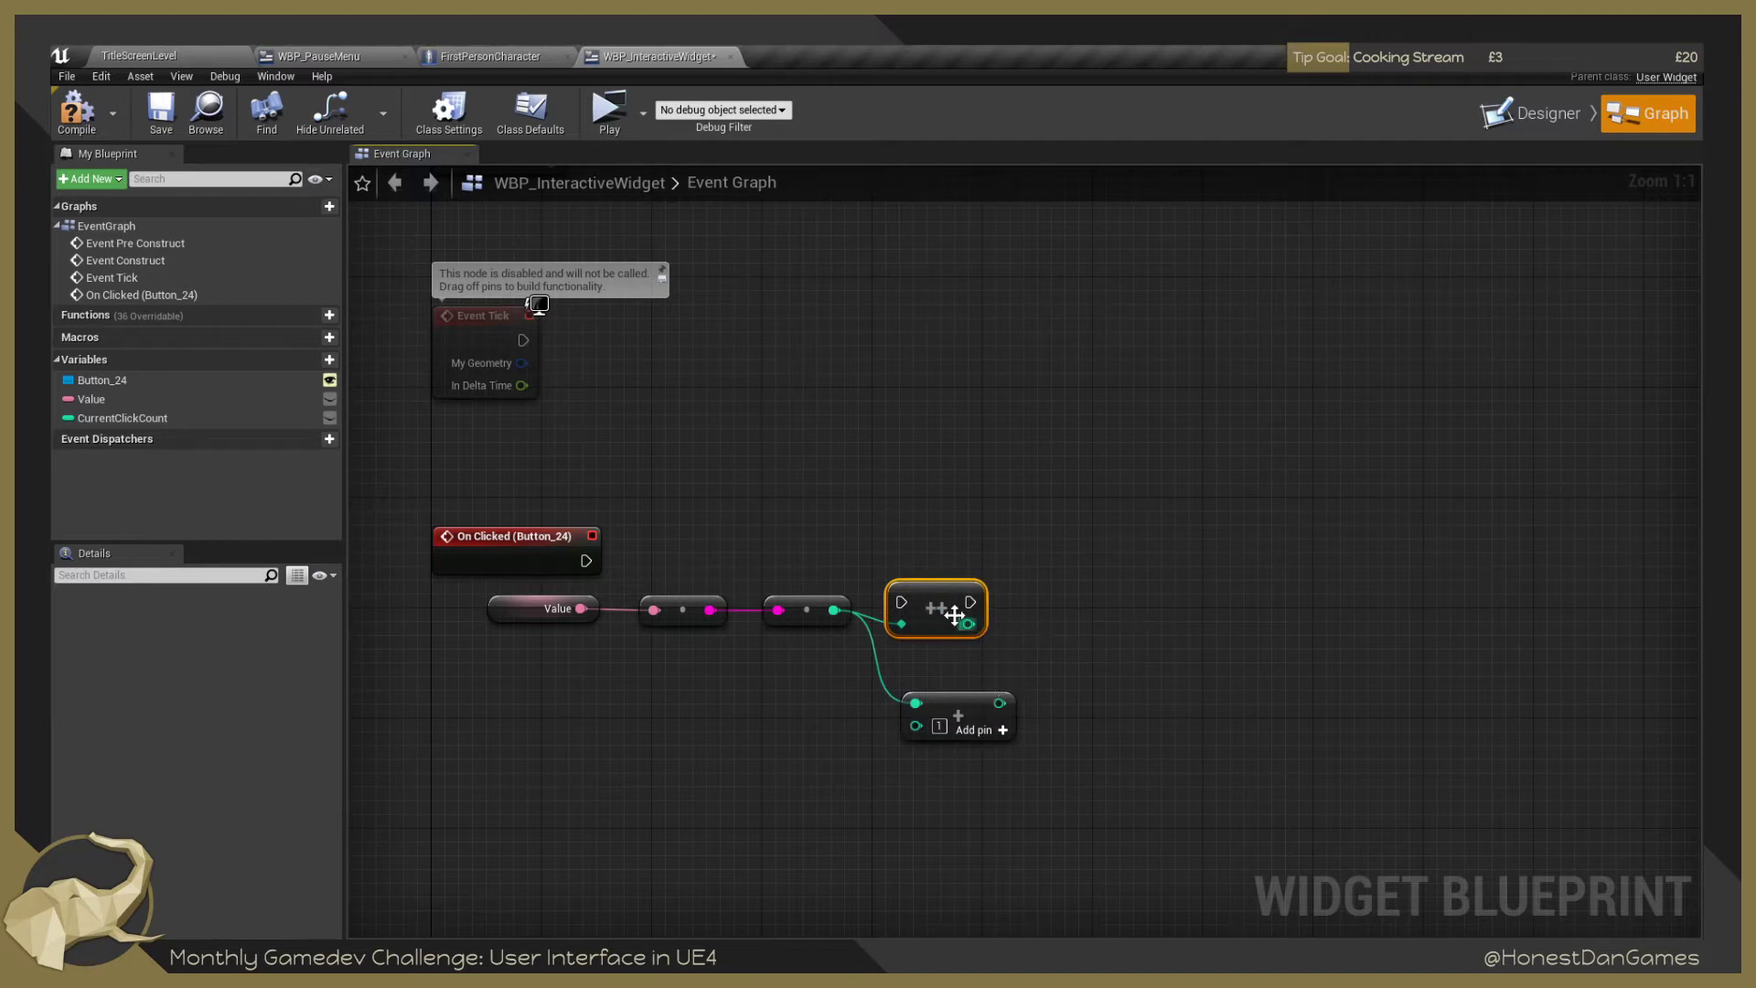
key(Delete)
Align the addition node with the String To Int node.
drag(948, 700, 942, 604)
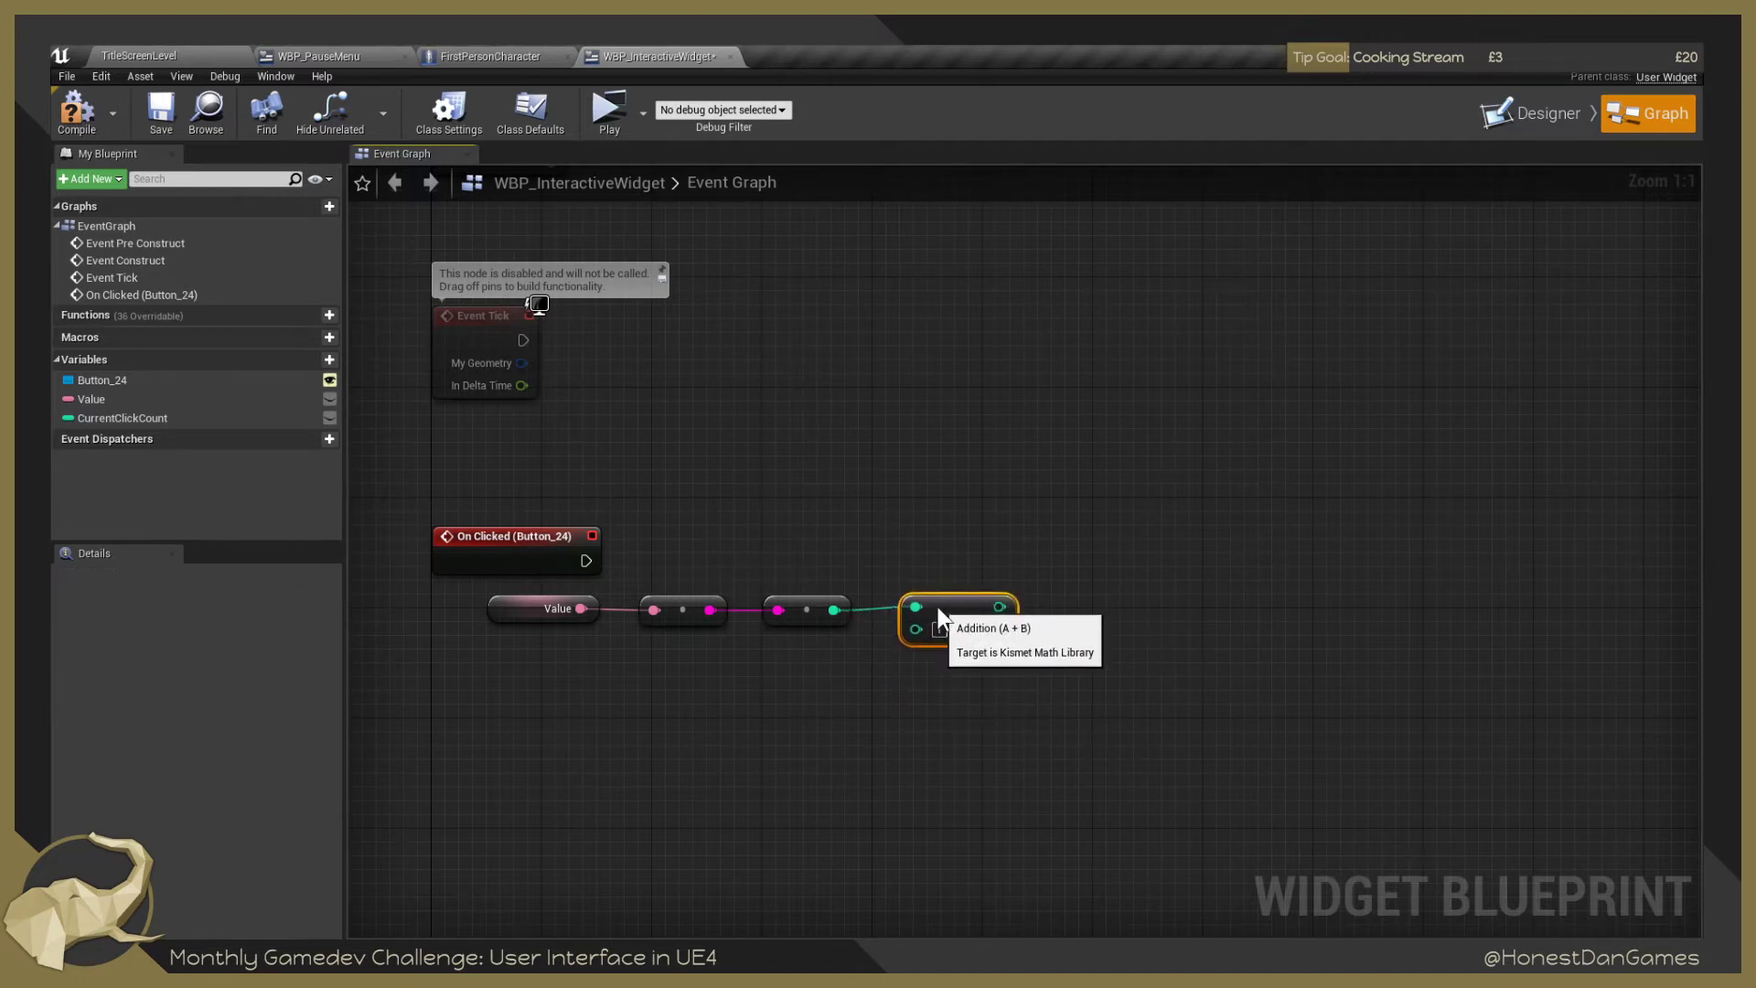
drag(1154, 593, 956, 578)
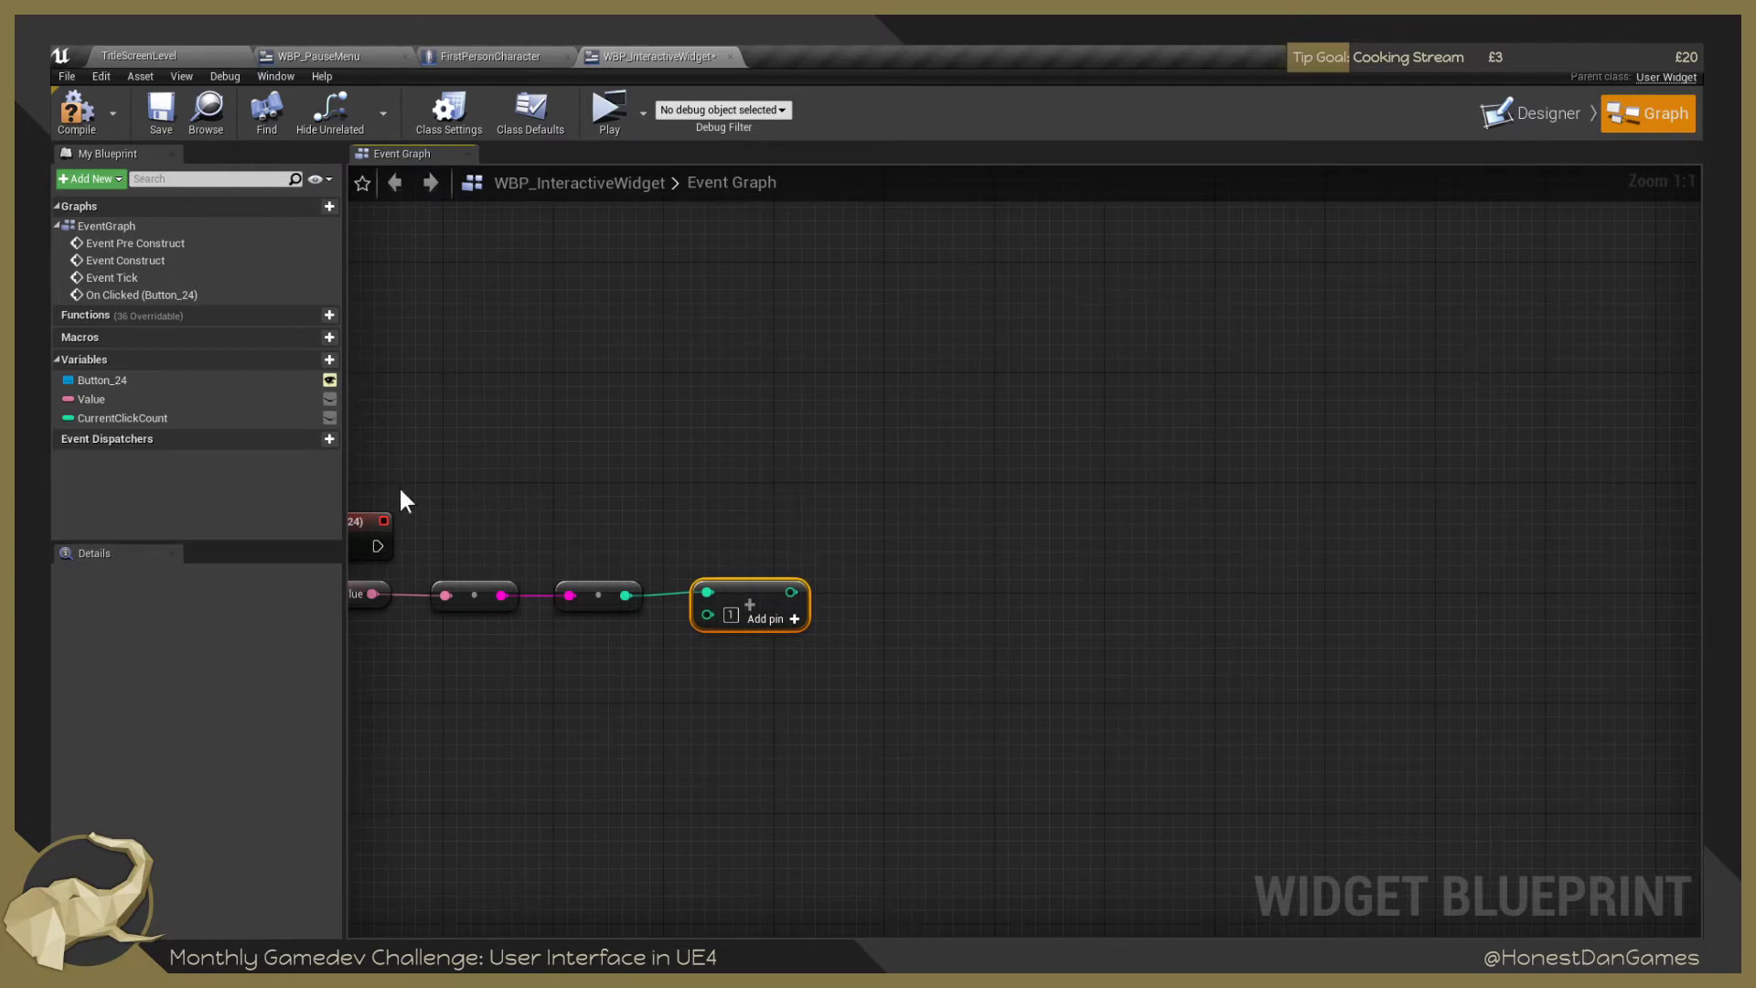
Add a Set node for the Value variable, drive it from the On Clicked (Button_24) event, and straighten the connection.
drag(403, 498, 545, 467)
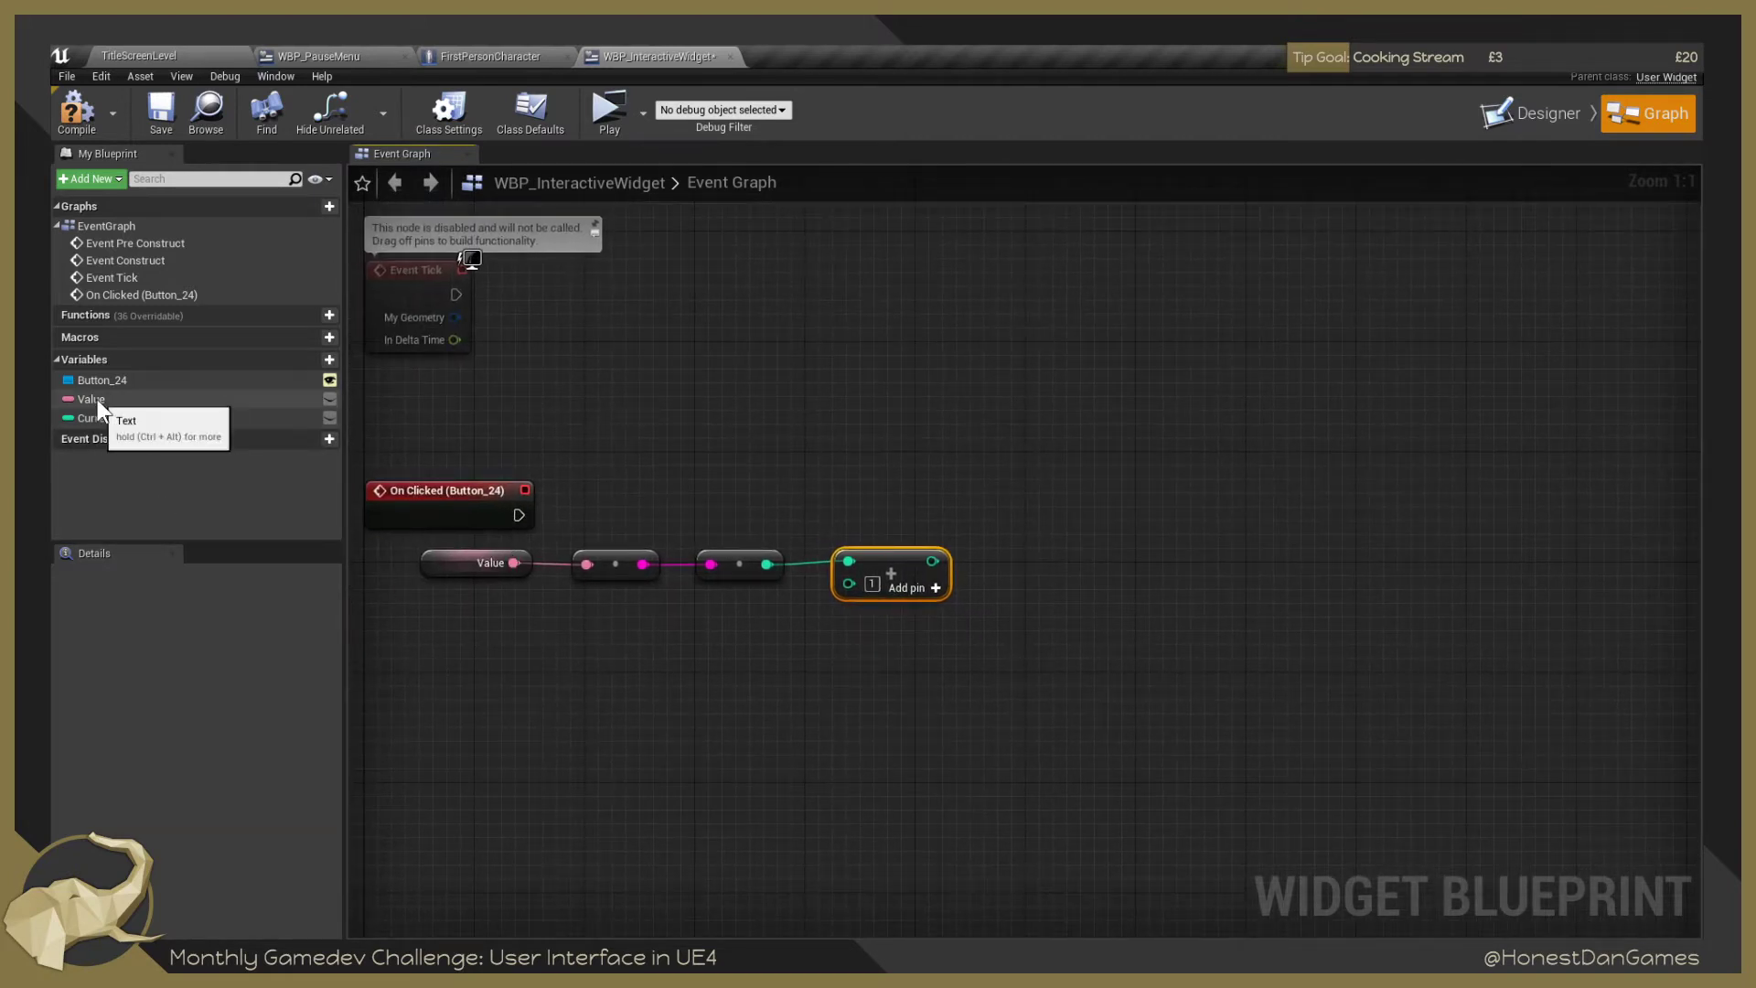
drag(97, 399, 904, 485)
drag(519, 515, 849, 487)
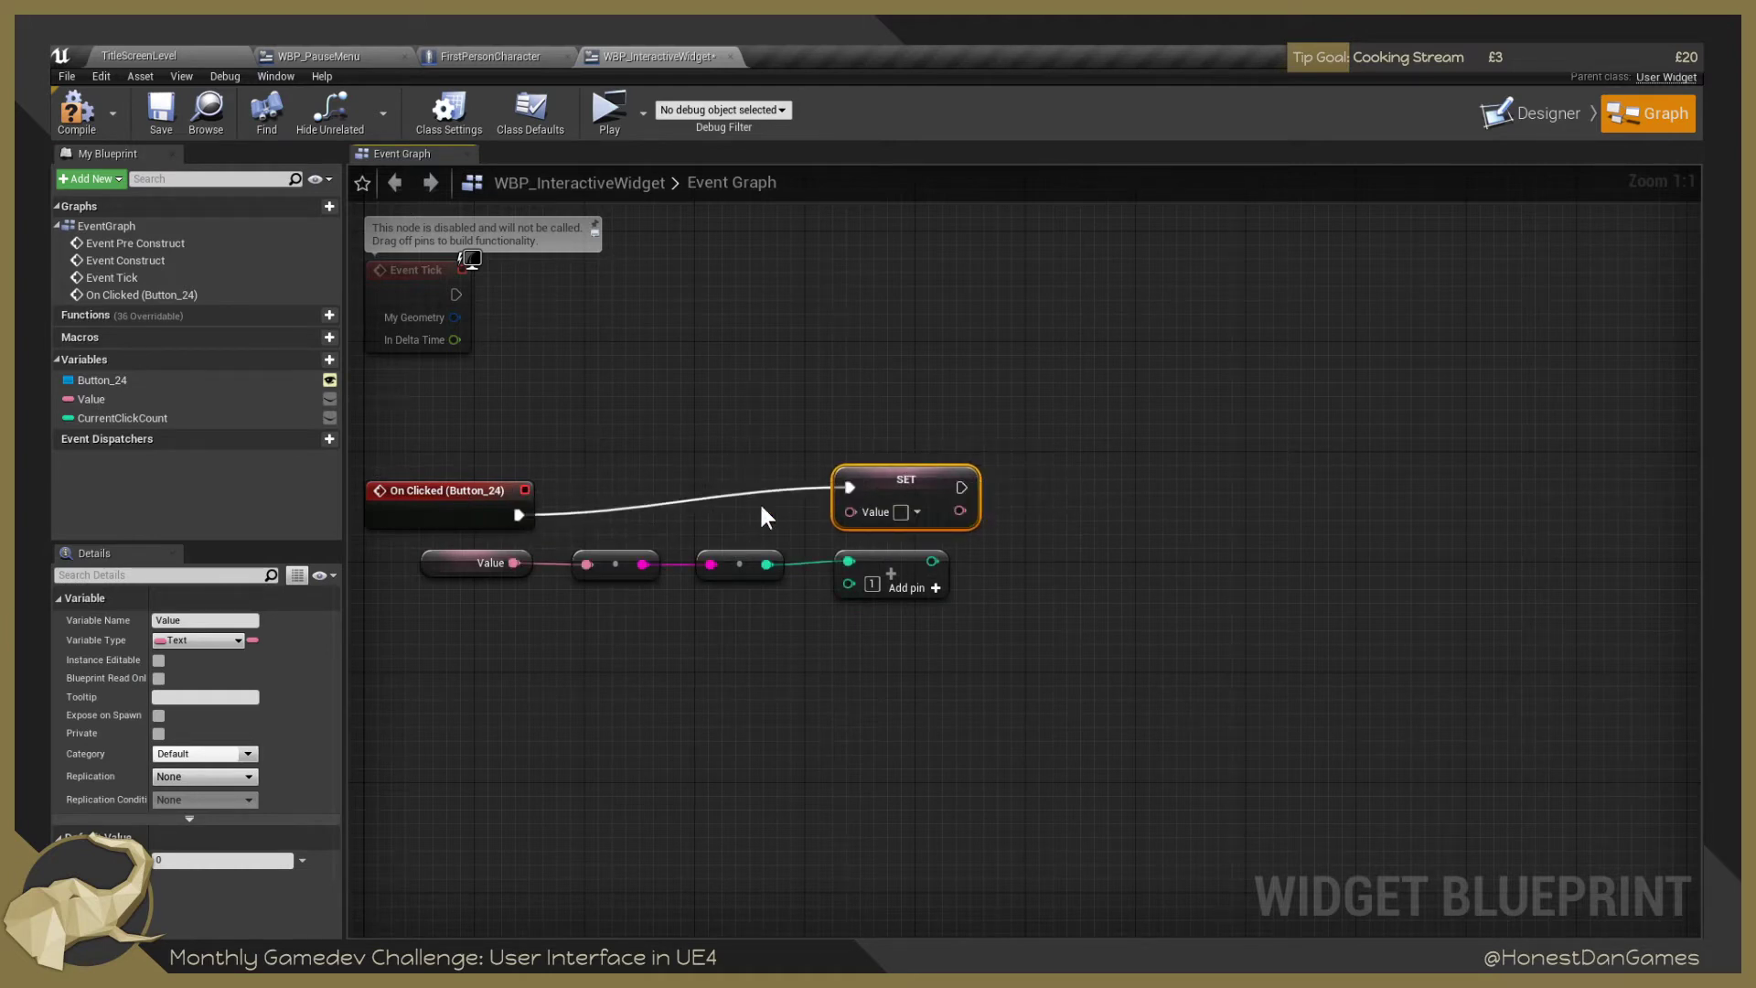
drag(470, 492, 474, 467)
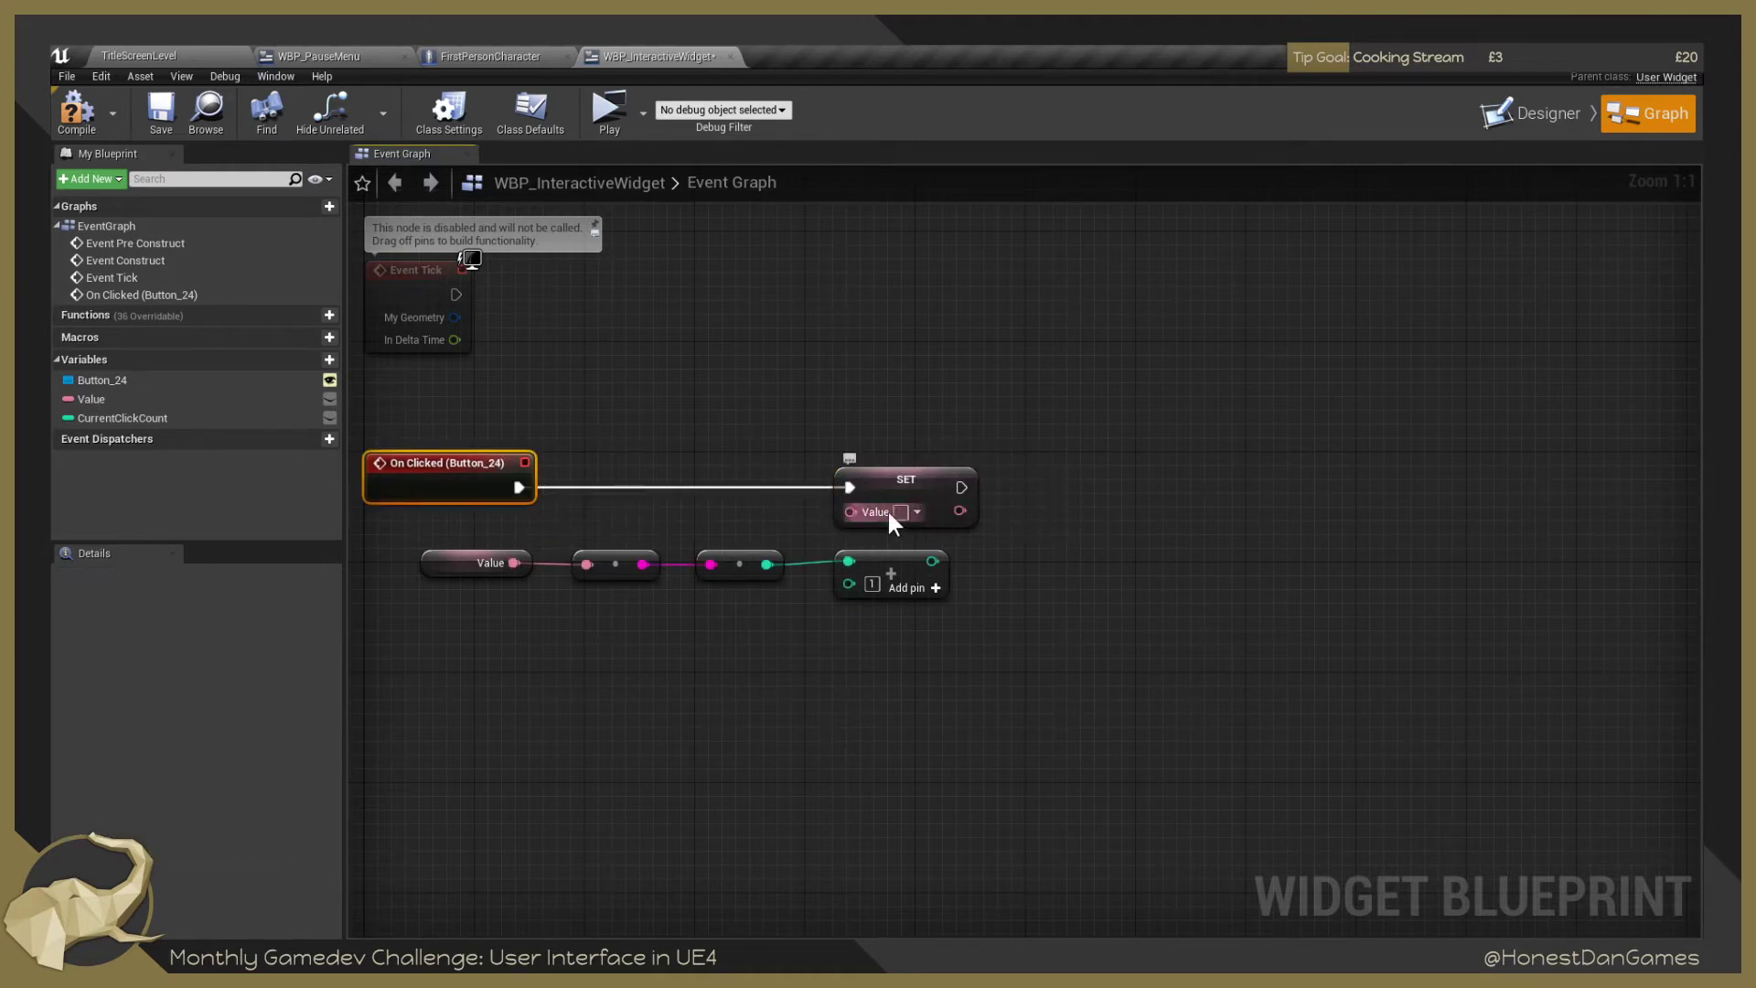
drag(906, 479, 1126, 479)
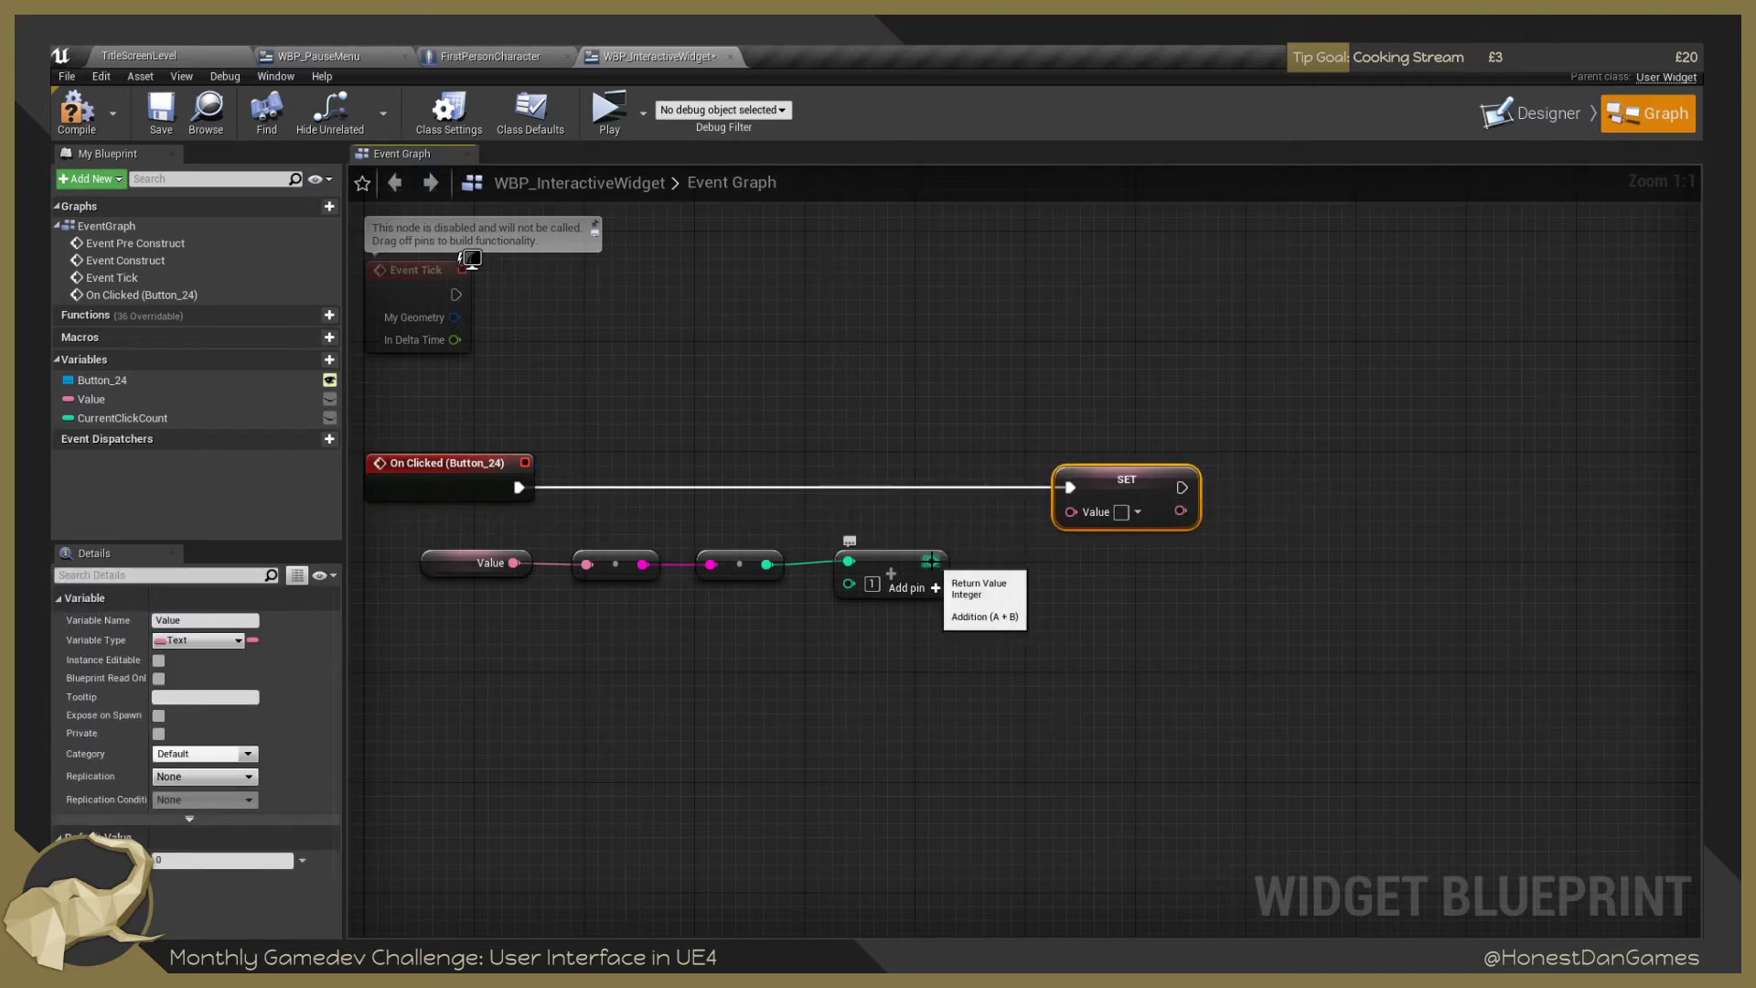
Connect the addition result to the Set node's Value input through a ToText (integer) conversion and space out the nodes.
drag(930, 561, 1276, 482)
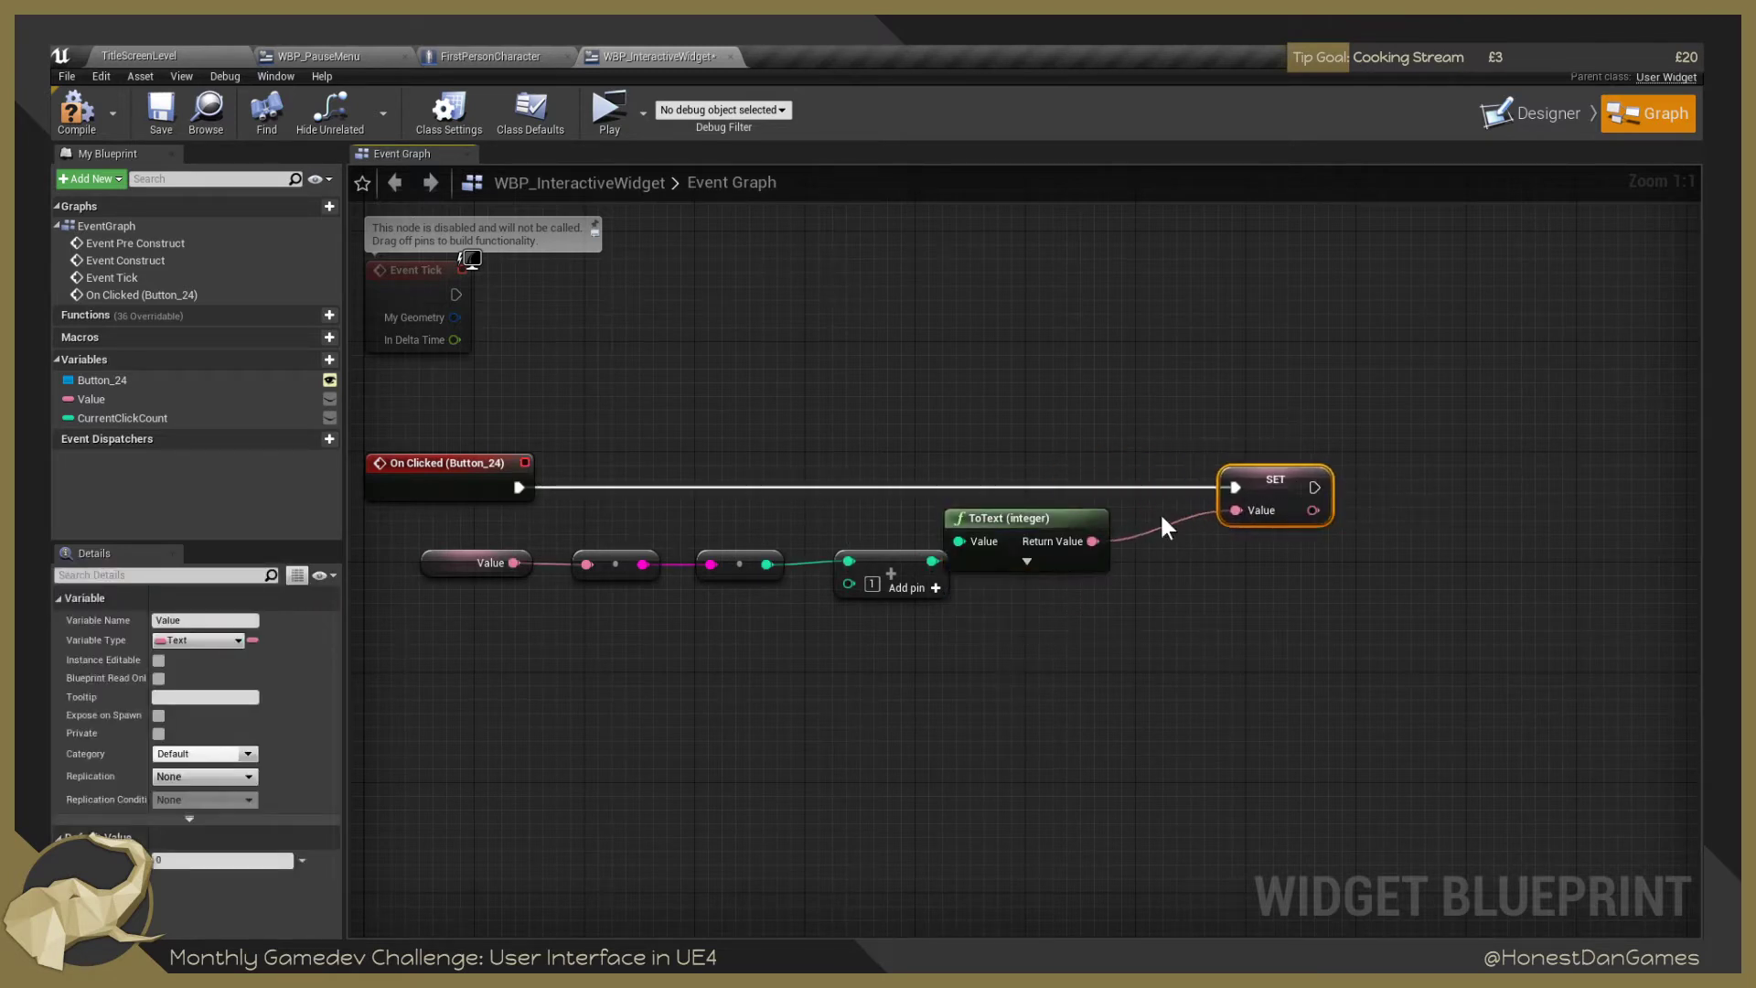
drag(1055, 523, 1107, 523)
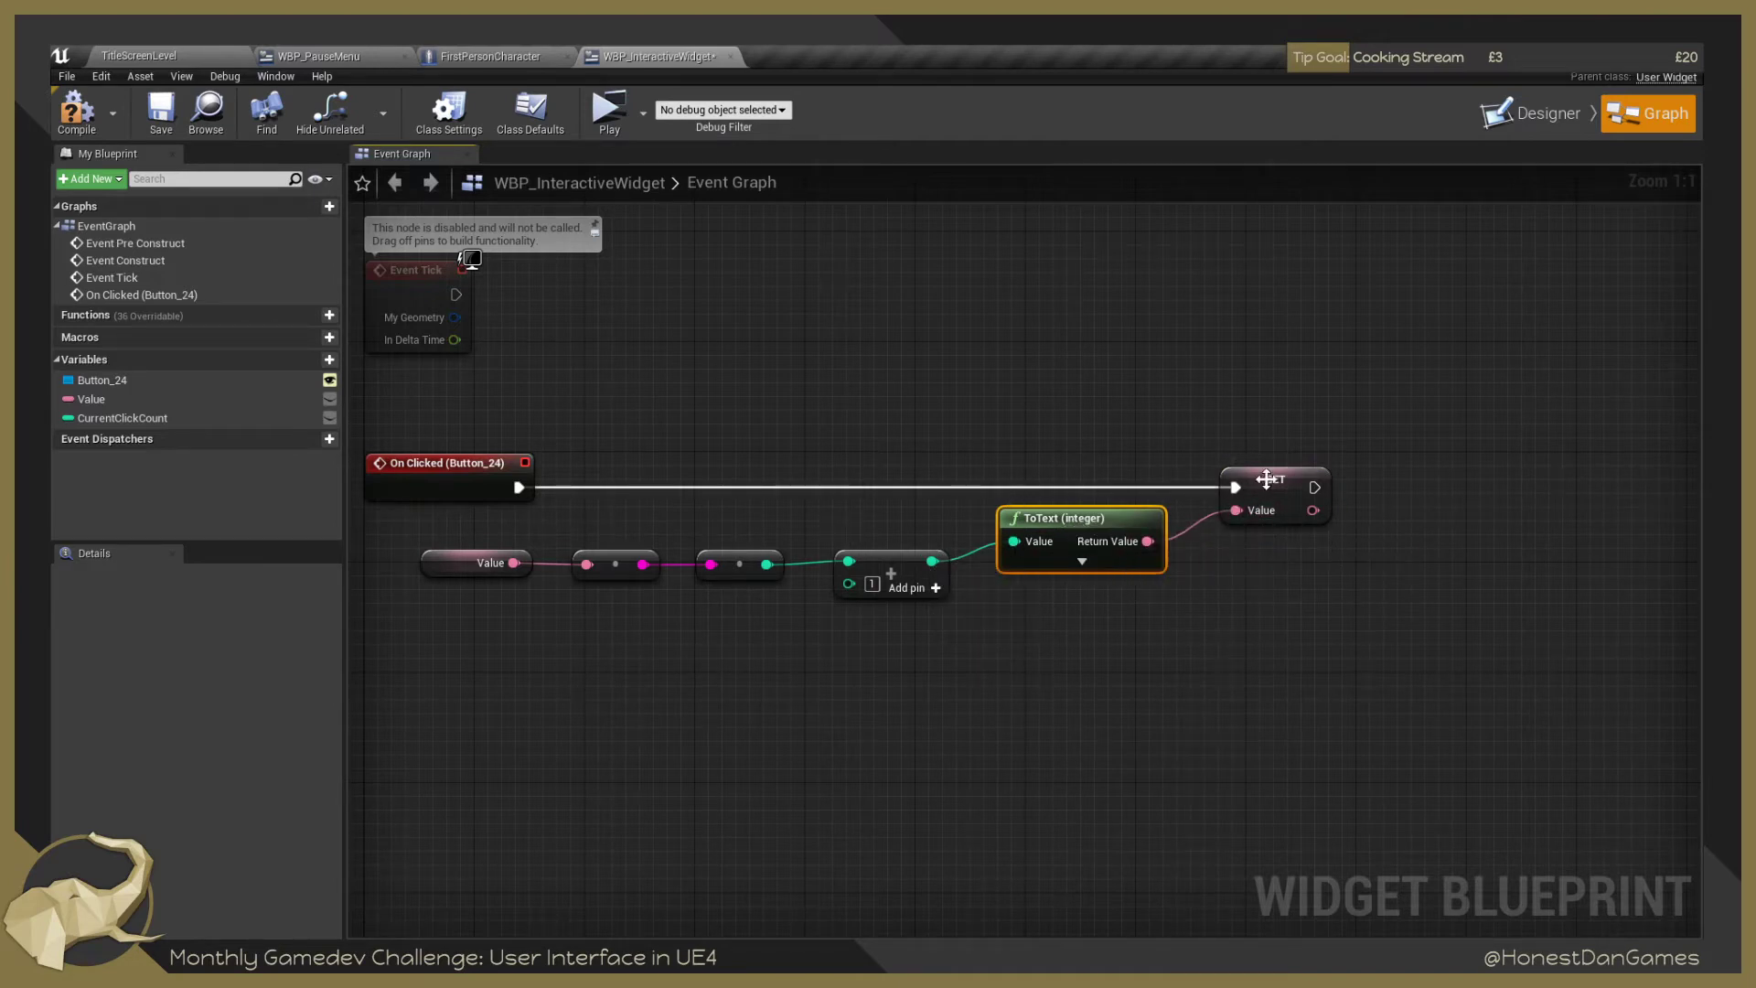
click(1082, 562)
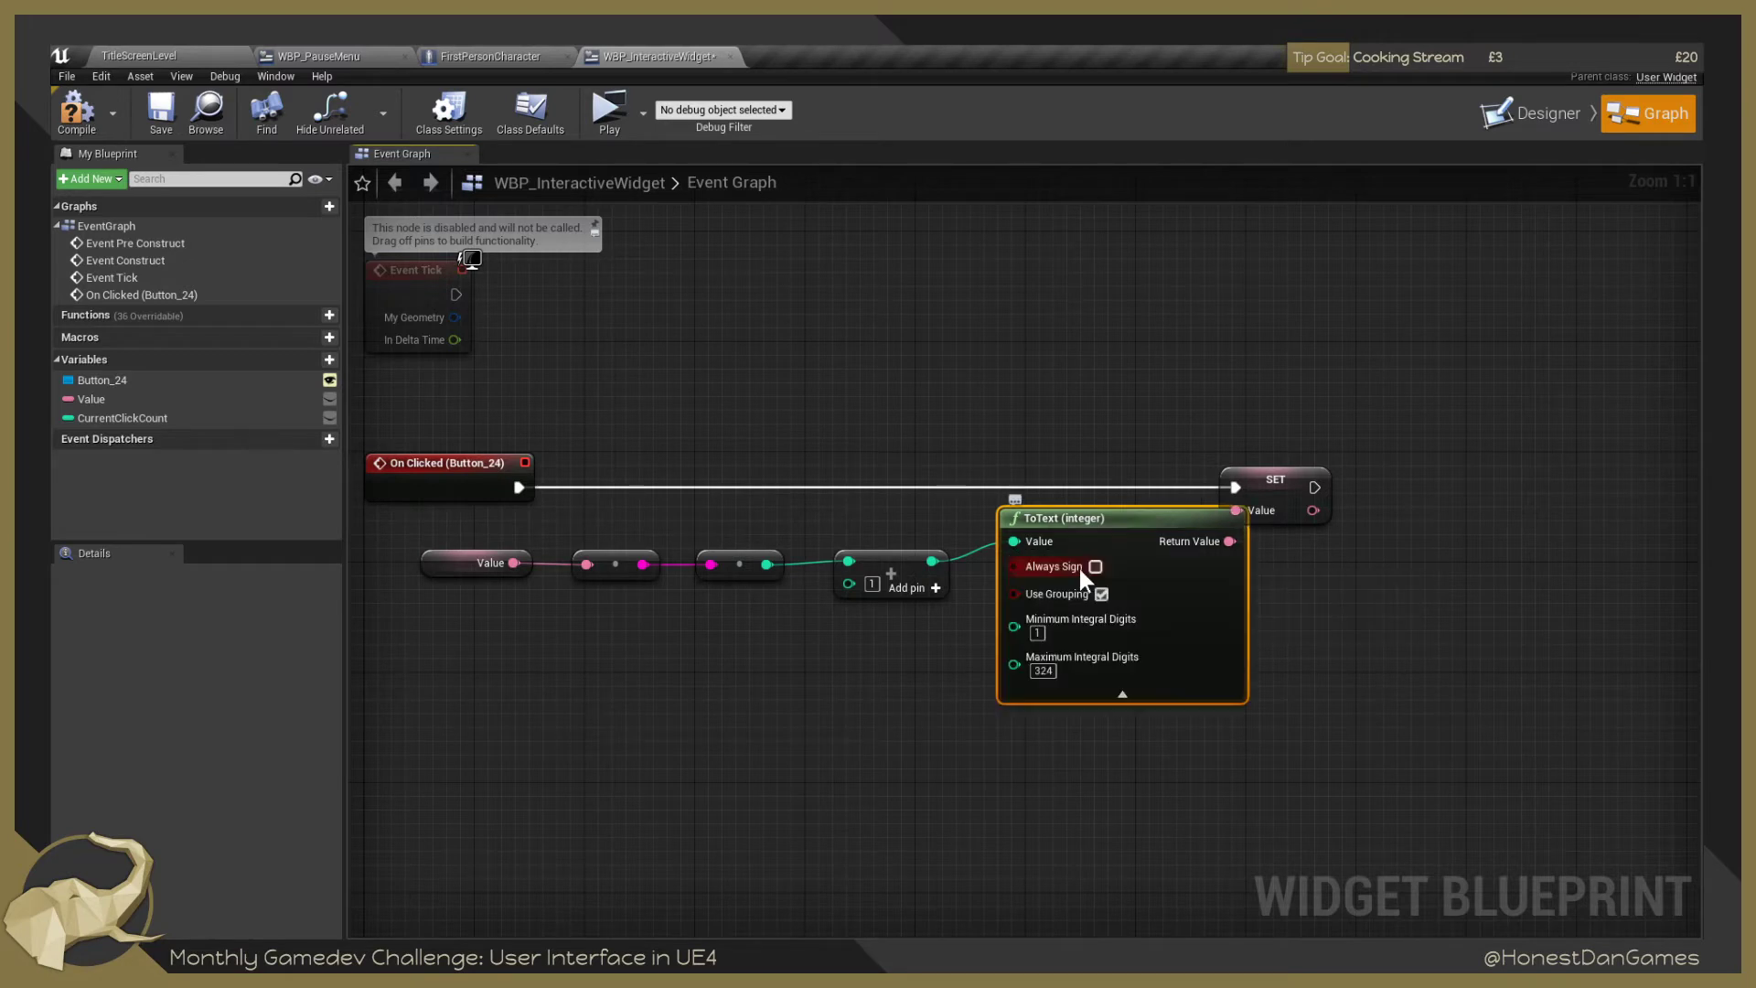
click(1125, 688)
click(975, 331)
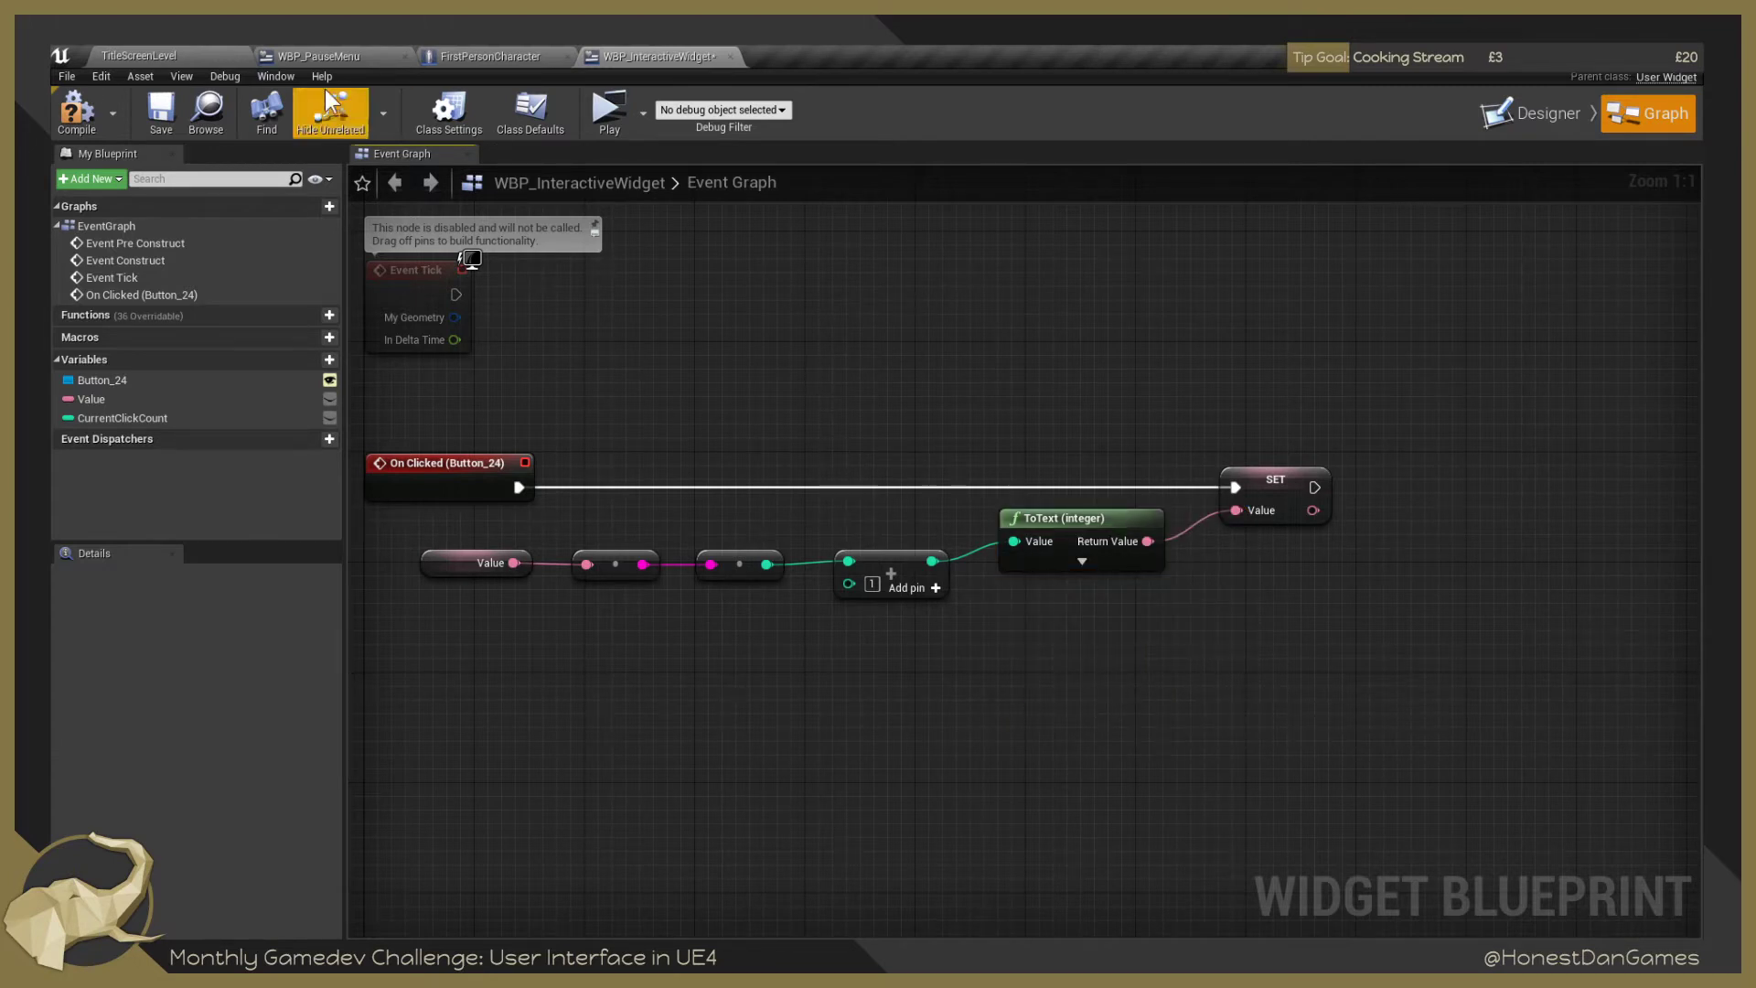
Compile and save the WBP_InteractiveWidget blueprint.
click(77, 110)
click(161, 110)
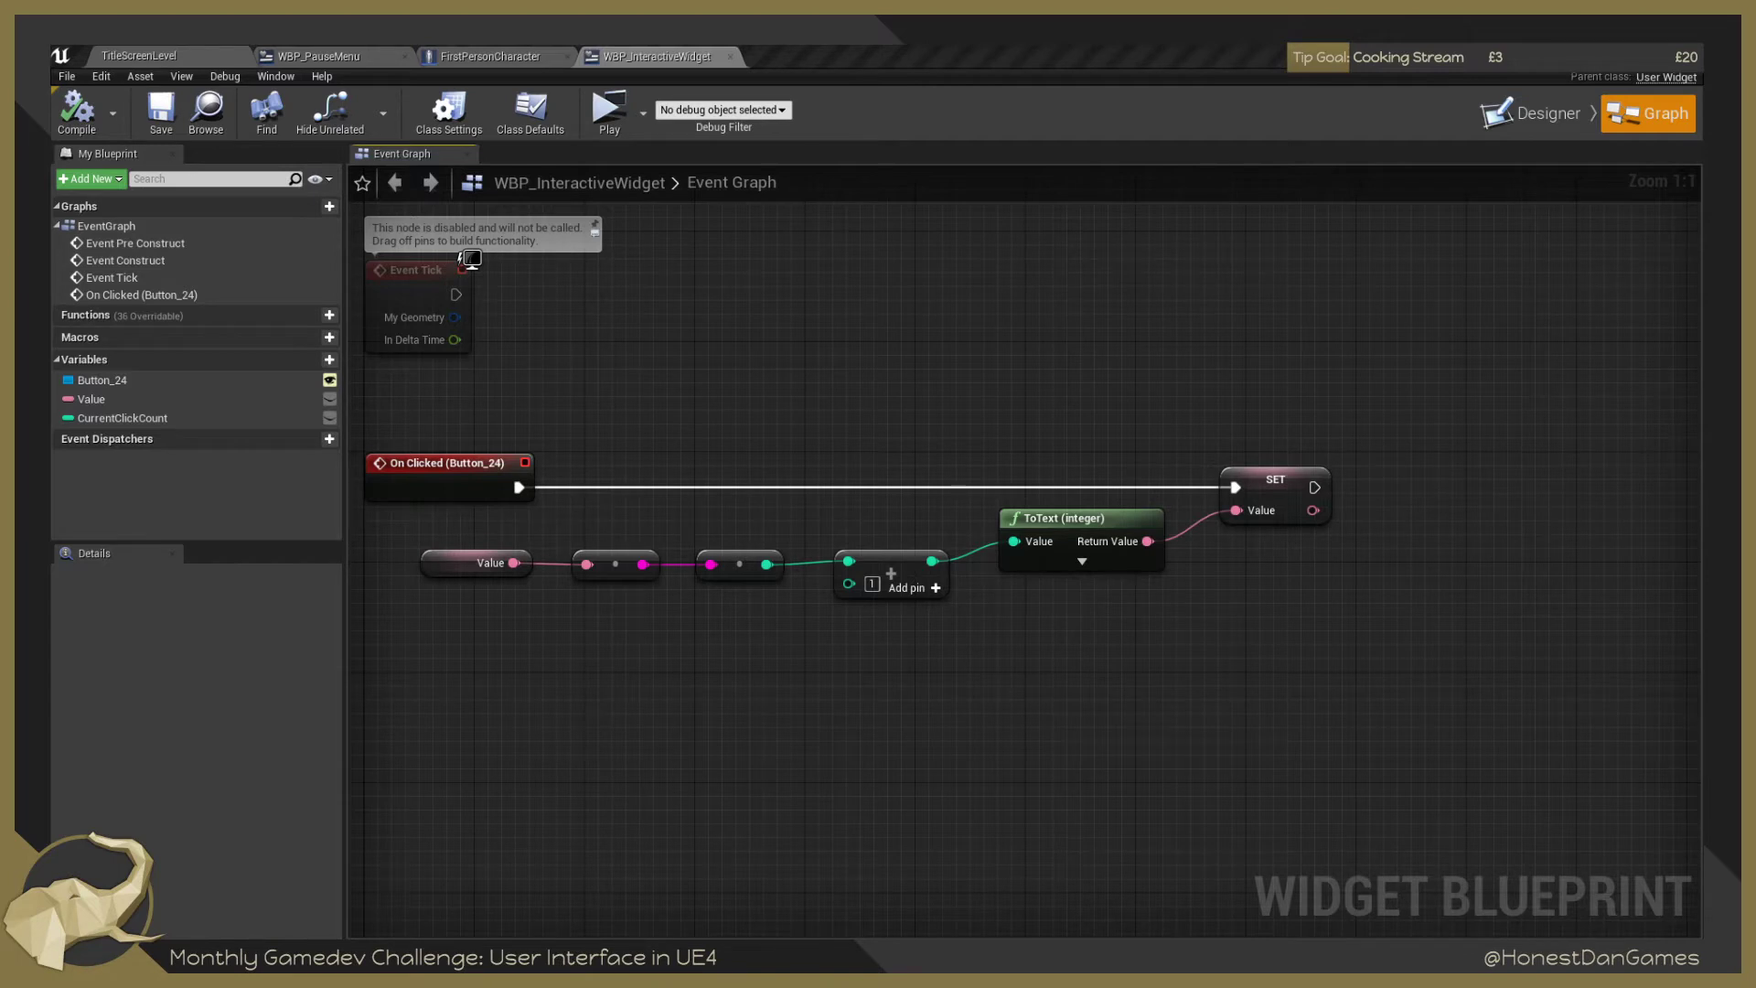
key(alt+Tab)
key(alt+Tab)
drag(1458, 647, 1234, 579)
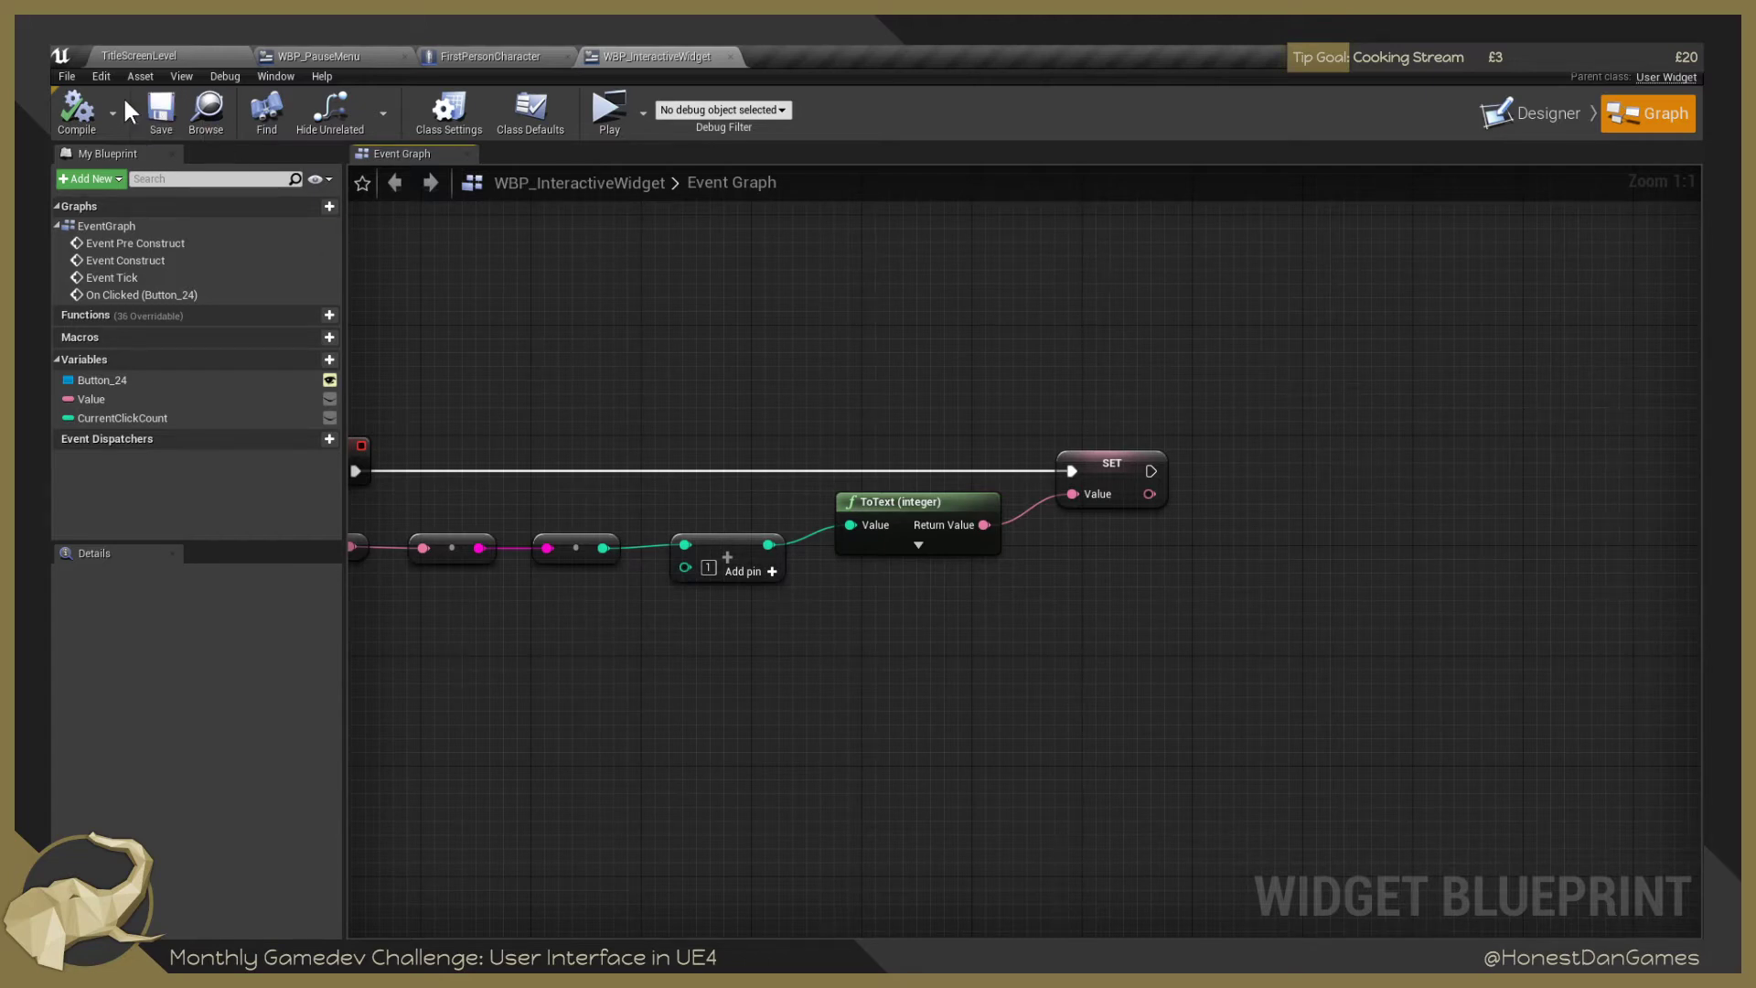
click(160, 107)
Create a Blueprint Class with Actor as its parent in the project's root Content folder.
click(142, 55)
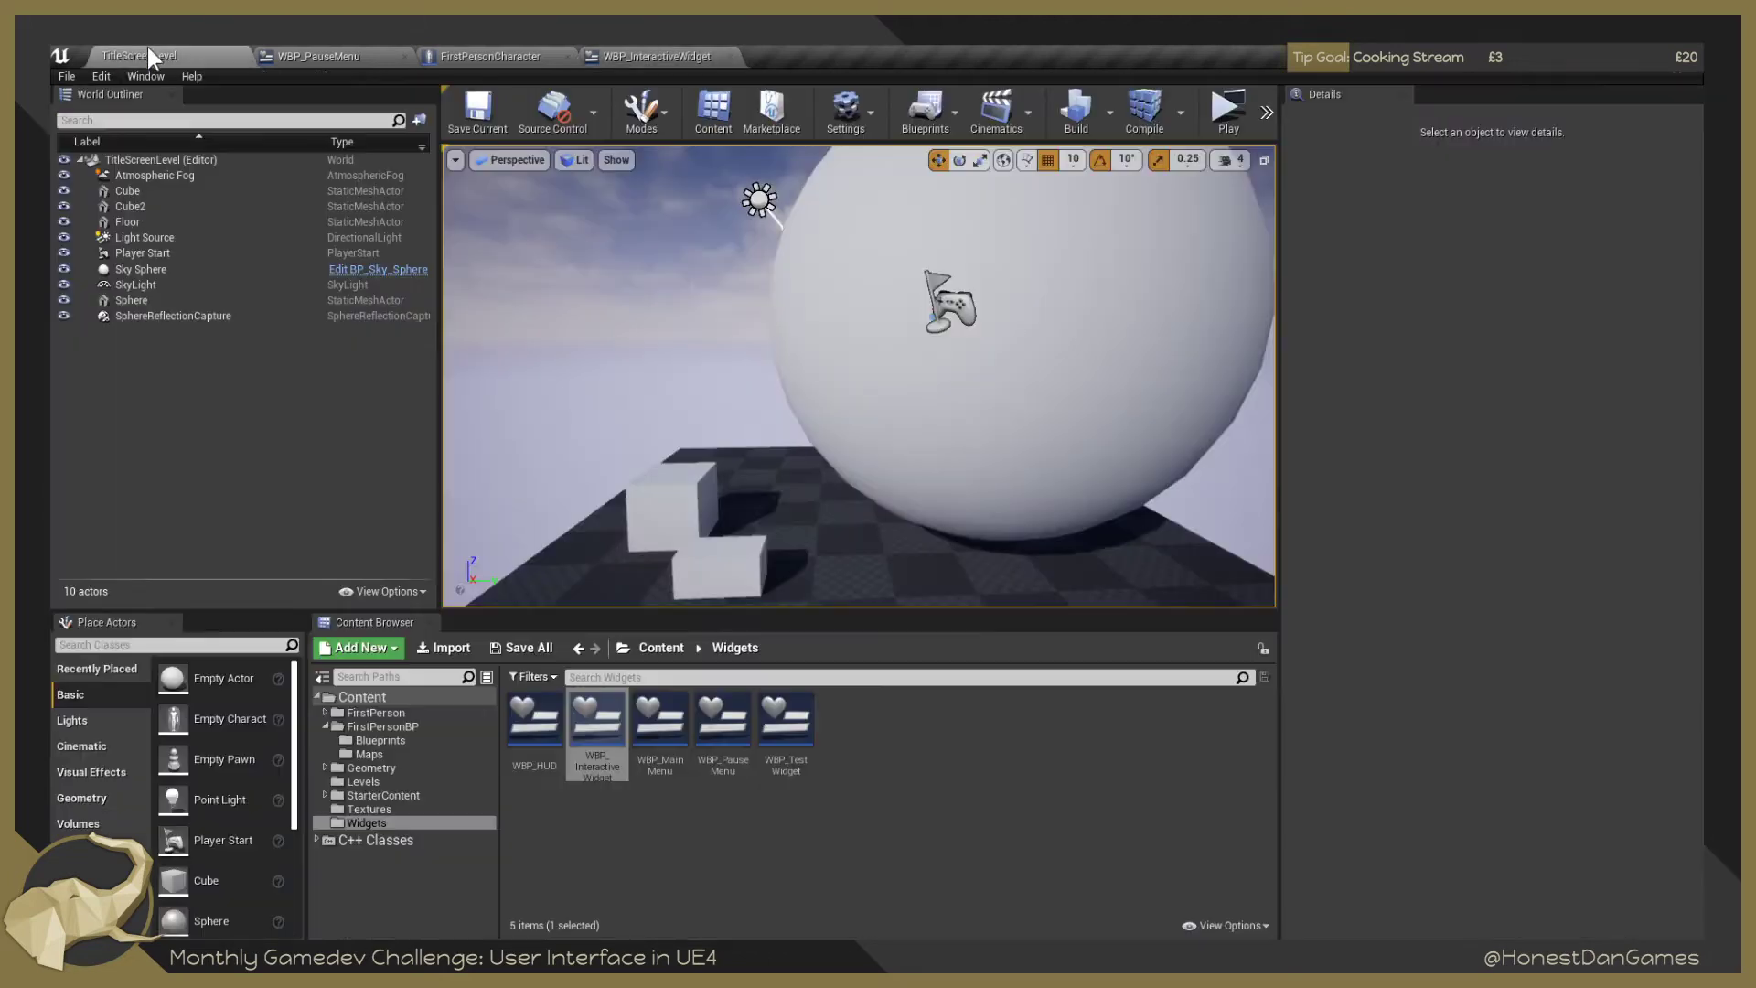
click(673, 650)
right_click(719, 821)
mouse_move(732, 824)
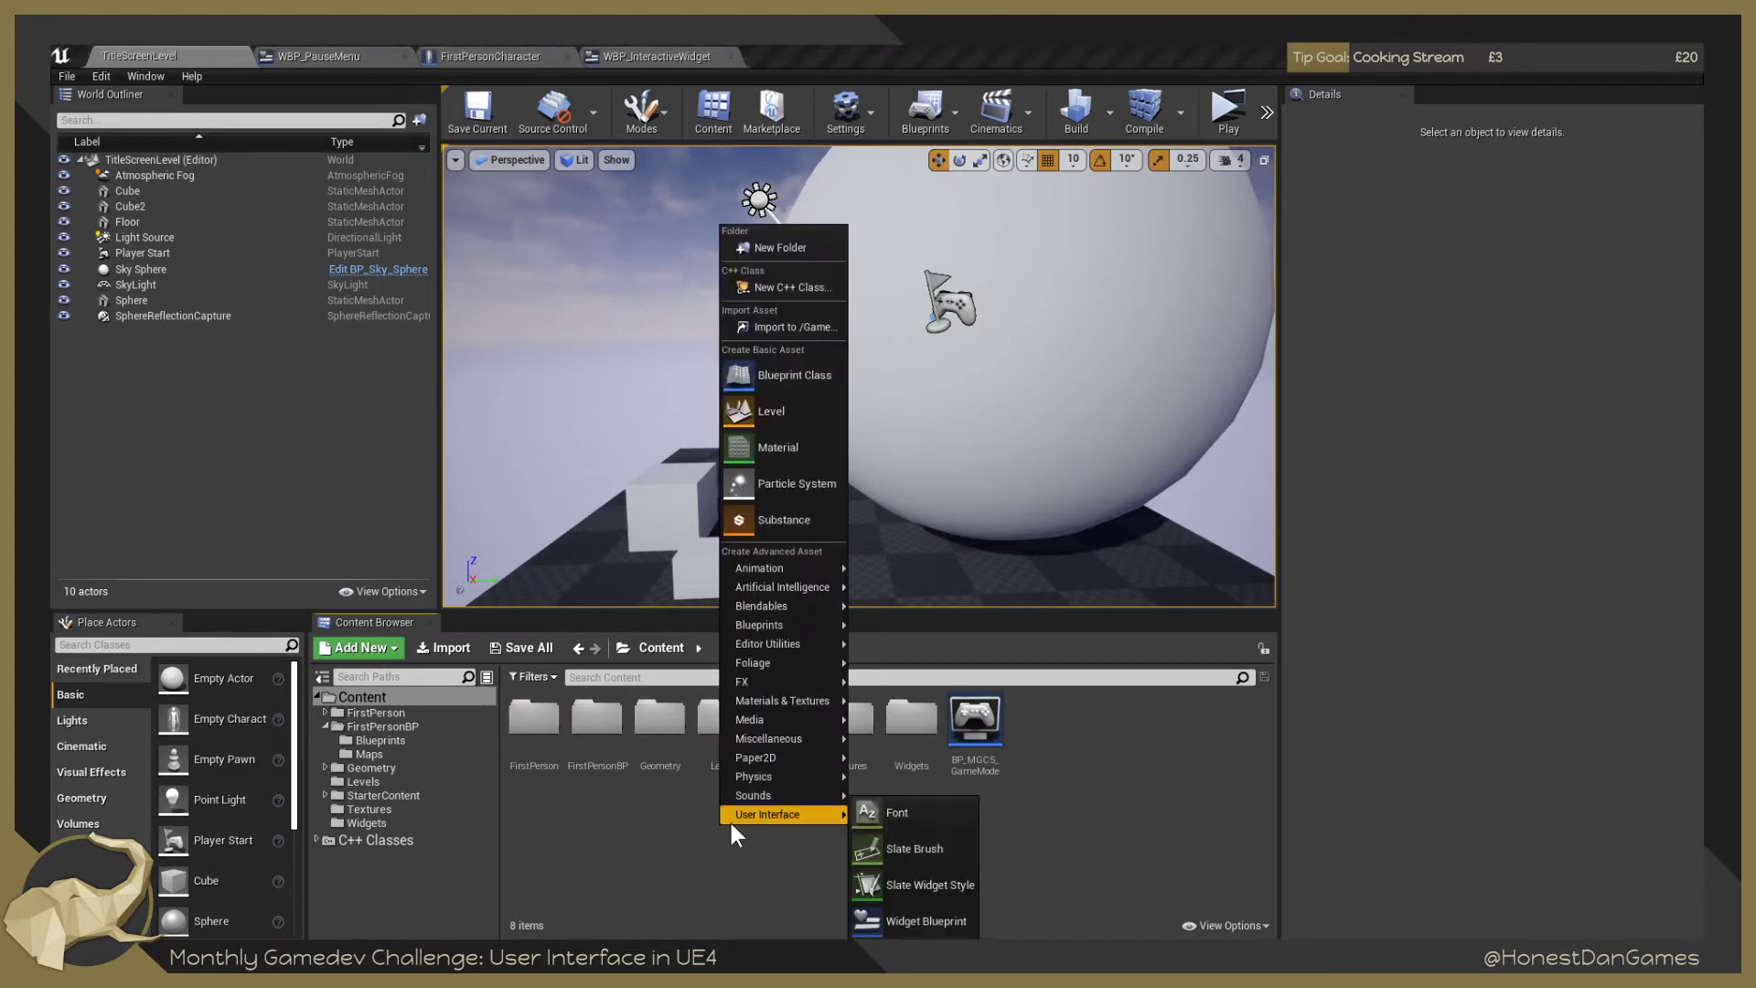
click(787, 375)
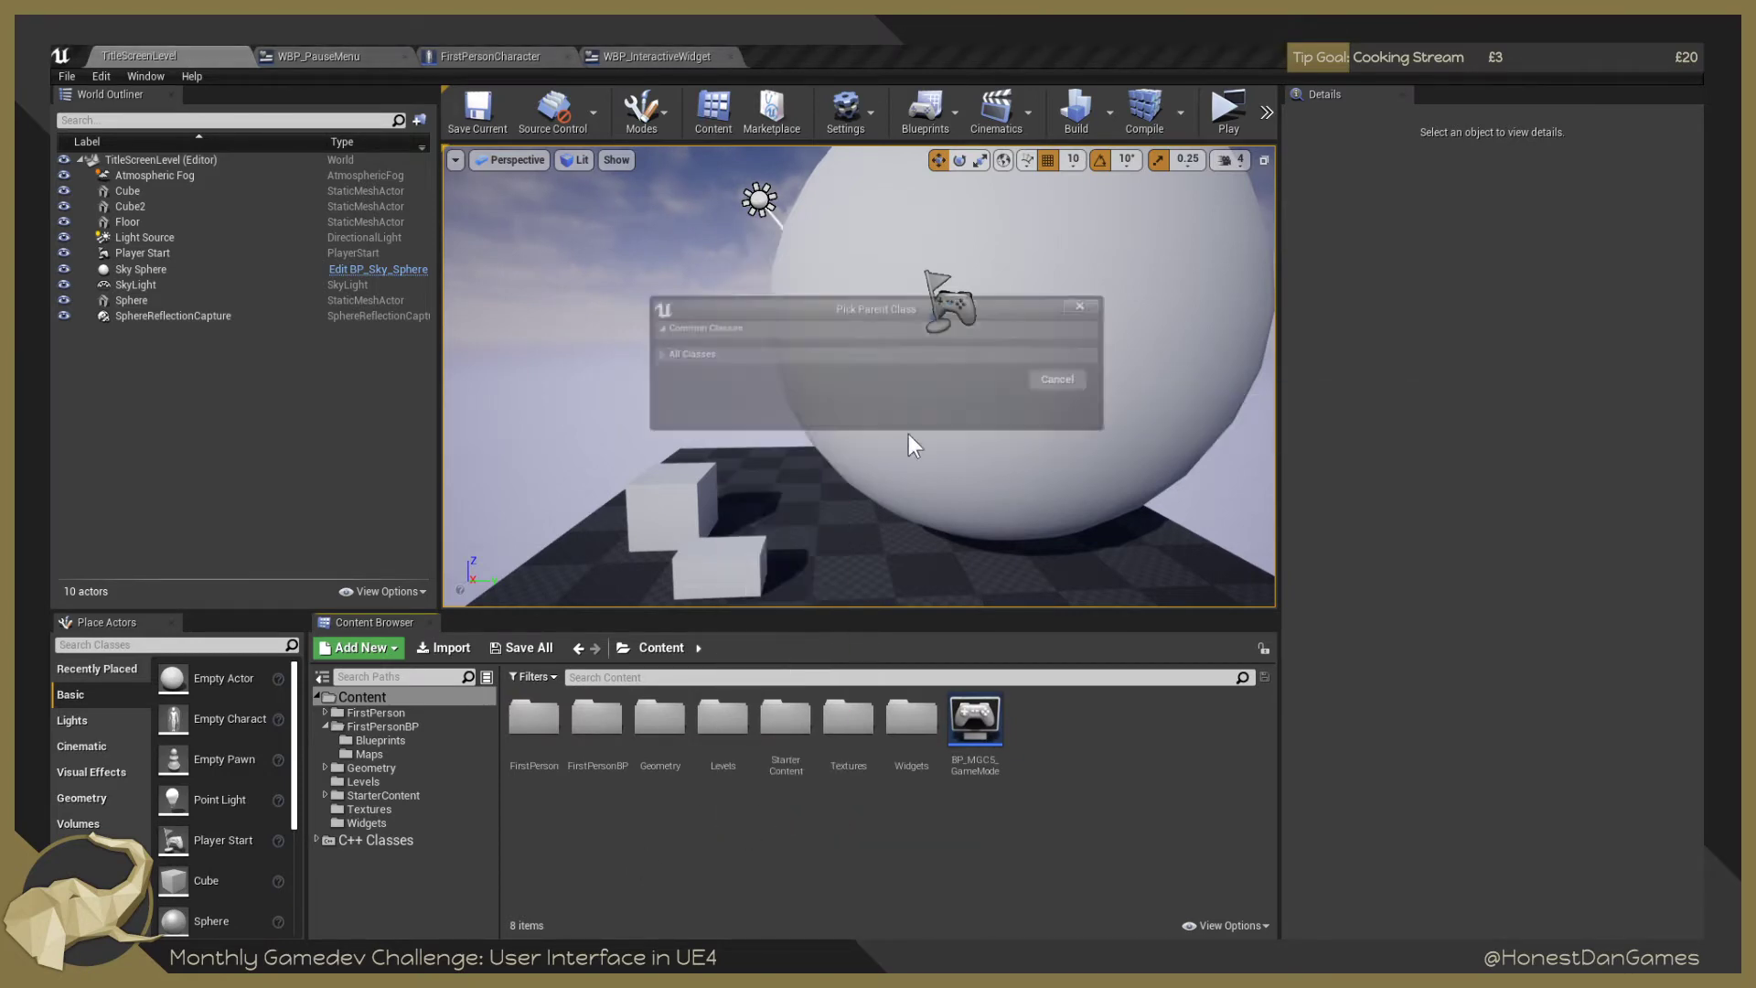
click(715, 378)
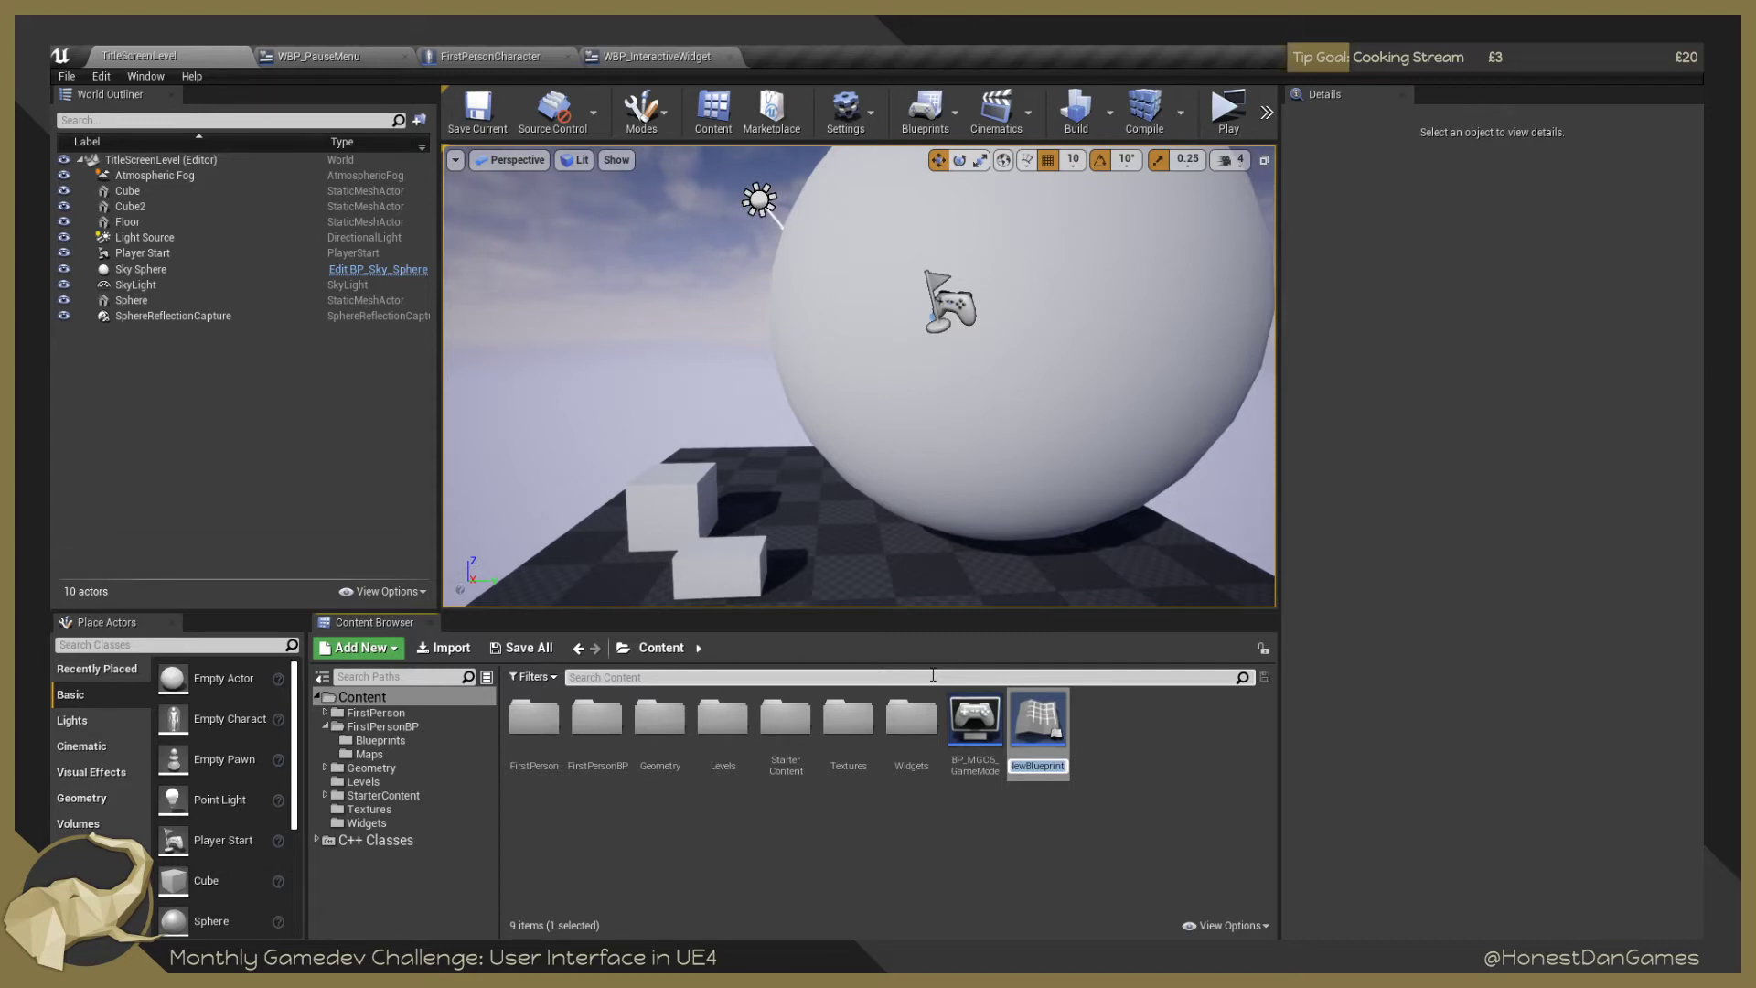
Name the new Actor blueprint WidgetActor.
text(ExampleWid)
text(get)
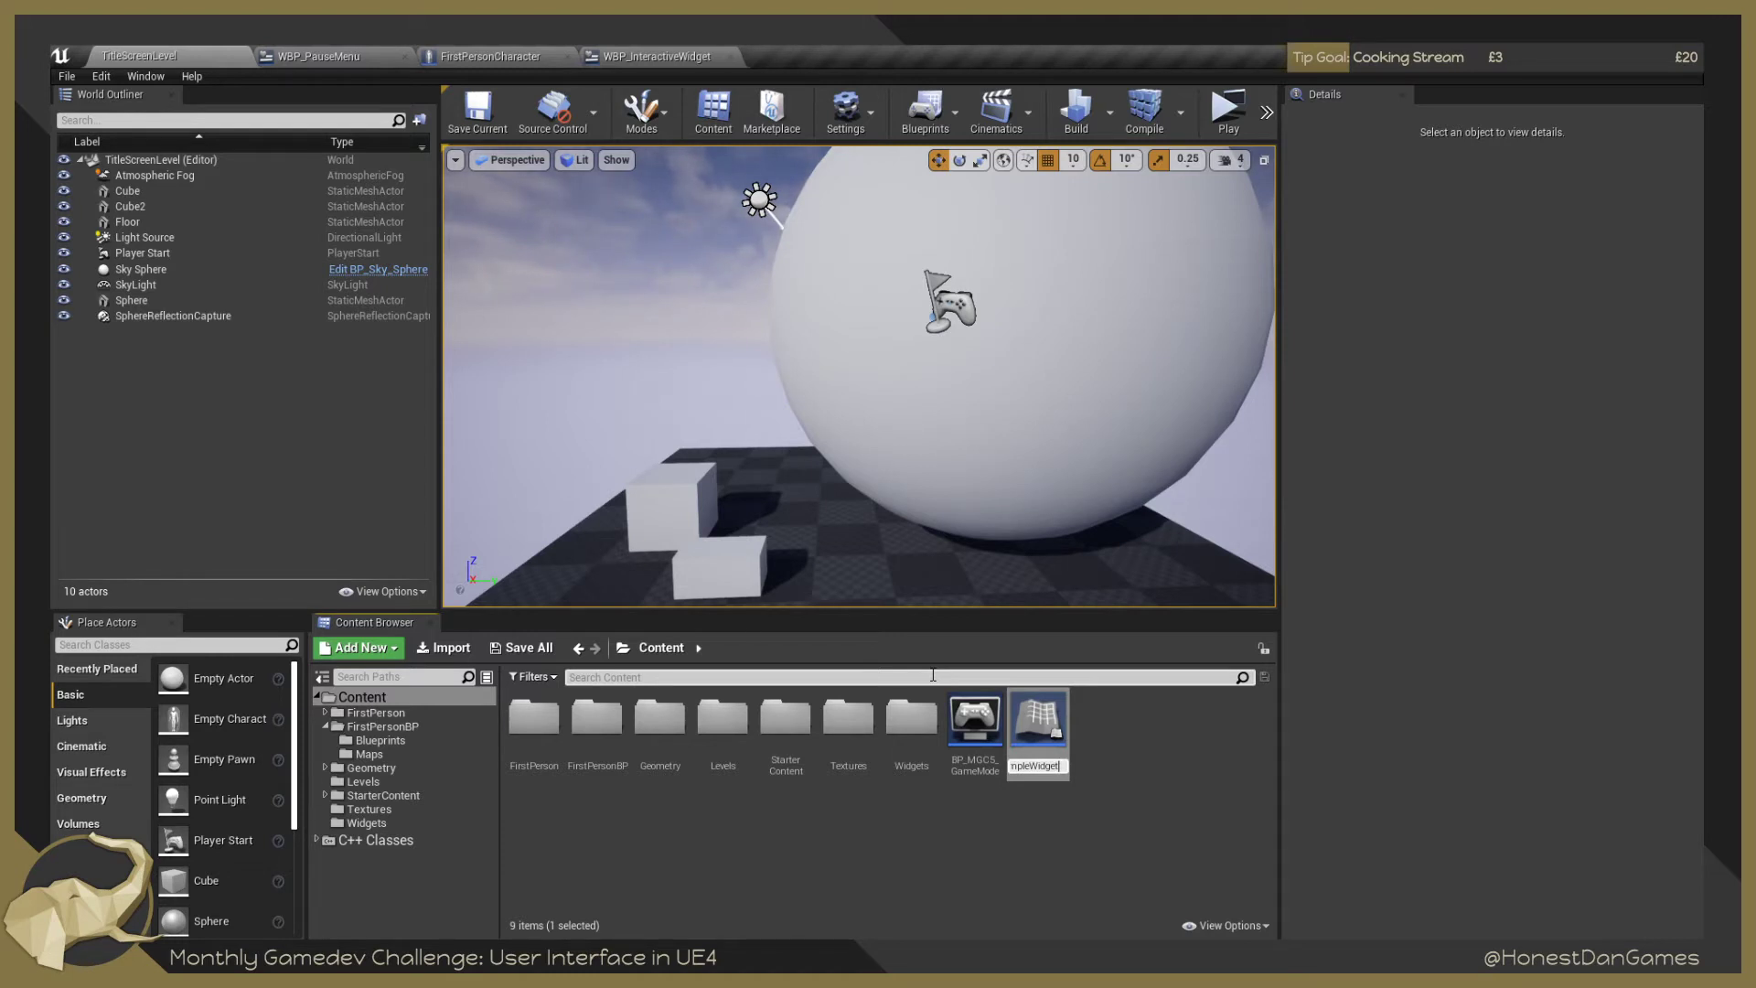
key(BackSpace)
key(BackSpace)
key(BackSpace)
key(BackSpace)
key(BackSpace)
key(BackSpace)
key(BackSpace)
key(BackSpace)
key(BackSpace)
key(BackSpace)
key(BackSpace)
key(BackSpace)
key(BackSpace)
text(WidgetActor)
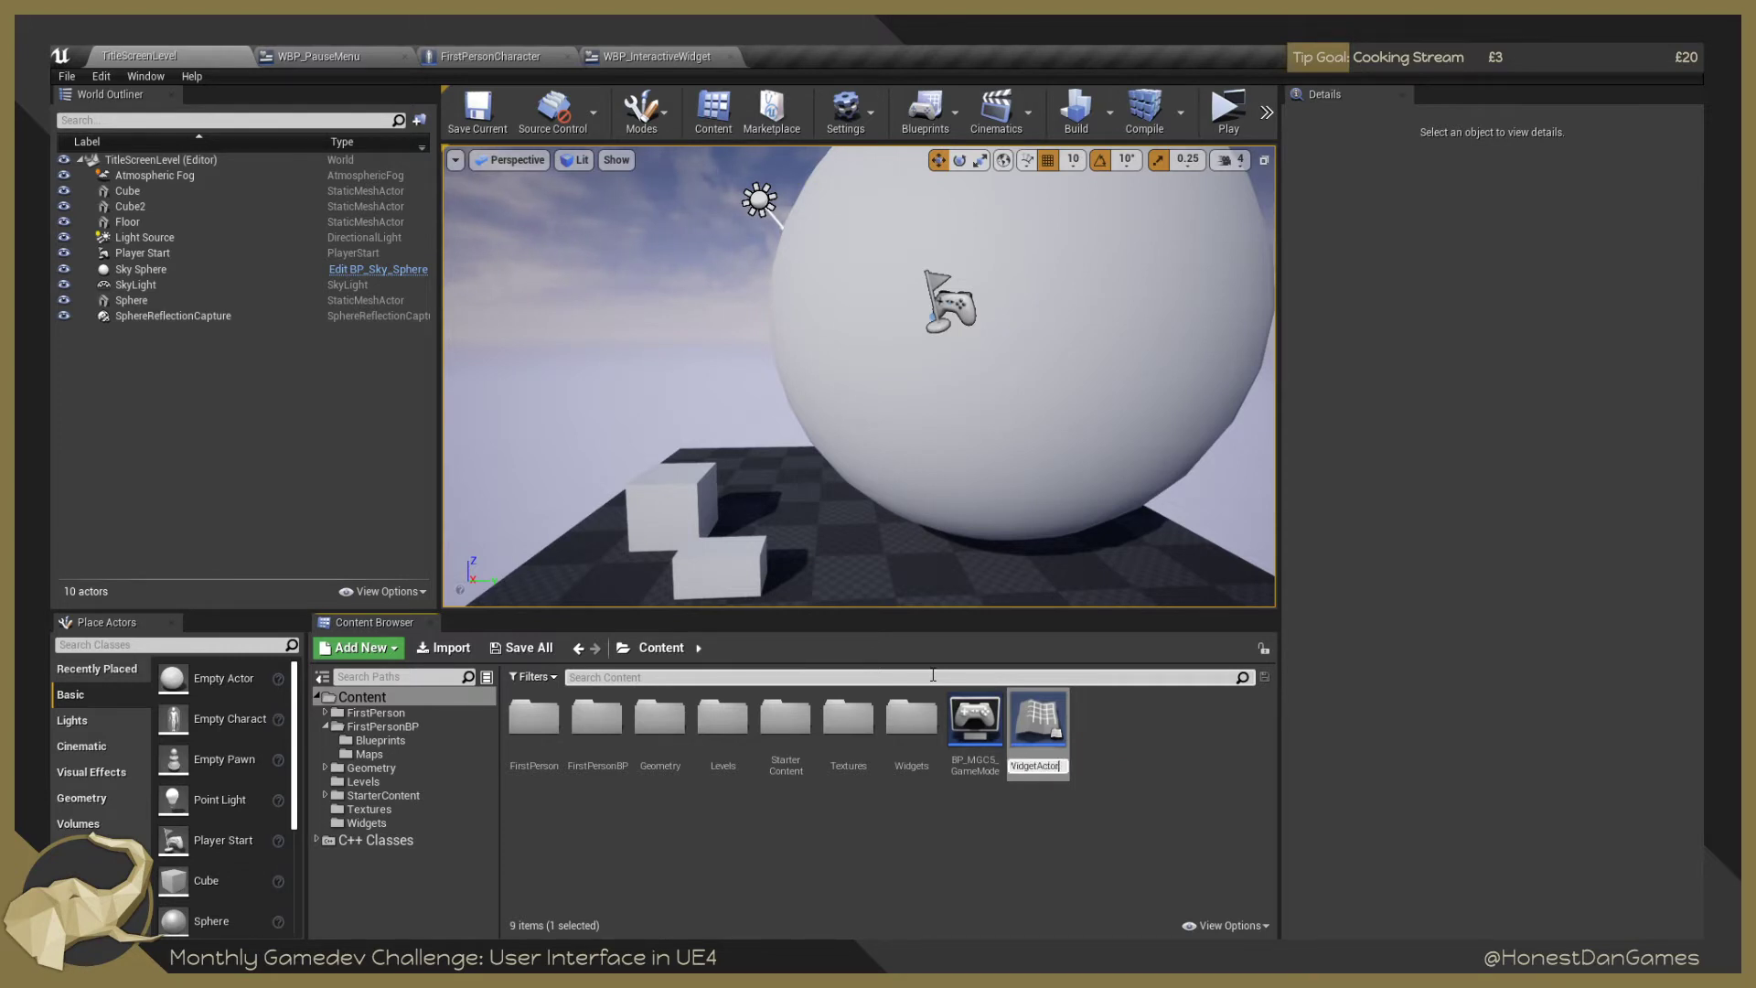
key(Return)
Add a Widget component under DefaultSceneRoot in the WidgetActor blueprint, keeping the name Widget, and compile.
double_click(1038, 722)
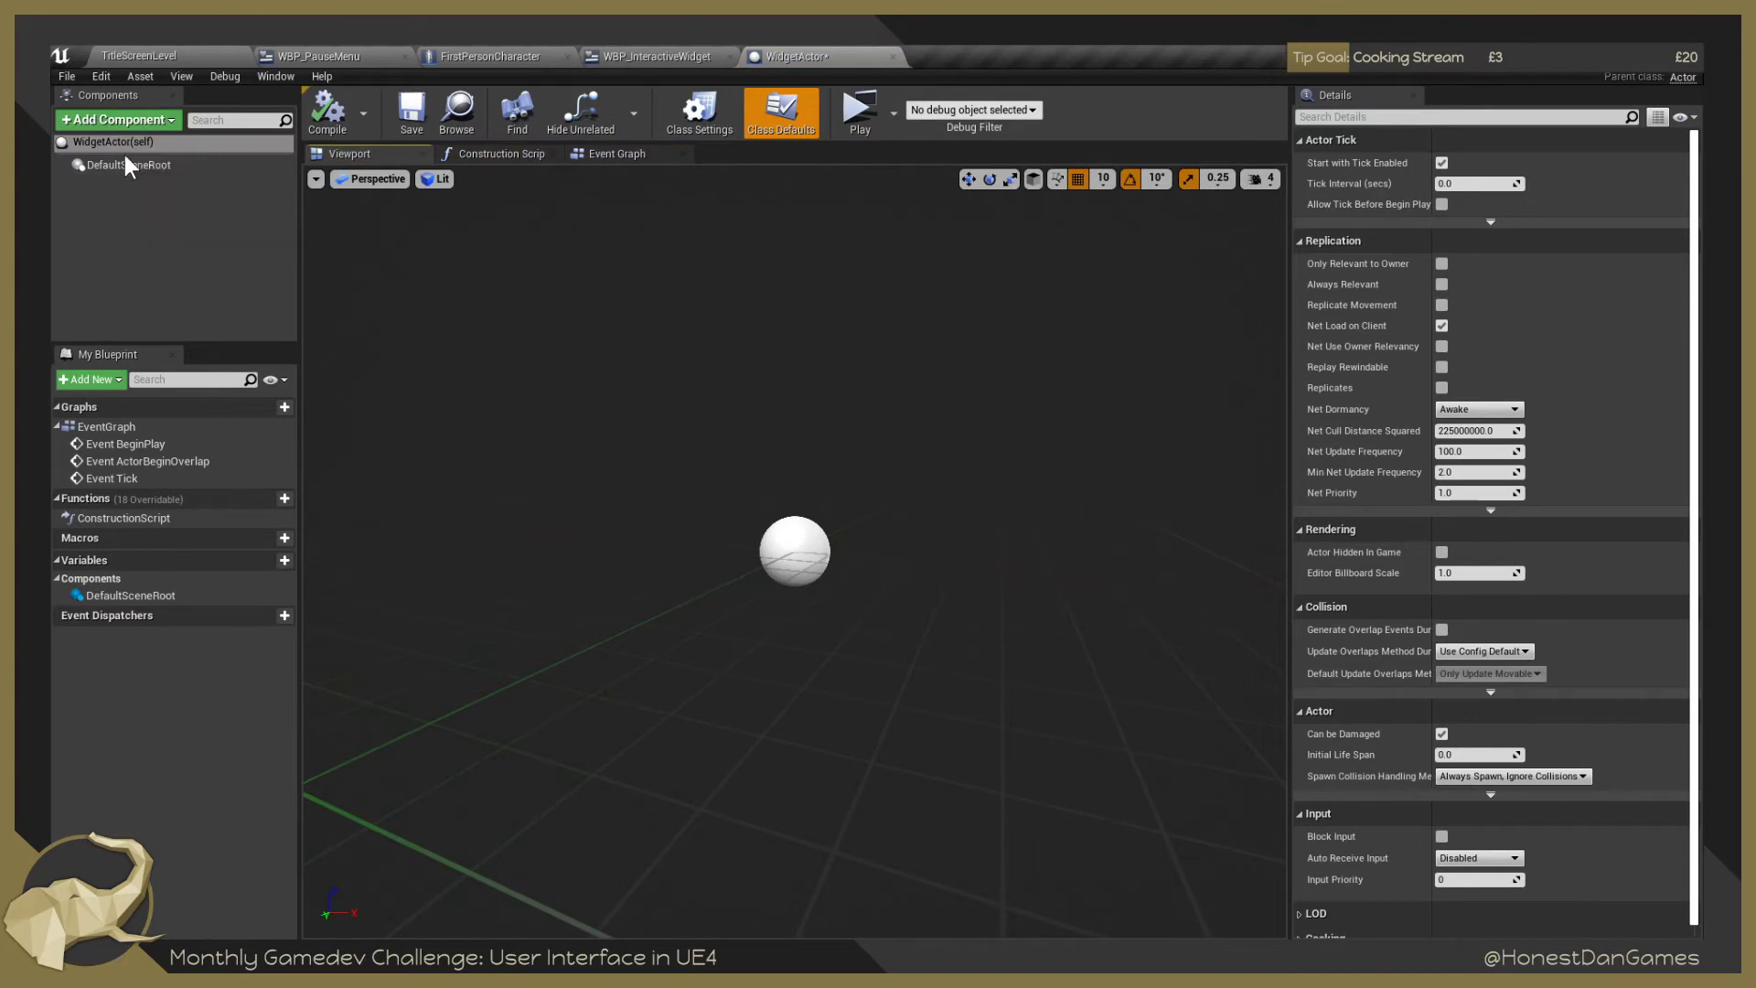
click(127, 164)
click(156, 127)
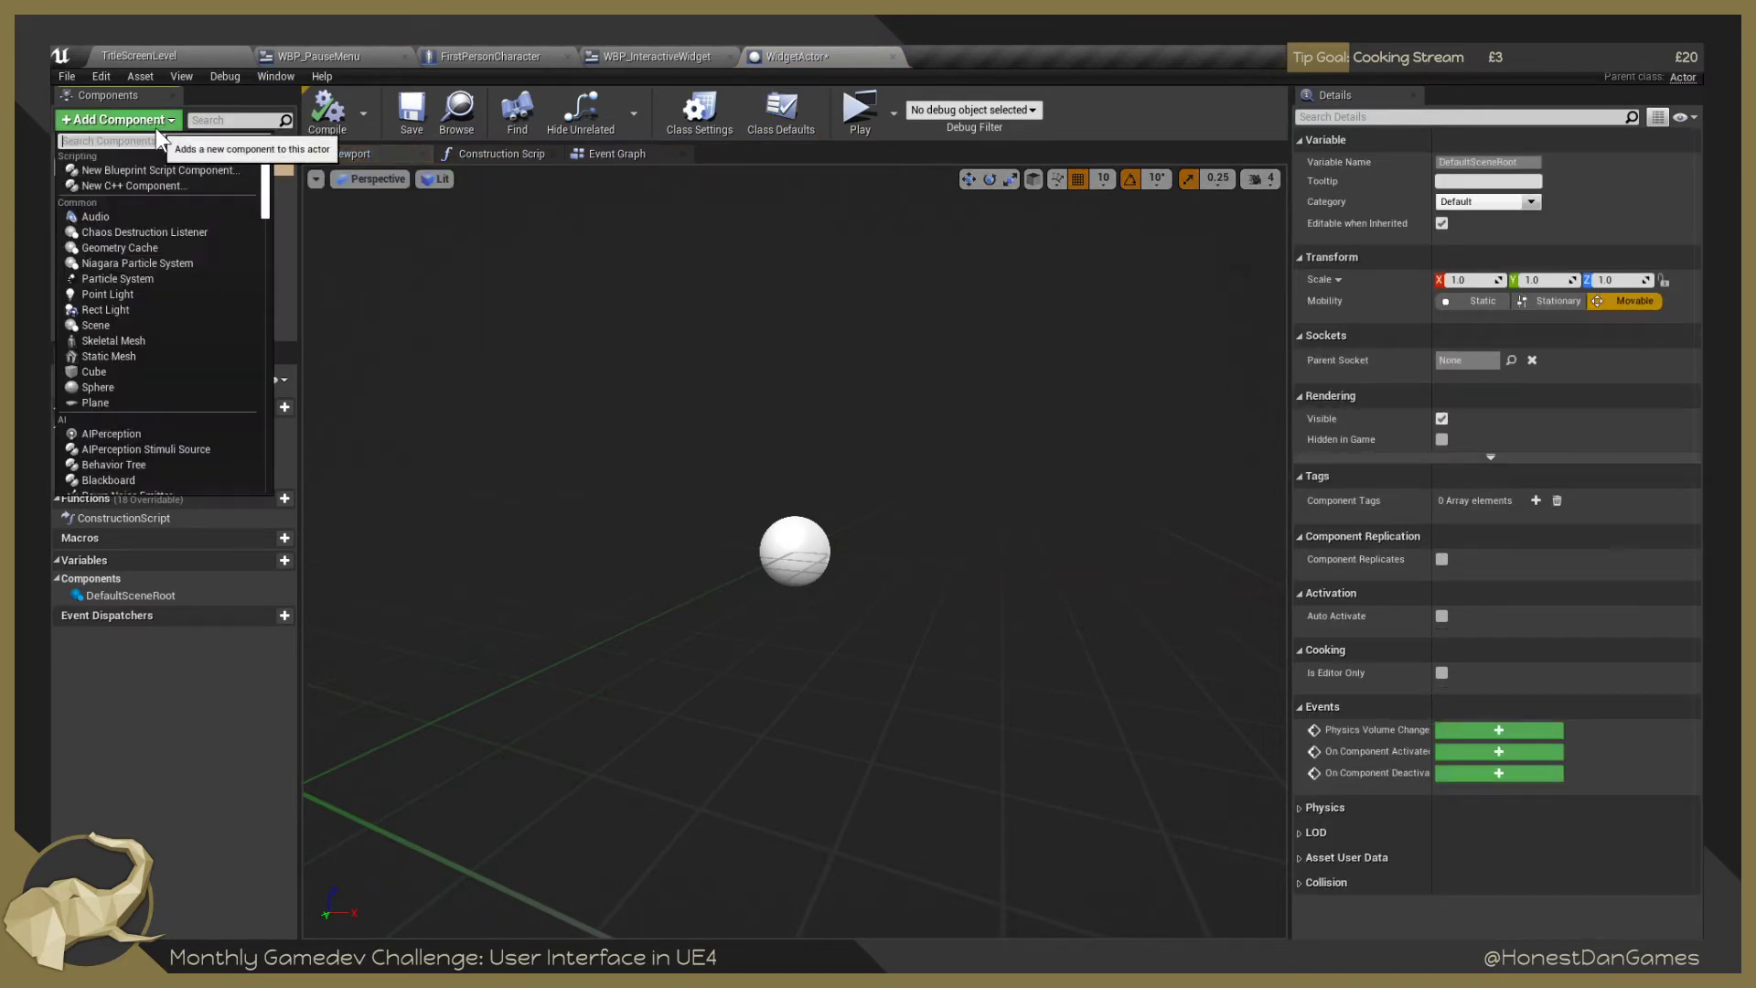
text(Widg)
click(134, 171)
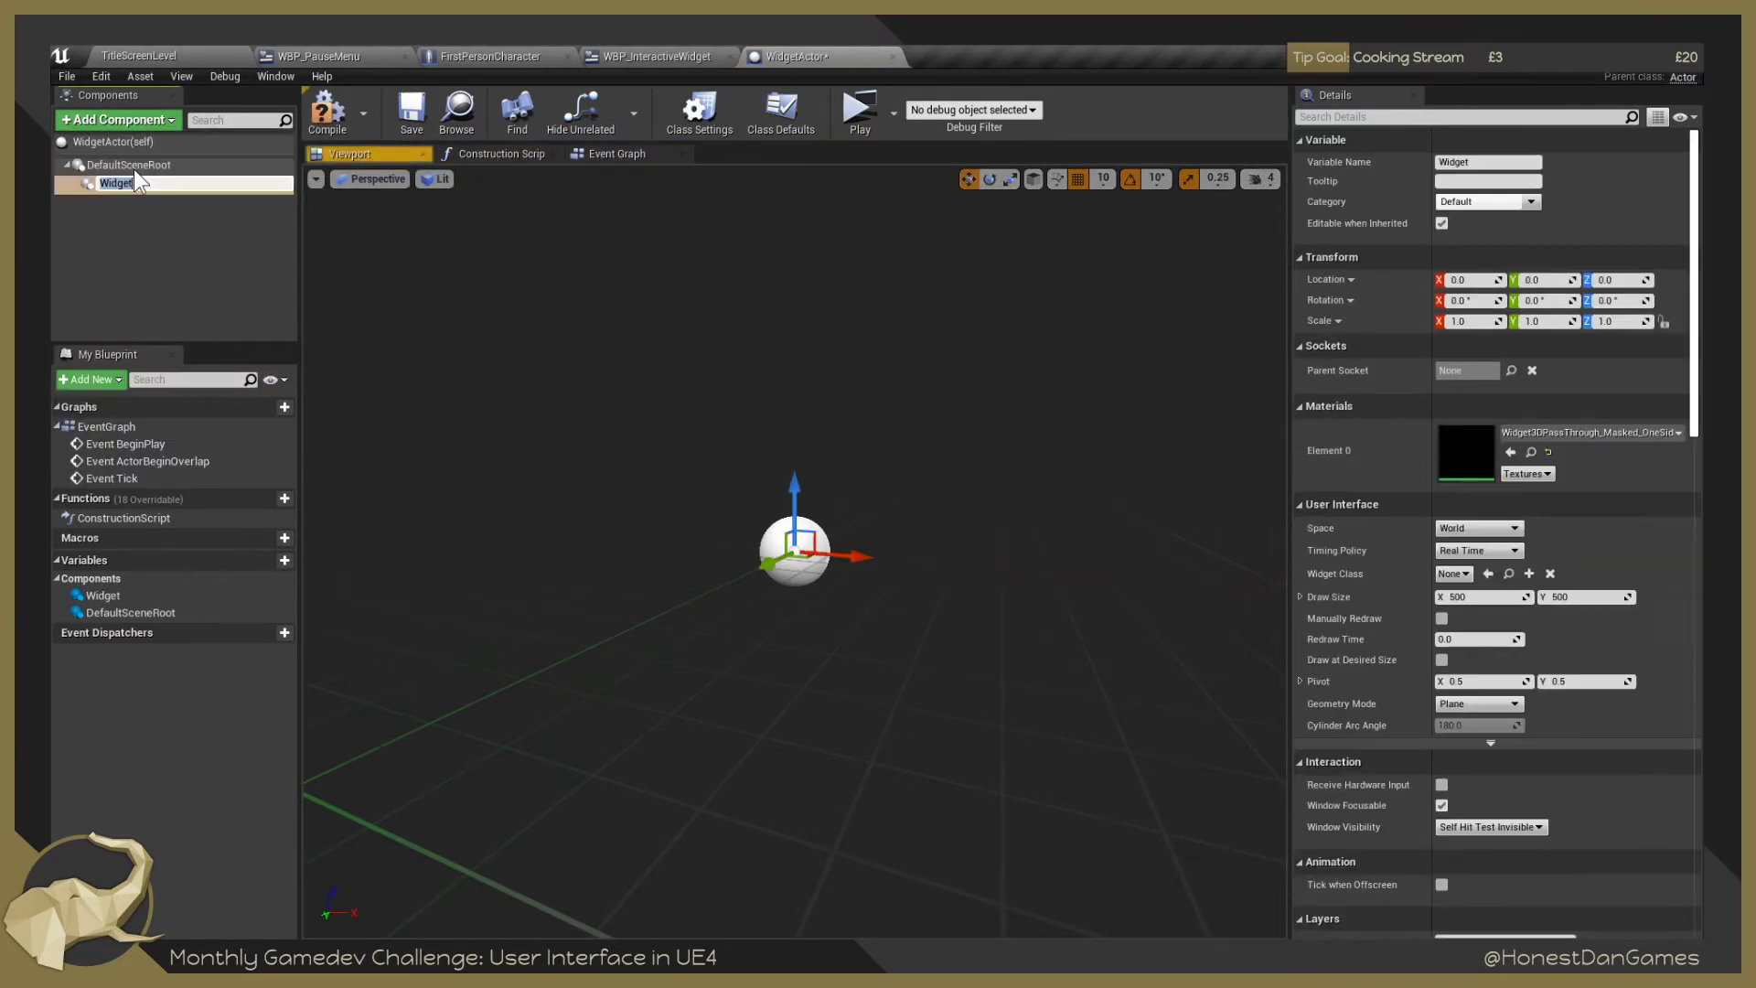
key(Return)
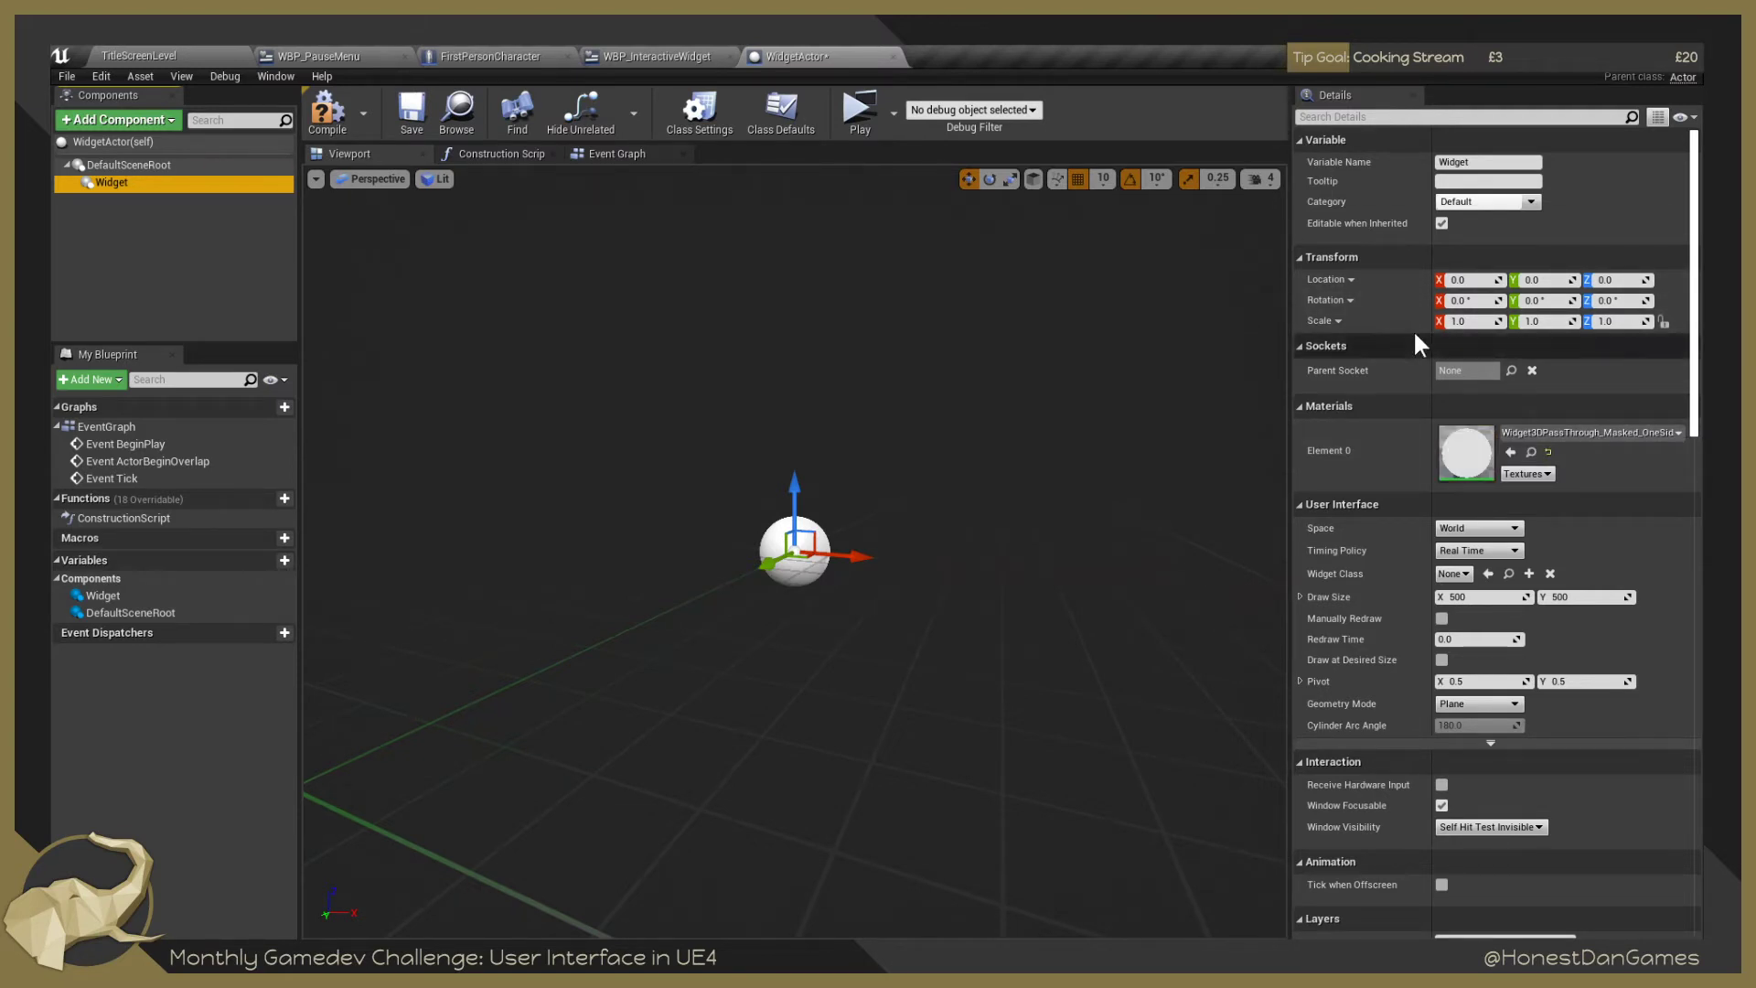
click(316, 116)
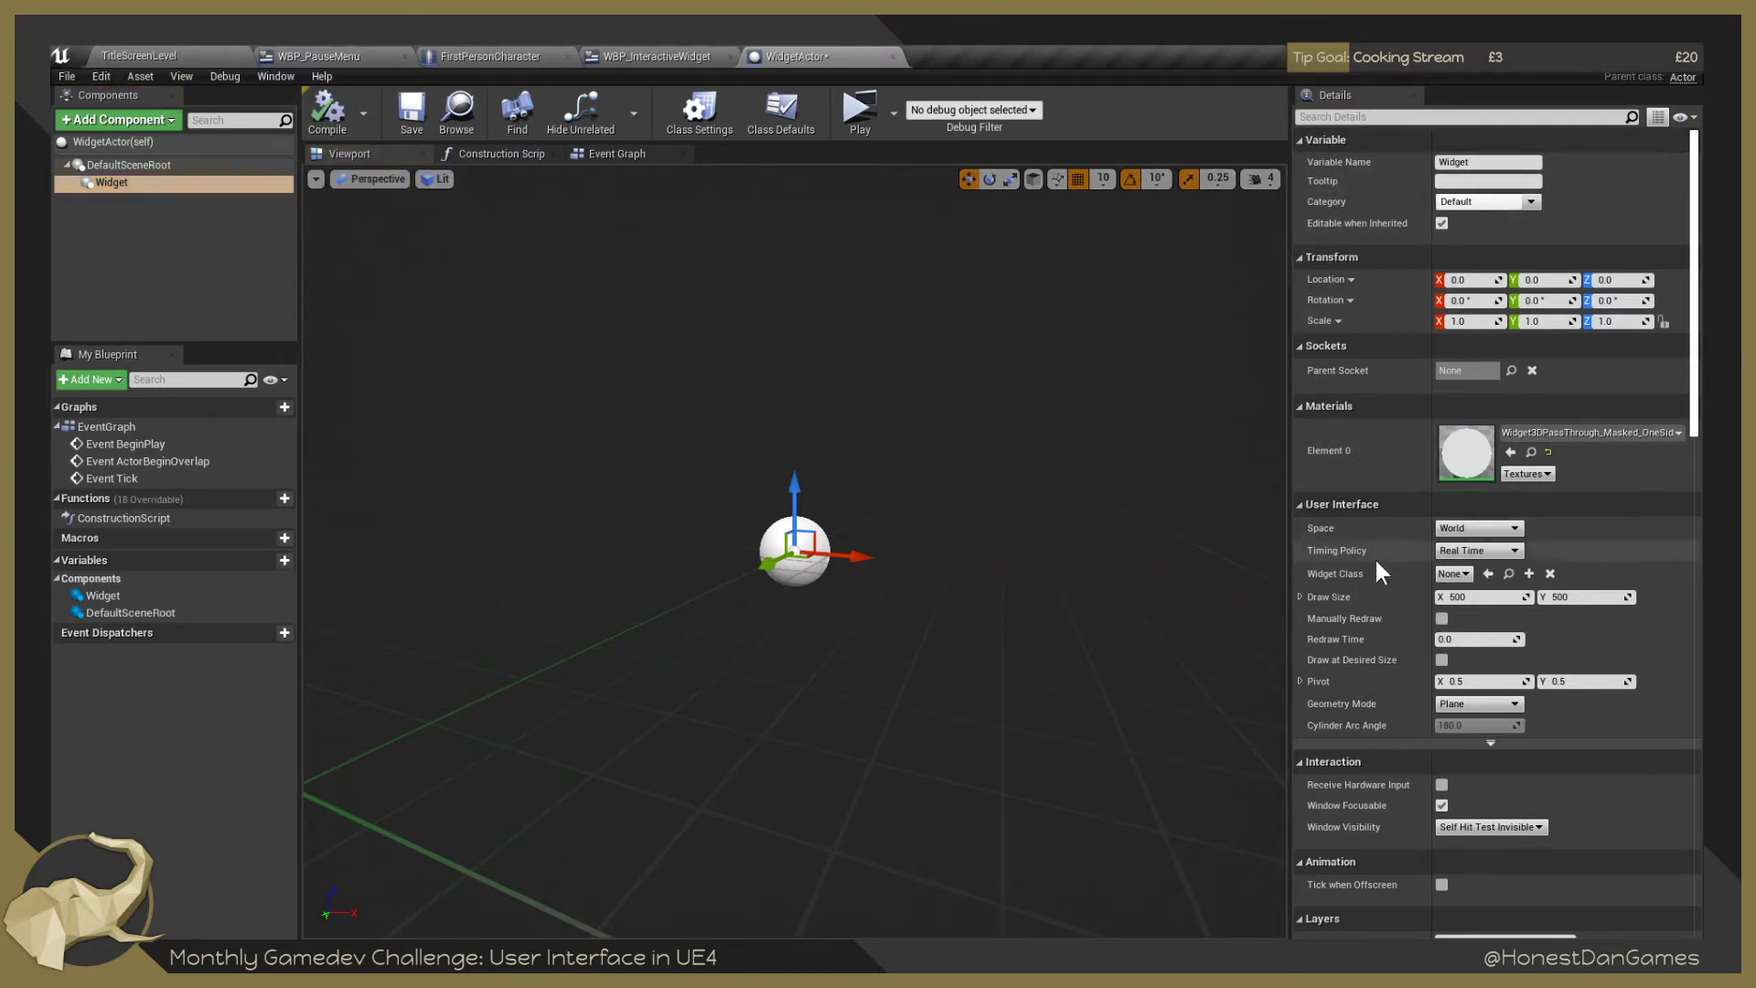
Set the Widget component's Widget Class to WBP_InteractiveWidget and view the widget plane from the front.
click(1459, 572)
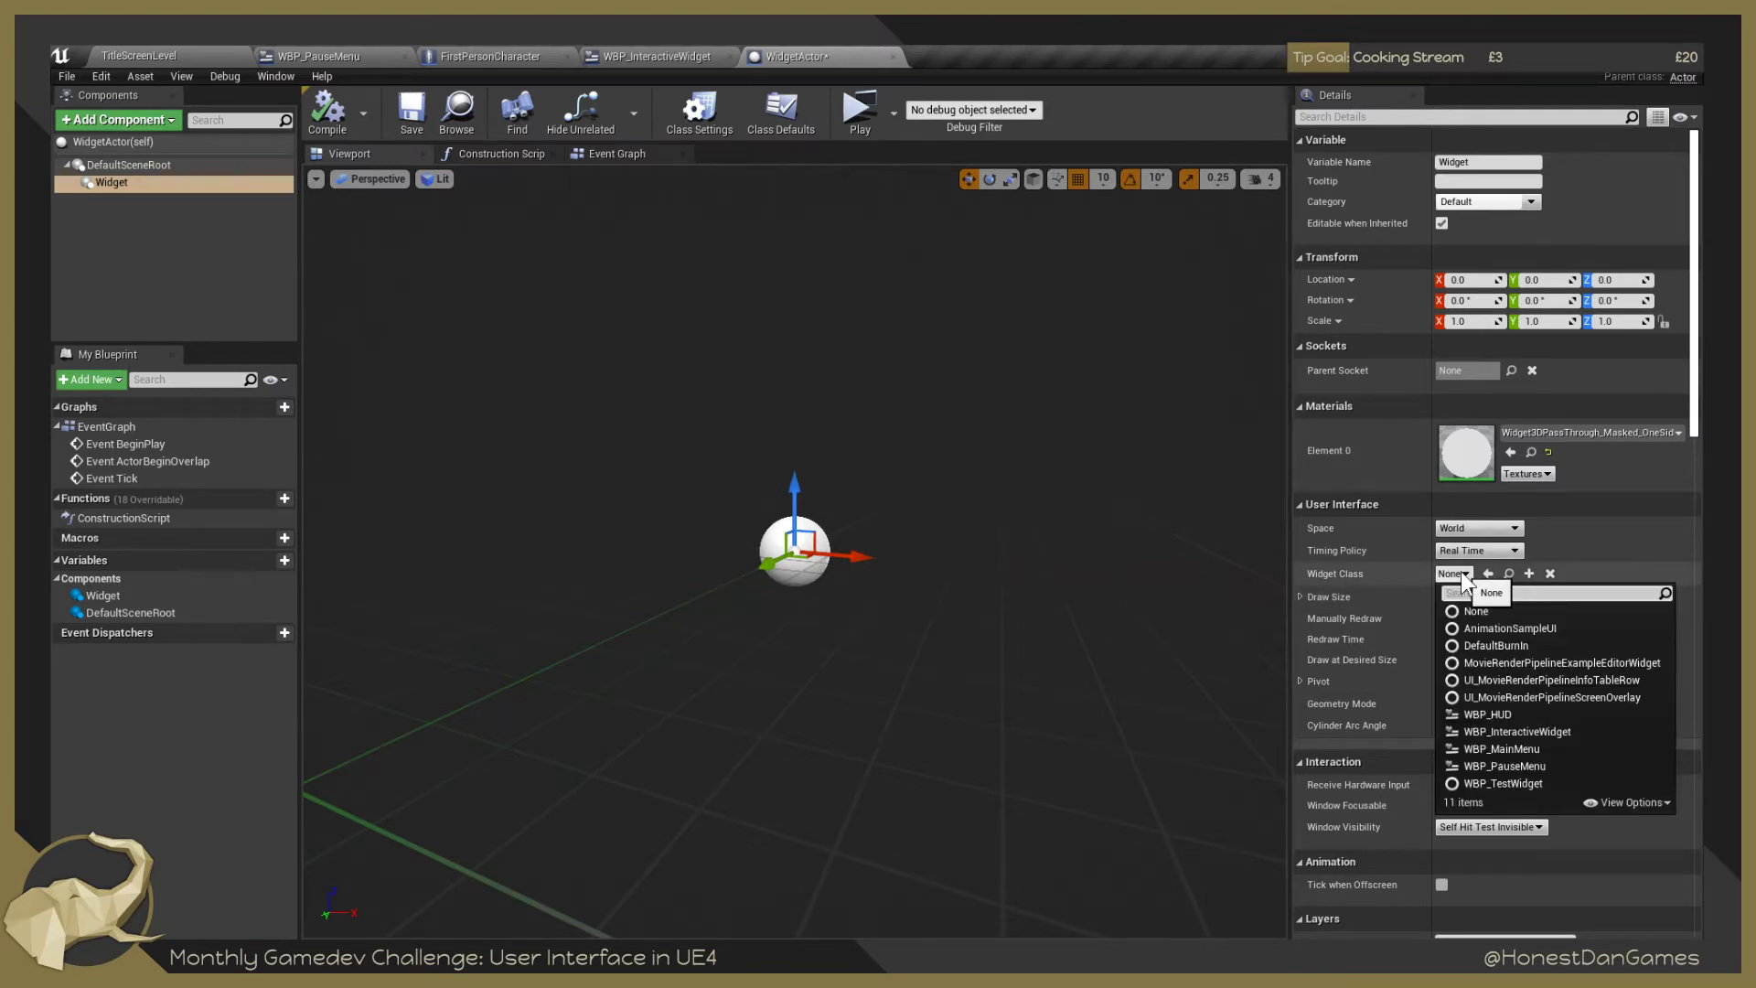
click(1518, 732)
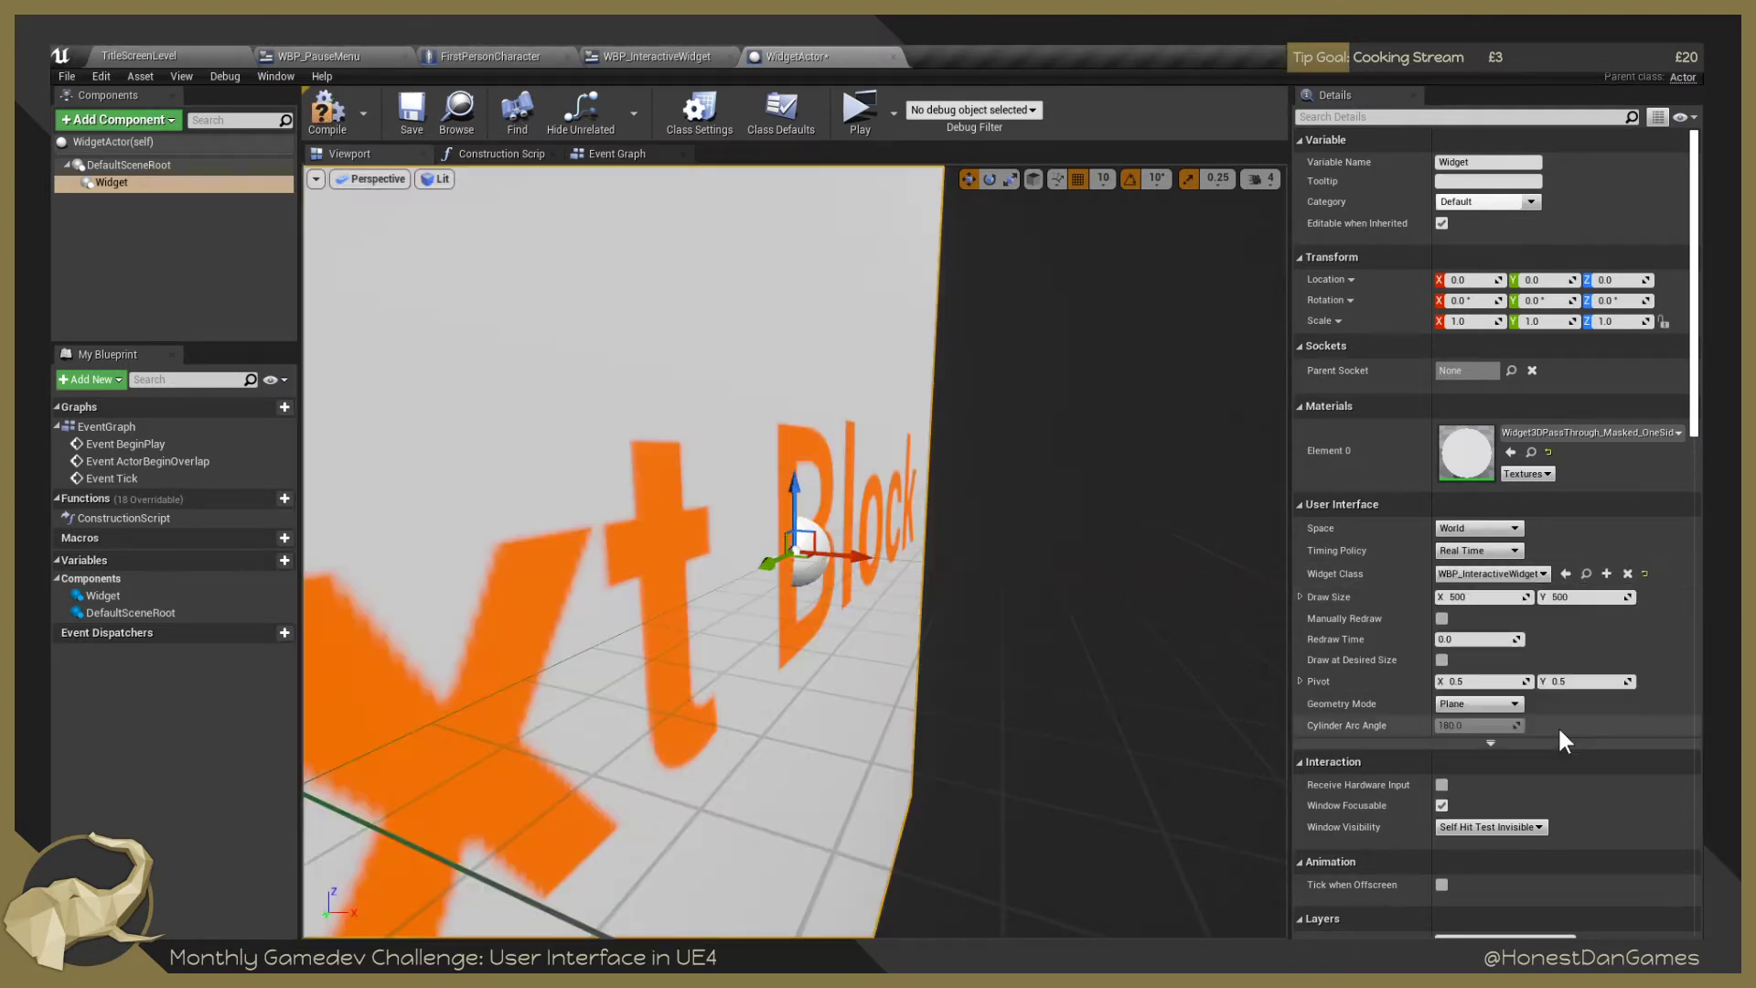
mouse_move(1074, 588)
mouse_down()
mouse_move(1006, 585)
mouse_move(1098, 600)
mouse_up()
key(s)
key(w)
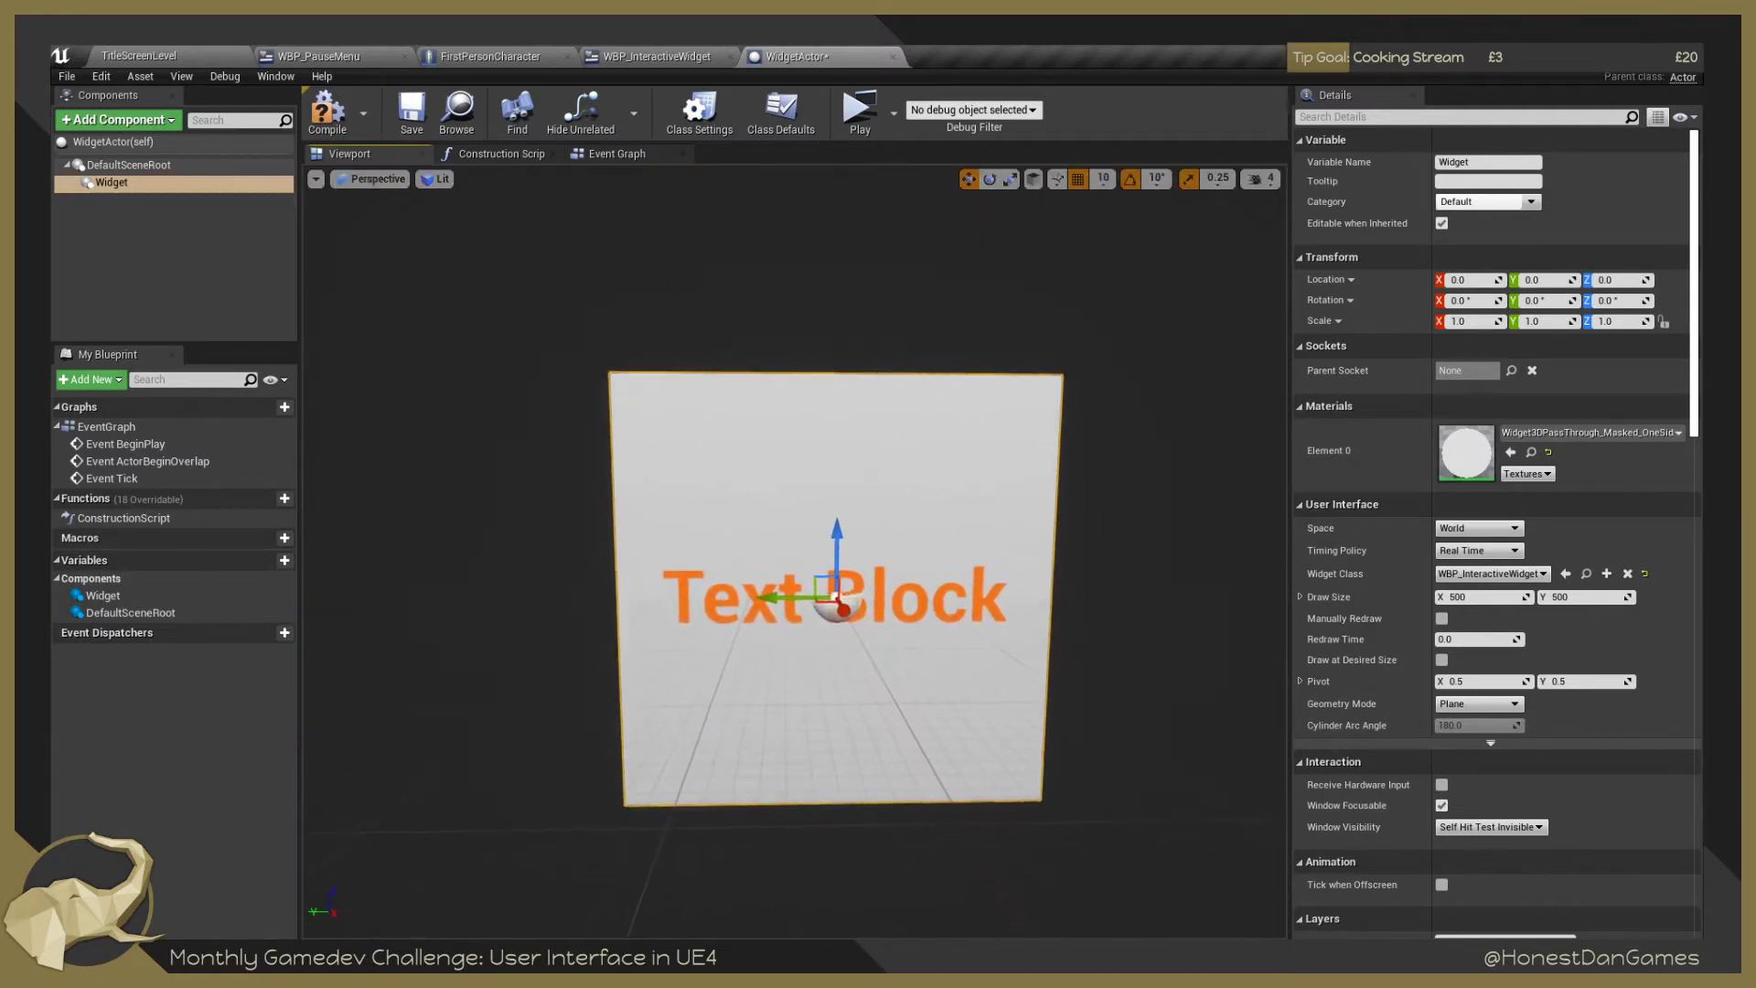
Examine the button's layout and properties in the WBP_InteractiveWidget designer for comparison with the component's Draw Size.
click(1492, 596)
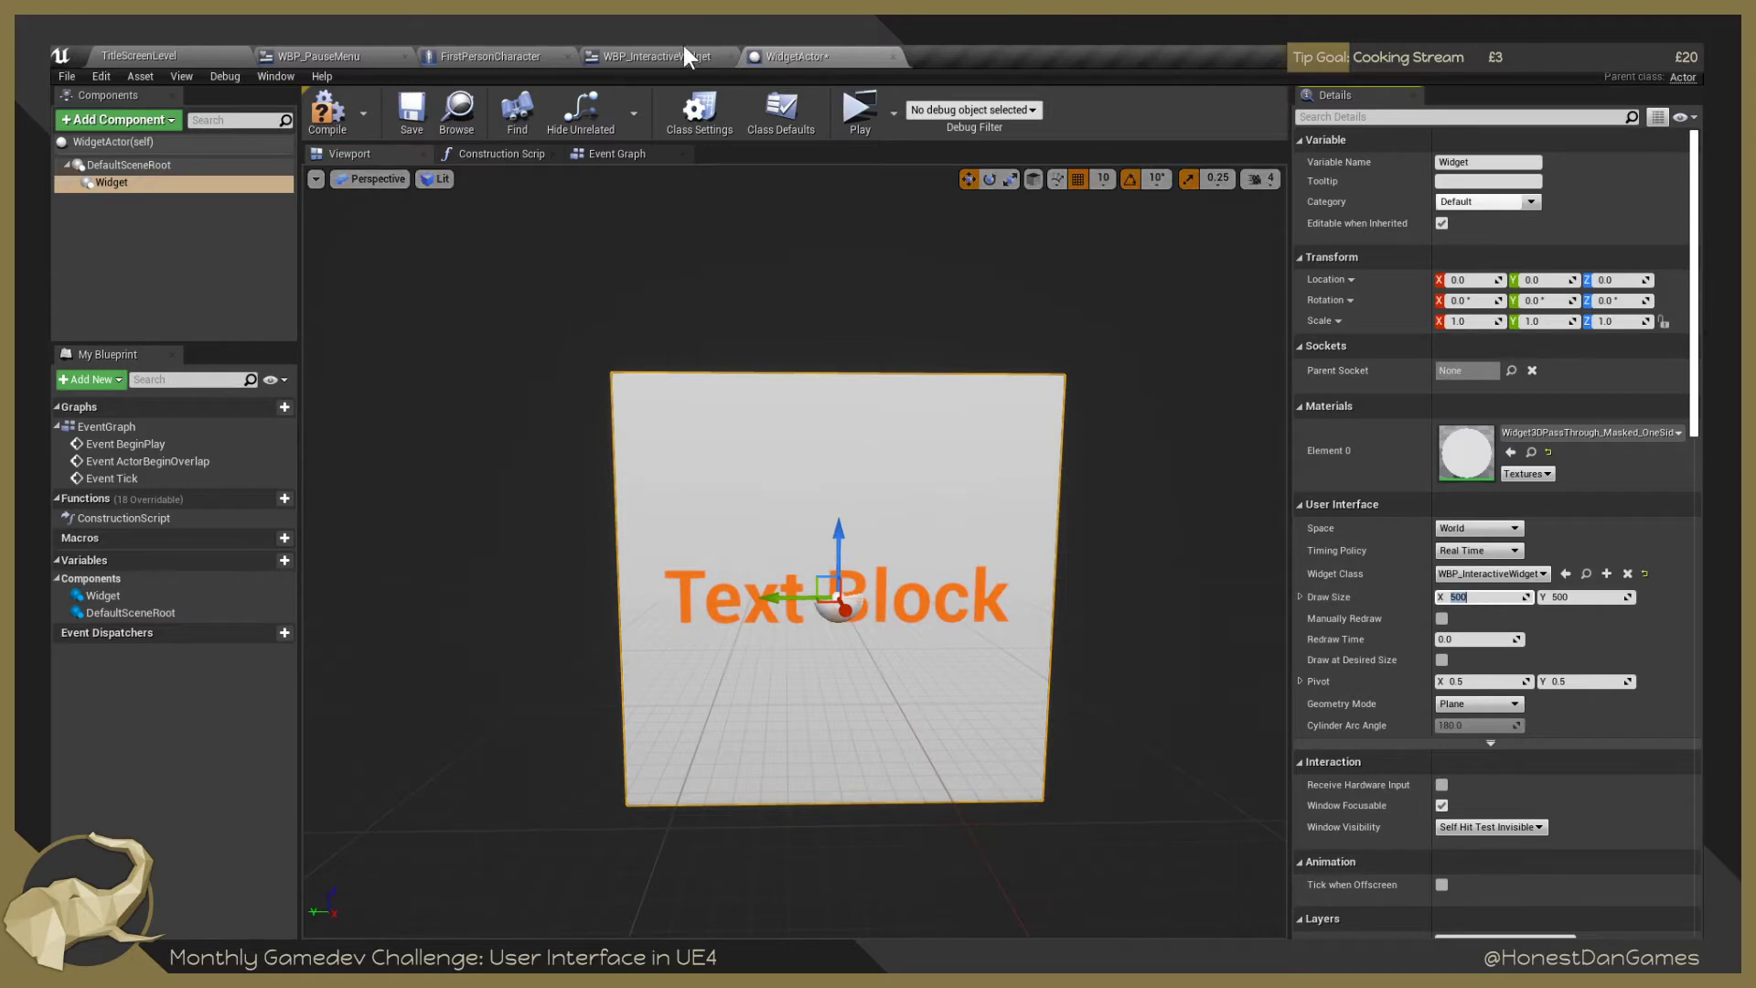
click(659, 57)
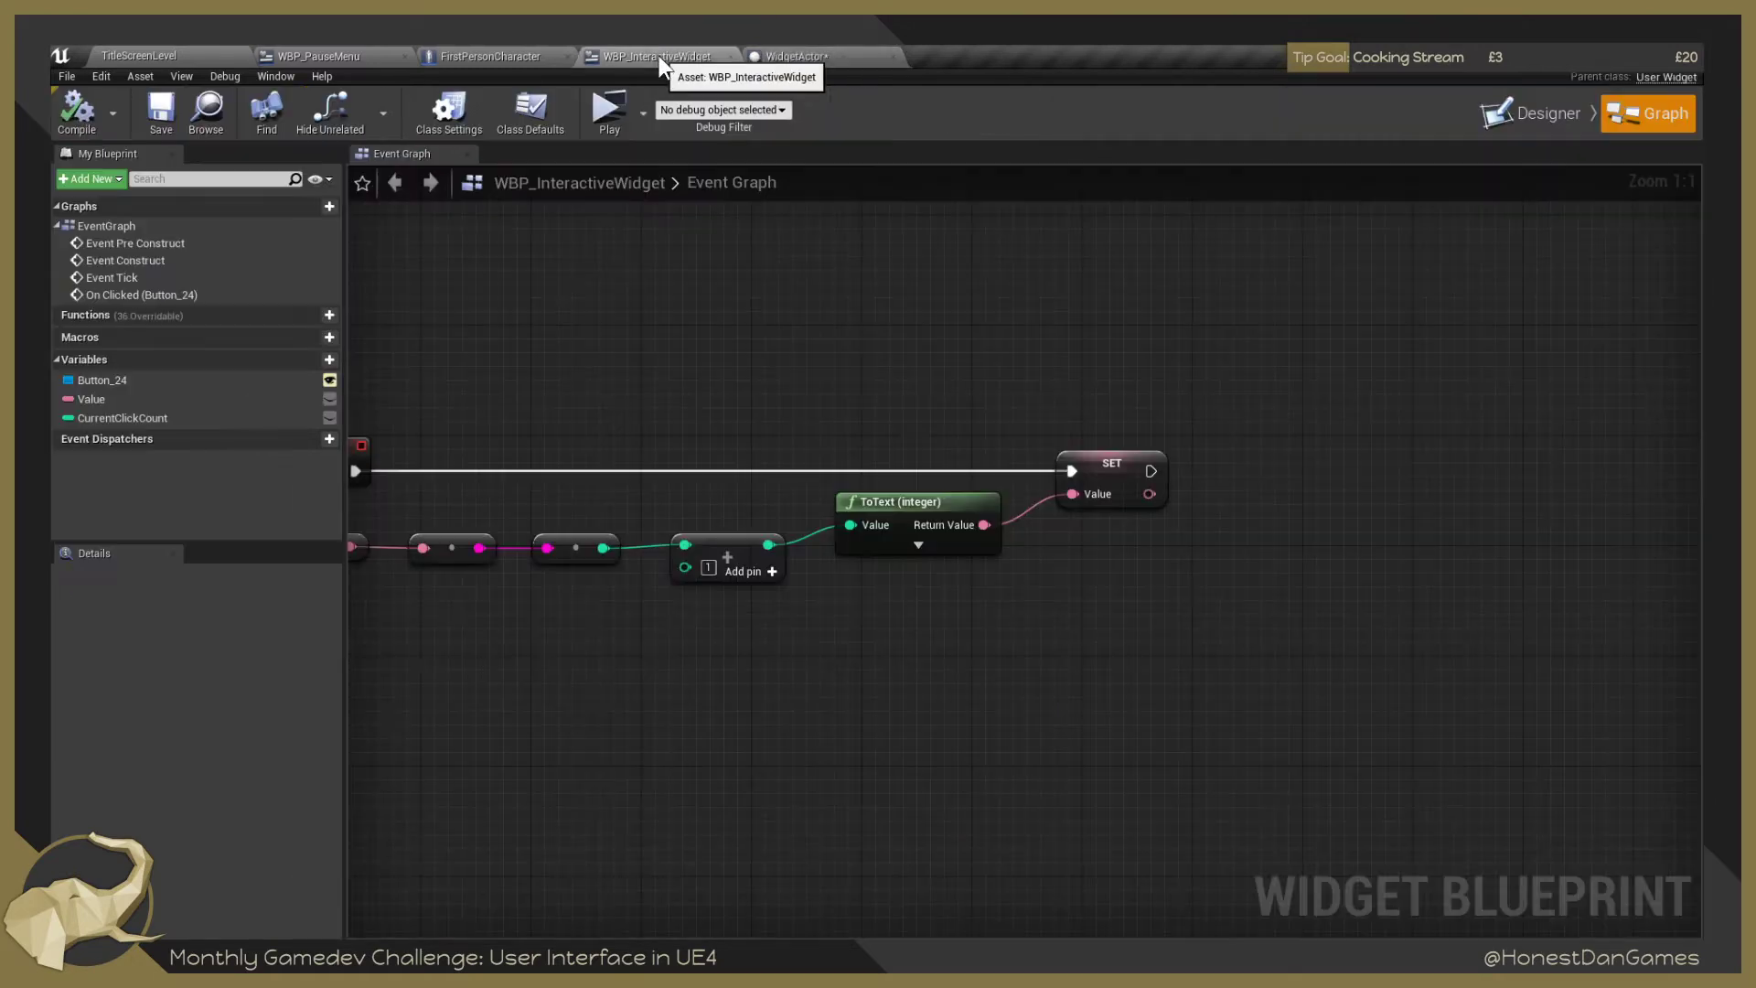
click(1528, 114)
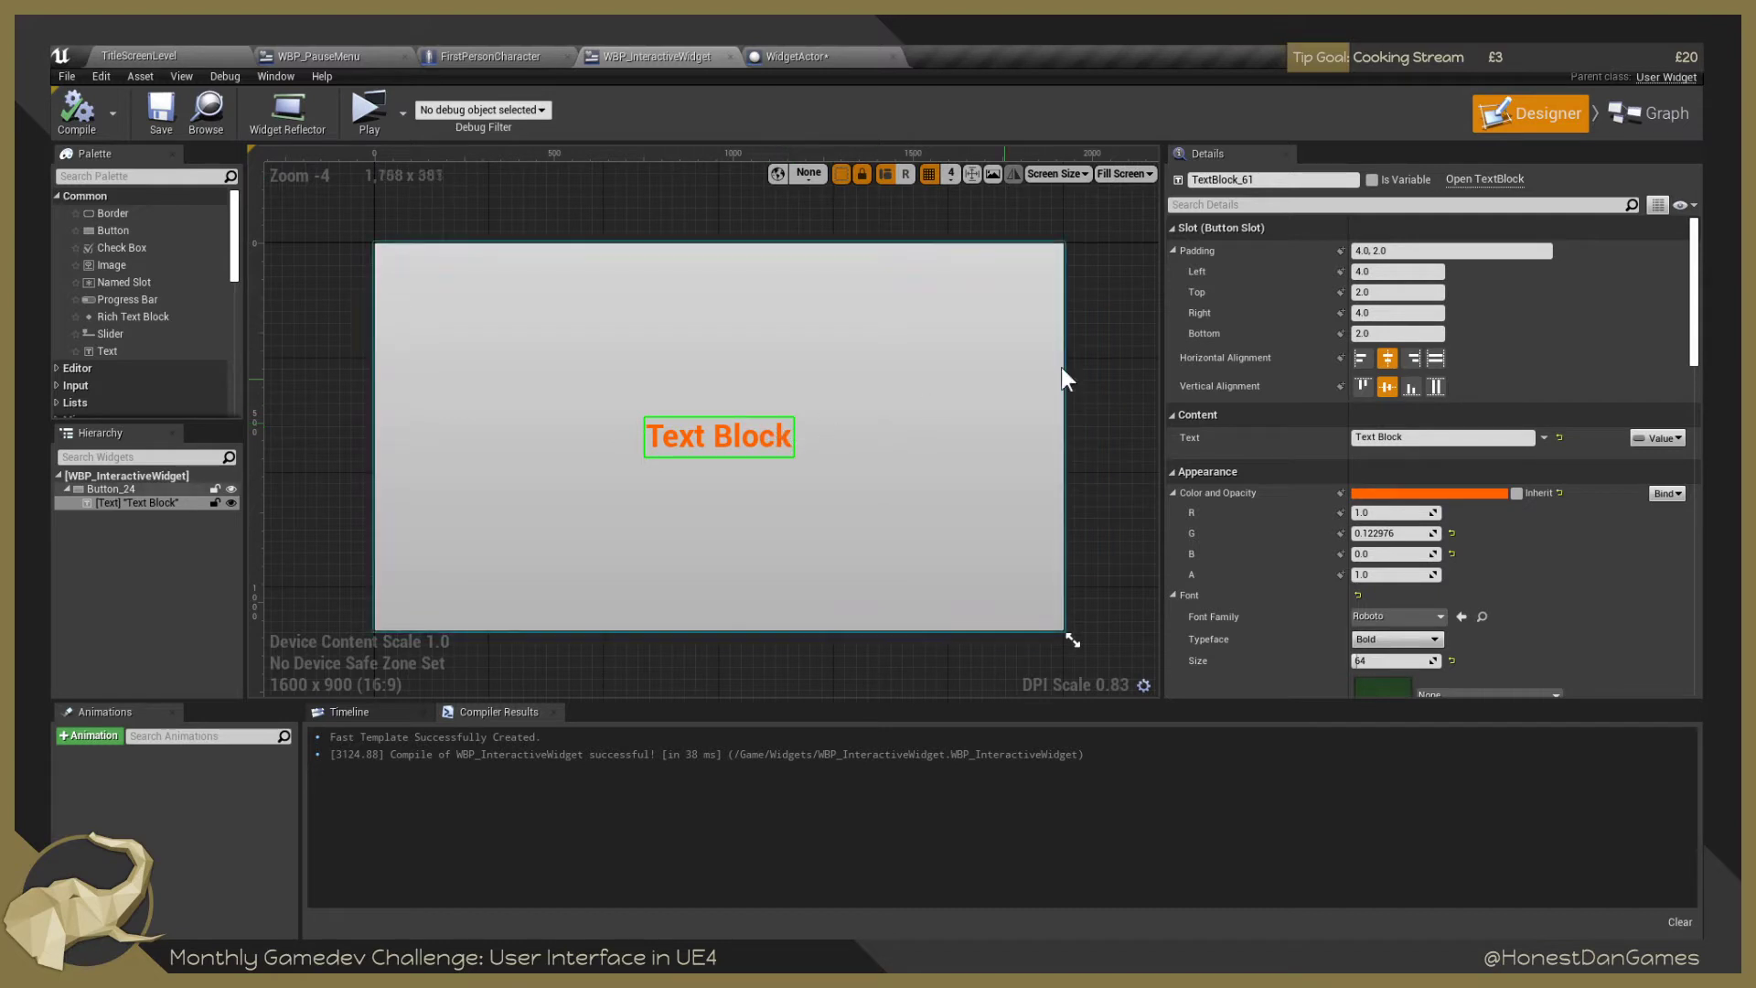
scroll(880, 355, up, 2)
scroll(845, 326, down, 2)
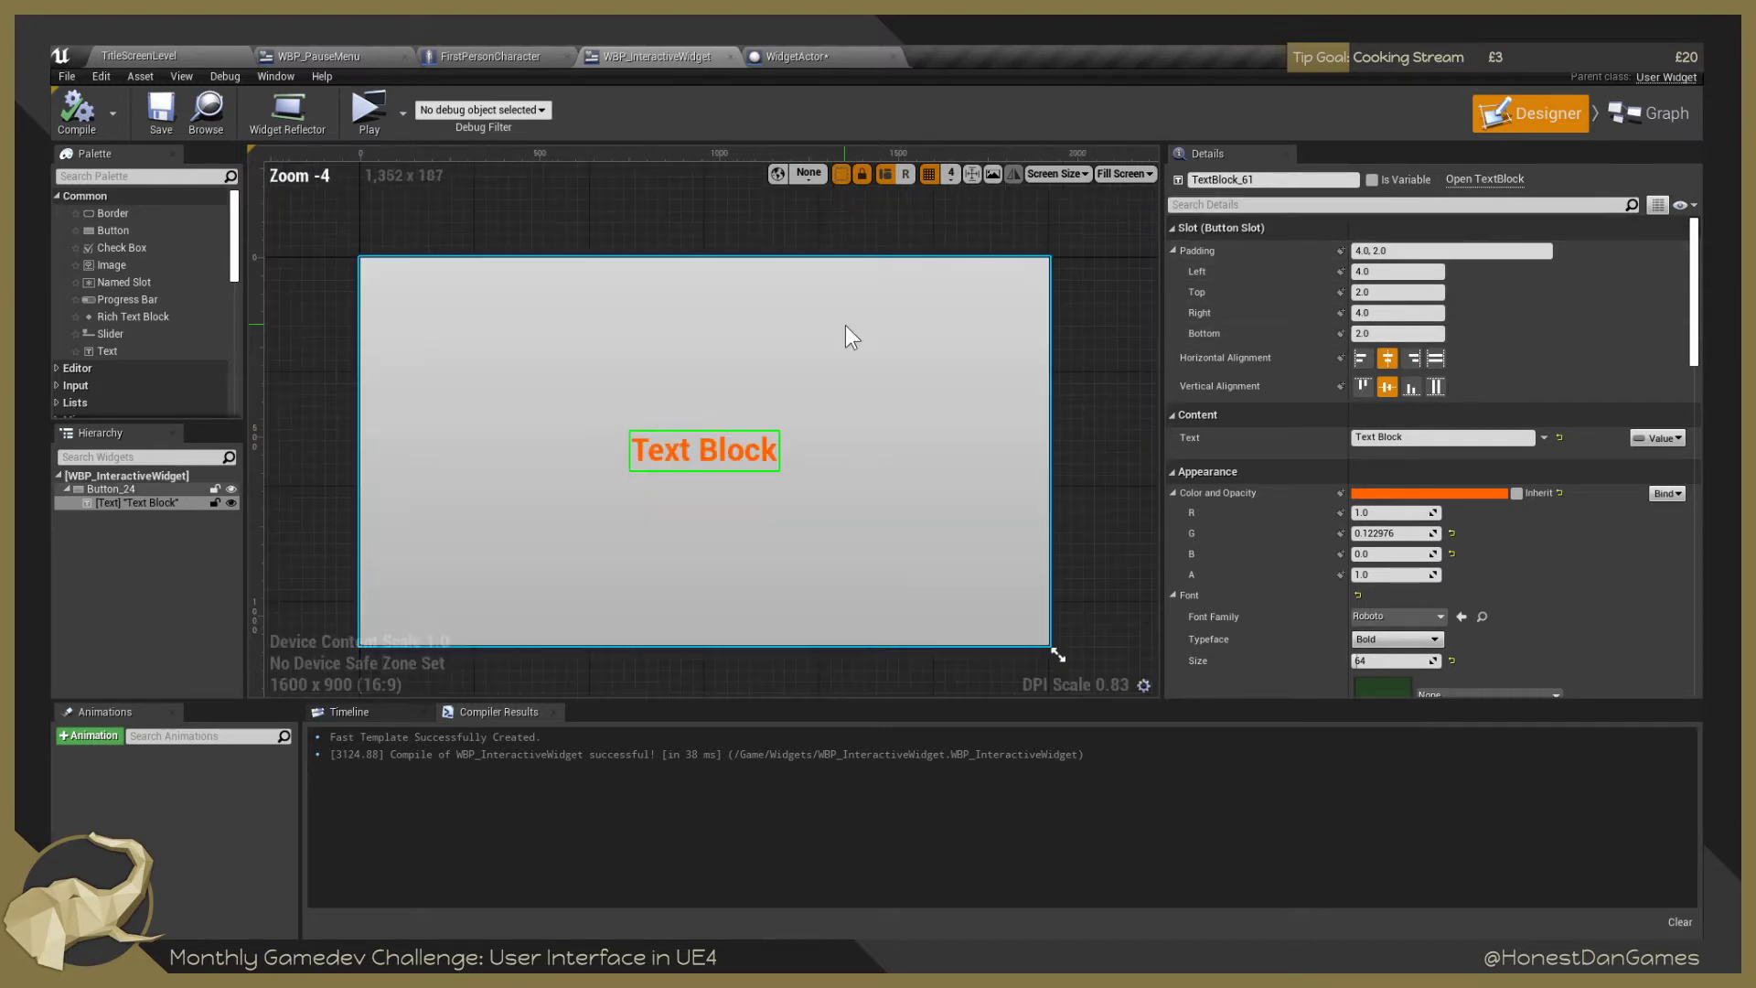
click(845, 326)
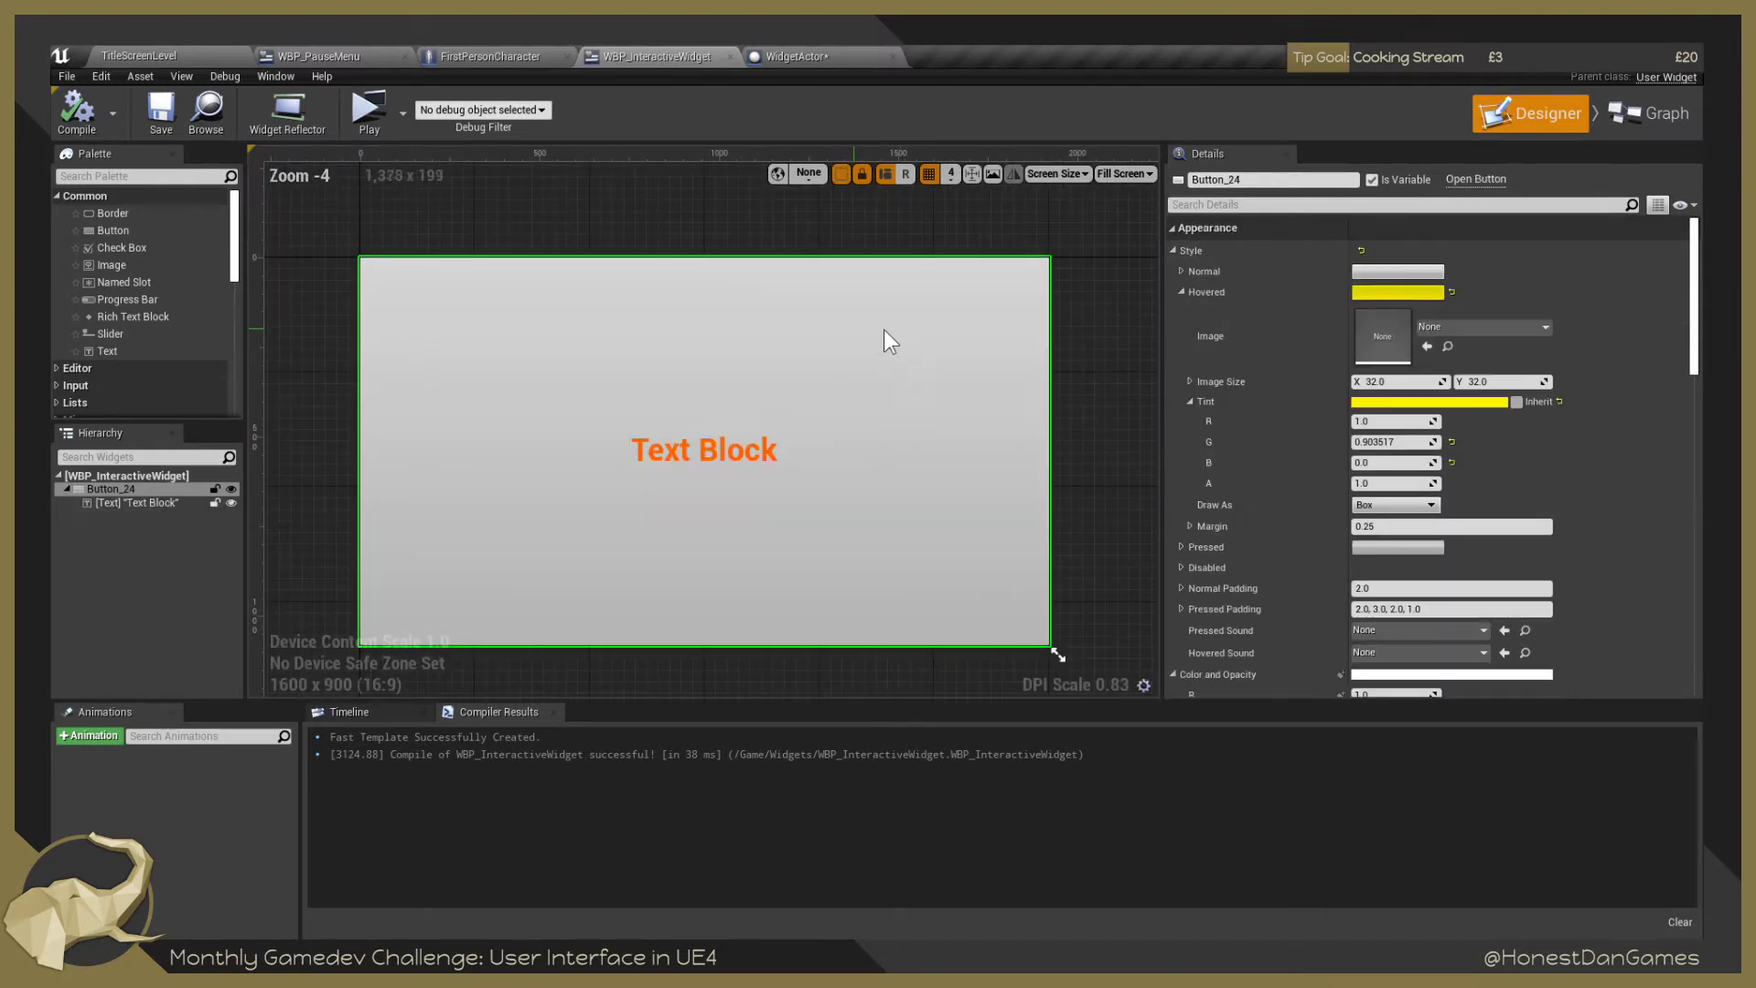
click(1171, 227)
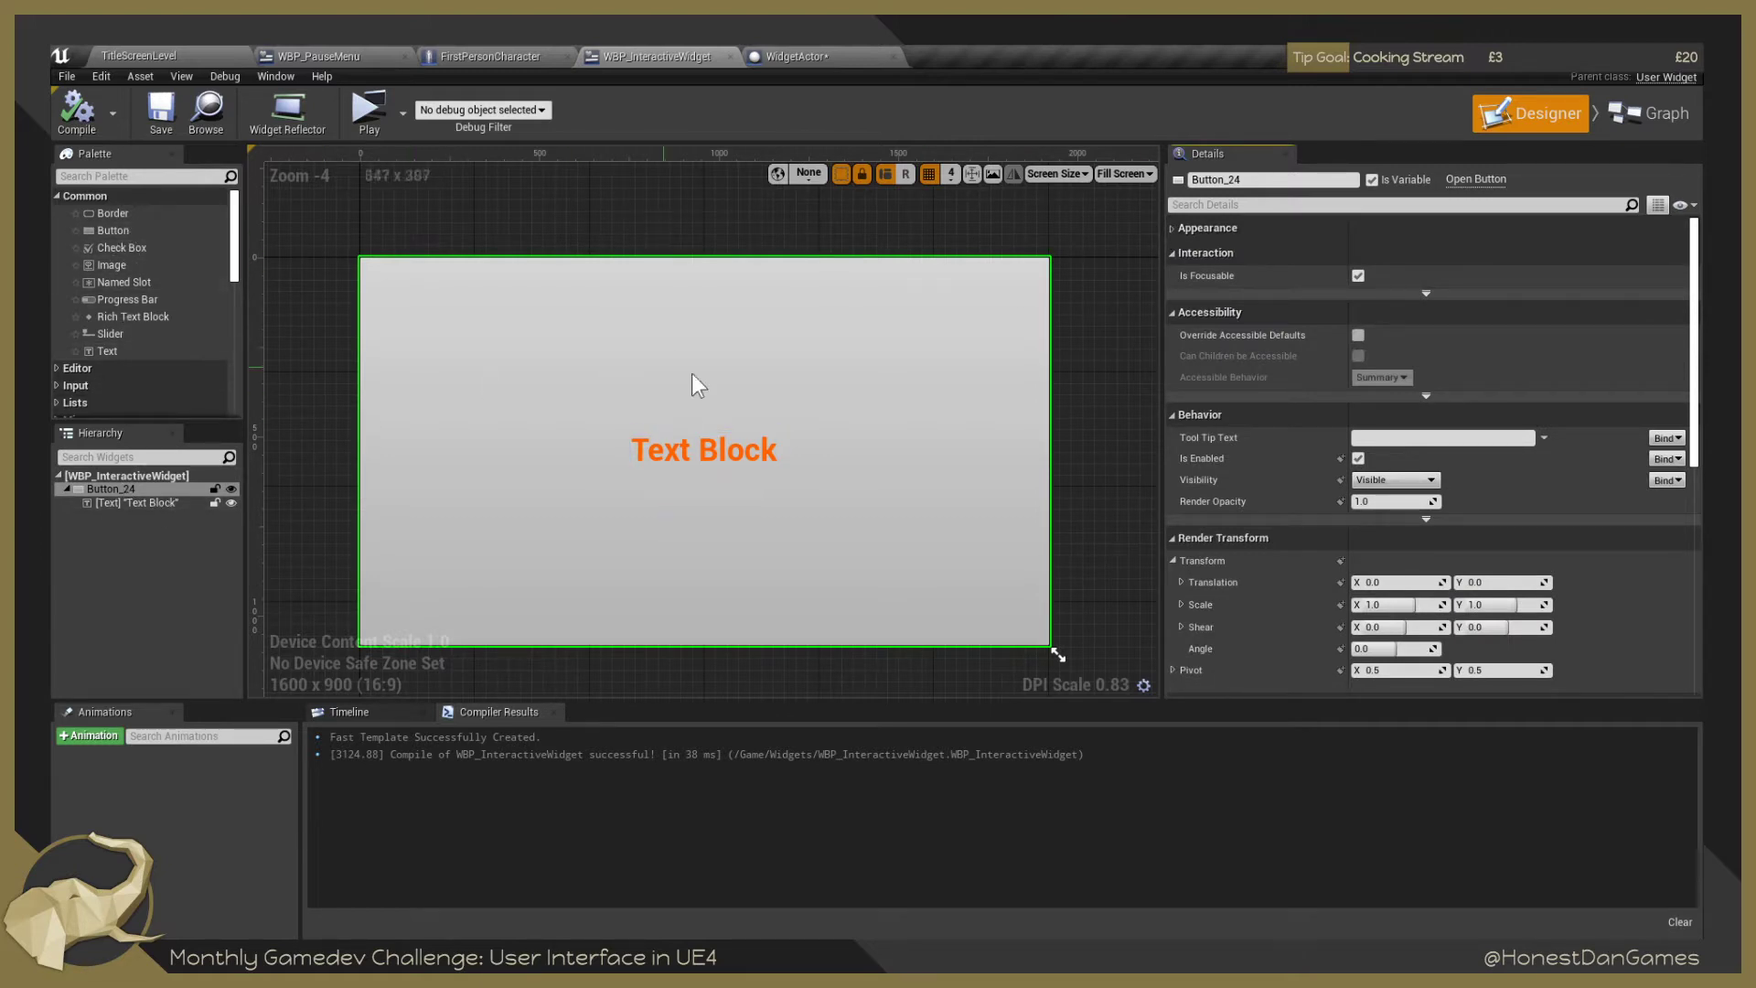
Set the WidgetActor's Widget component Draw Size to 600 by 600 and return to the TitleScreenLevel editor.
click(807, 61)
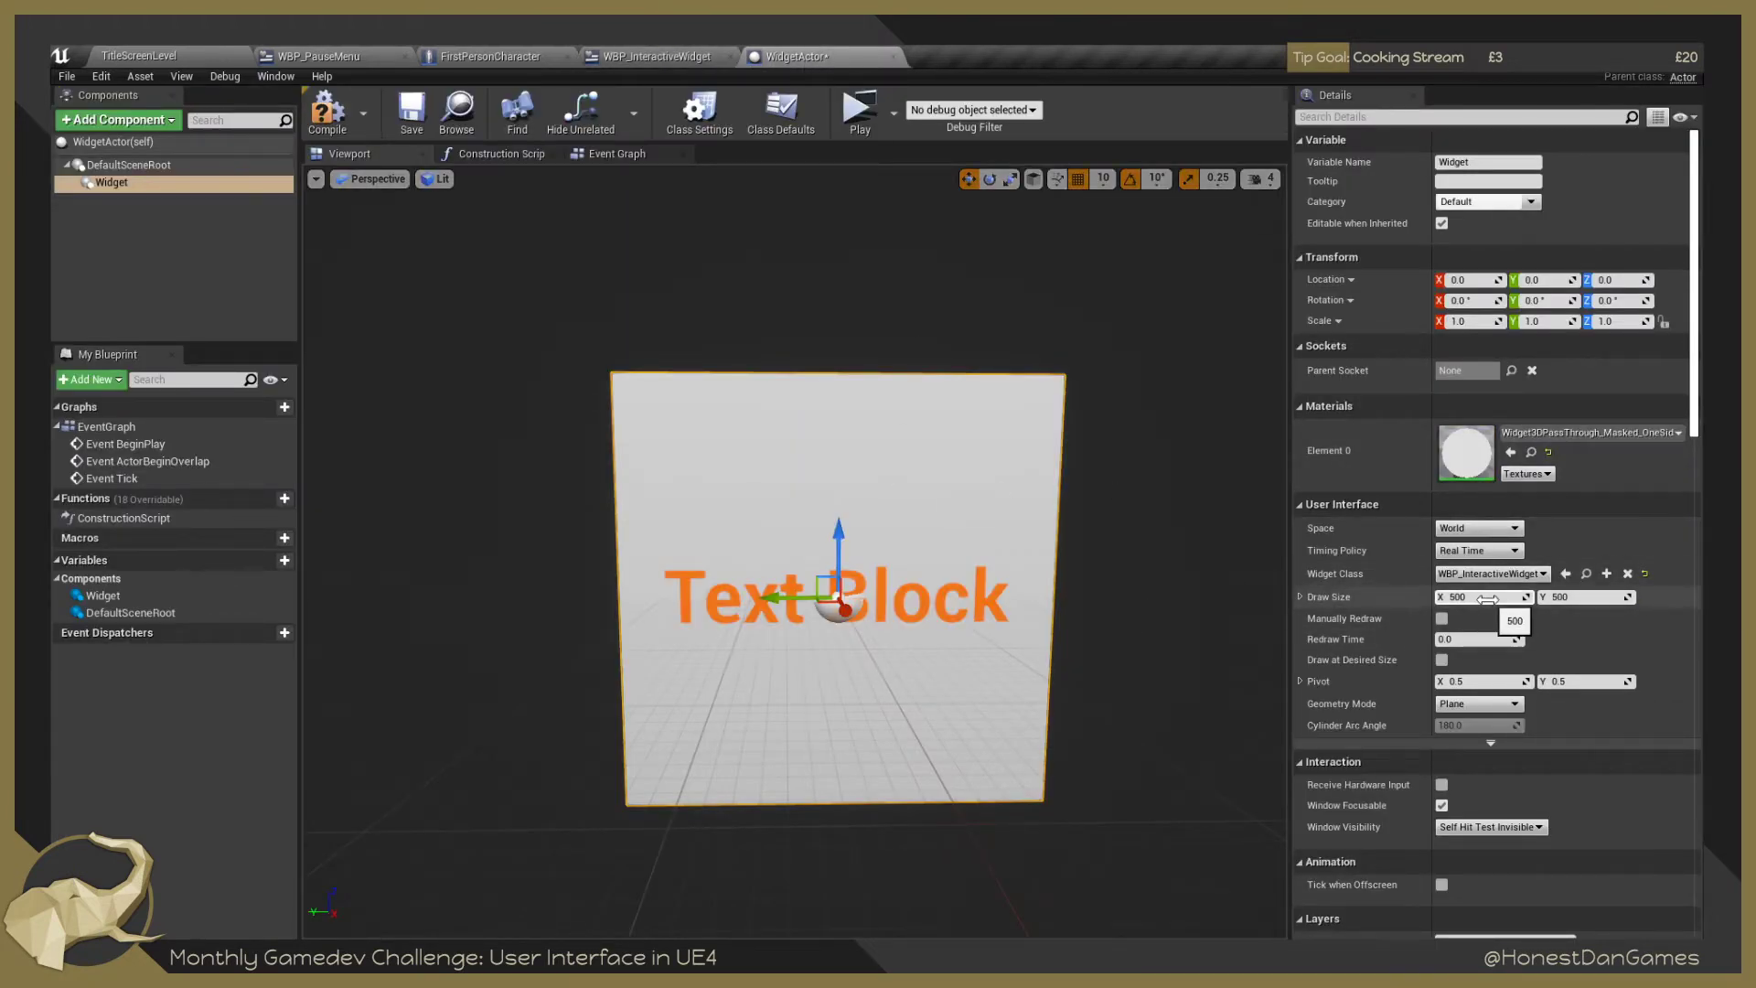
click(1488, 600)
text(600)
key(Return)
click(1614, 599)
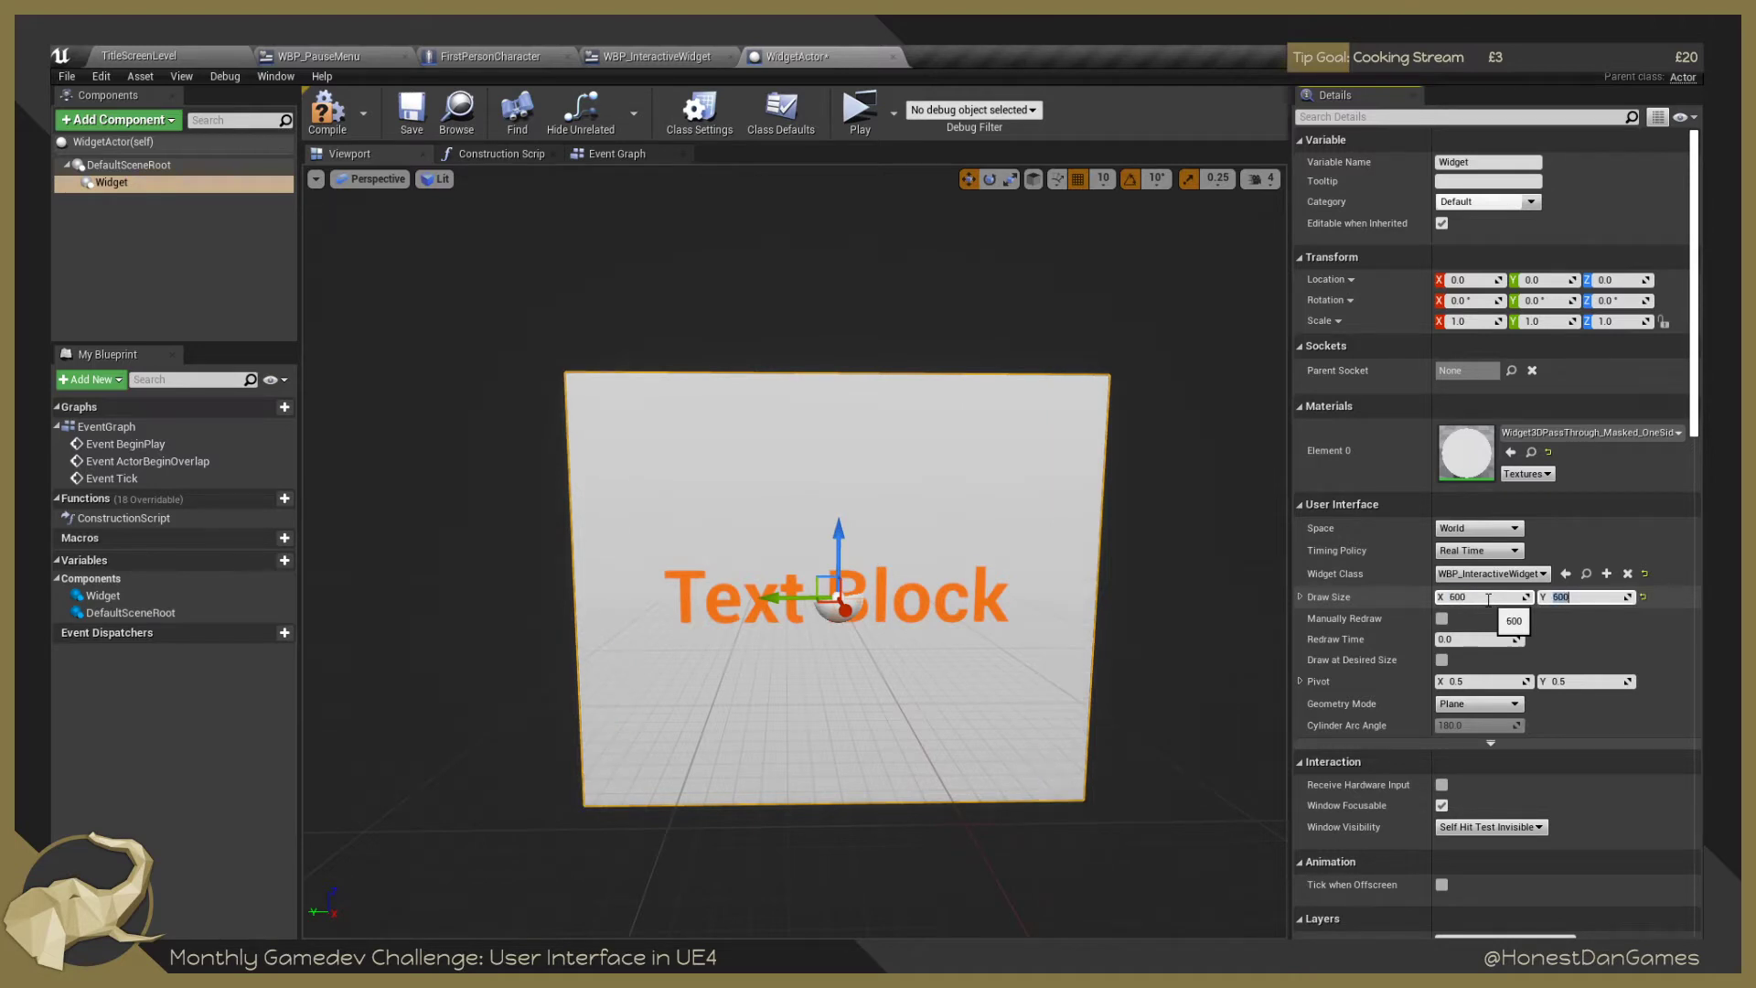
text(600)
key(Return)
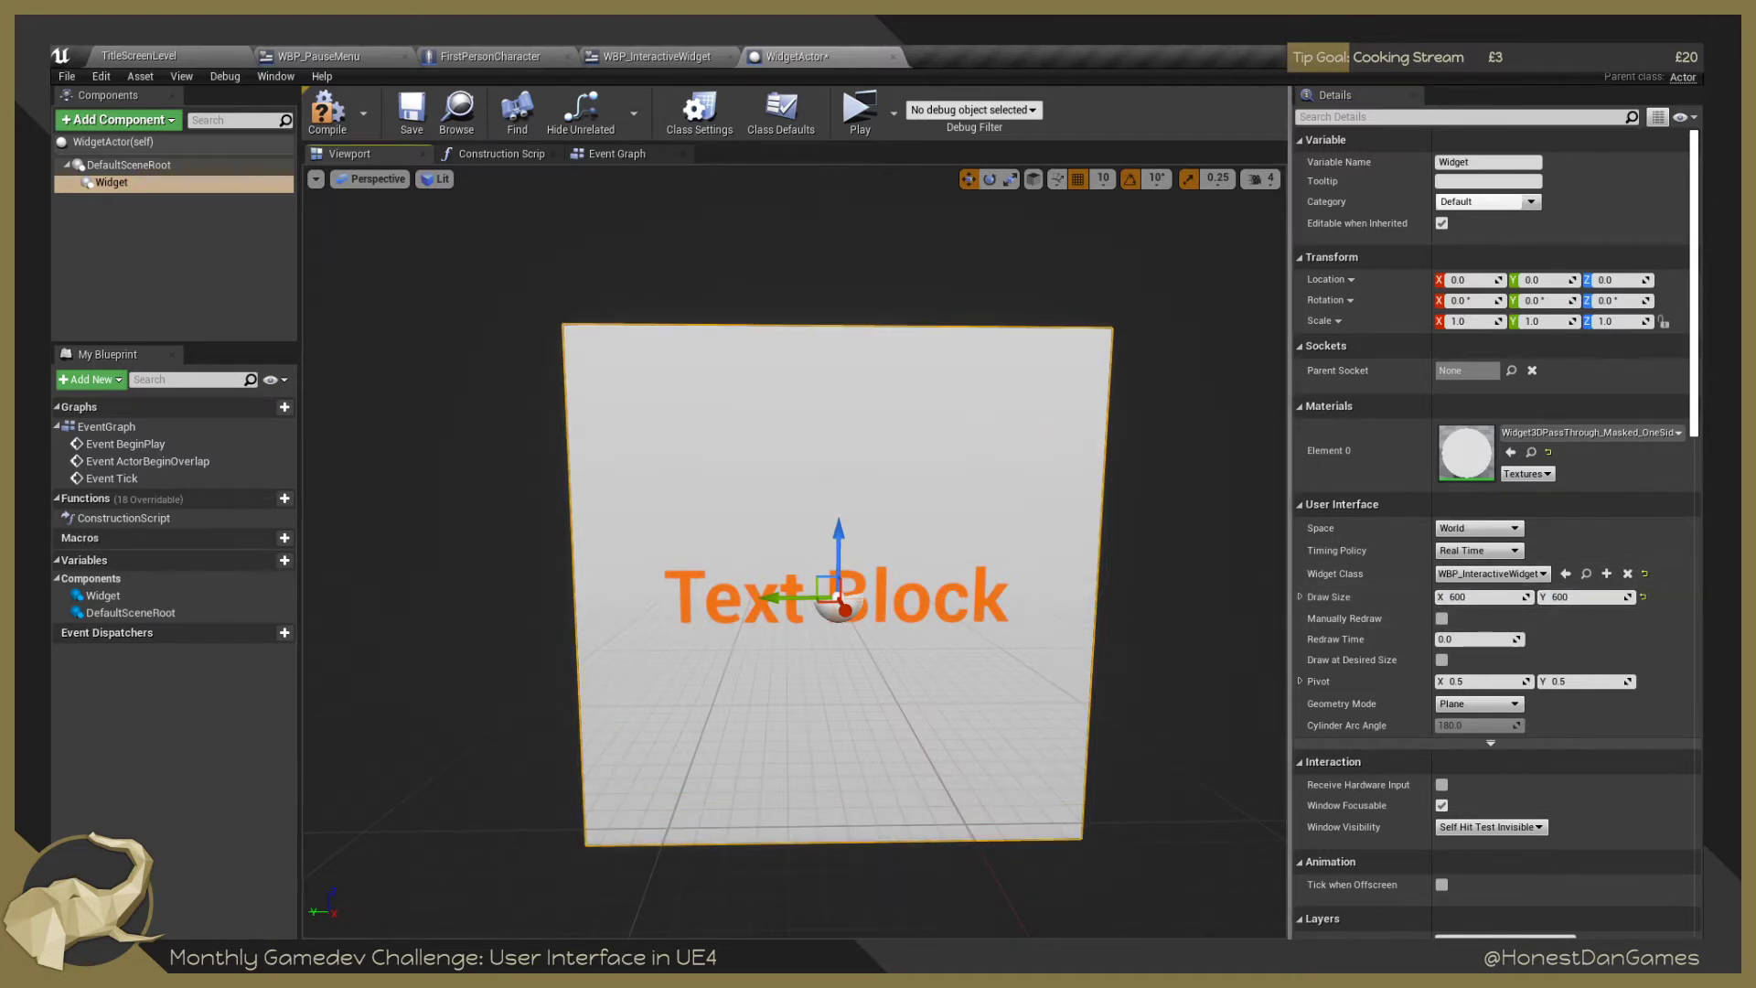
mouse_move(933, 604)
mouse_down()
mouse_move(786, 604)
mouse_move(750, 585)
mouse_move(915, 586)
mouse_up()
mouse_move(1183, 635)
mouse_down()
mouse_move(1183, 585)
mouse_move(1183, 635)
mouse_up()
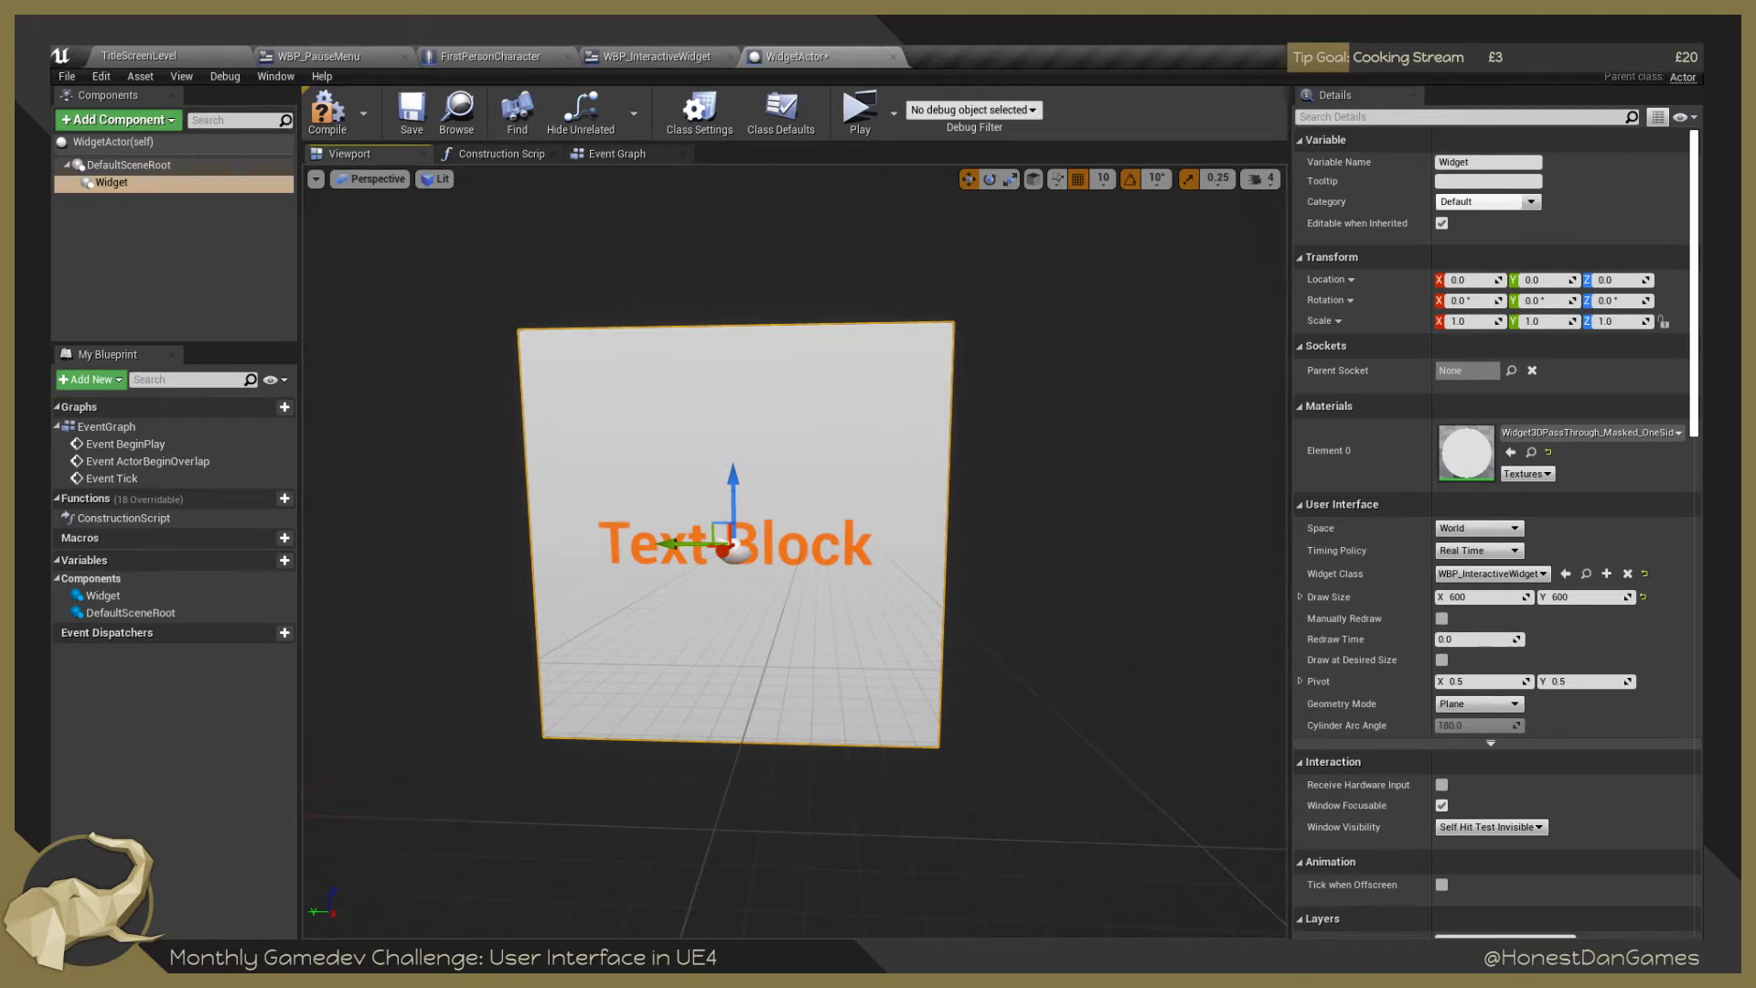
click(207, 51)
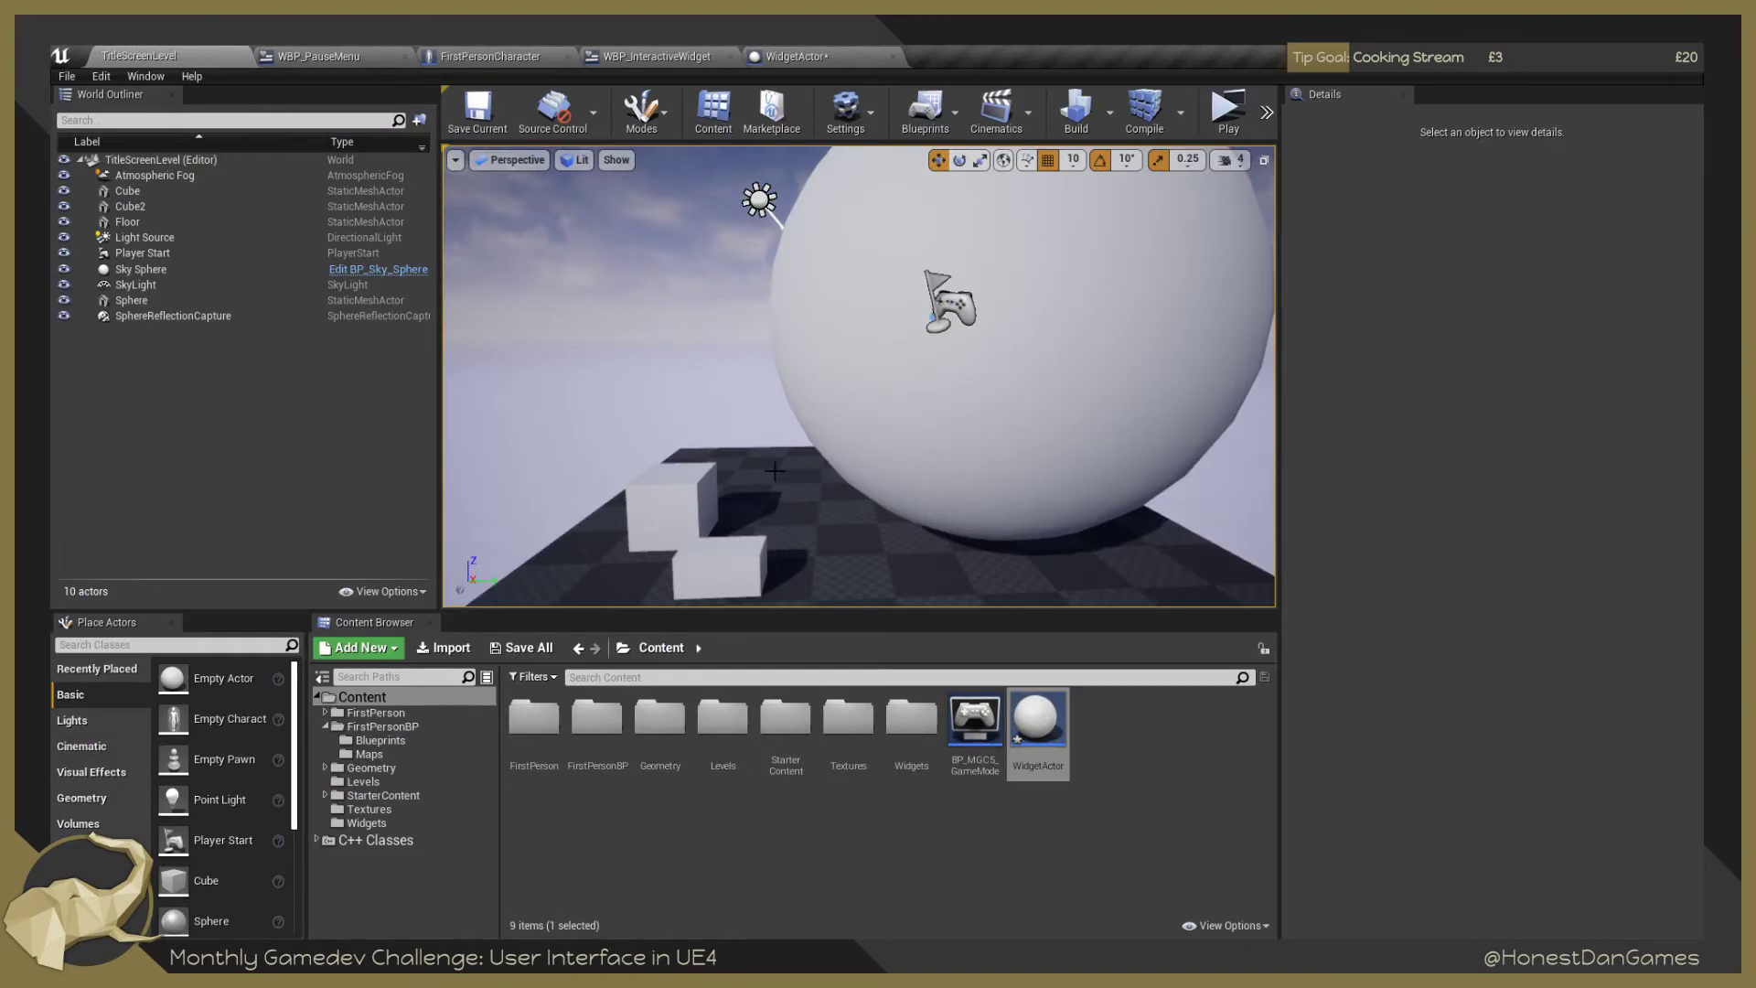
Open FirstLevel from the Levels folder, saving the modified WidgetActor blueprint.
double_click(723, 718)
double_click(549, 721)
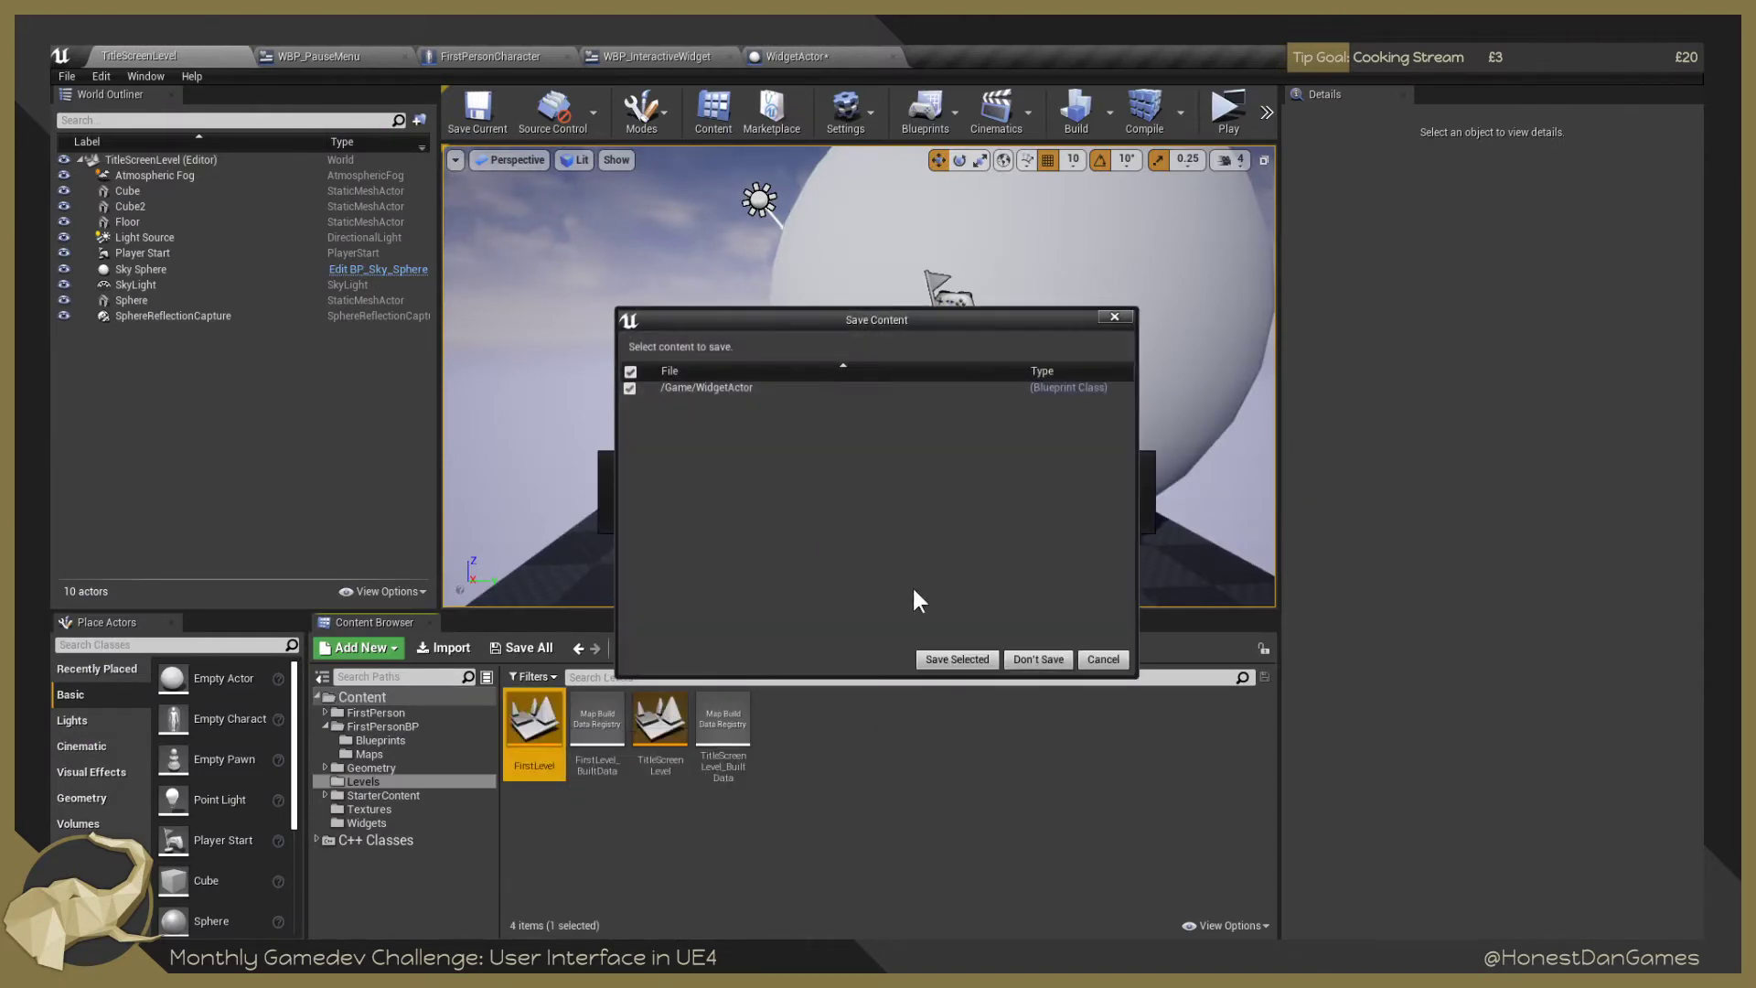
click(957, 659)
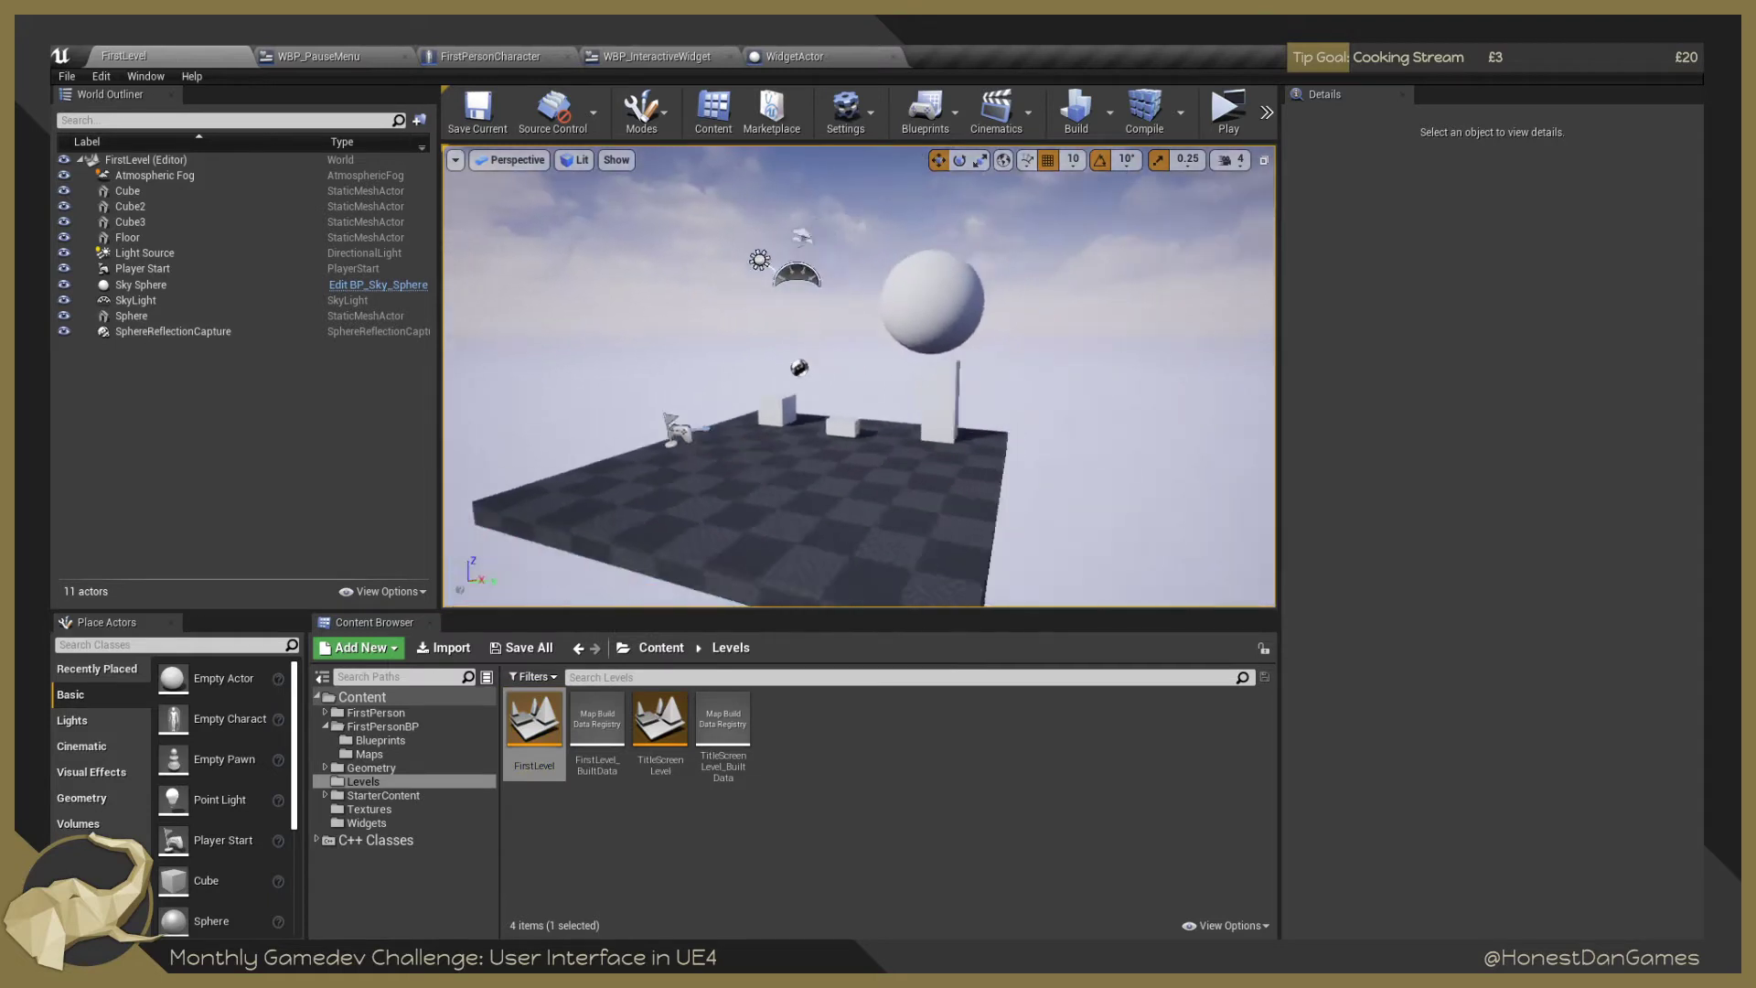
Place a WidgetActor from the Content folder in FirstLevel by the tall cube, at about X 290, Y 300, Z 120.
key(w)
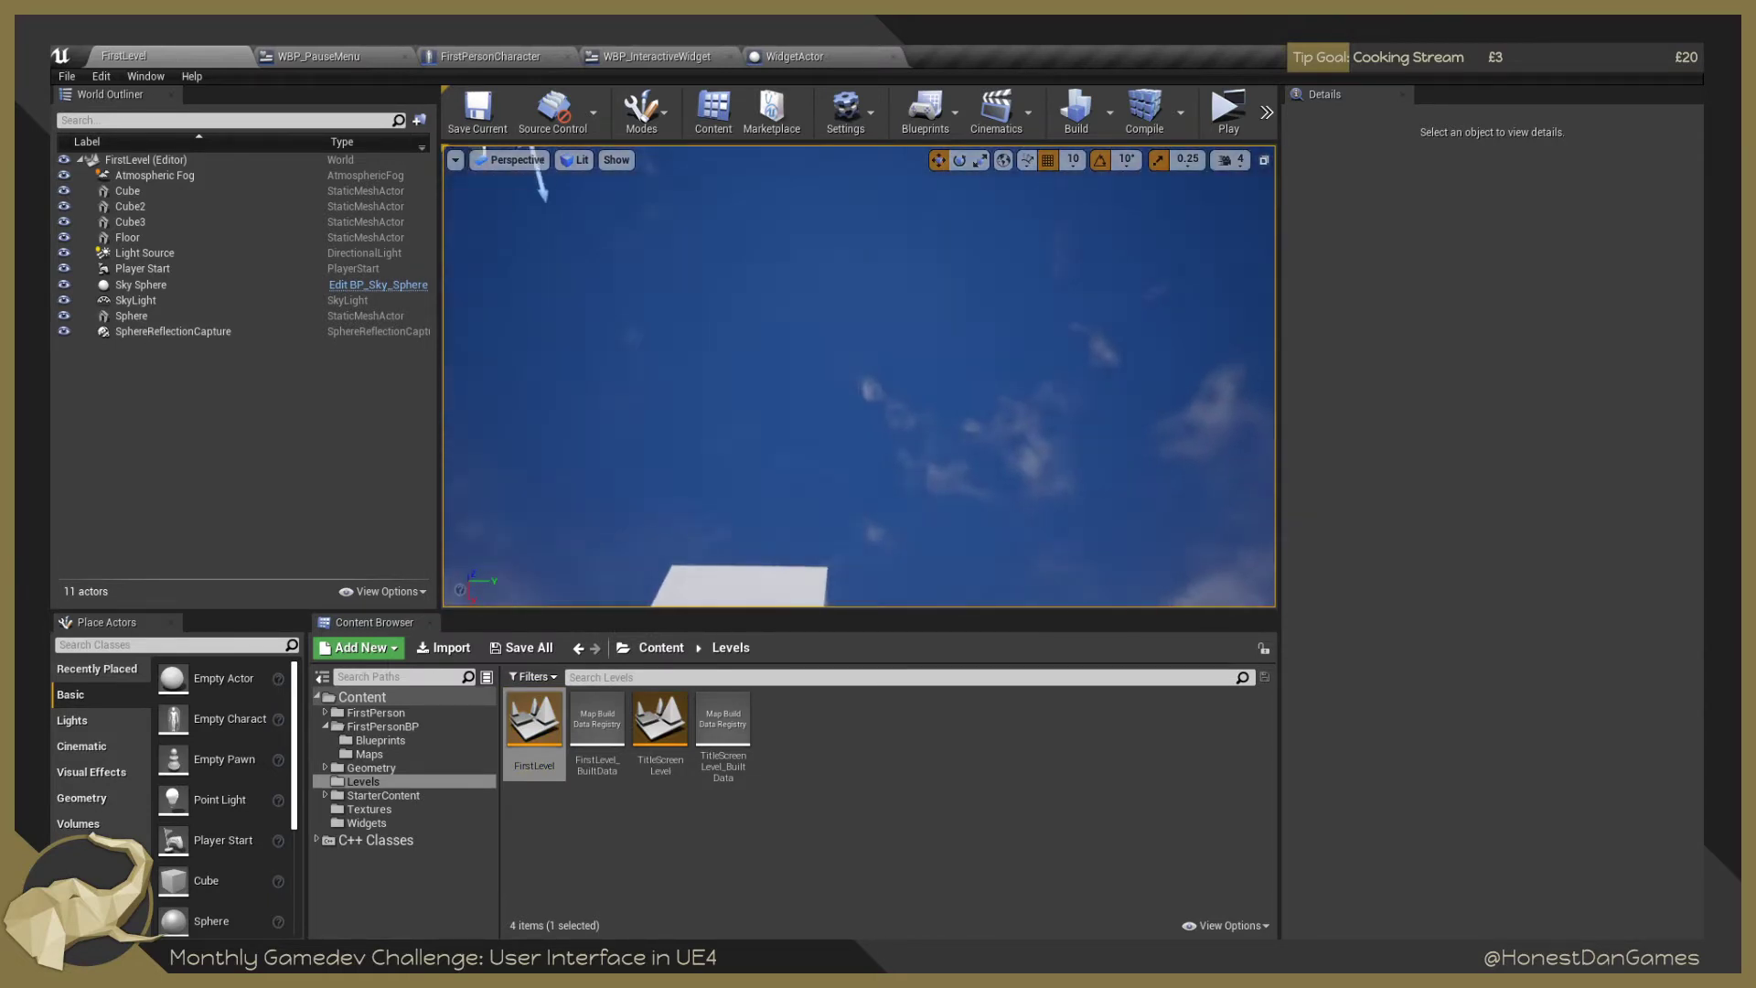
key(s)
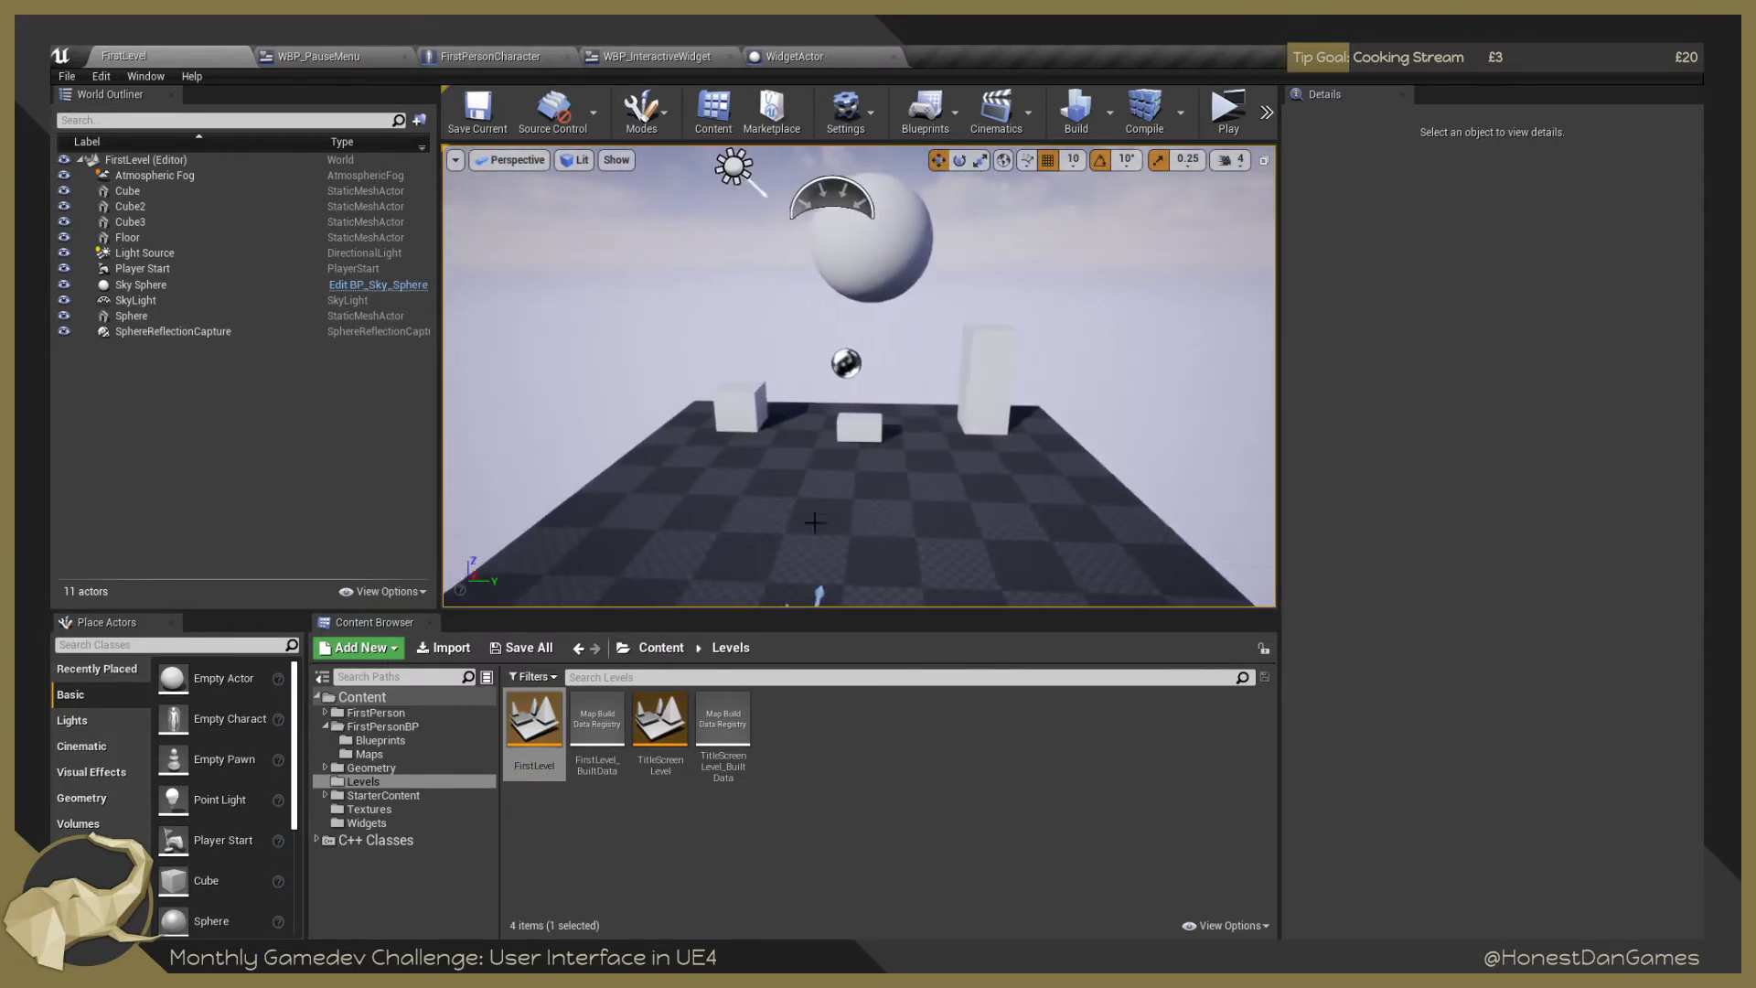
click(675, 648)
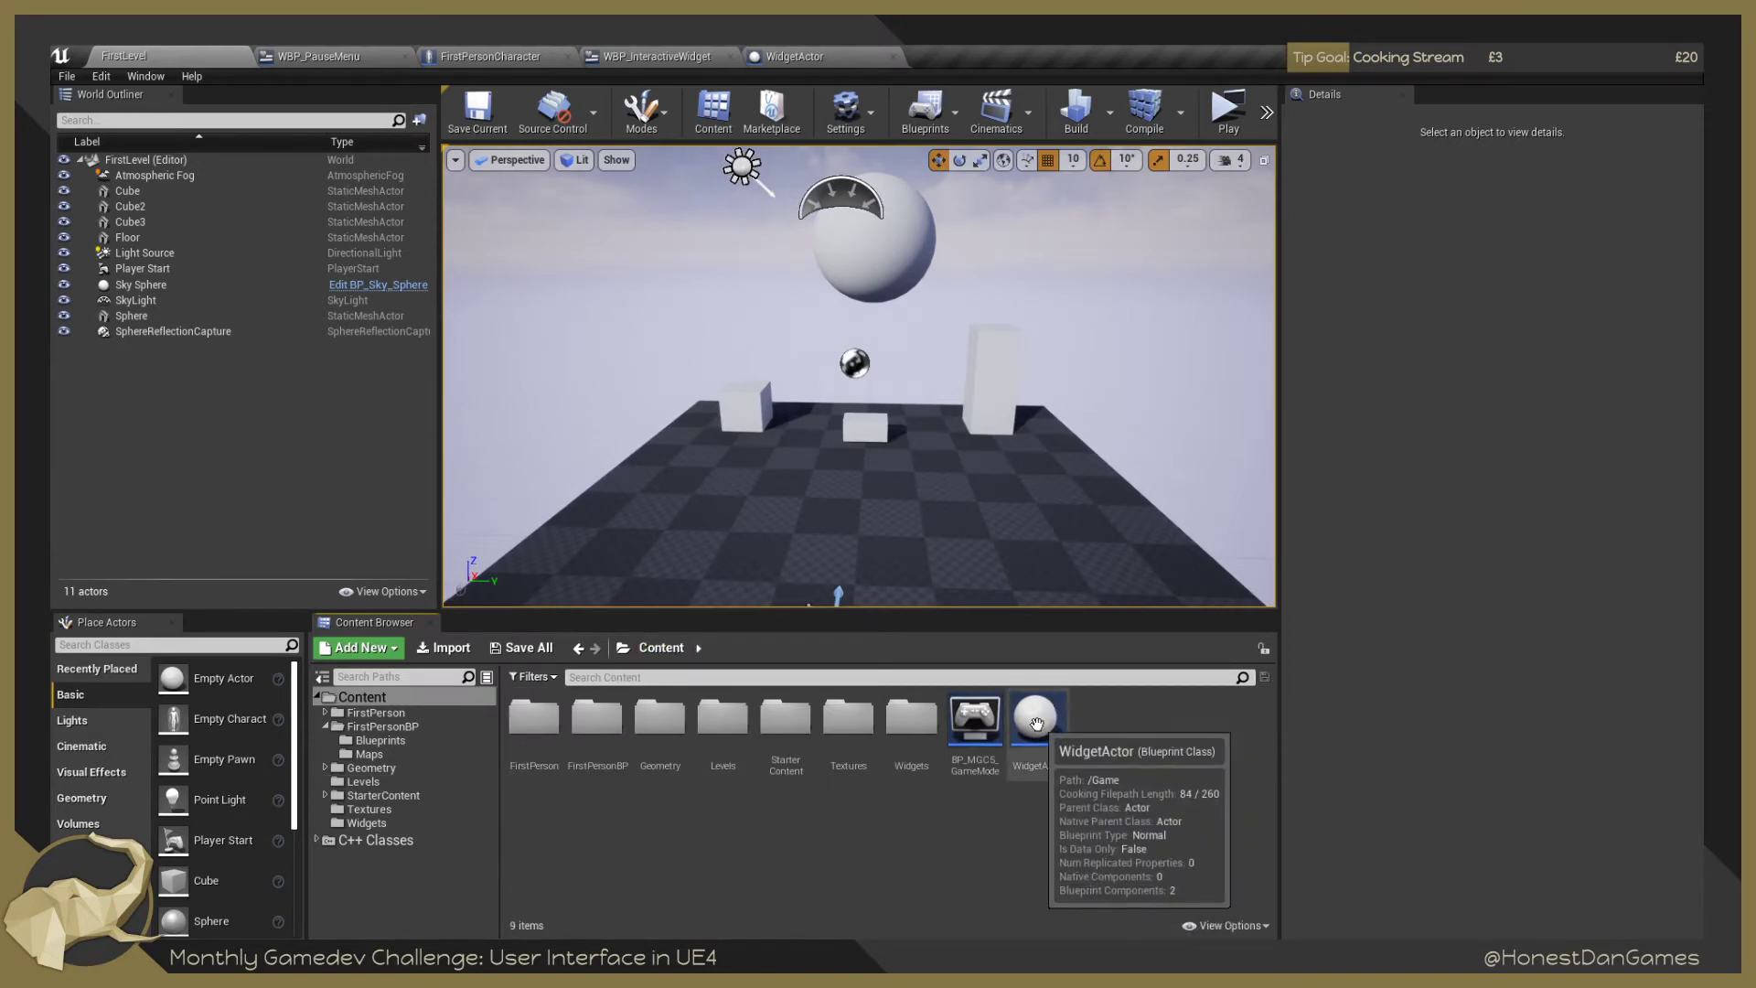
drag(1023, 700, 998, 396)
right_click(1066, 380)
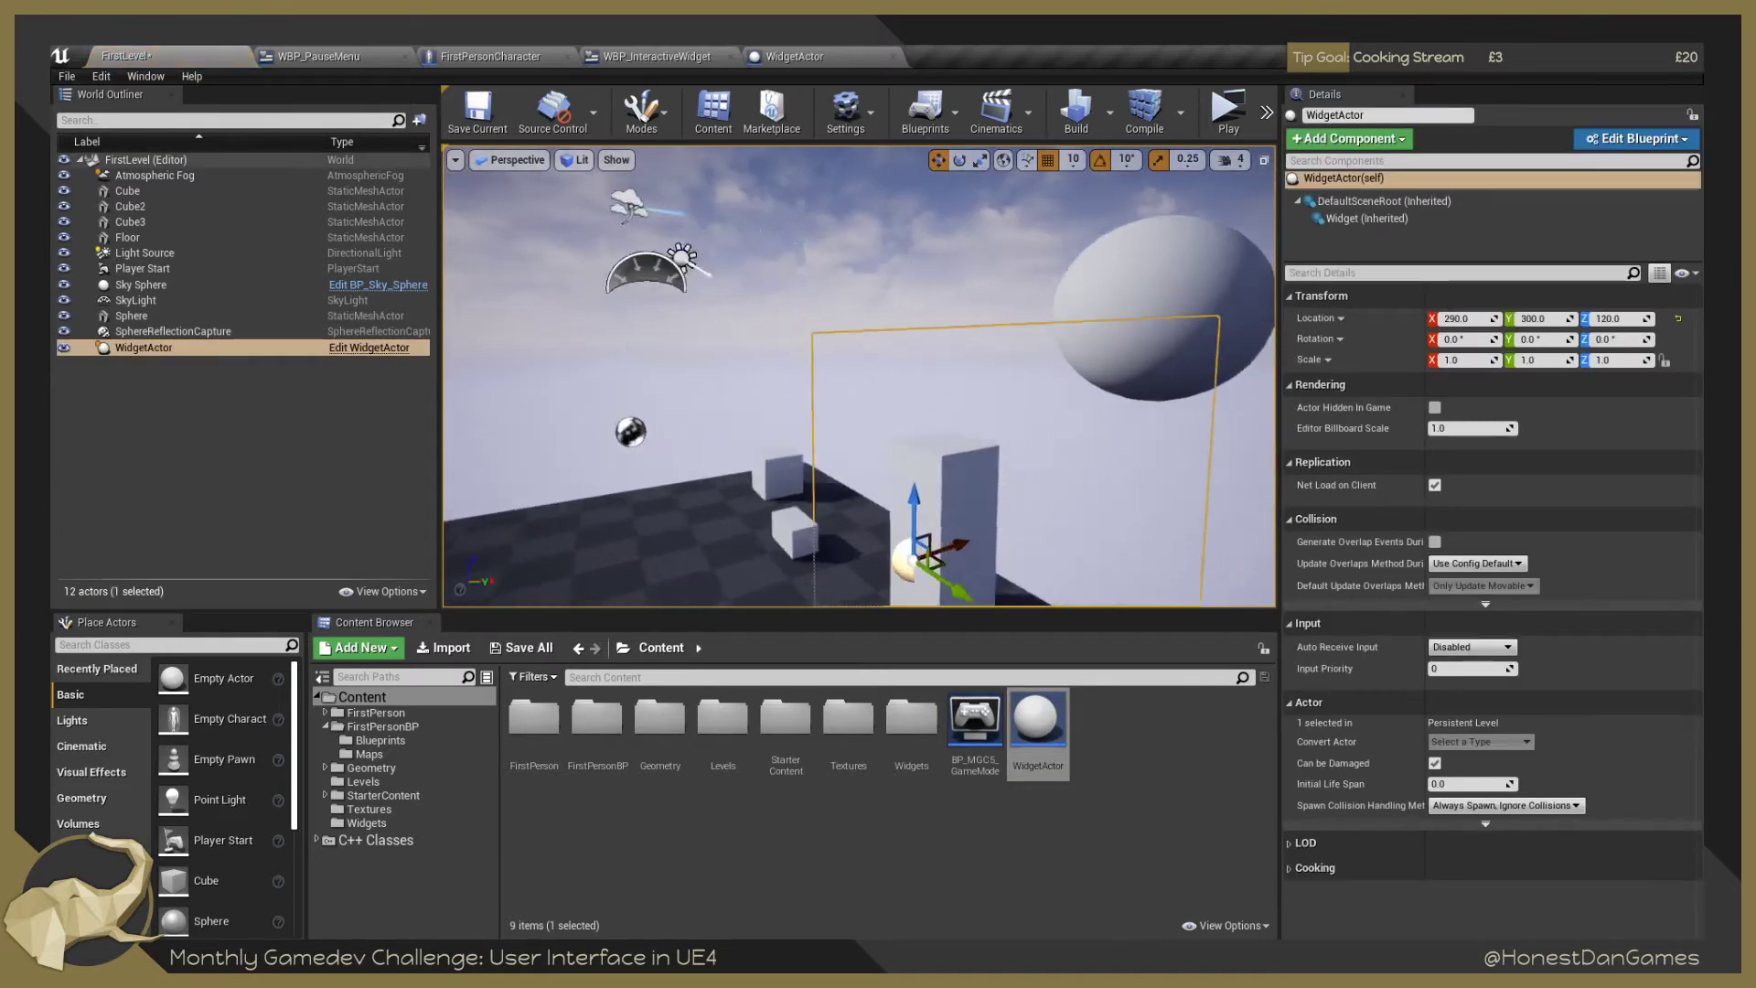
Rotate the placed WidgetActor about 180 degrees around Z so its text side faces the play area.
key(e)
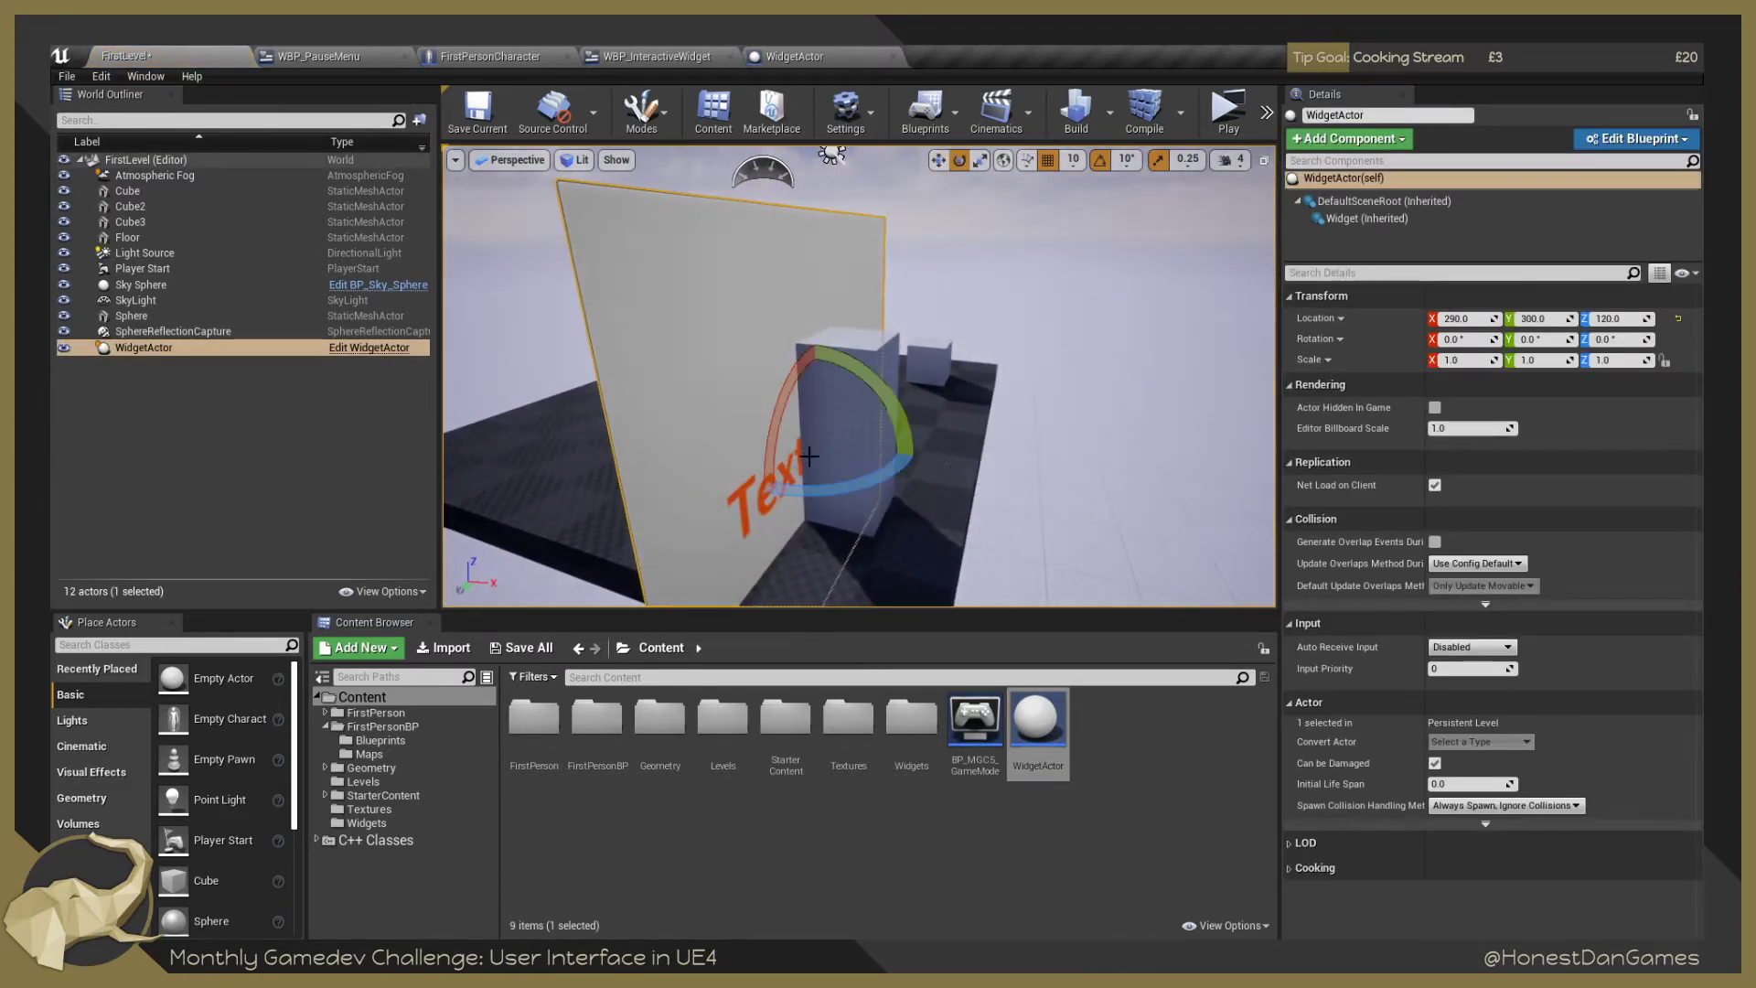
drag(813, 493, 836, 455)
key(f)
Raise the WidgetActor to about Z 320, save FirstLevel and return to the WidgetActor blueprint.
key(w)
drag(849, 388, 801, 206)
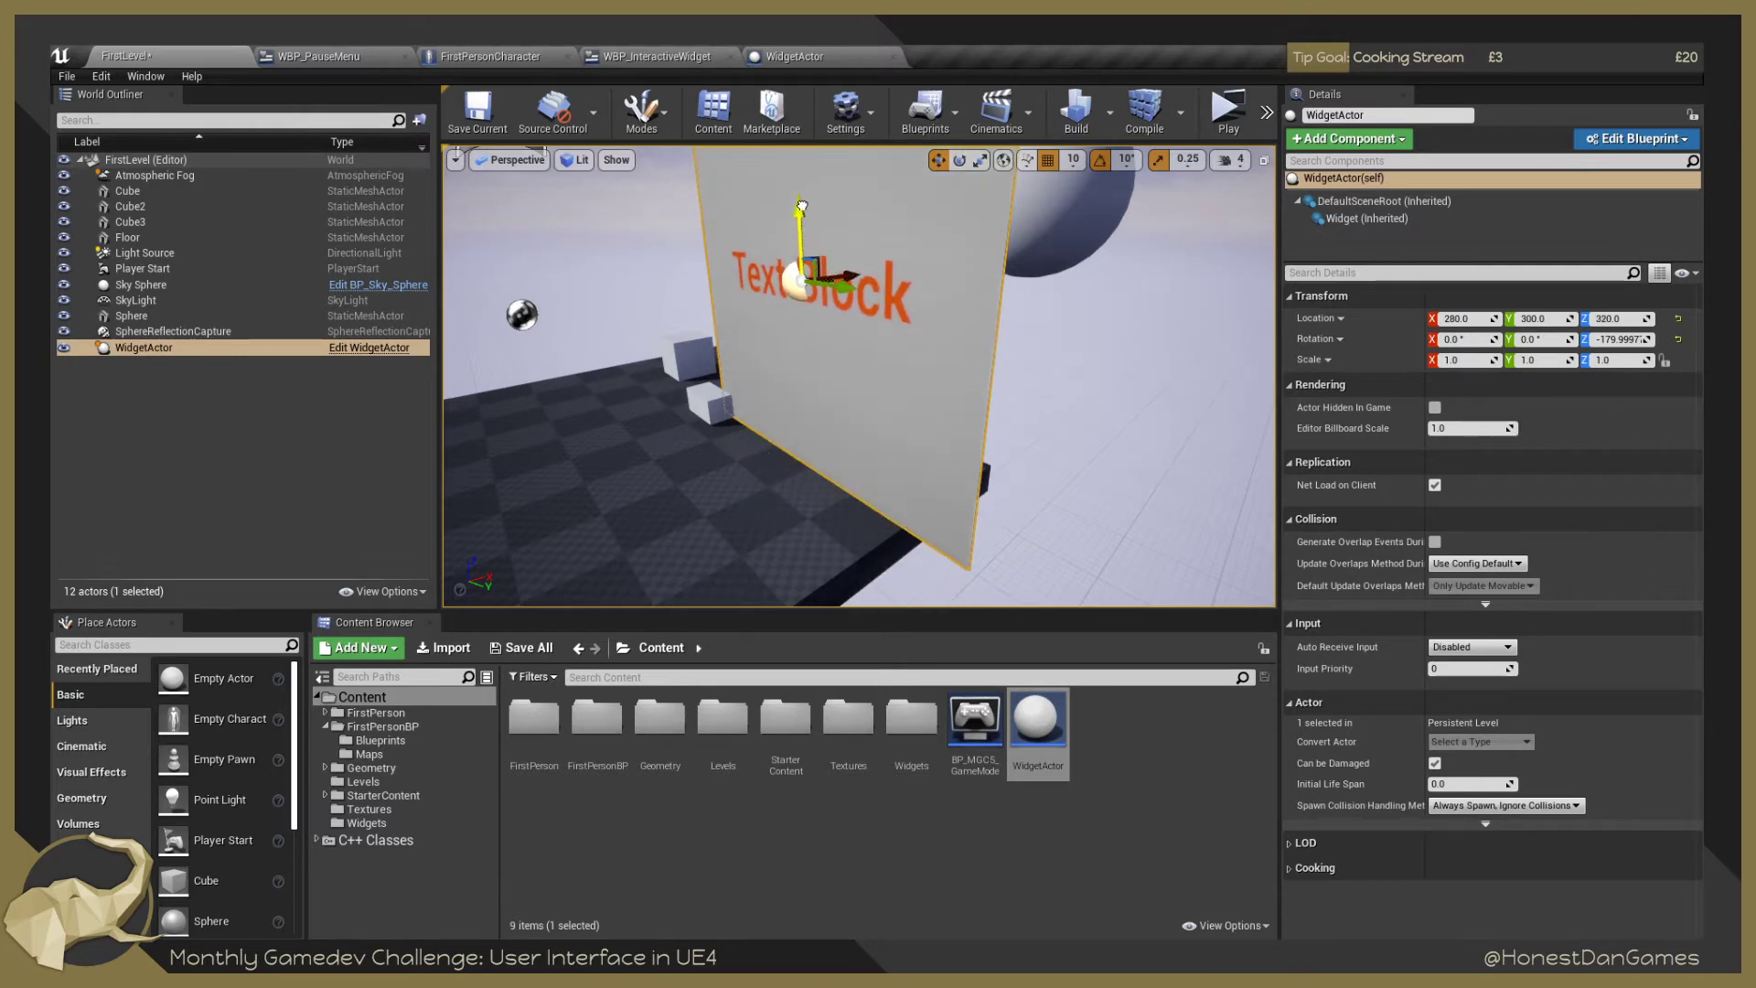
drag(799, 265, 560, 316)
click(477, 109)
click(794, 55)
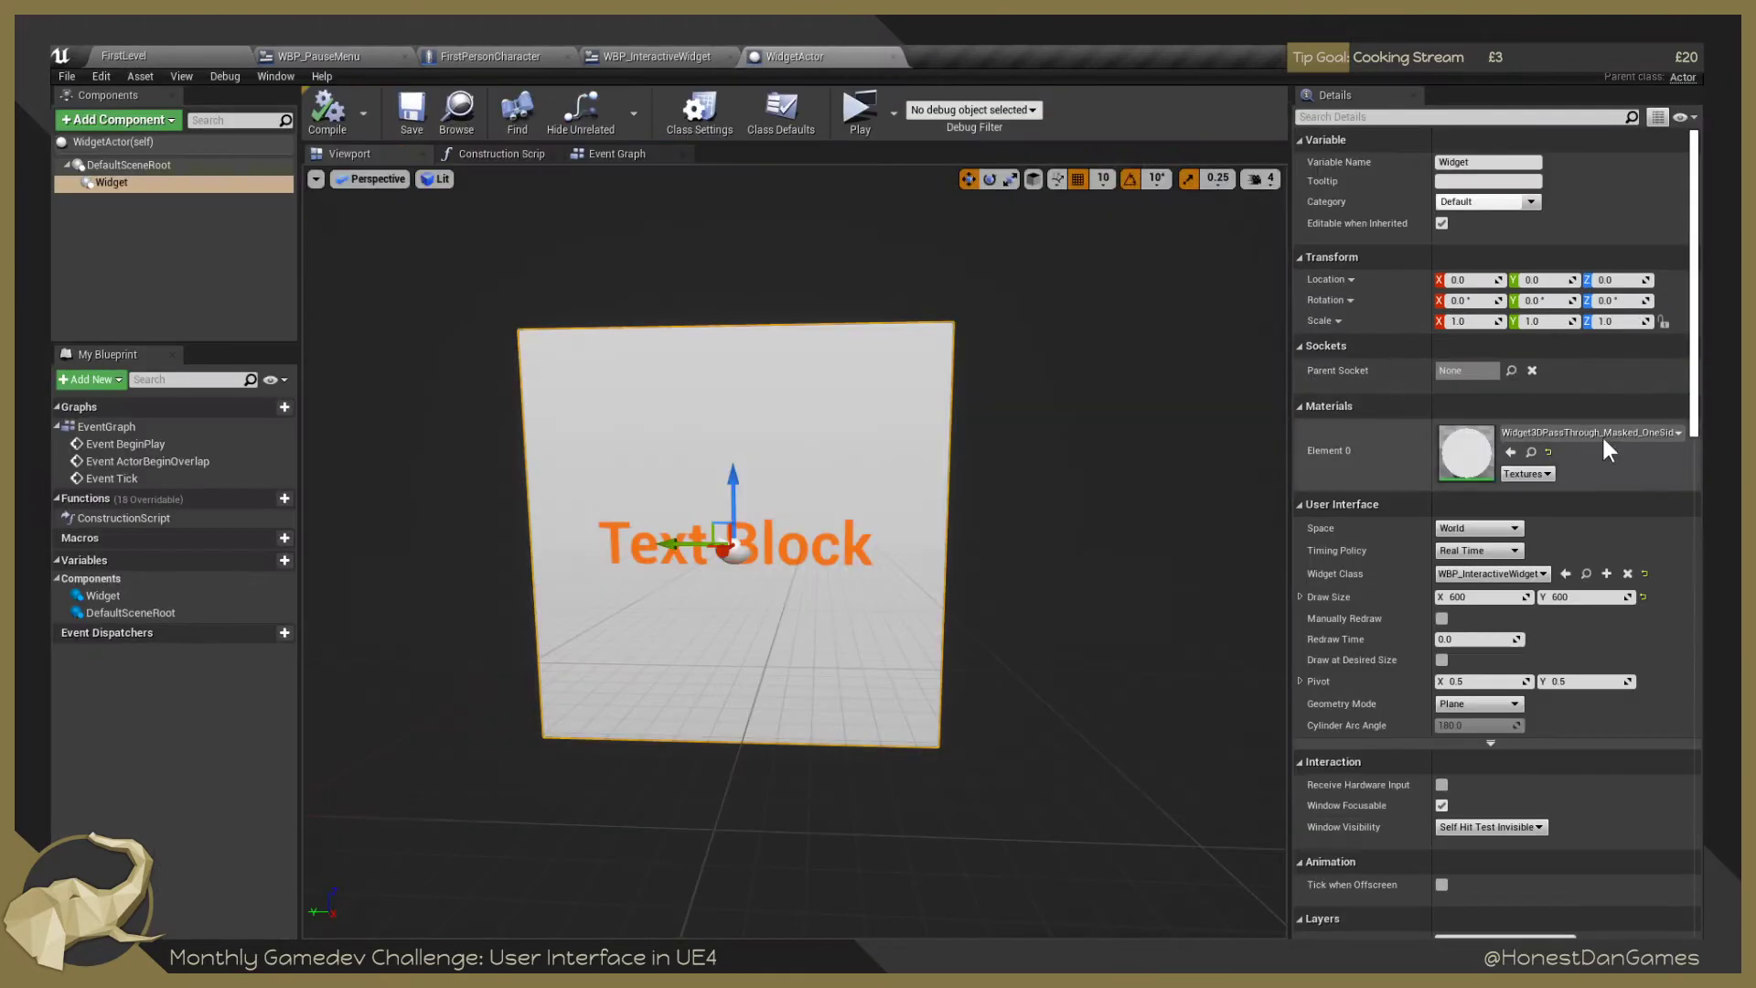
Set the widget component's draw size to 200 by 200, and compile and save the WidgetActor blueprint.
click(1479, 596)
text(20)
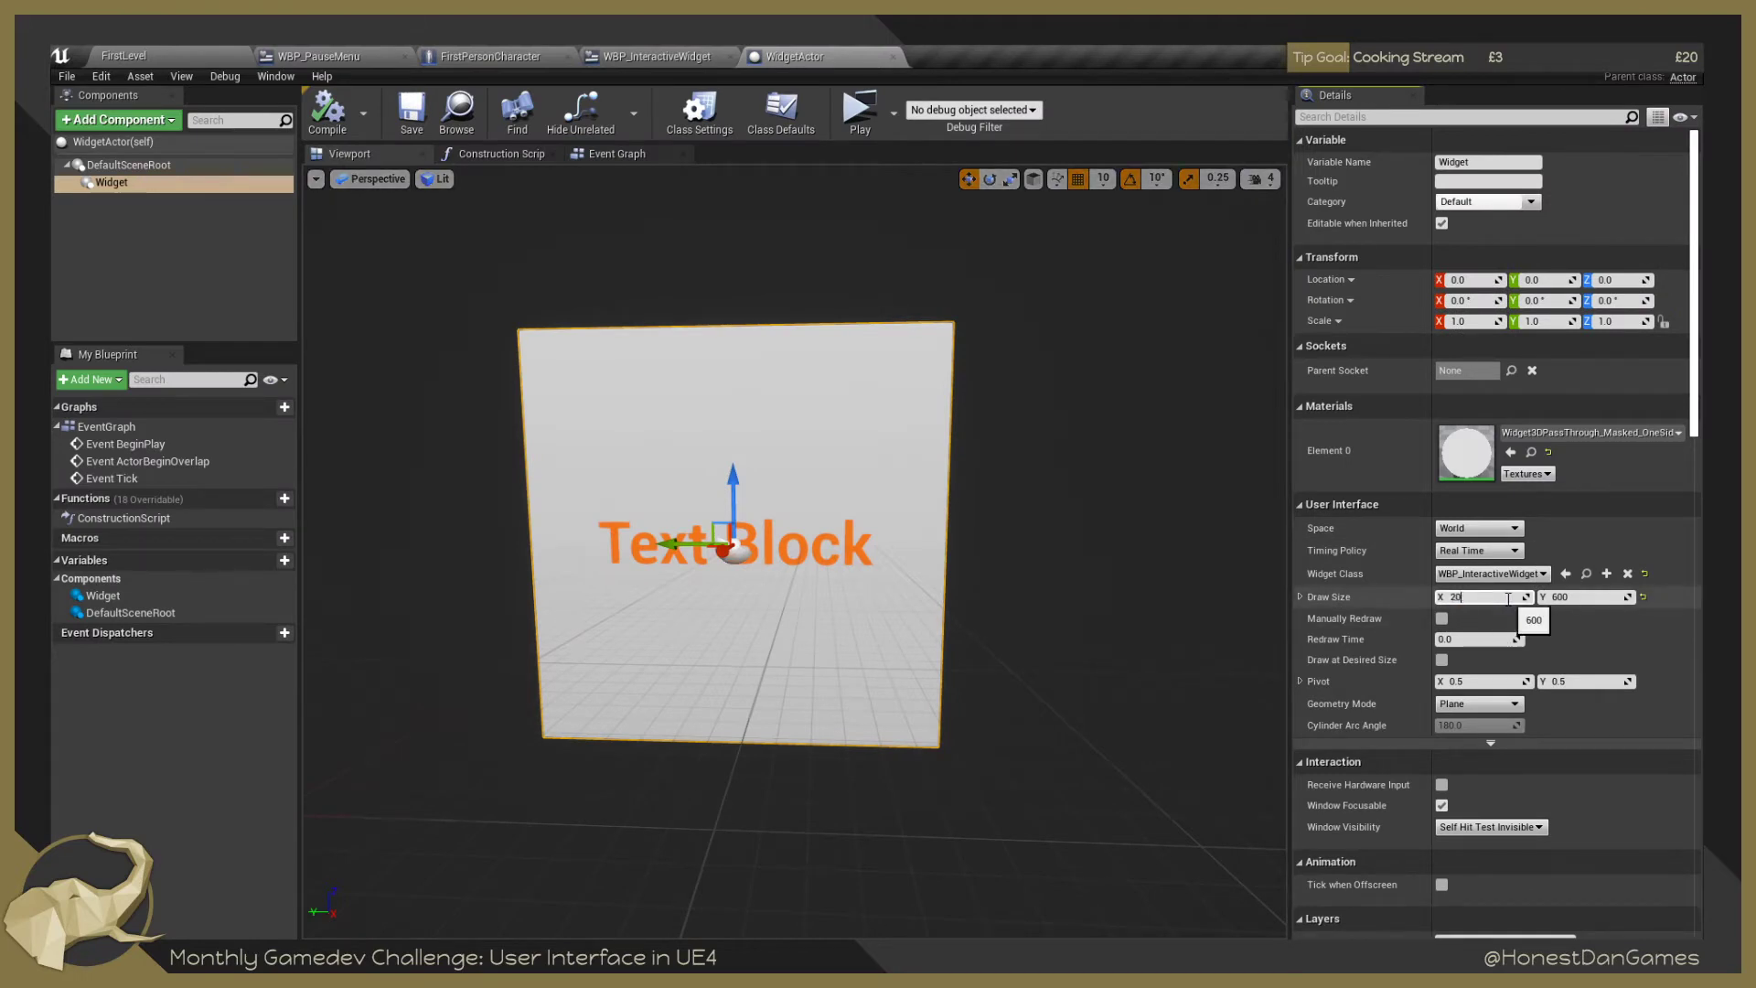
text(0)
key(Tab)
text(200)
key(Return)
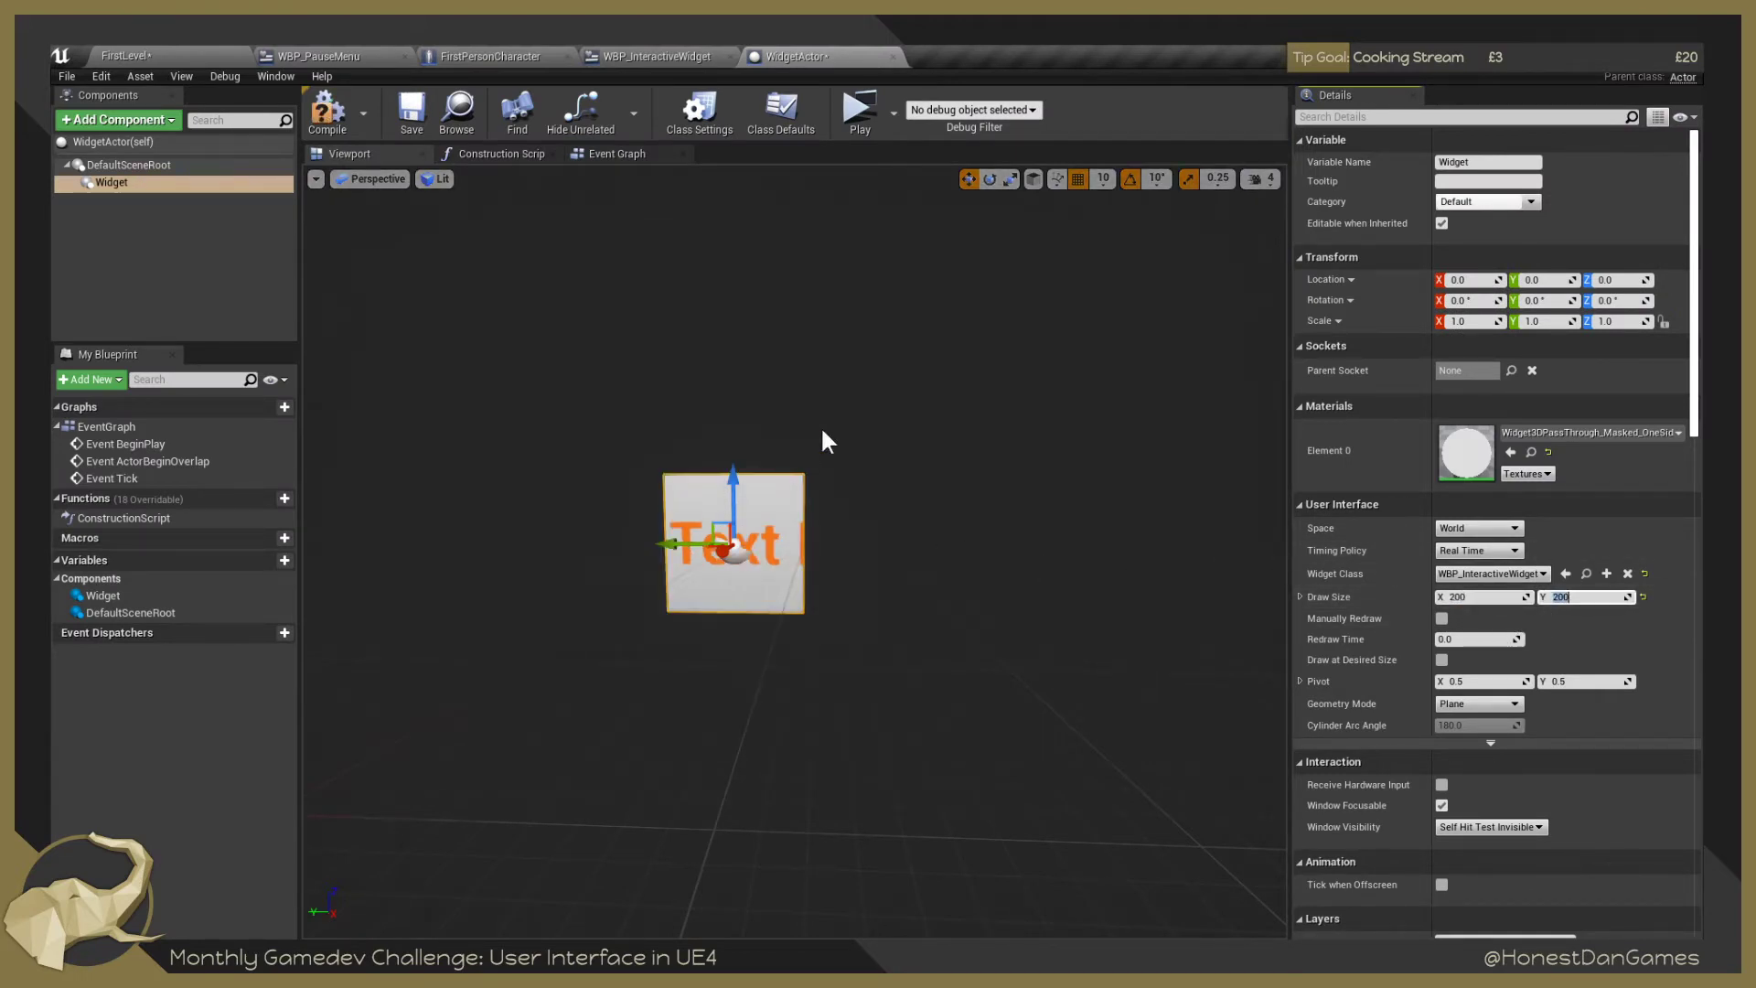
click(326, 109)
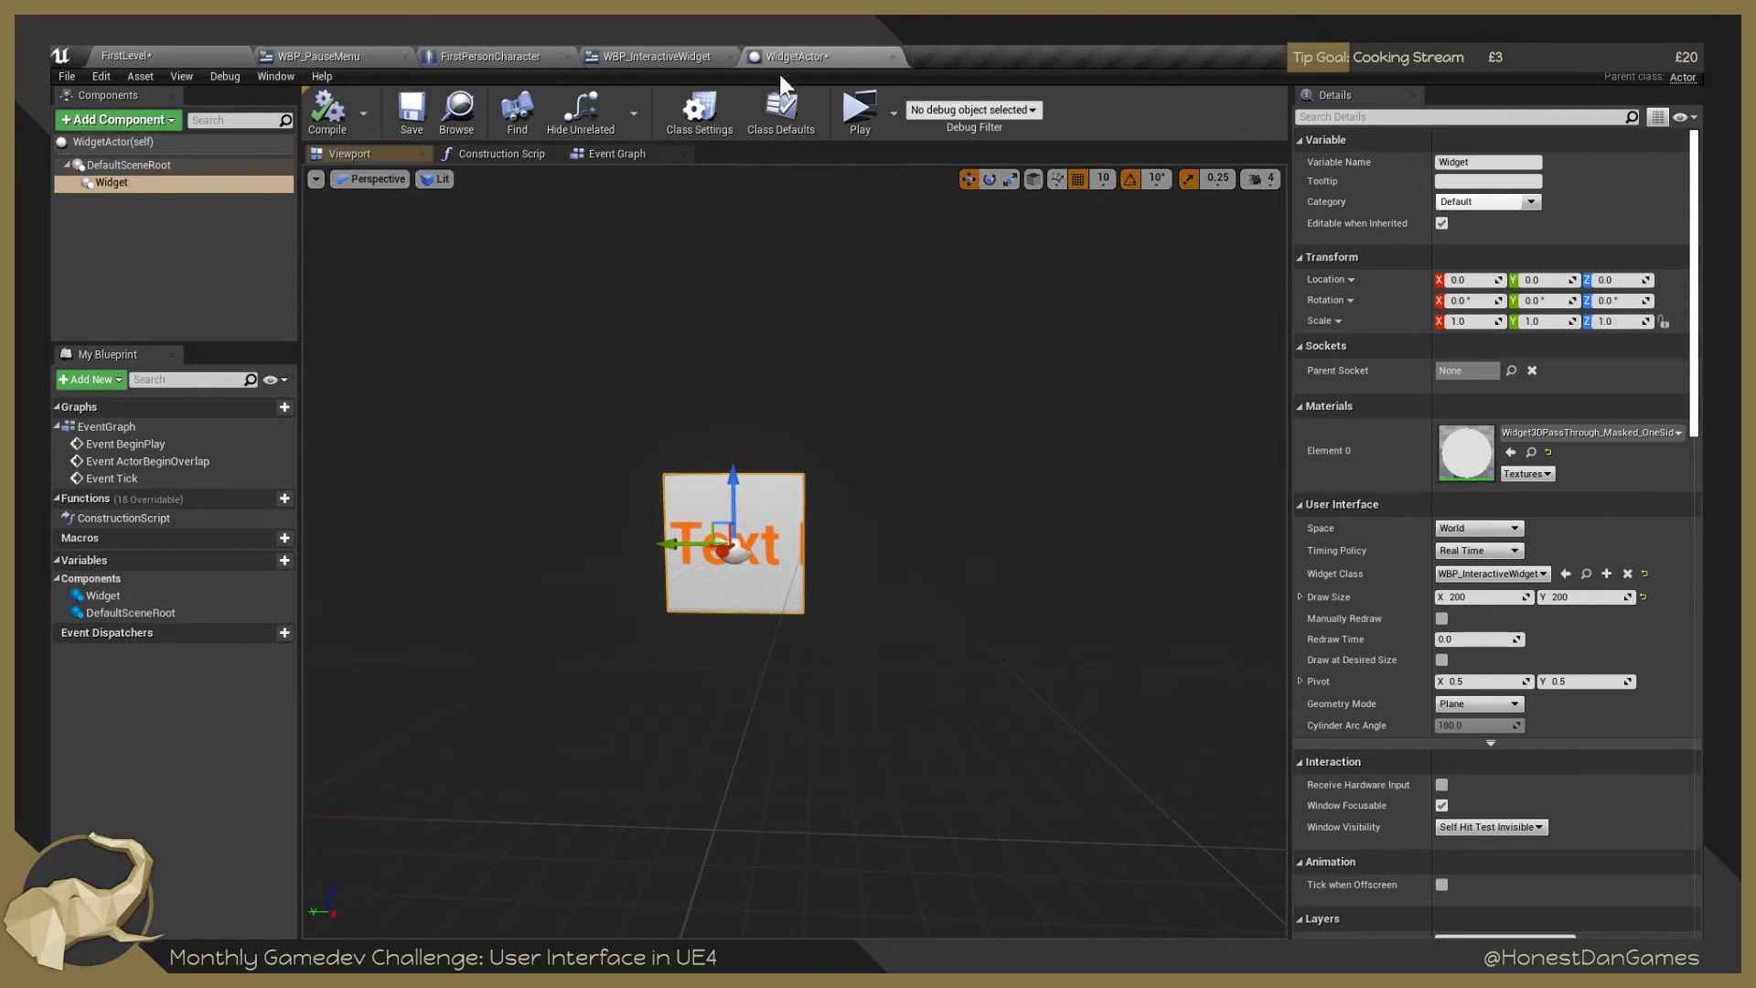
key(ctrl+s)
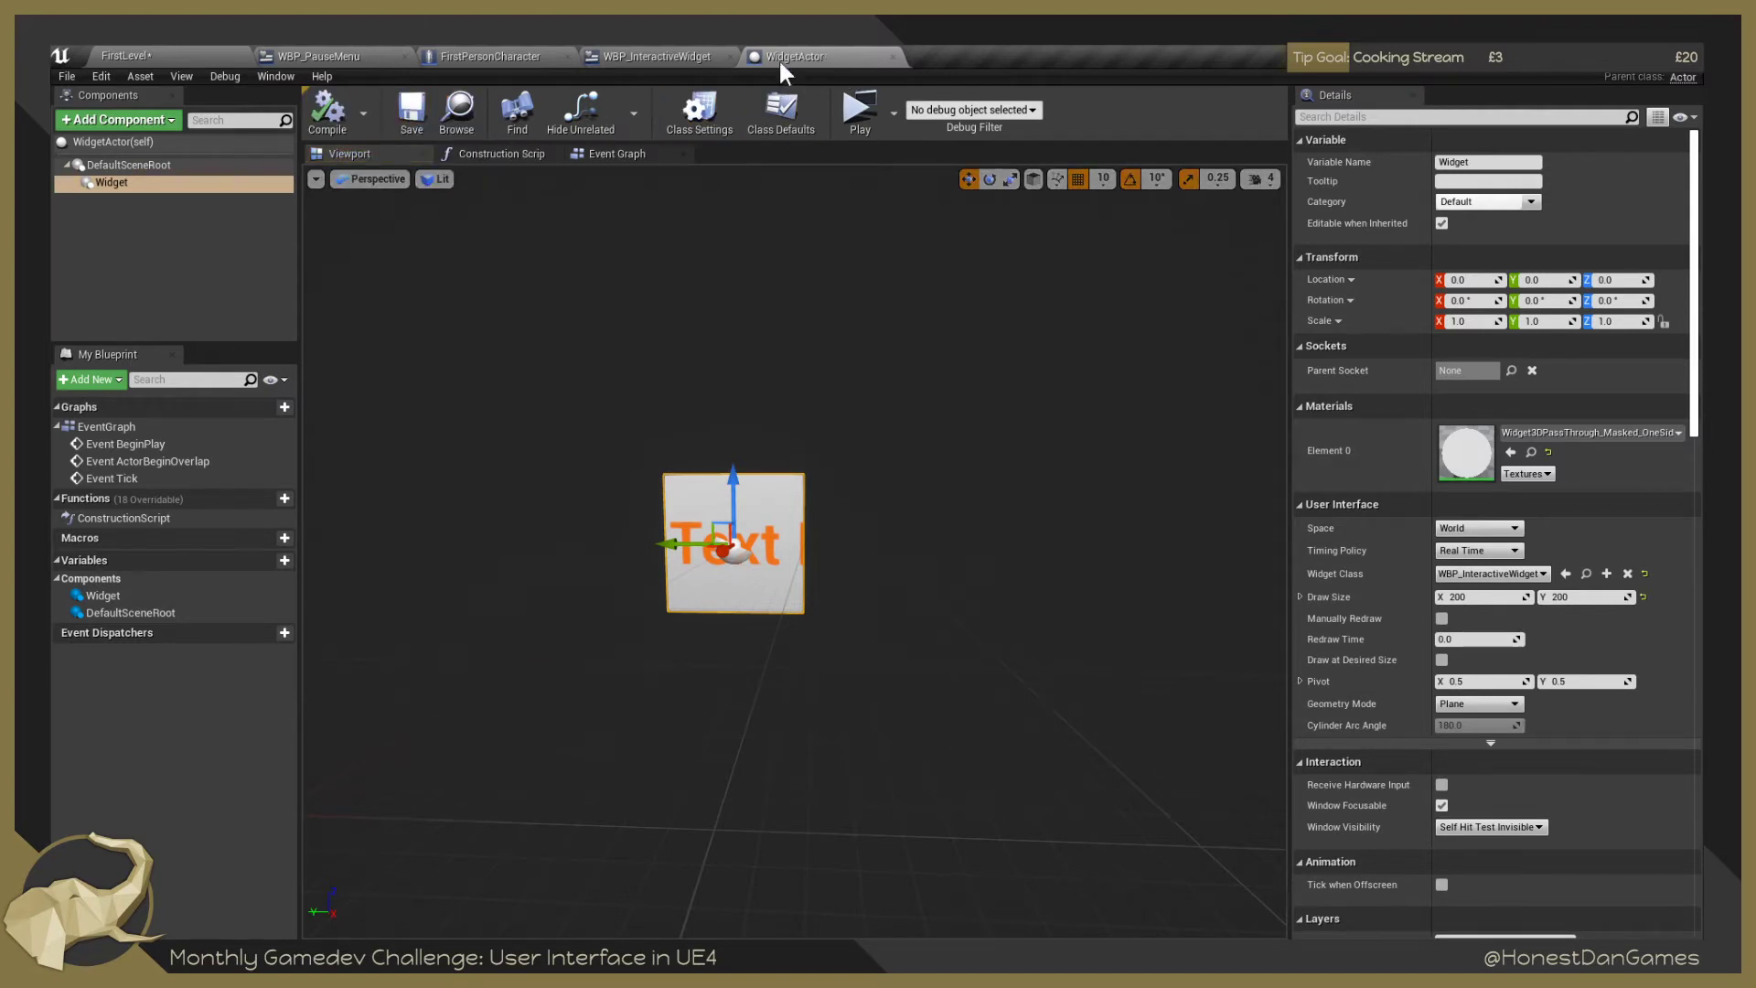
In FirstLevel, lower the WidgetActor to Z 140 and shift it to X 290, against the tall cube.
click(668, 55)
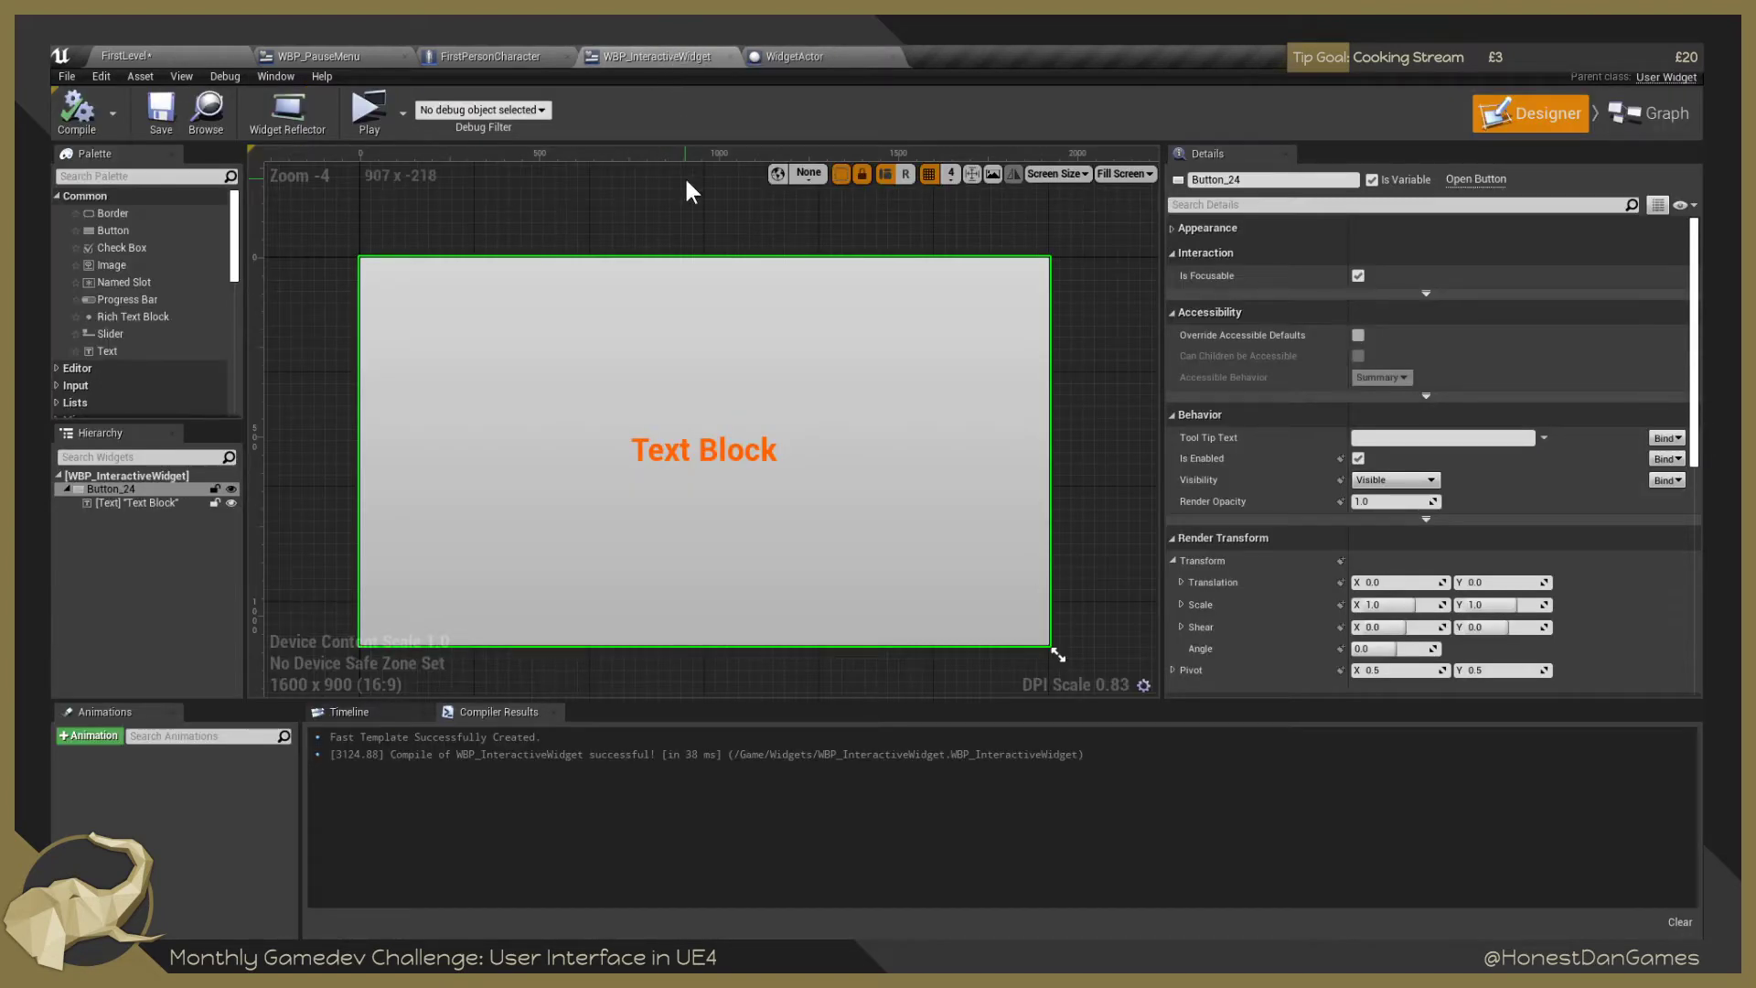
click(244, 50)
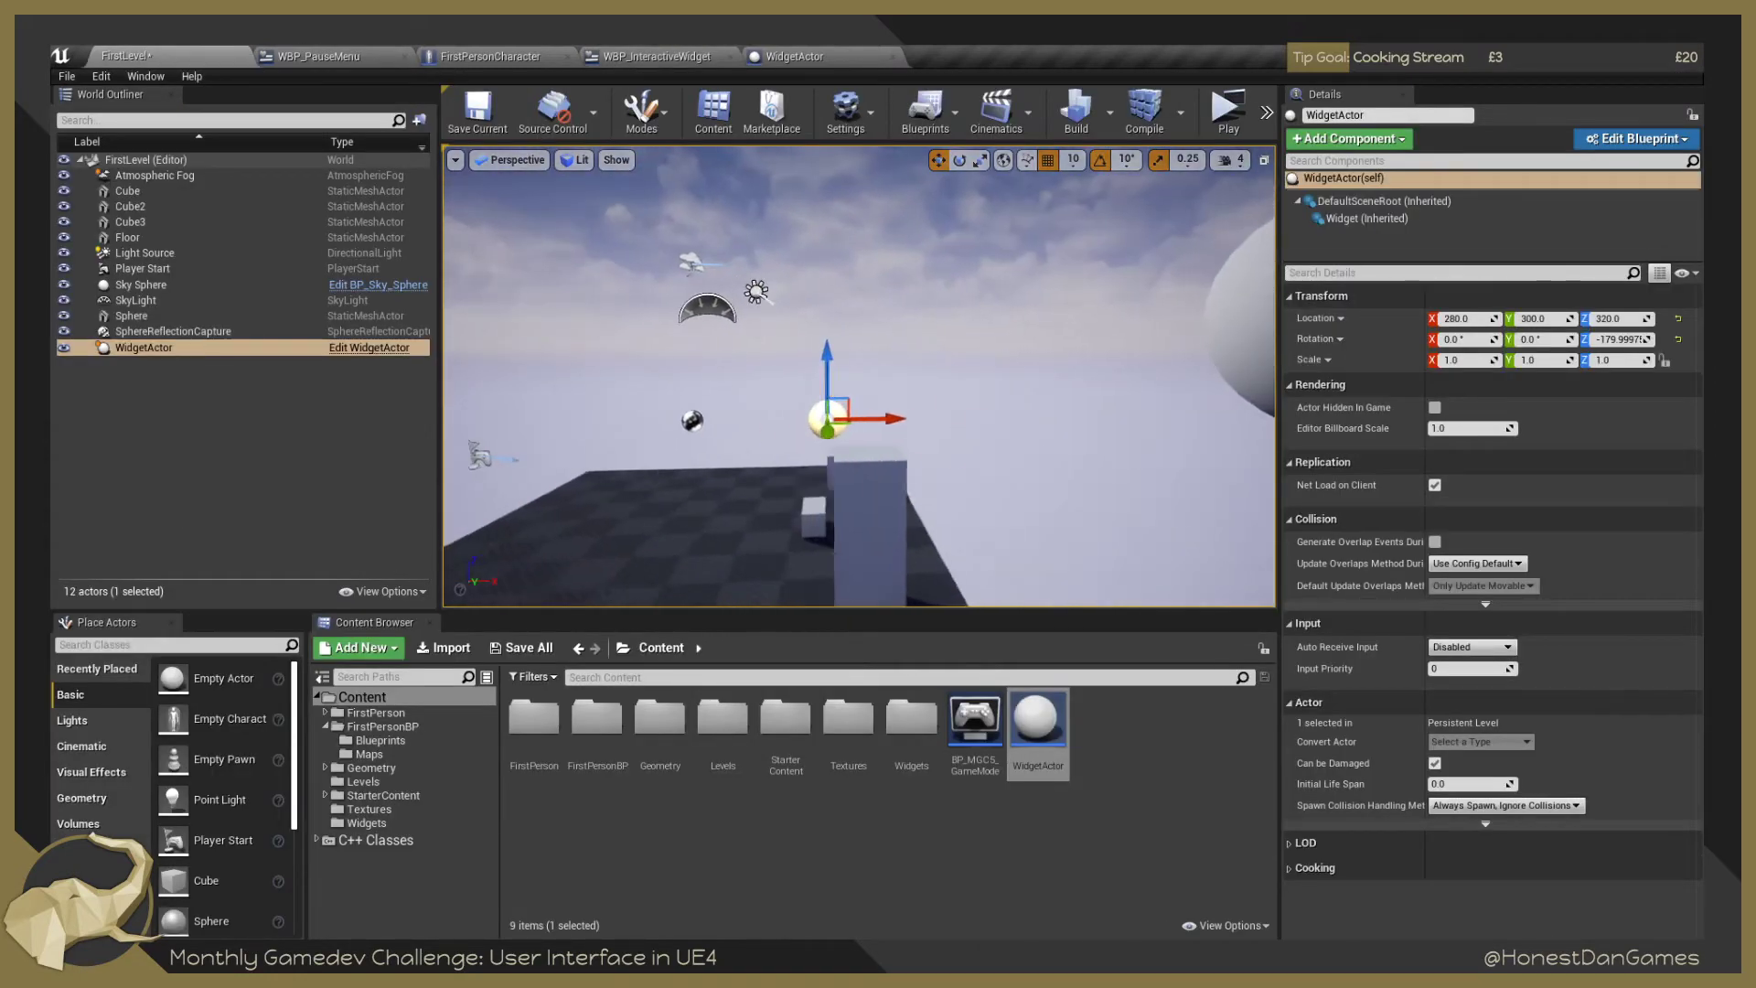
key(a)
drag(780, 344, 622, 585)
key(d)
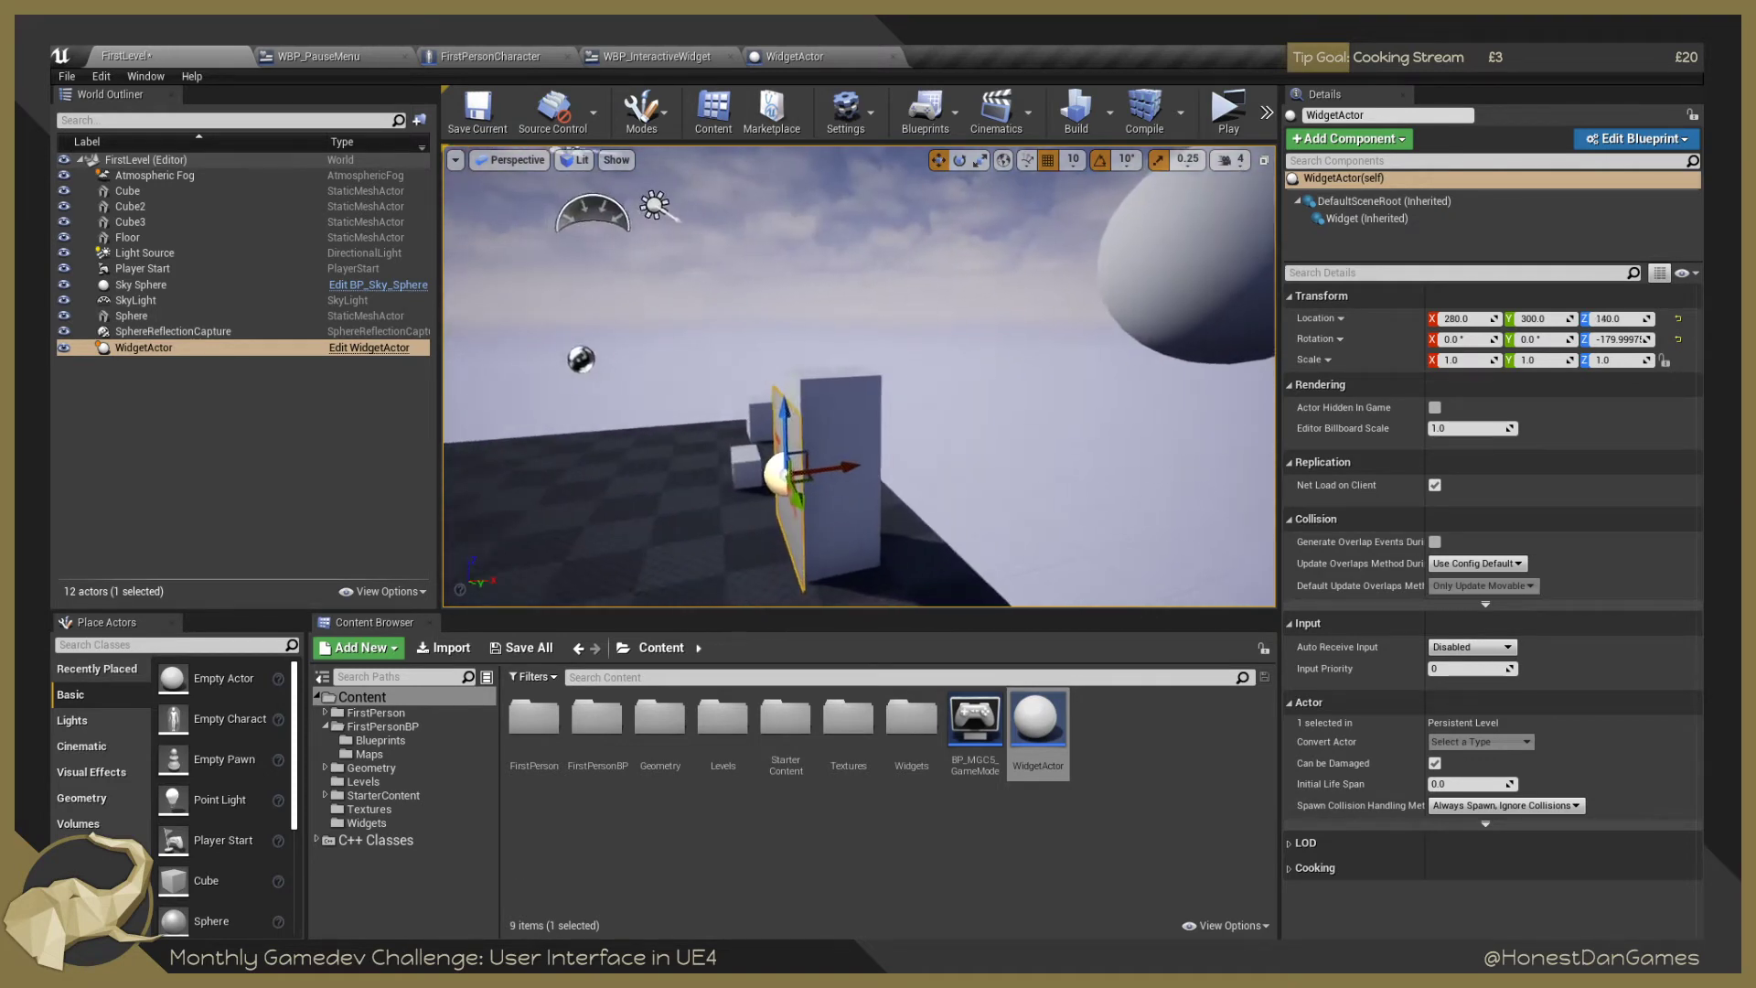
drag(836, 435, 767, 448)
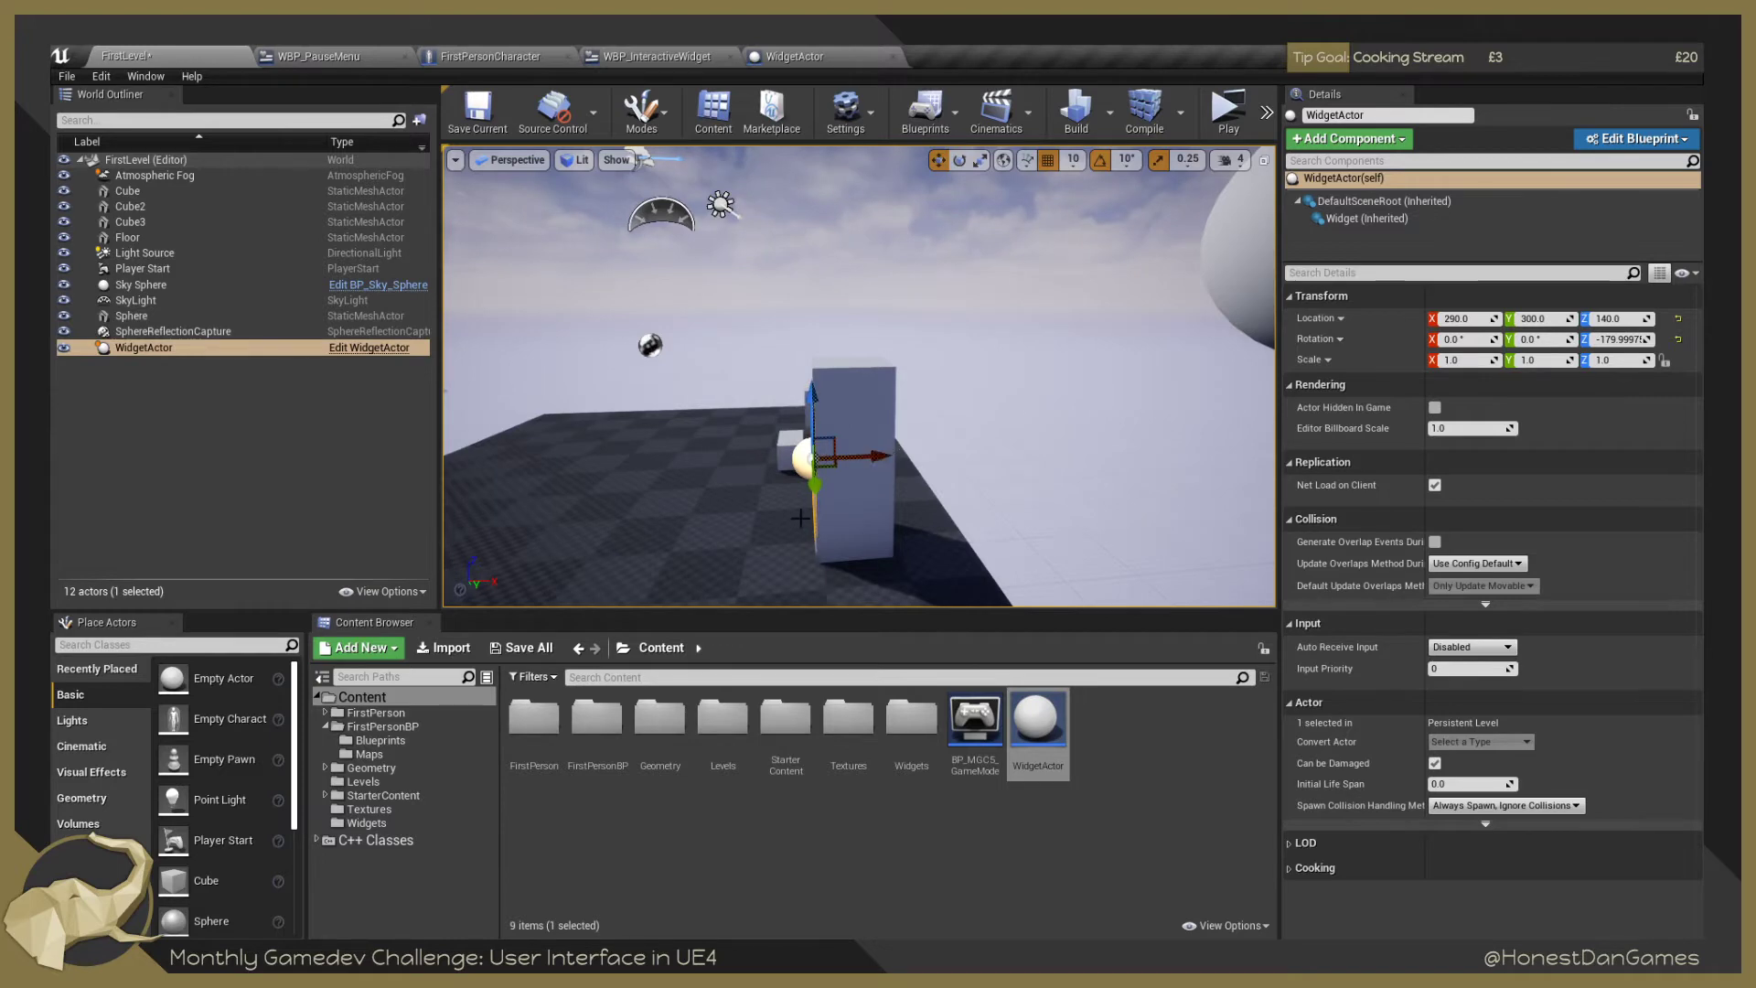
Set the position grid snap to 1 and nudge the WidgetActor to X 289, just off the tall cube's face.
key(a)
drag(801, 519, 604, 549)
key(w)
key(d)
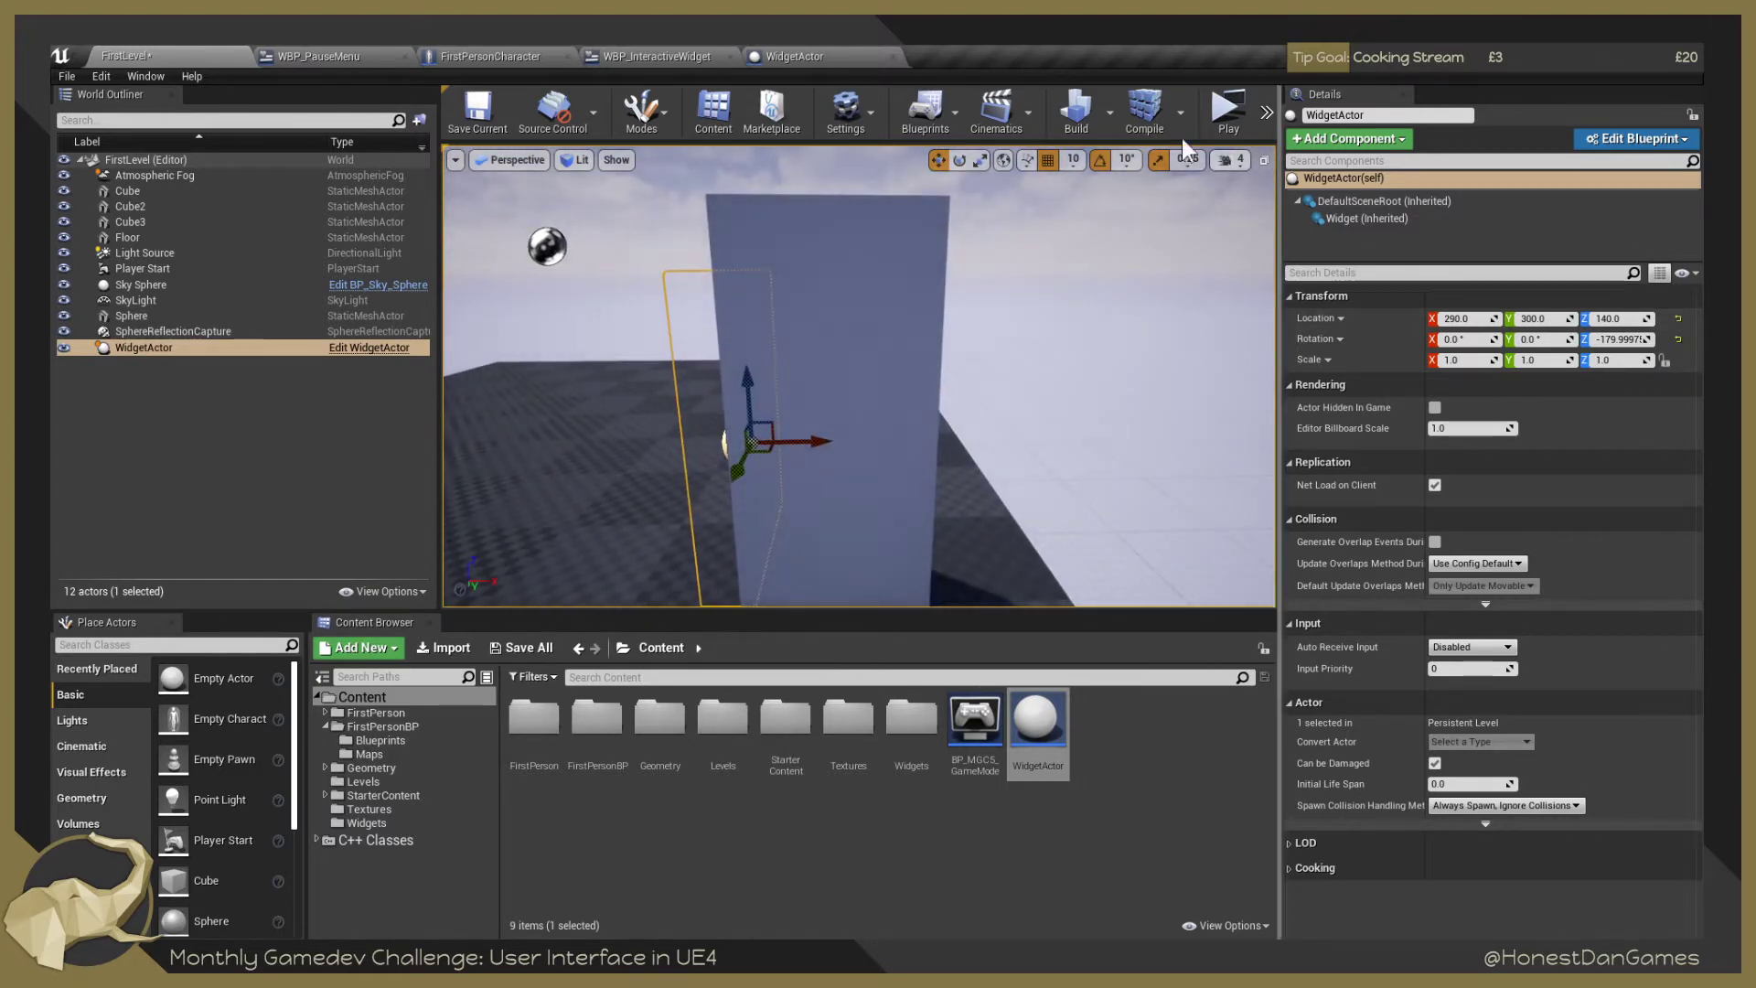
click(1077, 167)
click(1077, 195)
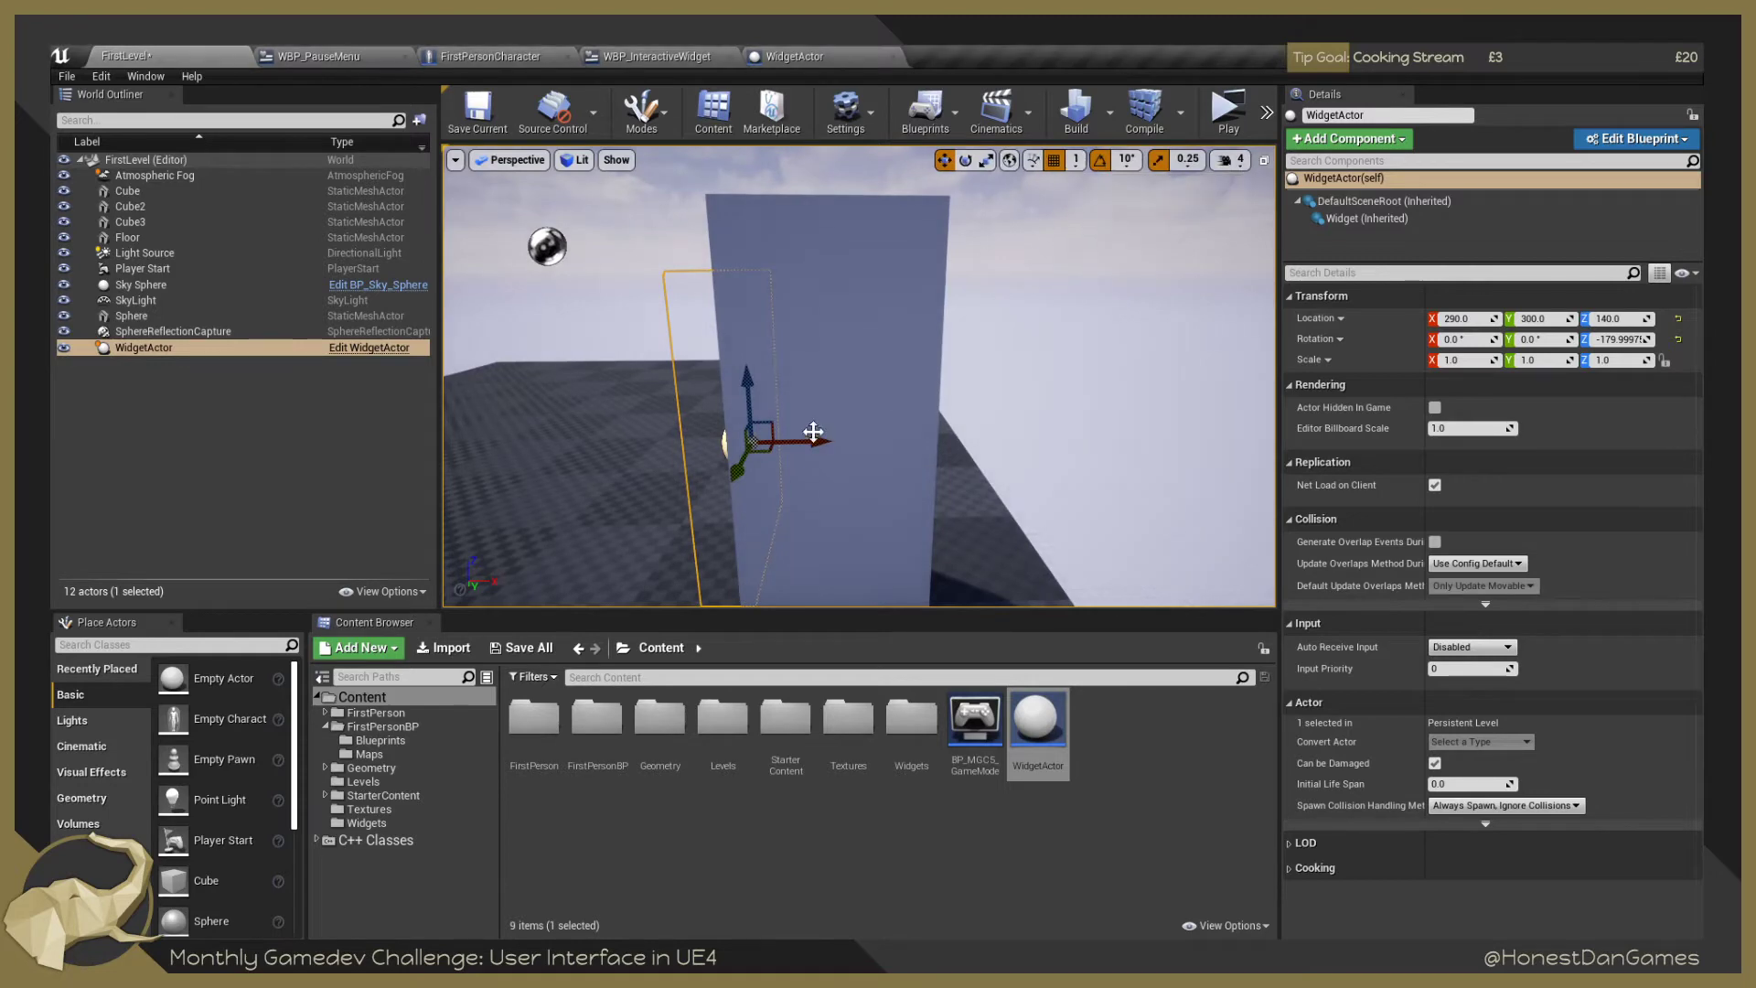
click(809, 446)
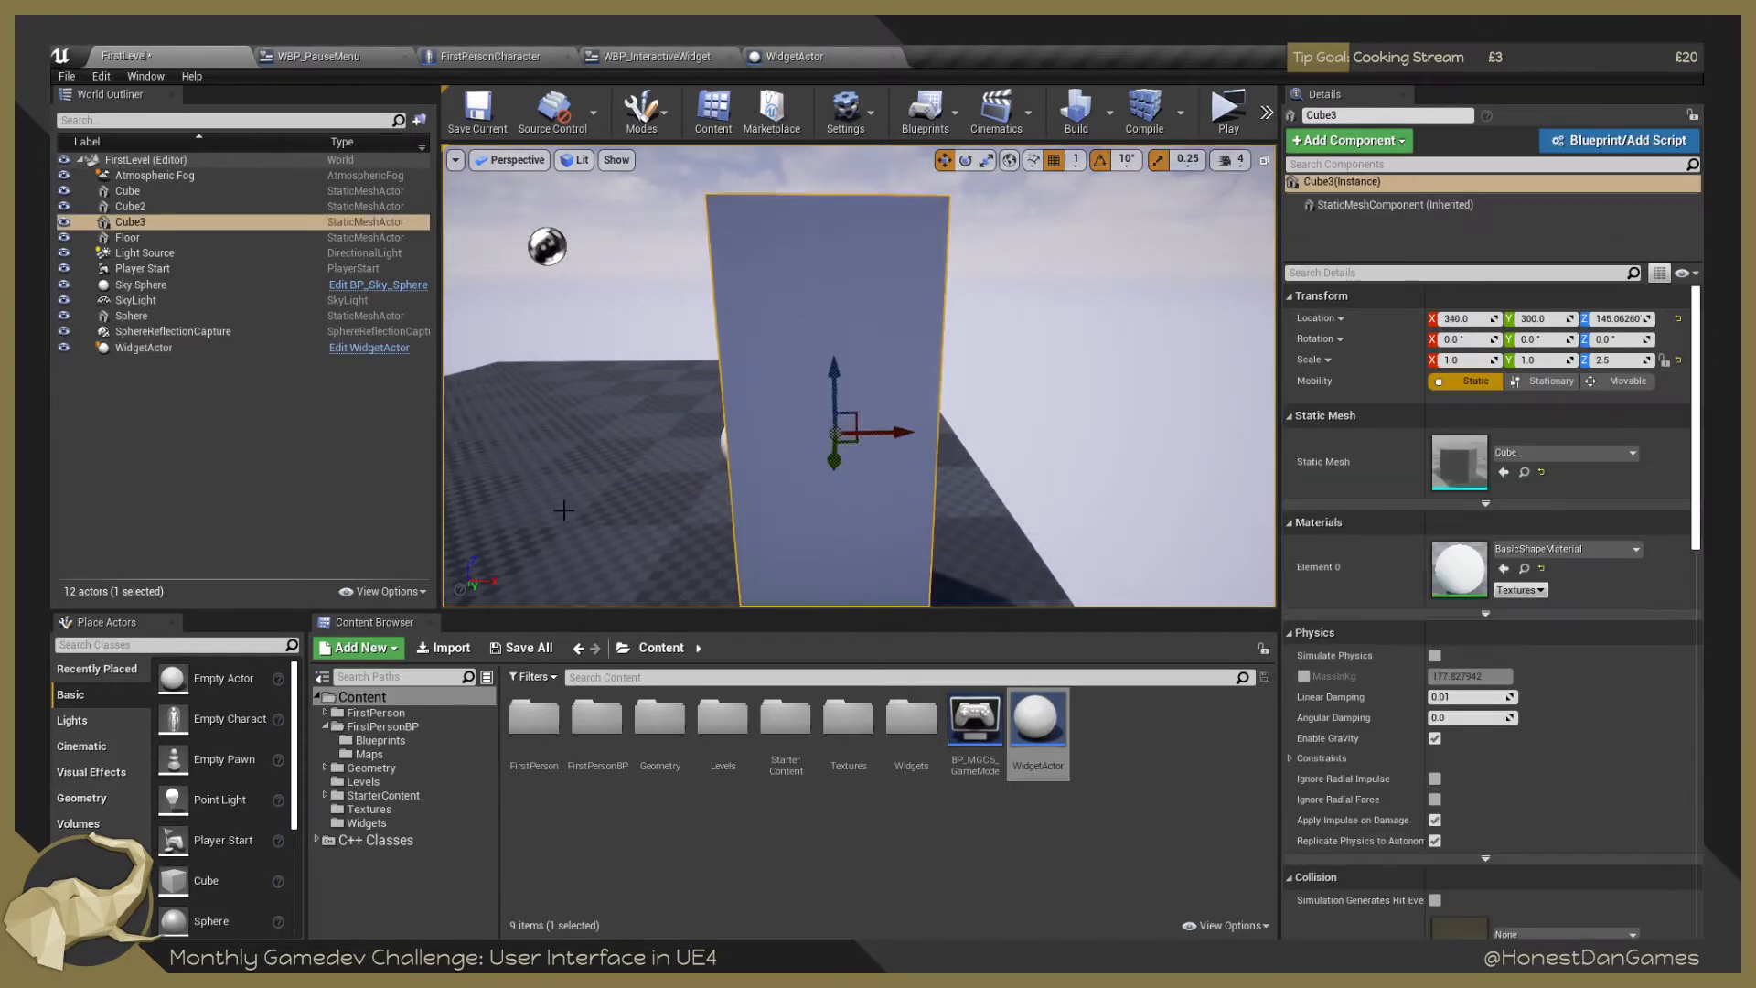
key(f)
key(a)
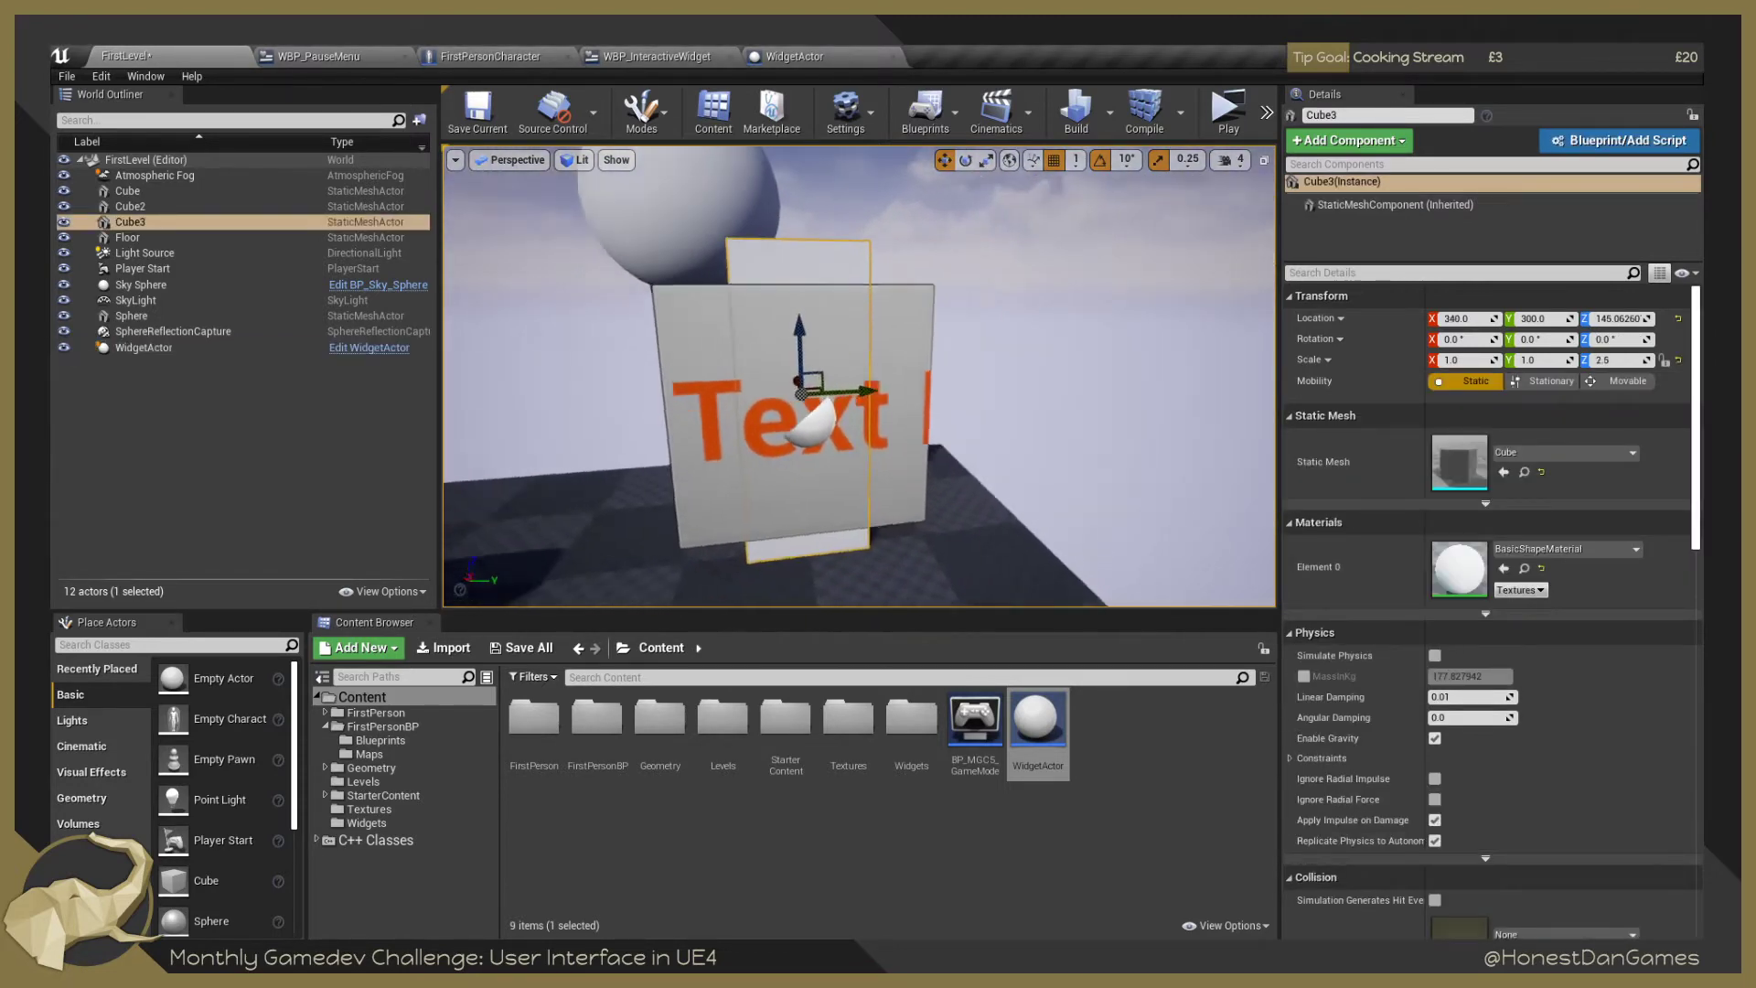
Set the position grid snap to 10 and save the current level.
click(1078, 165)
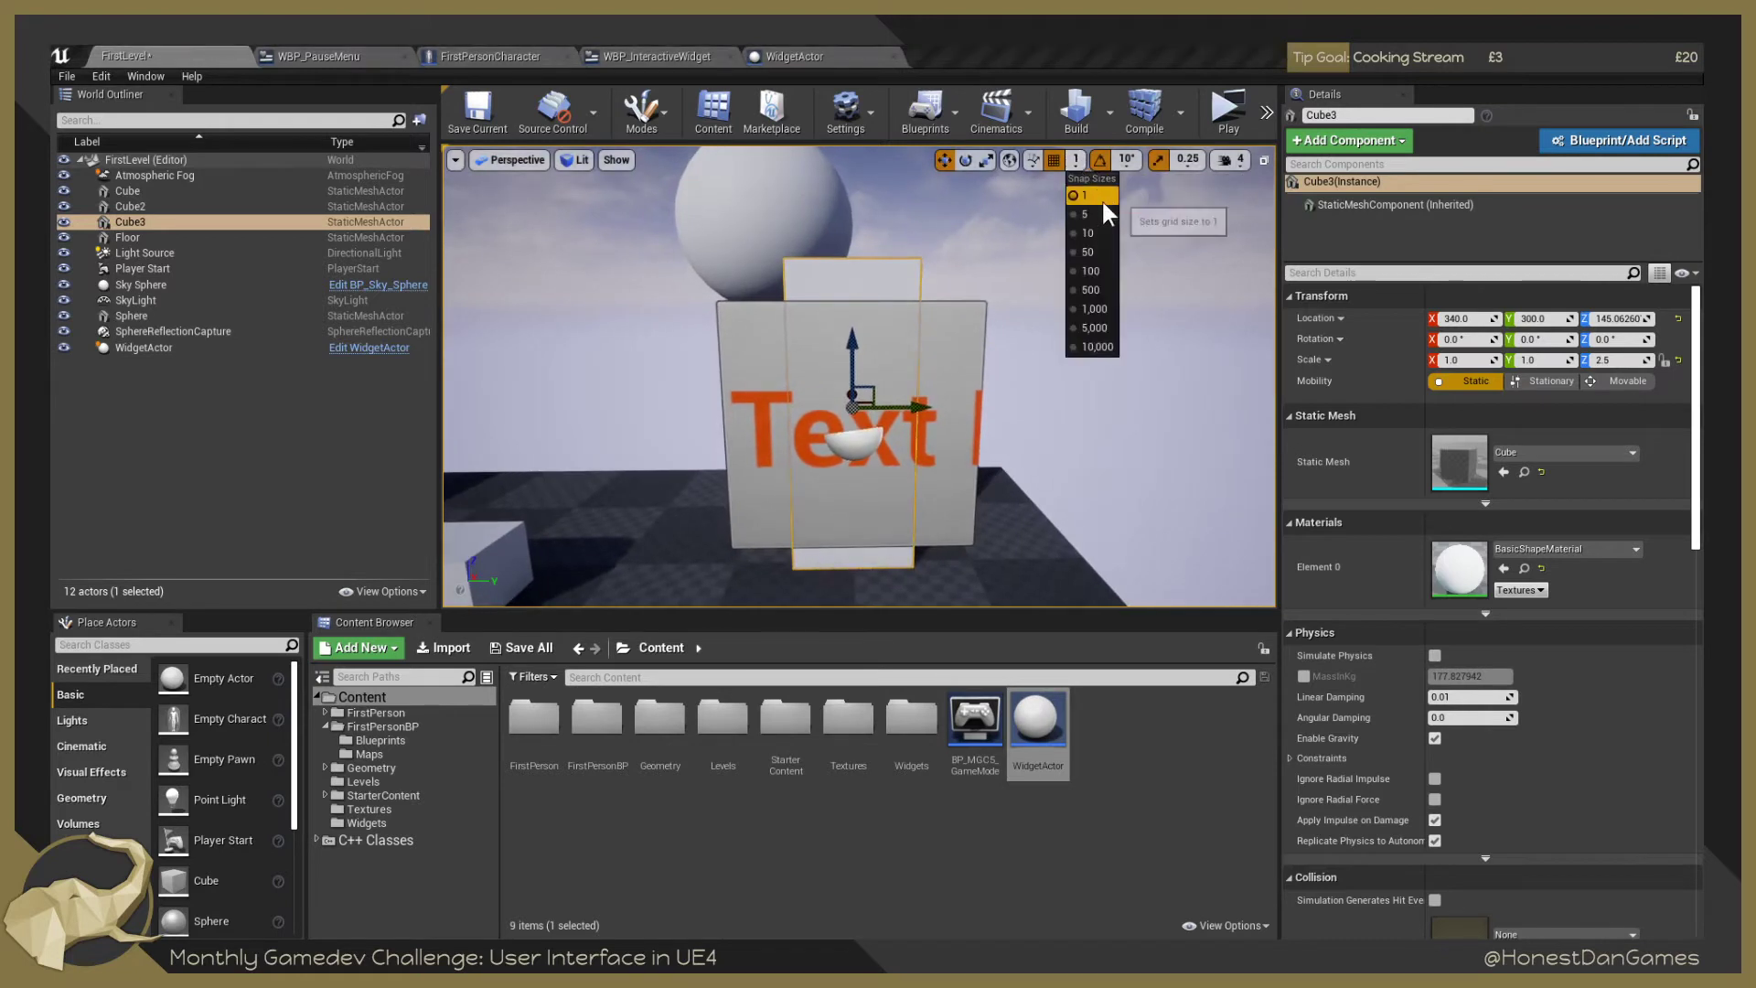
click(1102, 251)
click(1089, 471)
key(f)
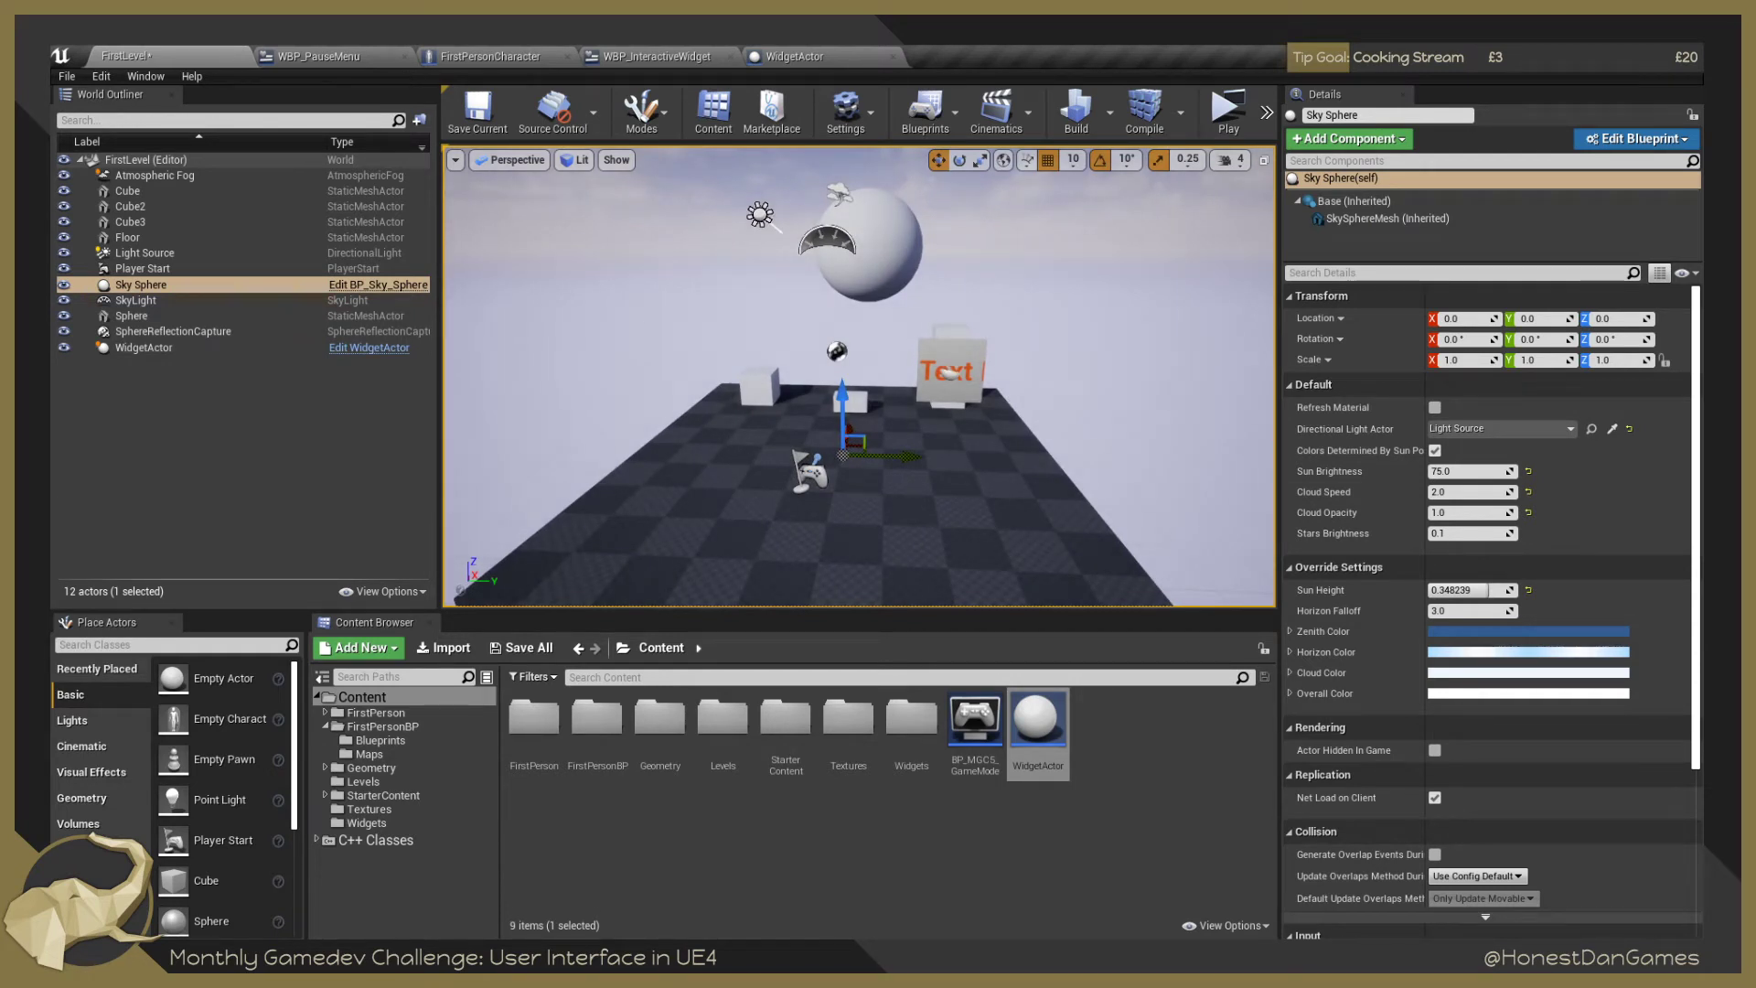
click(477, 109)
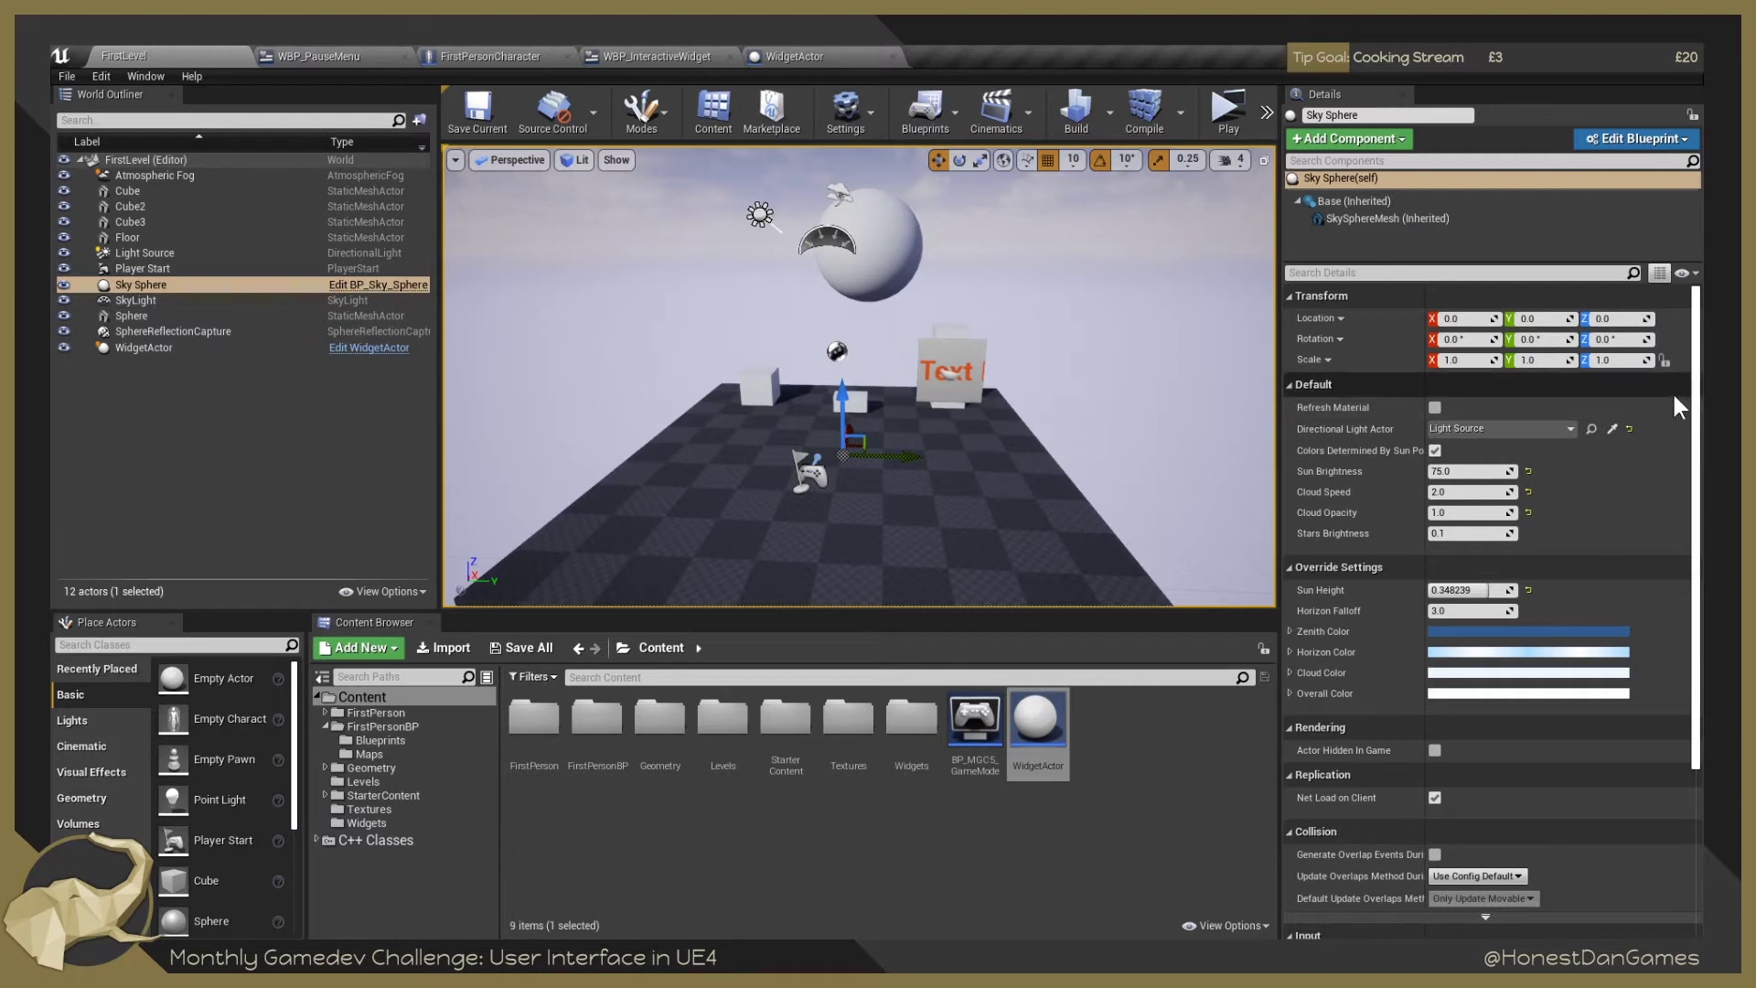
Play the level in a preview window, approach the widget panel and fire three shots at it.
click(1242, 107)
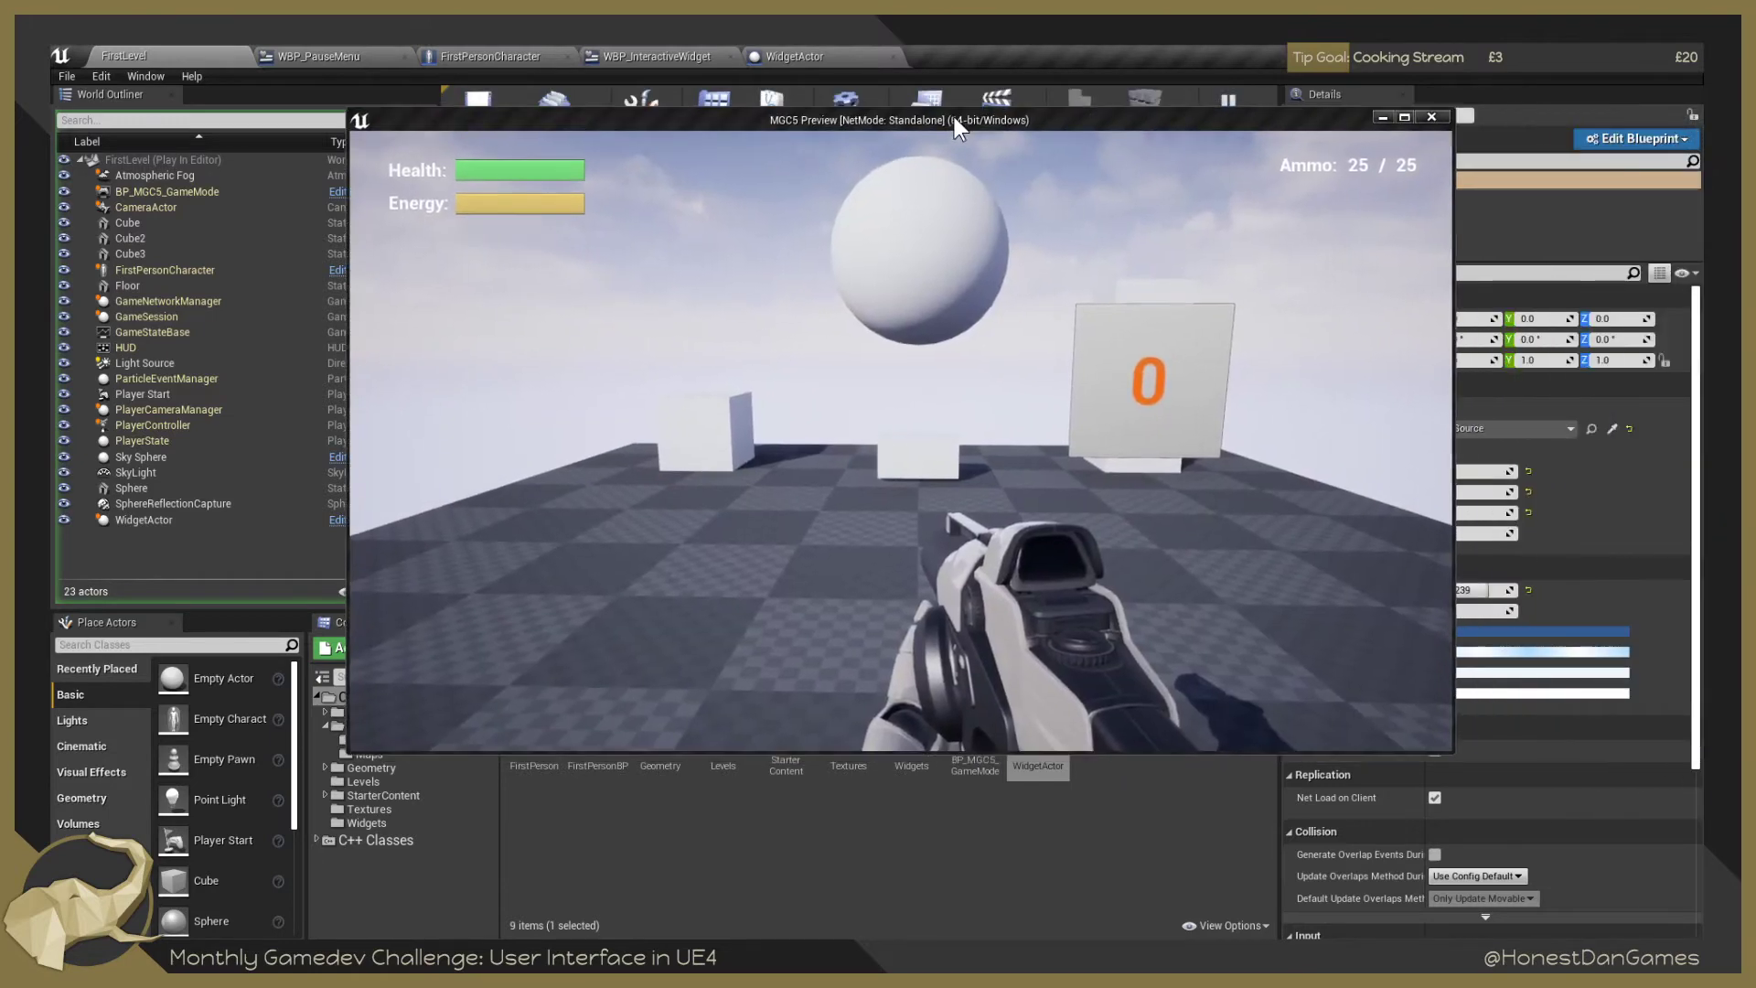
click(953, 117)
click(1134, 471)
key(w)
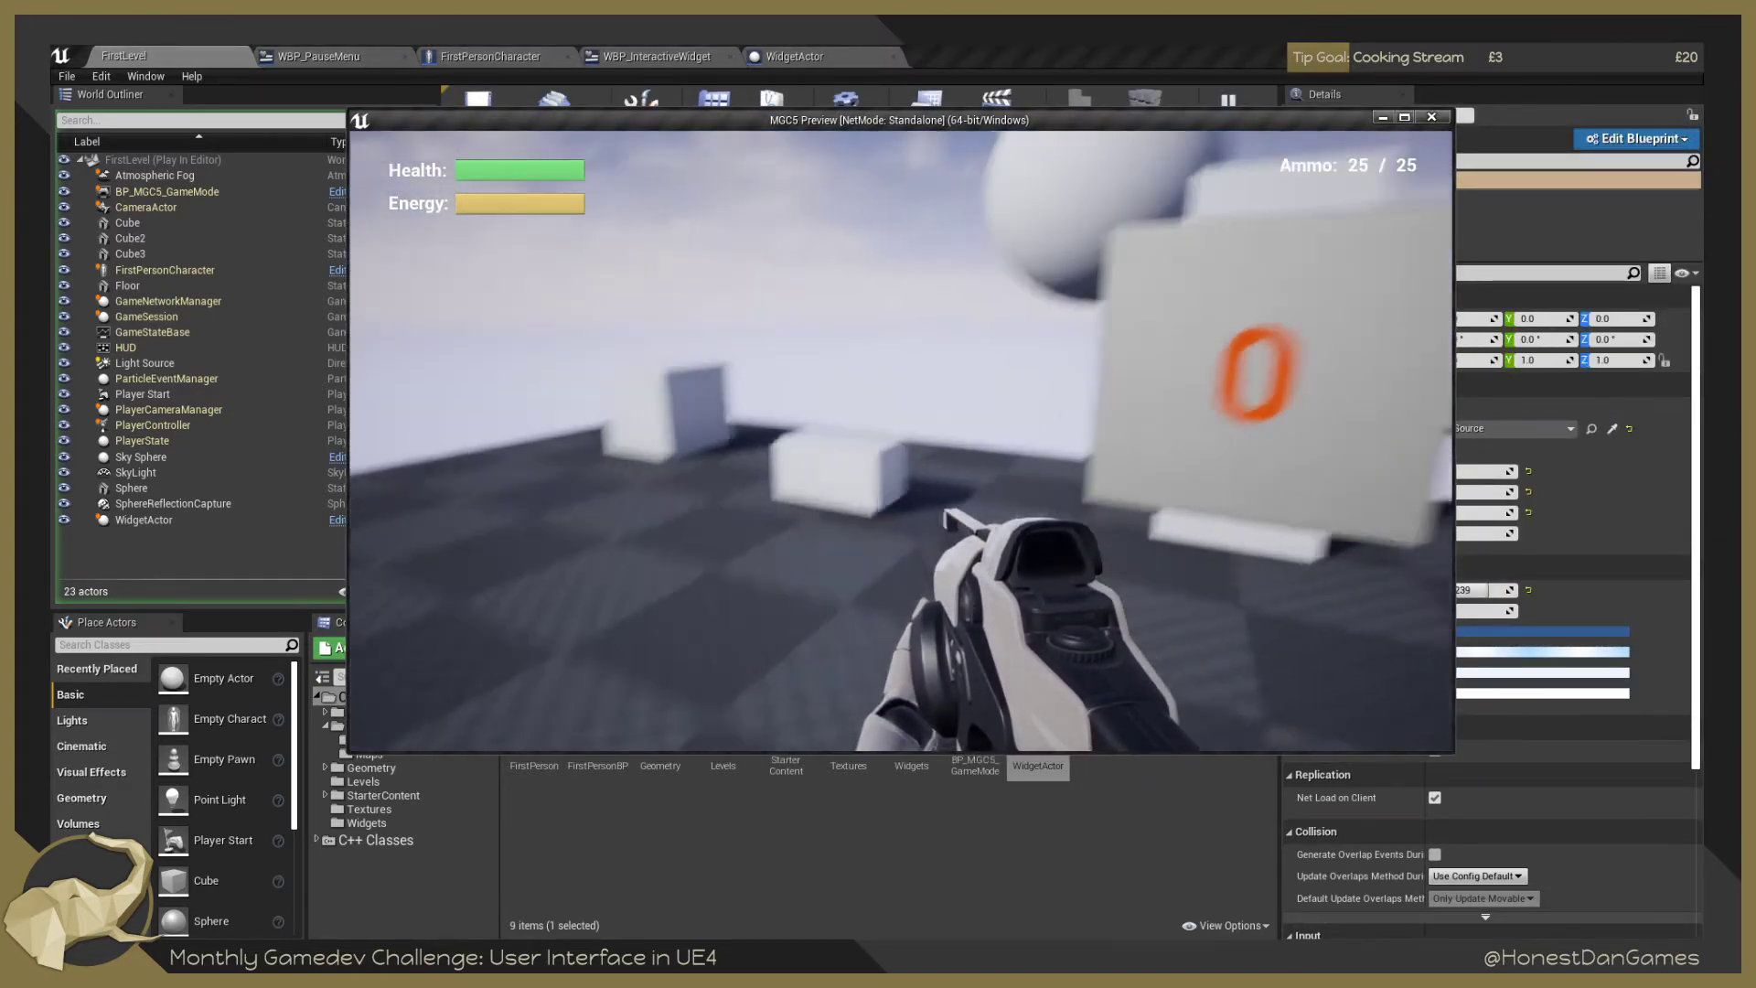
click(901, 440)
click(901, 440)
click(901, 440)
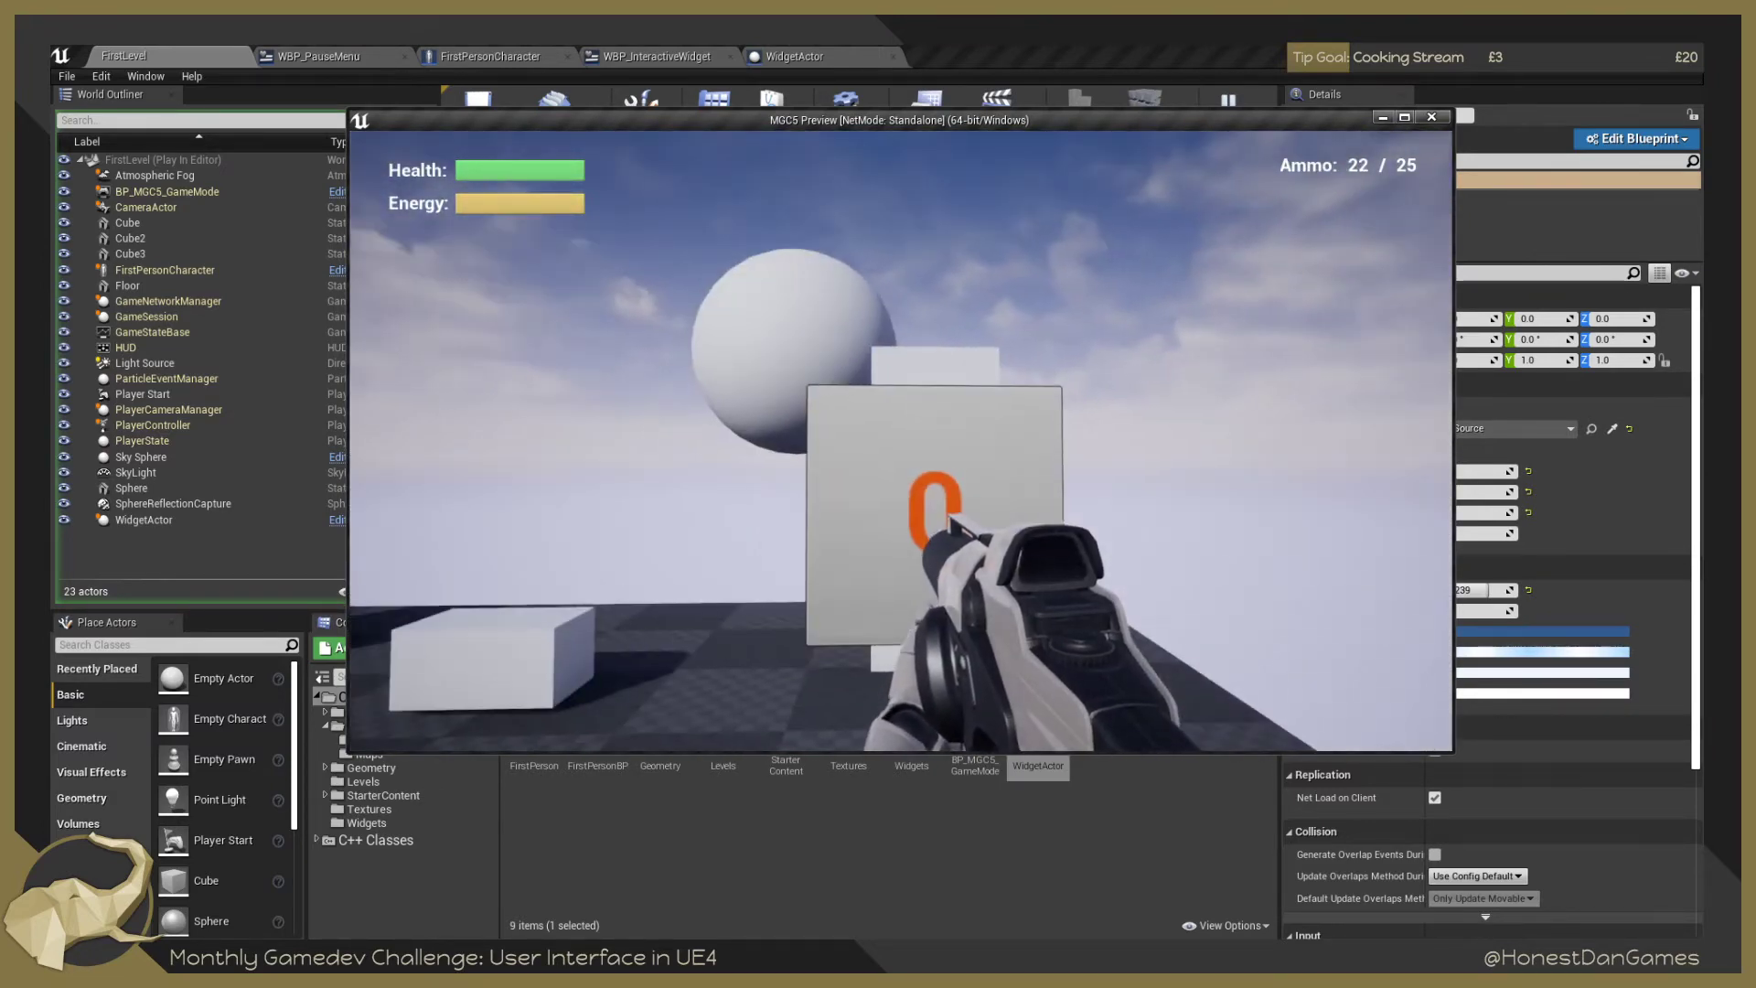
Walk around the widget panel to examine its front, side and back, fire once more, and end the play session.
key(d)
key(w)
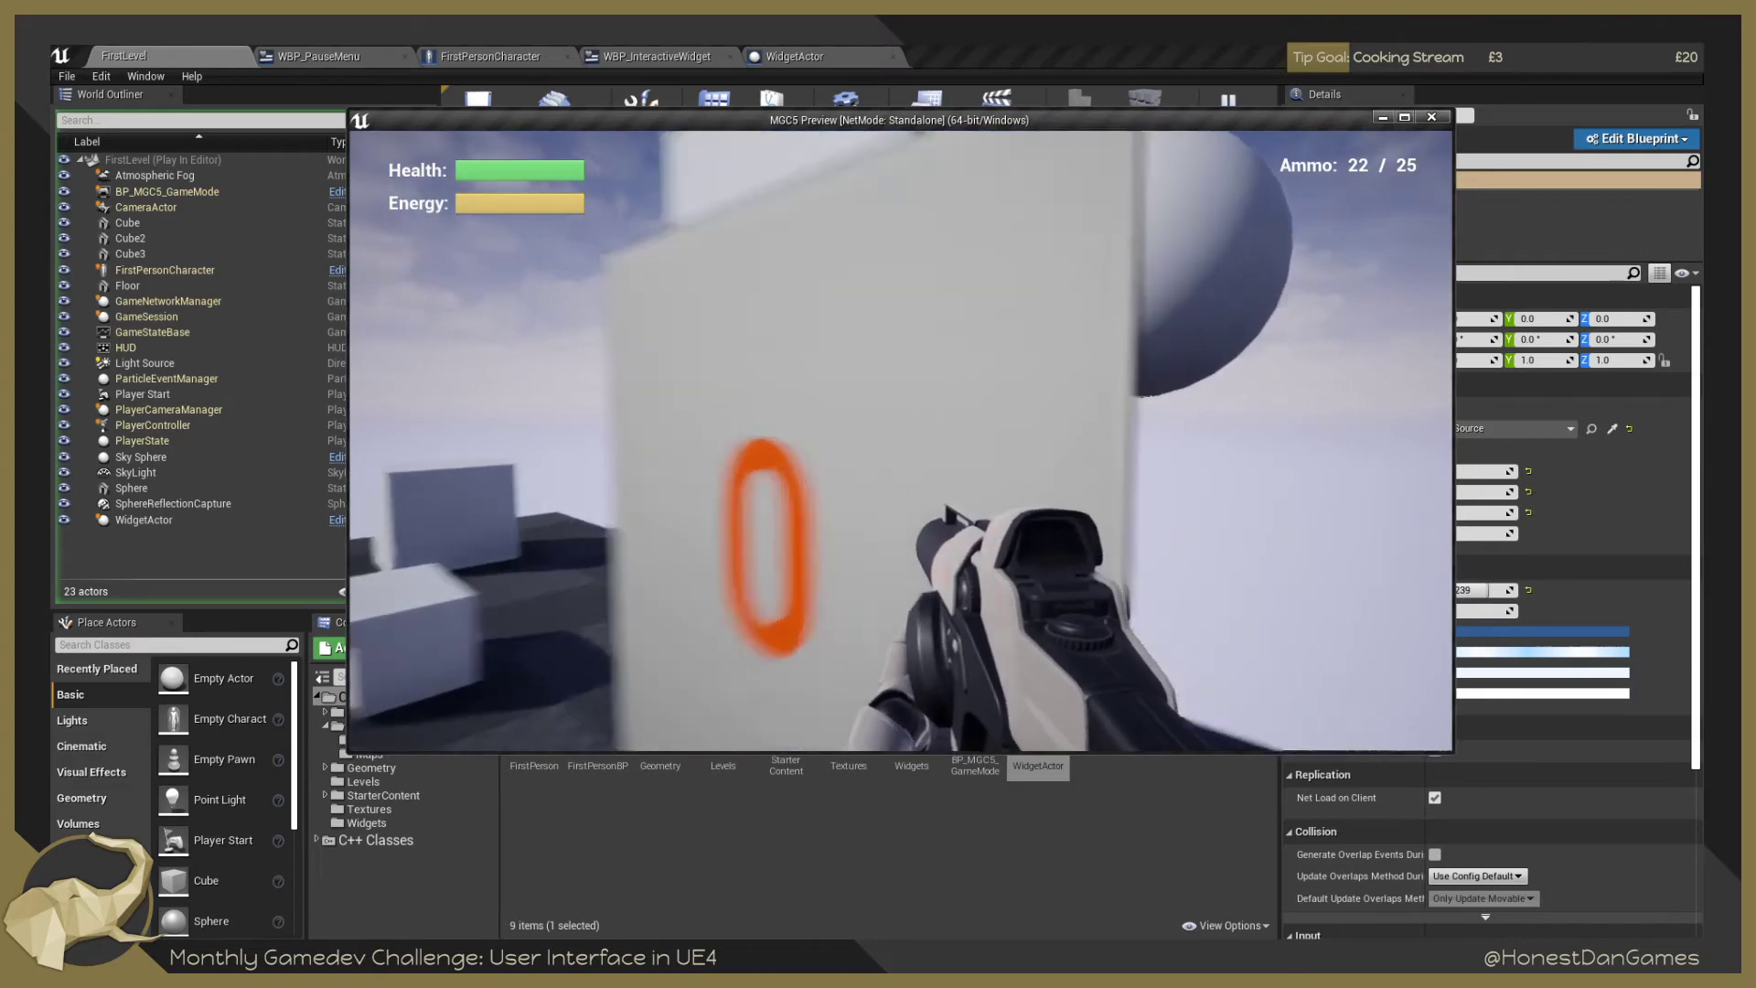
key(s)
key(w)
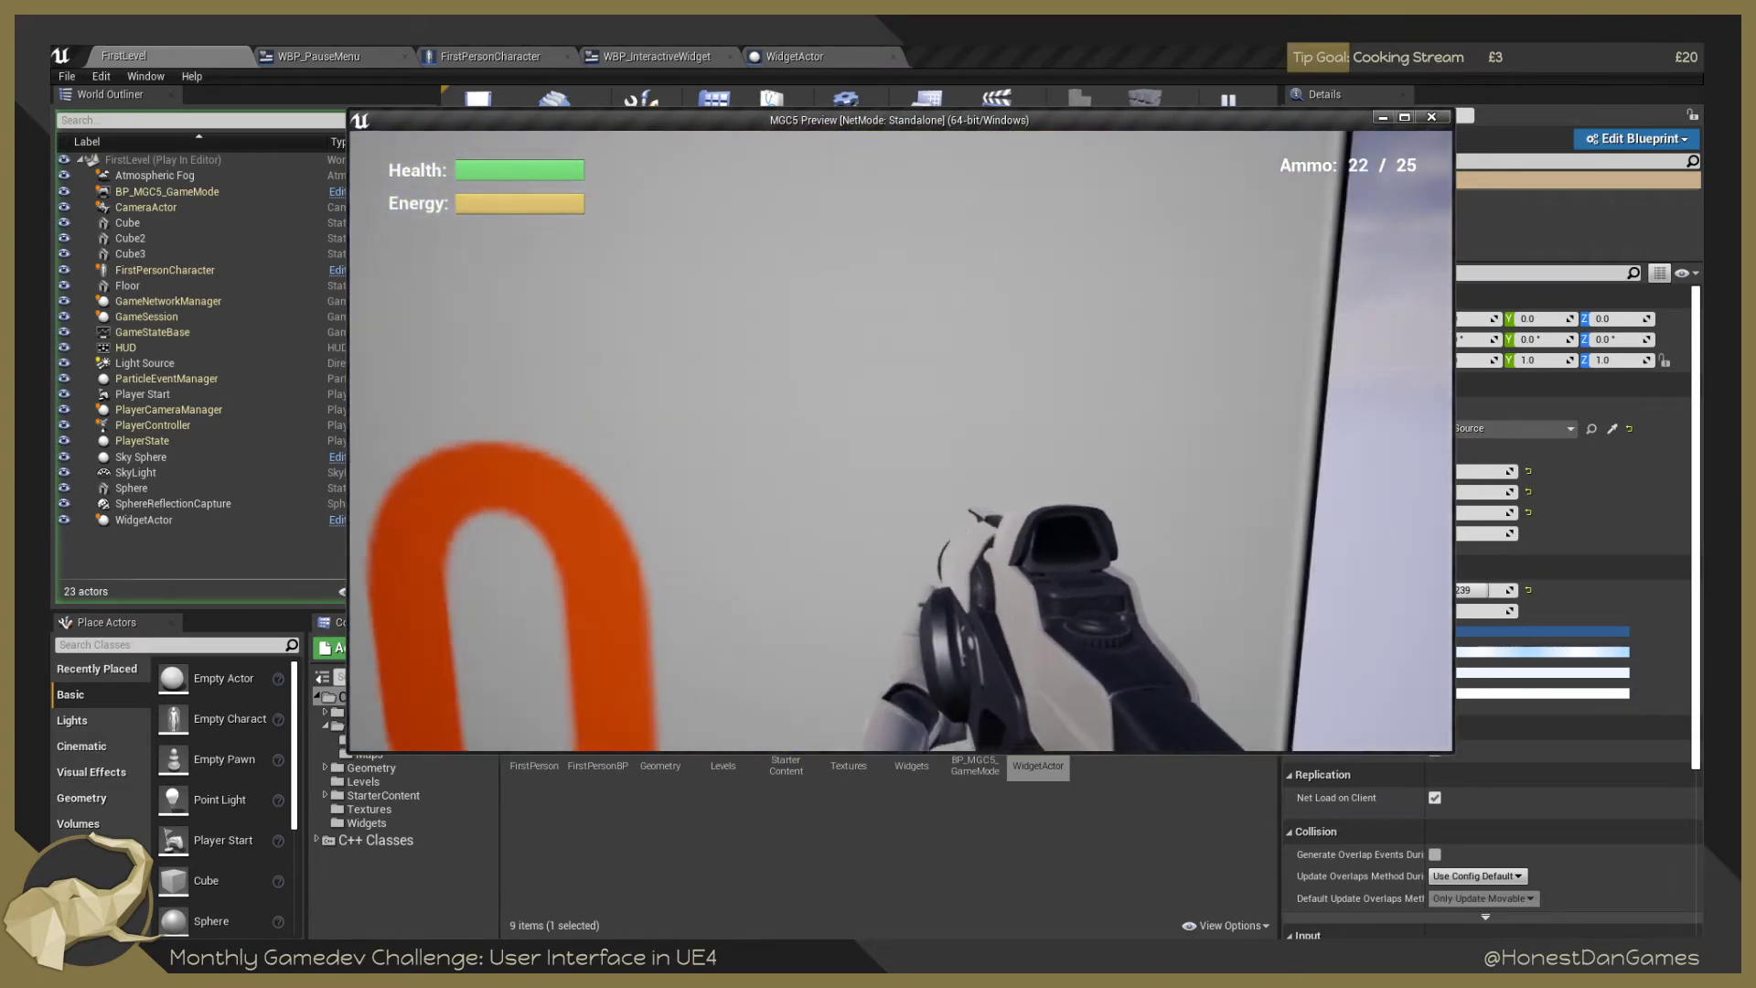
key(s)
key(s)
key(a)
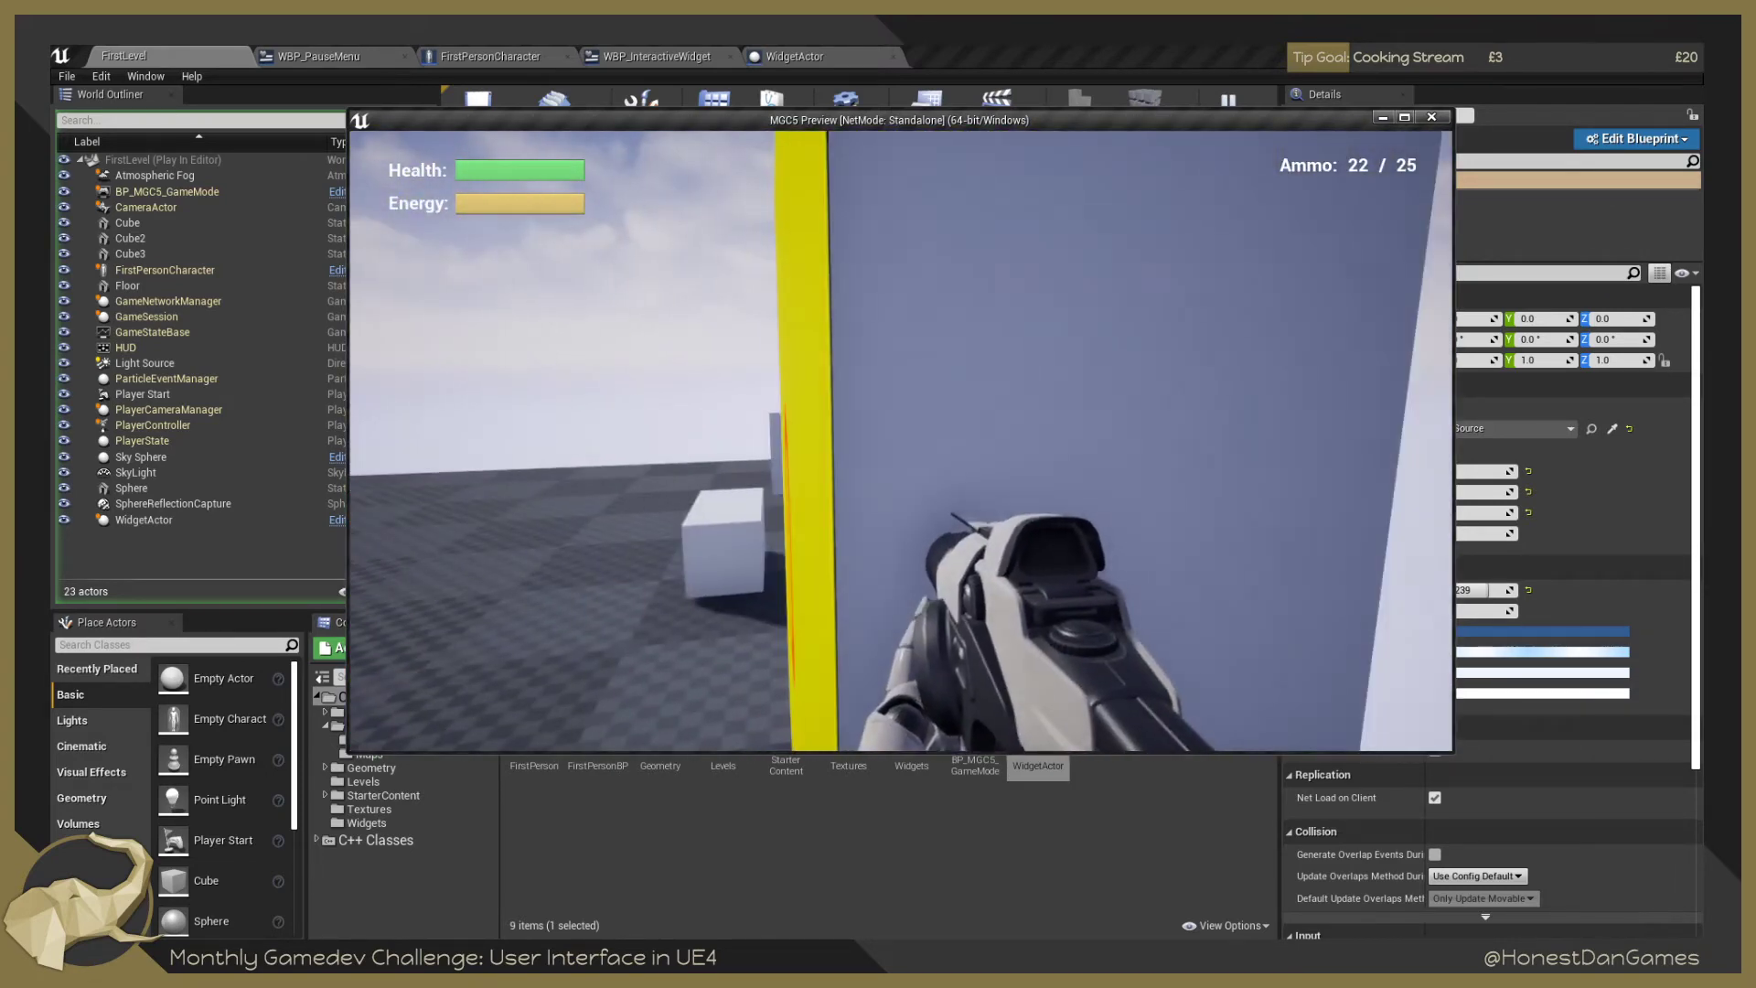
key(s)
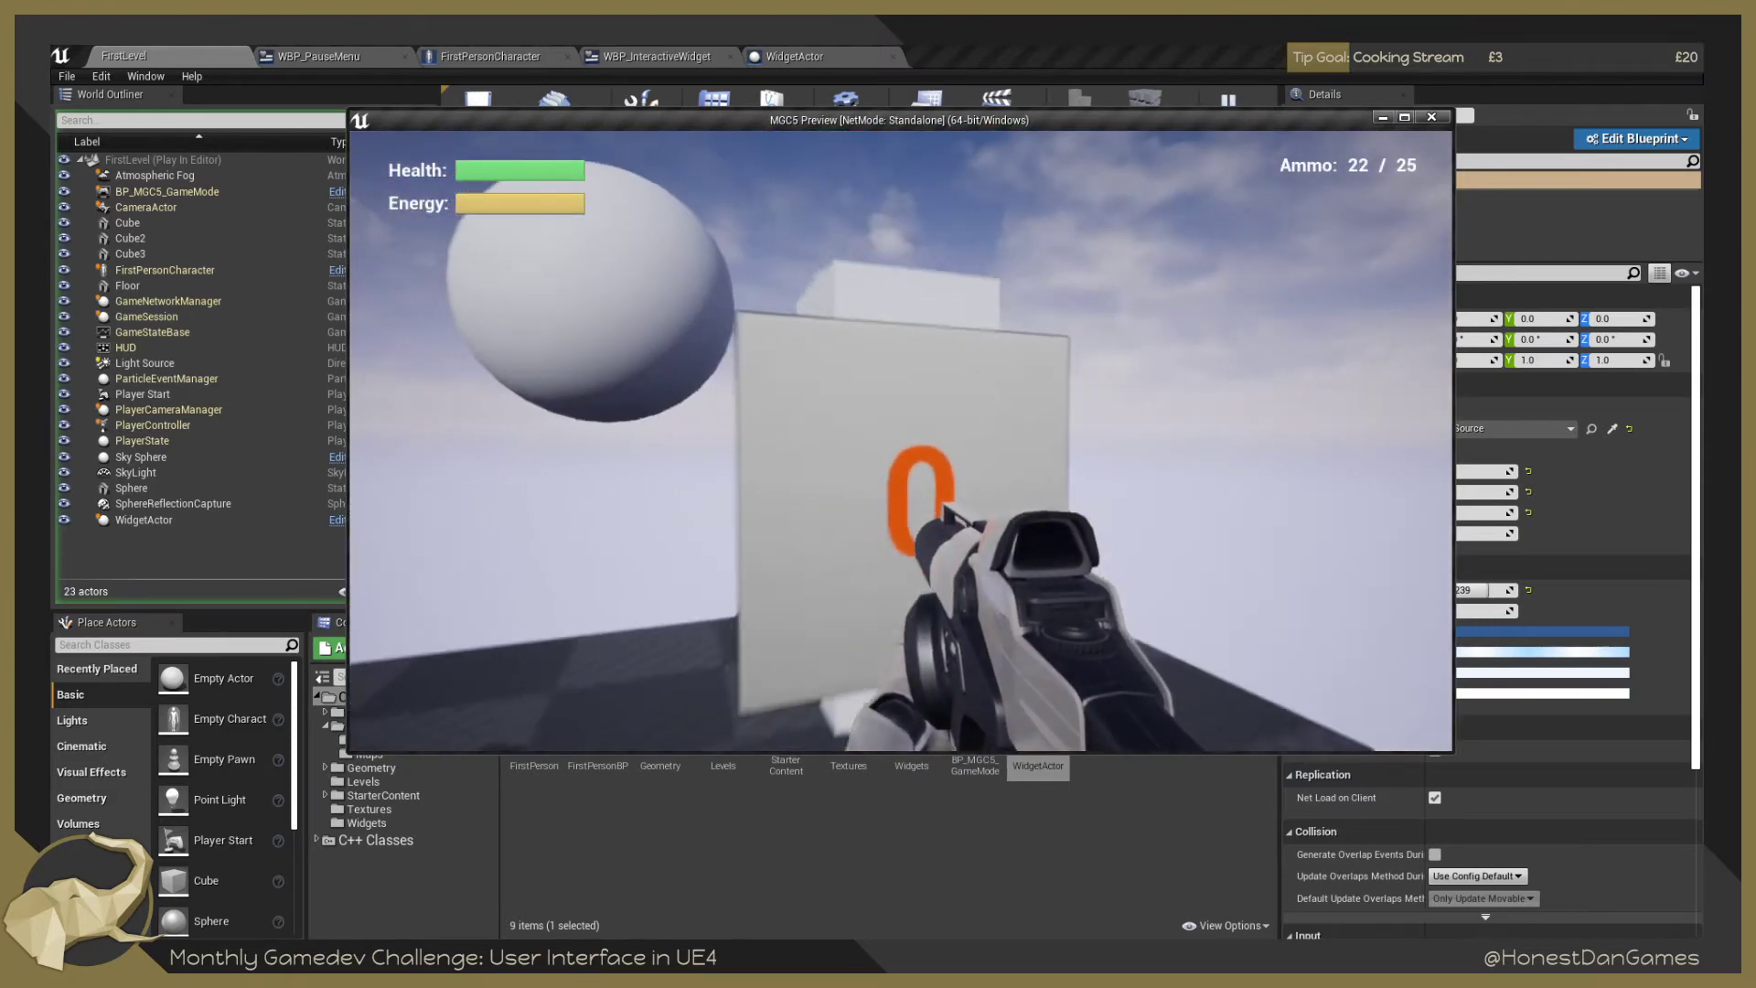
key(w)
key(a)
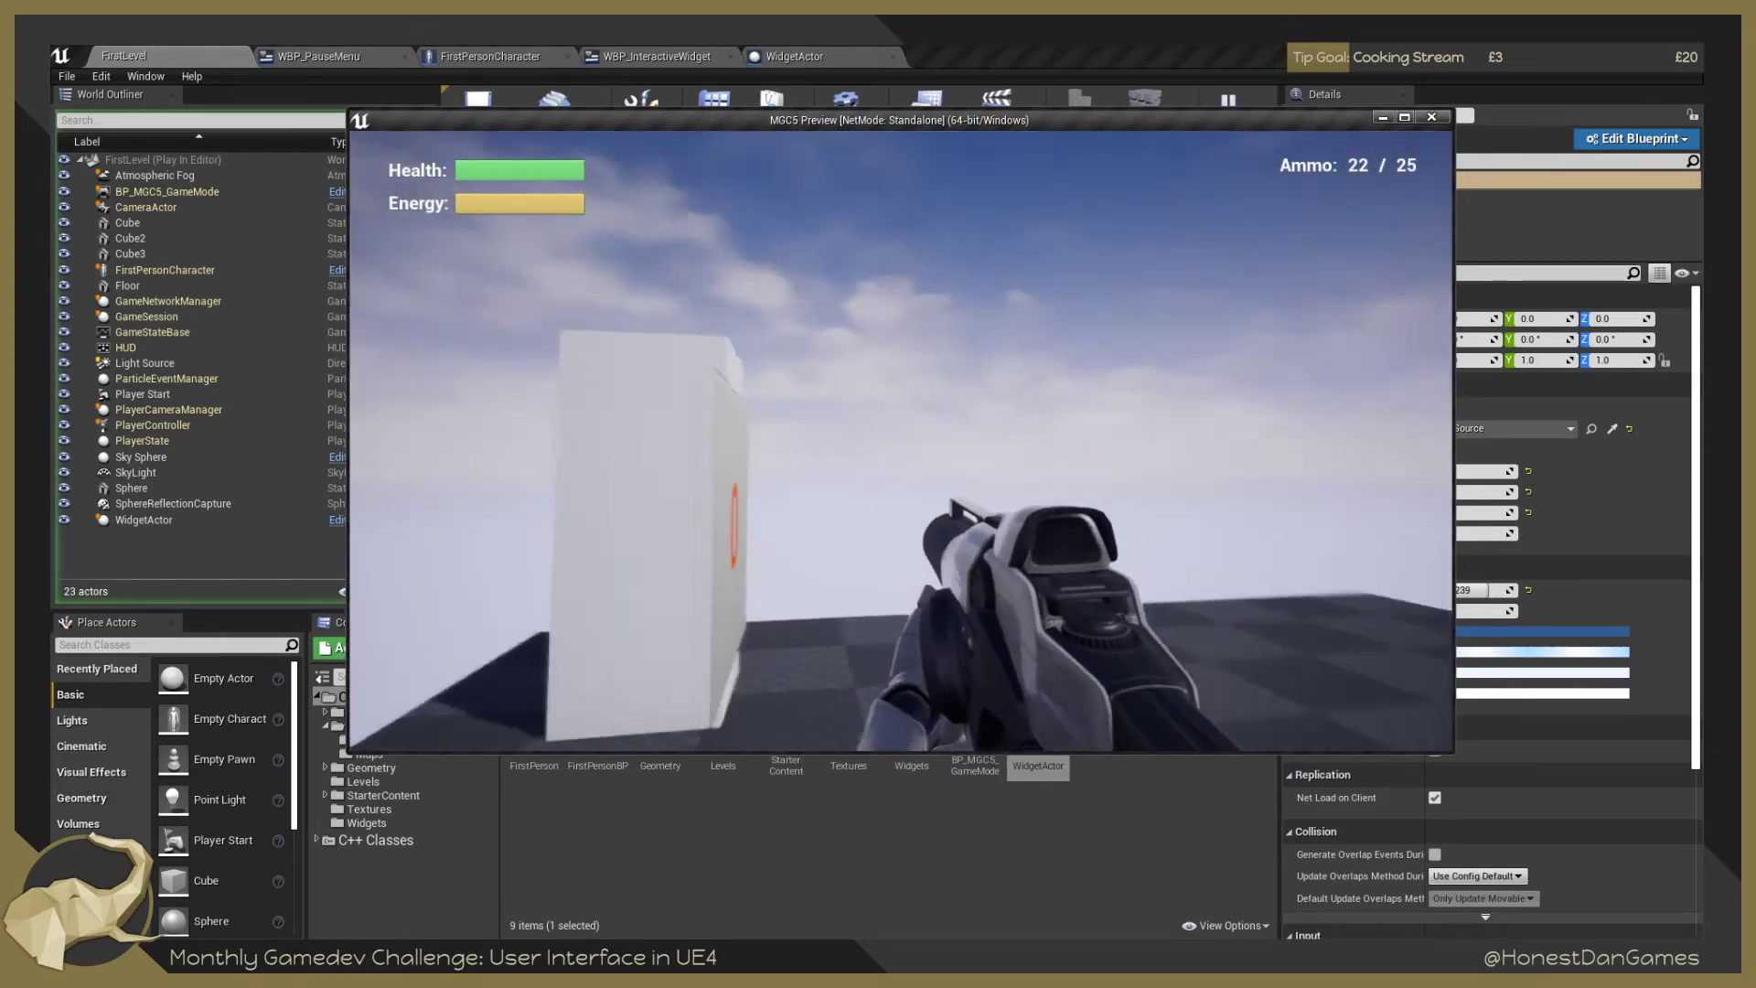
key(d)
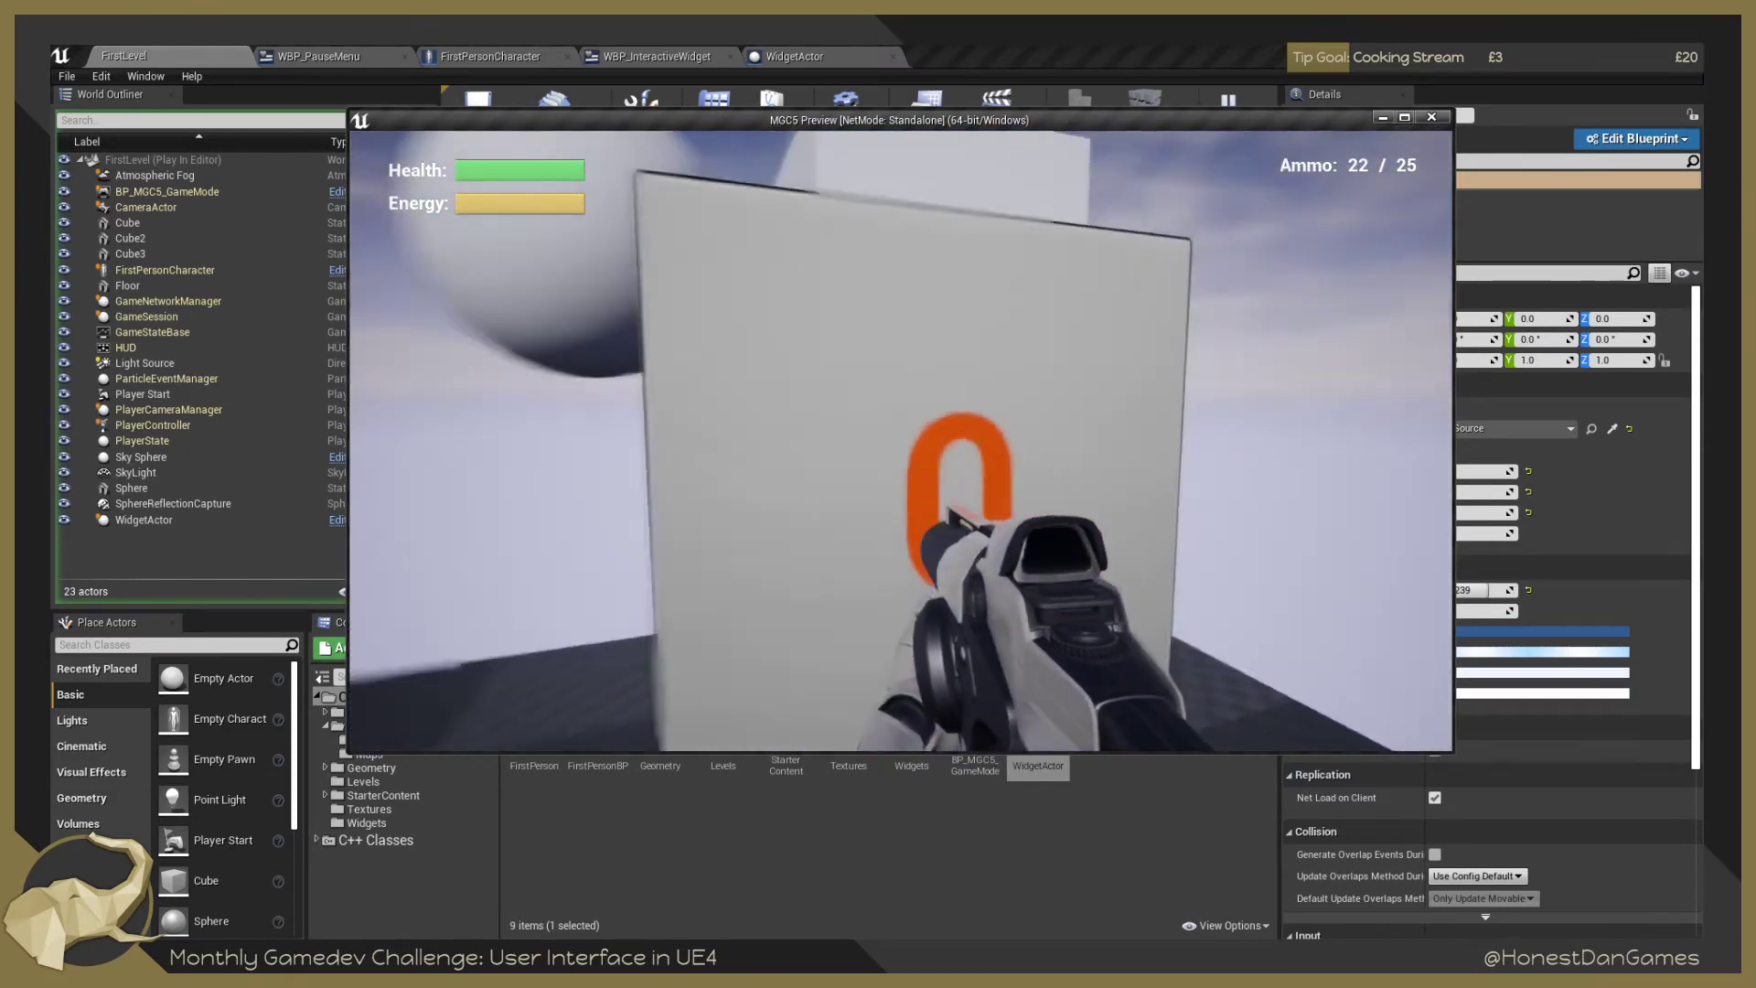
key(s)
click(900, 441)
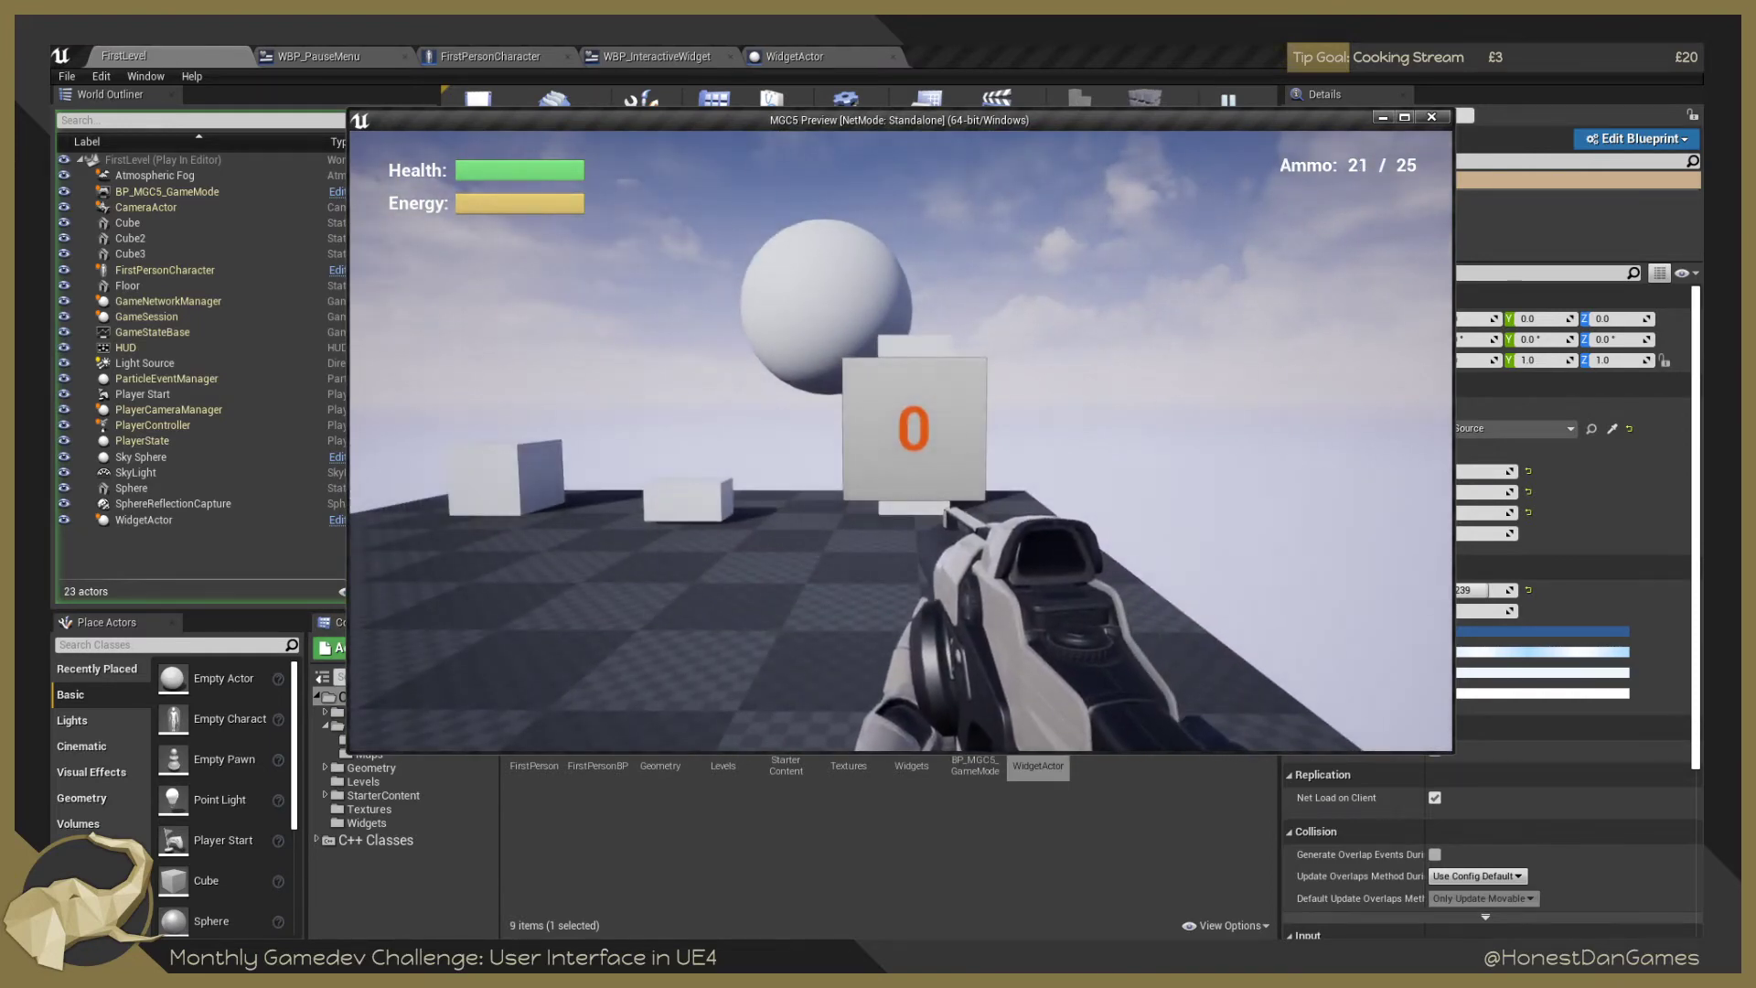
key(Escape)
Move the WidgetActor forward to X -101 and rotate it to about 110° around Z.
click(944, 387)
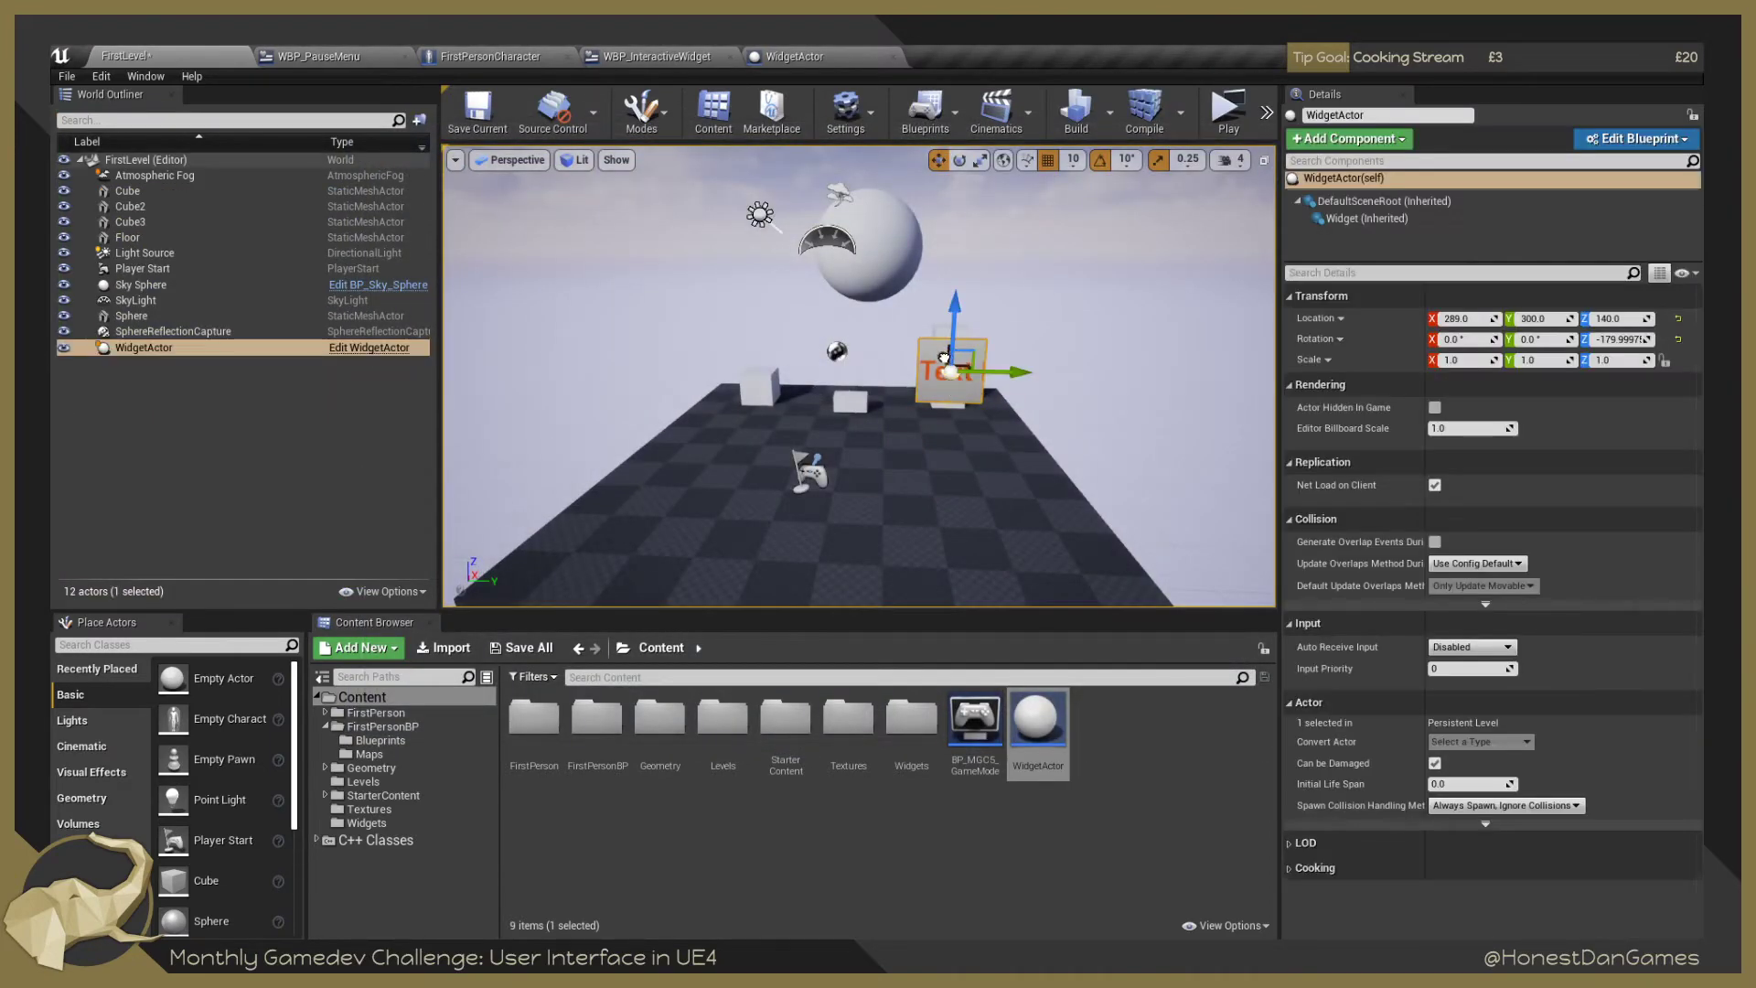
key(e)
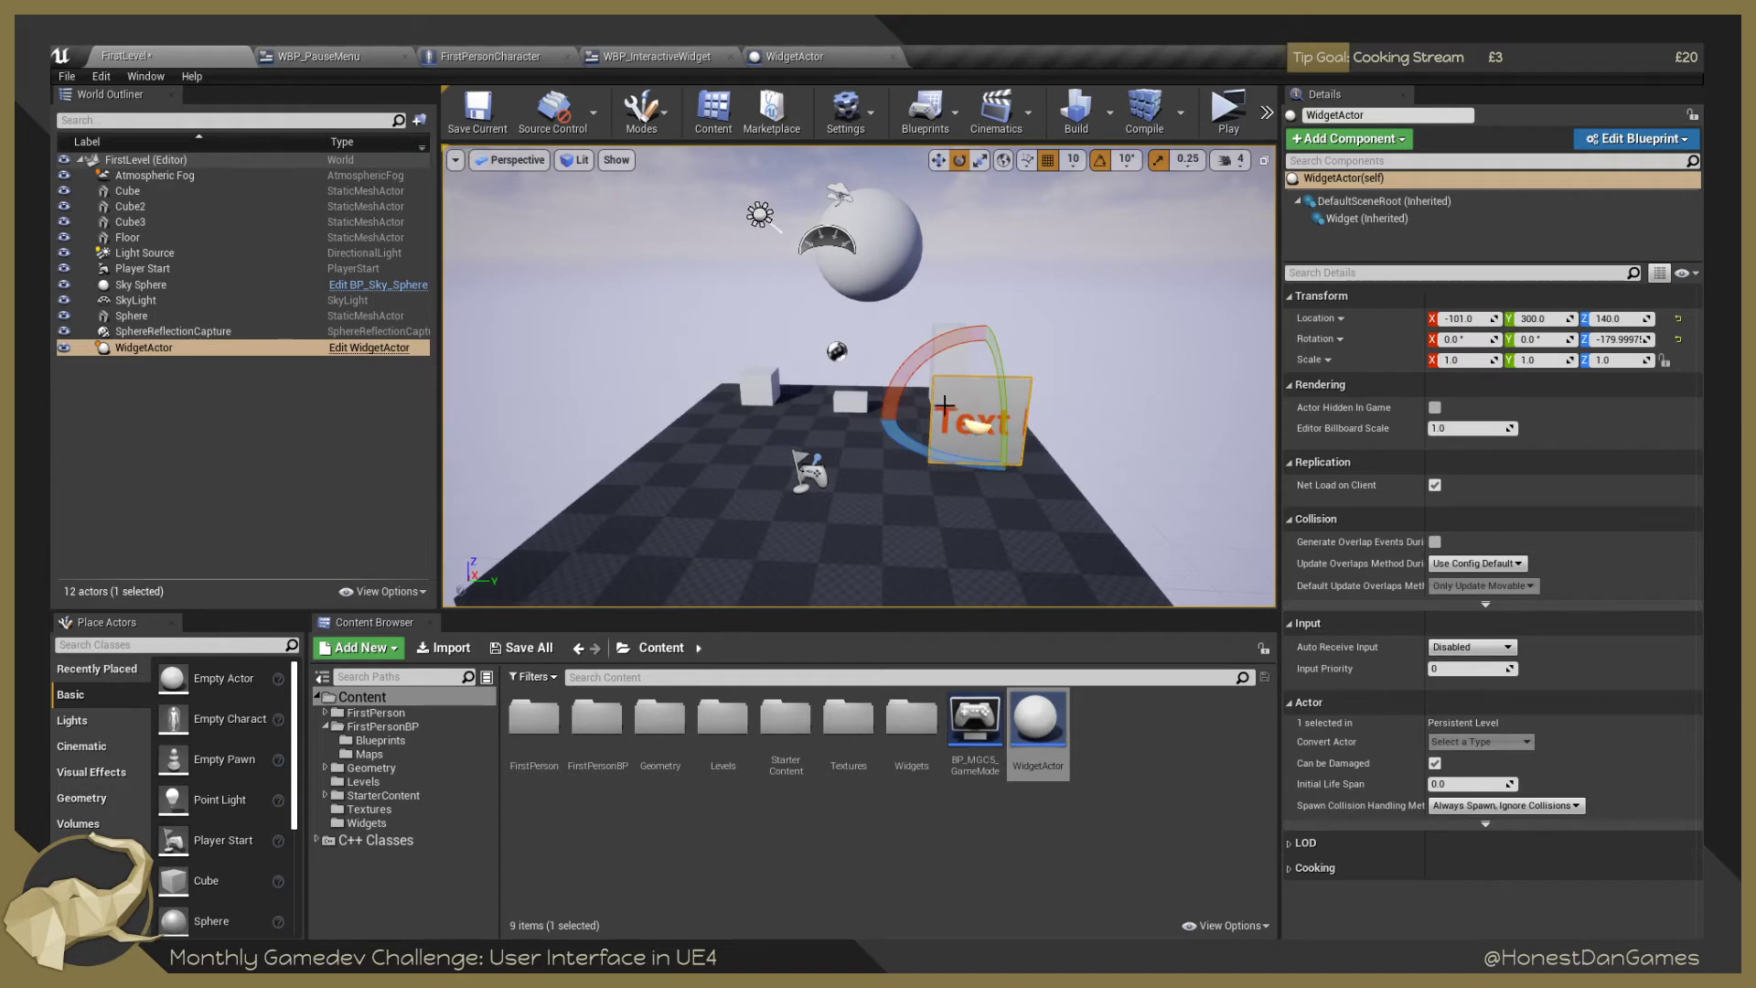
drag(915, 430, 875, 436)
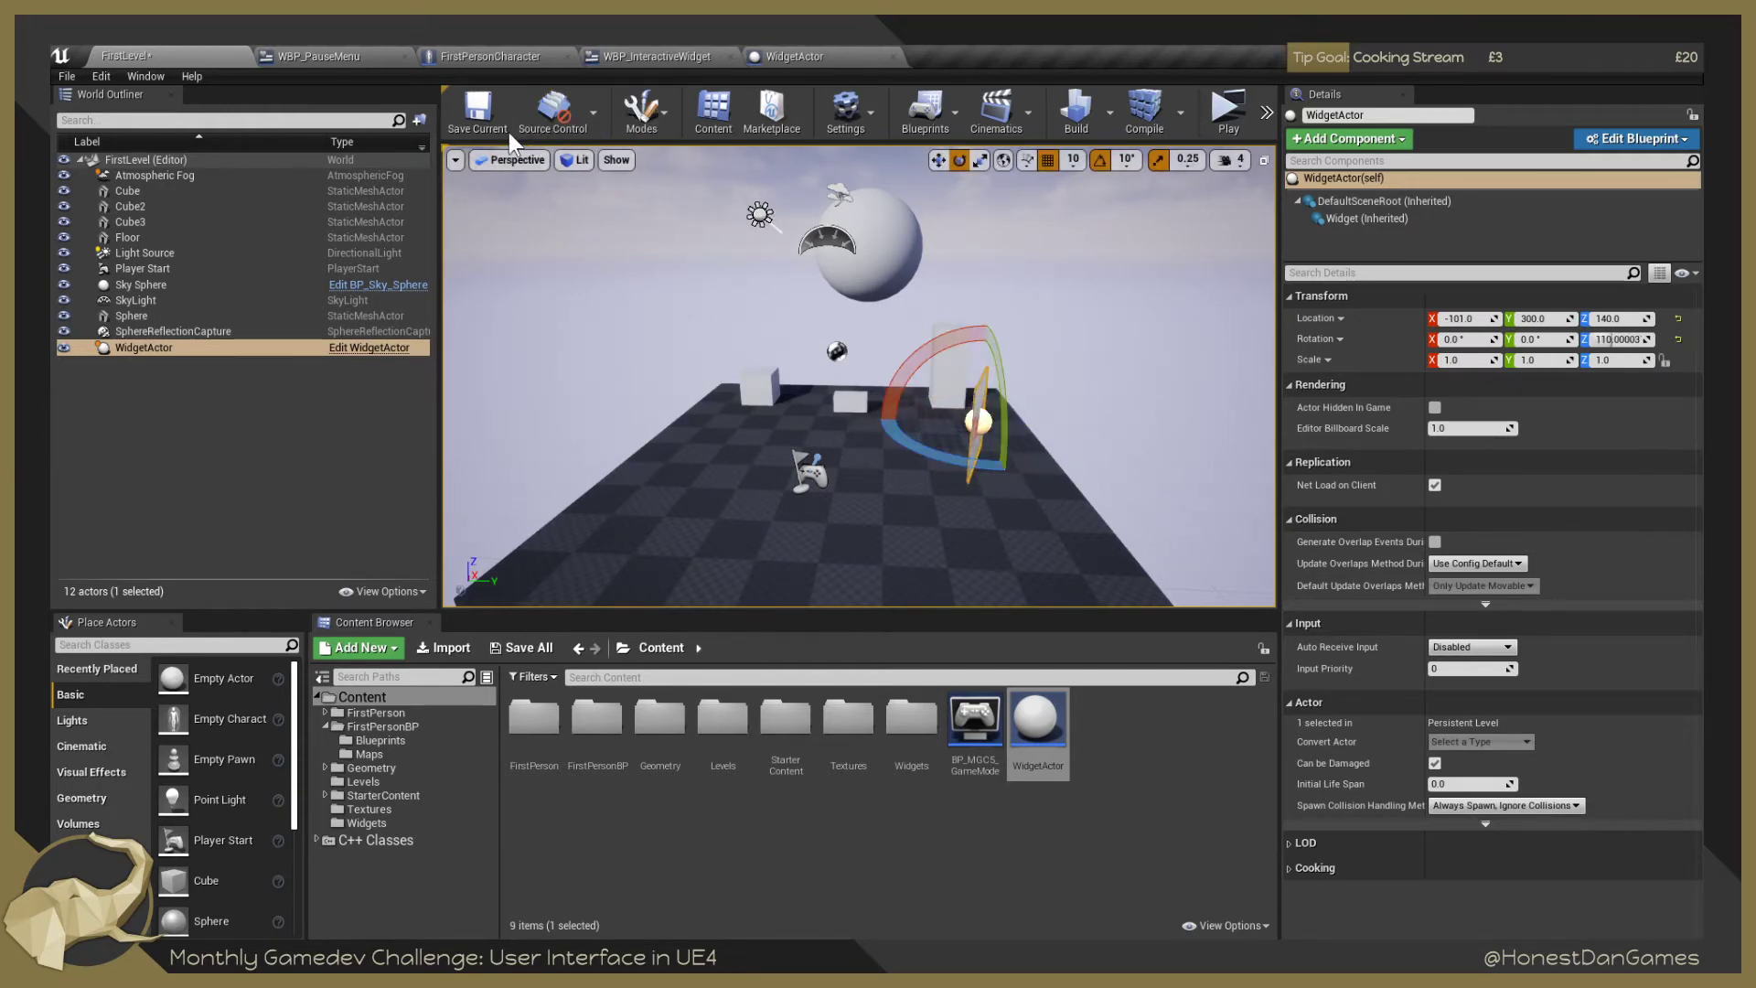
Examine the widget panel in the WidgetActor blueprint's viewport and return to FirstLevel.
click(780, 56)
drag(832, 302, 893, 267)
key(d)
key(w)
key(a)
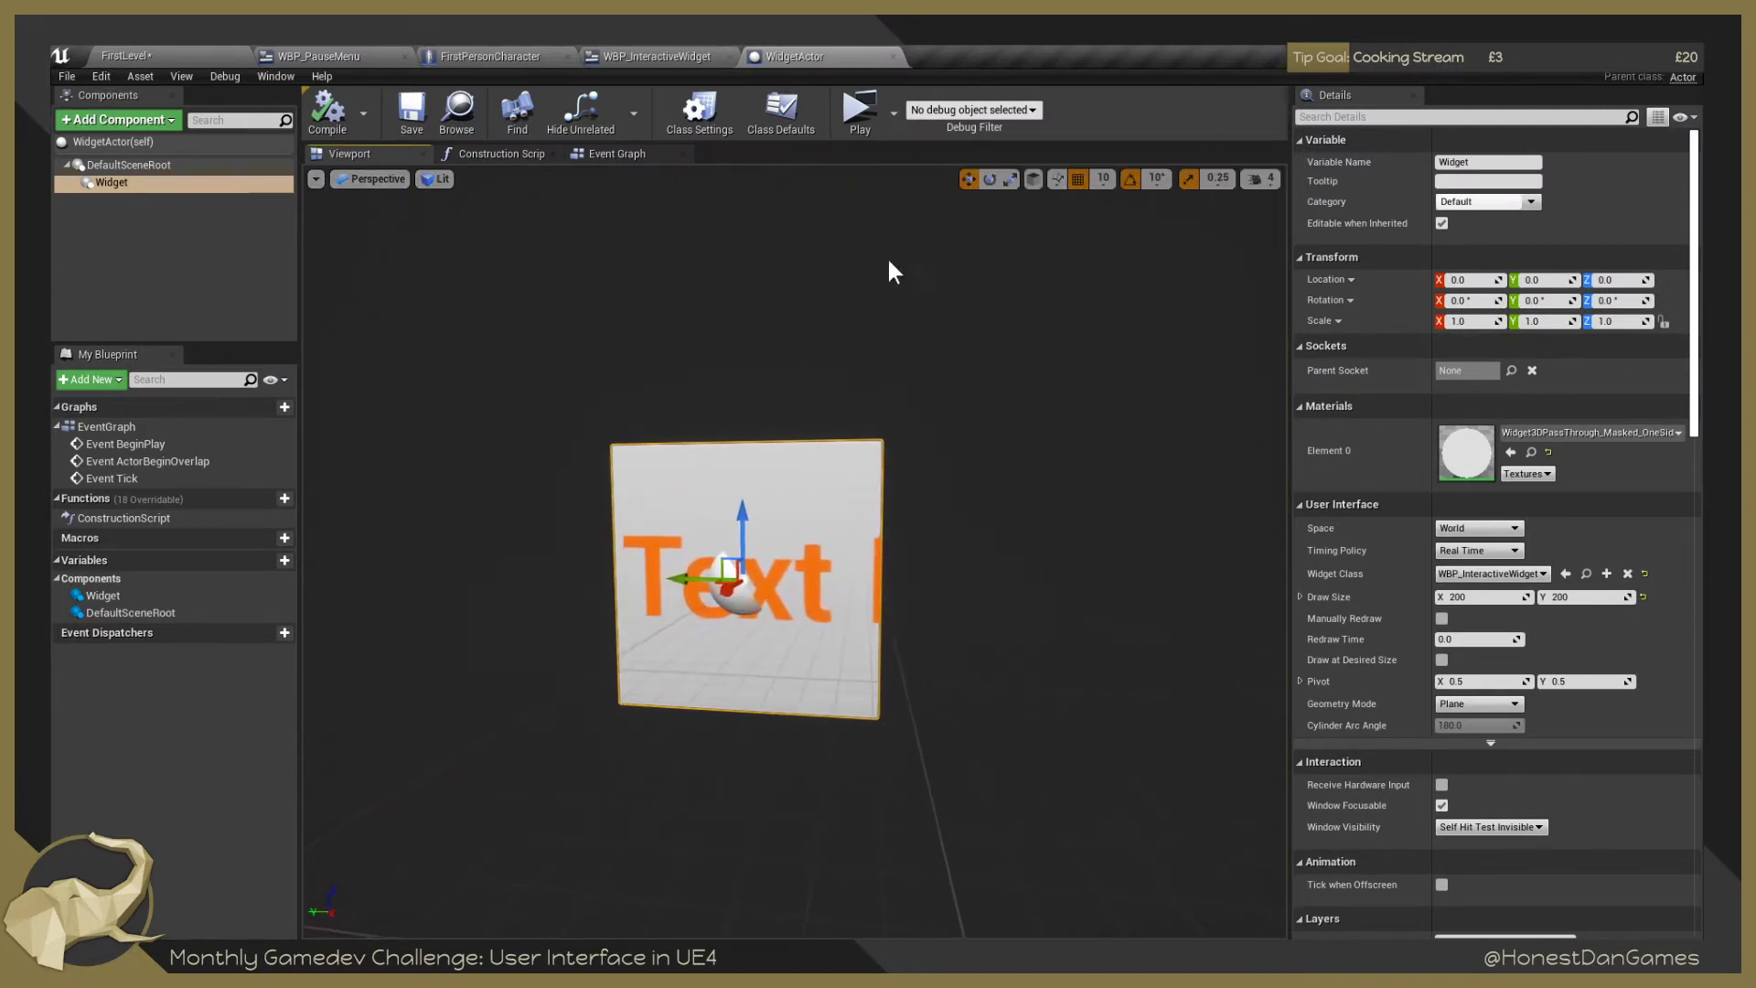
click(128, 56)
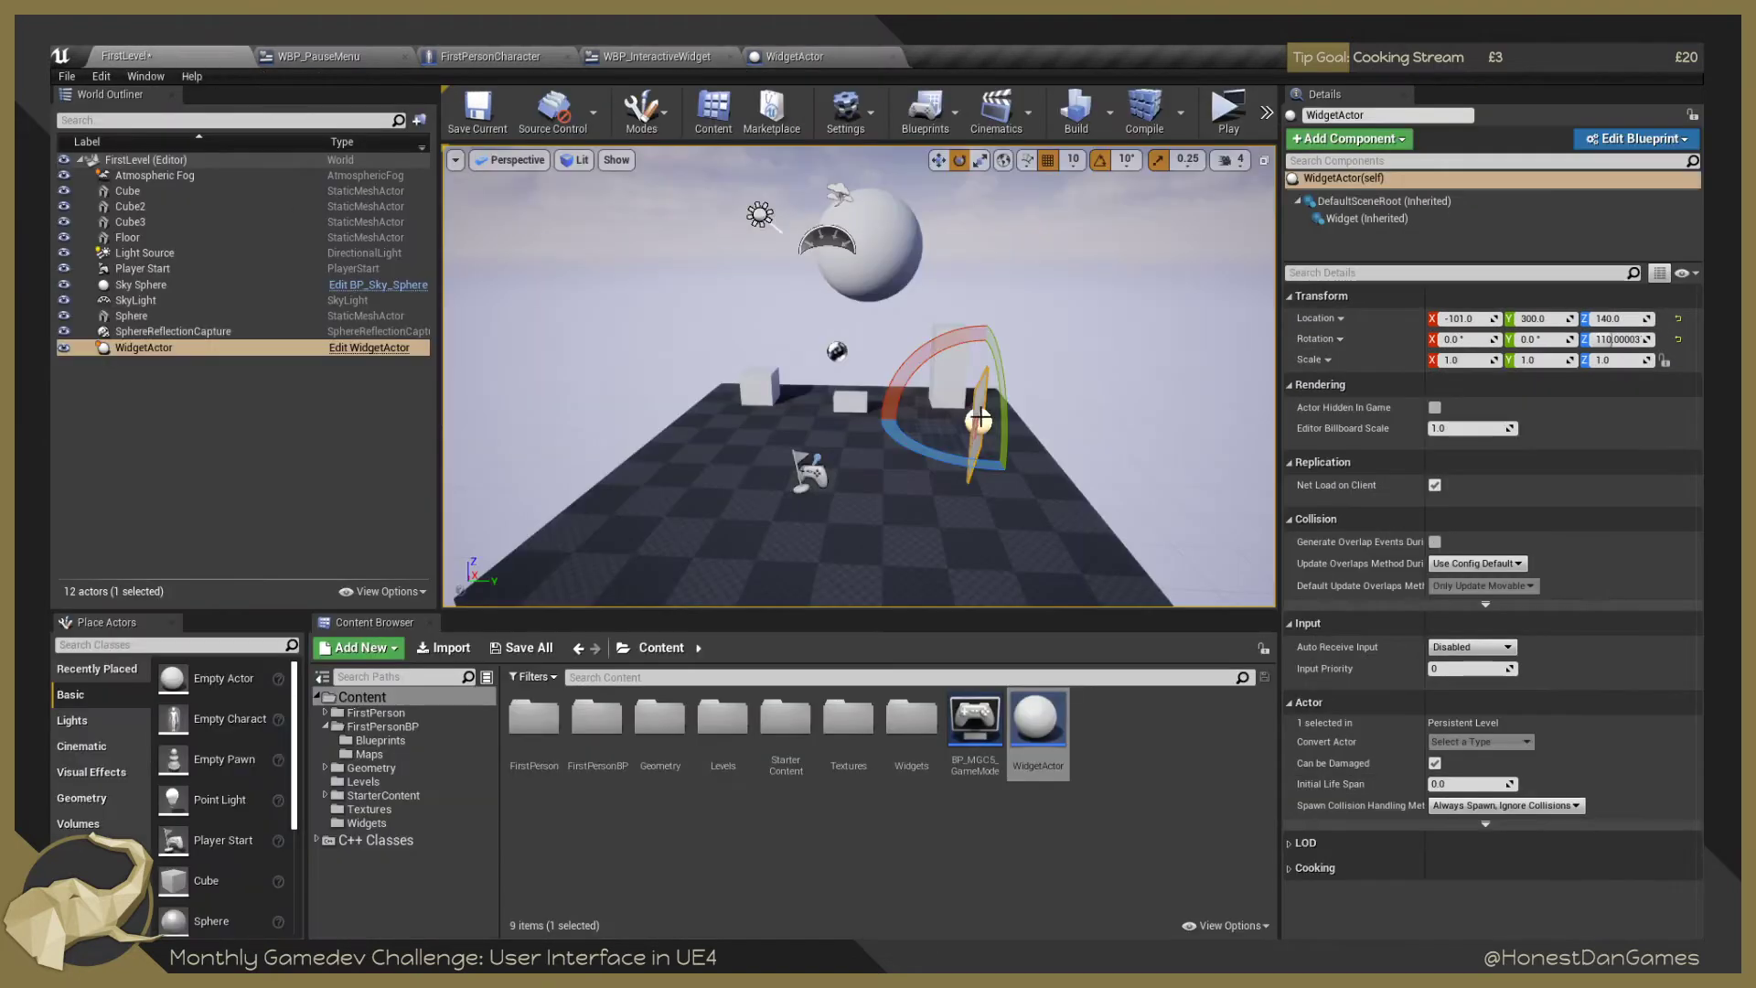
Rotate the WidgetActor to about 20° around Z.
drag(979, 418, 793, 457)
key(w)
key(e)
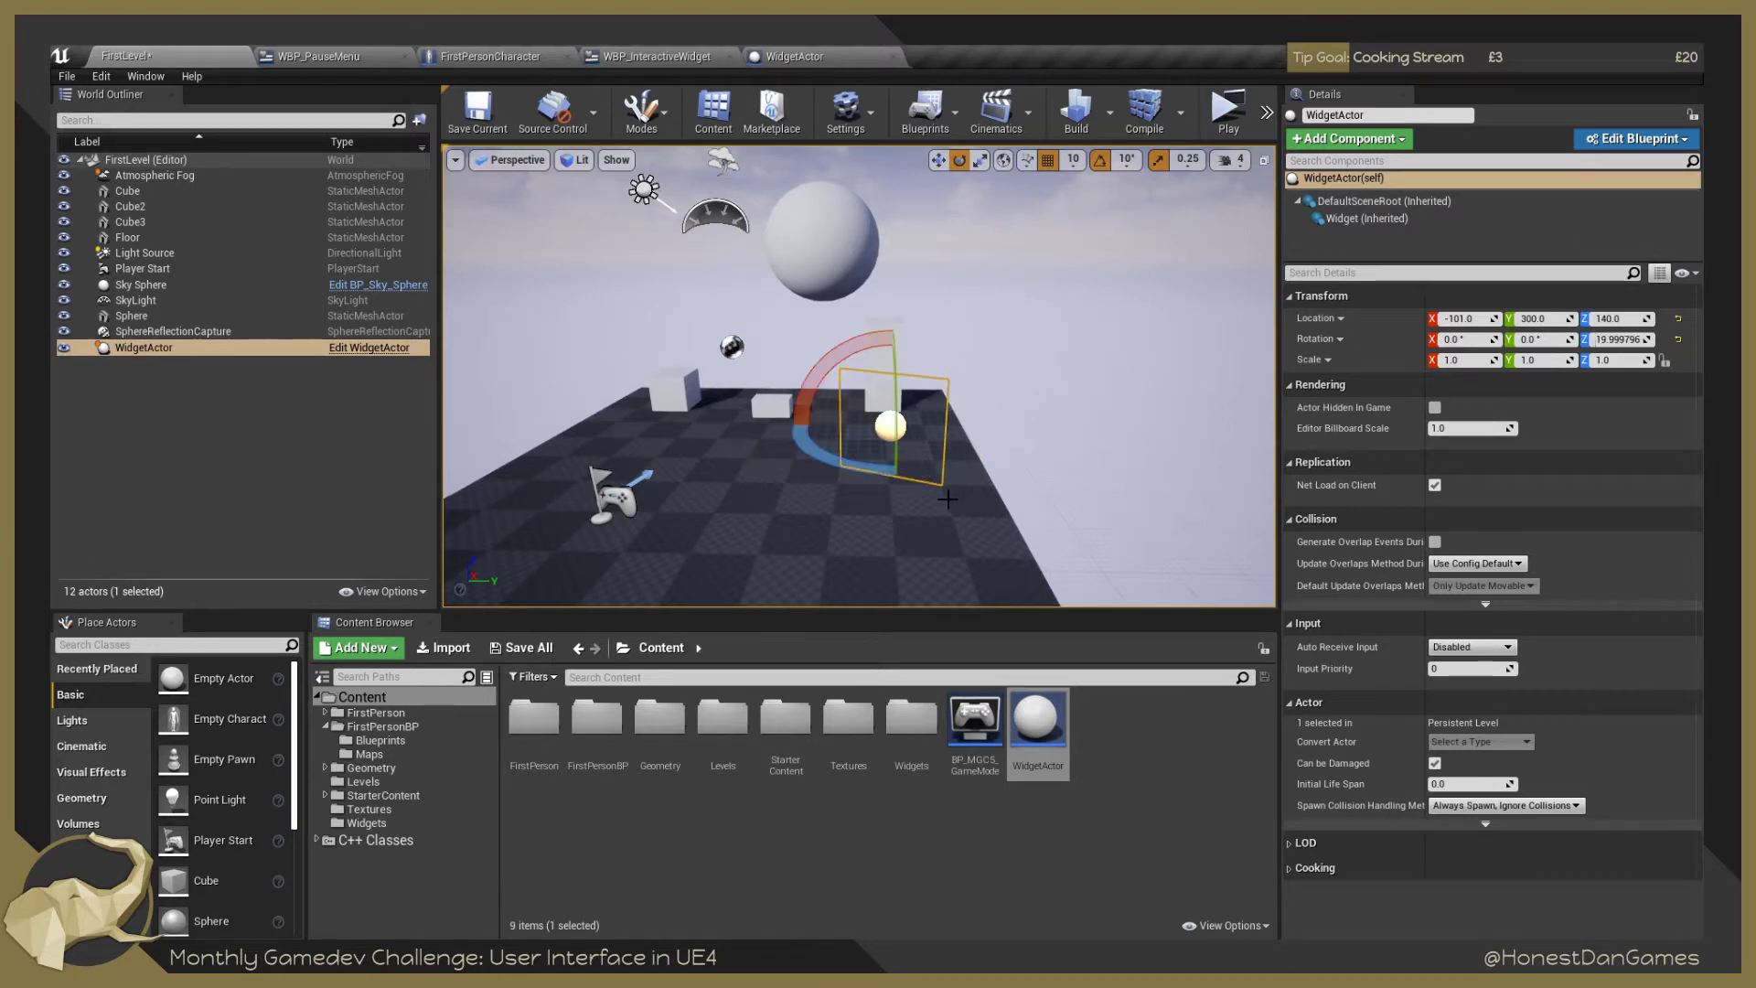
Examine the rotated widget panel in the level from behind, from the front and edge-on.
key(w)
key(d)
key(w)
key(e)
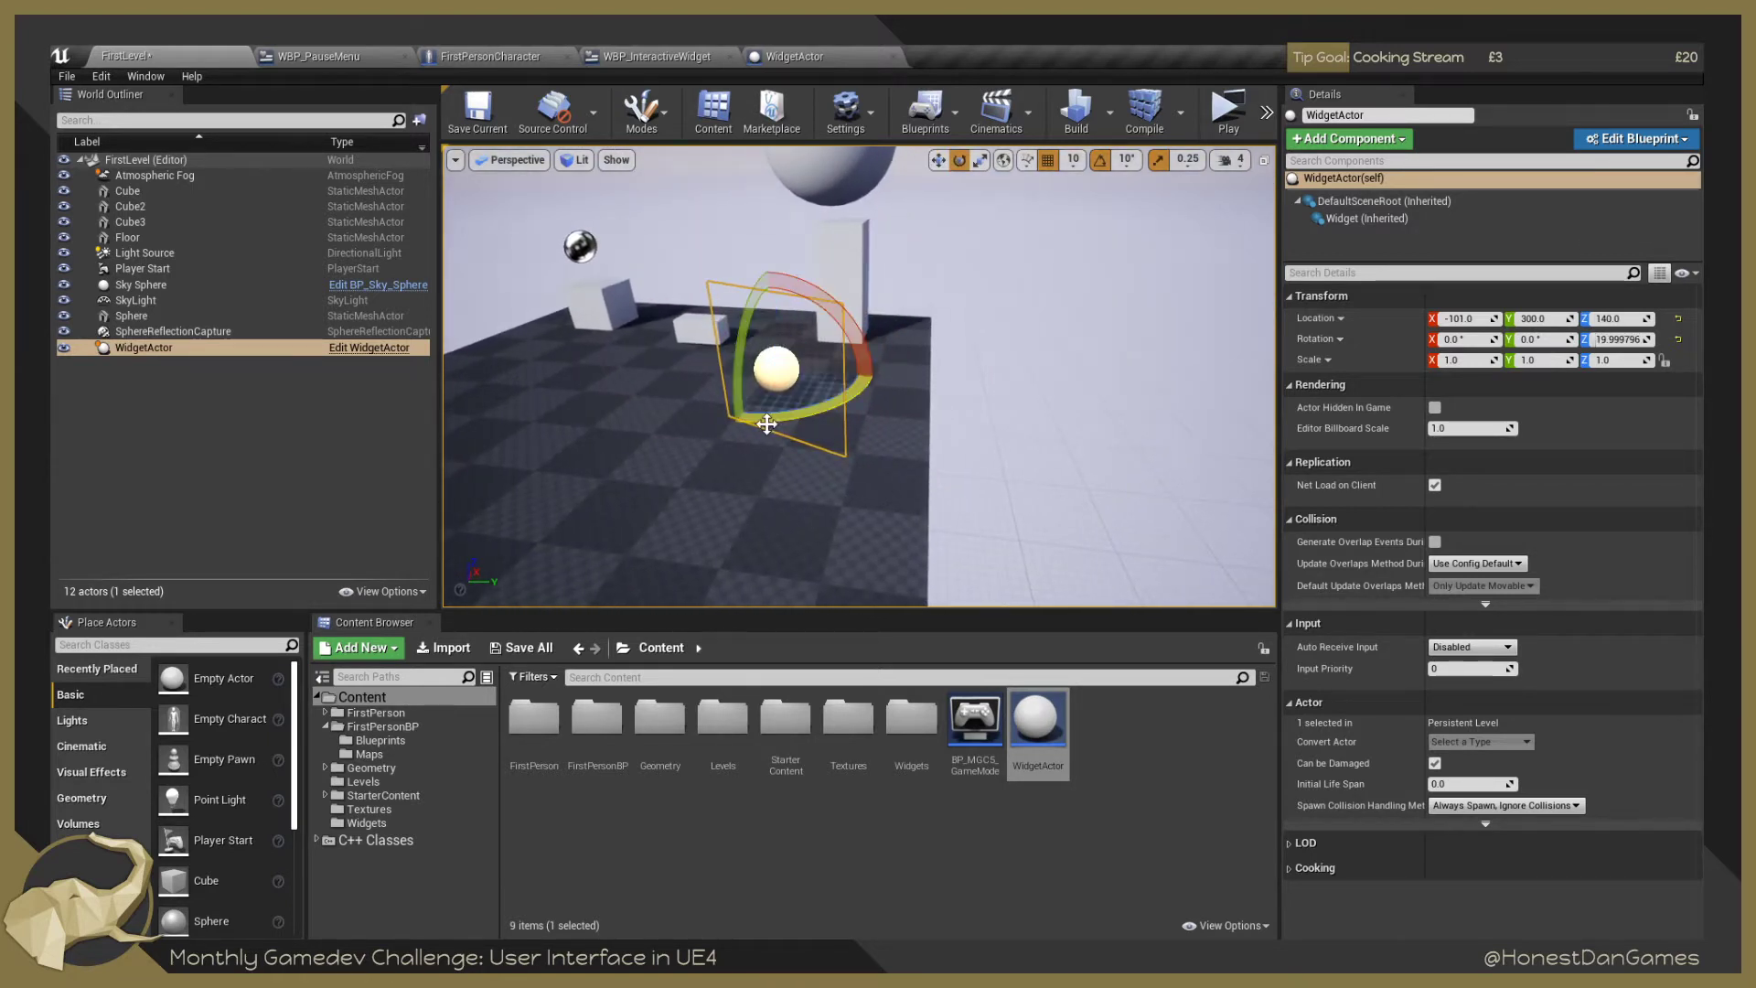
key(w)
key(d)
key(d)
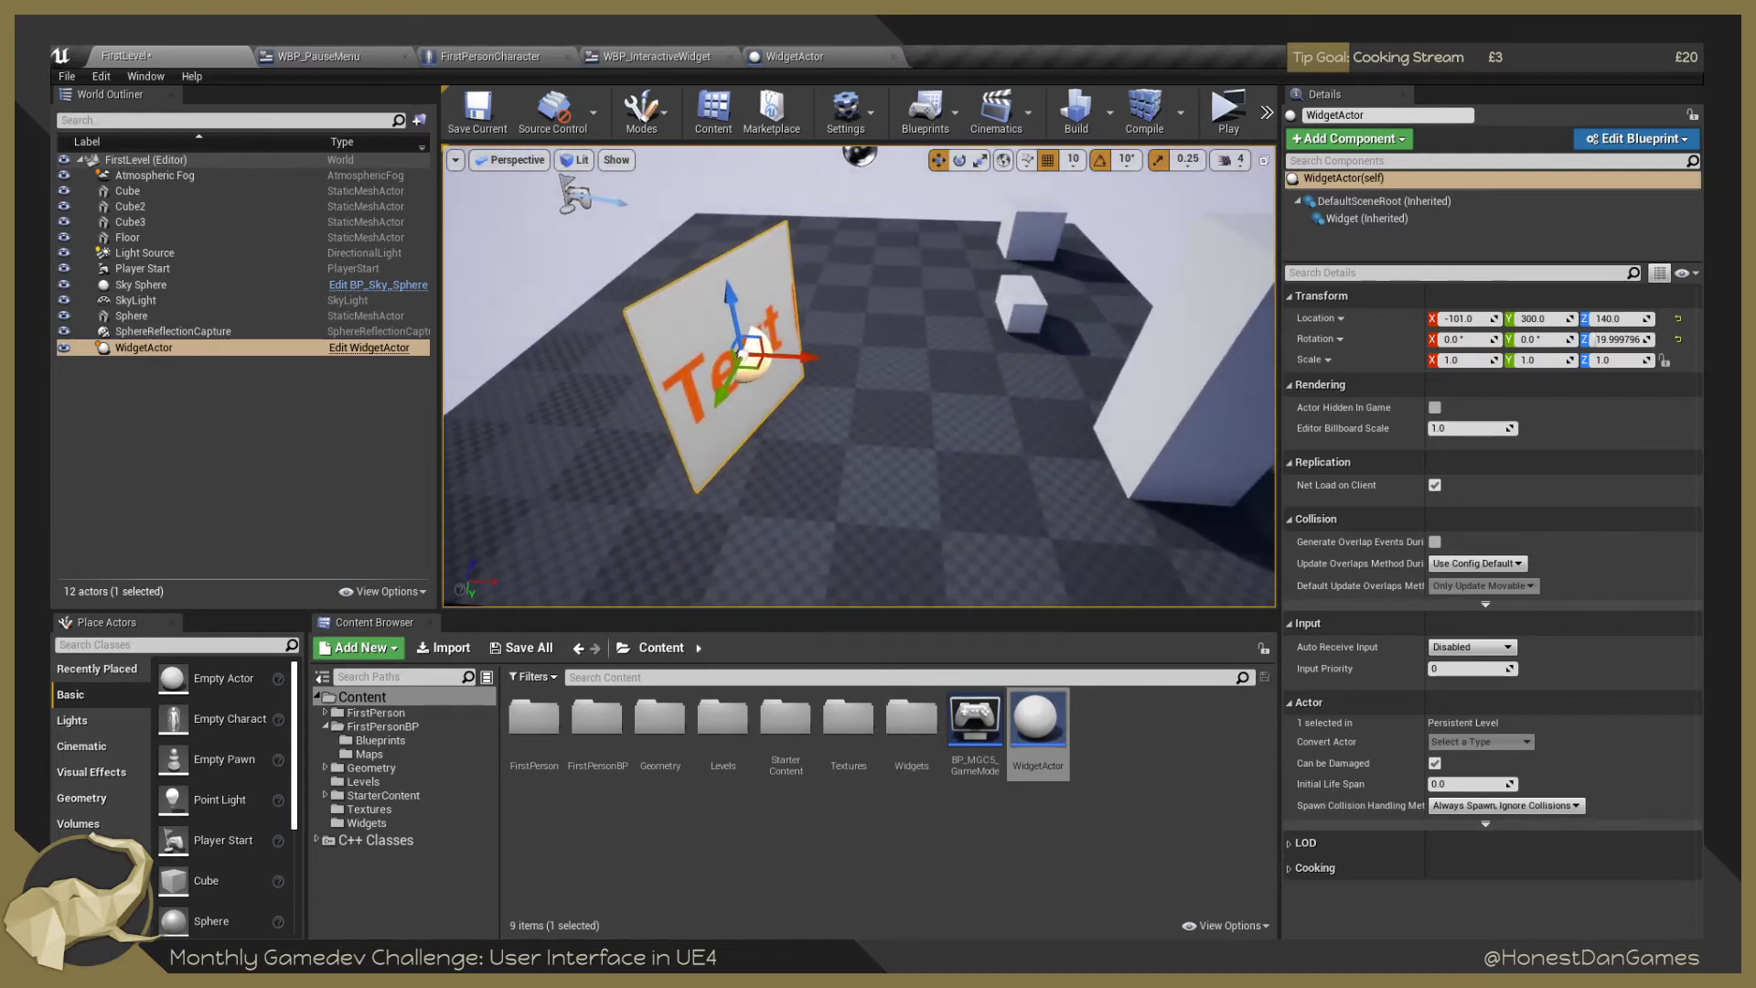
key(a)
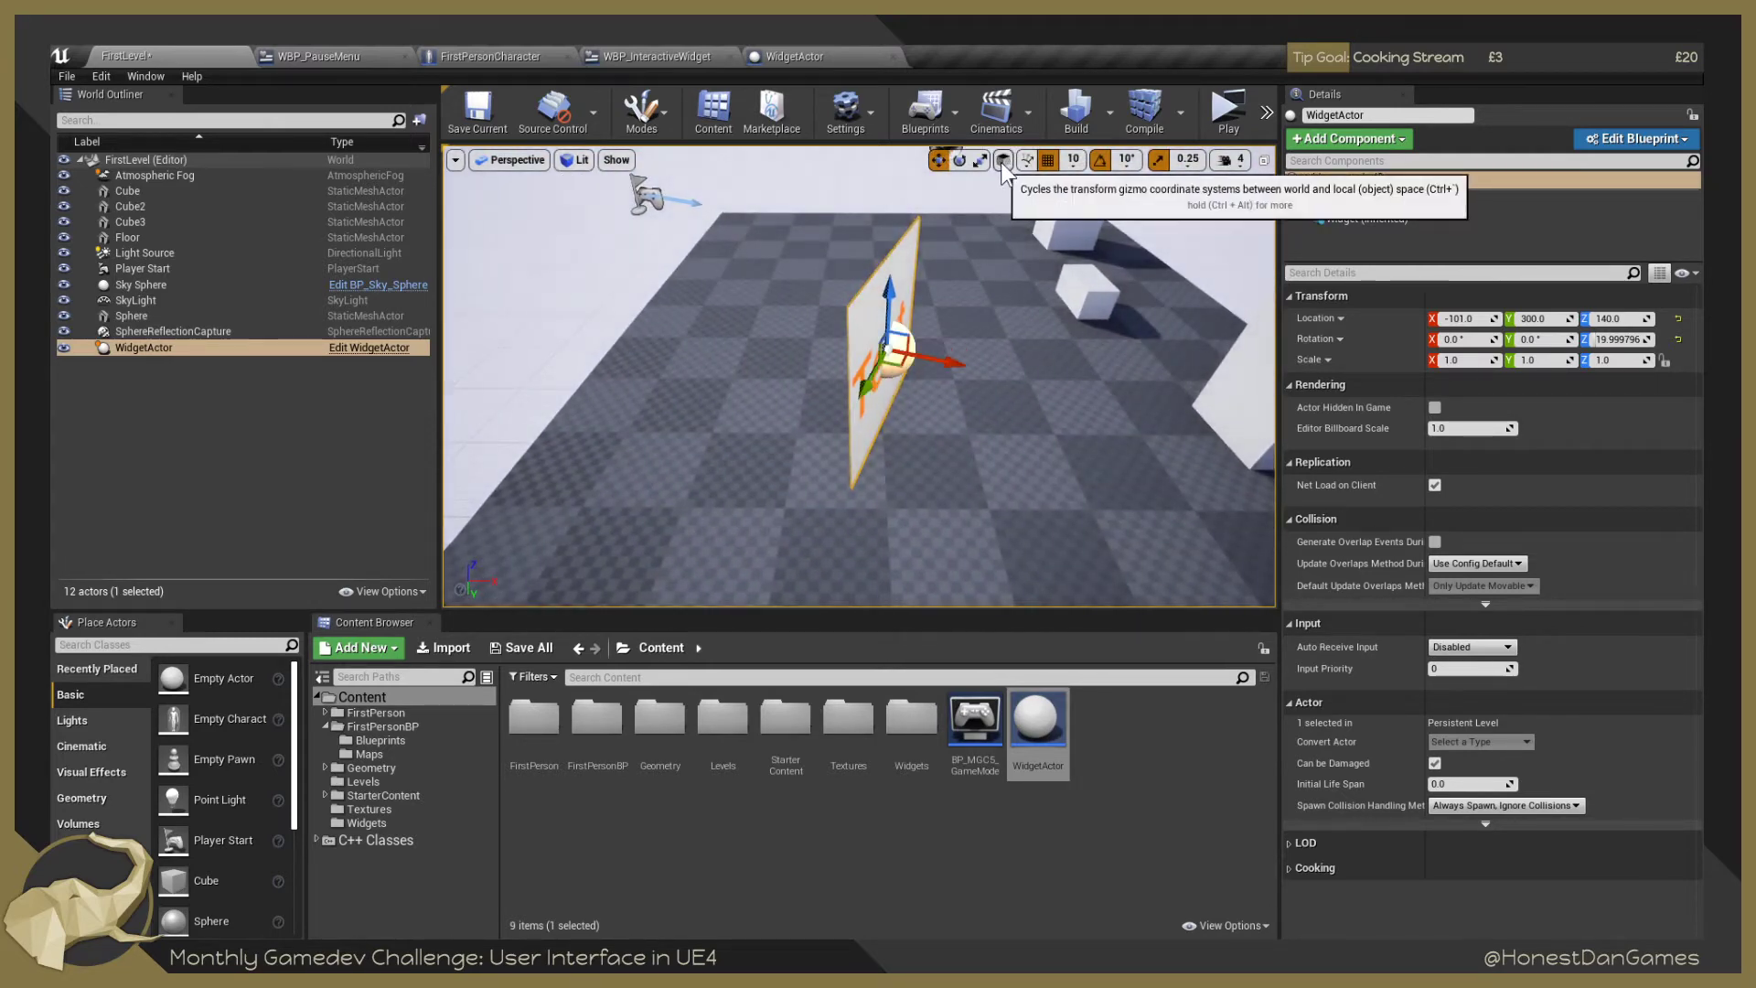
Rotate the WidgetActor to about 180° around Z, move it to X 79 and save the level.
click(1003, 160)
key(e)
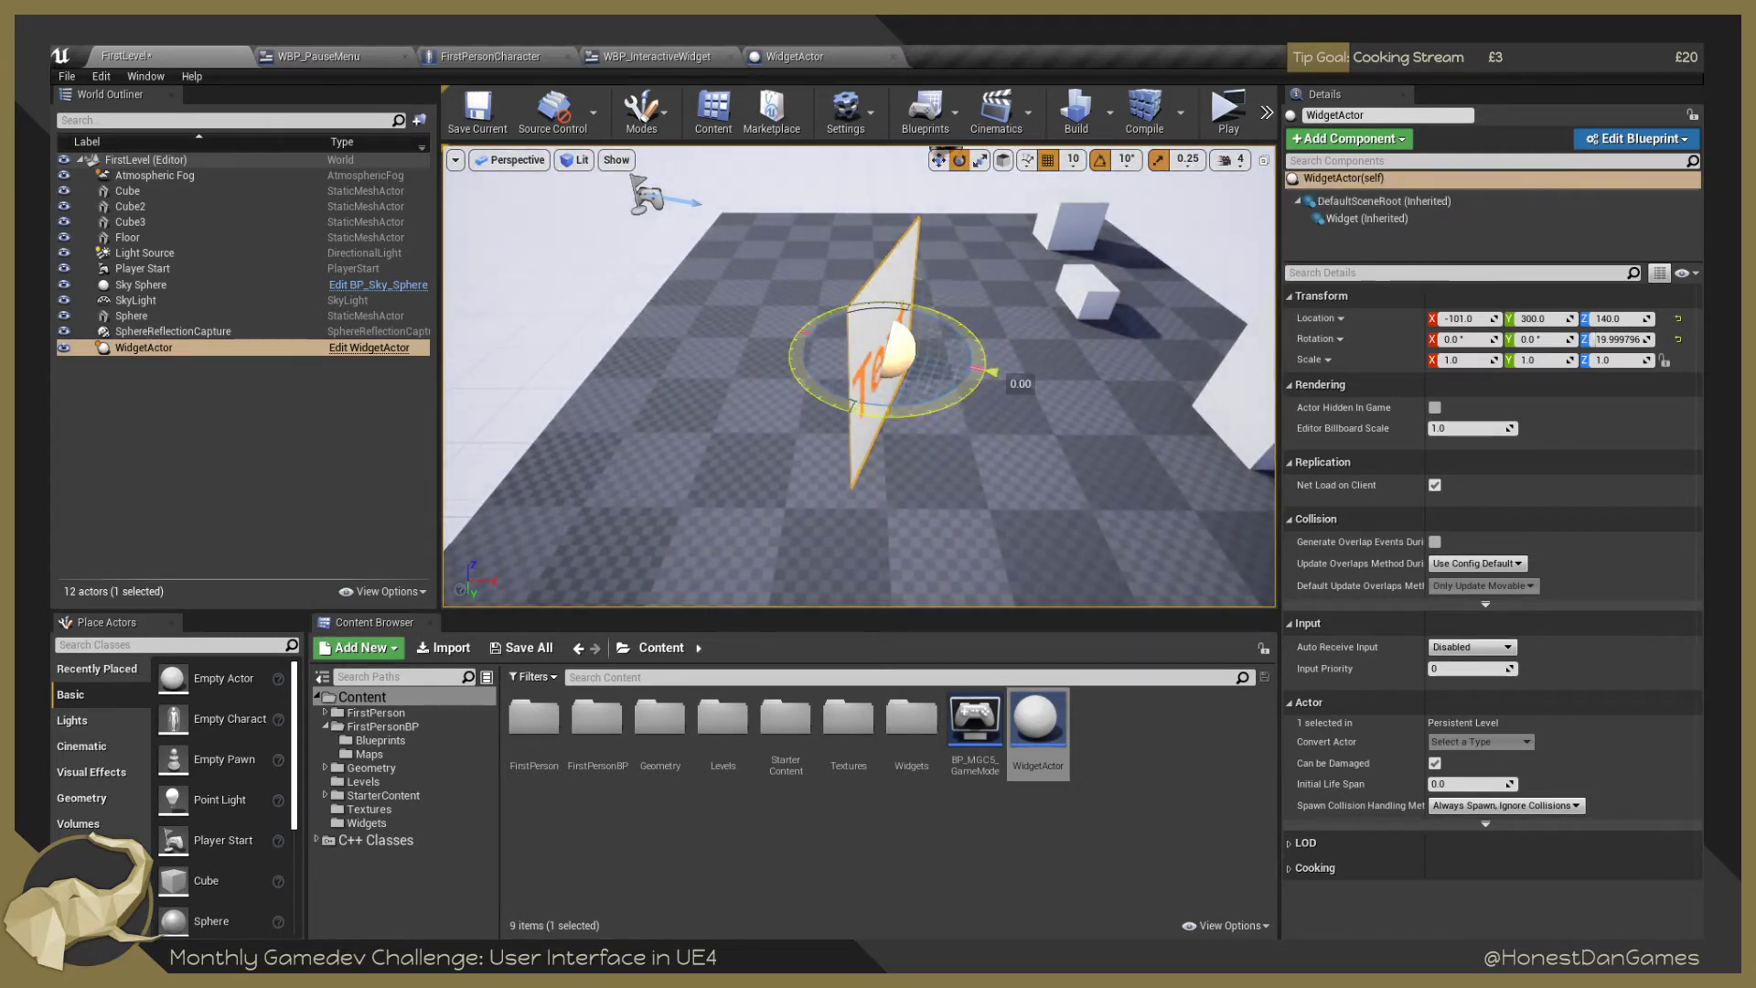
drag(1020, 382, 952, 396)
key(w)
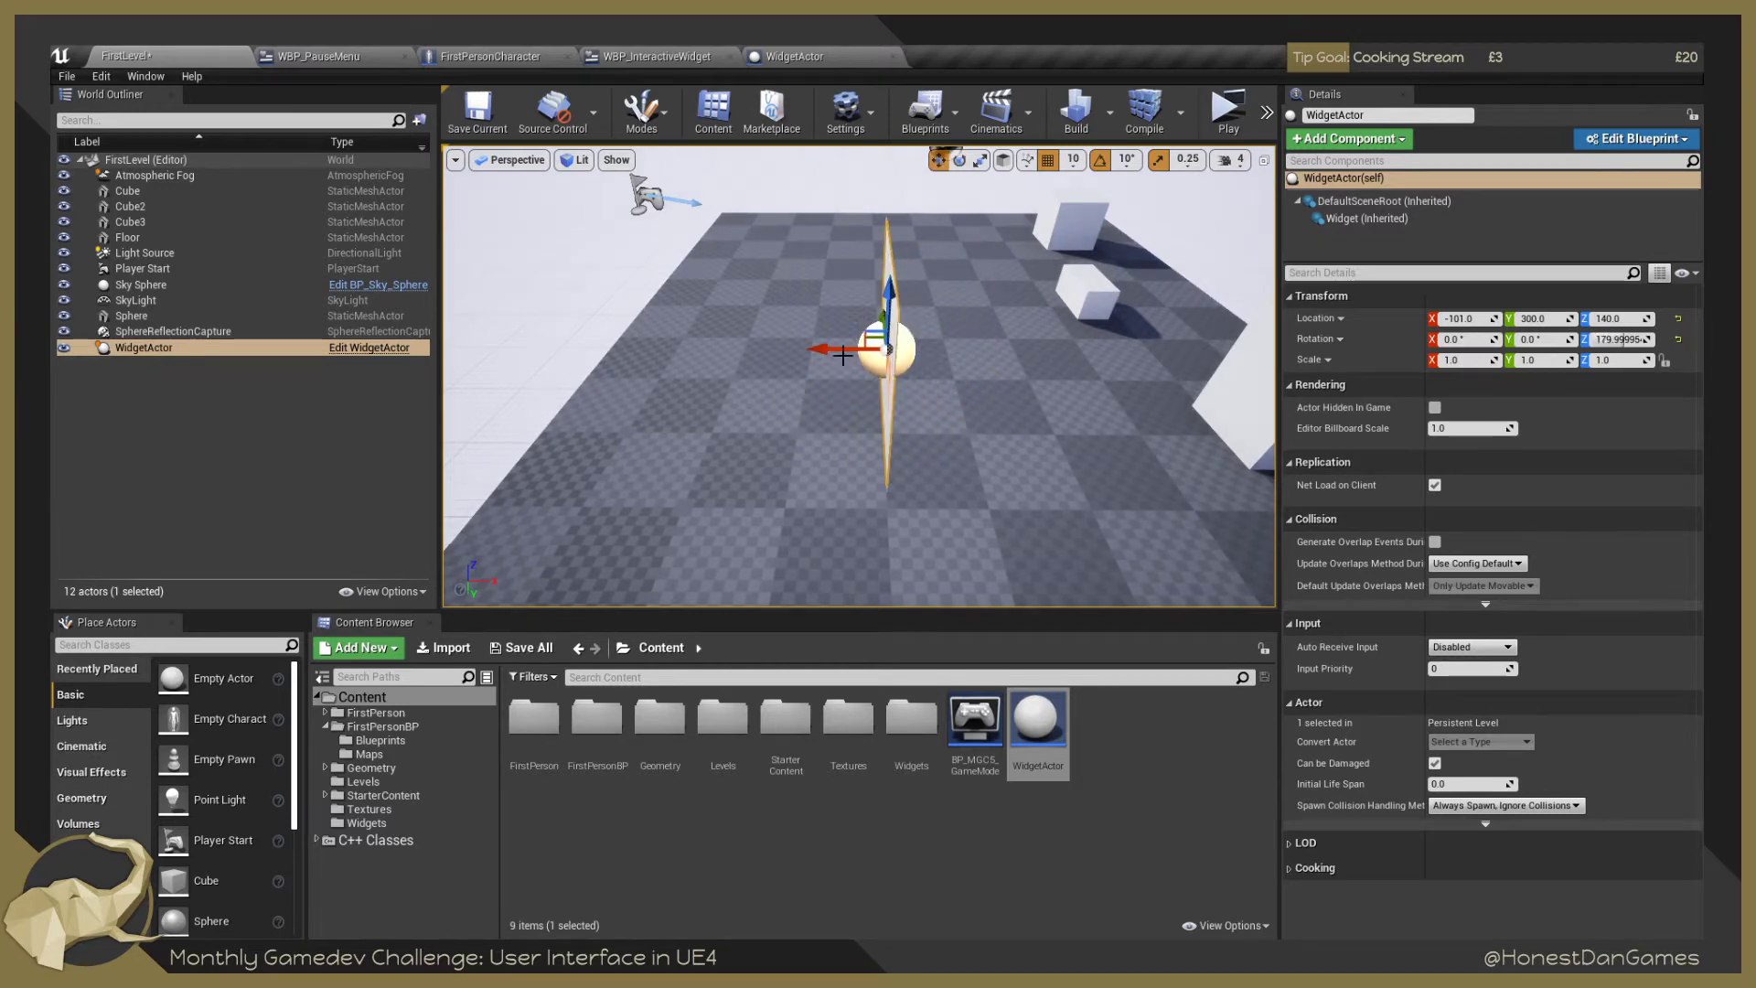
drag(814, 369, 999, 369)
drag(897, 406, 1098, 411)
click(498, 119)
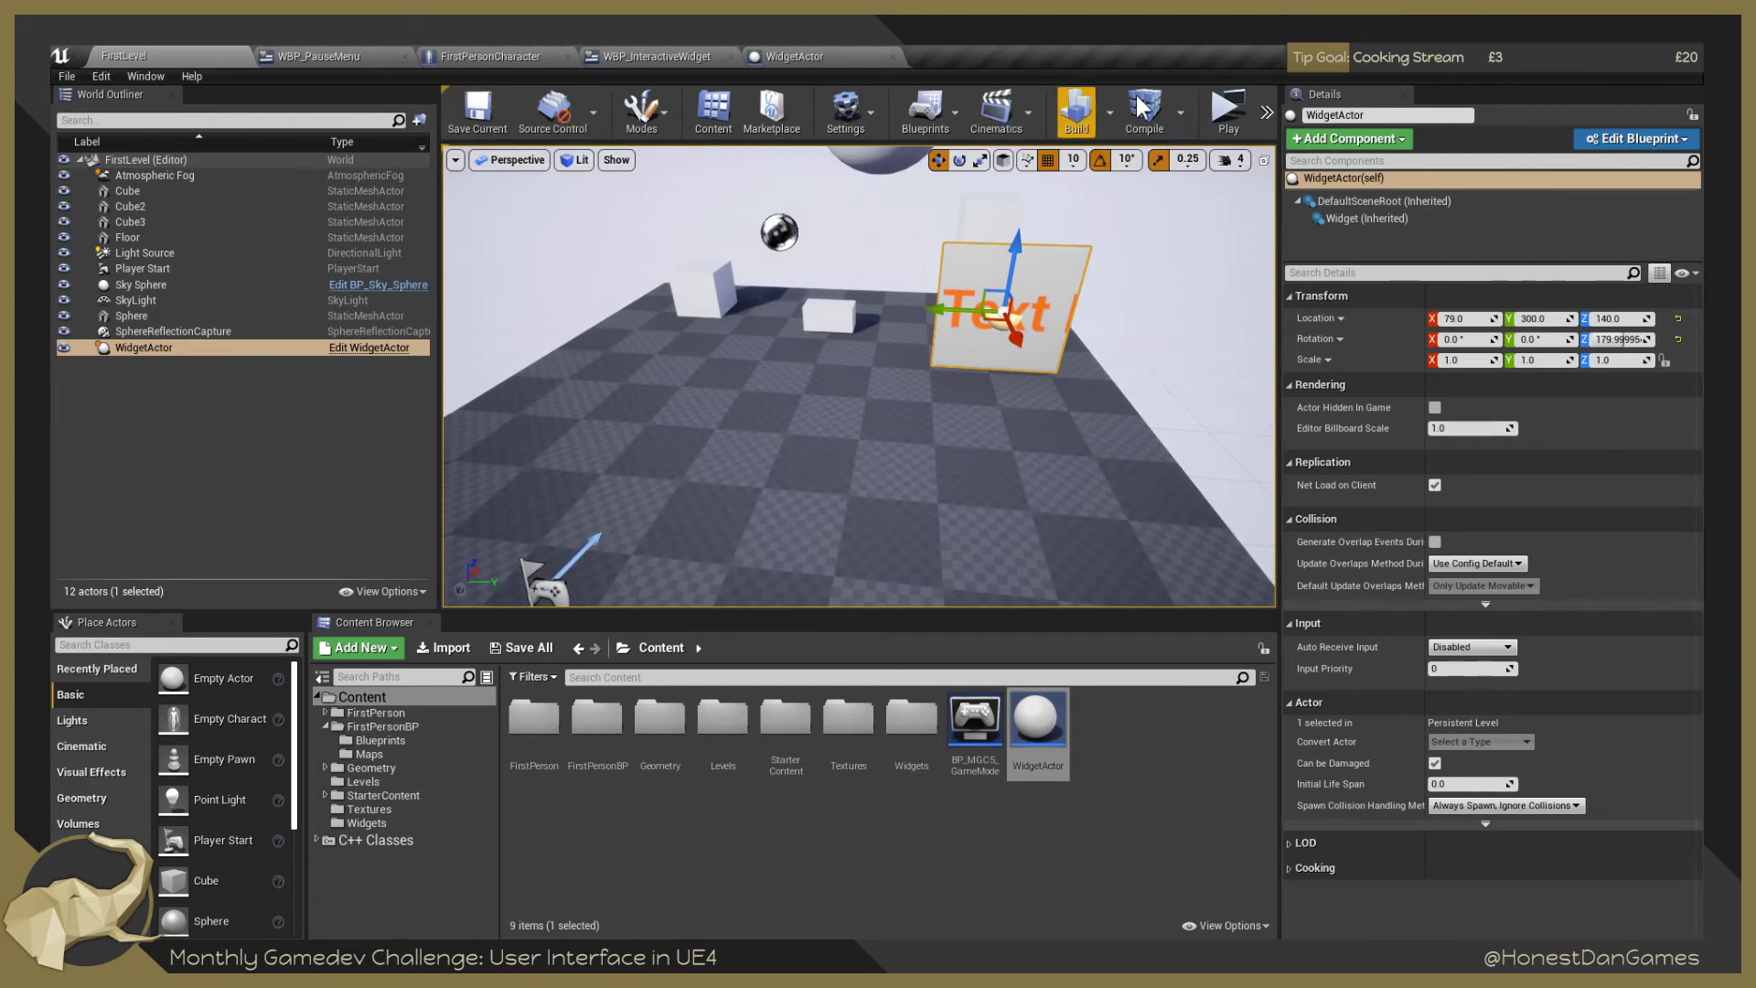
Play the level briefly to check the rotated widget panel, and stop the session.
click(1228, 114)
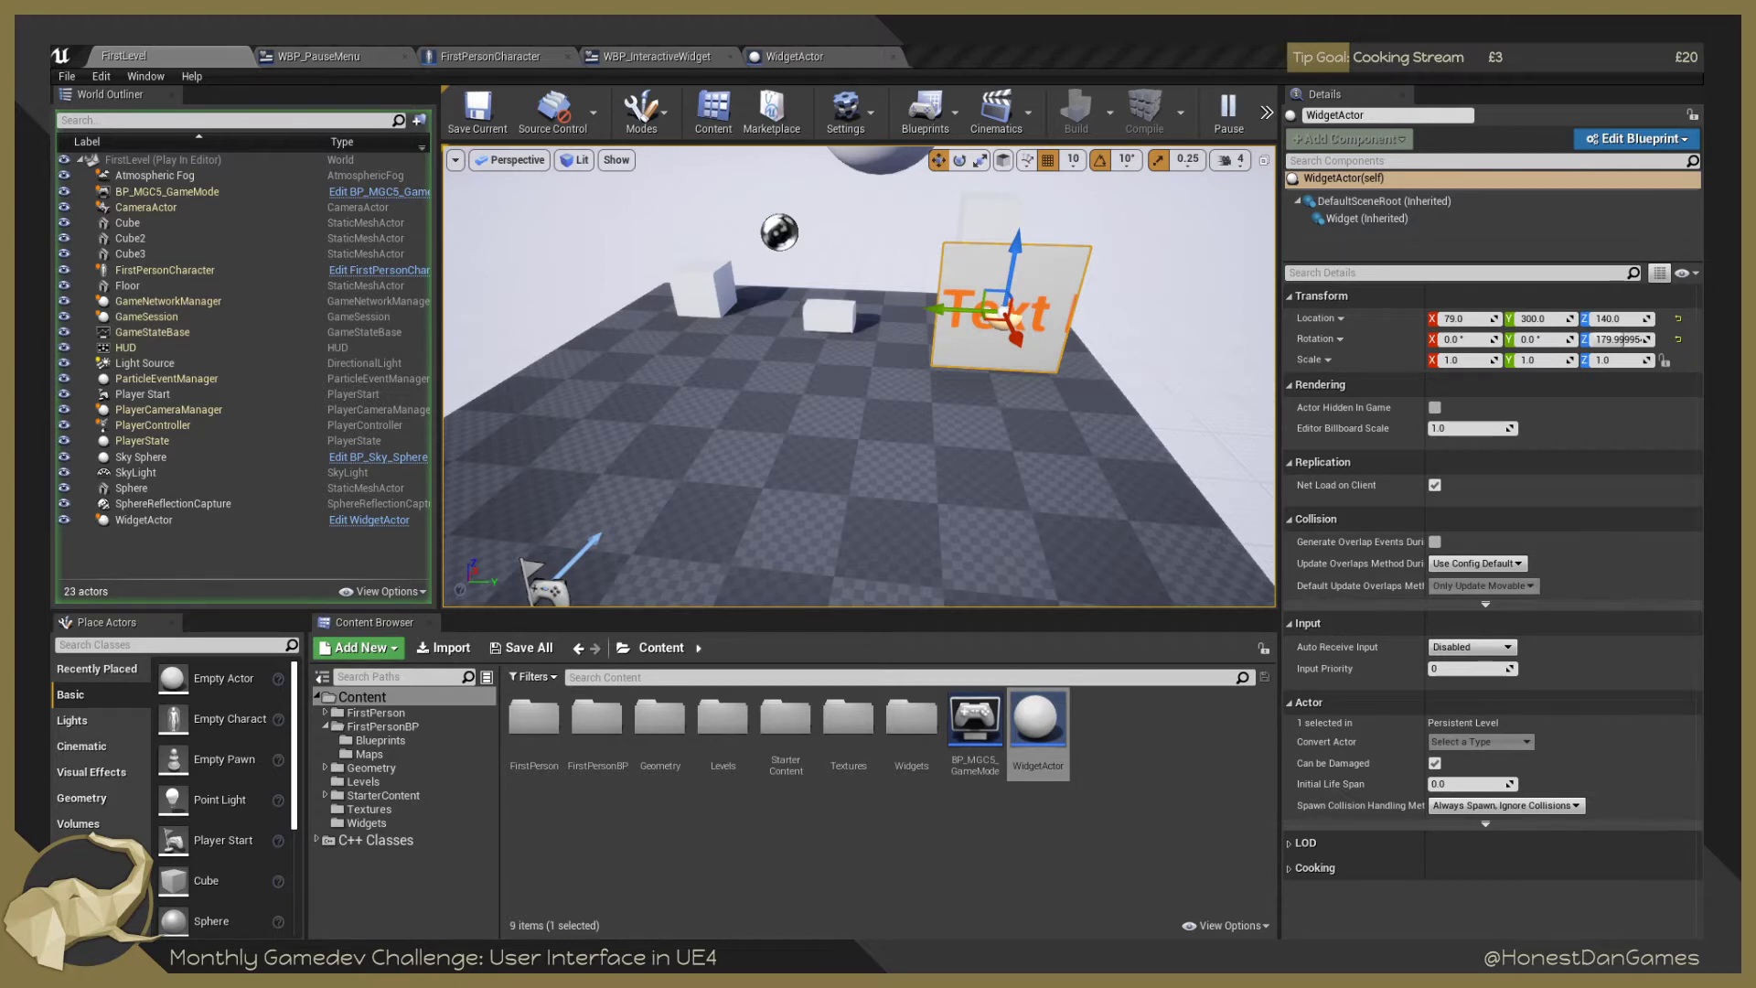
key(Escape)
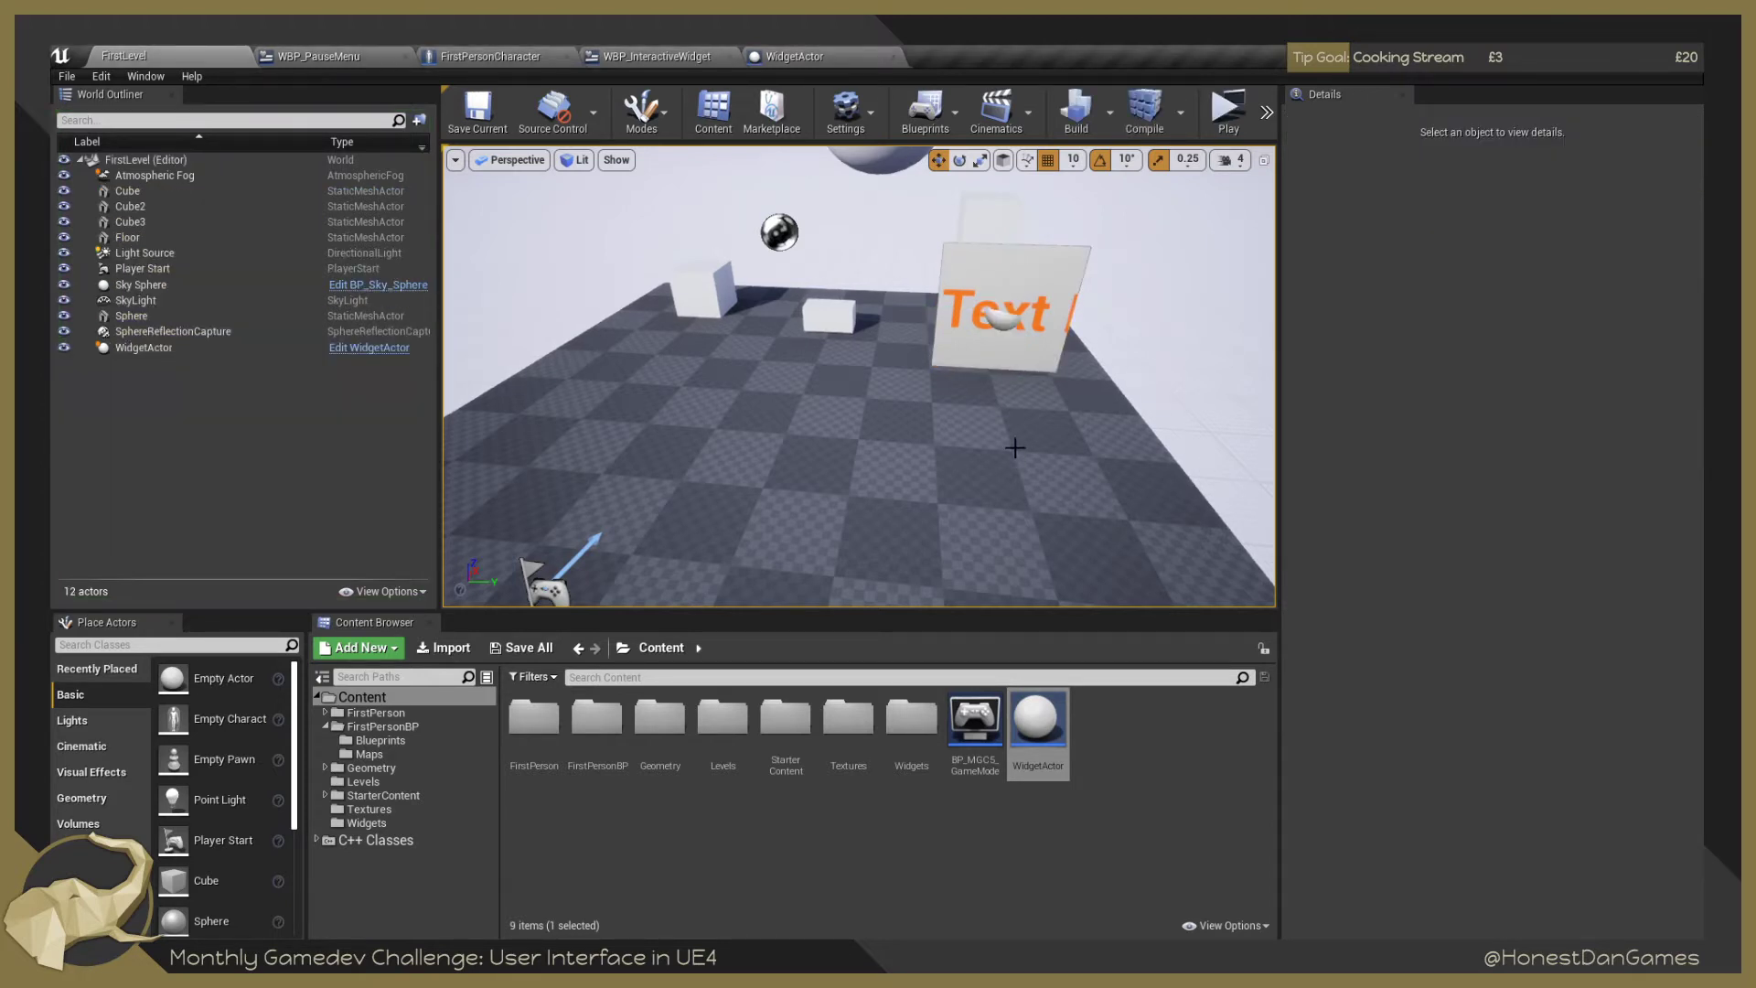
Replace the WidgetActor in the level with a fresh unrotated instance at X 180, Y 140, Z 140.
drag(1049, 365, 901, 361)
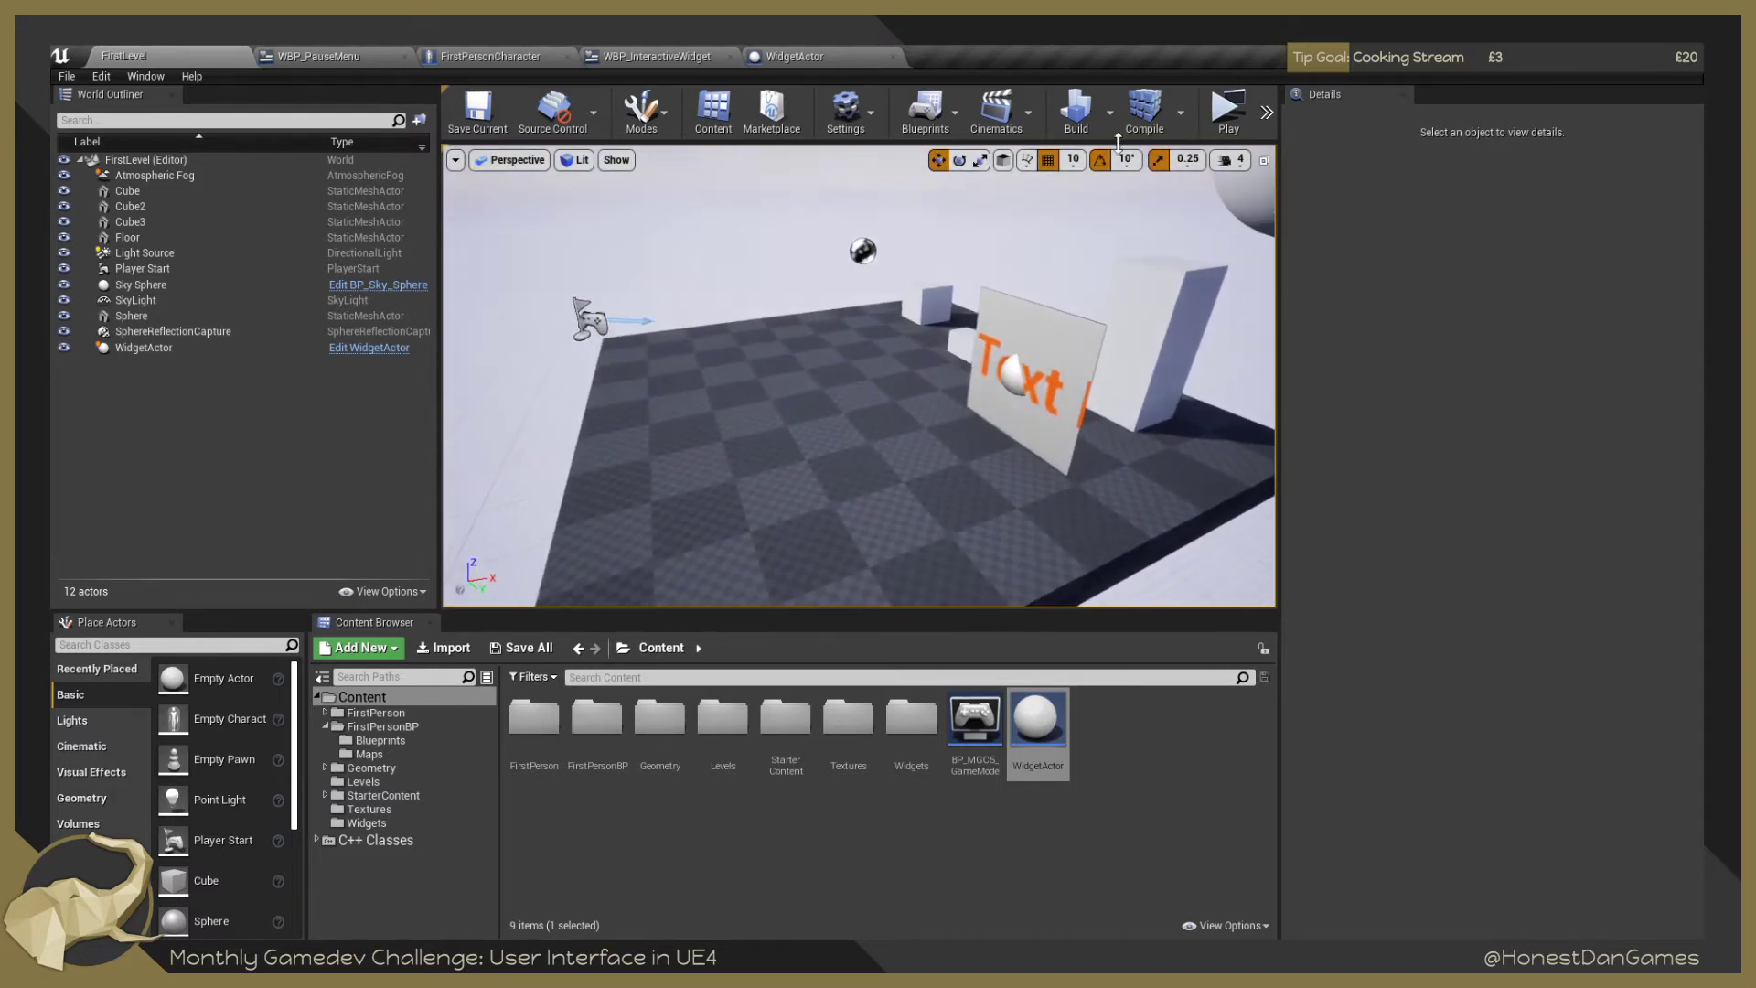
click(1034, 347)
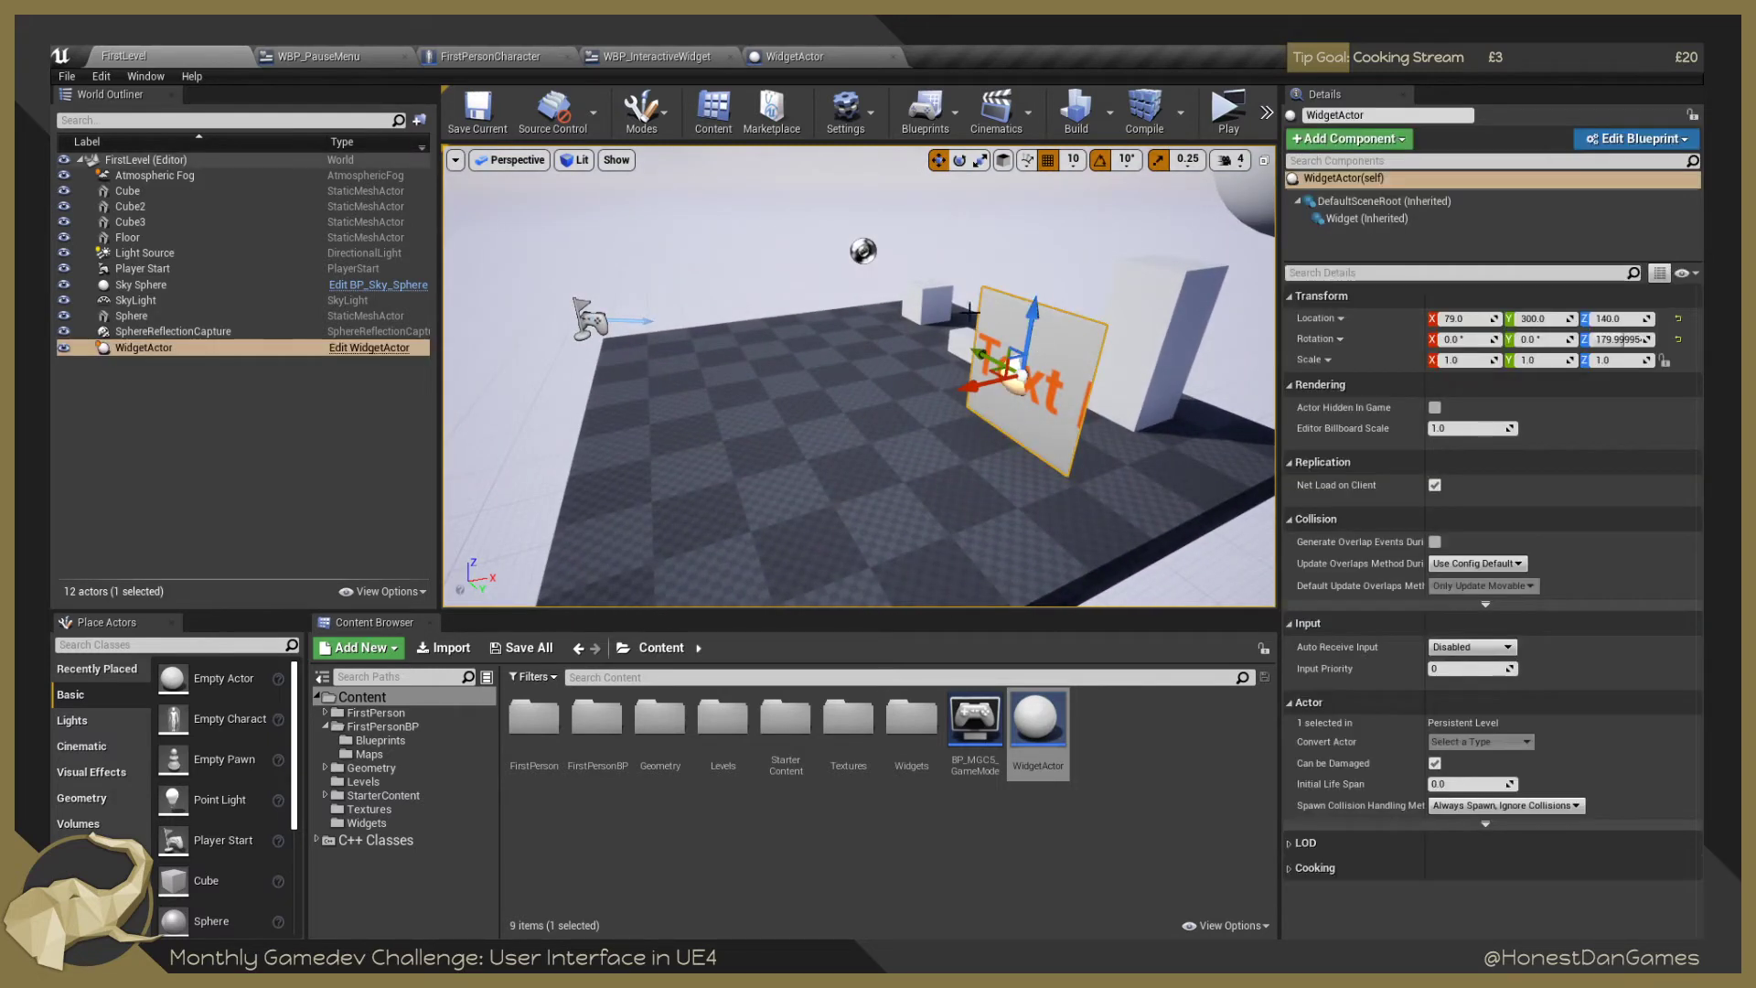
click(1149, 798)
key(Delete)
drag(1038, 729, 1001, 380)
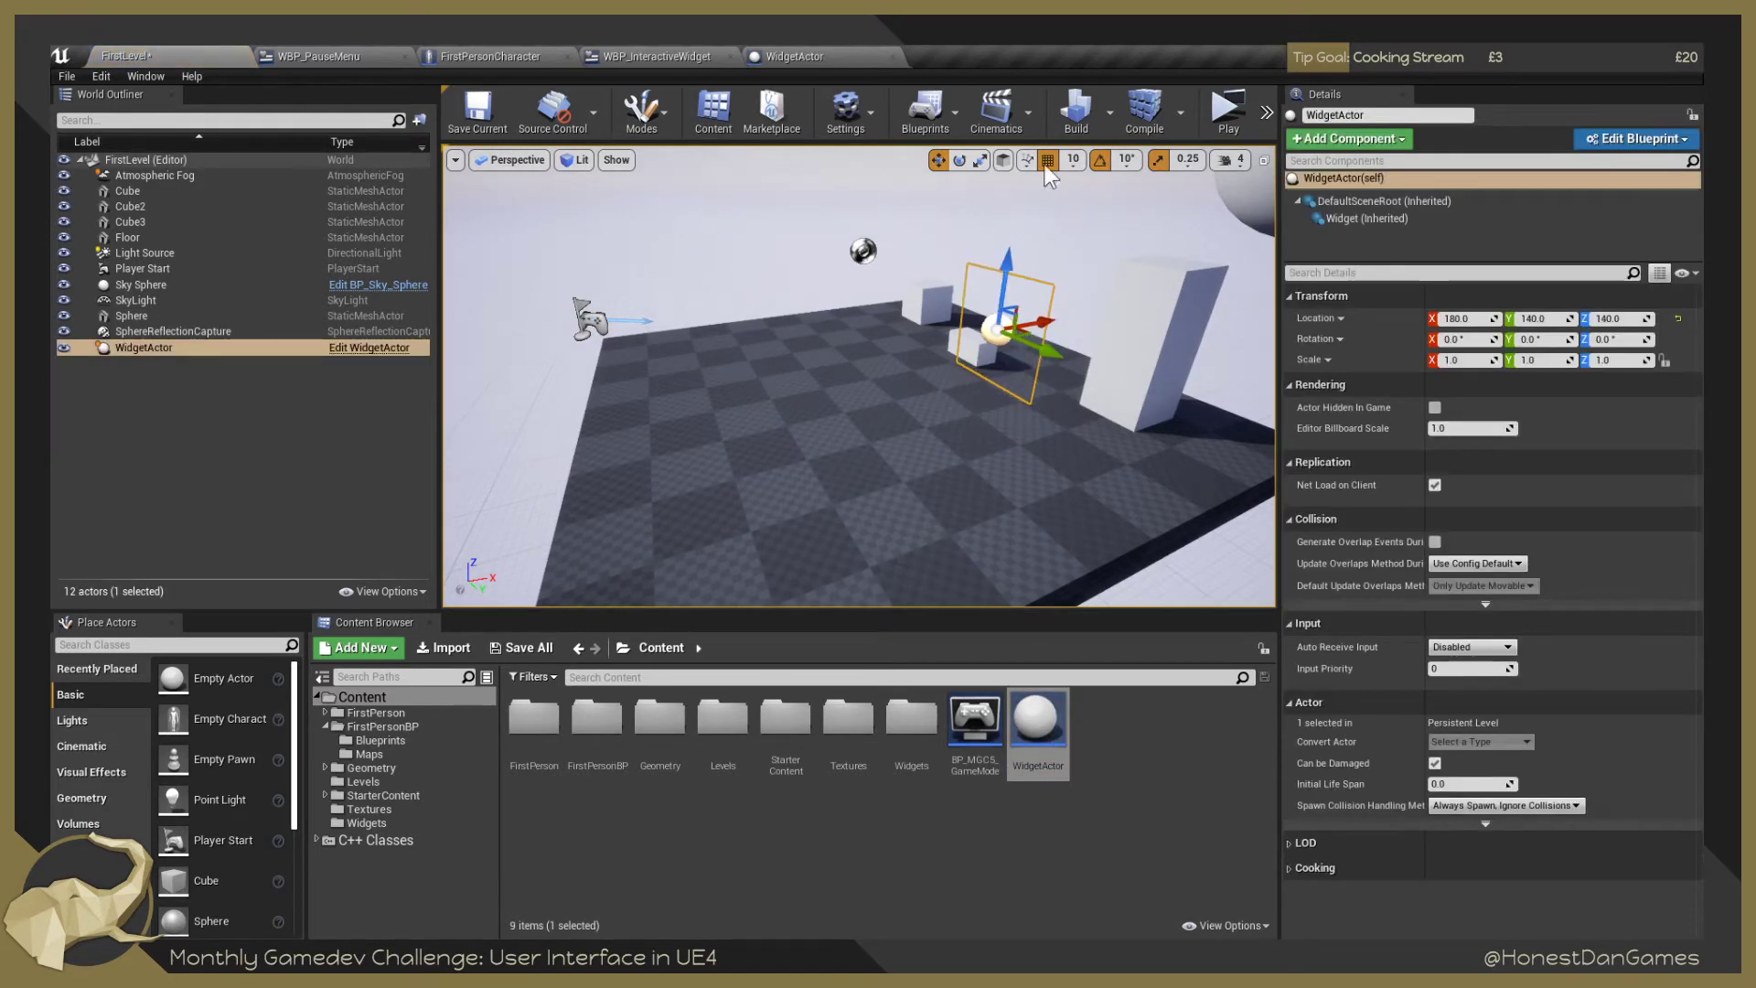
drag(1096, 218, 1099, 189)
Play-test the widget panel up close, firing the gun and interacting with the panel repeatedly, and end the session.
click(1227, 110)
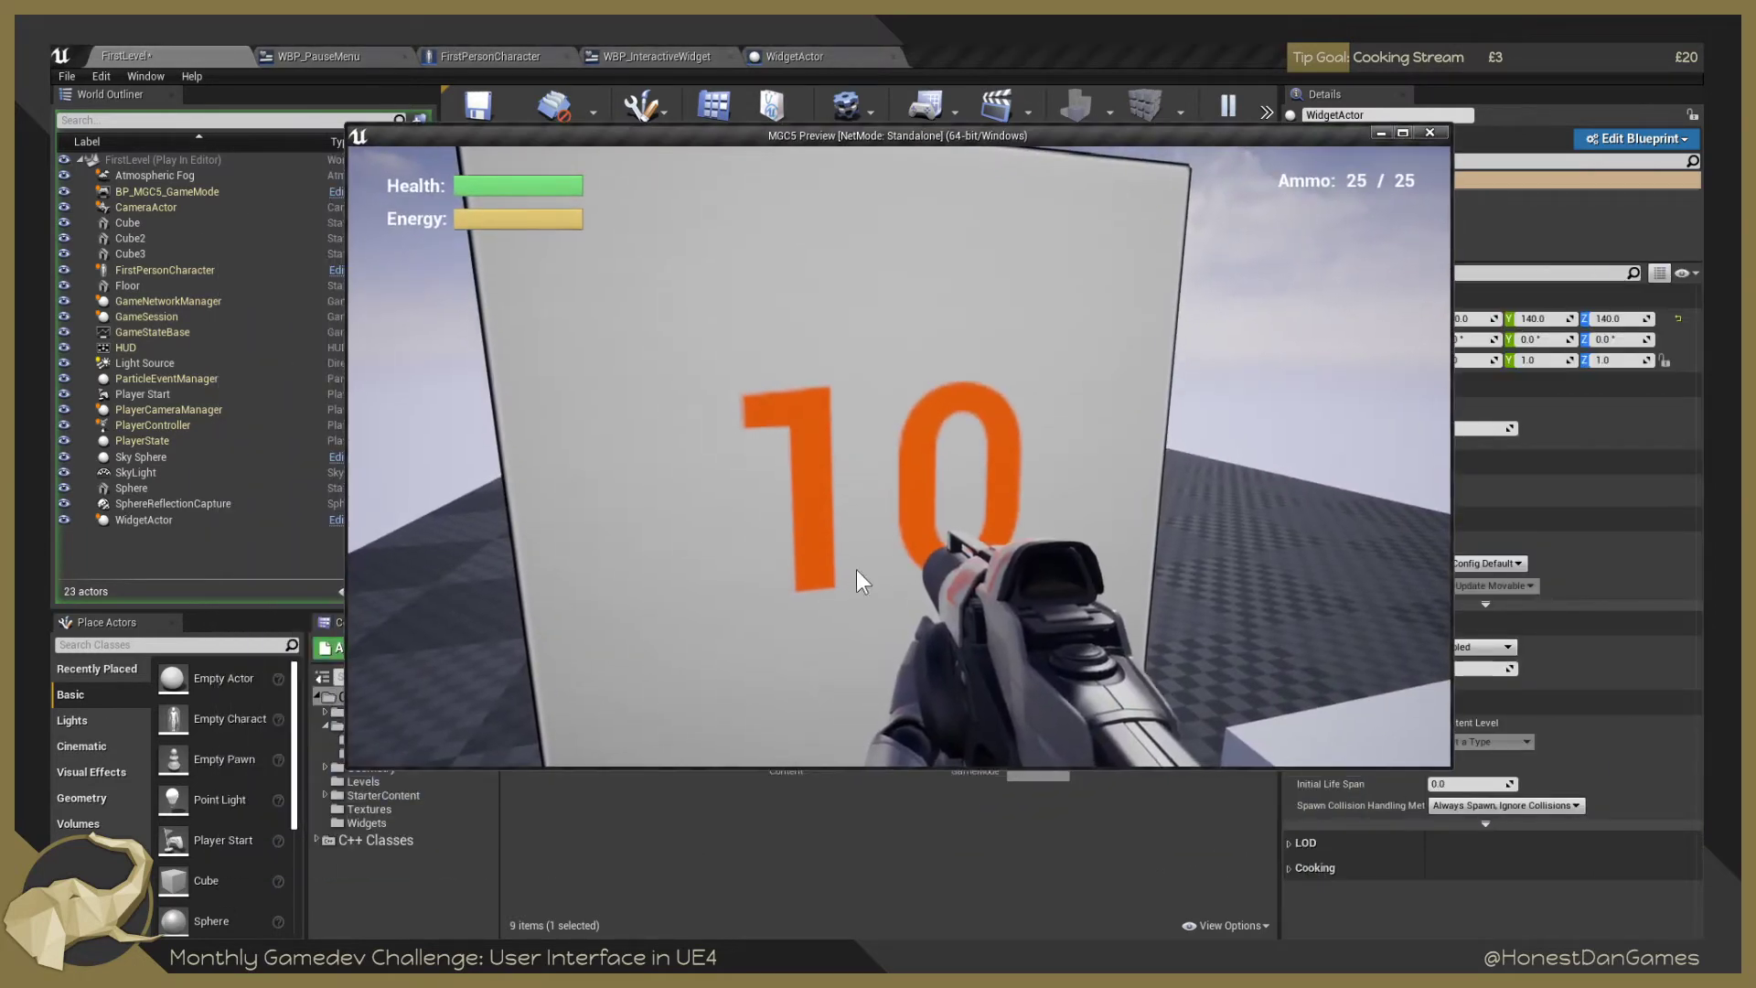
key(w)
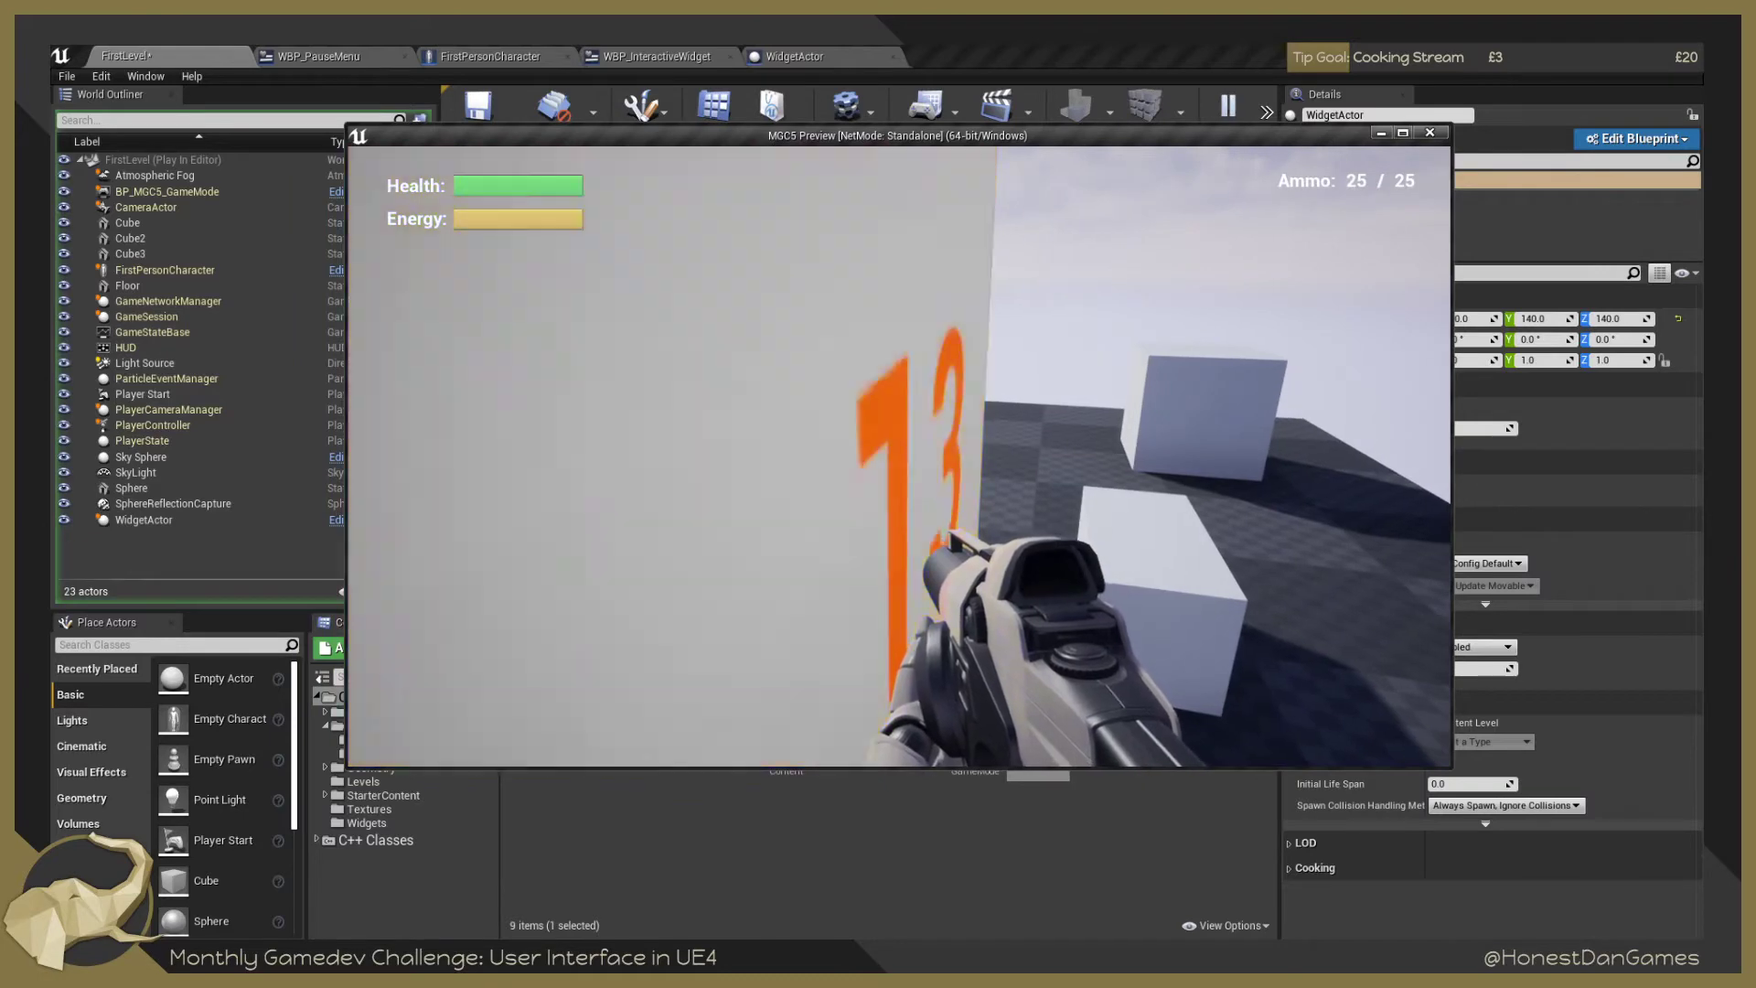
click(900, 456)
click(899, 457)
click(900, 456)
click(899, 457)
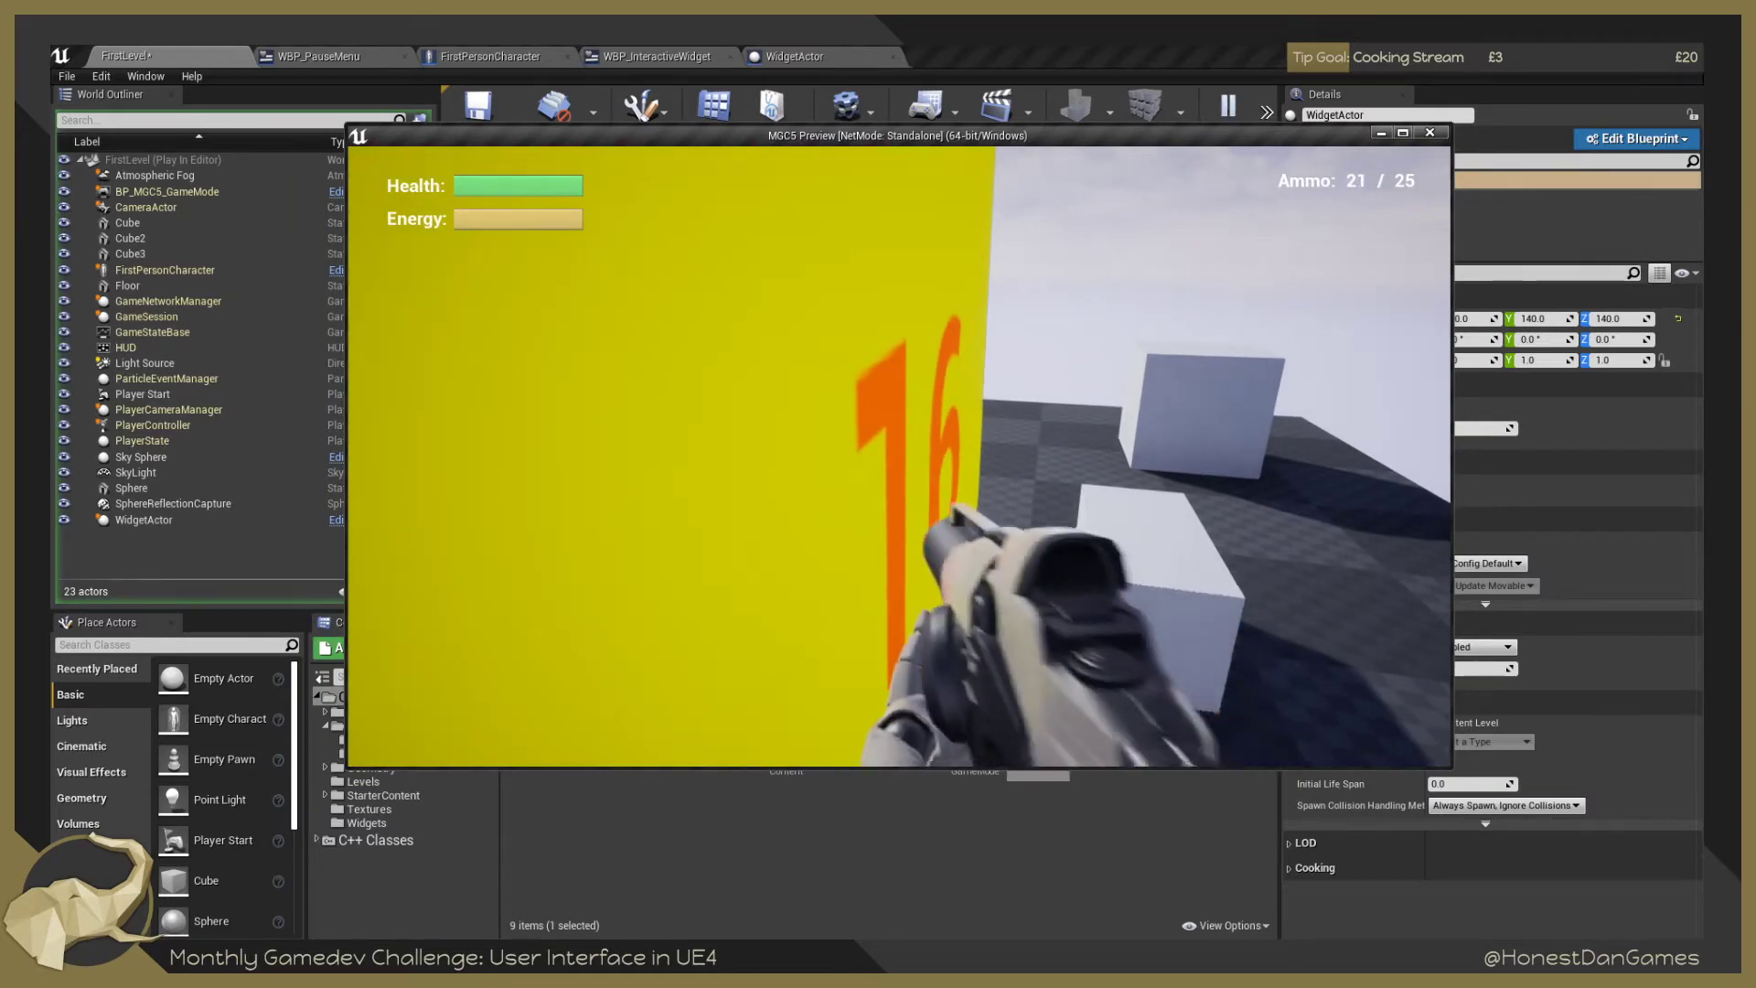
click(899, 457)
key(e)
key(e)
key(e)
key(e)
key(s)
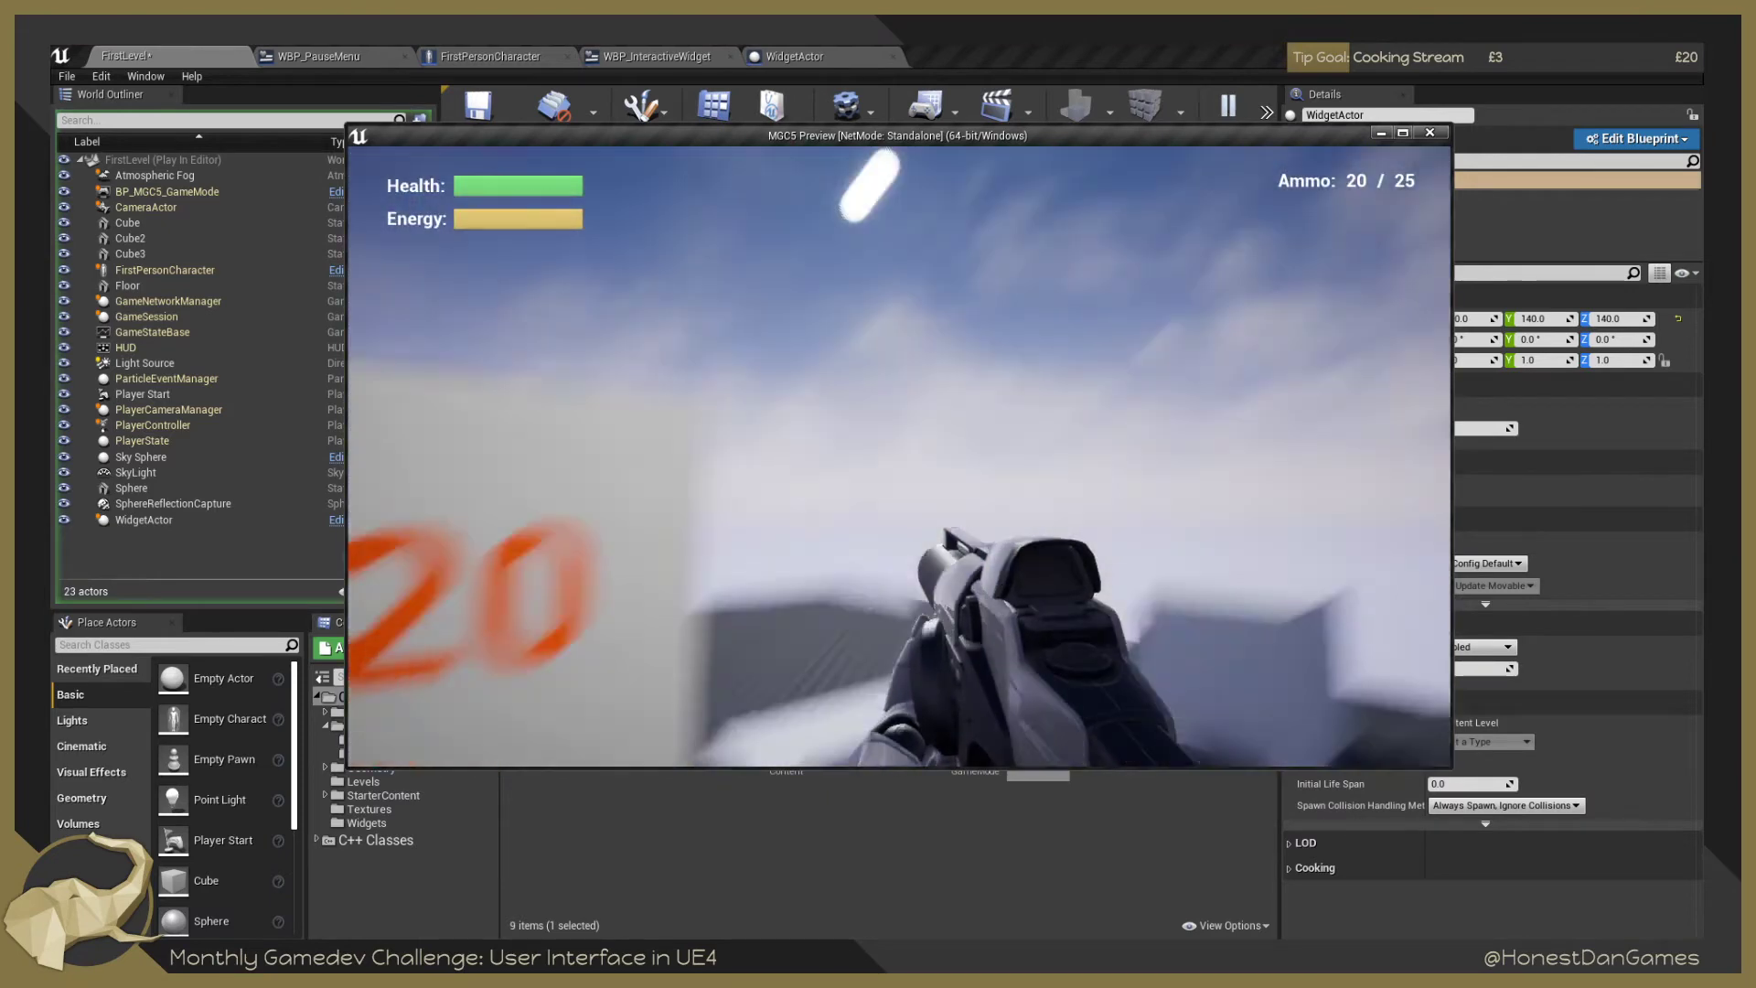
key(Escape)
In FirstPersonCharacter, place the WidgetInteraction component at the gun's muzzle (about Y 50, Z 10), rotated about 90° around Z, and save.
click(450, 52)
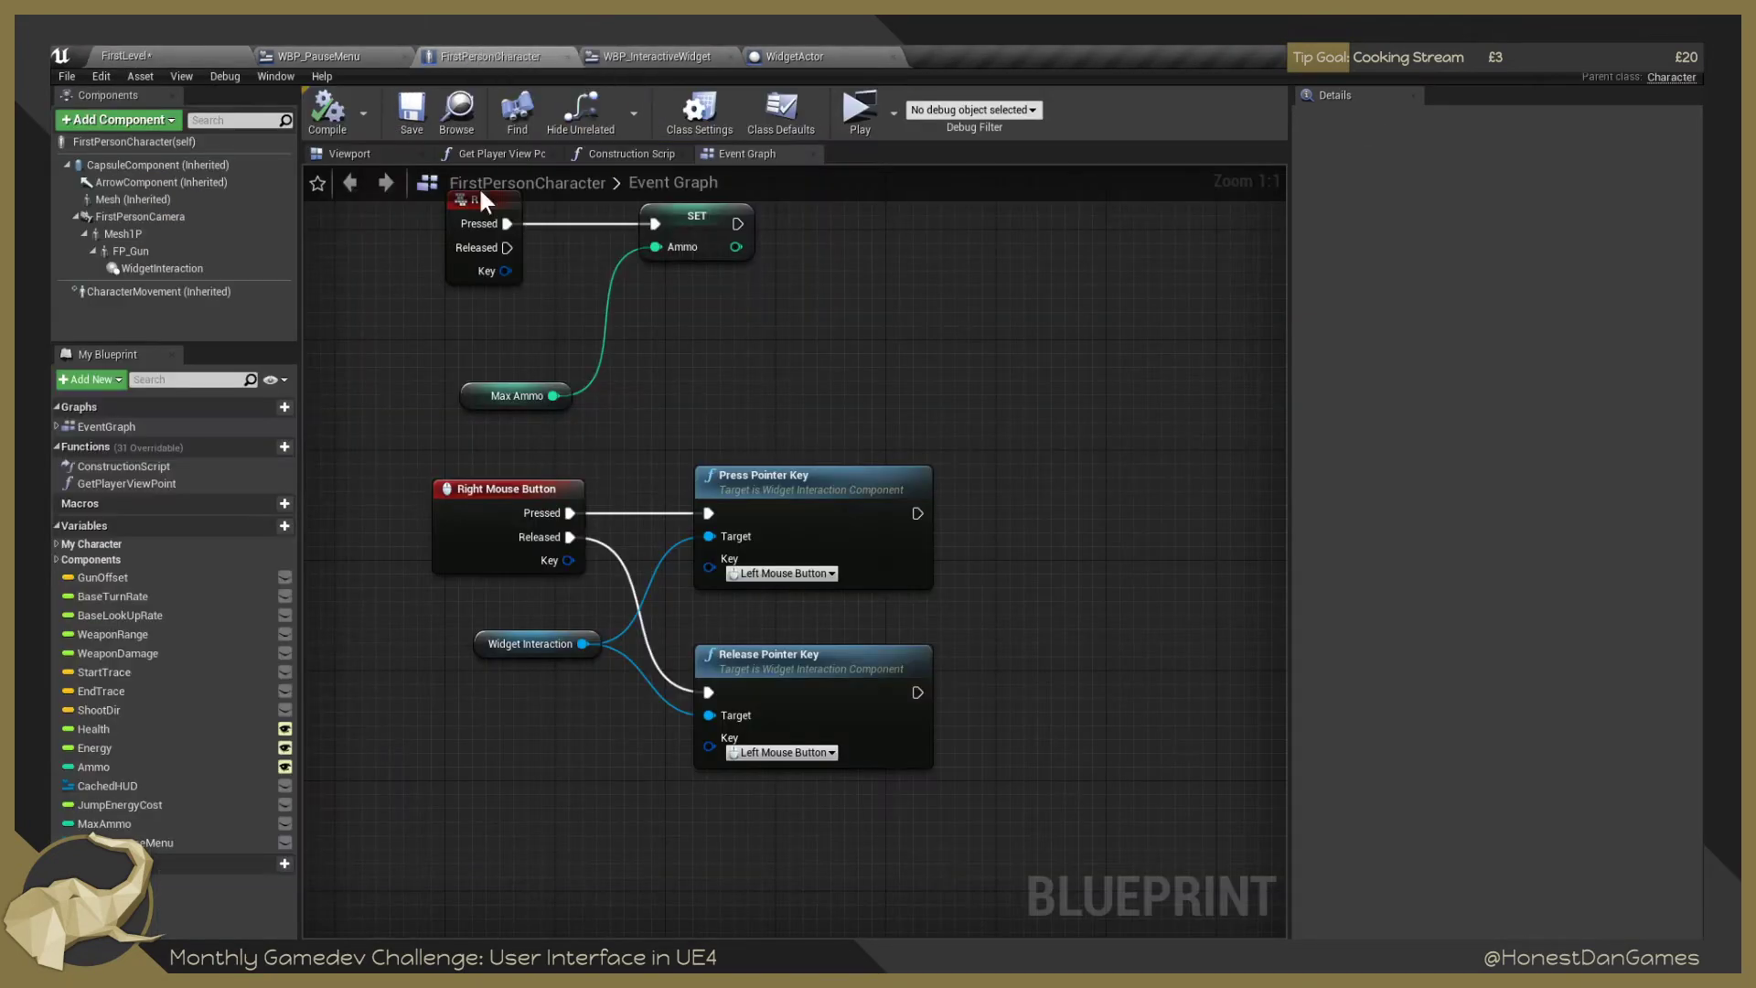
click(162, 255)
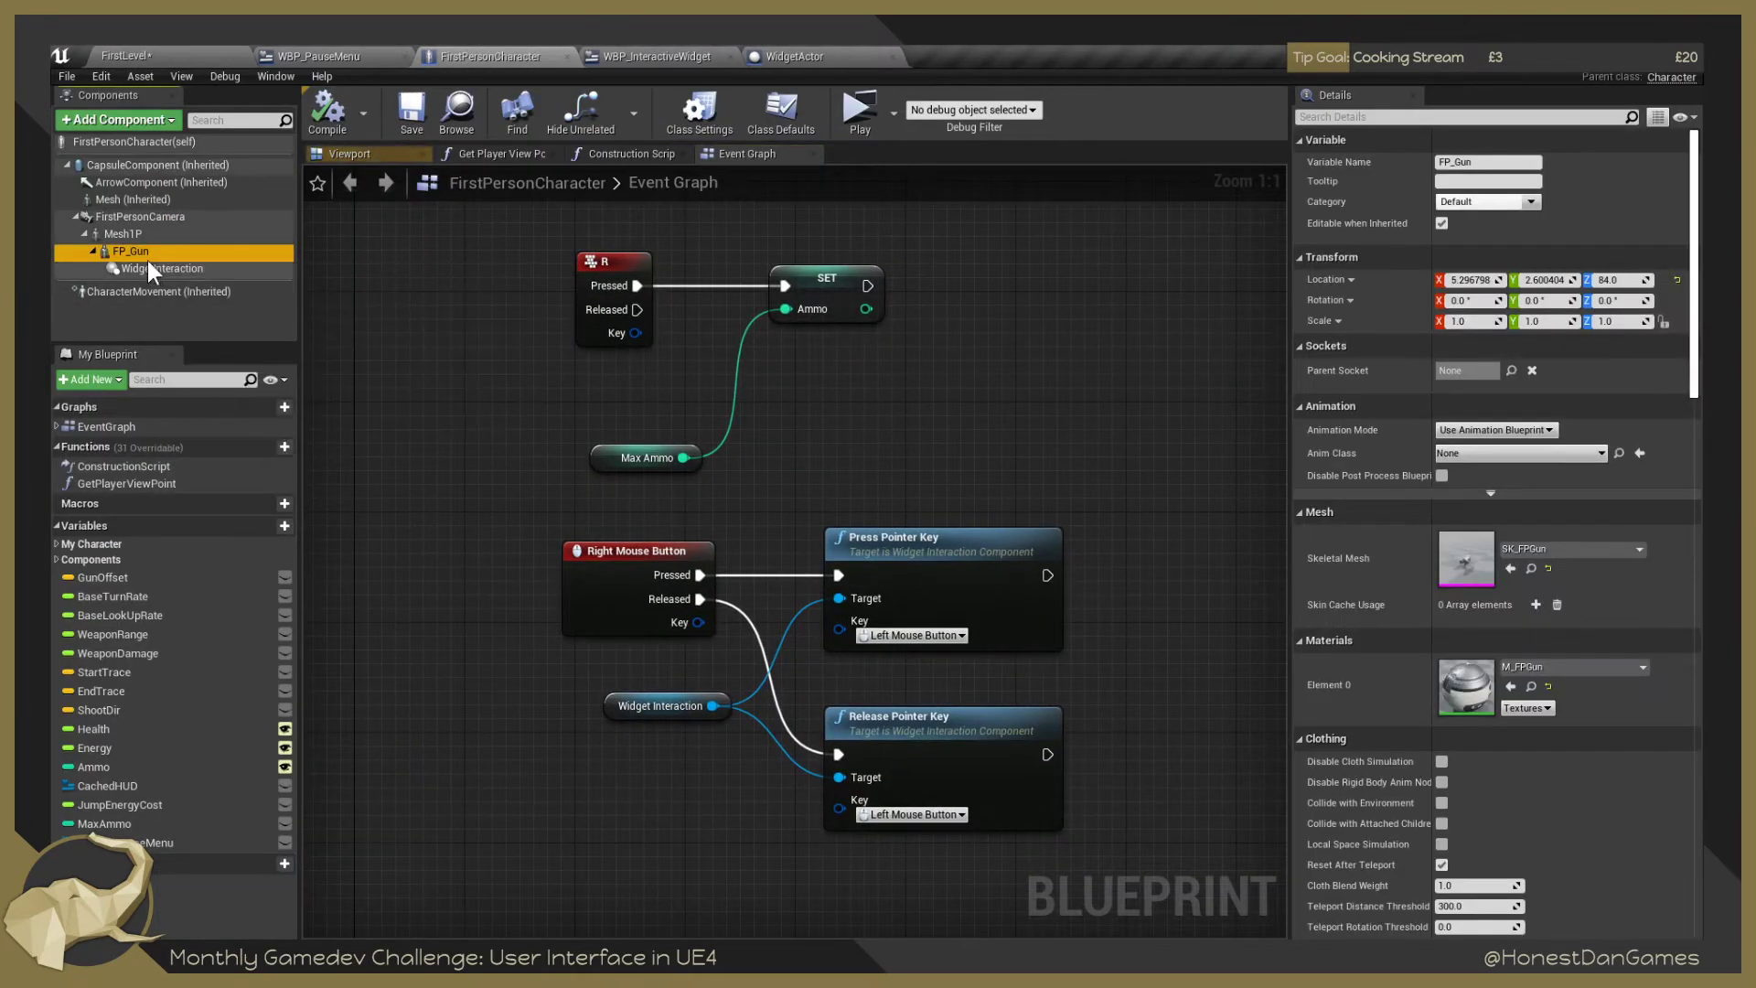
click(384, 153)
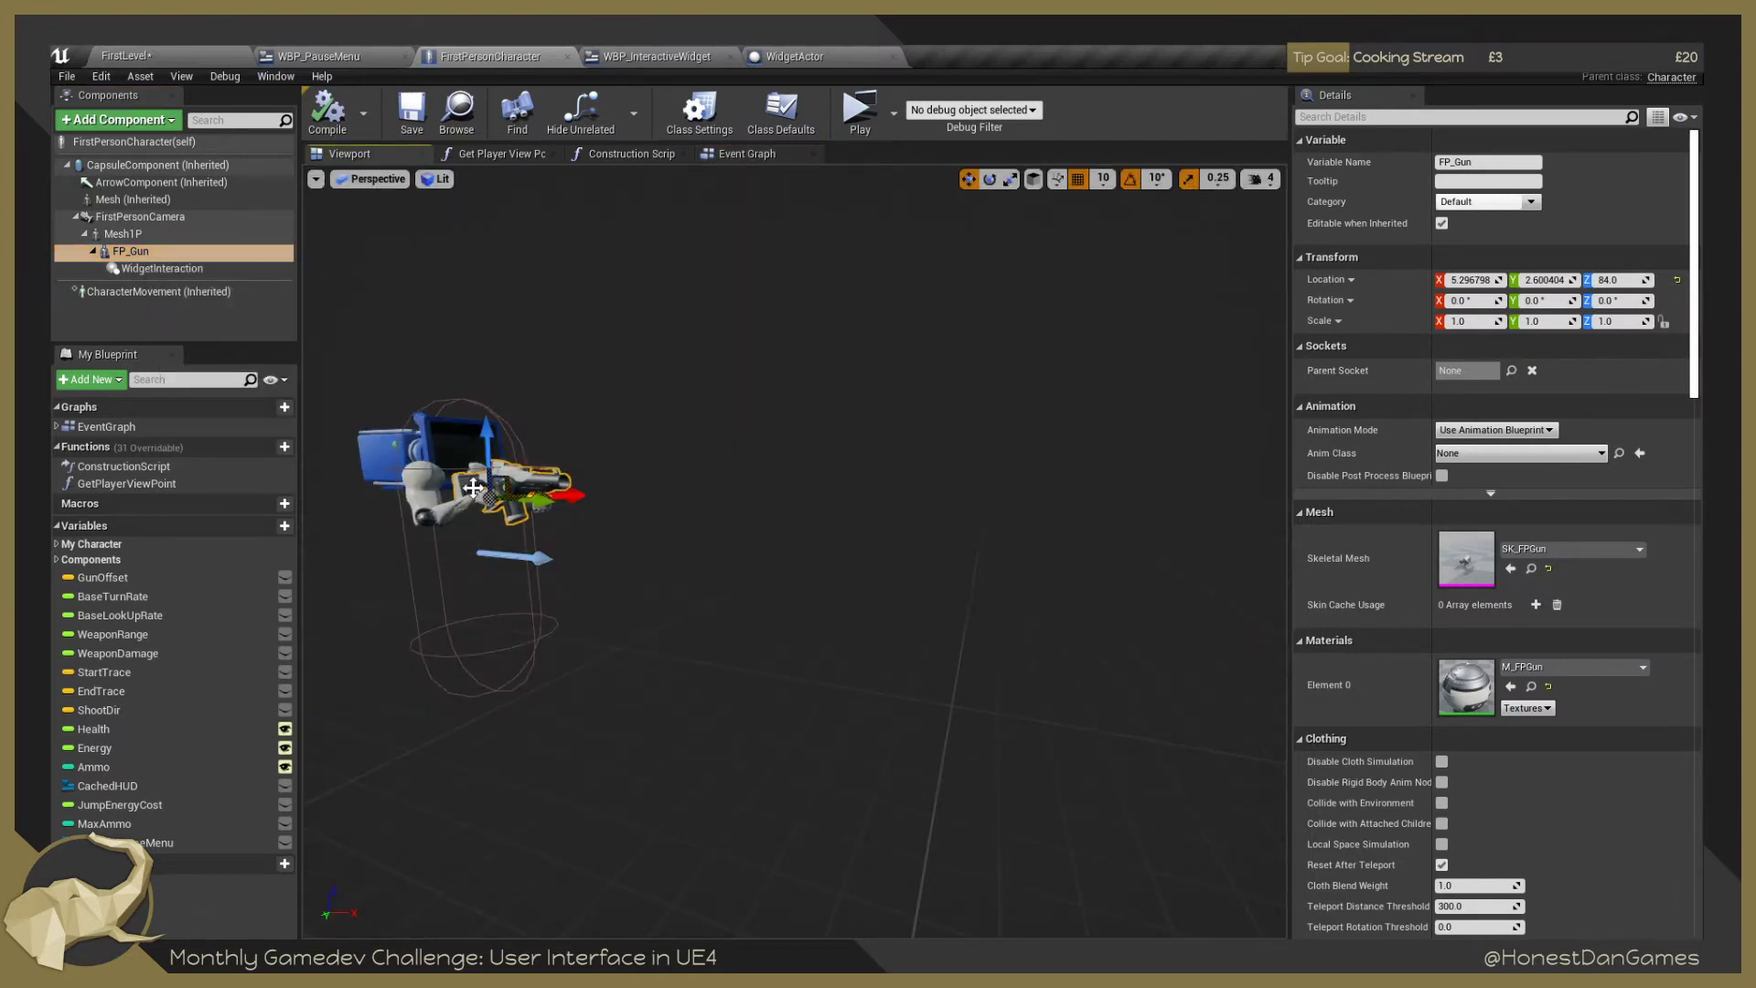
click(139, 269)
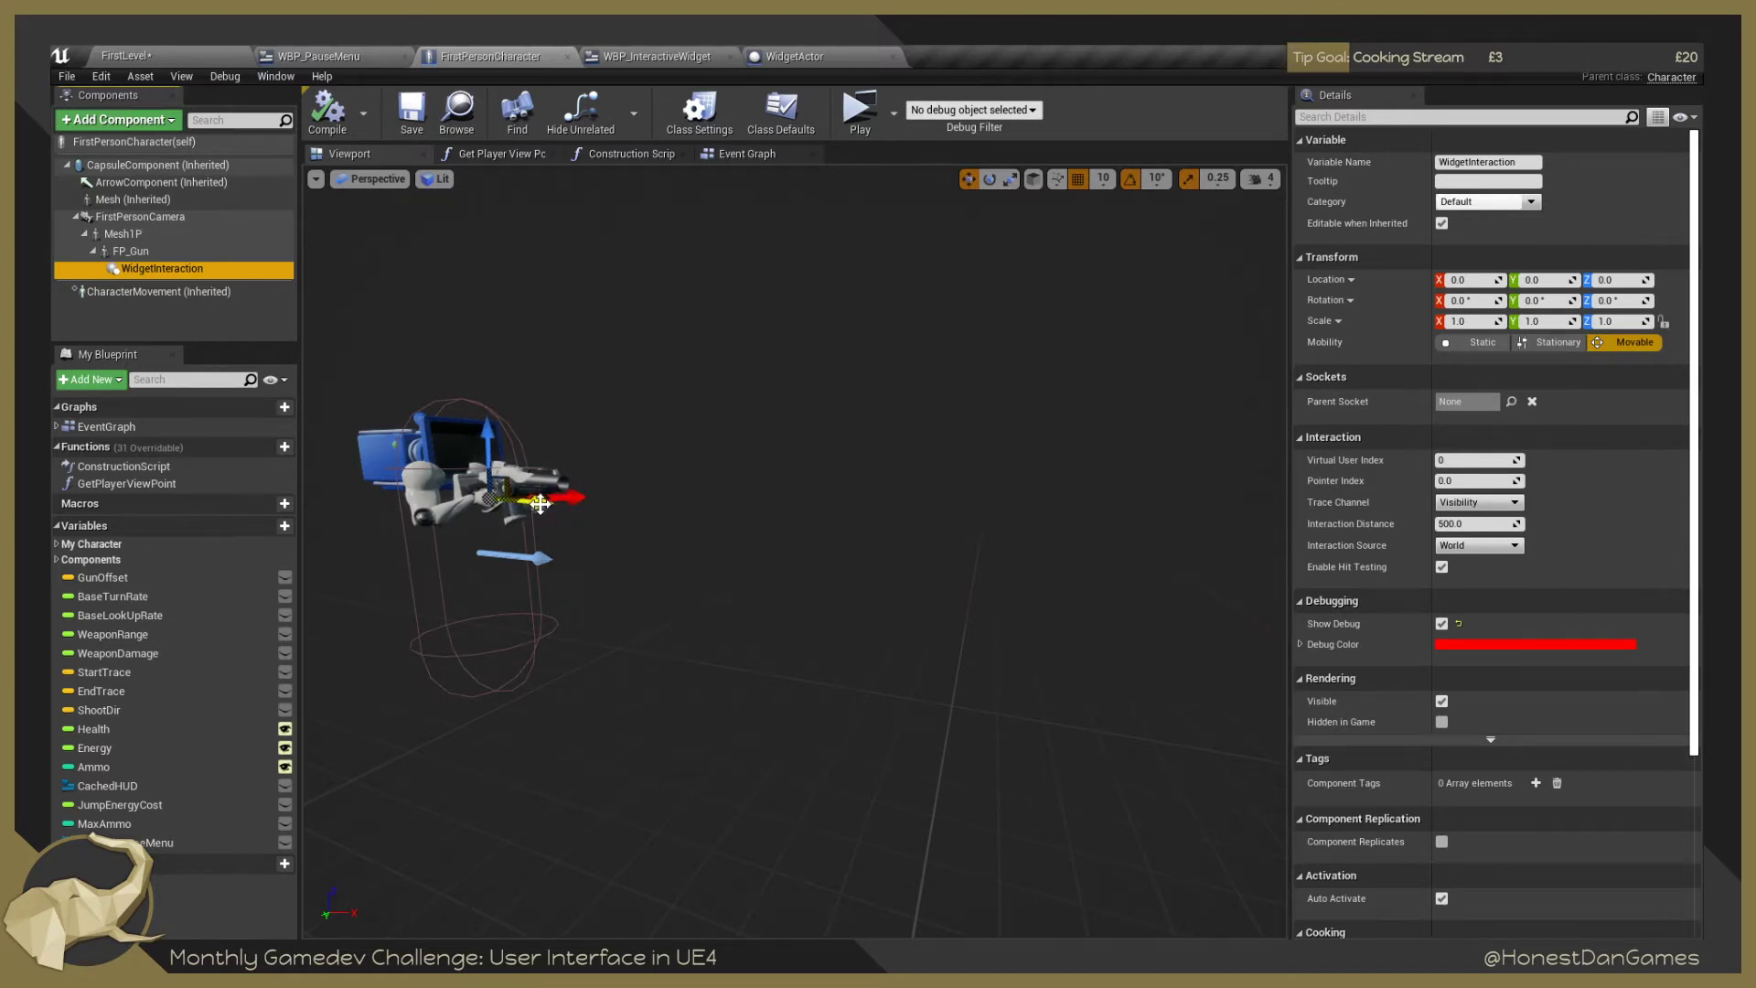
drag(540, 503, 888, 517)
drag(738, 539, 809, 533)
key(e)
key(w)
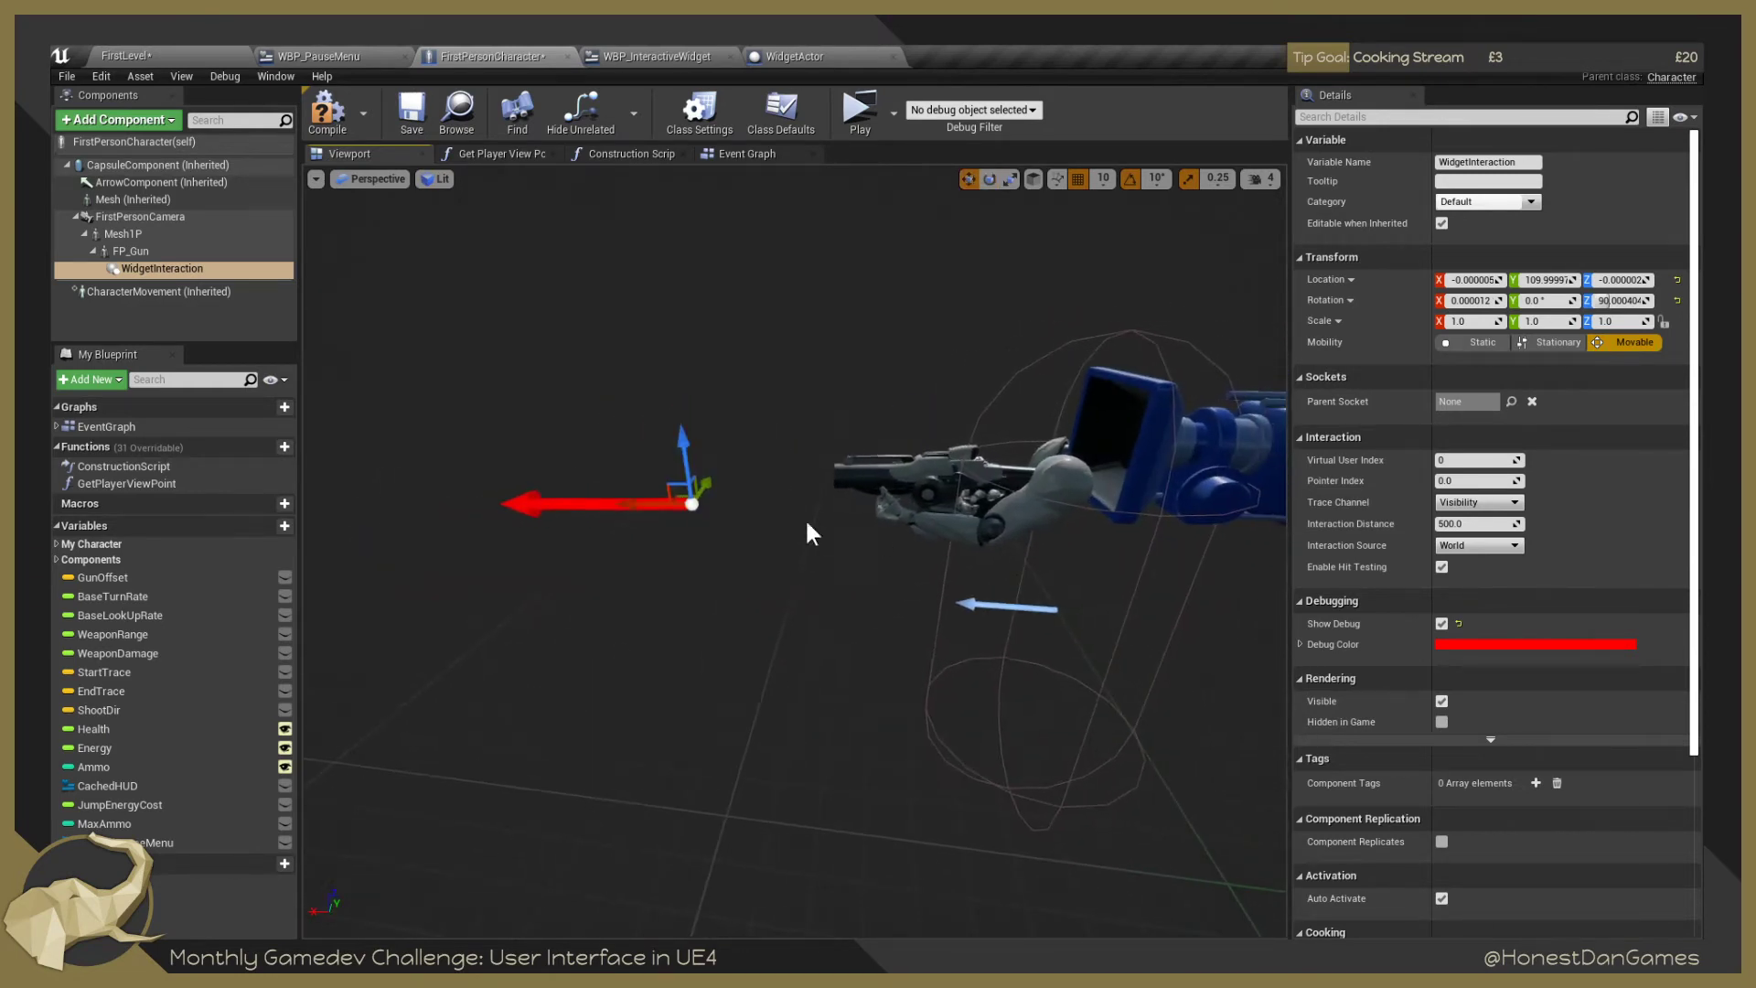
drag(654, 505, 741, 512)
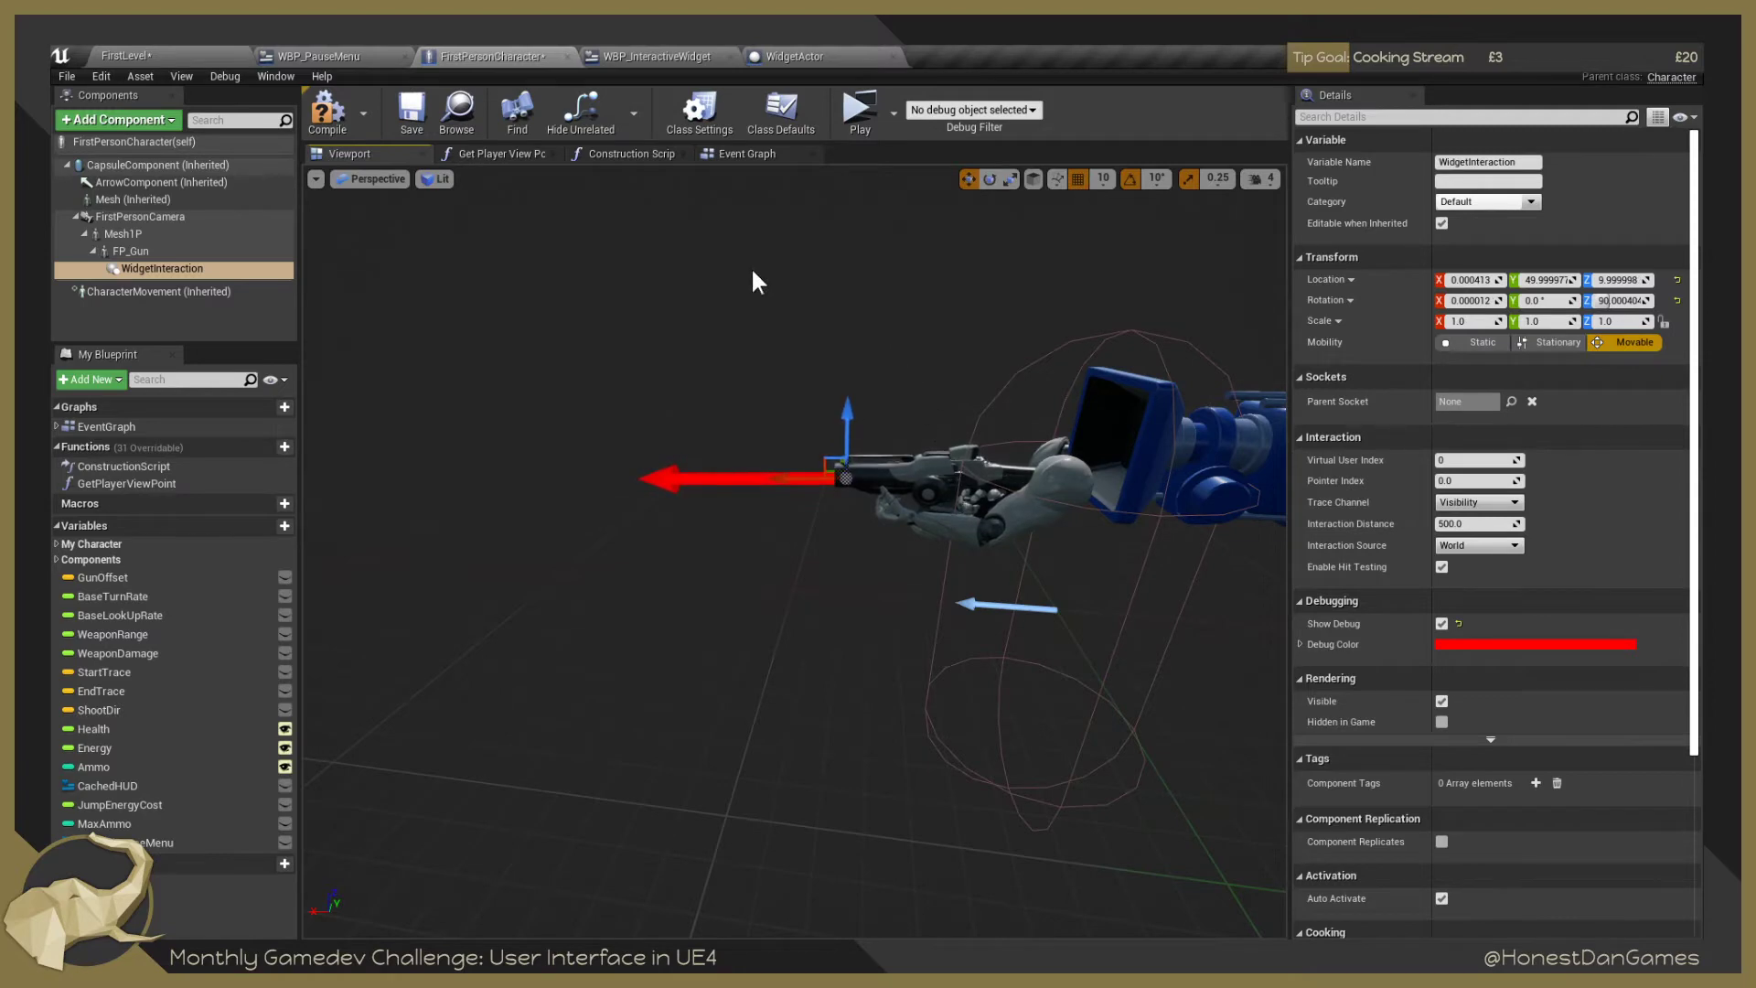
click(411, 124)
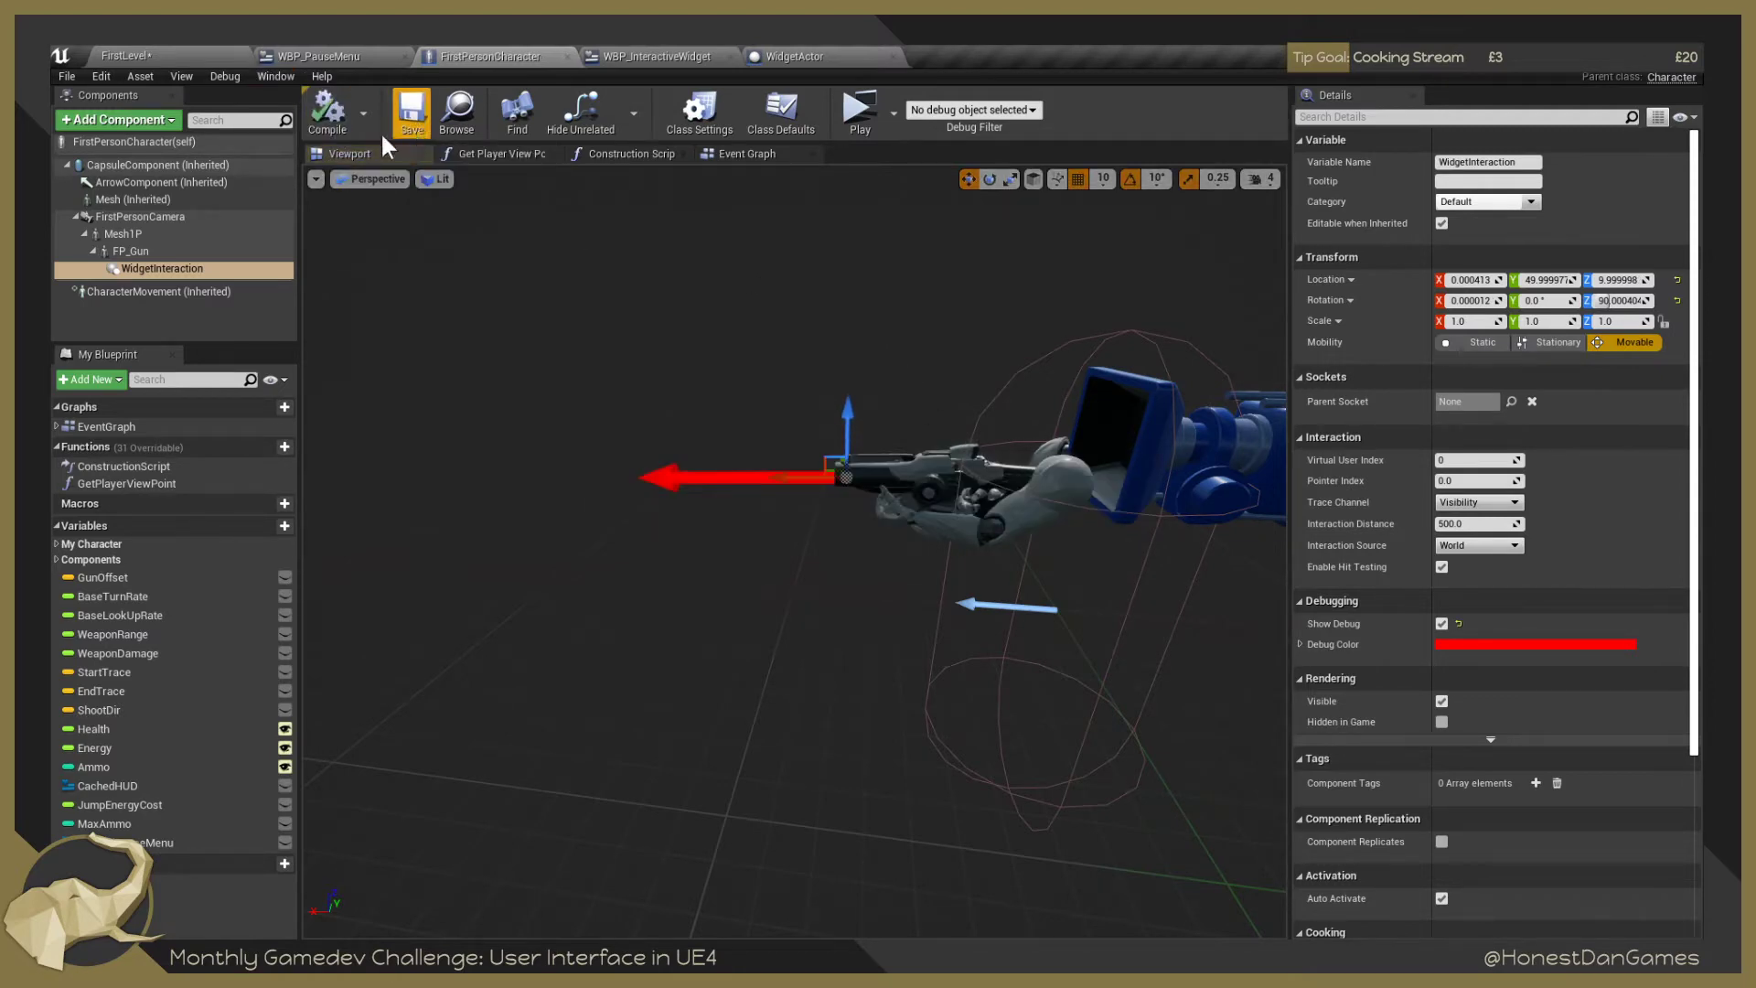
Play FirstLevel to check where the interaction debug line points from the gun, firing a shot, and stop the session.
click(154, 54)
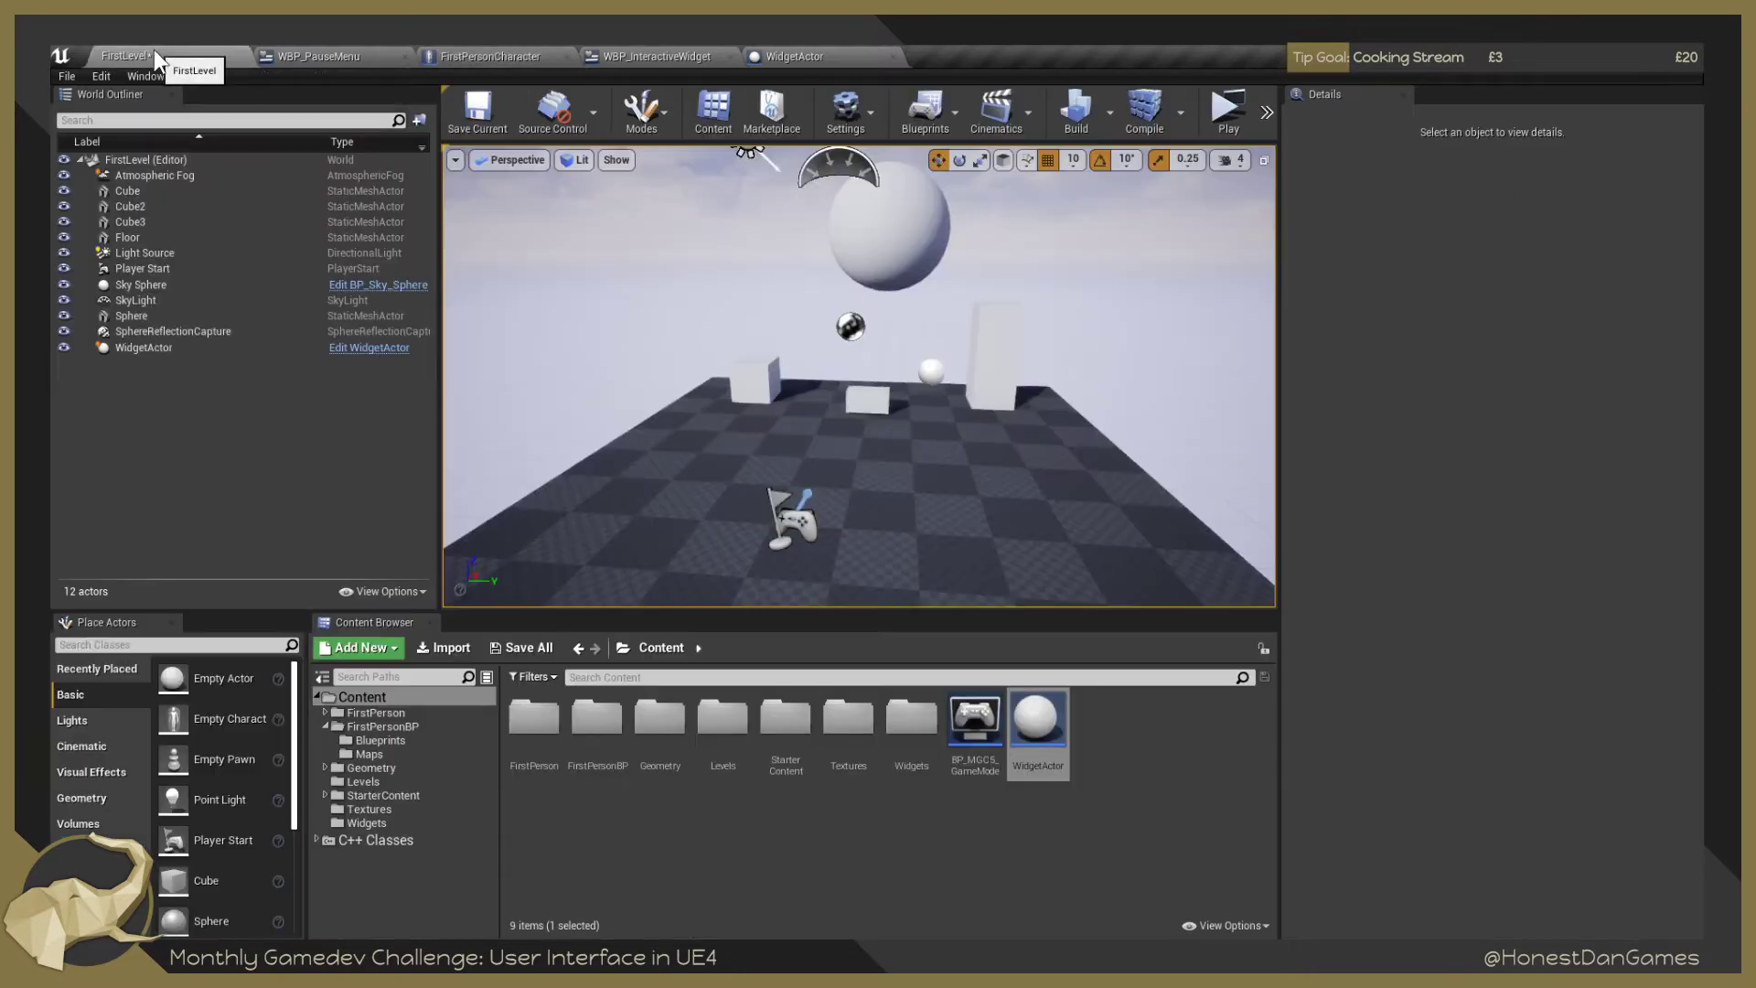
click(1228, 126)
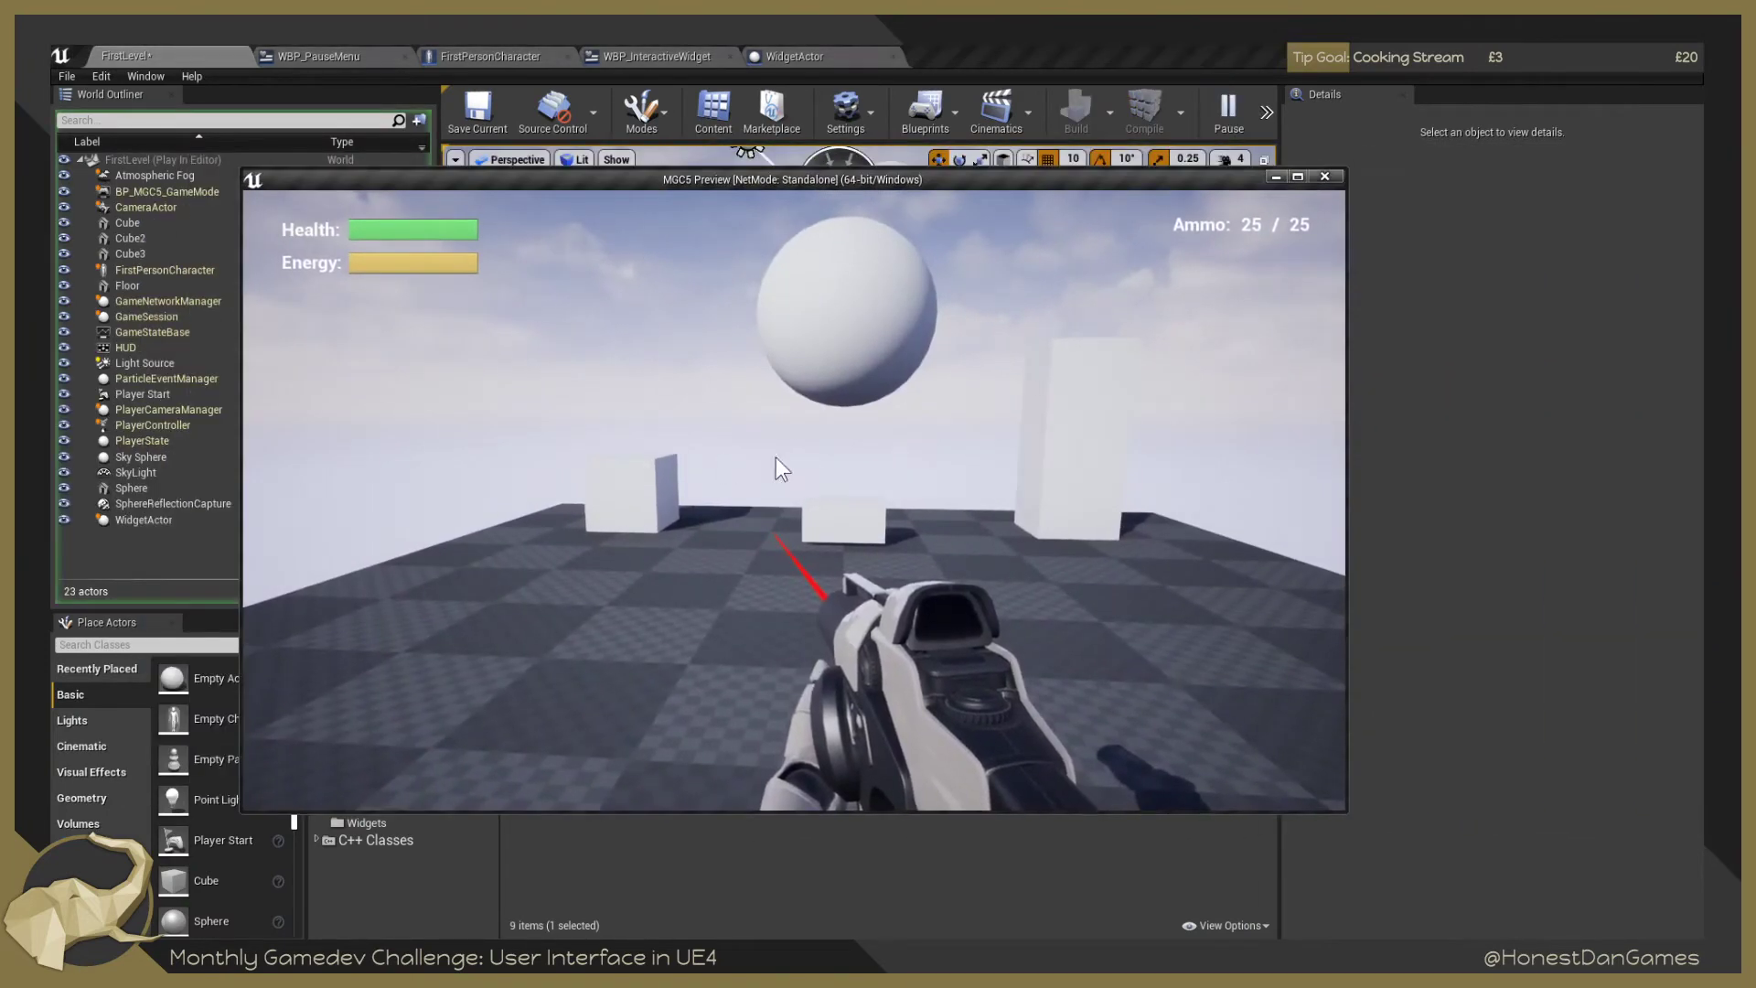
click(776, 459)
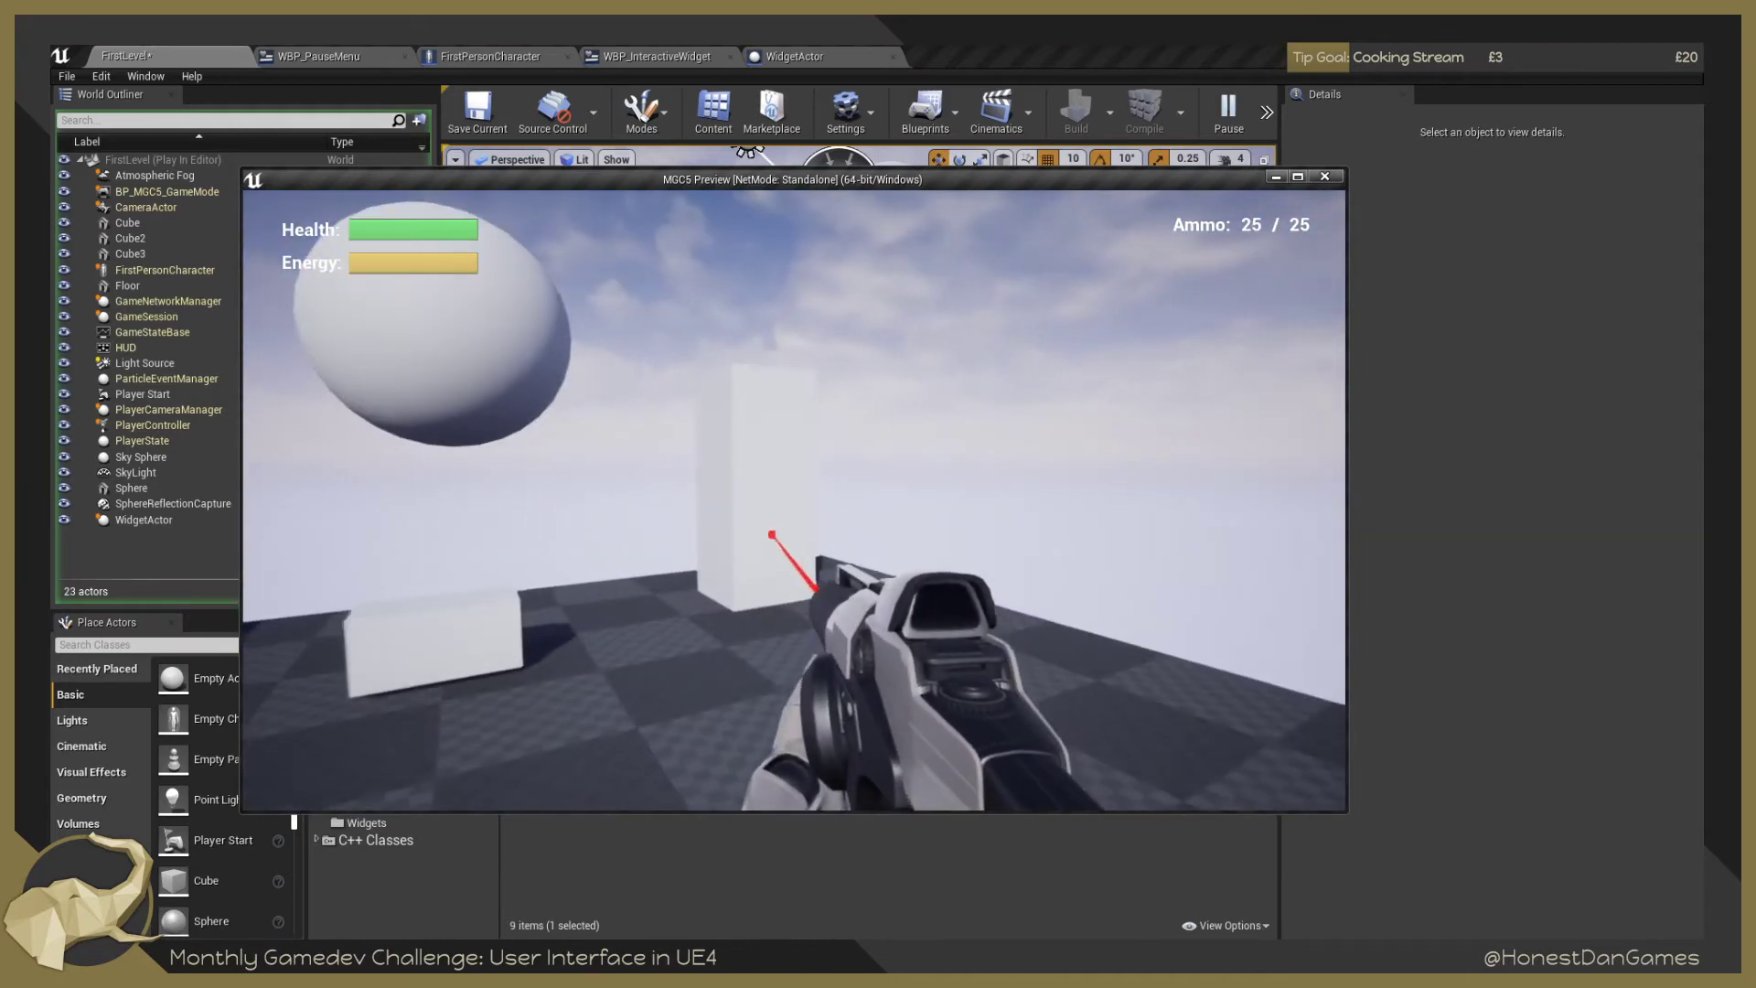
click(794, 500)
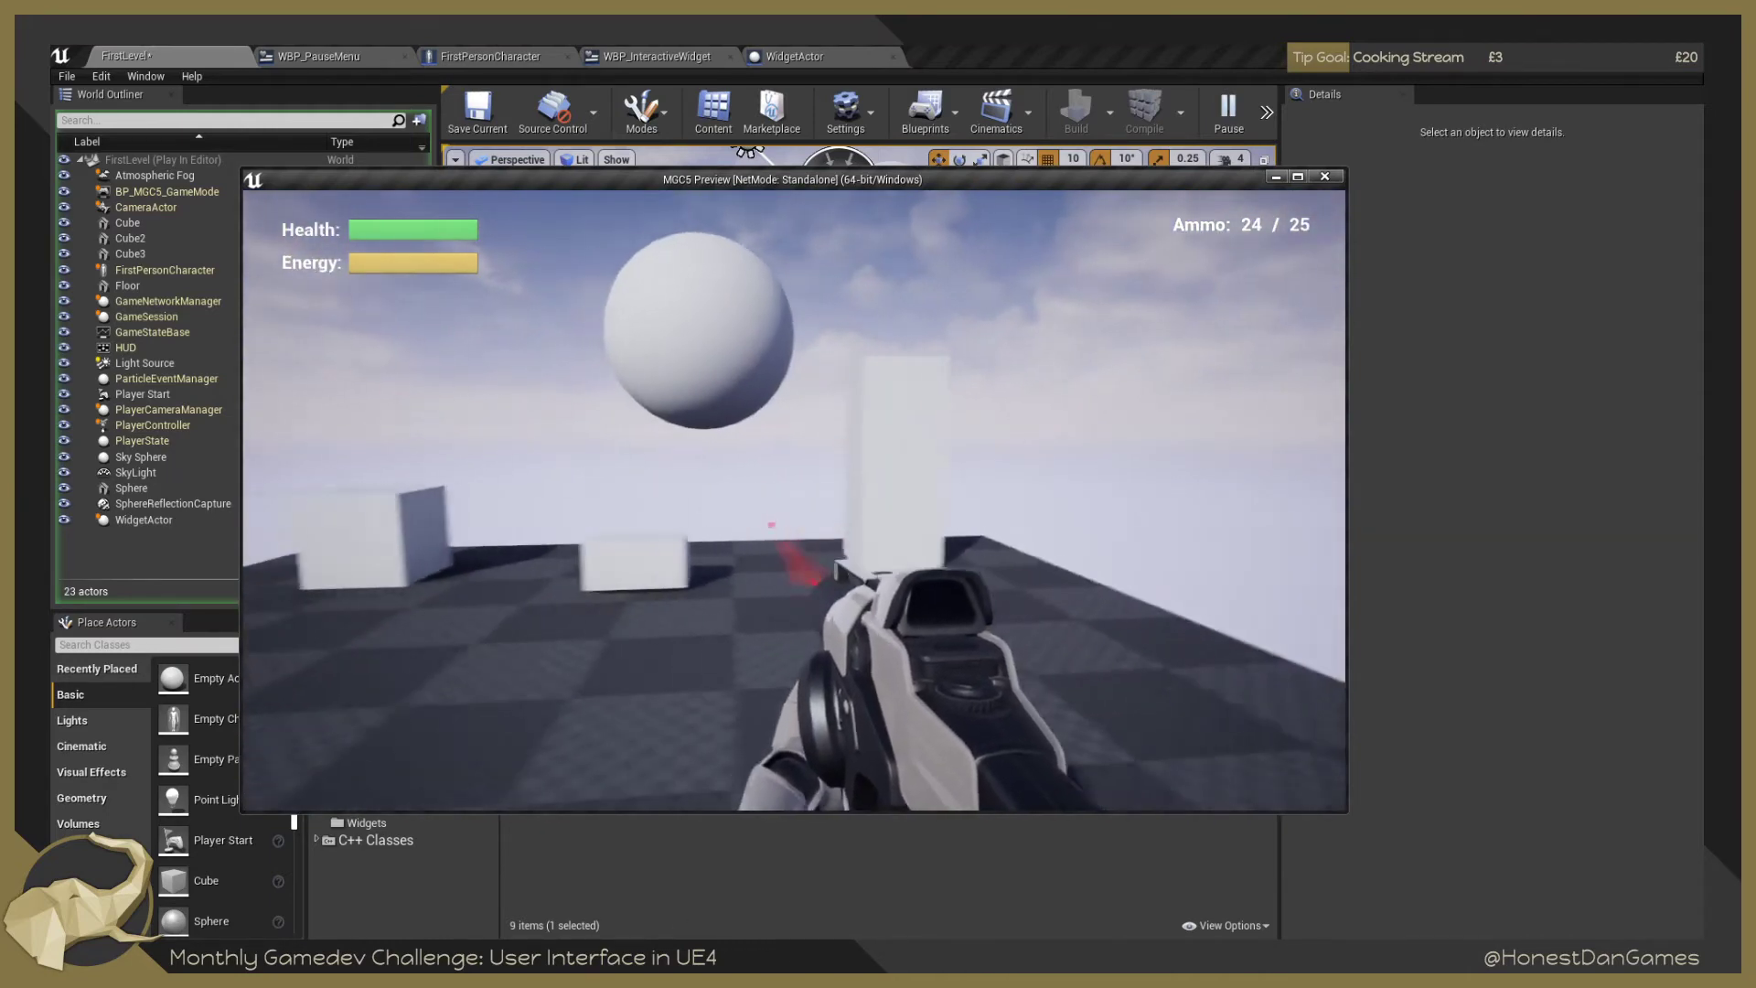
key(Escape)
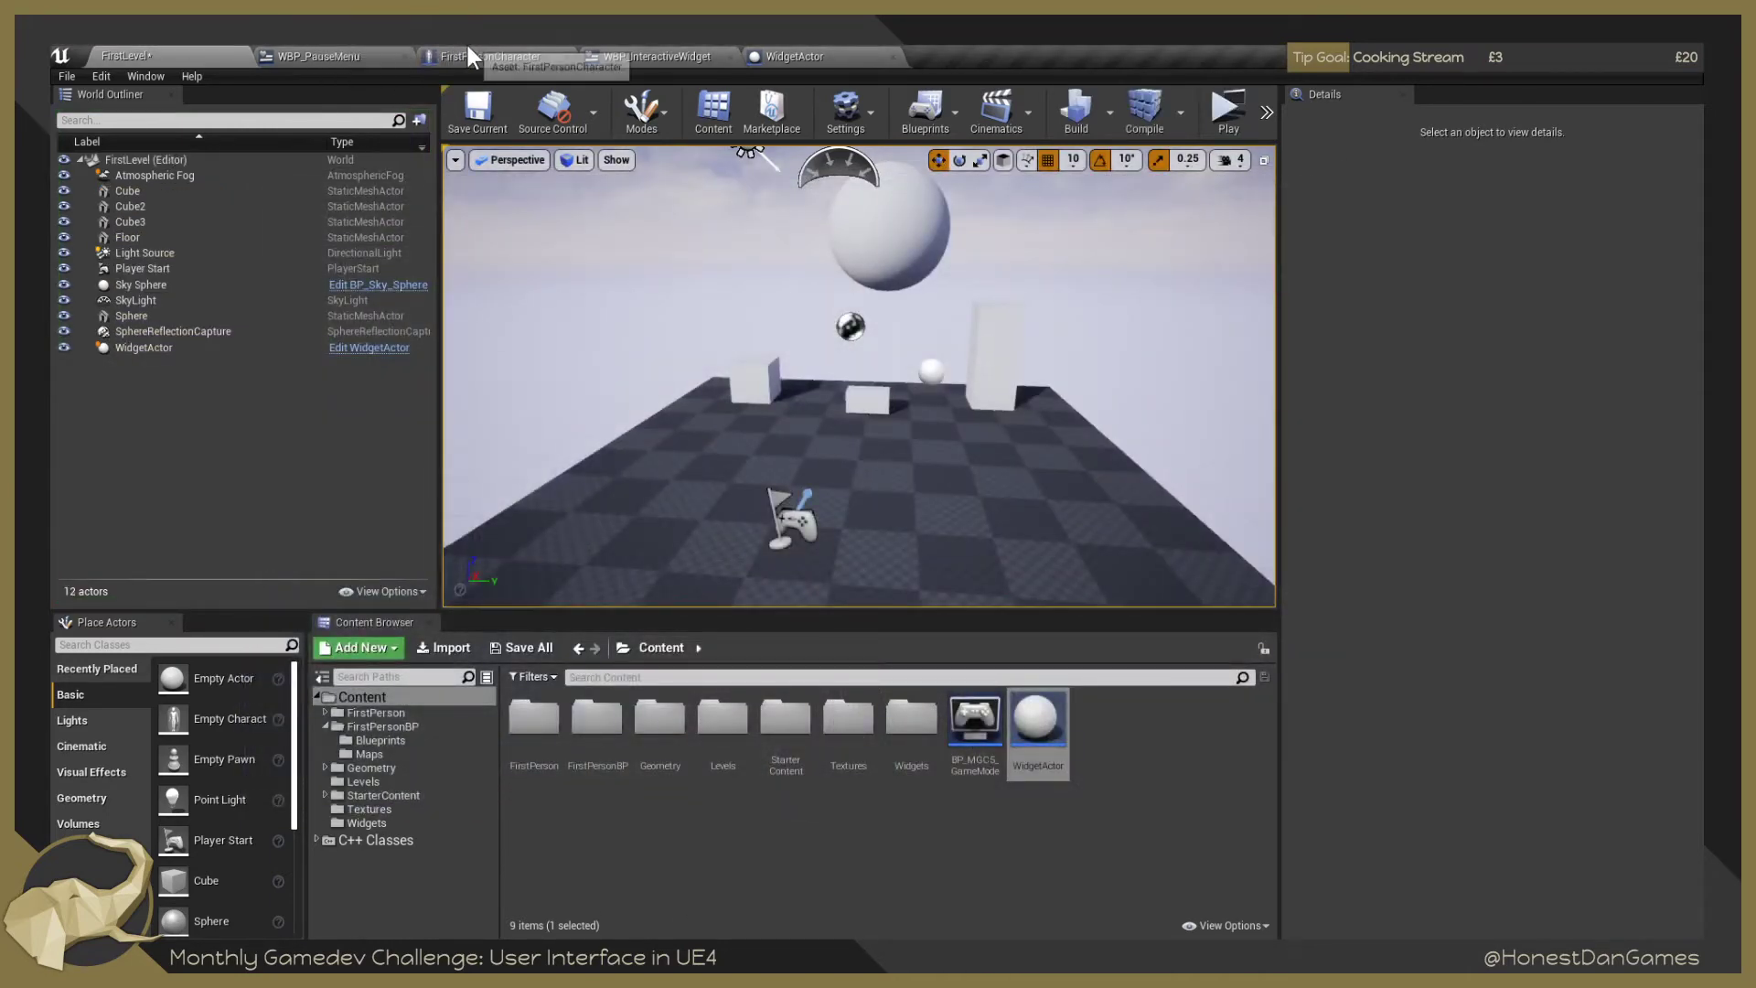
Change the WidgetInteraction component's debug color to magenta (hex sRGB FF00DCFF) and compile FirstPersonCharacter.
click(503, 56)
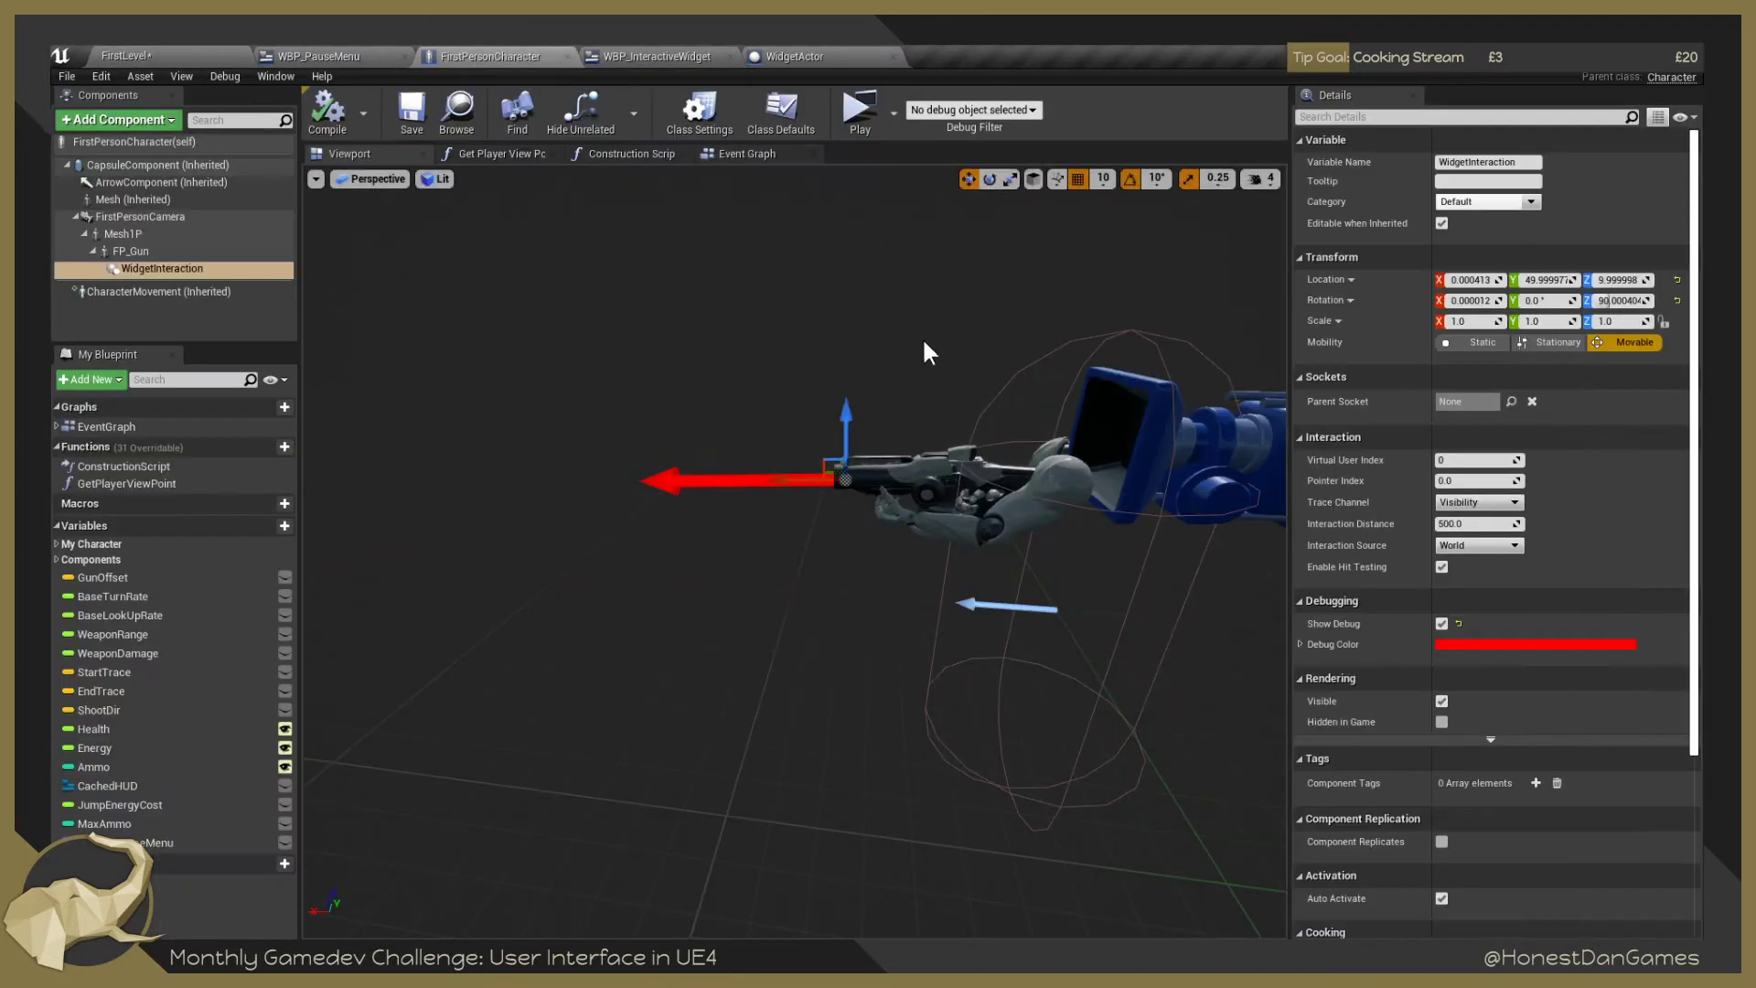
click(162, 268)
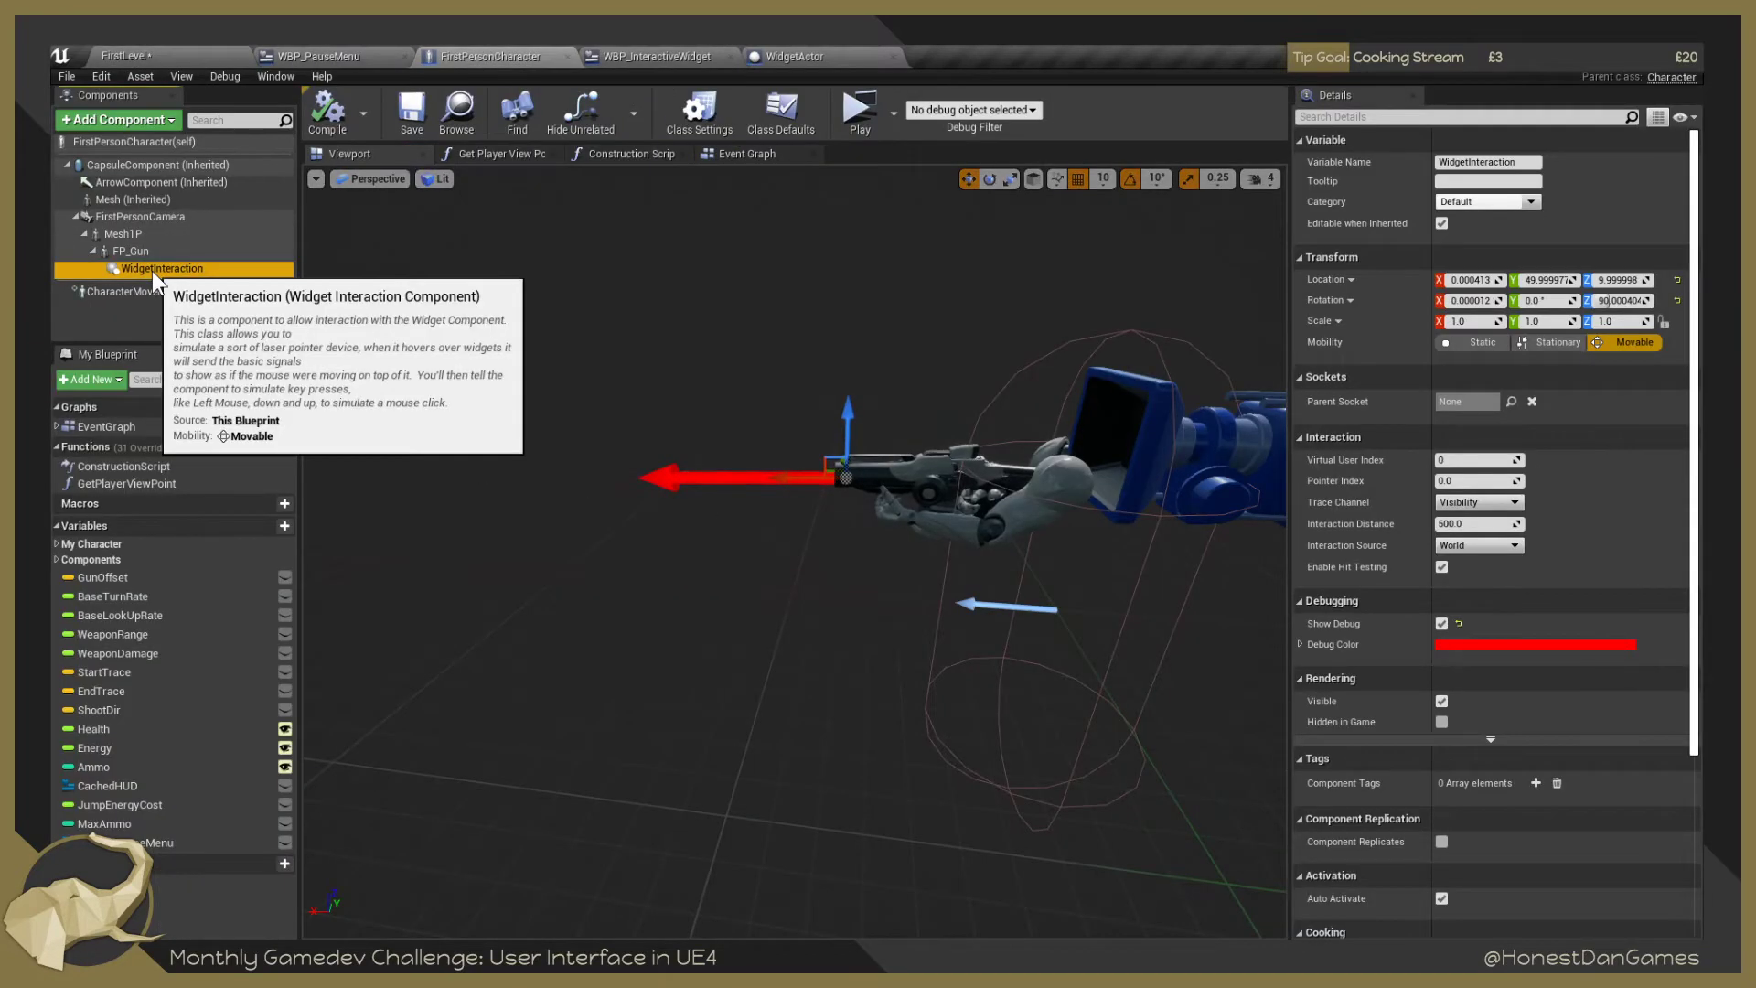
mouse_move(778, 478)
mouse_down()
mouse_move(934, 493)
mouse_move(754, 479)
mouse_up()
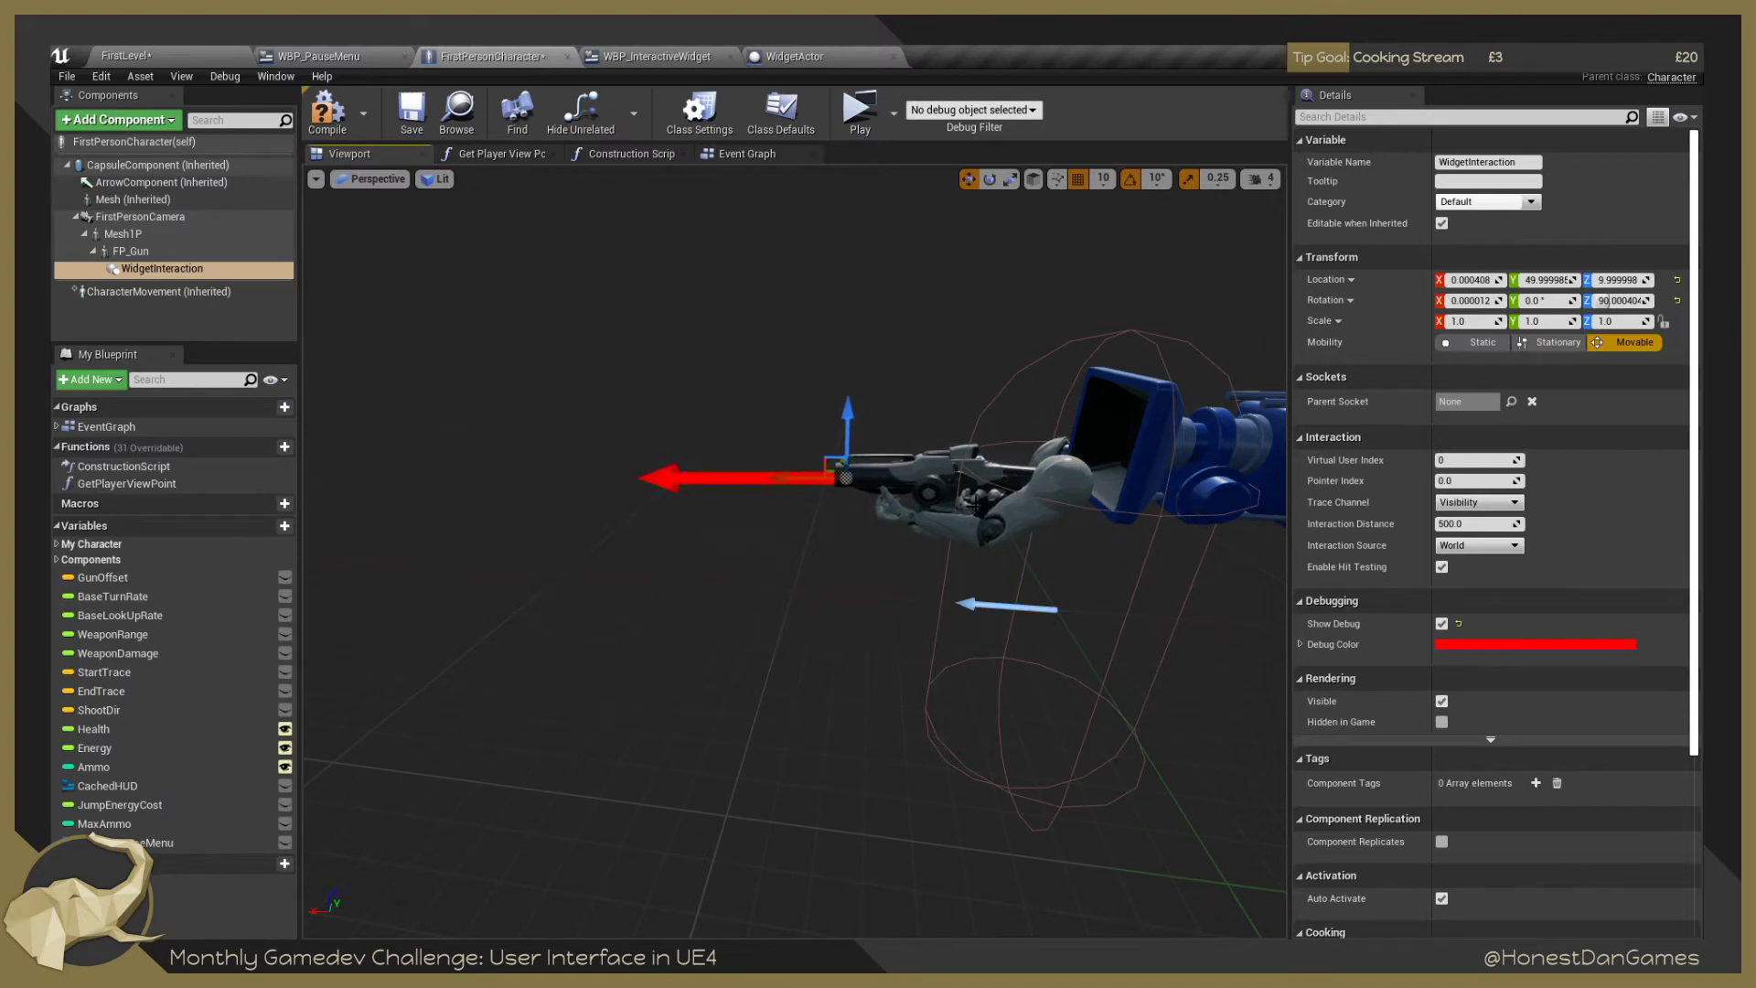
click(1450, 643)
click(1177, 642)
click(1244, 566)
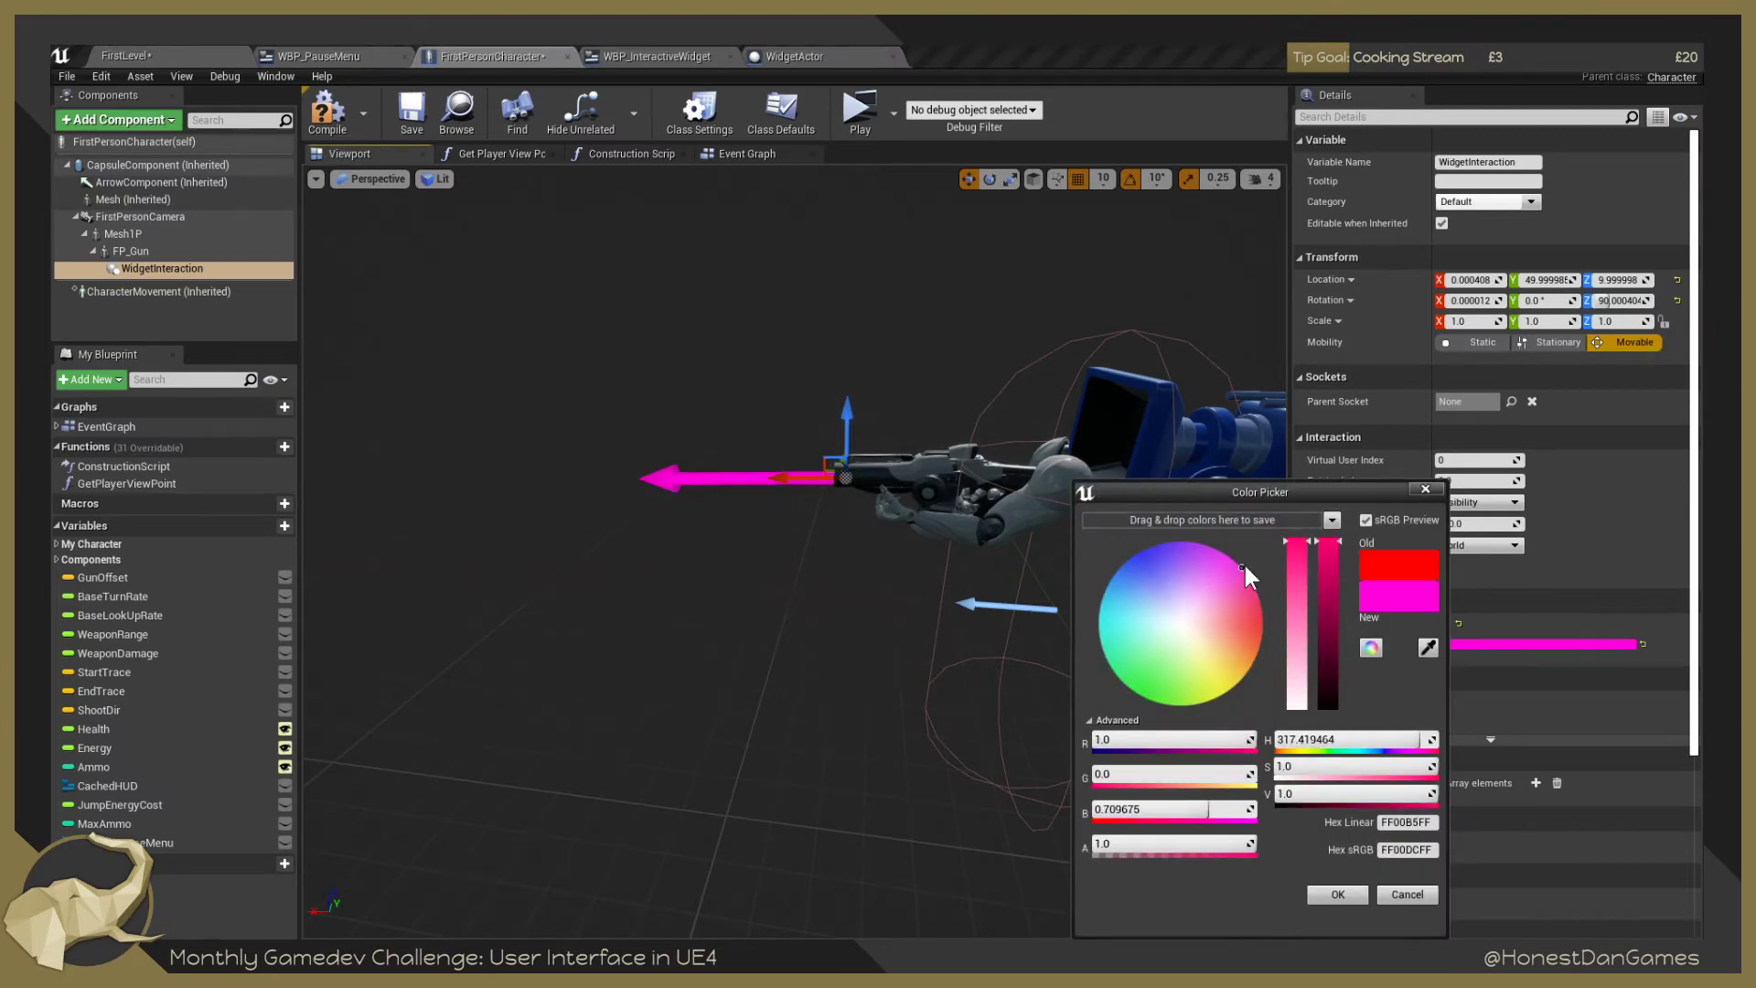
click(1338, 894)
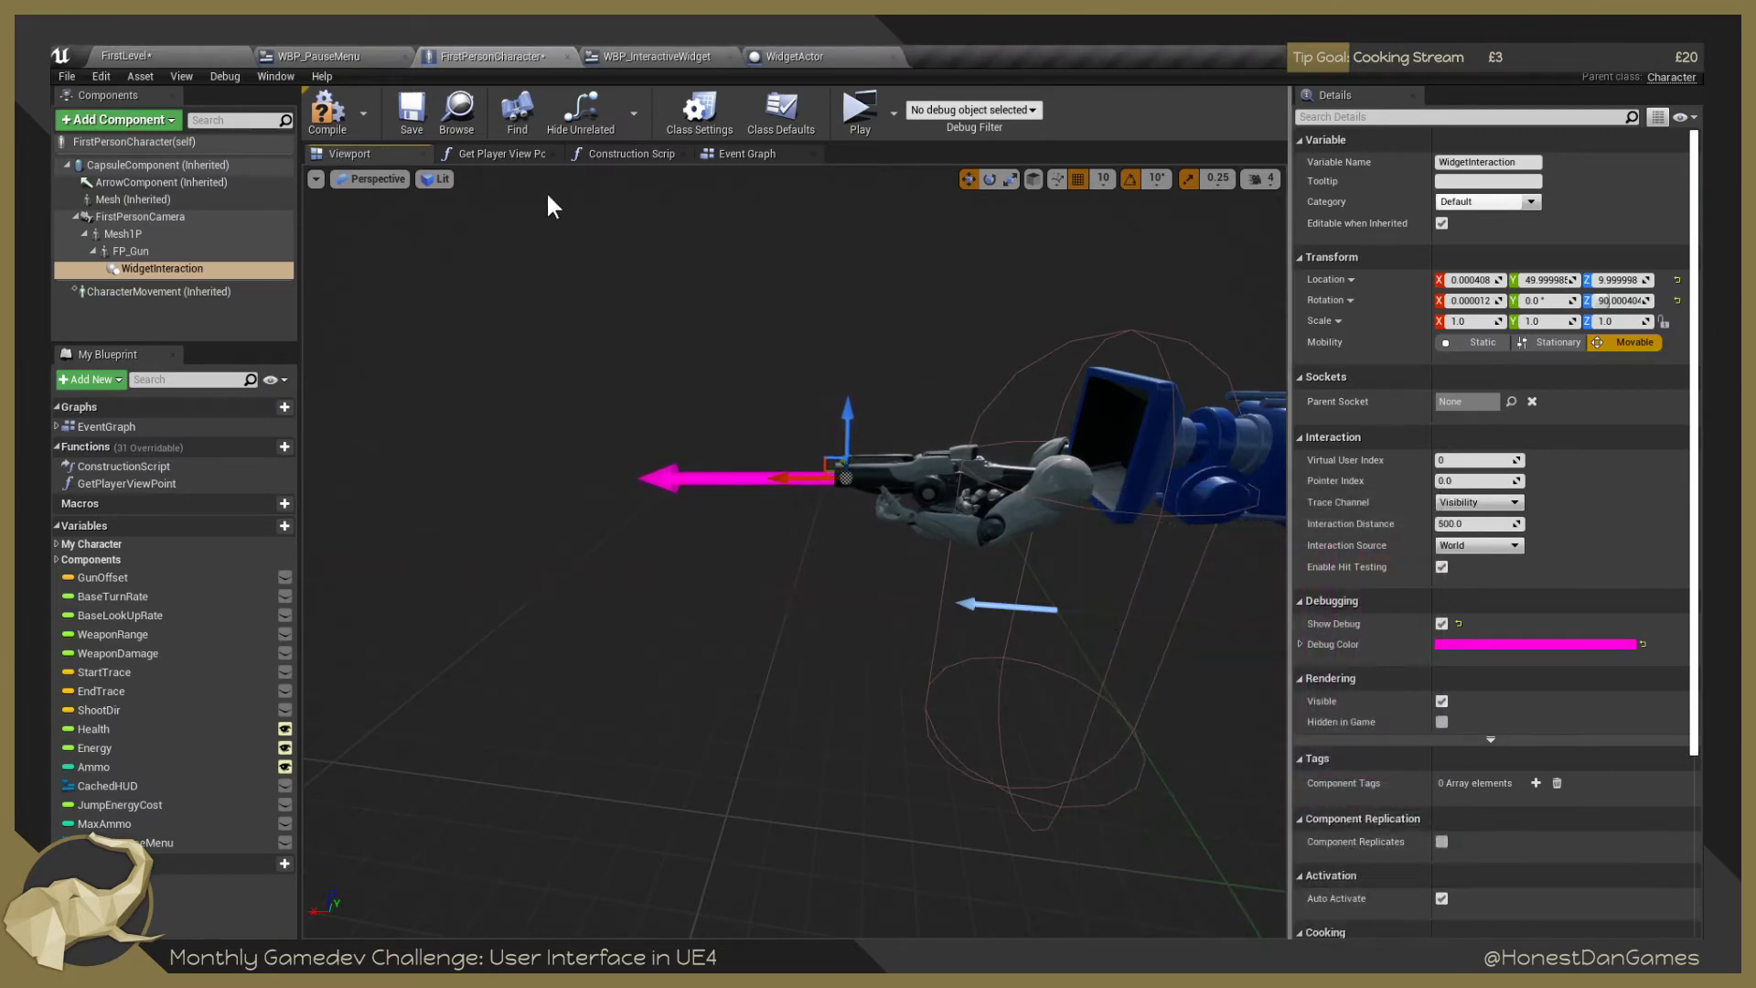
click(327, 112)
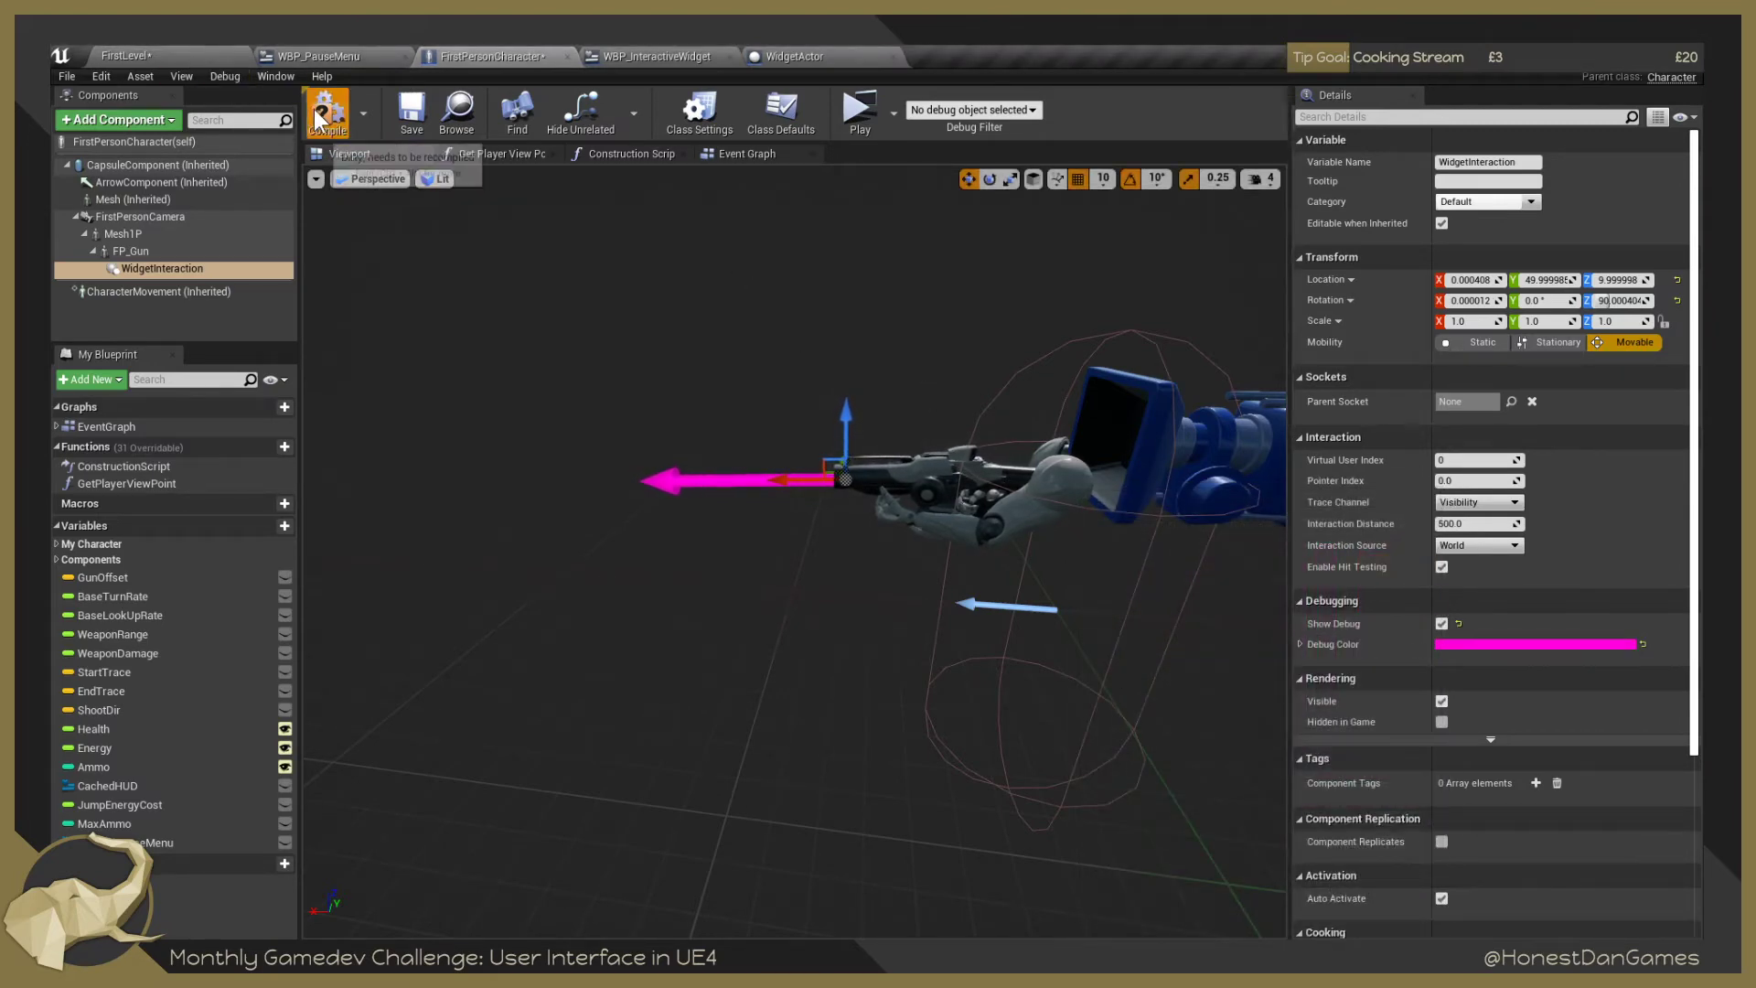
Add a Gamepad Left Trigger Axis value node below the Widget Interaction node in FirstPersonCharacter's event graph.
click(145, 265)
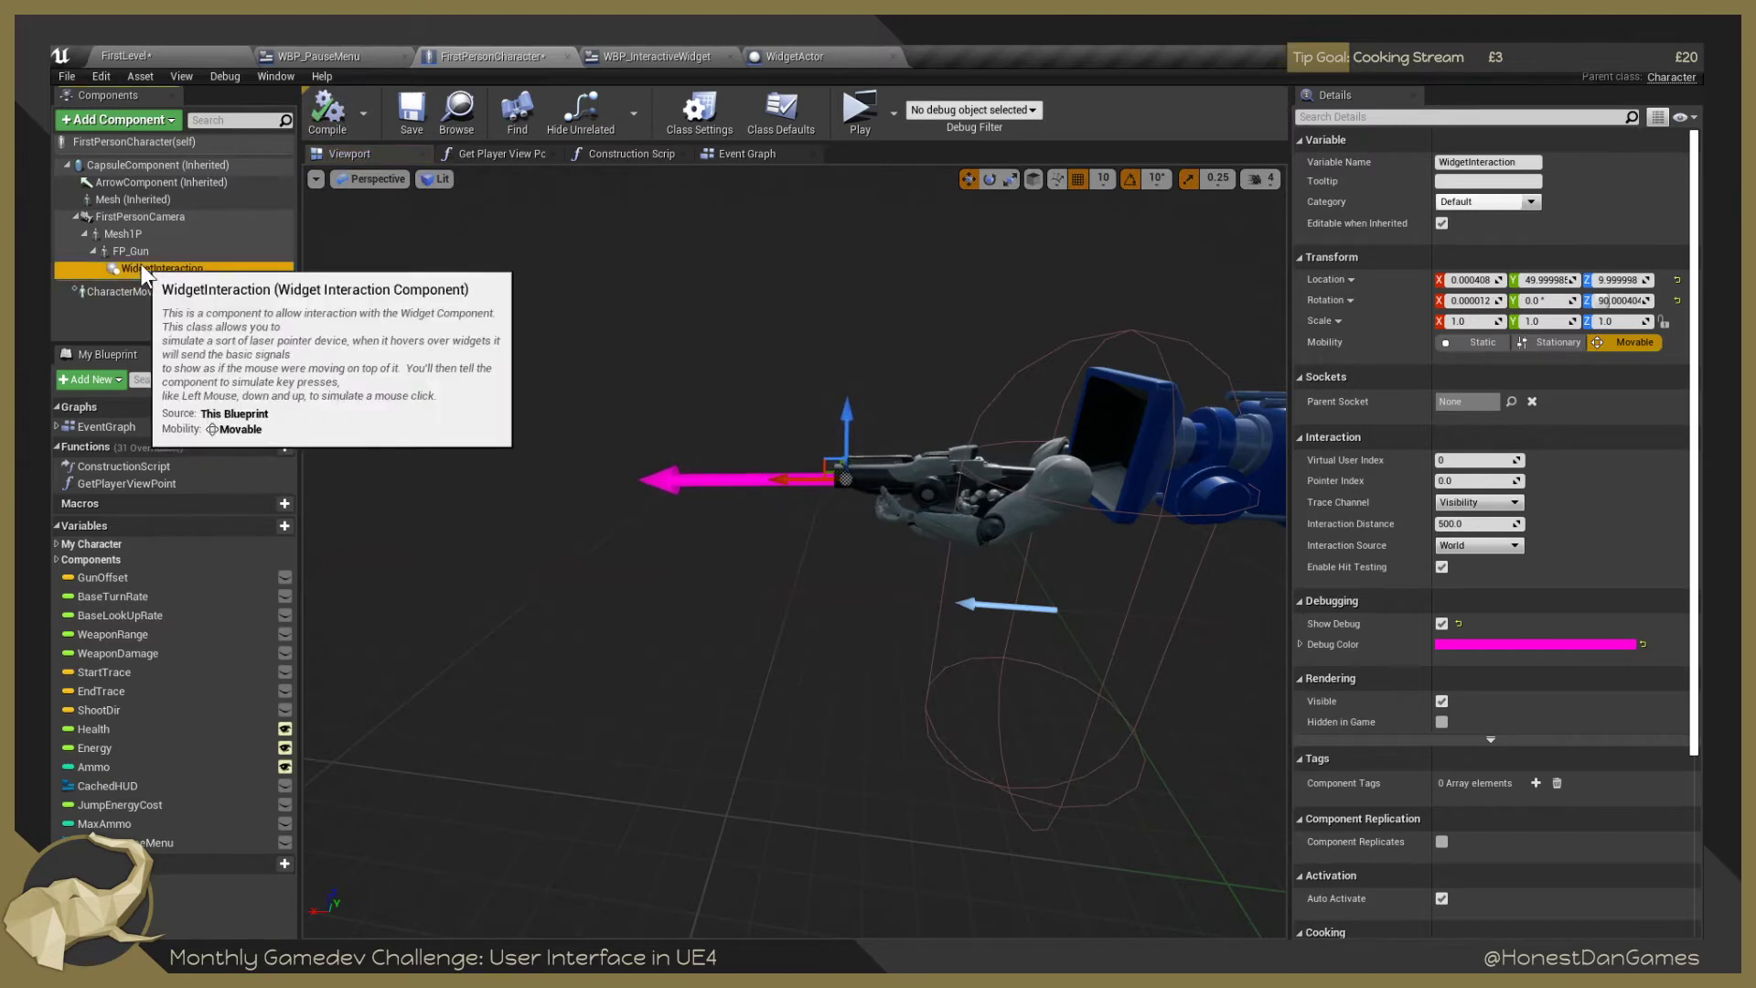
click(743, 152)
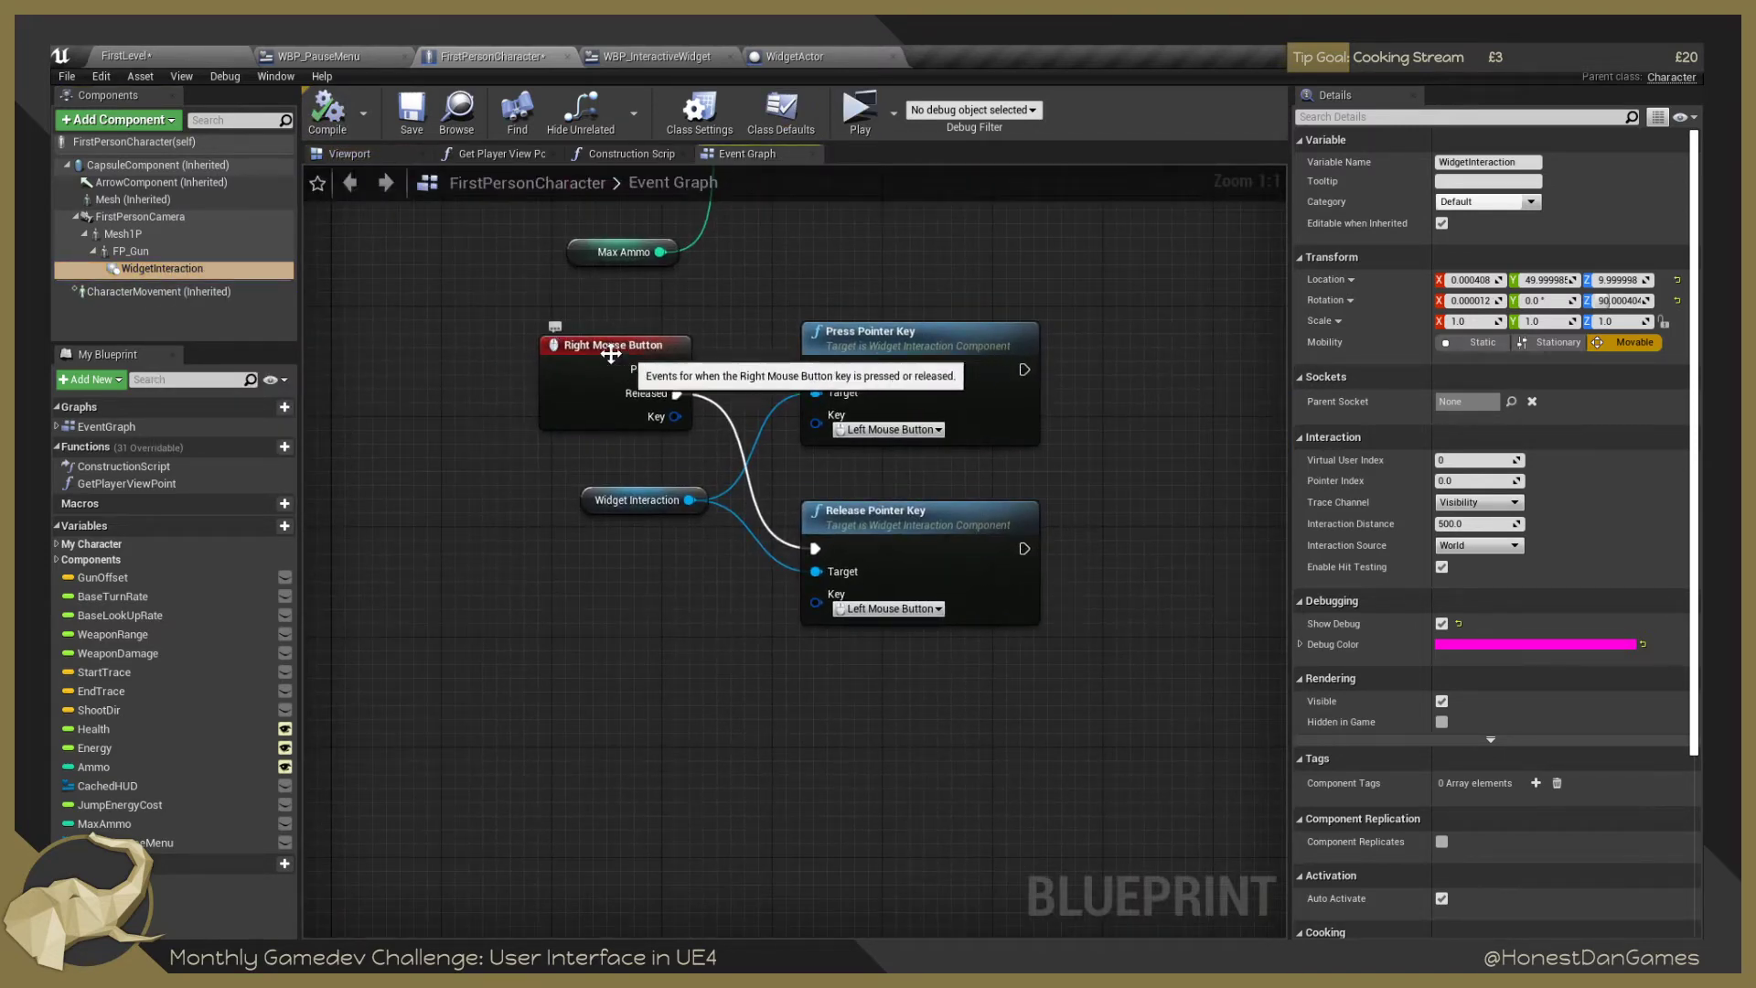
drag(677, 369, 817, 369)
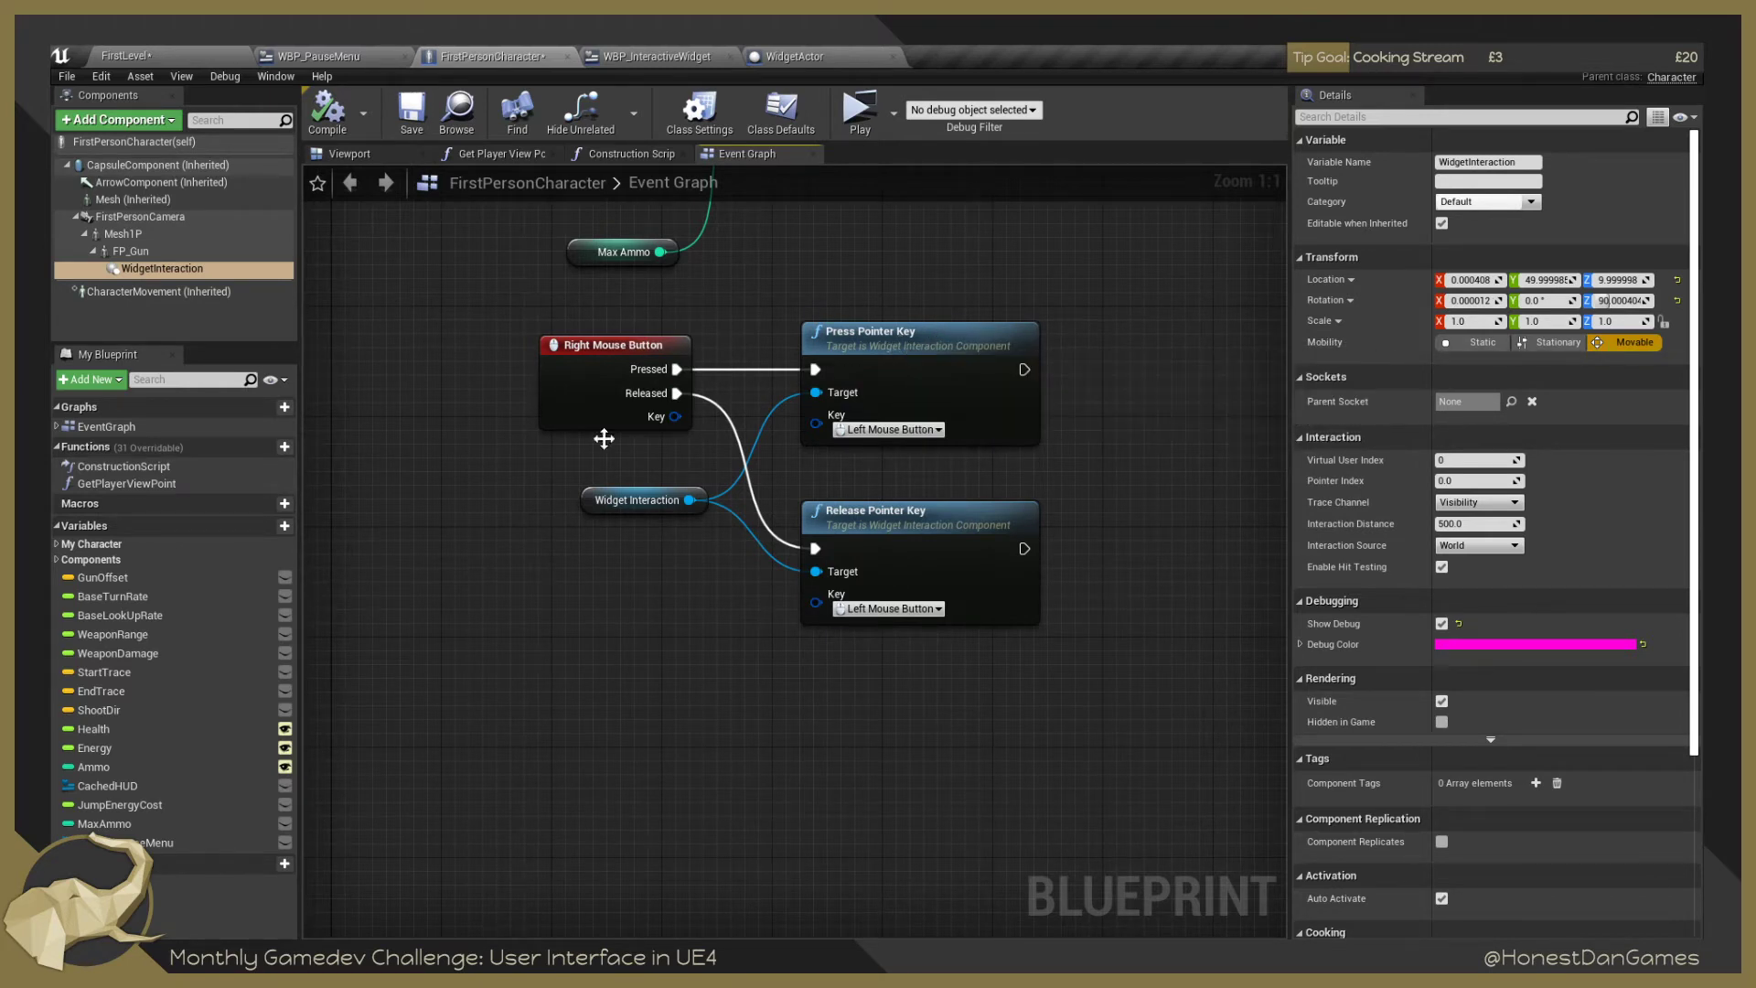
right_click(620, 639)
text(Trigger)
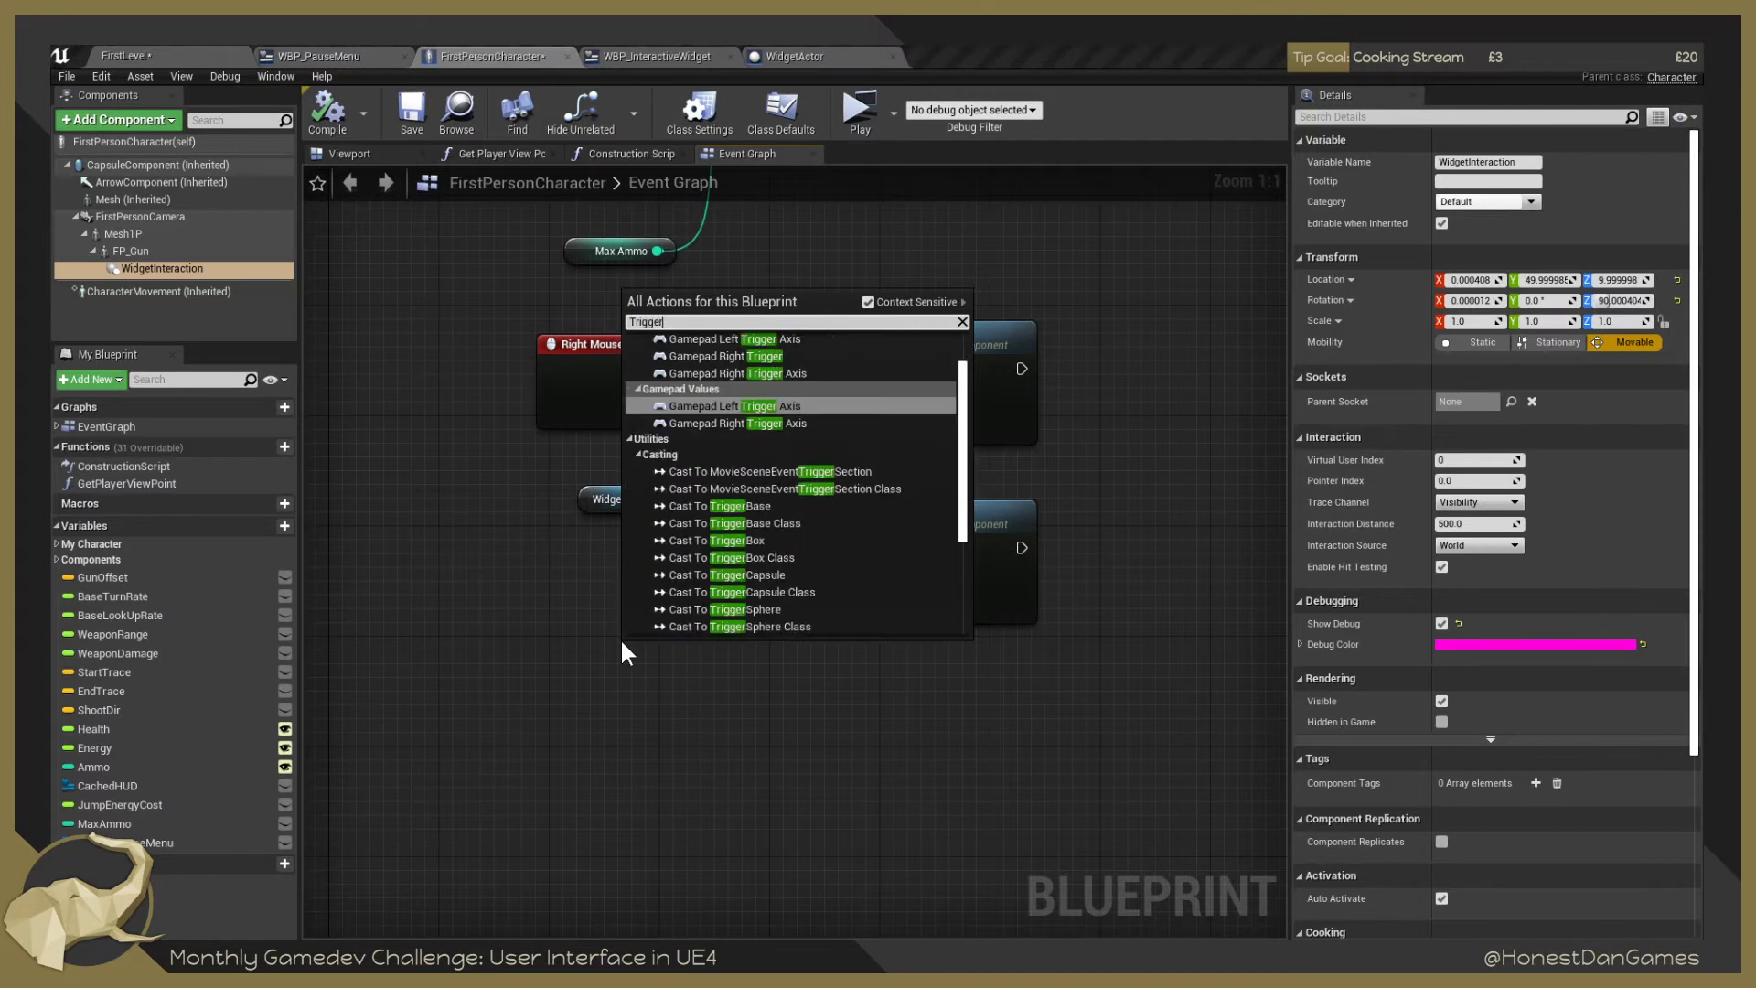
key(Return)
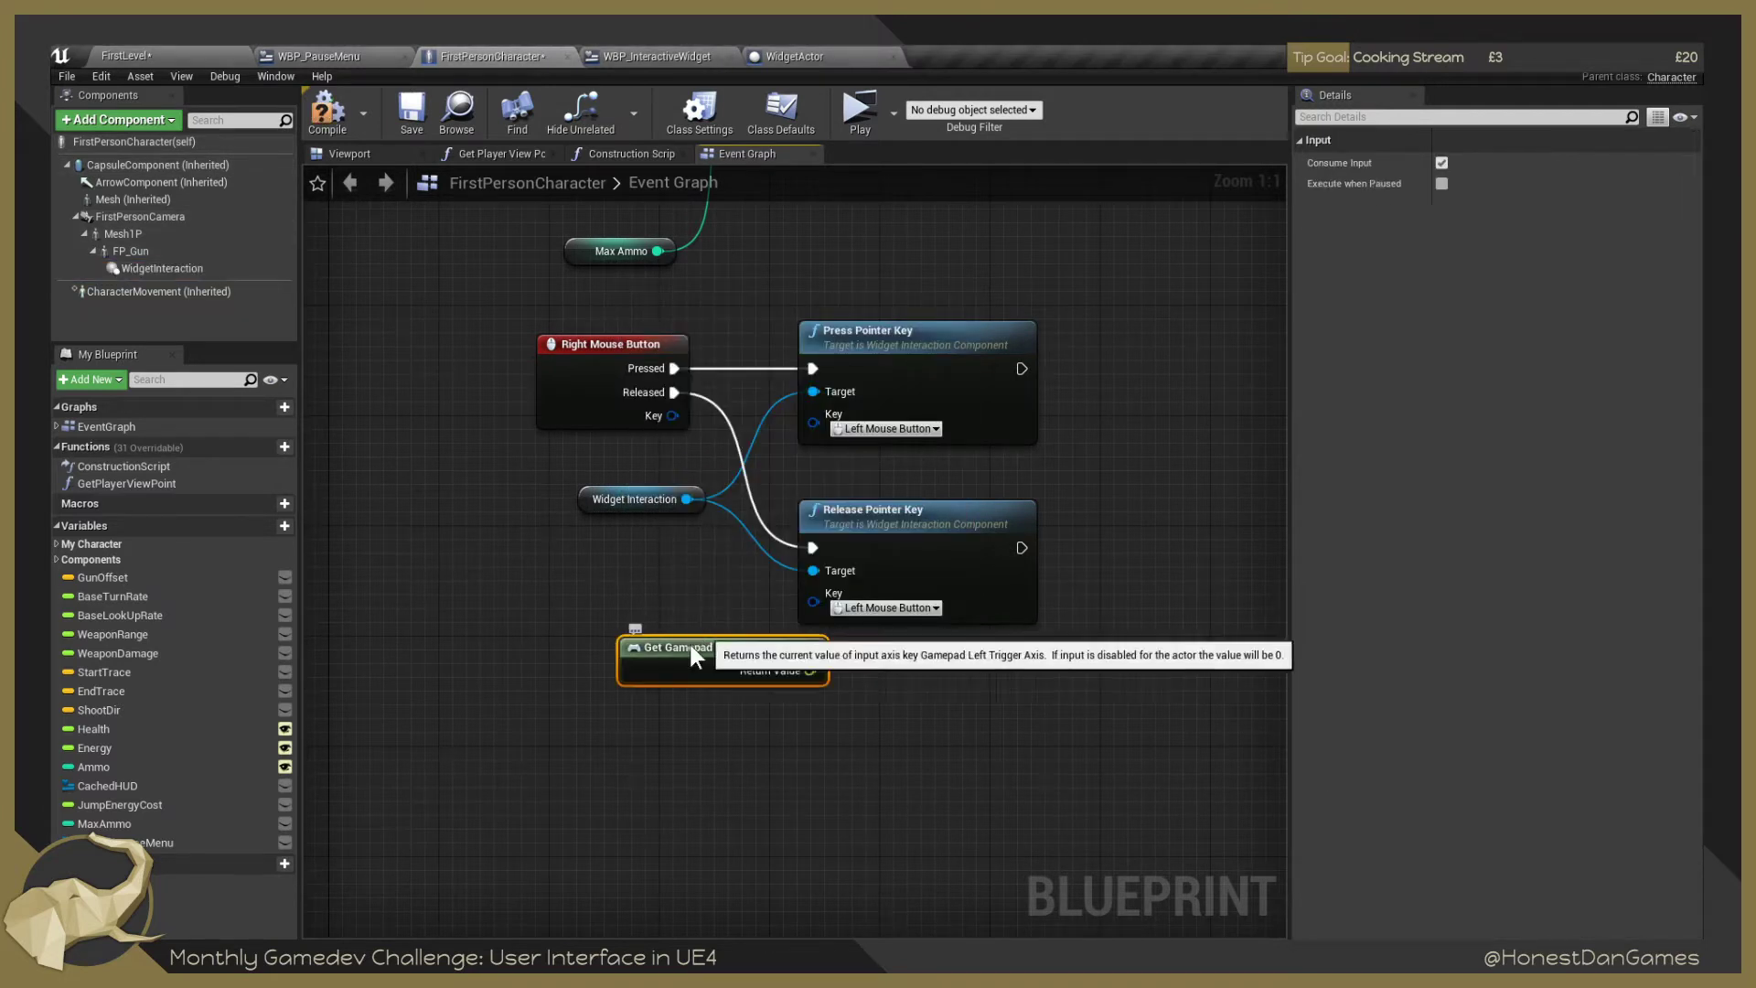
Delete the Gamepad Left Trigger Axis value node from FirstPersonCharacter's event graph and compile the blueprint.
key(Delete)
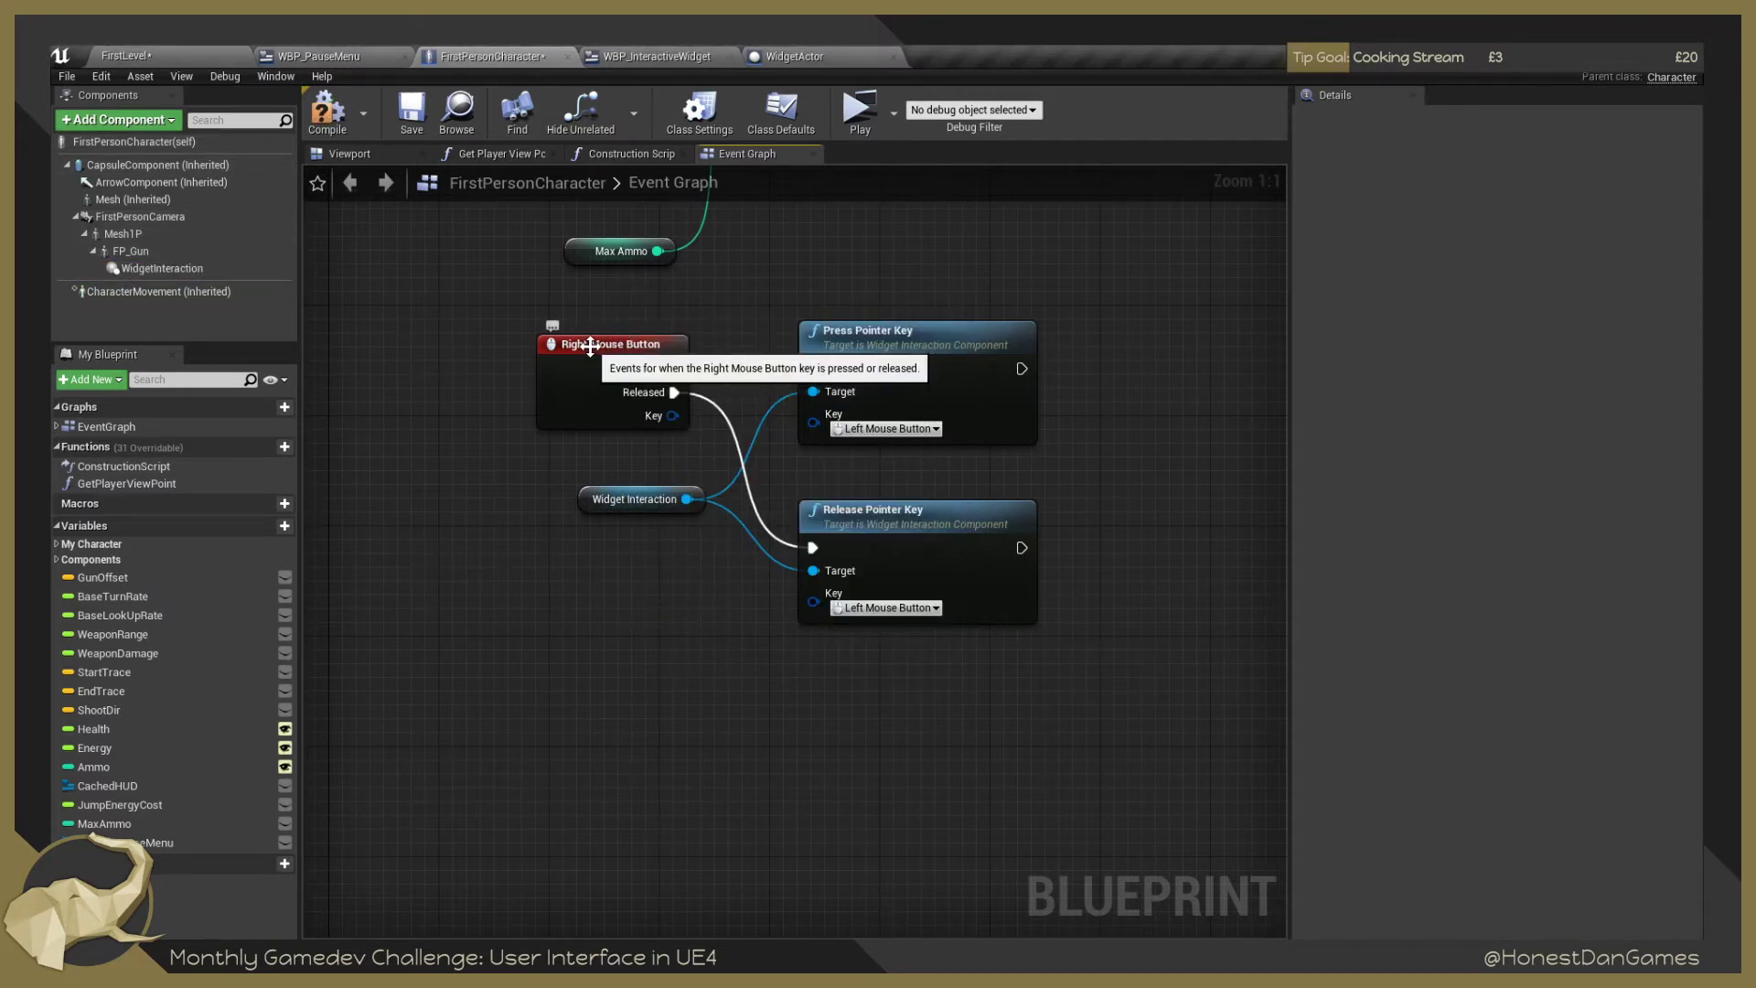
click(337, 102)
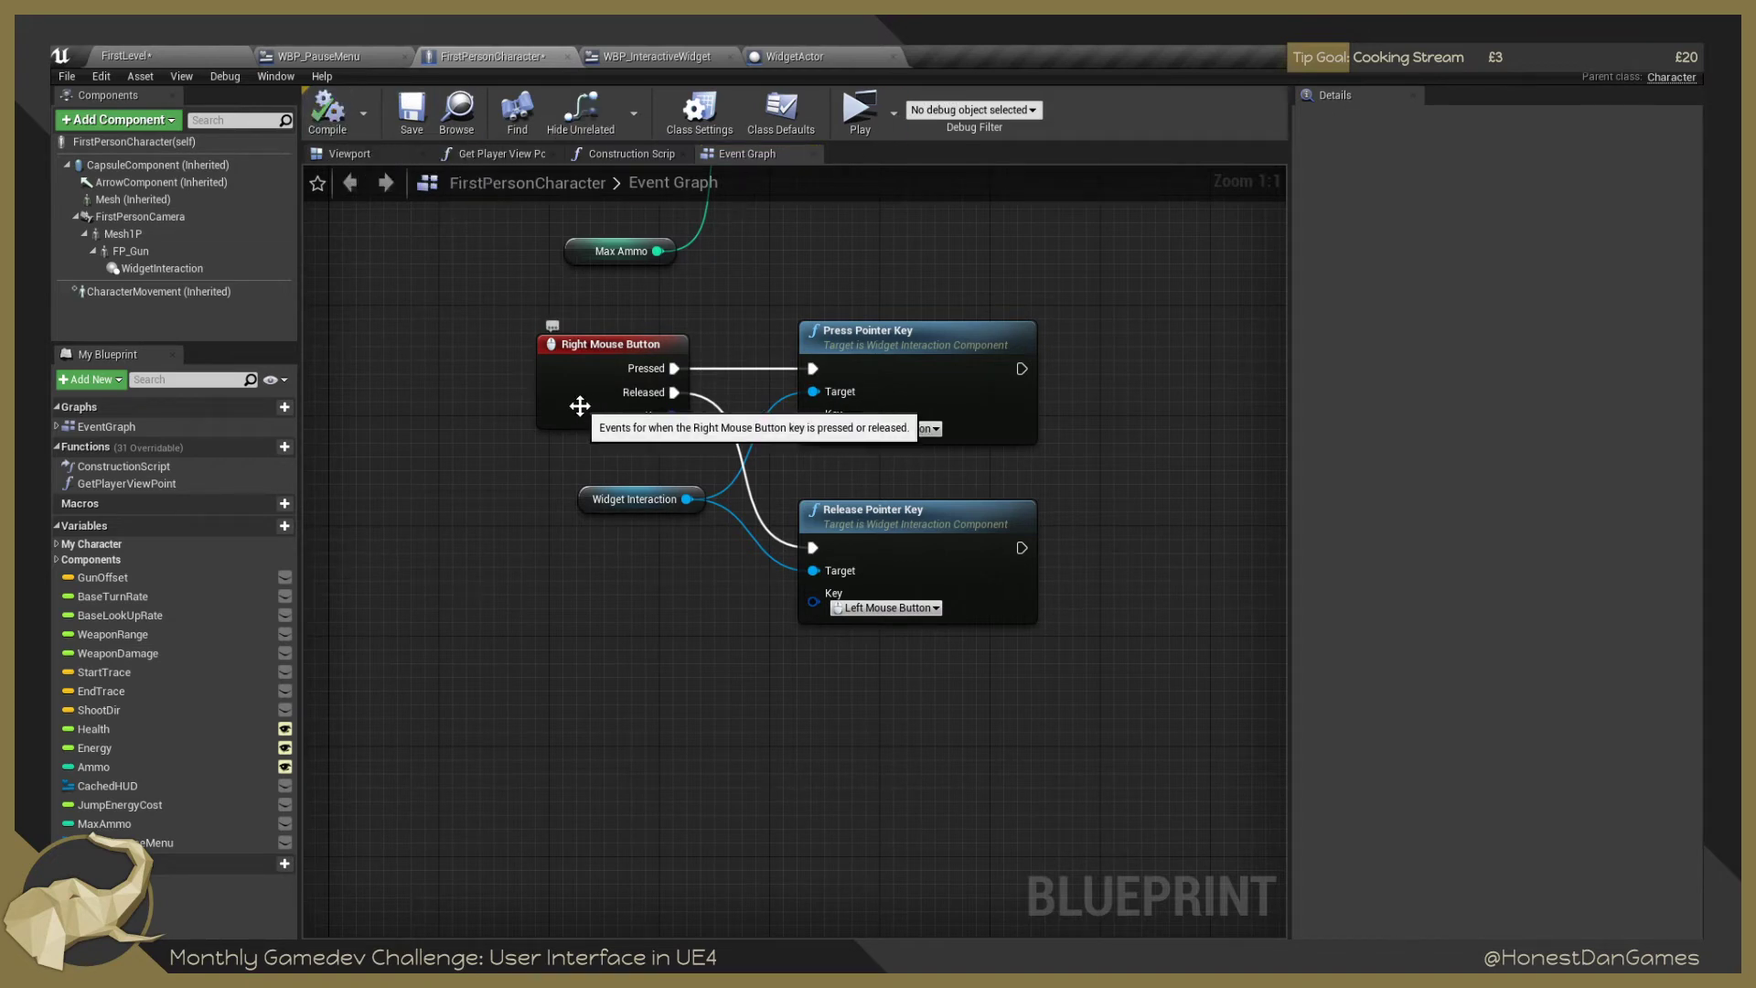
right_click(547, 591)
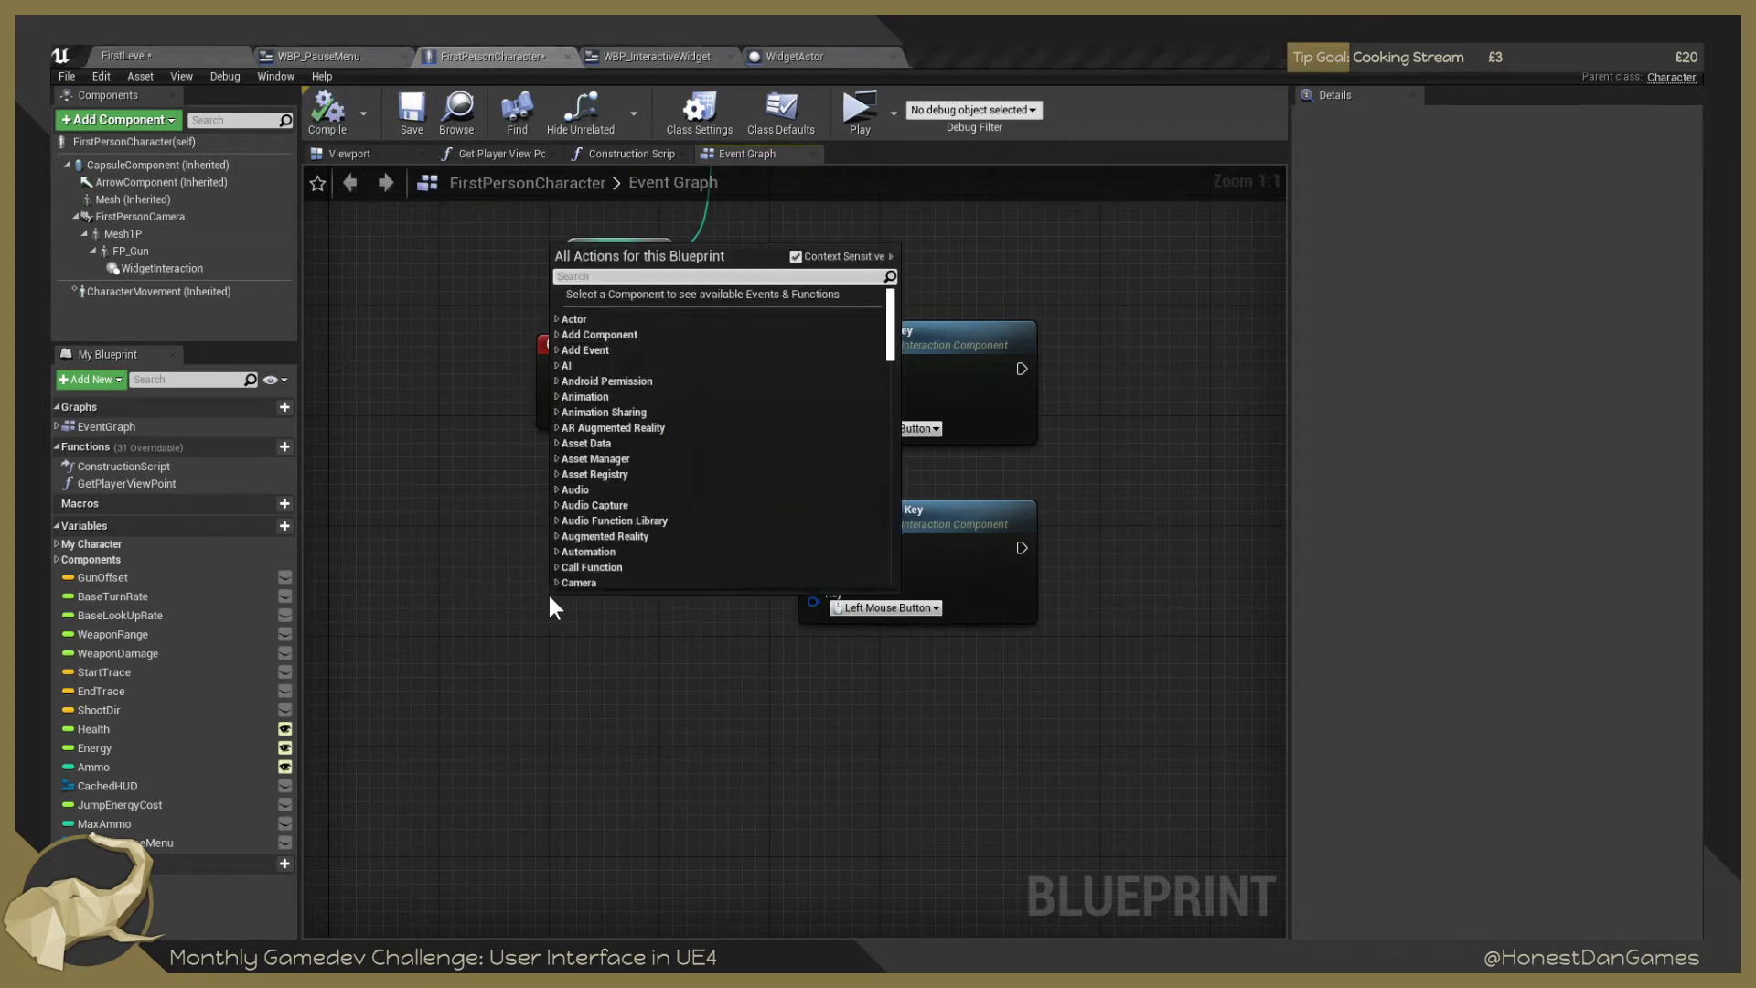
text(Space)
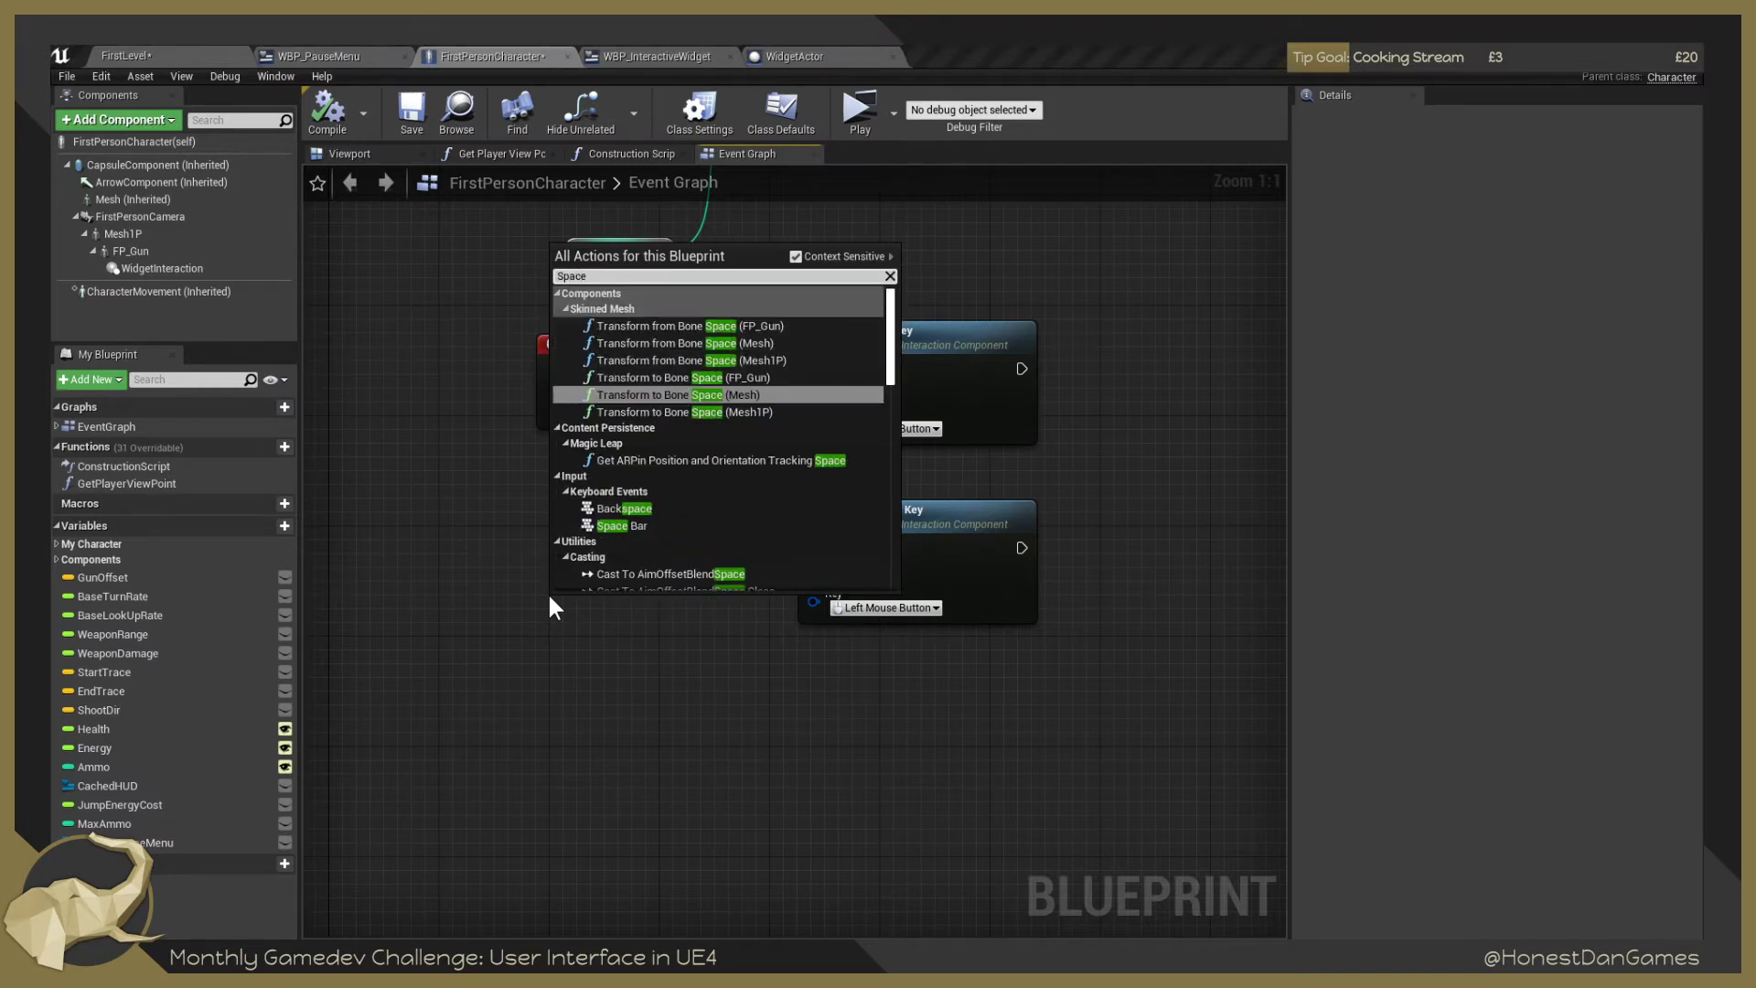
click(622, 525)
drag(612, 601, 659, 612)
click(591, 573)
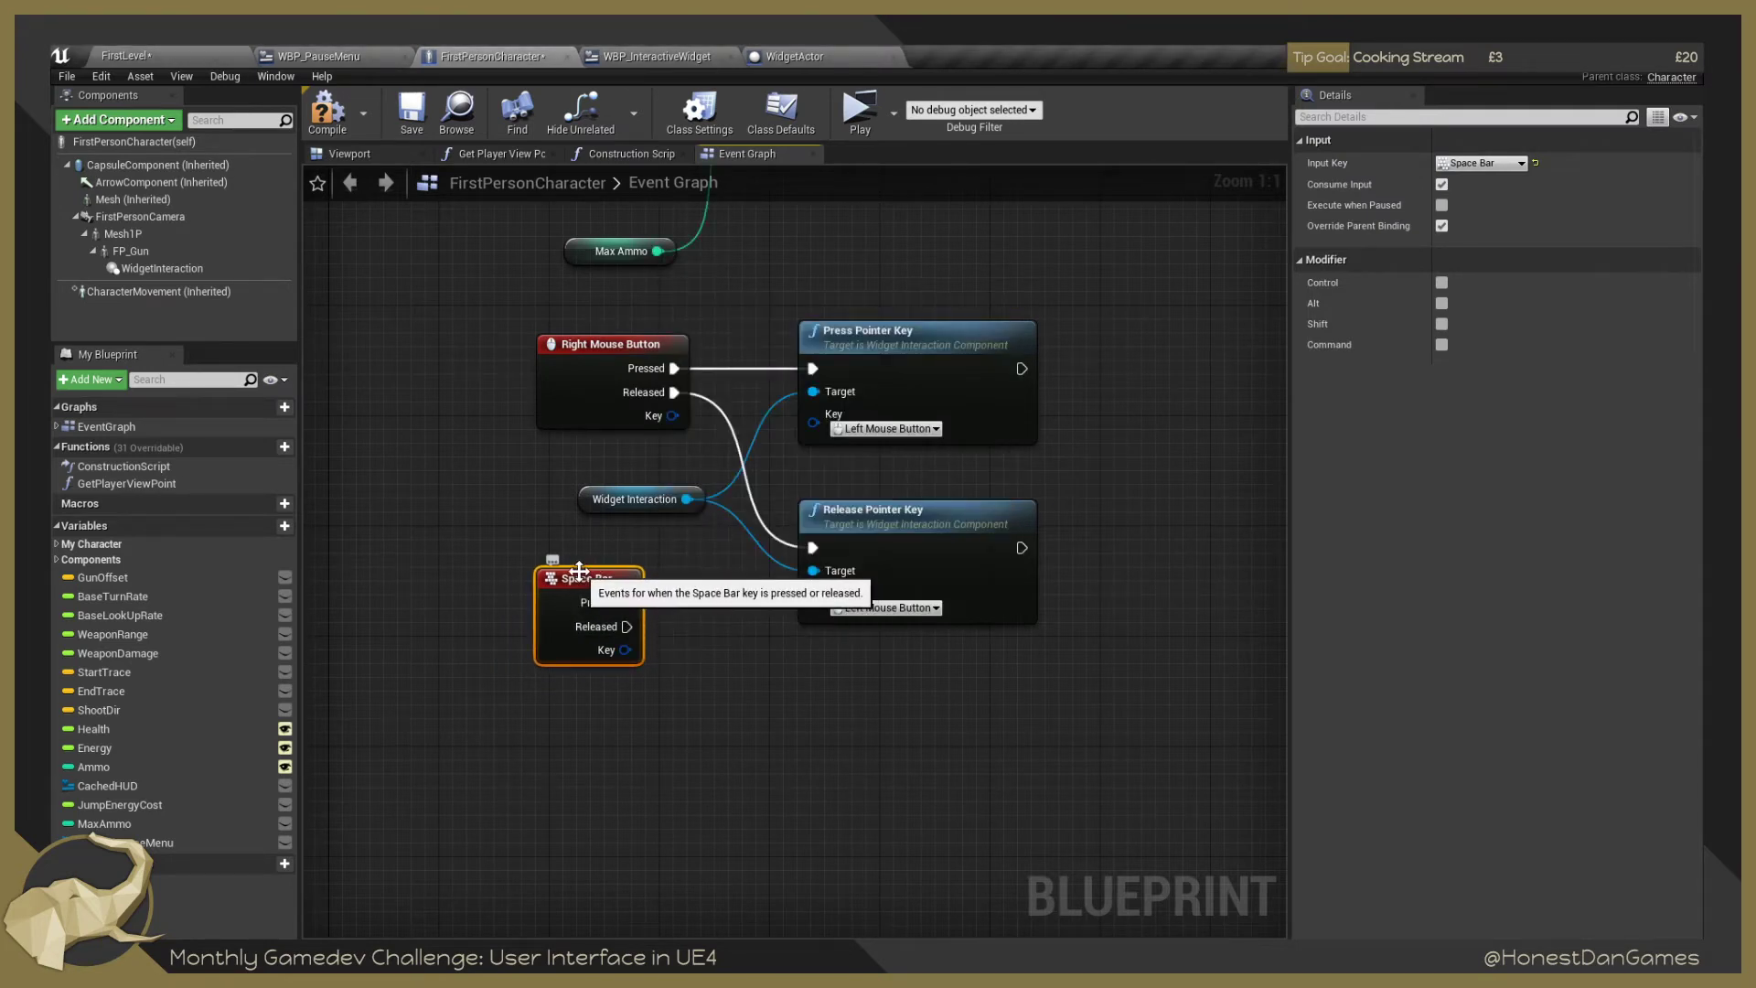
key(Delete)
Add an Enter keyboard event node below the Widget Interaction node in the event graph.
right_click(558, 599)
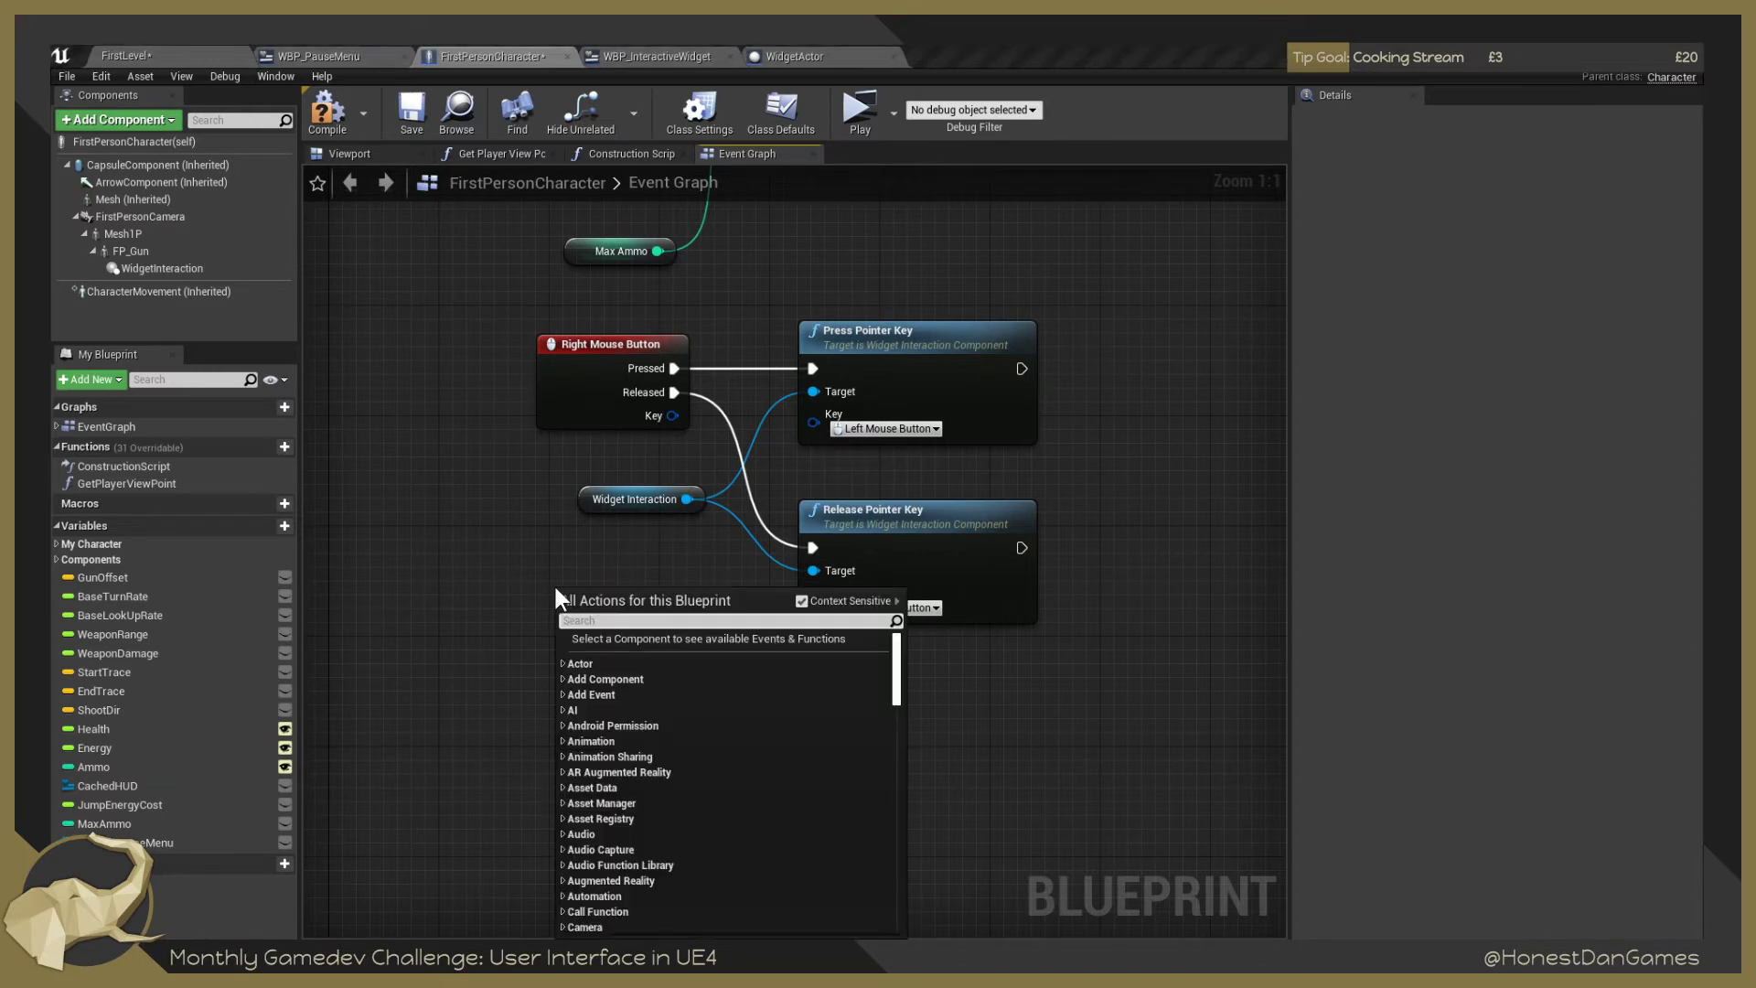
text(return)
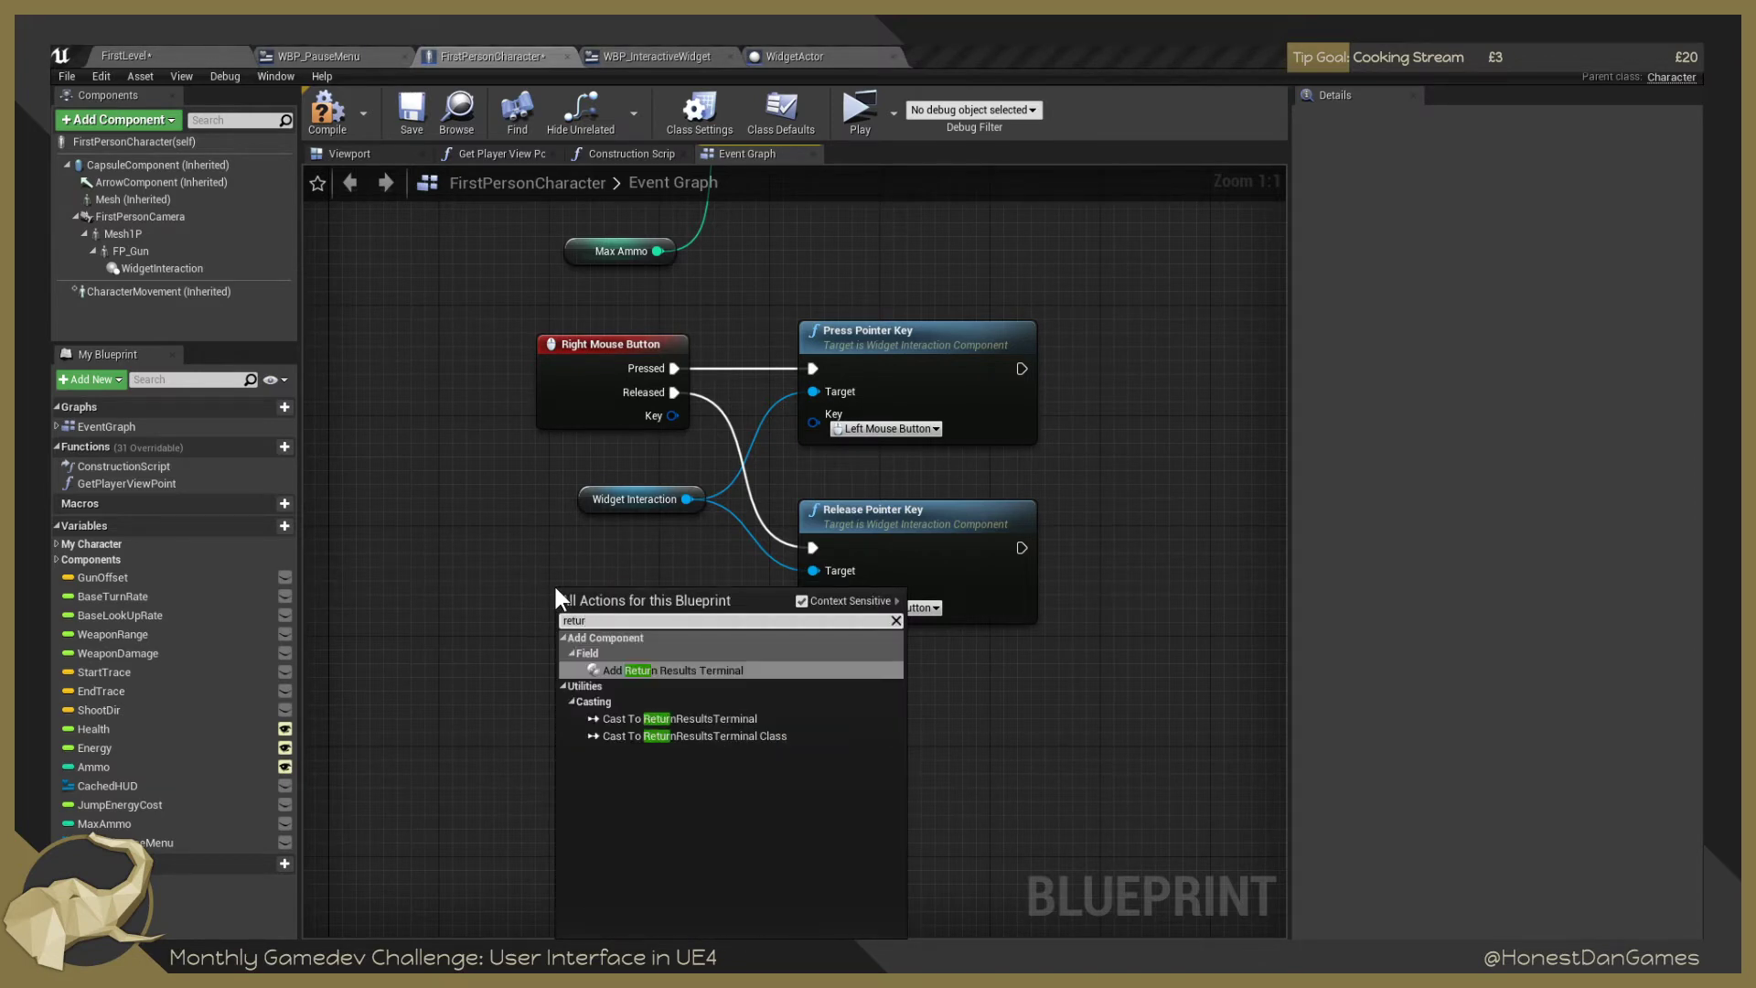
key(BackSpace)
key(BackSpace)
key(BackSpace)
key(BackSpace)
key(BackSpace)
key(BackSpace)
text(enter)
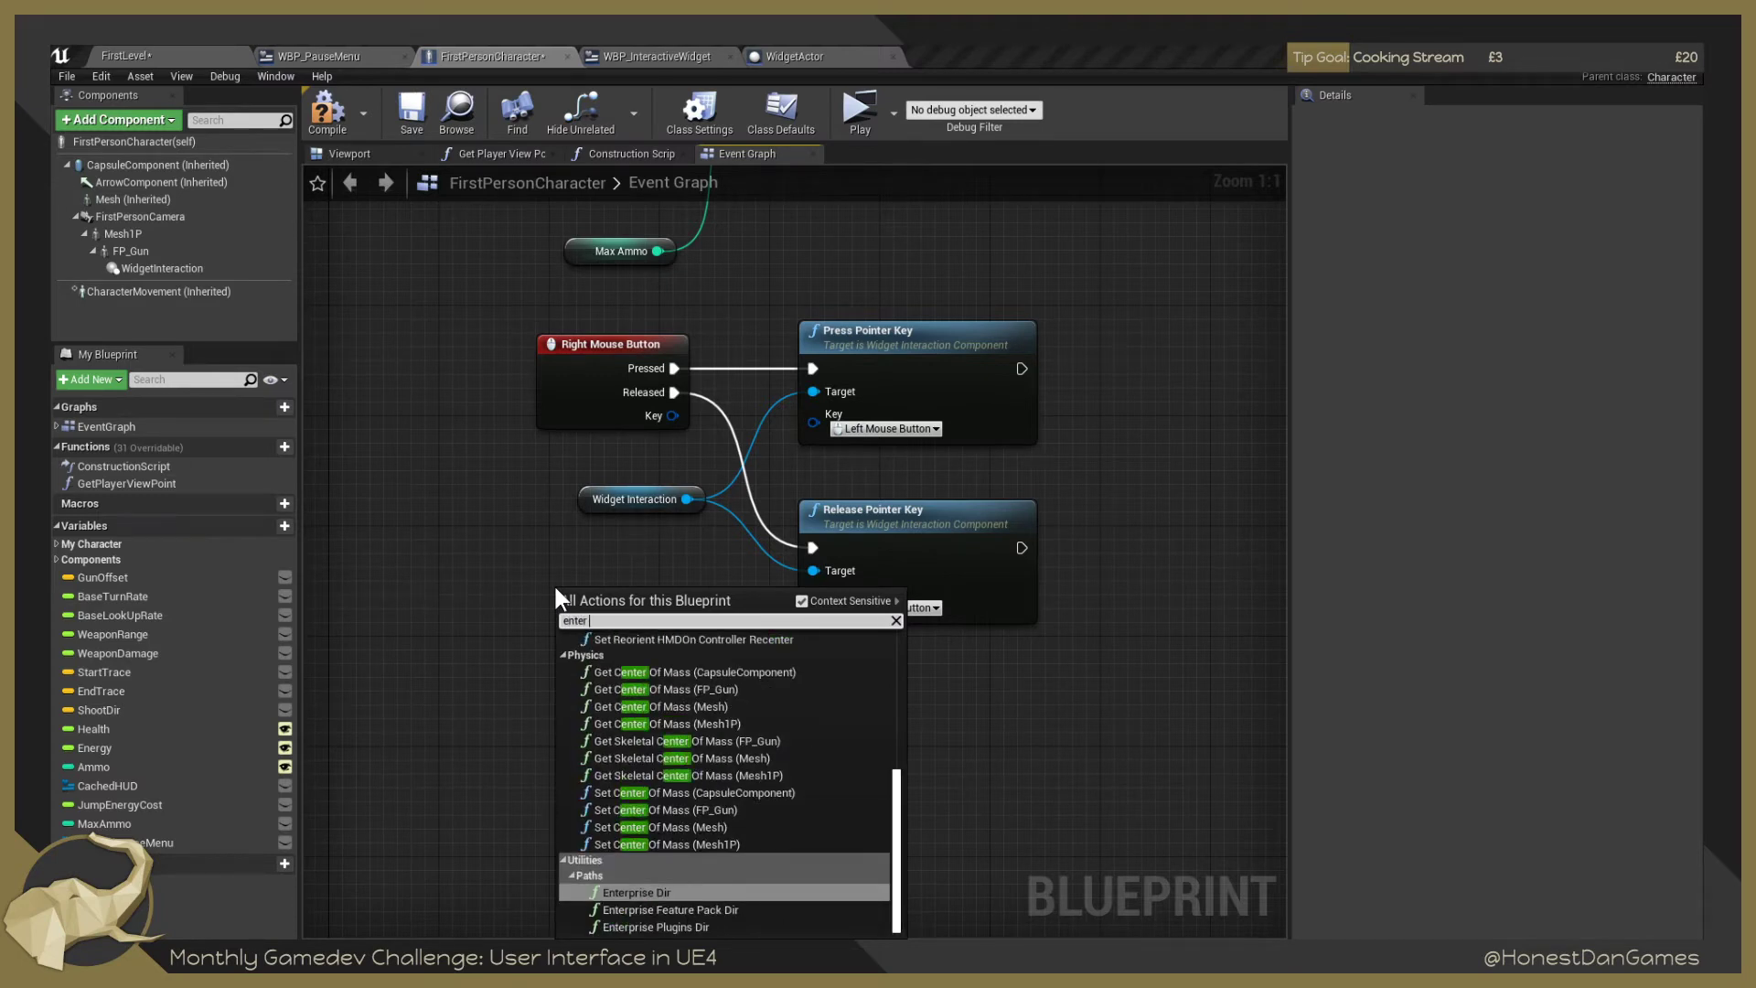
text( b)
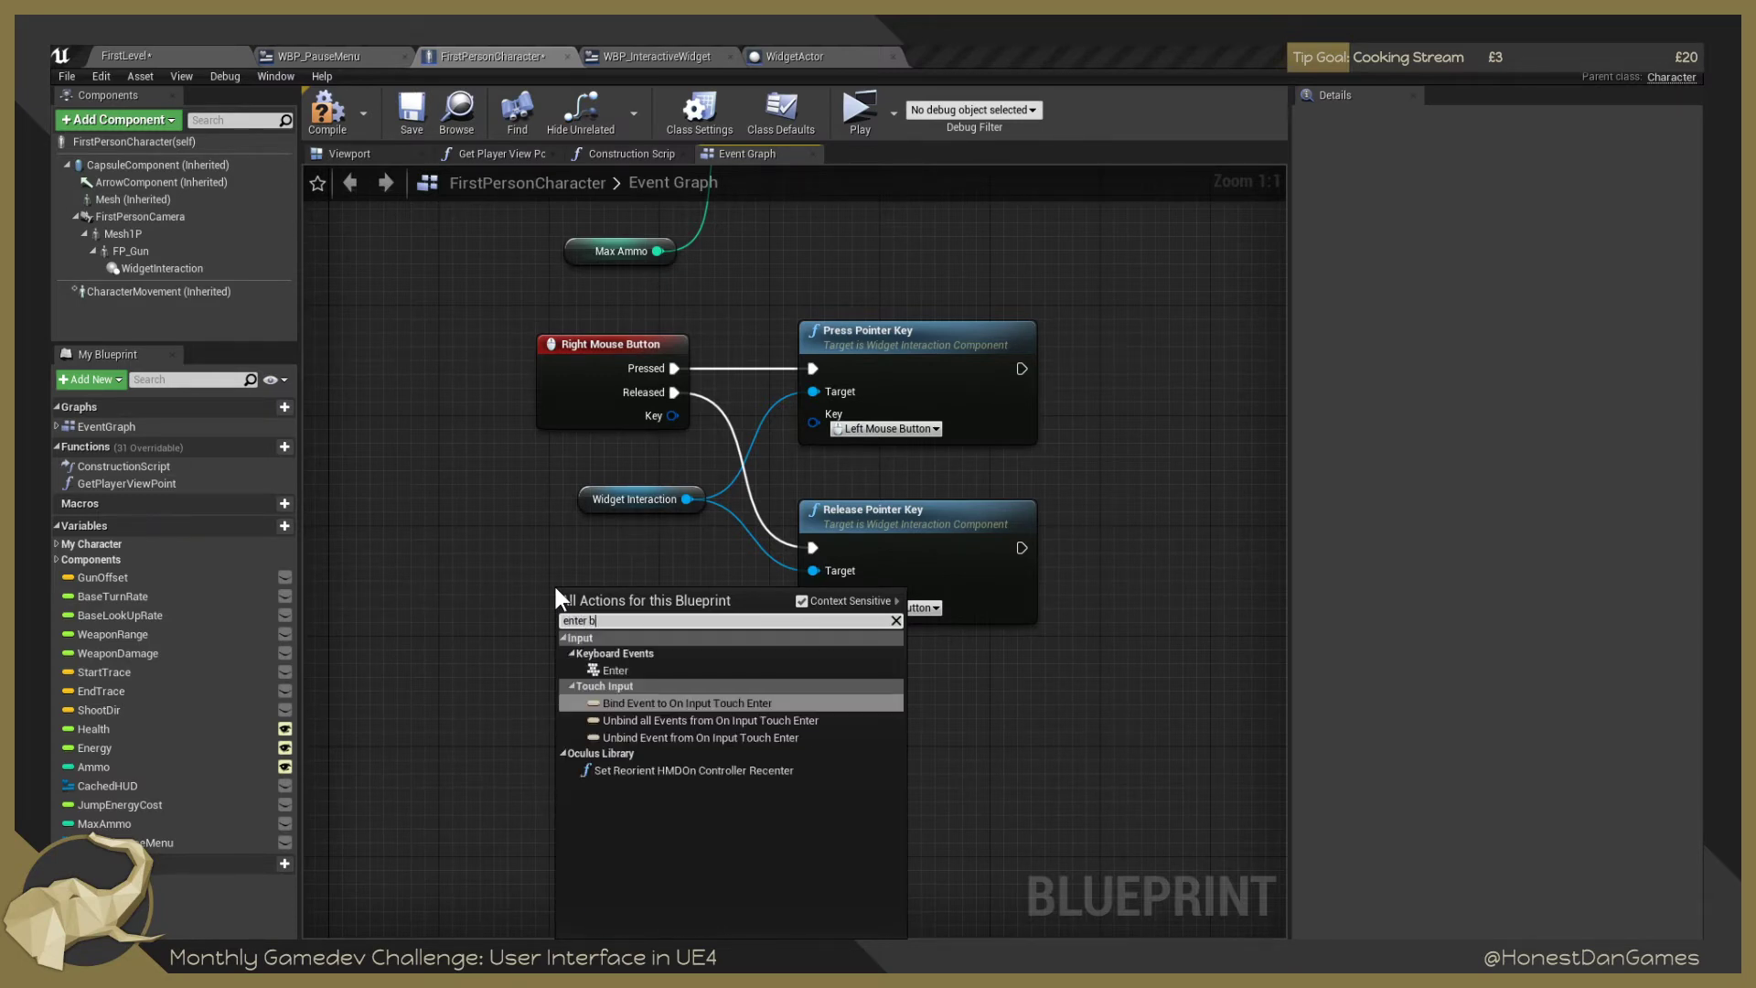
key(Up)
key(Up)
key(Return)
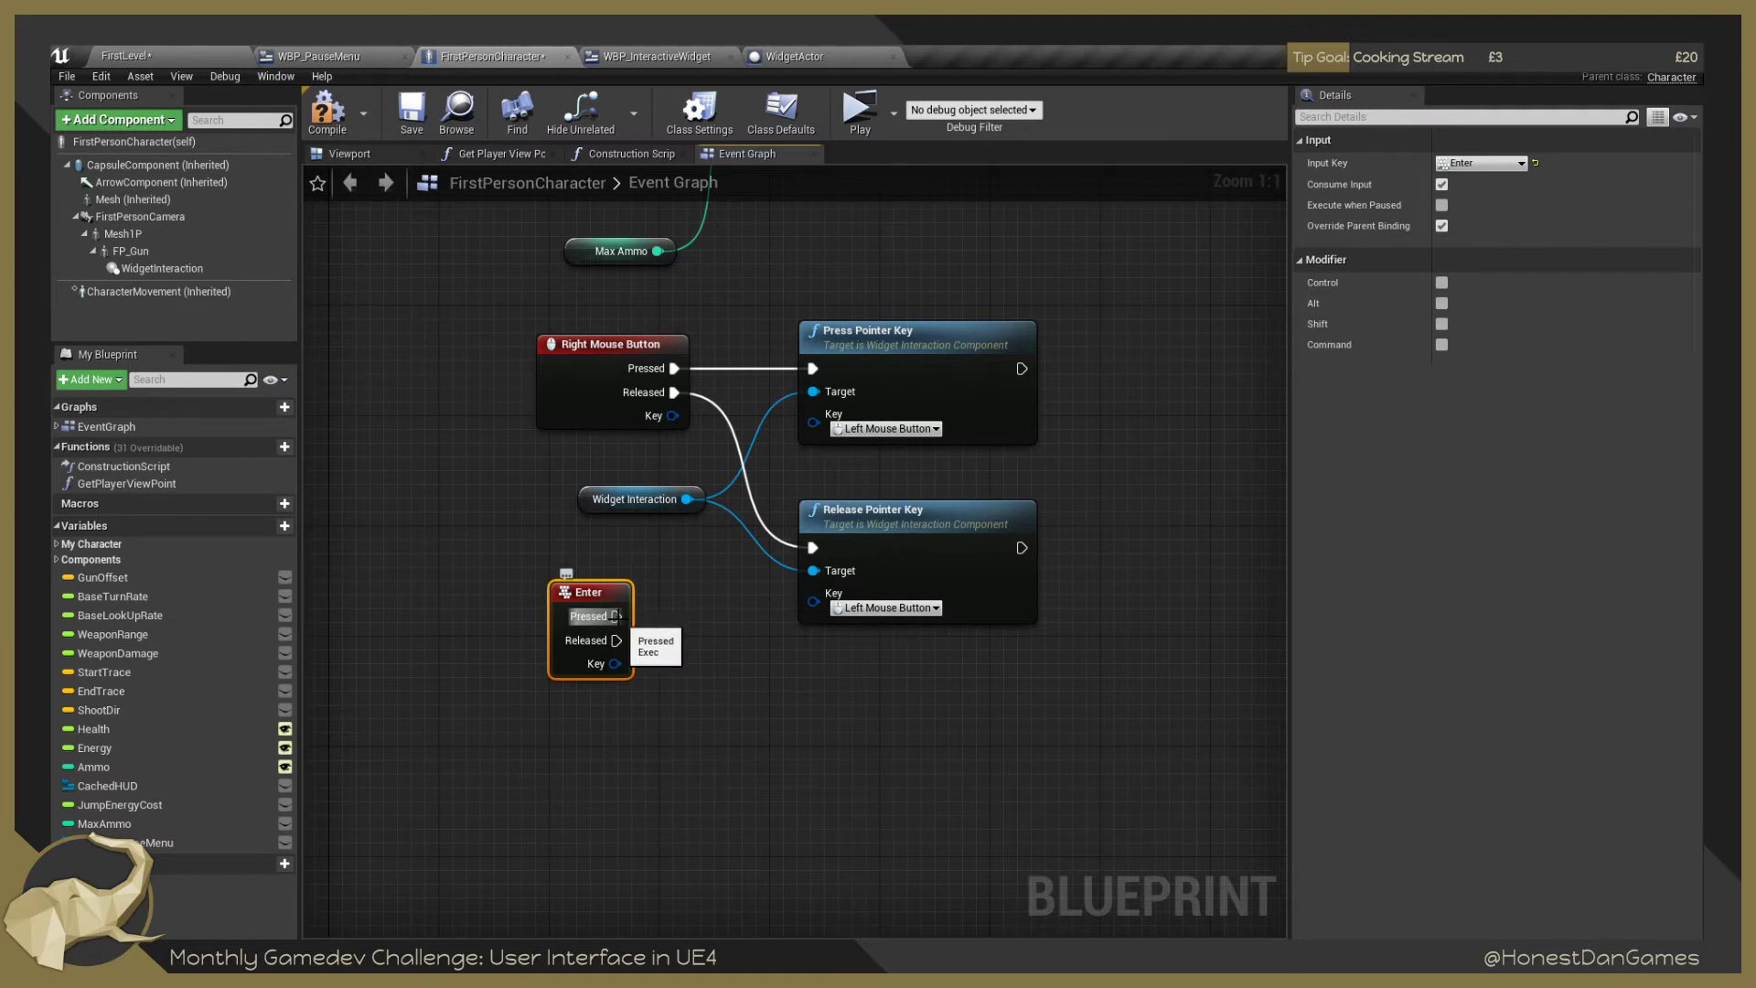
Connect the Enter event's Pressed output to Press Pointer Key and Released to Release Pointer Key, then compile and save.
drag(616, 616, 813, 368)
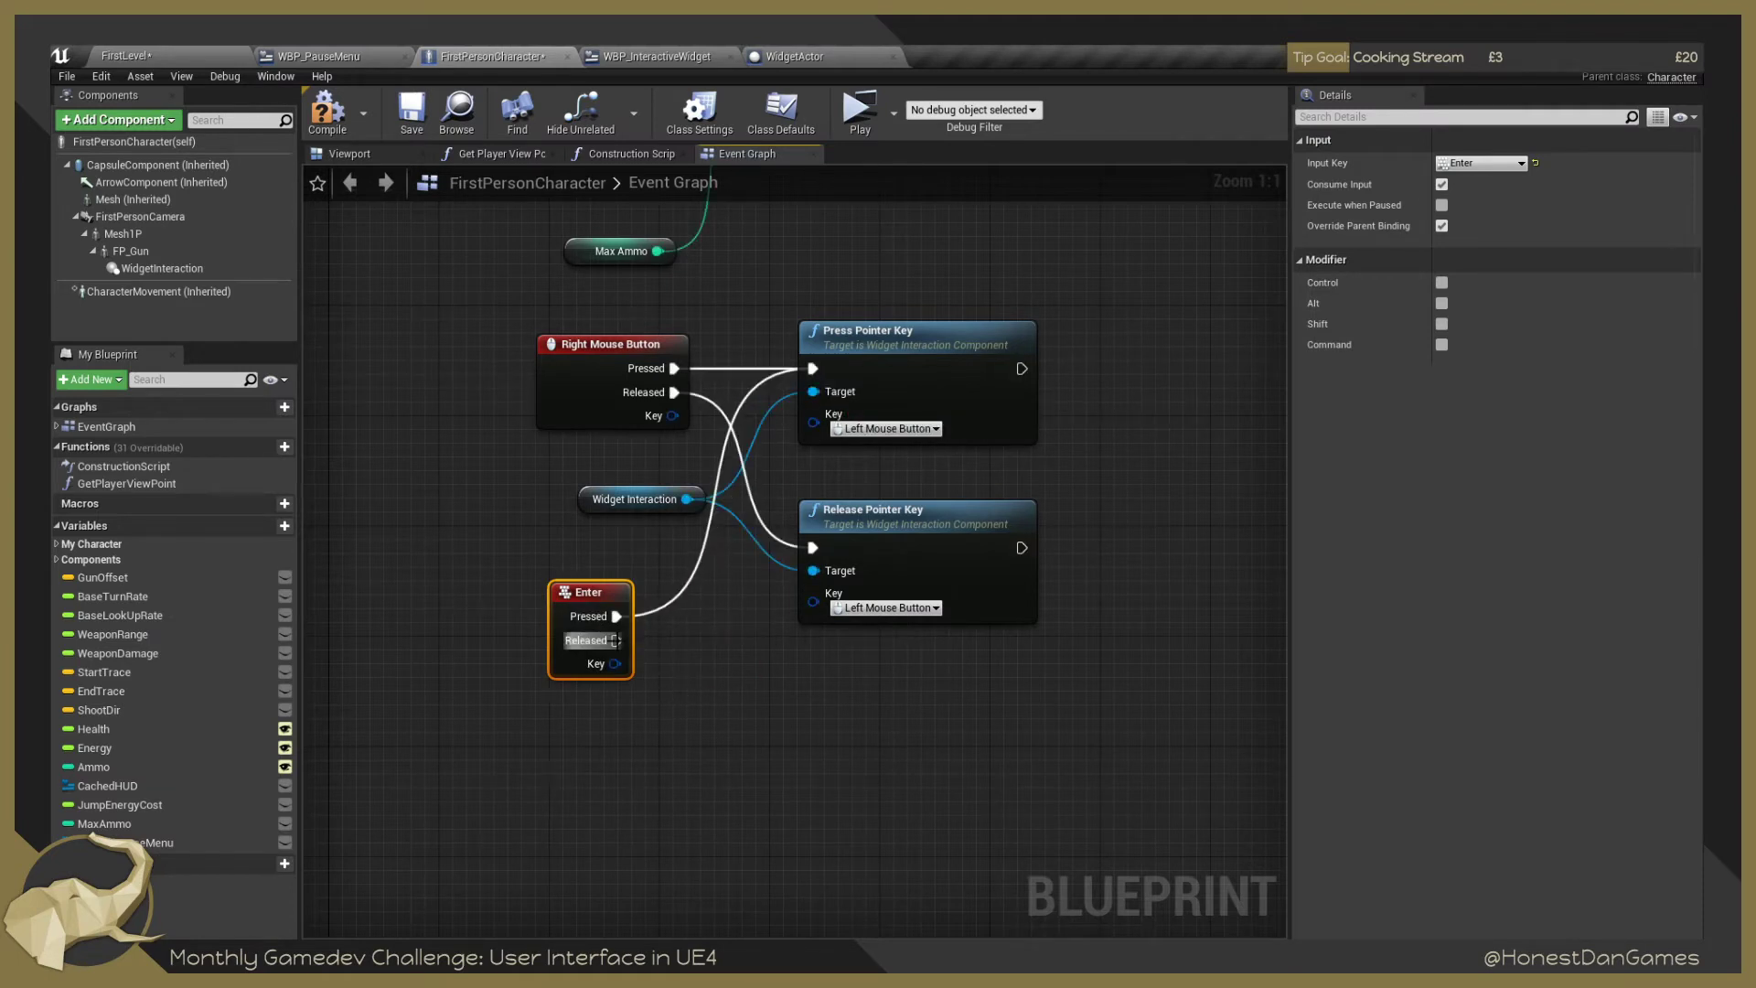
drag(617, 640, 813, 548)
drag(594, 604, 636, 591)
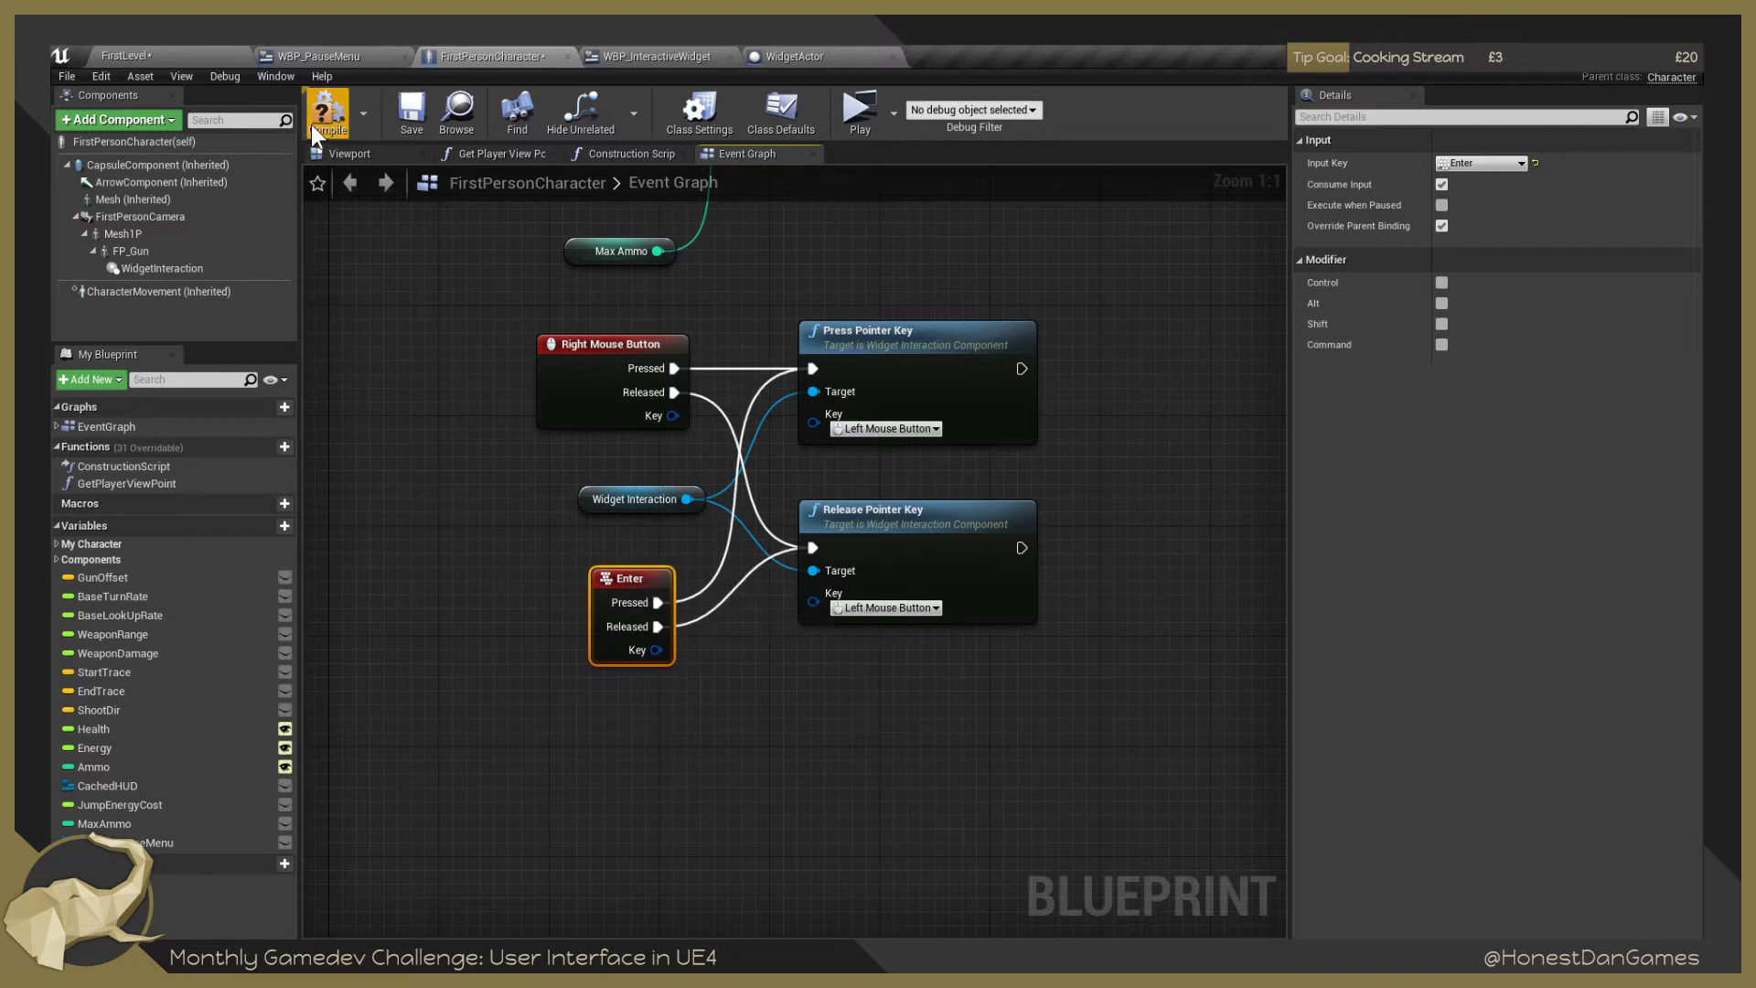
click(402, 137)
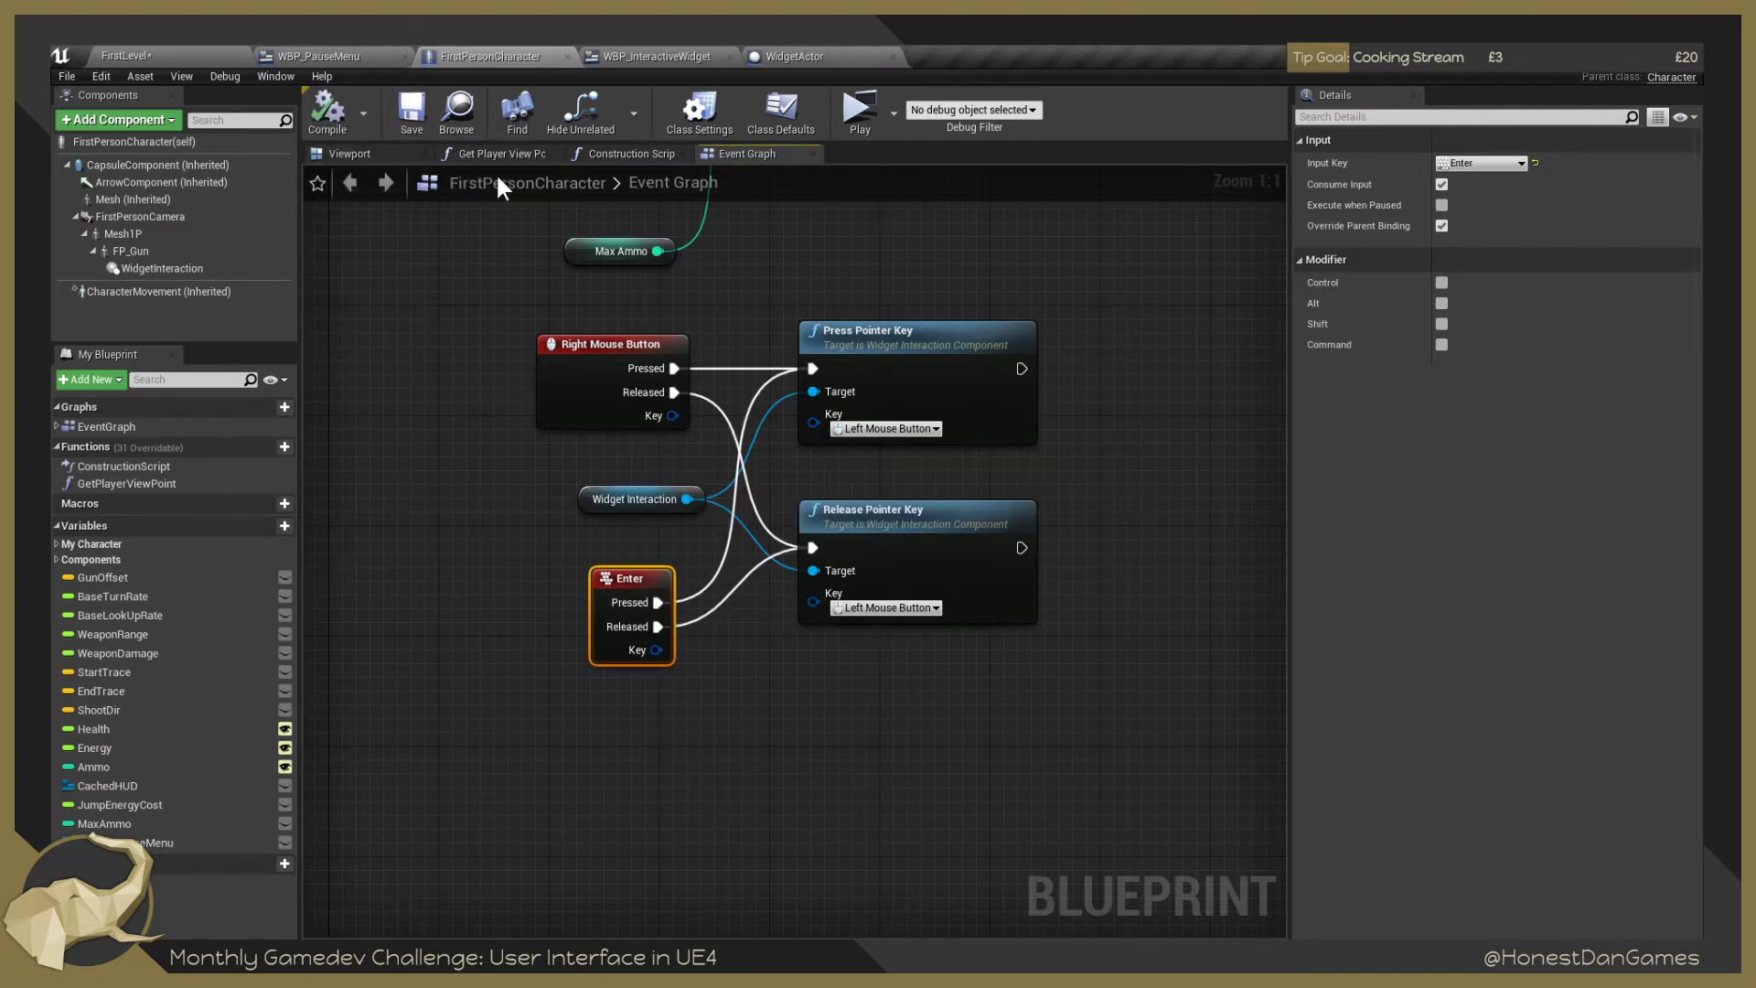
Place a second WidgetActor in FirstLevel at X 220, Y 0, Z 120, and rotate it about 180° around Z.
click(209, 53)
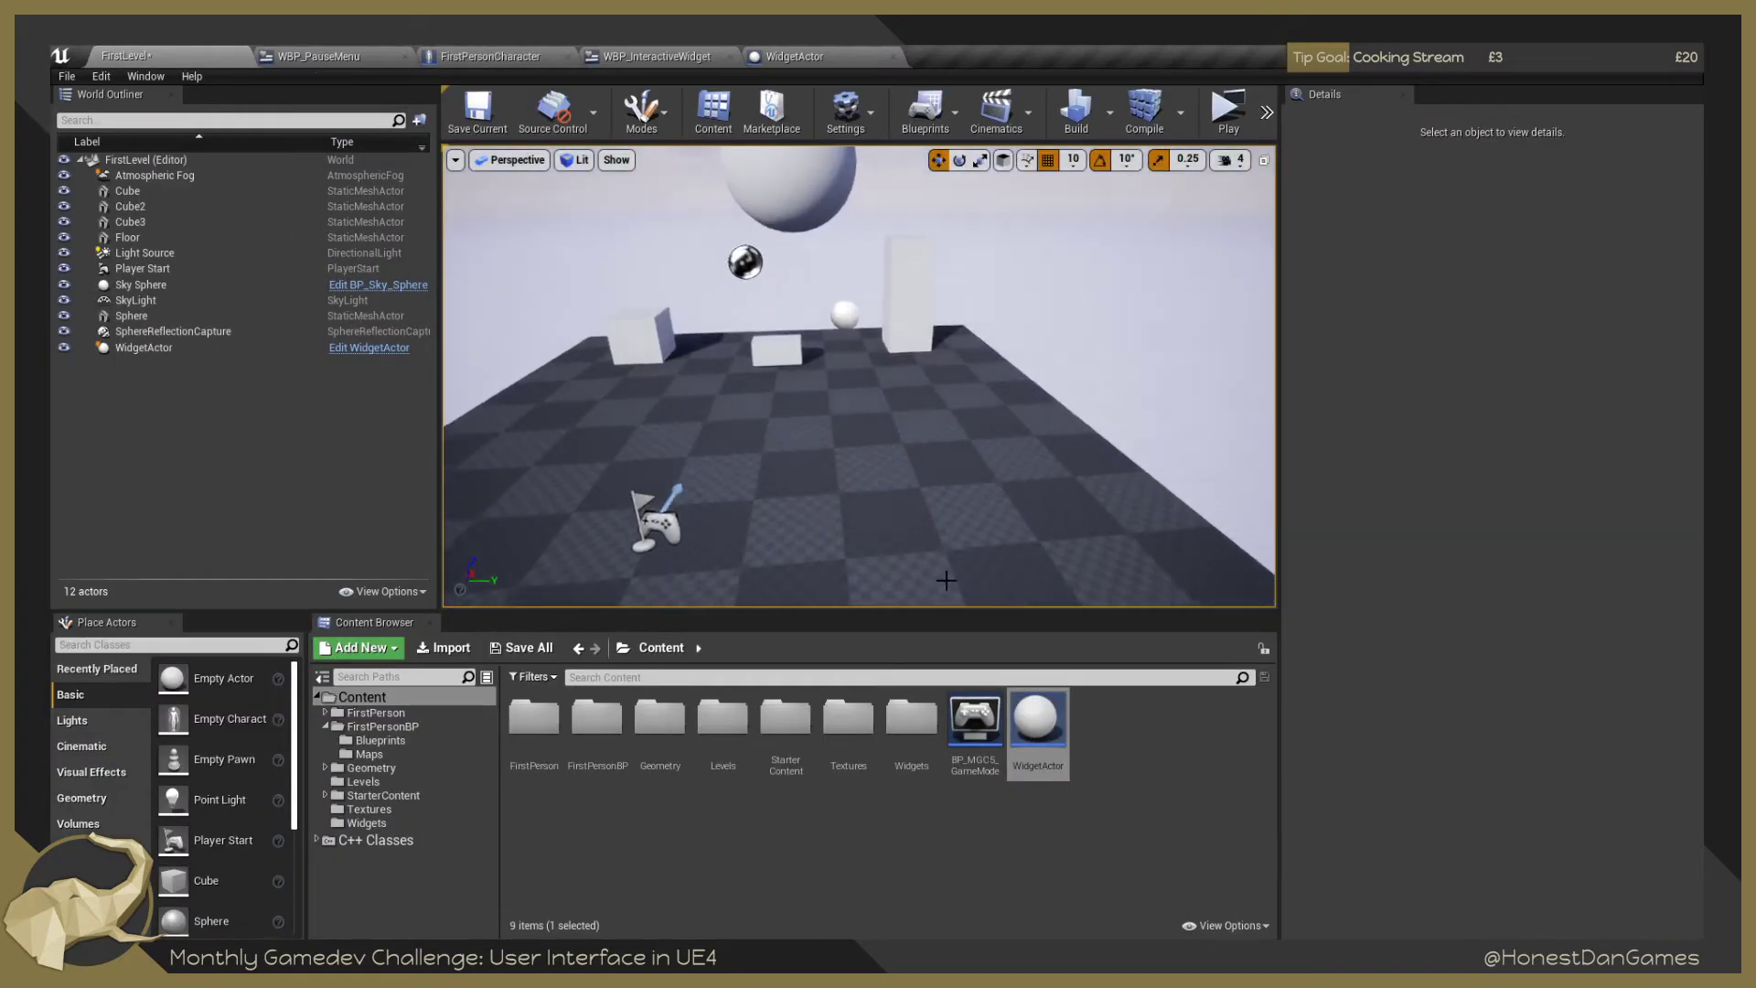
drag(910, 487, 769, 342)
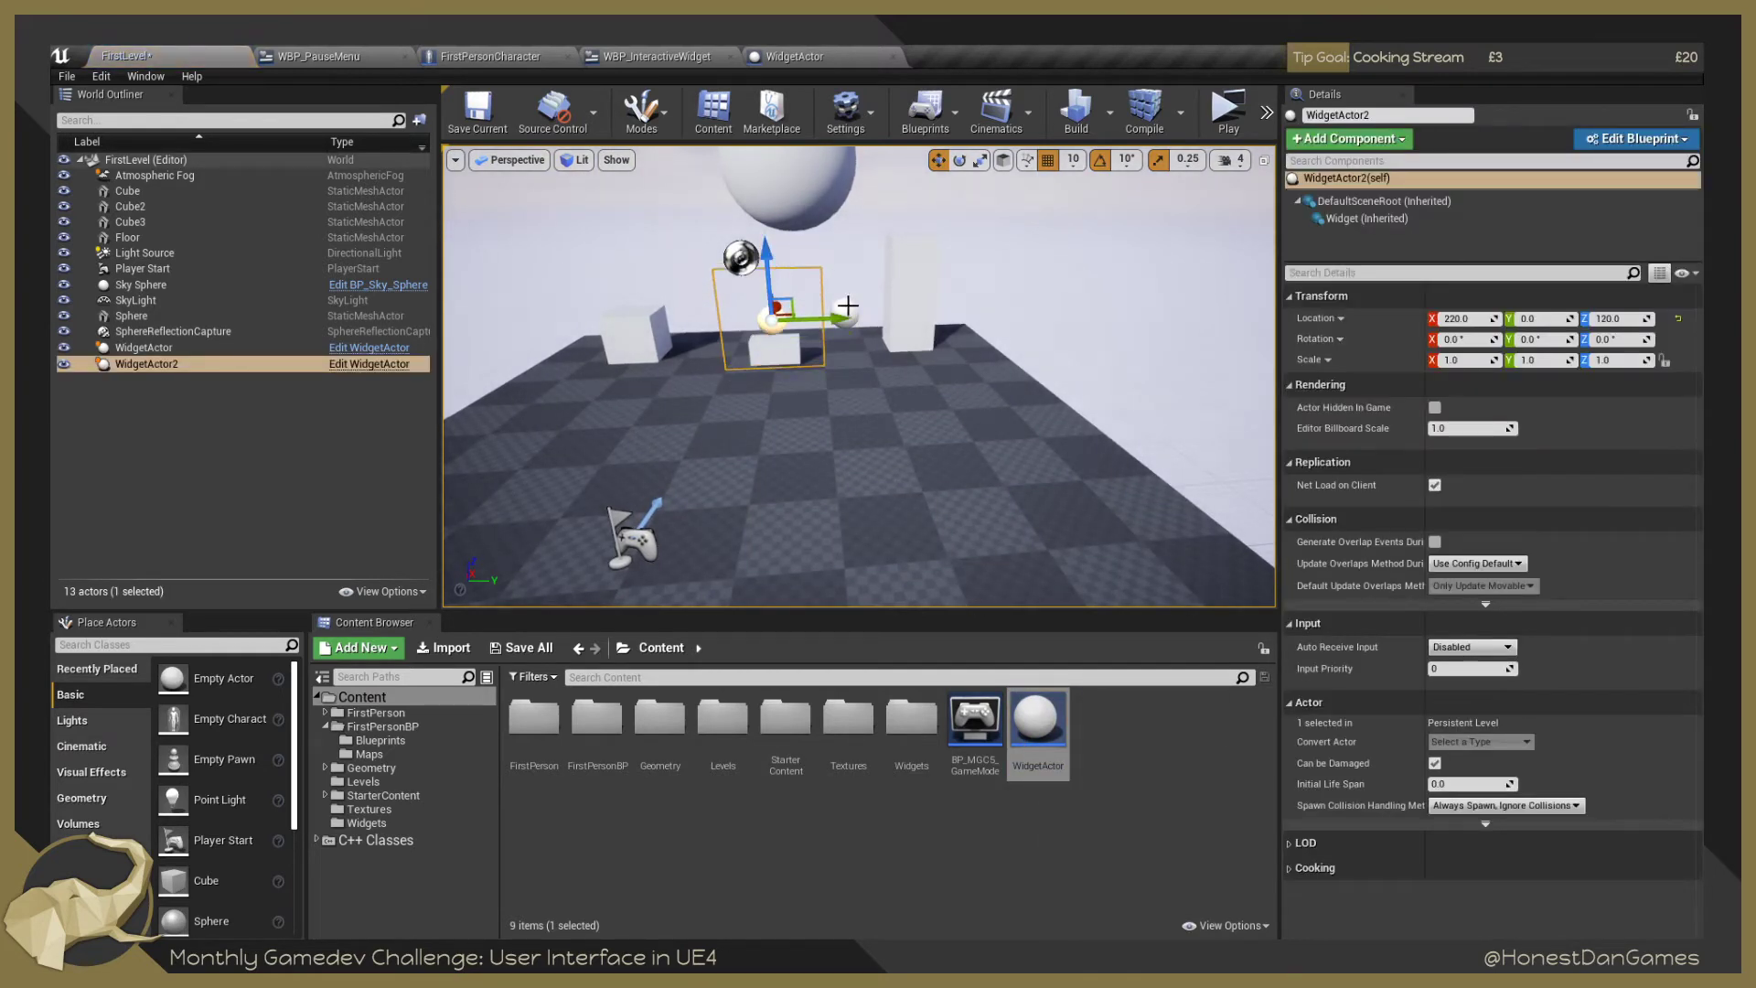
key(e)
drag(851, 315, 926, 382)
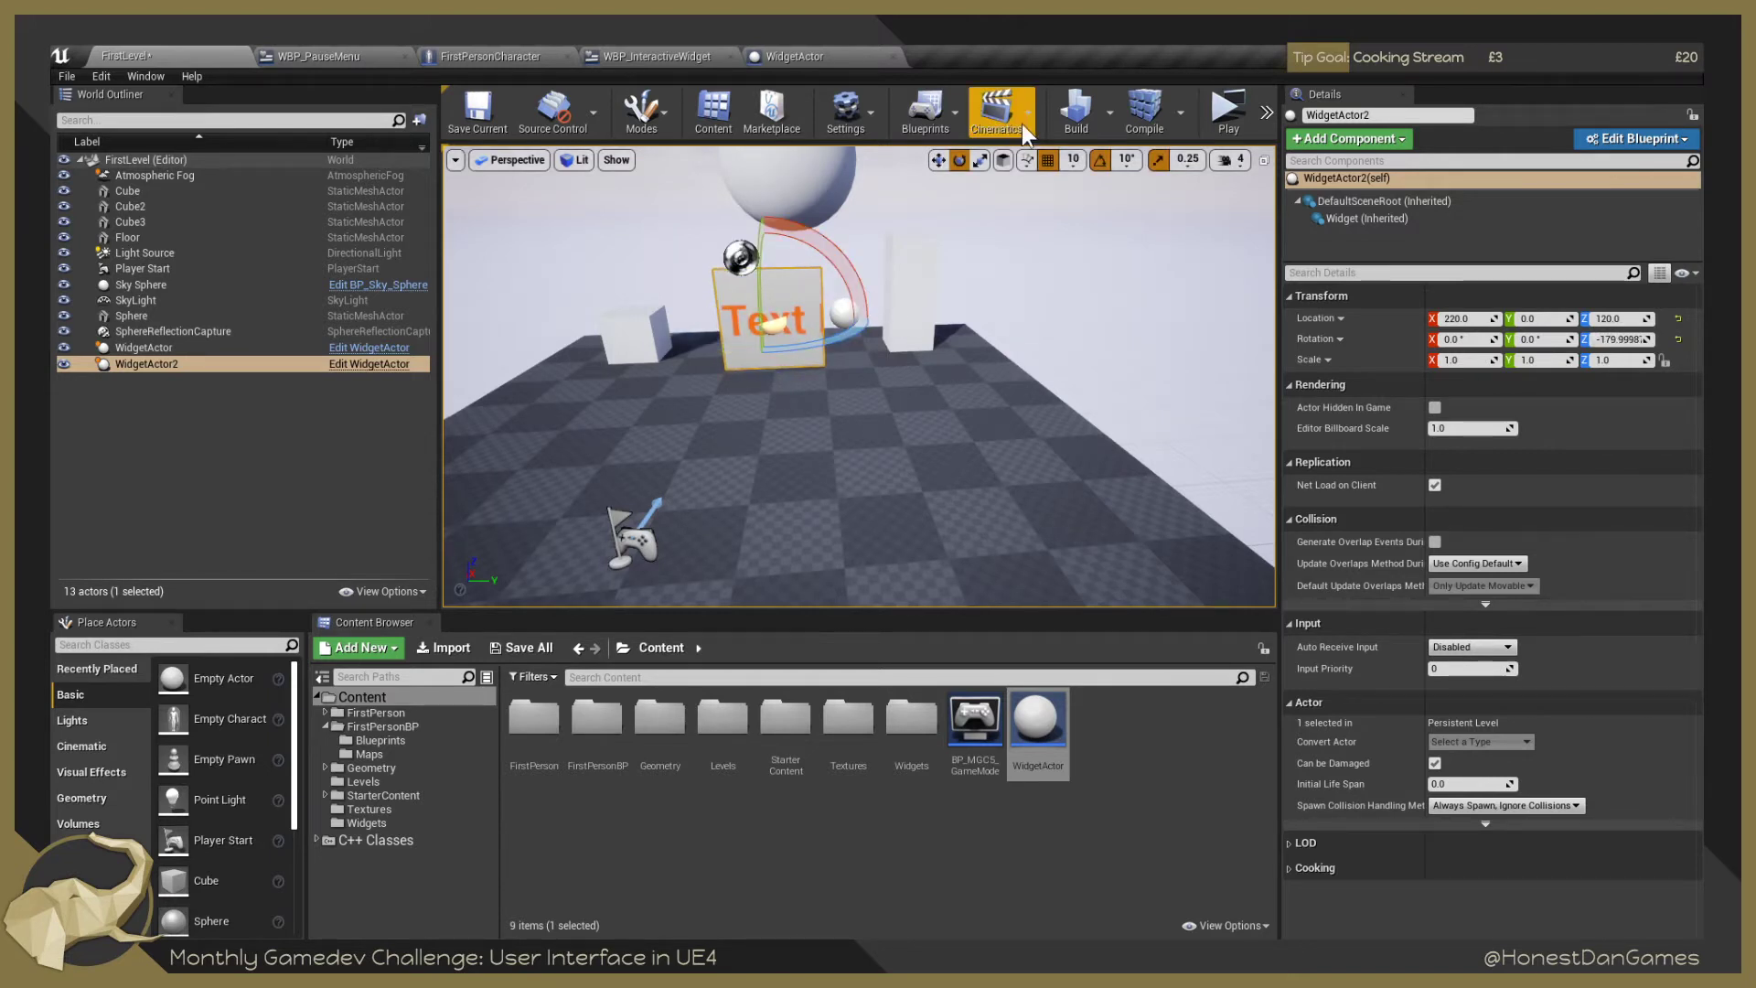
click(1149, 119)
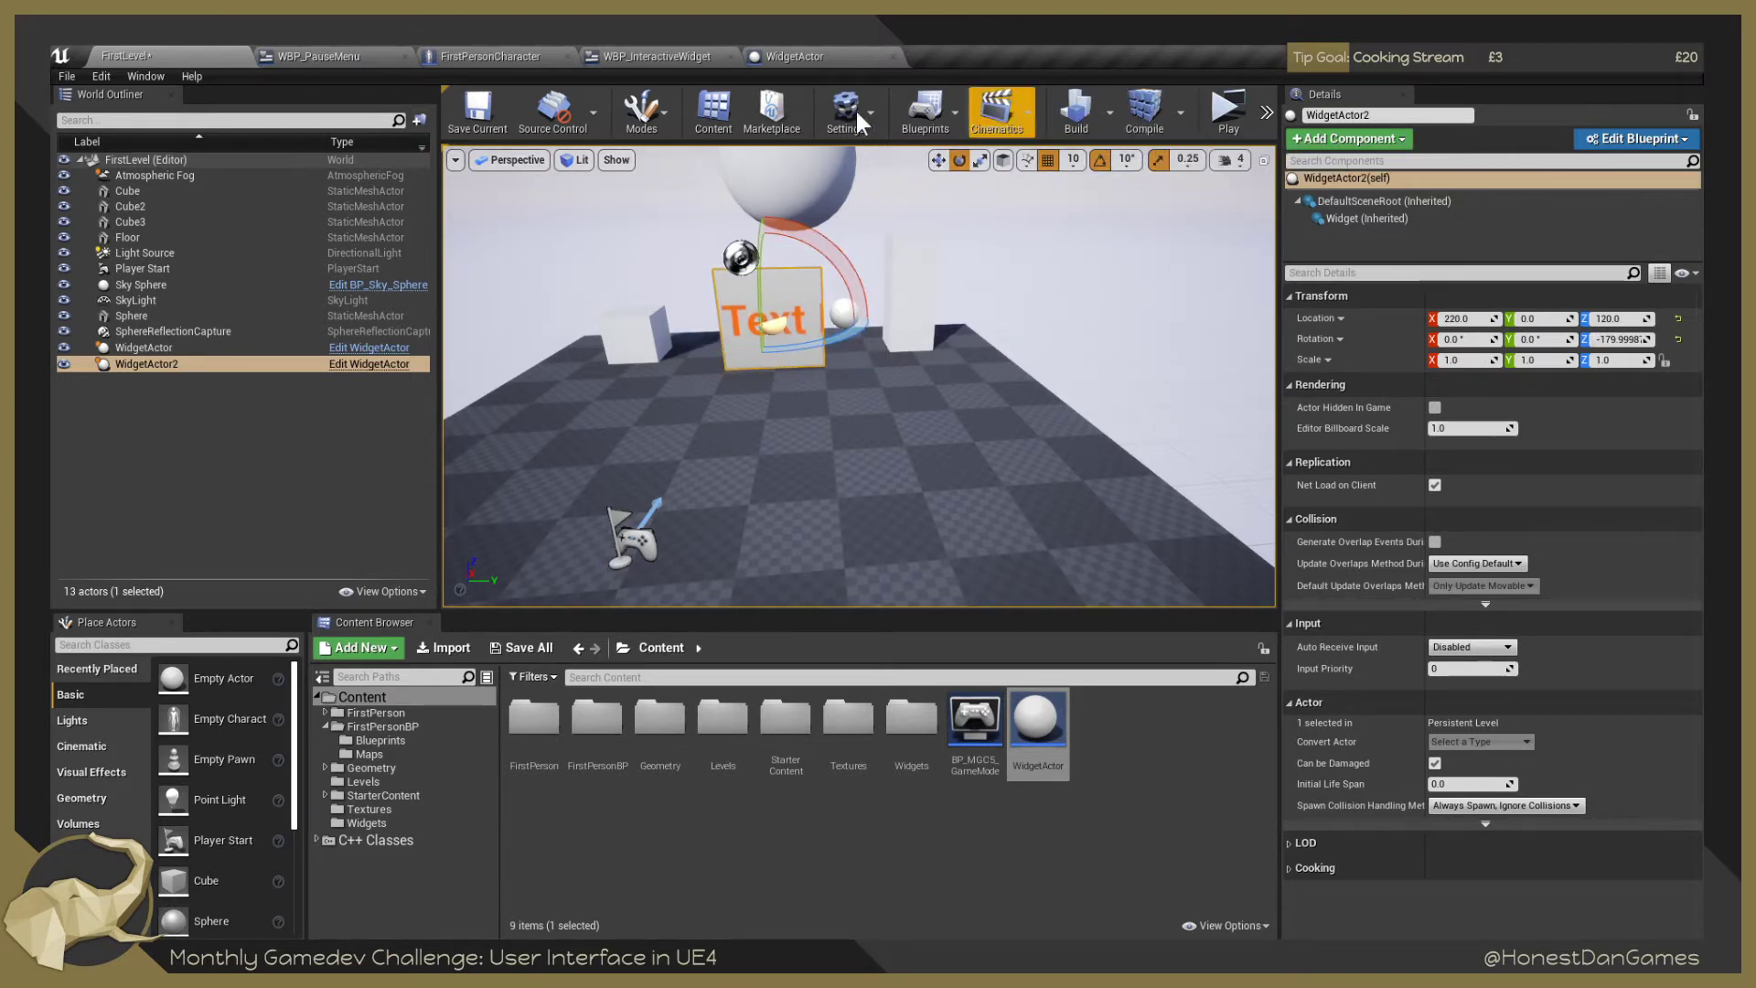
Play FirstLevel and aim the gun at the new widget from near and far to check its hover and click response.
click(1228, 110)
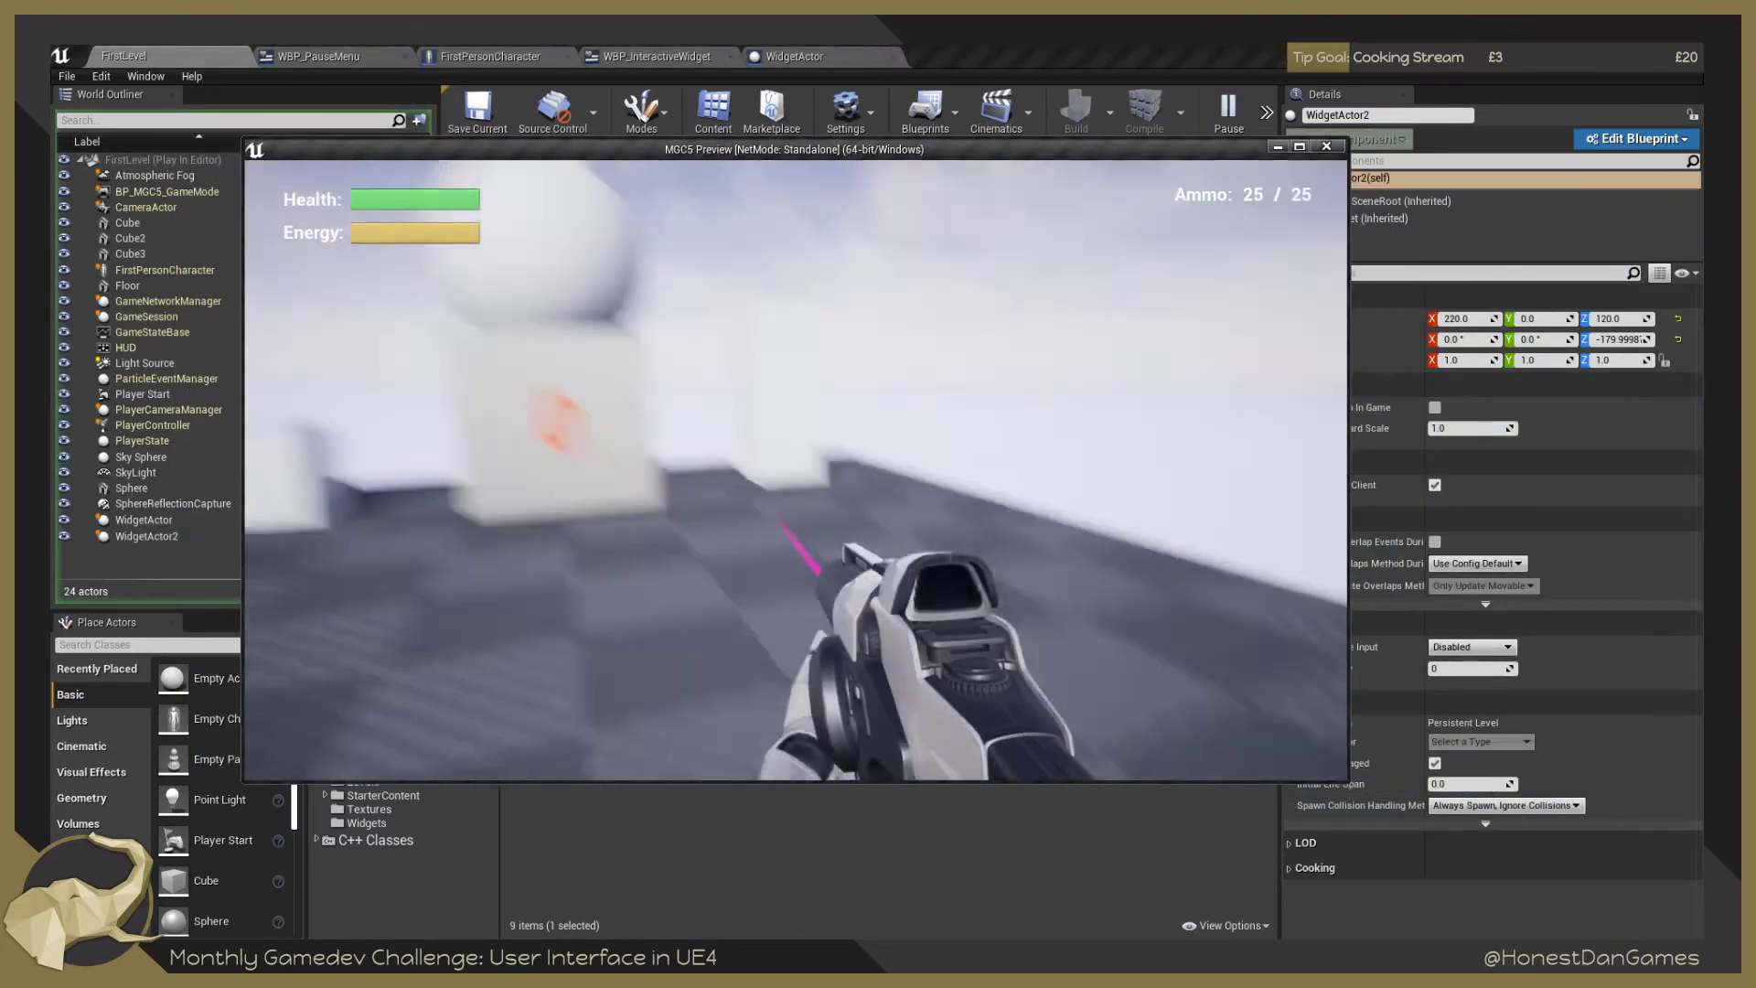
key(w)
key(s)
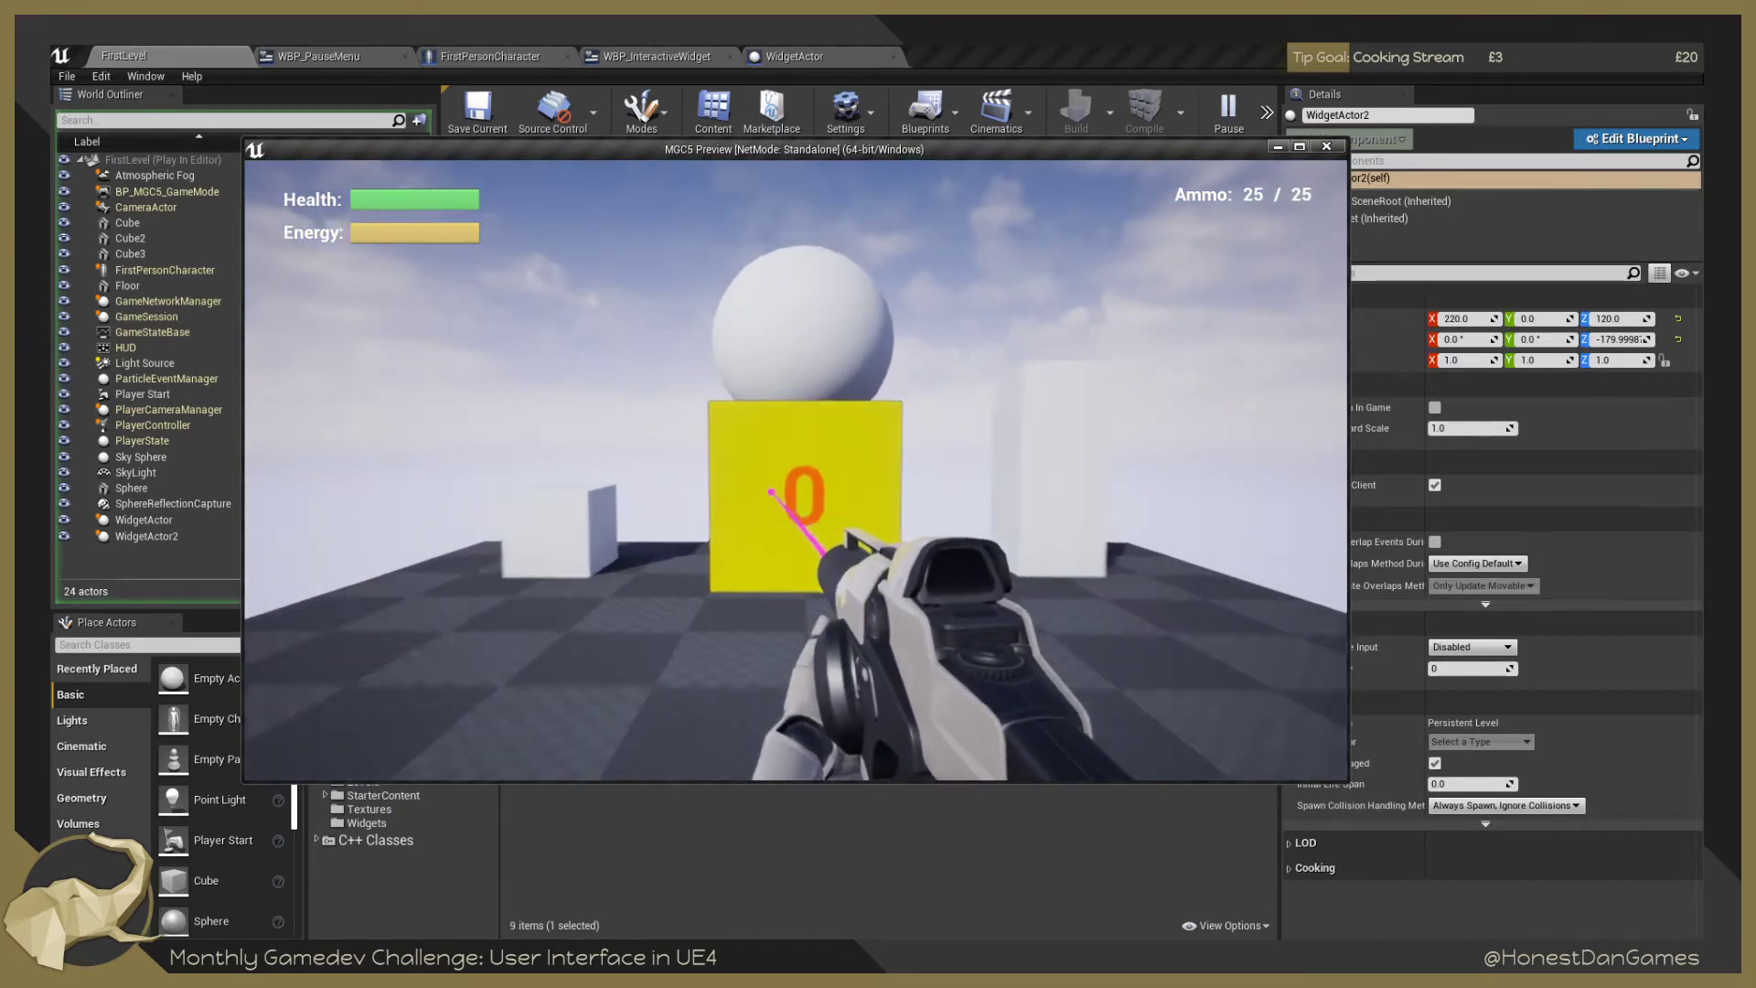
key(w)
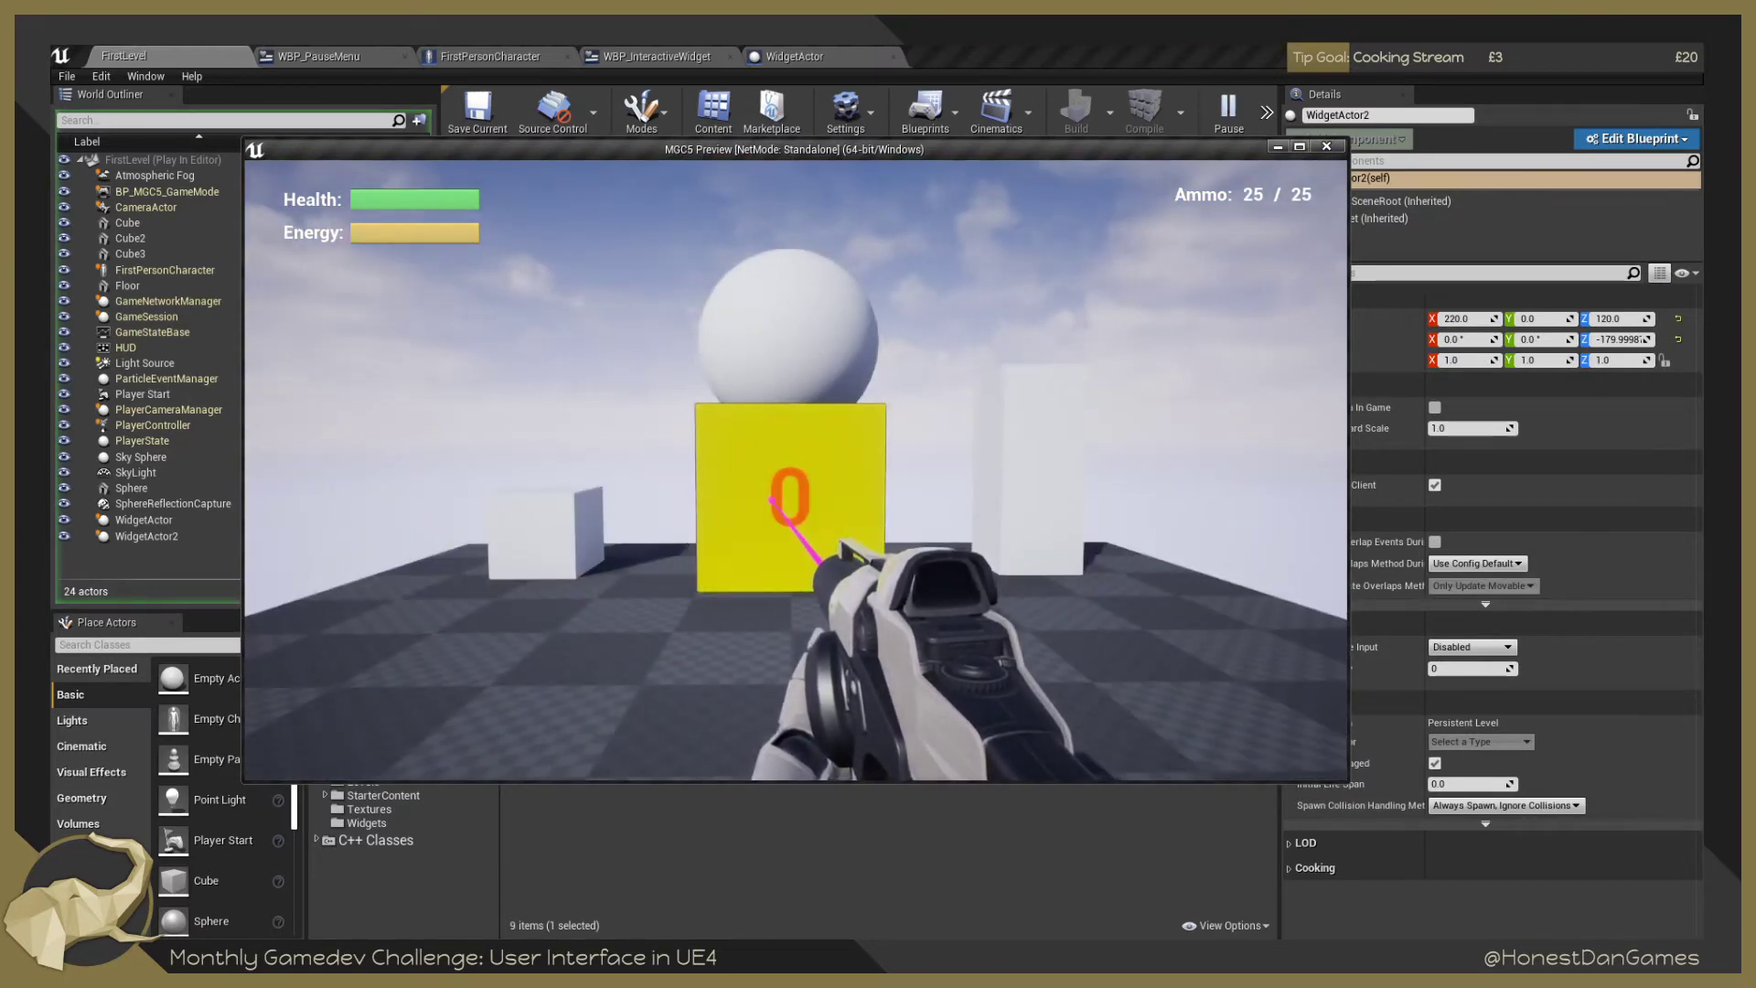
key(s)
key(w)
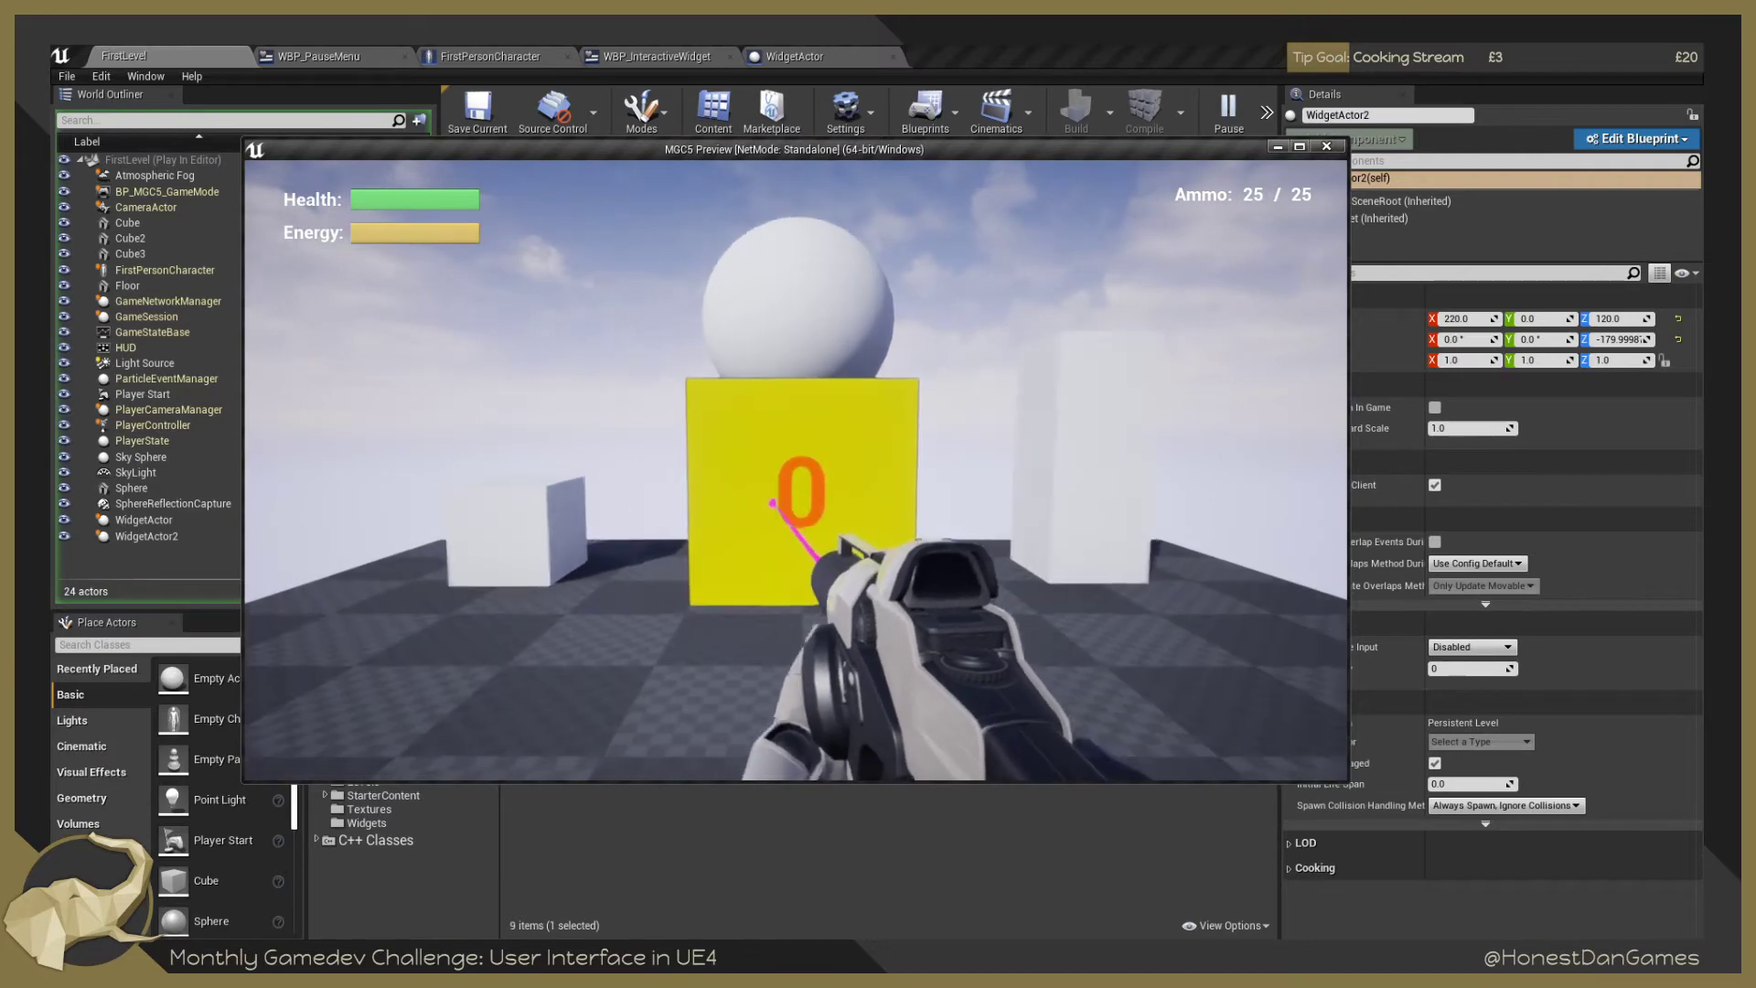
key(s)
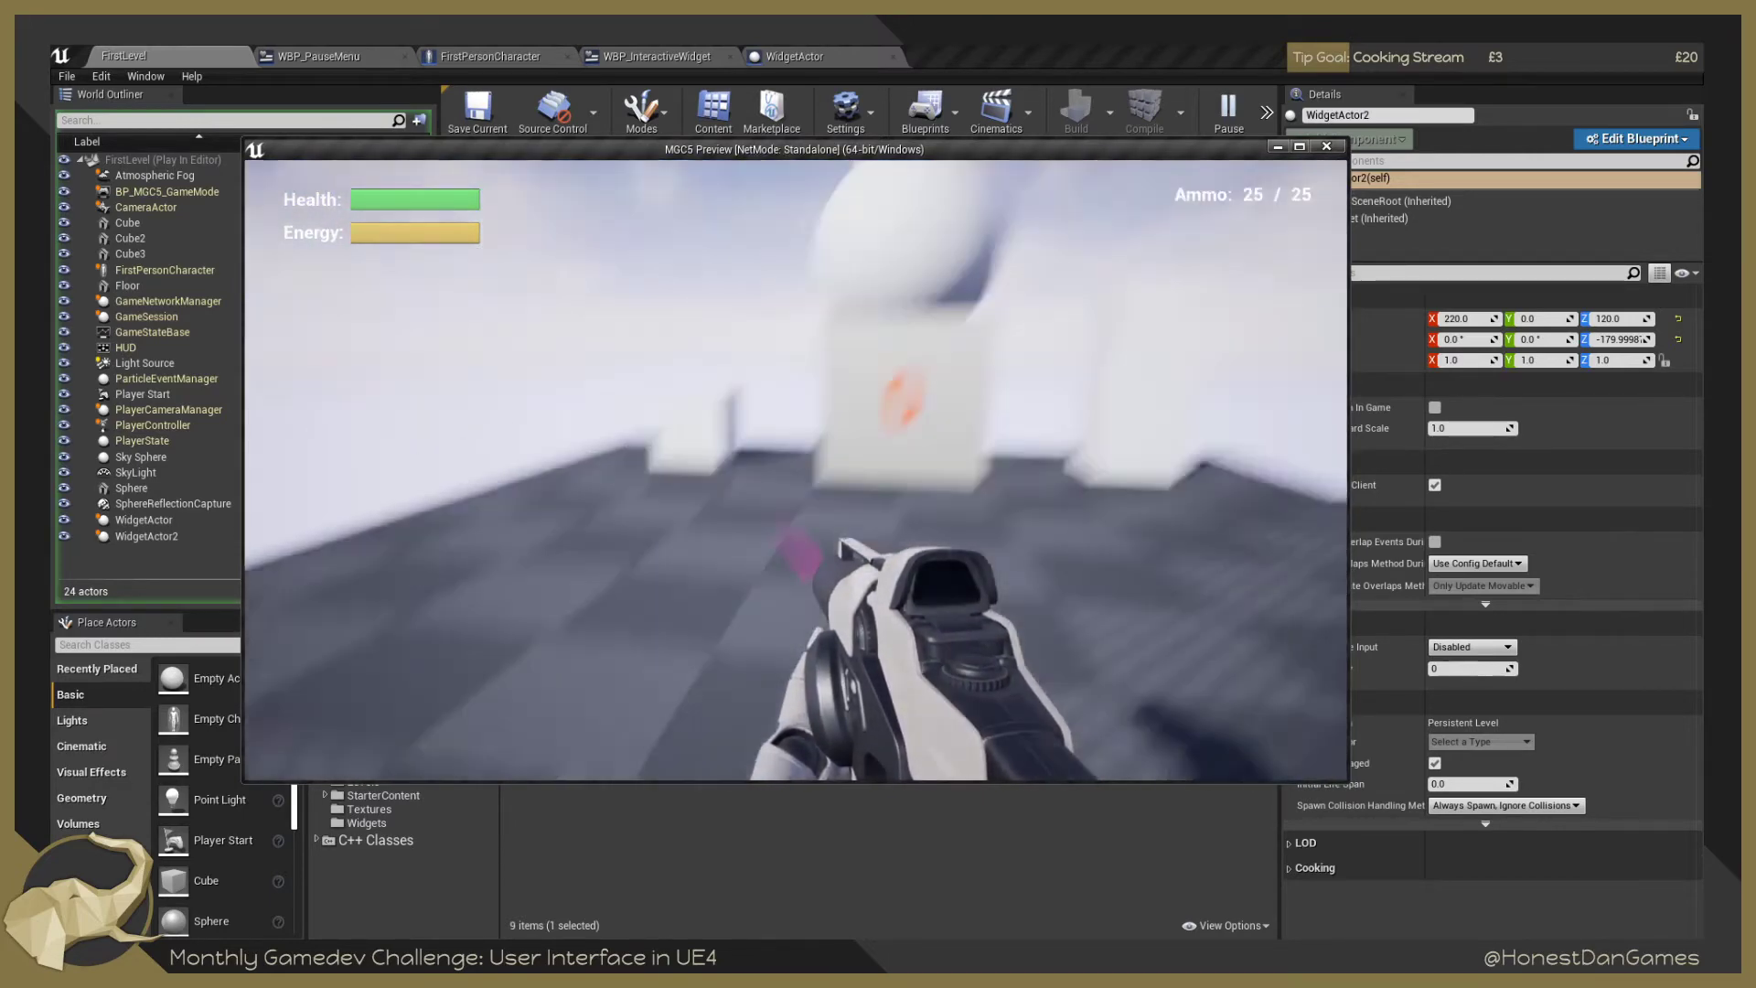
key(w)
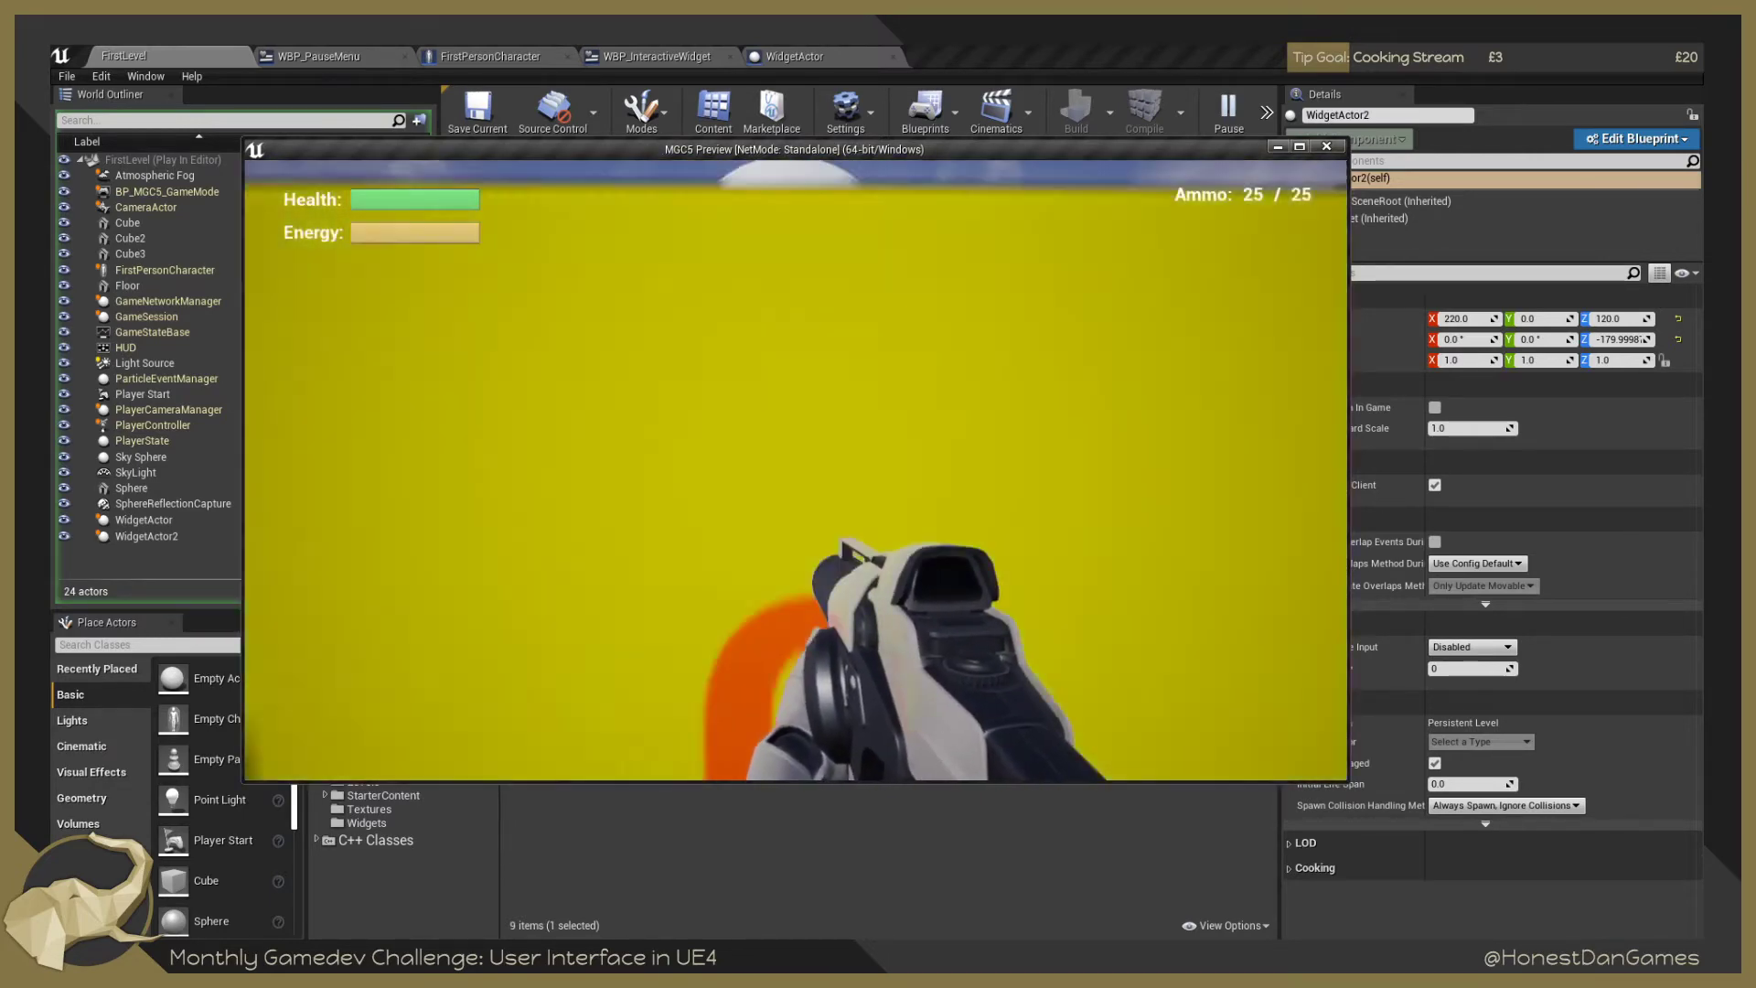
key(s)
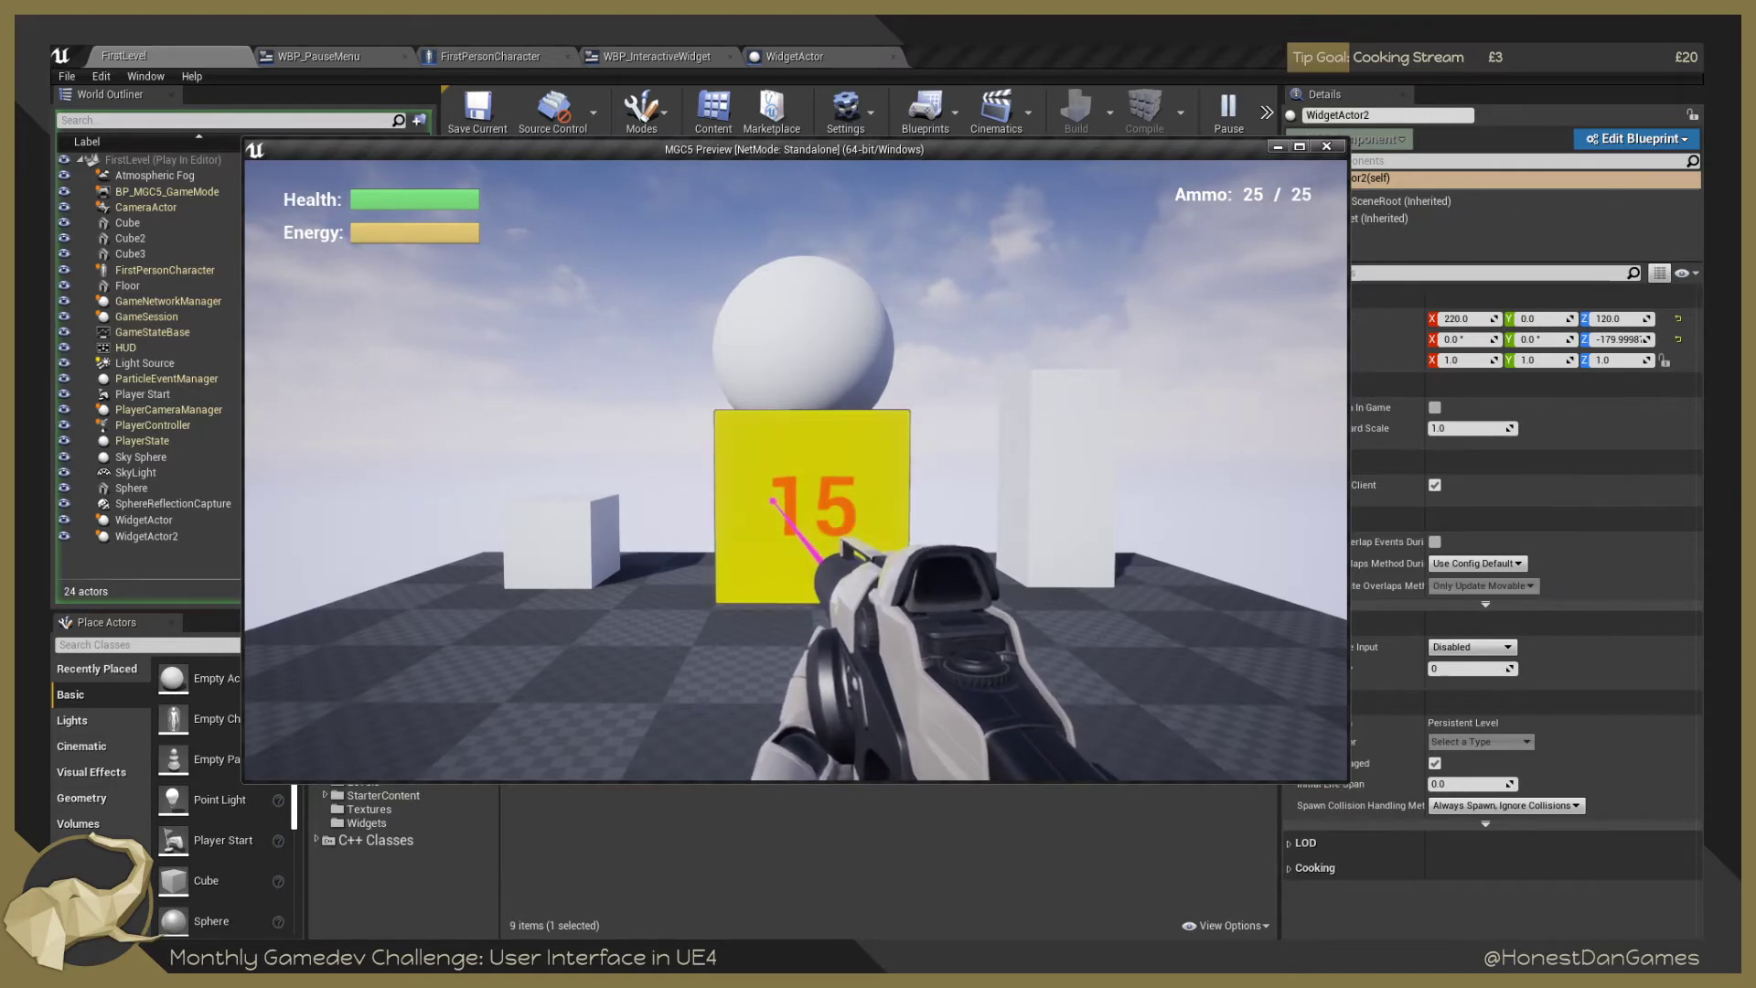
Approach the widget from an angle in the running game, trigger its button, and fire five shots towards it.
key(w)
key(d)
key(e)
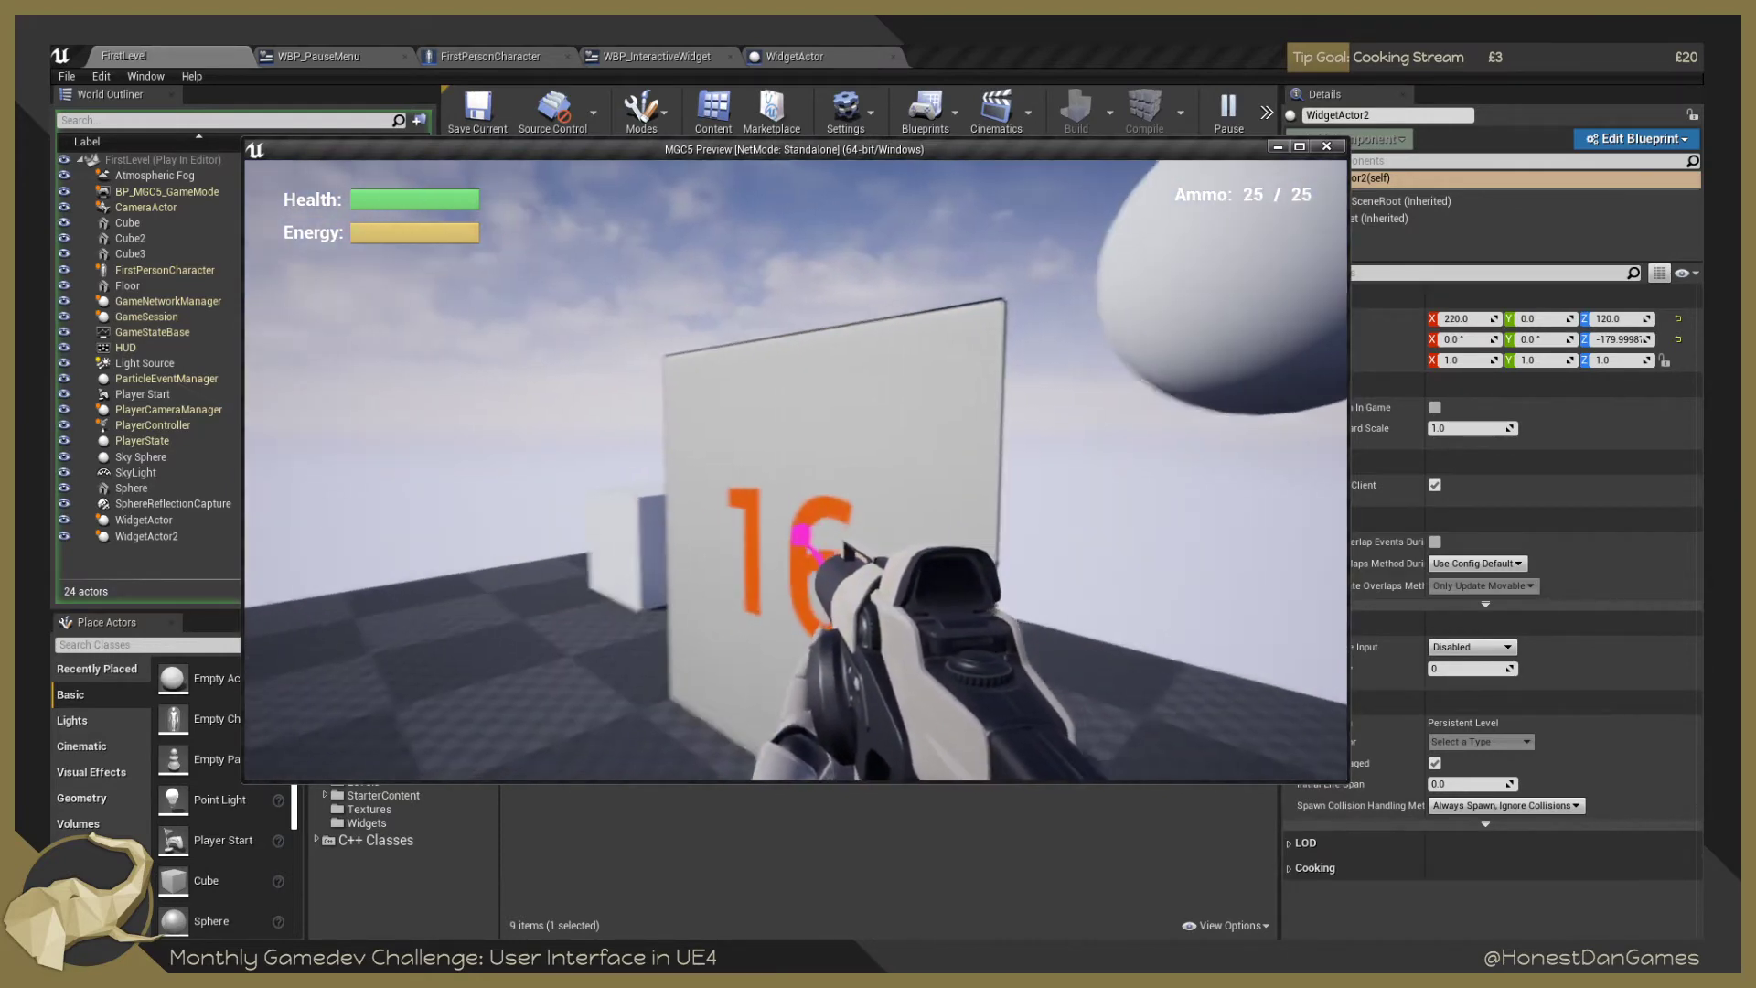
key(s)
click(796, 471)
click(796, 470)
click(796, 470)
click(796, 470)
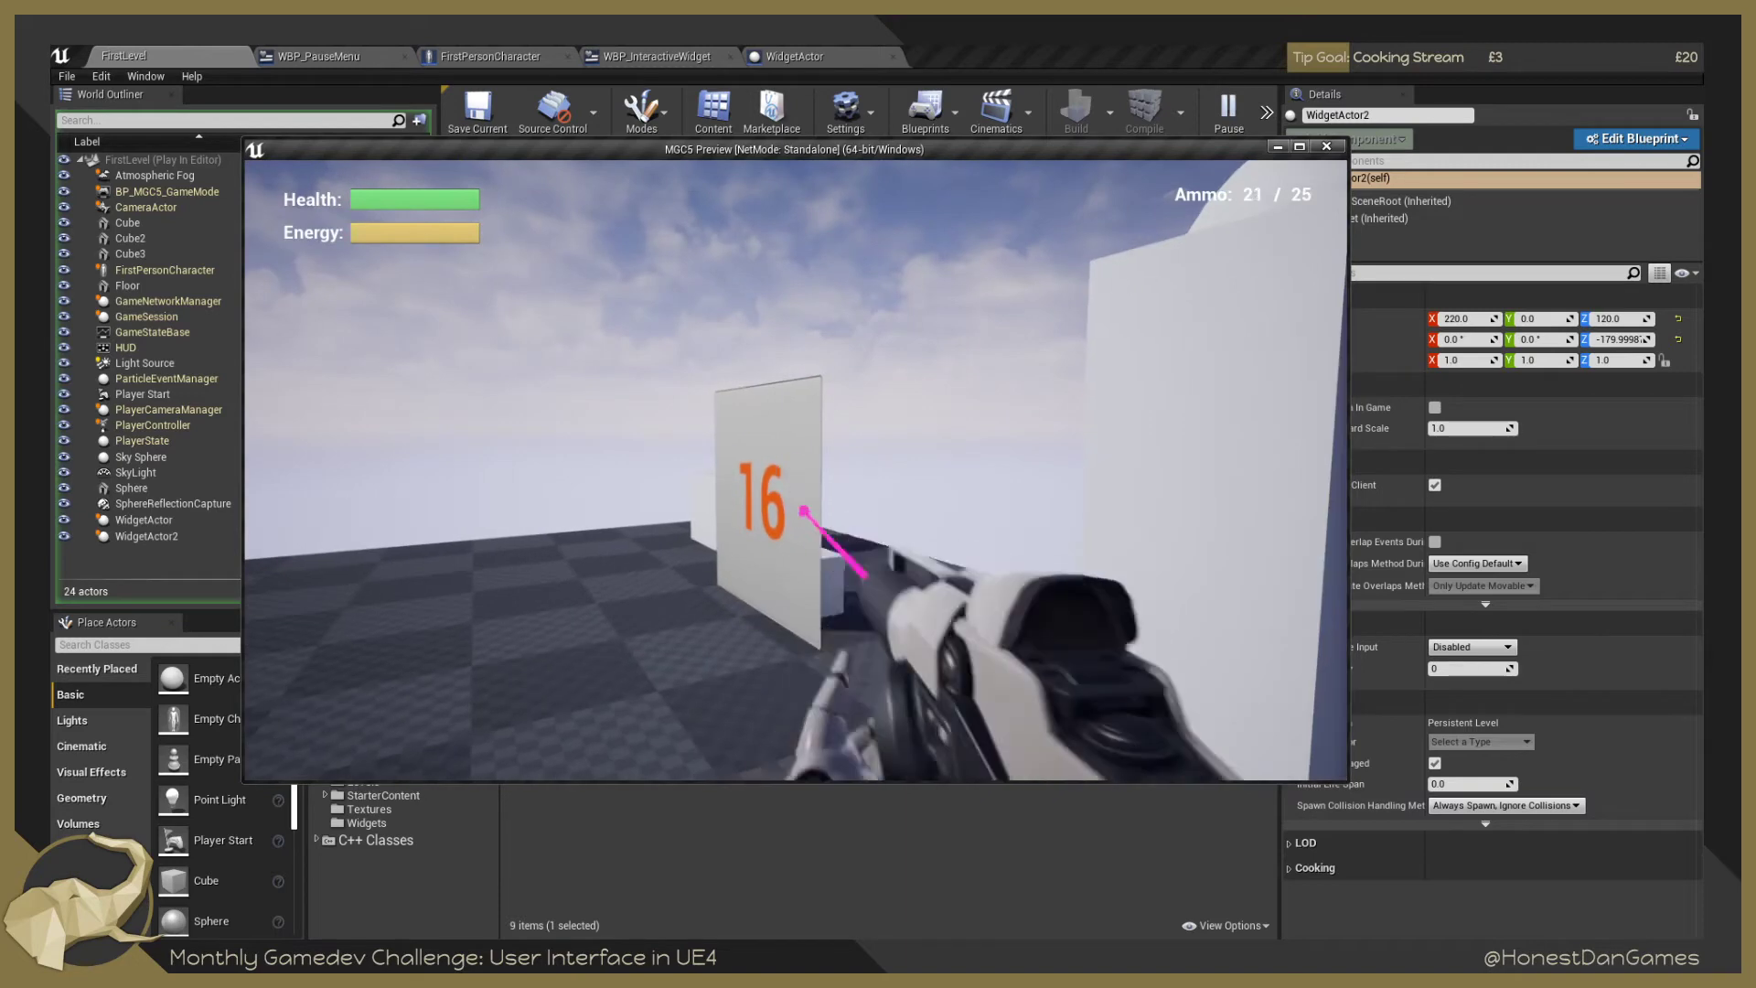
click(796, 471)
key(w)
key(s)
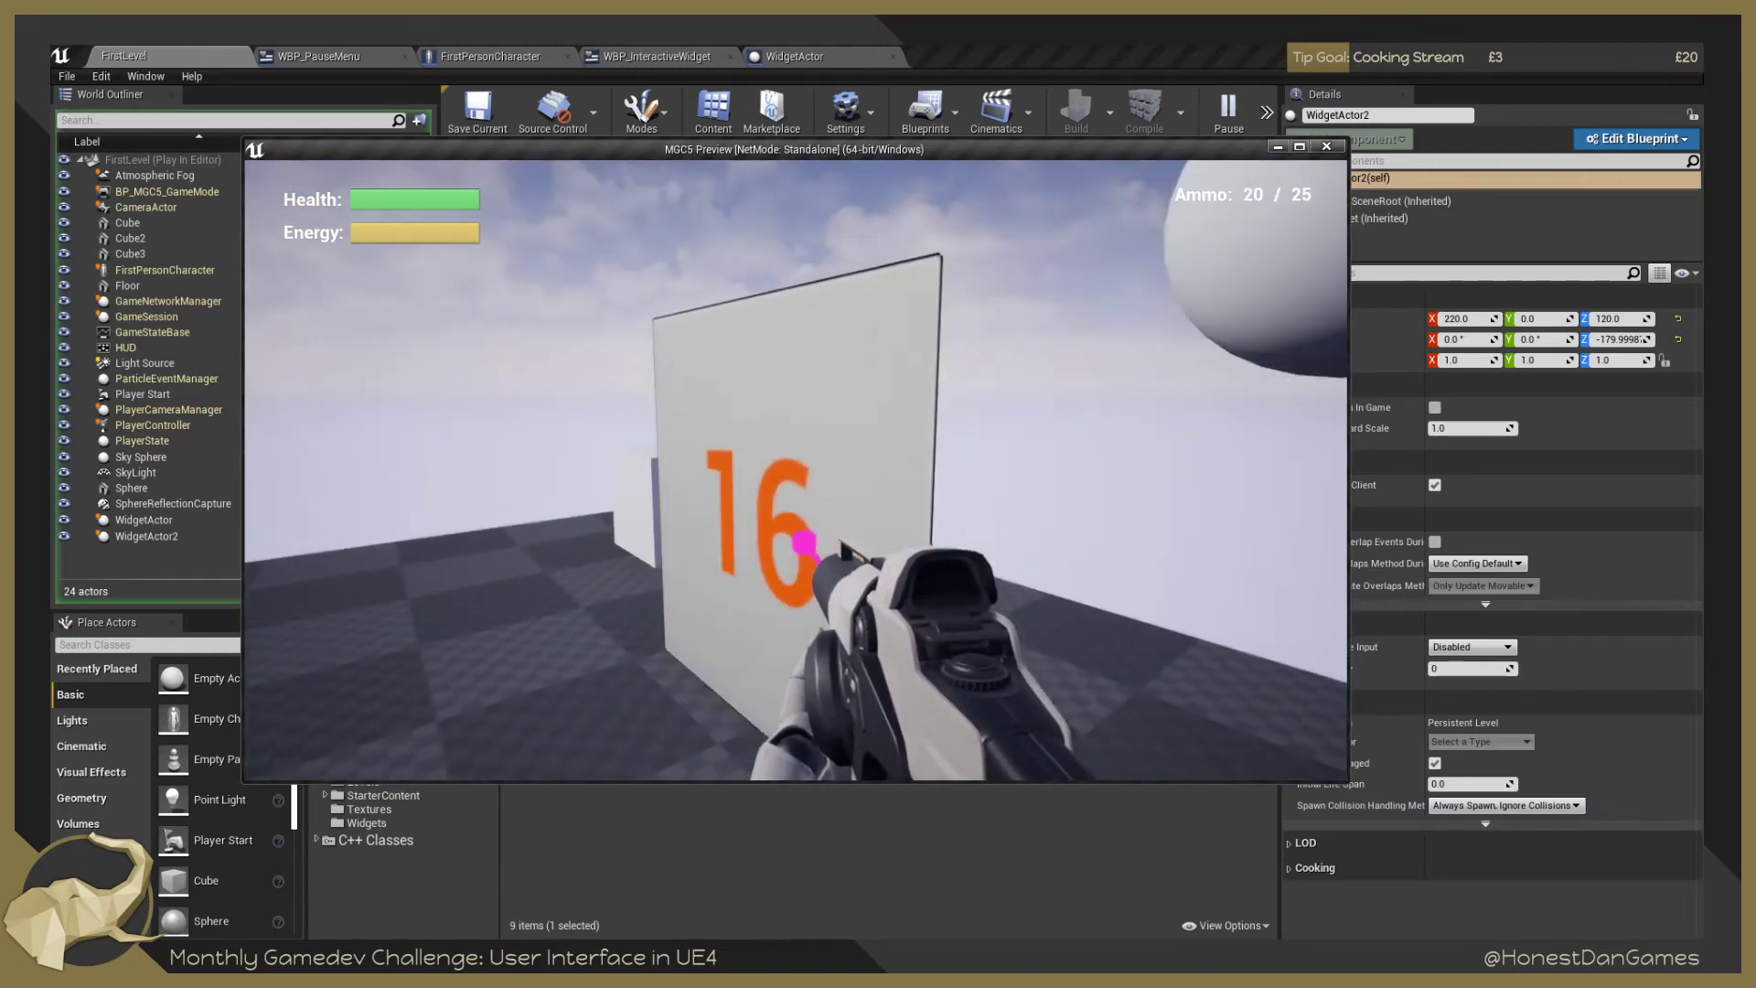
Test the widget's reach by operating it from various distances and side angles, firing more shots while moving around.
key(s)
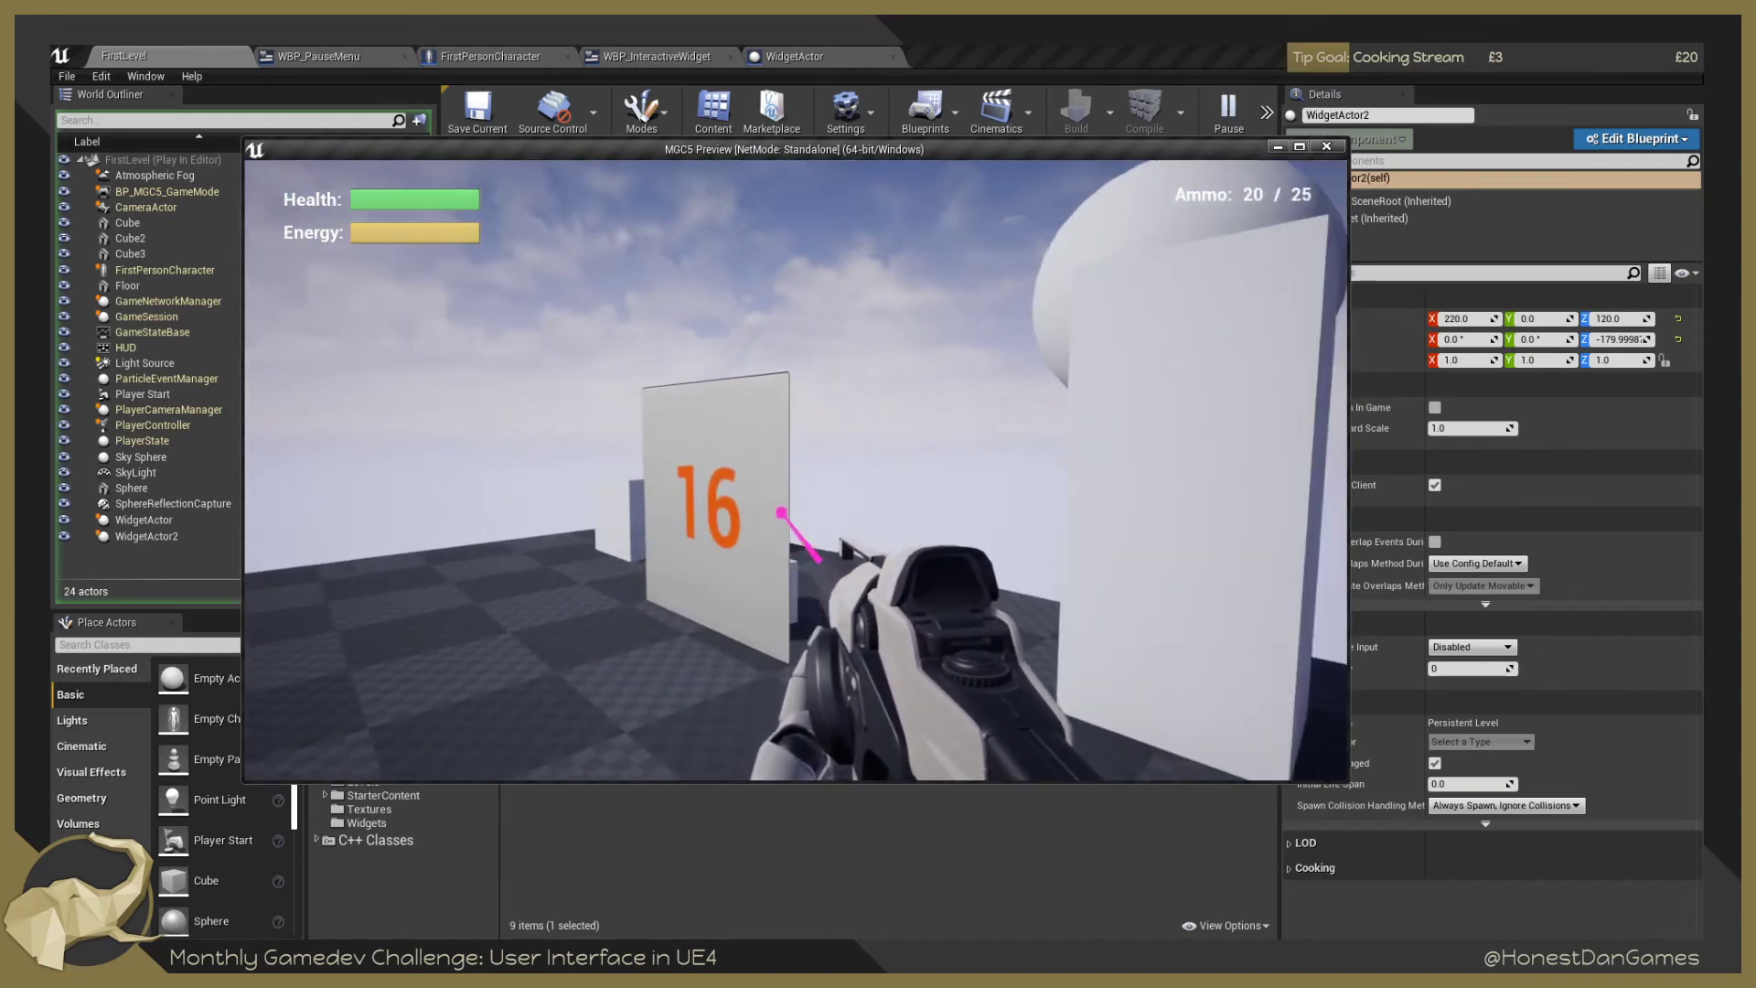
key(w)
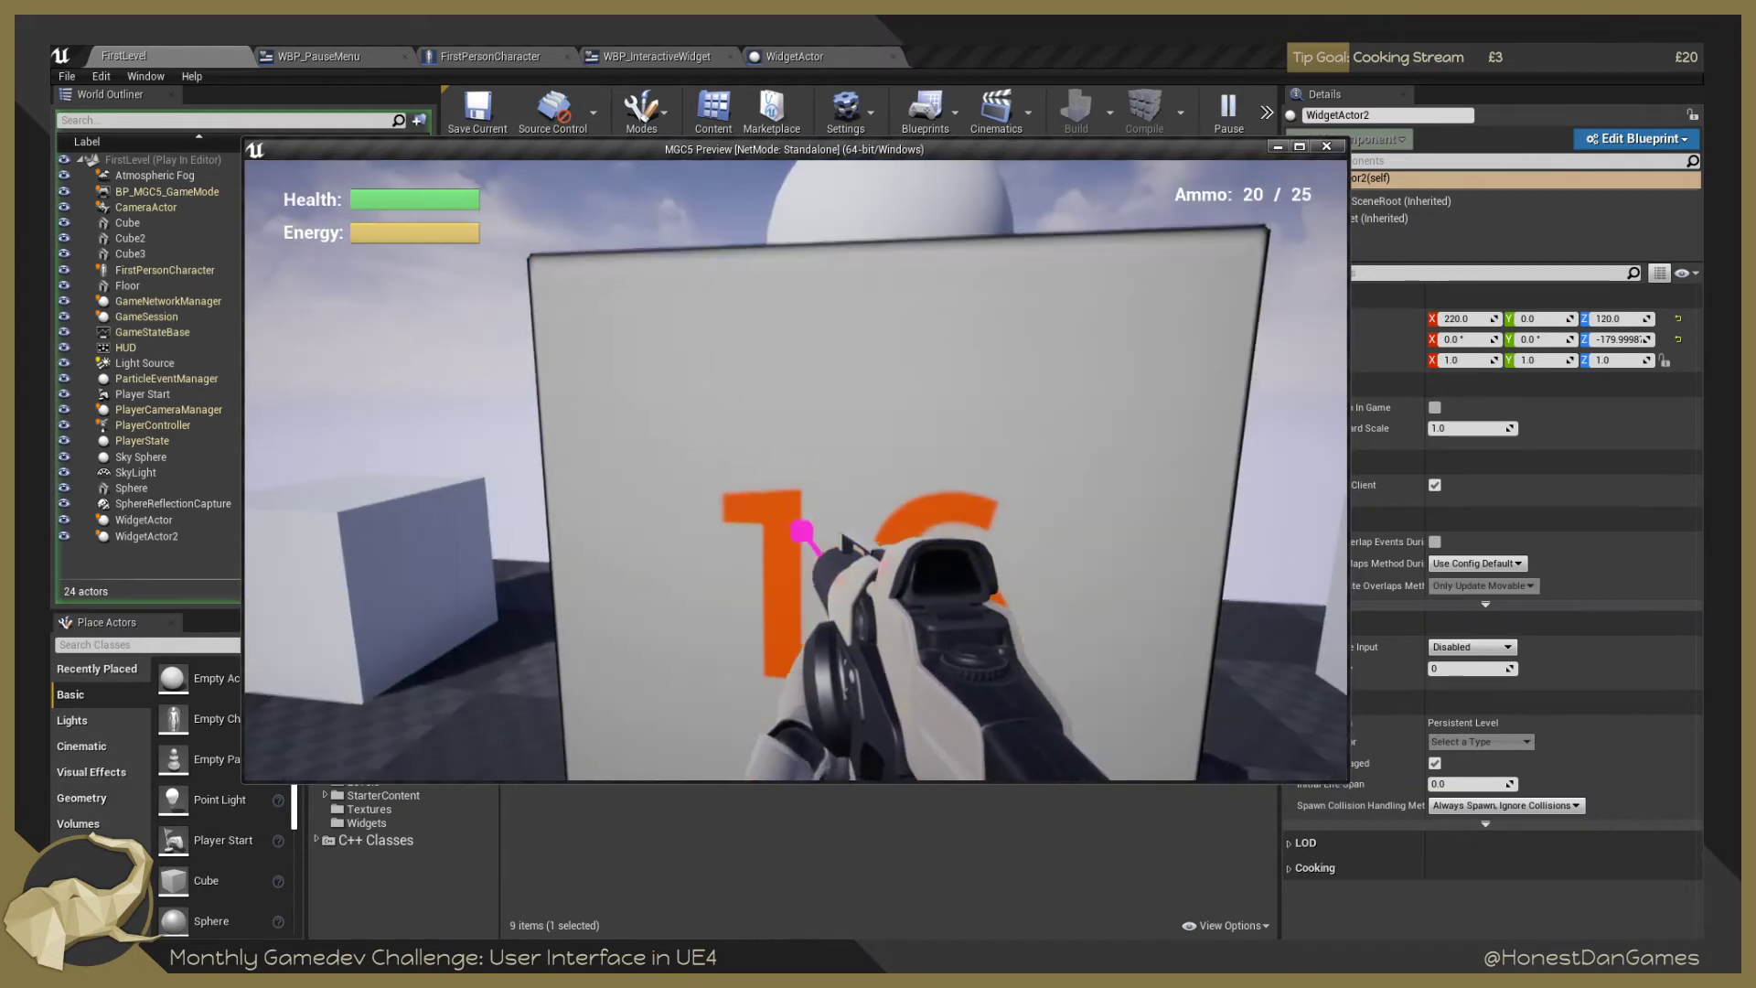
key(w)
click(796, 470)
key(s)
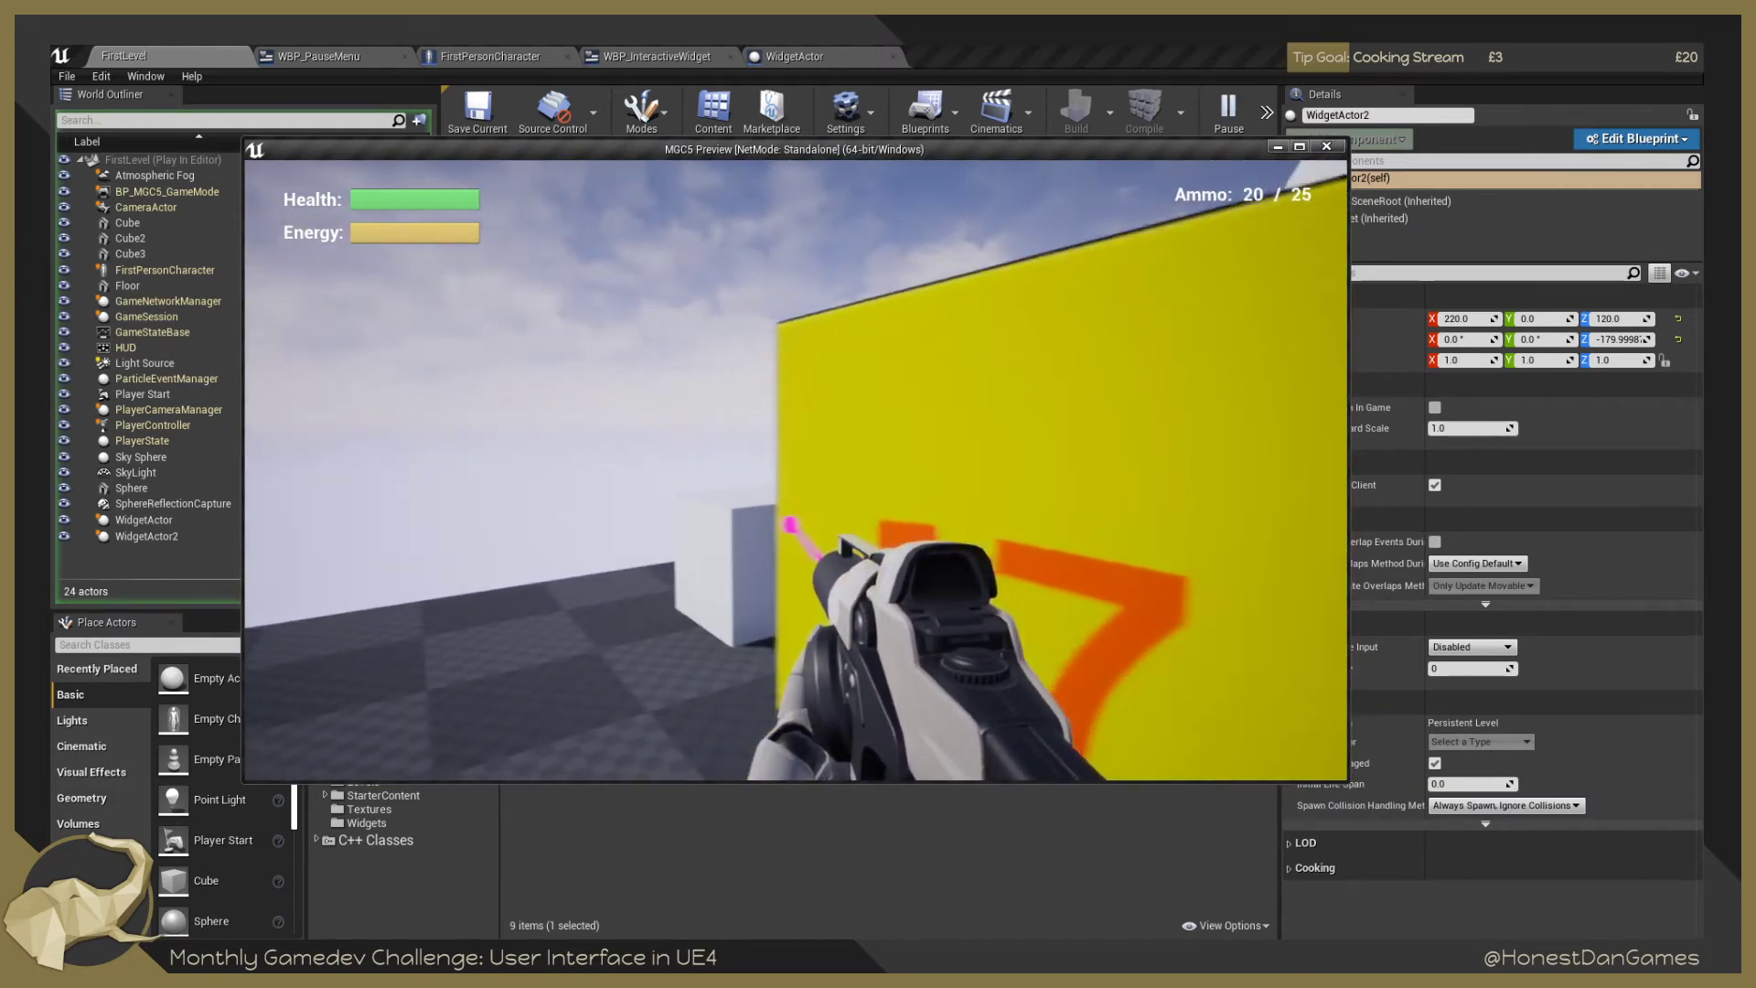
key(s)
key(d)
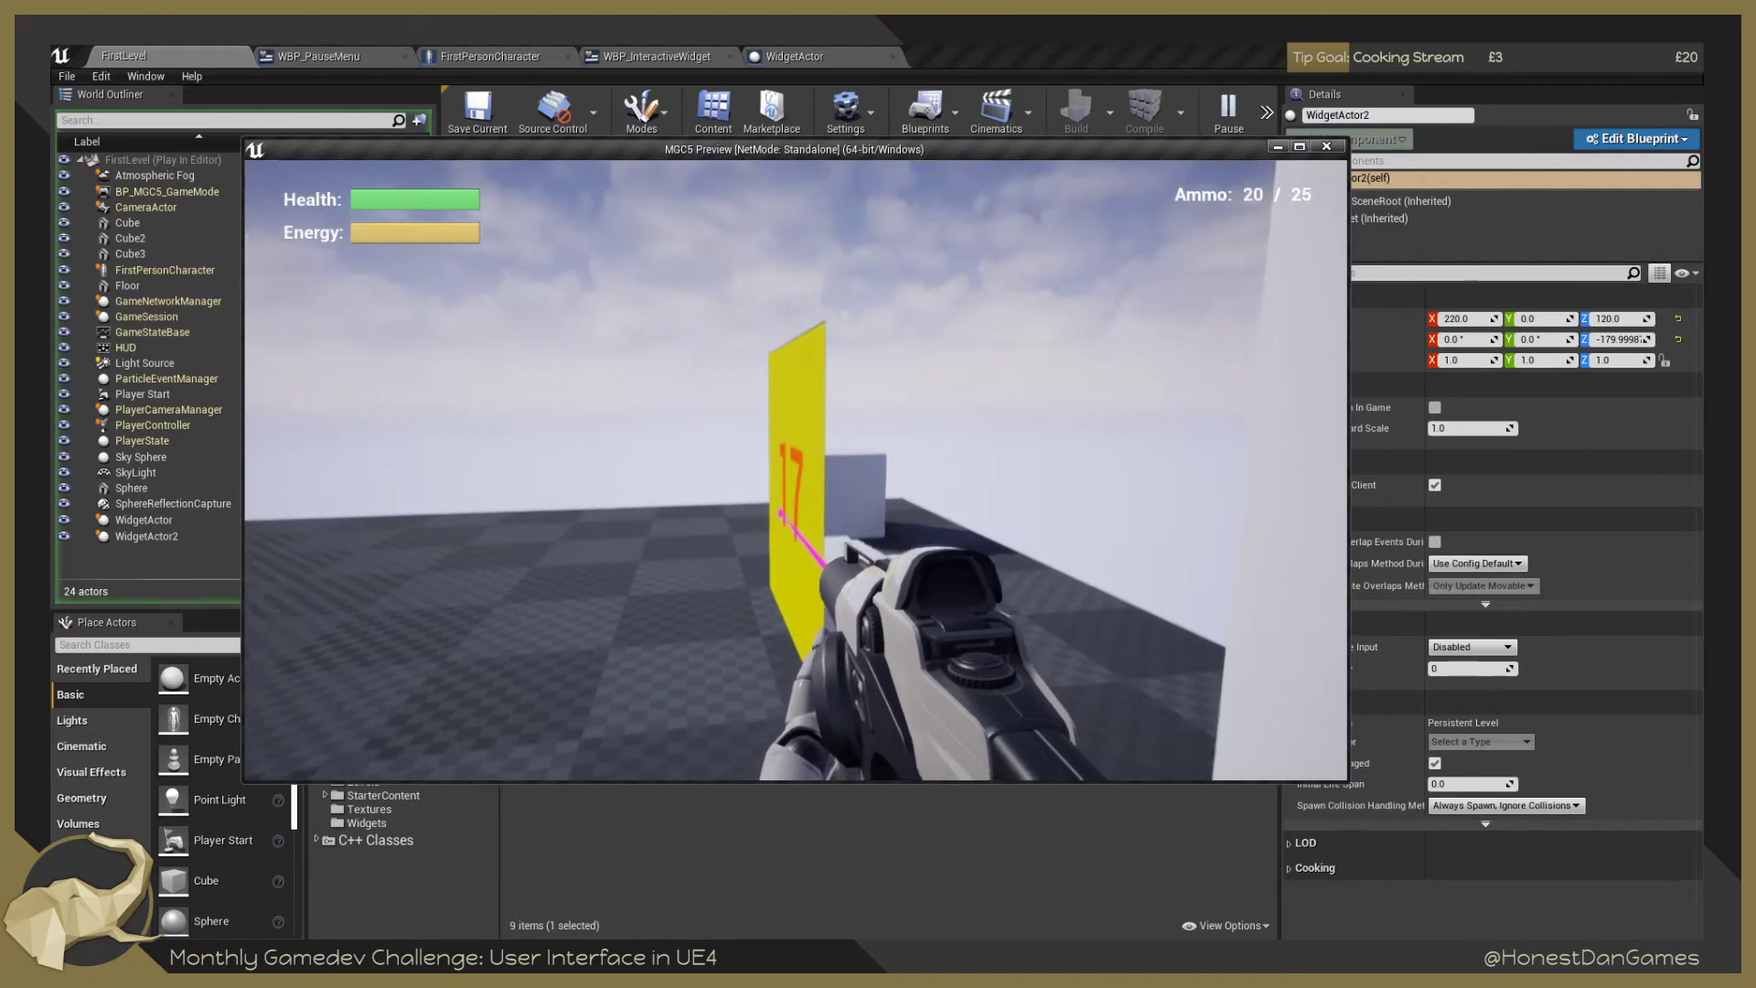
key(a)
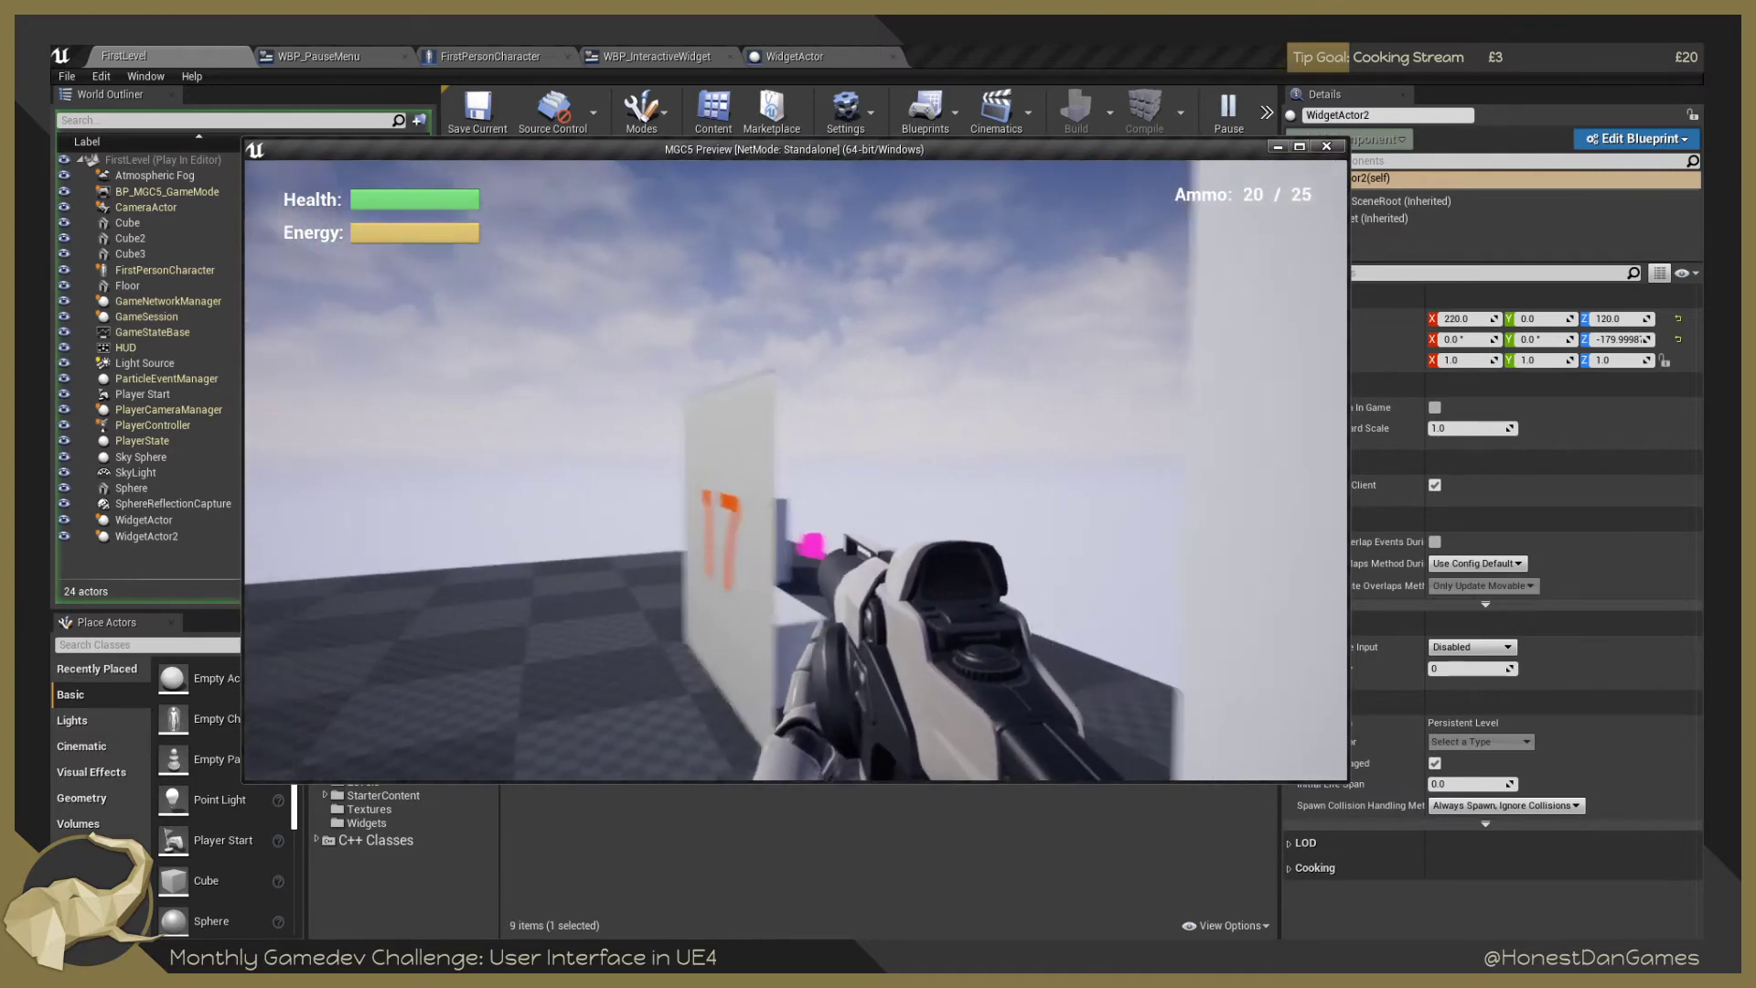
key(d)
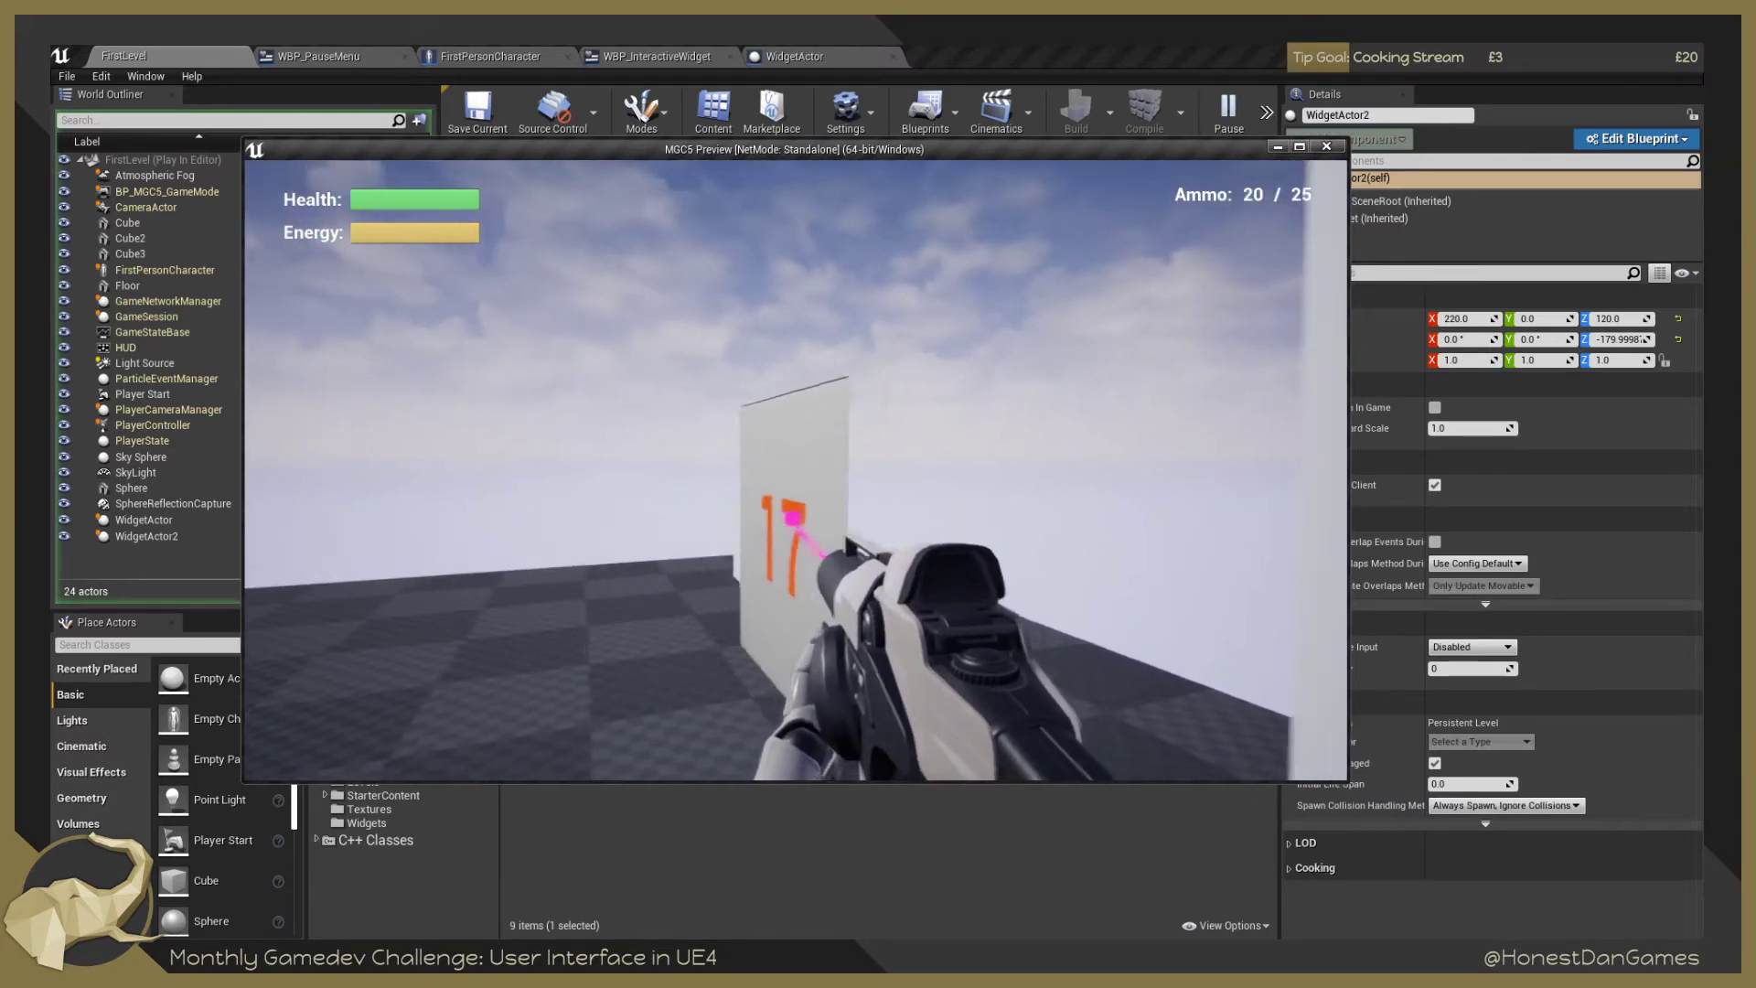
key(a)
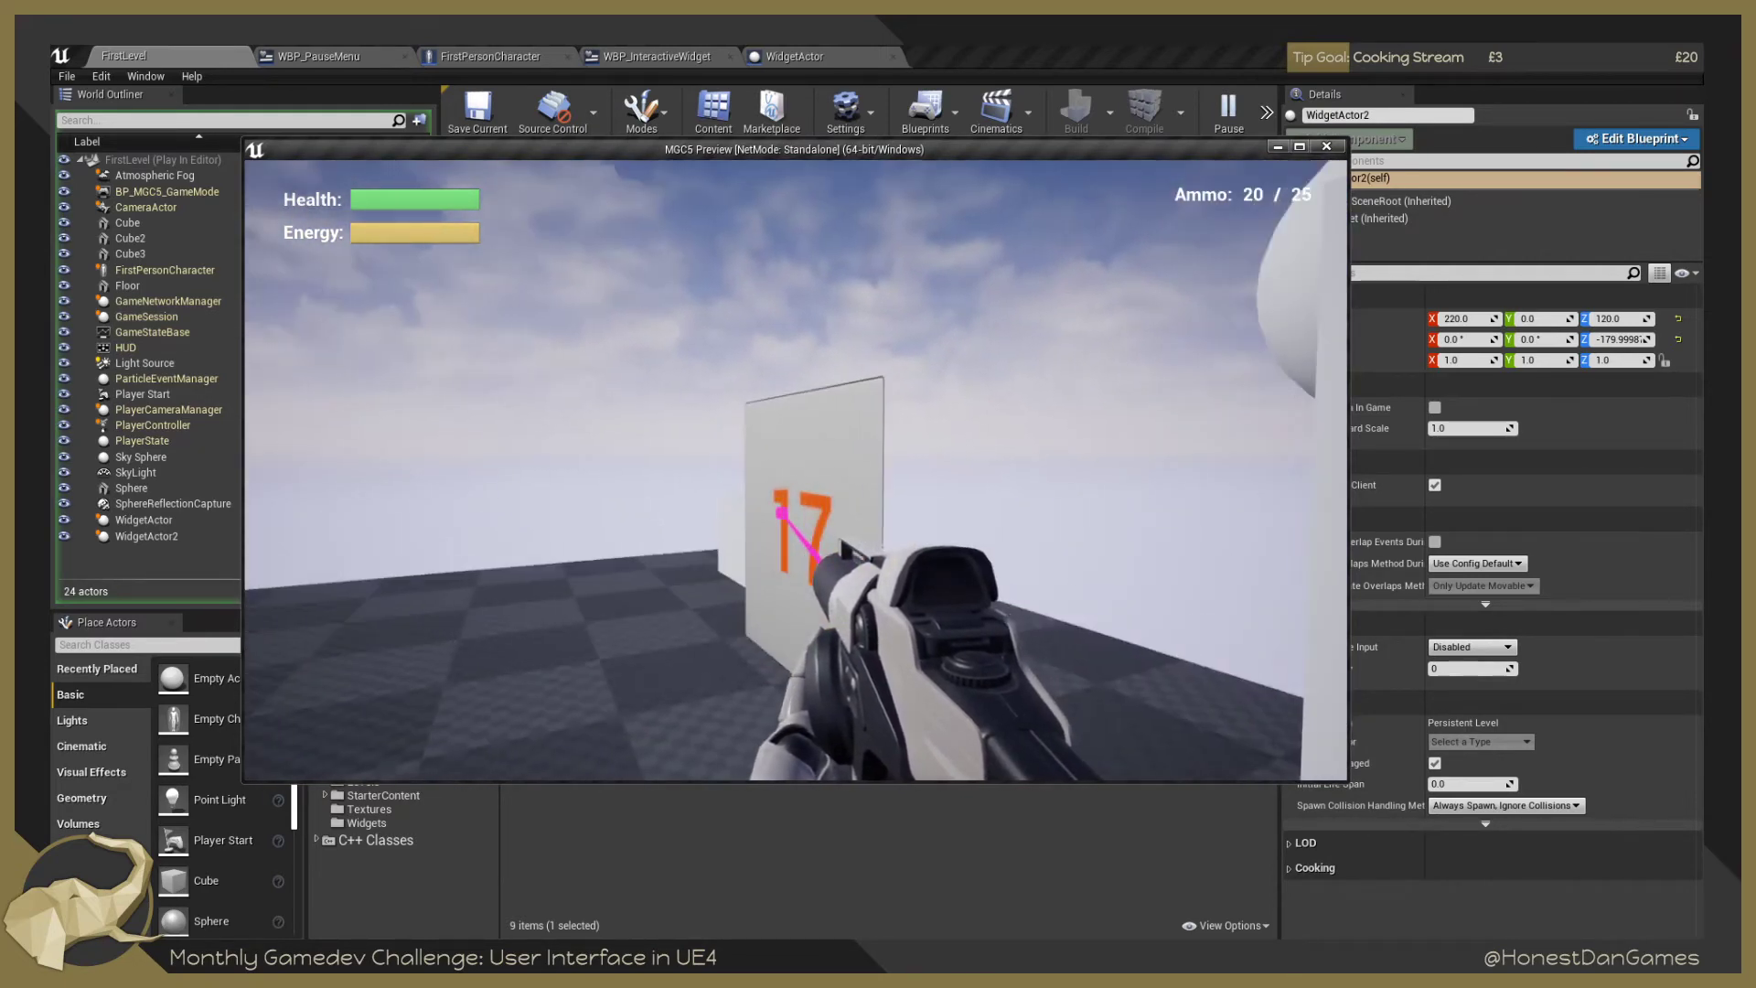
click(796, 469)
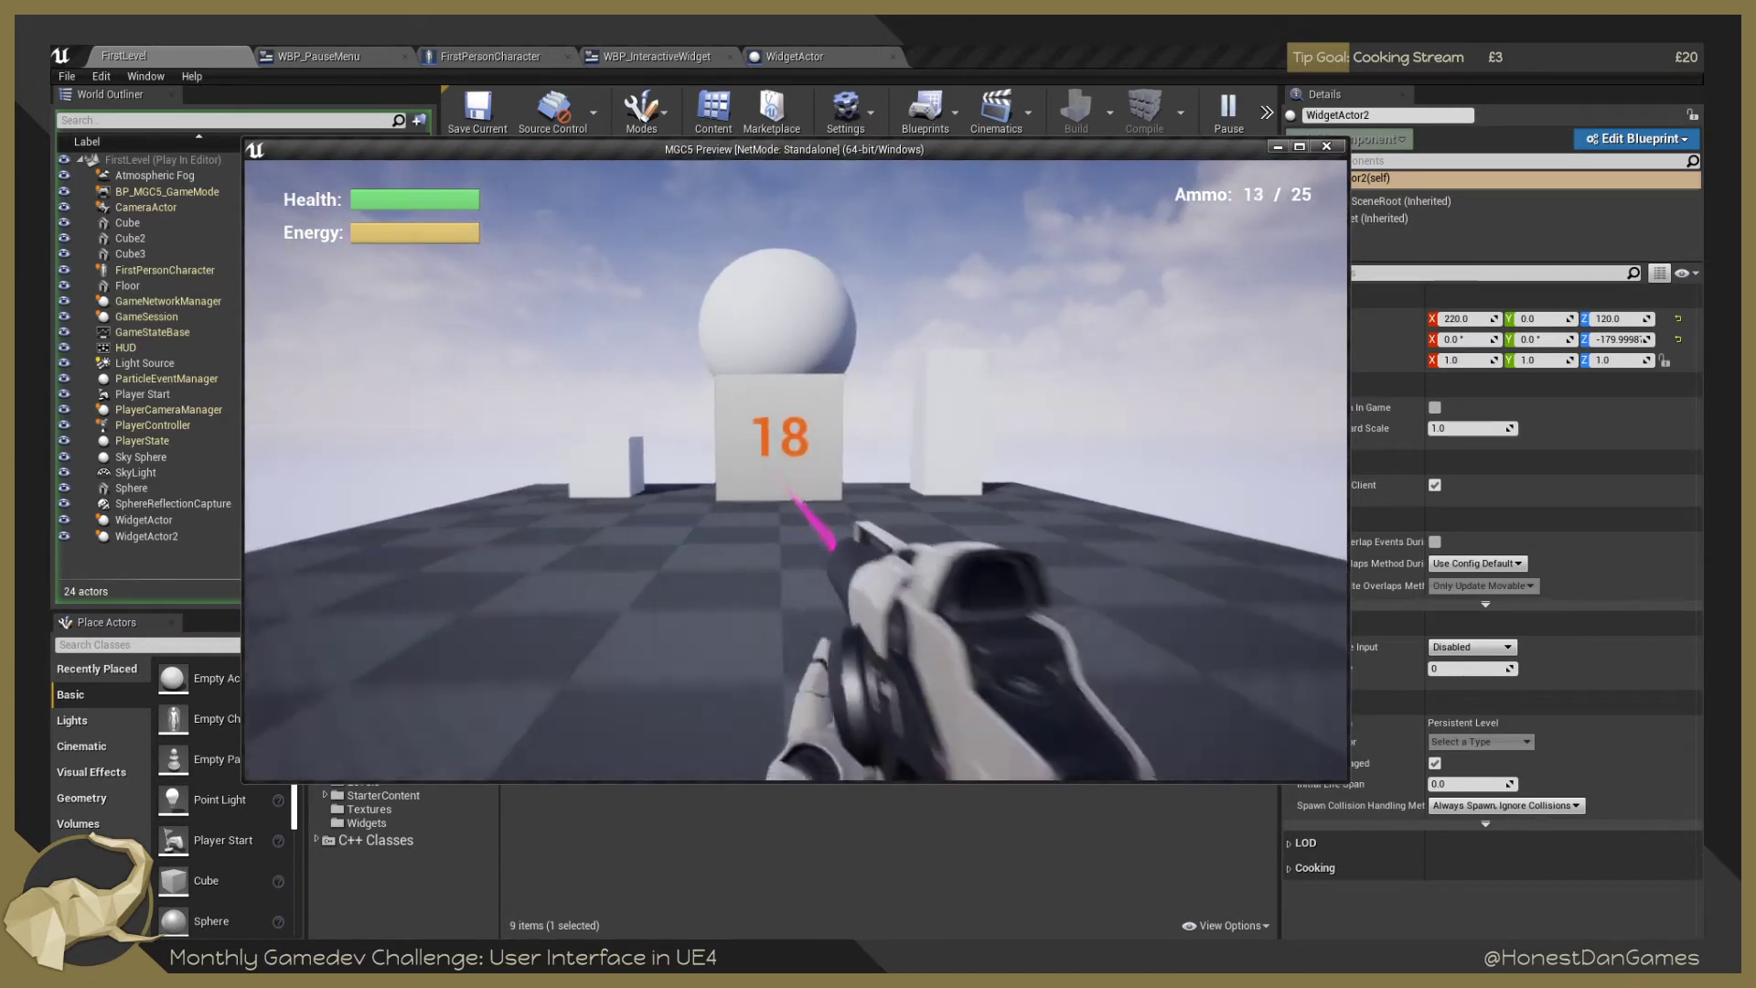
Stop the play session, switch to the browser, and return to the UMG UI Designer How To index in the Unreal documentation.
key(Escape)
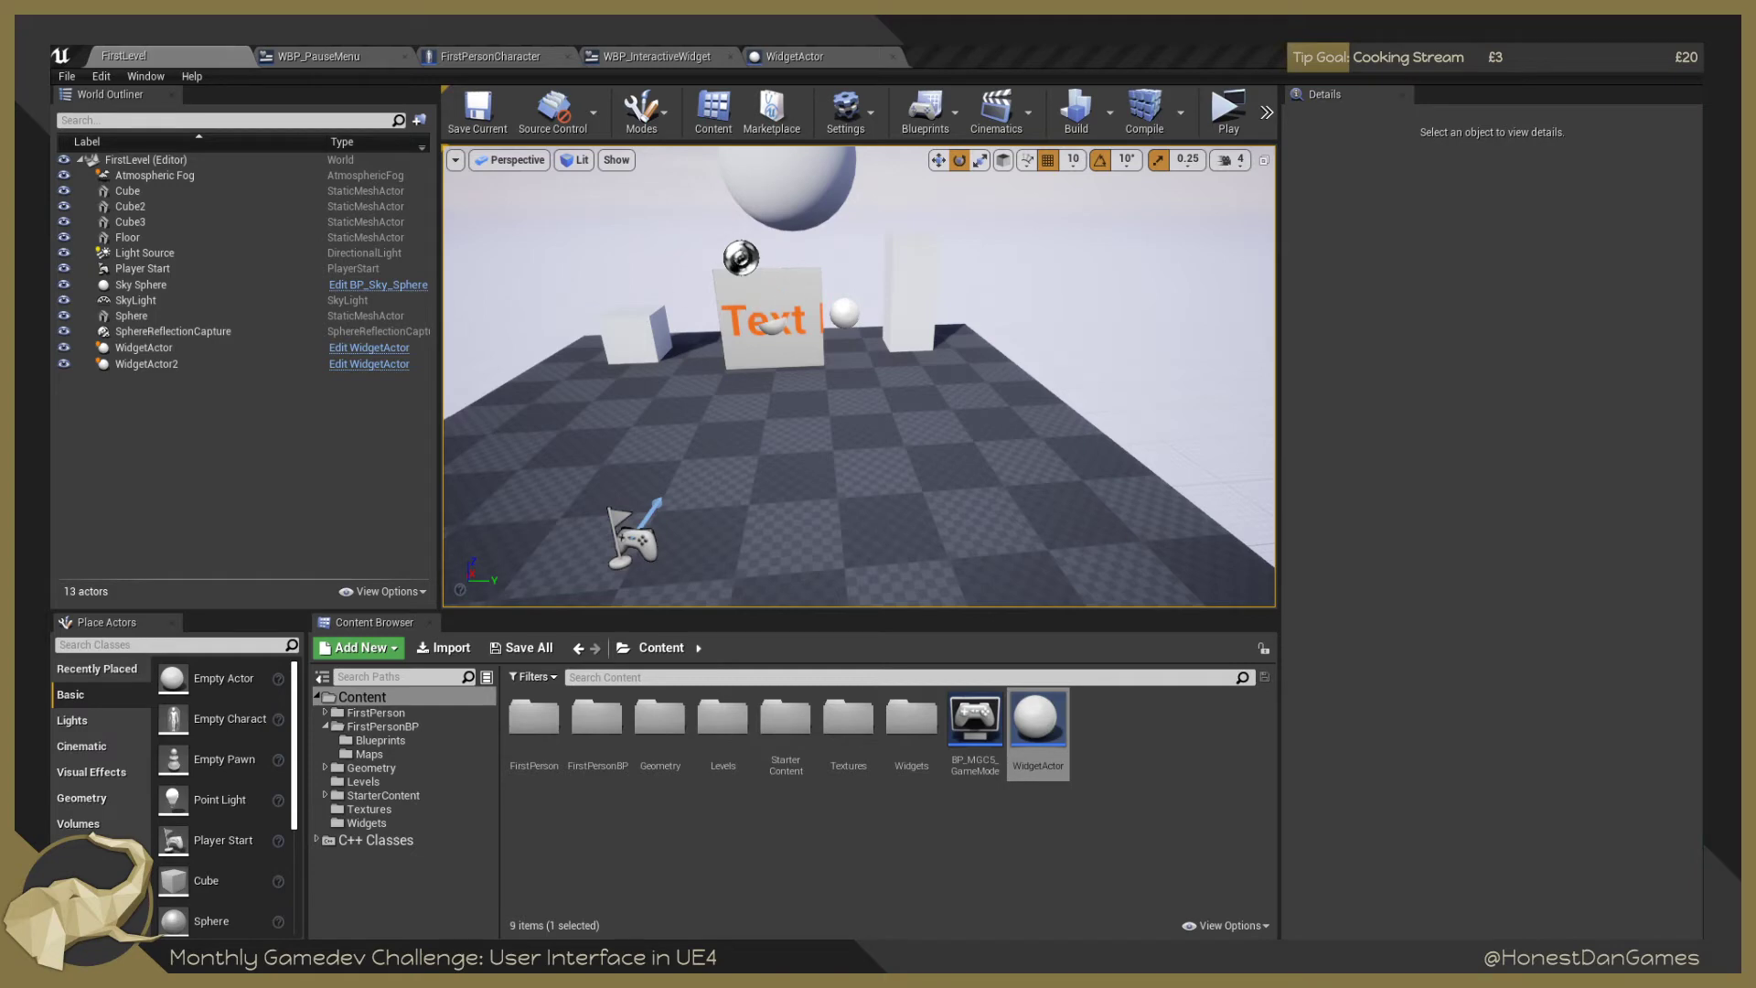
key(alt+Tab)
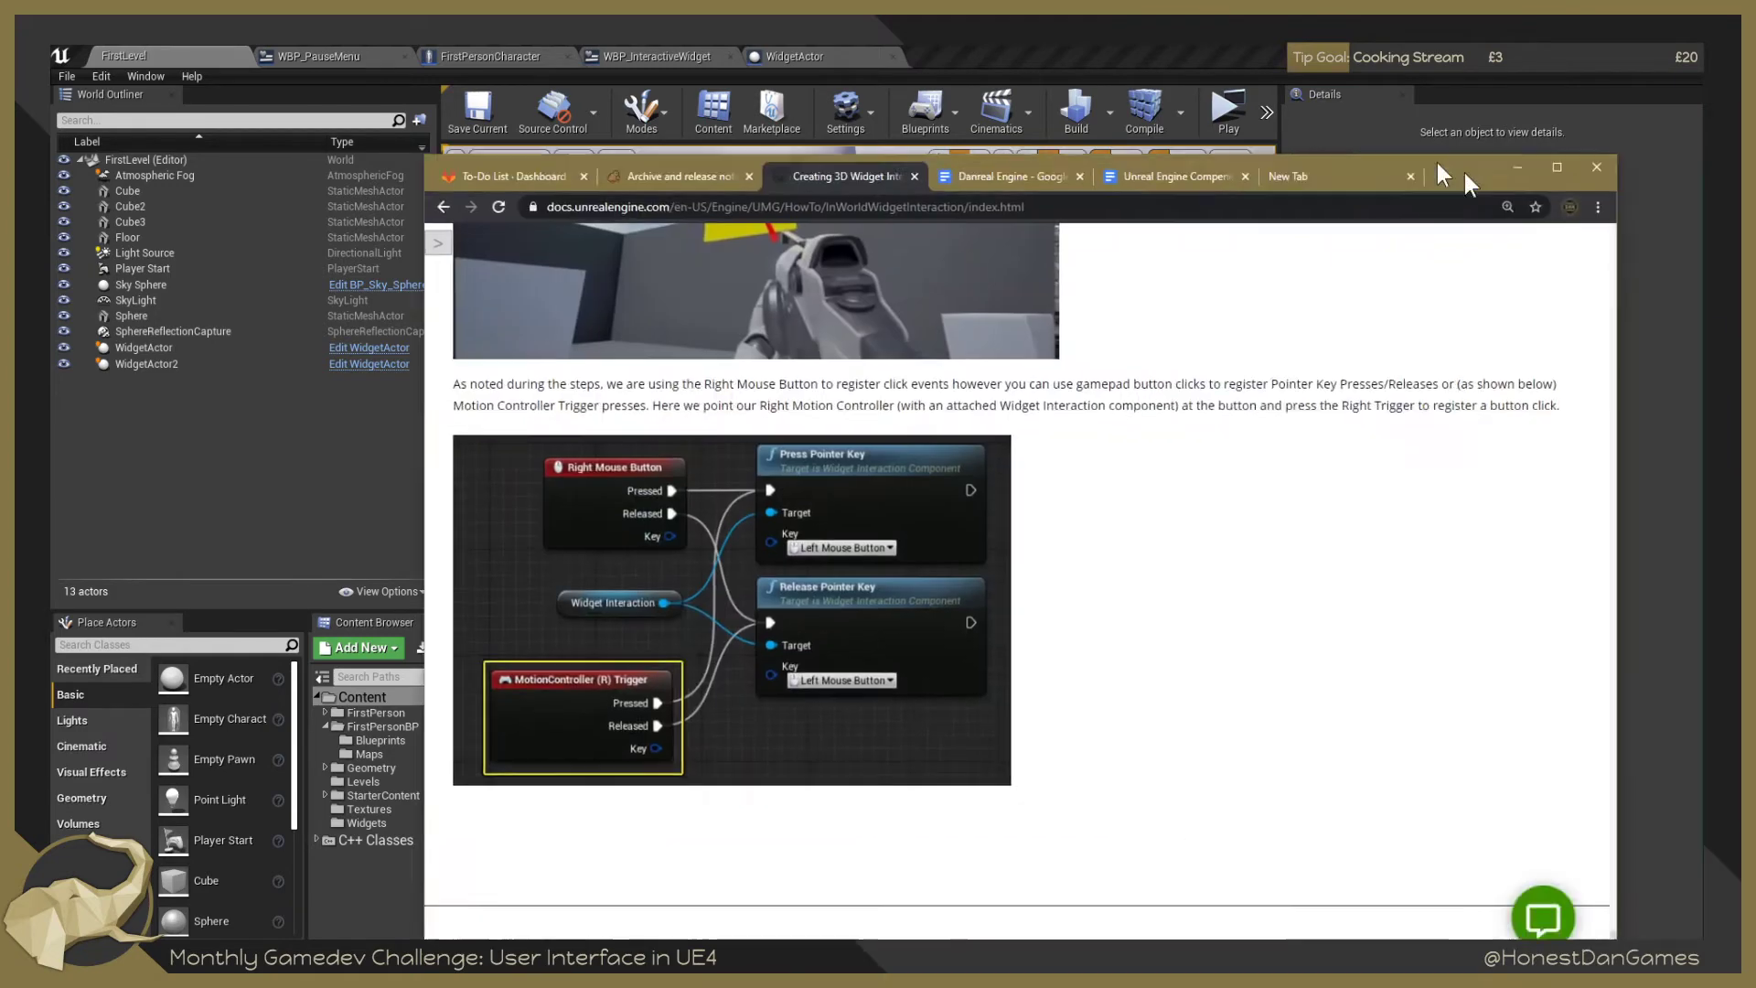
click(240, 166)
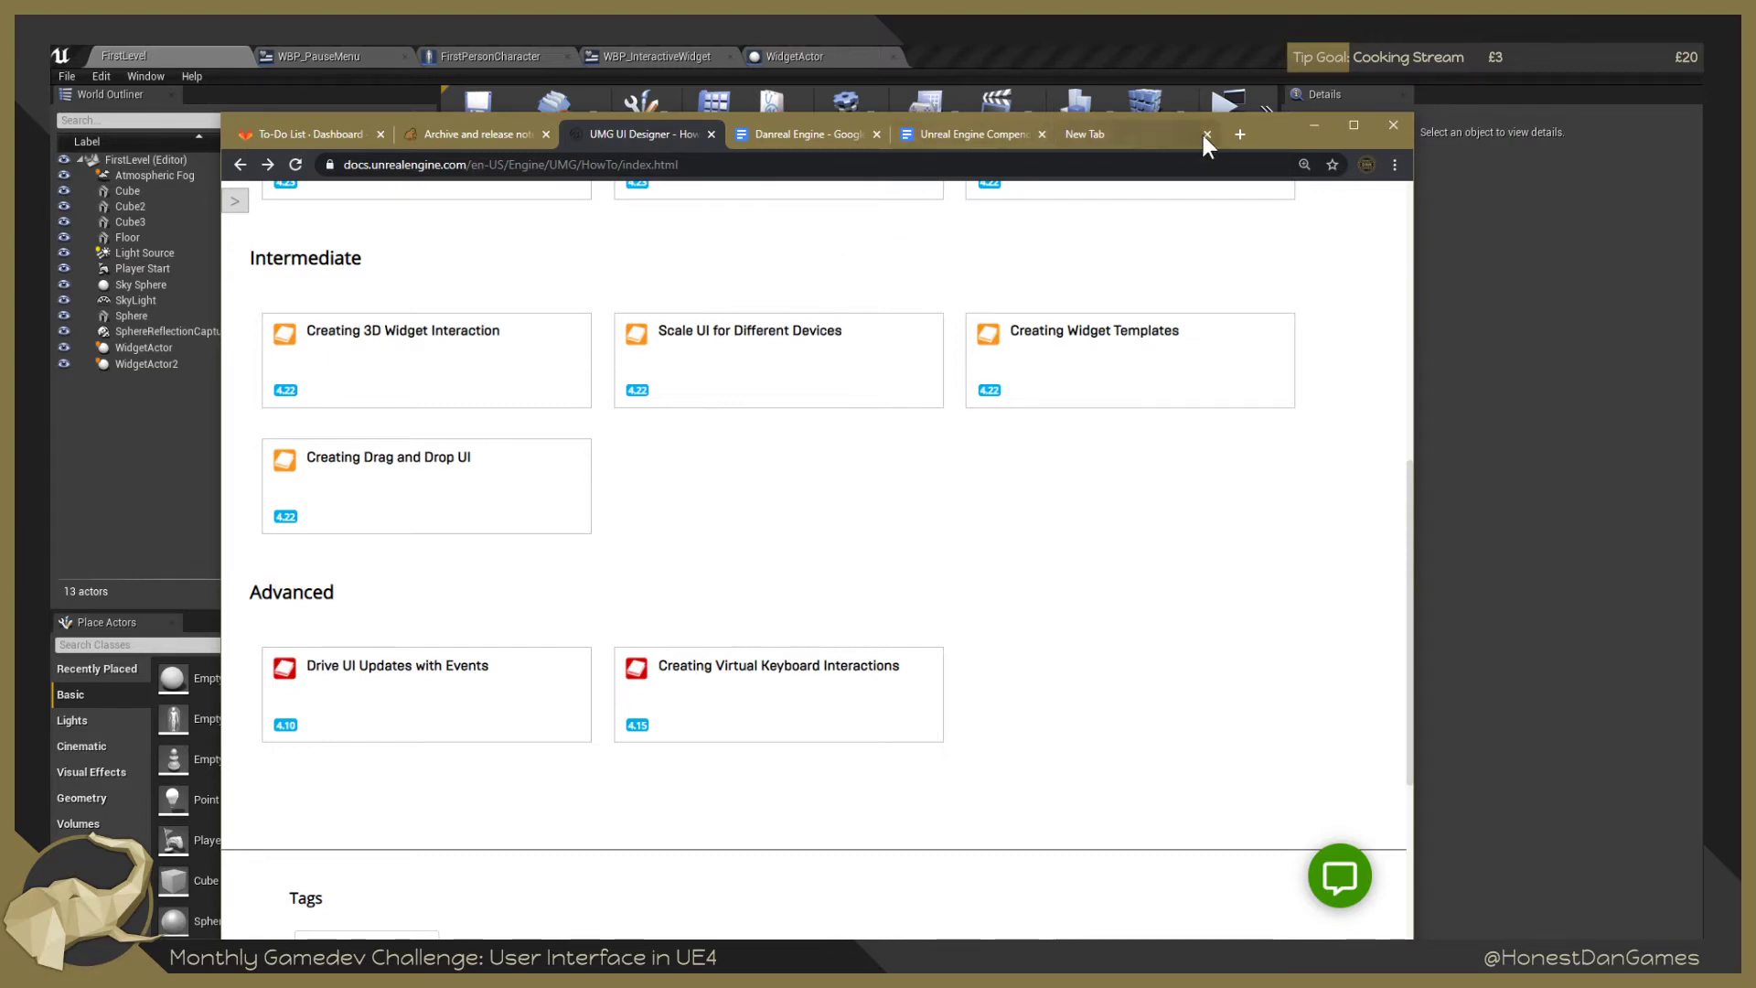
drag(1275, 133, 1280, 91)
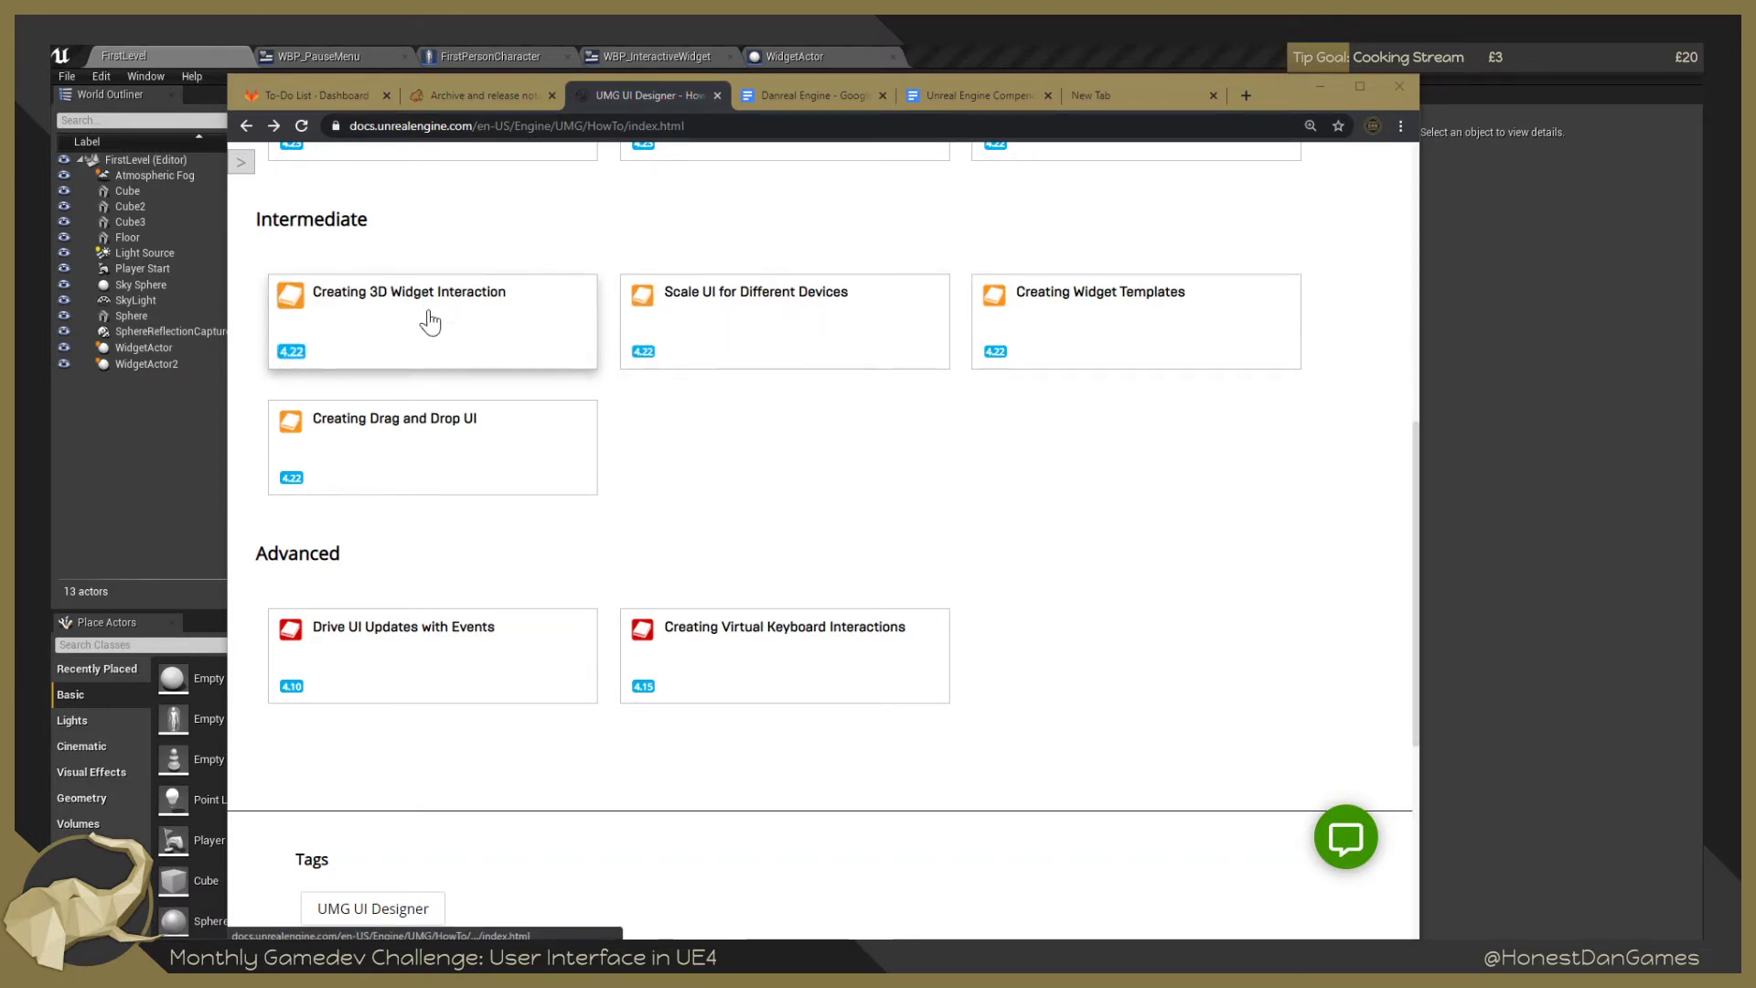
Open the Scale UI for Different Devices guide in a maximized window and skim its DPI Scale Rule and DPI Curve steps.
click(785, 305)
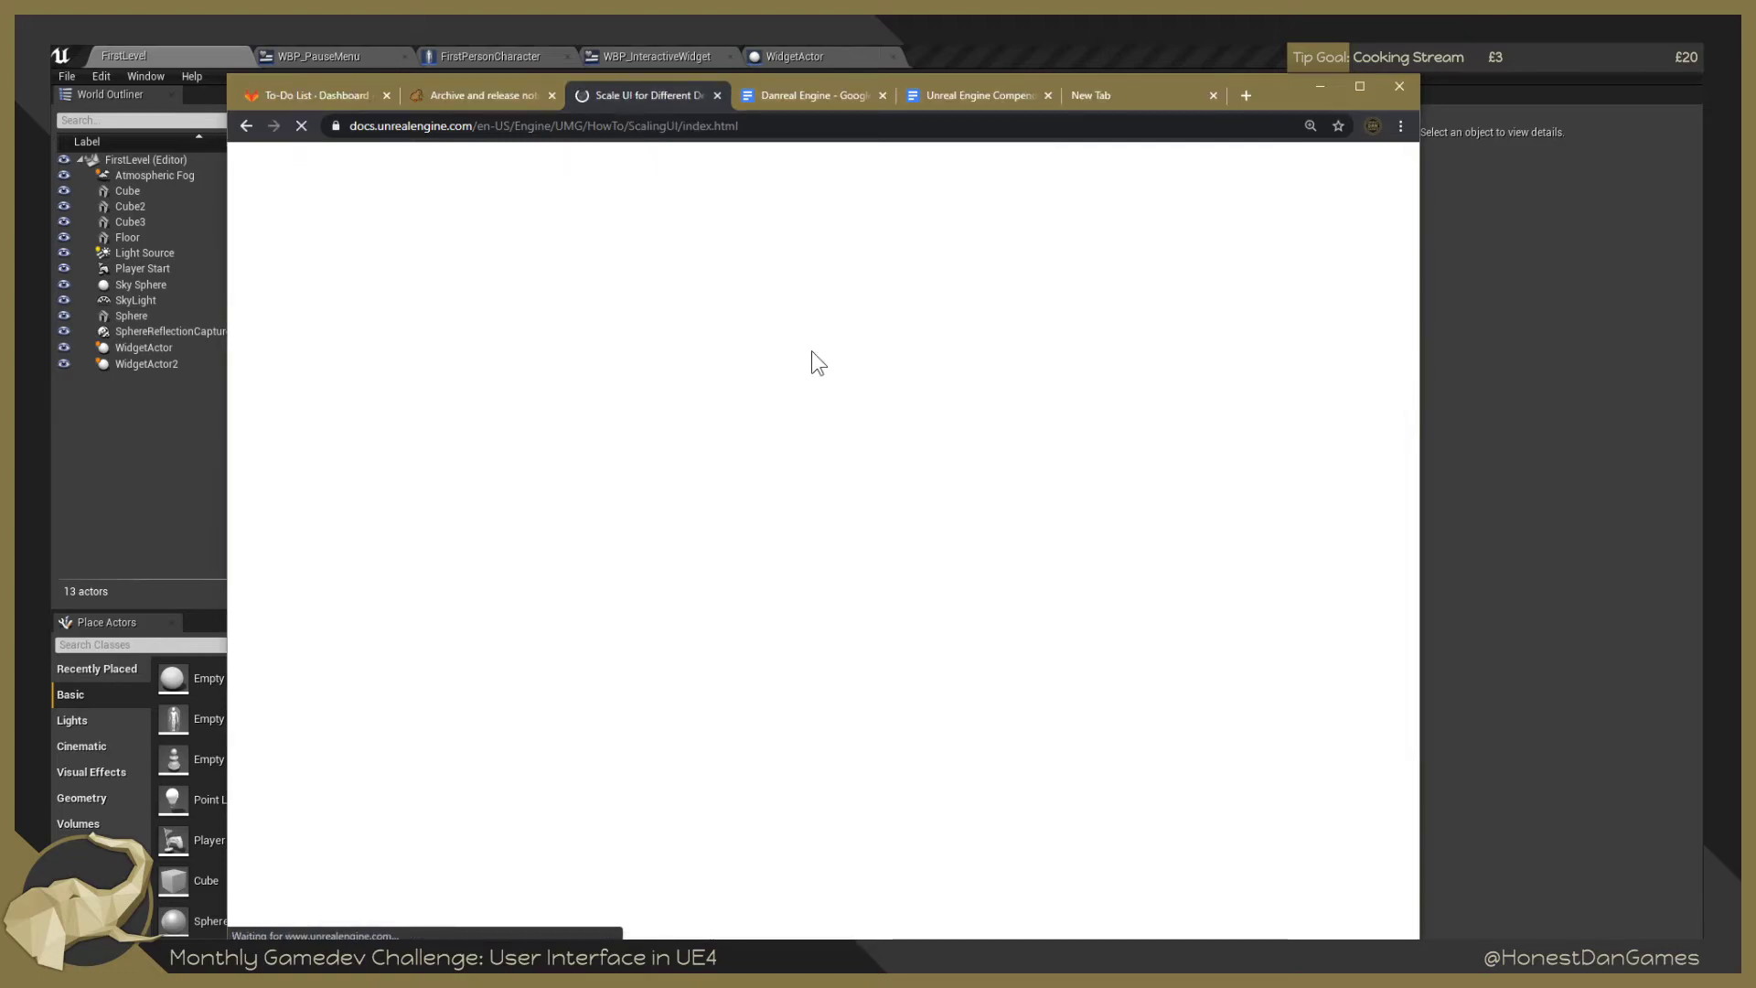
click(1360, 86)
scroll(951, 499, down, 10)
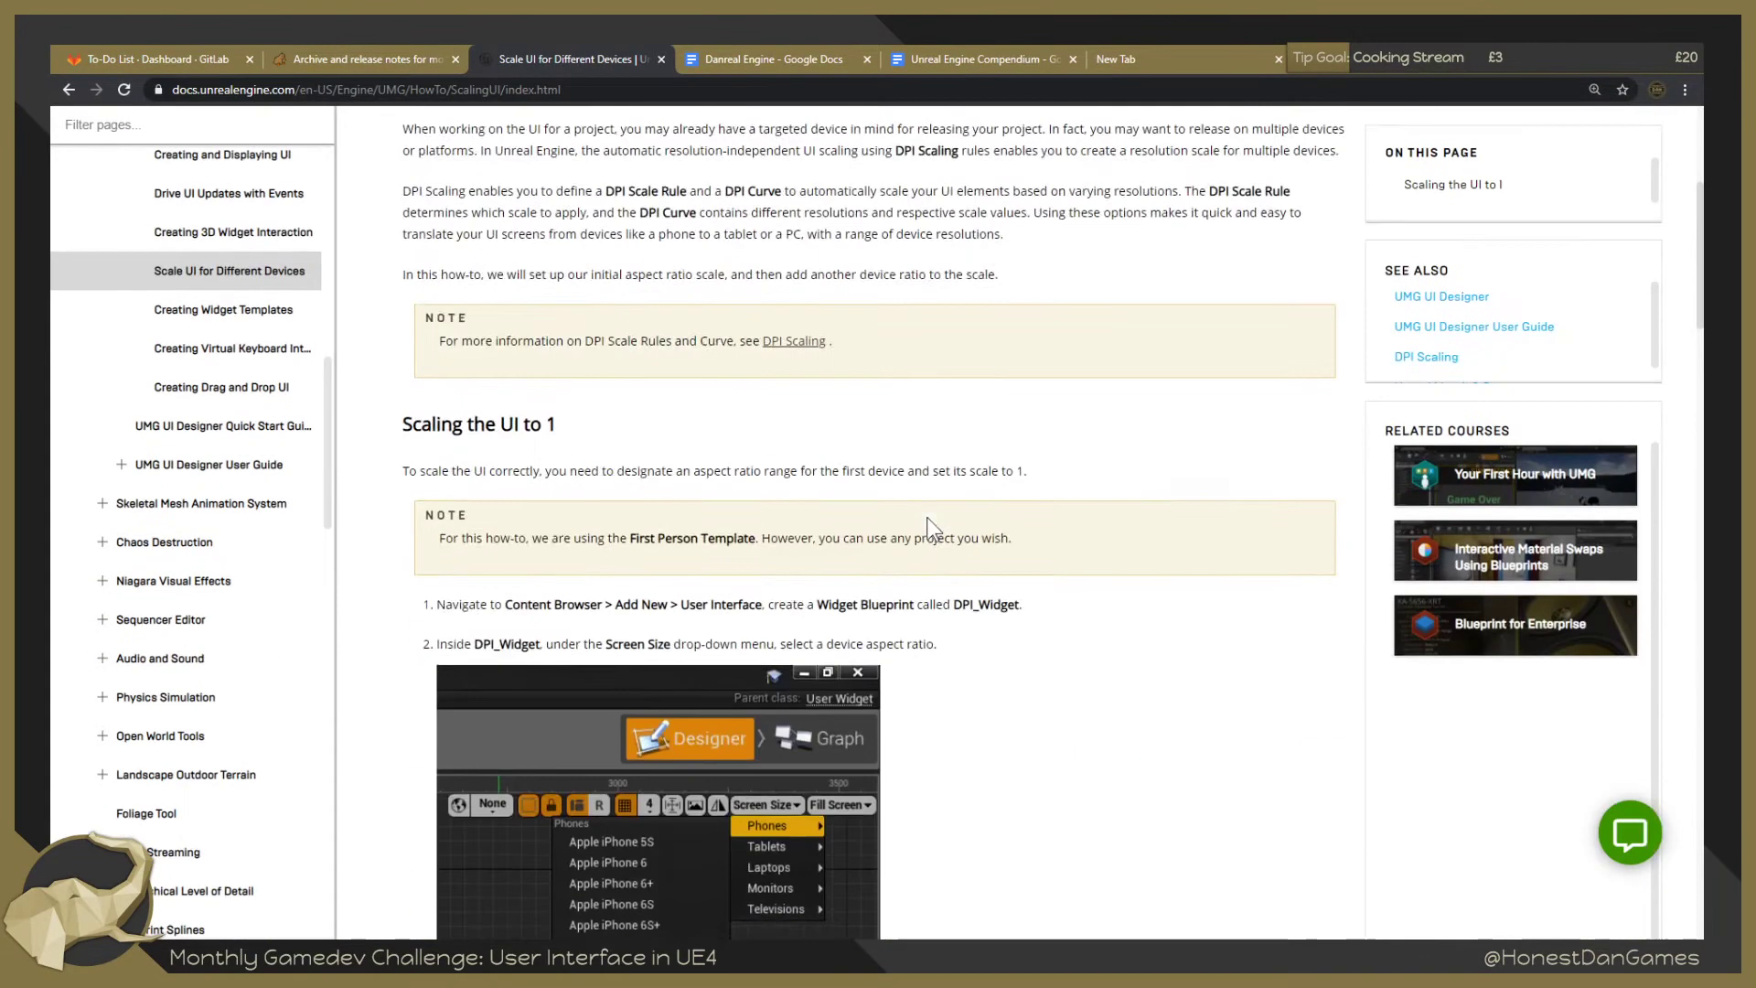
scroll(640, 439, down, 3)
scroll(577, 420, down, 12)
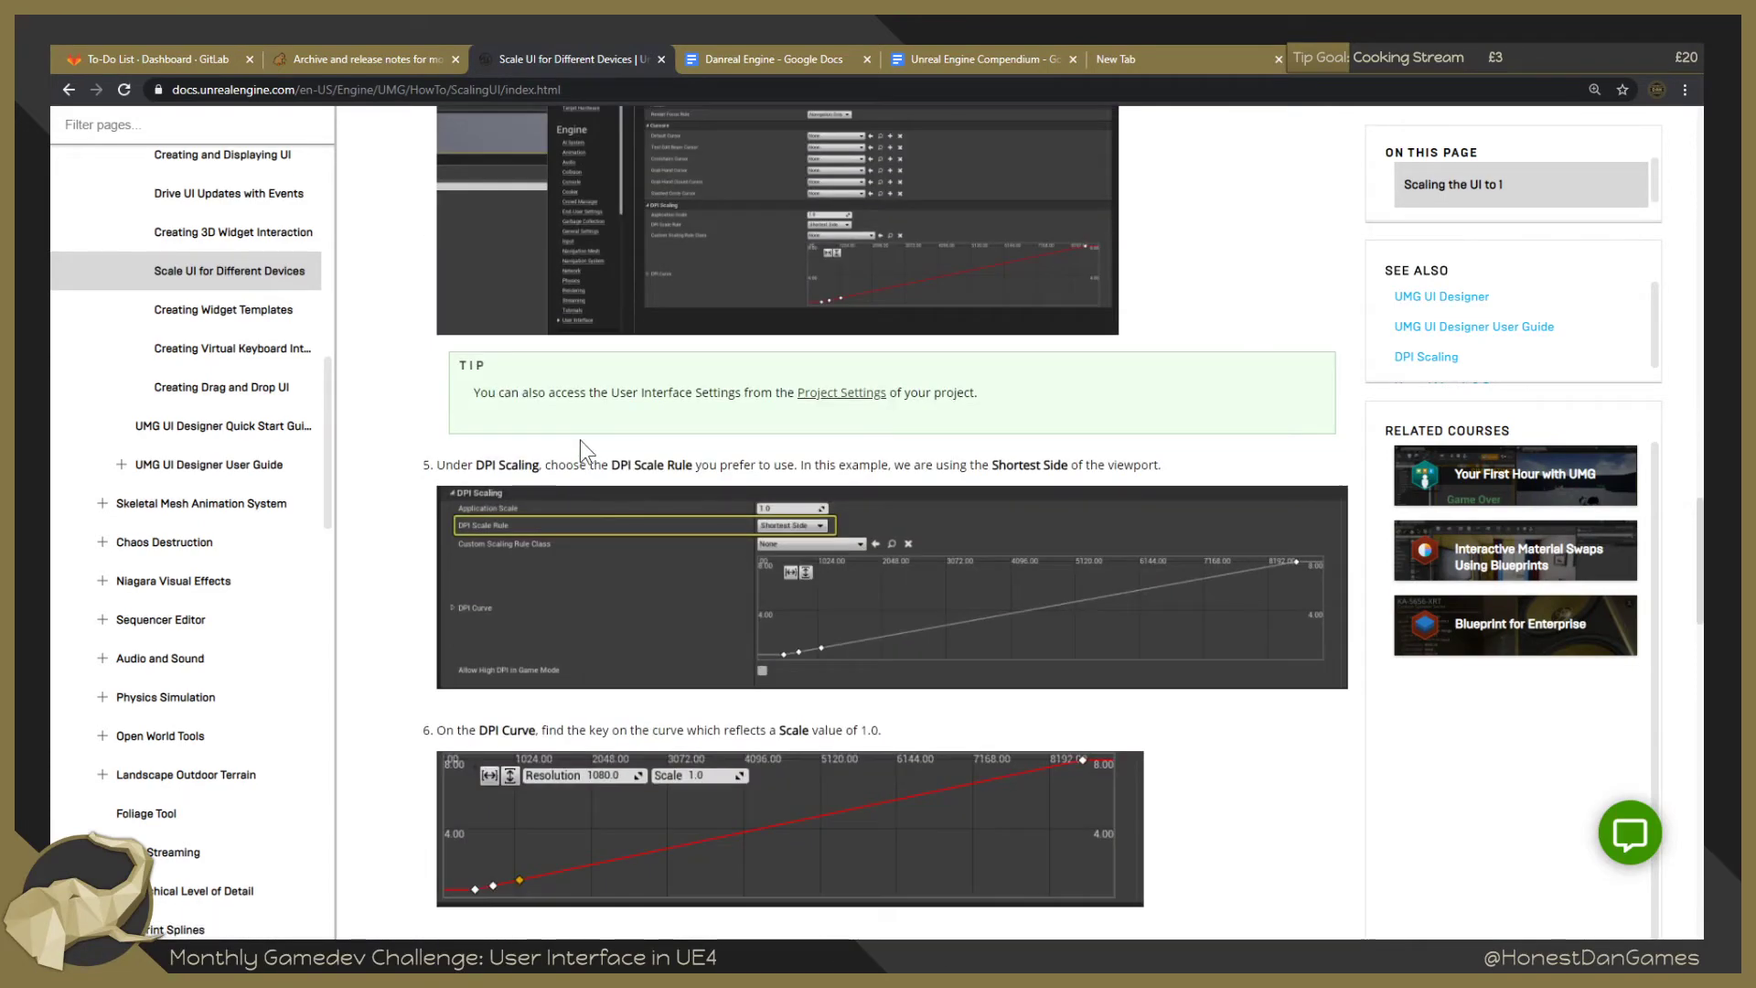
scroll(586, 457, down, 10)
scroll(677, 622, down, 14)
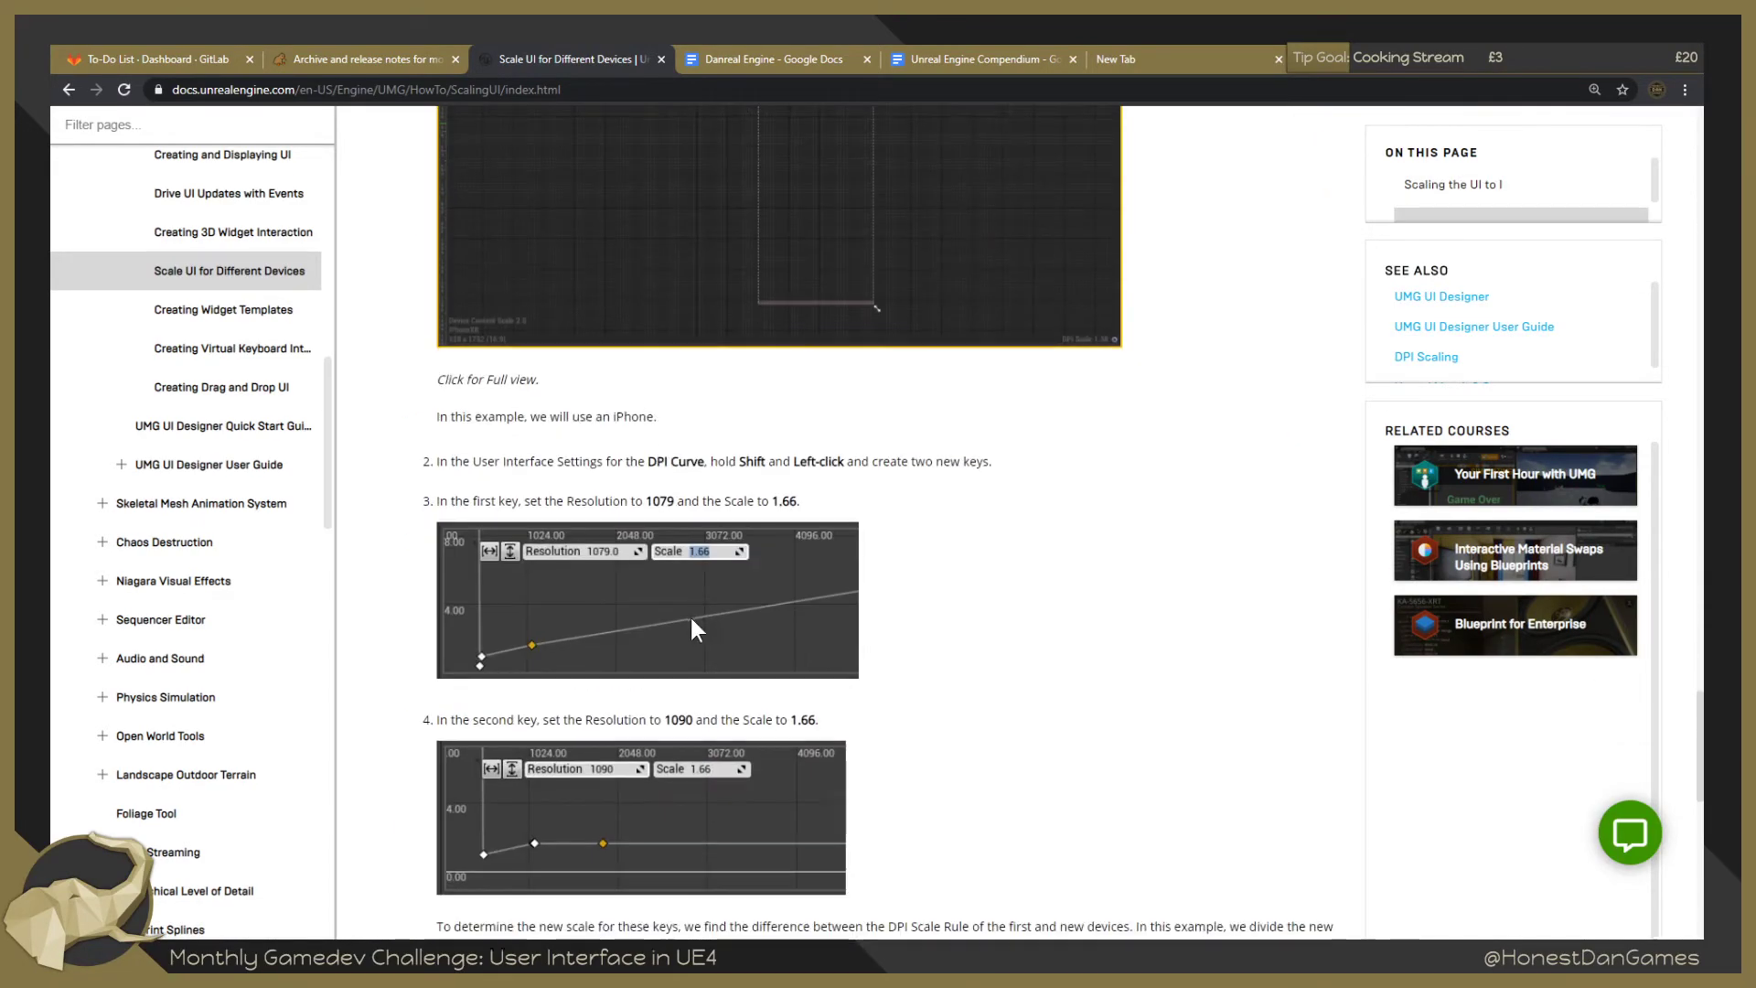
scroll(686, 640, up, 10)
scroll(704, 622, up, 15)
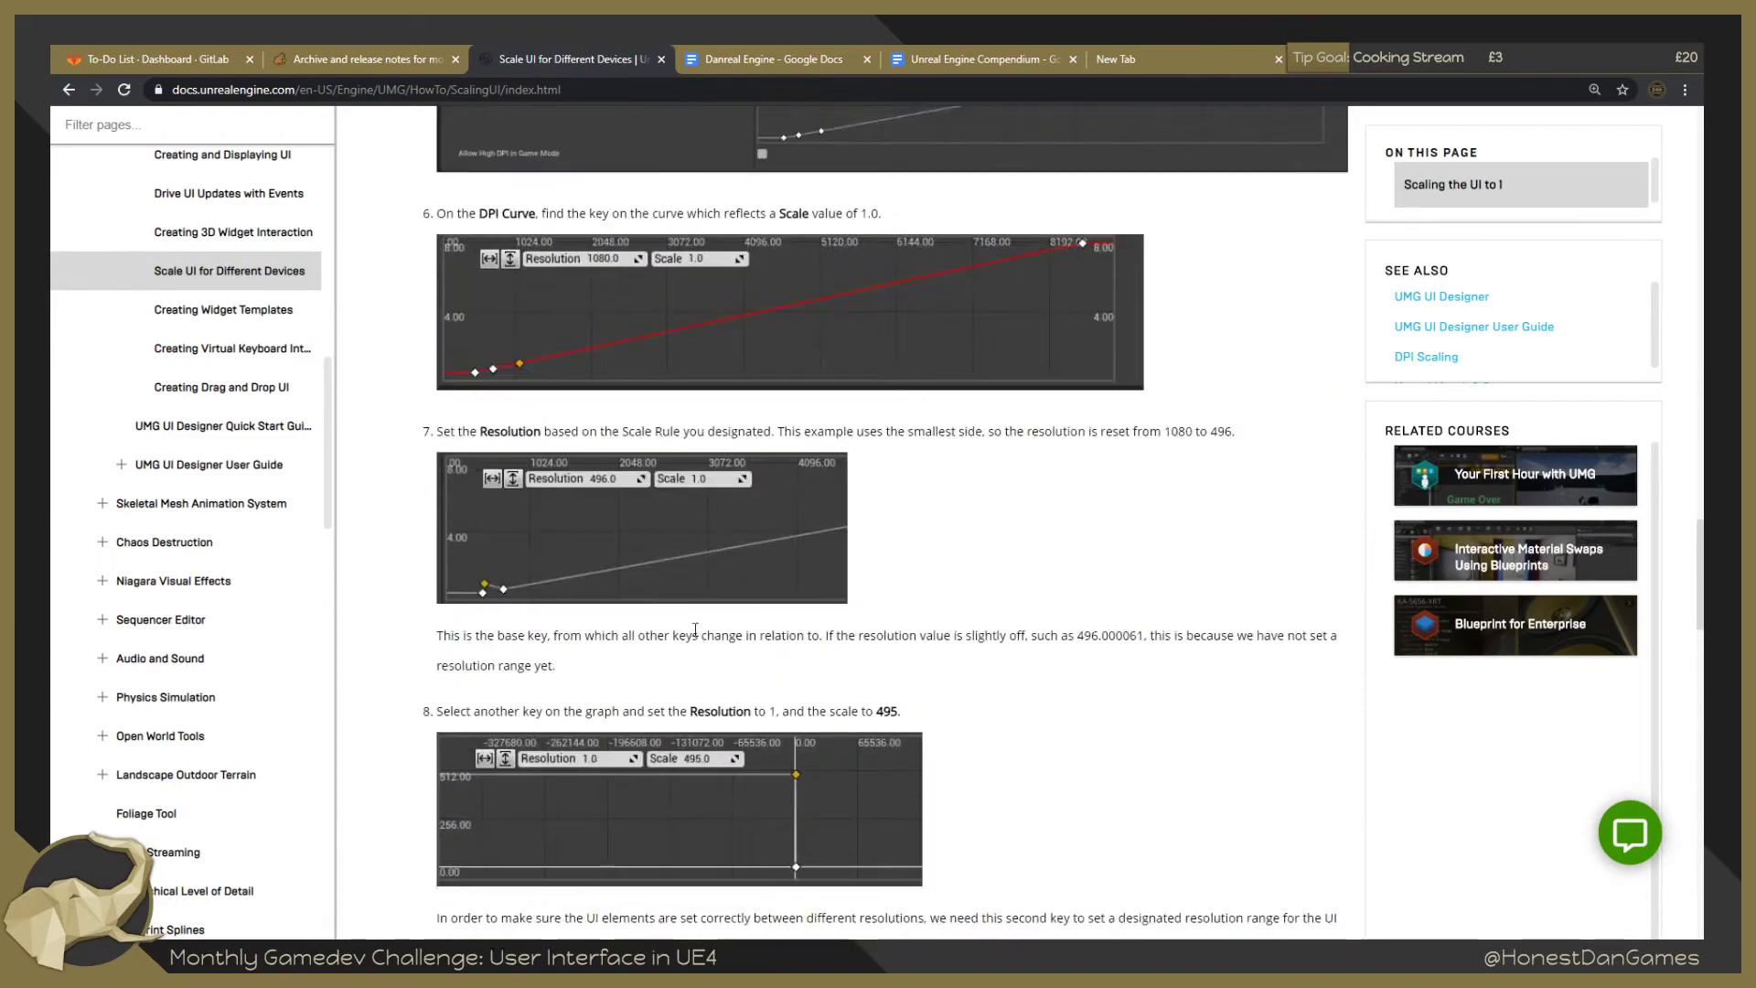
scroll(730, 587, up, 2)
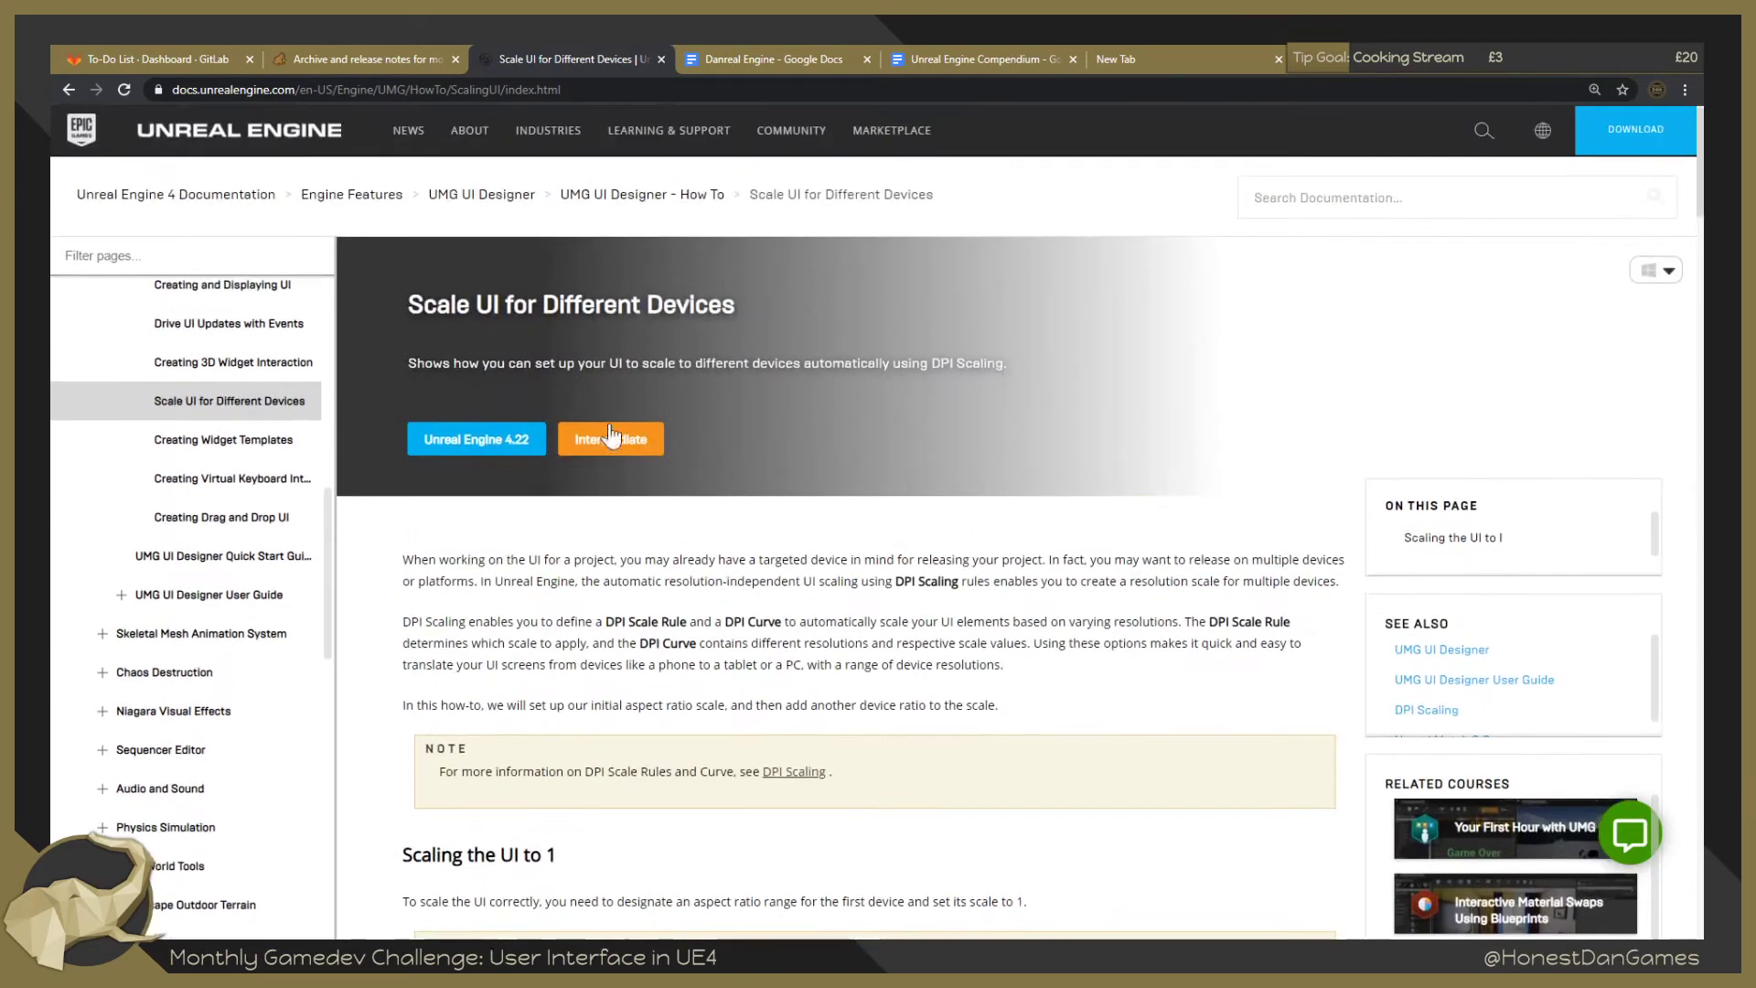
Open the Creating Widget Templates guide from the How To index and read section 1 on setting up the button widget.
key(alt+Left)
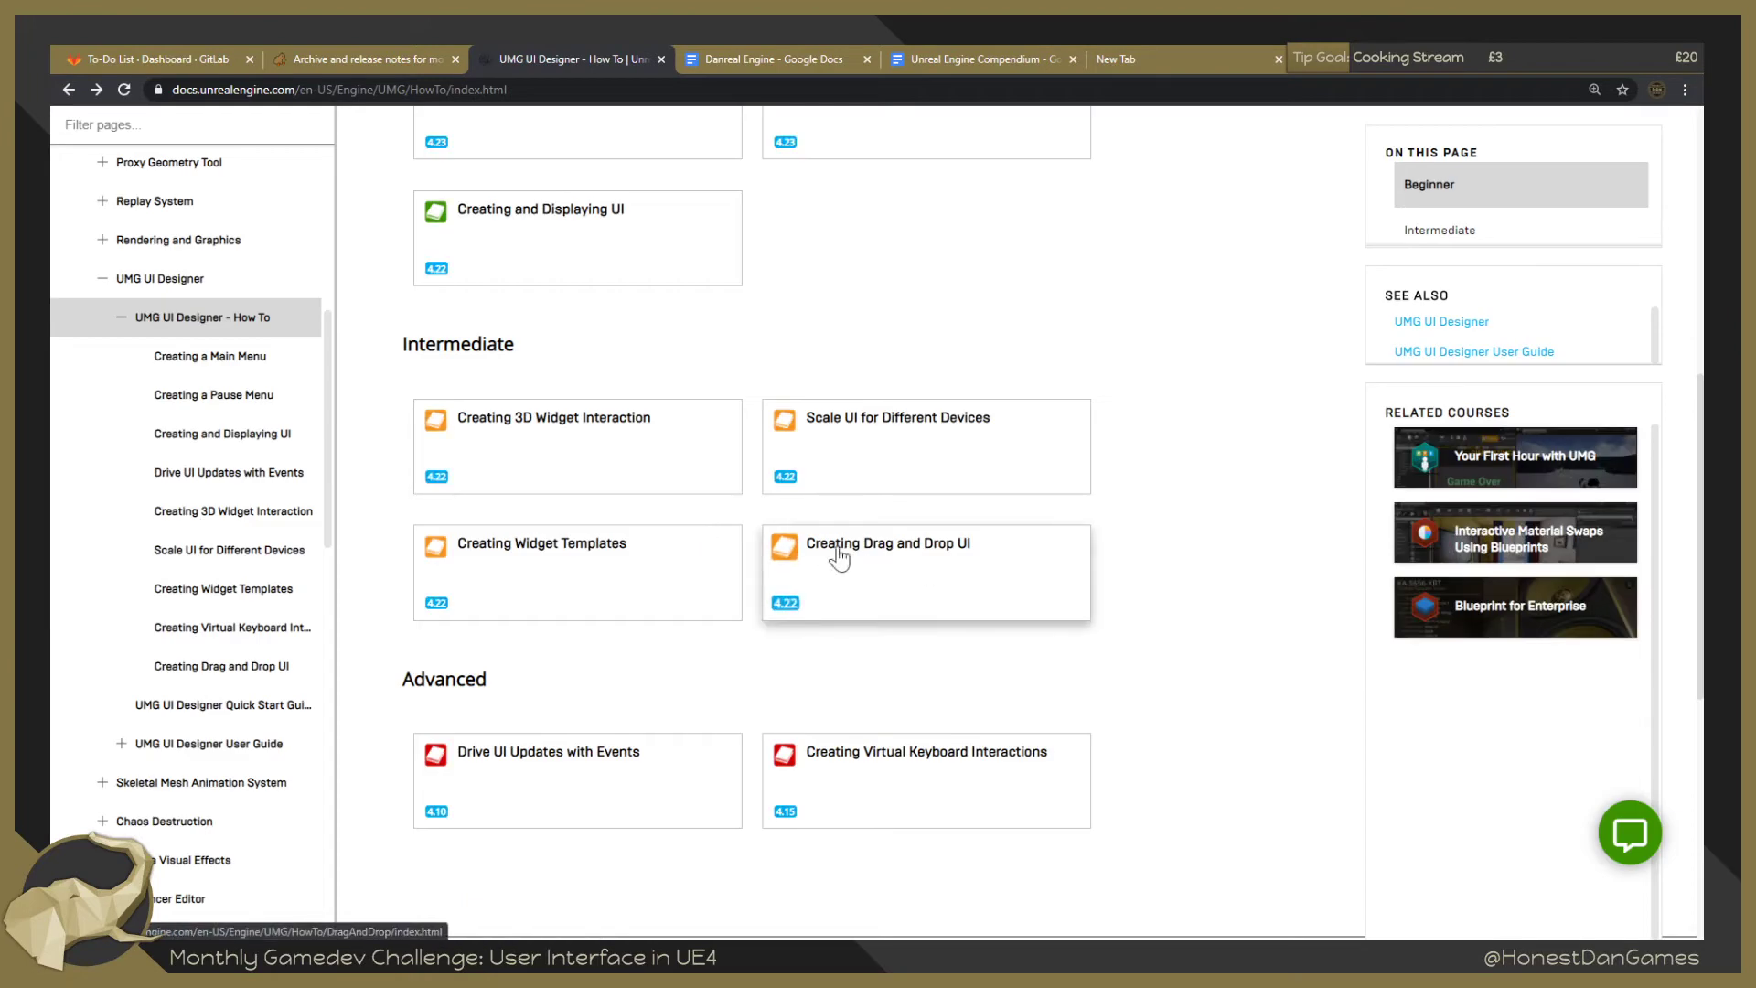
click(556, 560)
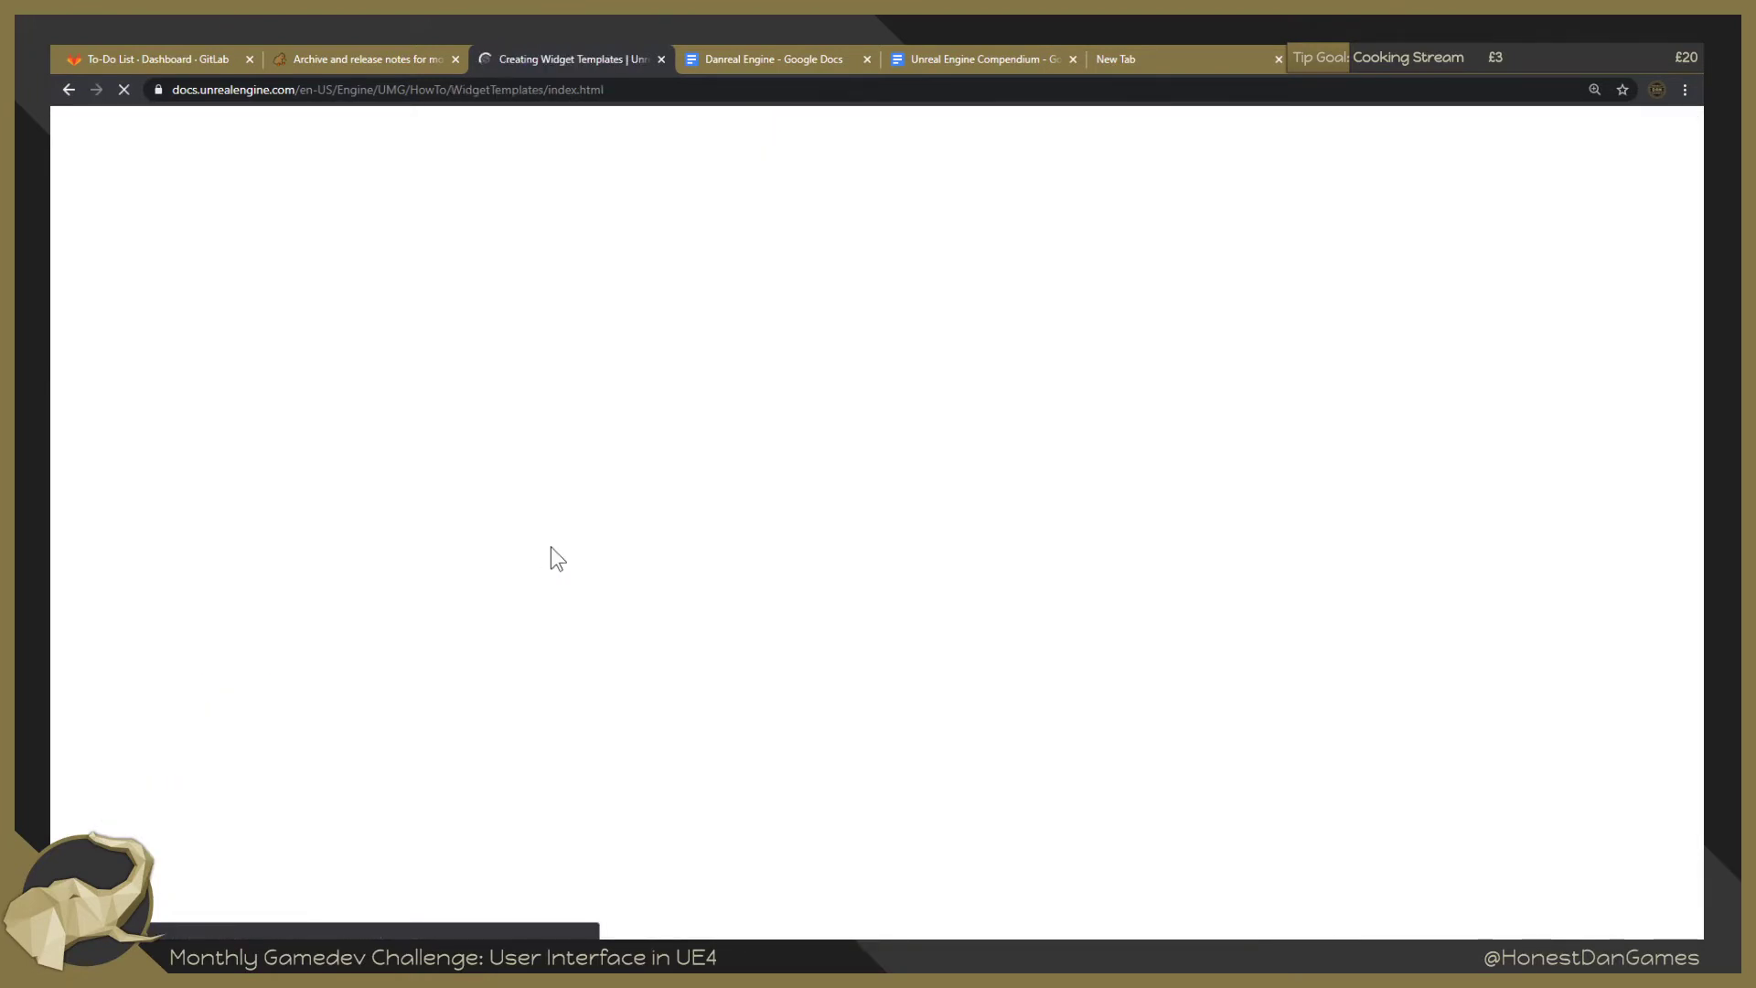
scroll(590, 593, down, 5)
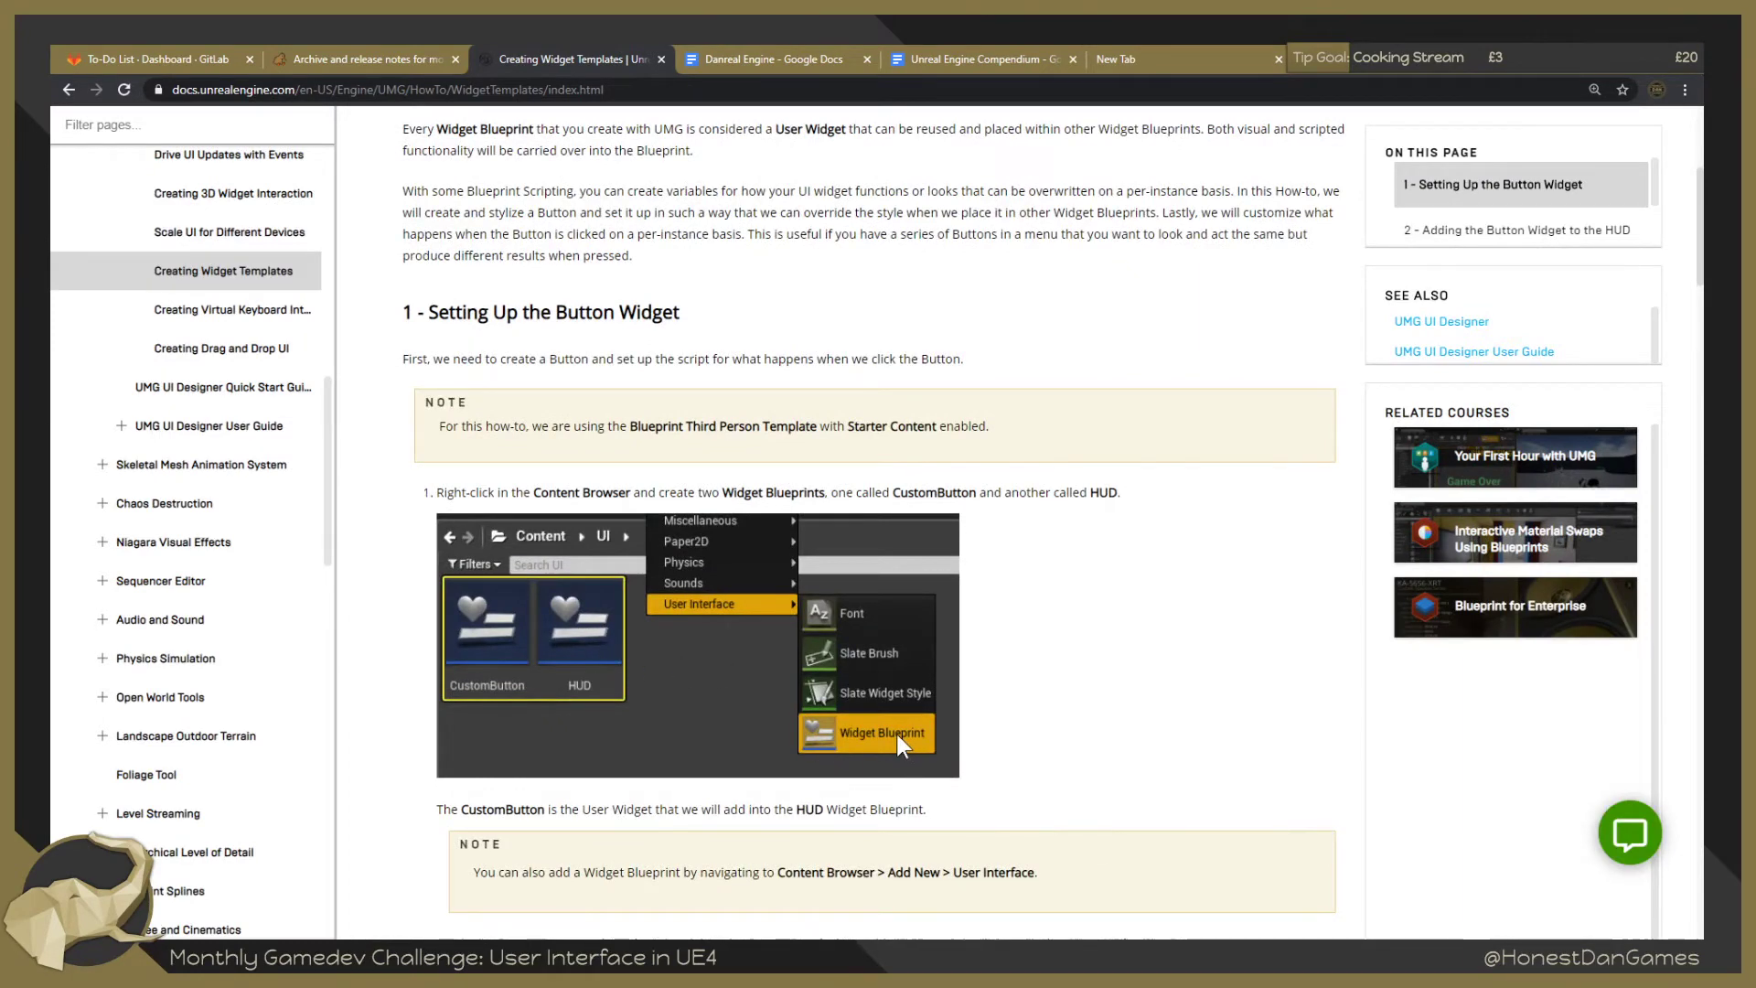
scroll(869, 728, down, 8)
scroll(669, 614, down, 7)
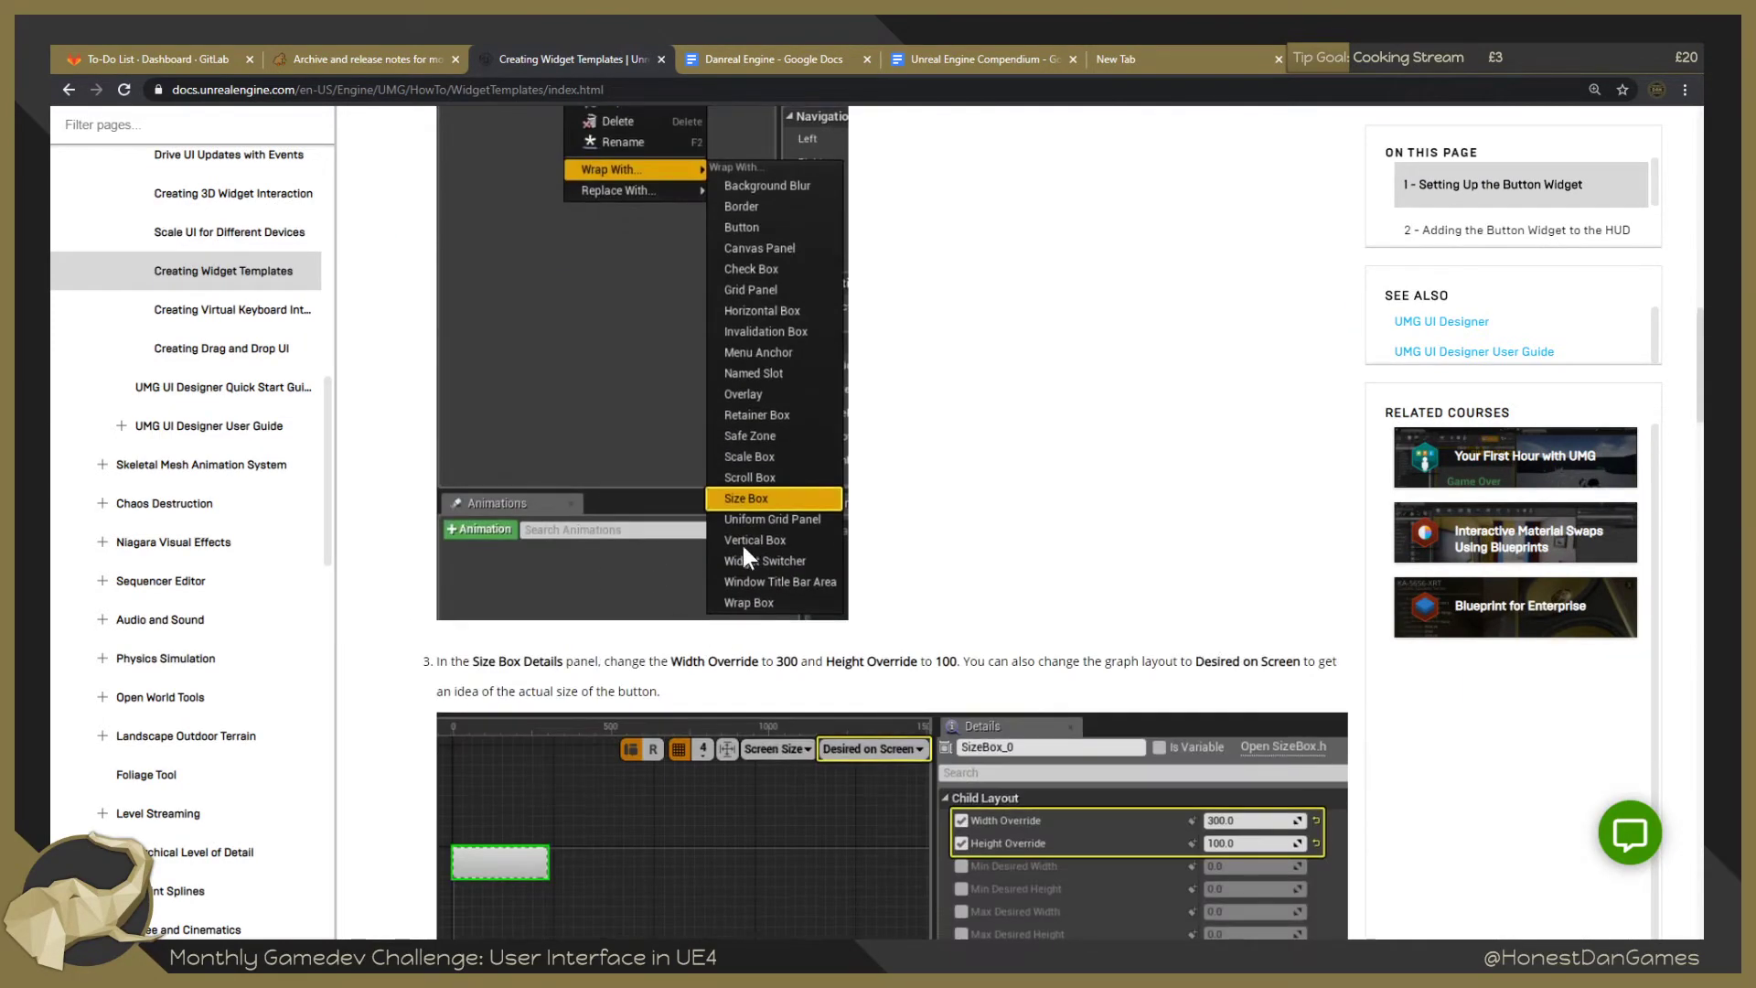
scroll(880, 604, down, 8)
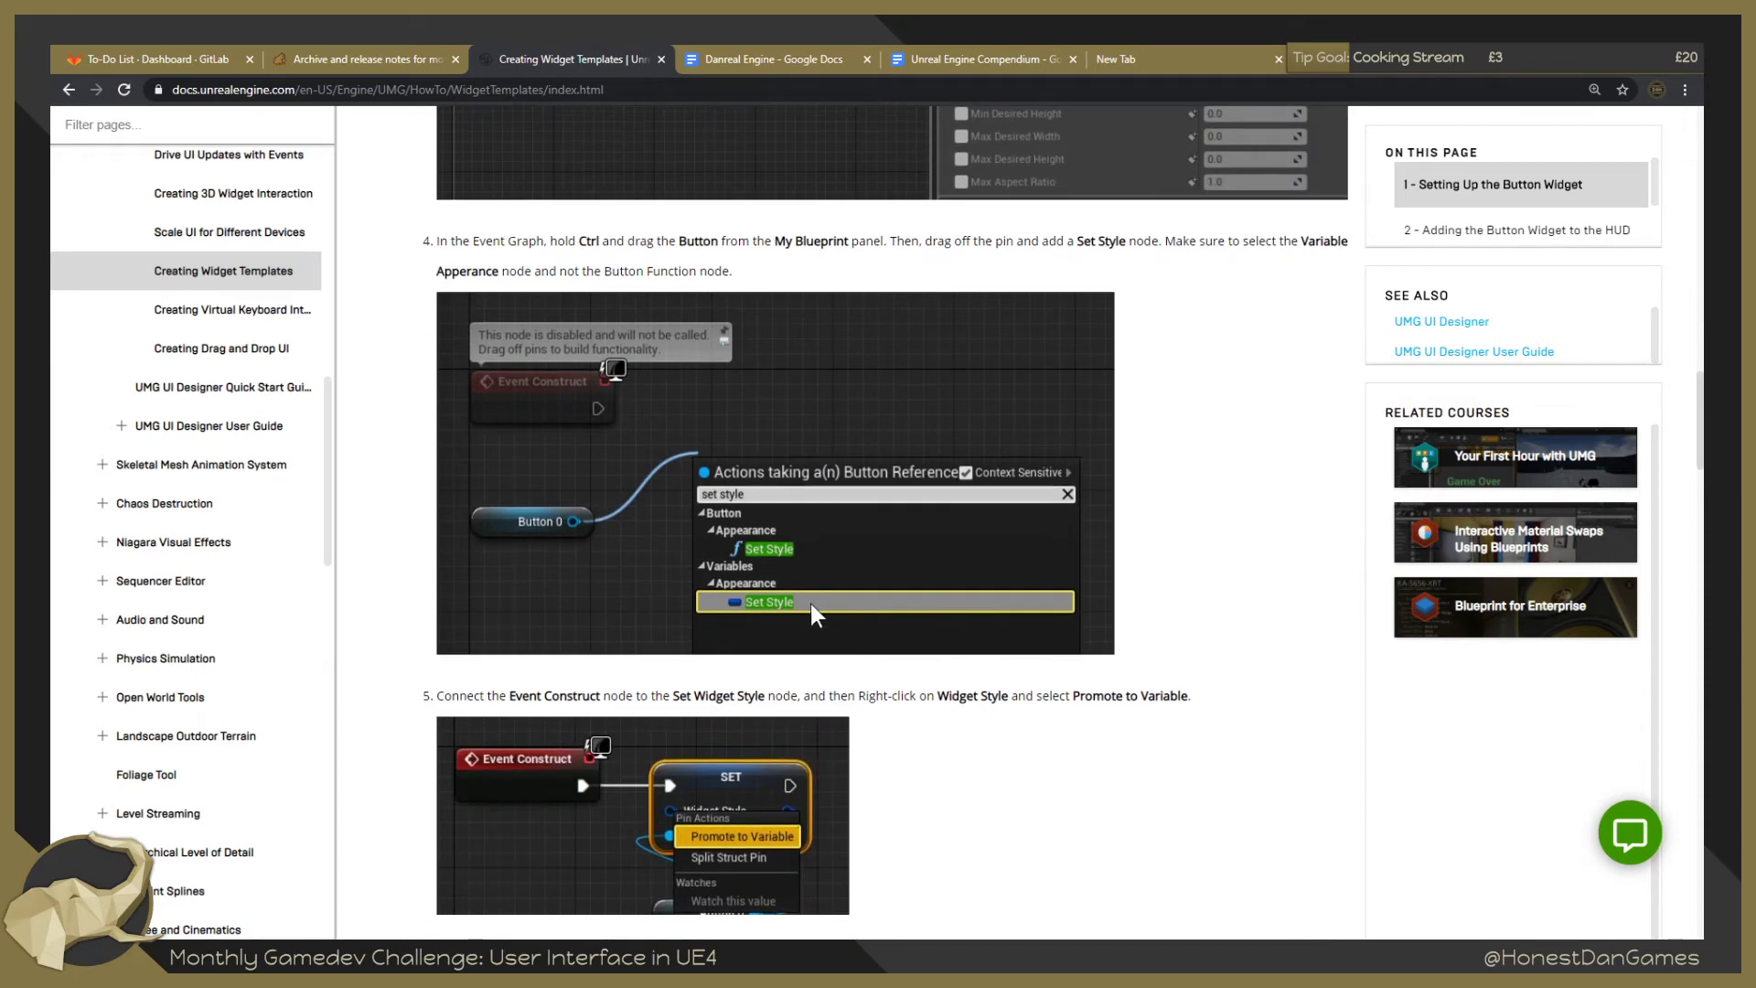
scroll(748, 508, down, 9)
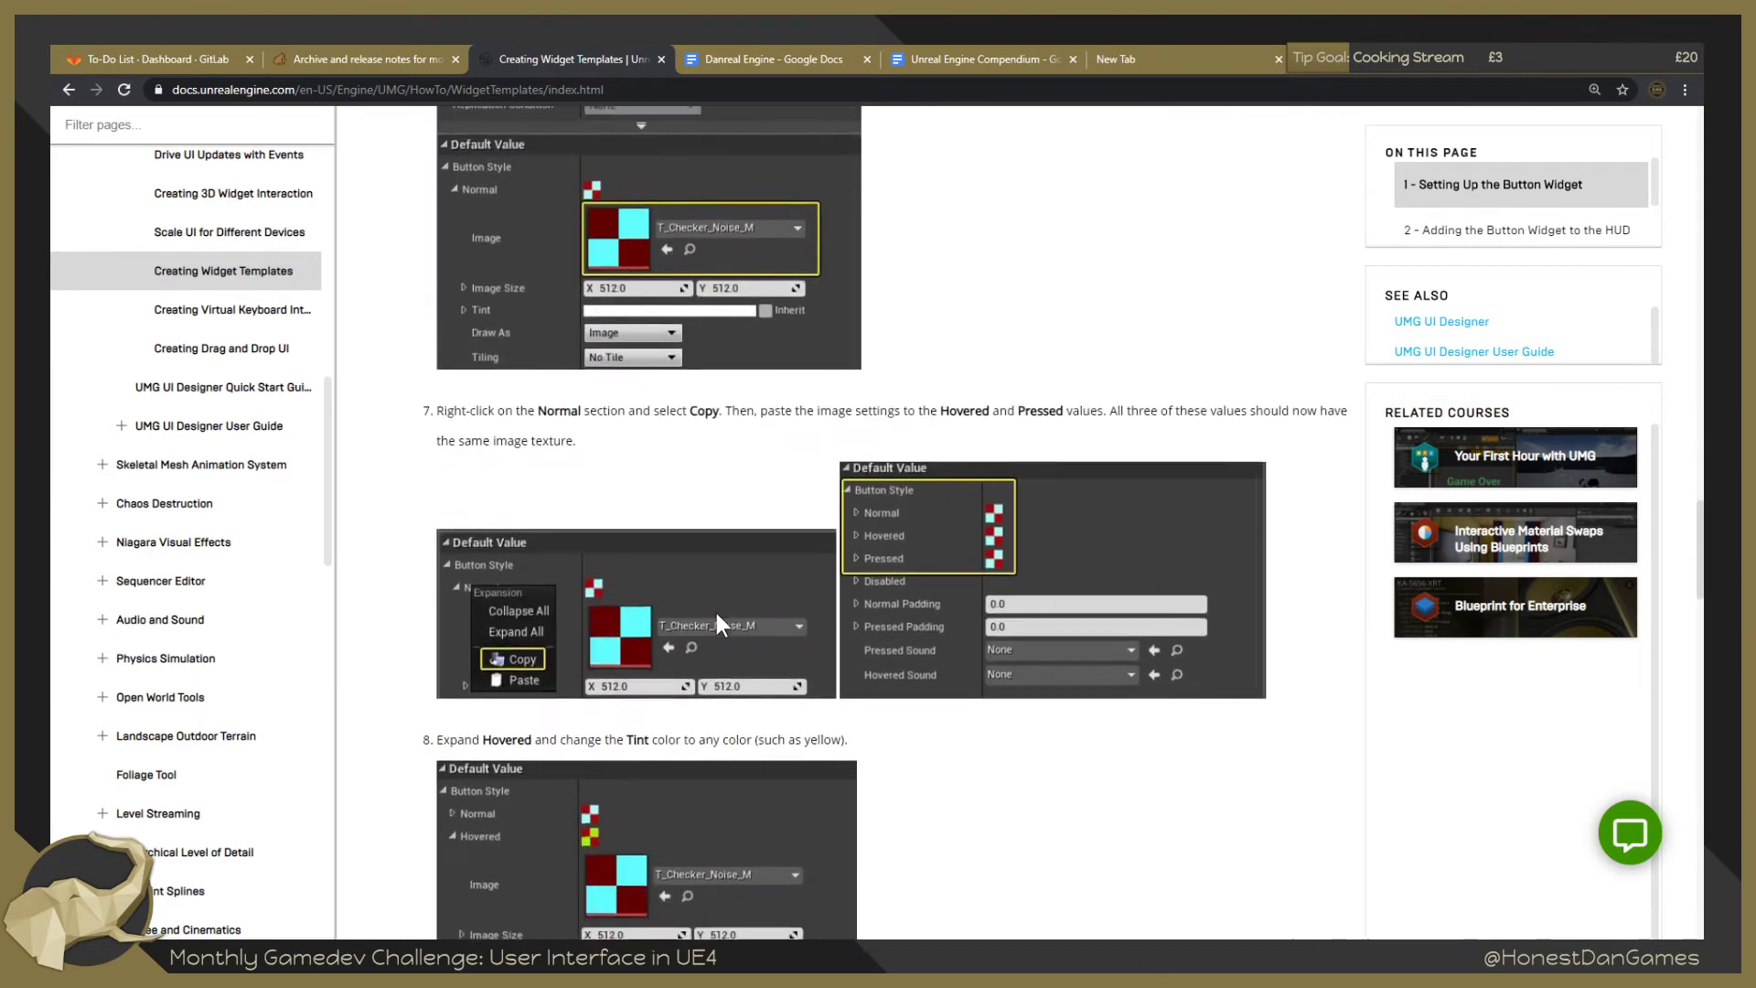
scroll(945, 524, down, 3)
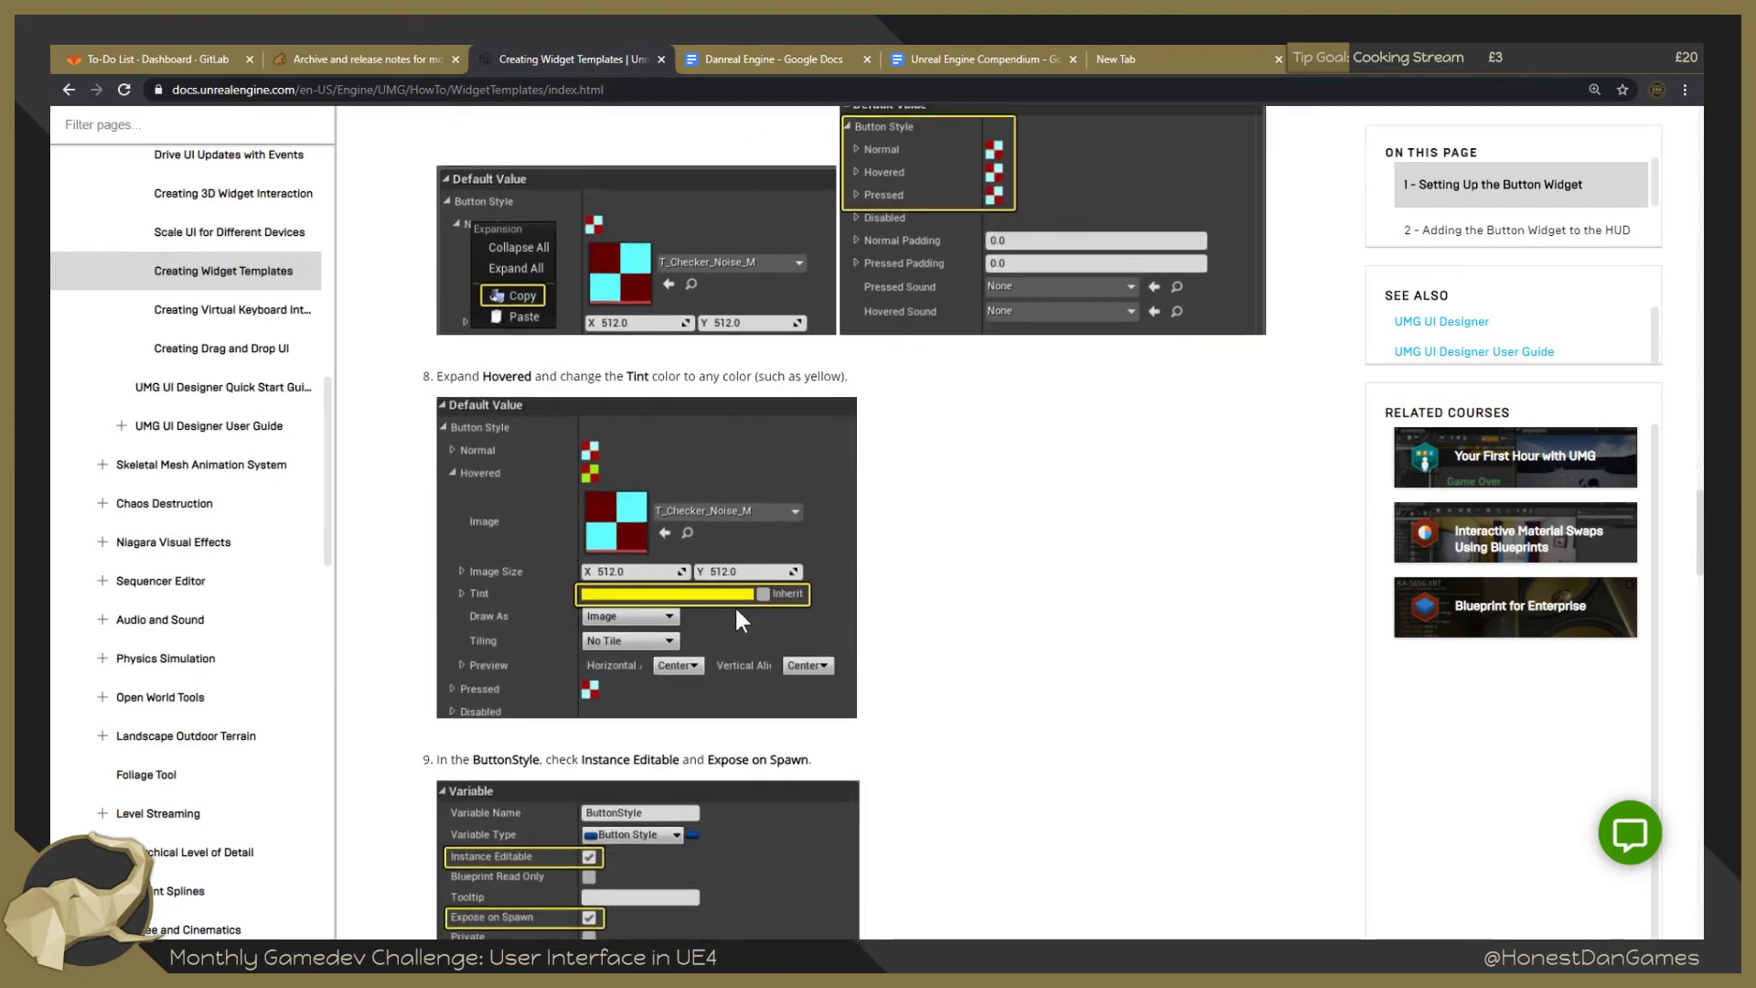
scroll(677, 629, down, 6)
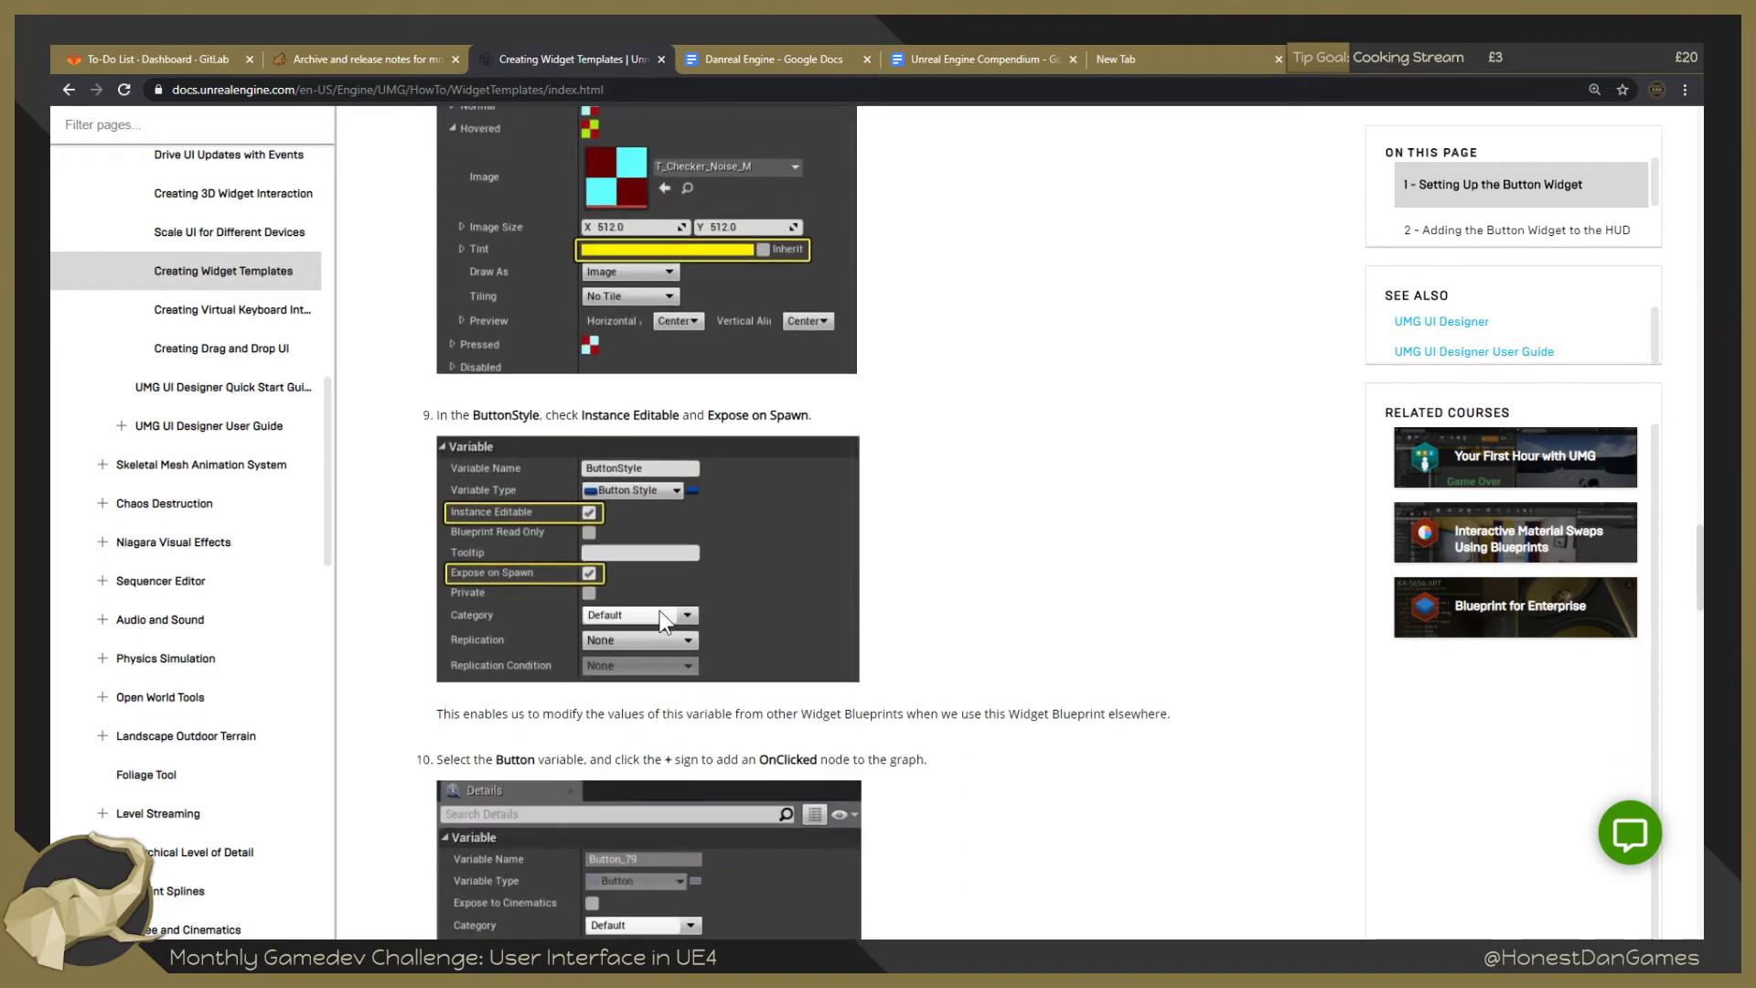
scroll(659, 612, down, 3)
scroll(657, 606, down, 10)
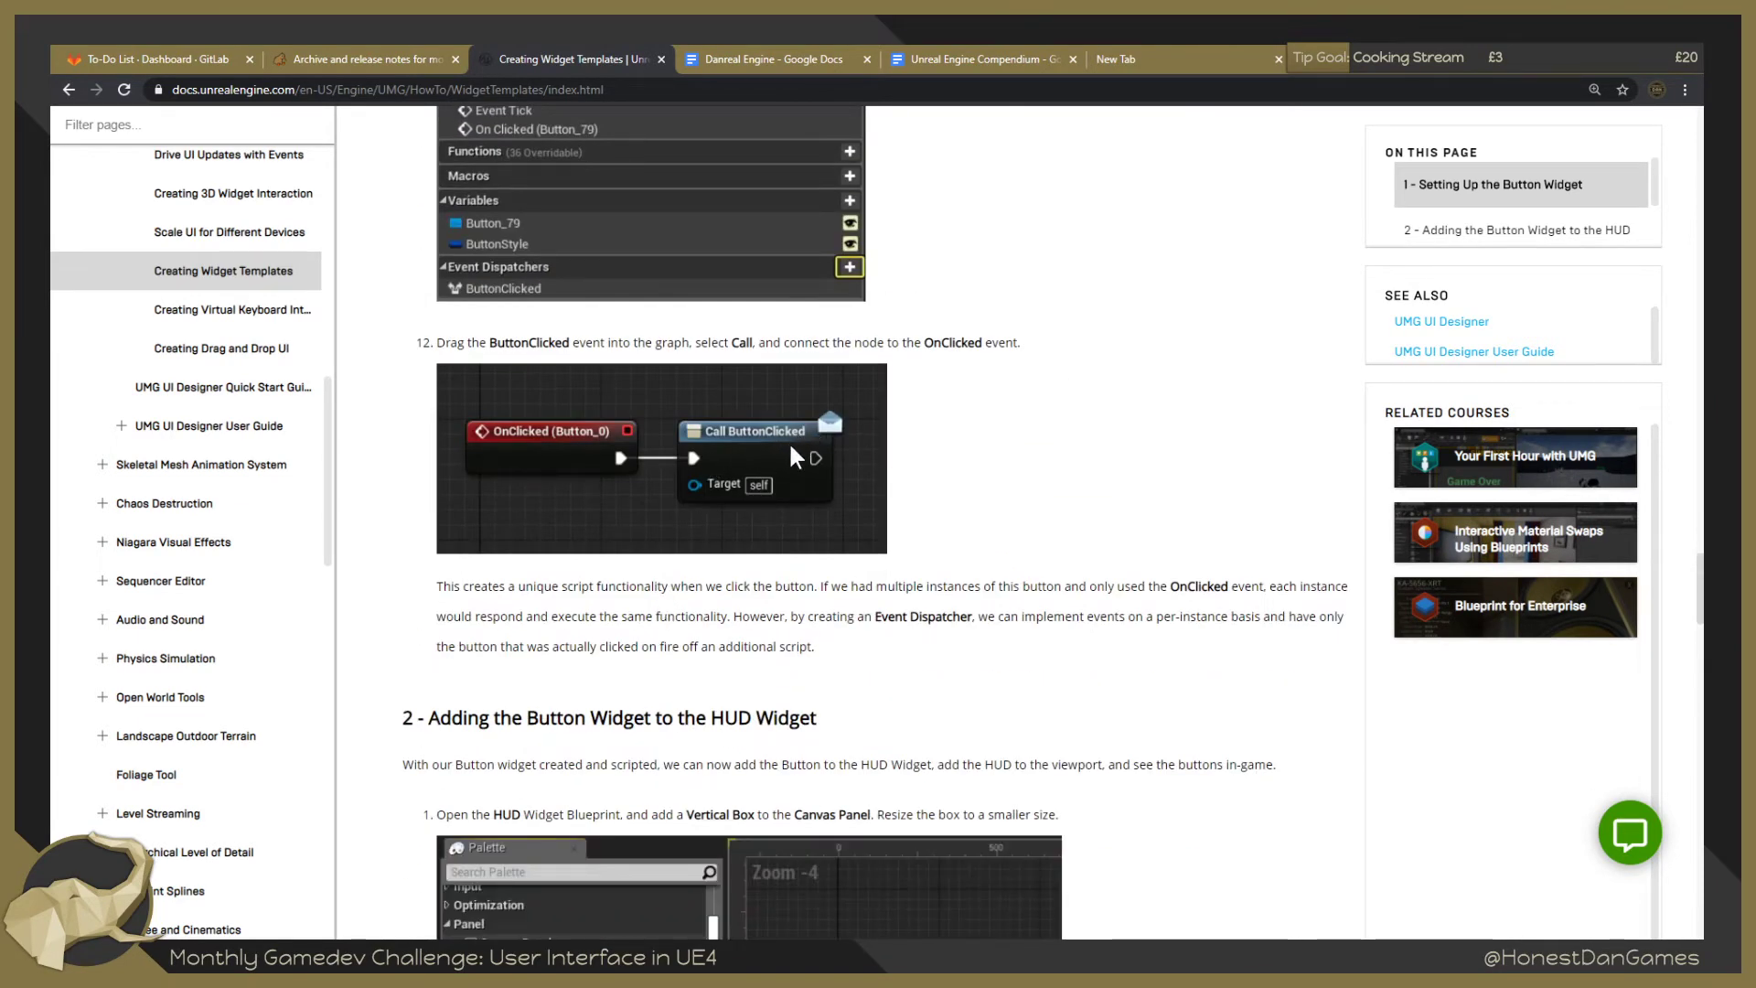
Read section 2 of the Widget Templates guide on adding the button widget to the HUD, through to the End Result.
scroll(772, 445, down, 5)
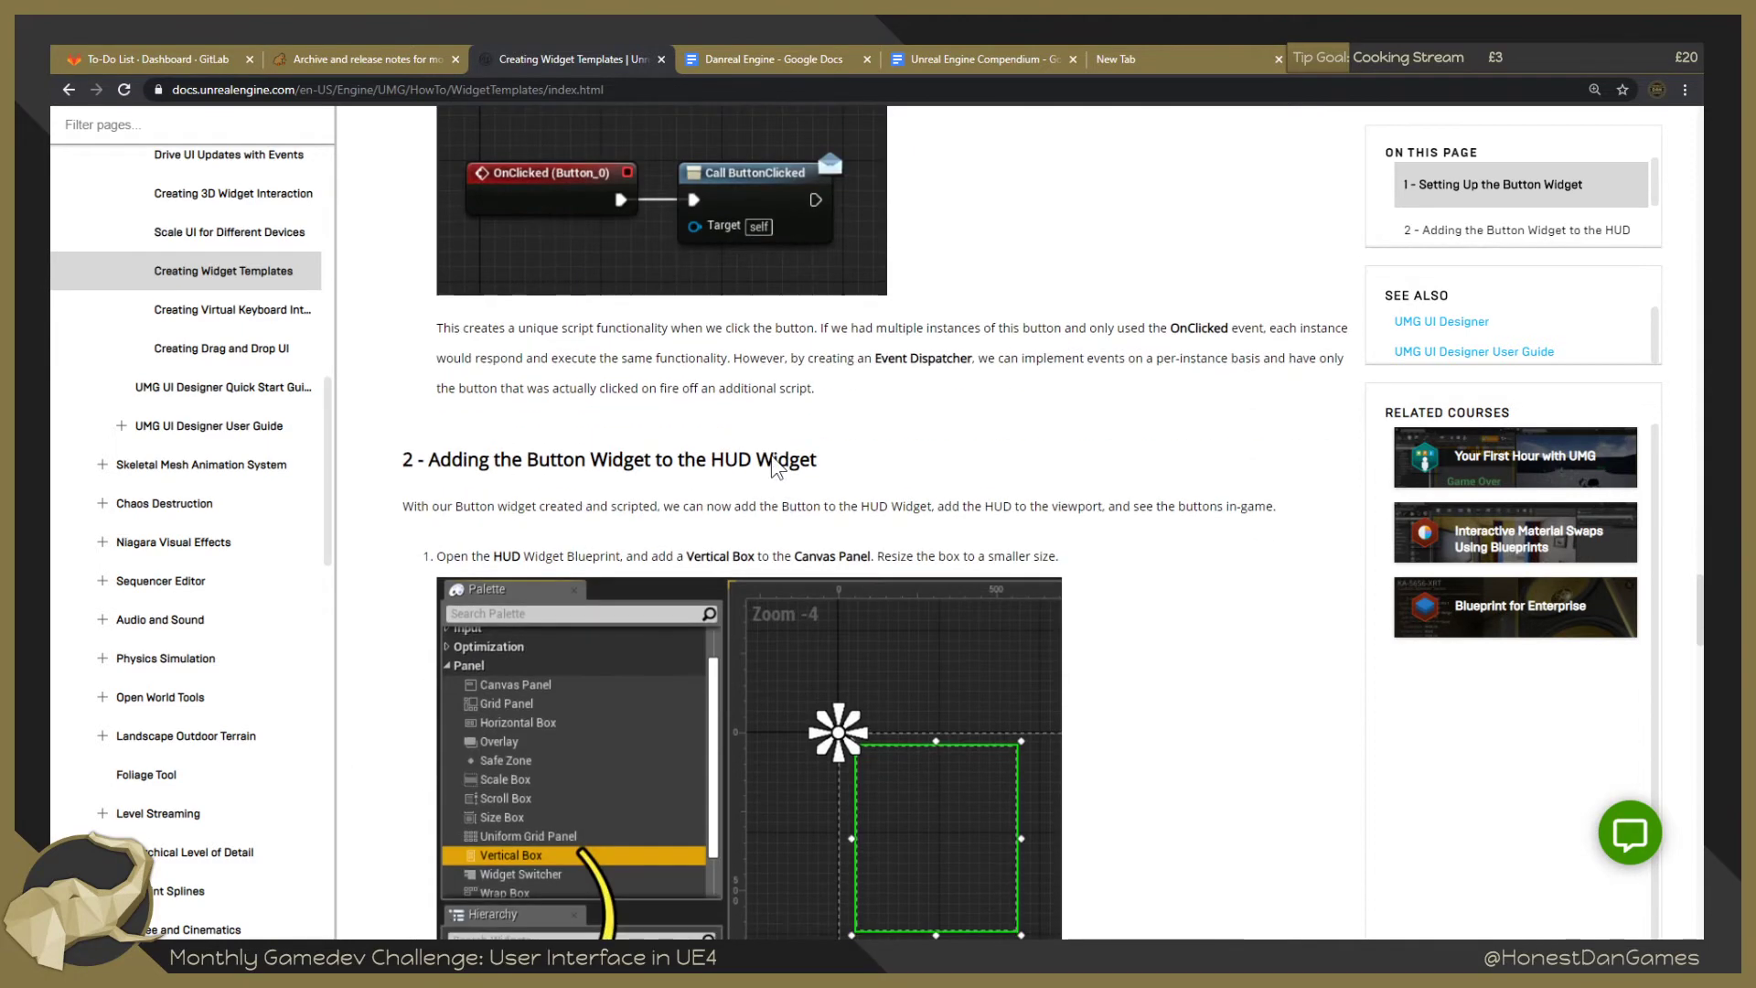
scroll(737, 446, down, 5)
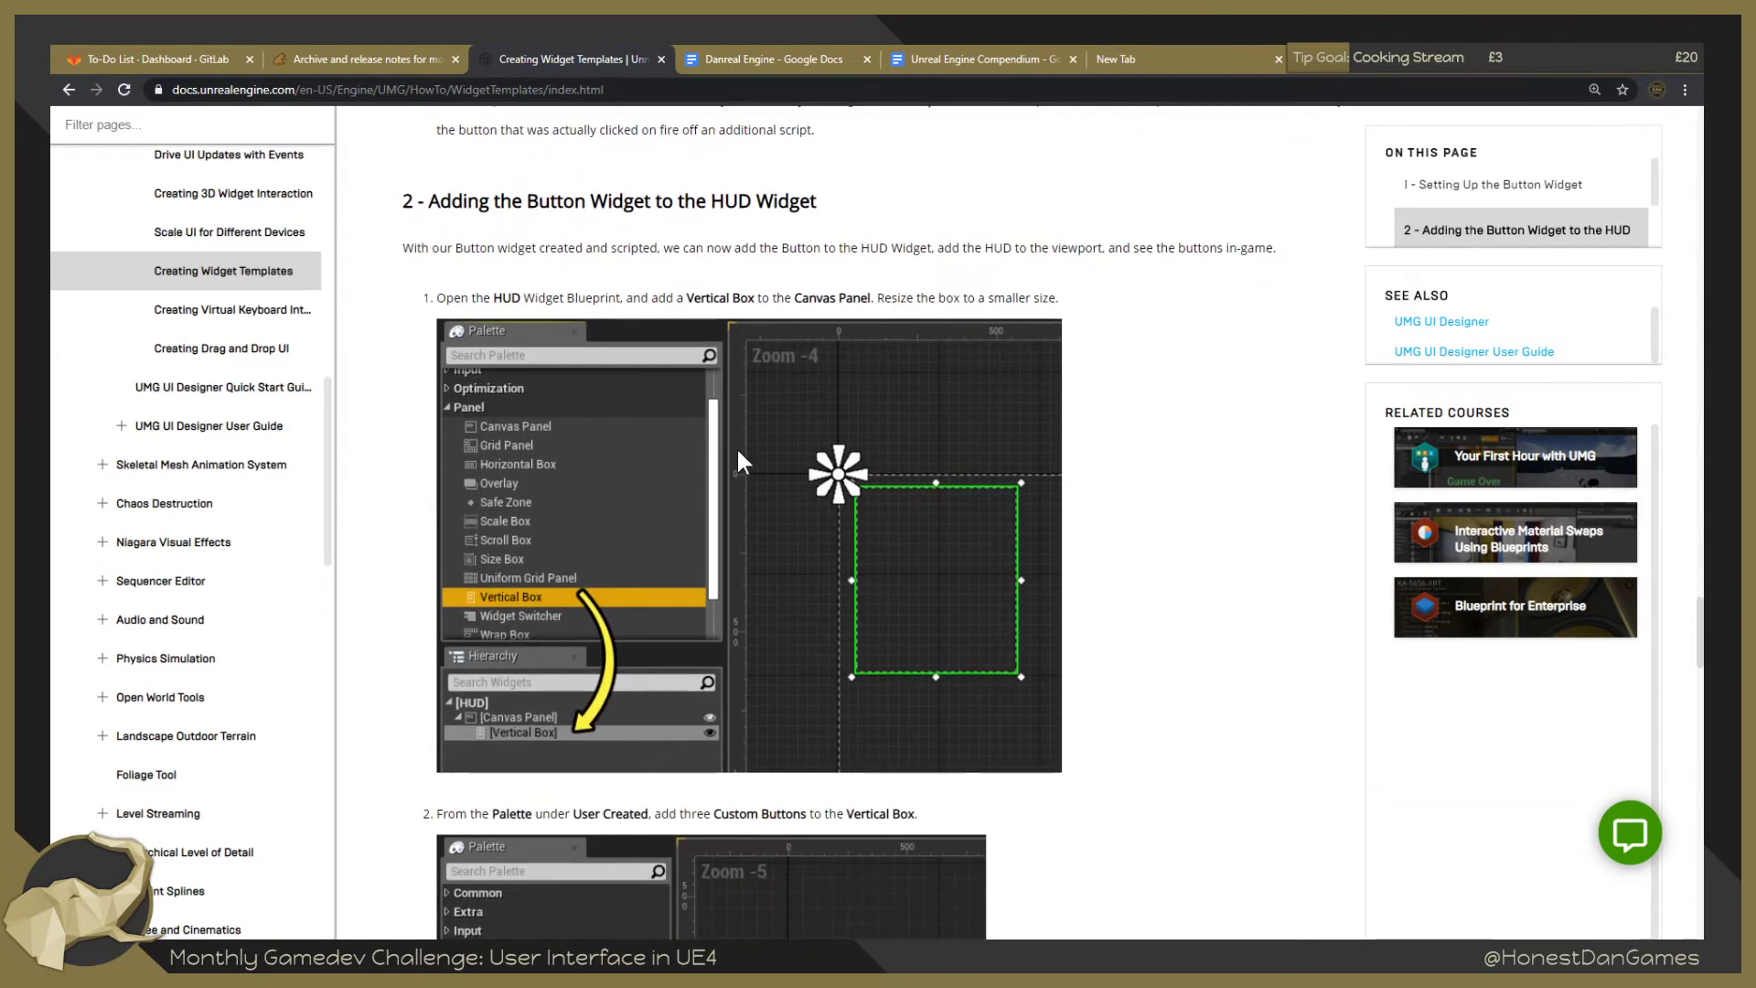
scroll(709, 481, down, 1)
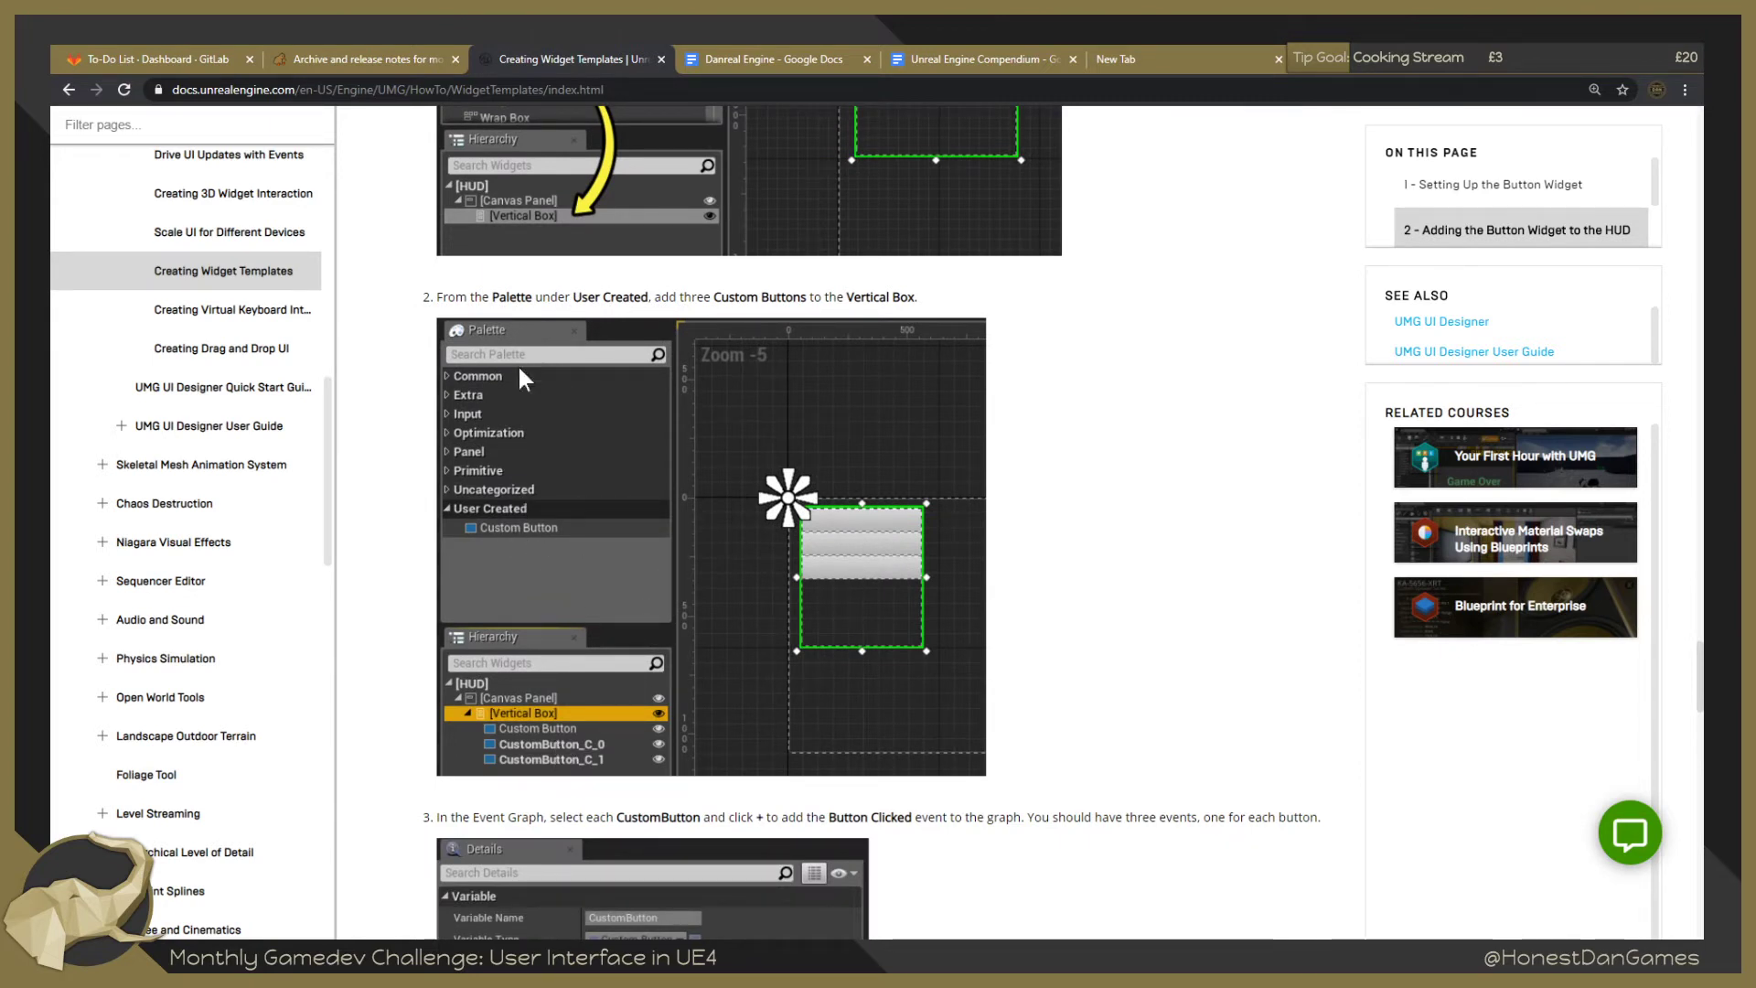
scroll(531, 496, down, 5)
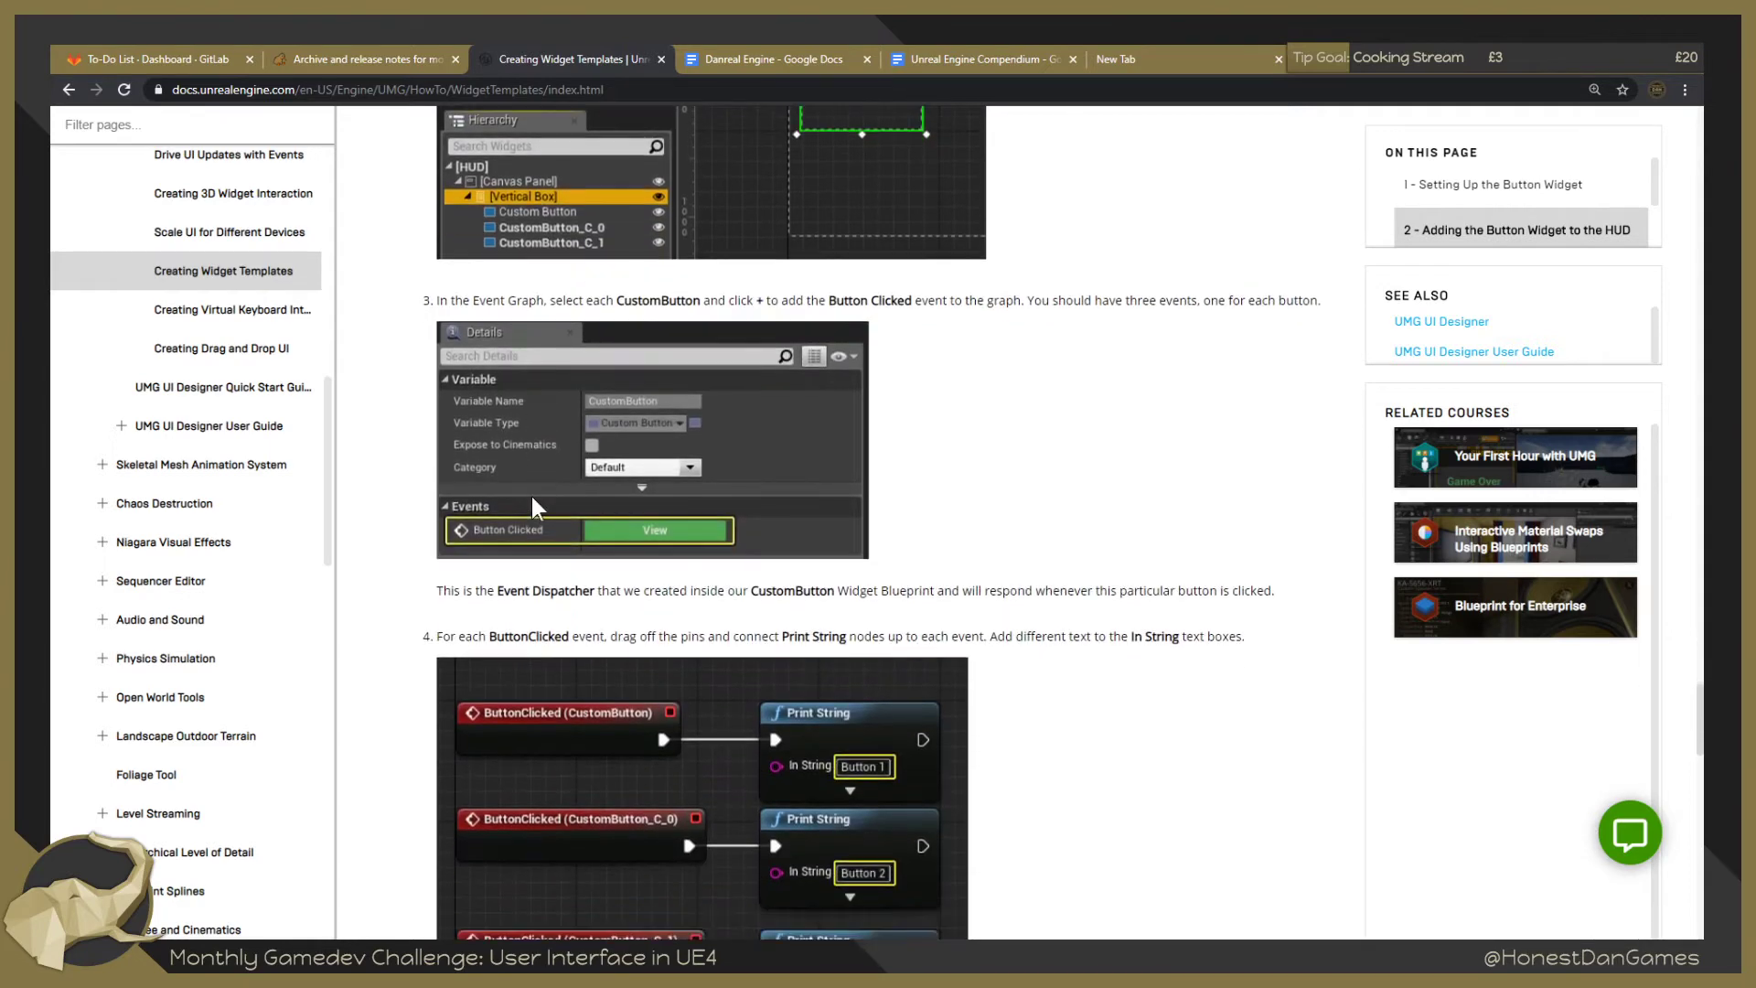
scroll(532, 506, down, 2)
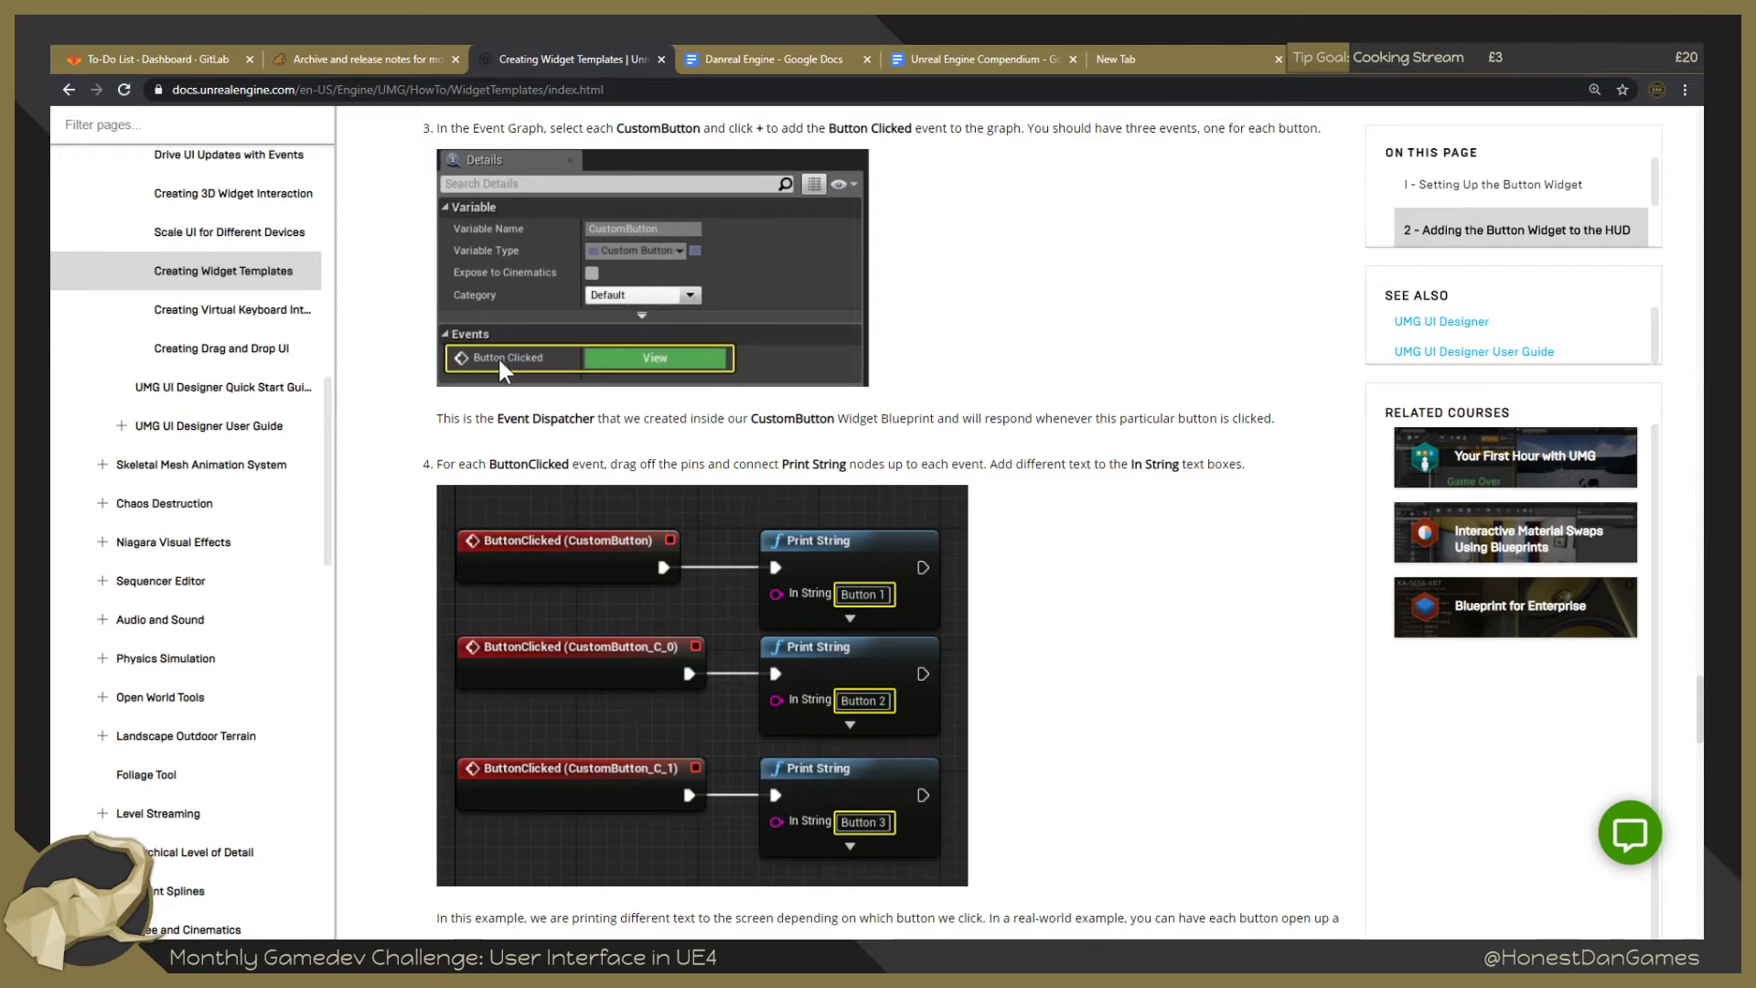
scroll(672, 443, down, 2)
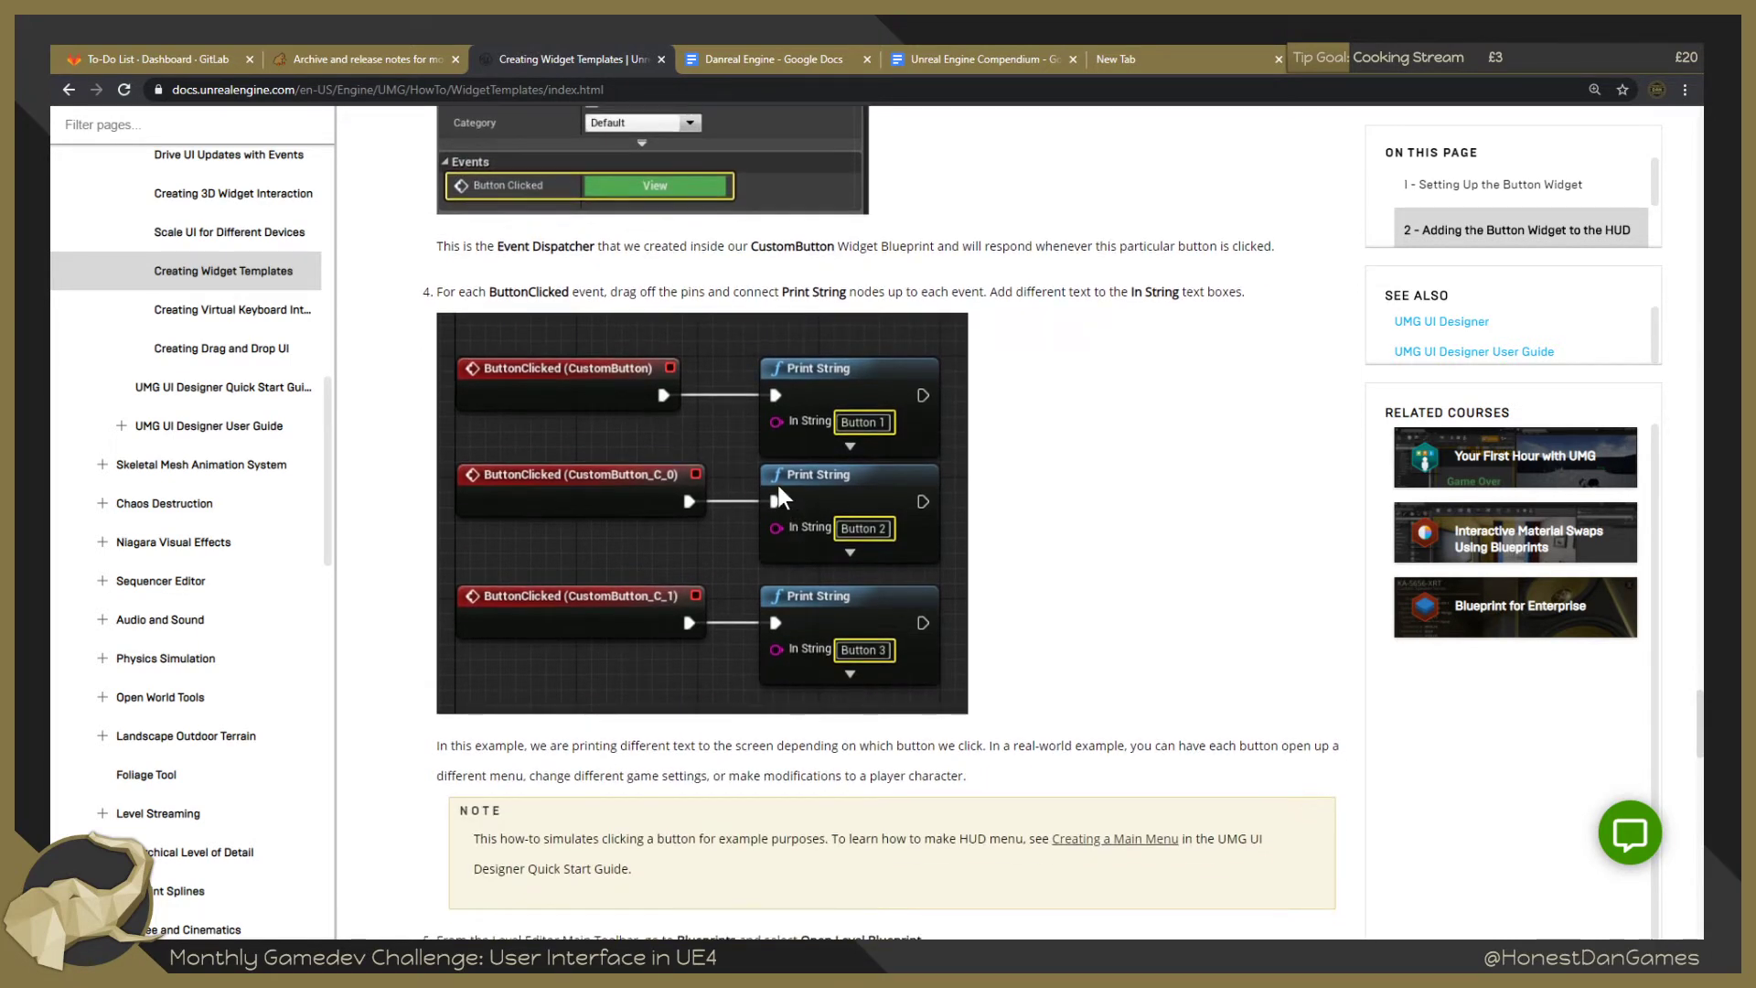
scroll(1035, 602, down, 5)
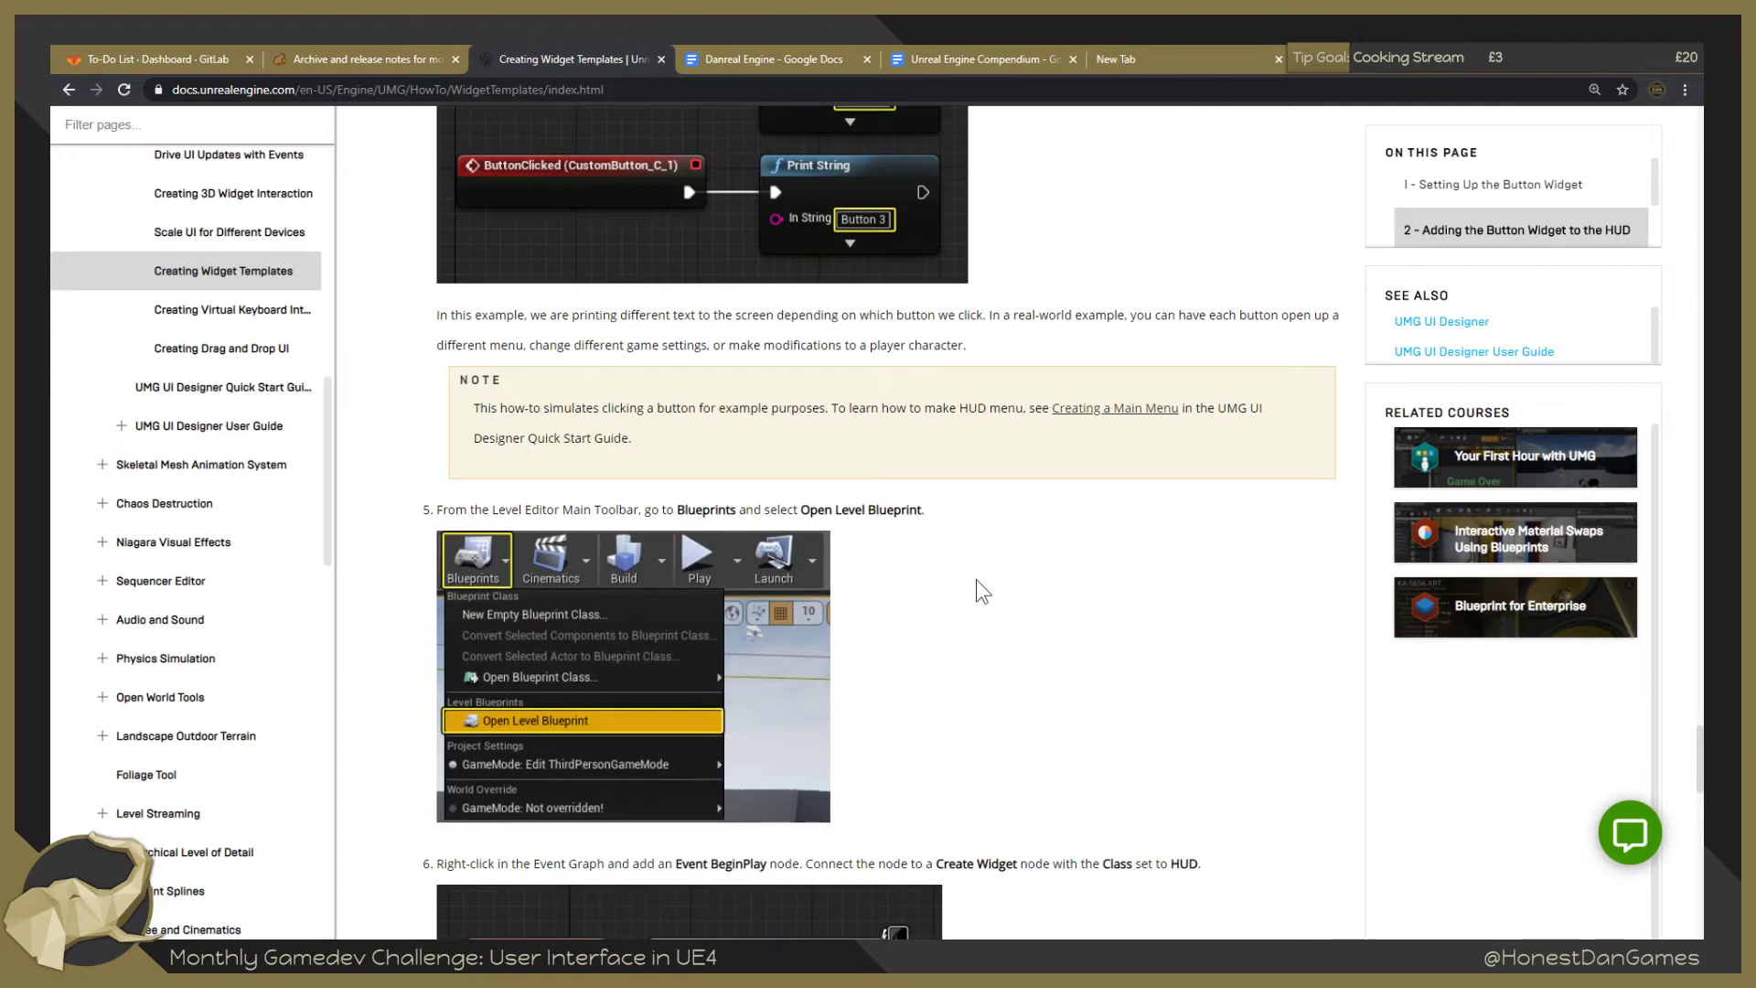
scroll(975, 579, down, 8)
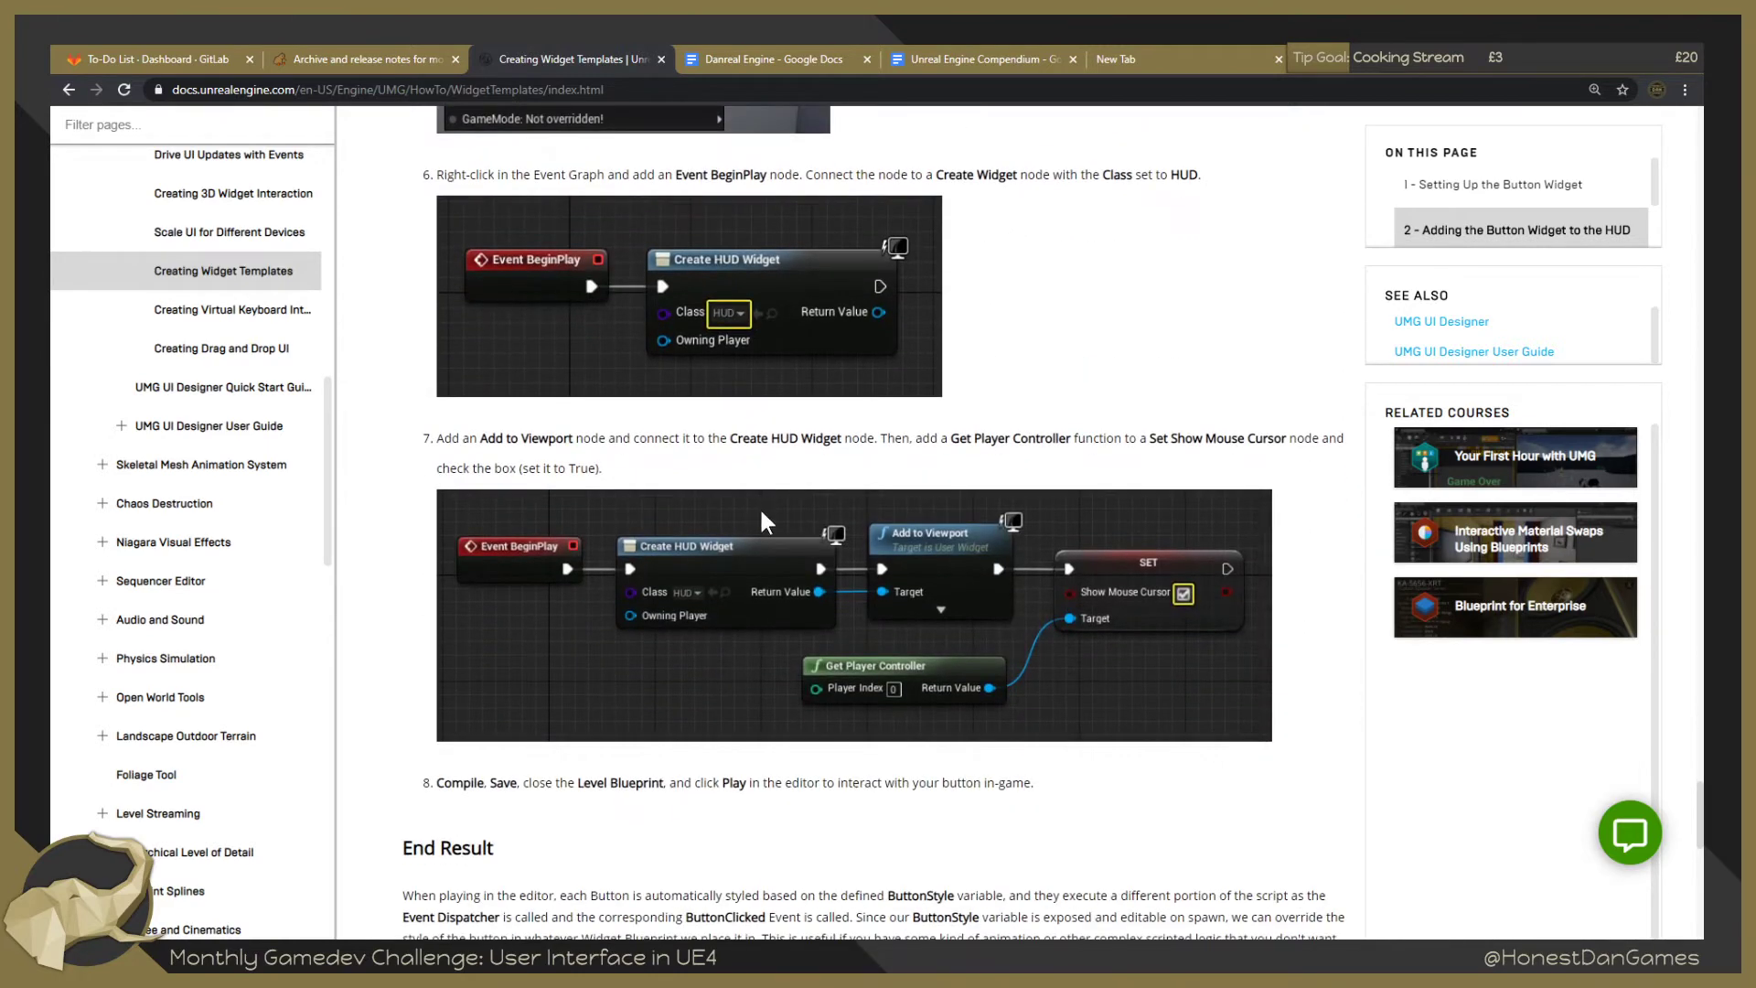
scroll(762, 521, down, 14)
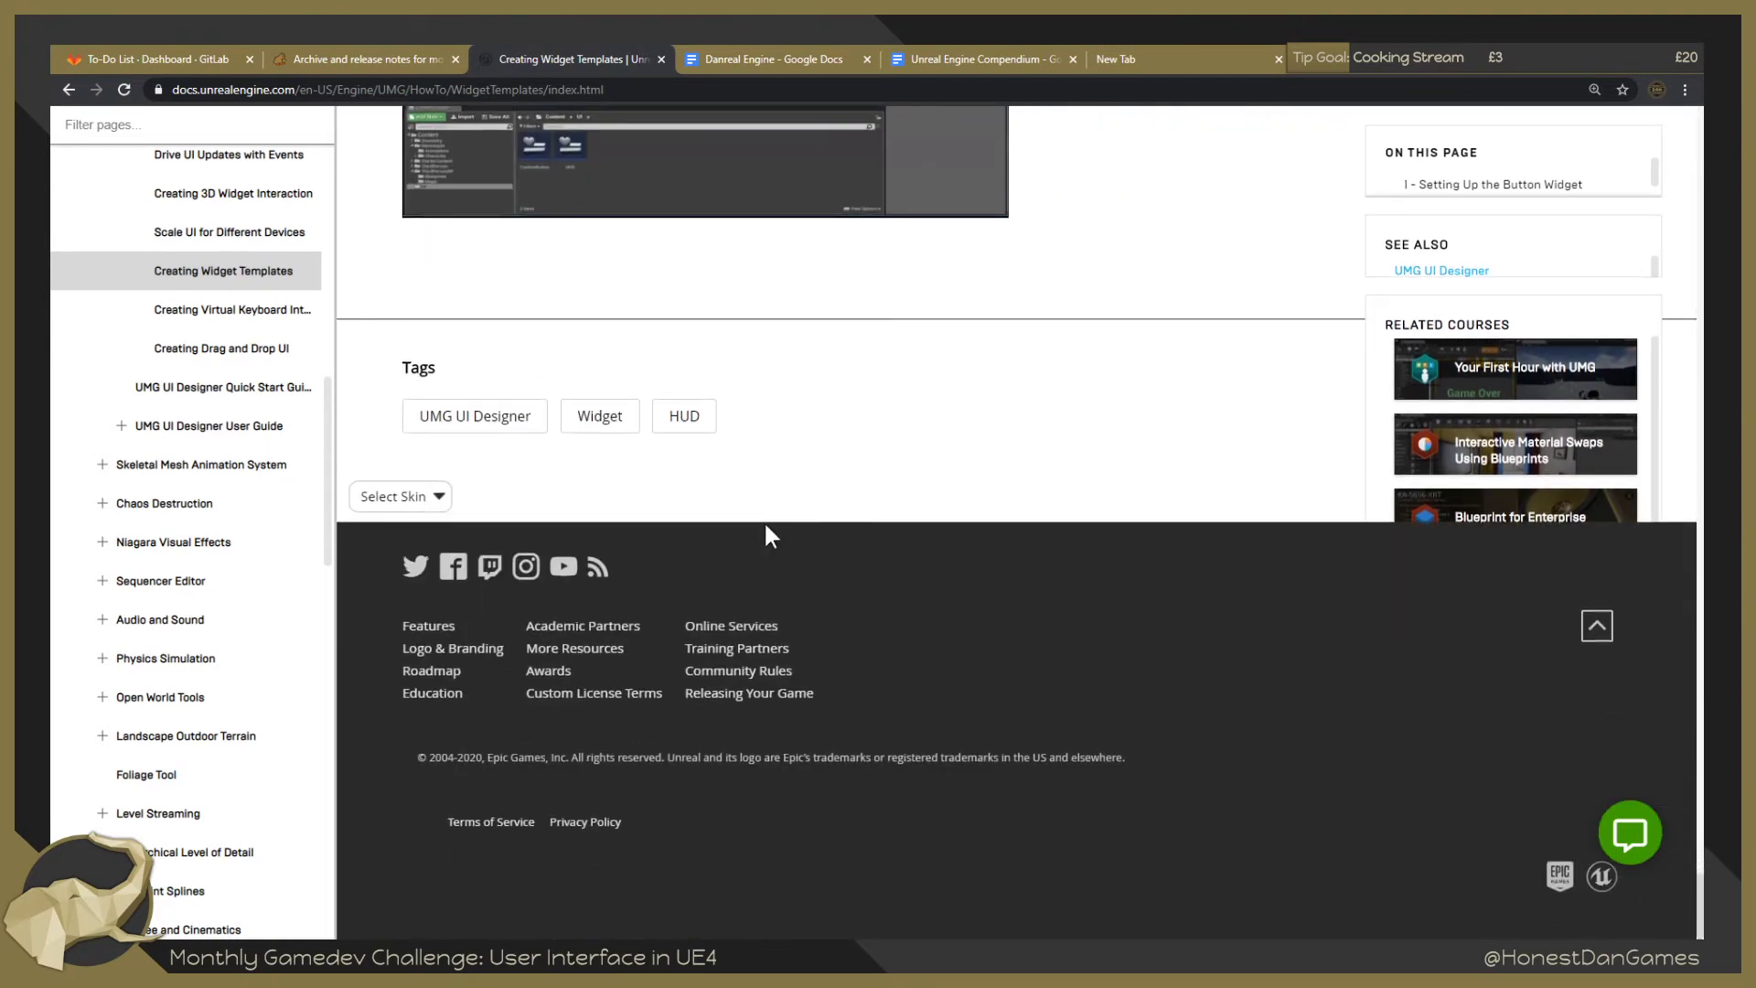
scroll(774, 517, up, 9)
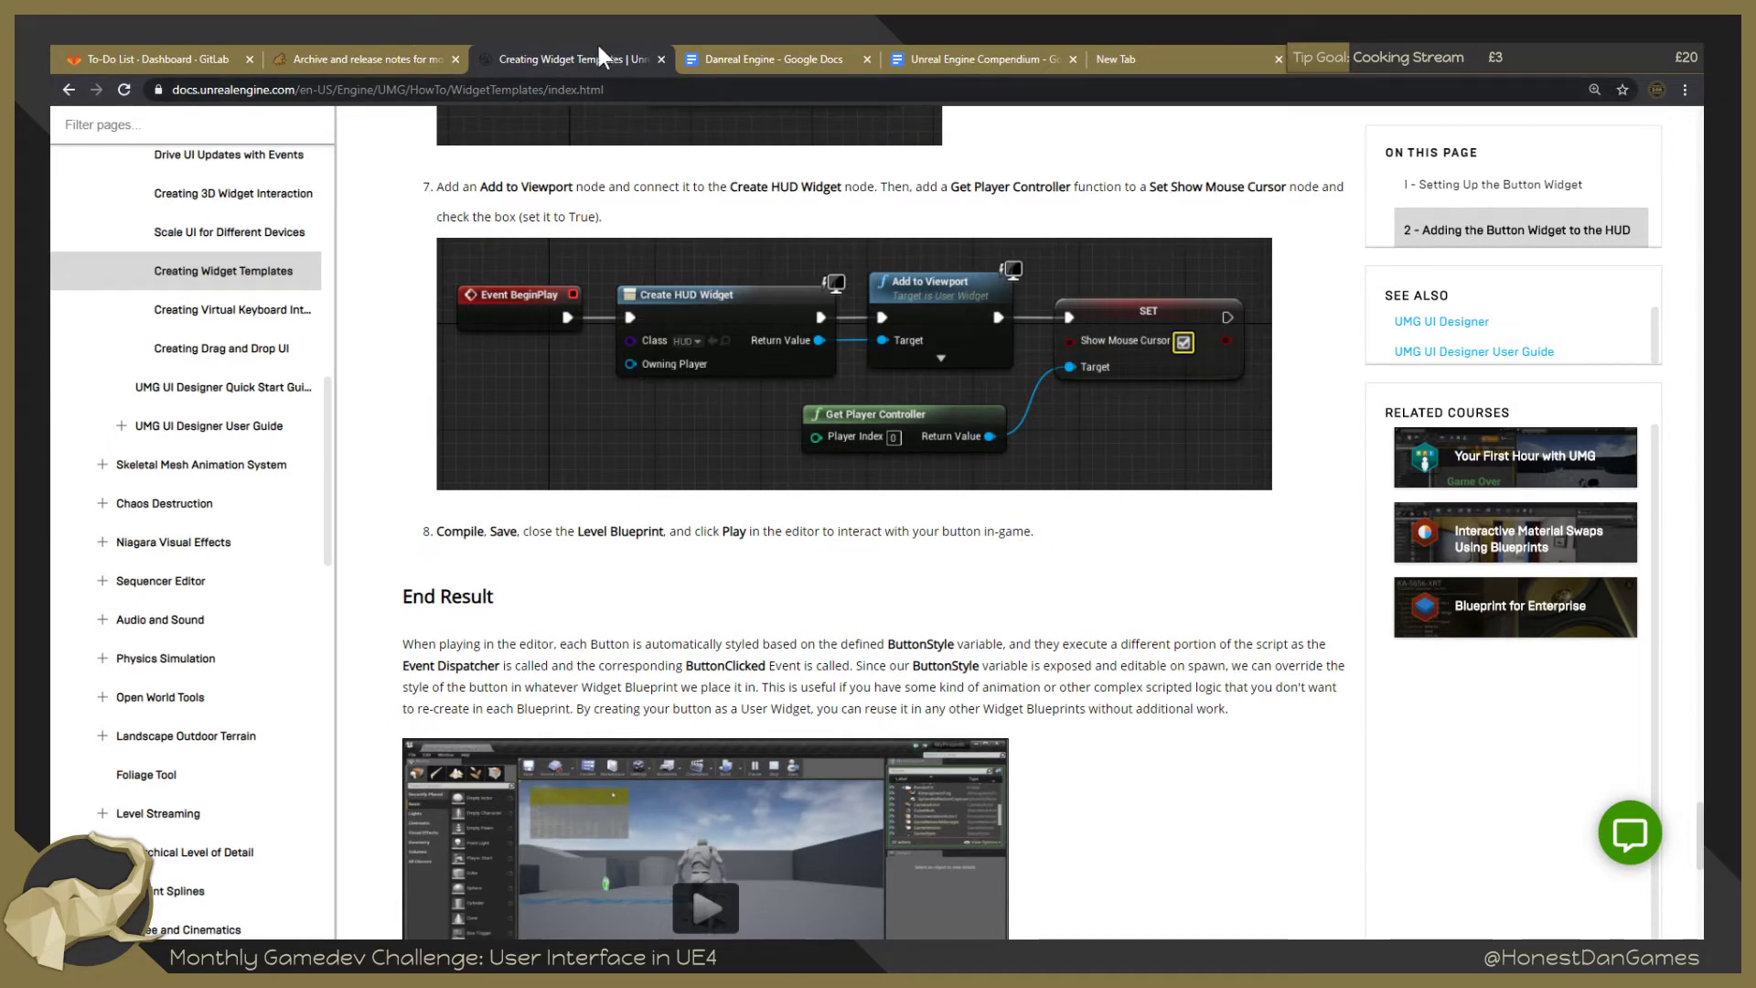
Open the Creating Drag and Drop UI guide from the How To index and watch its demonstration video in full screen.
click(68, 90)
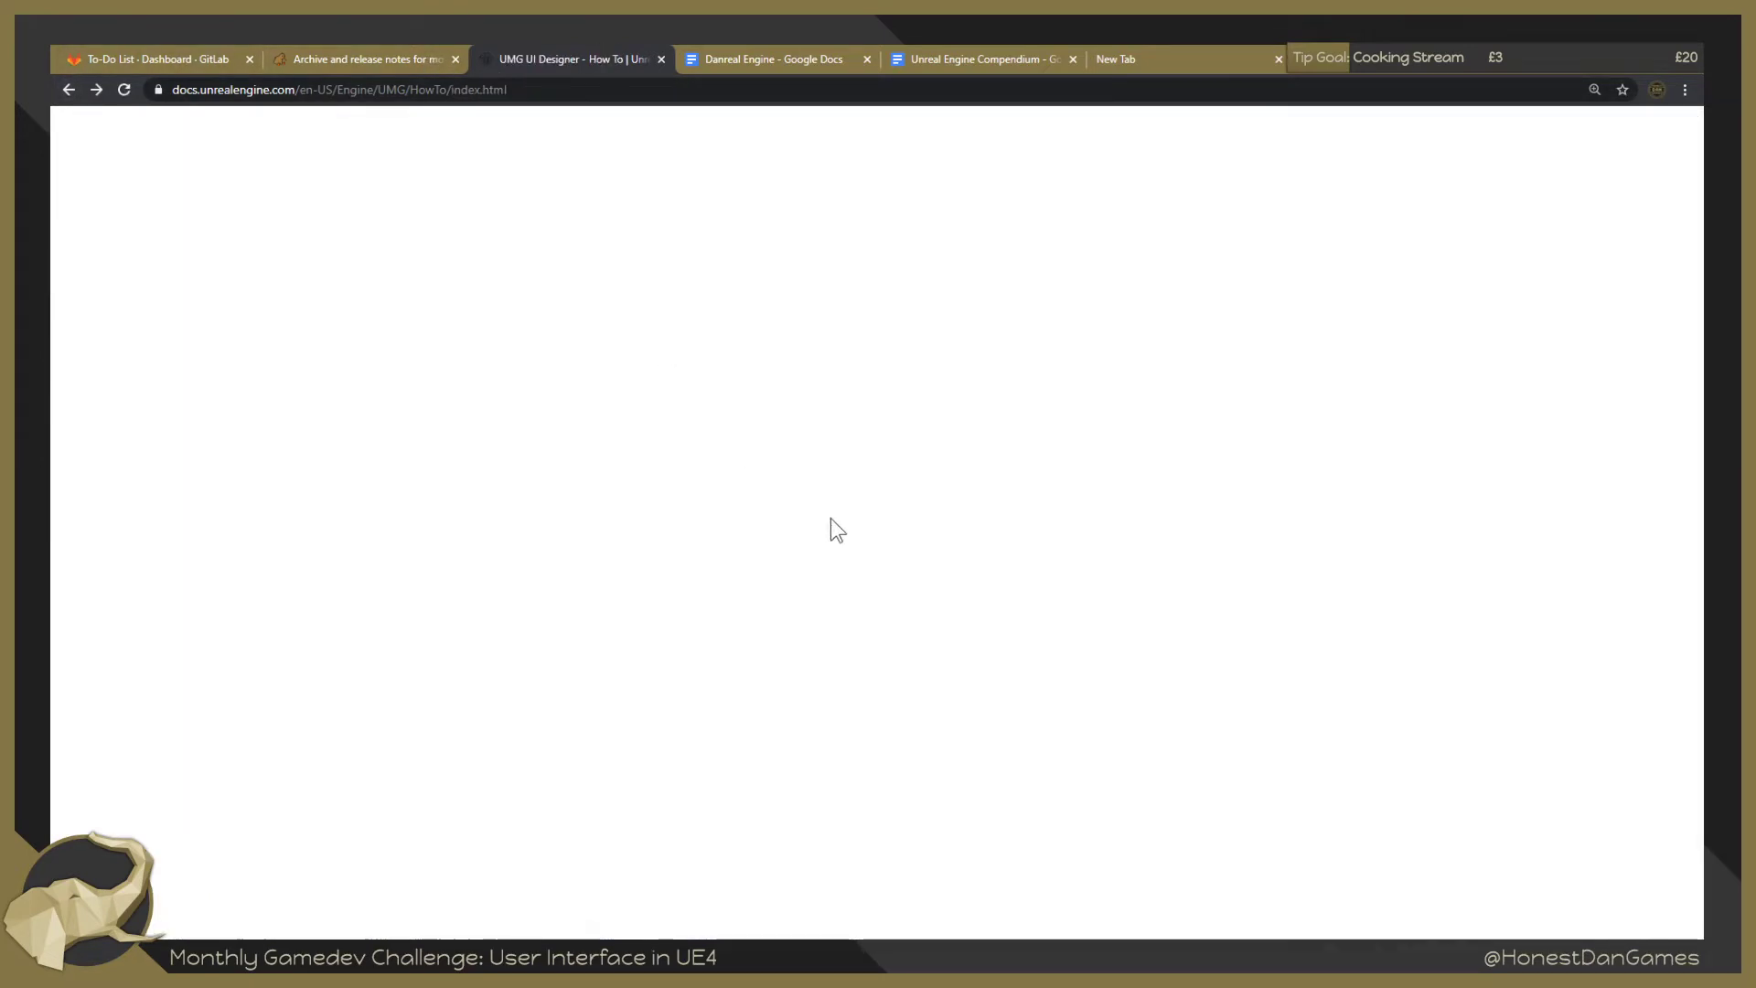
click(931, 590)
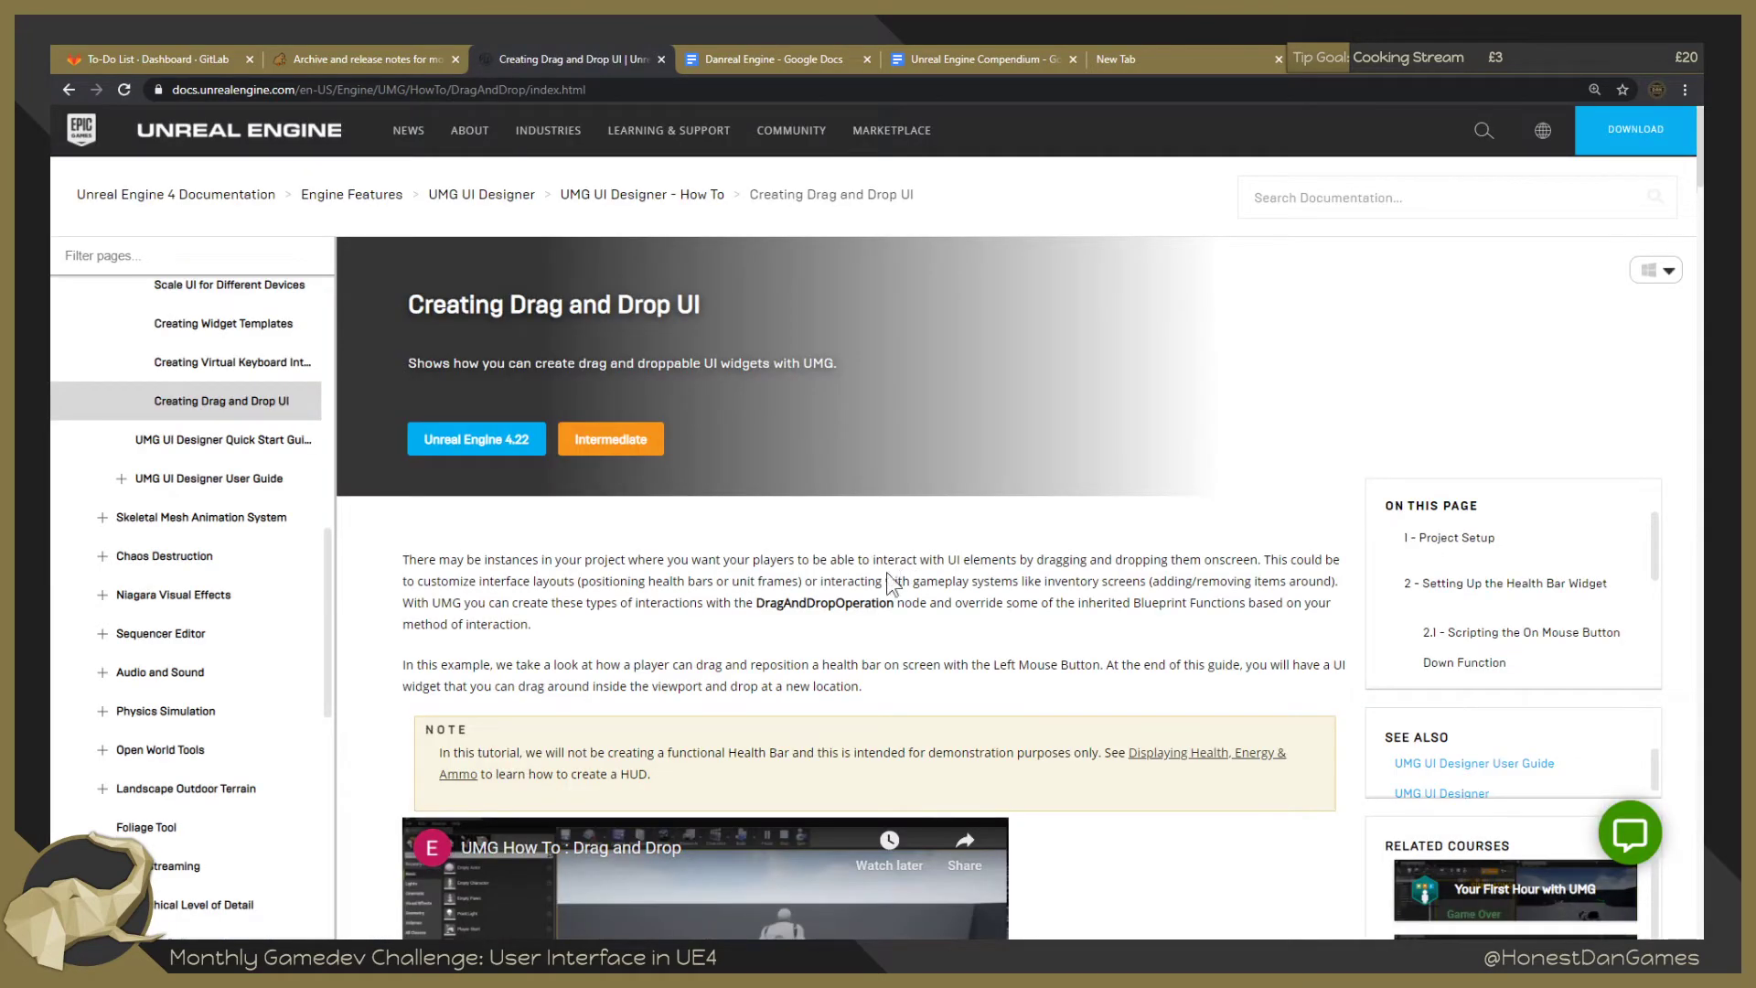
scroll(640, 462, down, 3)
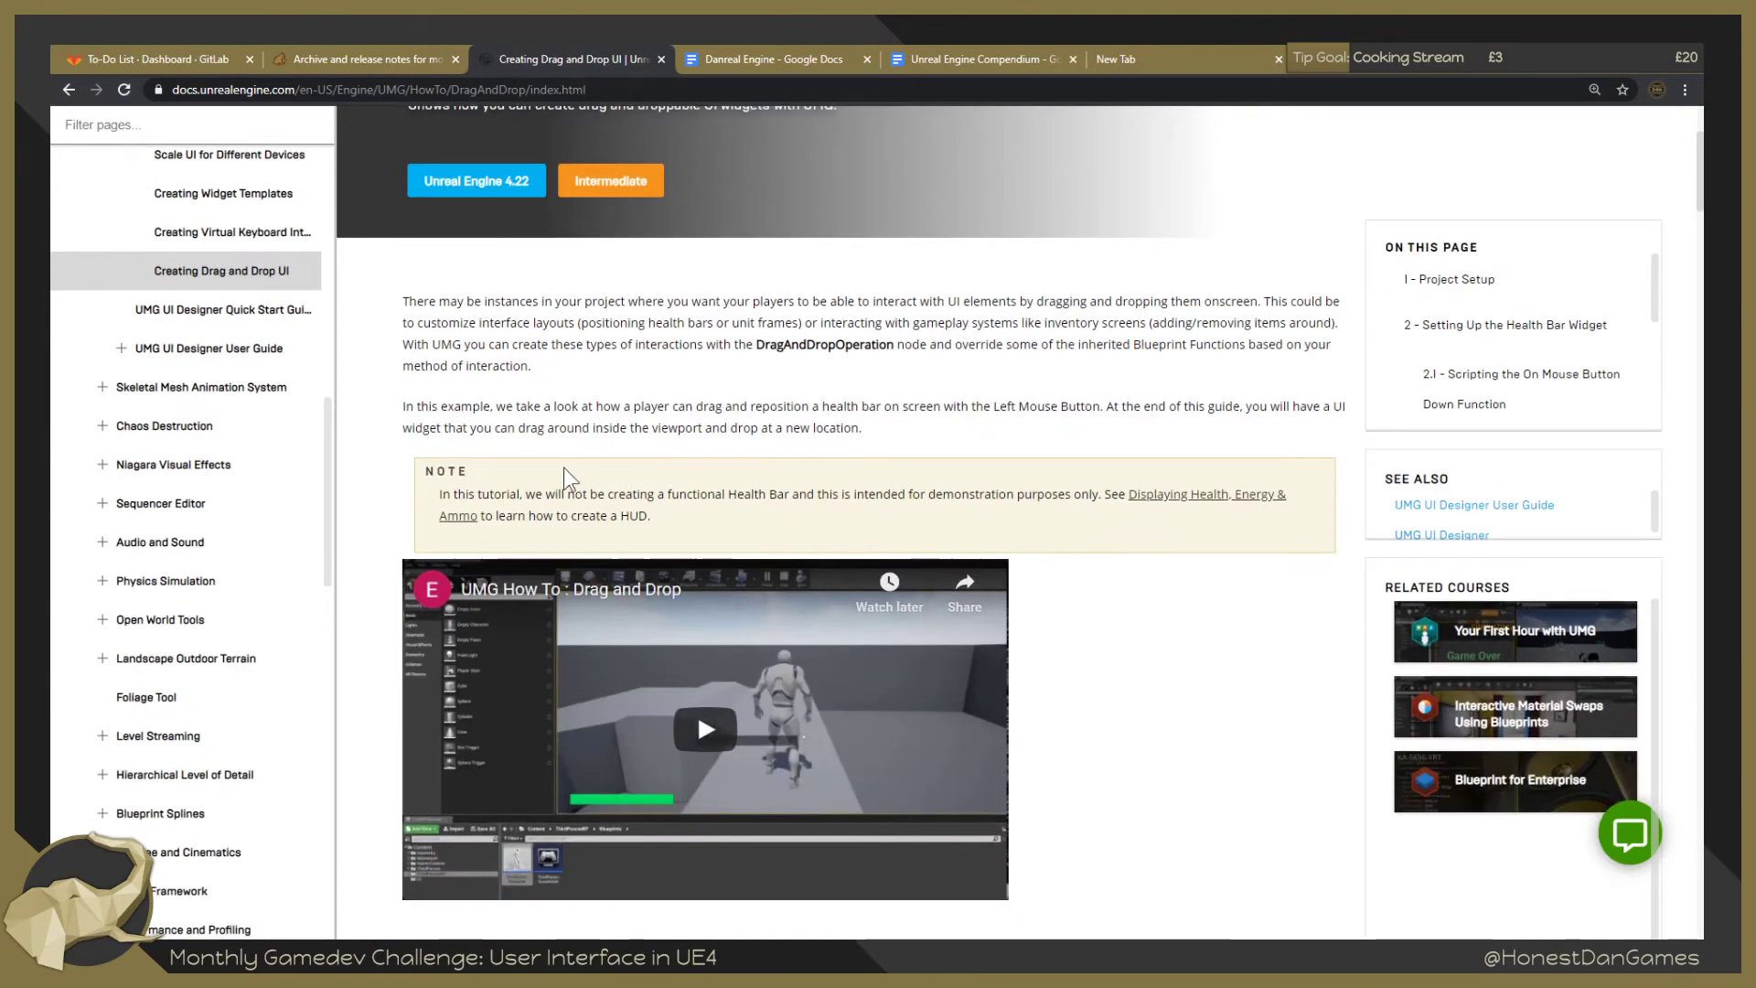
scroll(558, 467, down, 7)
scroll(541, 518, up, 5)
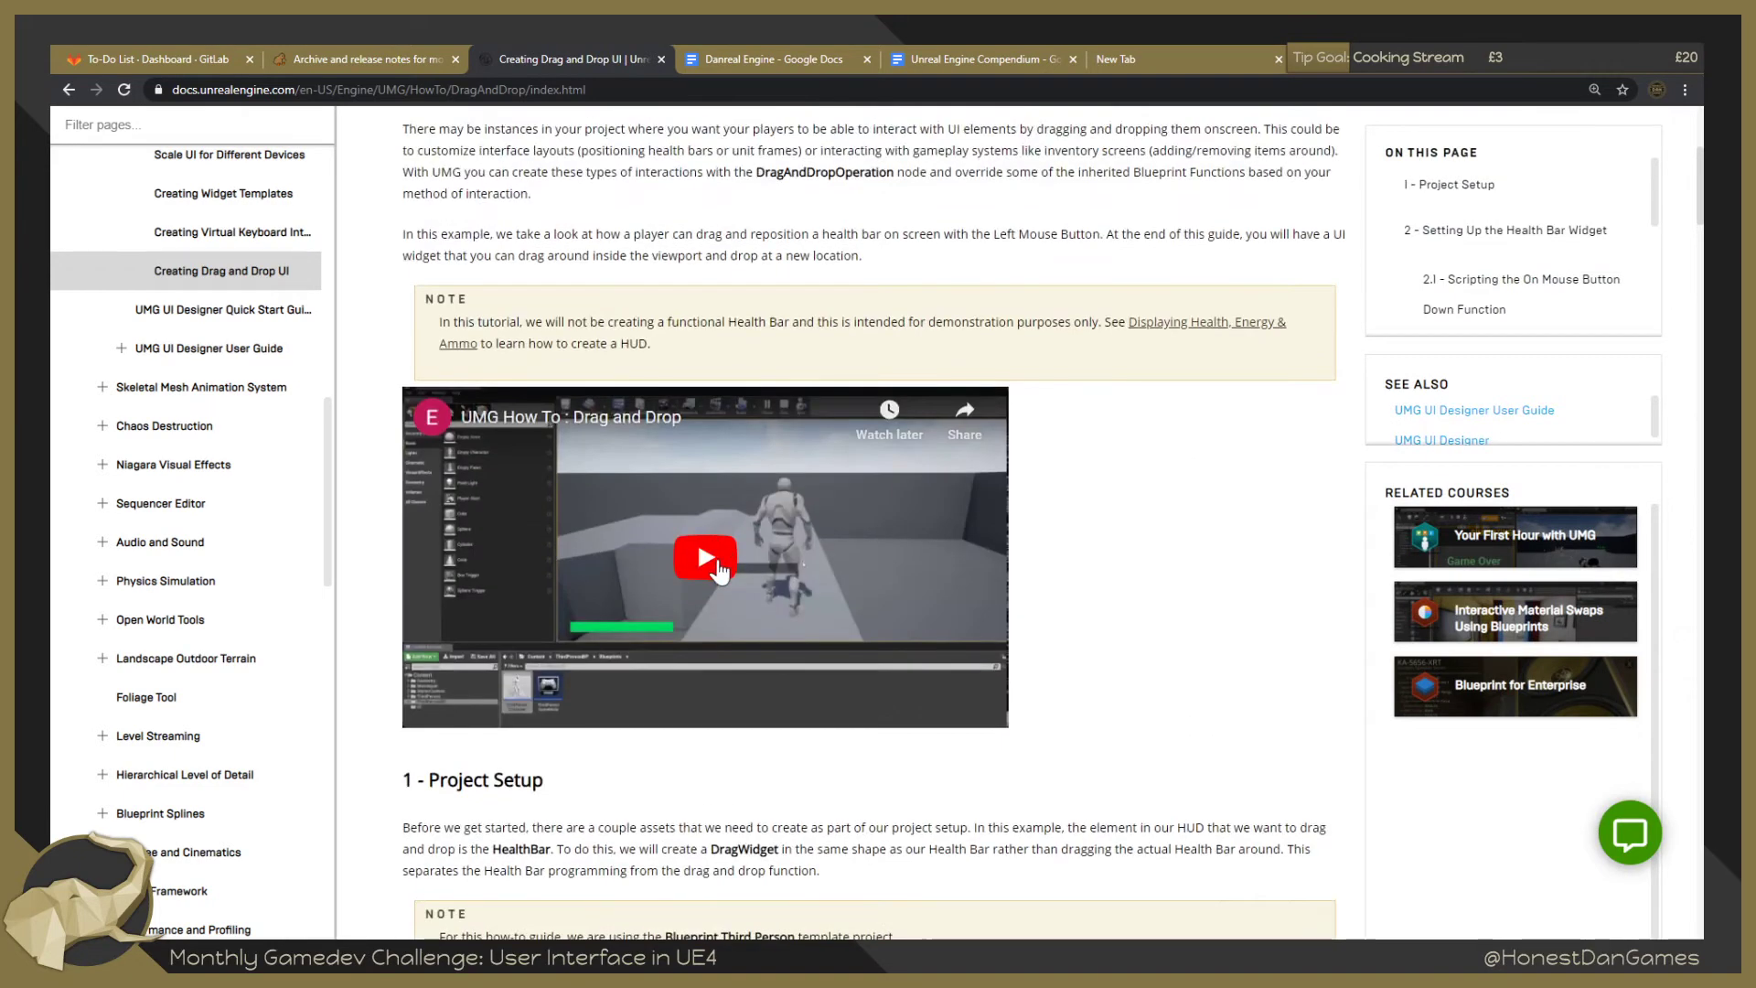
click(718, 567)
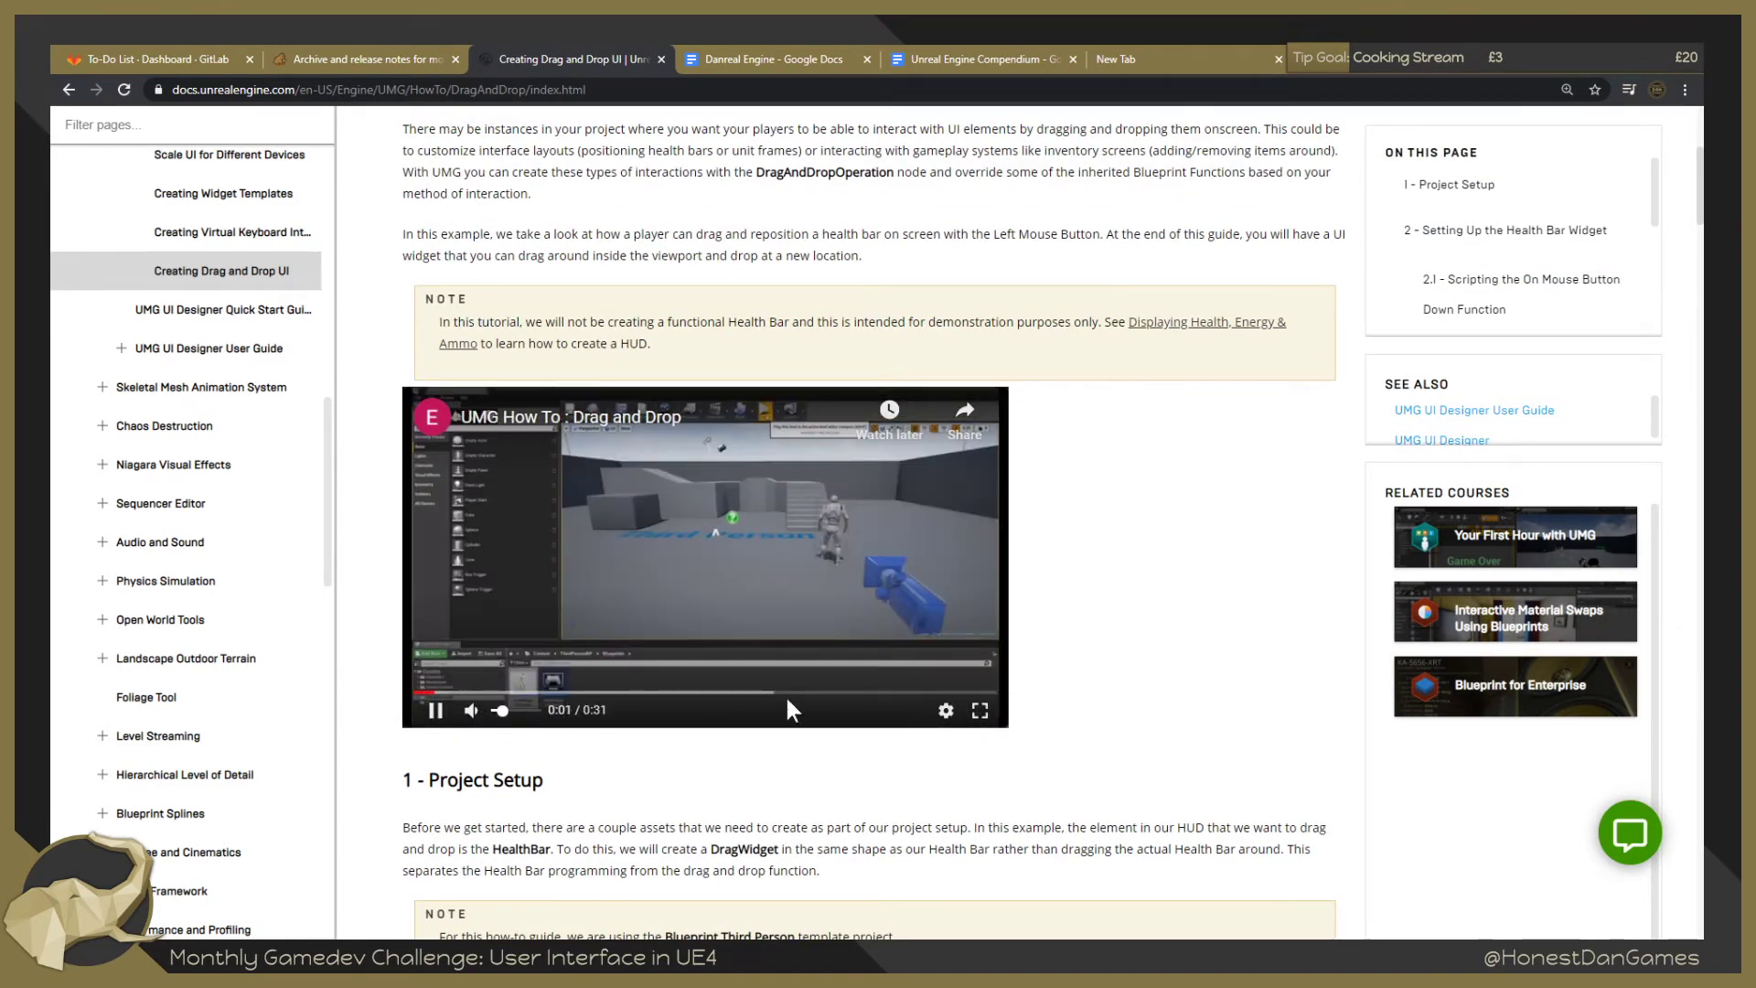
click(980, 711)
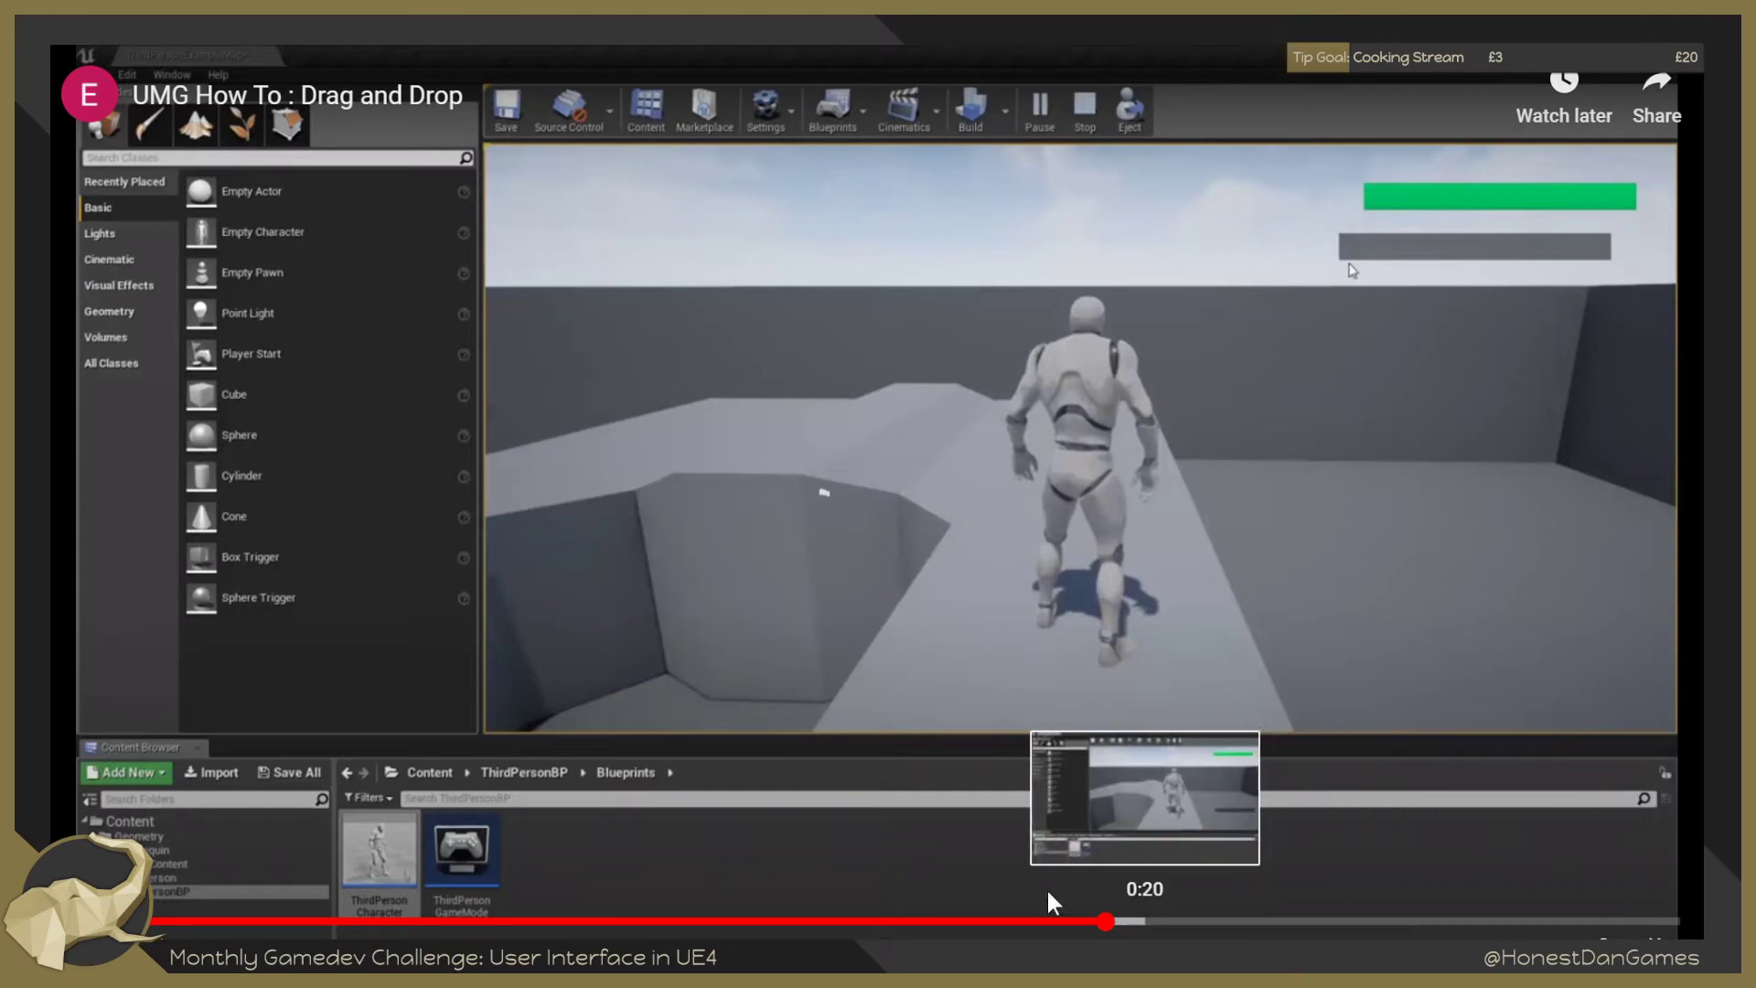
Leave full screen and pause the drag-and-drop demonstration video.
key(Escape)
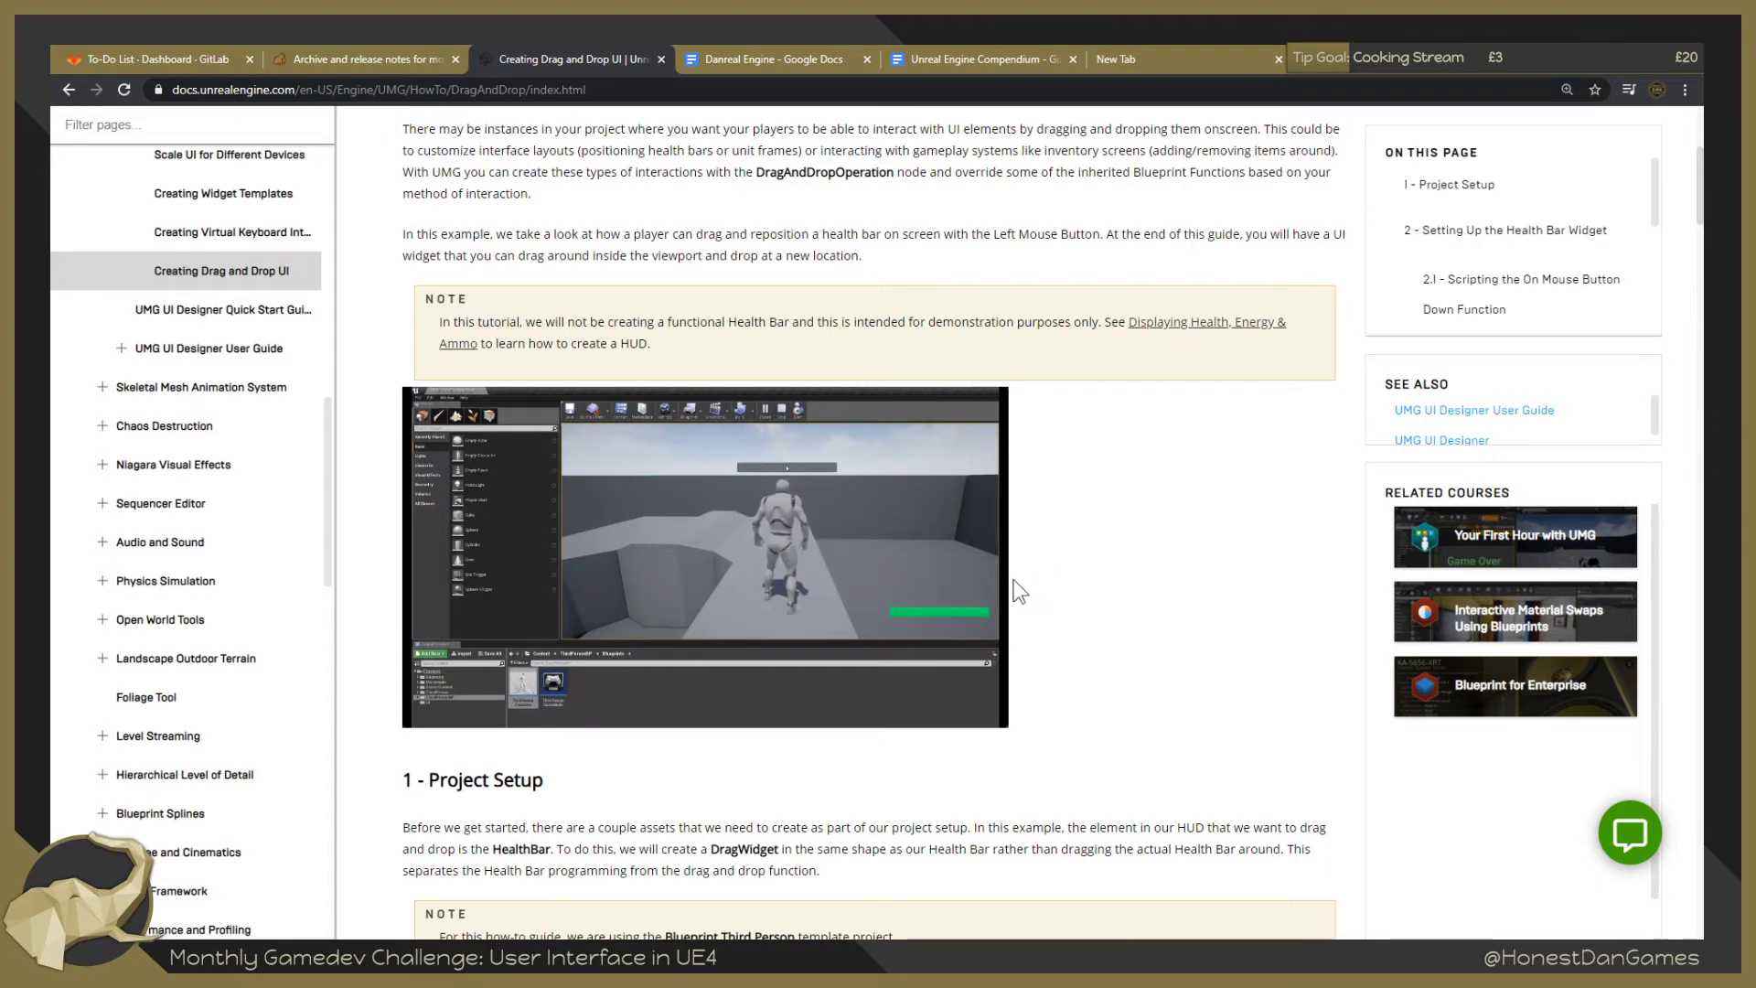
mouse_move(996, 574)
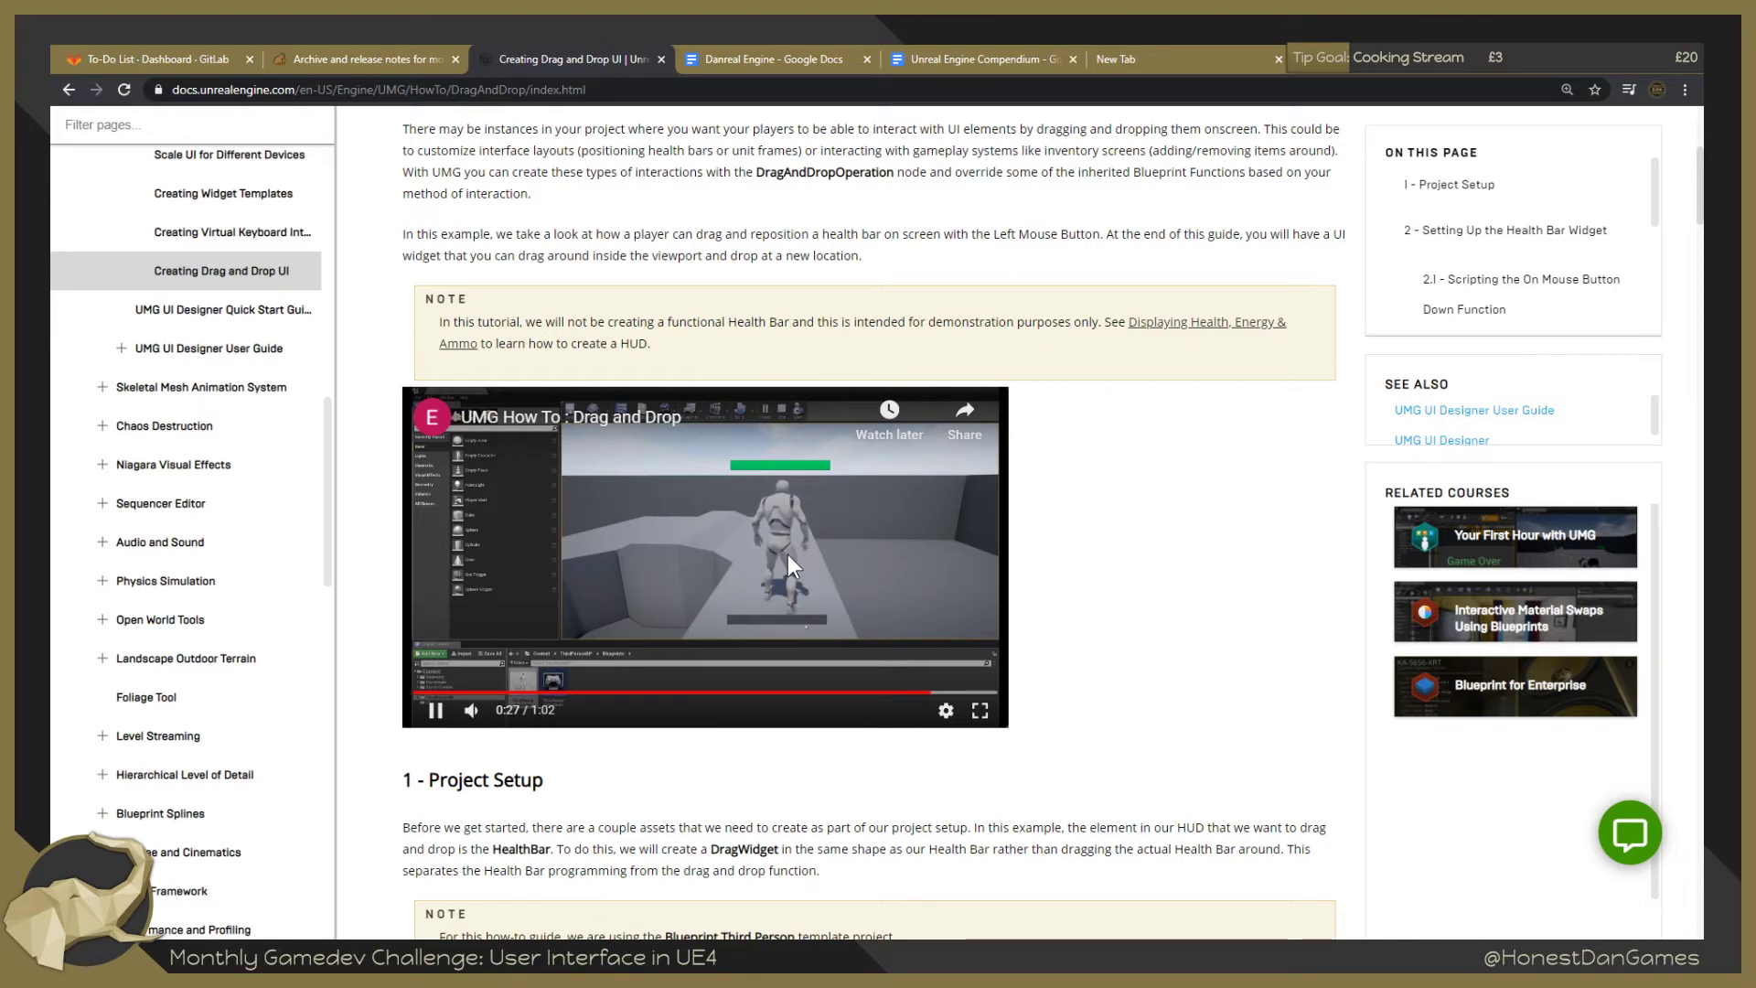
click(435, 711)
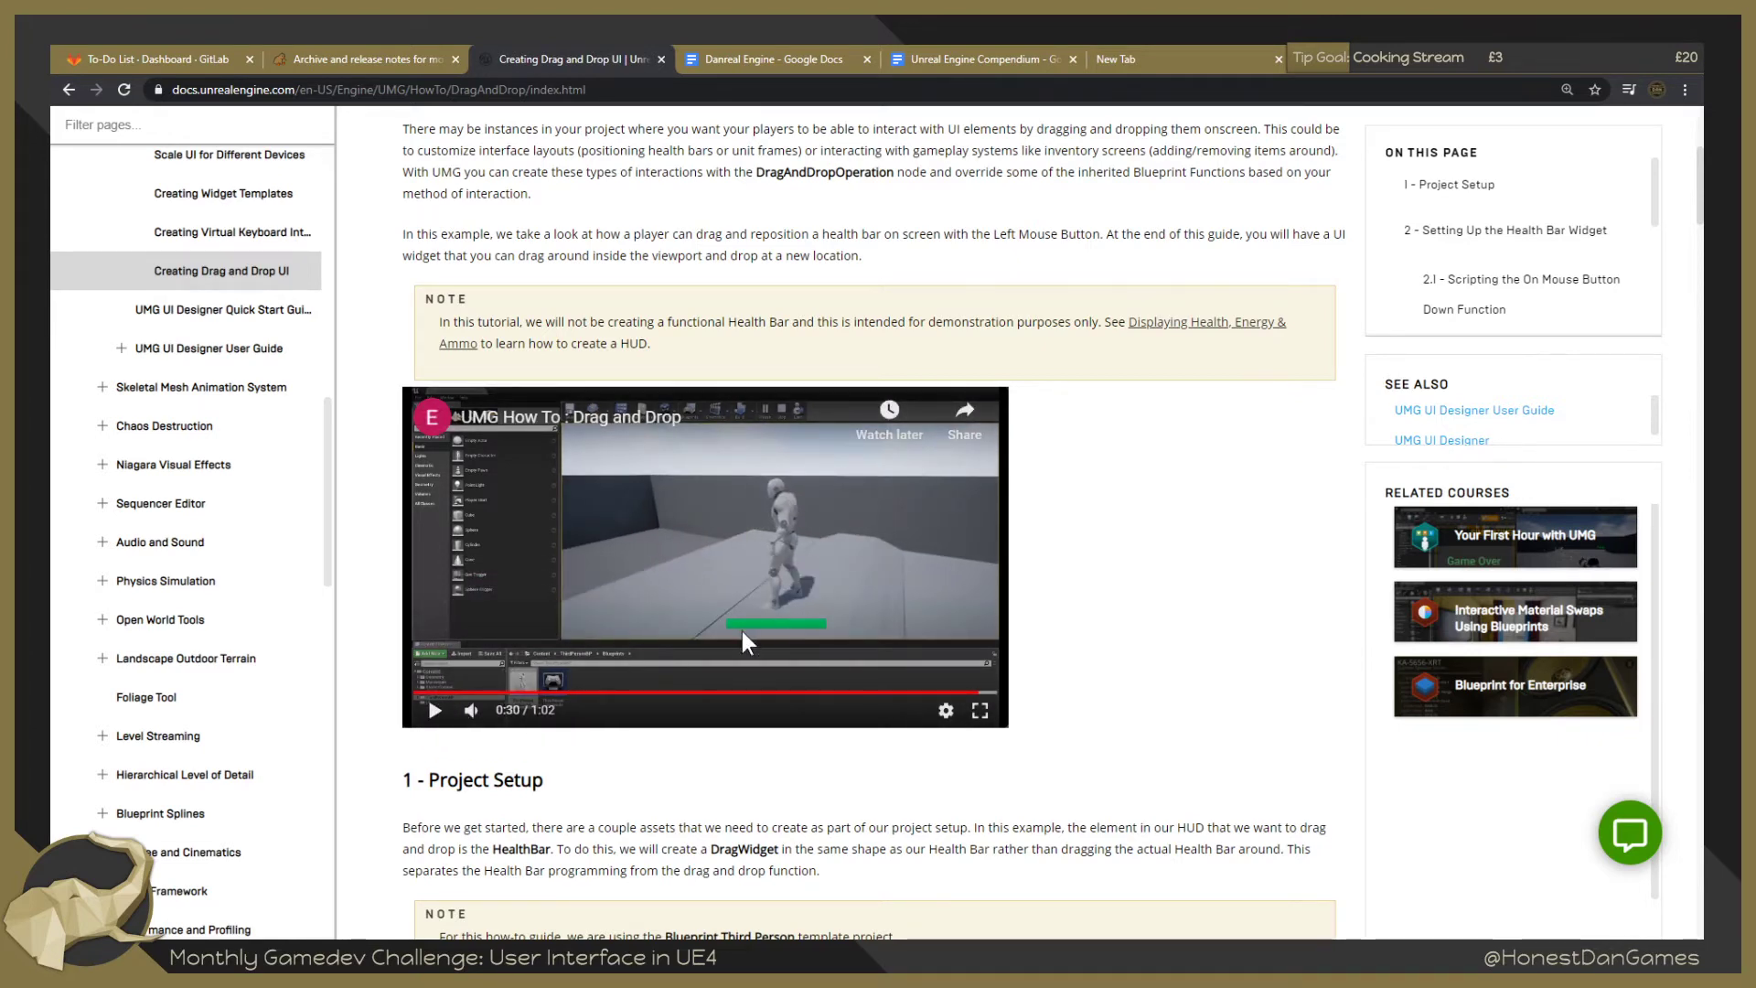
Skim the Creating Drag and Drop UI guide from Project Setup through the On Drop function section, and return to its beginning.
scroll(743, 633, down, 5)
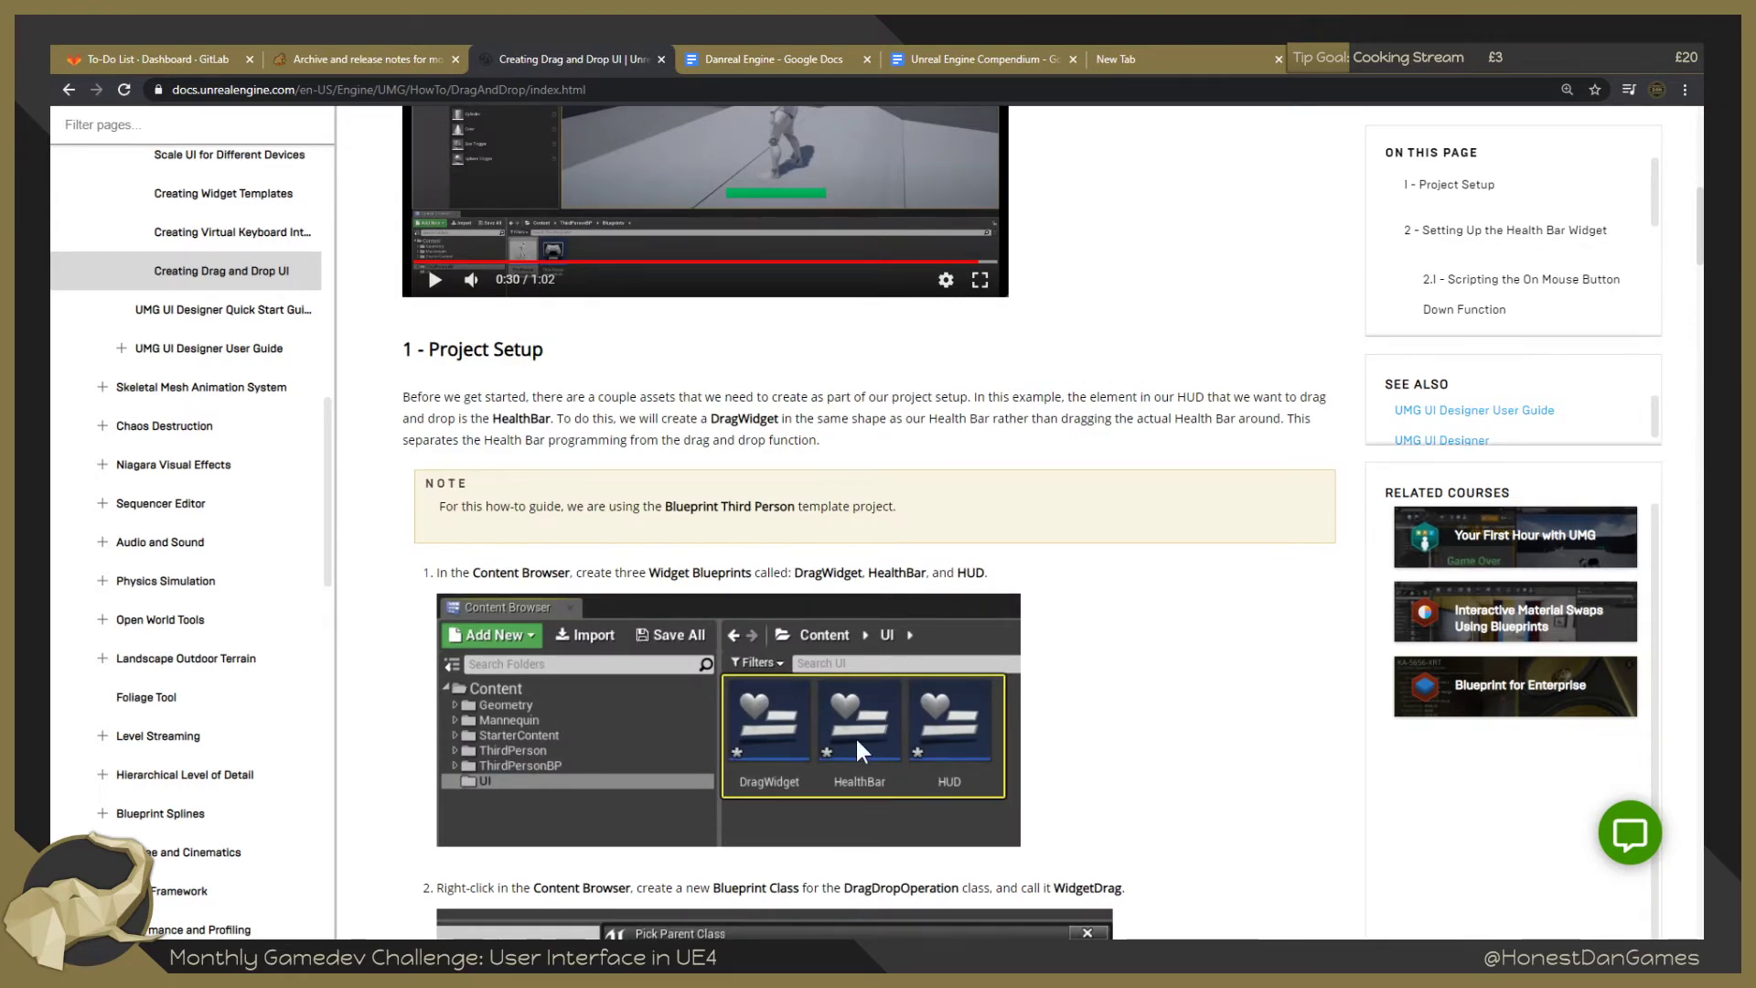
scroll(857, 748, down, 20)
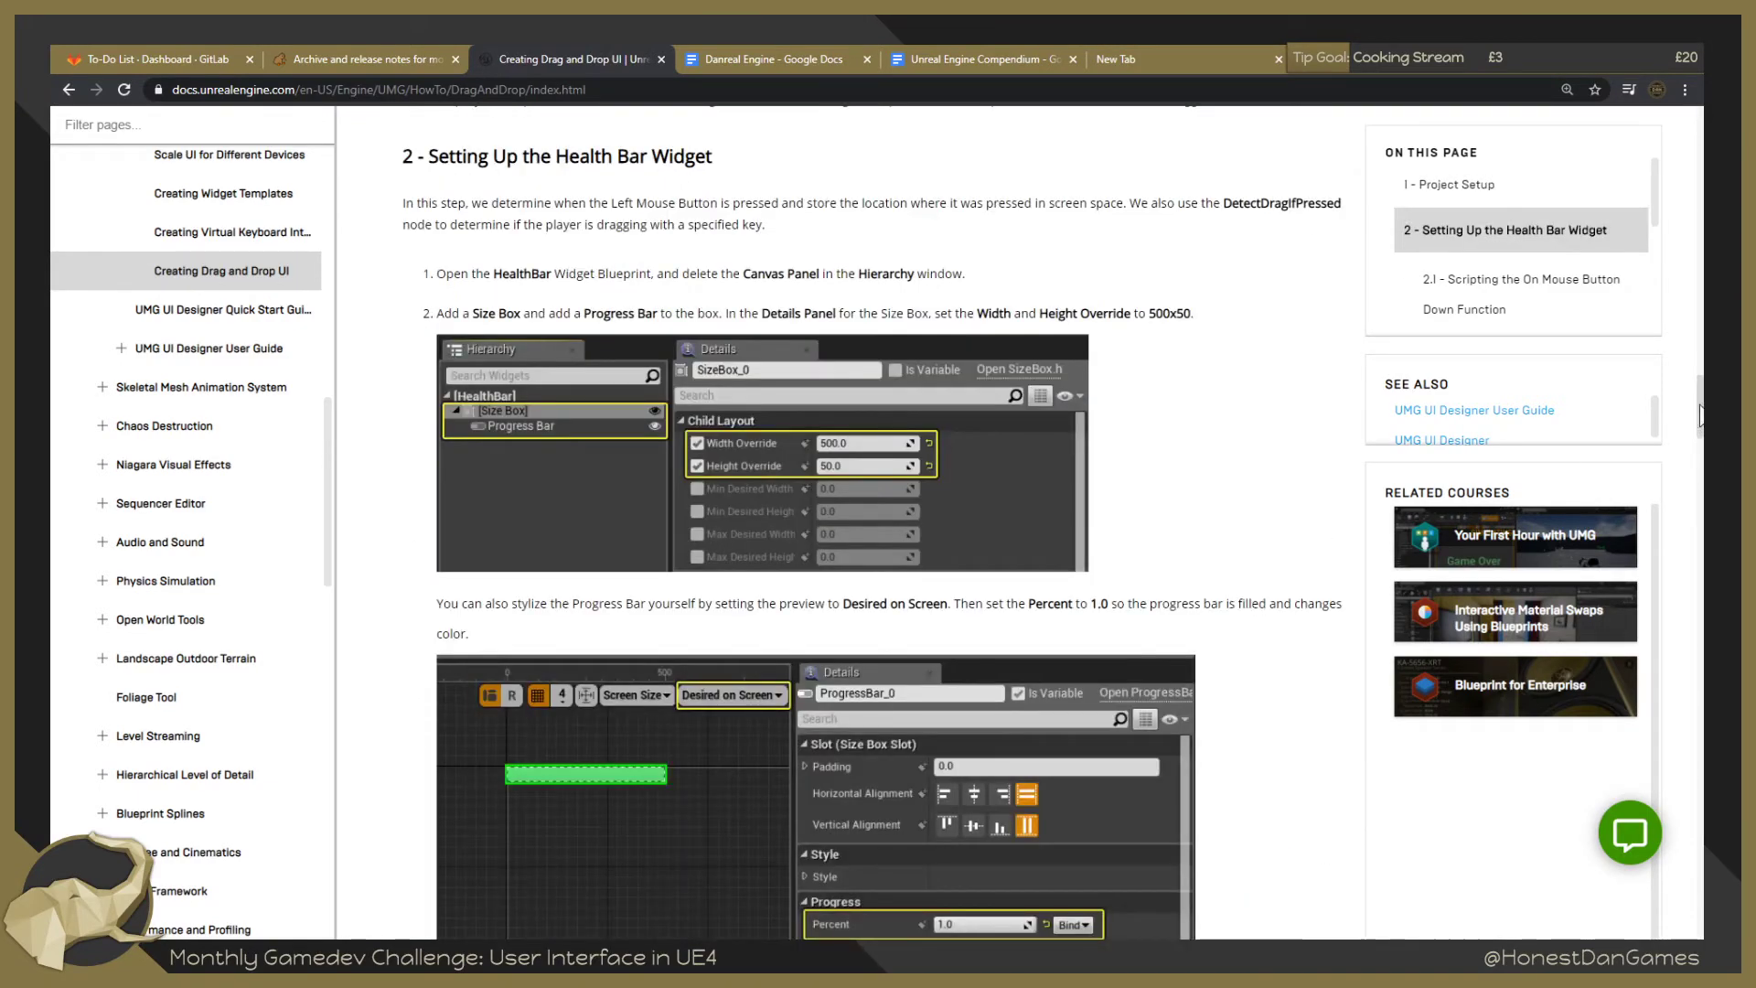
drag(1701, 415, 1667, 629)
scroll(1661, 617, down, 15)
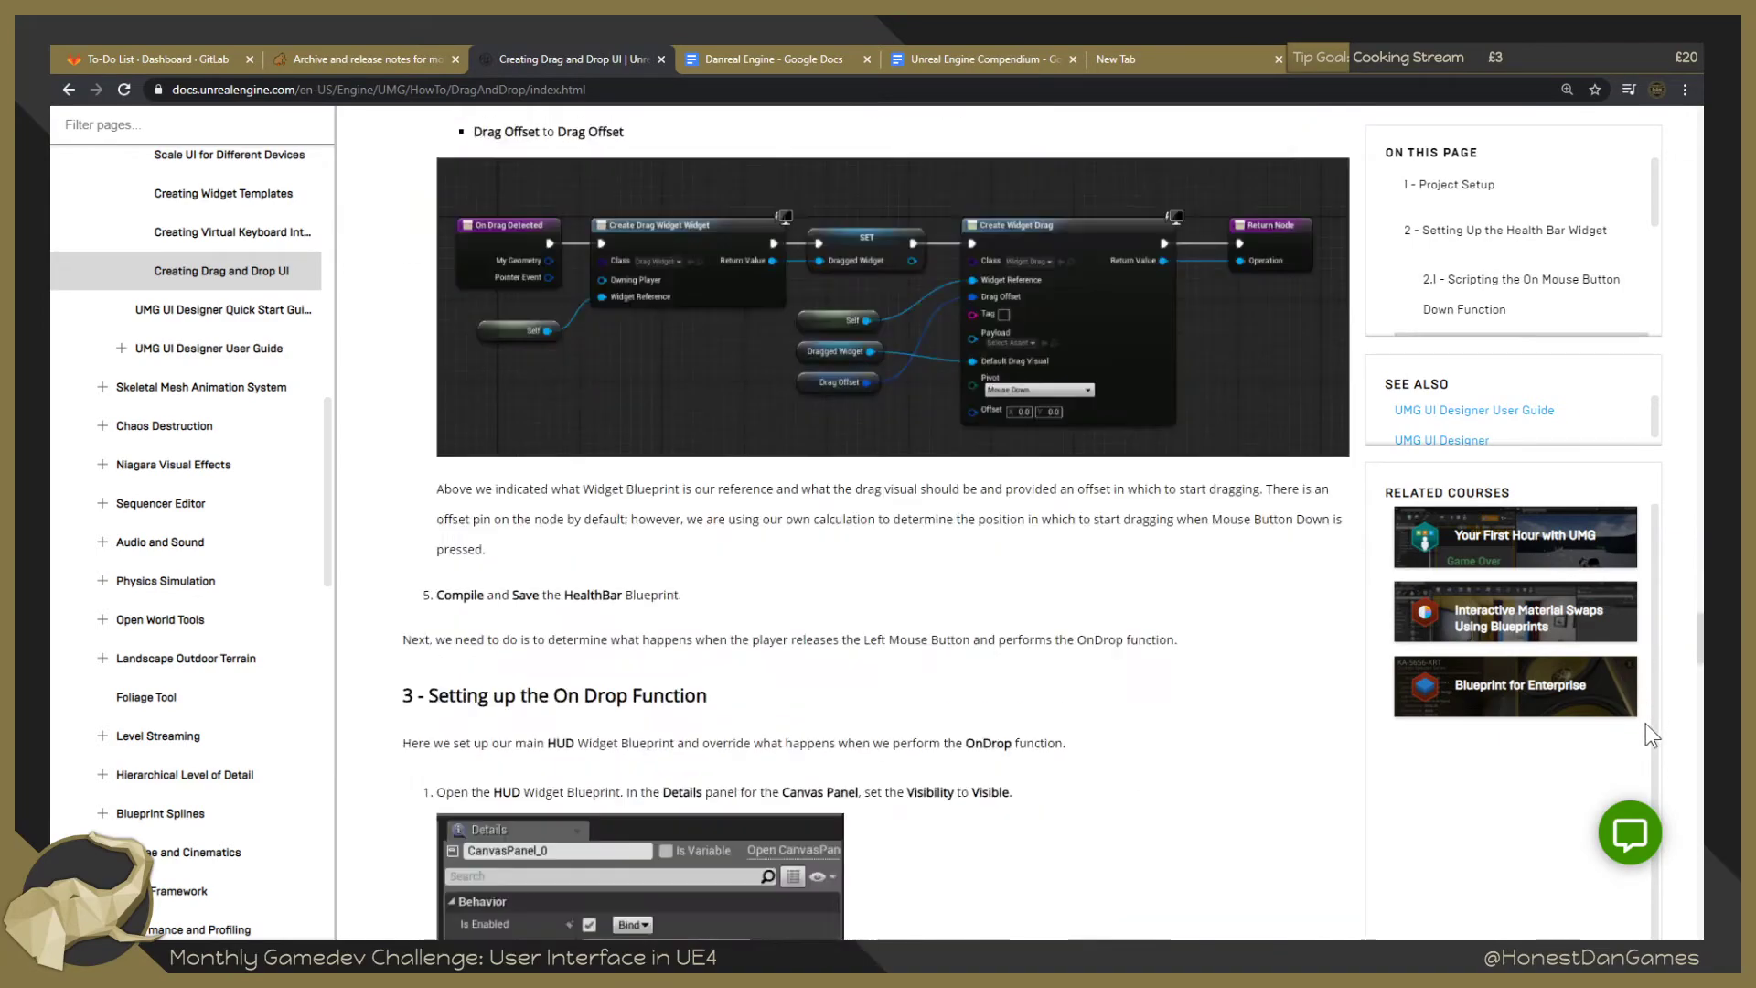
scroll(1620, 783, down, 20)
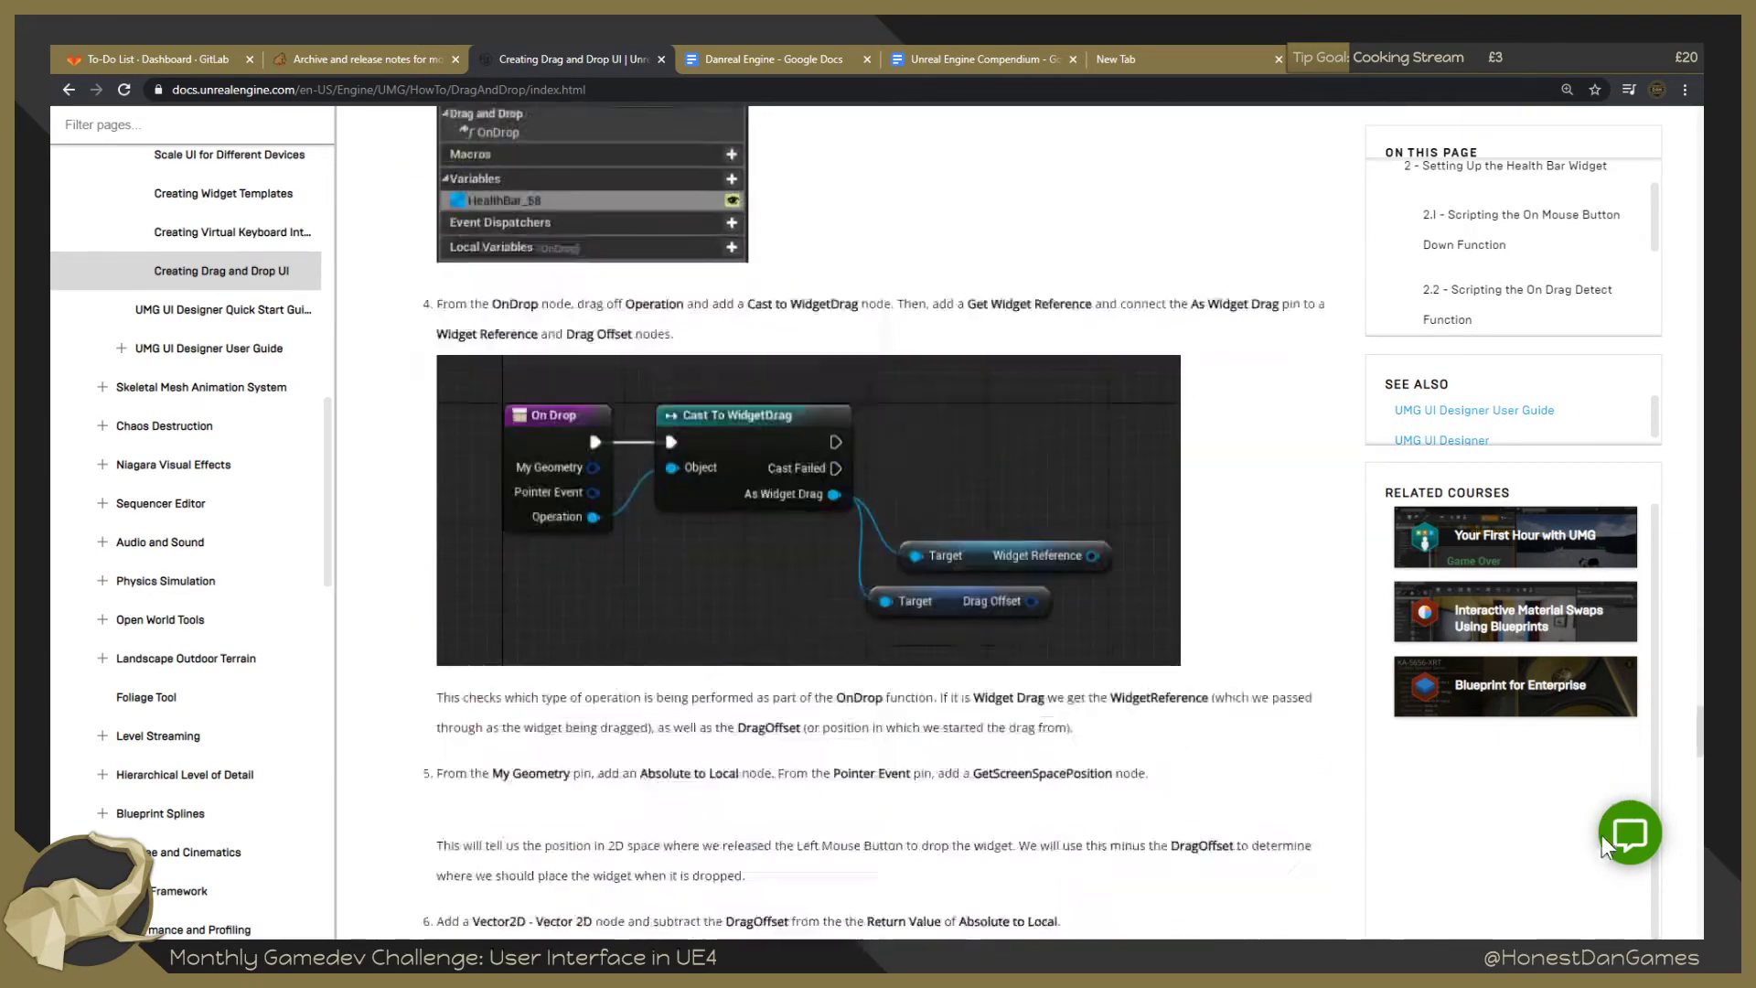
scroll(1687, 929, up, 20)
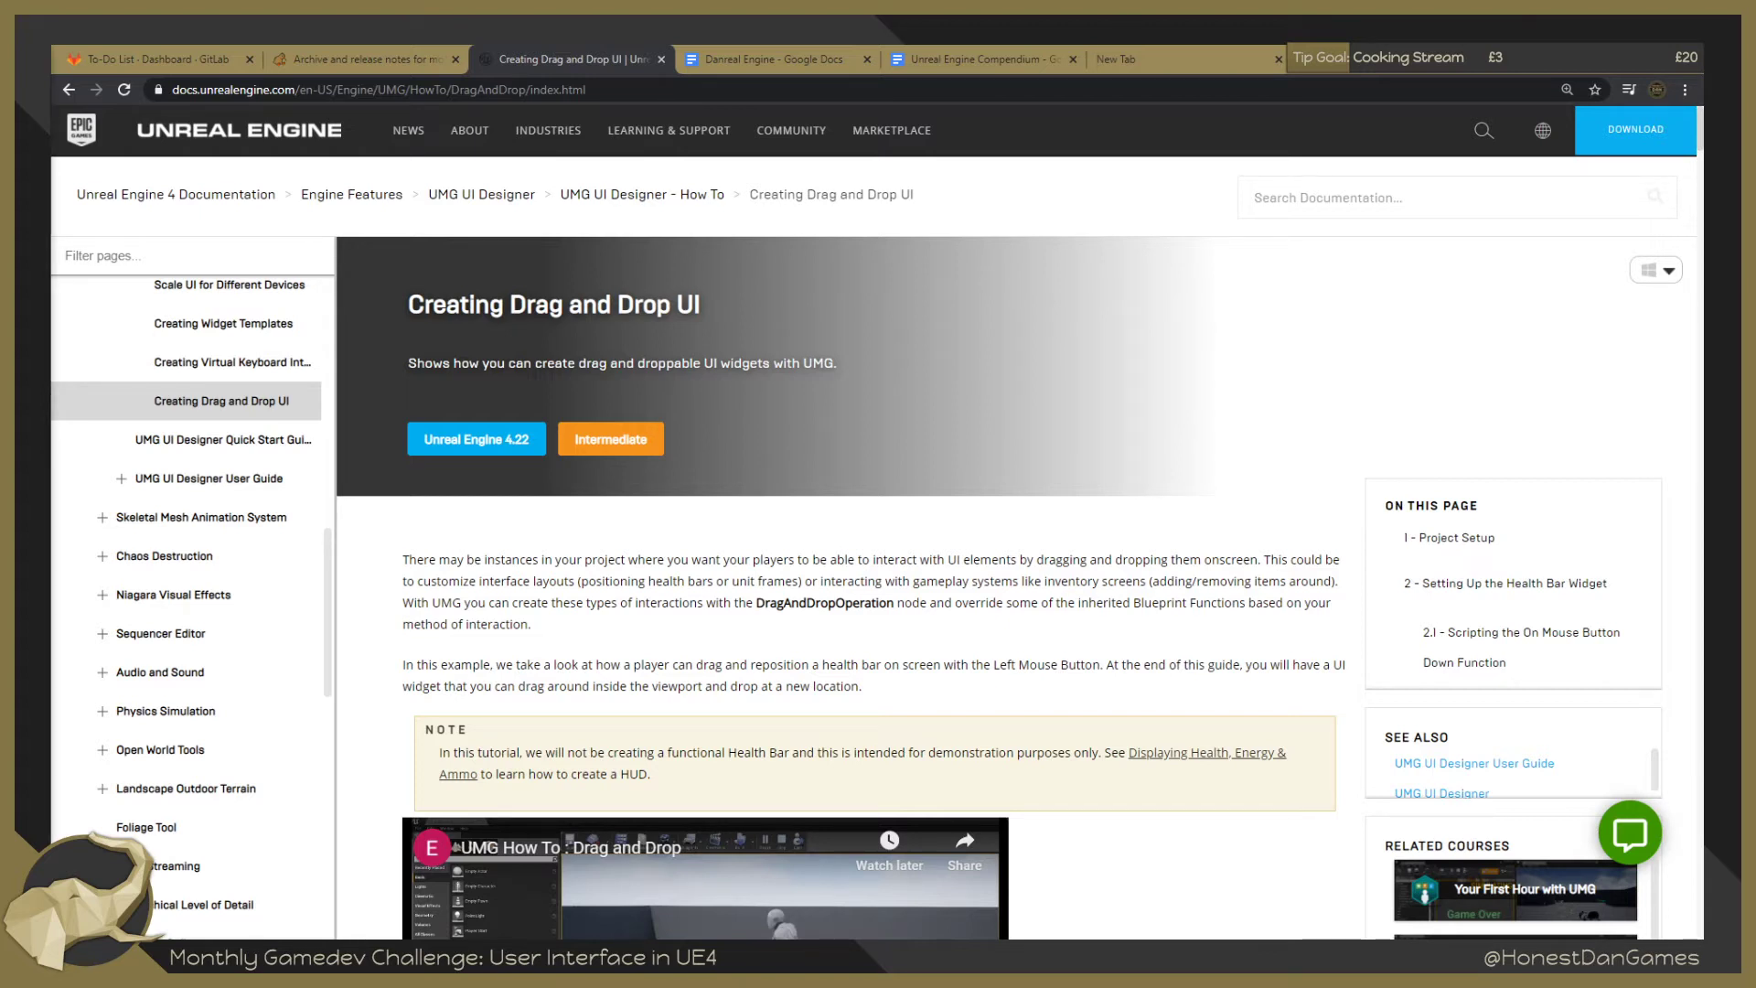
Switch to Discord and enlarge the shared screen of the Unreal editor by hiding the participant list.
drag(53, 164, 706, 48)
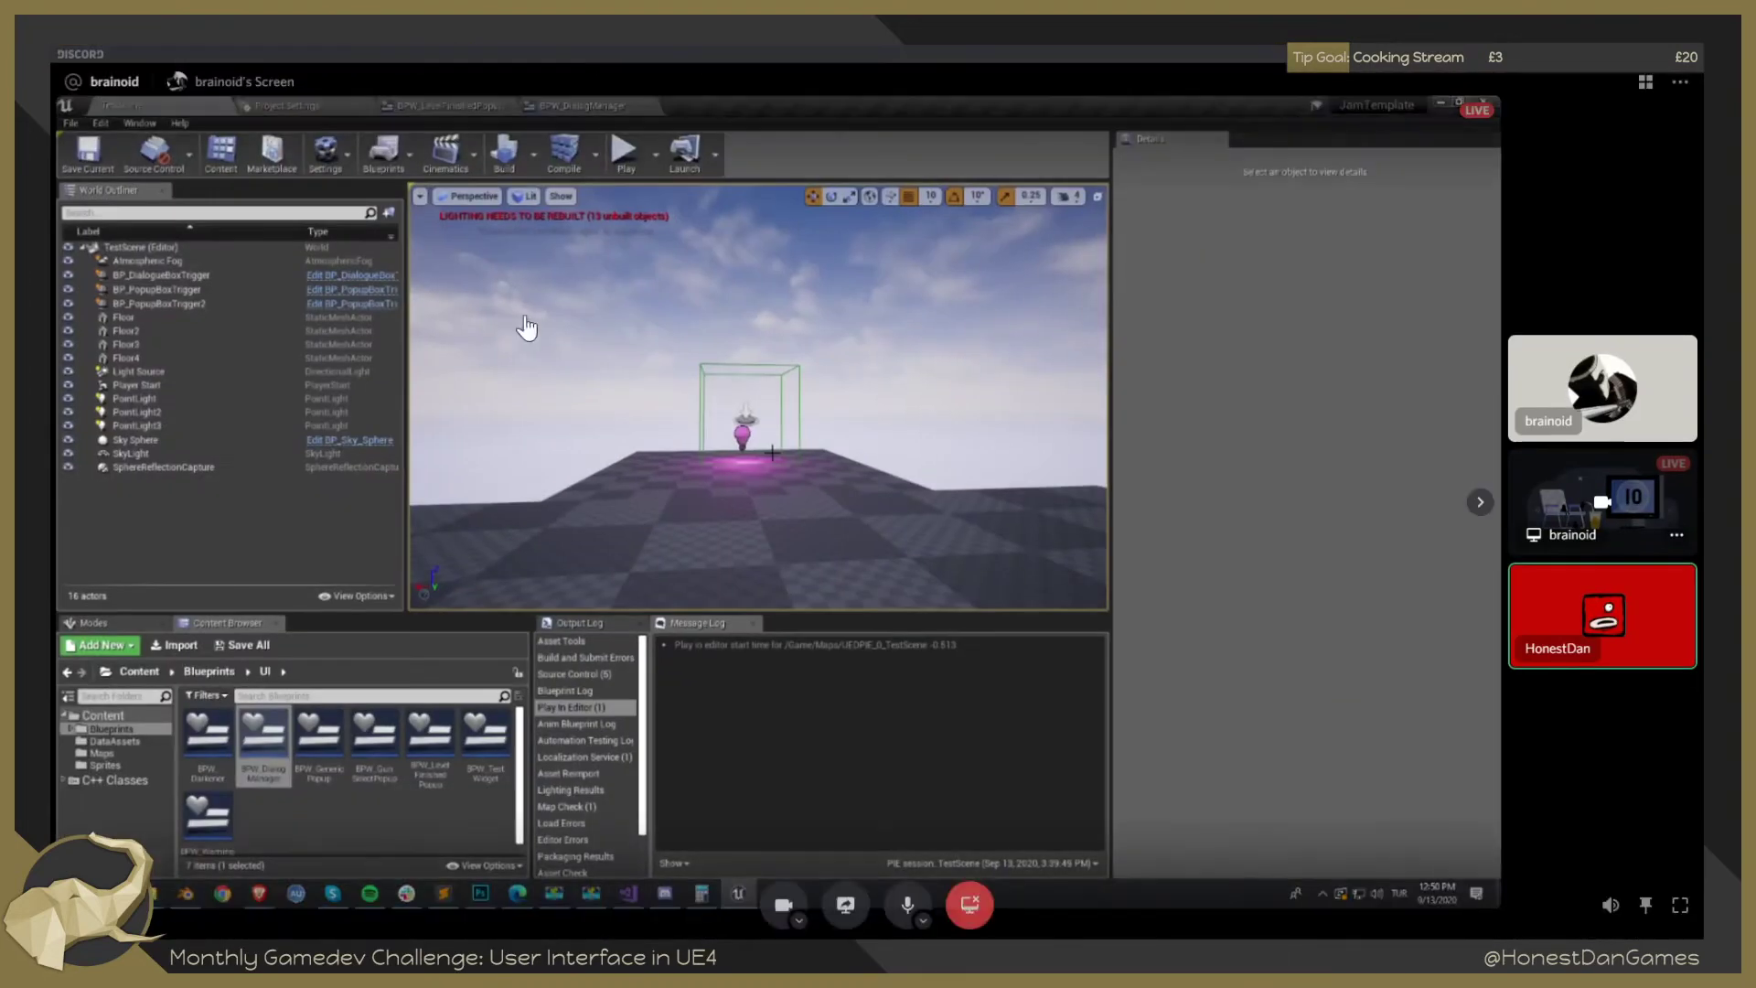
click(1480, 501)
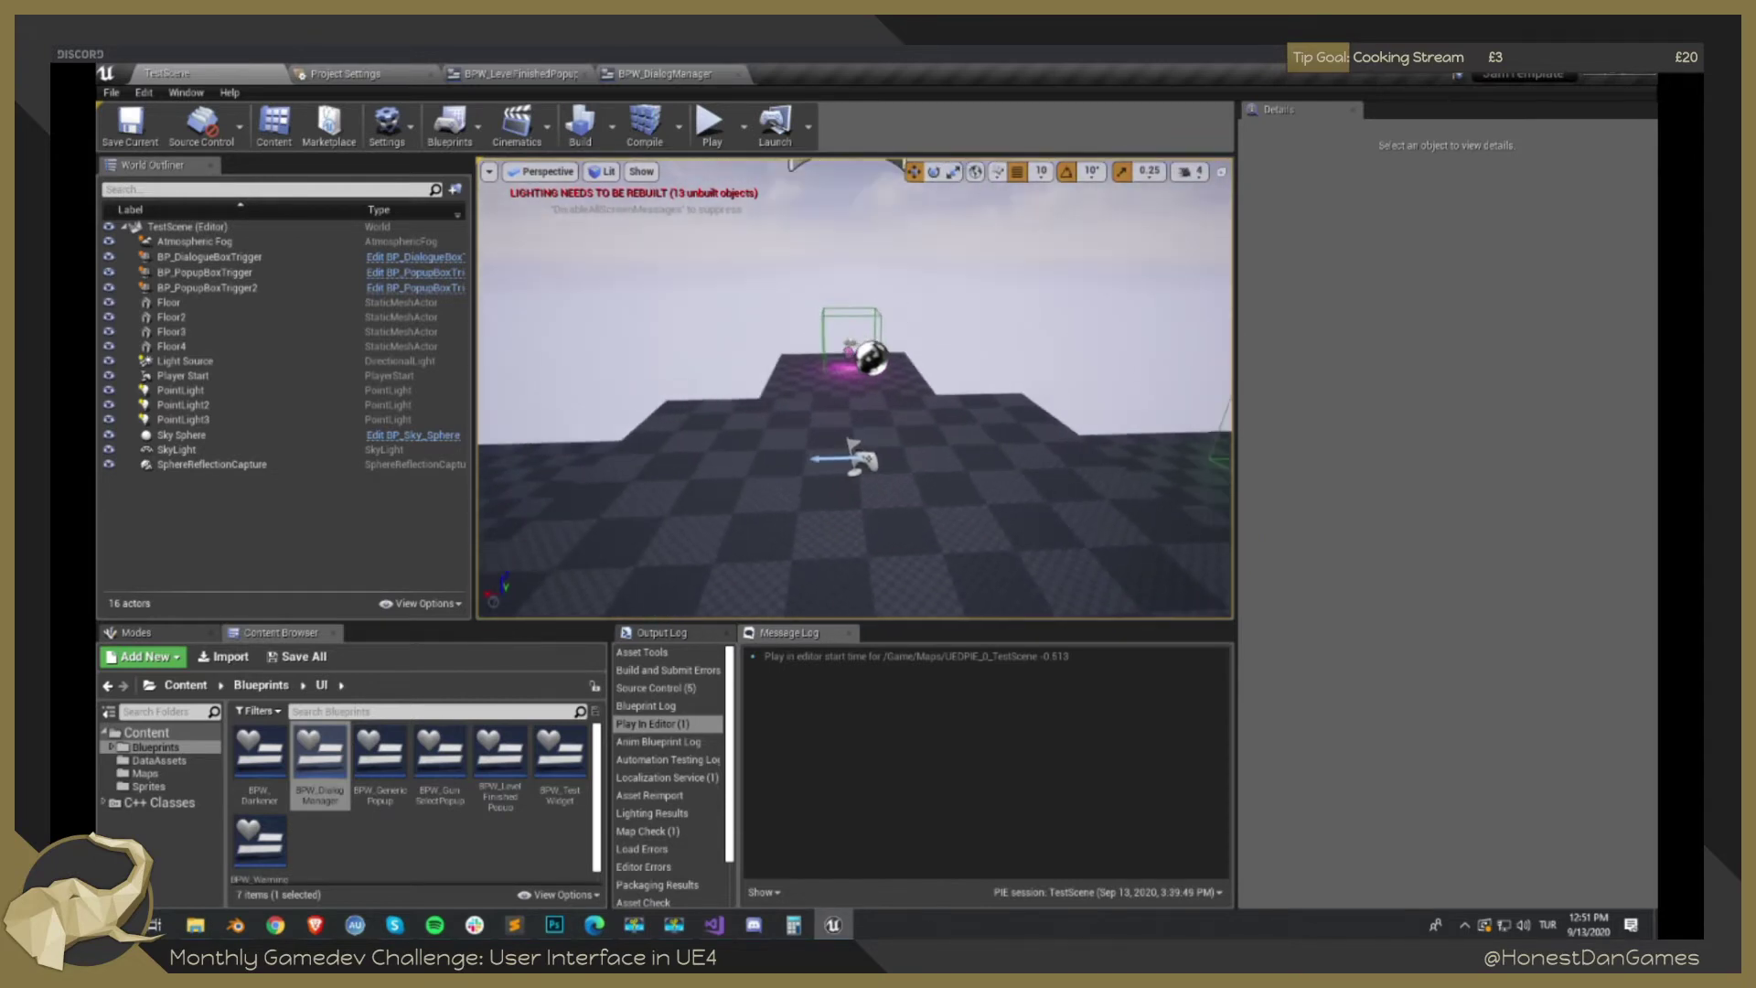
Play the TestScene level in the editor and walk the player into the dialogue box trigger.
drag(895, 403, 933, 445)
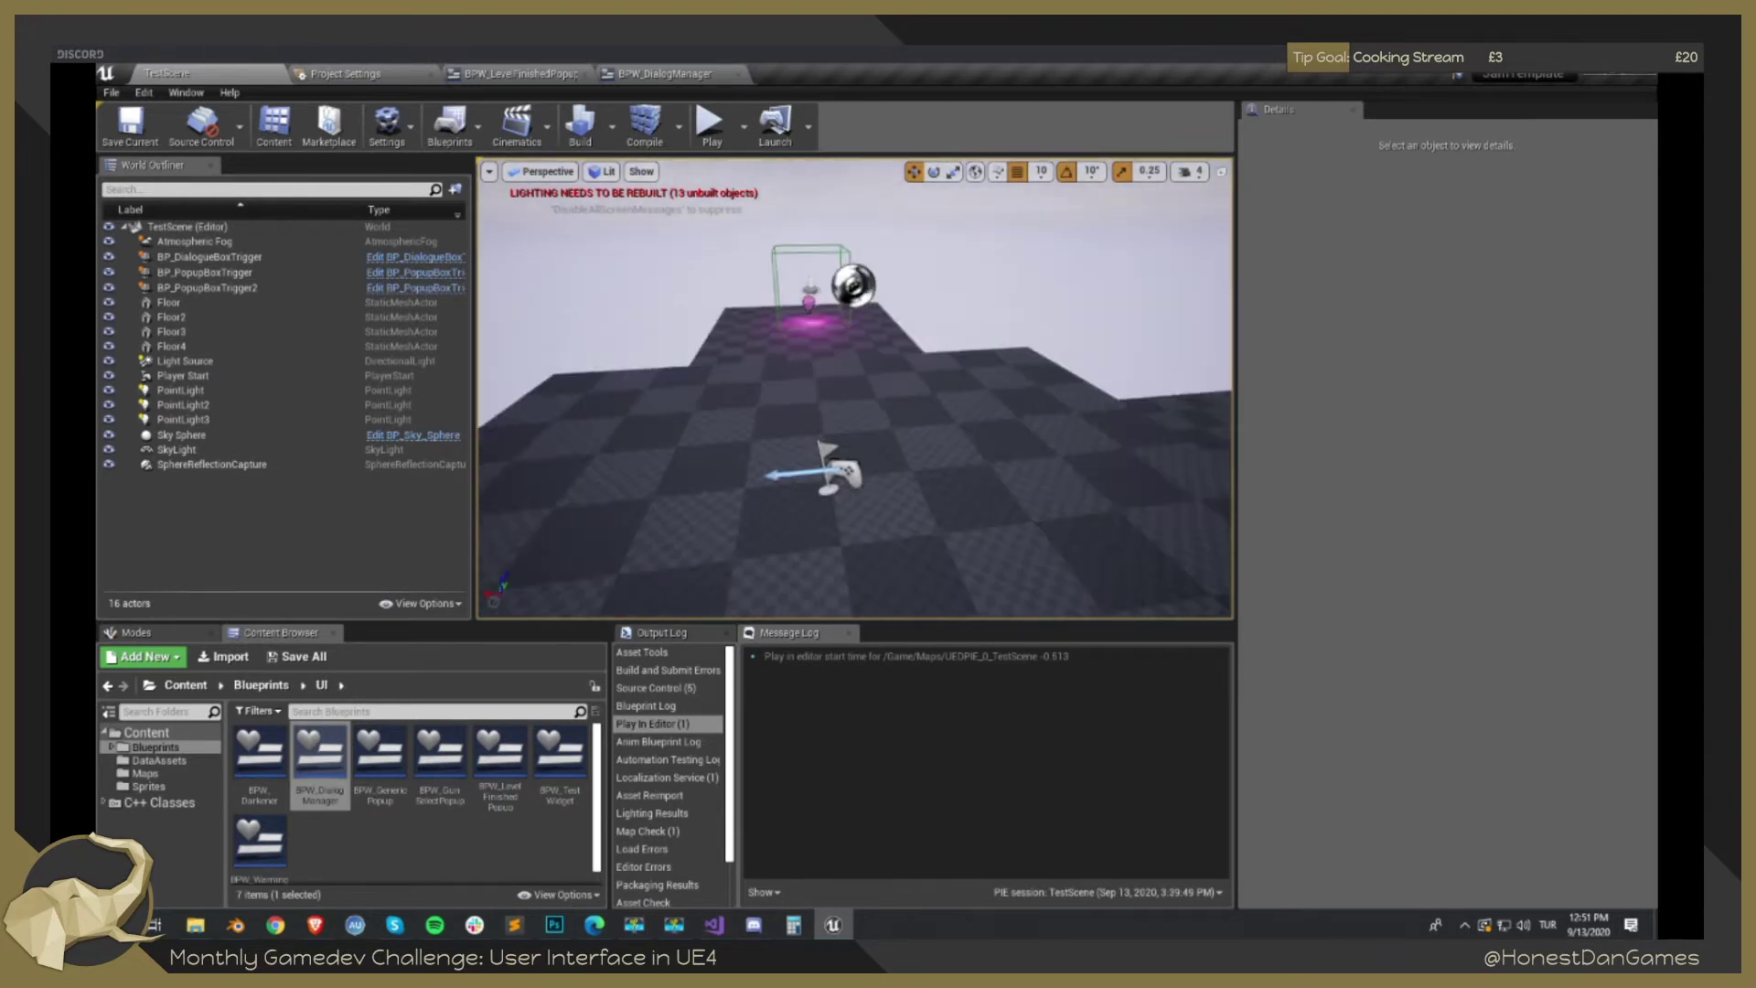
drag(710, 183, 710, 183)
click(710, 124)
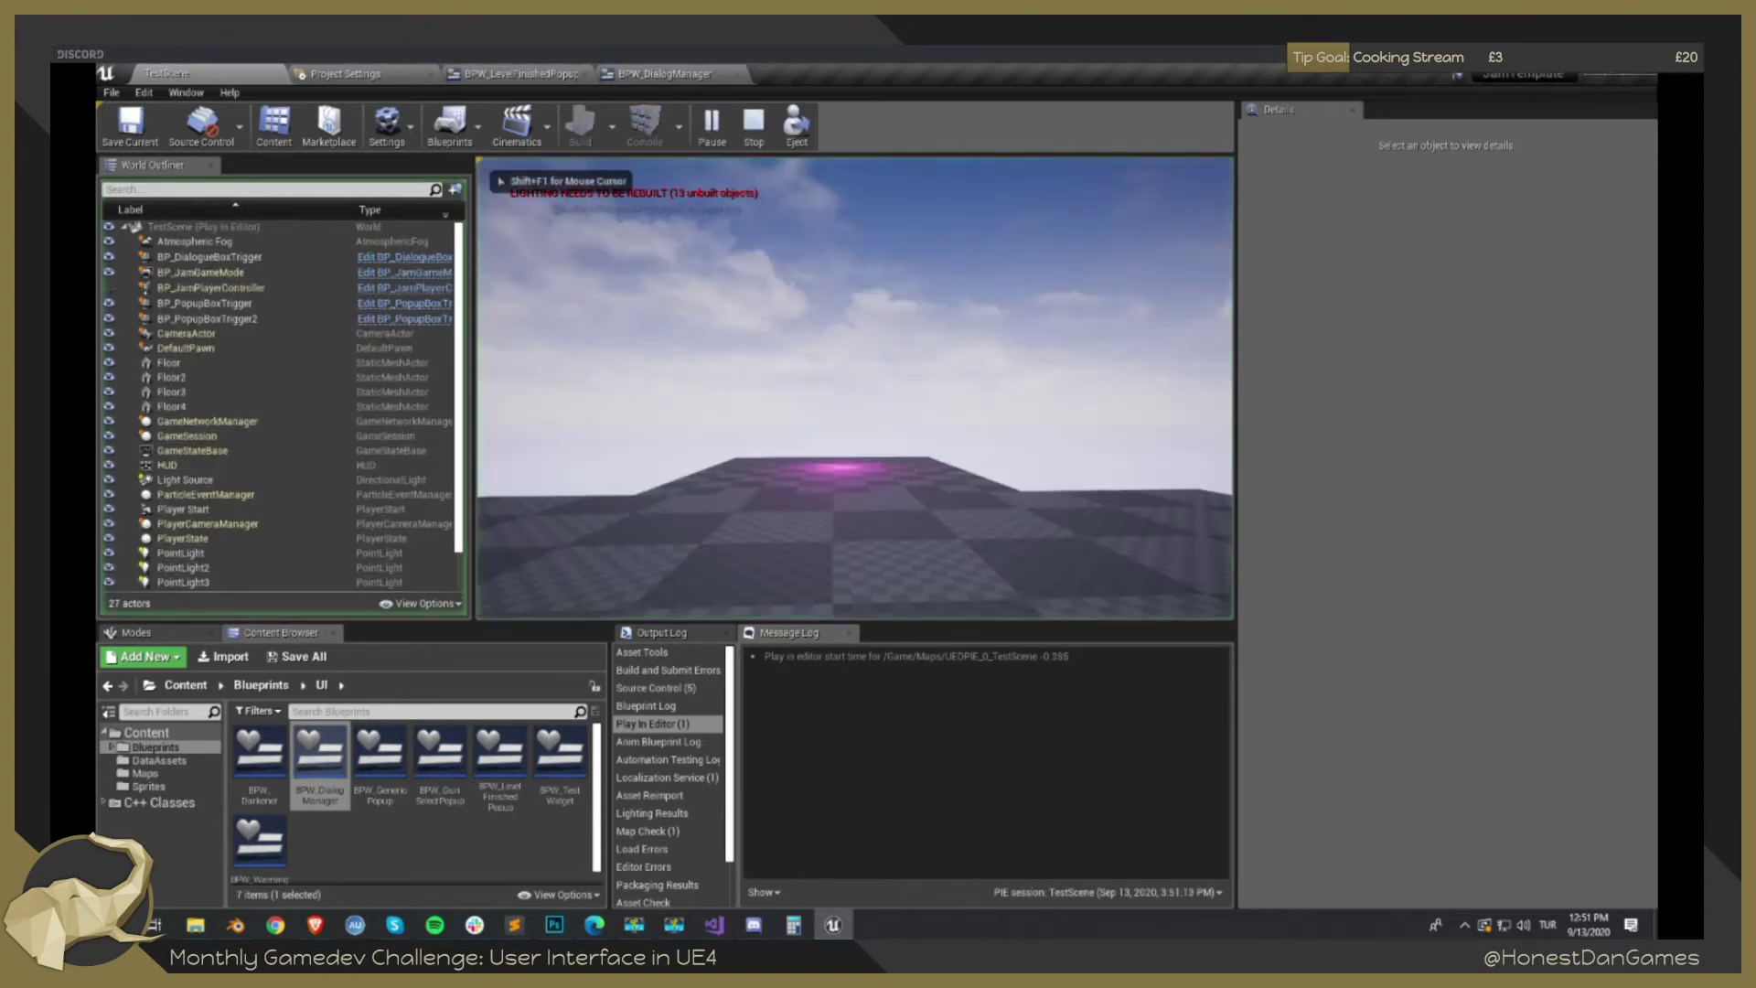
key(w)
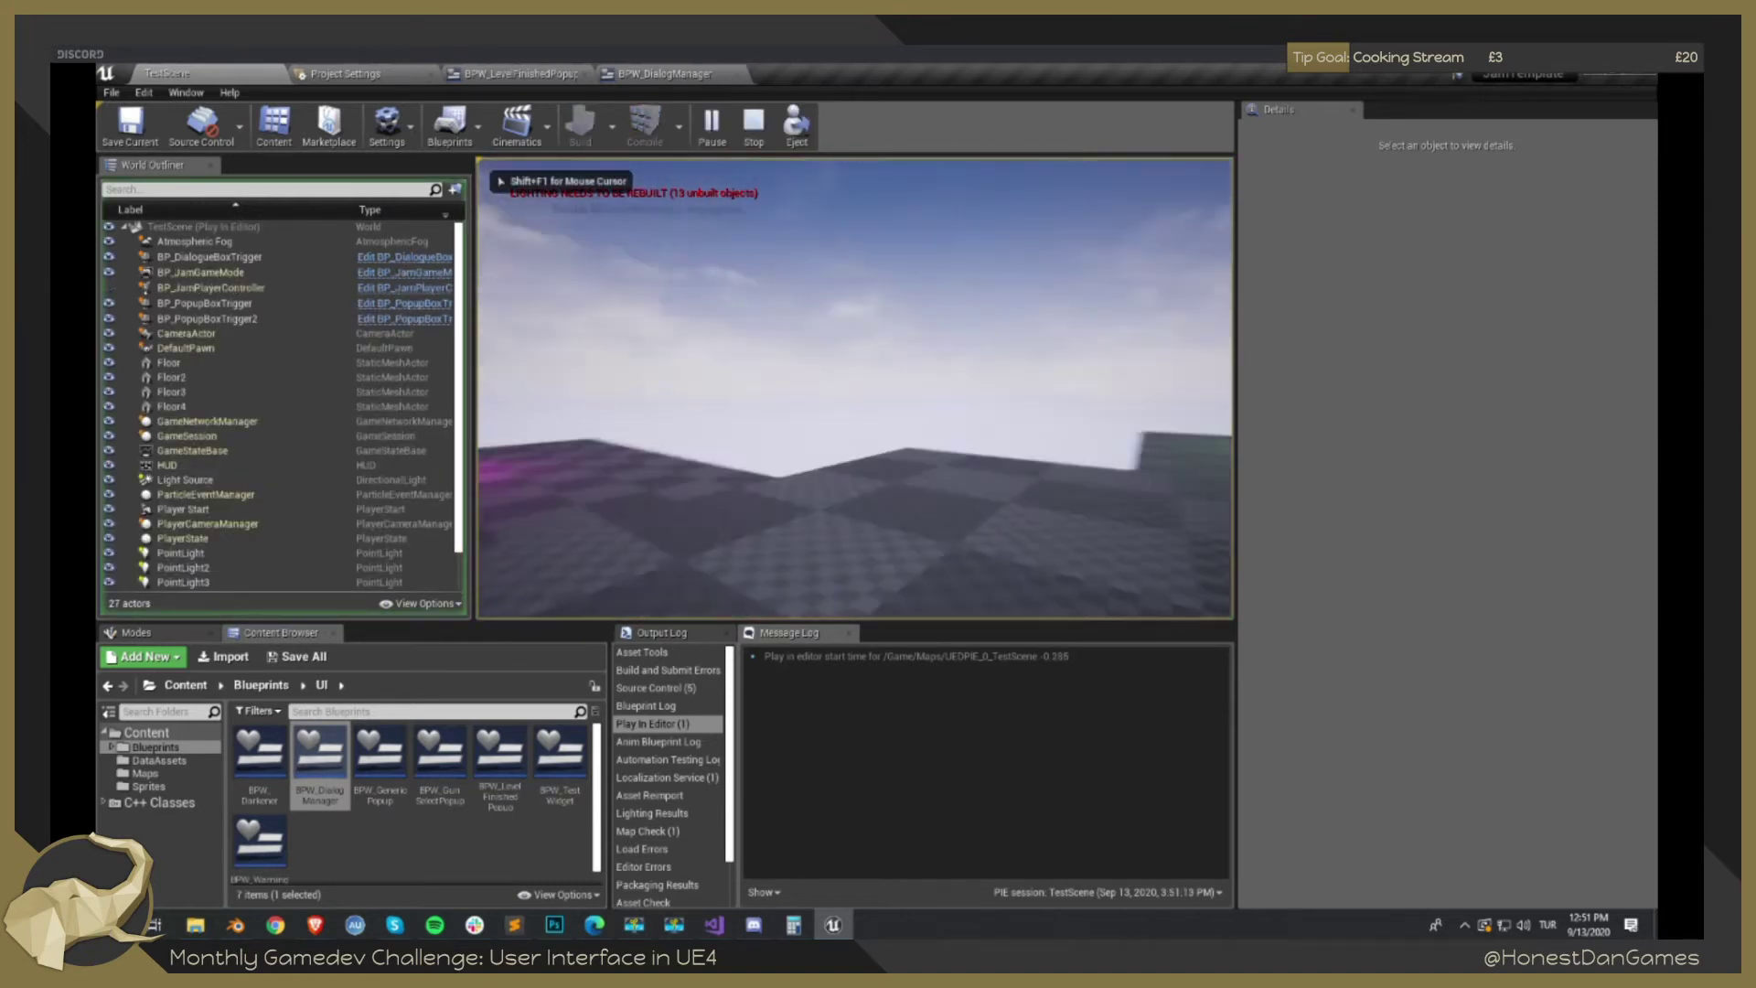
key(w)
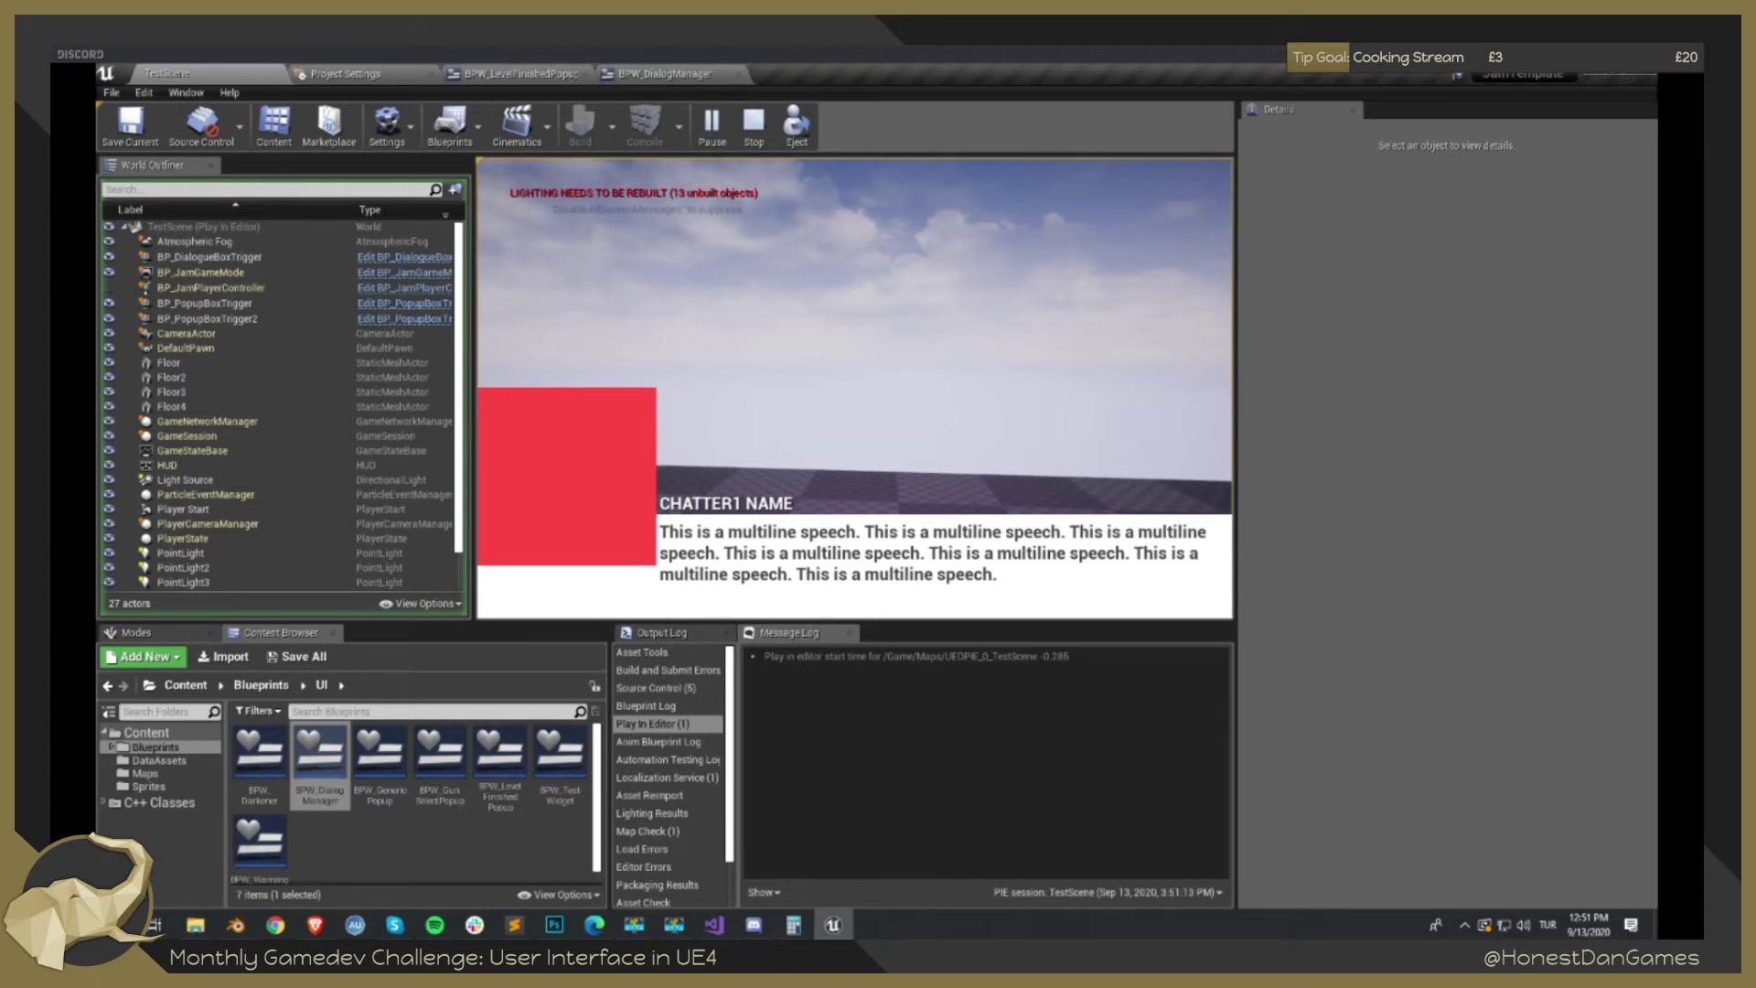
Advance through all the dialogue speeches, walk towards the pink light and stop the play session.
key(space)
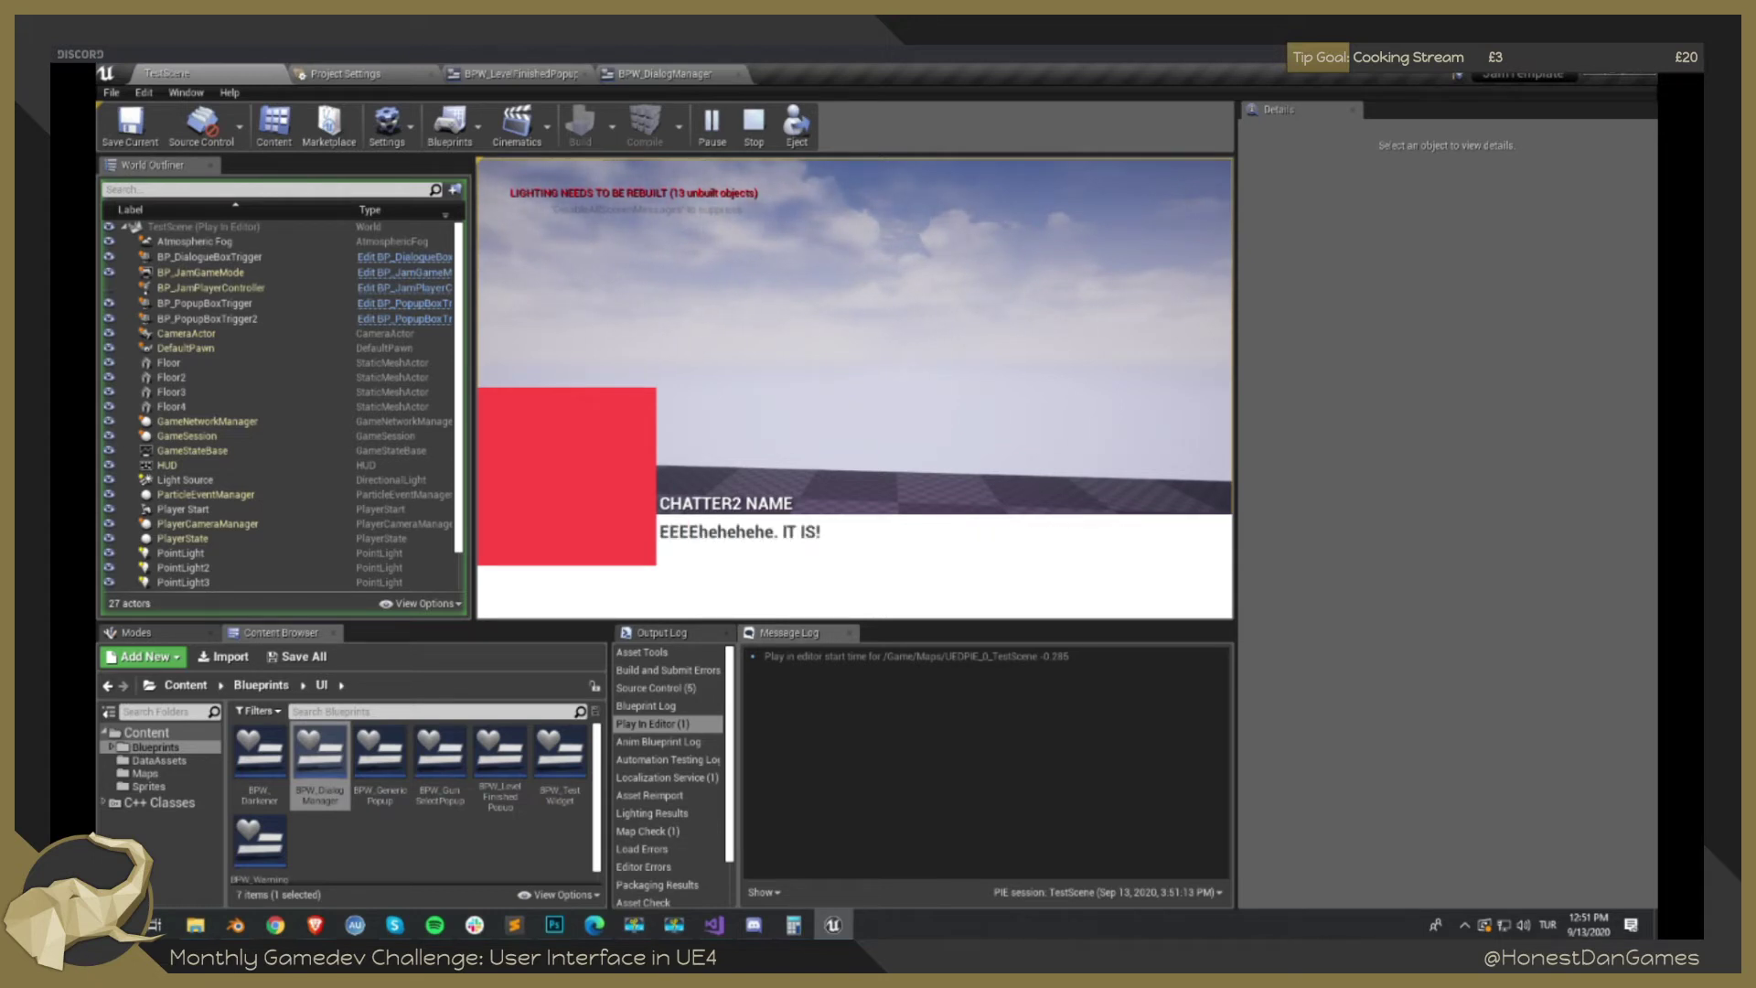
key(space)
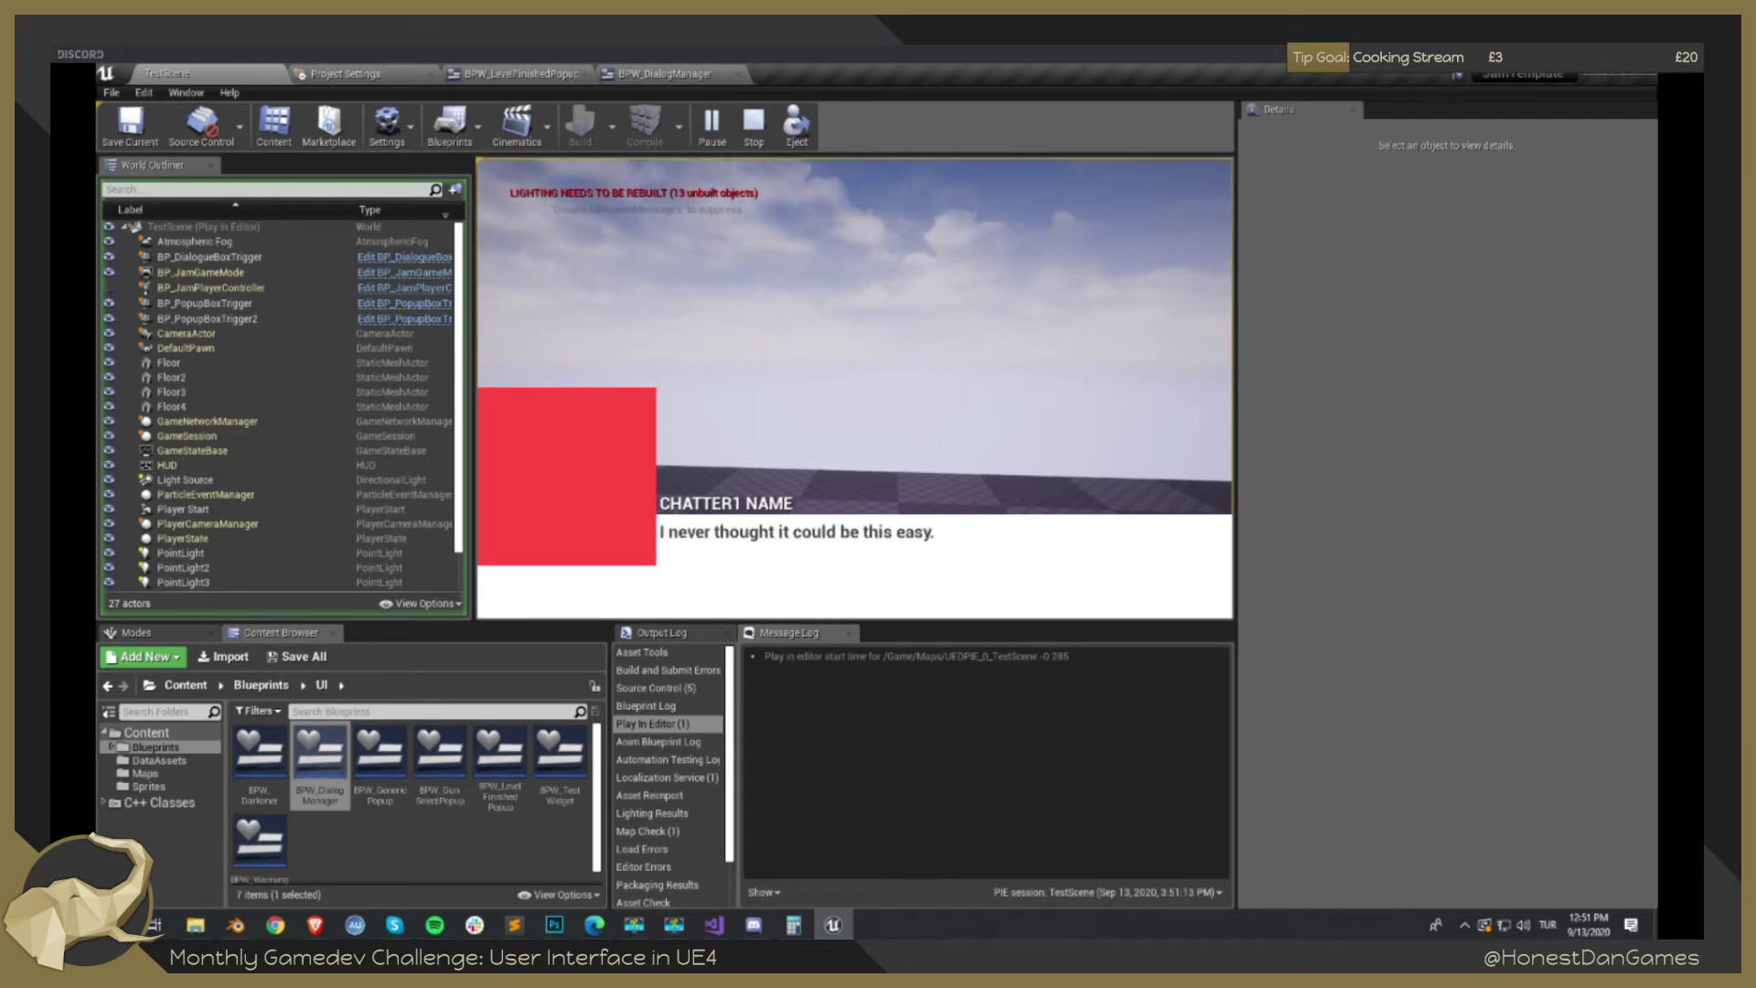
key(space)
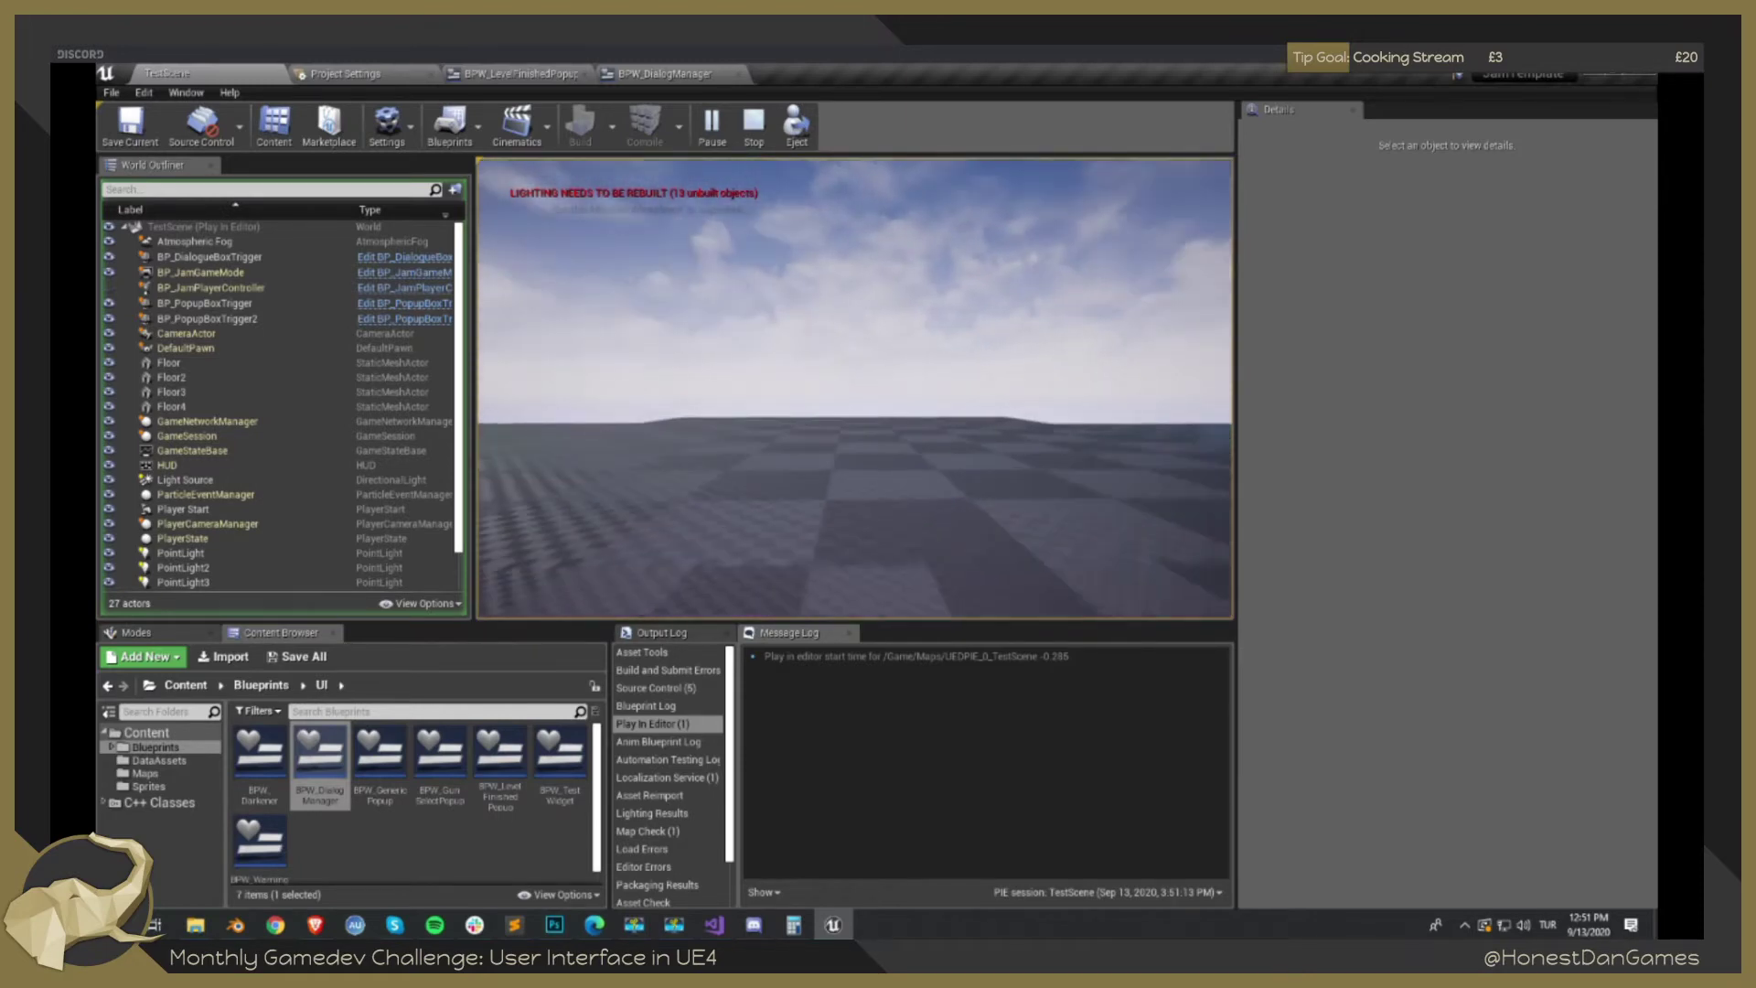
key(w)
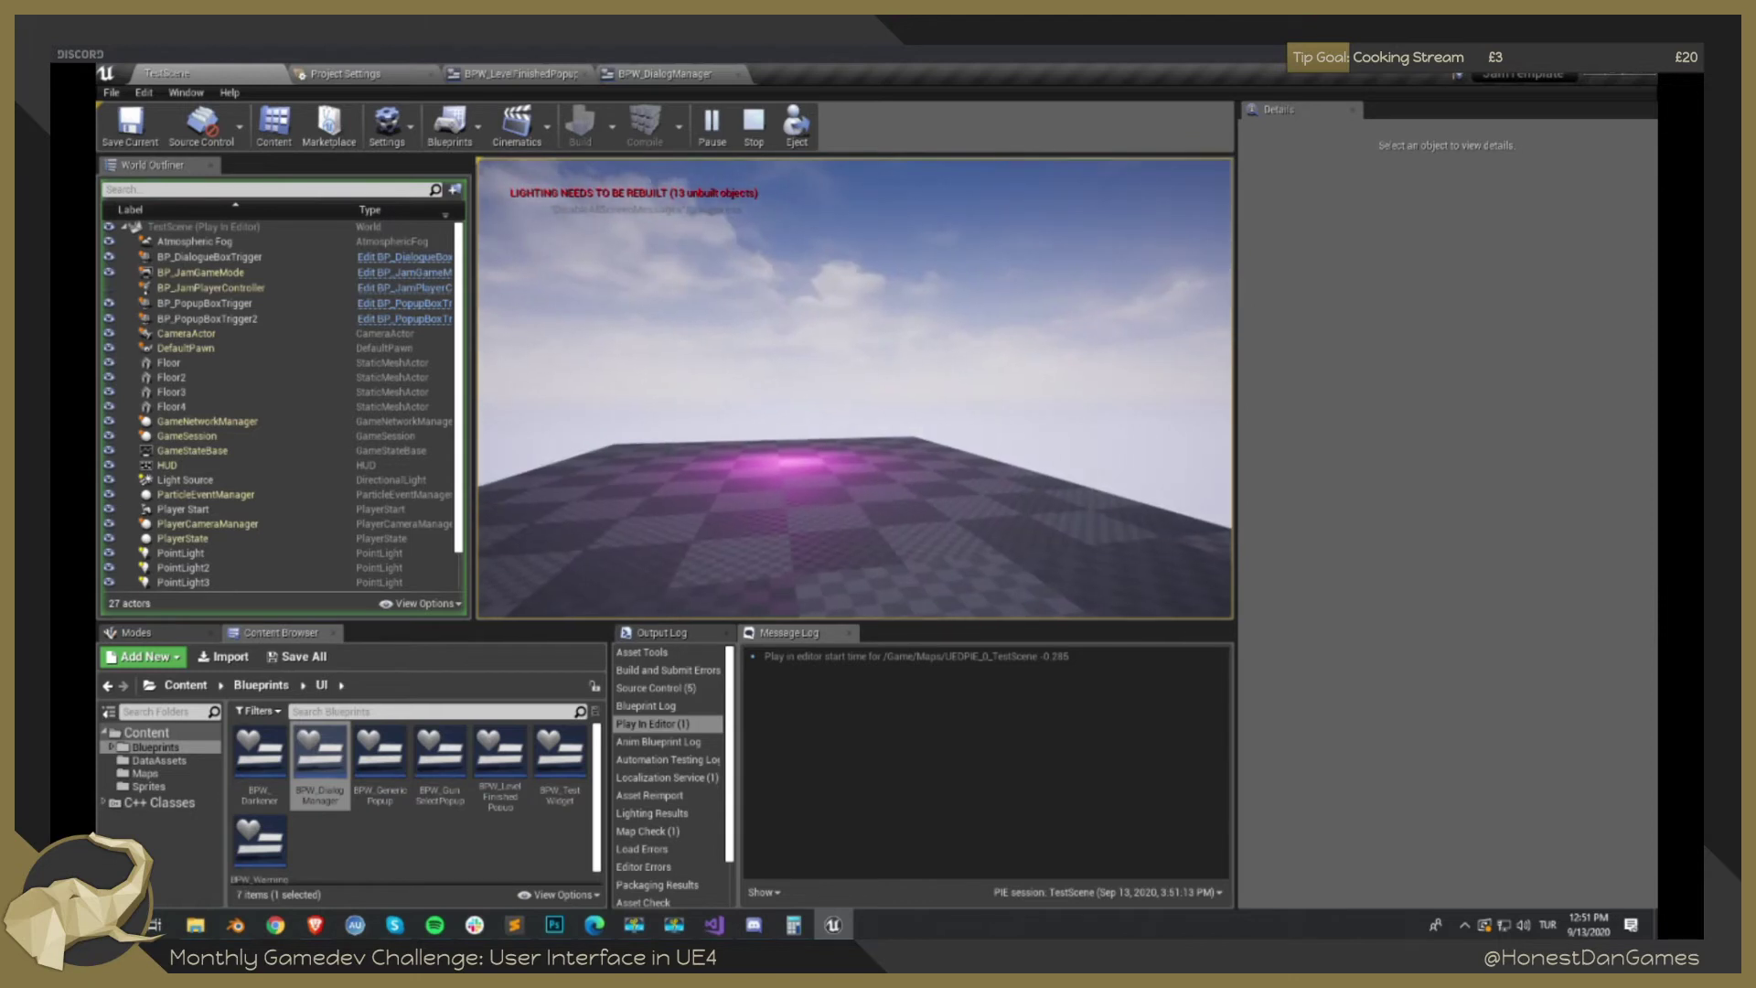
key(Escape)
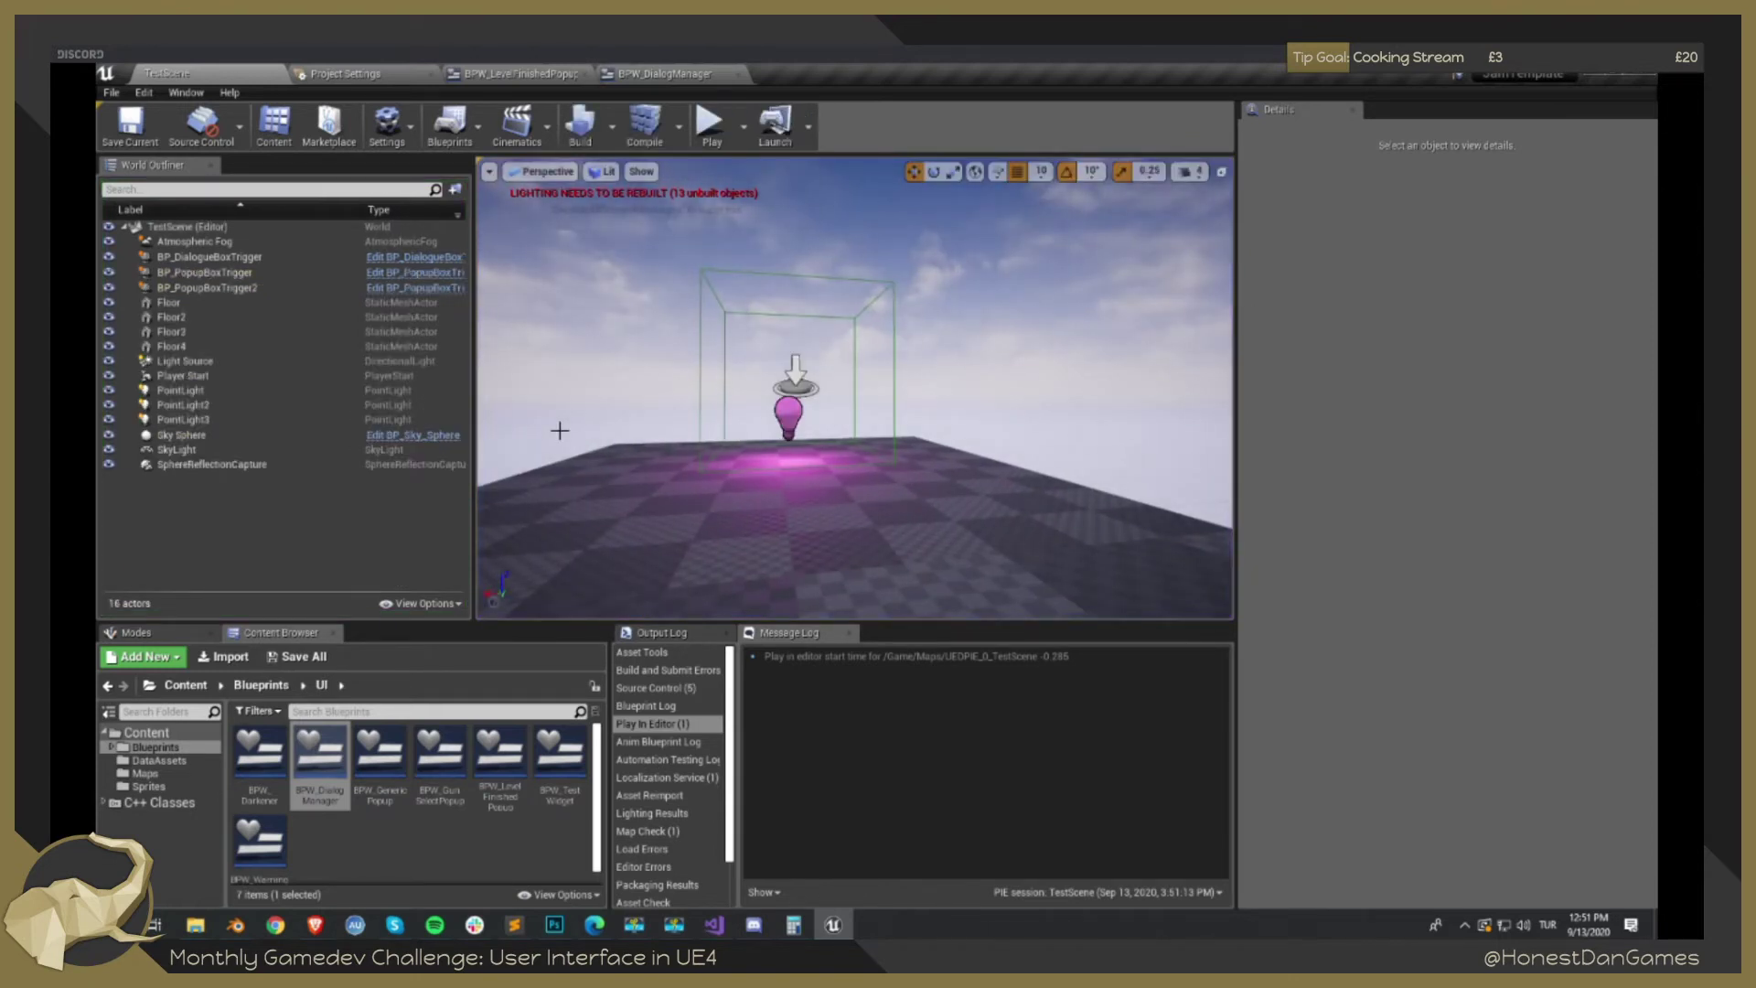
Open the Dialogue1 asset from the DataAssets folder and review the Chatter options of entry 0, keeping CHATTER NAME 1.
click(179, 762)
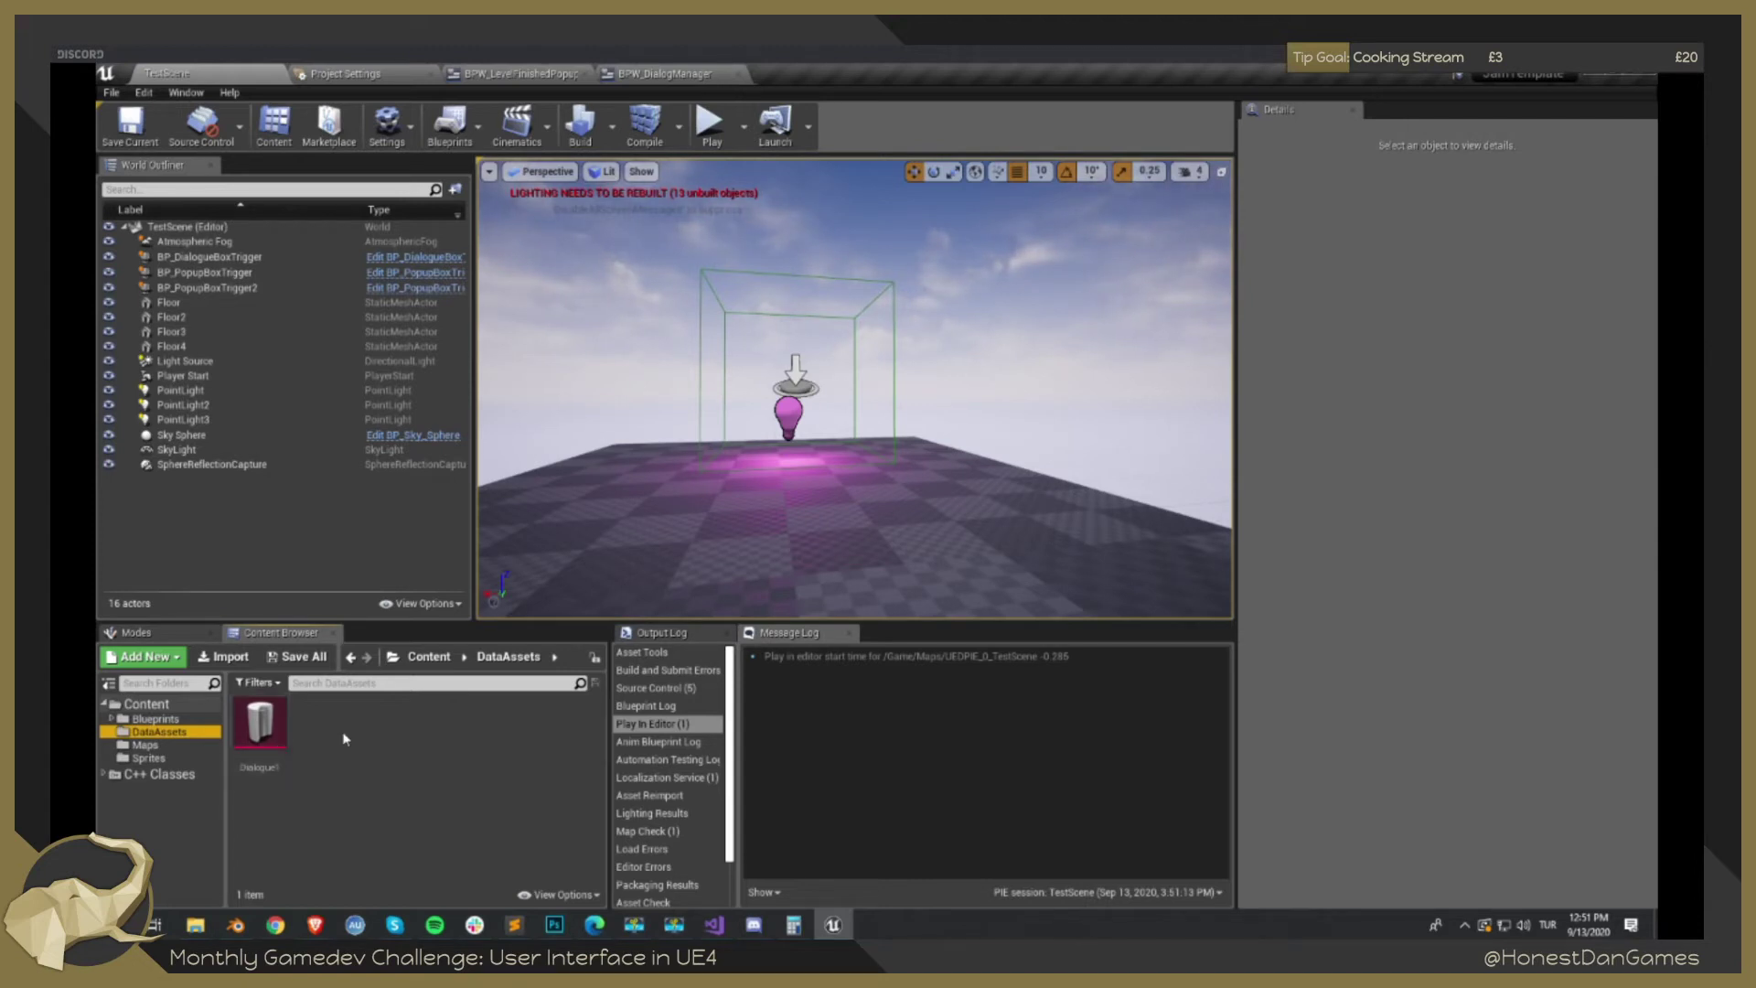
click(256, 725)
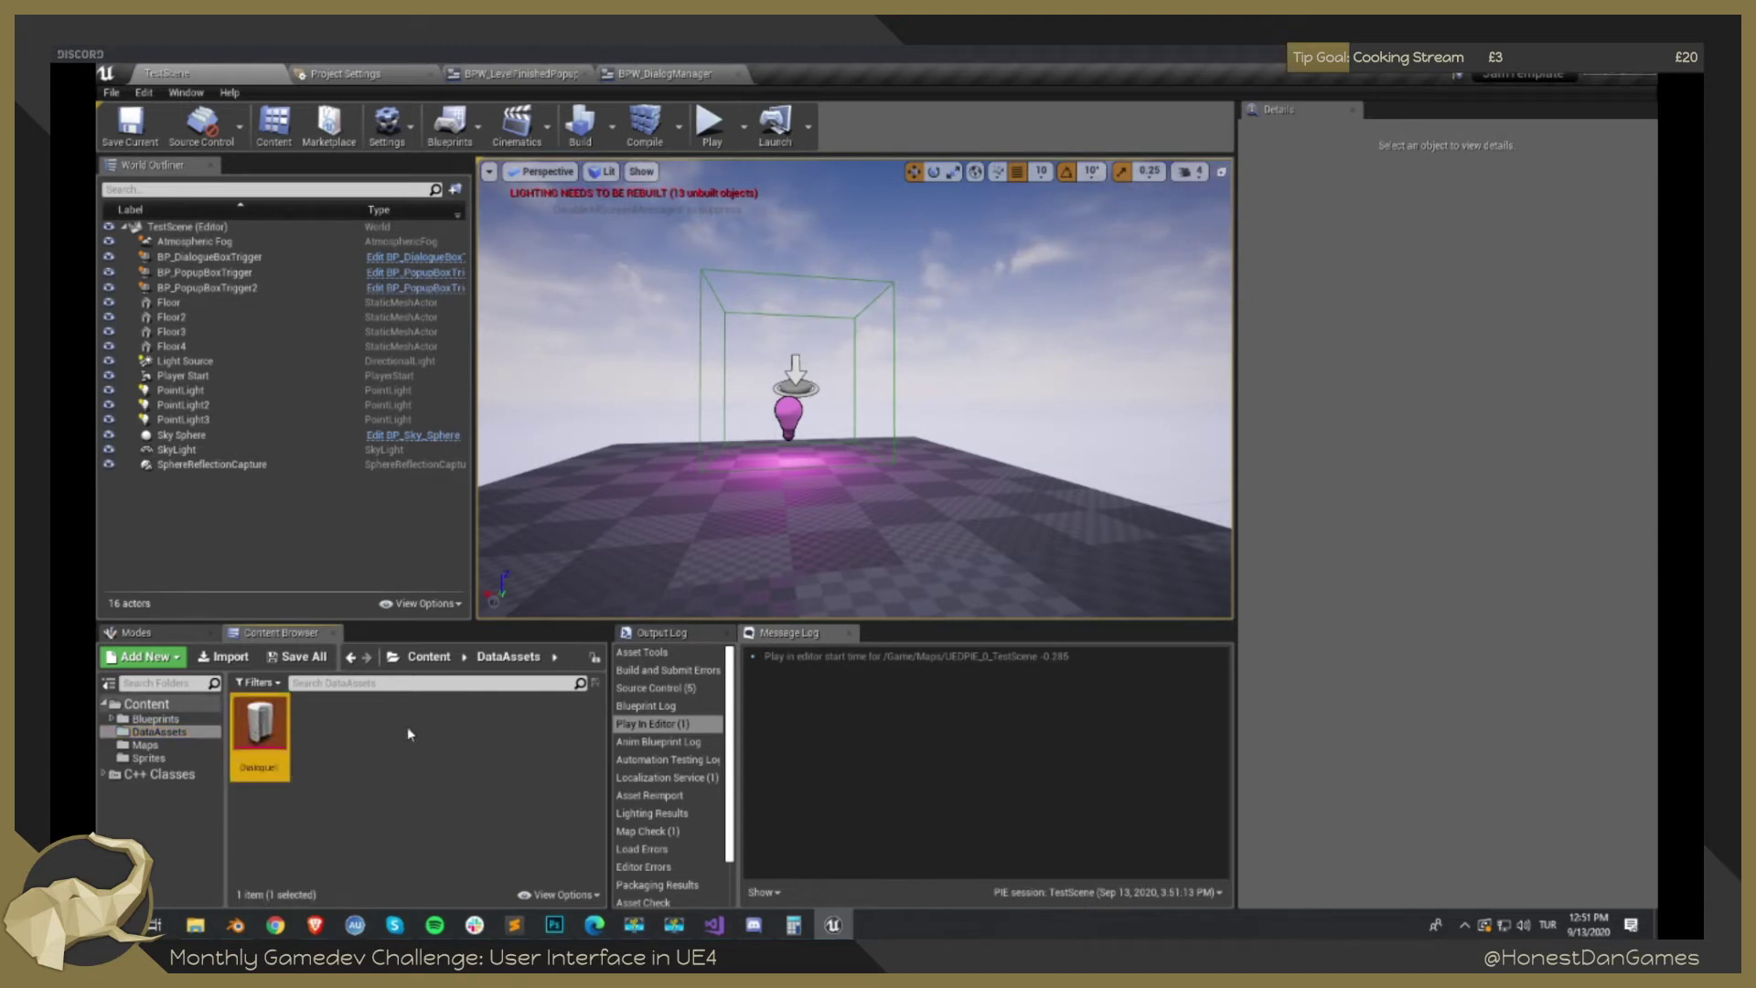
double_click(269, 717)
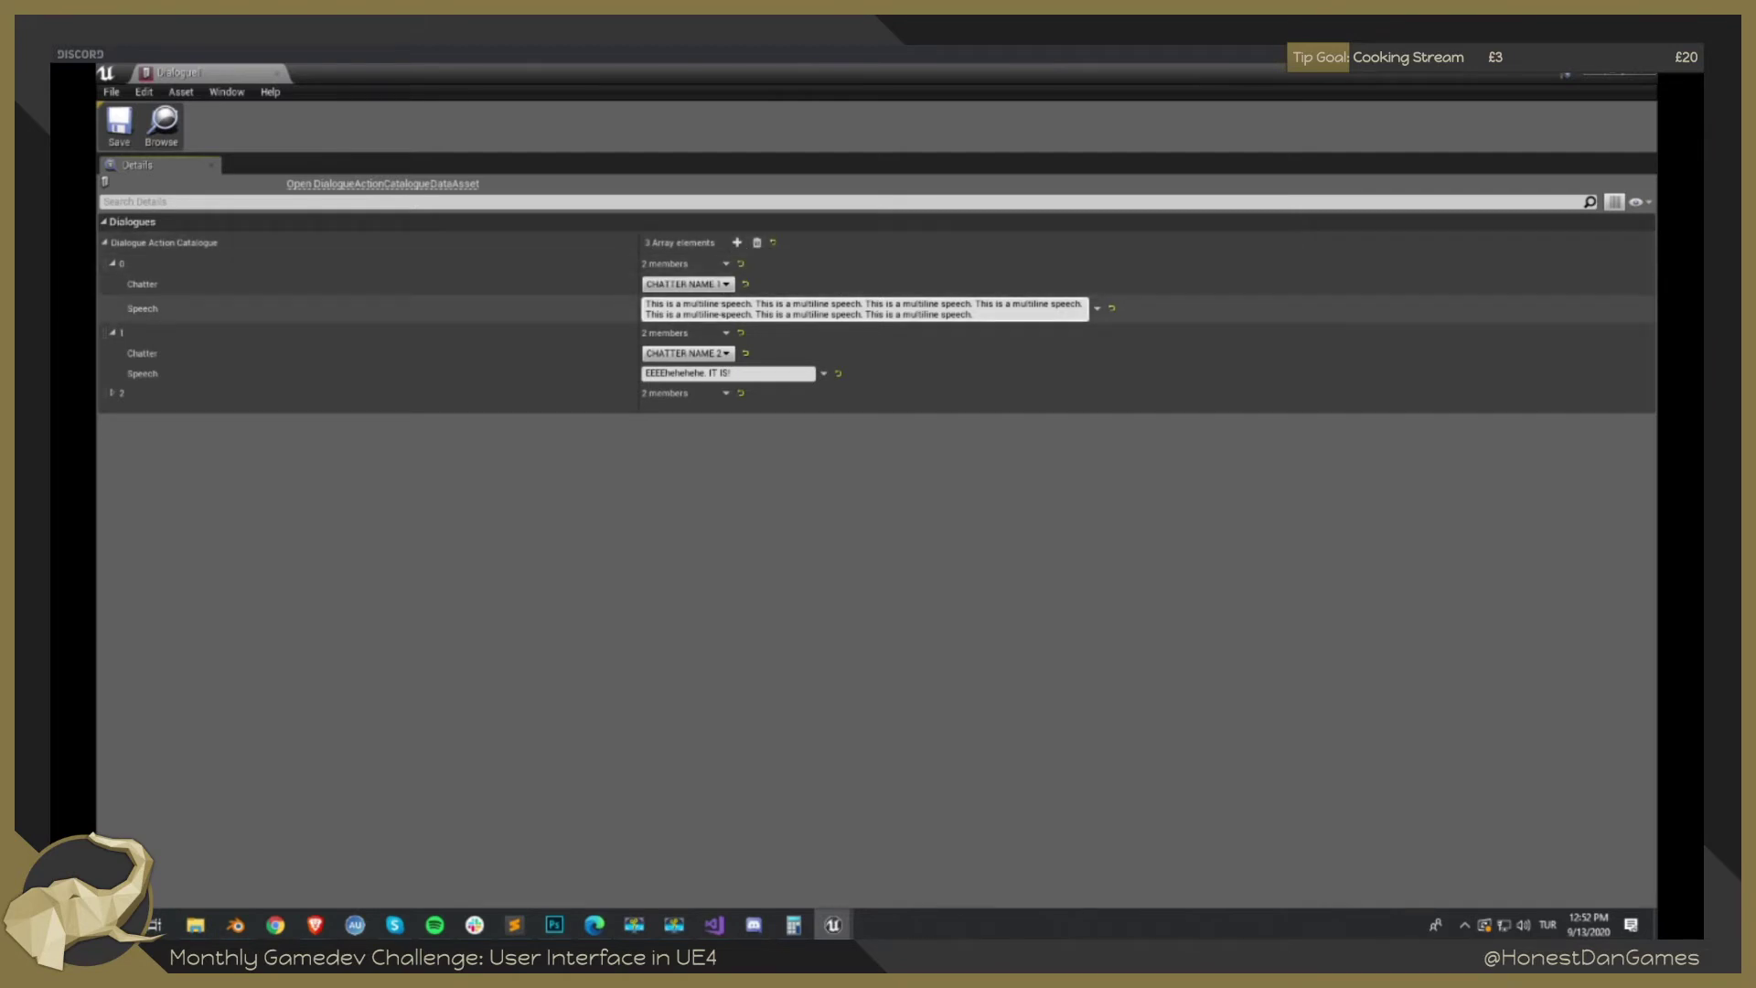
click(702, 285)
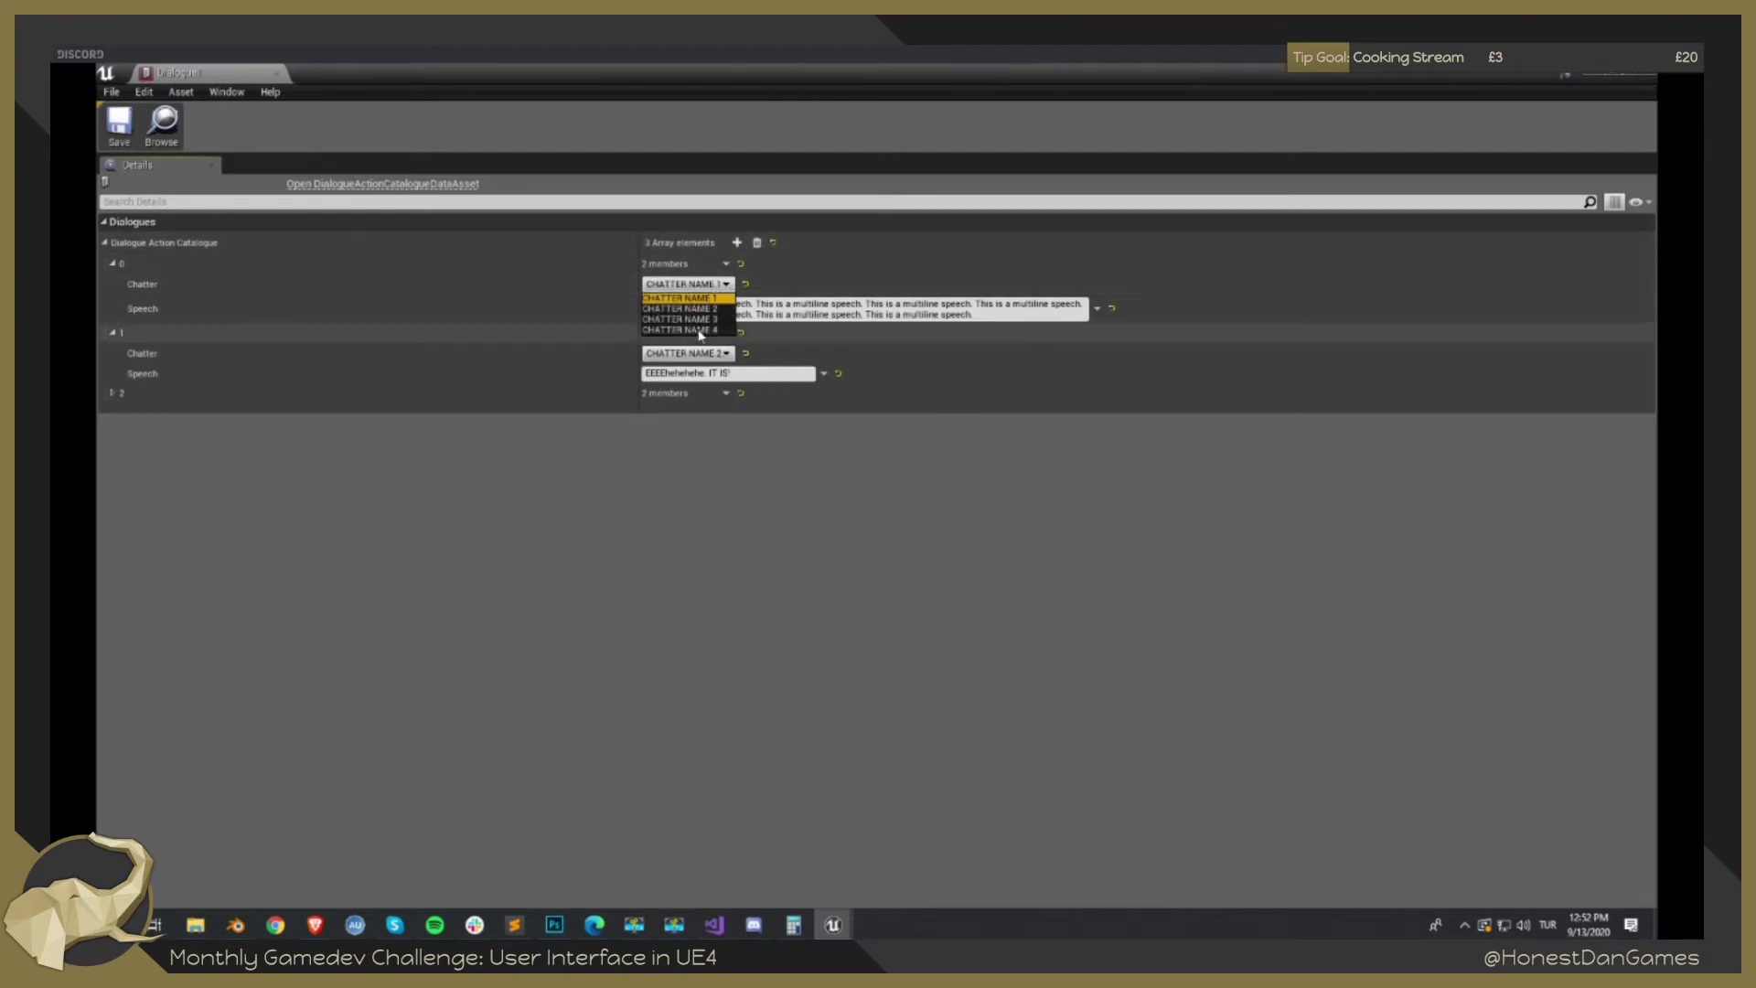
click(708, 296)
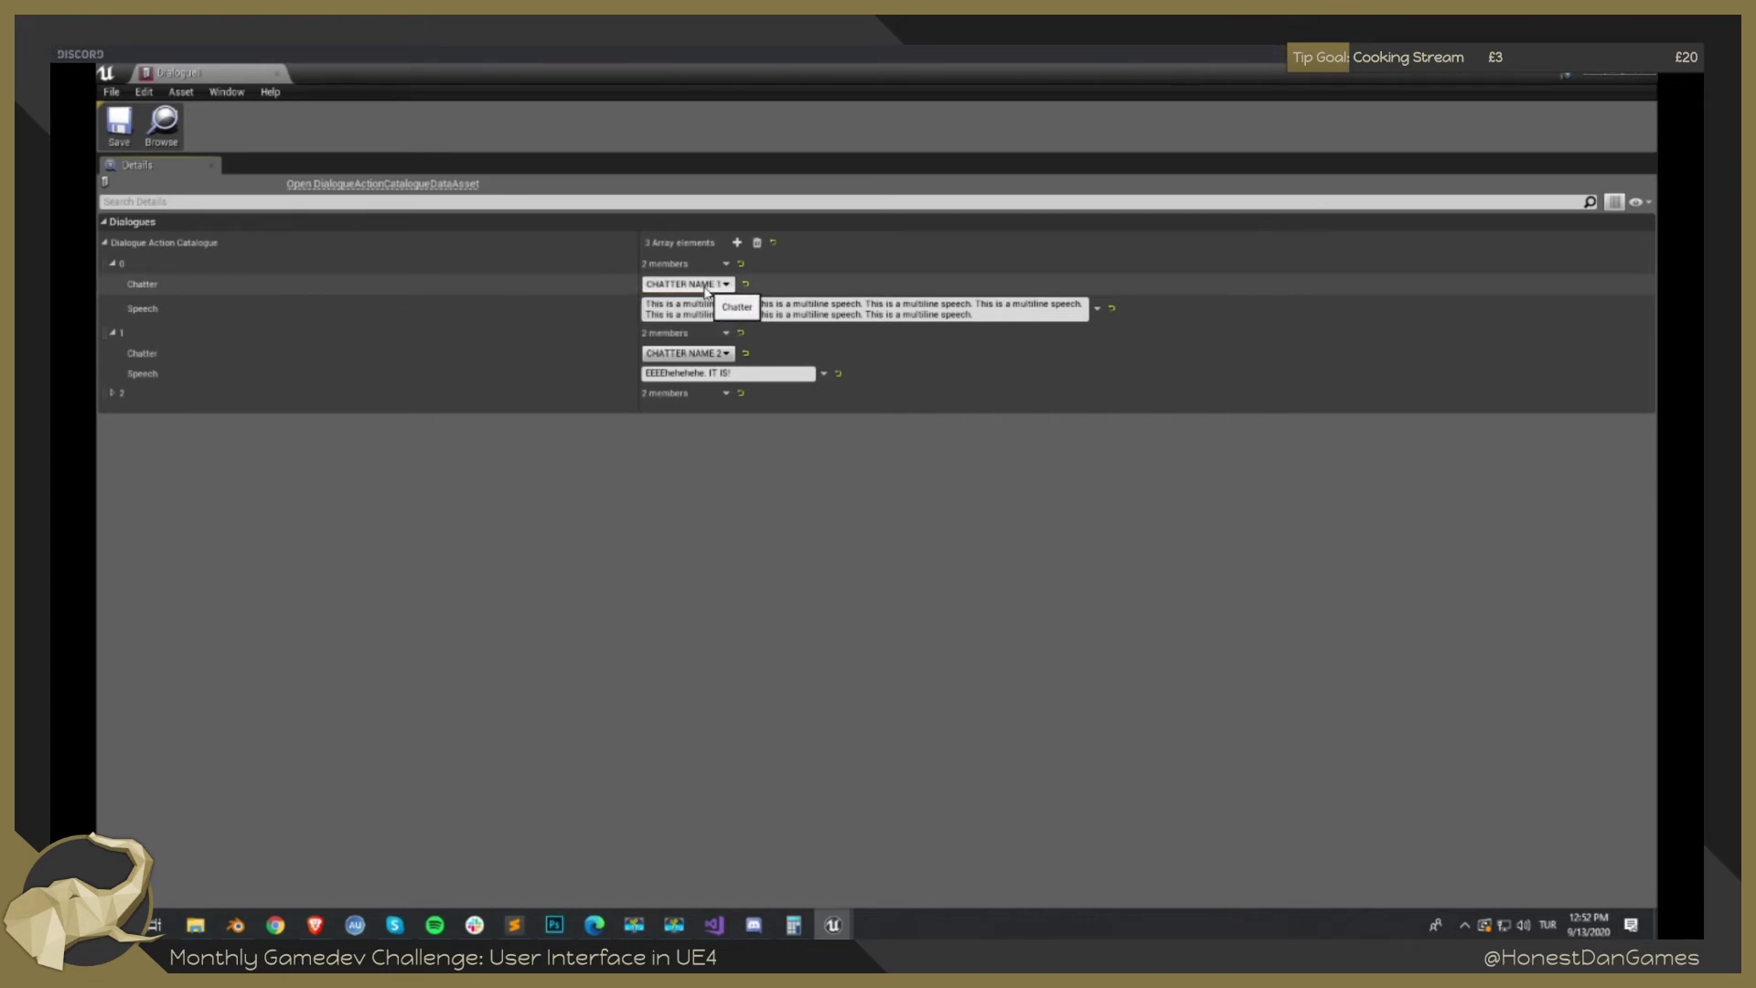
Switch to Visual Studio and open DialogManager.cpp by searching all files for DialogManager.
click(714, 925)
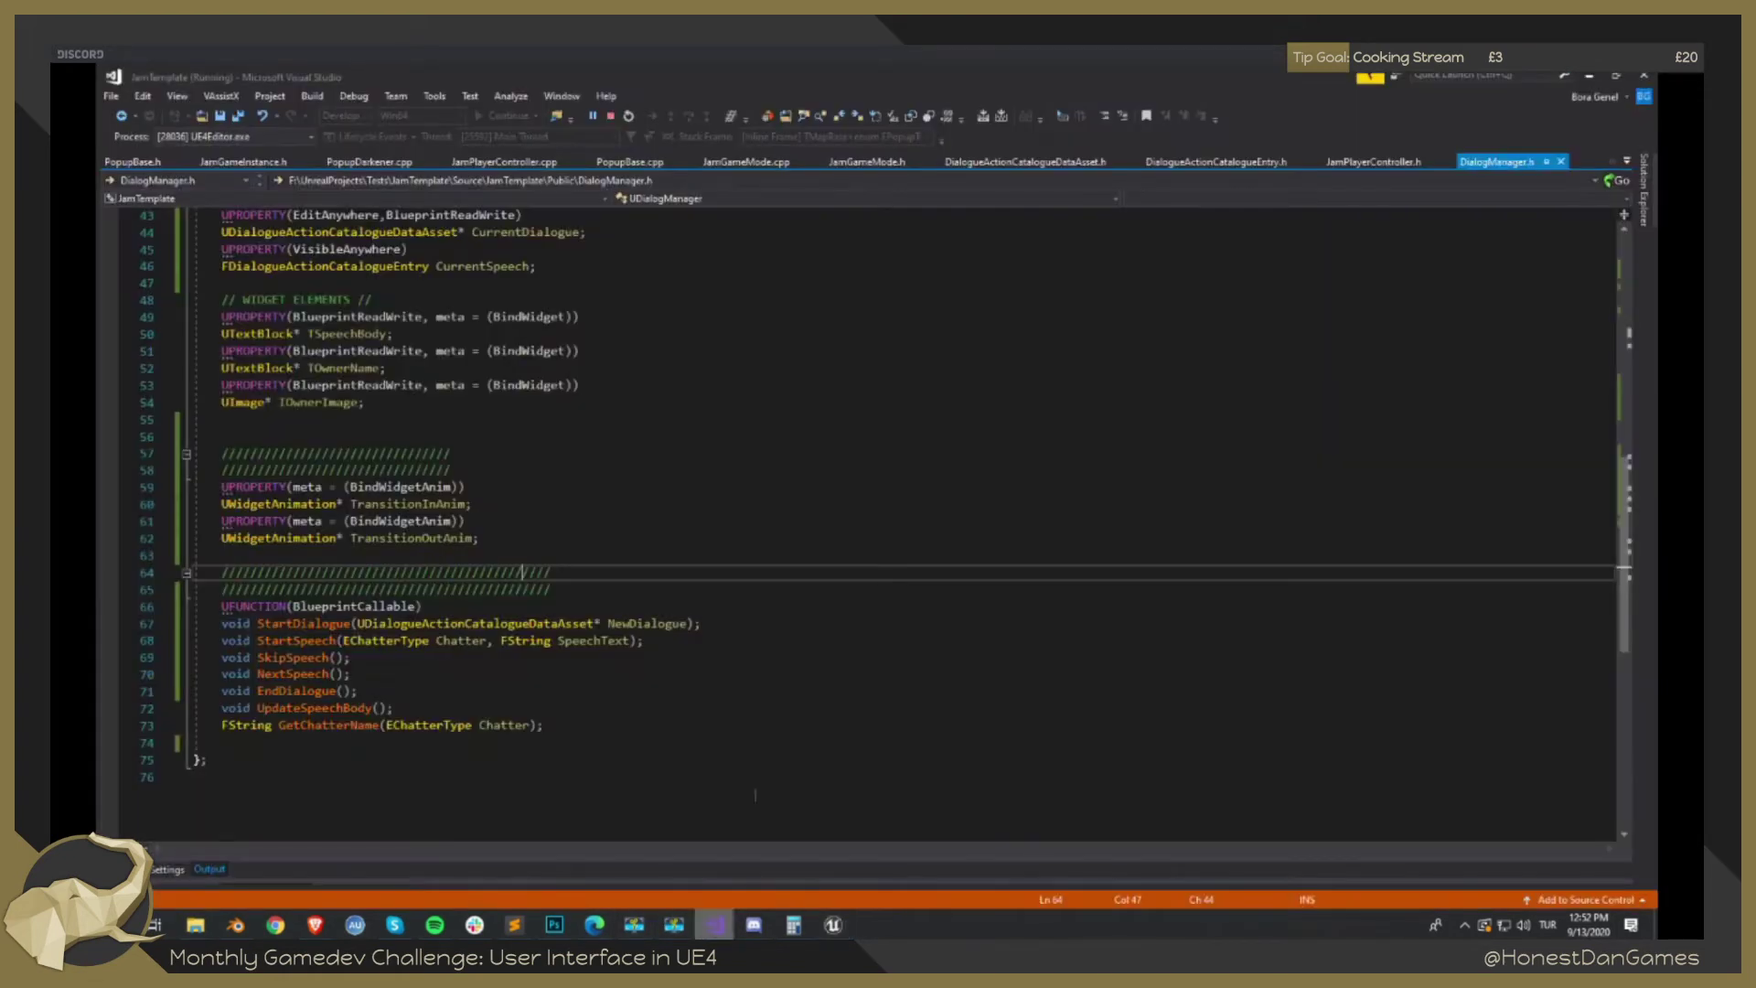
click(777, 266)
key(ctrl+t)
text(Dialo)
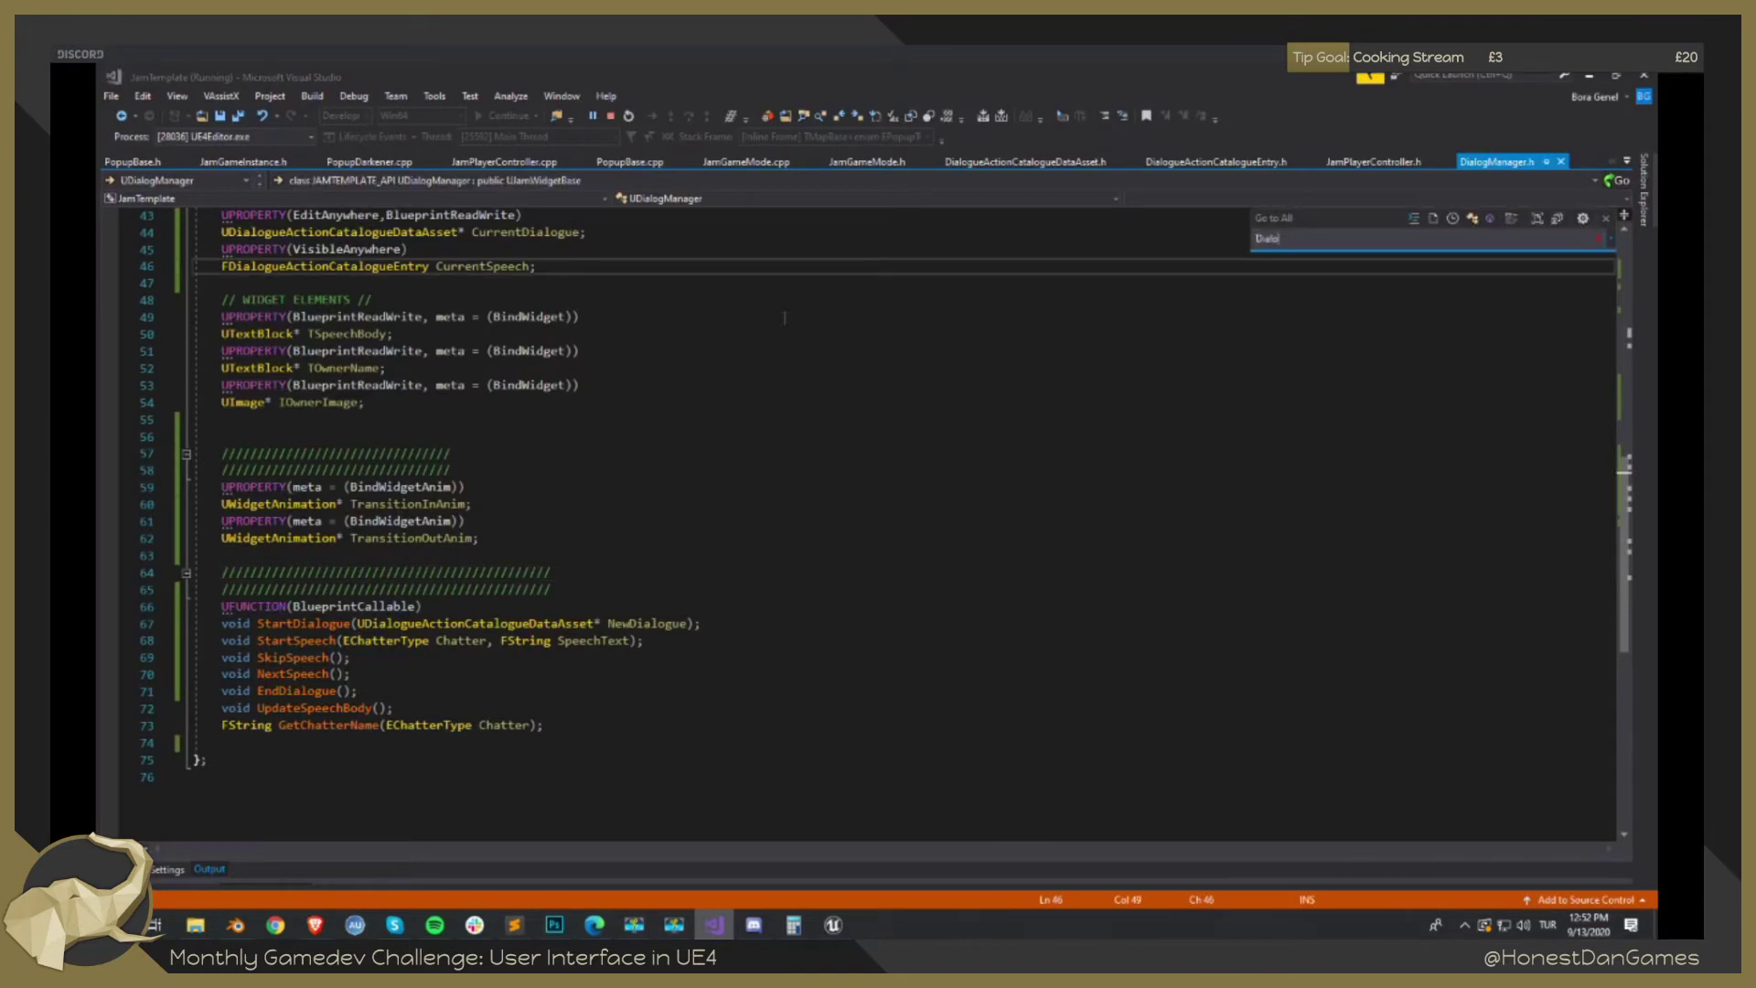
text(gManager)
key(Return)
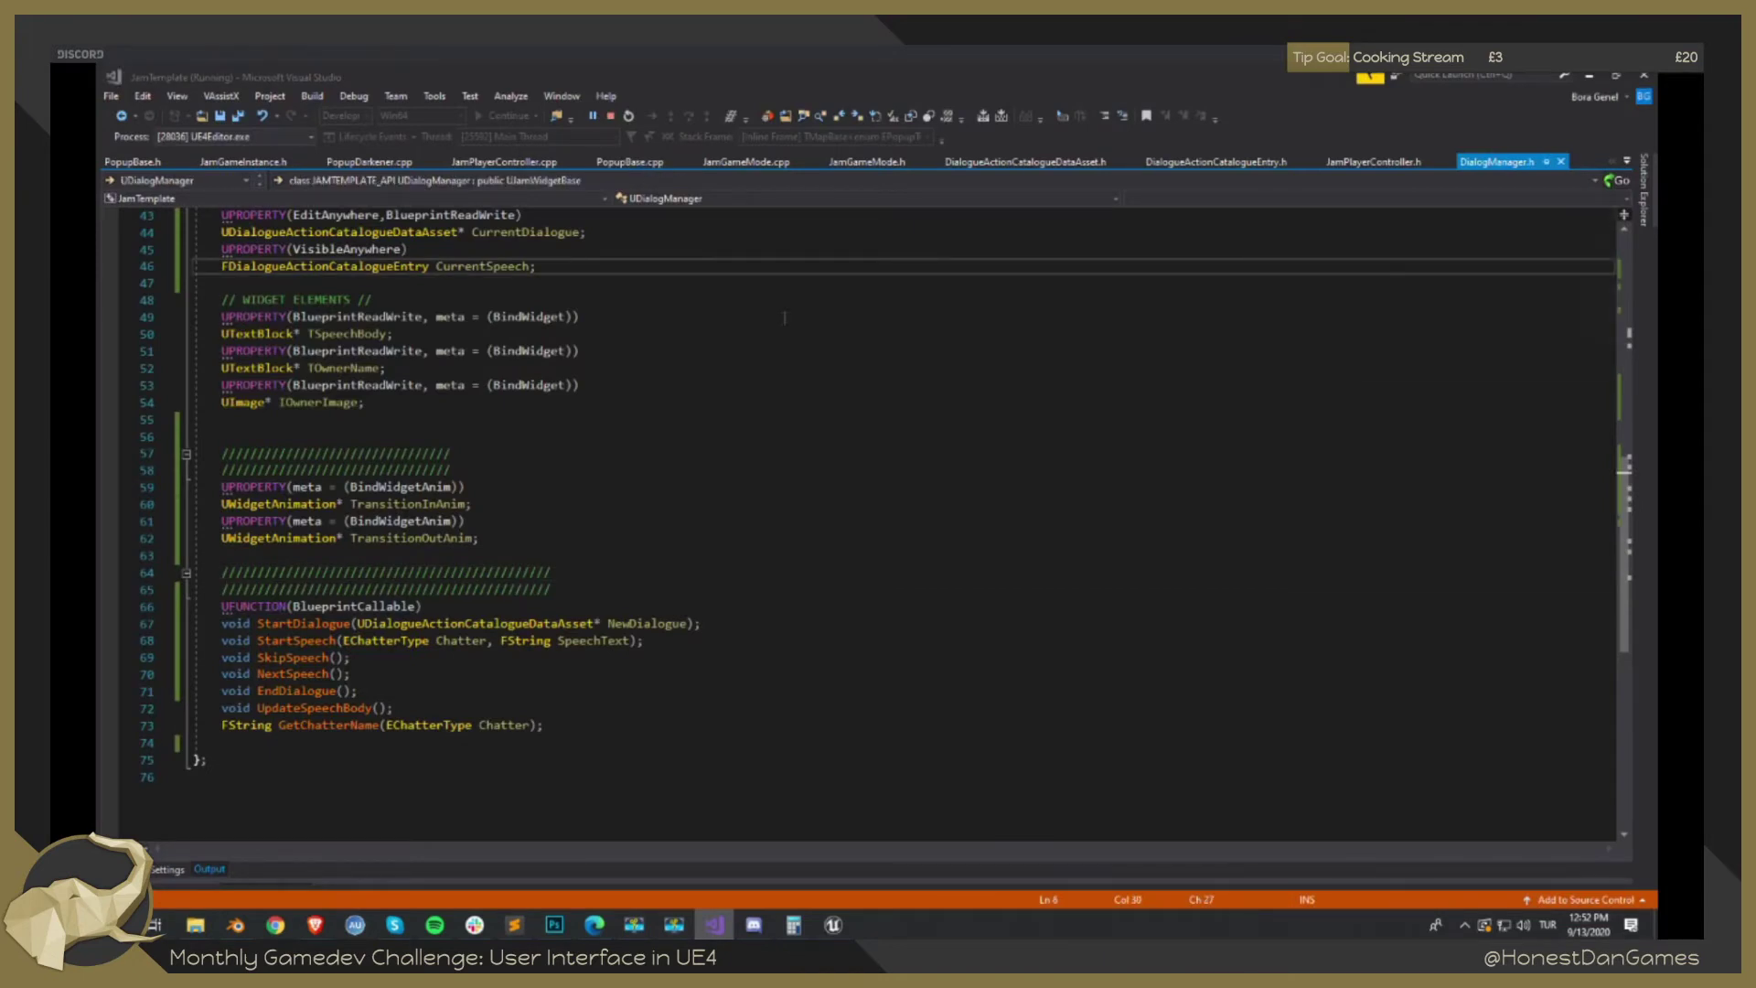
Examine the GetChatterName function in DialogManager.cpp and the name returned for each EChatterType case.
scroll(741, 498, down, 11)
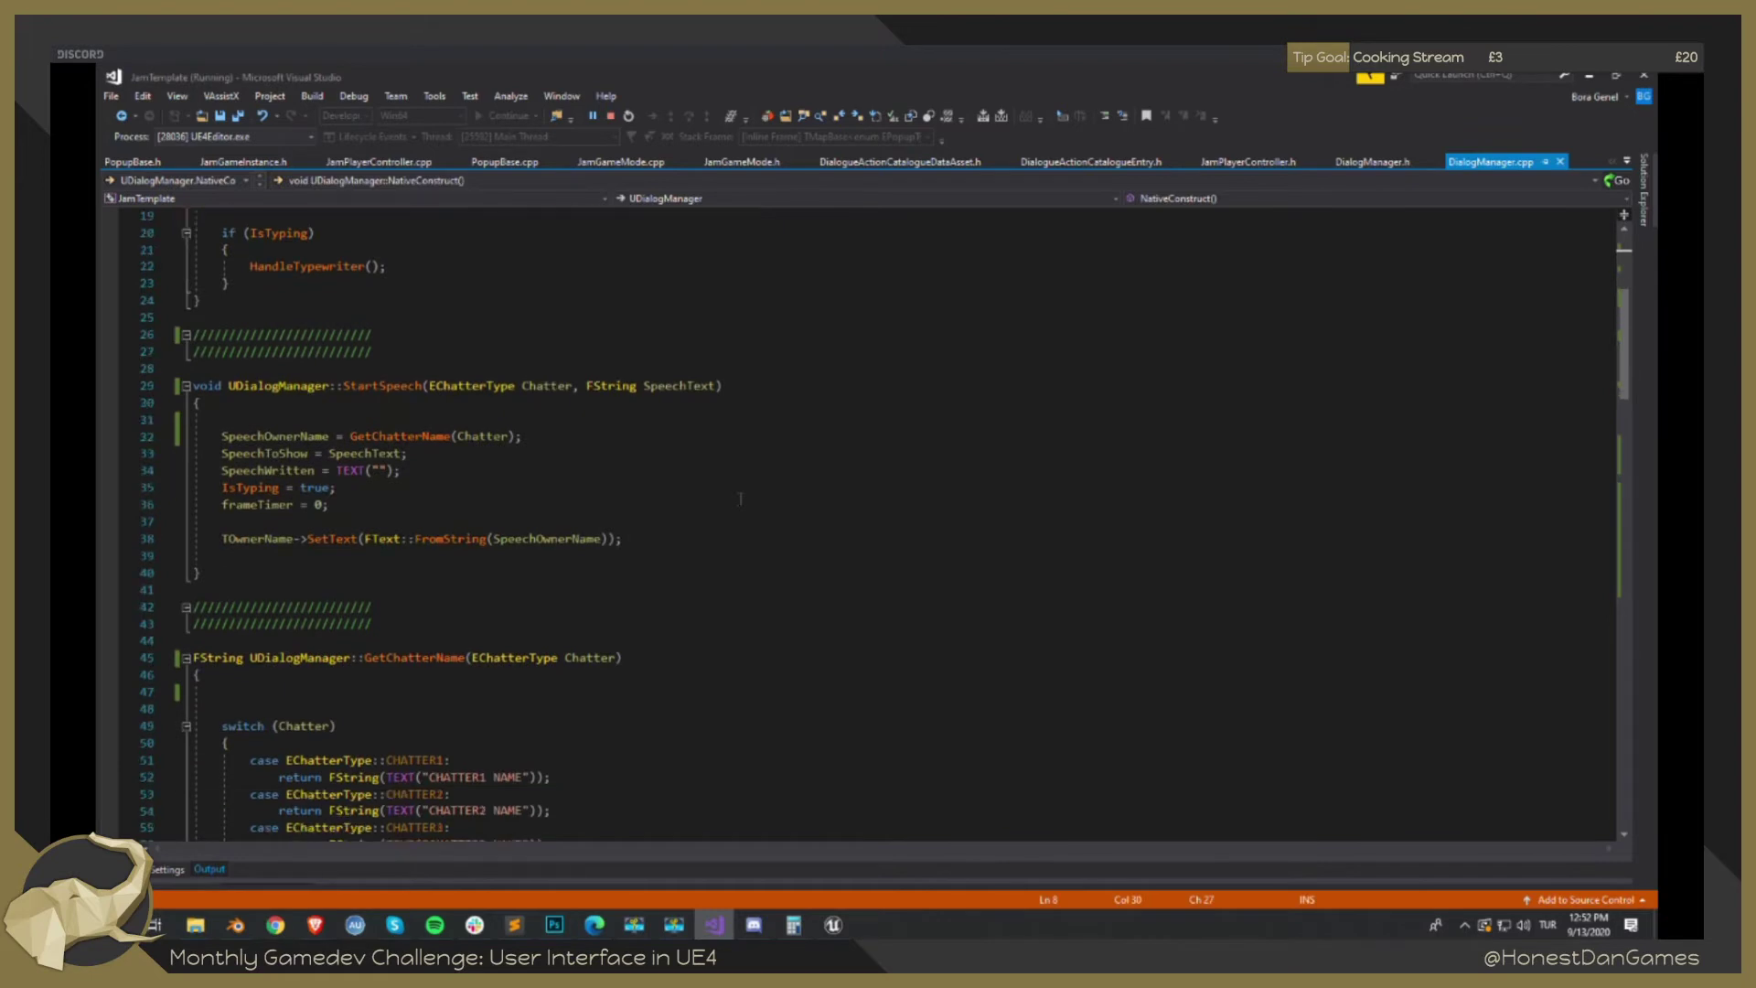
click(203, 419)
click(201, 386)
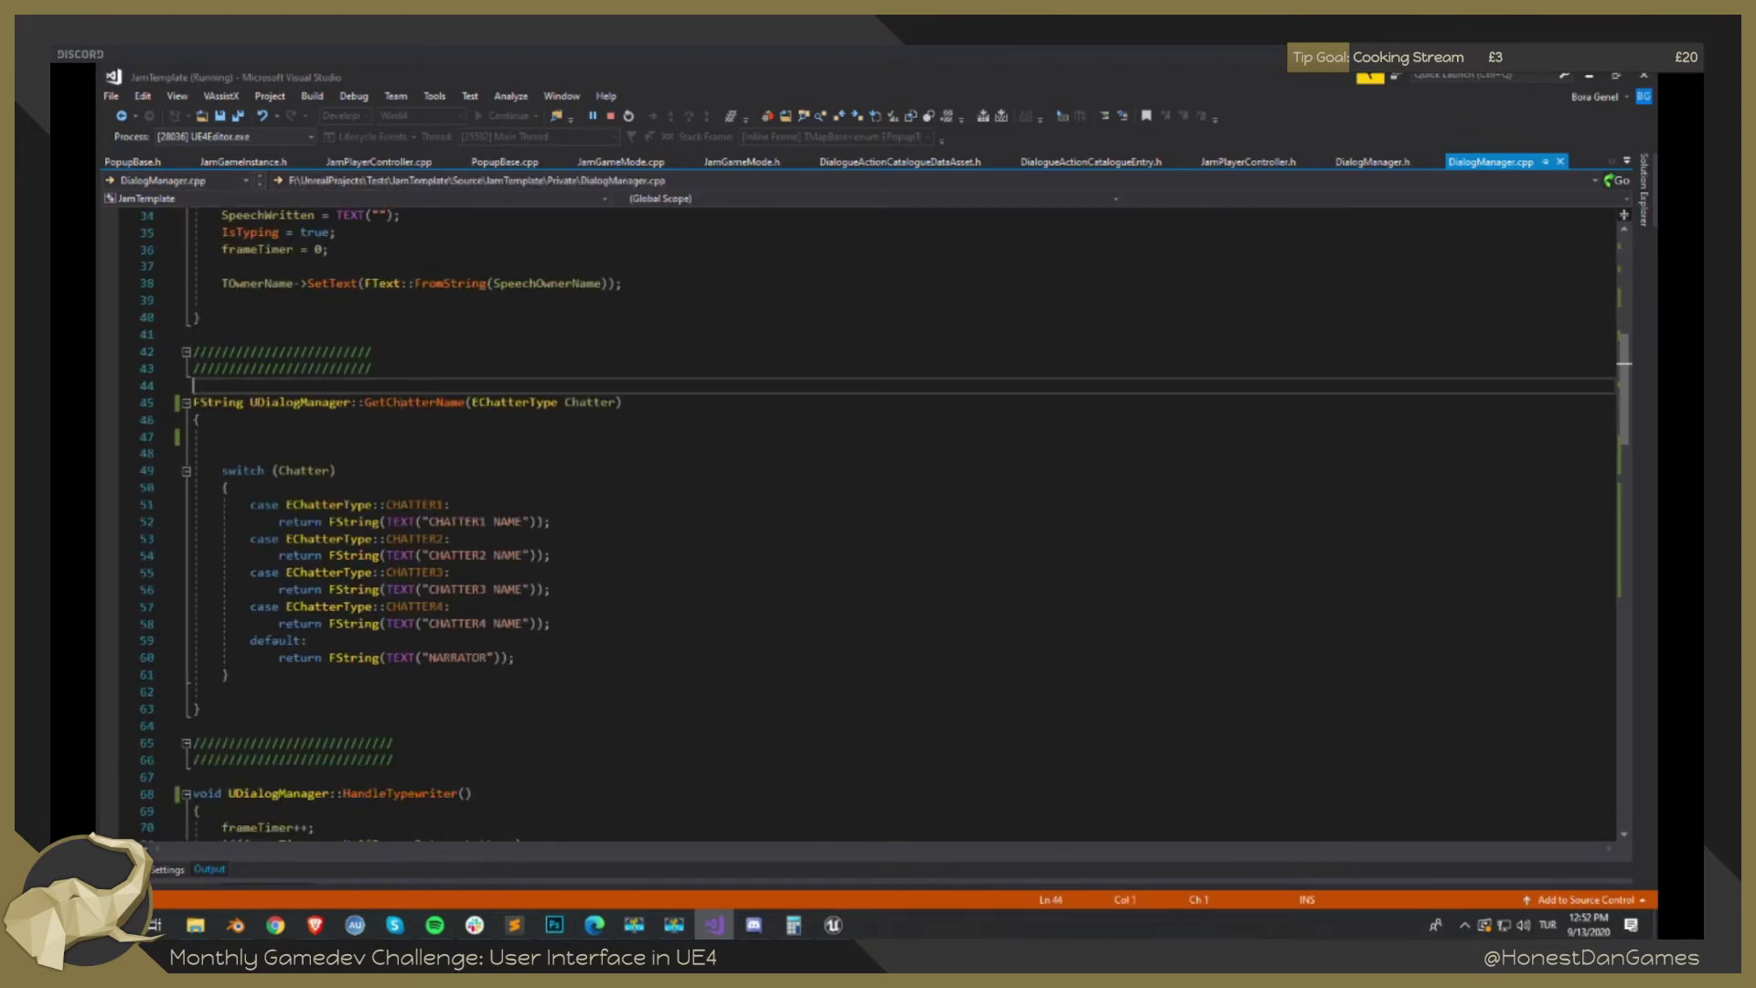
click(399, 402)
drag(592, 521, 329, 521)
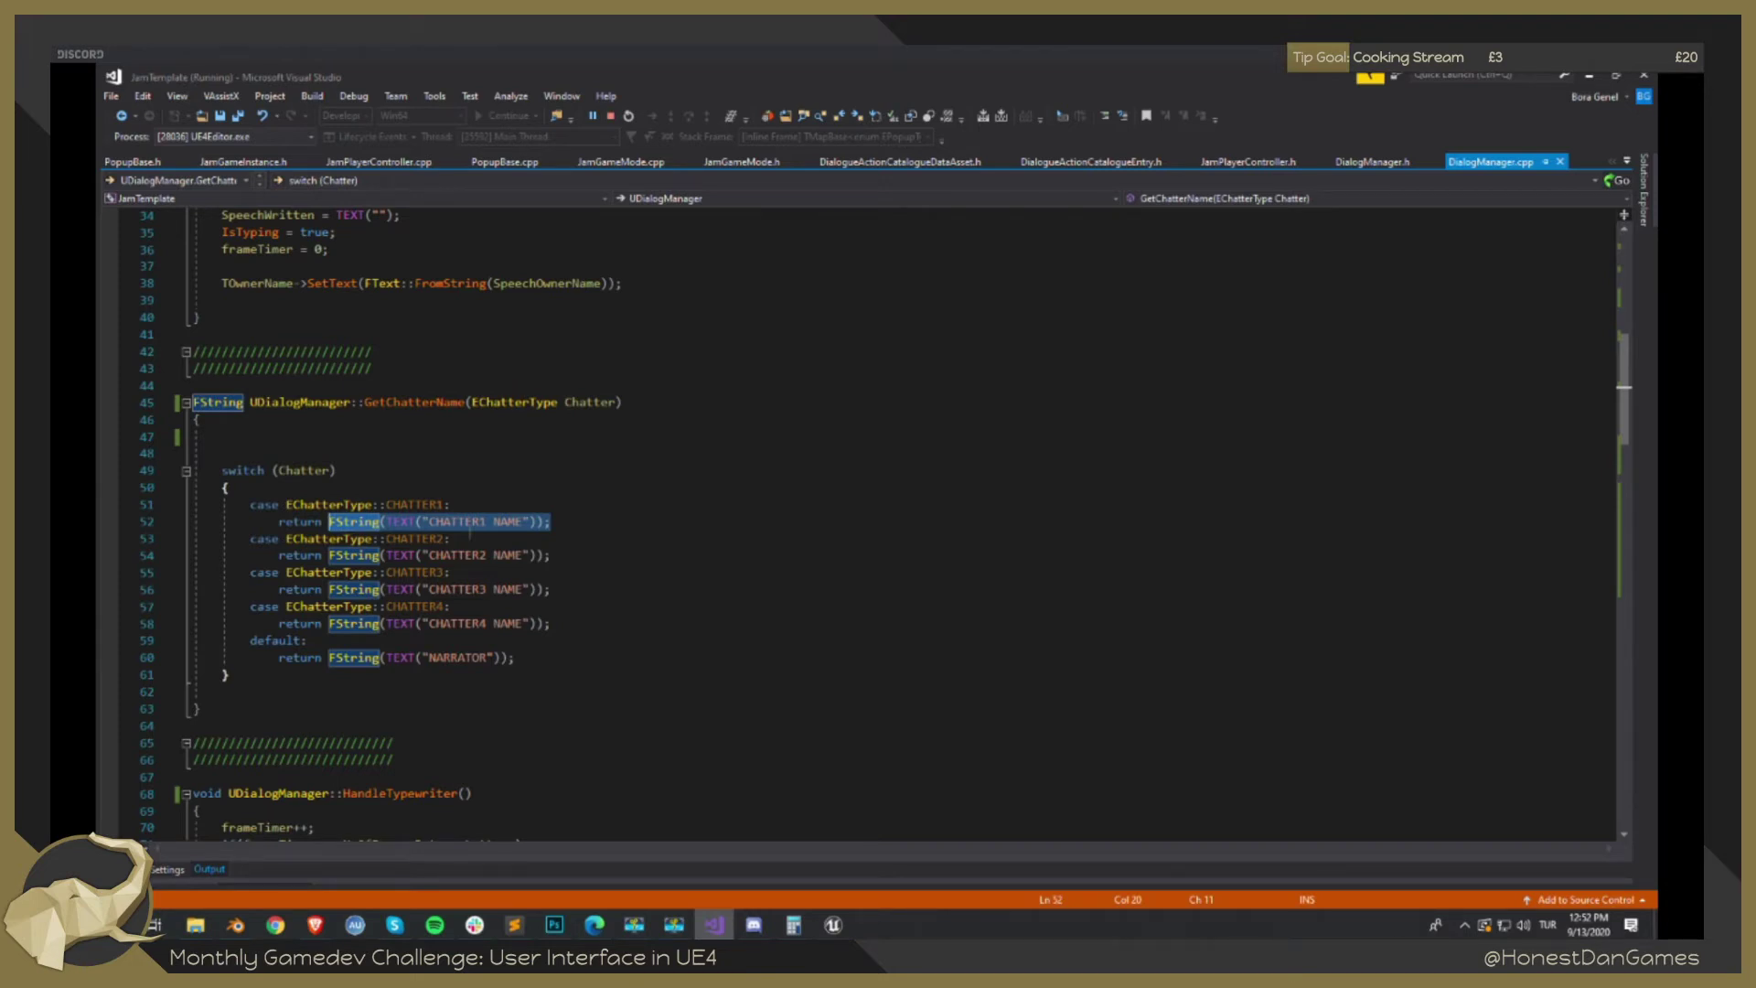
click(567, 537)
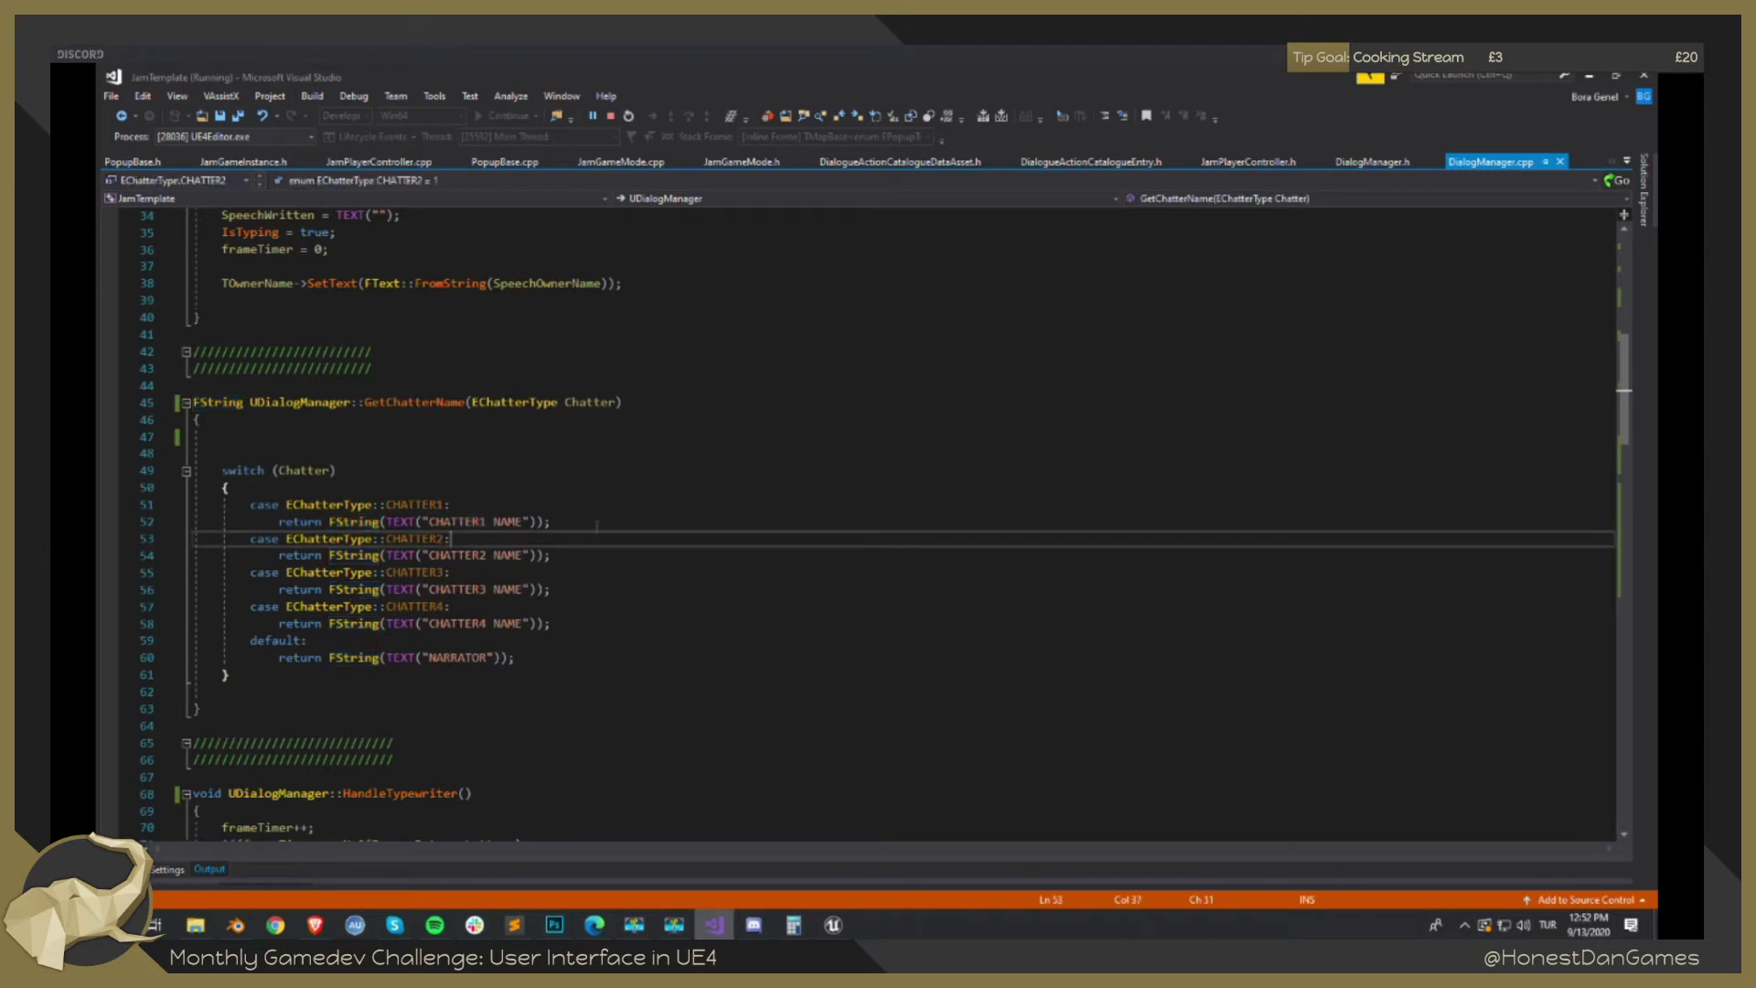
click(595, 524)
click(572, 555)
drag(146, 422, 190, 438)
click(572, 713)
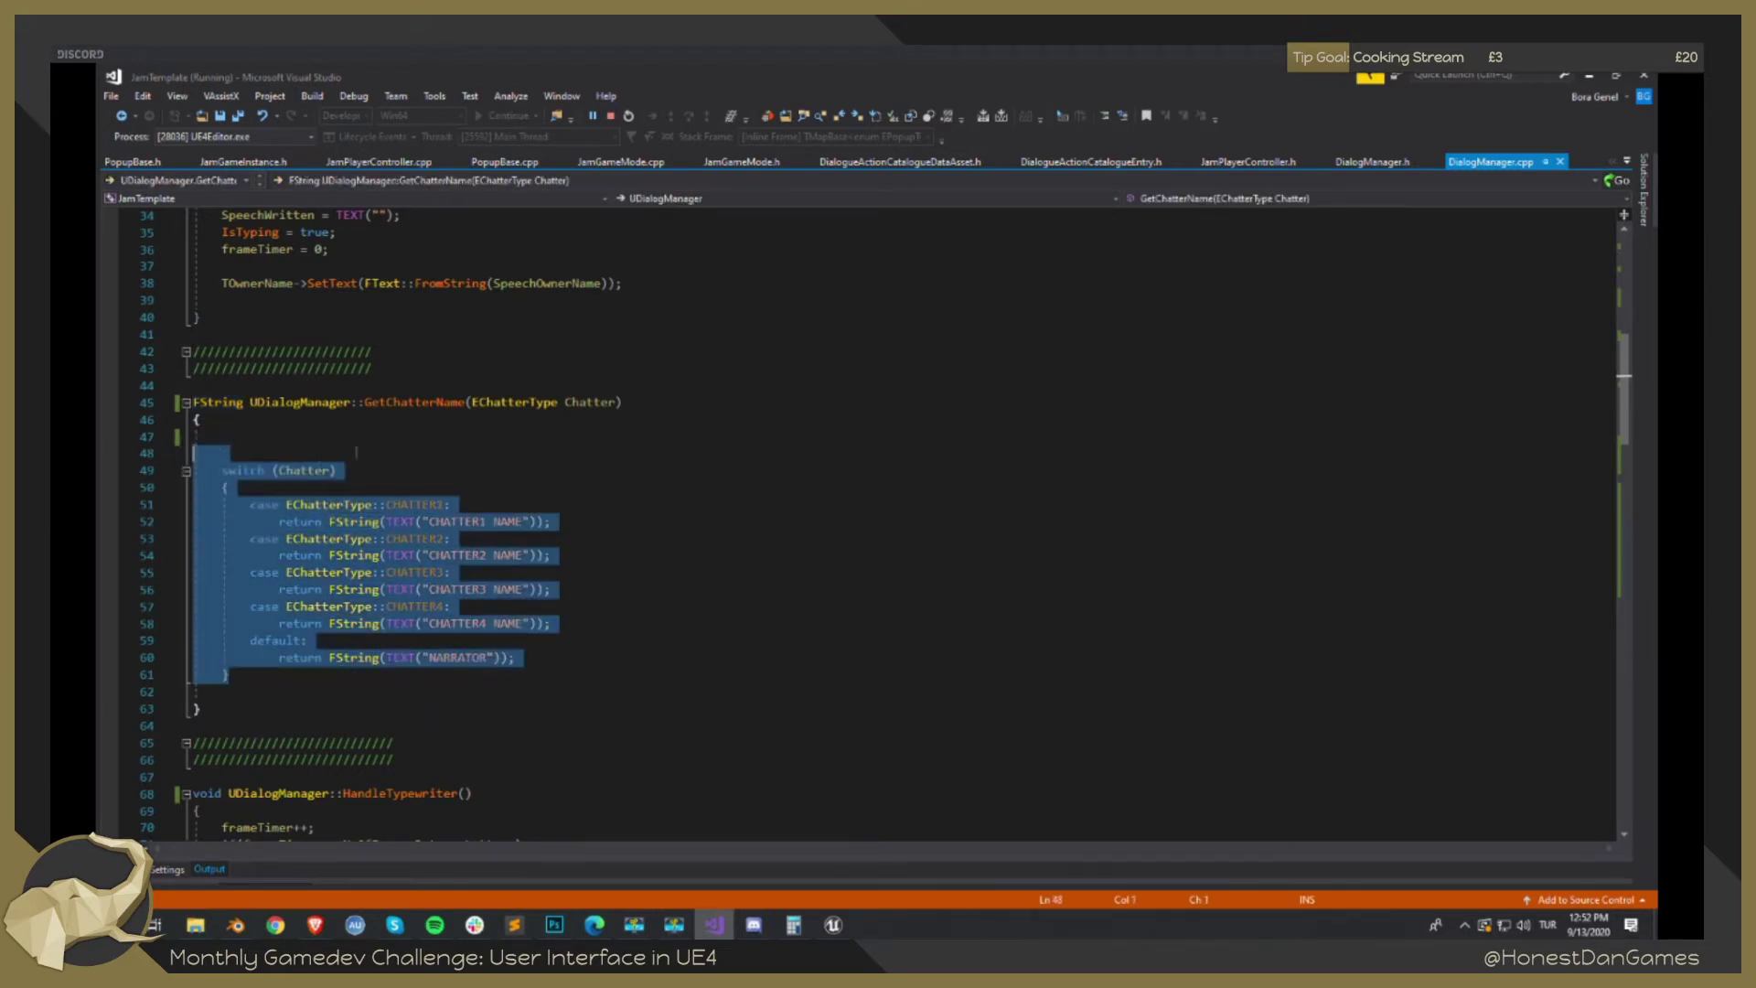
Delete the extra blank line above the switch statement in GetChatterName and save the file.
click(617, 447)
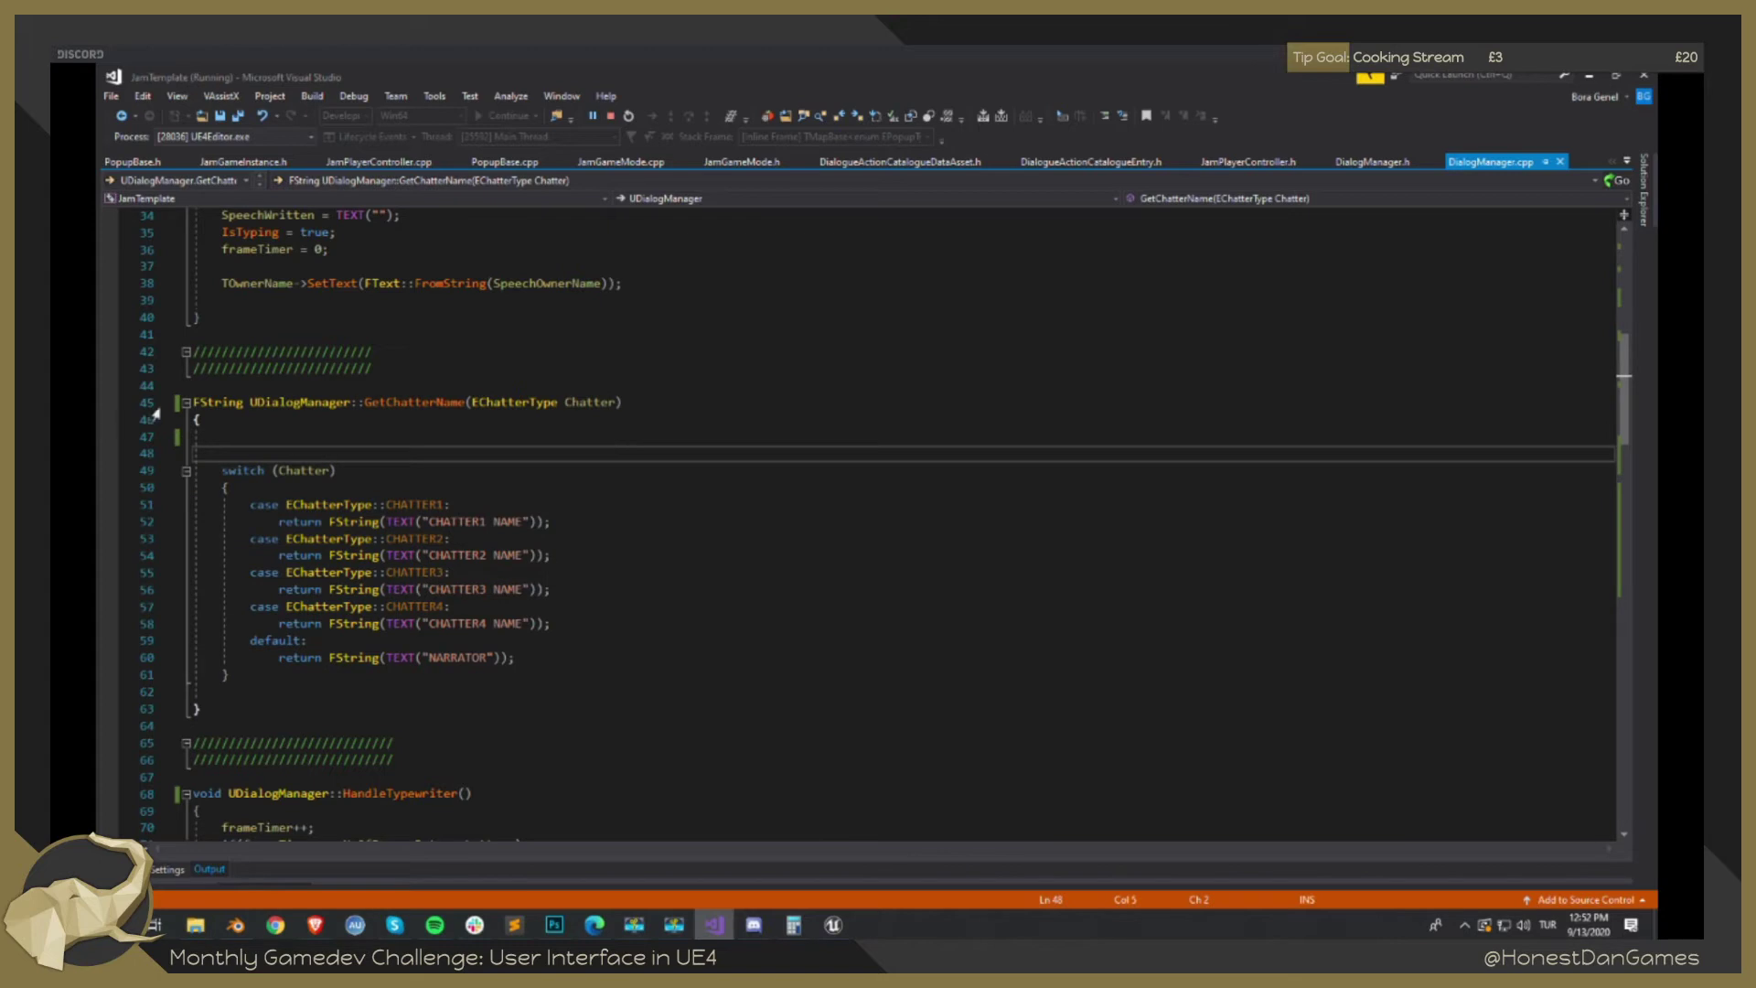
key(BackSpace)
key(BackSpace)
scroll(1585, 555, up, 5)
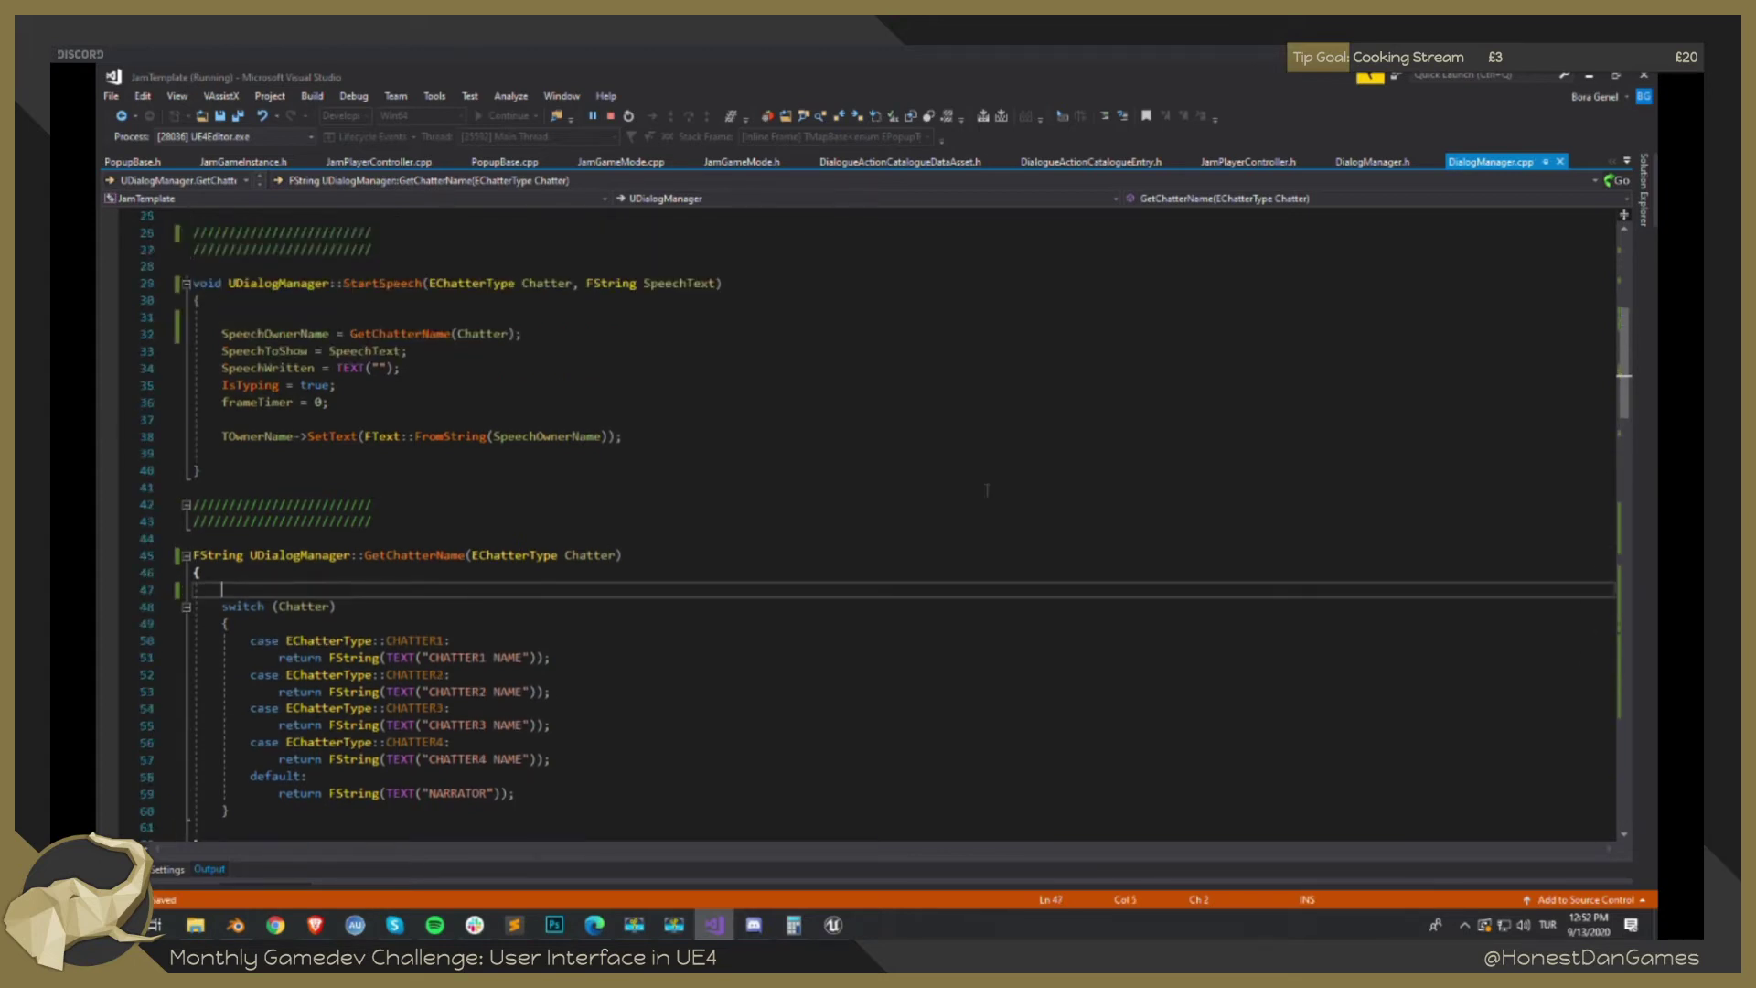
scroll(987, 489, down, 10)
scroll(986, 489, up, 12)
scroll(987, 490, down, 3)
scroll(987, 489, up, 3)
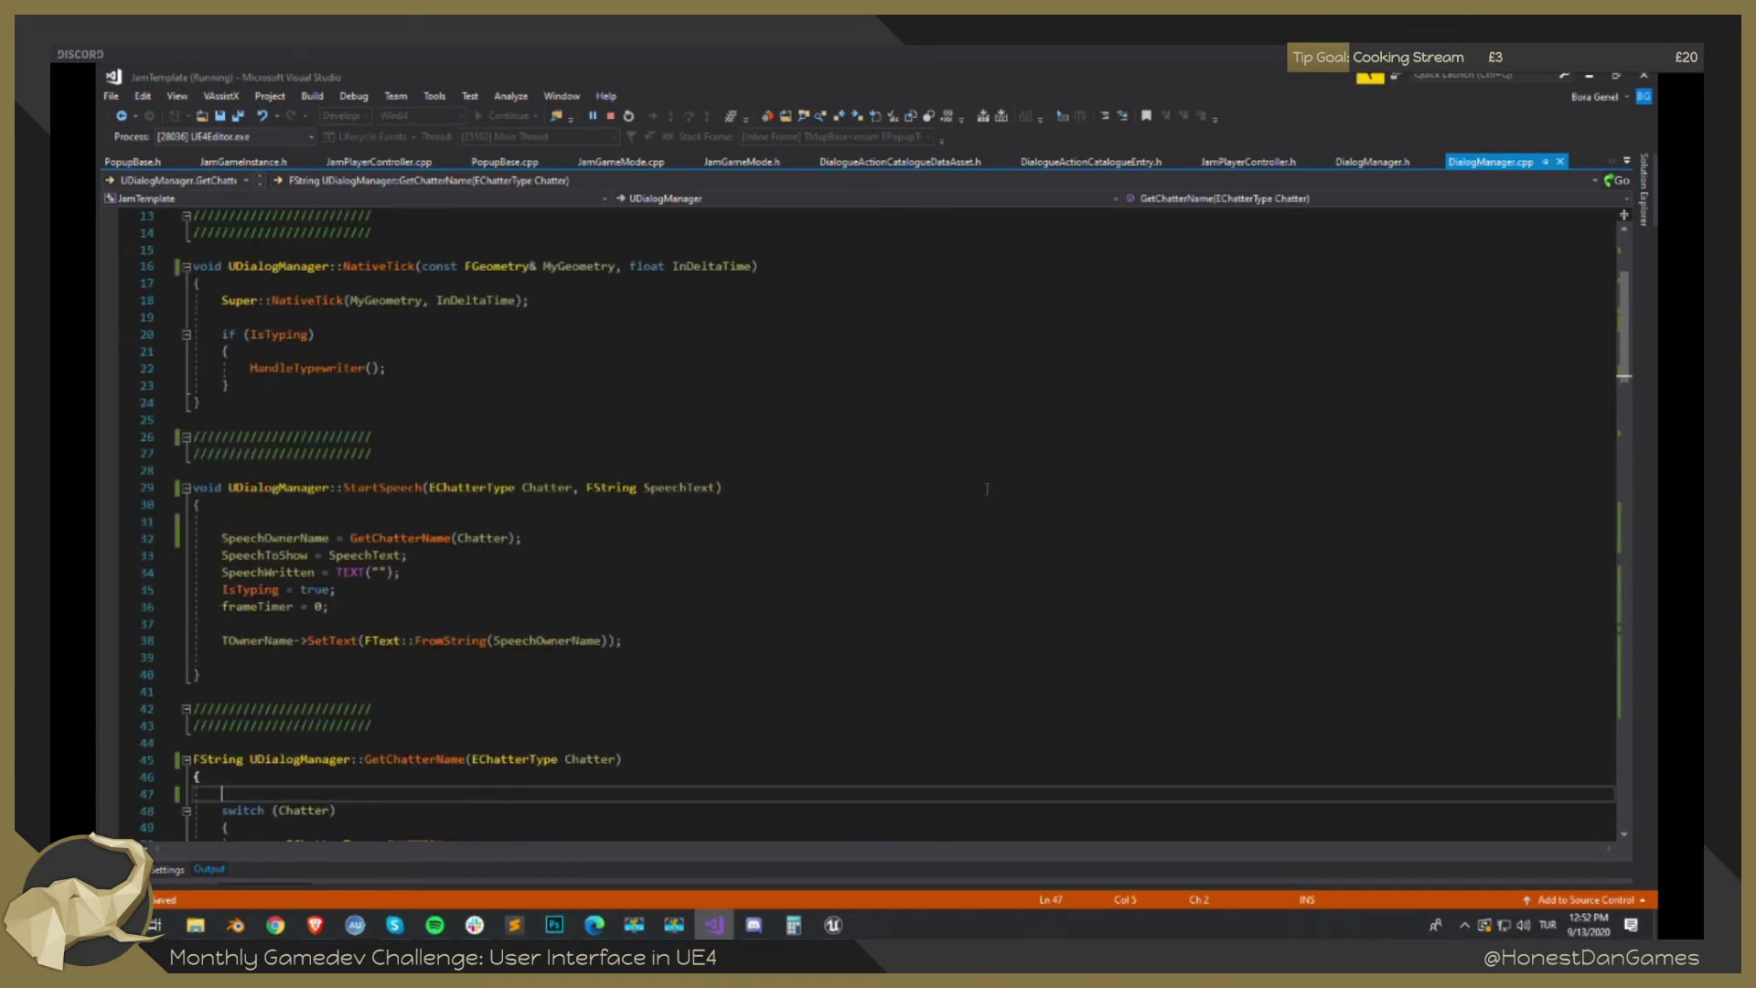
Switch to Unreal Editor, dock the Dialogue1 asset window beside the other open editor tabs, and bring up the TestScene level.
key(alt+Tab)
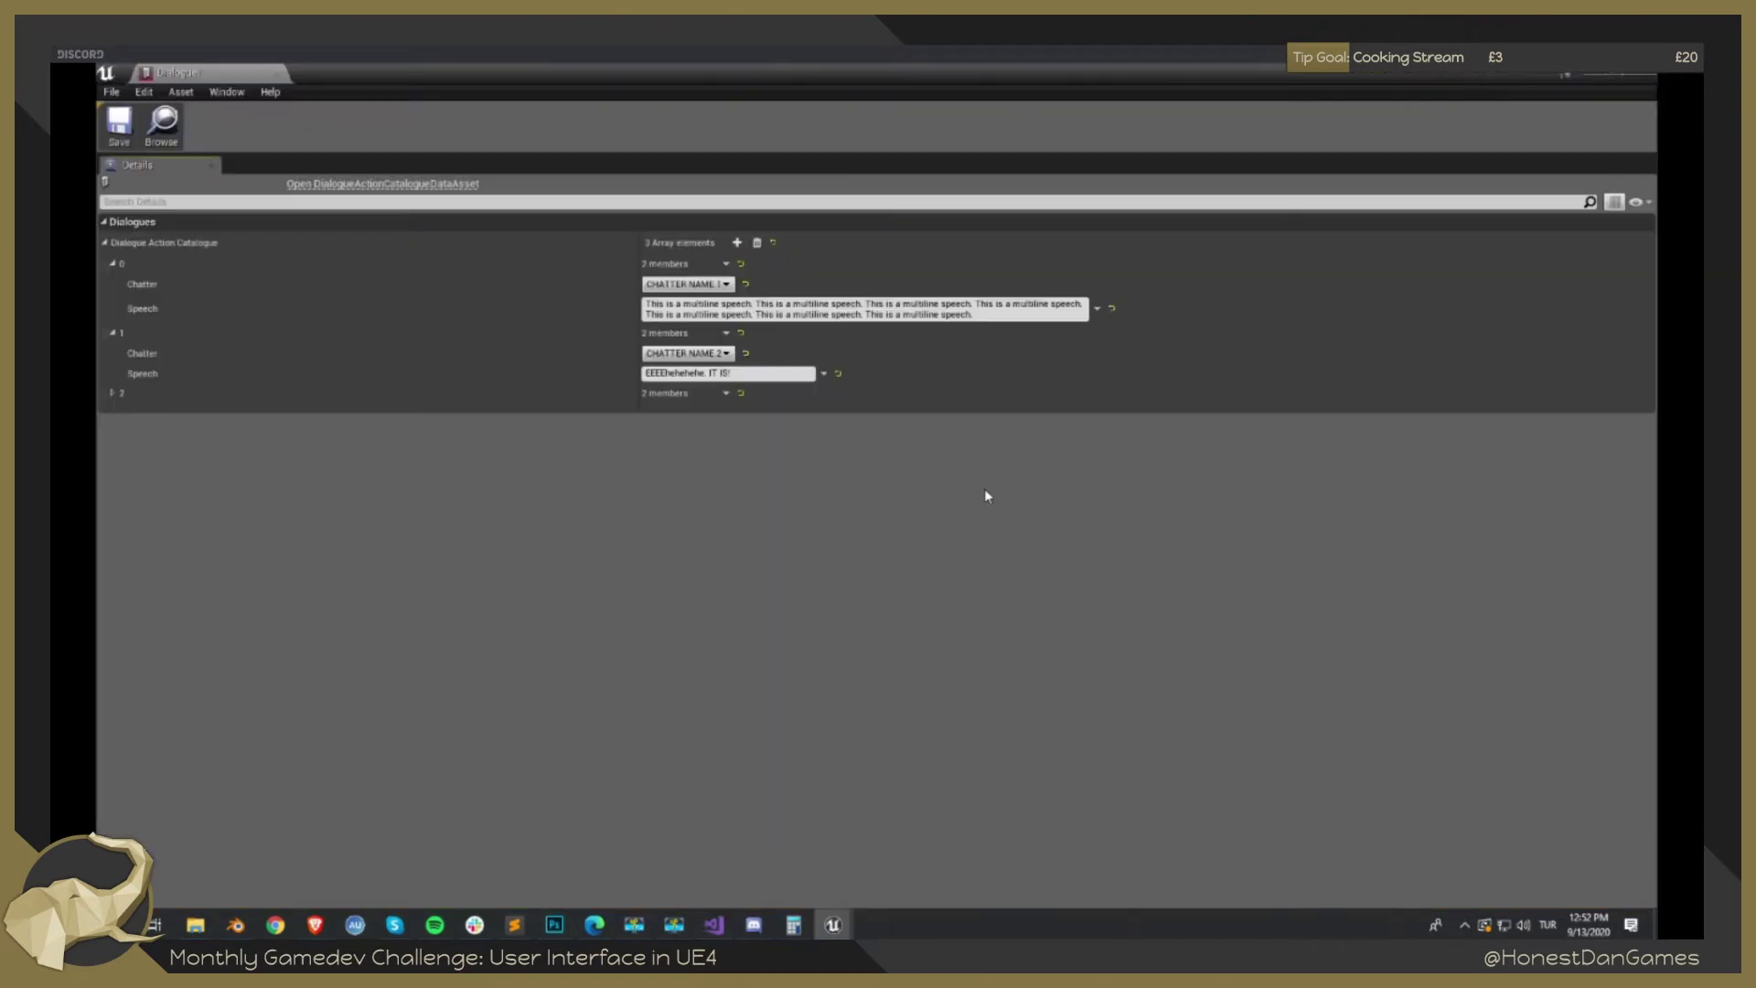
drag(176, 73, 886, 73)
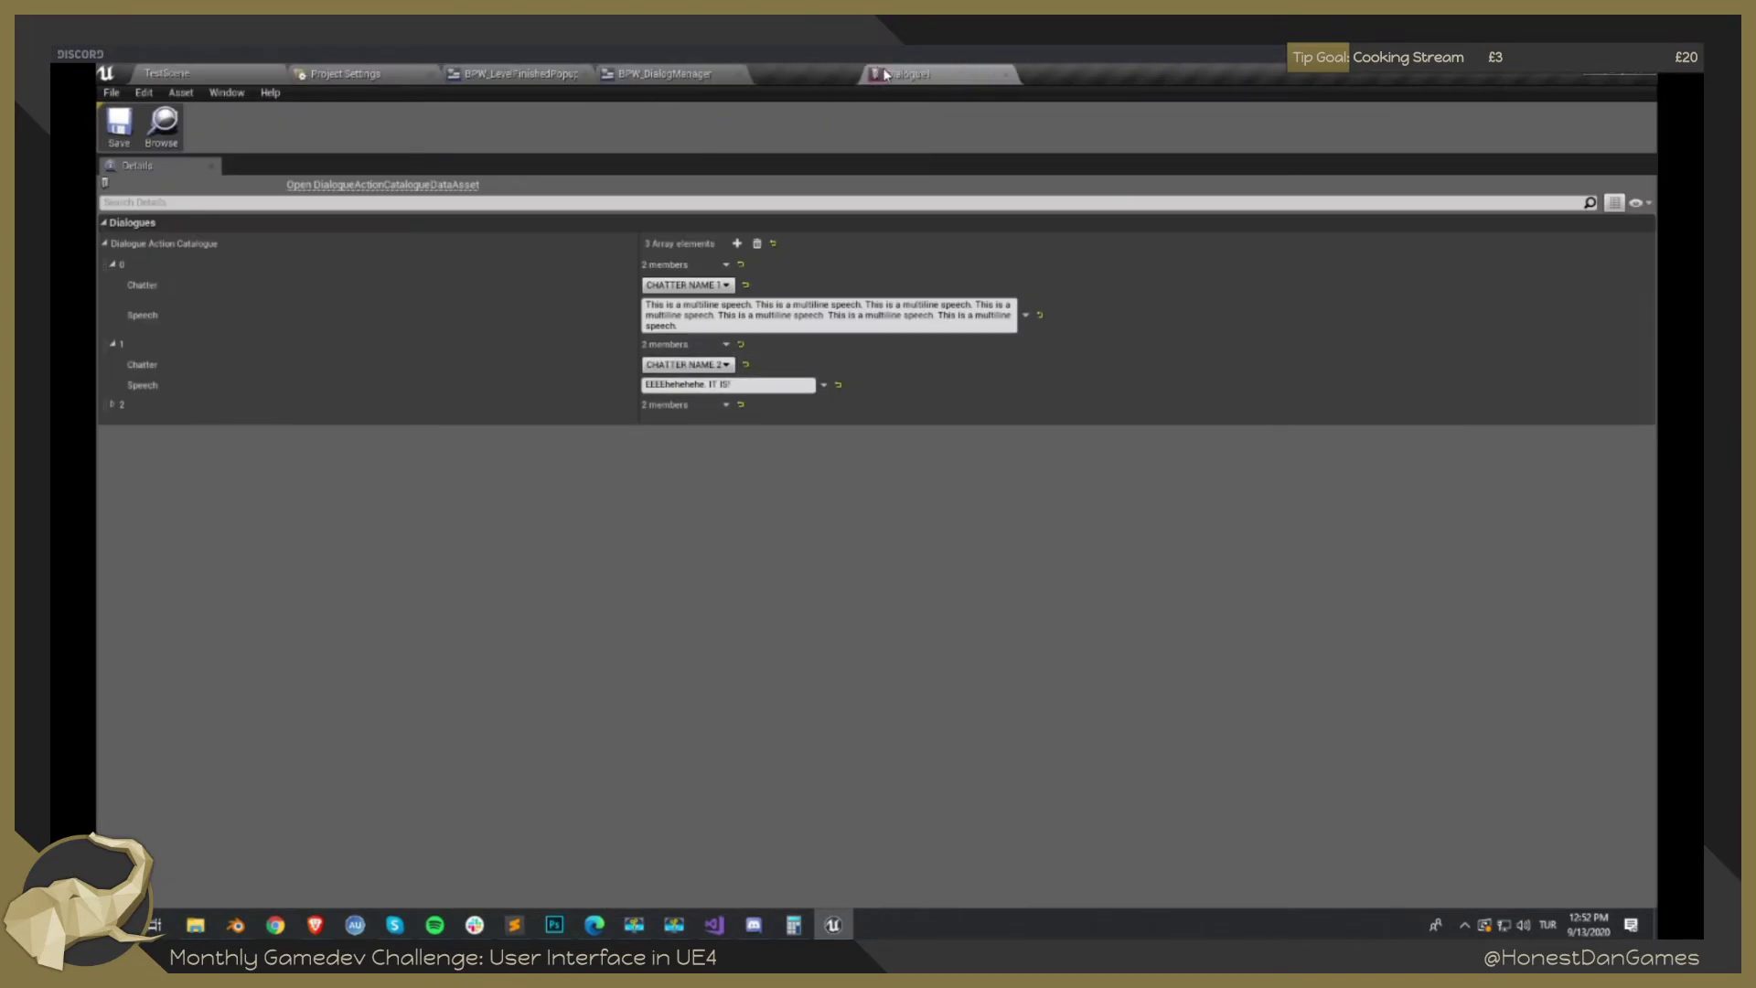
click(501, 71)
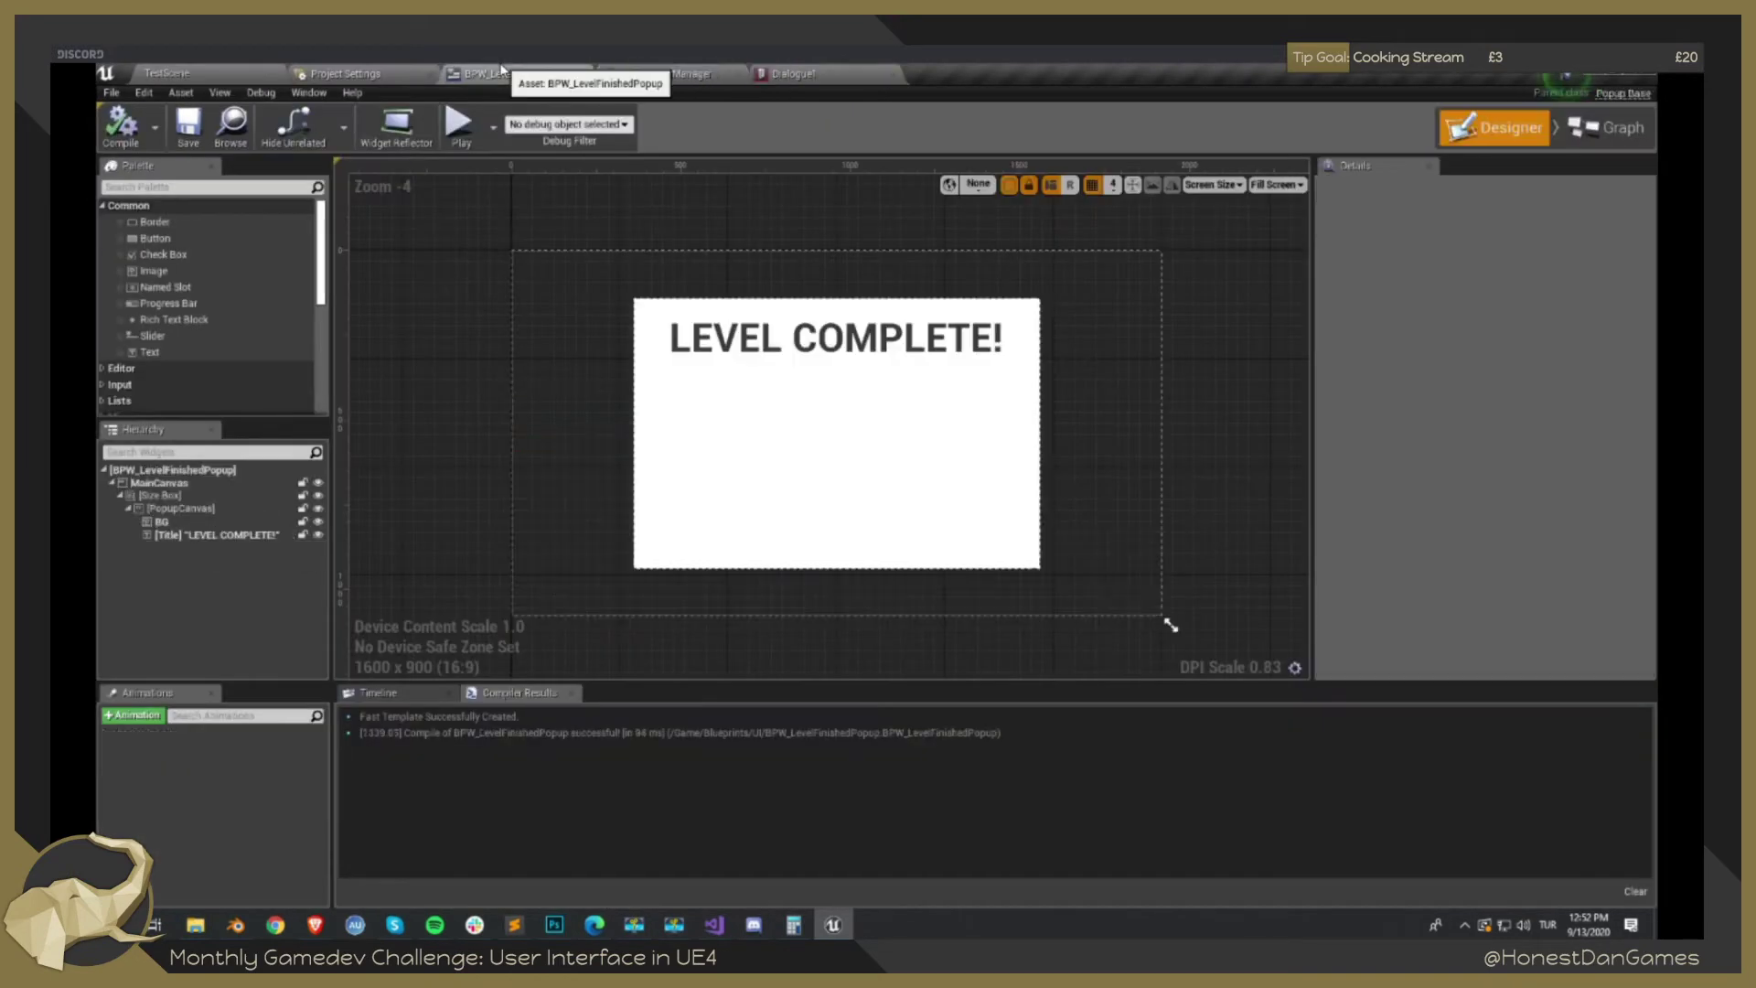
click(362, 71)
click(220, 73)
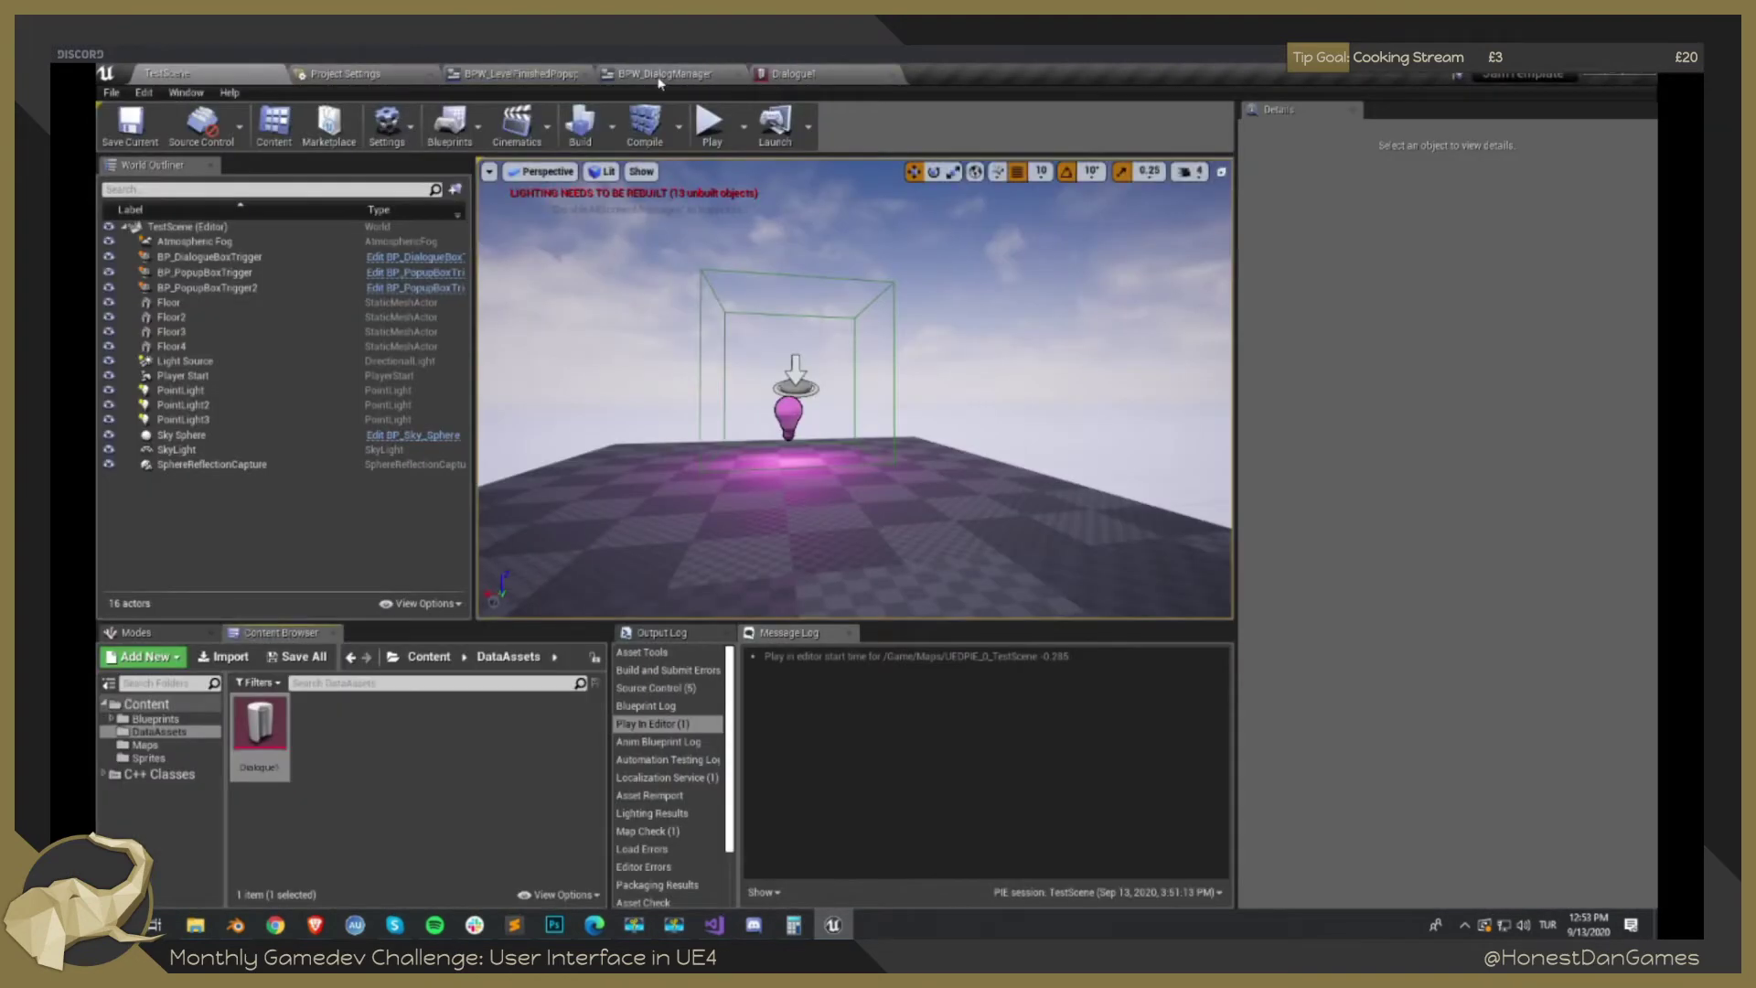
Play TestScene in the editor, move briefly forward and back, stop the session, and face the blue-lit trigger box.
click(711, 121)
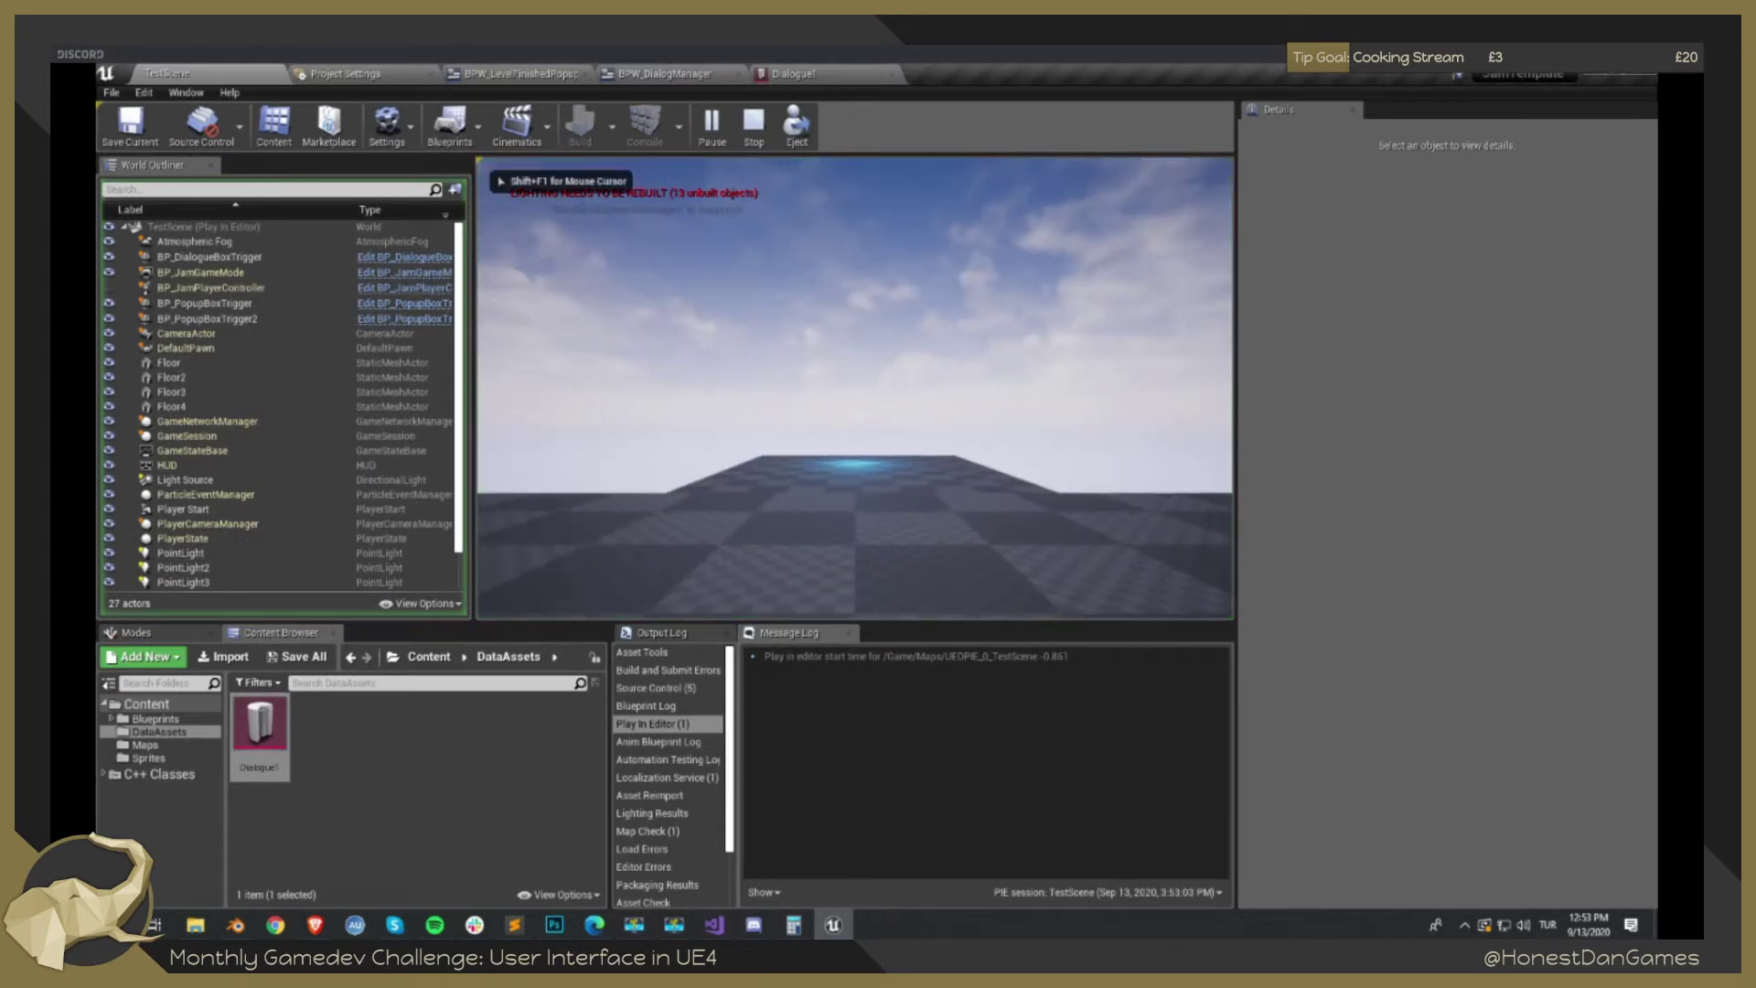
key(w)
key(s)
key(w)
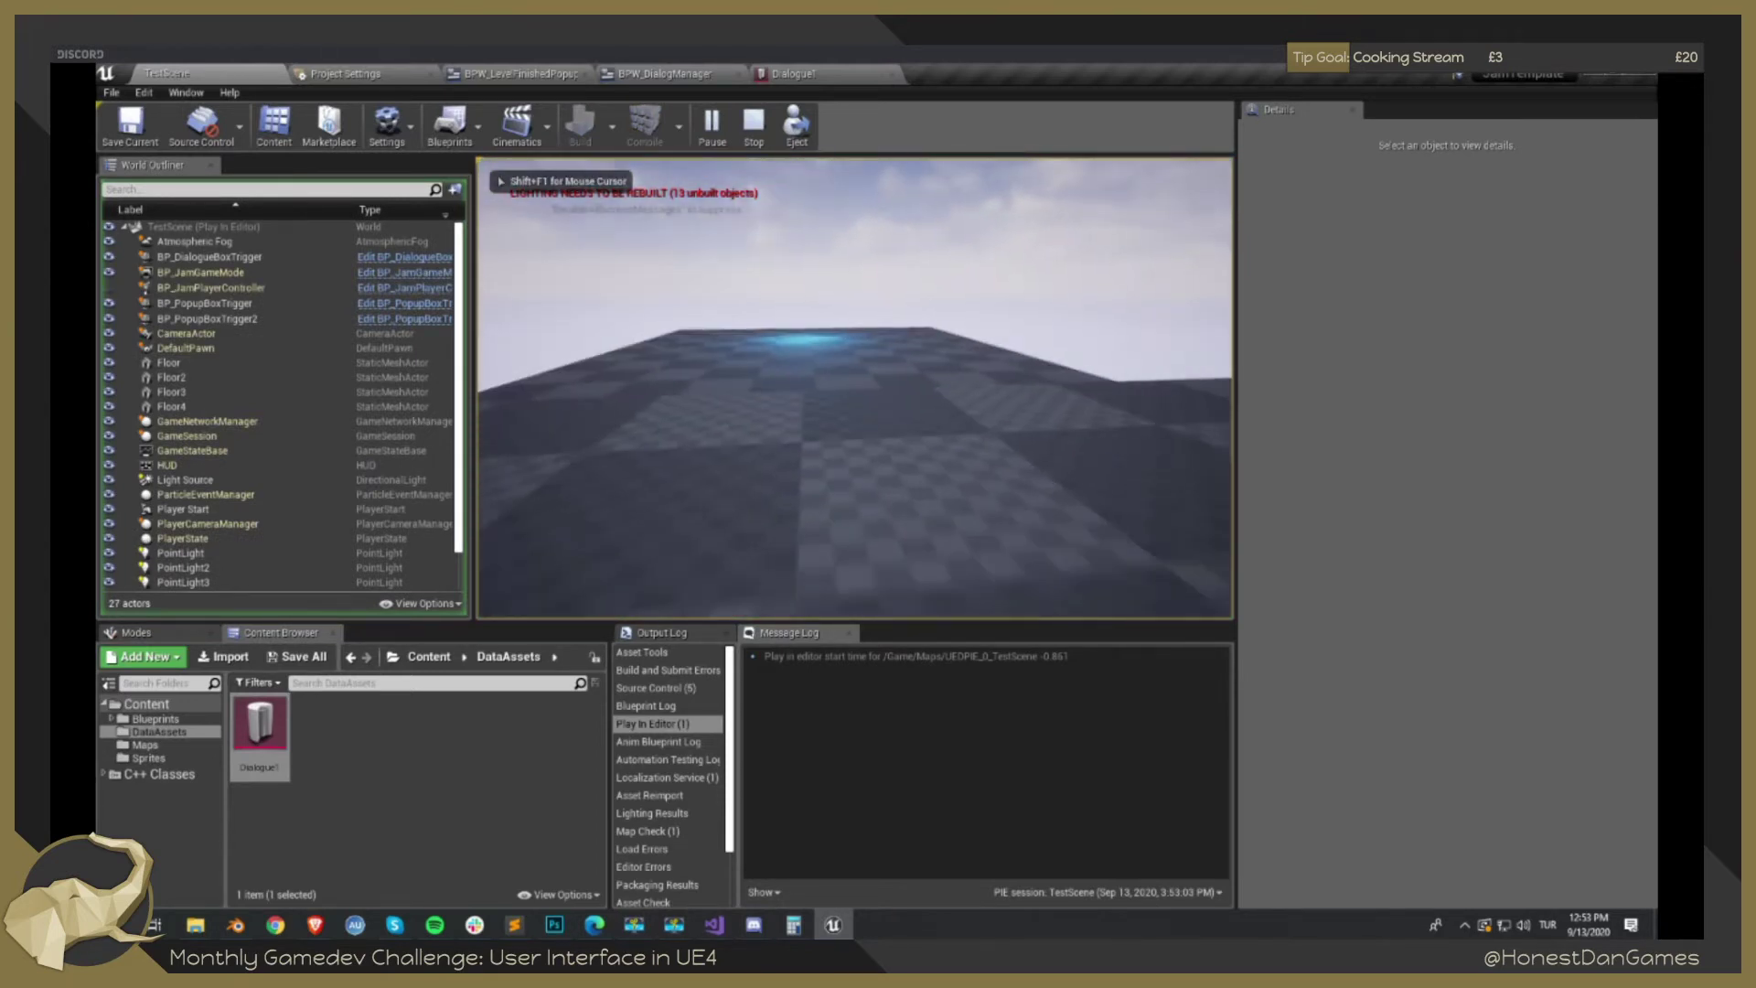
key(Escape)
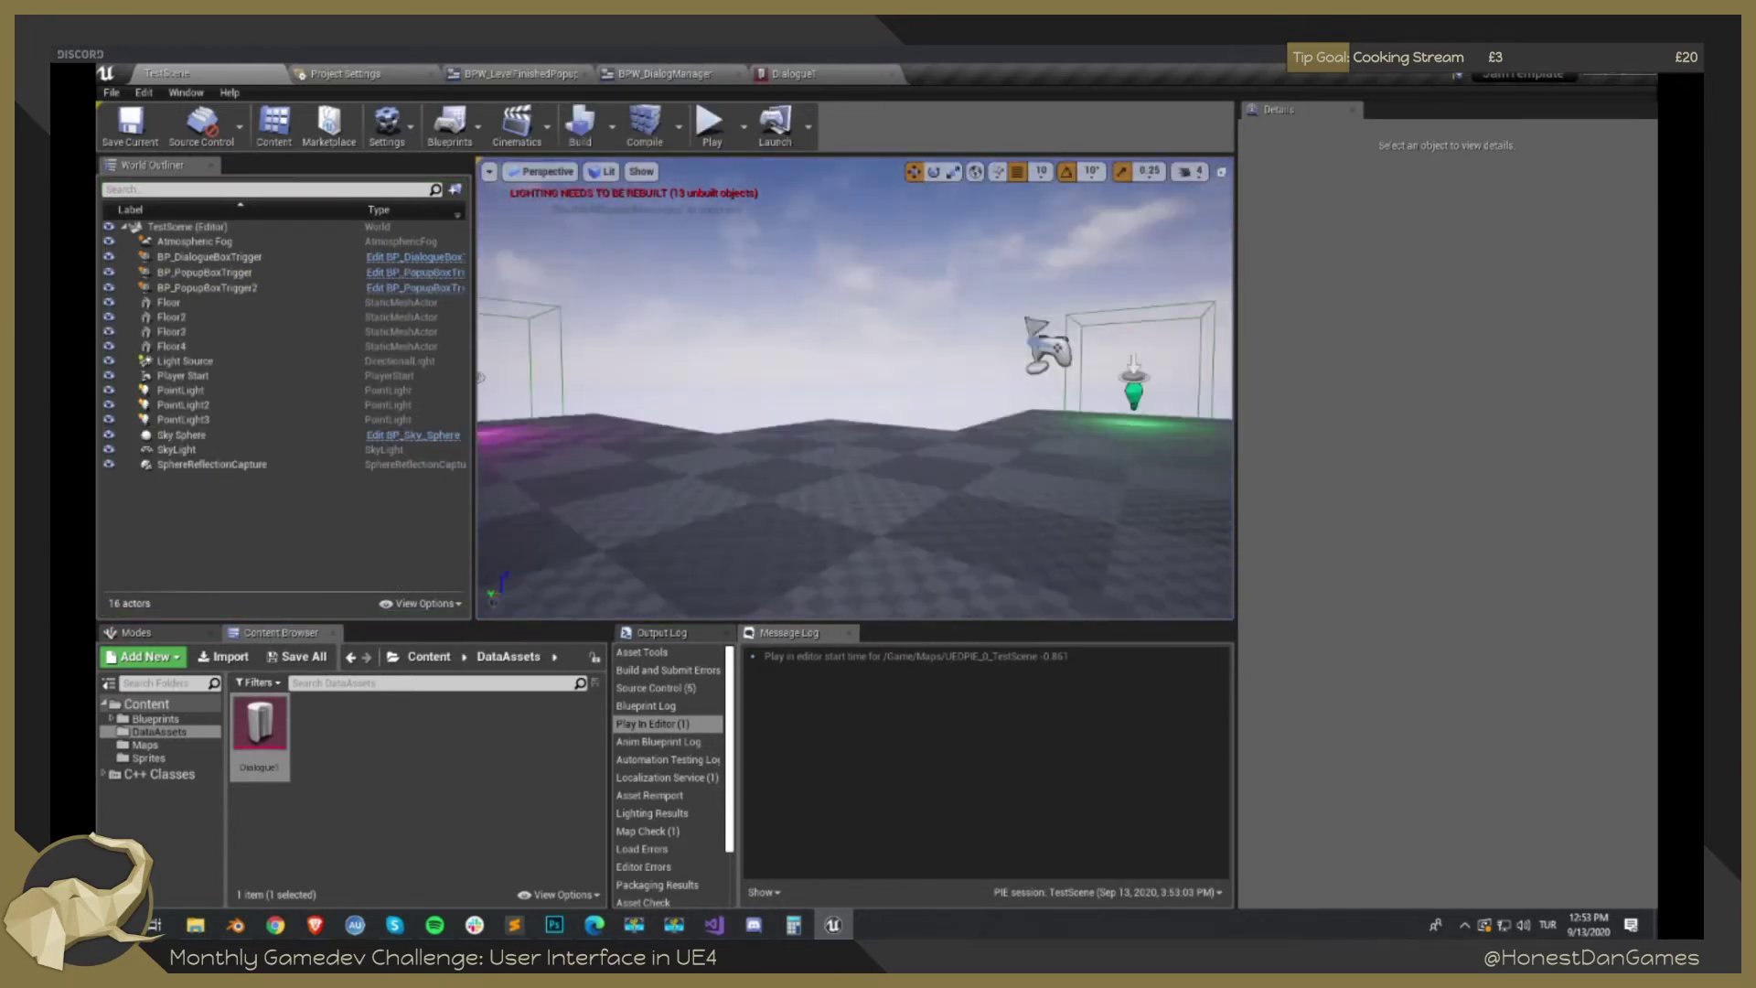
drag(855, 389, 494, 389)
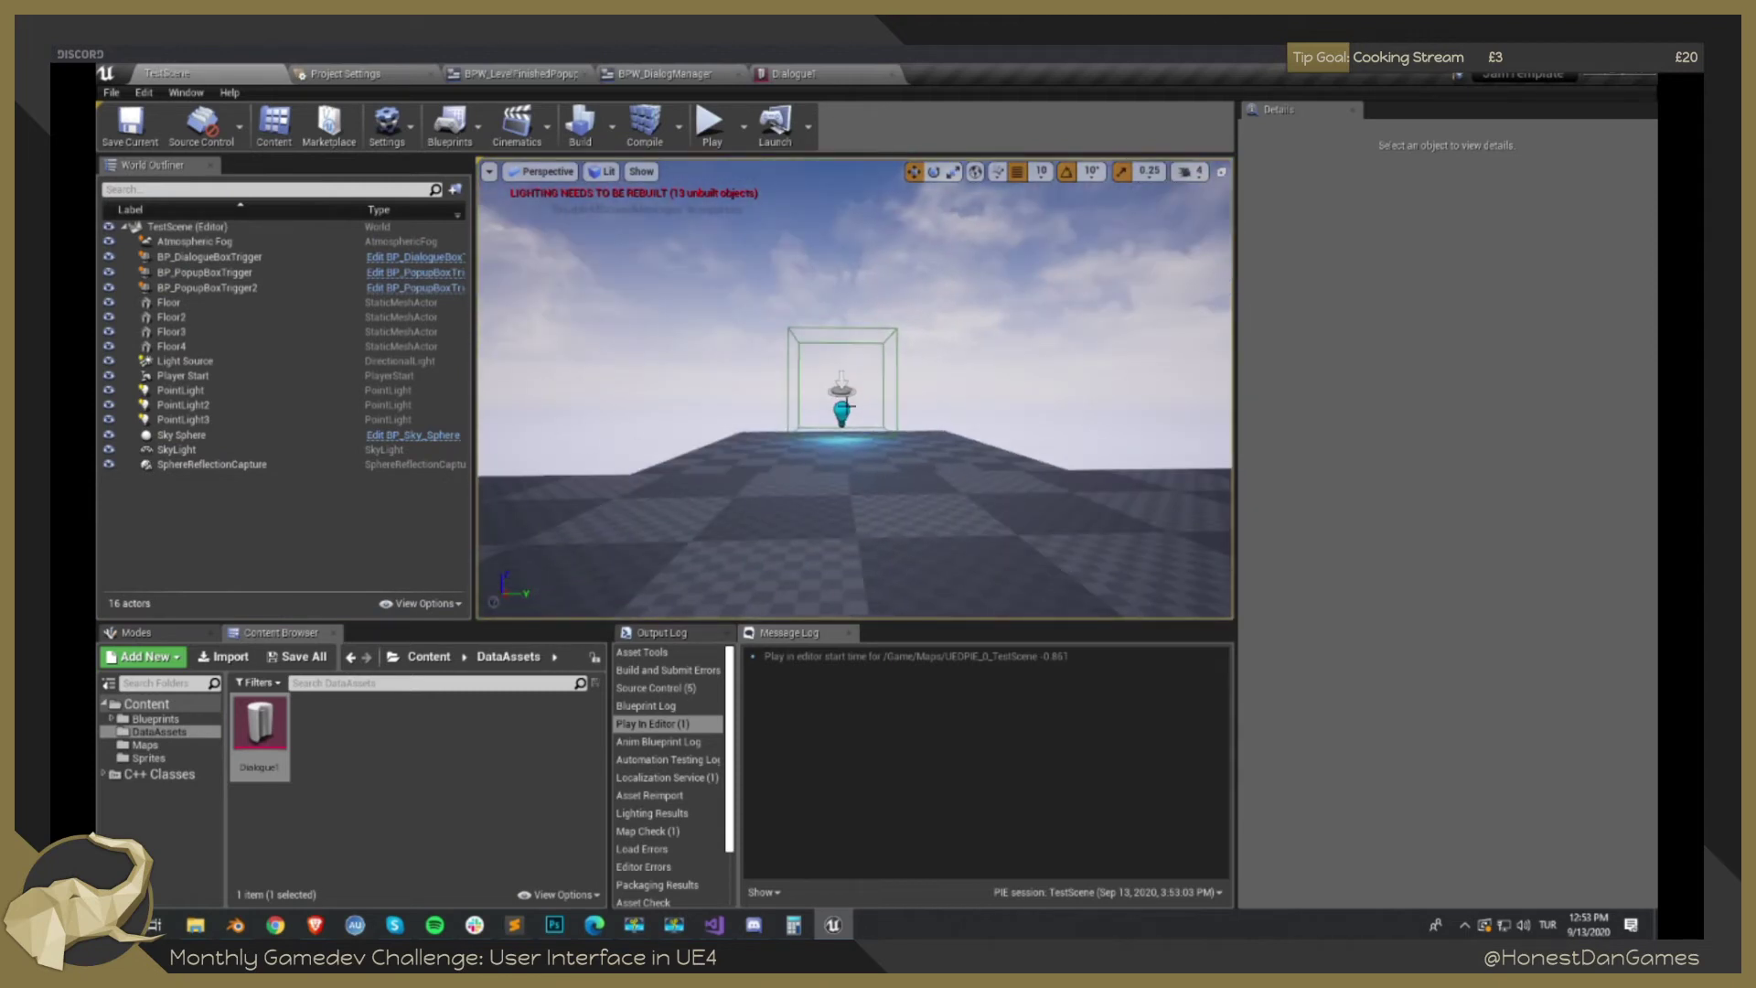
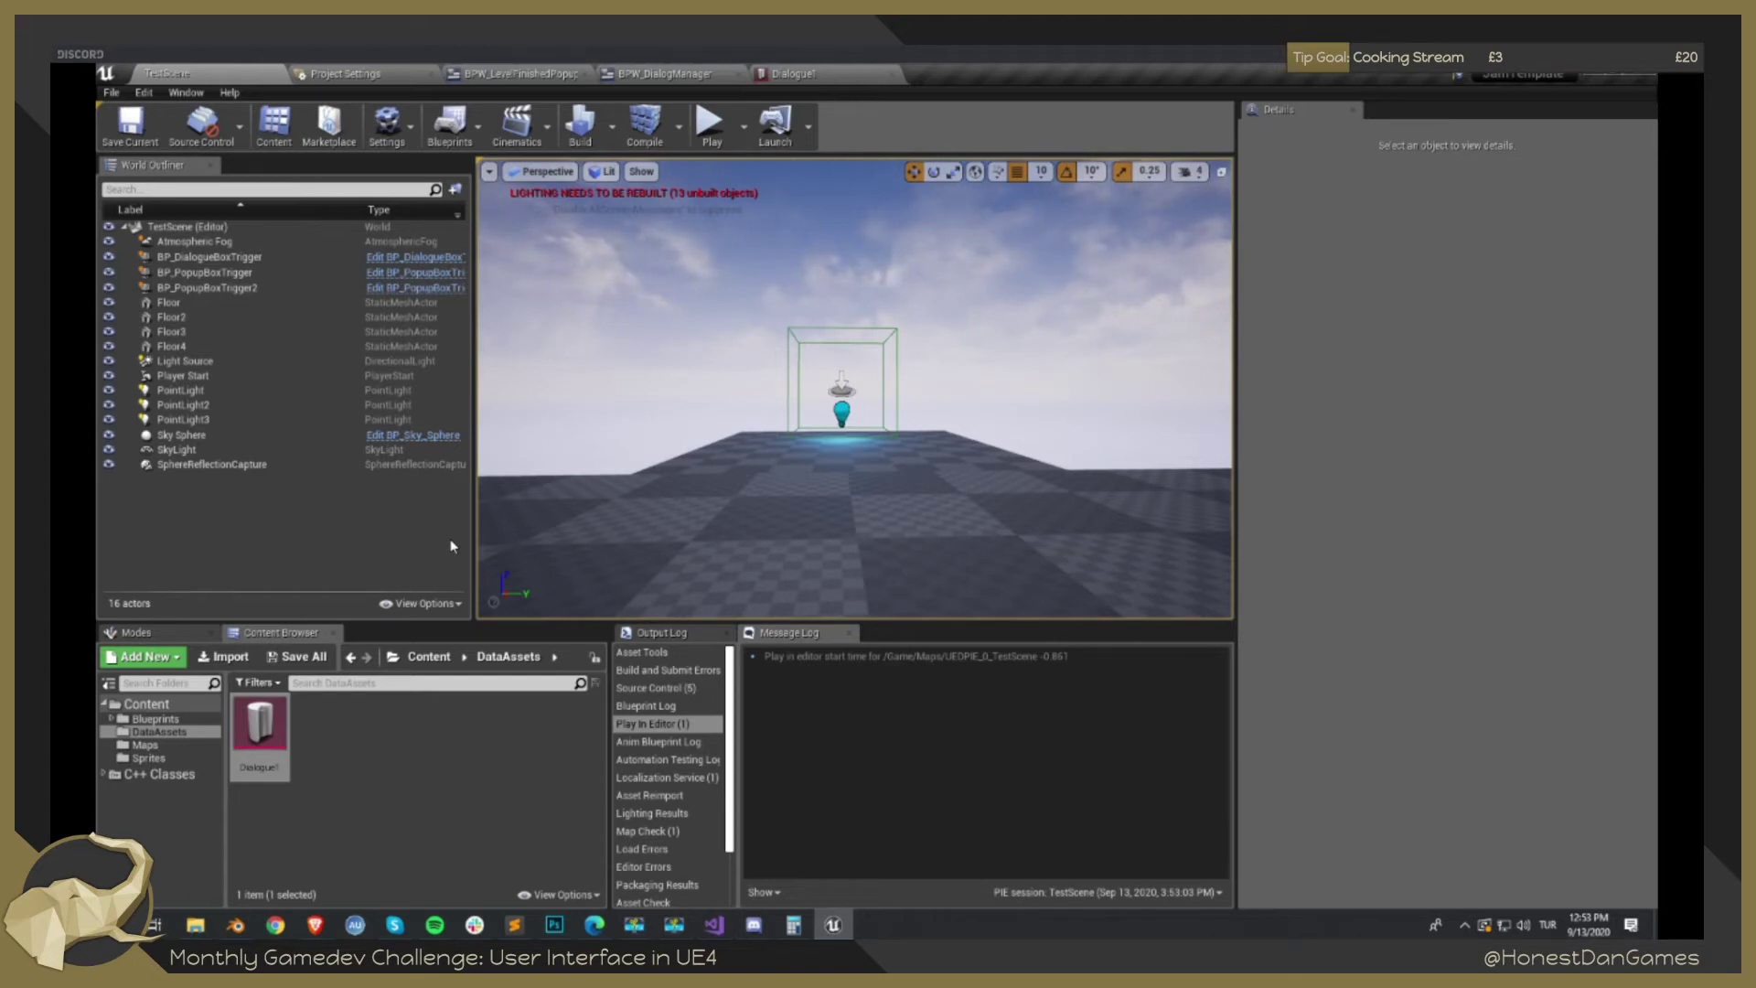
Switch to Visual Studio, search all code for JamBaseWidget, and inspect the UJamWidgetBase class declaration in JamWidgetBase.h.
click(717, 927)
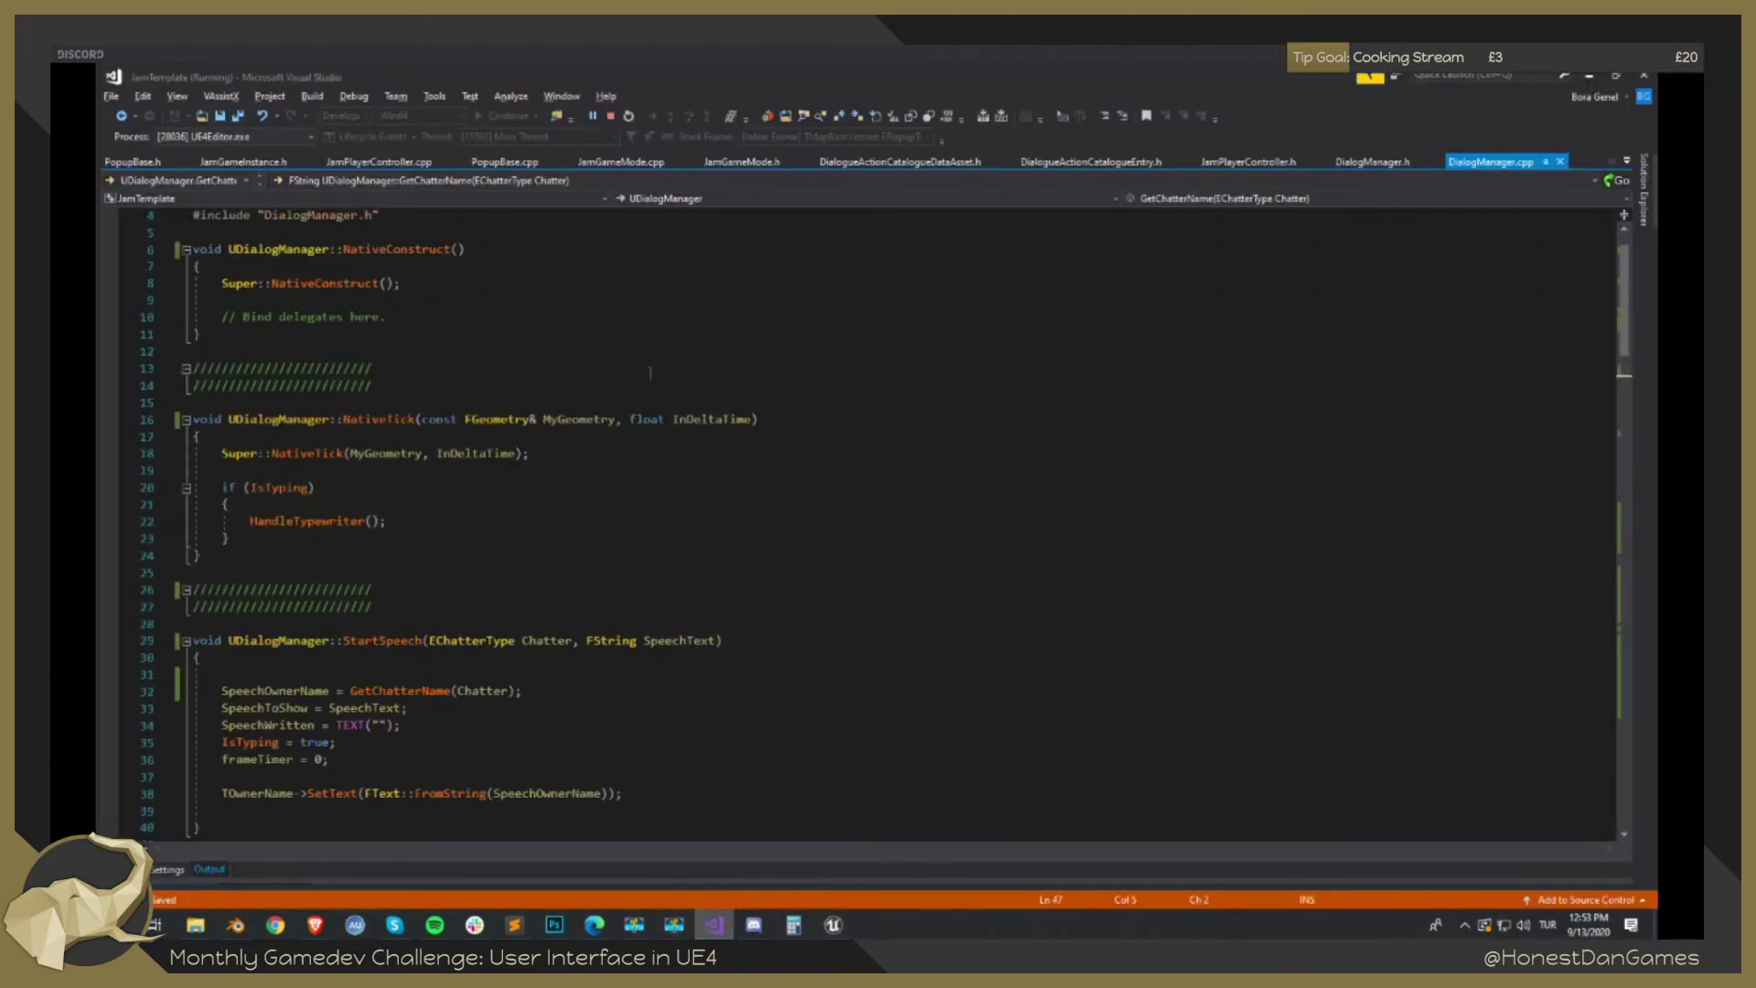
key(alt+Tab)
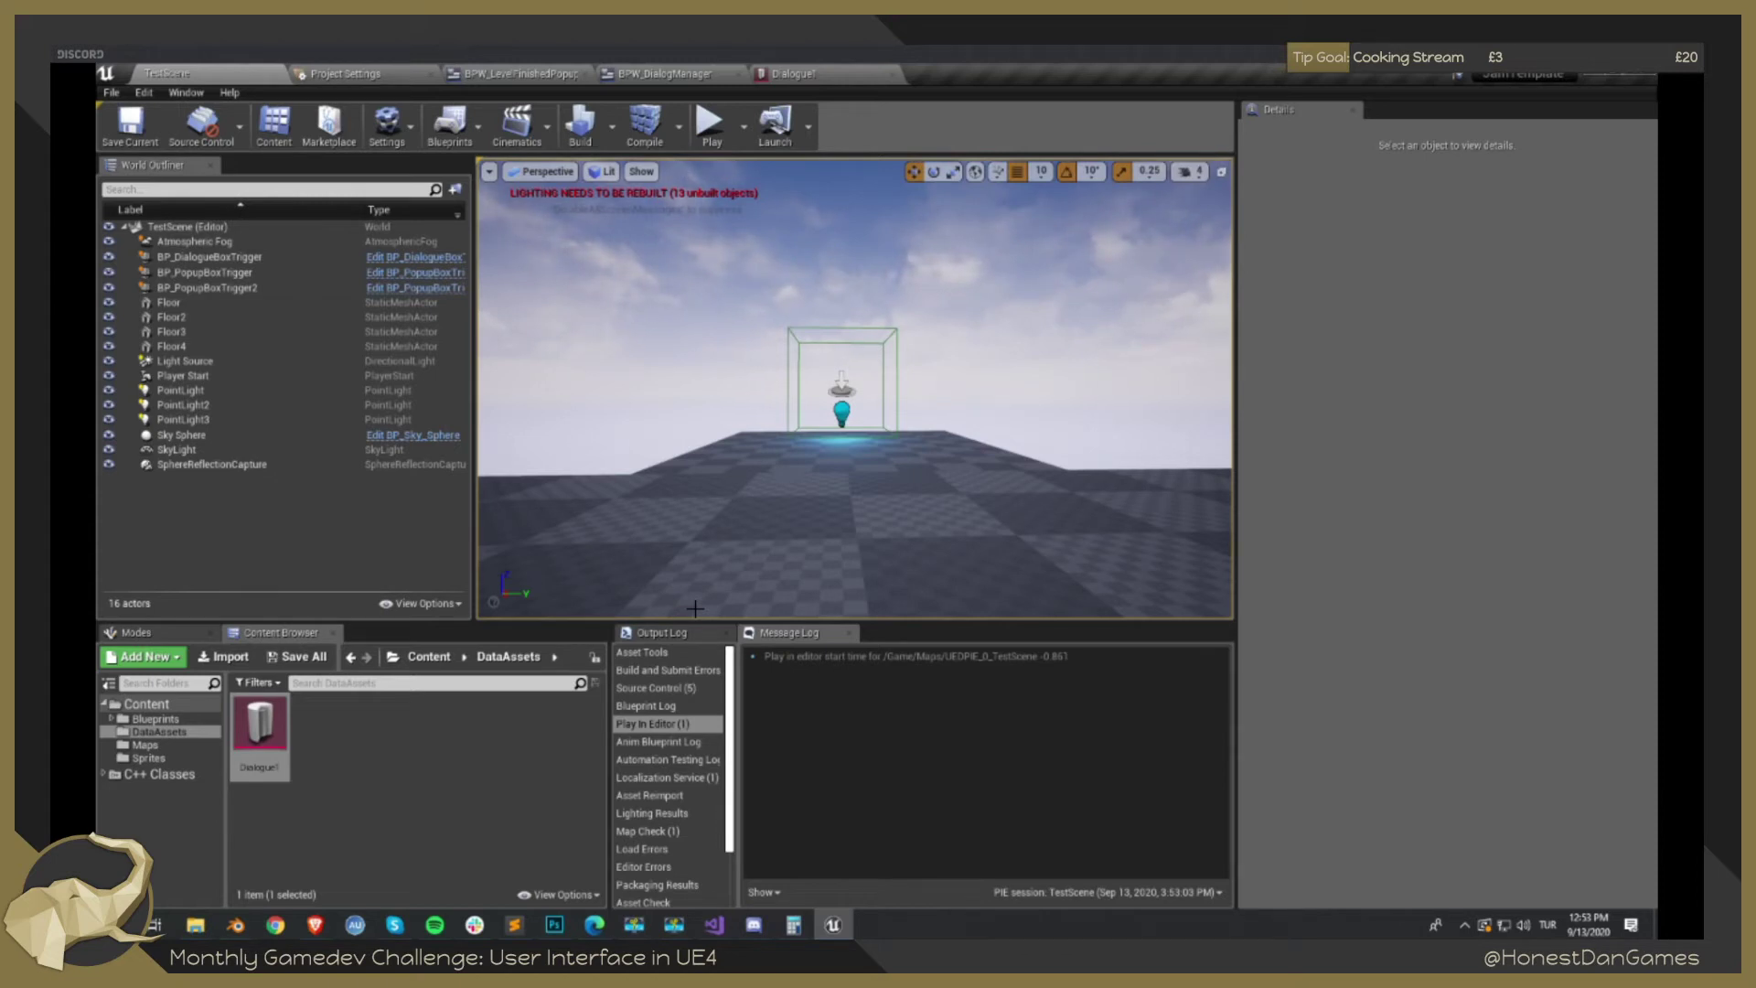
mouse_move(724, 927)
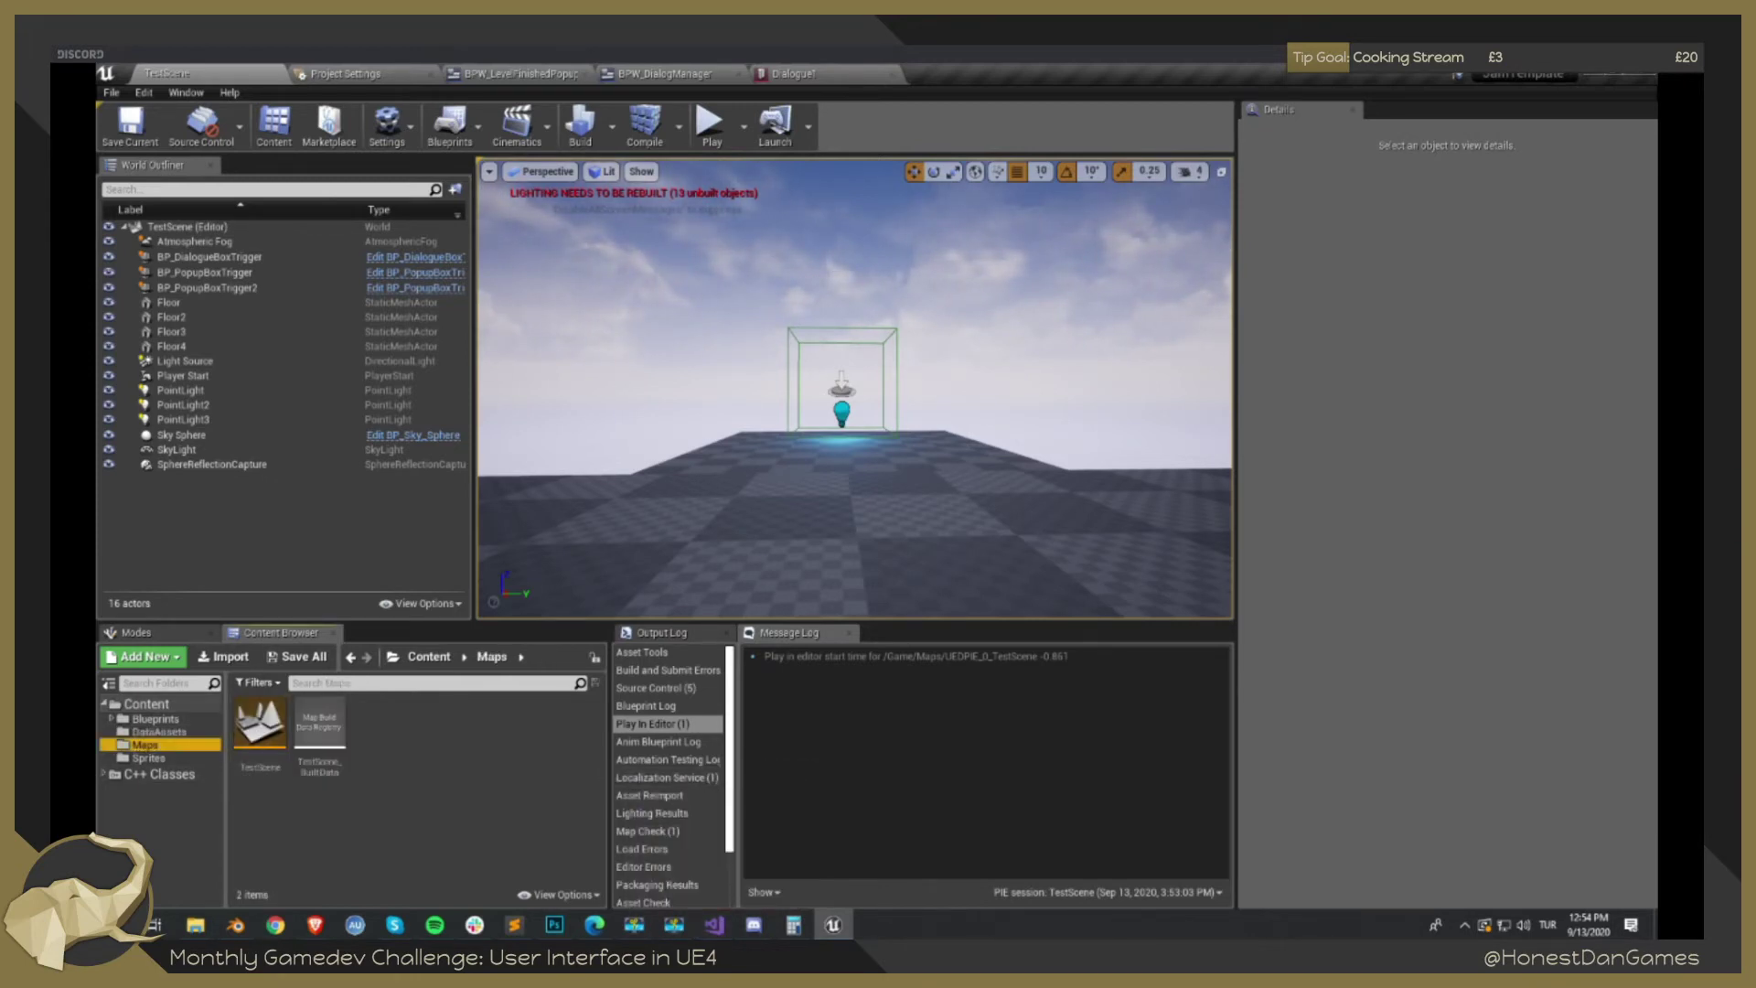
click(725, 927)
click(787, 419)
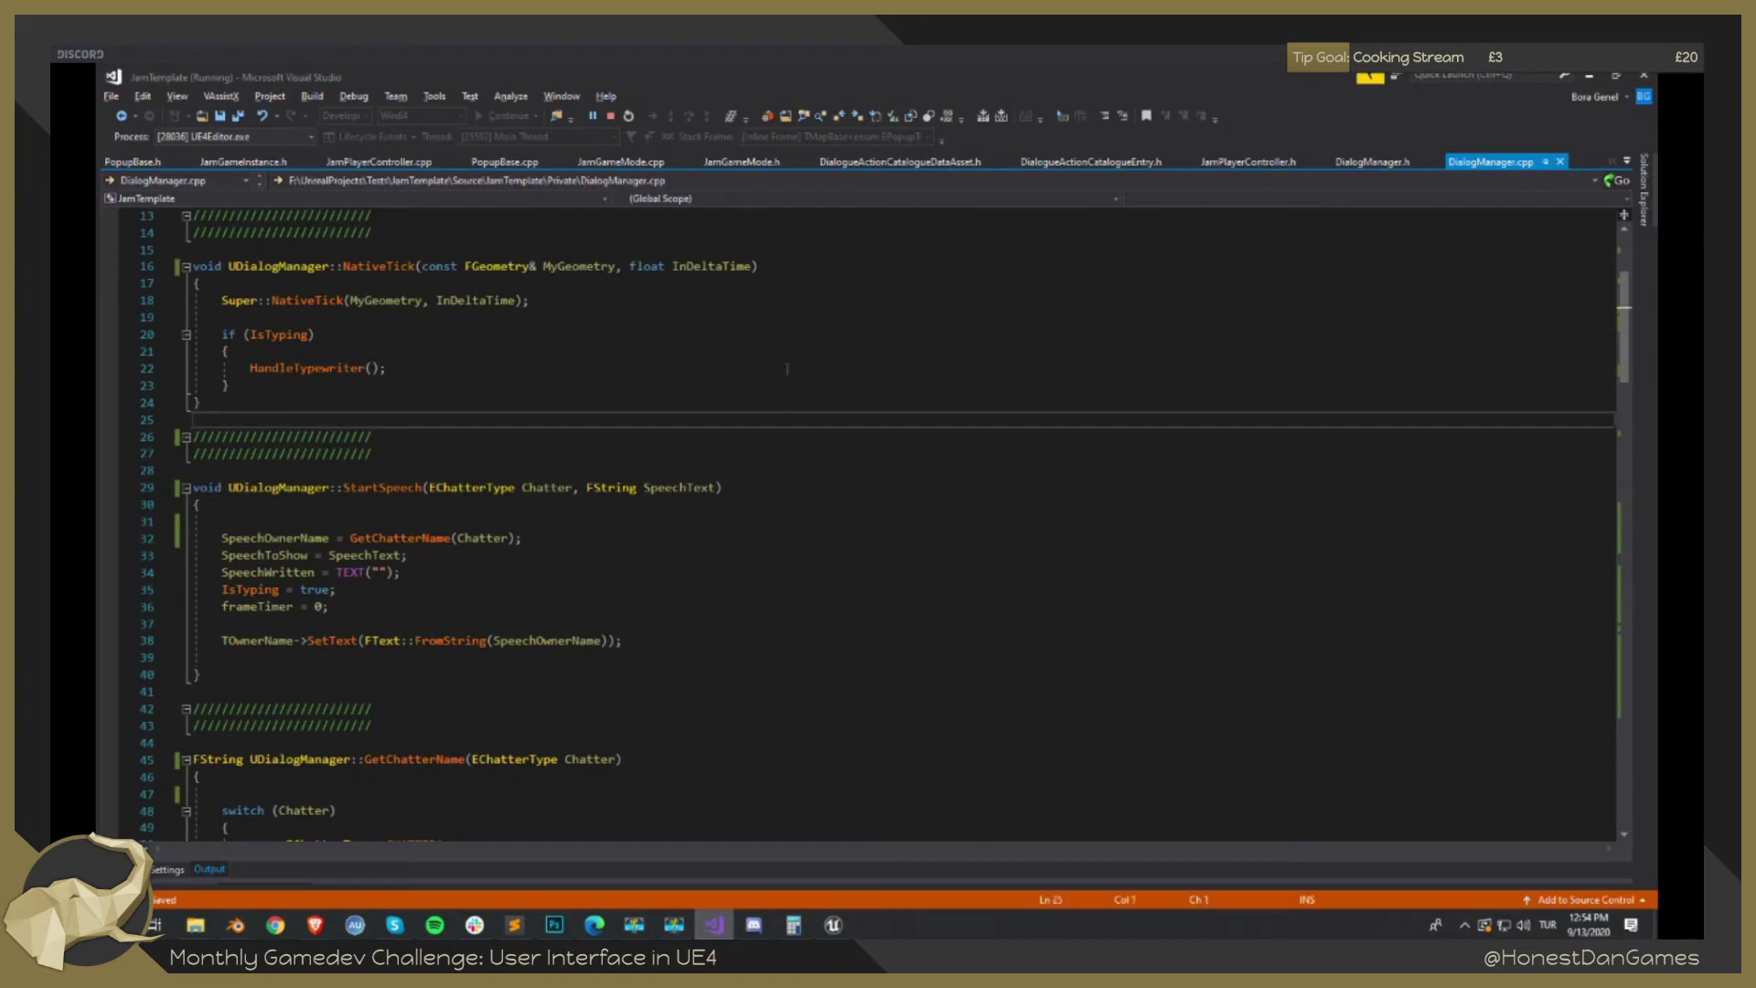
key(ctrl+t)
text(JamBaseWidget)
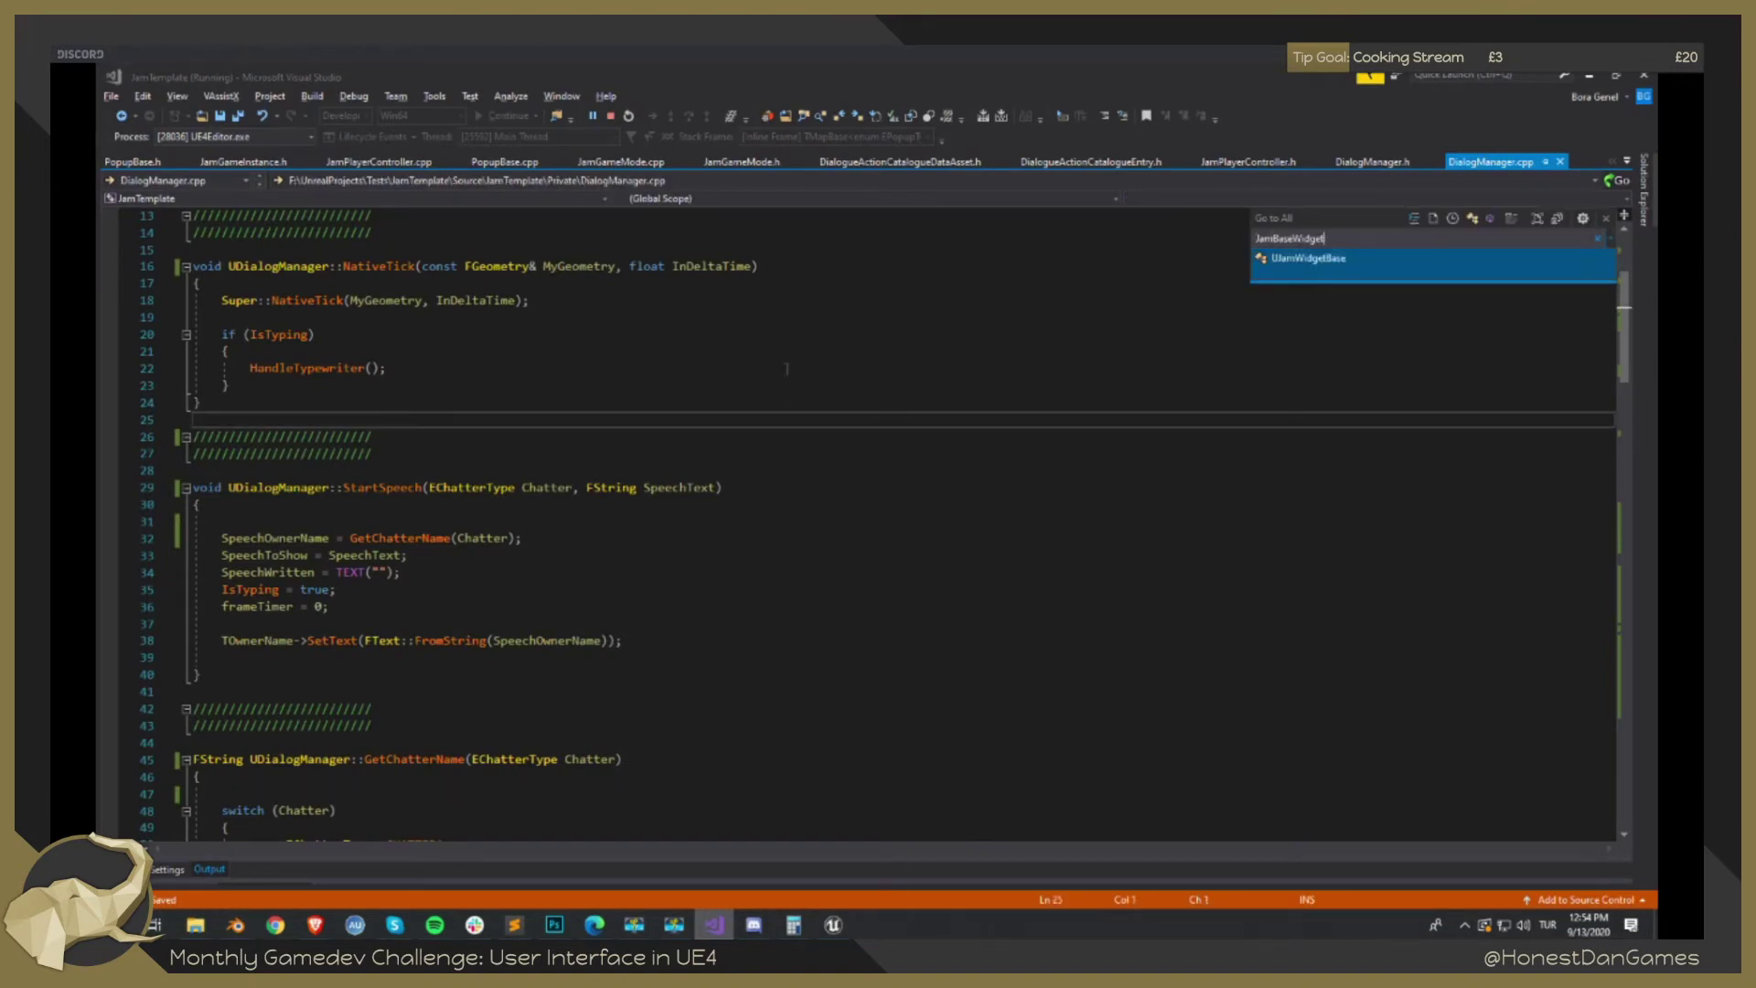
key(Return)
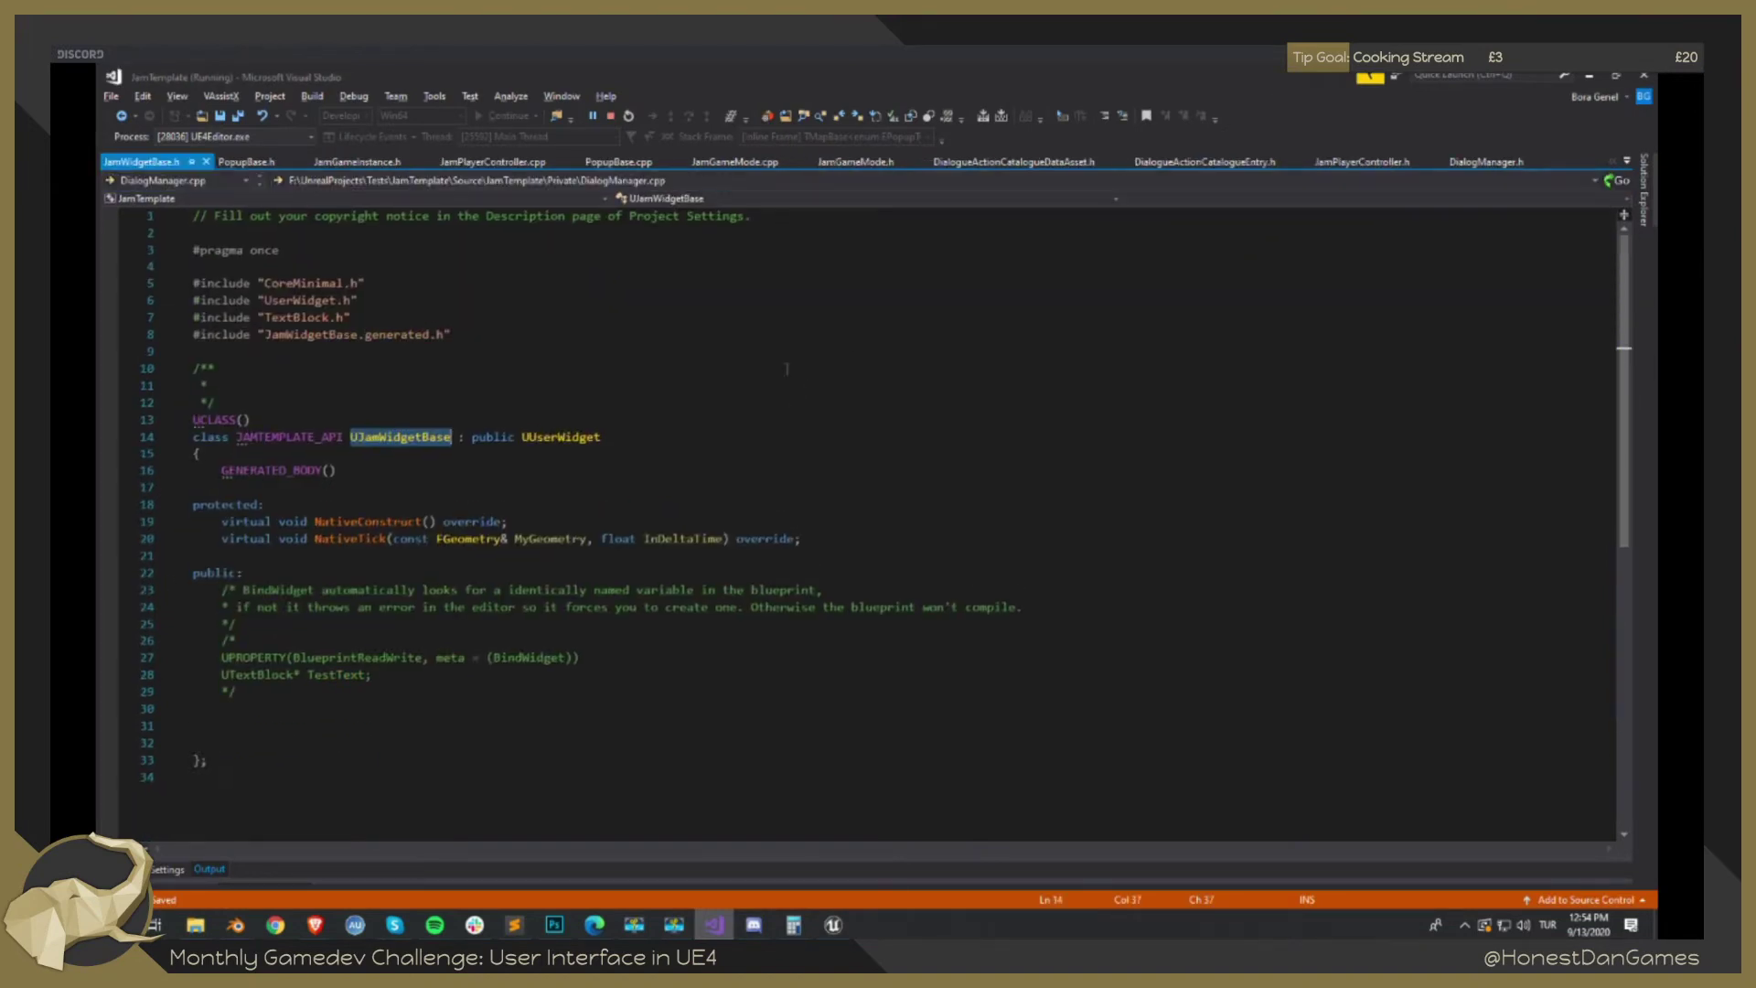
click(479, 454)
click(407, 438)
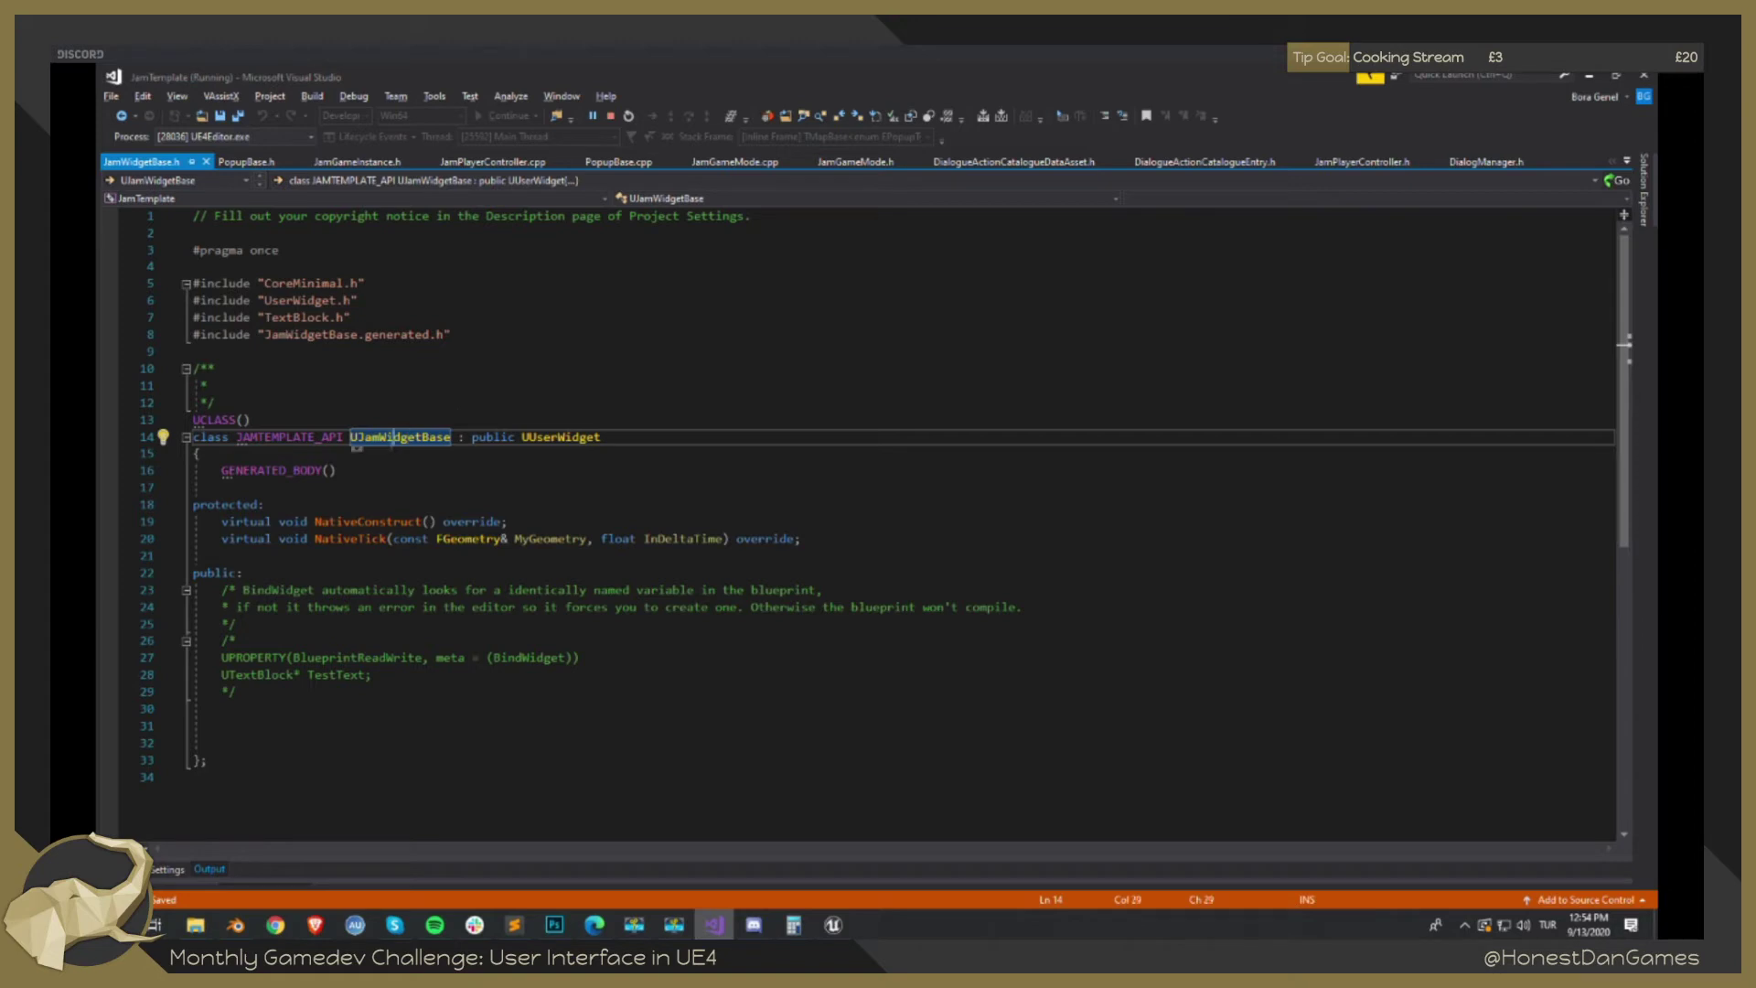
click(799, 422)
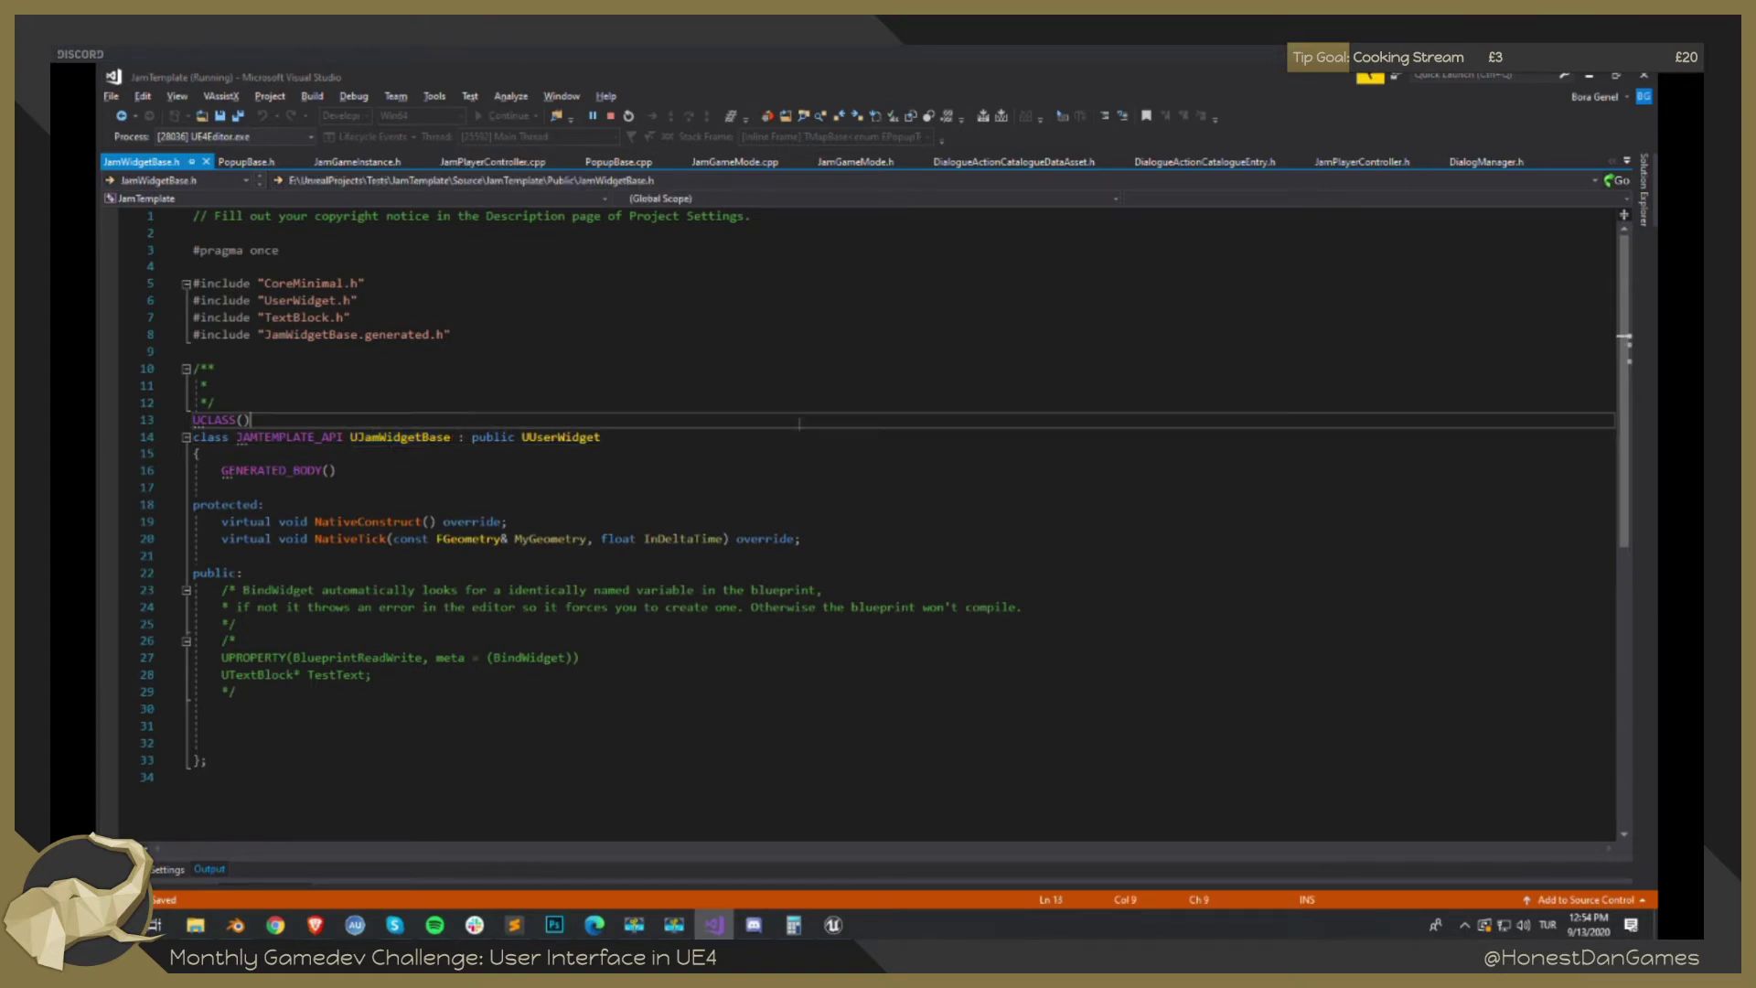
Search all code for DialogMan, browse the matches, and open the DialogueManager member declared in JamGameInstance.h.
key(ctrl+t)
text(Dialo)
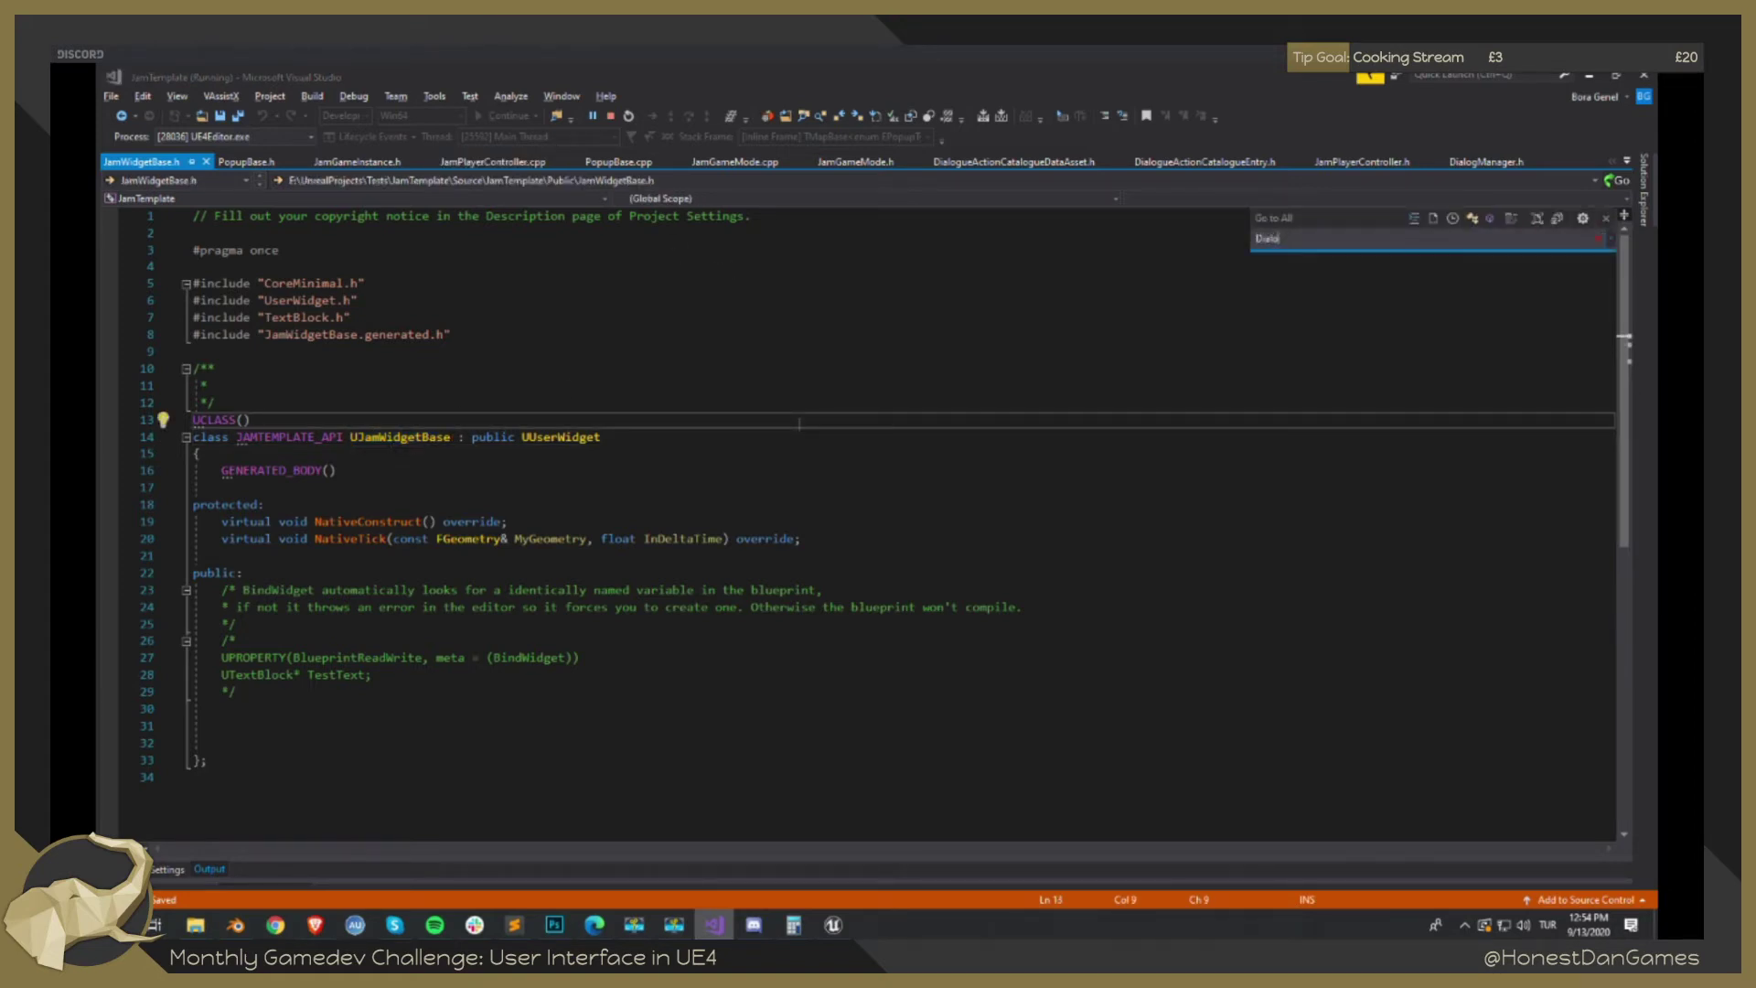
text(gMan)
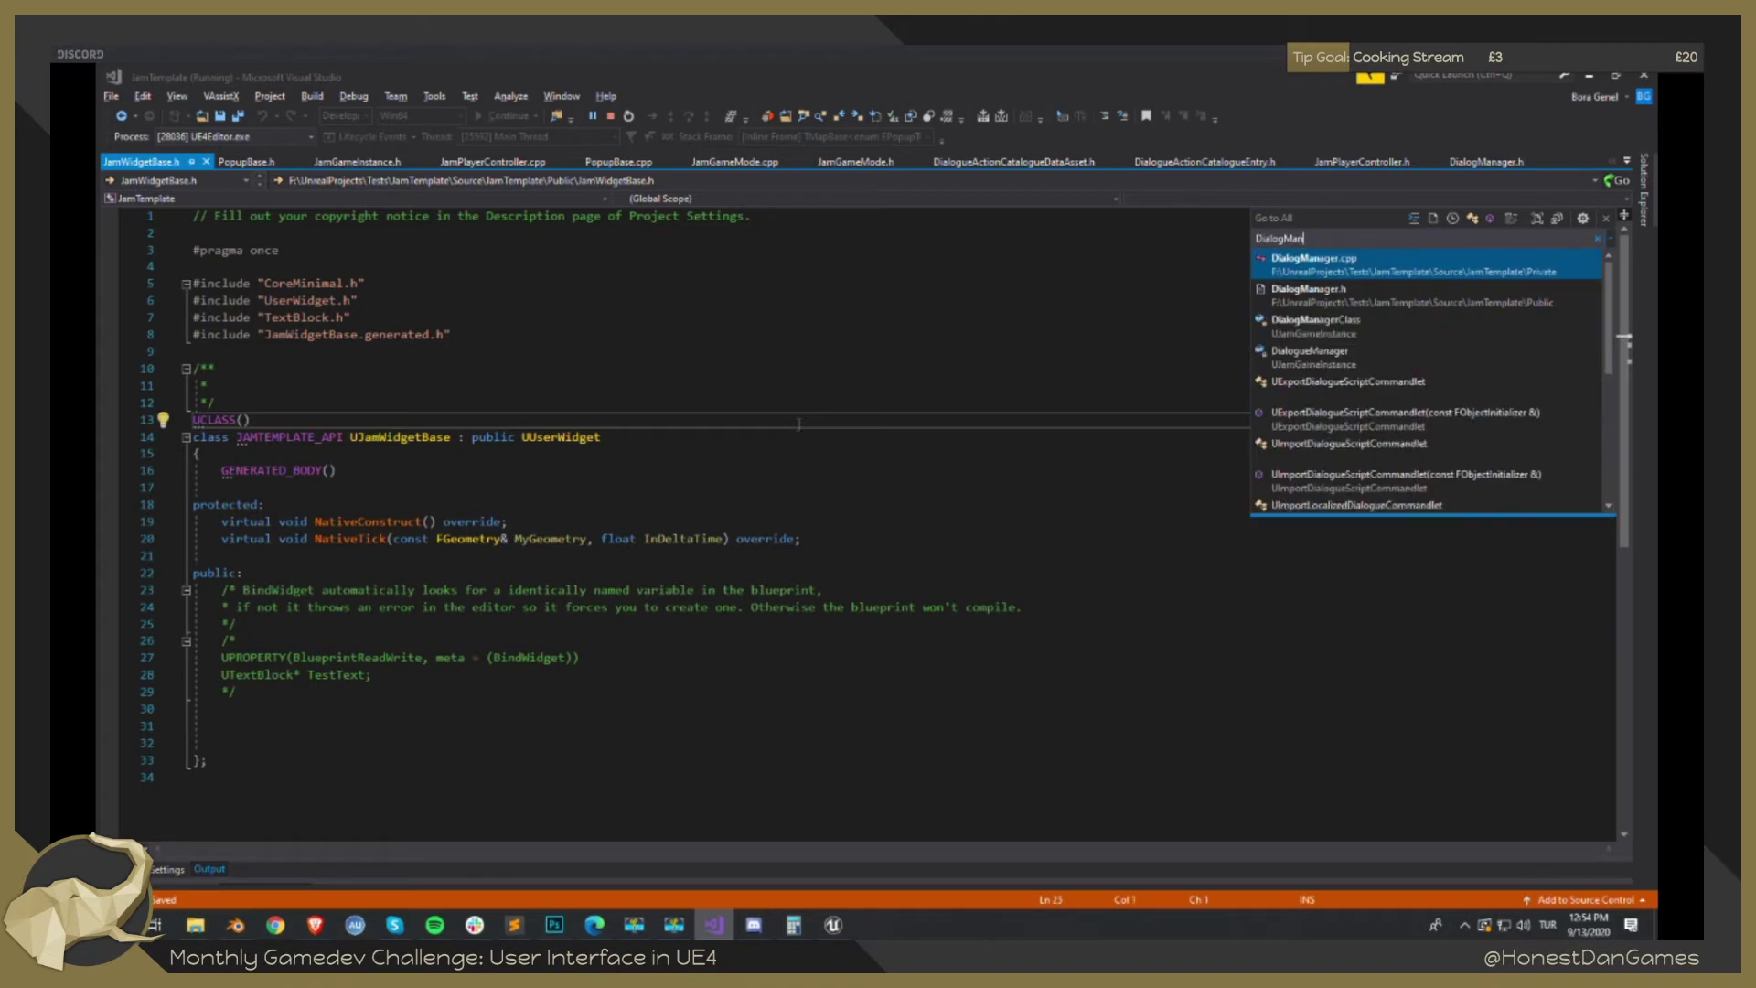
key(Down)
key(Down)
key(Down)
key(Up)
key(Up)
key(Up)
key(Down)
key(Down)
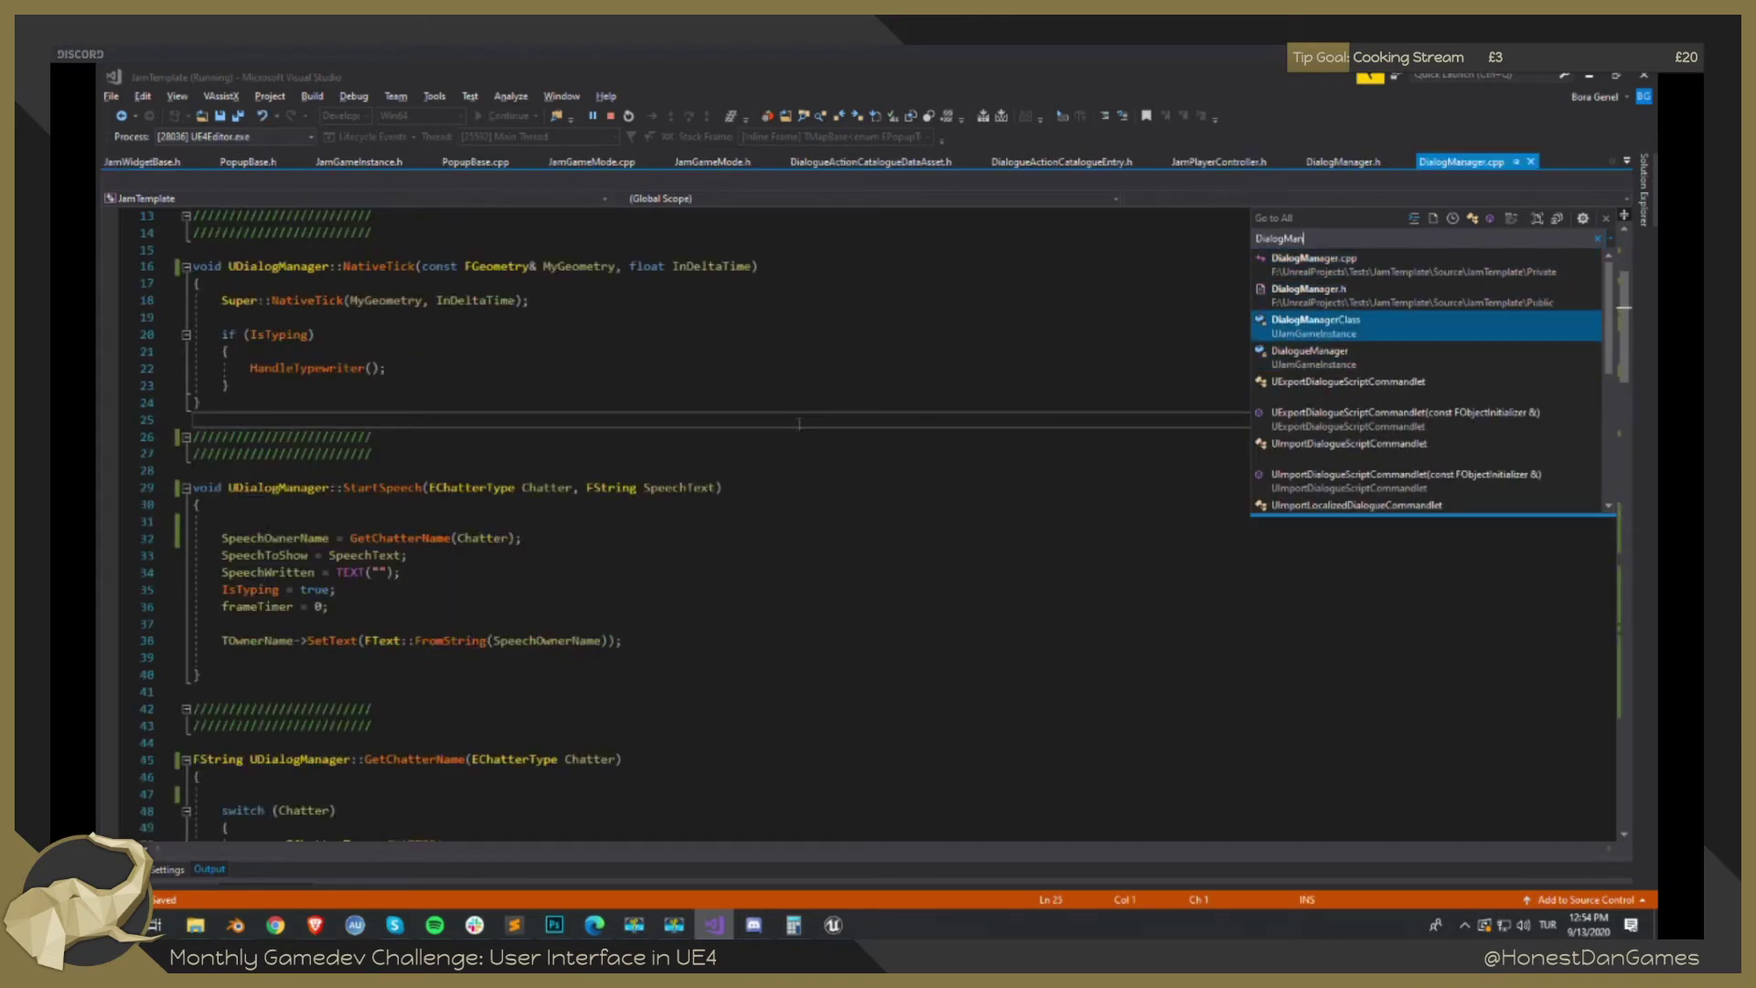
key(Down)
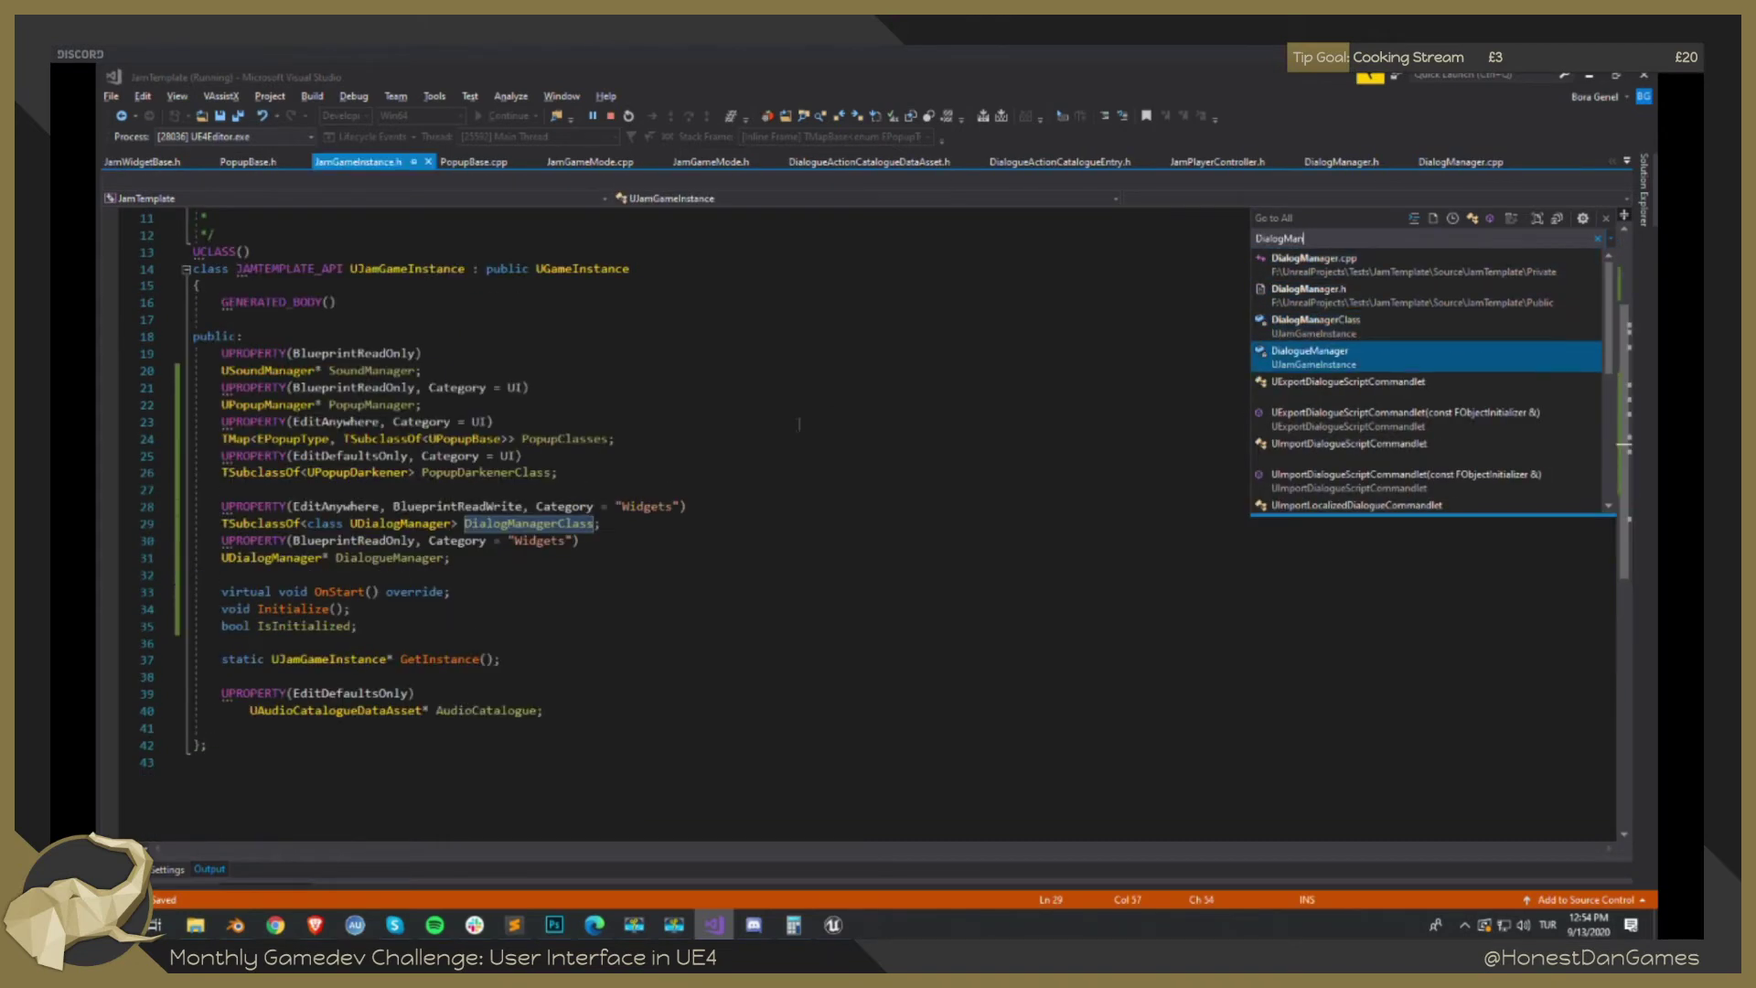
key(Return)
scroll(552, 375, up, 3)
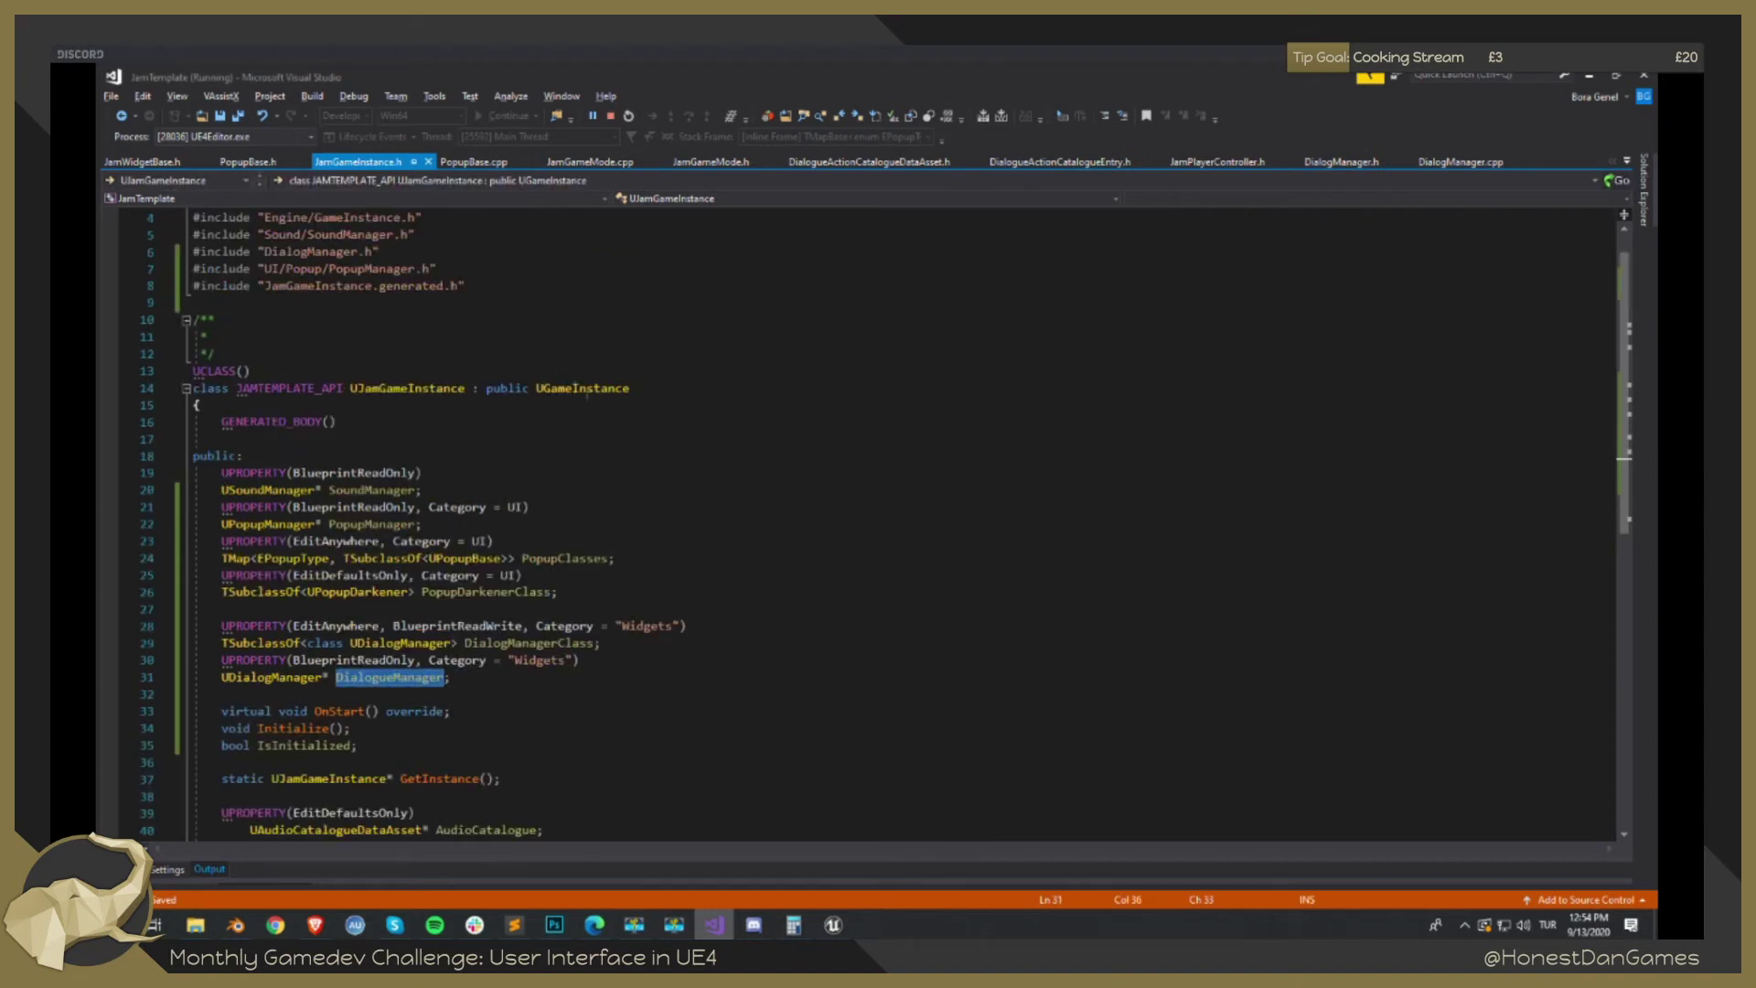
click(731, 356)
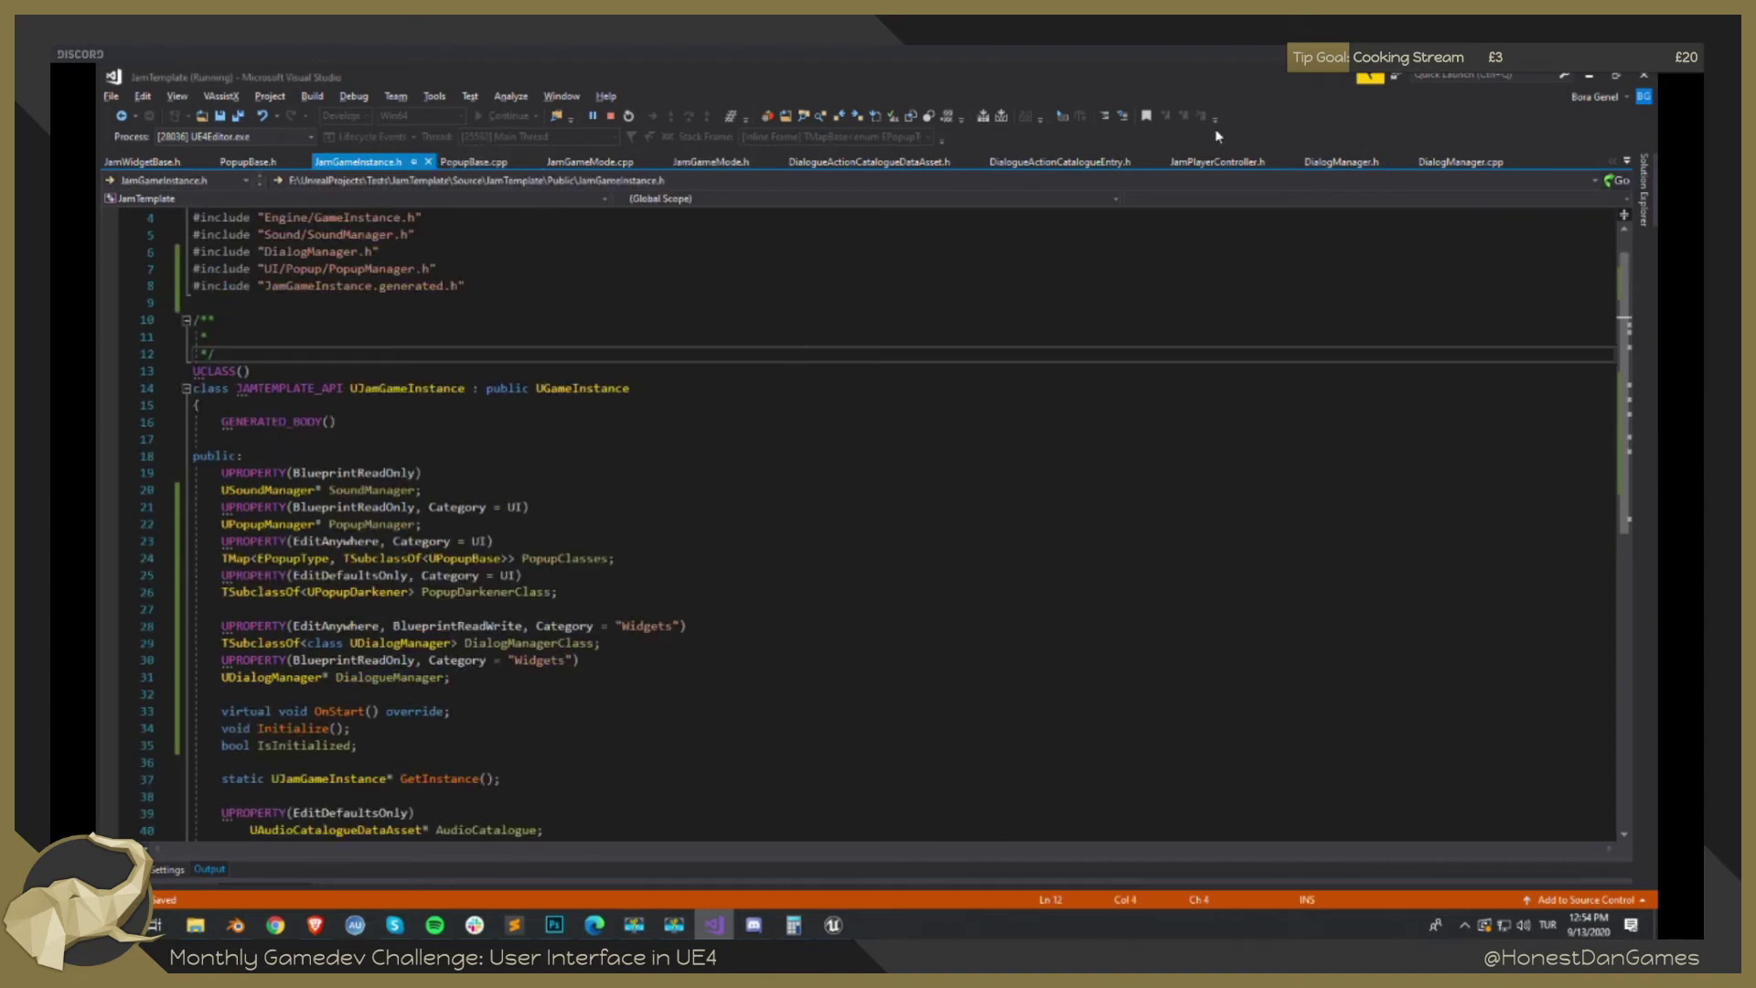
Open DialogManager.h and examine the UDialogManager class declaration and its UJamWidgetBase parent.
click(1352, 161)
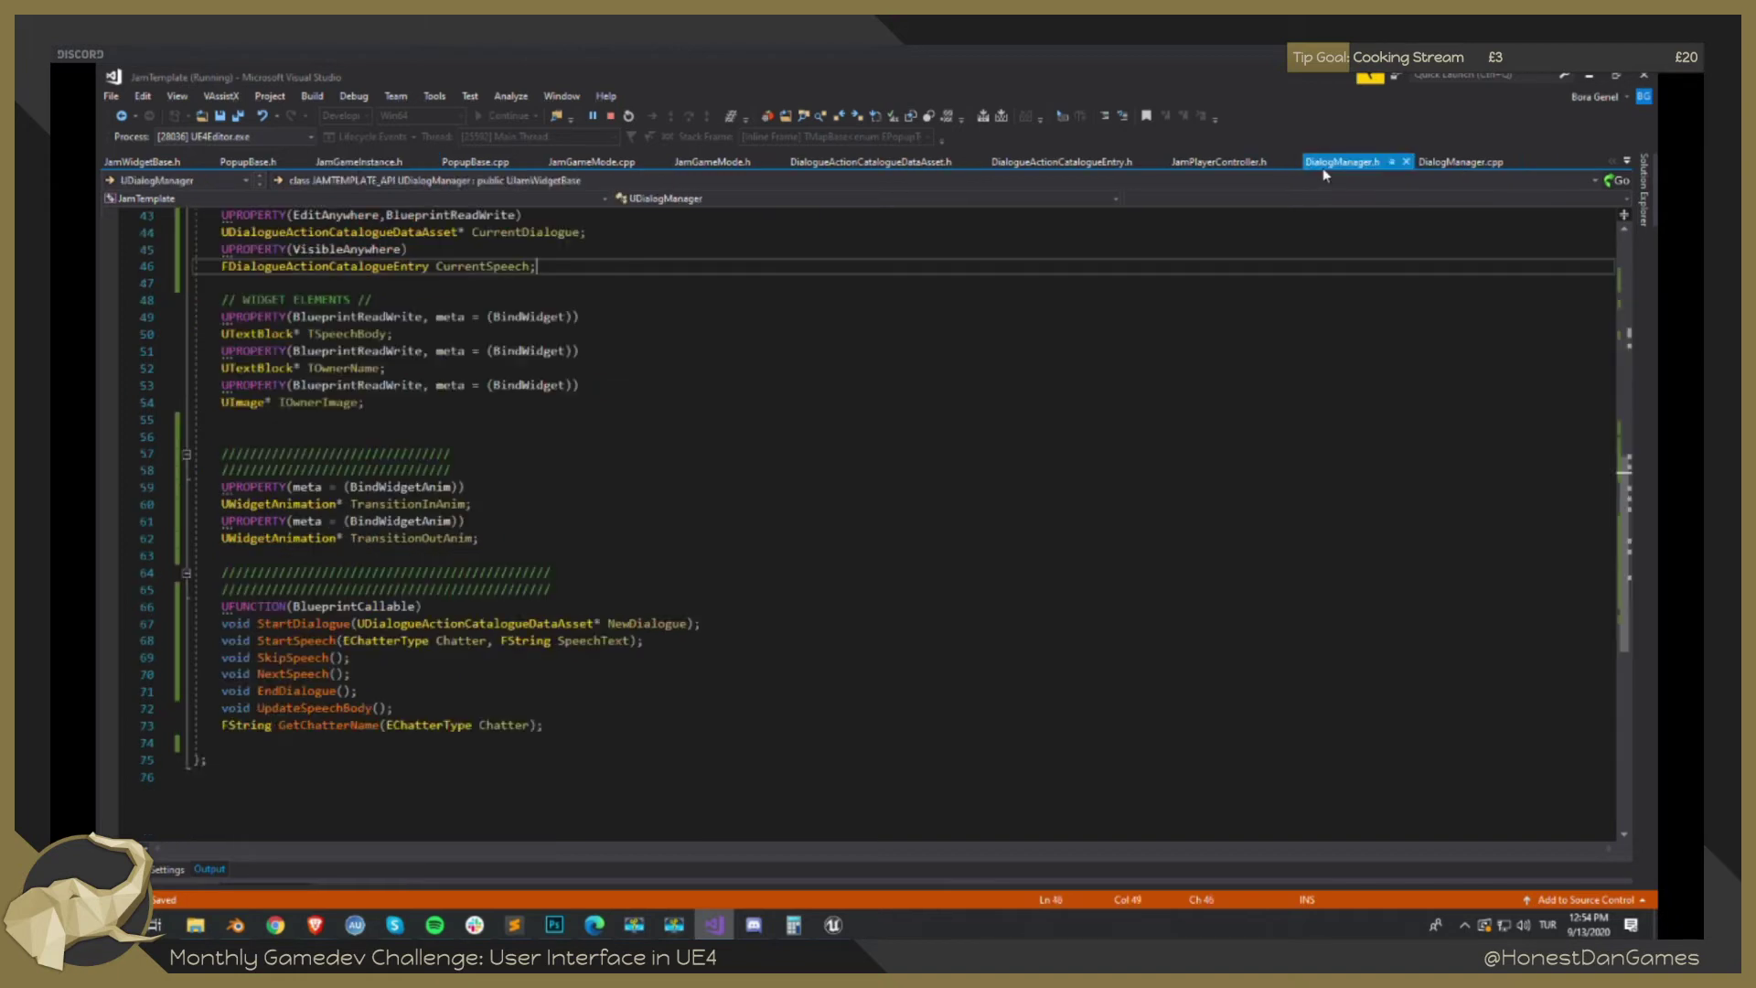
scroll(638, 528, up, 12)
scroll(638, 528, up, 2)
click(658, 539)
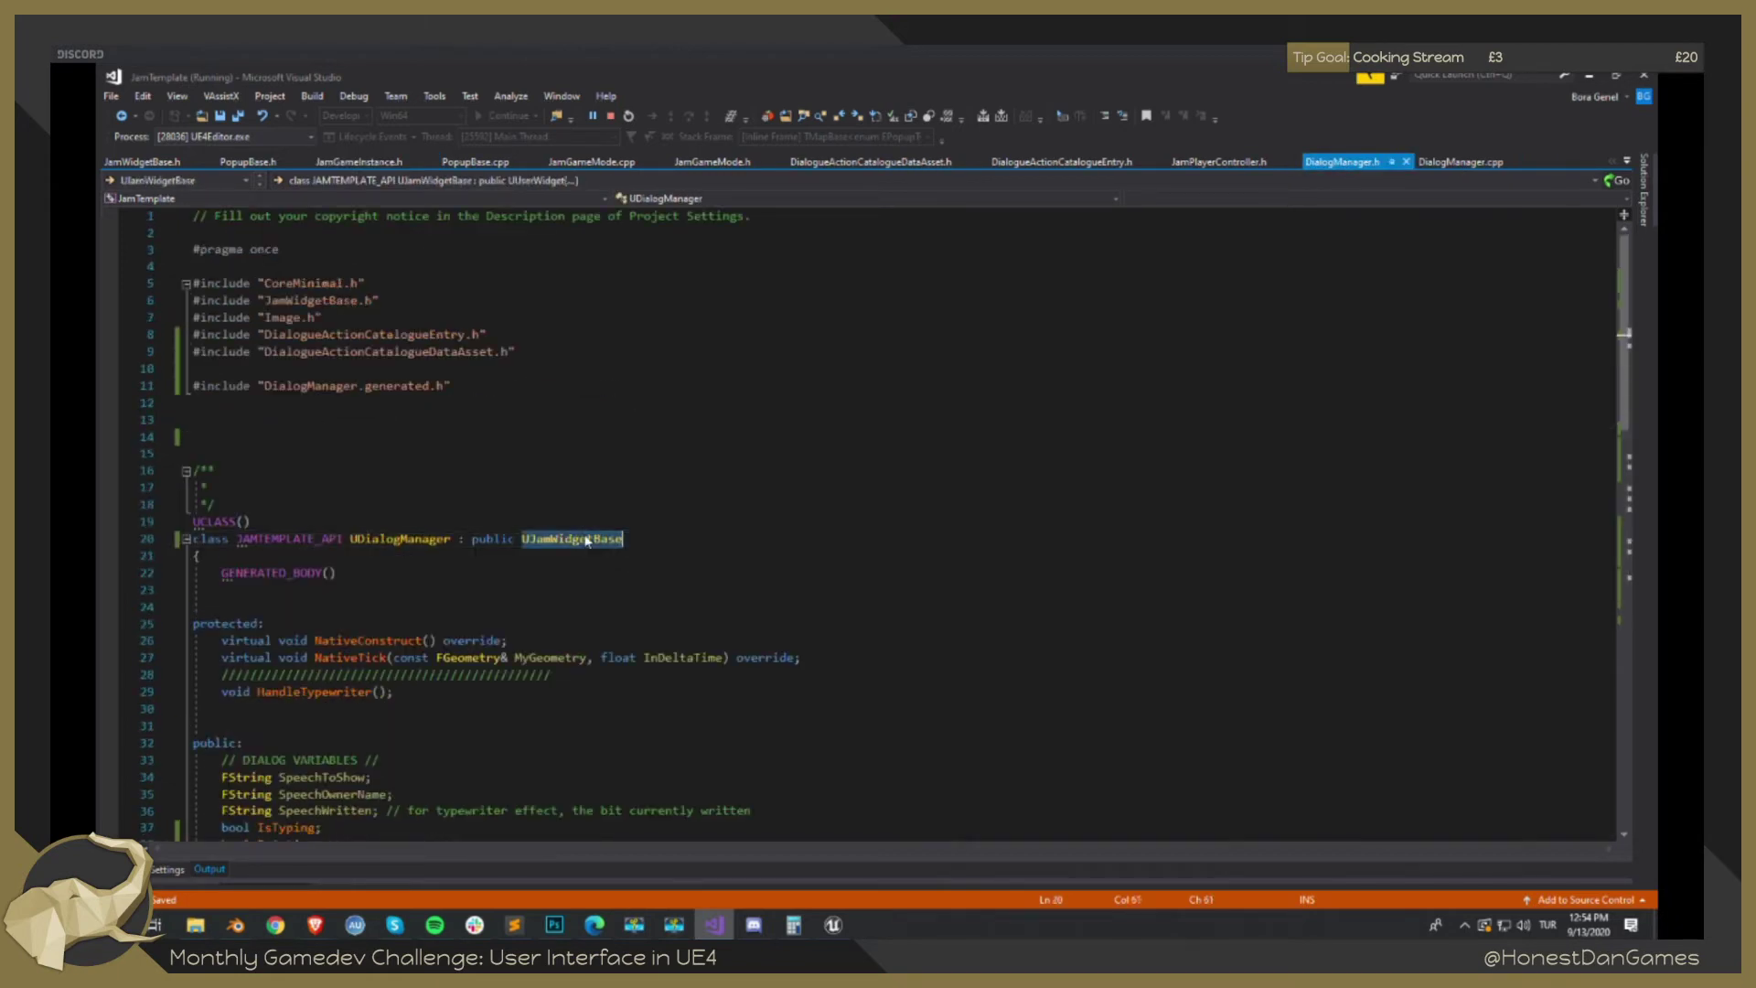
scroll(663, 539, down, 3)
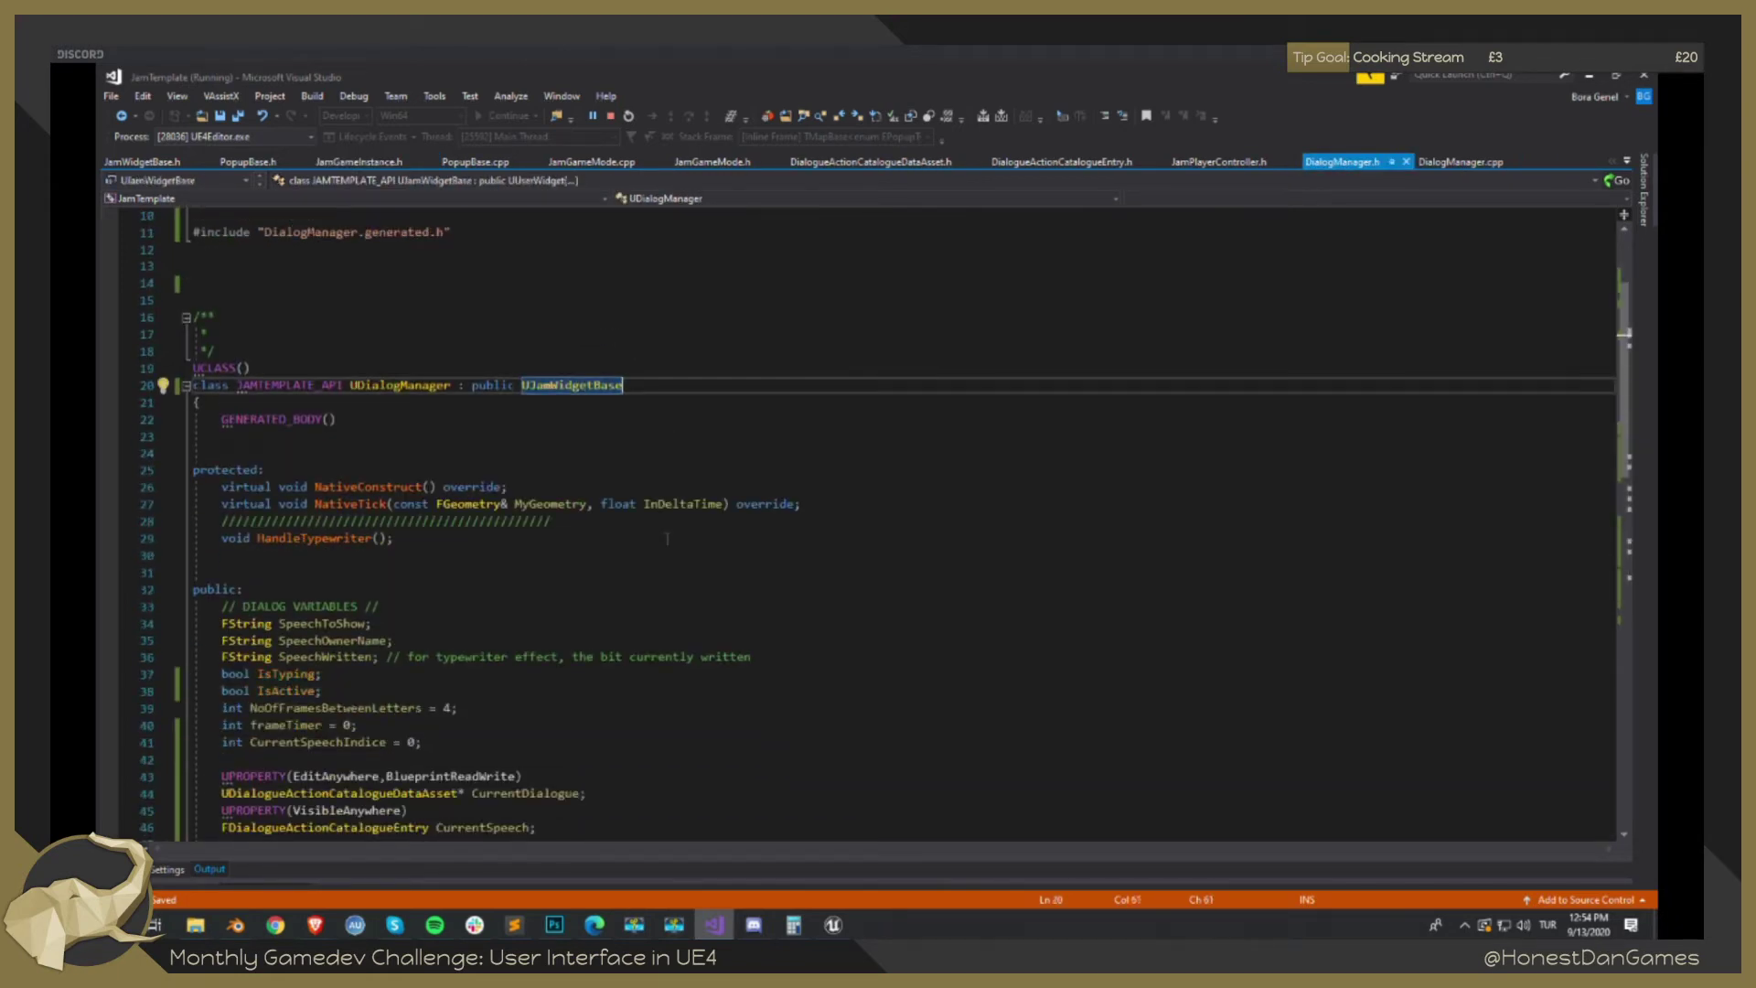
Switch to Unreal Editor and open the BPW_DialogManager widget blueprint from the Blueprints/UI folder.
key(alt+Tab)
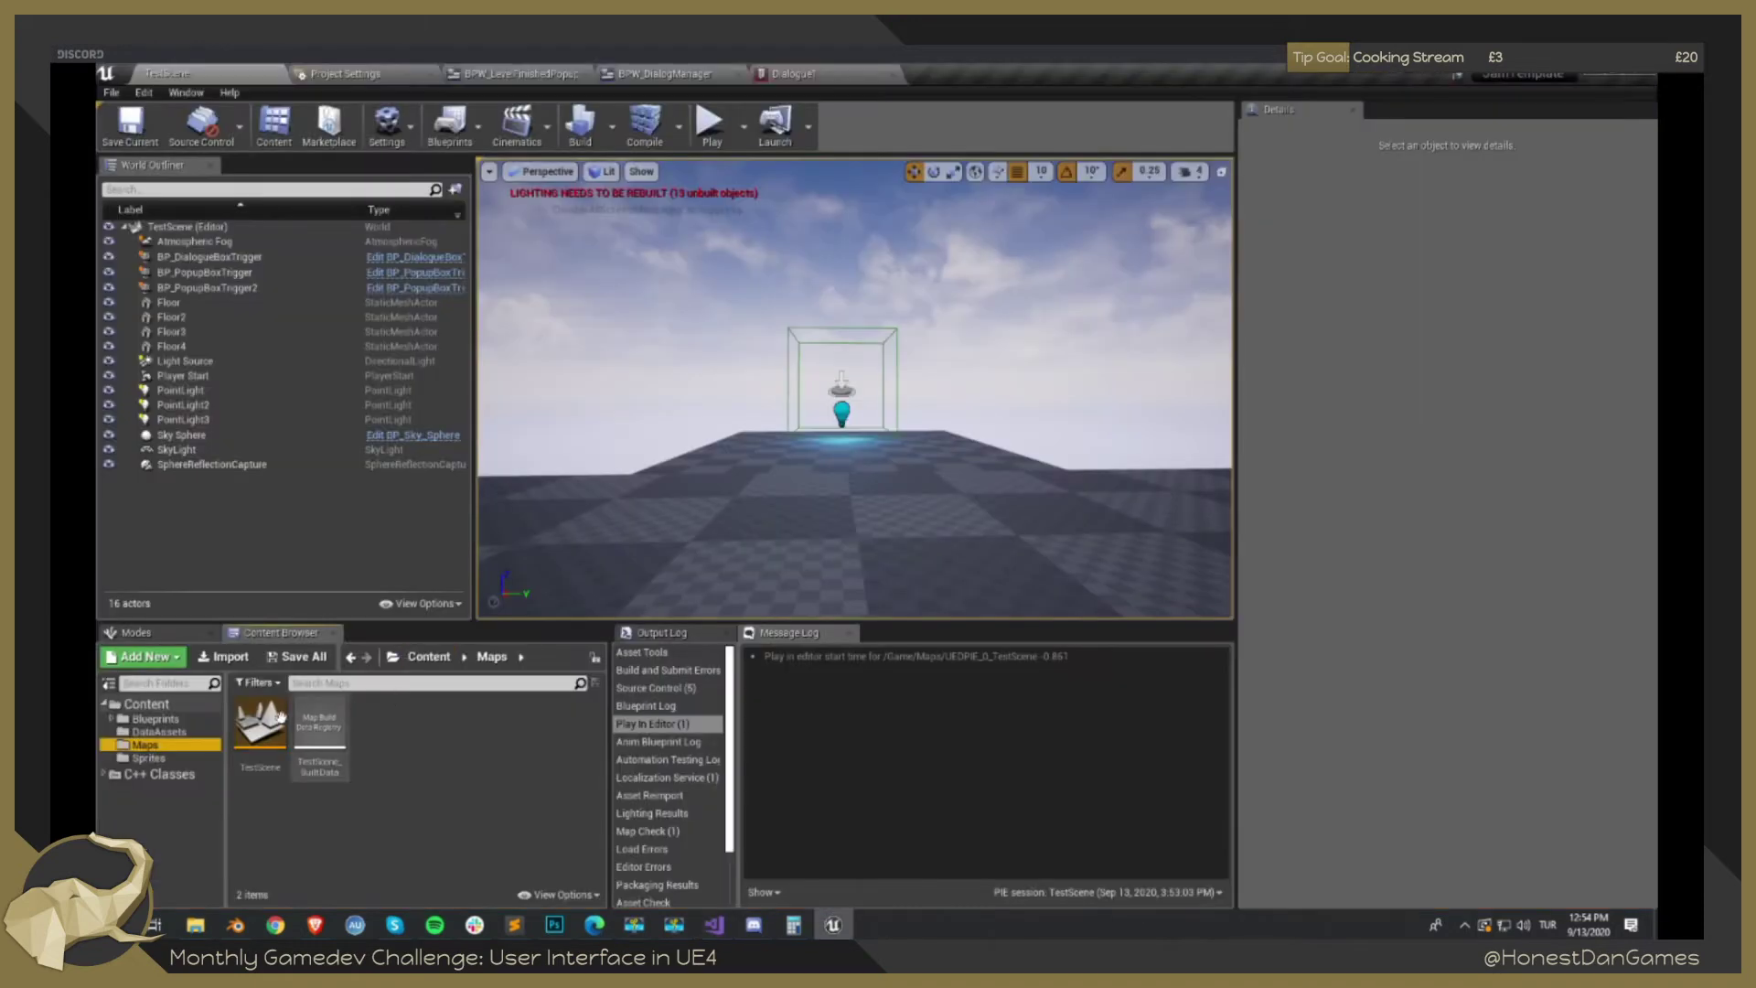
click(170, 734)
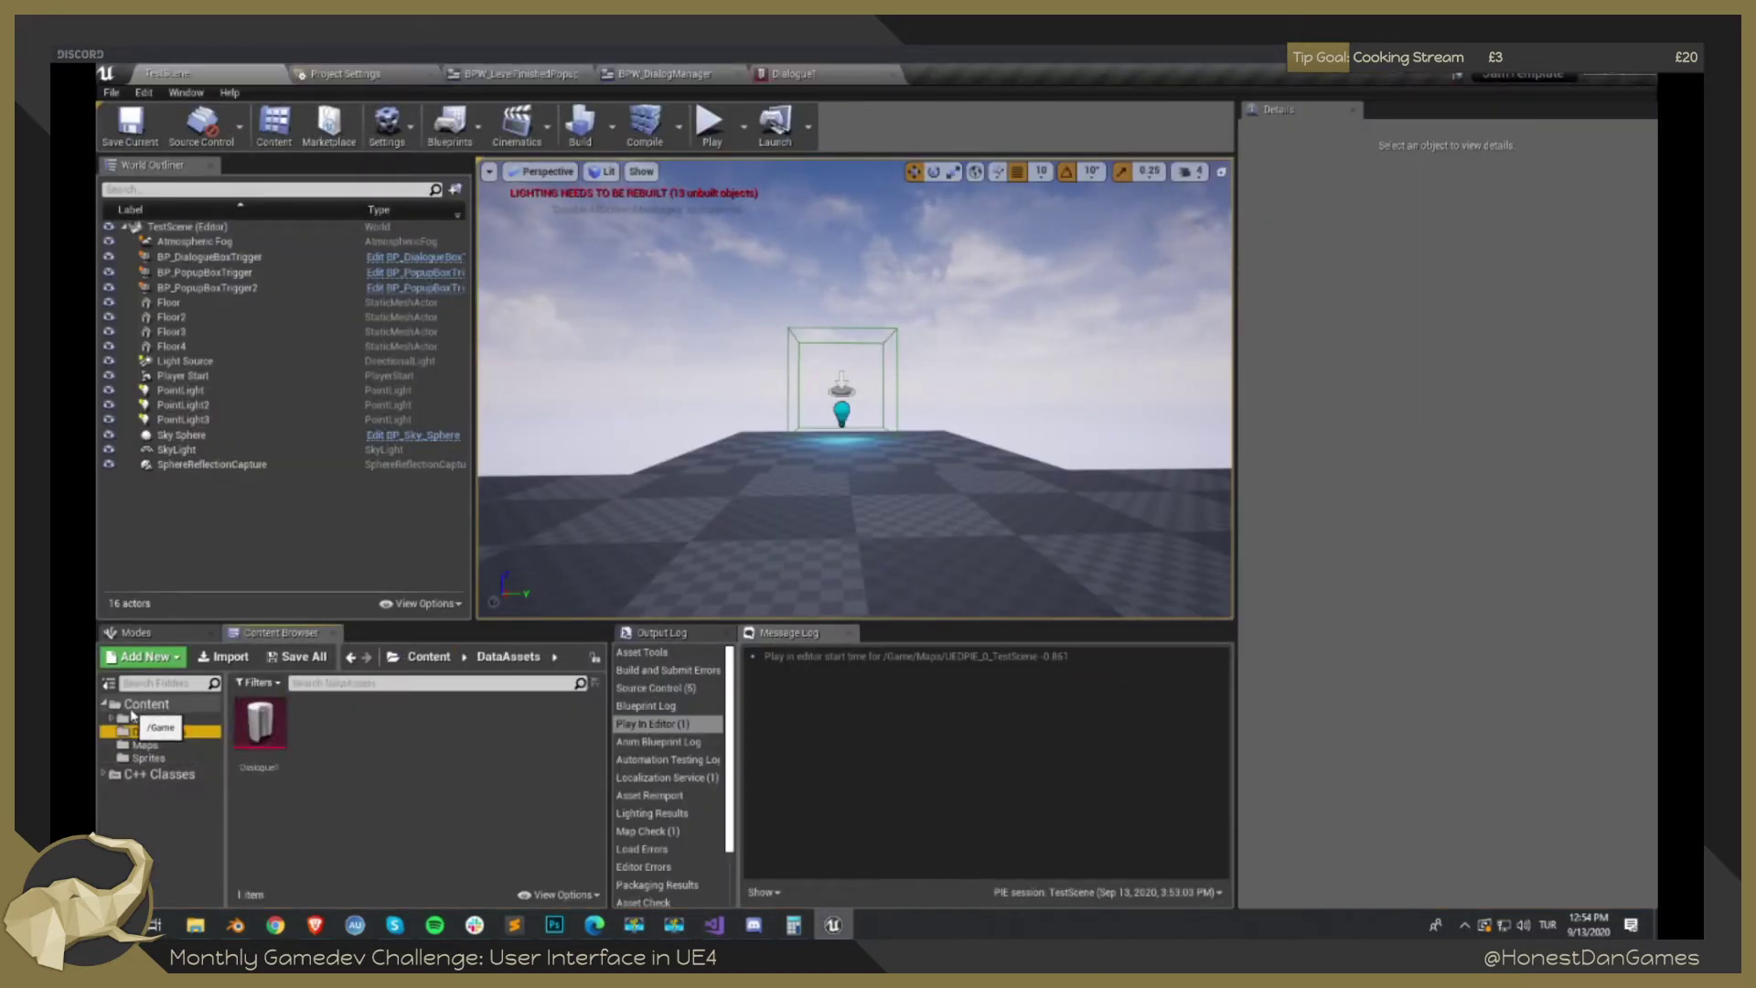
click(154, 719)
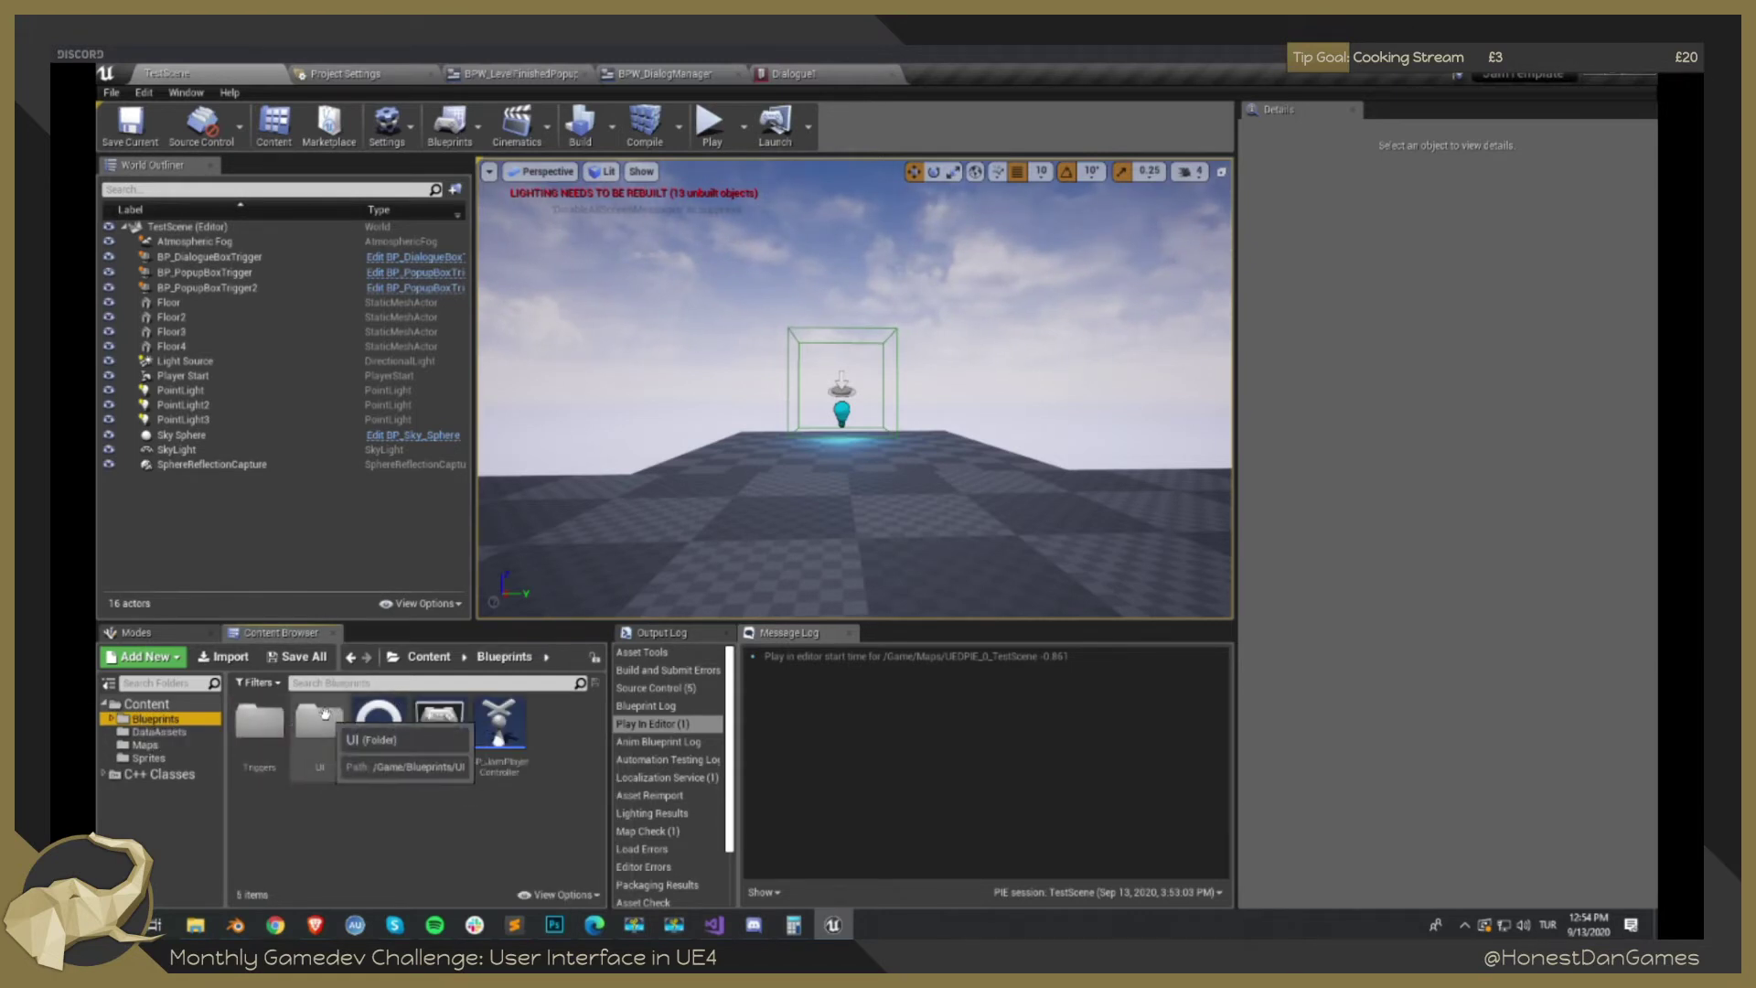
double_click(297, 725)
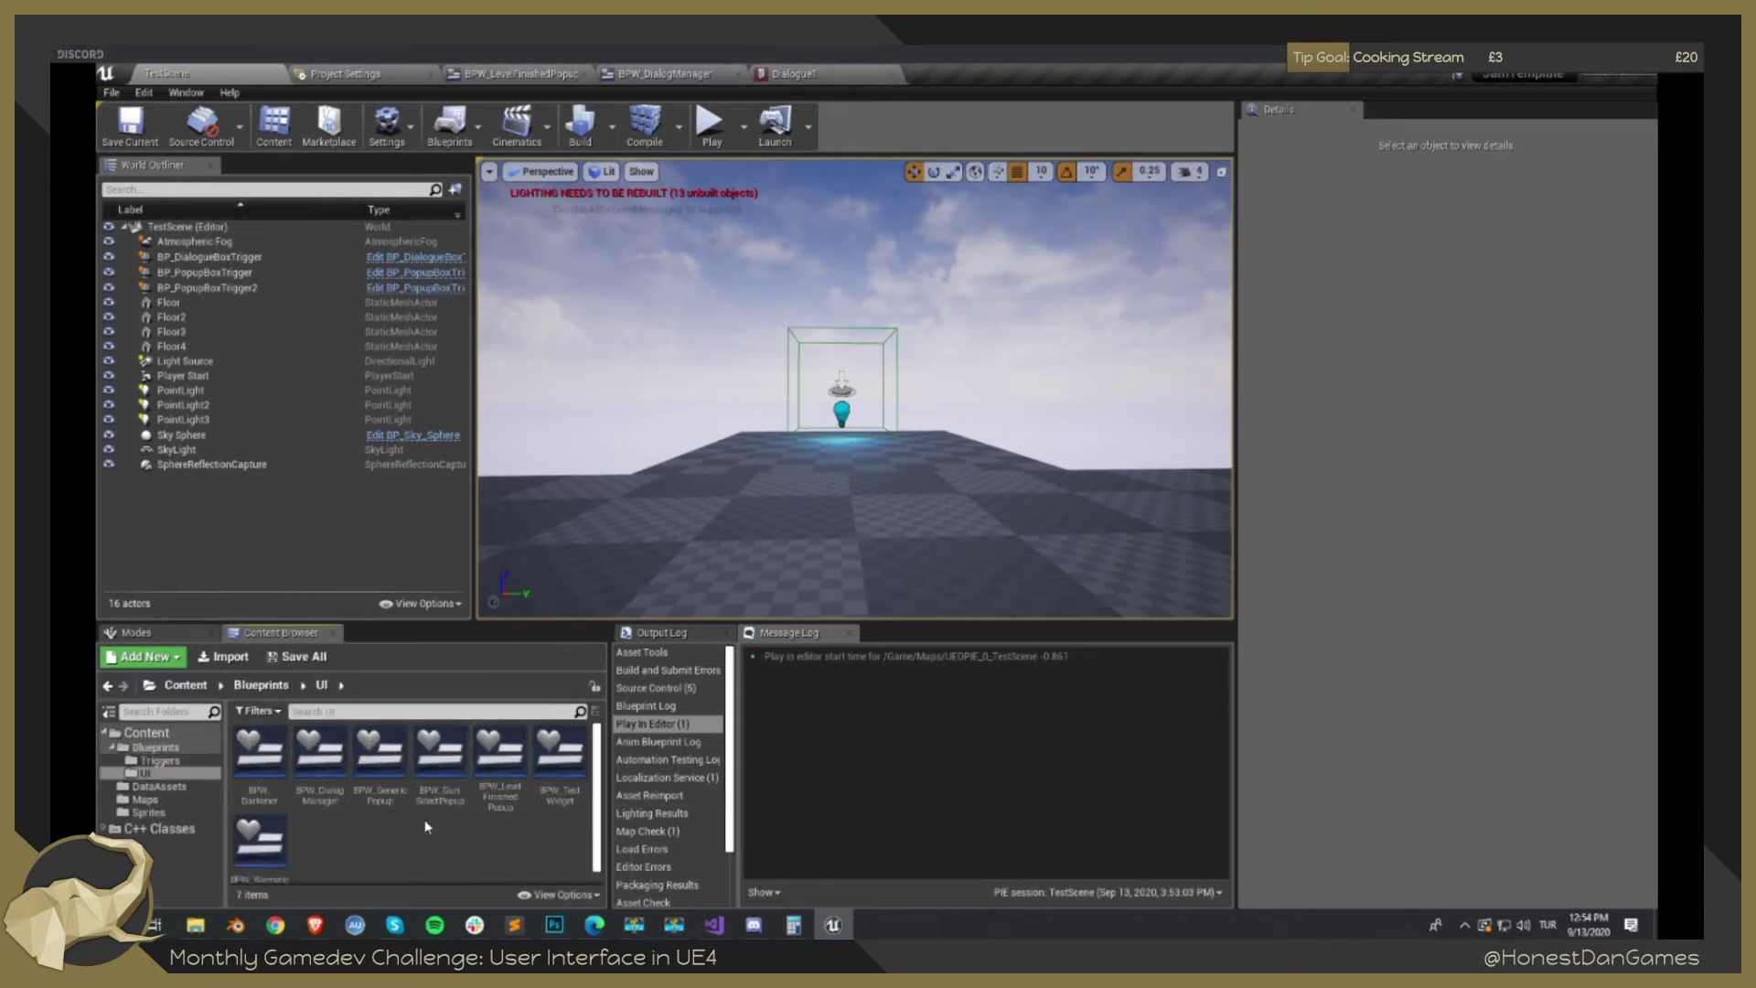
scroll(279, 814, down, 2)
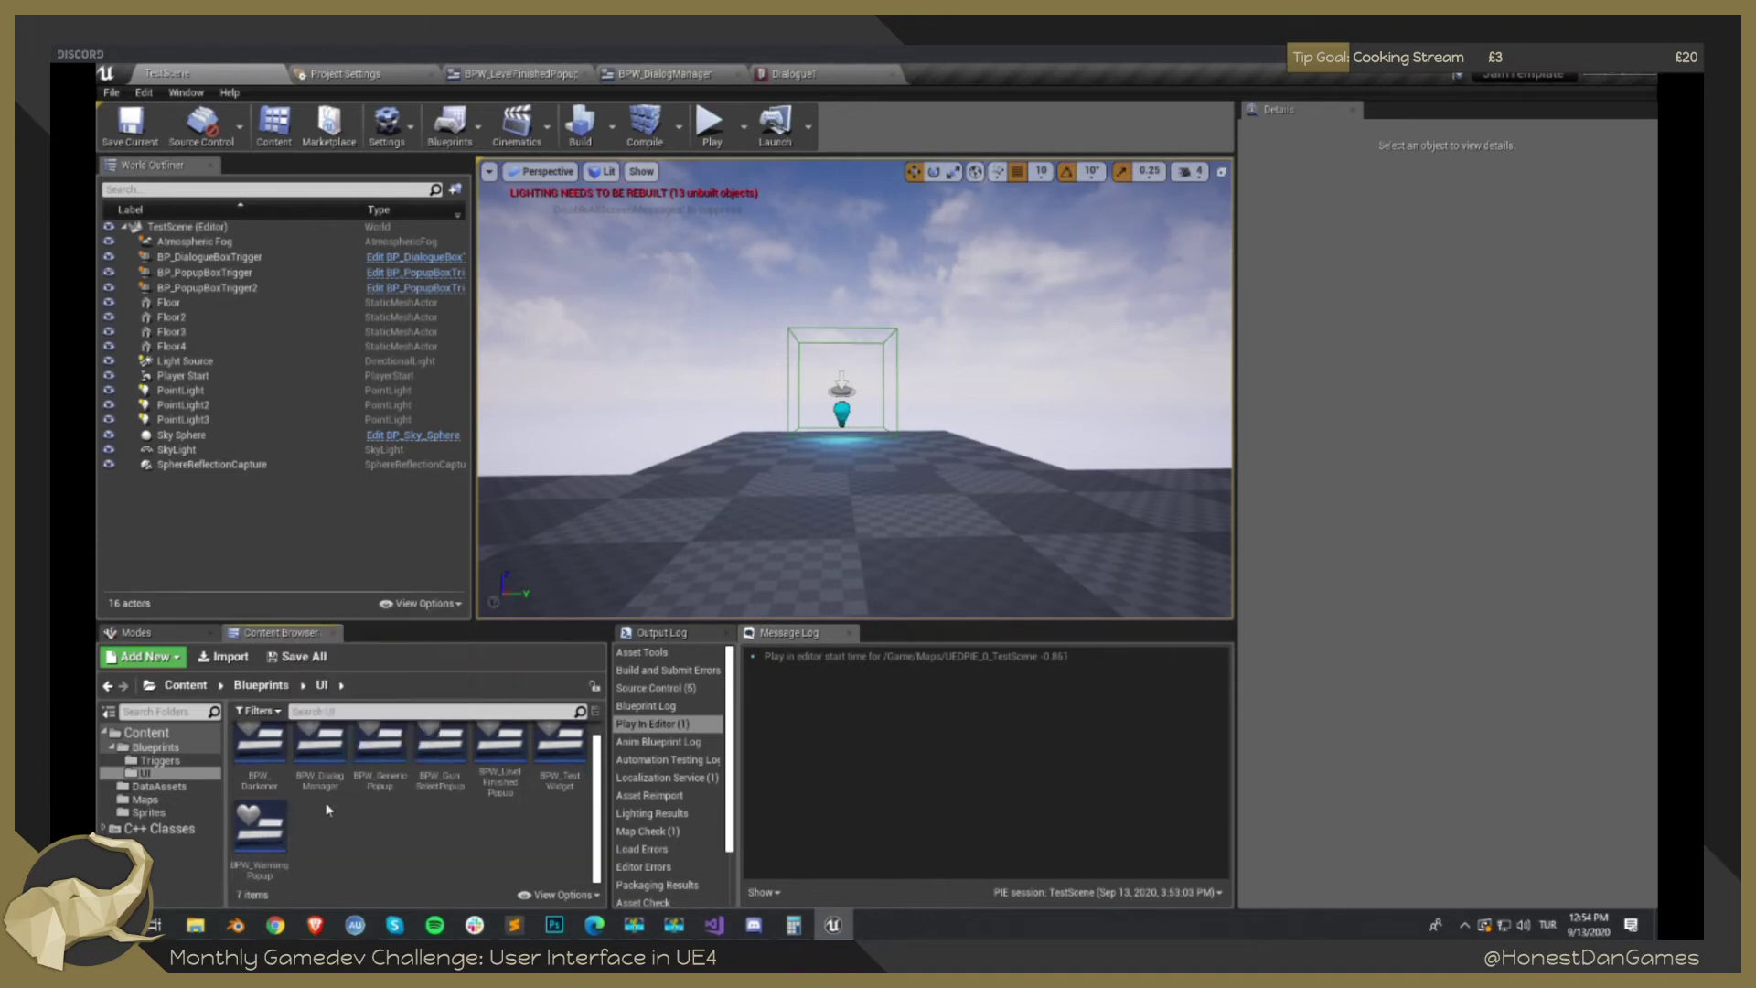
scroll(486, 843, up, 2)
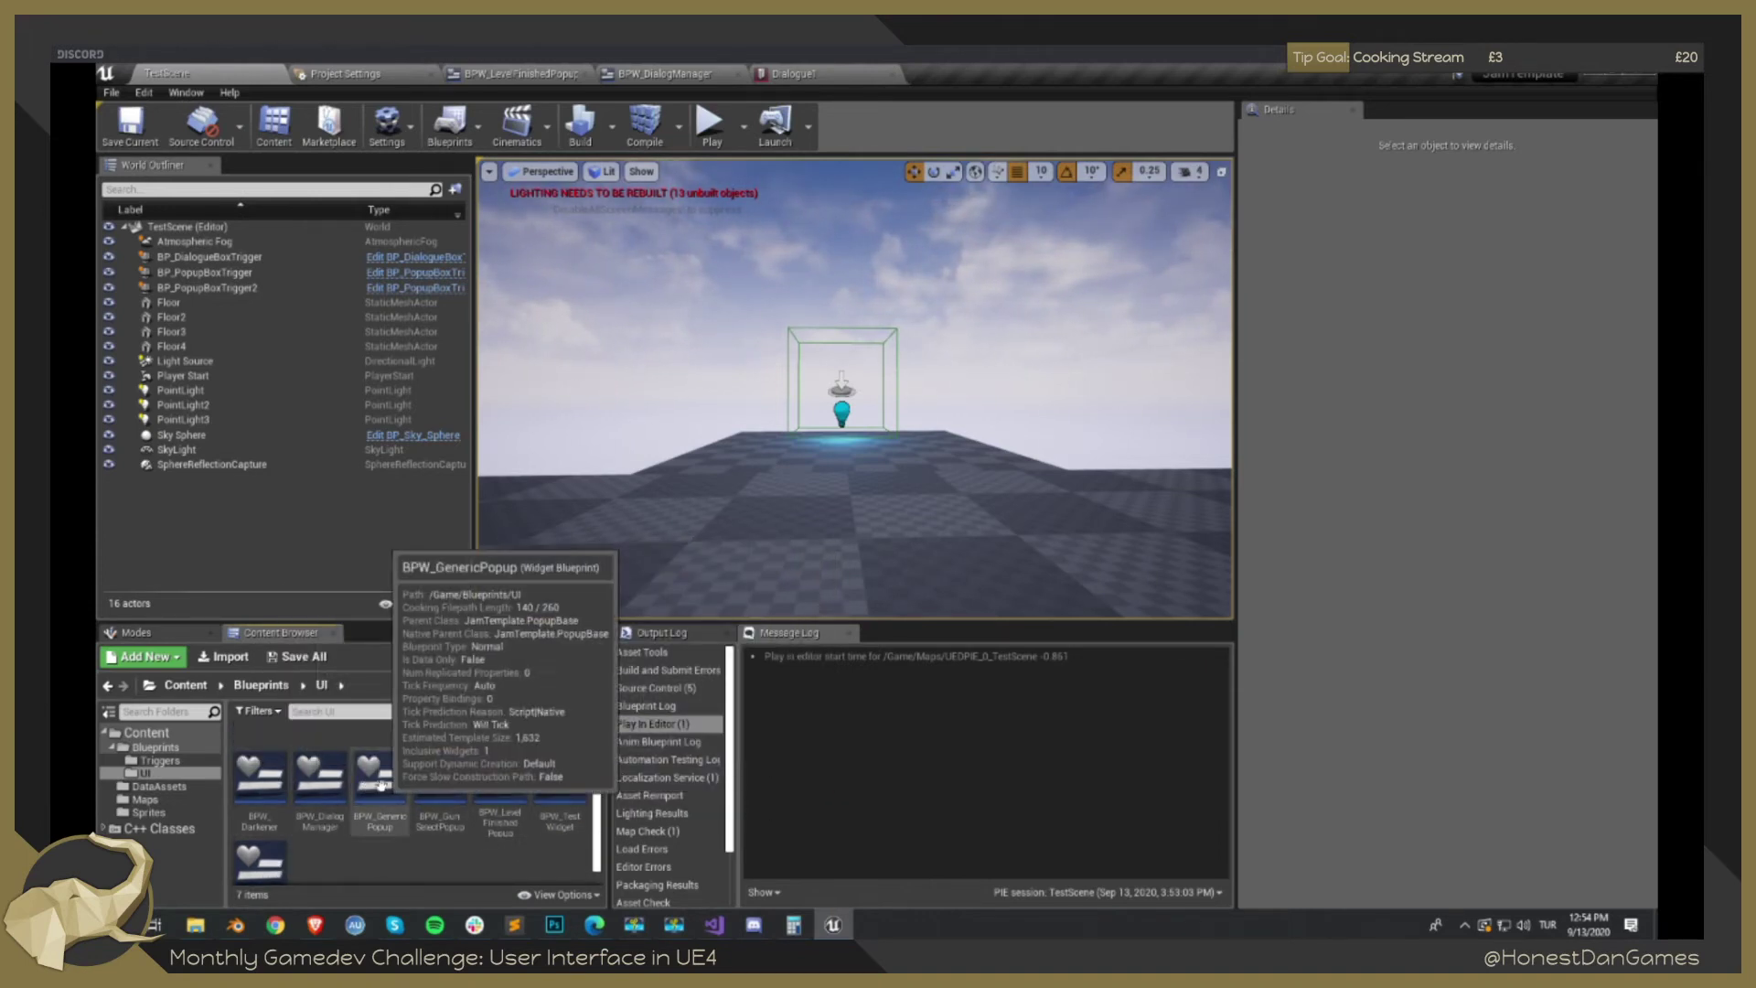
double_click(318, 788)
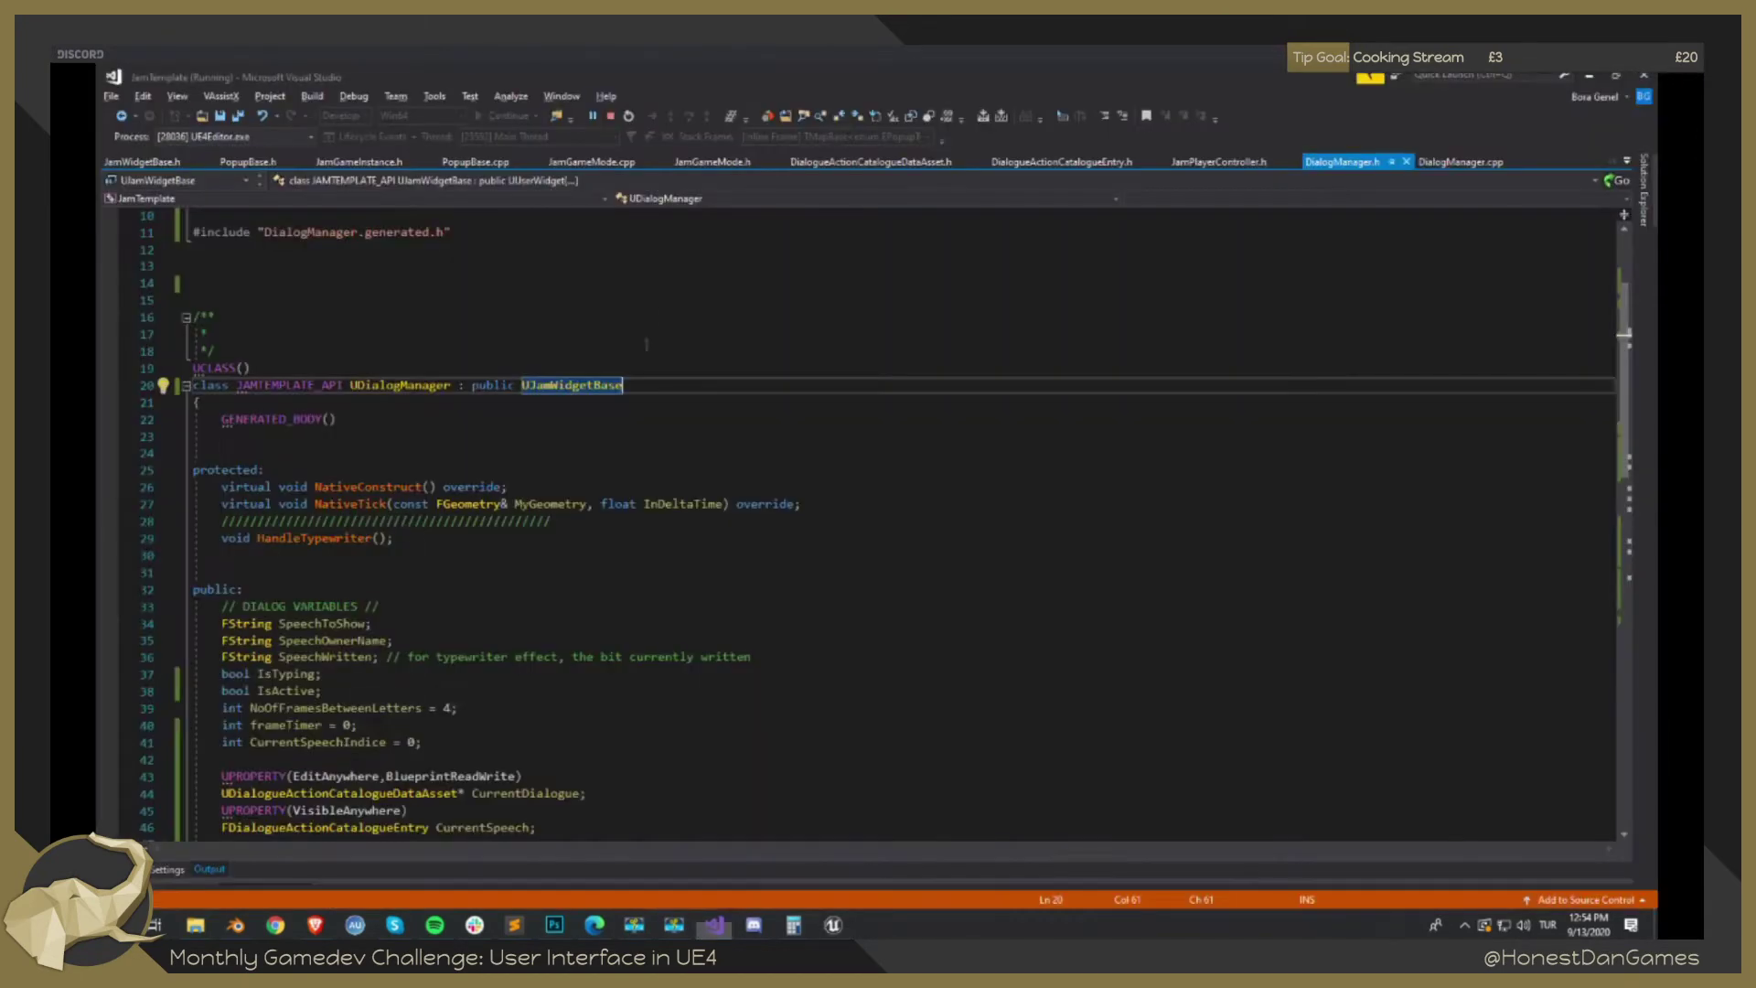
Review the BindWidget properties under WIDGET ELEMENTS in DialogManager.h, starting with the one for TSpeechBody.
scroll(579, 550, down, 5)
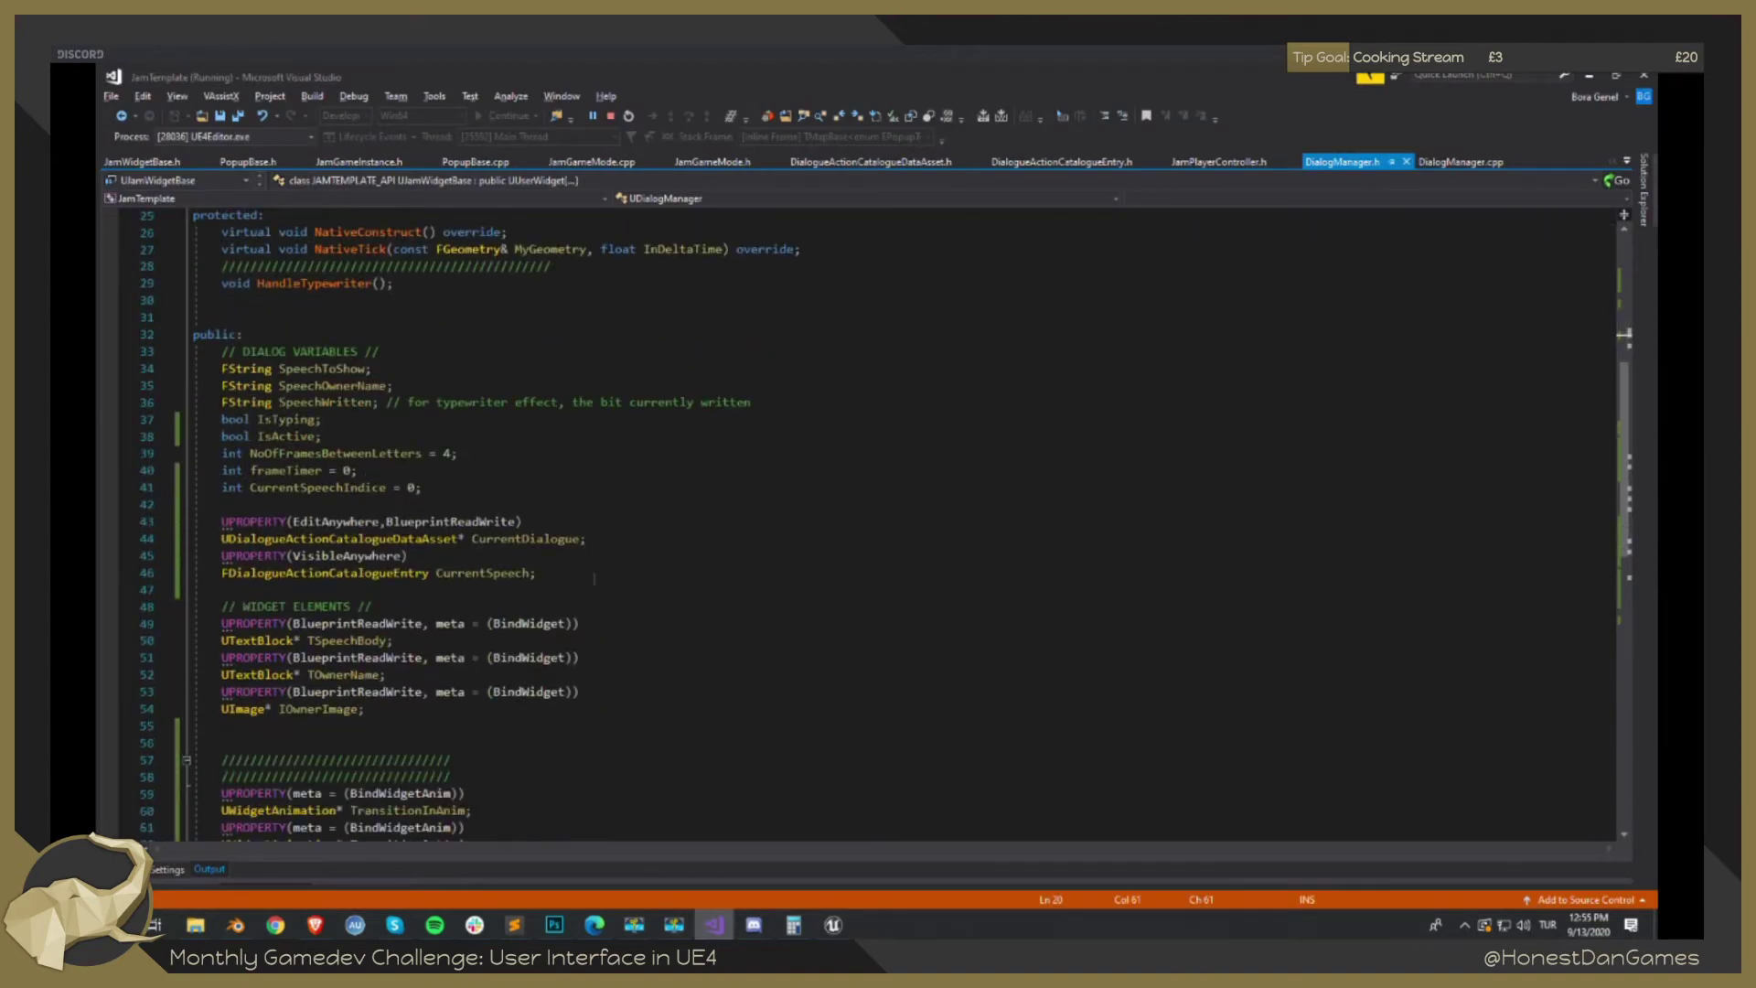
scroll(595, 578, down, 1)
click(586, 573)
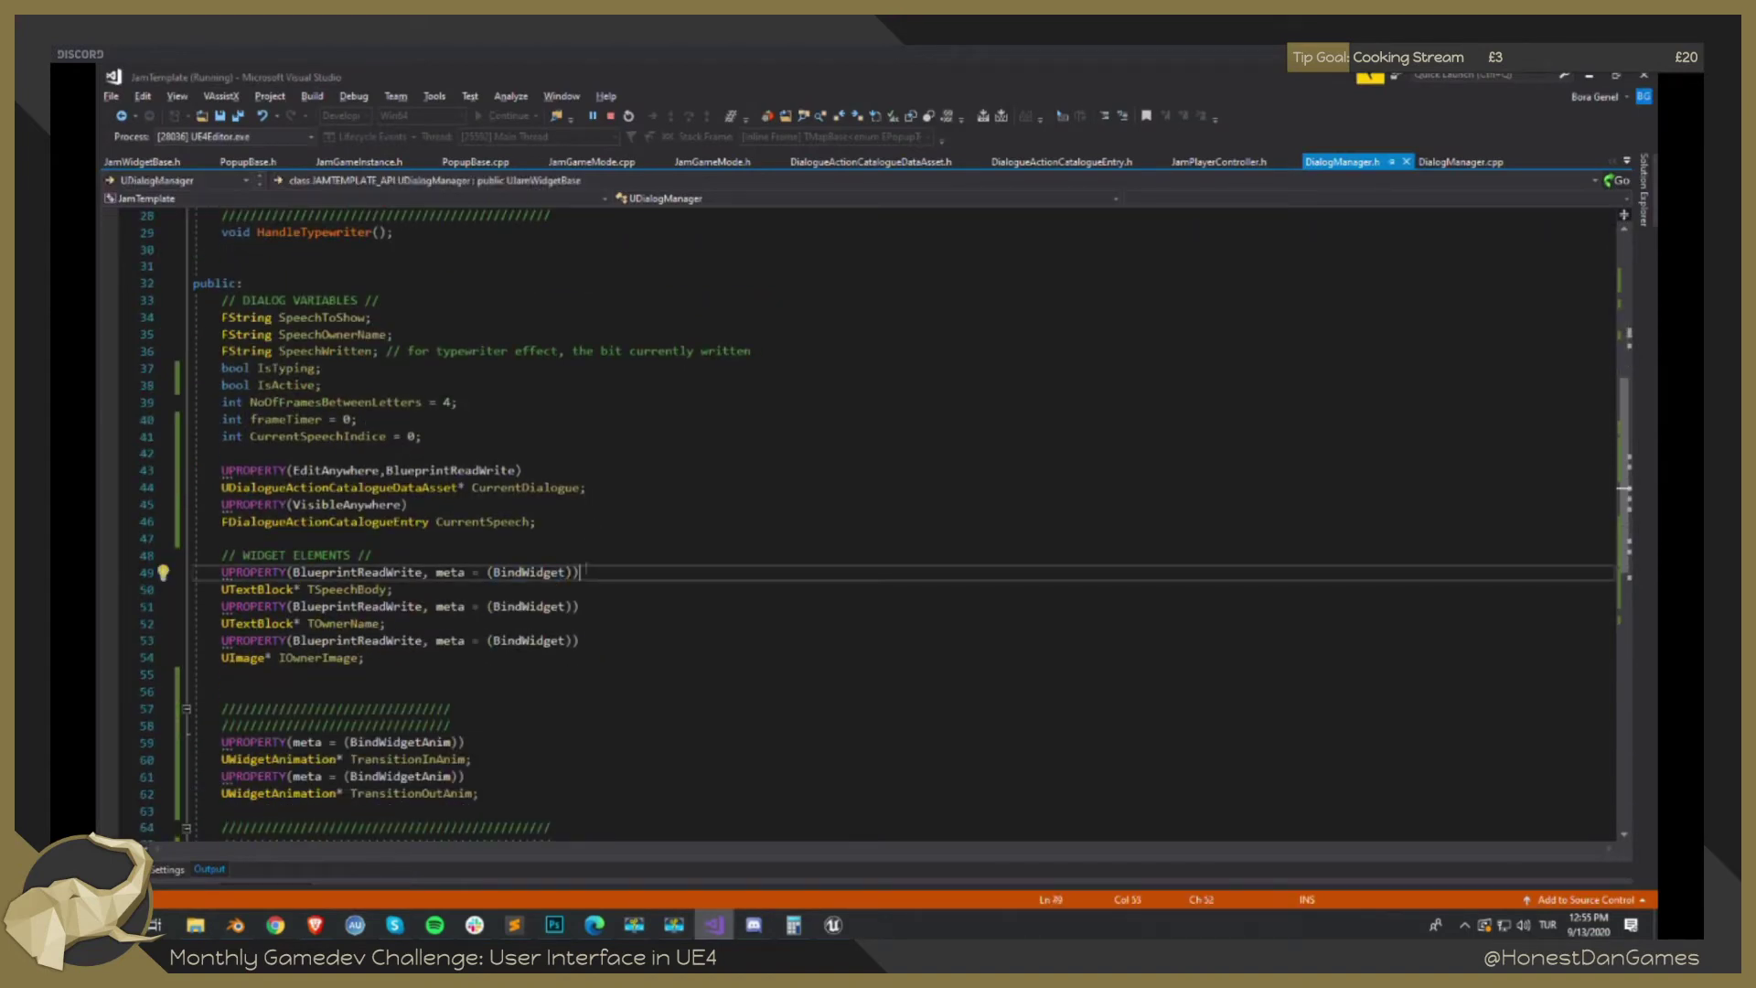
Examine the BindWidget meta specifier and the TSpeechBody text block declaration under WIDGET ELEMENTS in DialogManager.h.
mouse_move(586, 573)
mouse_down()
mouse_move(457, 573)
mouse_move(574, 573)
mouse_up()
click(545, 557)
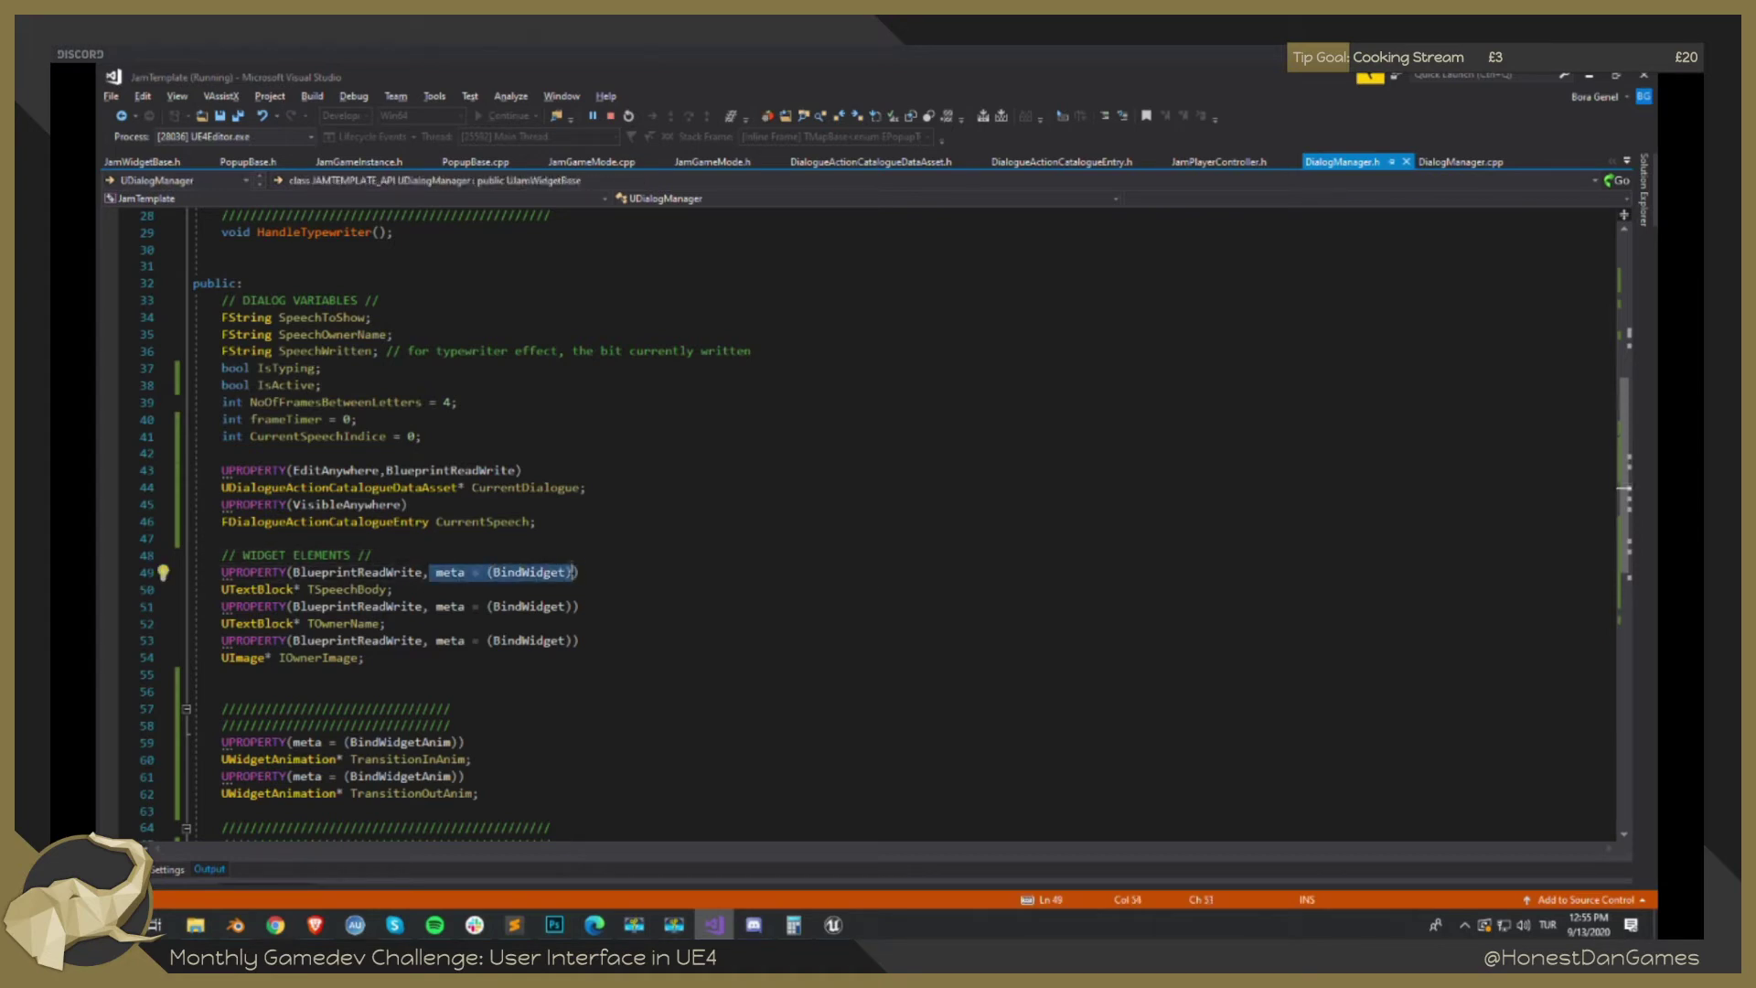
click(617, 571)
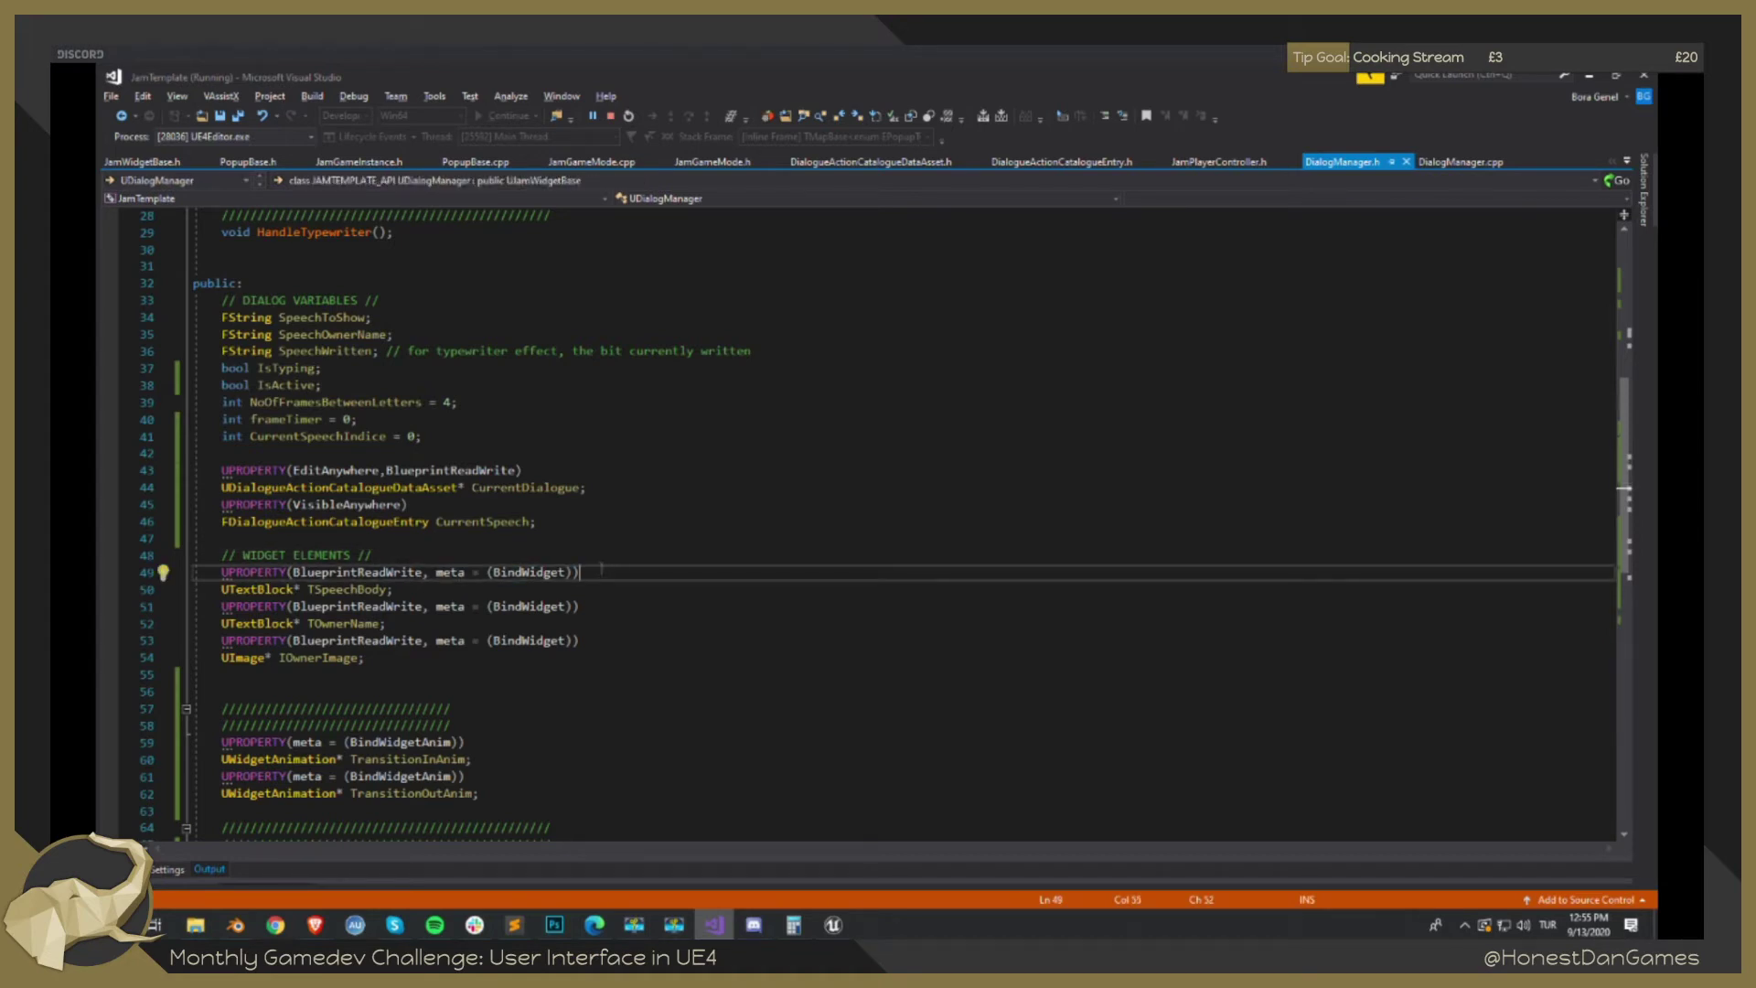
double_click(355, 590)
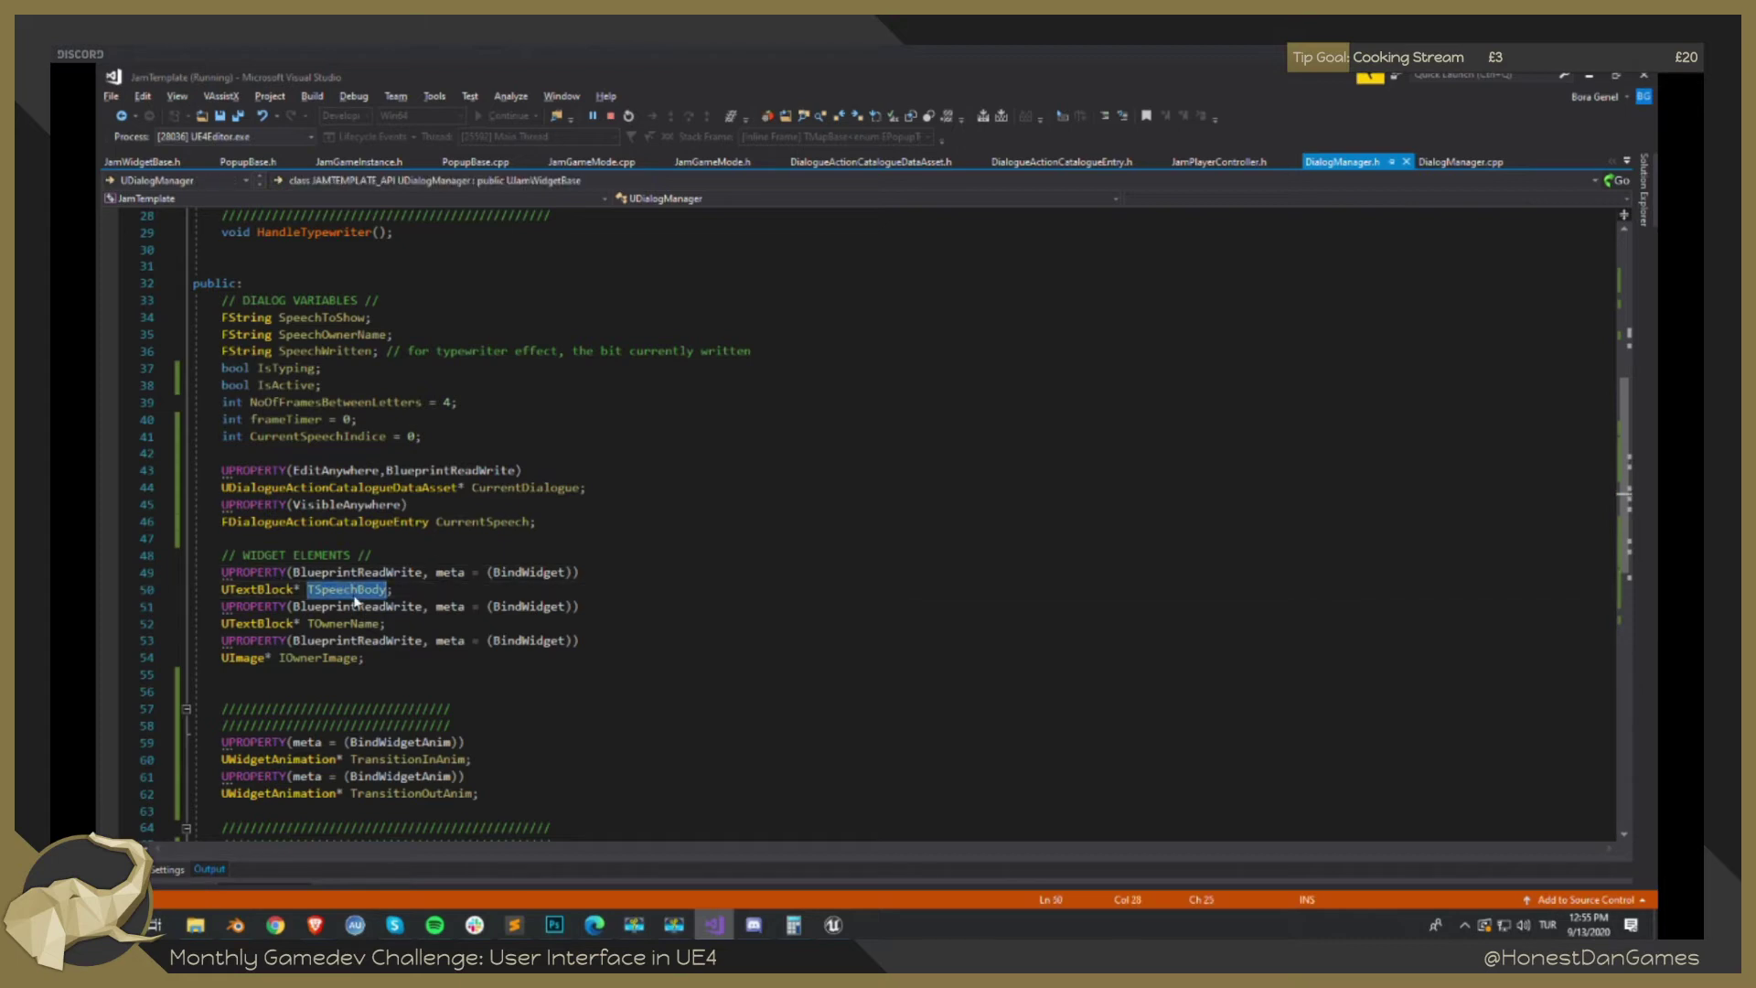
click(486, 607)
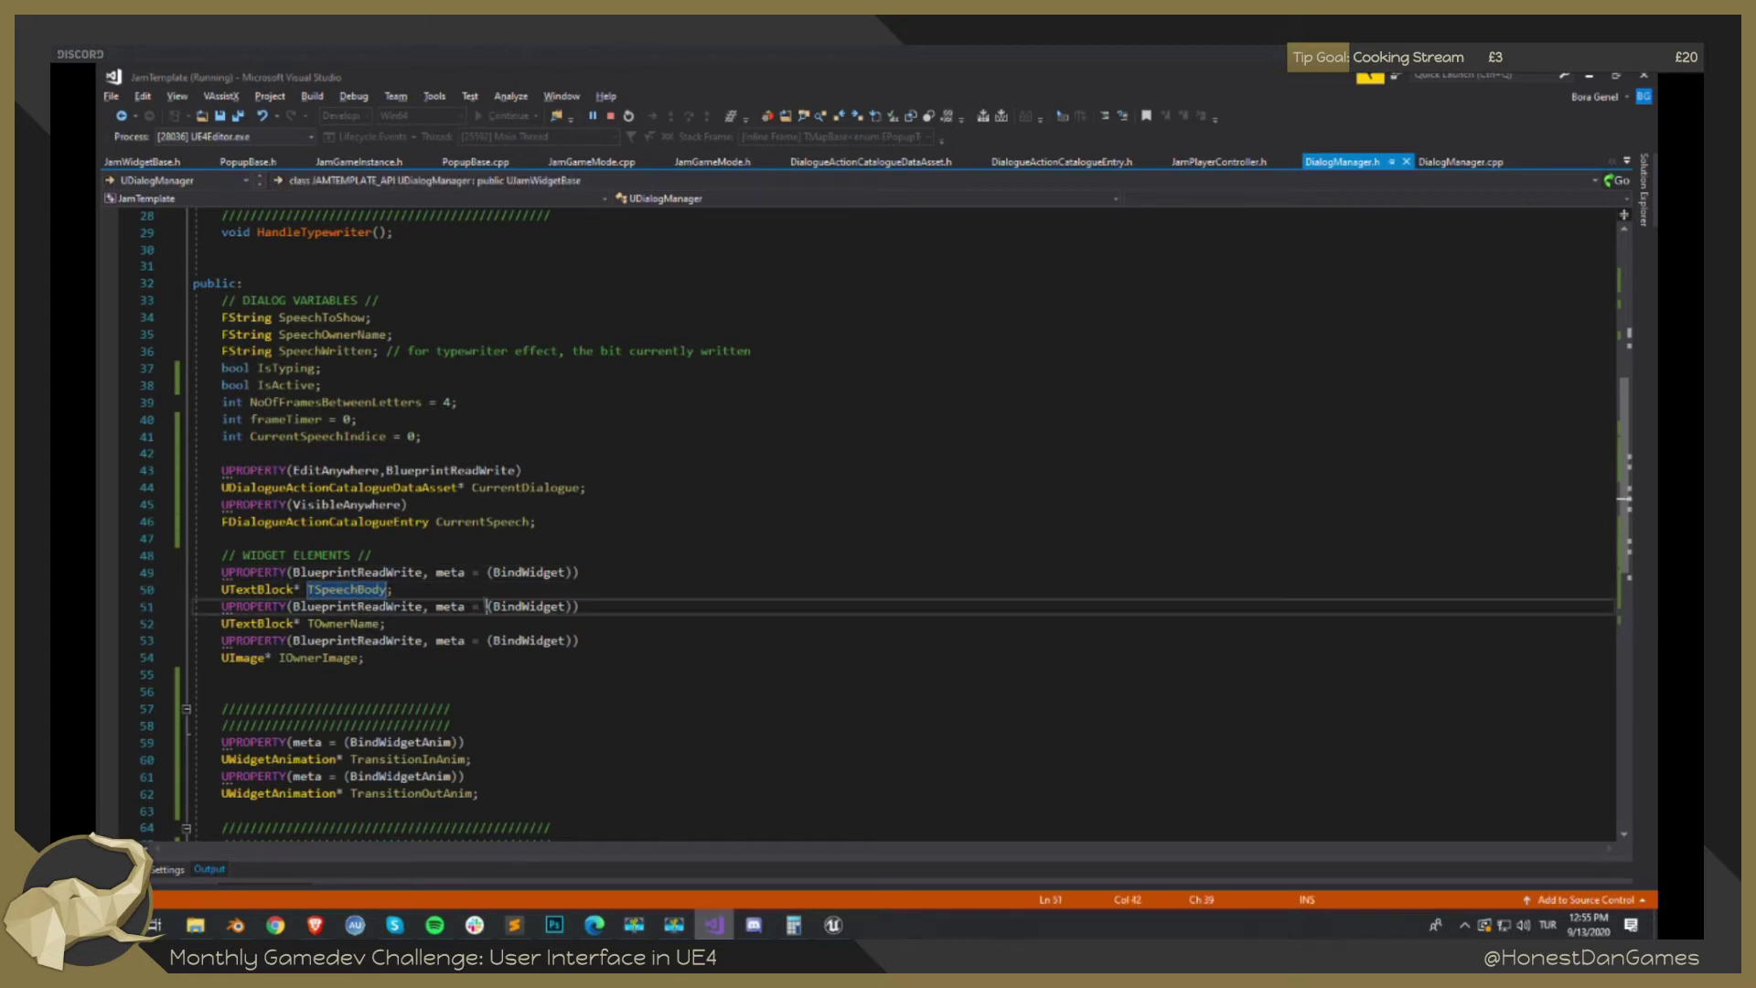
Switch to Unreal Editor, inspect the variable list in BPW_DialogManager's graph, and return to its designer view.
key(alt+Tab)
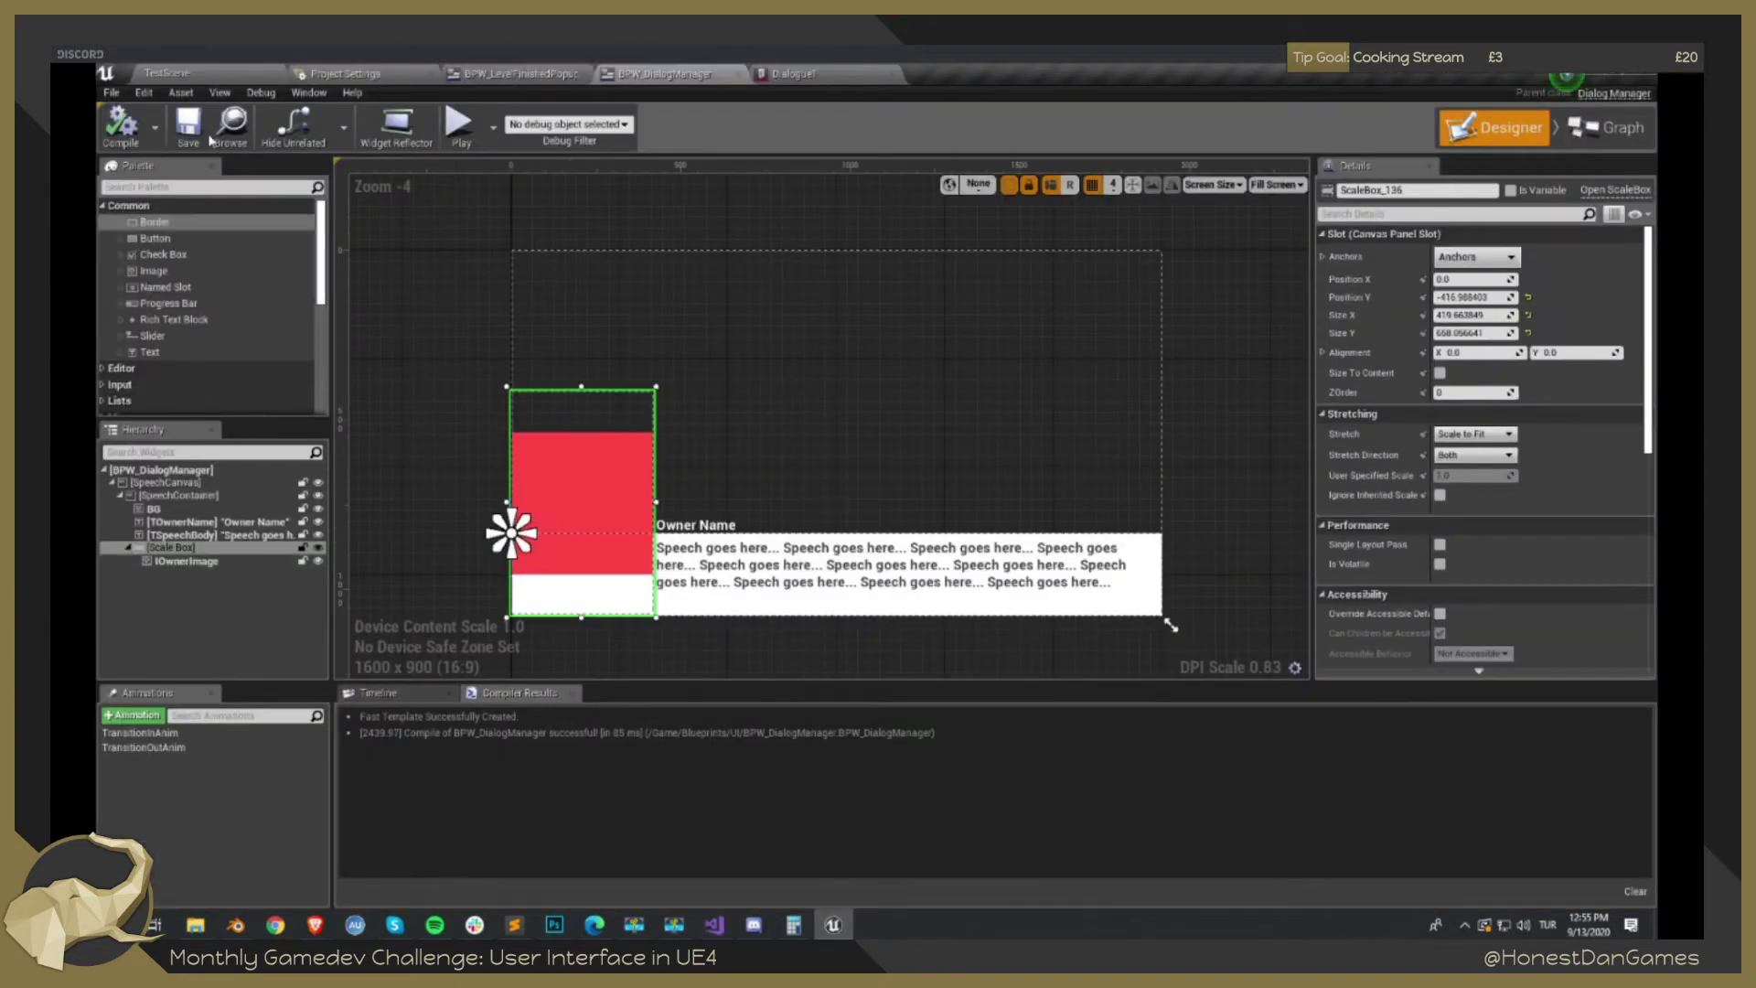
click(1610, 127)
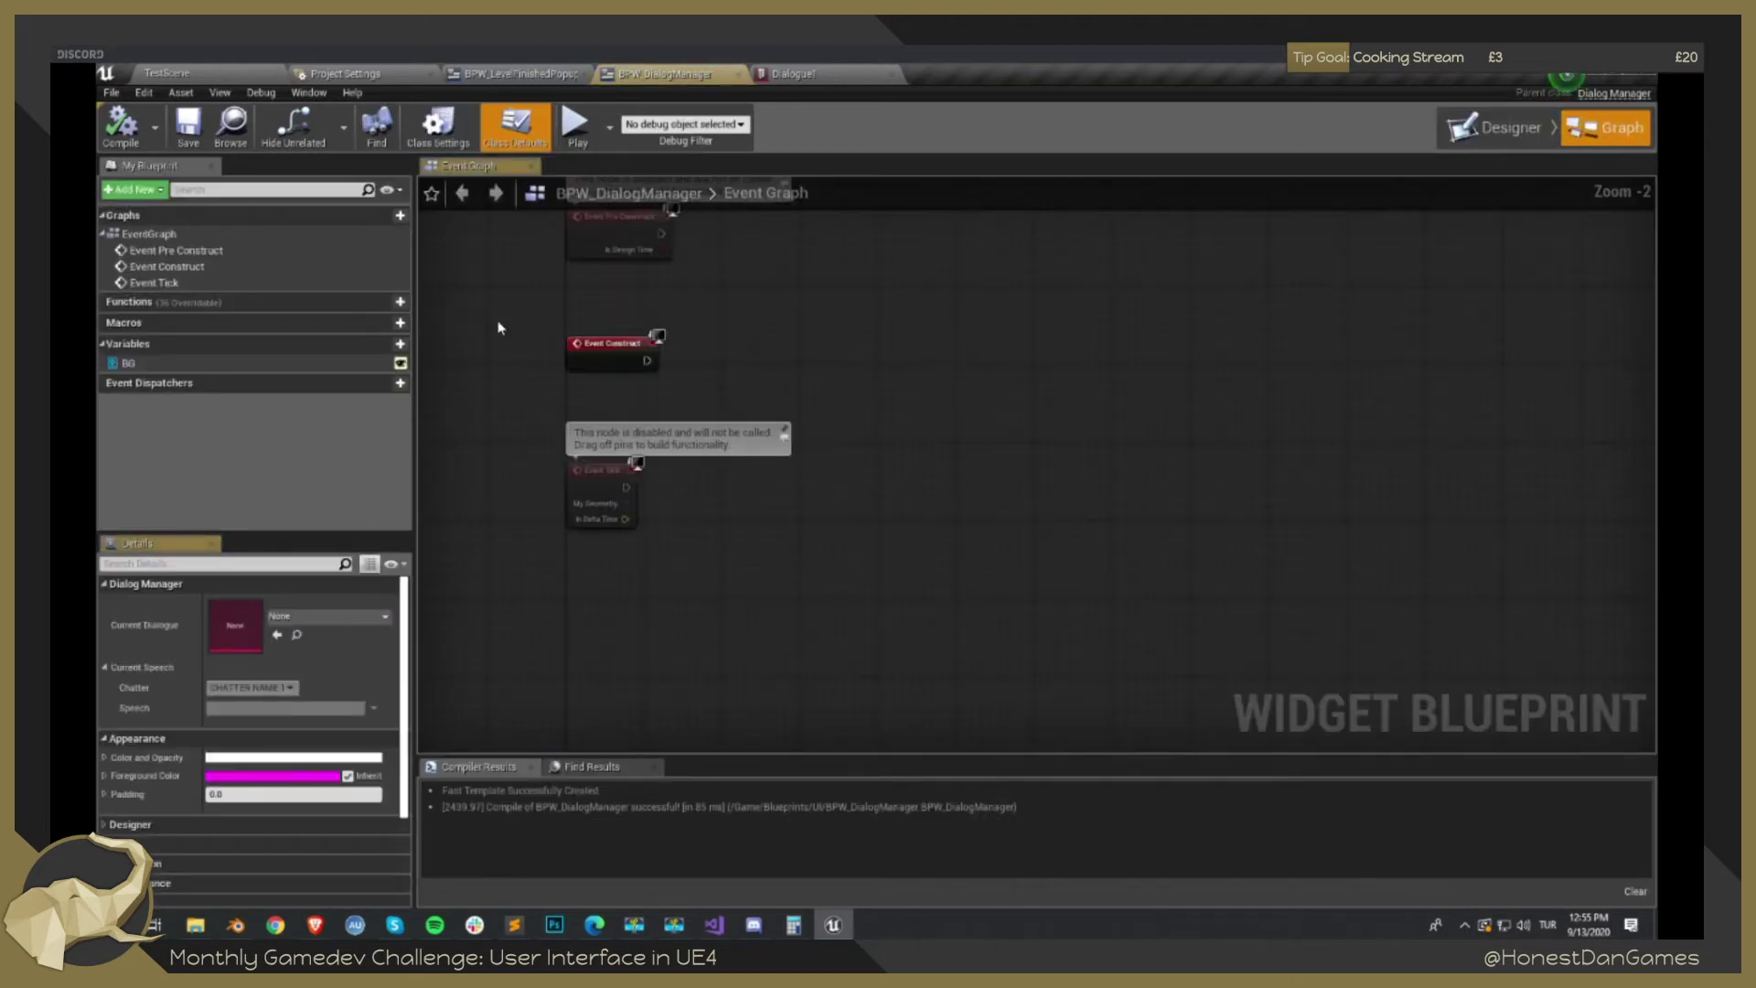
click(186, 366)
click(1500, 135)
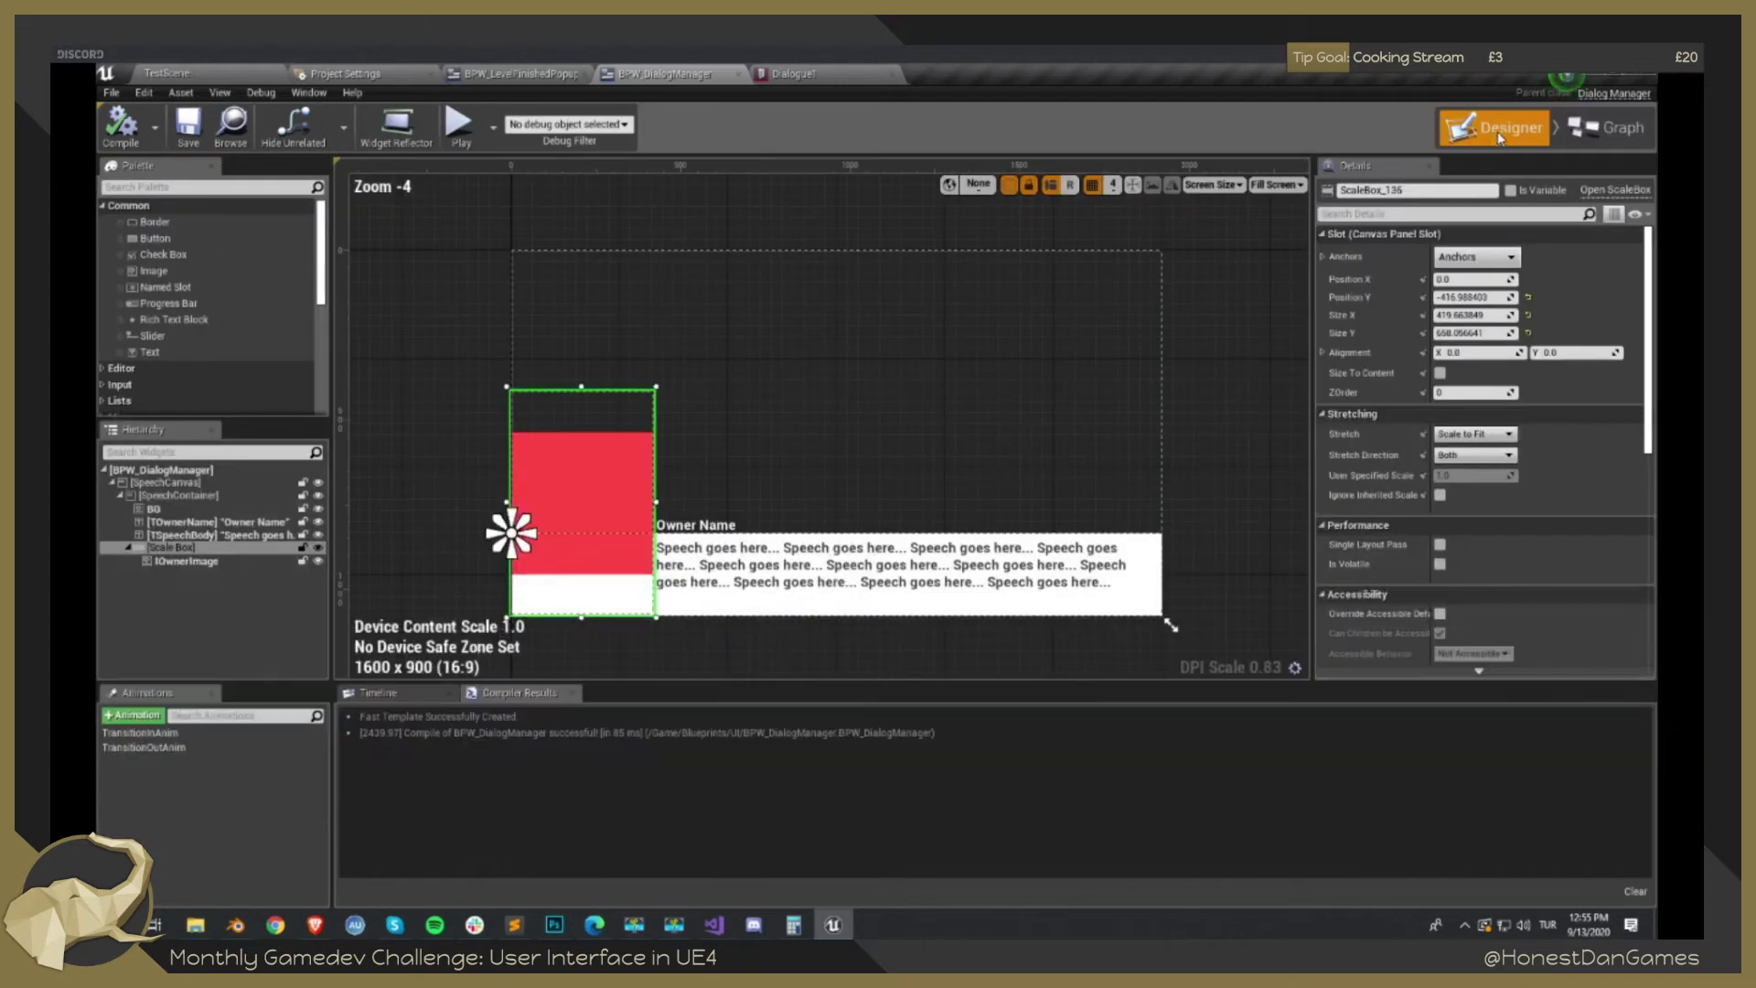
Select the speech body text block in the BPW_DialogManager hierarchy and check that its widget name matches the C++ property TSpeechBody.
click(223, 536)
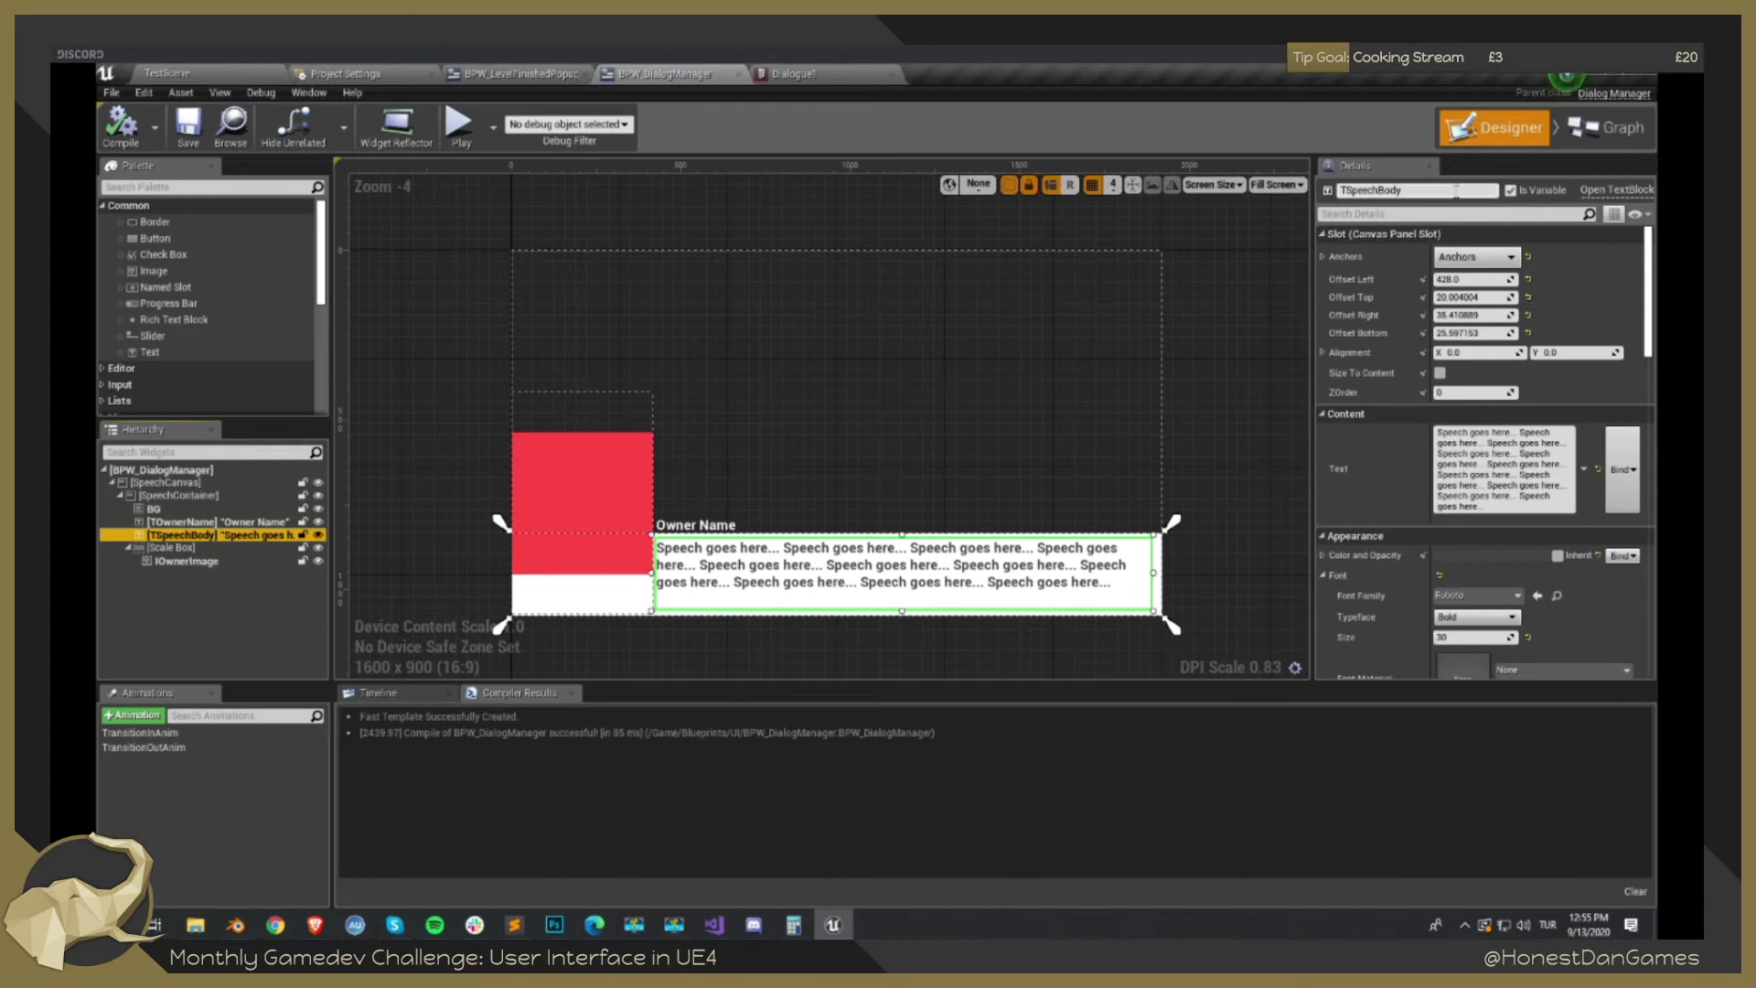
click(1413, 190)
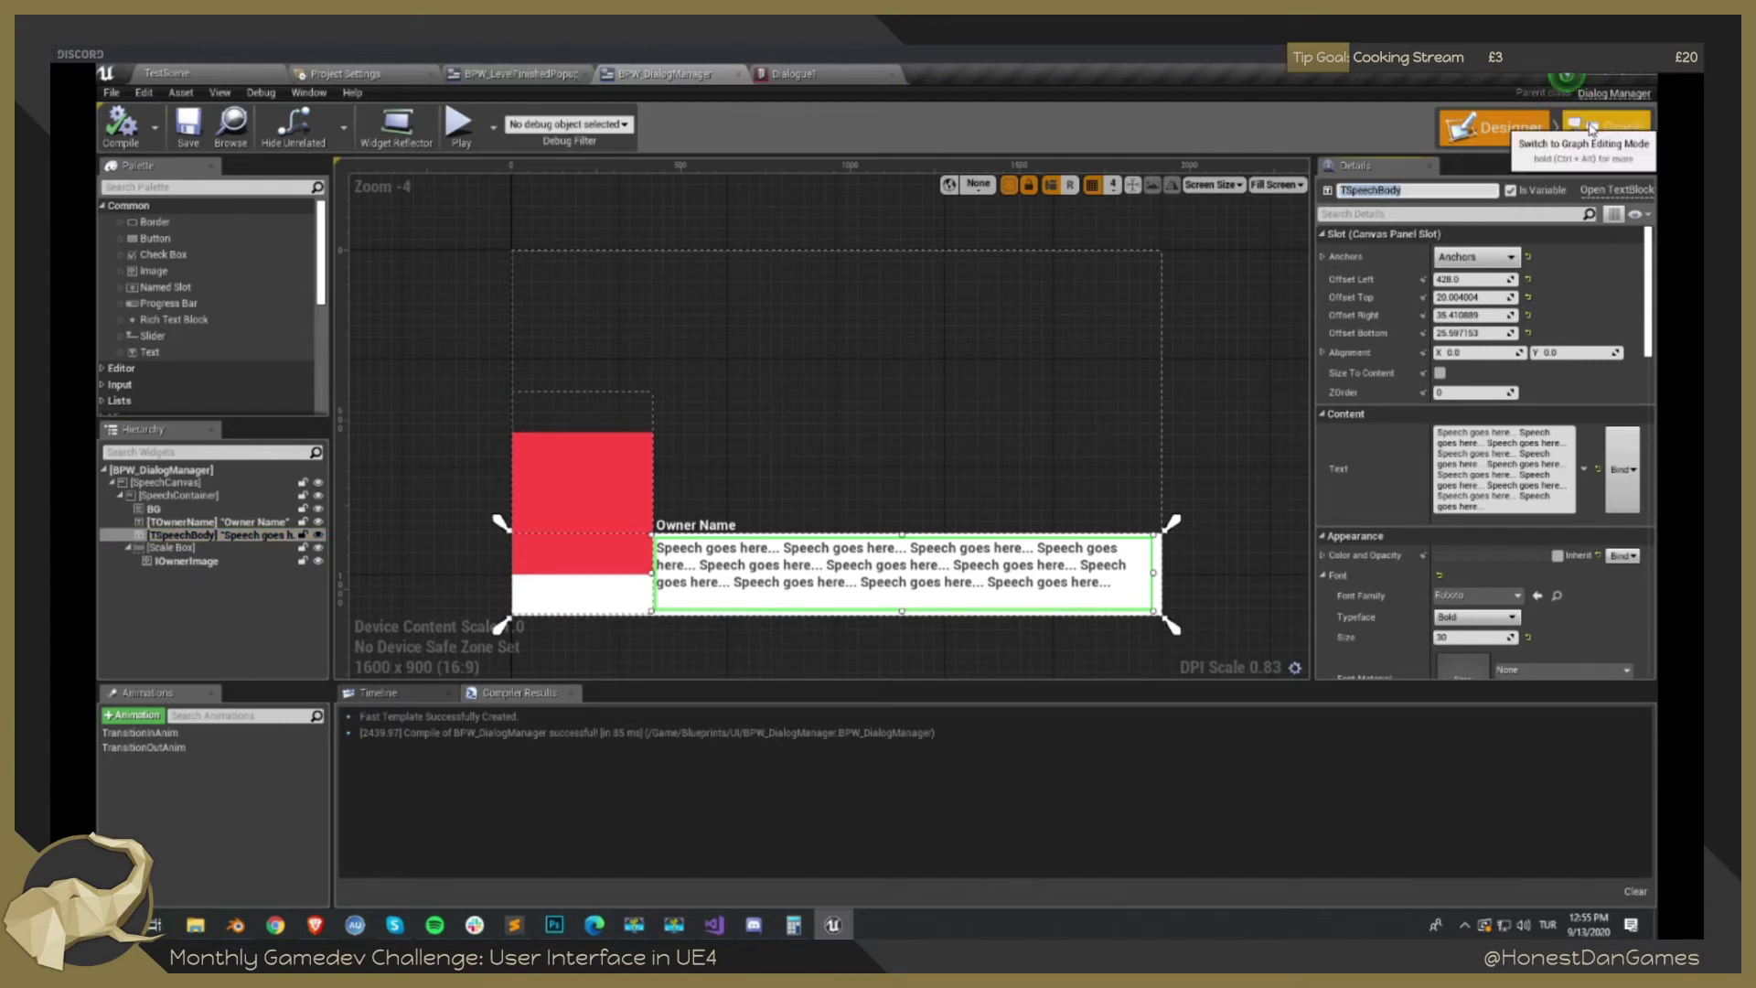
click(1434, 191)
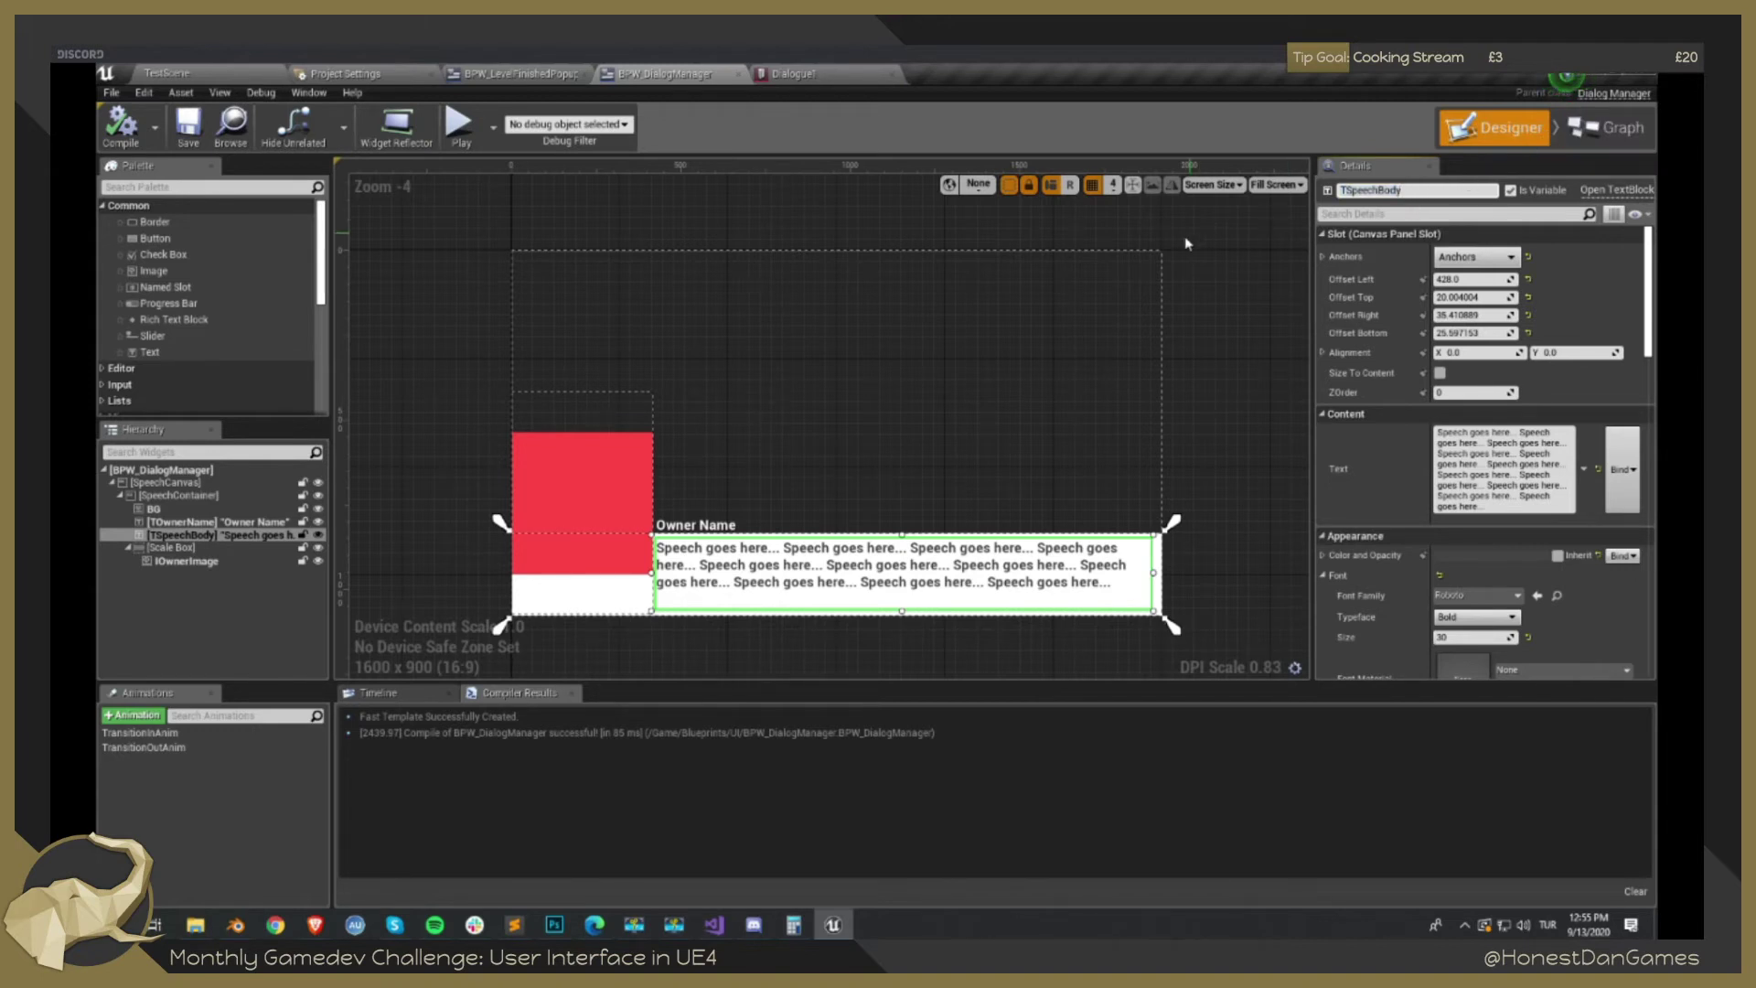
click(504, 760)
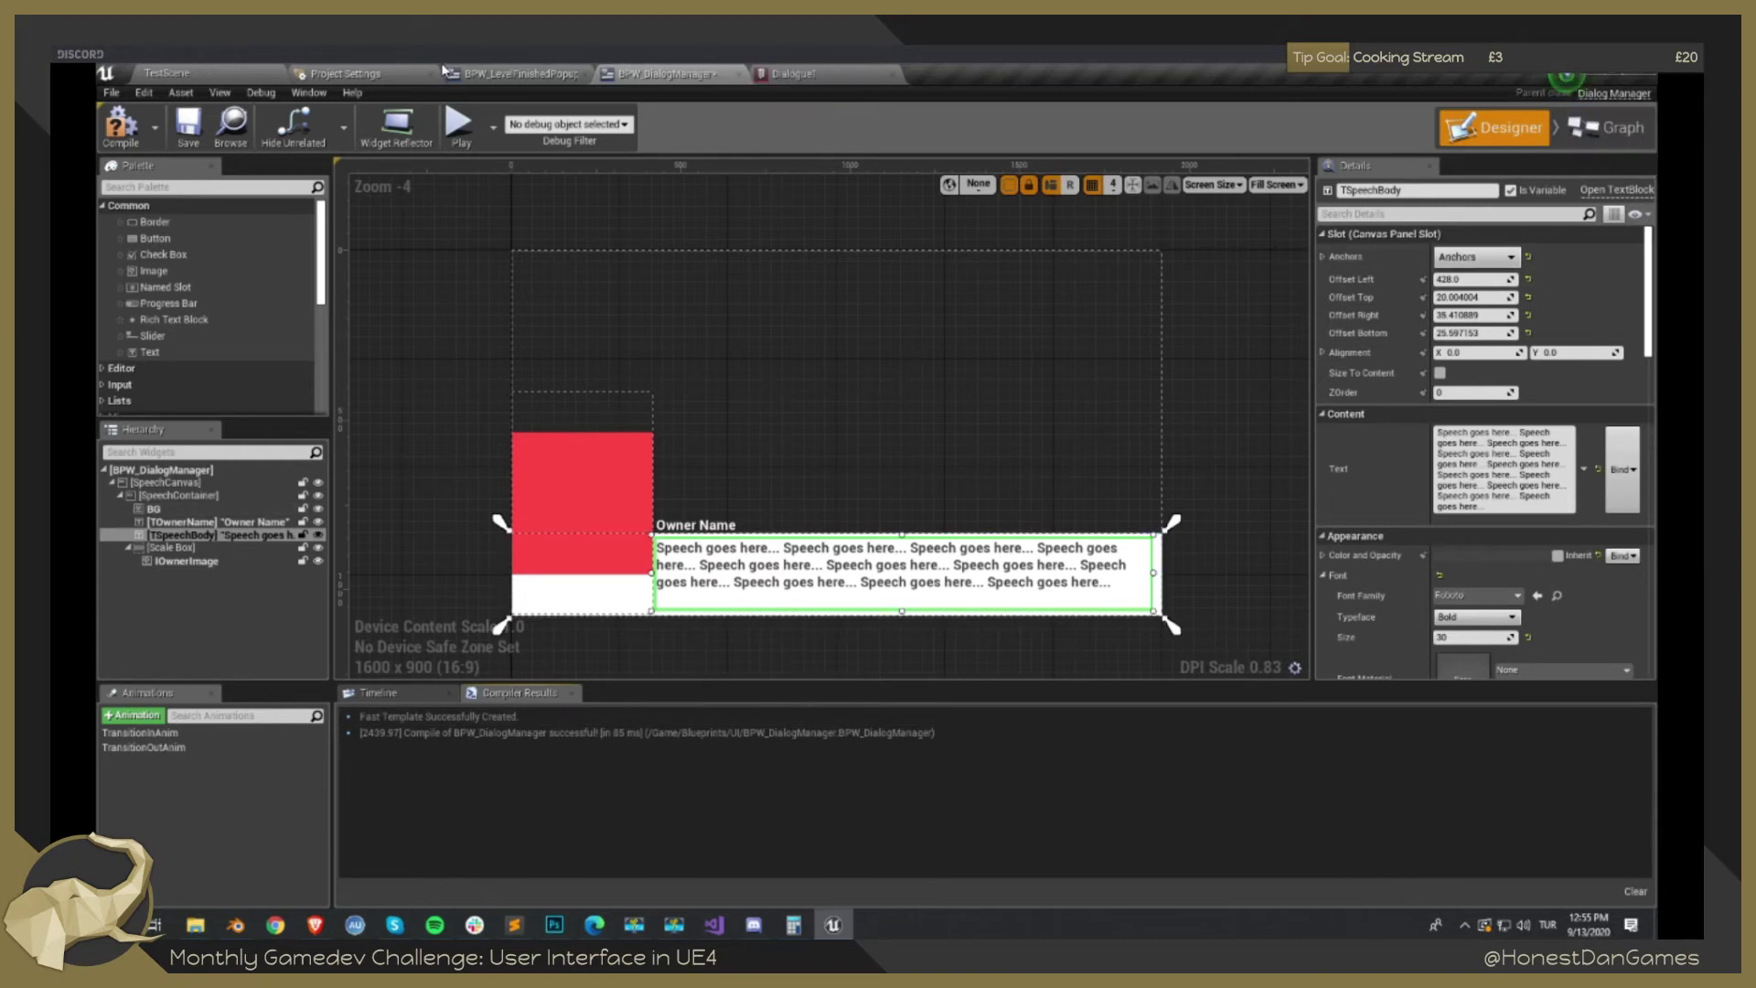
Play TestScene in the editor, move the player forward across the platform to observe the popup behaviour, and stop the session.
click(232, 70)
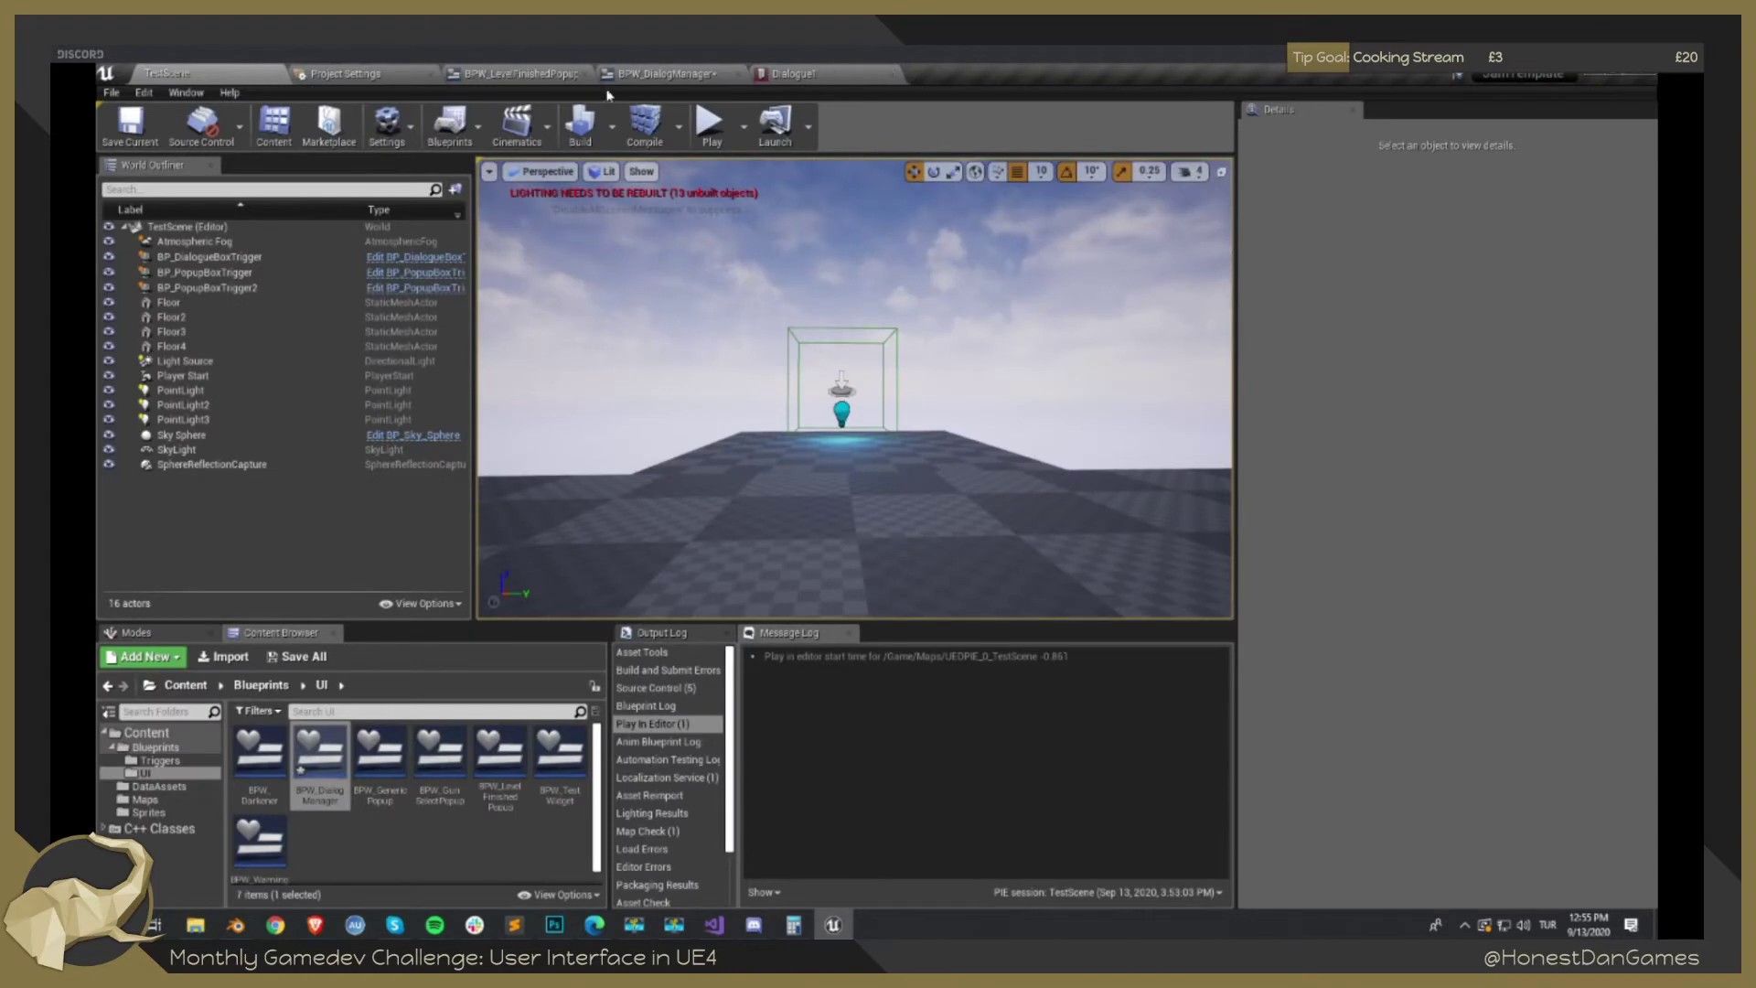
click(713, 123)
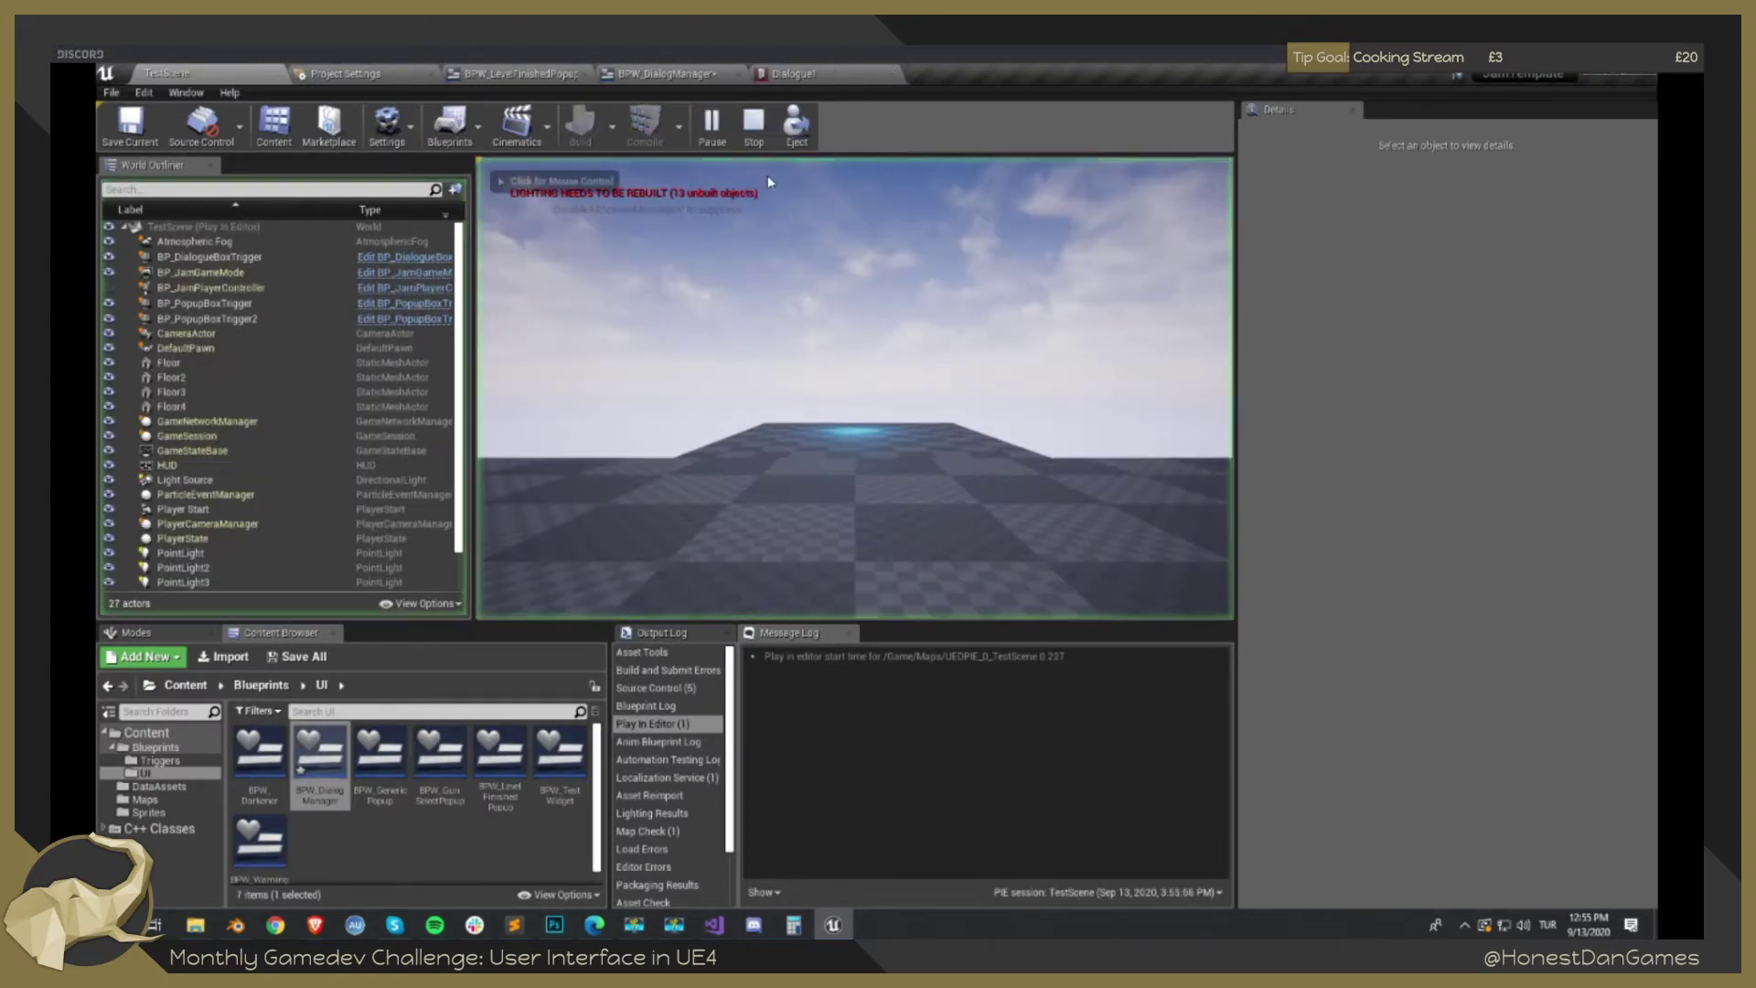
click(769, 182)
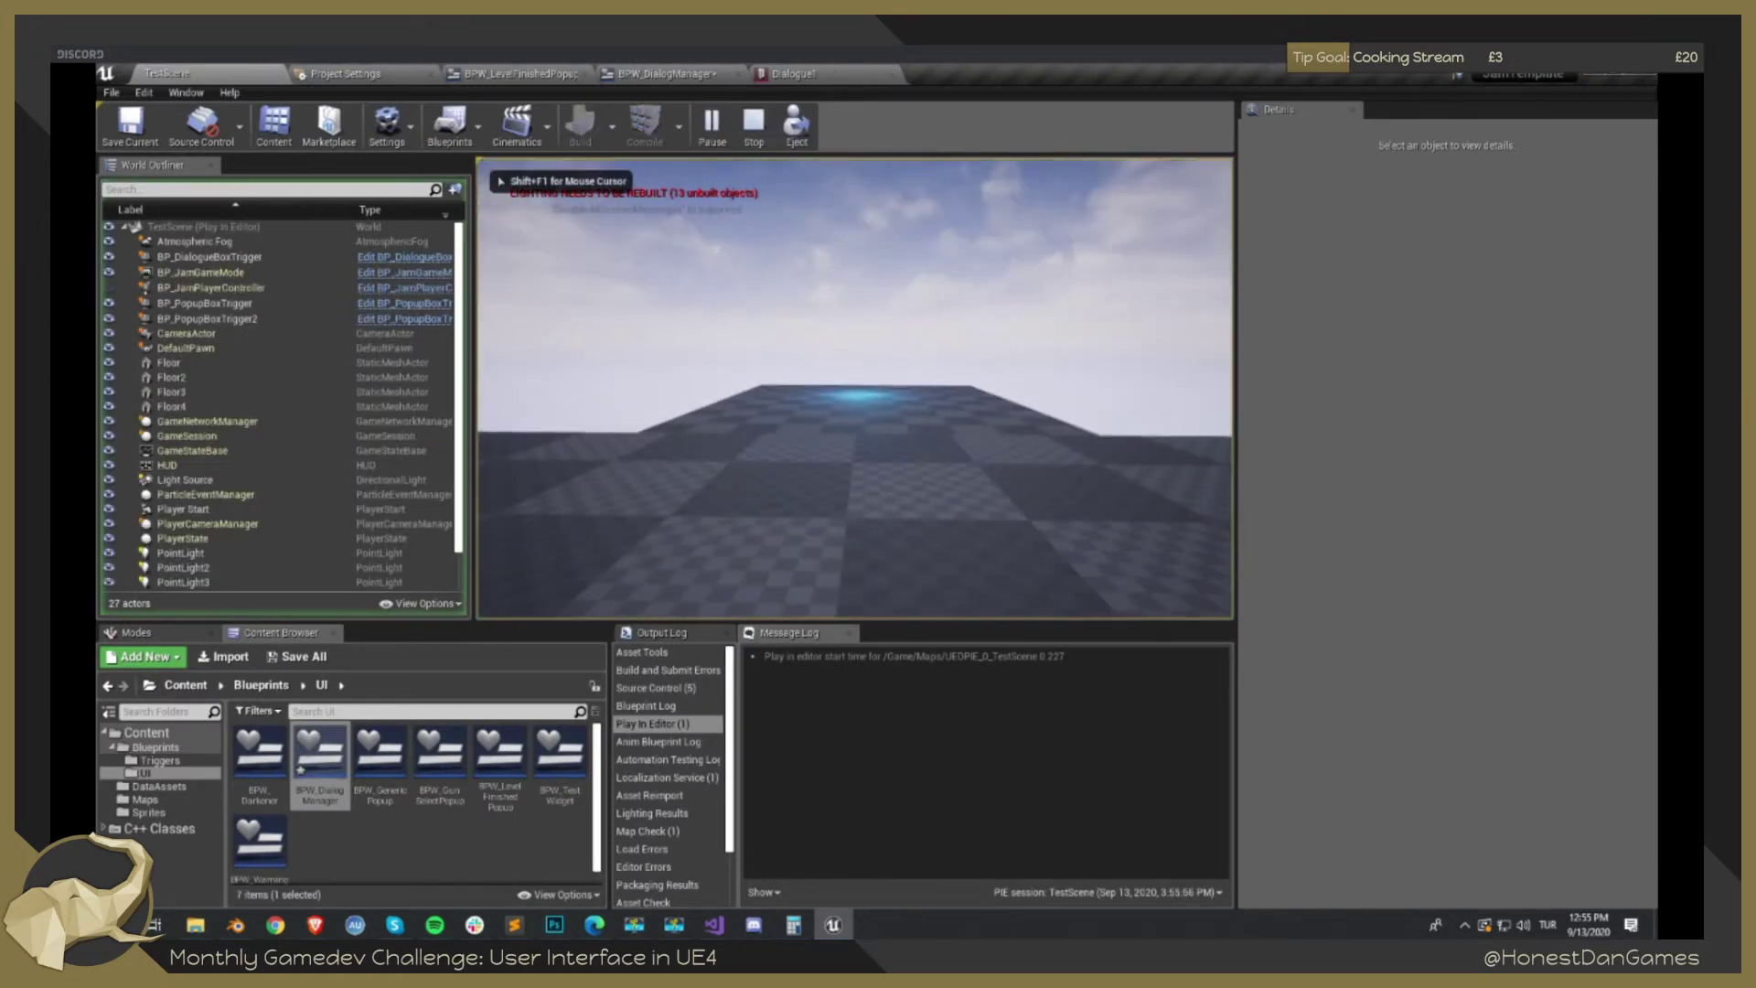
key(w)
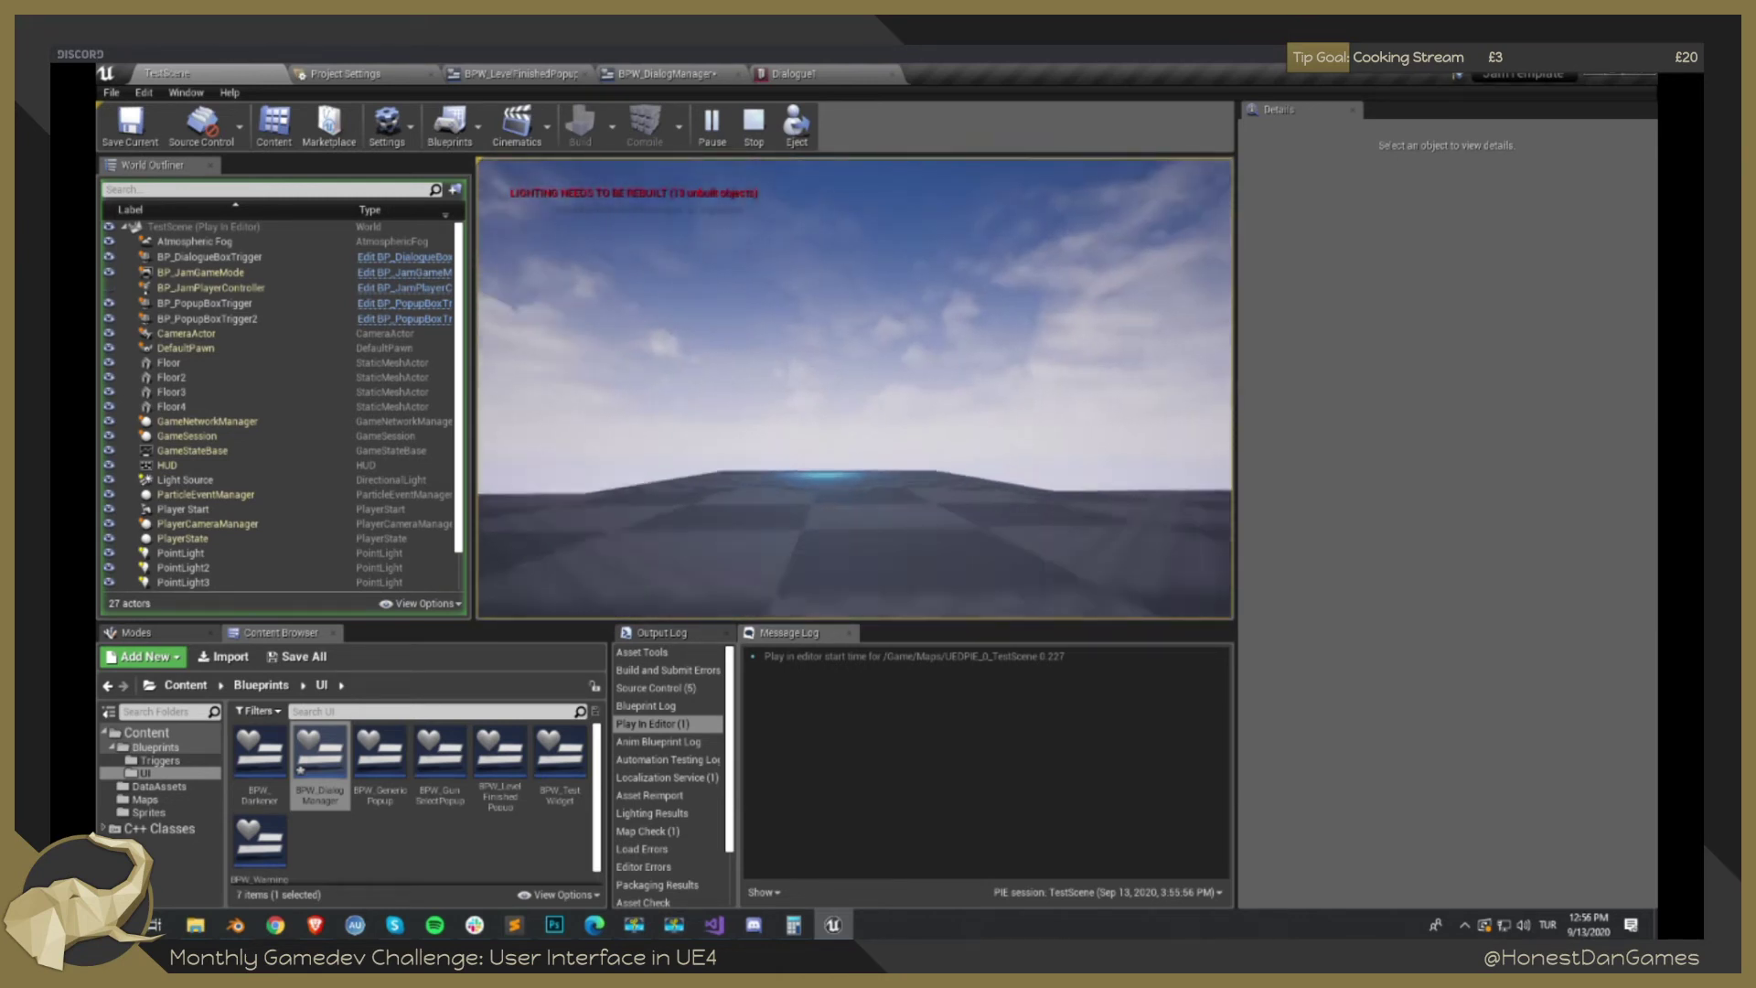
key(w)
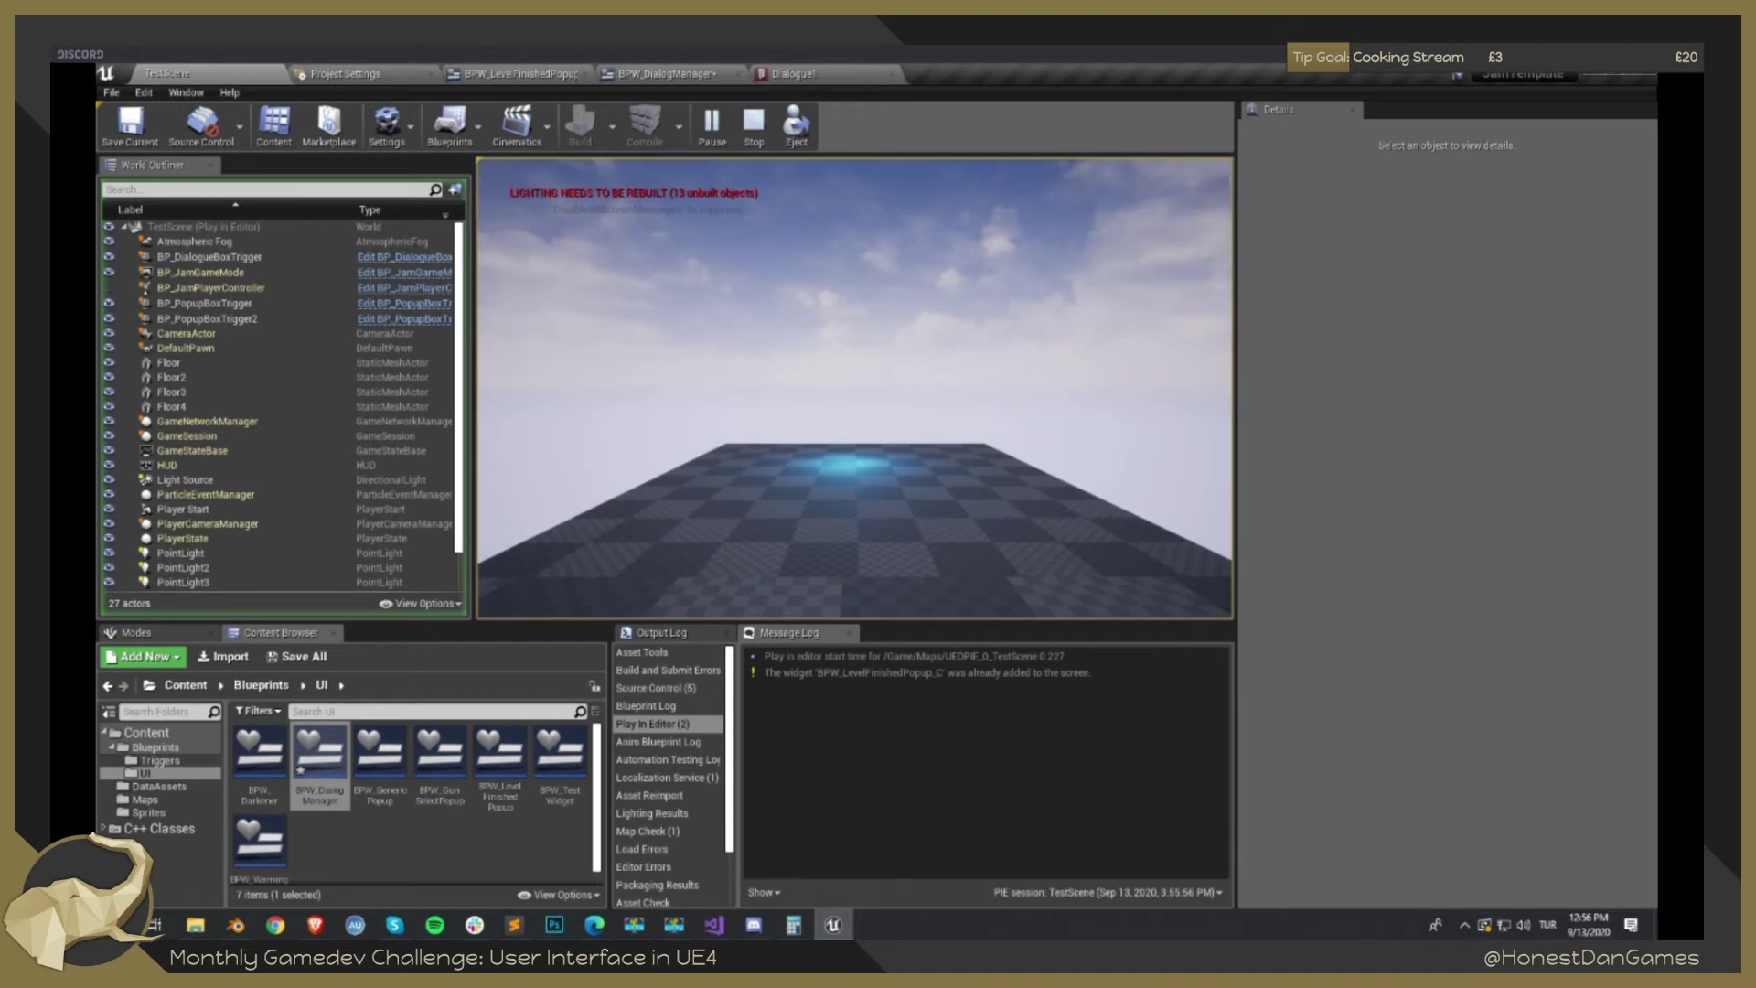
key(shift+F1)
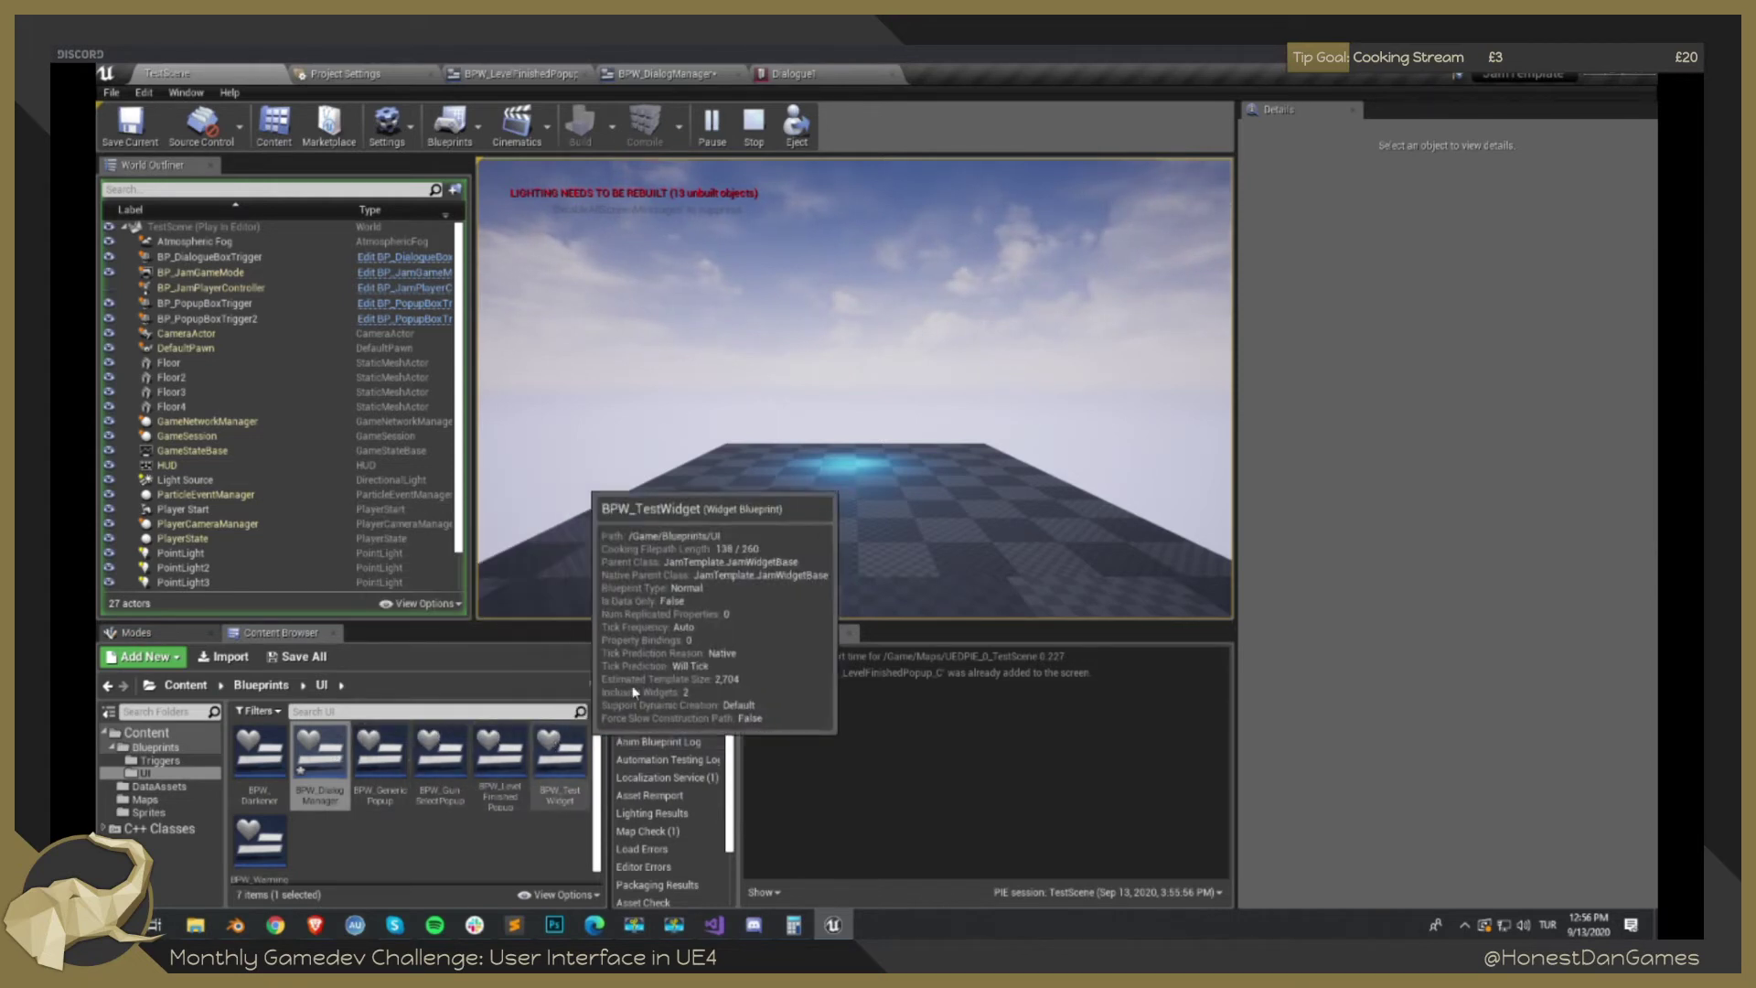
click(752, 126)
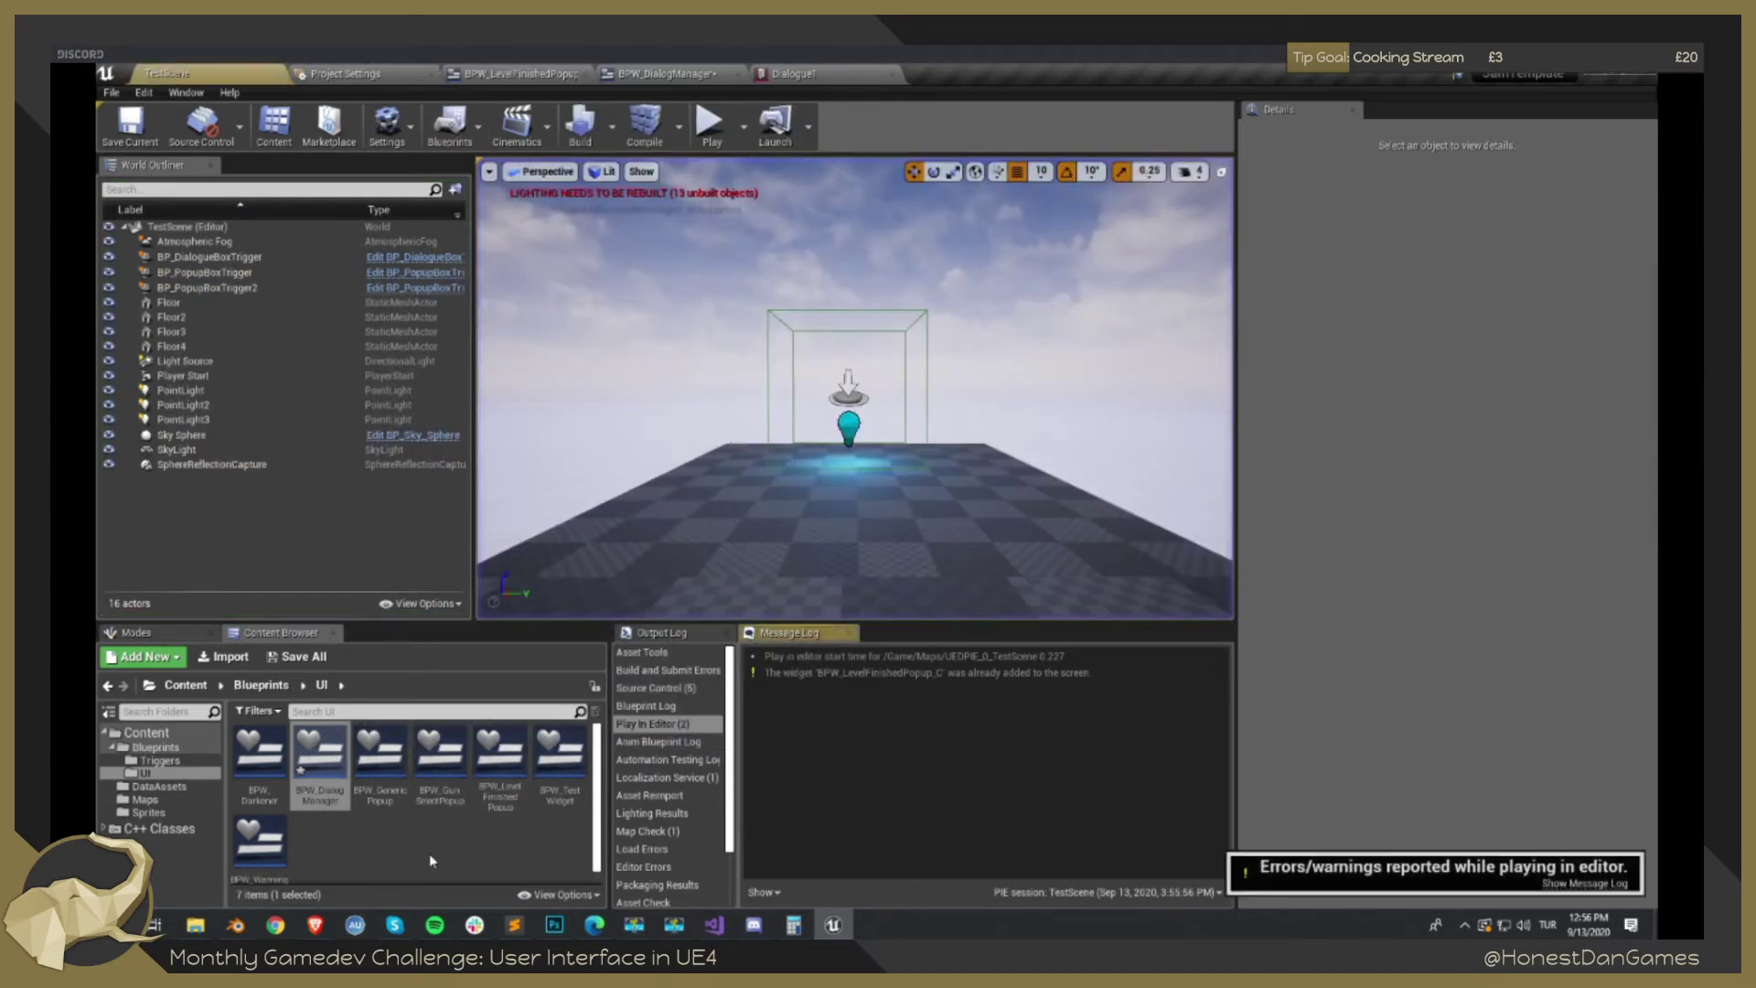
Open the BPW_LevelFinishedPopup widget blueprint and show its Handle Transition Out function graph.
click(509, 750)
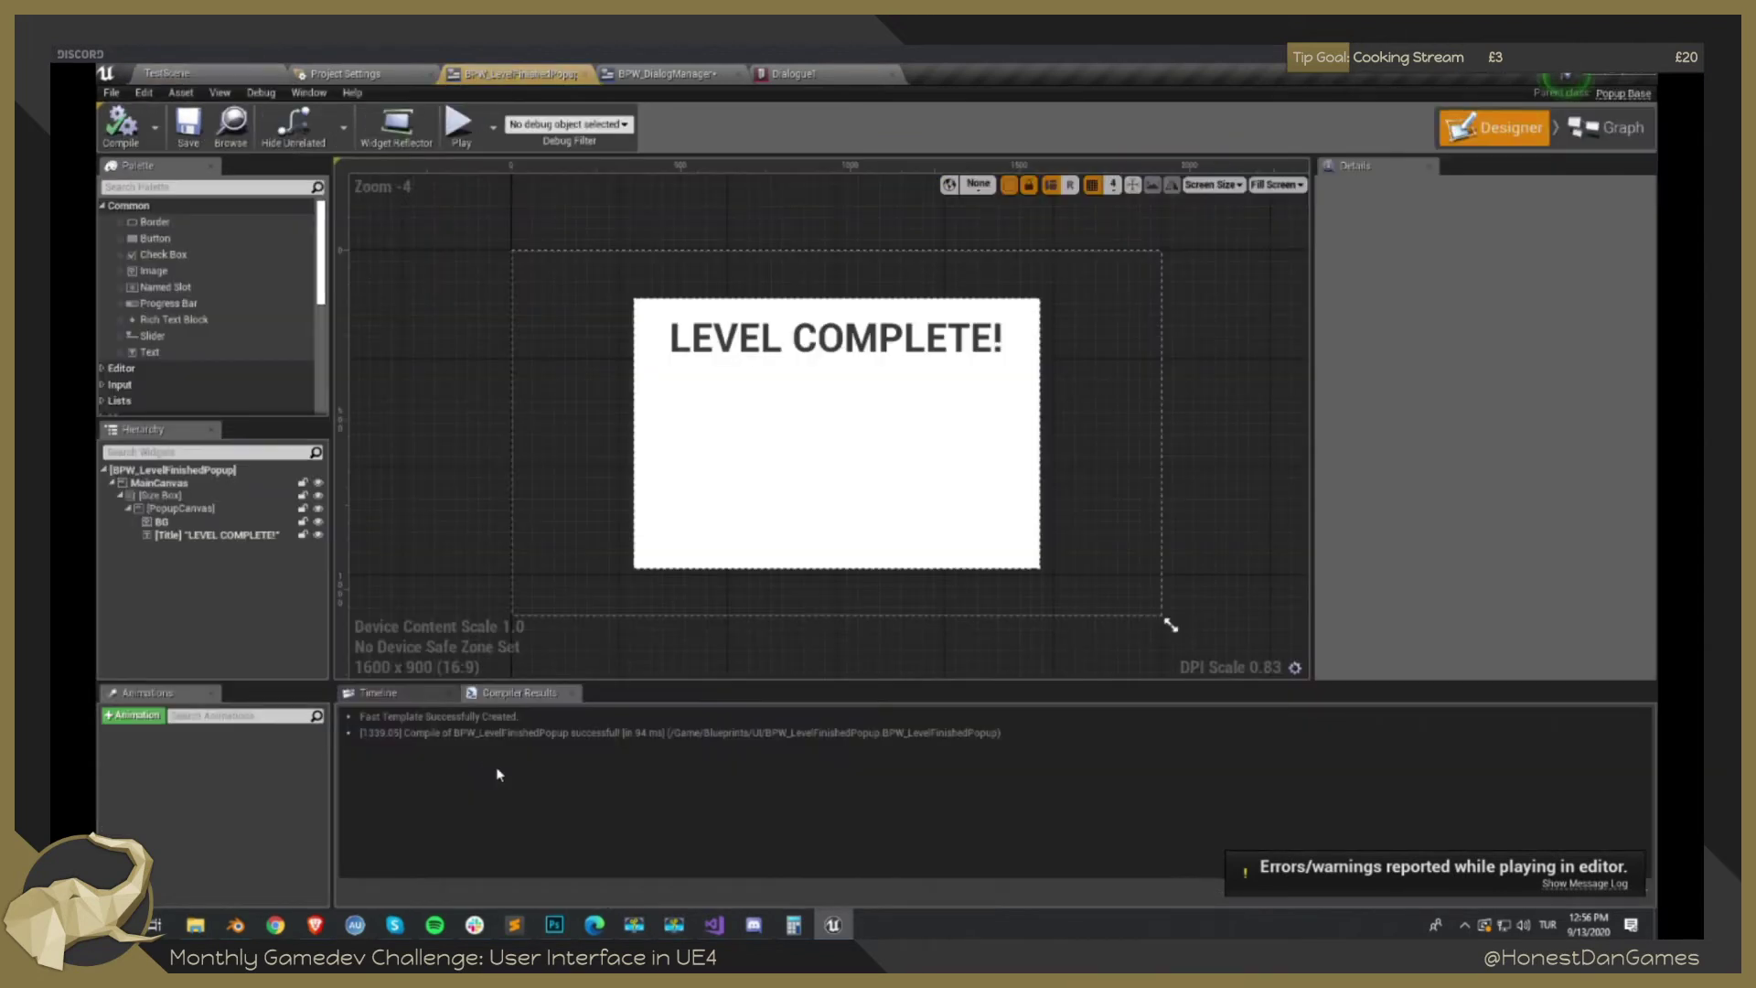
double_click(509, 750)
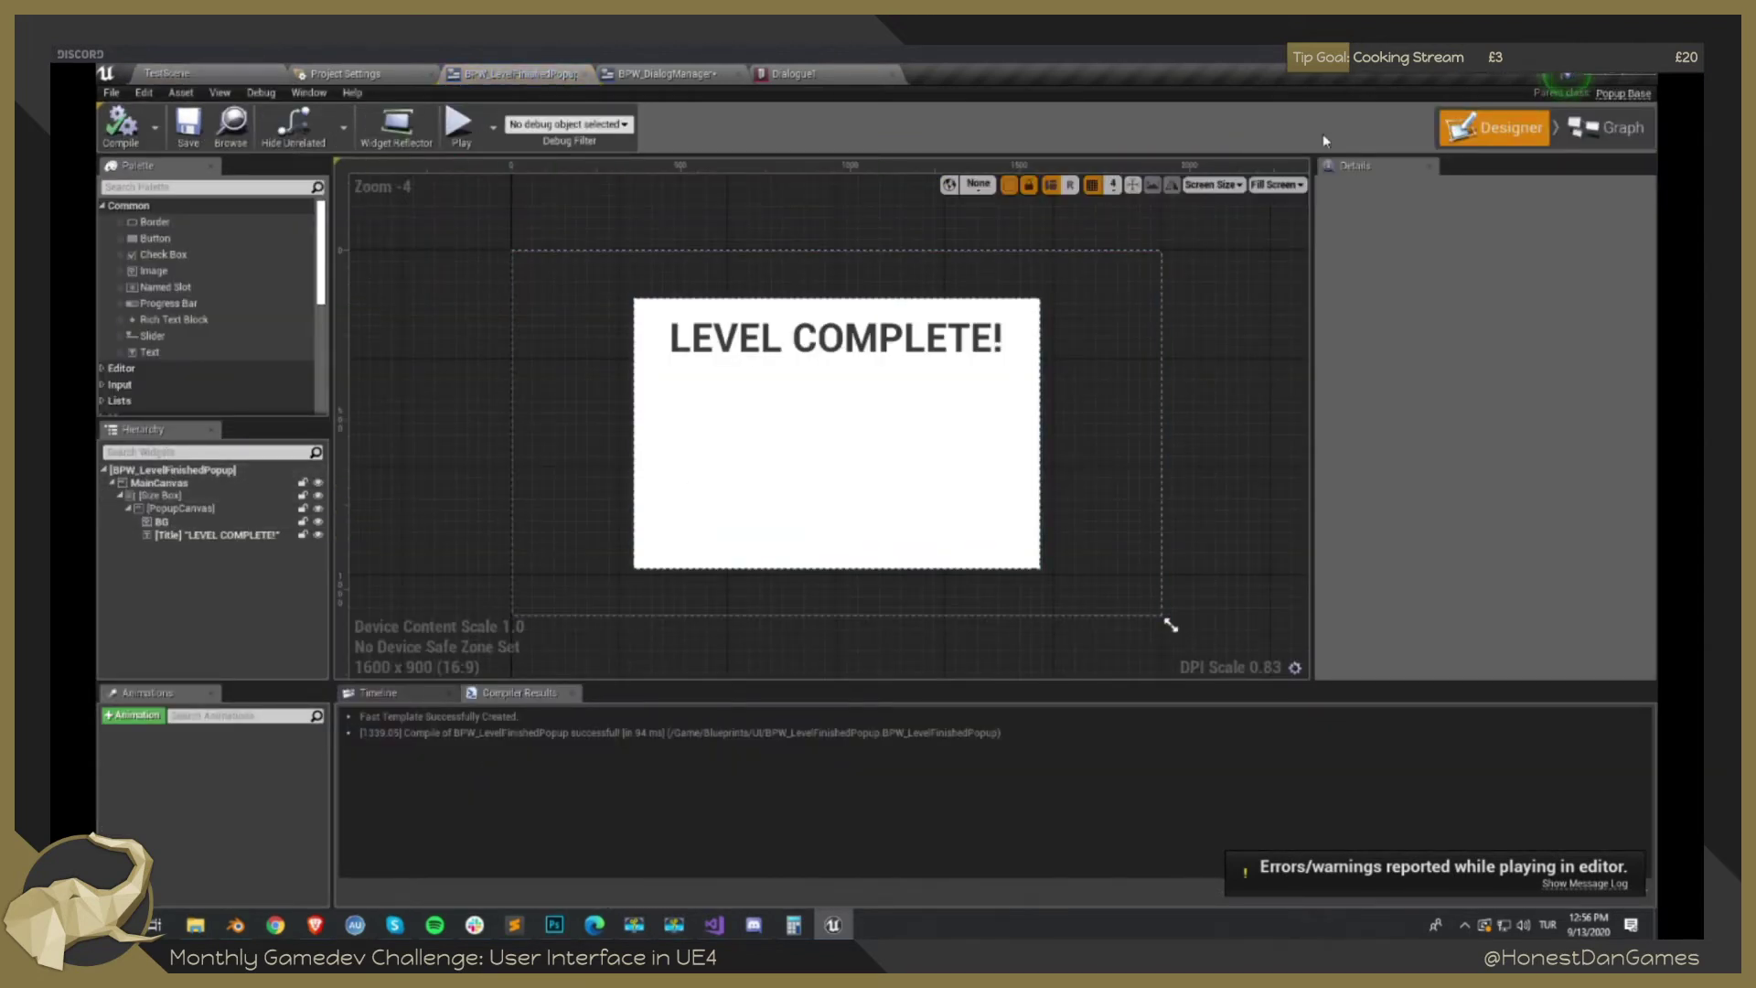
click(1606, 127)
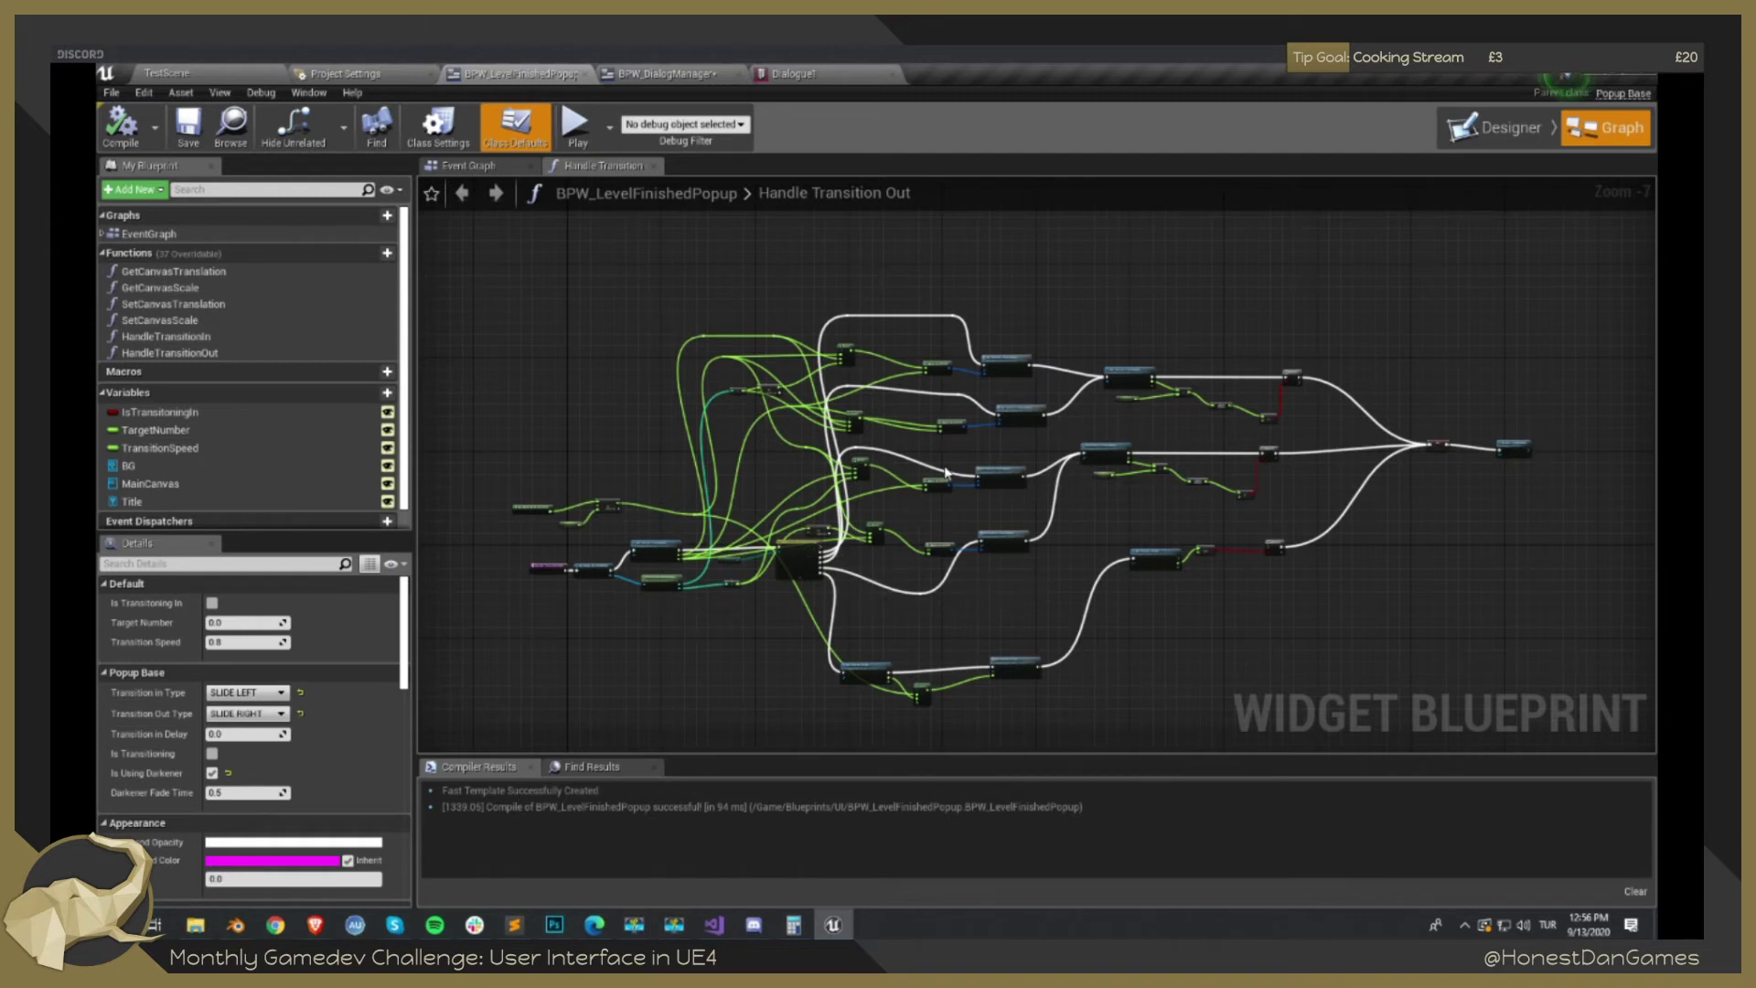
Search all possible actions for Add Timeline in the Handle Transition Out graph with context sensitivity turned off, and dismiss the search.
right_click(1110, 255)
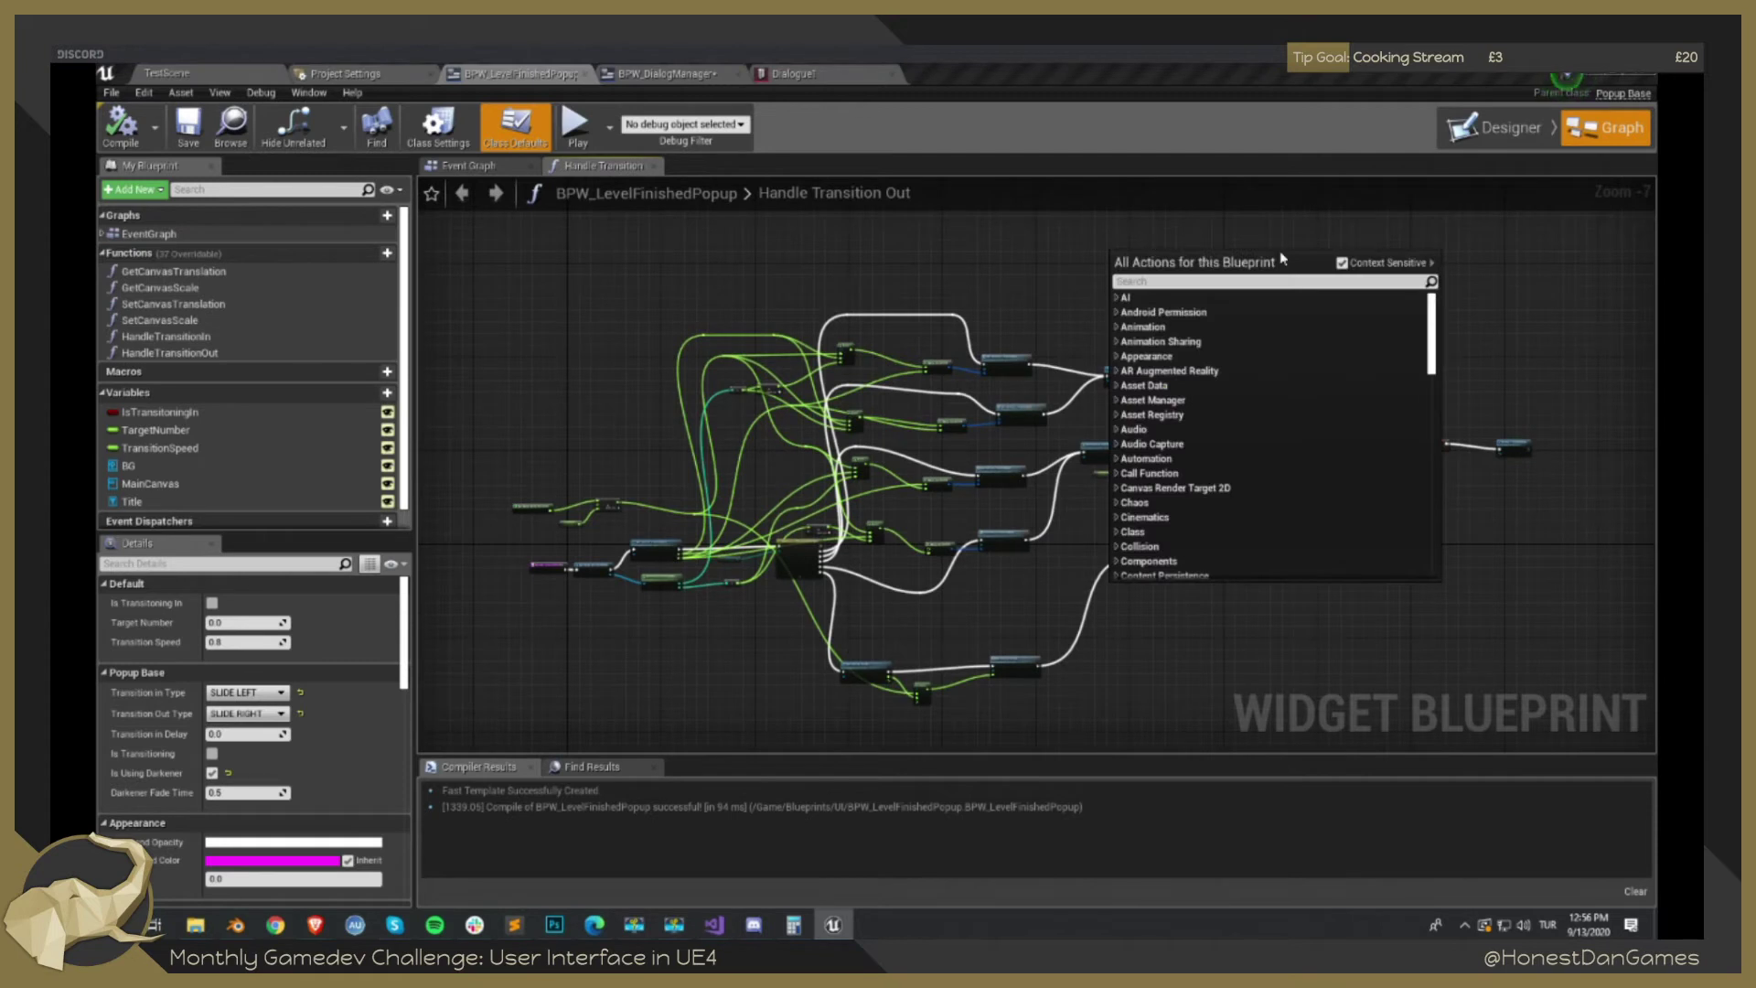
click(1356, 261)
text(Add)
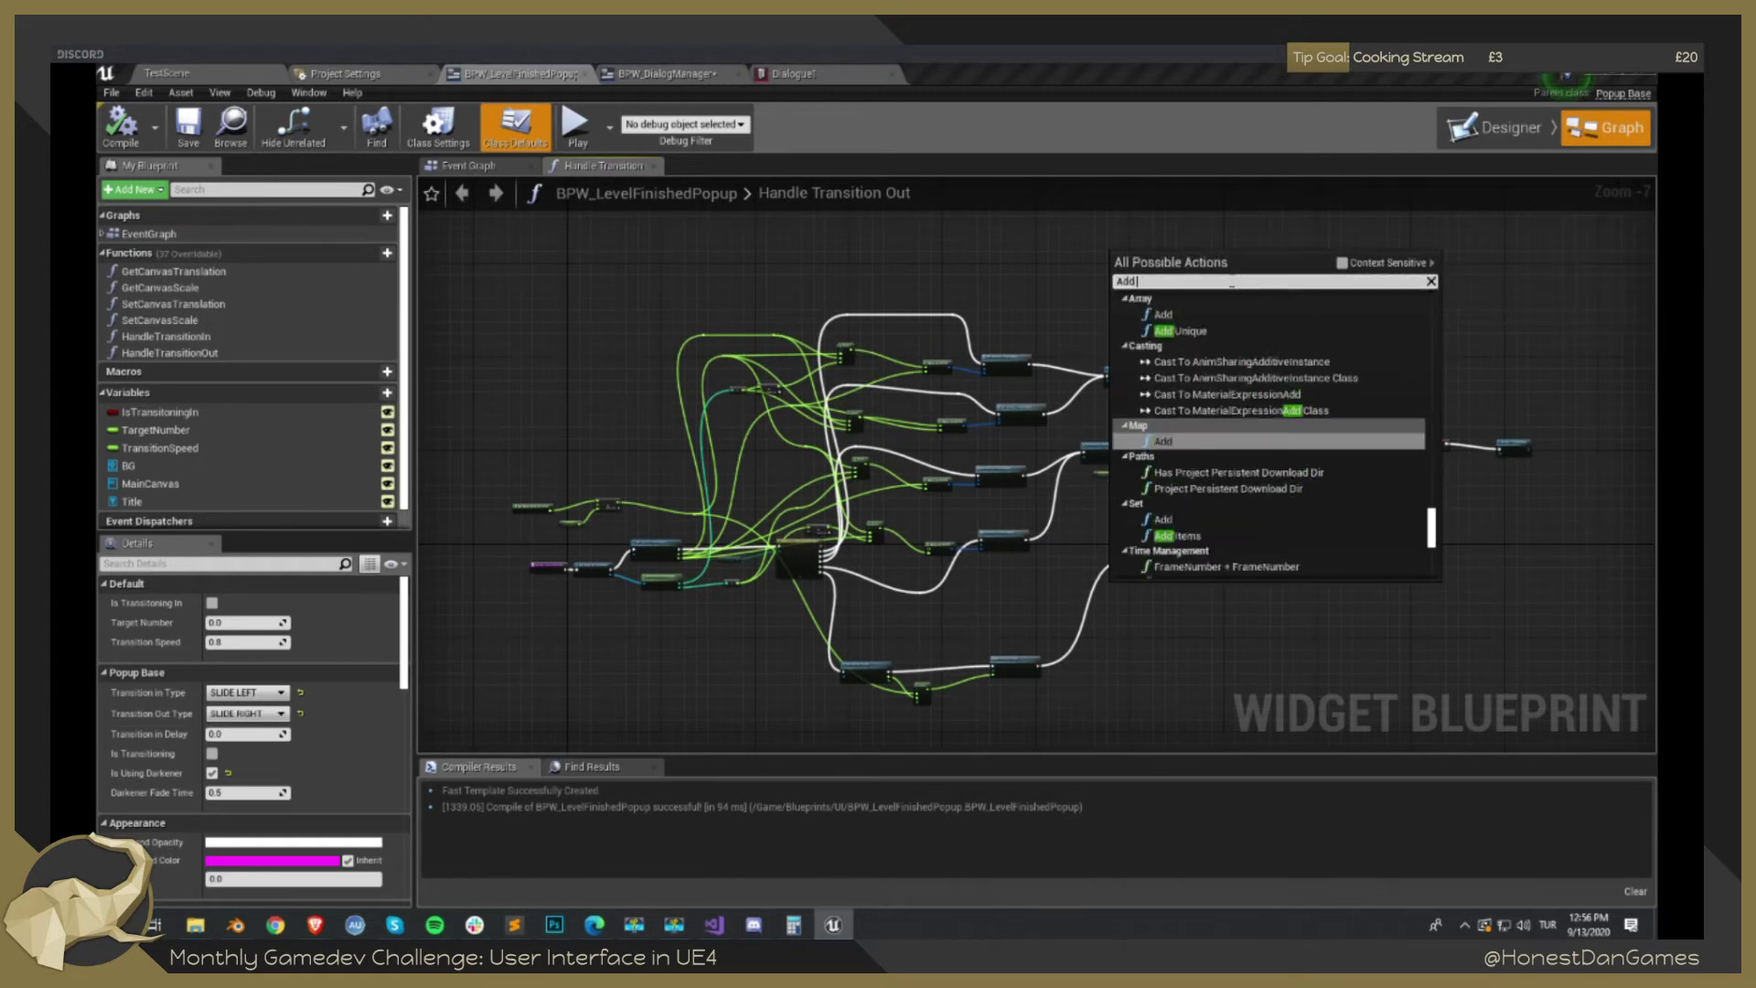
text( Timeline)
key(ctrl+a)
text(AD)
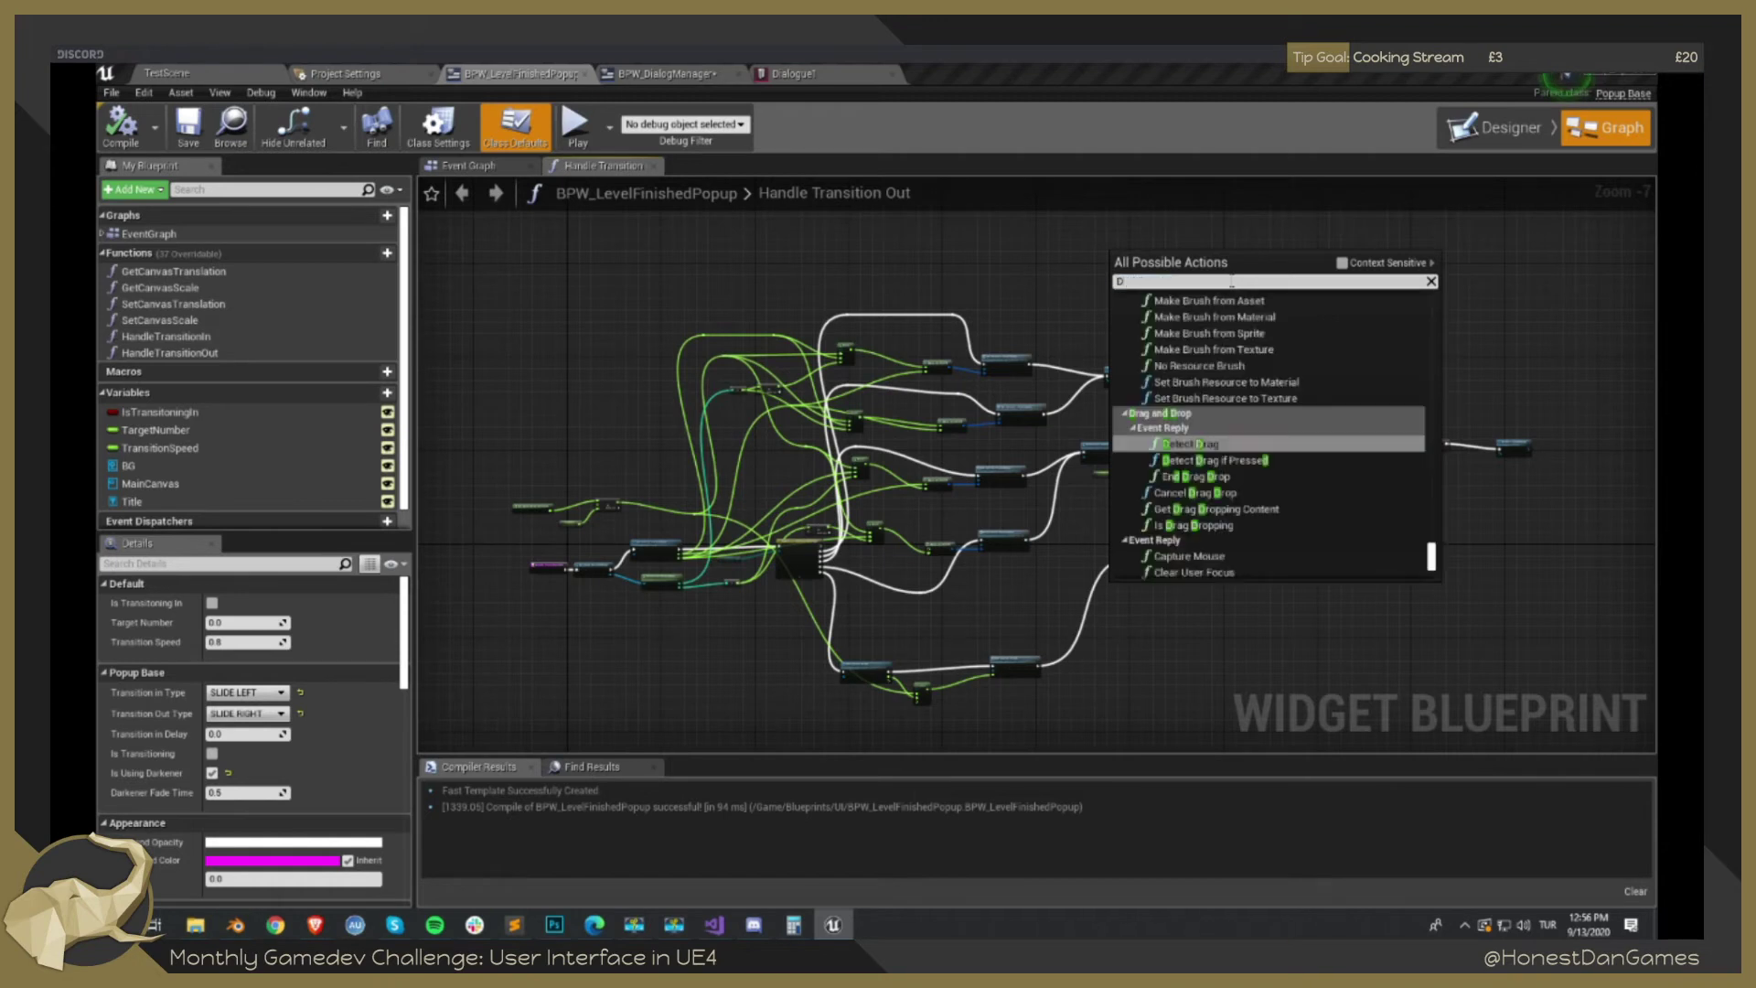
text(d Timeline)
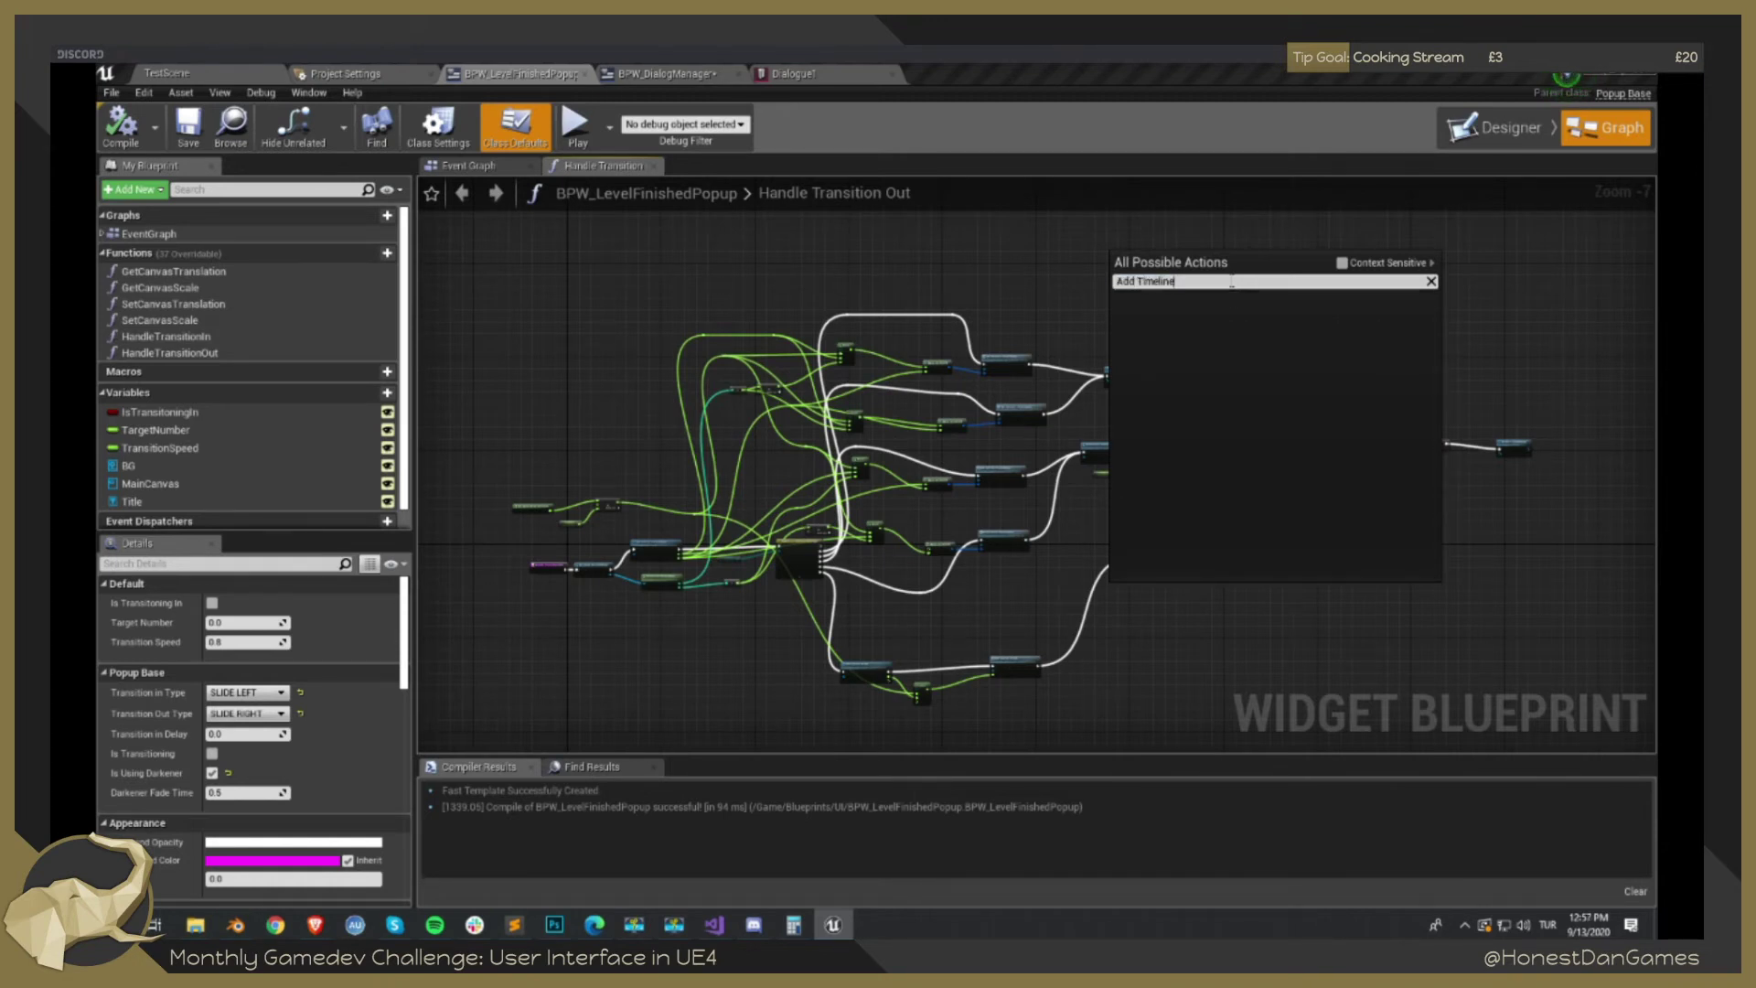
key(ctrl+a)
key(BackSpace)
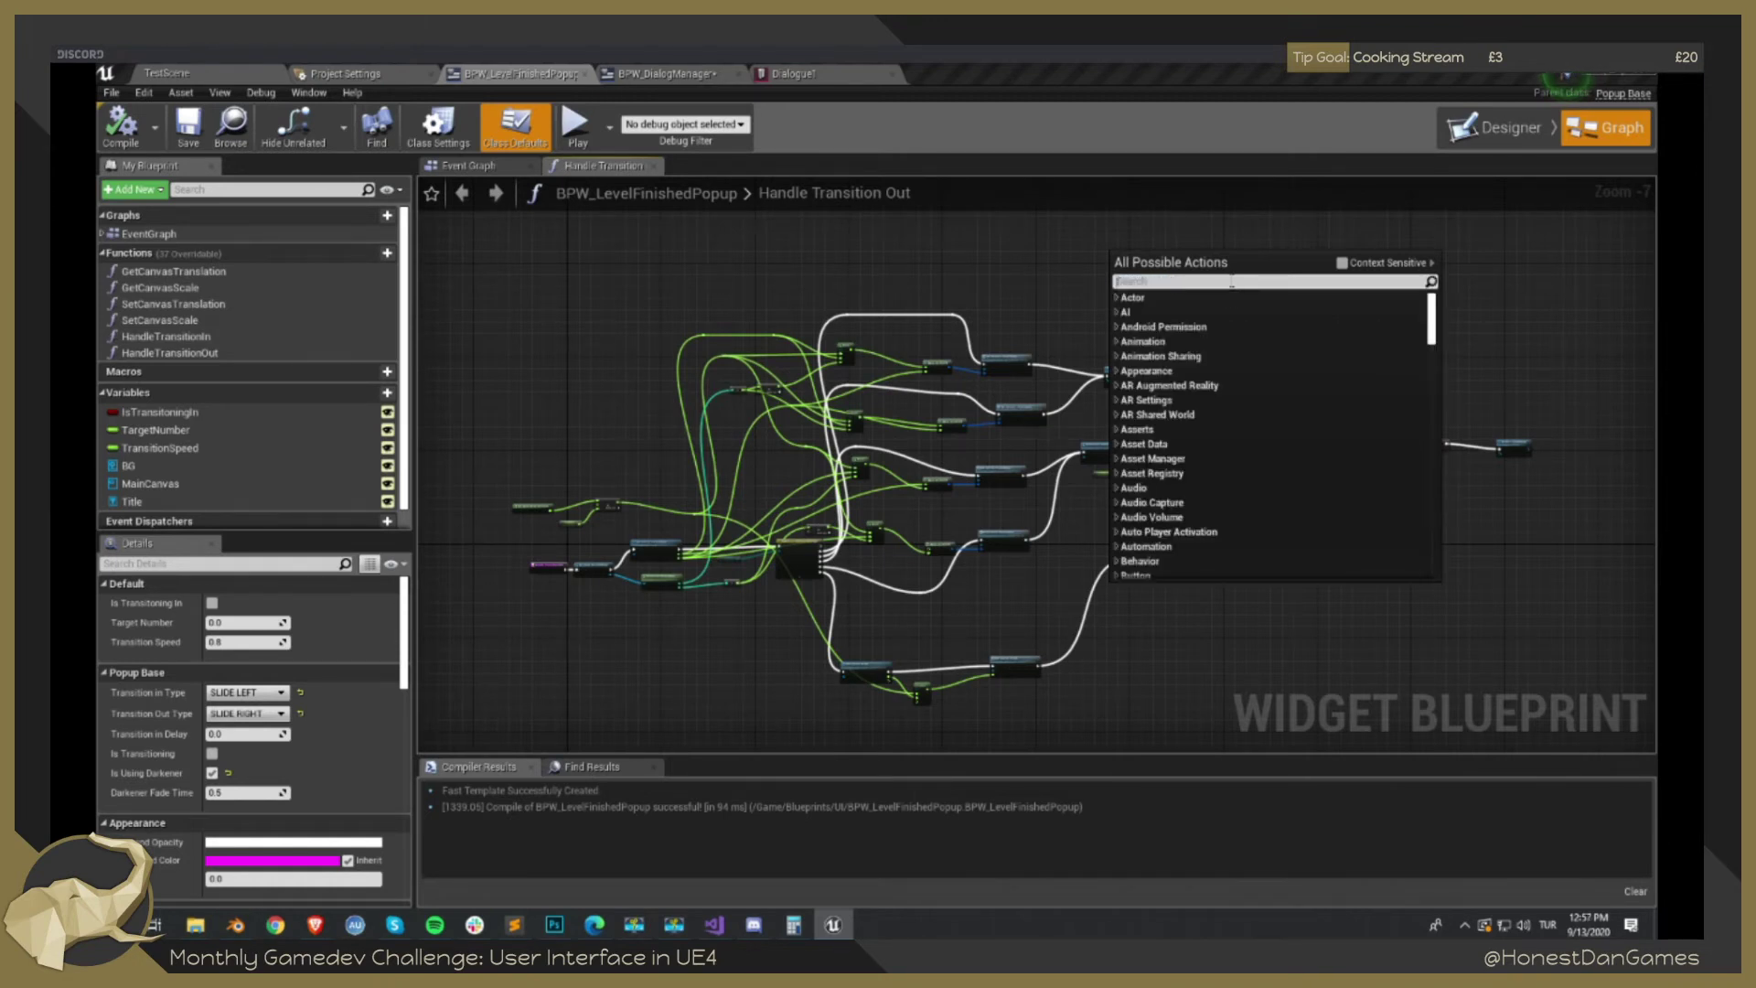
key(Escape)
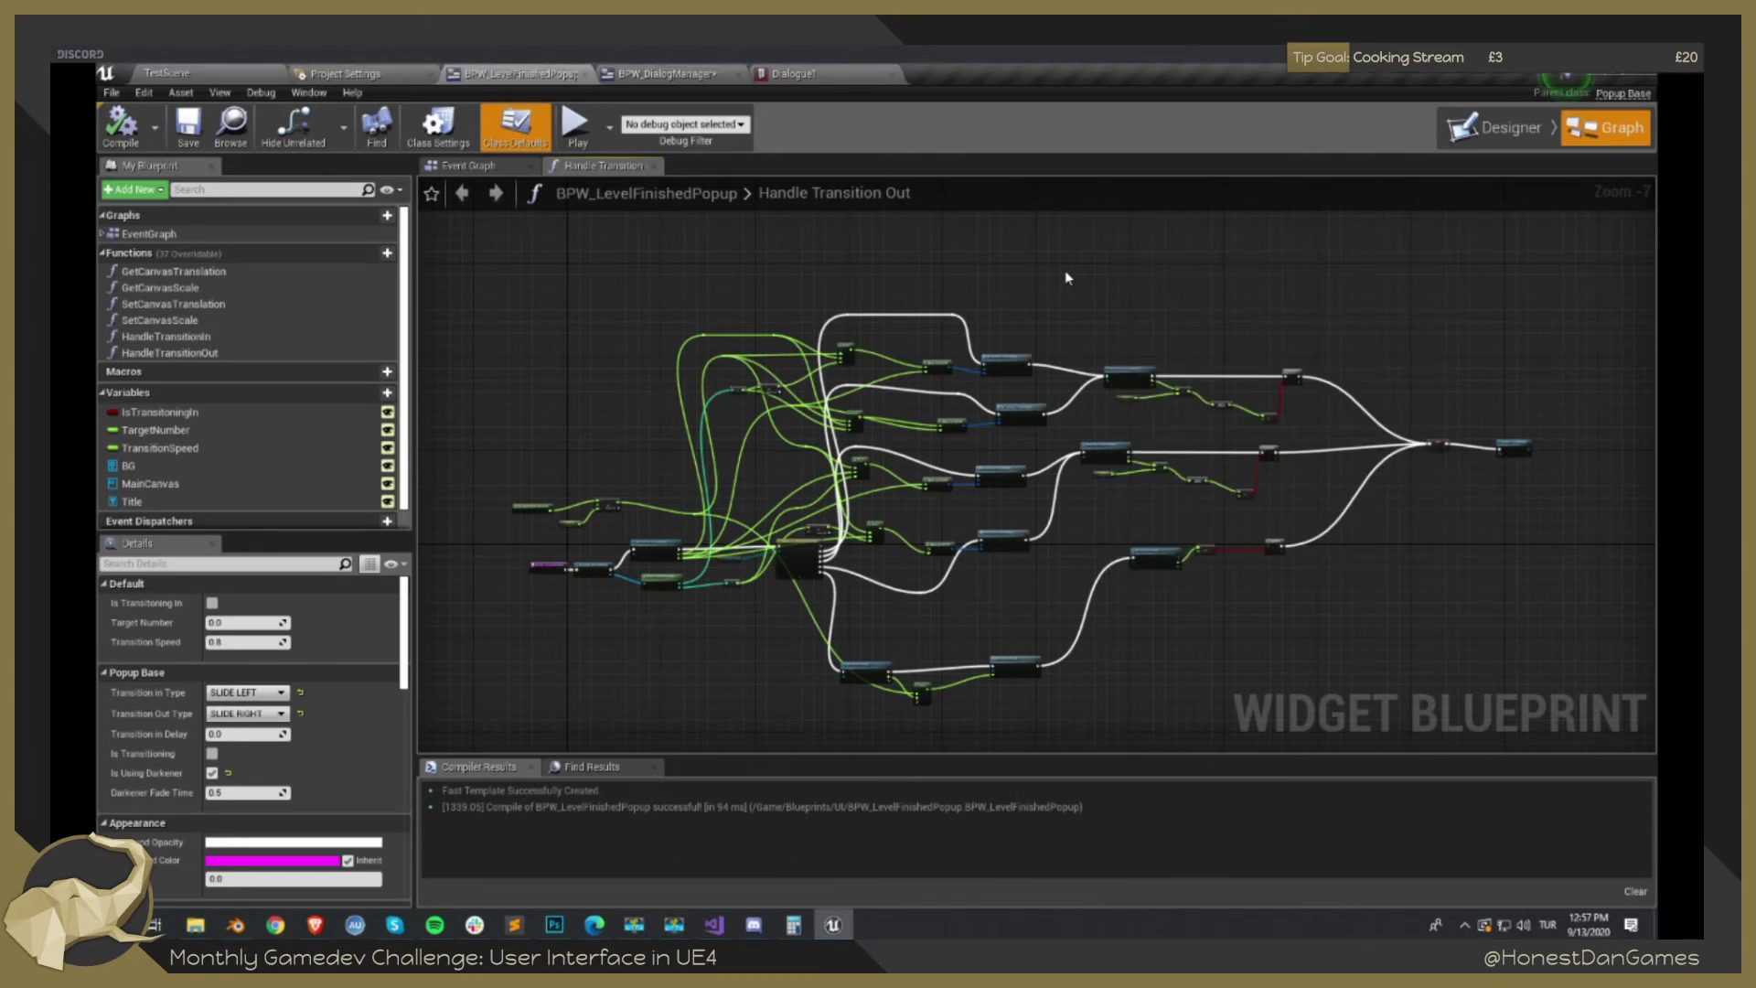
Open the Event Graph of BPW_LevelFinishedPopup, search its available actions for Add Timeline, and dismiss the search.
click(498, 165)
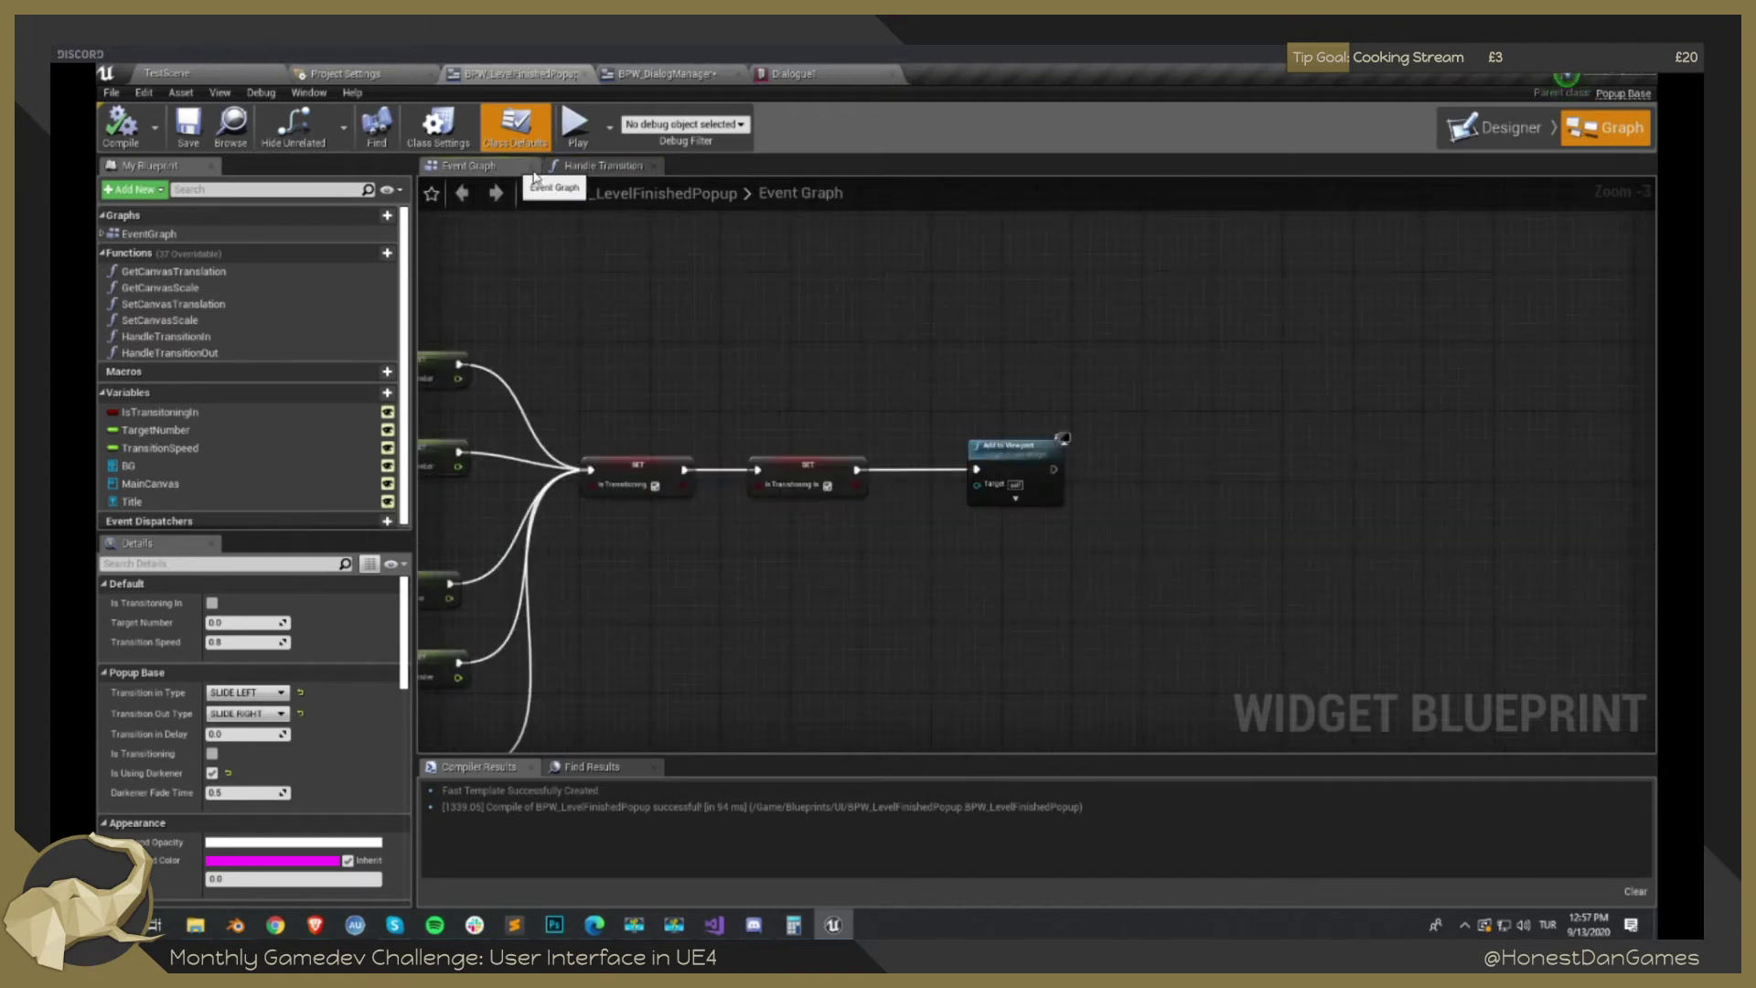
right_click(1104, 315)
text(Add Timel)
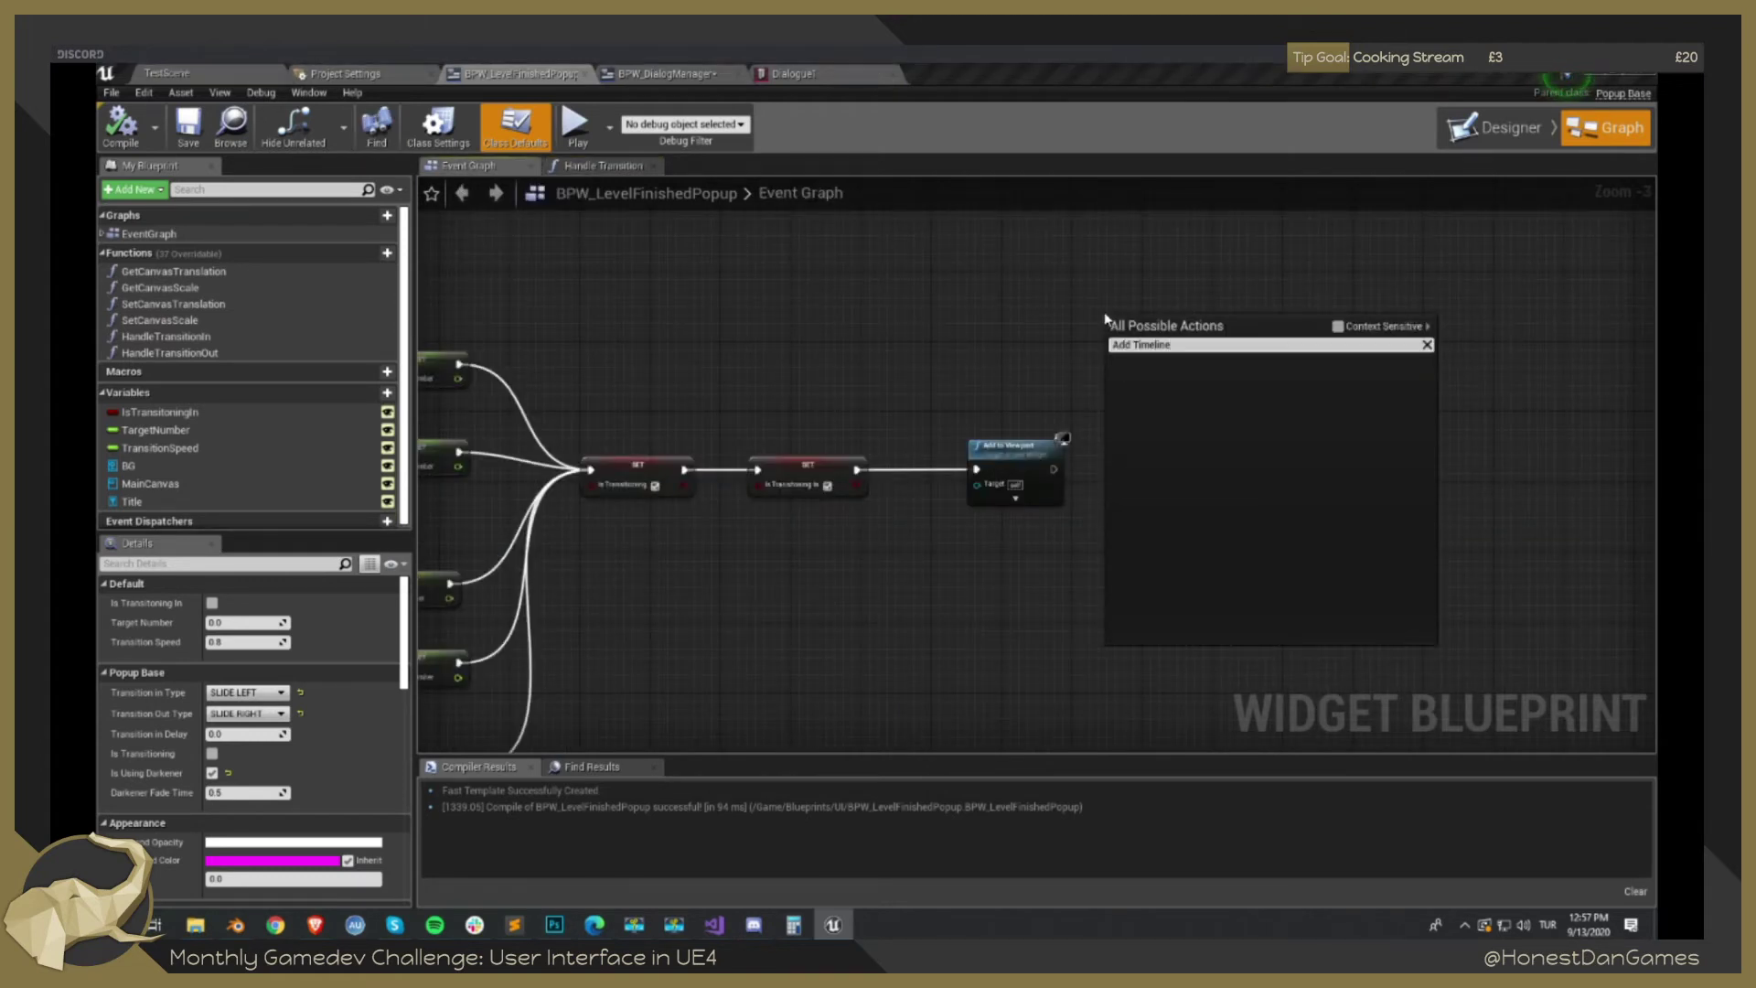
text(ine)
key(Escape)
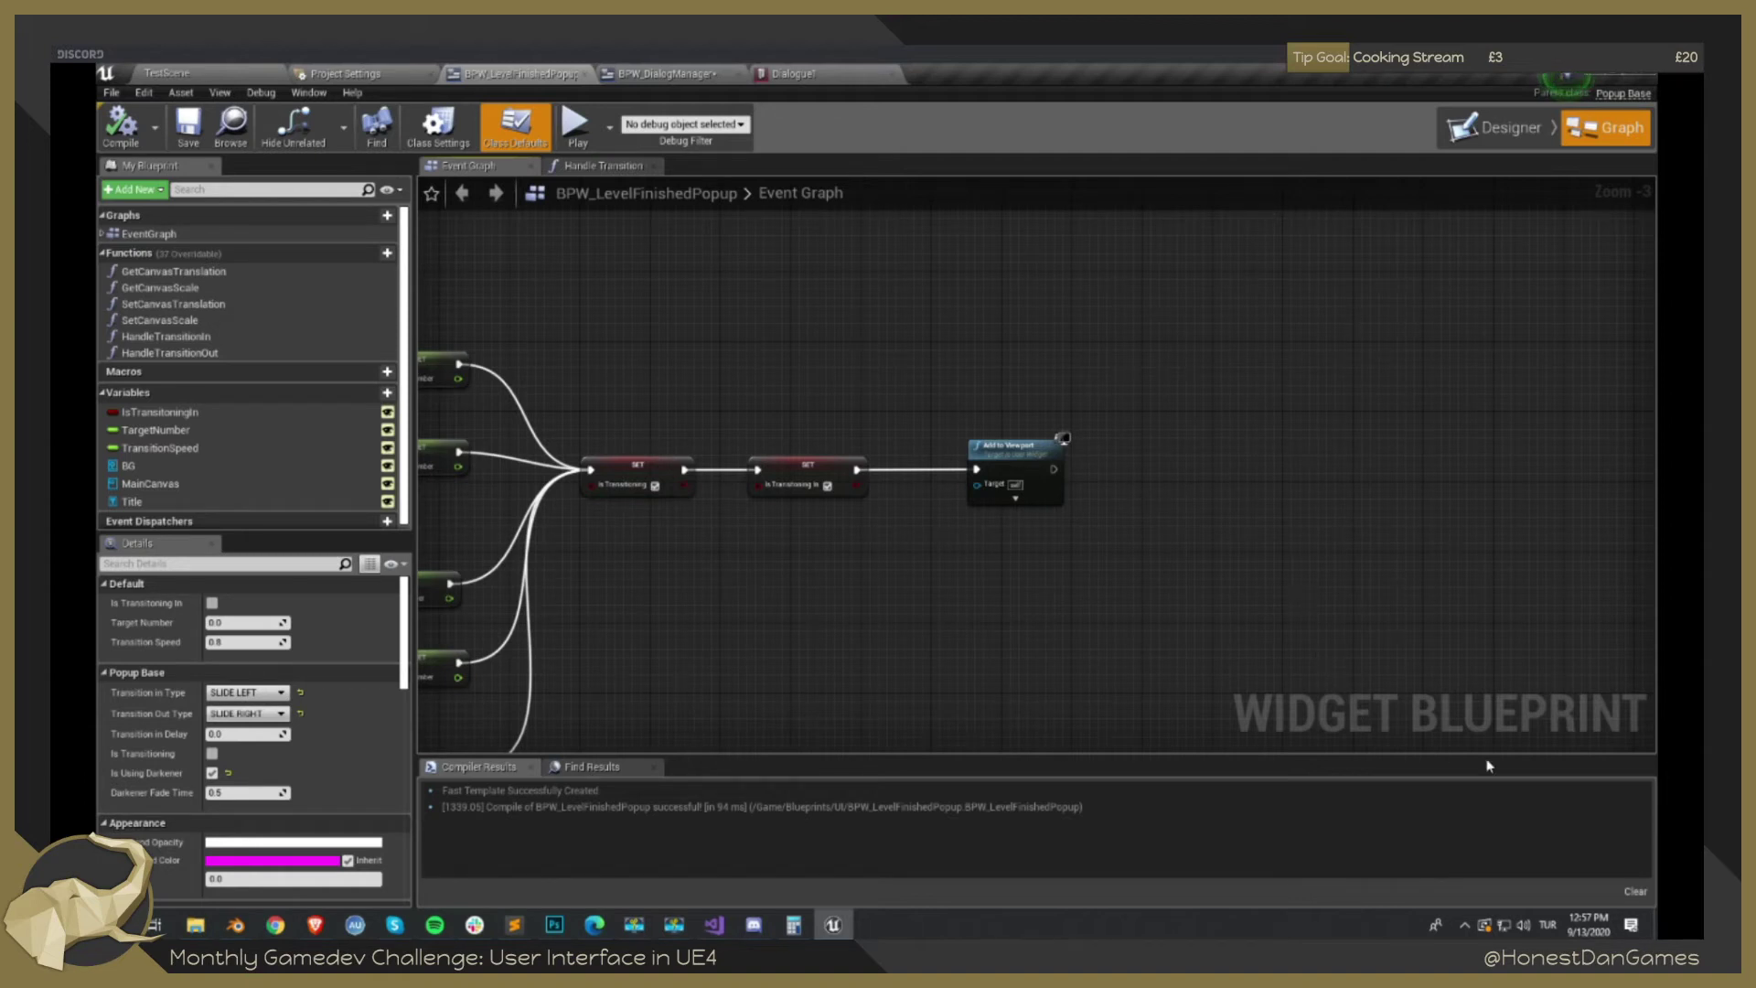
Examine the transition logic in BPW_LevelFinishedPopup's Event Graph and the Transition In Type options under Popup Base.
click(668, 73)
click(516, 74)
scroll(935, 442, down, 2)
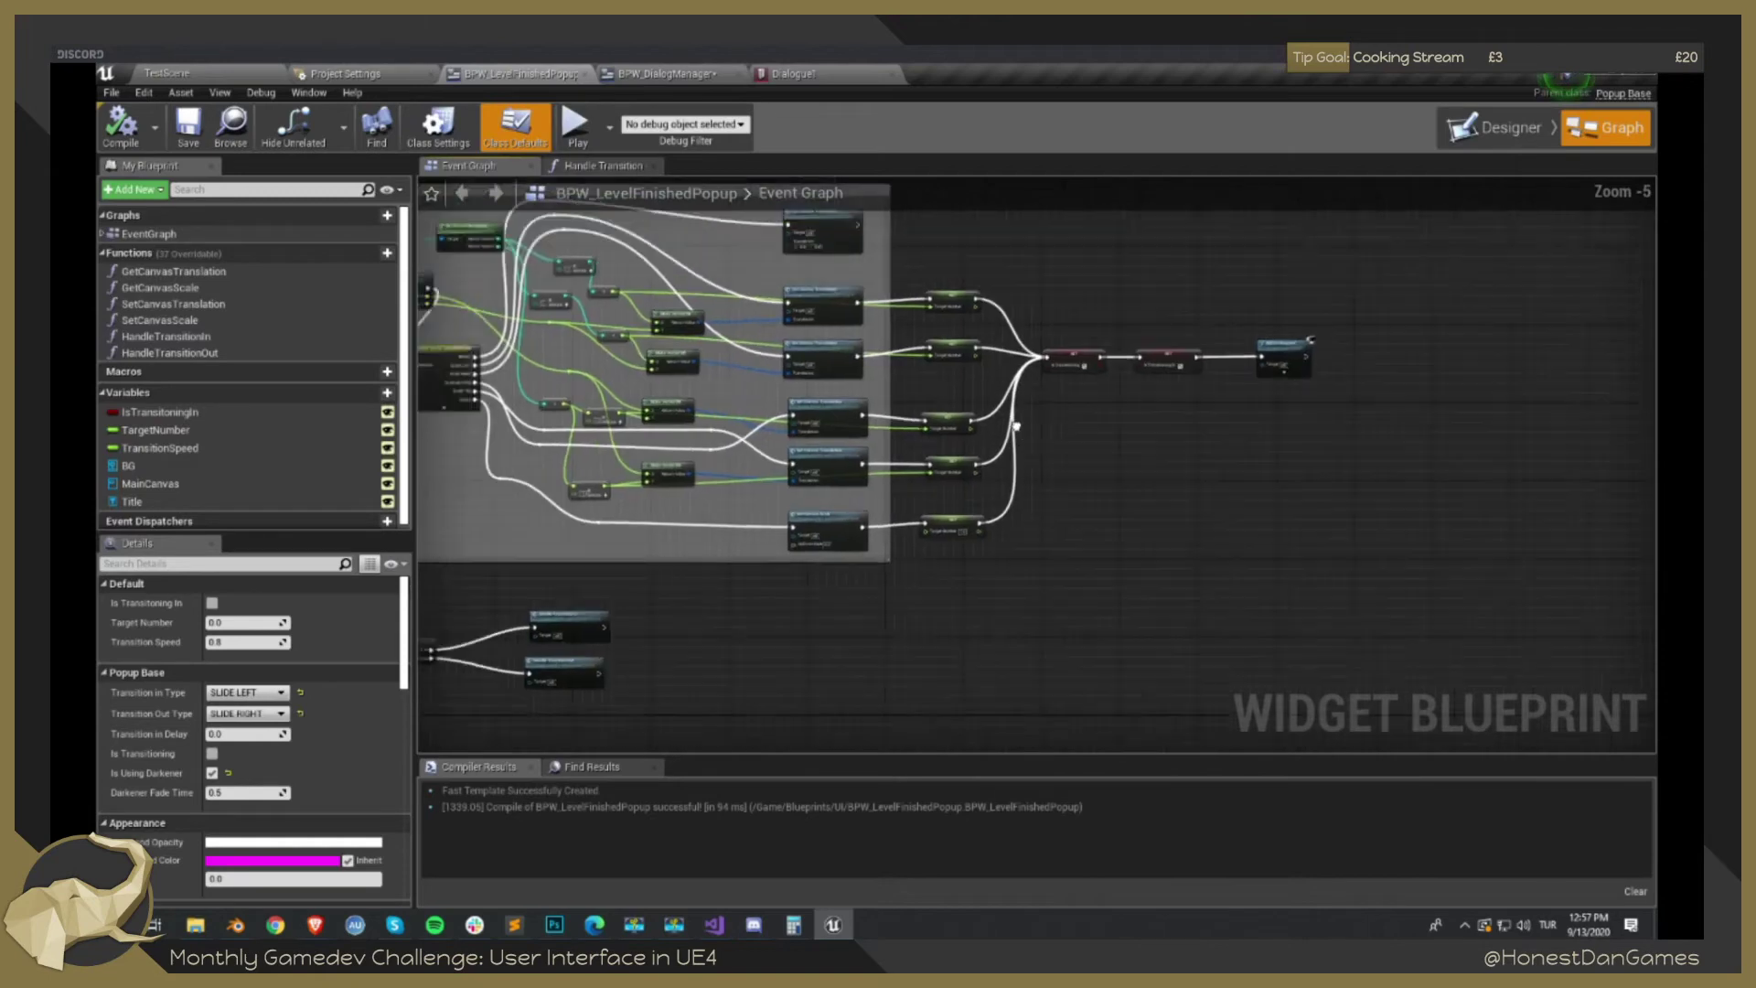
scroll(1147, 505, up, 3)
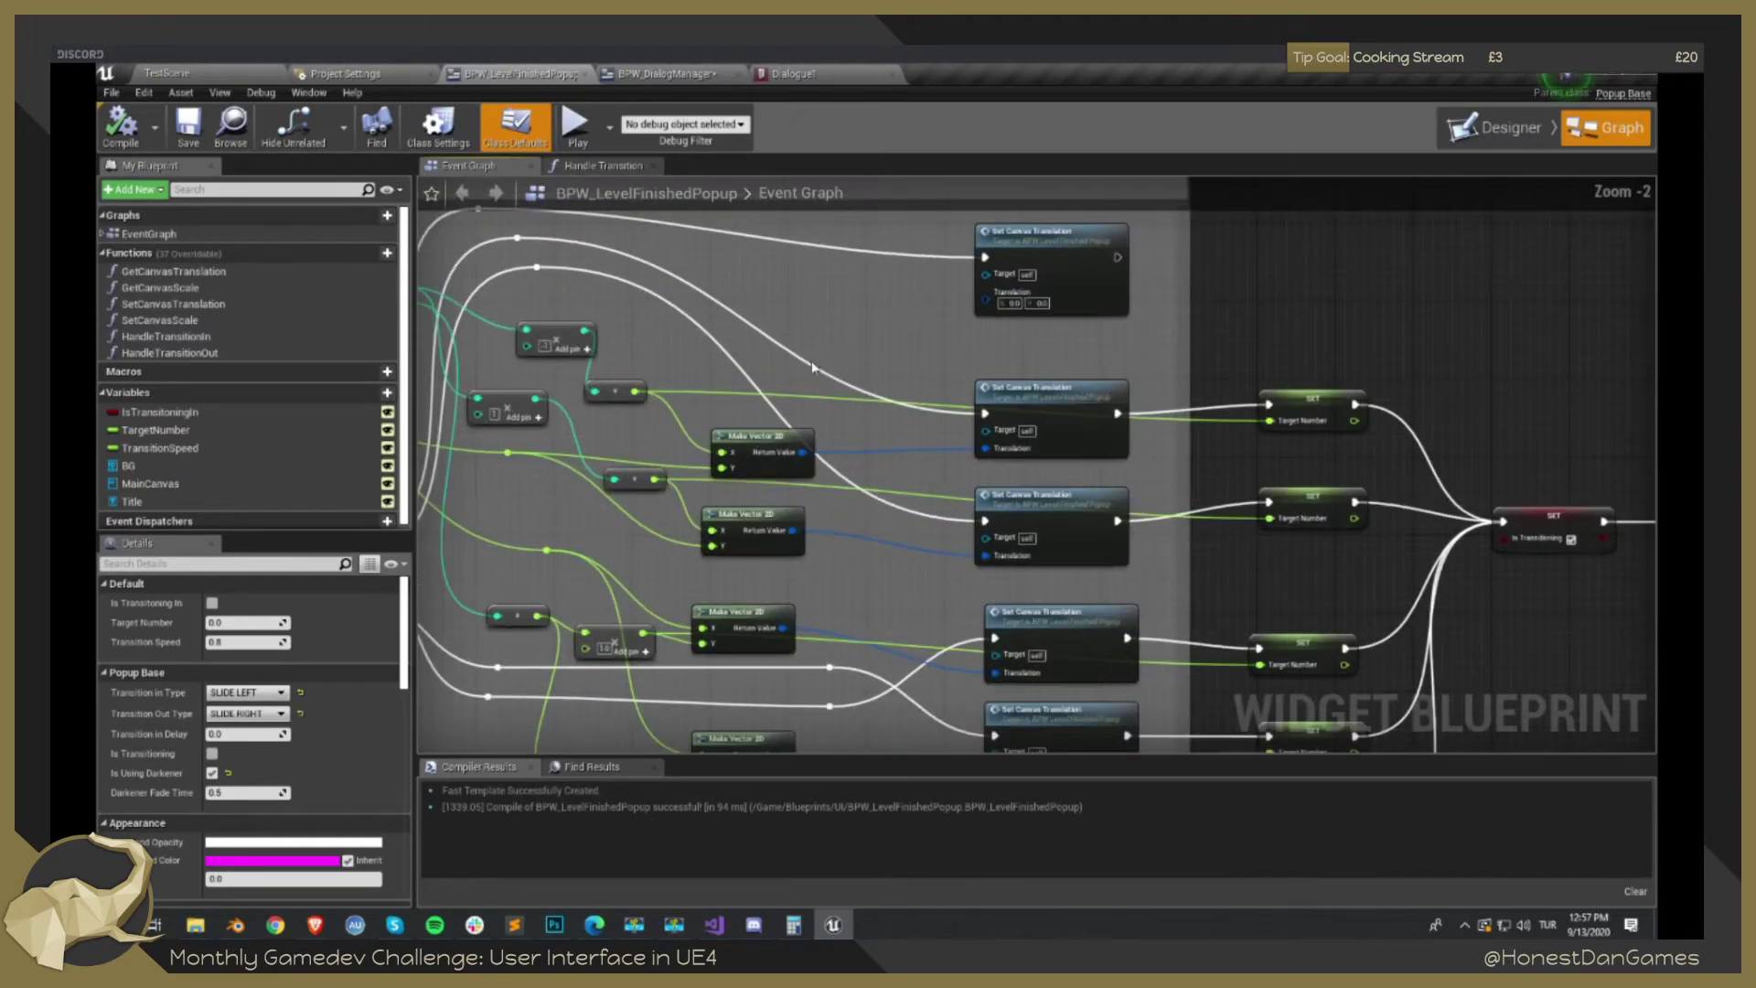
drag(732, 179, 832, 183)
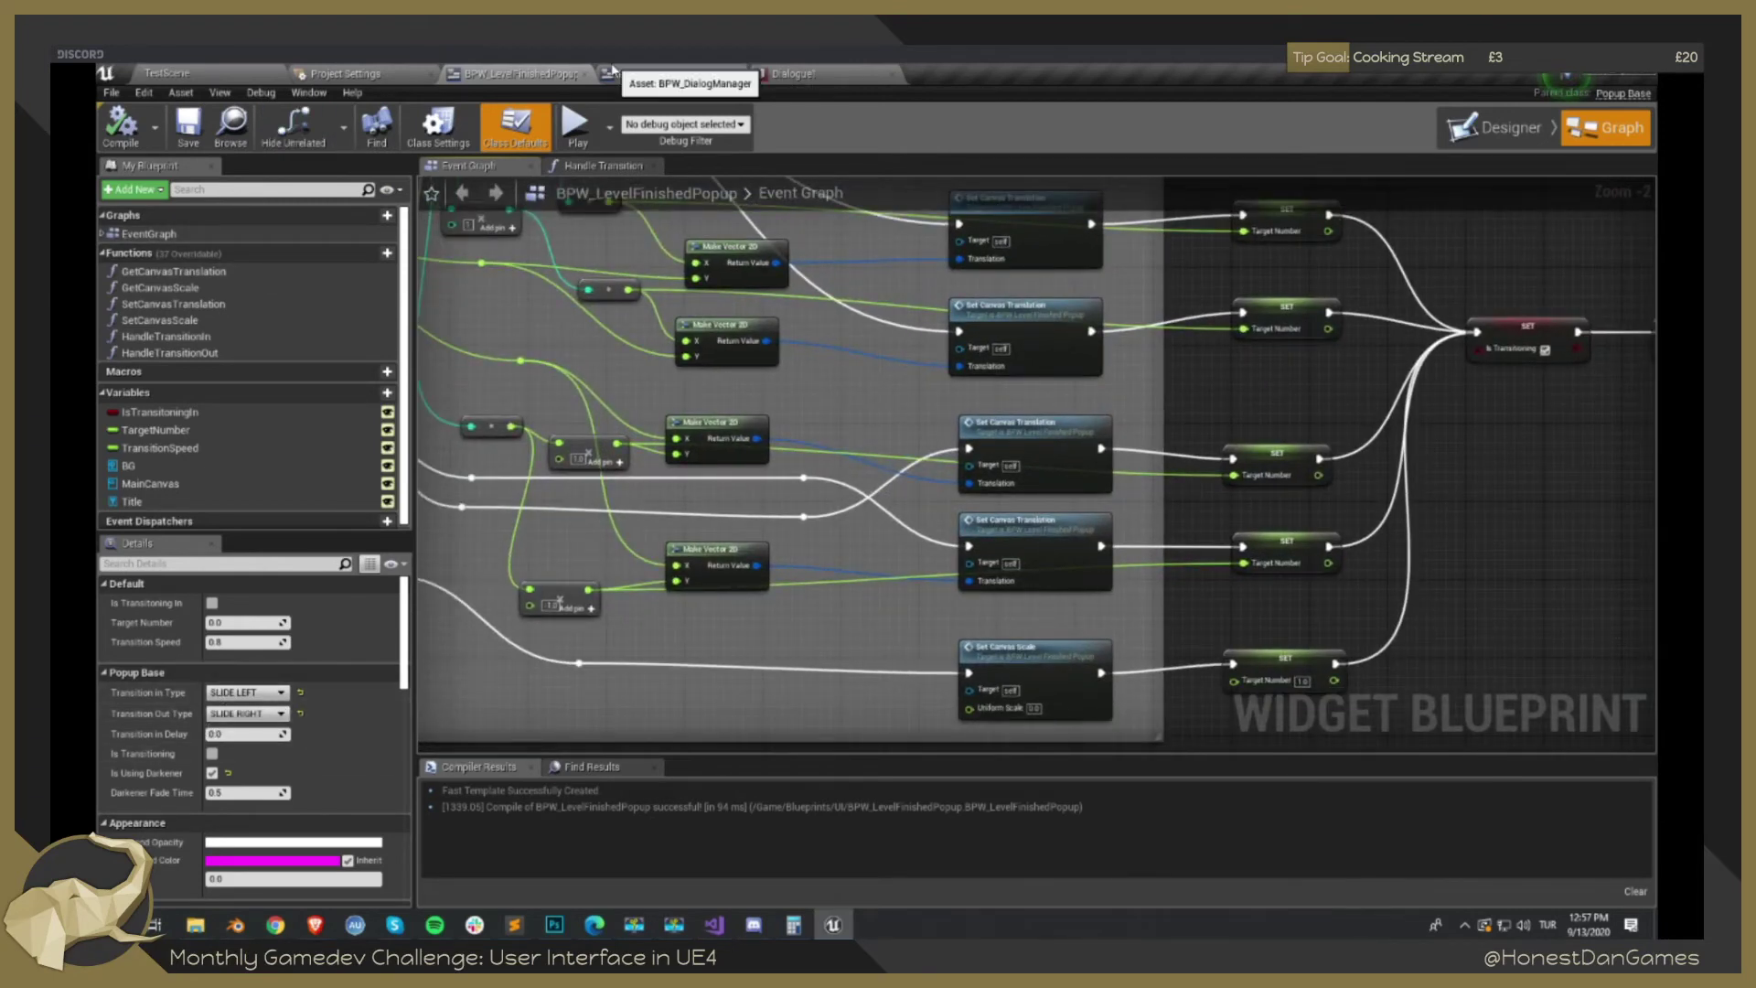
scroll(864, 349, down, 2)
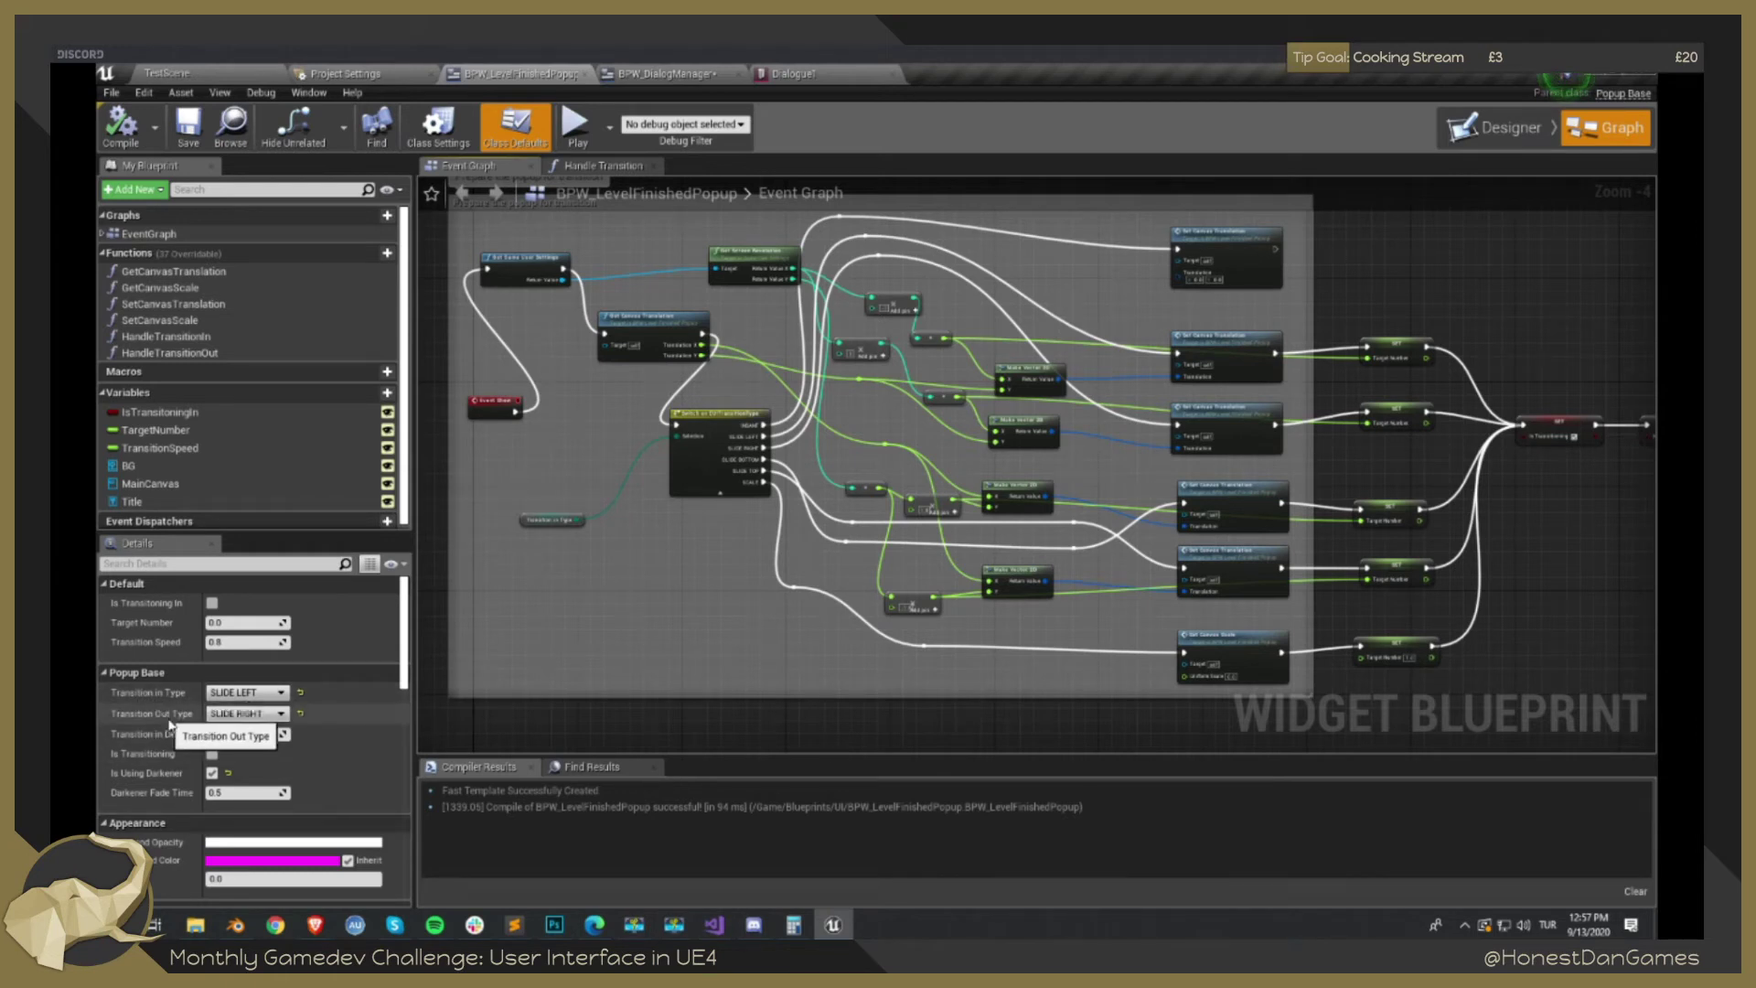
click(242, 698)
click(242, 698)
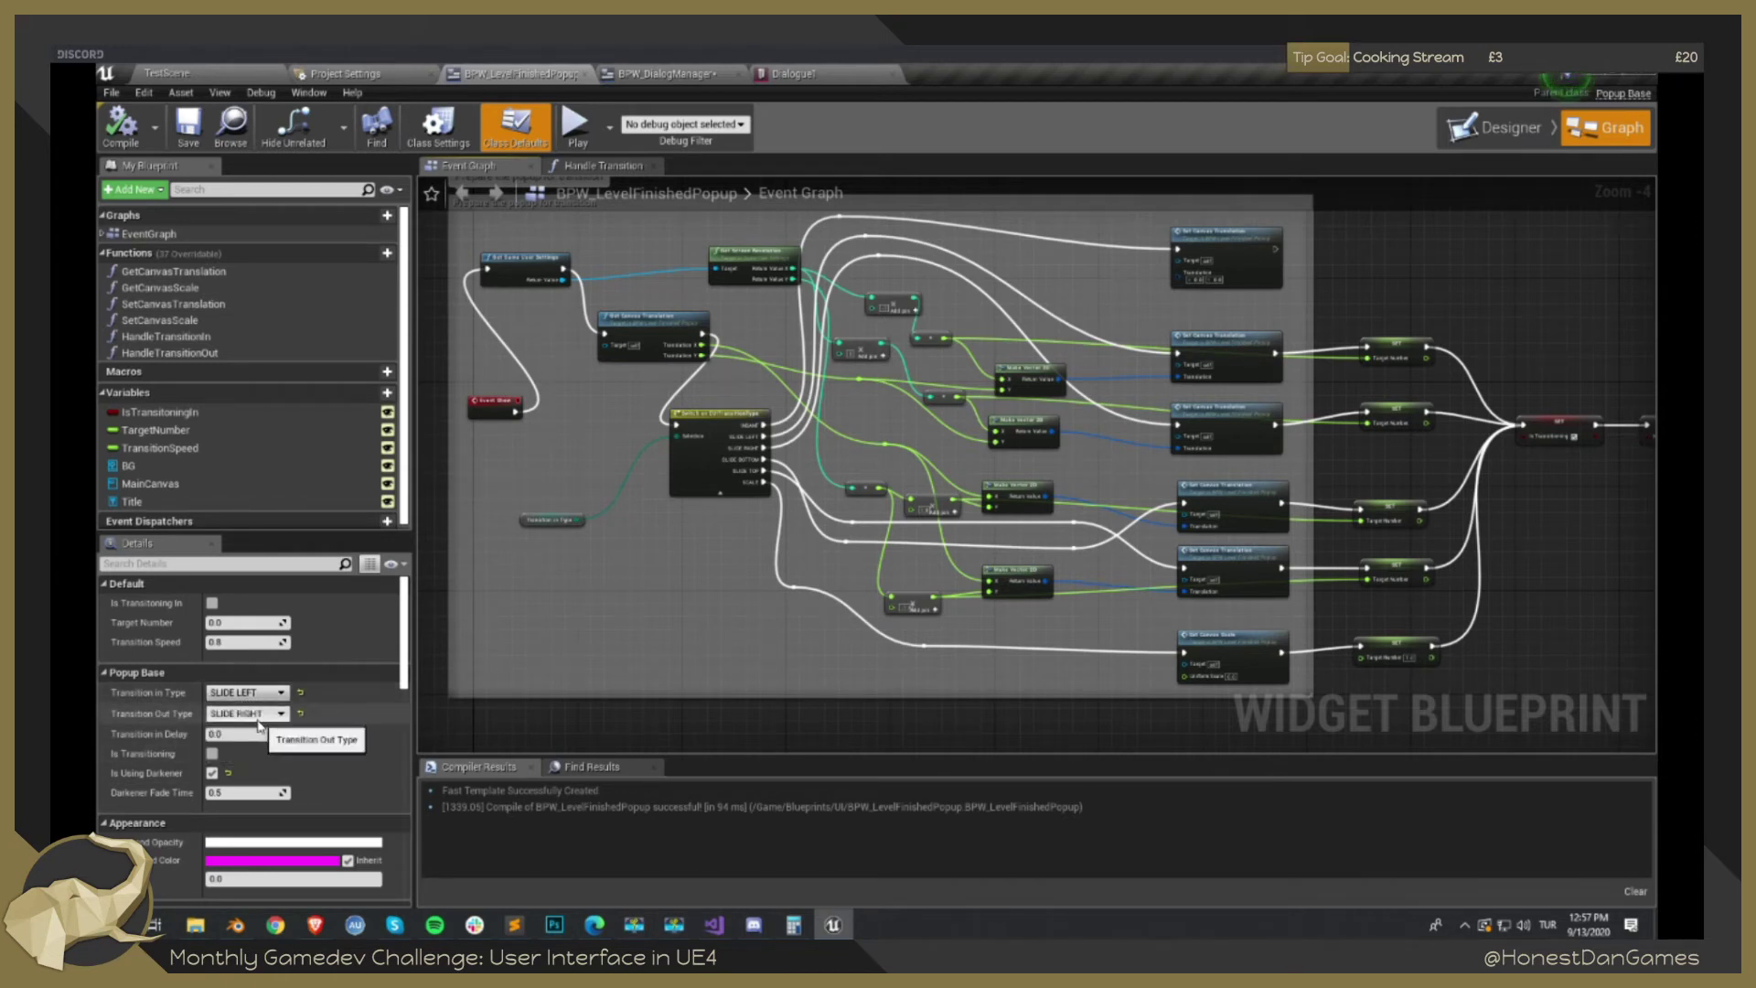
Compare the Transition In Type and Transition Out Type settings under Popup Base with the branches of the transition graph.
click(256, 719)
click(257, 720)
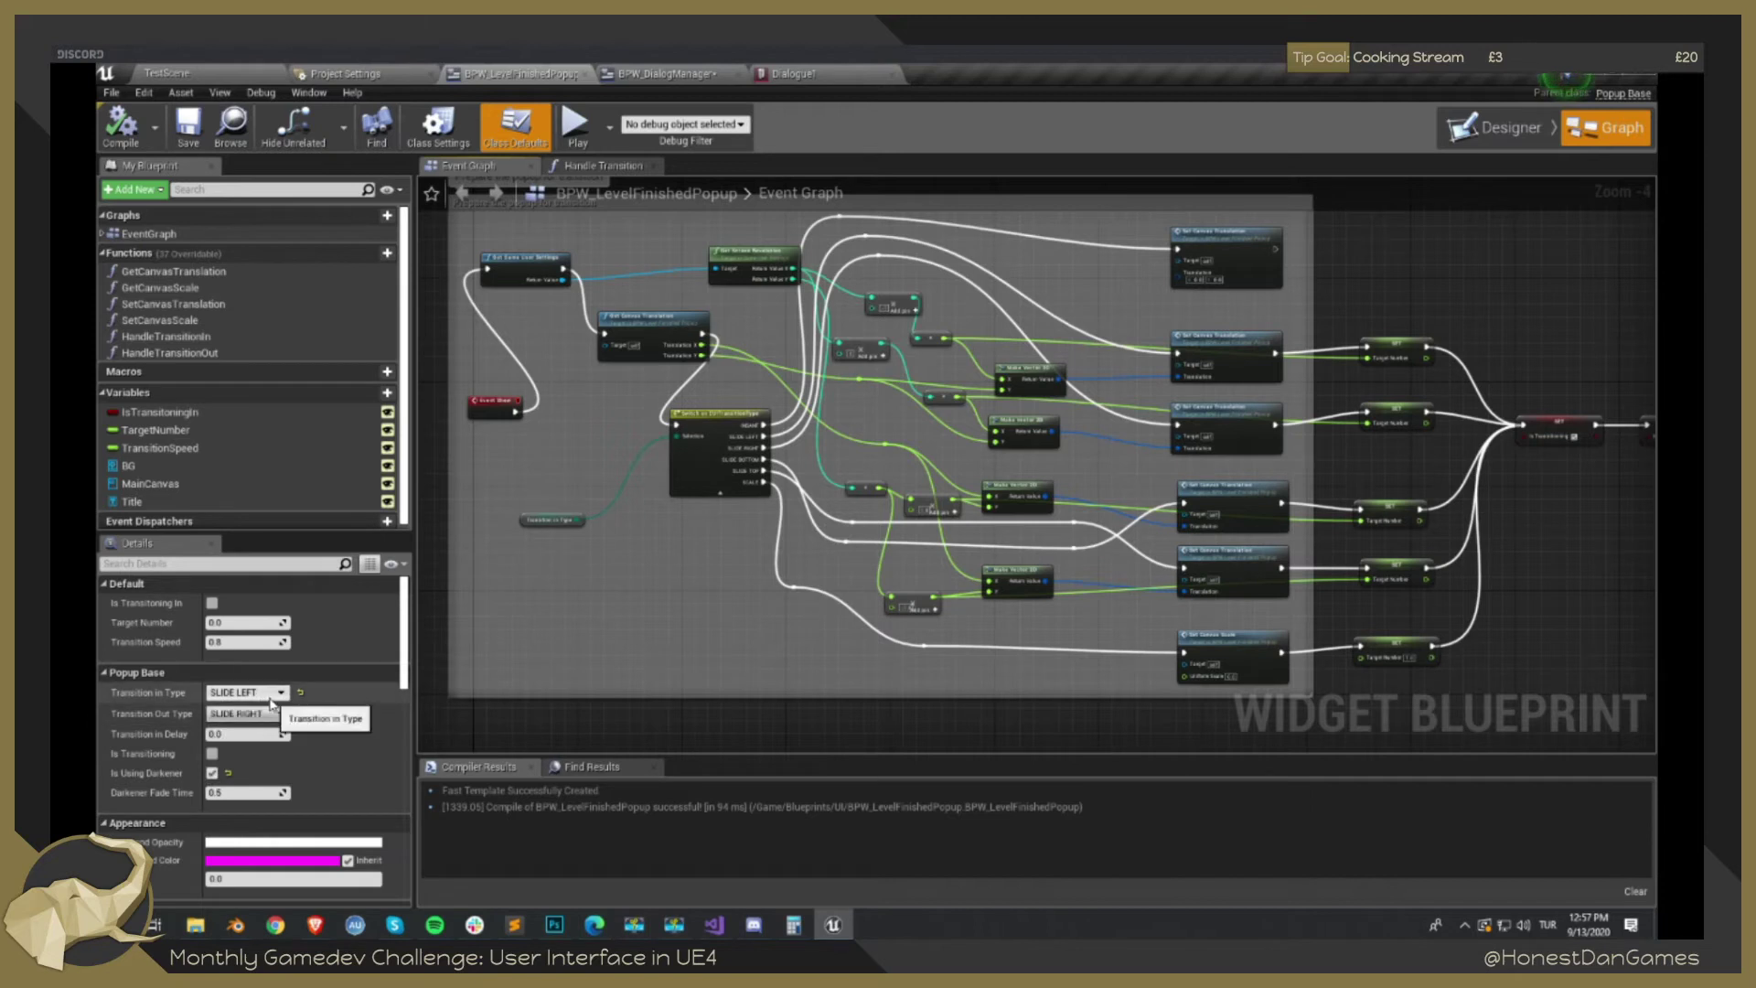
click(243, 701)
click(242, 701)
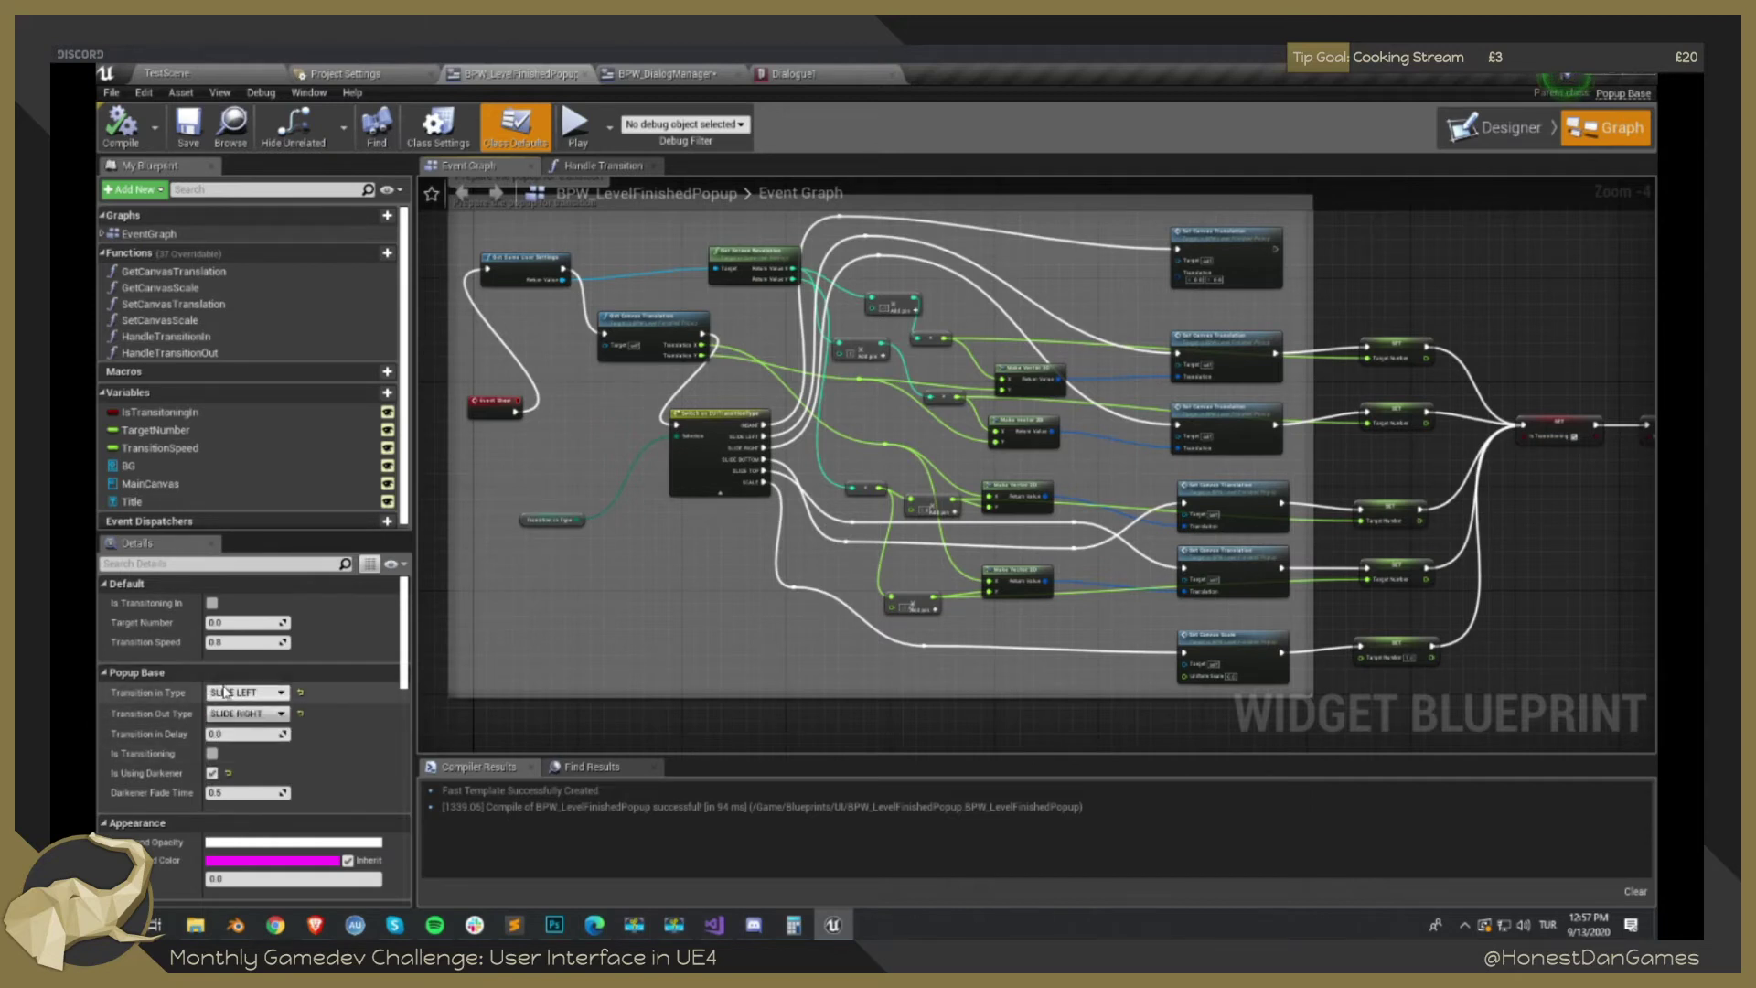
drag(1240, 473, 1168, 392)
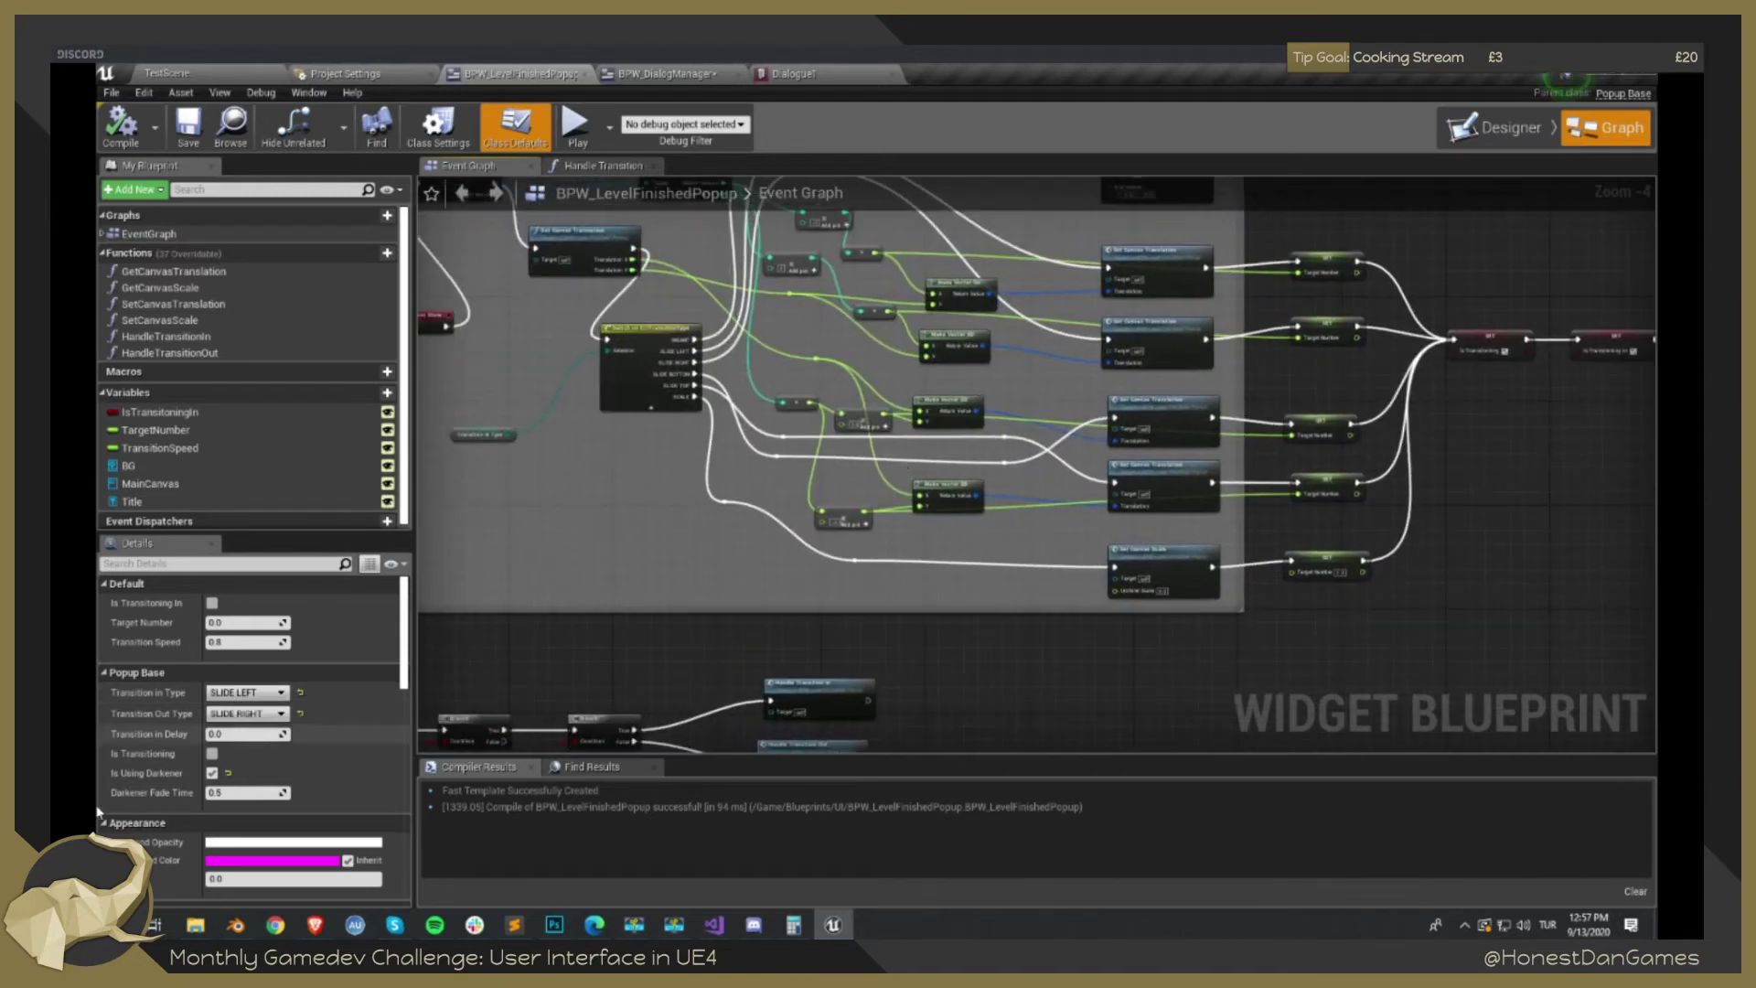
click(251, 695)
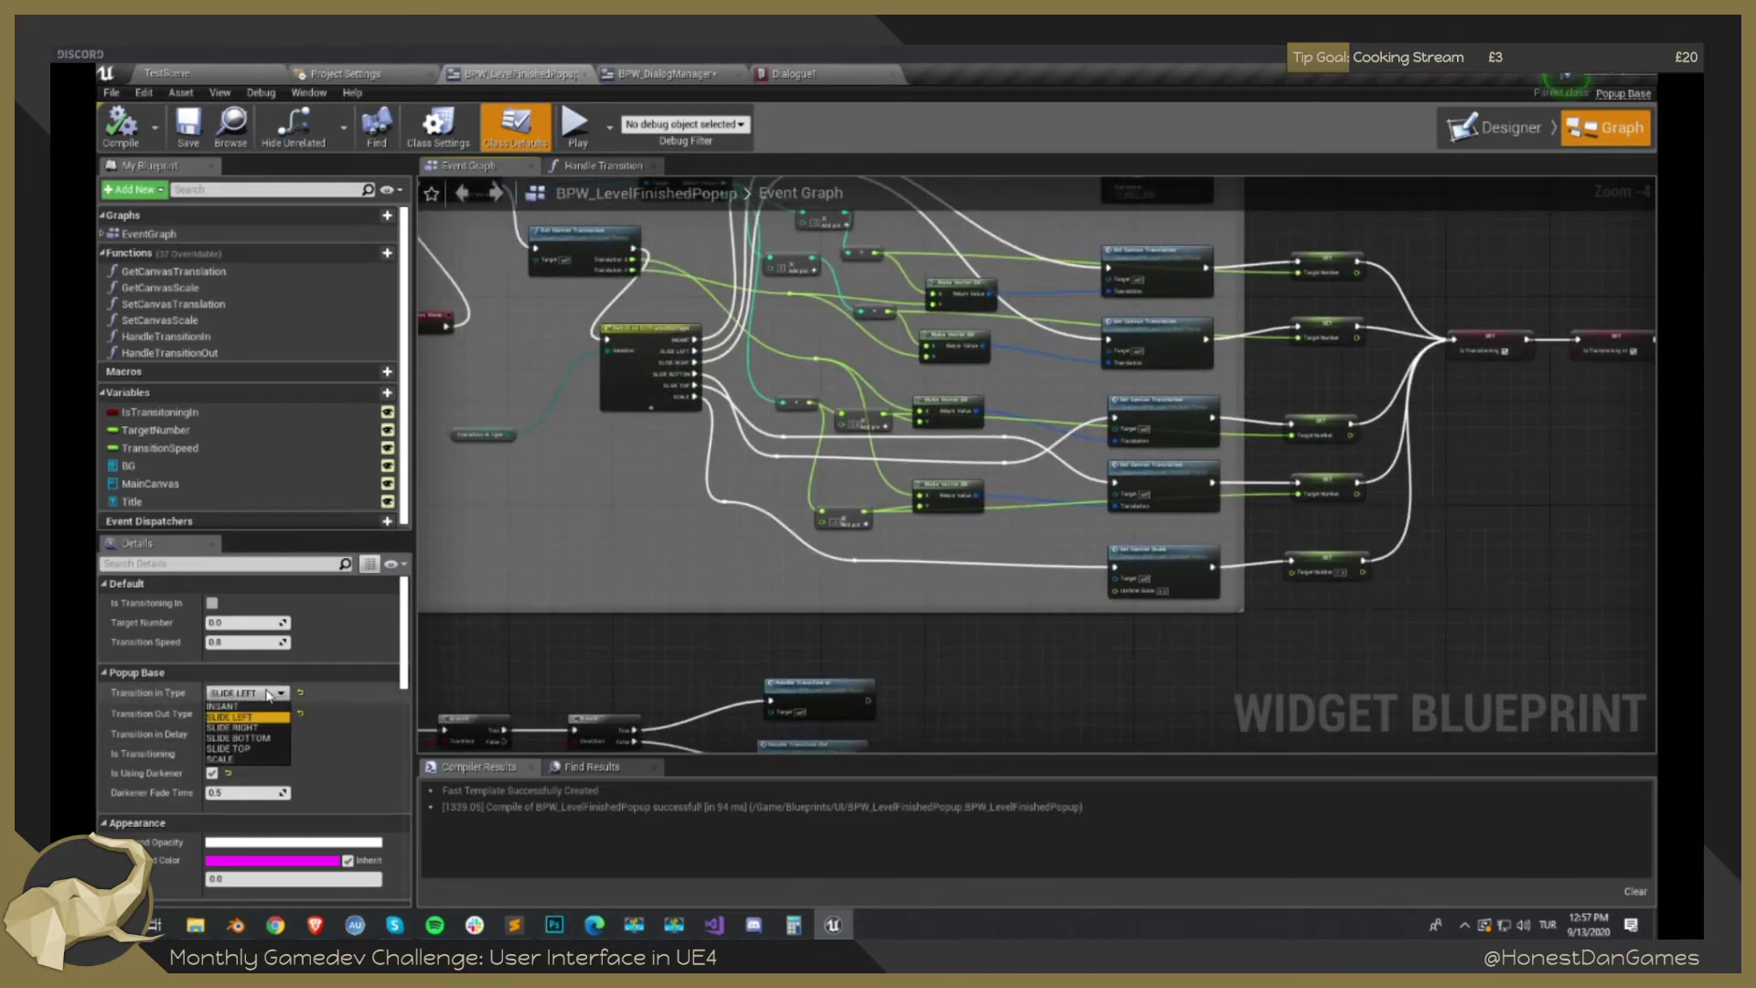
click(255, 695)
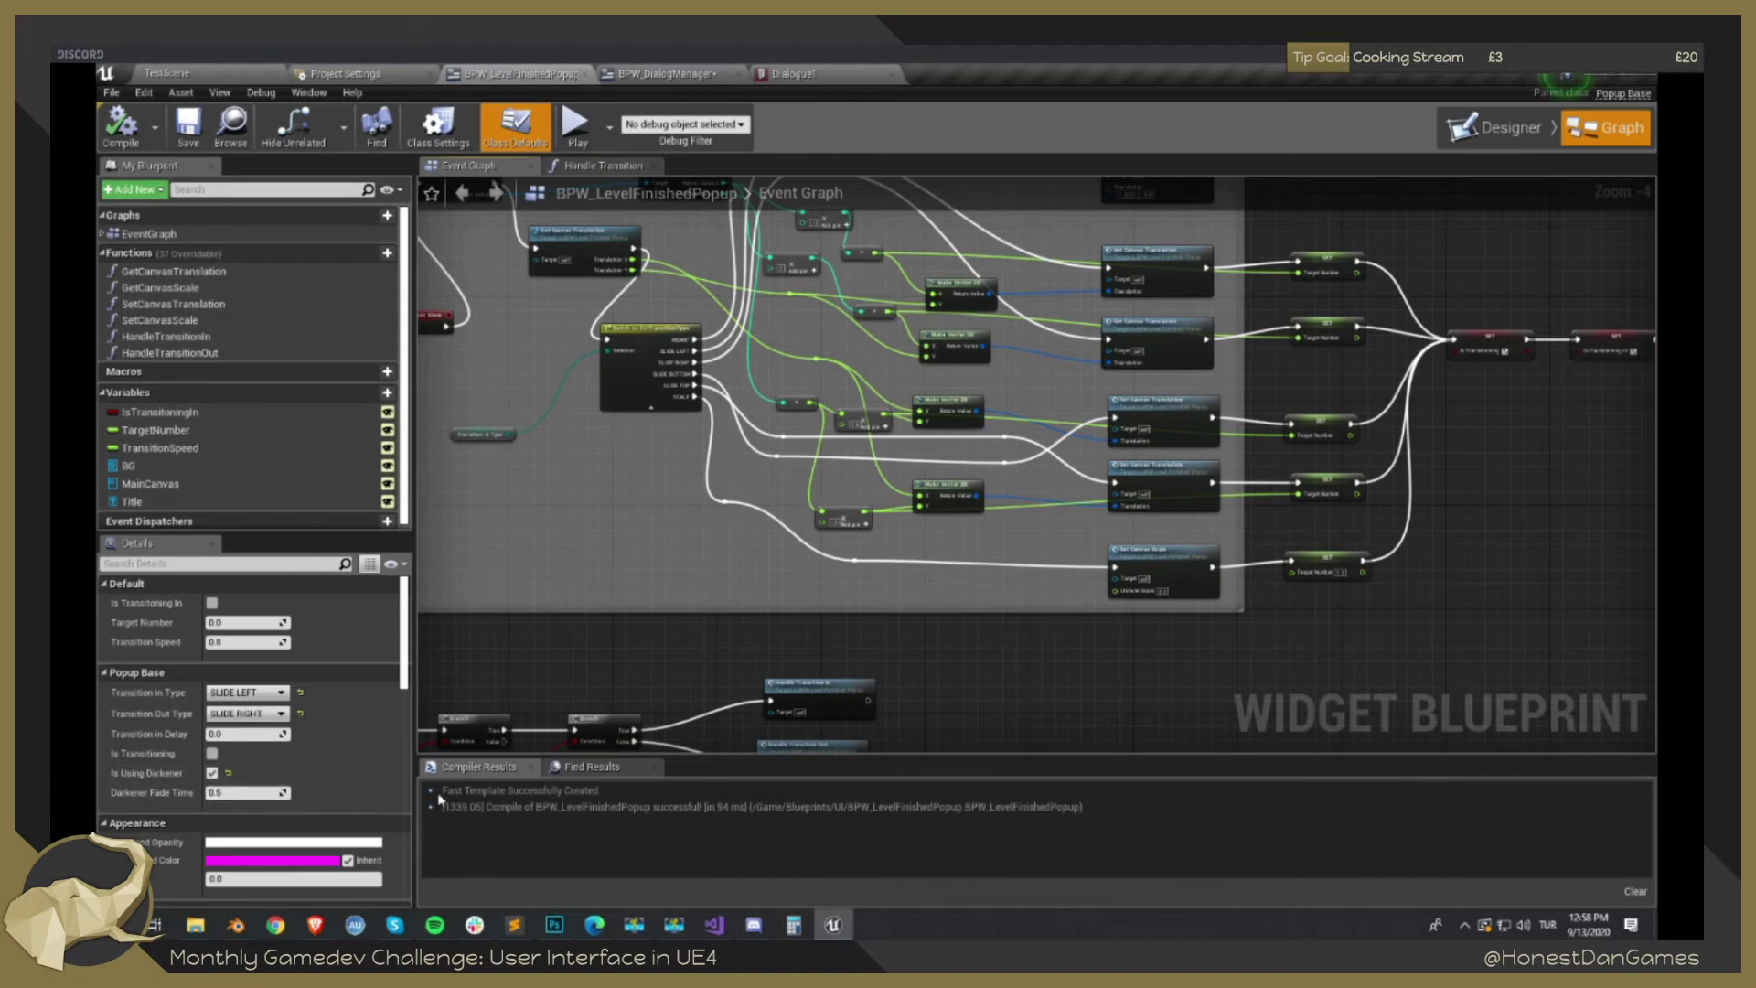
Open the BPW_Darkener widget blueprint from the Blueprints/UI folder of the TestScene level editor and select its image widget.
click(194, 70)
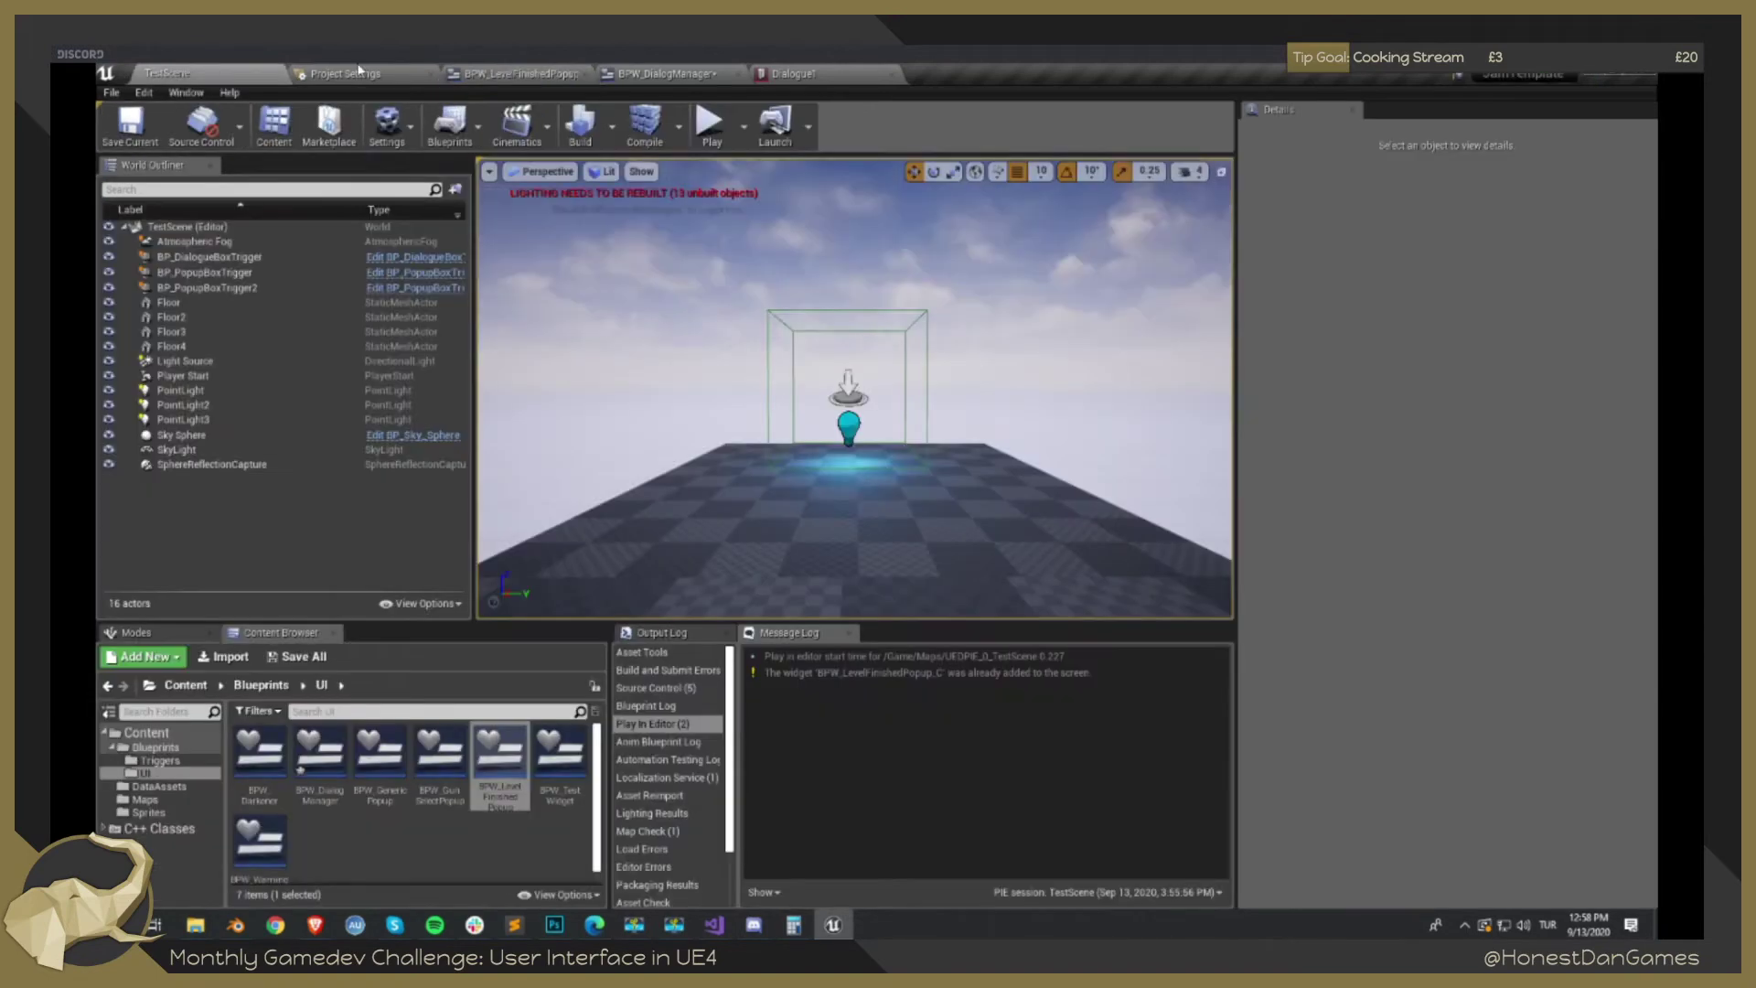
double_click(273, 776)
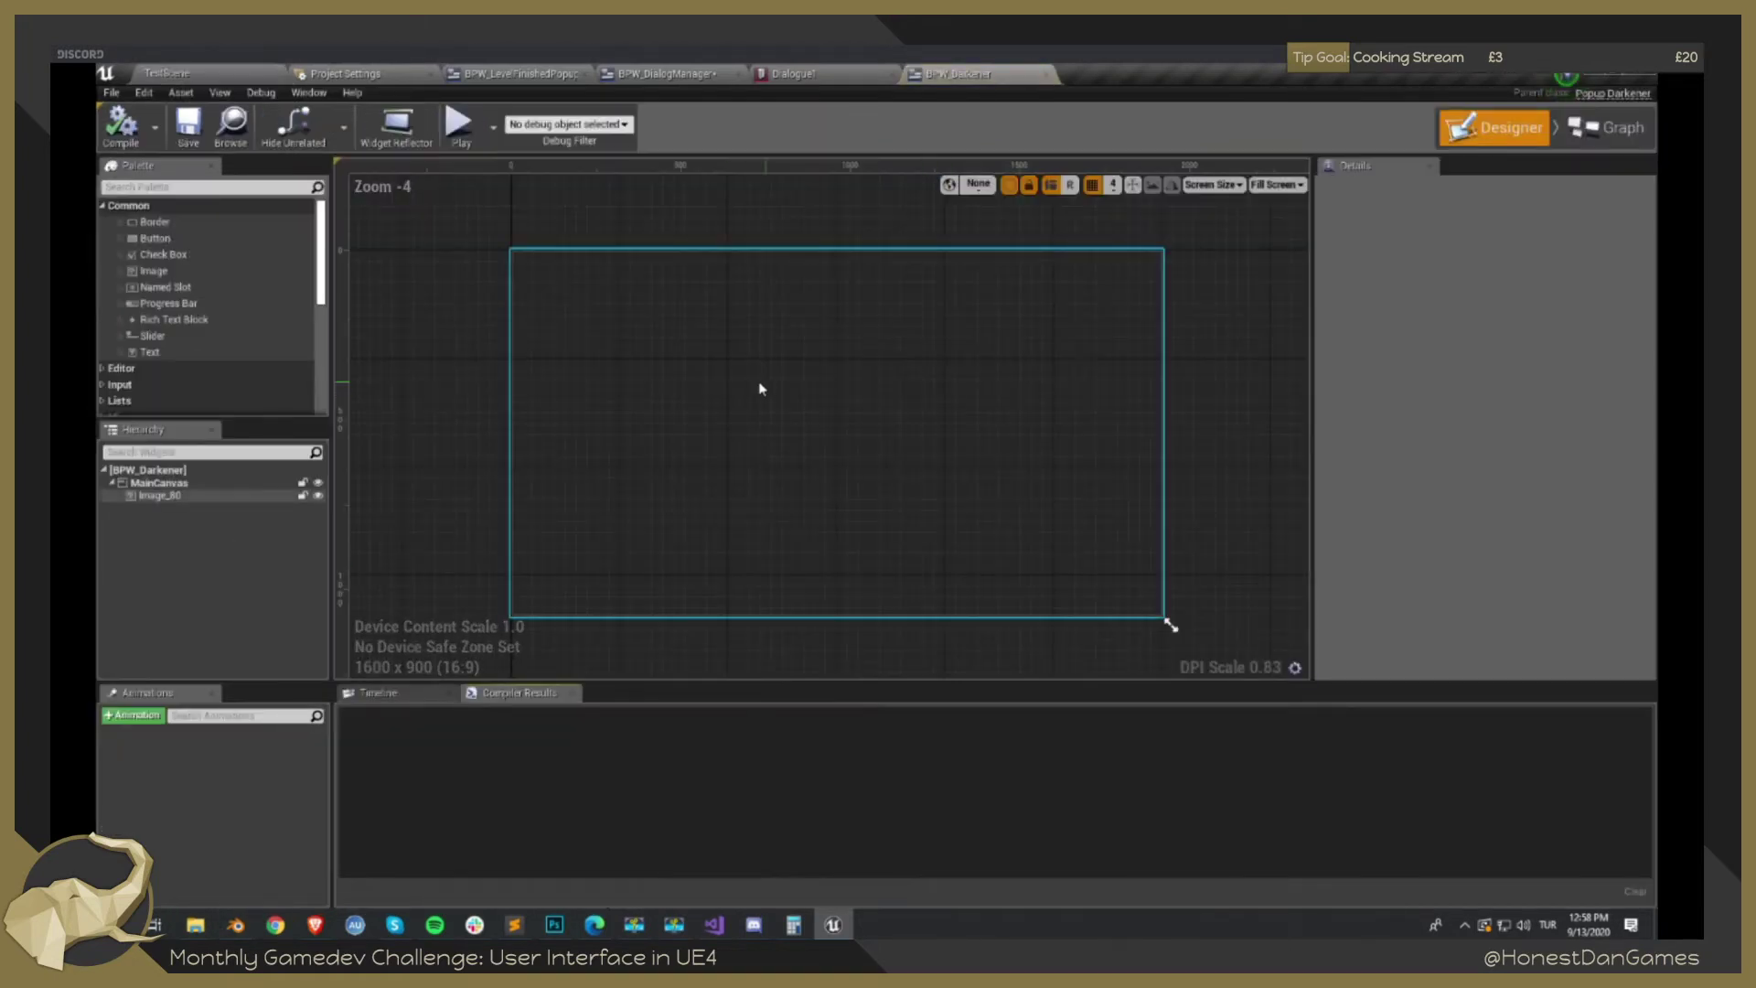
click(152, 495)
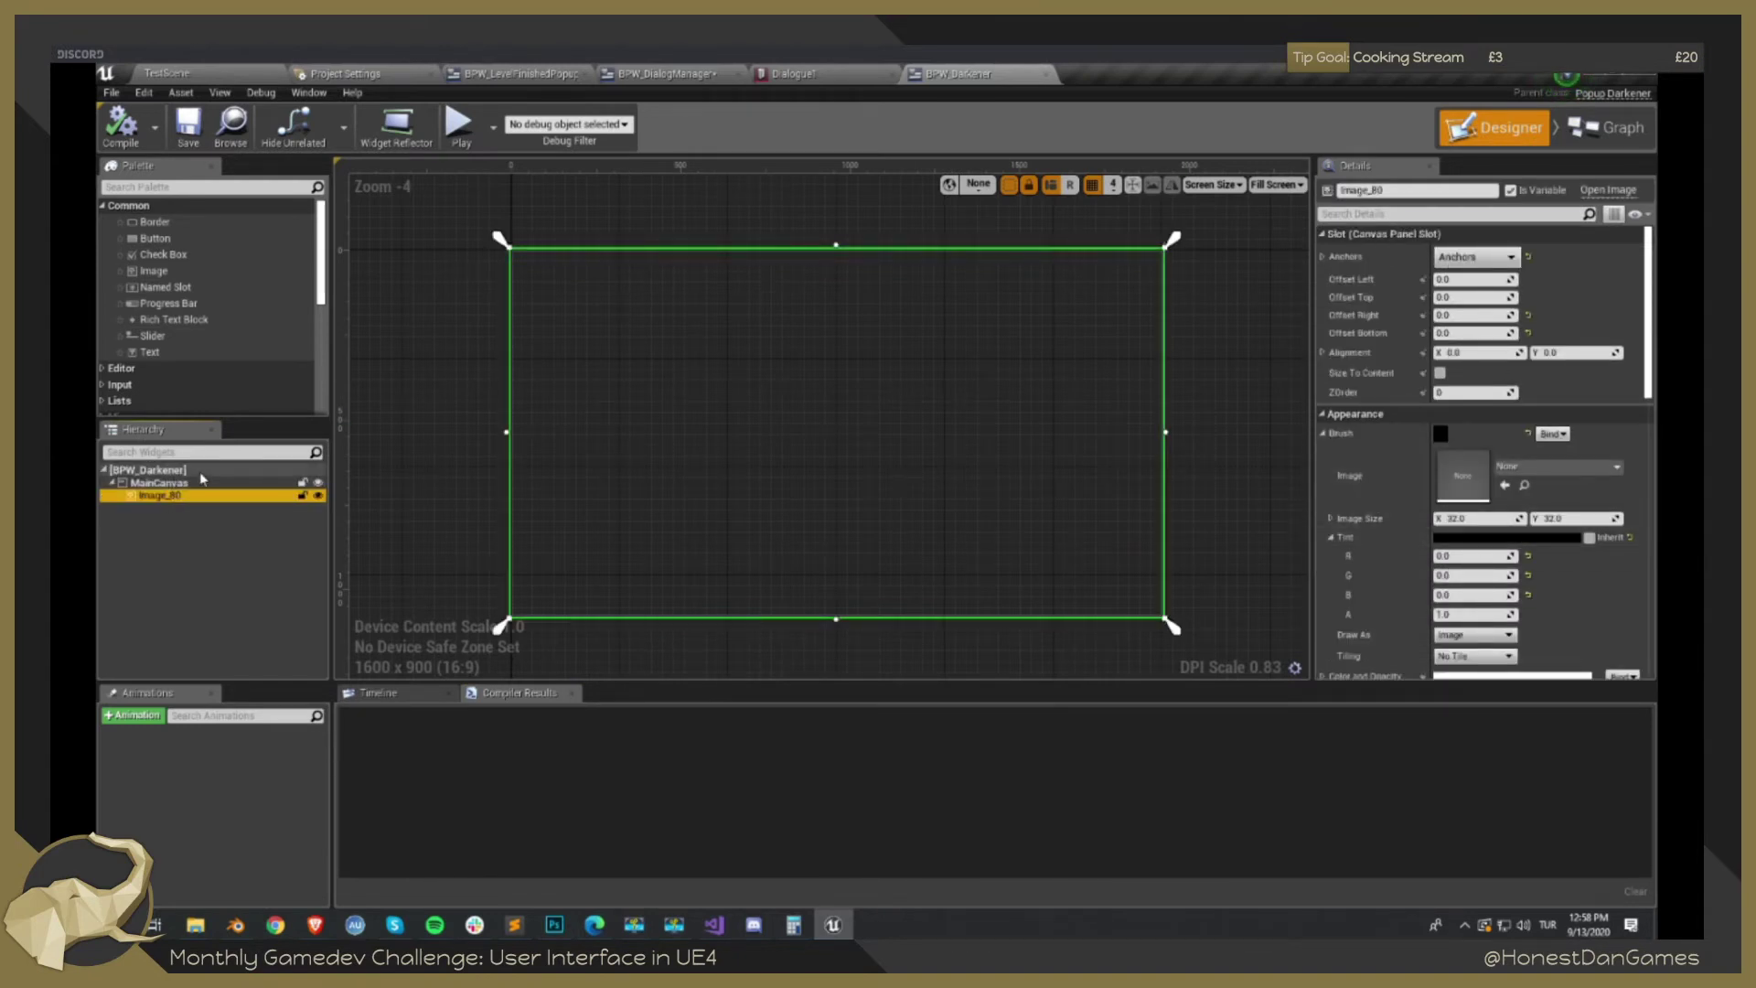
Set the Render Opacity of the root BPW_Darkener widget to 0.
click(188, 470)
scroll(1517, 393, down, 3)
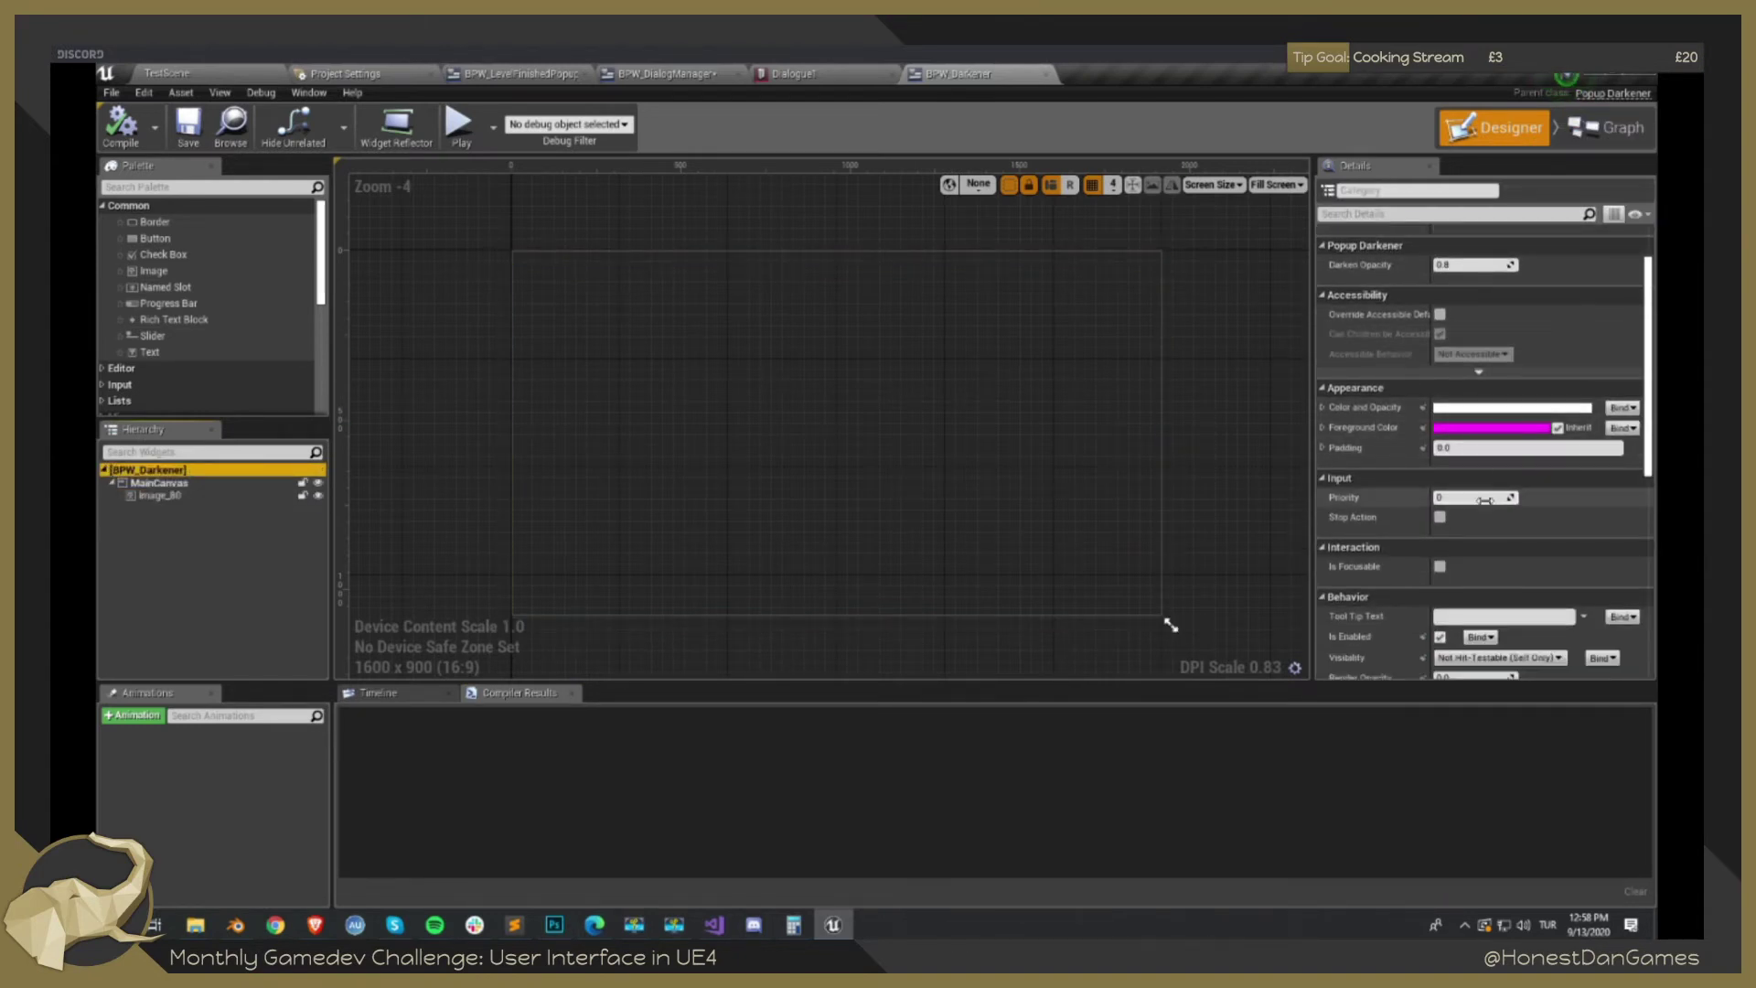
scroll(1510, 518, down, 6)
mouse_move(1462, 522)
mouse_down()
mouse_move(1500, 522)
mouse_move(1455, 522)
mouse_up()
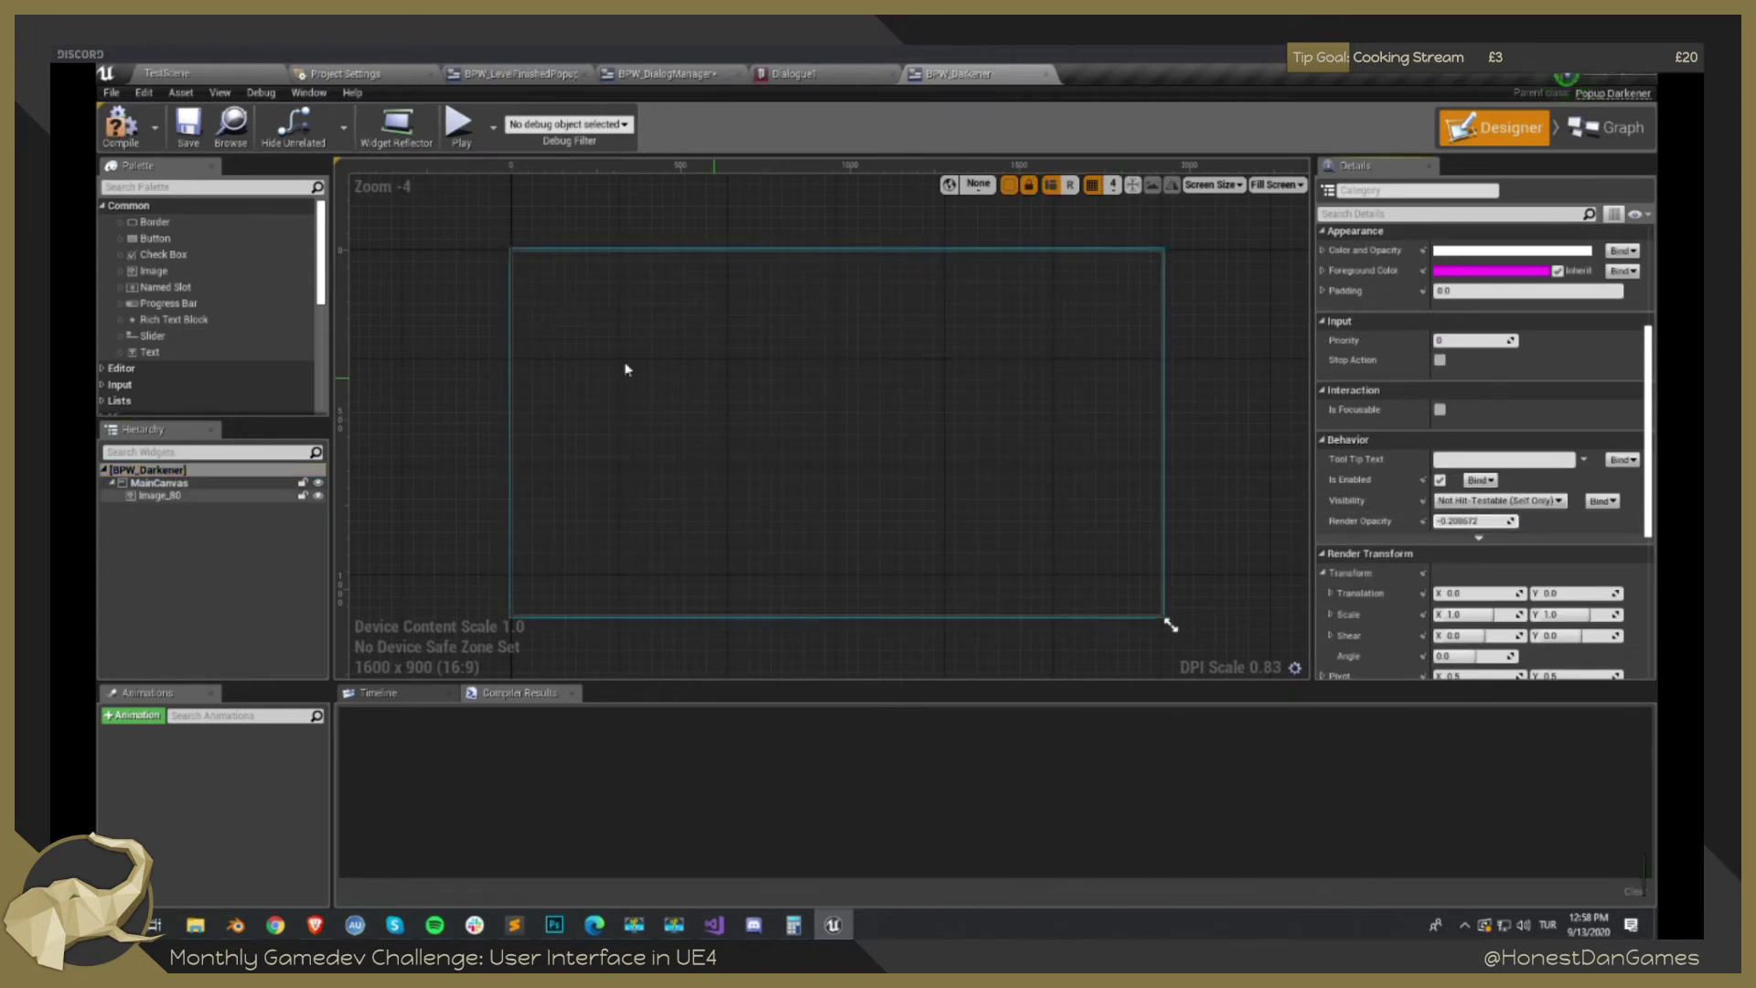
key(ctrl+z)
click(1458, 521)
text(0)
key(Return)
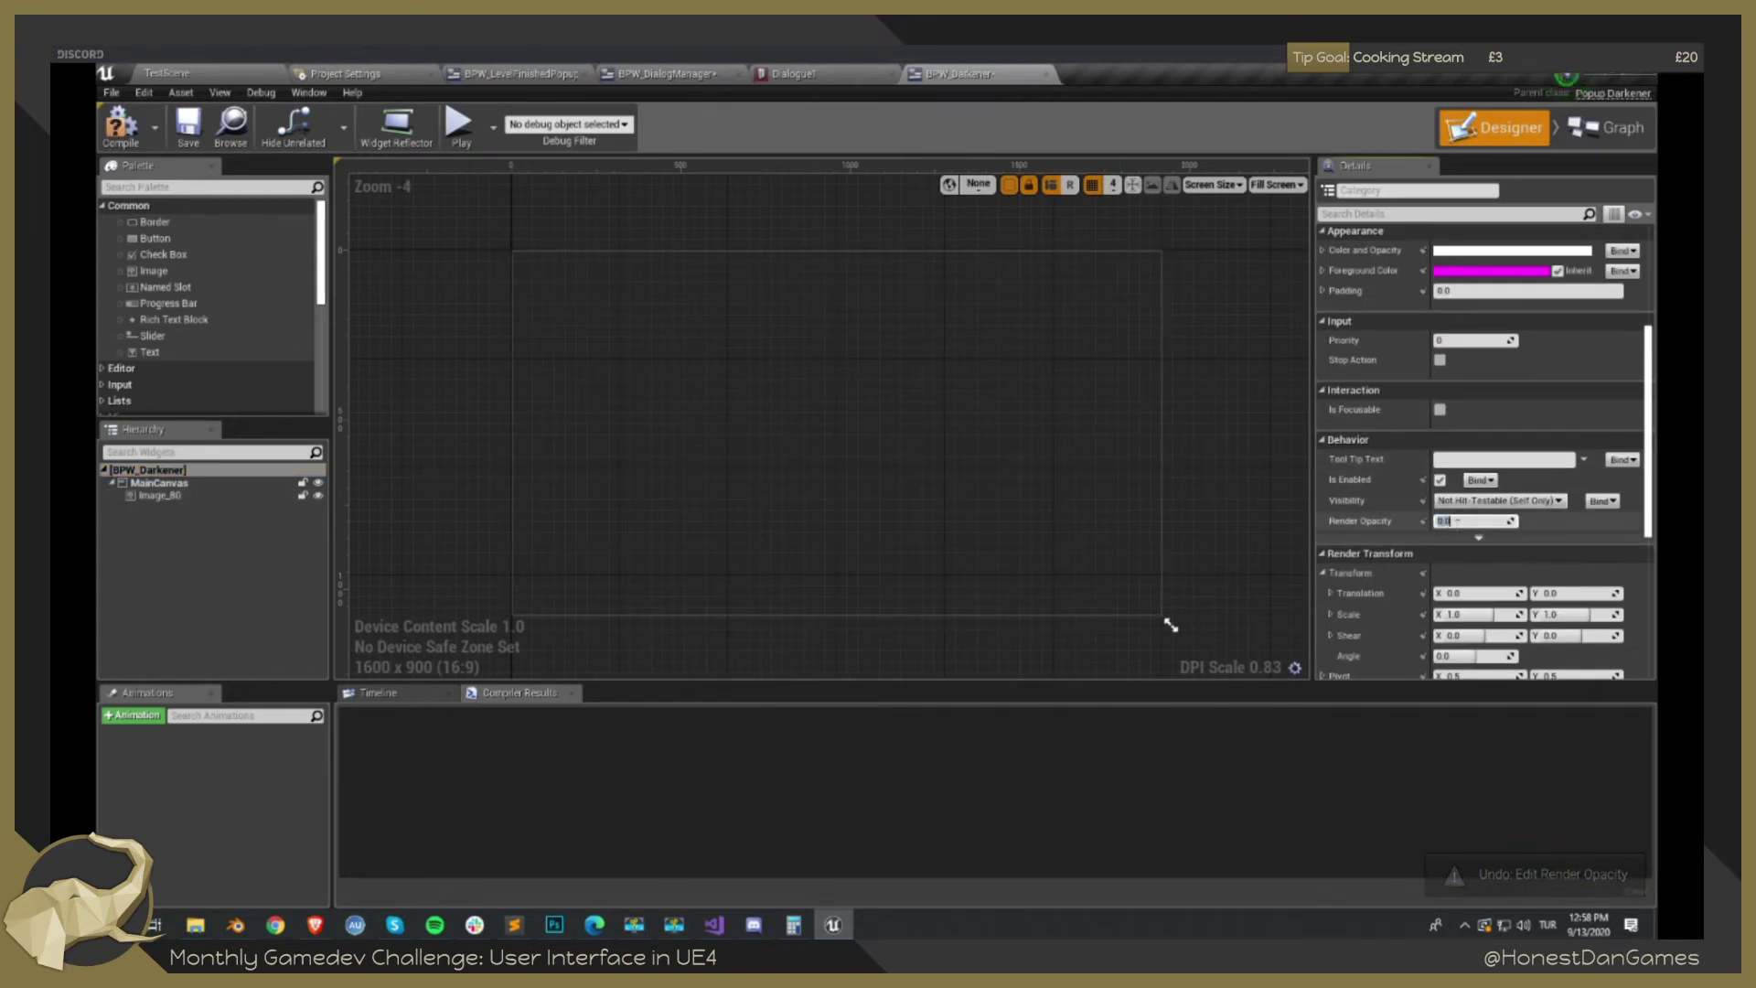
Examine the Darken, Lighten and Tick event logic that drives render opacity in BPW_Darkener's Event Graph.
click(1607, 127)
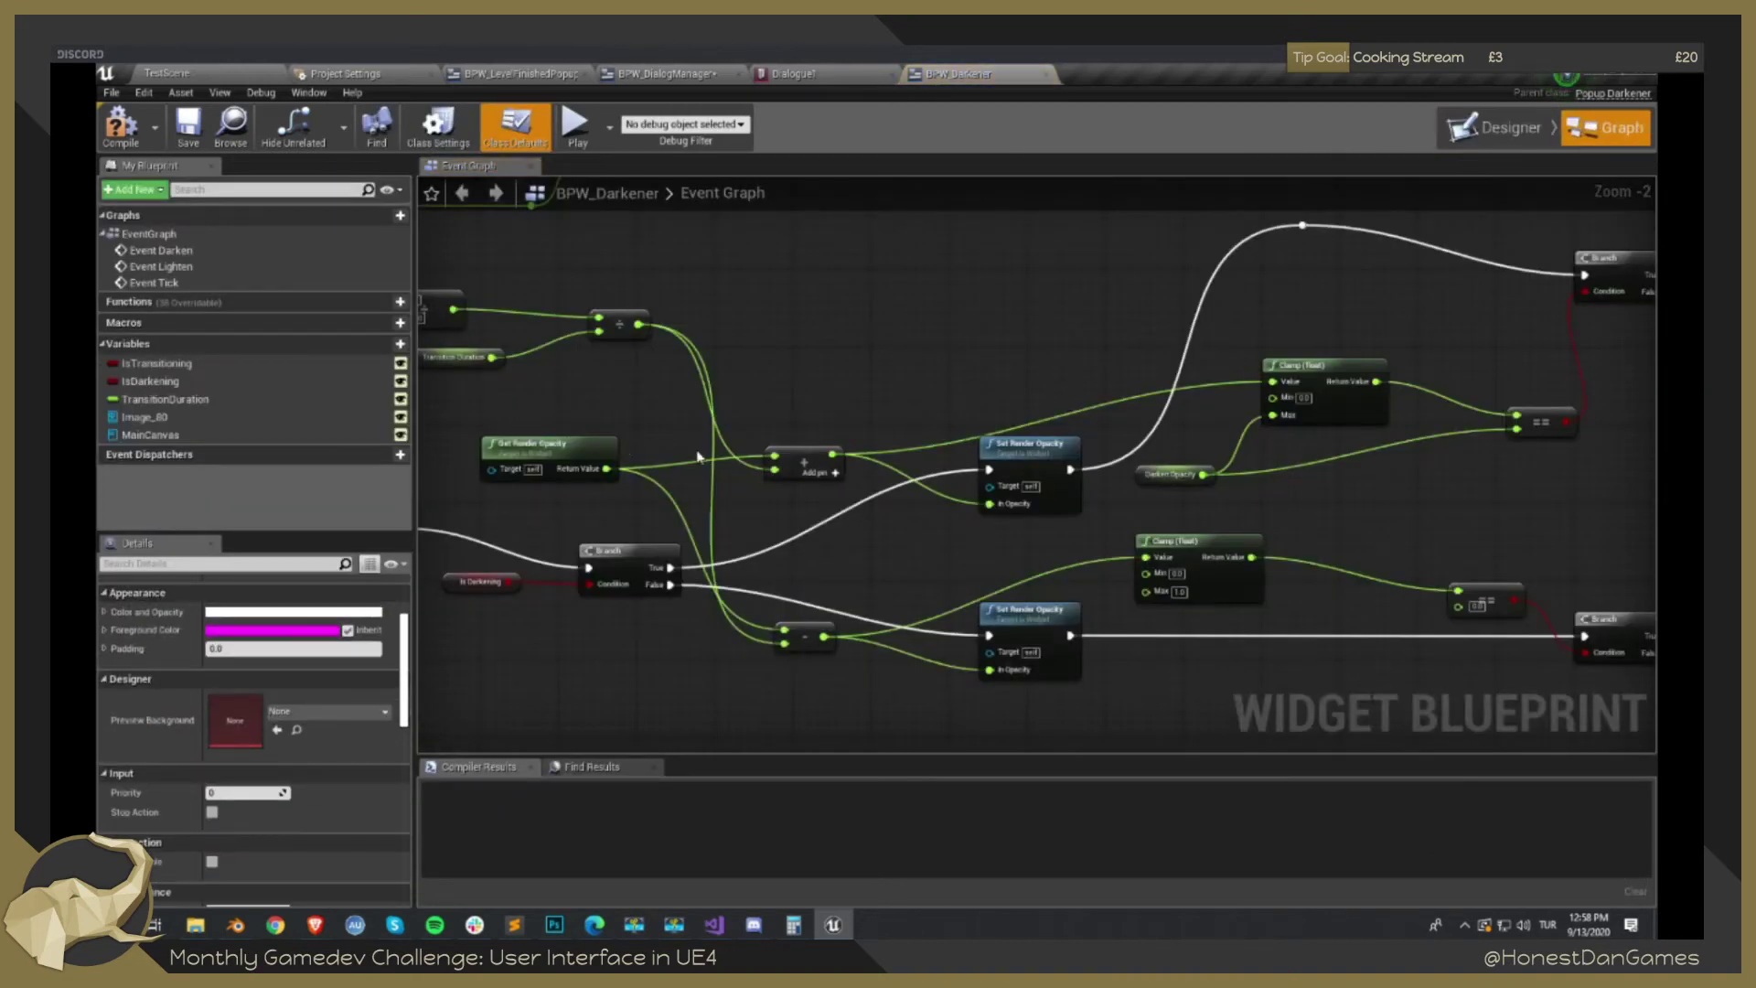
scroll(699, 457, down, 5)
scroll(732, 455, up, 3)
drag(722, 400, 1191, 608)
scroll(1067, 495, up, 1)
scroll(1223, 561, down, 2)
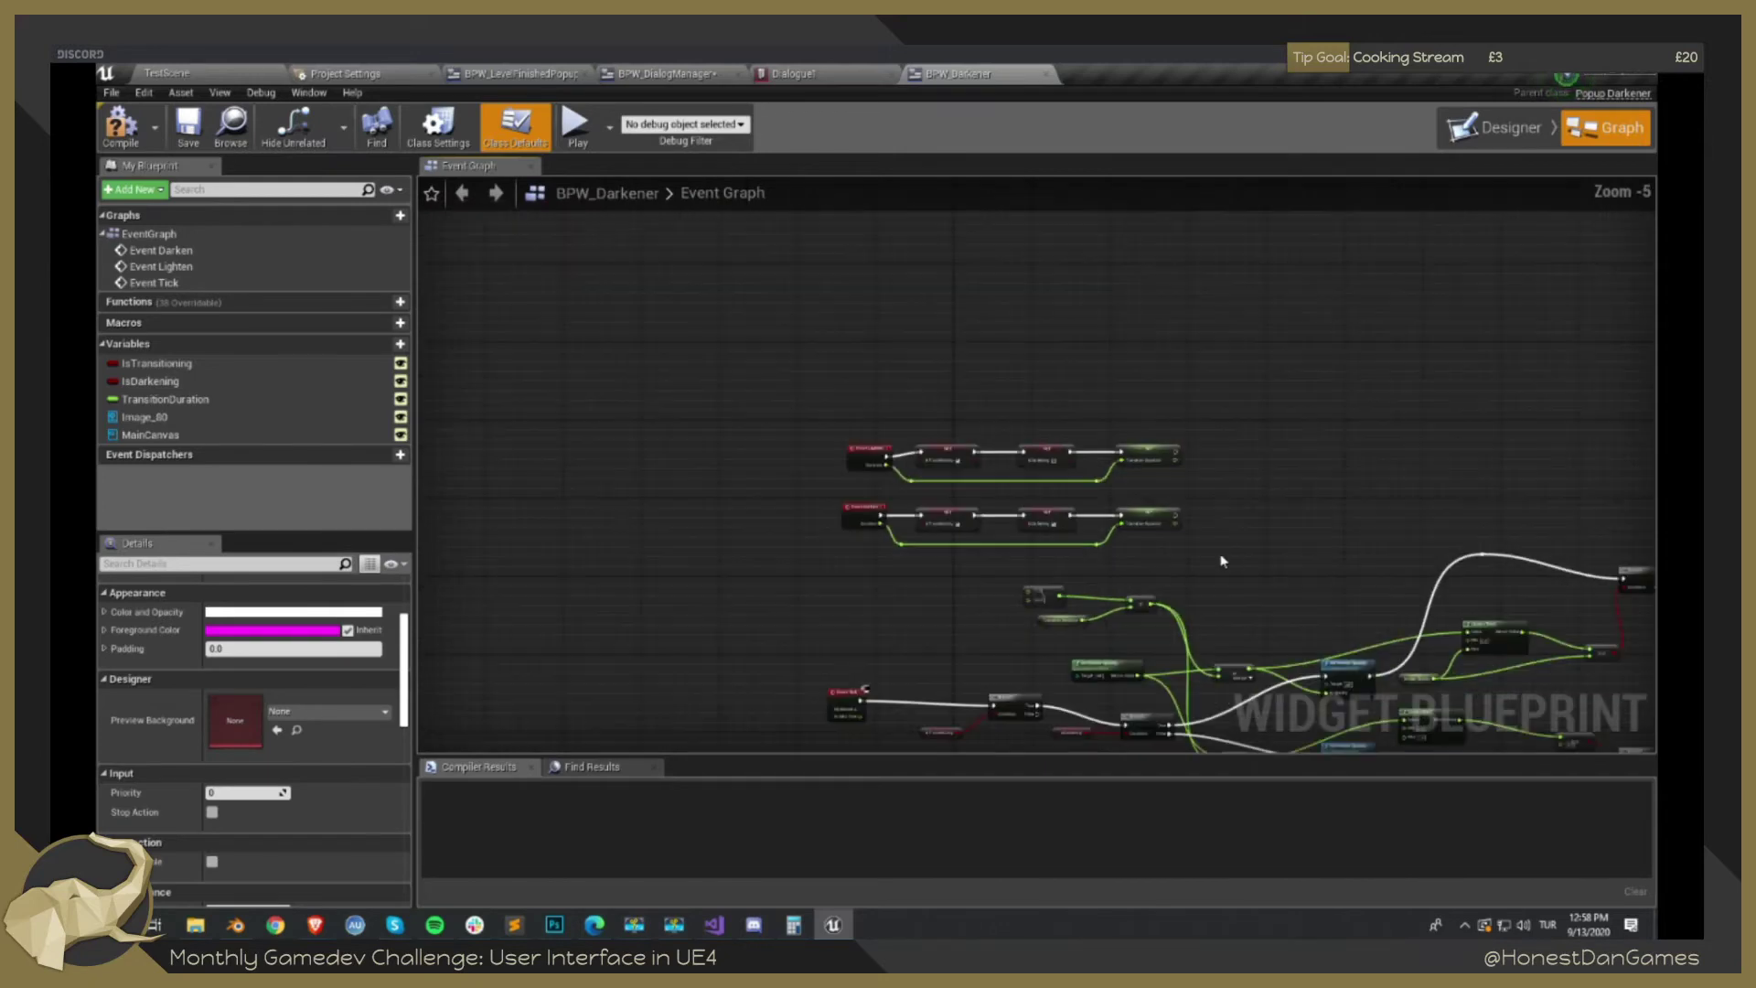
scroll(968, 453, up, 3)
scroll(1157, 477, down, 1)
drag(1346, 586, 1027, 181)
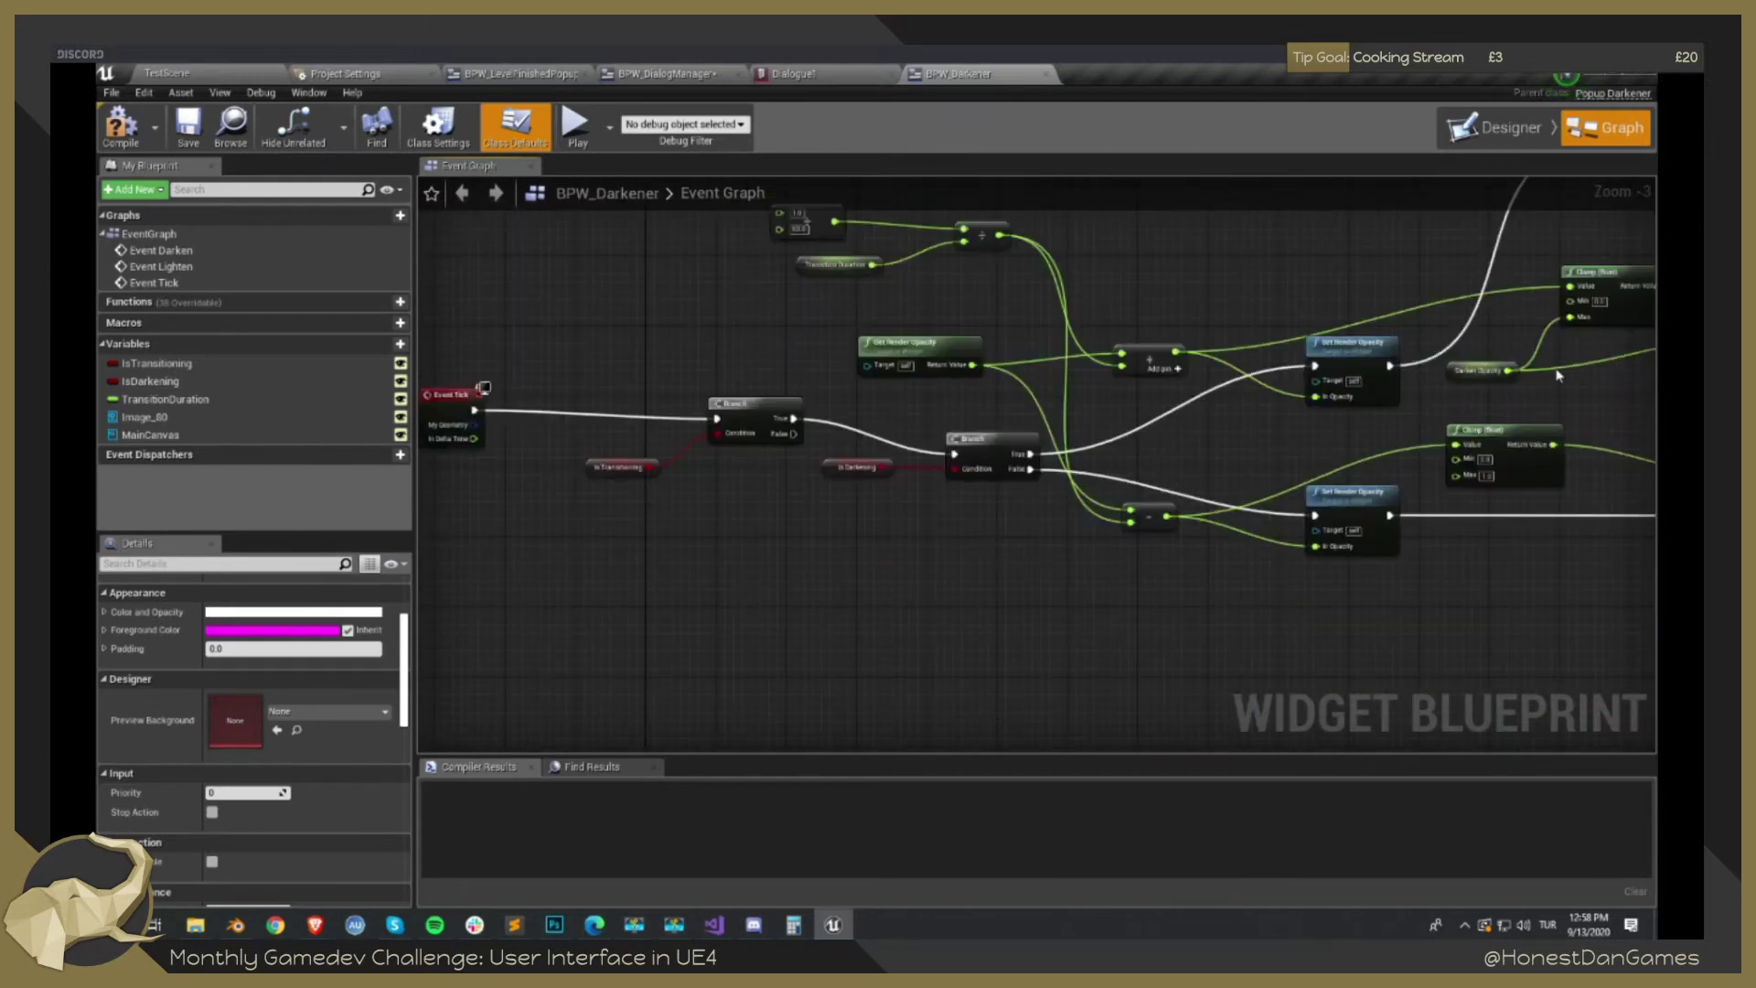
drag(1559, 375, 948, 459)
drag(563, 346, 880, 257)
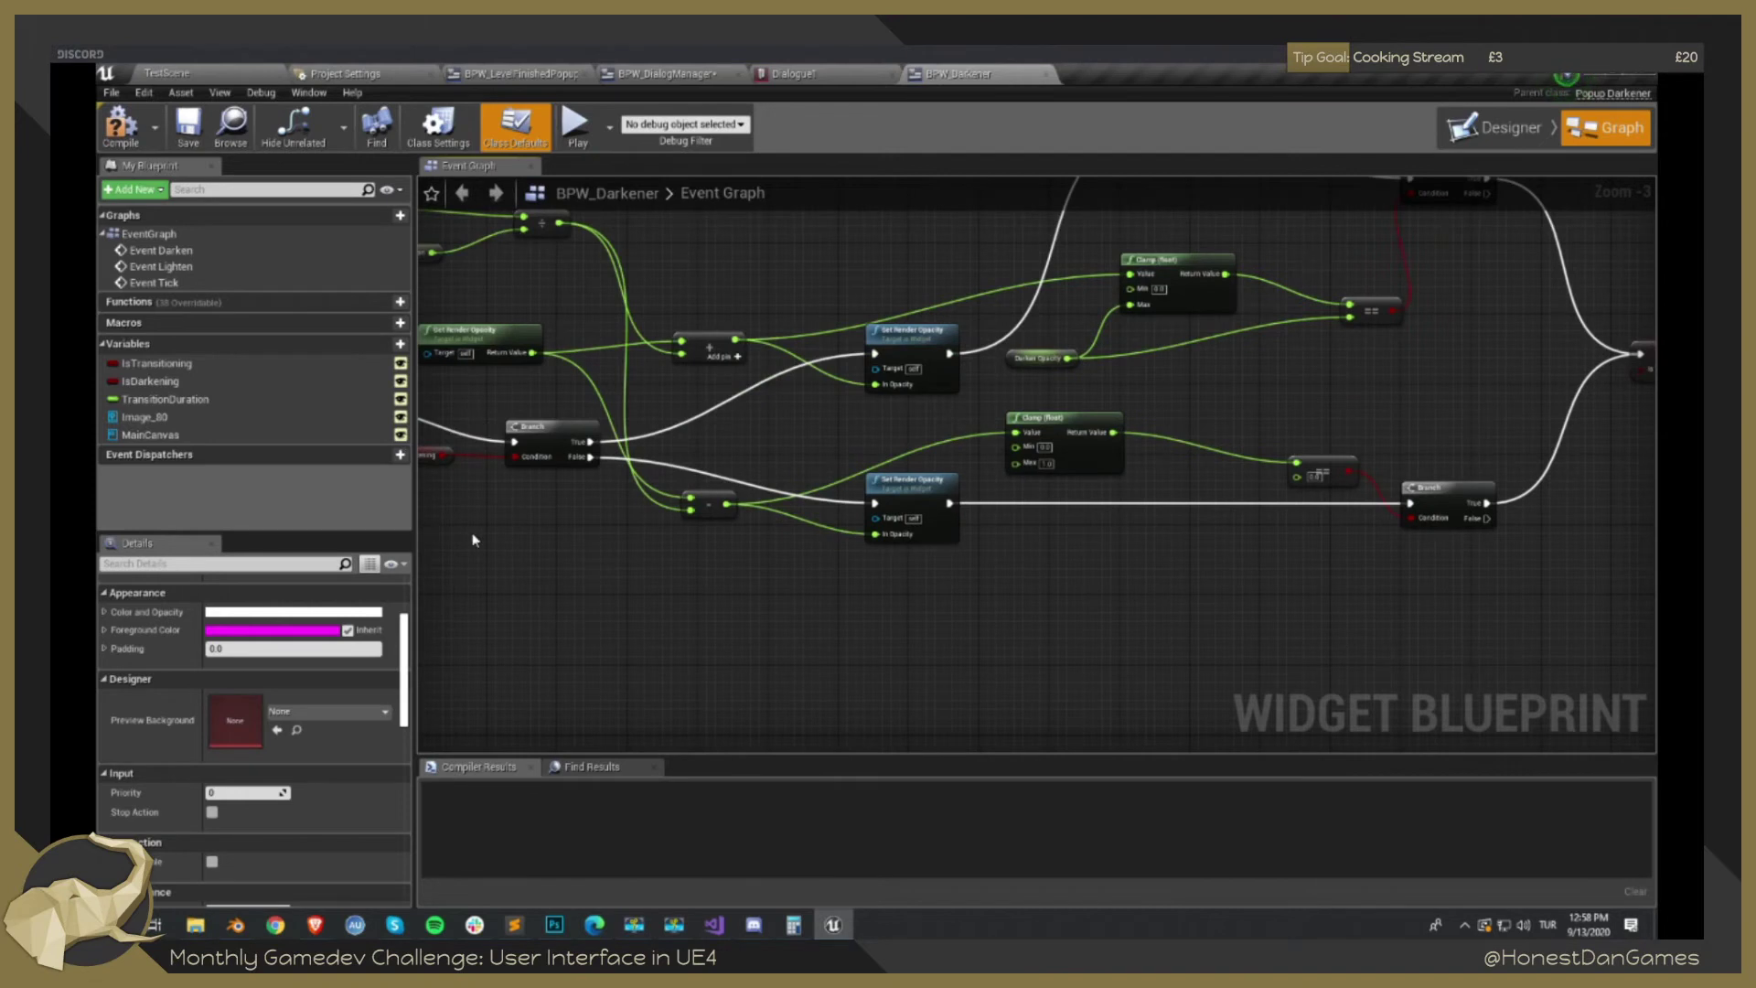
drag(542, 592, 817, 738)
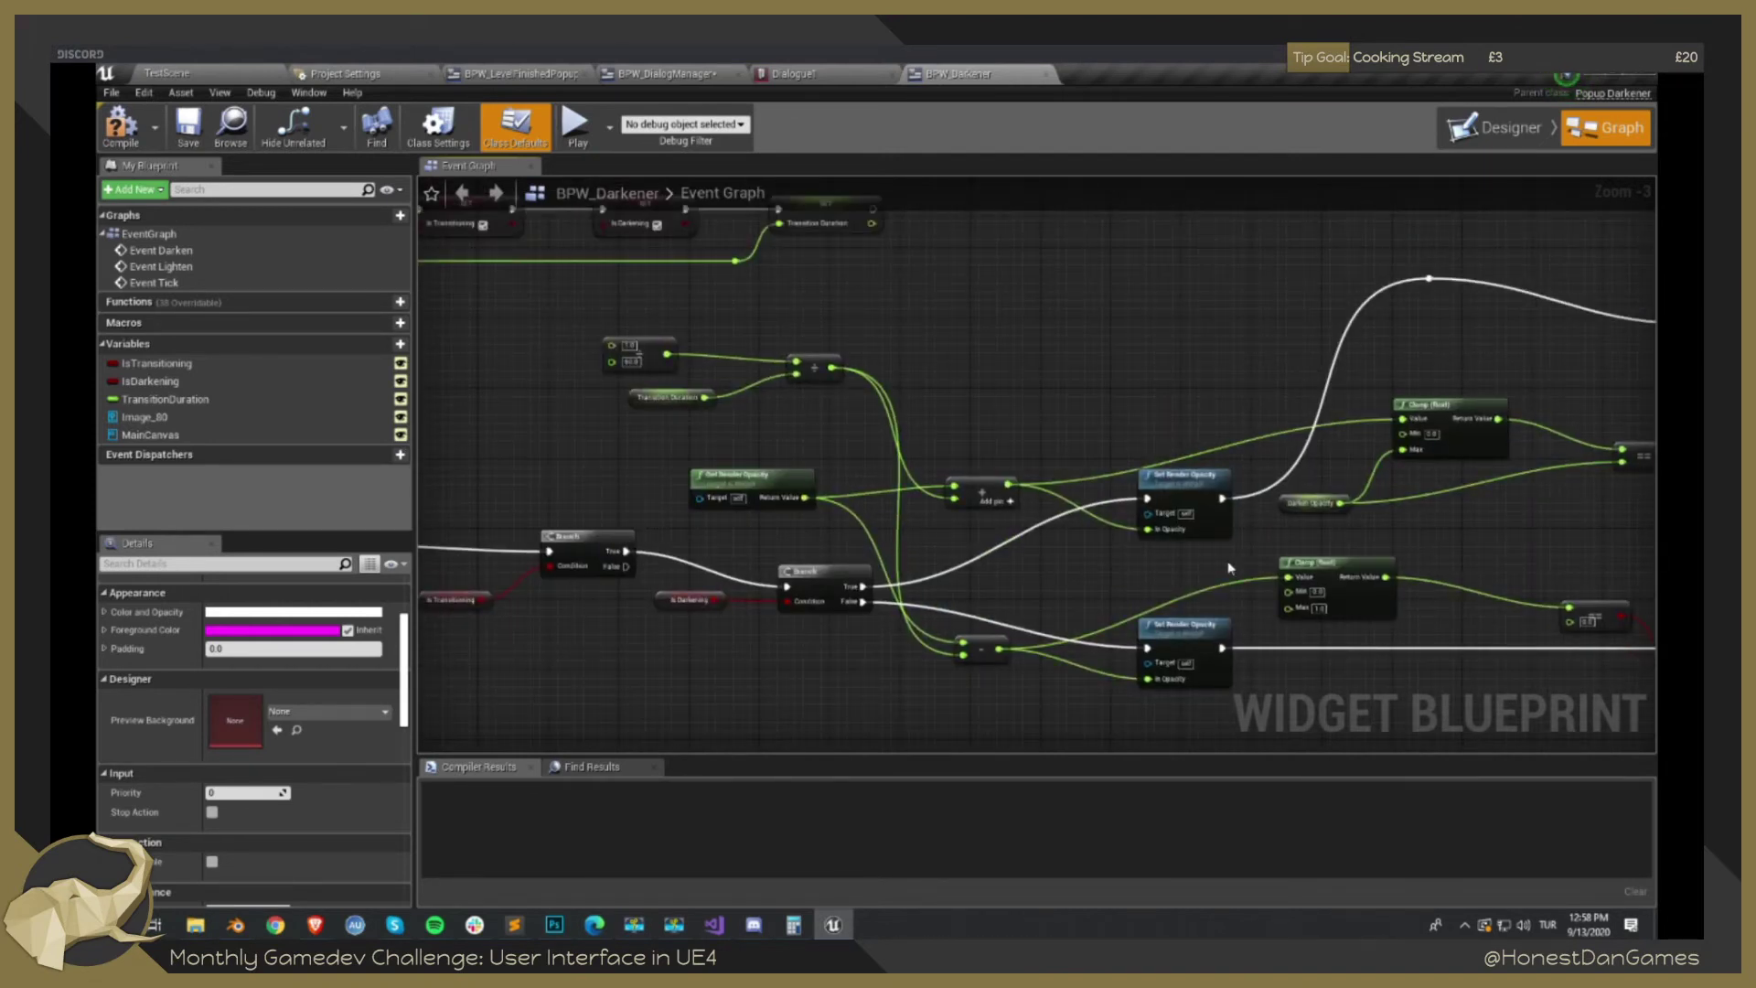
scroll(1431, 555, down, 2)
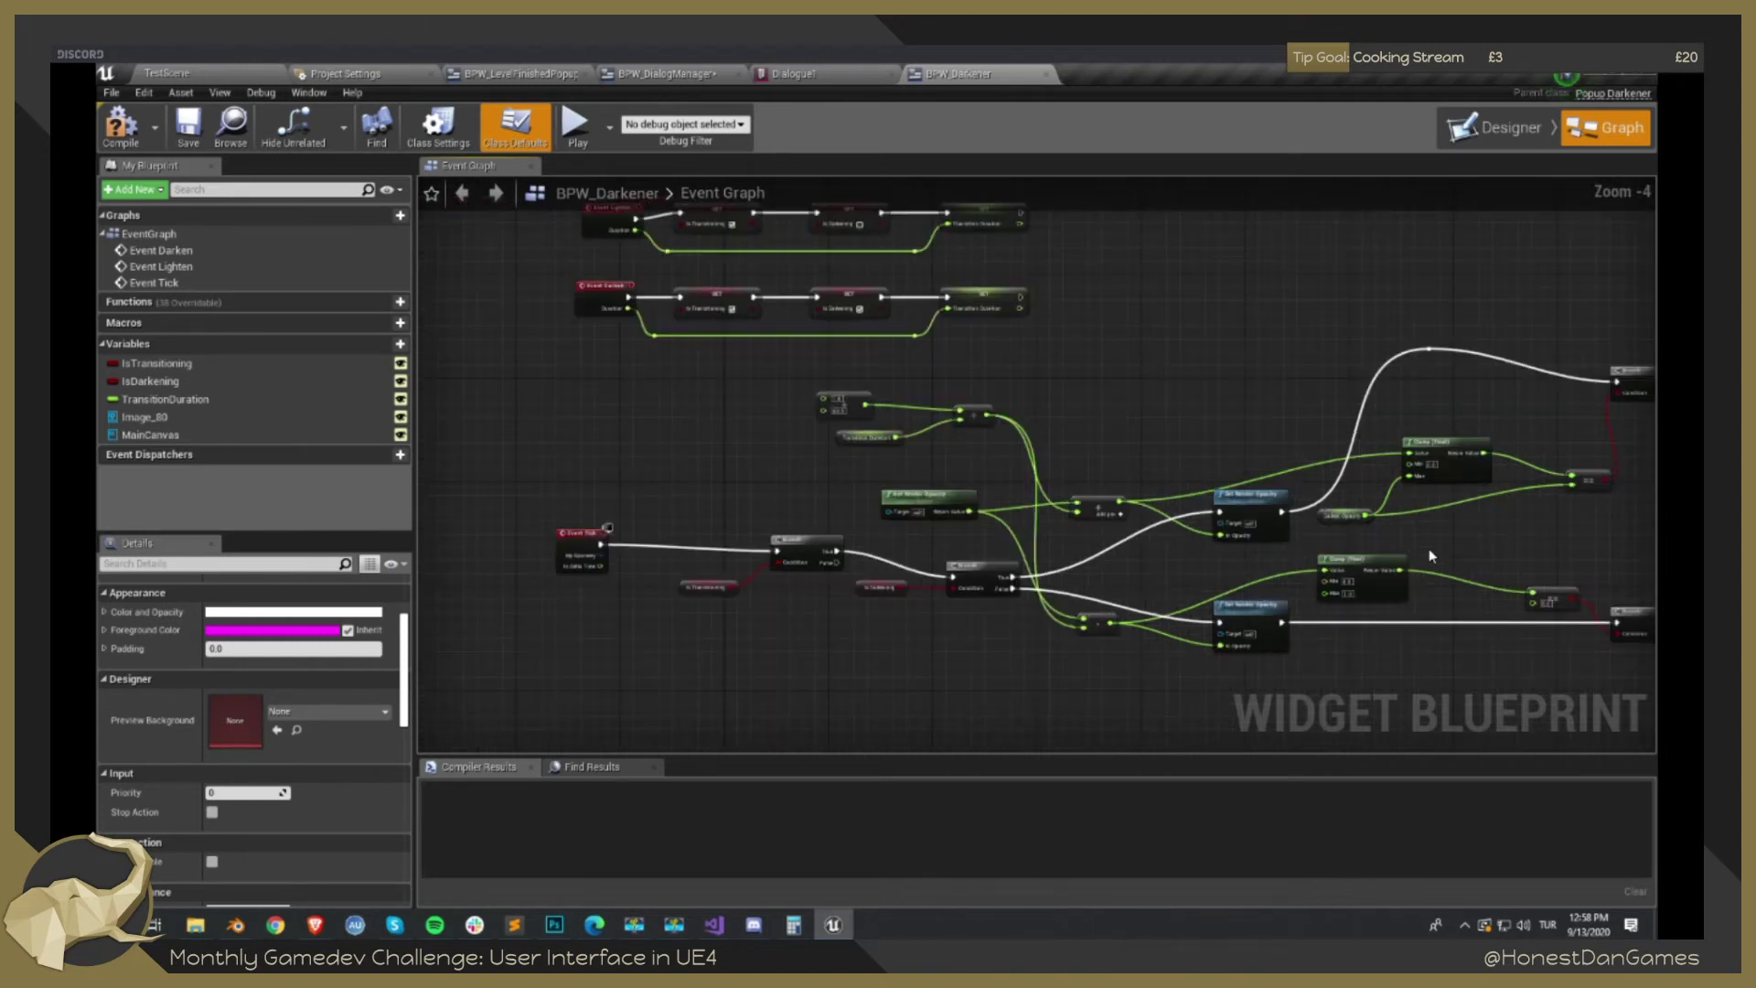
scroll(1249, 556, up, 2)
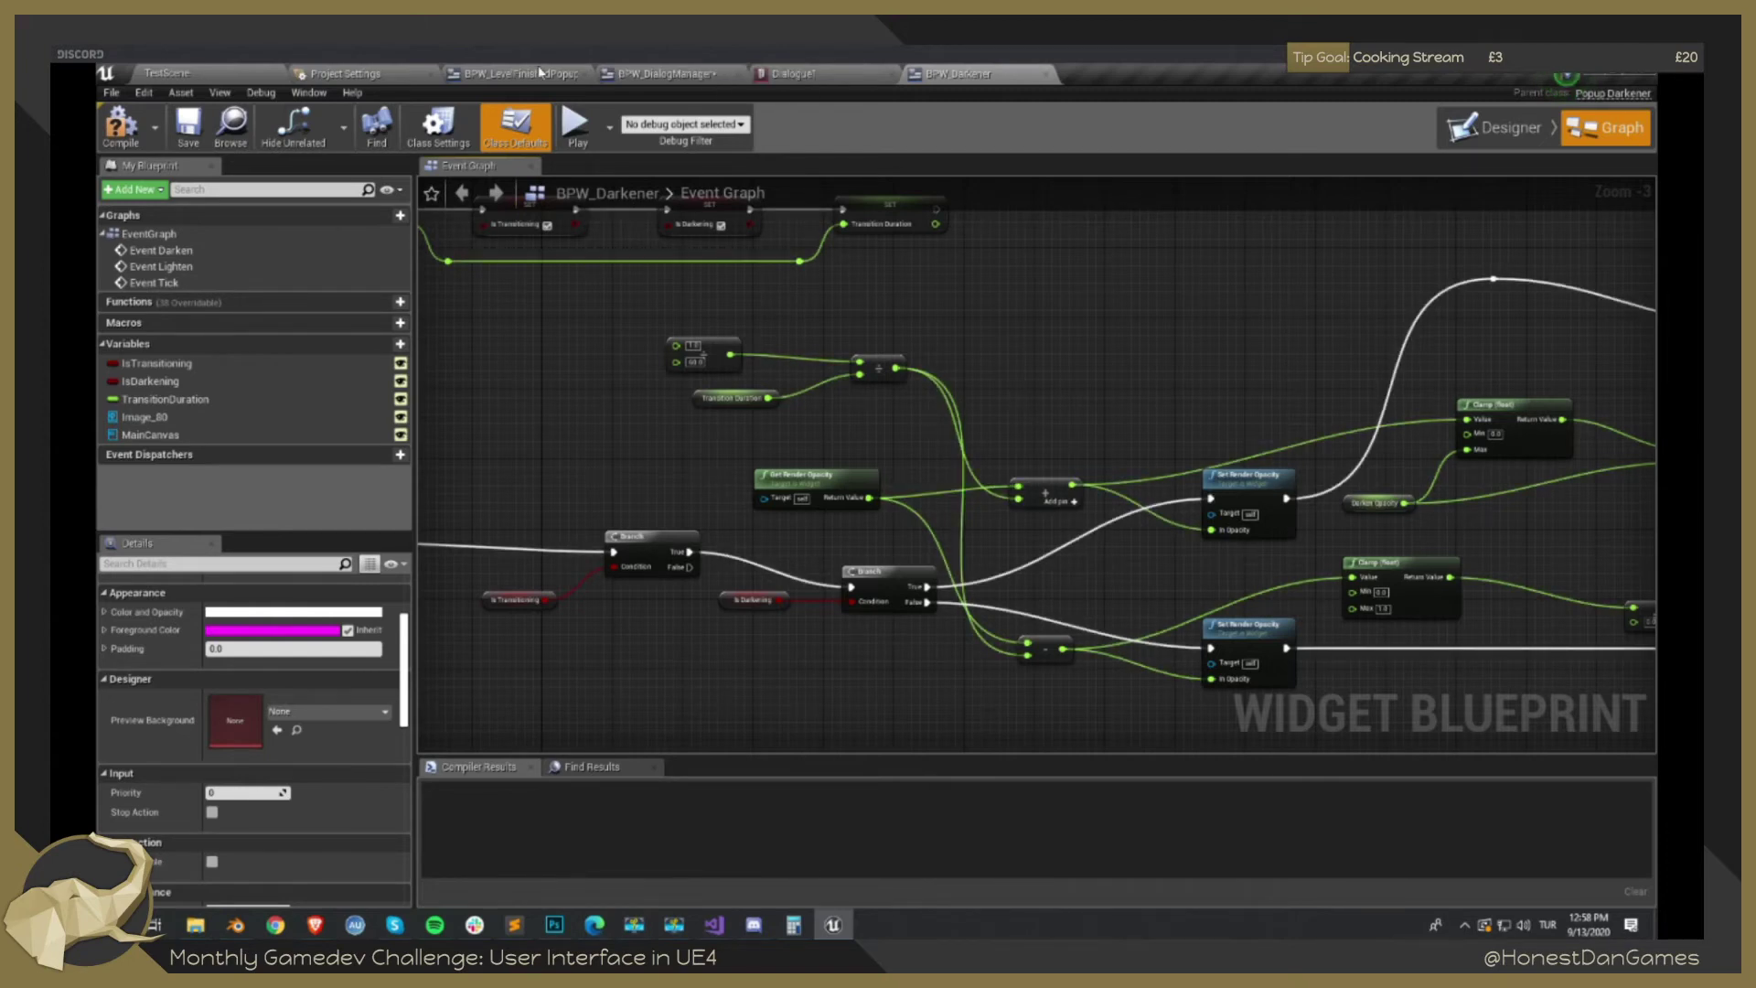
Compile BPW_Darkener and play the TestScene level in the editor.
click(119, 123)
click(166, 73)
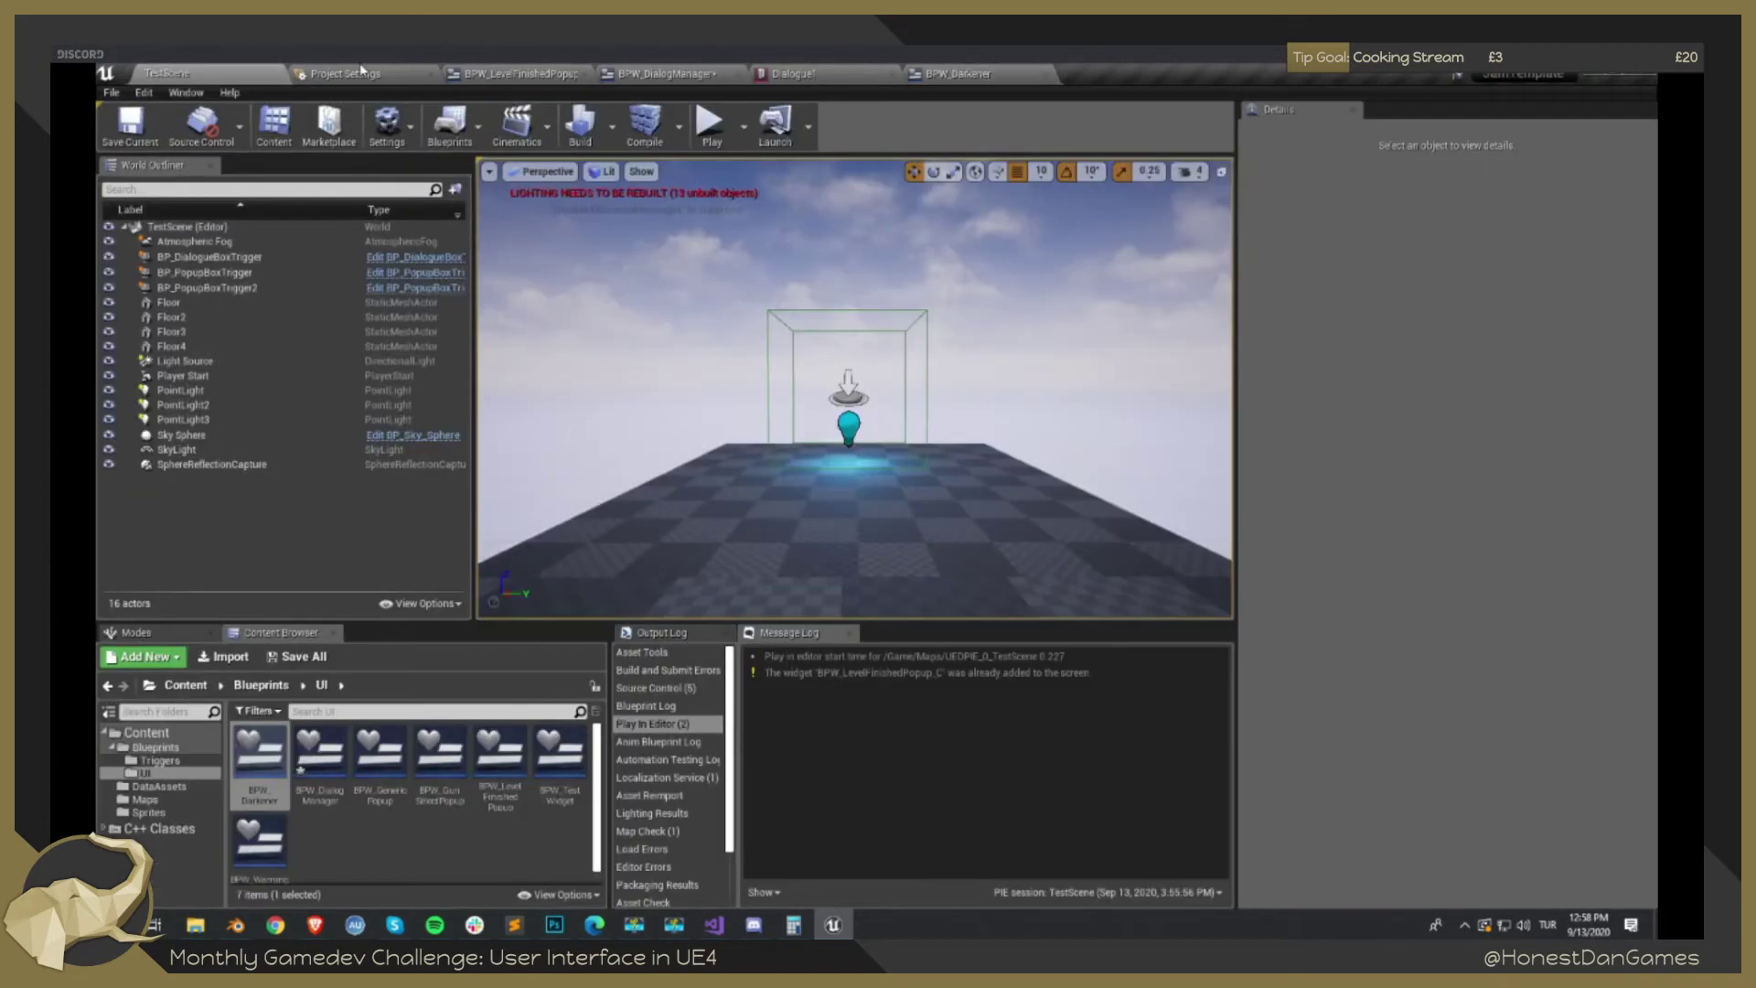
click(702, 126)
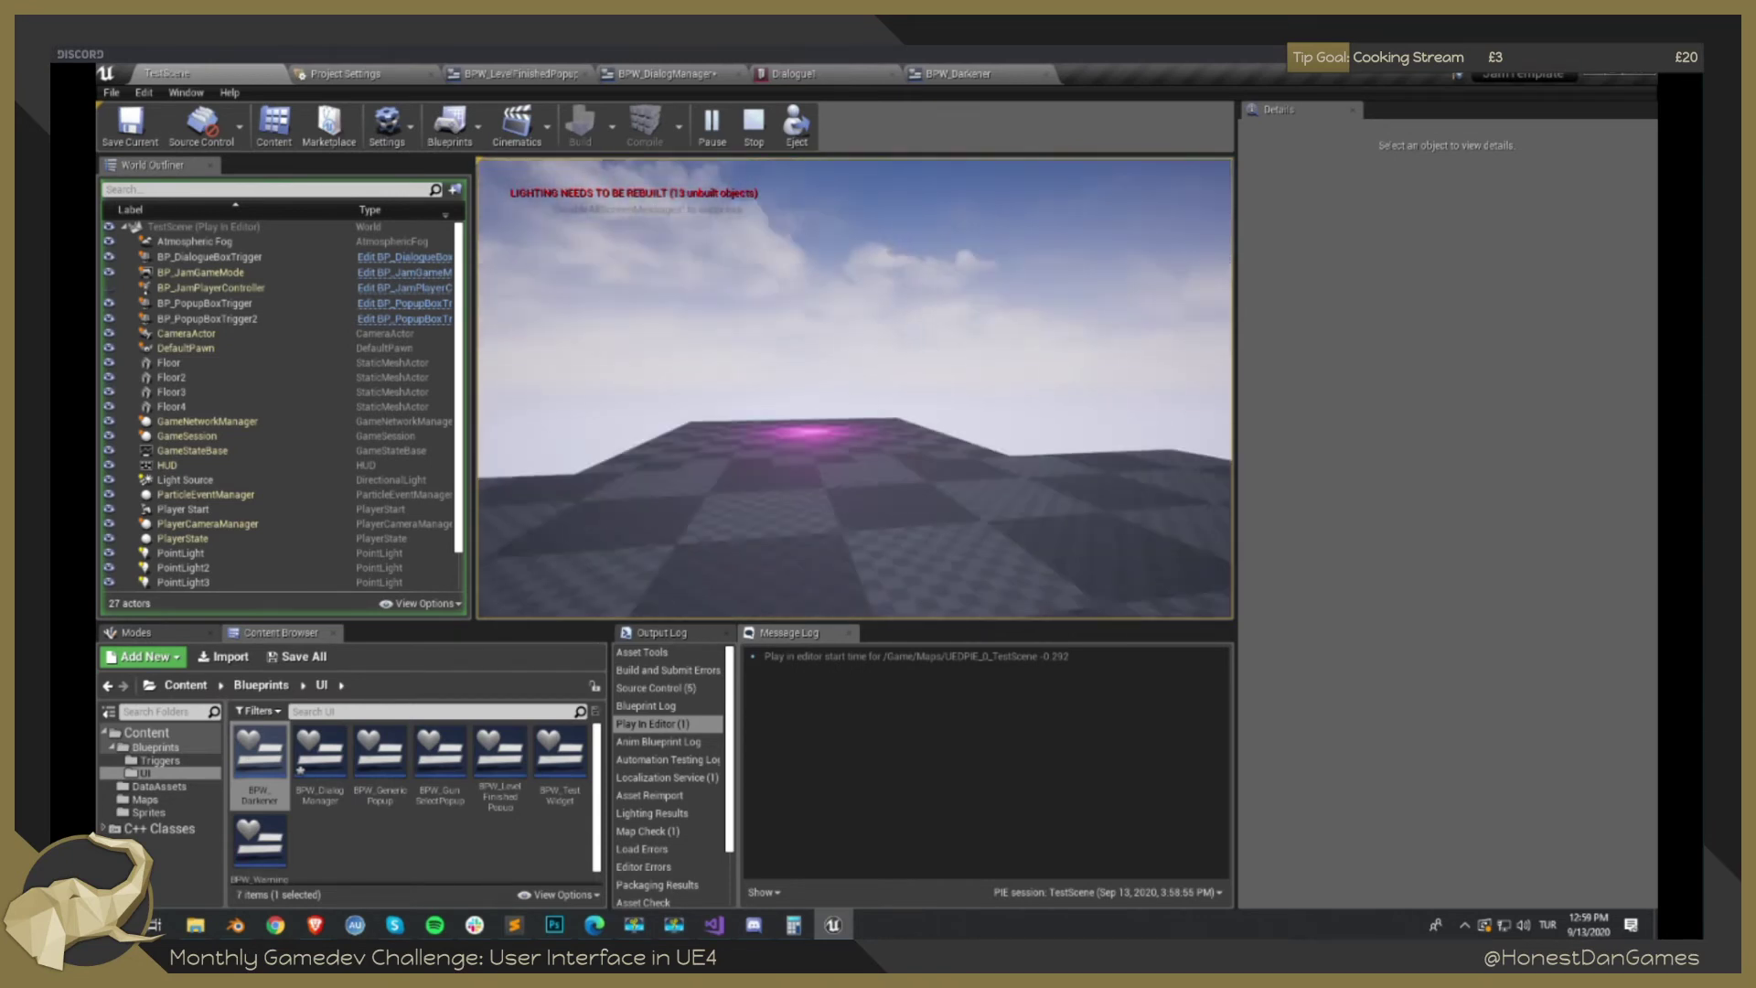
Test the radial gun selection popup in the running level by opening and closing it in quick succession.
key(Tab)
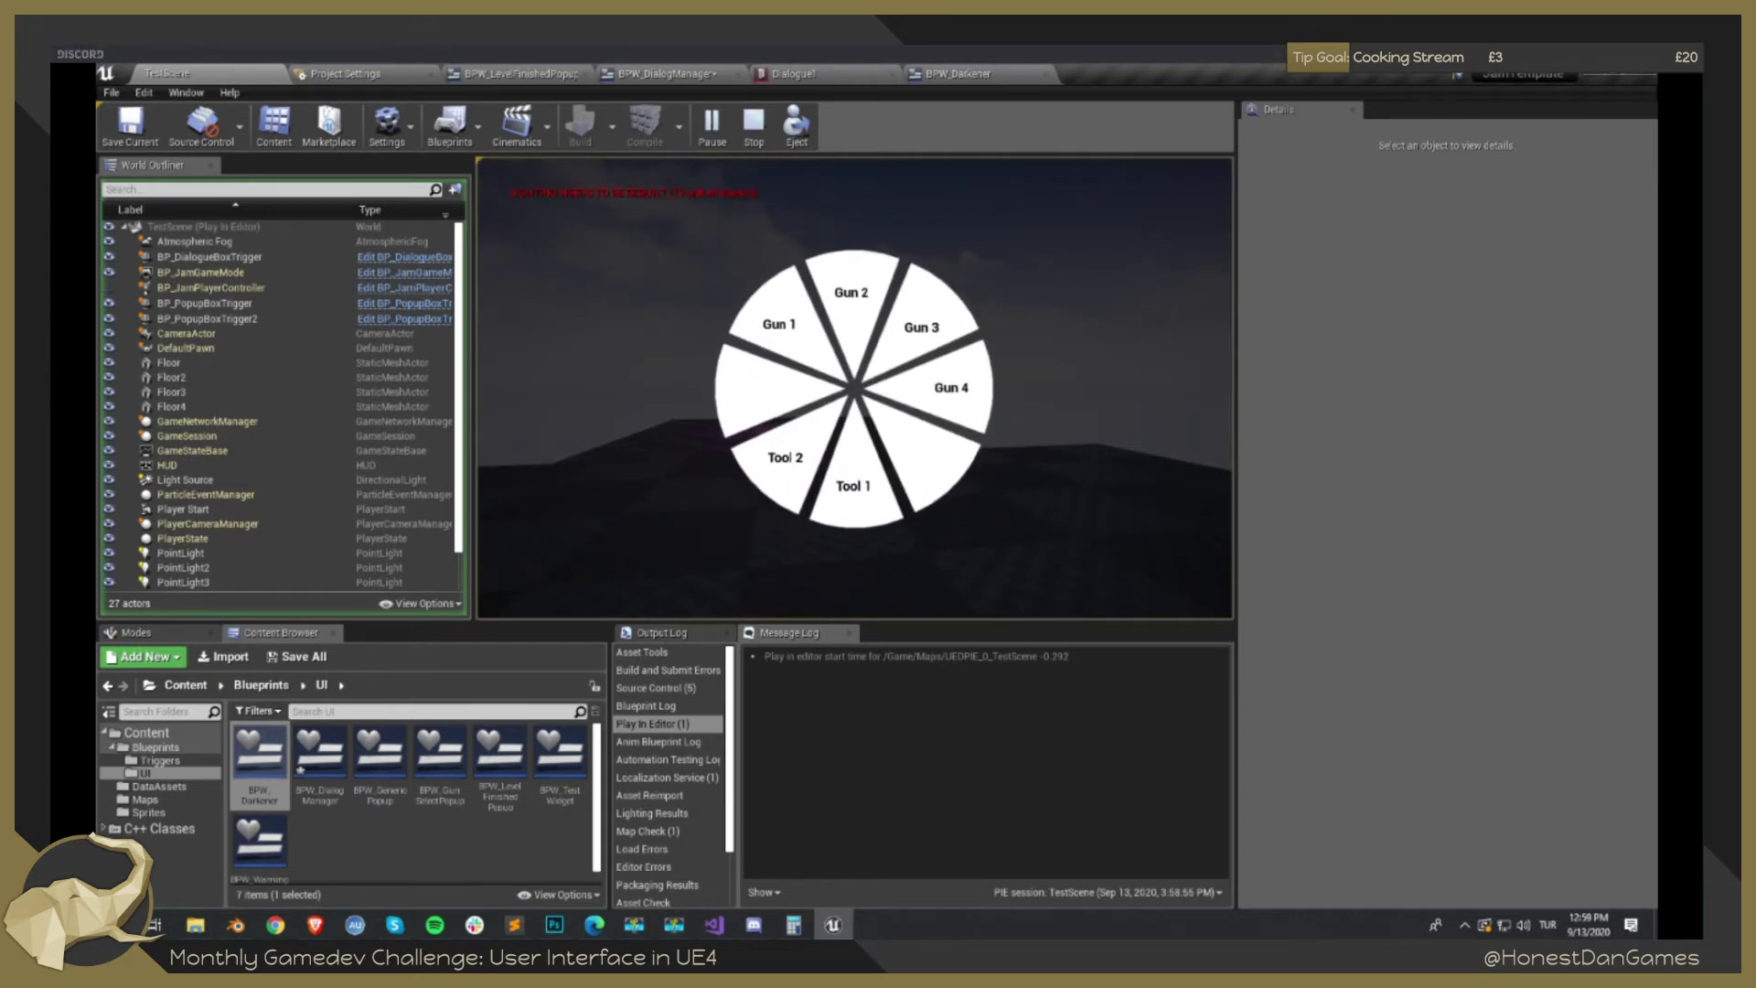
key(Tab)
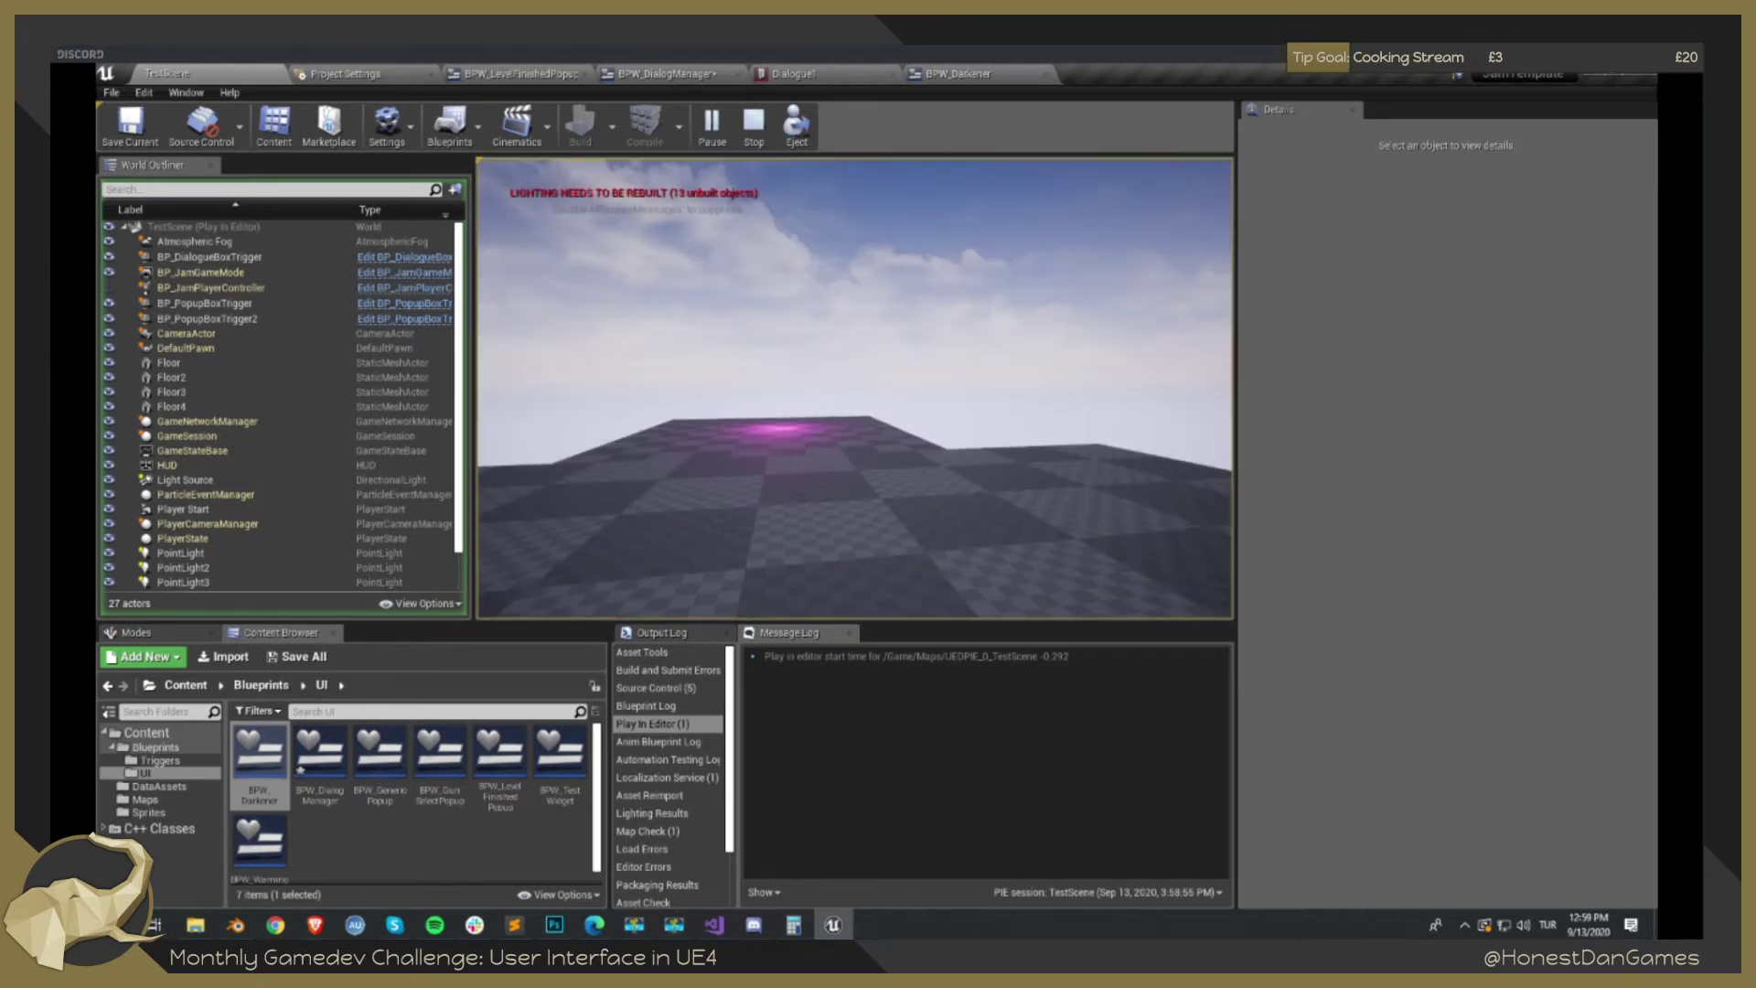
key(Tab)
key(Tab)
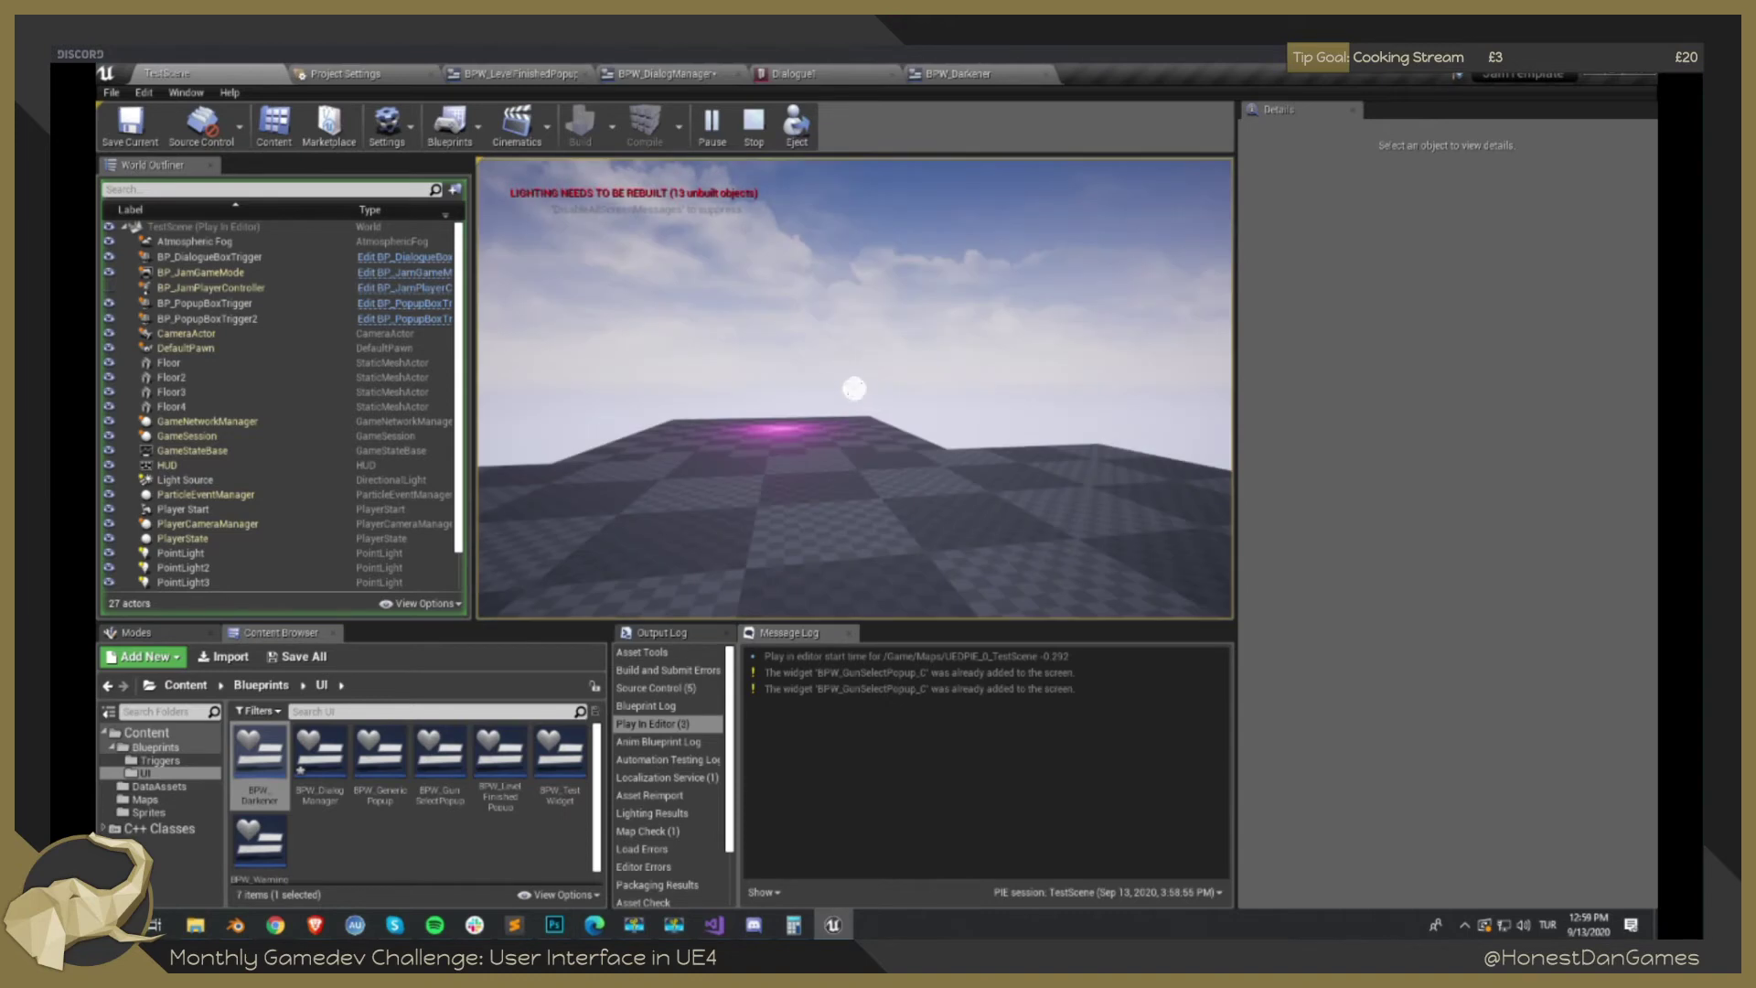
key(Tab)
key(Tab)
key(Tab)
key(Tab)
key(Tab)
key(Tab)
key(Tab)
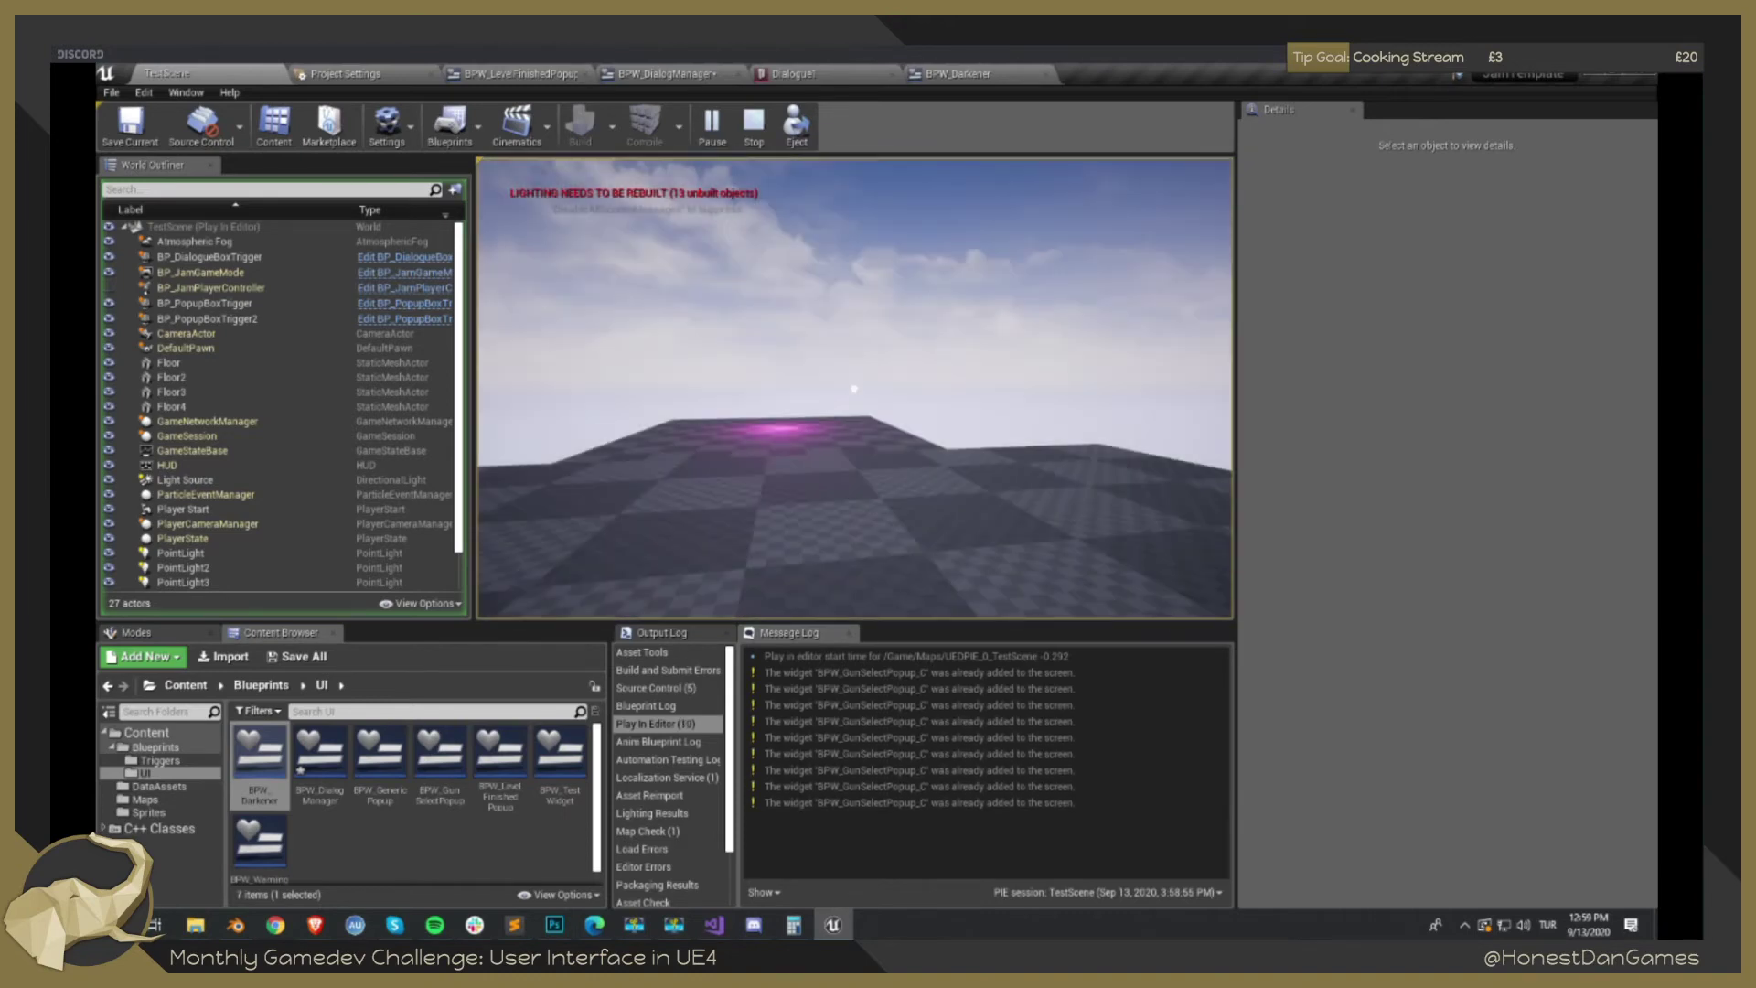
key(Tab)
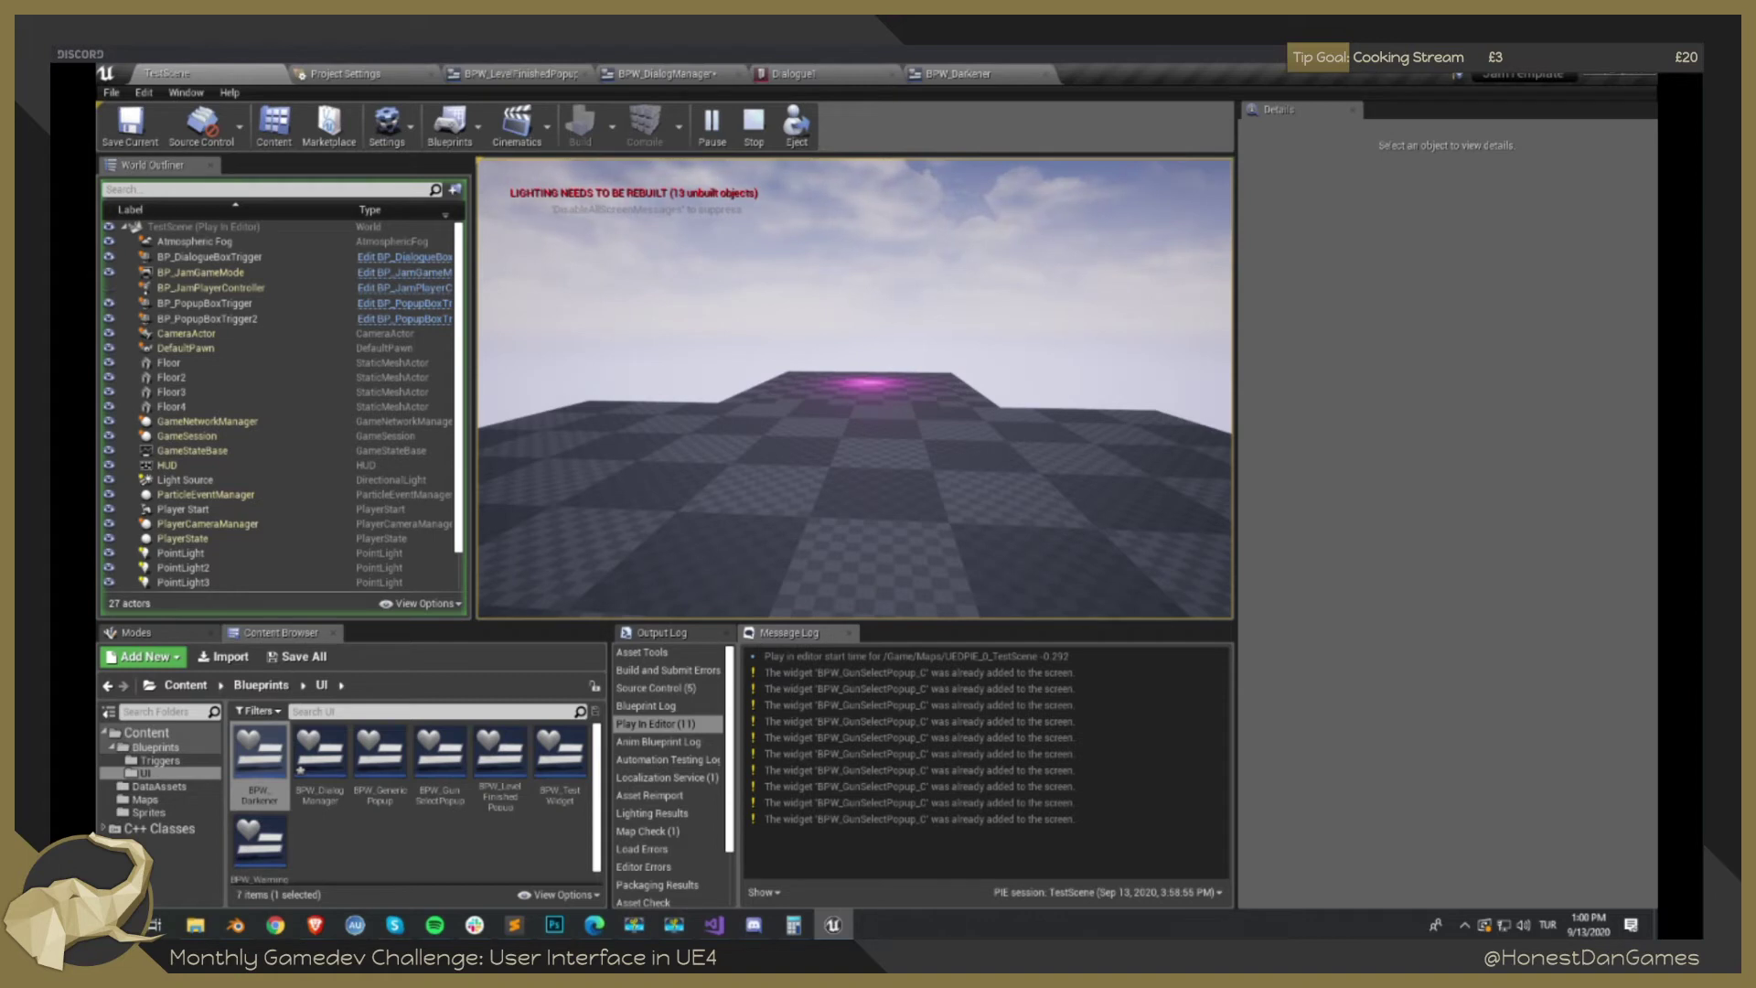
Open and close the gun selection wheel at a slower pace to check its scale transition and background darkening, leaving it open.
key(Tab)
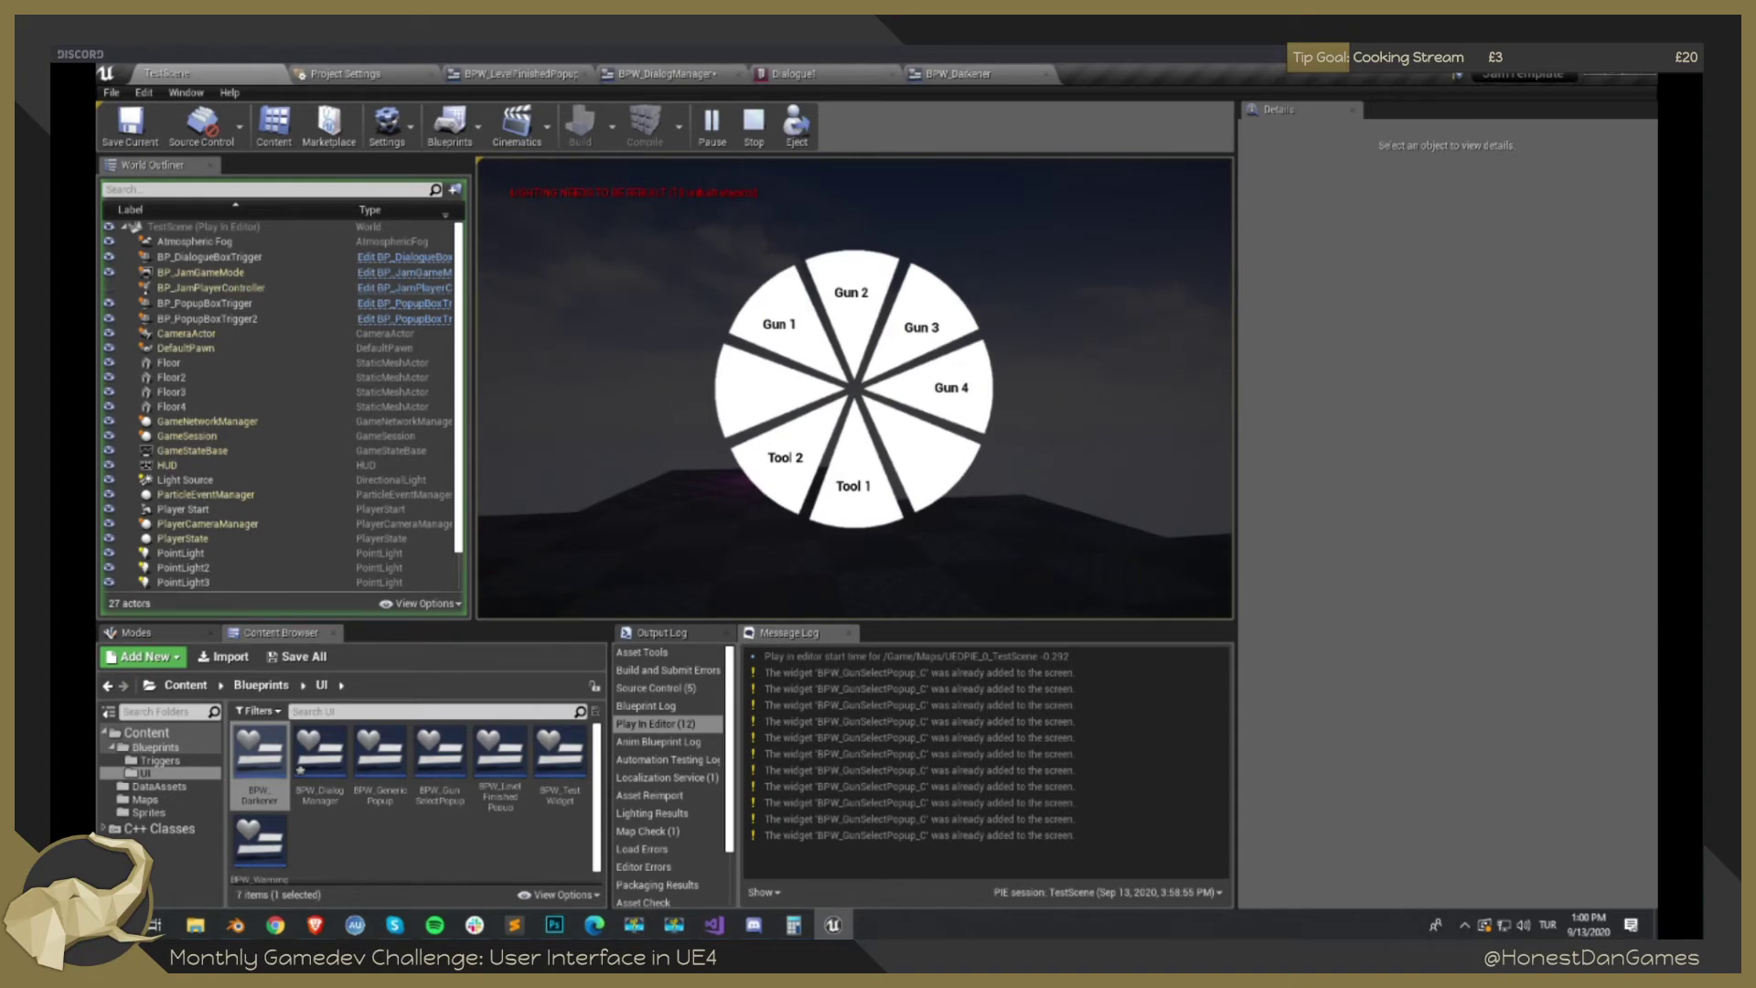
key(Tab)
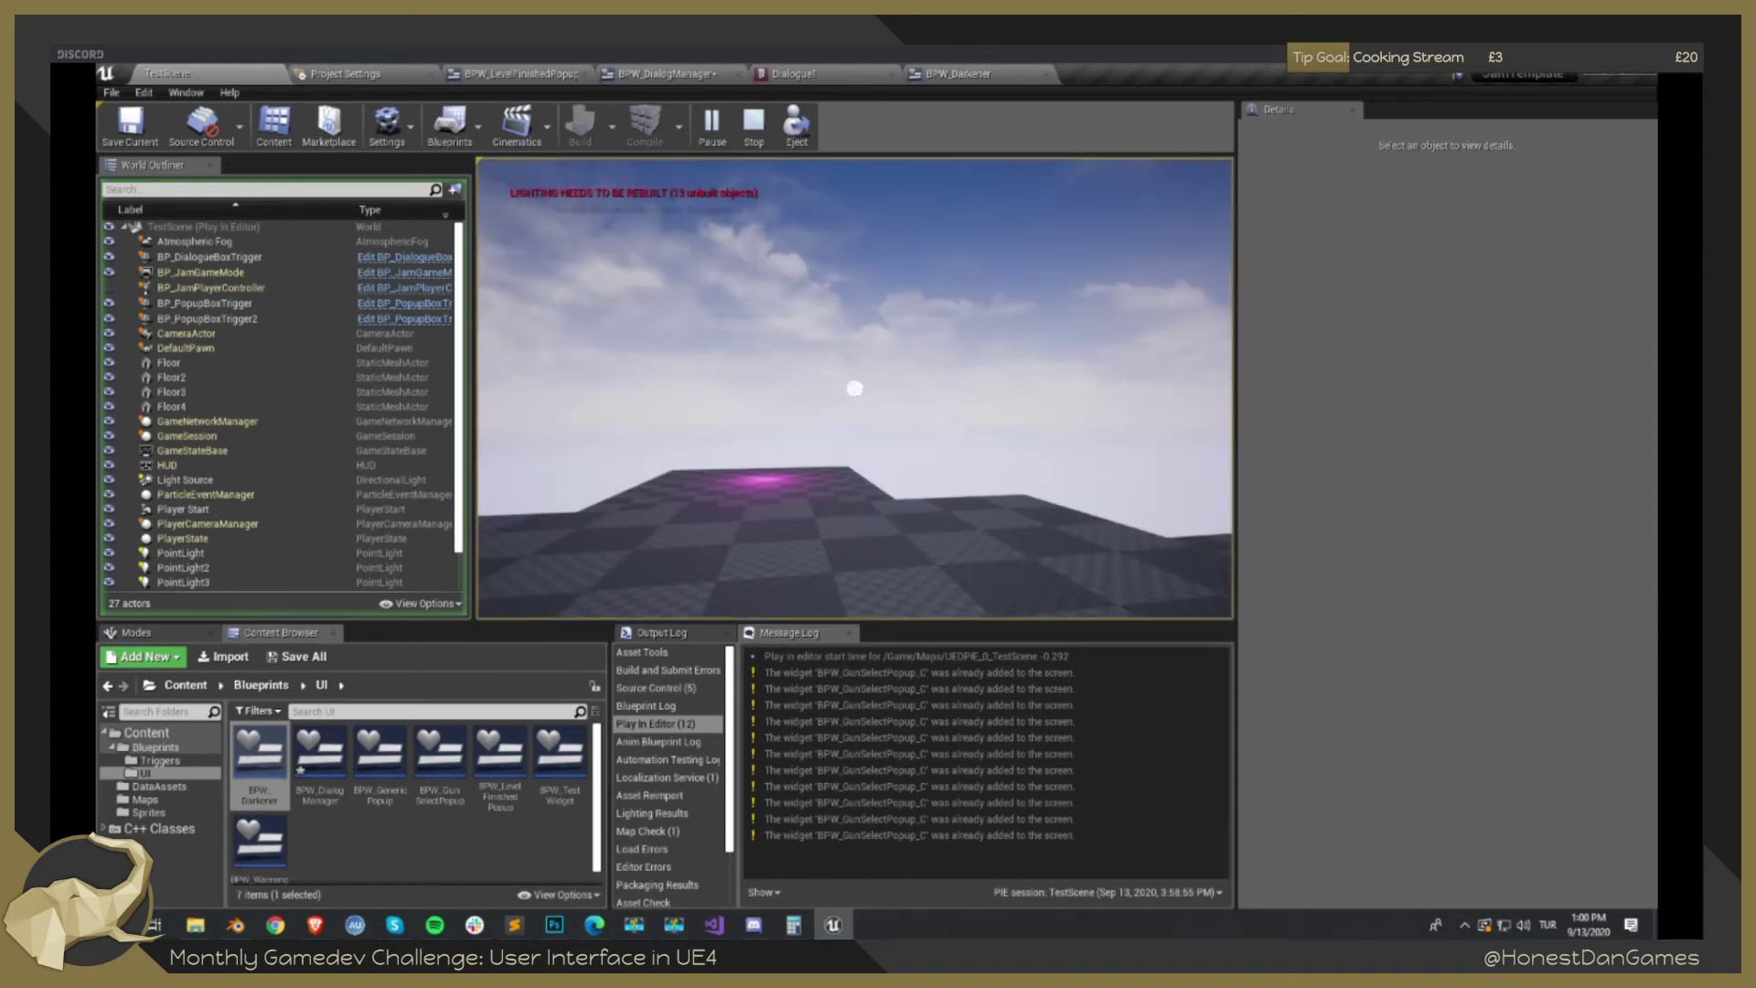
key(Tab)
key(Tab)
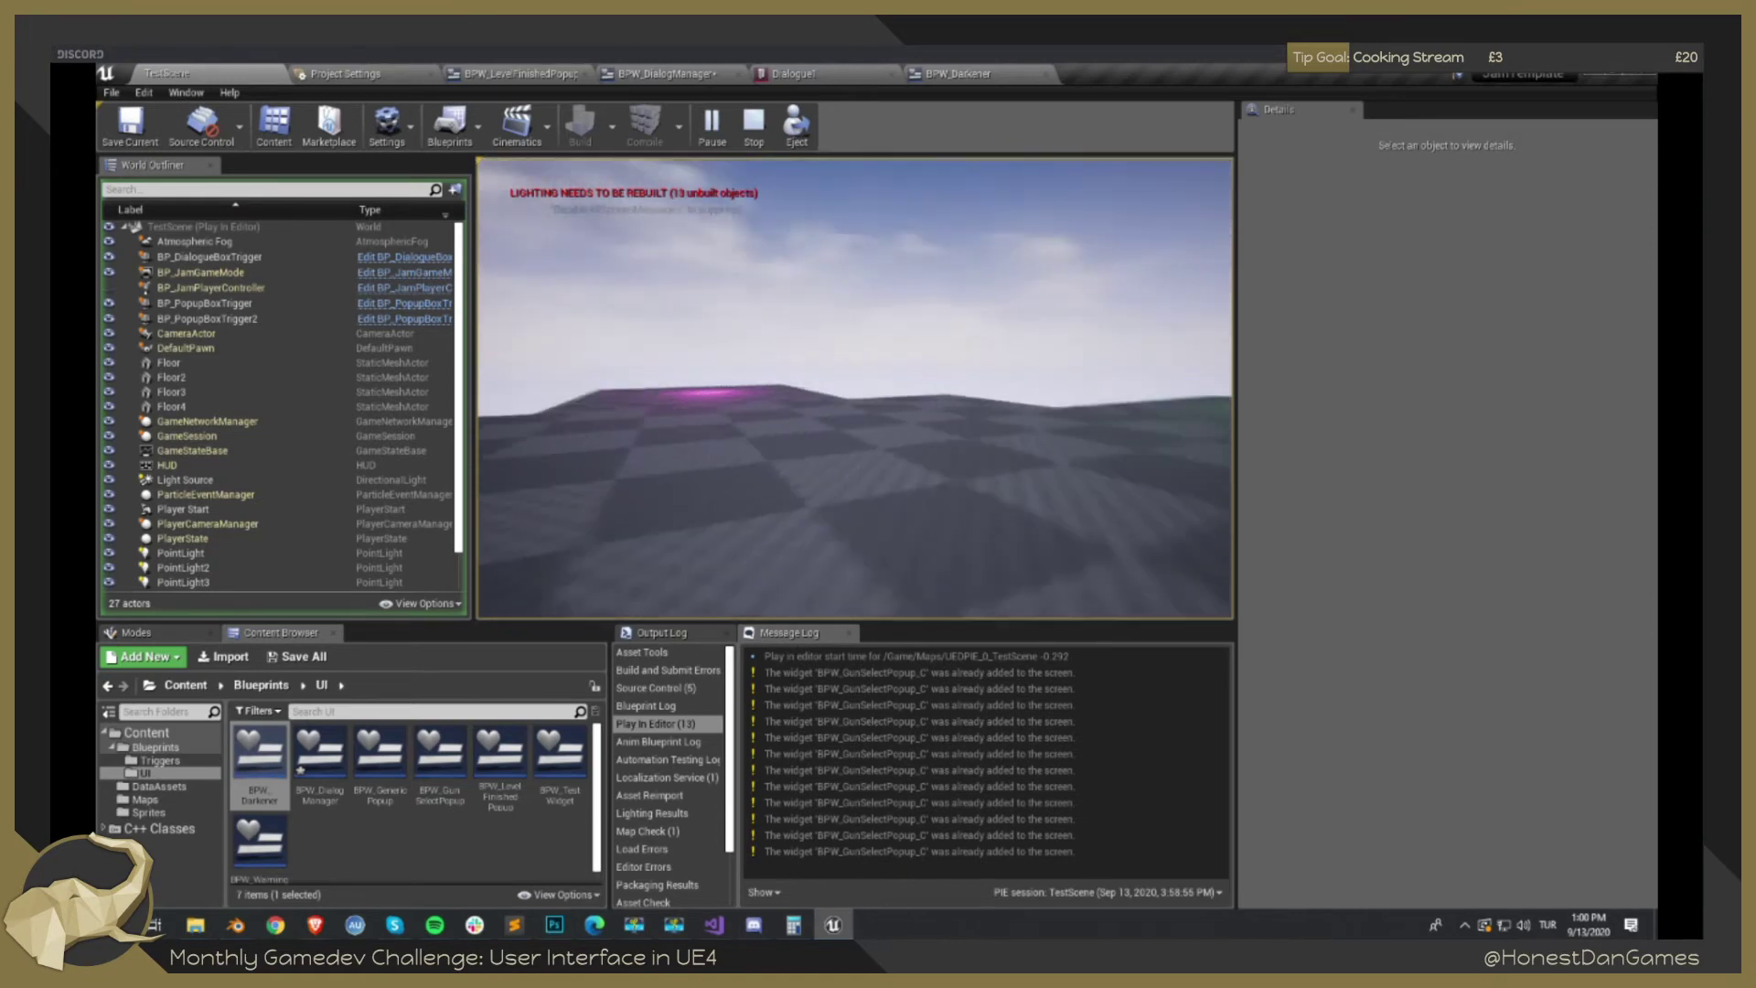
key(Tab)
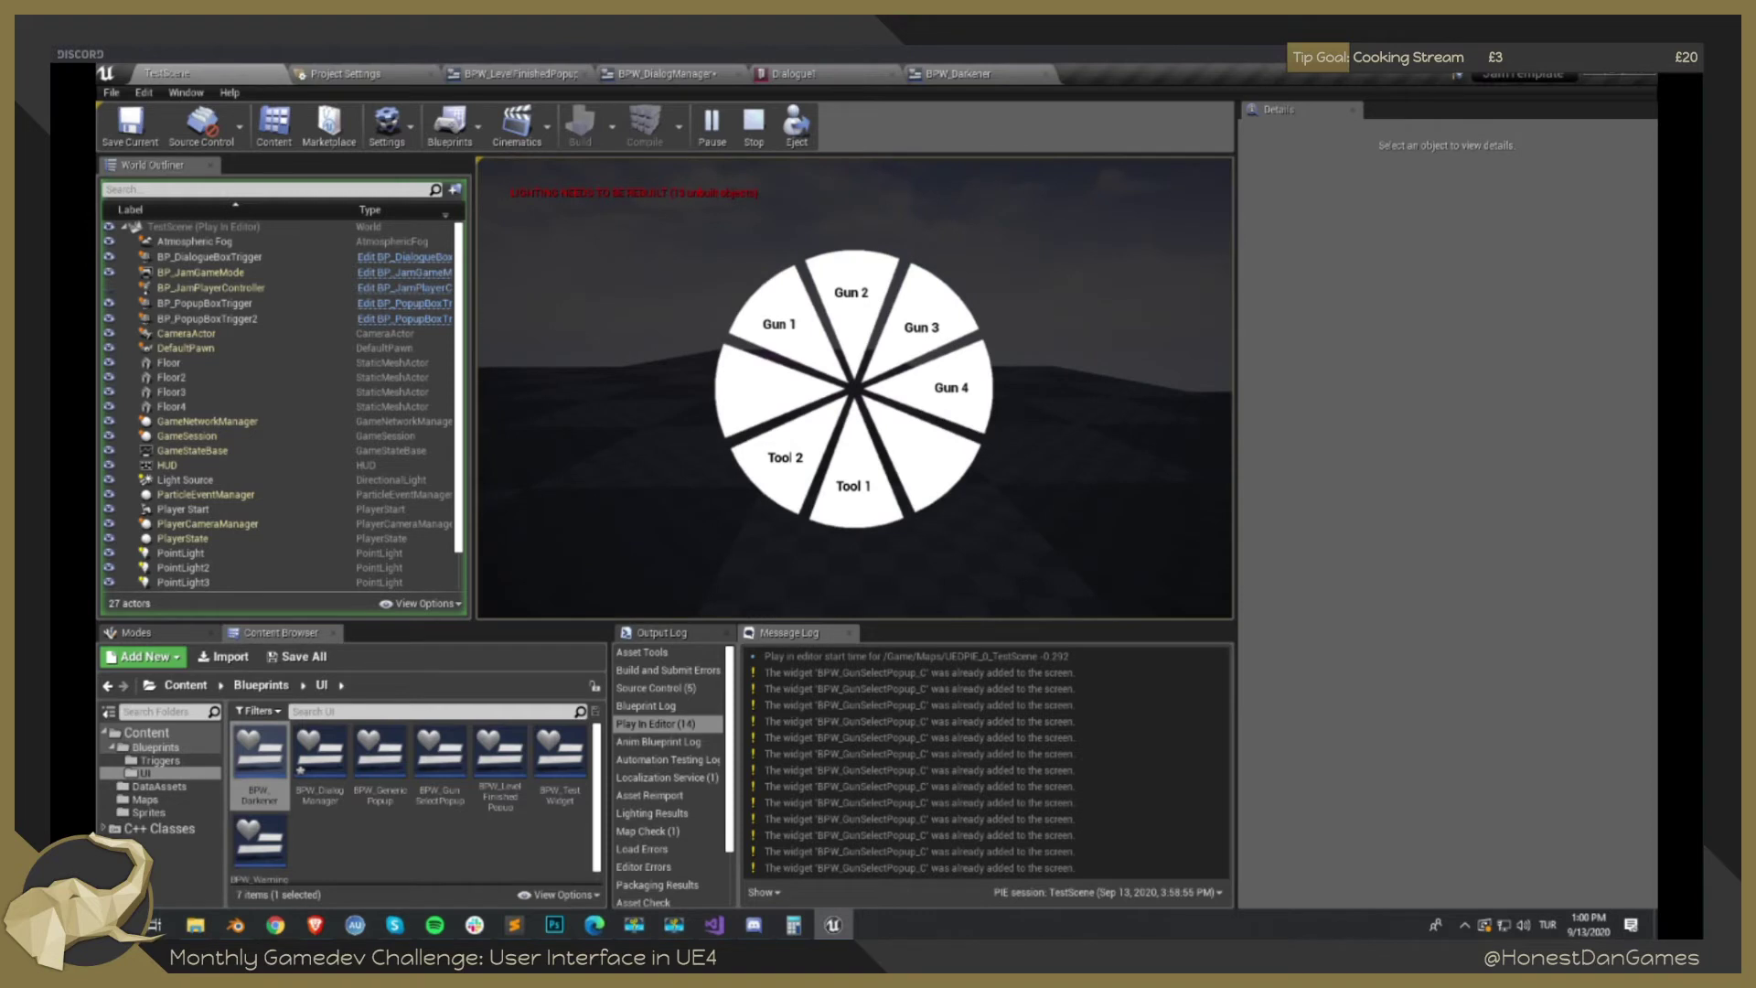
key(Tab)
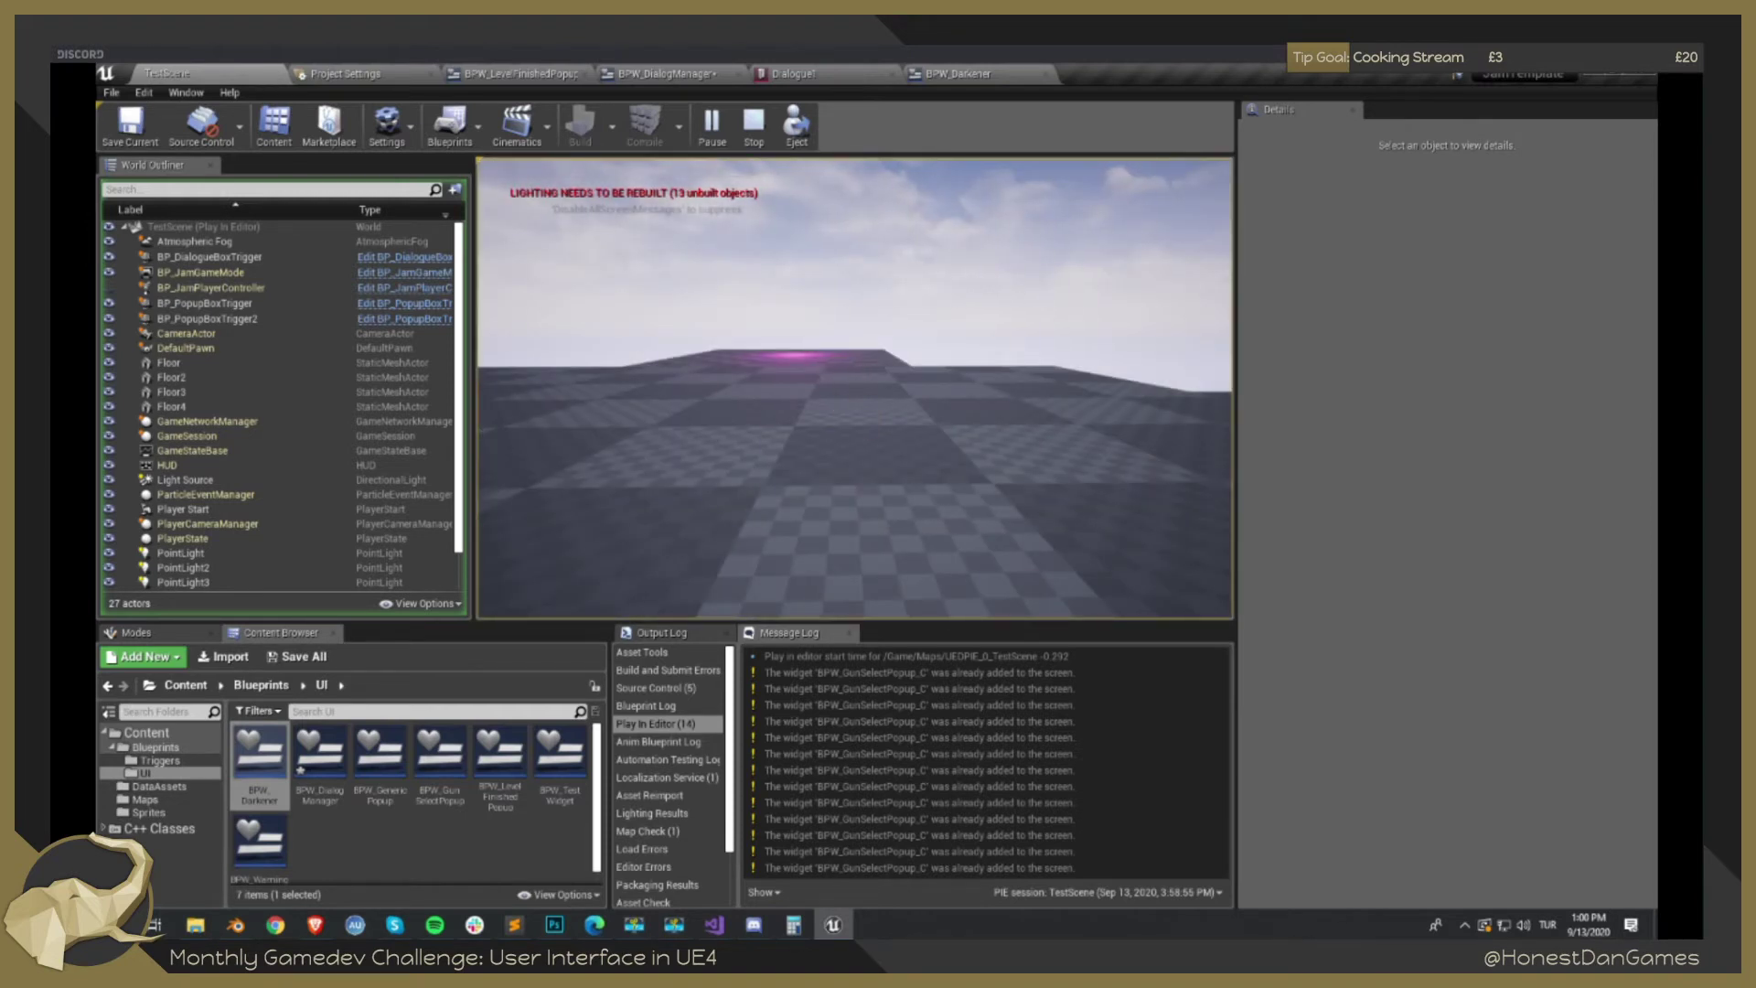
key(Tab)
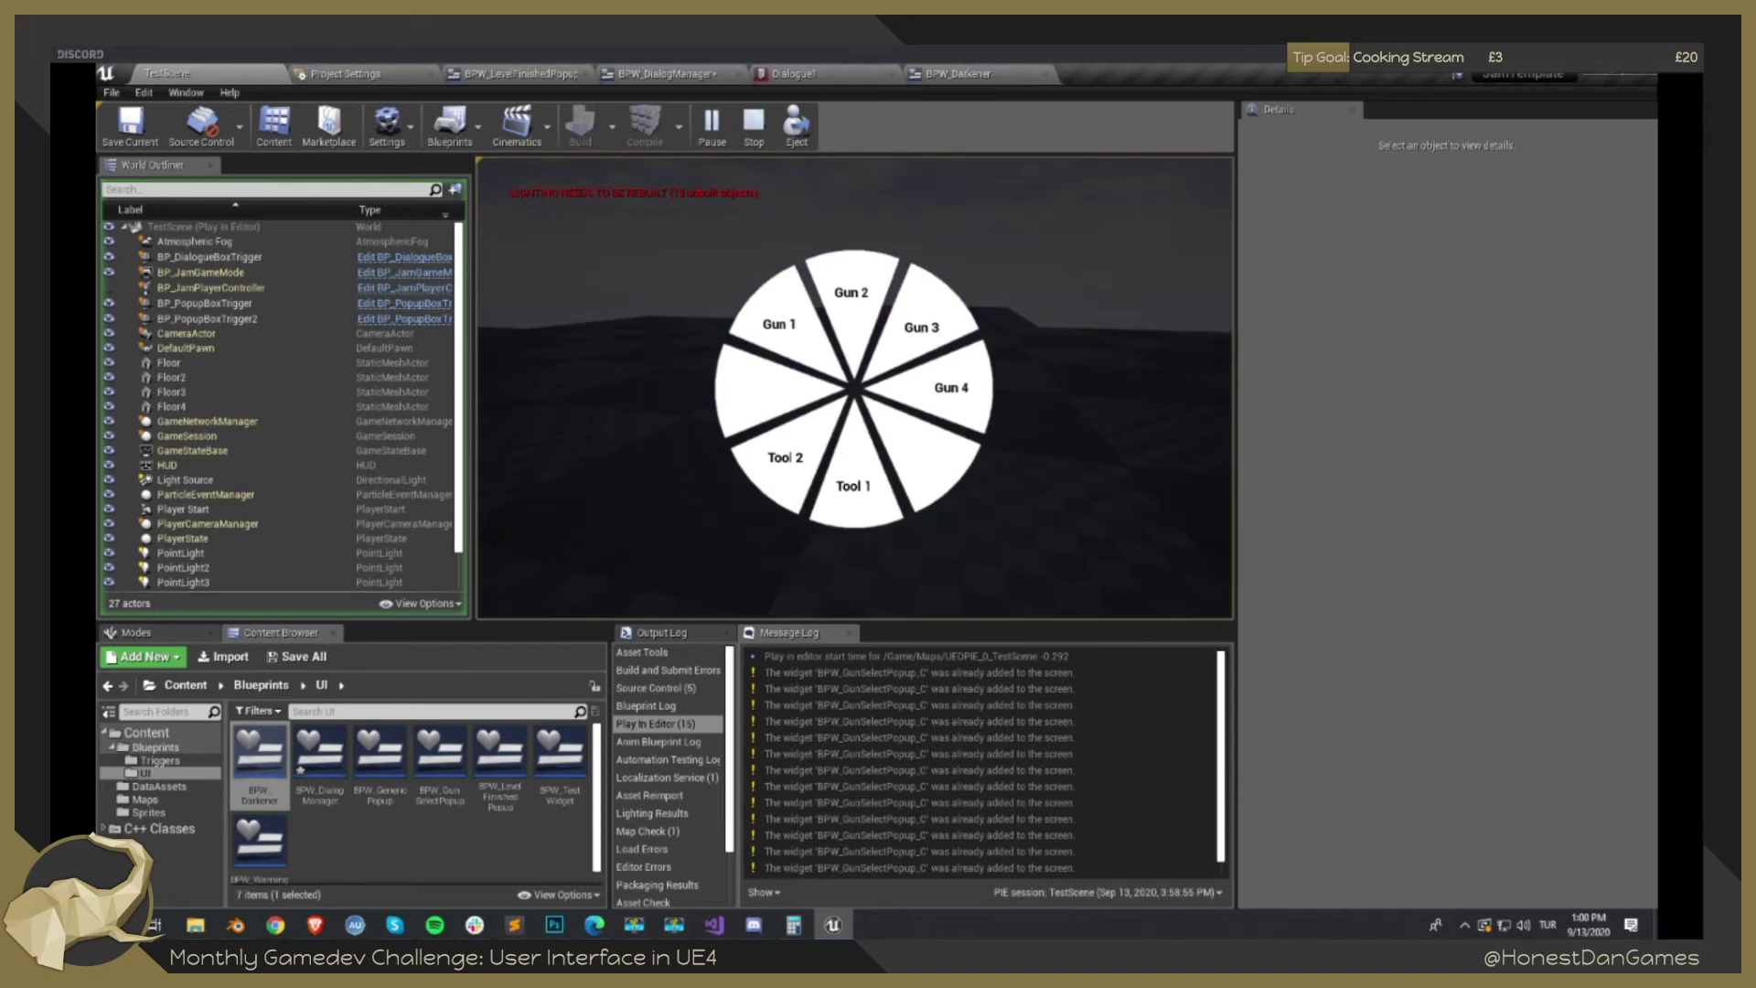
Close the gun selection wheel in the running game, test moving the player forward and back, and stop the play session.
key(Tab)
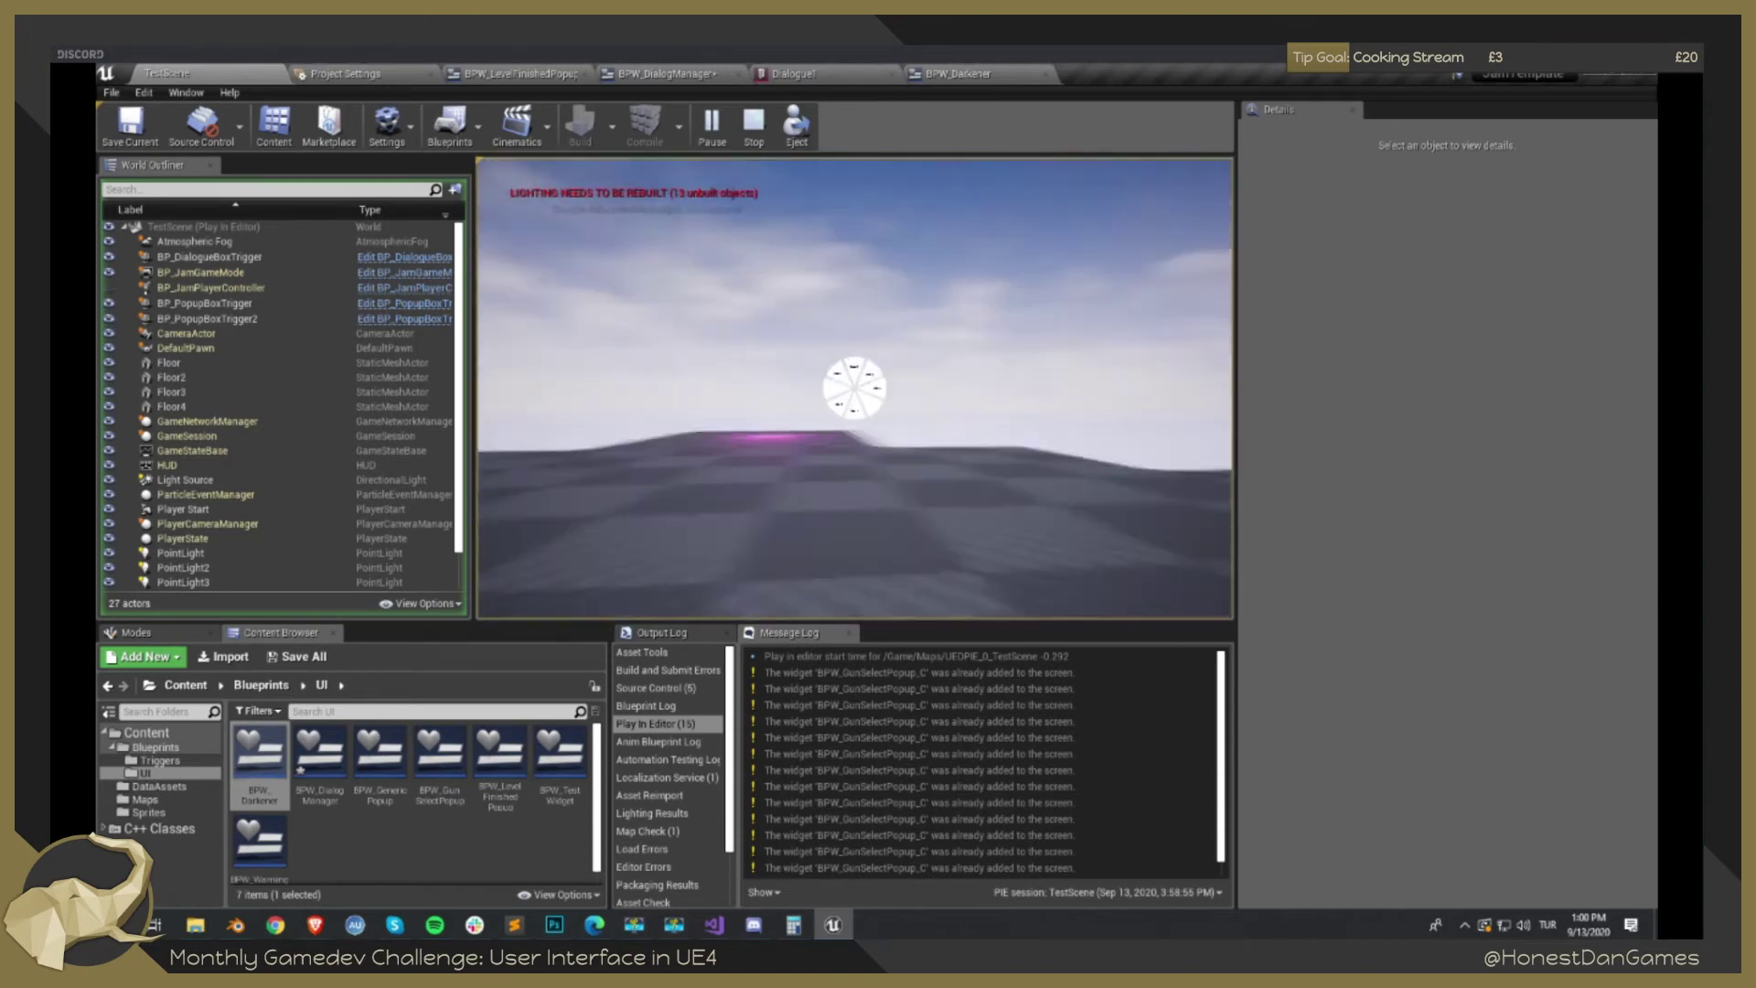
key(w)
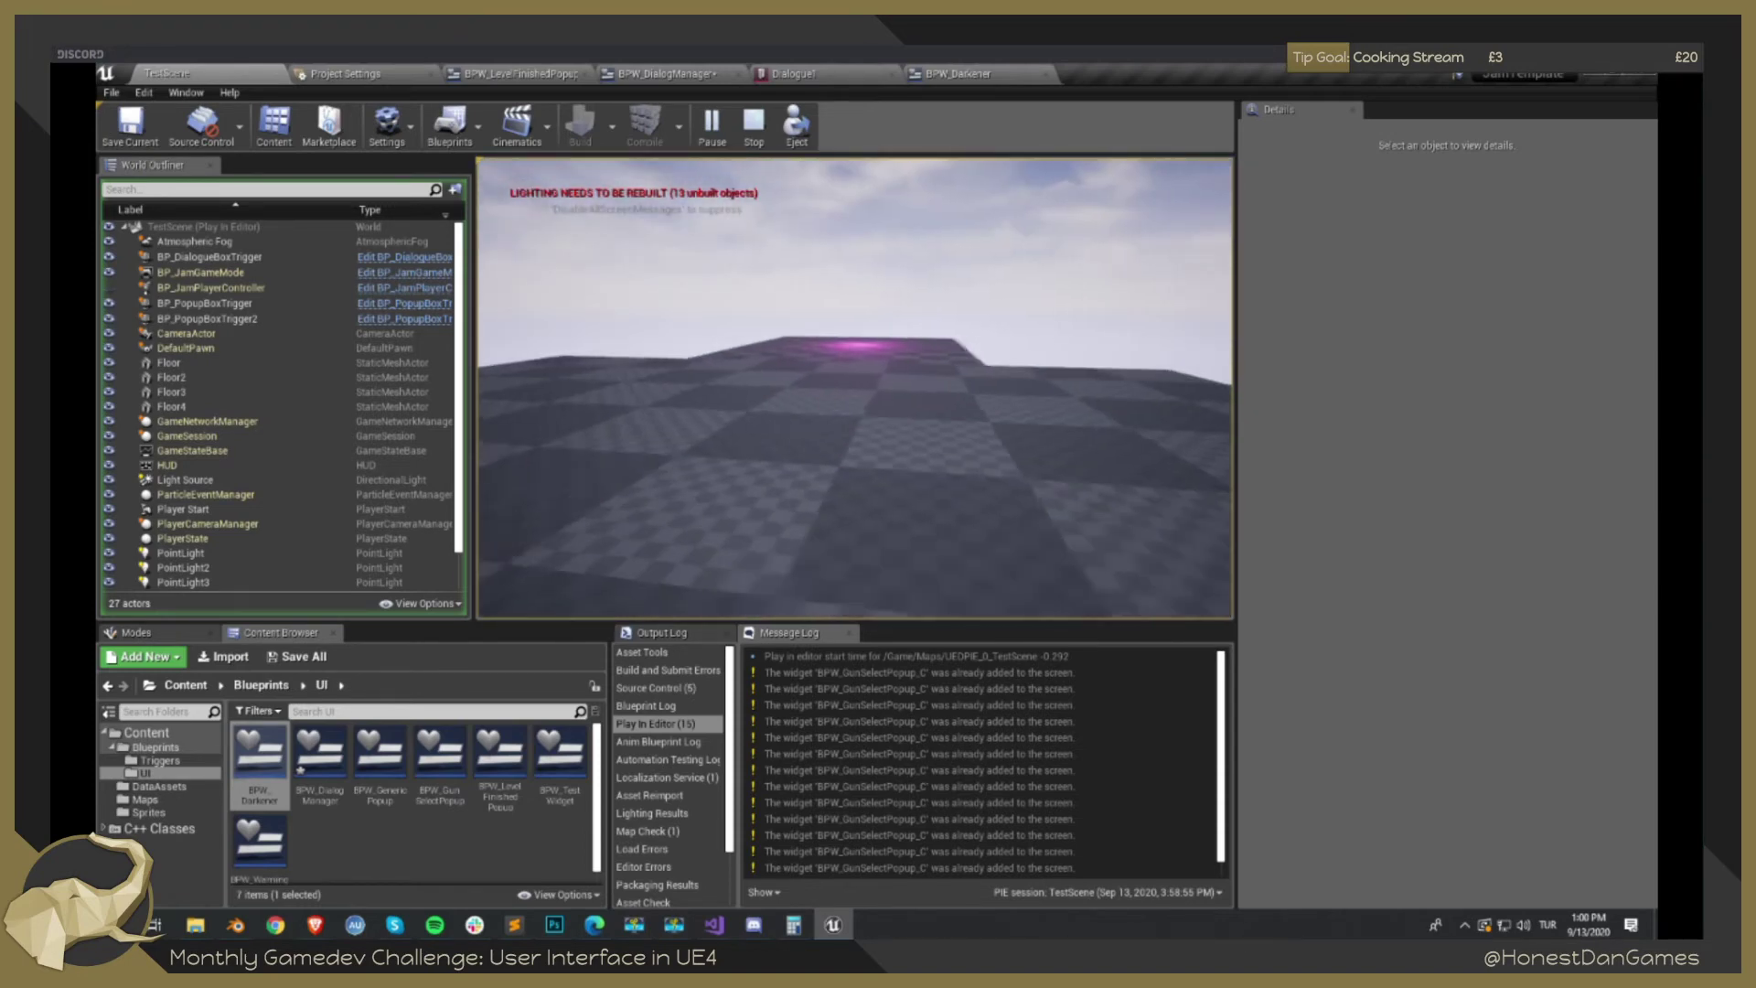
key(s)
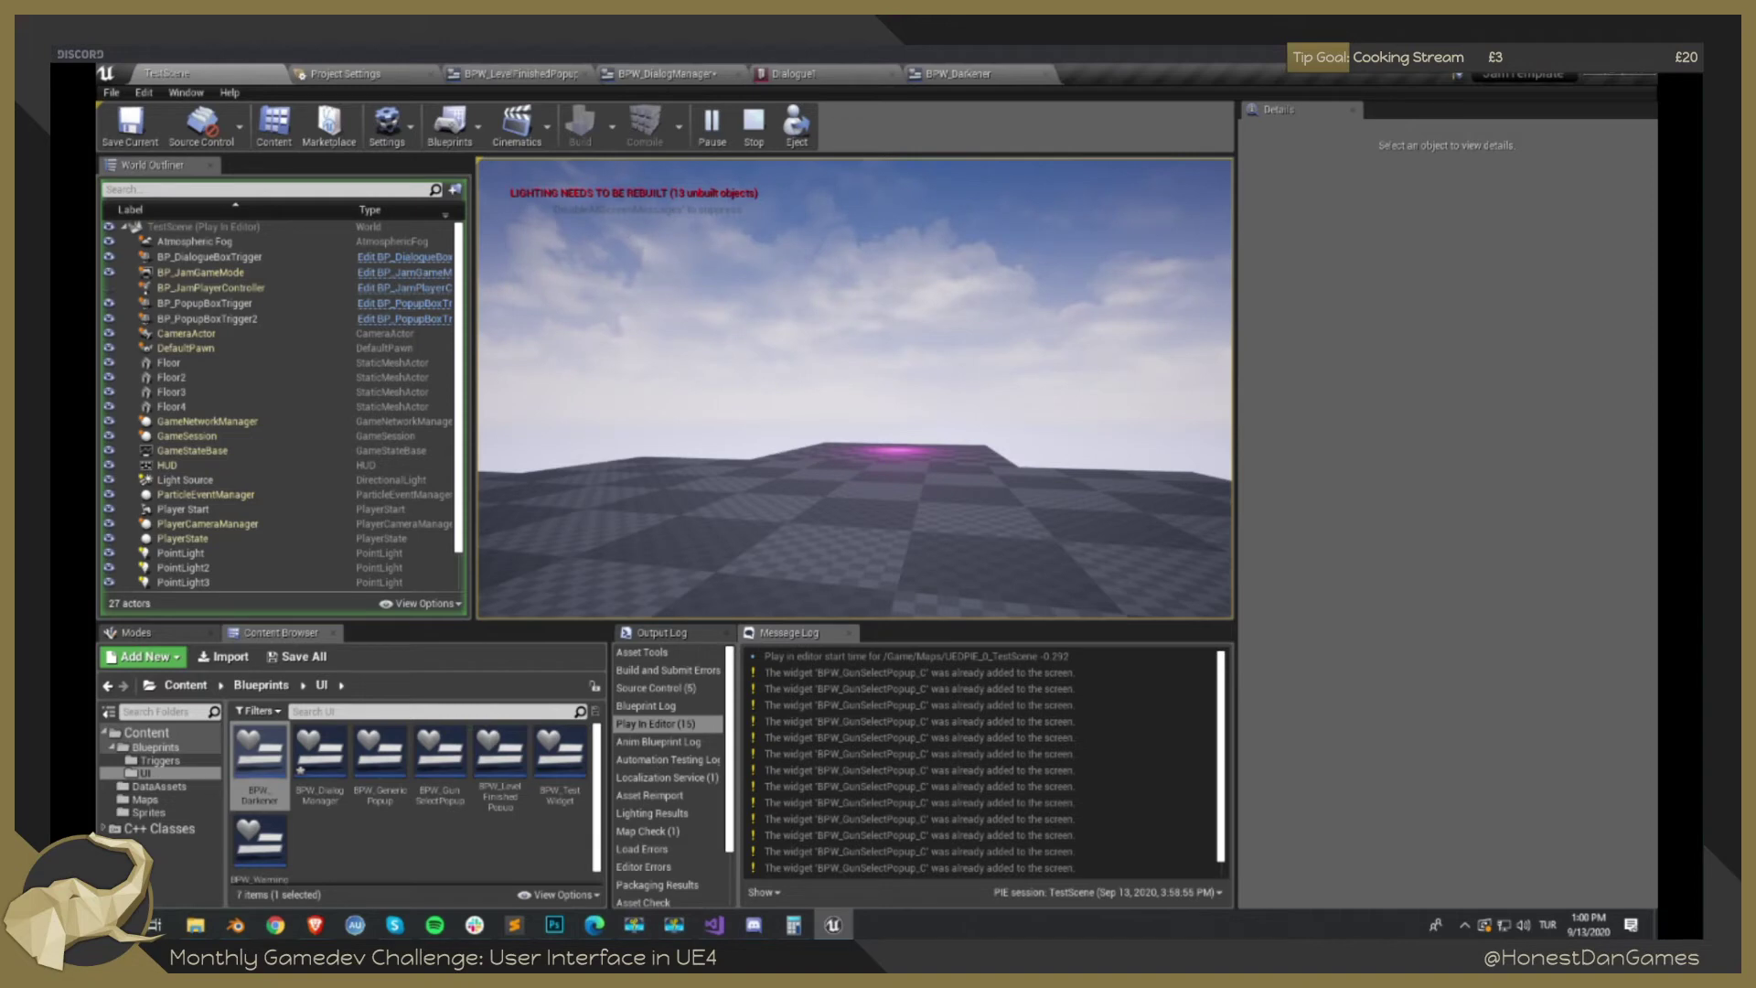
key(Escape)
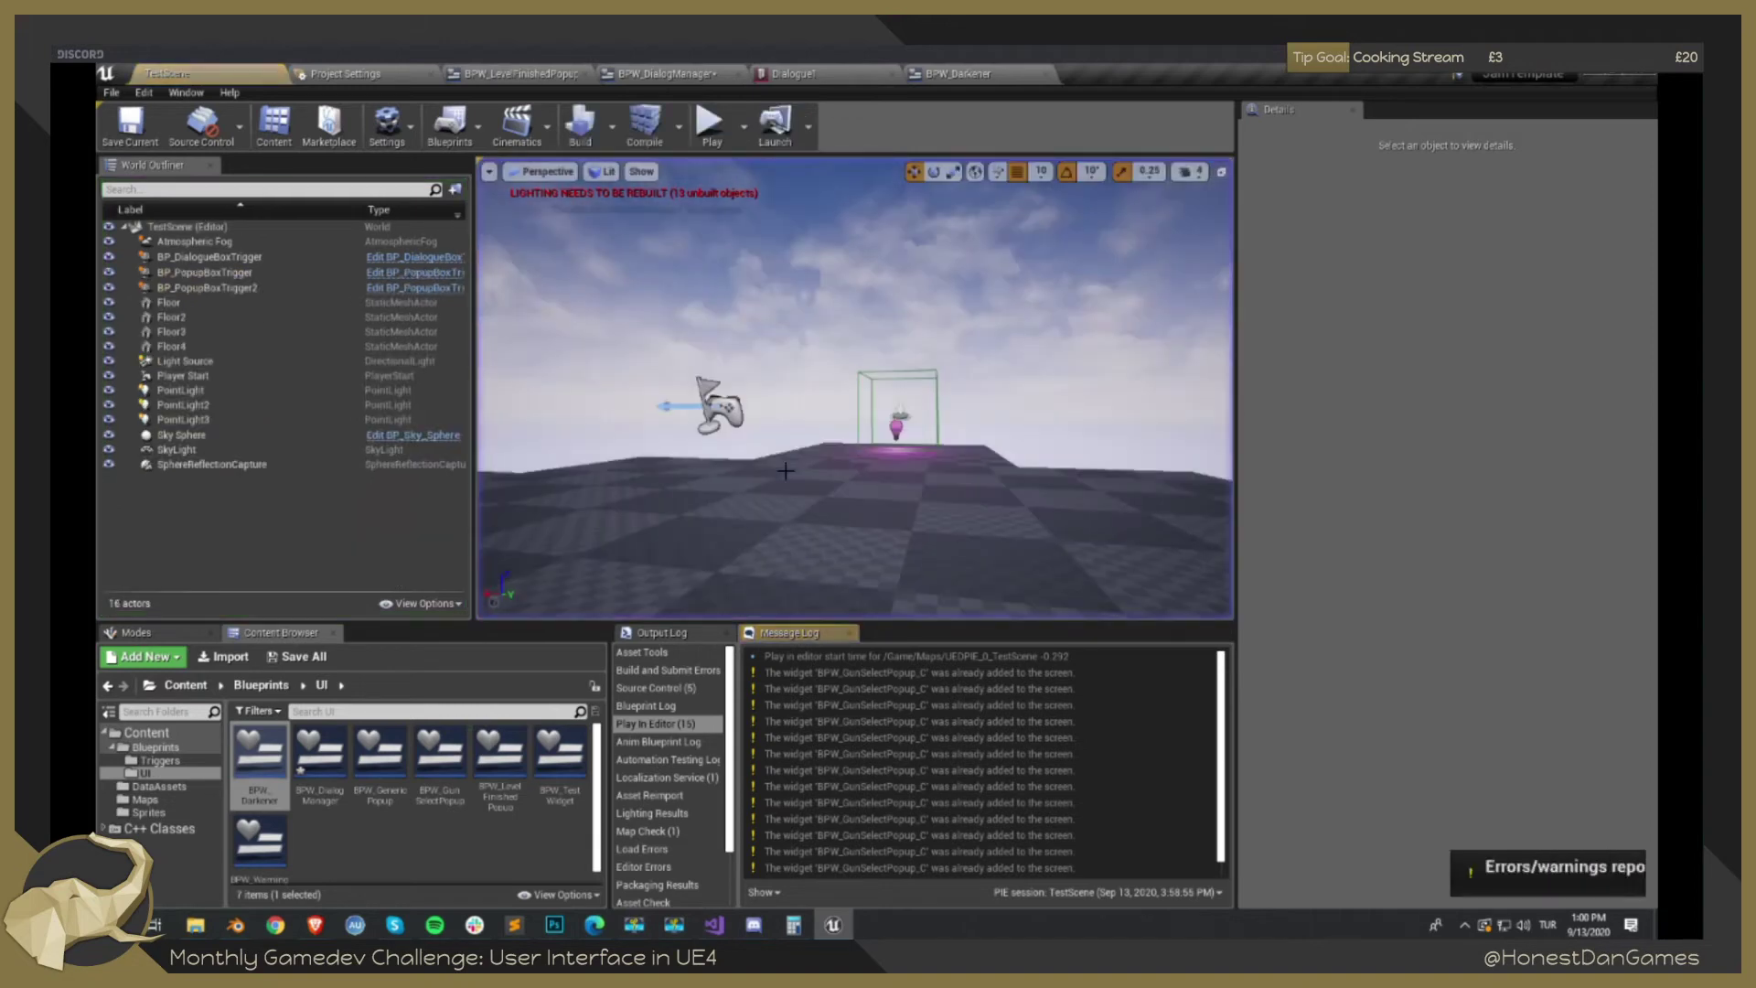
drag(736, 376, 735, 376)
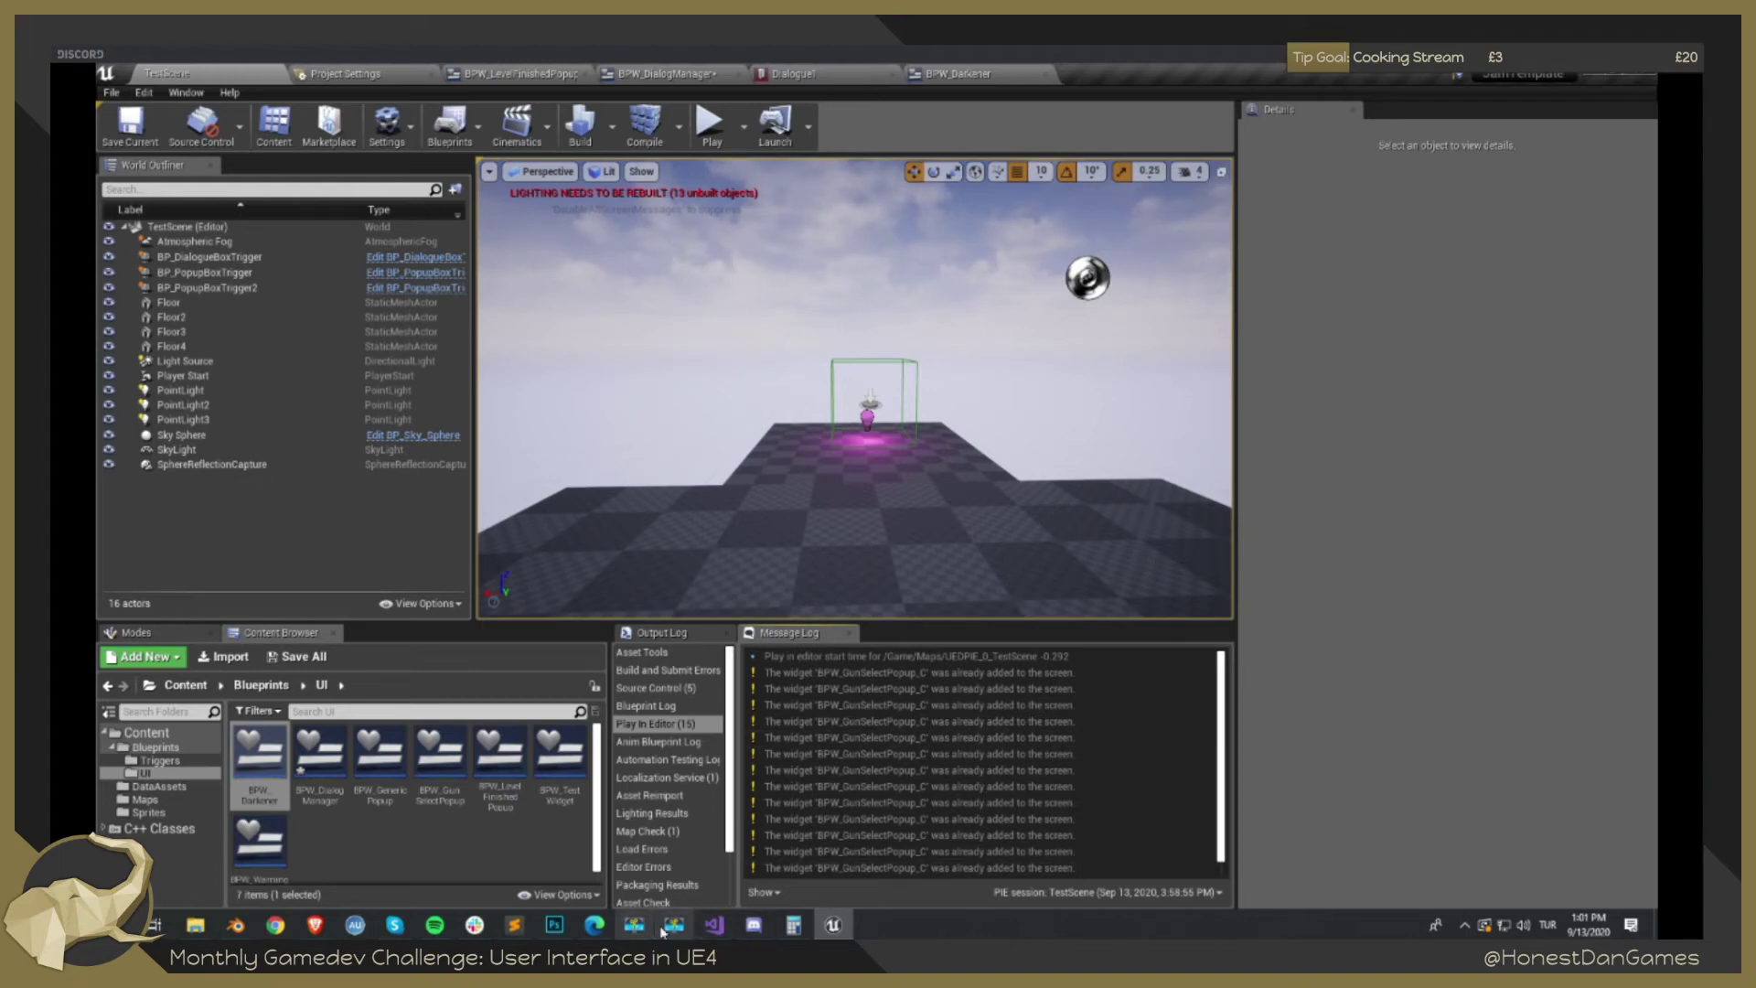
Switch to Visual Studio and open PopupManager.cpp from the list of open documents.
click(715, 925)
click(1005, 306)
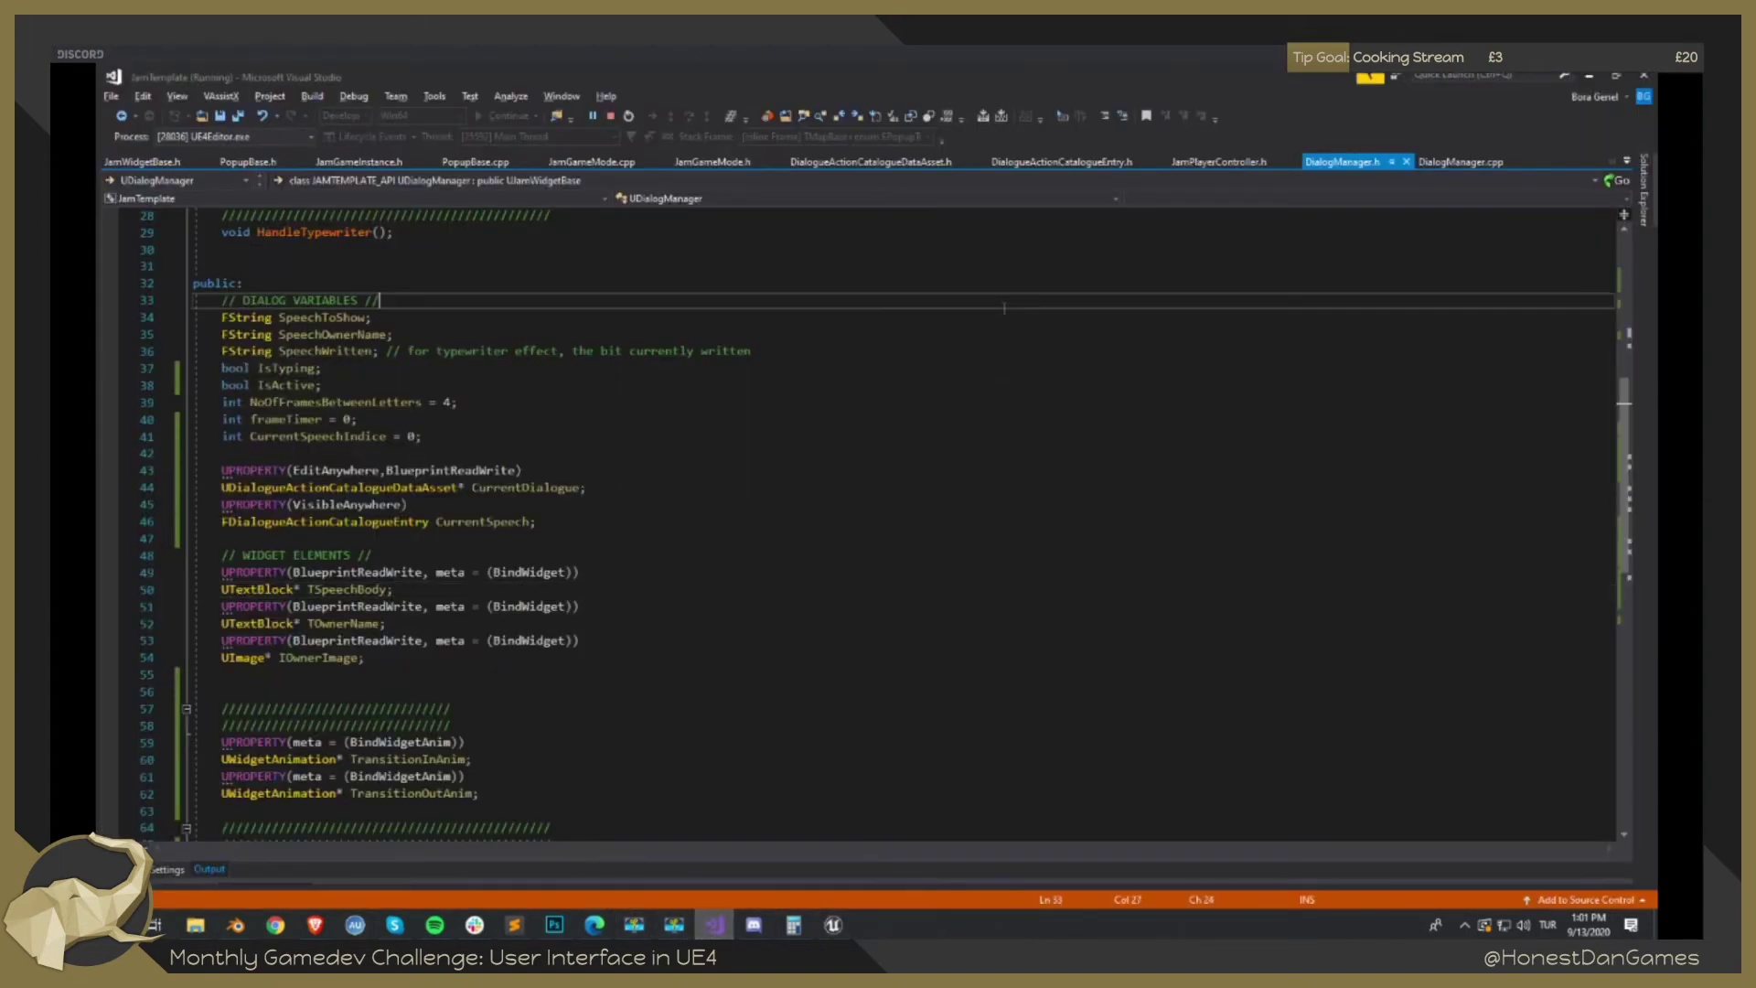
key(alt+Tab)
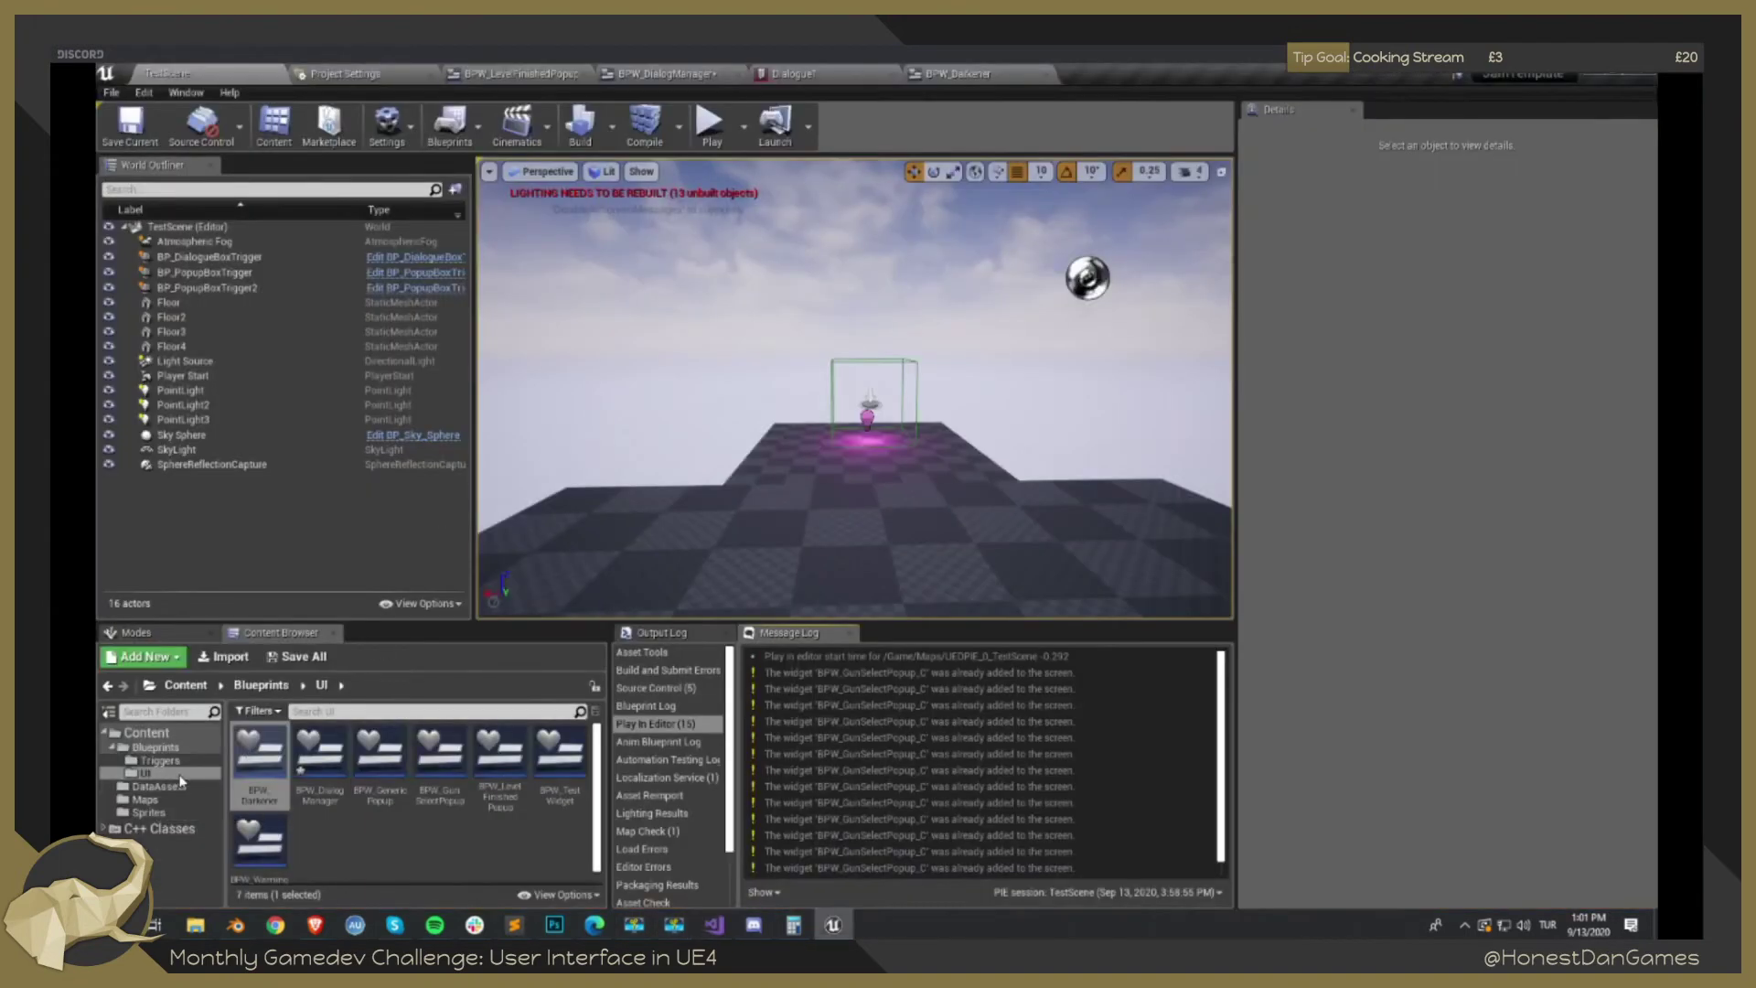
key(alt+Tab)
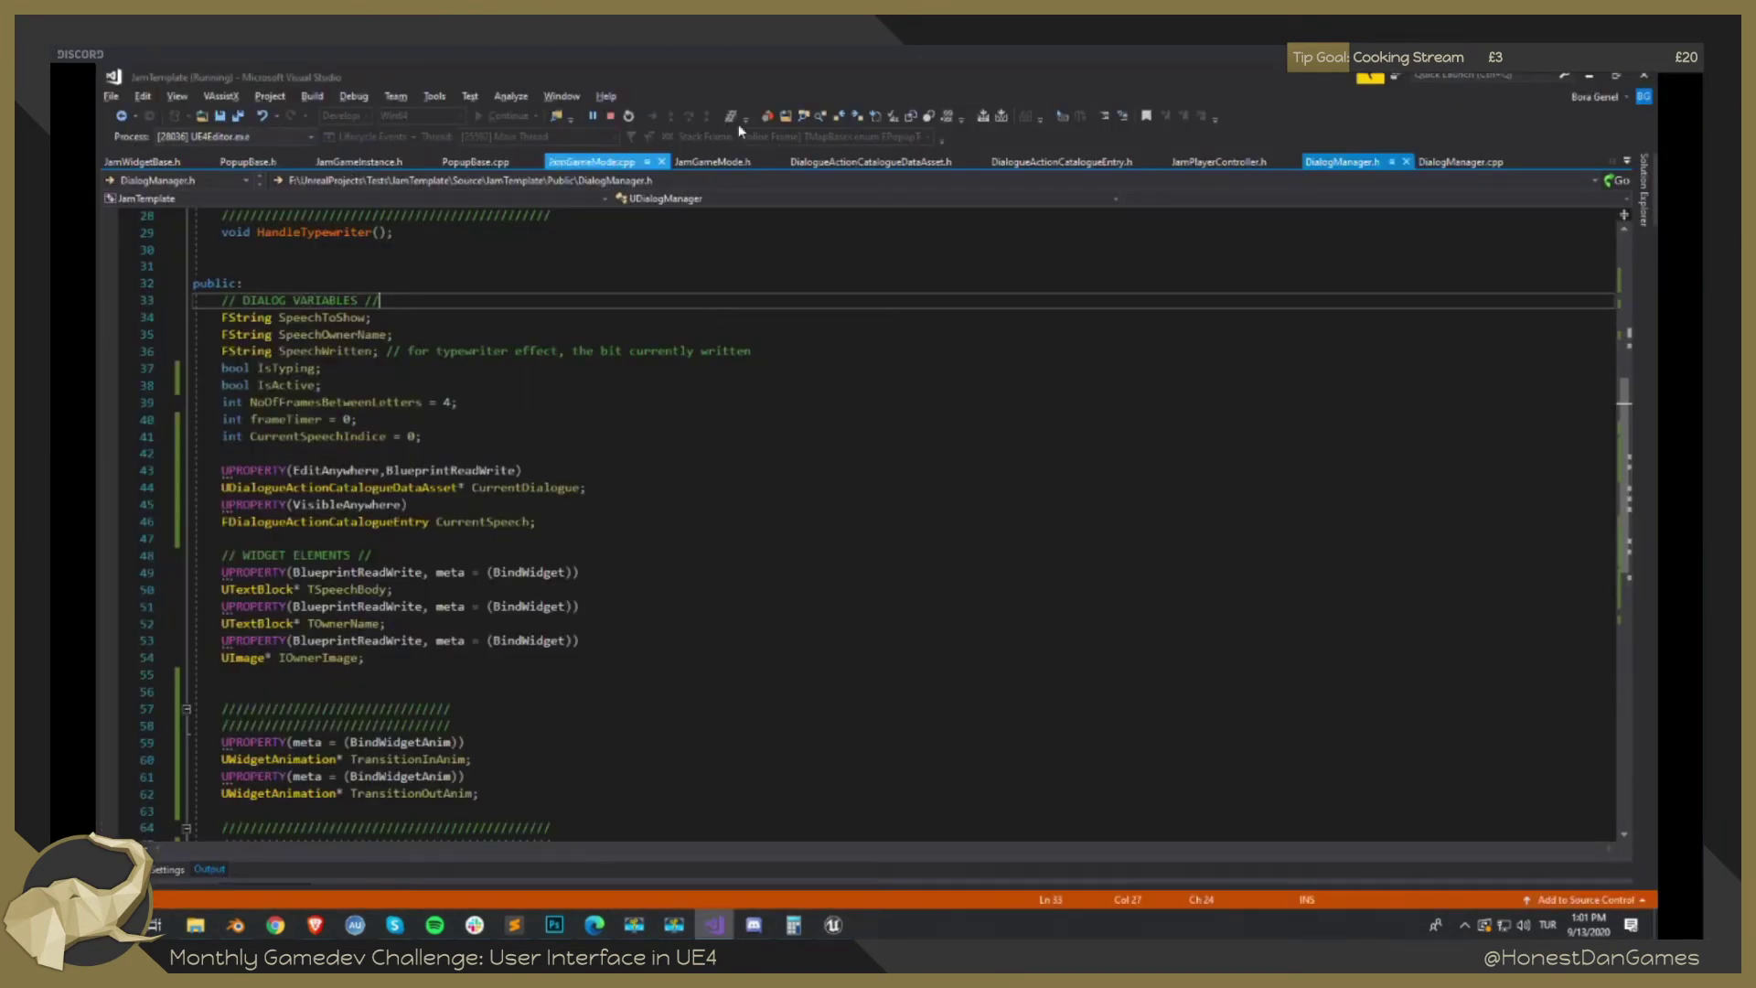
click(1629, 162)
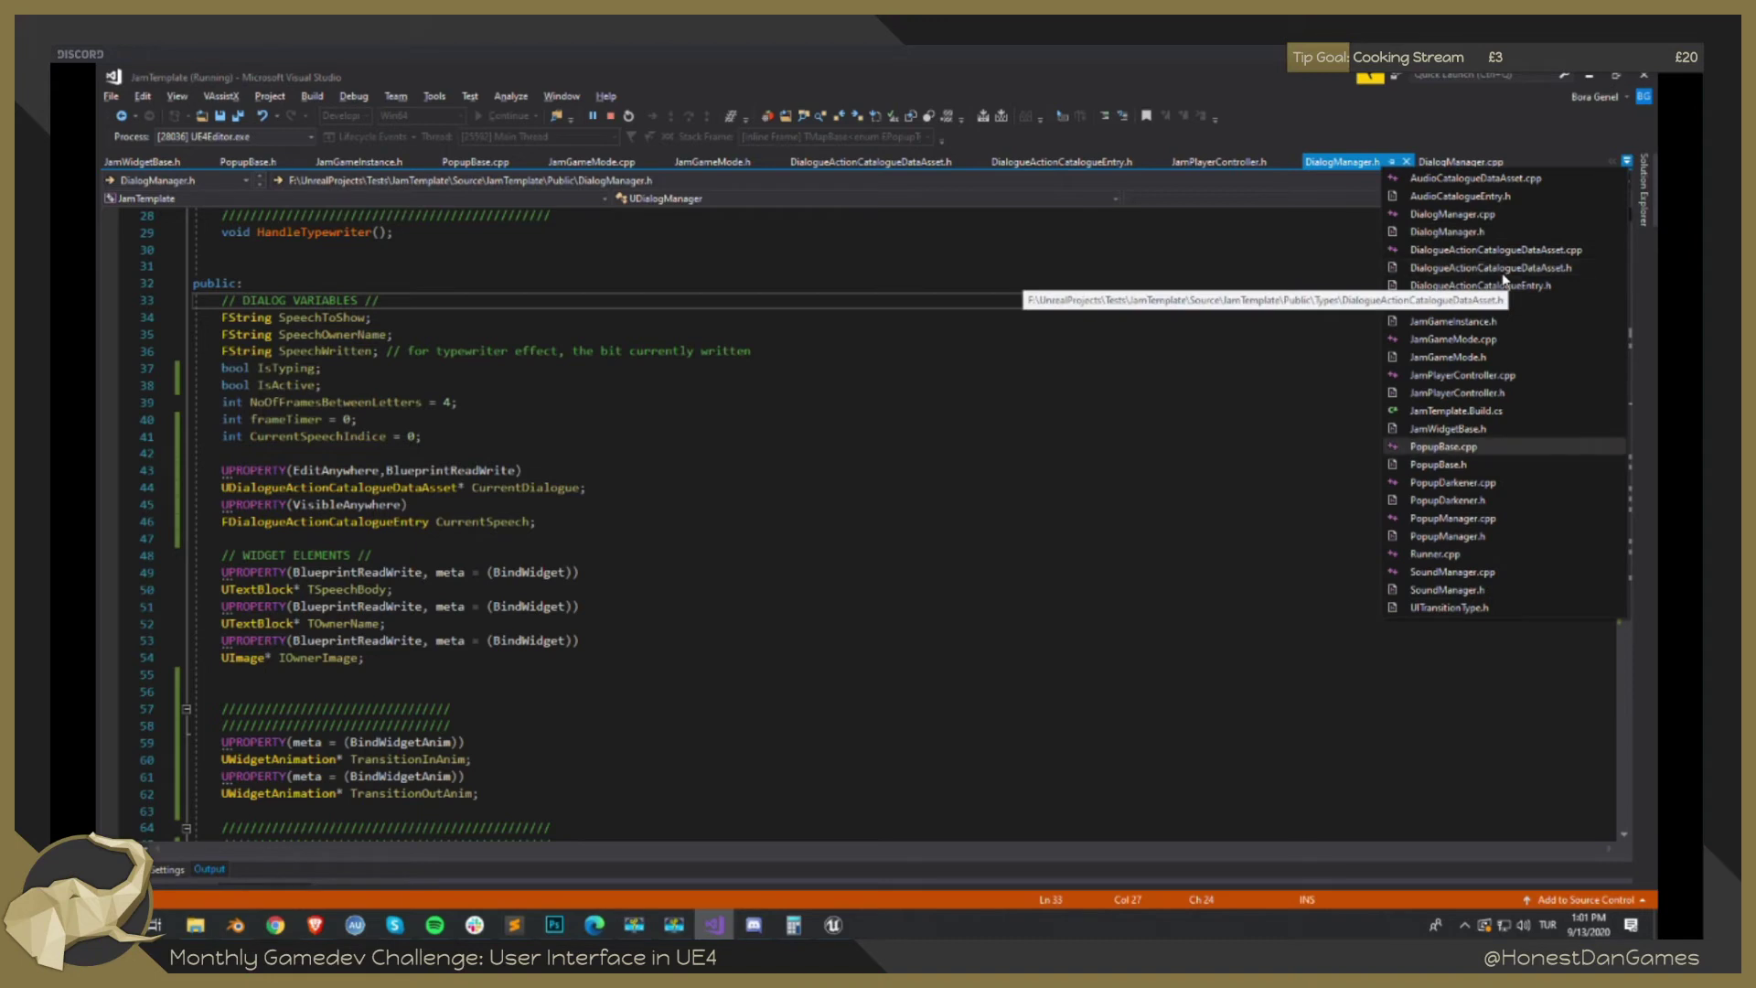
click(1445, 517)
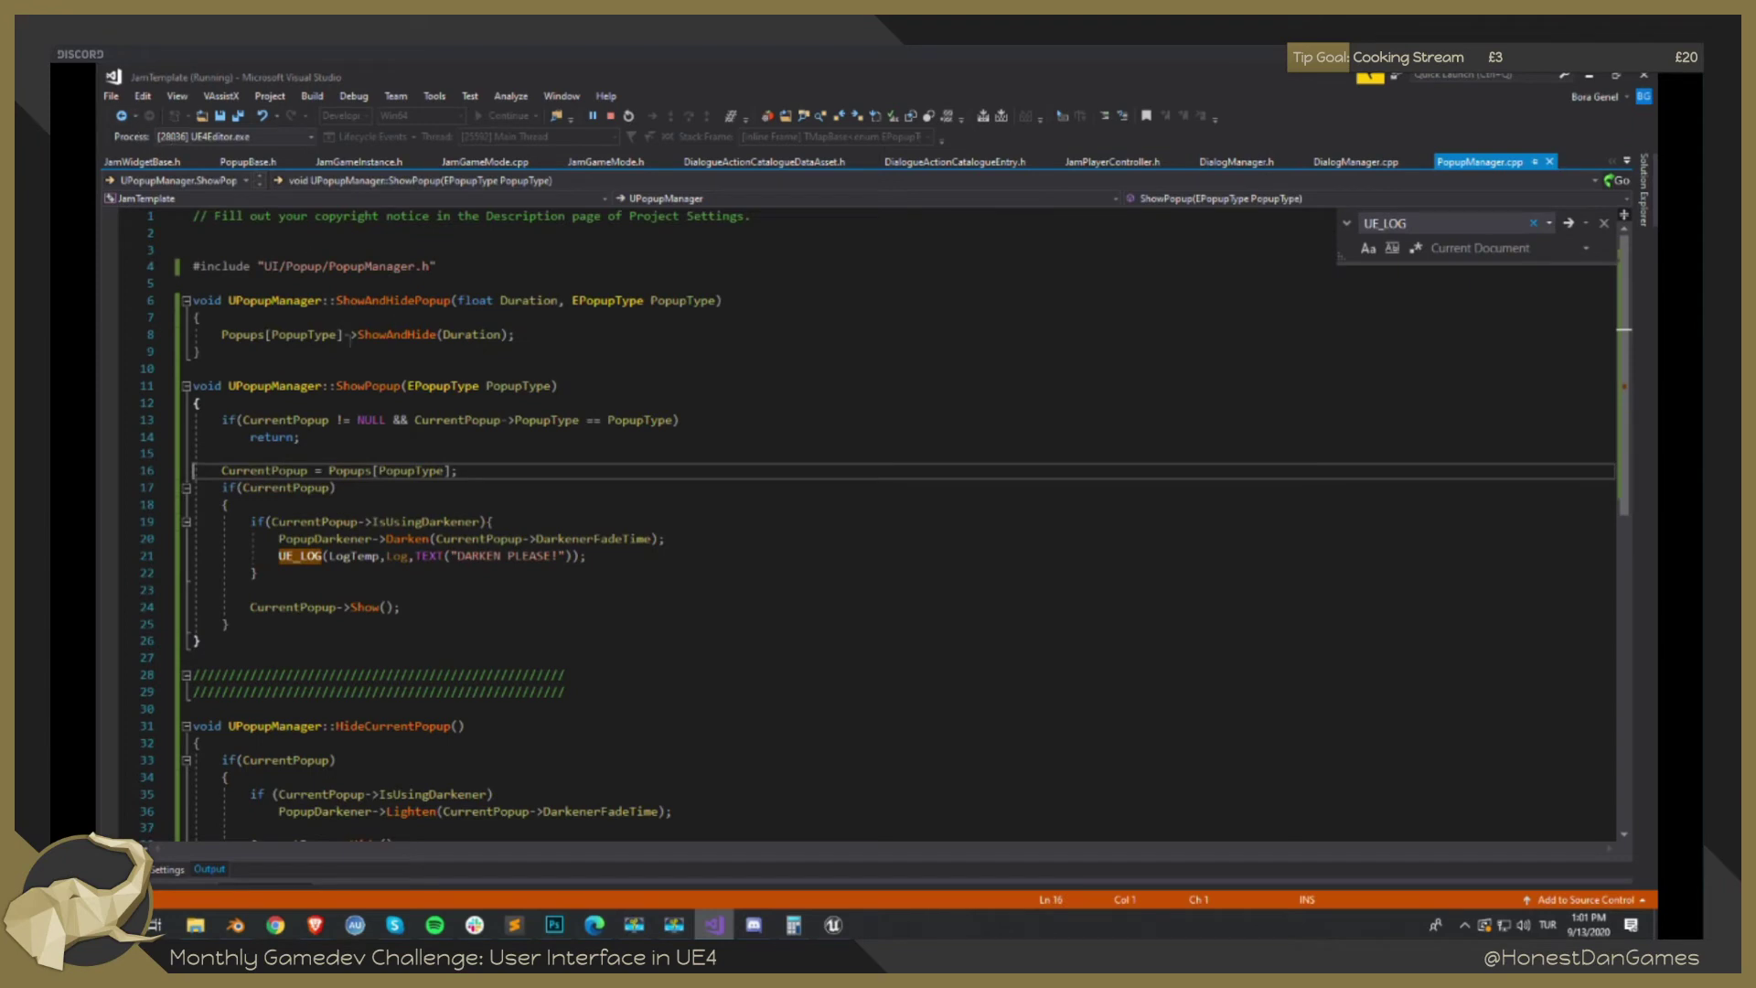
Switch from PopupManager.cpp to its header and examine the UPopupManager class declaration and its UObject parent.
click(272, 302)
key(alt+o)
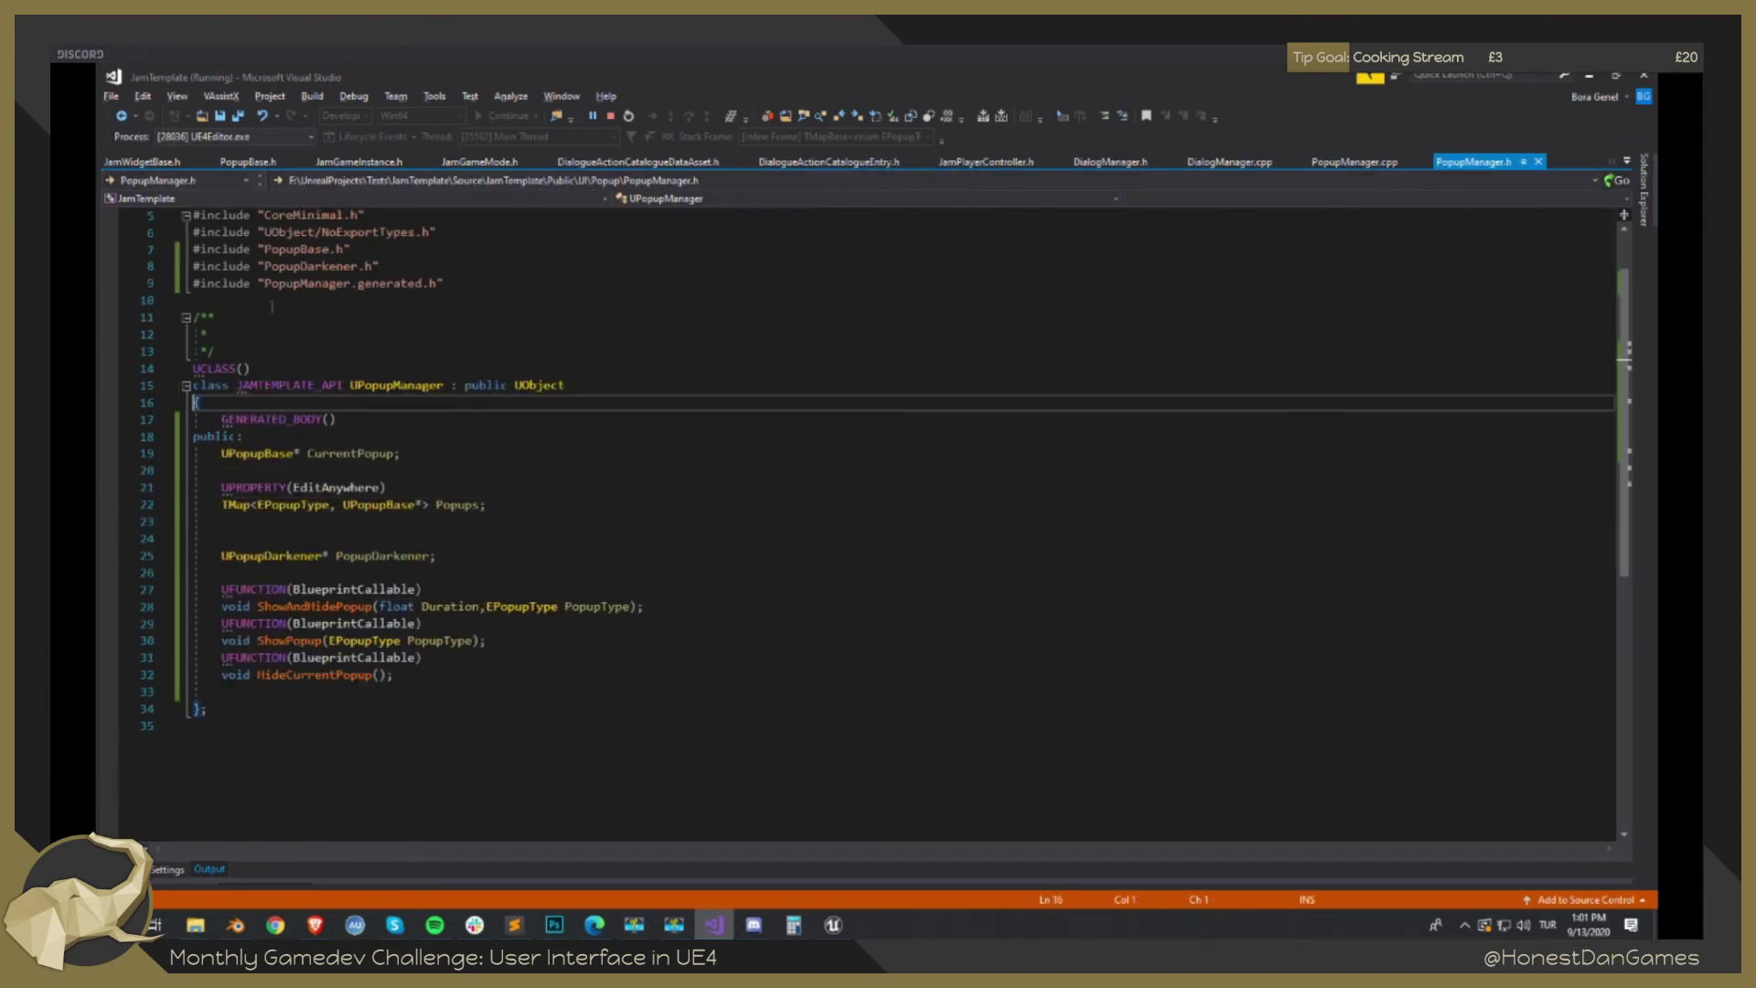
key(Left)
key(Right)
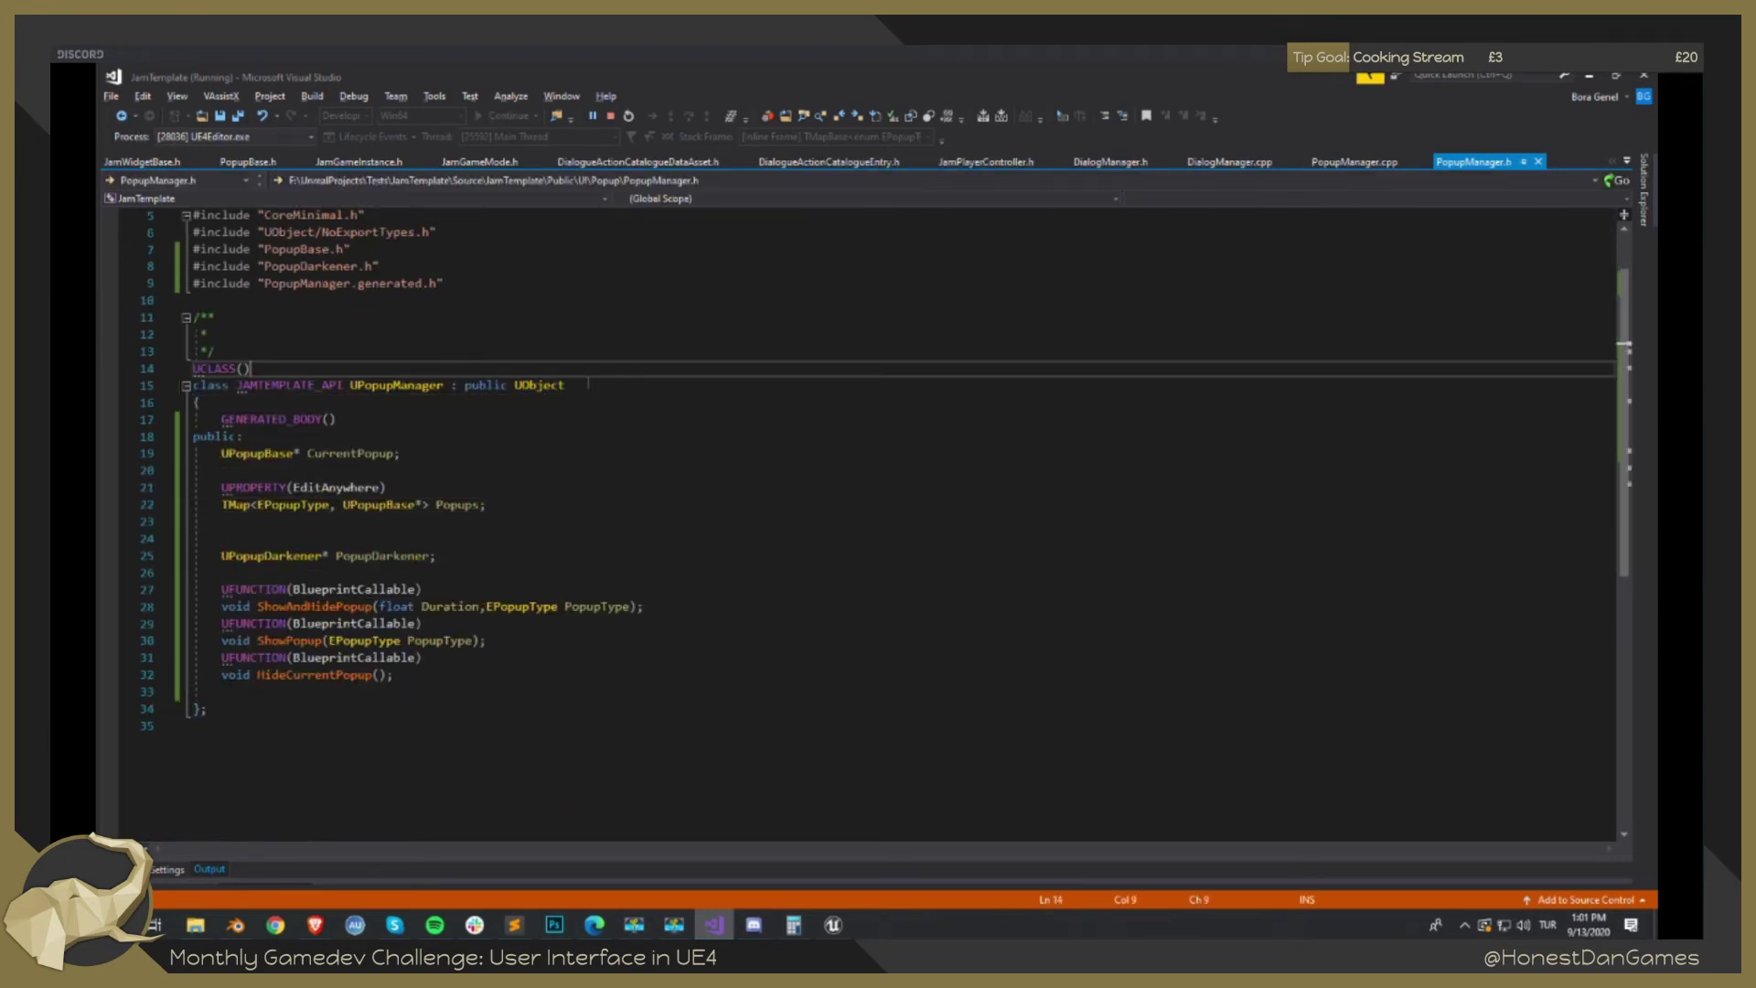
key(Left)
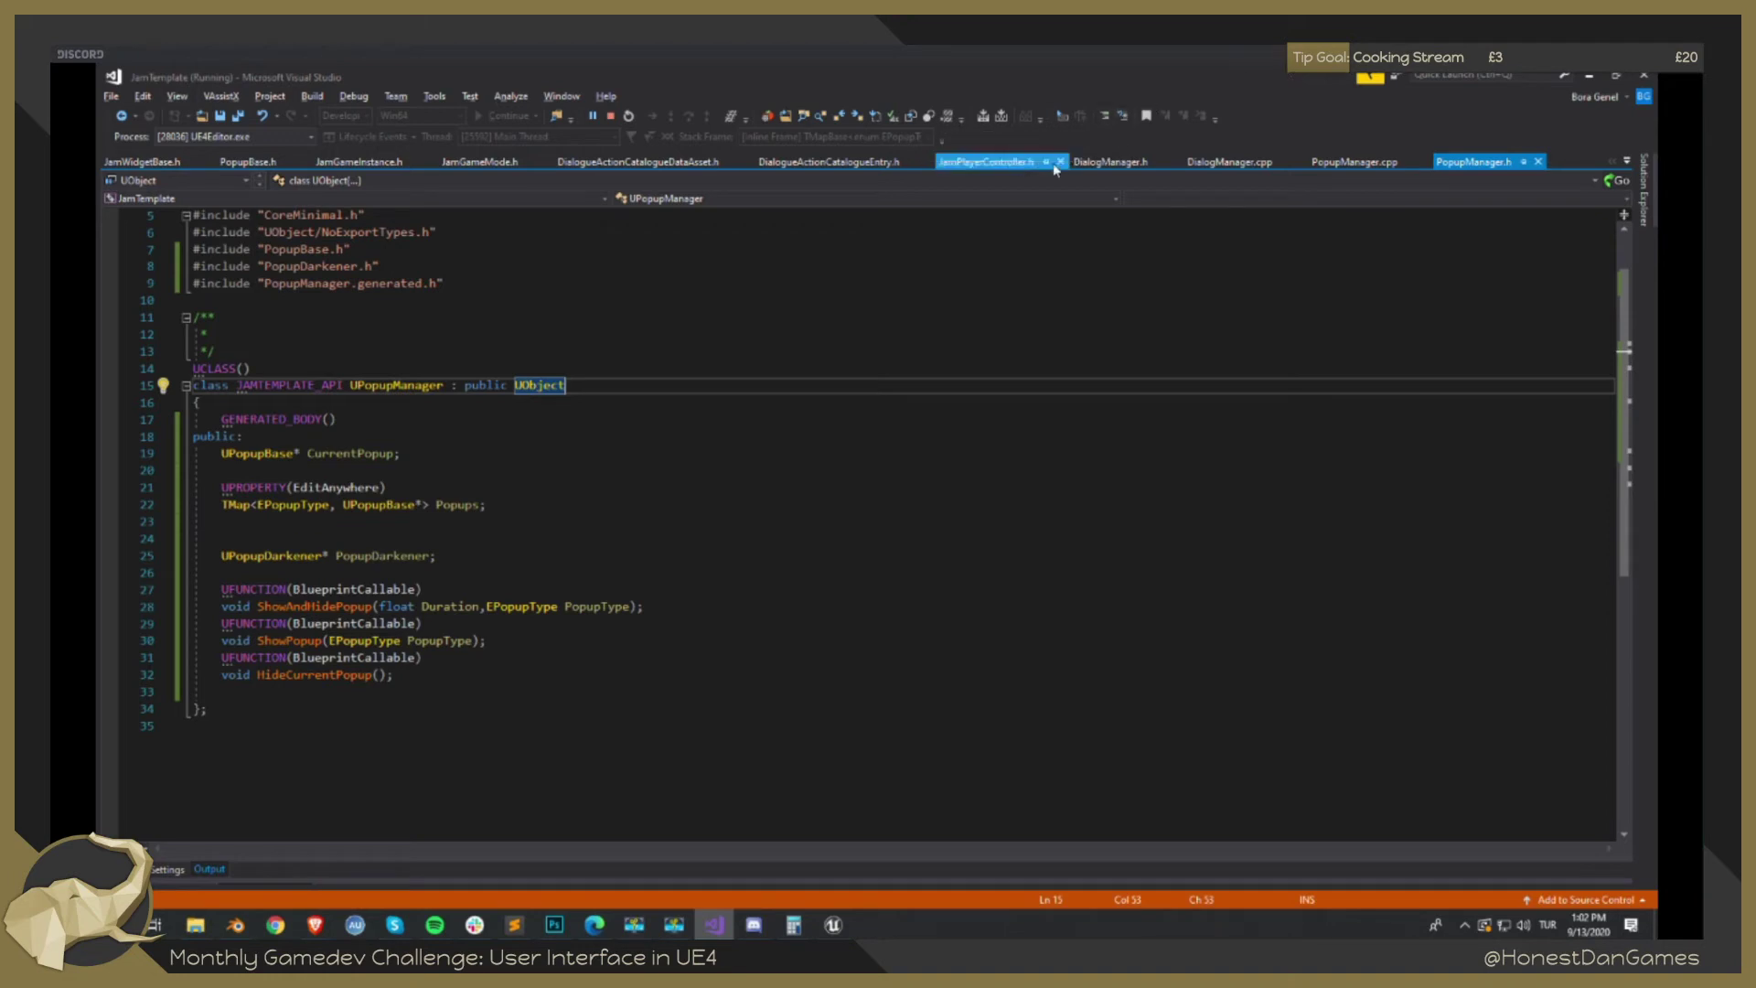
Examine the Popups map and the PopupDarkener pointer declared in UPopupManager.
click(509, 555)
click(504, 538)
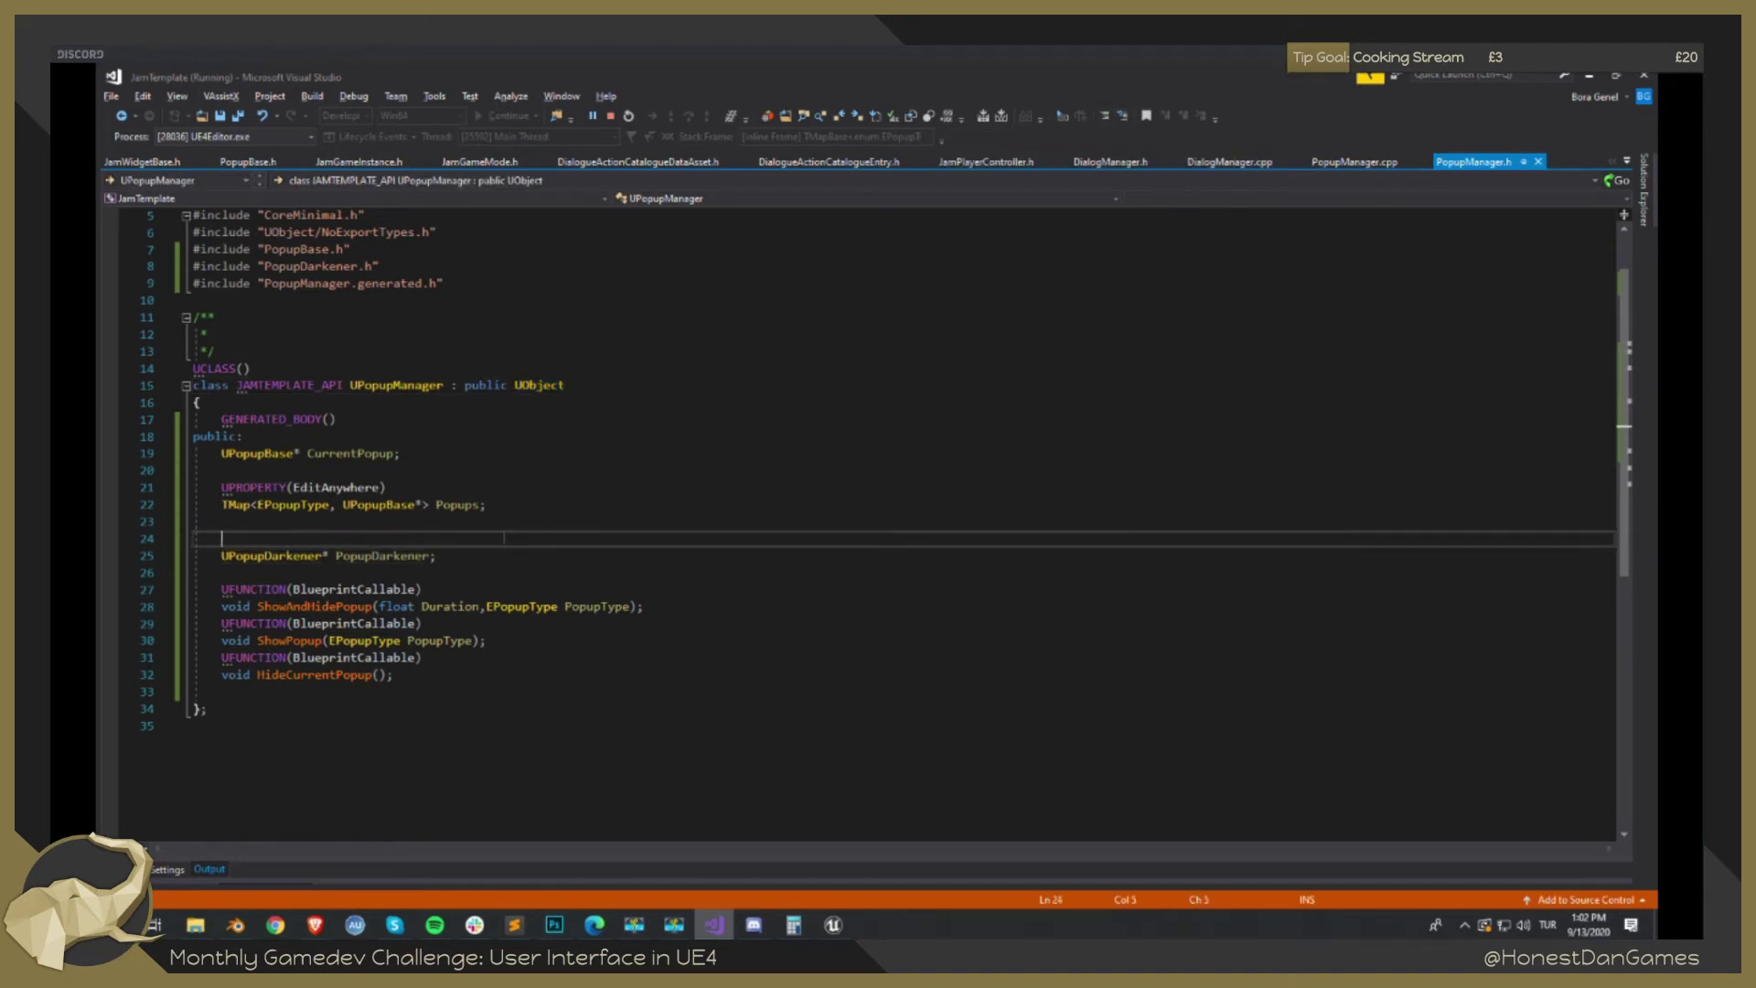
click(512, 525)
click(453, 555)
click(460, 539)
click(459, 523)
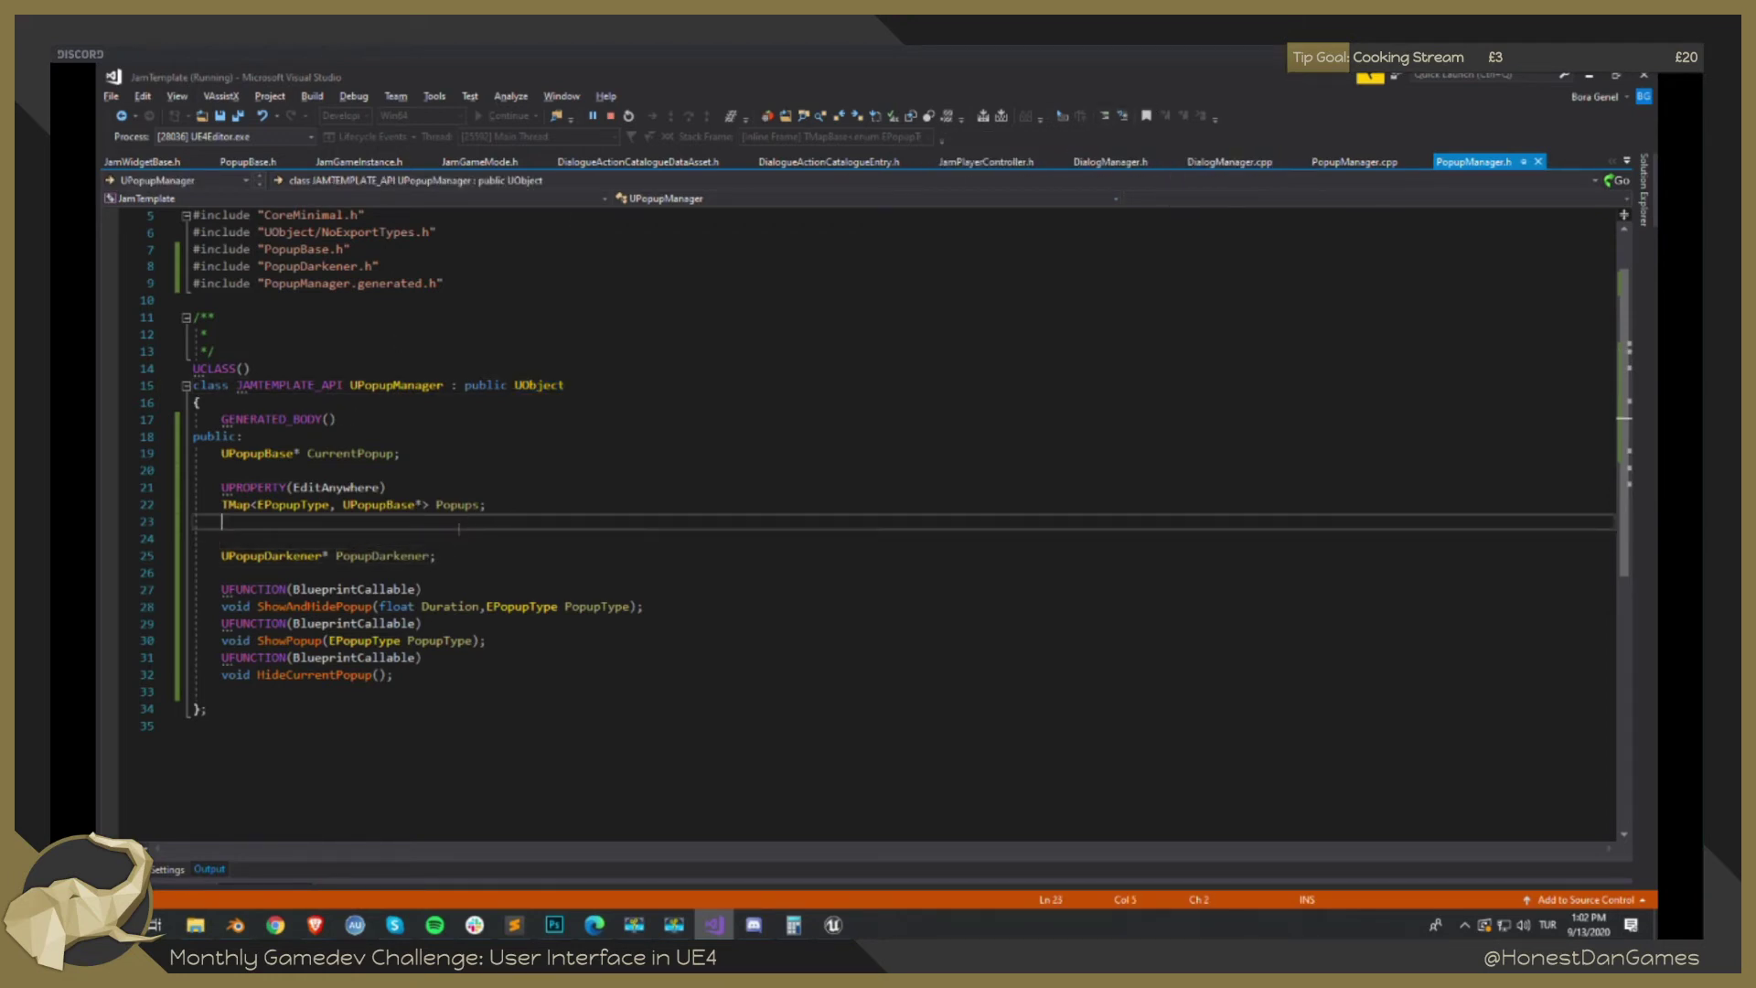
click(440, 538)
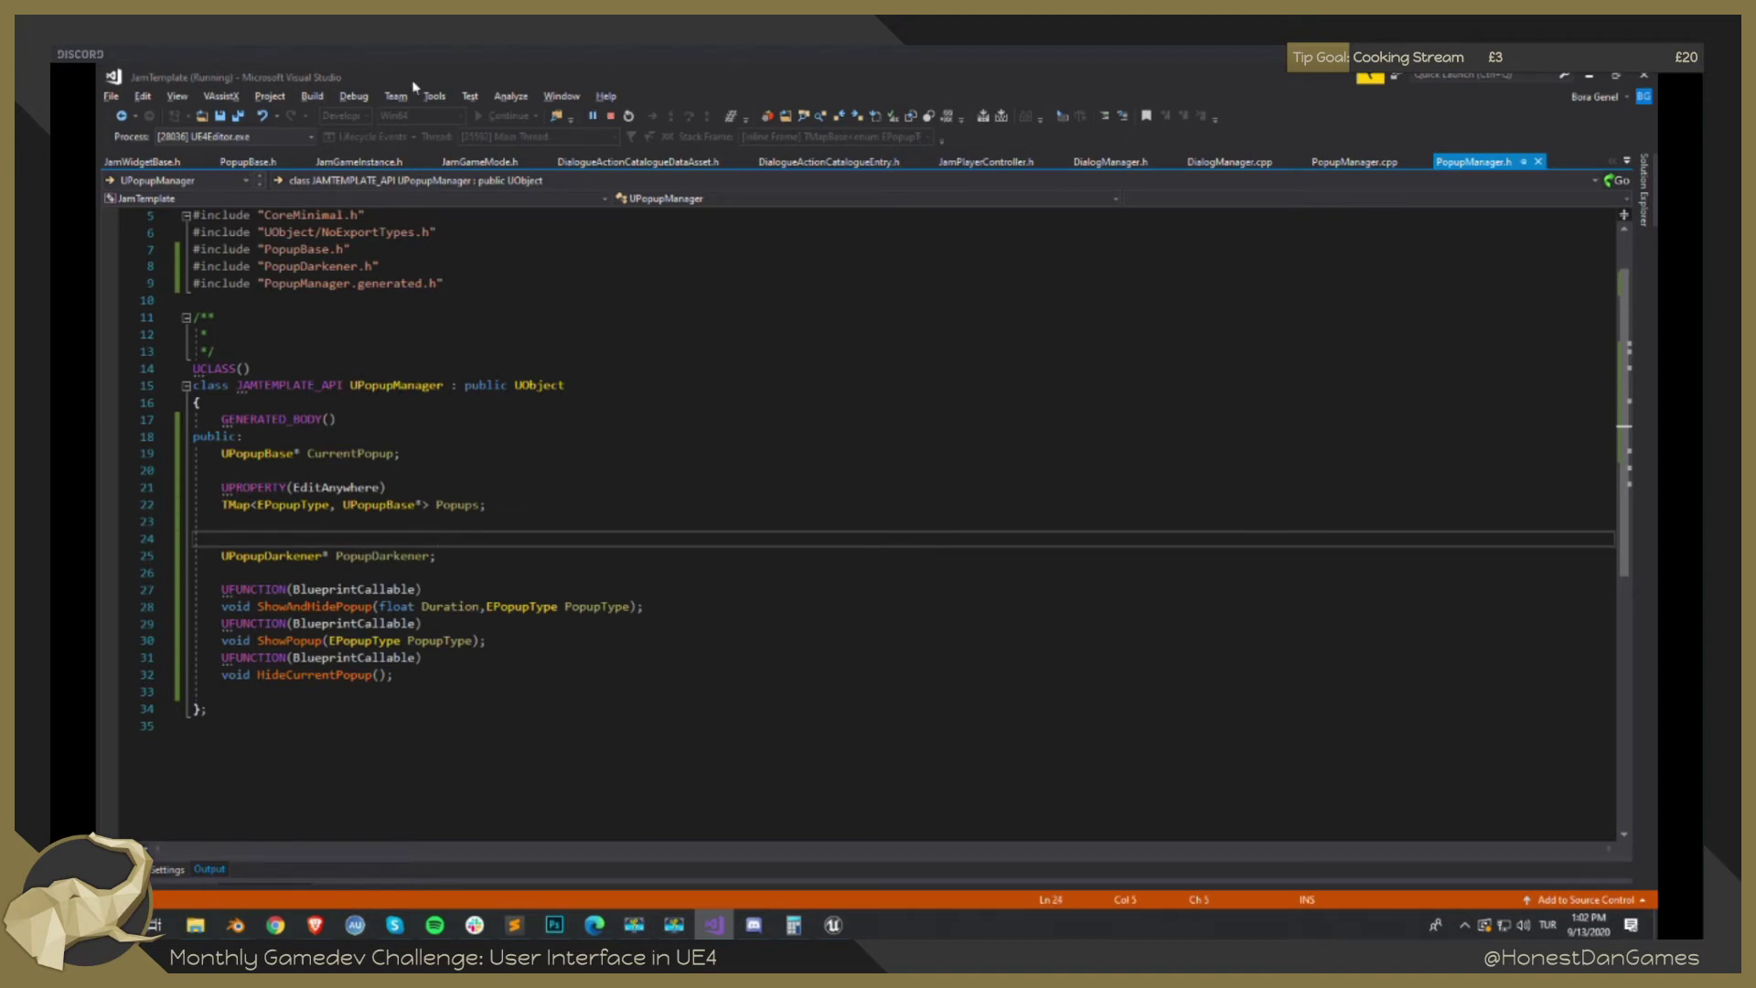
View JamGameInstance.h, then switch to Unreal Editor and open the BP_JamGameInstance blueprint from the Blueprints folder to view its popup classes.
click(366, 165)
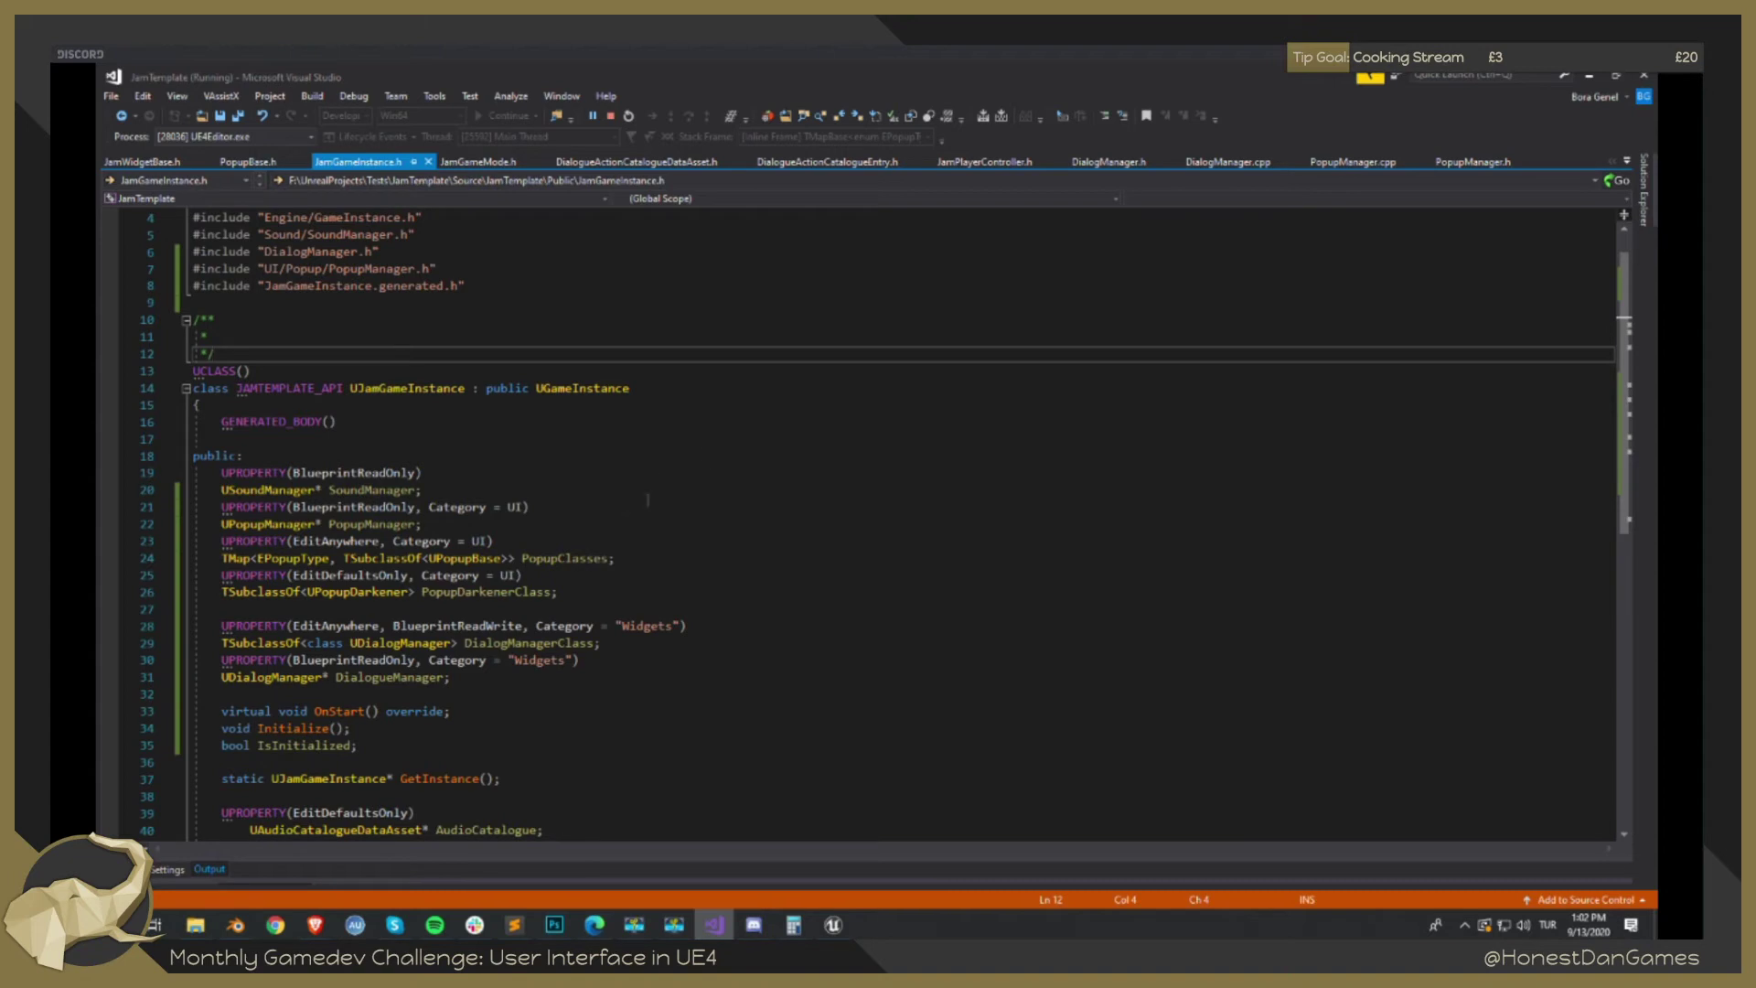
key(alt+Tab)
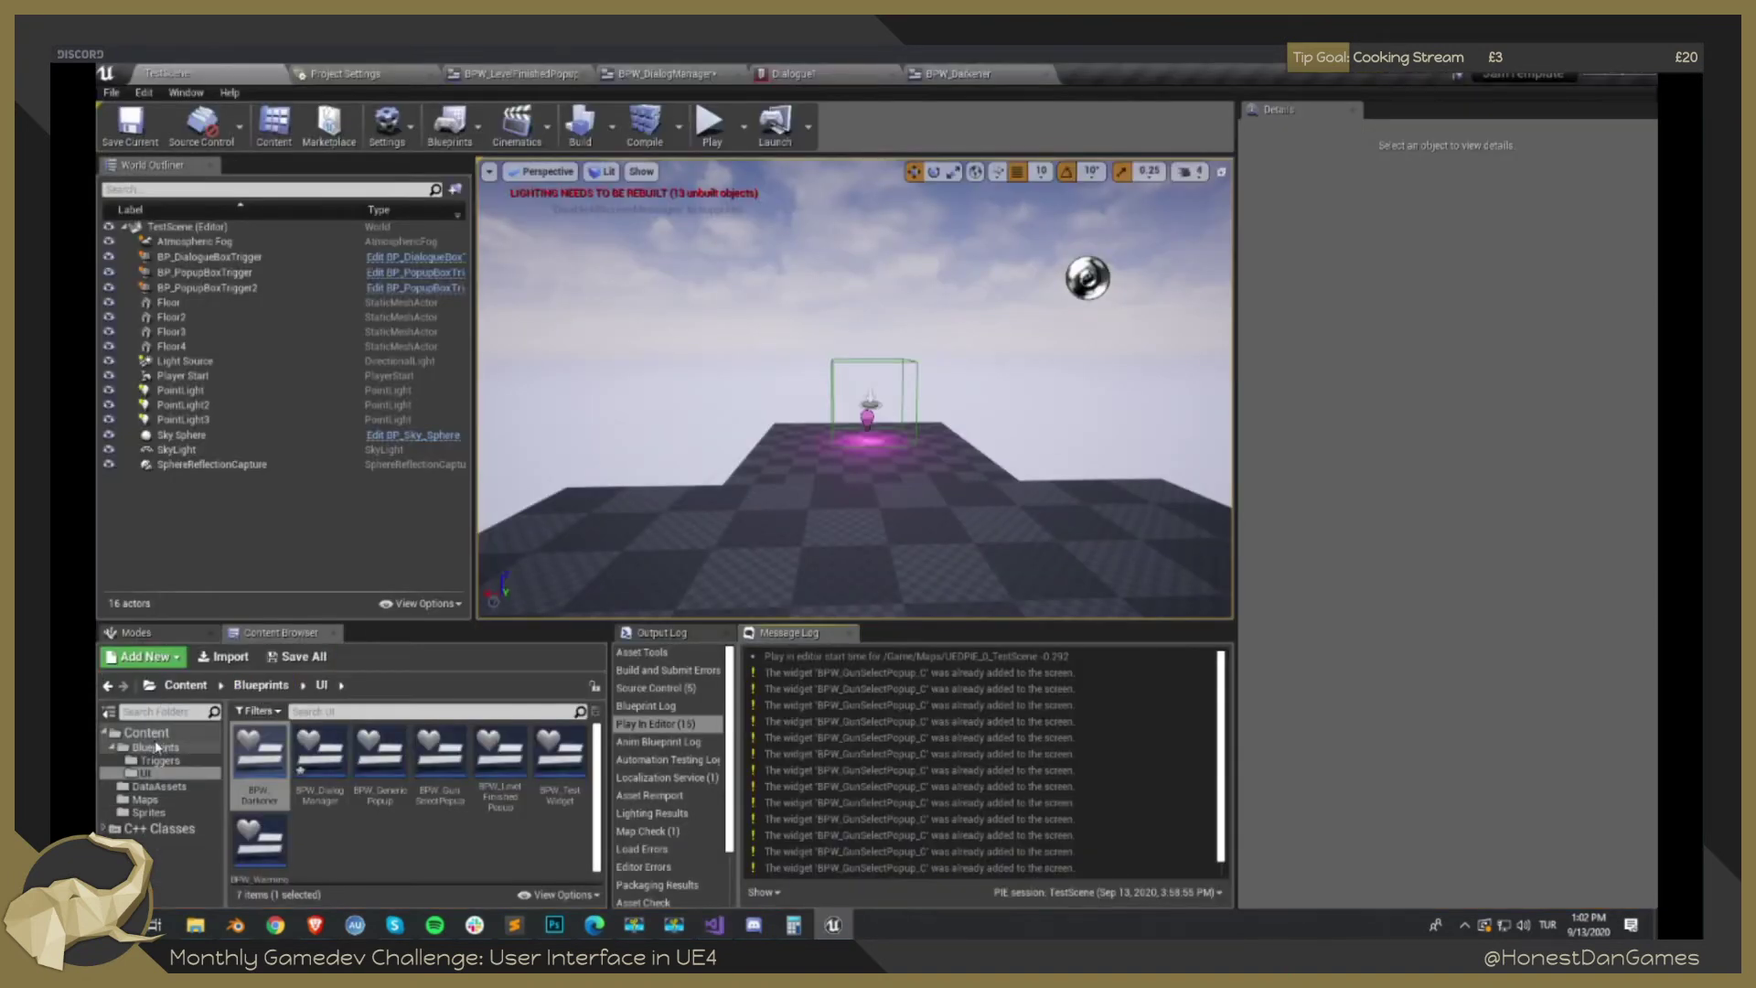
click(155, 747)
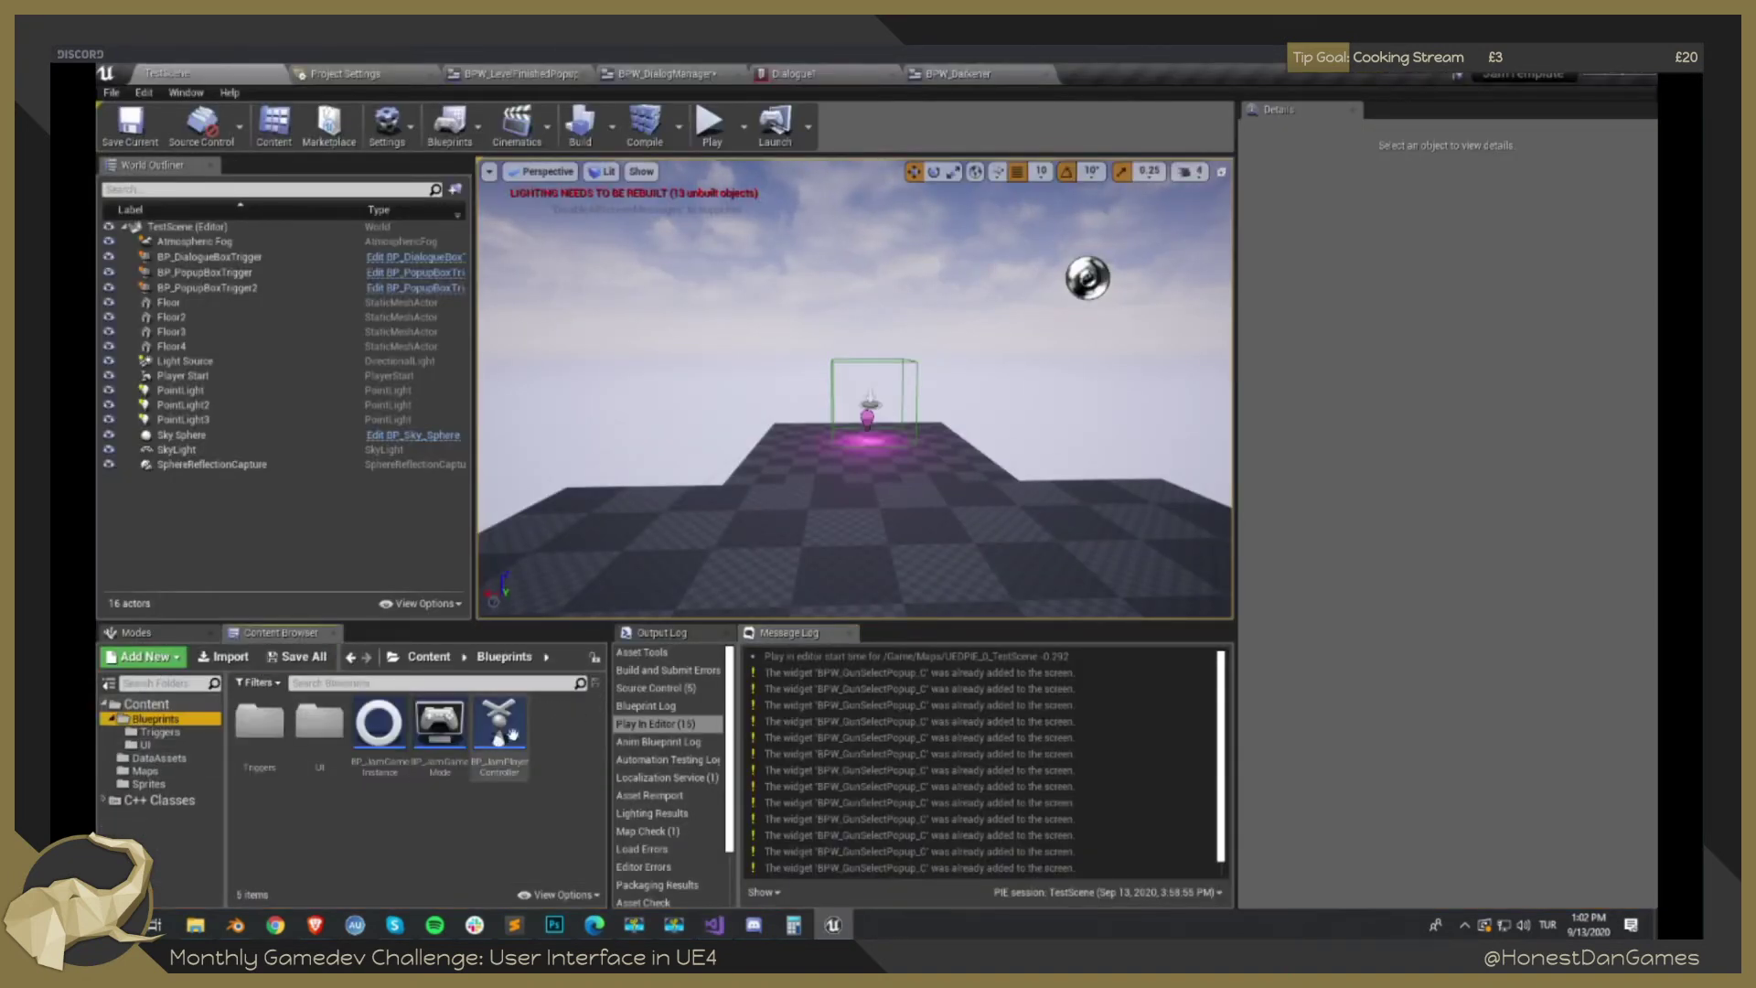
double_click(379, 723)
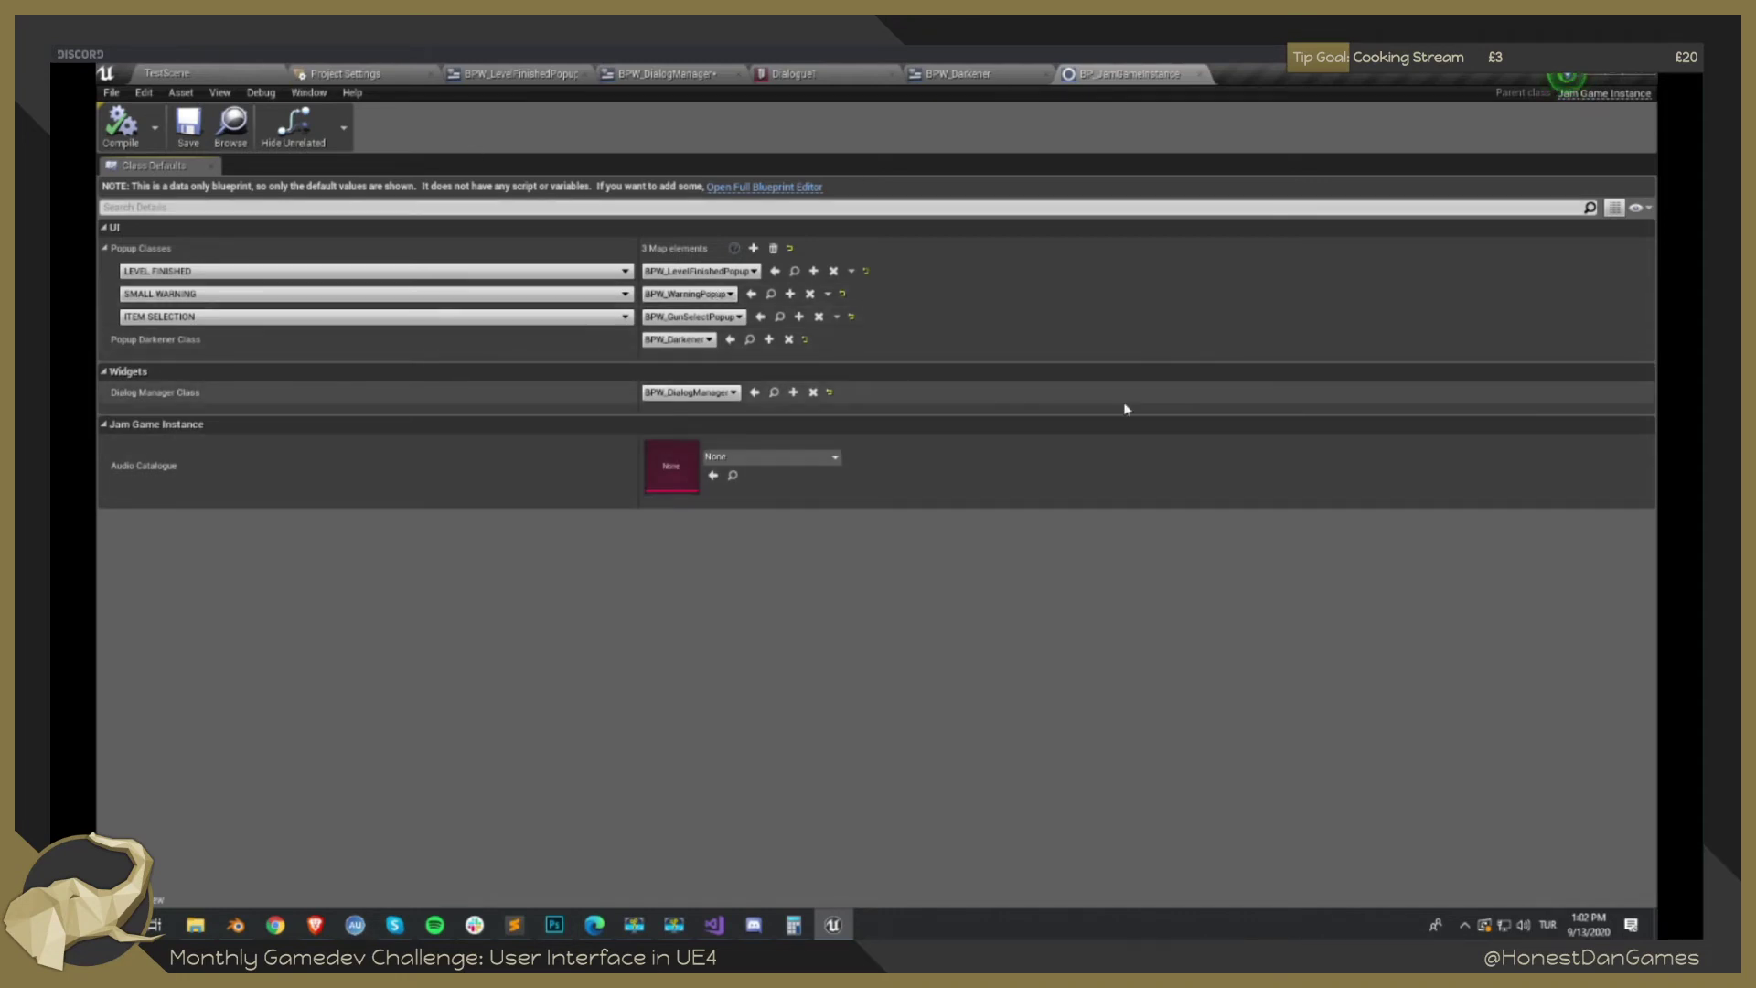
Return to Visual Studio and examine the PopupClasses map declaration and its UPopupBase subclass type in JamGameInstance.h.
key(alt+Tab)
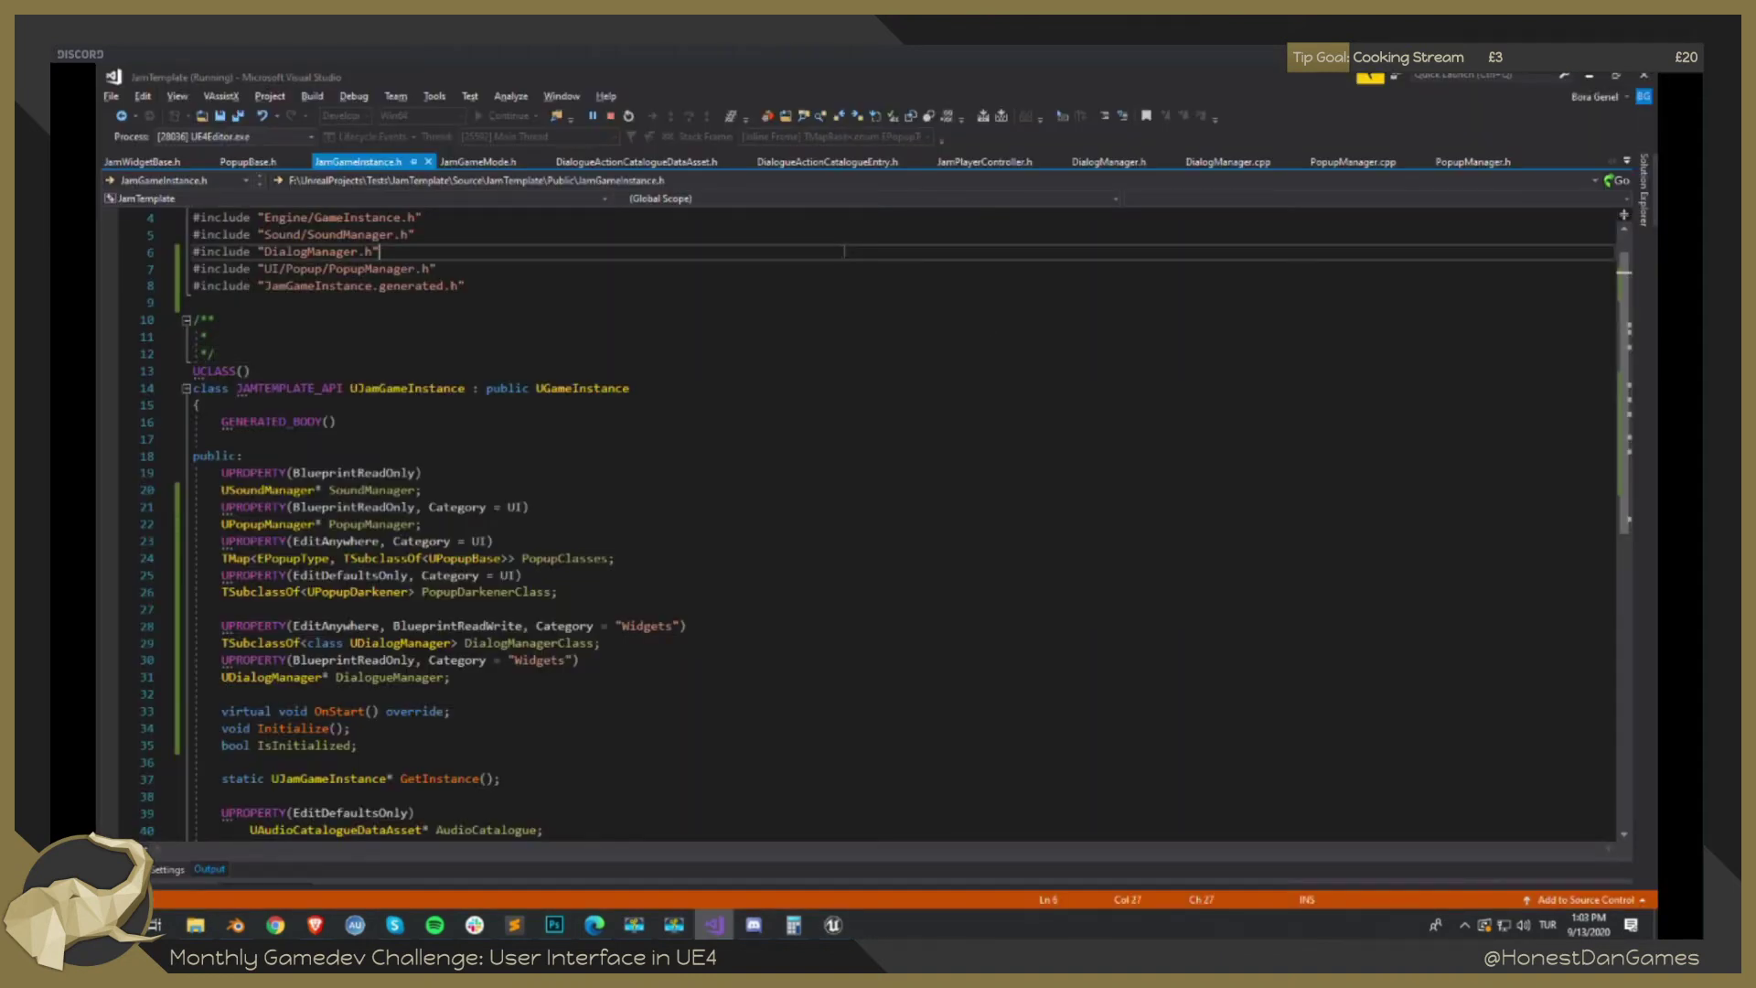
scroll(528, 298, down, 4)
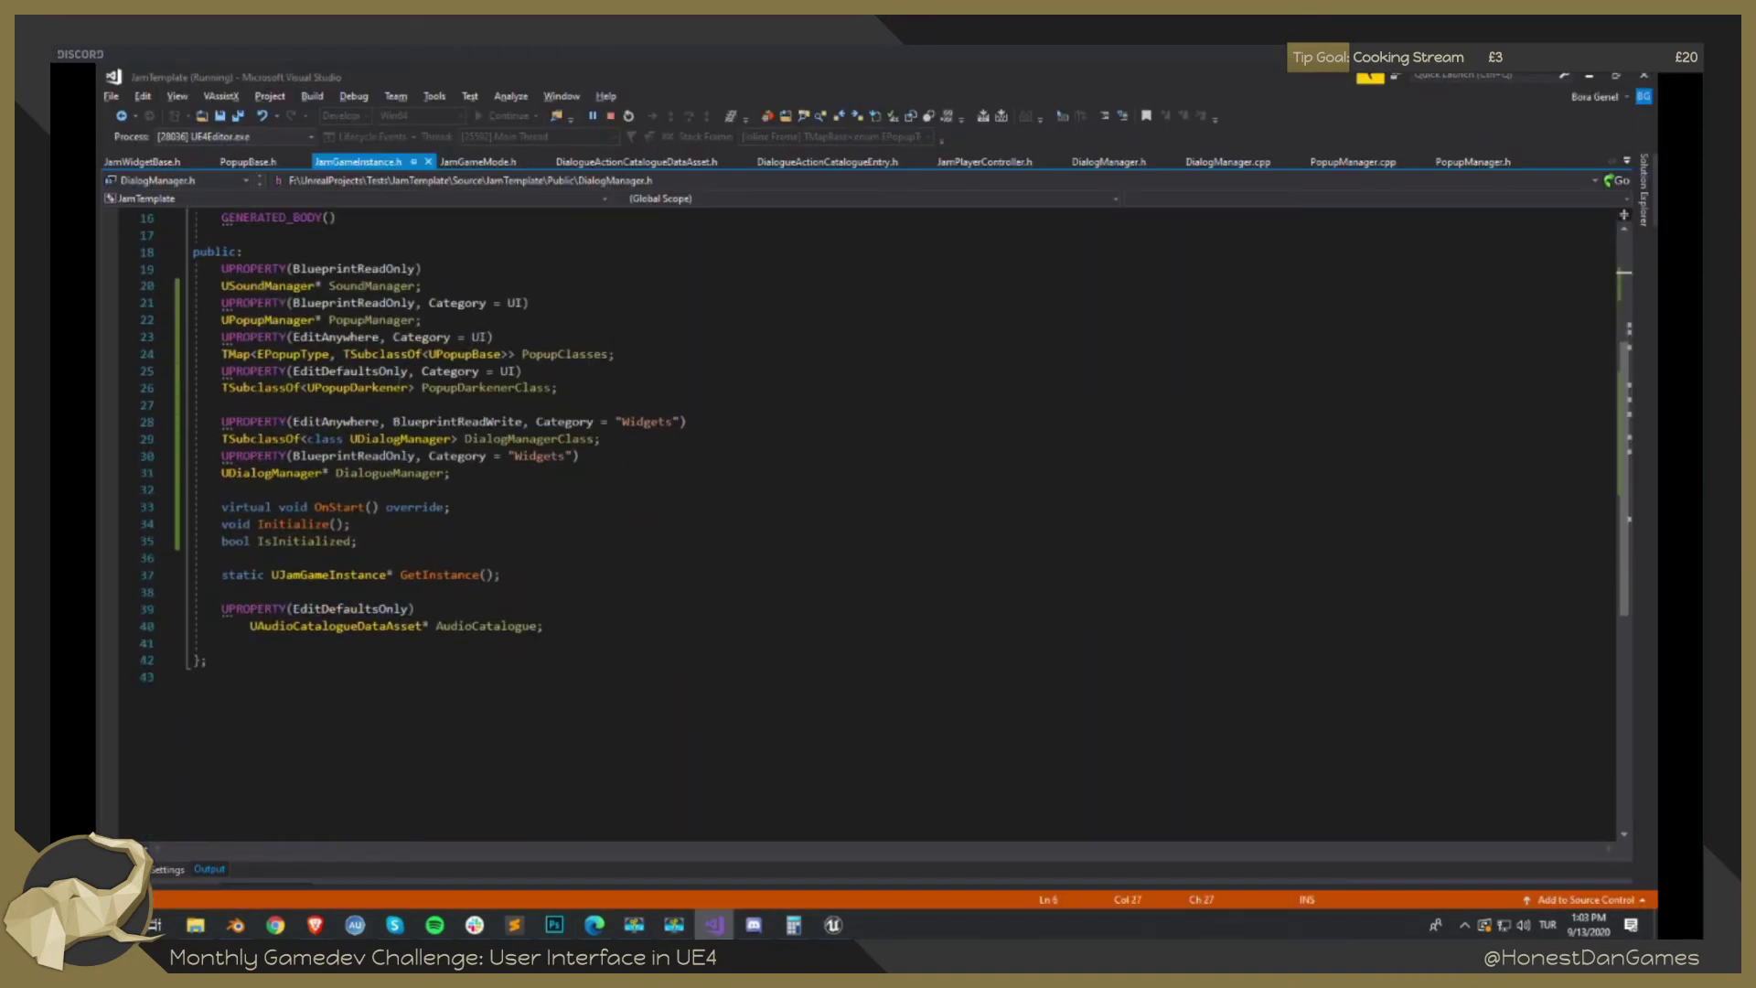
click(571, 359)
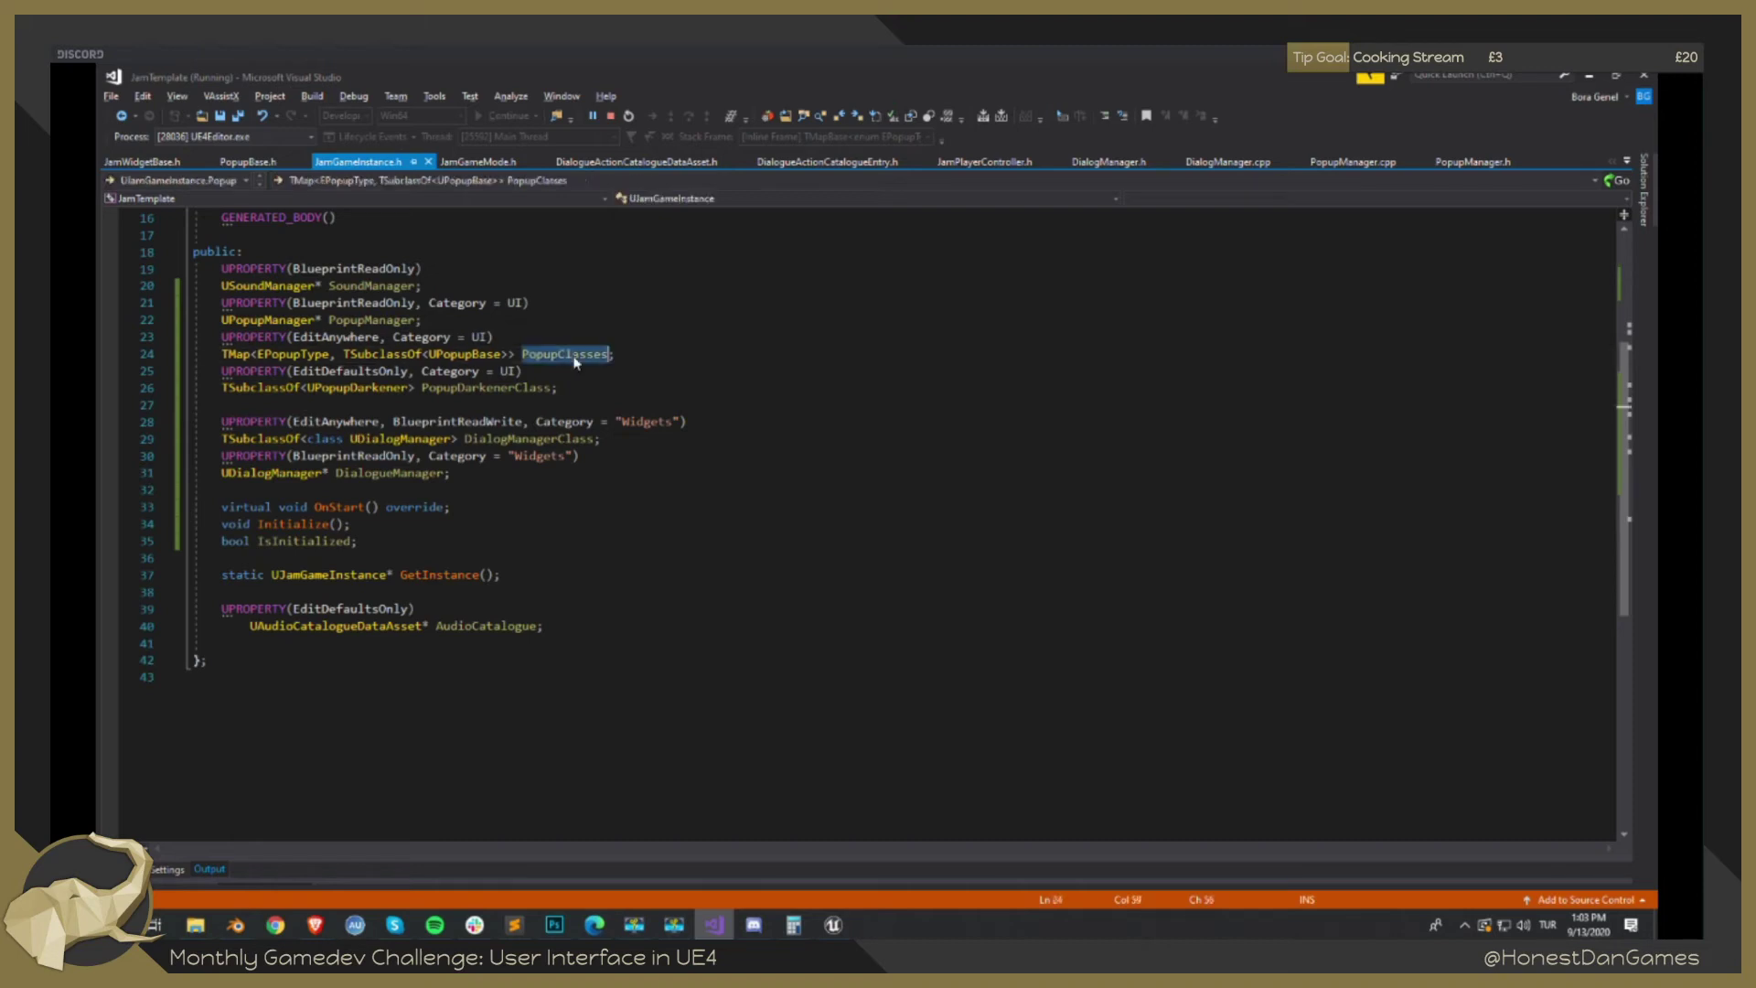
double_click(379, 354)
click(545, 355)
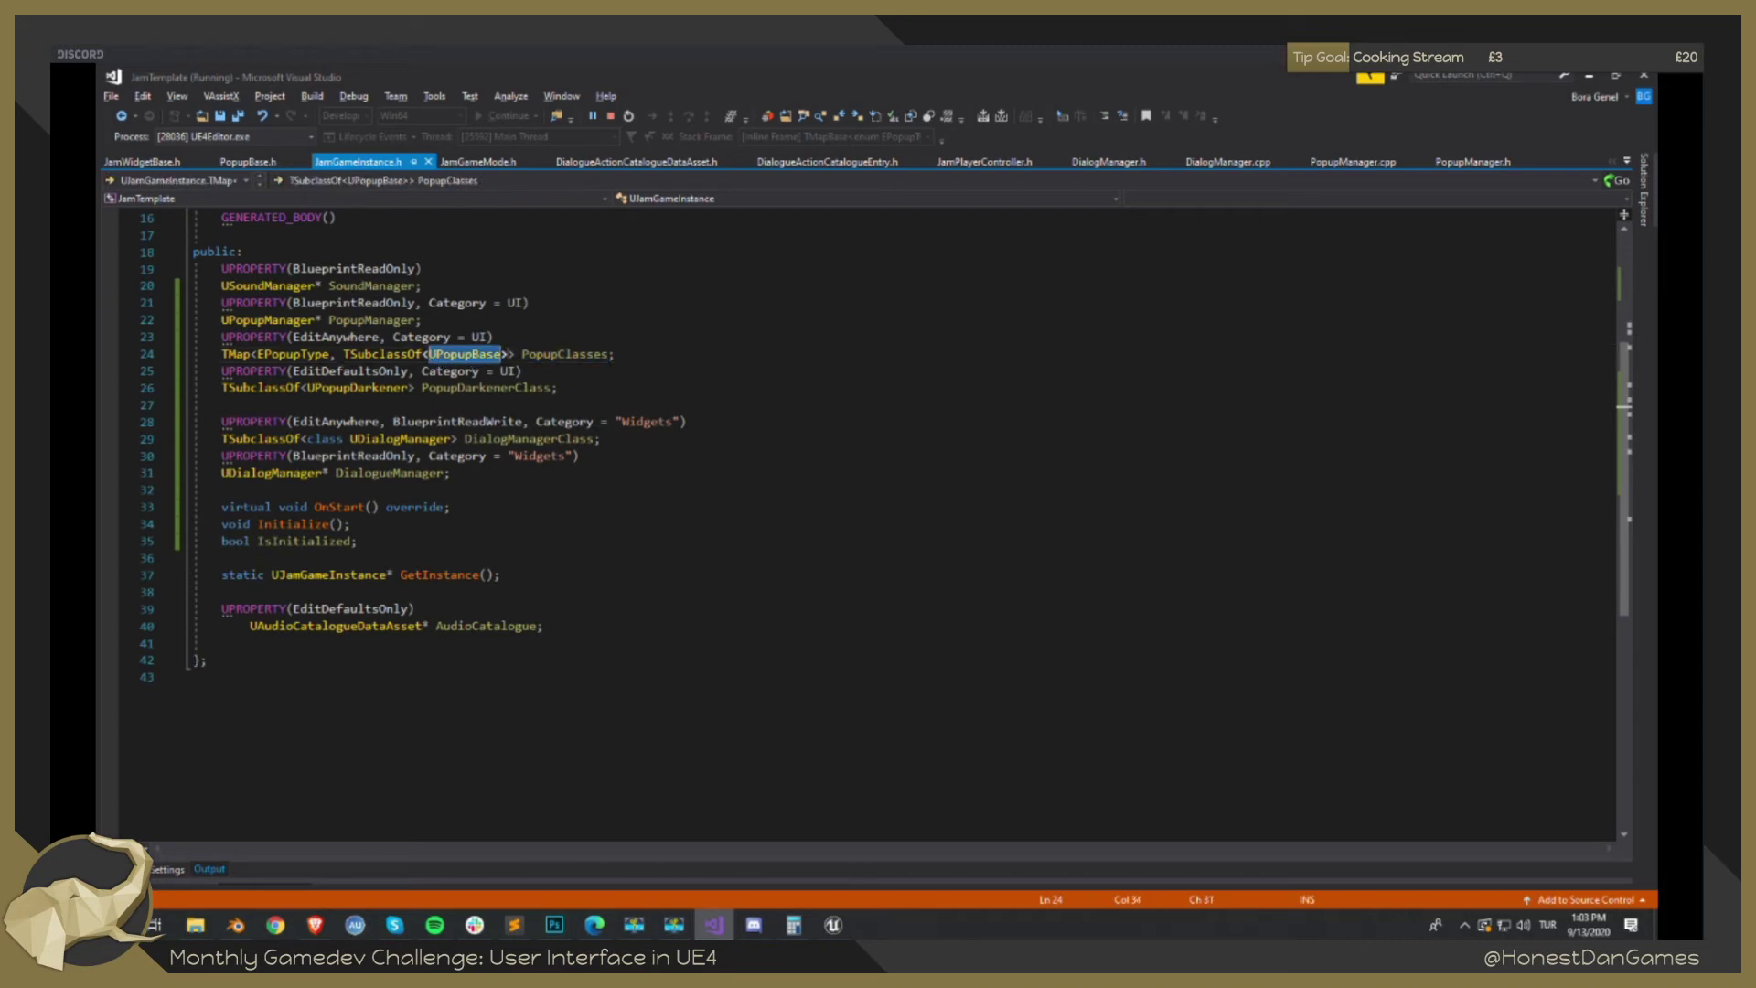
click(579, 355)
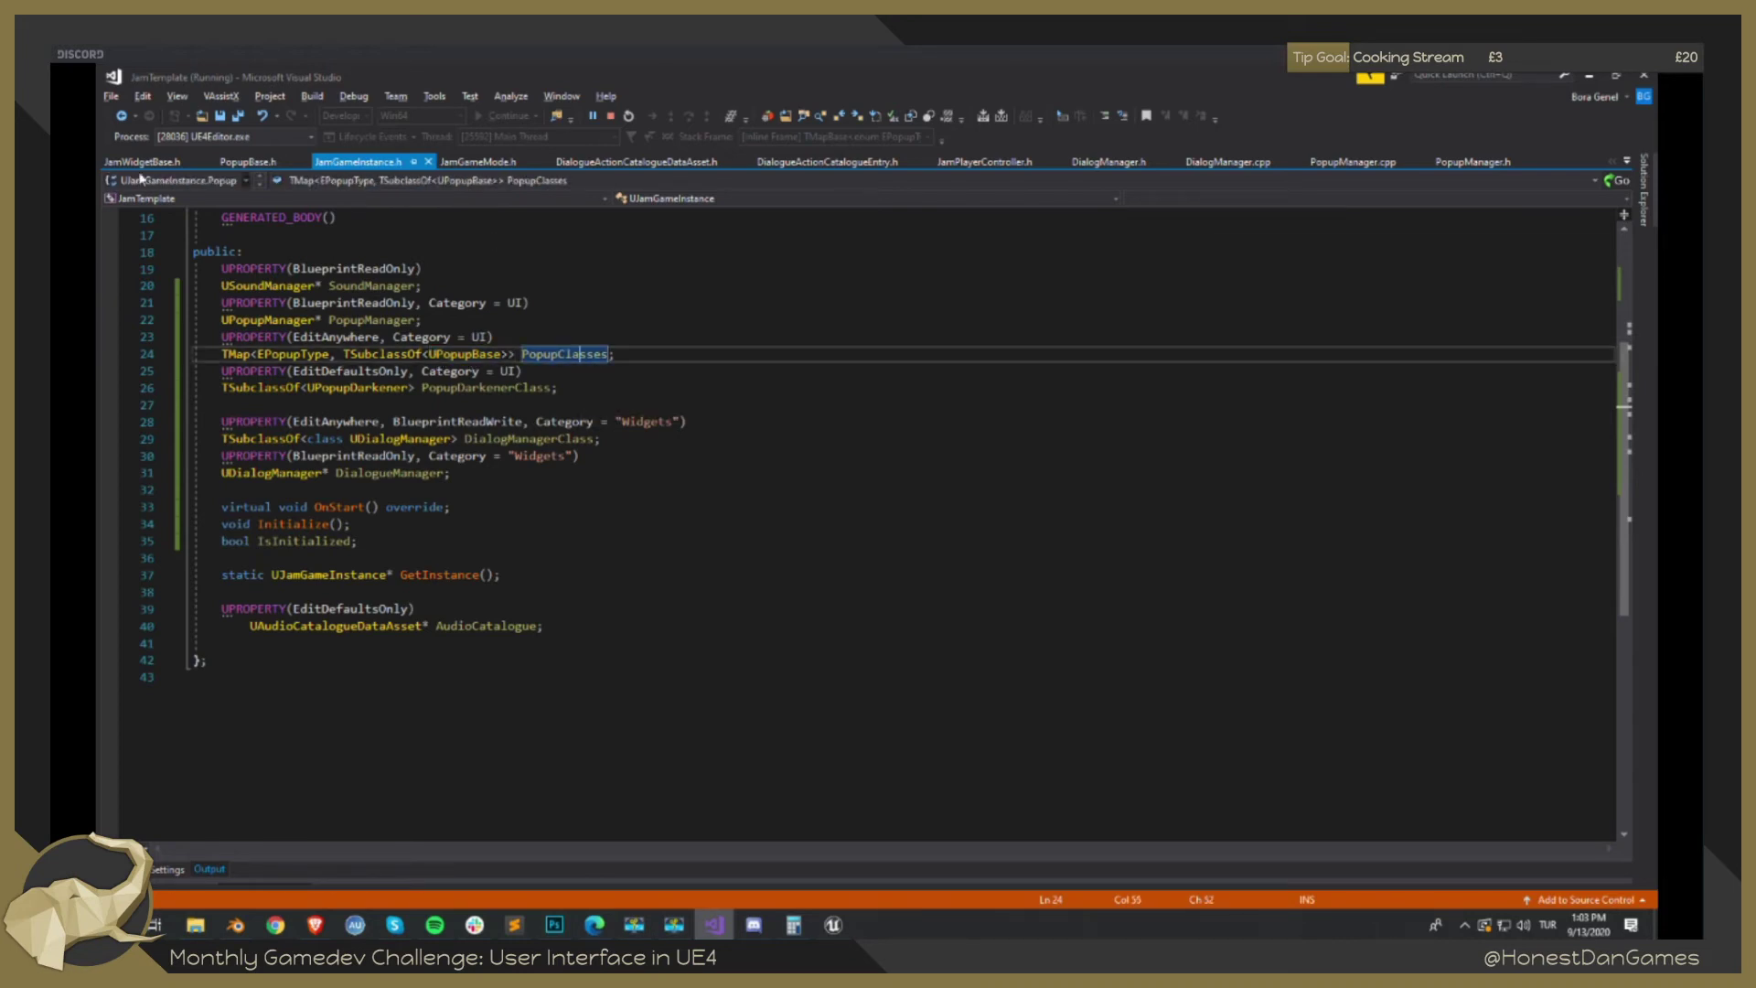
Open PopupManager.h and examine the key and value types of the Popups map and the PopupBase.h include.
click(1489, 165)
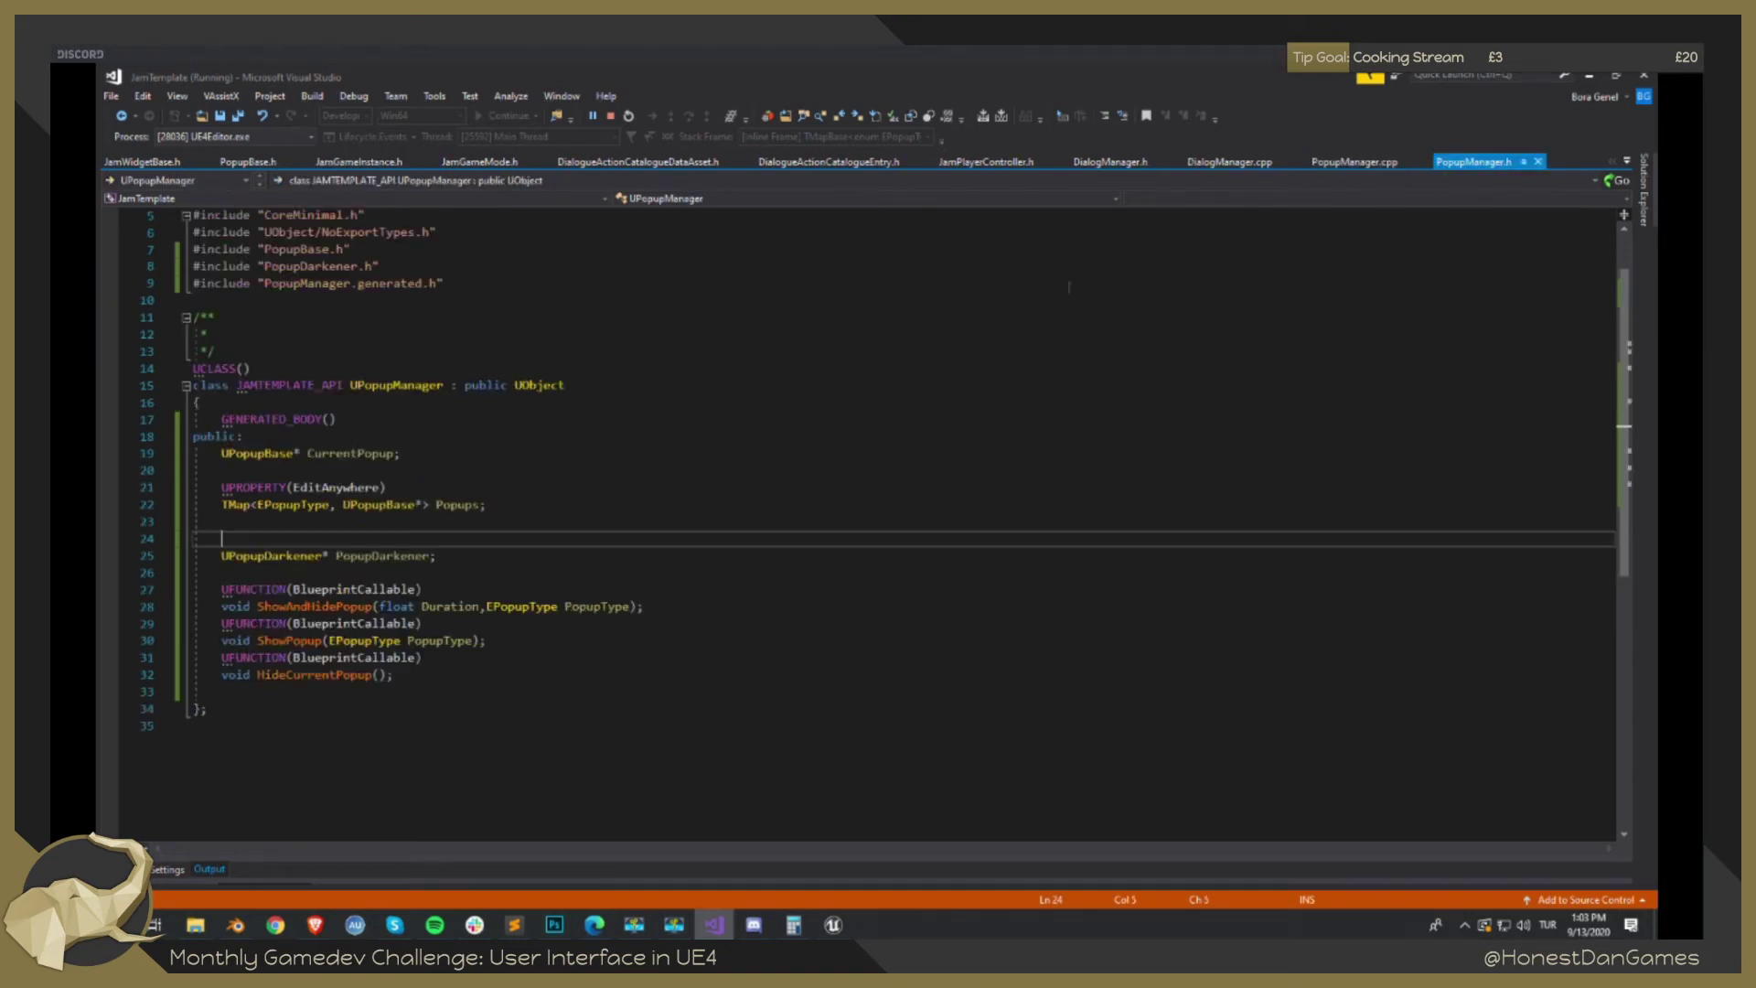
drag(487, 504, 417, 507)
click(329, 510)
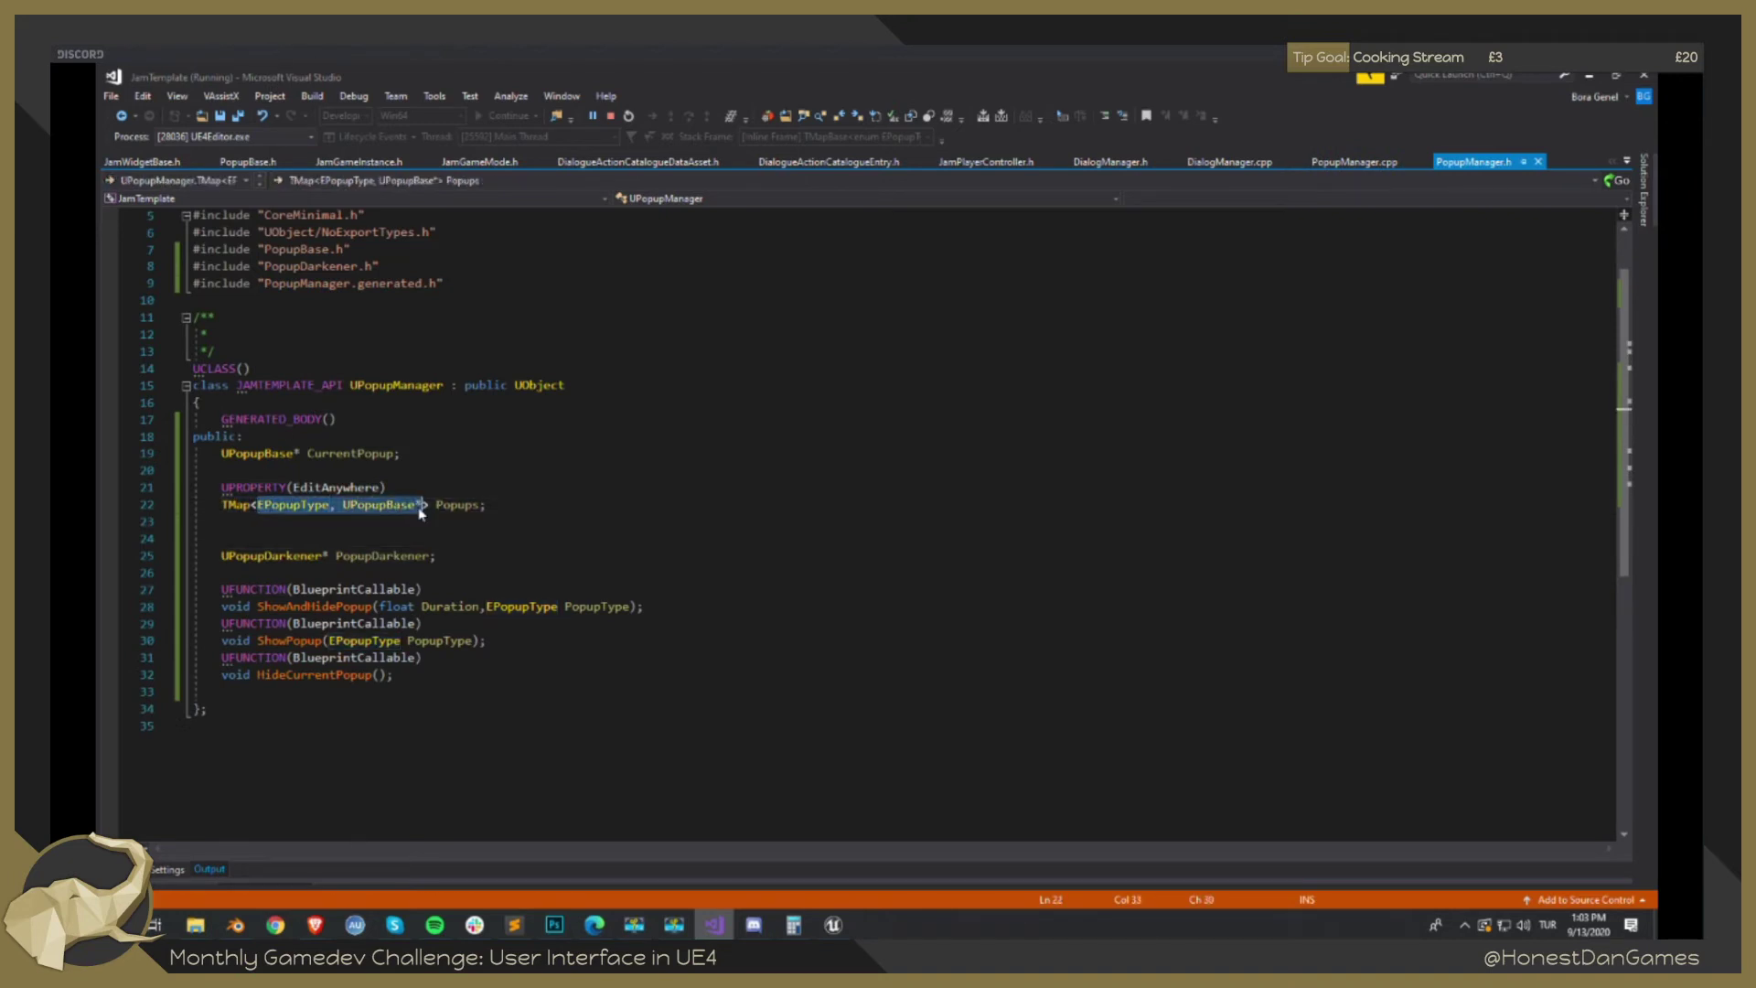
click(417, 504)
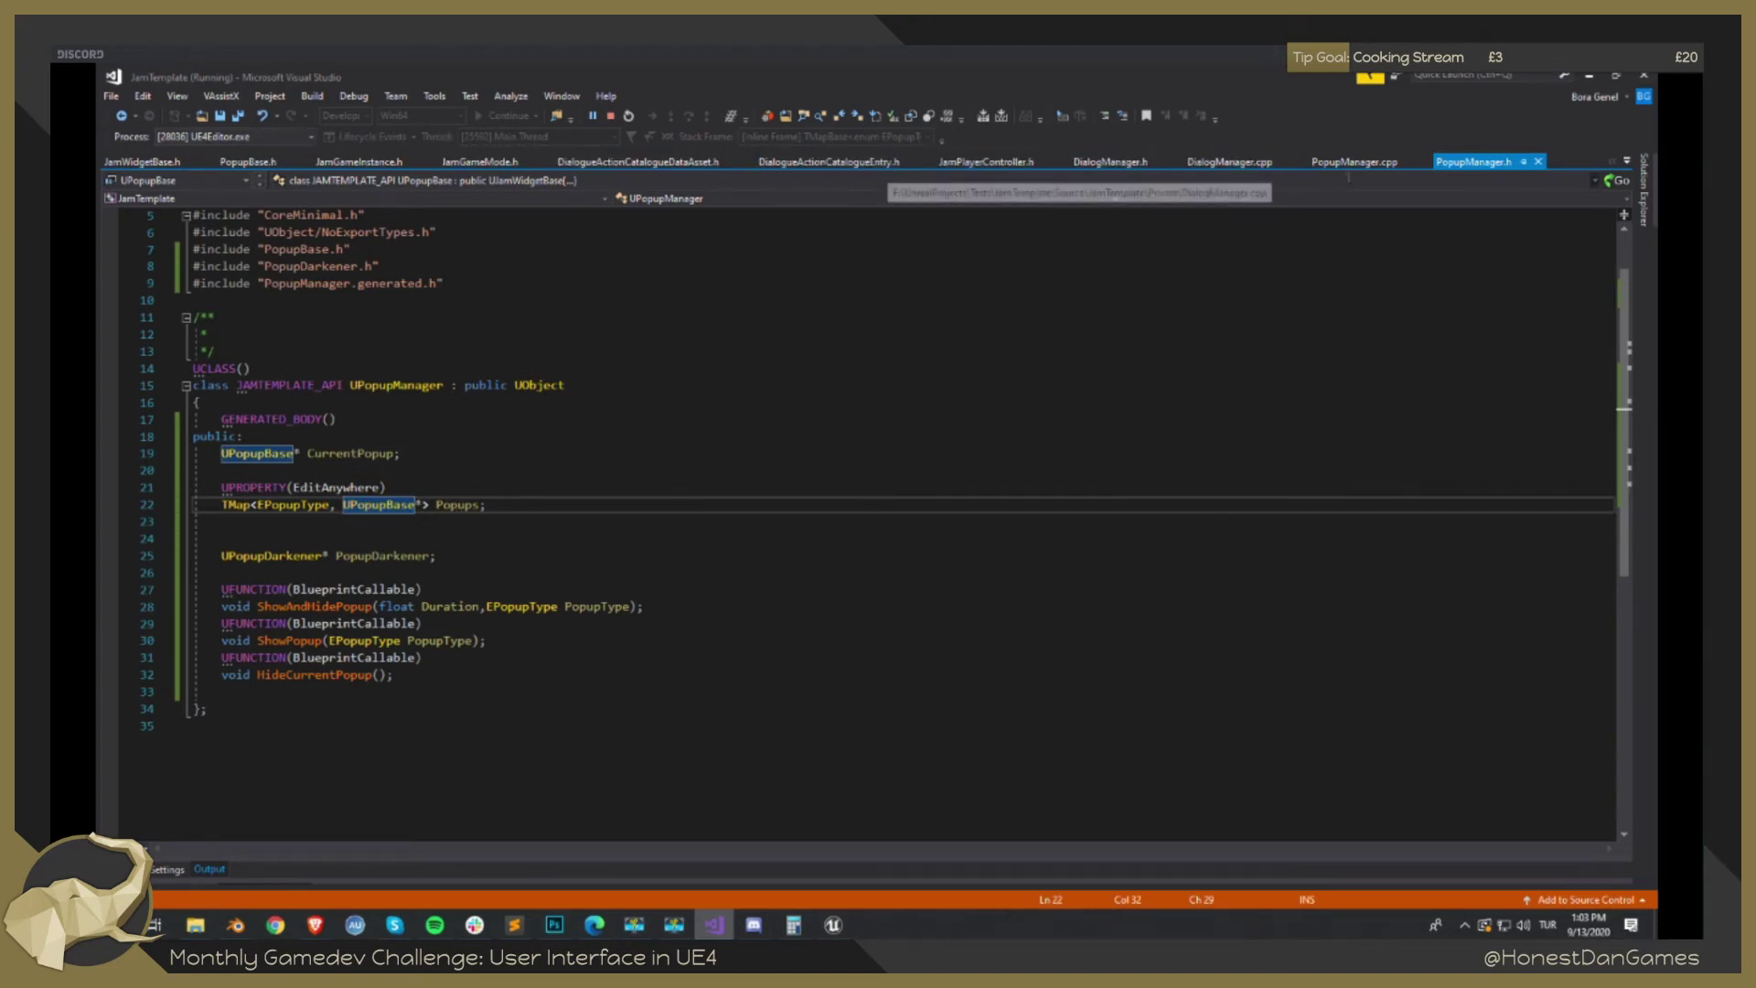
click(352, 248)
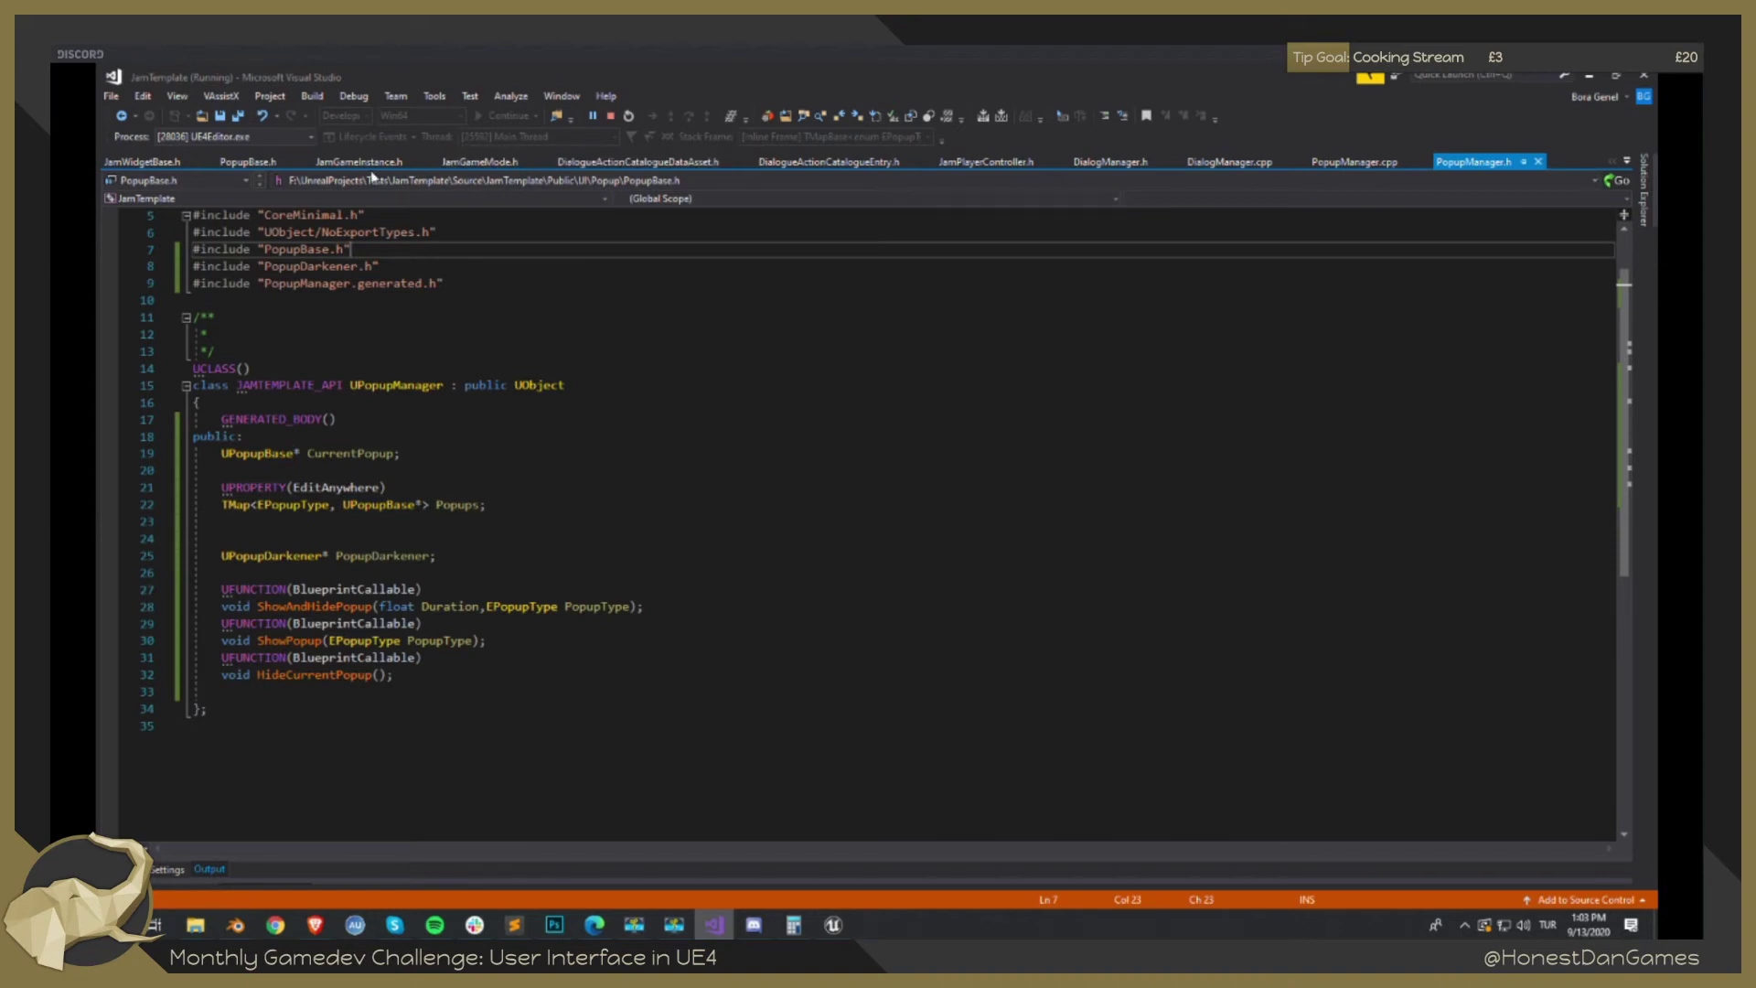
Go from the Initialize declaration in JamGameInstance.h to its definition in JamGameInstance.cpp.
click(359, 162)
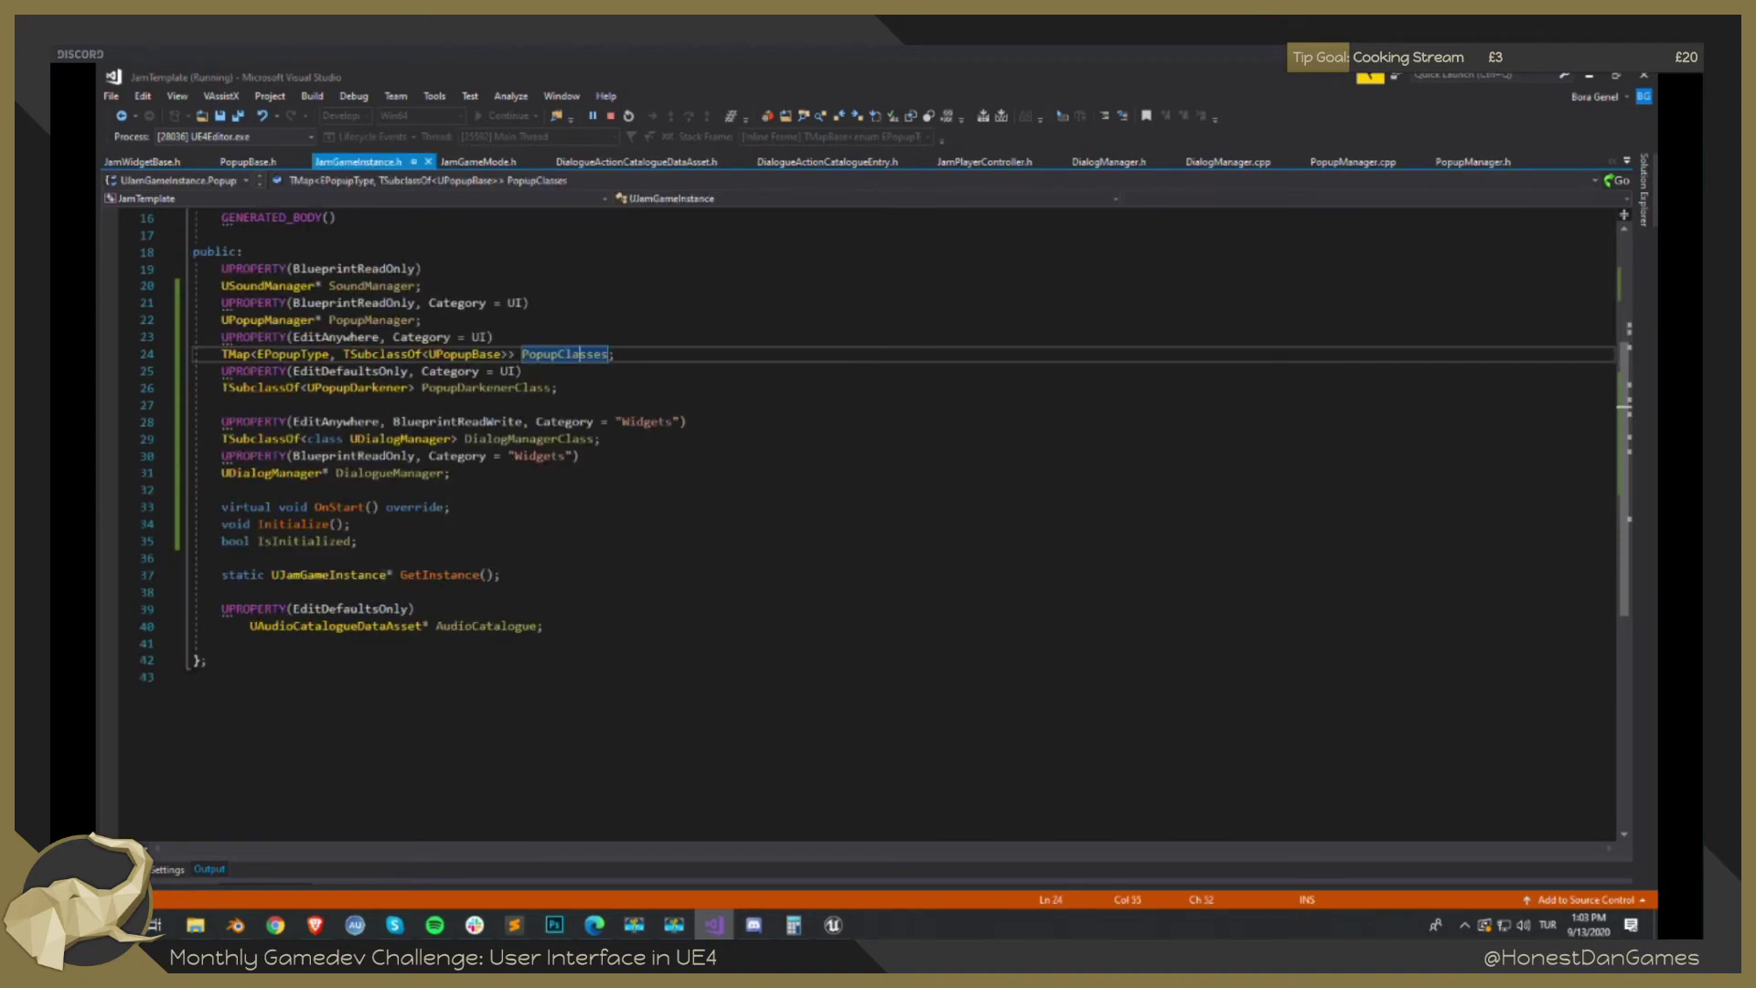
click(296, 525)
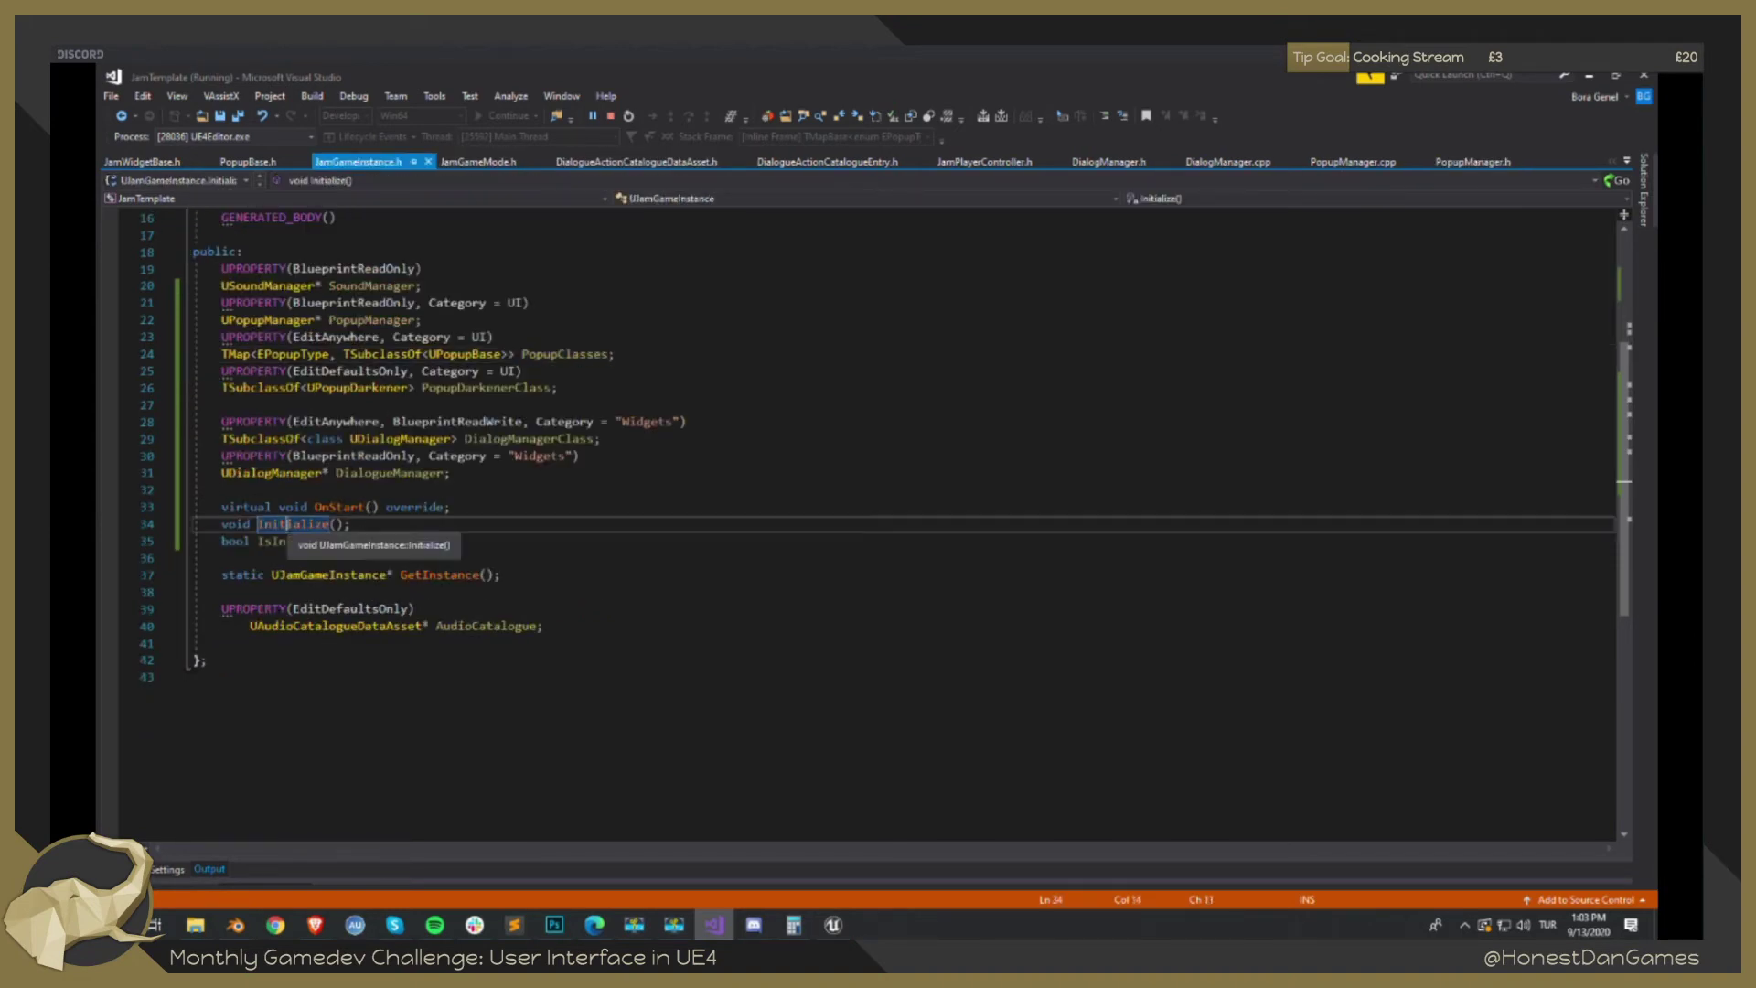
key(alt+g)
scroll(681, 494, down, 5)
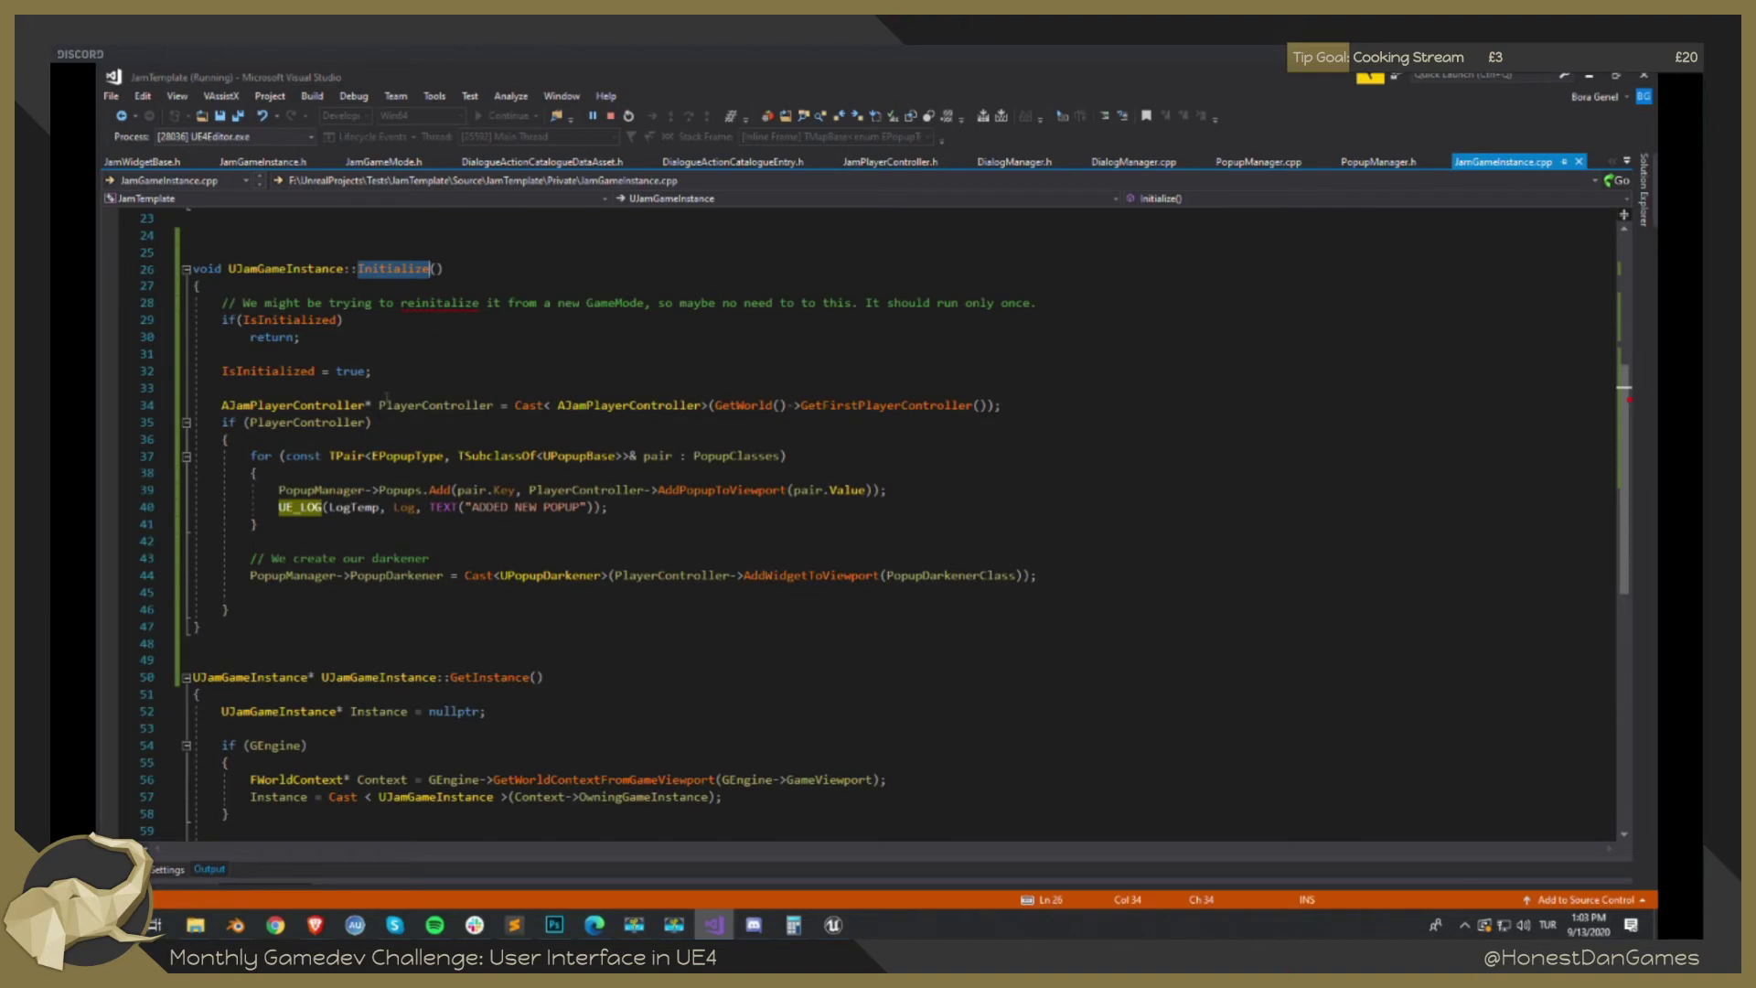
Examine how Initialize uses PlayerController to fill the Popups map through AddPopupToViewport and to create the darkener.
drag(381, 406, 222, 406)
click(371, 422)
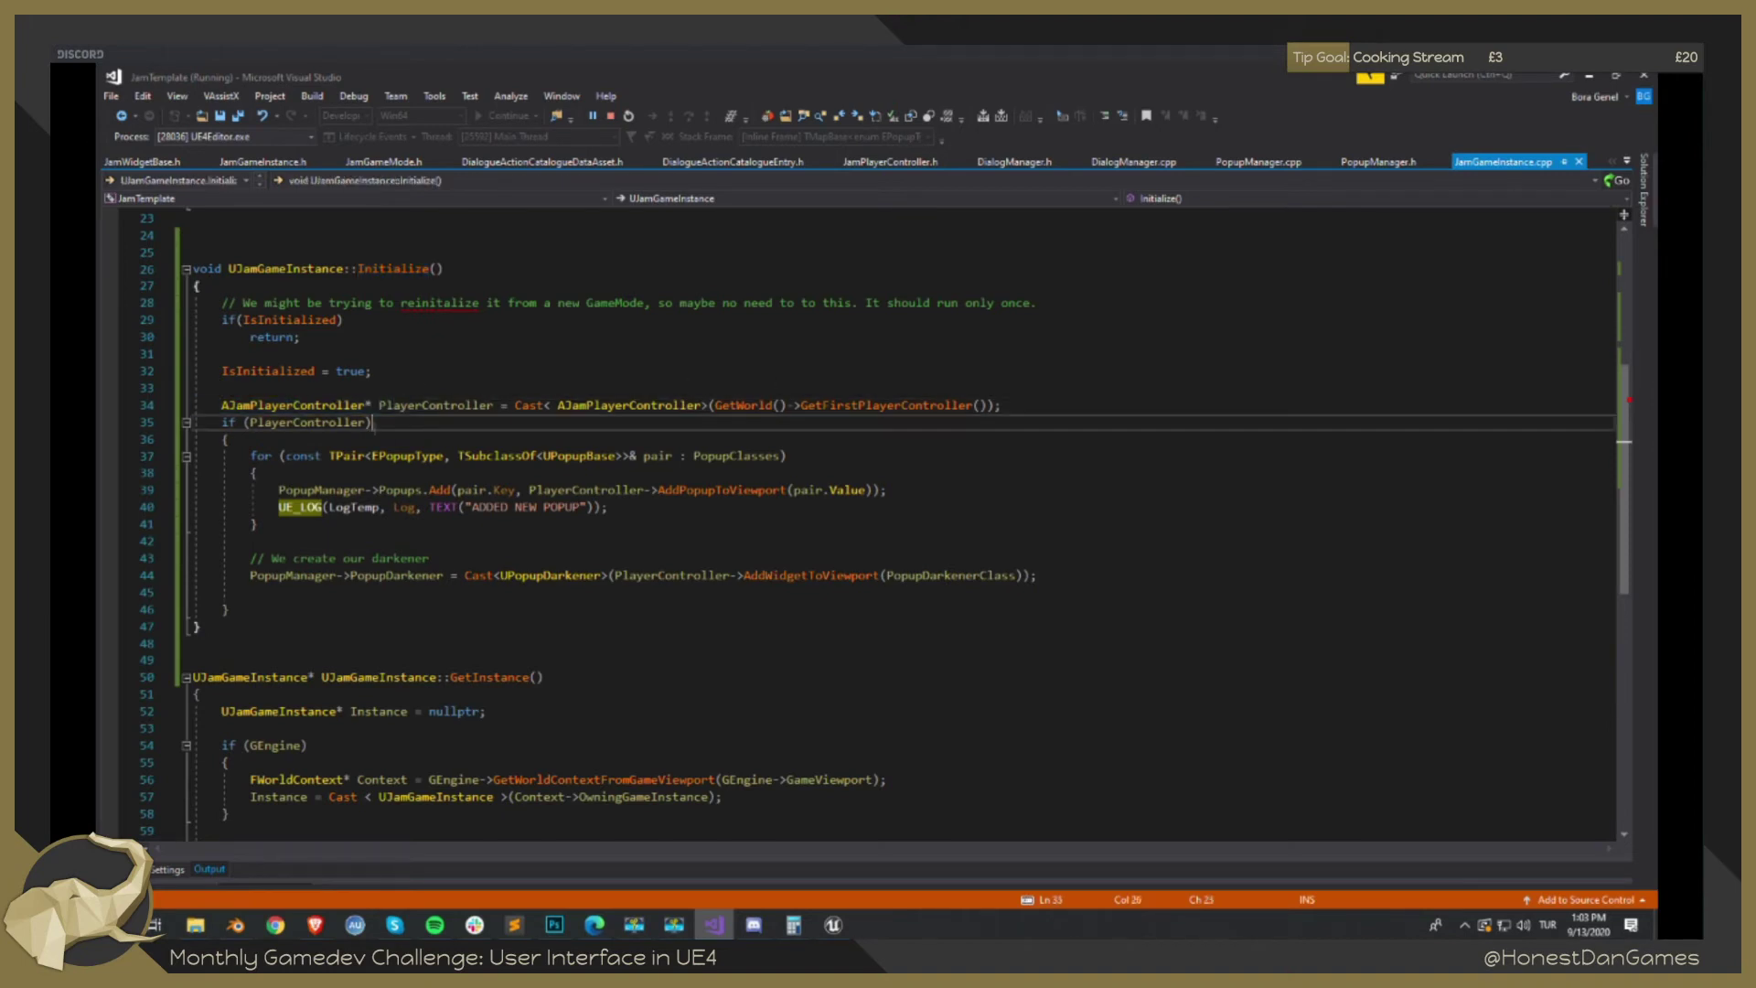
double_click(283, 422)
click(632, 575)
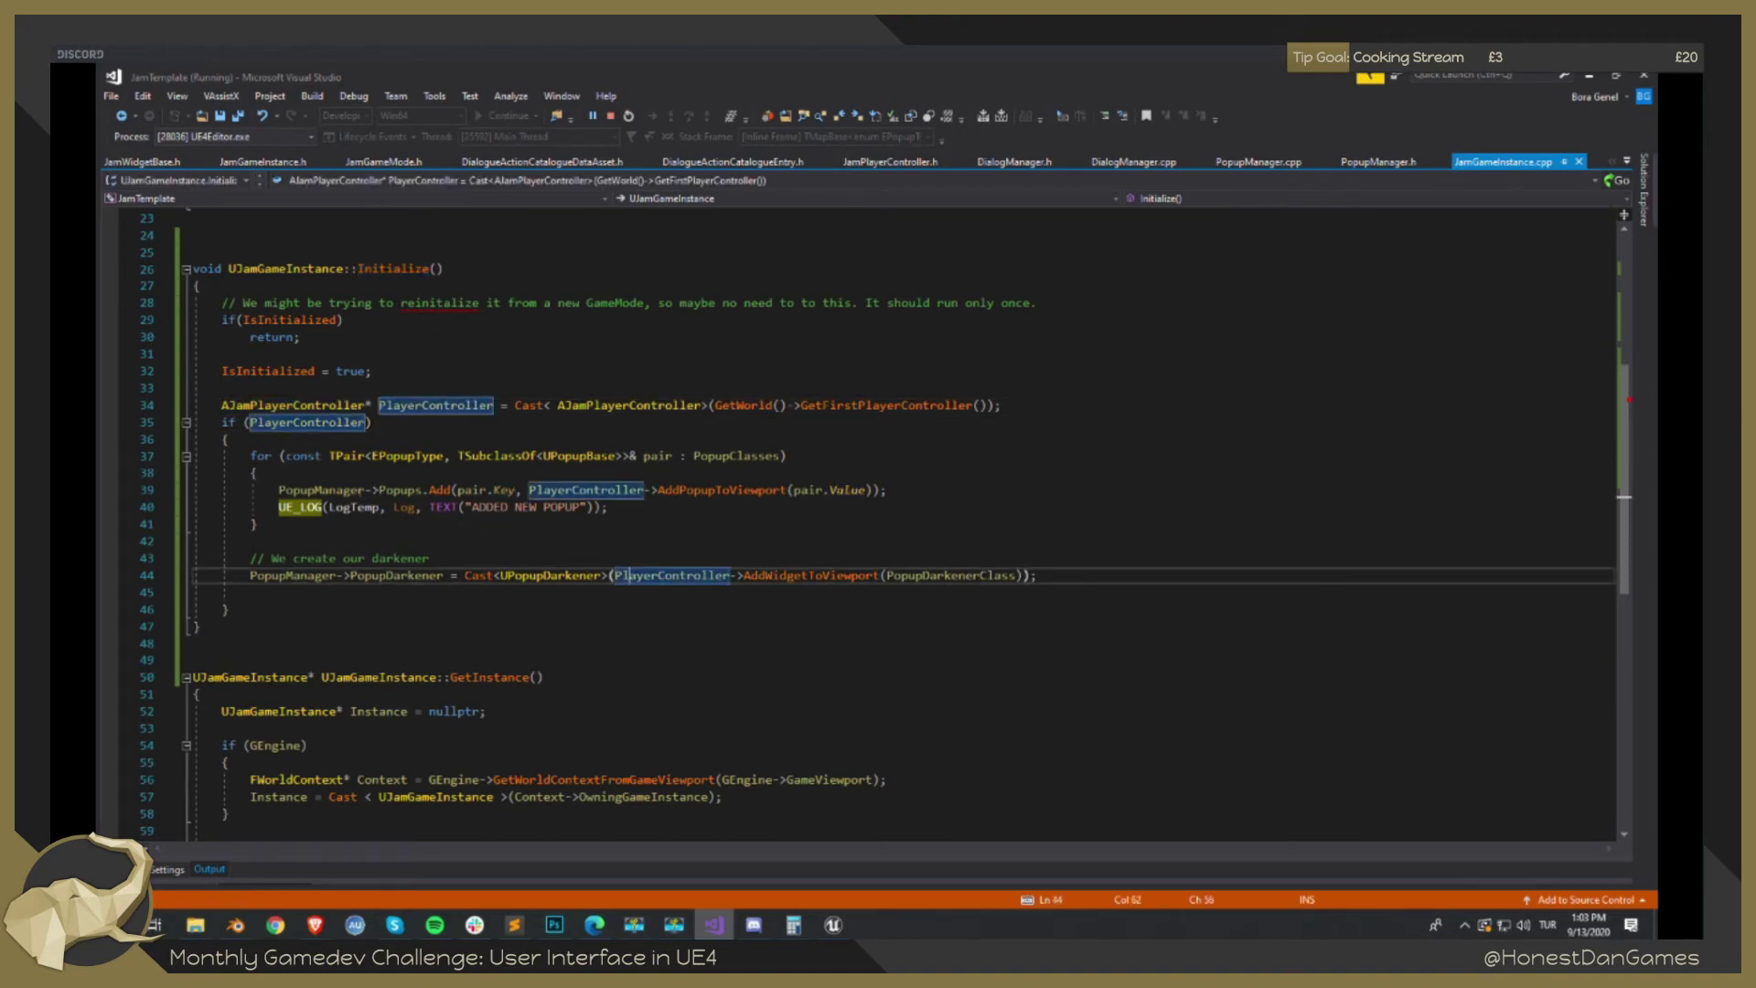
double_click(399, 491)
double_click(737, 490)
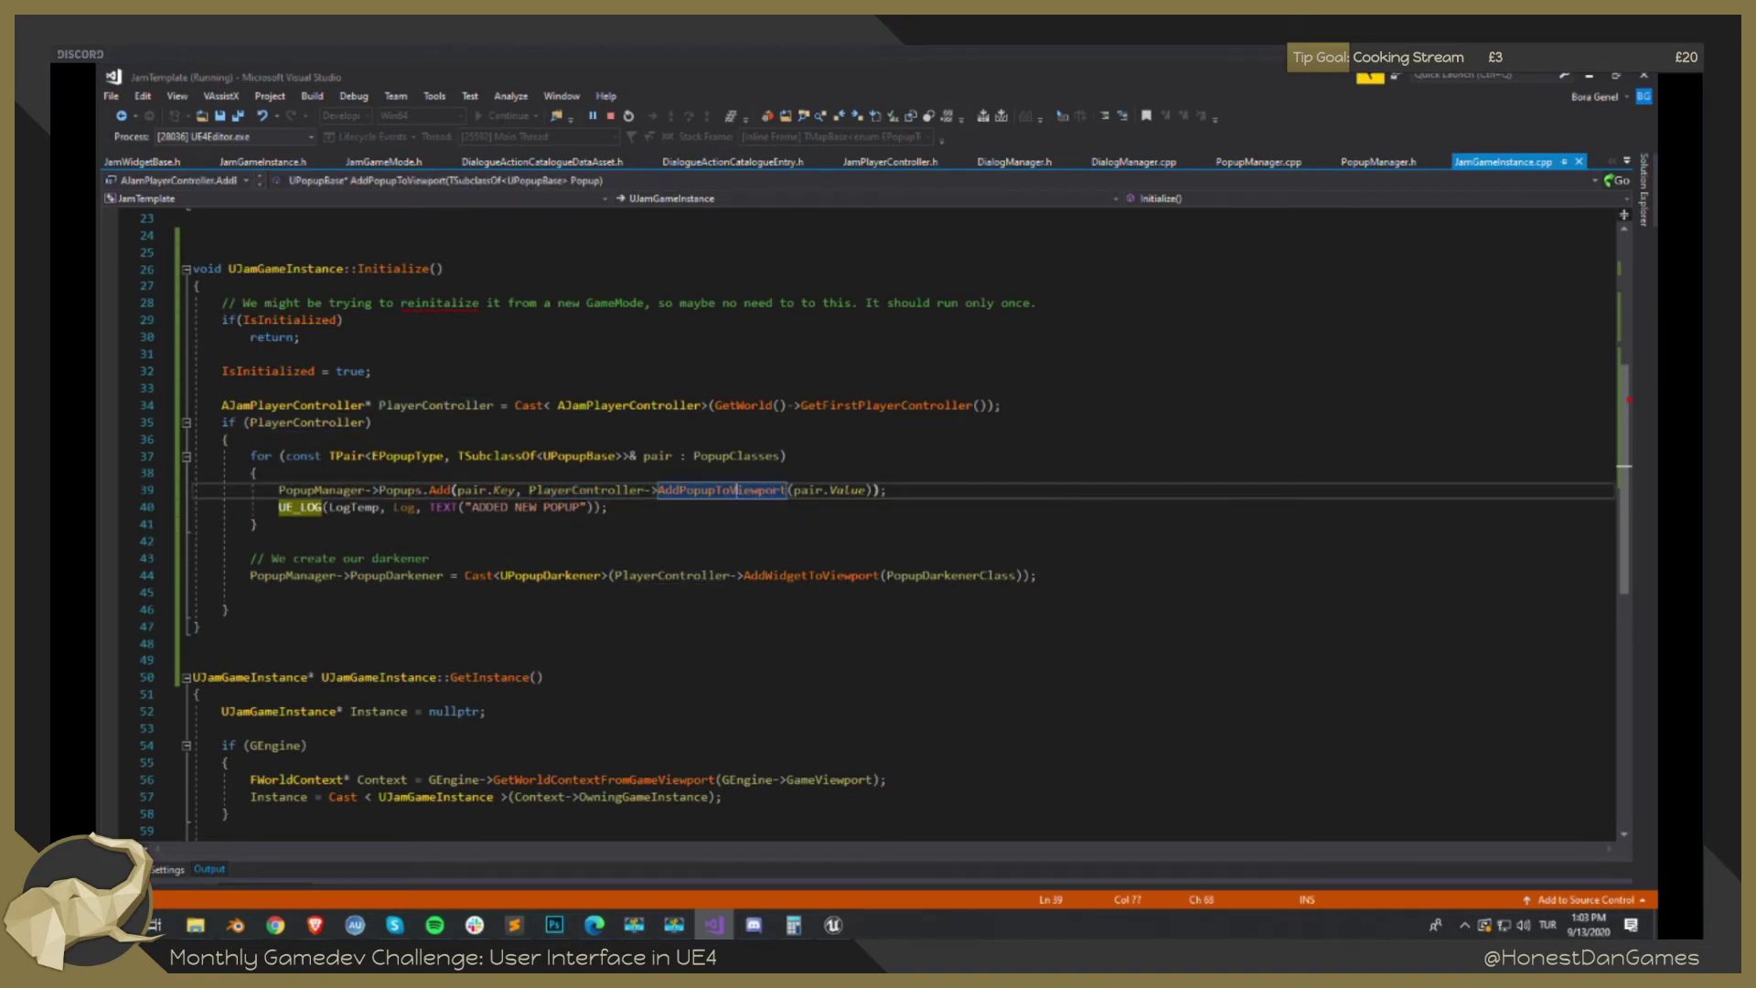
Go to the definition of AddPopupToViewport in JamPlayerController.cpp and examine its CreateWidget call and UPopupBase type.
key(F12)
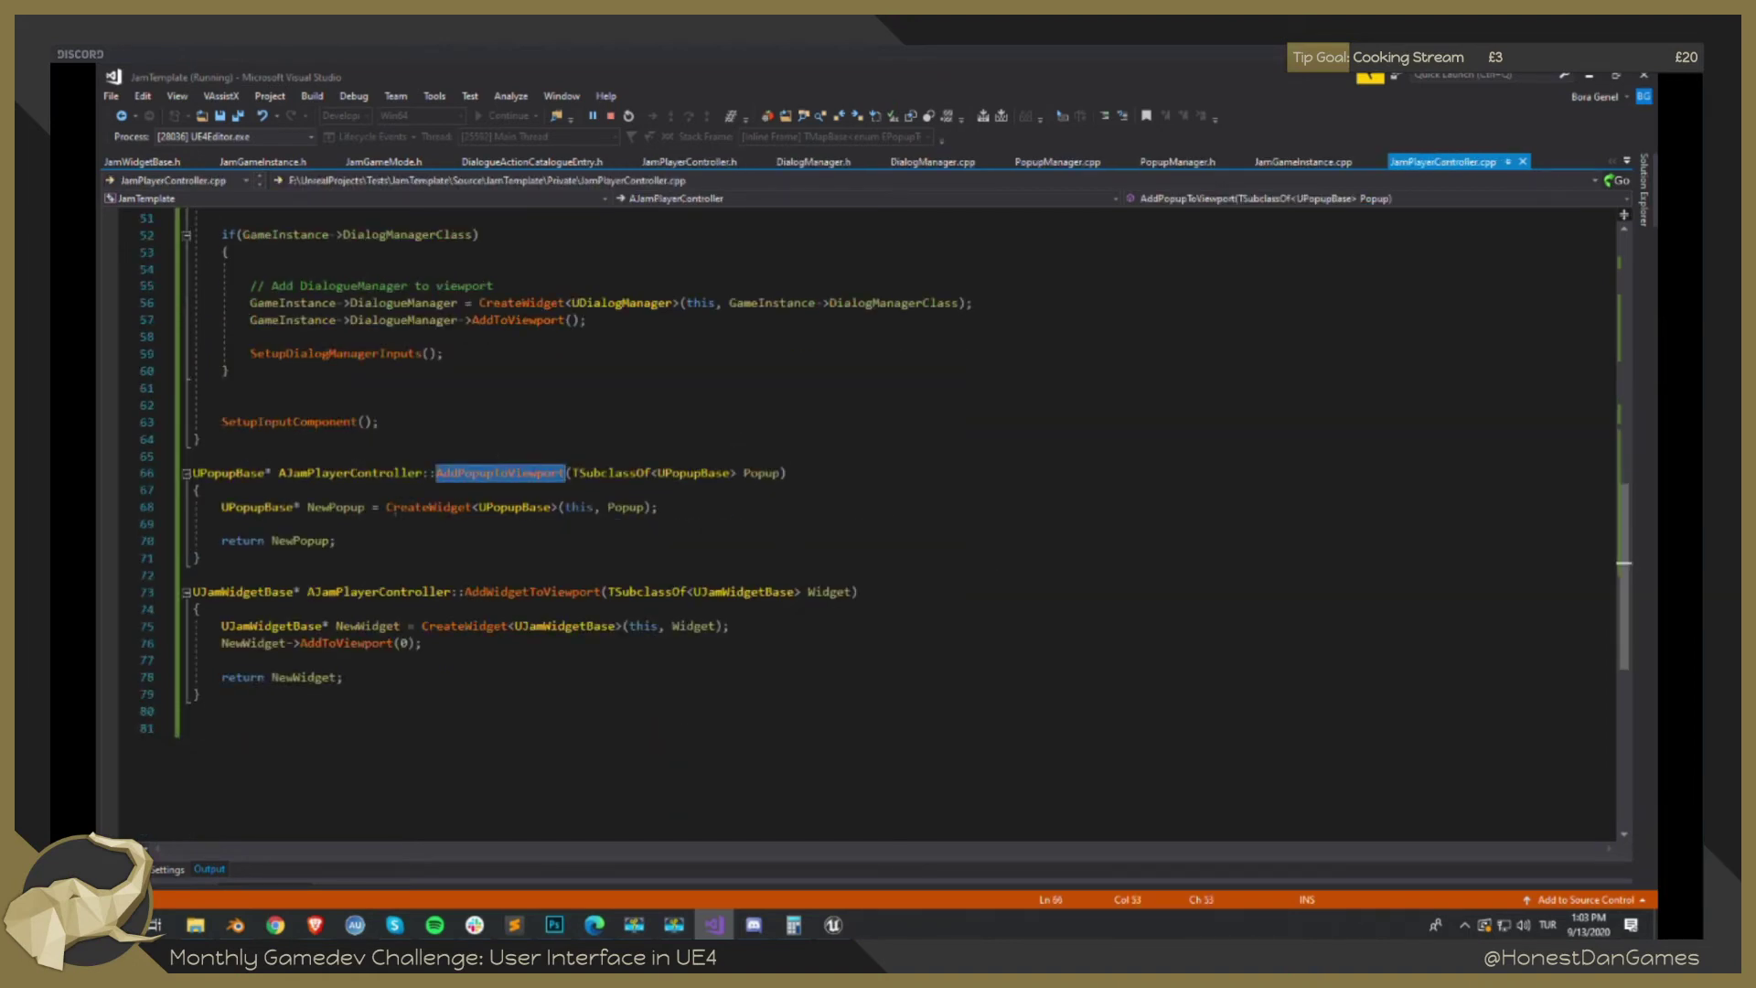
drag(438, 508, 547, 508)
click(547, 508)
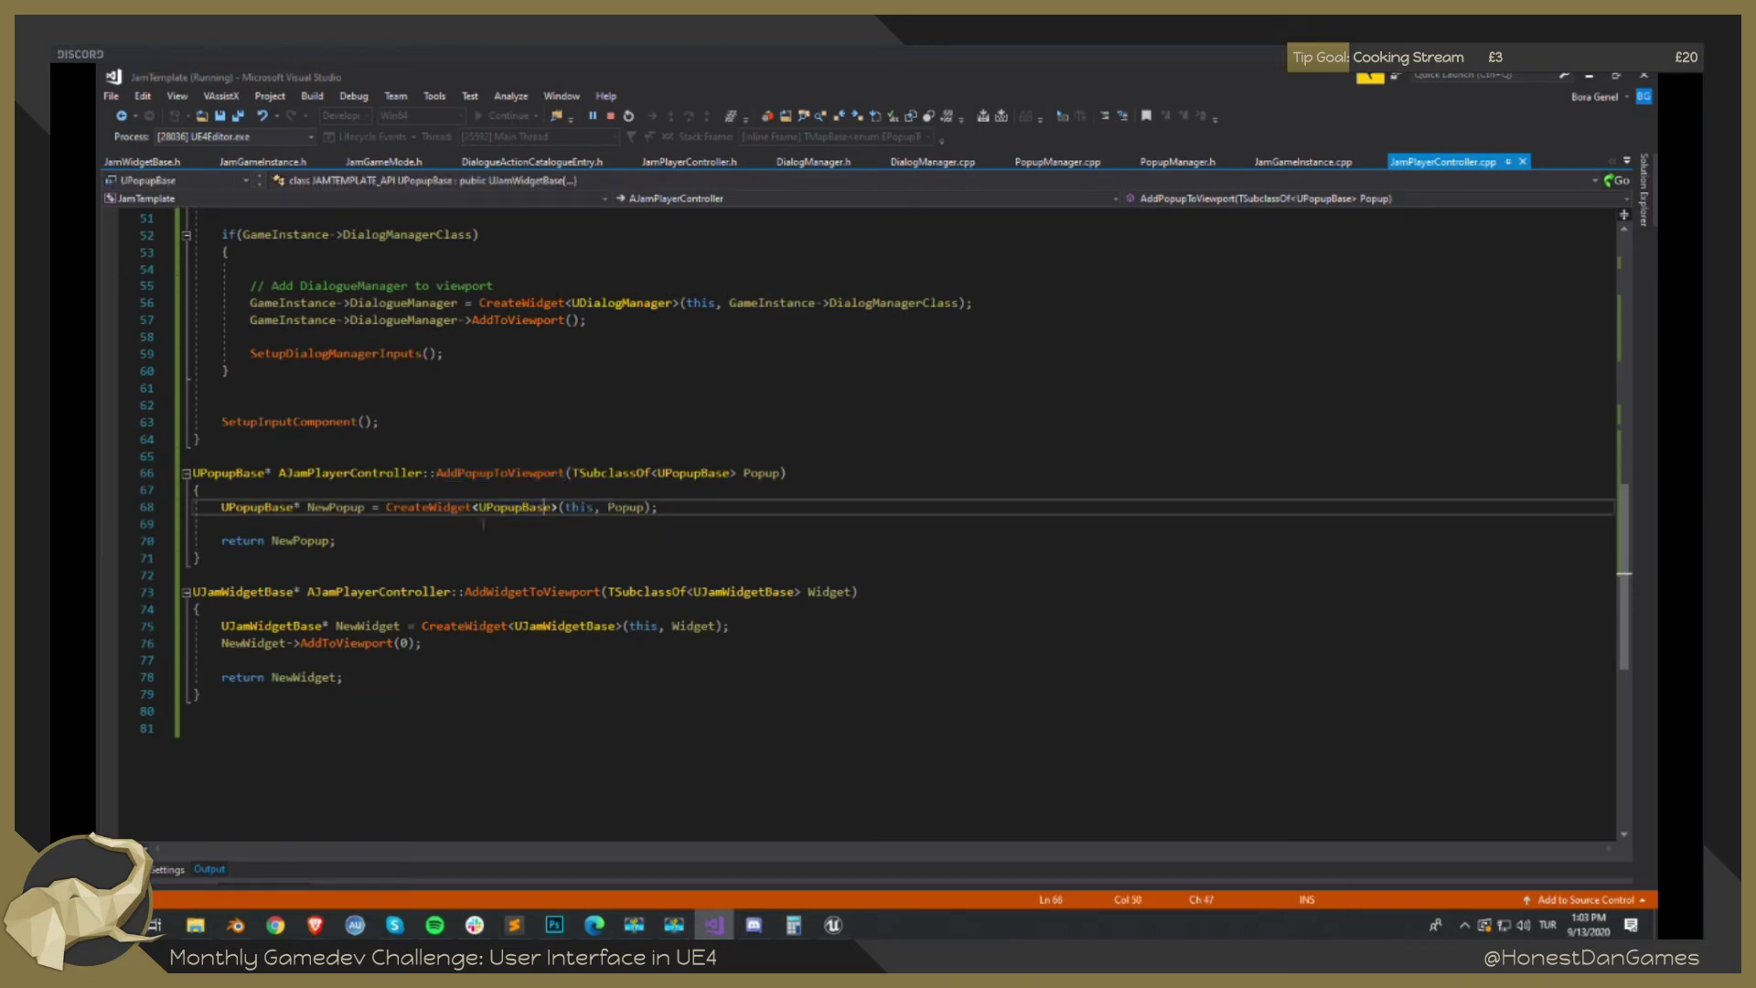
click(459, 508)
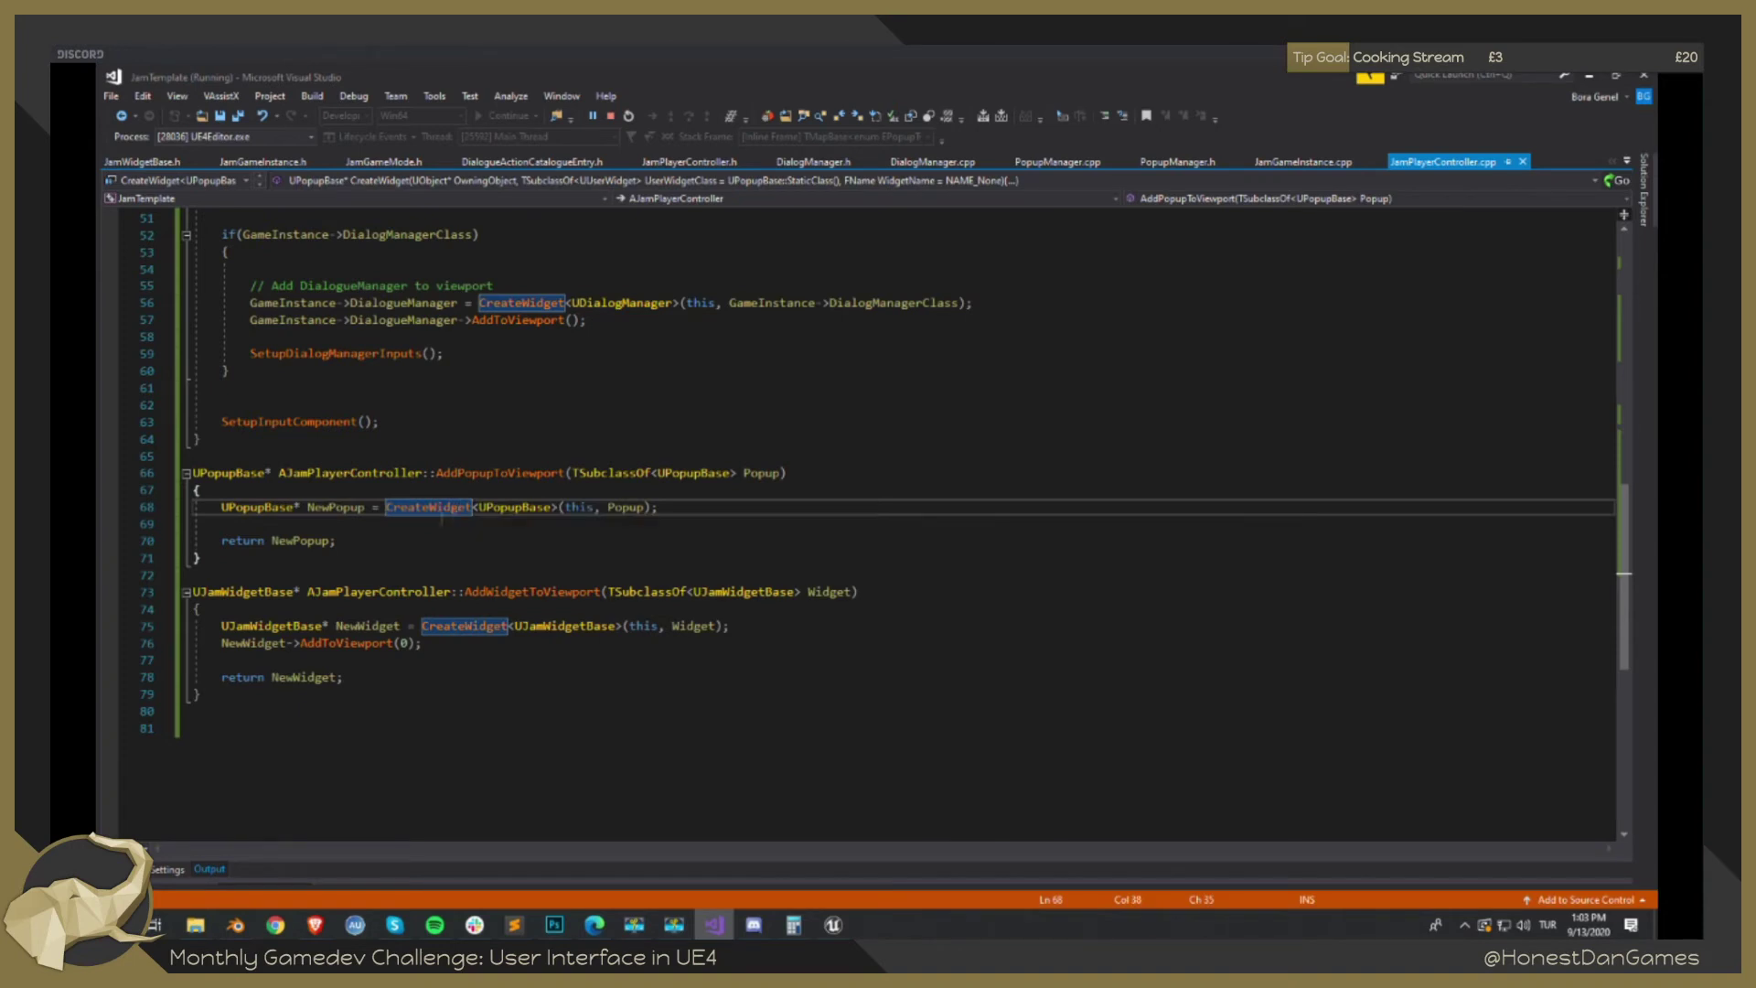
mouse_move(459, 508)
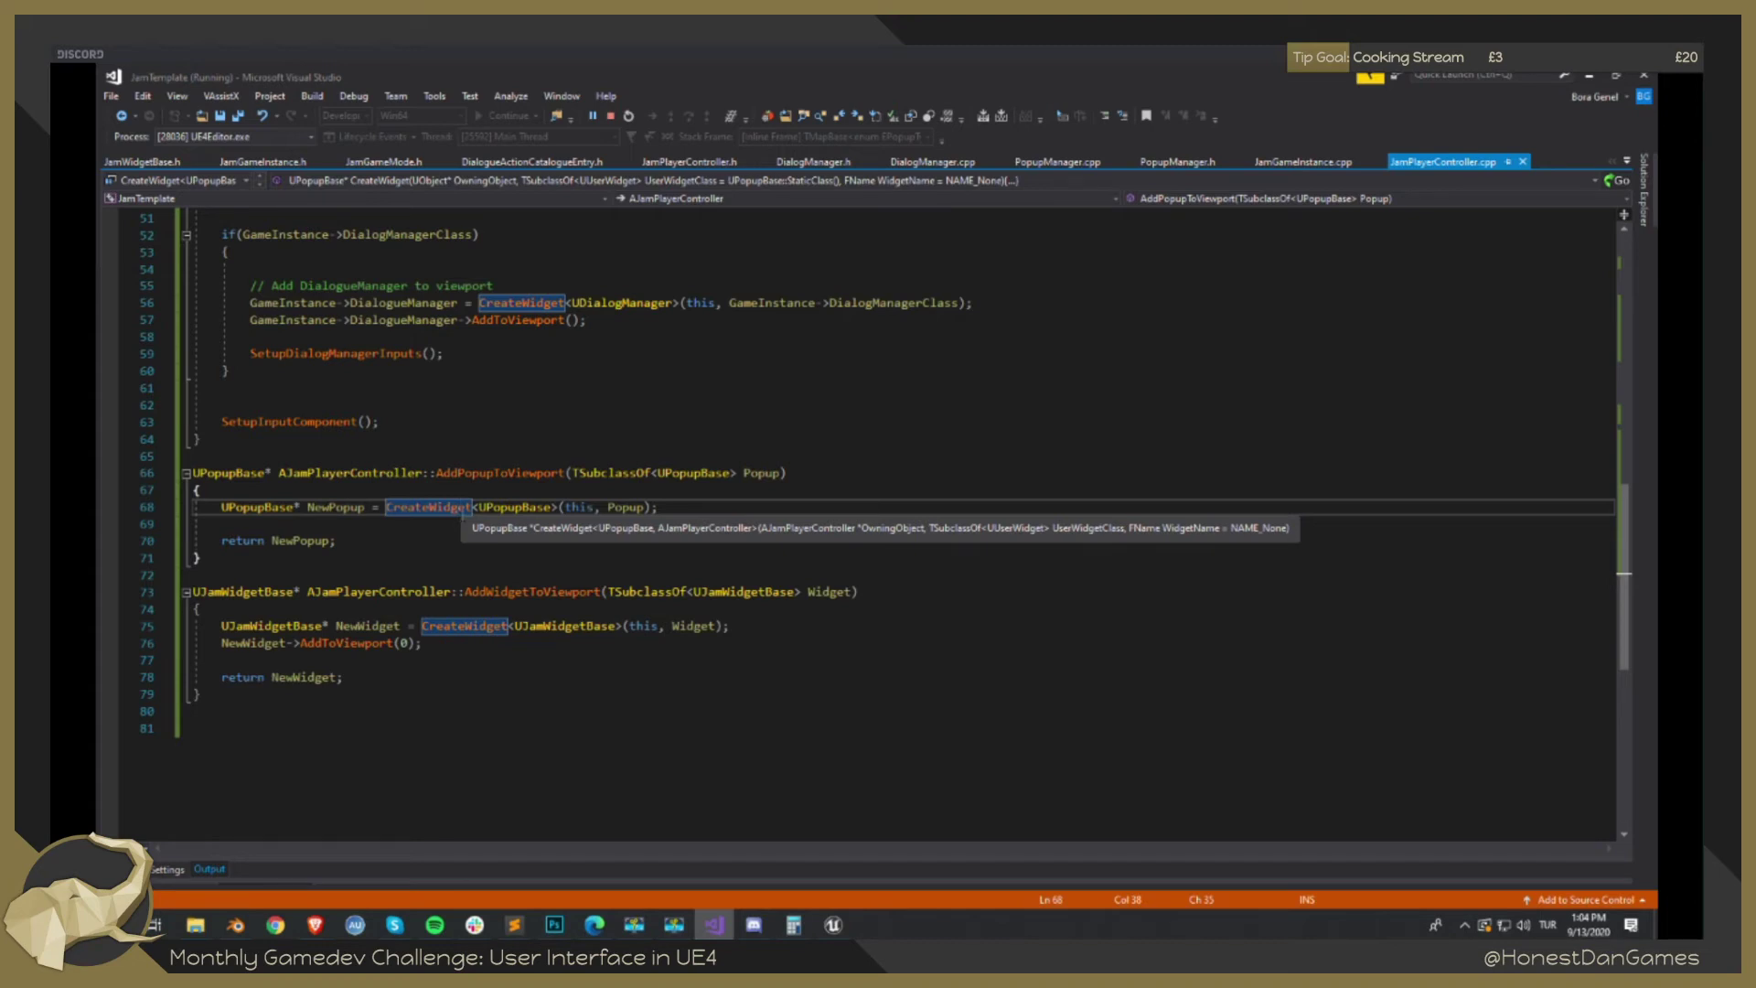
Switch to the Unreal Editor, save the BPW_DialogManager widget and return to the TestScene level.
click(833, 925)
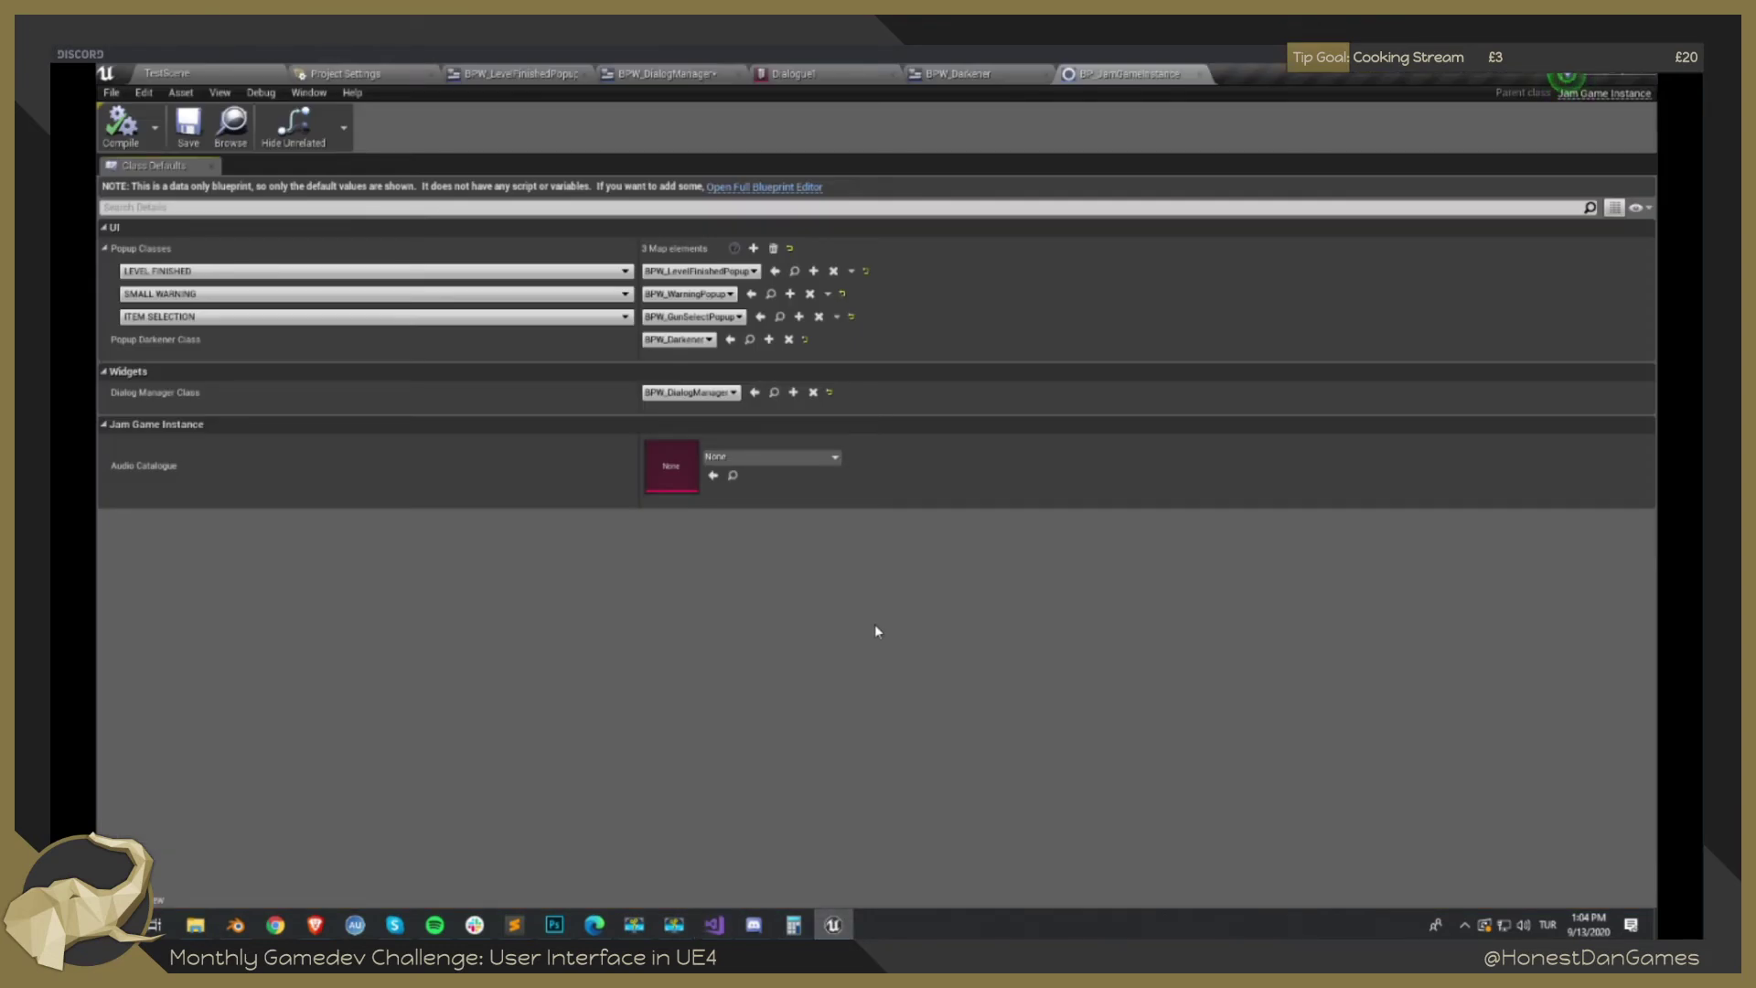
mouse_move(714, 925)
click(668, 73)
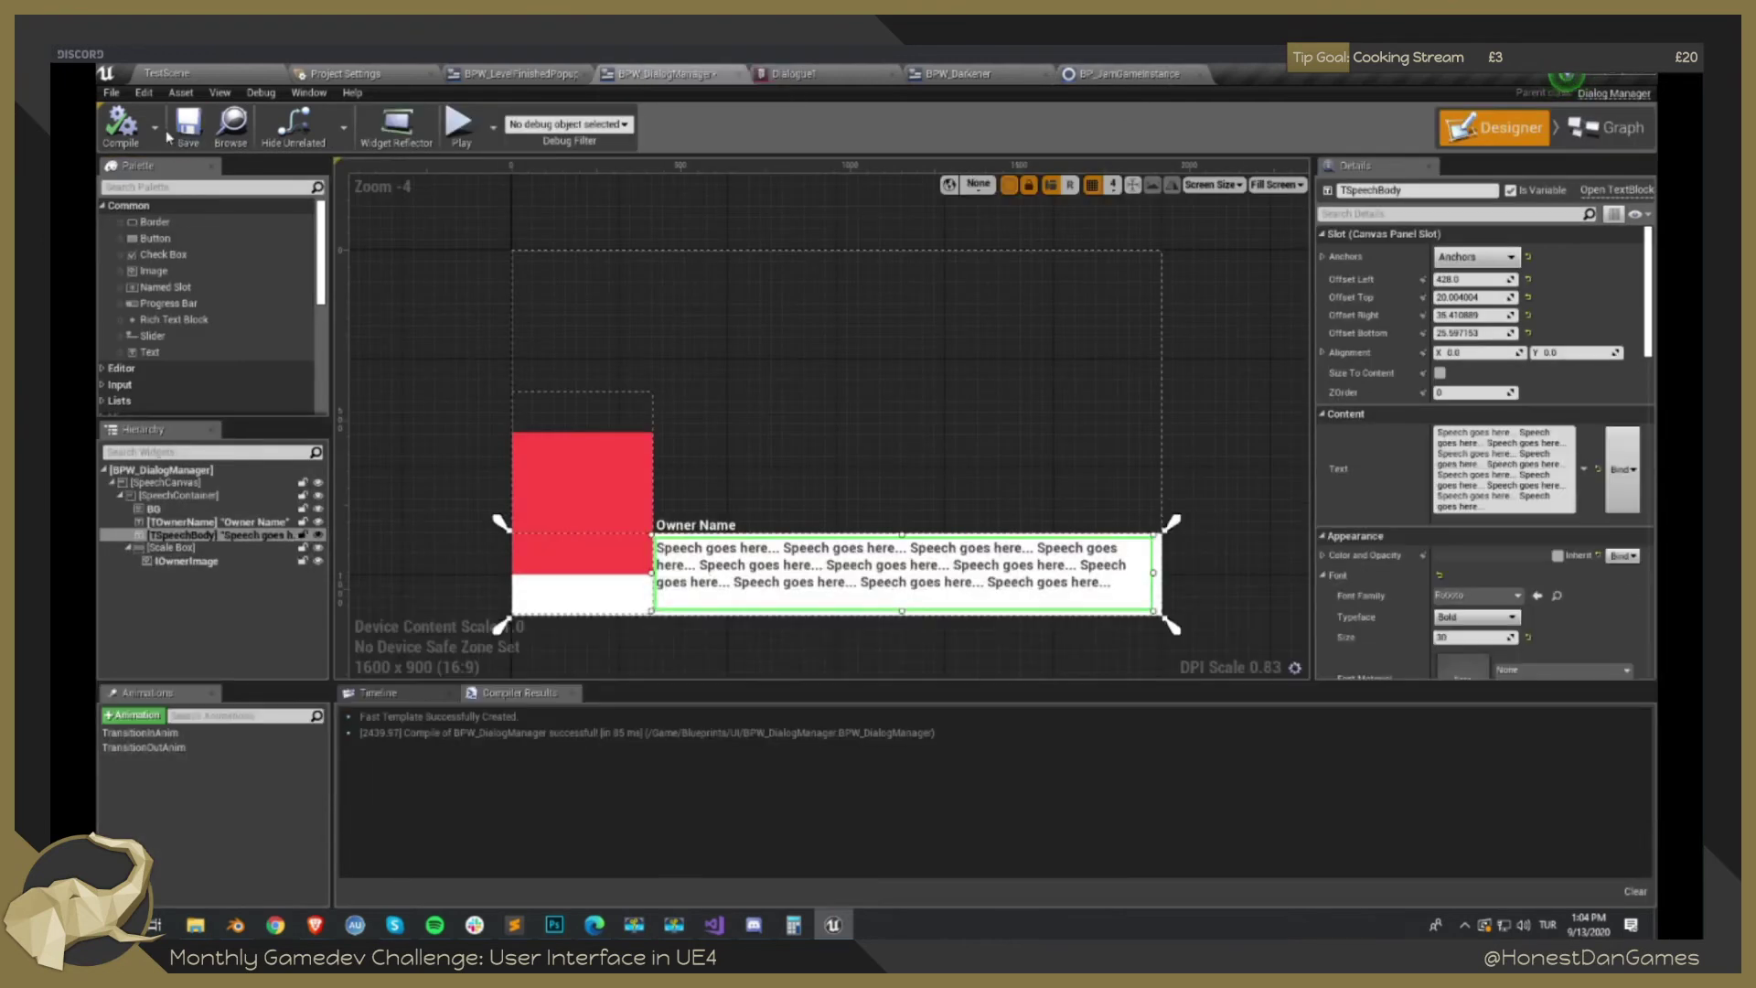
click(188, 130)
click(247, 74)
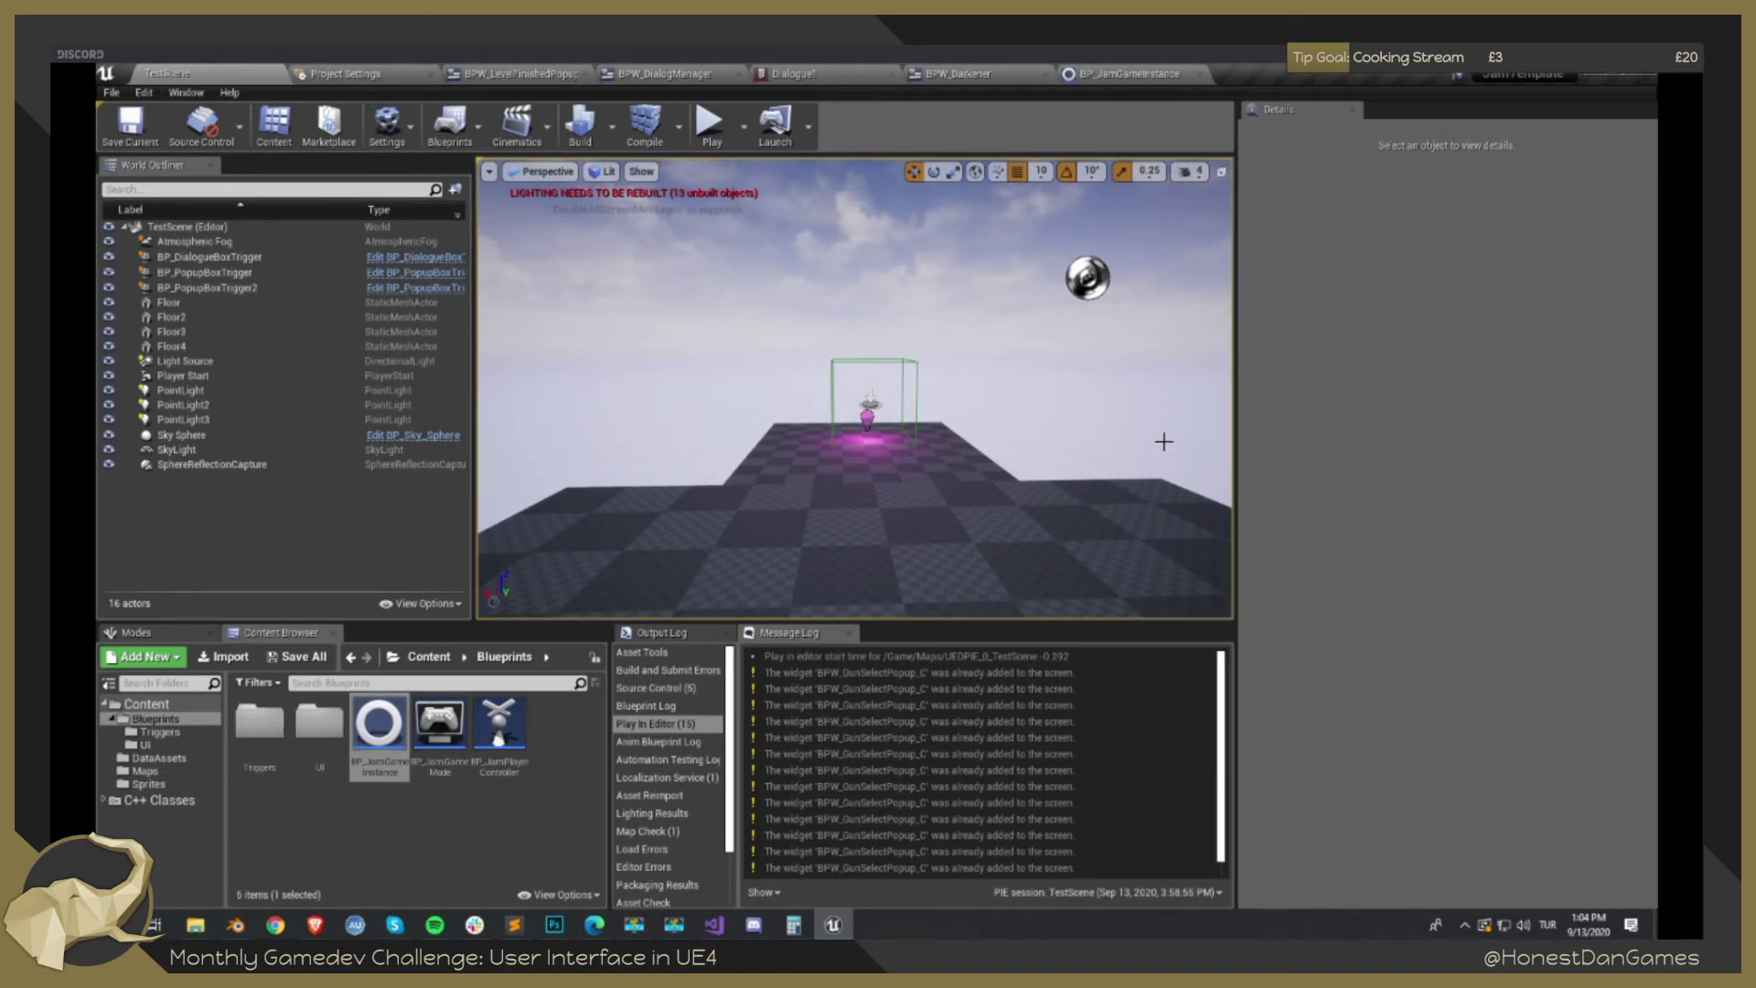
drag(1235, 518, 1278, 507)
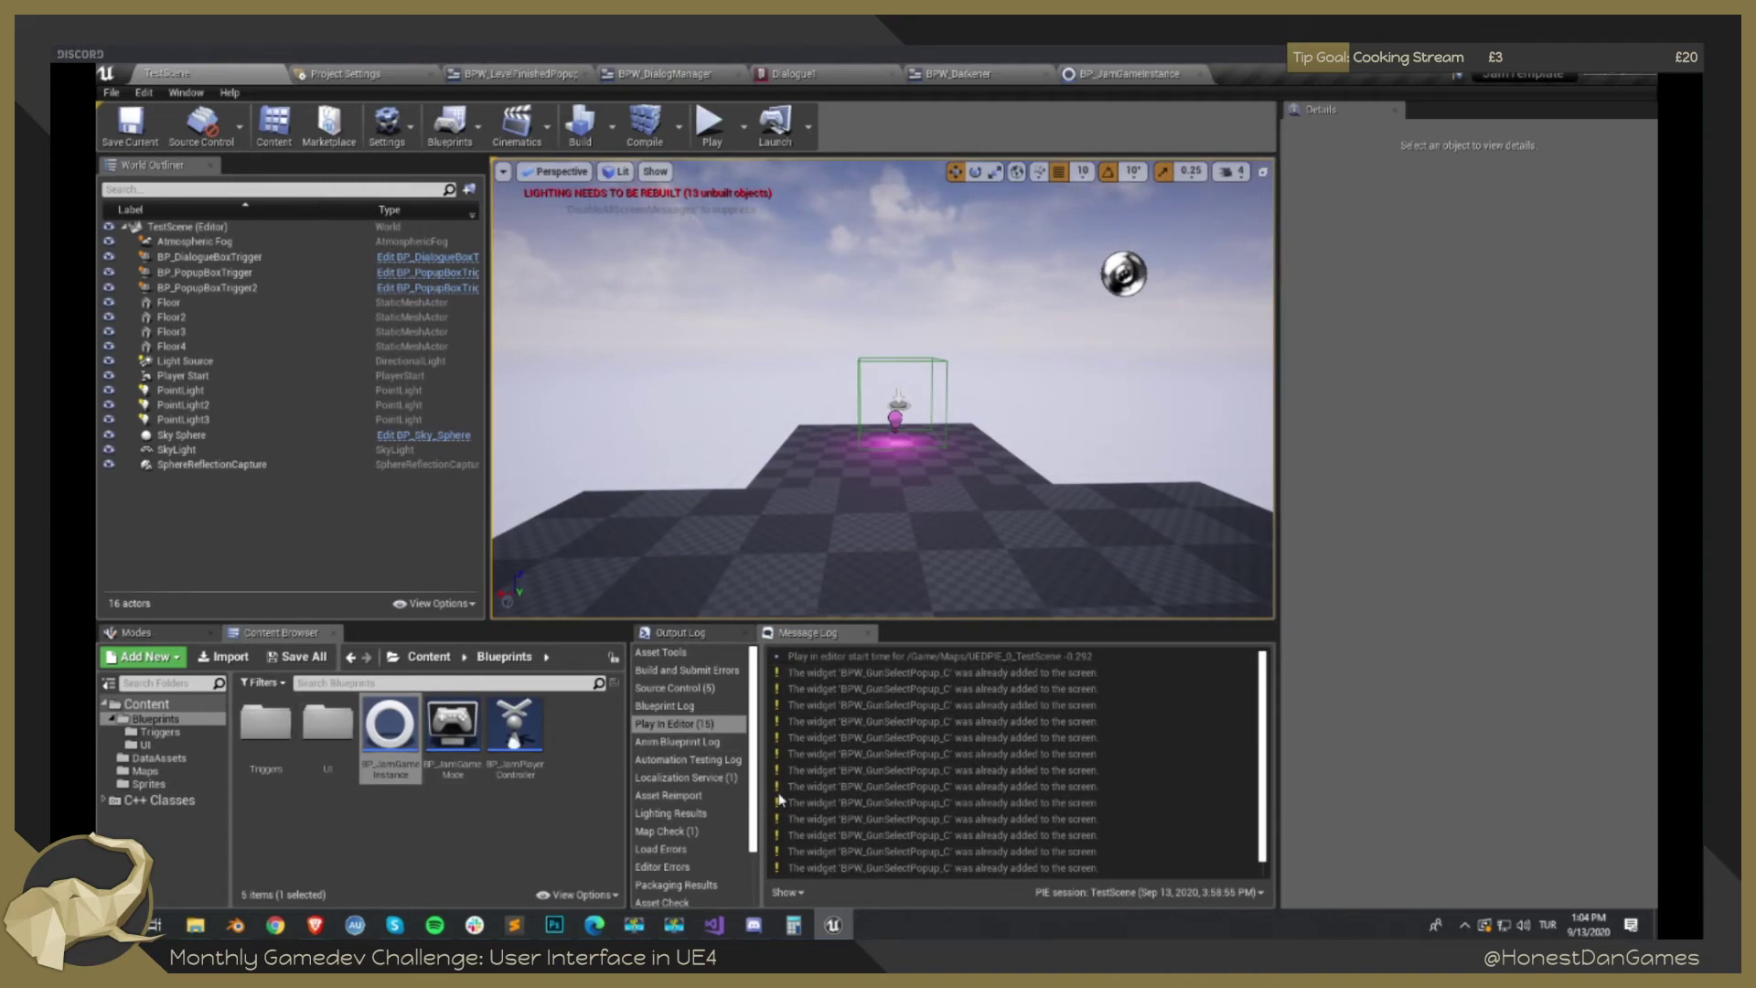
mouse_move(1595, 704)
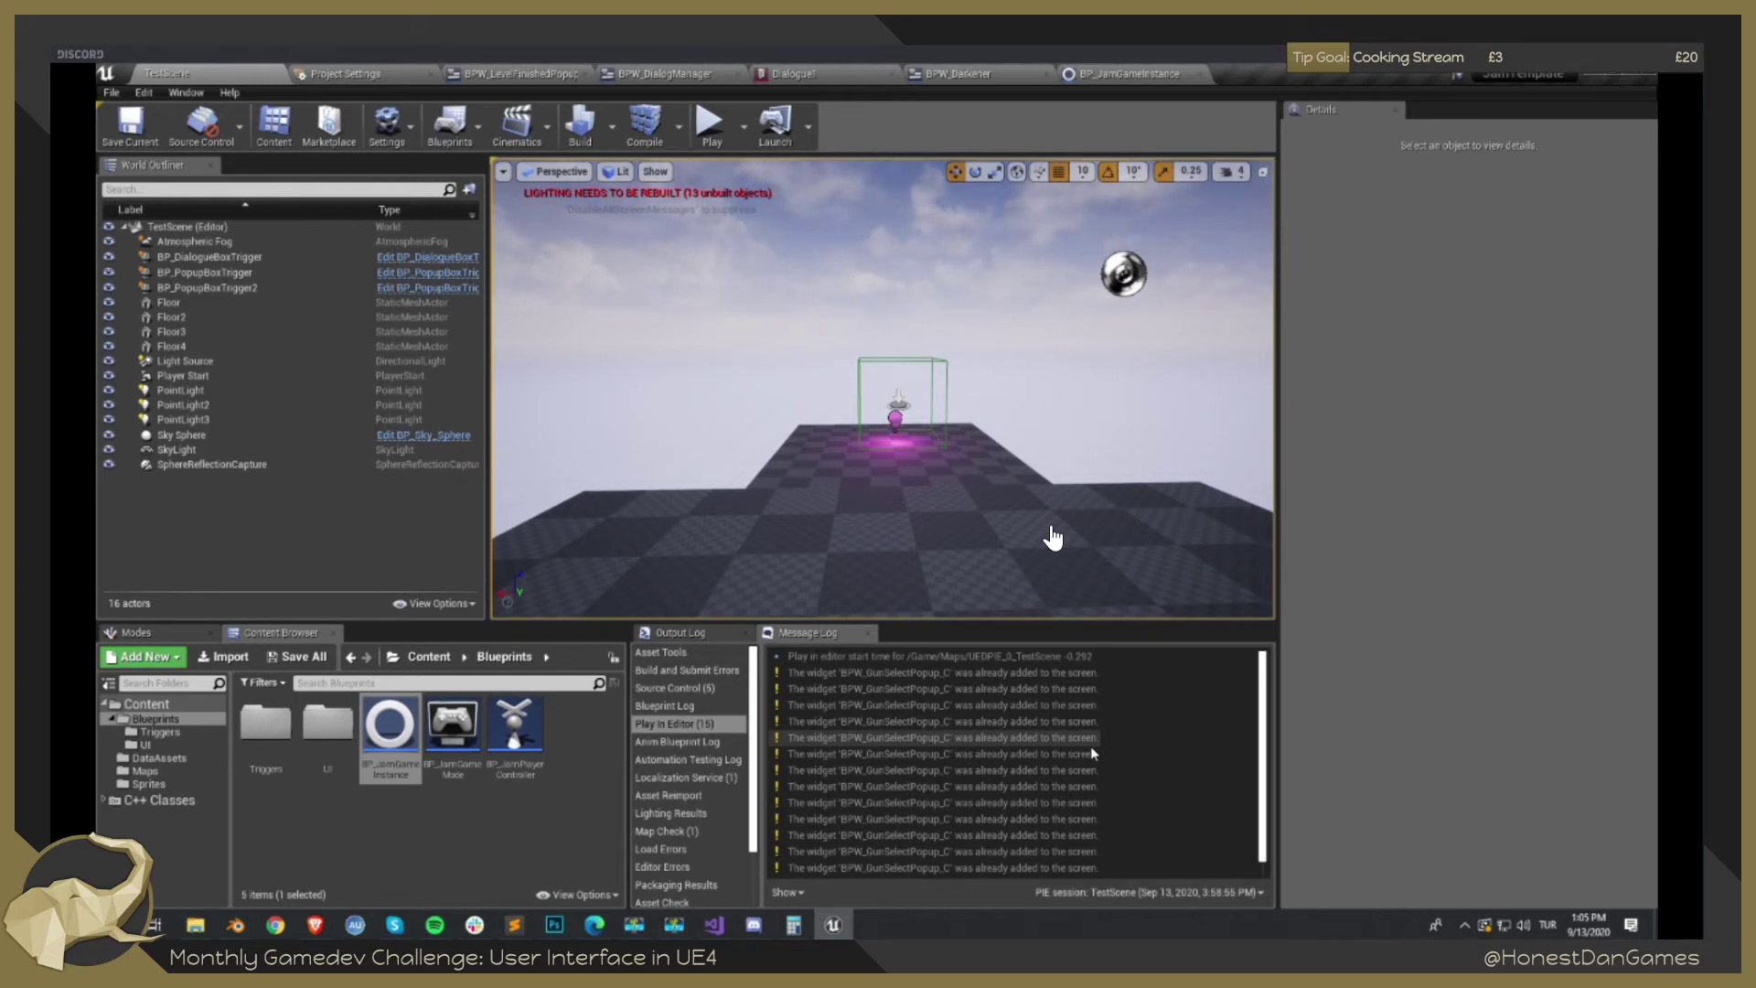
Switch to the browser and go from the Creating Drag and Drop UI page to the Scale UI for Different Devices guide.
click(753, 925)
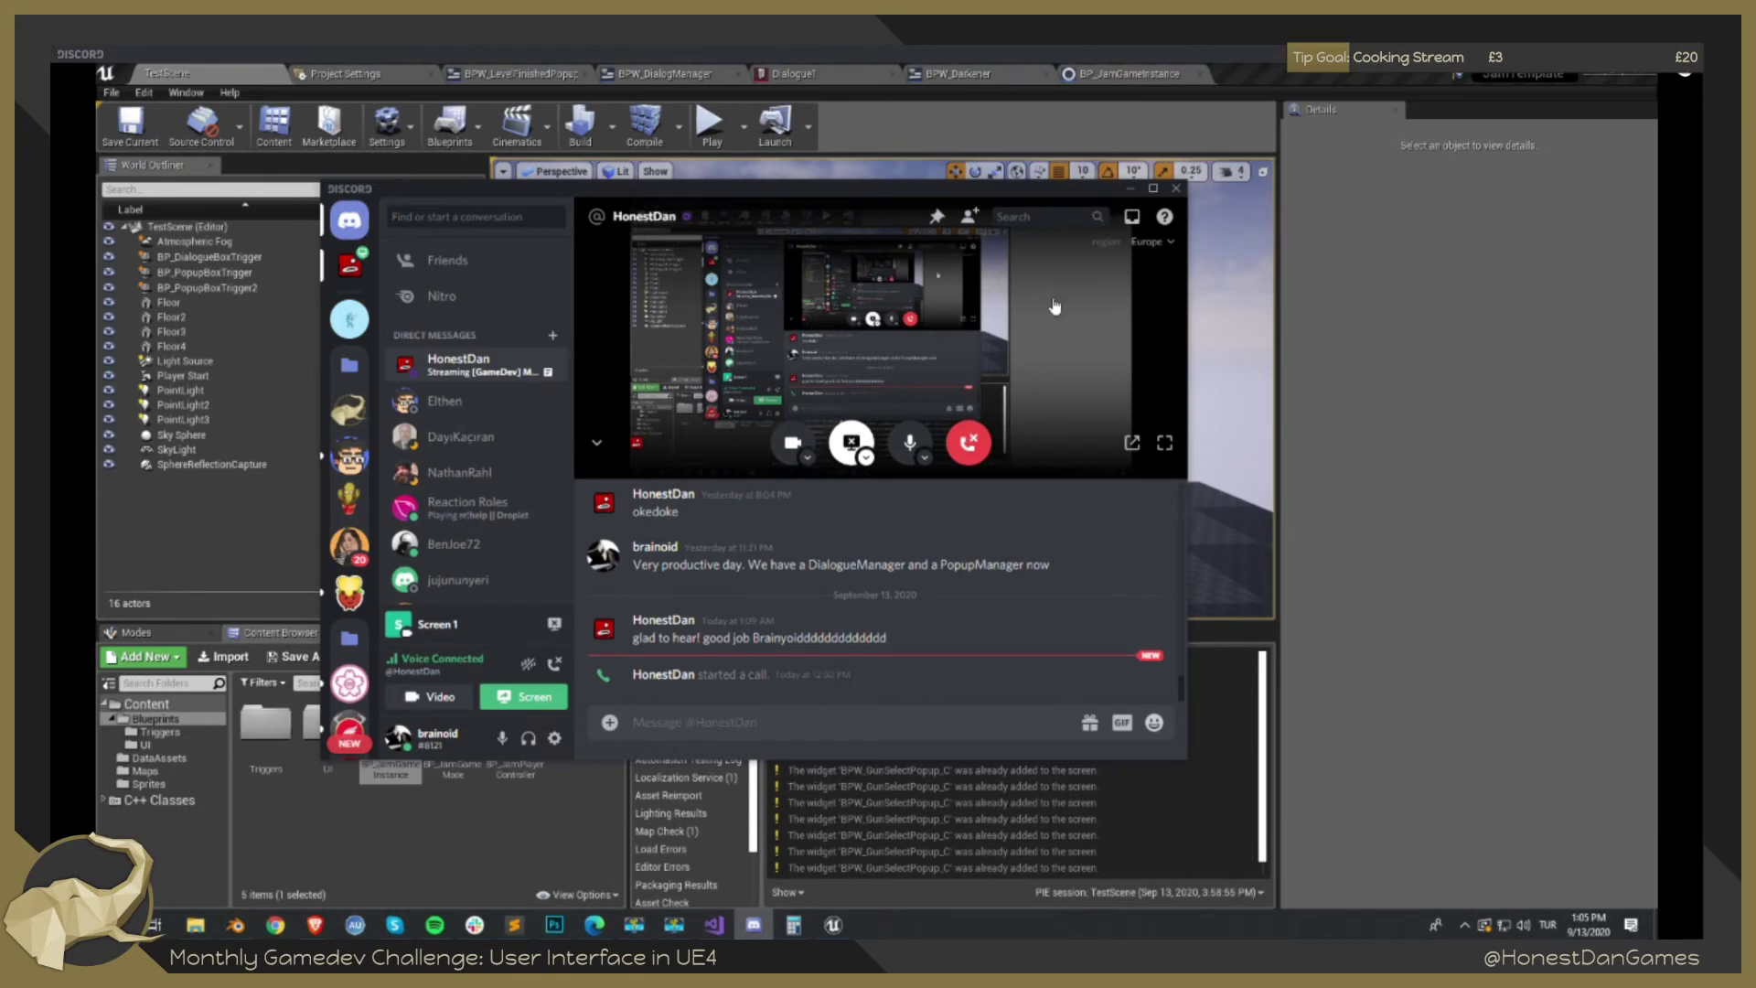
key(alt+Tab)
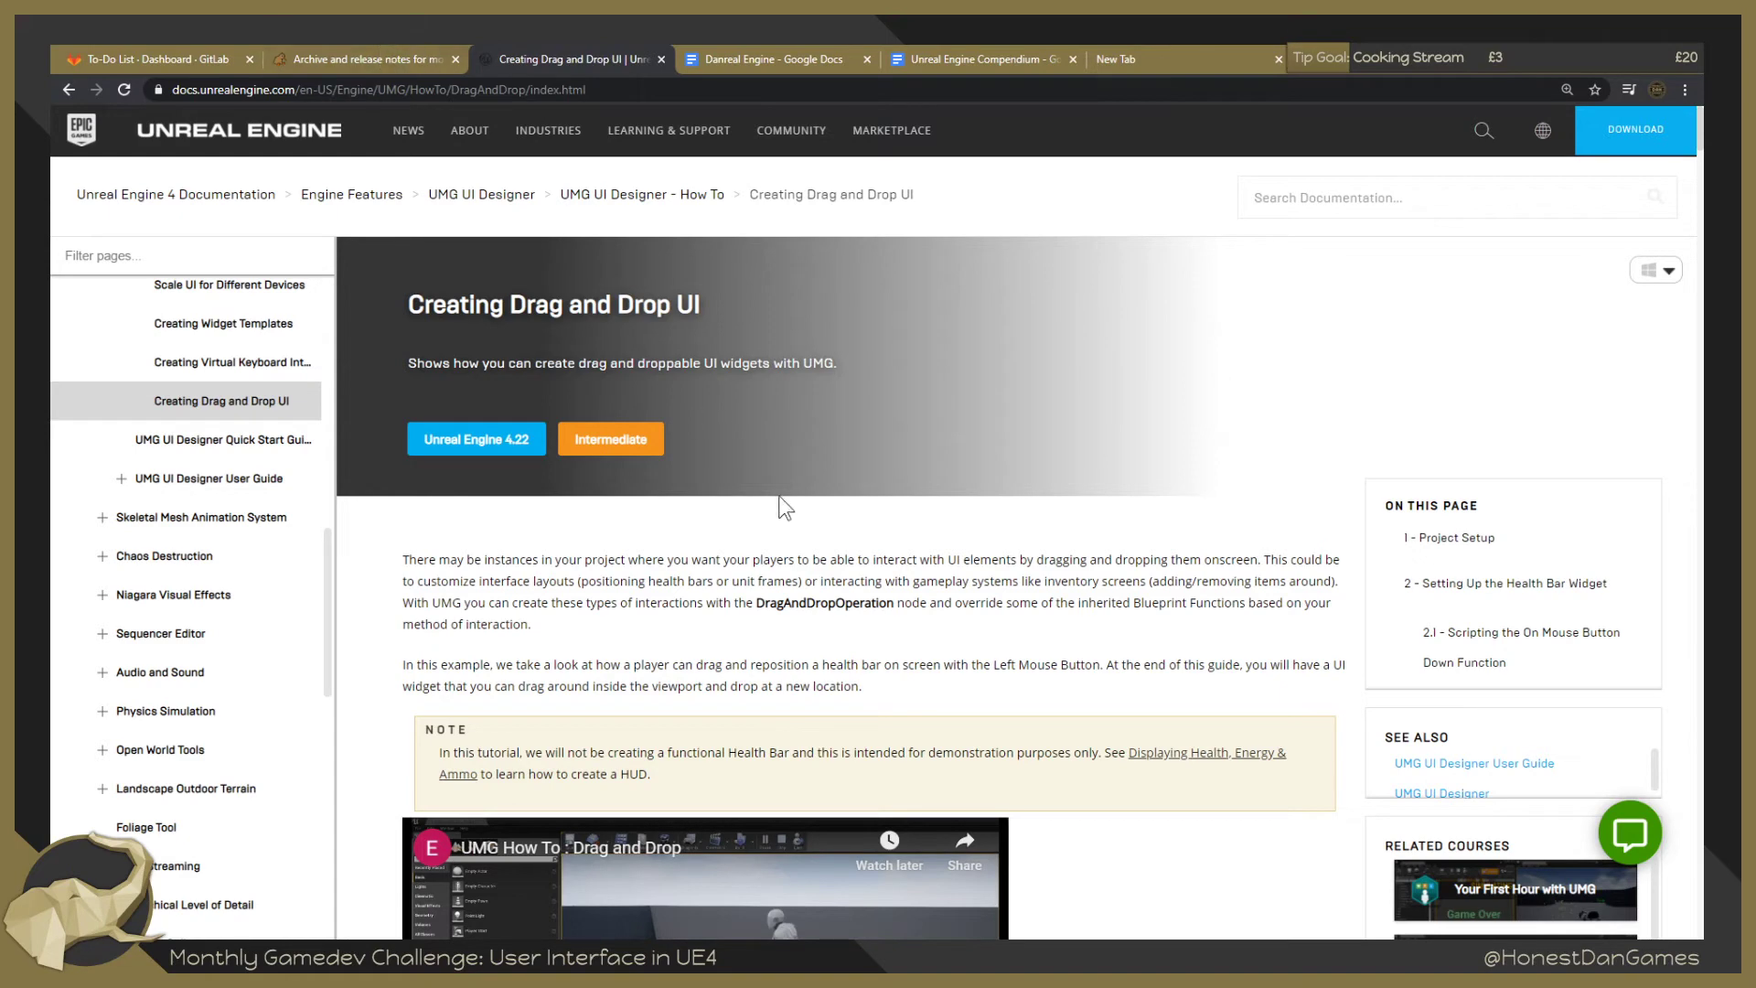
scroll(724, 500, down, 2)
scroll(730, 499, up, 5)
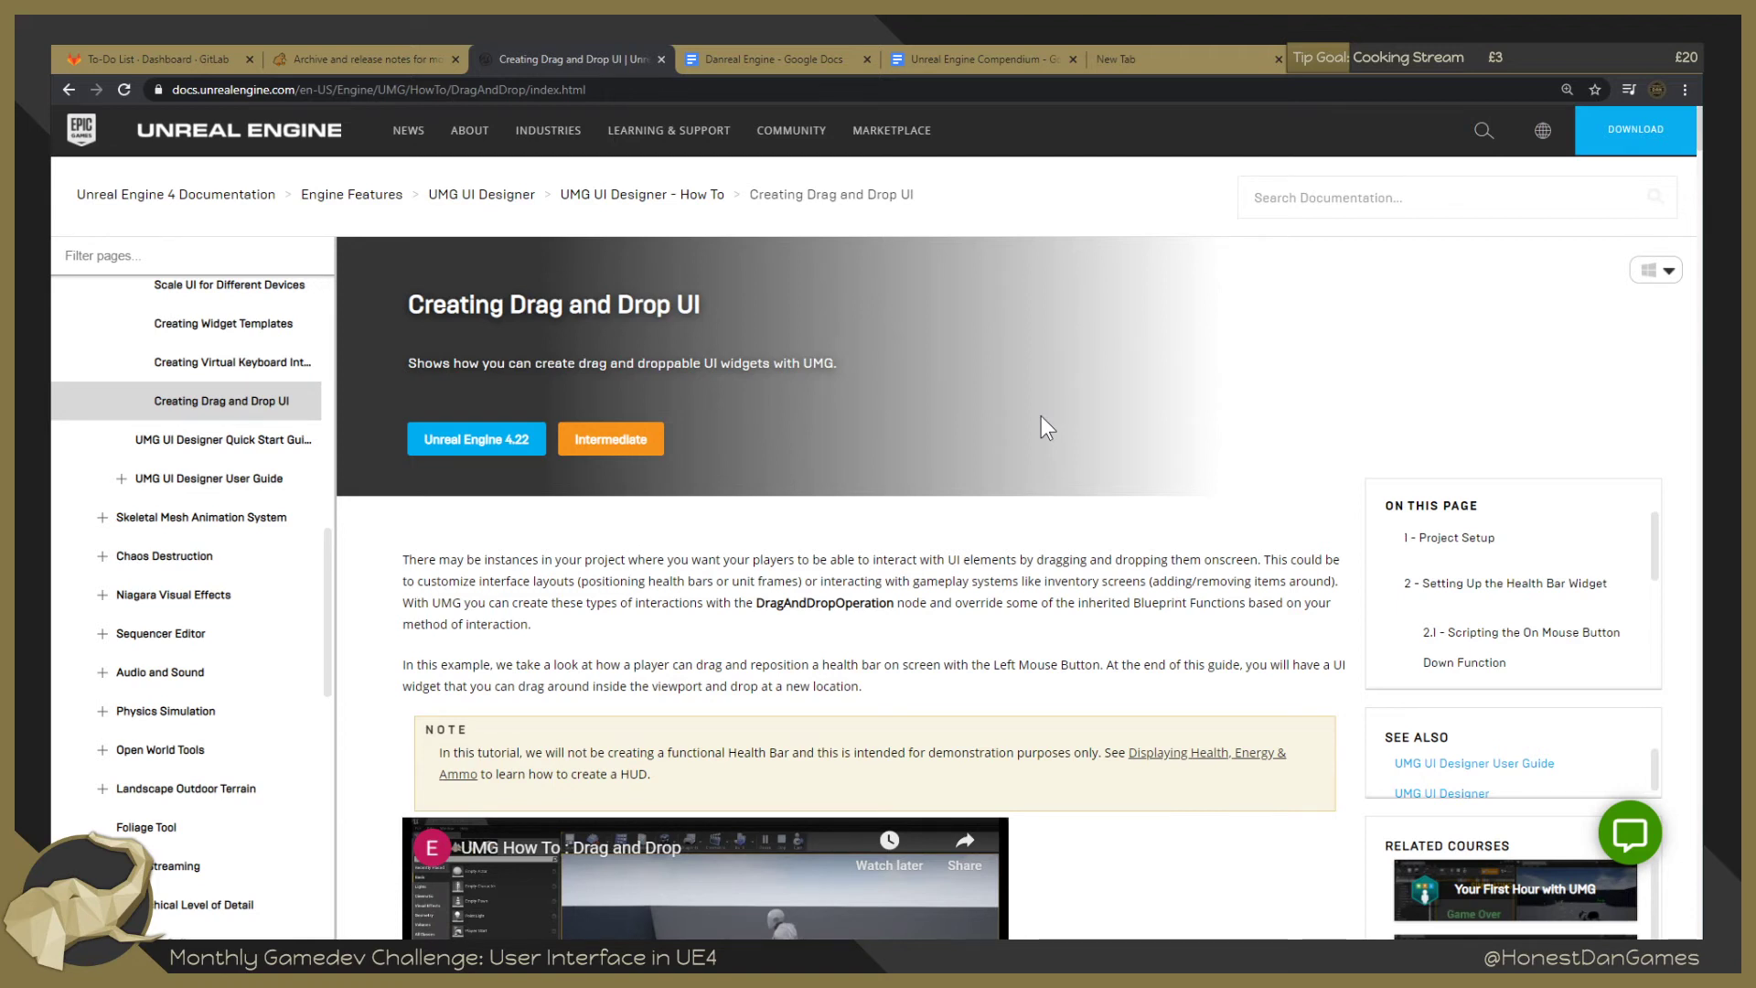
click(68, 89)
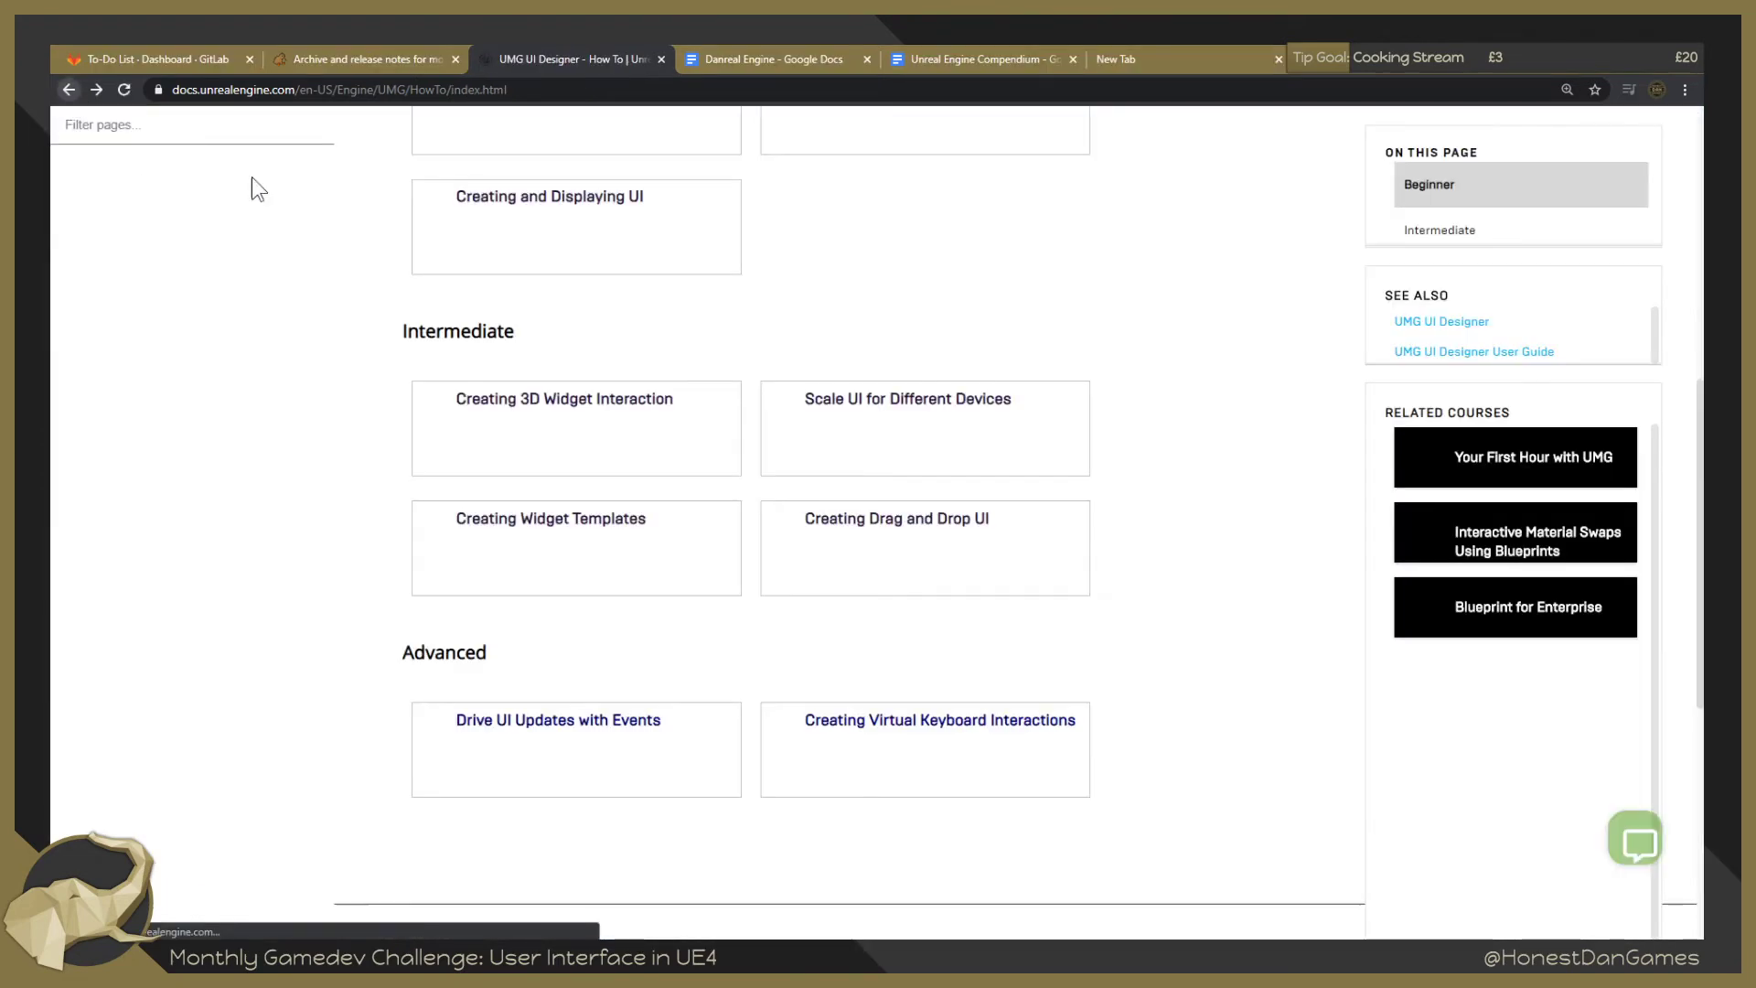
click(916, 443)
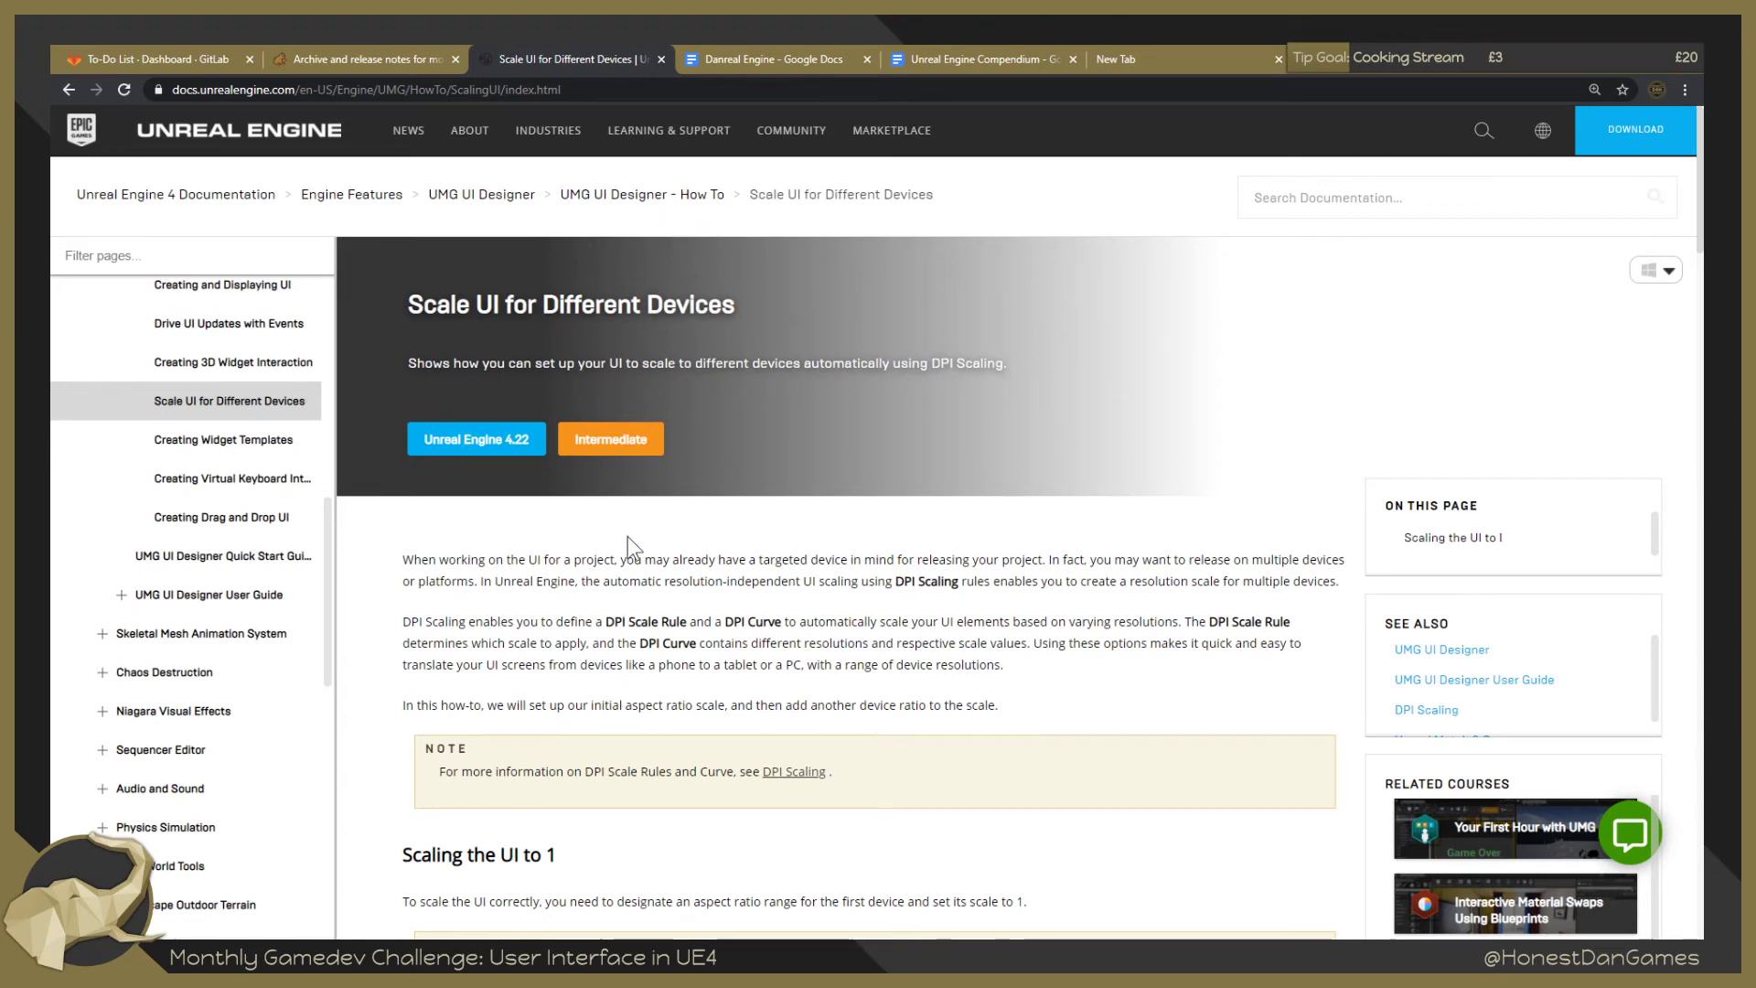
Read the guide's introduction and the Scaling the UI to 1 steps about DPI_Widget and the Screen Size device options.
scroll(595, 540, down, 1)
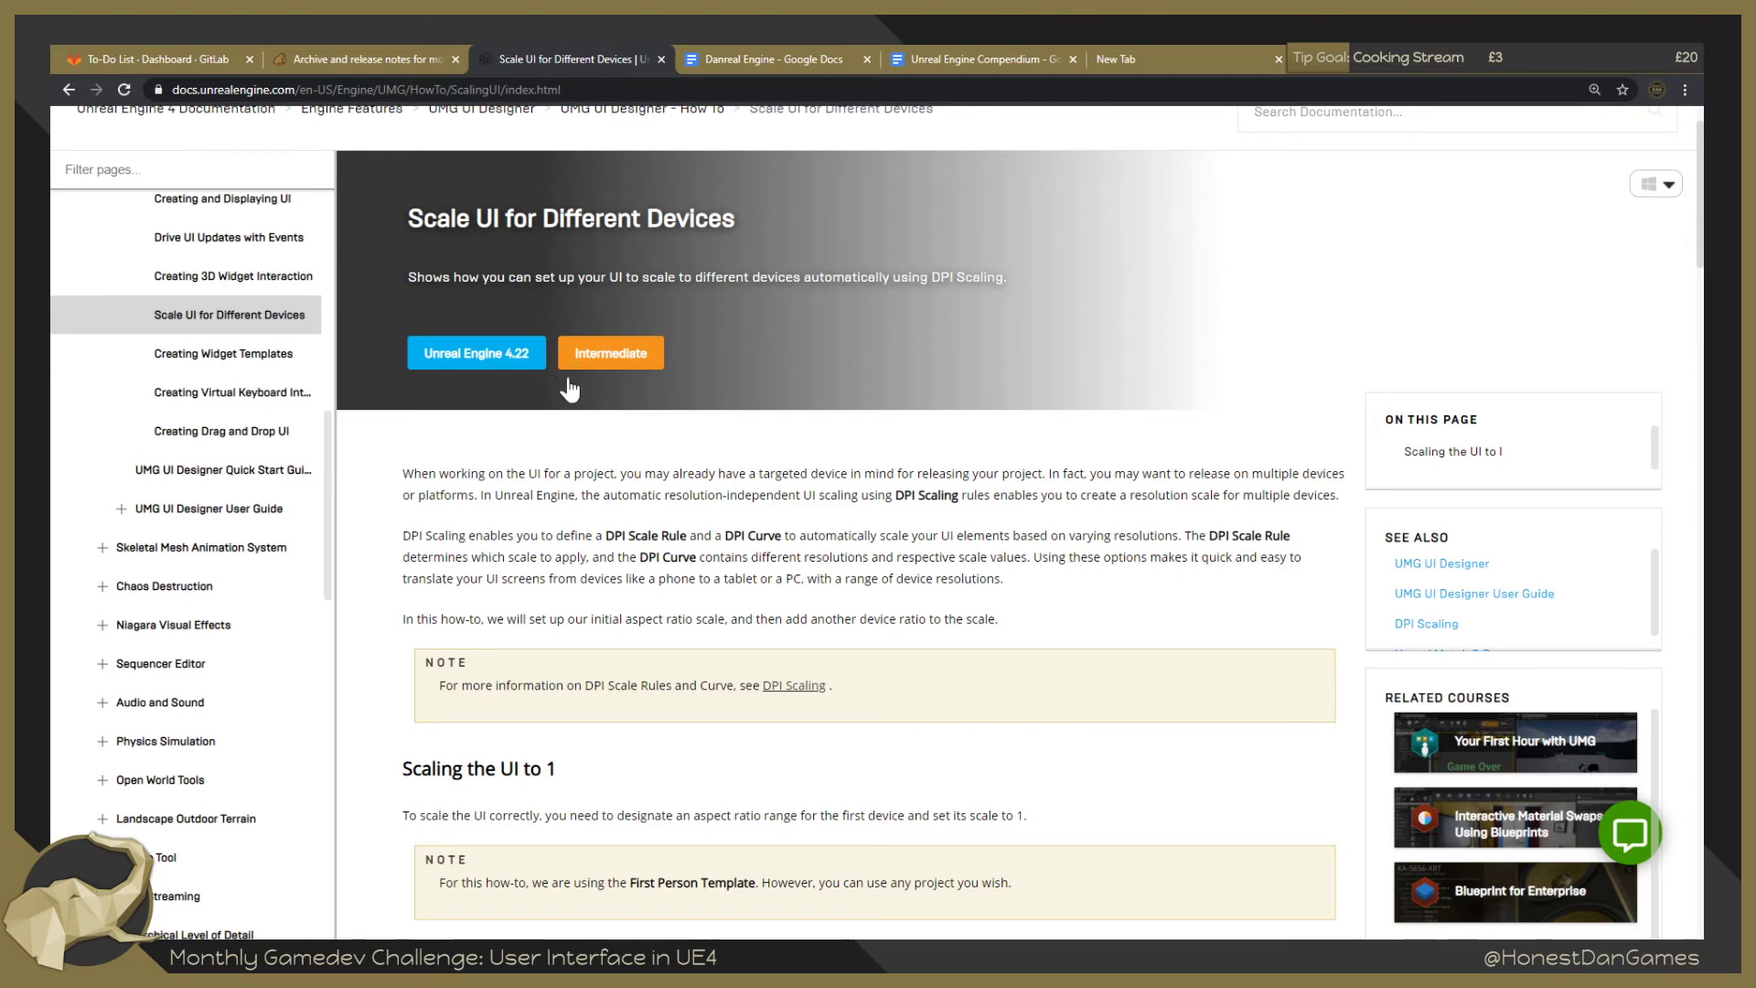
scroll(564, 384, down, 5)
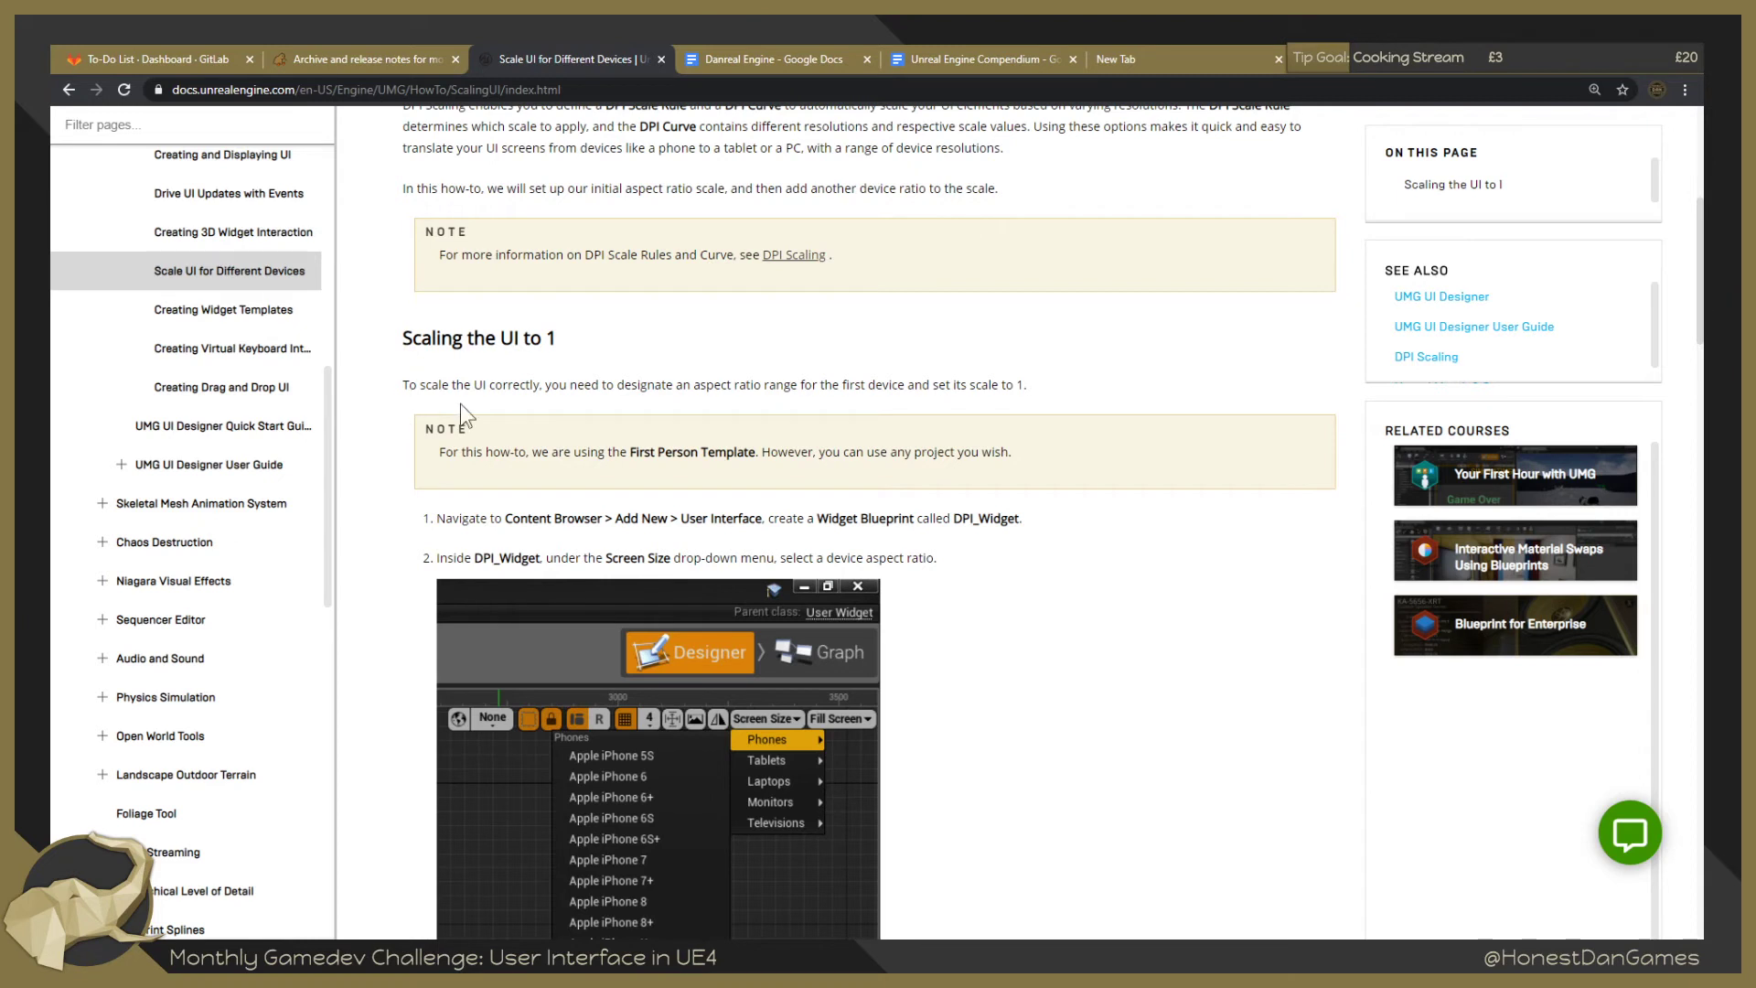
drag(624, 385, 765, 390)
click(766, 390)
scroll(655, 530, down, 1)
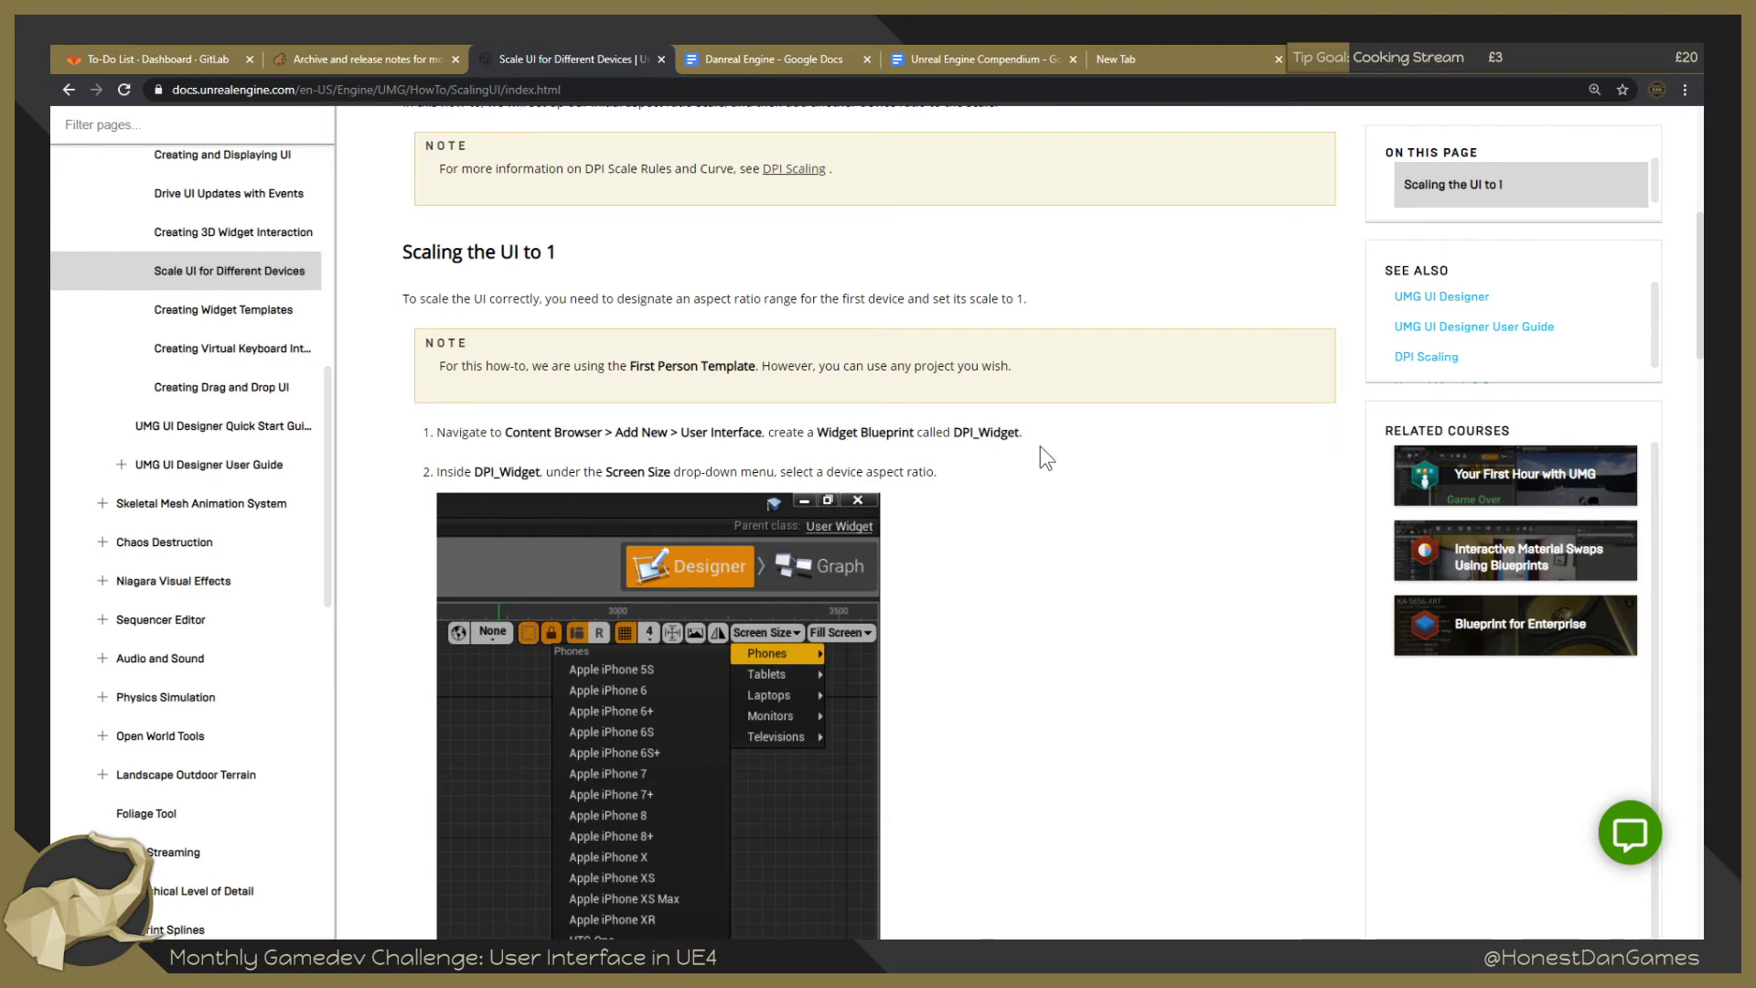
scroll(532, 494, down, 1)
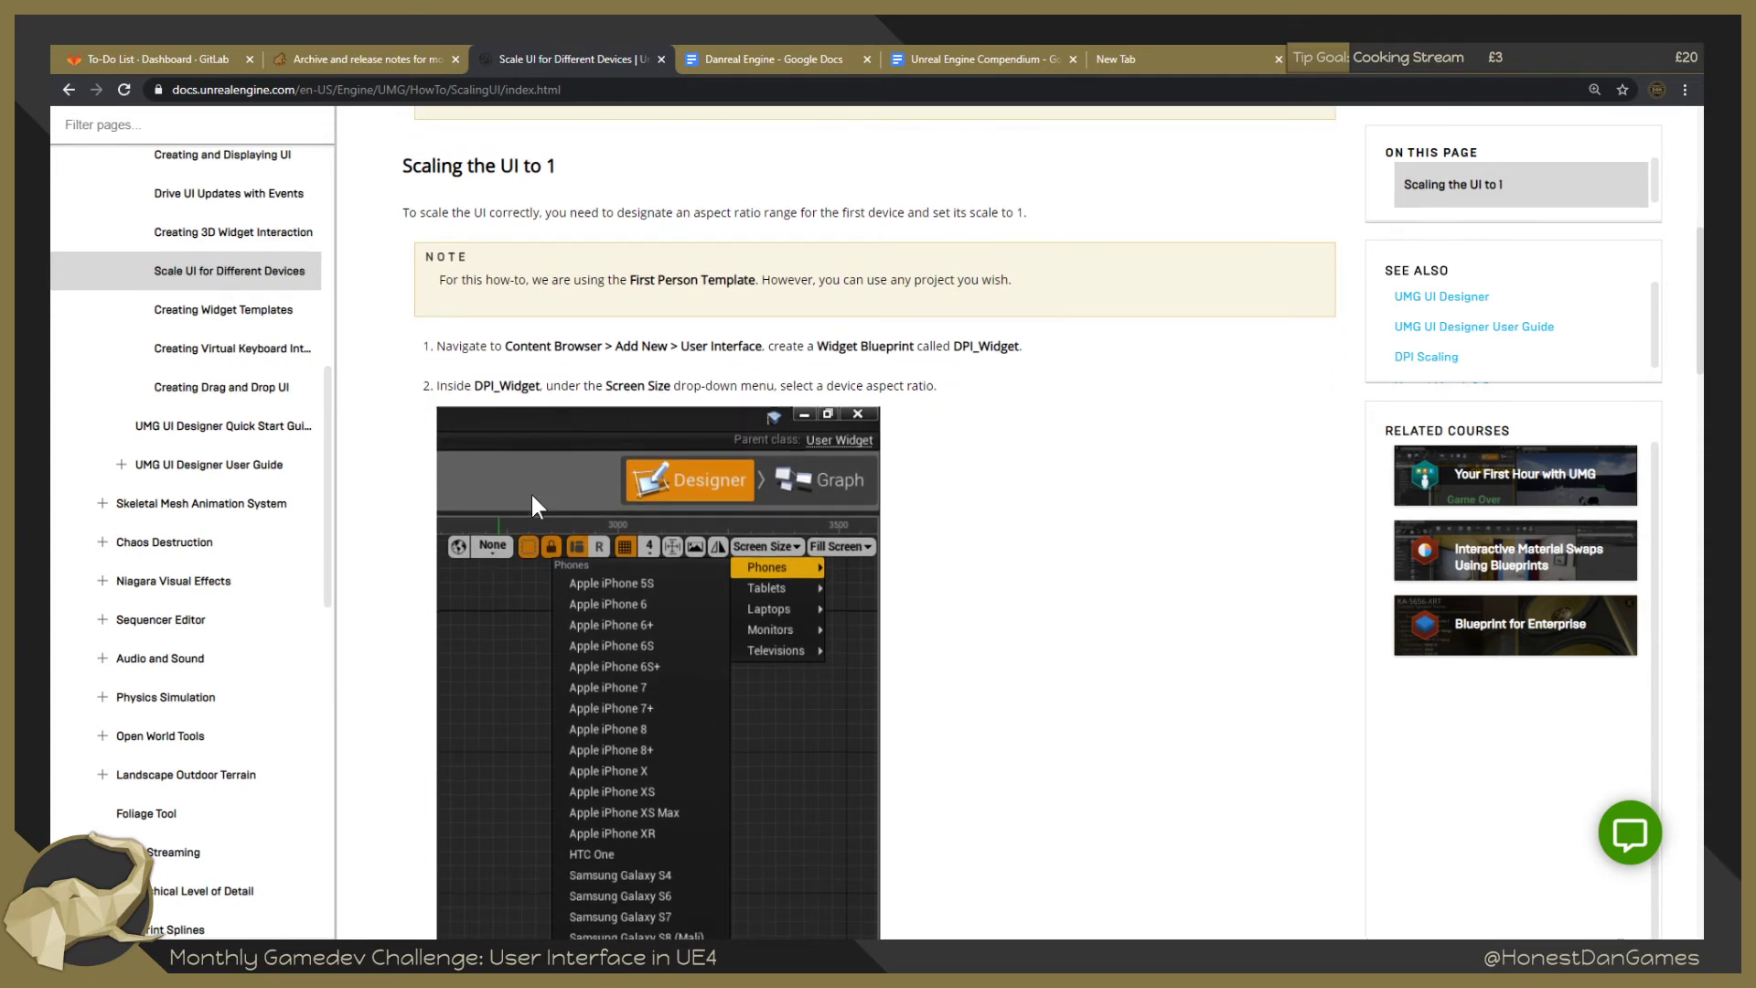
scroll(527, 492, down, 1)
scroll(525, 486, up, 1)
scroll(770, 377, down, 3)
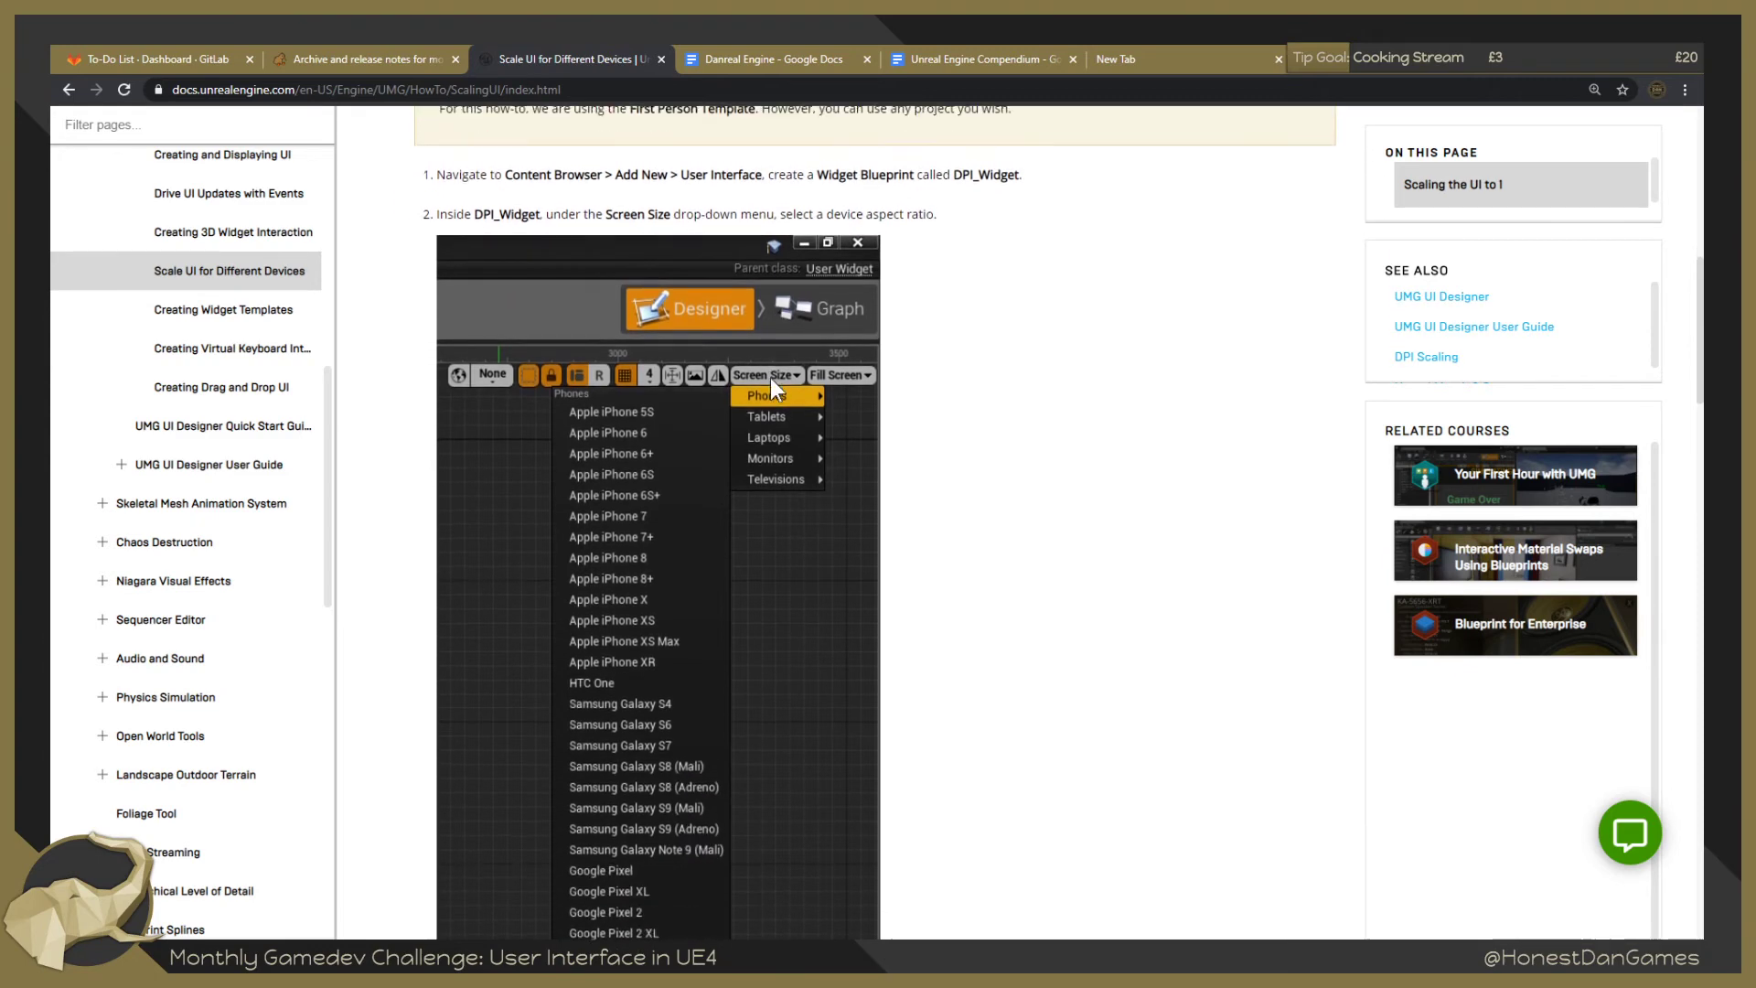
scroll(785, 415, down, 3)
scroll(622, 629, down, 2)
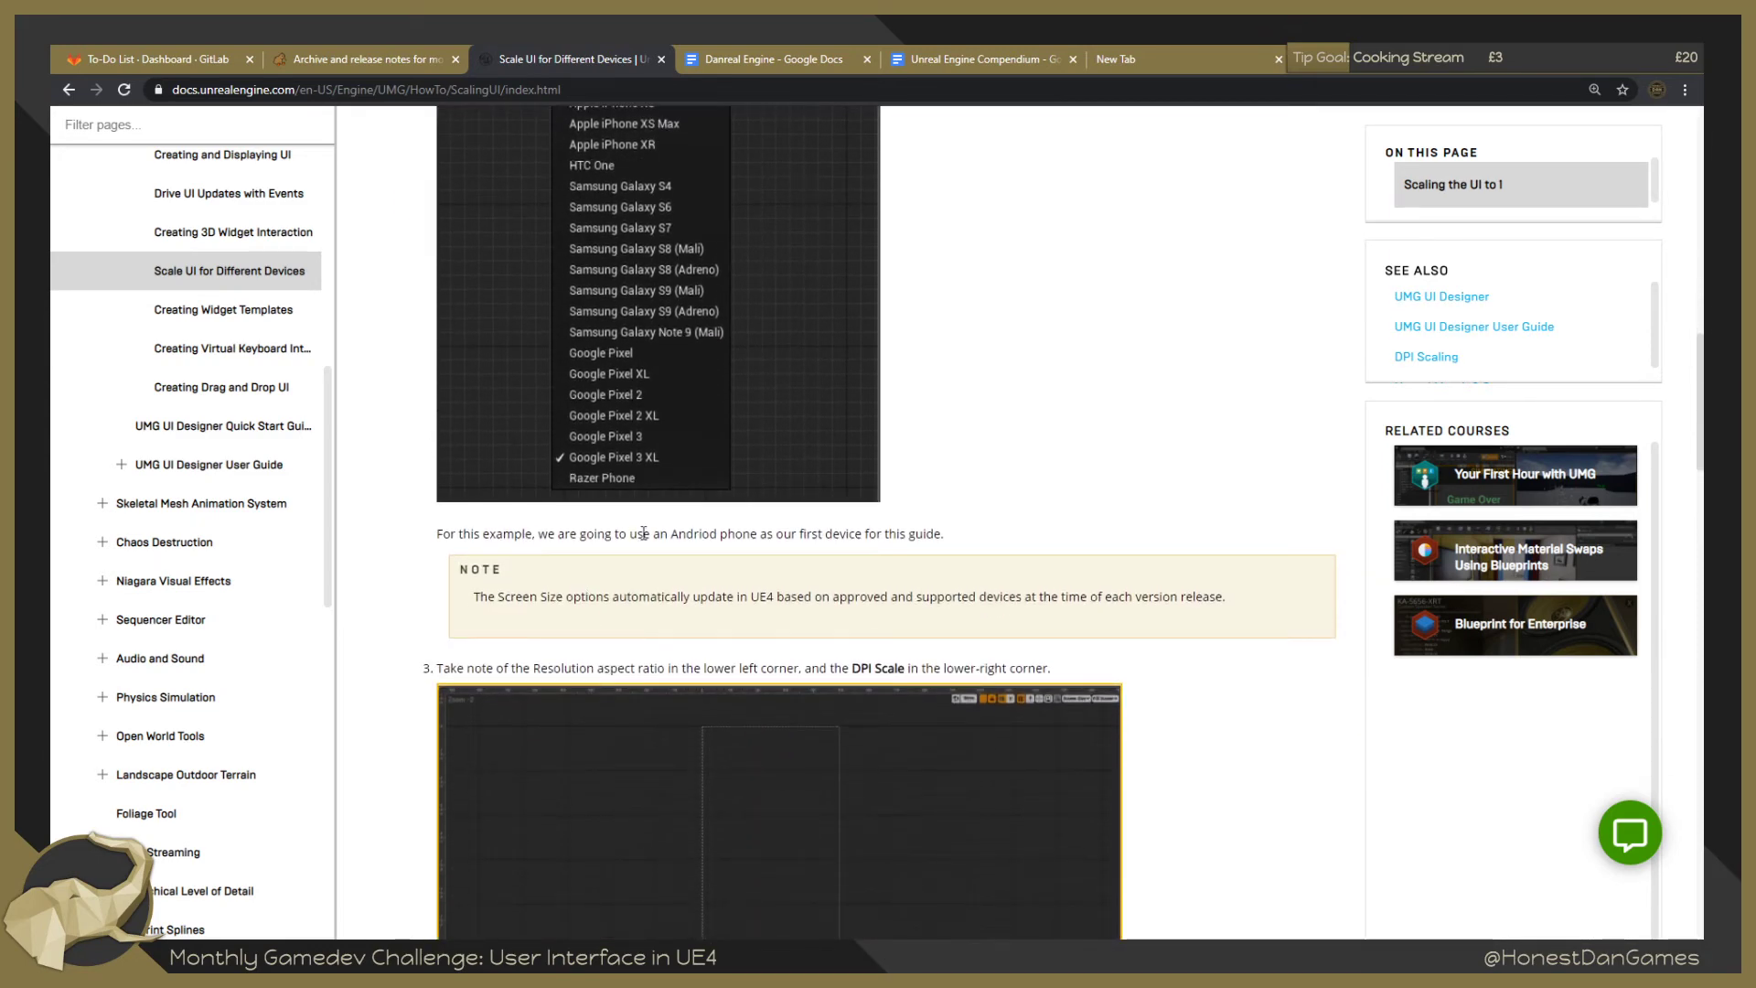
Read the guide's steps on the resolution aspect ratio, the DPI Scale and opening the User Interface Settings.
scroll(644, 532, down, 2)
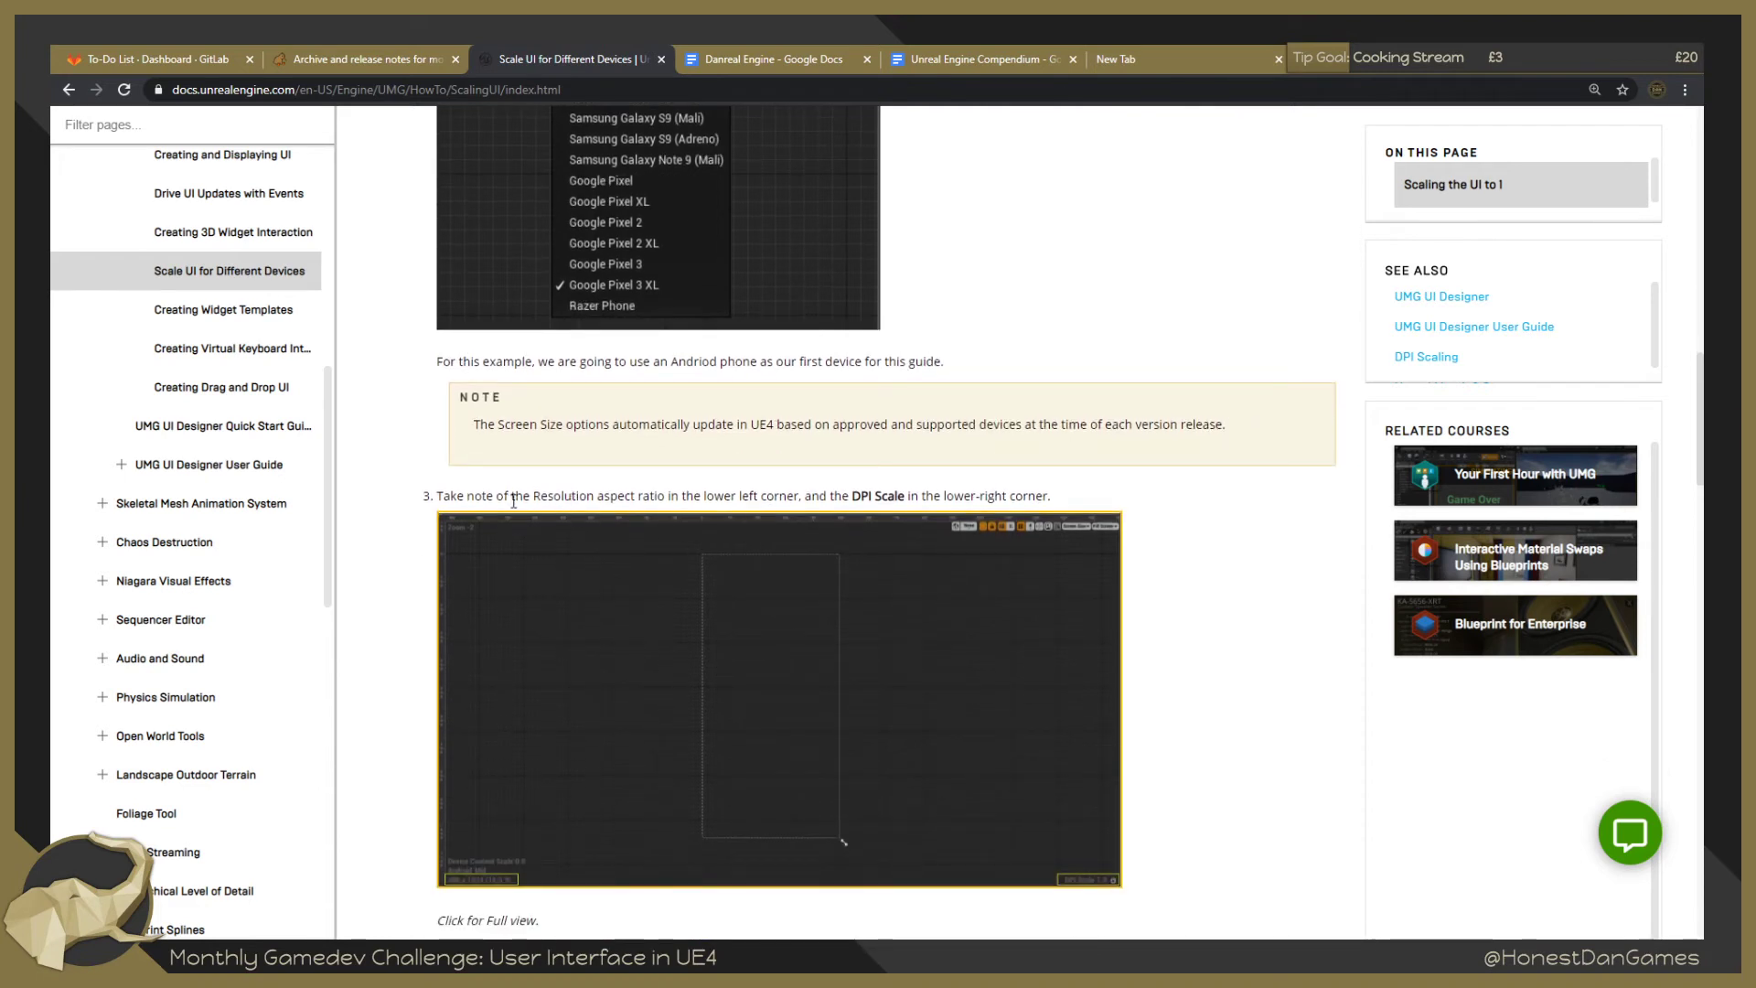
drag(511, 496, 842, 496)
click(769, 501)
scroll(593, 437, down, 4)
scroll(592, 445, down, 1)
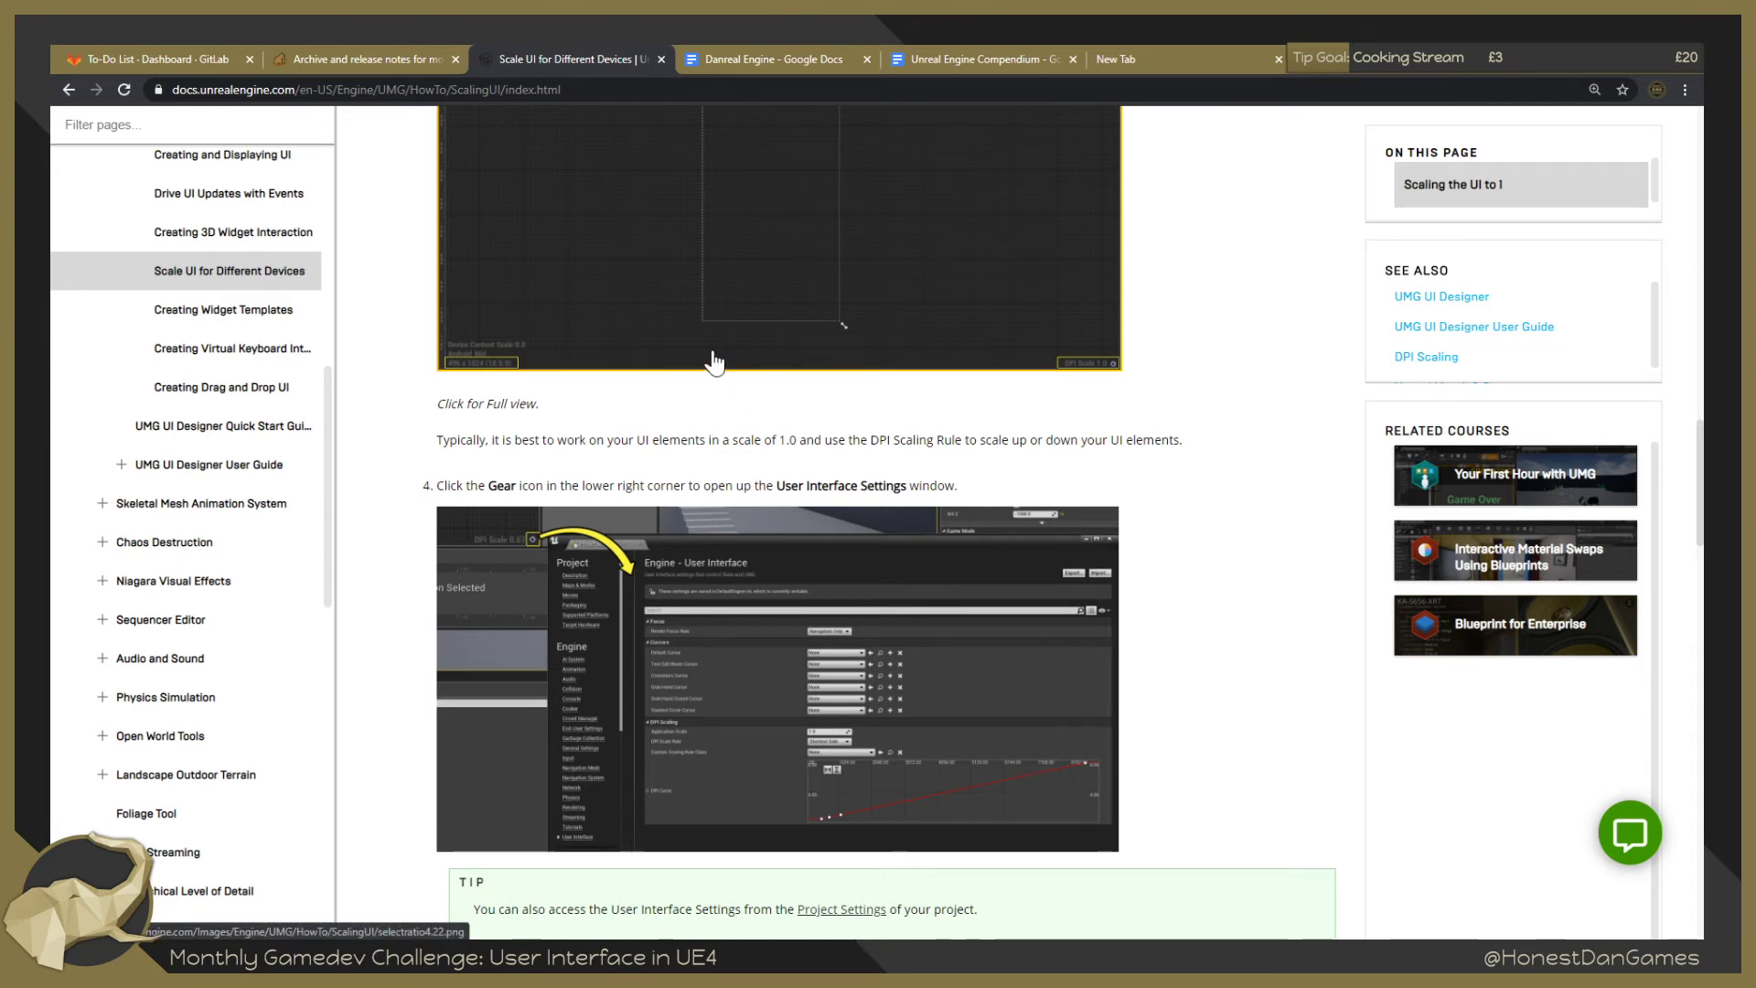
scroll(709, 362, down, 3)
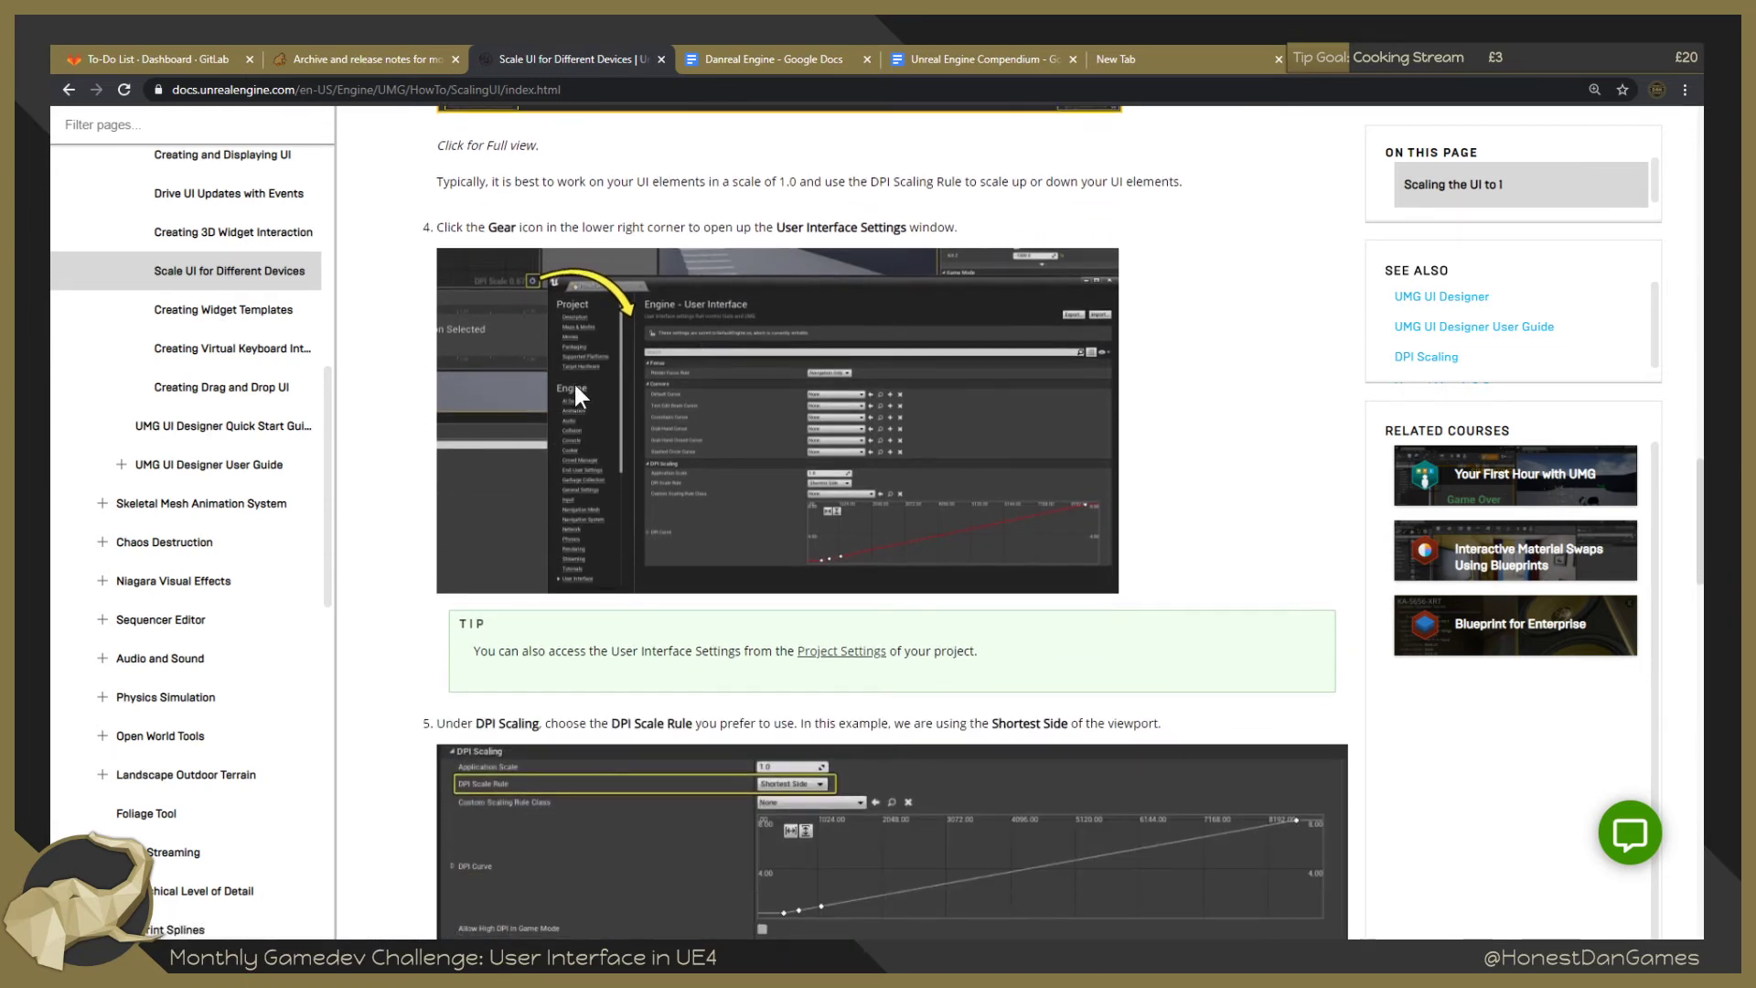
scroll(574, 380, up, 1)
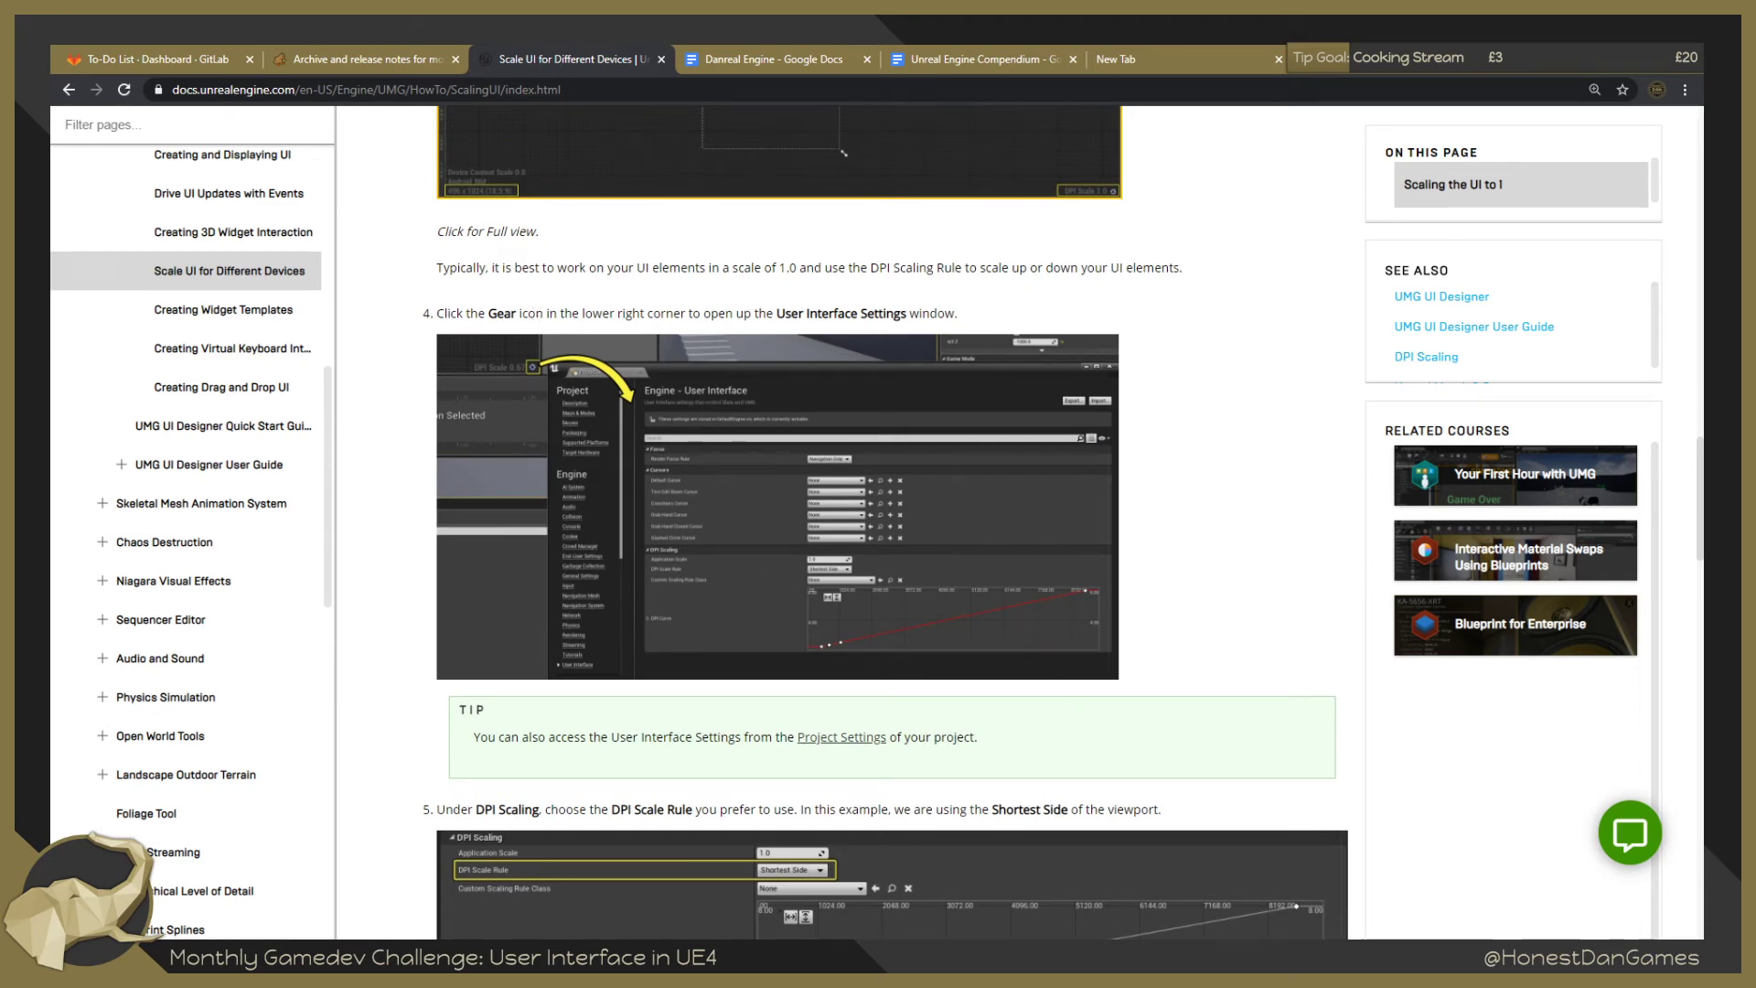
Switch to the FirstLevel project in Unreal Editor, open the Widgets folder and view the WBP_MainMenu widget before closing it.
key(alt+Tab)
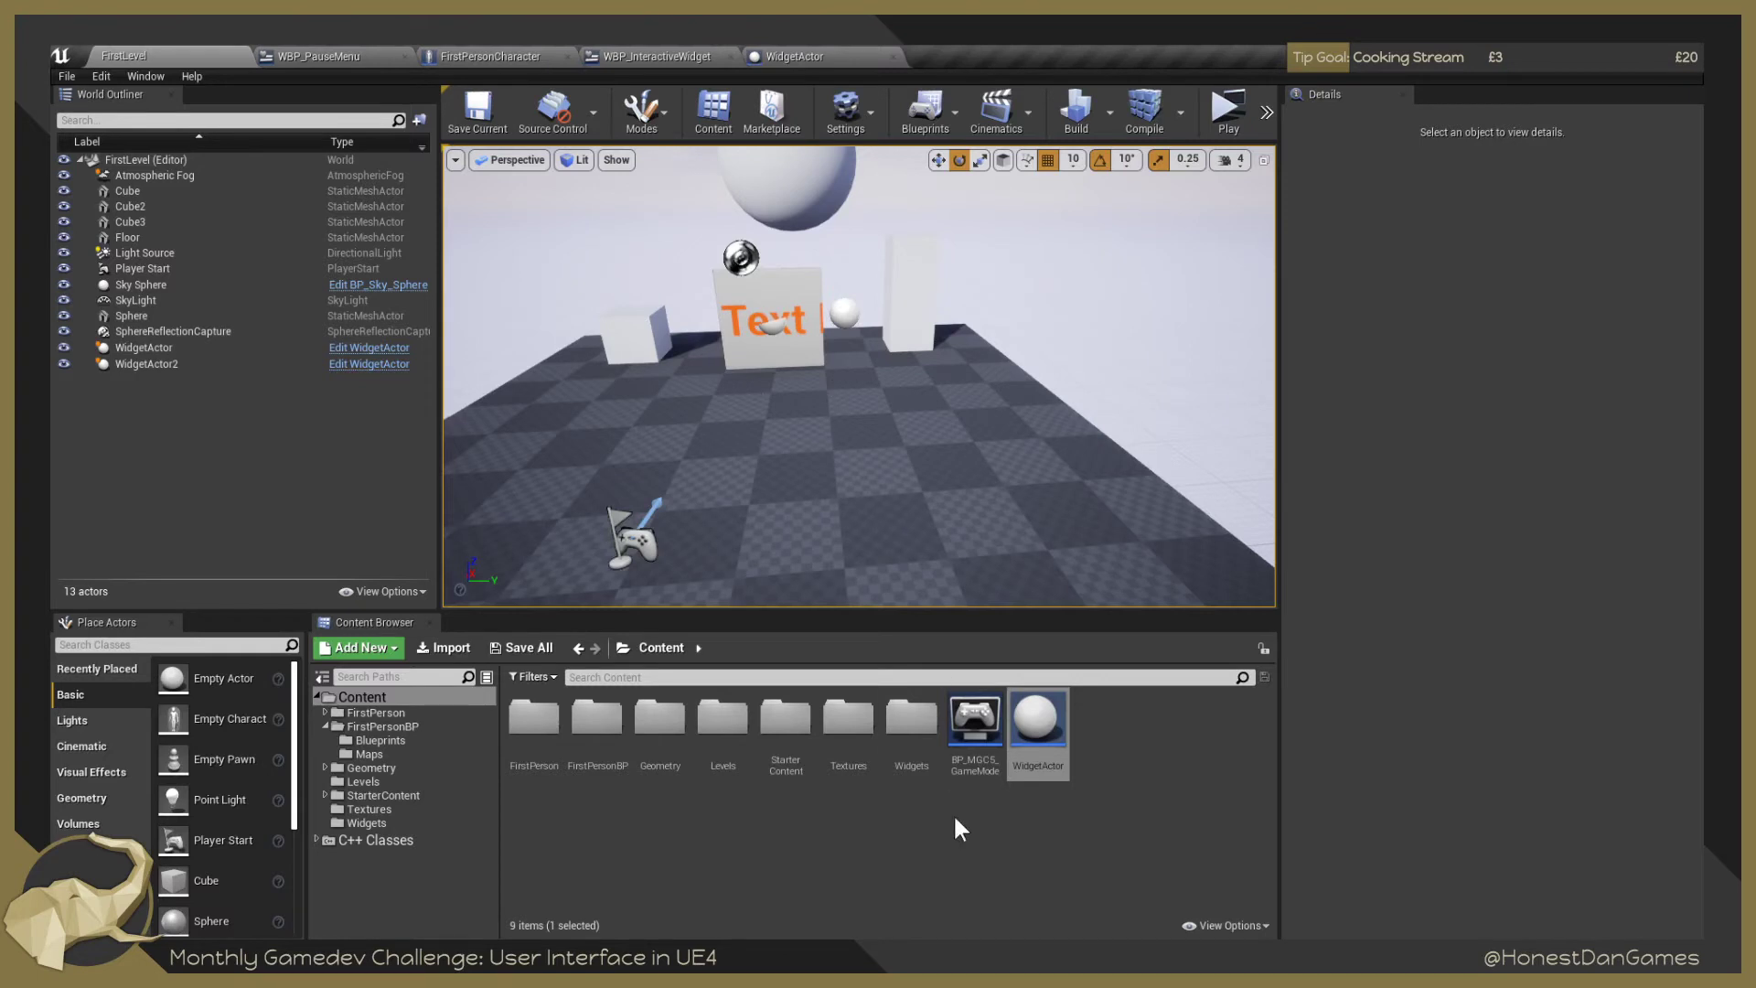
double_click(916, 710)
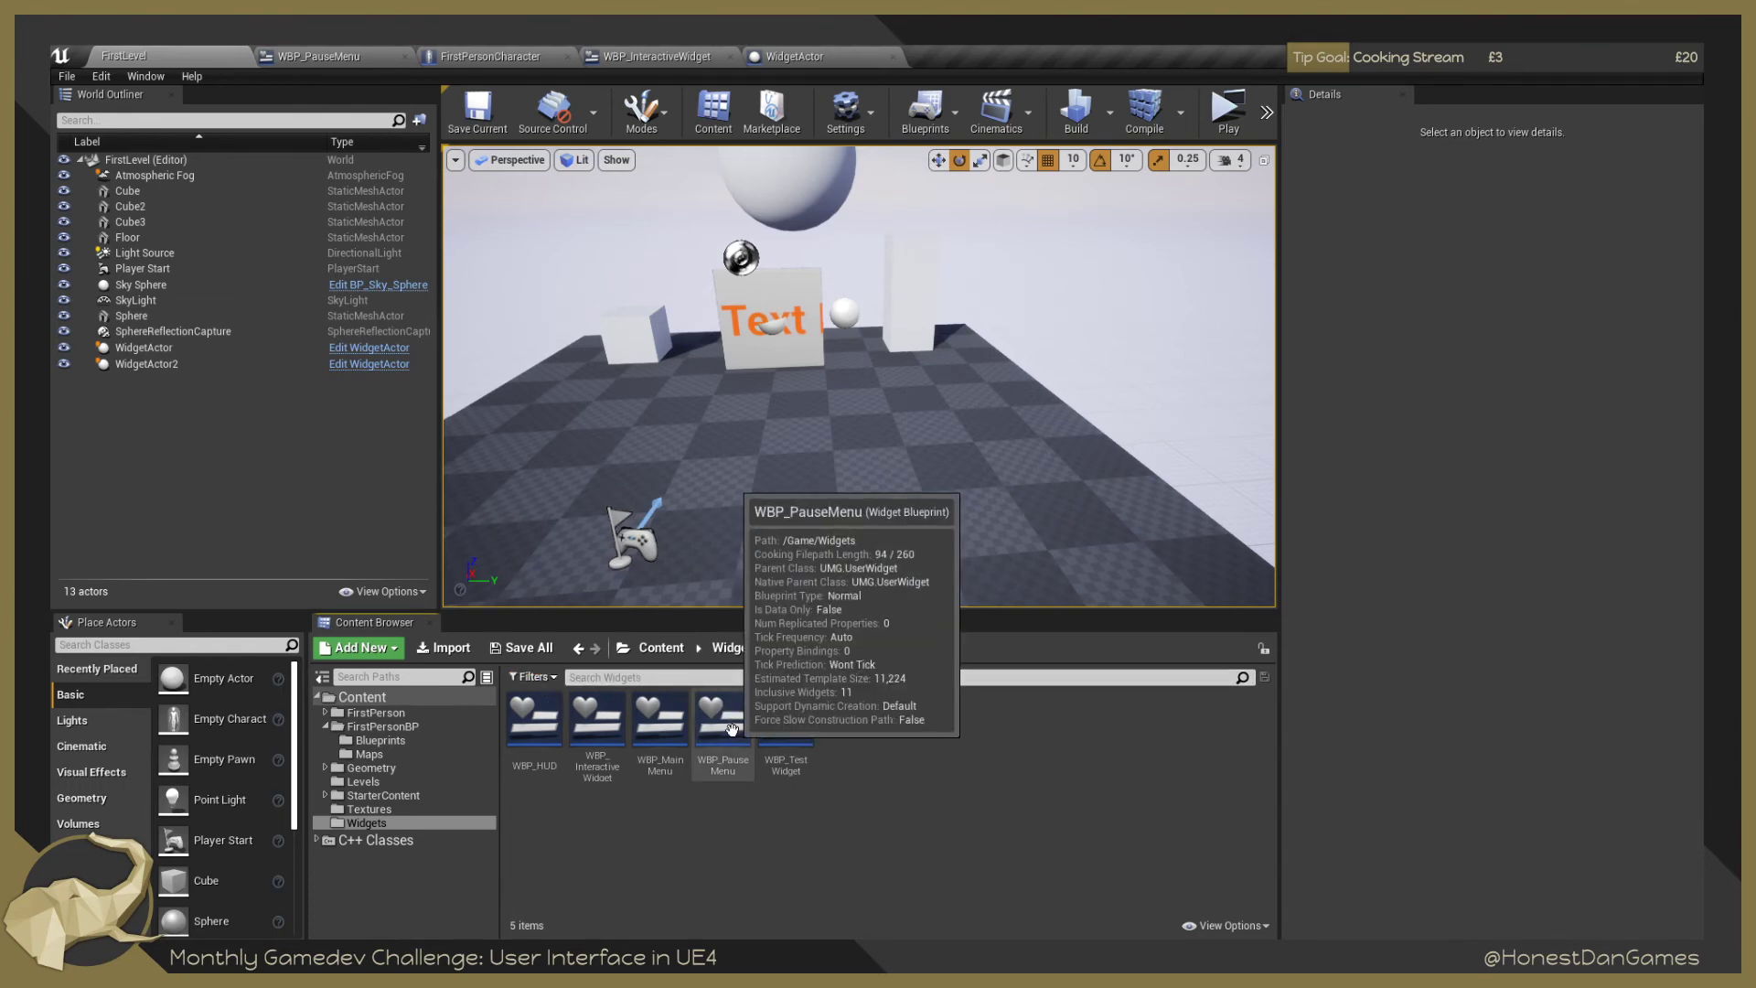
double_click(644, 730)
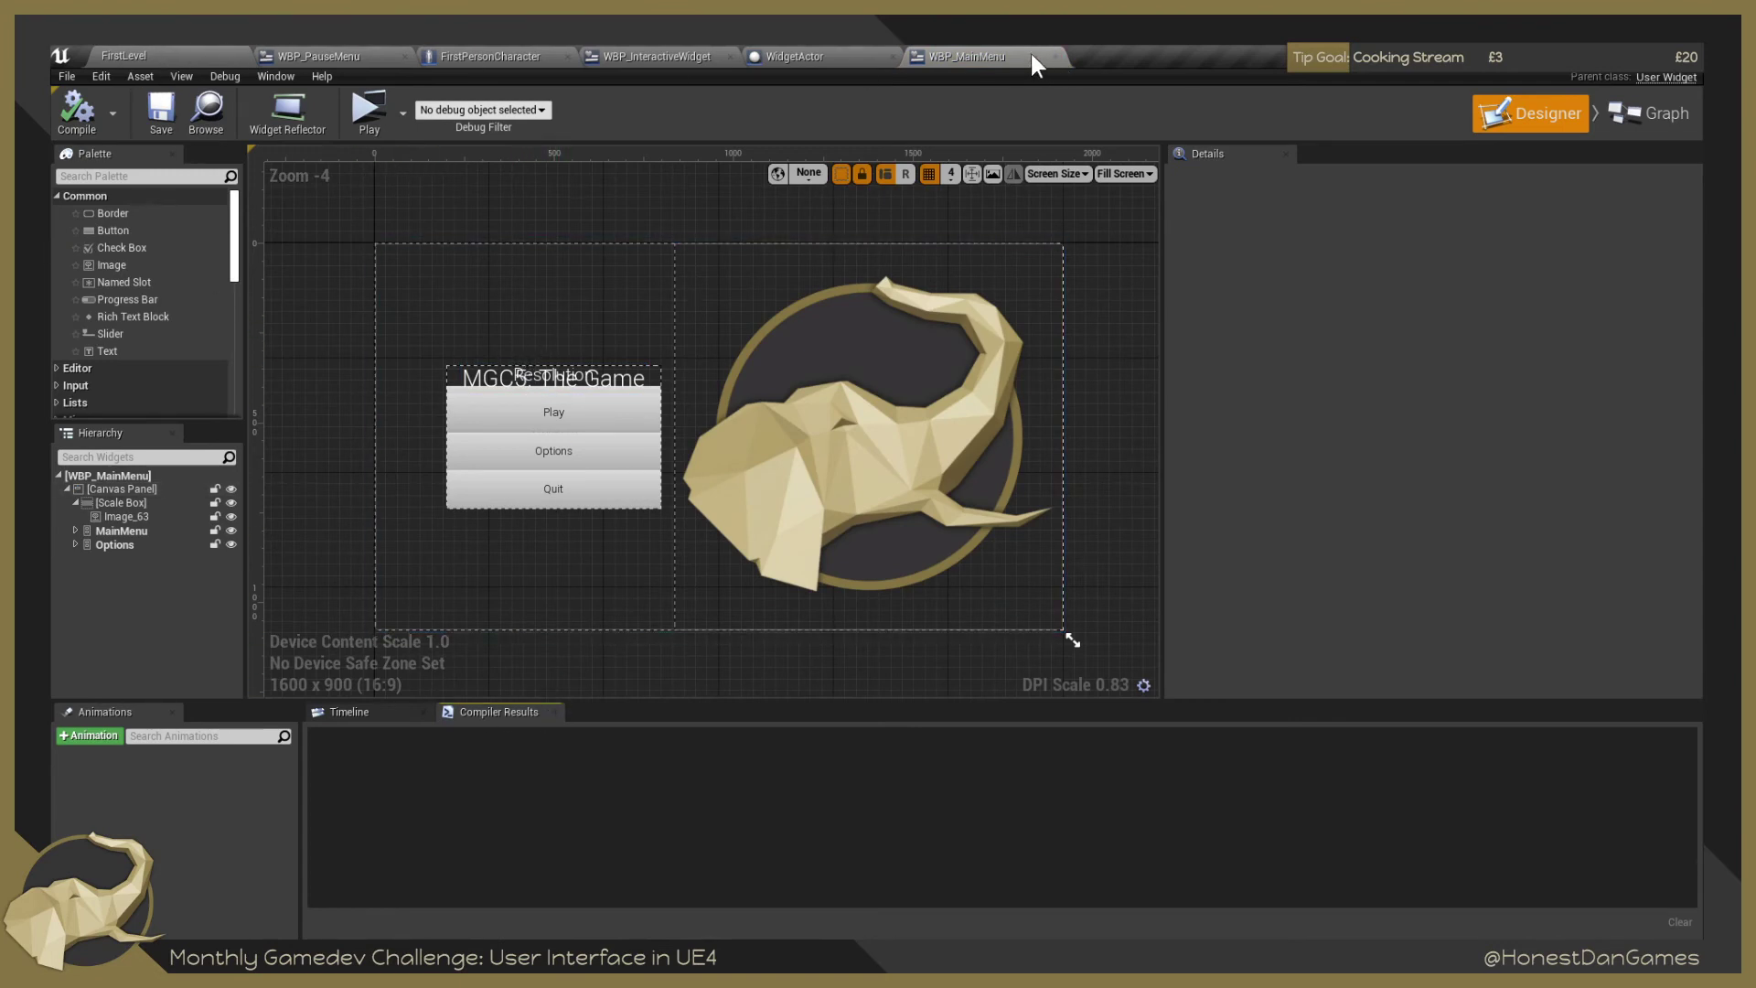
click(1057, 57)
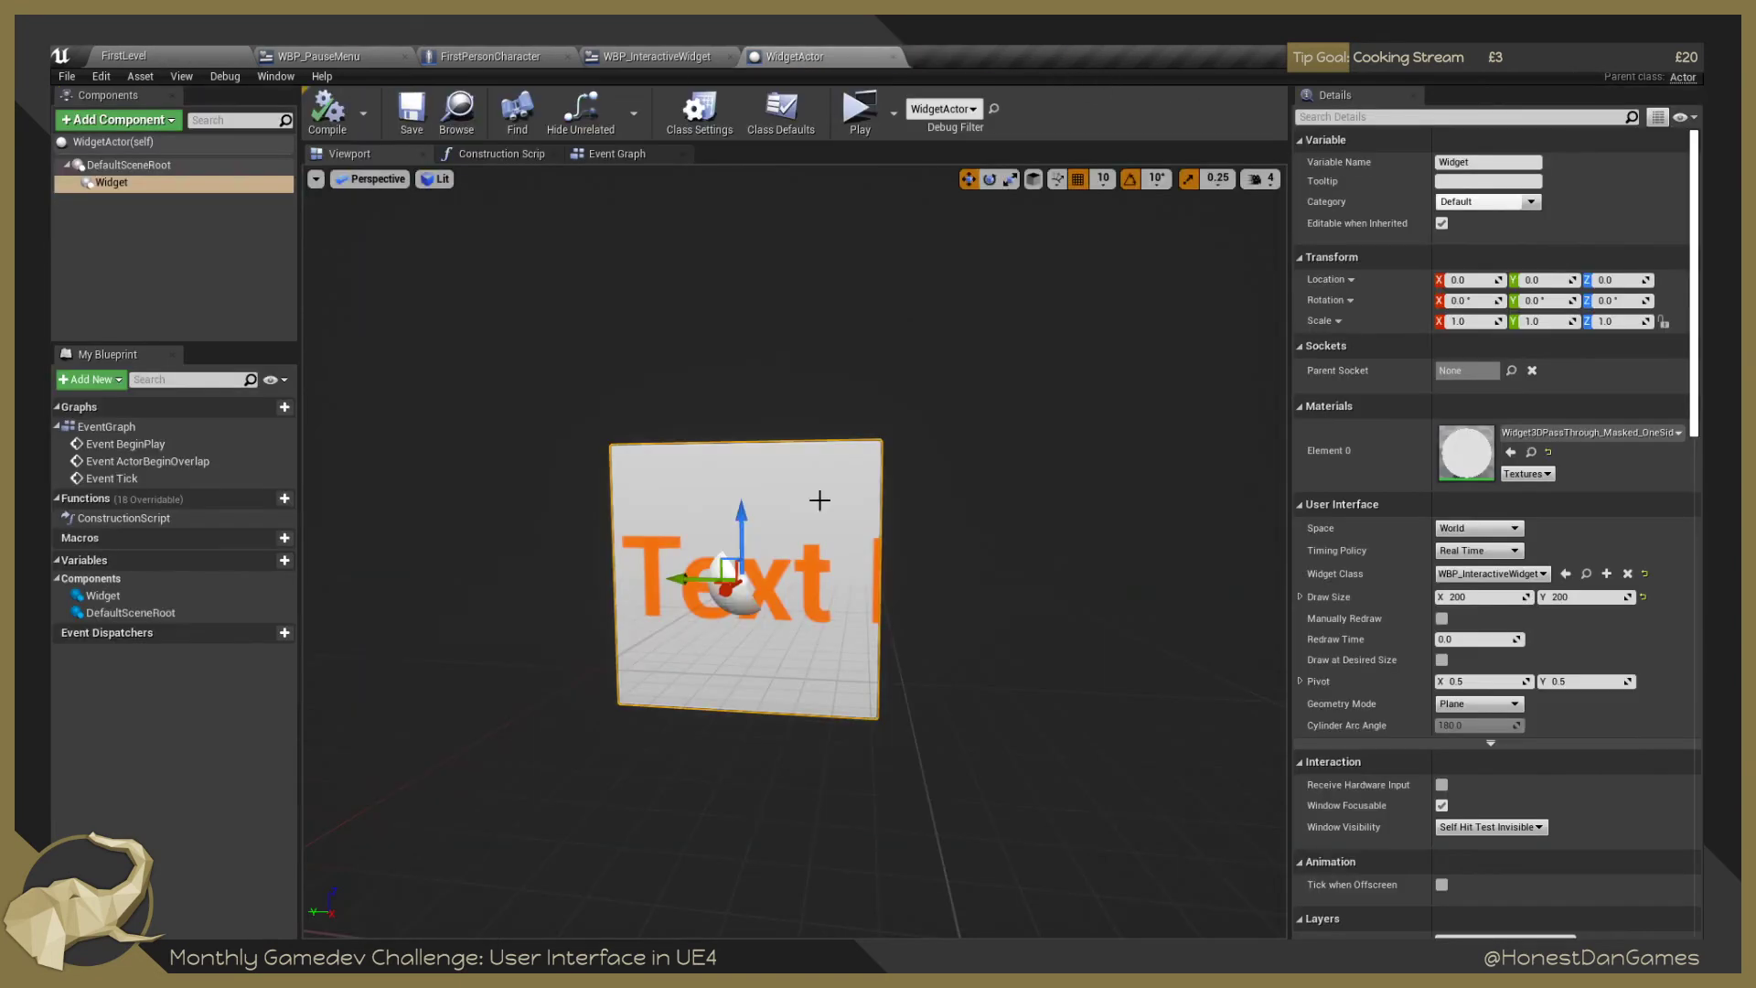
click(128, 56)
Open the WBP_PauseMenu widget blueprint in the Designer view and inspect its border, leaving nothing selected.
double_click(748, 741)
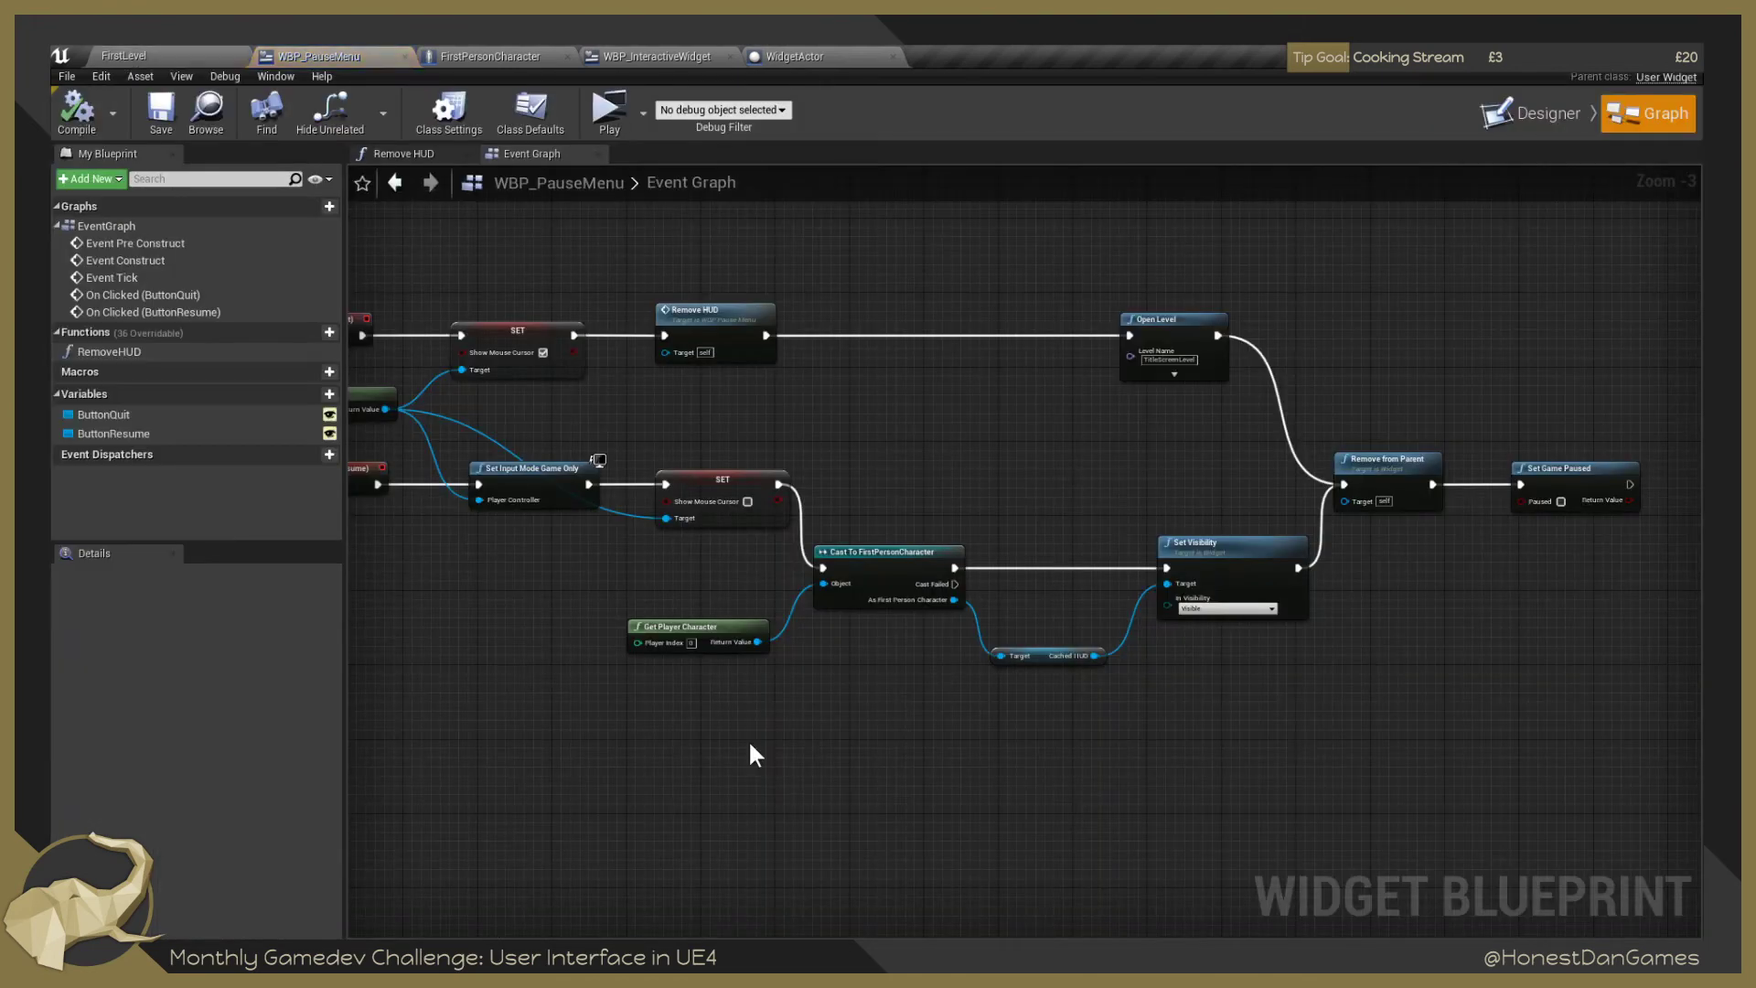
click(428, 152)
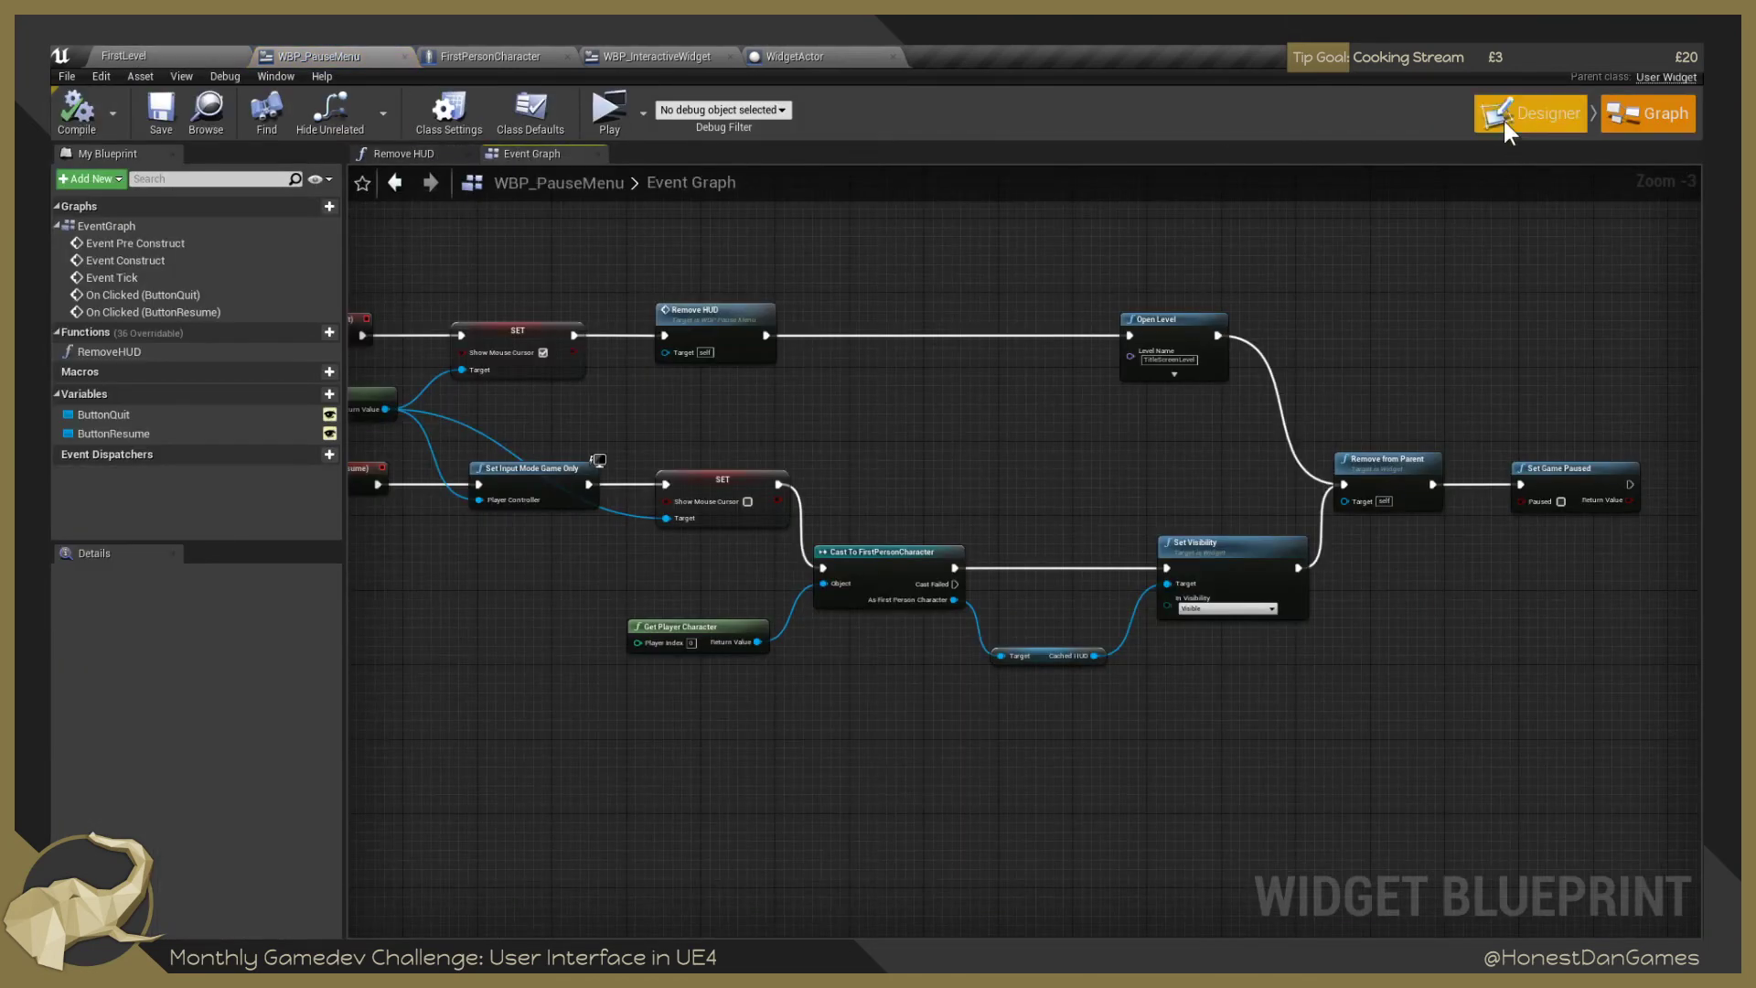
click(1532, 112)
click(475, 454)
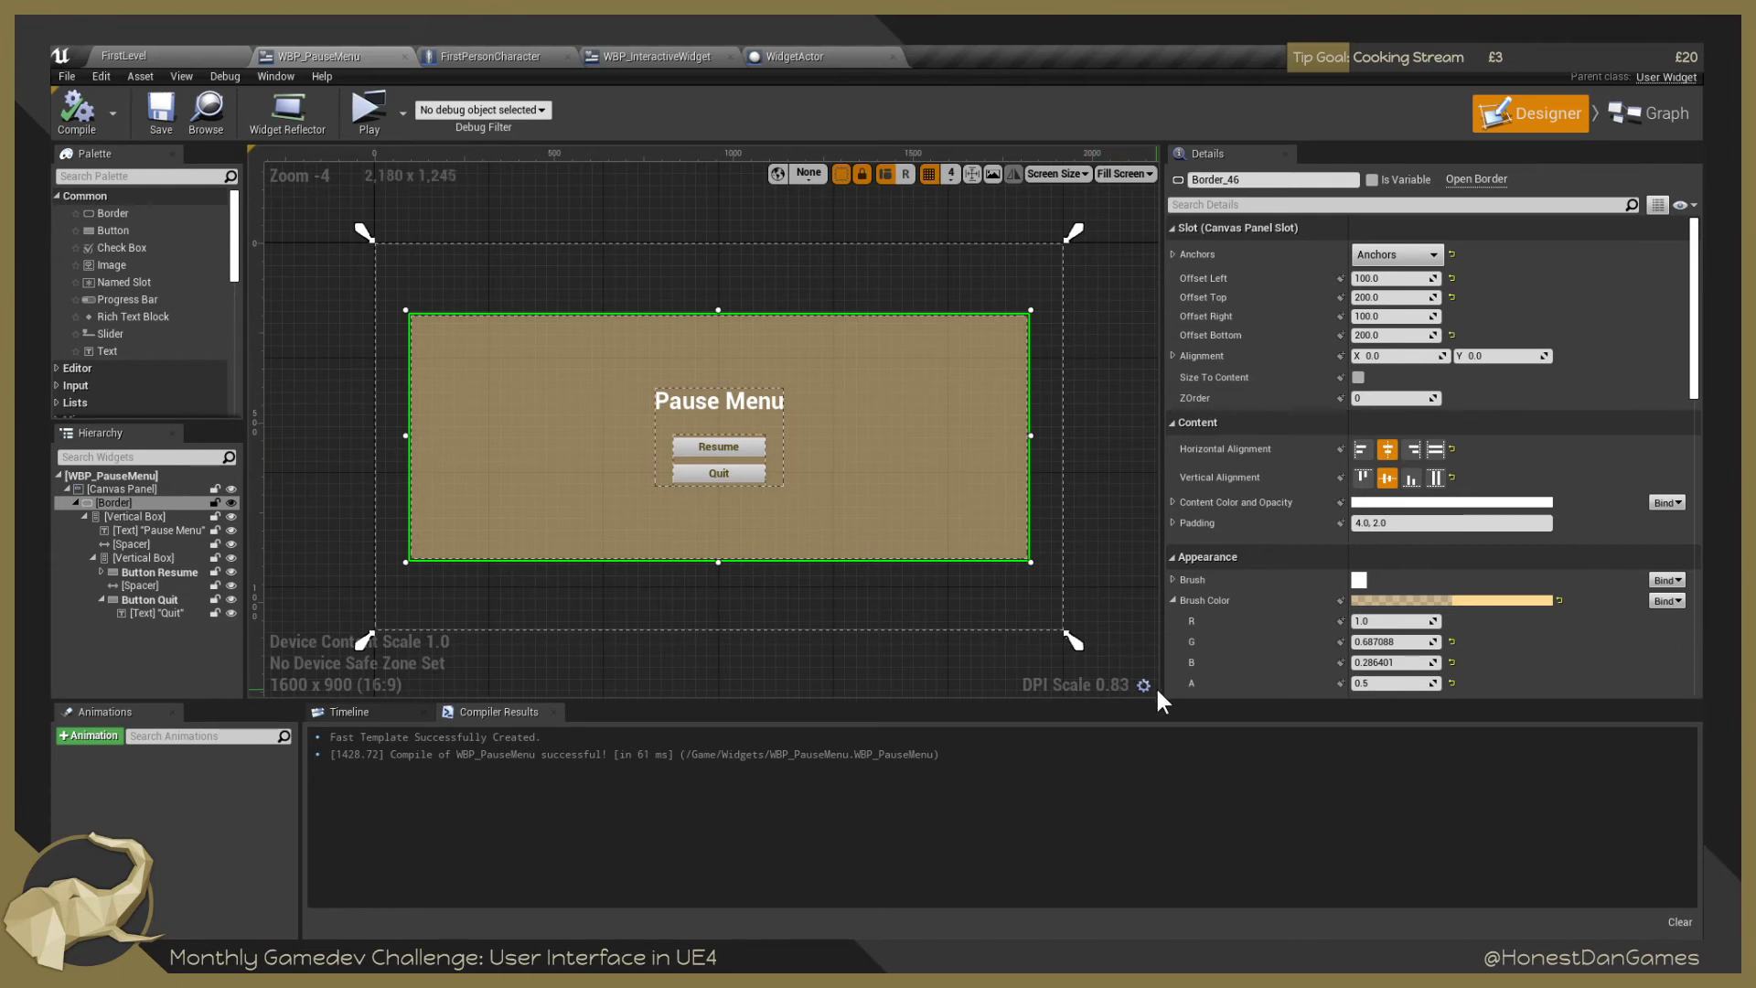
click(1107, 677)
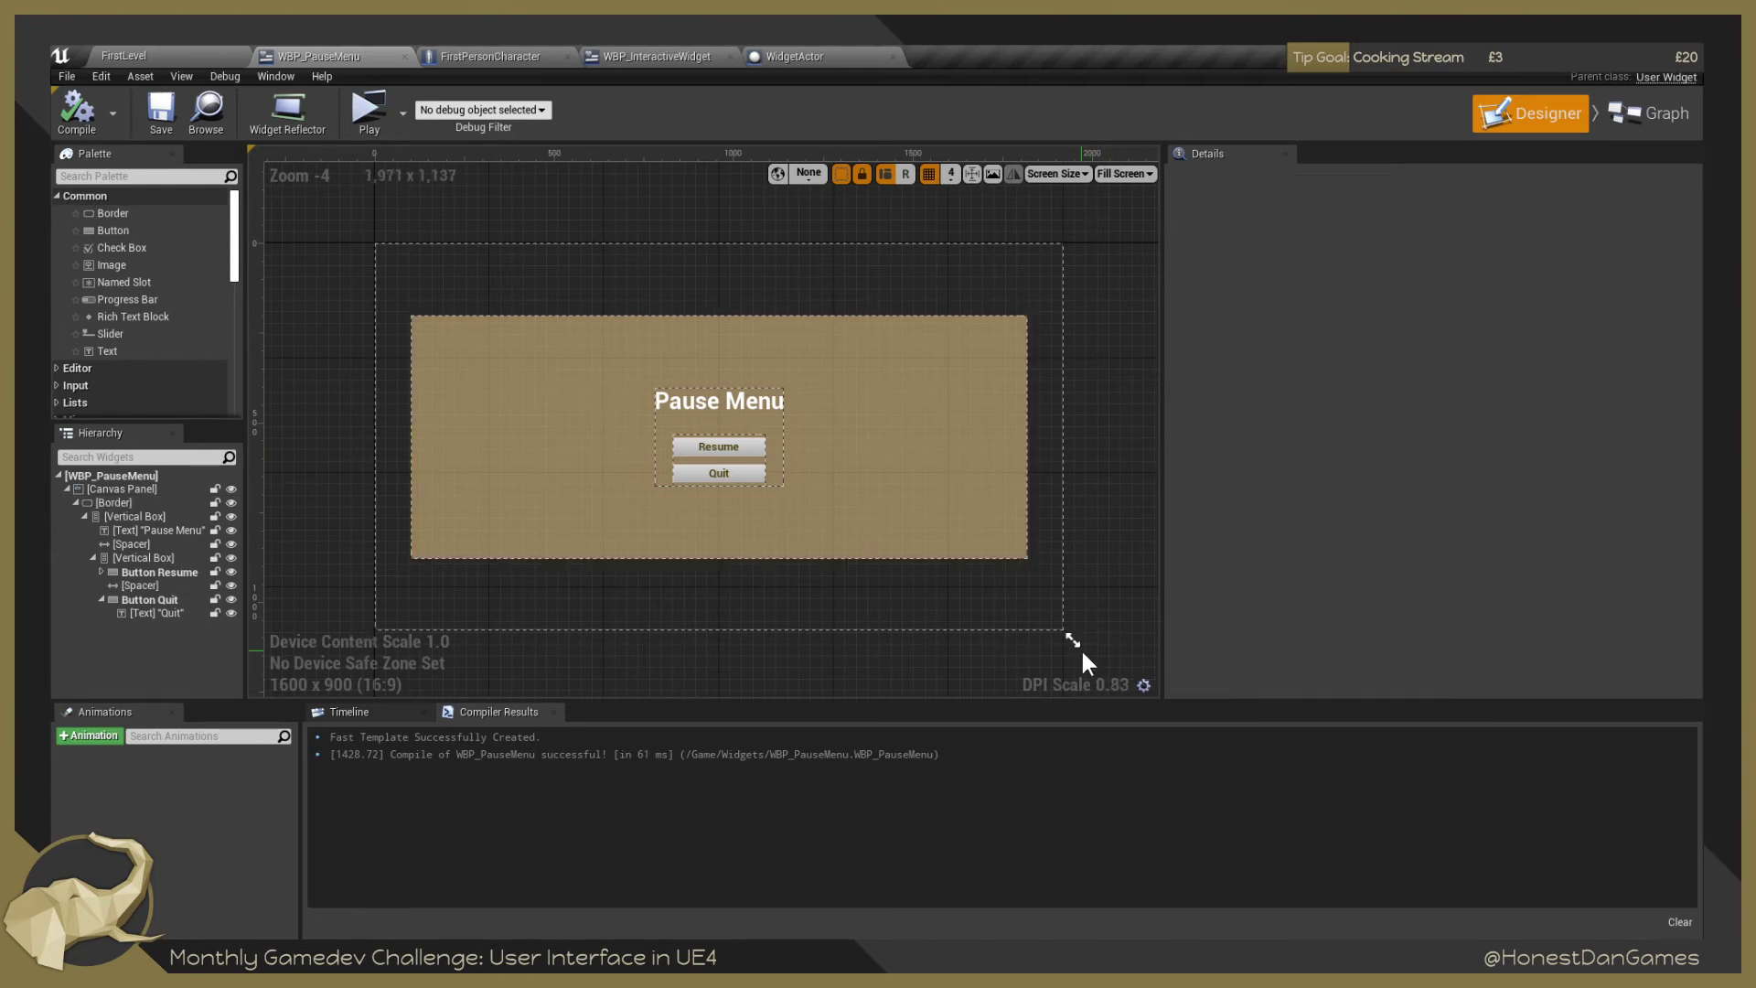
Resize the pause menu's preview screen to 1920 x 1080 for a DPI scale of 1.0.
drag(1076, 641, 879, 442)
drag(1058, 525, 1082, 525)
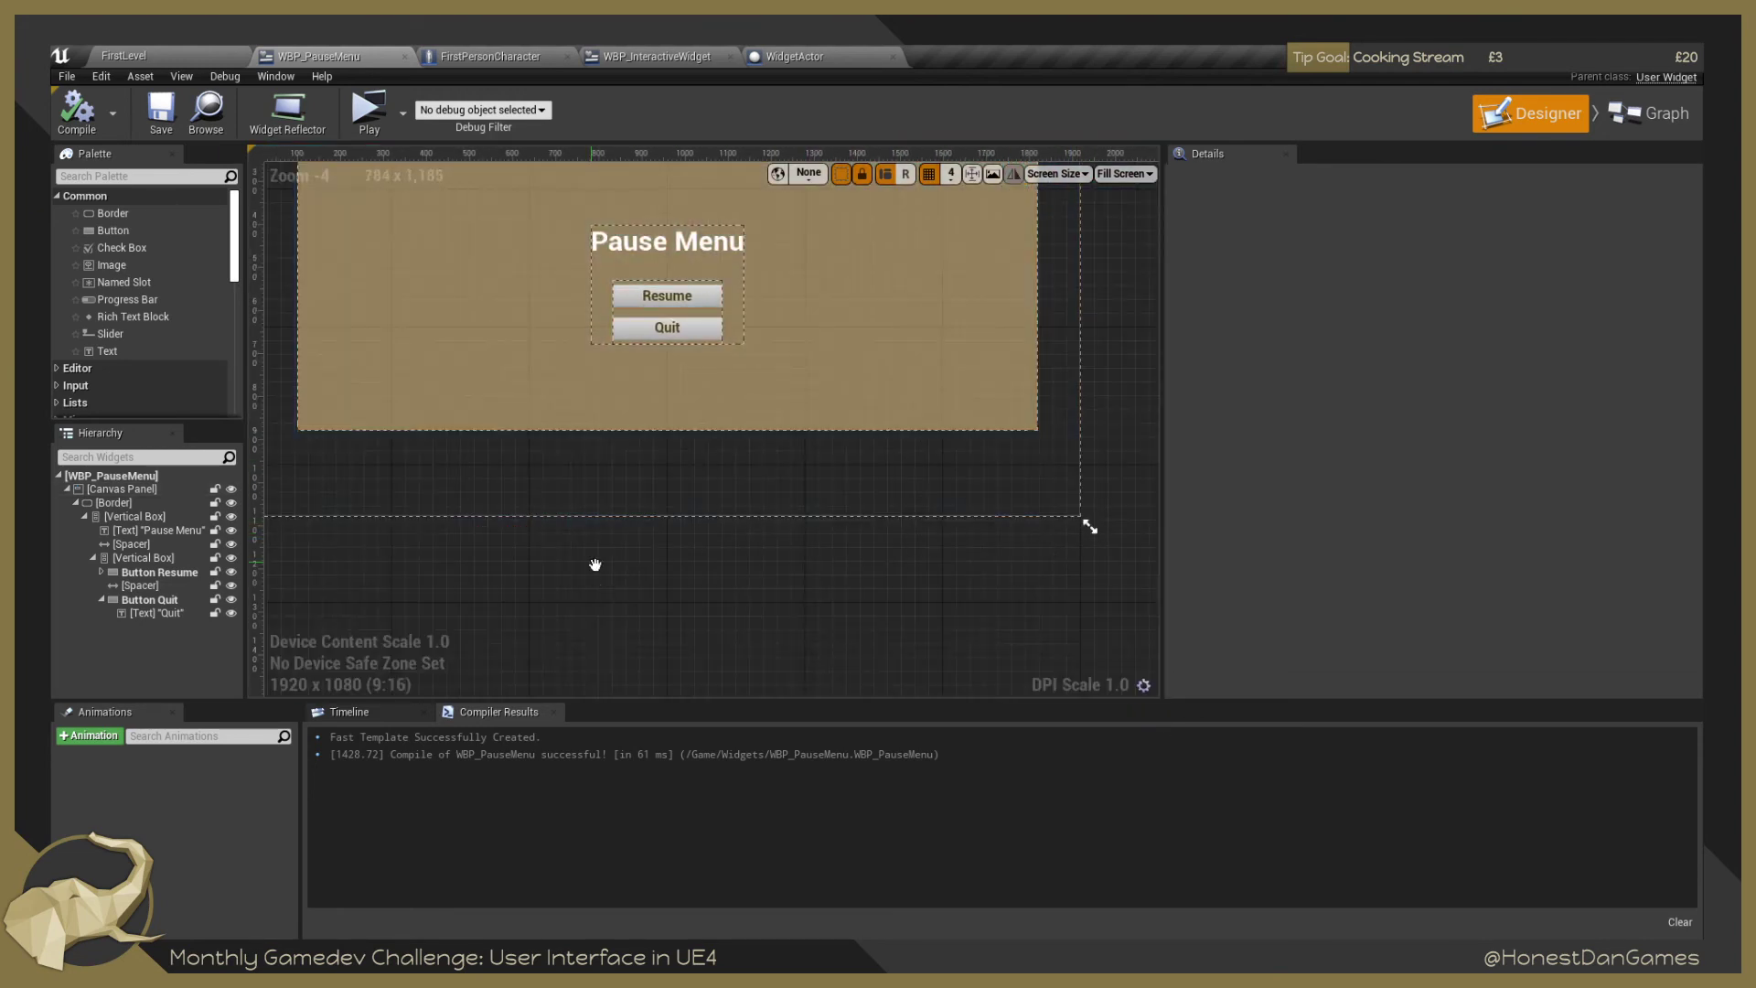
drag(596, 564, 651, 584)
scroll(622, 655, down, 1)
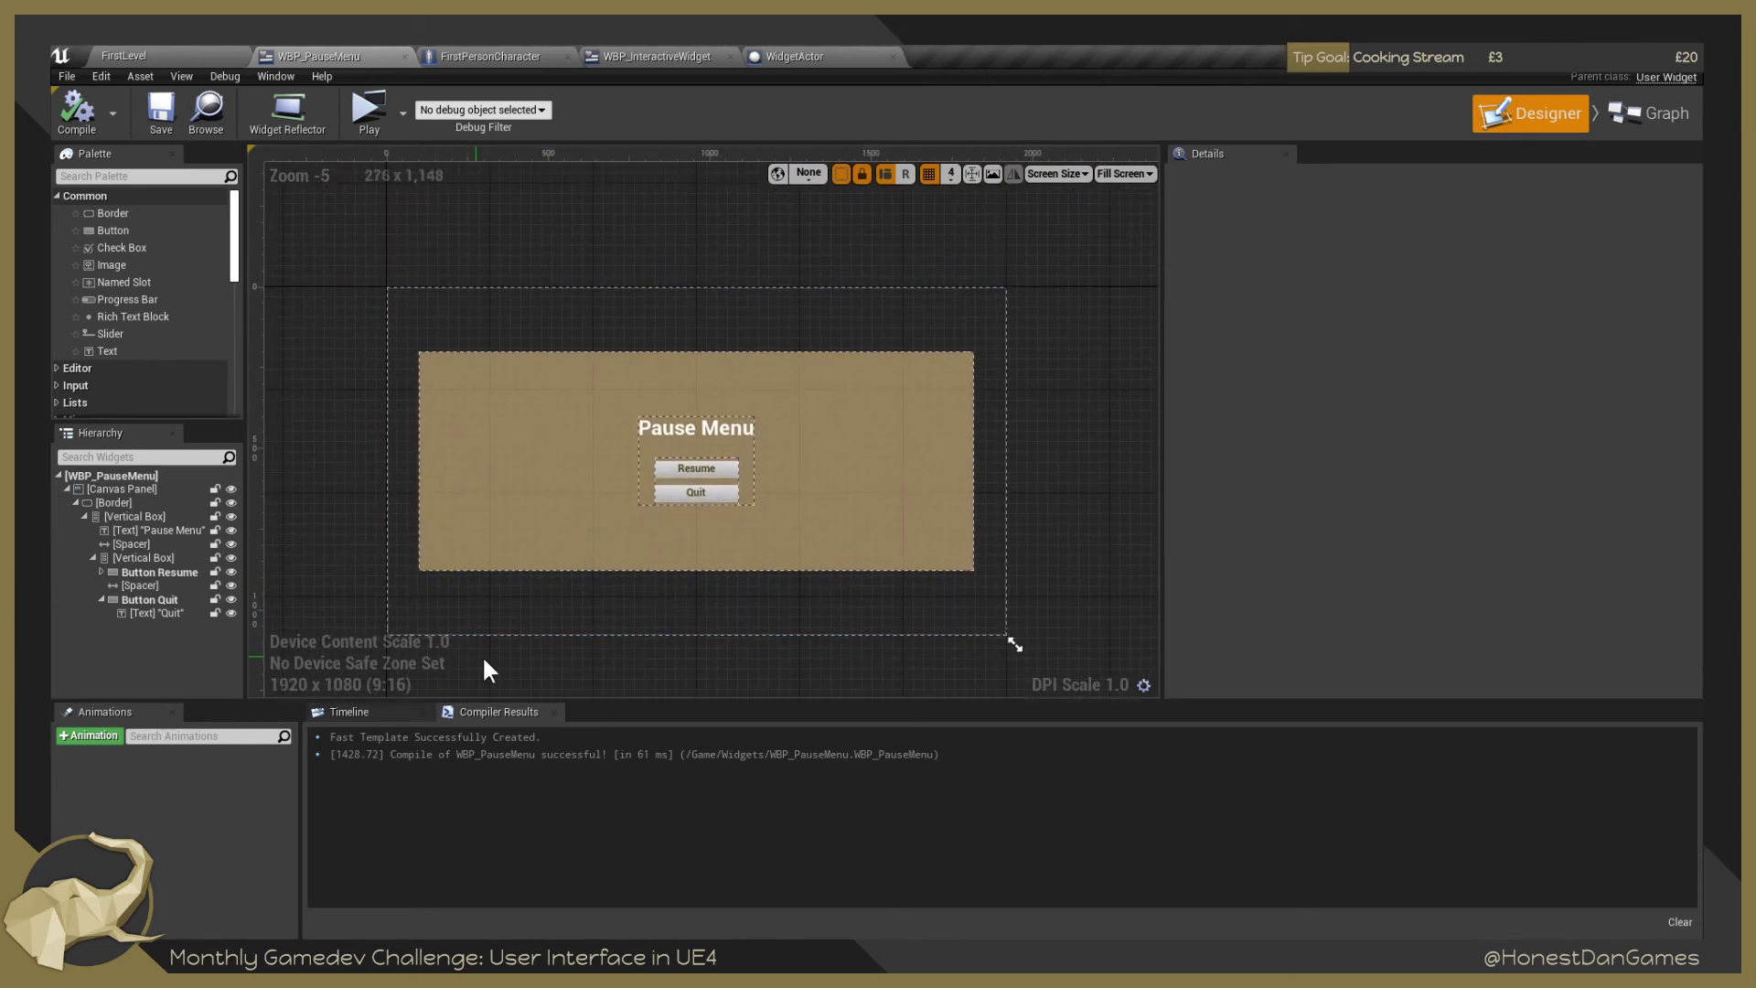
drag(601, 668, 606, 660)
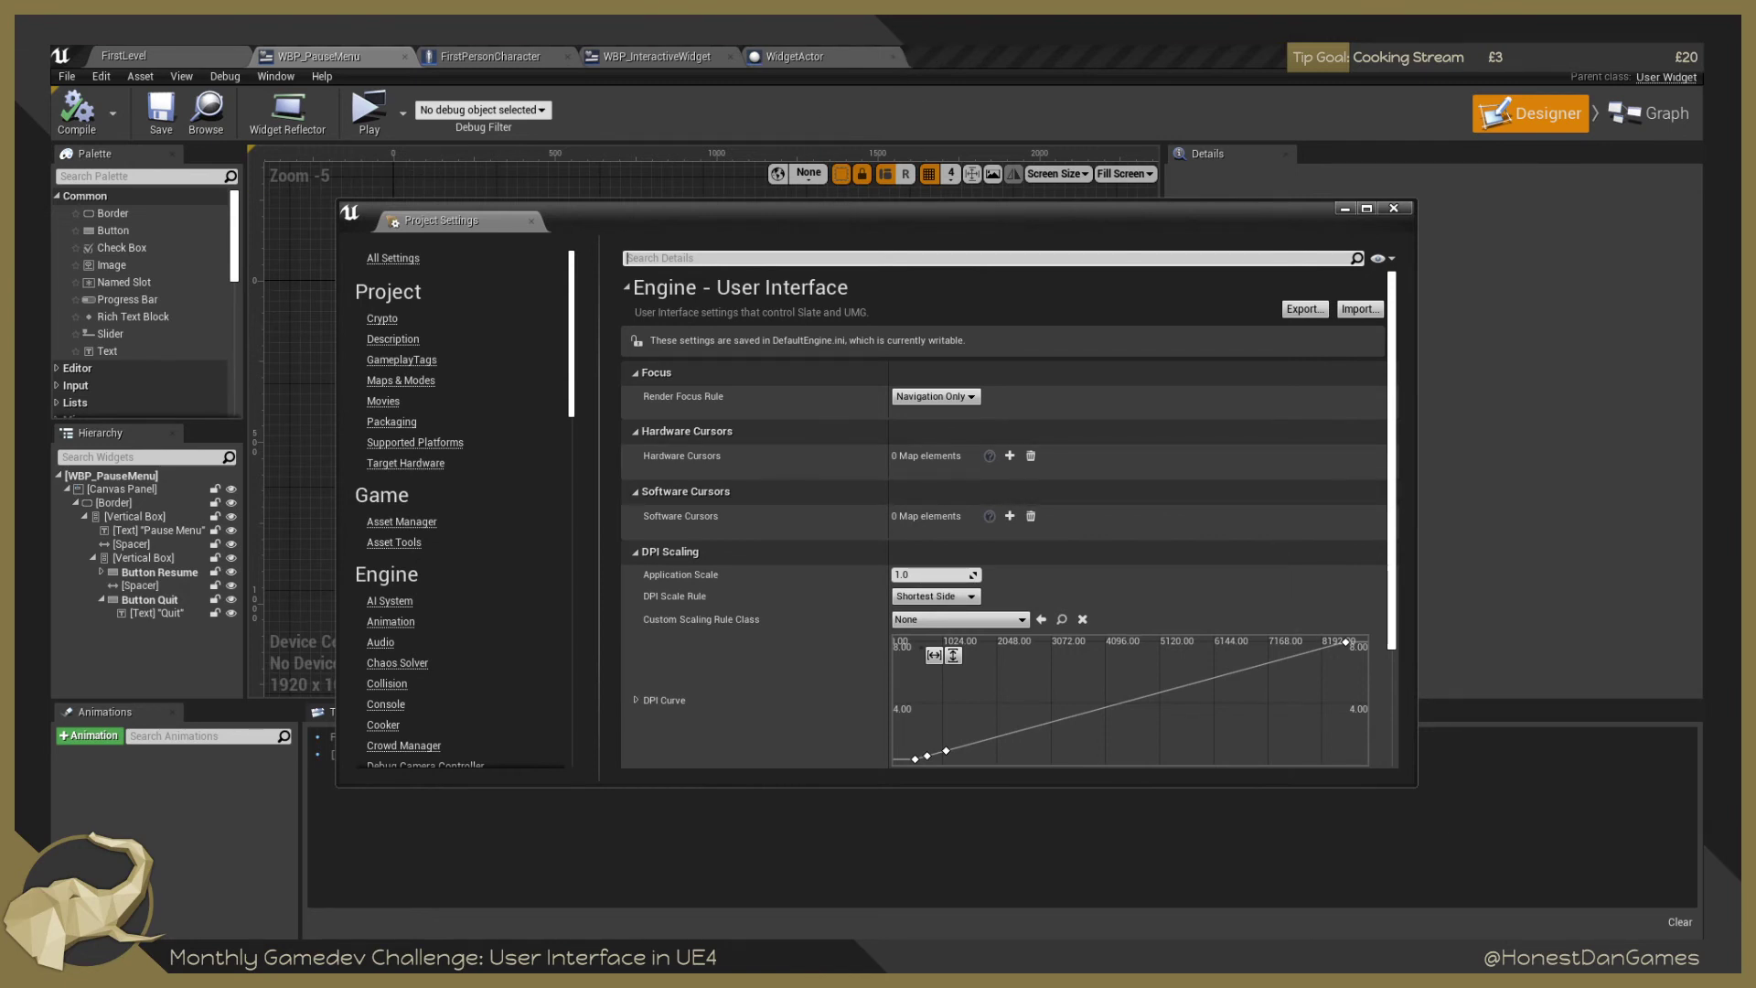
Check the guide's DPI Scale Rule step and set the DPI Scale Rule to Longest Side in the User Interface project settings.
key(alt+Tab)
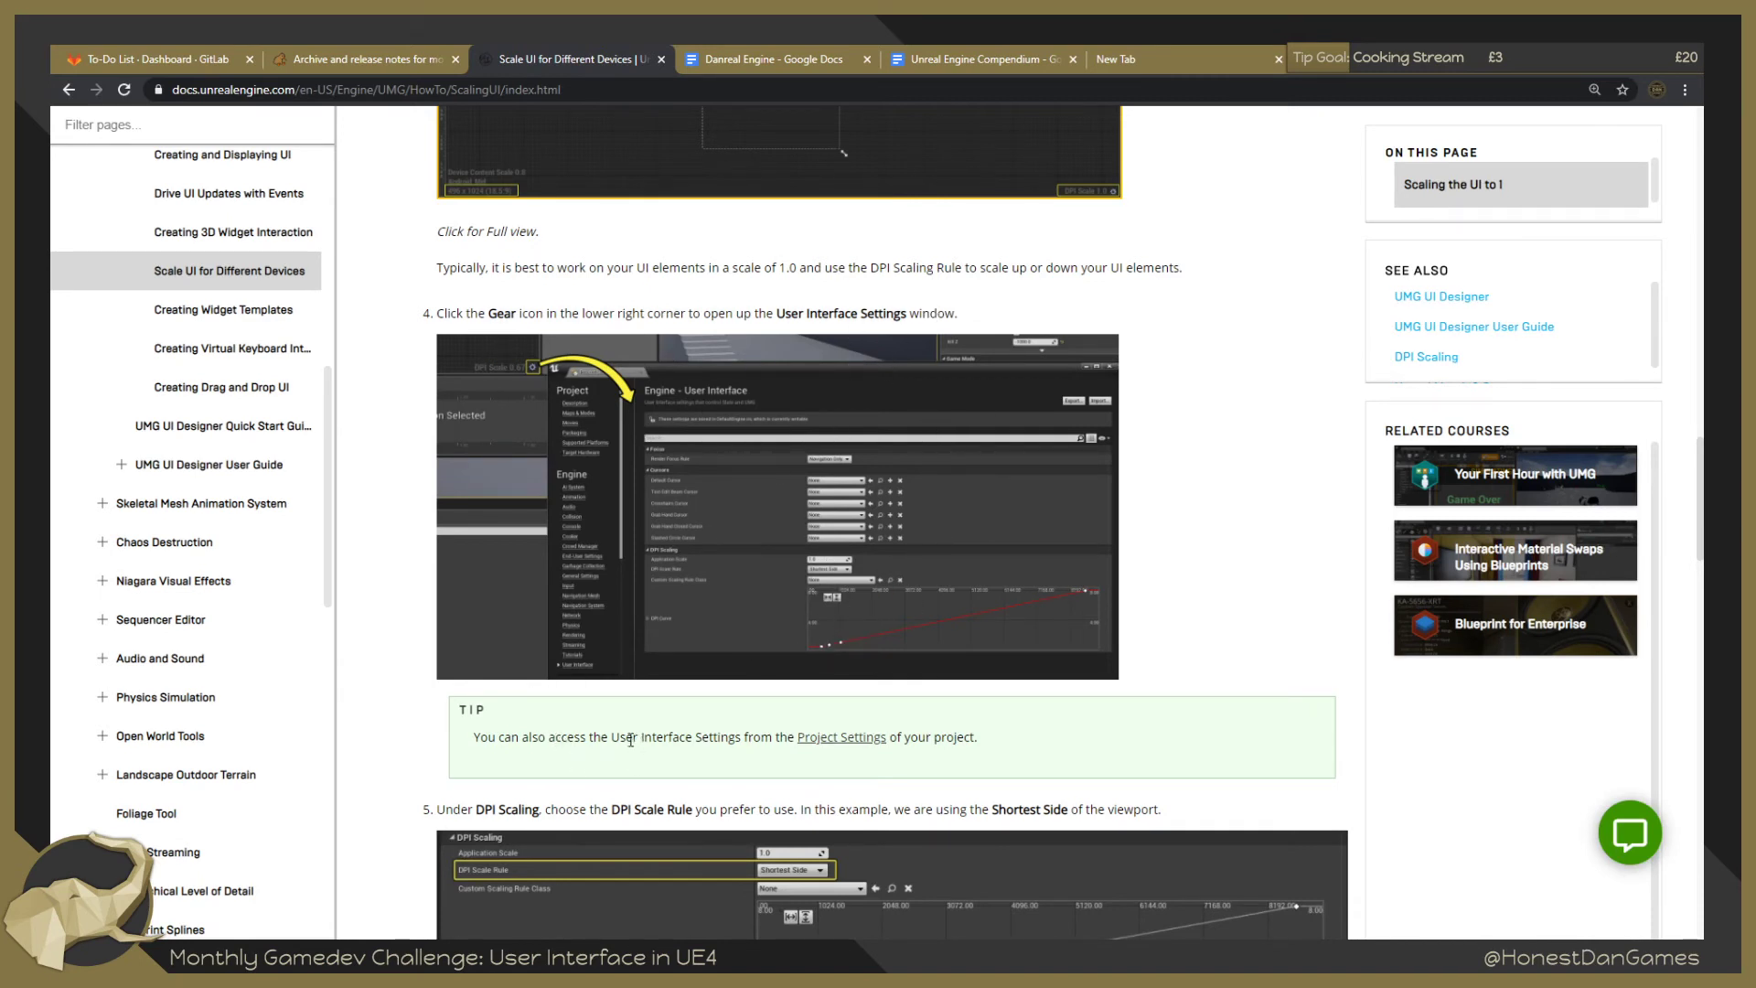
scroll(599, 737, down, 4)
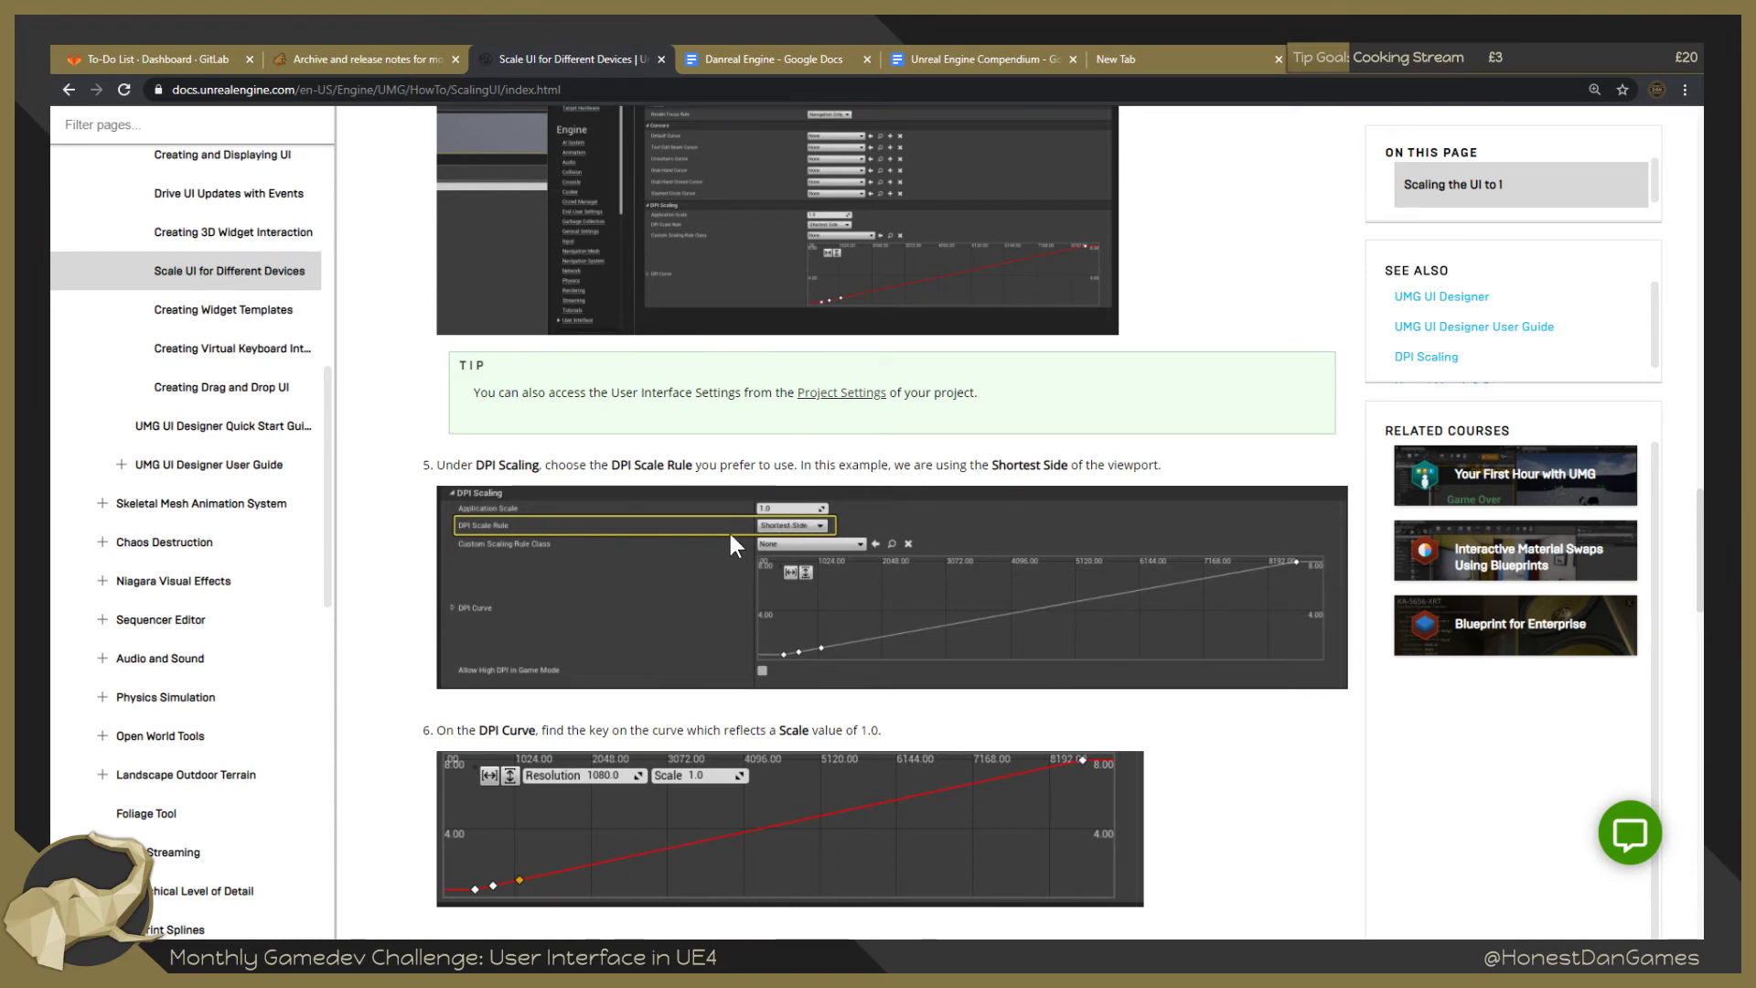
key(alt+Tab)
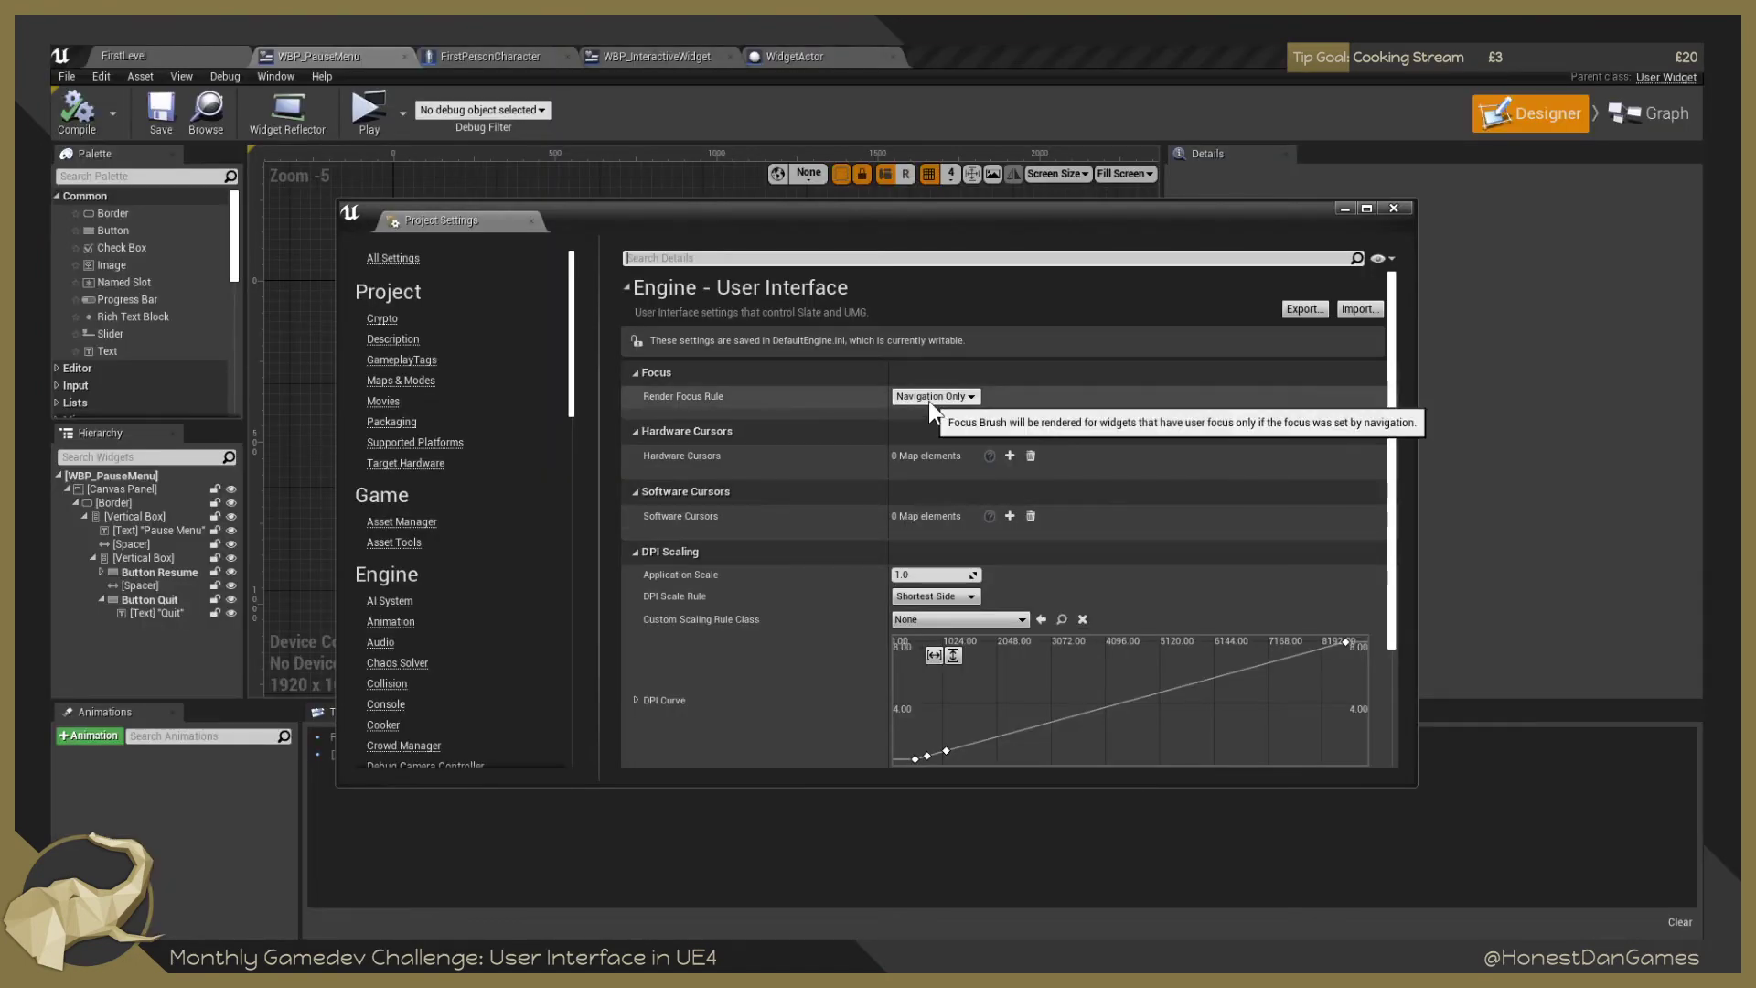
click(931, 596)
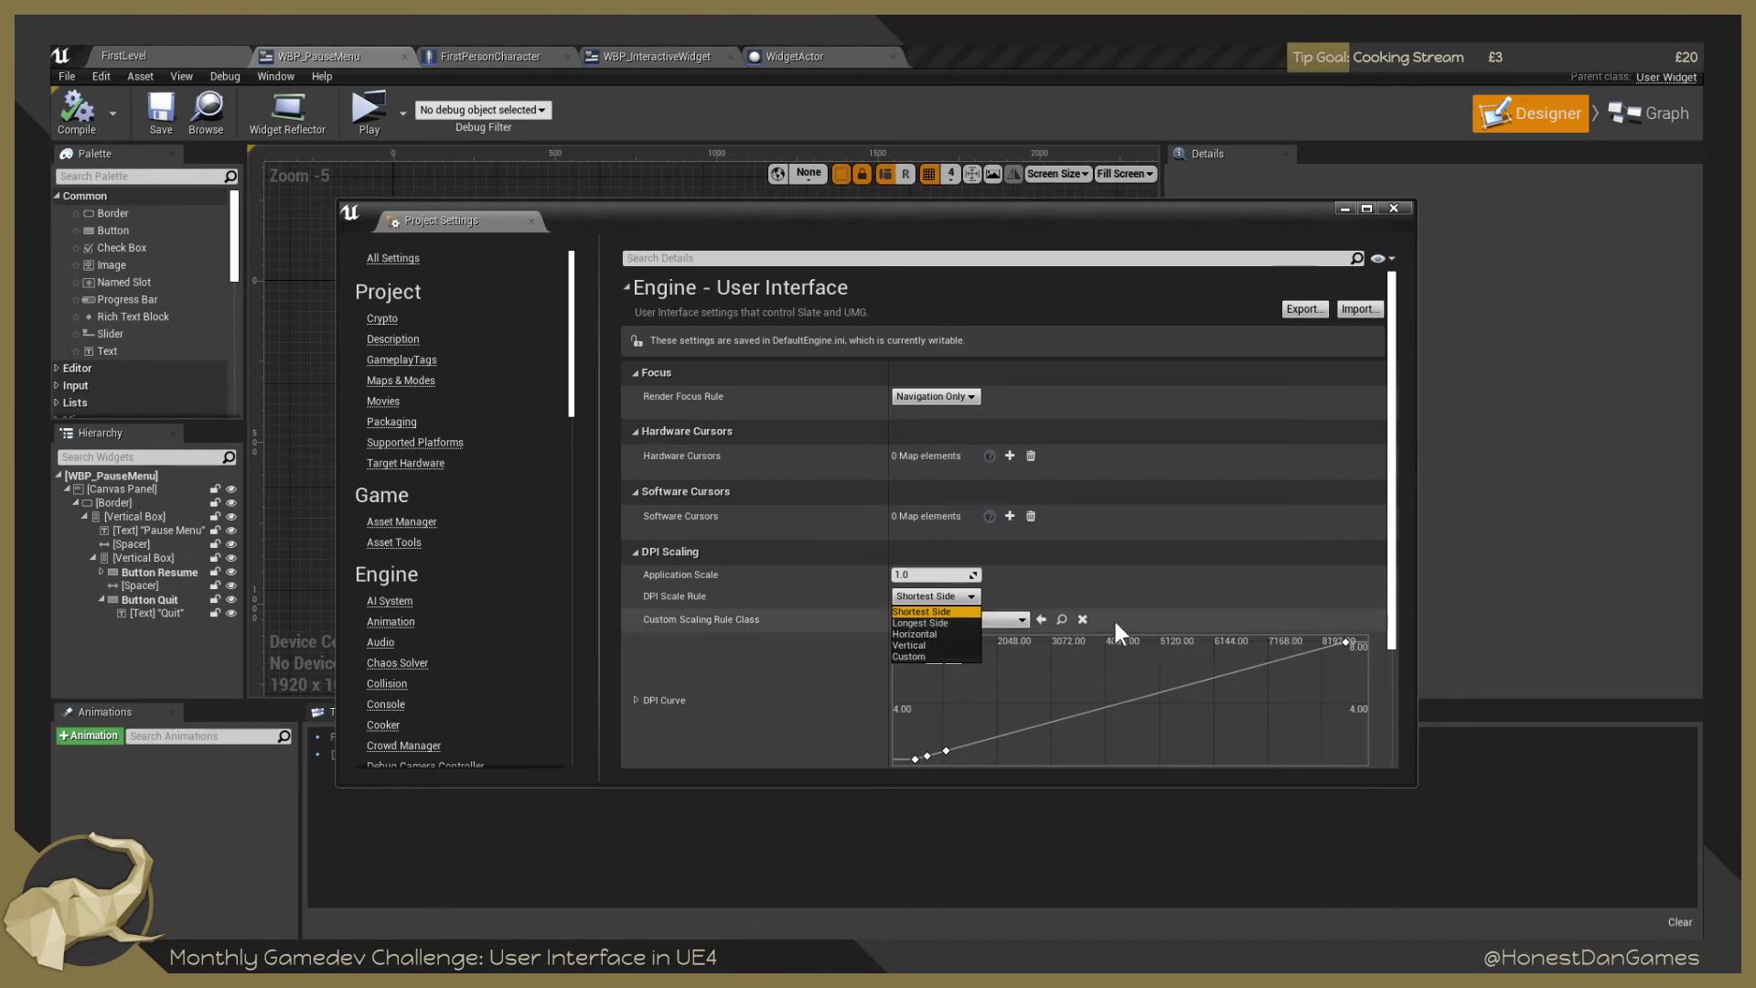
click(962, 602)
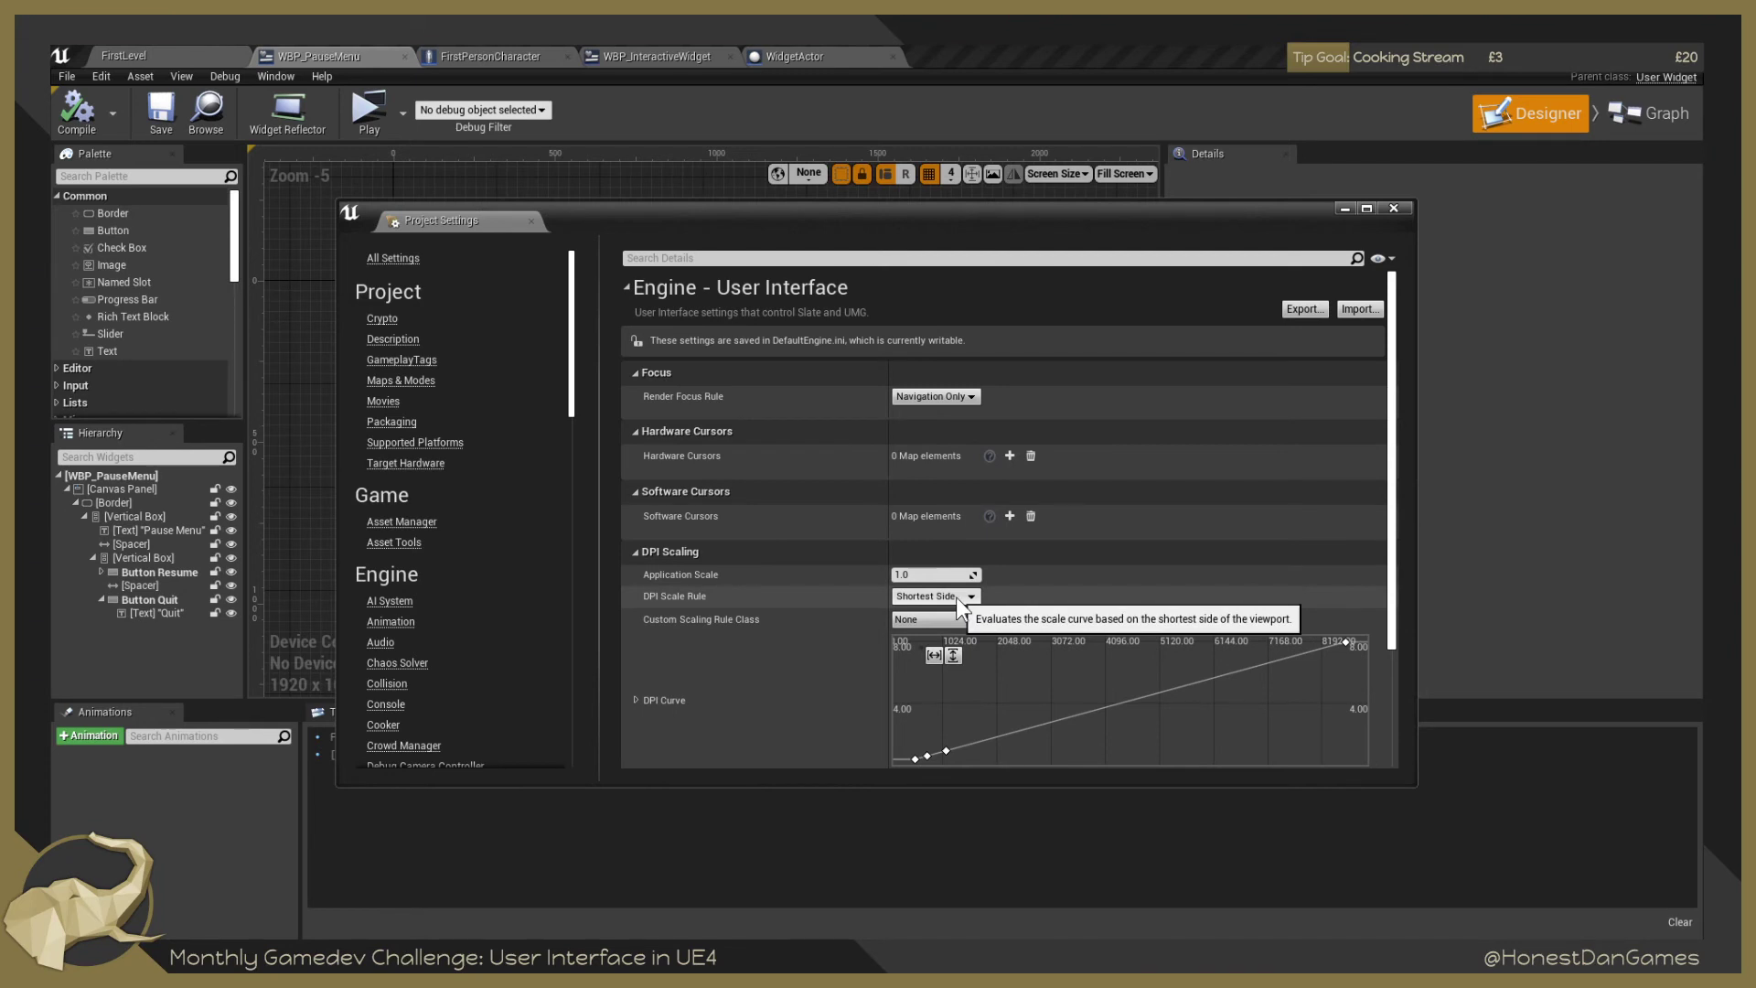
click(959, 604)
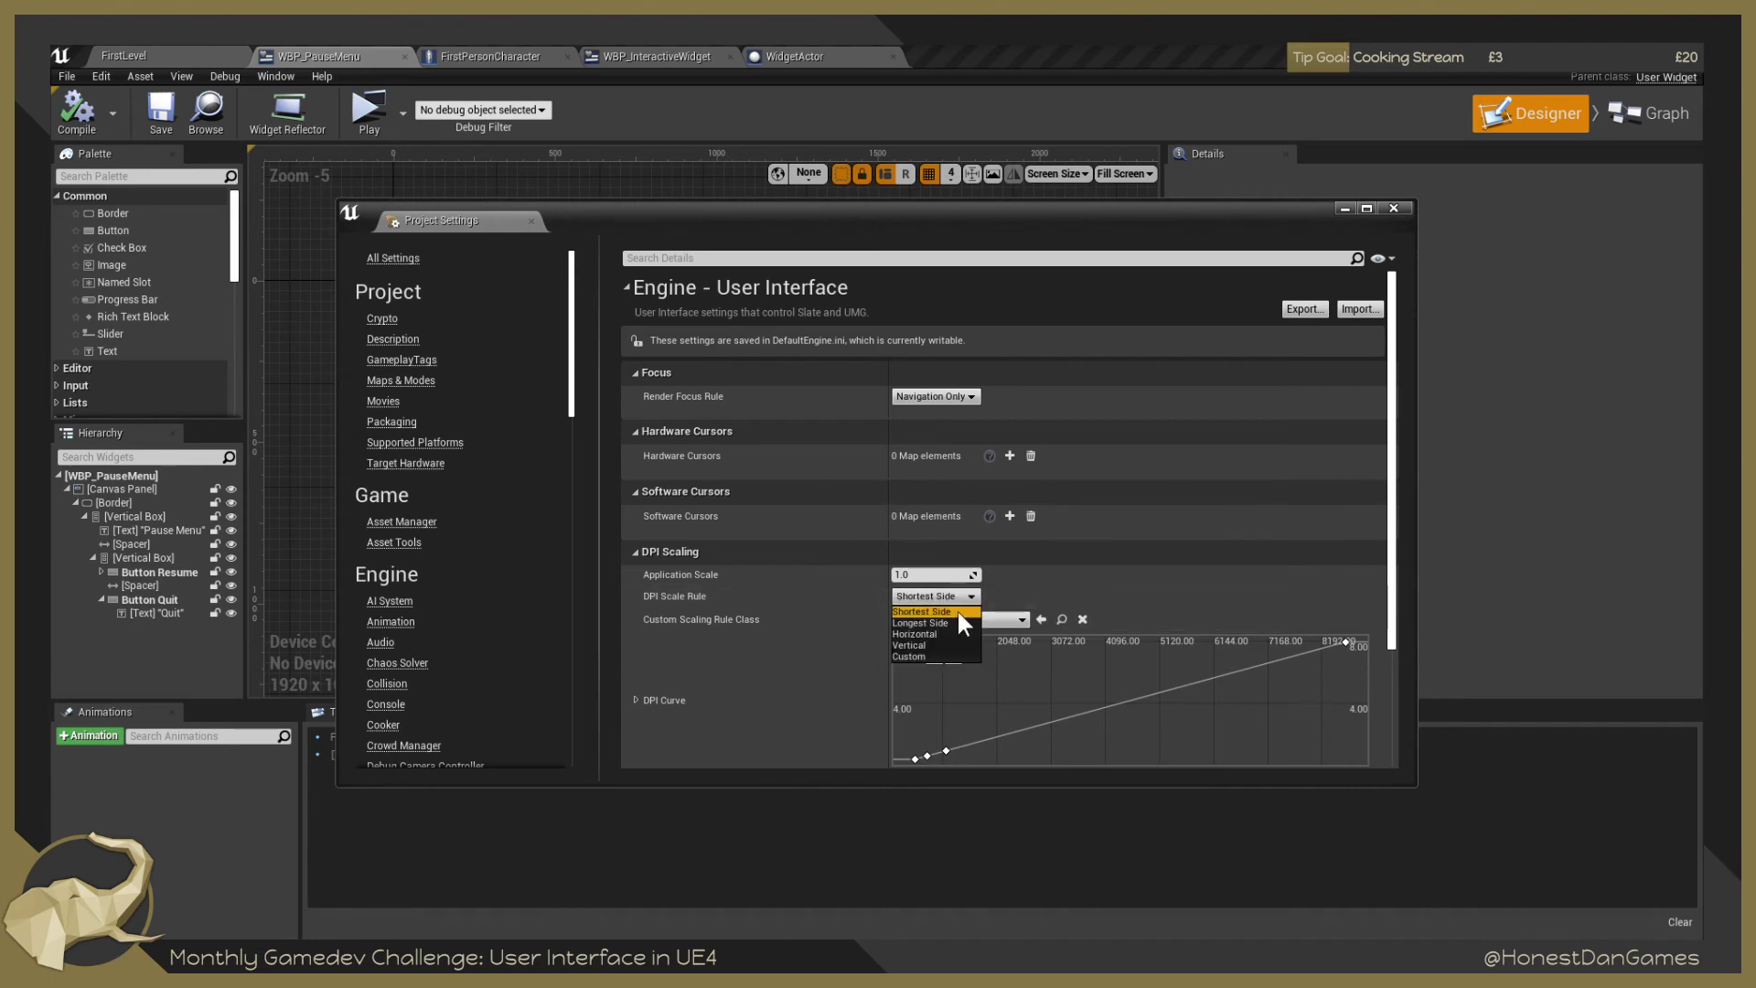
click(943, 625)
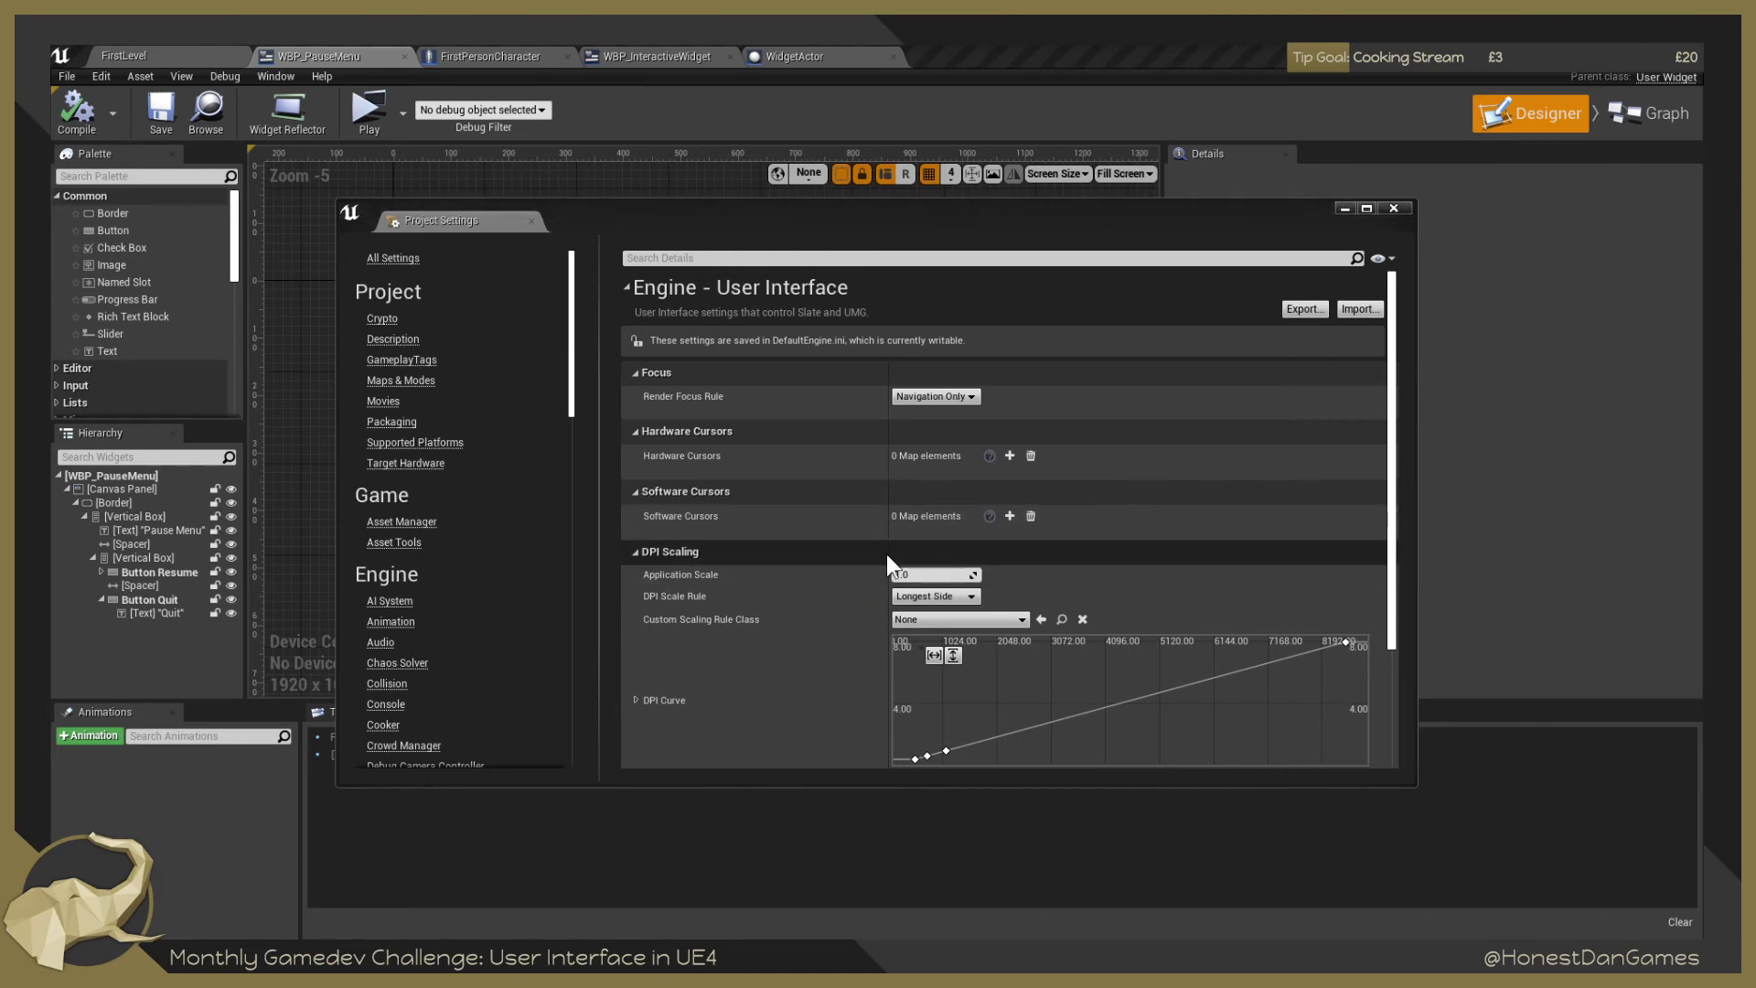
Read the guide's steps on finding the DPI Curve key with scale 1.0 and setting its Resolution for the chosen rule.
key(alt+Tab)
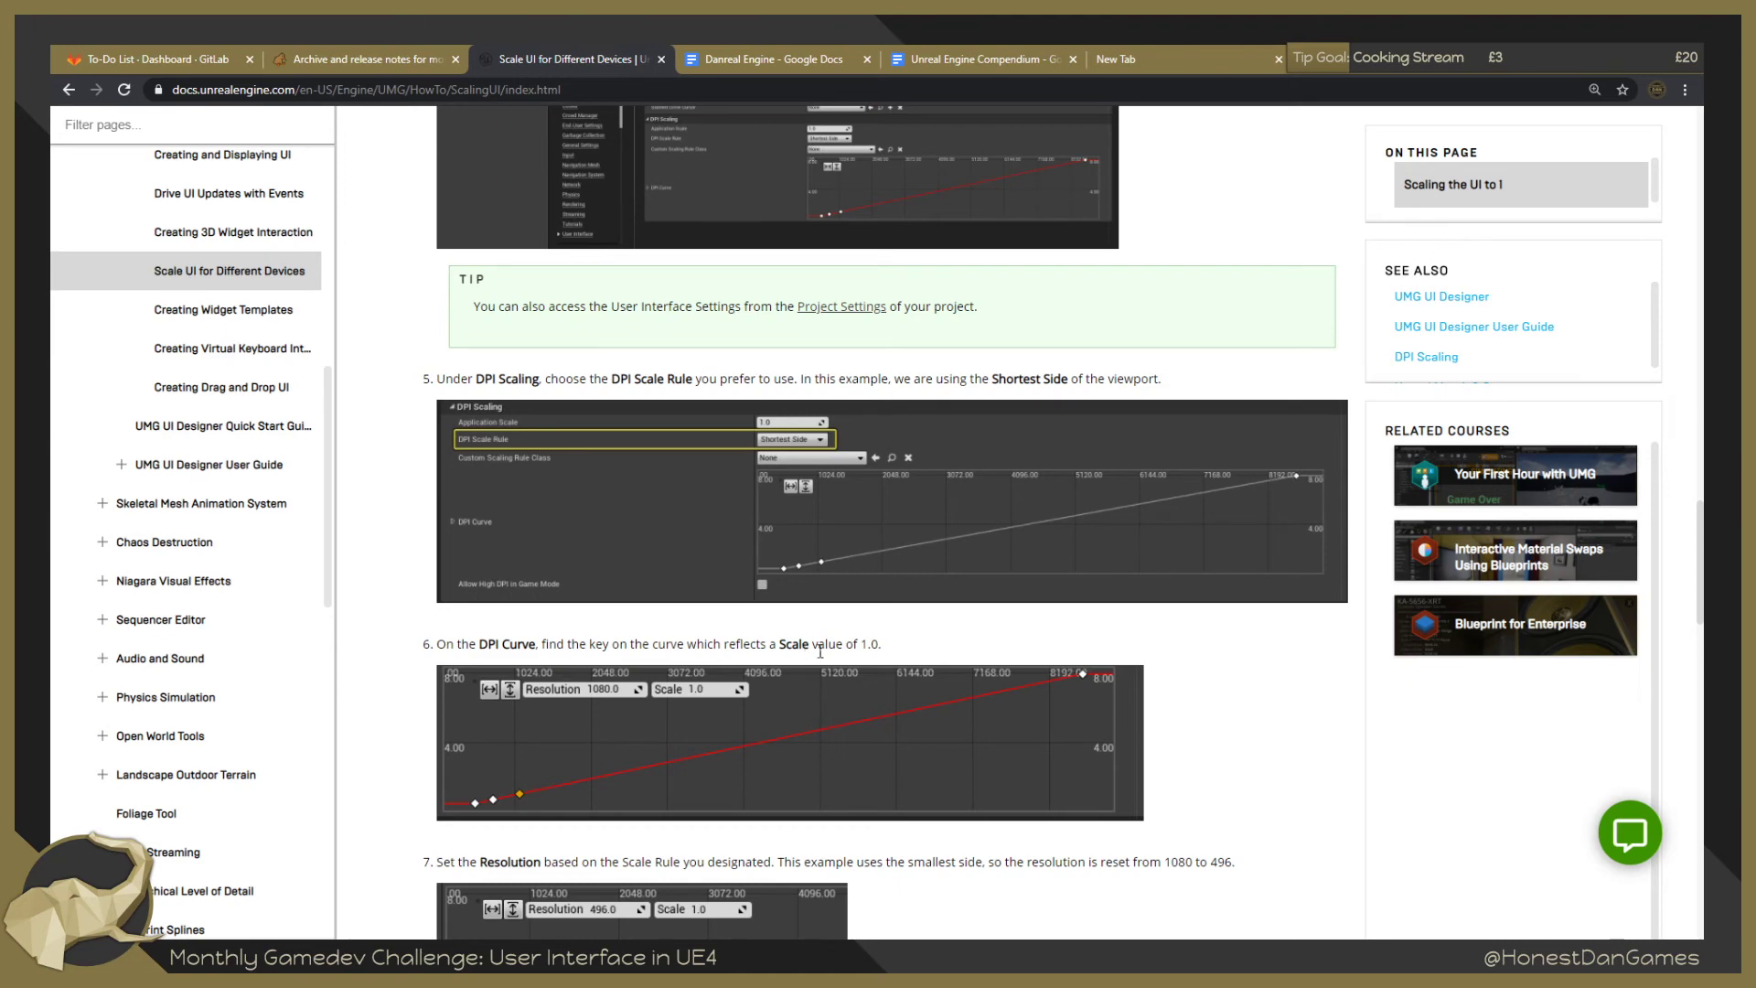
scroll(823, 663, down, 2)
scroll(722, 660, down, 1)
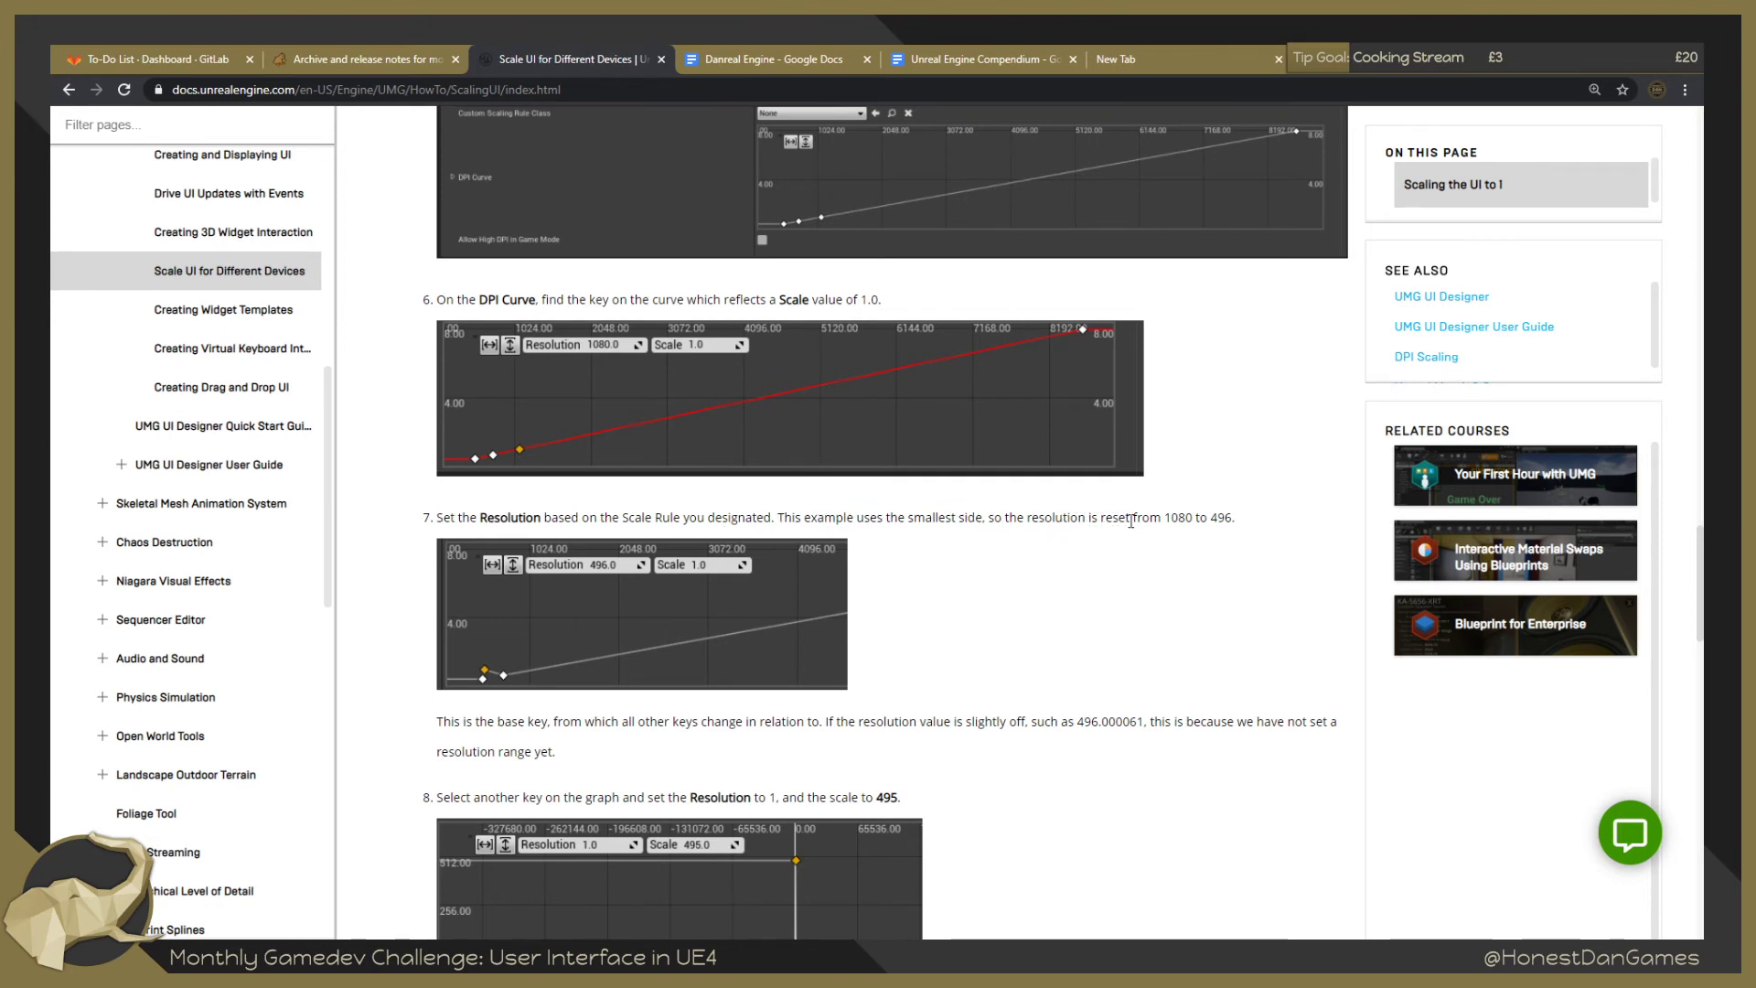
drag(1173, 516, 1221, 516)
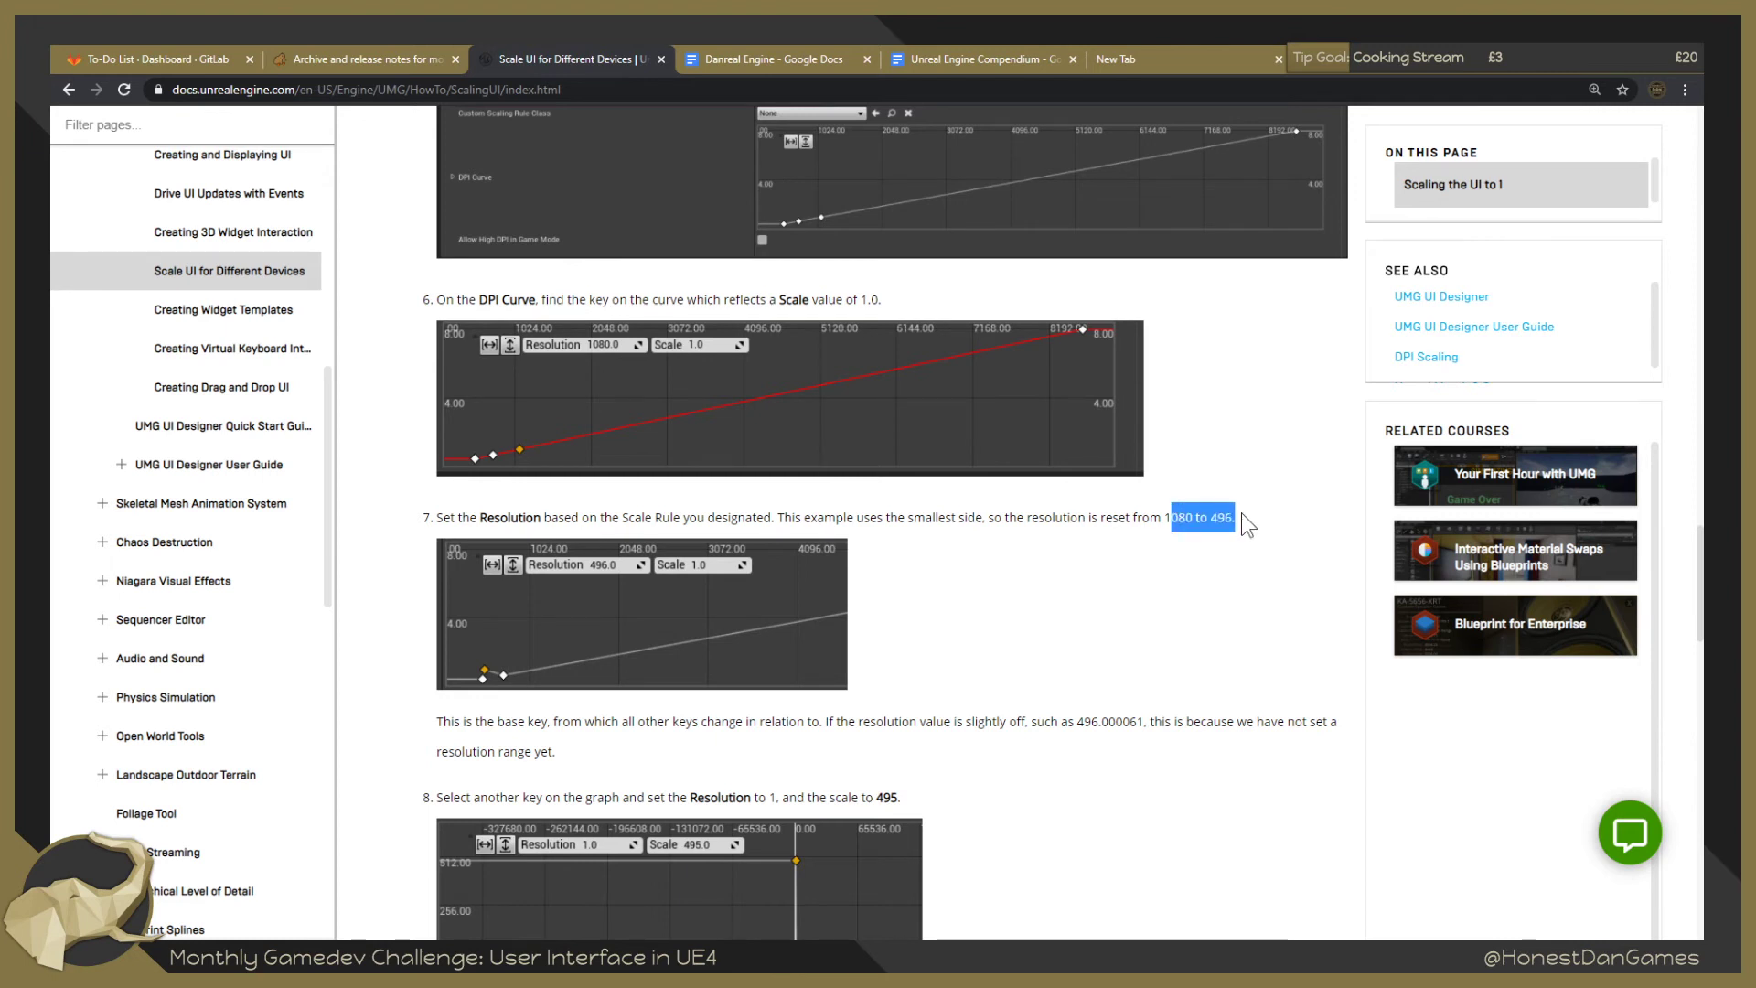
click(1137, 520)
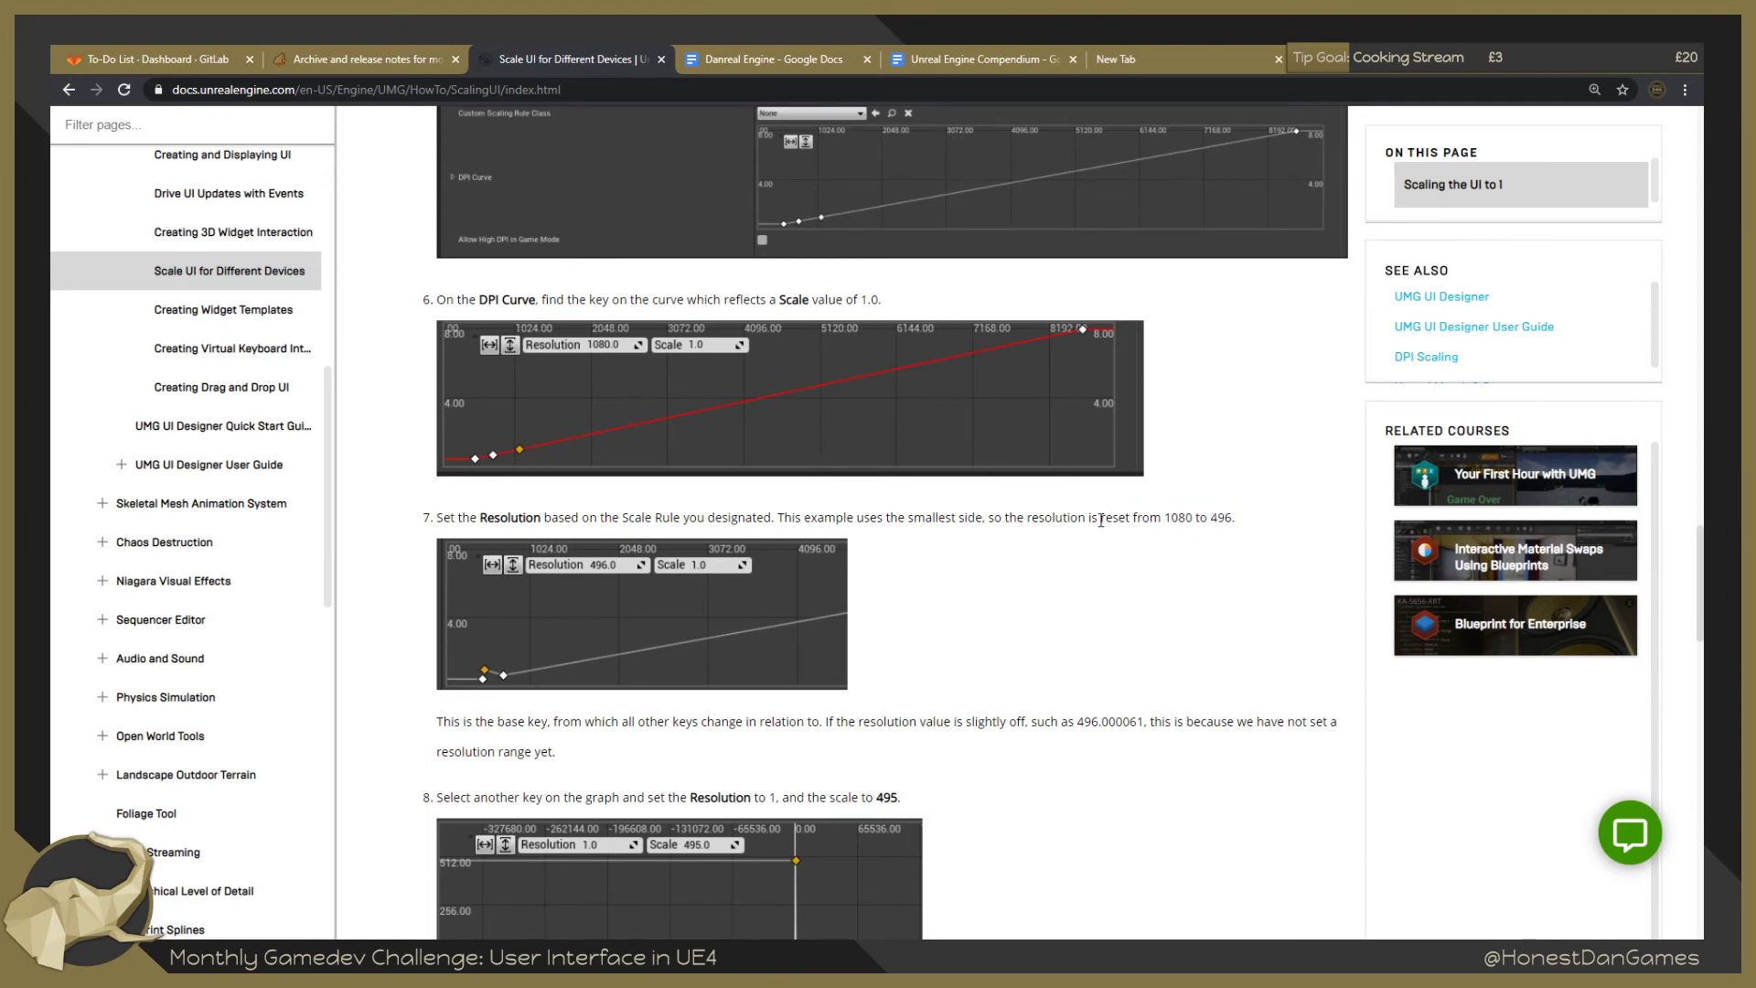
scroll(528, 728, down, 1)
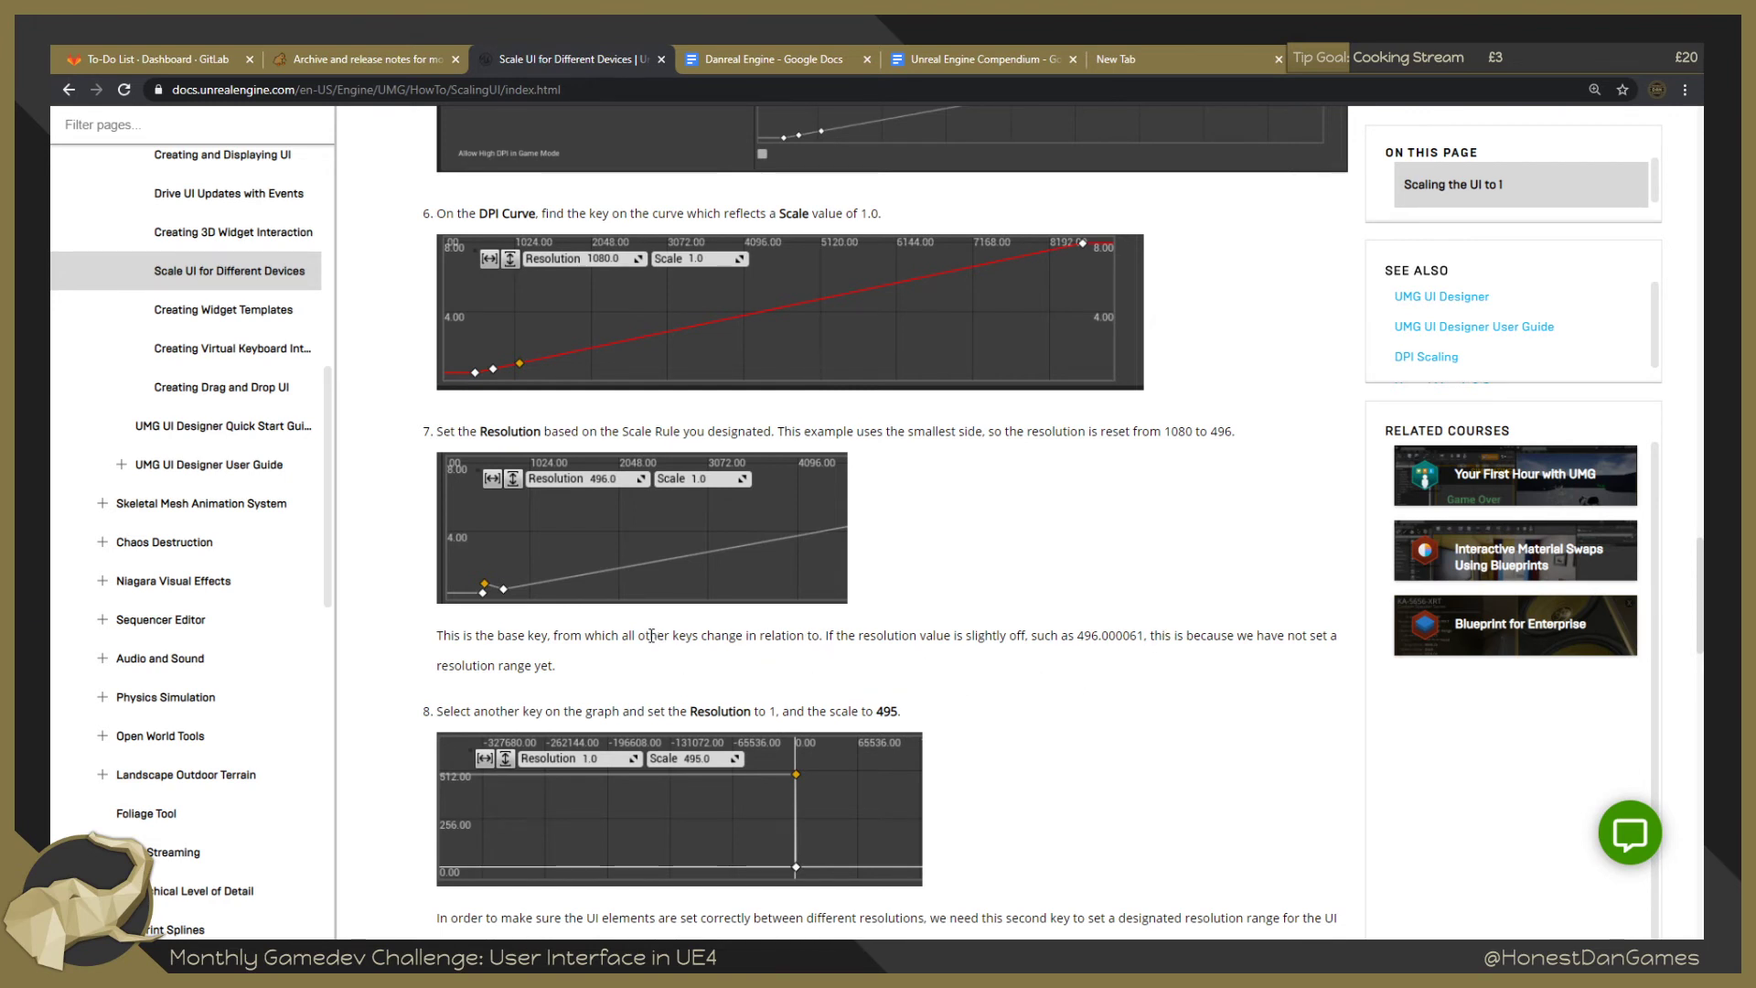
Select the DPI Curve key with scale 1.0 in the project settings and inspect its Resolution and the curve around it.
key(alt+Tab)
scroll(915, 590, down, 2)
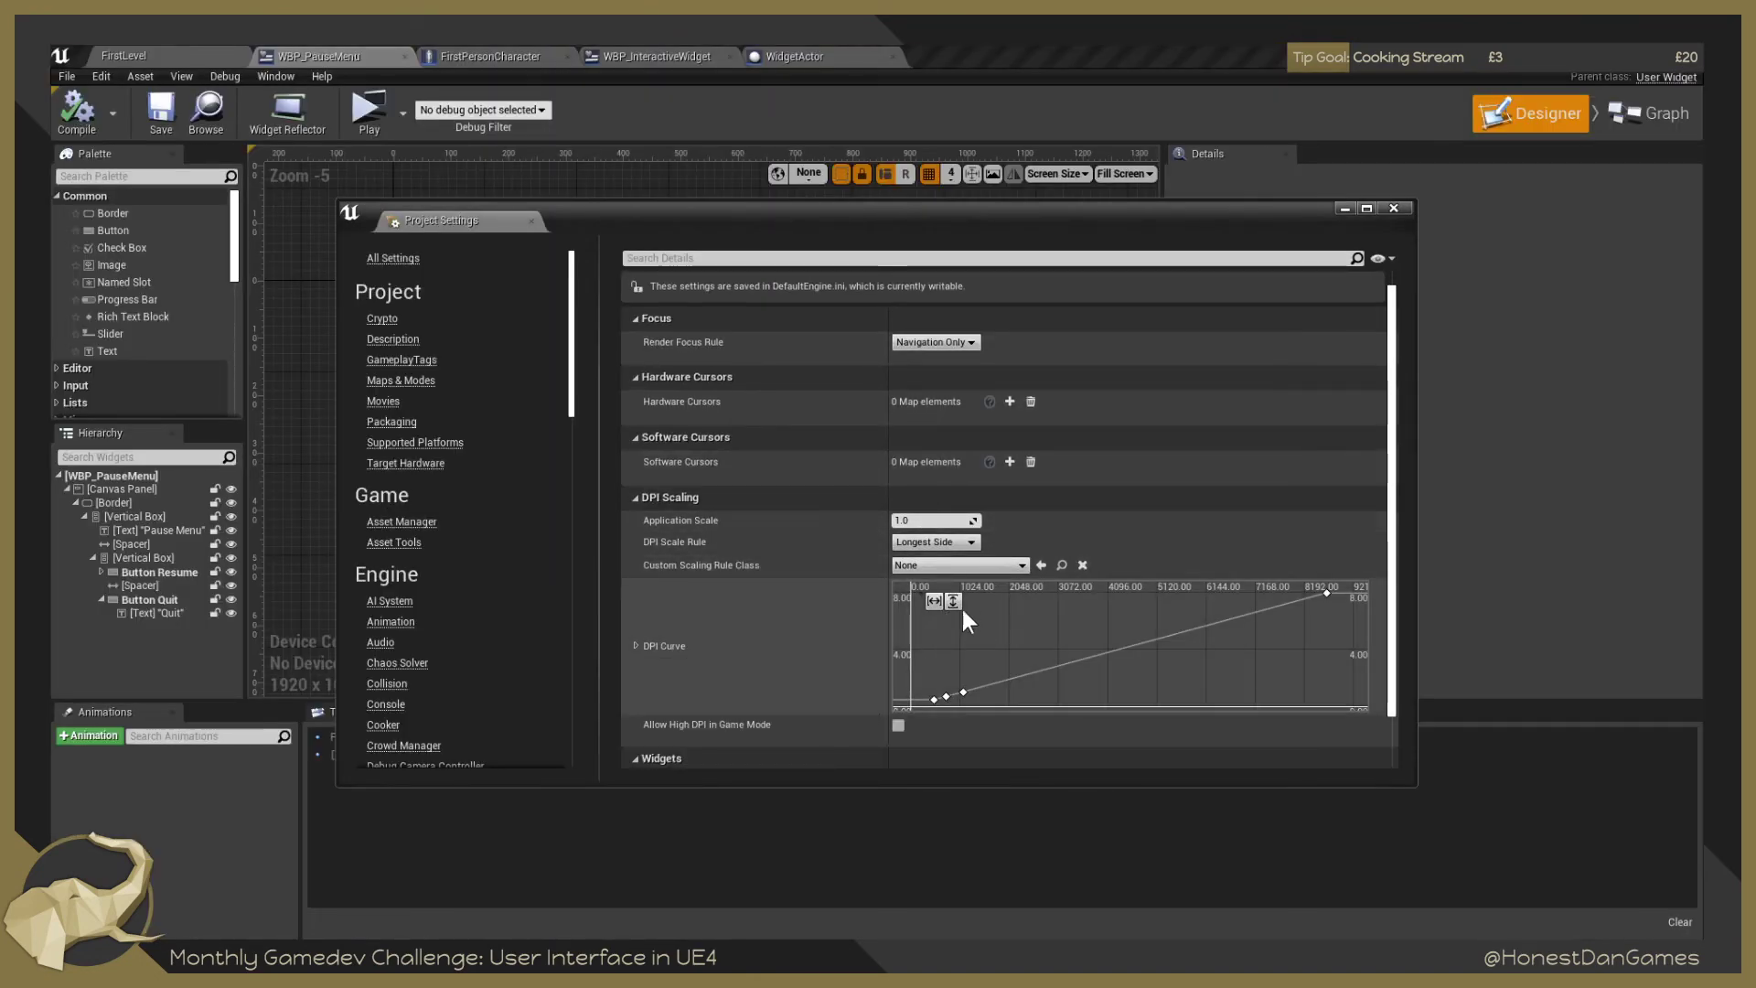
mouse_move(936, 697)
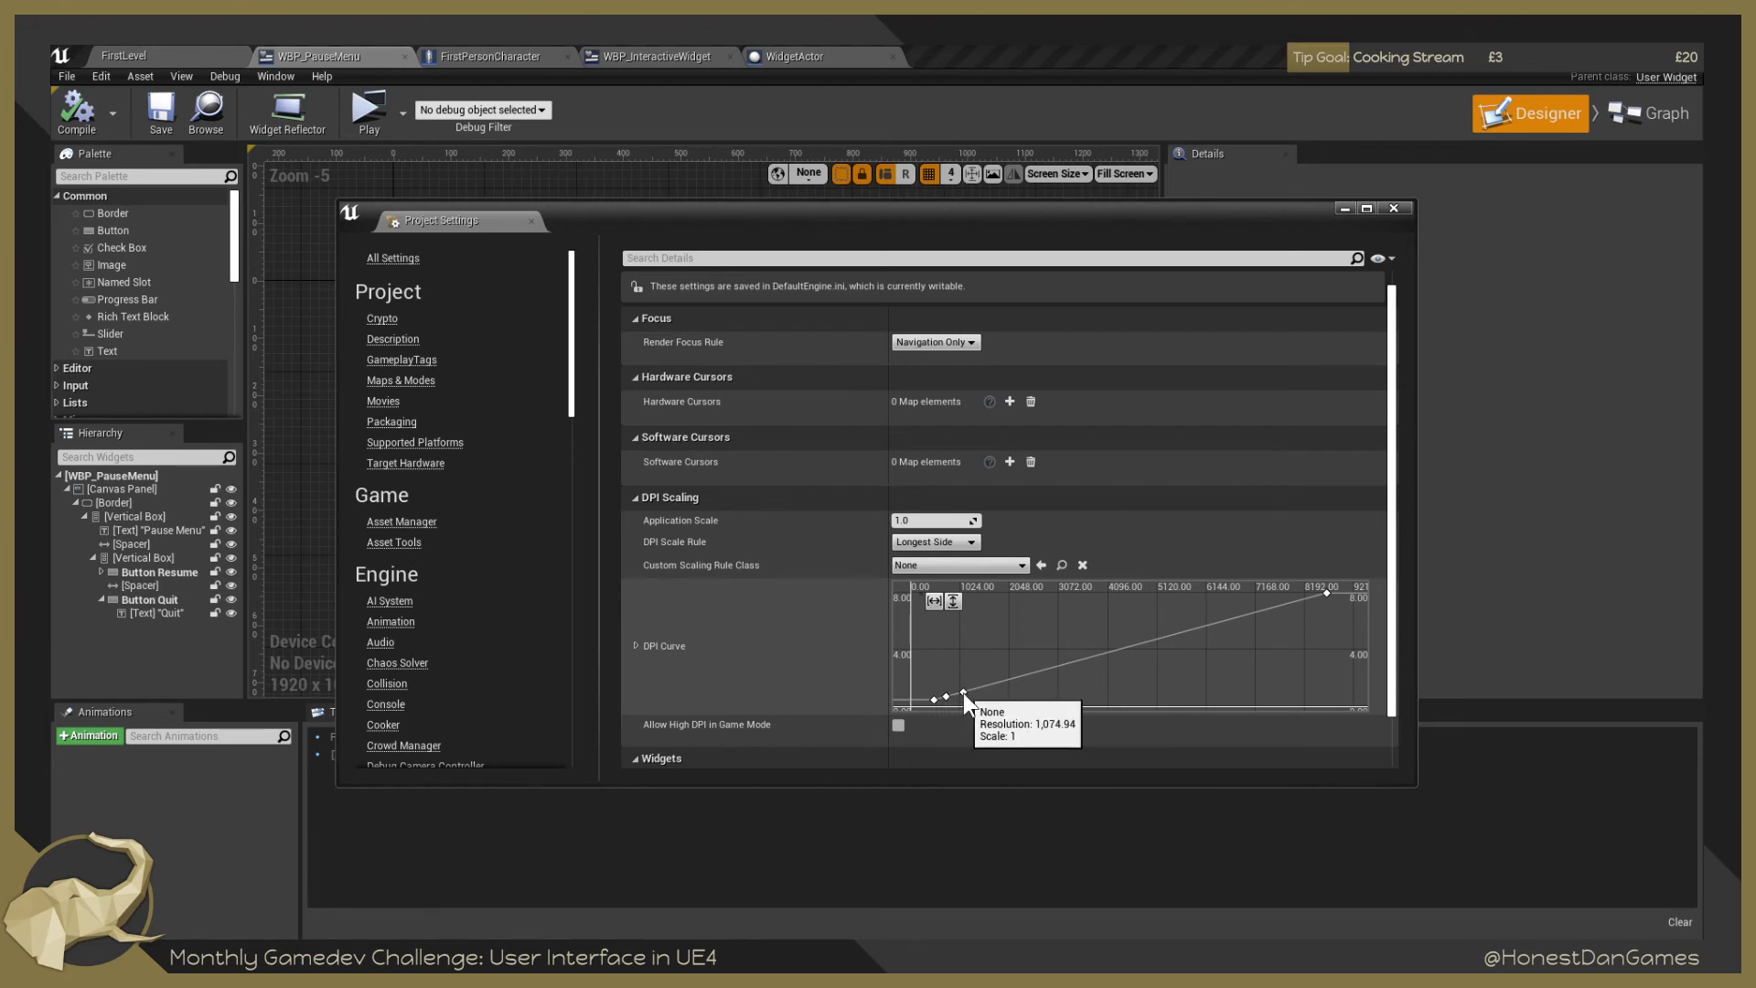
click(963, 693)
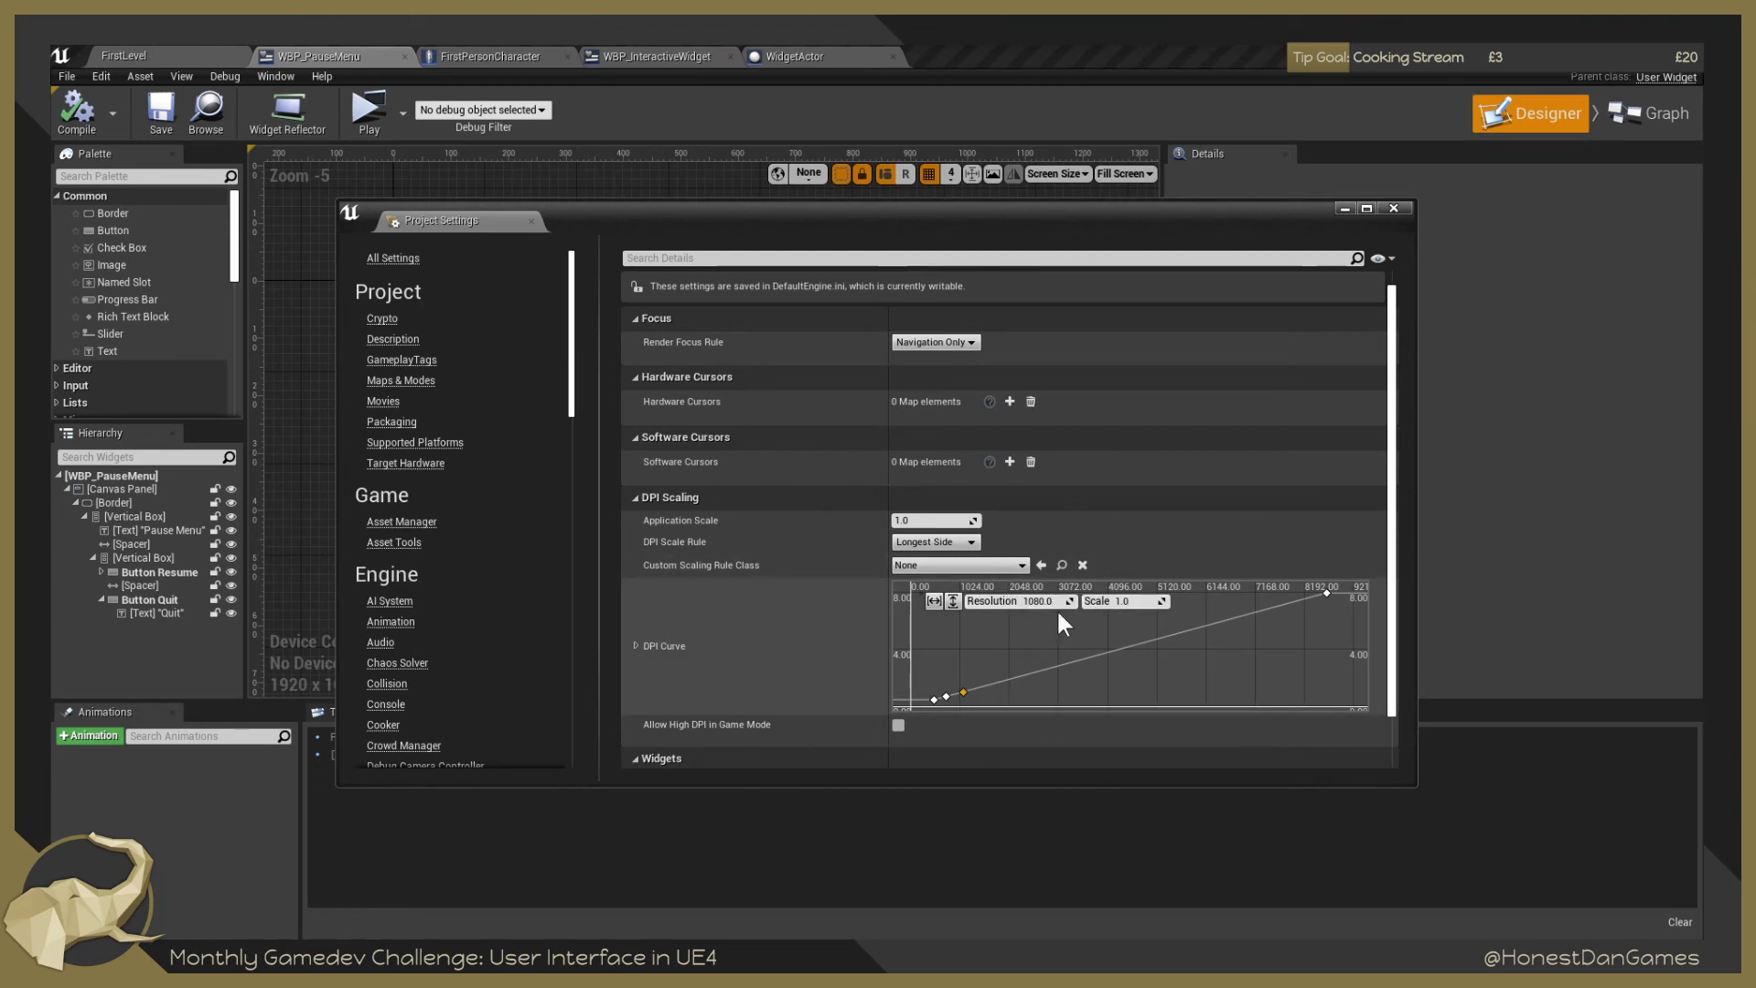
scroll(1017, 611, down, 2)
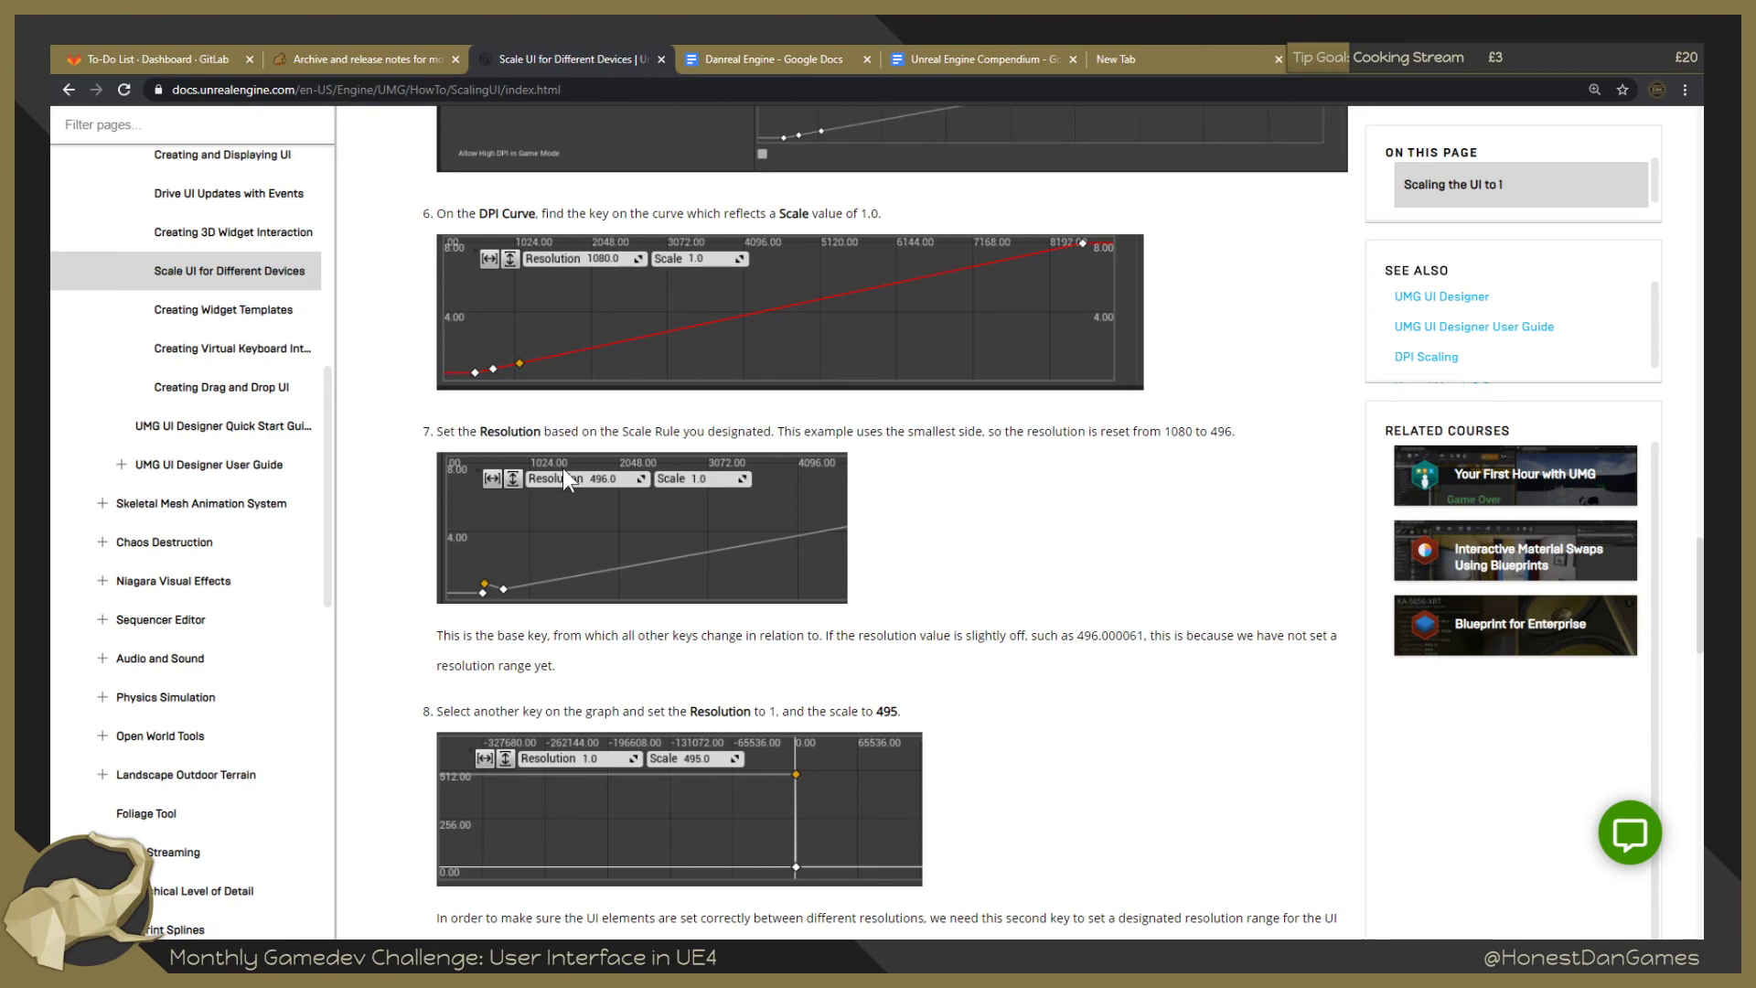
key(alt+Tab)
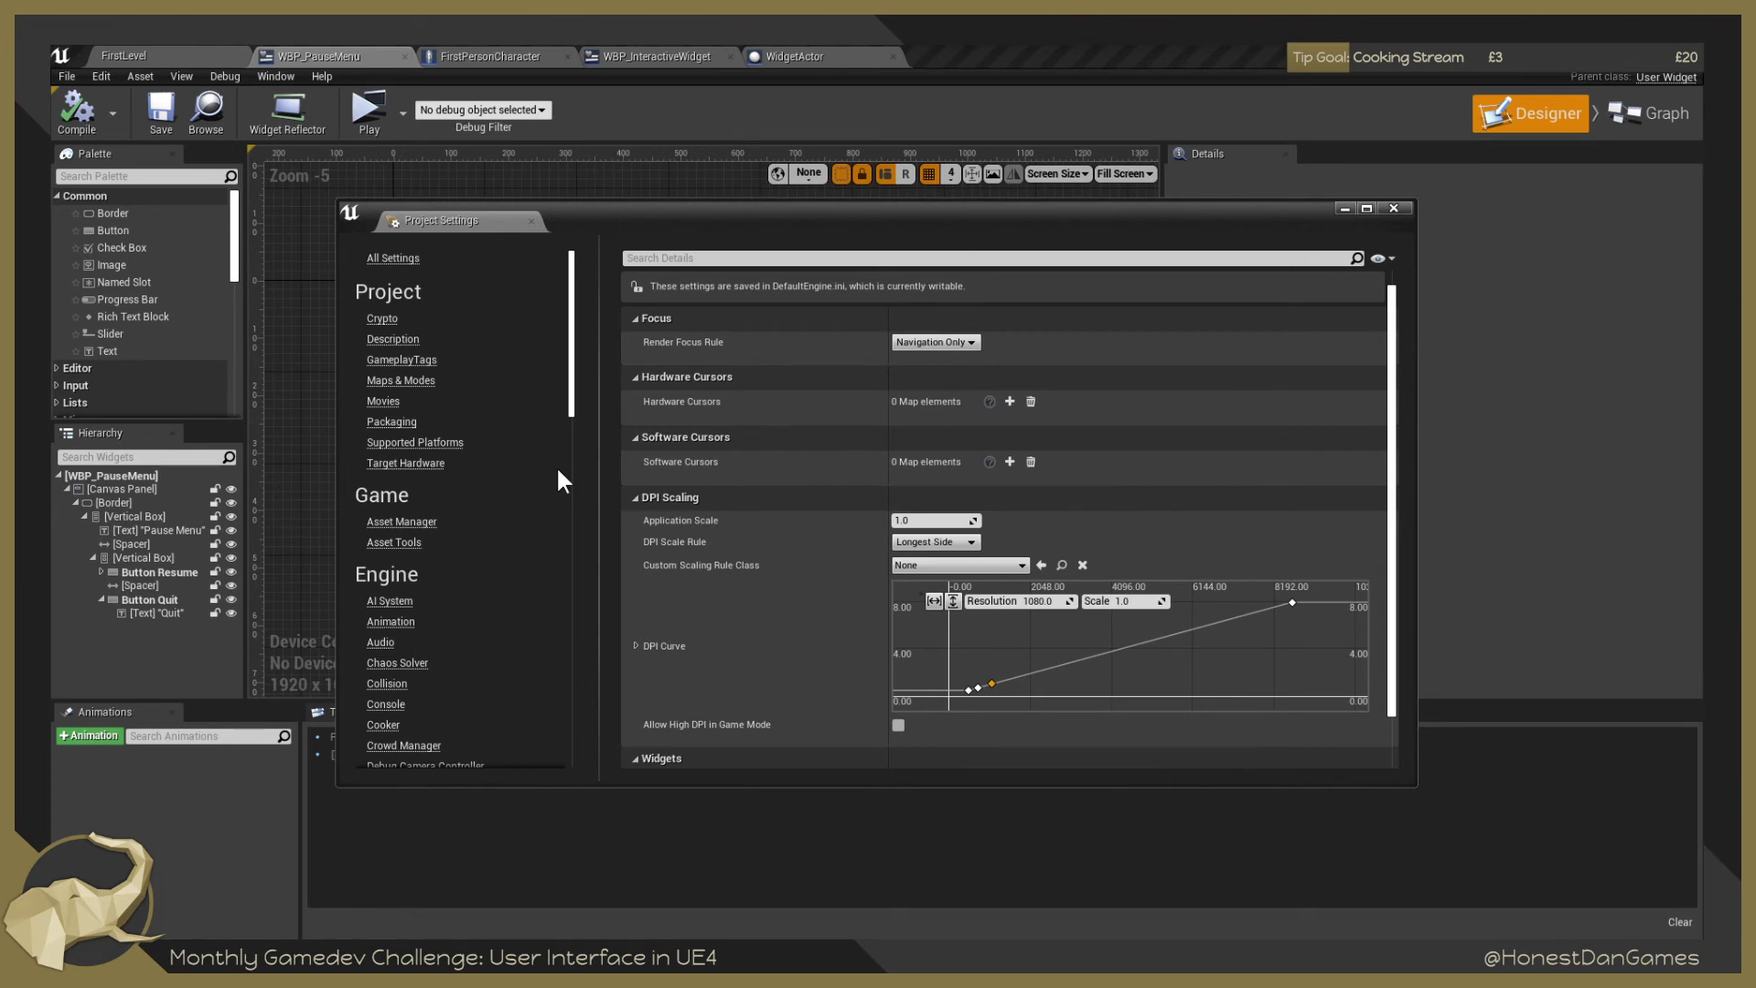
scroll(800, 497, down, 1)
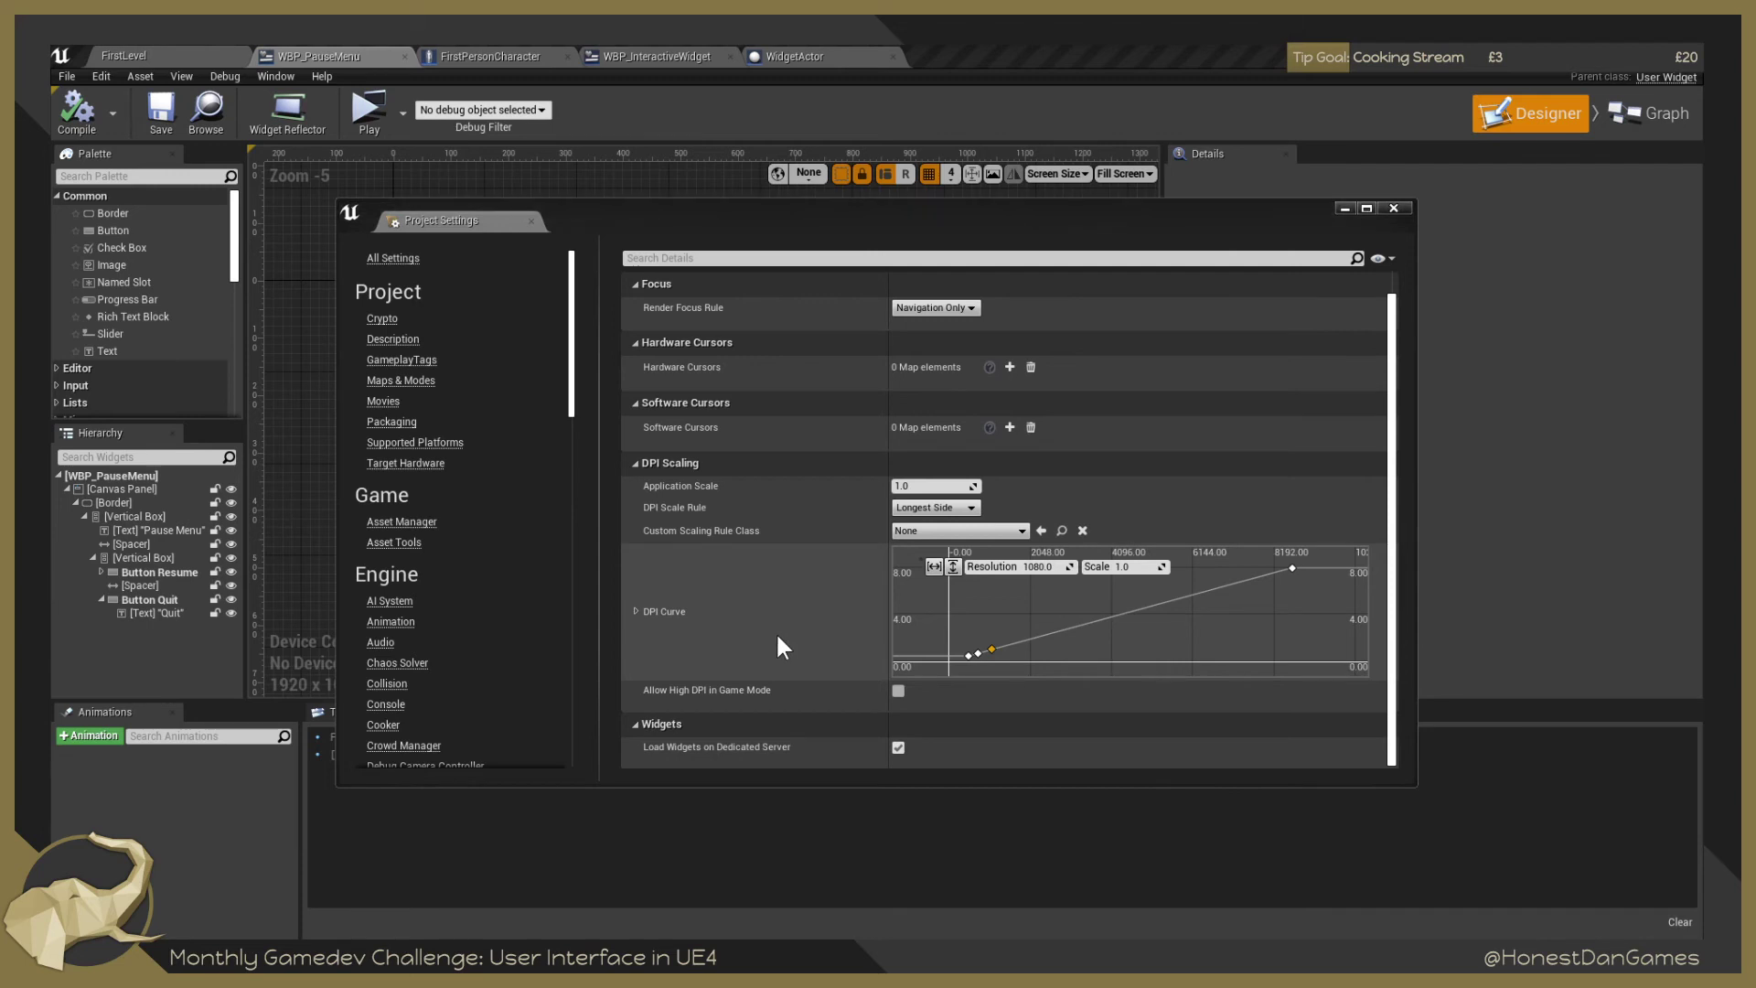
Reread the guide's steps 5 to 8 on the DPI Scale Rule, the base key and the second key's resolution range.
key(alt+Tab)
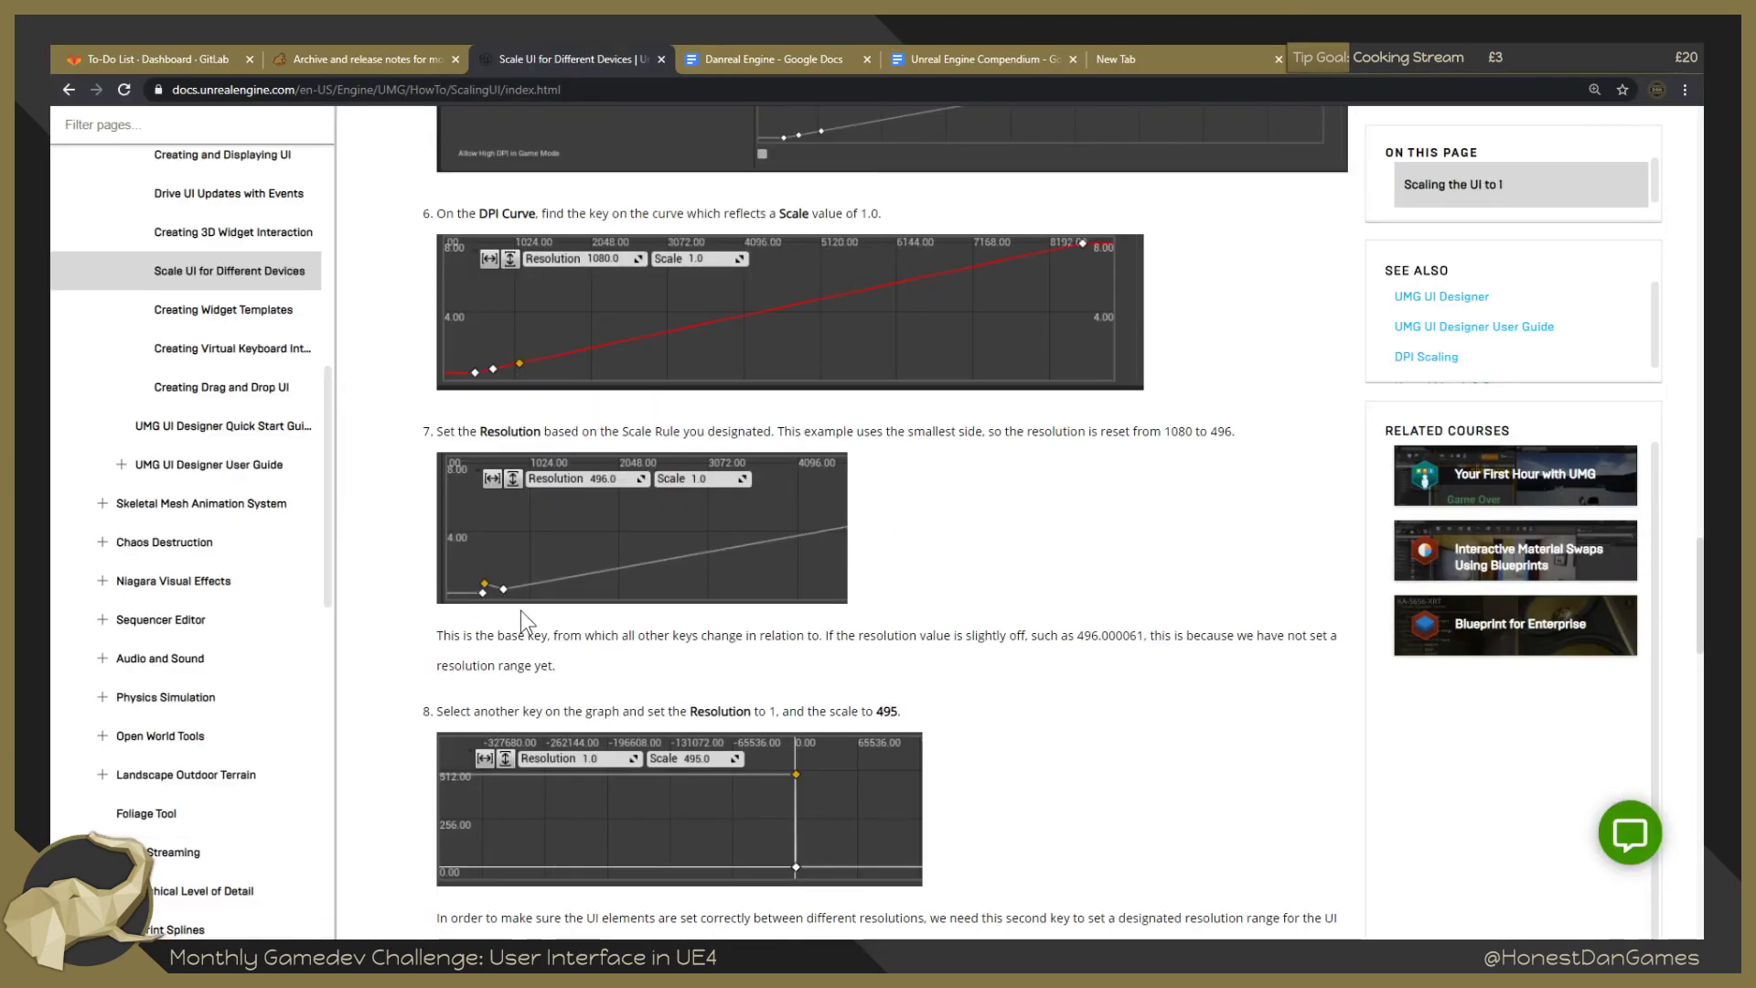
scroll(519, 611, down, 1)
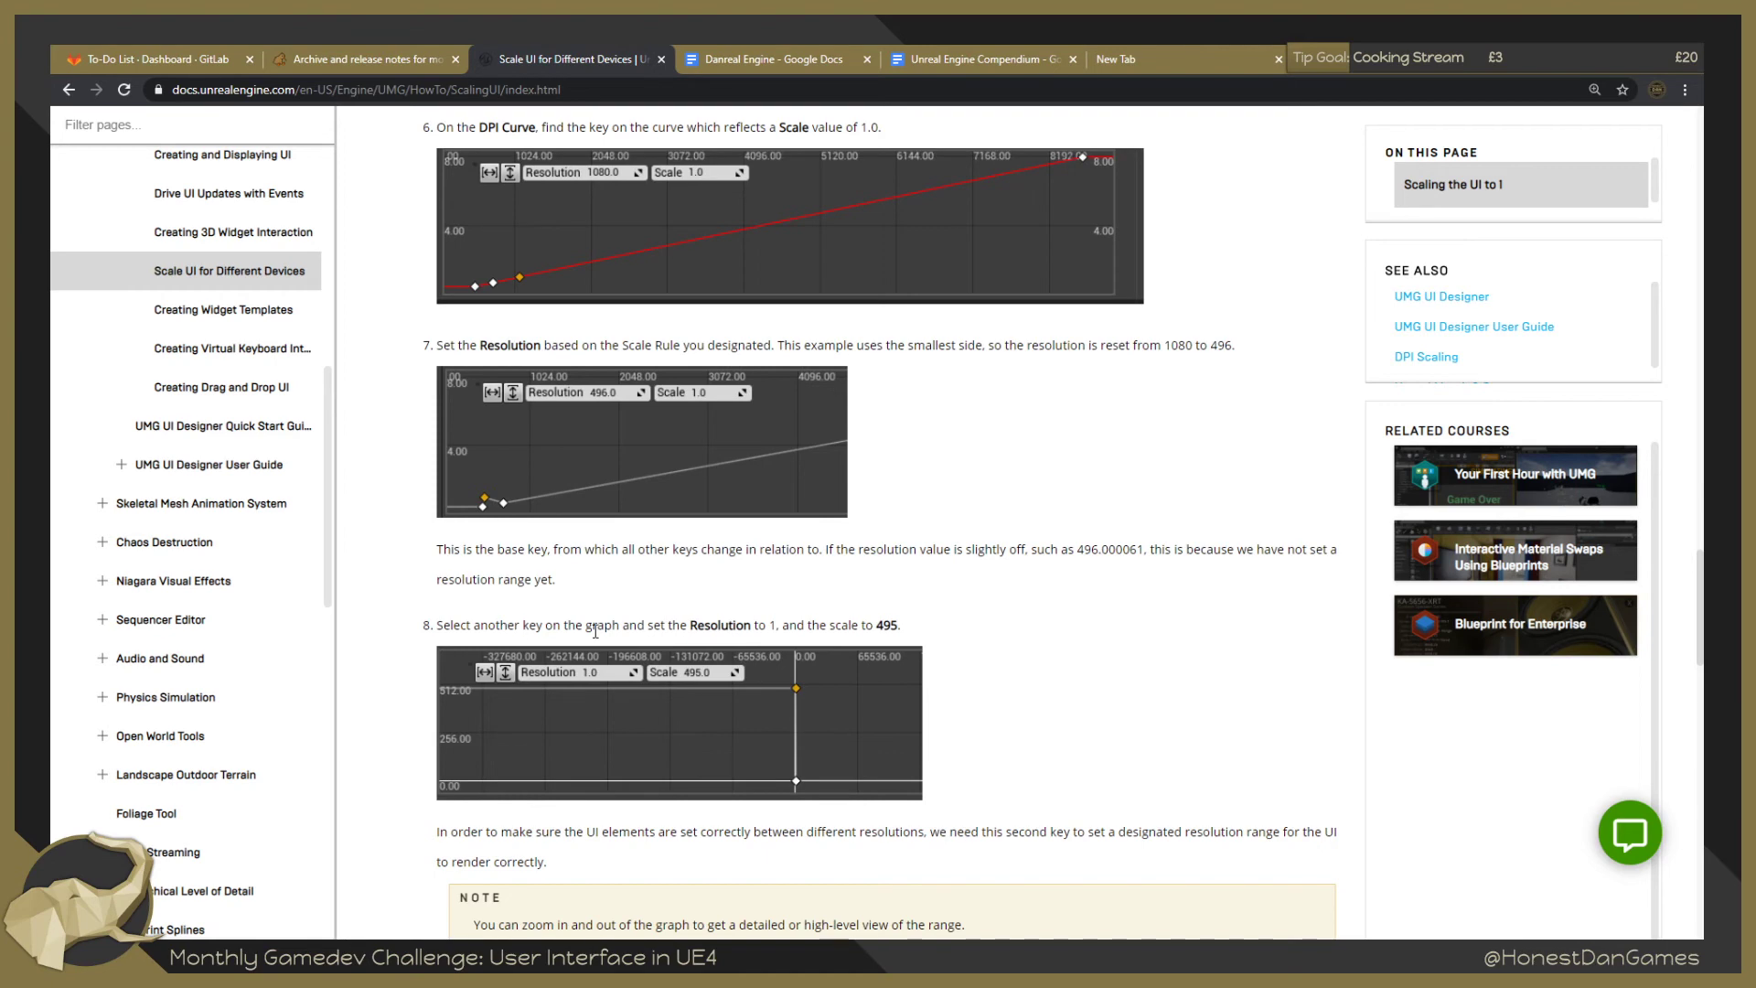
scroll(752, 616, up, 1)
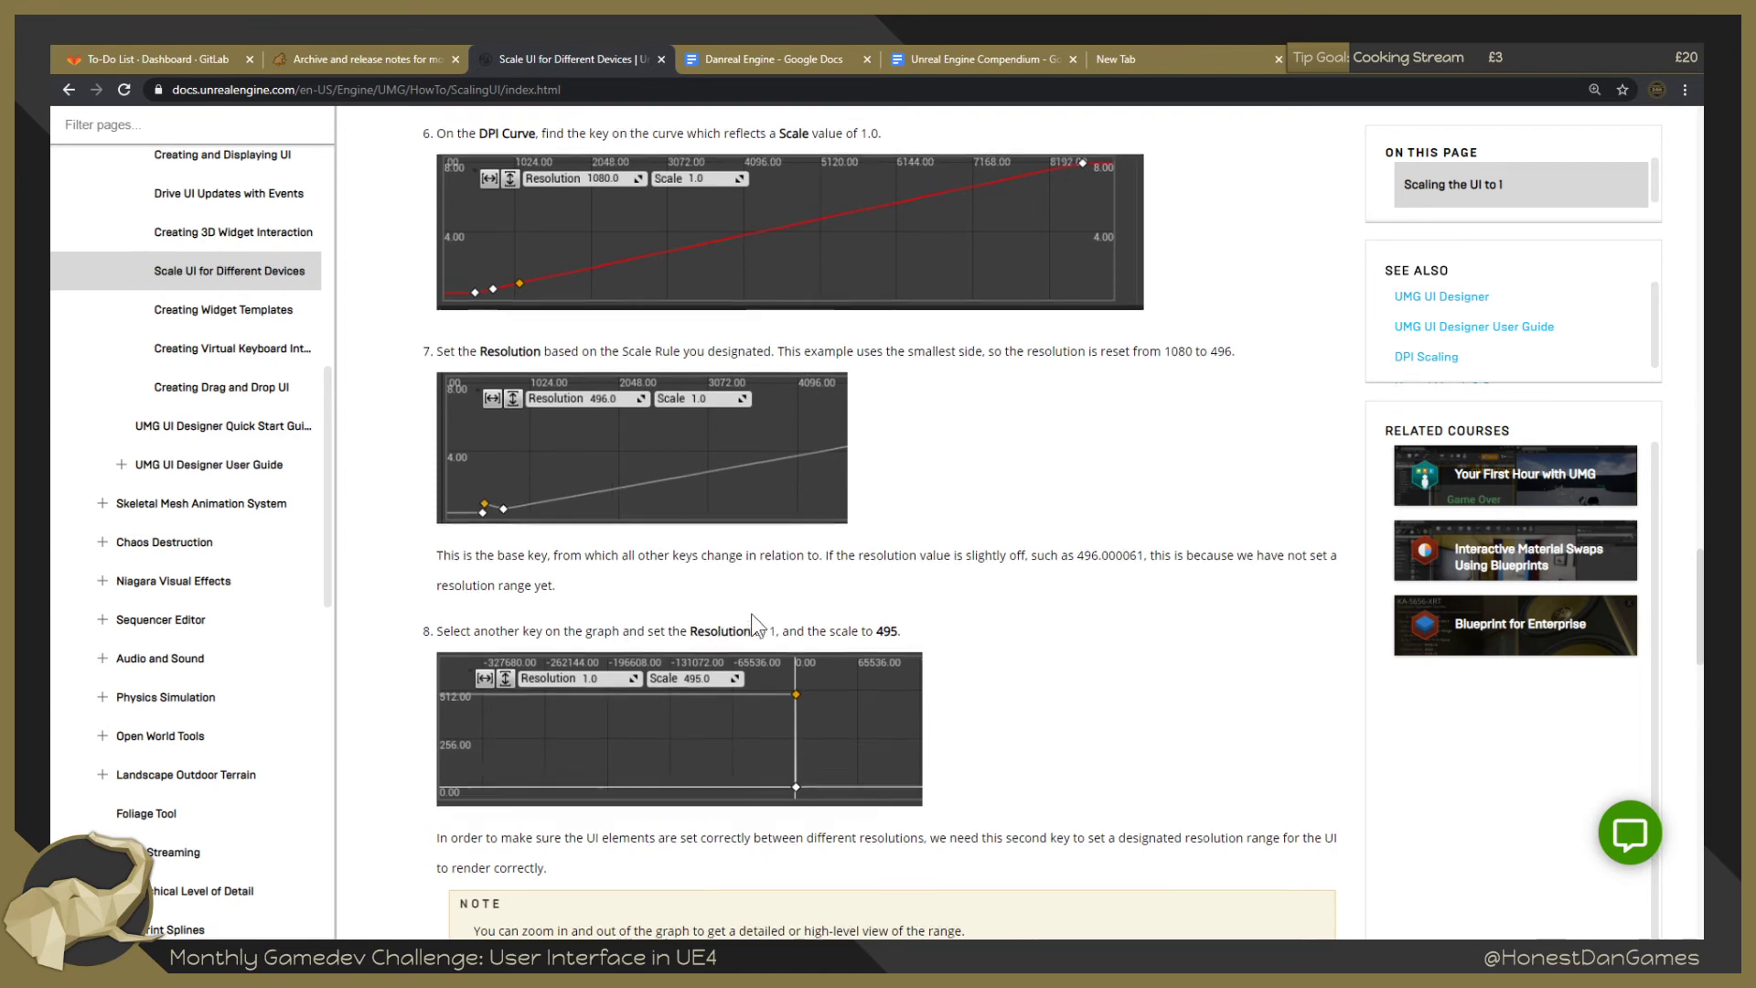
scroll(752, 622, up, 3)
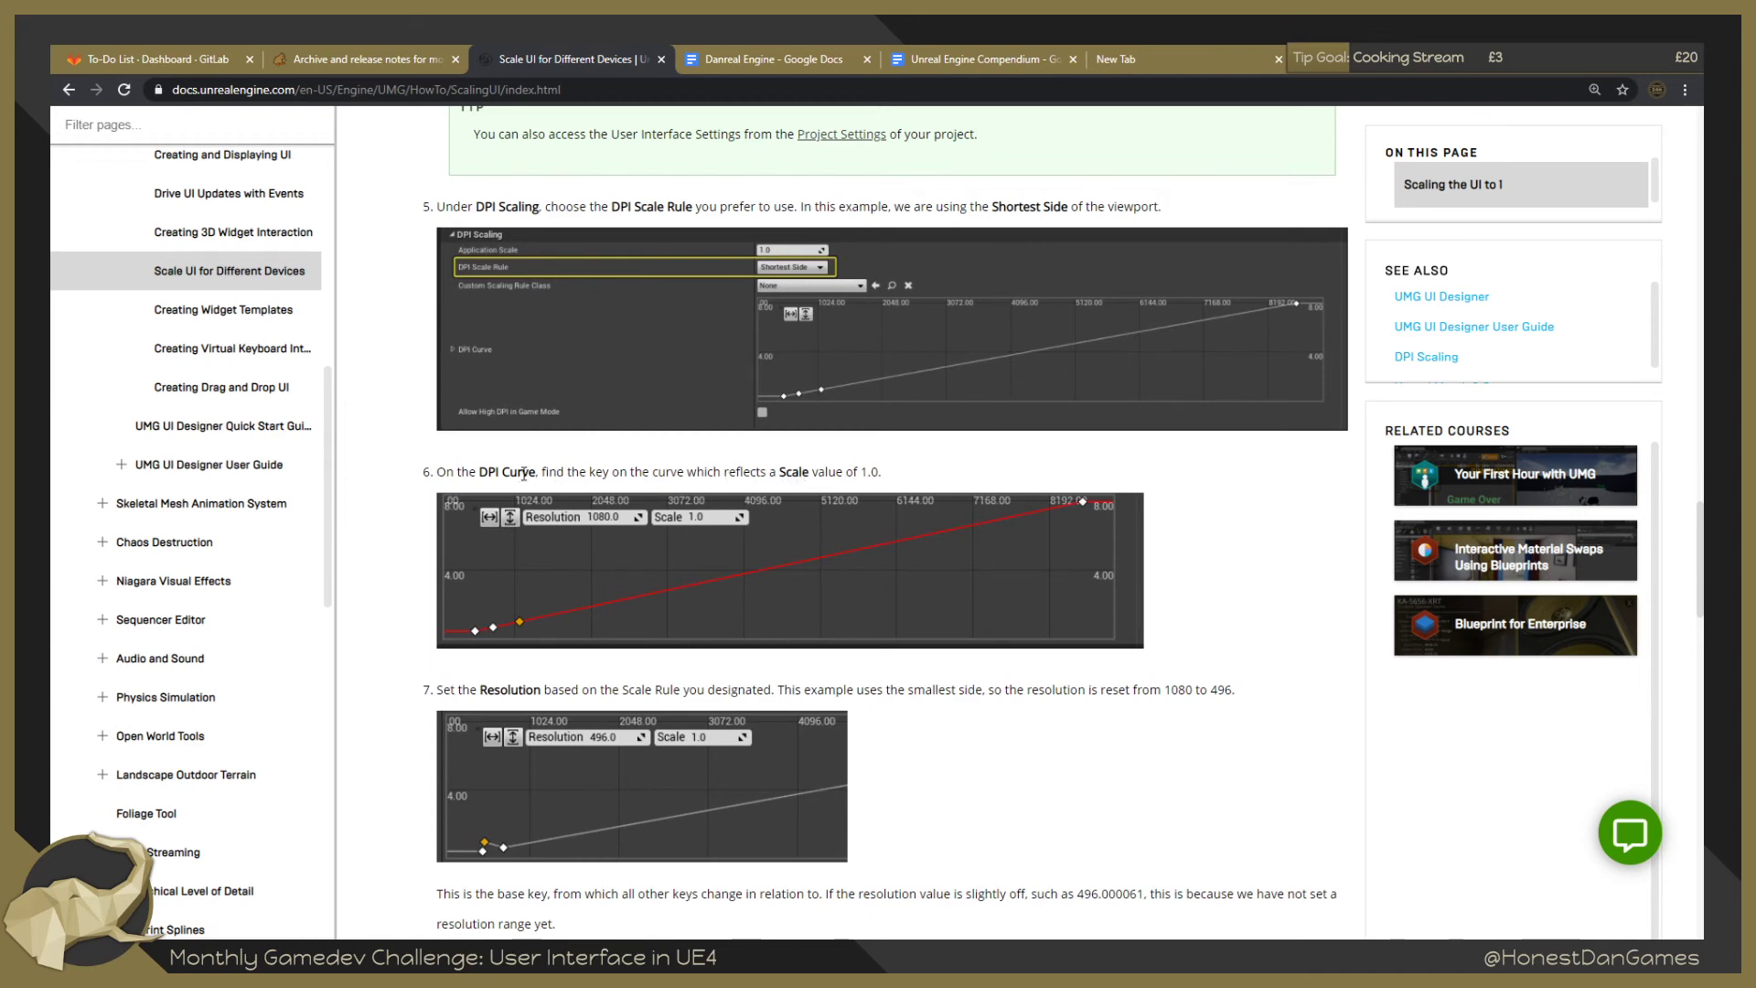
scroll(578, 440, up, 2)
scroll(770, 510, down, 2)
scroll(654, 684, down, 1)
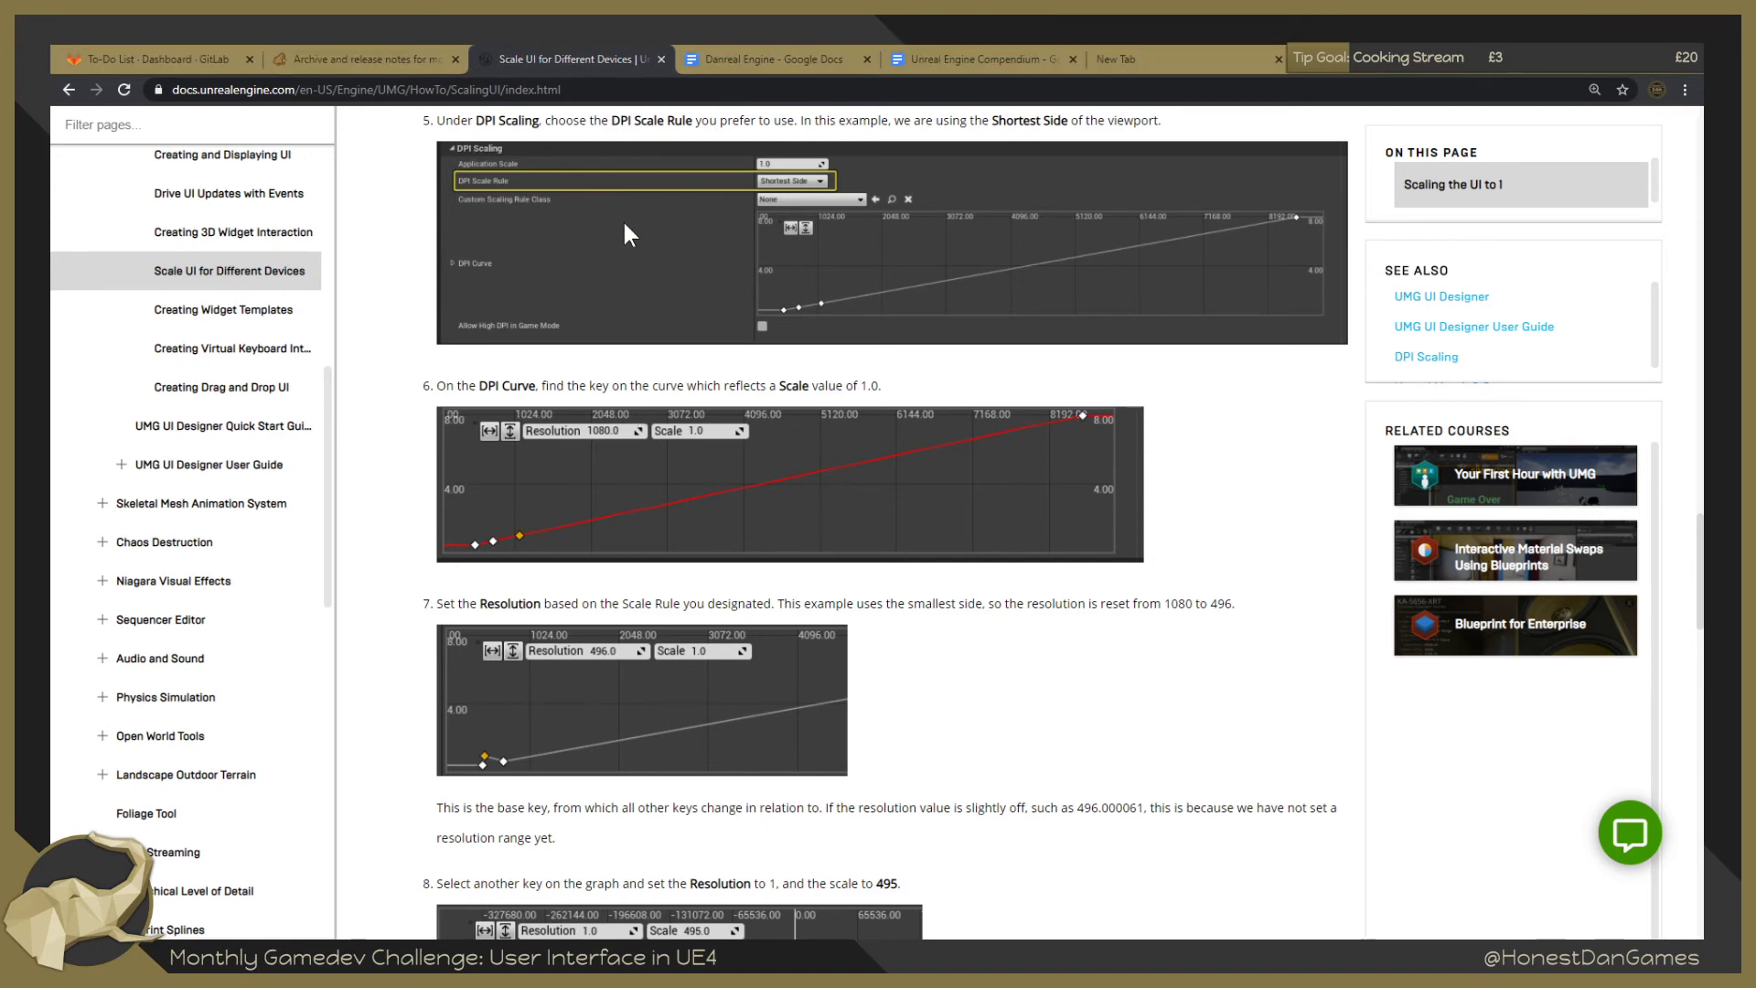
Move the Project Settings window clear of the pause menu's design canvas and inspect the border's anchor options.
key(alt+Tab)
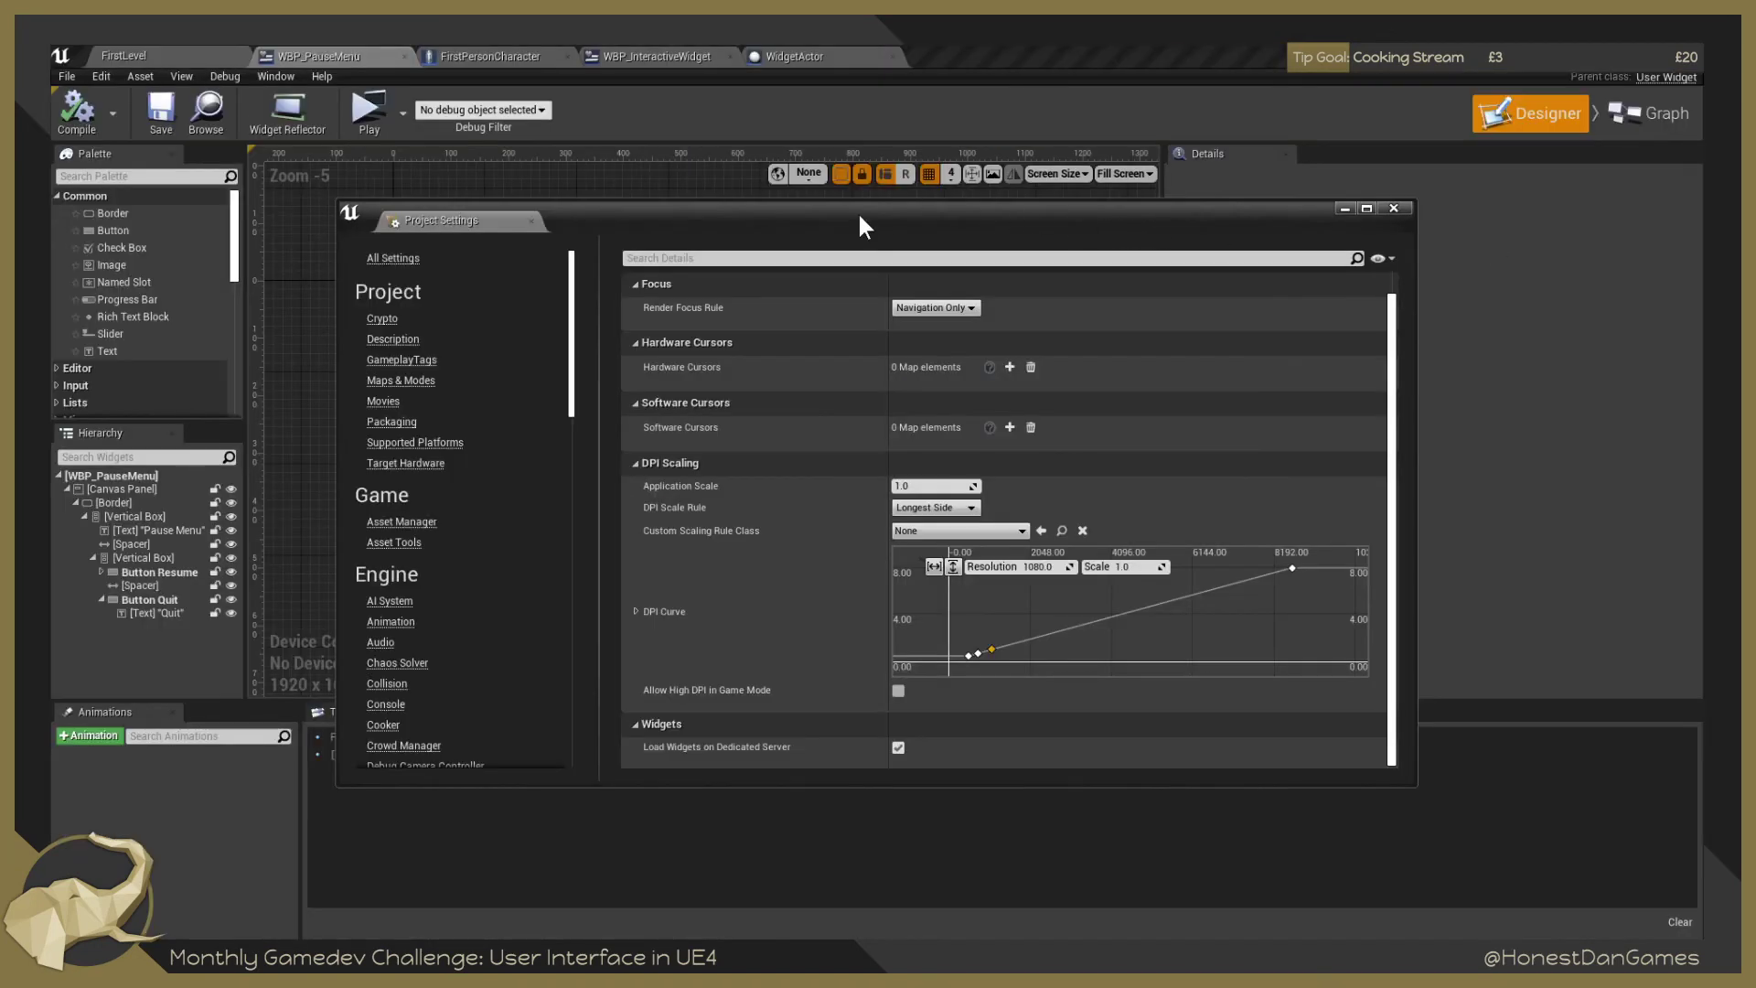
drag(858, 211, 750, 674)
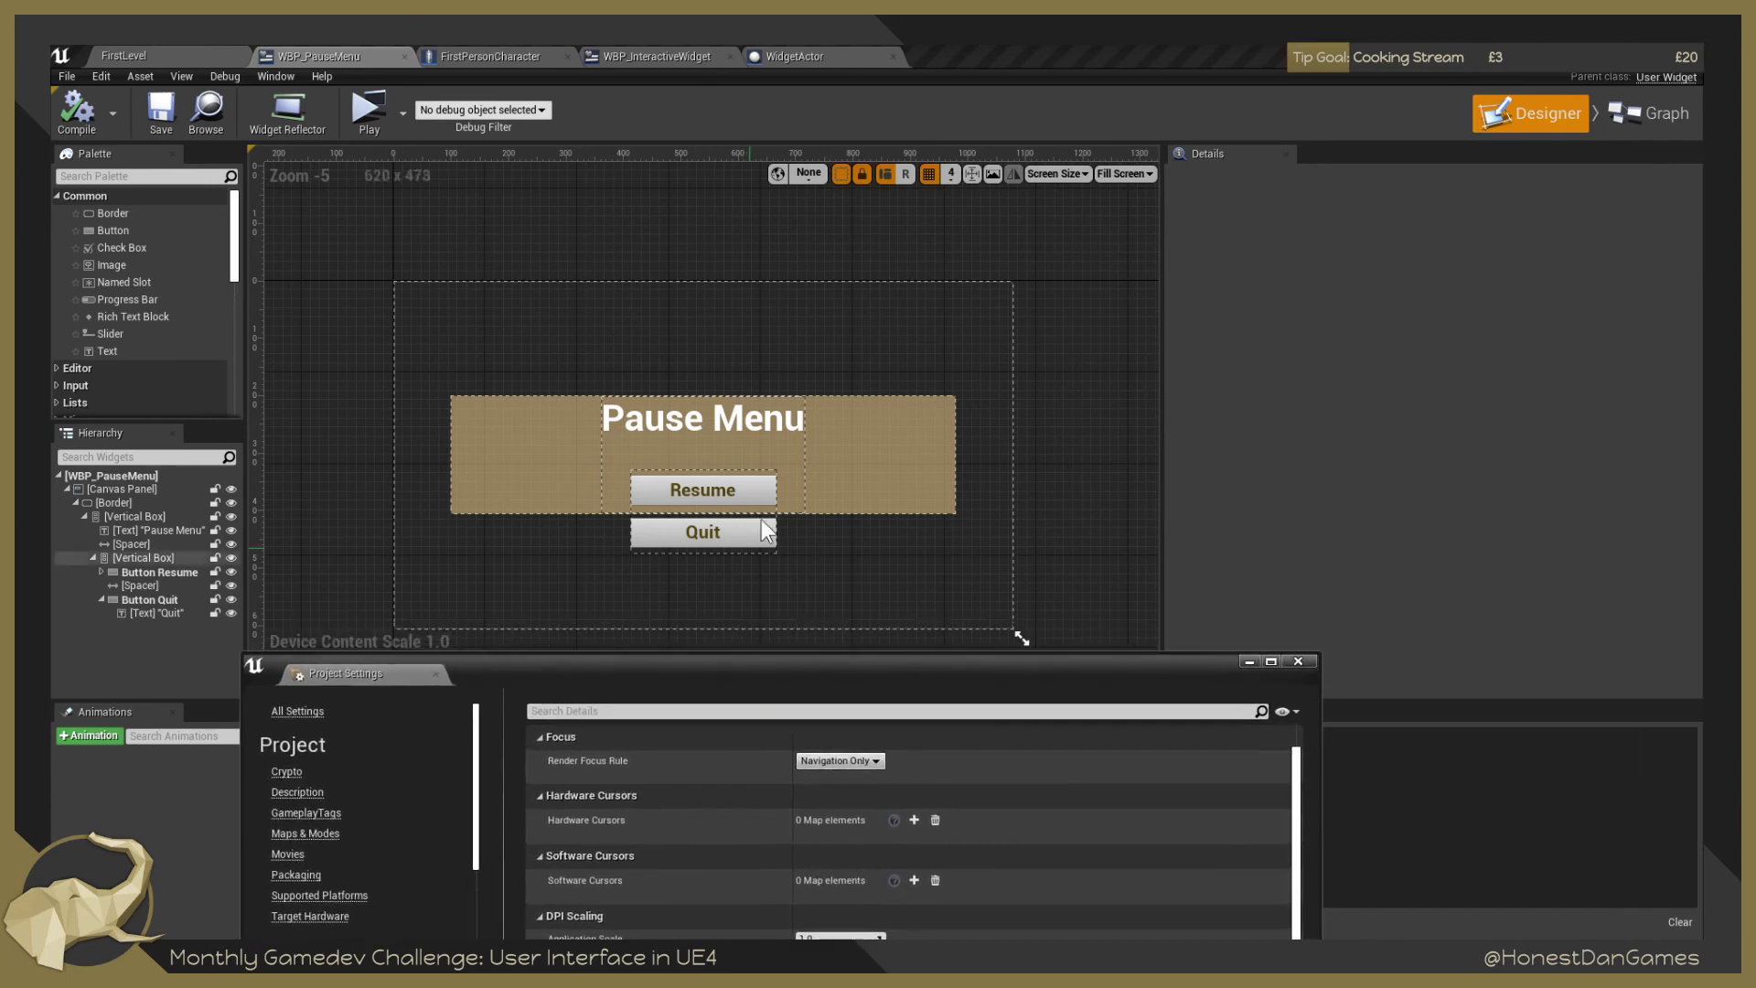
click(899, 476)
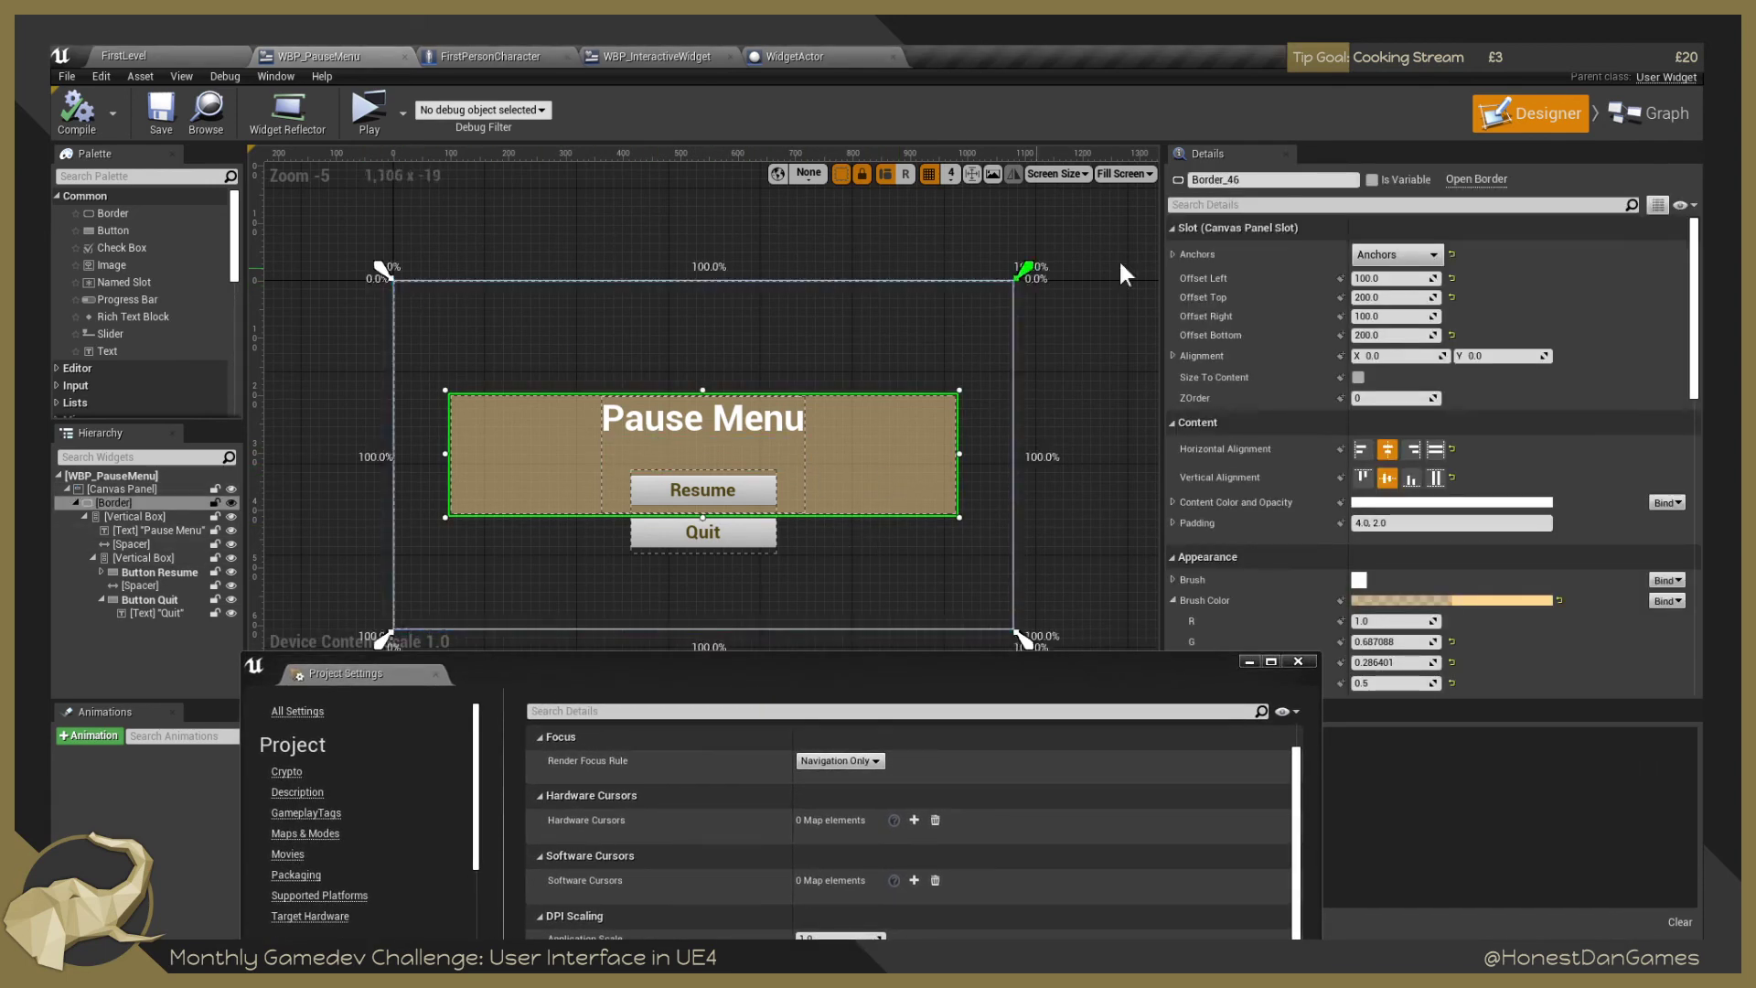
click(1395, 255)
click(1561, 478)
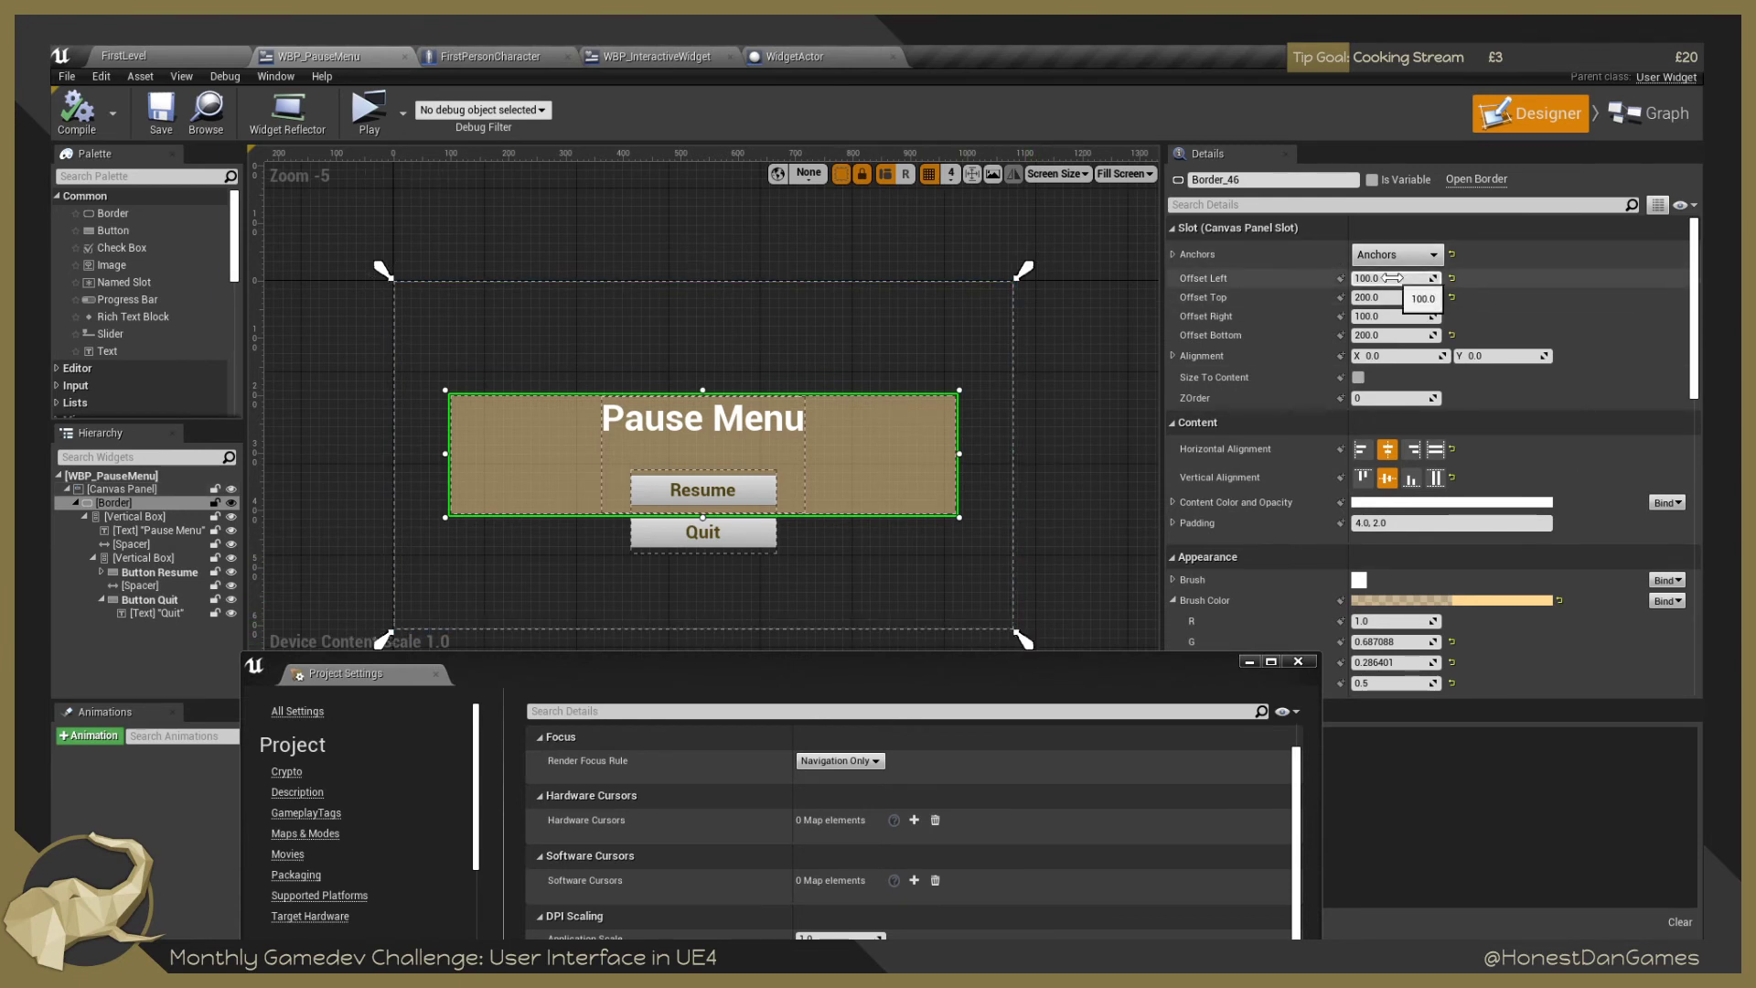
Select the Canvas Panel, try preview screen sizes of 1882 x 1052 and 1801 x 952, and return to 1920 x 1080.
click(130, 490)
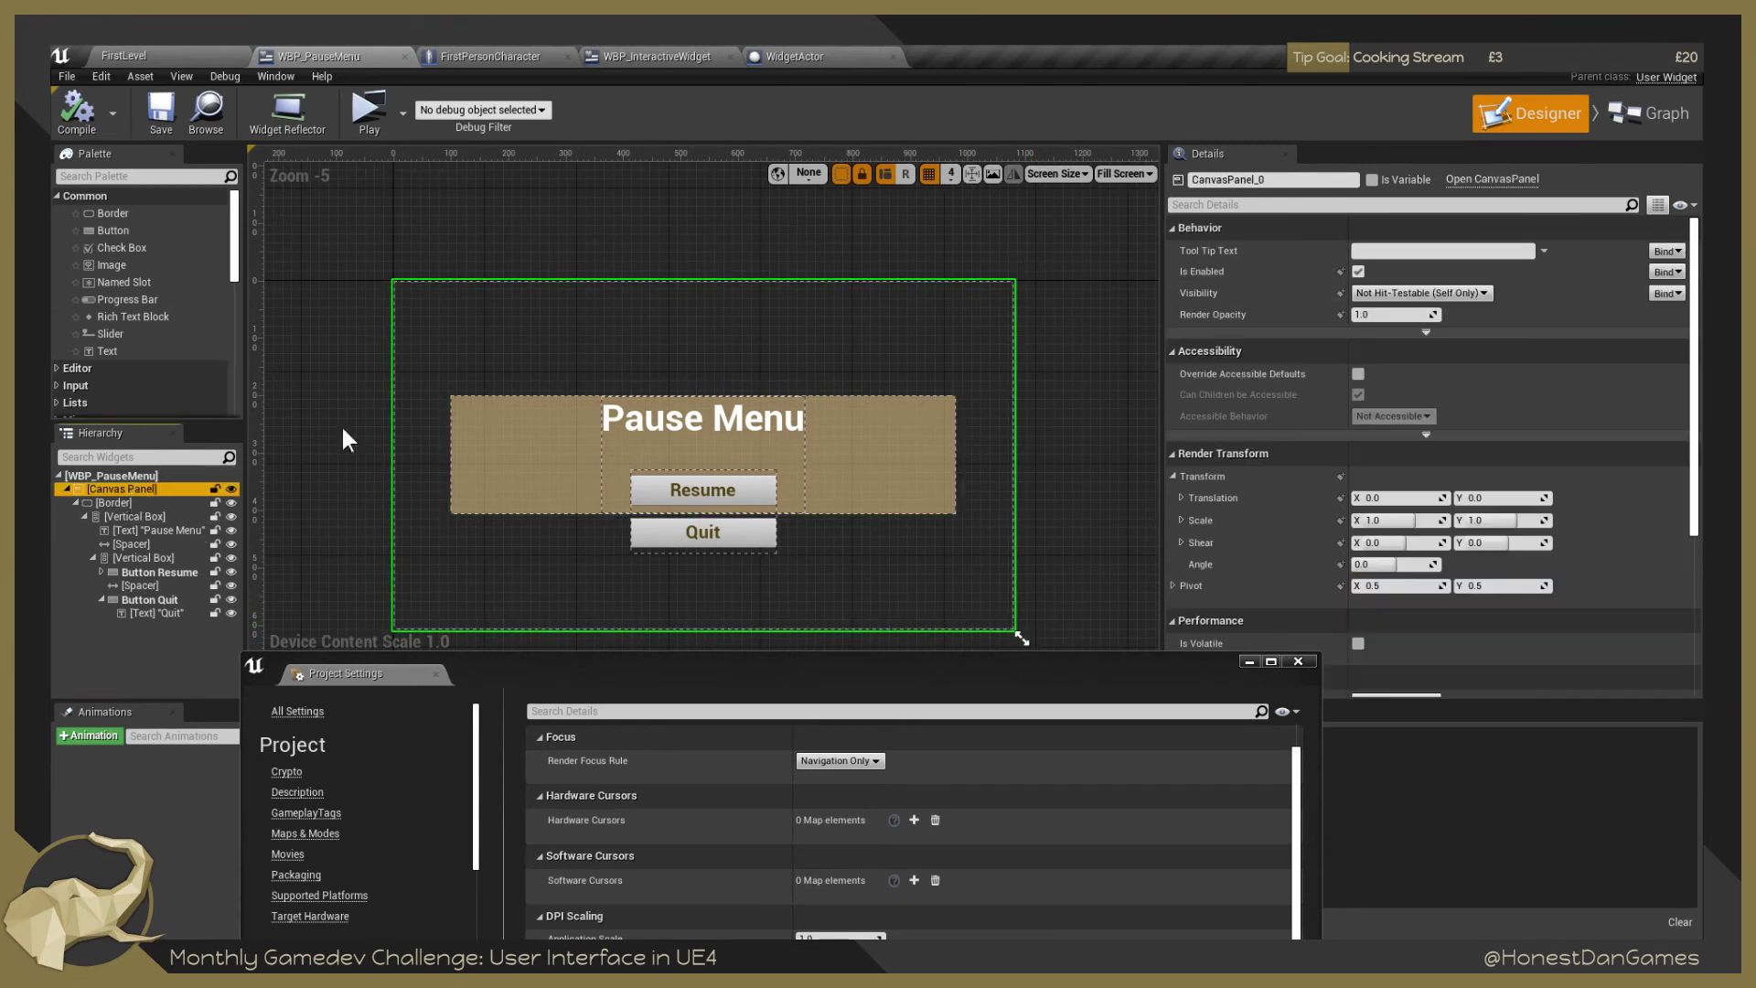
drag(1061, 623, 954, 532)
drag(839, 679, 822, 795)
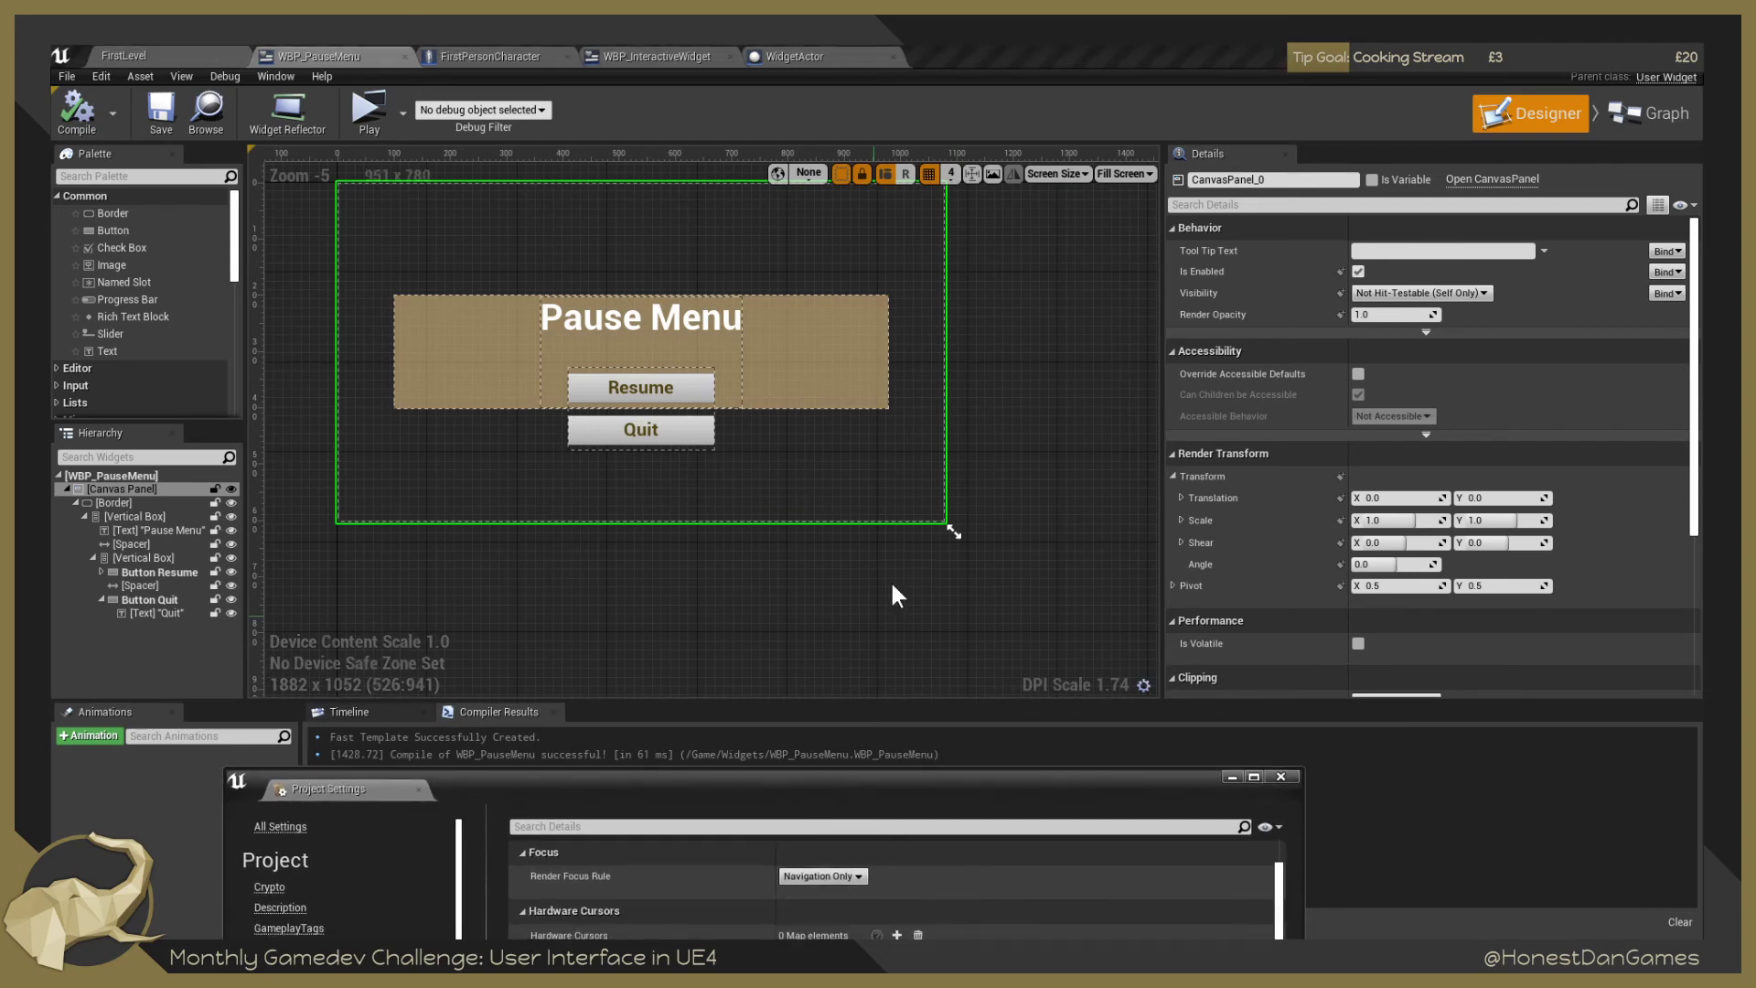
drag(956, 535, 928, 500)
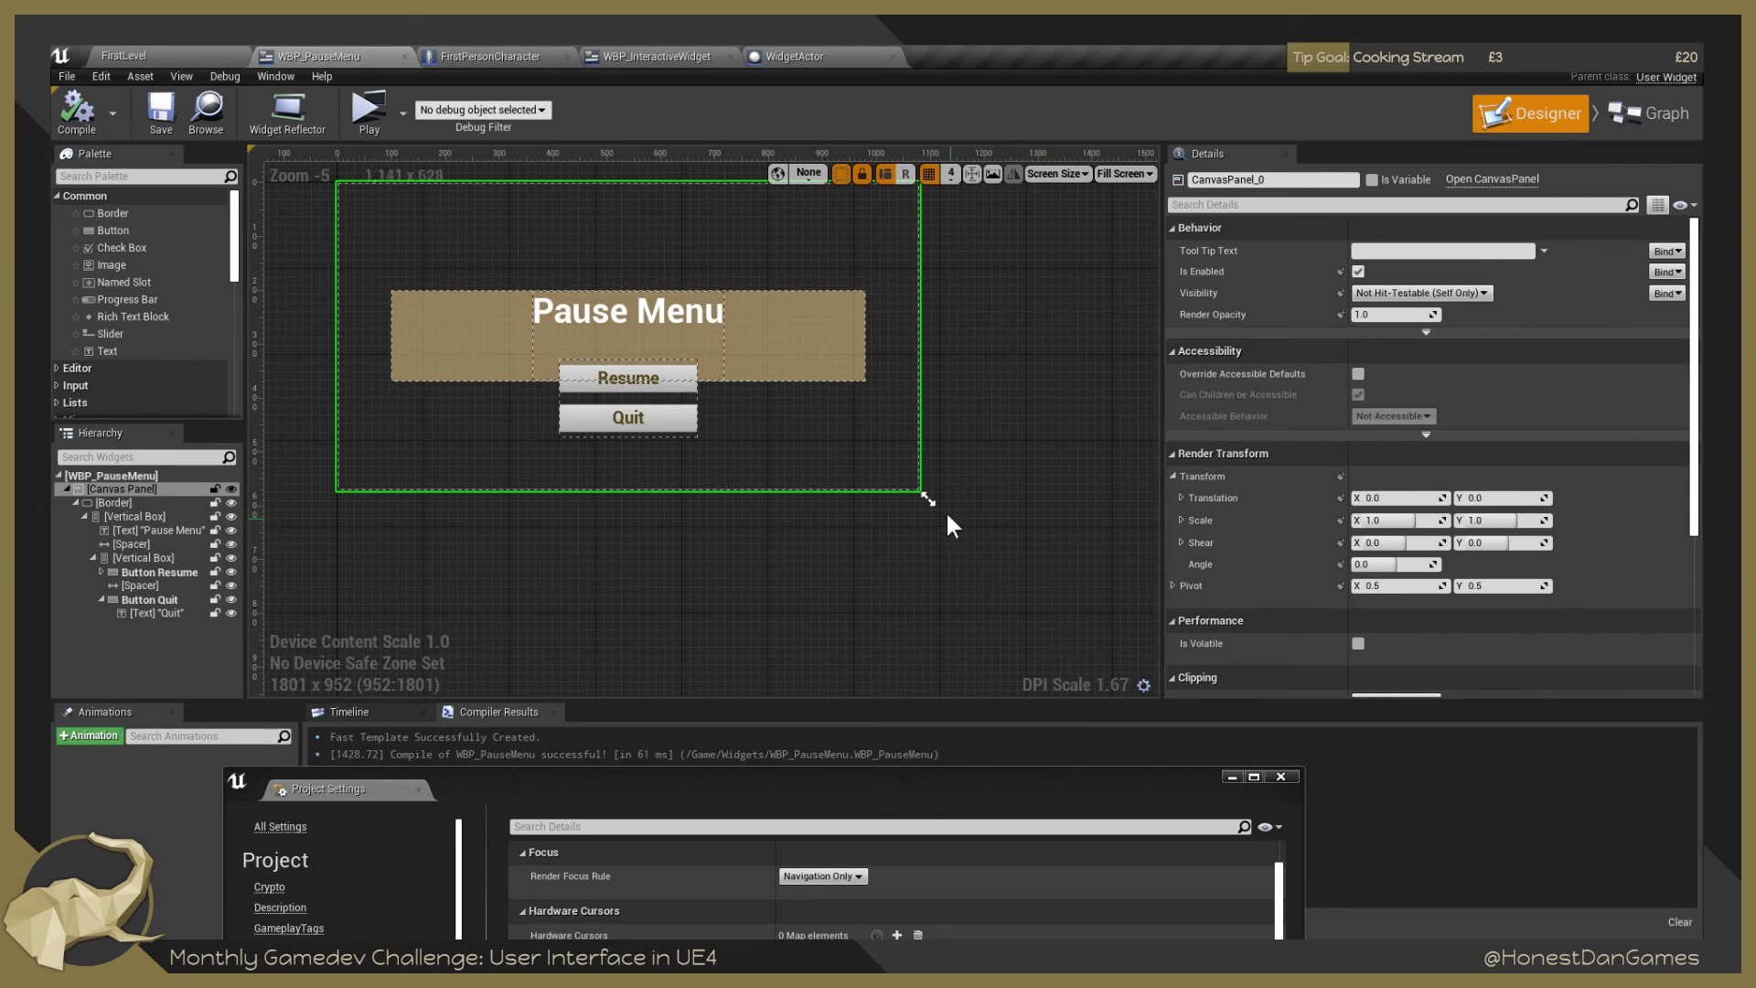
drag(927, 501, 966, 543)
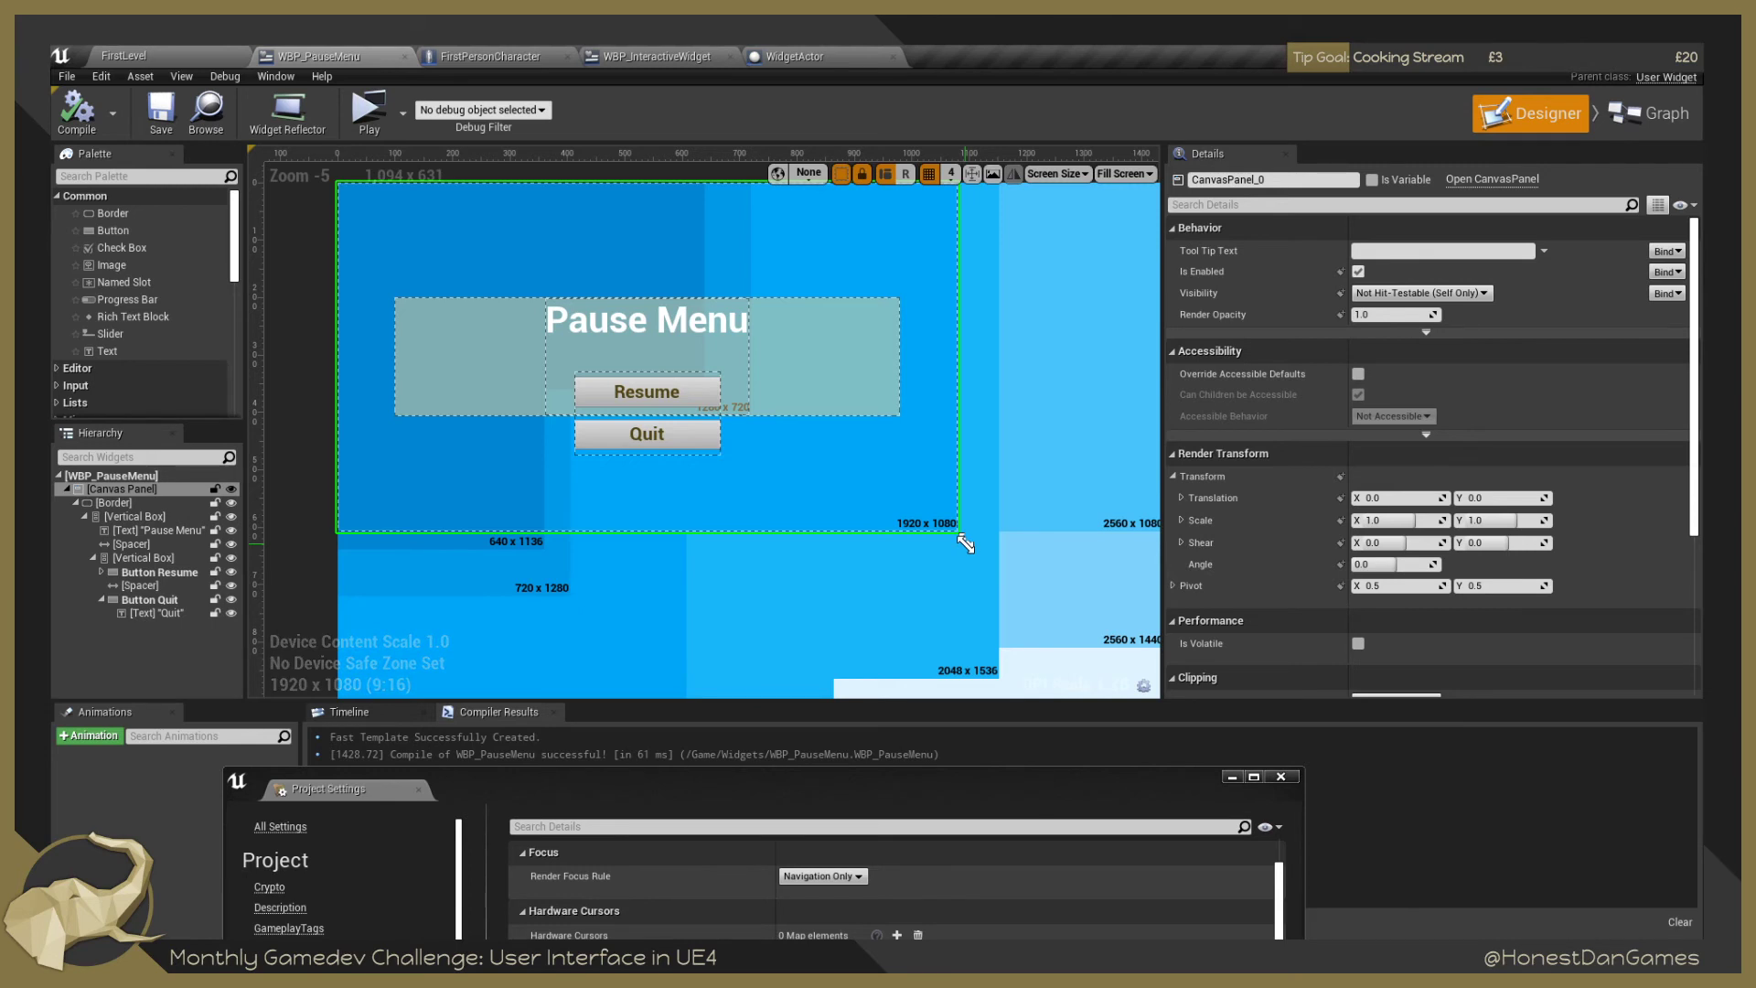
drag(966, 543, 965, 543)
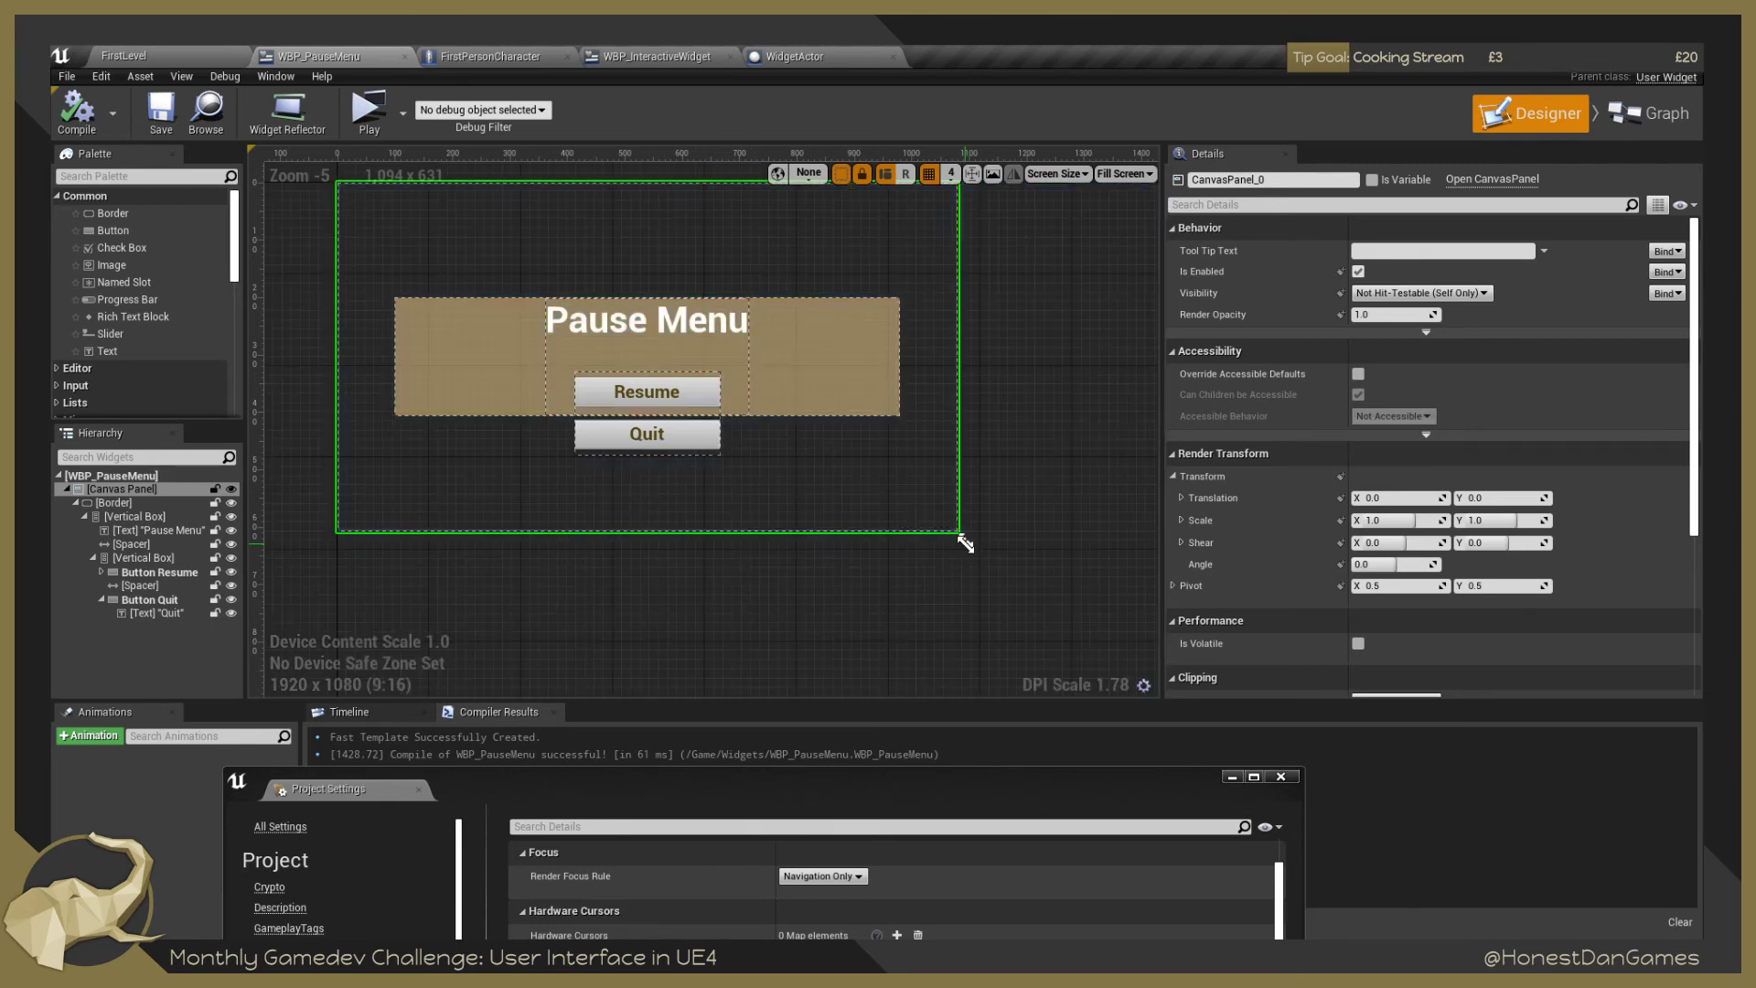
drag(761, 623, 766, 680)
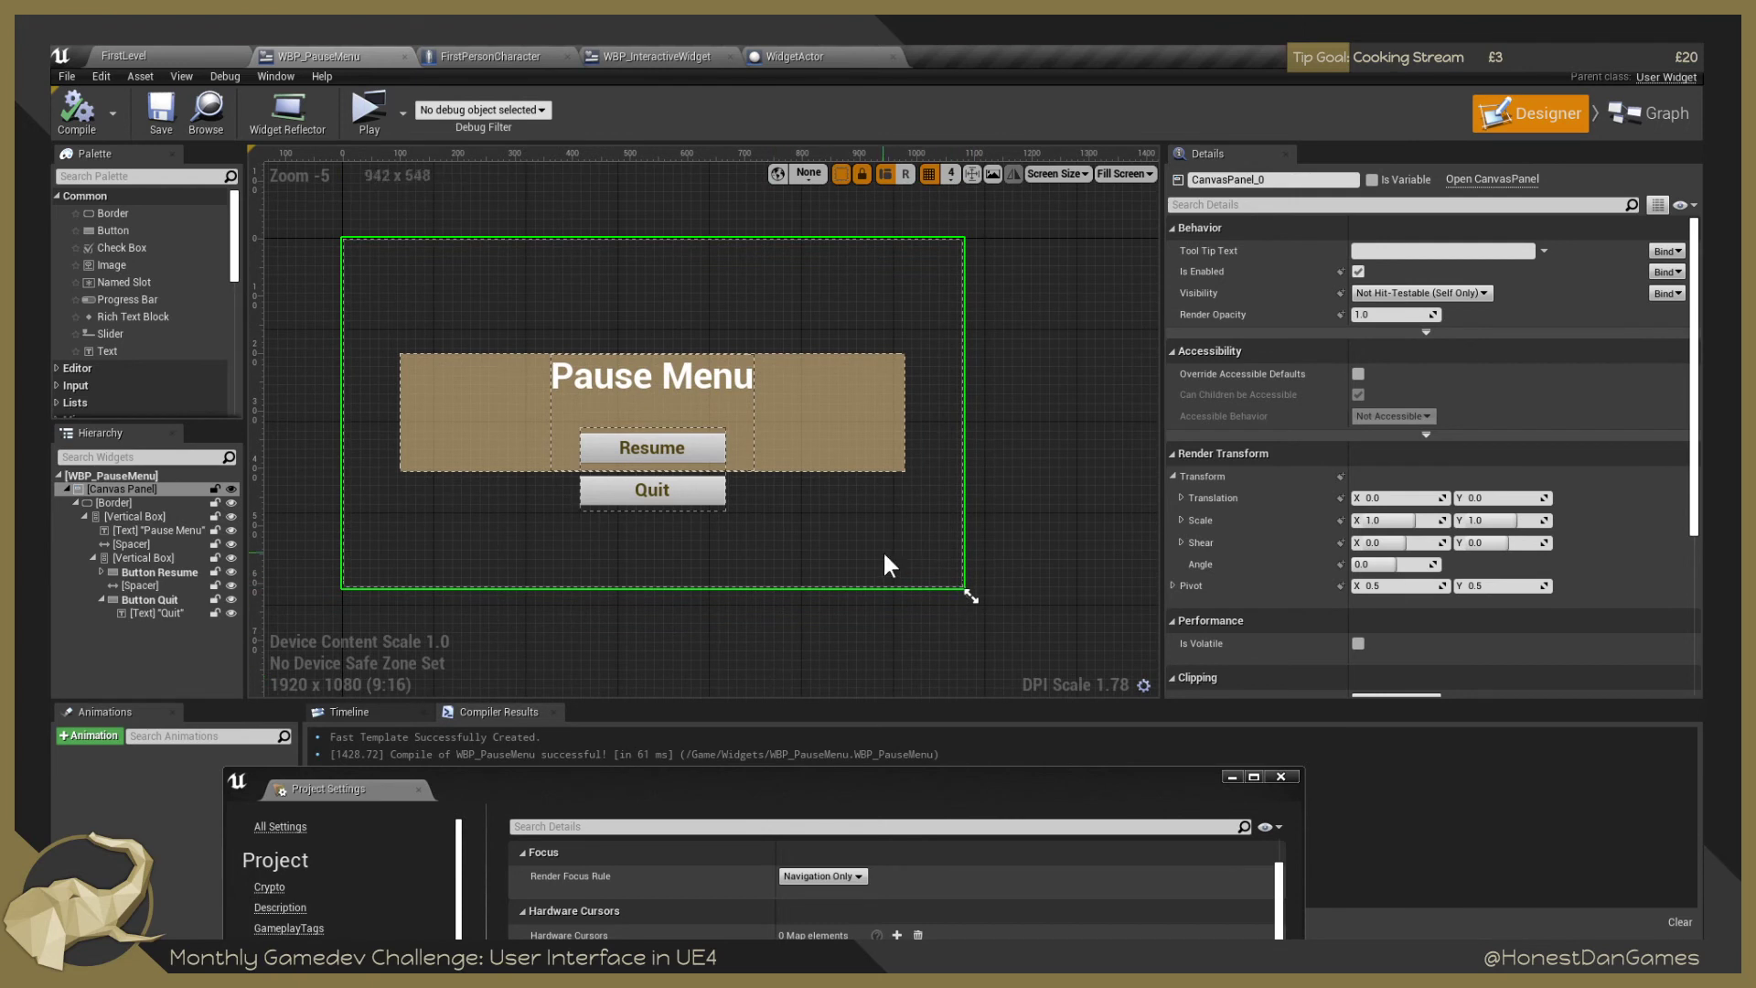
Select the Border, try moving its lower-right anchor inward, and return the anchor to the canvas corner.
click(134, 503)
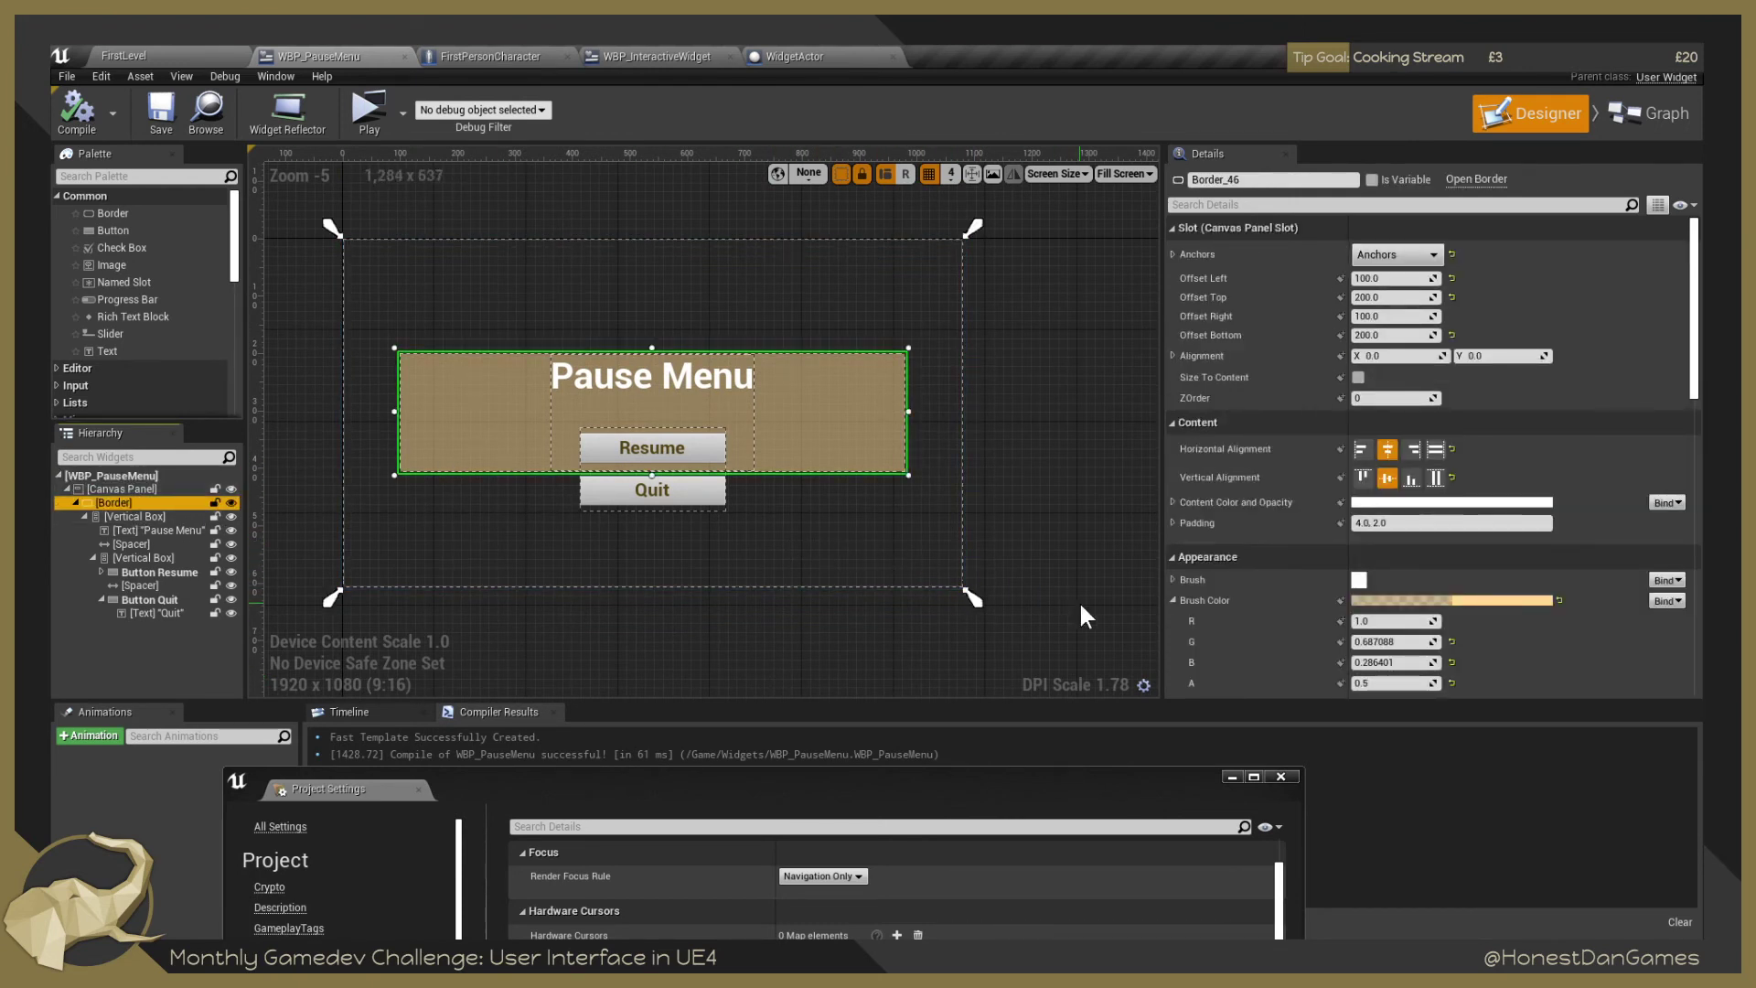
drag(973, 598, 689, 536)
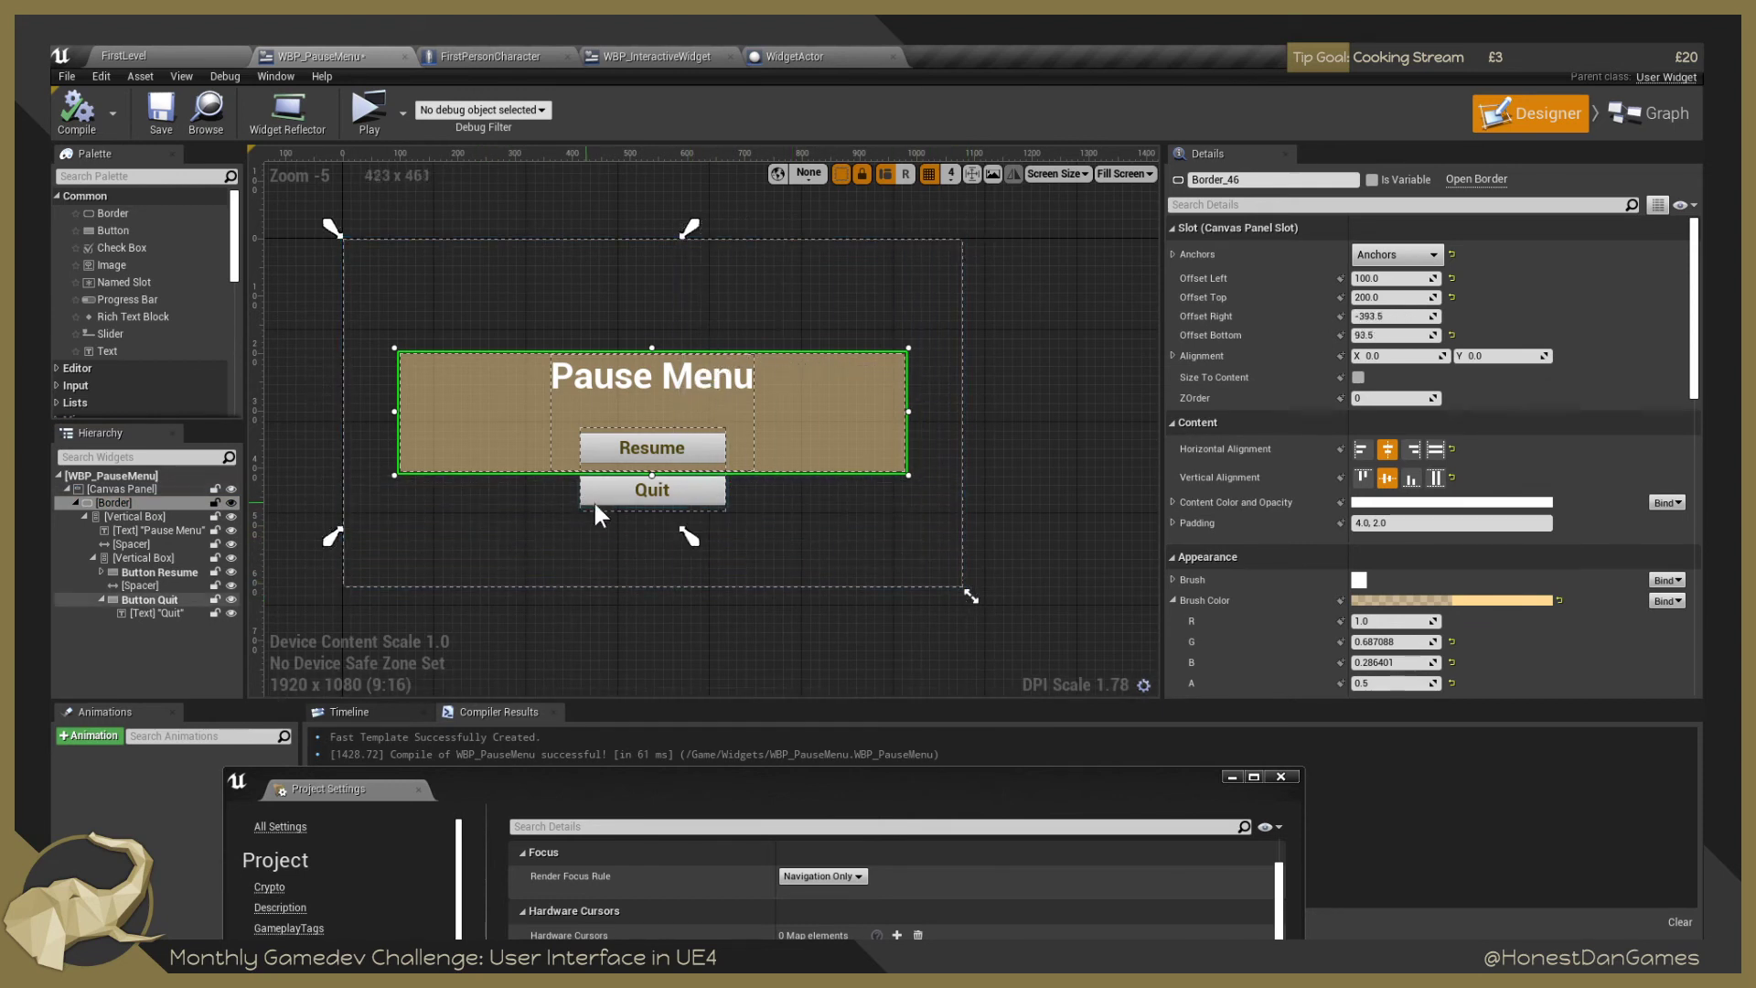
click(171, 504)
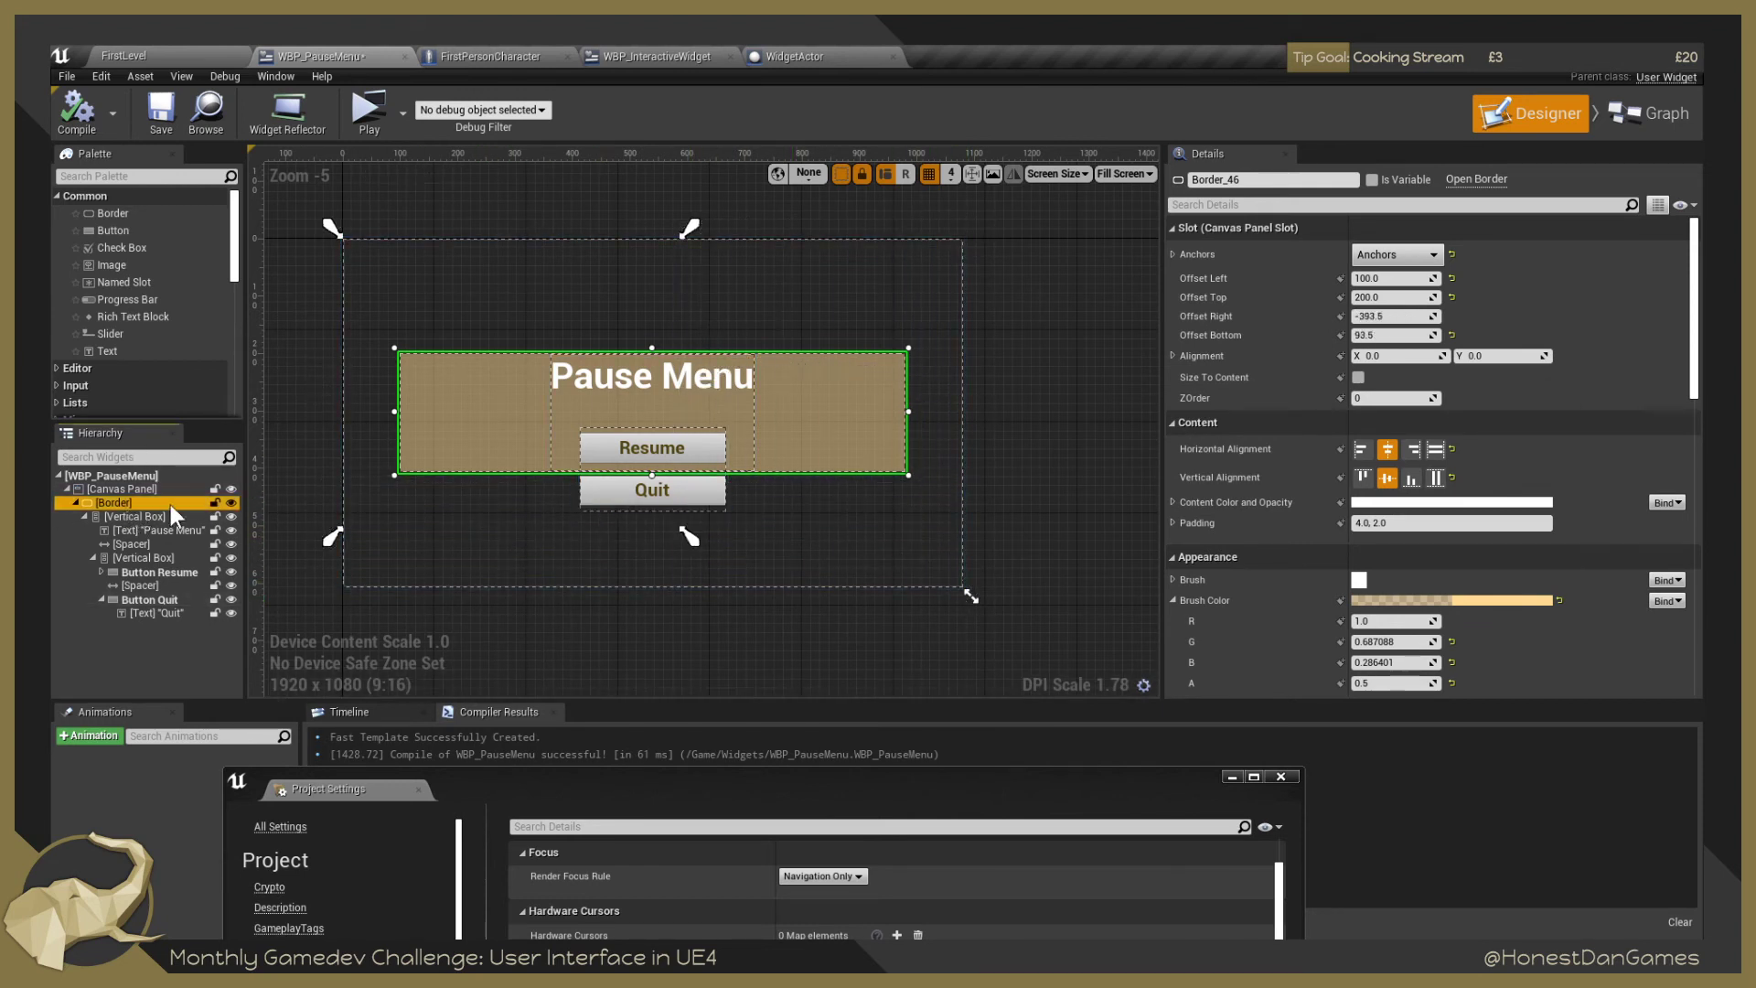
drag(687, 536, 977, 593)
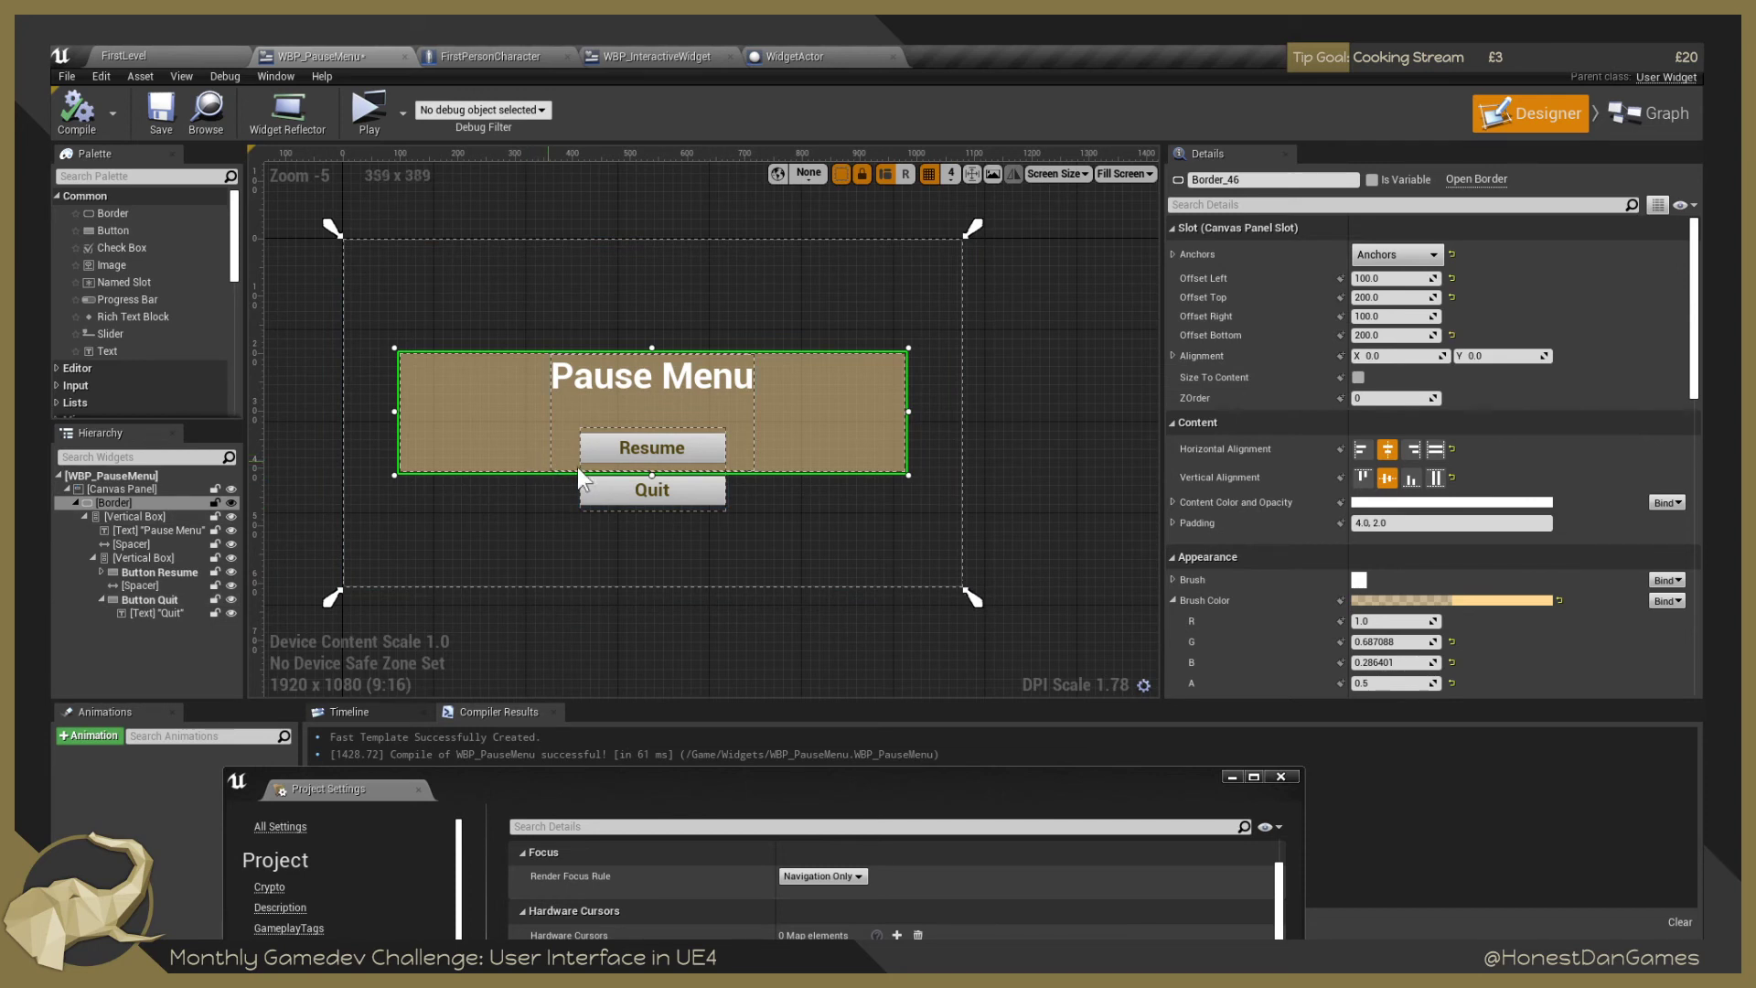
Enlarge the pause menu's border vertically around the title and both buttons, with Offset Top and Offset Bottom at 62.
drag(651, 475, 650, 550)
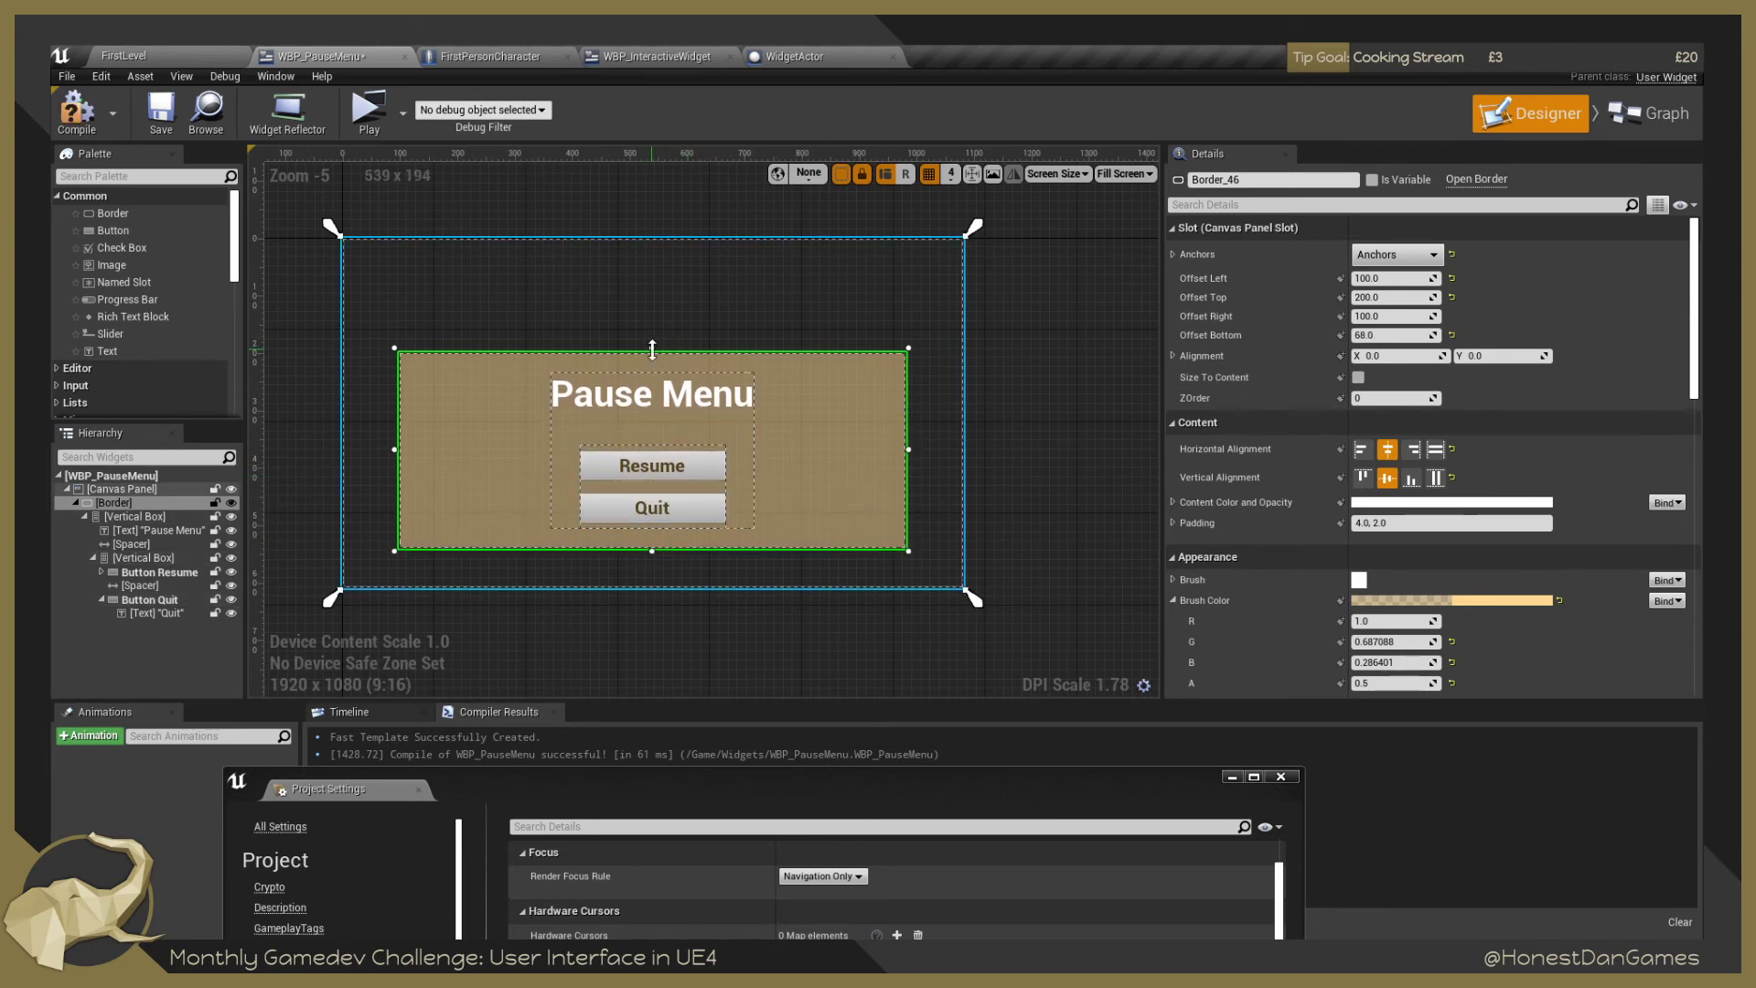
drag(652, 349, 654, 269)
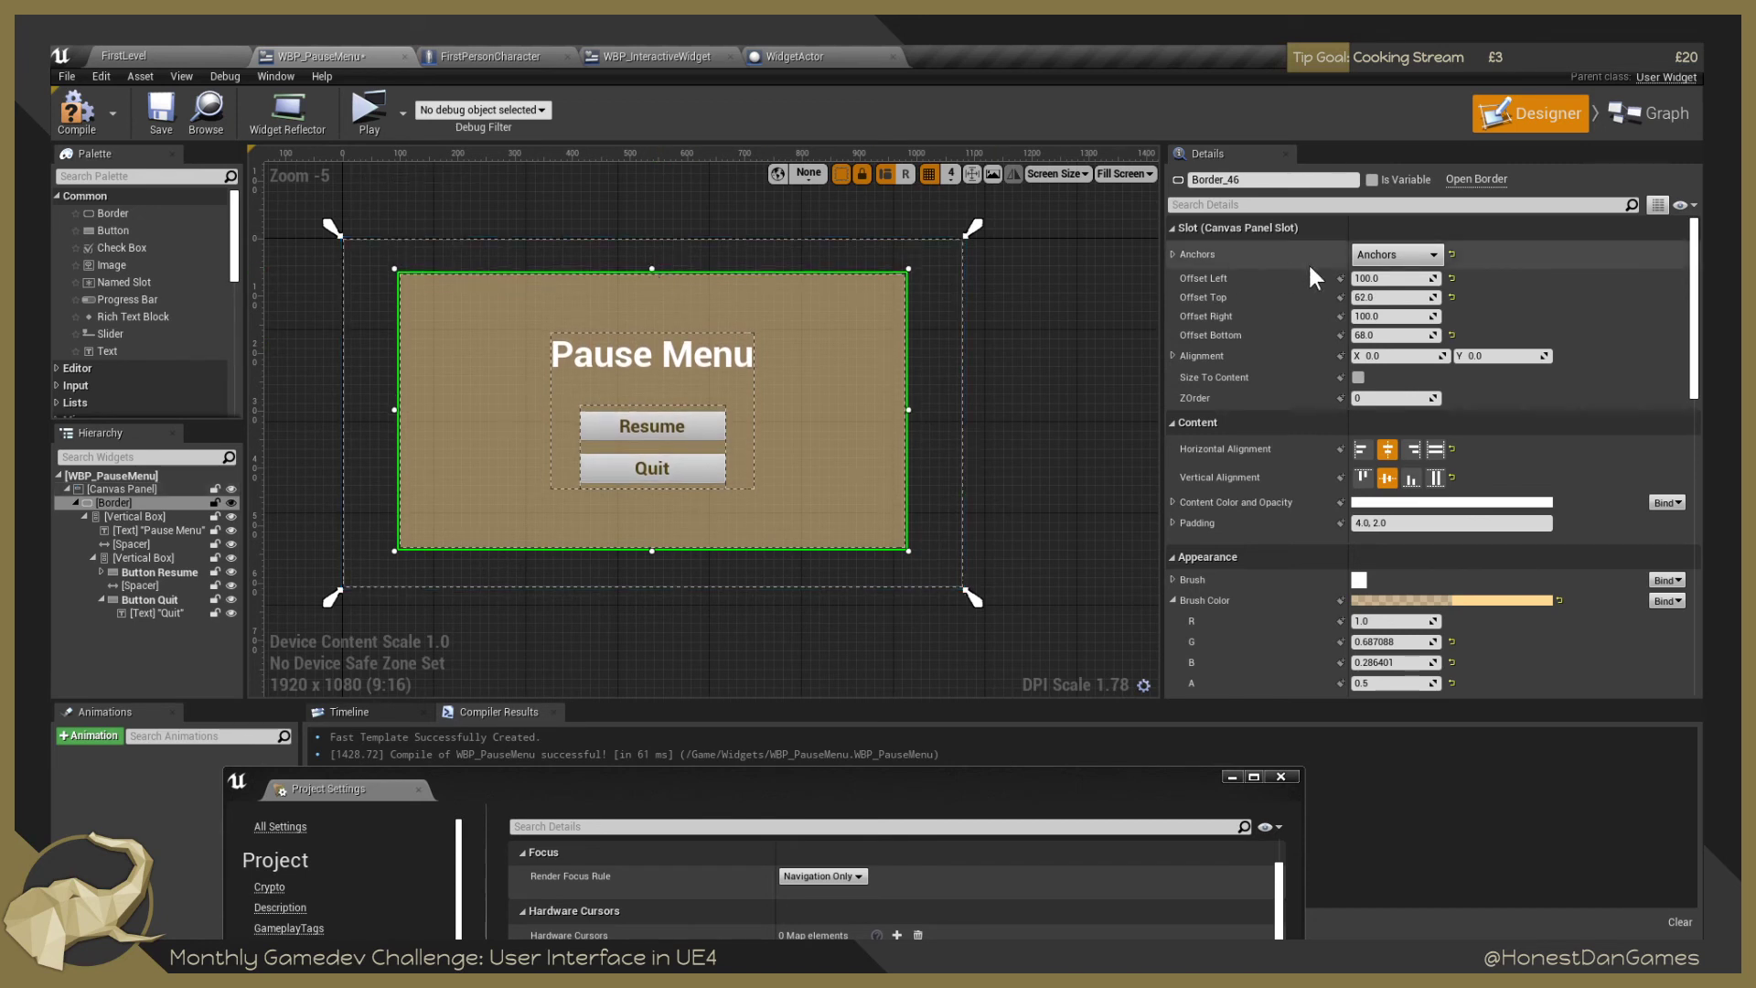
click(1388, 335)
text(62)
key(Return)
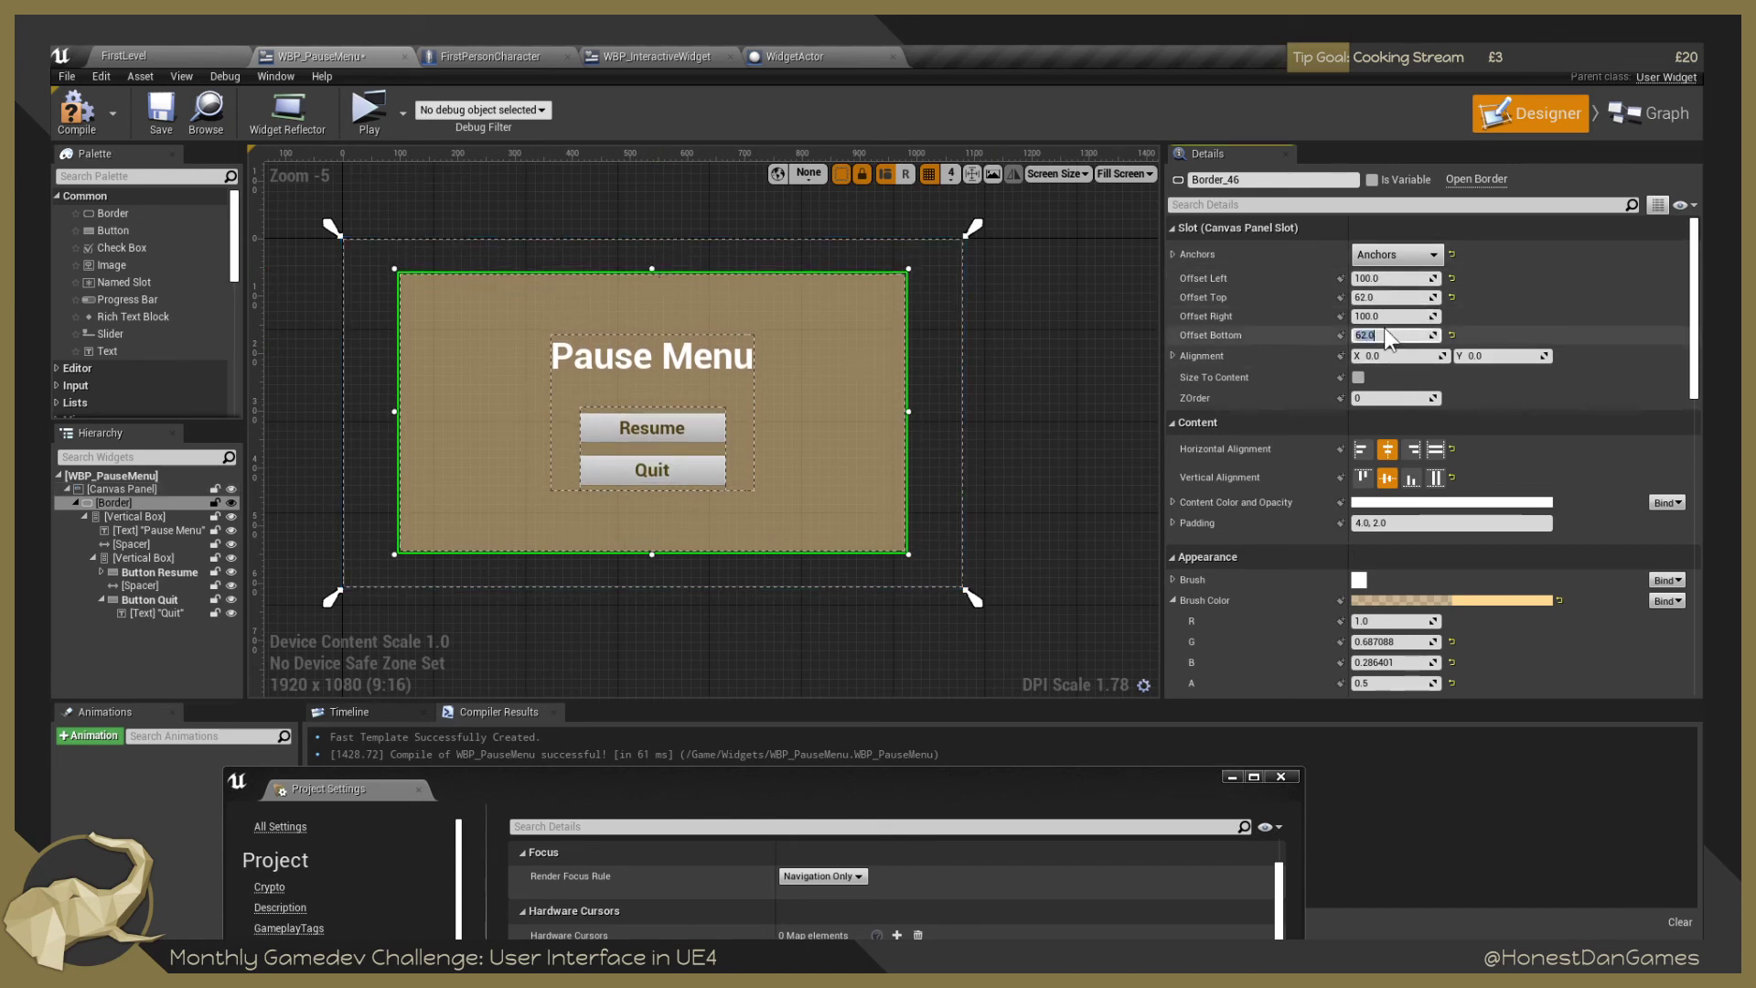
click(932, 686)
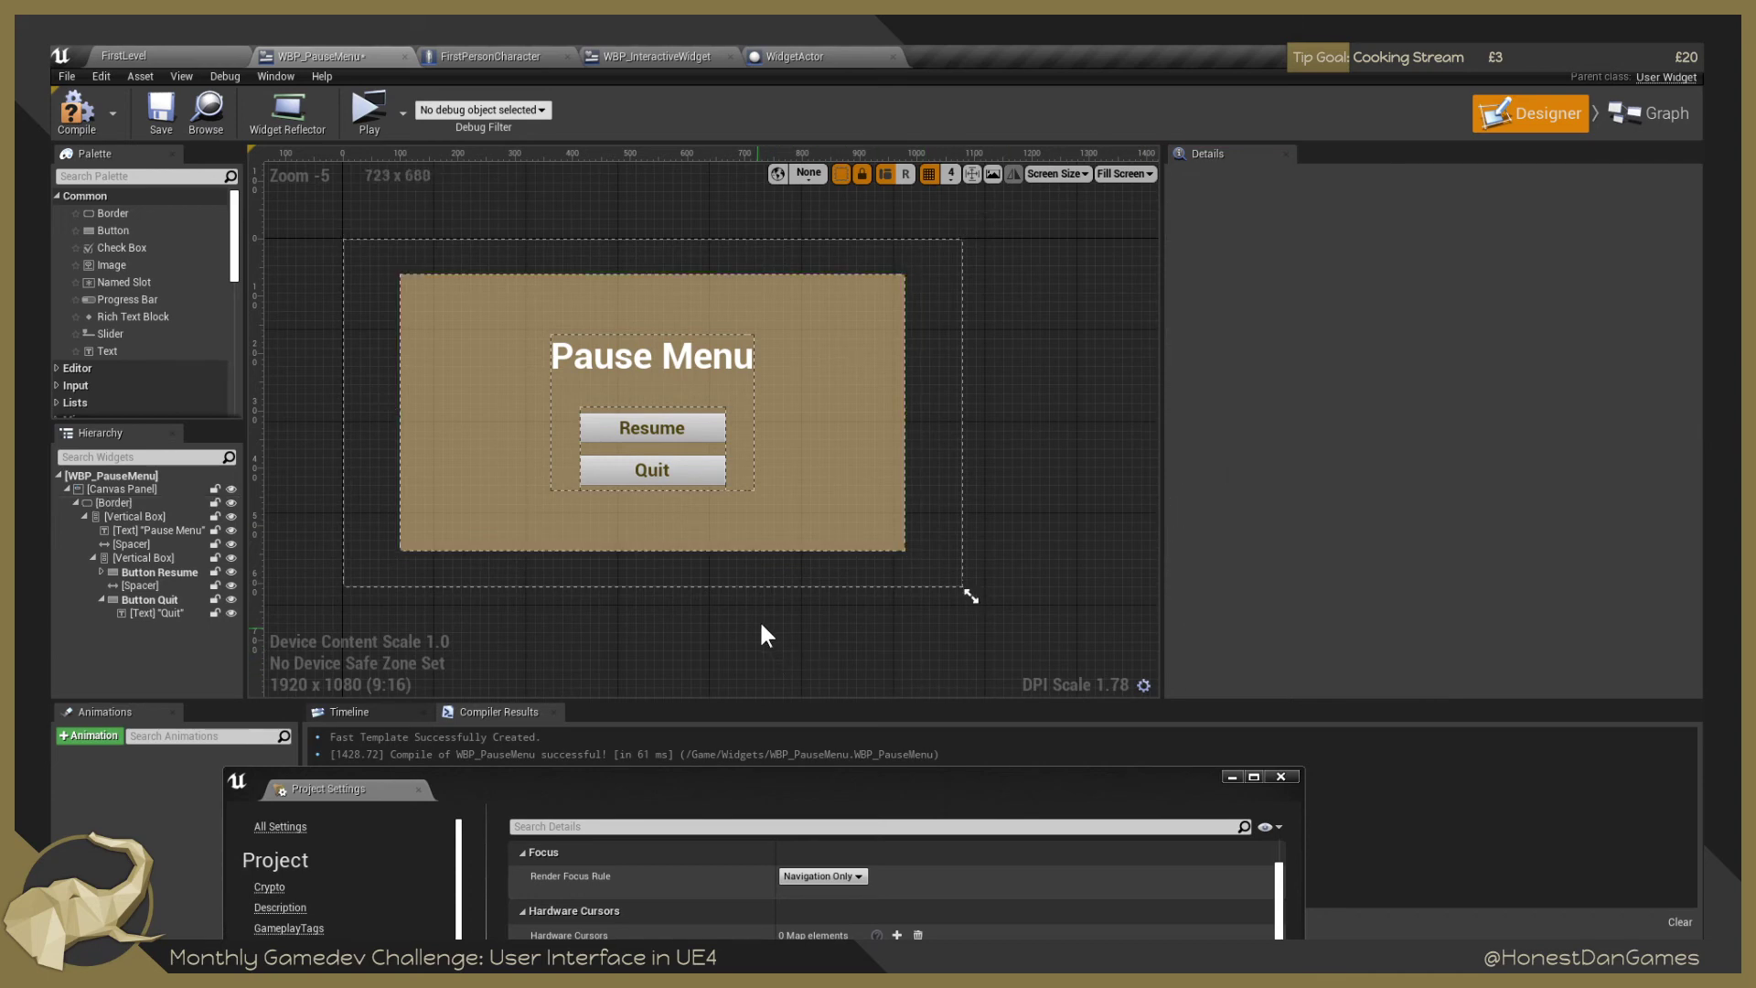
Compare the project's DPI Scaling settings with the guide's steps 6 to 8 on the DPI Curve keys in the browser.
drag(649, 787, 694, 214)
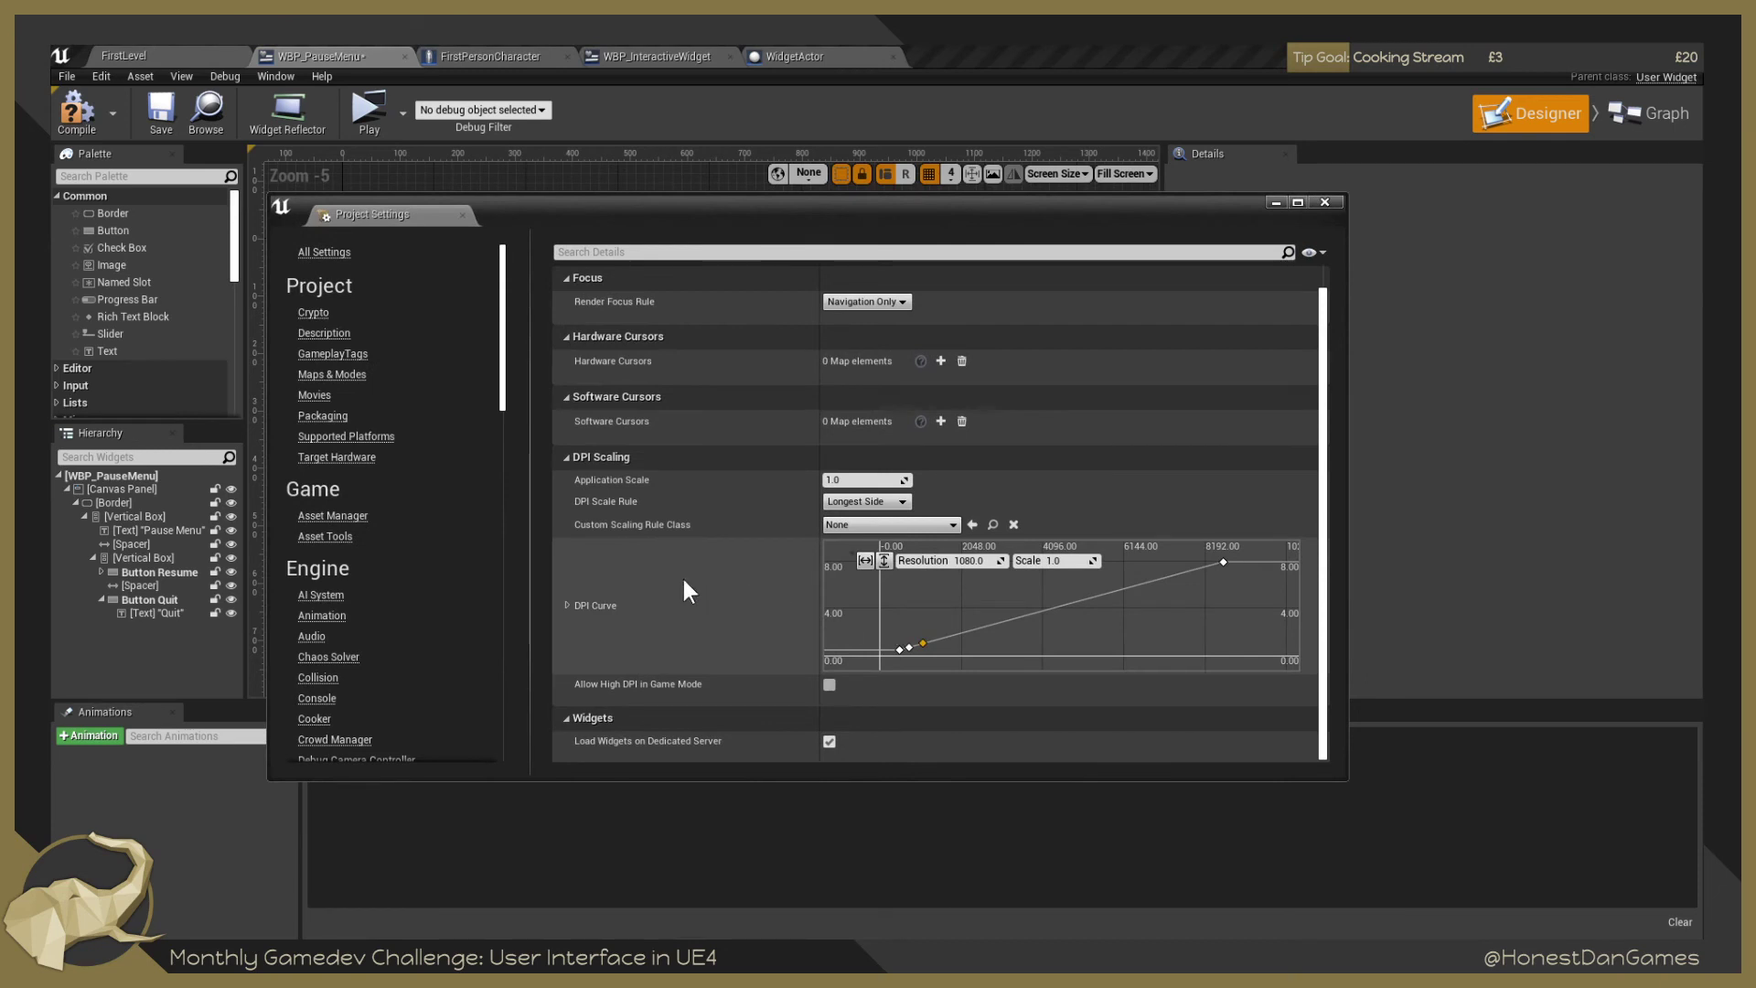
key(alt+Tab)
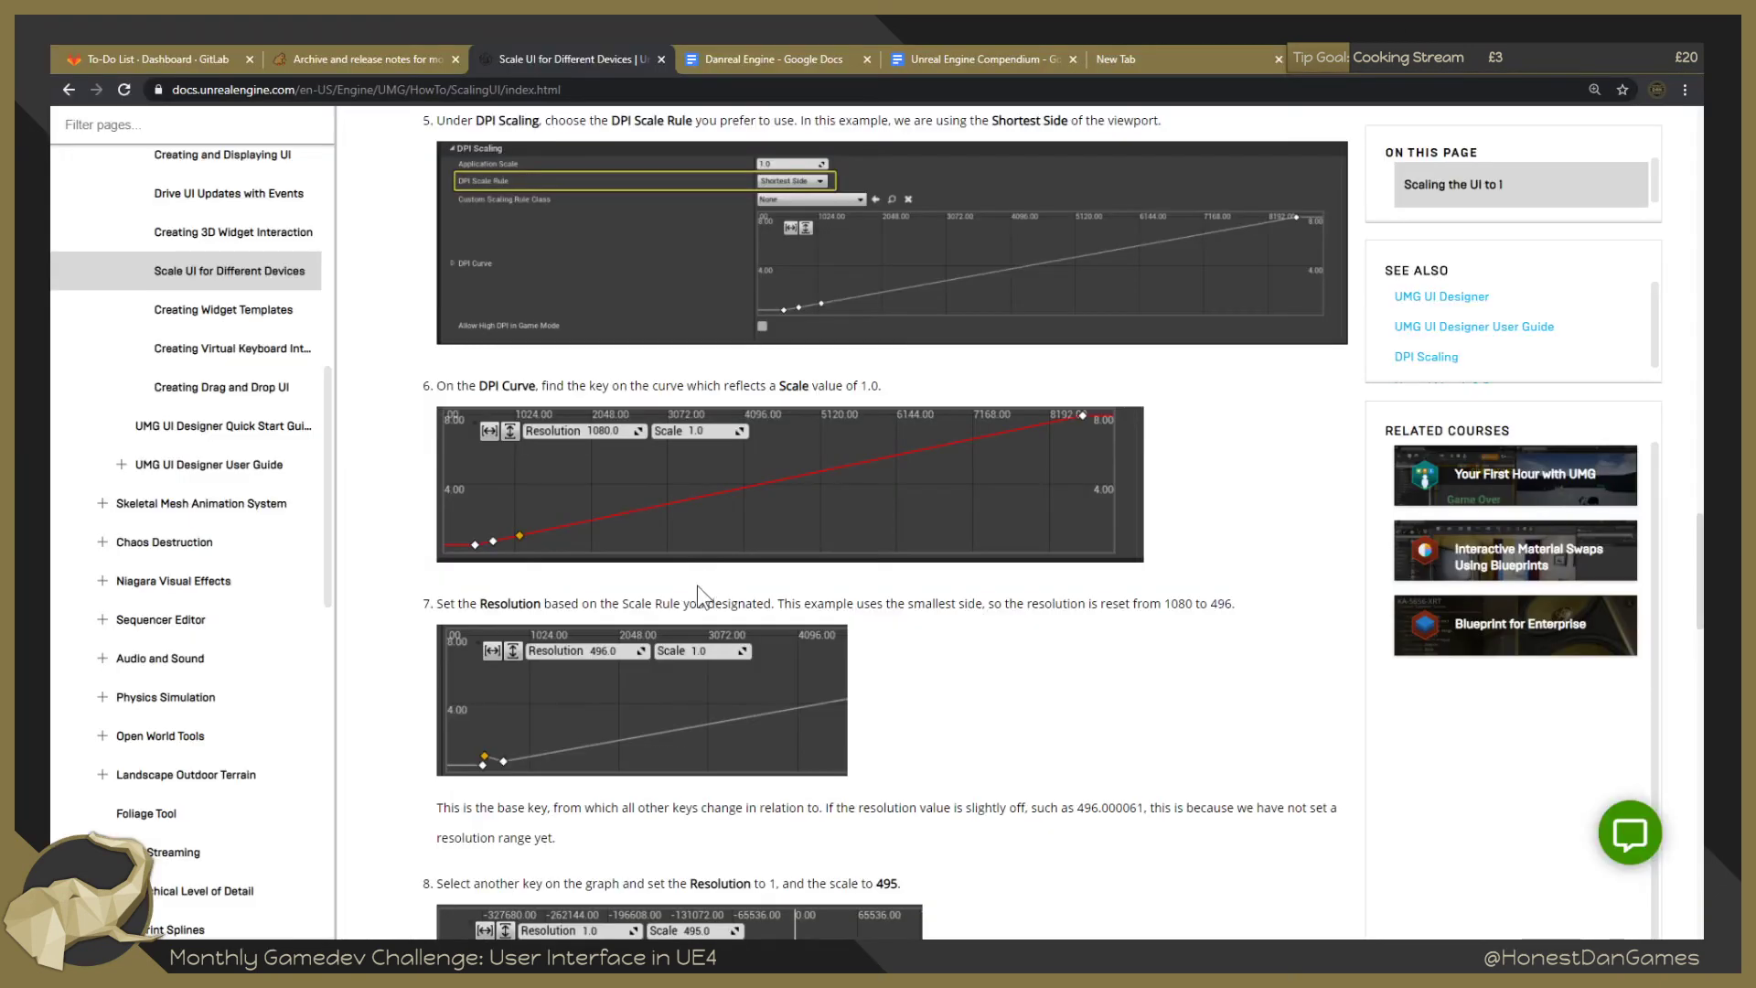
scroll(697, 586, down, 2)
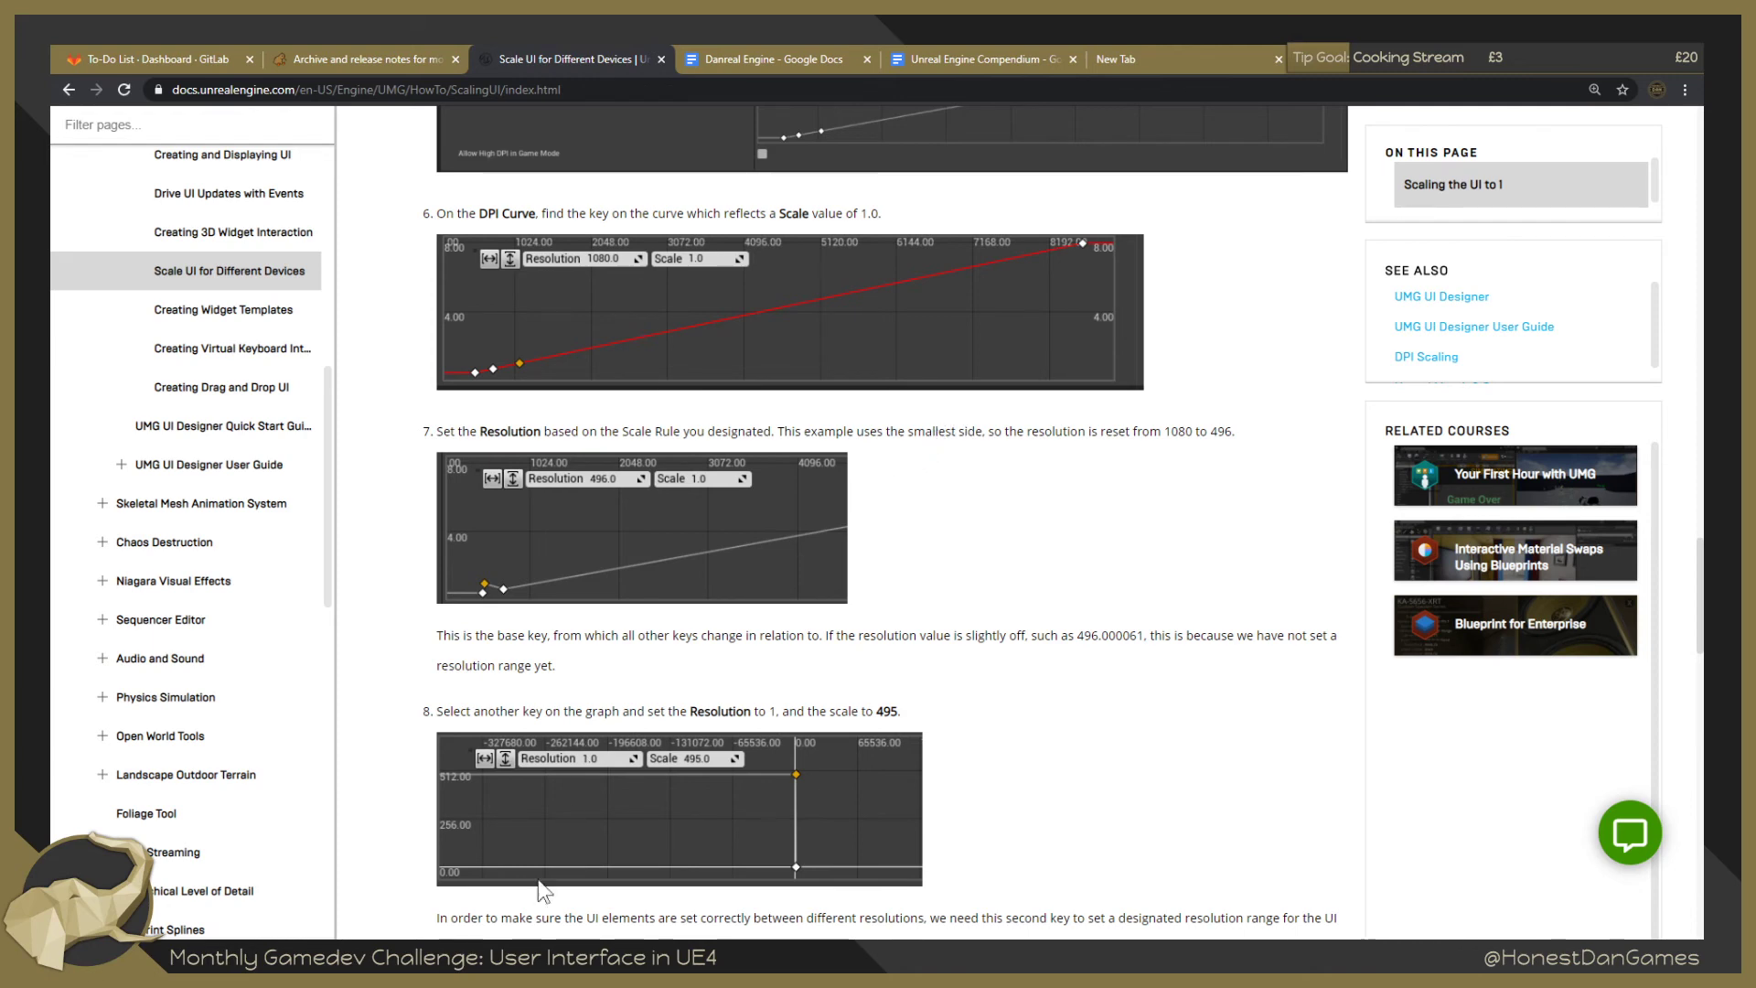
mouse_move(489, 881)
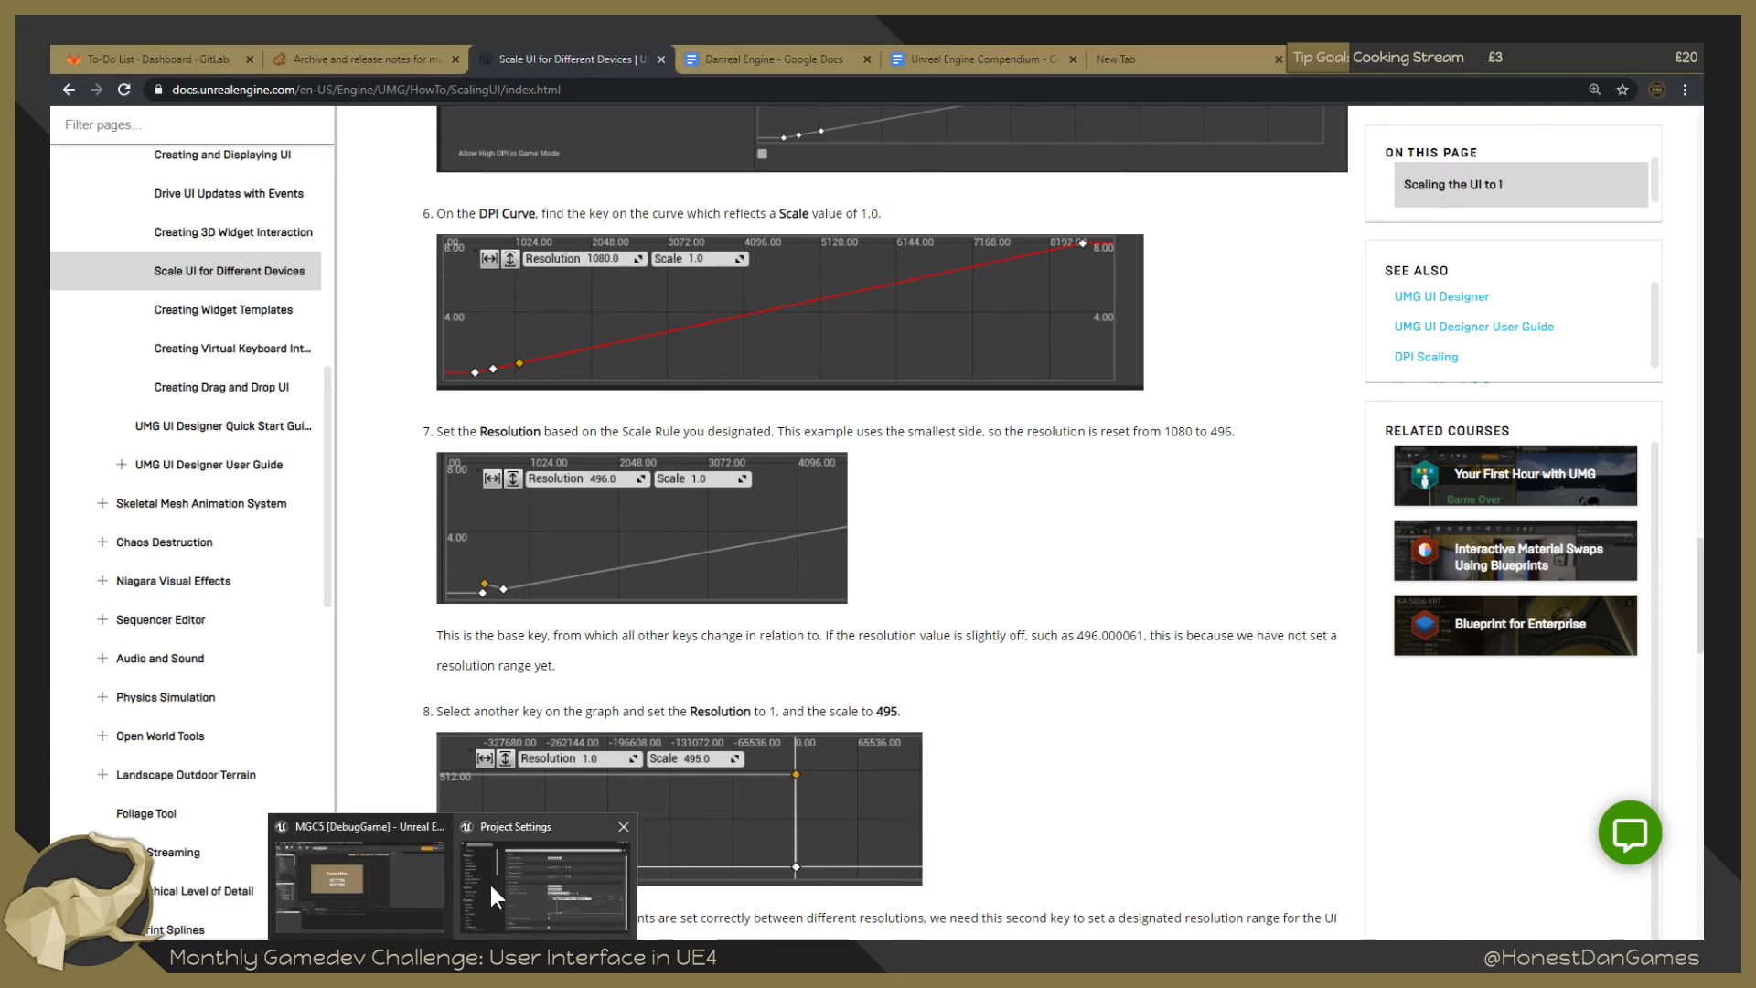
Switch to Unreal Editor and examine the preview Screen Size presets, the pause menu's DPI Scale and the DPI Curve settings.
click(343, 871)
drag(750, 200, 855, 586)
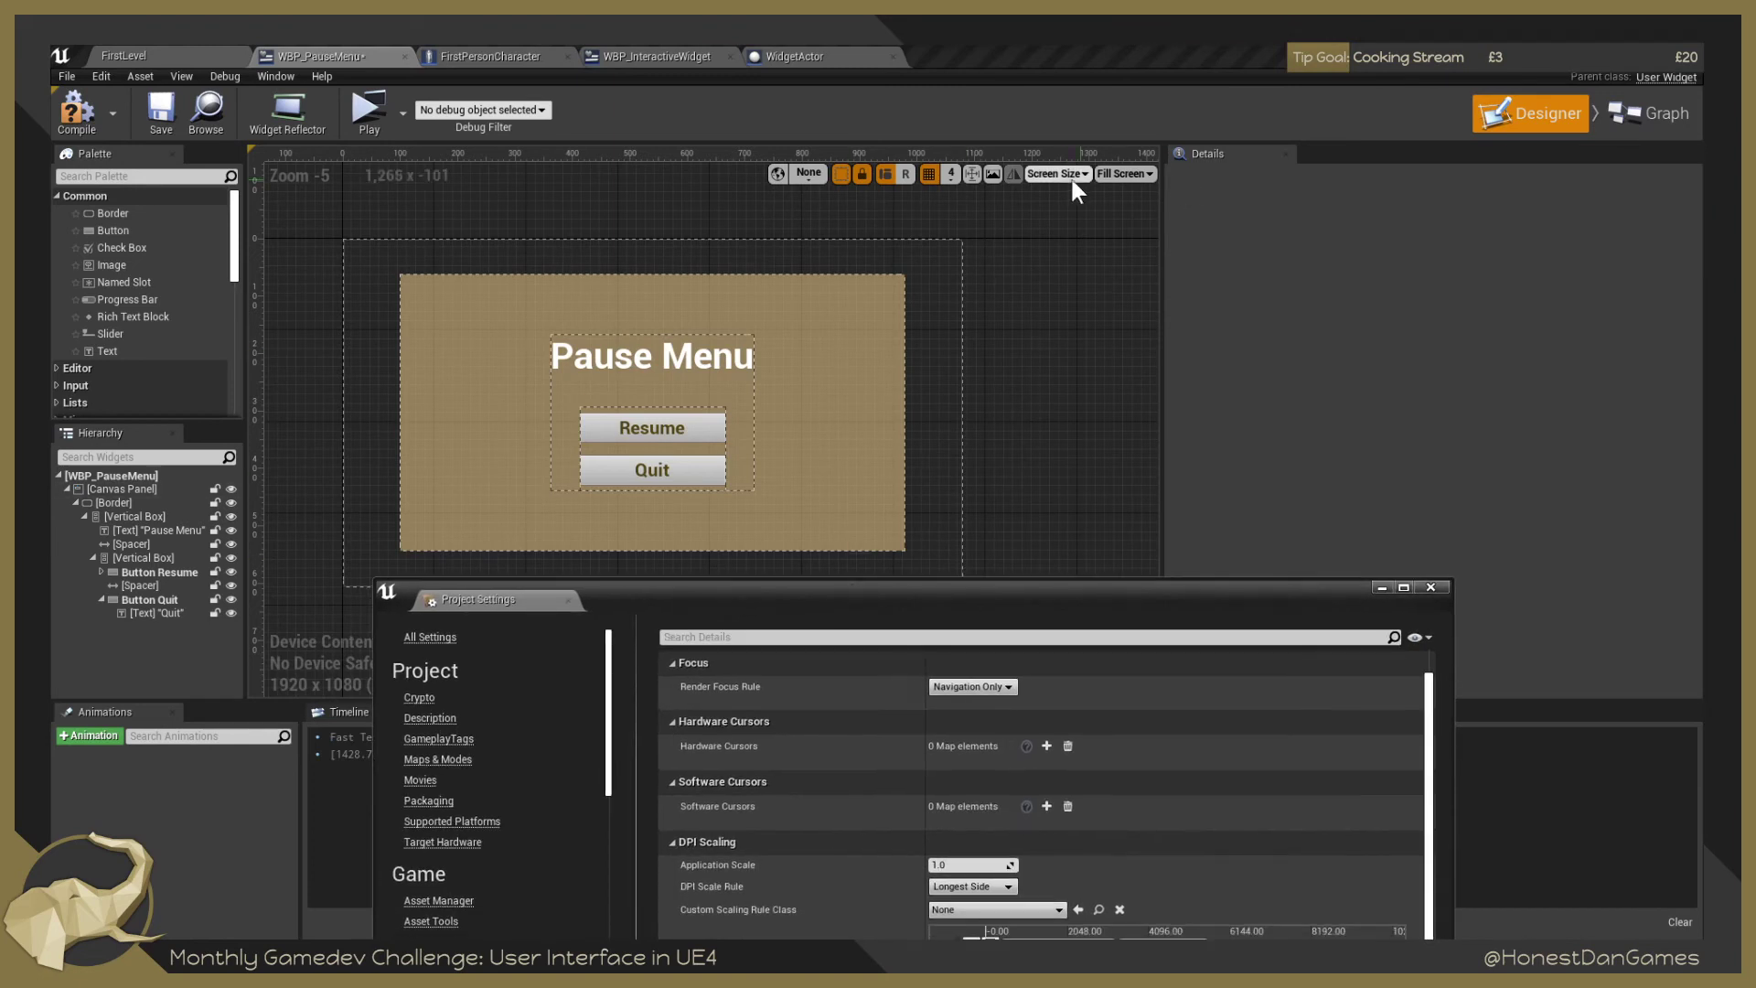
click(1070, 176)
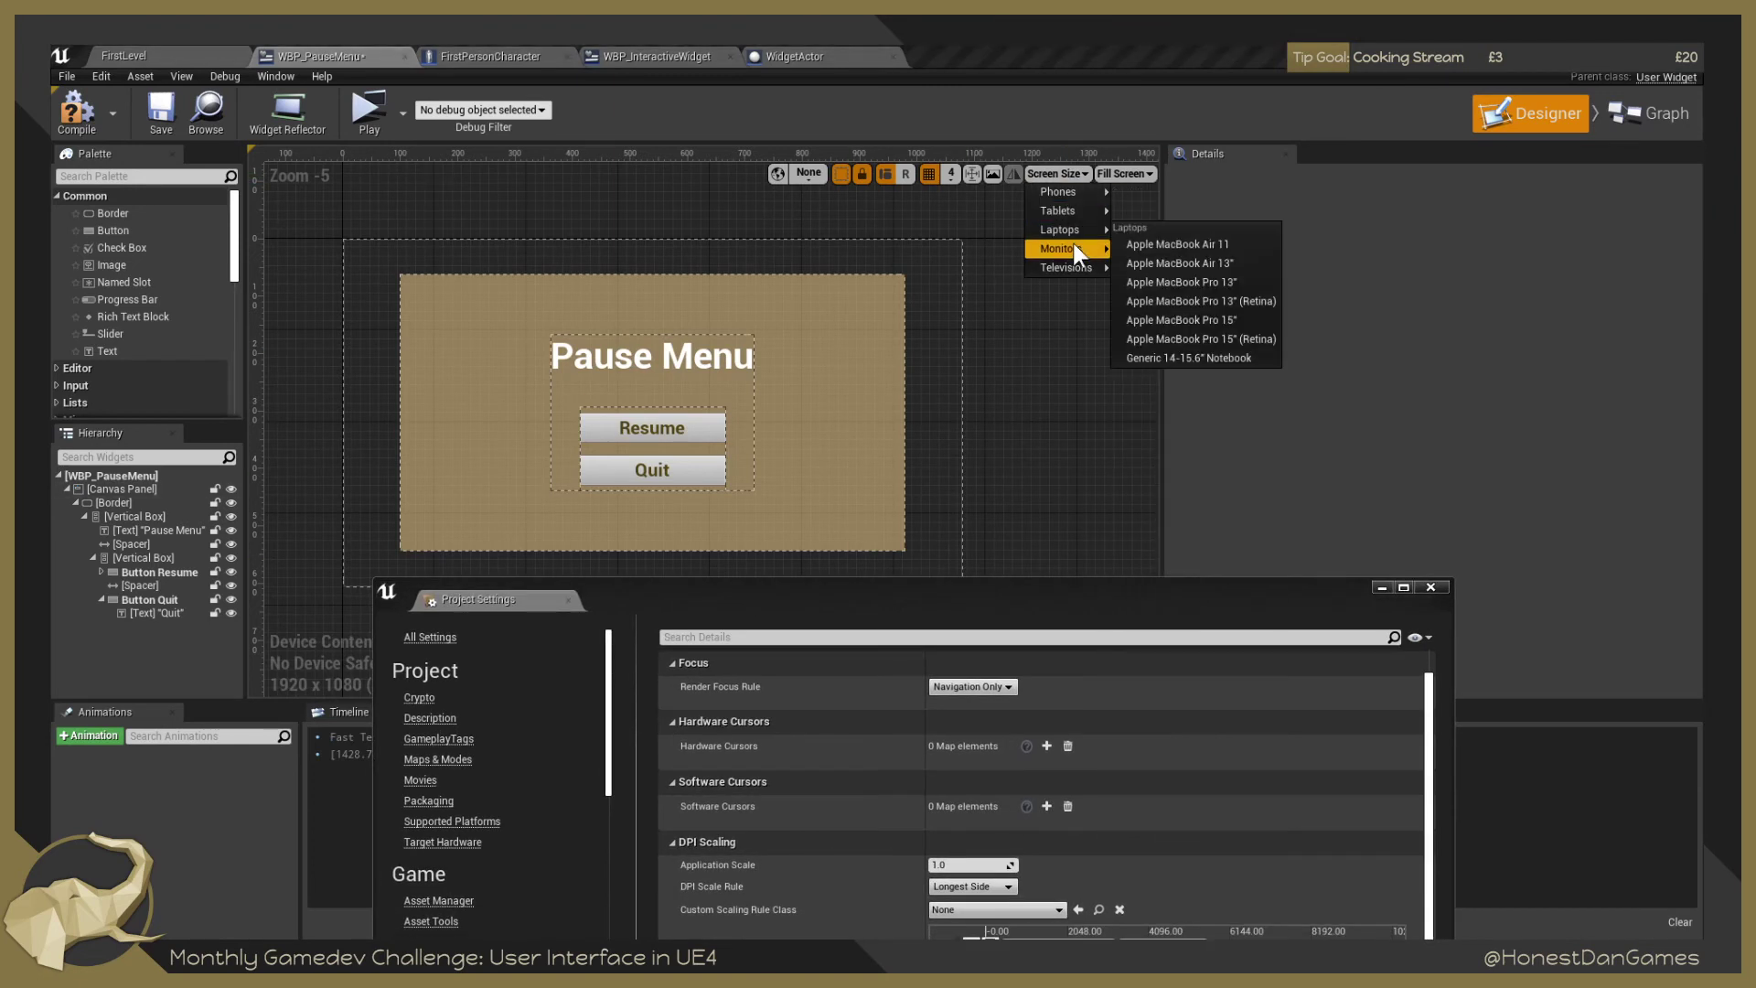
mouse_move(1057, 268)
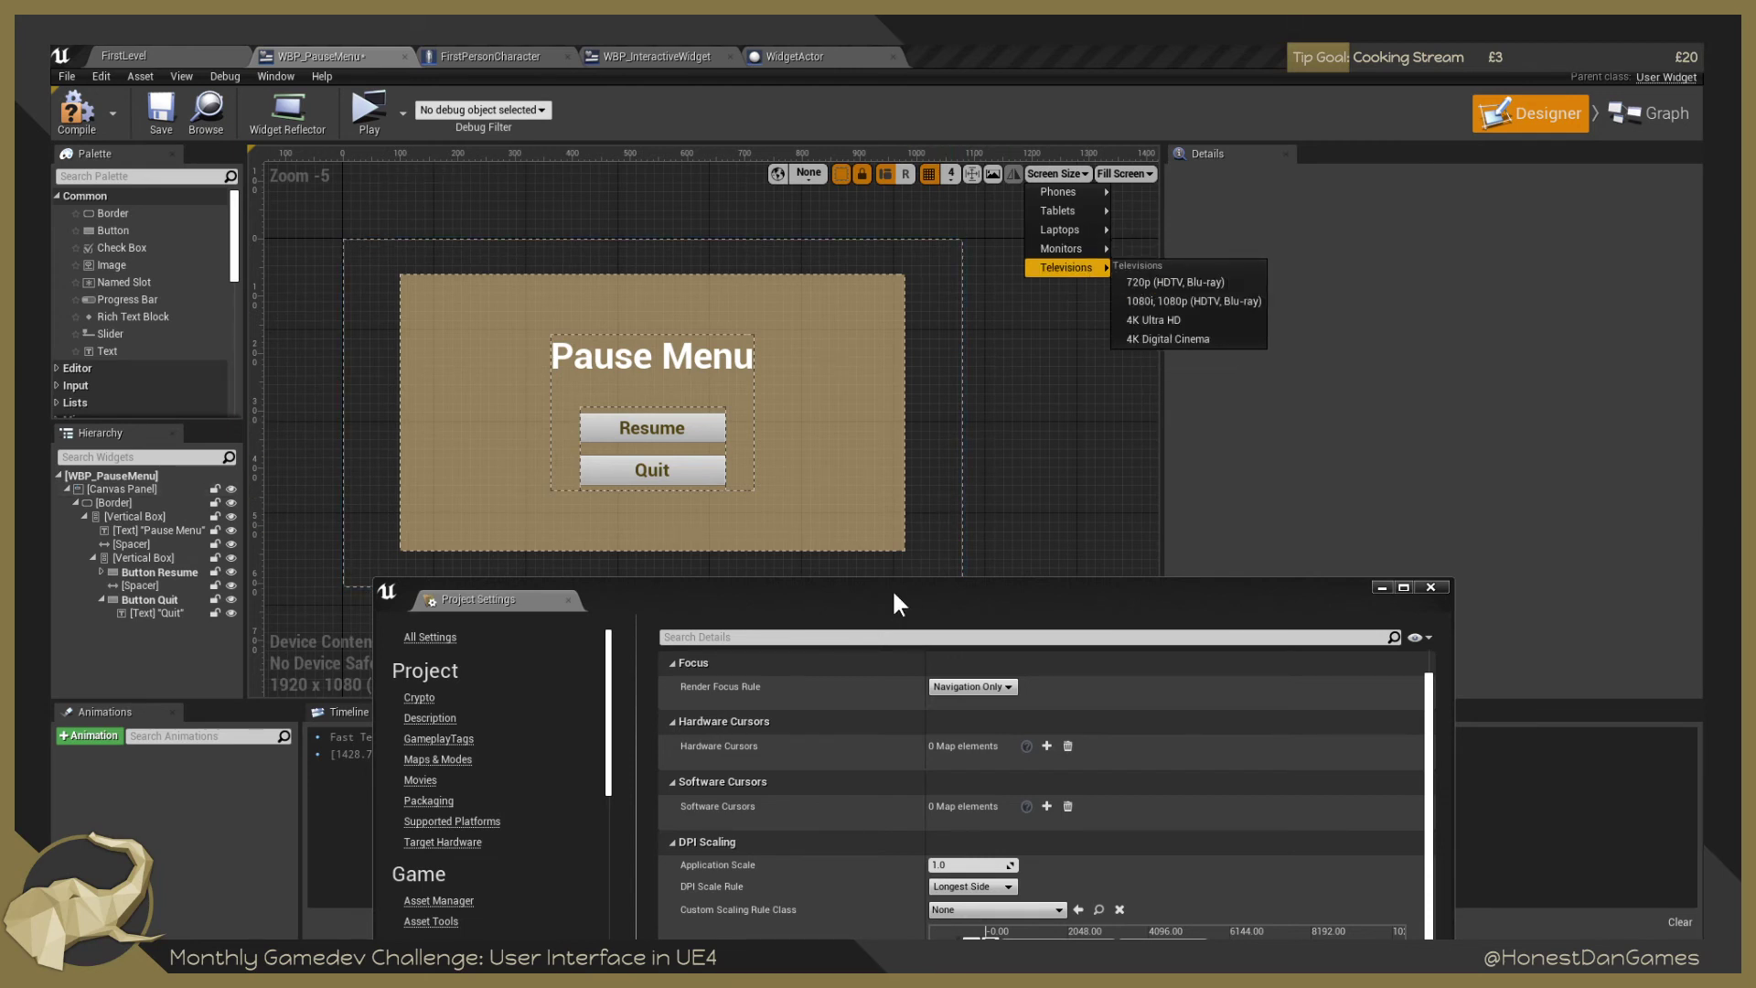
drag(893, 593, 1140, 774)
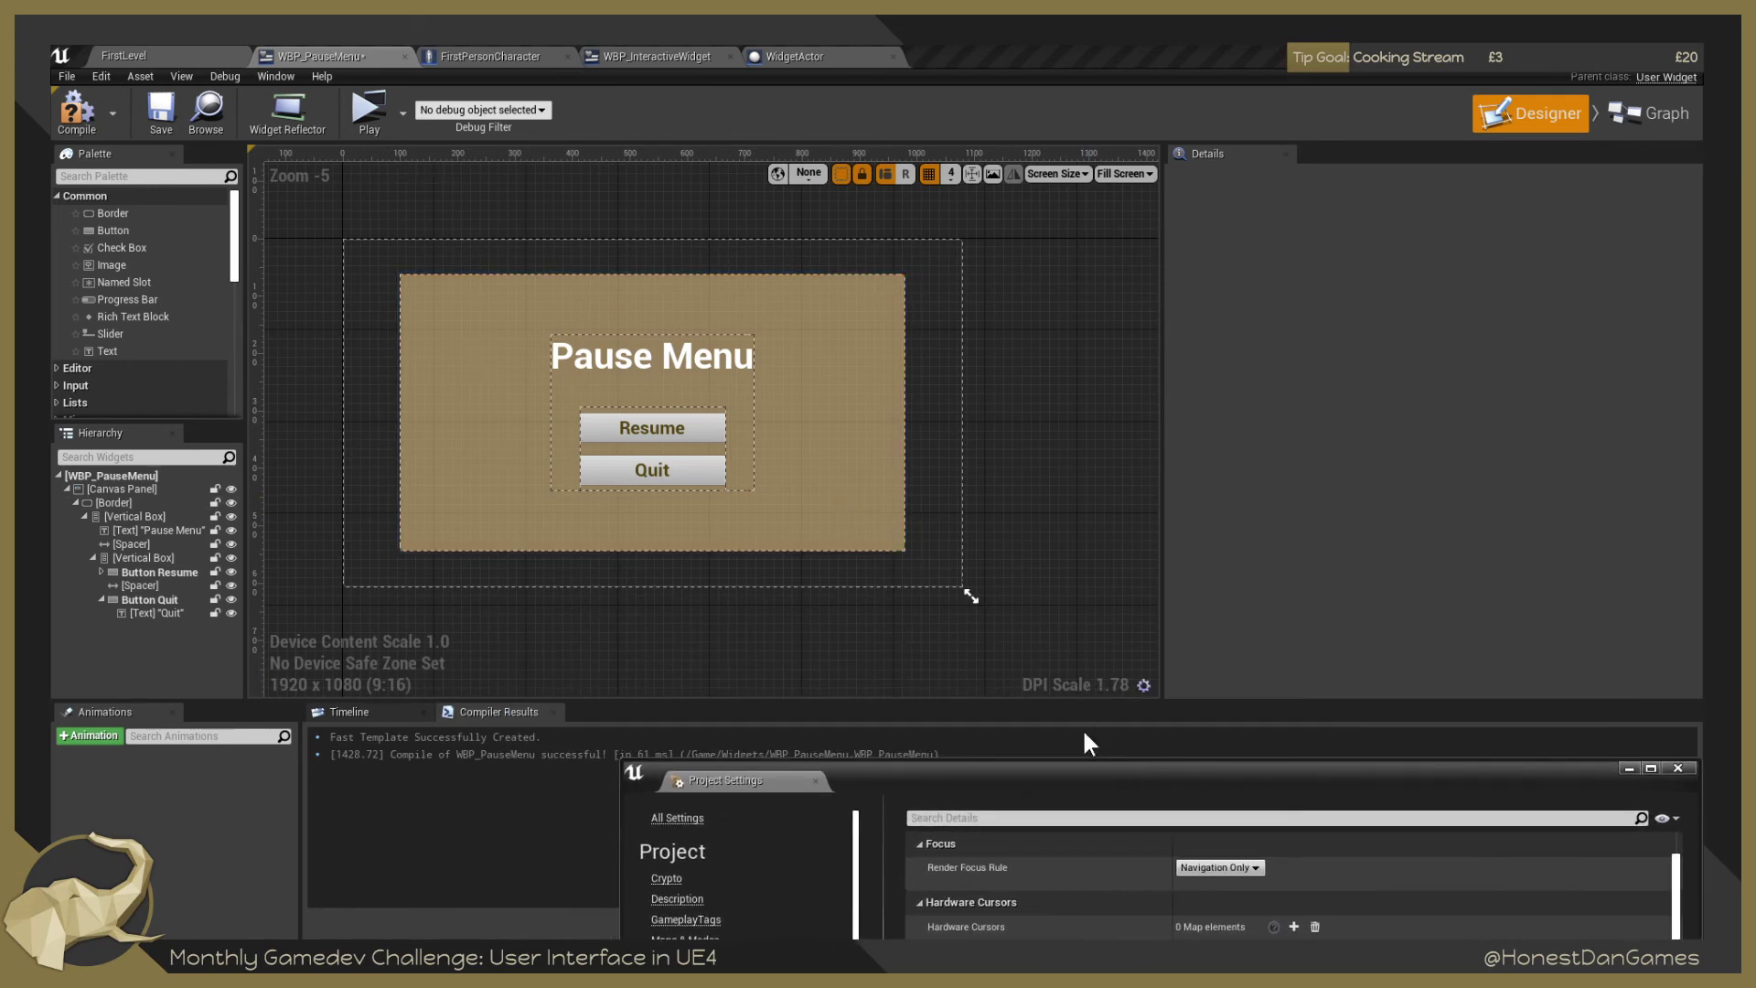
drag(950, 778, 818, 750)
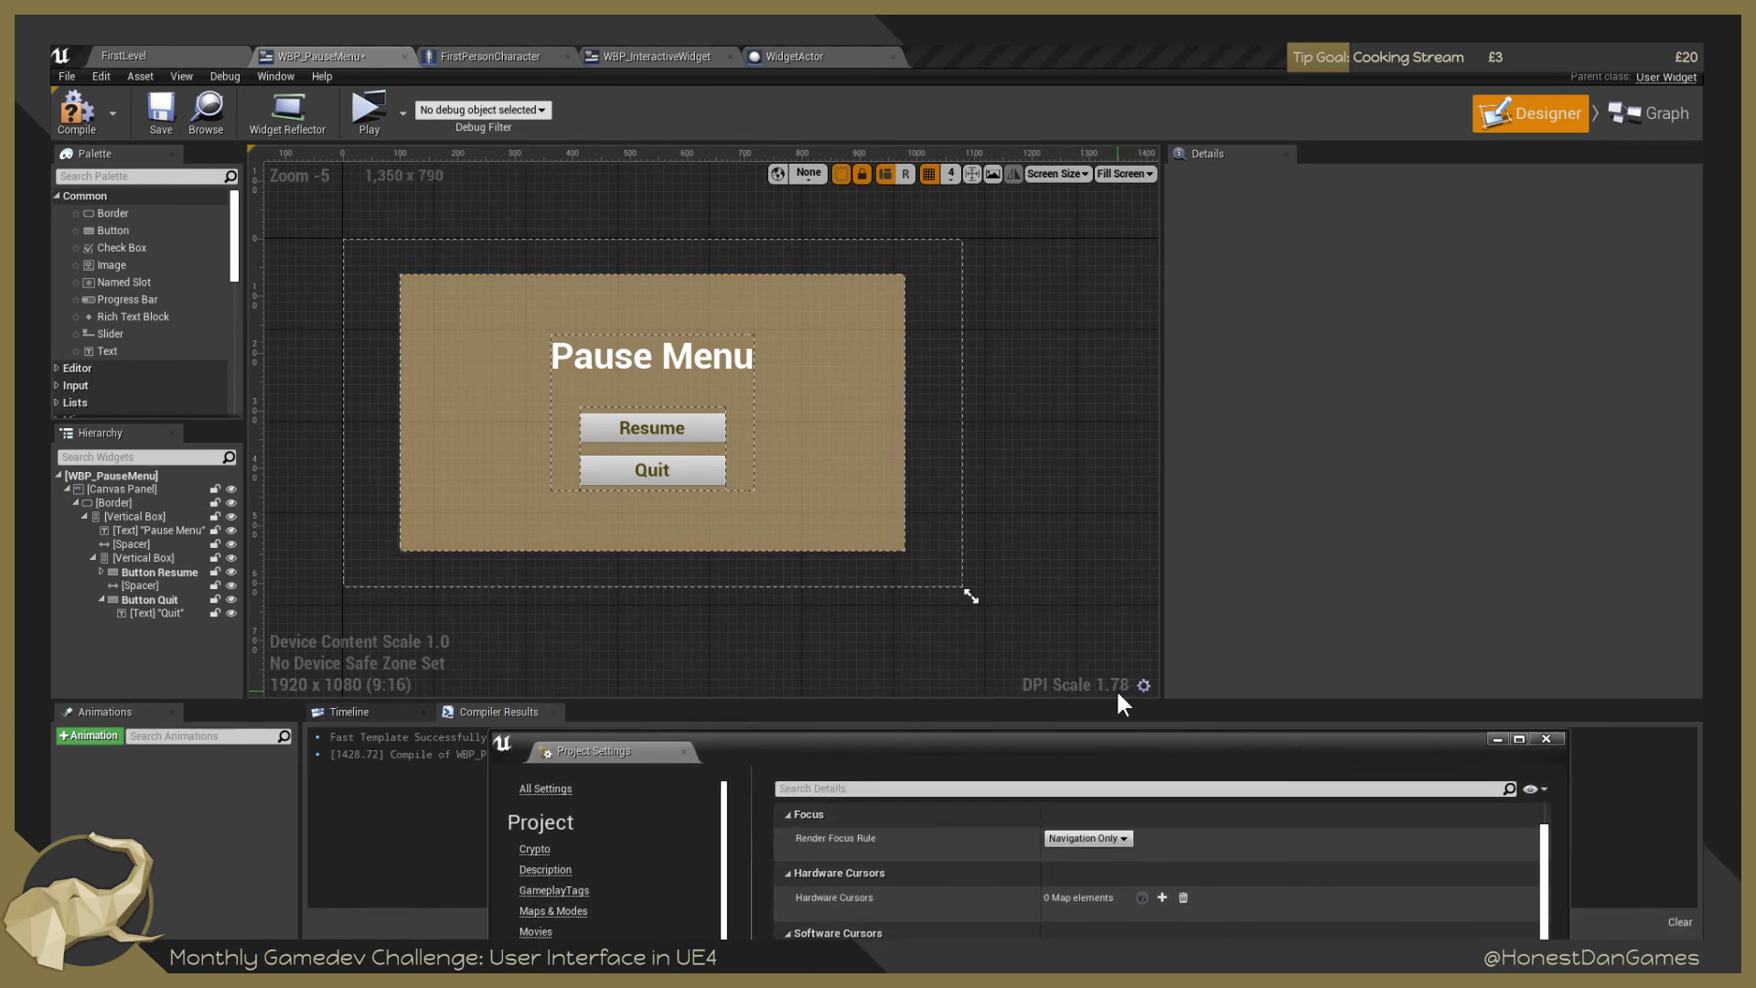
drag(1043, 748, 852, 174)
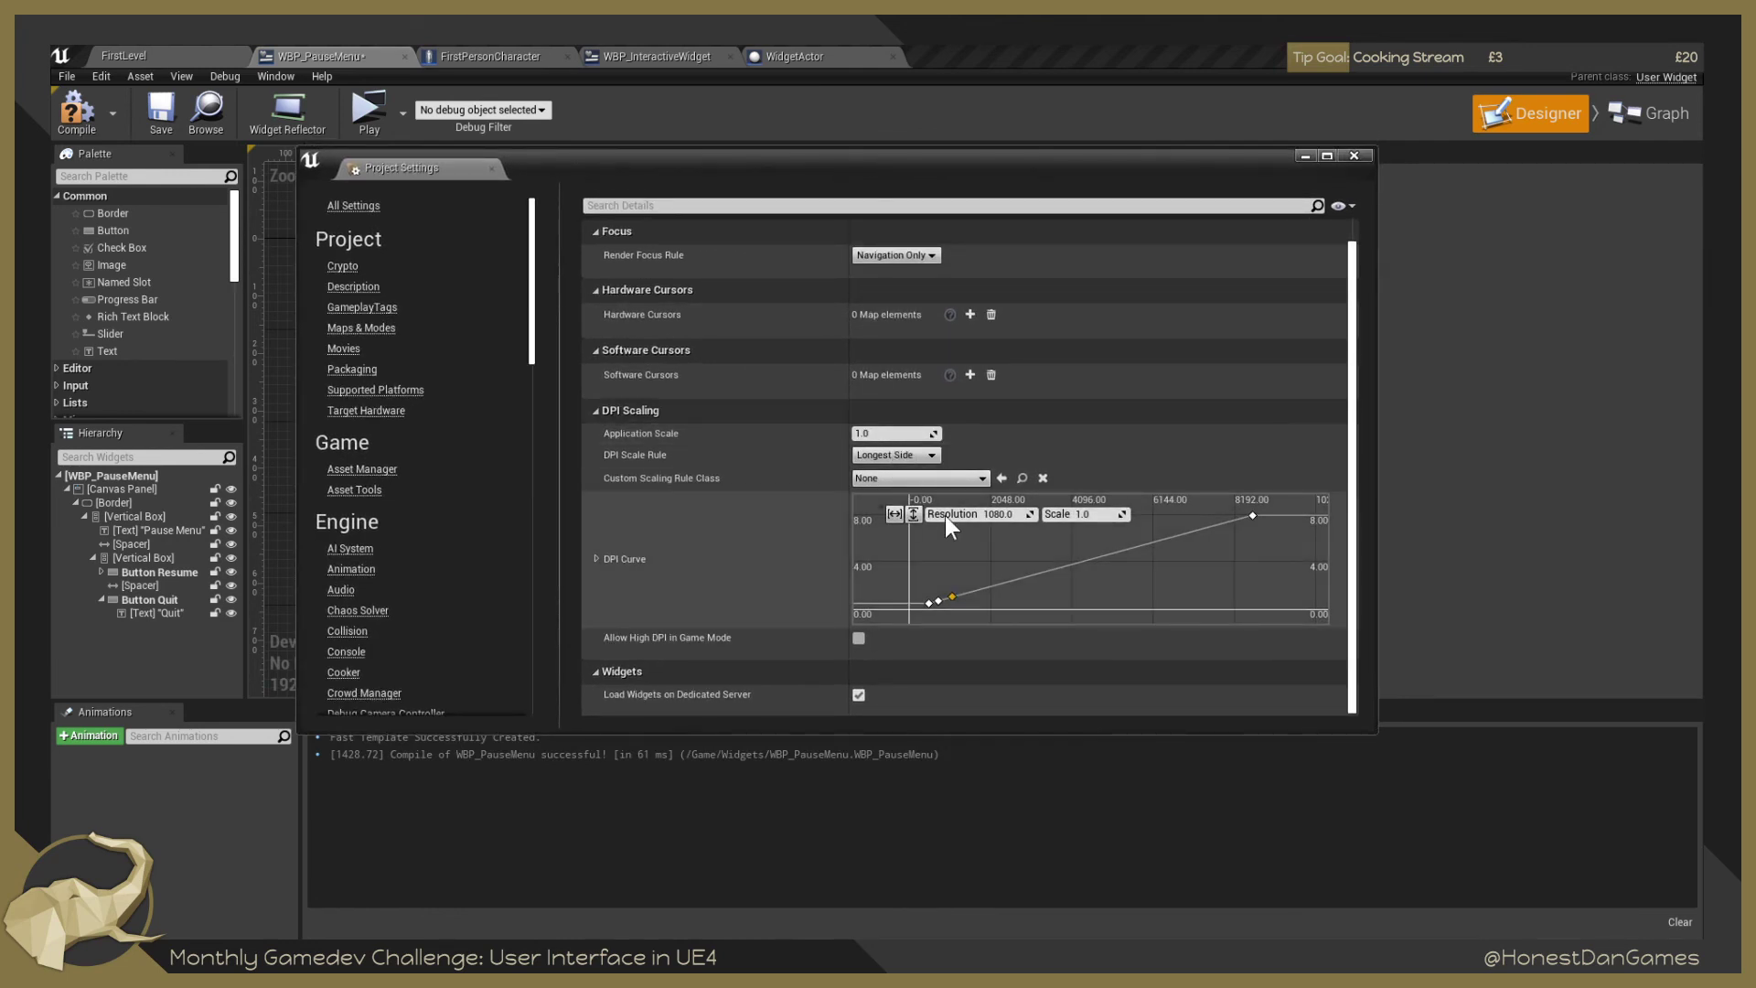
Switch to the browser guide and reread steps 5 to 9 on the scale rule, base key and resolution range.
key(alt+Tab)
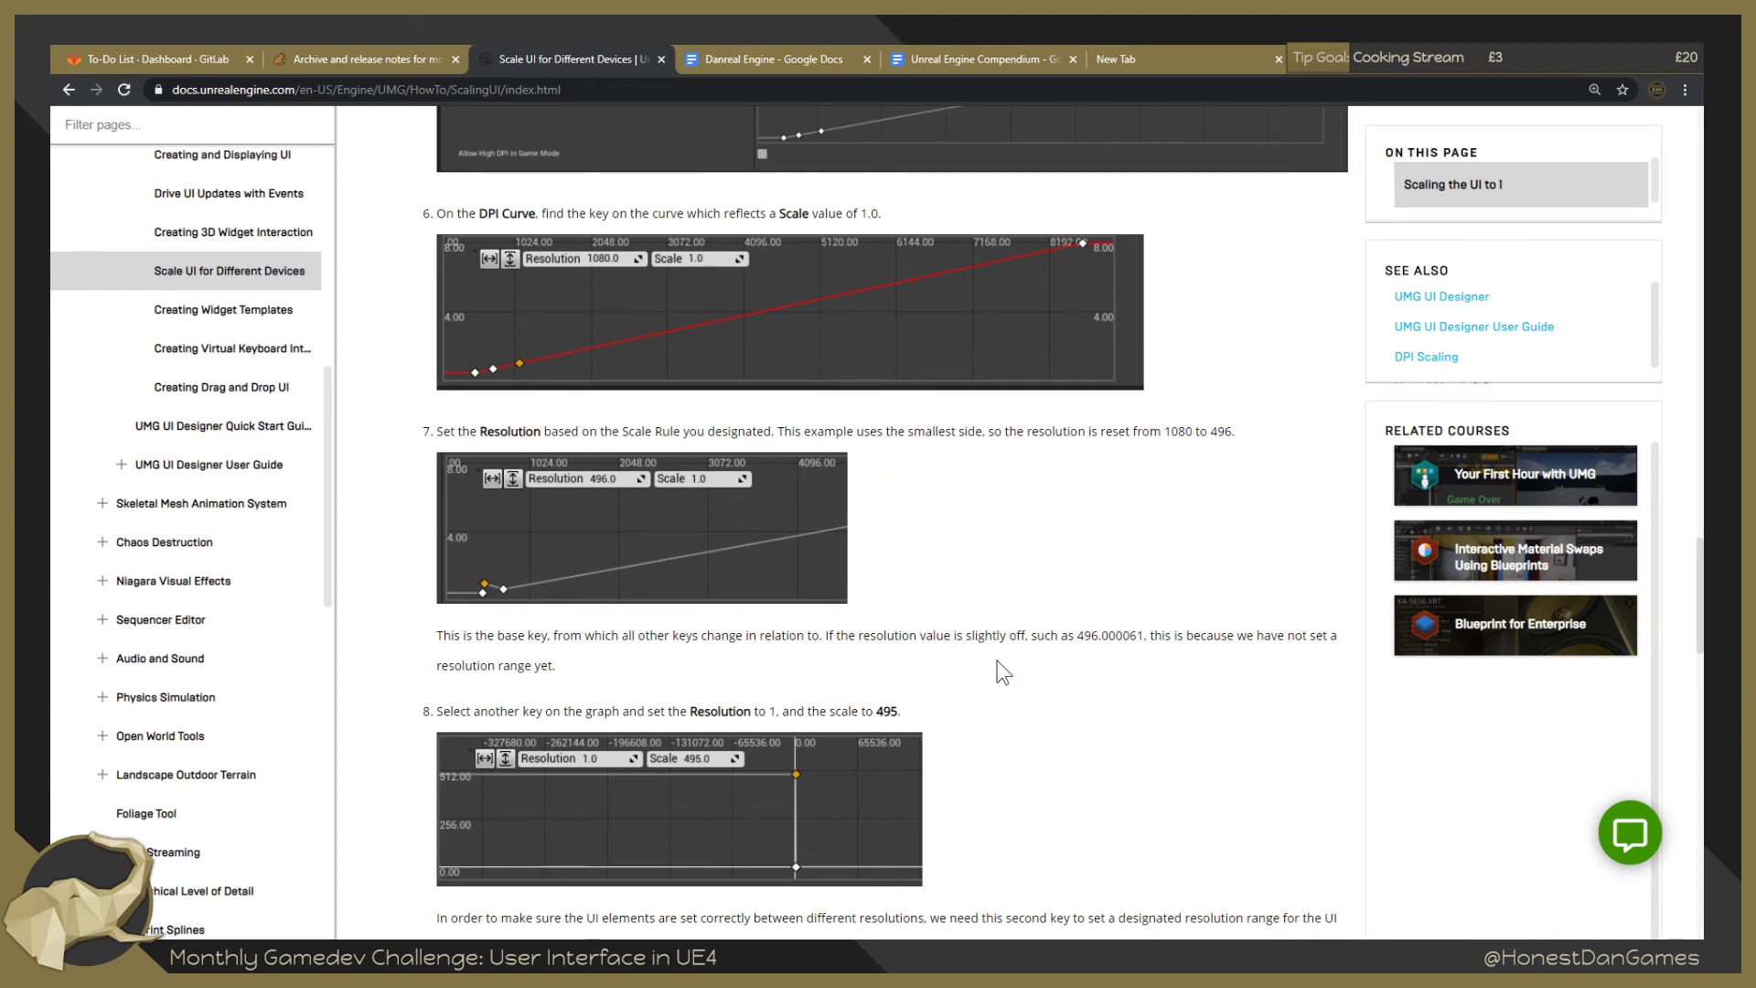
scroll(981, 535, down, 3)
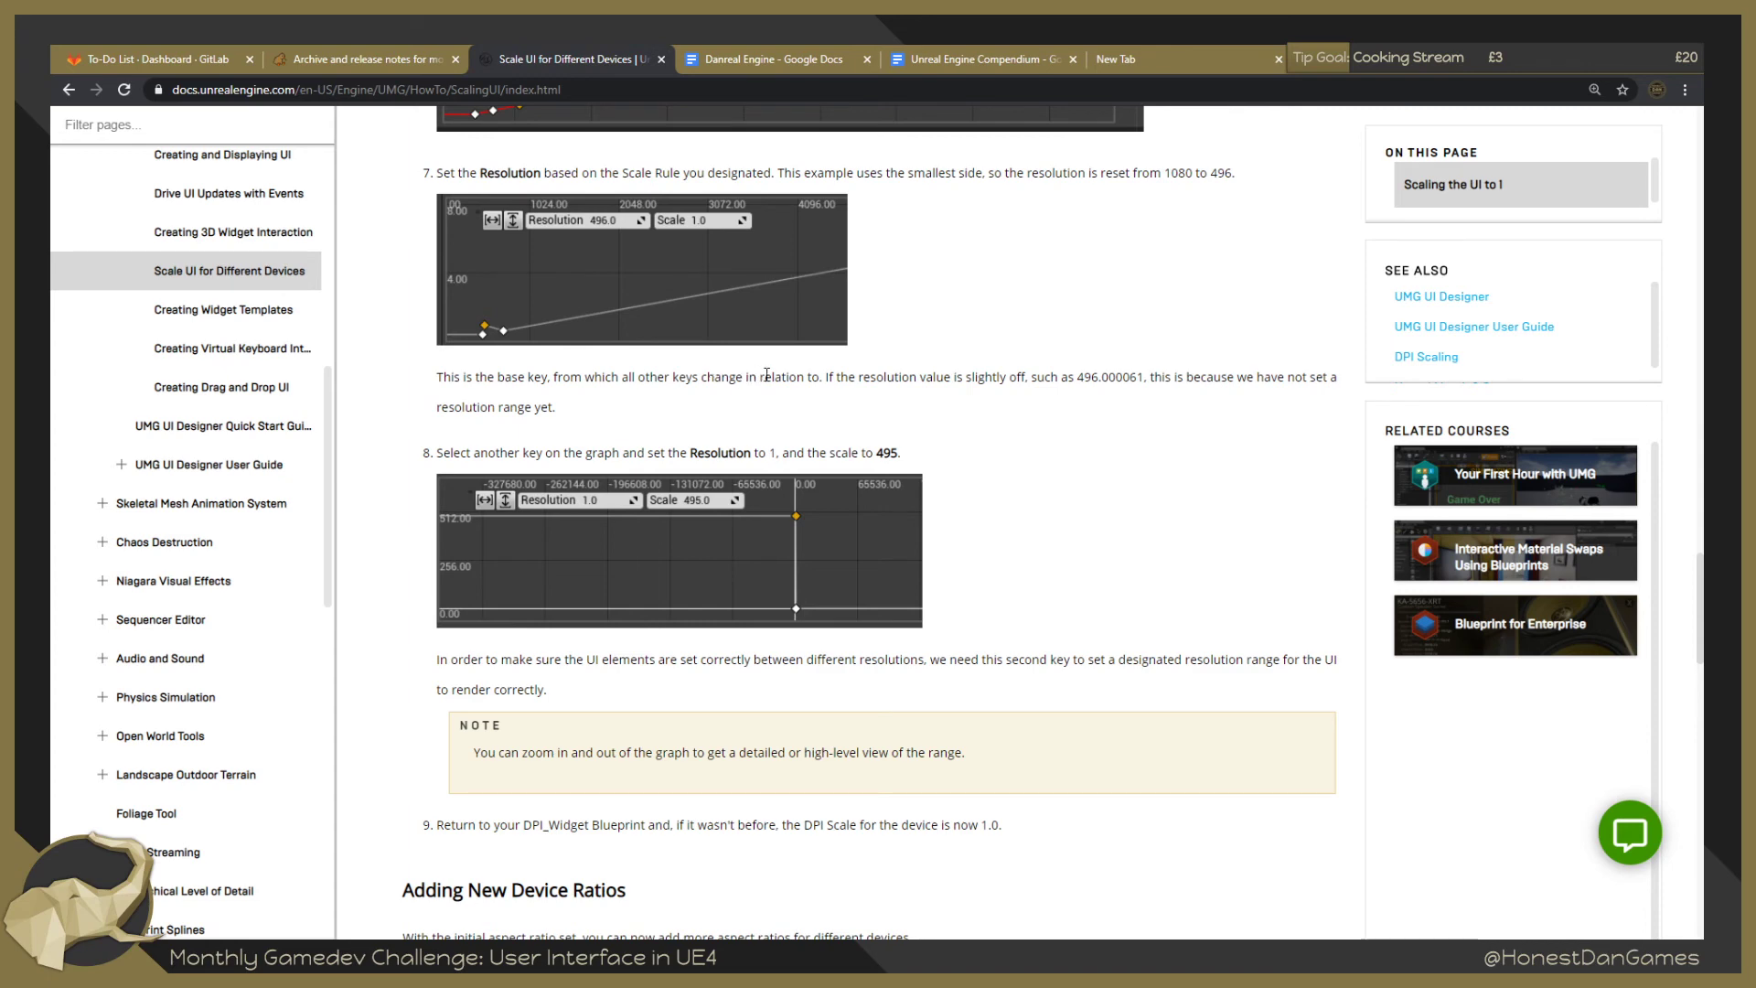
scroll(892, 448, up, 4)
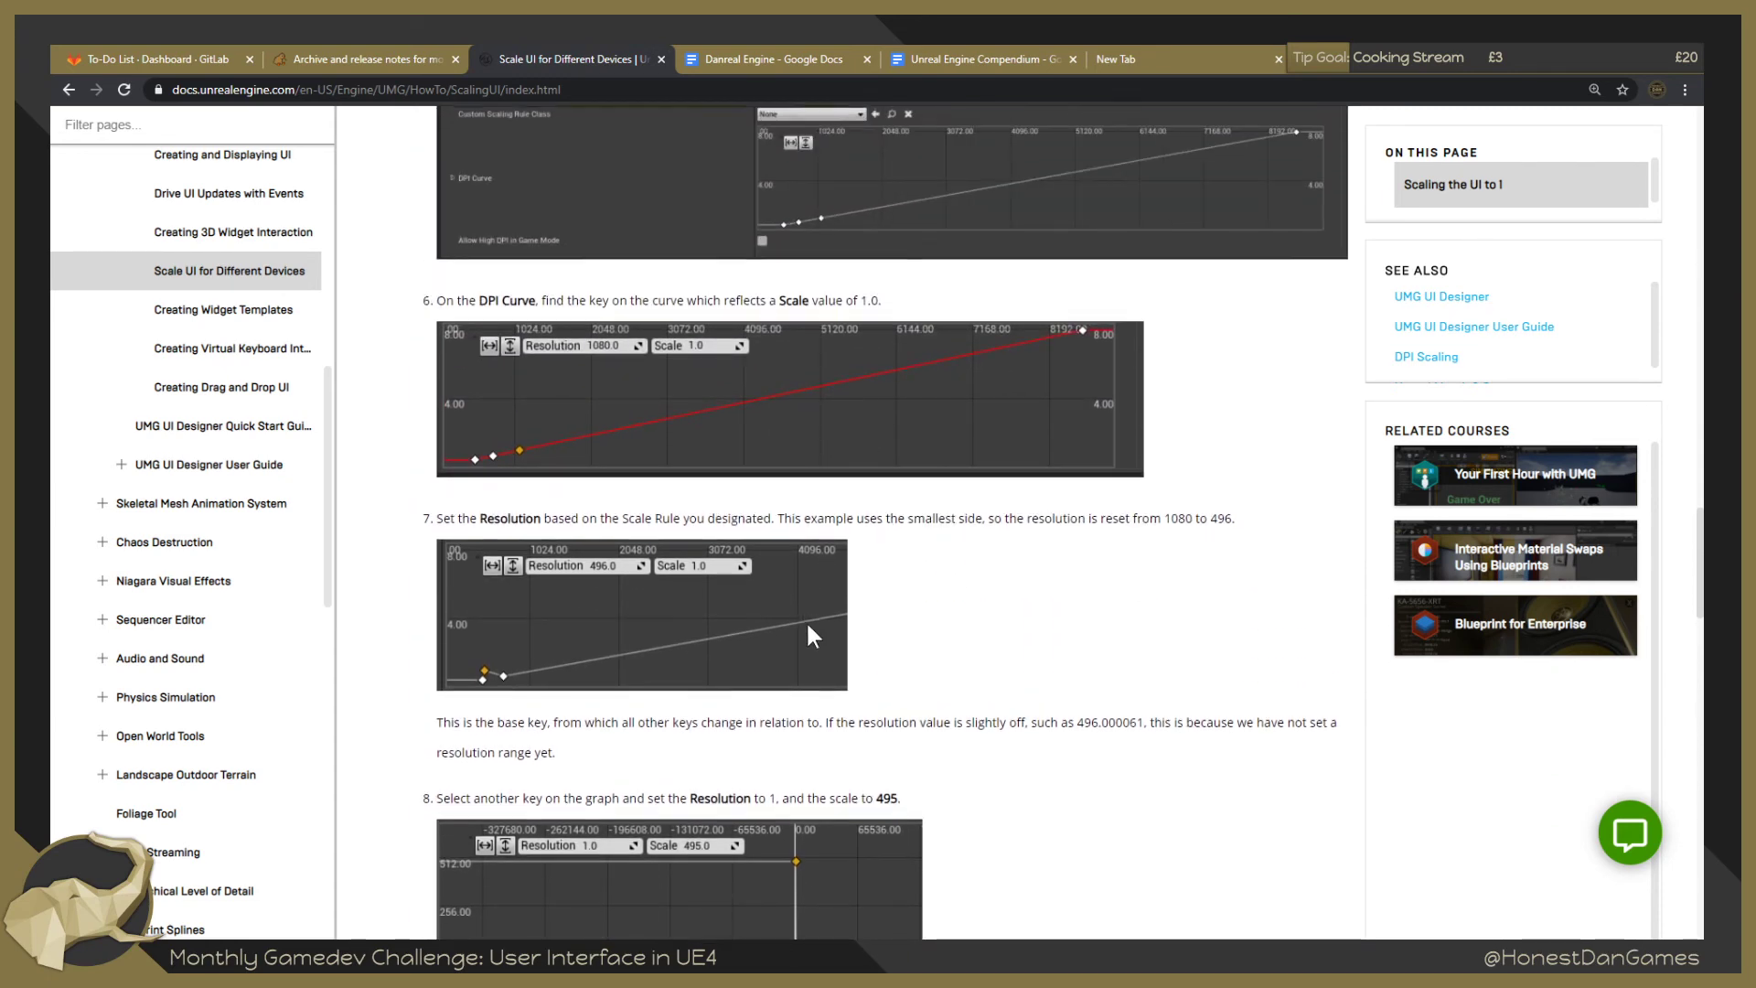
scroll(807, 618, up, 4)
scroll(746, 534, down, 2)
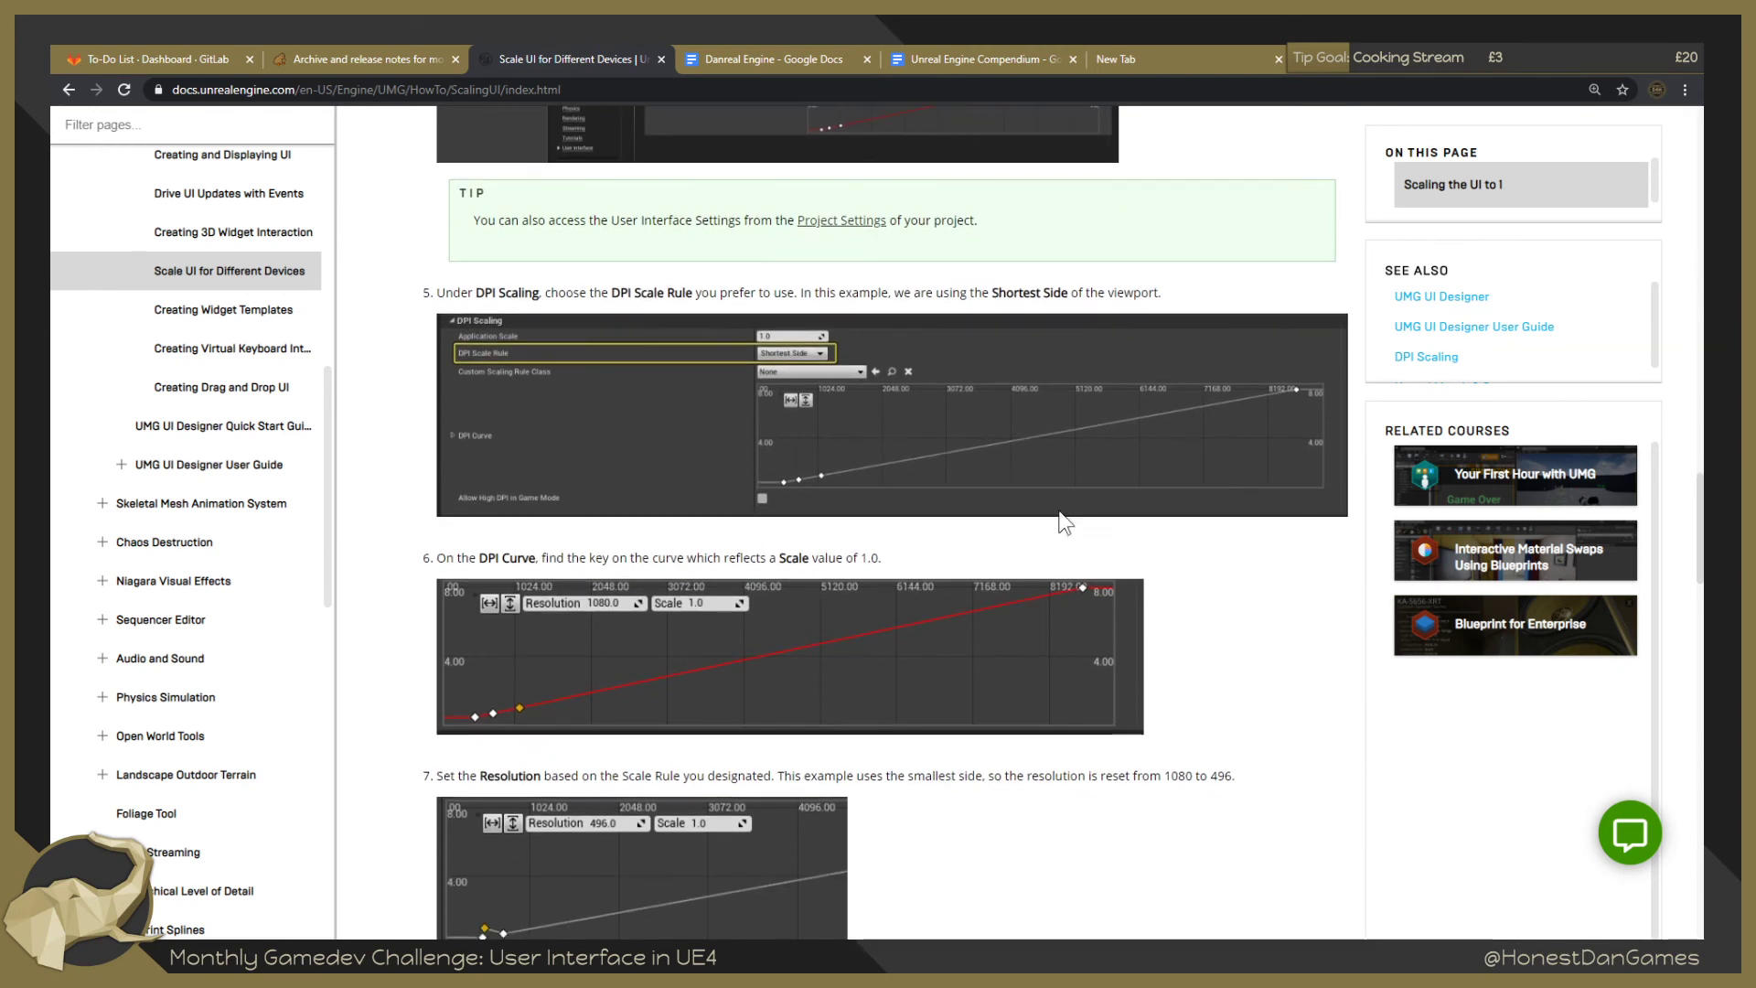
scroll(836, 756, down, 4)
scroll(837, 764, down, 1)
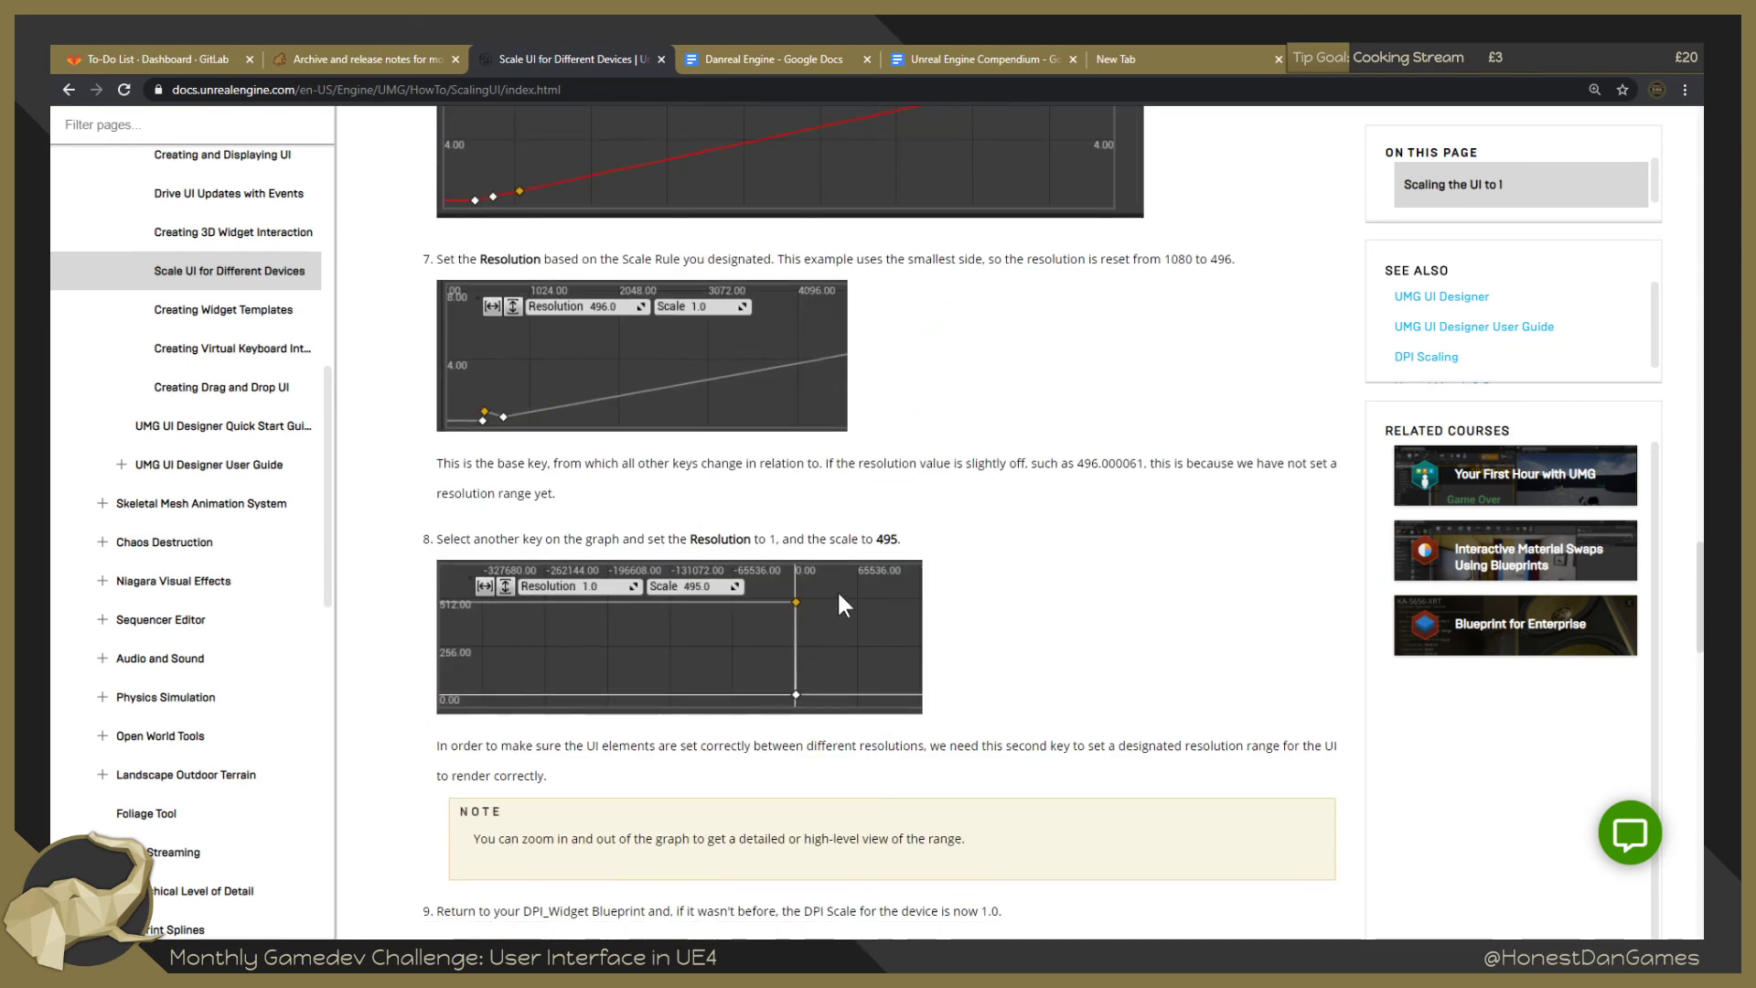
scroll(739, 589, down, 2)
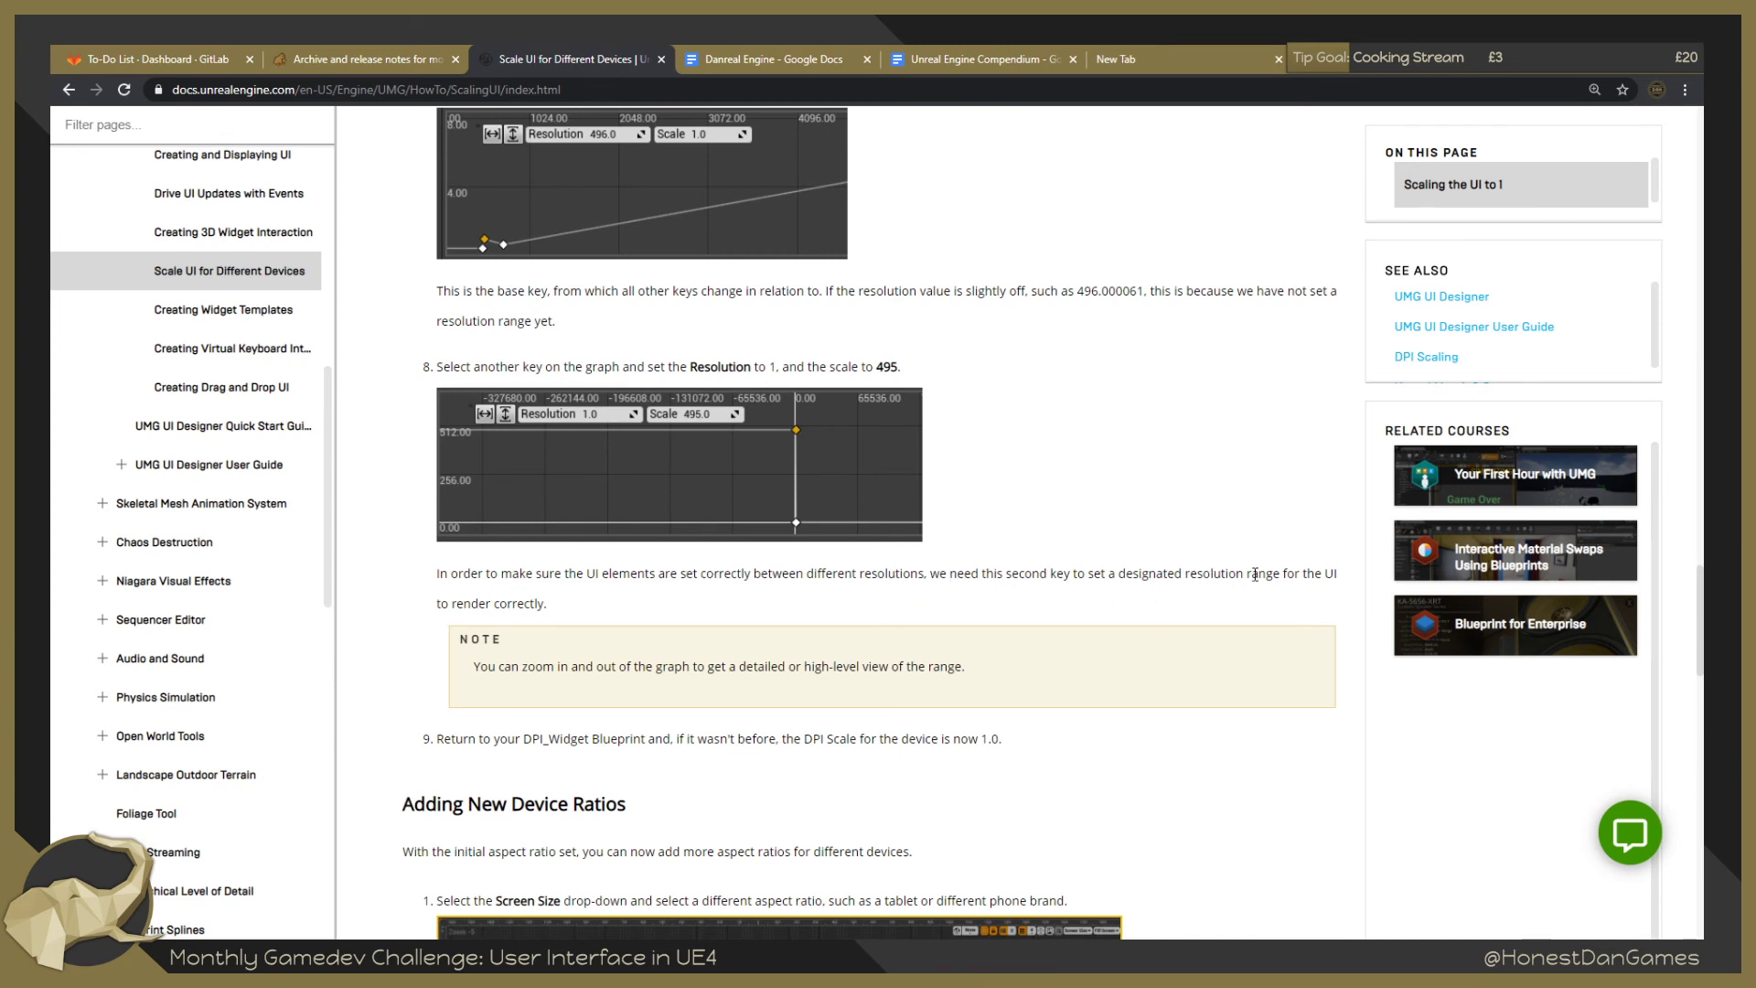
scroll(599, 622, down, 1)
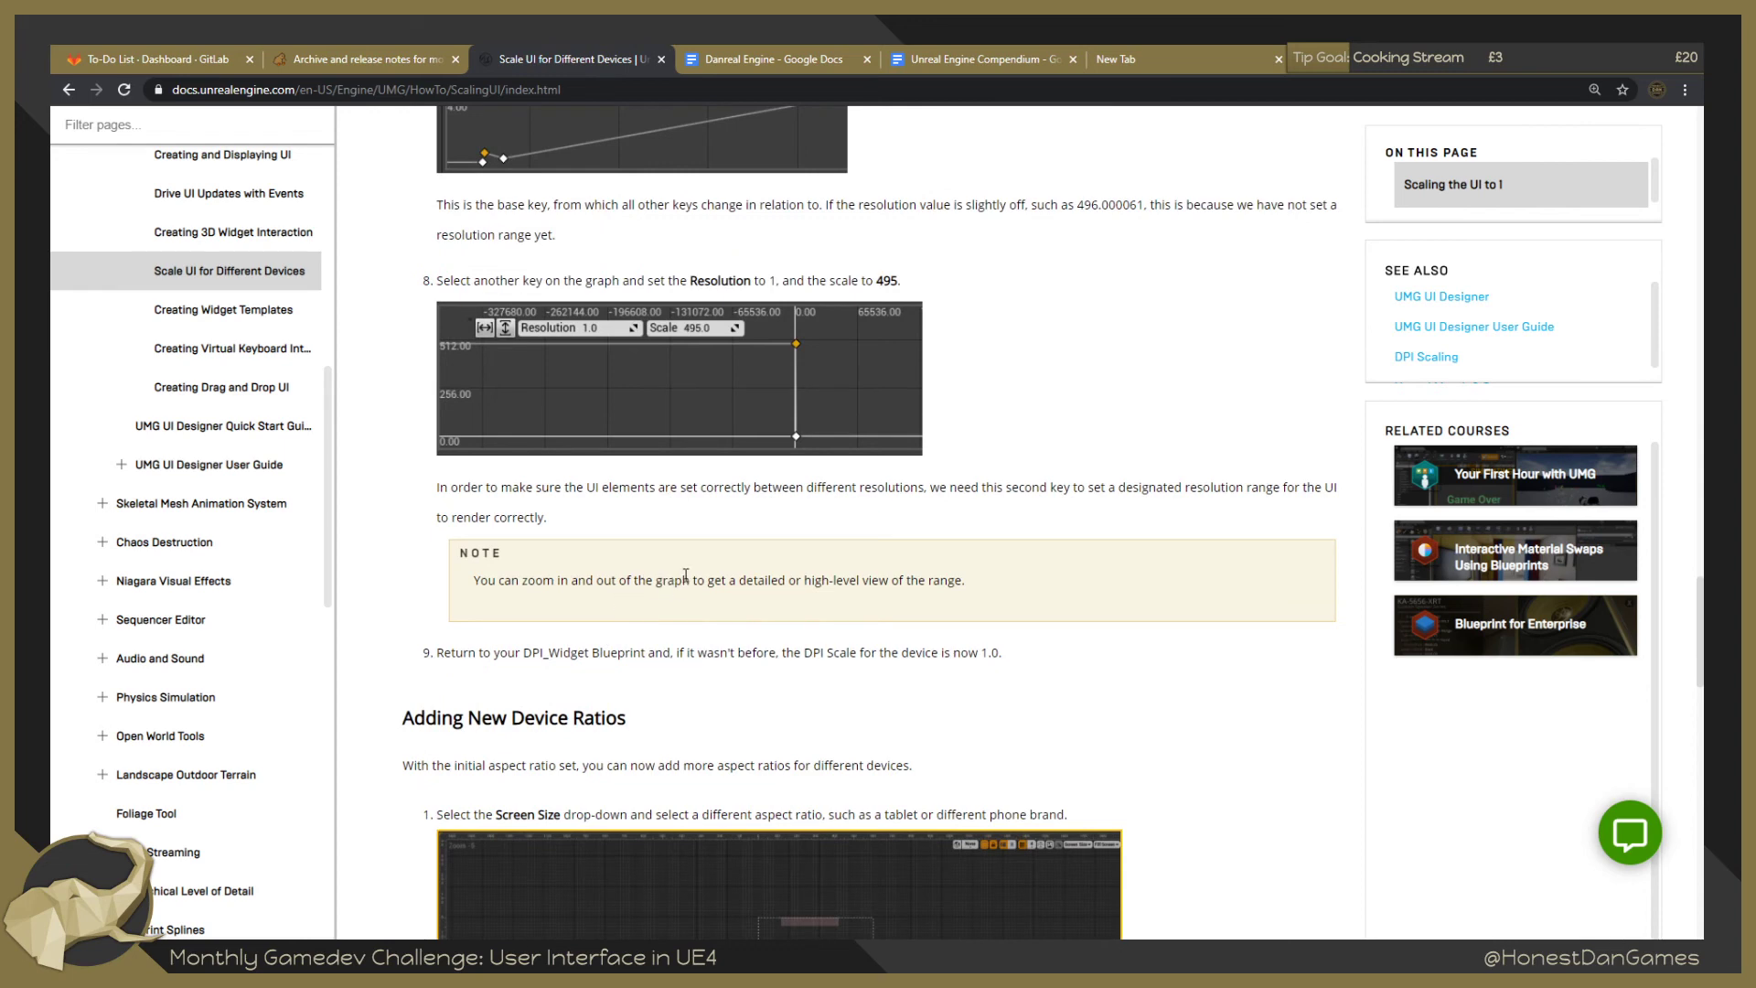
scroll(721, 589, down, 2)
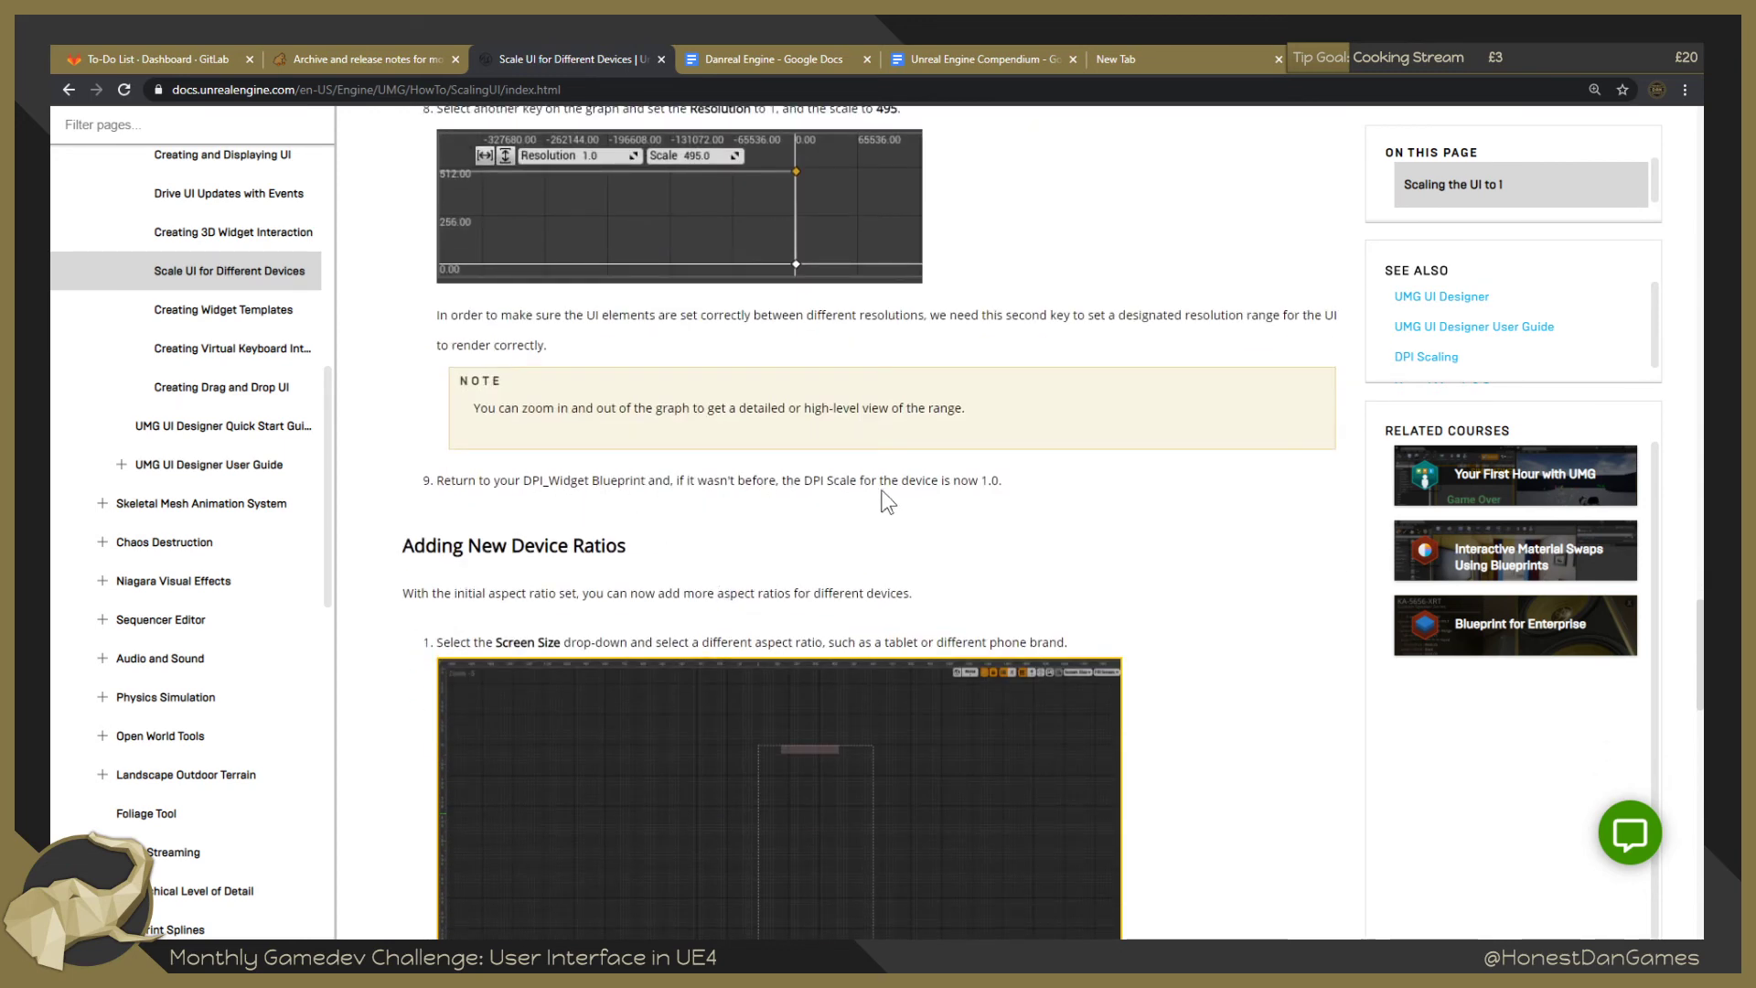
scroll(878, 471, down, 1)
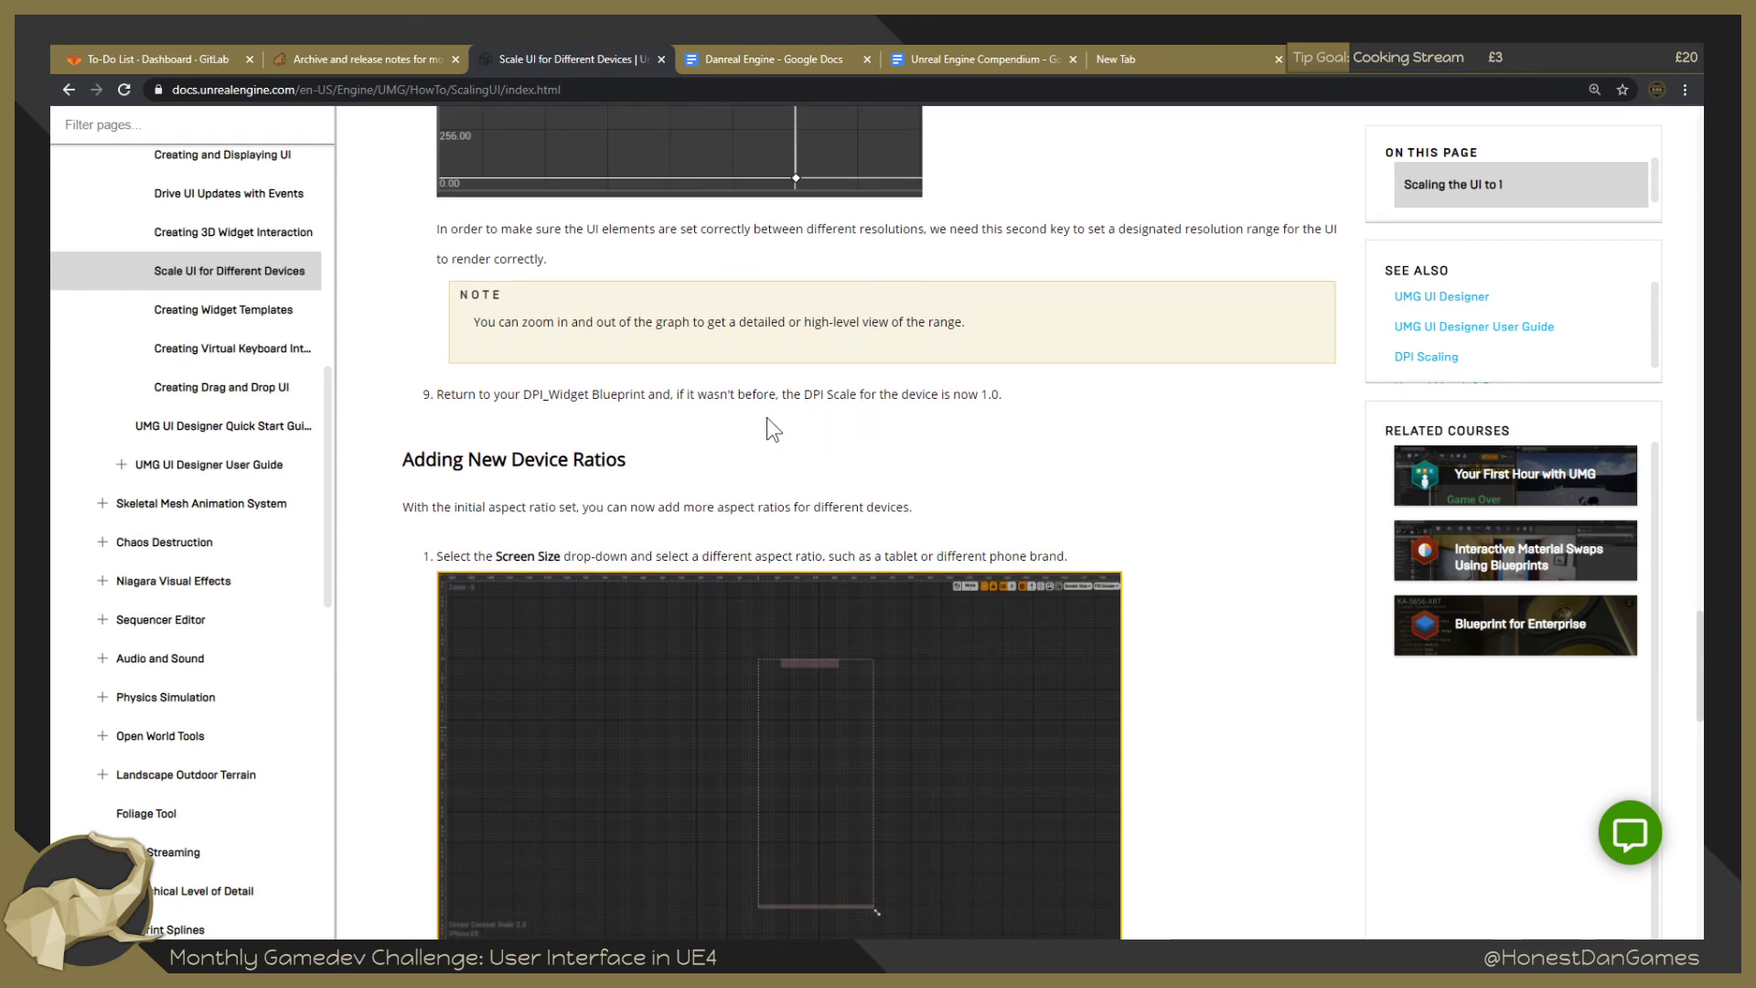
Read the guide's Adding New Device Ratios section on creating two more curve keys, and recheck steps 6 to 9.
scroll(767, 417, down, 3)
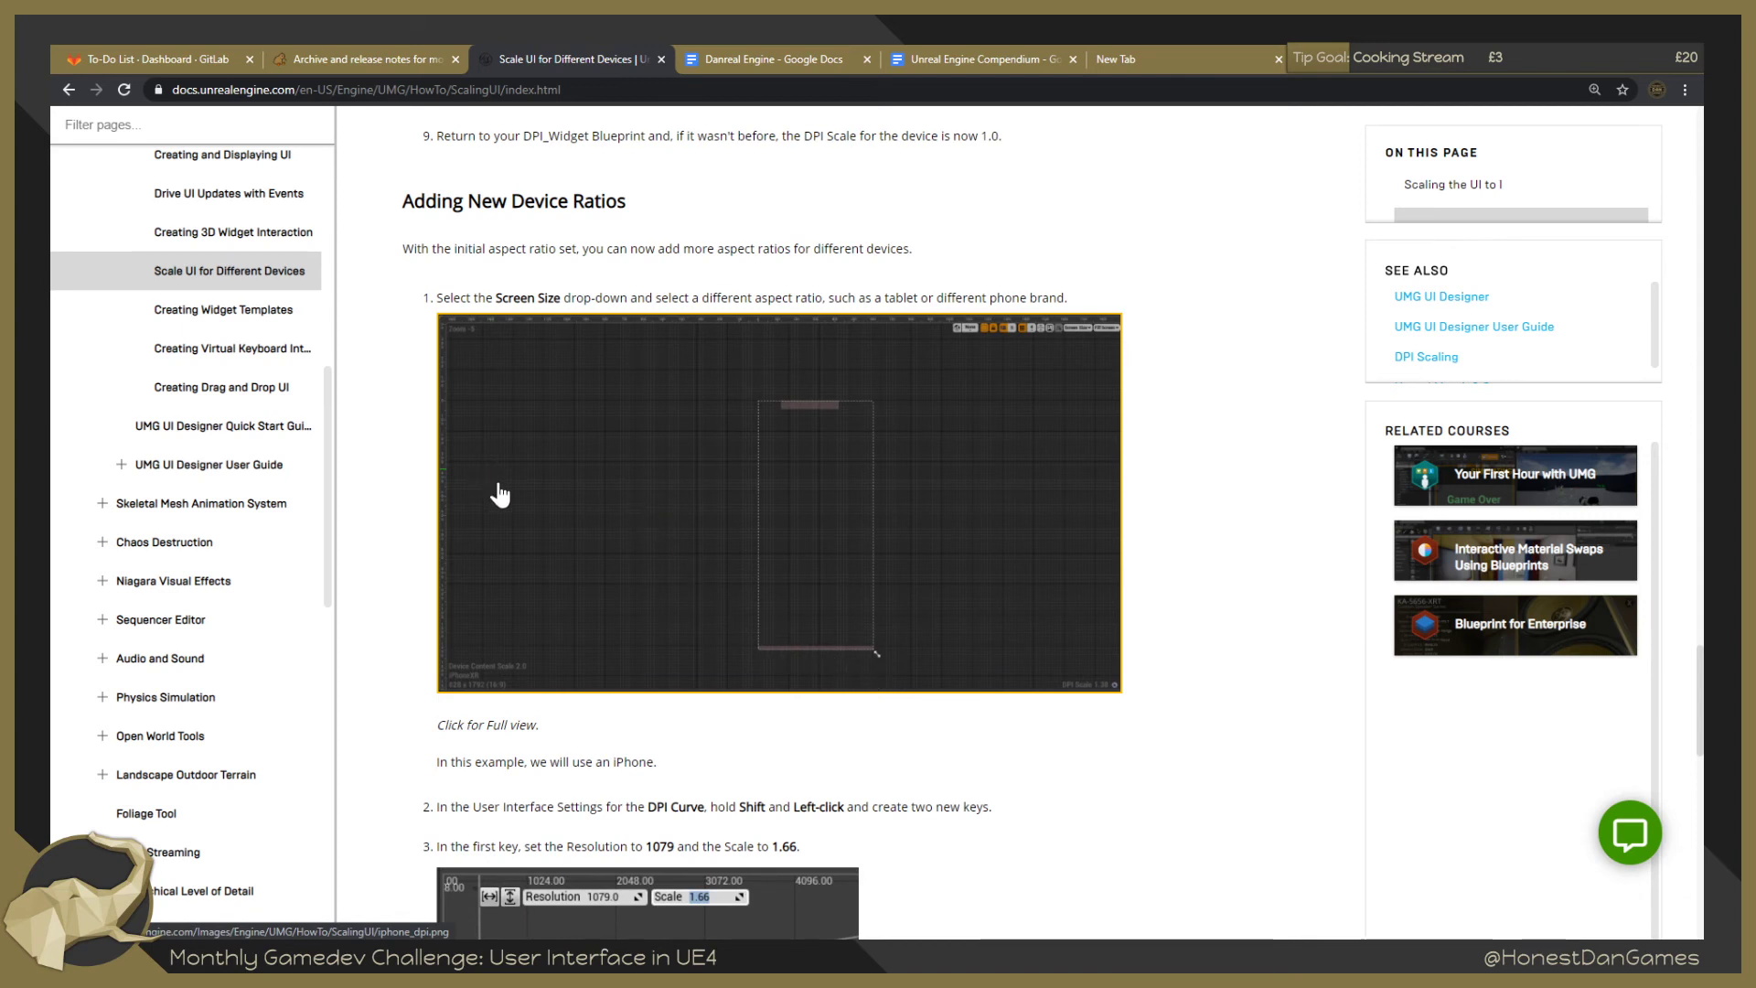
scroll(494, 474, down, 3)
scroll(525, 431, up, 6)
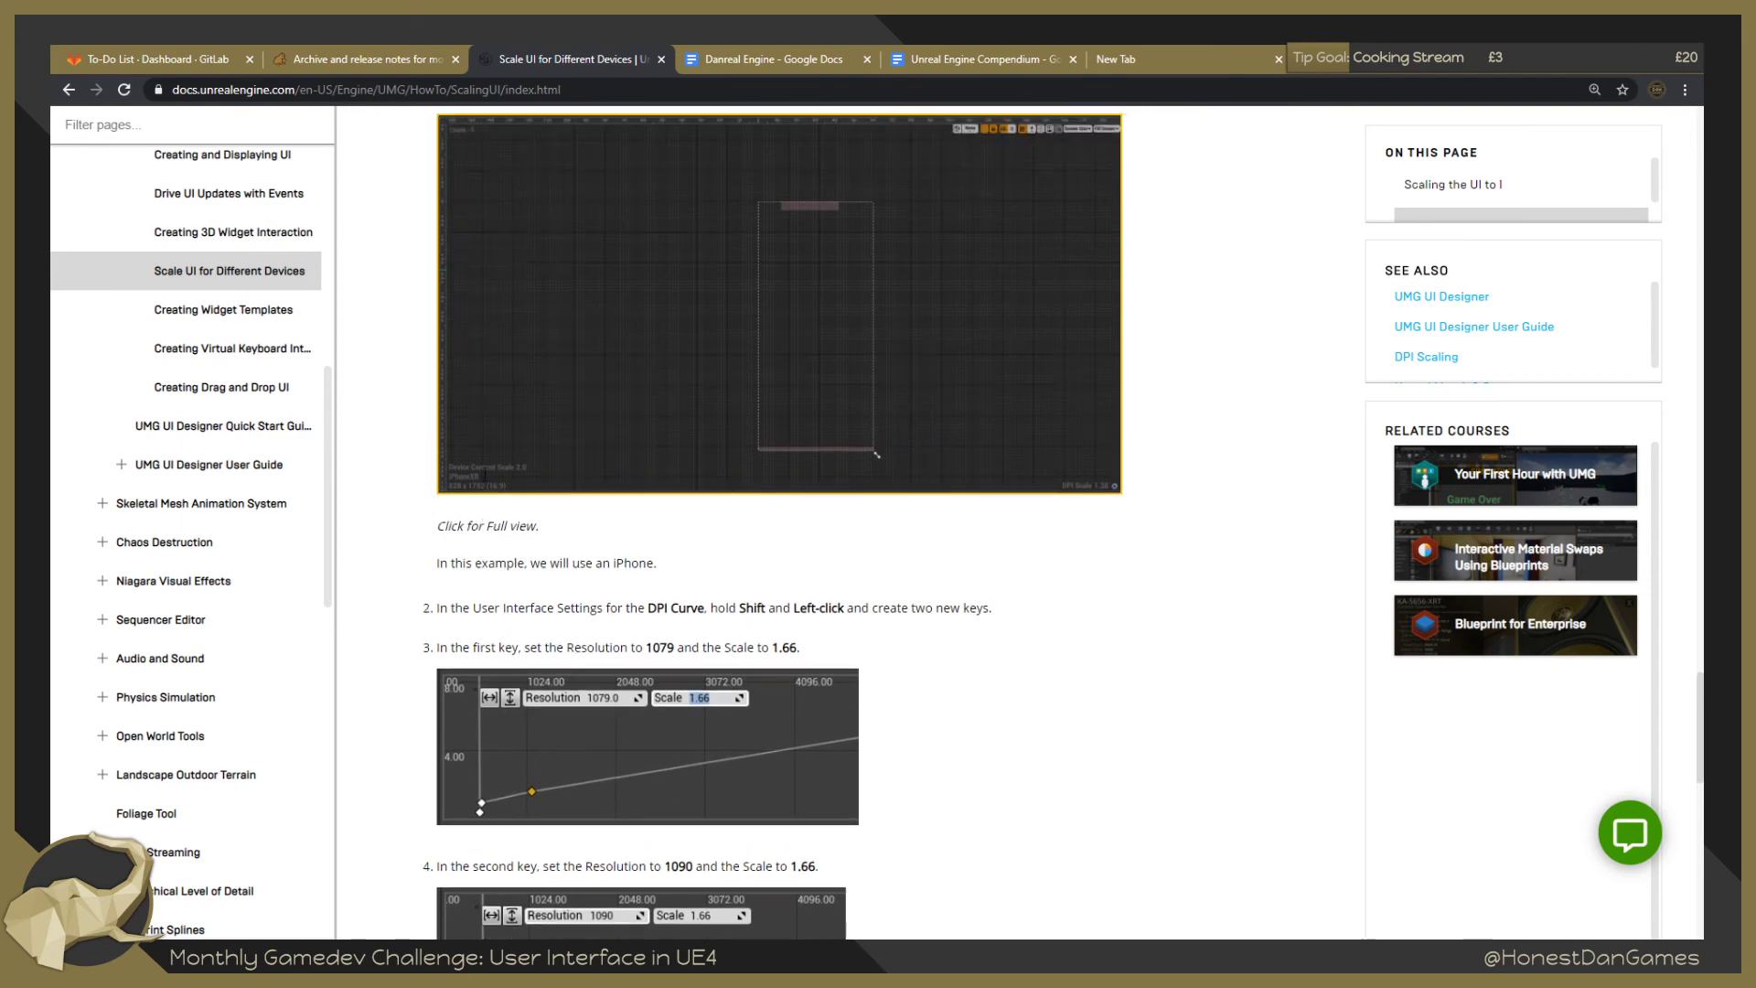
scroll(525, 431, down, 4)
scroll(526, 435, down, 7)
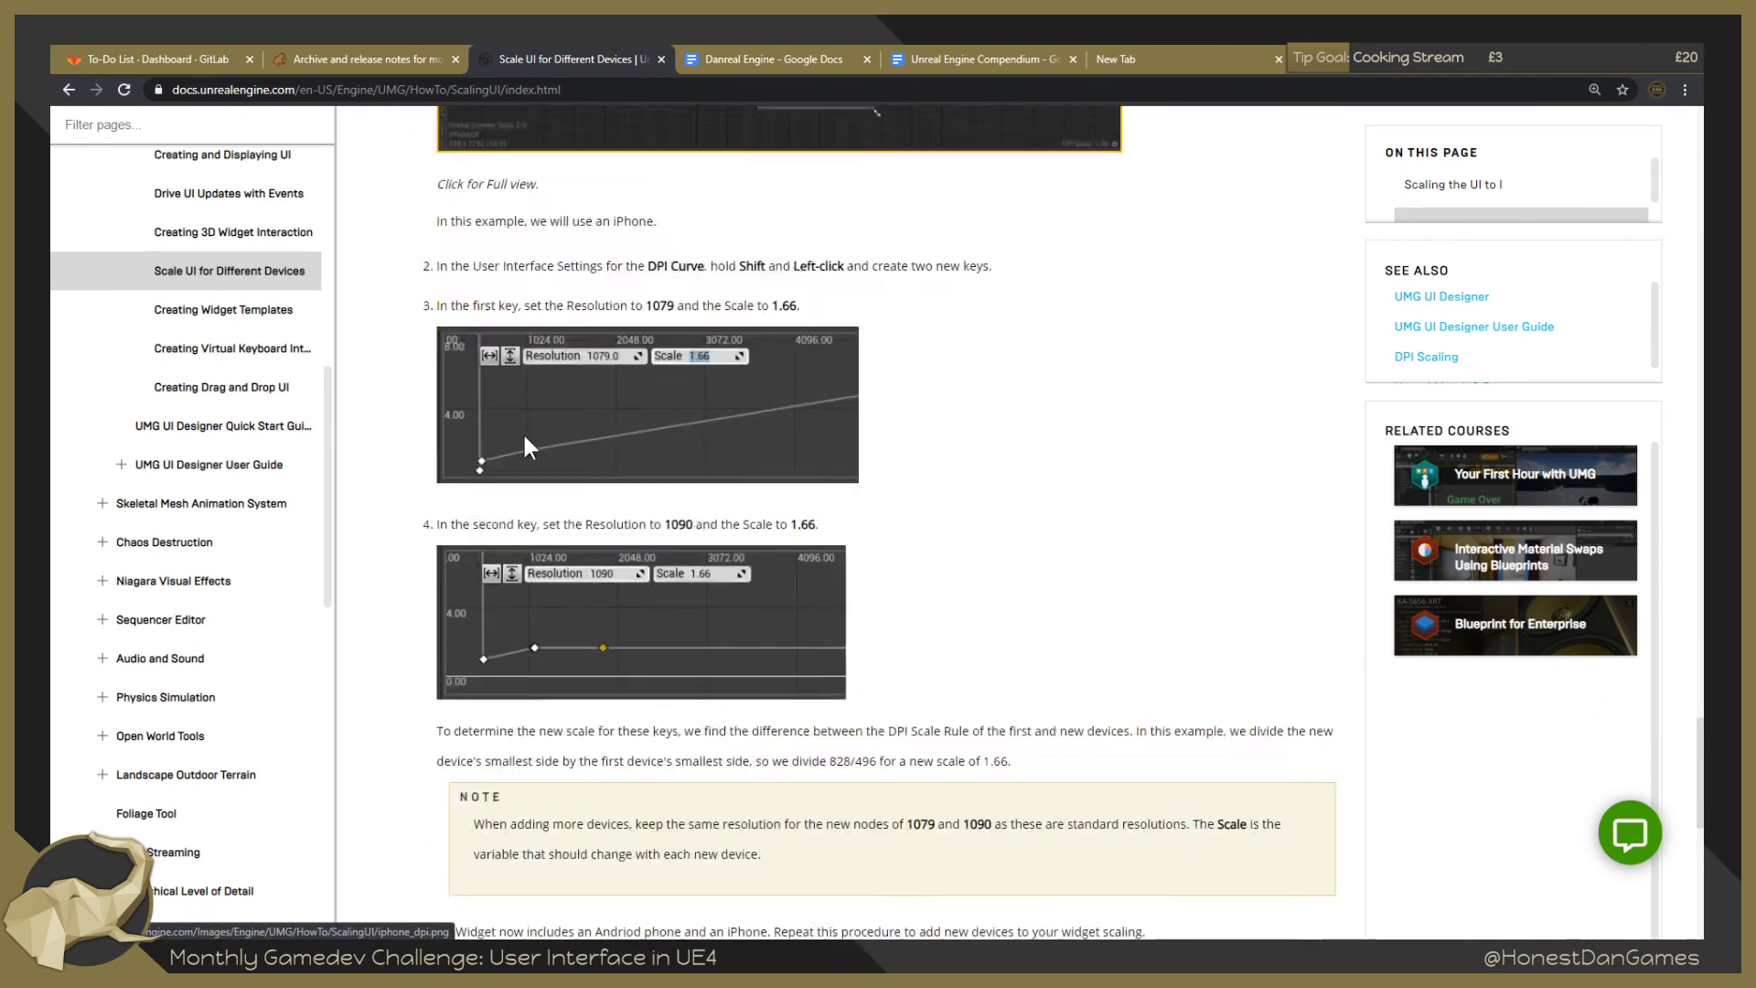
scroll(525, 432, up, 16)
scroll(549, 429, up, 4)
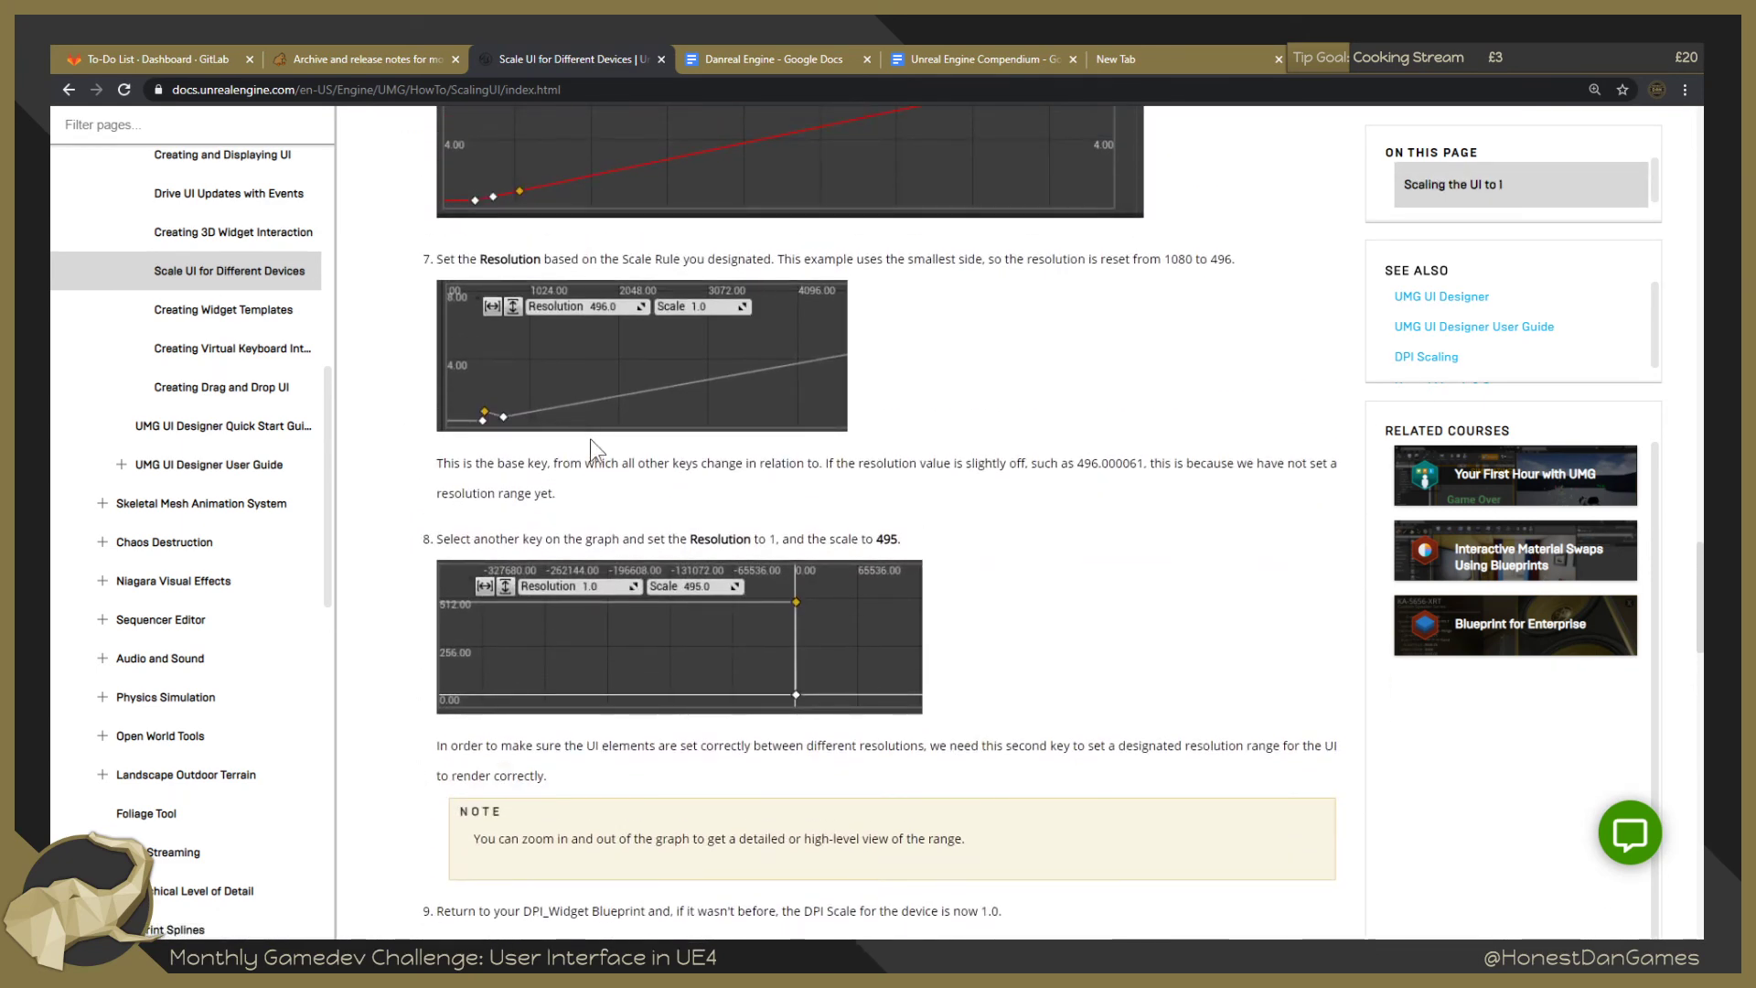
scroll(723, 494, down, 2)
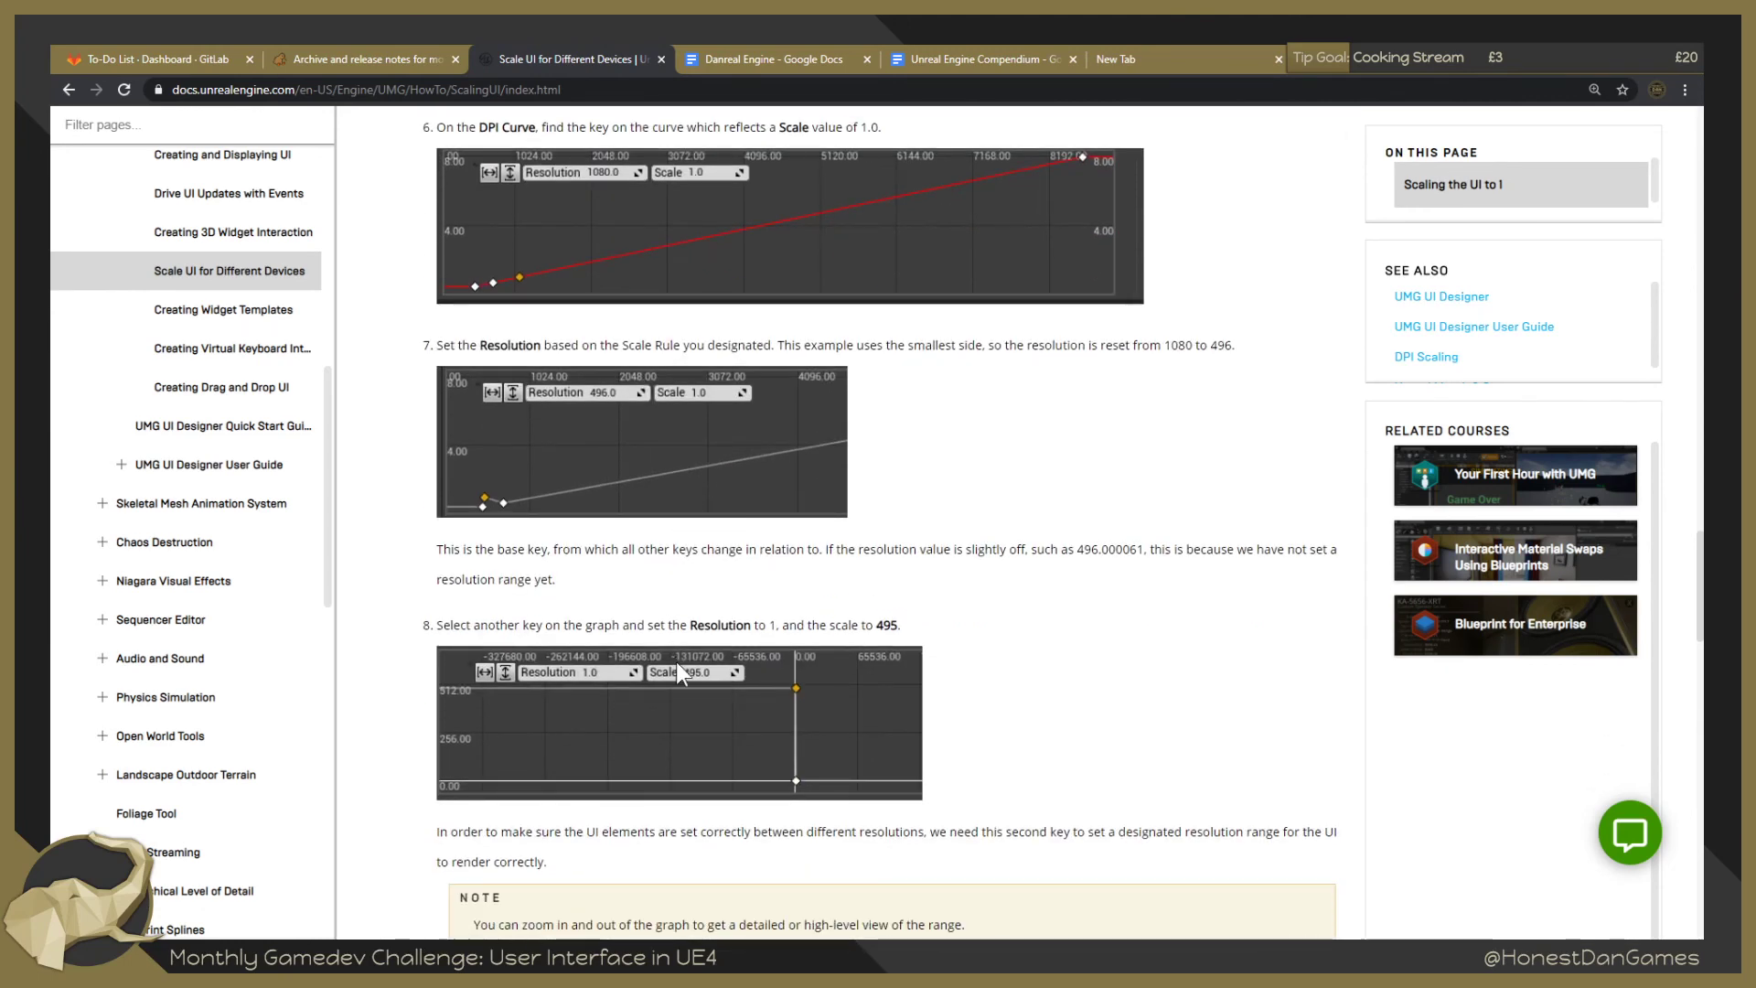
scroll(677, 640, down, 5)
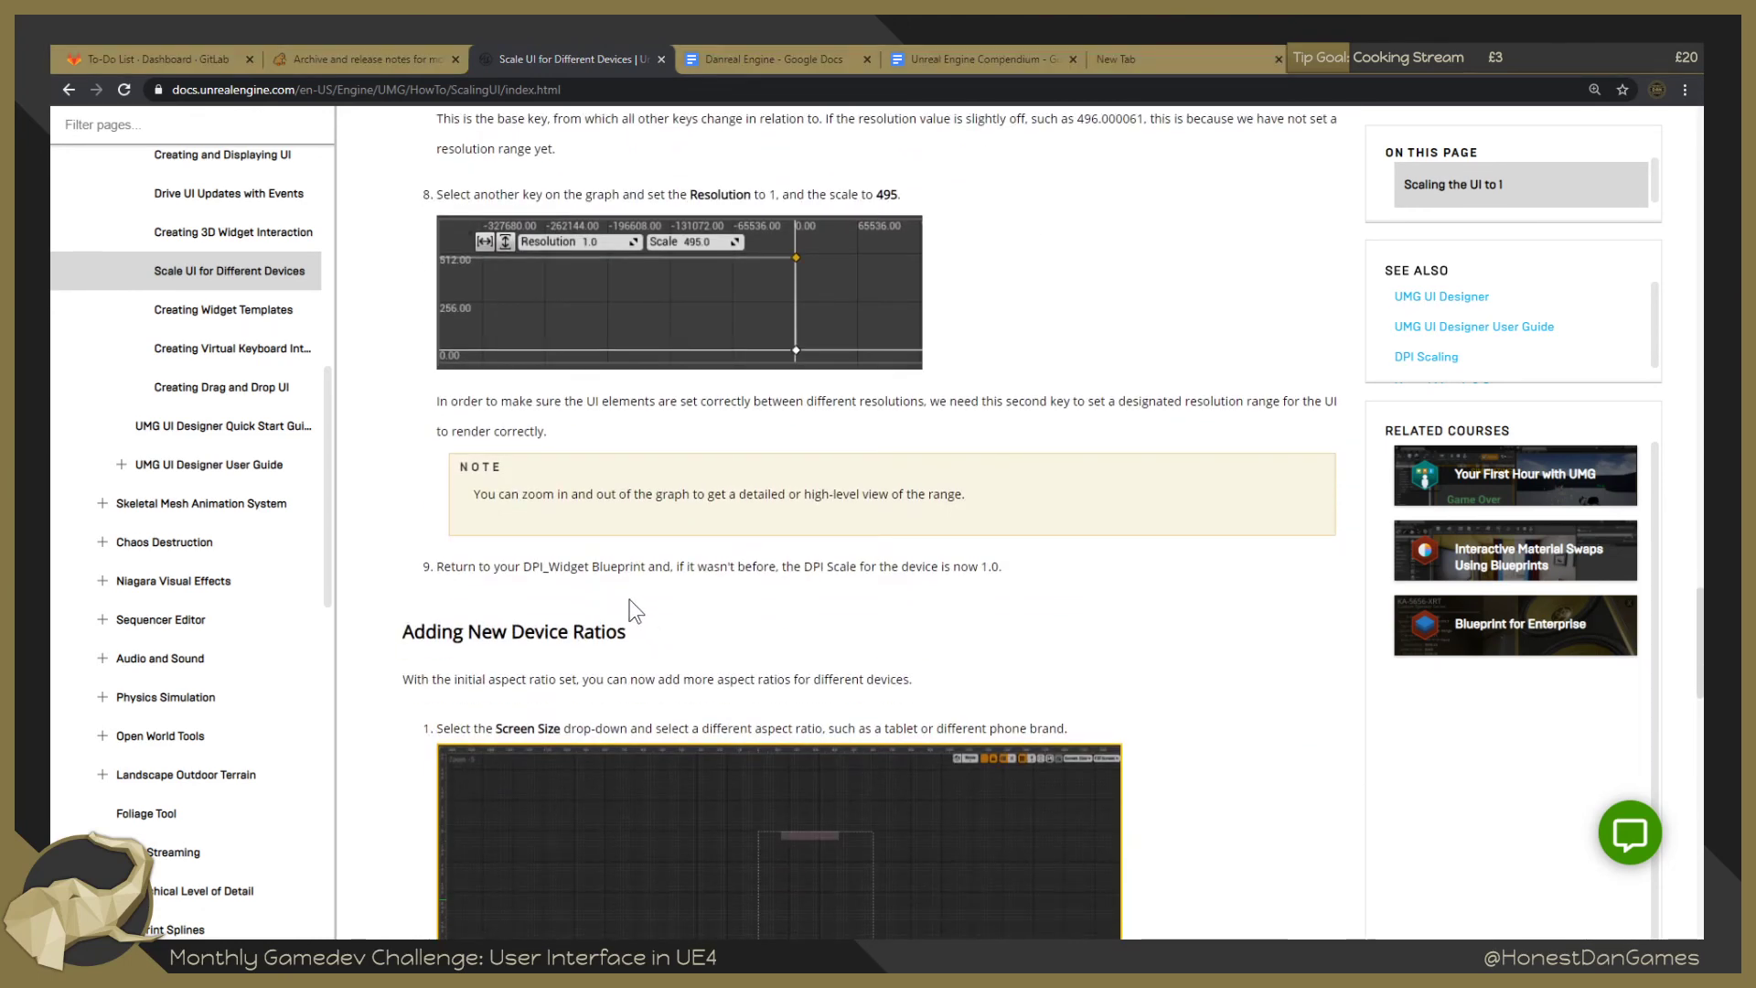
Switch to Unreal Editor and add a key to the DPI Curve at about Resolution 950 and Scale 0.88.
key(alt+Tab)
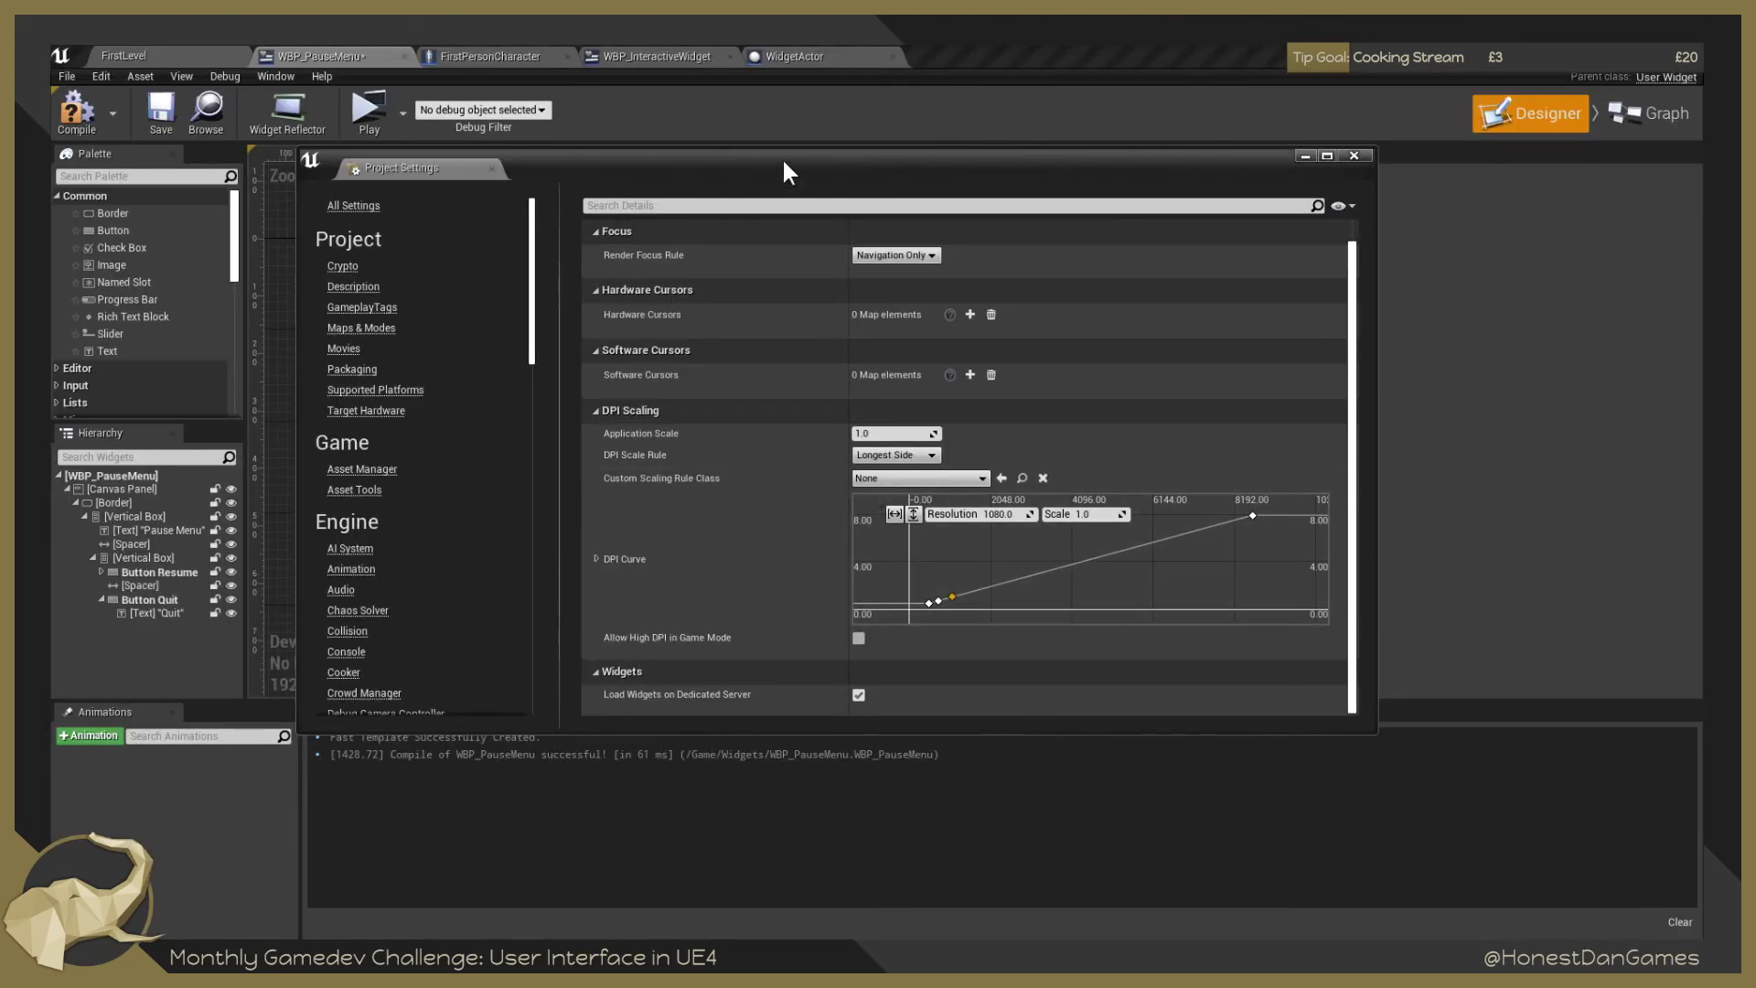
drag(782, 157, 701, 172)
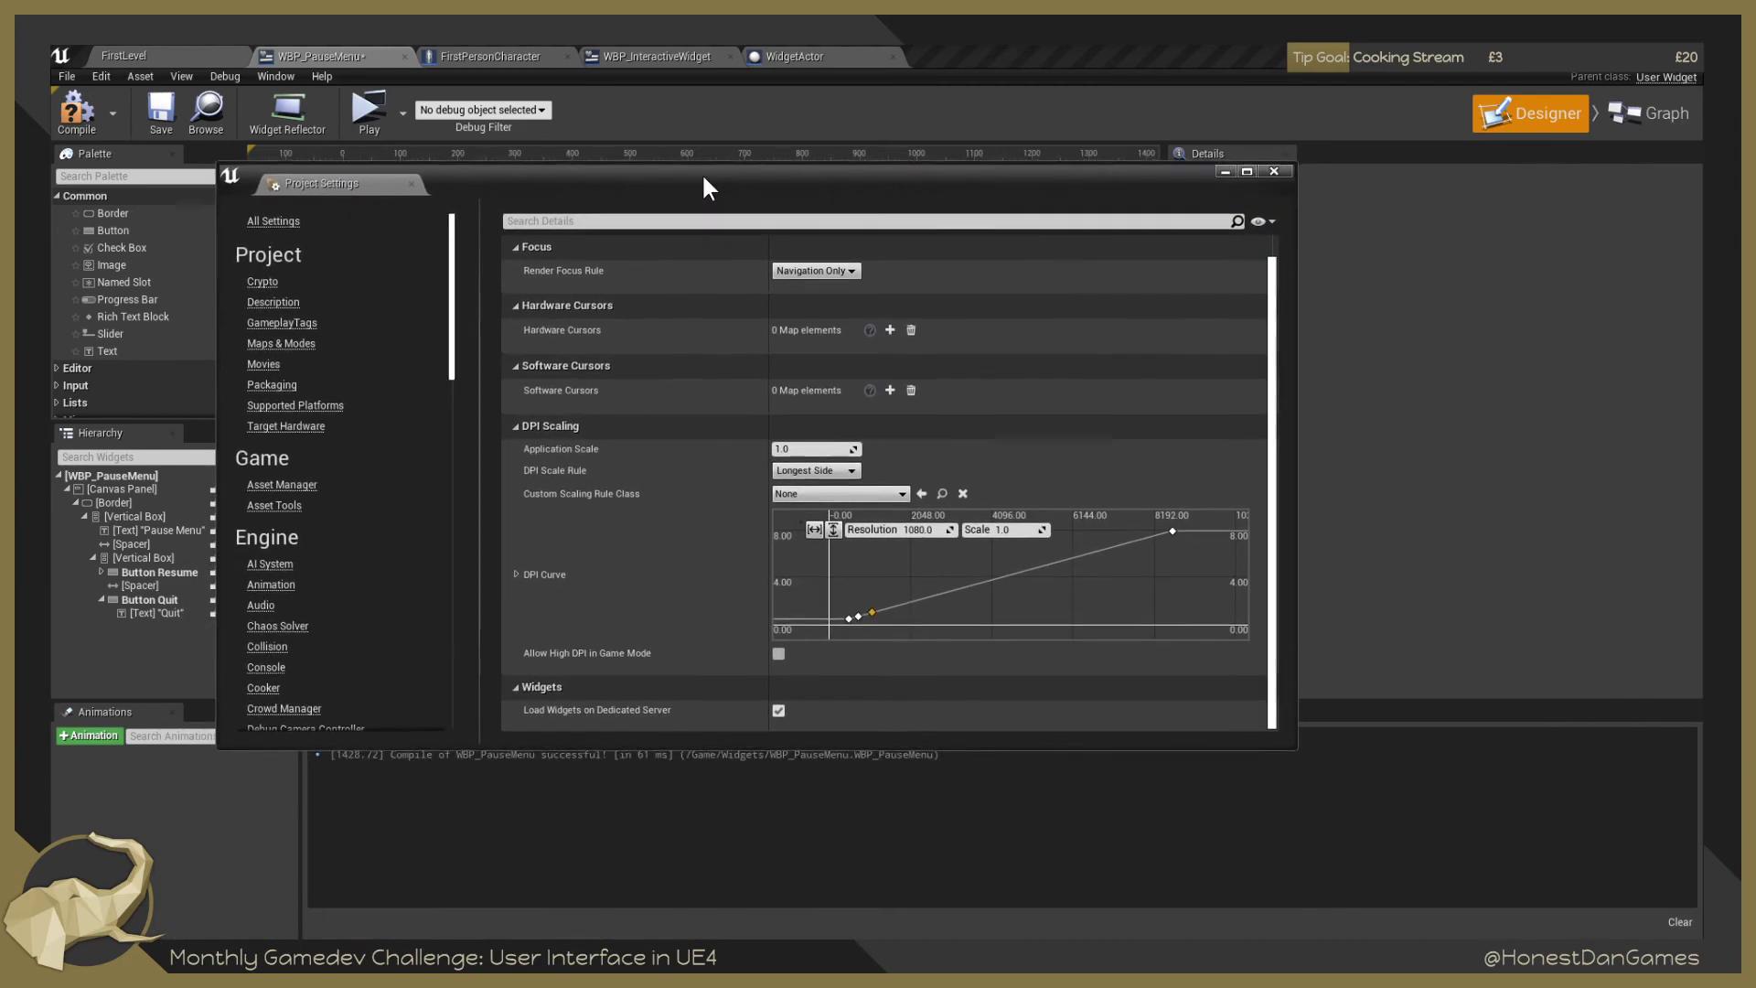
mouse_move(875, 615)
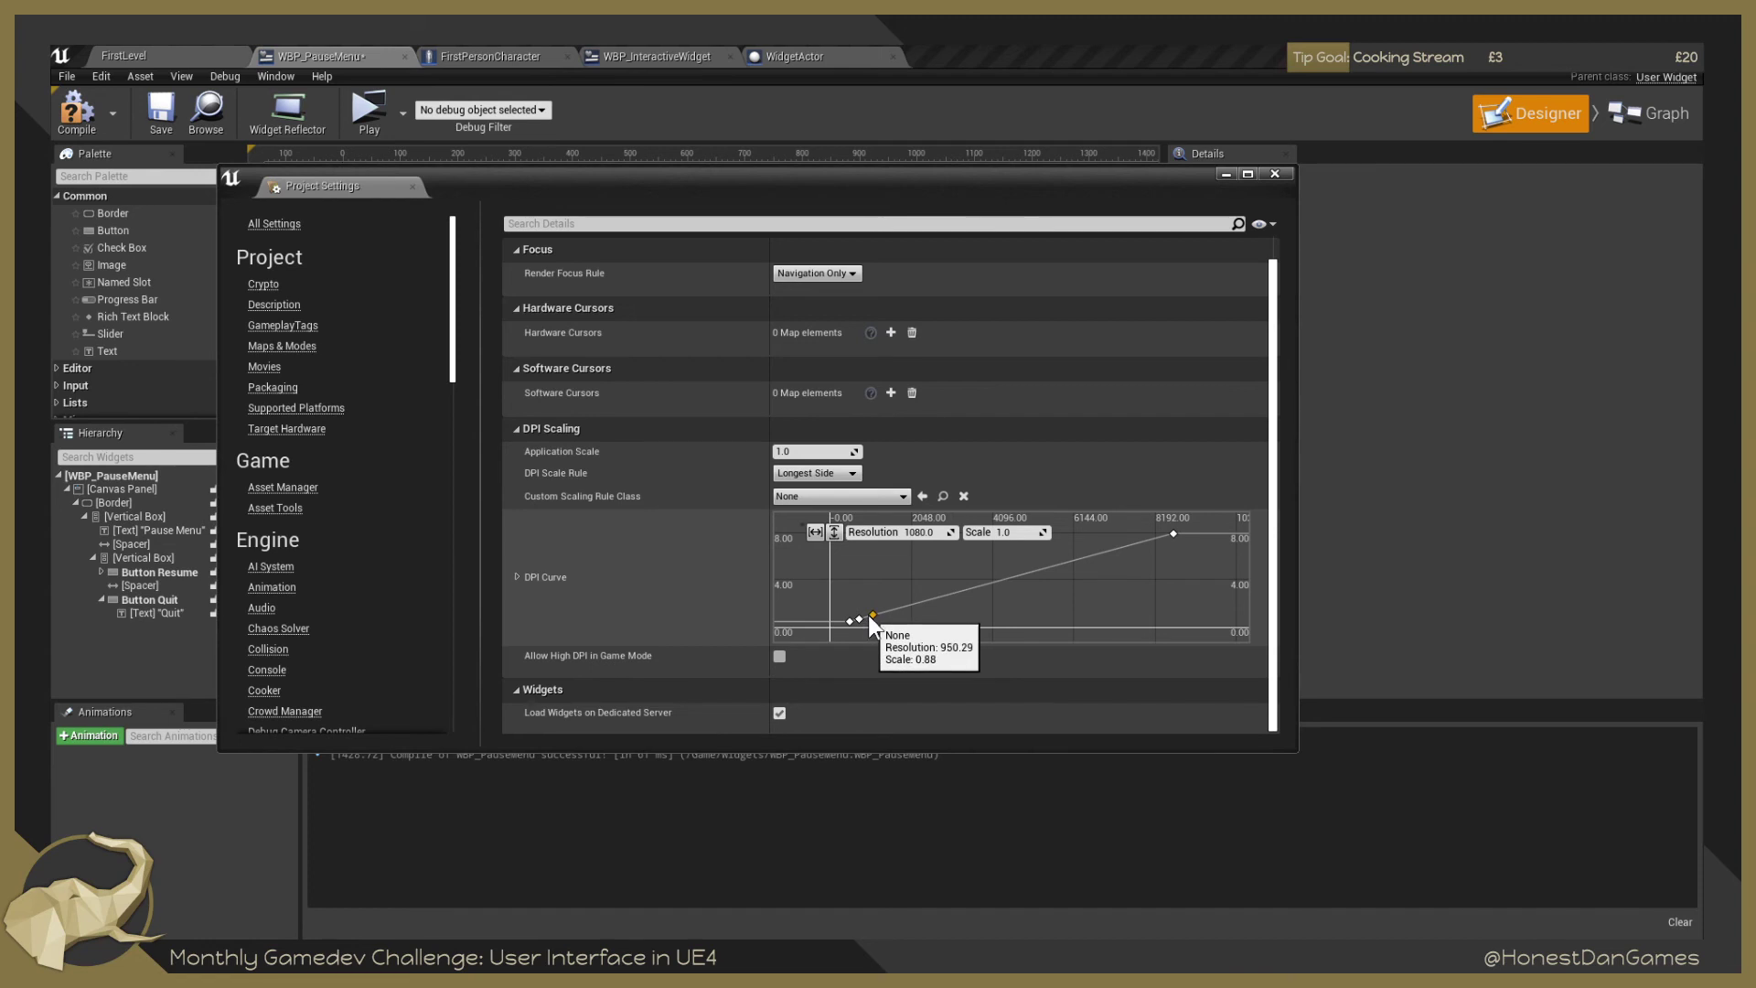
right_click(867, 613)
click(881, 638)
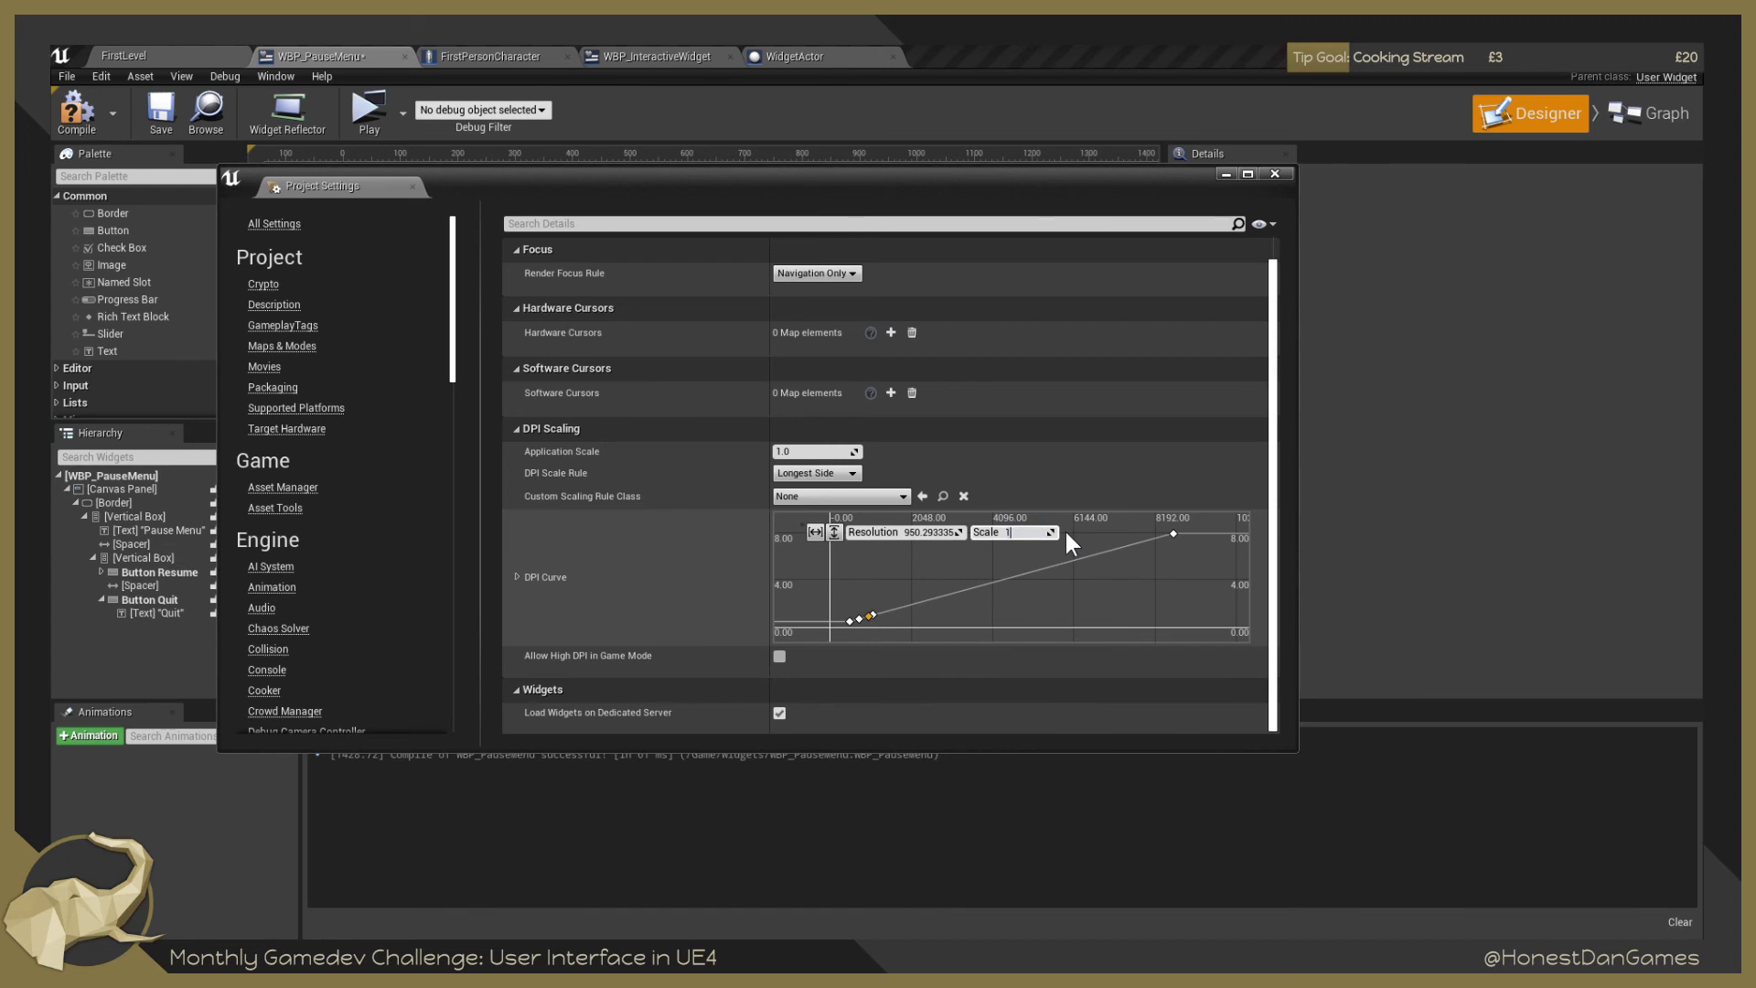
Set the added DPI Curve key to Scale 1 and Resolution 1079.
click(945, 532)
text(1079)
key(Return)
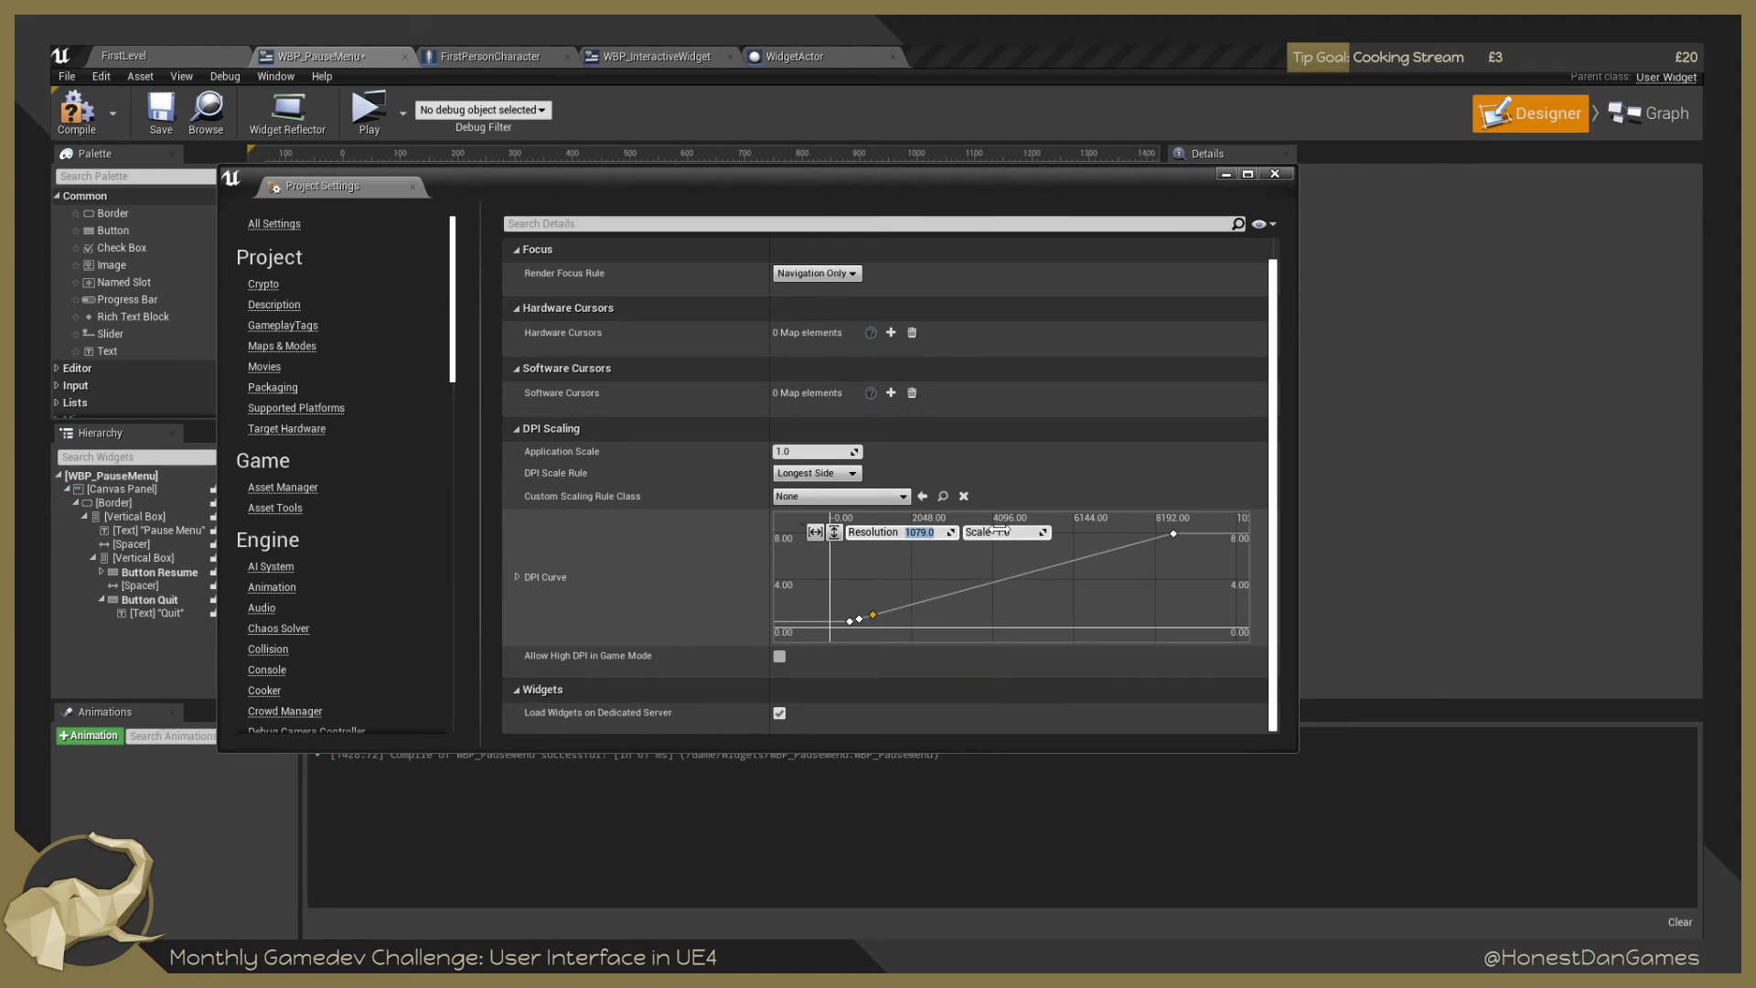
Compare the guide's steps 6 to 8 in the browser with the project's DPI Curve key values in Unreal Editor.
key(alt+Tab)
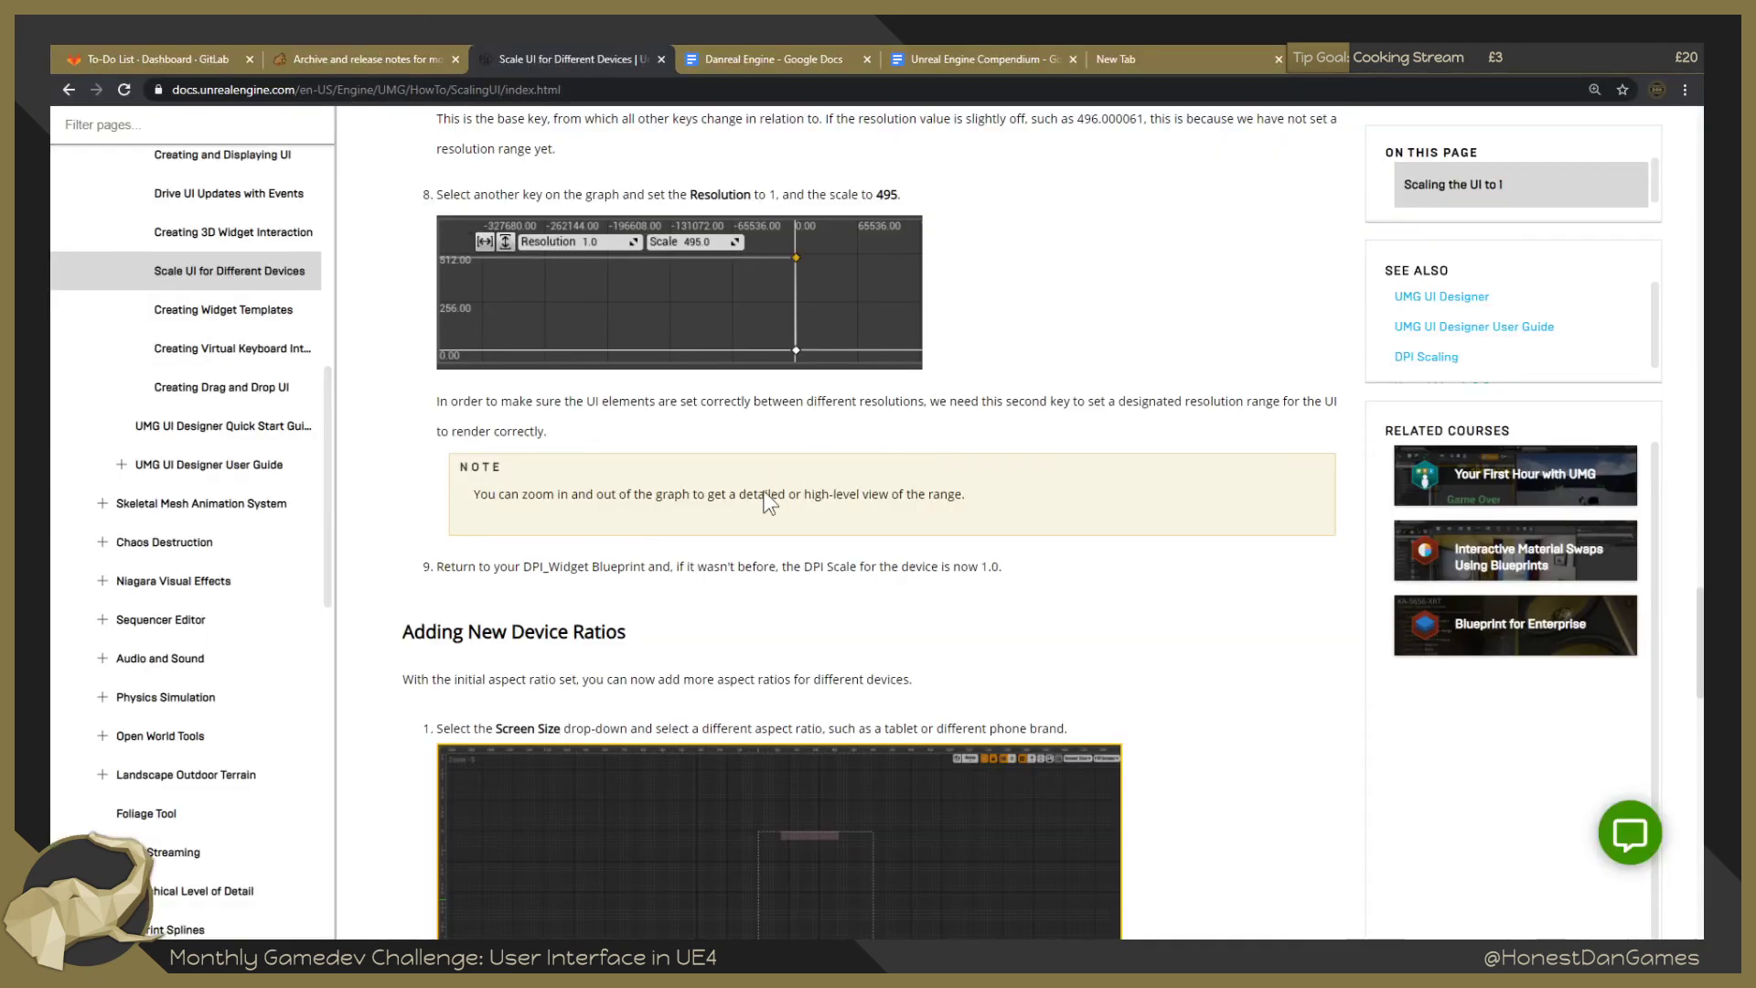
scroll(623, 415, up, 2)
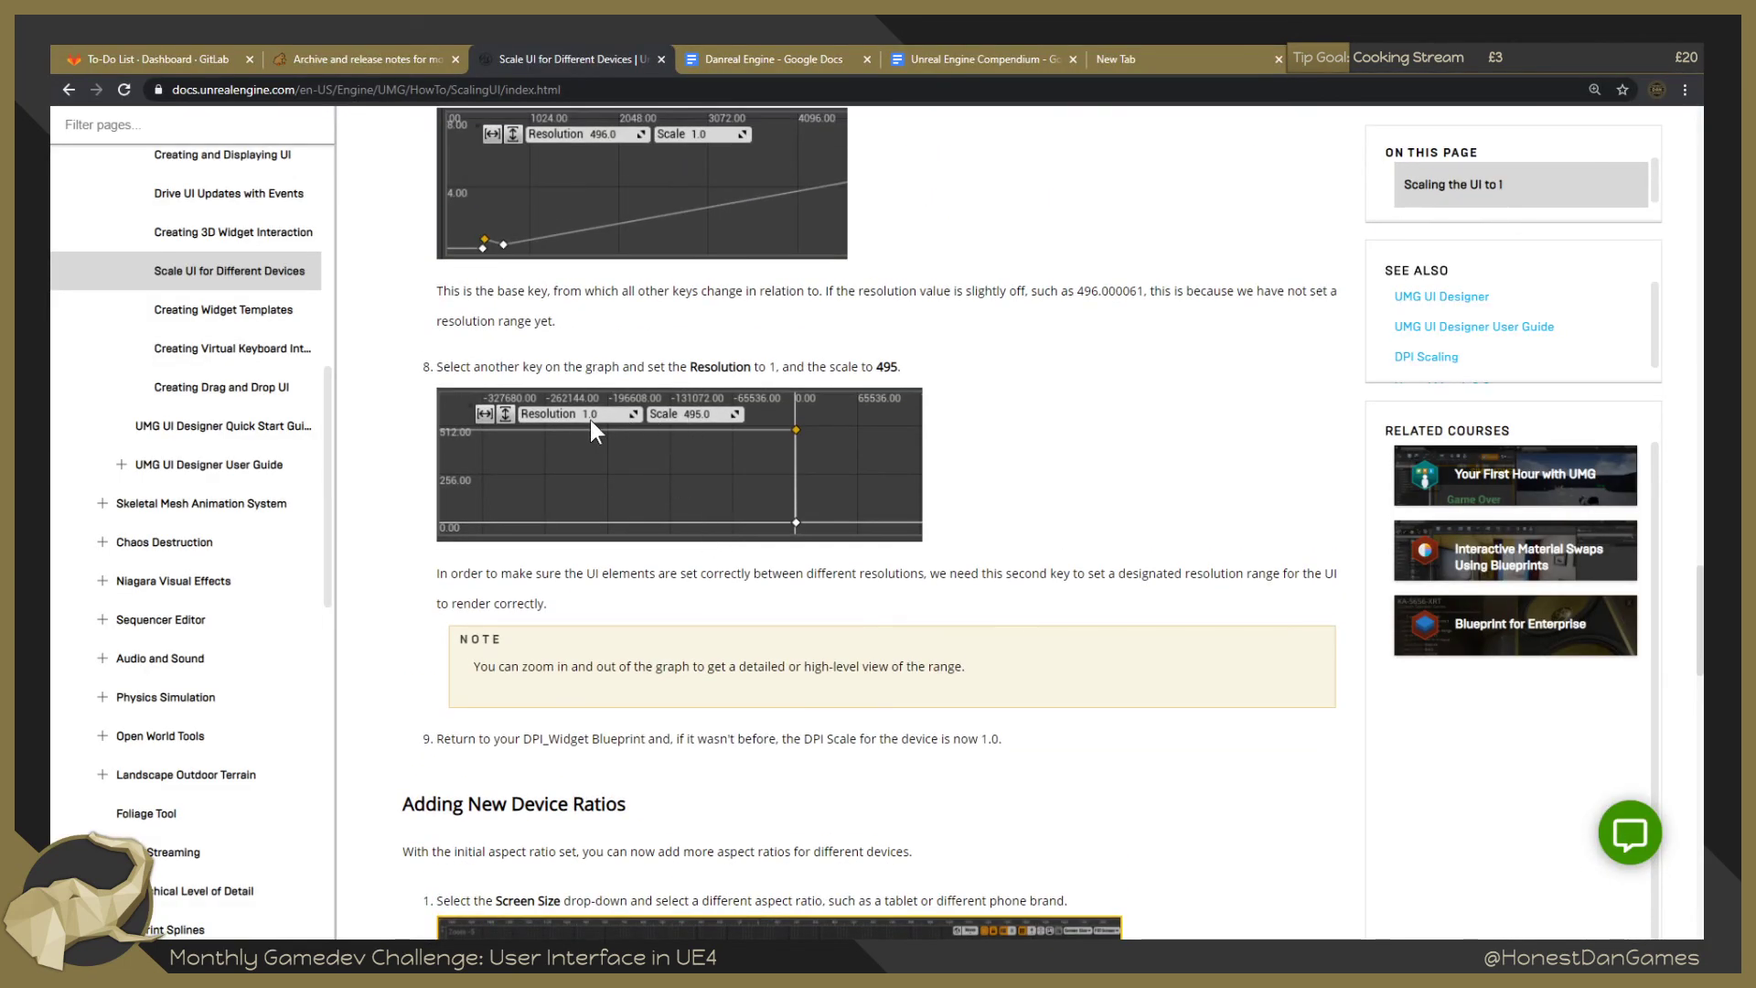
key(alt+Tab)
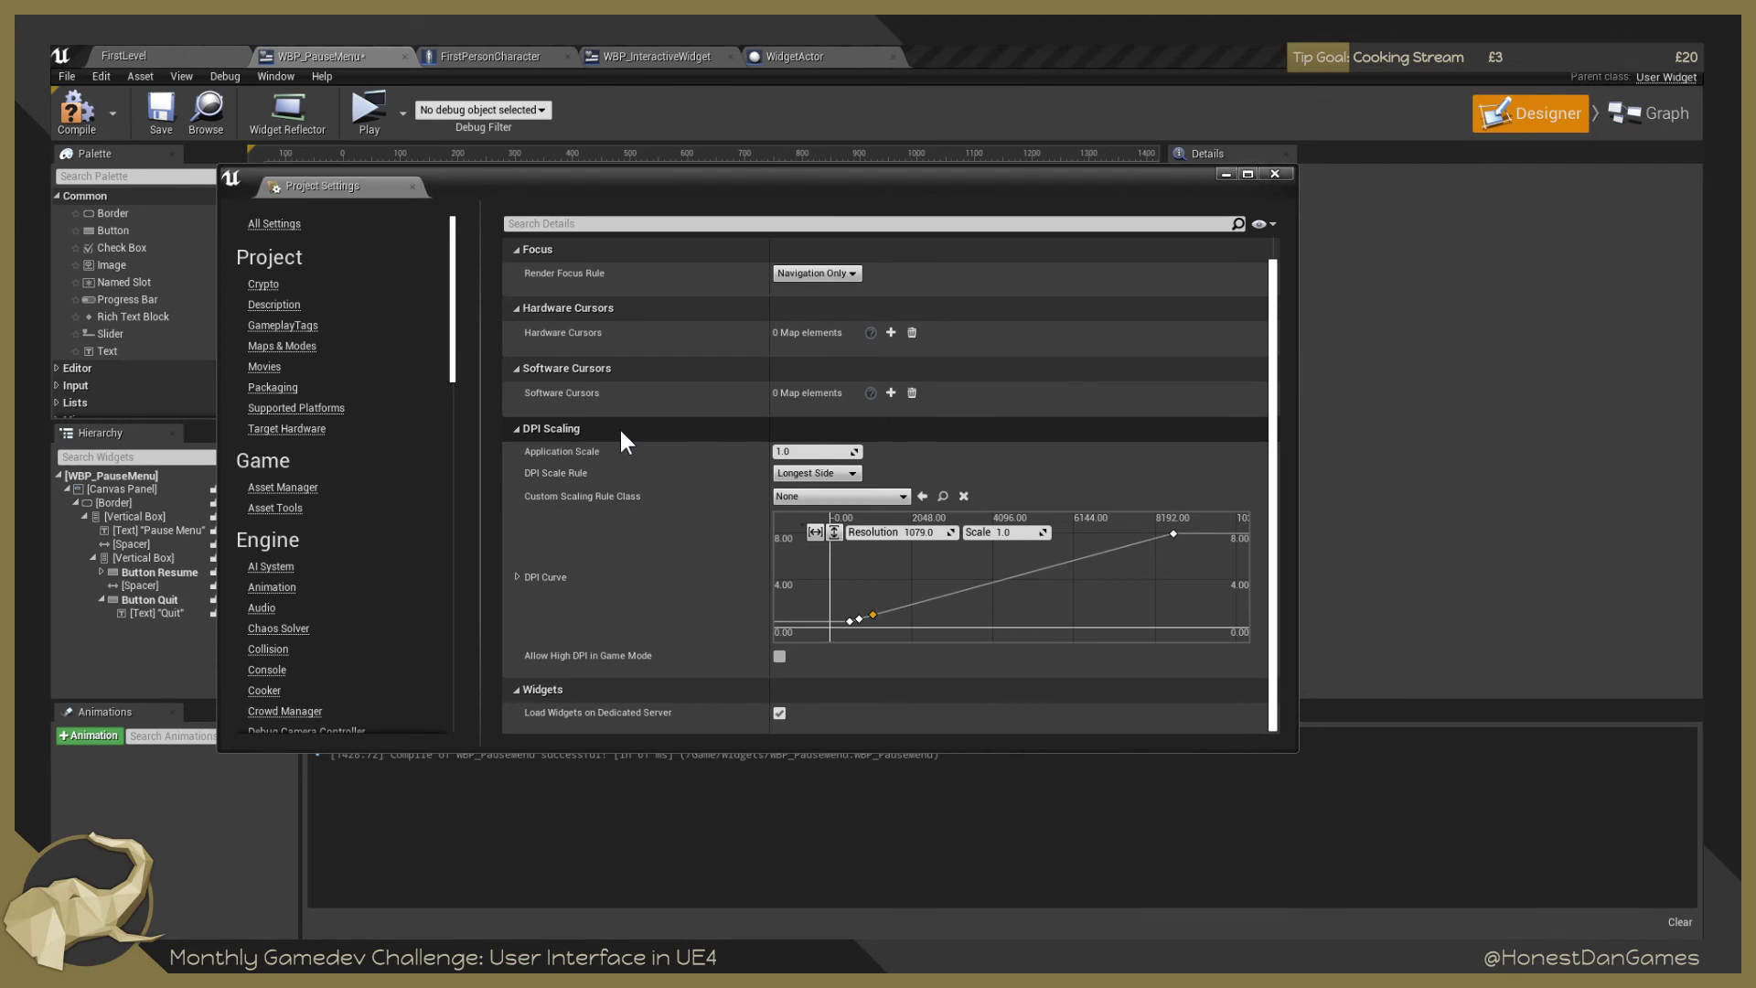
key(alt+Tab)
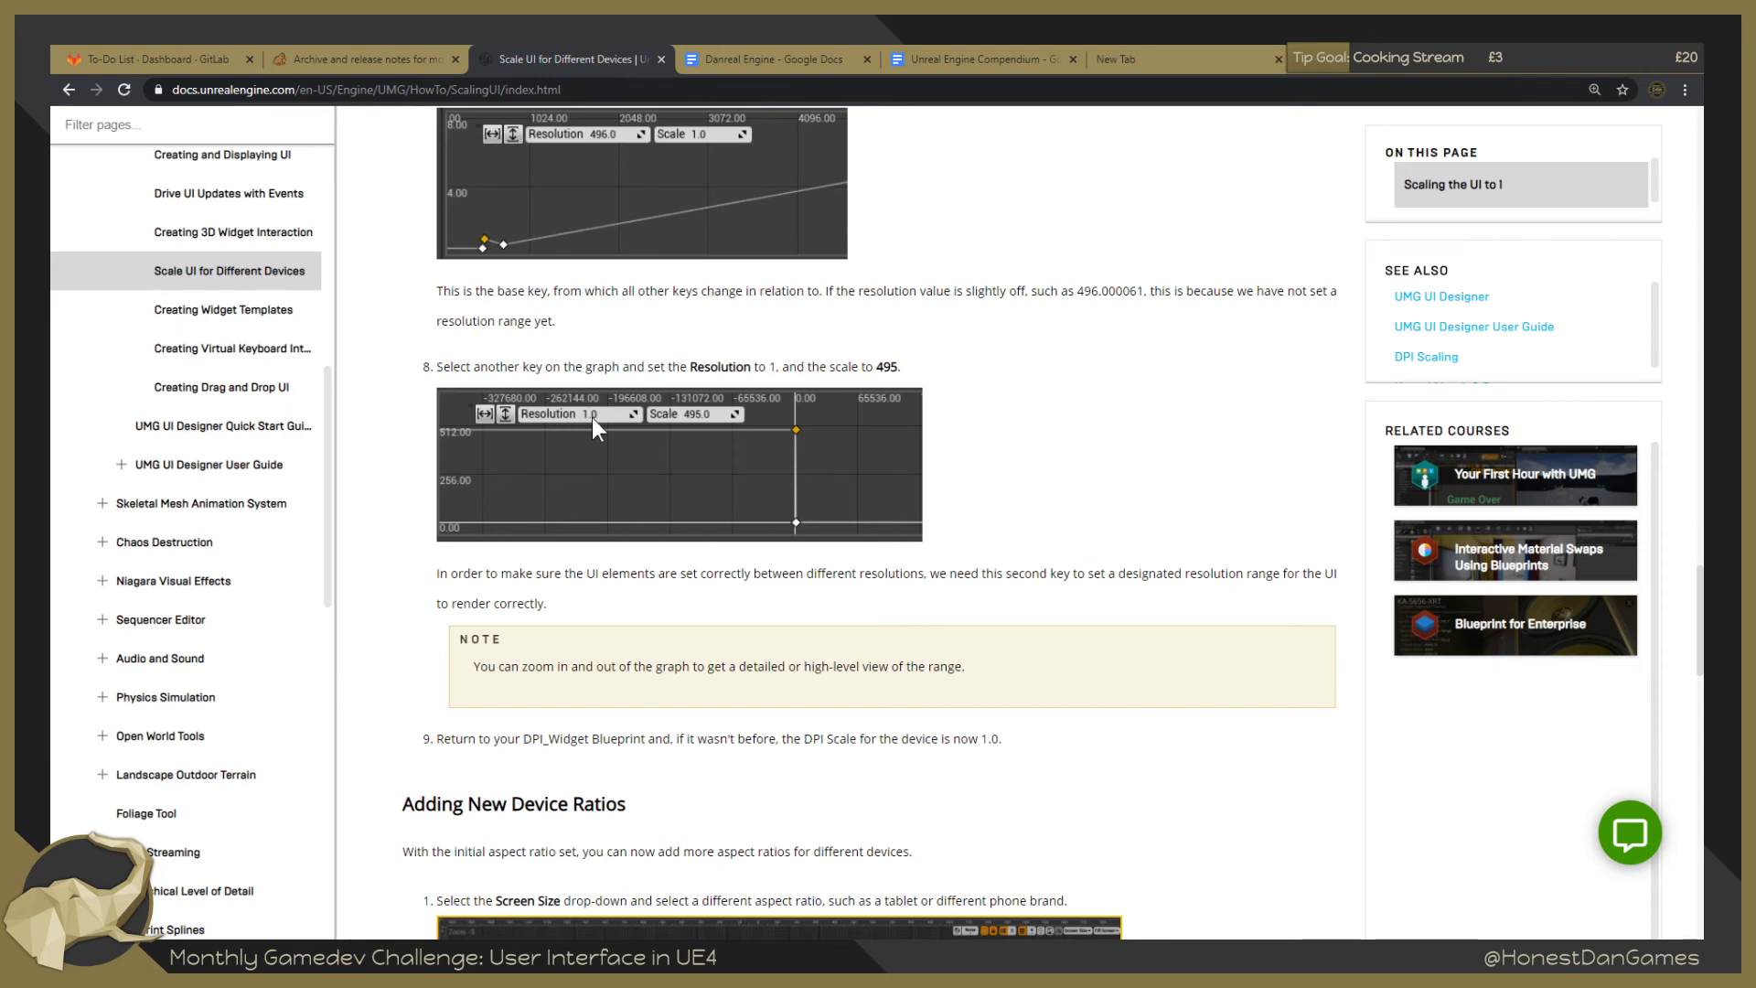
key(alt+Tab)
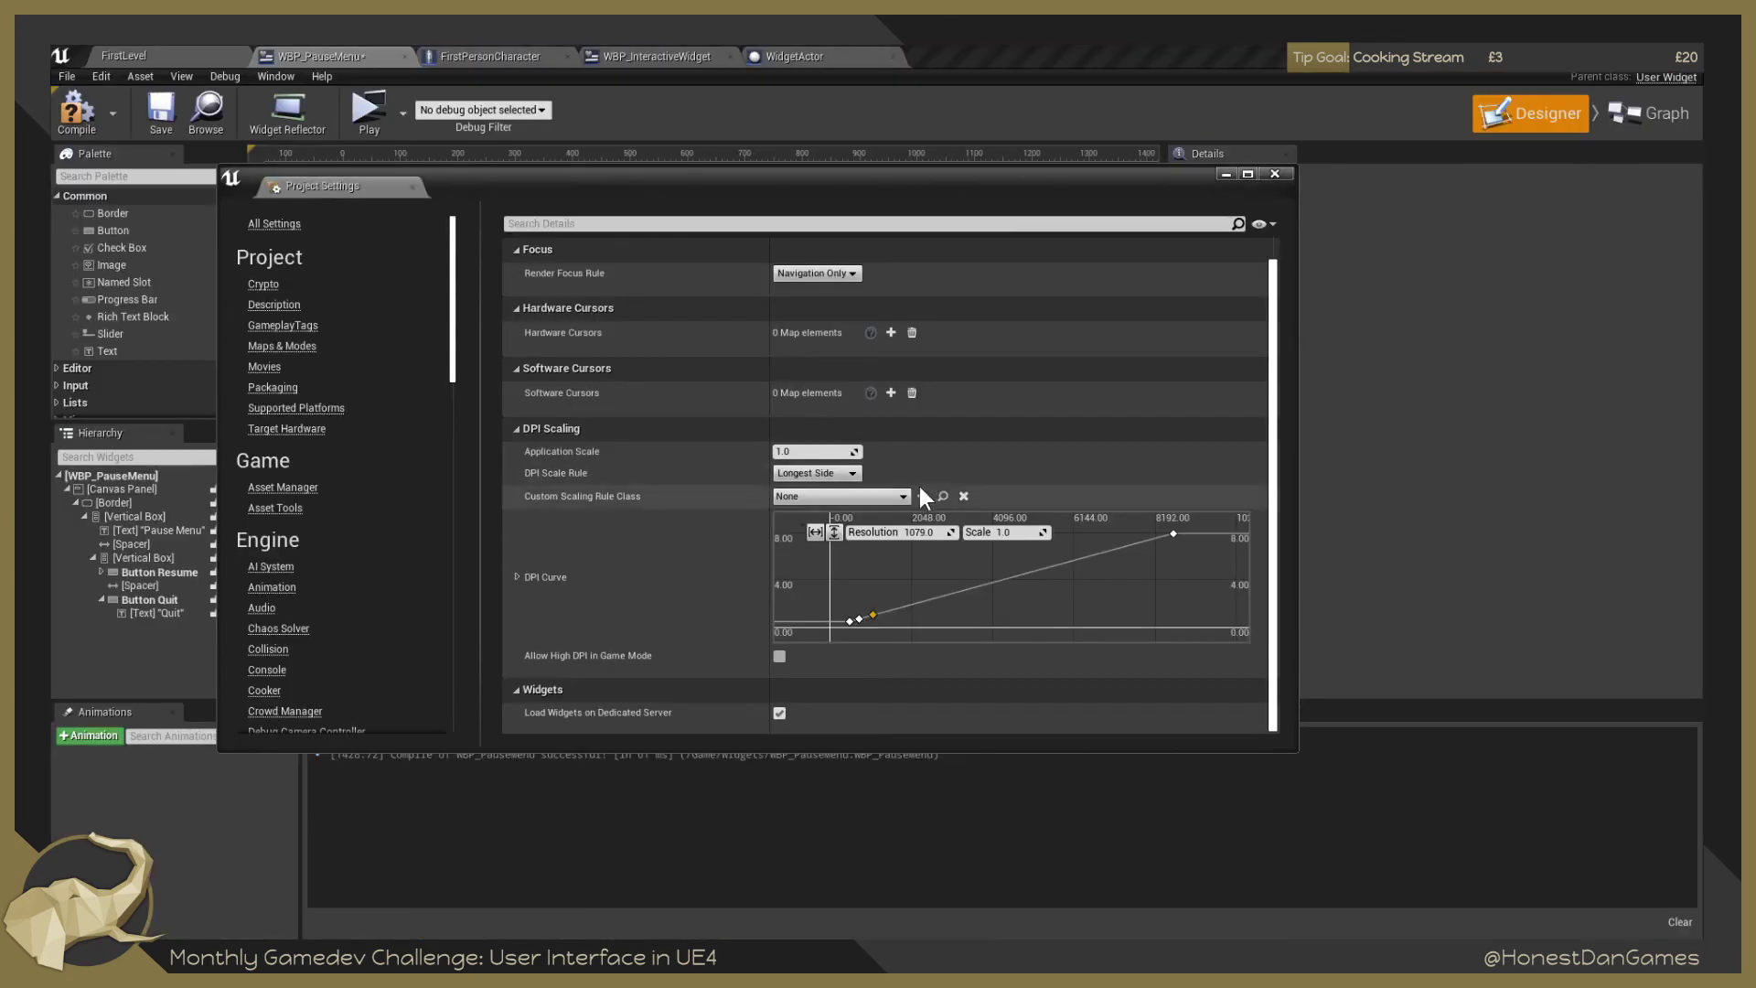
key(alt+Tab)
scroll(785, 496, up, 3)
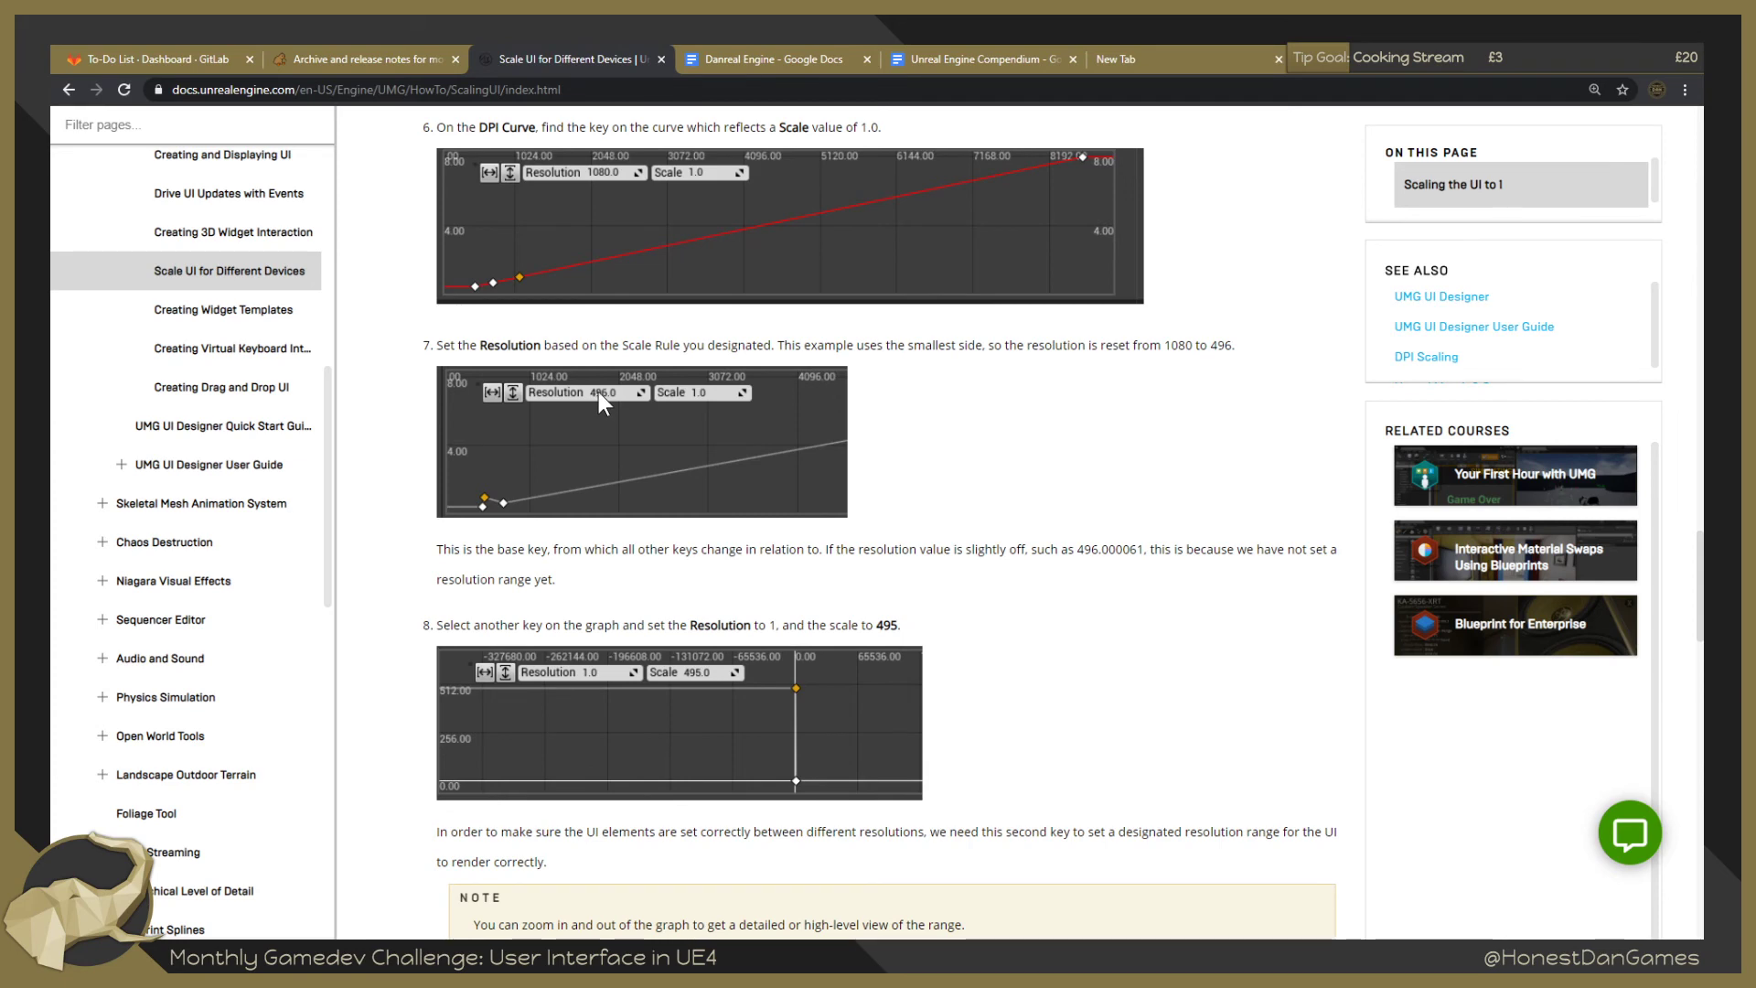
key(alt+Tab)
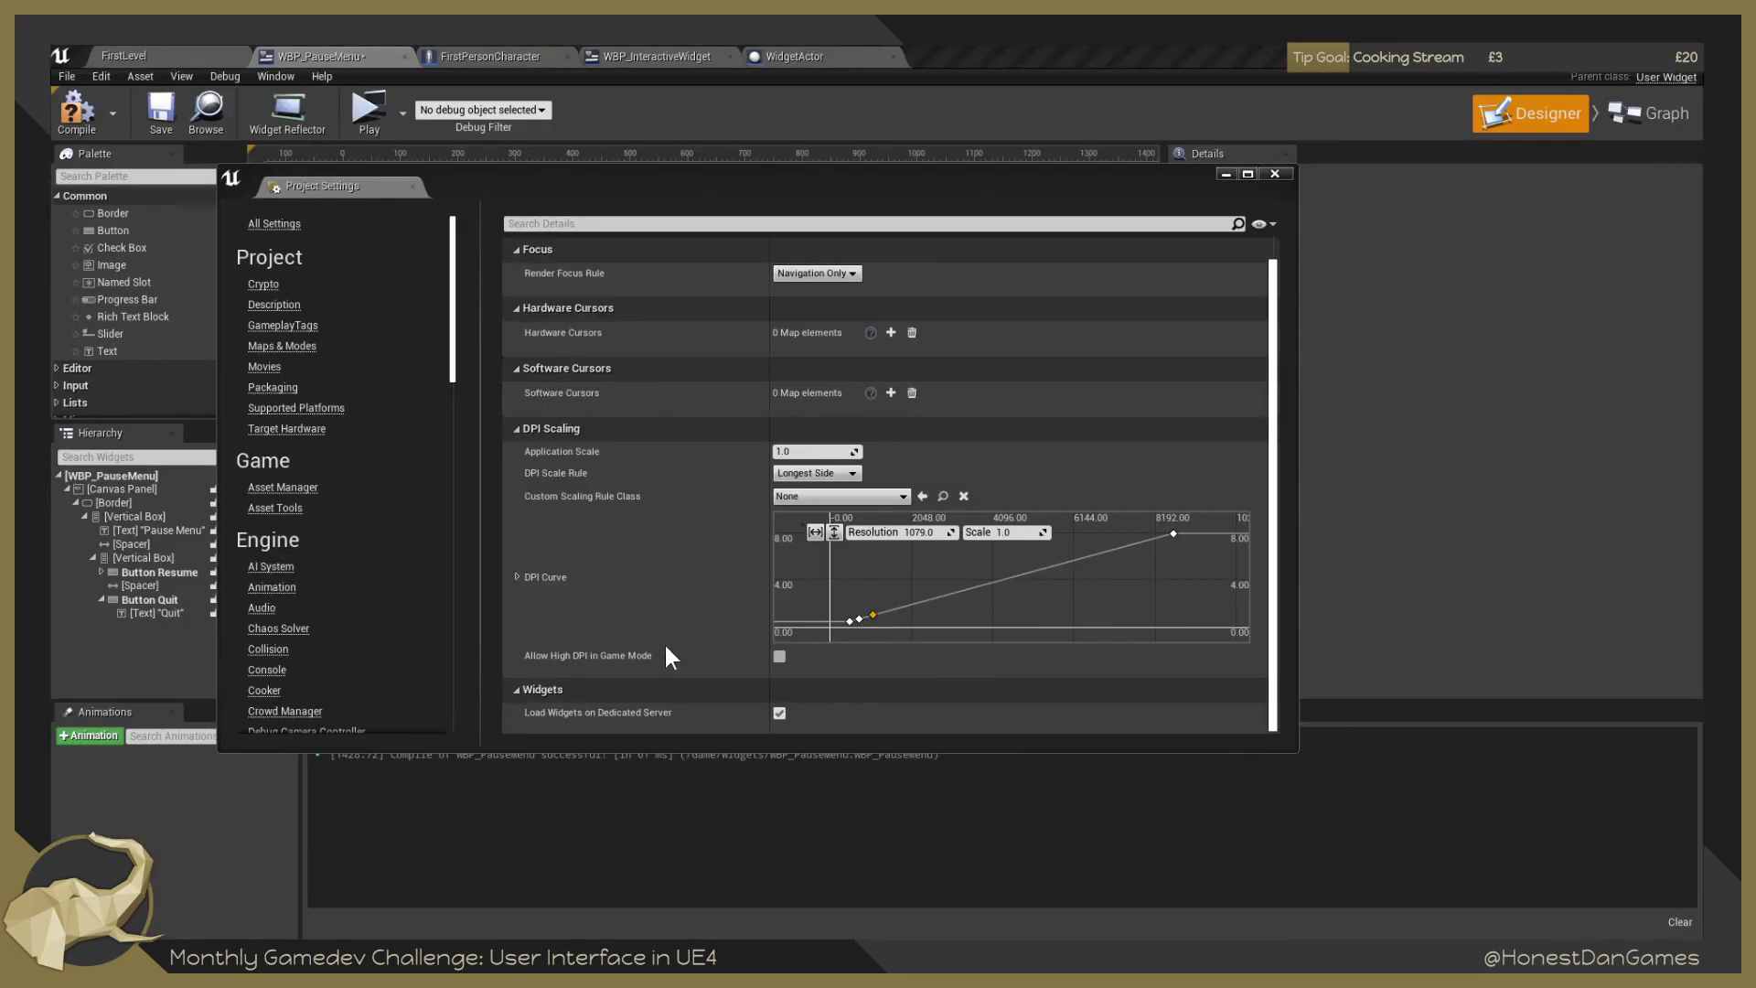
key(alt+Tab)
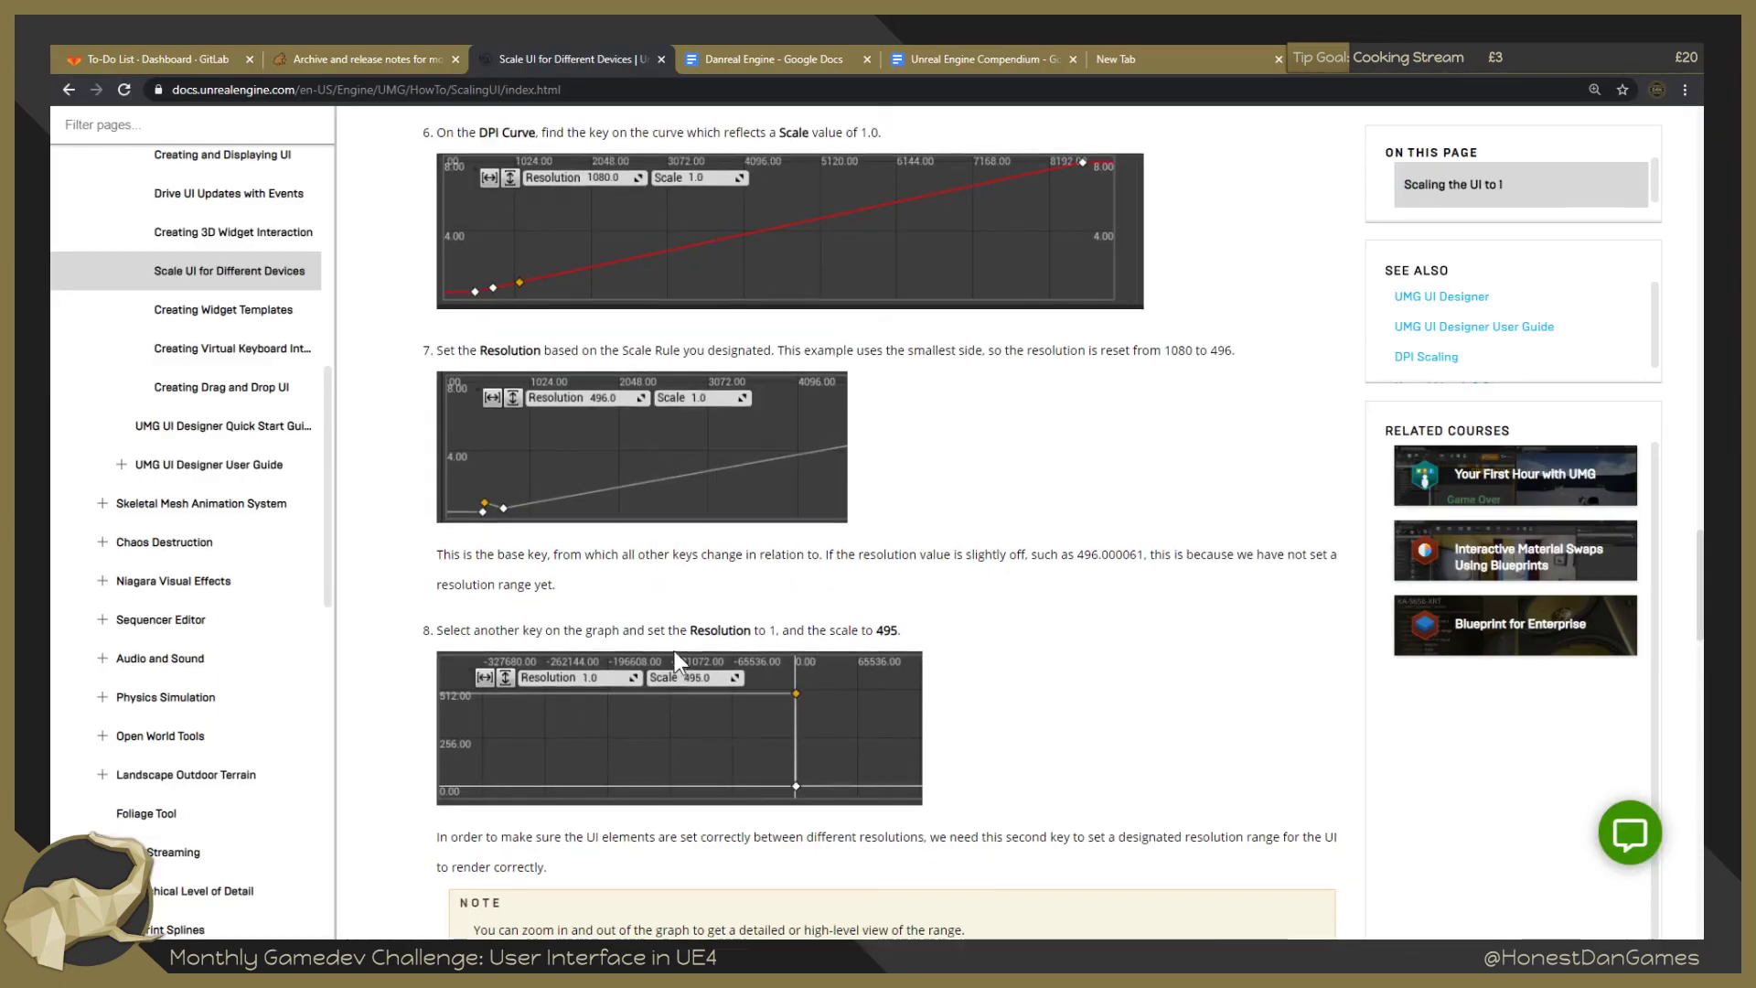
scroll(928, 498, up, 3)
scroll(721, 676, down, 2)
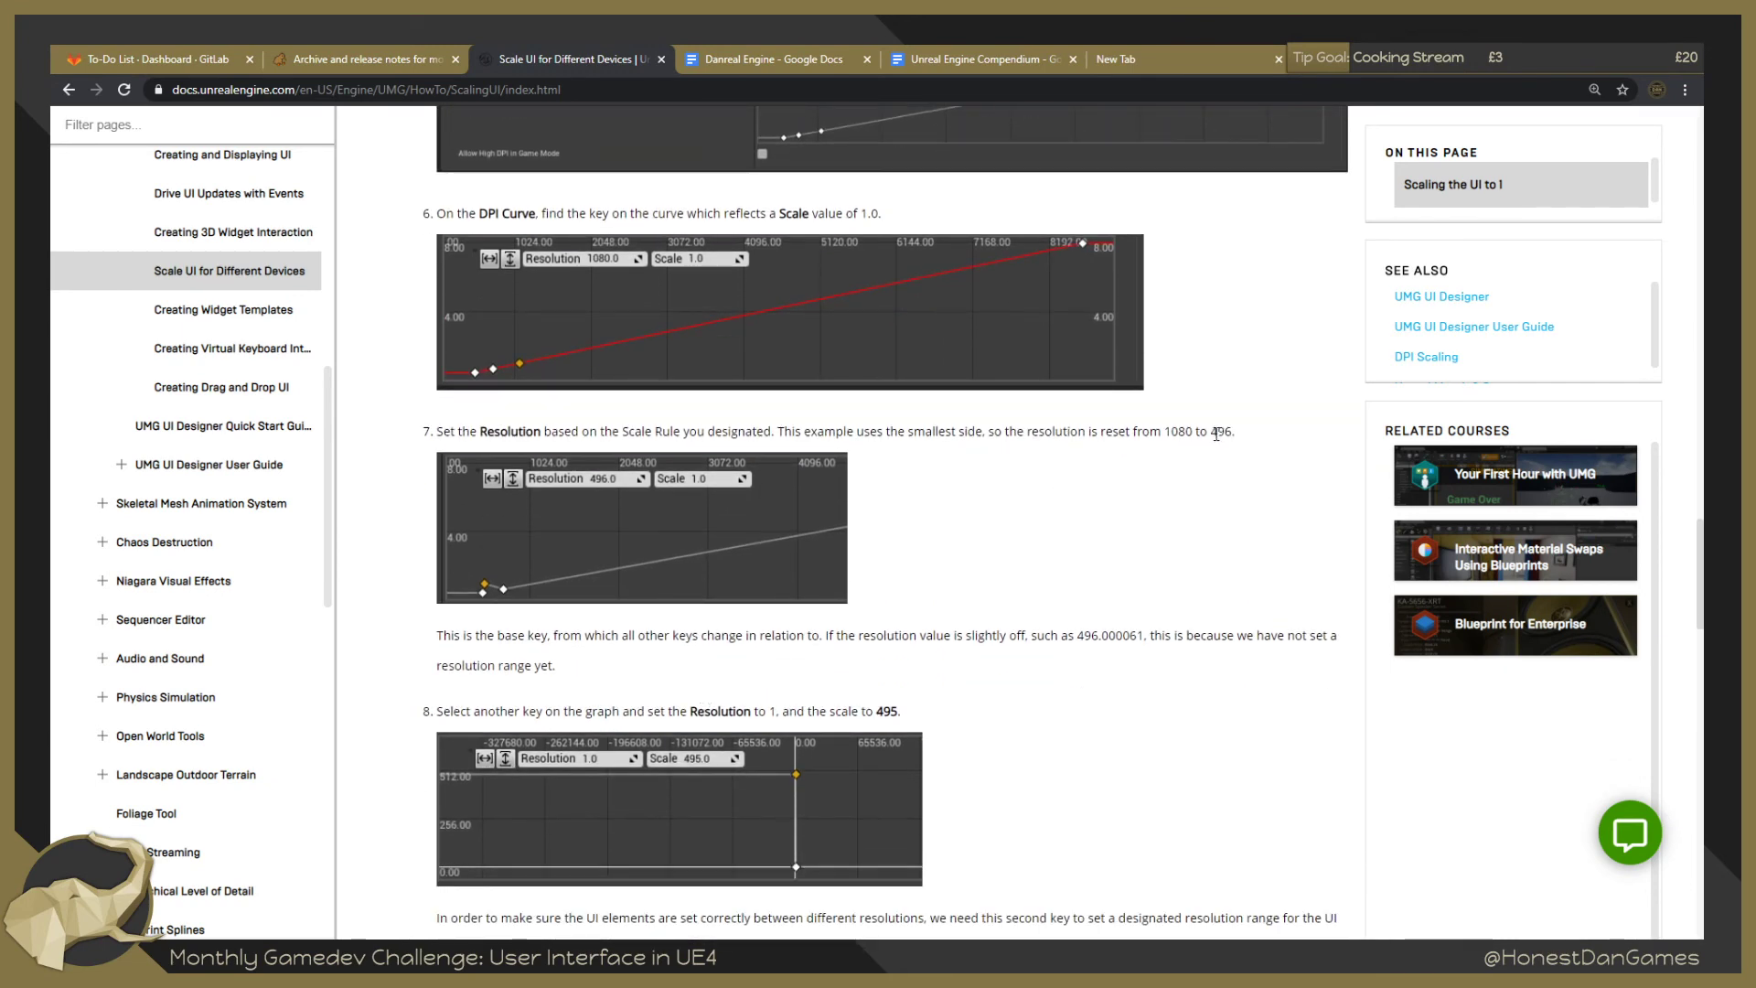
key(alt+Tab)
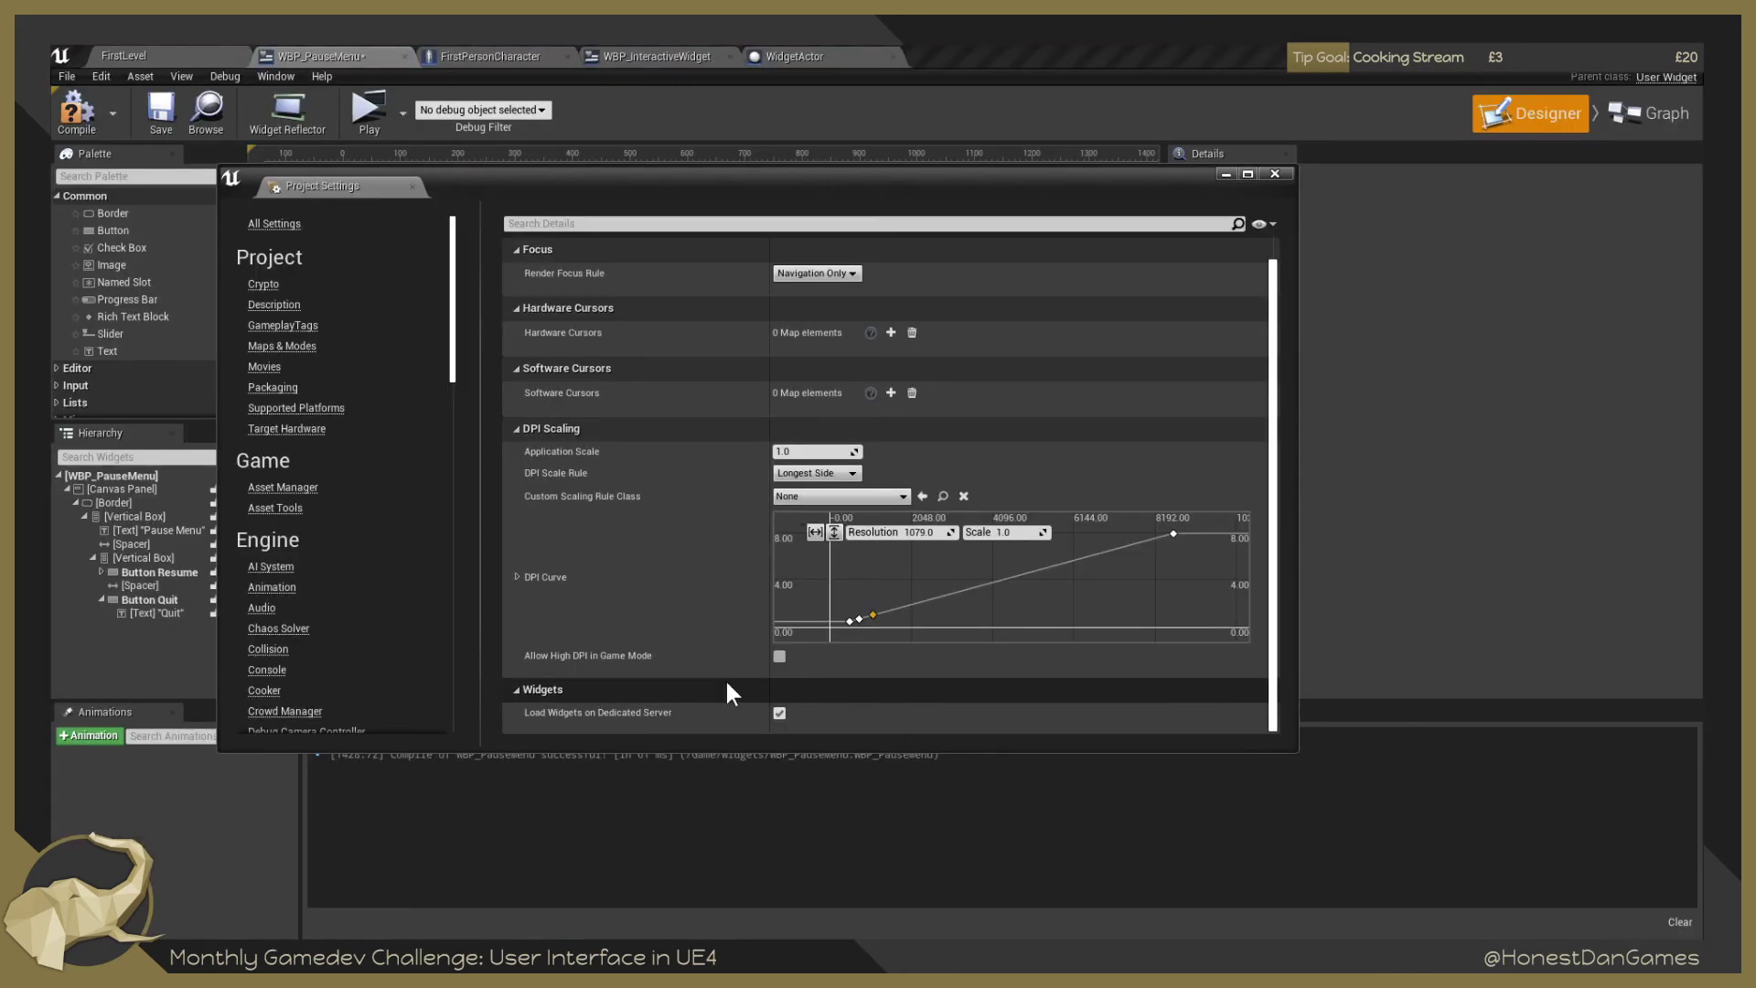
Set the added DPI Curve key to Resolution 1 and Scale 1079, and the DPI Scale Rule to Shortest Side.
click(920, 533)
text(1)
key(Tab)
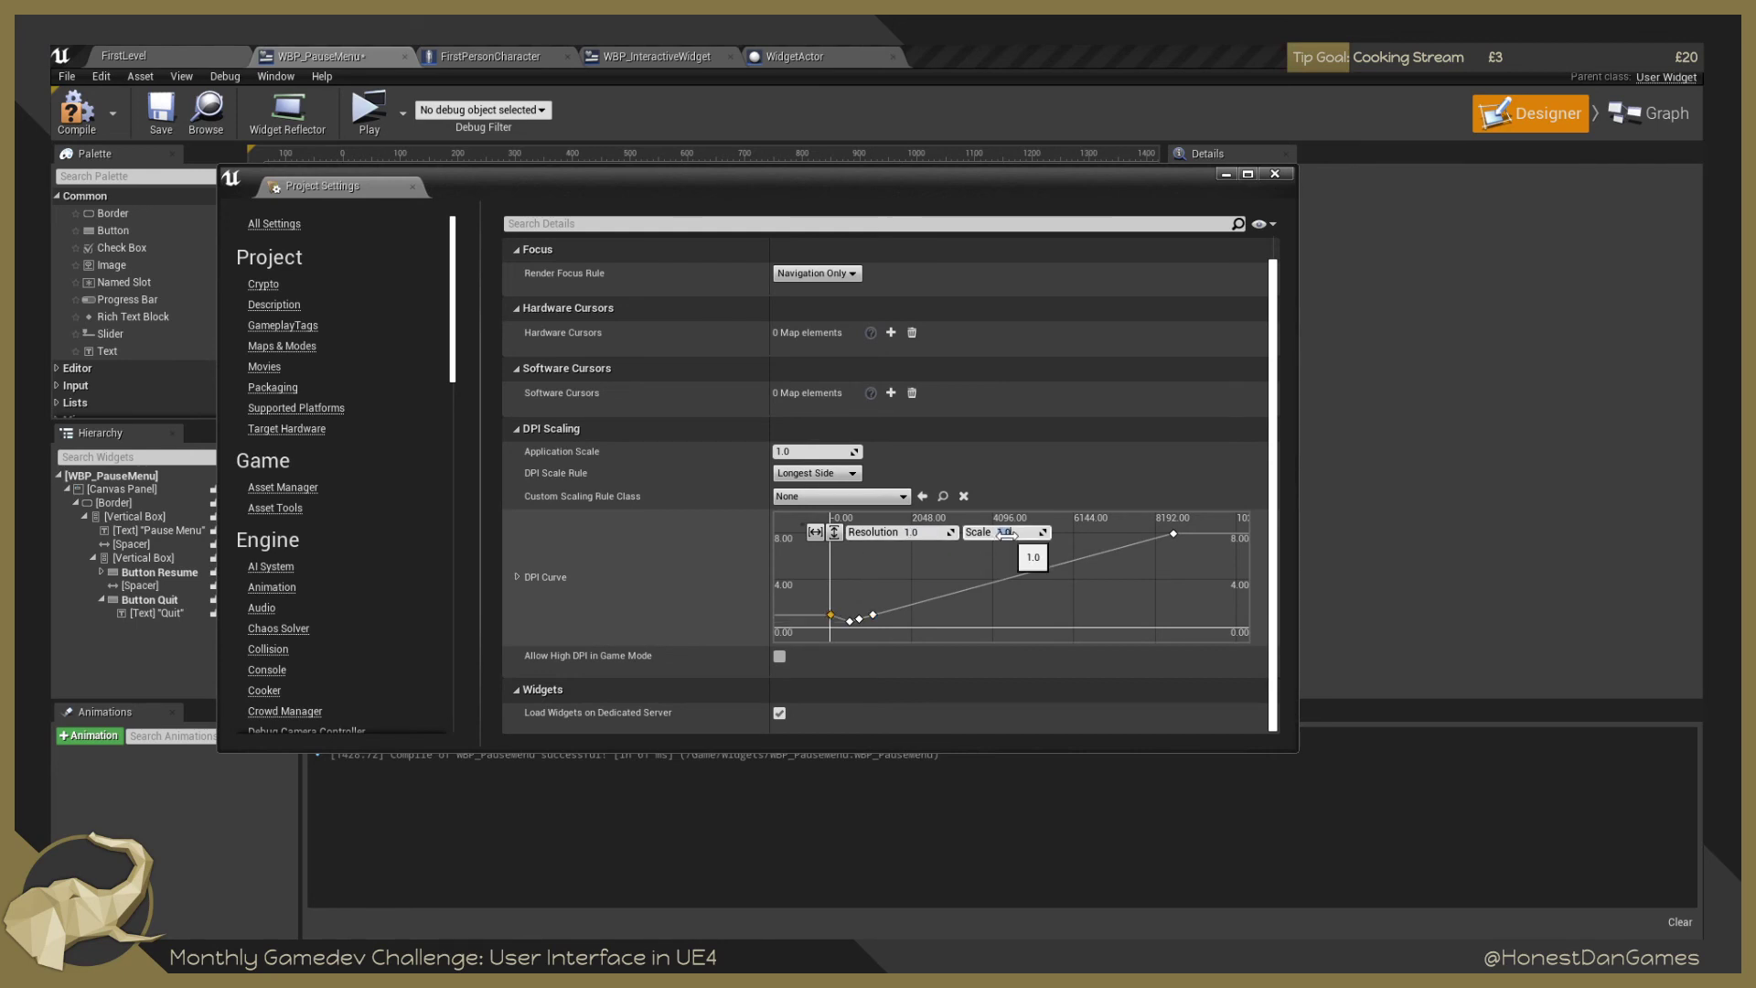
text(1079)
key(Return)
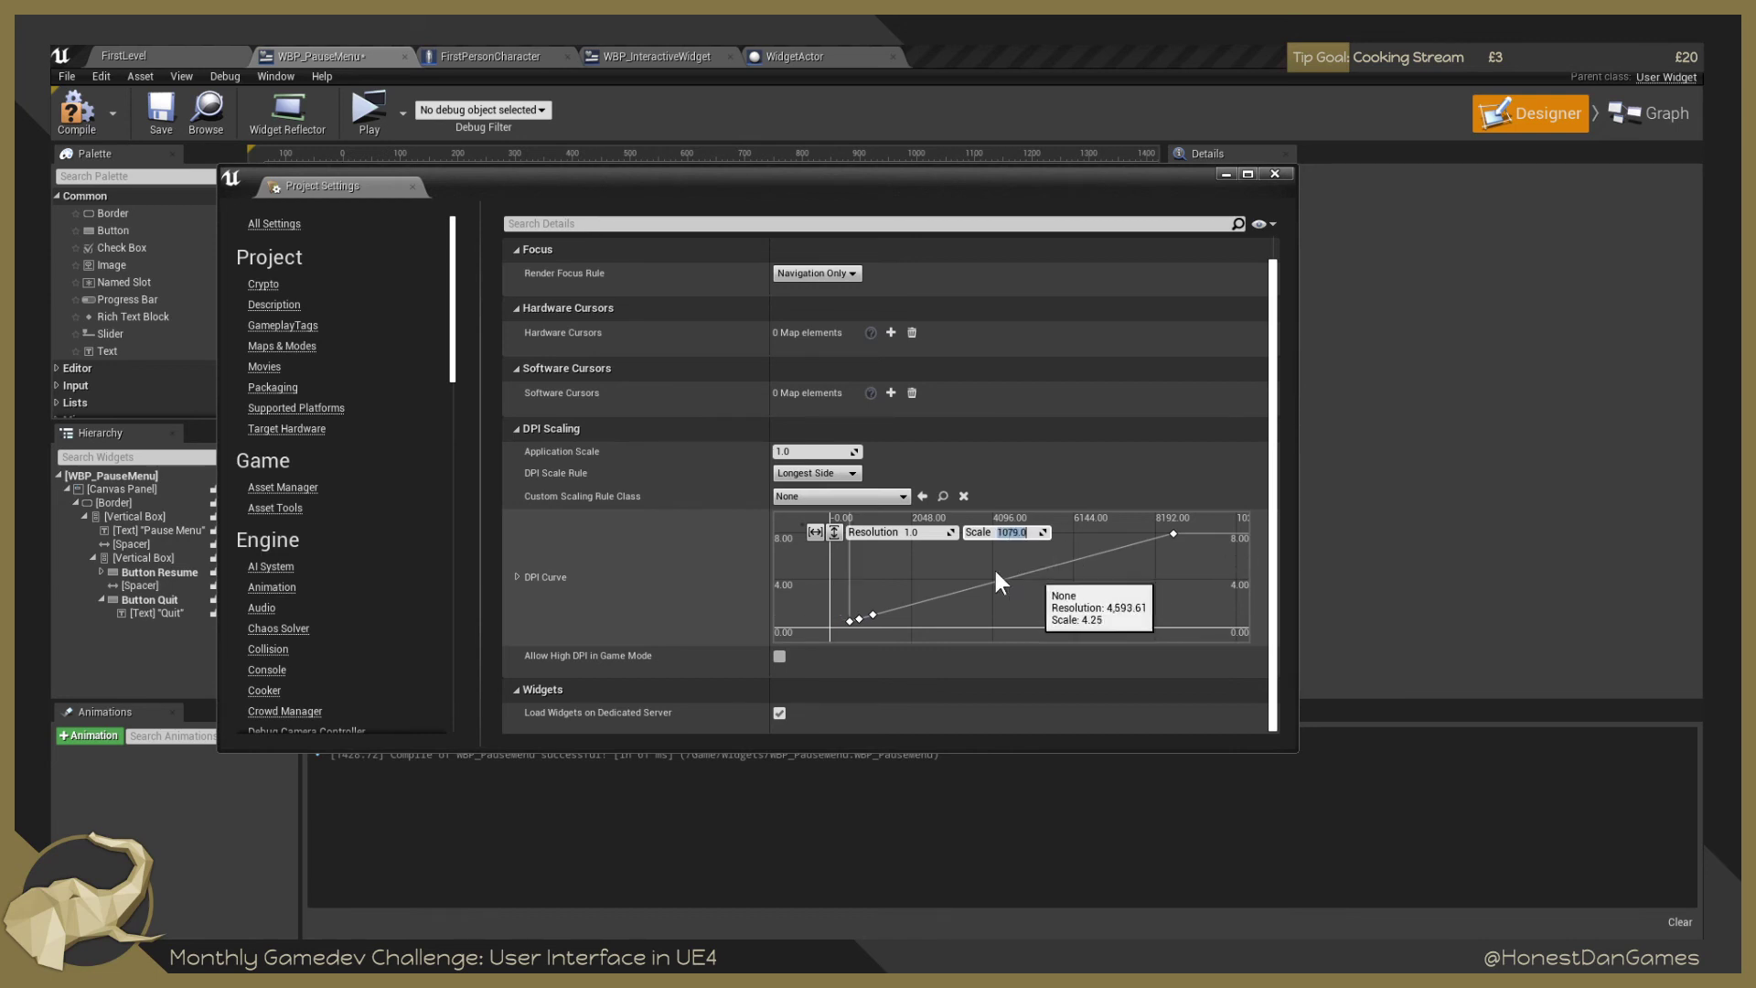
click(818, 474)
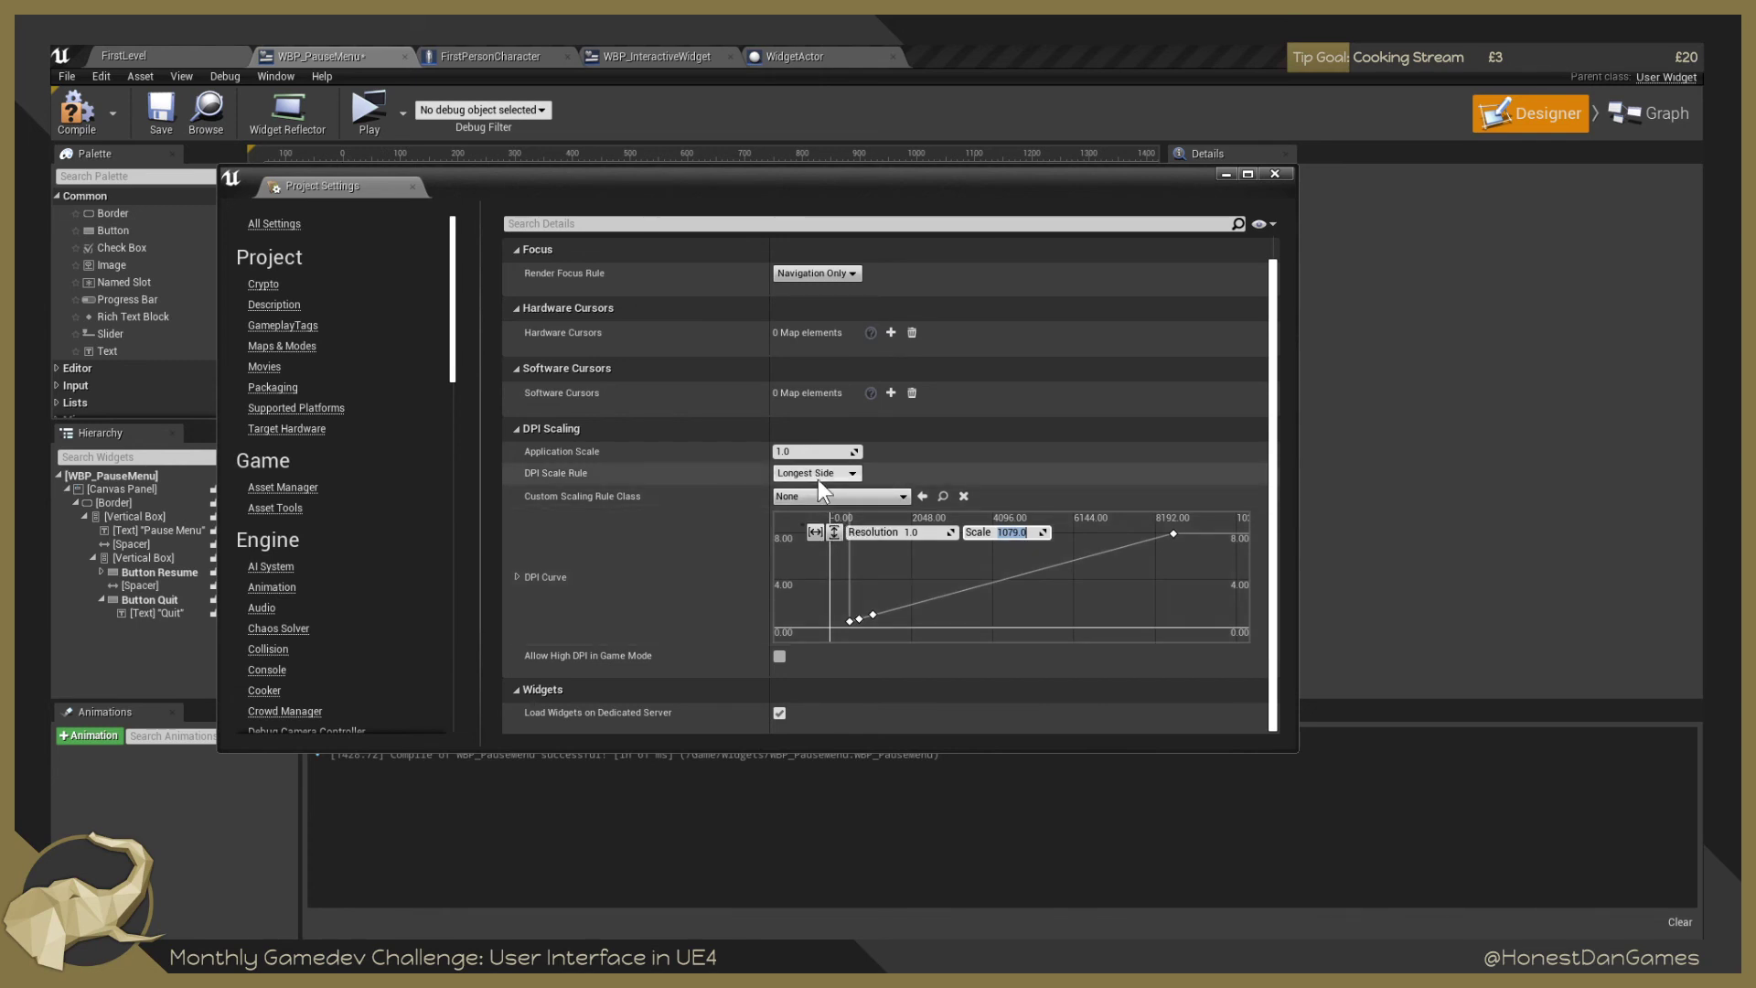
click(815, 488)
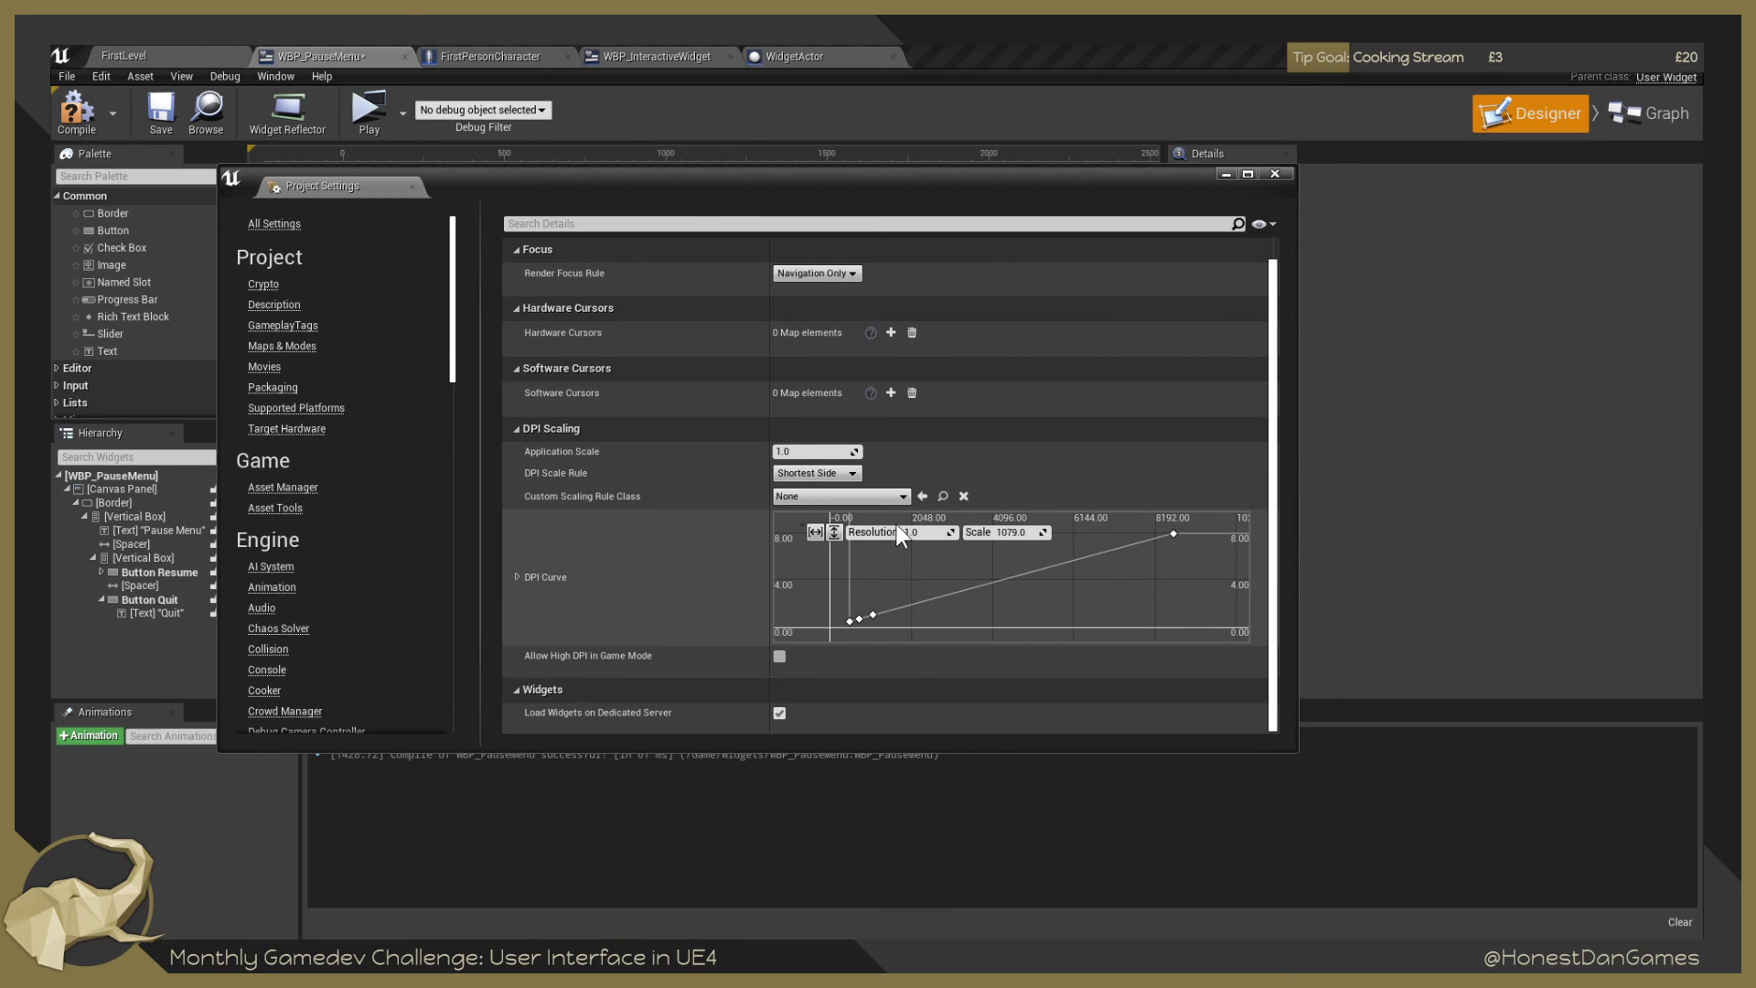
Examine the DPI Curve at a wider range, checking the lowest original key and the added key at Resolution 1.
click(850, 619)
scroll(858, 577, down, 5)
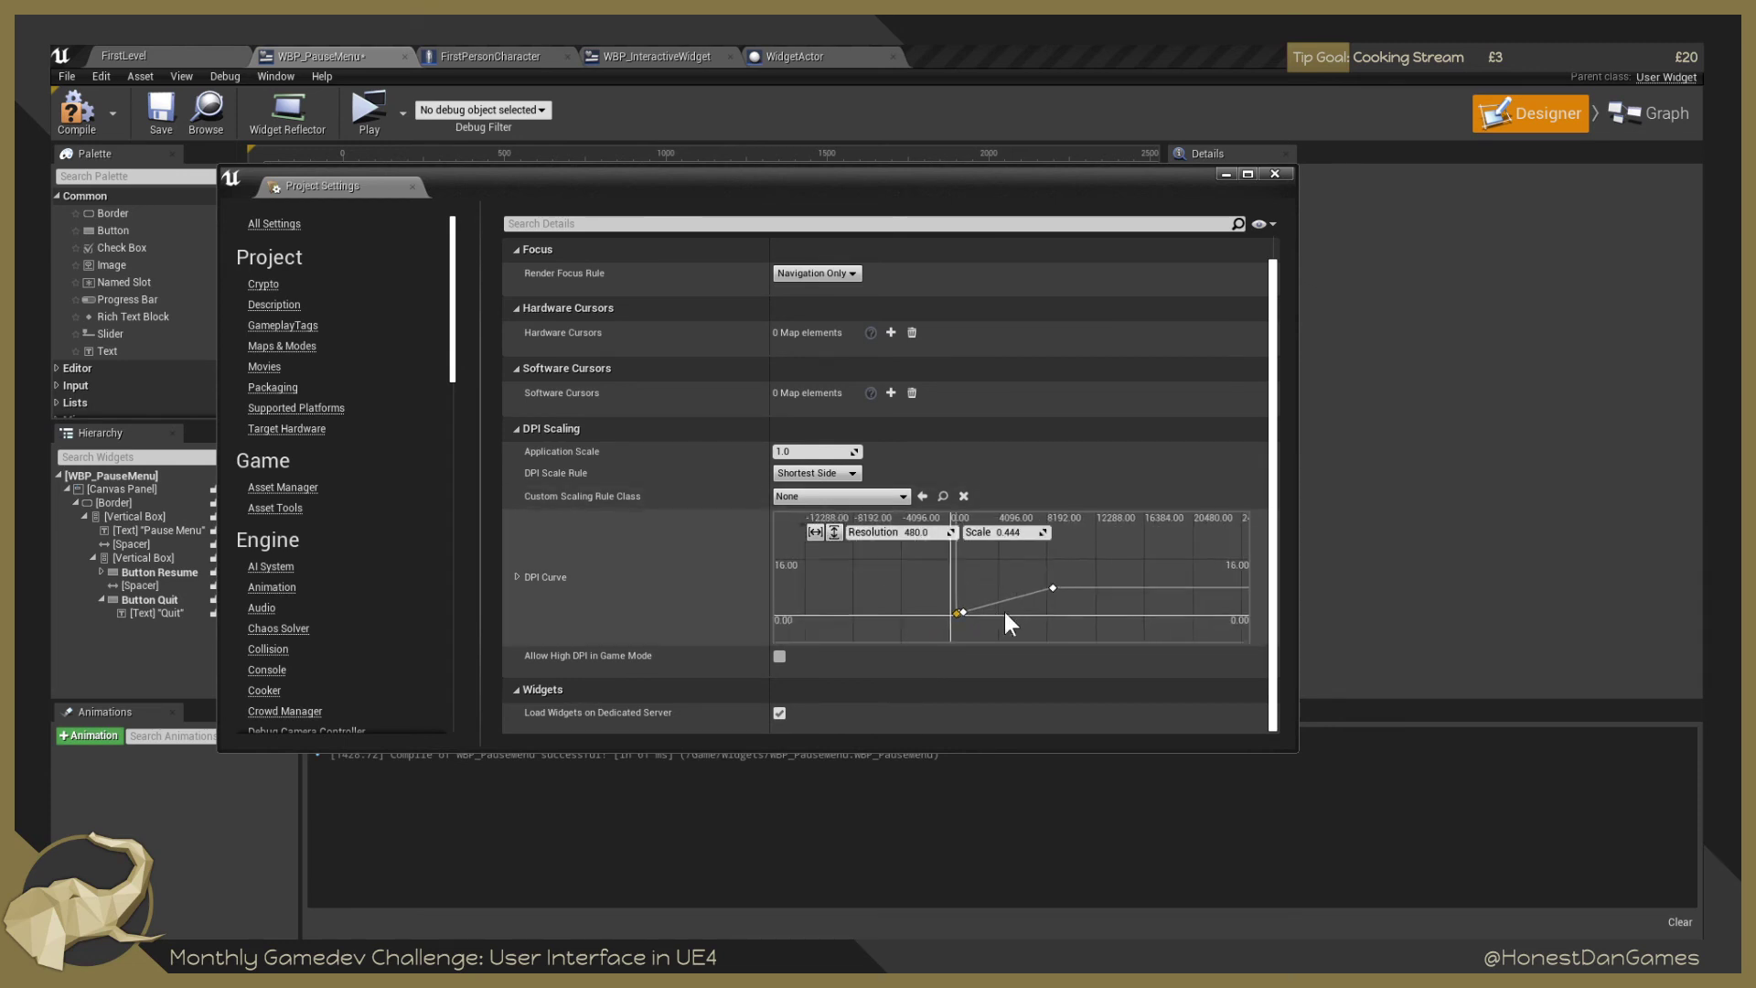
scroll(984, 578, down, 4)
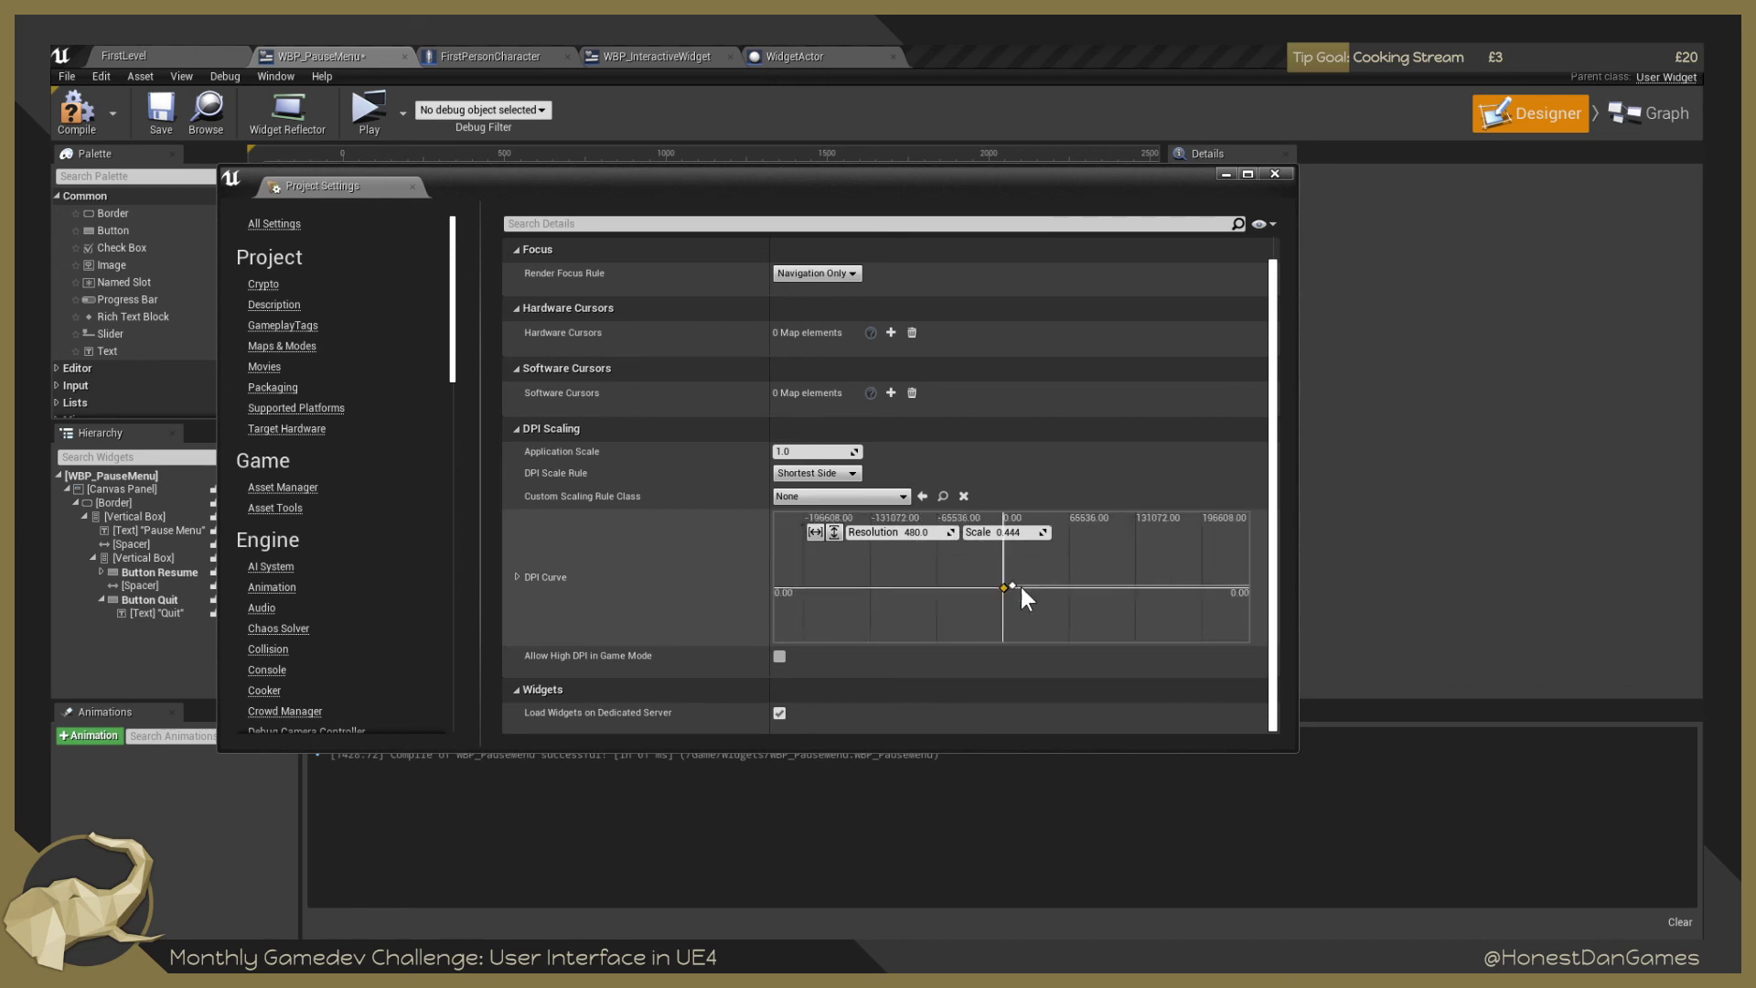
scroll(1065, 577, down, 3)
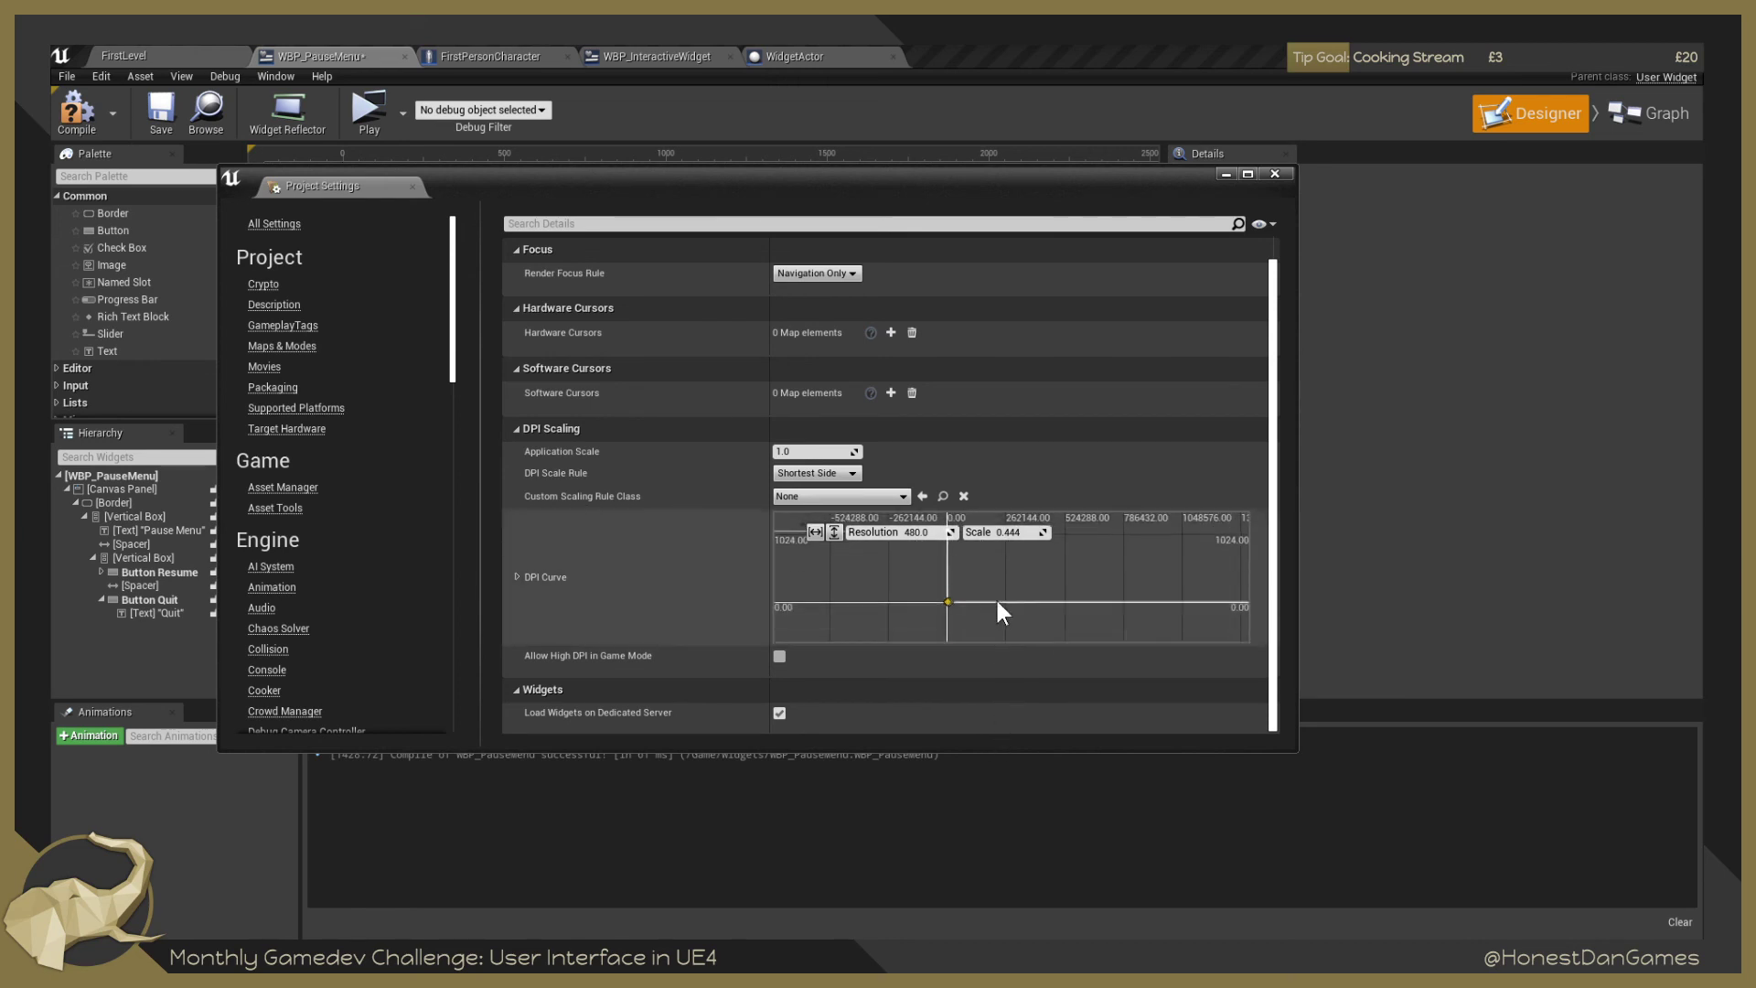
drag(997, 601, 981, 630)
scroll(937, 549, up, 2)
click(916, 549)
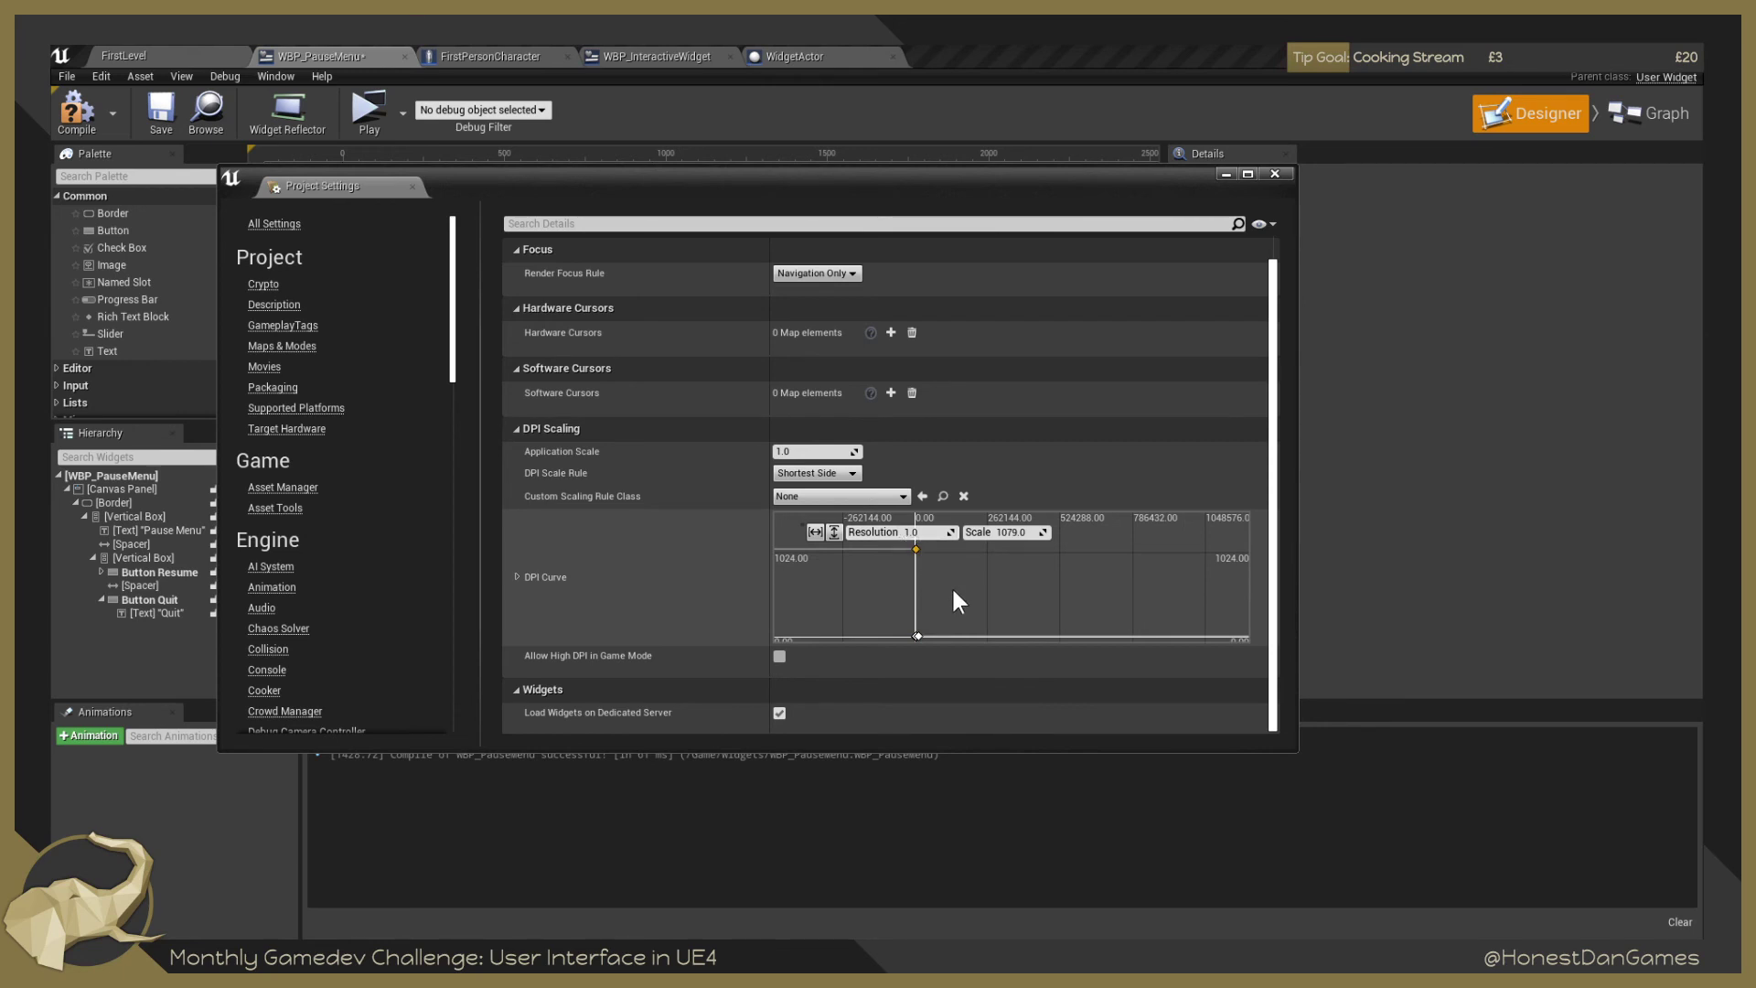
mouse_move(952, 585)
mouse_down()
mouse_move(944, 505)
mouse_move(947, 565)
mouse_up()
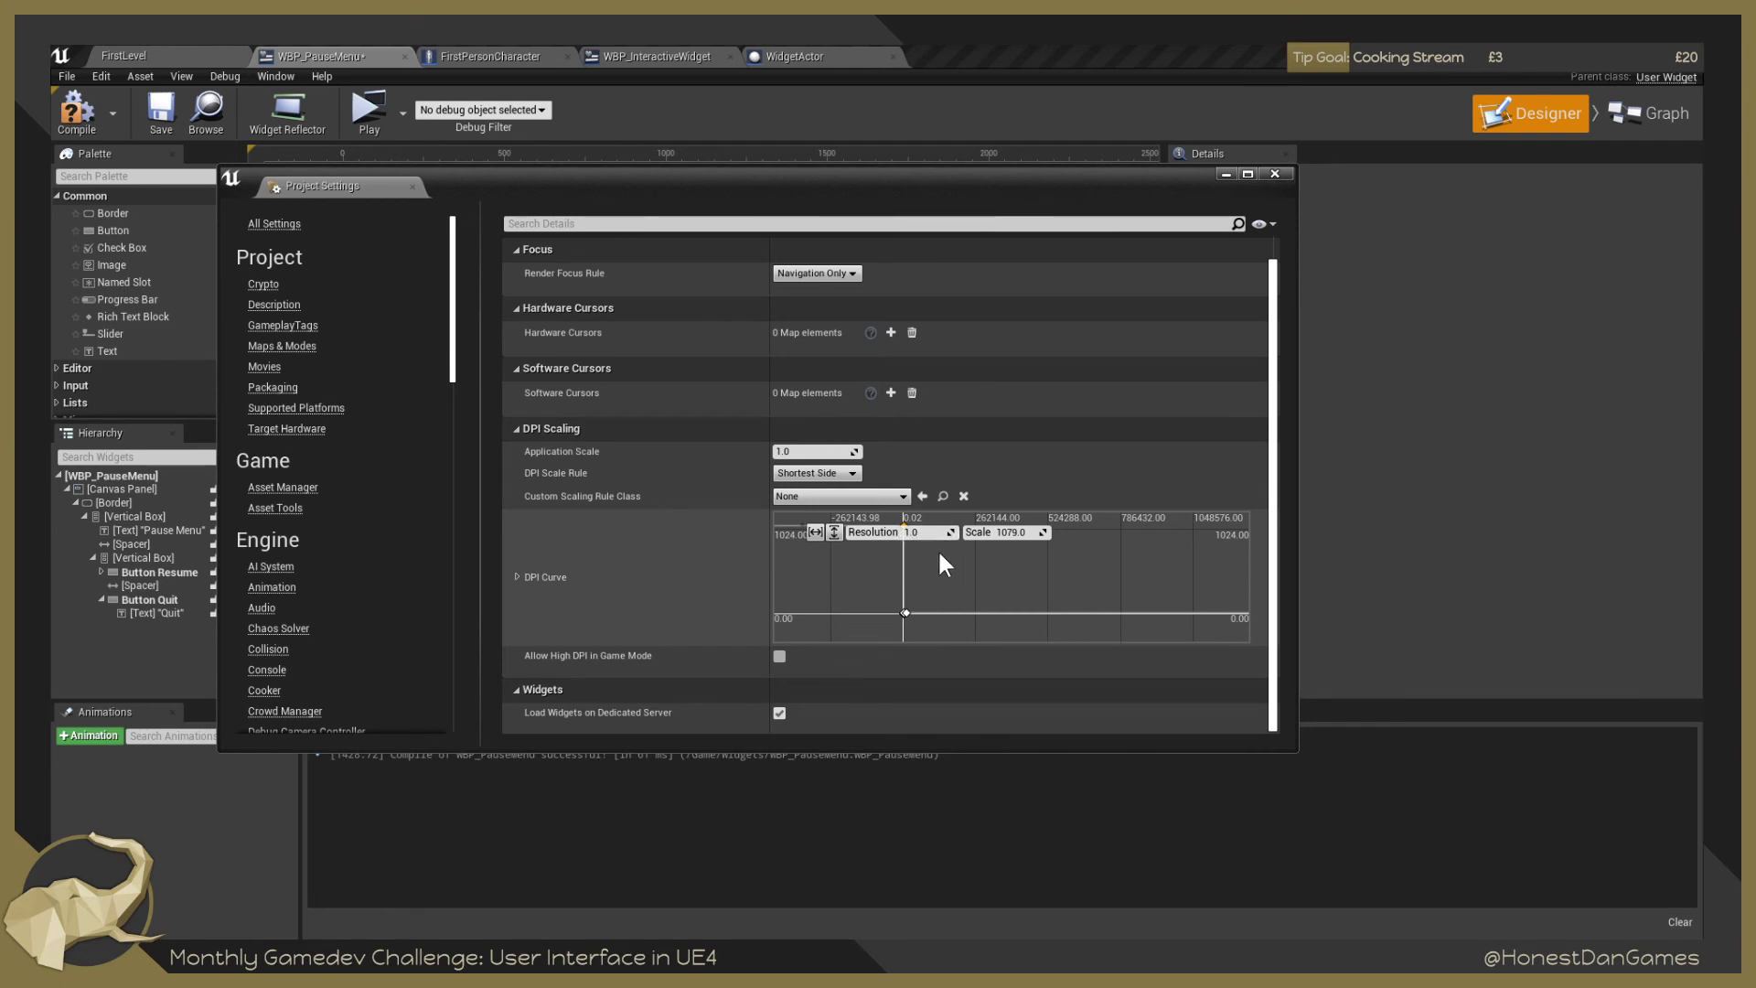
Undo the Shortest Side rule and the key's Scale 1079 entry, and fit the DPI Curve view to its keys.
key(ctrl+z)
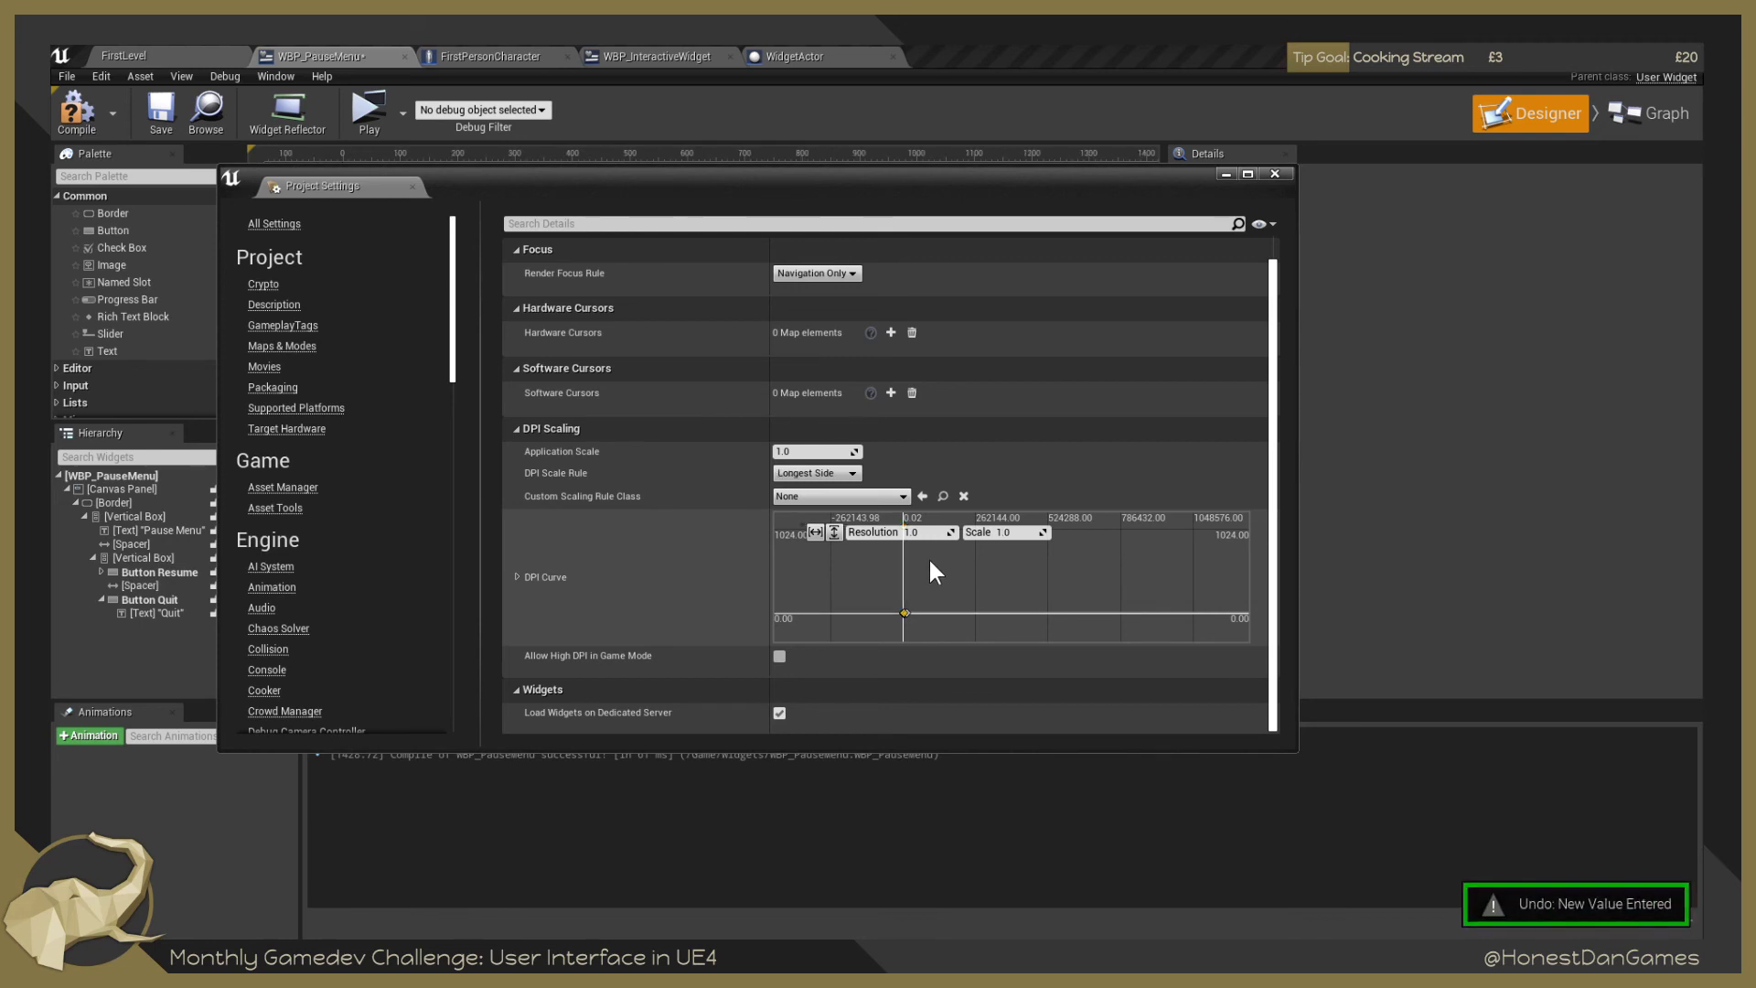
scroll(886, 610, up, 7)
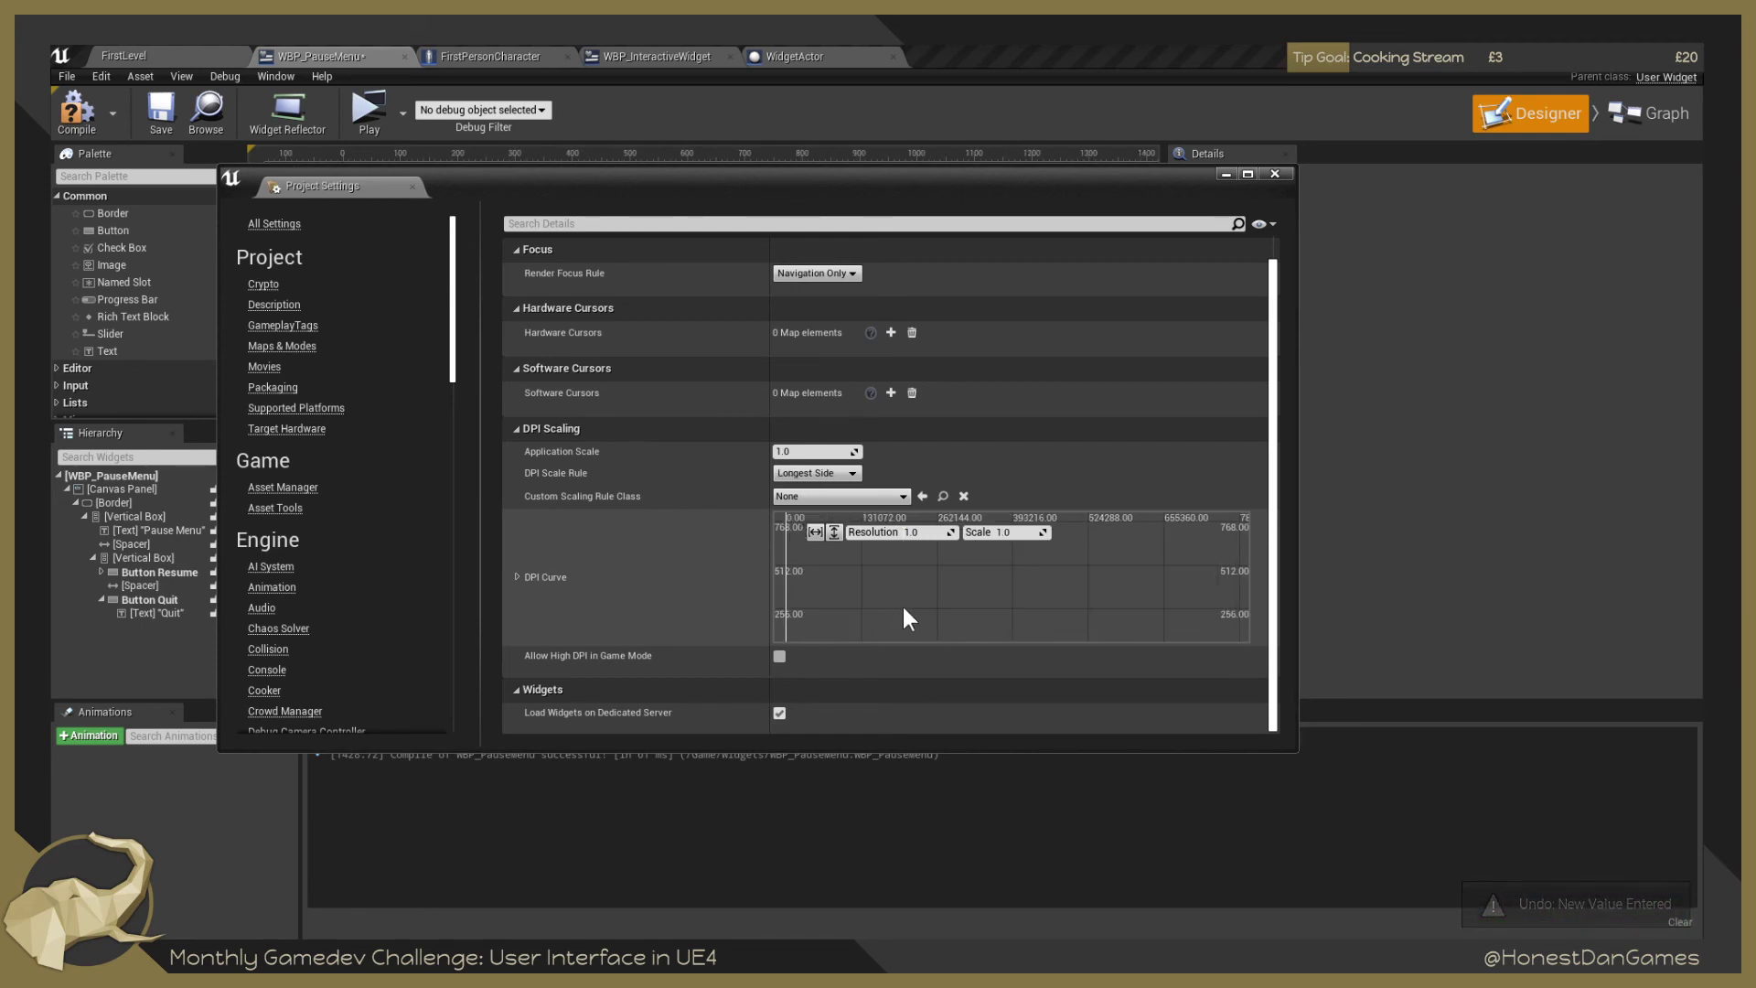
drag(920, 609, 1070, 317)
drag(992, 616, 983, 849)
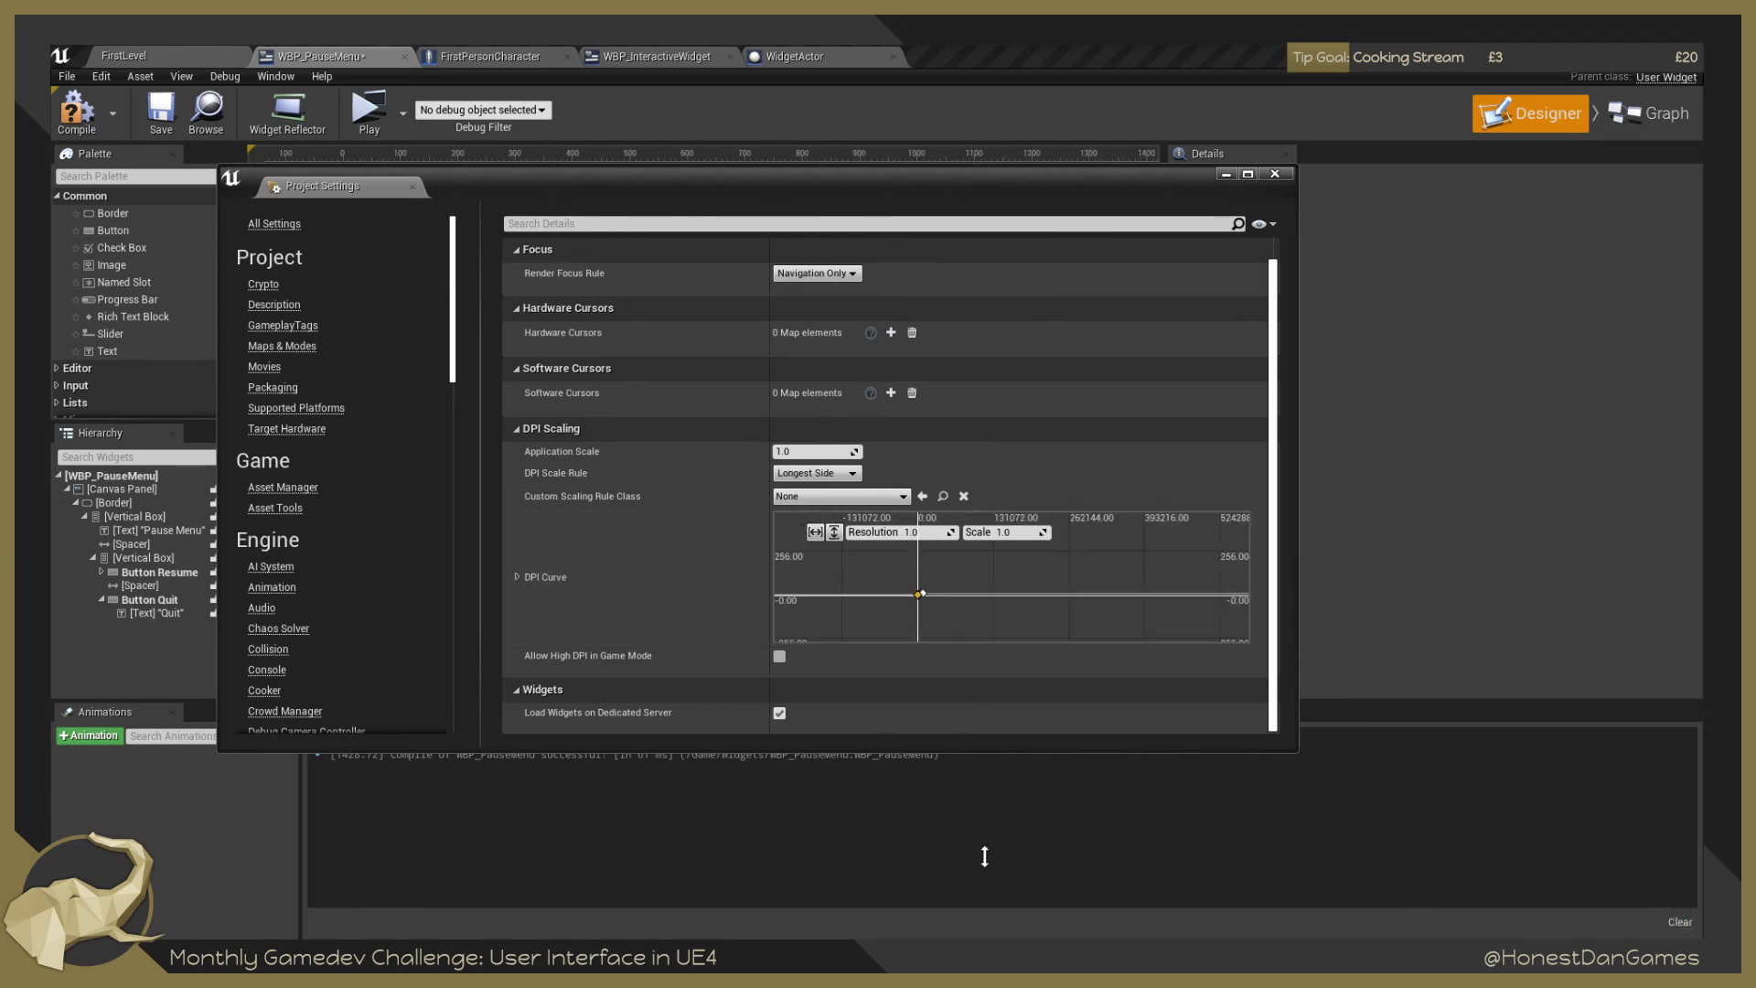
scroll(920, 600, up, 4)
scroll(885, 596, up, 4)
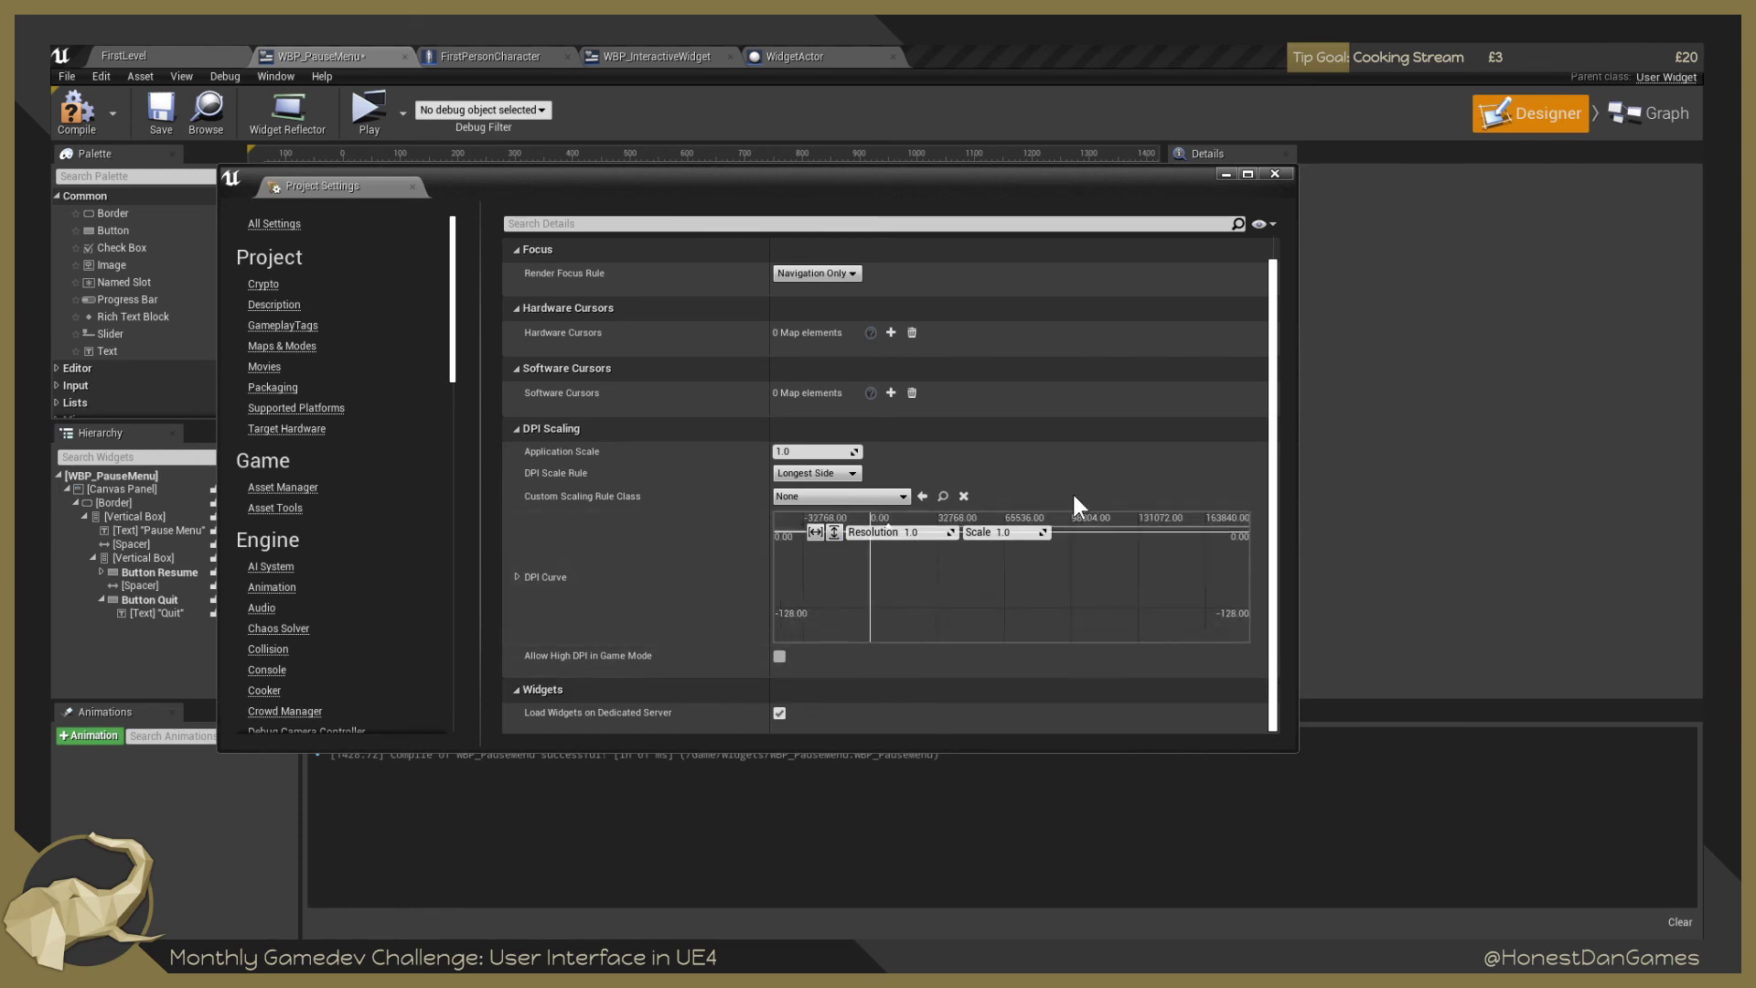
click(834, 533)
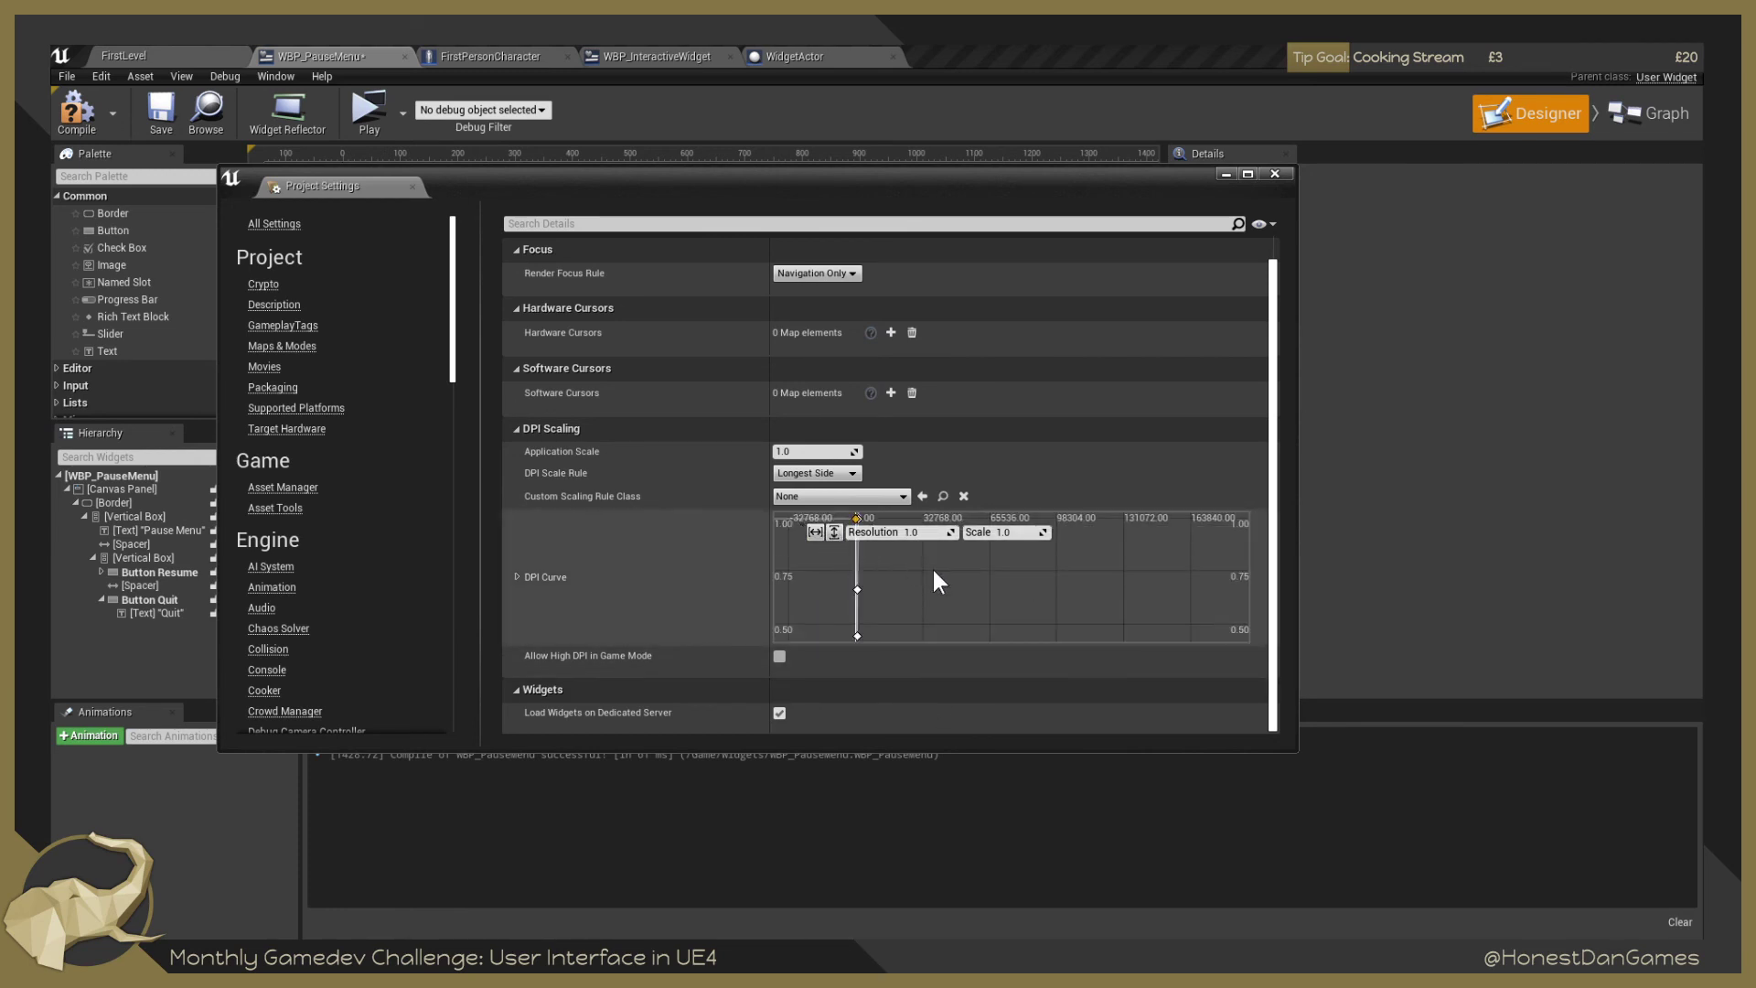
click(815, 532)
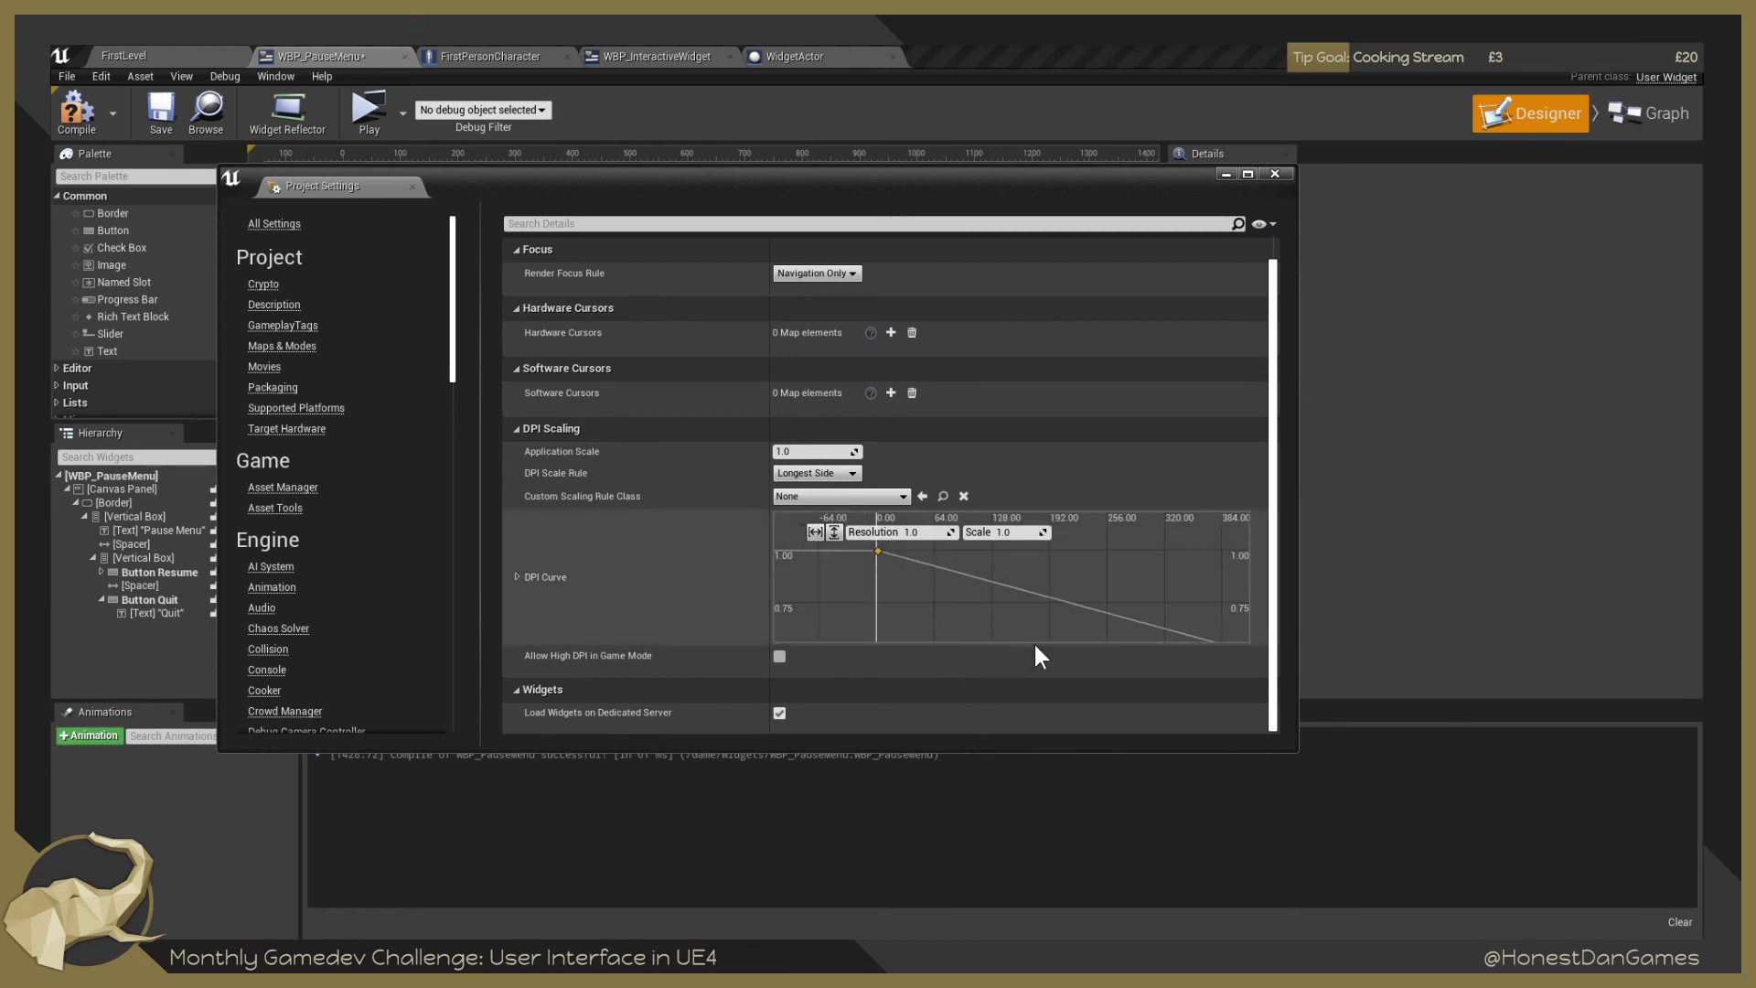
Undo the remaining Resolution and Scale edits on the added DPI Curve key and frame the lower keys in the graph.
scroll(979, 600, down, 2)
key(ctrl+z)
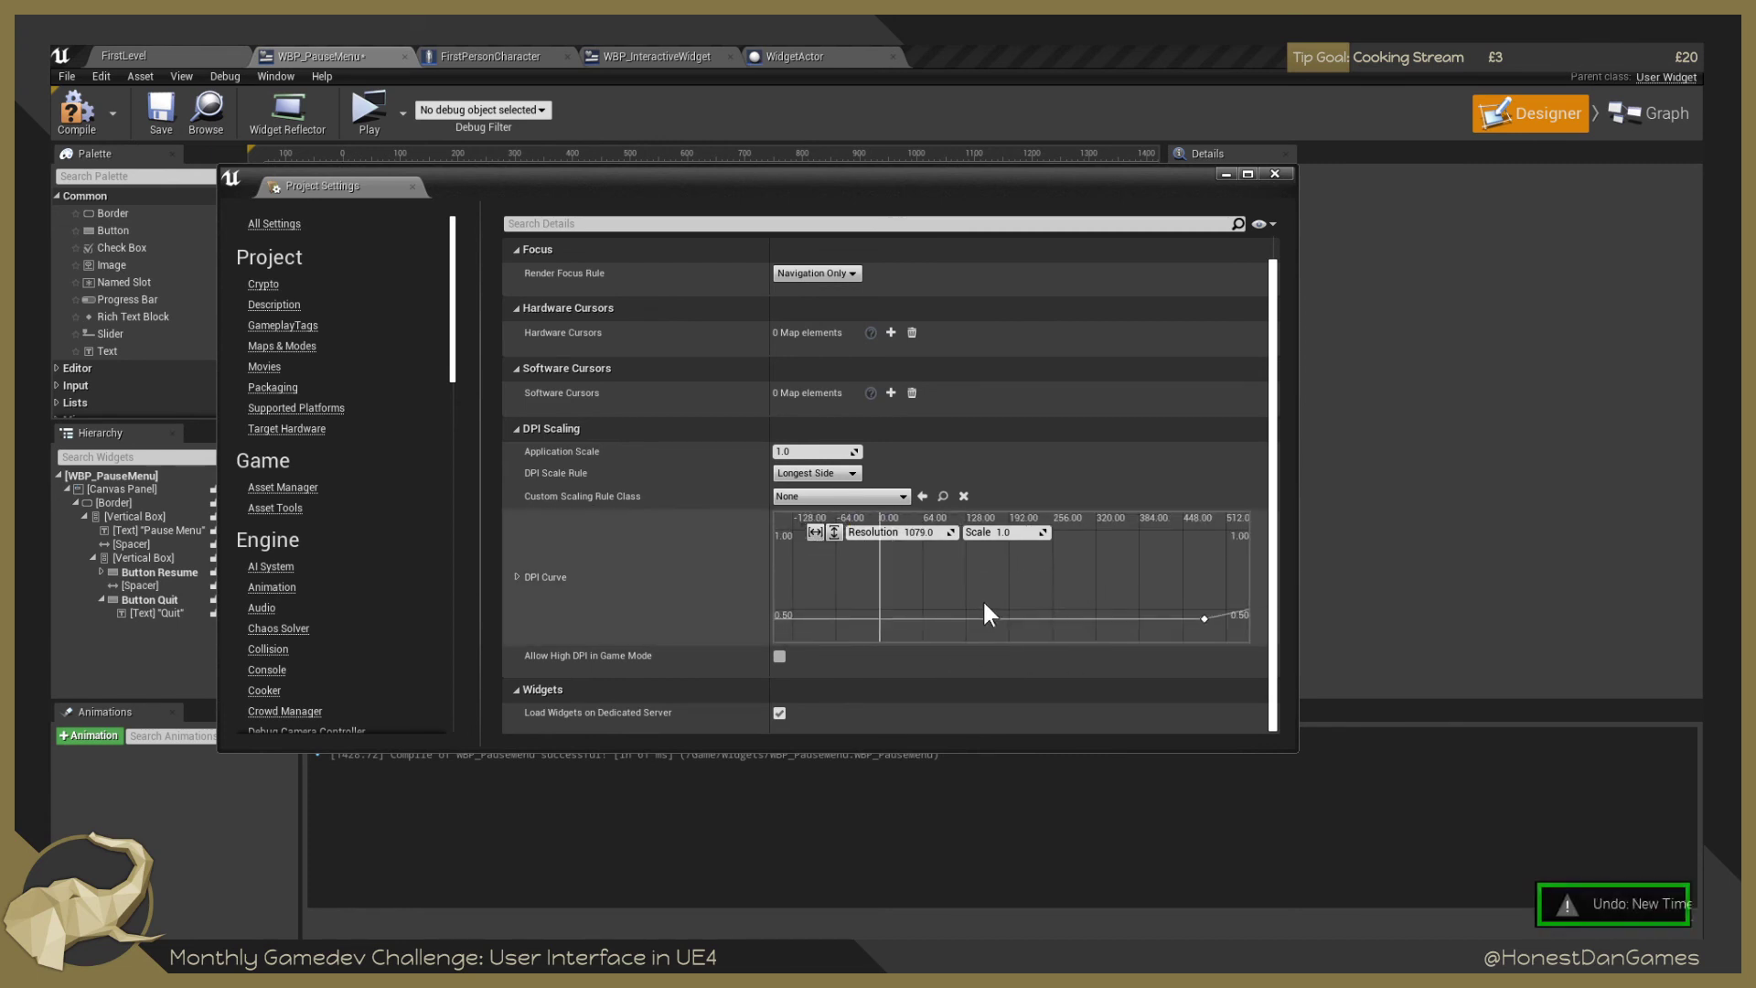
key(ctrl+z)
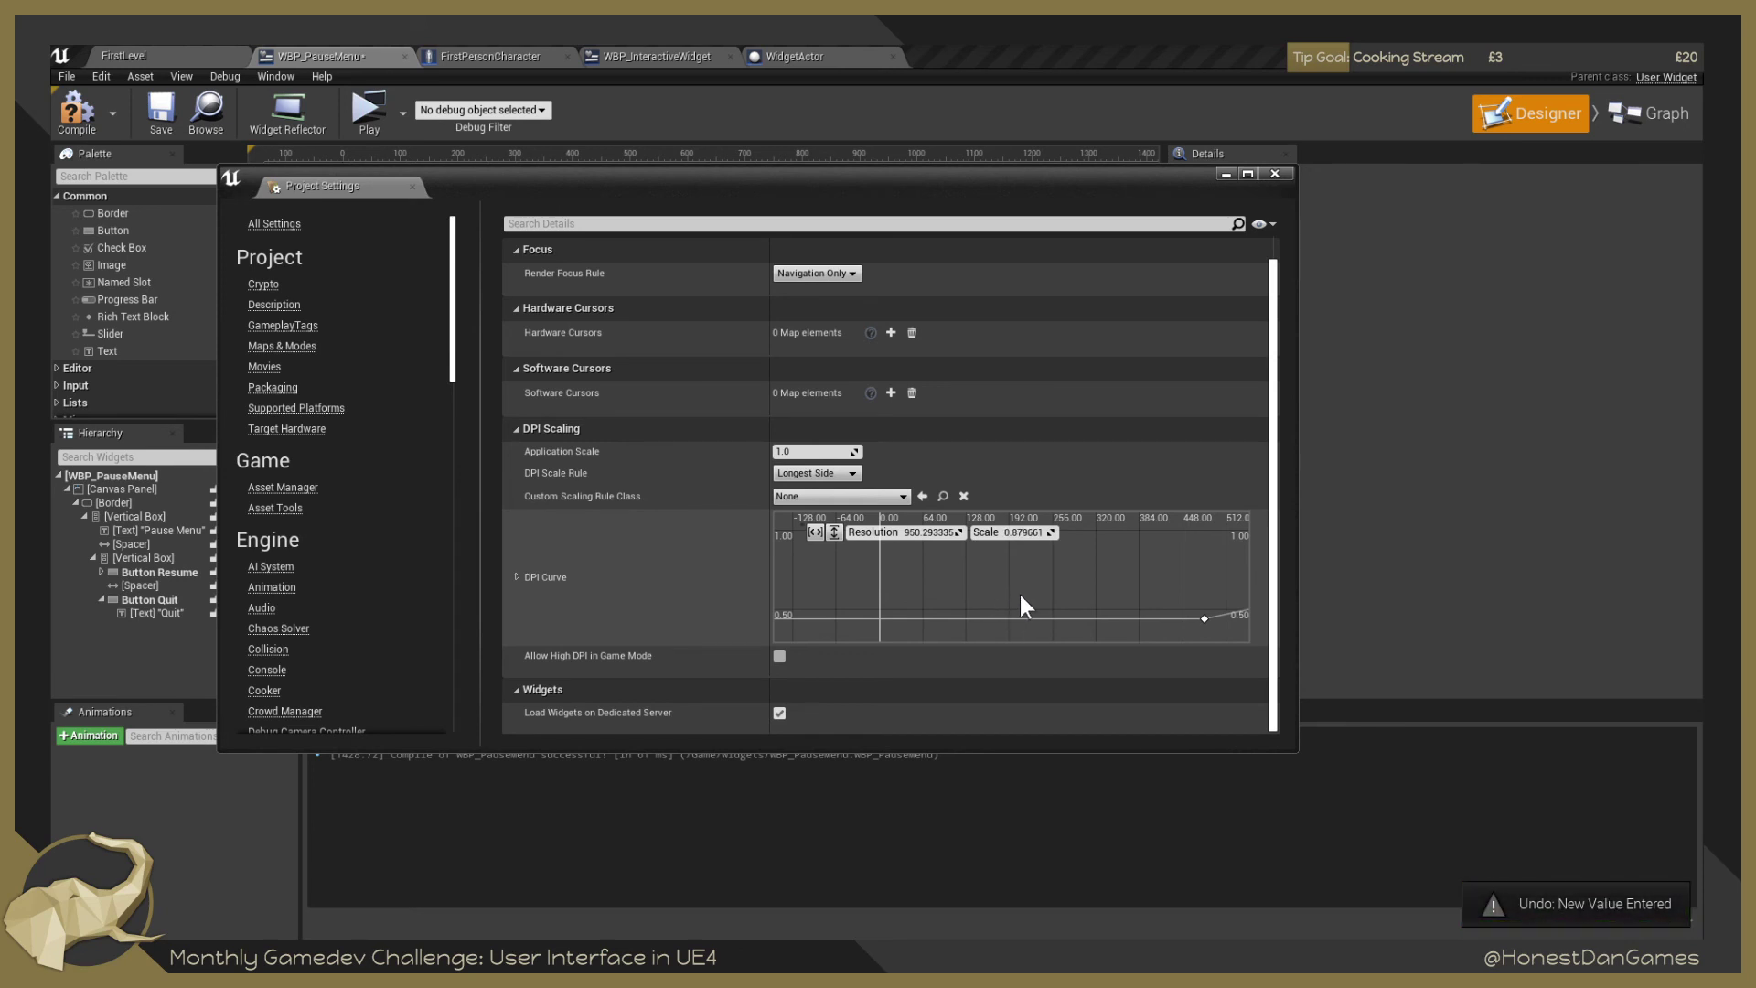
drag(1024, 591, 962, 546)
scroll(966, 589, down, 2)
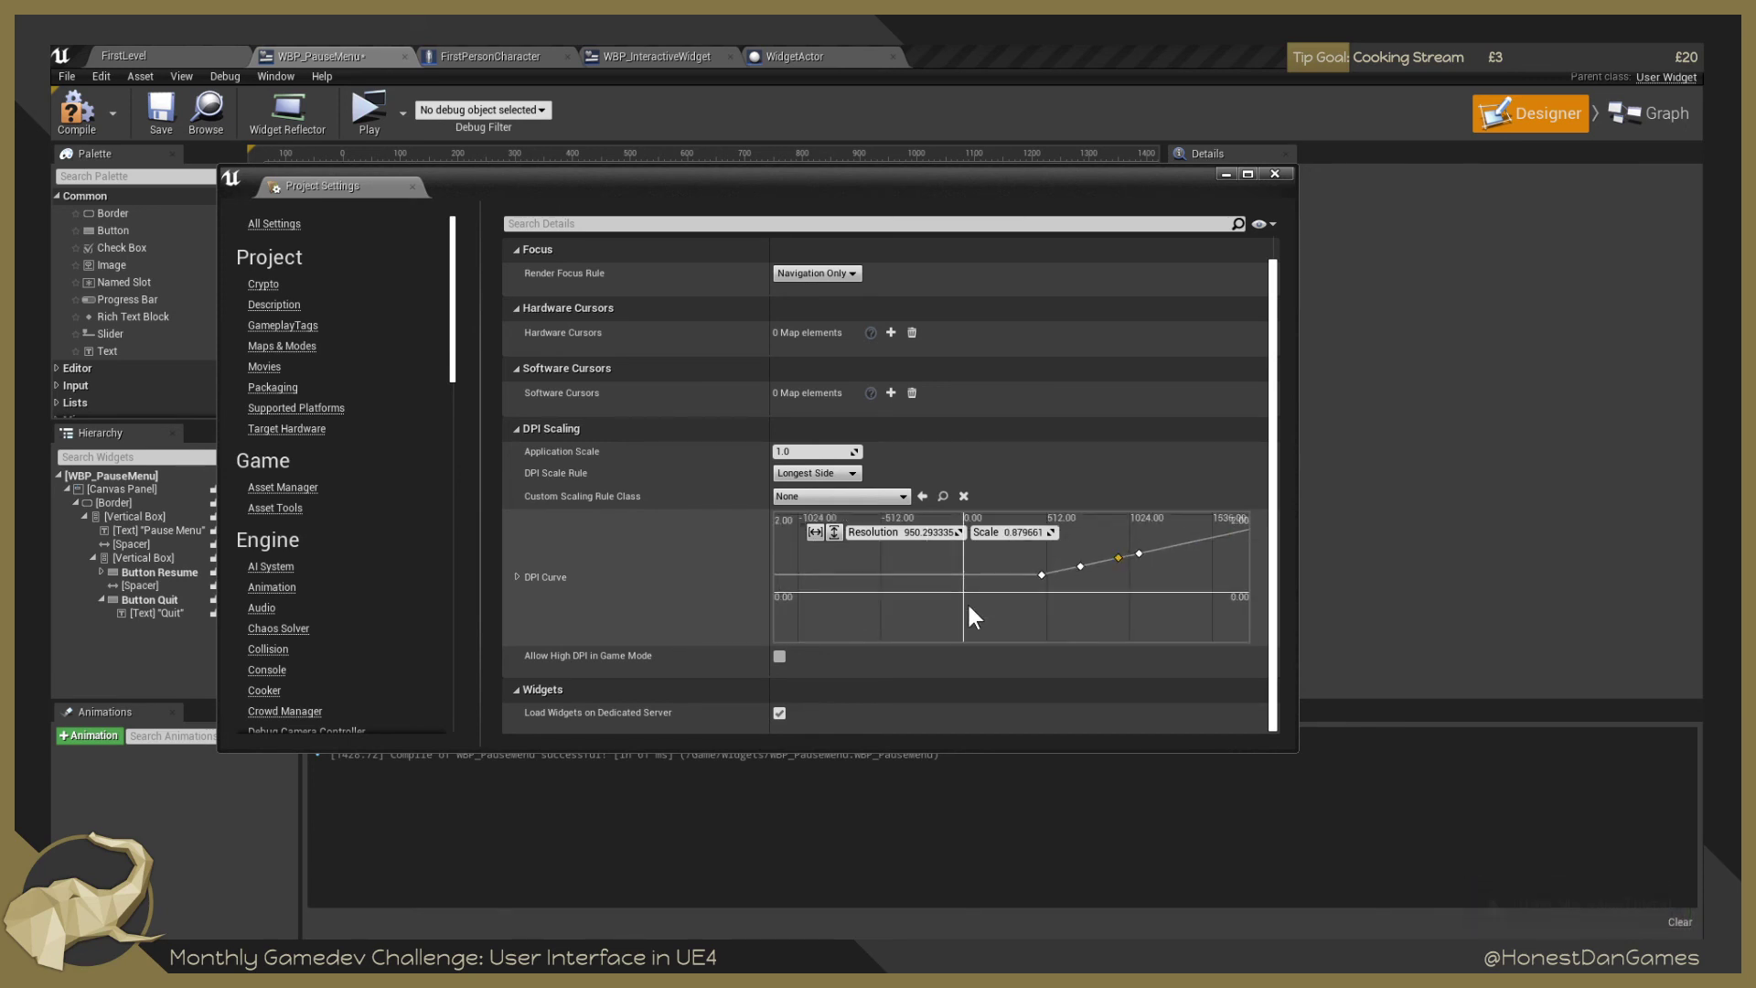
scroll(833, 609, down, 2)
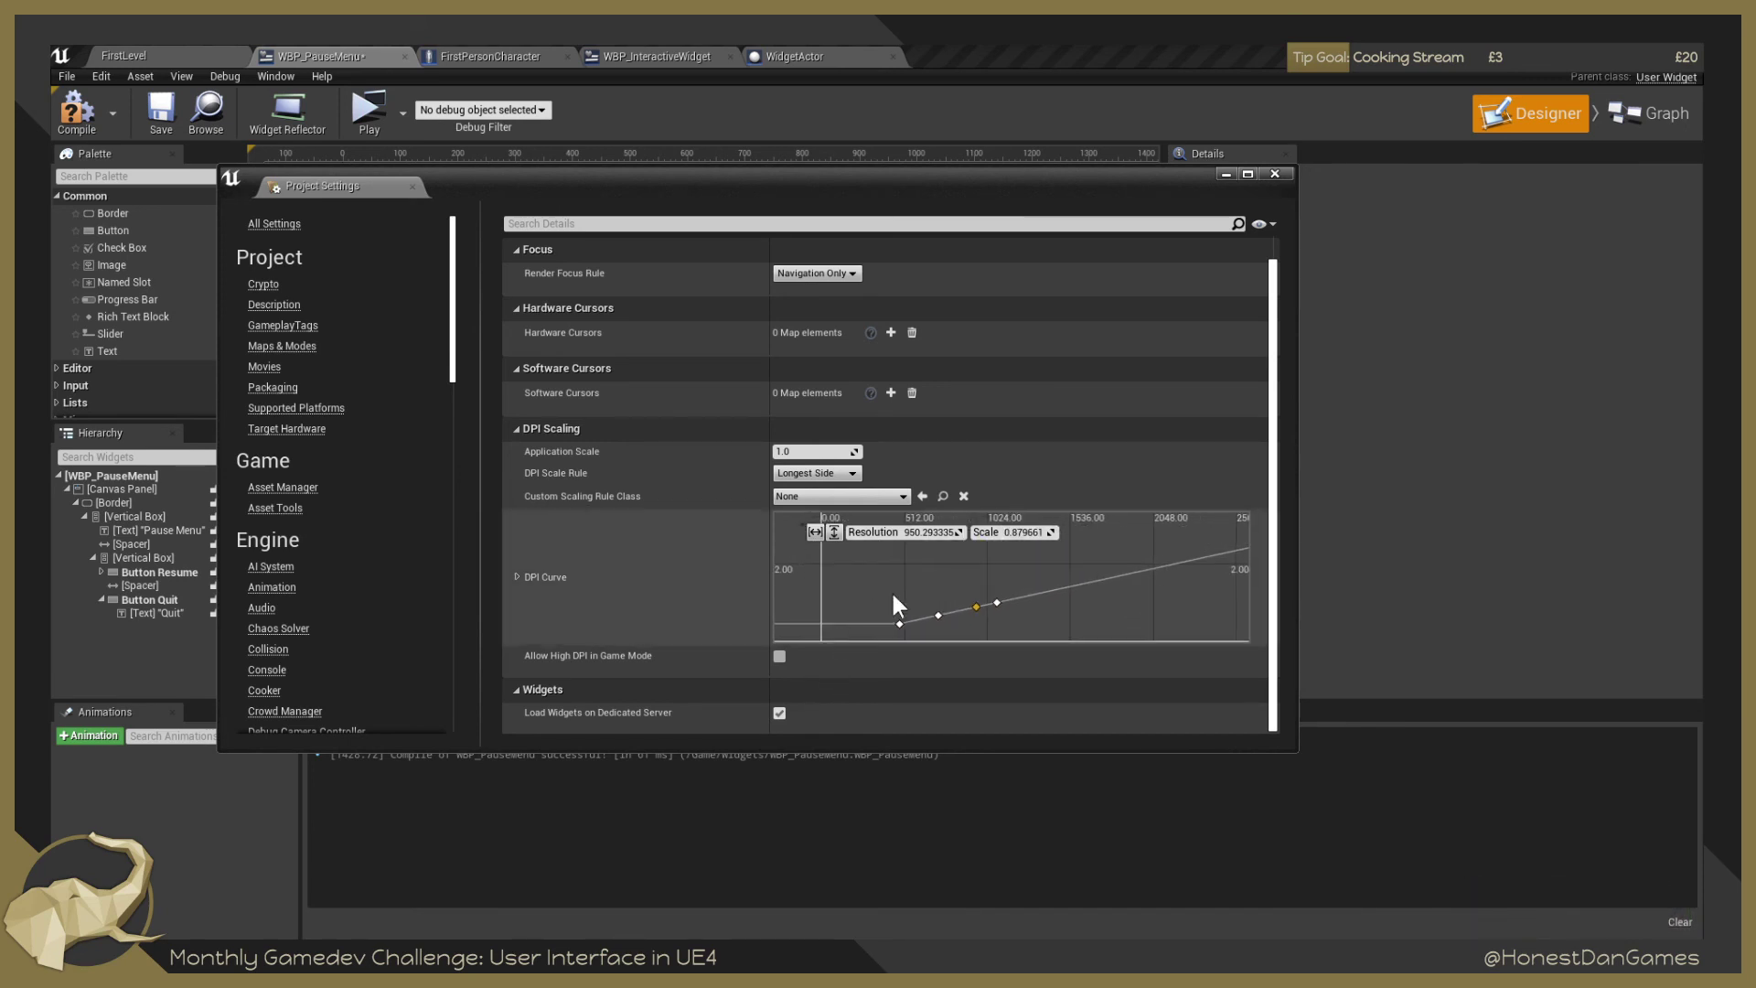
mouse_move(891, 590)
mouse_down()
mouse_move(891, 573)
mouse_move(875, 578)
mouse_up()
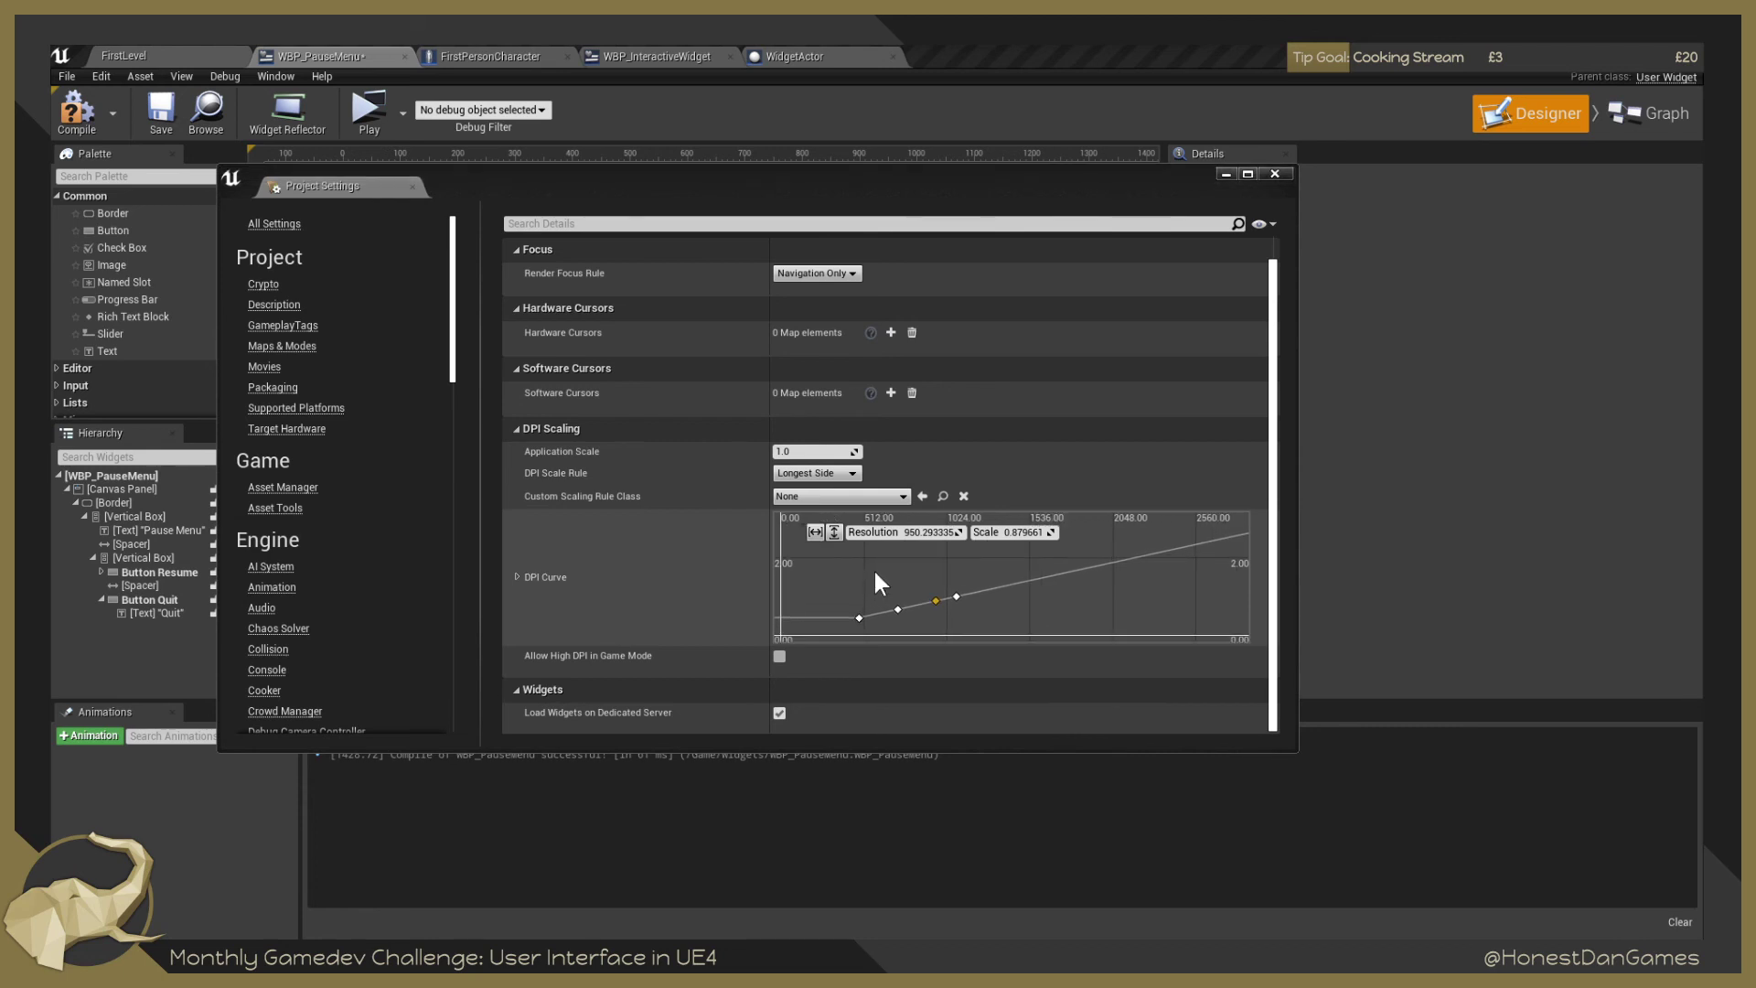
Switch to the Scale UI for Different Devices page in the browser and read steps 7 to 9 on setting DPI Curve keys.
key(alt+Tab)
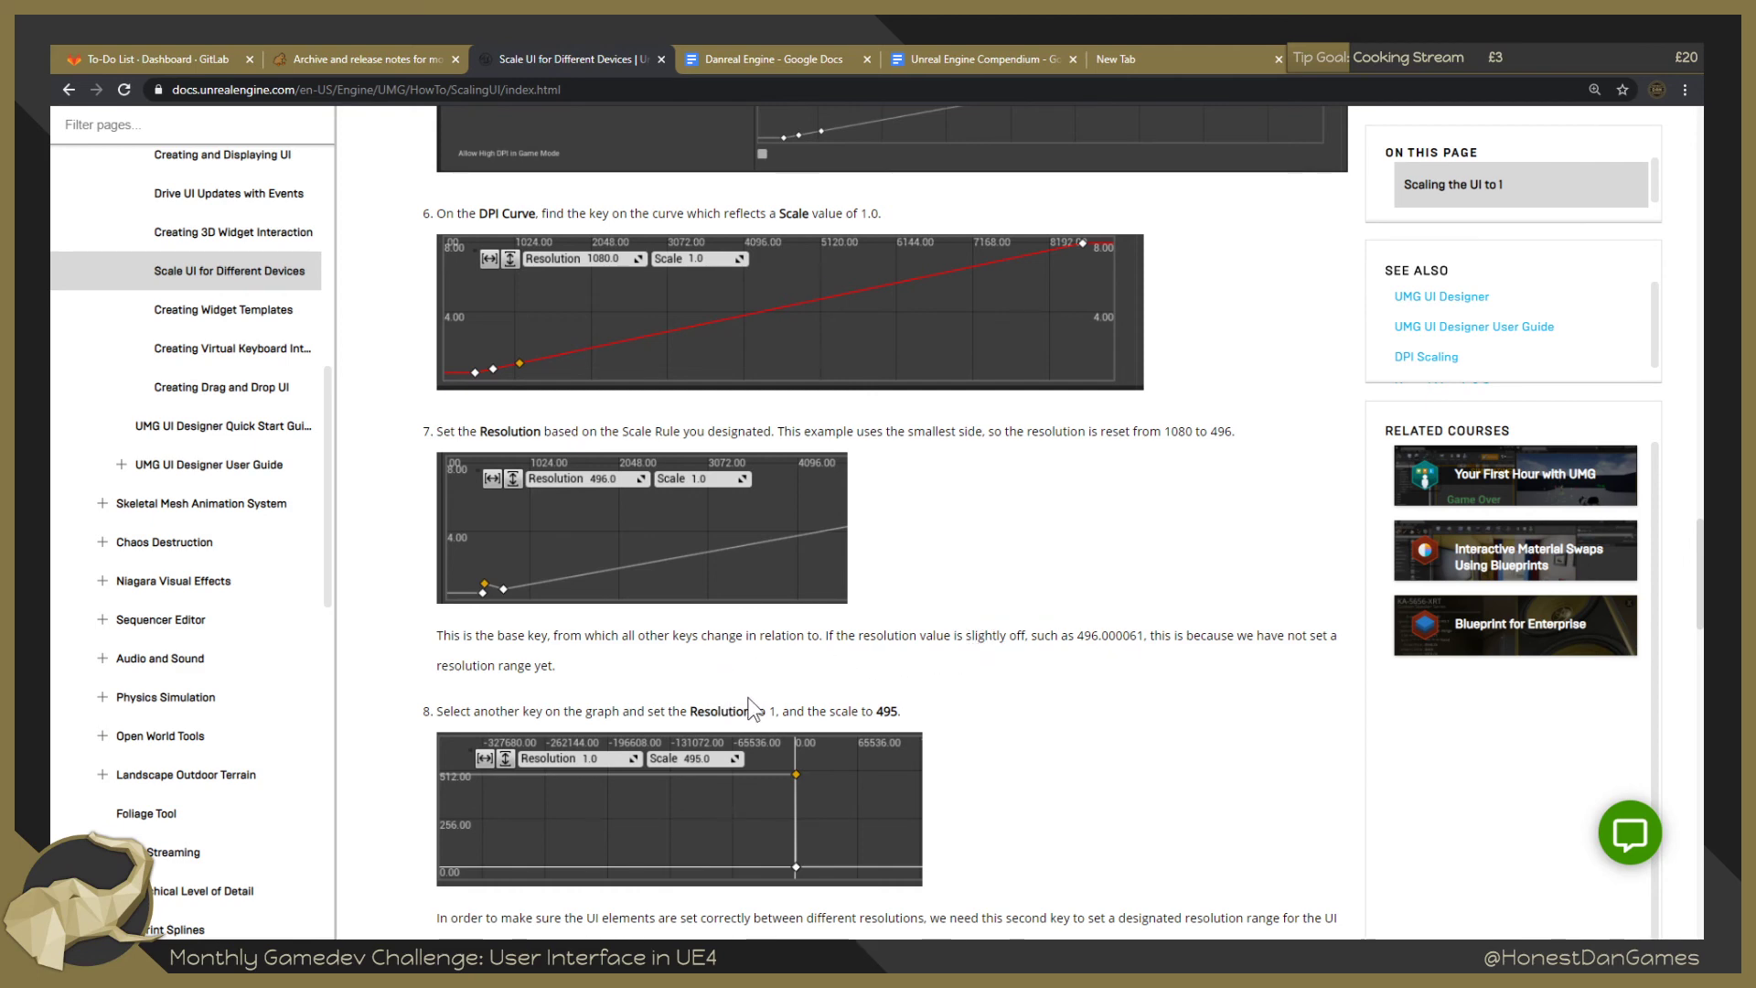
scroll(747, 699, down, 1)
scroll(747, 701, down, 2)
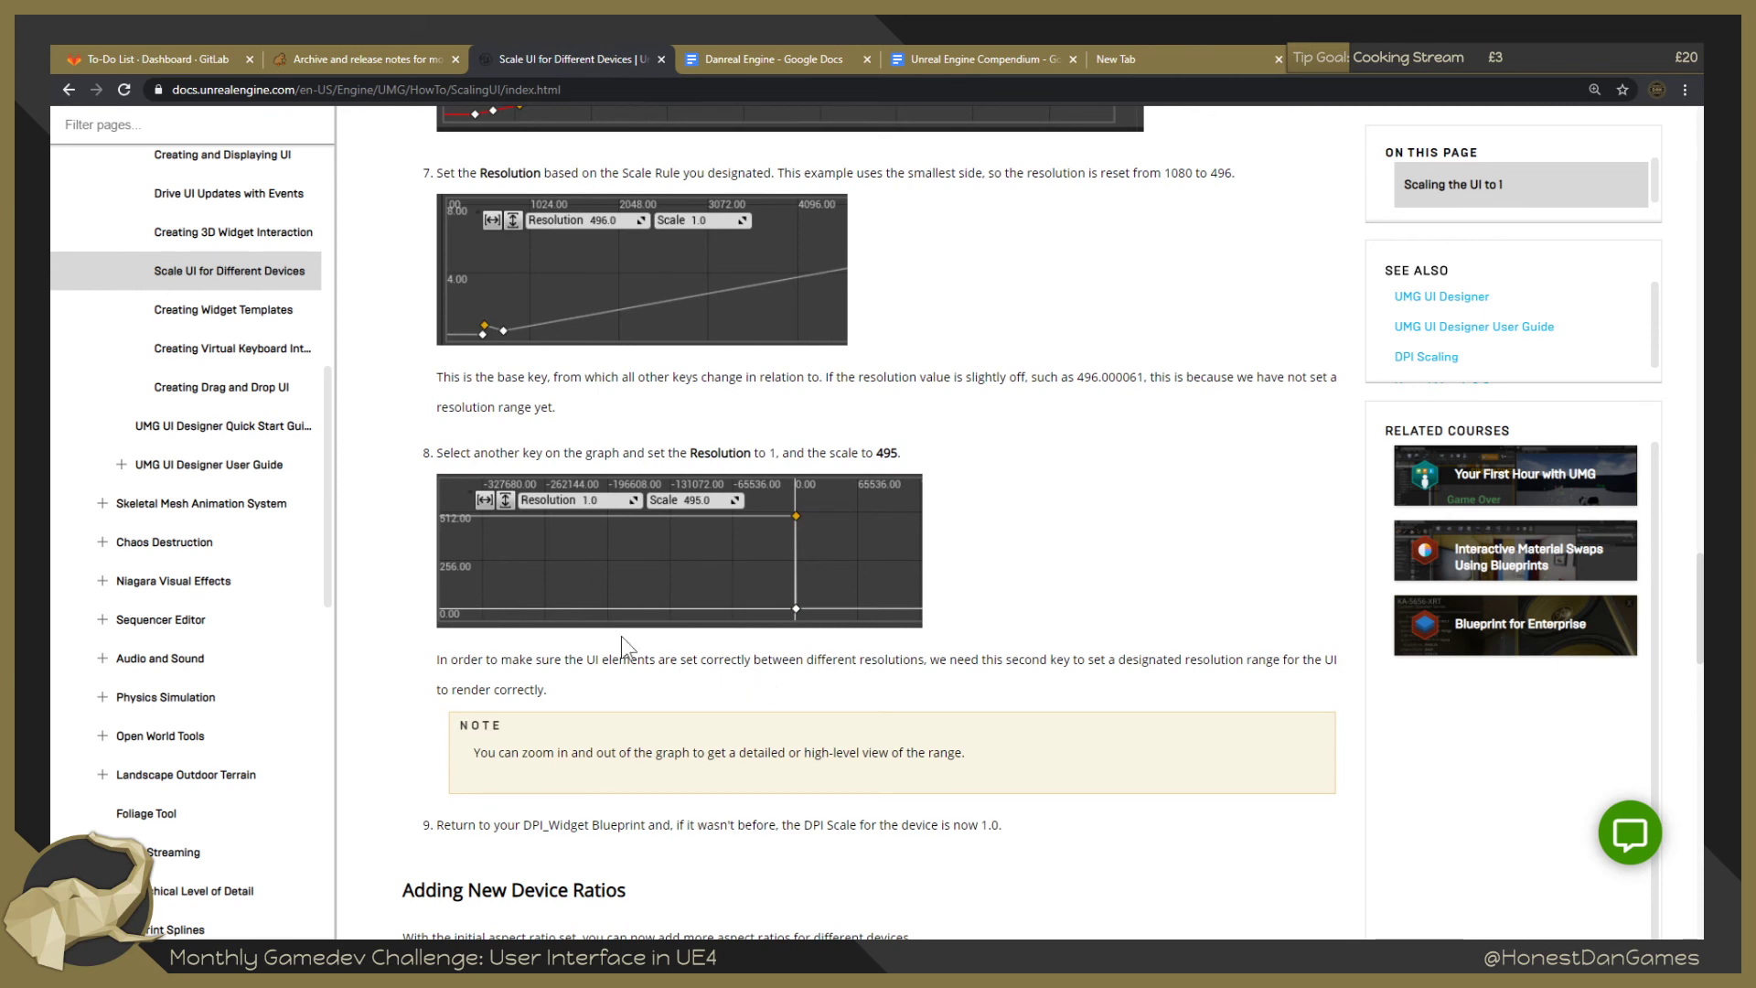
scroll(567, 622, up, 2)
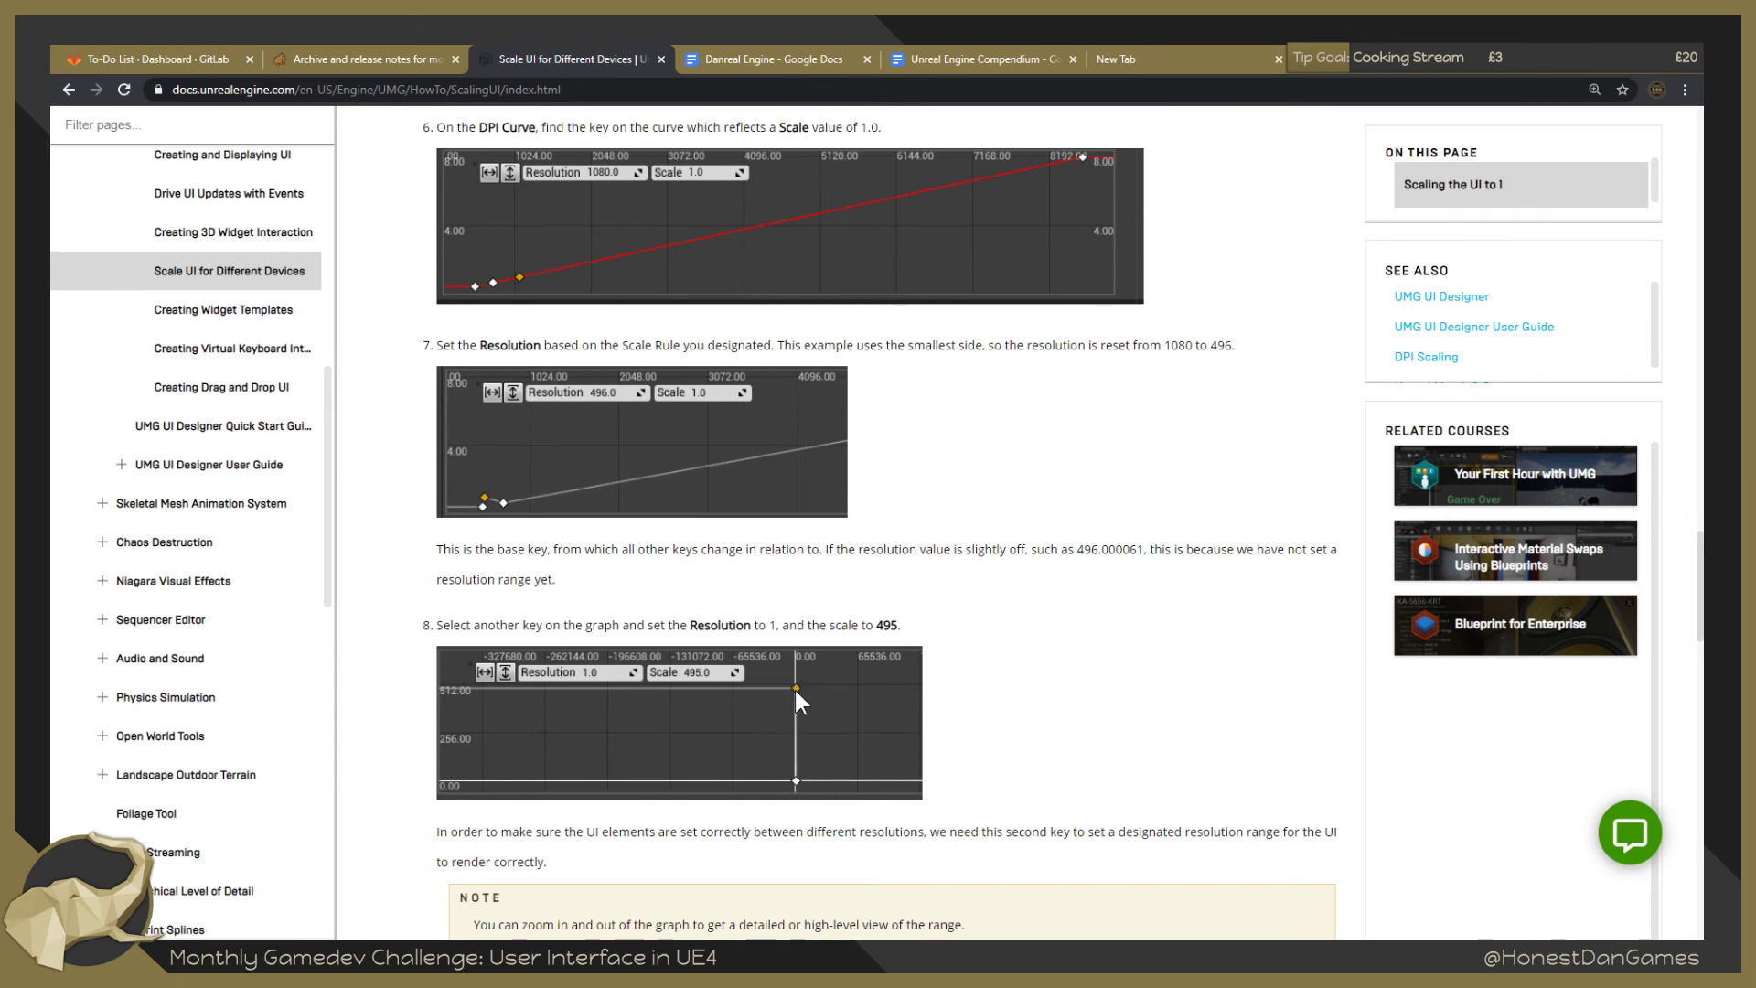
scroll(700, 719, down, 2)
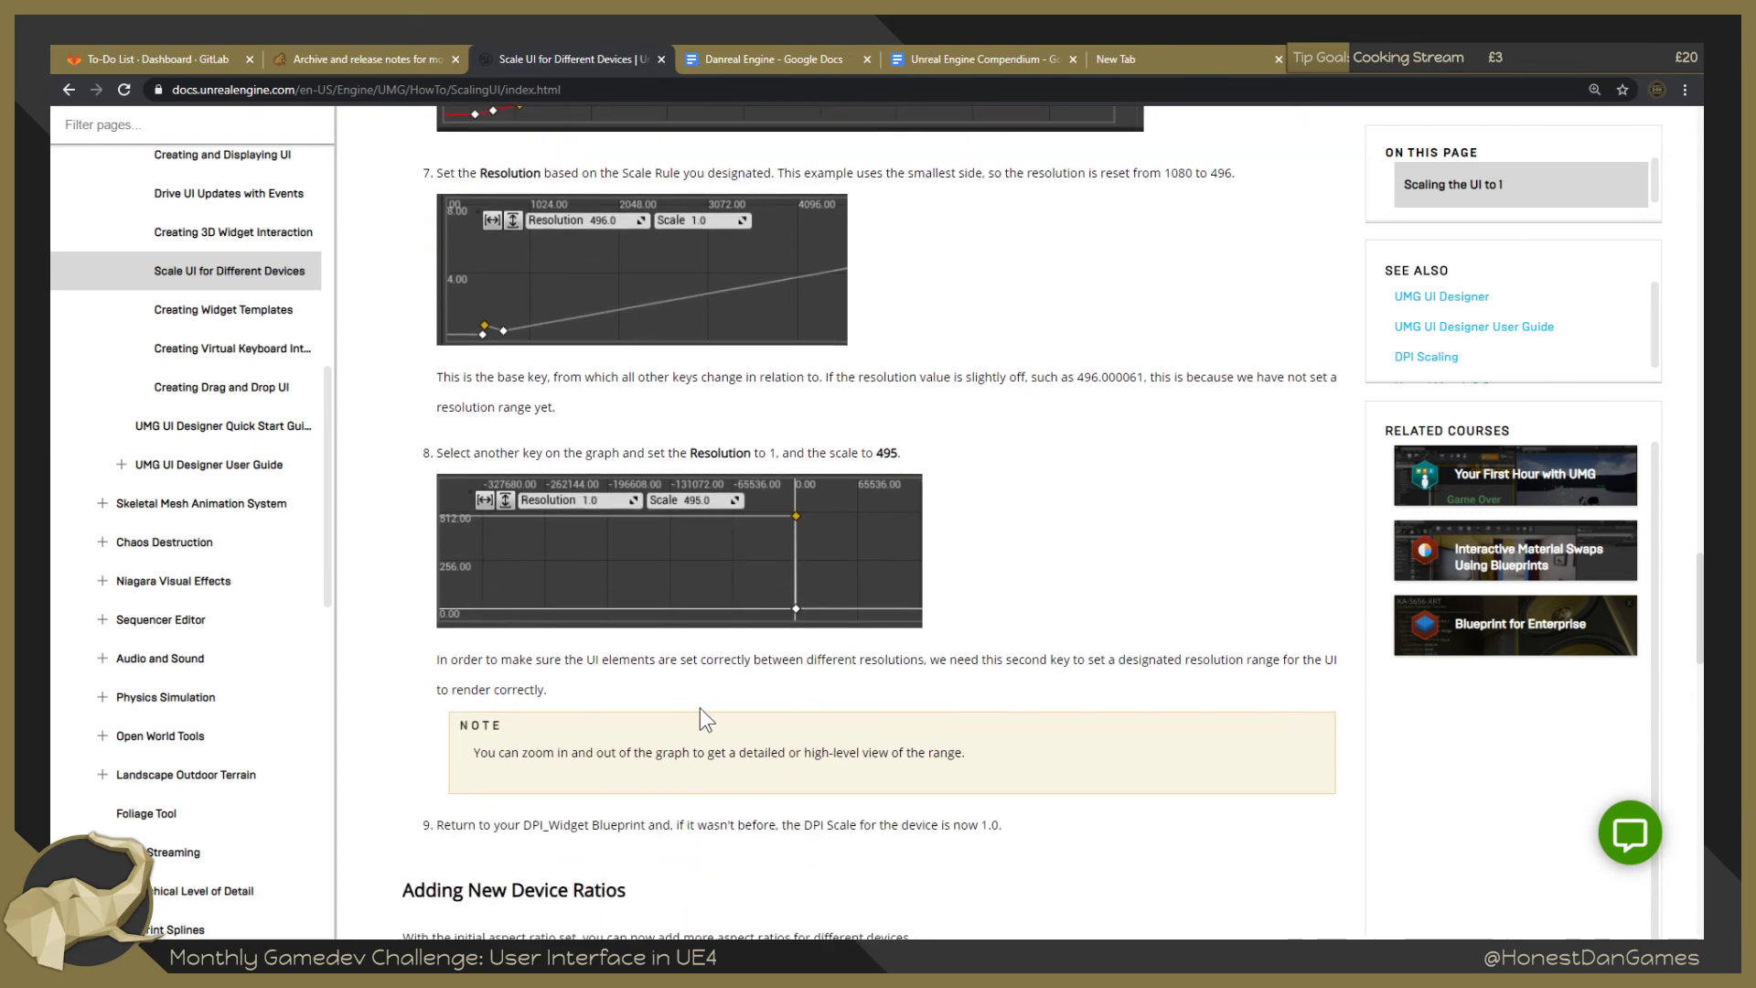
scroll(688, 685, down, 2)
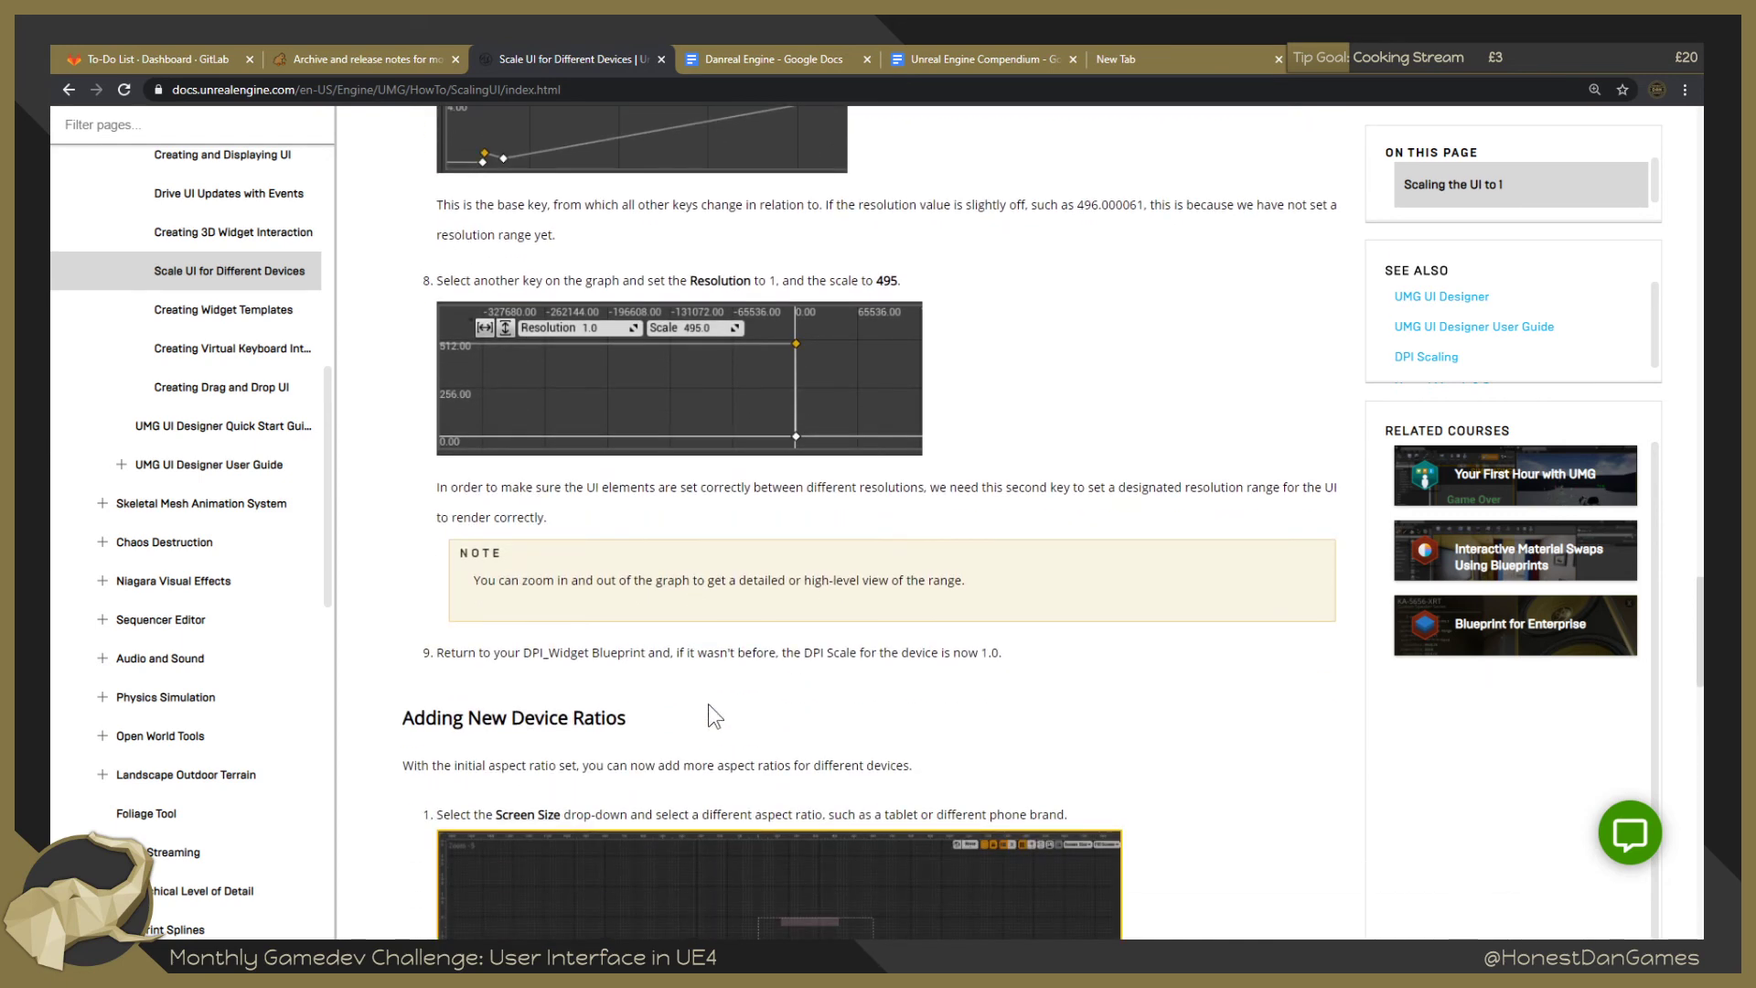
Skim the Adding New Device Ratios section, comparing it with step 8 on the second DPI Curve key.
scroll(716, 697, down, 4)
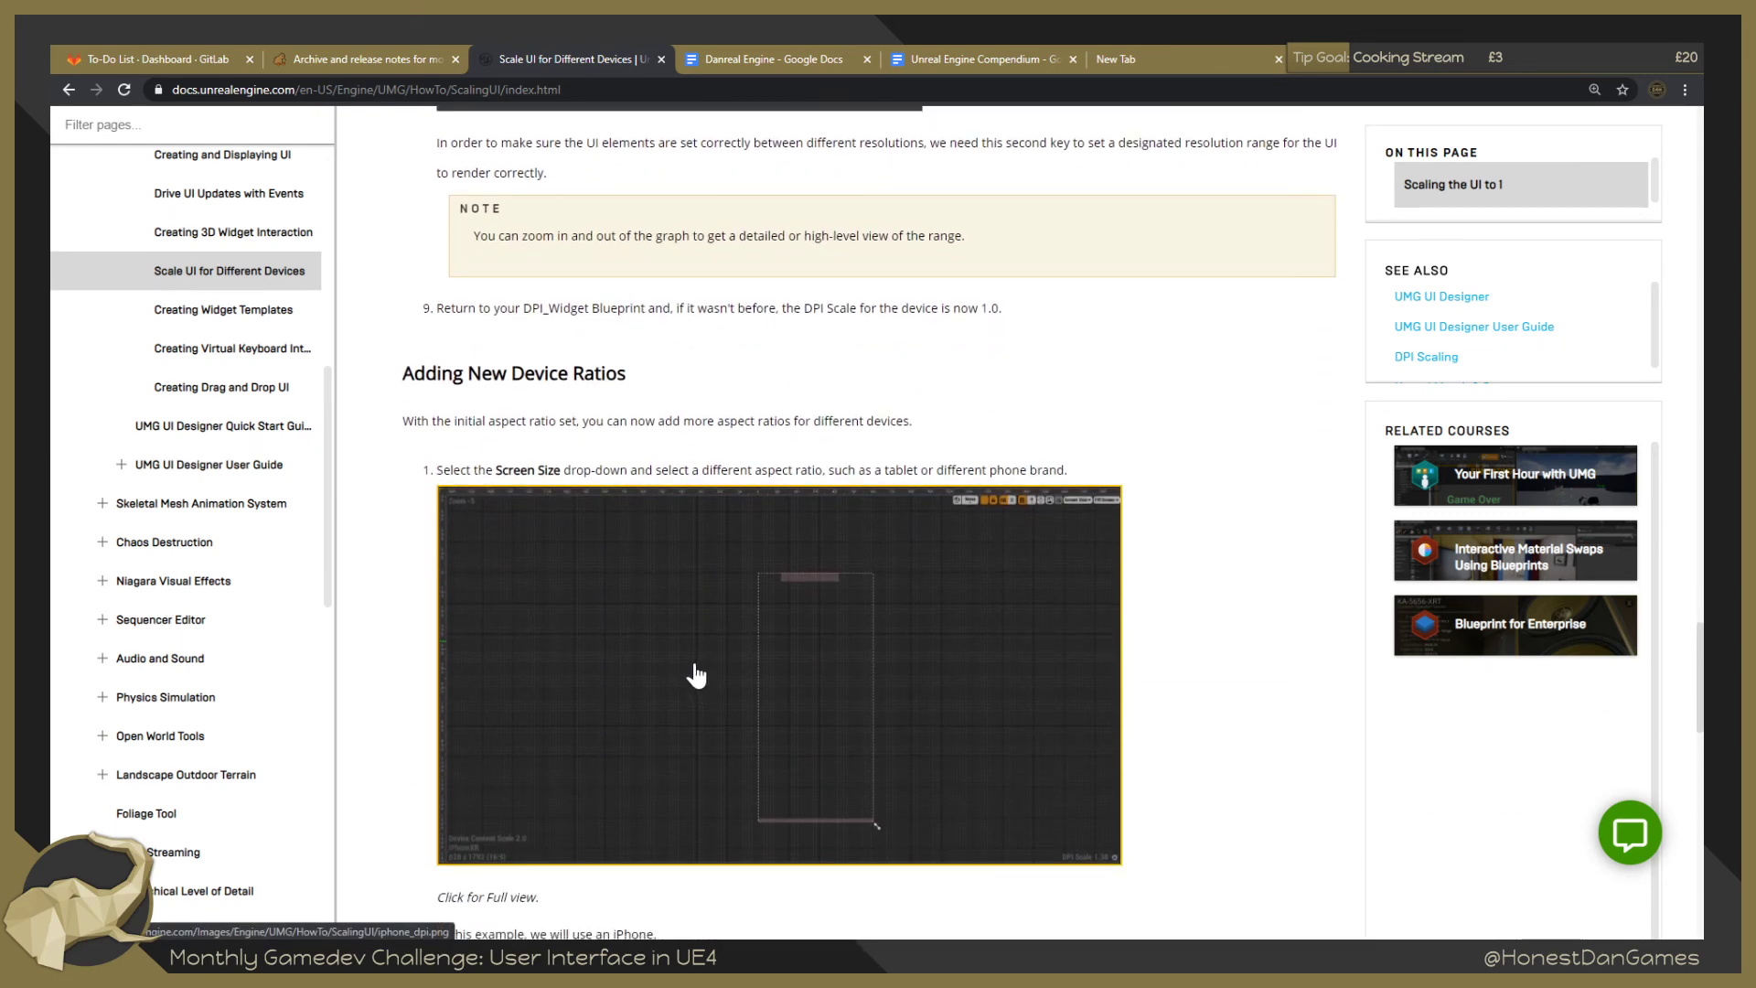
scroll(693, 663, down, 2)
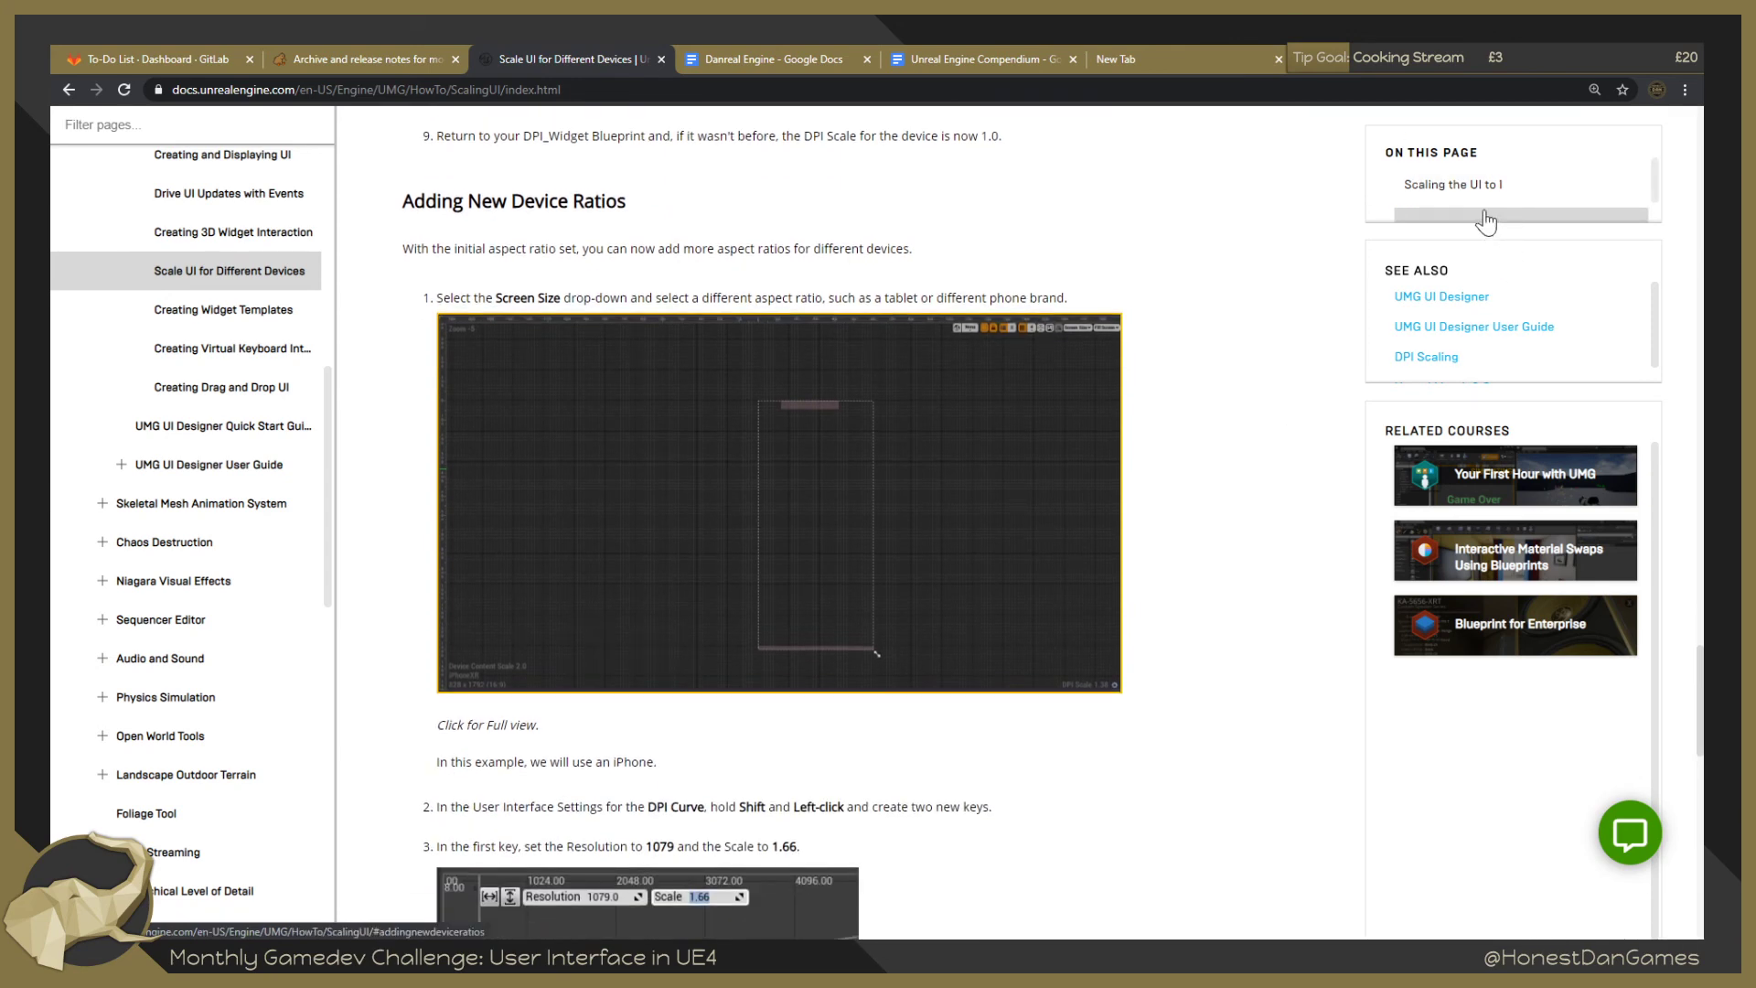
scroll(803, 379, up, 2)
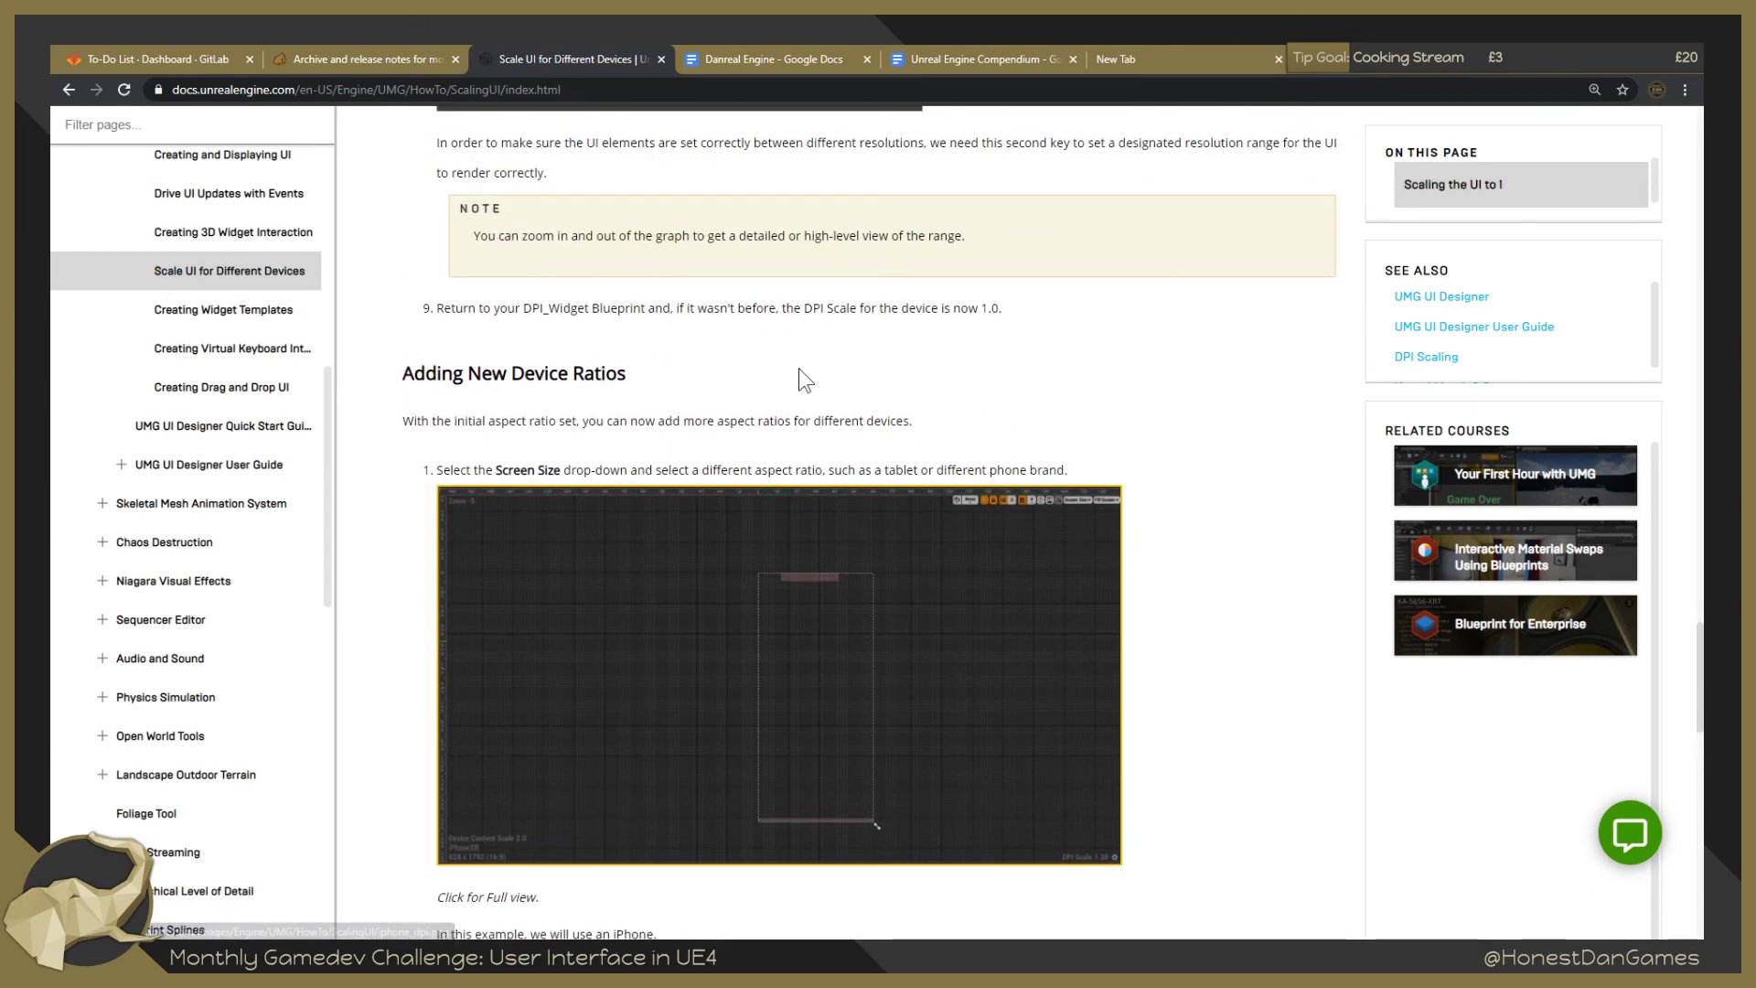
scroll(799, 369, down, 1)
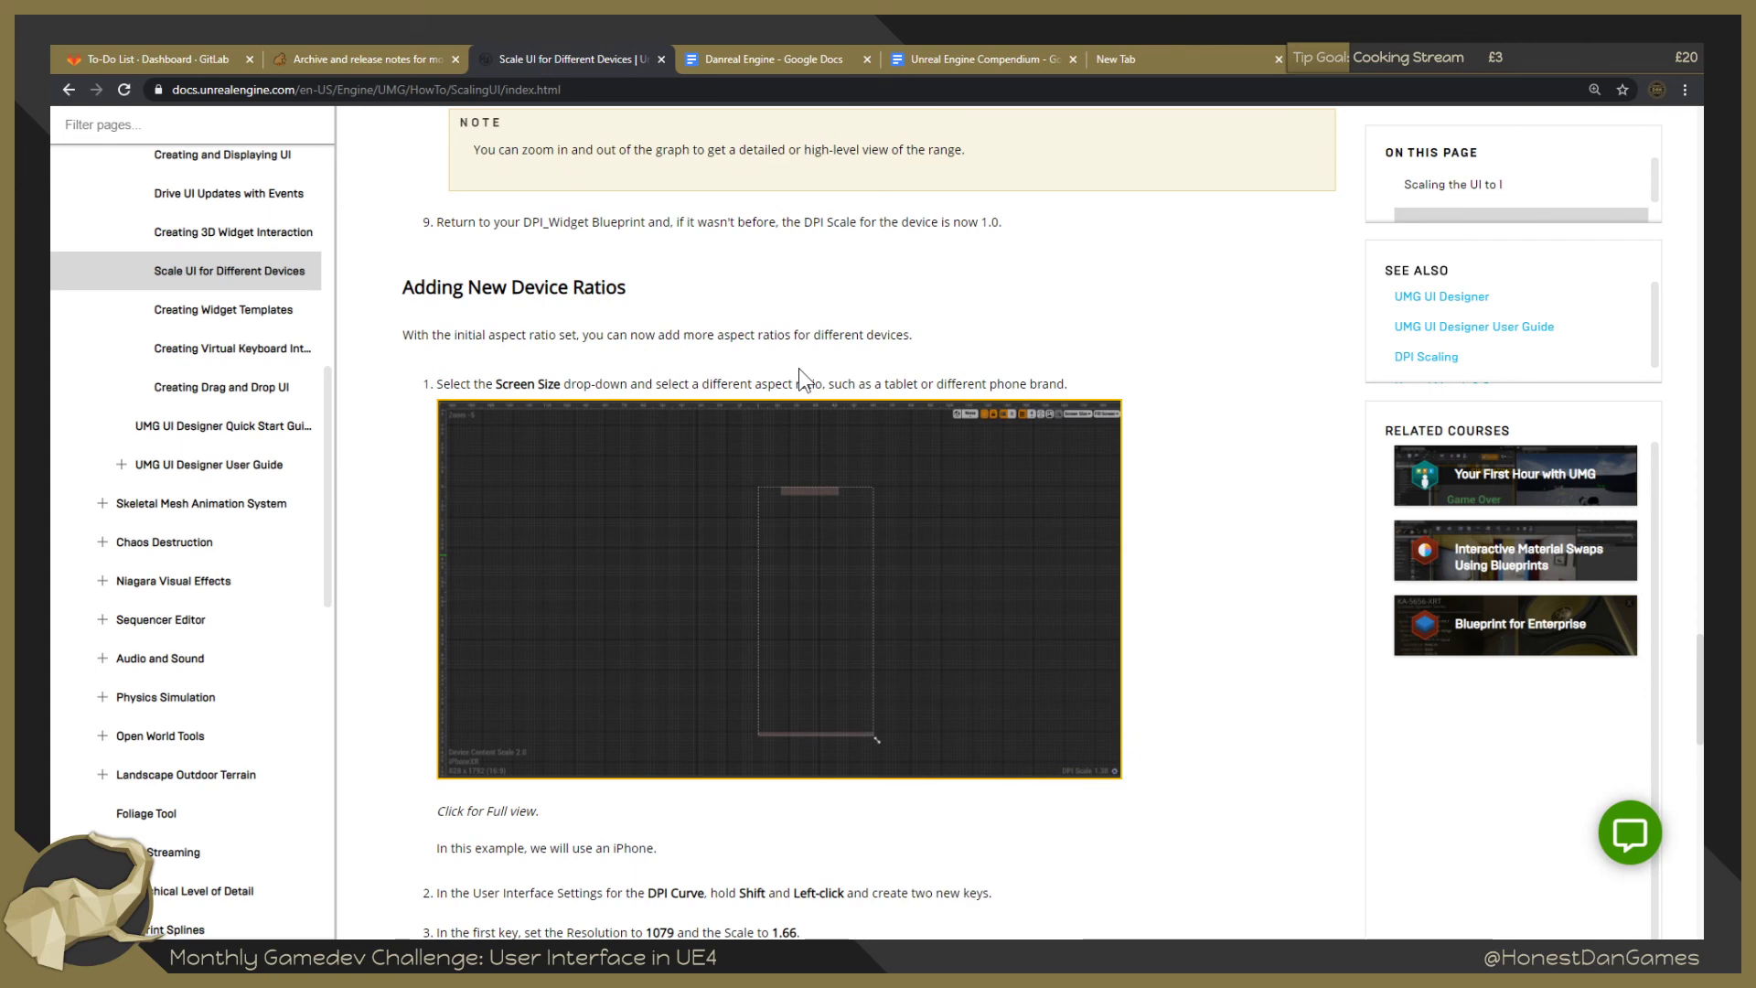
scroll(801, 375, down, 4)
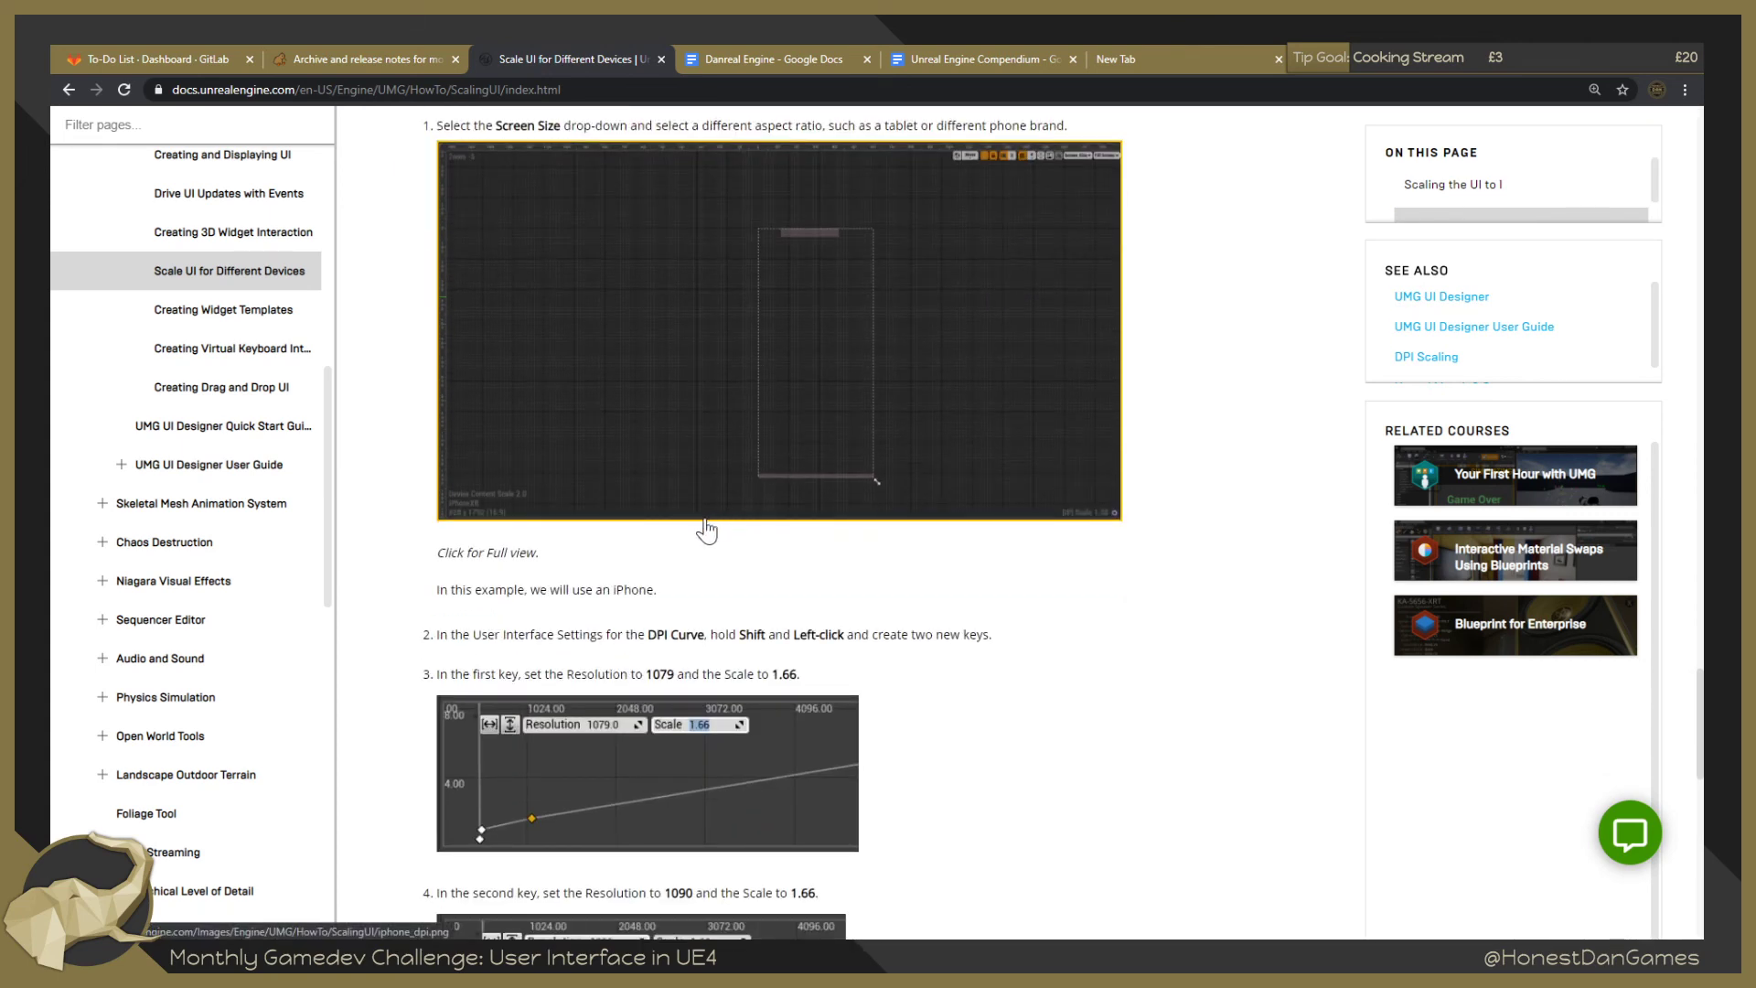
scroll(704, 457, up, 1)
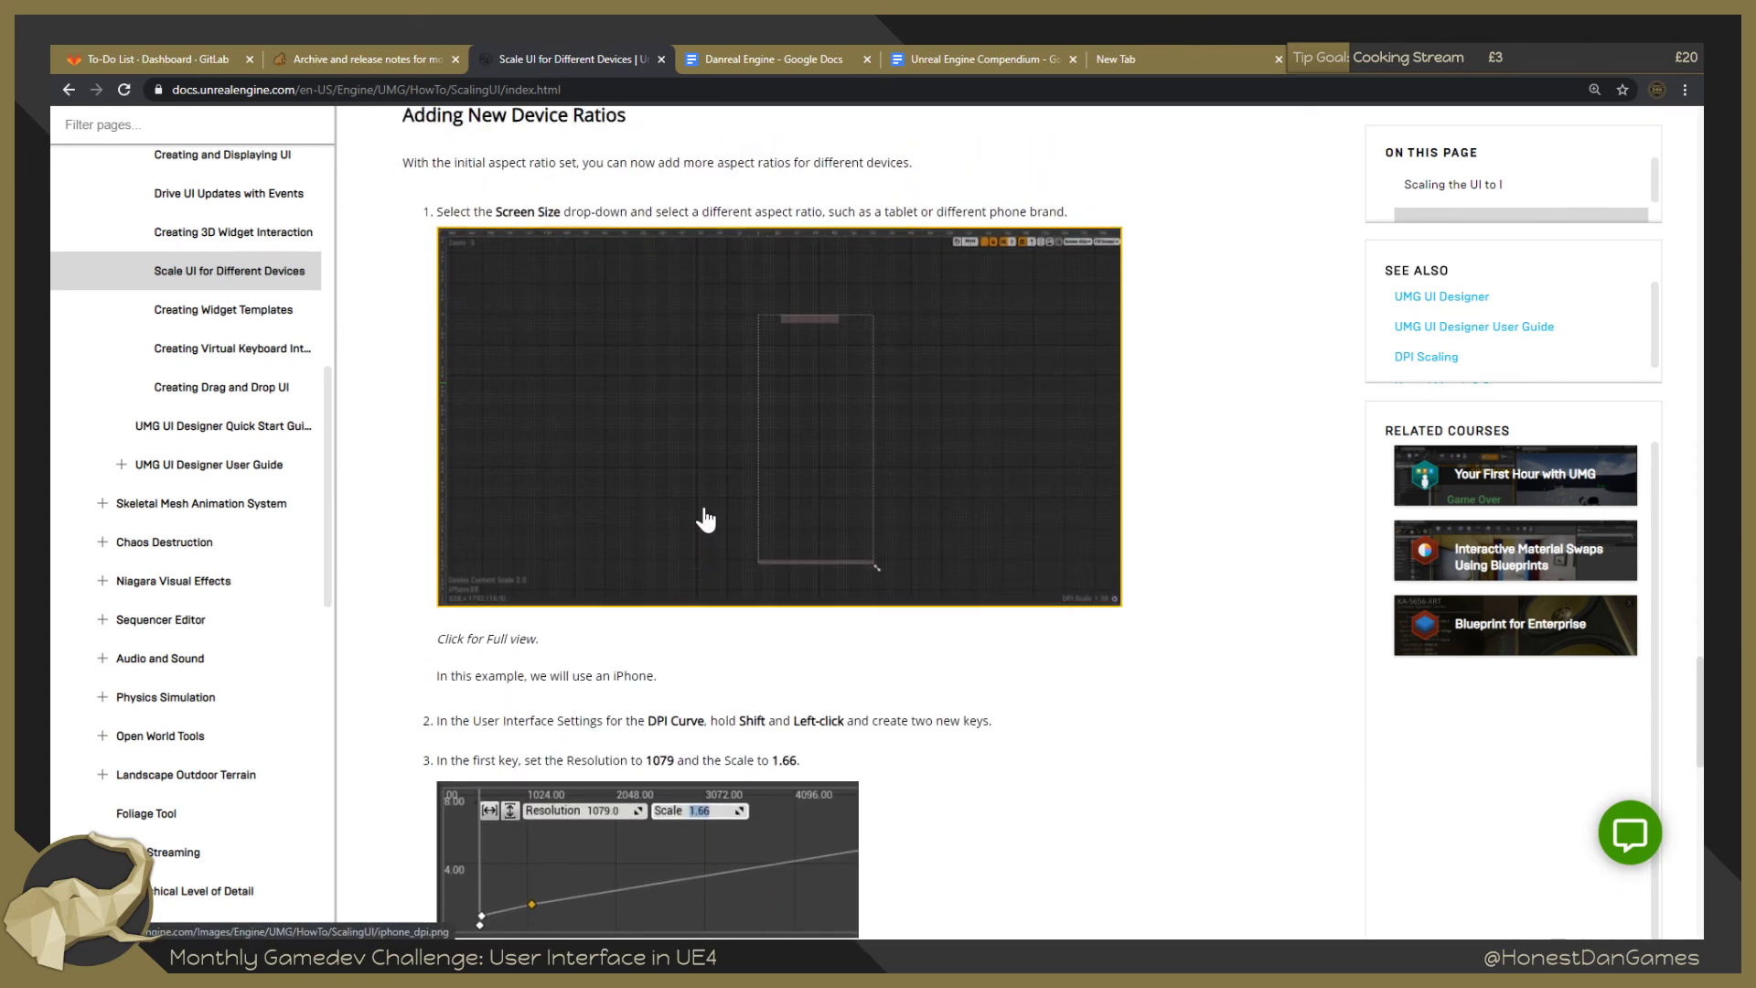
scroll(650, 221, down, 2)
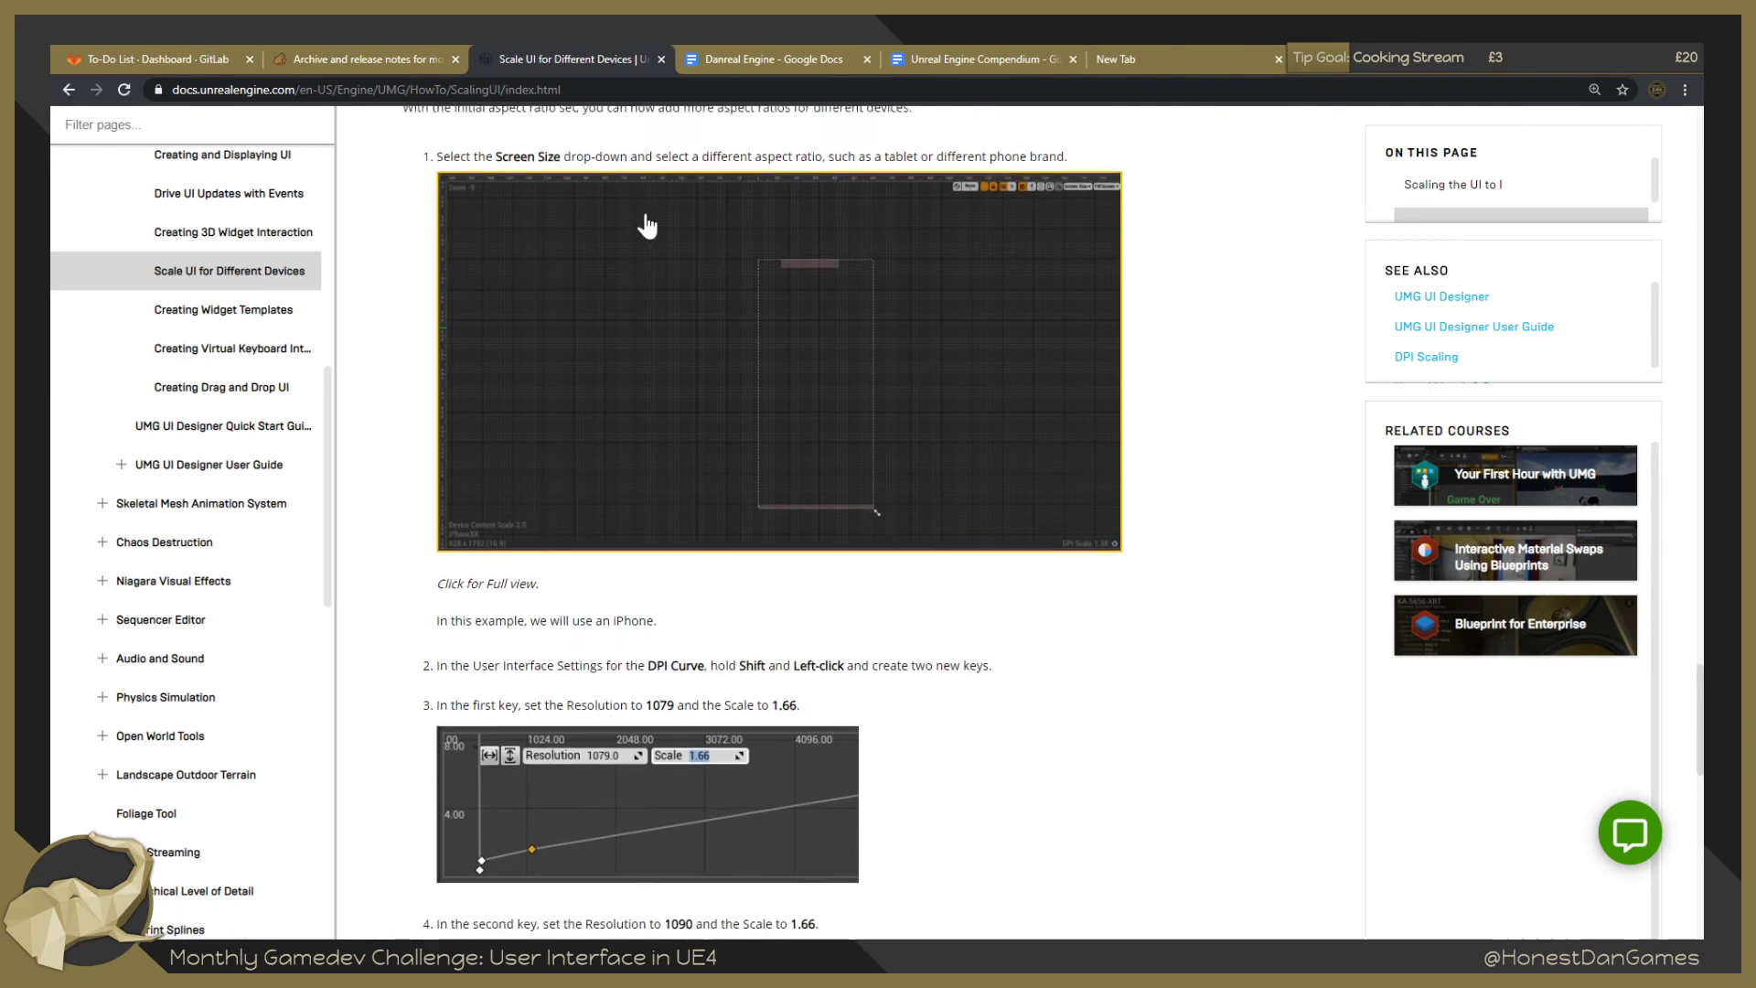
scroll(651, 224, down, 8)
scroll(645, 277, up, 14)
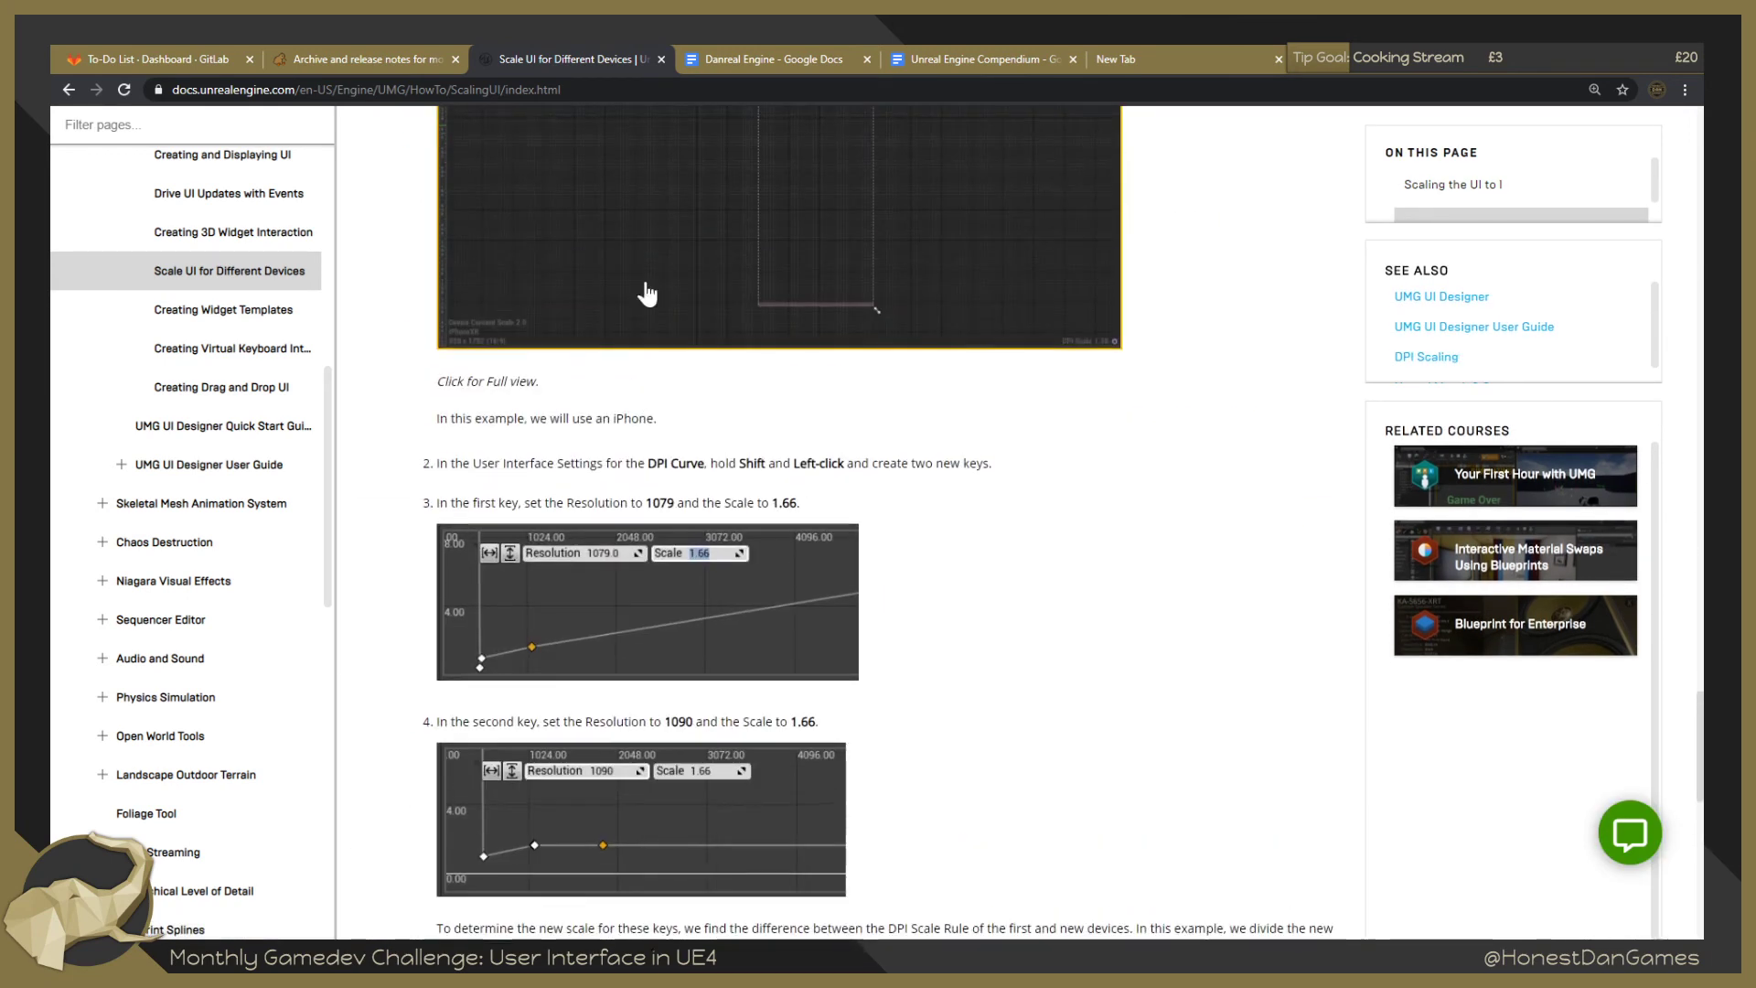
scroll(547, 432, down, 1)
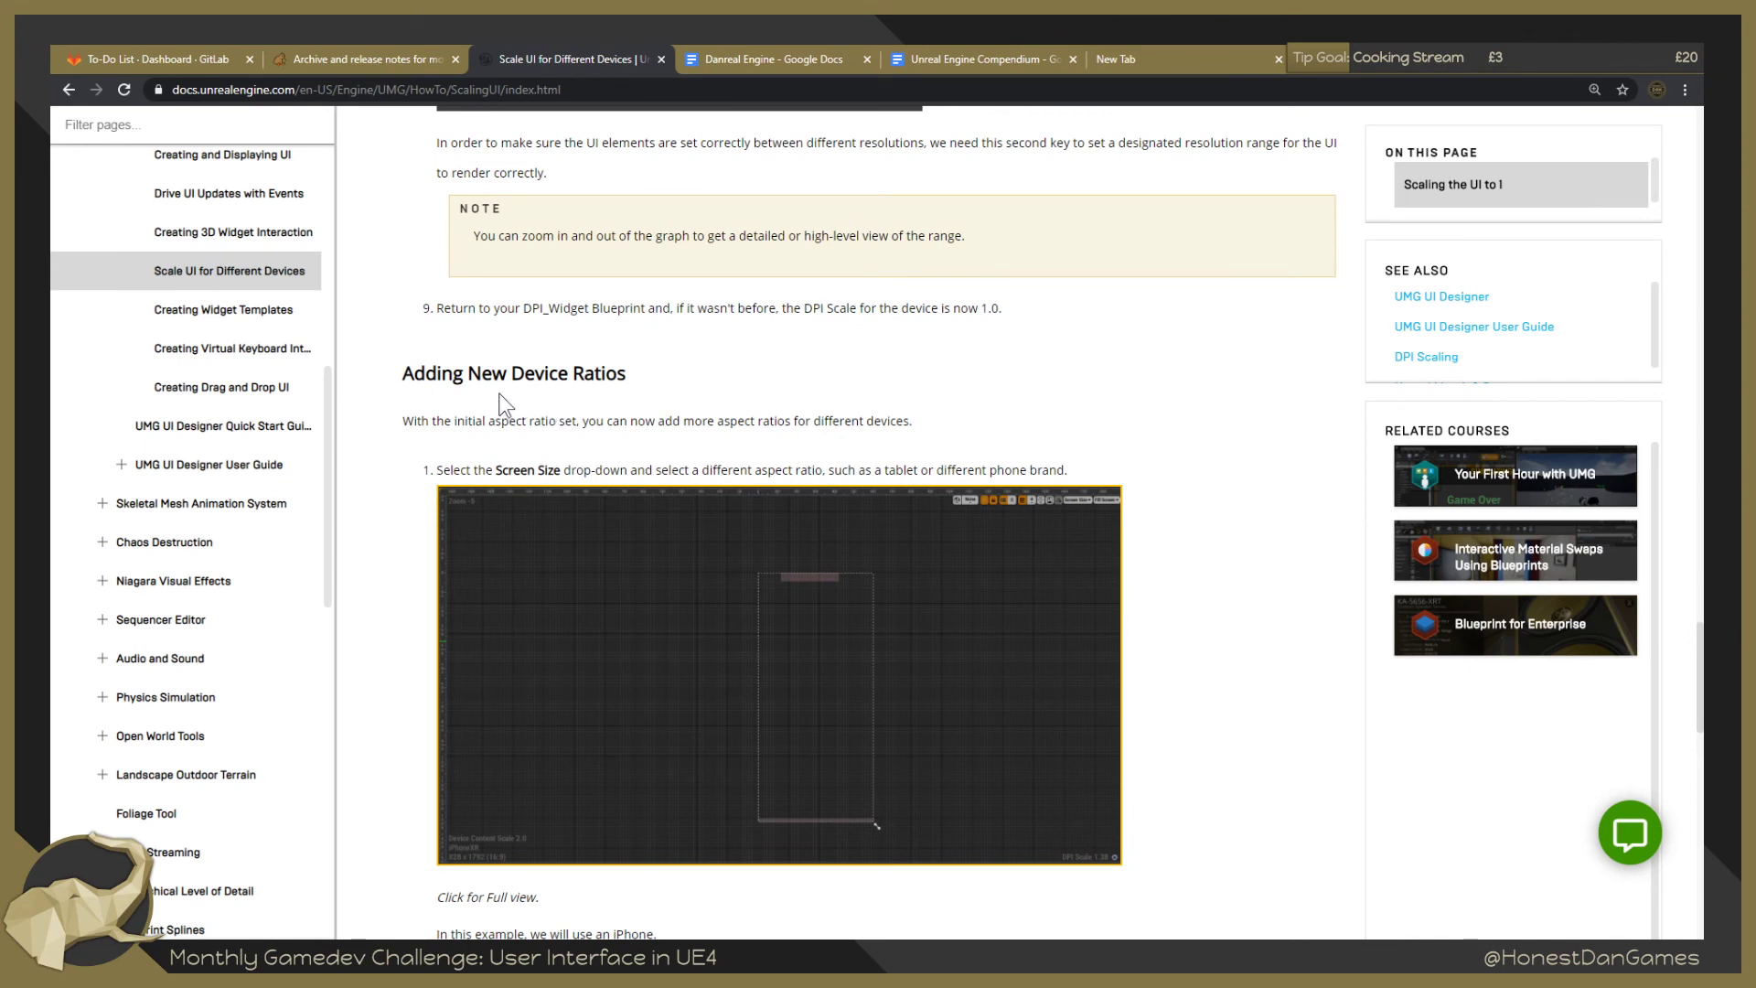
scroll(541, 361, up, 3)
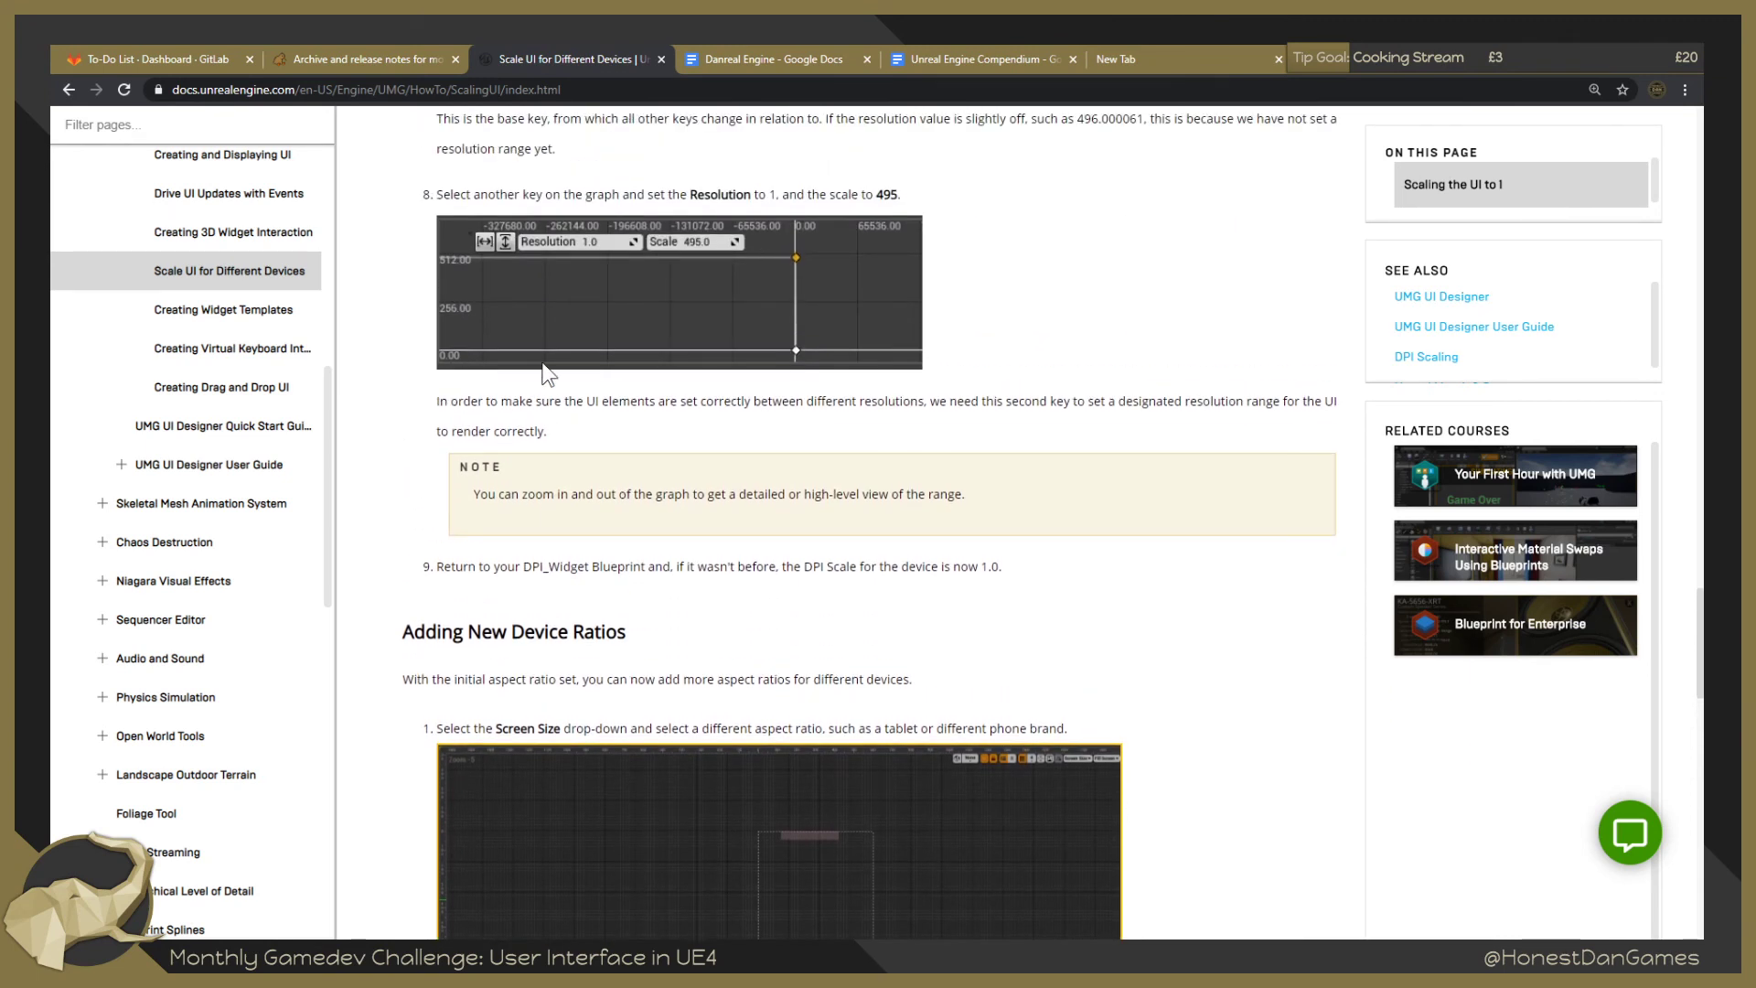
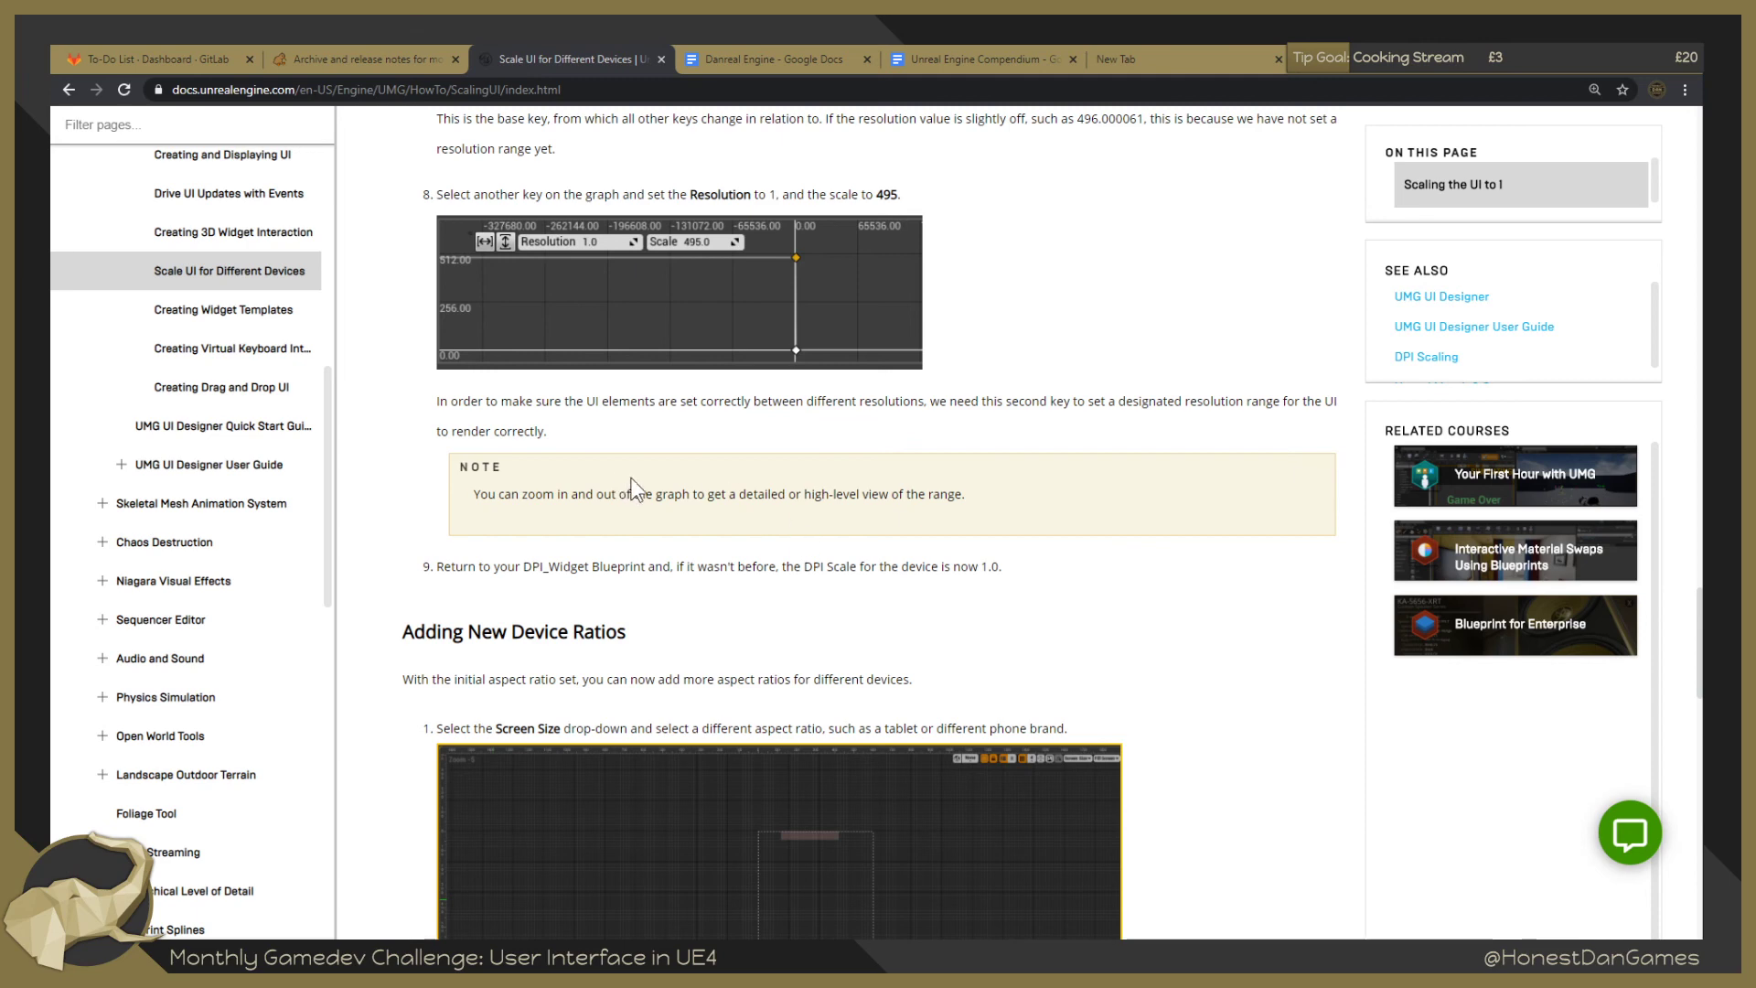
Read how the two new device keys are set up and how their Scale is calculated from the devices' smallest sides.
scroll(652, 491, up, 3)
scroll(649, 478, down, 2)
scroll(652, 485, up, 3)
scroll(651, 485, down, 8)
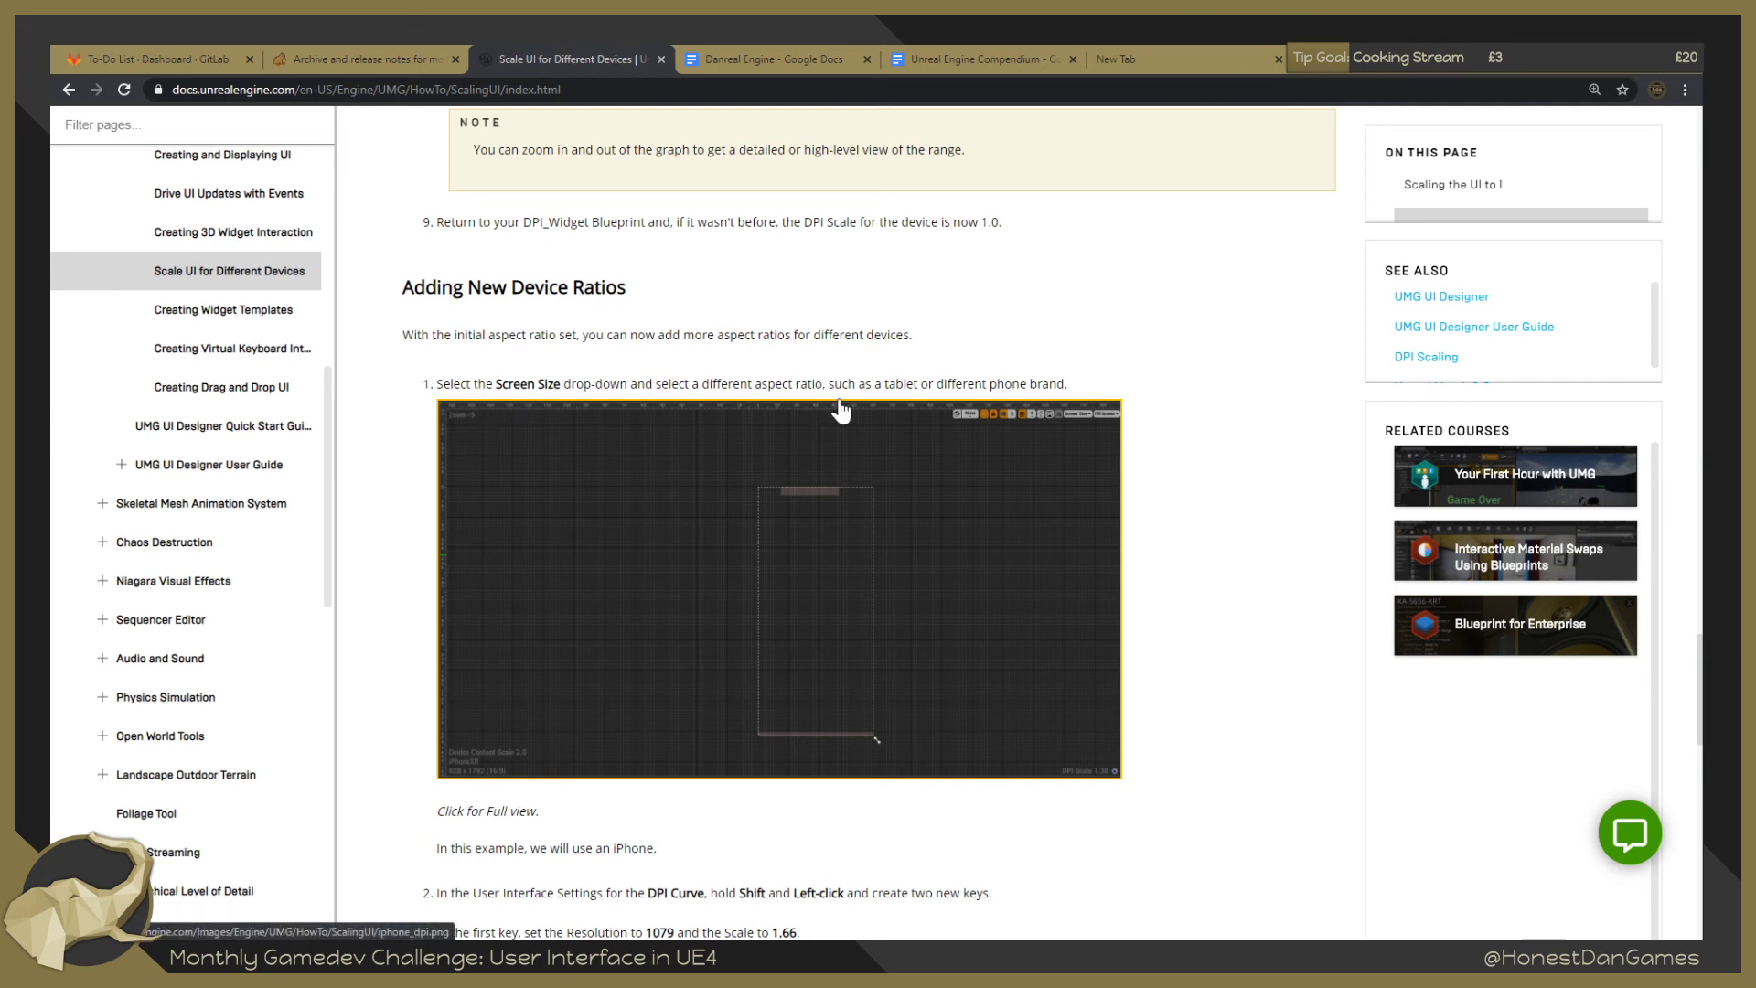
scroll(905, 586, down, 3)
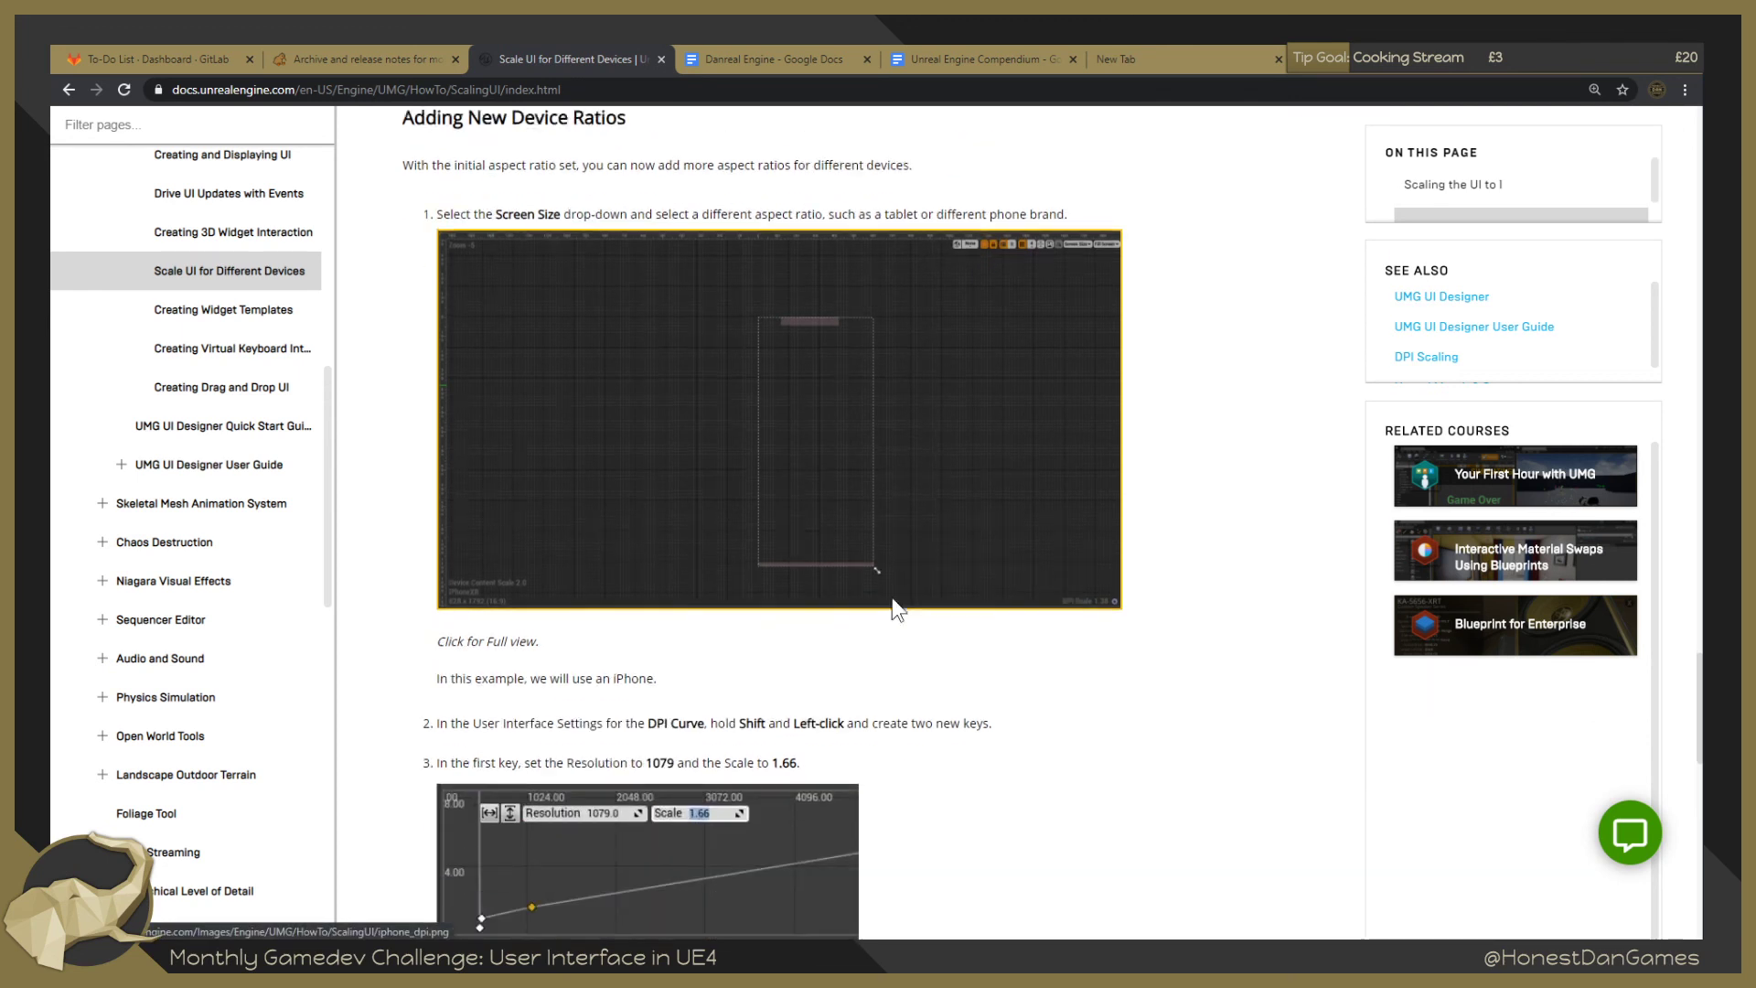
scroll(552, 612, down, 2)
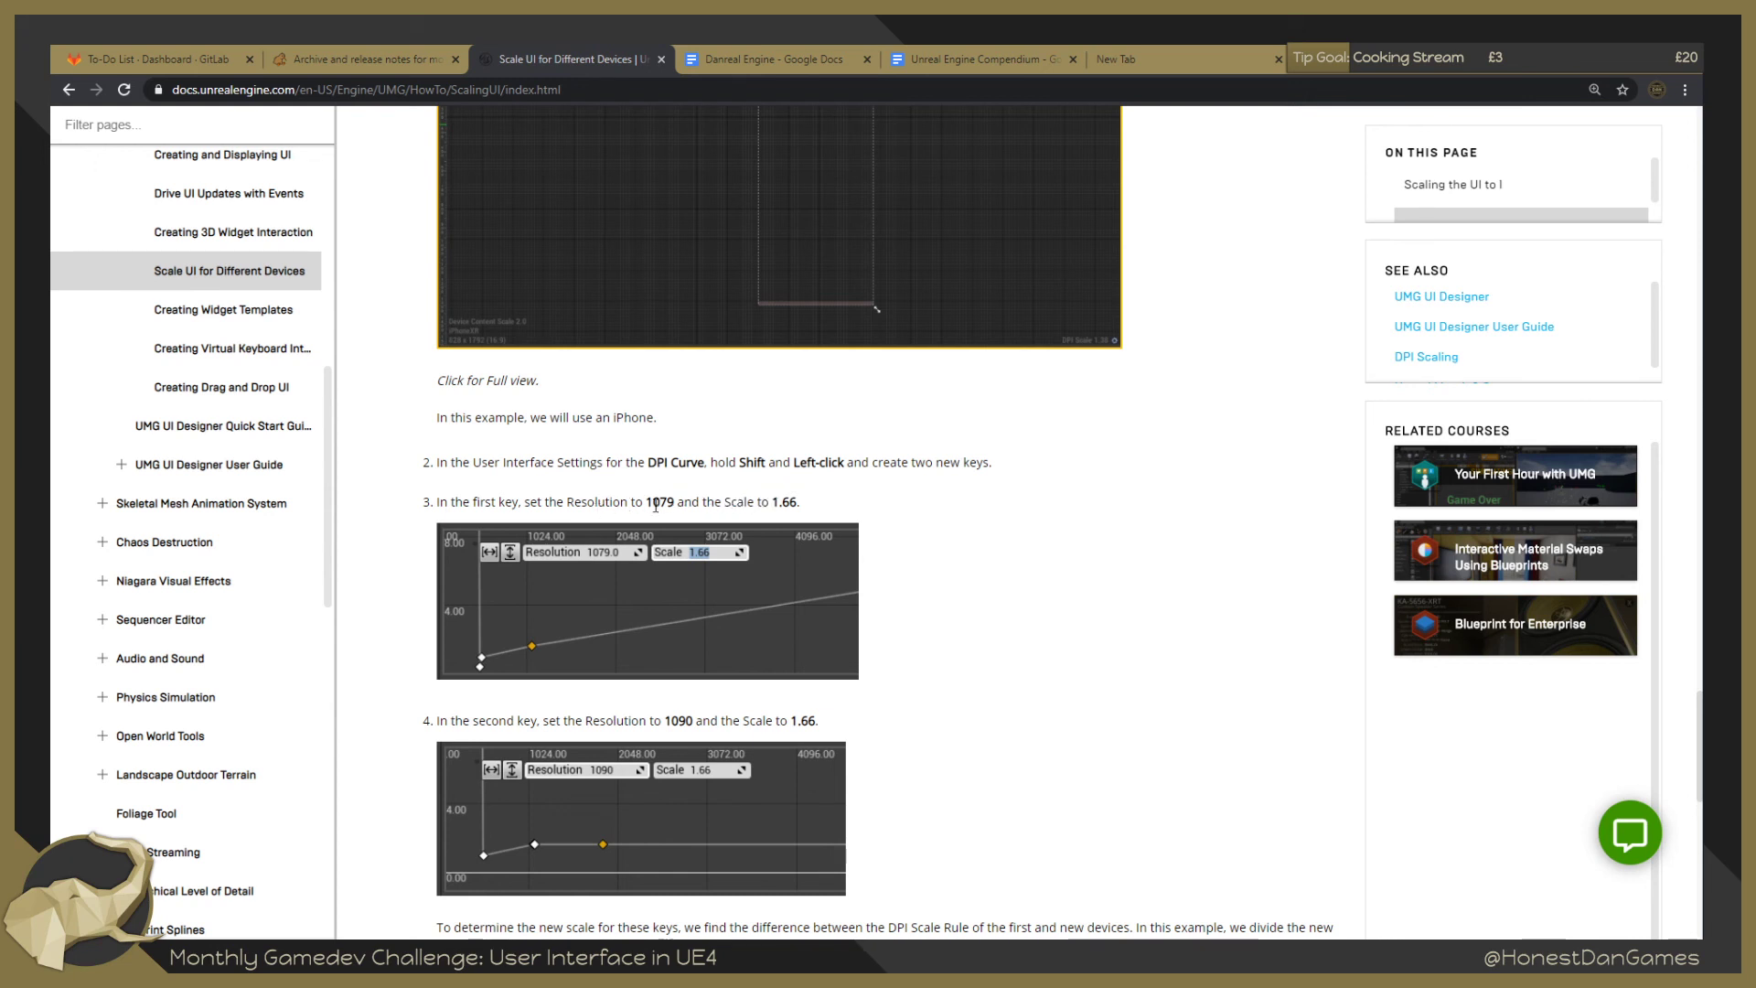
drag(799, 501, 754, 494)
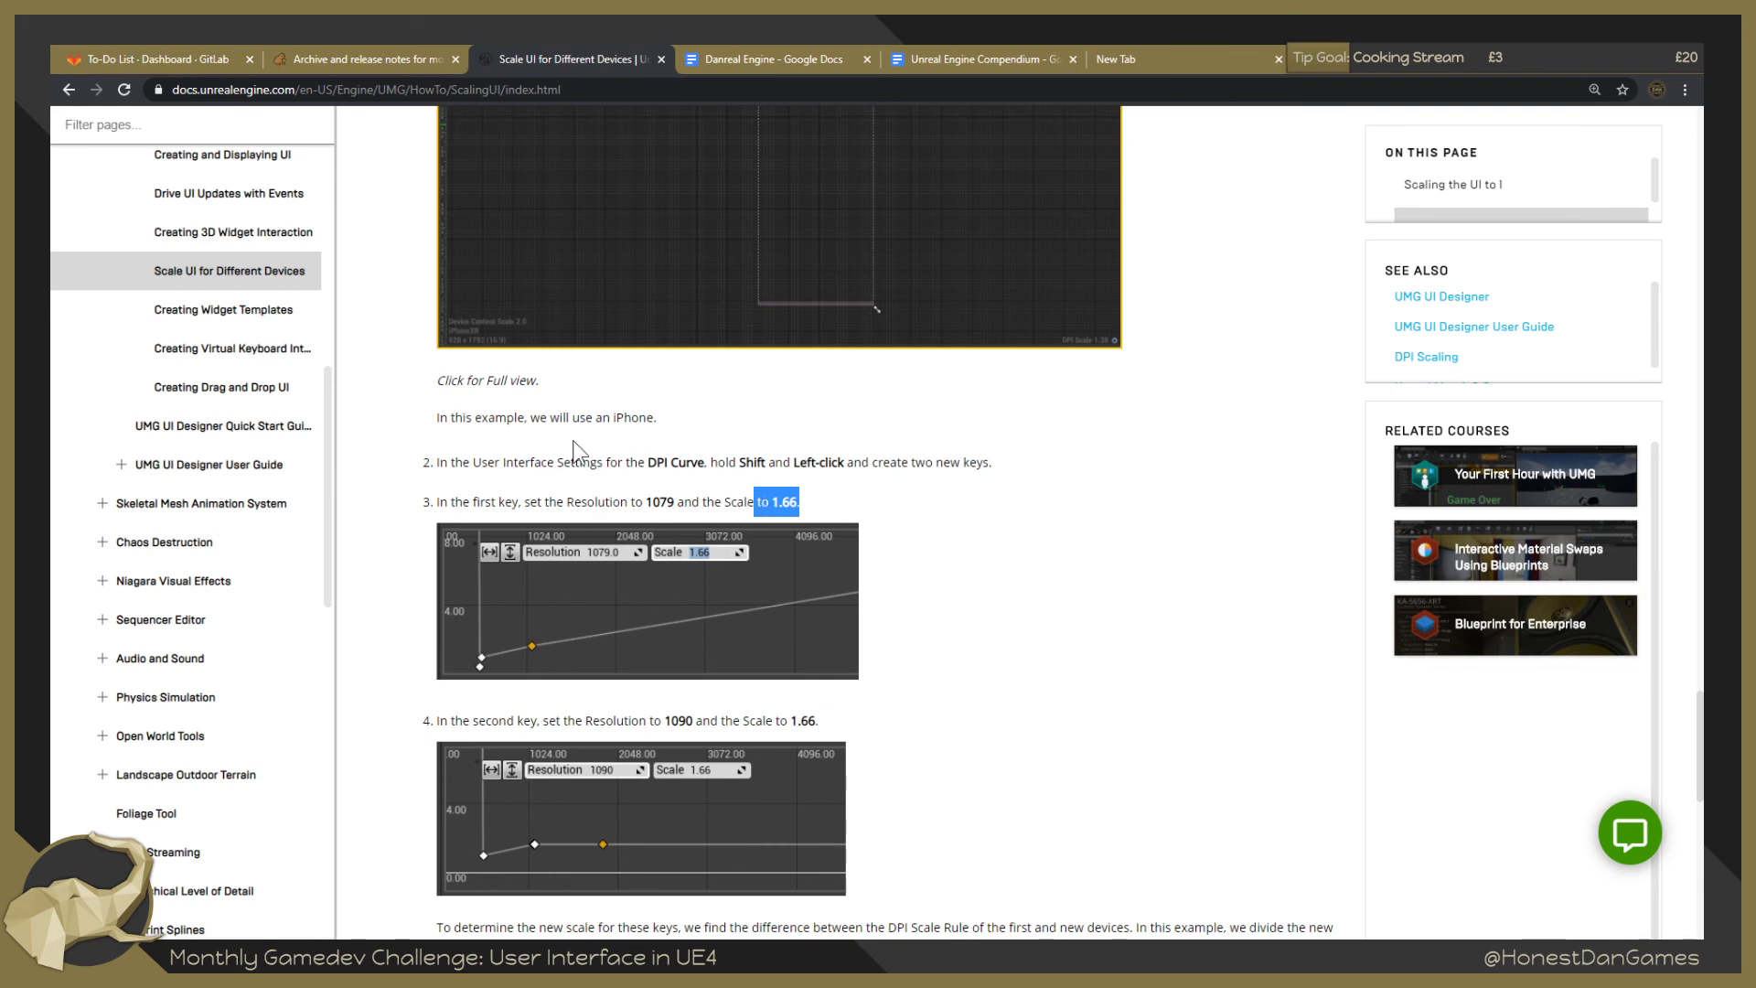
scroll(576, 449, down, 2)
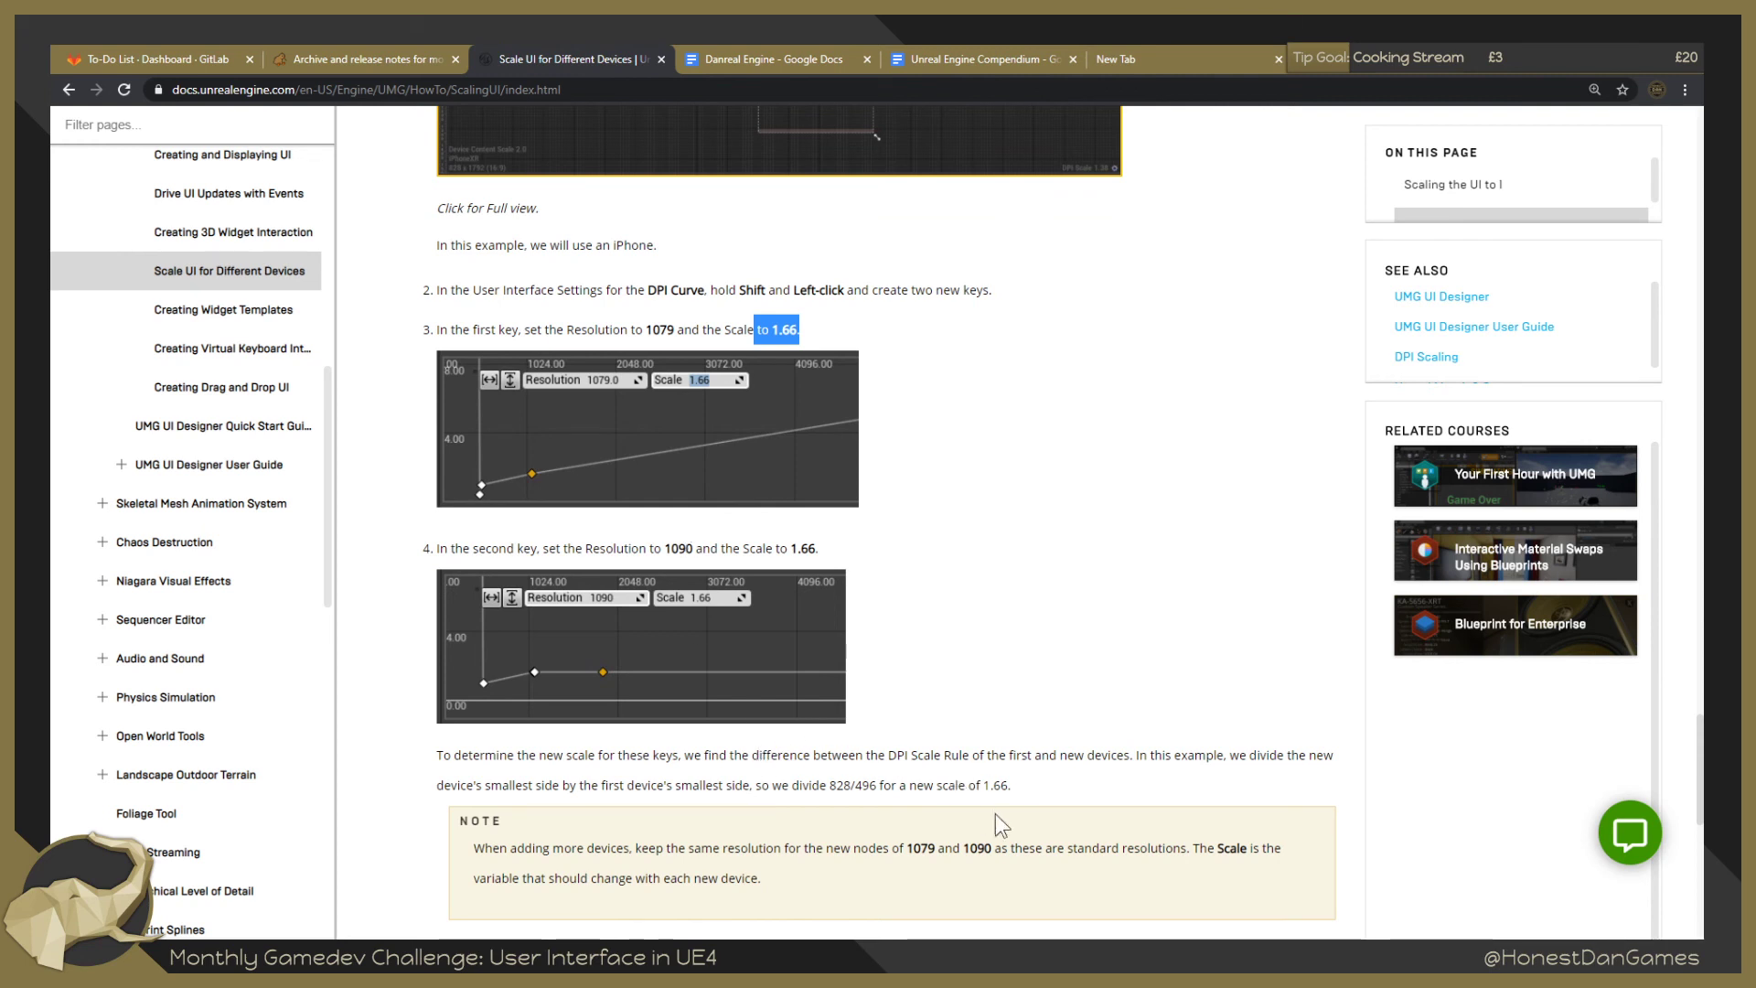
drag(869, 785, 1006, 785)
click(869, 785)
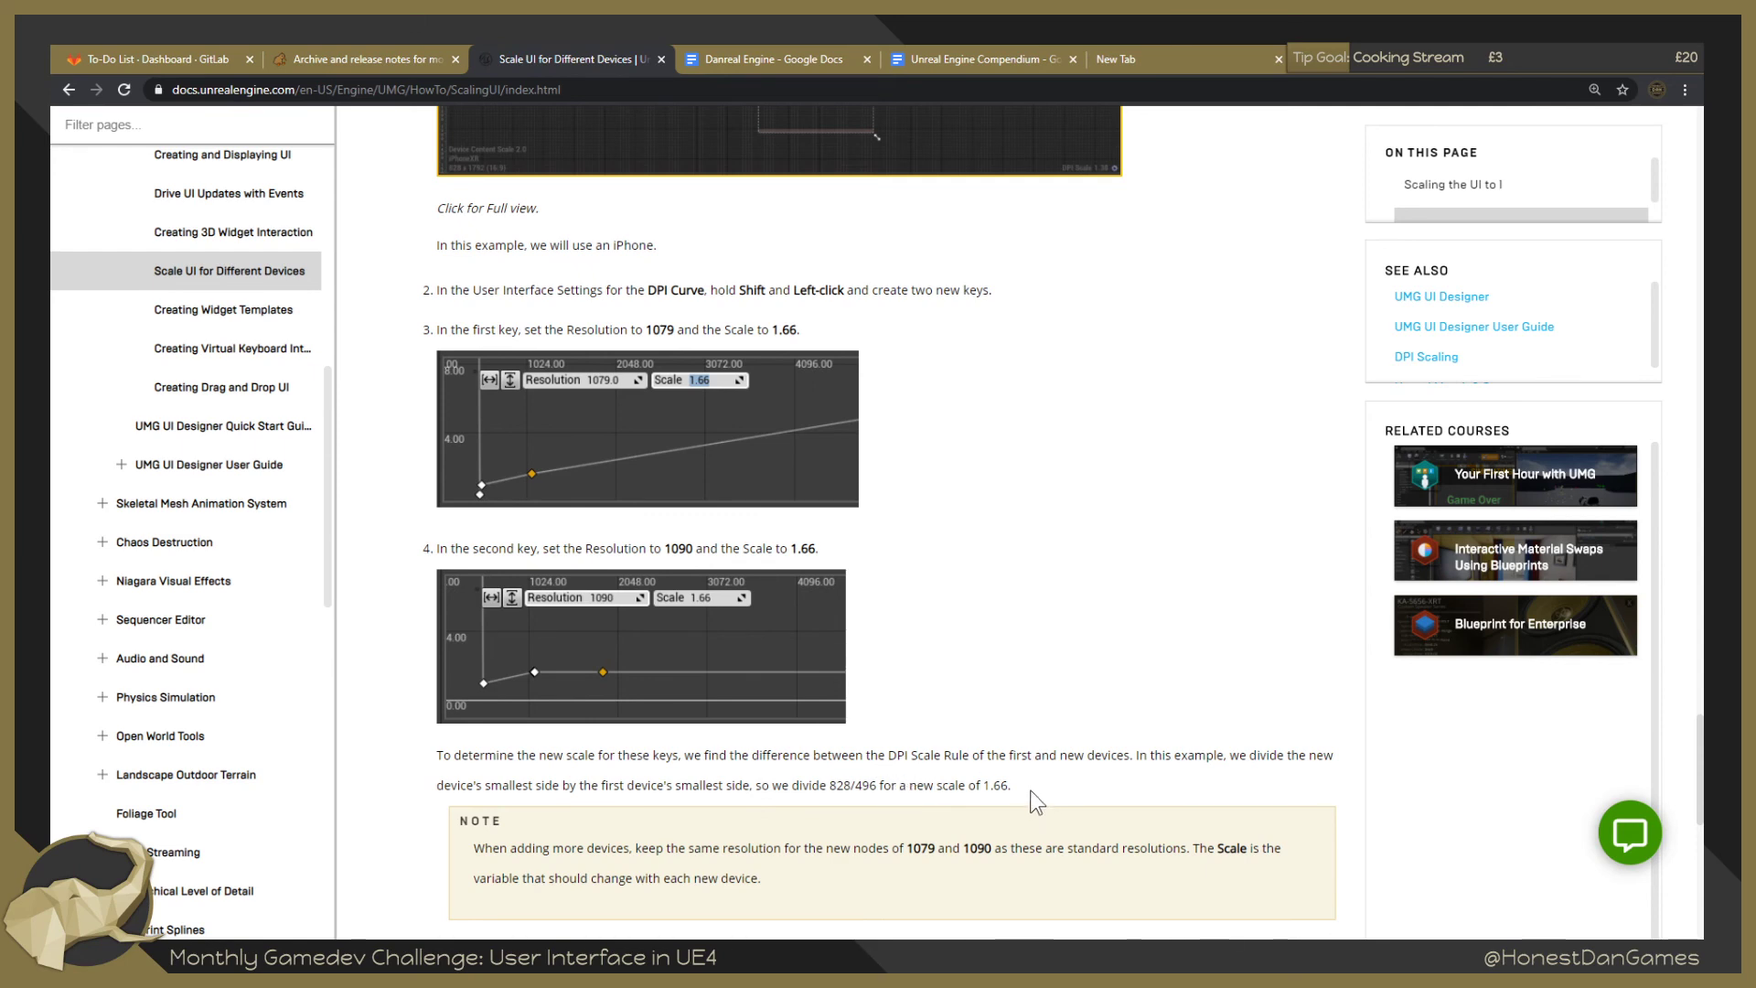
Read the closing note on adding devices and the anchoring tip, and review the page's introduction to DPI Scale Rule and DPI Curve.
scroll(1033, 791, down, 3)
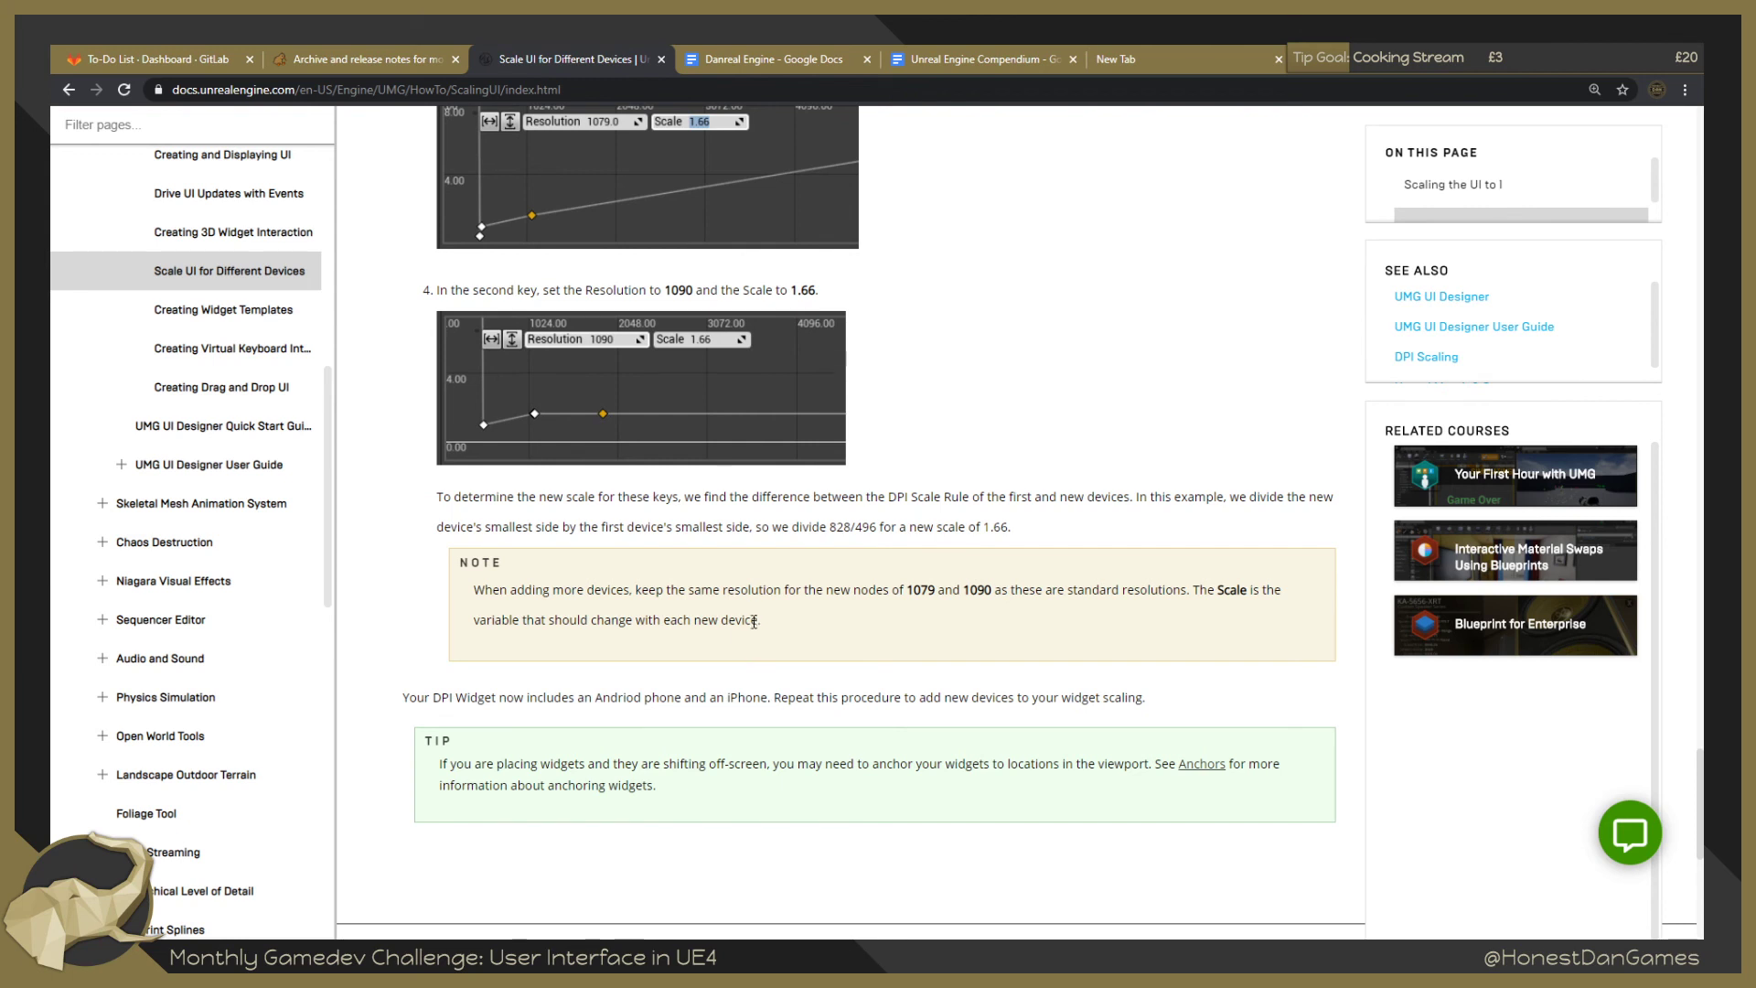
scroll(604, 620, down, 1)
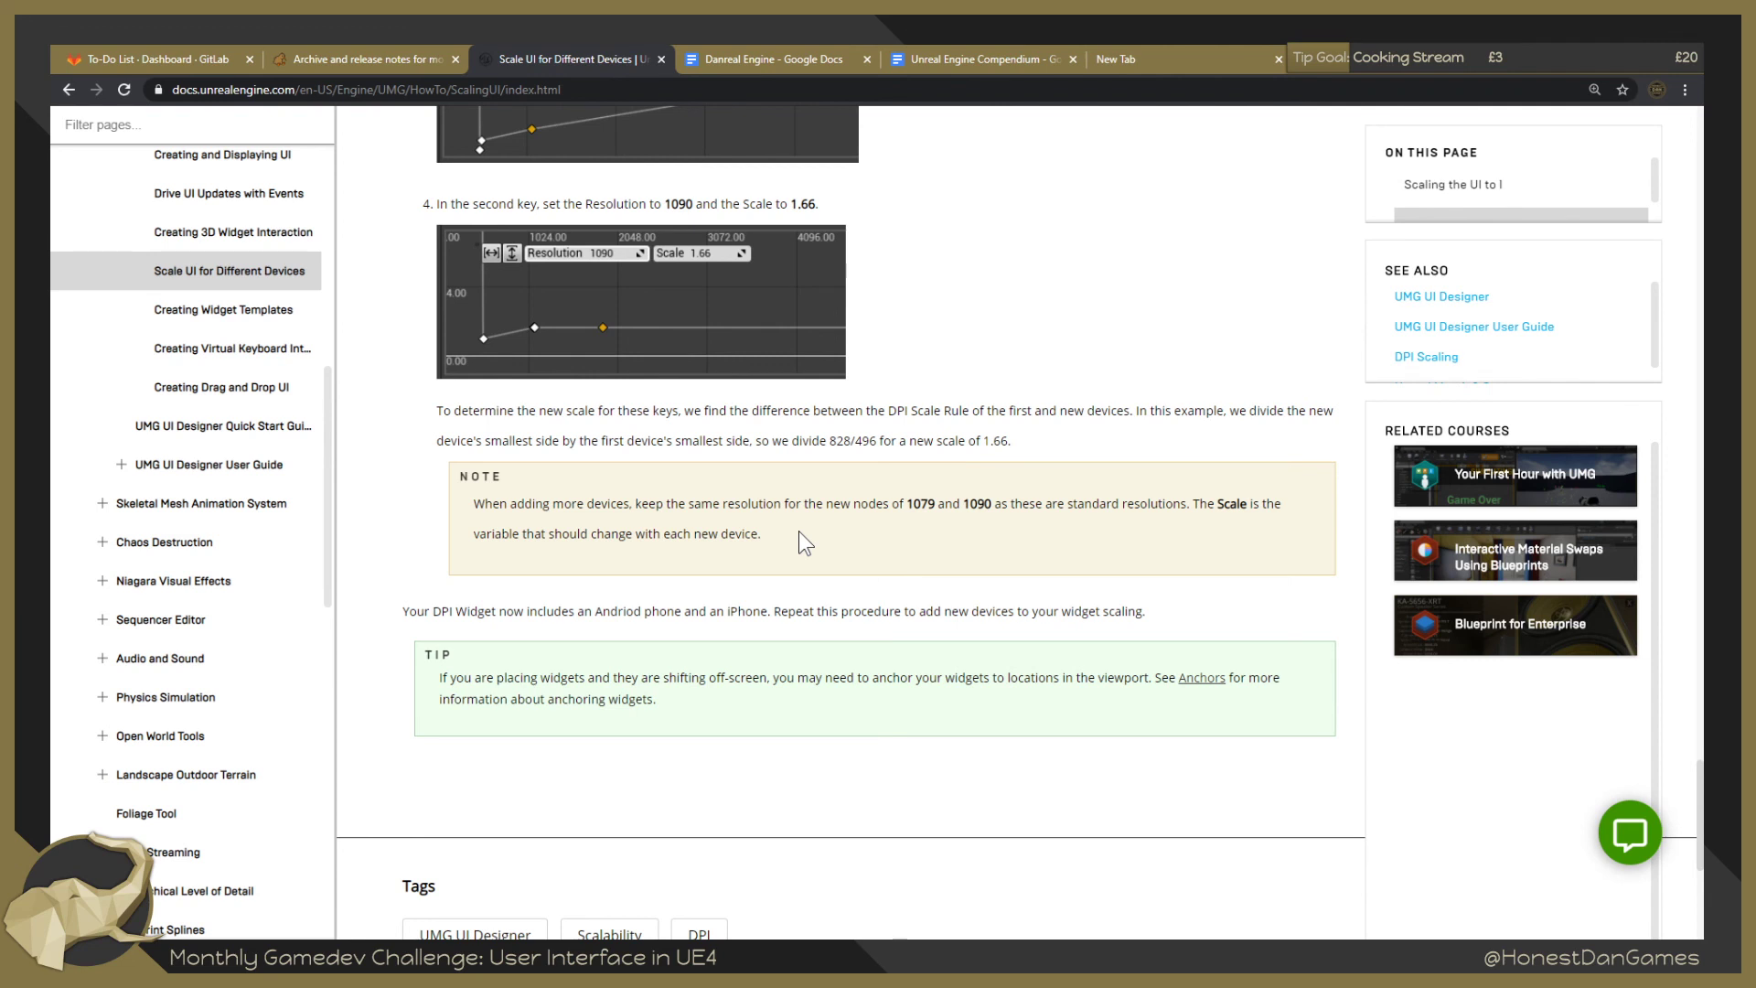
scroll(777, 530, down, 1)
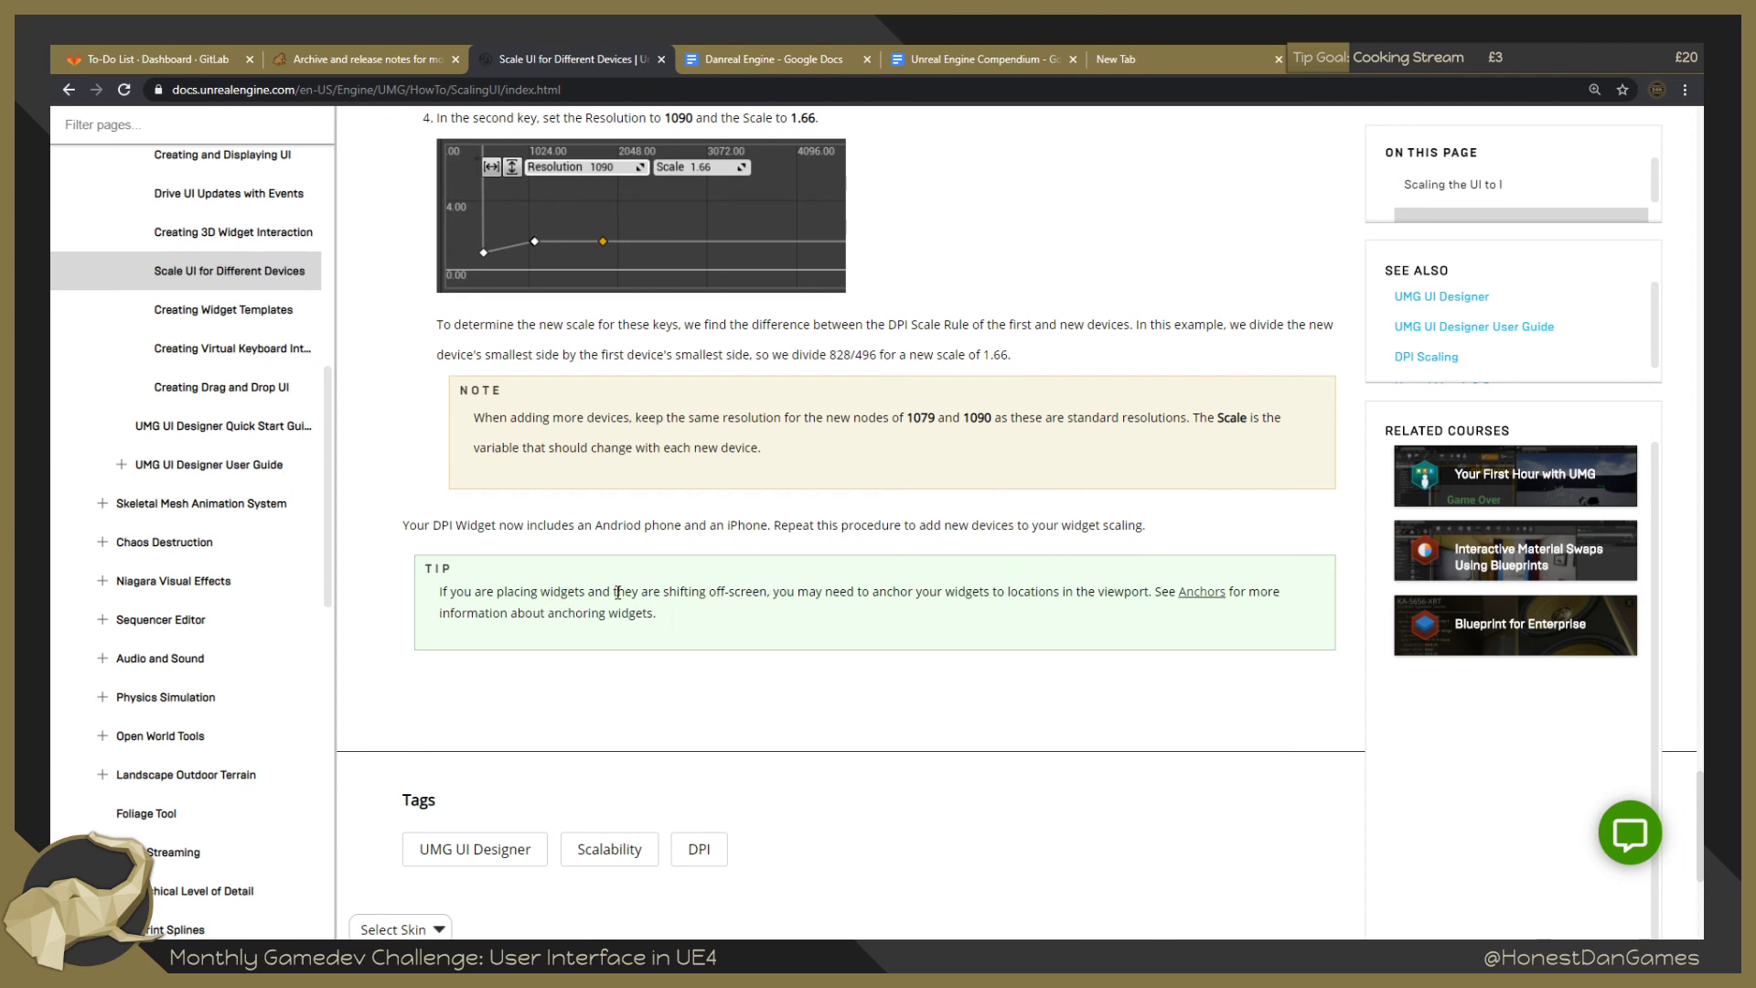
drag(626, 591, 687, 634)
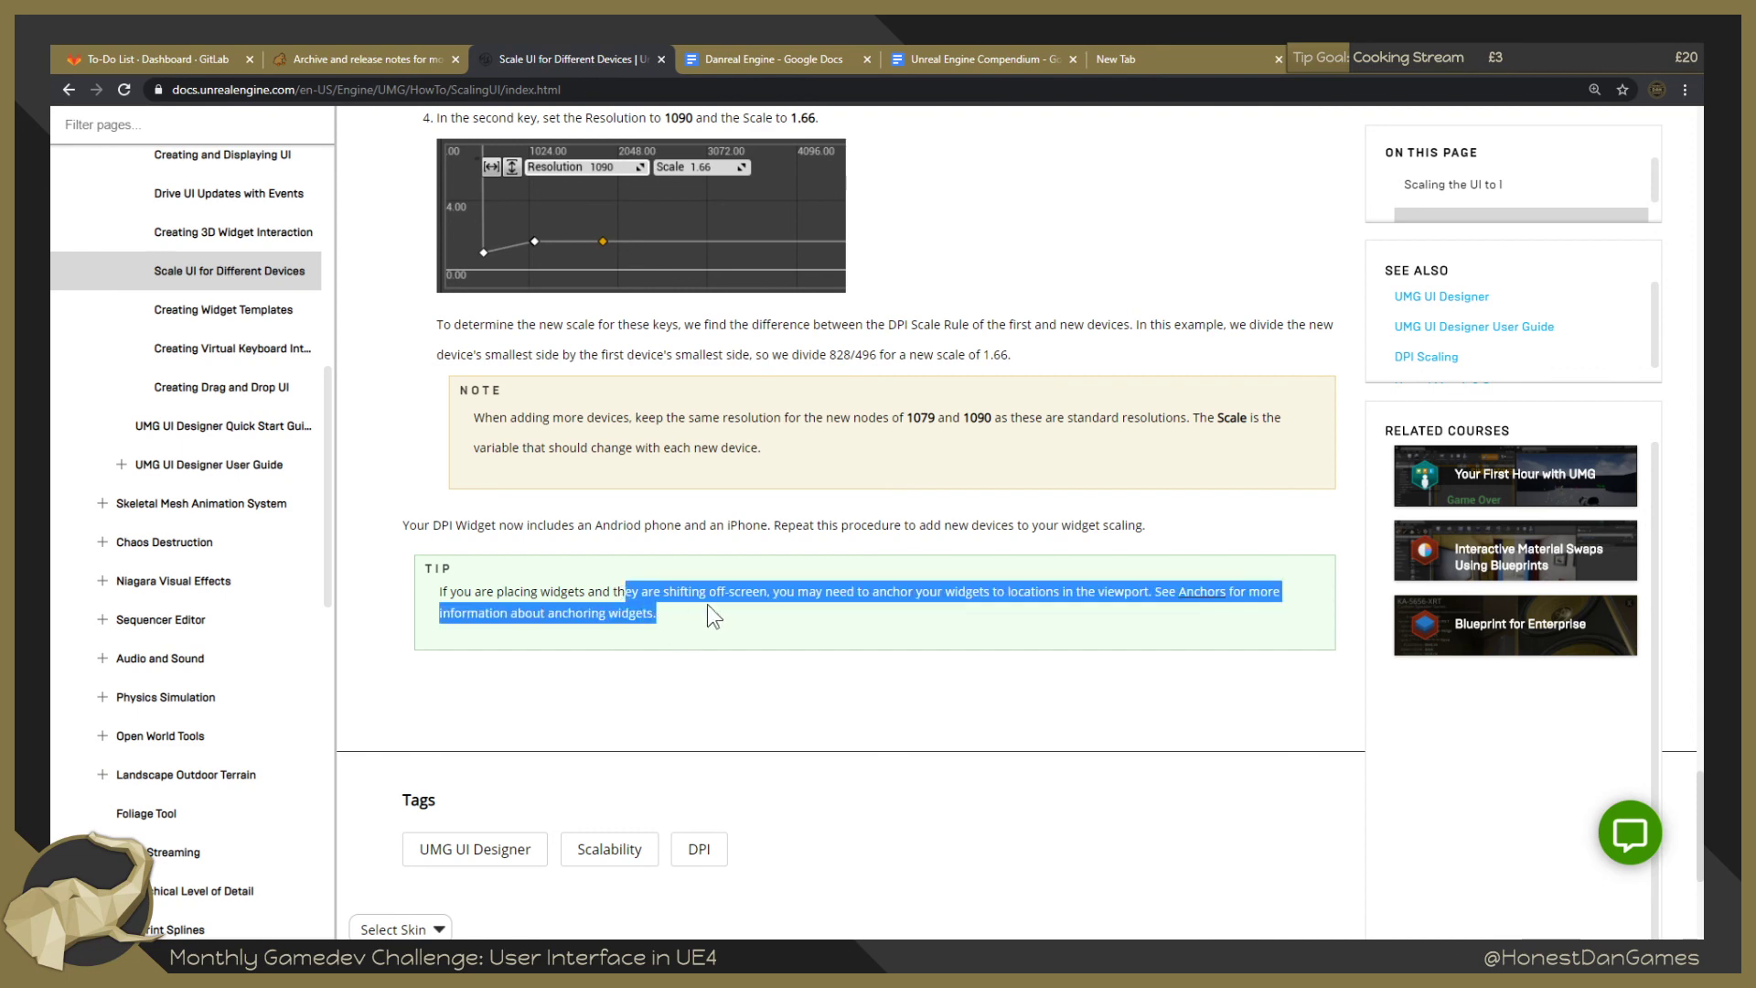
scroll(715, 606, up, 1)
click(697, 569)
scroll(1115, 691, up, 1)
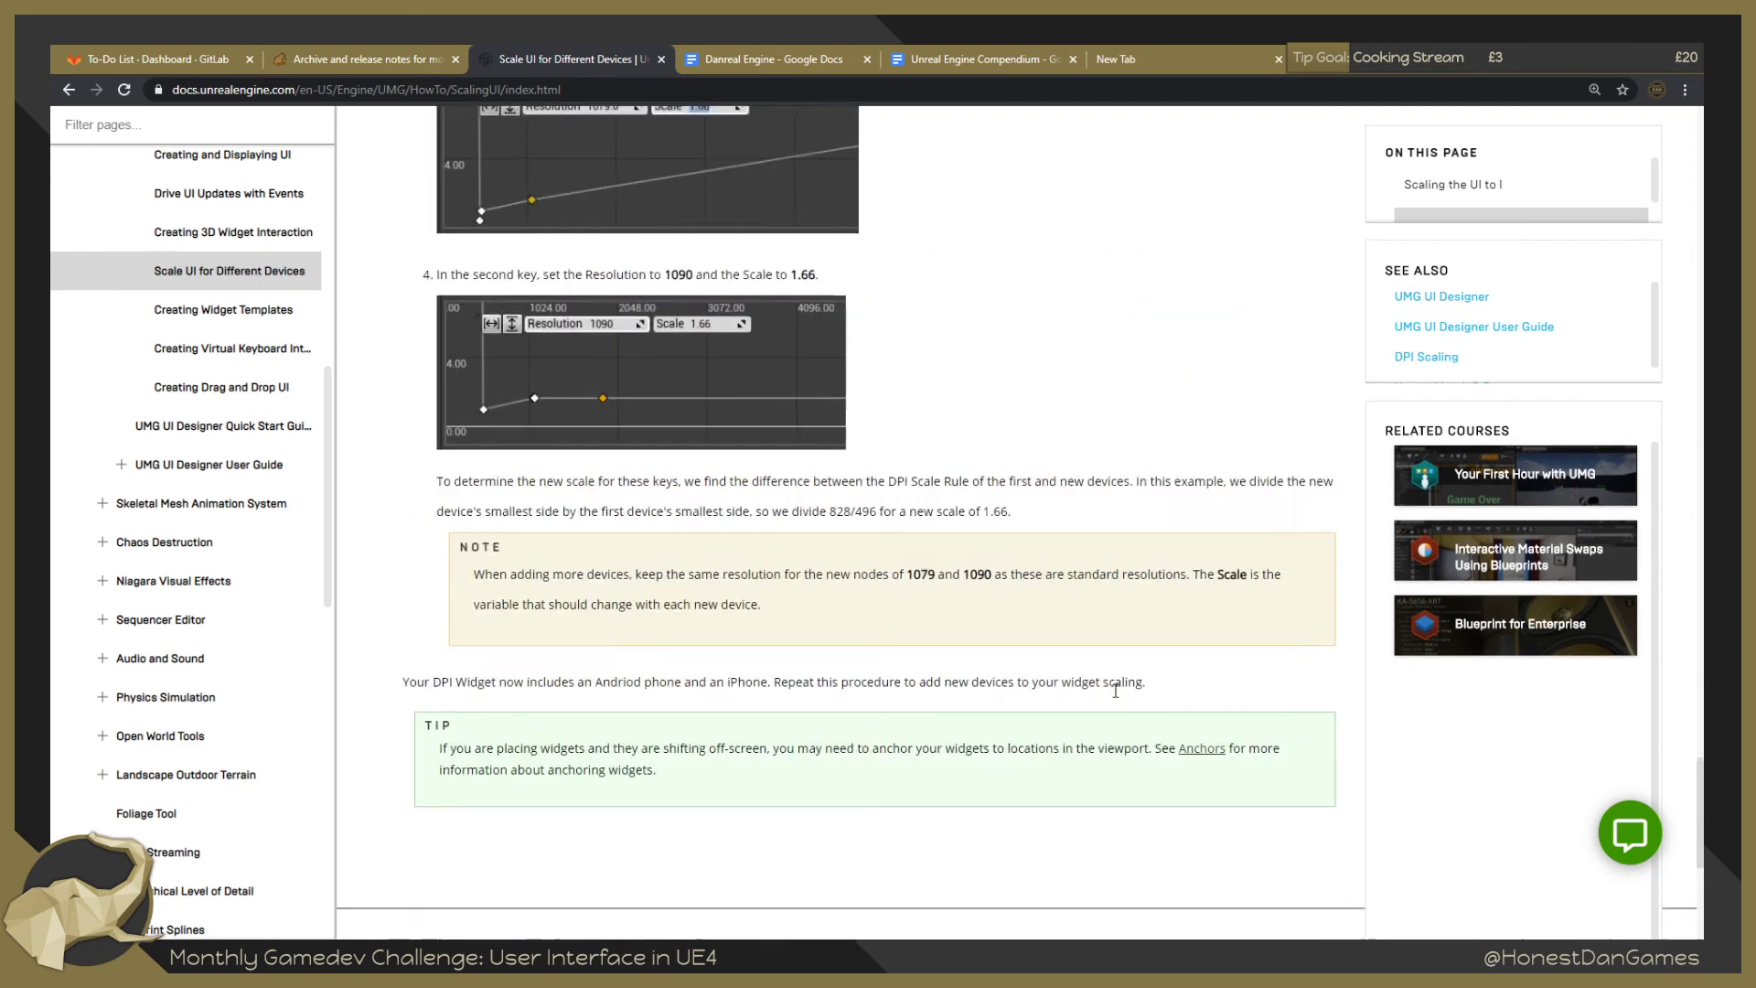
scroll(1115, 691, up, 15)
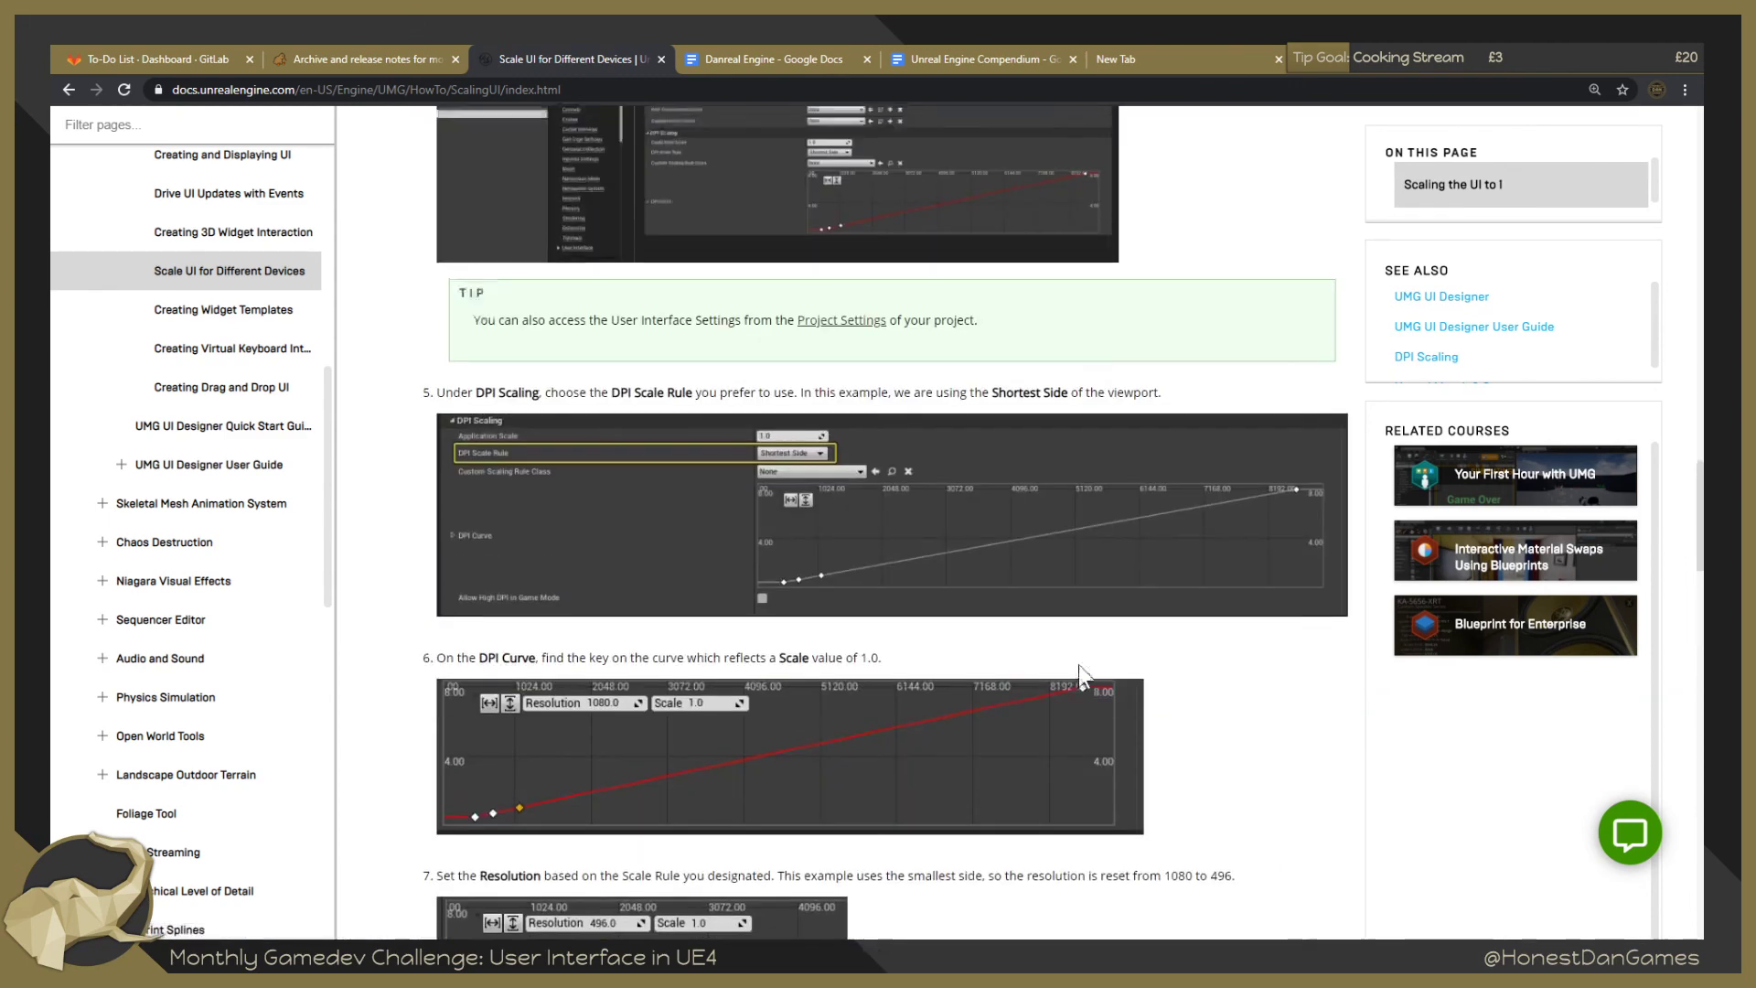
scroll(1078, 666, up, 15)
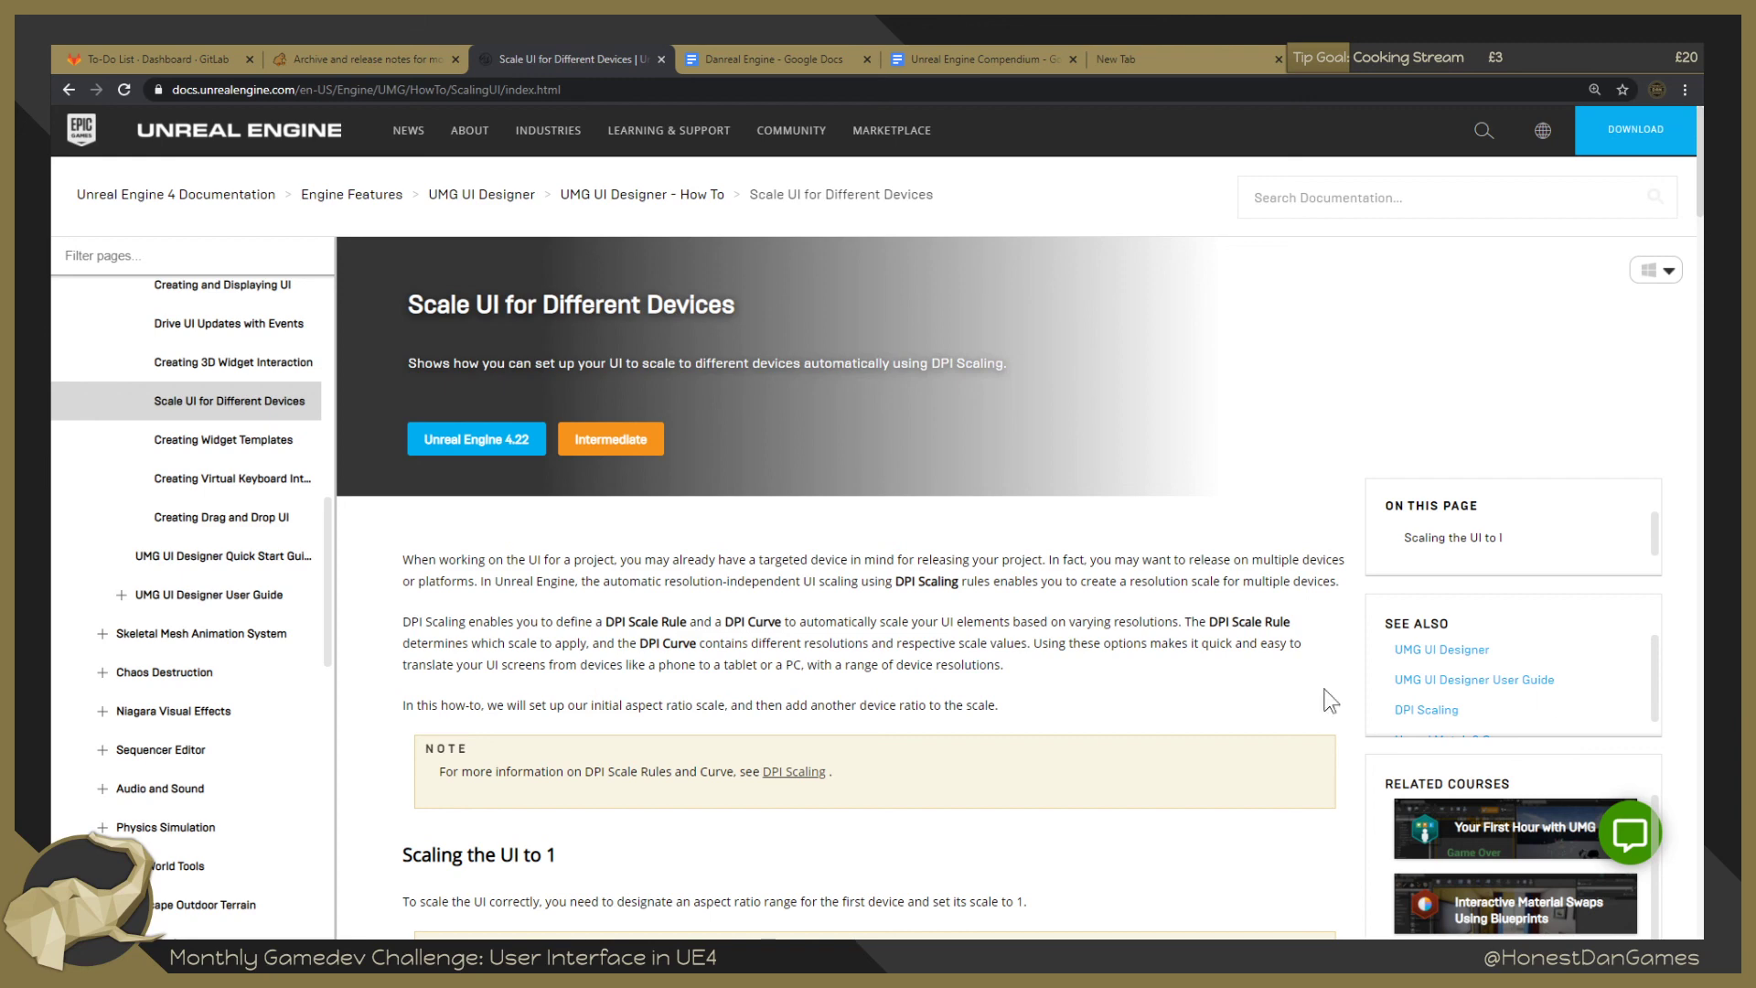
scroll(612, 618, down, 4)
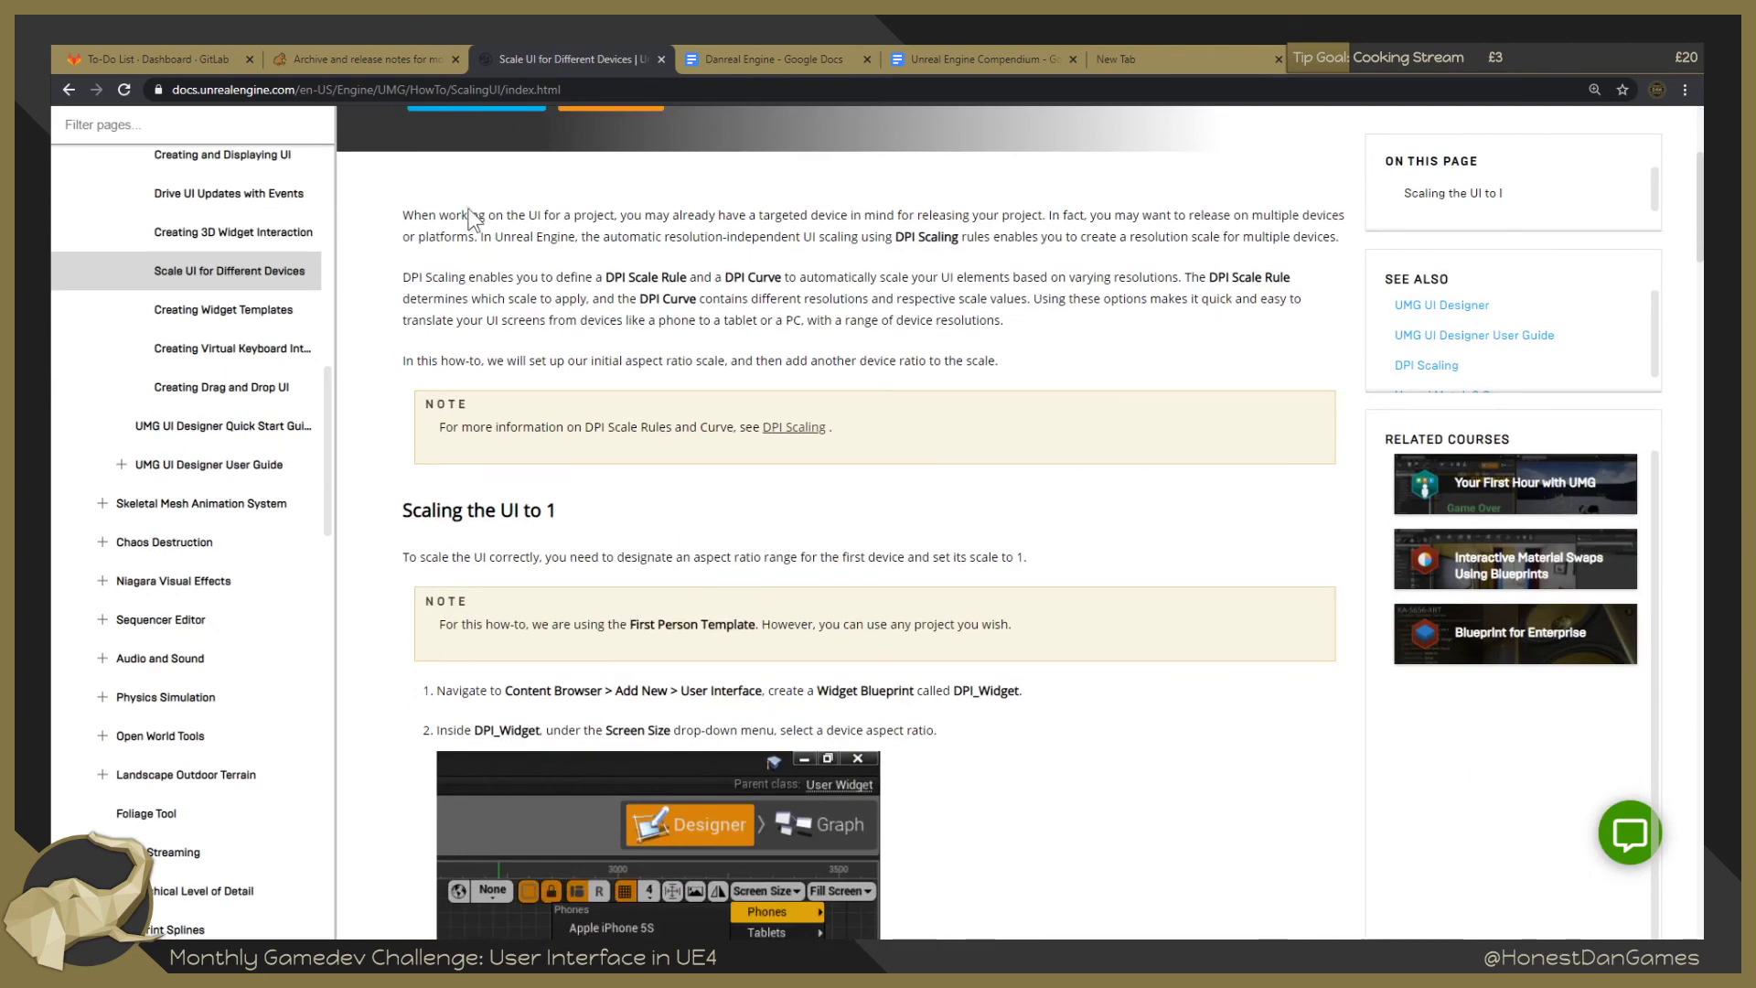
Switch back to Unreal Editor's Project Settings window and close it.
mouse_move(453, 955)
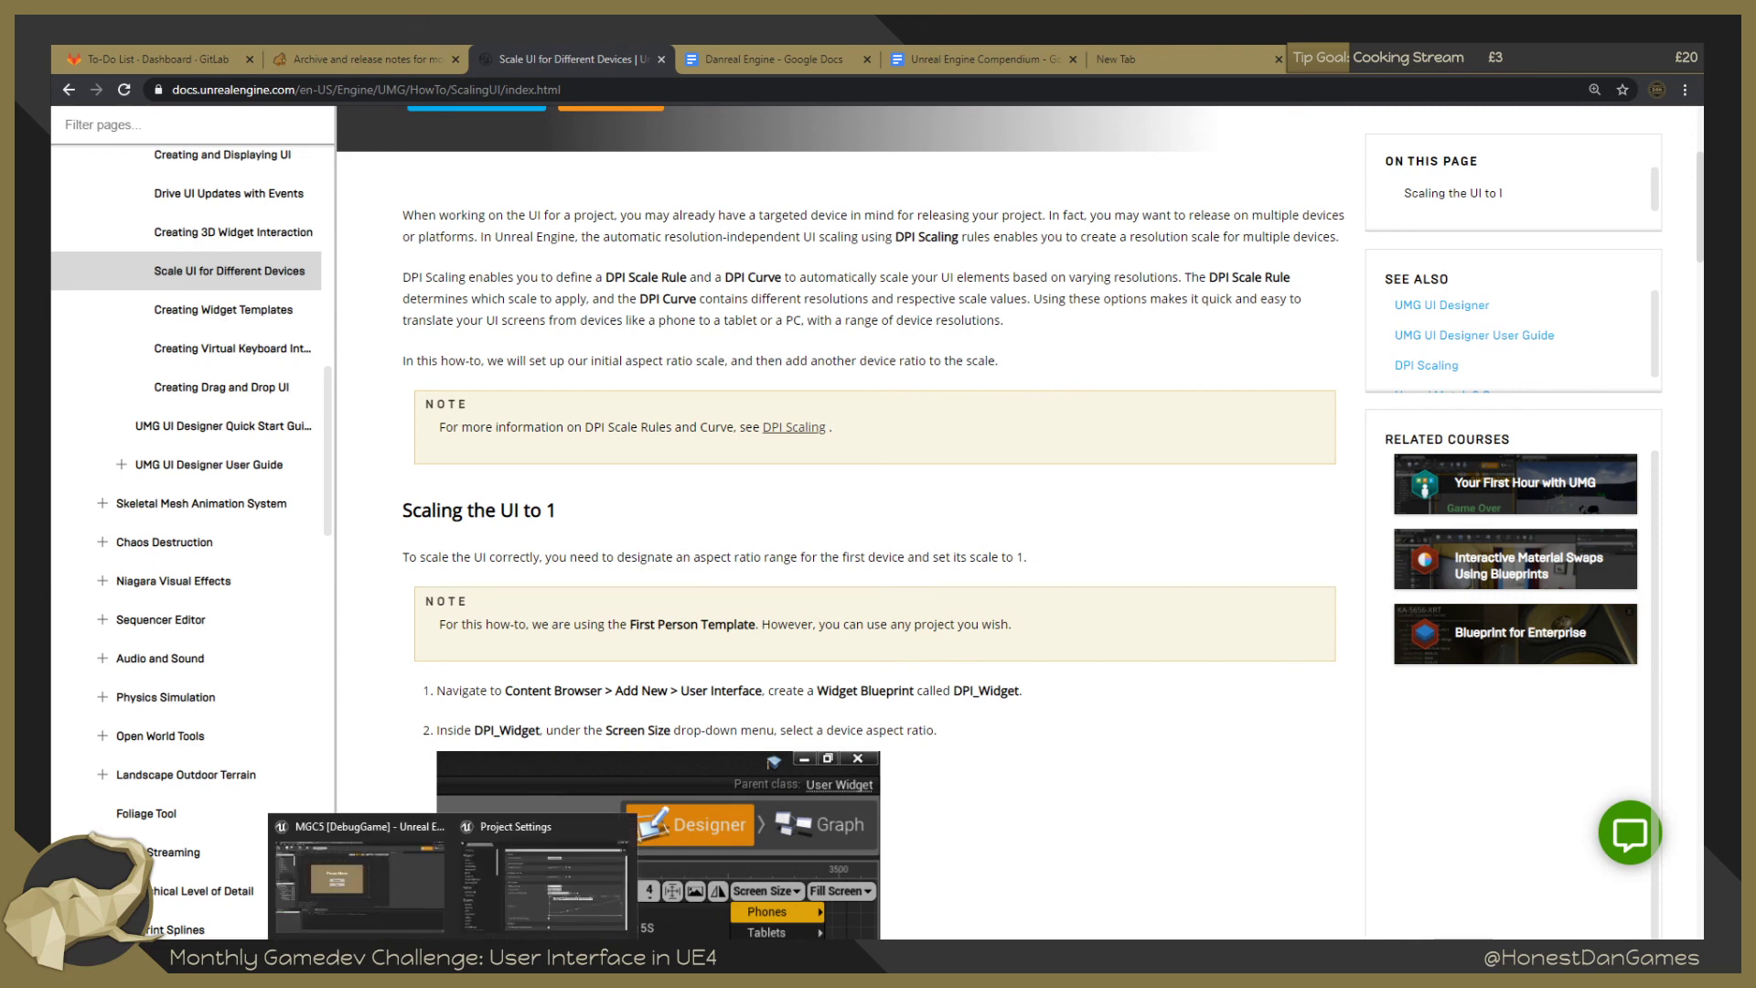
mouse_move(544, 878)
click(535, 903)
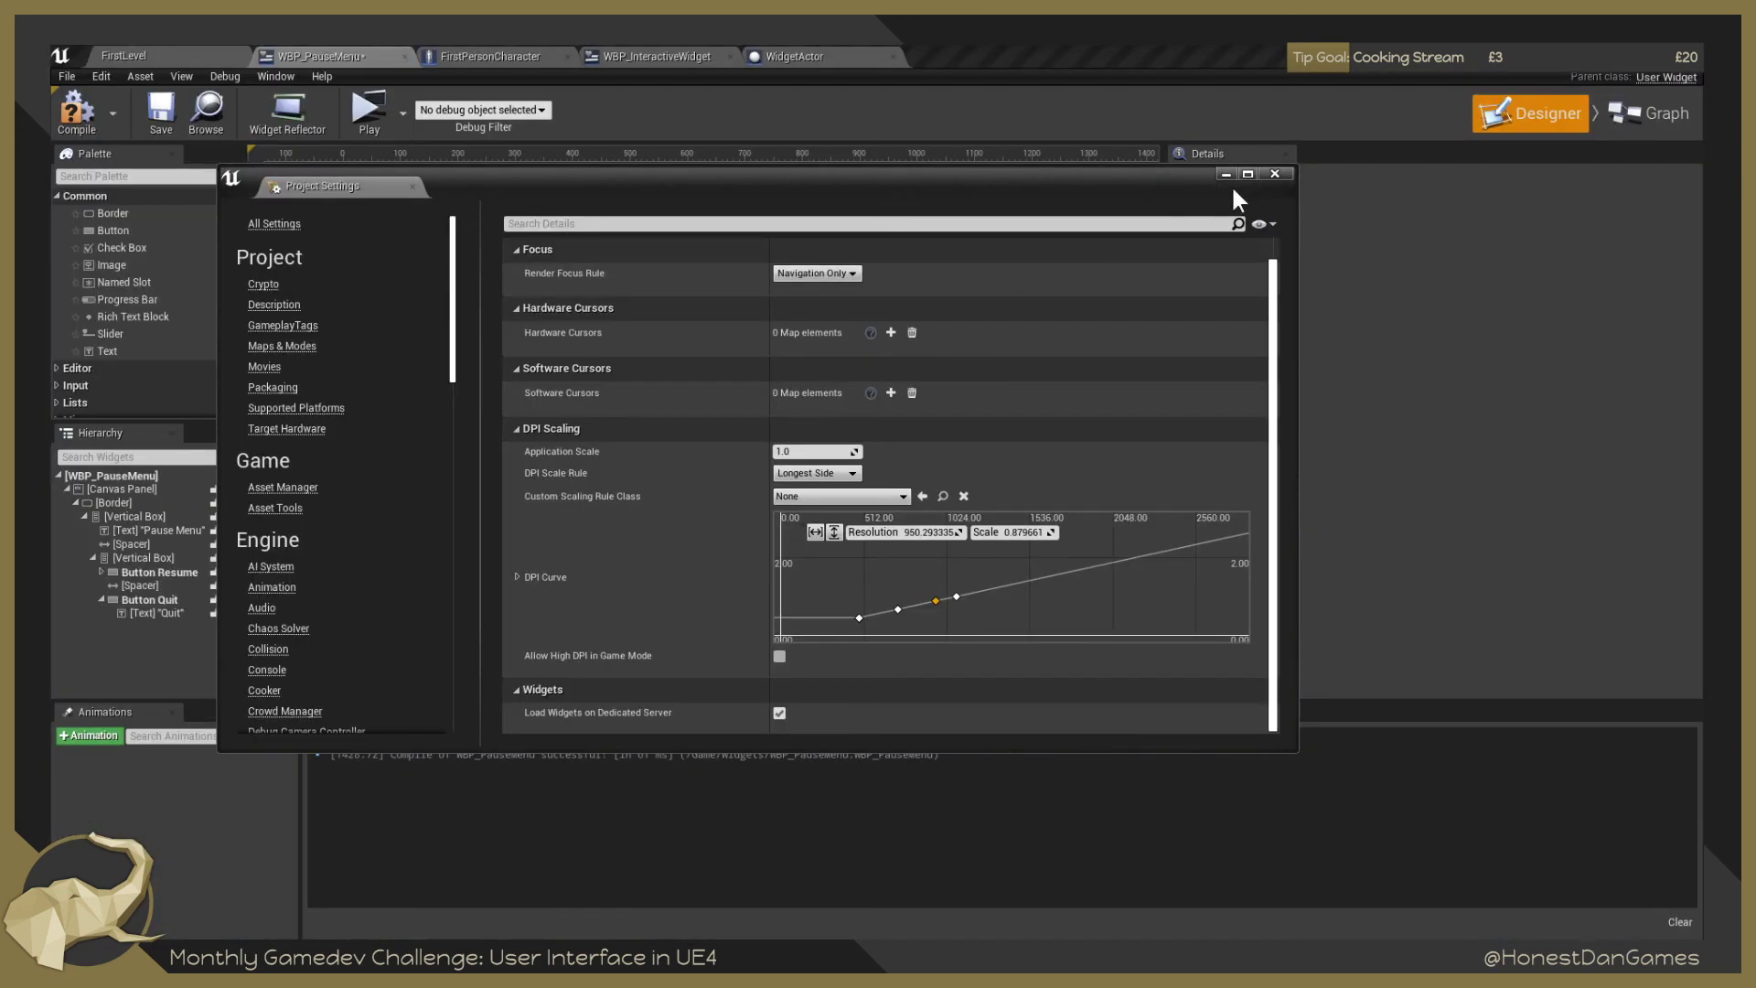
click(1275, 174)
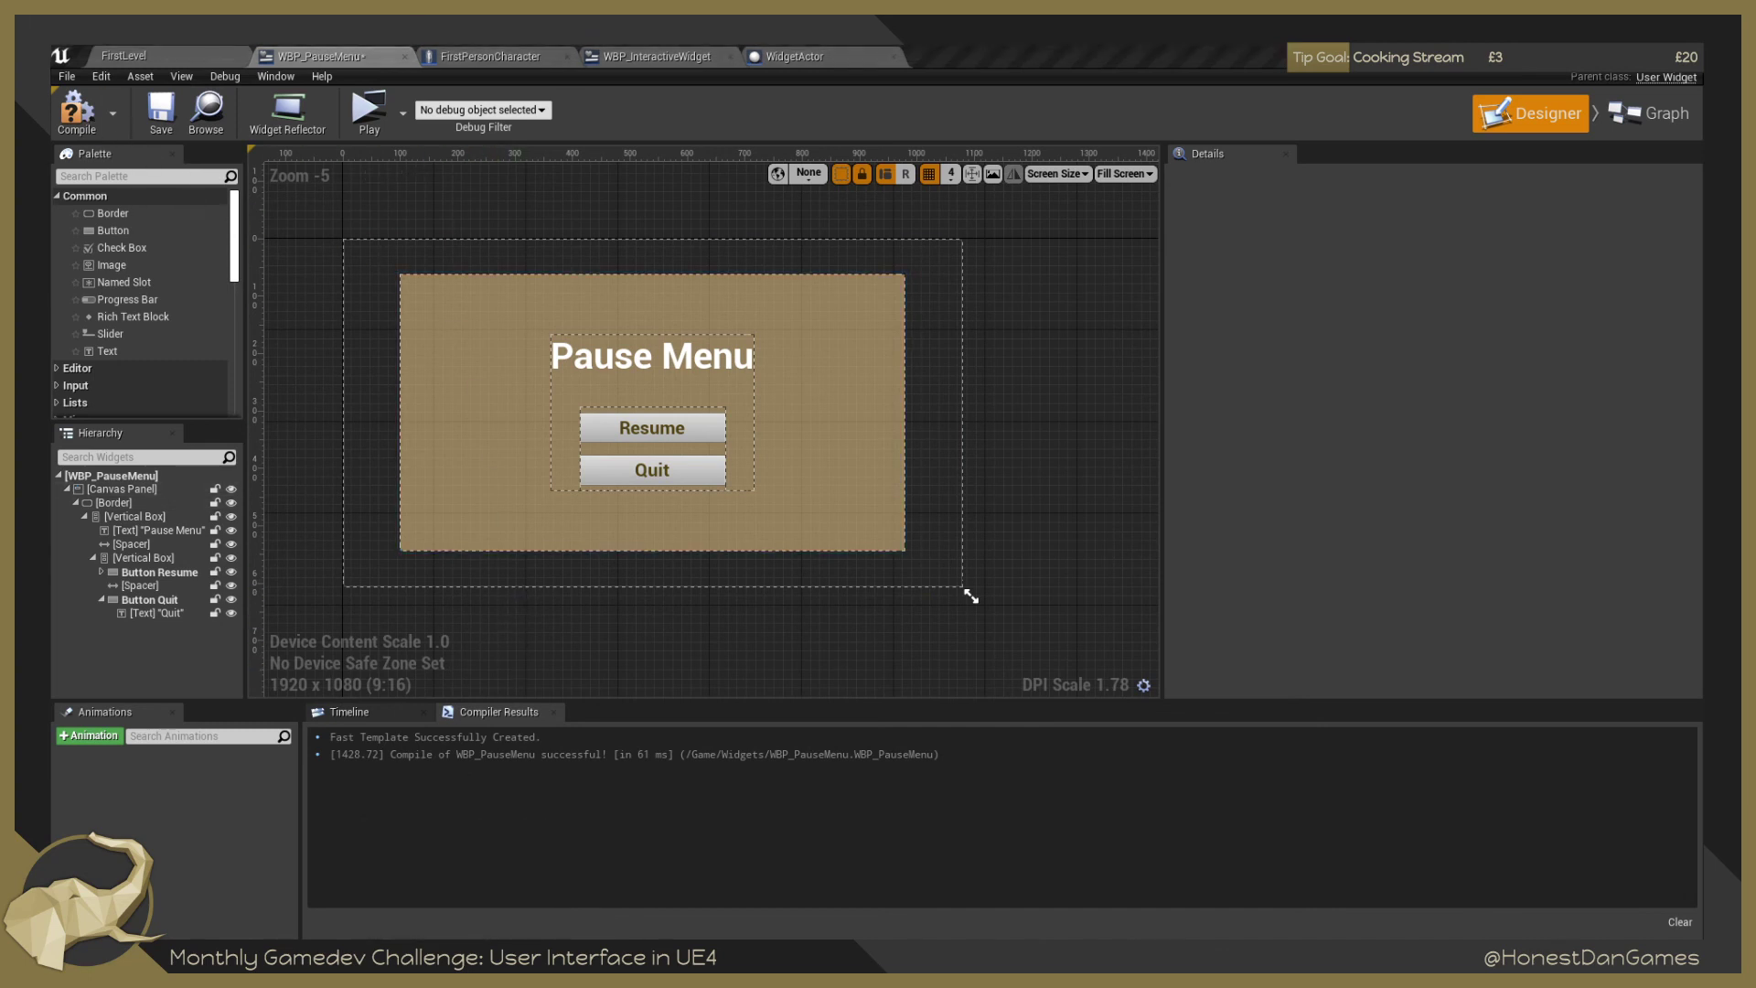
Compile the WBP_PauseMenu widget blueprint and return to the FirstLevel level editor.
click(77, 110)
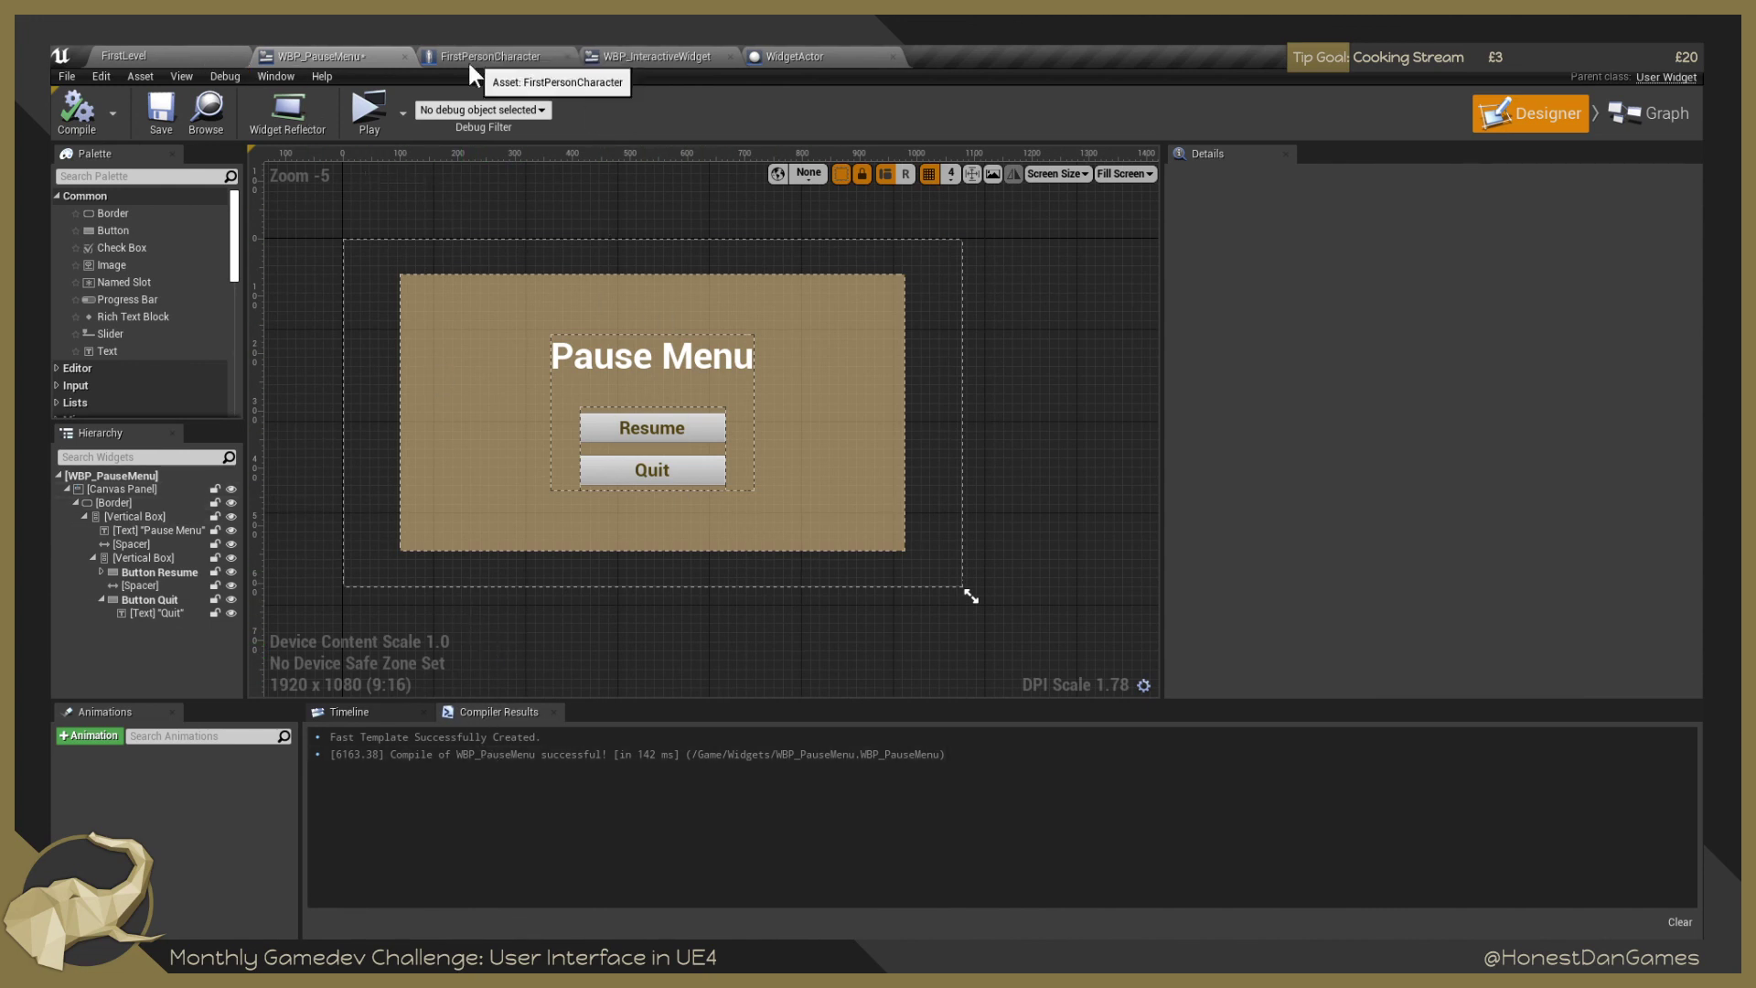
click(143, 57)
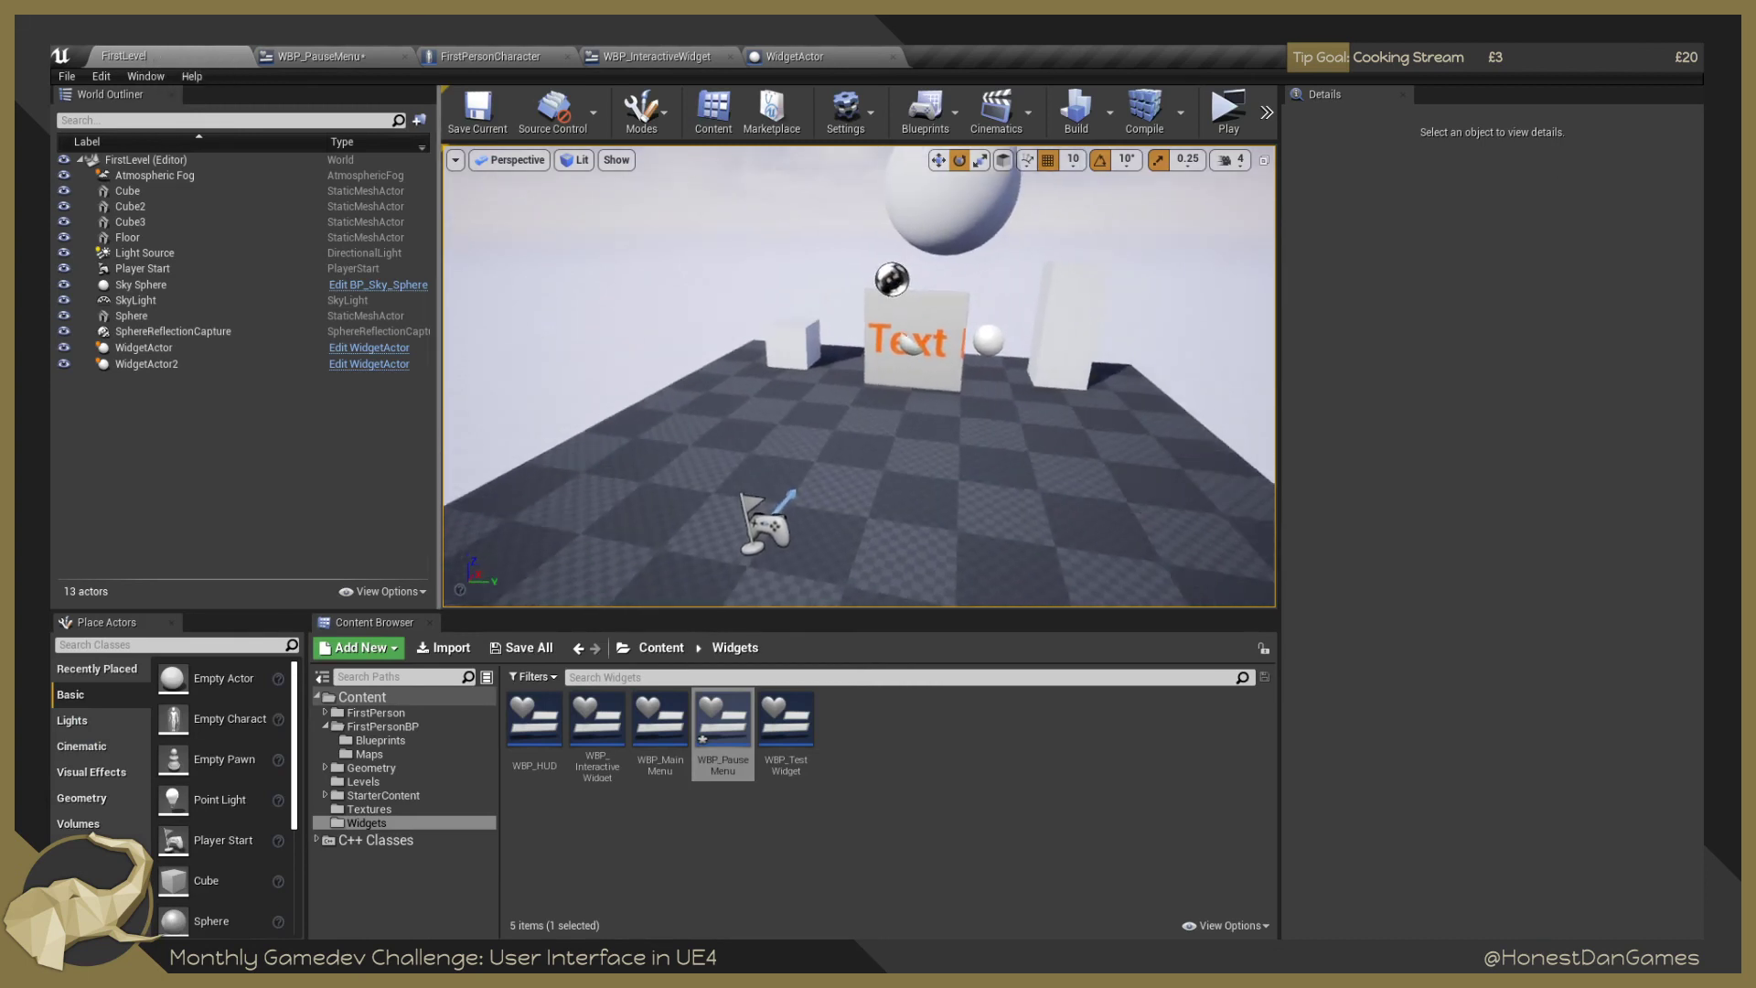
Open TitleScreenLevel from the Levels folder, saving the WBP_PauseMenu changes on the way.
drag(978, 447, 837, 521)
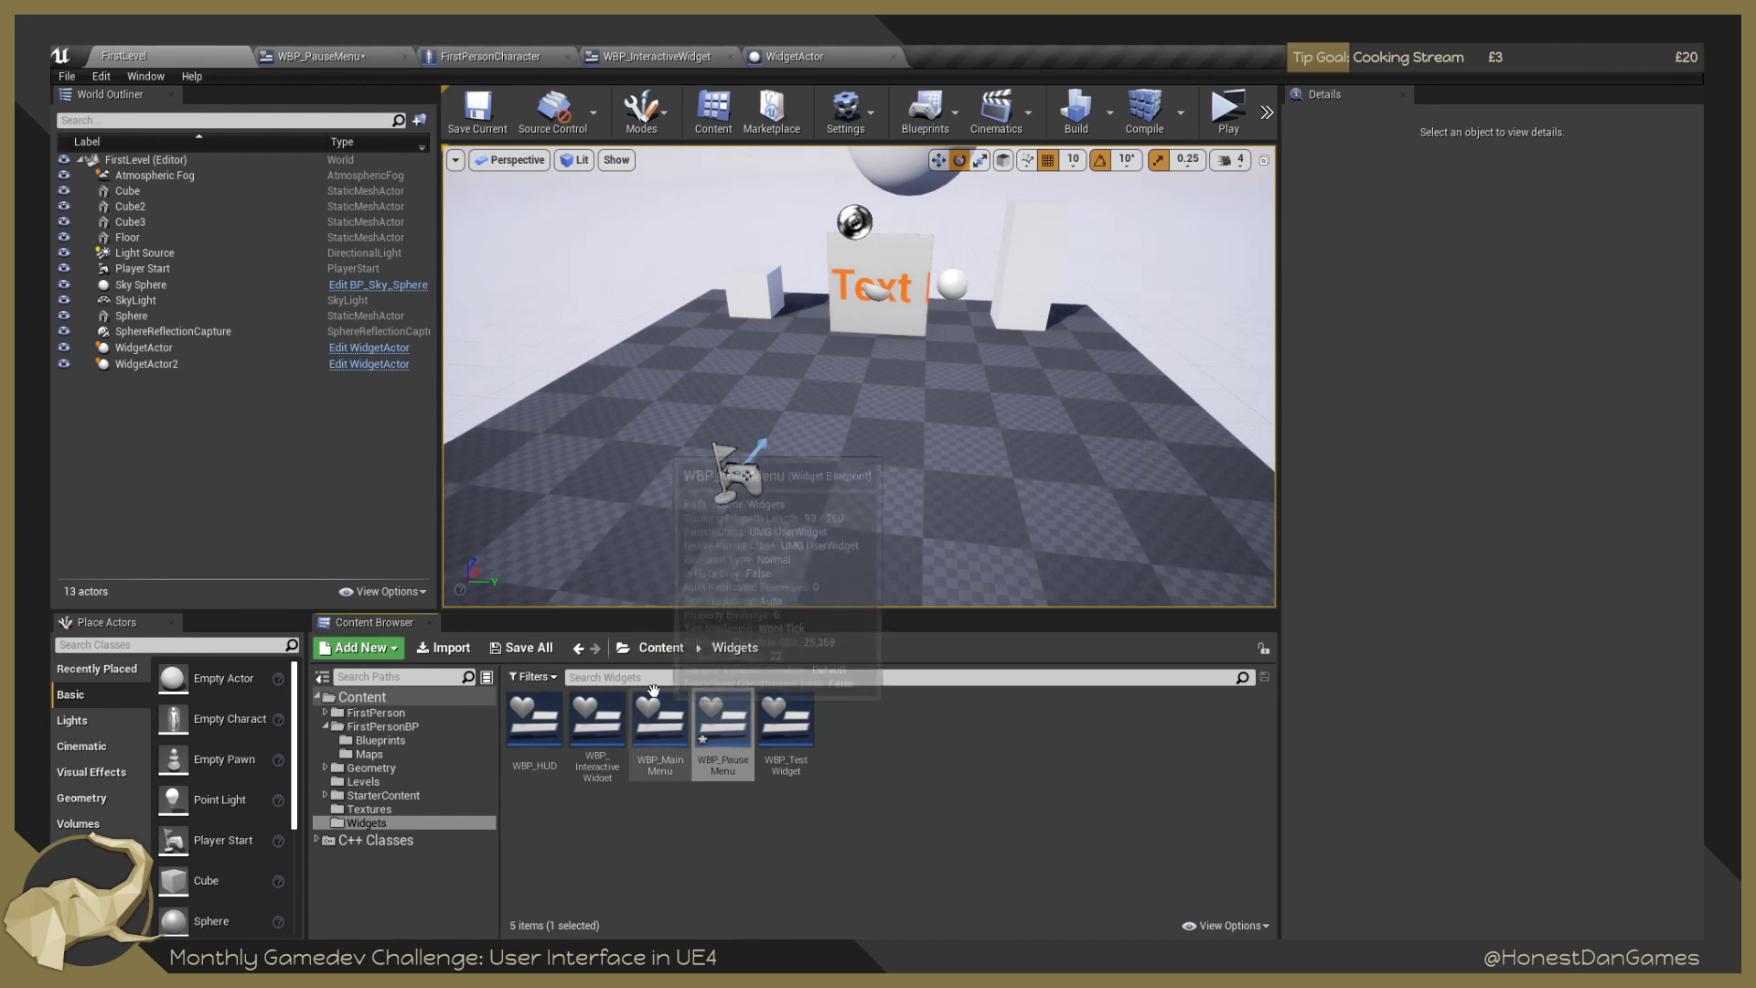
click(666, 648)
double_click(722, 718)
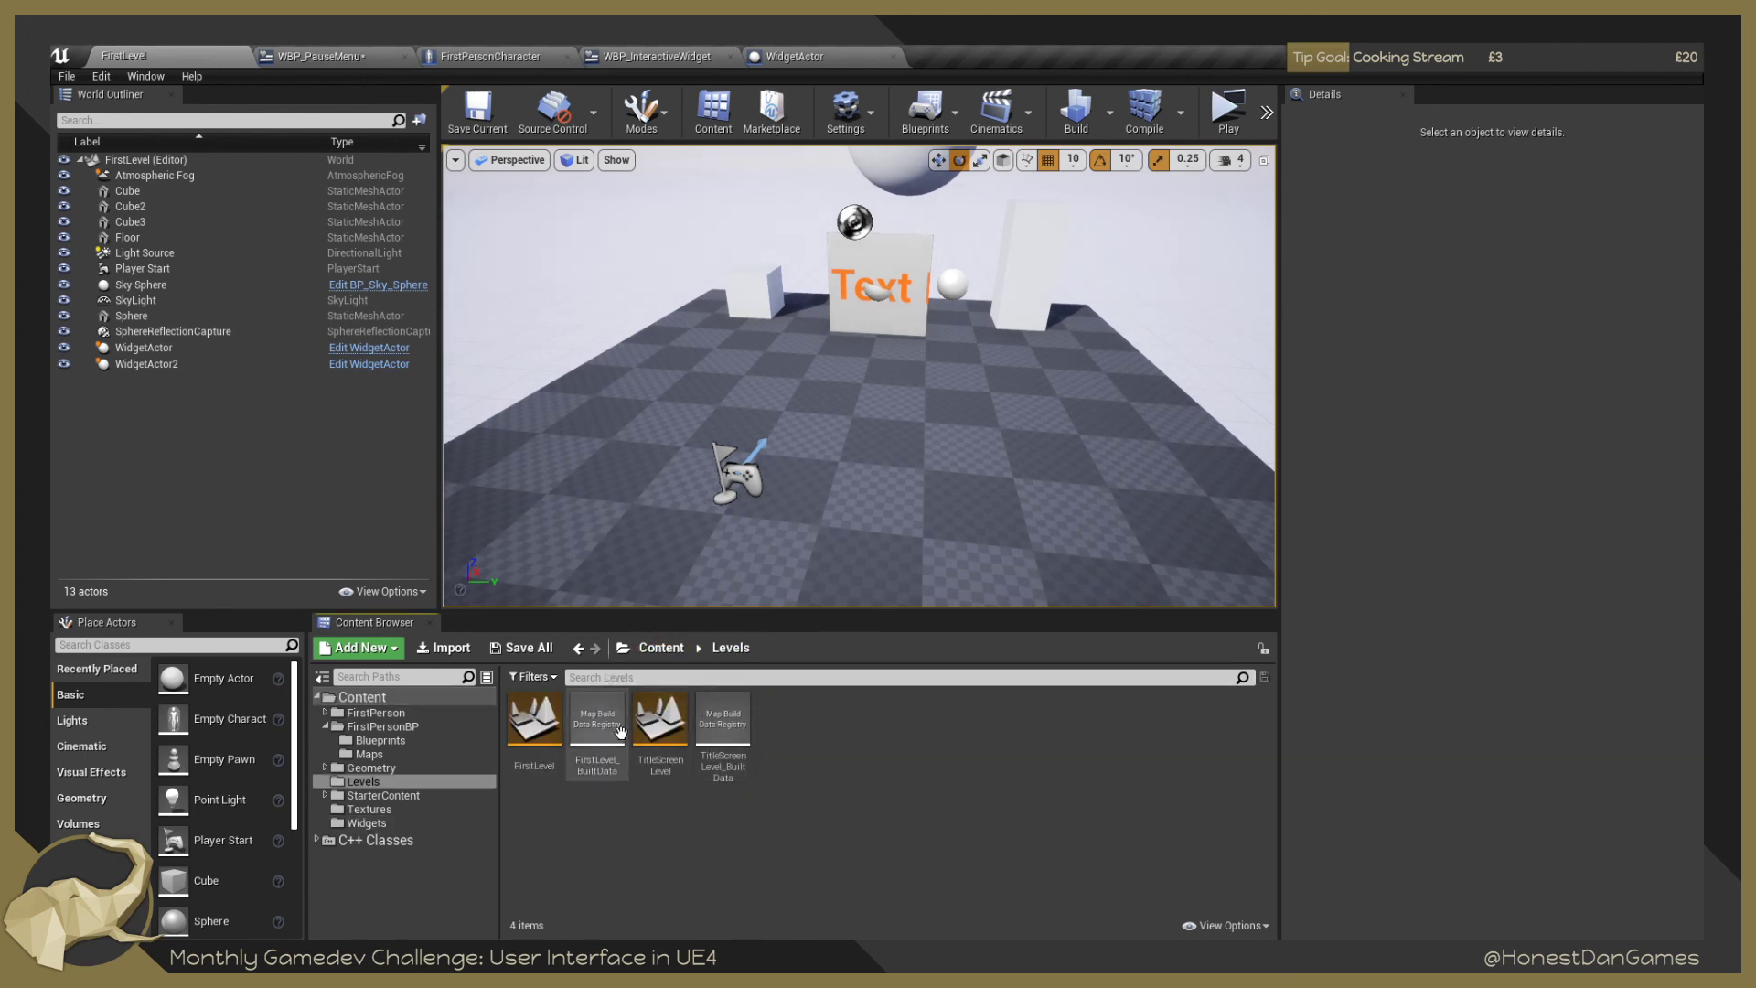
double_click(669, 718)
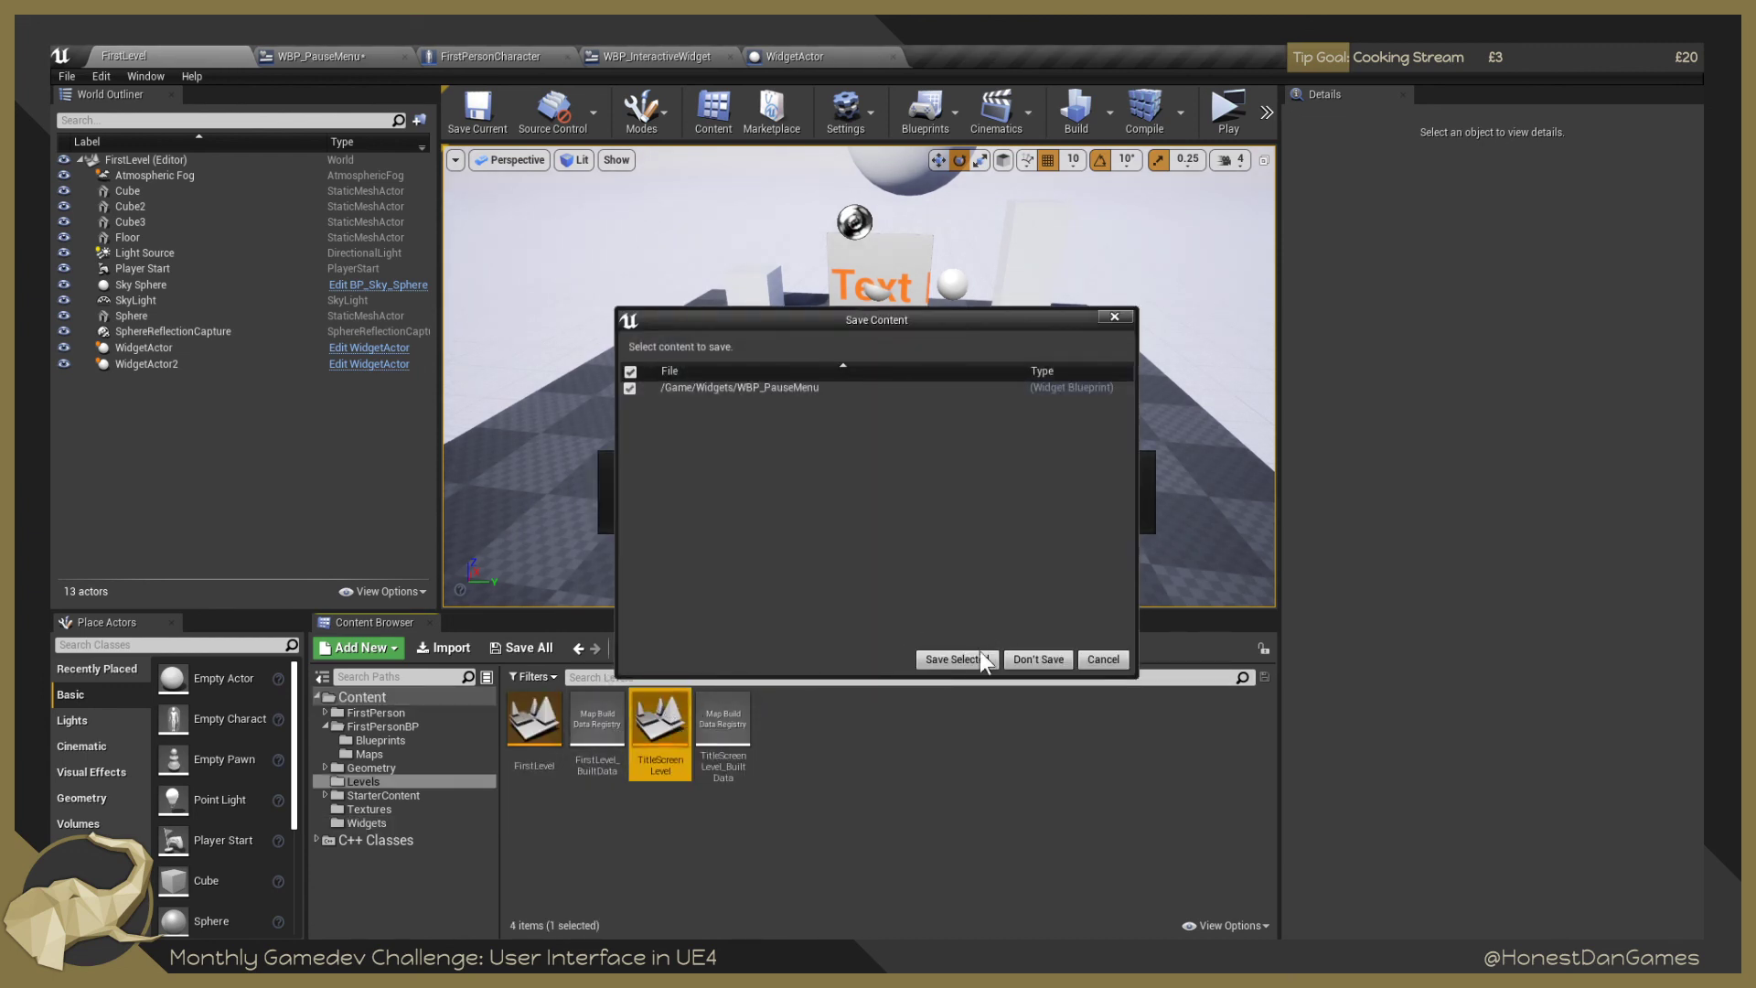
click(981, 654)
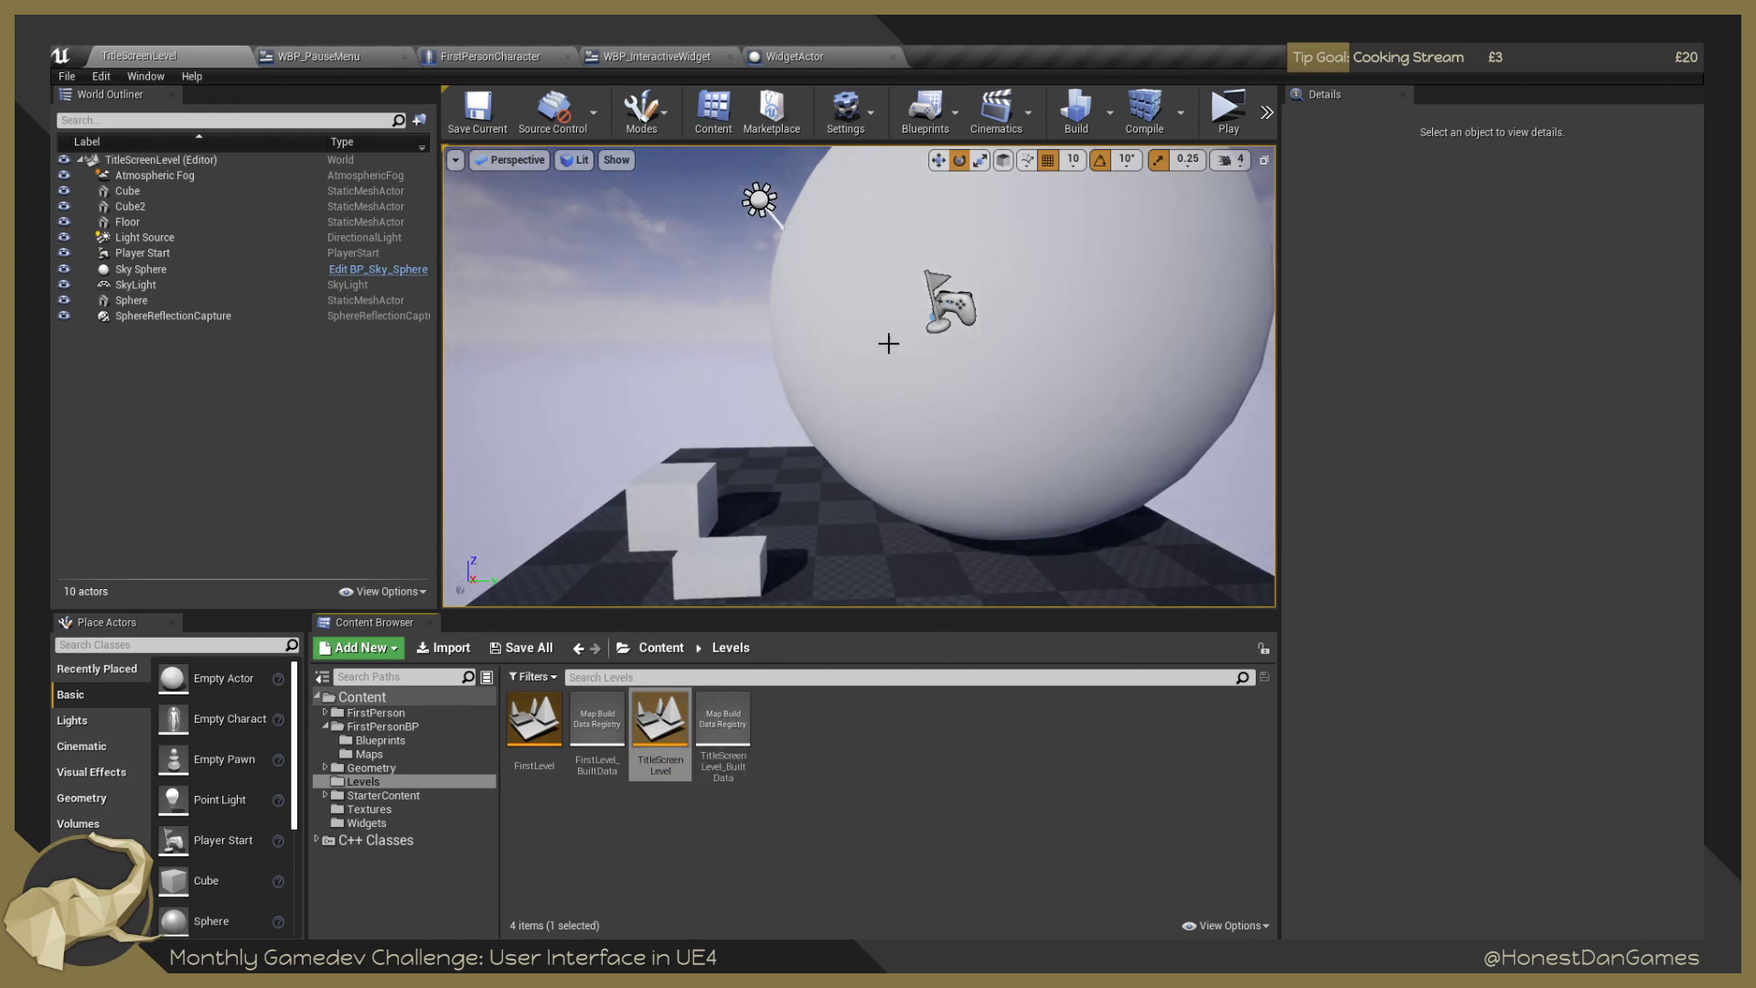
Play-test the title screen and switch its resolution to 640x480 in the game's Options, moving the preview window aside.
click(1206, 110)
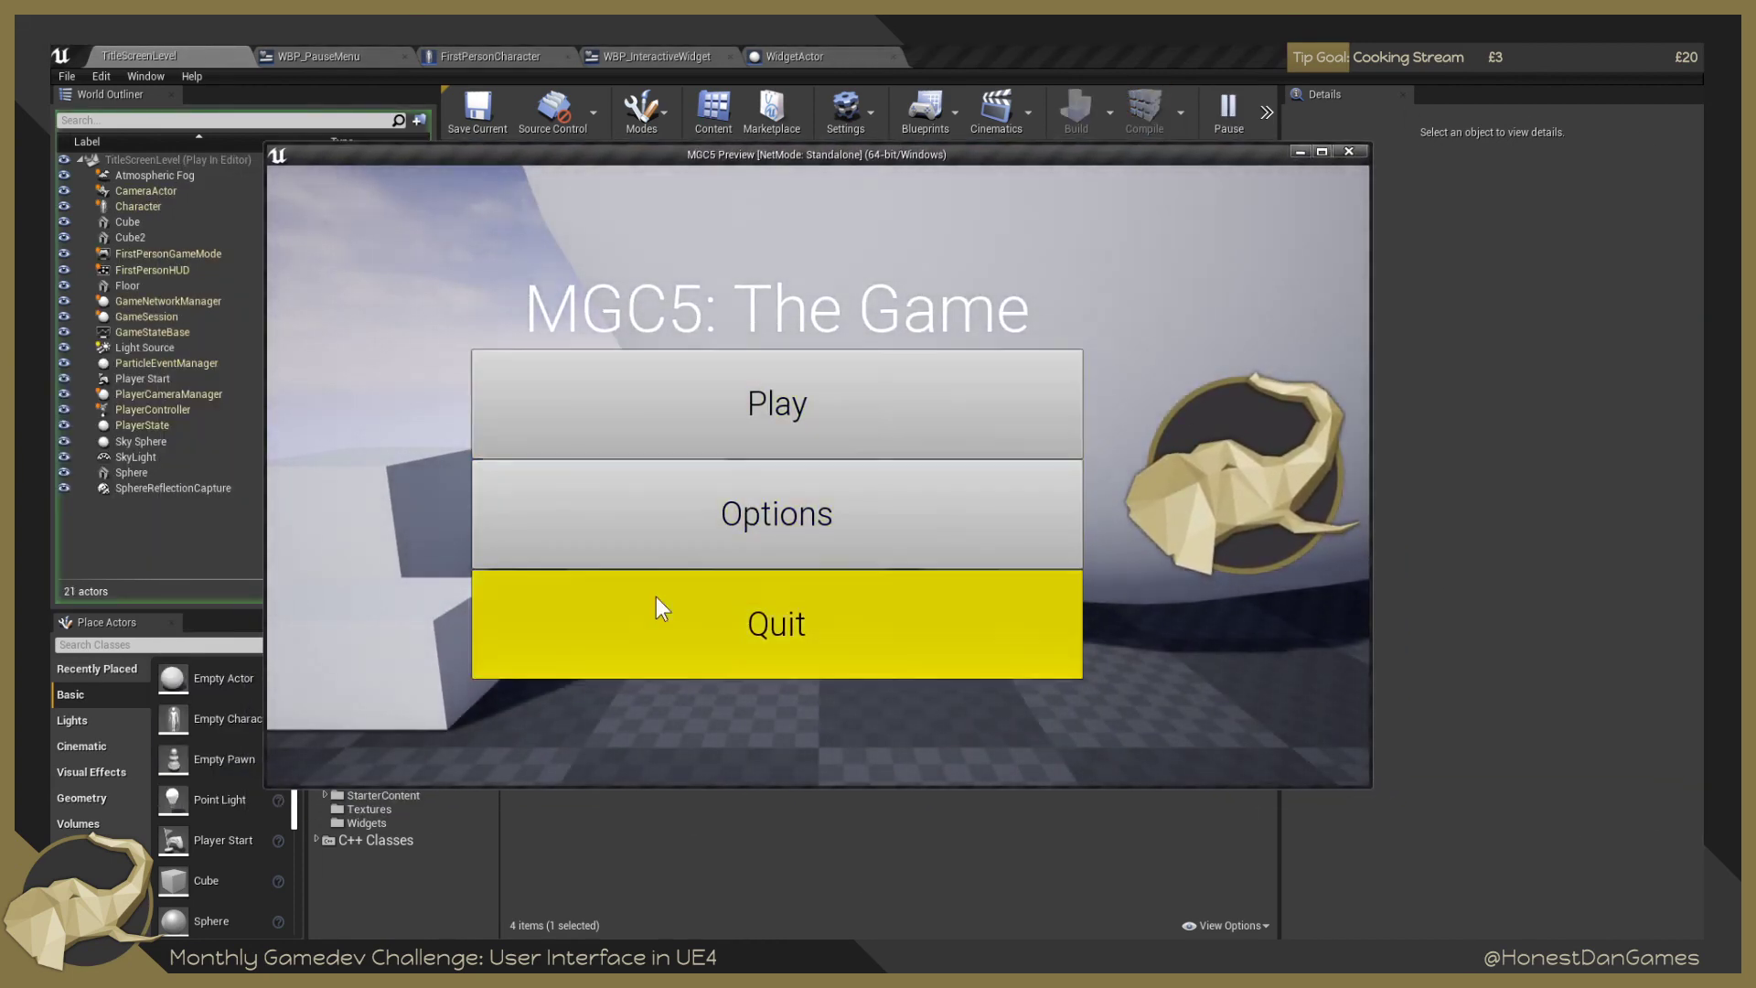
click(662, 507)
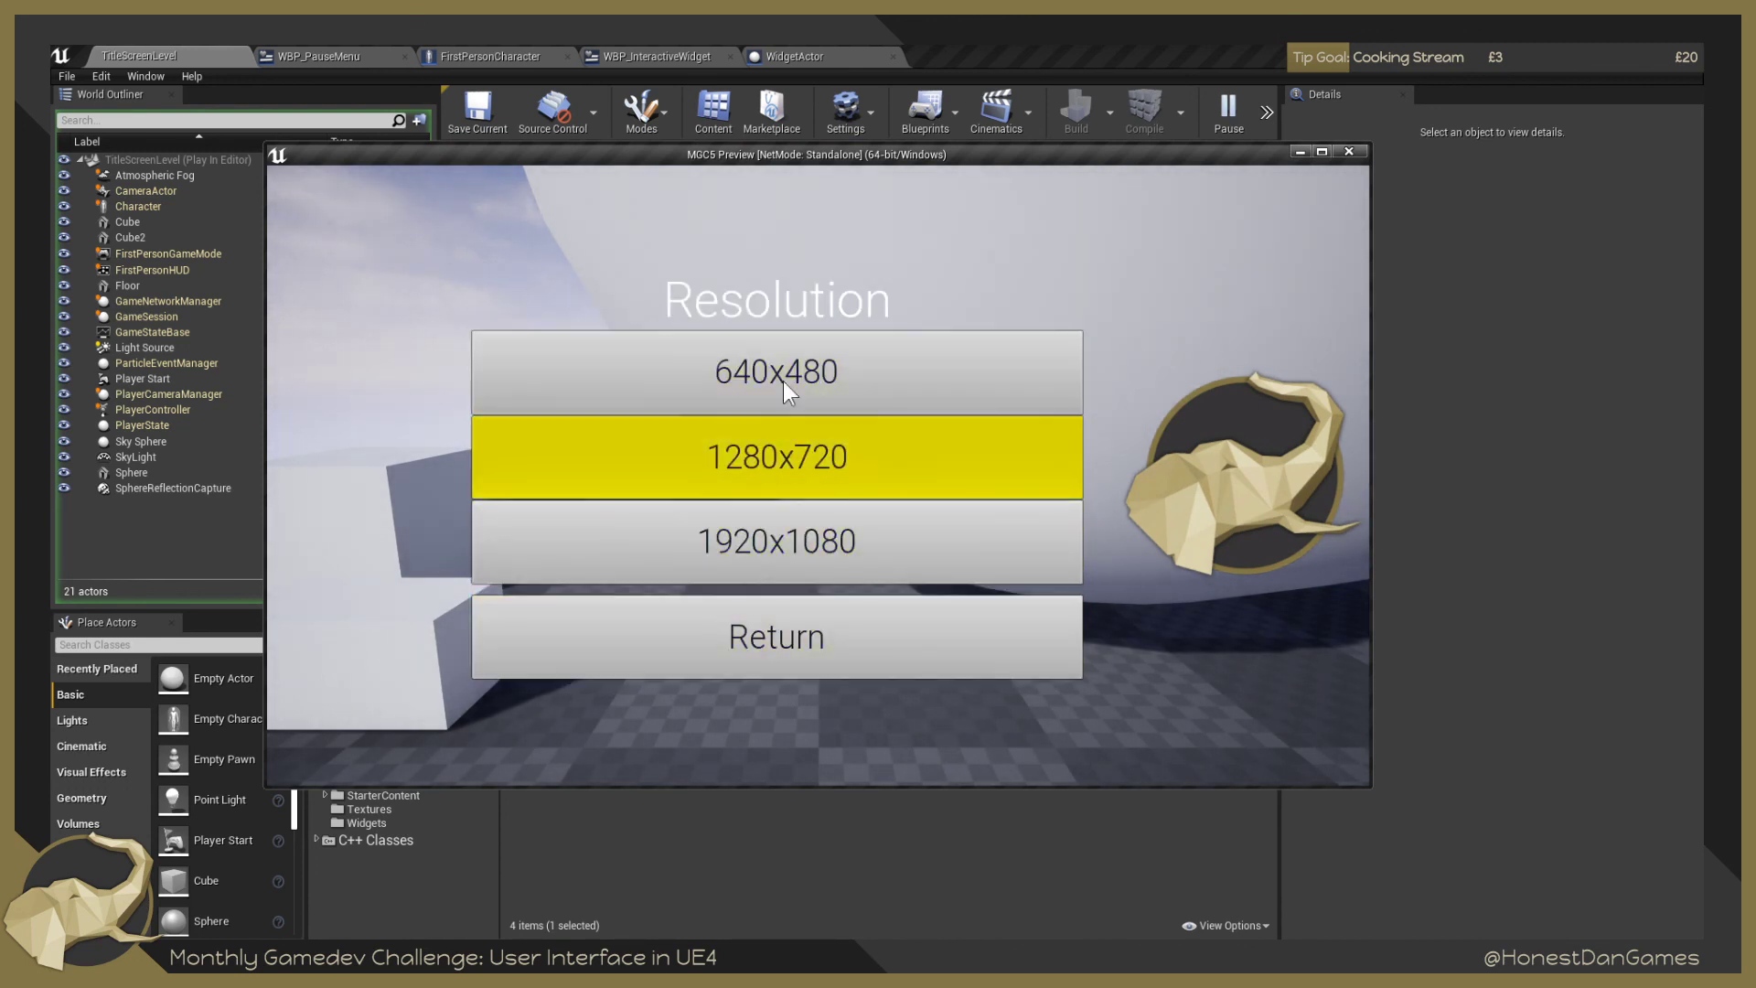
click(748, 331)
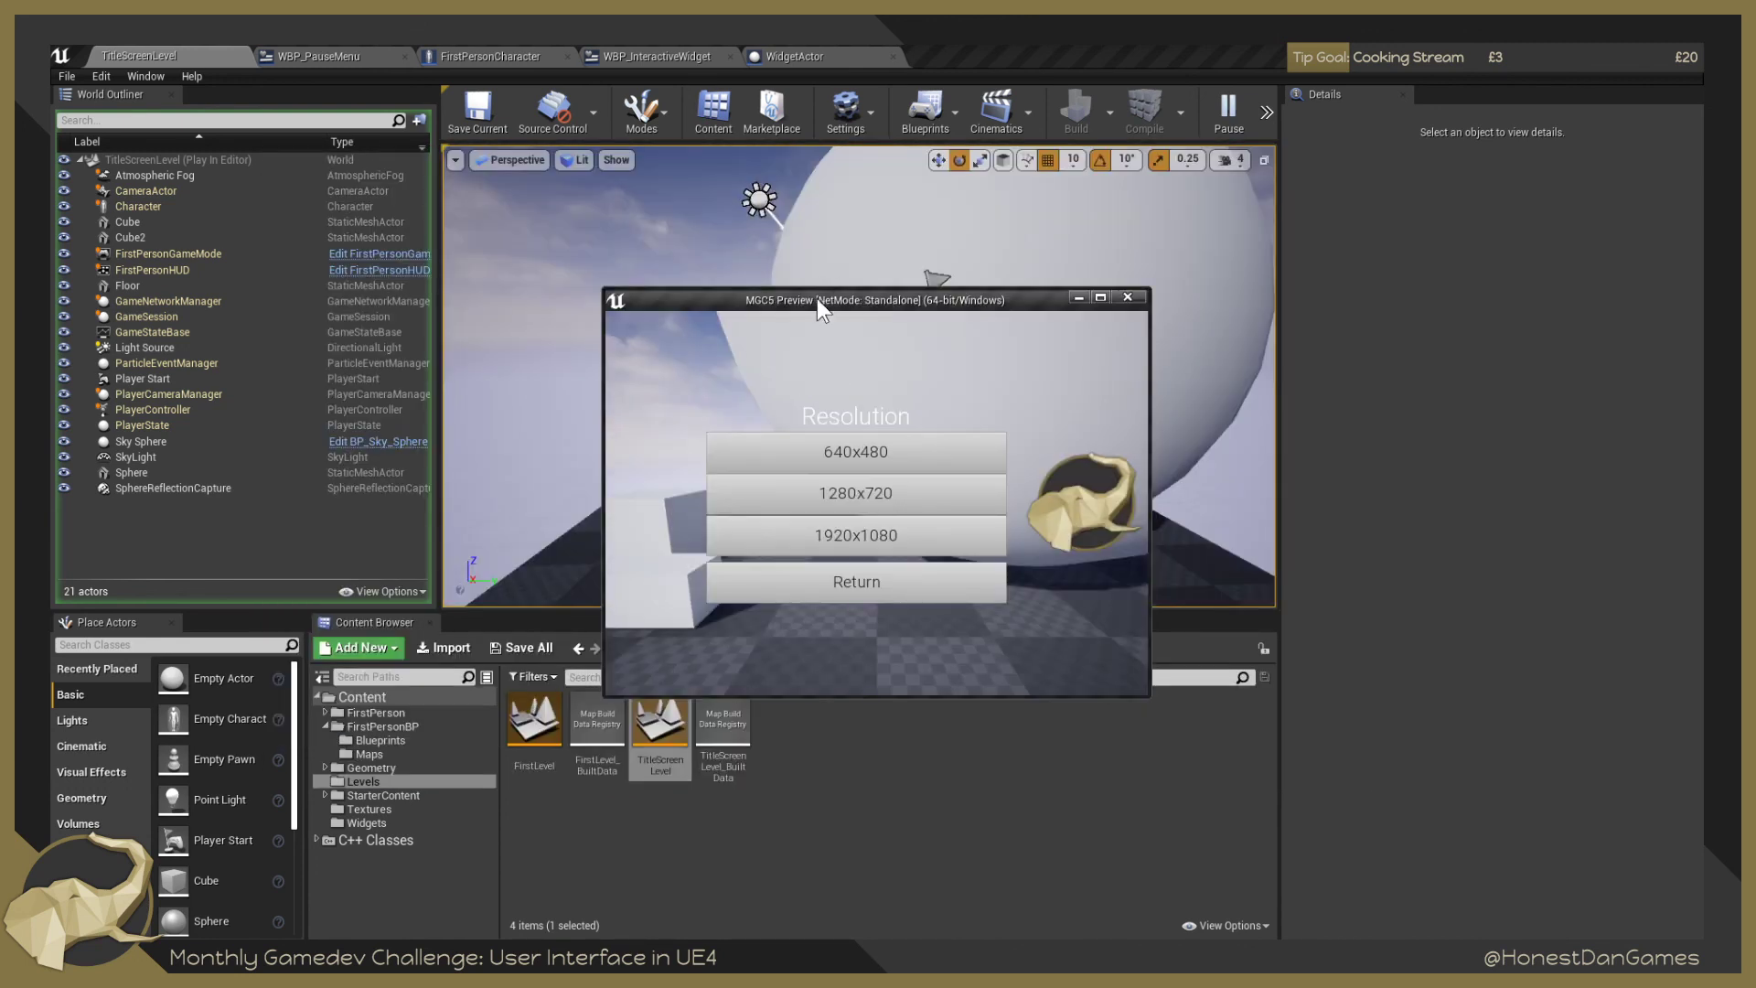
drag(816, 298, 655, 300)
Return to the game's main menu, start playing, walk and jump, and test pausing and resuming with the Pause Menu.
click(719, 587)
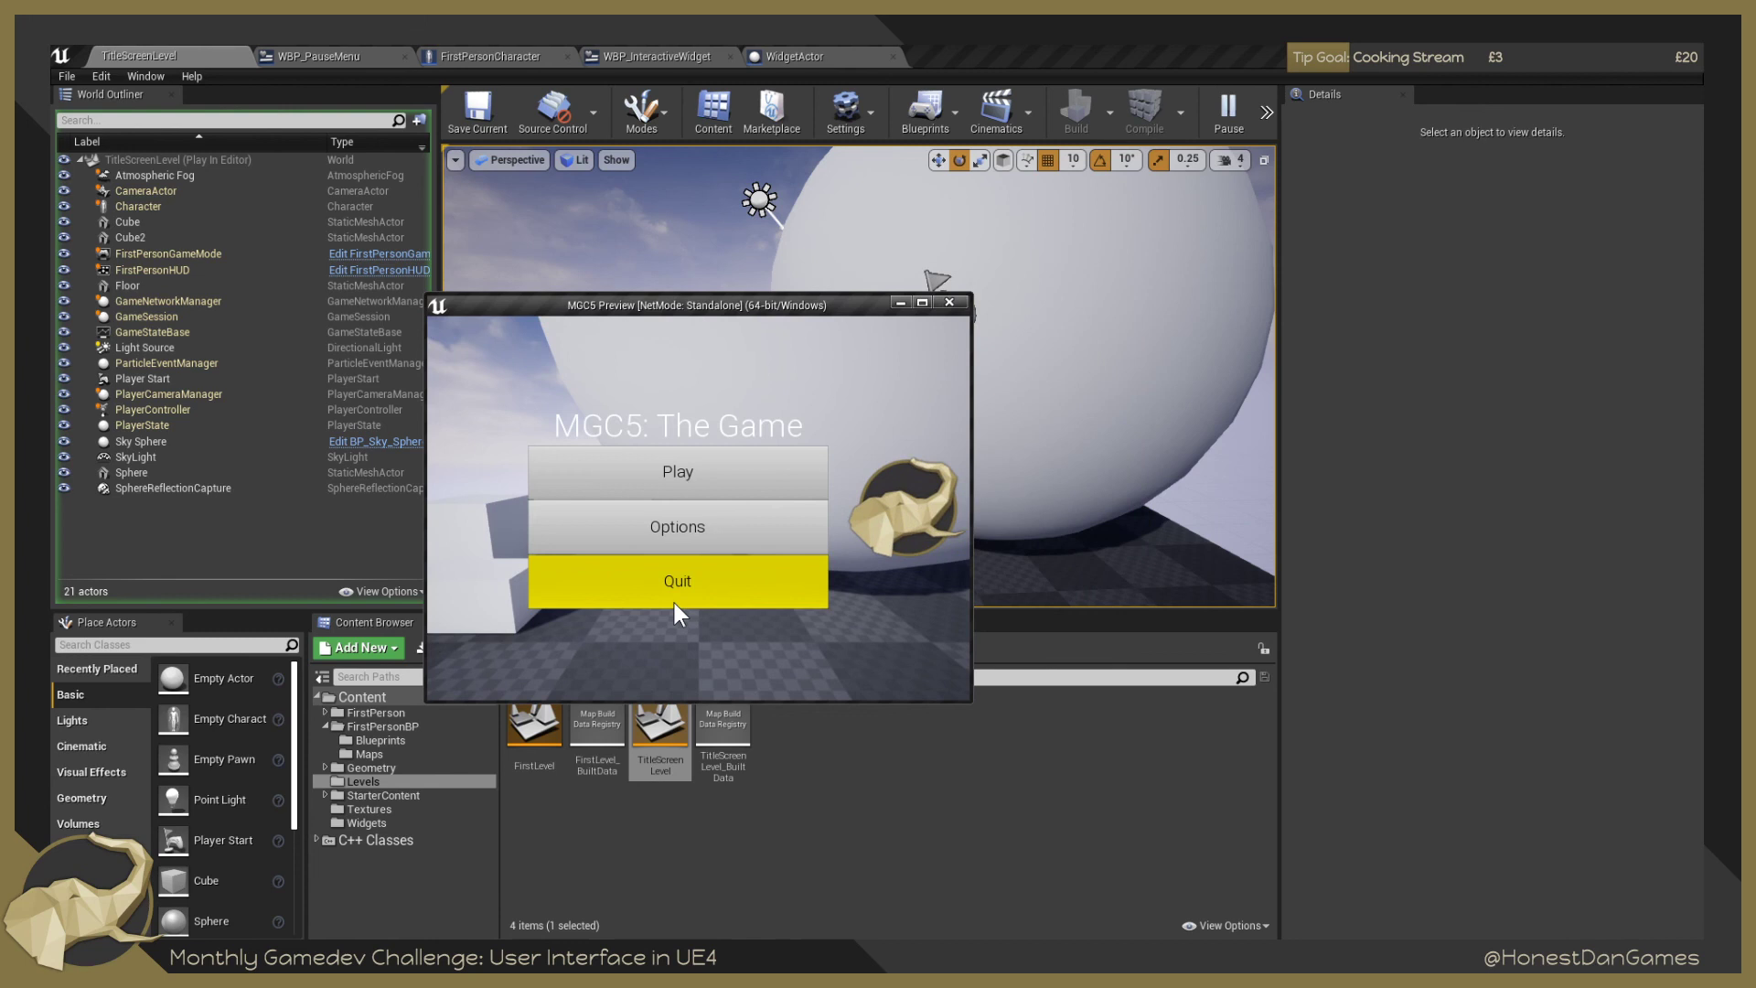
click(703, 466)
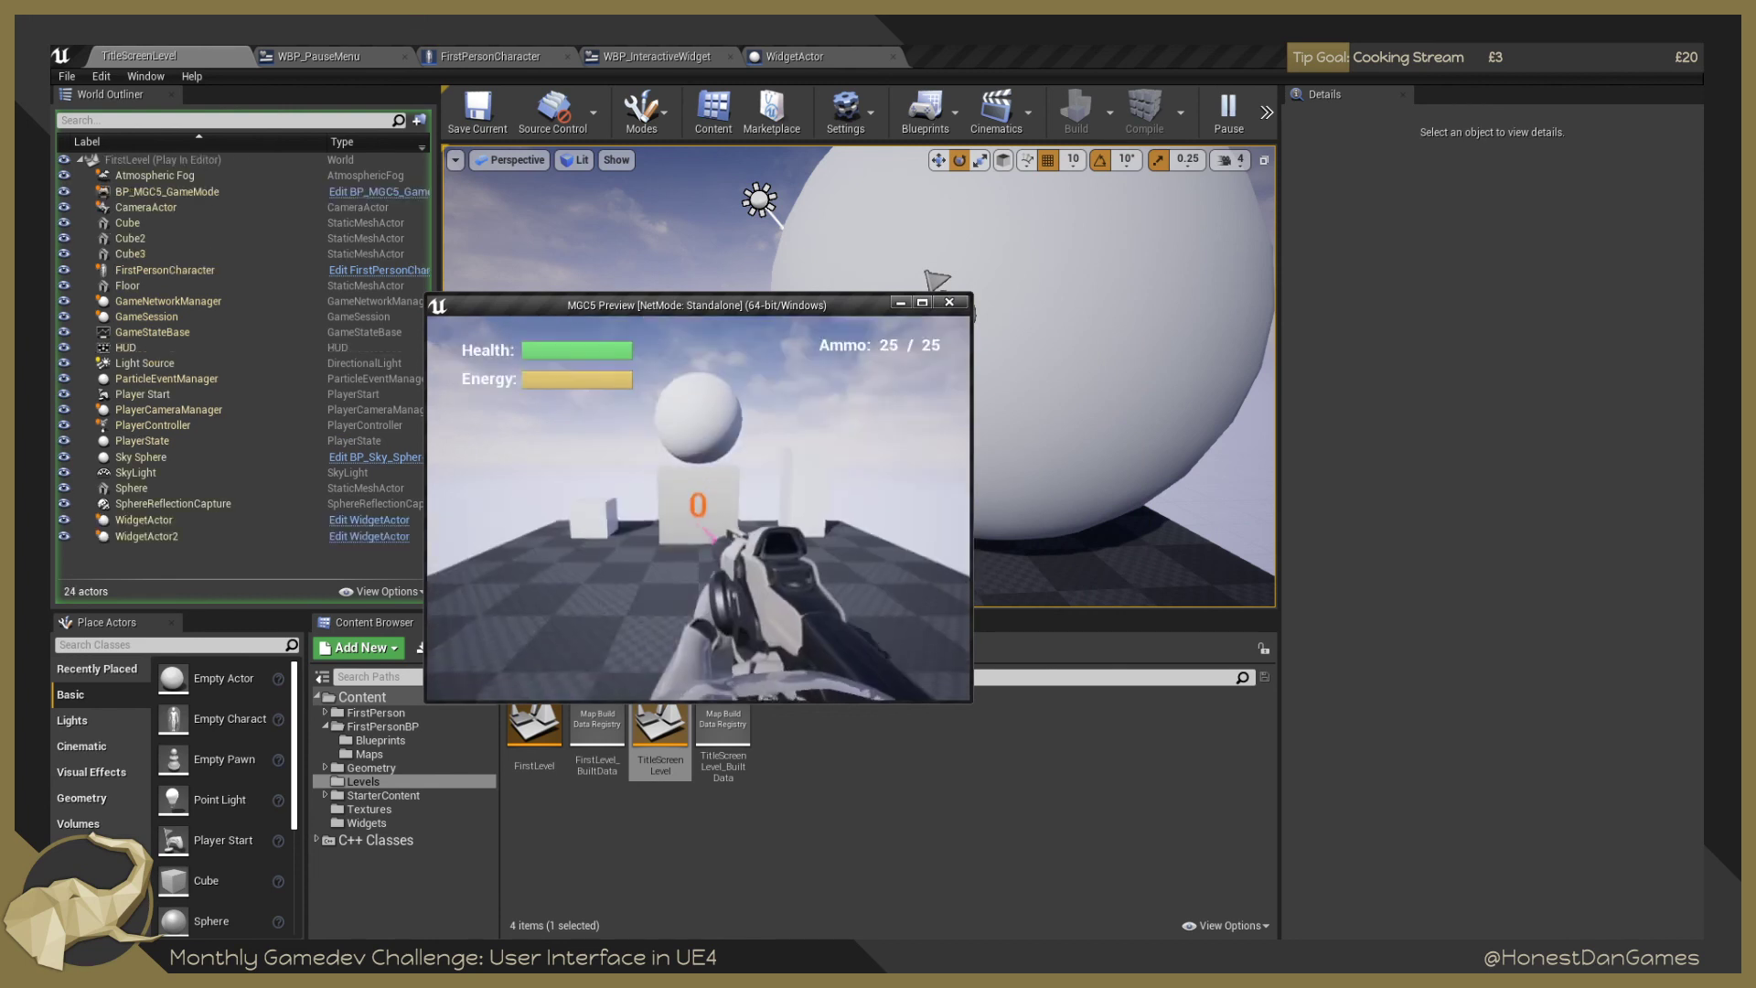
key(w)
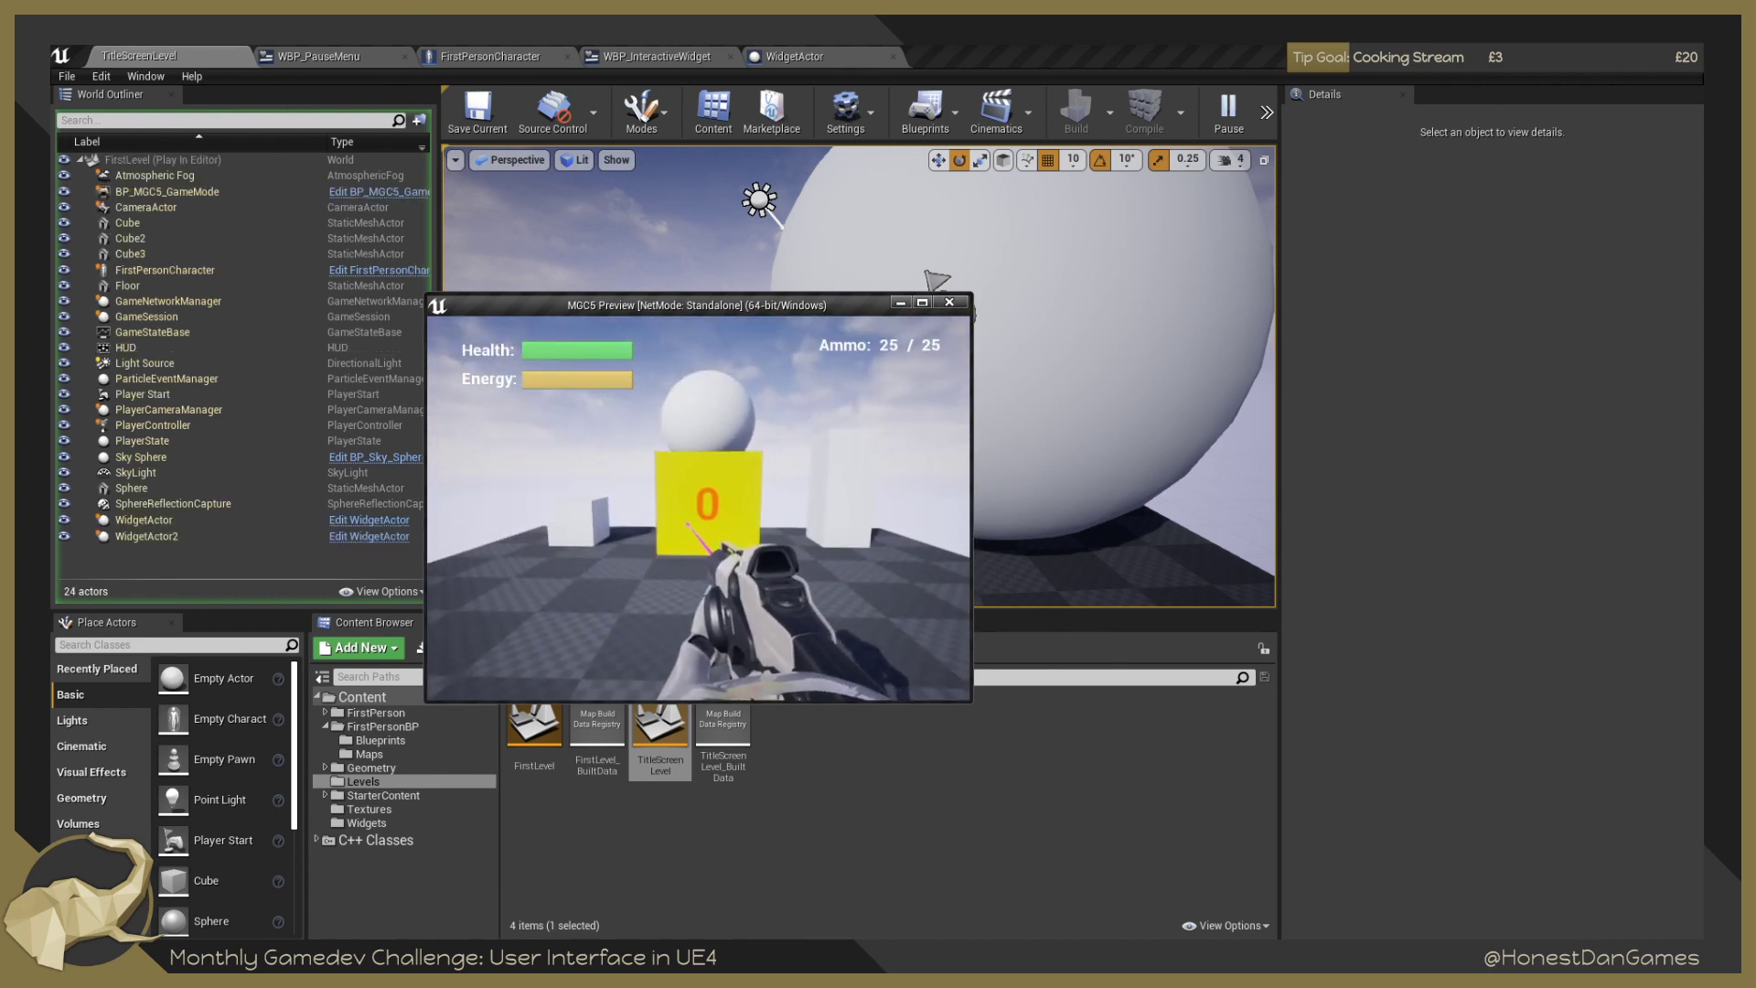
key(d)
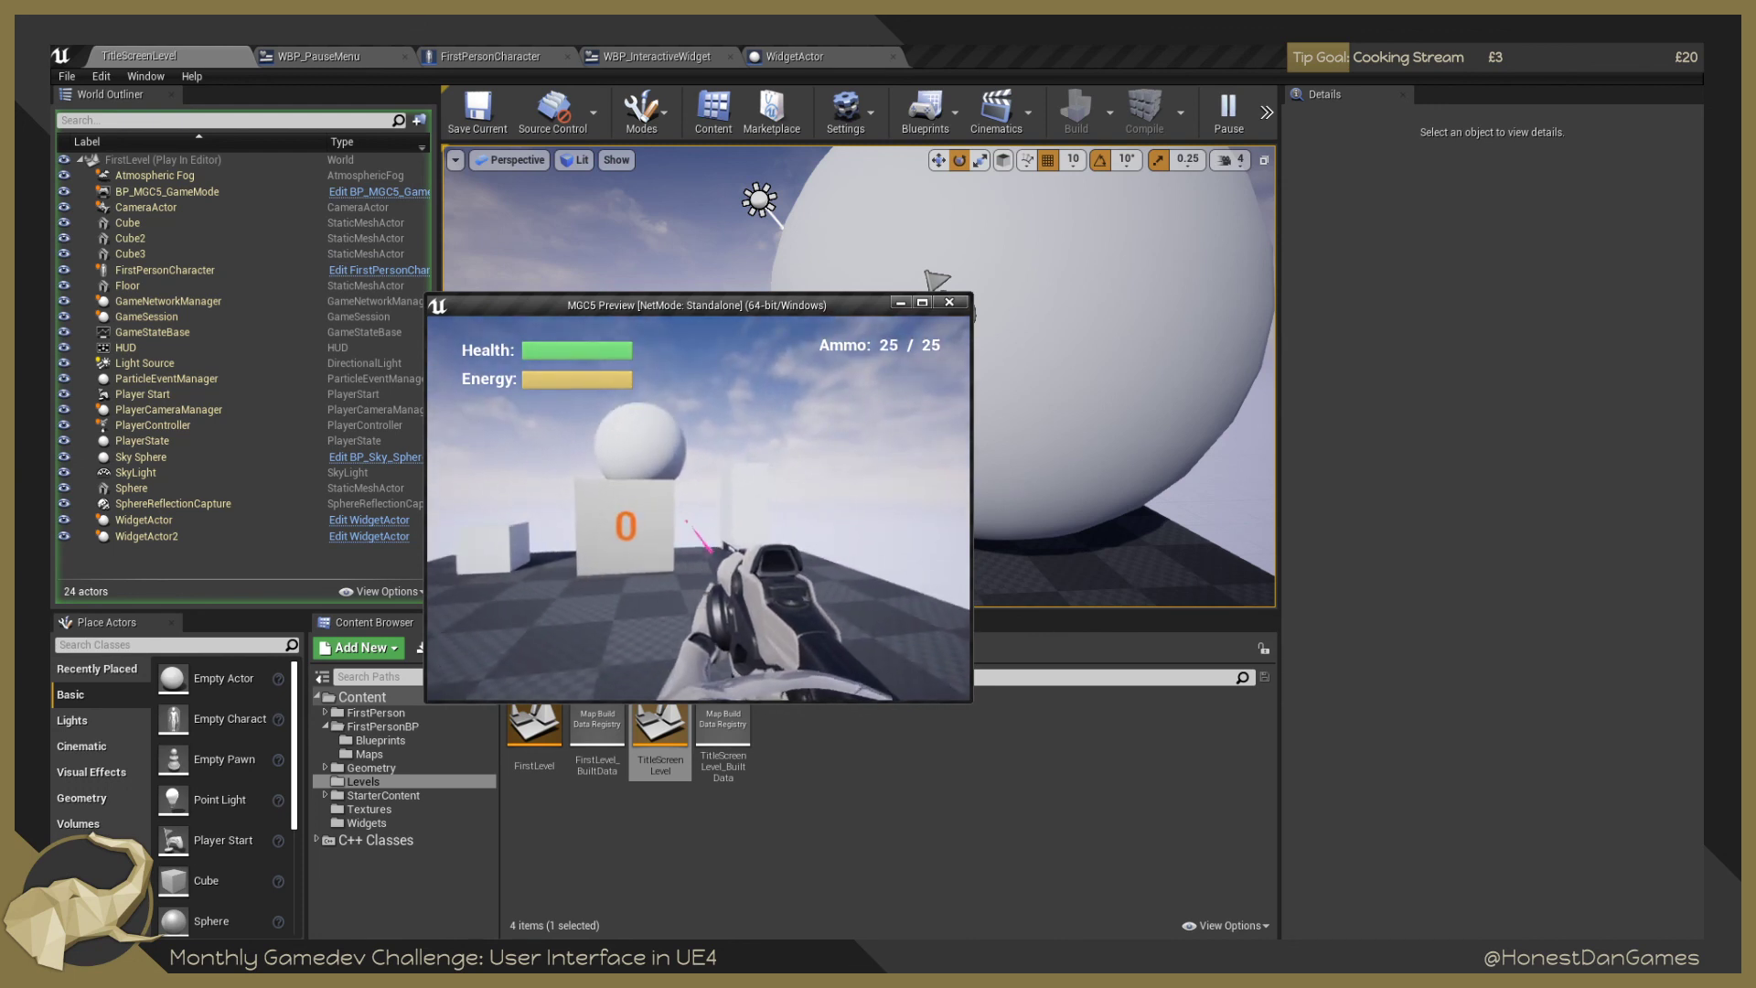
key(space)
key(p)
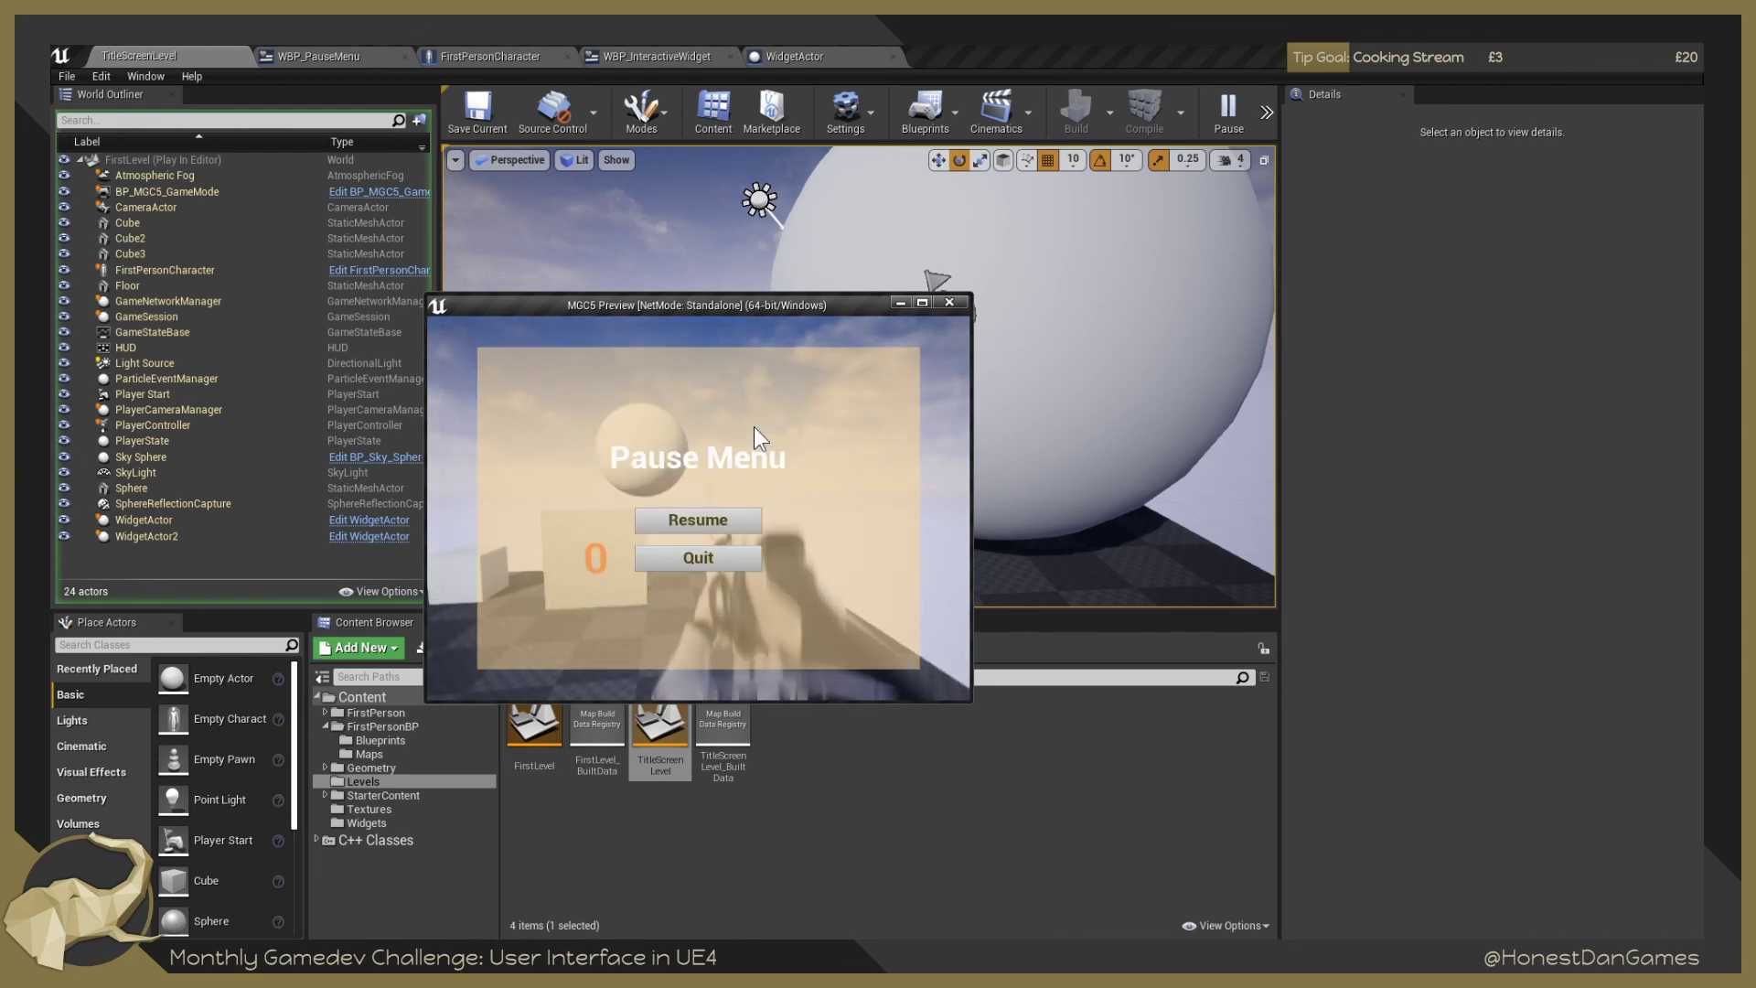
click(700, 524)
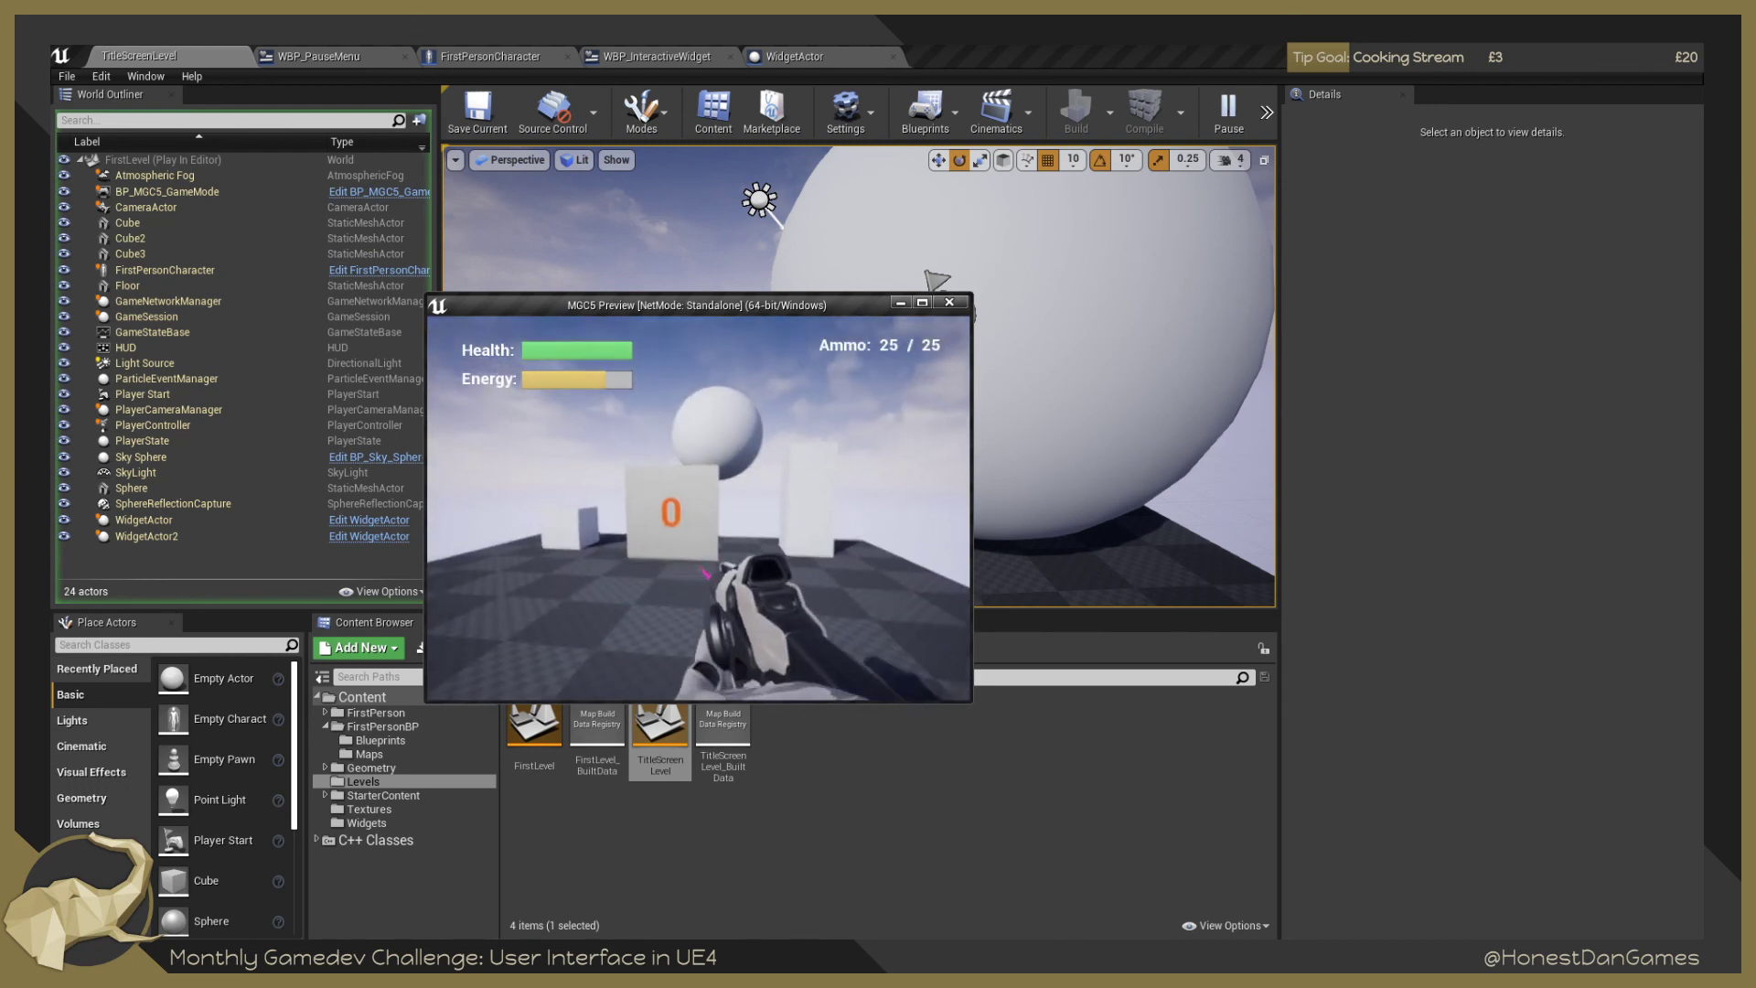
Walk around the level and aim at the in-world widget panel from several distances and angles to test its display and highlight.
key(w)
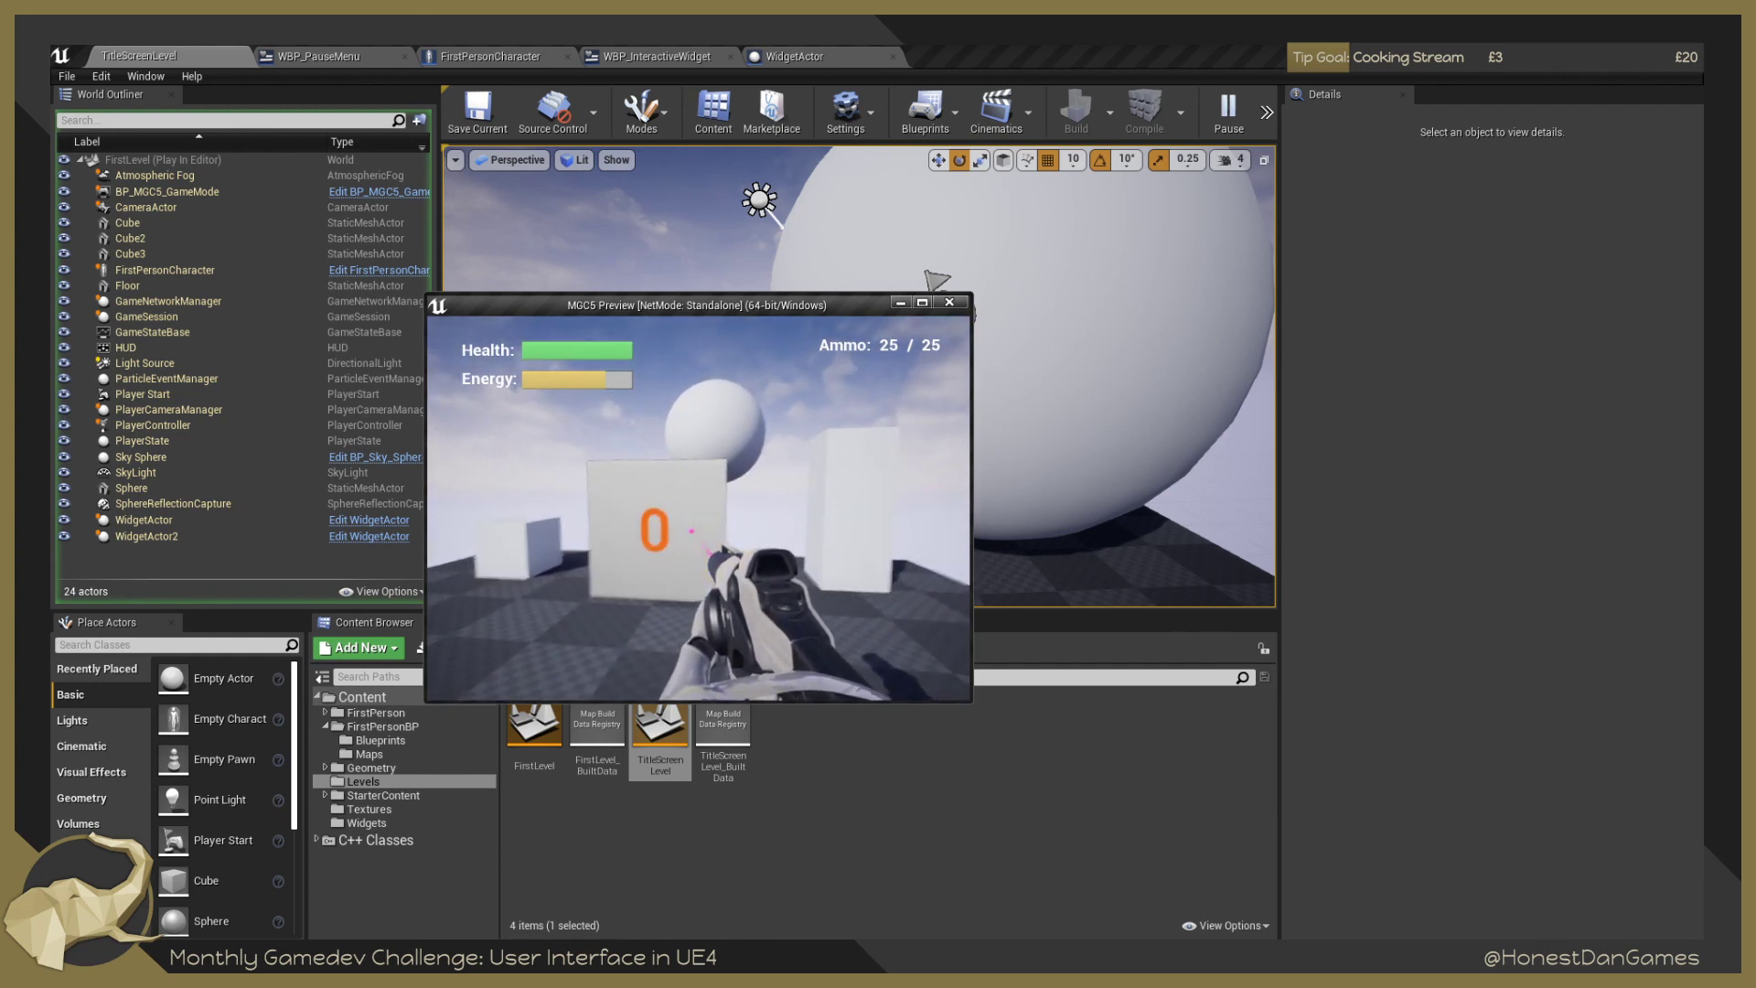
key(d)
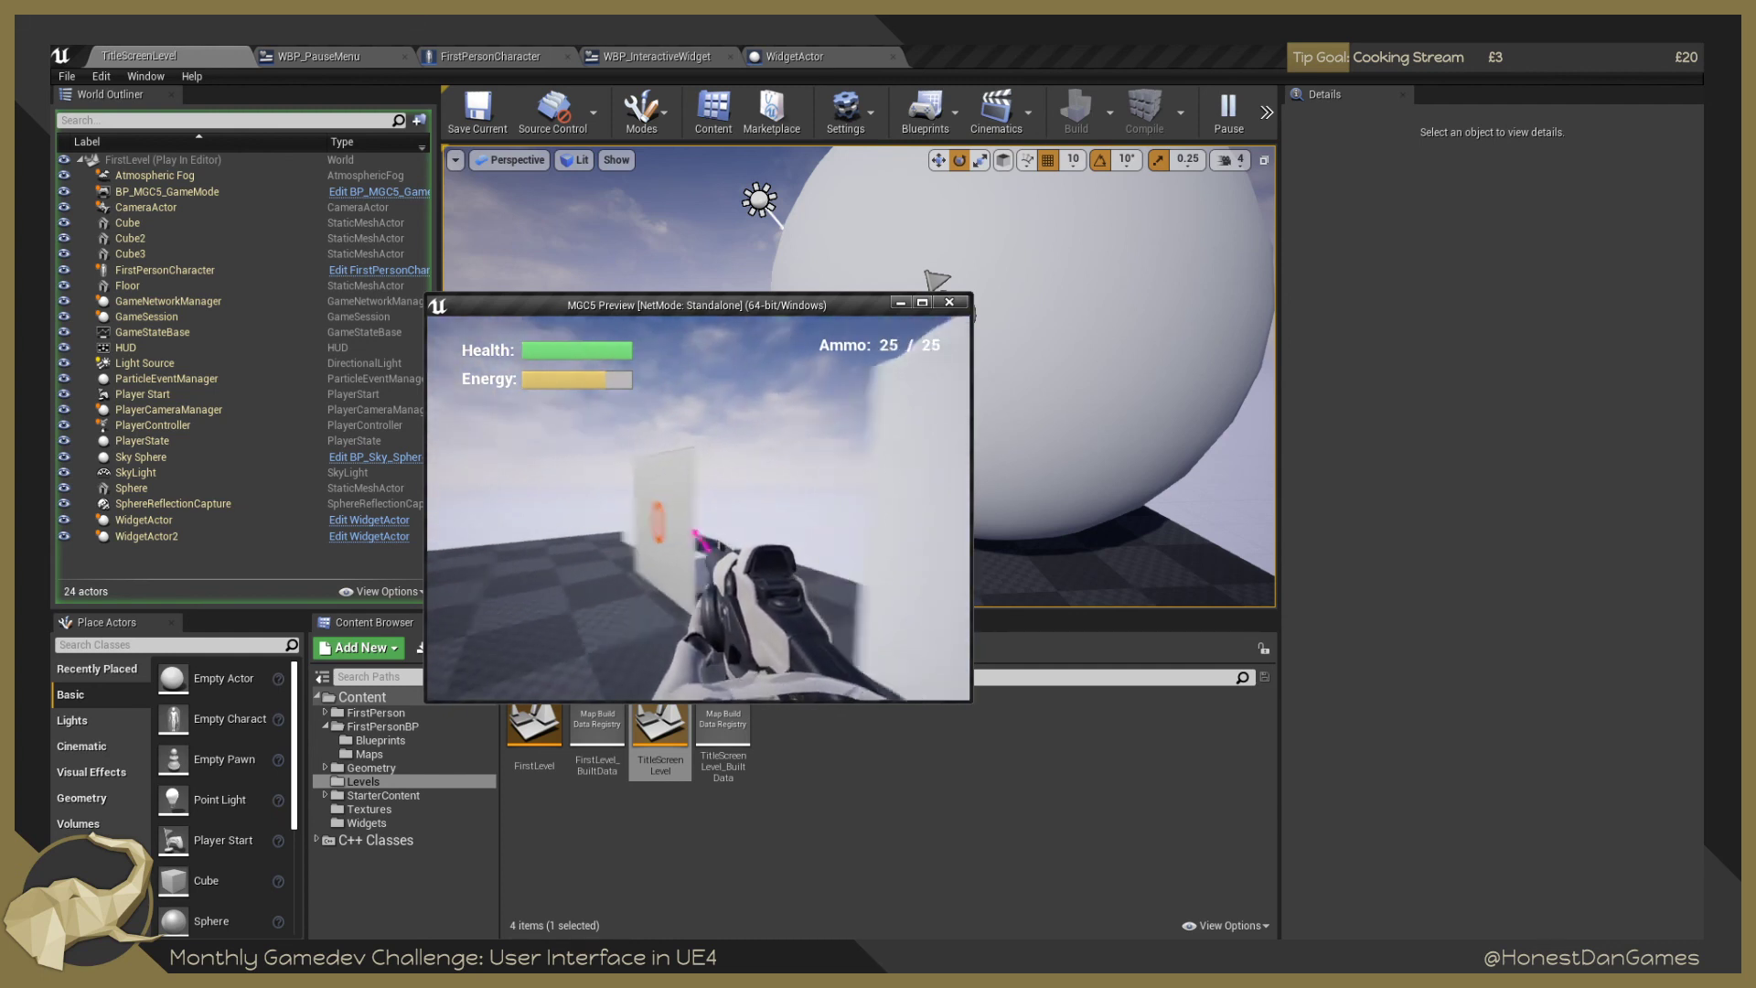
key(w)
key(s)
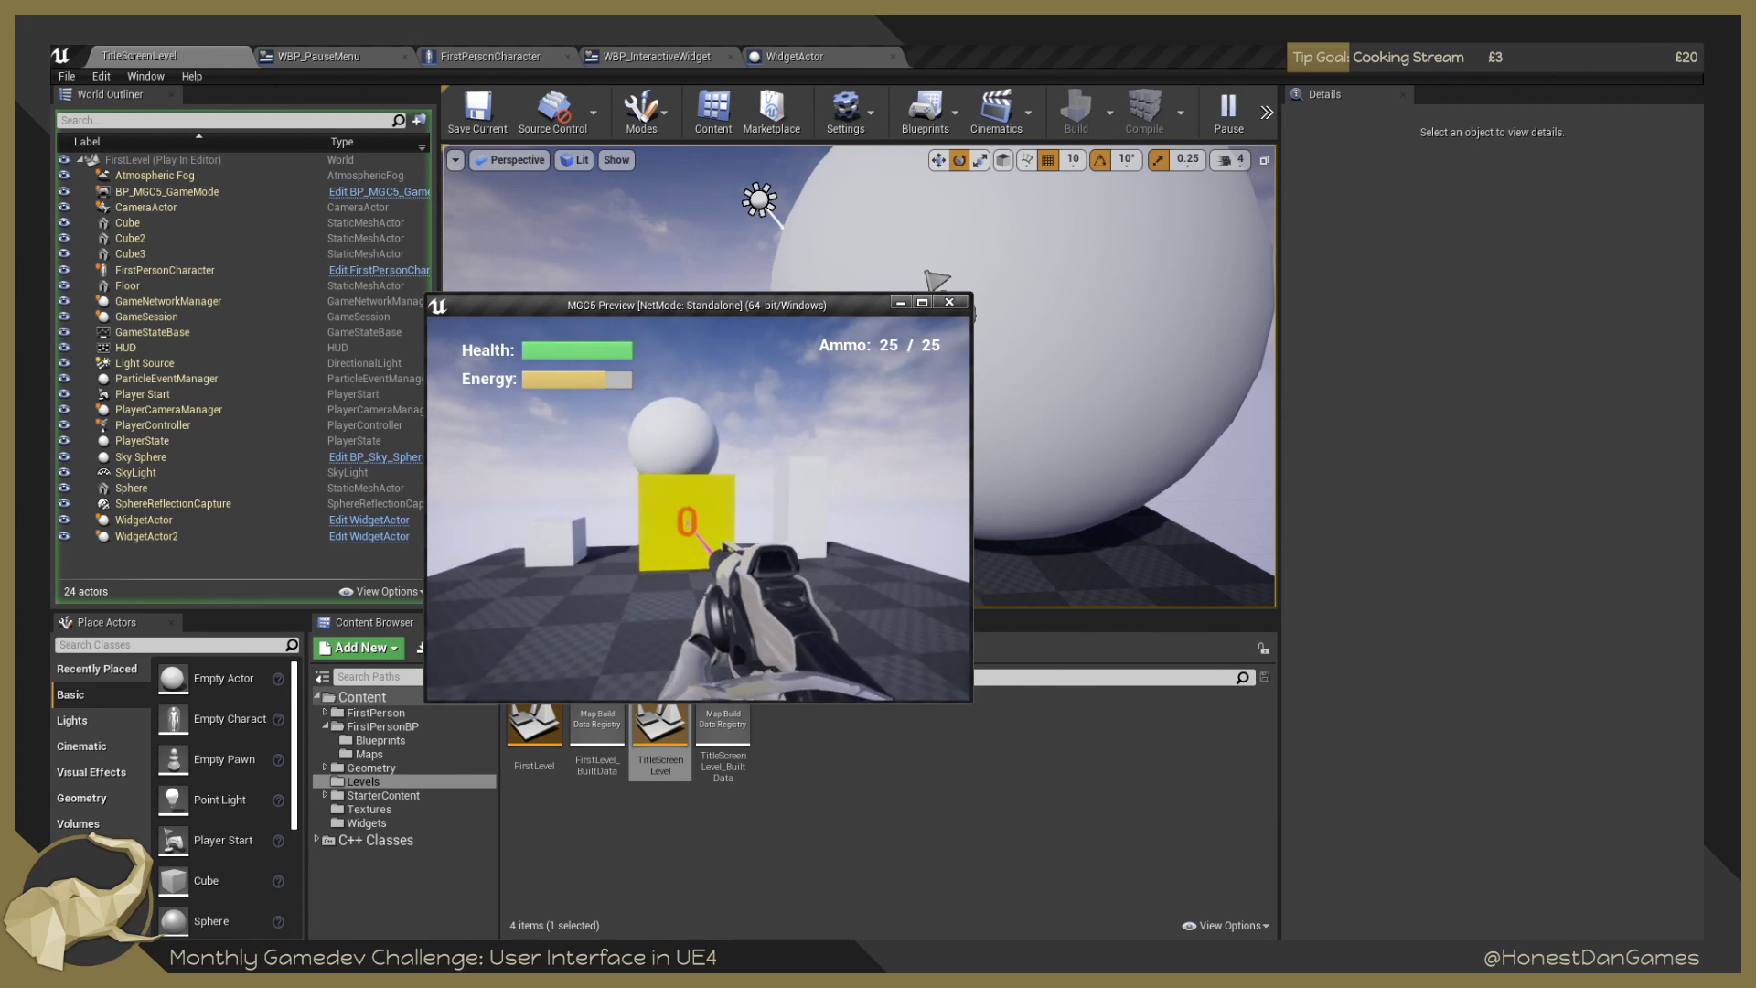
key(d)
key(a)
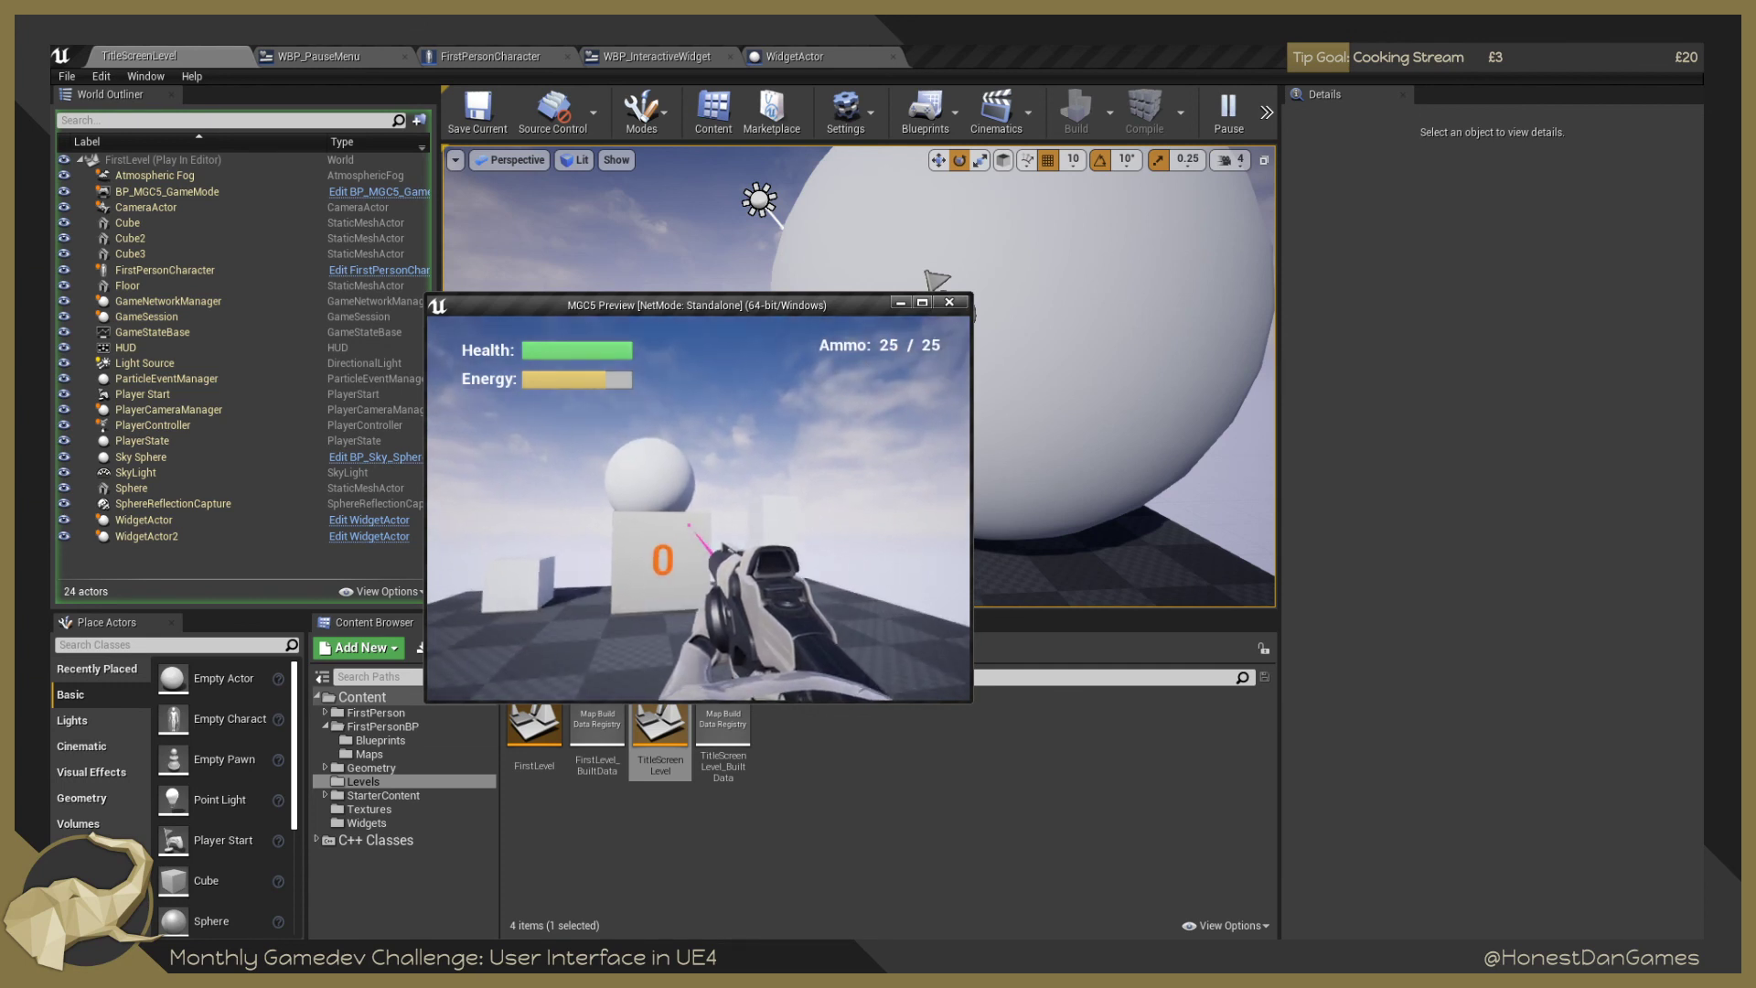
key(d)
key(w)
key(w)
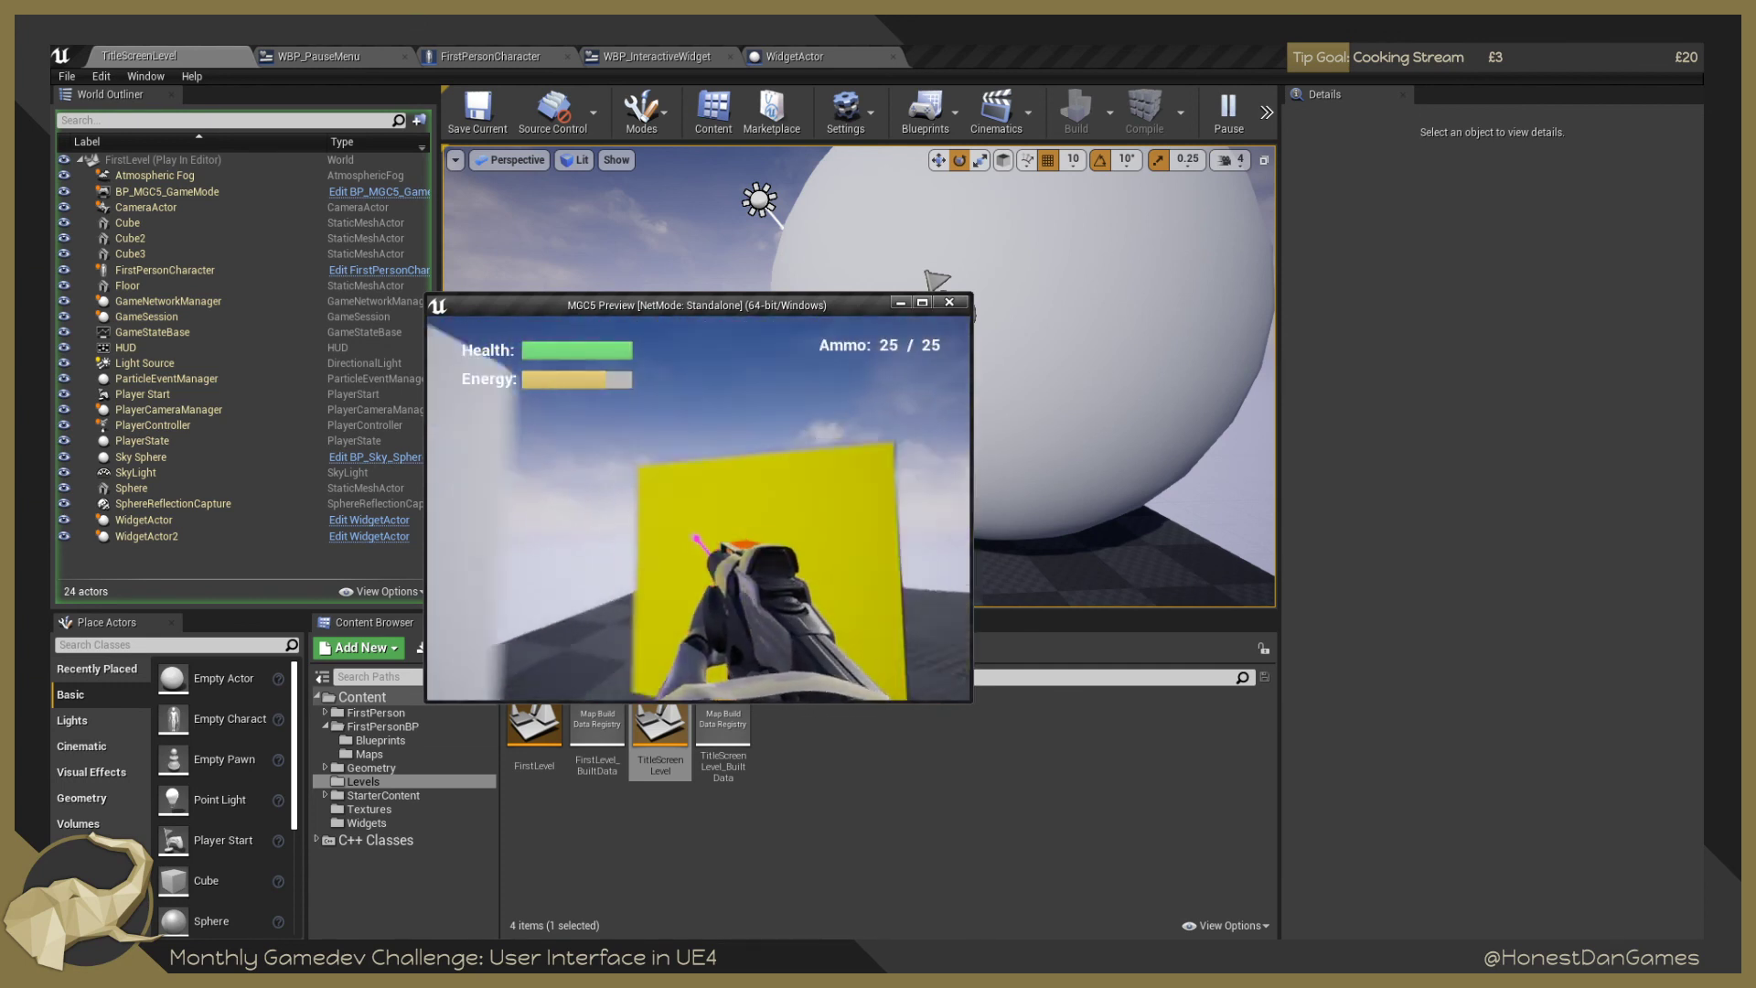
key(w)
key(d)
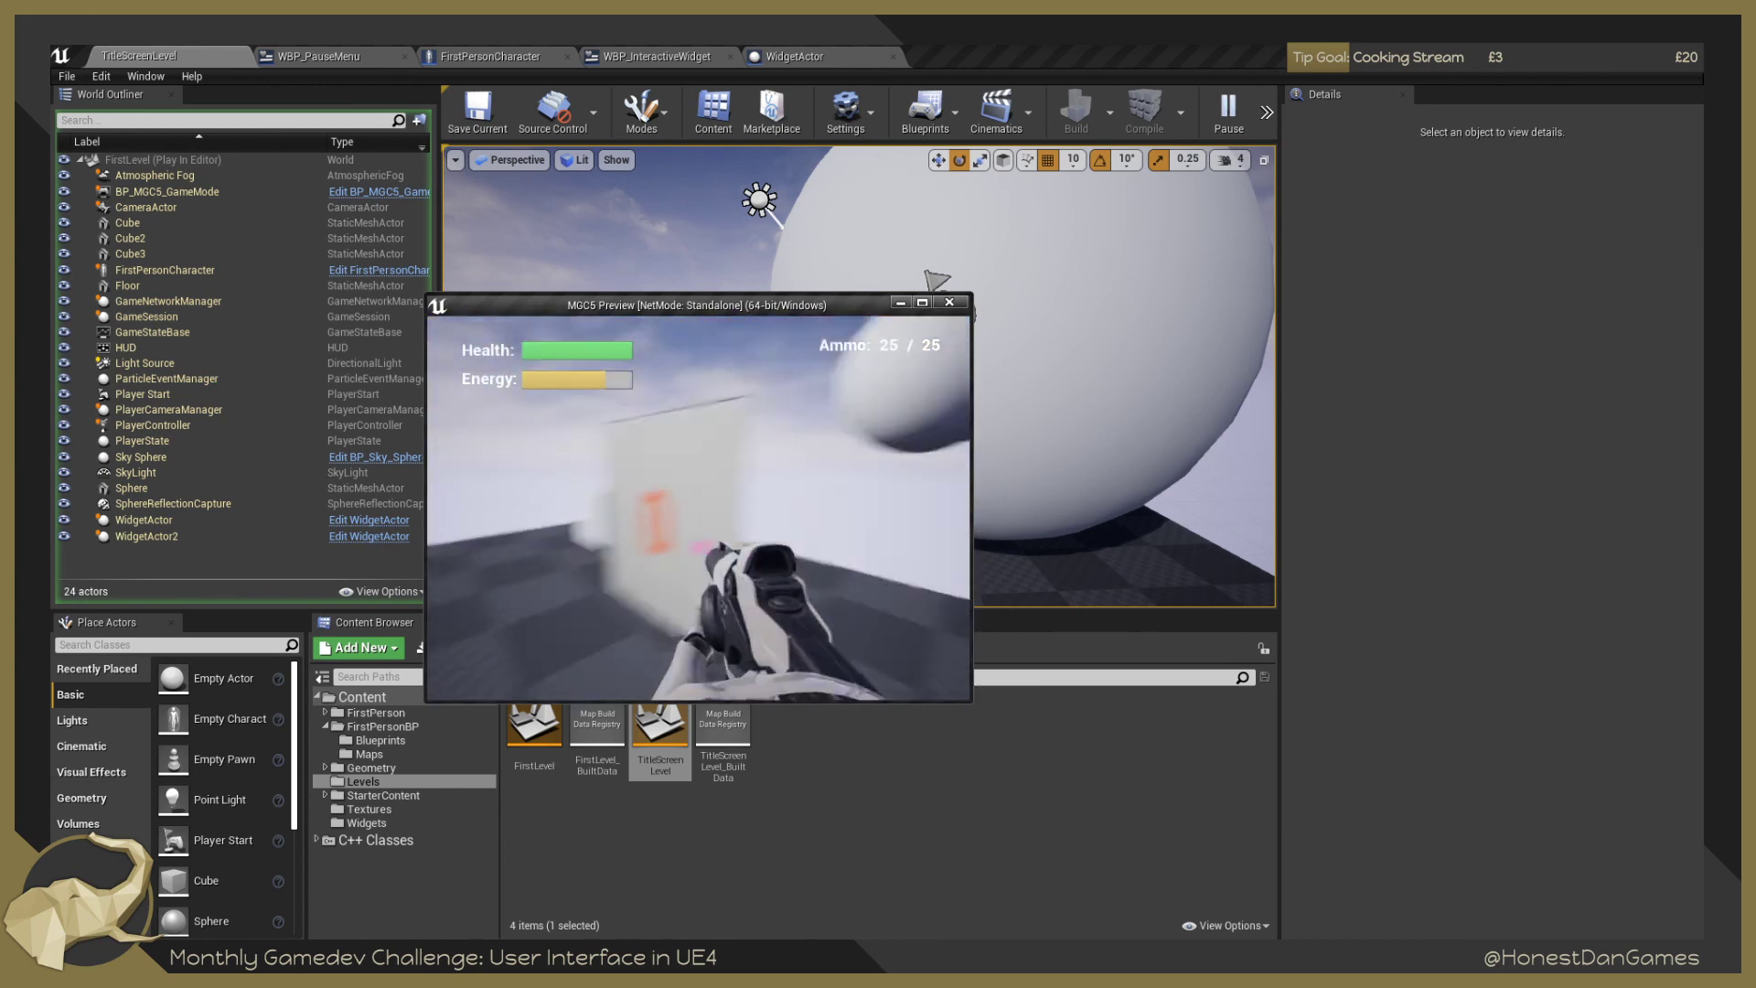
key(s)
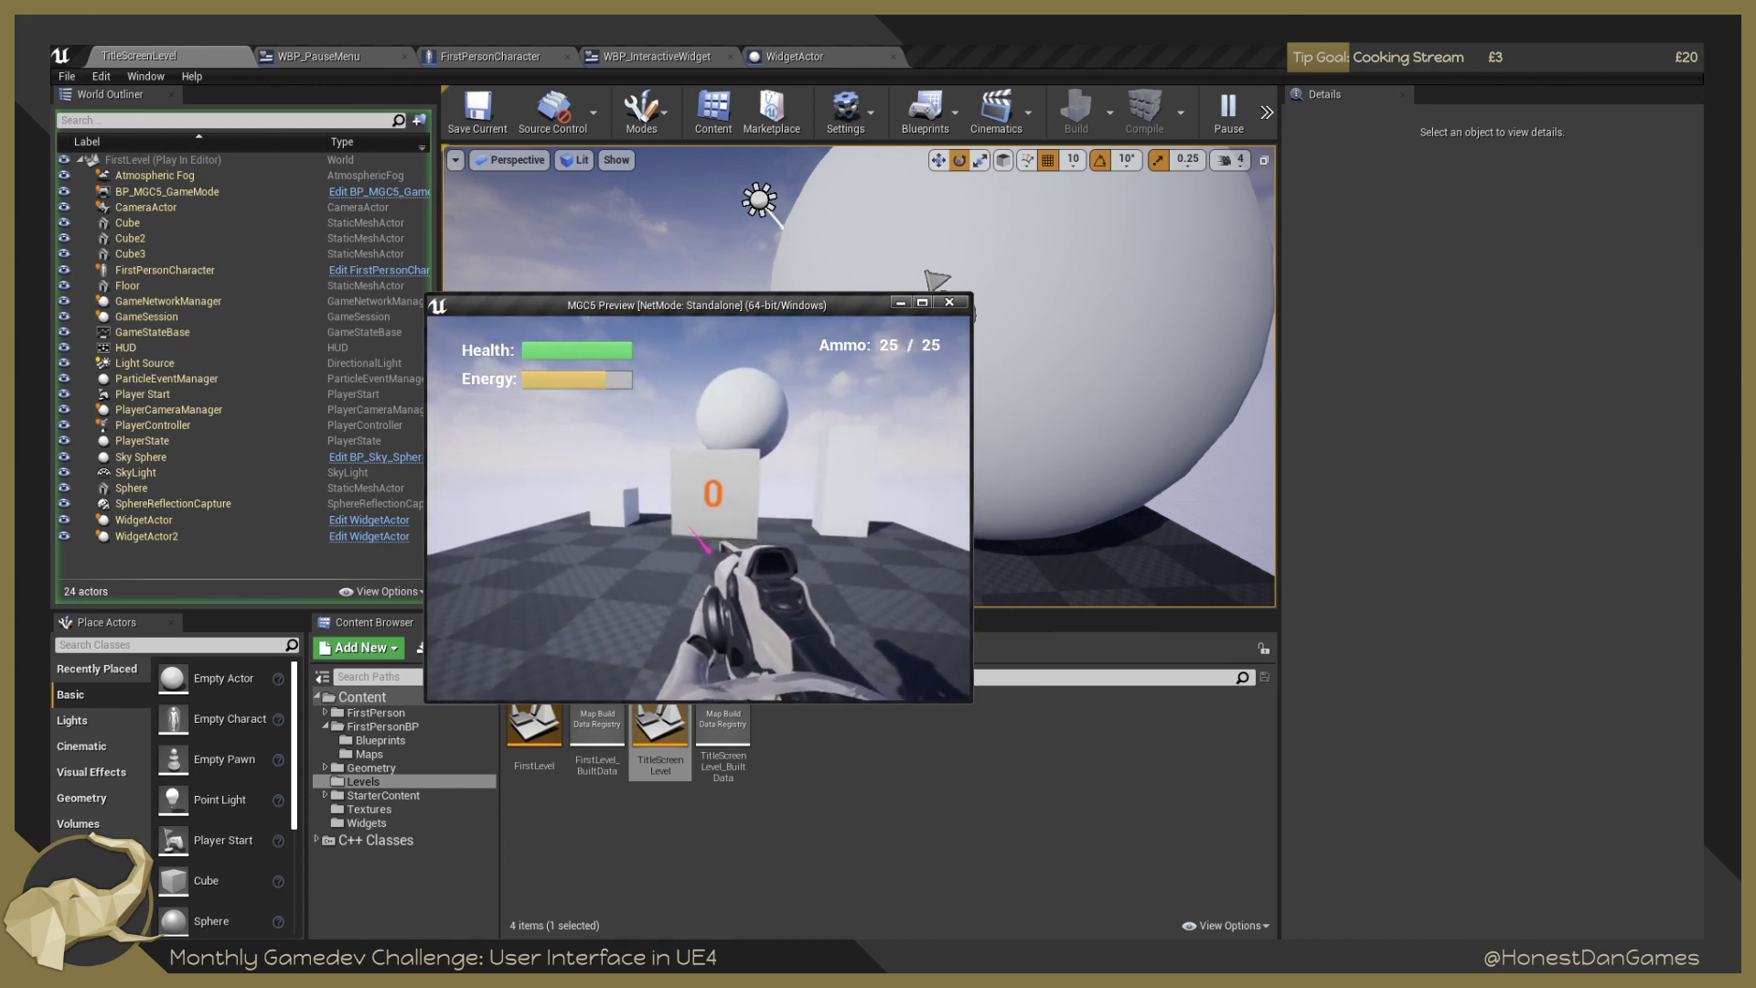
key(w)
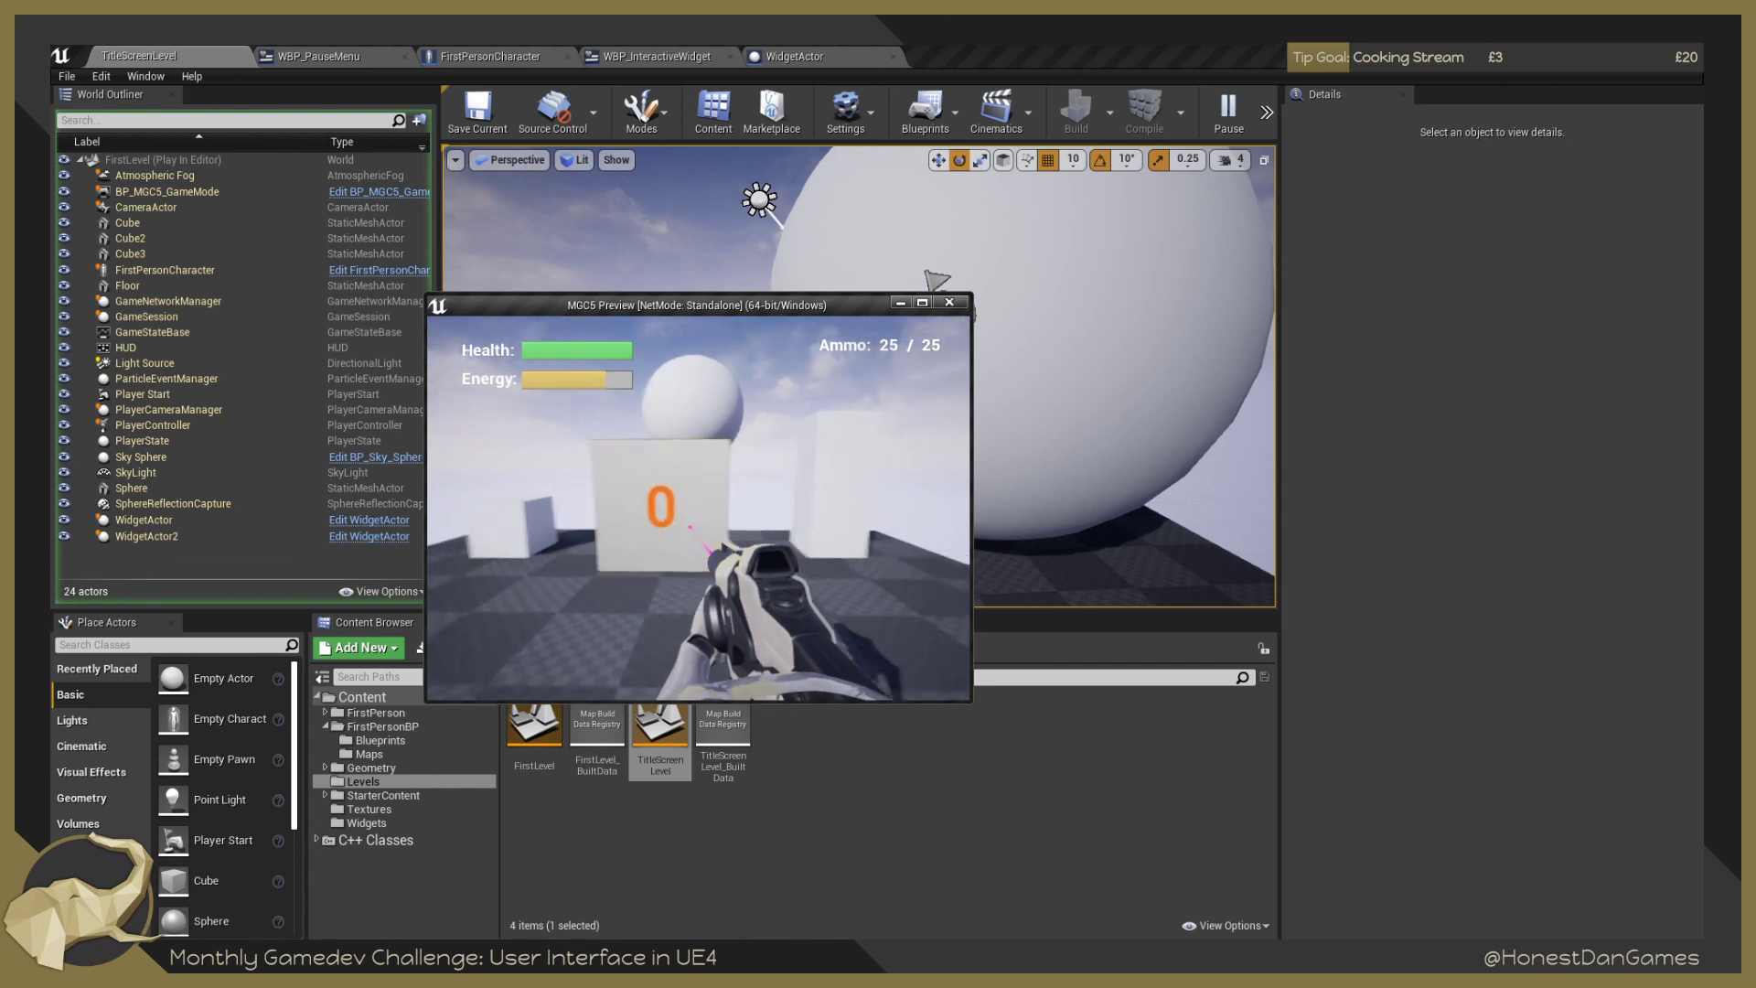
key(w)
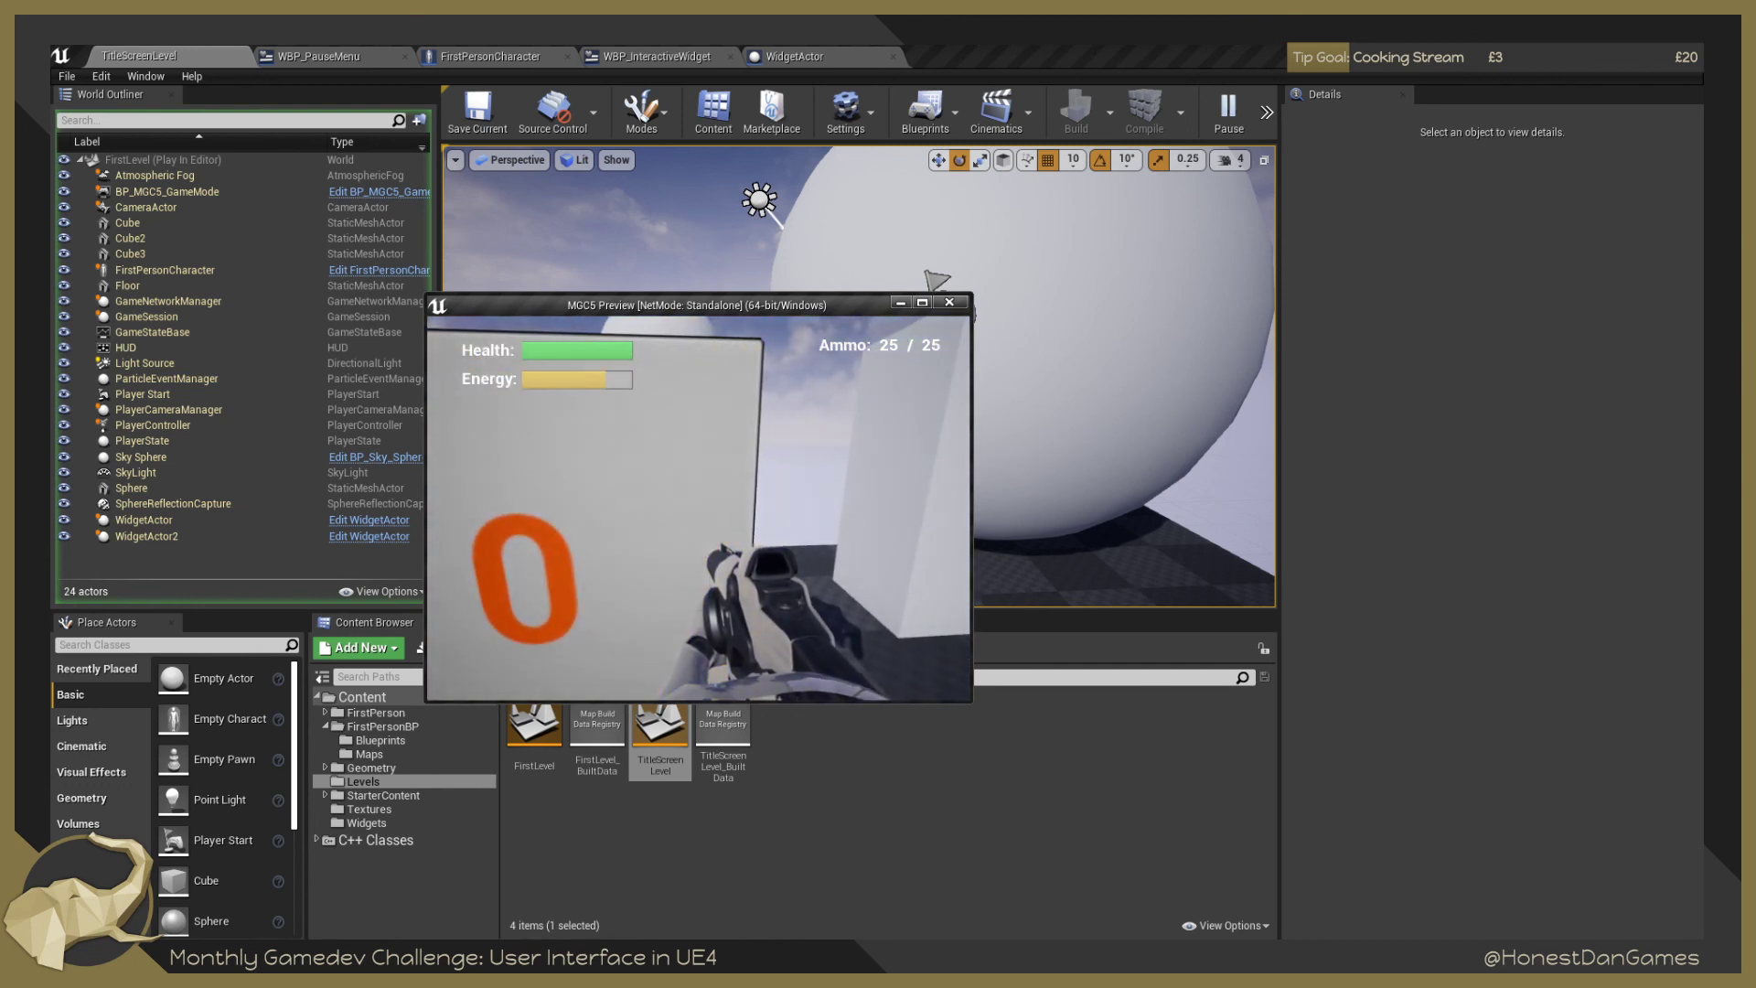
key(s)
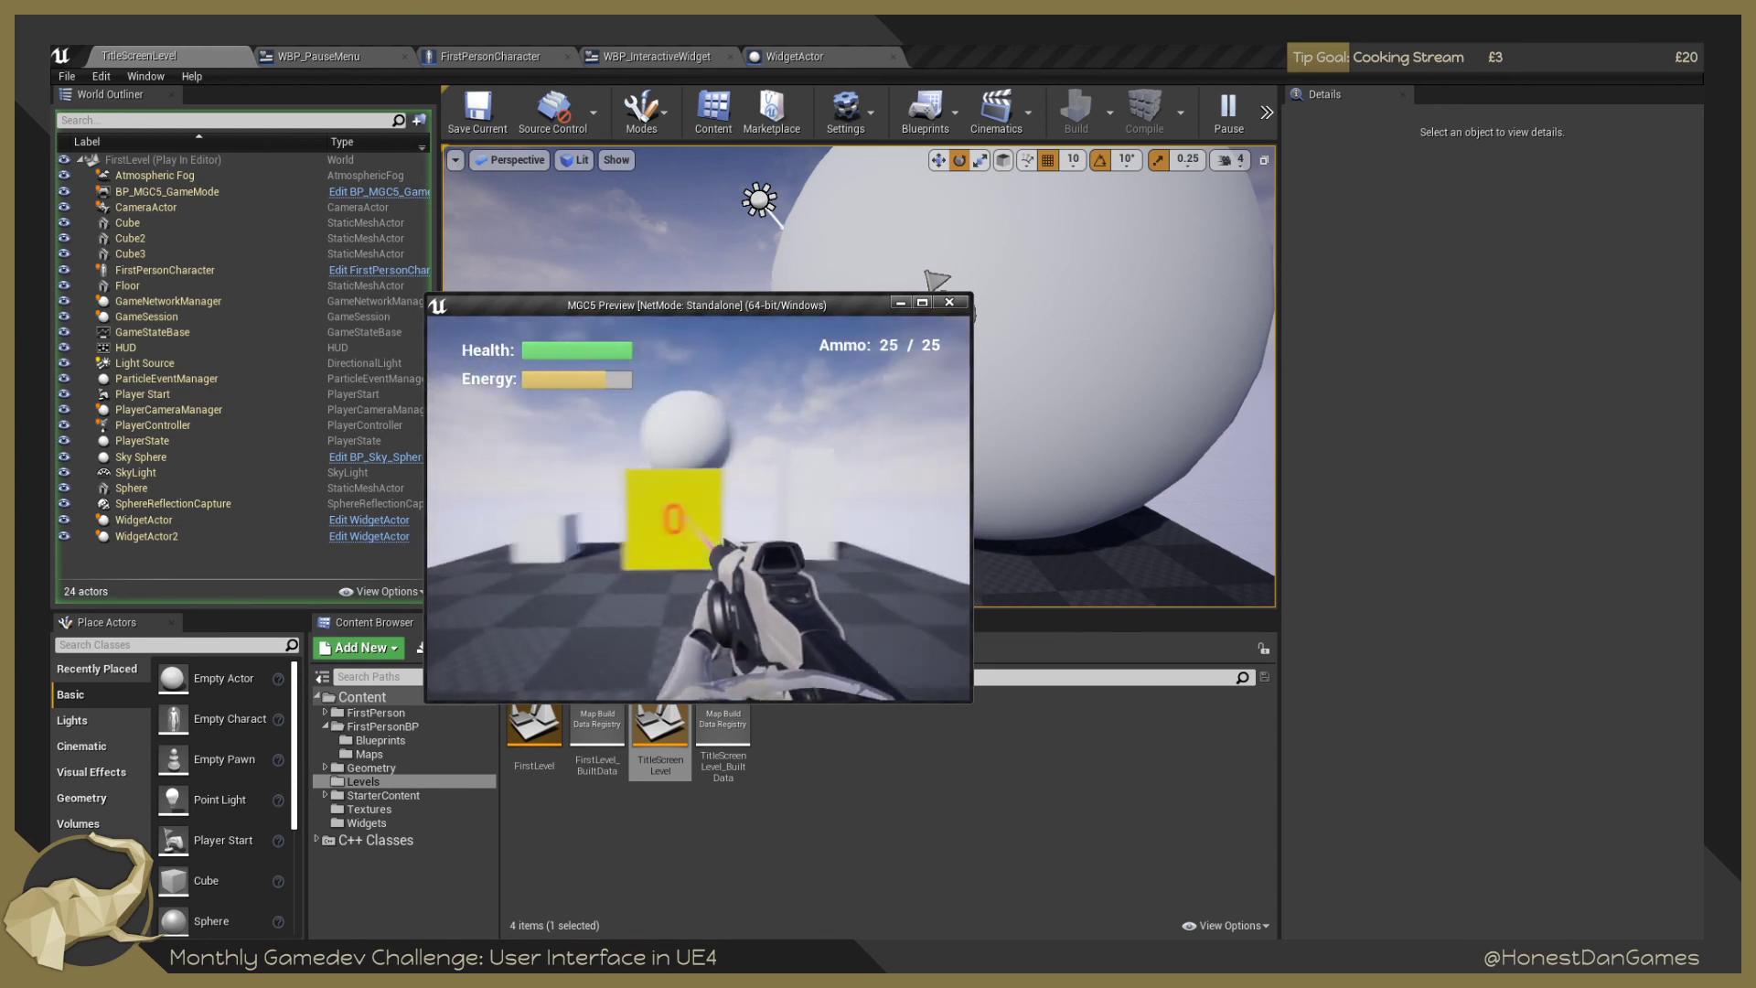
End the play session and reopen FirstLevel.
key(Escape)
double_click(534, 728)
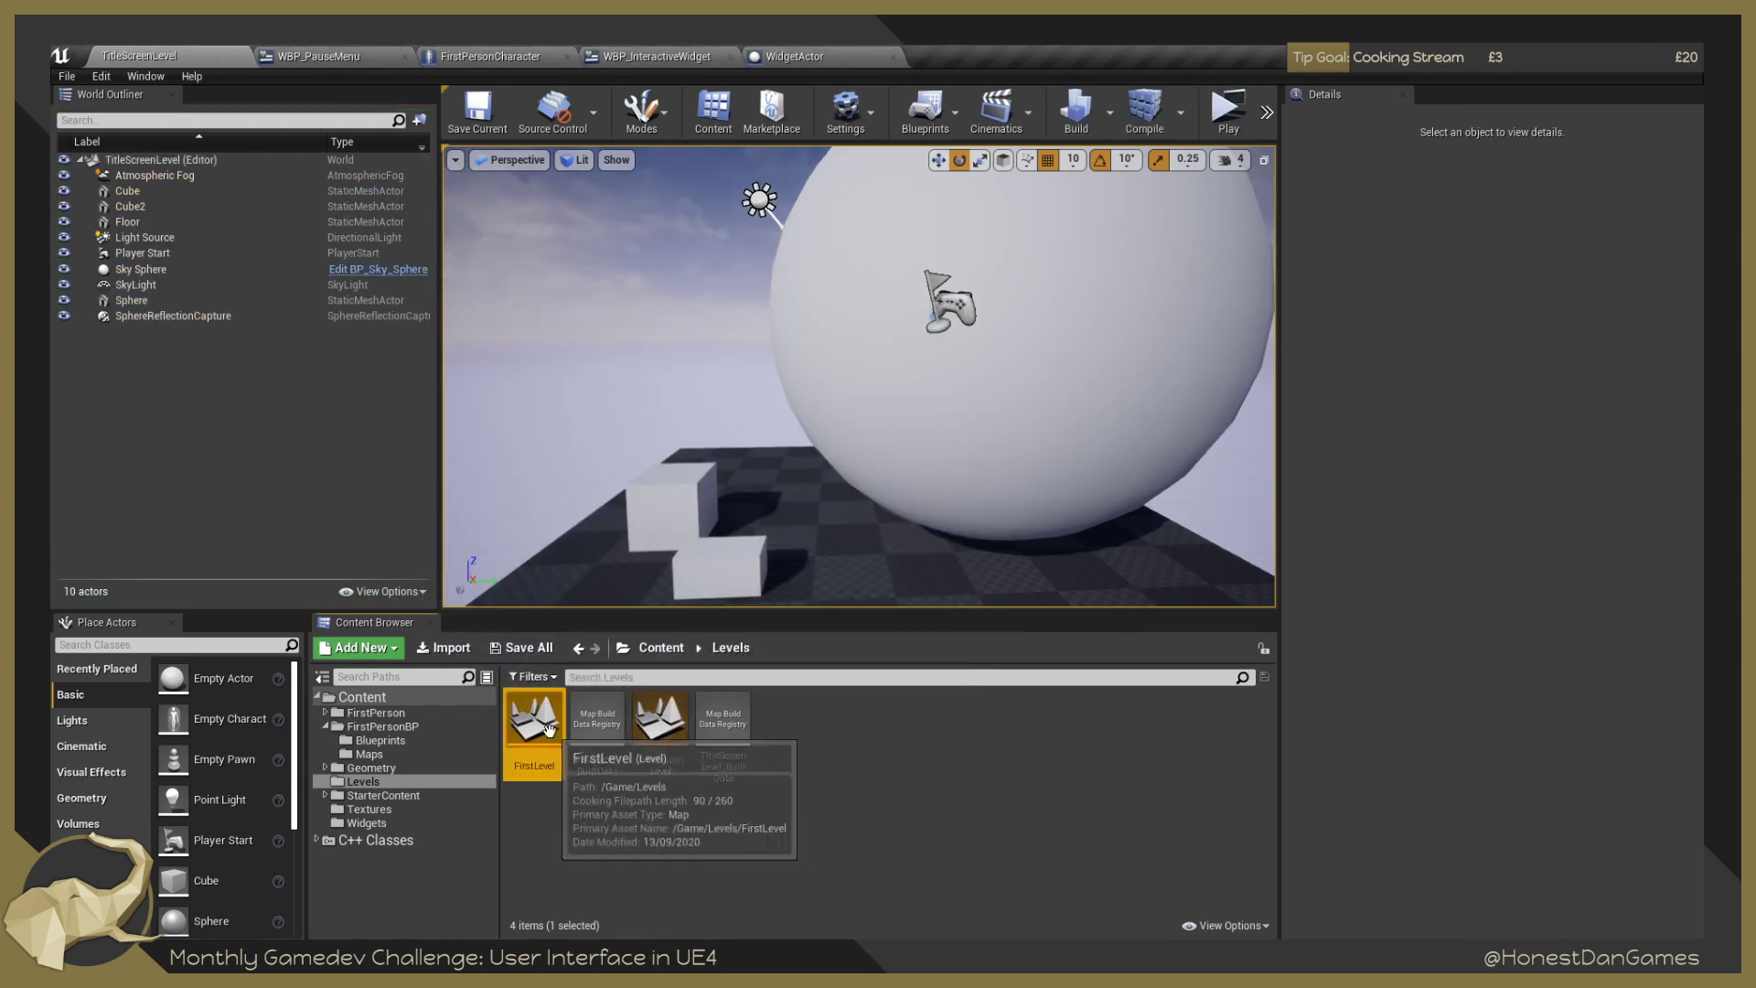
Raise WidgetActor2 to Z 270 above the tall block and examine how it is placed and oriented.
click(765, 333)
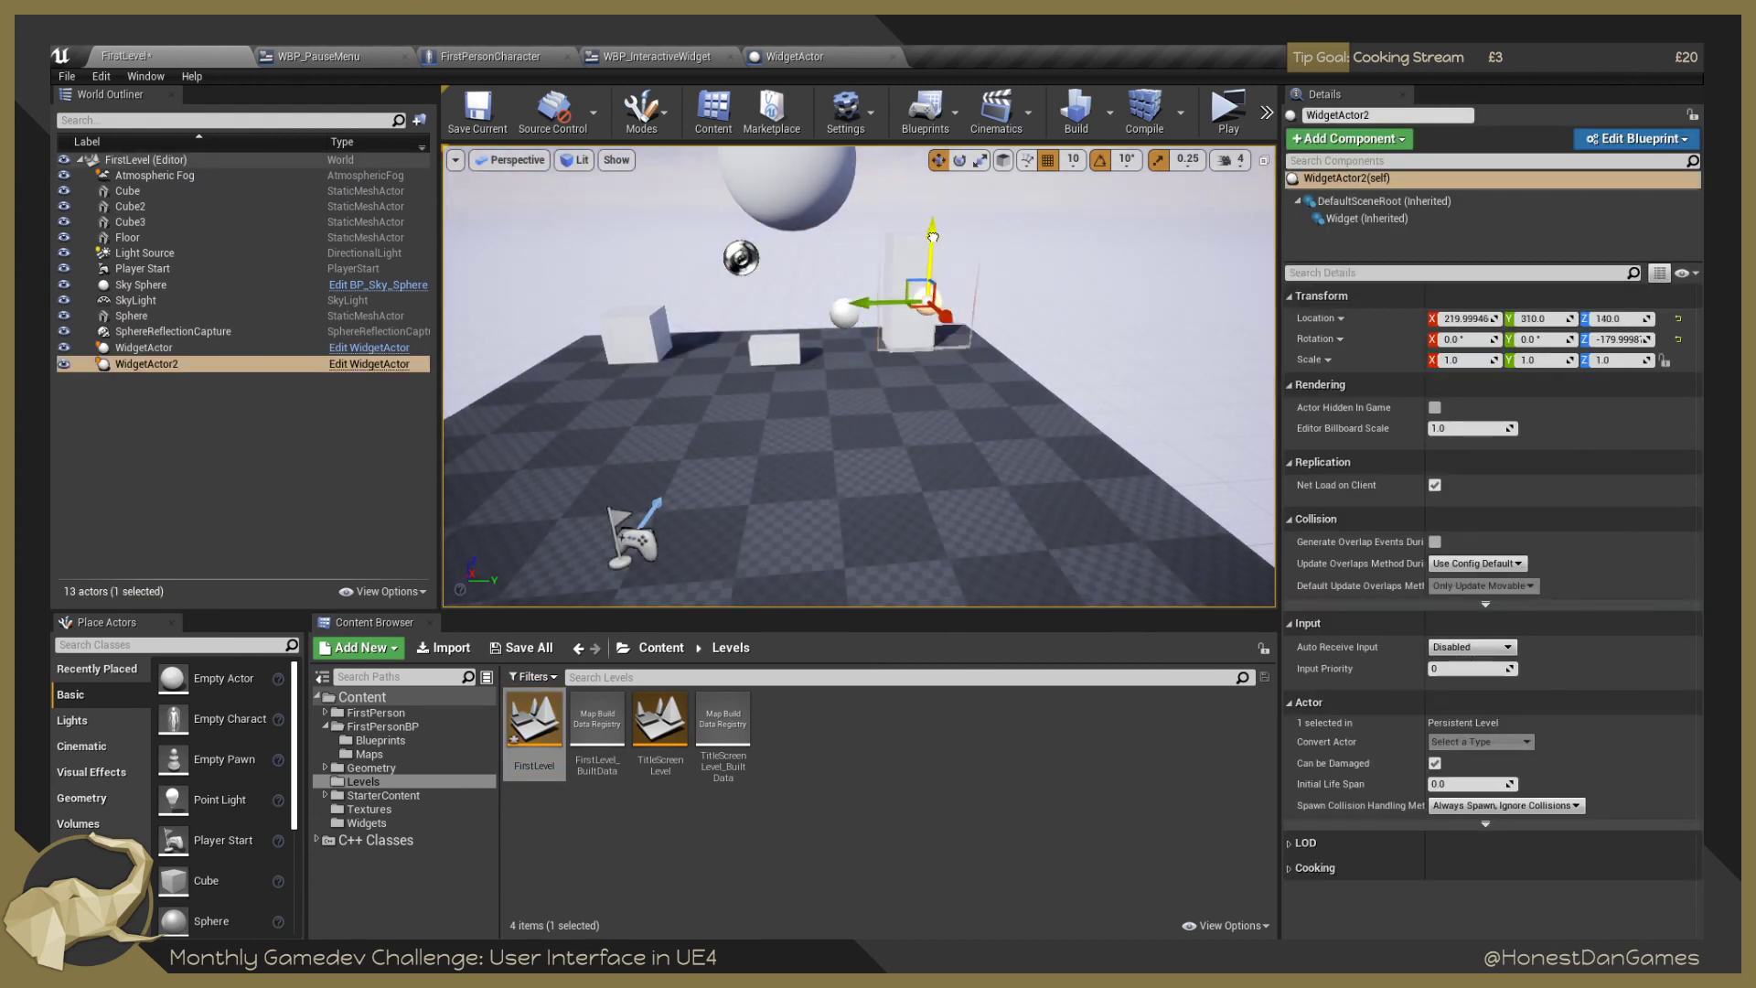
drag(933, 237, 930, 167)
drag(996, 263, 1003, 199)
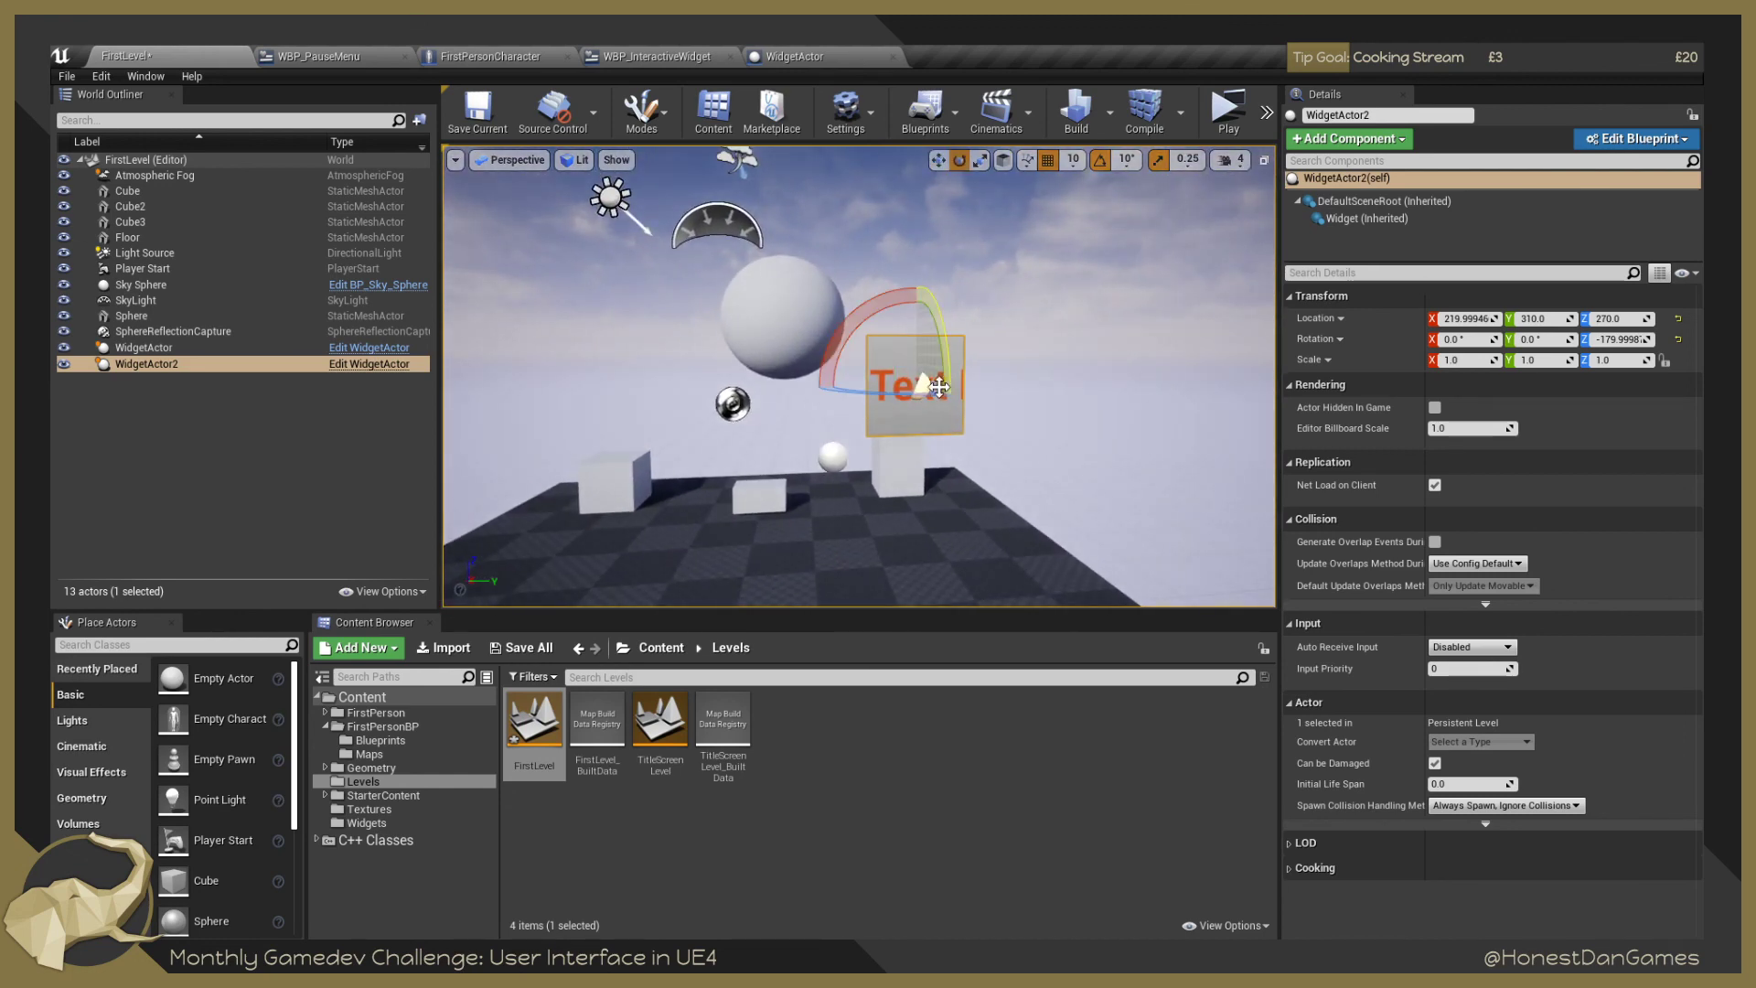
drag(928, 300, 778, 393)
mouse_move(979, 443)
mouse_down()
mouse_move(901, 439)
mouse_move(979, 442)
mouse_up()
right_click(803, 499)
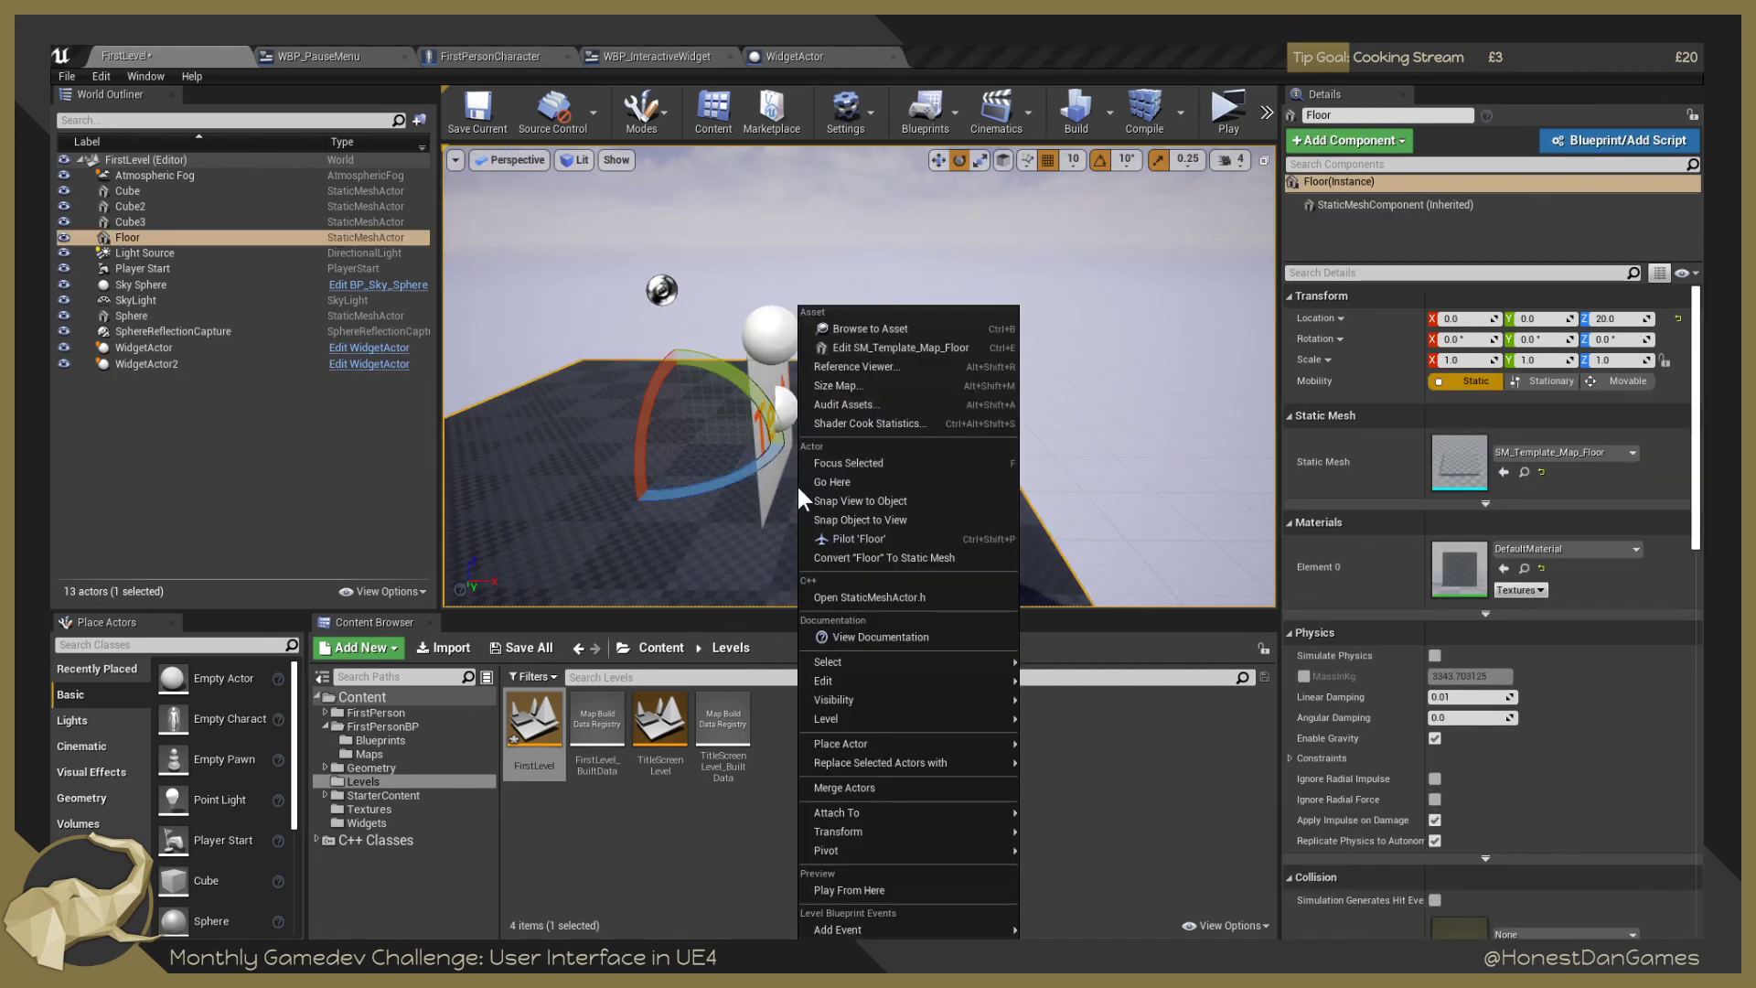
click(732, 440)
click(760, 422)
drag(760, 423, 758, 482)
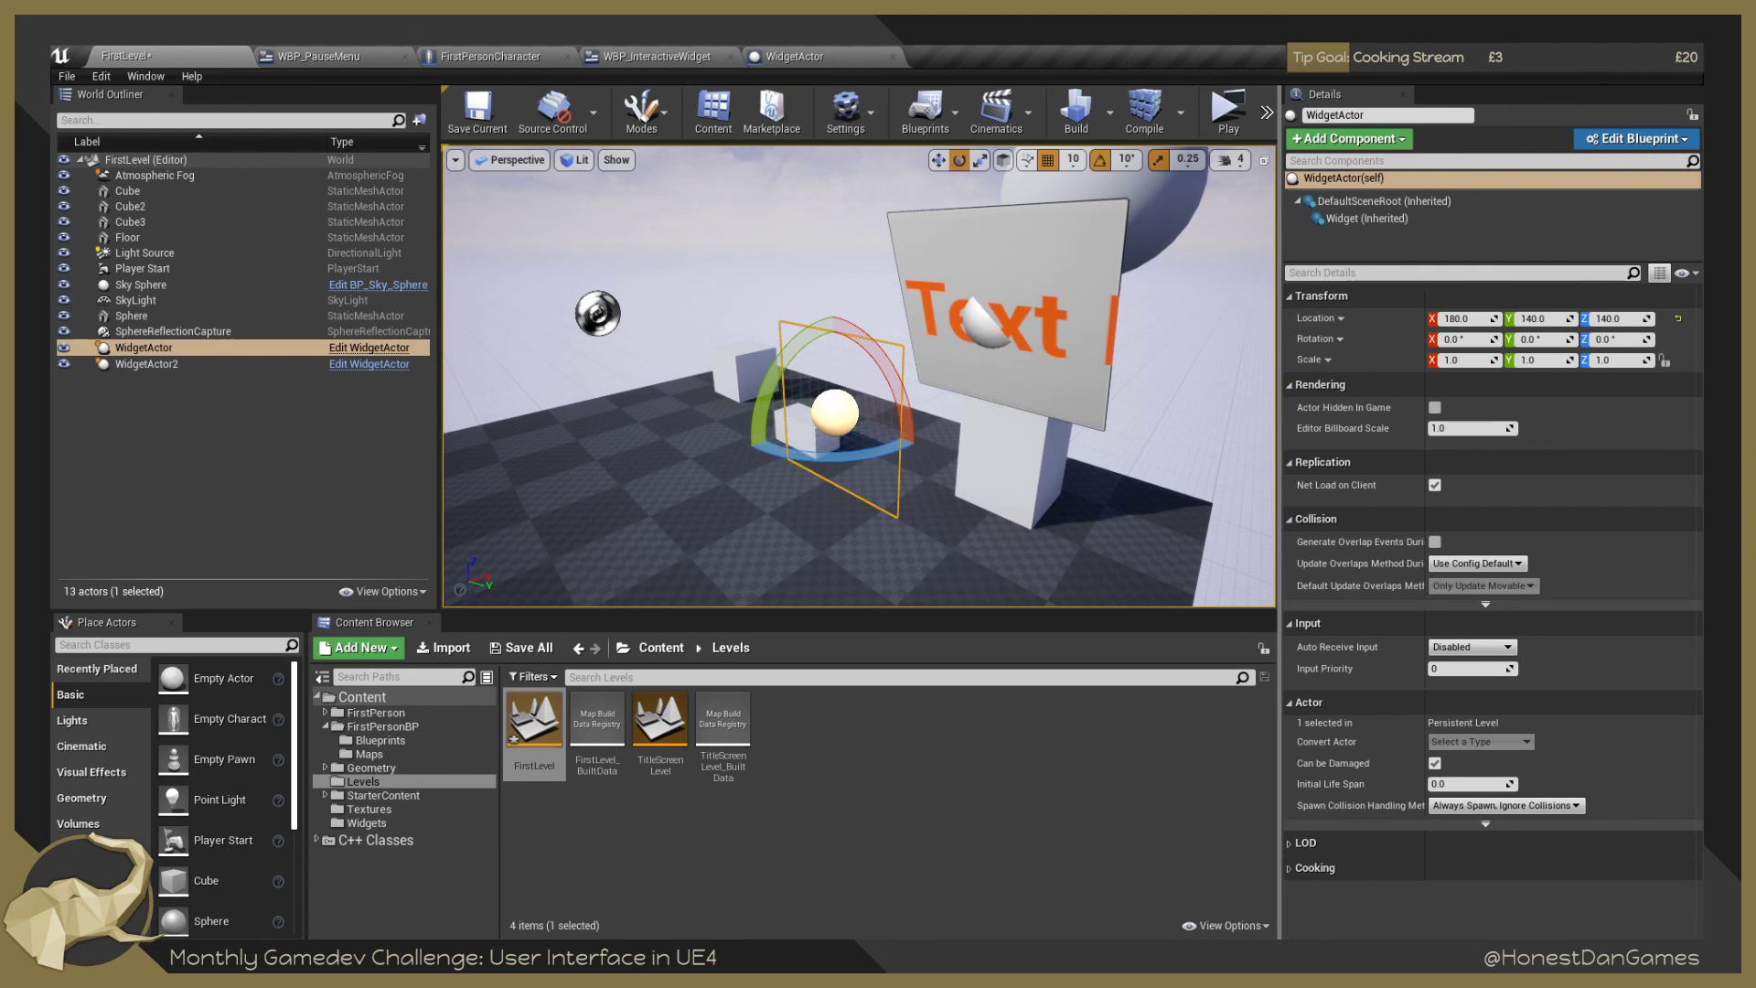
Delete both WidgetActor and WidgetActor2 from FirstLevel and save the level.
click(1099, 300)
click(241, 347)
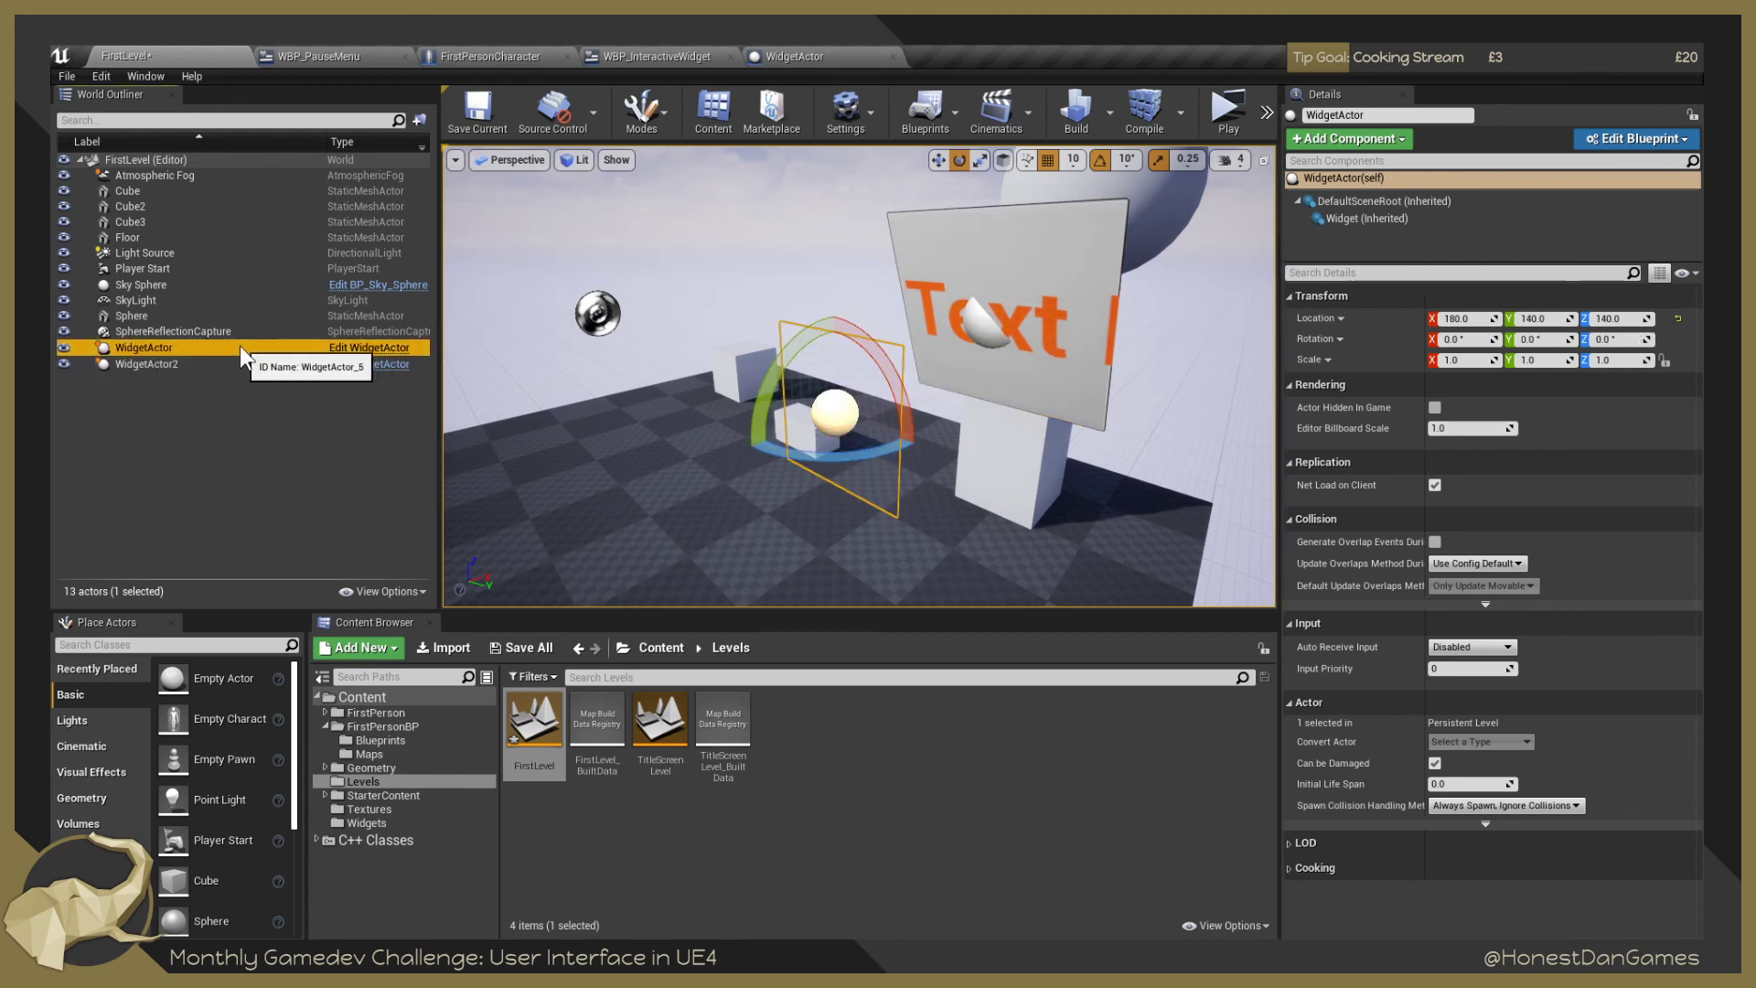
click(217, 362)
click(216, 348)
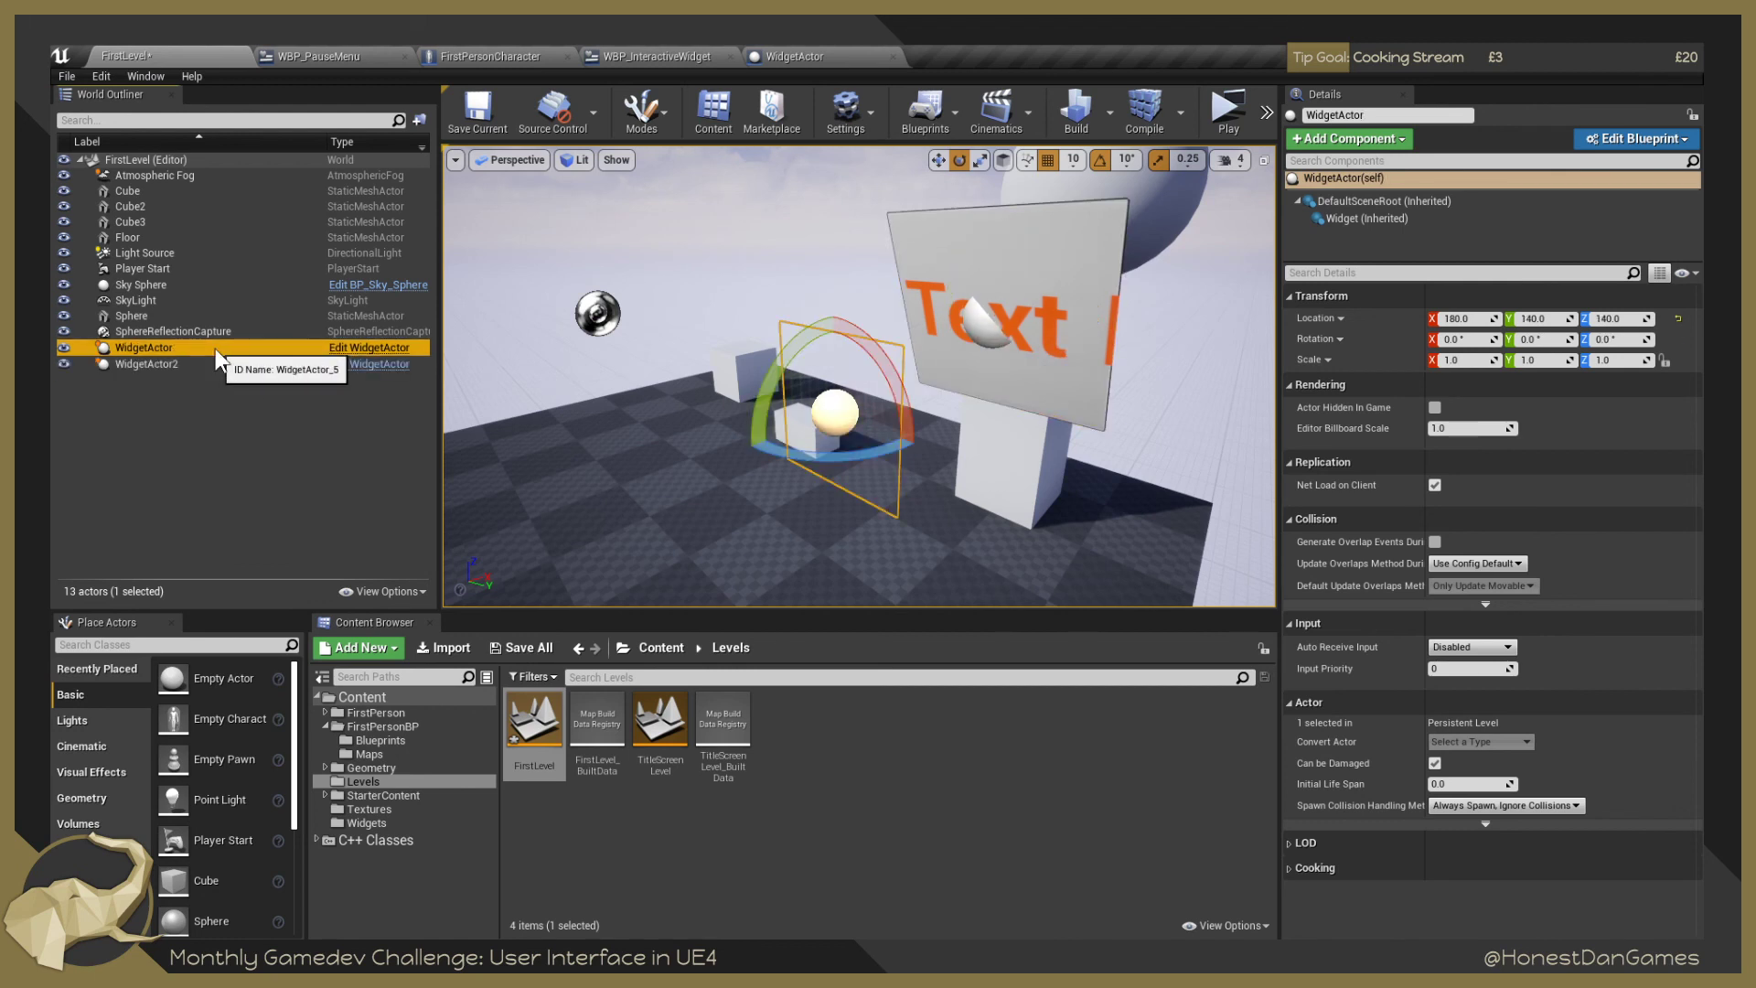
key(Delete)
click(200, 347)
key(Delete)
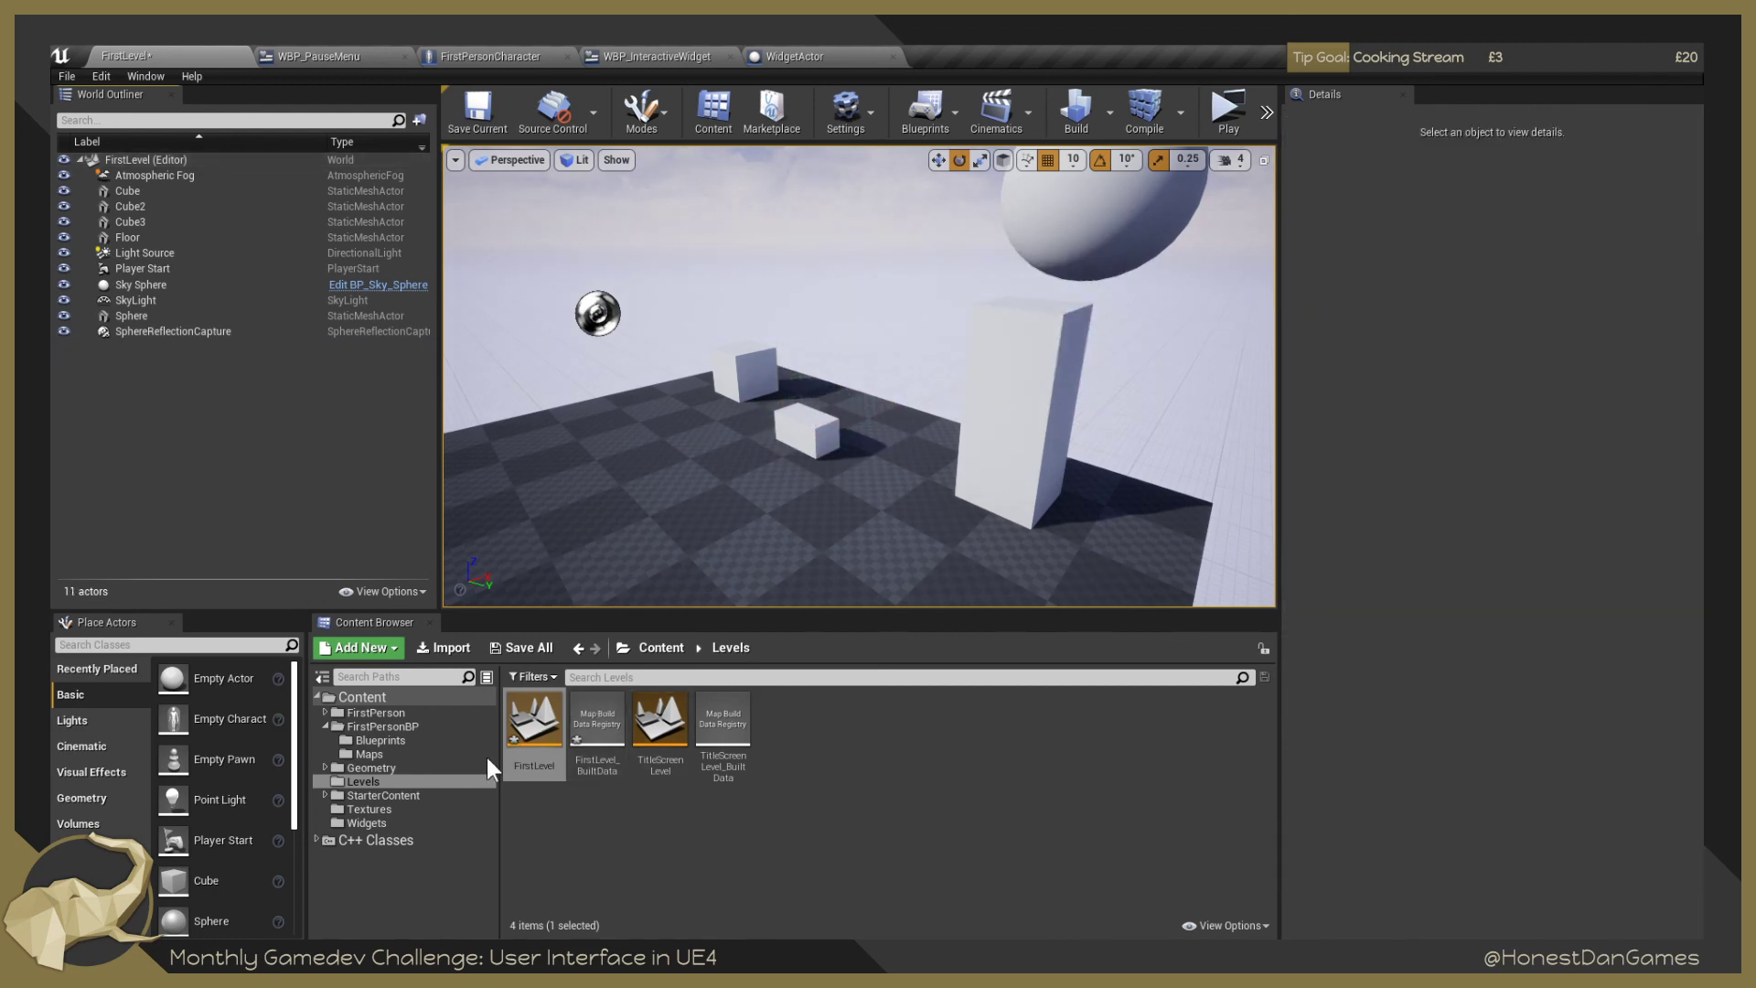
key(ctrl+s)
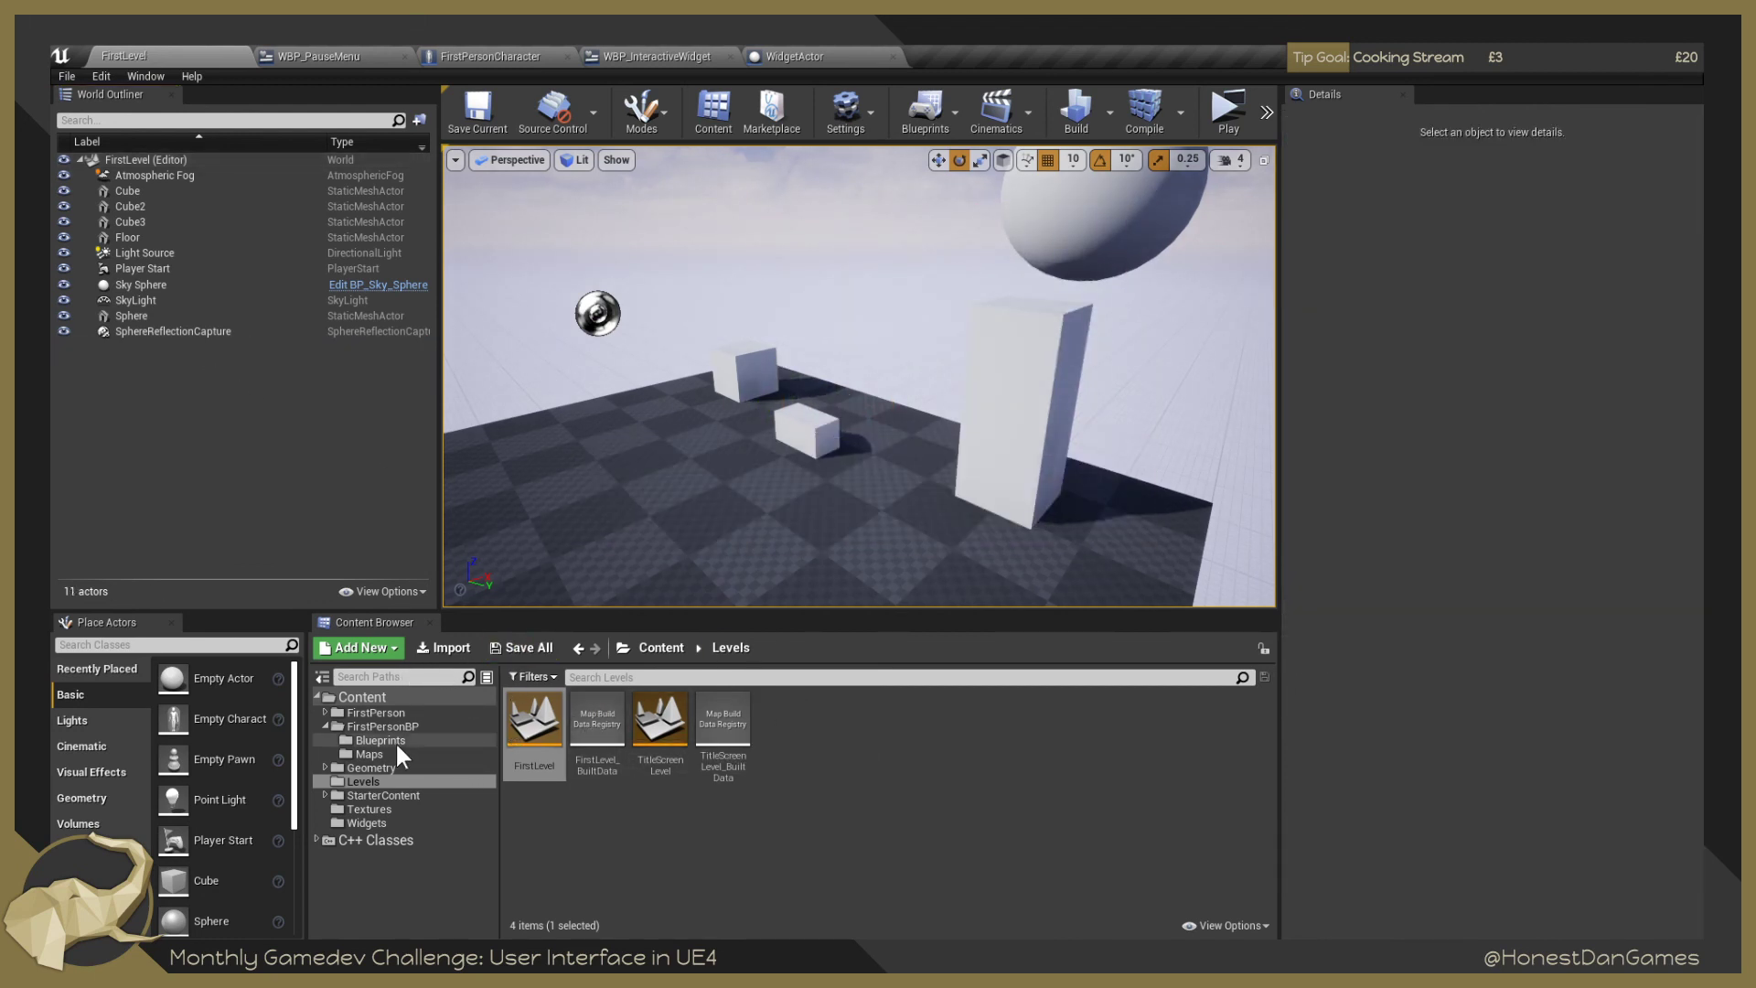
Place a WidgetActor from the Content folder near the tall block at about X 230, Y 300, Z 290, turned 180° about Z.
click(368, 698)
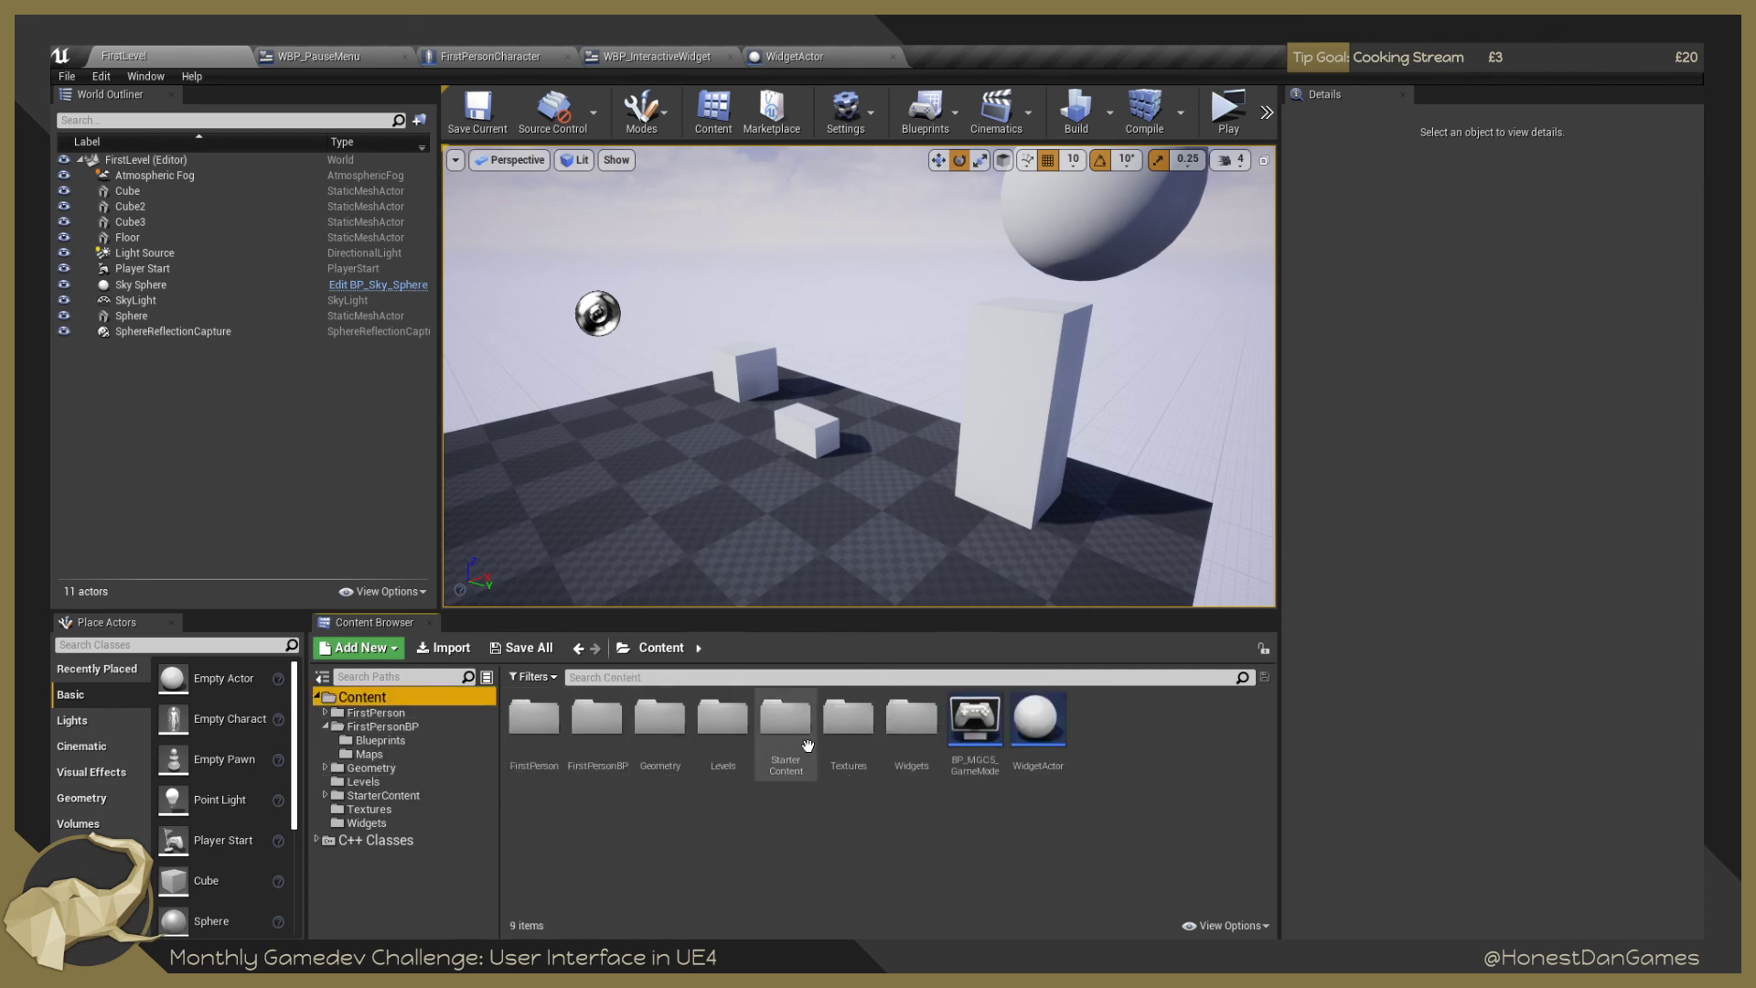
drag(1052, 734, 930, 298)
key(w)
right_click(929, 298)
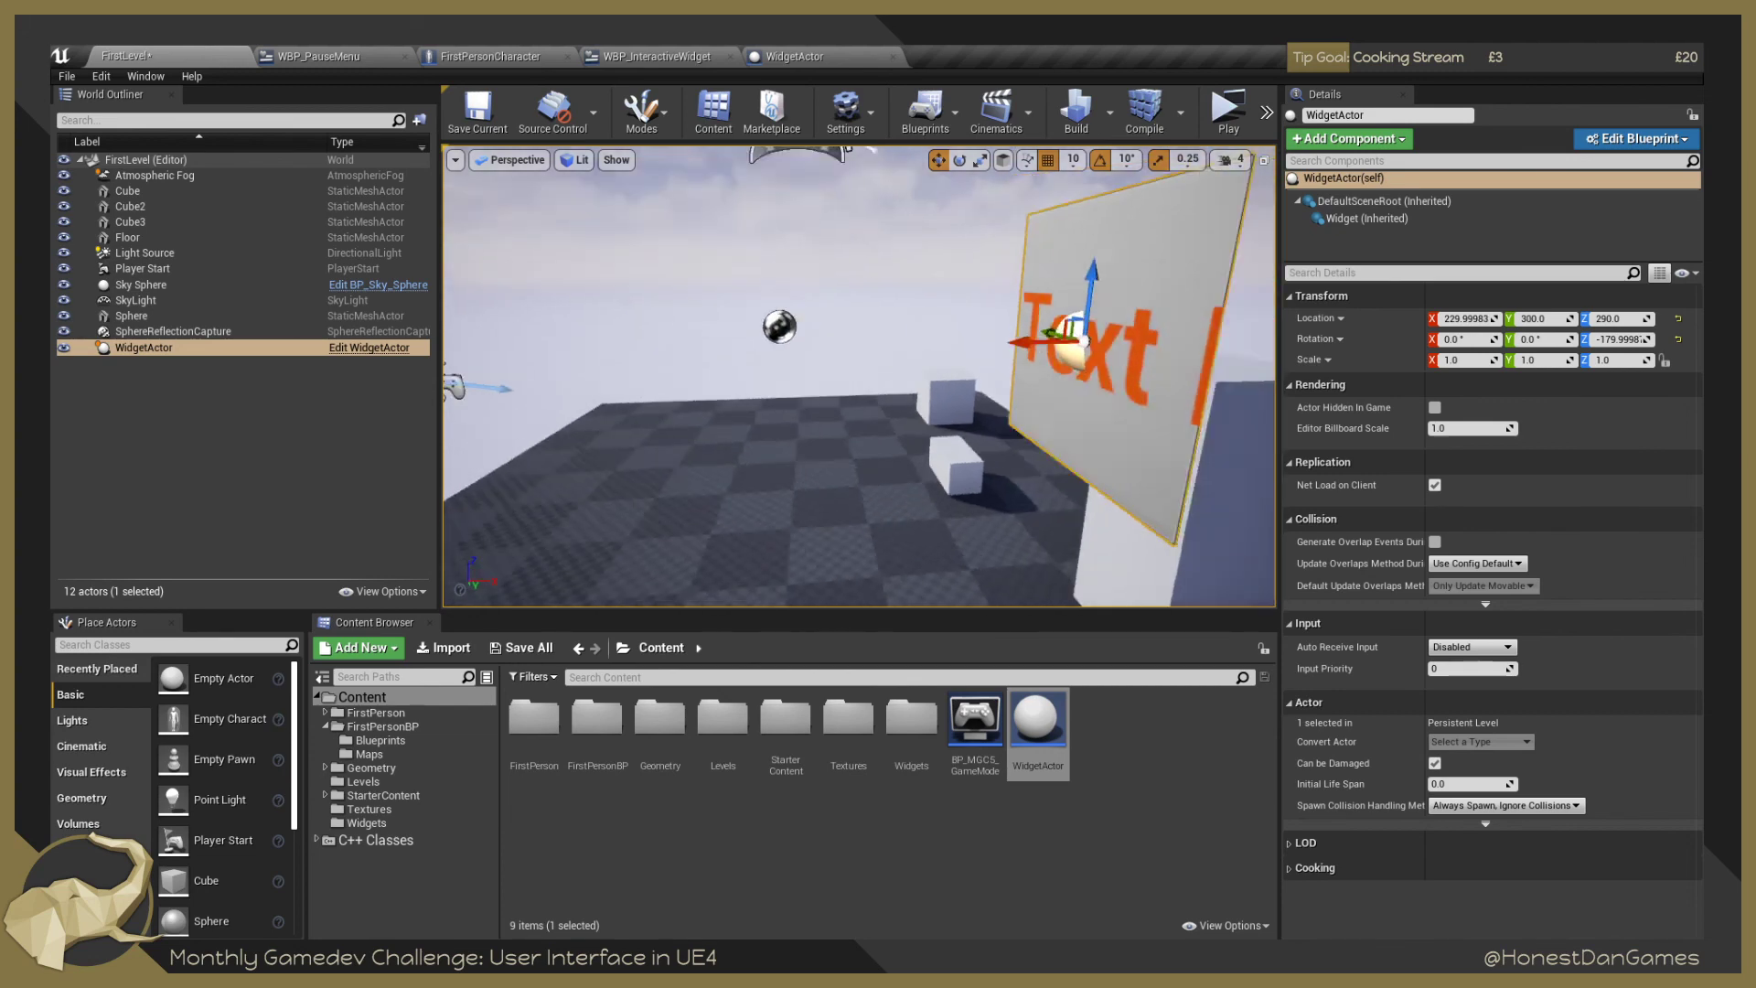
Tilt the WidgetActor to a Y rotation of -10°.
key(e)
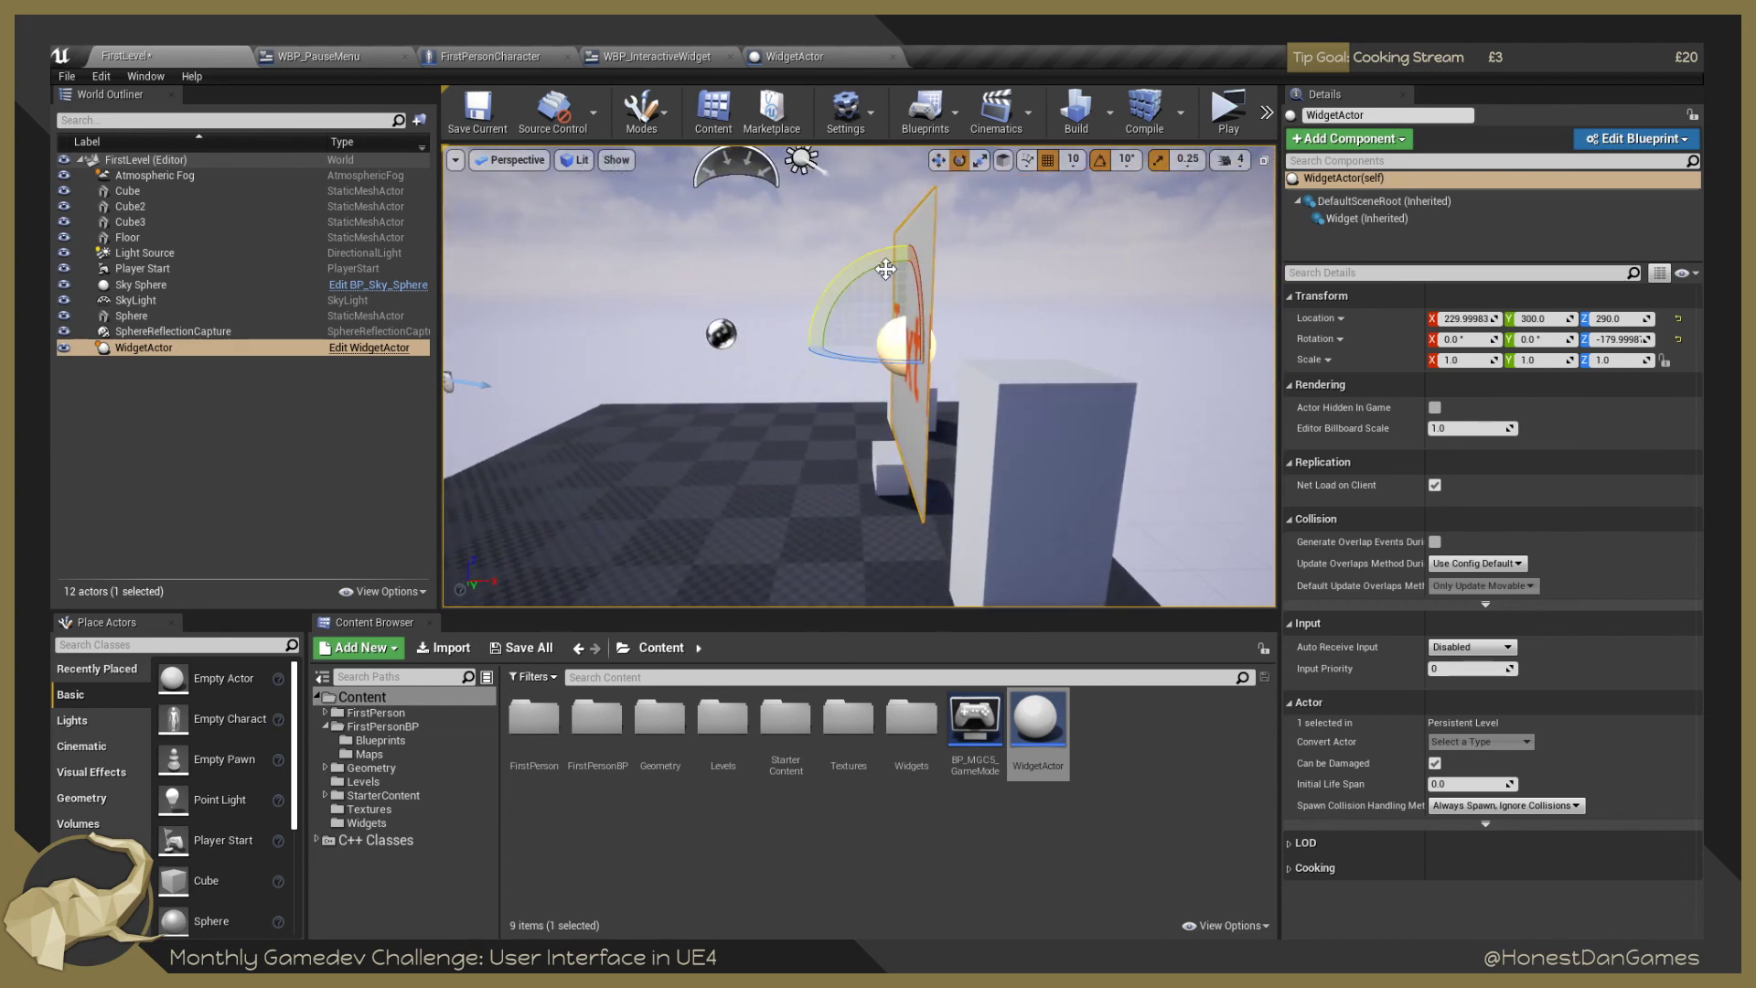
drag(886, 269, 906, 330)
key(w)
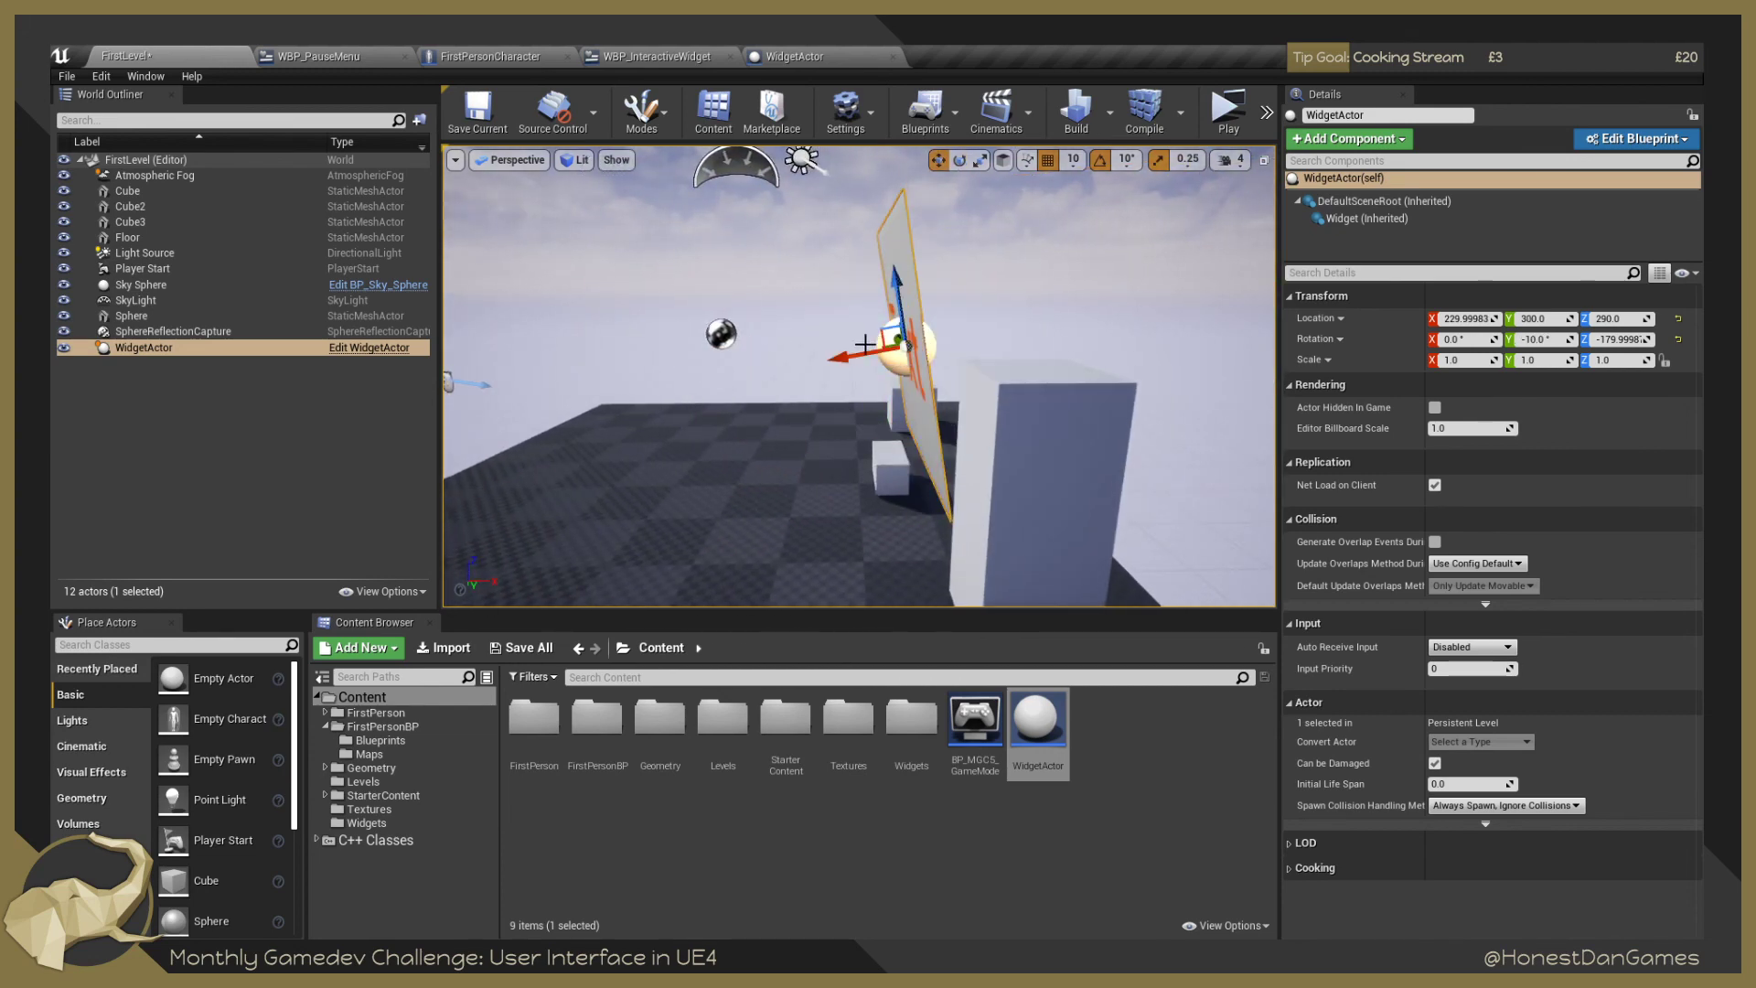
Move WidgetActor along the world axes to about X 270 and Z 260 against the tall block, and save the level.
click(1003, 161)
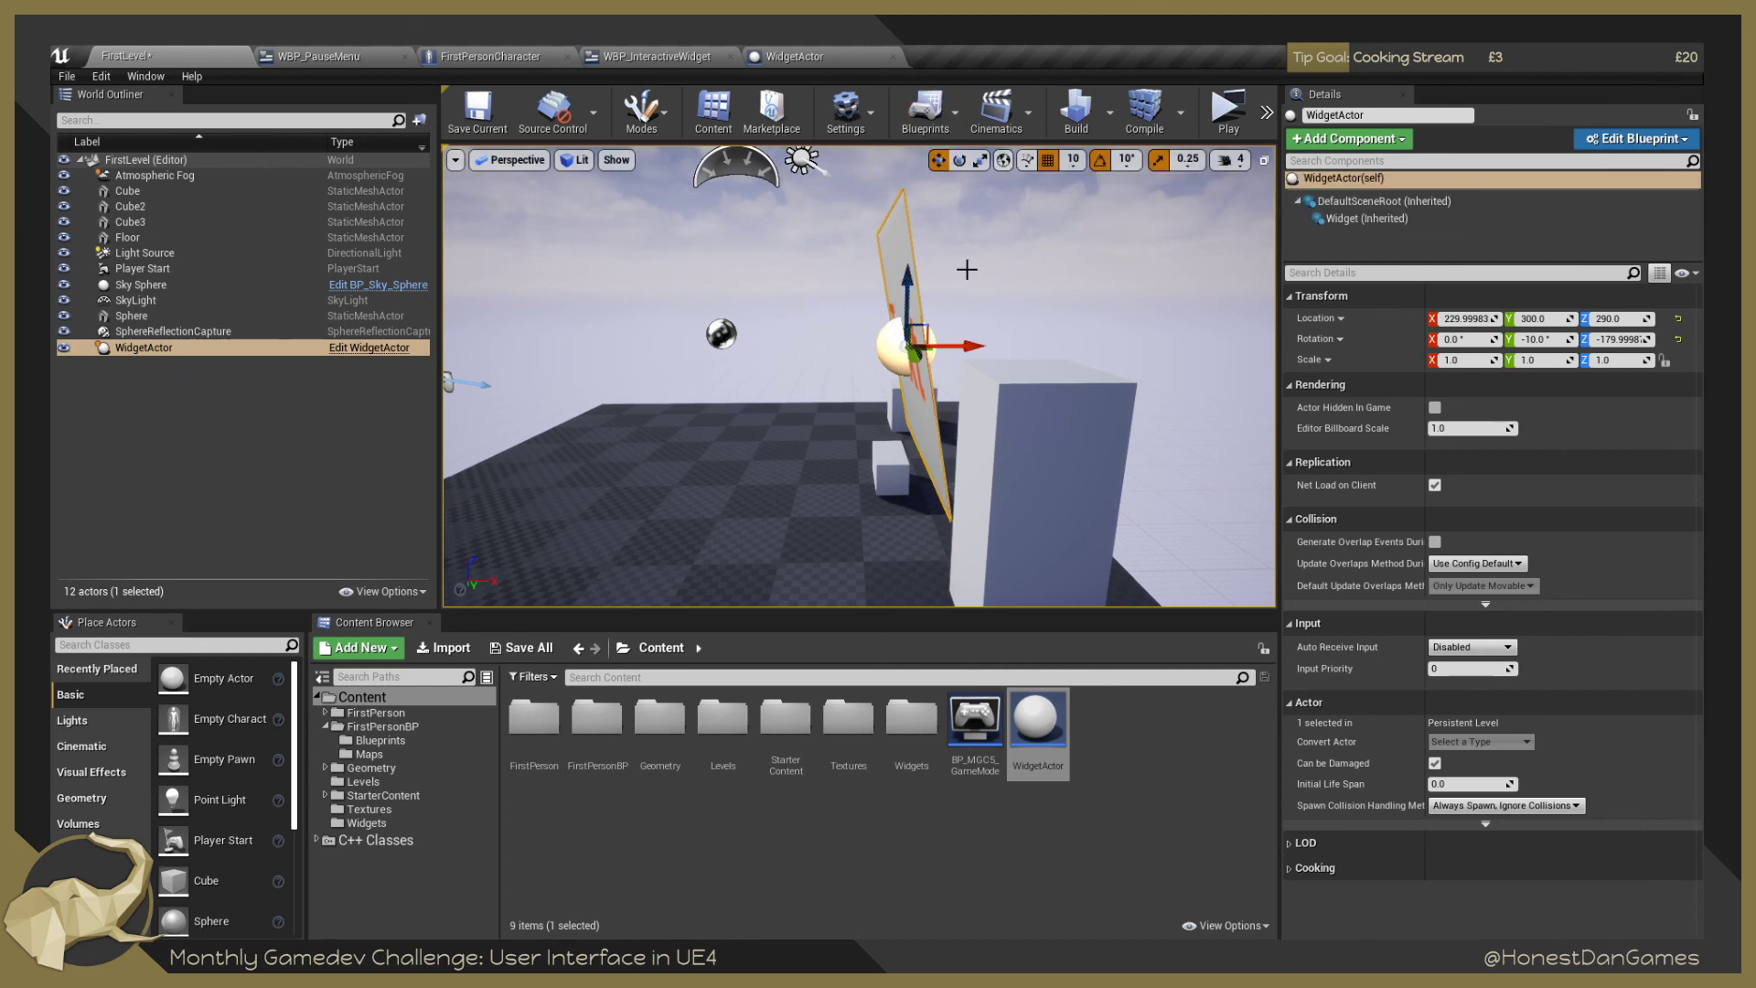
drag(970, 346, 1019, 348)
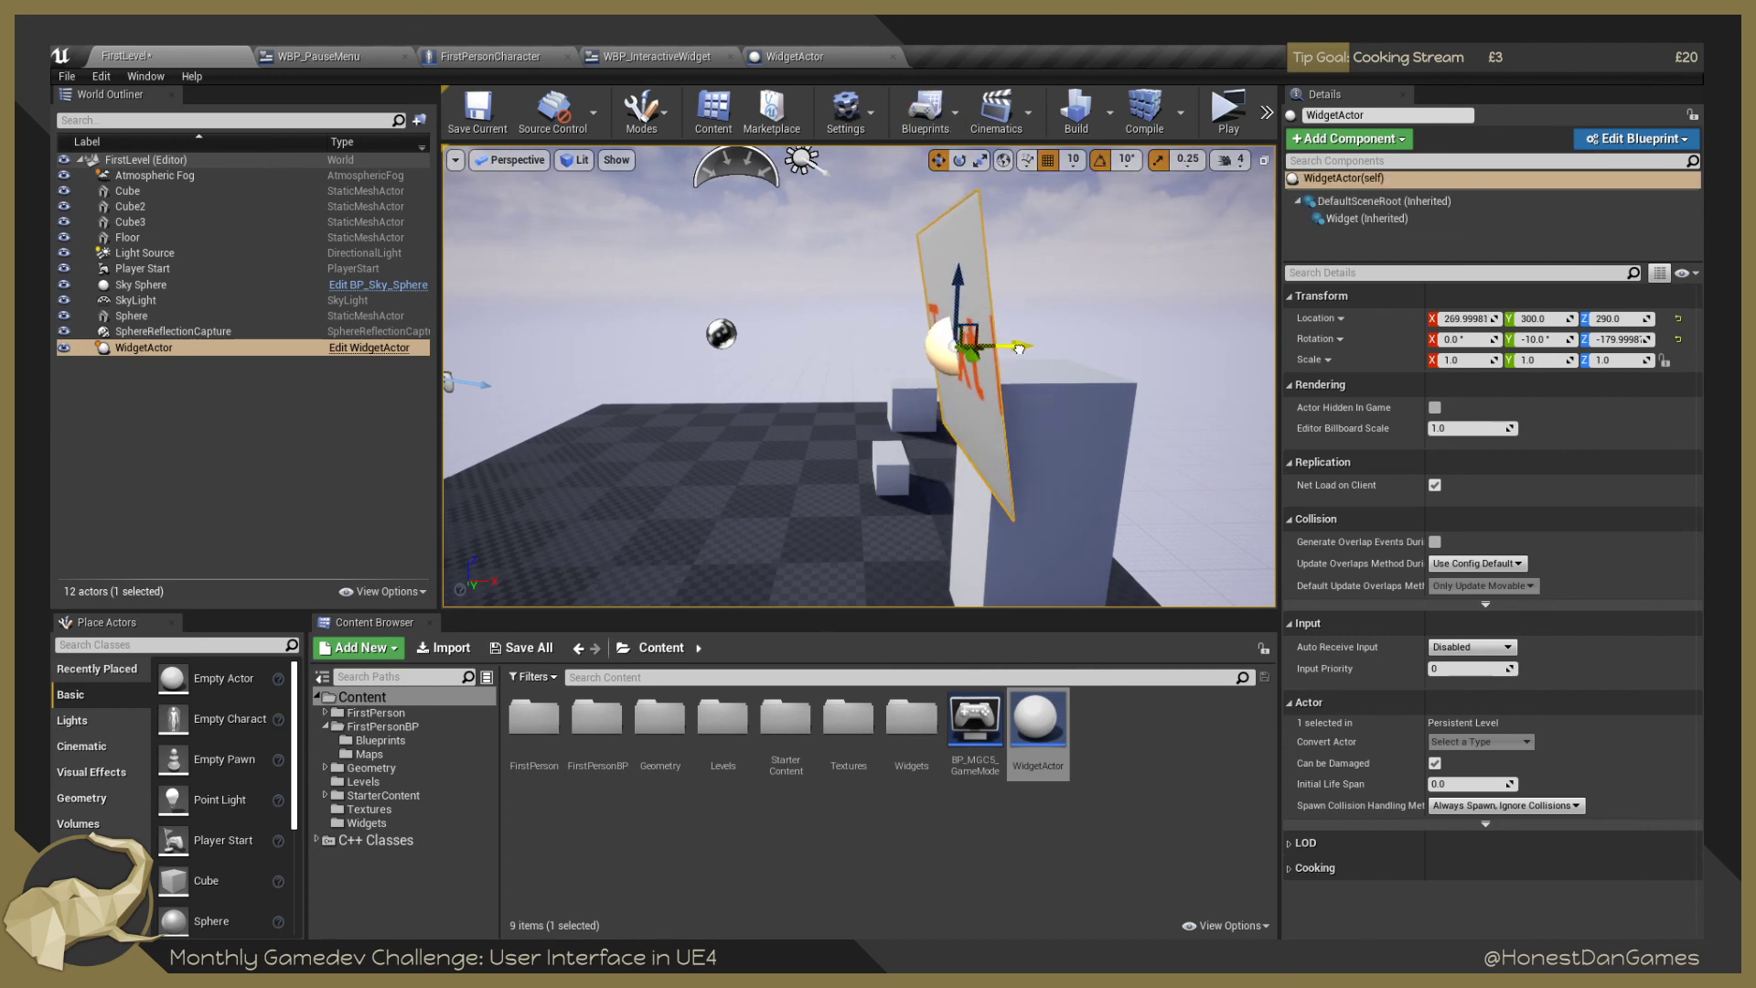
right_click(1013, 349)
key(a)
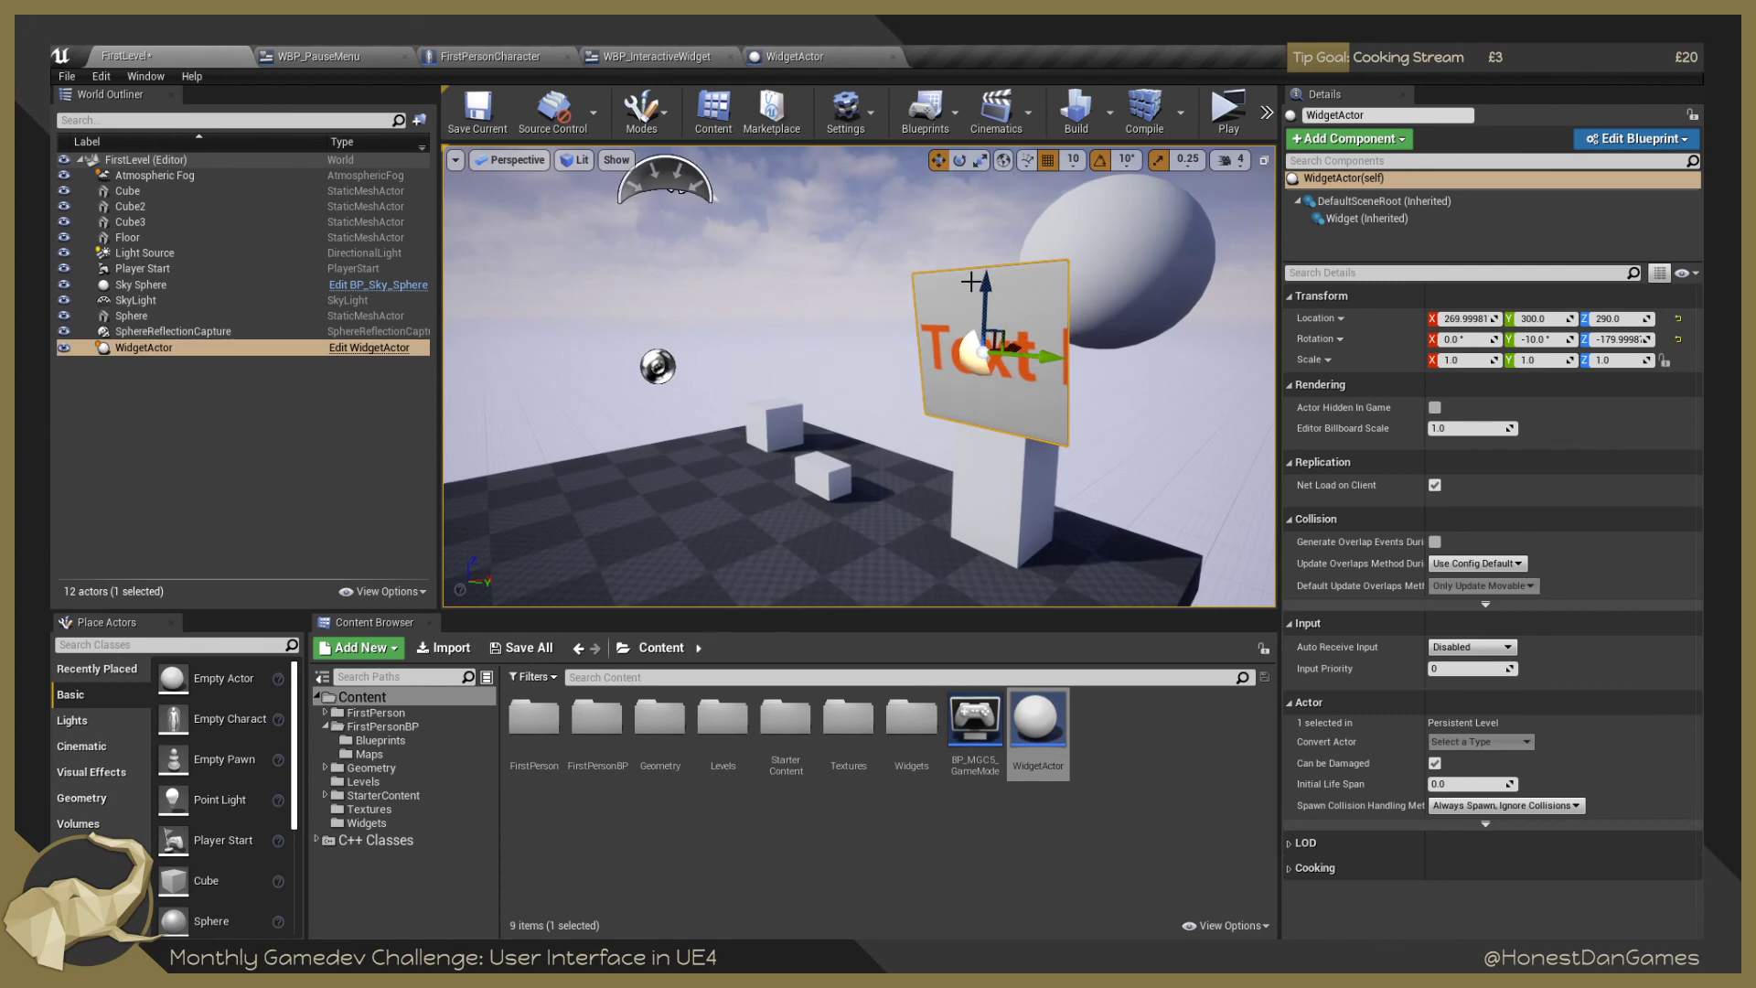
drag(986, 285, 986, 310)
right_click(1131, 393)
key(d)
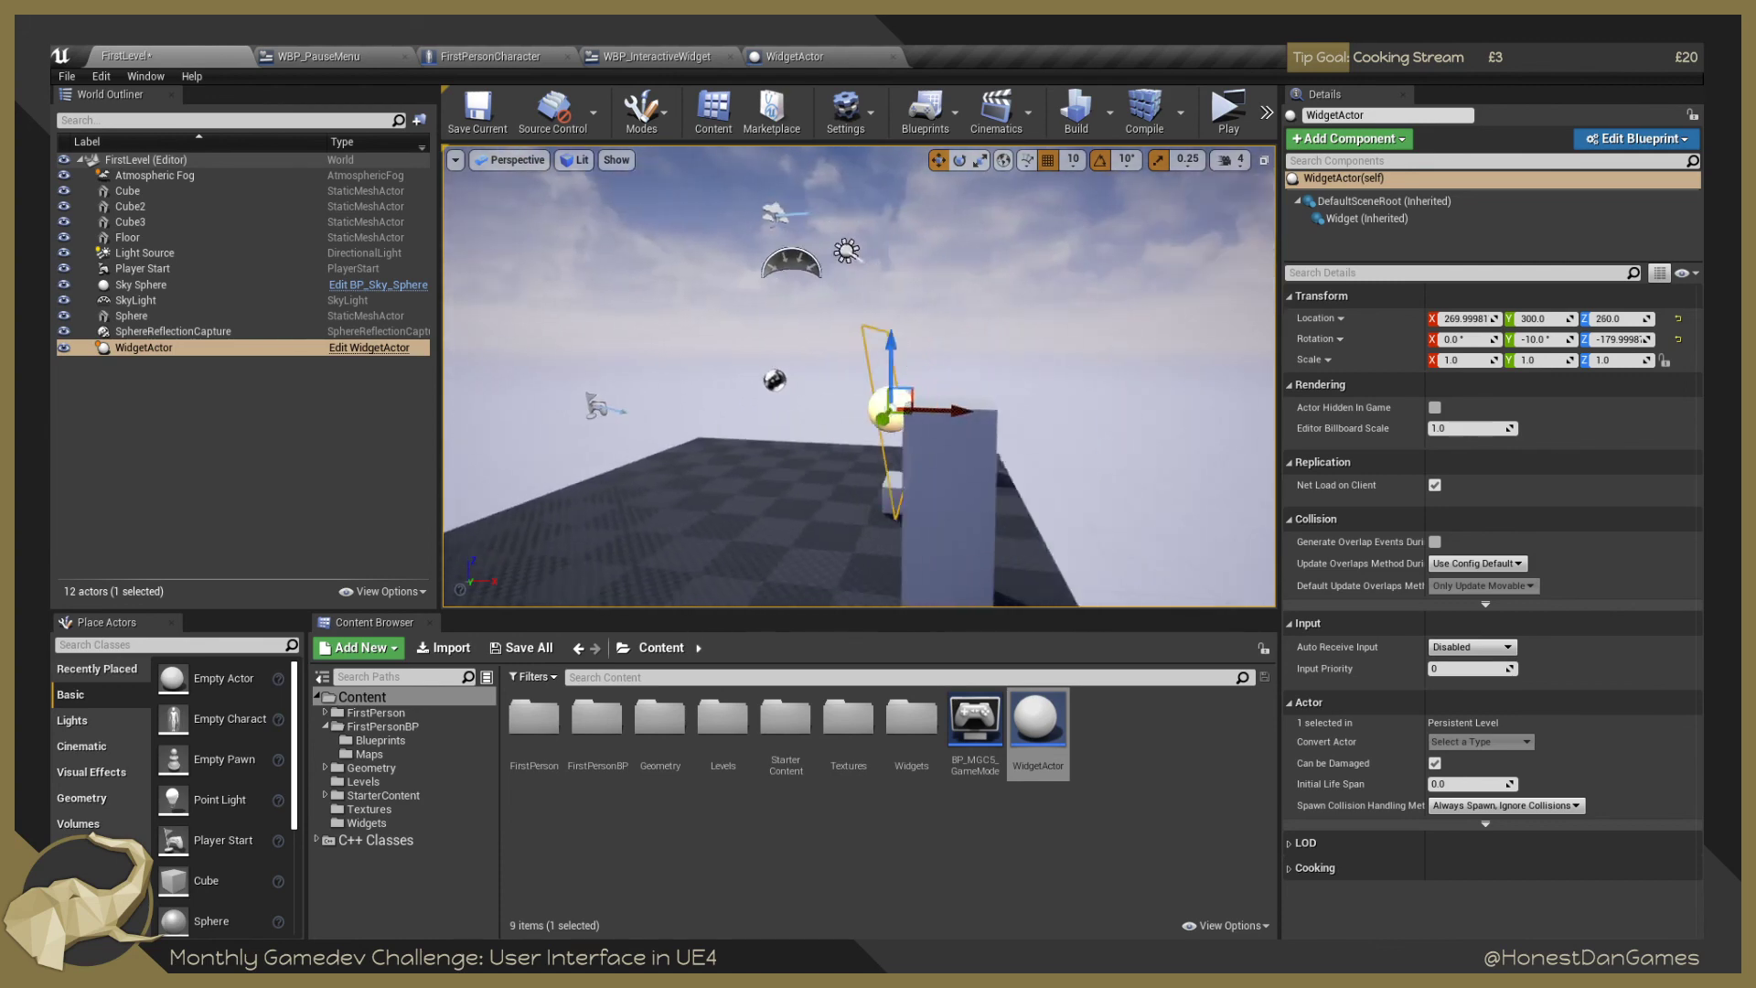
key(a)
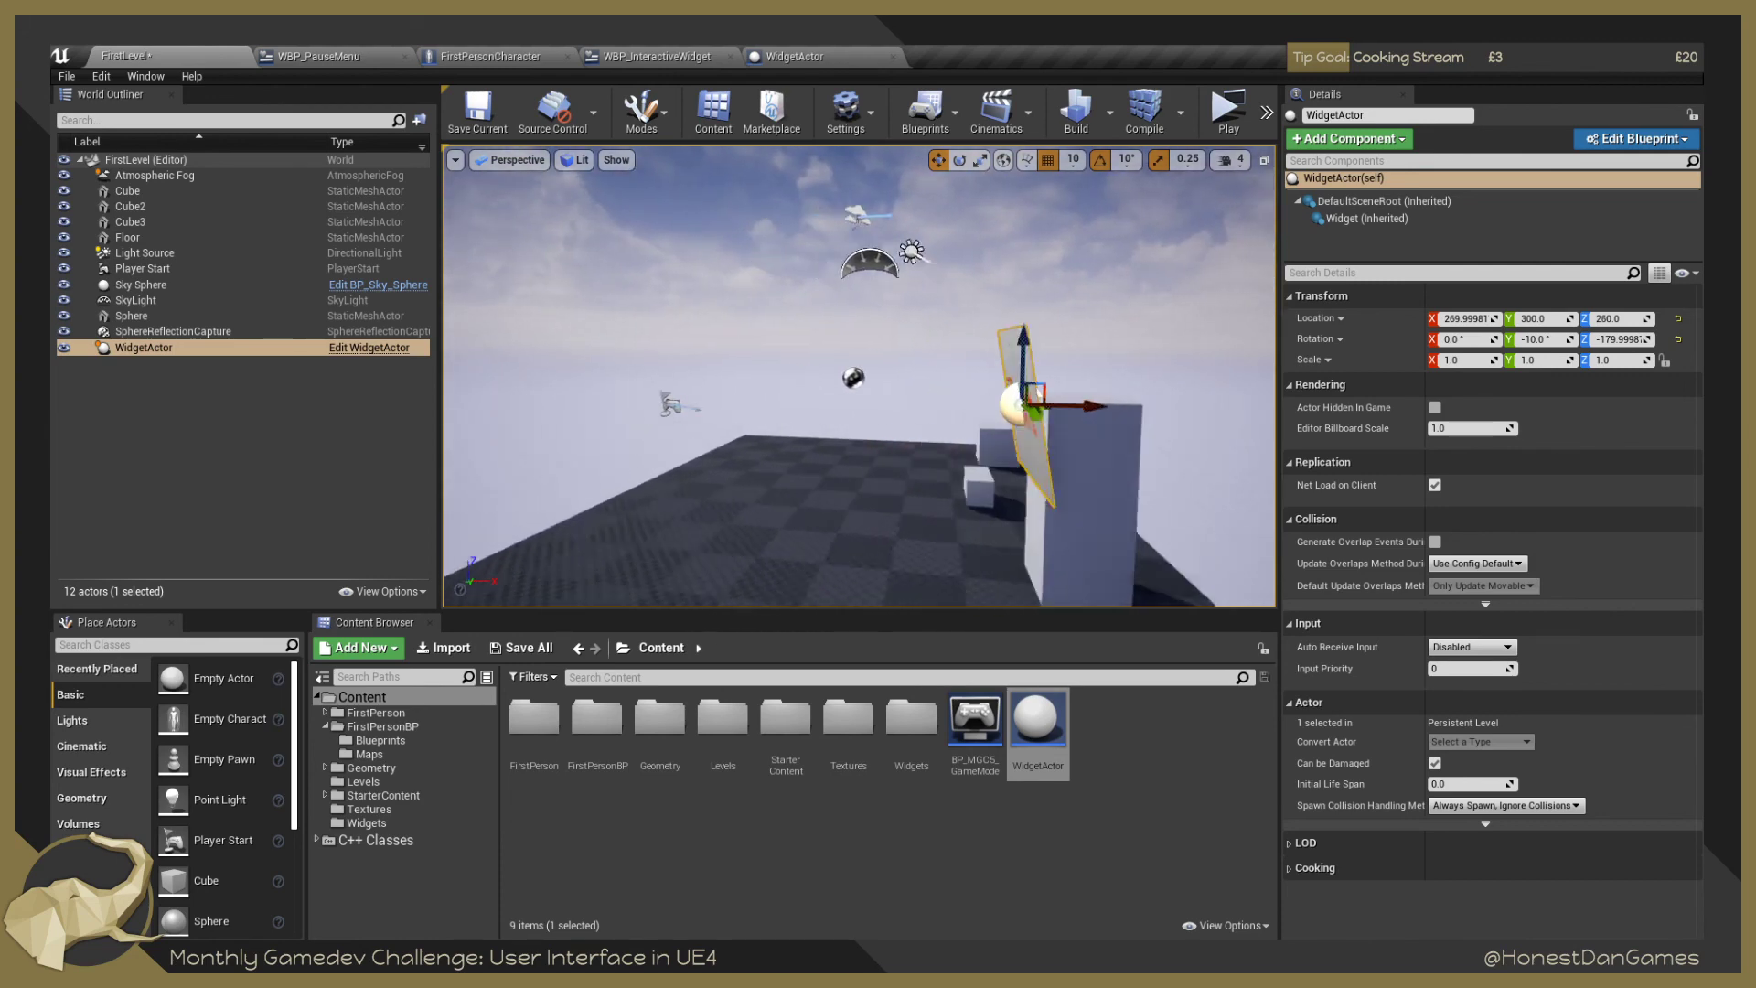
key(w)
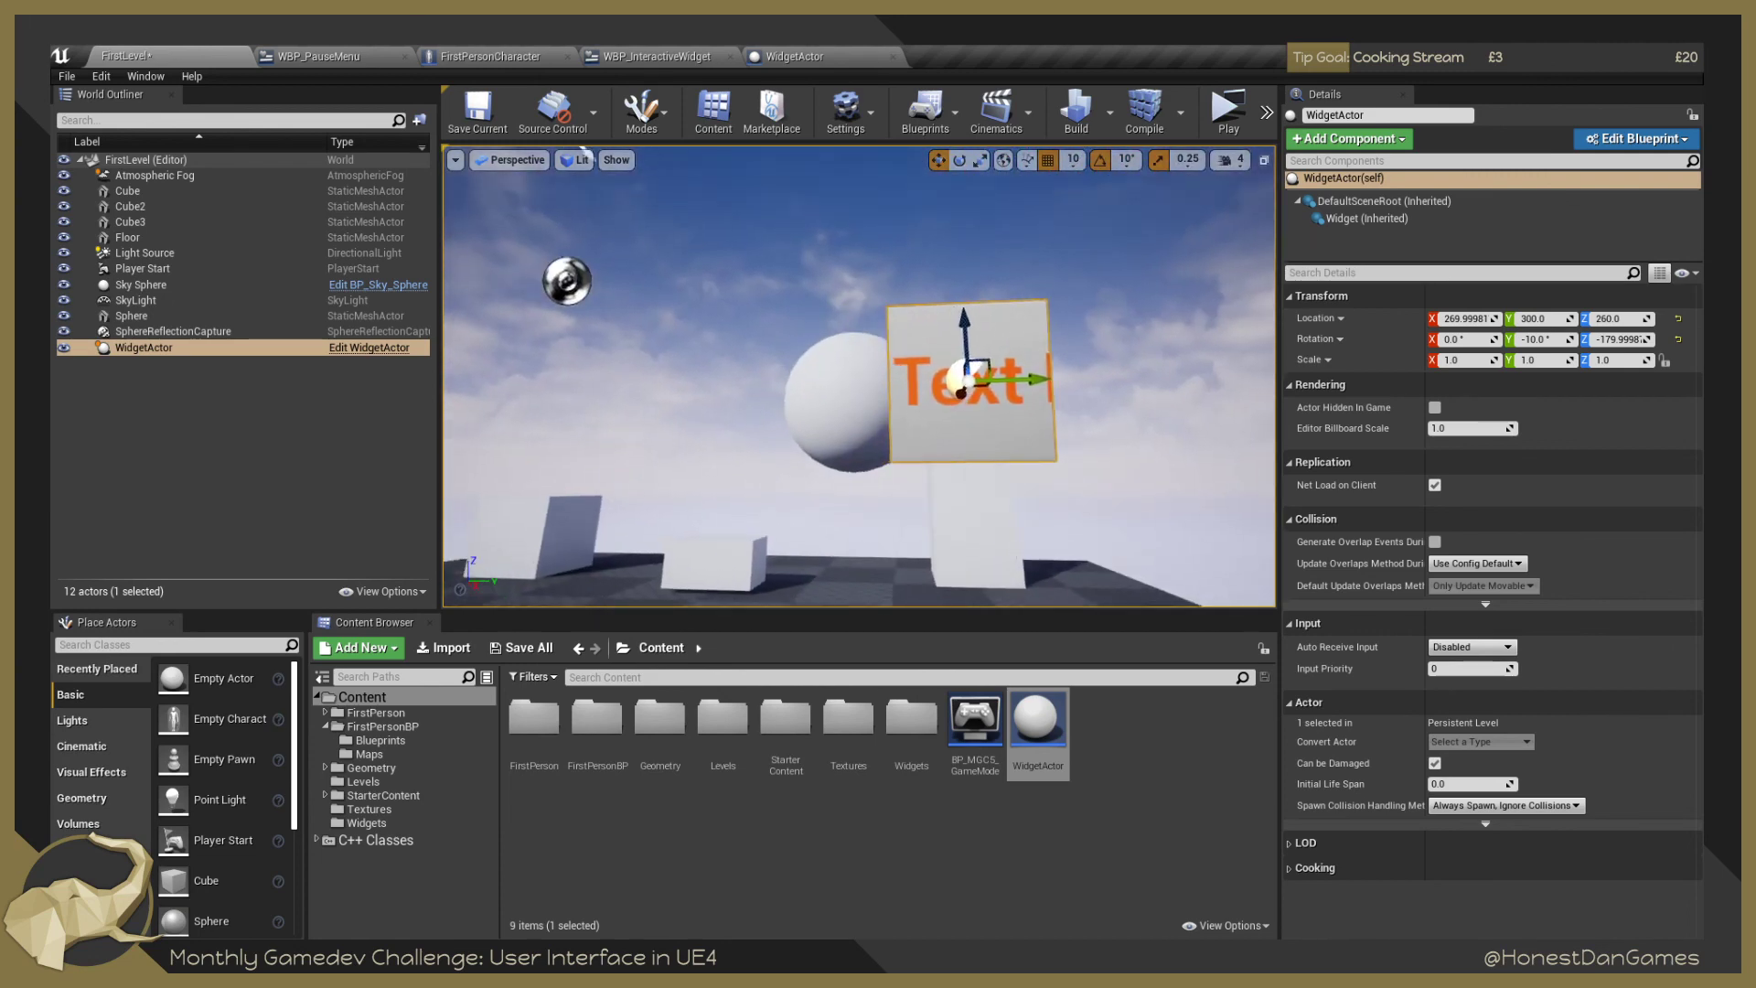
key(s)
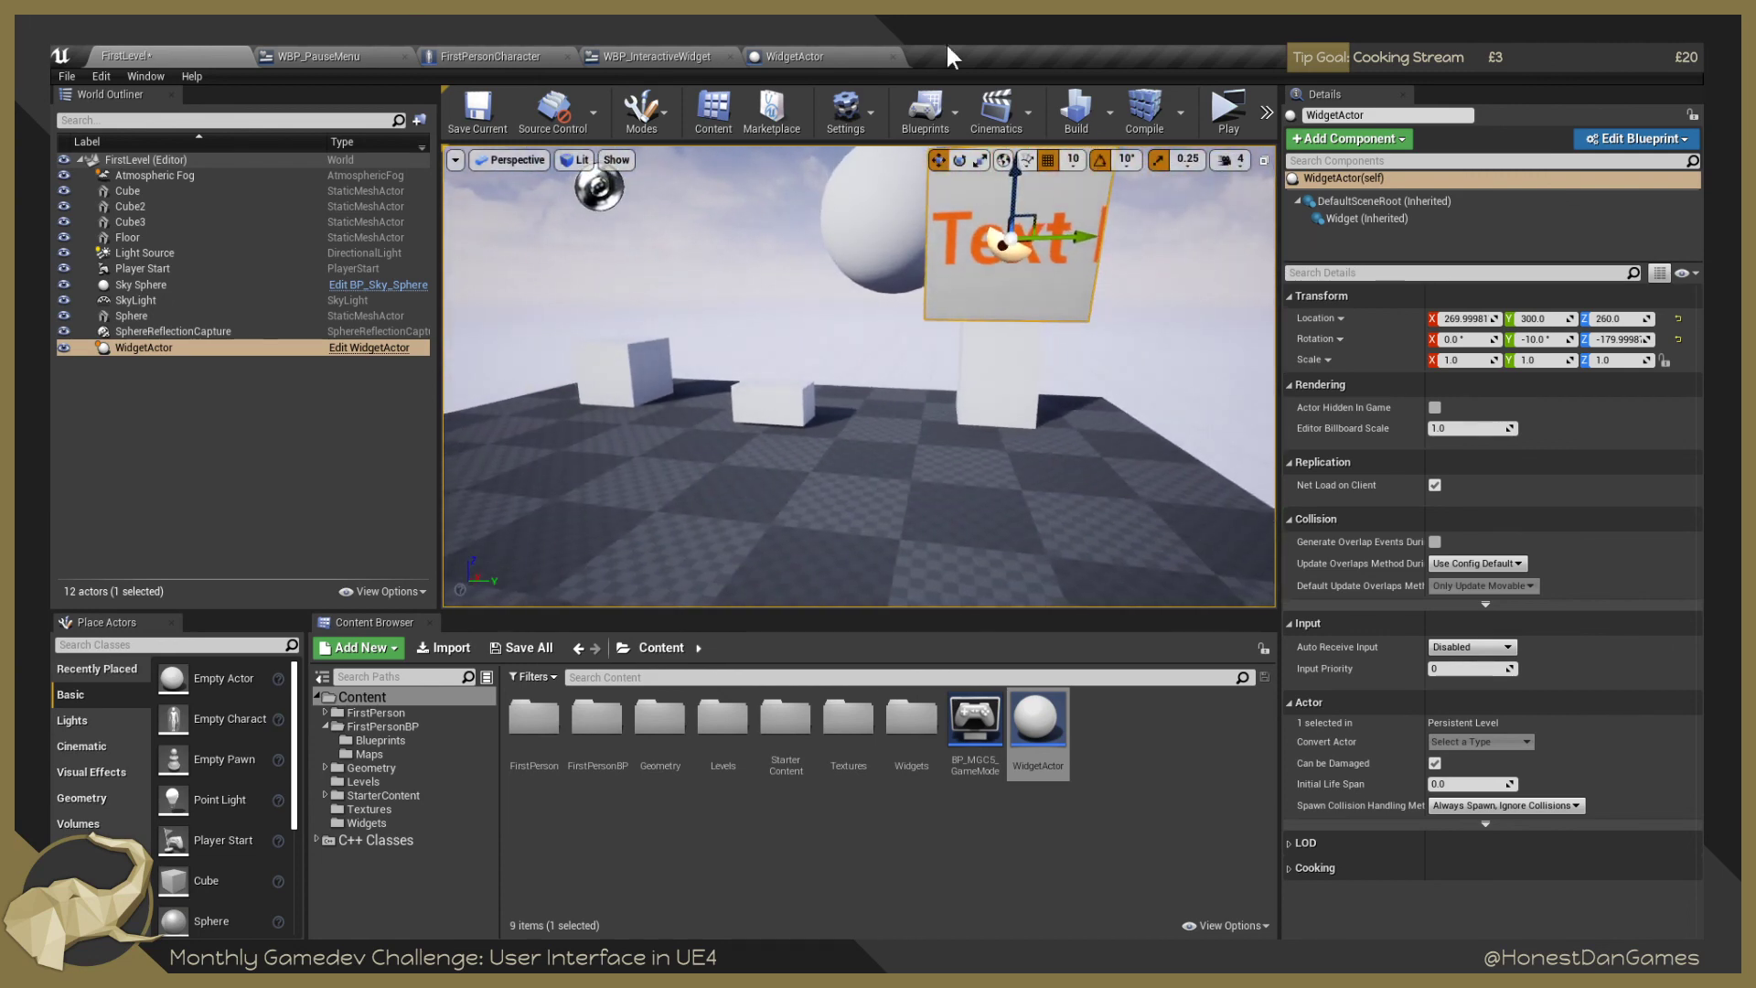
click(476, 108)
Inspect the Widget component of the WidgetActor blueprint, locate its widget class and open WBP_InteractiveWidget.
double_click(1045, 732)
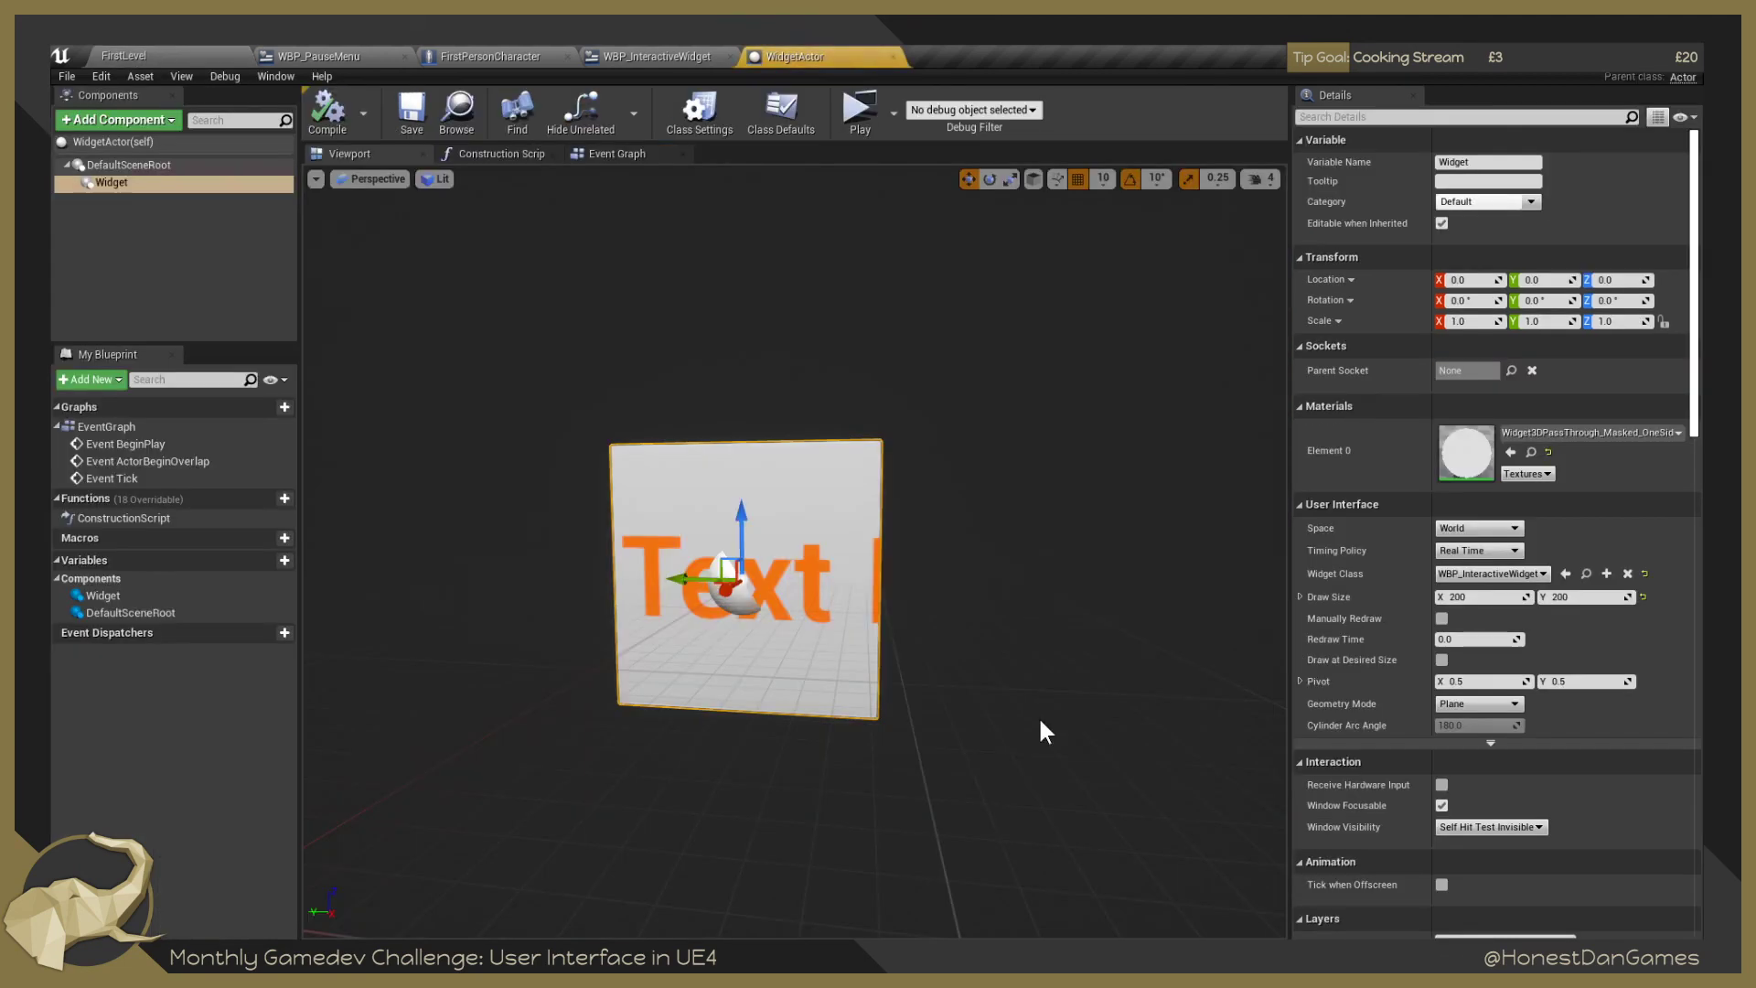
click(99, 187)
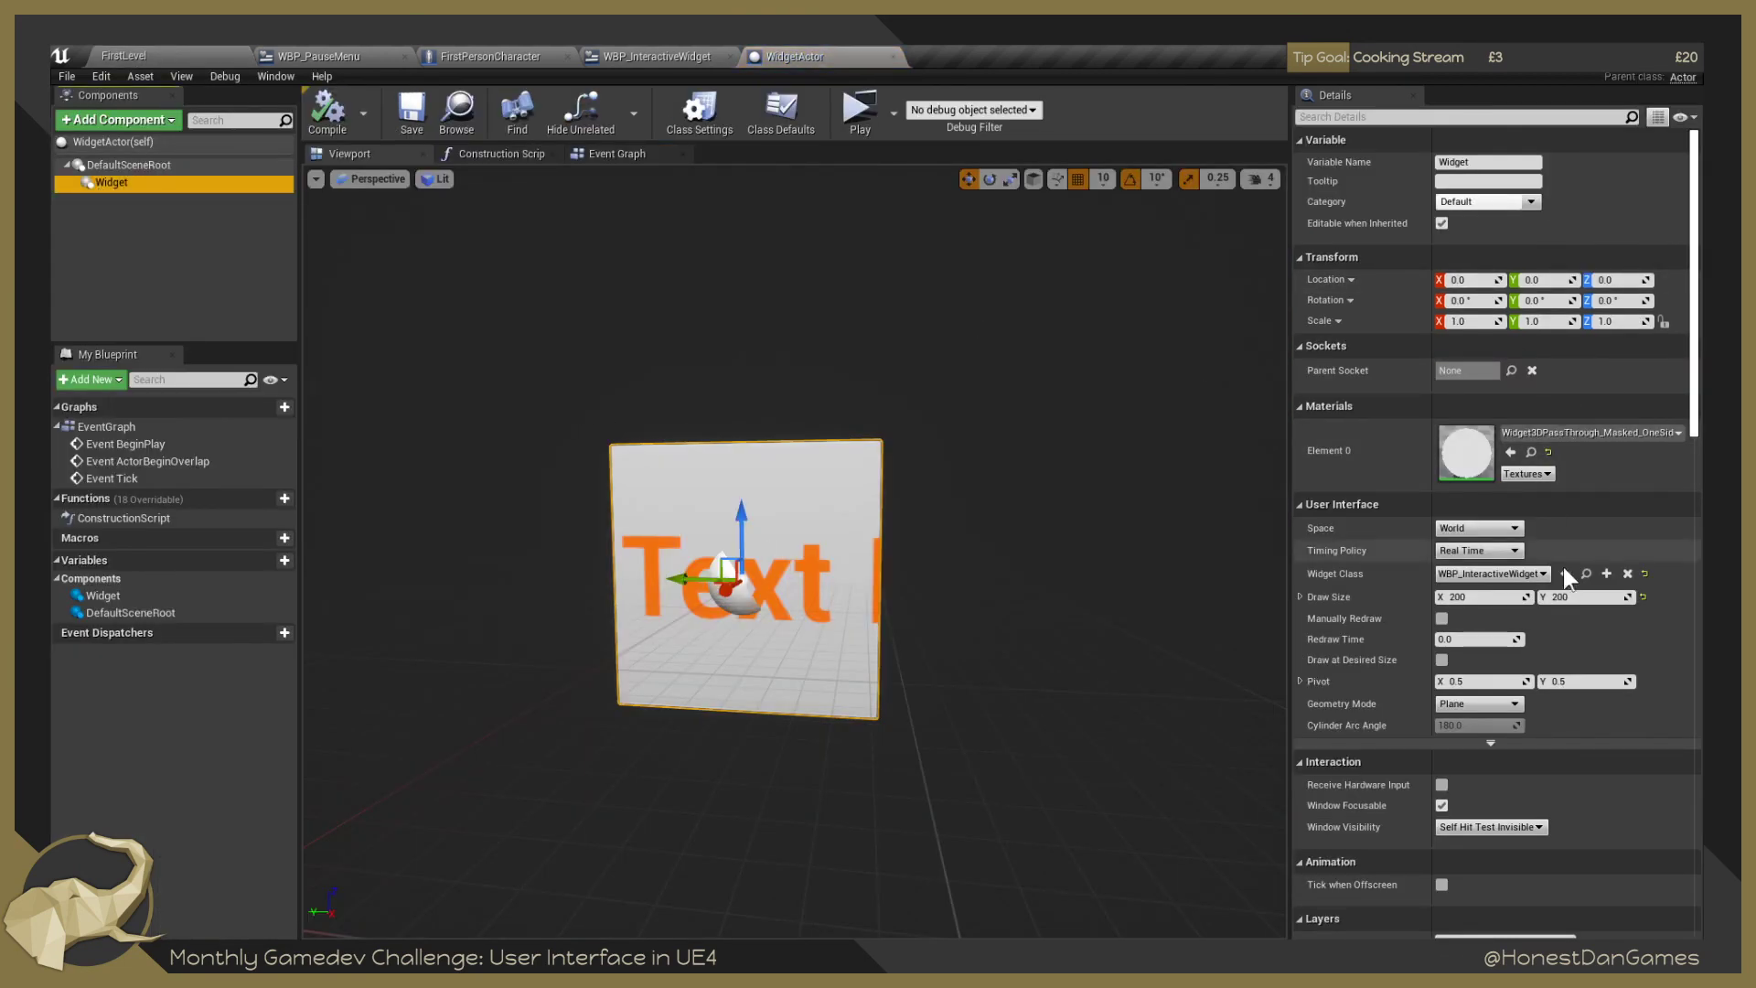
click(1587, 574)
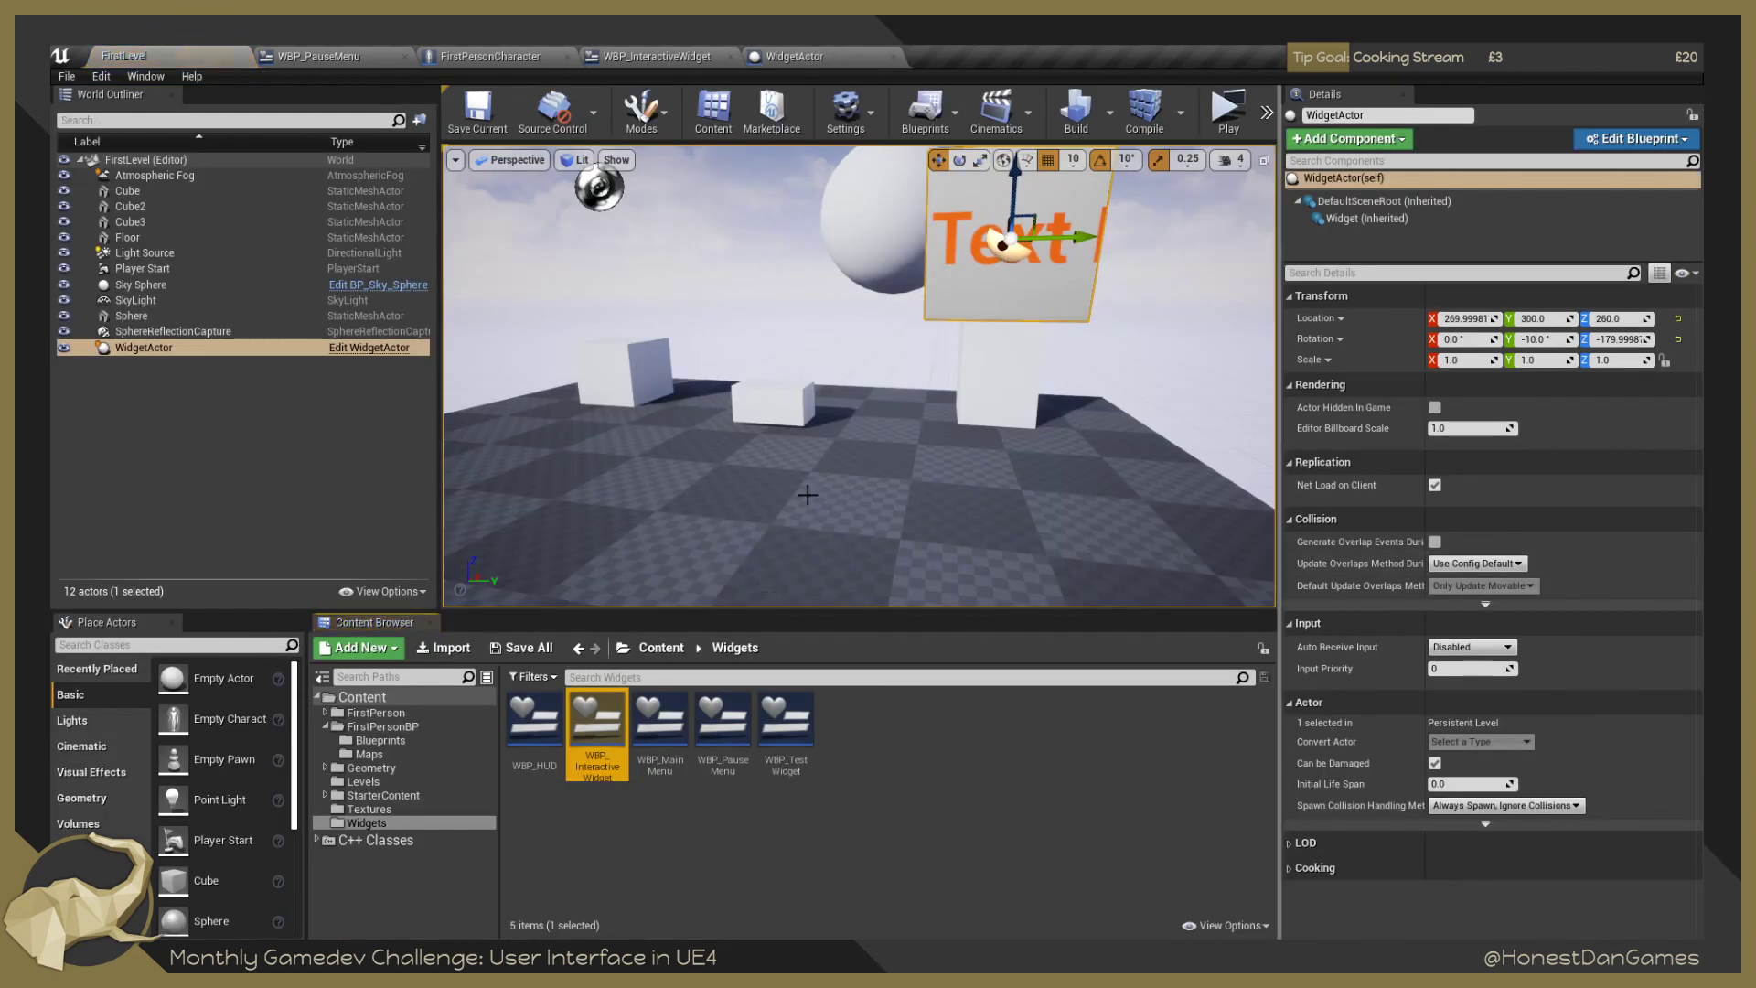
double_click(600, 706)
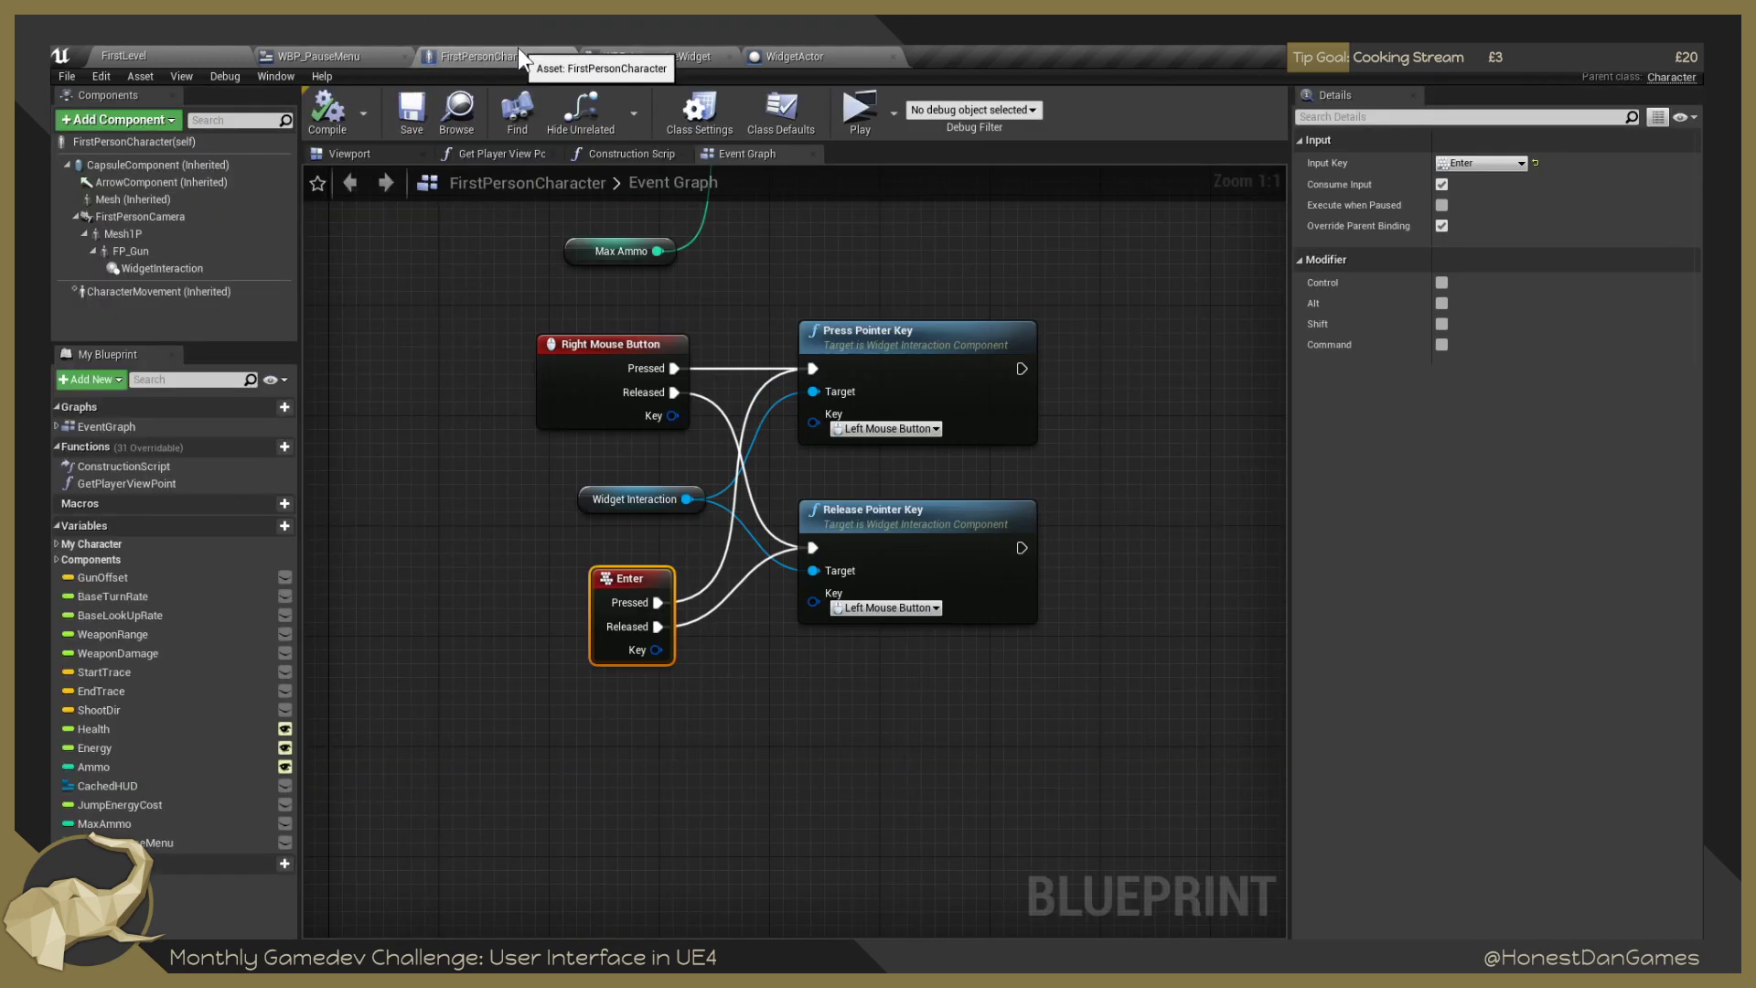
Set the Interaction Distance of FirstPersonCharacter's WidgetInteraction component to 800, then compile and save the blueprint.
click(515, 55)
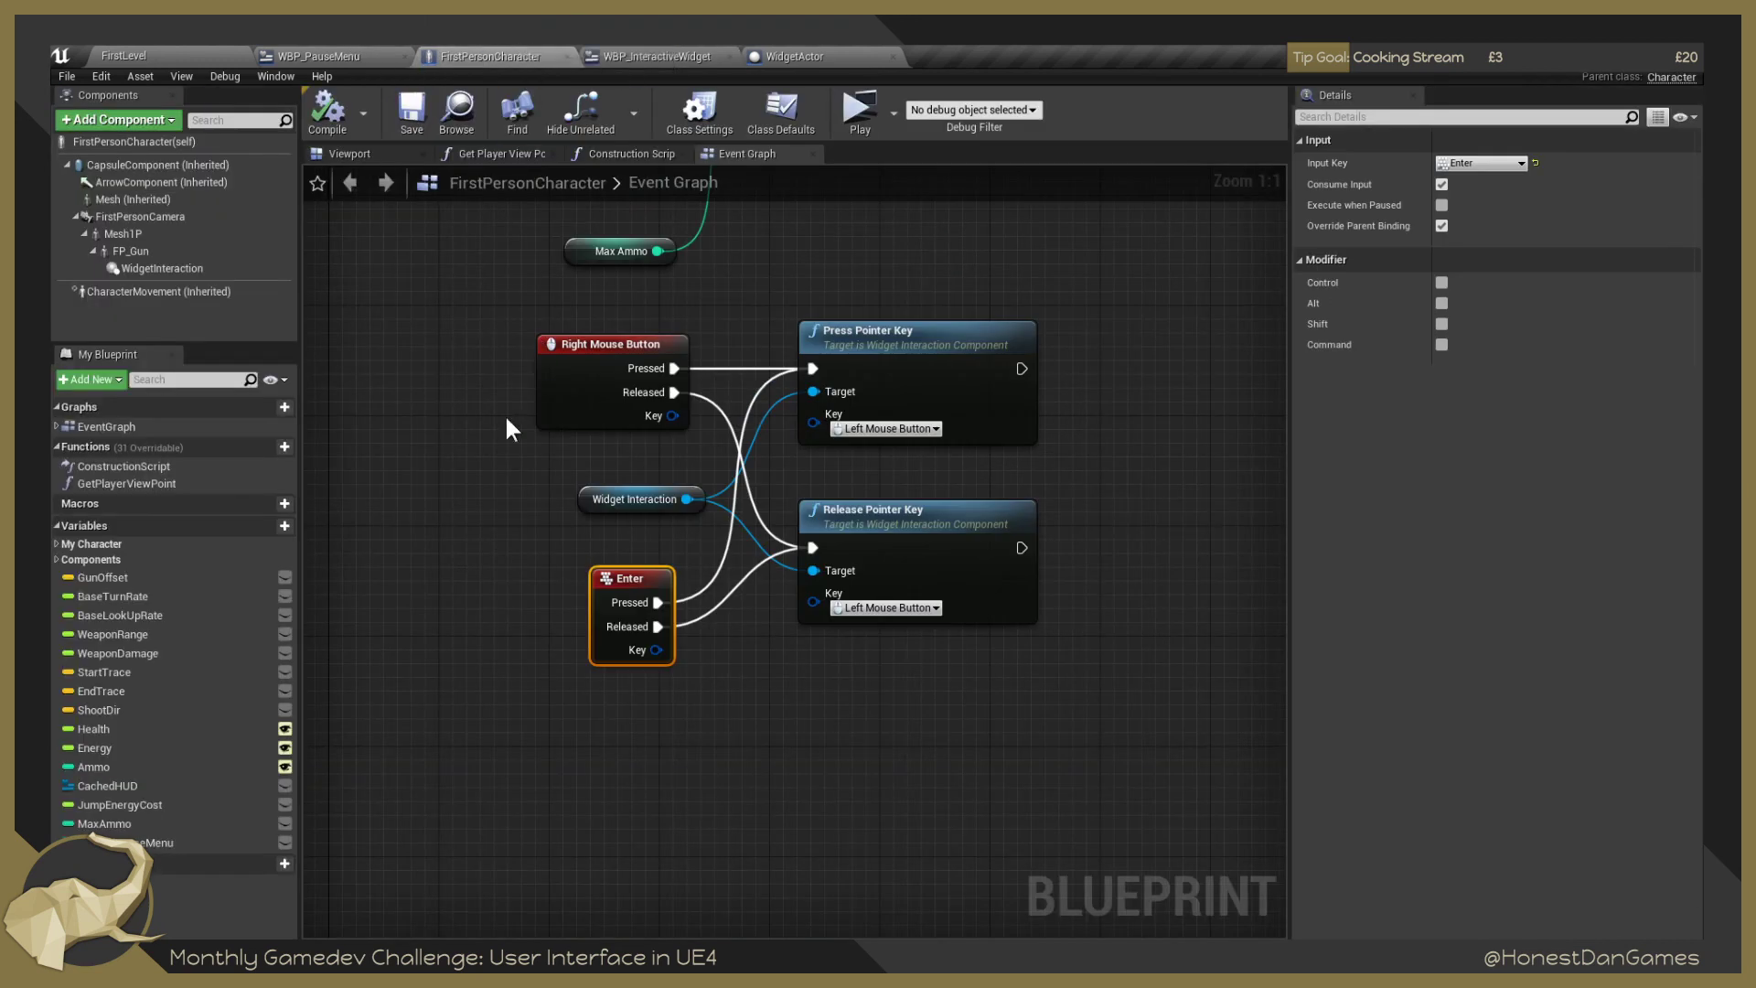
drag(511, 480, 522, 511)
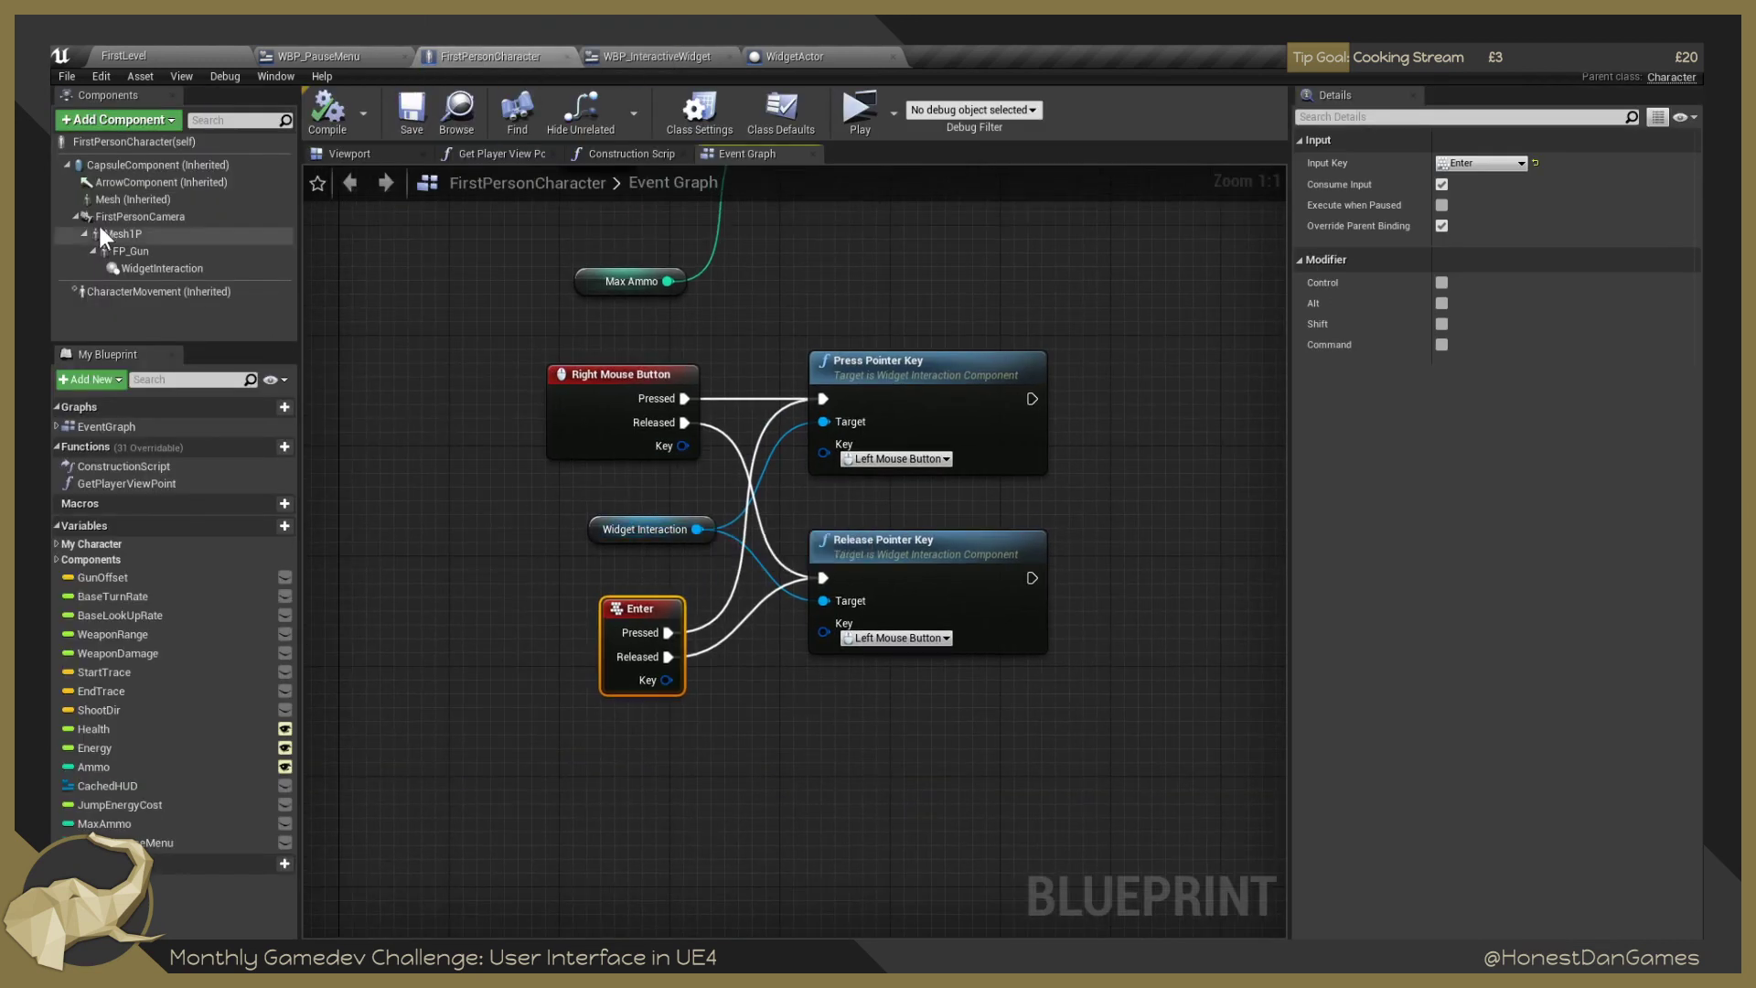
click(160, 269)
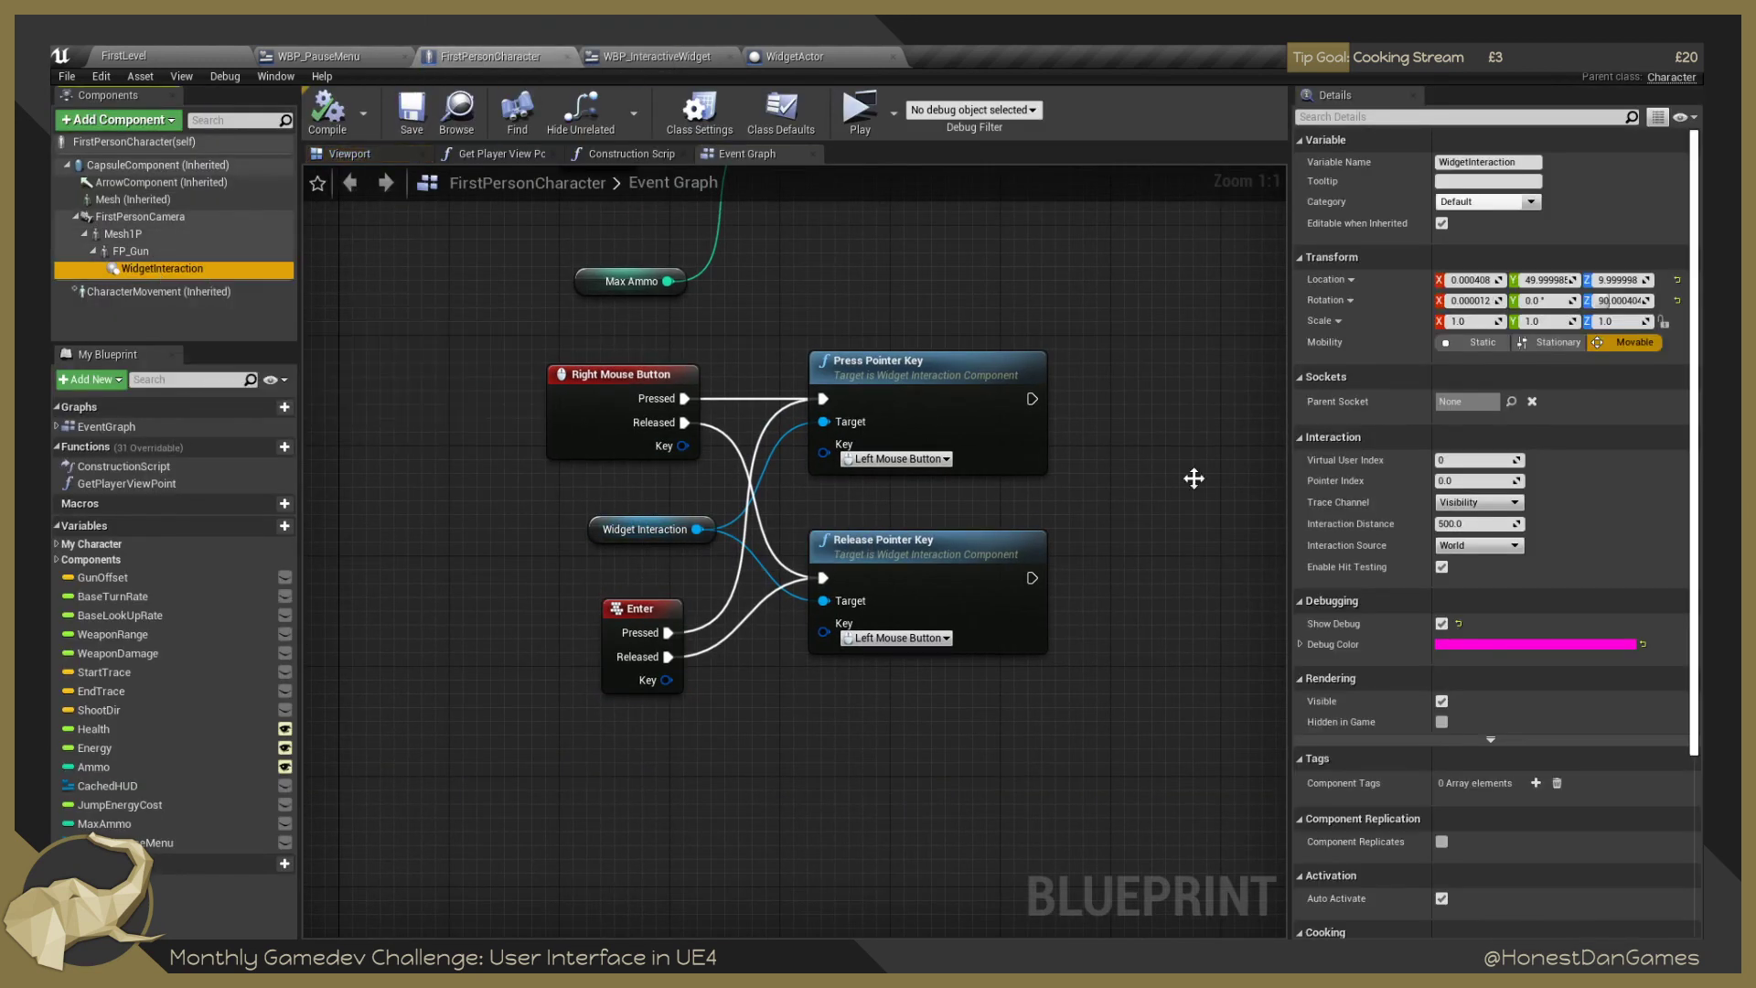
click(1474, 524)
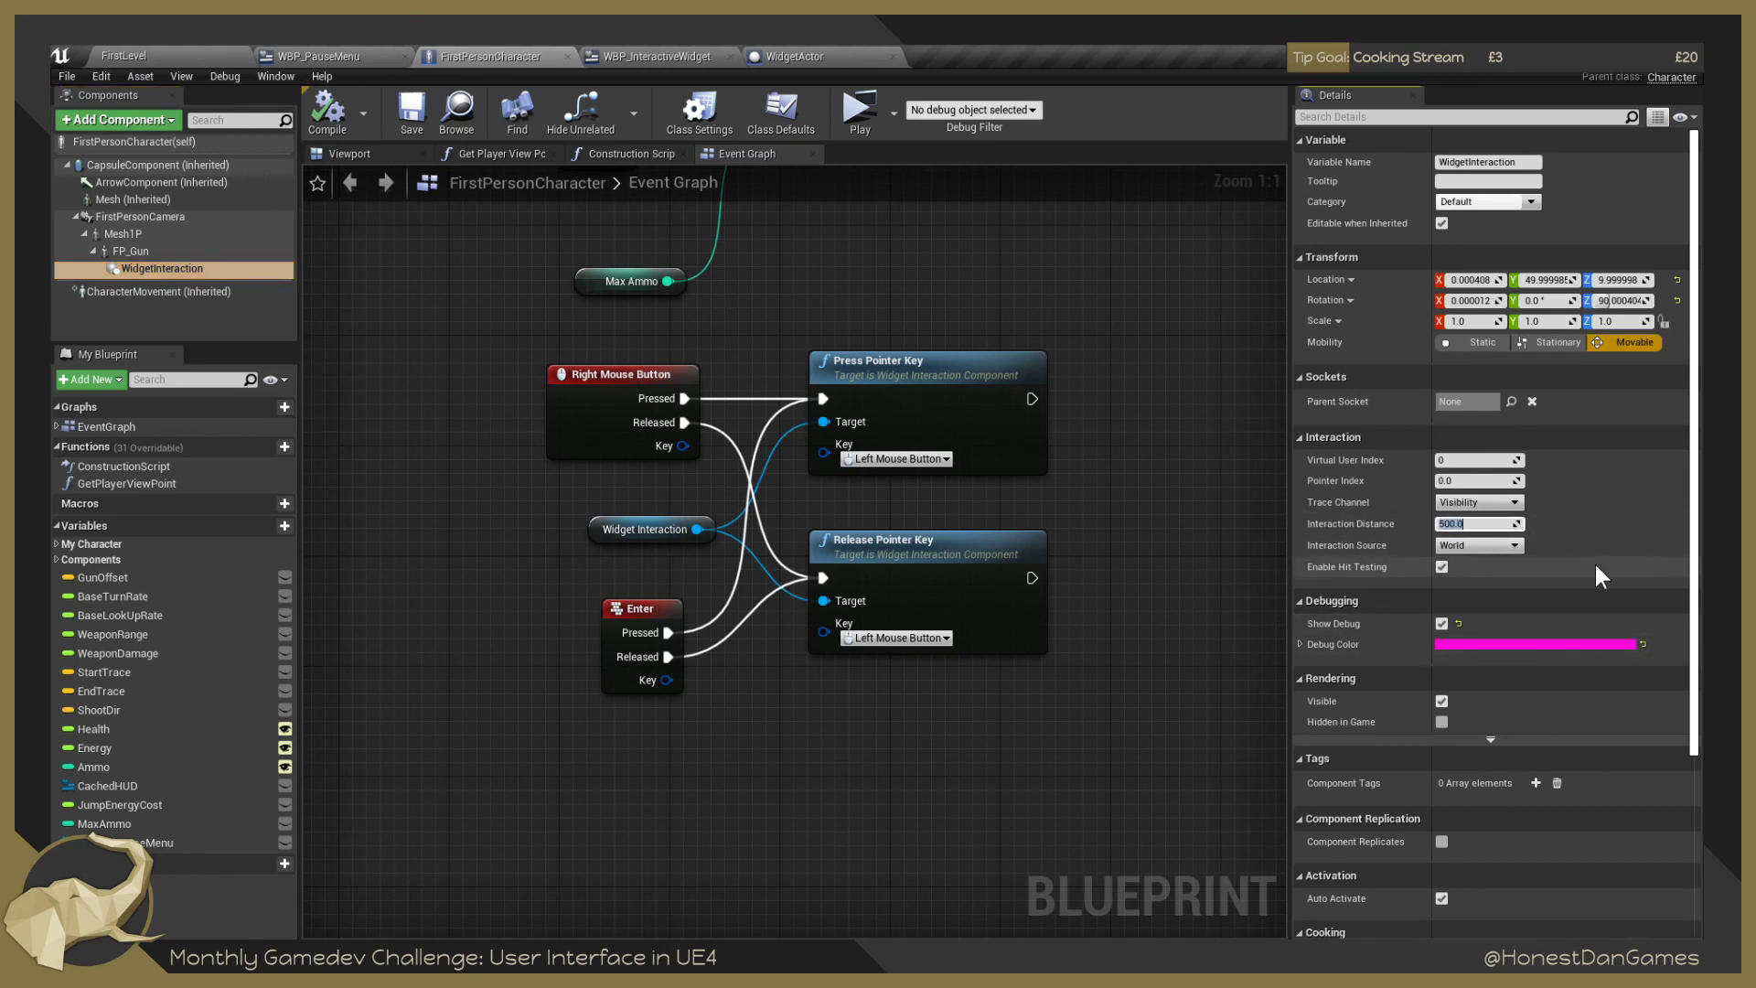
text(800)
key(Return)
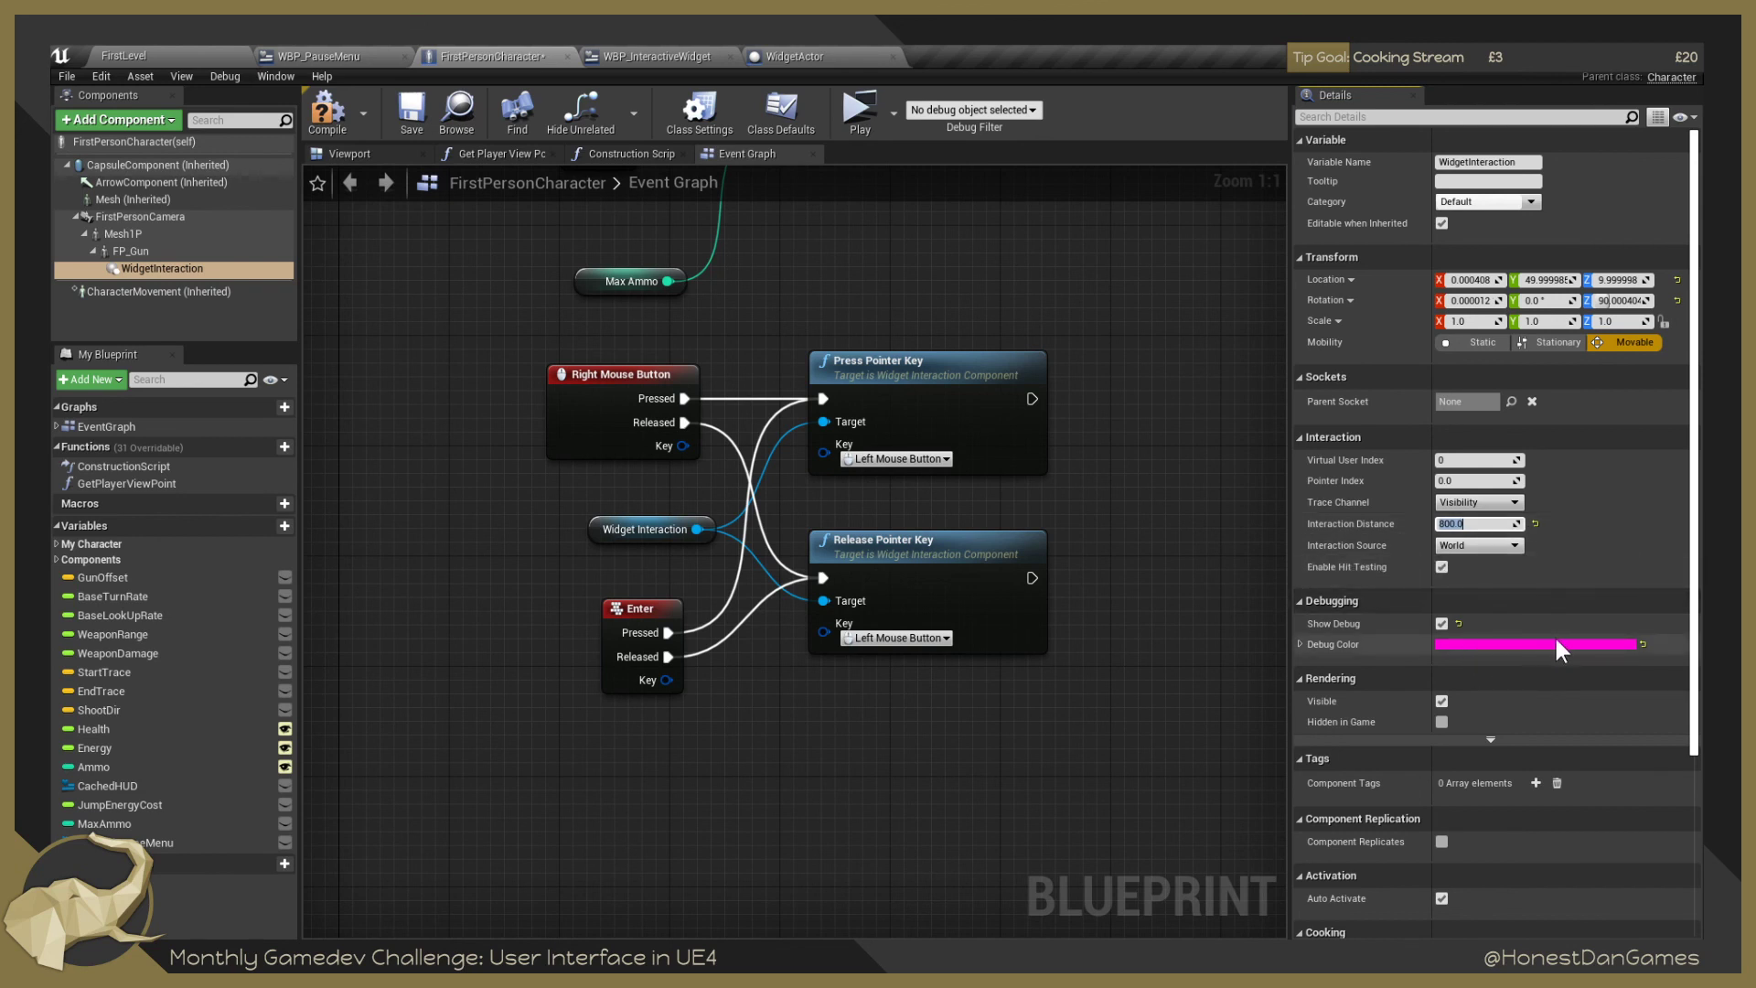
click(327, 112)
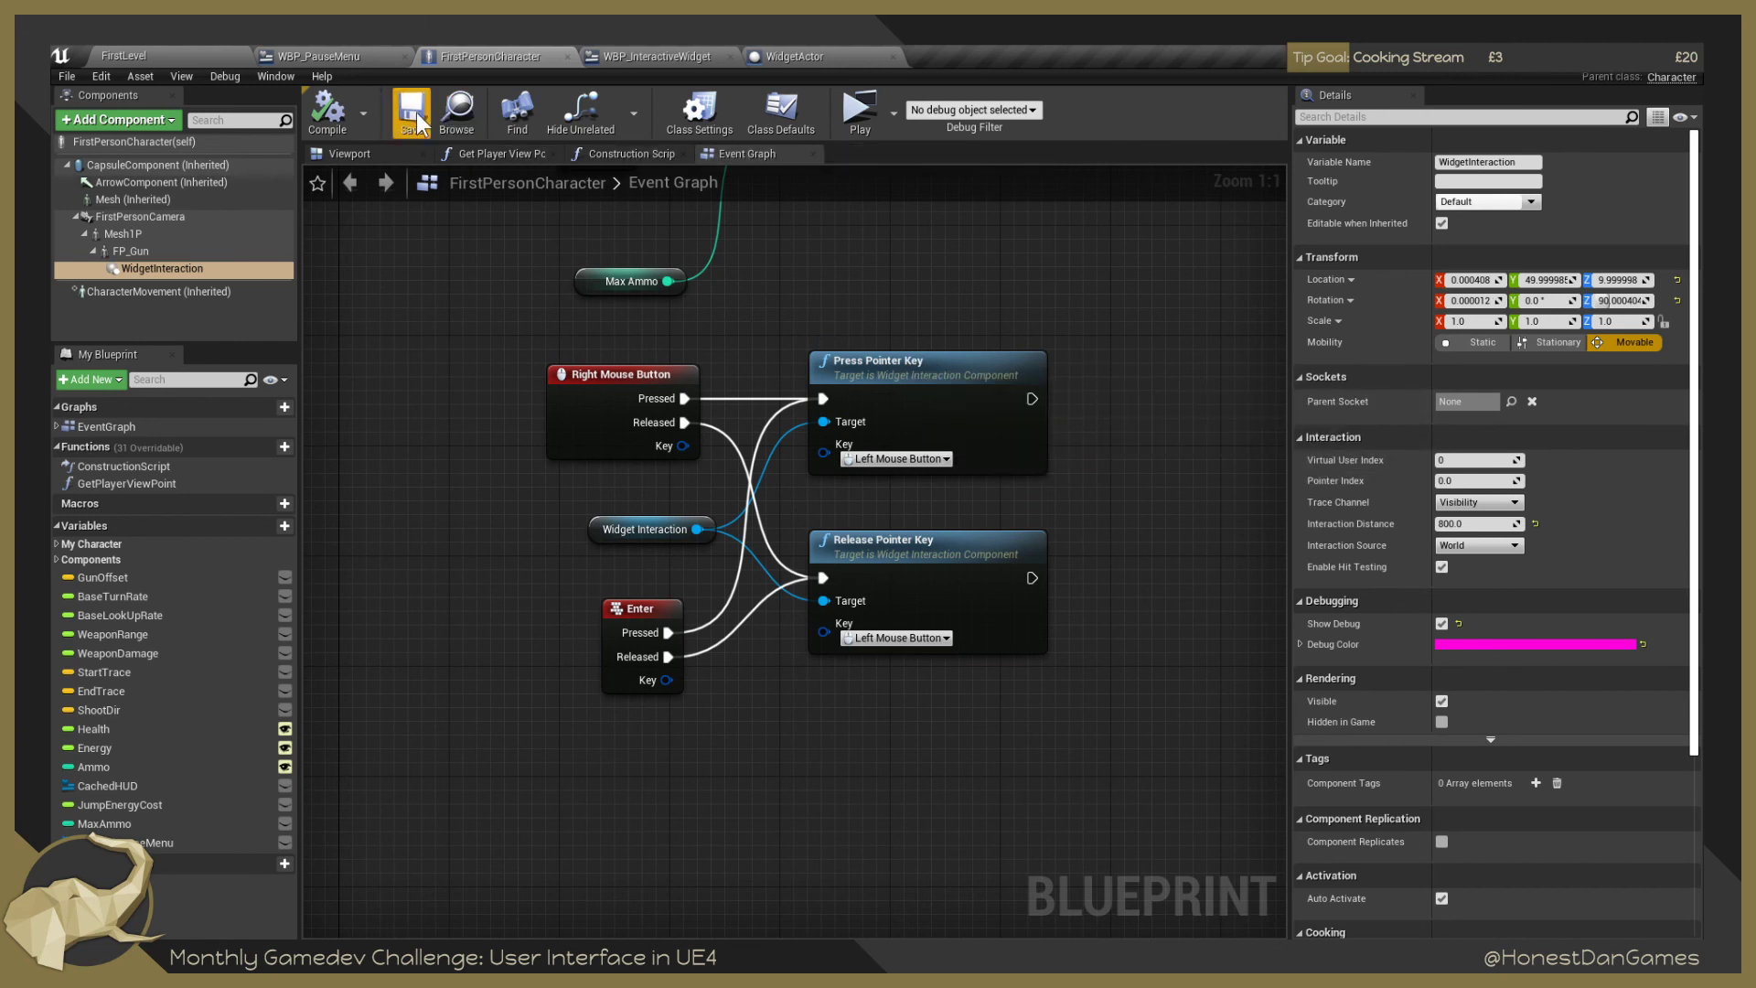
Play FirstLevel and walk around while aiming at the in-world widget panel to test its highlight and interaction range.
click(167, 60)
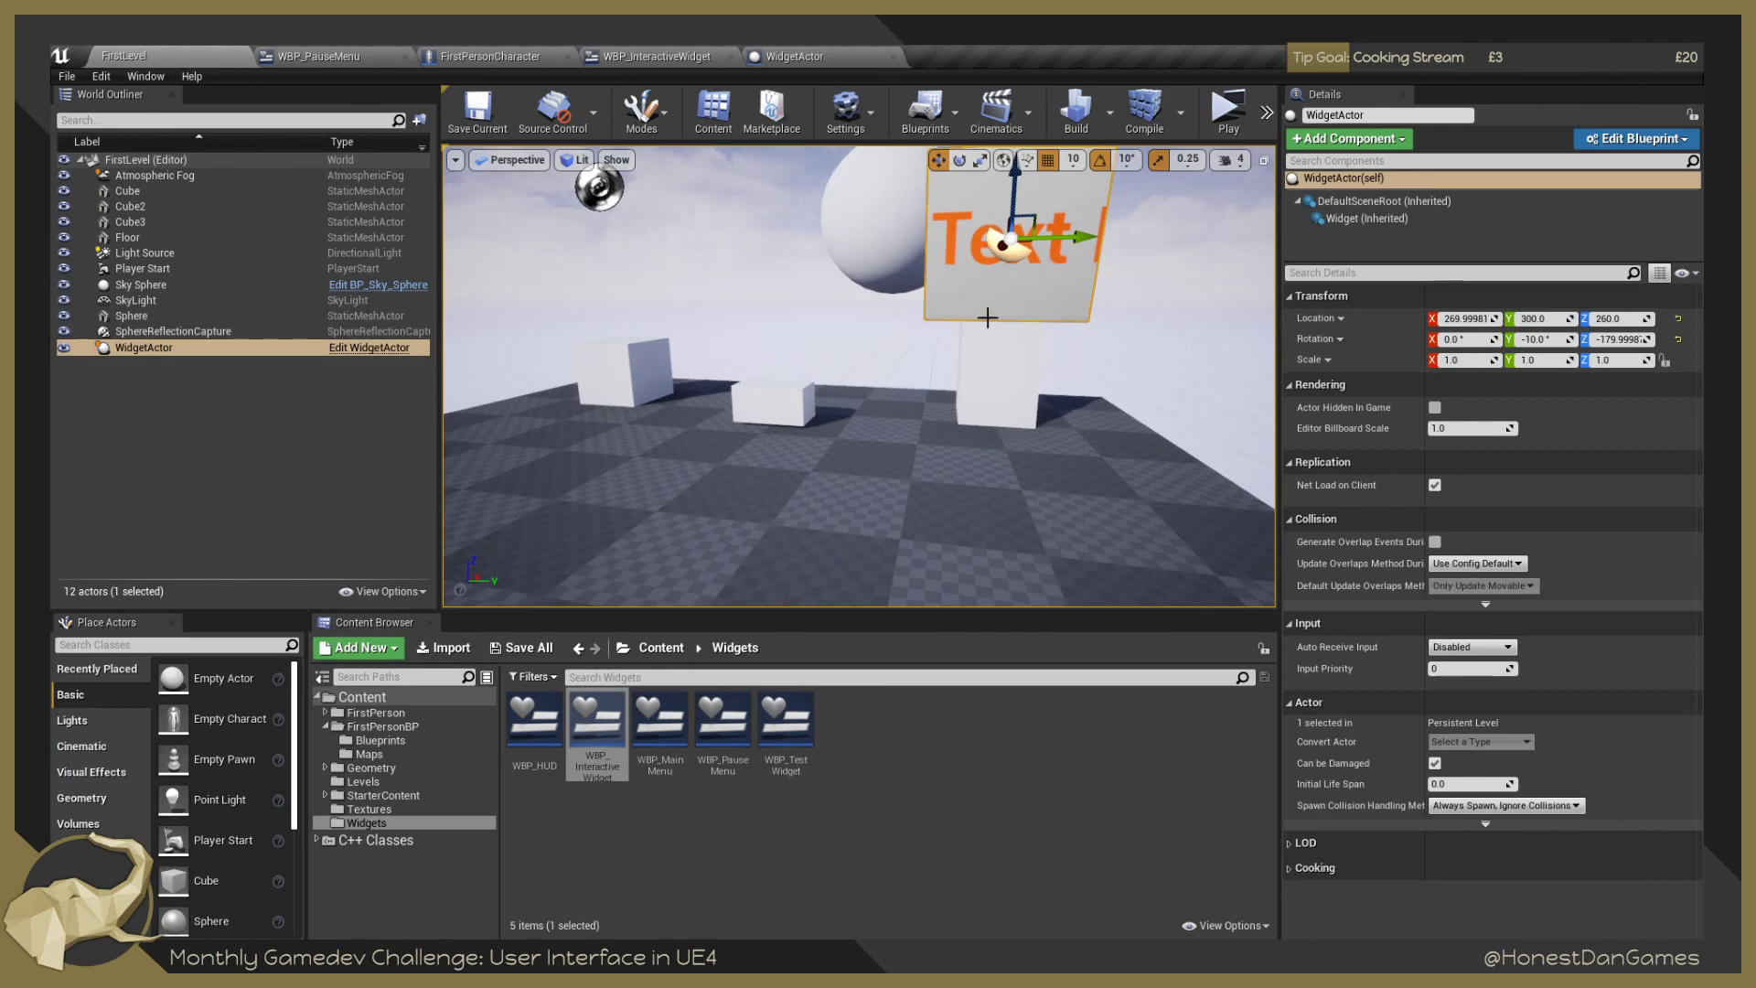
click(1228, 108)
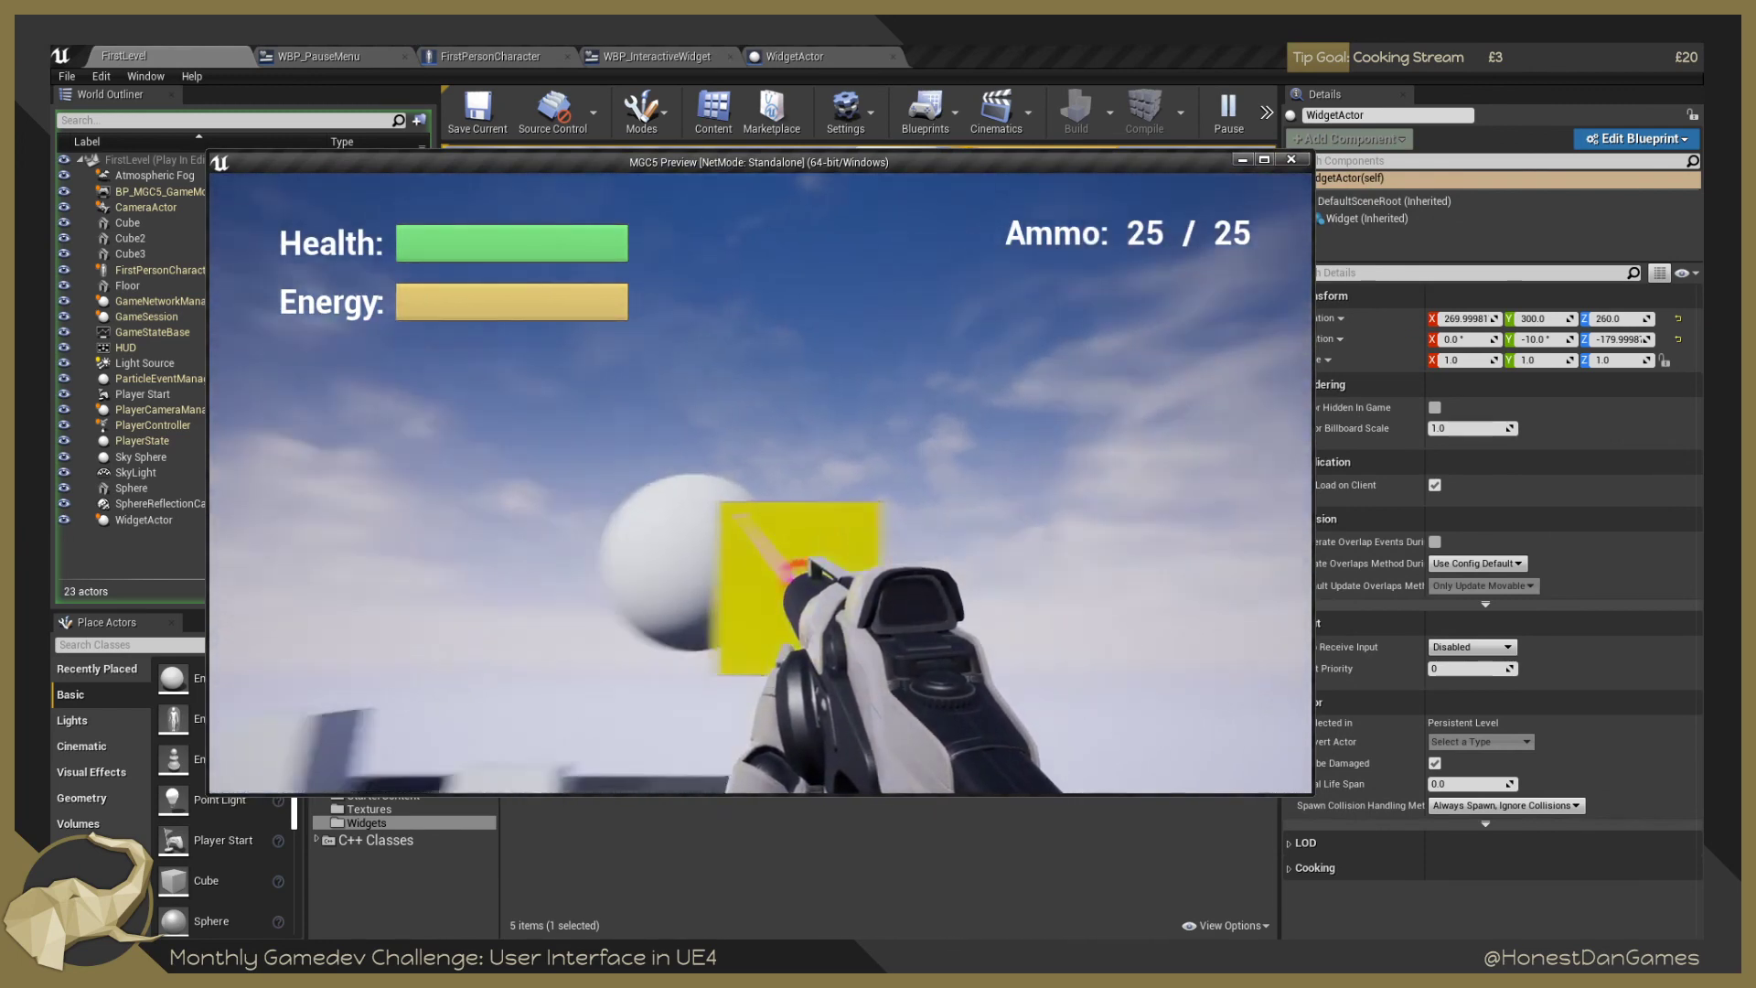
key(a)
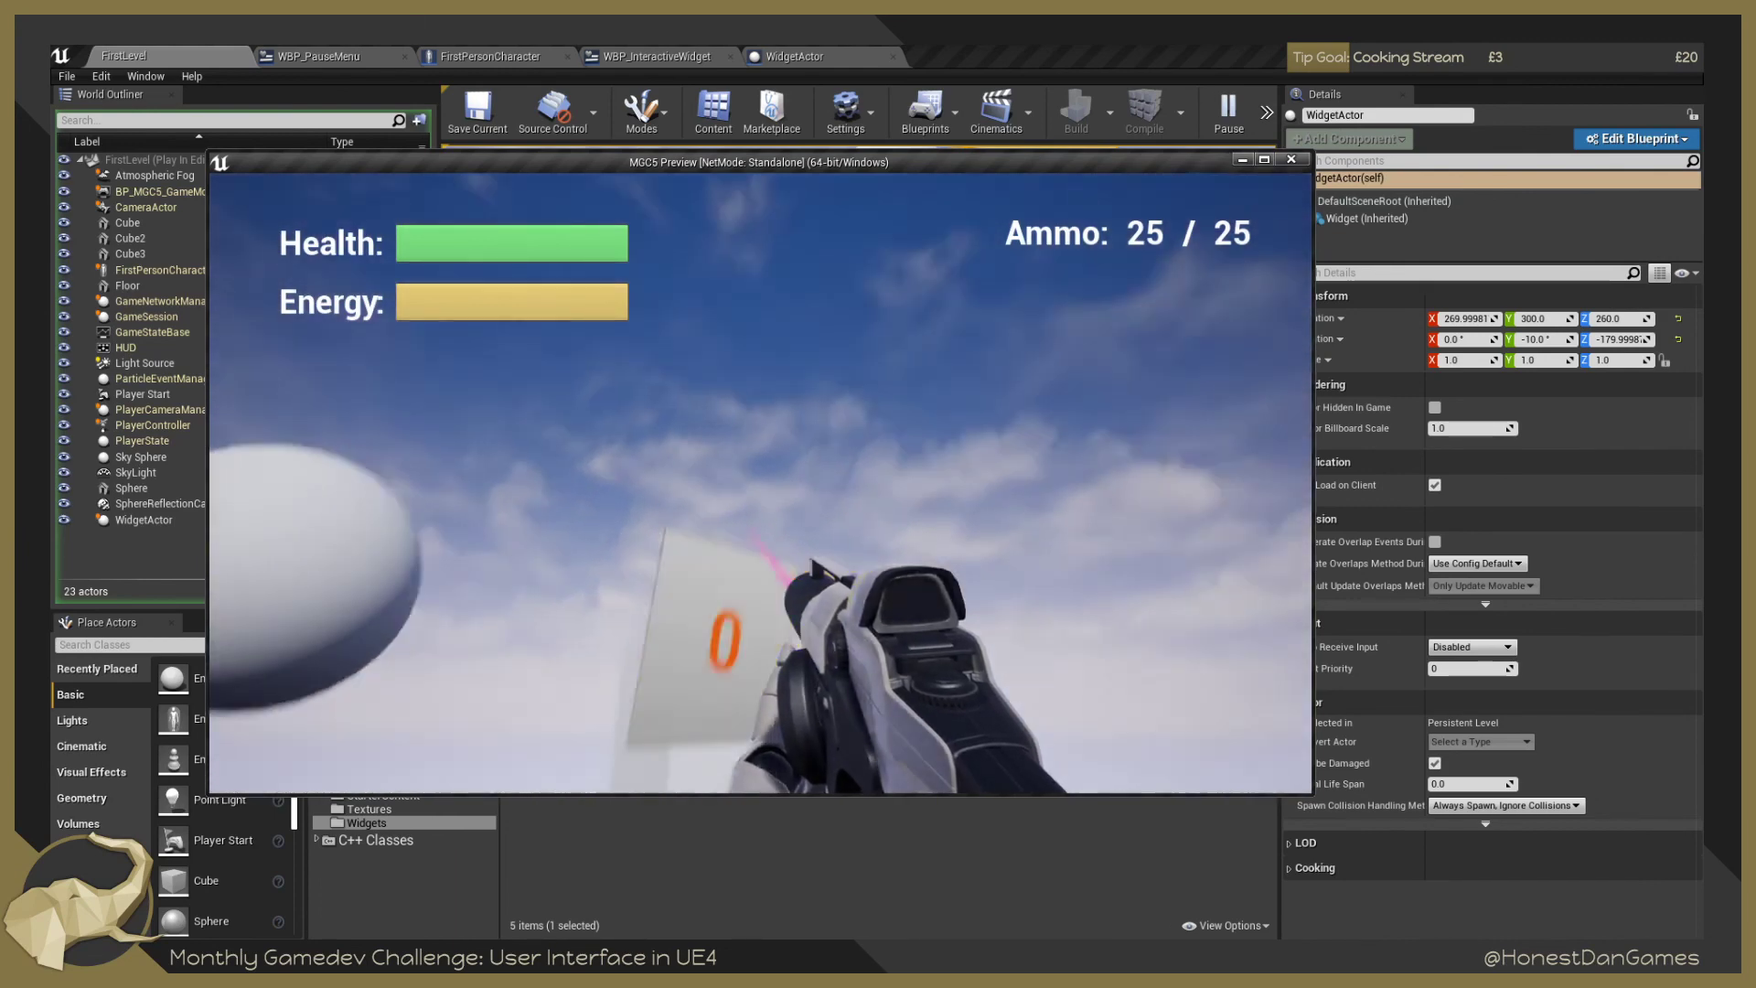
key(d)
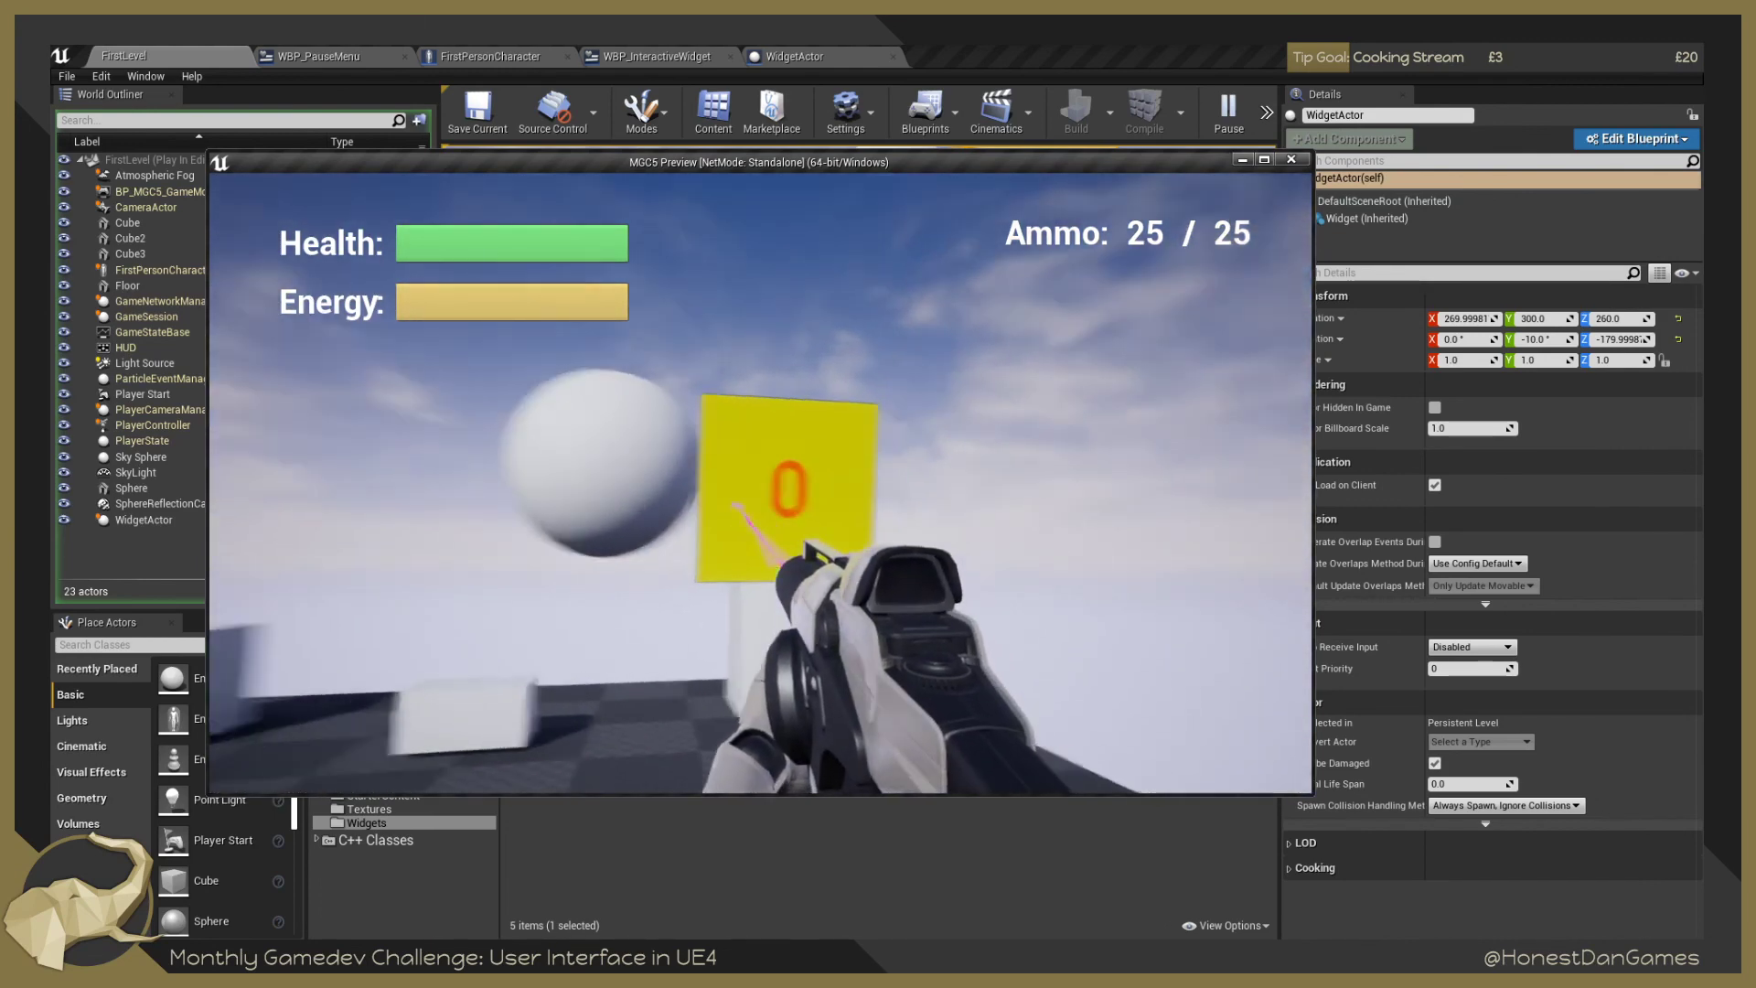
key(w)
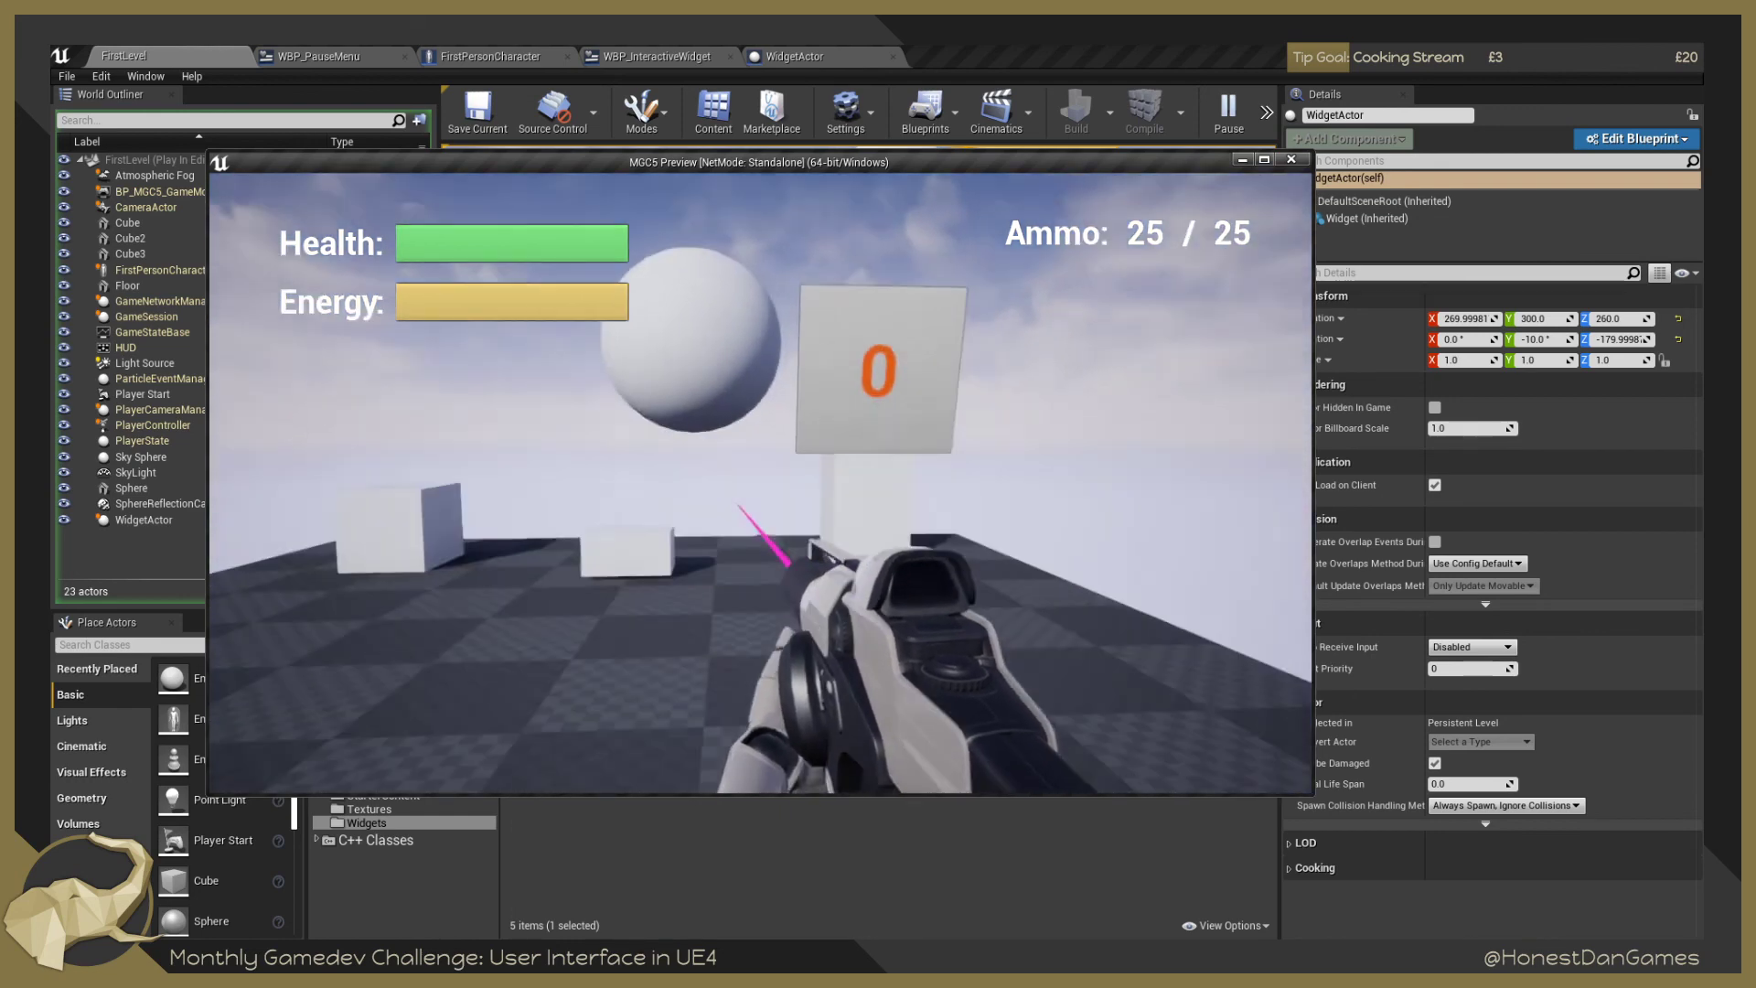
Fire shots and repeatedly trigger the in-world widget panel to test its counter, then end the play session.
click(761, 483)
key(e)
key(e)
key(e)
key(e)
key(e)
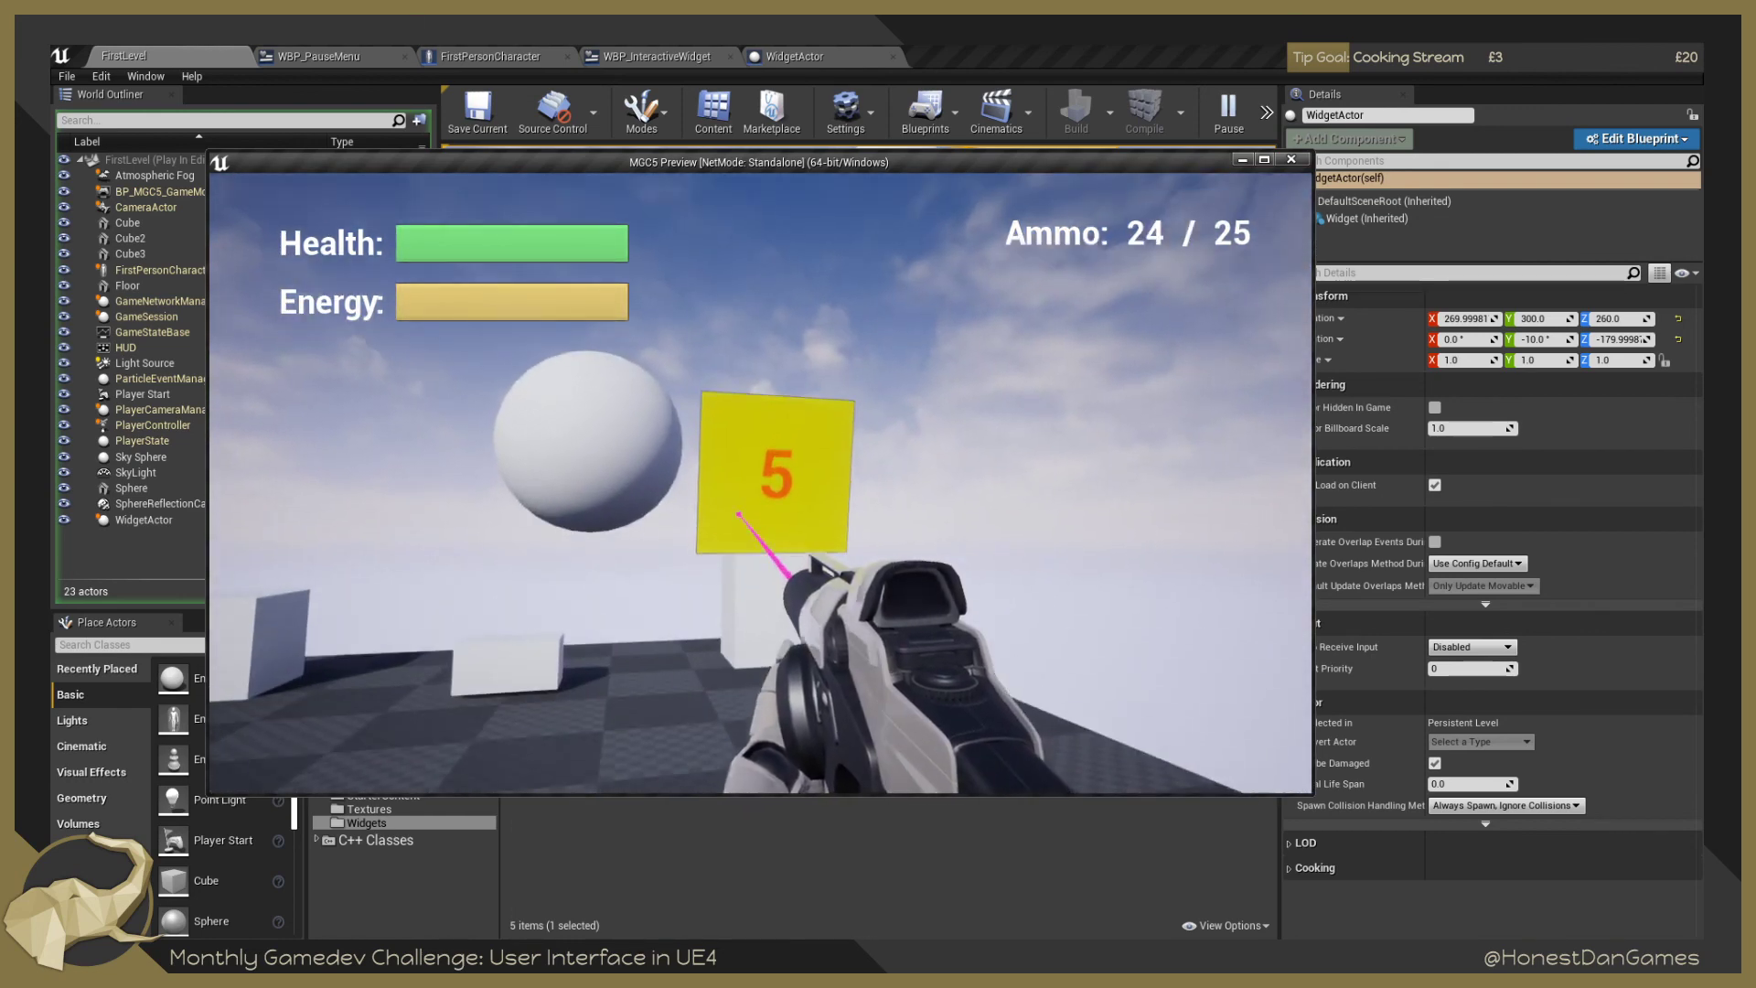
click(761, 483)
click(761, 483)
click(761, 483)
click(761, 483)
key(e)
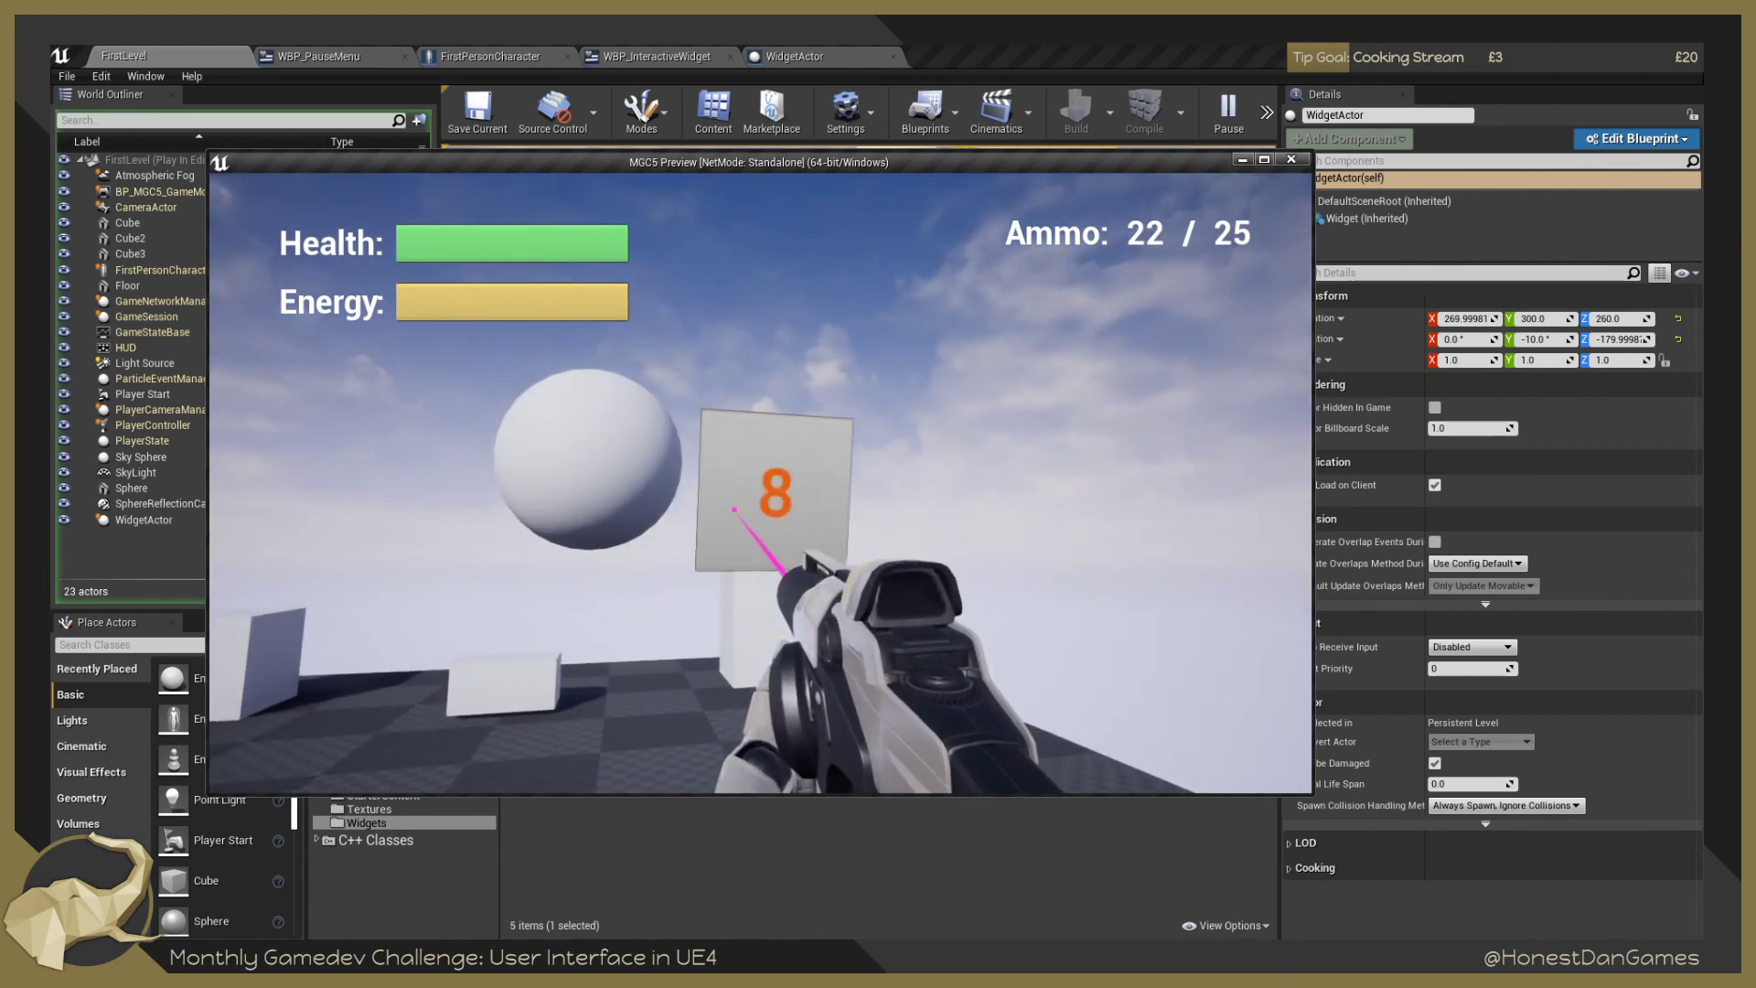
key(e)
key(e)
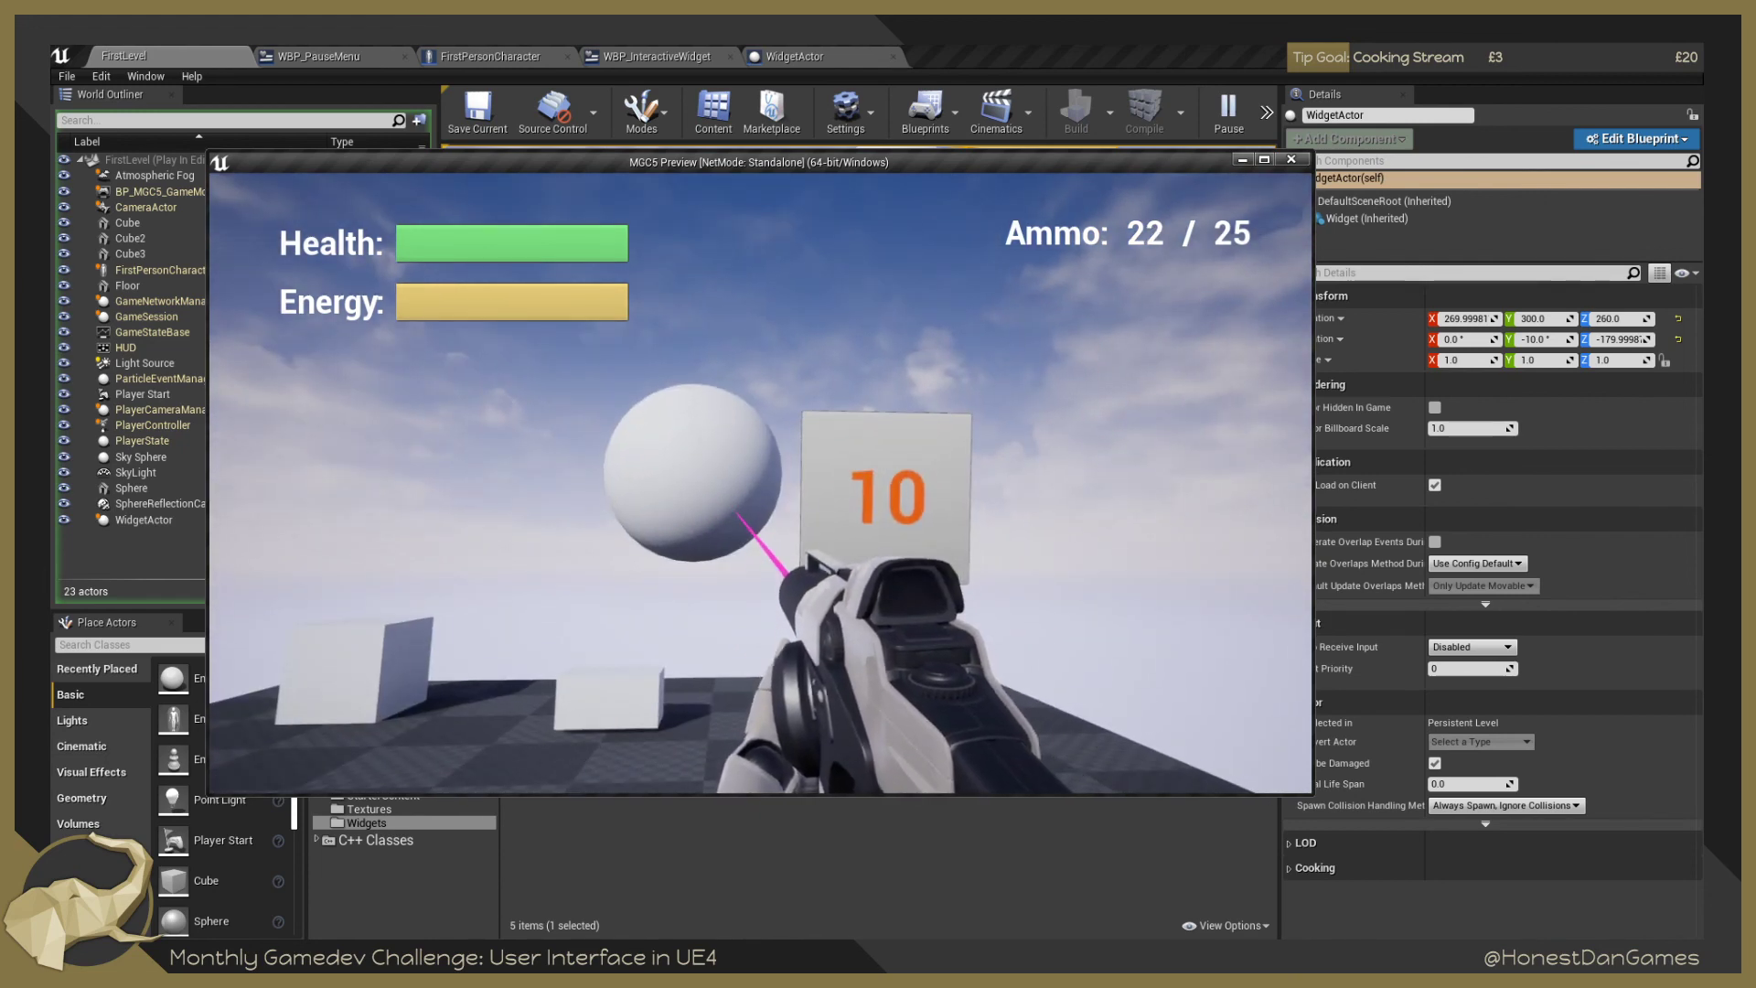
key(Escape)
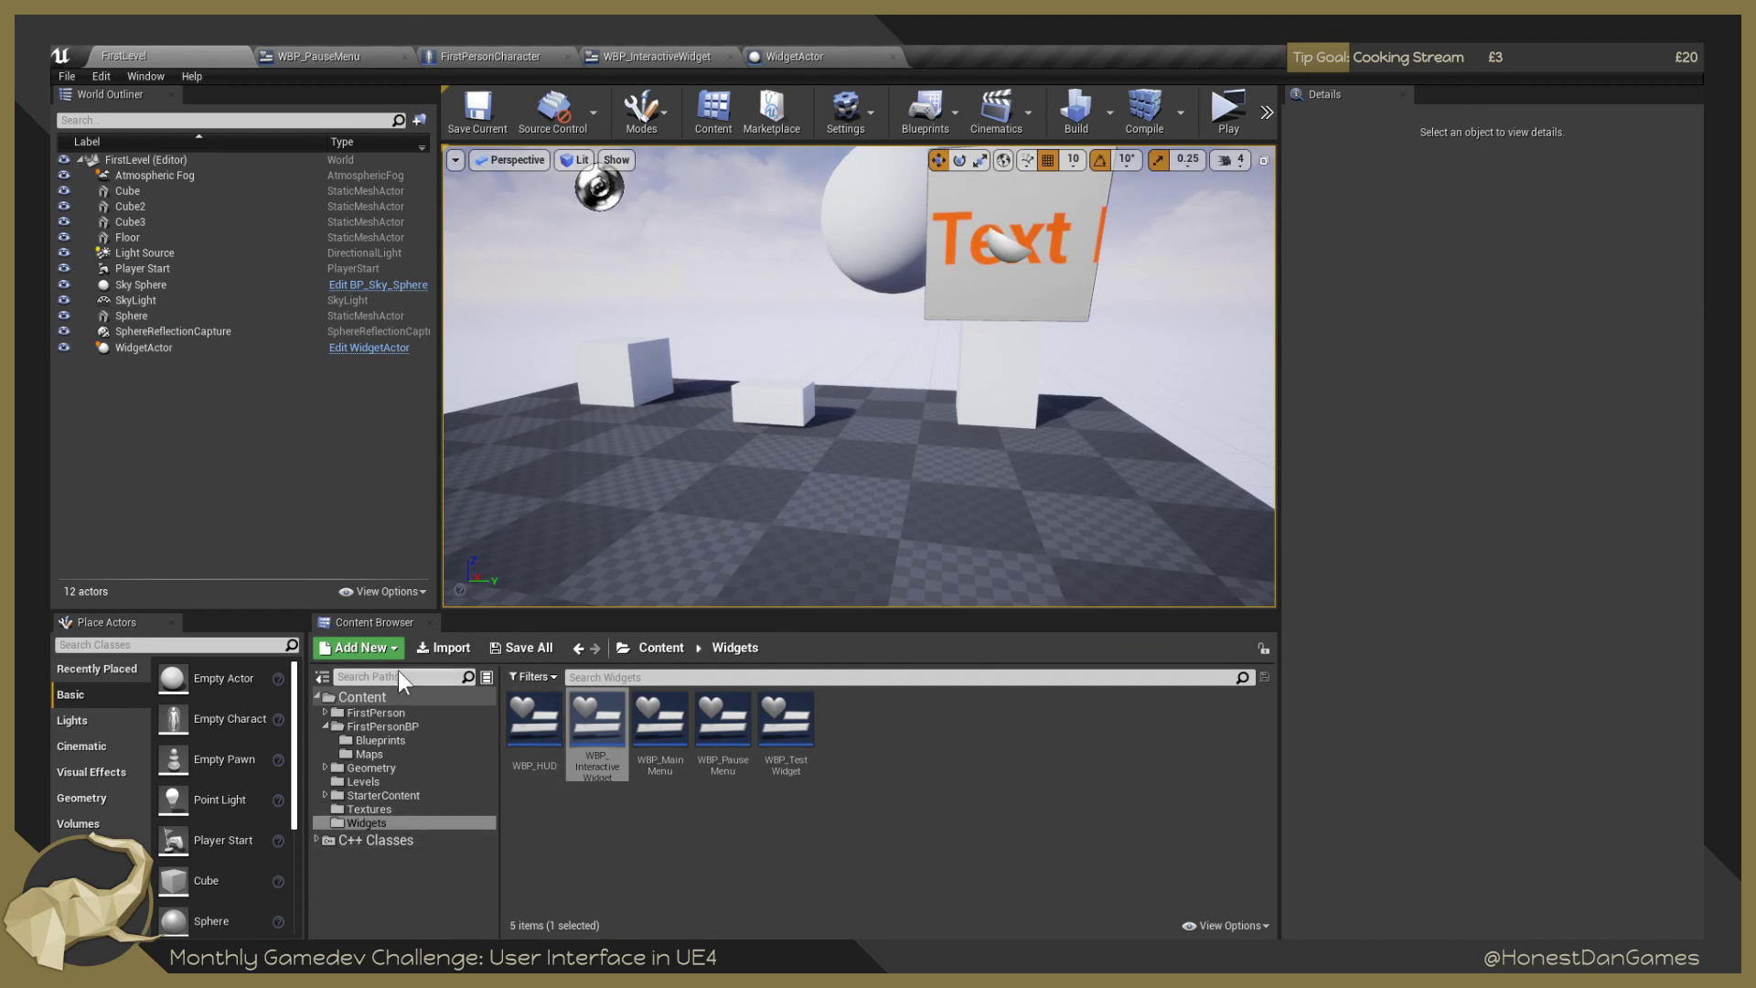
Open TitleScreenLevel from the Levels folder.
click(654, 647)
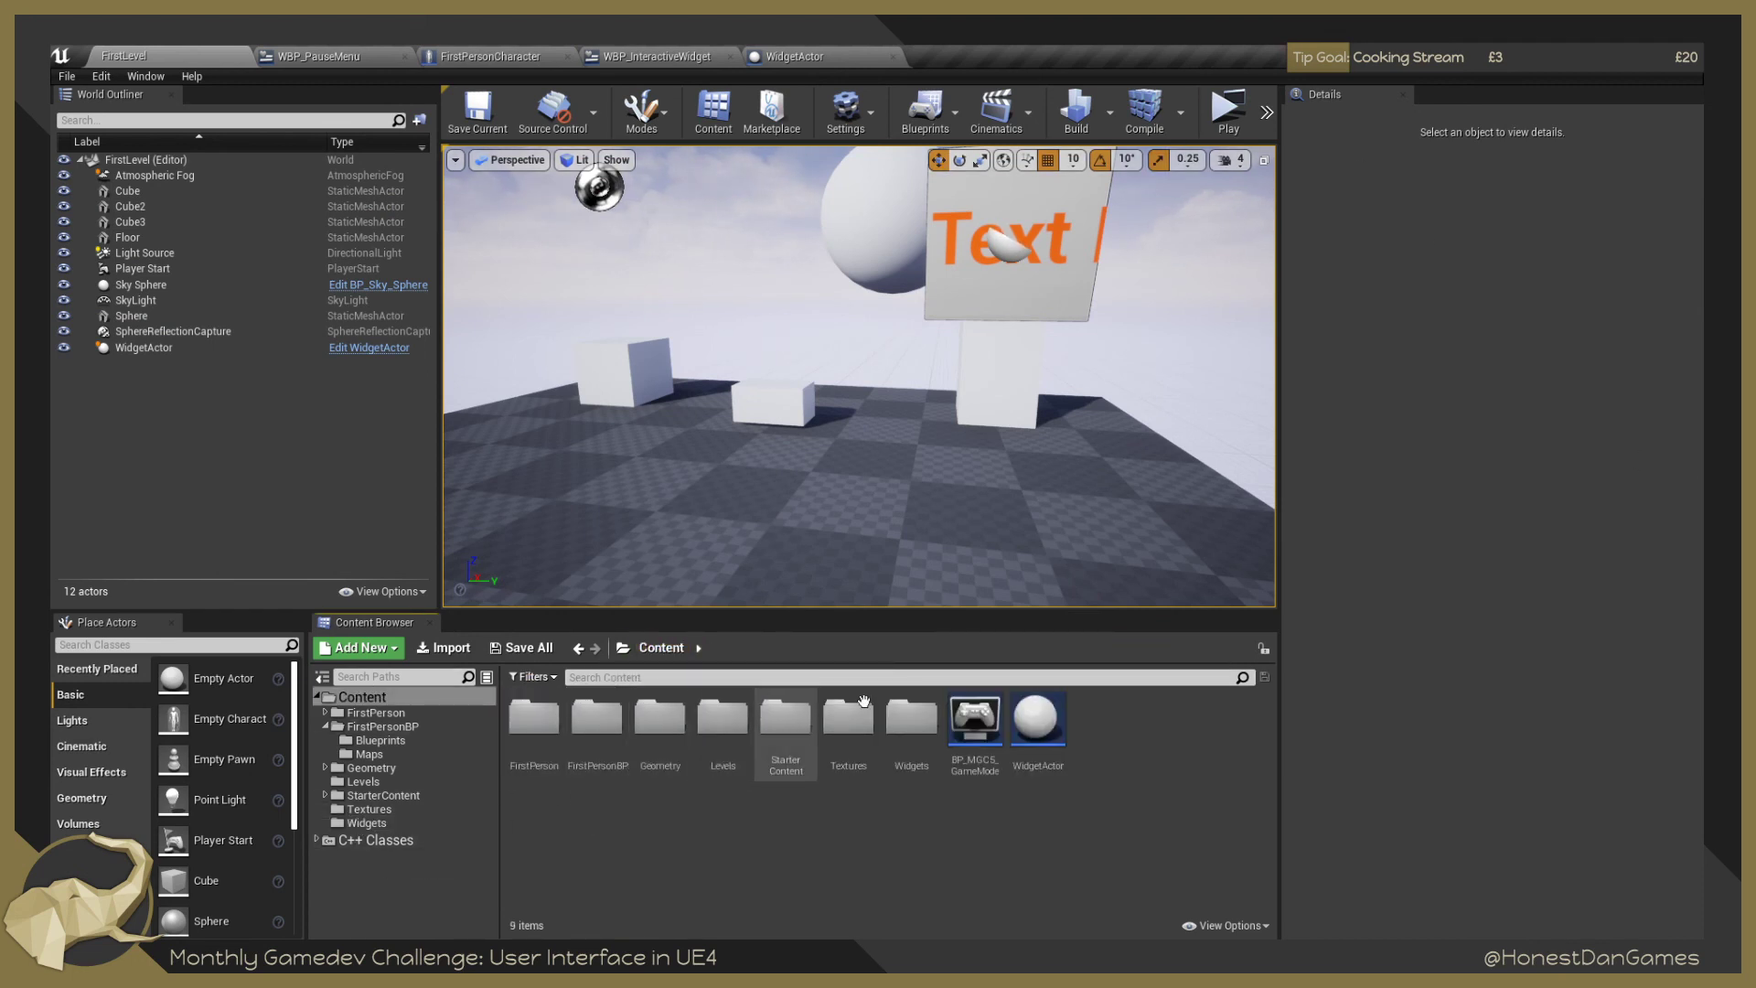
double_click(721, 720)
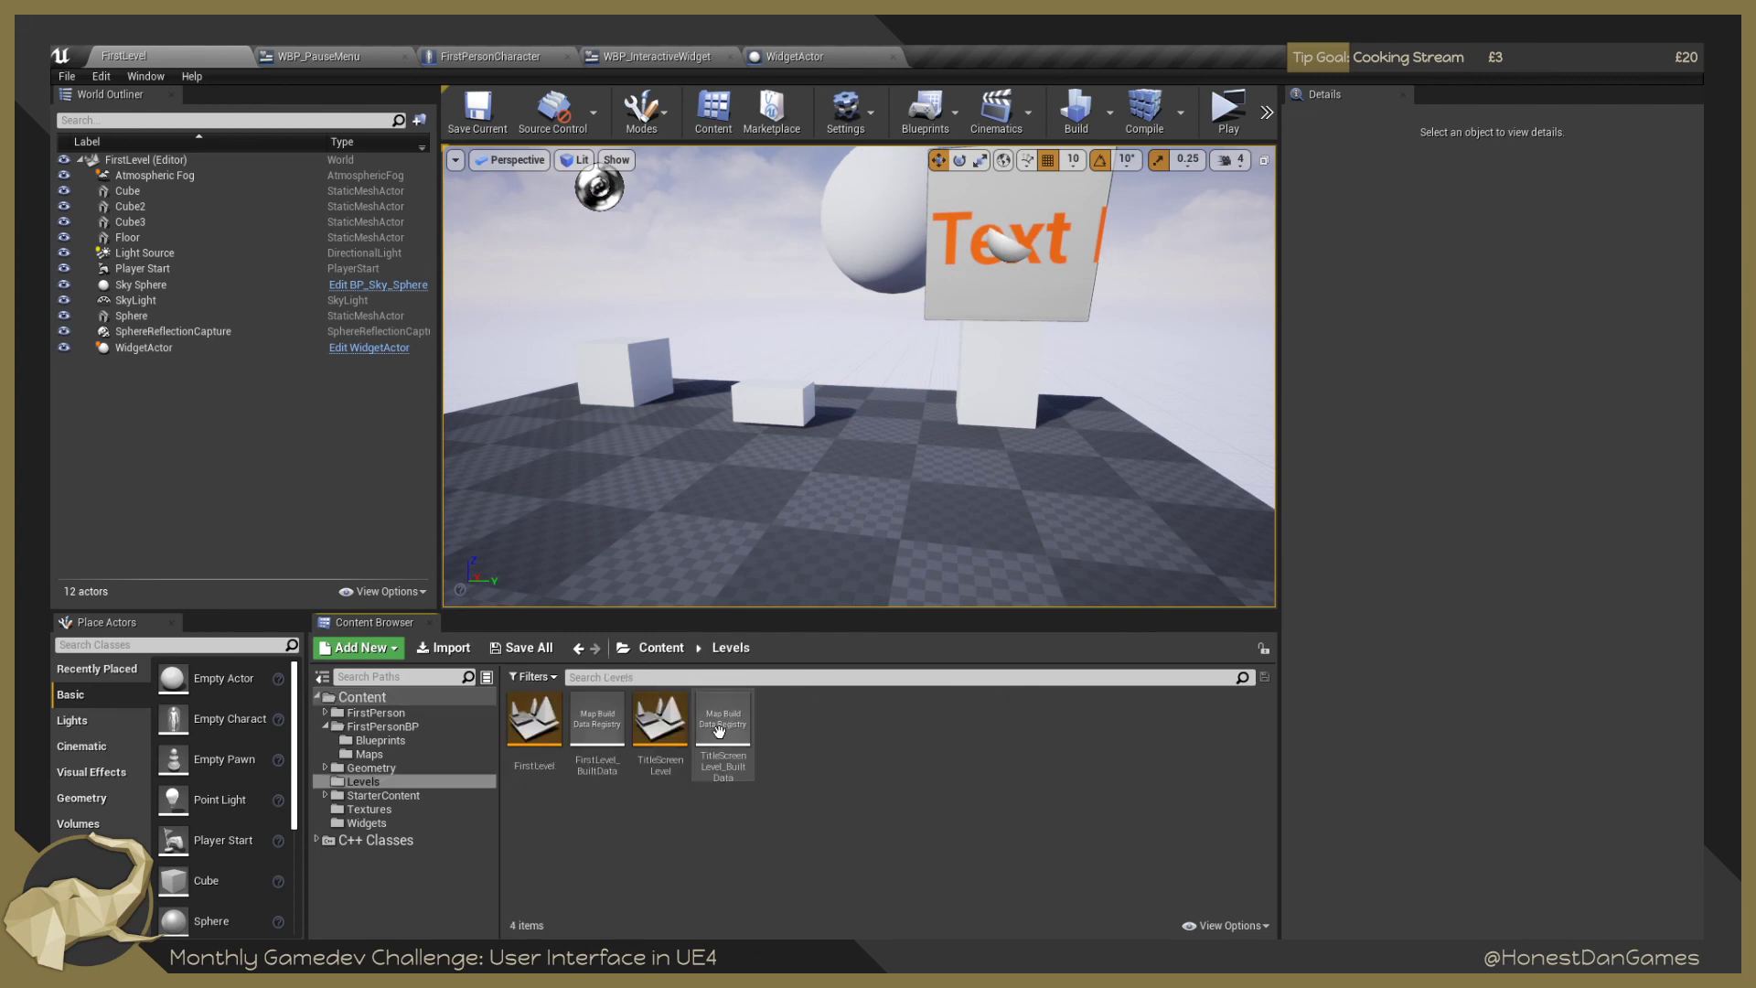
double_click(669, 723)
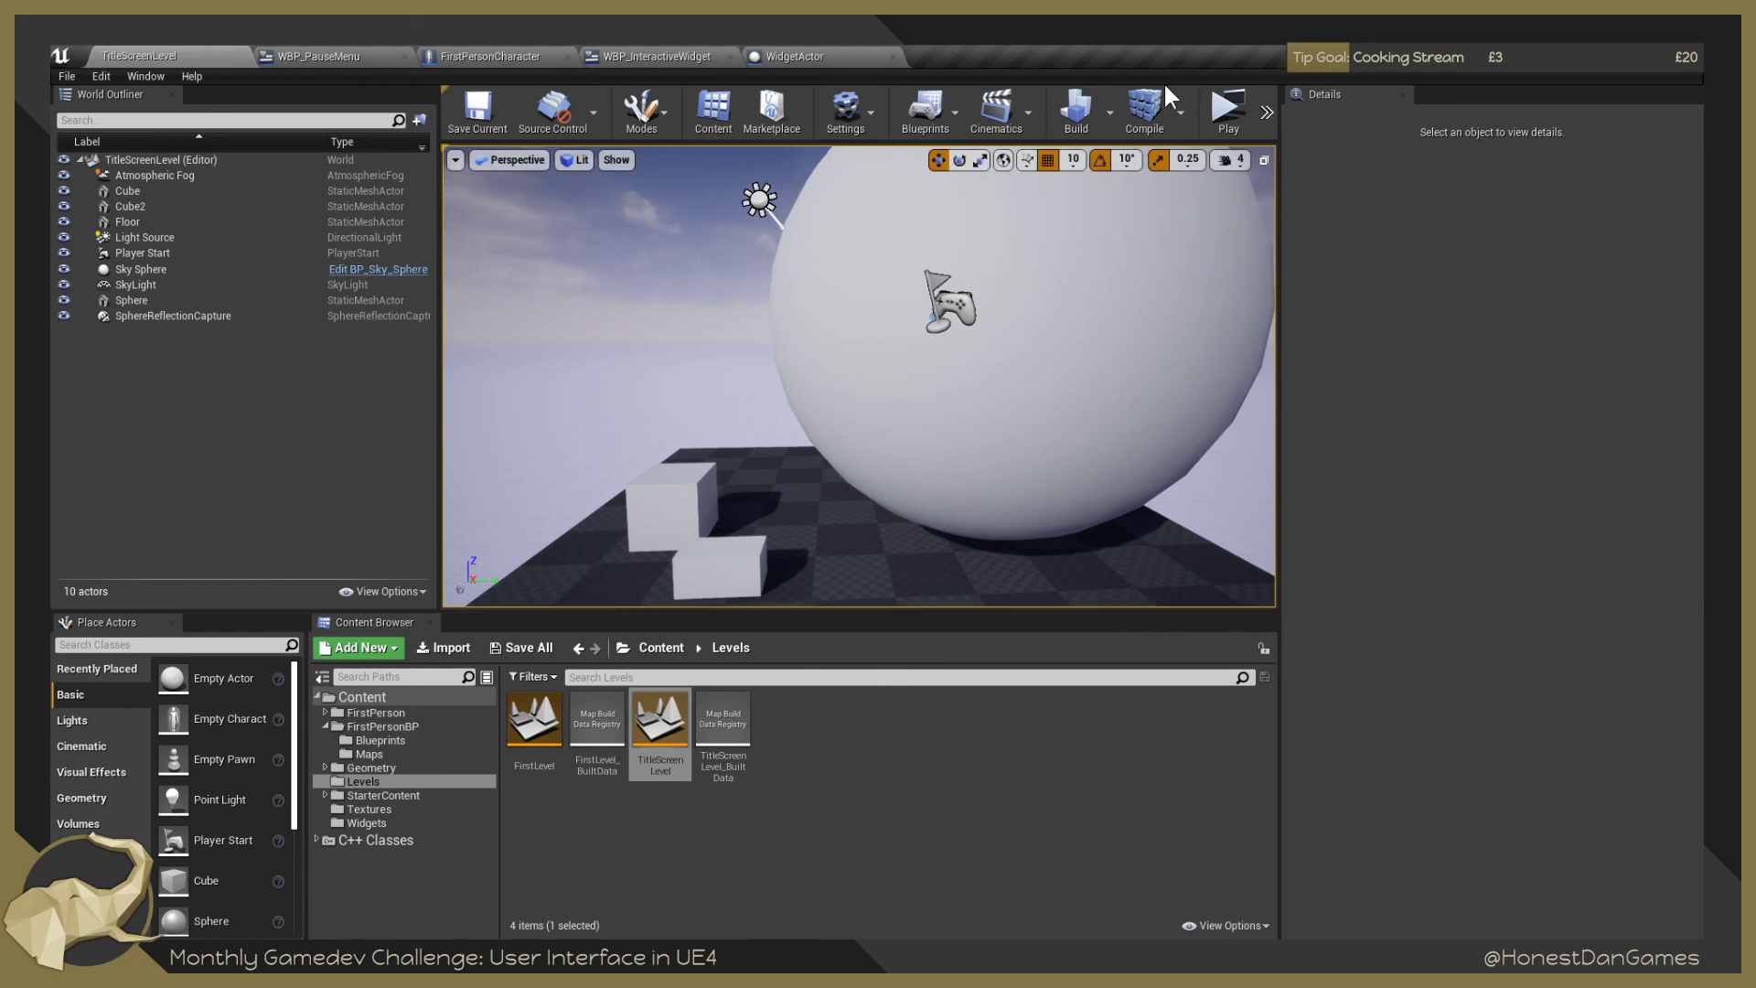
click(659, 721)
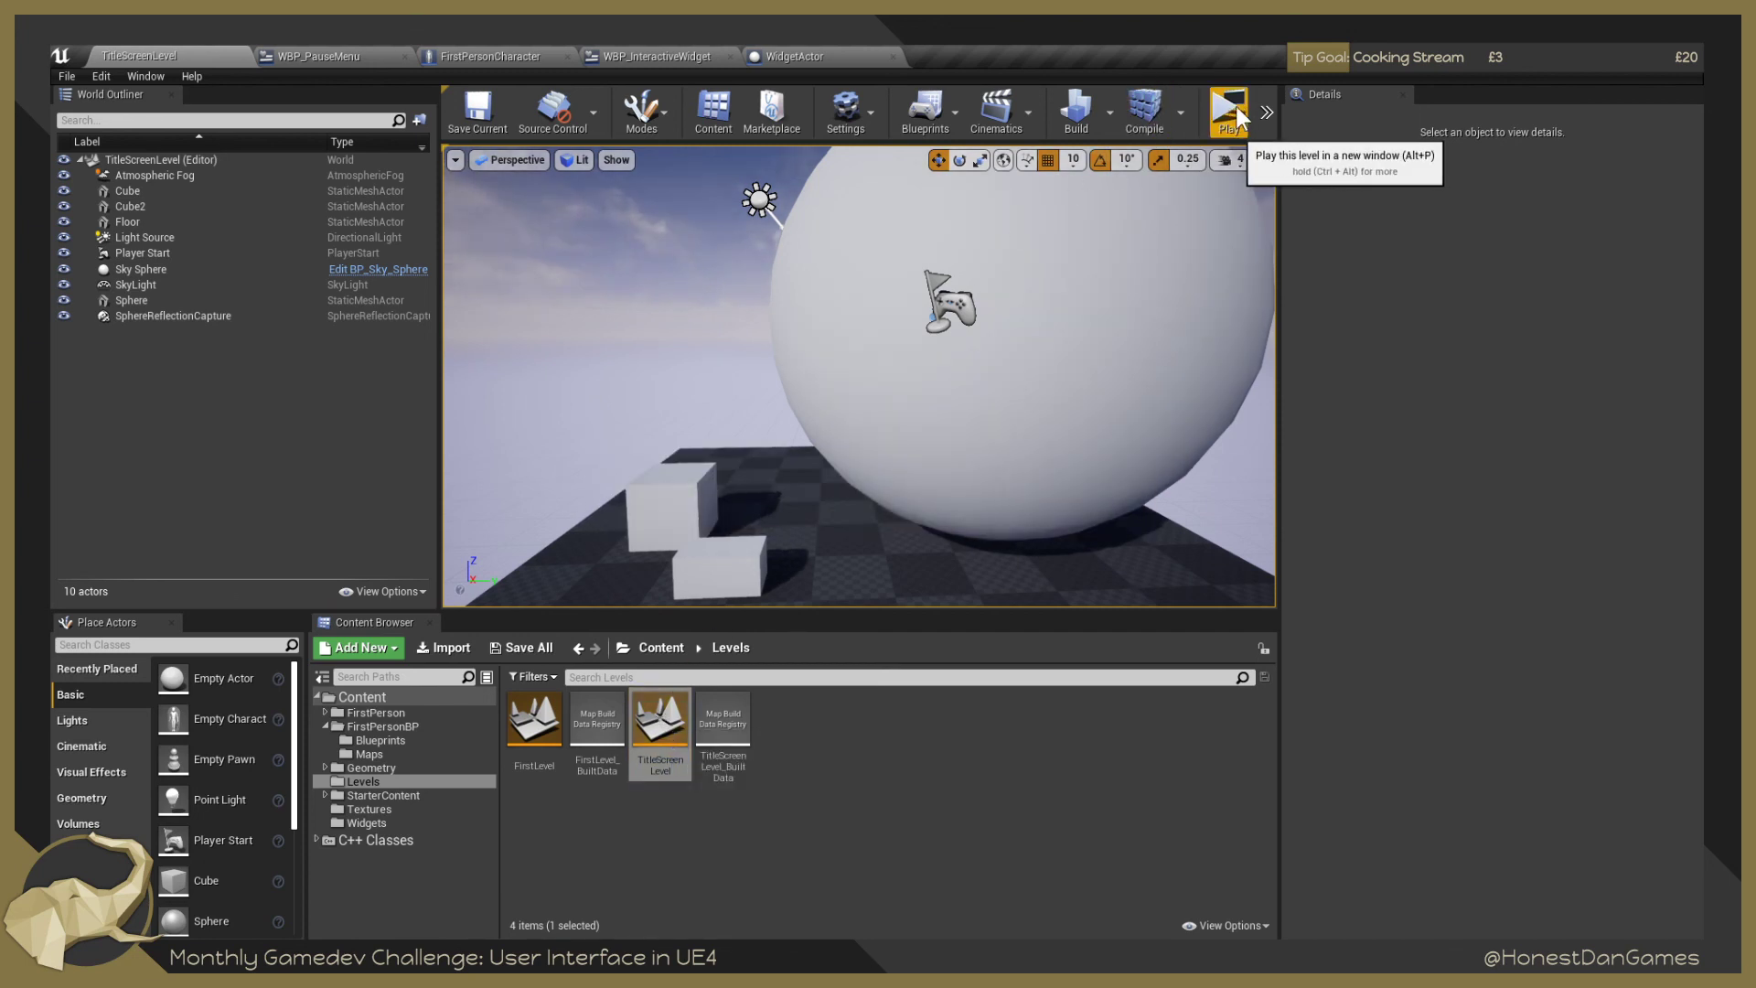
Play TitleScreenLevel in a new window to check its main menu, then close the preview.
click(1232, 112)
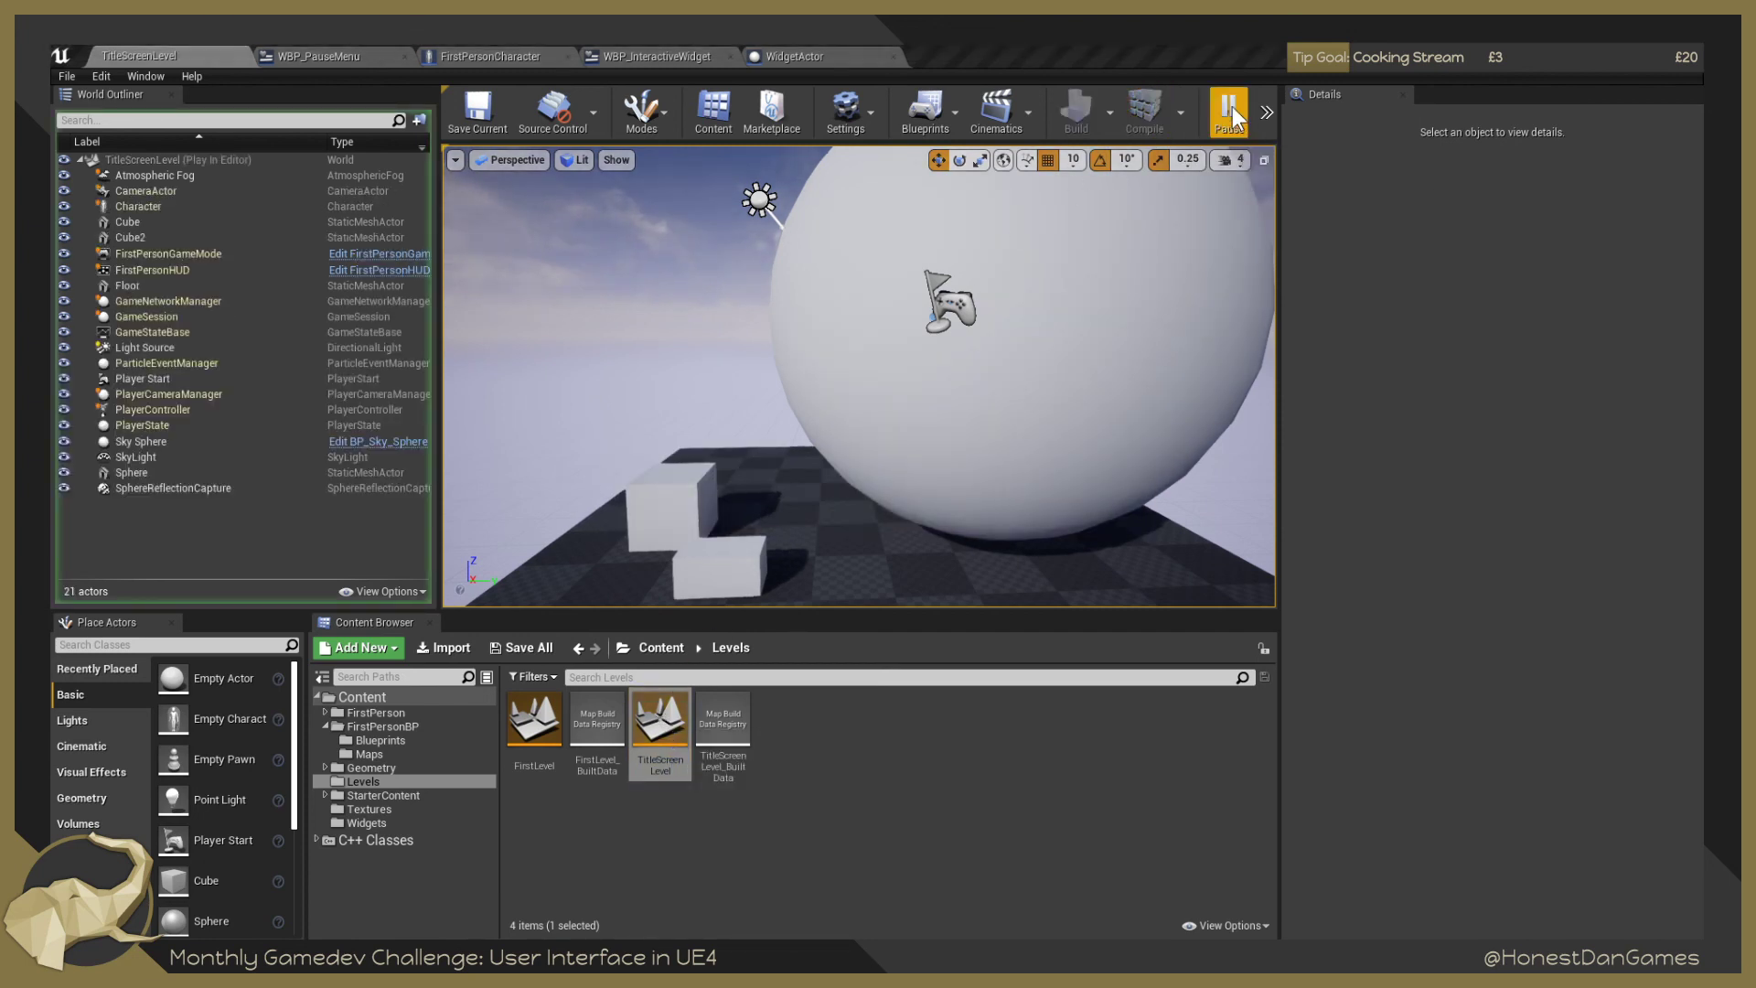
drag(948, 155, 337, 152)
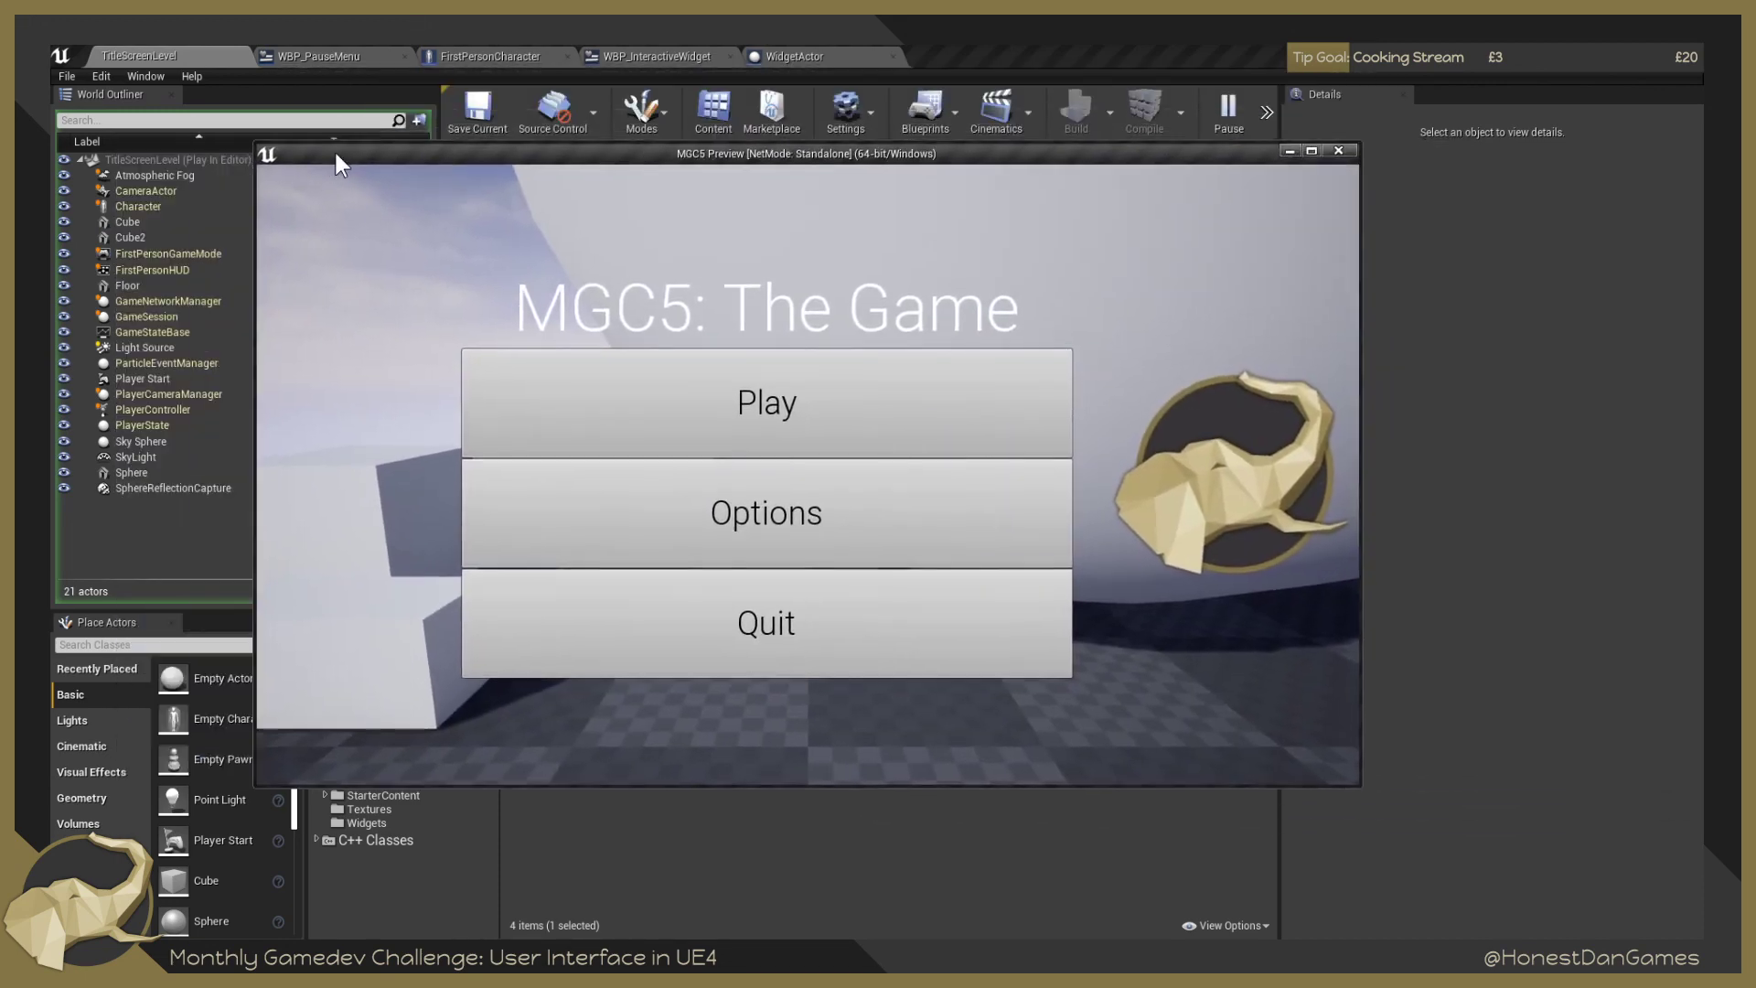
click(1337, 151)
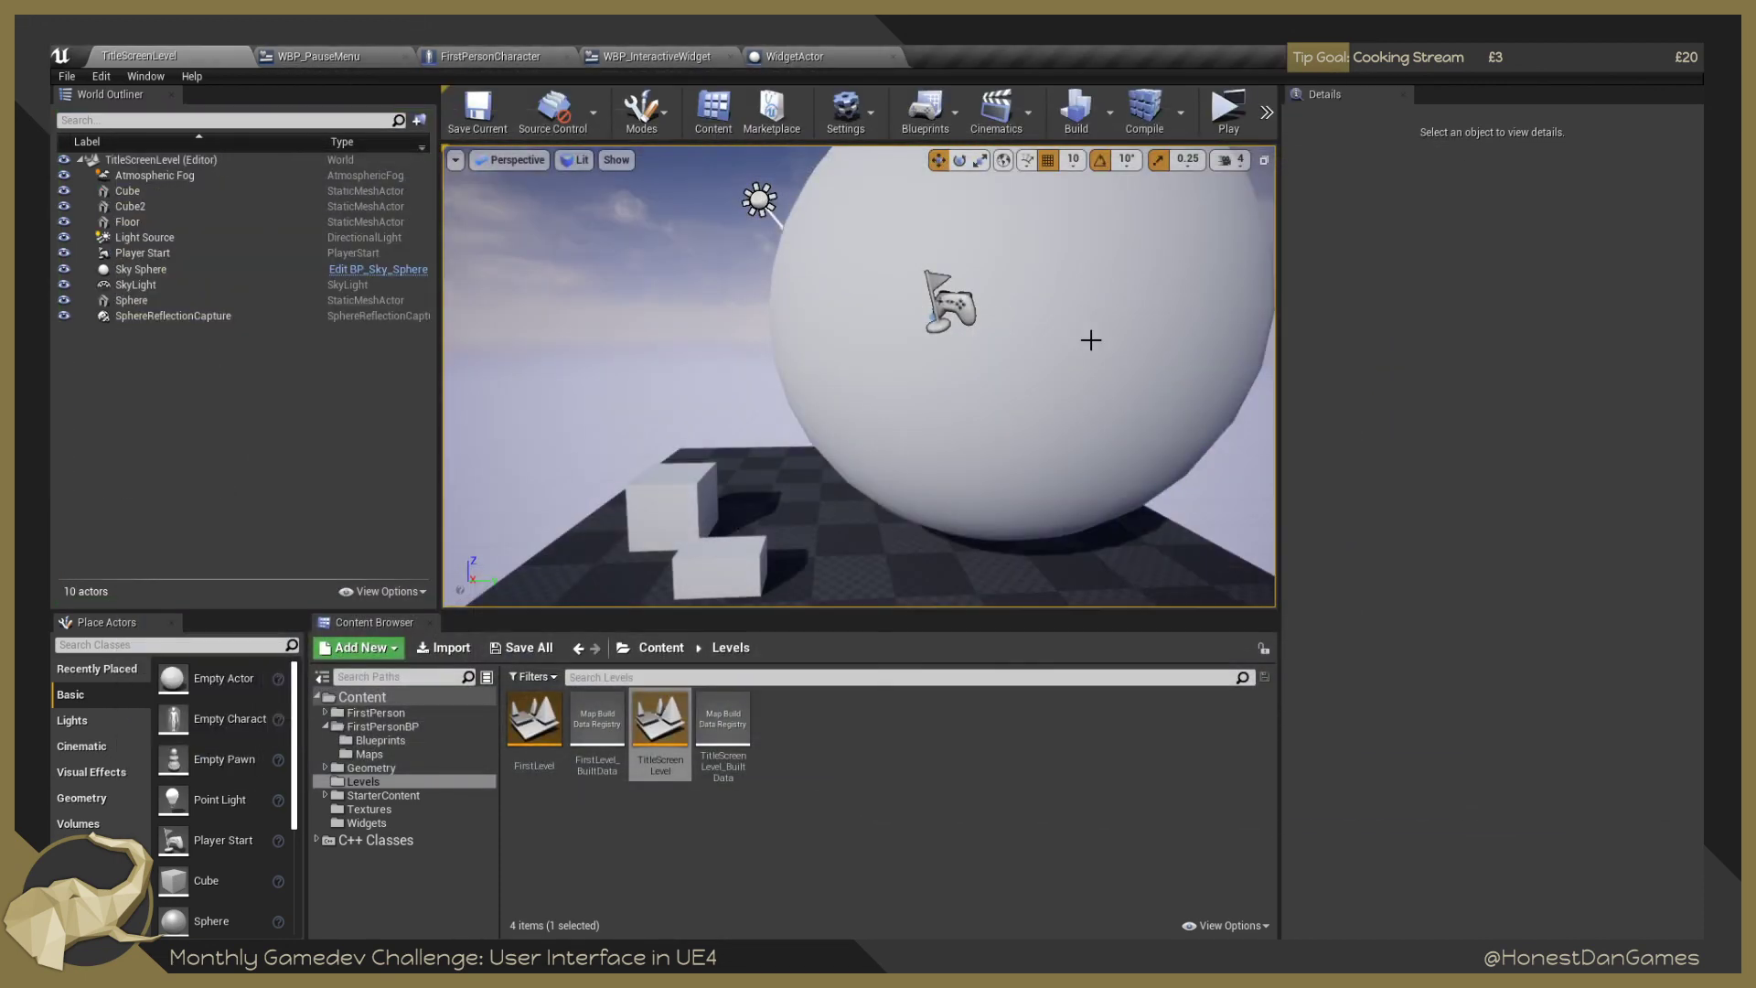